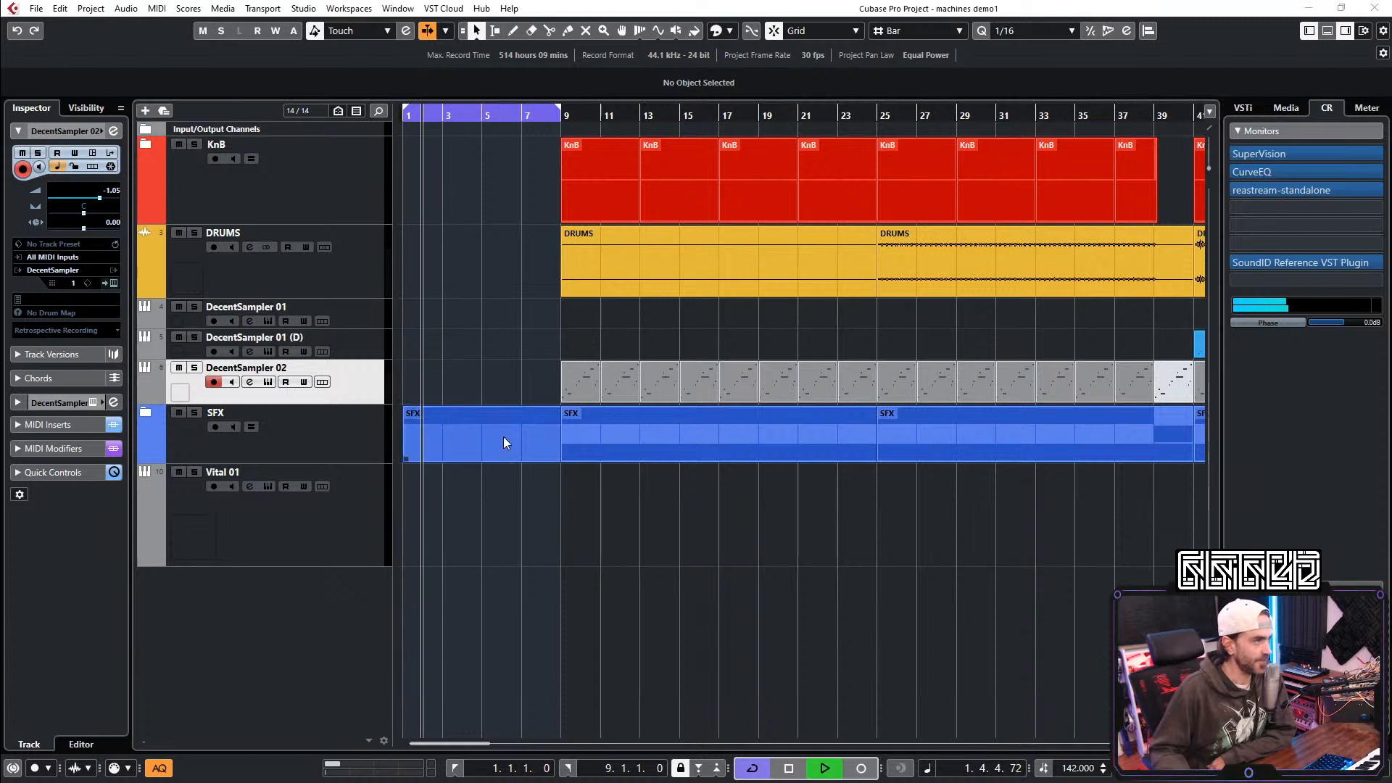
# Step: Mute the DecentSampler 01, DecentSampler 01 (D) and DecentSampler 02 tracks
pyautogui.click(343, 525)
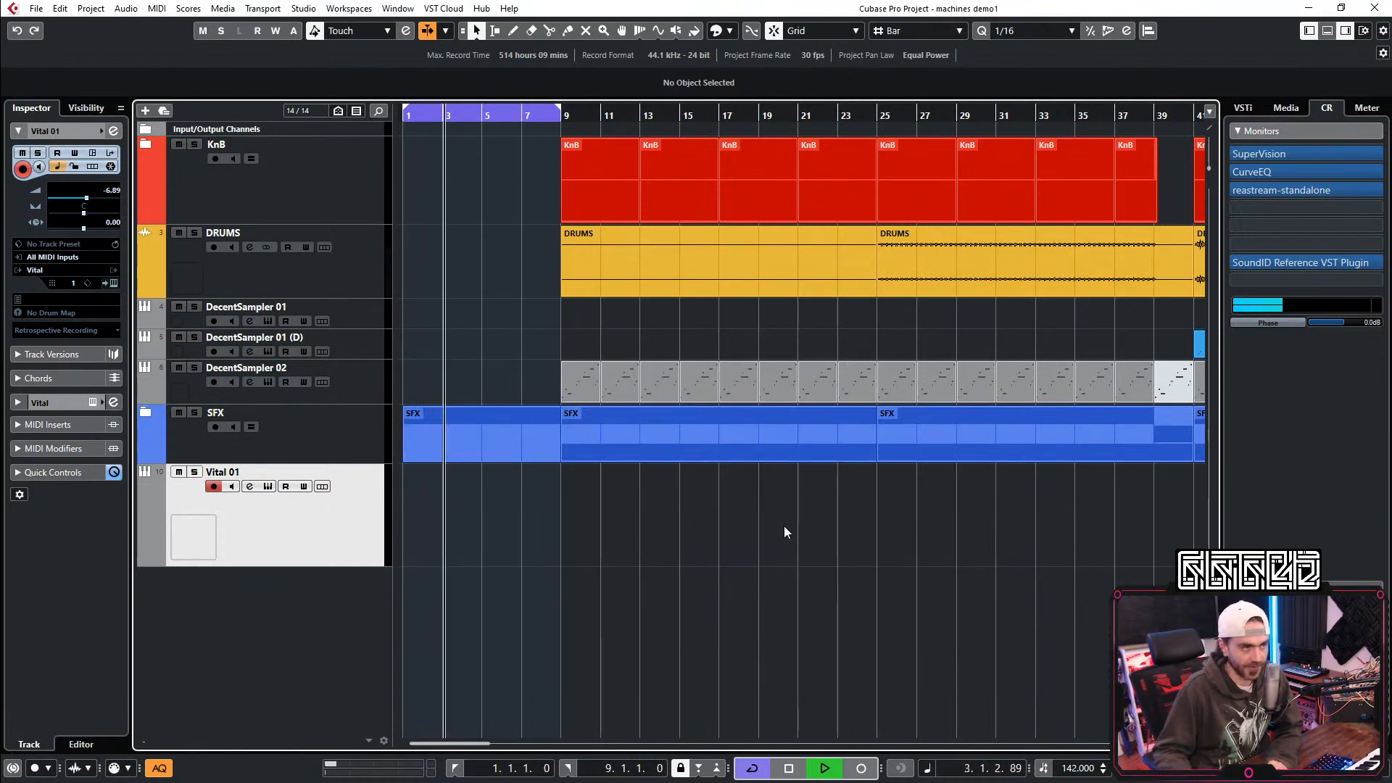
pyautogui.press('g')
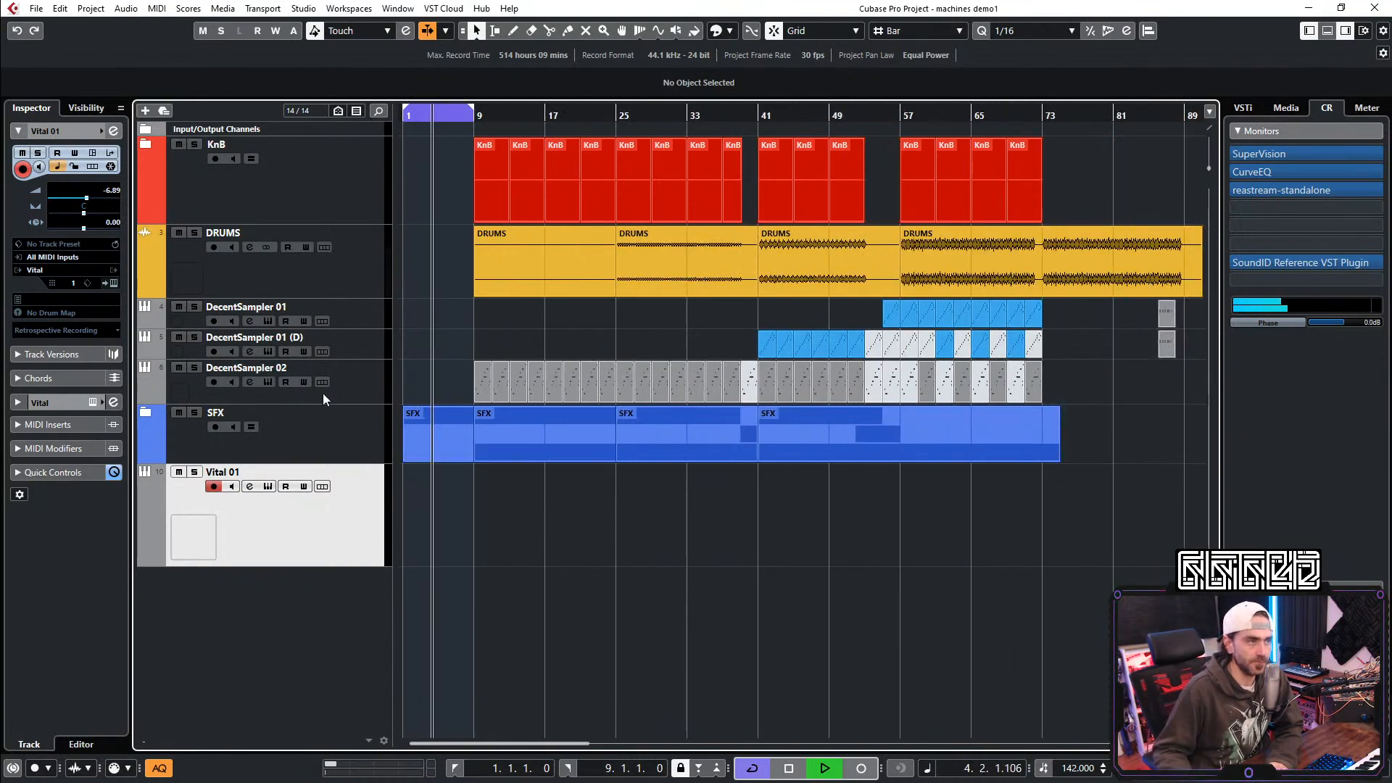
pyautogui.click(178, 367)
pyautogui.click(178, 337)
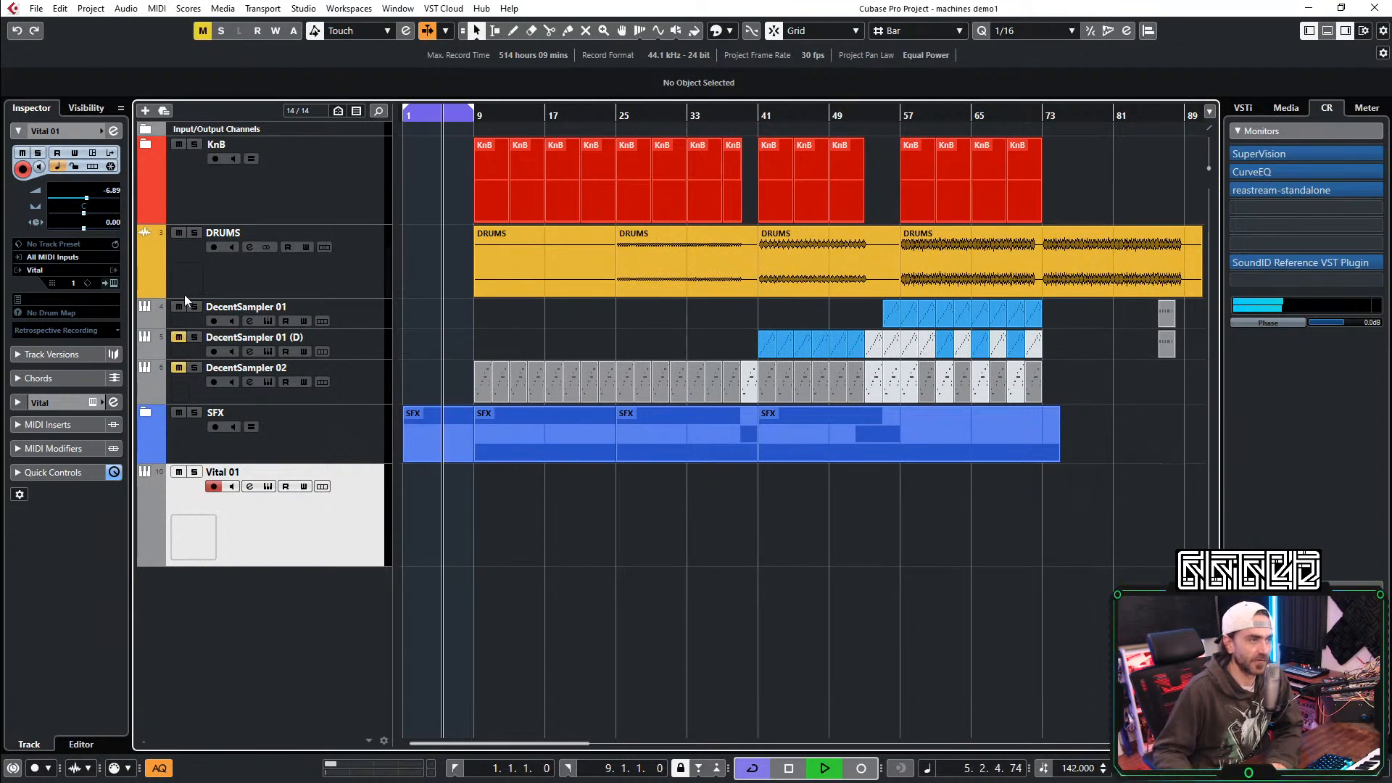
pyautogui.click(179, 294)
pyautogui.click(179, 307)
# Step: Select all three DecentSampler tracks and shrink them together to minimal height
pyautogui.click(350, 318)
pyautogui.keyDown('shift'); pyautogui.click(358, 400); pyautogui.keyUp('shift')
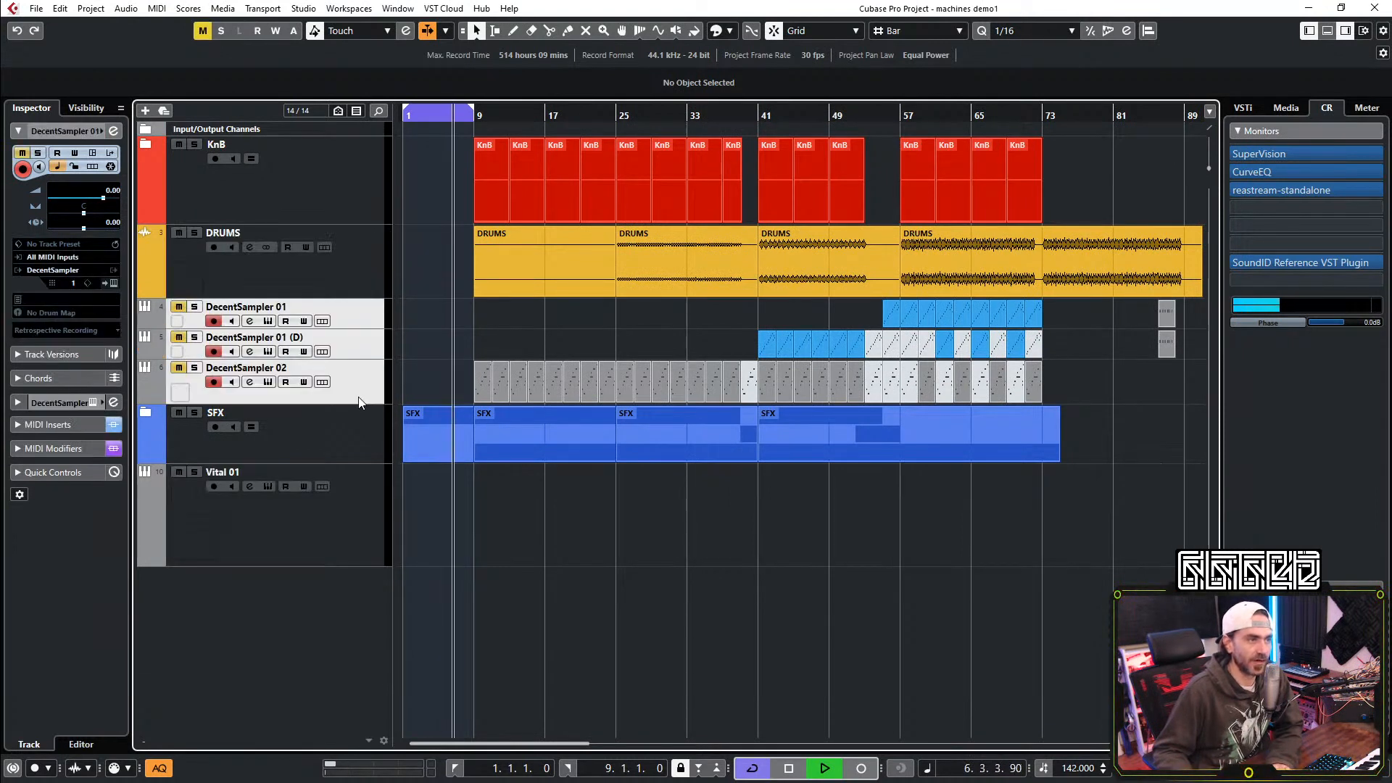
pyautogui.moveTo(361, 403); pyautogui.dragTo(361, 329)
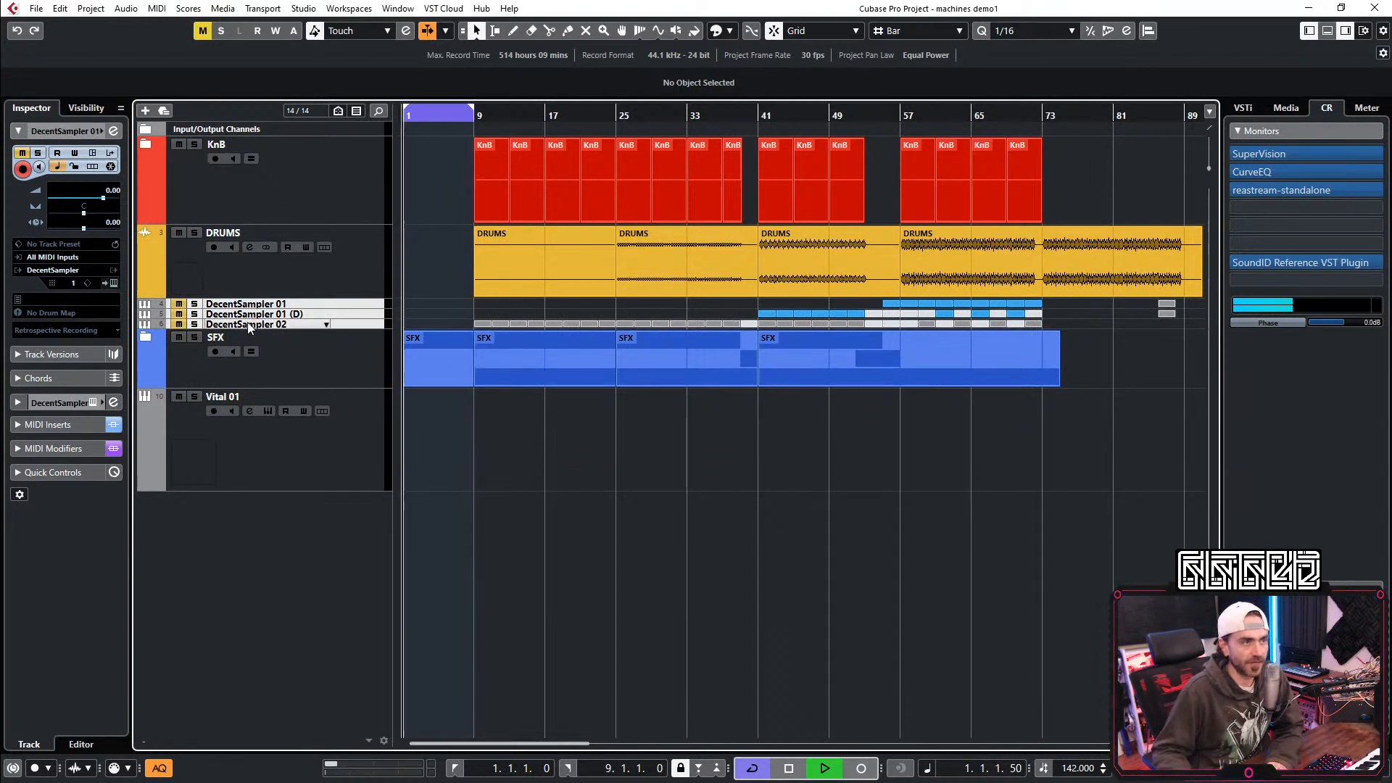
# Step: Expand the SFX and KnB folder tracks one at a time to view their contents, collapsing each again
pyautogui.click(146, 335)
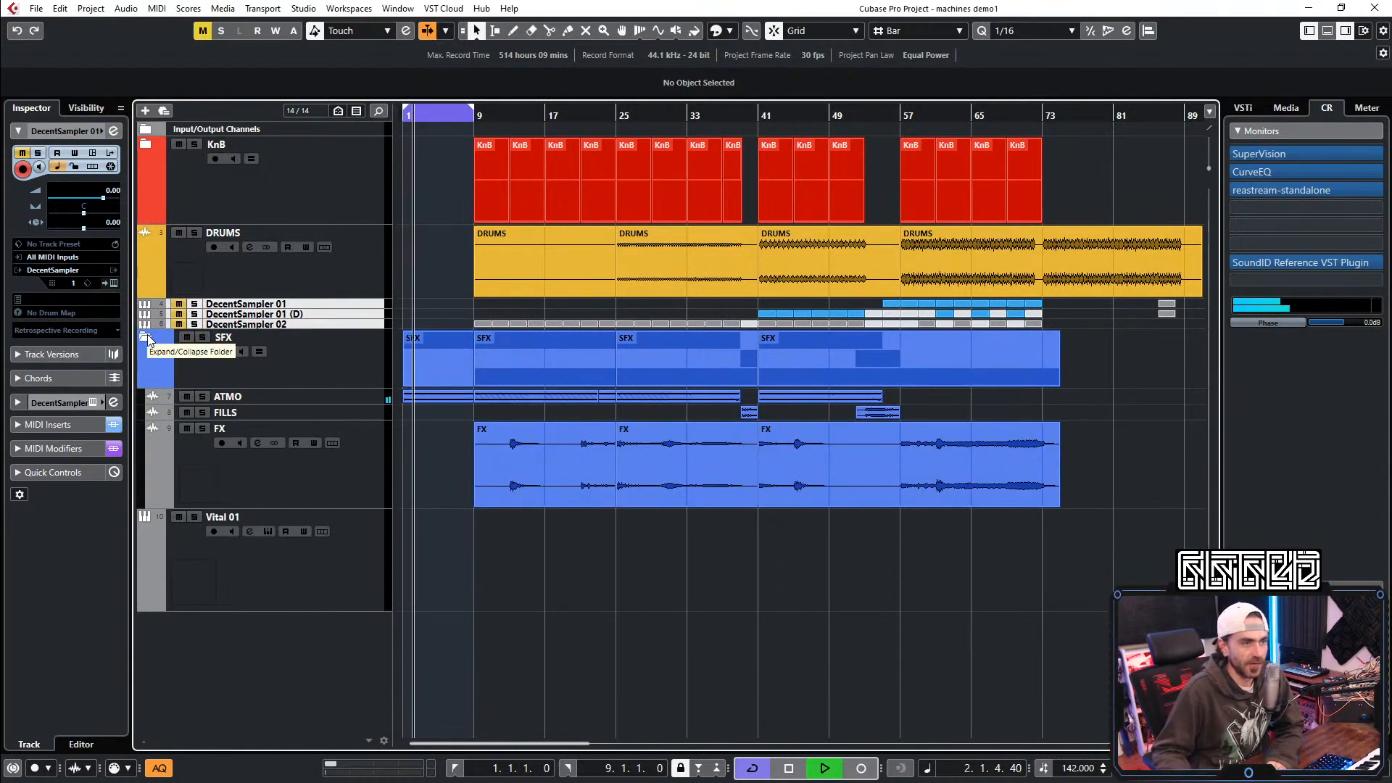
pyautogui.click(146, 336)
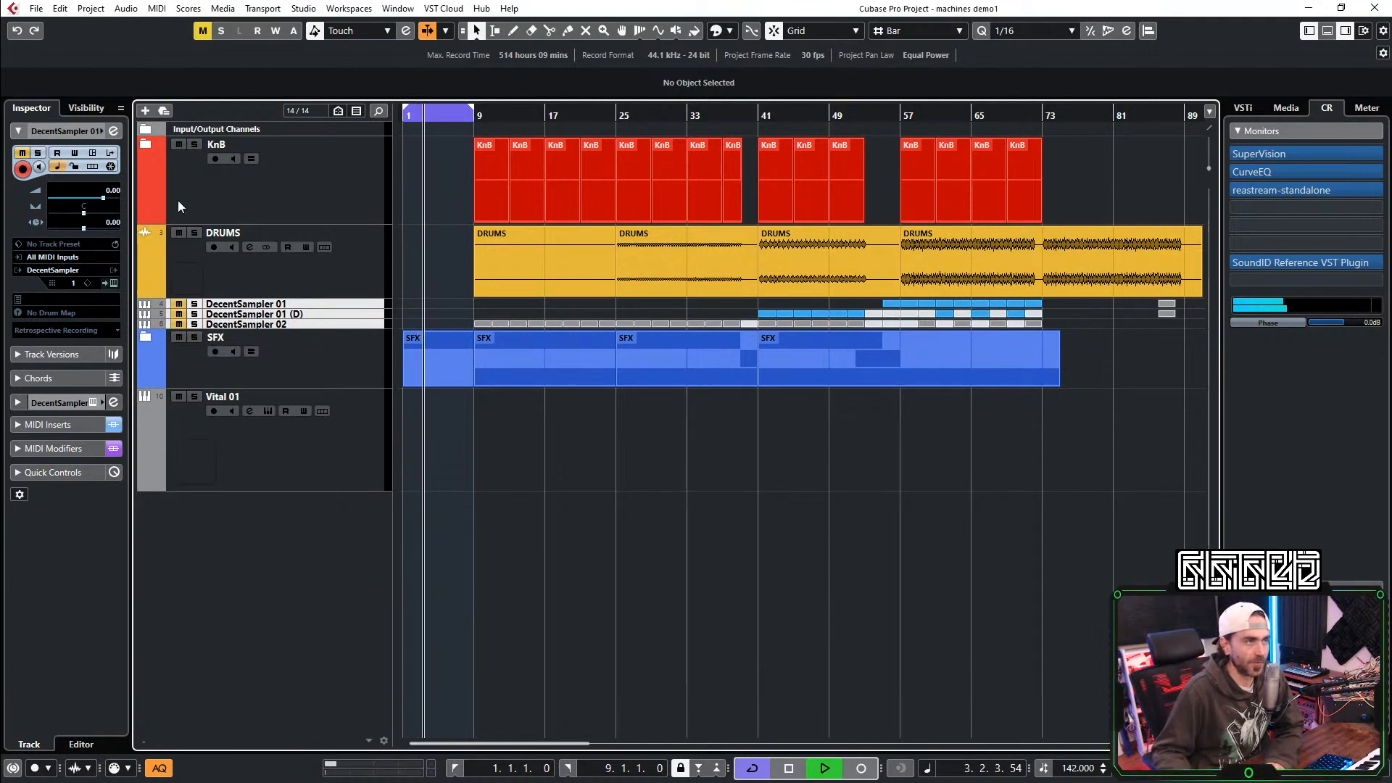
pyautogui.click(145, 143)
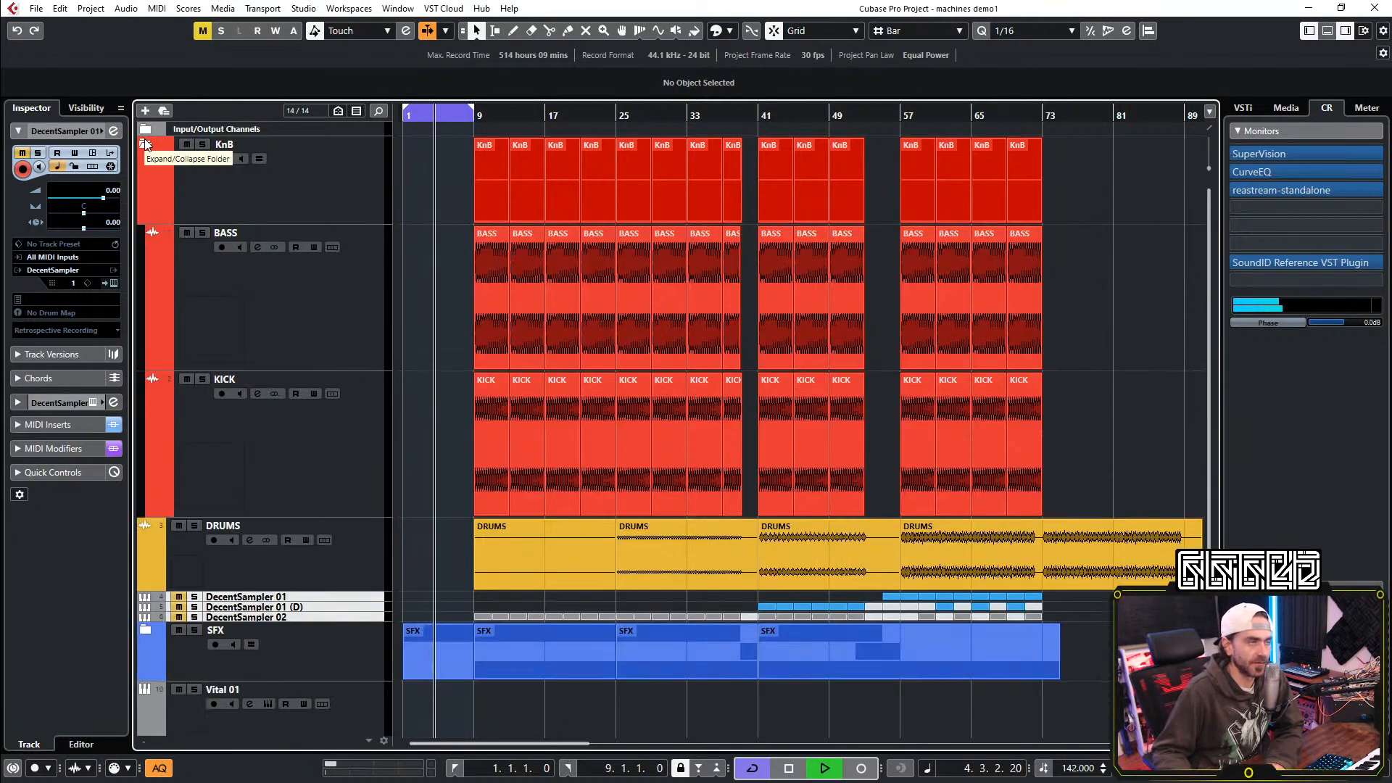
pyautogui.click(145, 143)
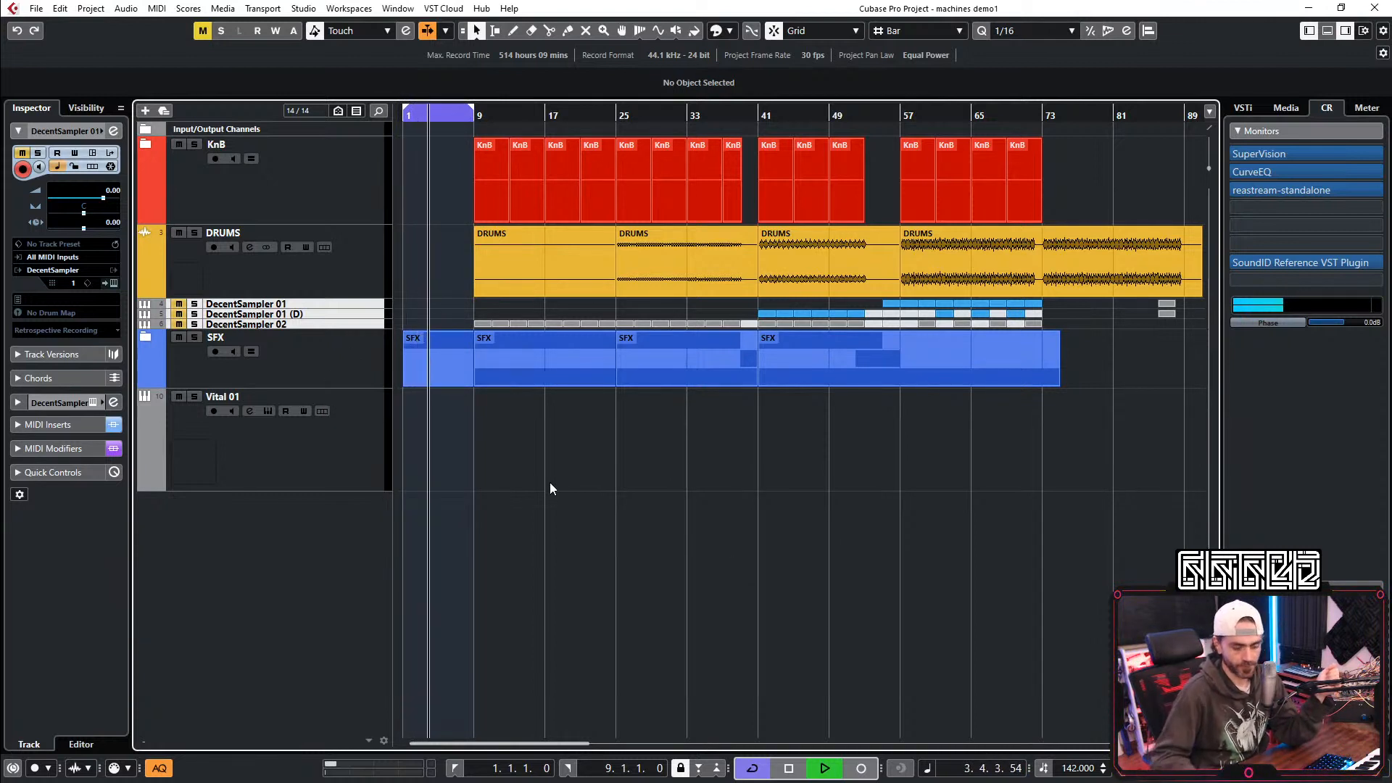
# Step: Turn off cycle mode so playback continues past bar 9
pyautogui.press('KP_Divide')
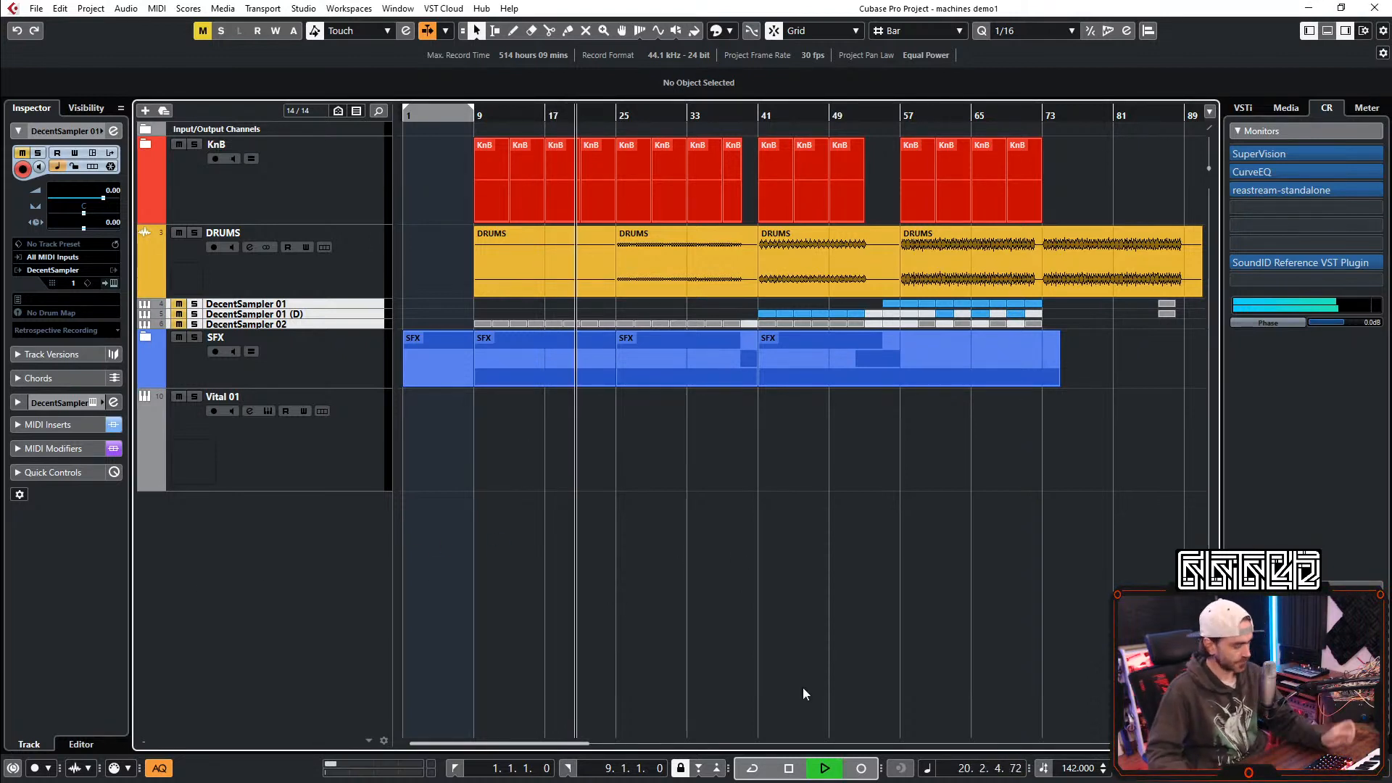
pyautogui.scroll(3, 582, 459)
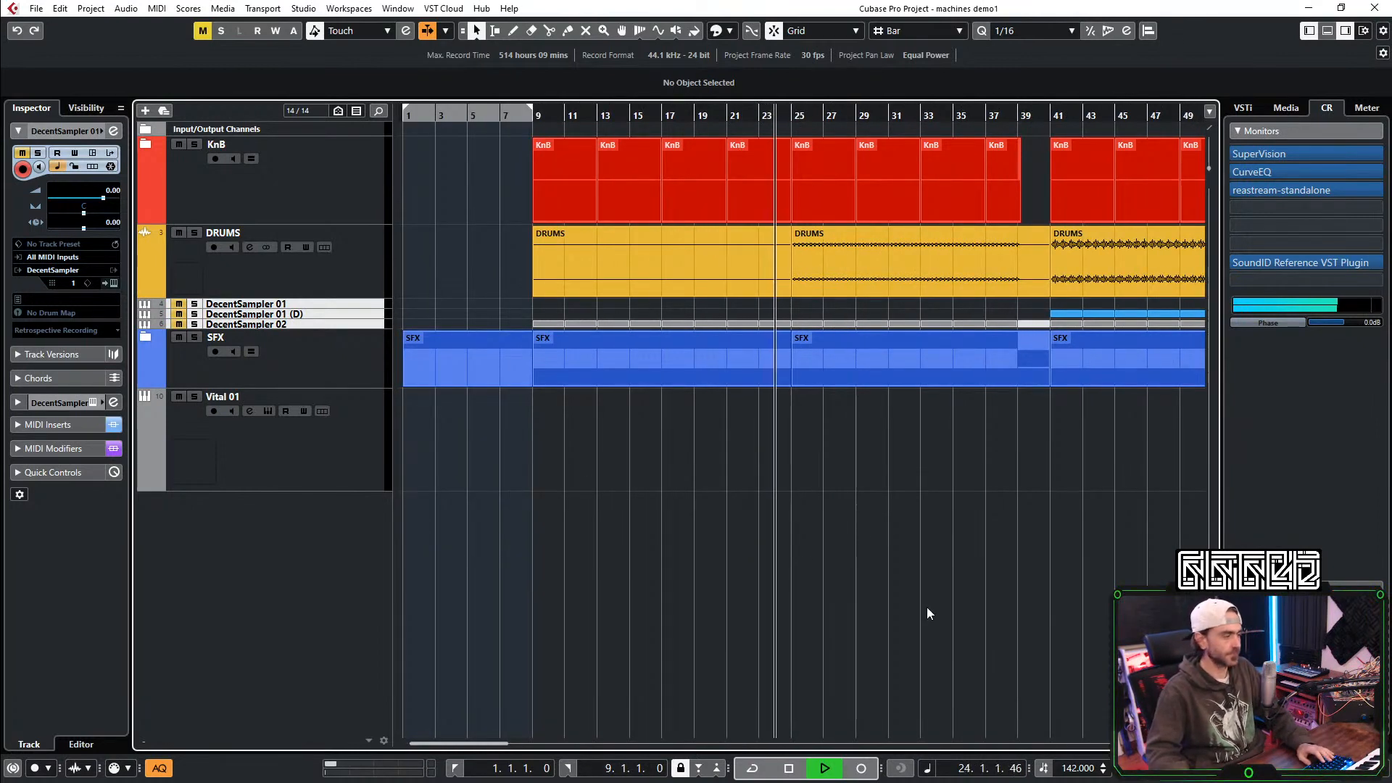
# Step: Open the Vital instrument of the Vital 01 track, bring its window fully into view, look it over and close it
pyautogui.click(251, 483)
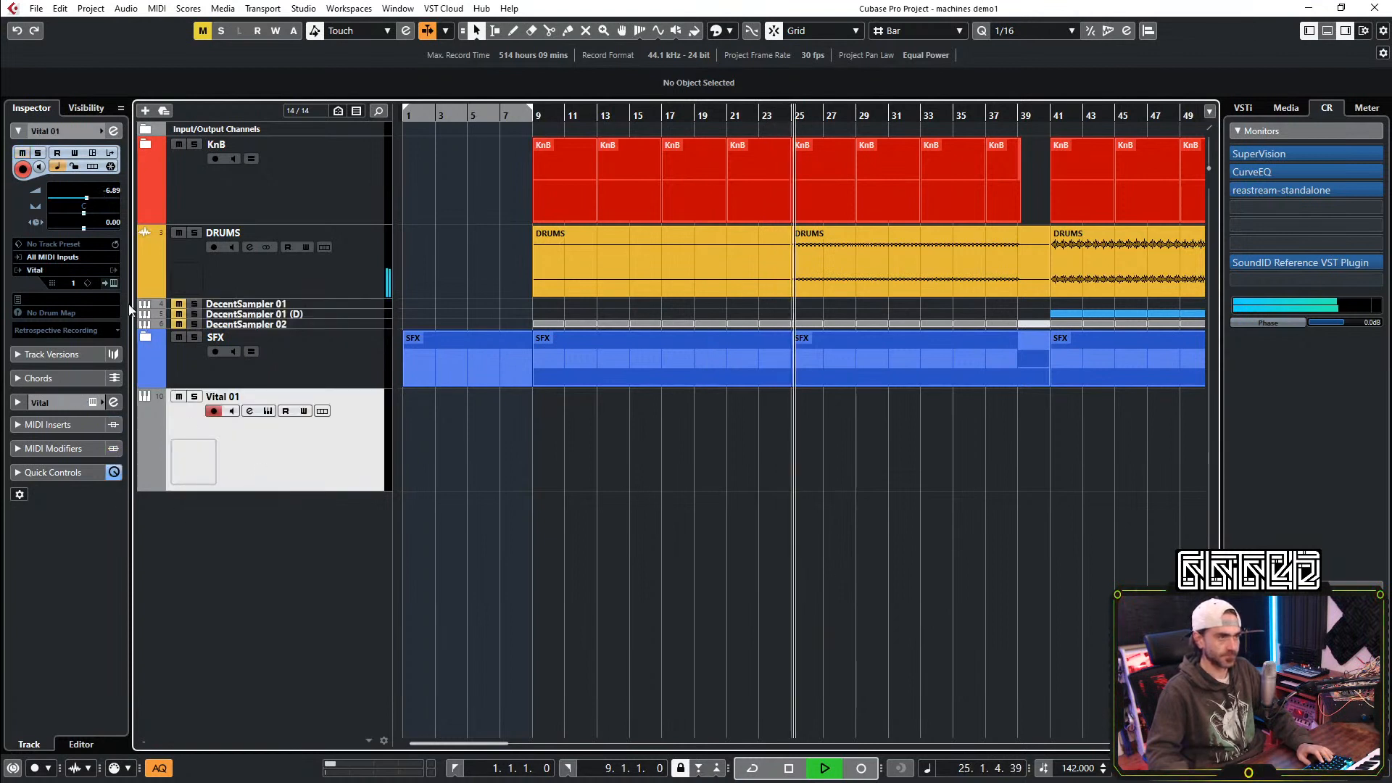
pyautogui.click(111, 283)
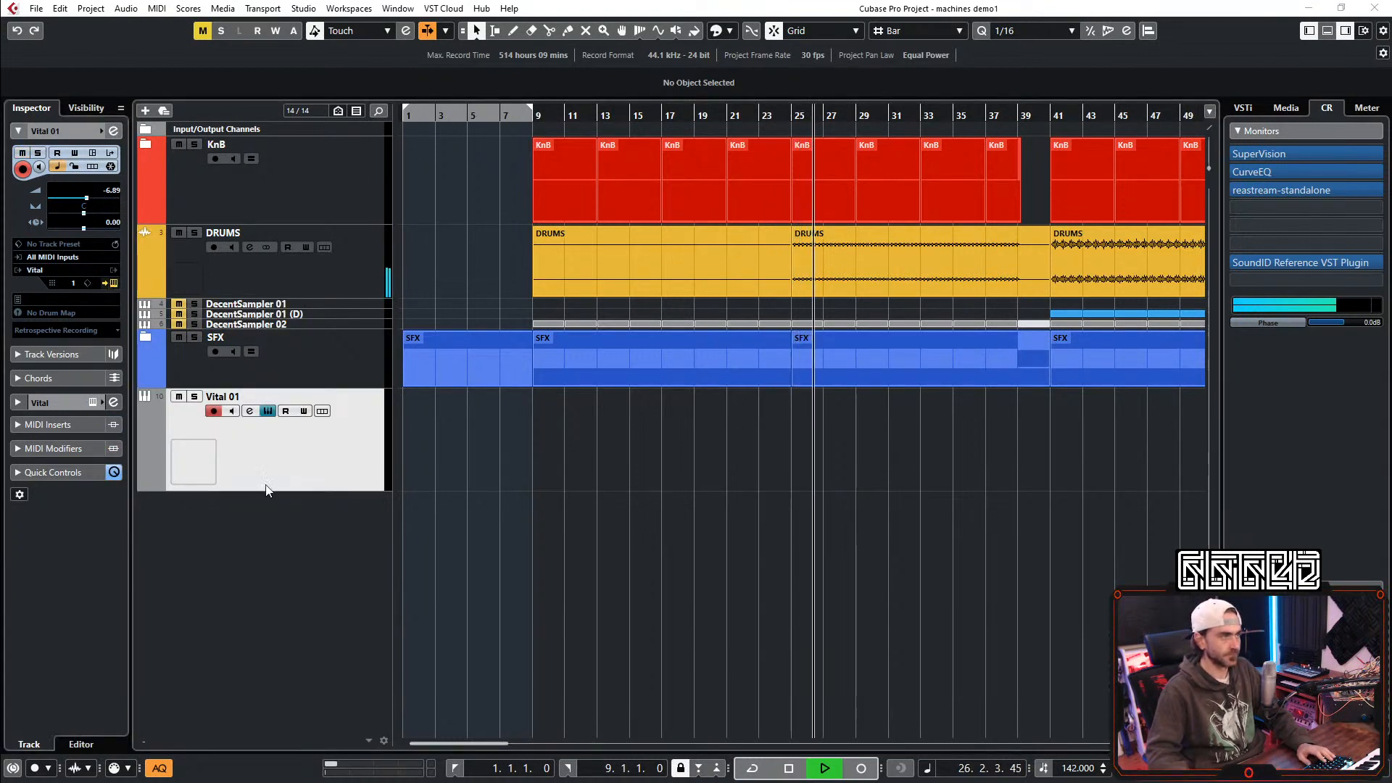
pyautogui.scroll(-5, 993, 568)
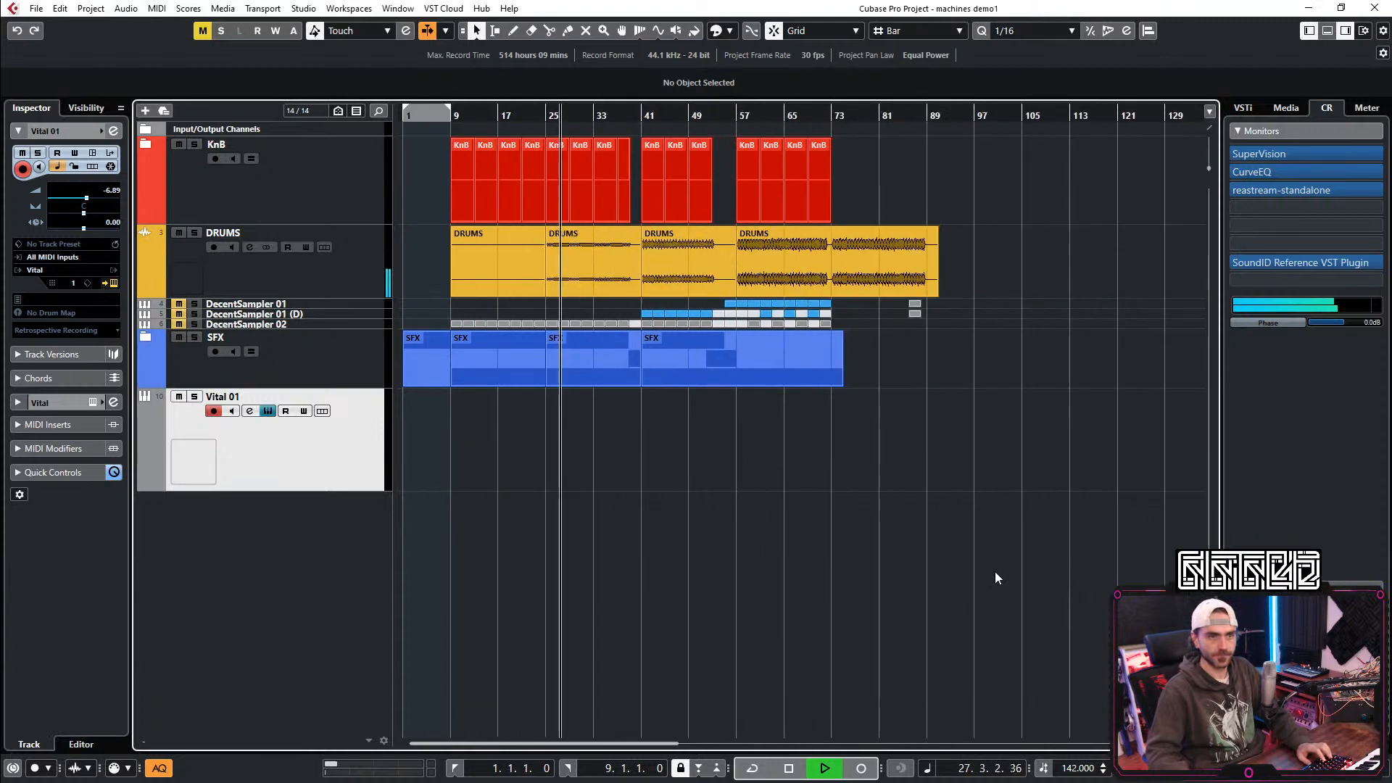
pyautogui.scroll(4, 590, 635)
pyautogui.hscroll(-2, 588, 633)
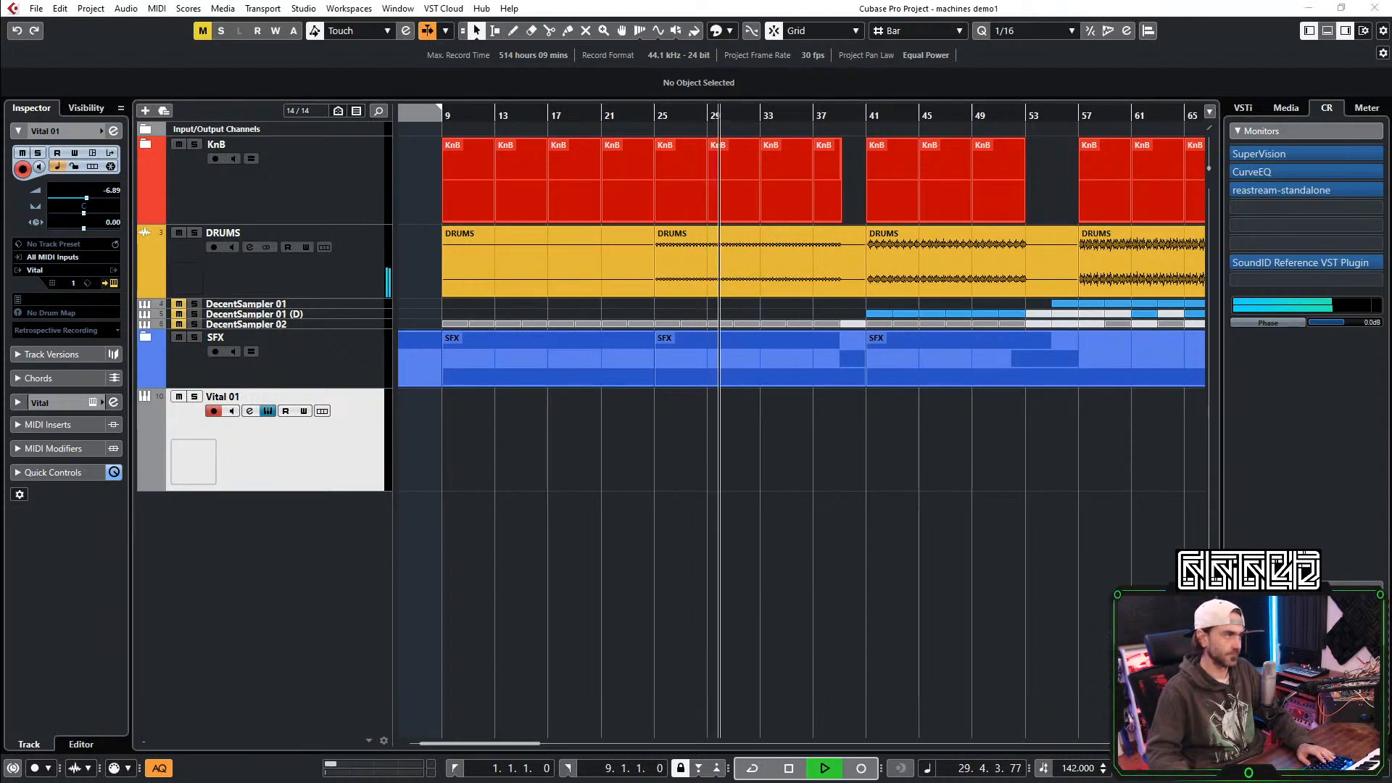
pyautogui.moveTo(621, 2); pyautogui.dragTo(671, 40)
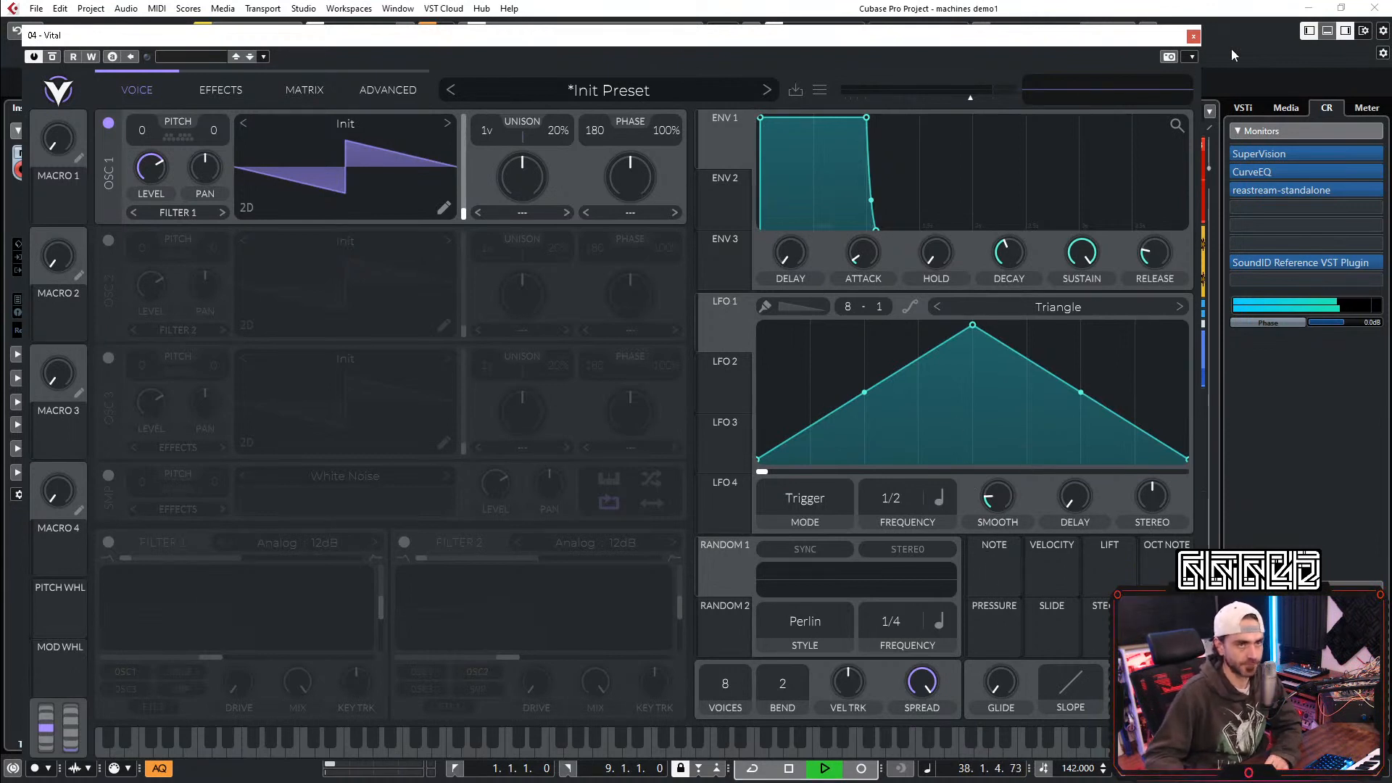
pyautogui.click(1194, 37)
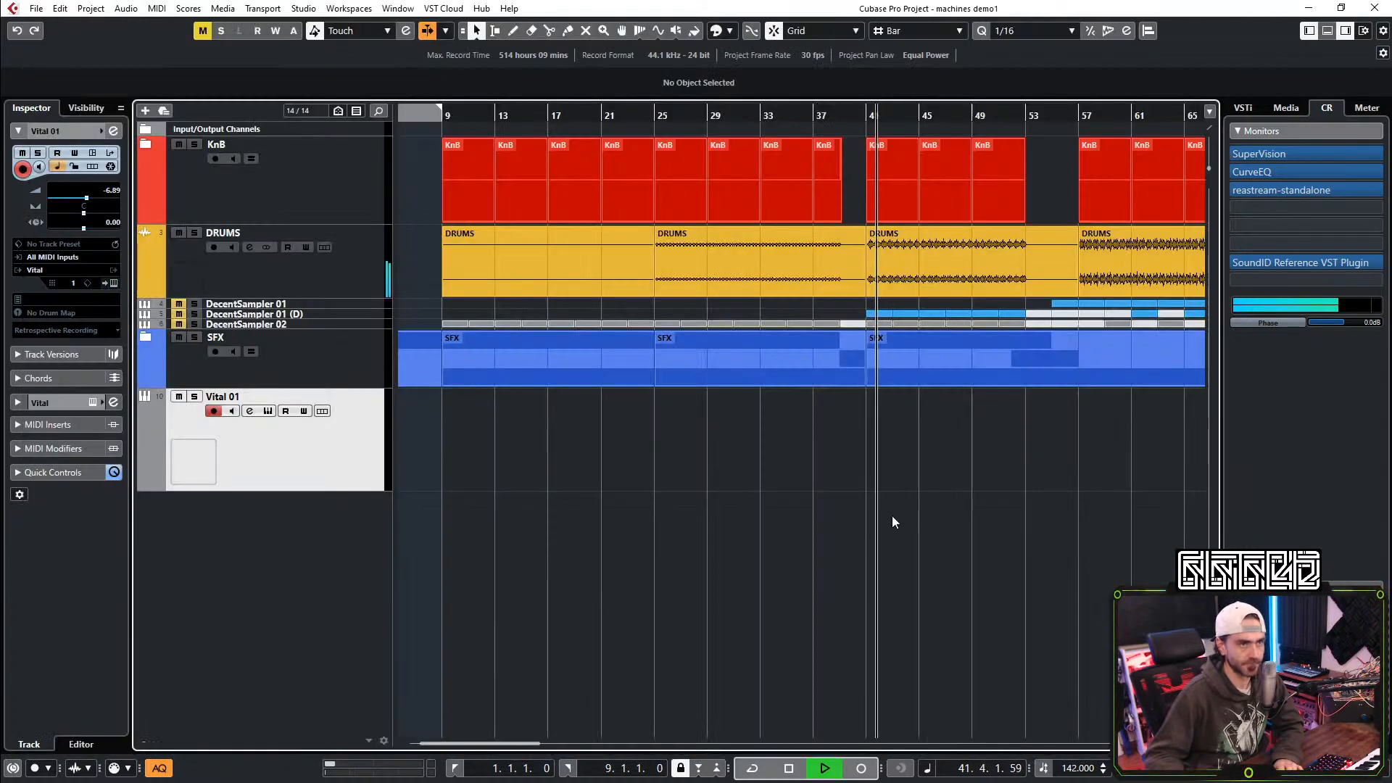
# Step: Set an active playback loop from bar 41 to bar 49
pyautogui.scroll(2, 856, 558)
pyautogui.scroll(-1, 856, 557)
pyautogui.scroll(4, 856, 557)
pyautogui.hscroll(2, 856, 557)
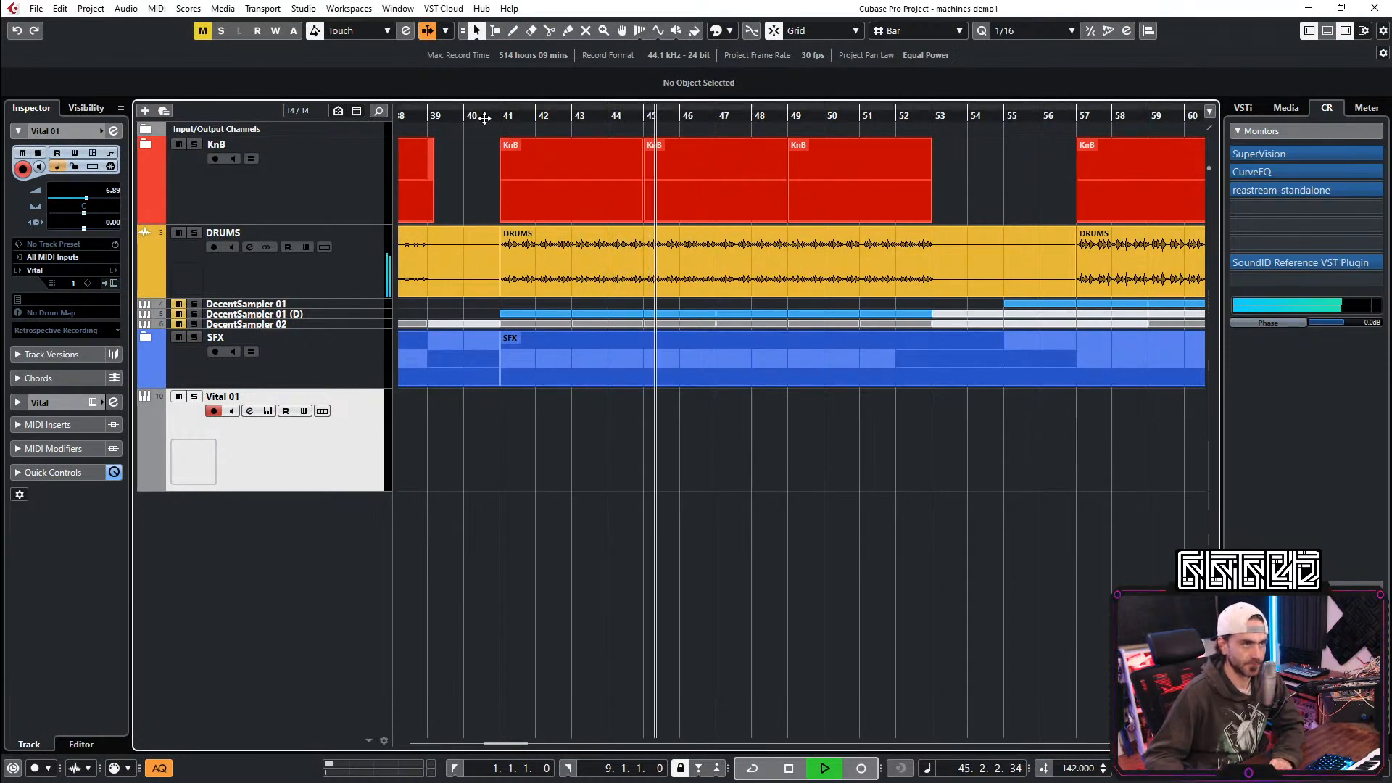
pyautogui.click(465, 117)
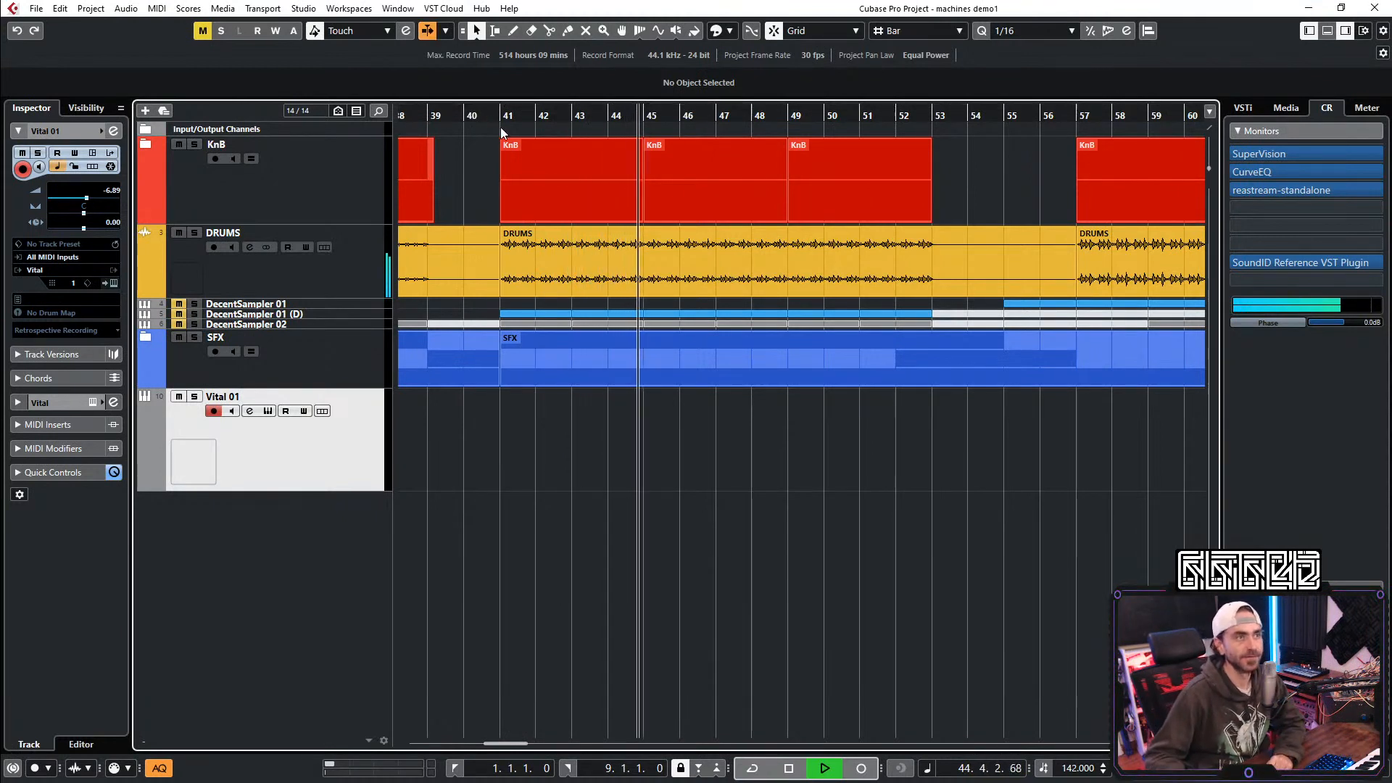
pyautogui.click(498, 112)
pyautogui.moveTo(499, 105); pyautogui.dragTo(770, 161)
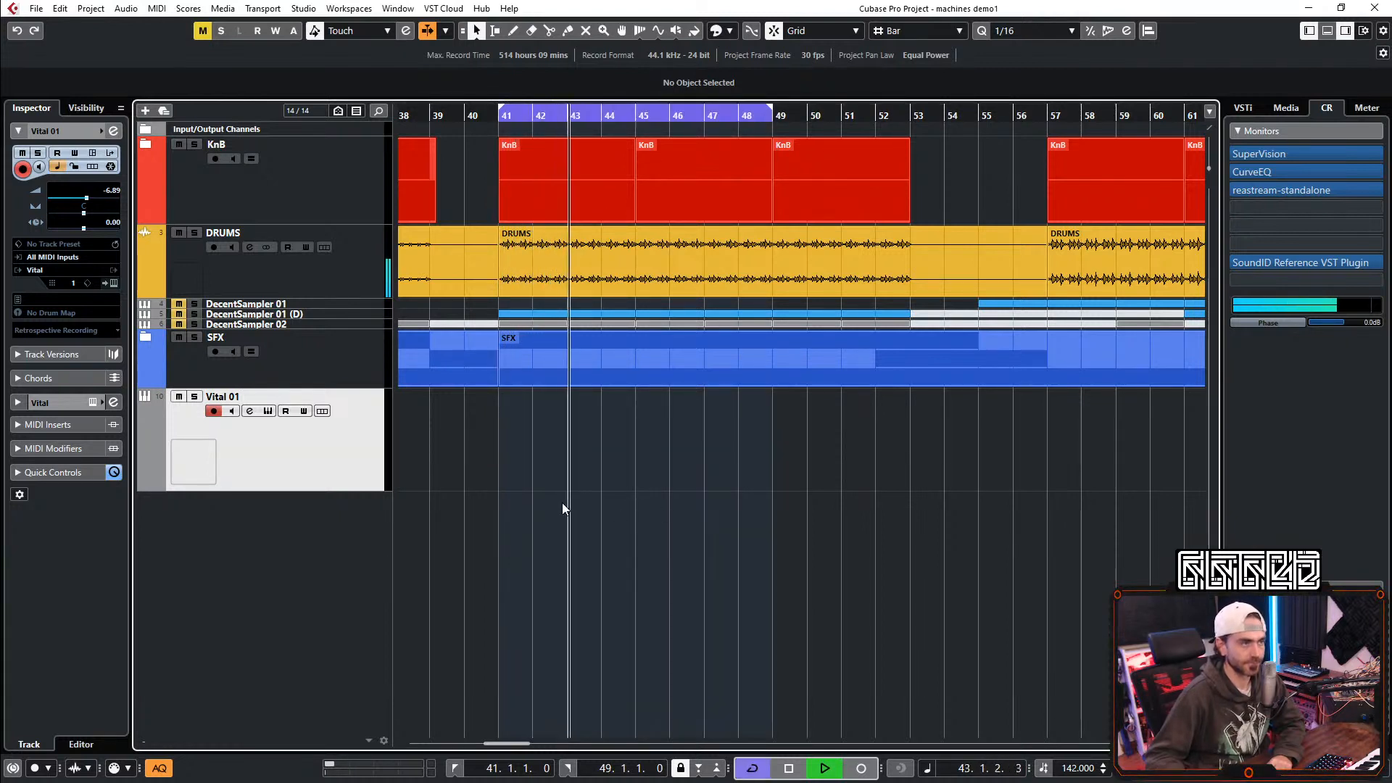
# Step: Create a MIDI part on Vital 01 at bar 41, shorten it to two bars and duplicate it three times up to bar 49
pyautogui.doubleClick(513, 460)
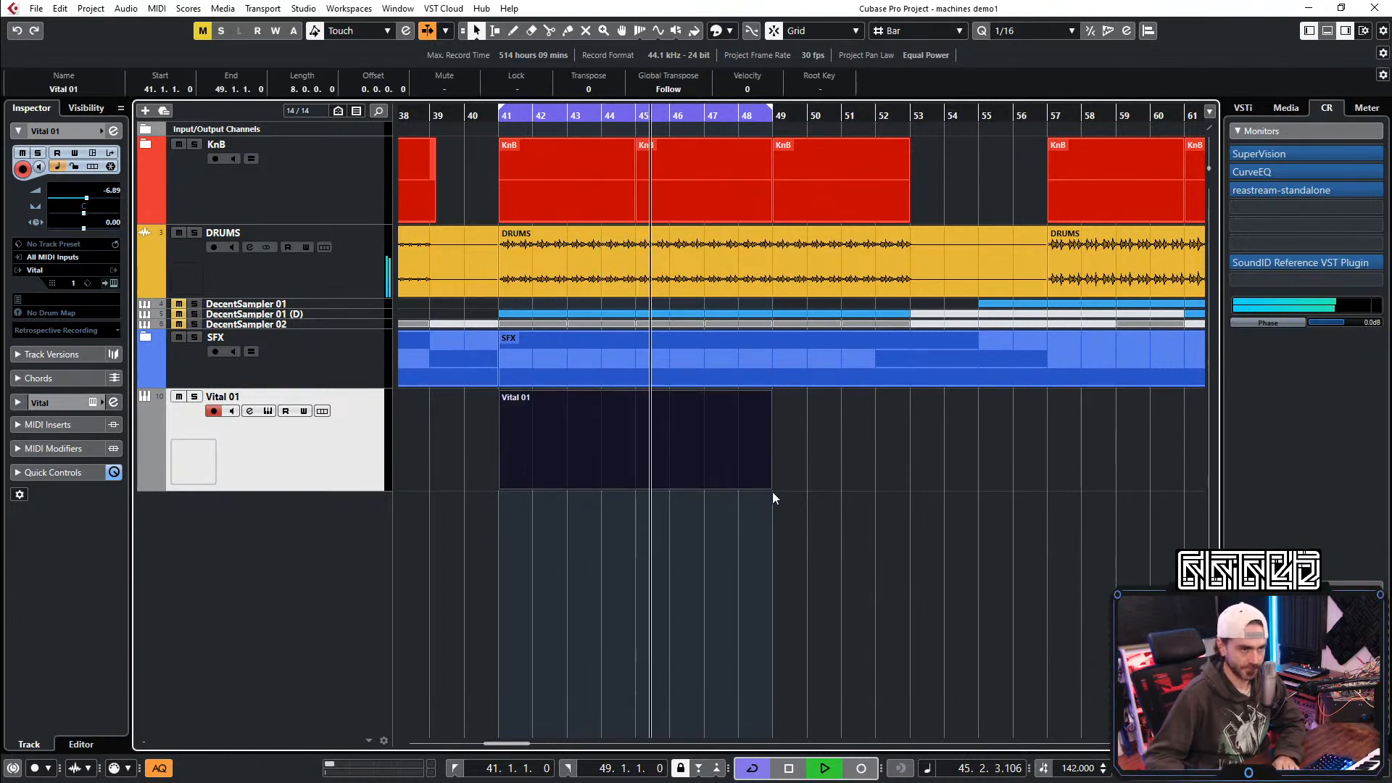
pyautogui.moveTo(765, 487); pyautogui.dragTo(573, 484)
pyautogui.hotkey('ctrl', 'd')
pyautogui.hotkey('ctrl', 'd')
pyautogui.hotkey('ctrl', 'd')
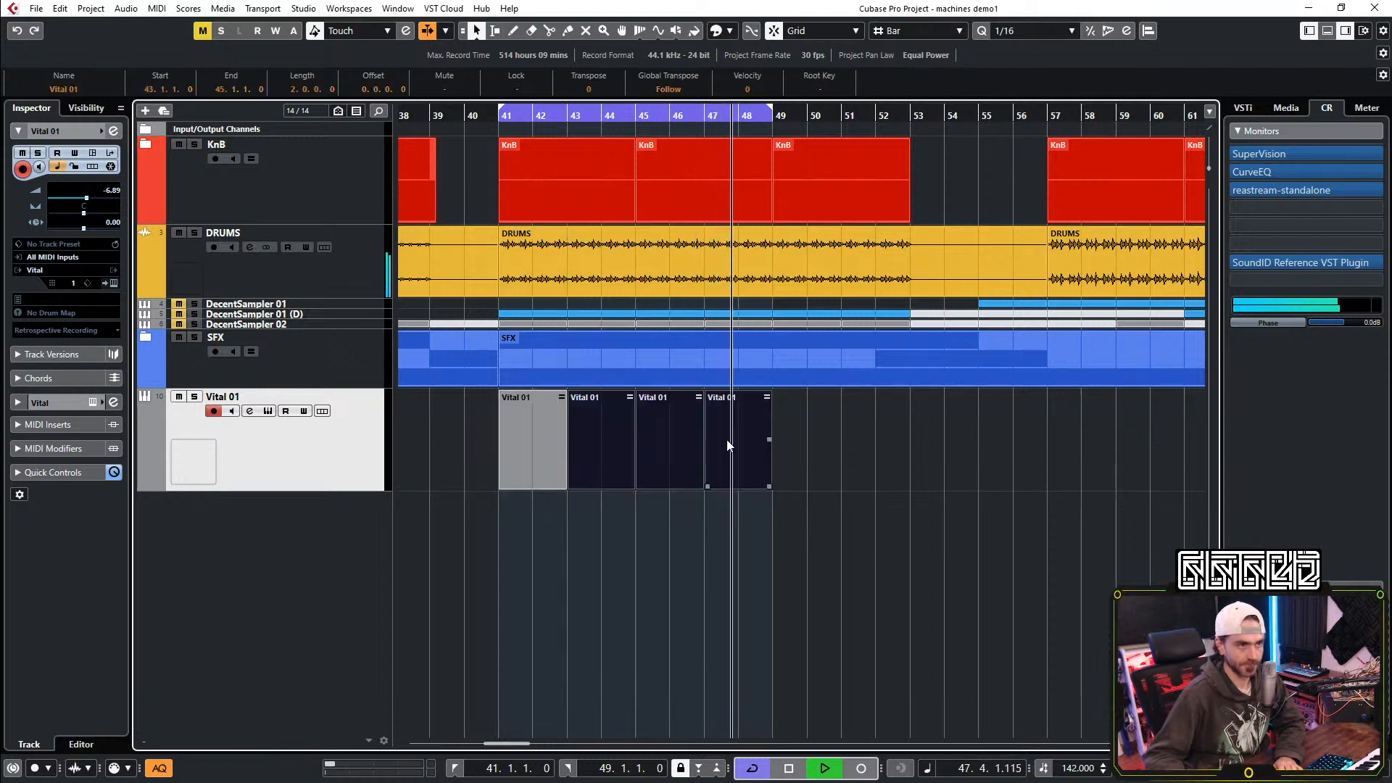
pyautogui.click(536, 499)
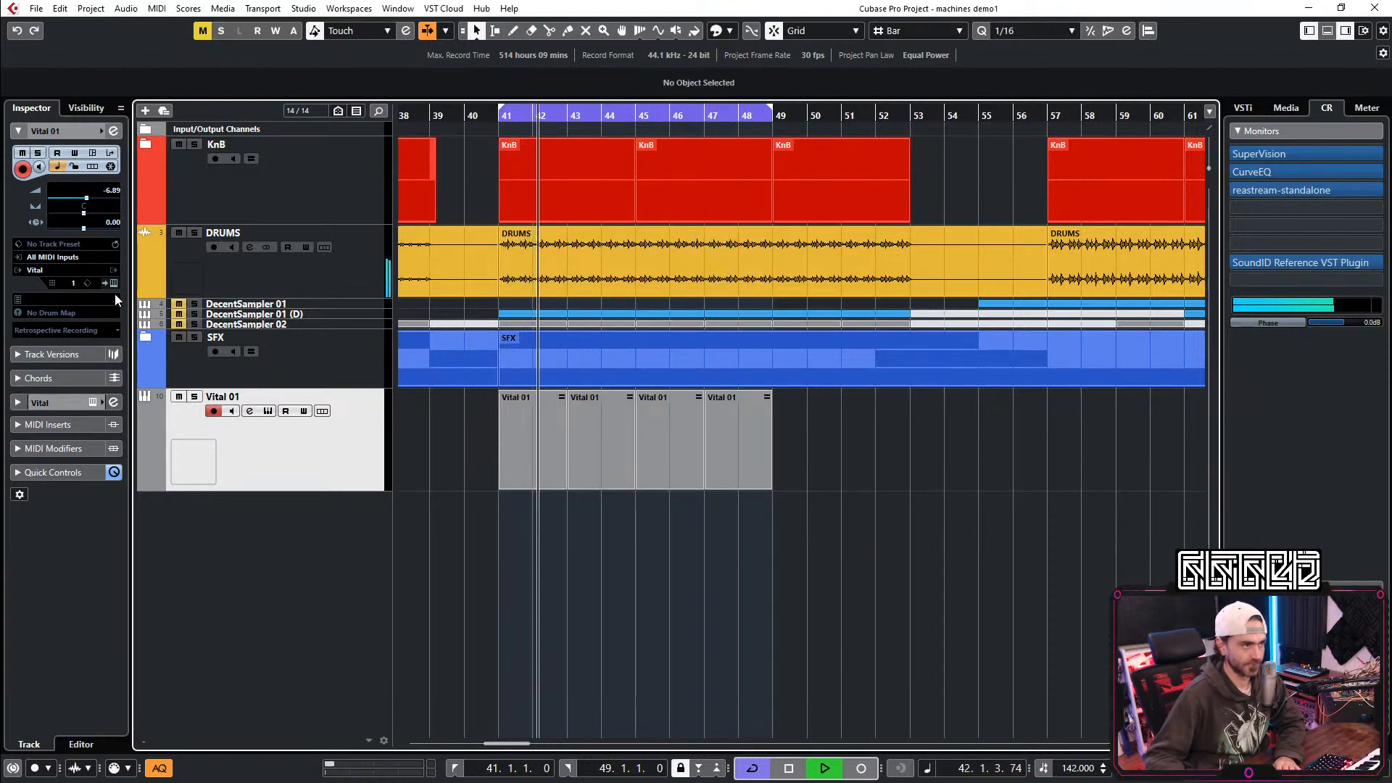
# Step: Mute the Vital 01 track and stop playback
pyautogui.click(179, 396)
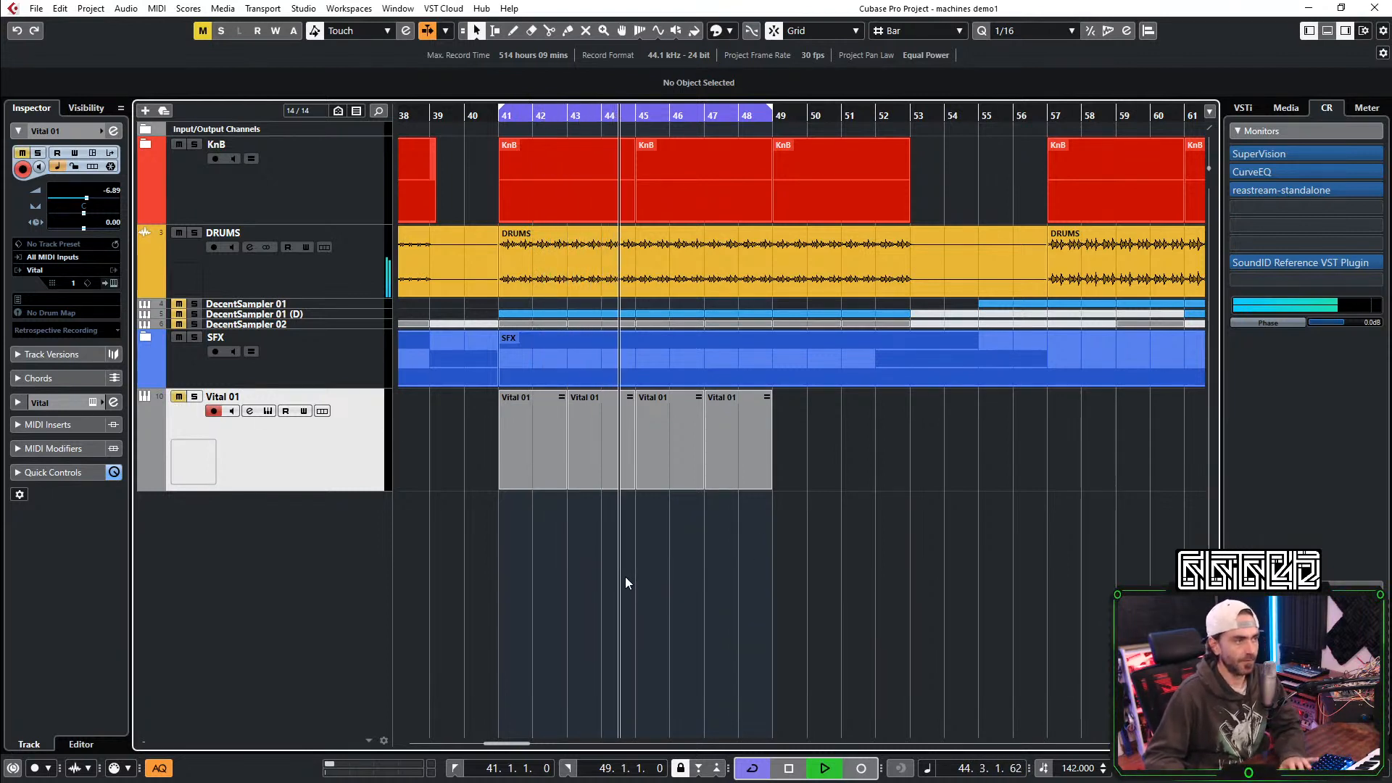
pyautogui.press('space')
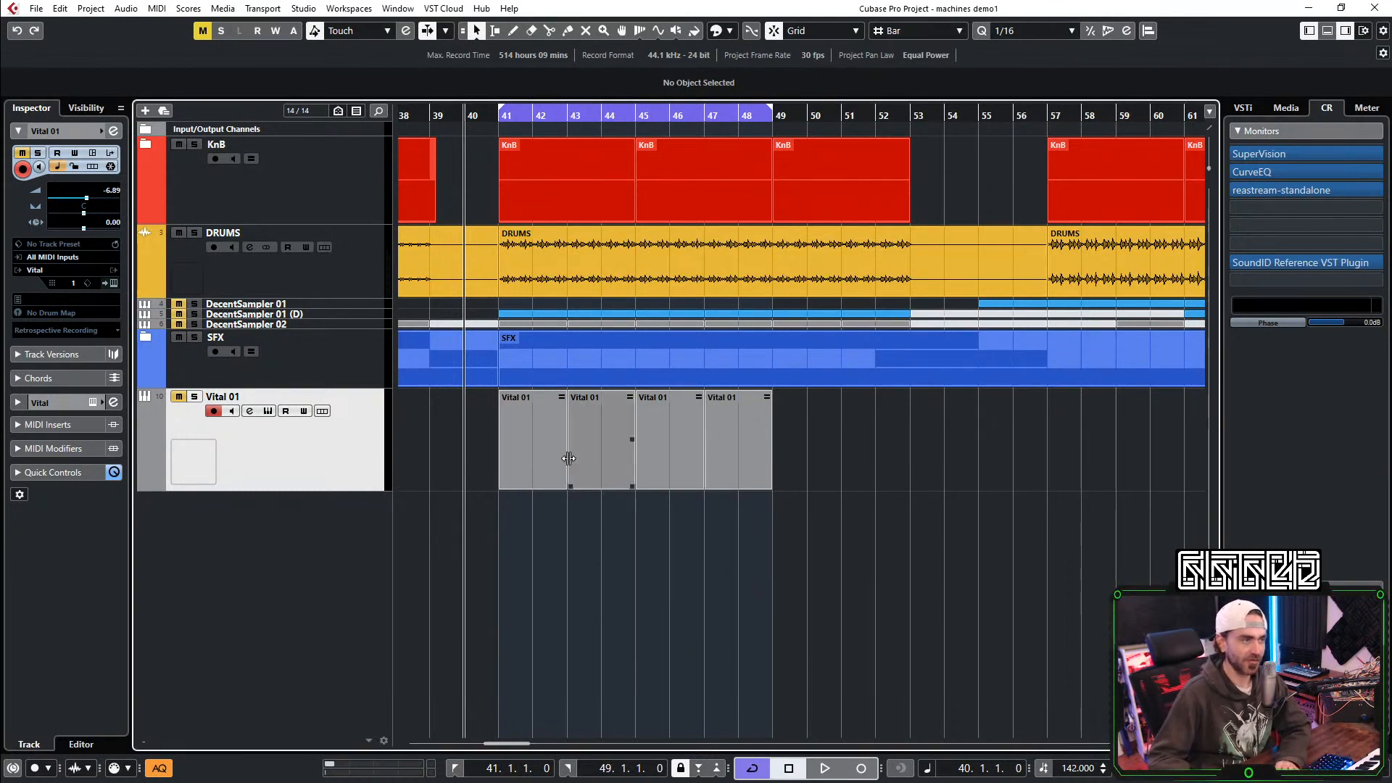
# Step: In the first Vital 01 part, draw one sustained note between C2 and C3 spanning both bars, and close the editor
pyautogui.doubleClick(529, 463)
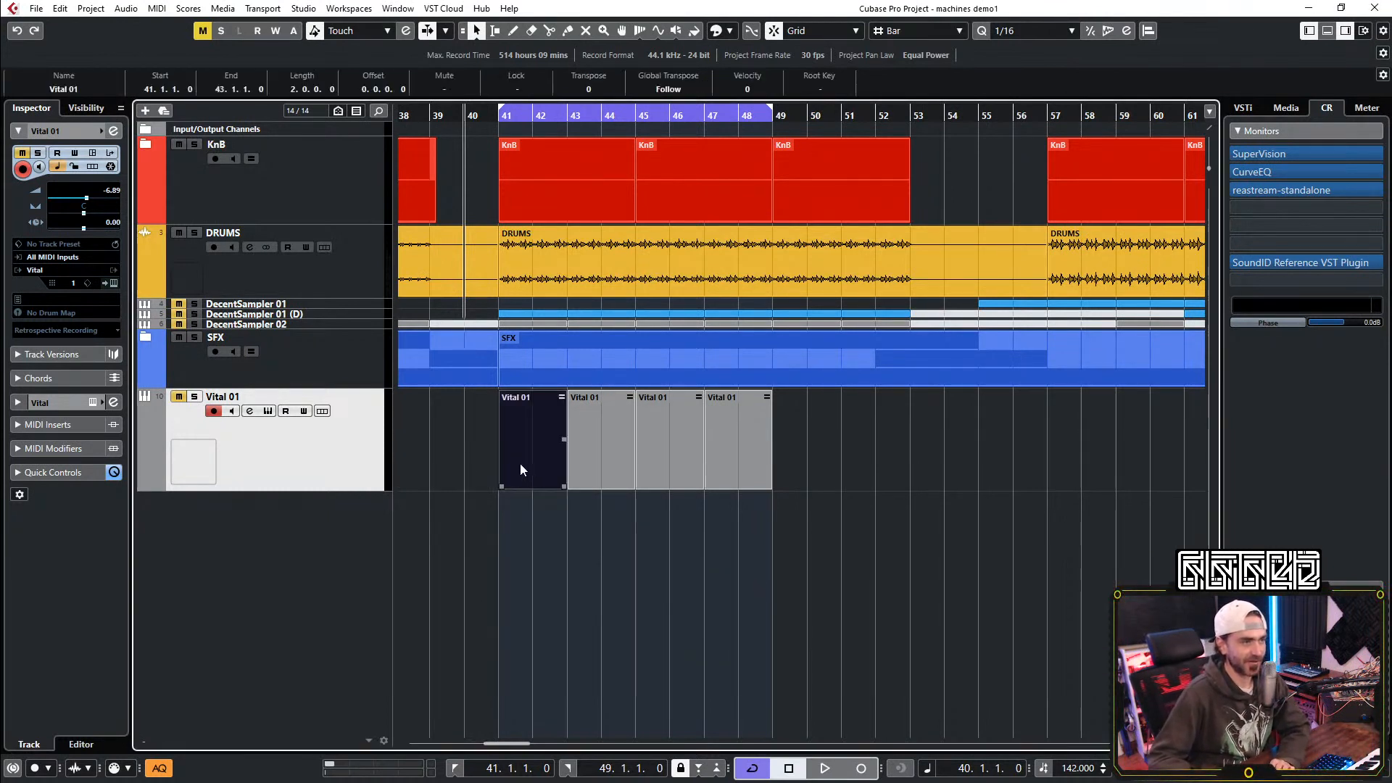
pyautogui.click(176, 522)
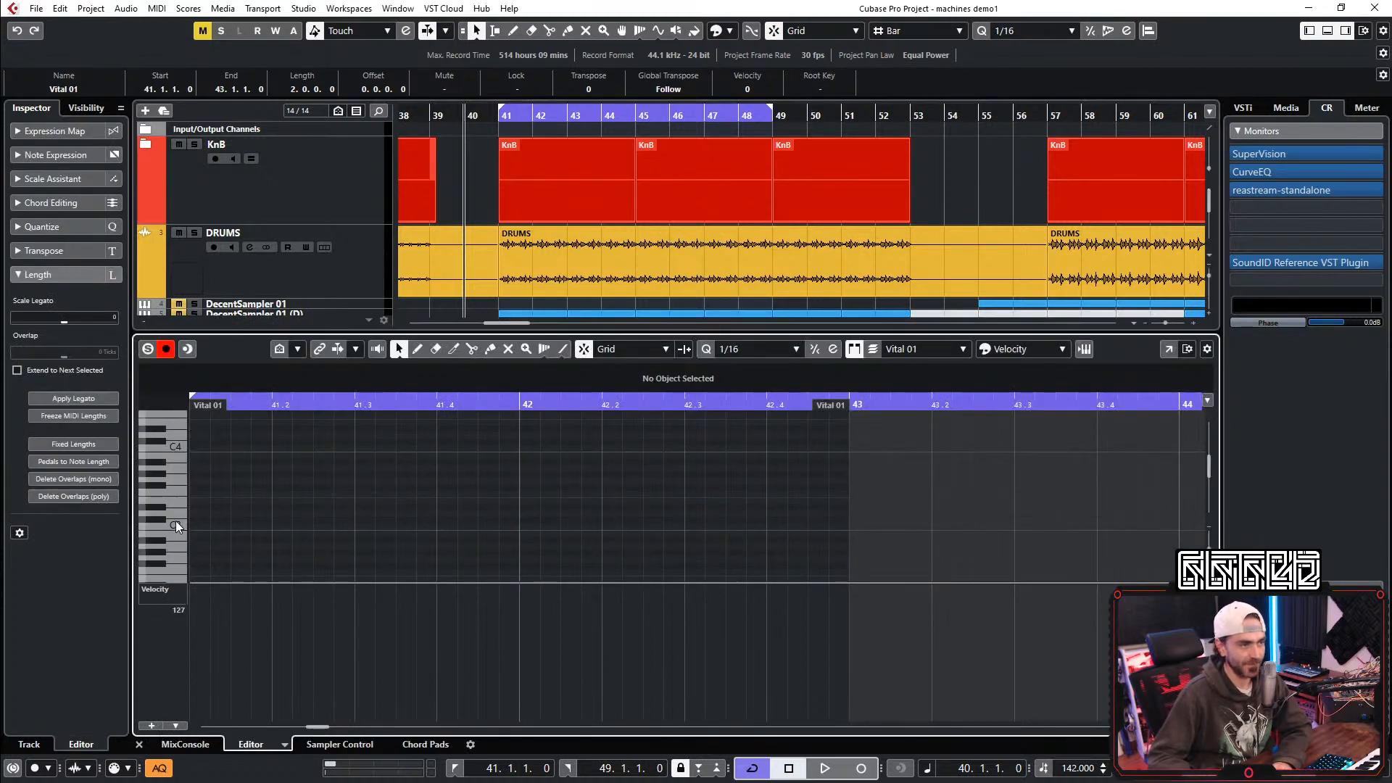
pyautogui.scroll(-2, 176, 520)
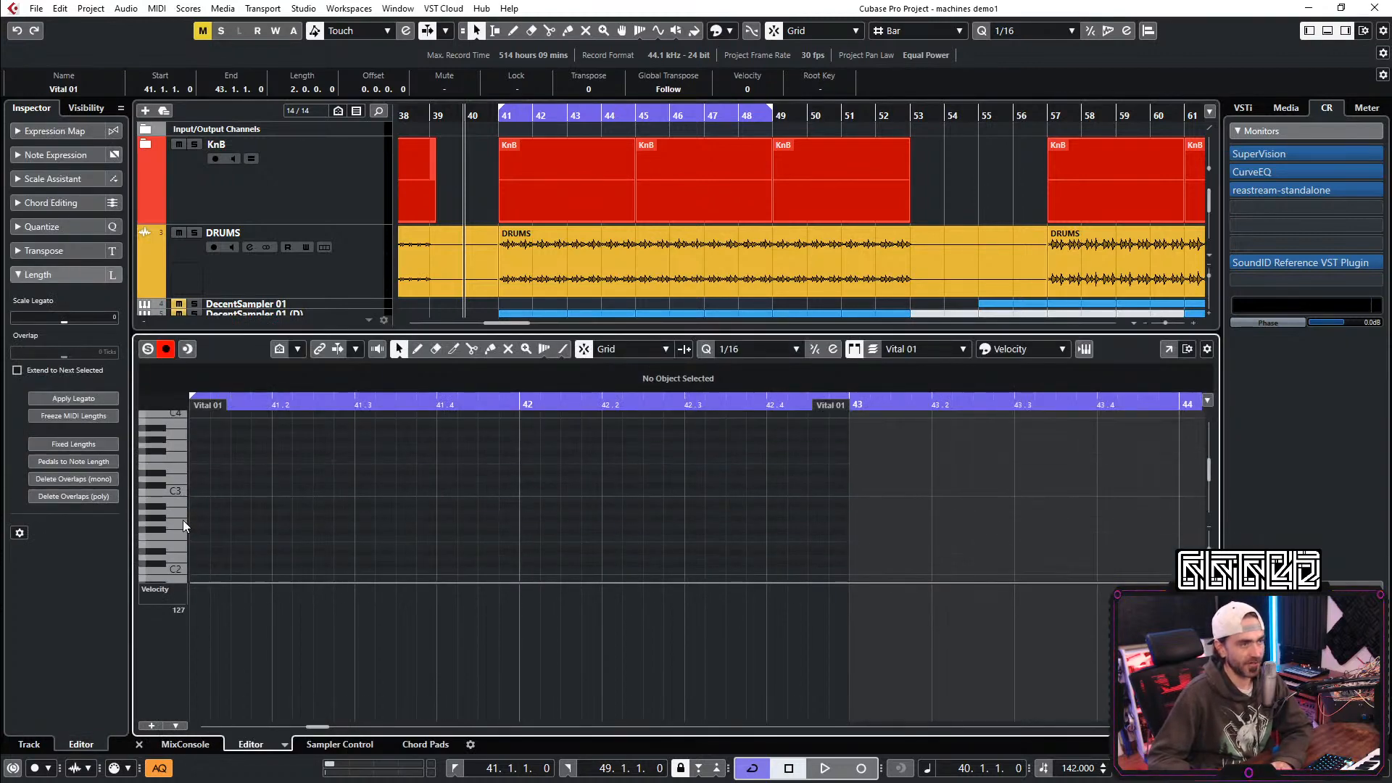
pyautogui.click(200, 525)
pyautogui.moveTo(212, 527); pyautogui.dragTo(856, 607)
pyautogui.click(885, 499)
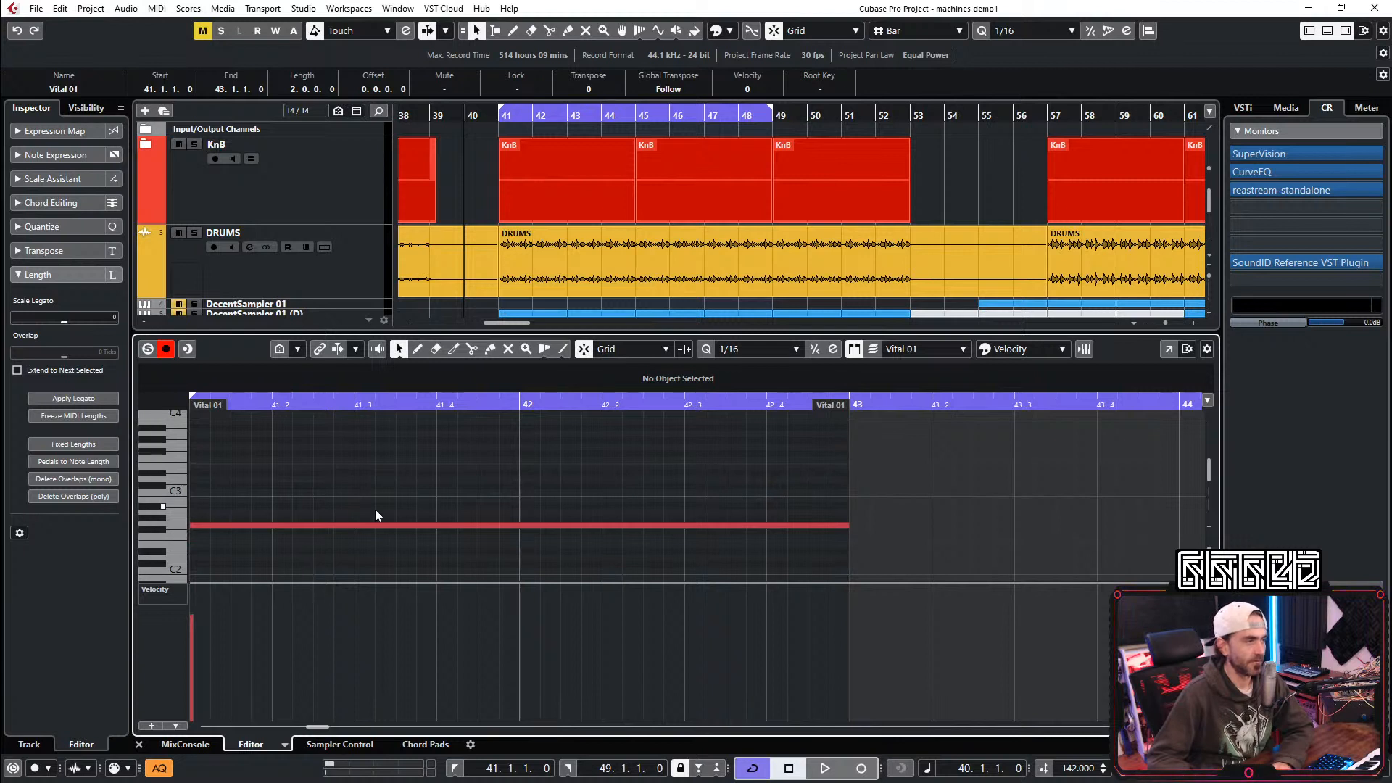
pyautogui.moveTo(415, 503); pyautogui.dragTo(355, 562)
pyautogui.click(450, 533)
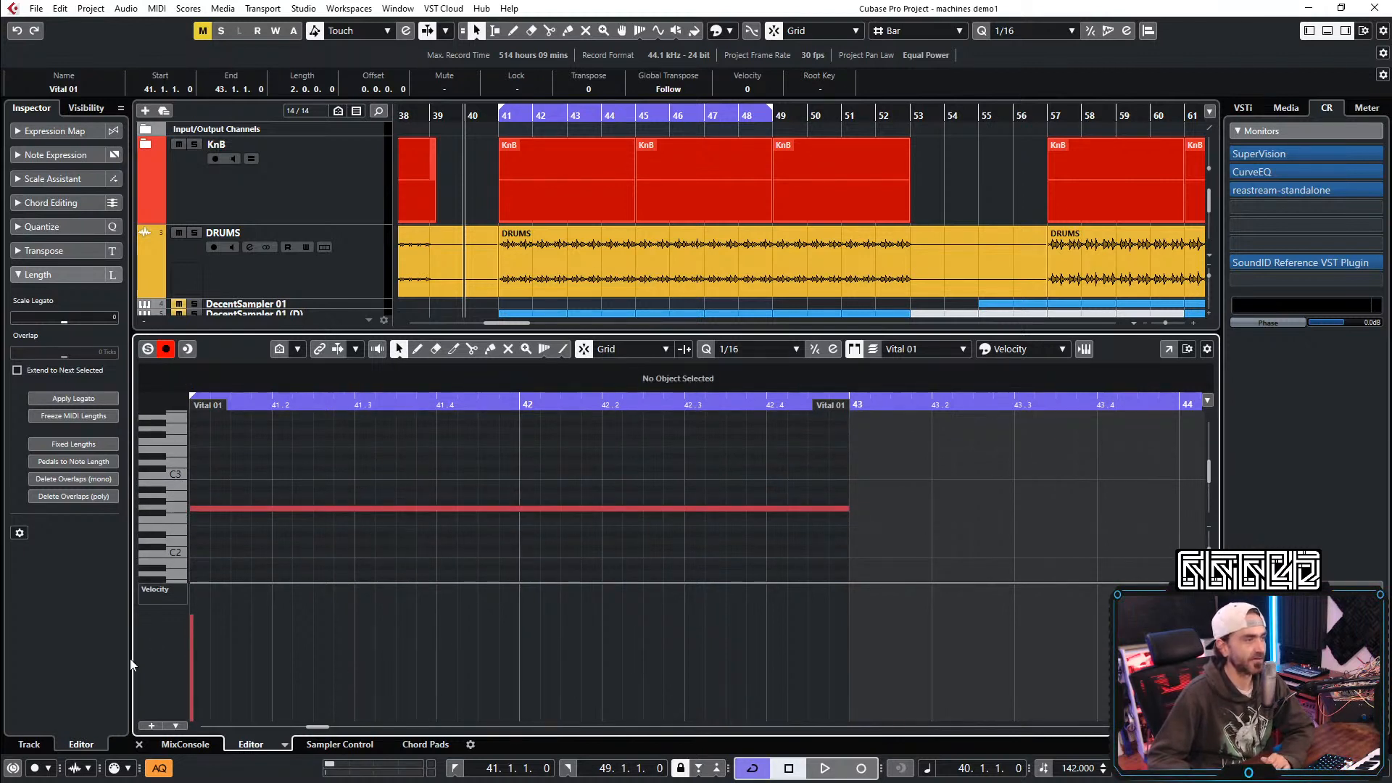
pyautogui.click(139, 745)
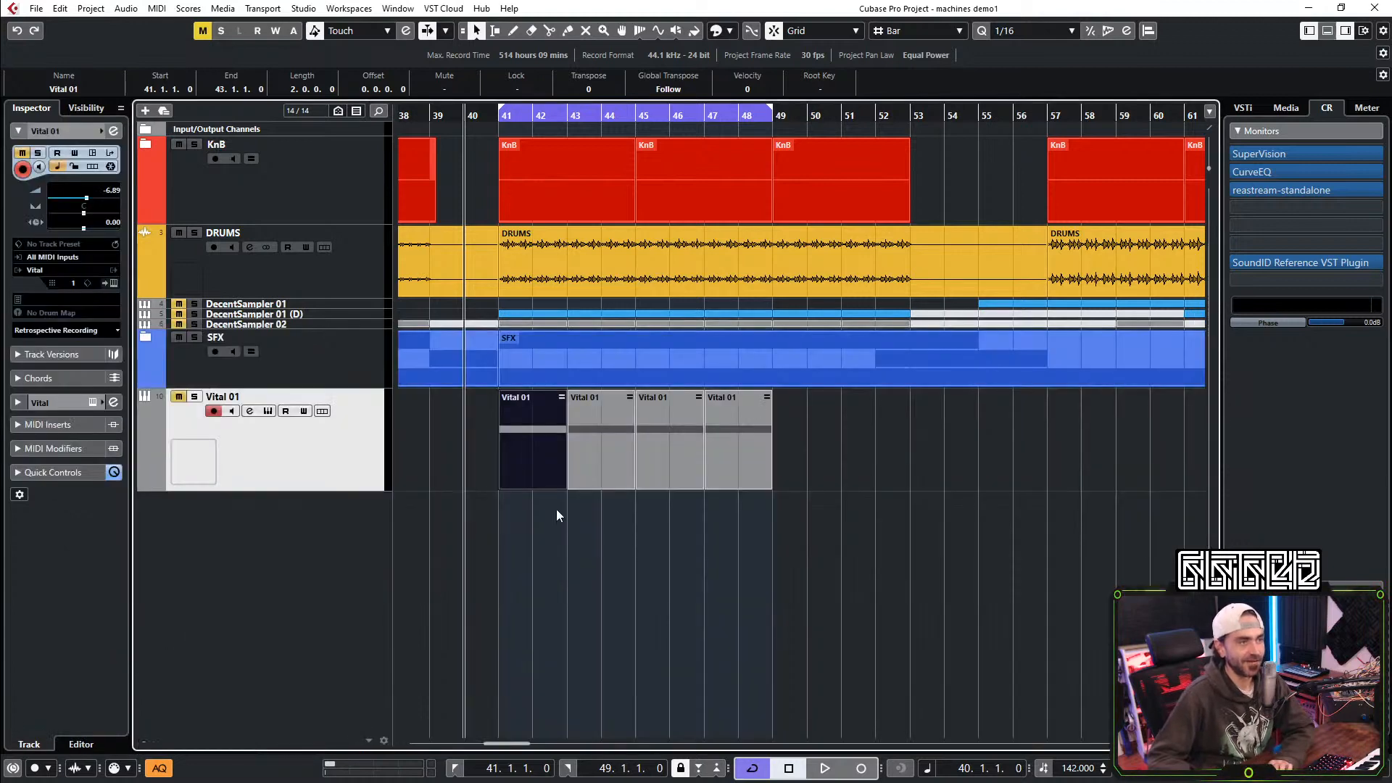
pyautogui.click(557, 514)
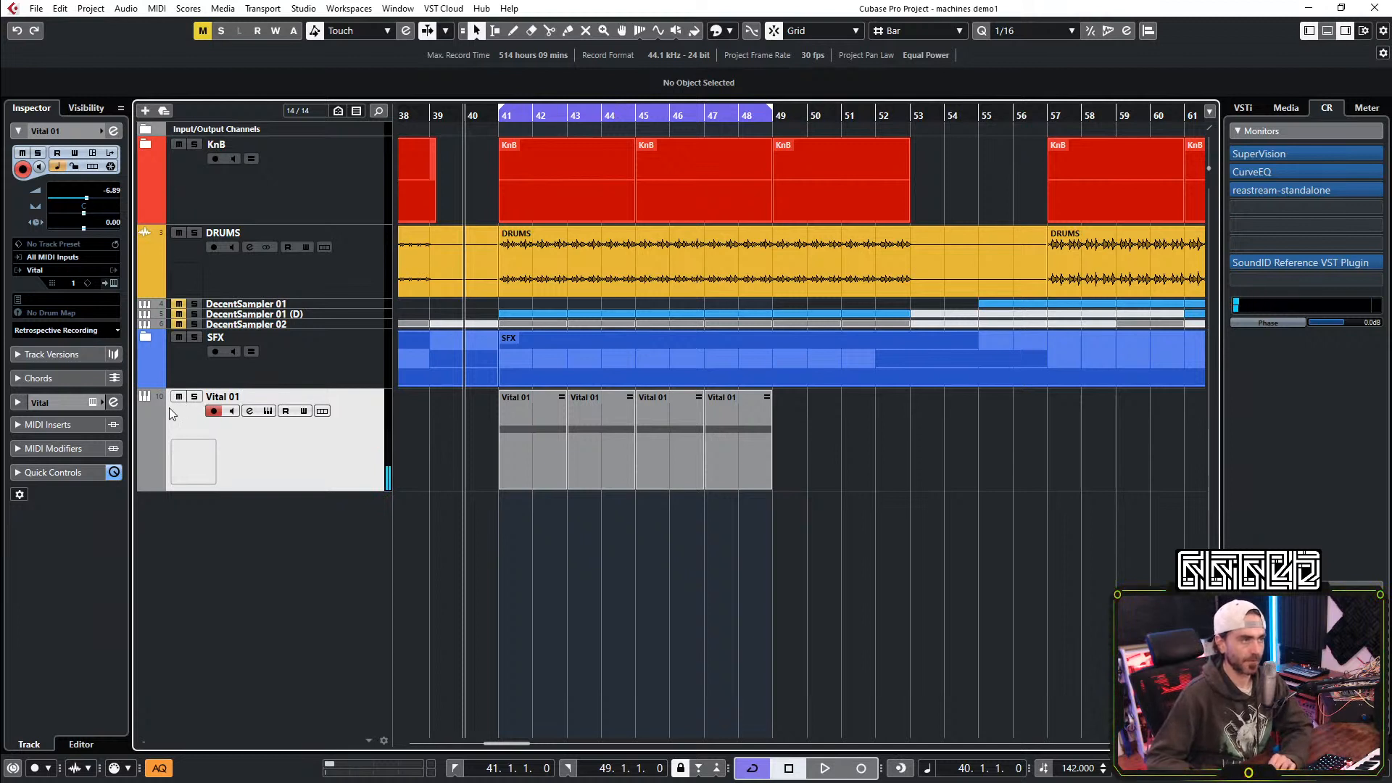
# Step: Unmute the Vital 01 track and lower its volume below -8.68 while the loop plays
pyautogui.press('space')
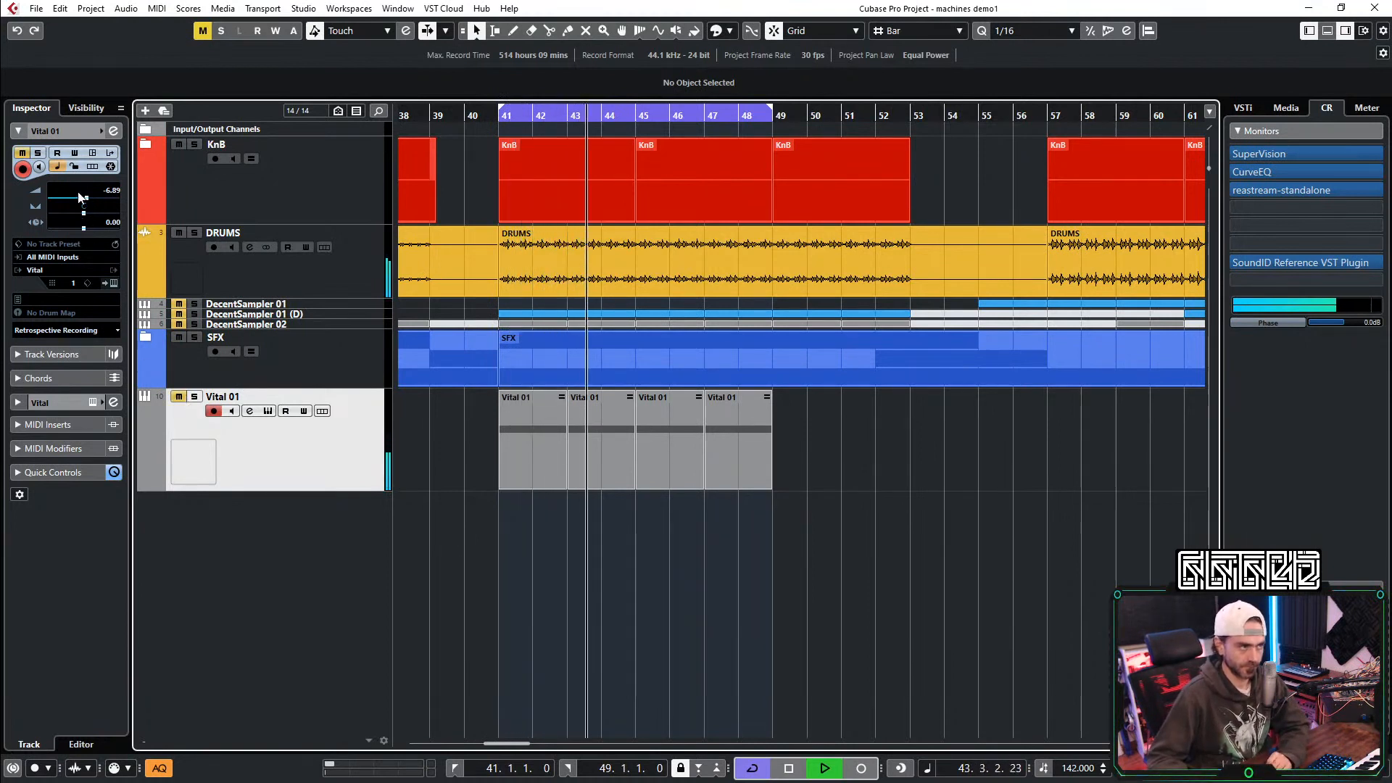
pyautogui.moveTo(86, 198); pyautogui.dragTo(83, 198)
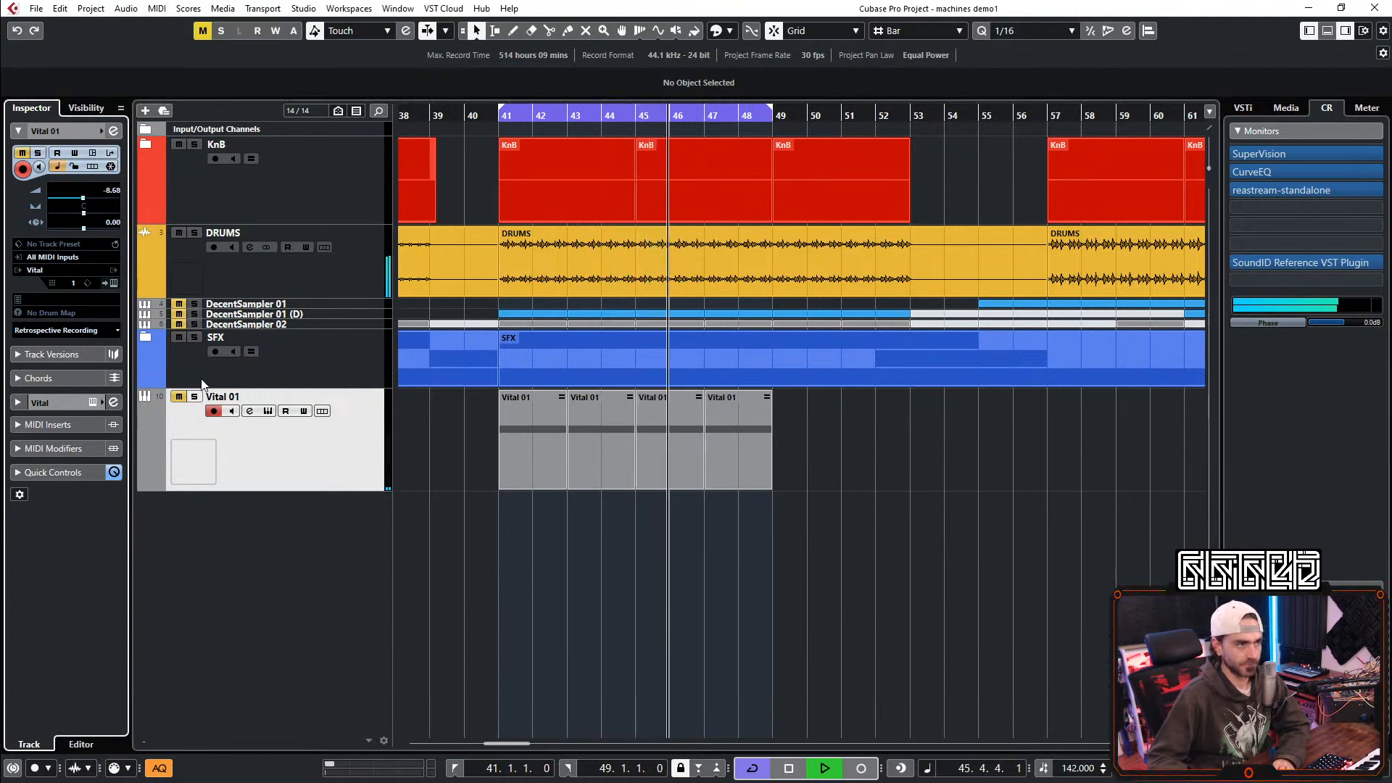
pyautogui.press('space')
pyautogui.press('space')
pyautogui.click(179, 399)
pyautogui.moveTo(83, 198); pyautogui.dragTo(76, 198)
# Step: Open the Vital 01 instrument, transpose oscillator 1 to -12 and modulate its level with LFO 1
pyautogui.click(113, 288)
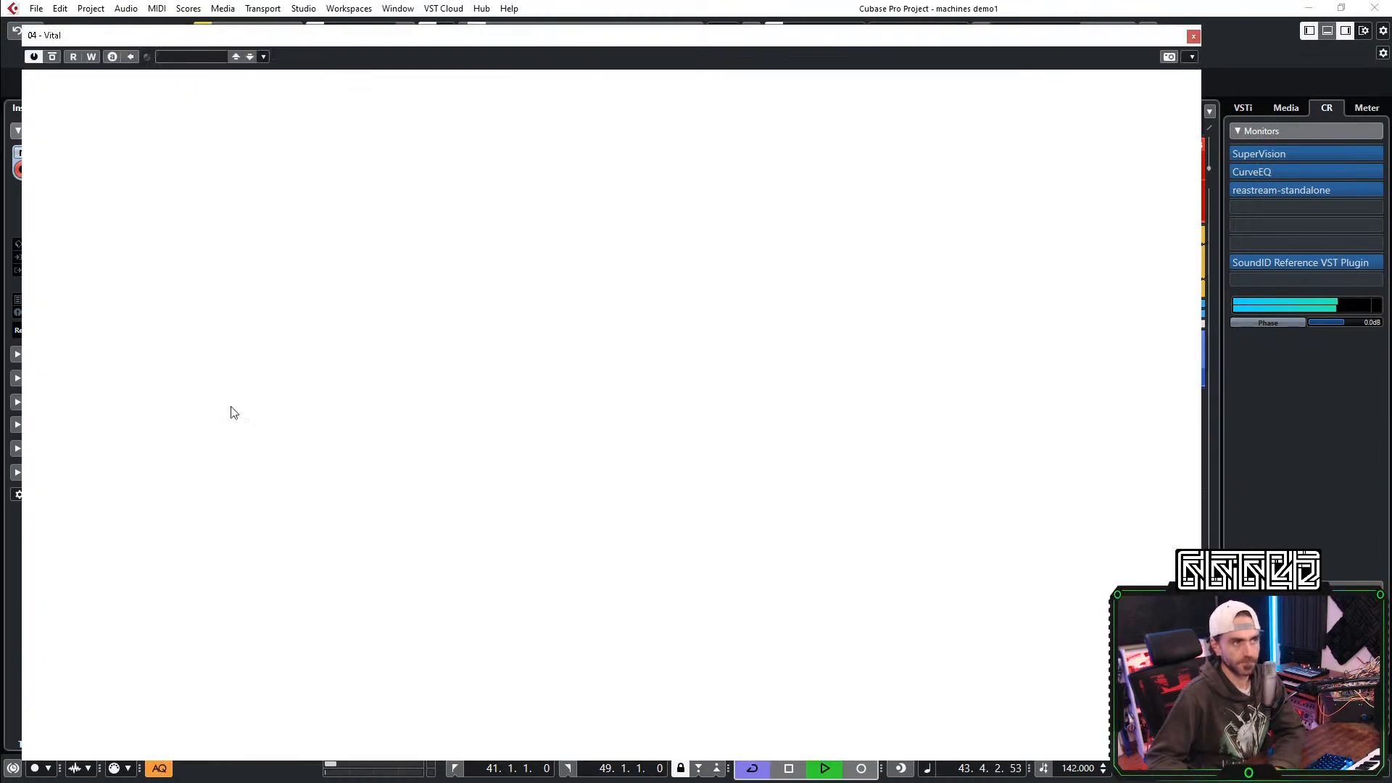
pyautogui.scroll(-12, 148, 132)
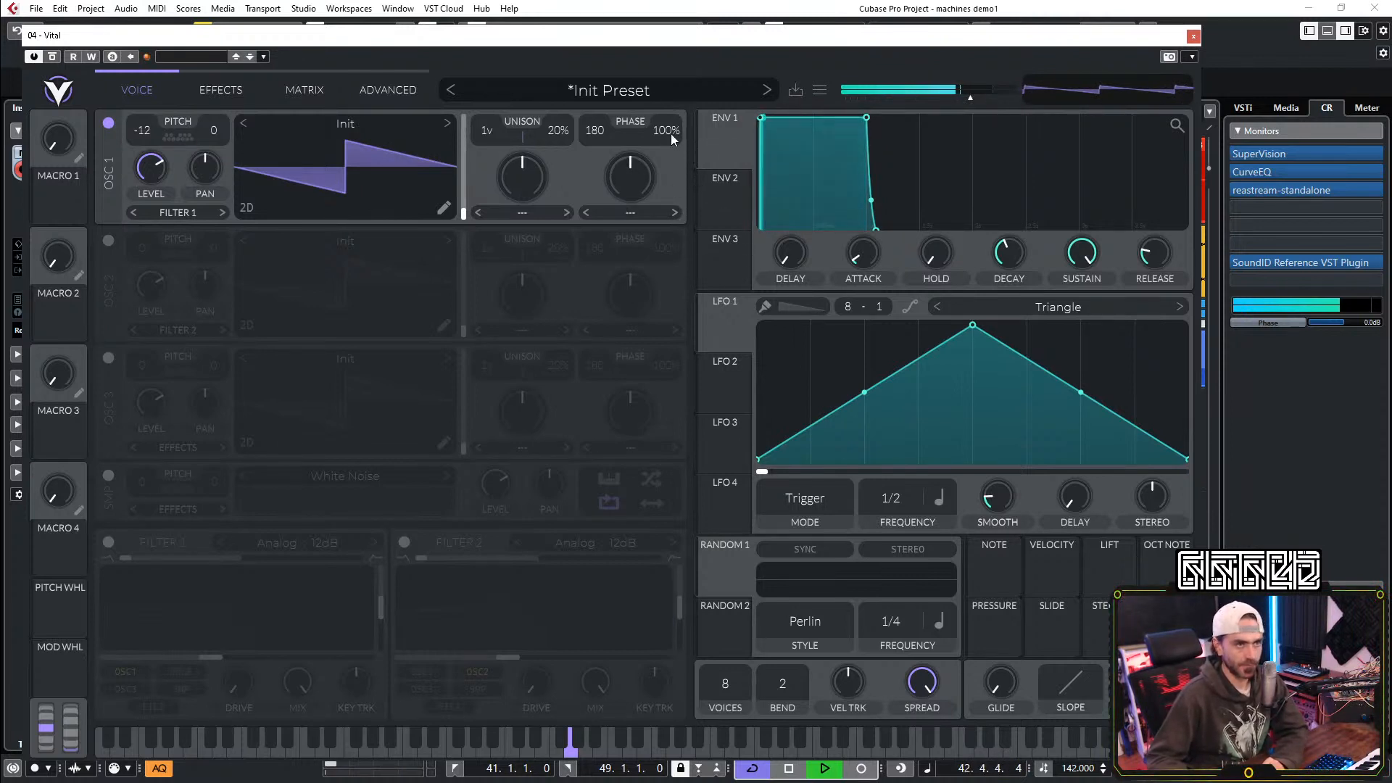
pyautogui.moveTo(723, 328); pyautogui.dragTo(148, 169)
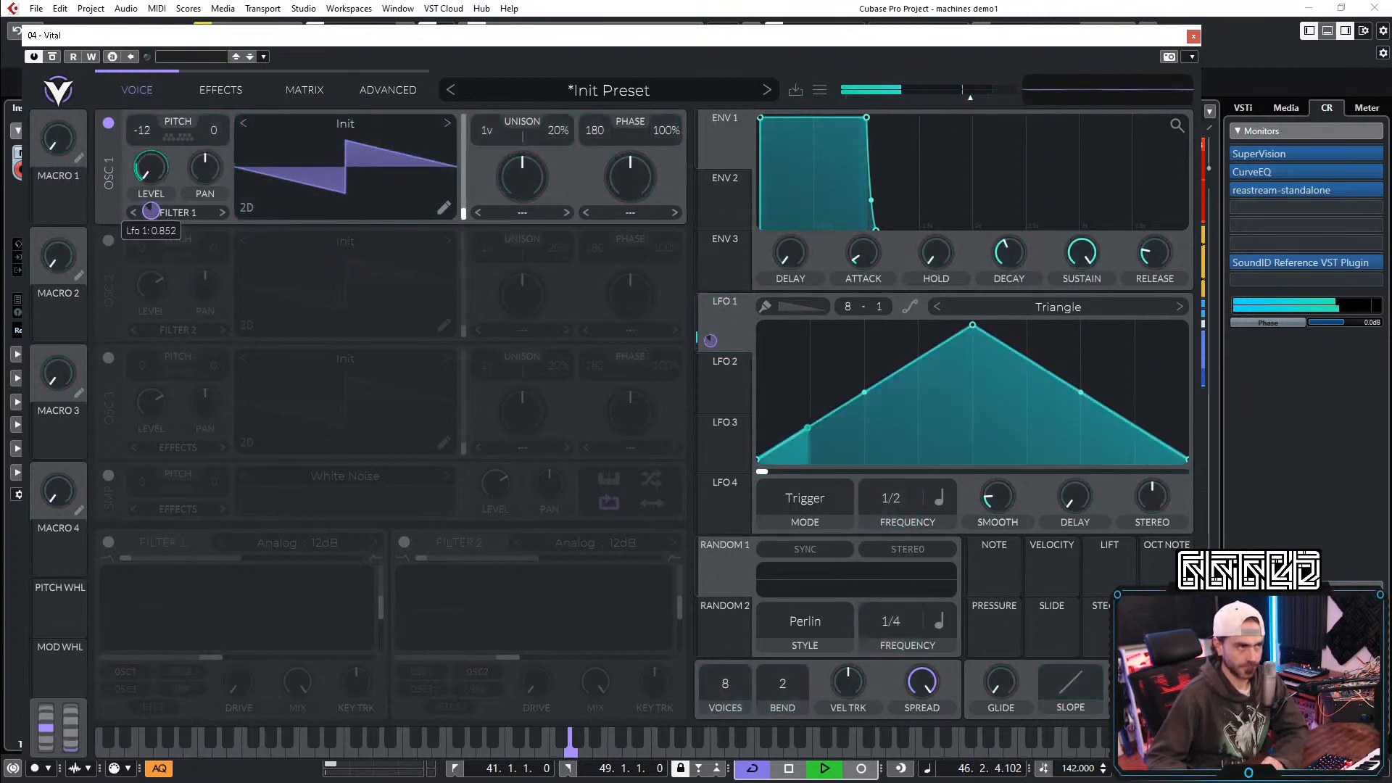
# Step: Redraw LFO 1 as a single falling spike on an otherwise flat line, with smoothing at minimum and the frequency at 1/2
pyautogui.moveTo(898, 512); pyautogui.dragTo(883, 526)
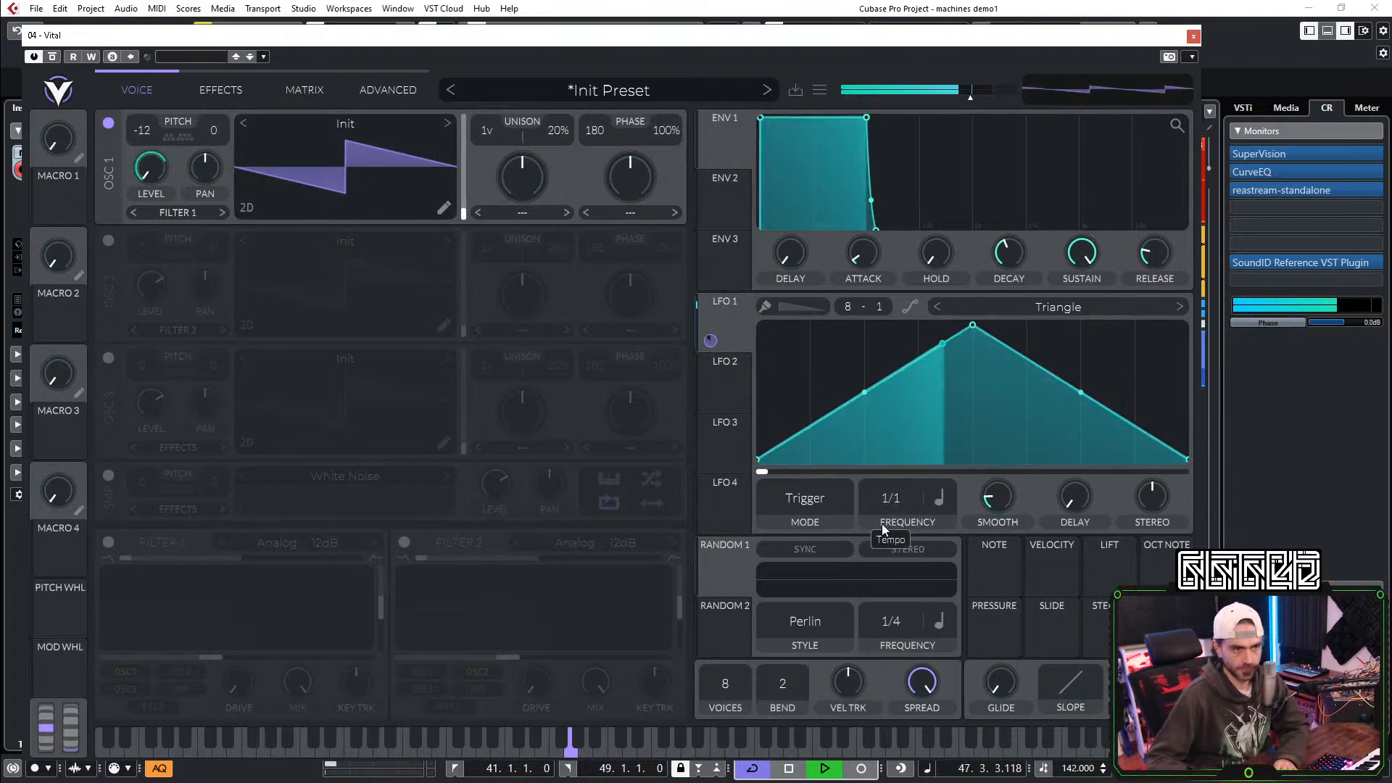
pyautogui.moveTo(771, 614); pyautogui.dragTo(1174, 612)
pyautogui.moveTo(899, 434); pyautogui.dragTo(899, 324)
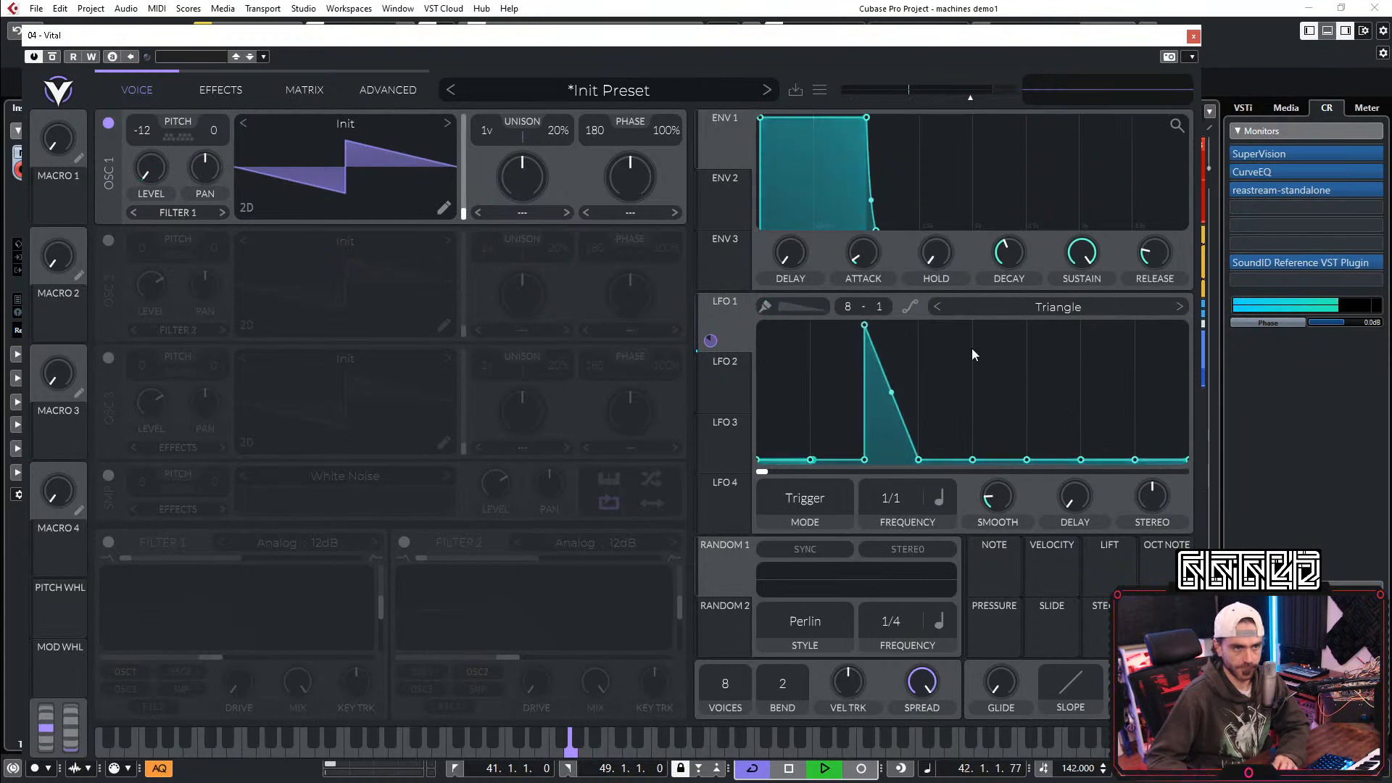
pyautogui.moveTo(996, 496); pyautogui.dragTo(996, 544)
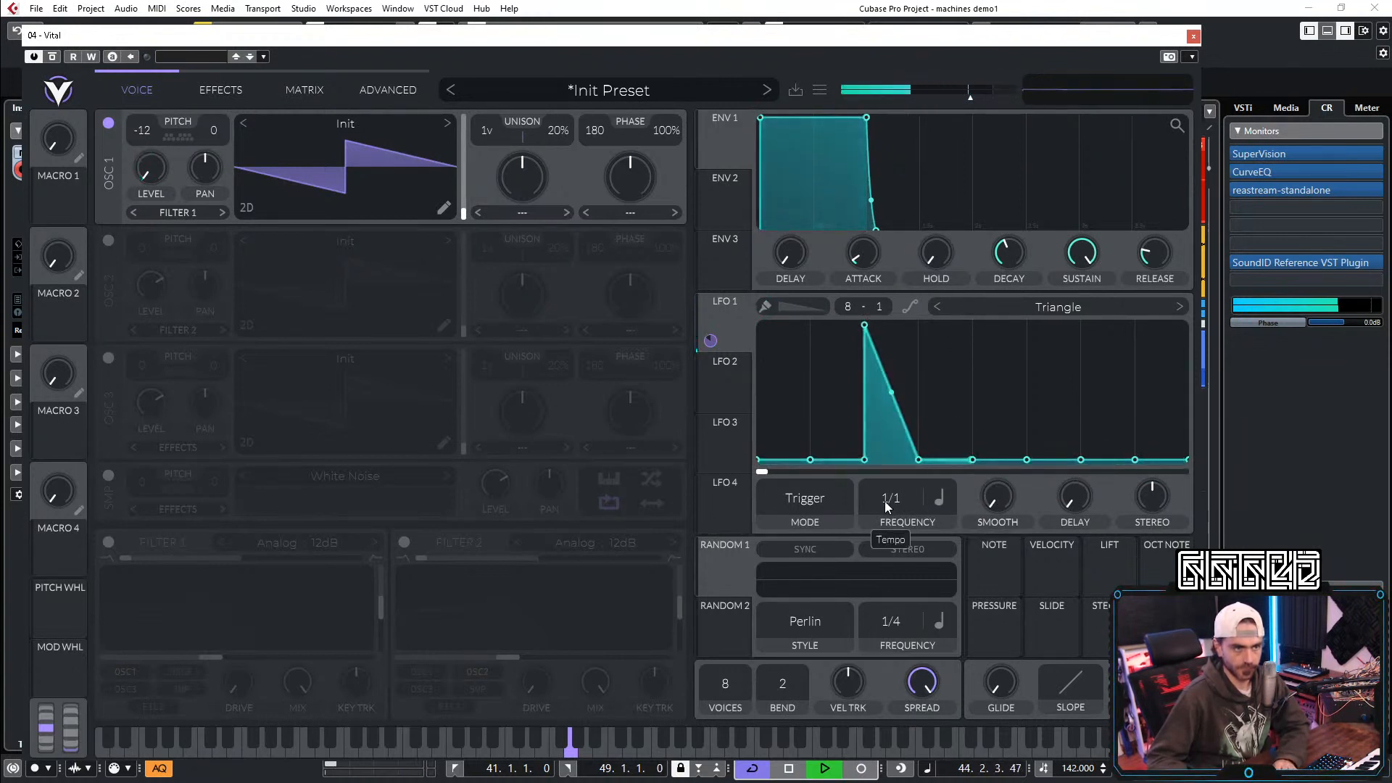
pyautogui.scroll(1, 902, 495)
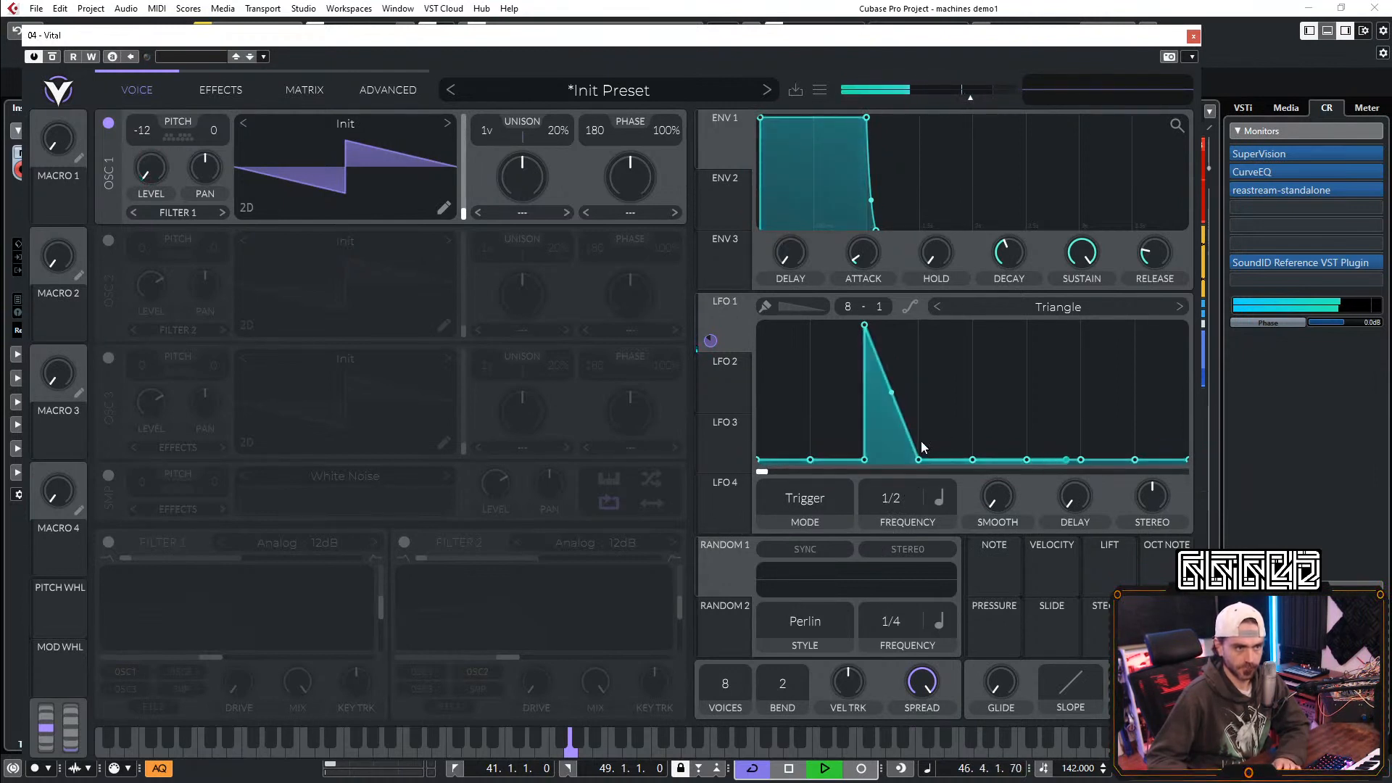
# Step: Shift LFO 1's spike one grid step later with an outward-bowed decay, and raise its modulation of oscillator 1's level to maximum
pyautogui.moveTo(935, 384); pyautogui.dragTo(929, 325)
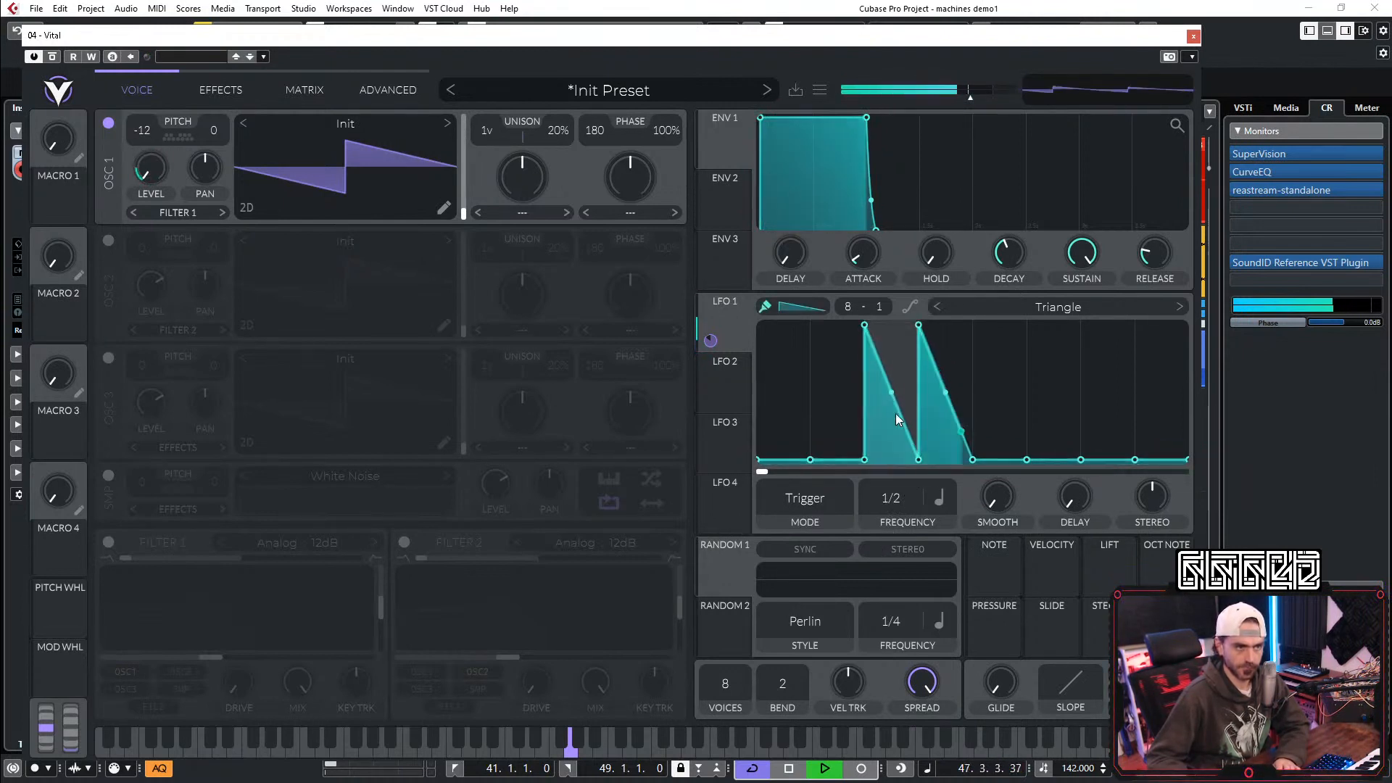
pyautogui.doubleClick(865, 326)
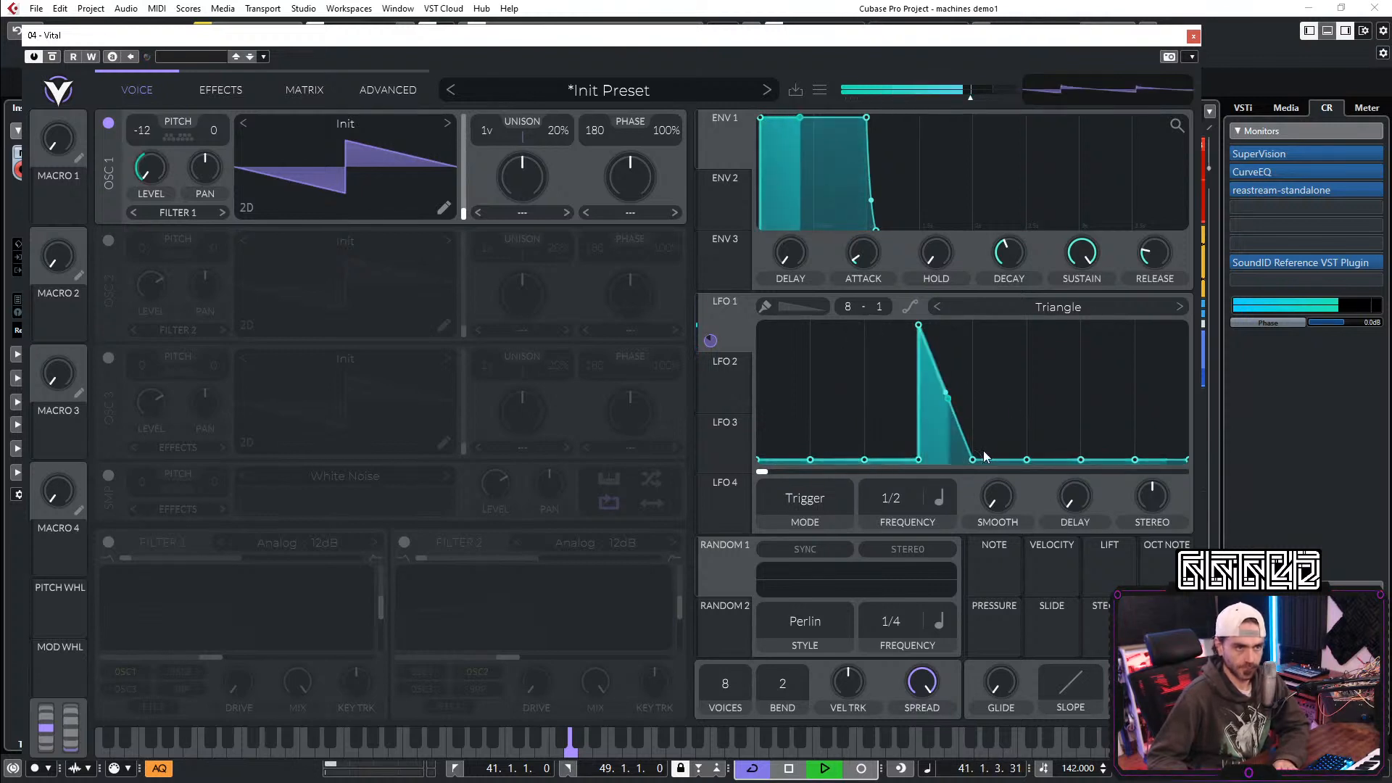
pyautogui.moveTo(945, 393); pyautogui.dragTo(962, 359)
pyautogui.moveTo(711, 340); pyautogui.dragTo(151, 210)
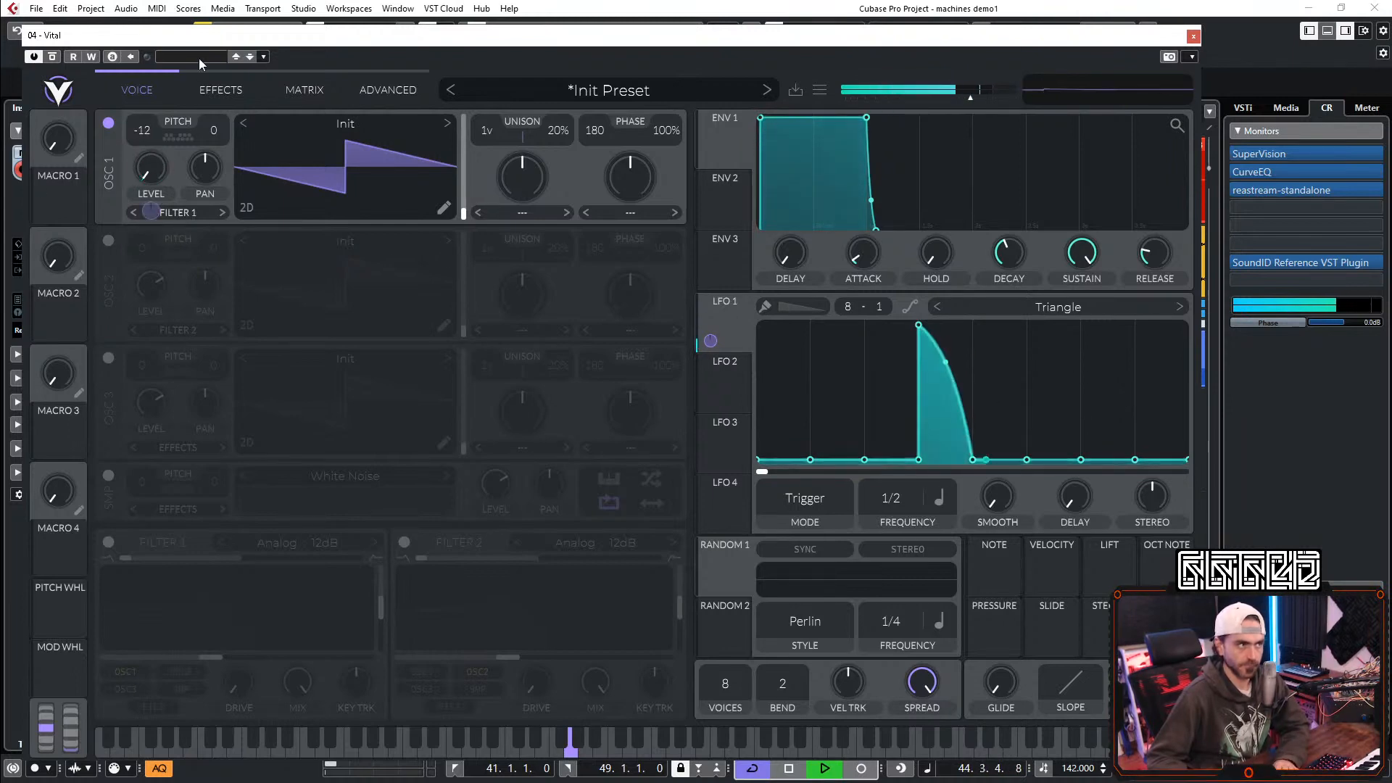
# Step: Move the Vital window clear of the Inspector and set the Vital 01 track volume to -7.58
pyautogui.moveTo(199, 35); pyautogui.dragTo(310, 39)
pyautogui.moveTo(76, 197); pyautogui.dragTo(83, 201)
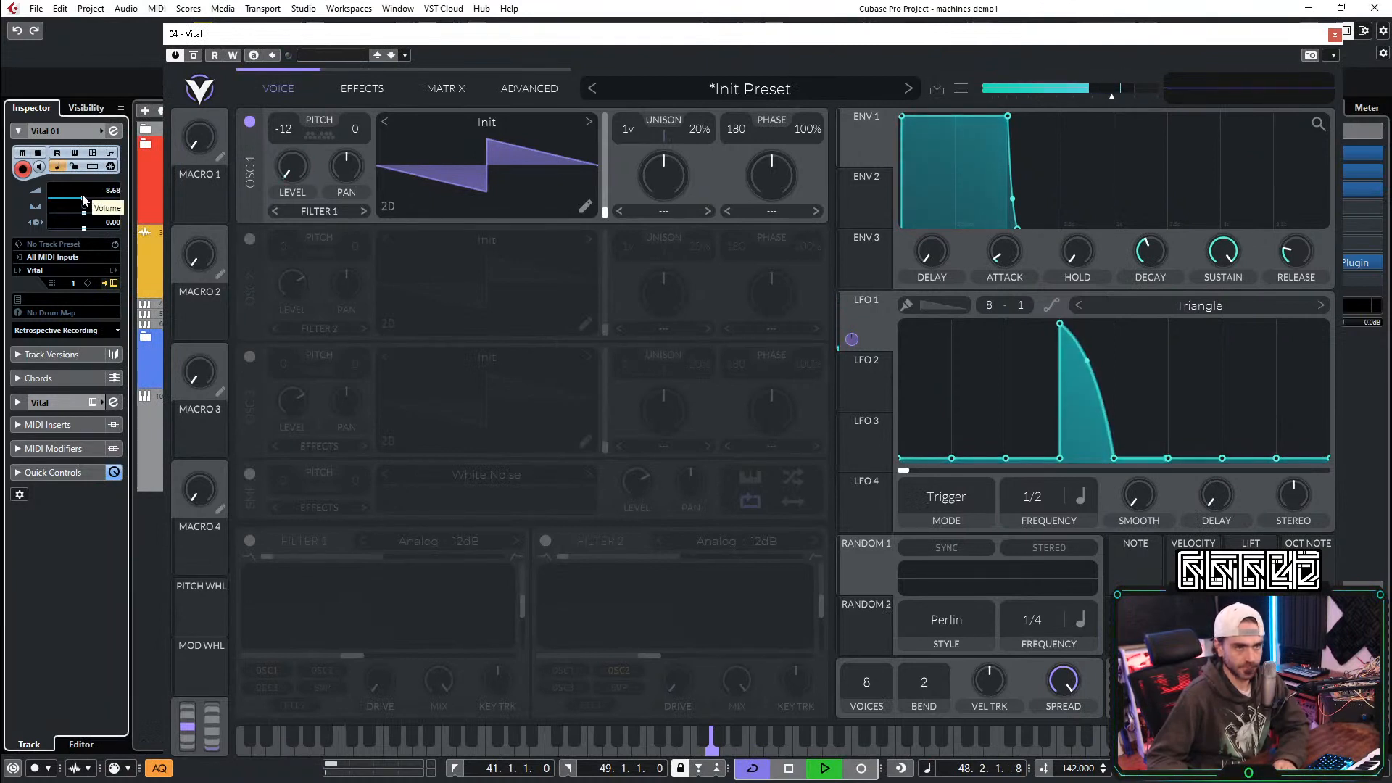
pyautogui.moveTo(83, 199); pyautogui.dragTo(85, 198)
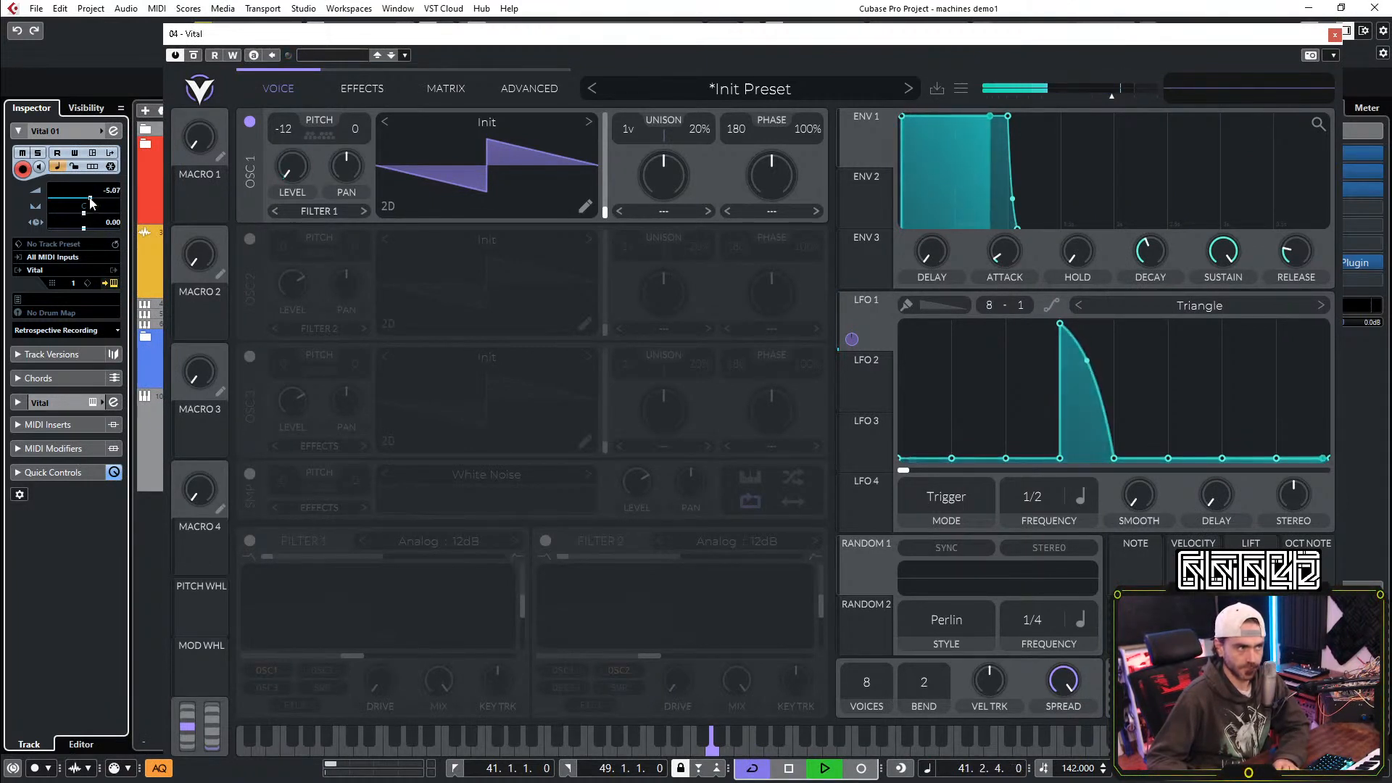
# Step: Stretch LFO 1's pulse into a longer S-shaped decay, and set its horizontal grid to 16 and frequency to 1/1
pyautogui.moveTo(1118, 460); pyautogui.dragTo(1139, 439)
pyautogui.doubleClick(1129, 377)
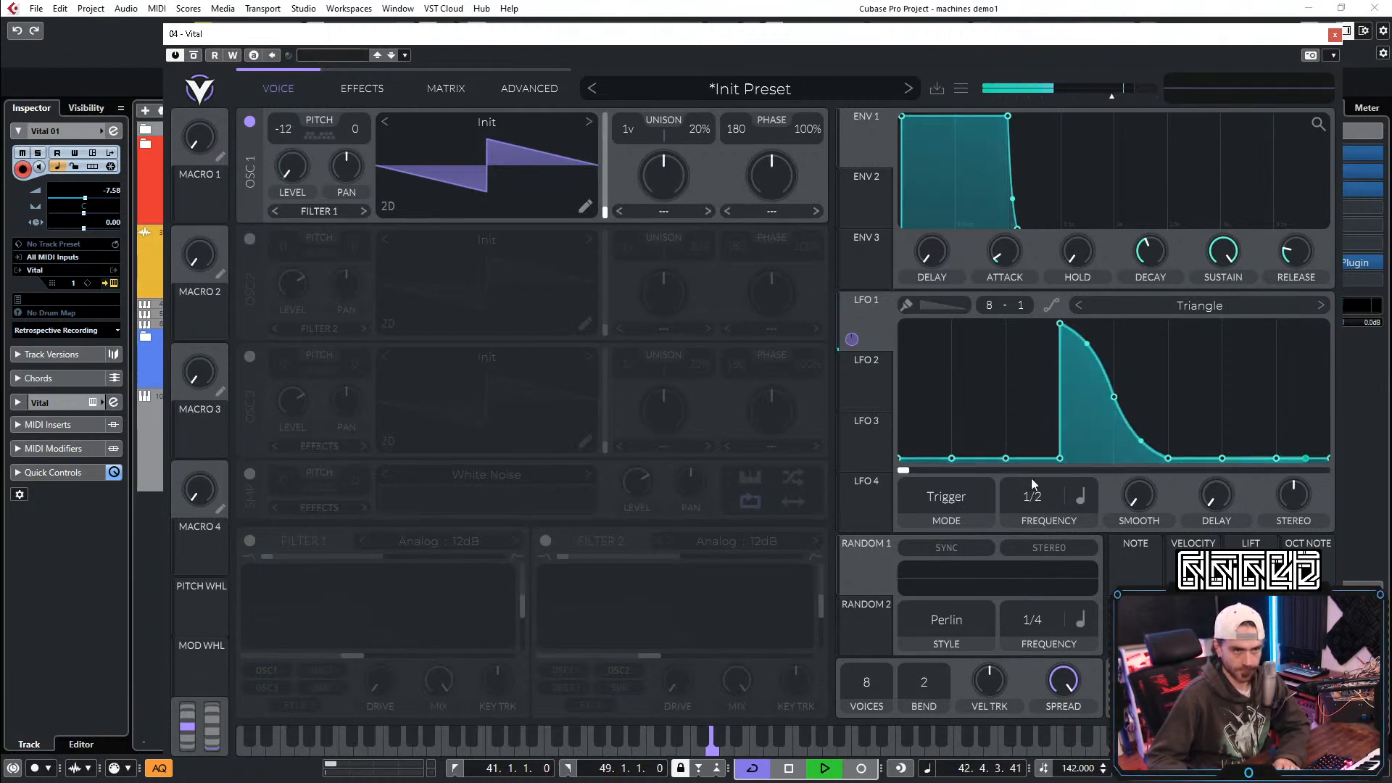
pyautogui.scroll(8, 989, 305)
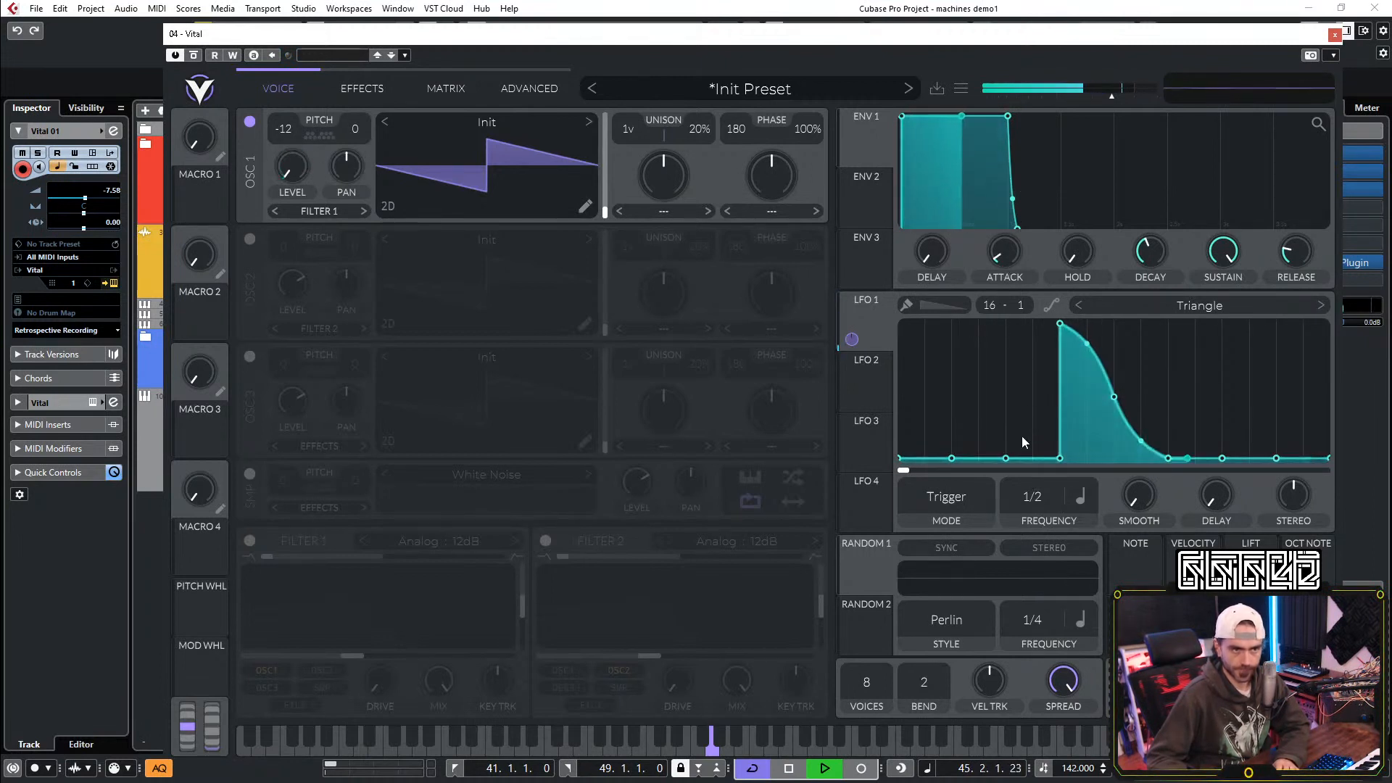
pyautogui.scroll(-1, 1045, 502)
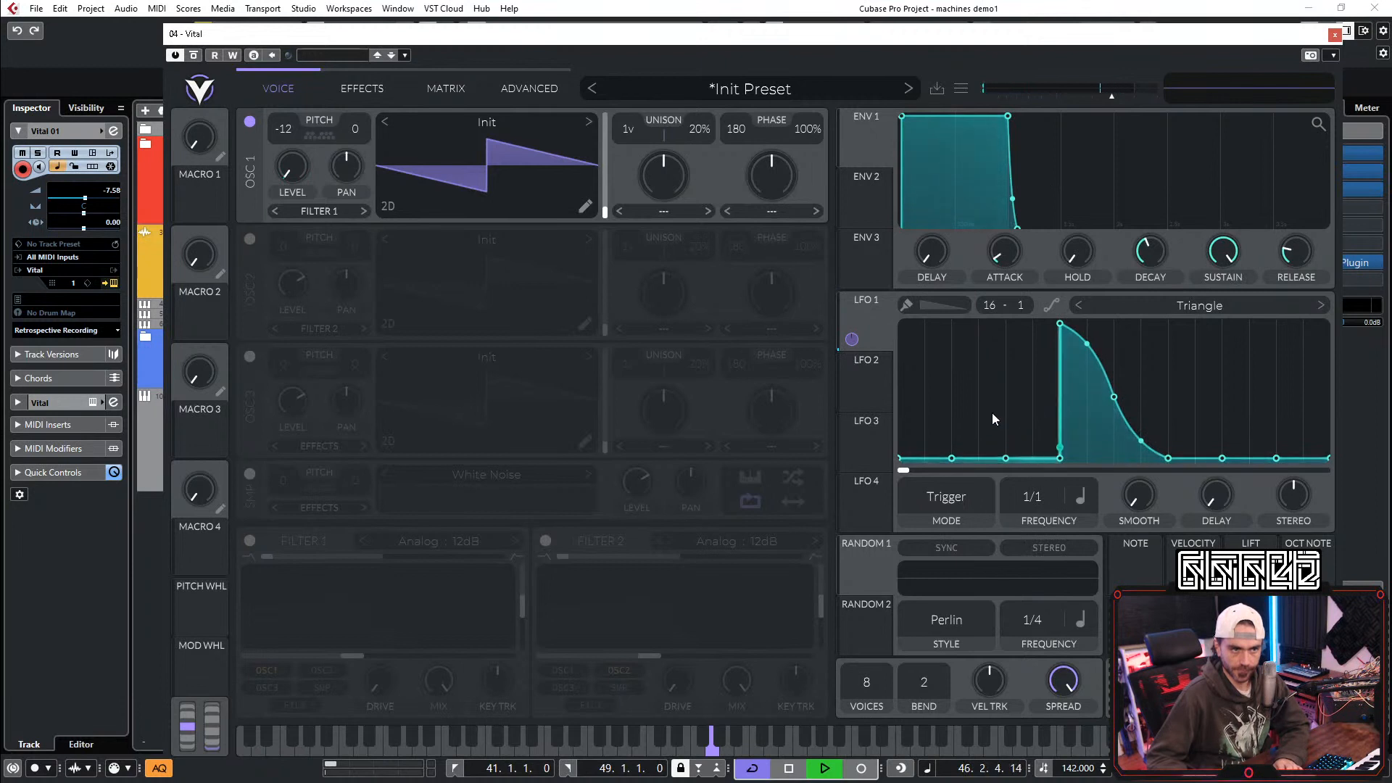
# Step: Add a narrow full-height spike on the fourth grid step of LFO 1 and delete the older, wider pulse
pyautogui.click(971, 414)
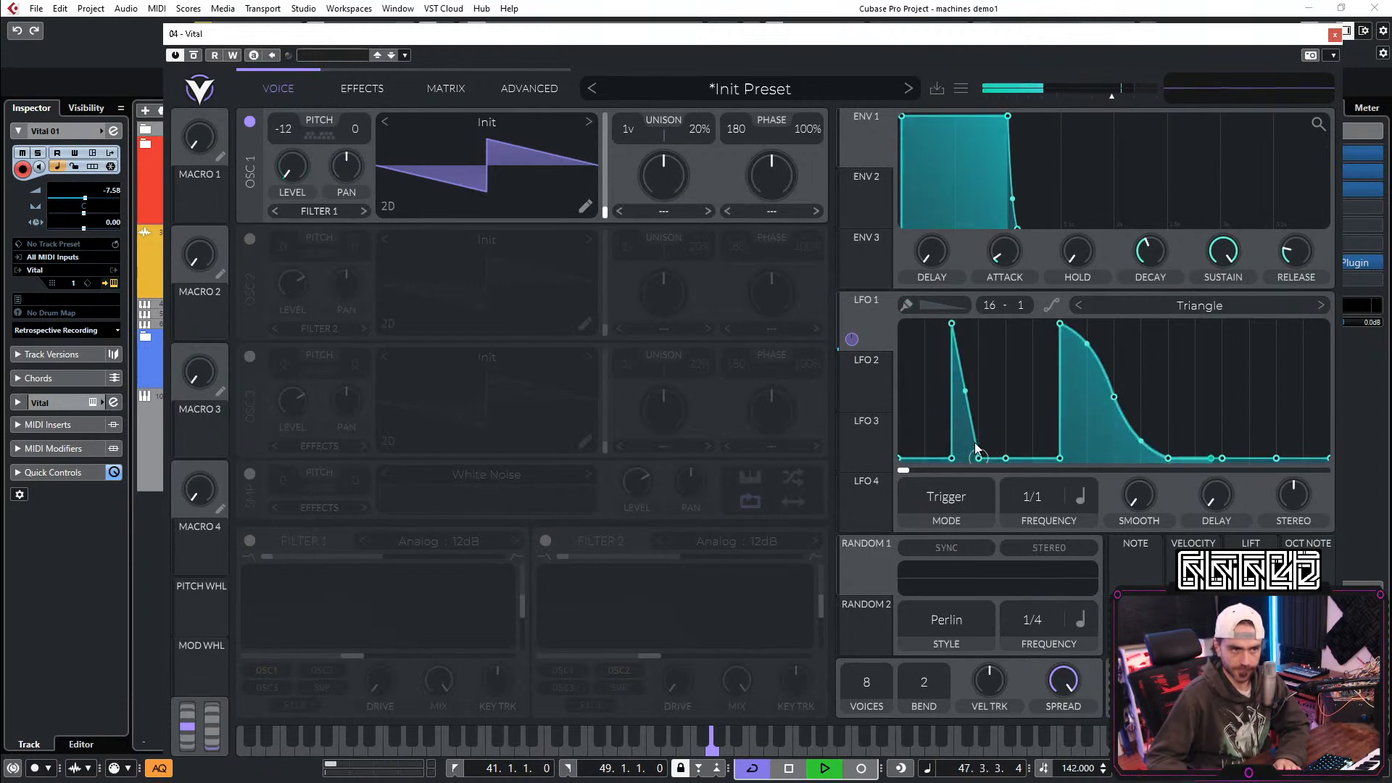
pyautogui.moveTo(964, 451)
pyautogui.mouseDown()
pyautogui.moveTo(940, 455)
pyautogui.moveTo(993, 308)
pyautogui.mouseUp()
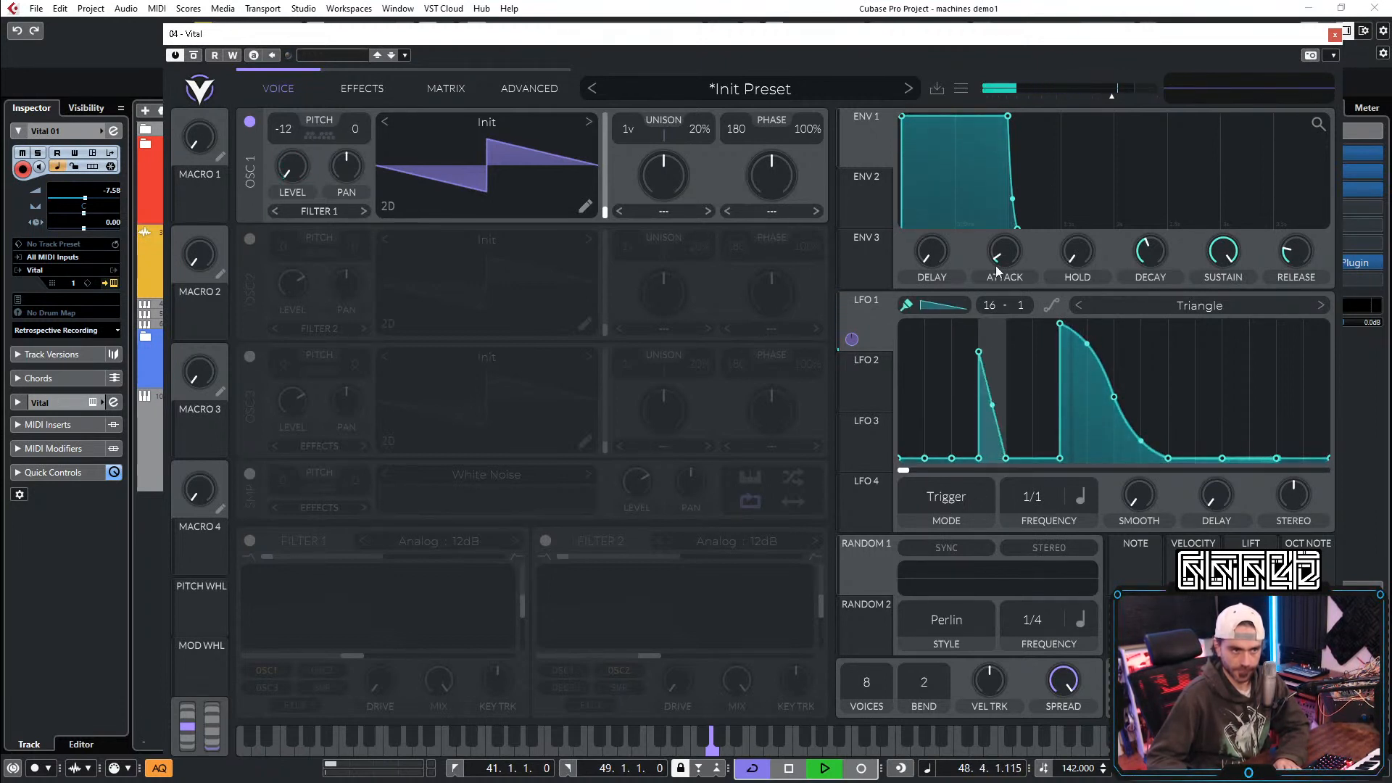
pyautogui.doubleClick(1059, 324)
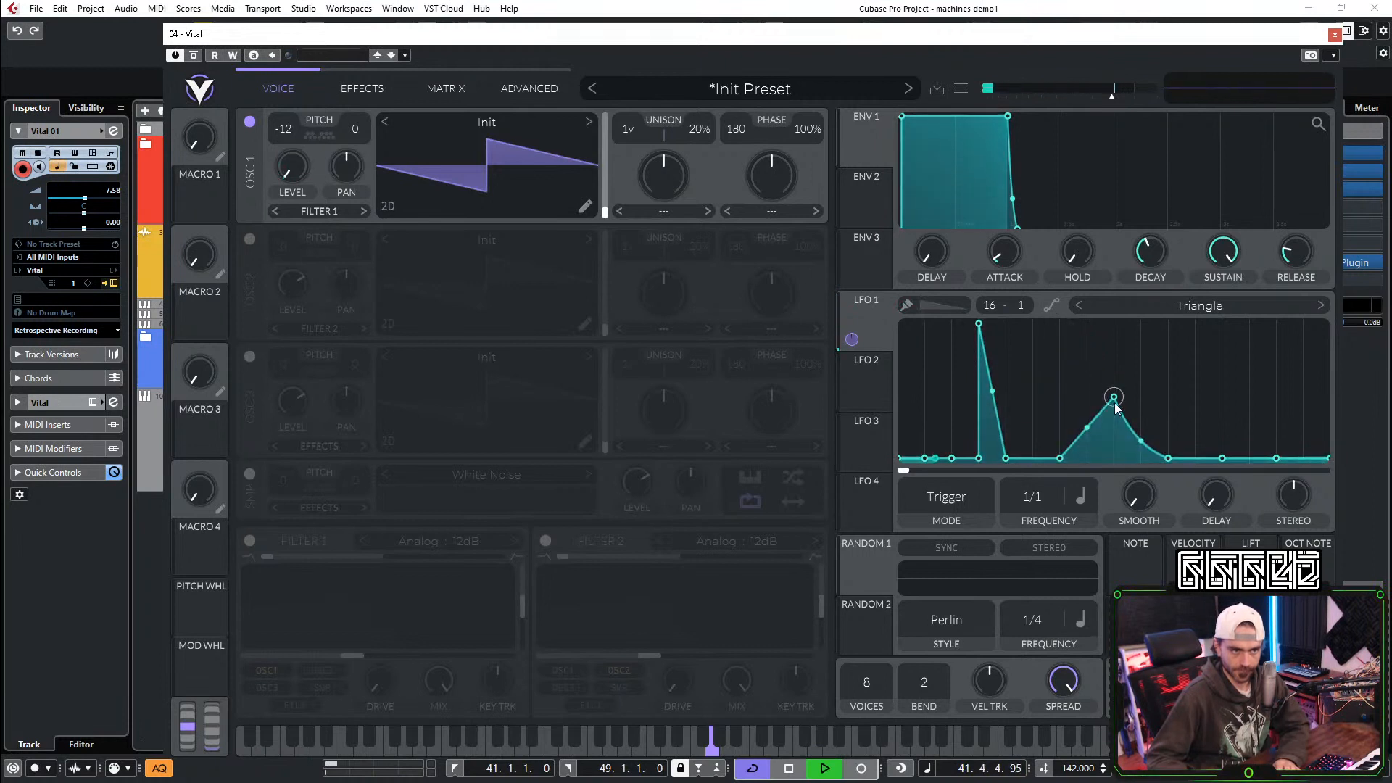
pyautogui.doubleClick(1114, 399)
pyautogui.moveTo(1028, 456); pyautogui.dragTo(1028, 452)
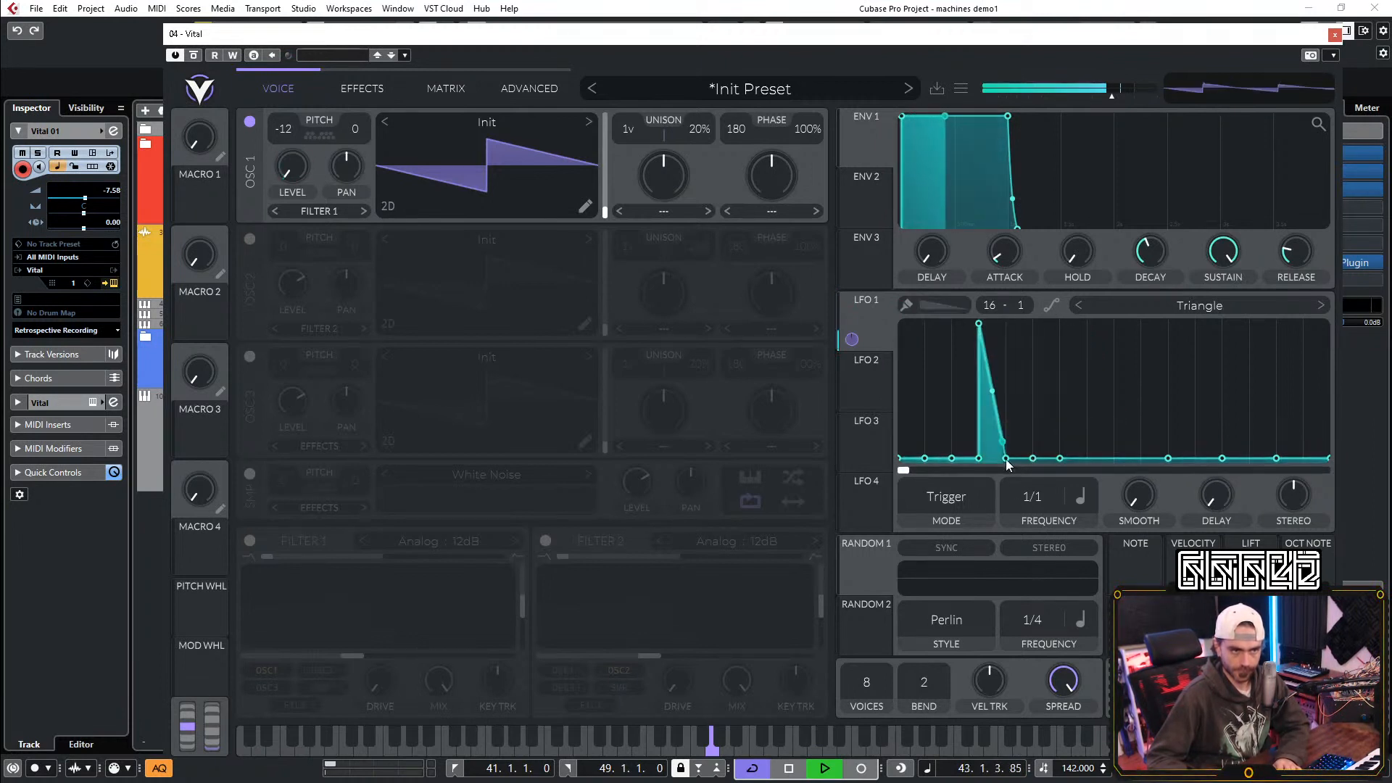
# Step: Lengthen the LFO 1 spike to two grid steps with an S-shaped decay through a midpoint
pyautogui.doubleClick(1006, 461)
pyautogui.doubleClick(1006, 457)
pyautogui.doubleClick(1012, 403)
pyautogui.moveTo(994, 366); pyautogui.dragTo(993, 343)
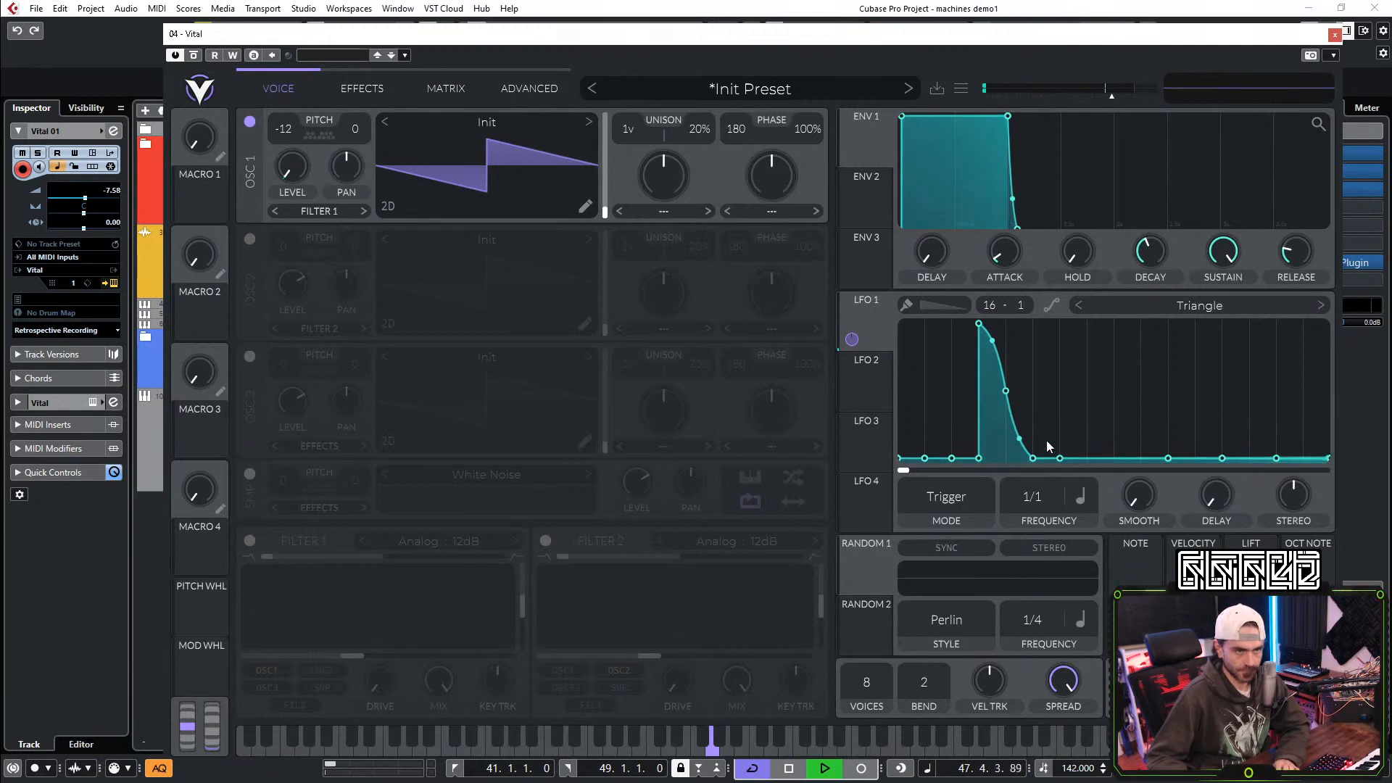
# Step: Add a second, slightly lower LFO 1 pulse on the seventh grid step, with a steep drop into a longer tail
pyautogui.moveTo(1064, 415); pyautogui.dragTo(1056, 335)
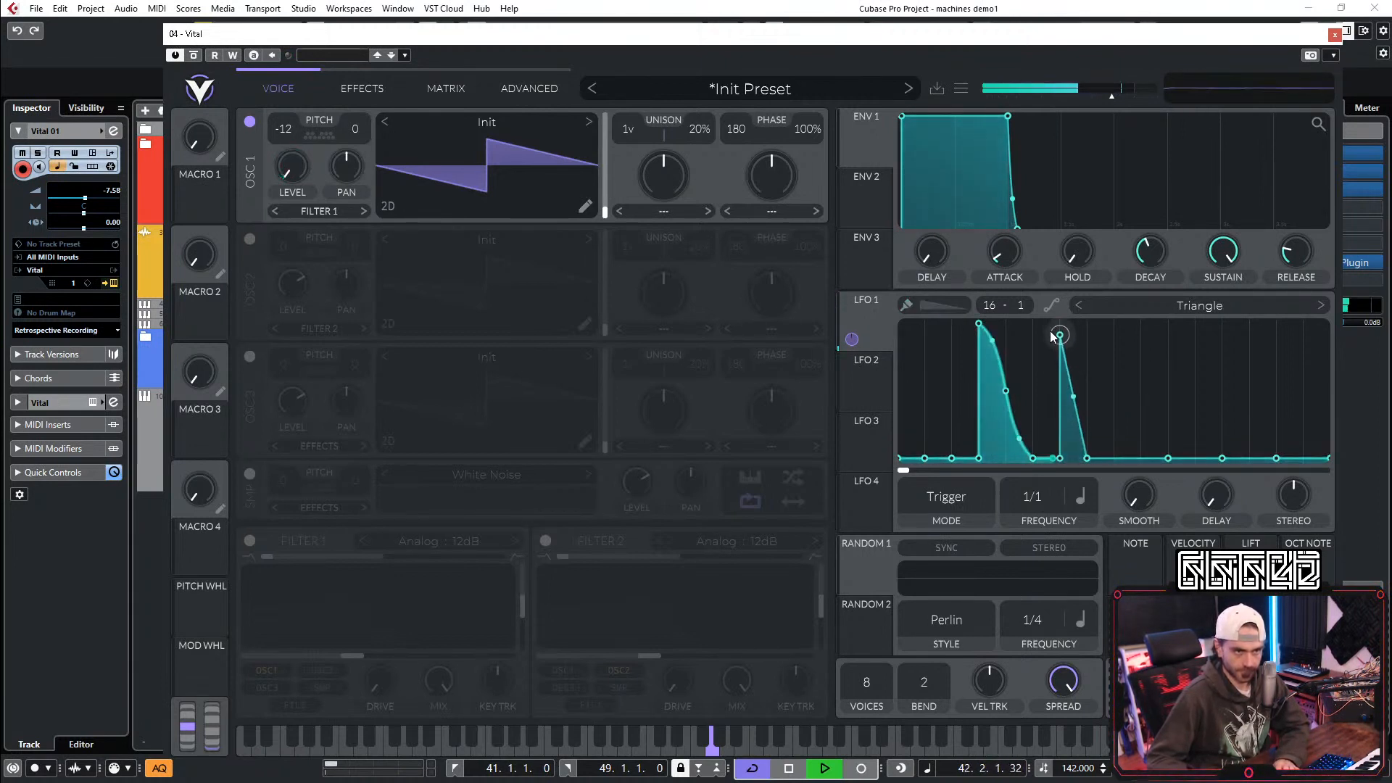
pyautogui.moveTo(1091, 455); pyautogui.dragTo(1088, 413)
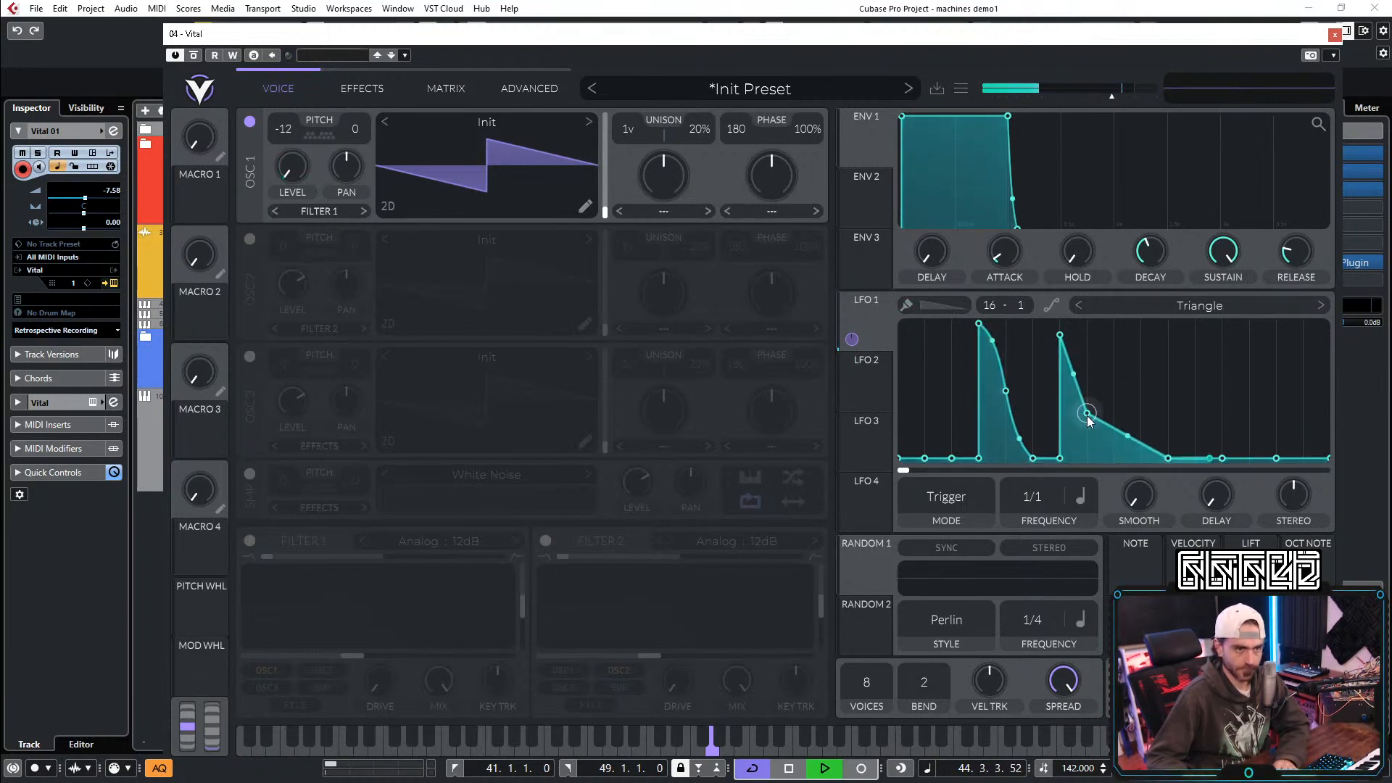
pyautogui.moveTo(1058, 336); pyautogui.dragTo(1059, 347)
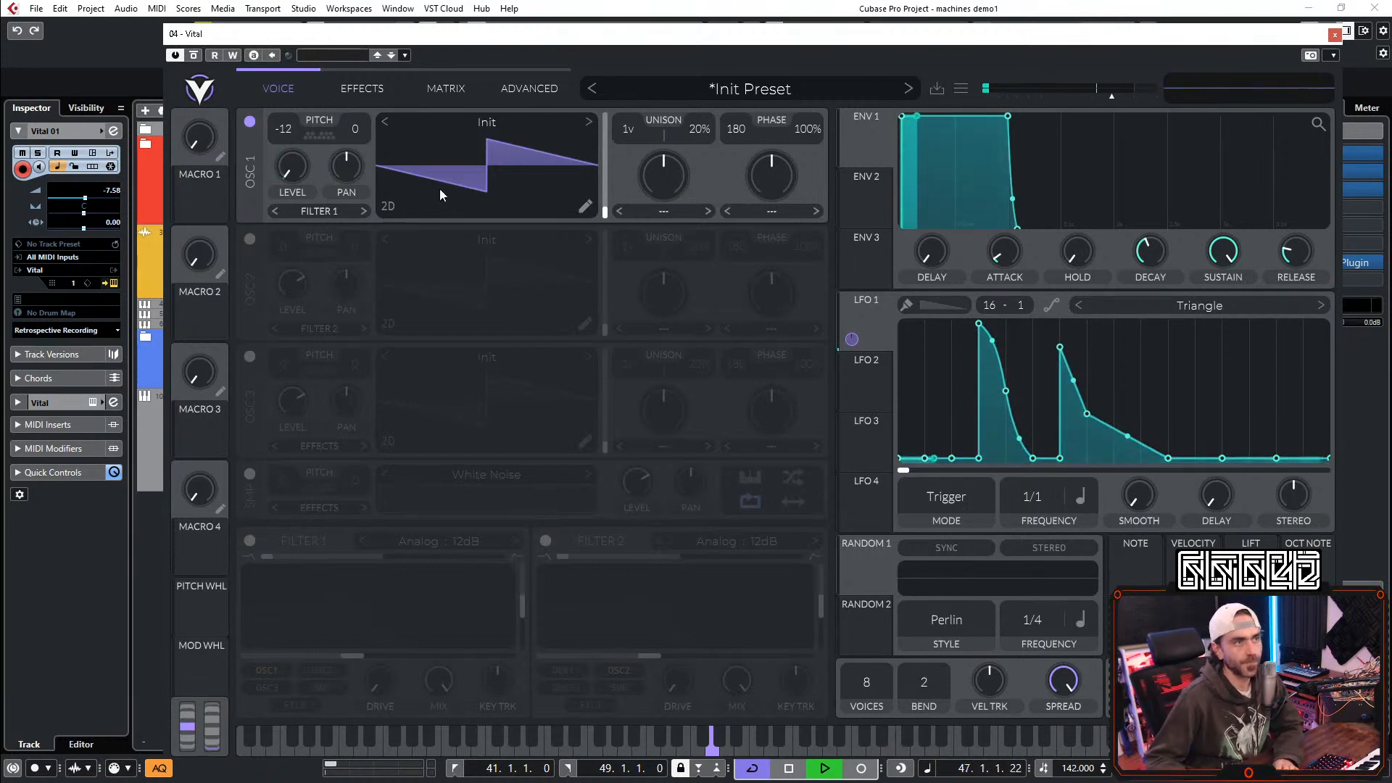
# Step: Enable oscillator 2 with its level at zero and set oscillator 1's phase distortion to FM Osc 2
pyautogui.click(249, 238)
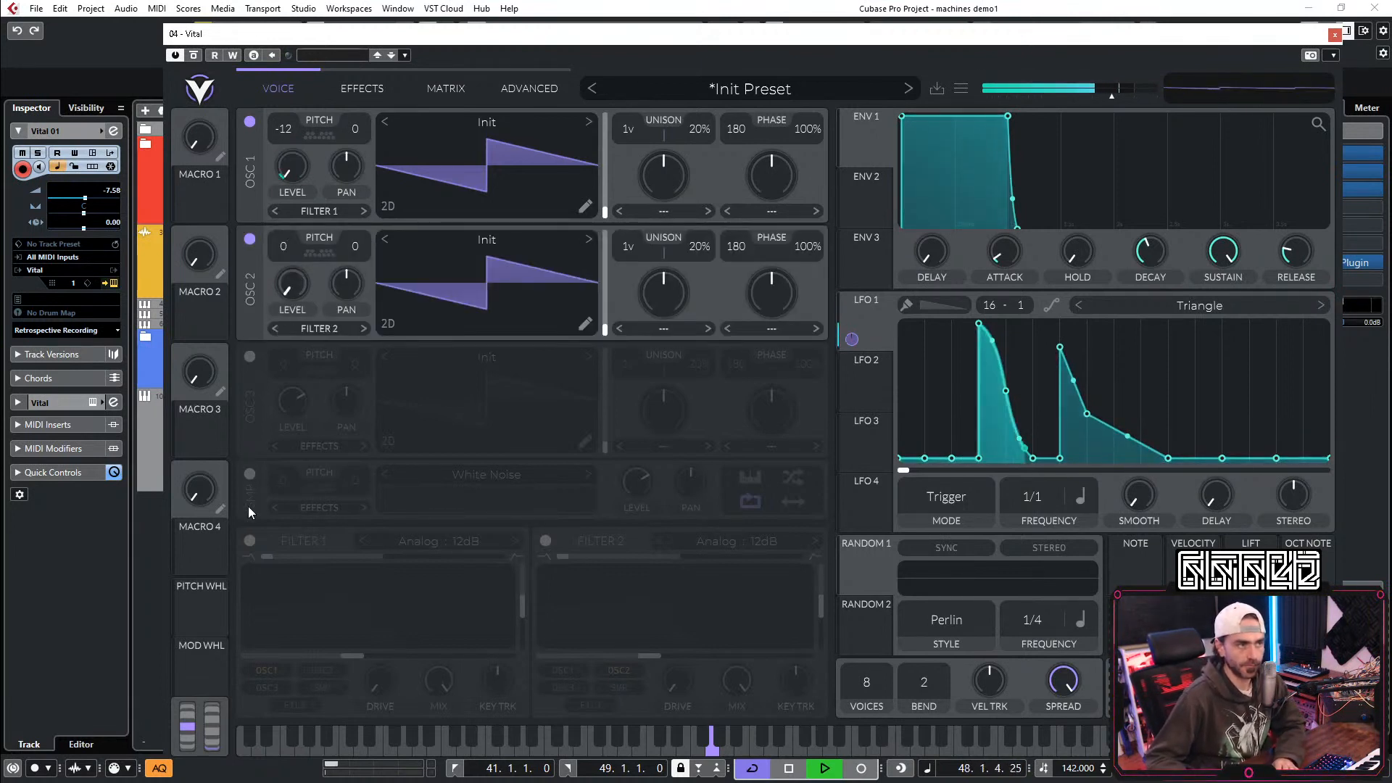
pyautogui.click(782, 208)
pyautogui.click(761, 406)
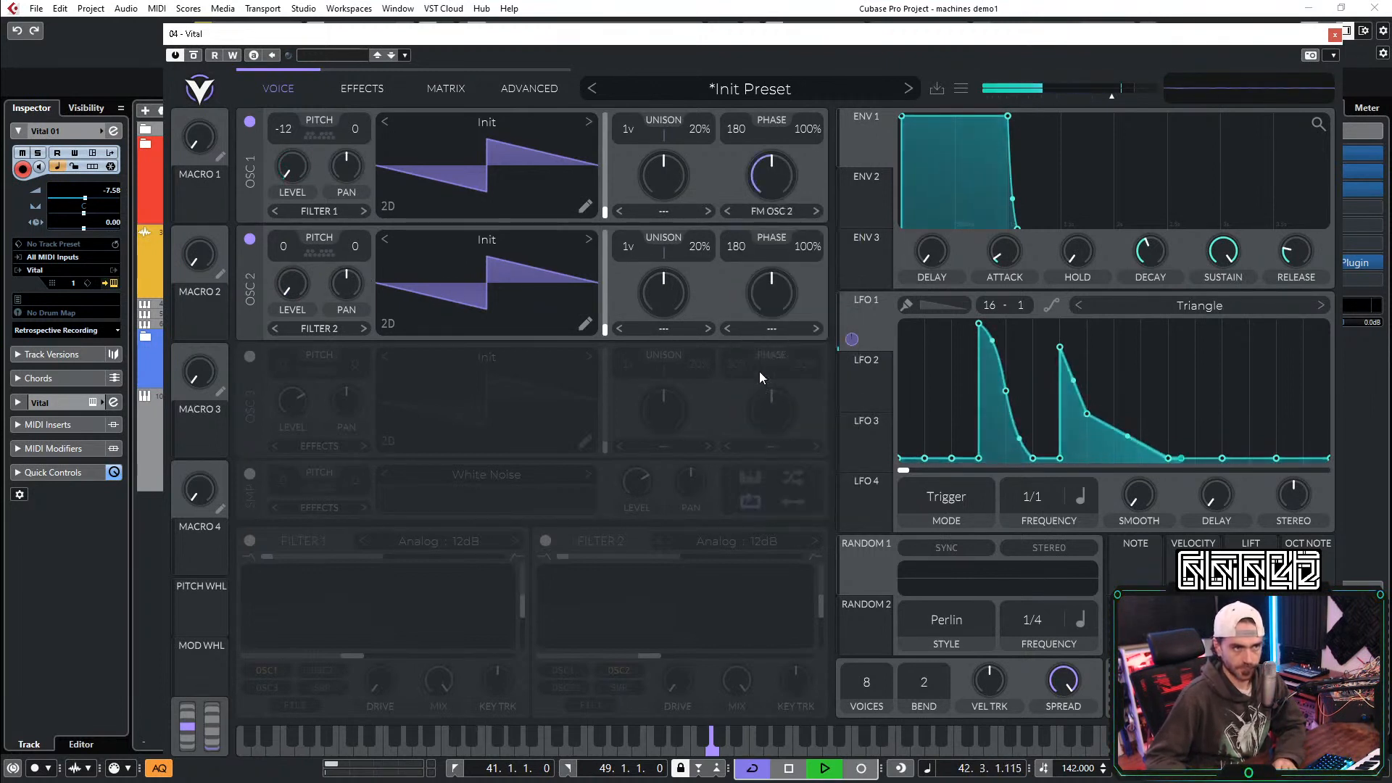
# Step: Transpose oscillator 2 to -24 and load the Basic Shapes wavetable into it
pyautogui.moveTo(276, 246); pyautogui.dragTo(280, 267)
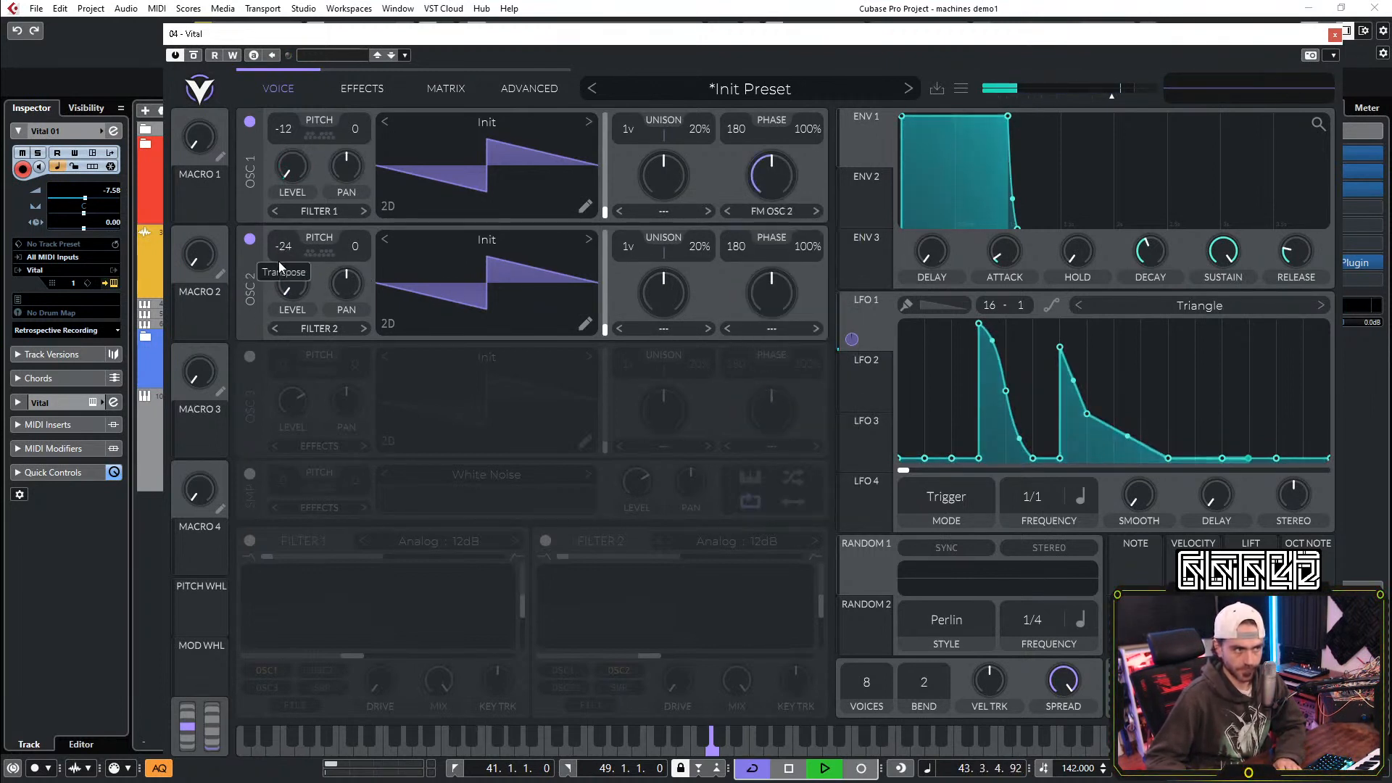
pyautogui.click(487, 243)
pyautogui.click(908, 274)
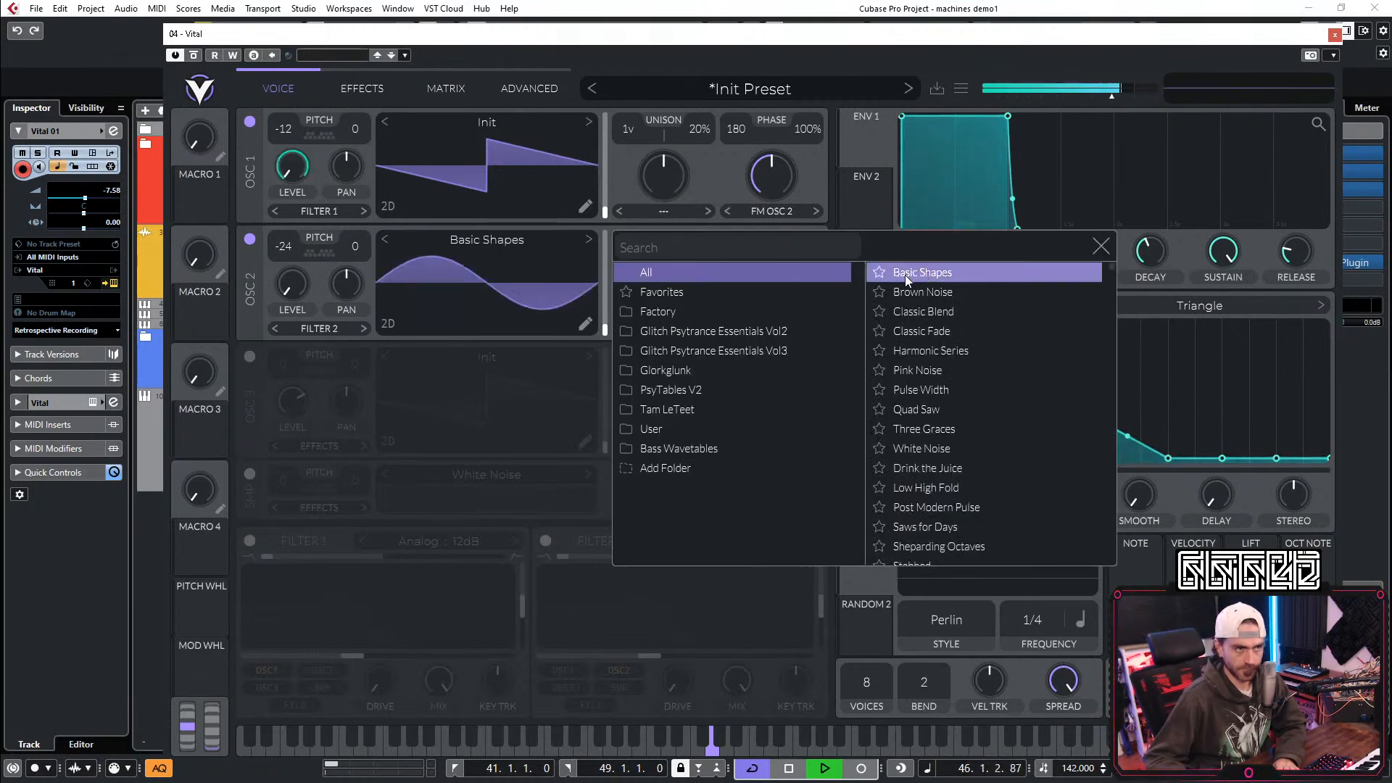
pyautogui.click(1102, 247)
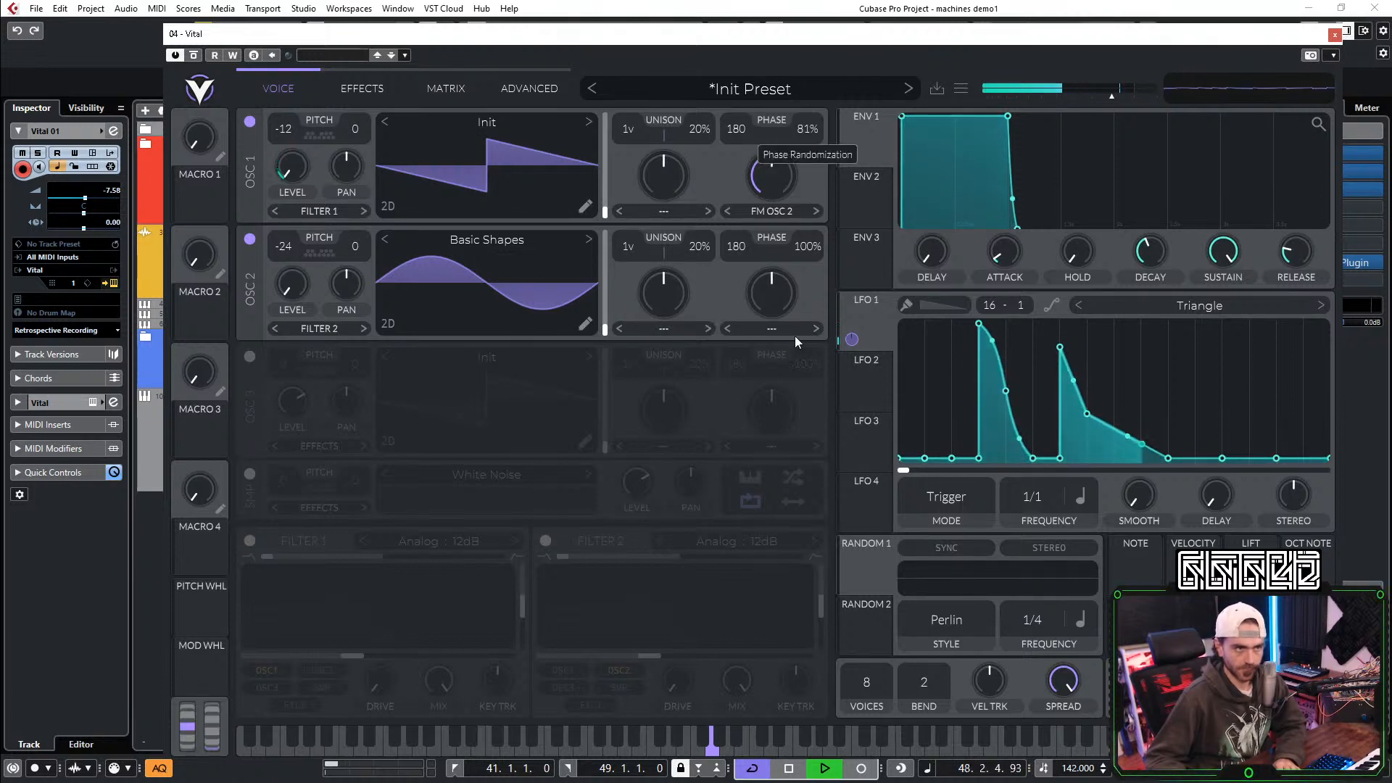
# Step: Set both oscillators' phase randomization to 0%, with oscillator 1's phase at 0 and oscillator 2's phase at 180
pyautogui.moveTo(822, 257); pyautogui.dragTo(830, 218)
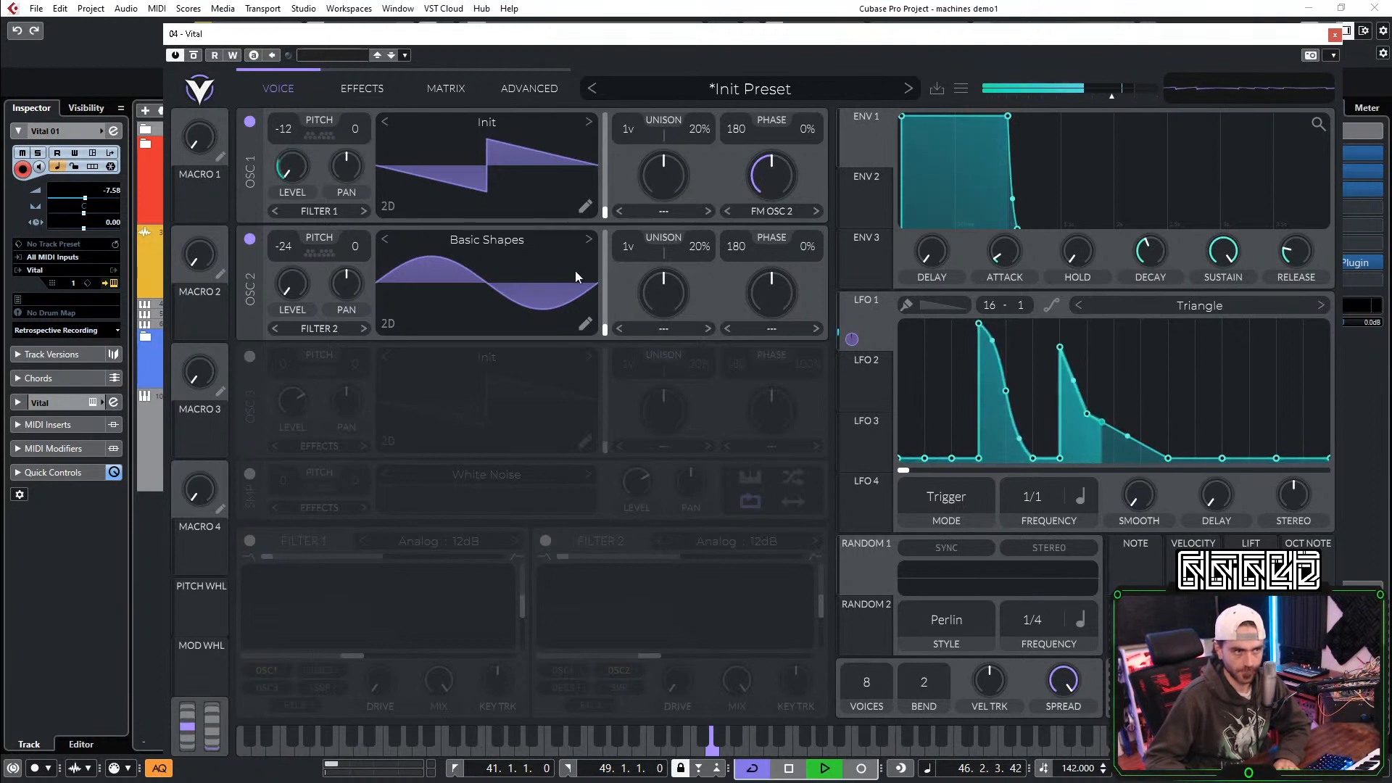
pyautogui.moveTo(727, 254); pyautogui.dragTo(722, 295)
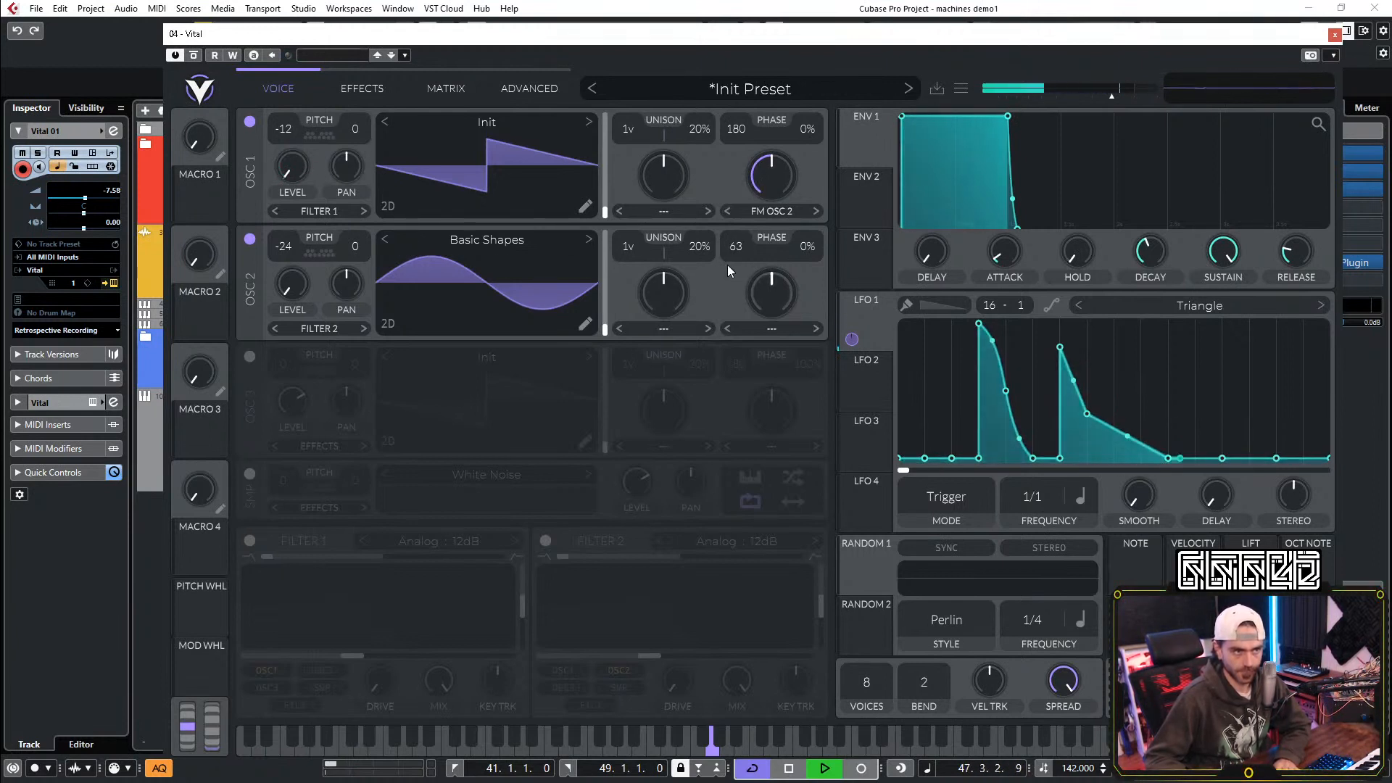
pyautogui.moveTo(737, 250); pyautogui.dragTo(730, 272)
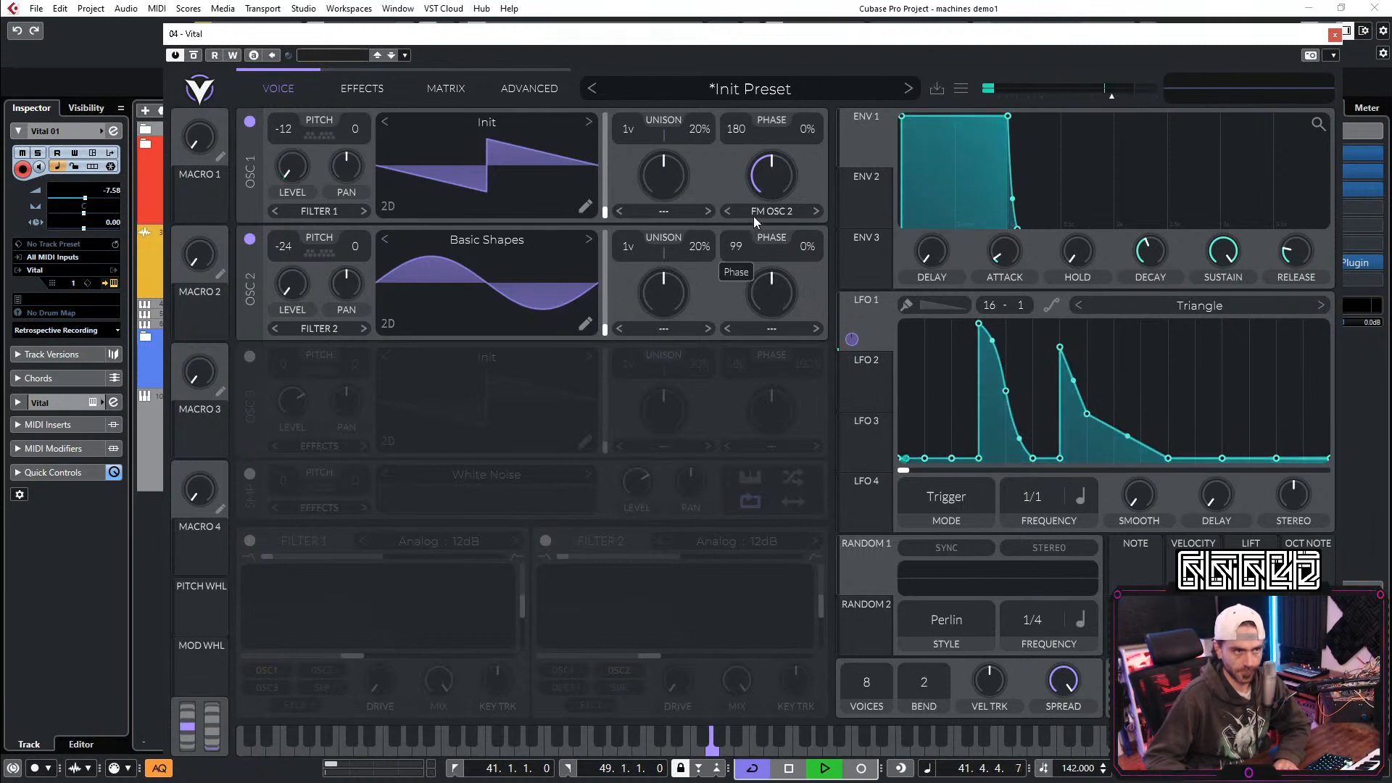
pyautogui.moveTo(735, 250); pyautogui.dragTo(741, 245)
pyautogui.doubleClick(741, 245)
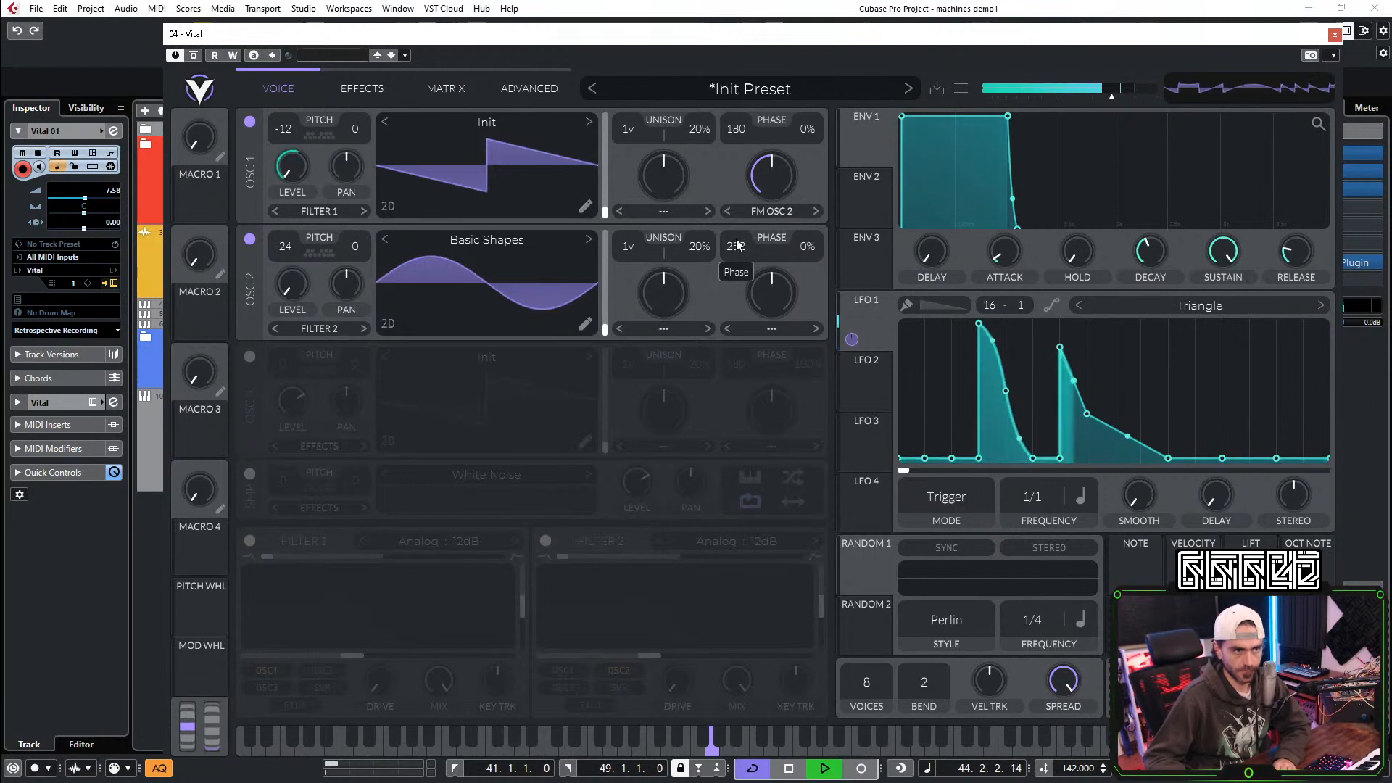
pyautogui.moveTo(735, 129); pyautogui.dragTo(730, 159)
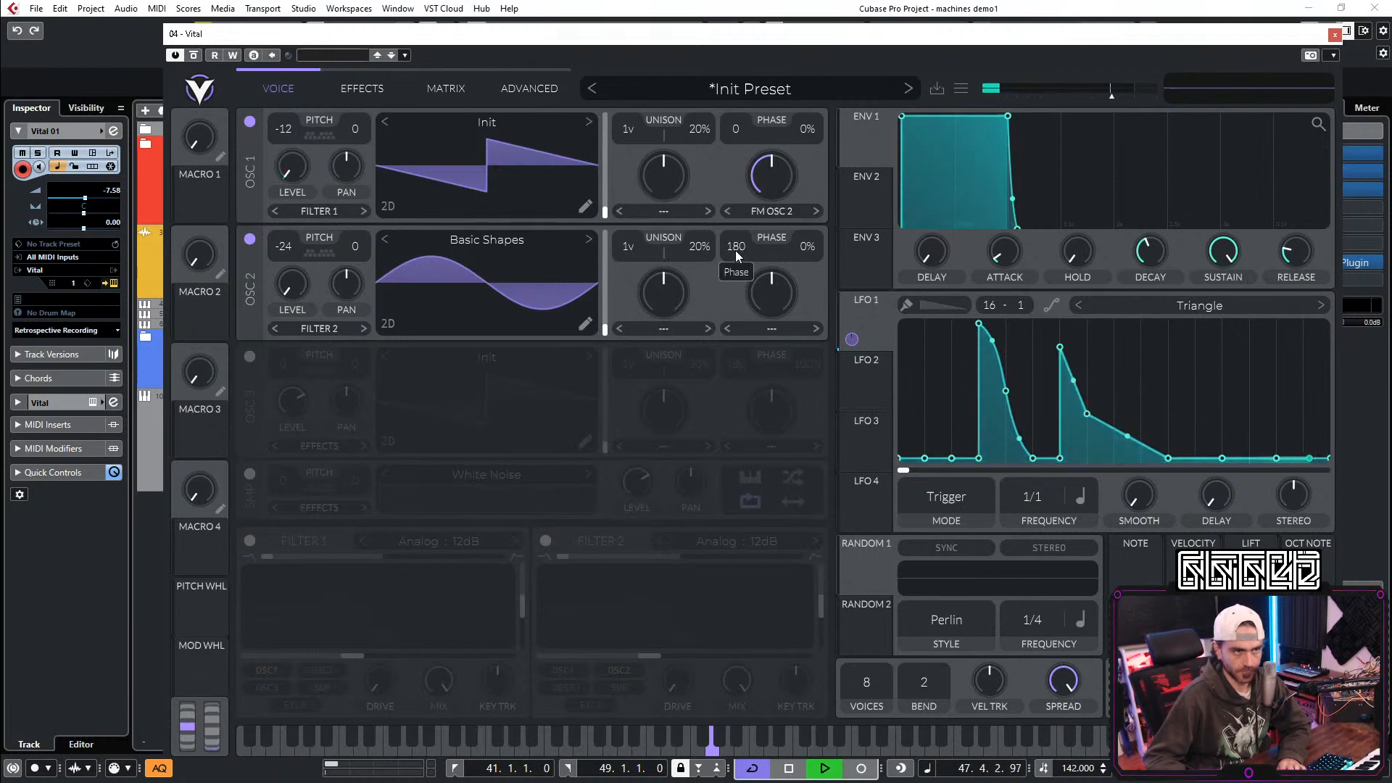
# Step: Try the Basic Shapes wavetable in oscillator 1 while the loop plays, and restore its Init waveform
pyautogui.press('space')
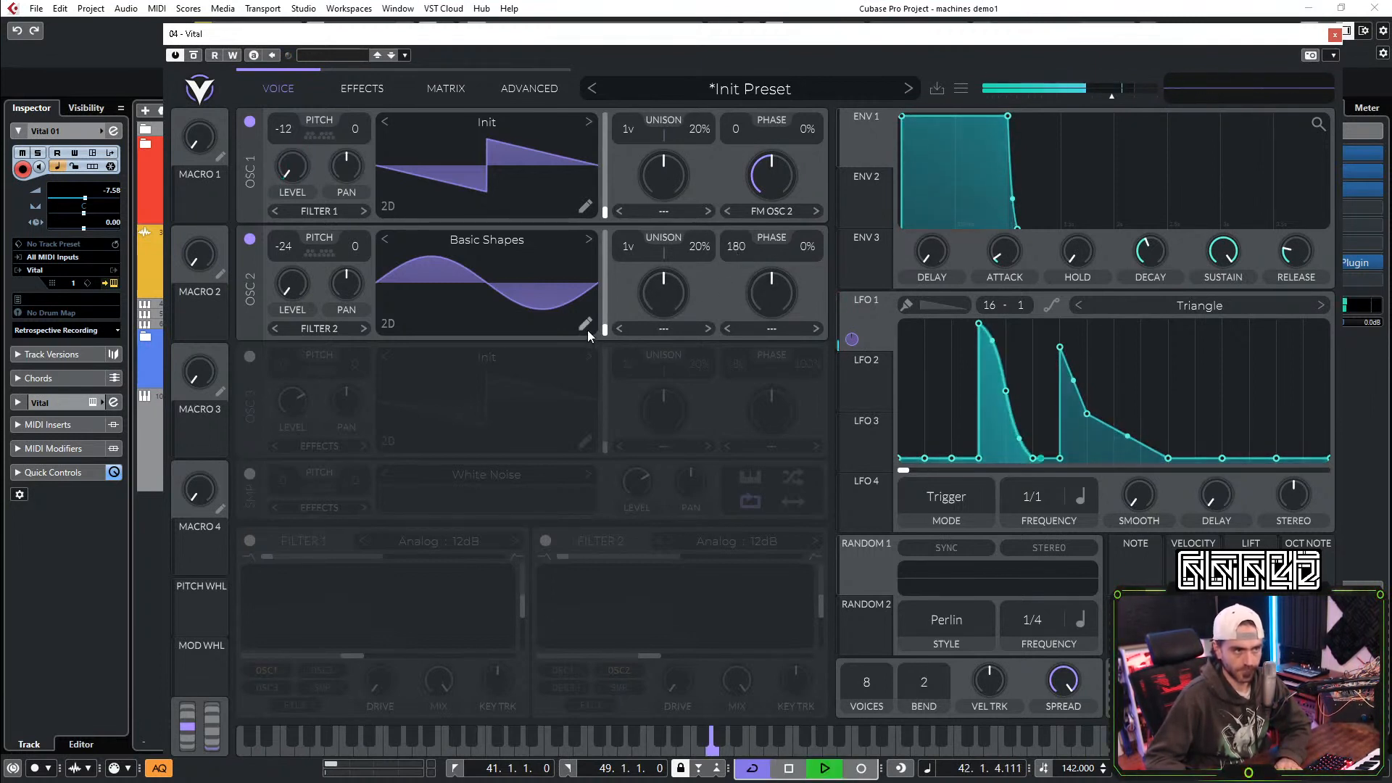
pyautogui.click(544, 132)
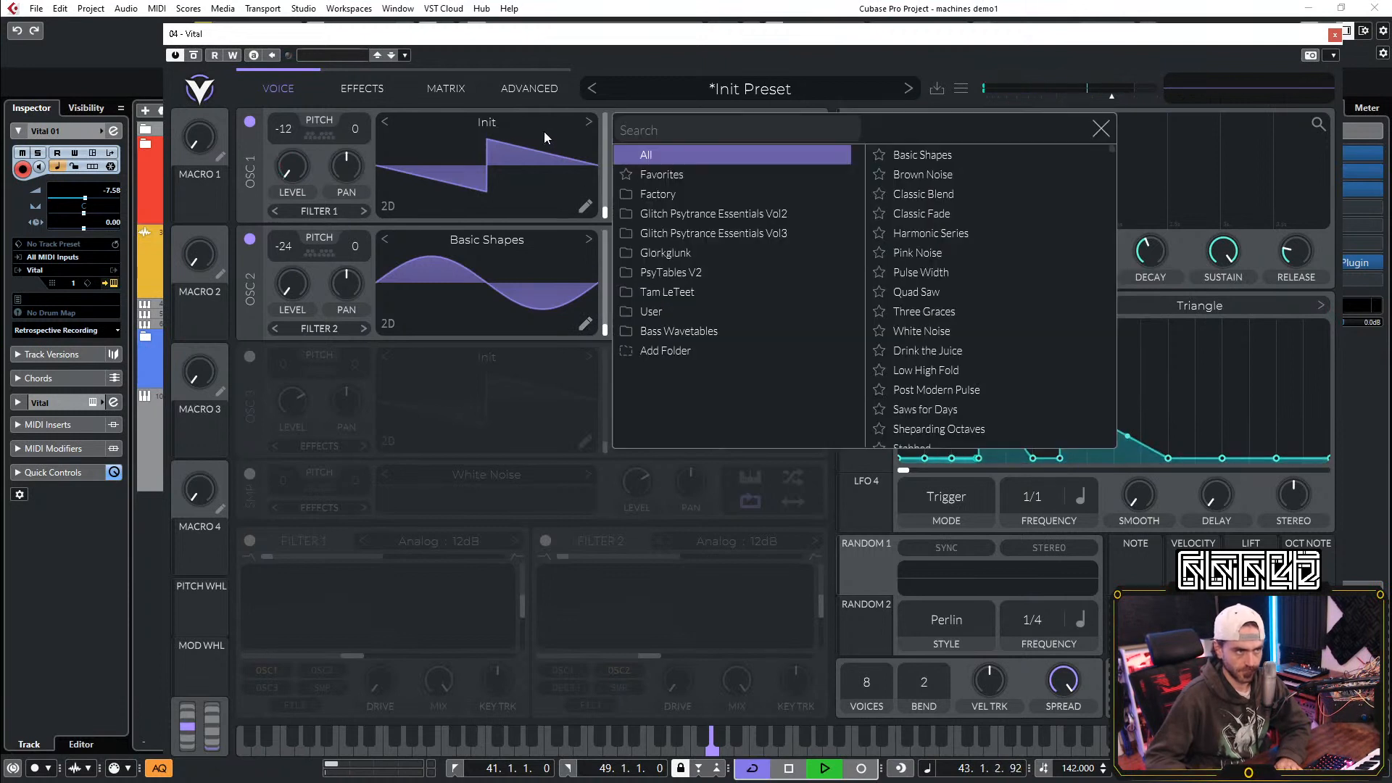
pyautogui.click(925, 160)
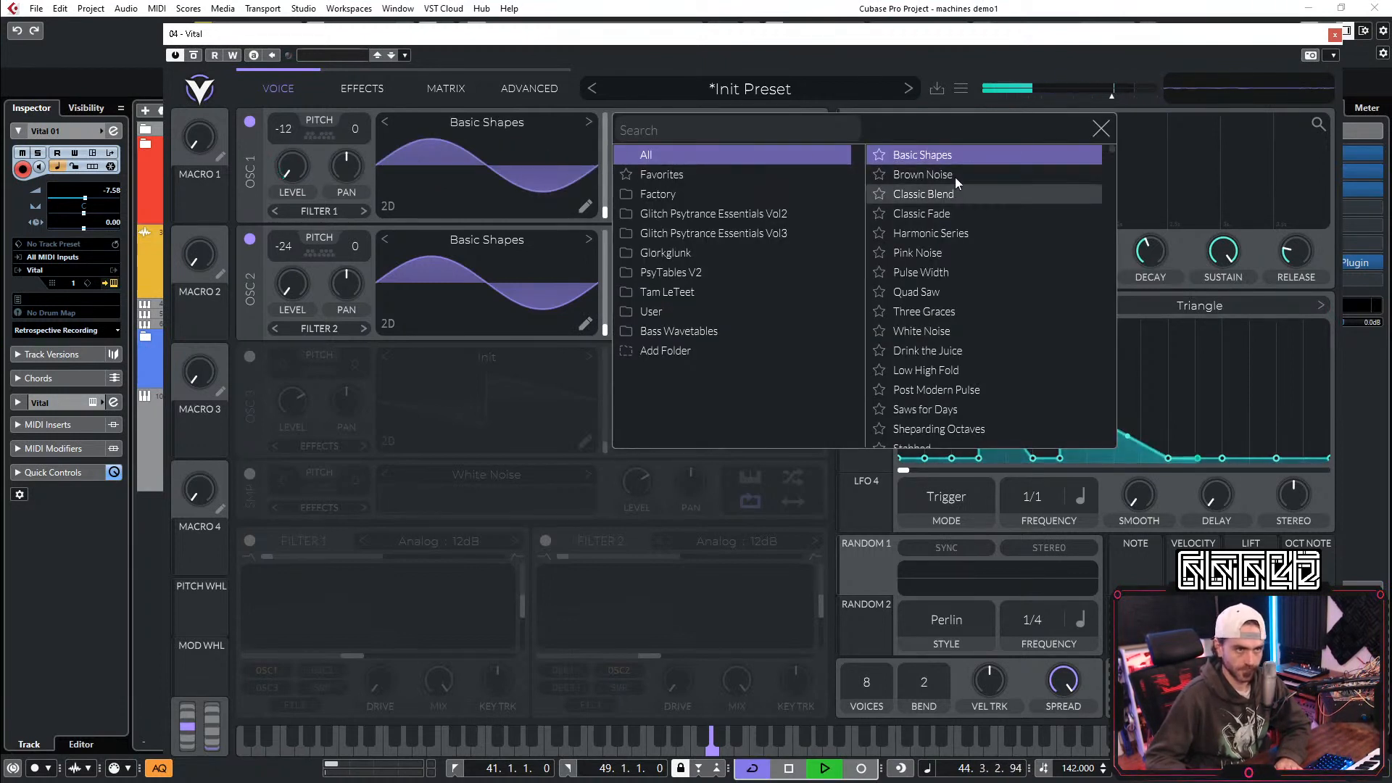
pyautogui.rightClick(501, 116)
pyautogui.click(553, 214)
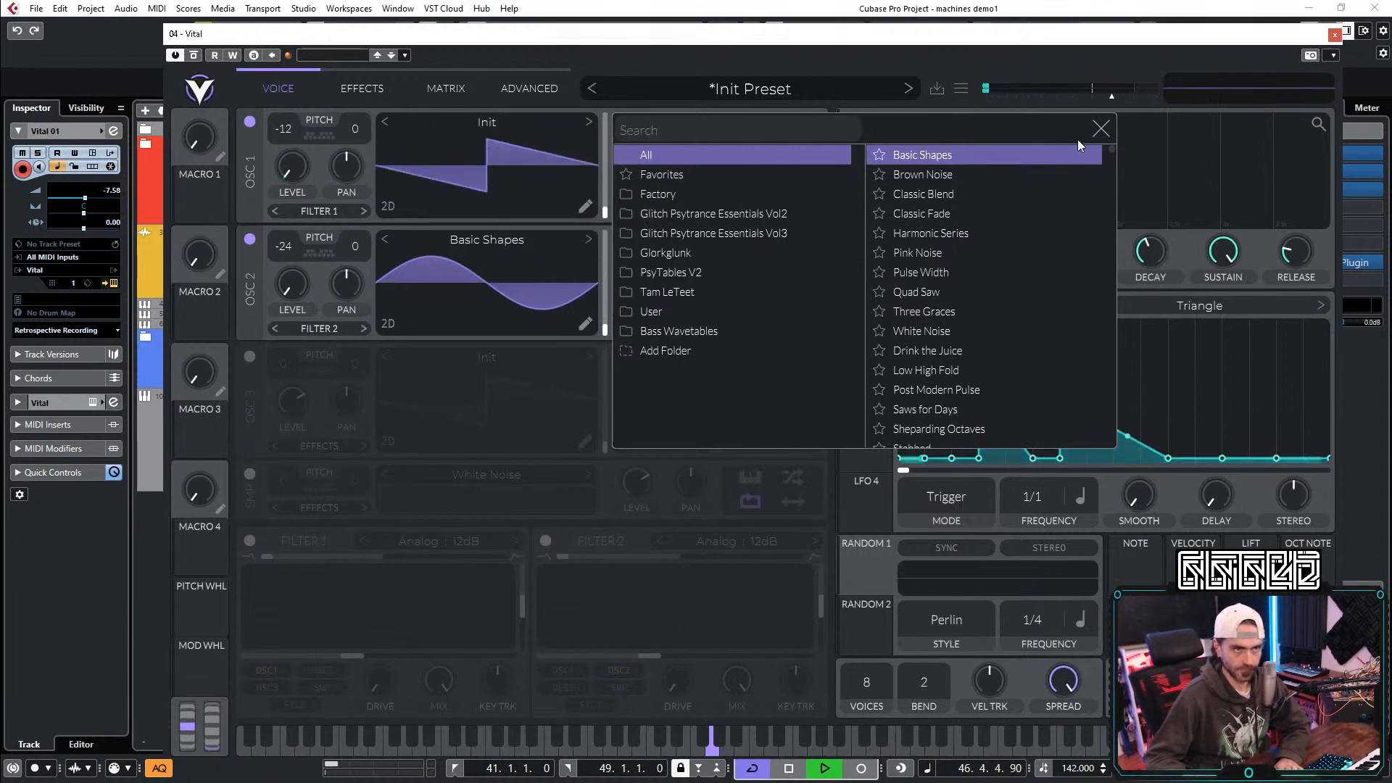
pyautogui.click(1101, 130)
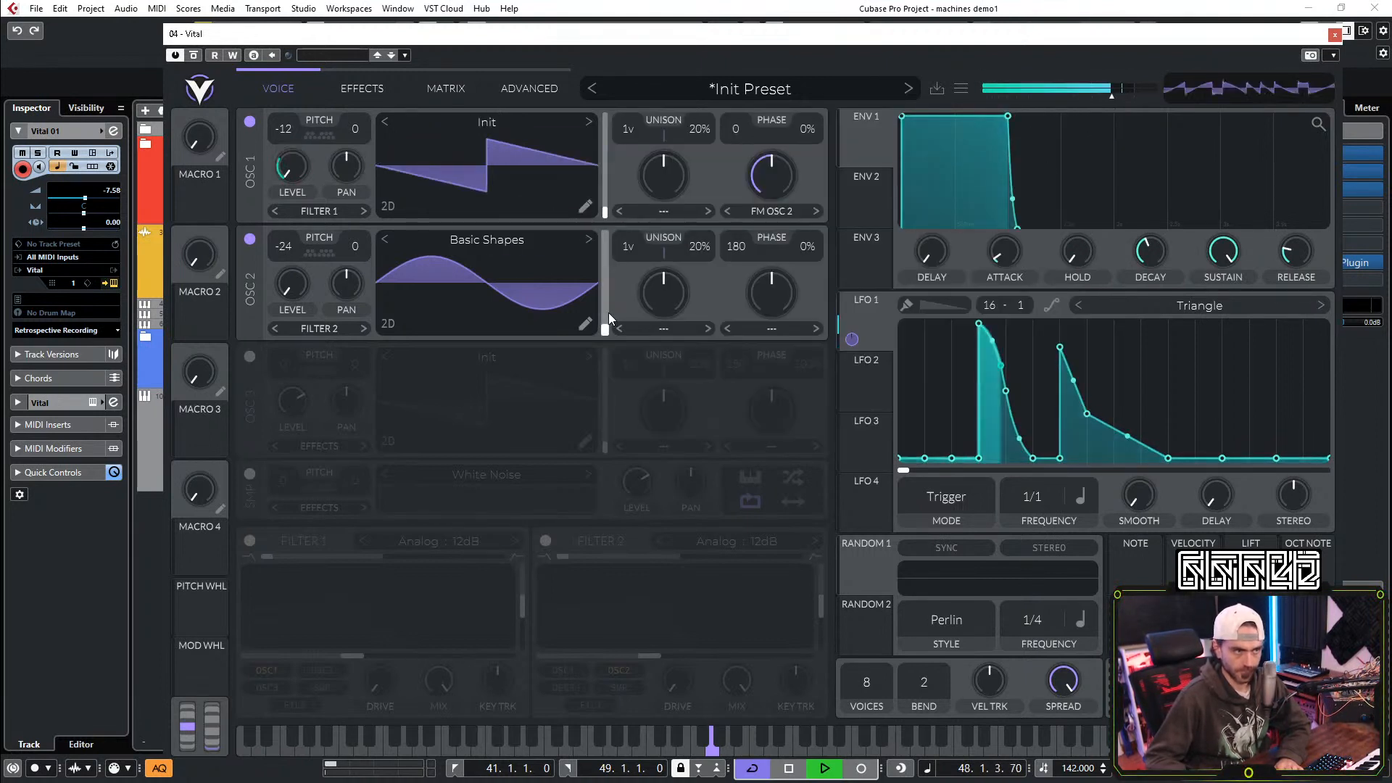
# Step: Enable filter 1 for oscillator 1 with a raised cutoff, 0% resonance and a small amount of drive
pyautogui.click(250, 542)
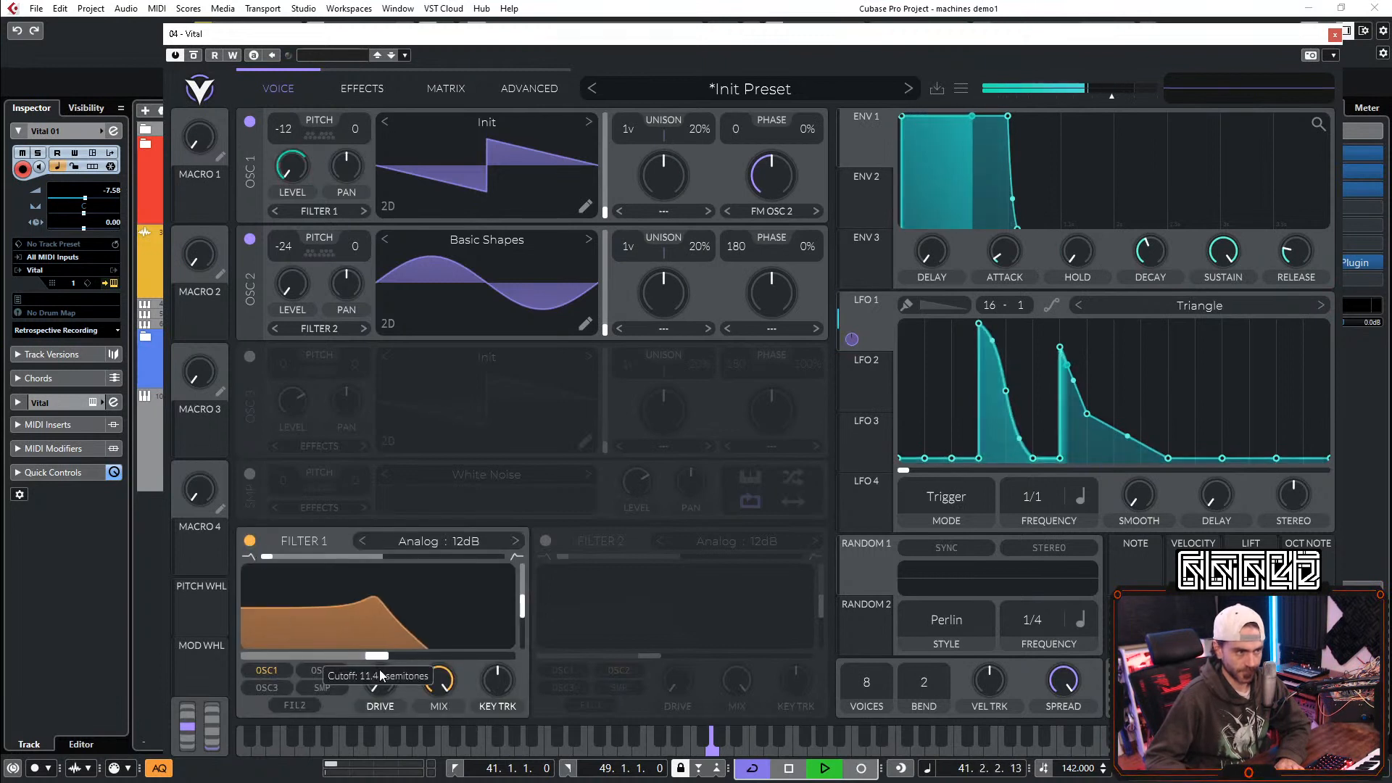
pyautogui.moveTo(380, 669); pyautogui.dragTo(404, 675)
pyautogui.moveTo(506, 643); pyautogui.dragTo(512, 686)
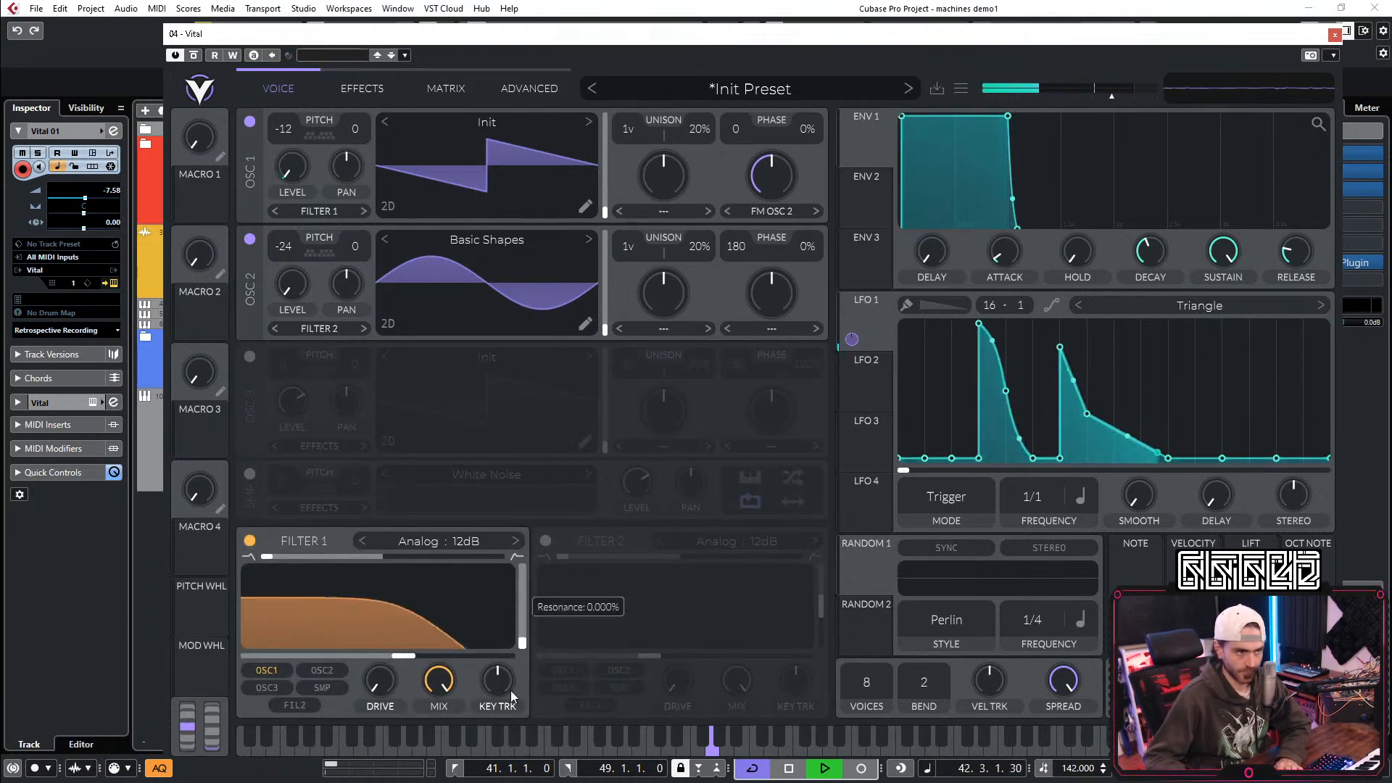
pyautogui.moveTo(377, 686); pyautogui.dragTo(394, 658)
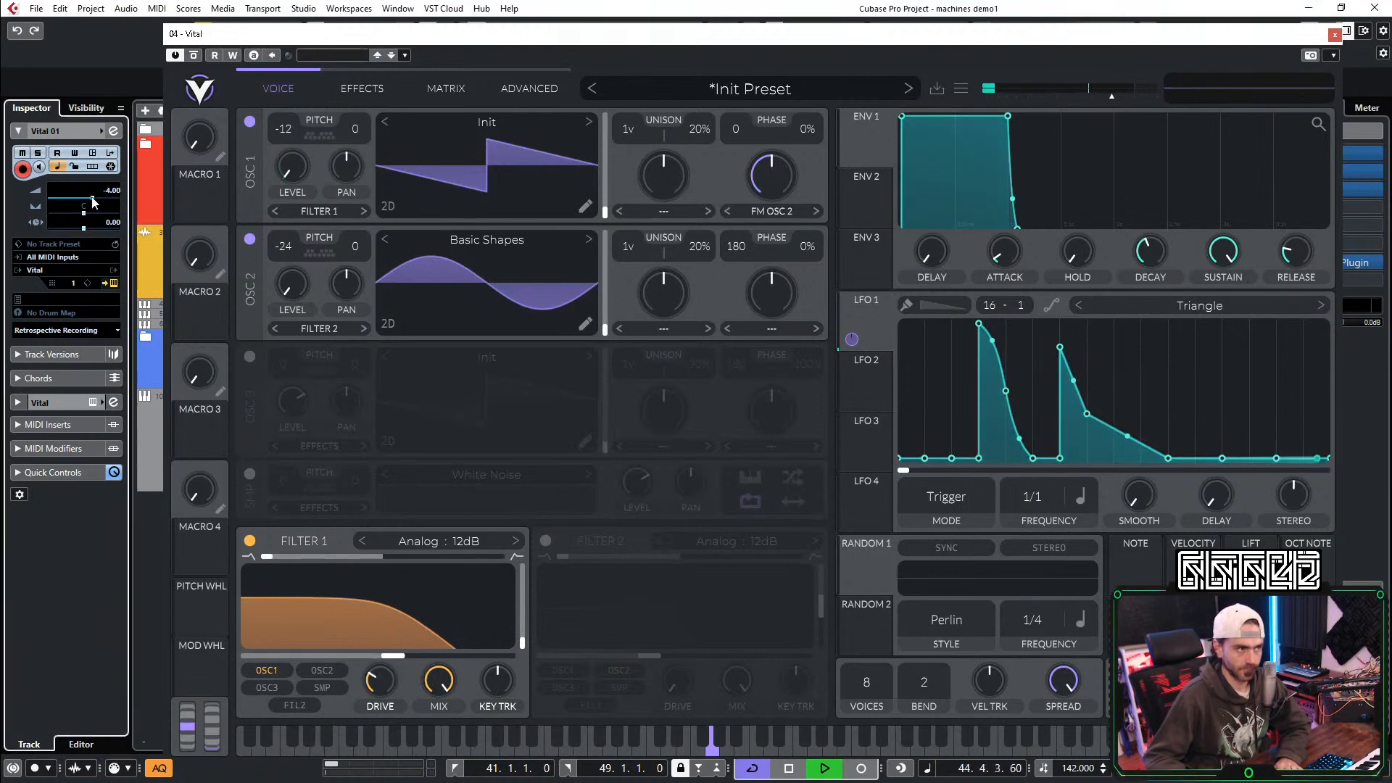
# Step: Modulate filter 1's cutoff with LFO 1 and set oscillator 1's FM amount slightly above the middle
pyautogui.moveTo(852, 339); pyautogui.dragTo(378, 633)
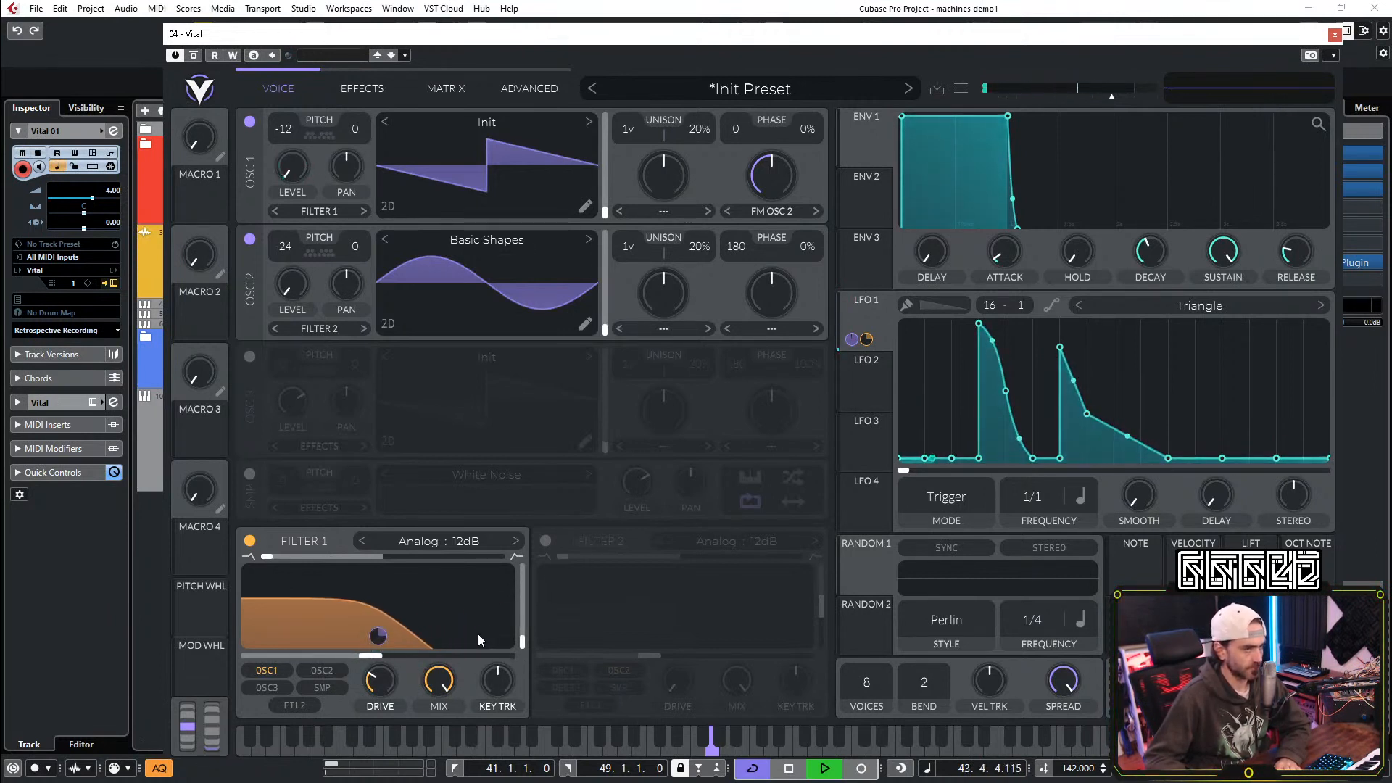
pyautogui.moveTo(378, 637)
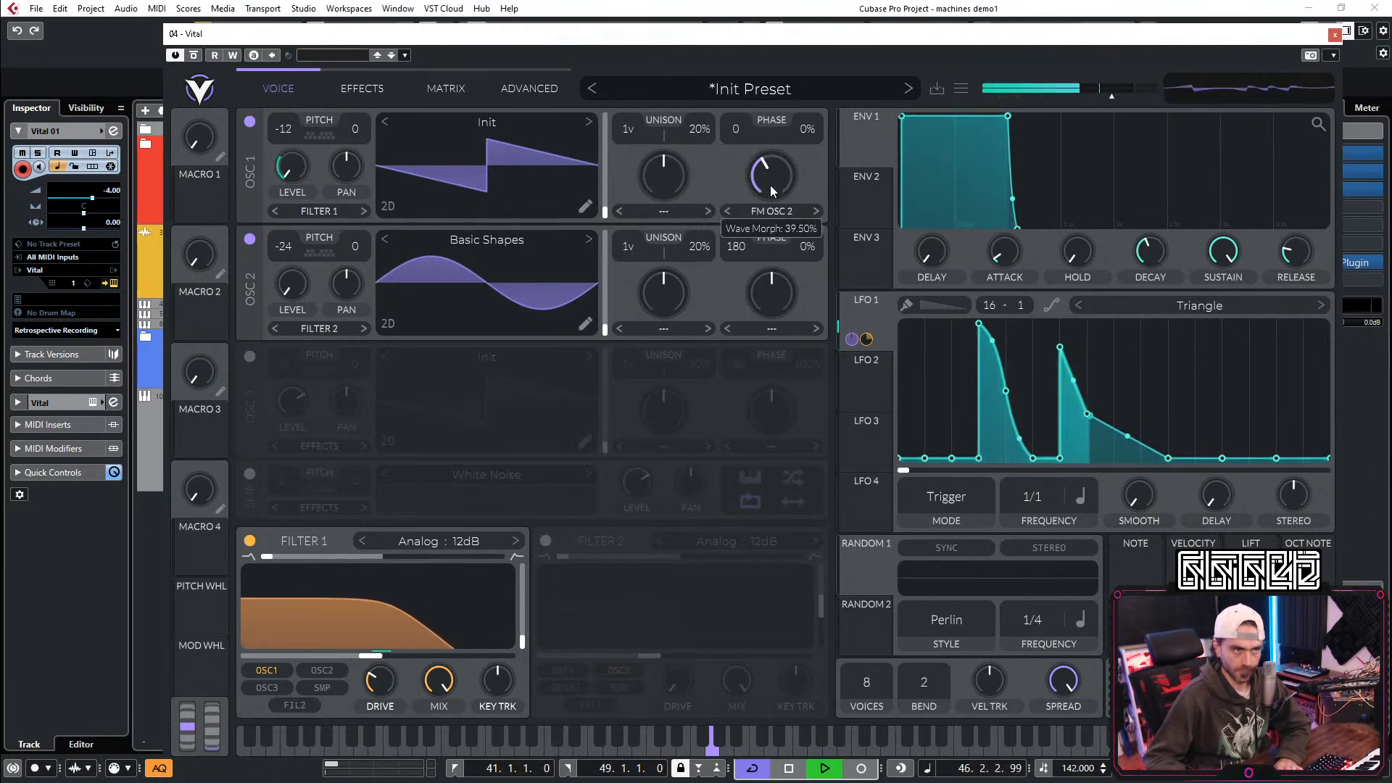
pyautogui.scroll(-1, 770, 184)
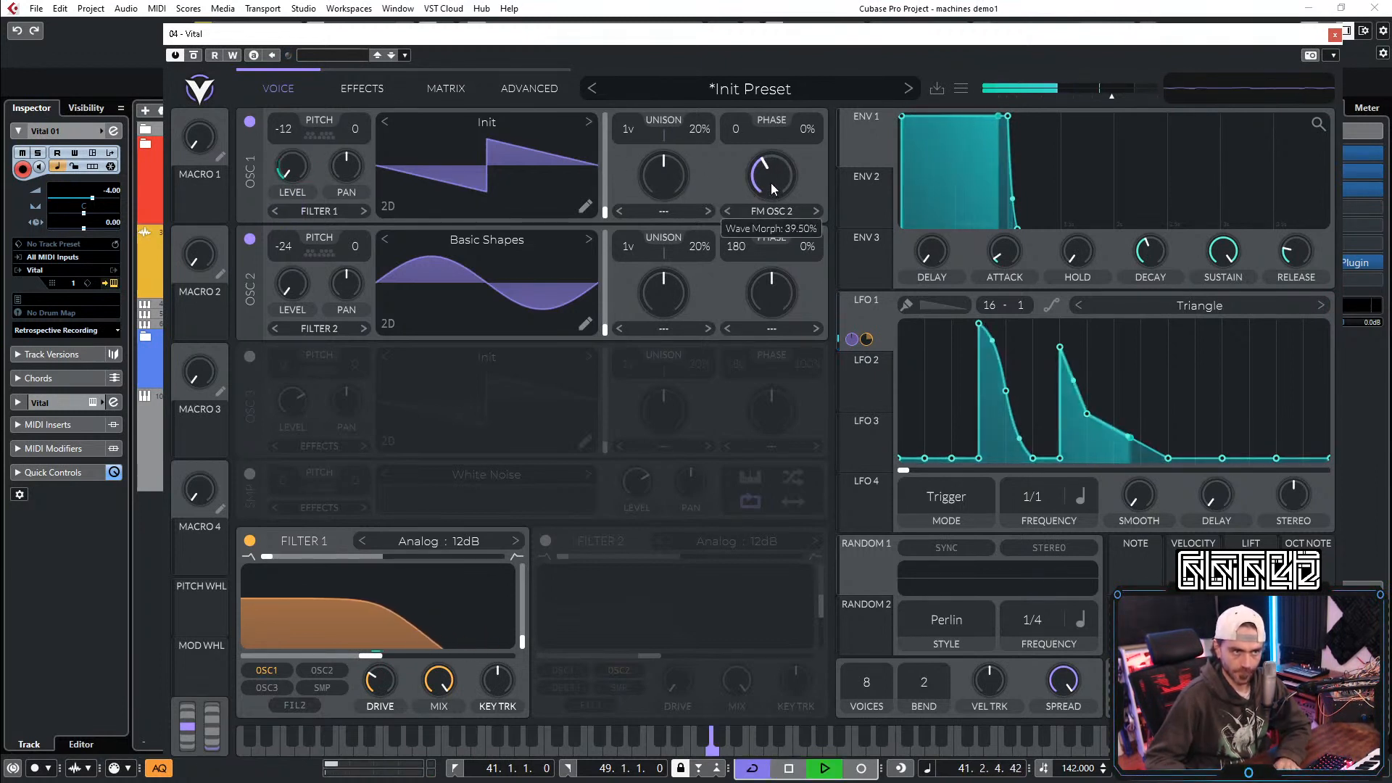
pyautogui.scroll(6, 772, 182)
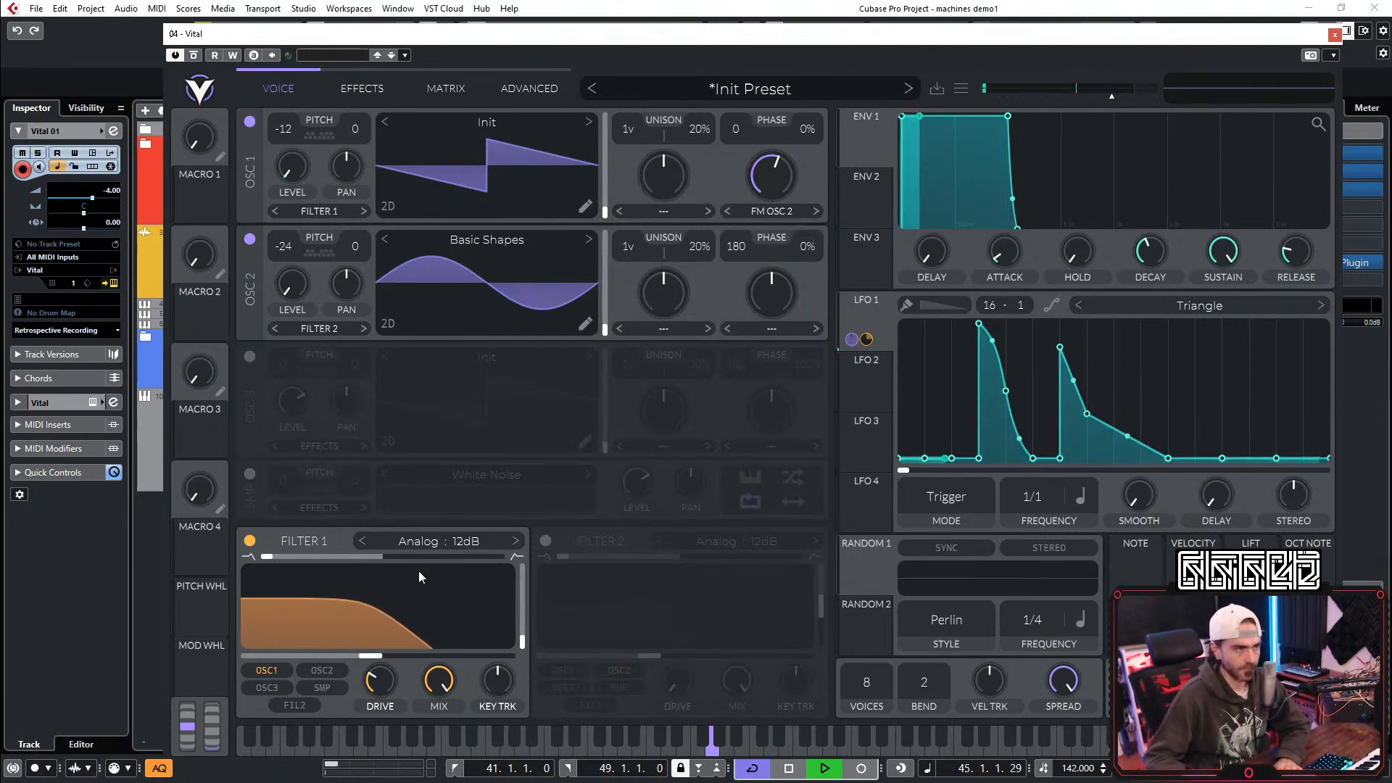
# Step: Switch filter 1 to Analog 24dB with minimal resonance, and curve the tail of LFO 1's second pulse into a smooth decay
pyautogui.click(515, 541)
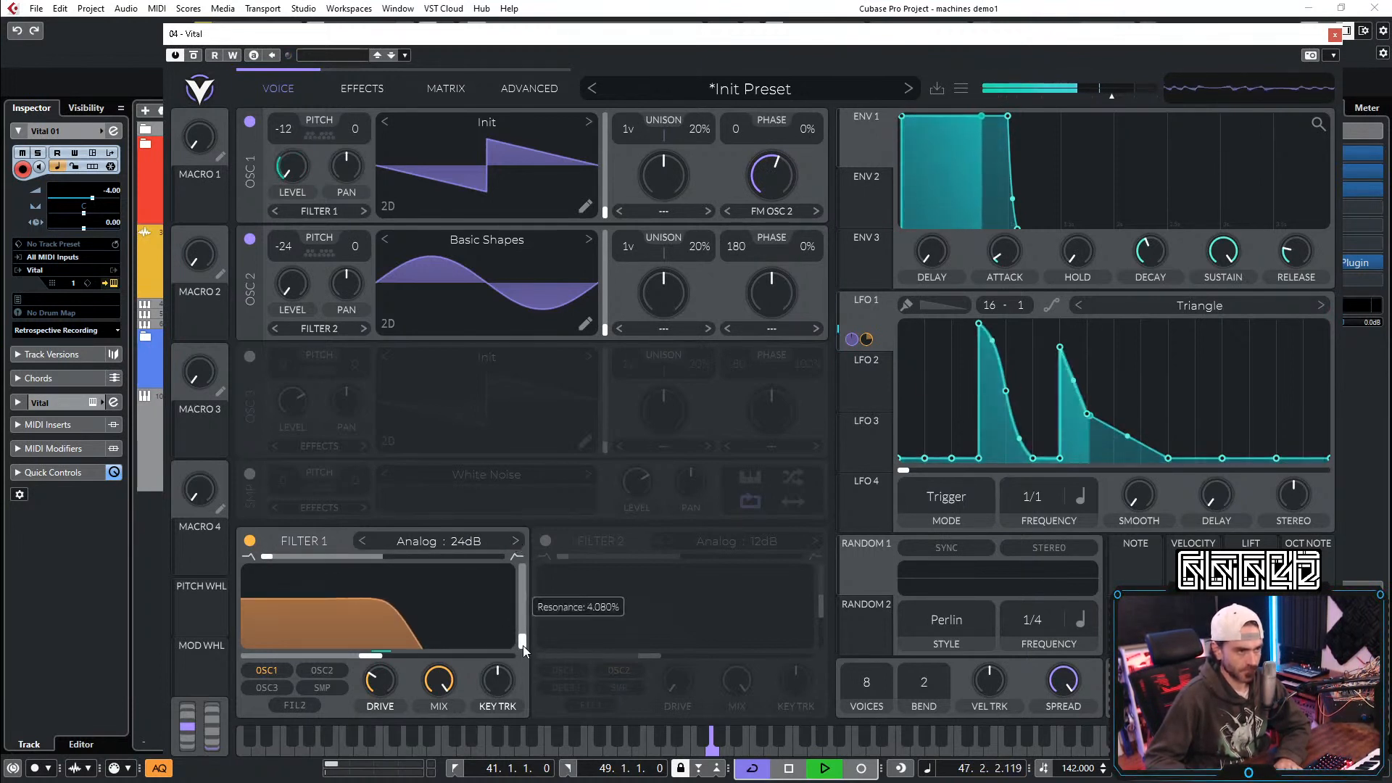
pyautogui.moveTo(523, 642)
pyautogui.mouseDown()
pyautogui.moveTo(529, 618)
pyautogui.moveTo(524, 642)
pyautogui.mouseUp()
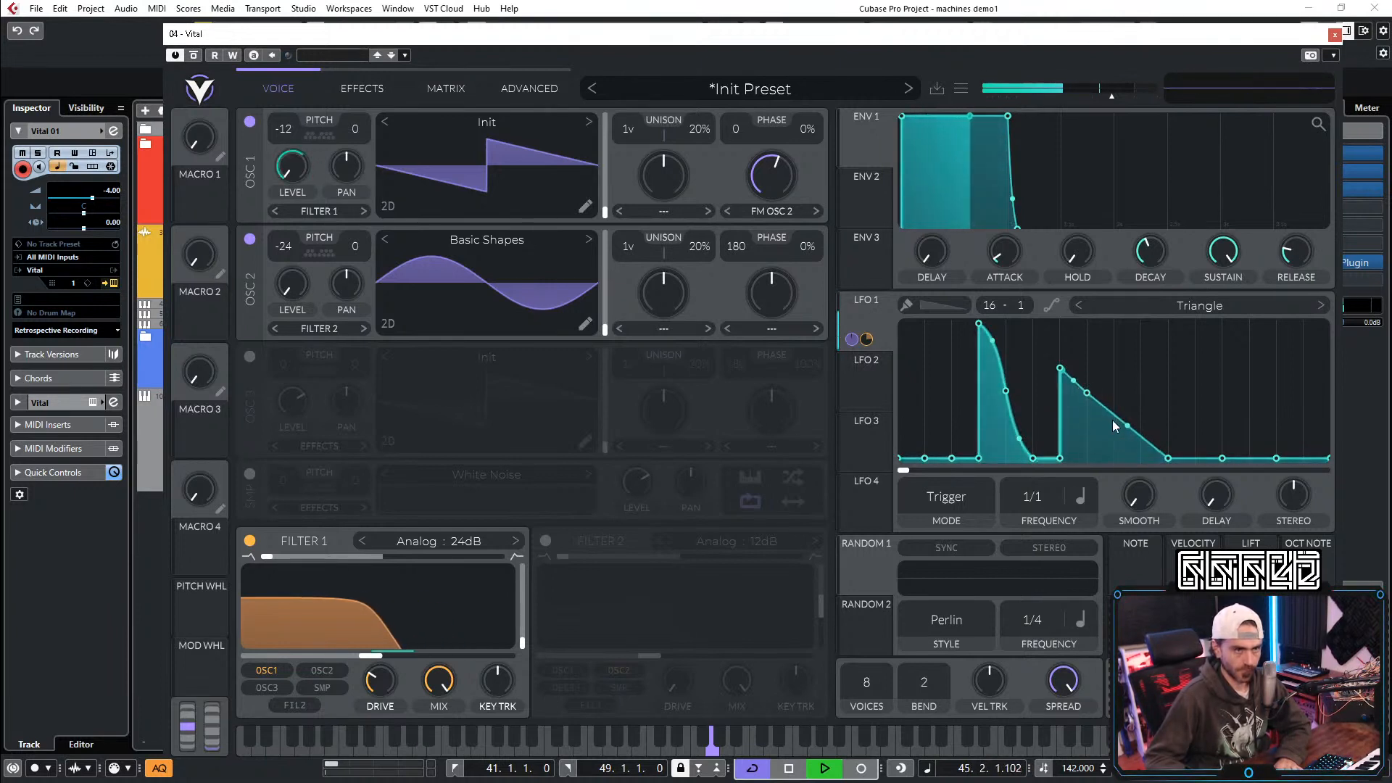
pyautogui.moveTo(1127, 425); pyautogui.dragTo(1116, 444)
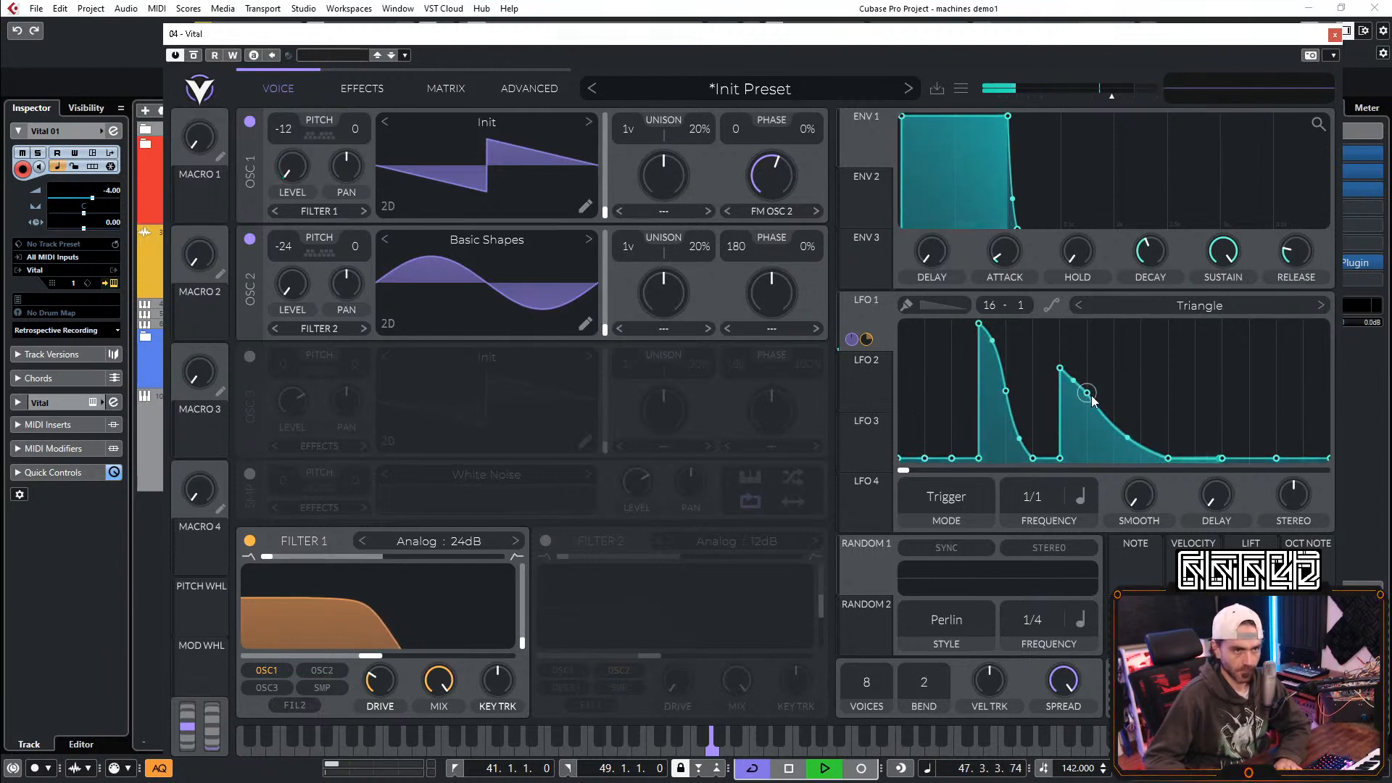
pyautogui.moveTo(377, 636); pyautogui.dragTo(378, 623)
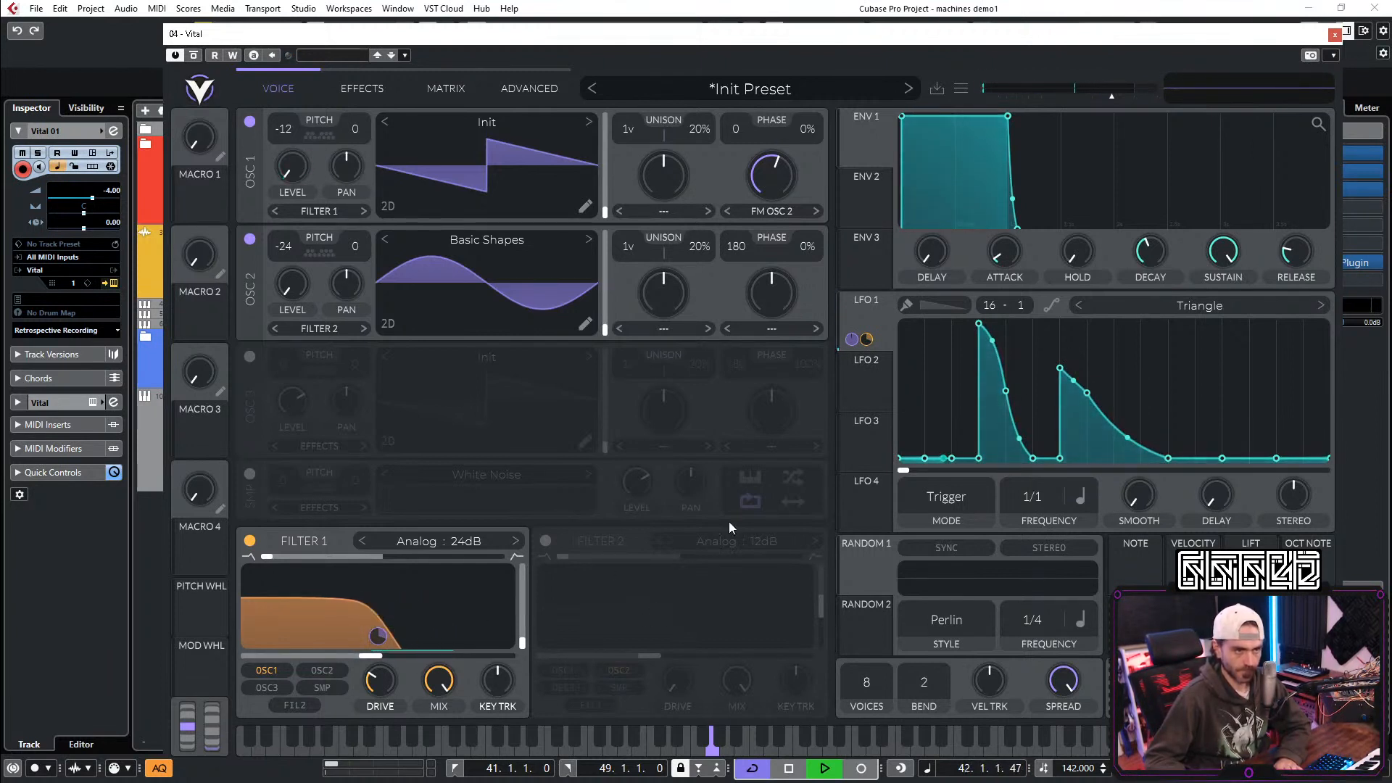
# Step: Enable the compressor effect and set its mode to Single Band
pyautogui.click(352, 90)
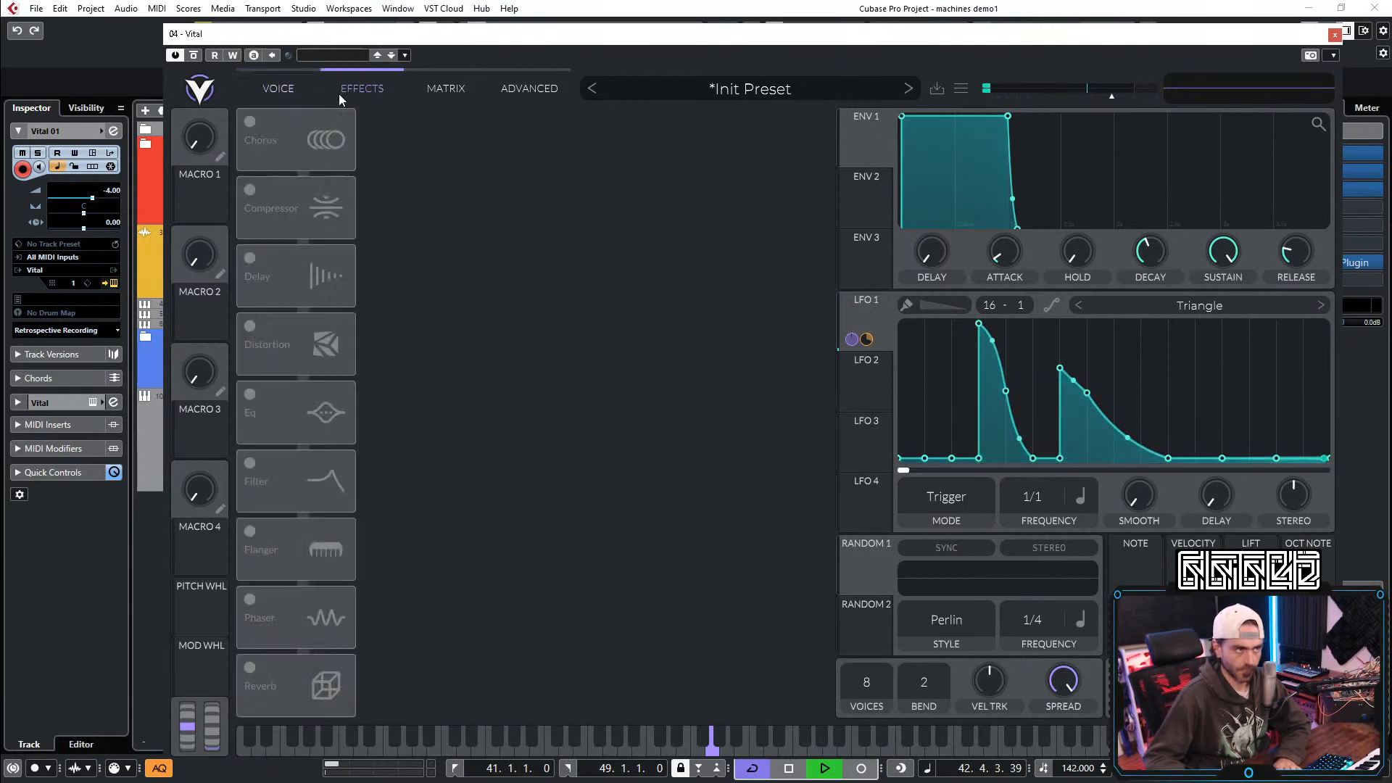
pyautogui.click(258, 195)
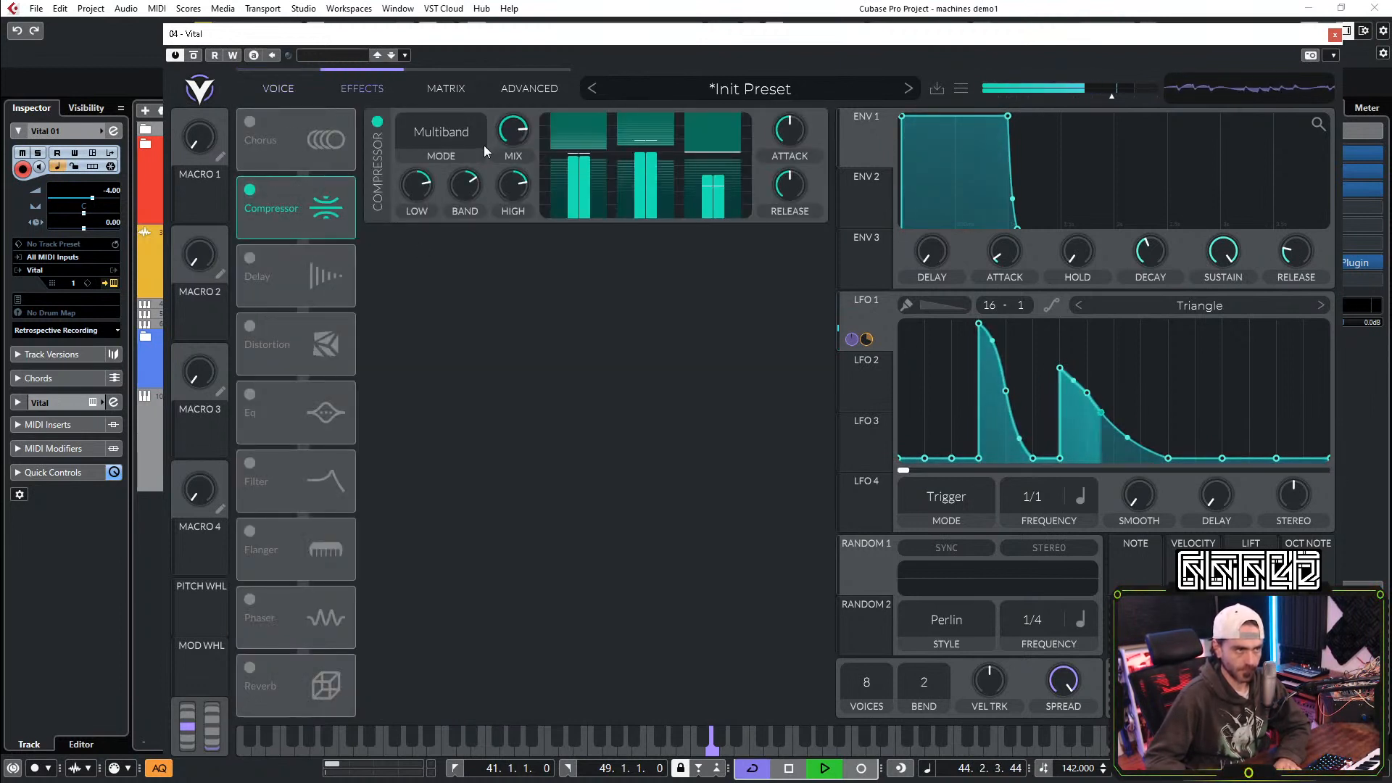
pyautogui.click(419, 132)
pyautogui.click(438, 237)
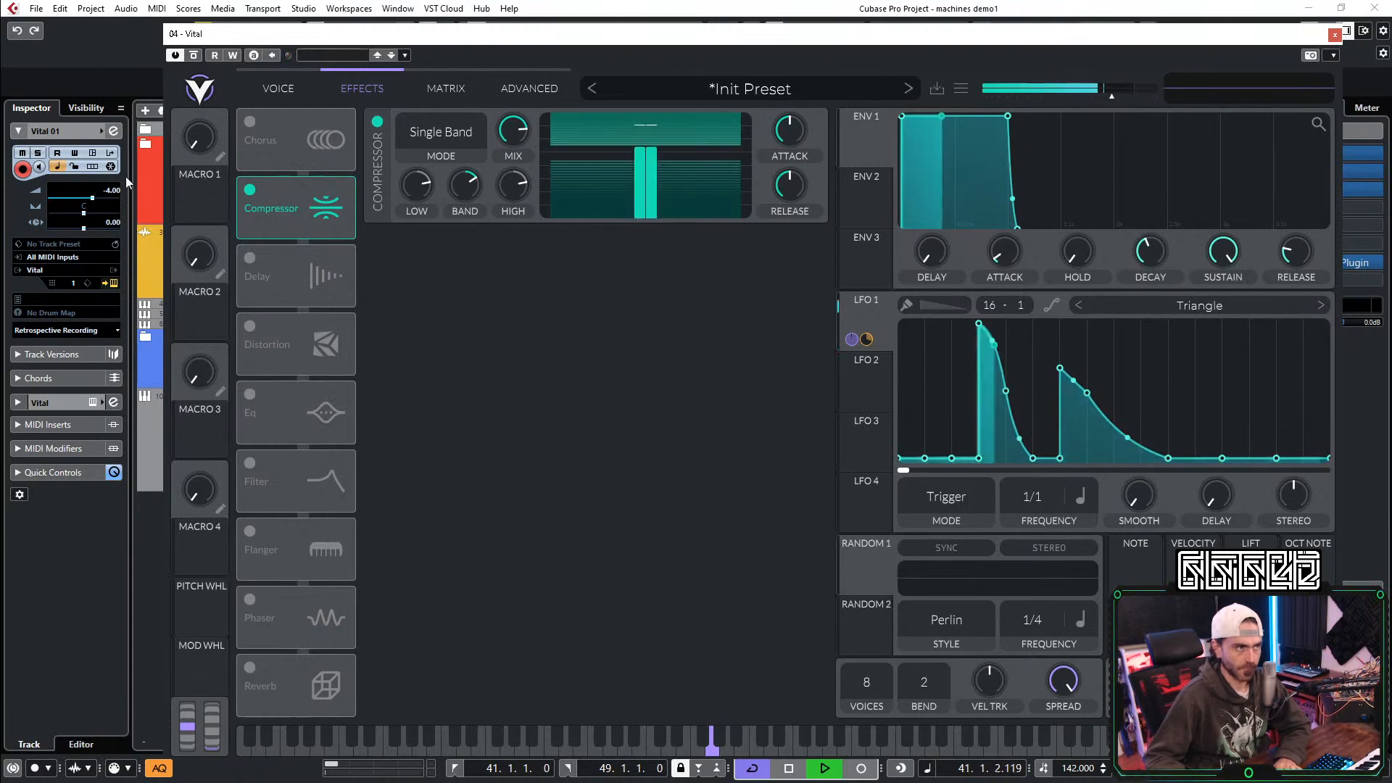
# Step: Set the Vital track's volume to -2.75 and adjust the compressor's threshold and mix, with the mix at roughly two thirds
pyautogui.moveTo(94, 207); pyautogui.dragTo(95, 204)
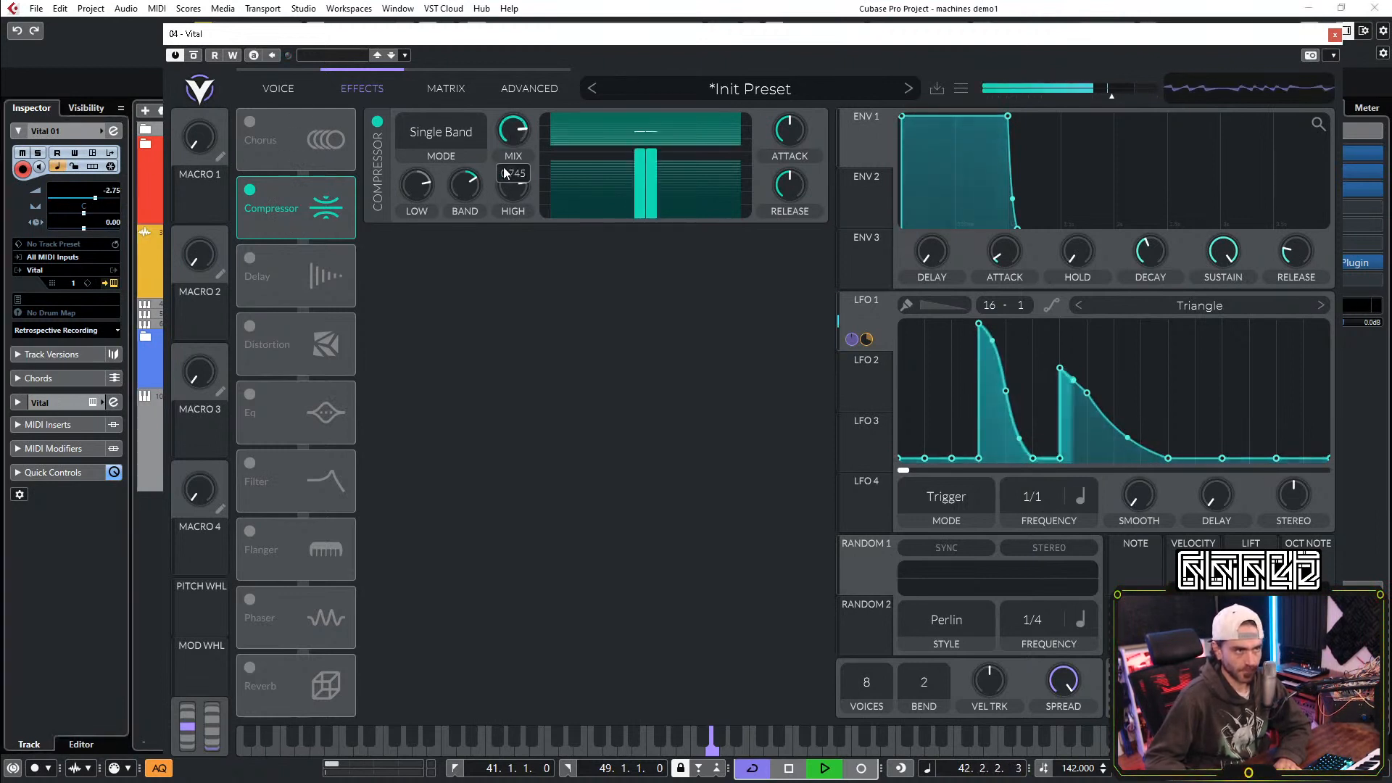
pyautogui.moveTo(676, 161); pyautogui.dragTo(677, 158)
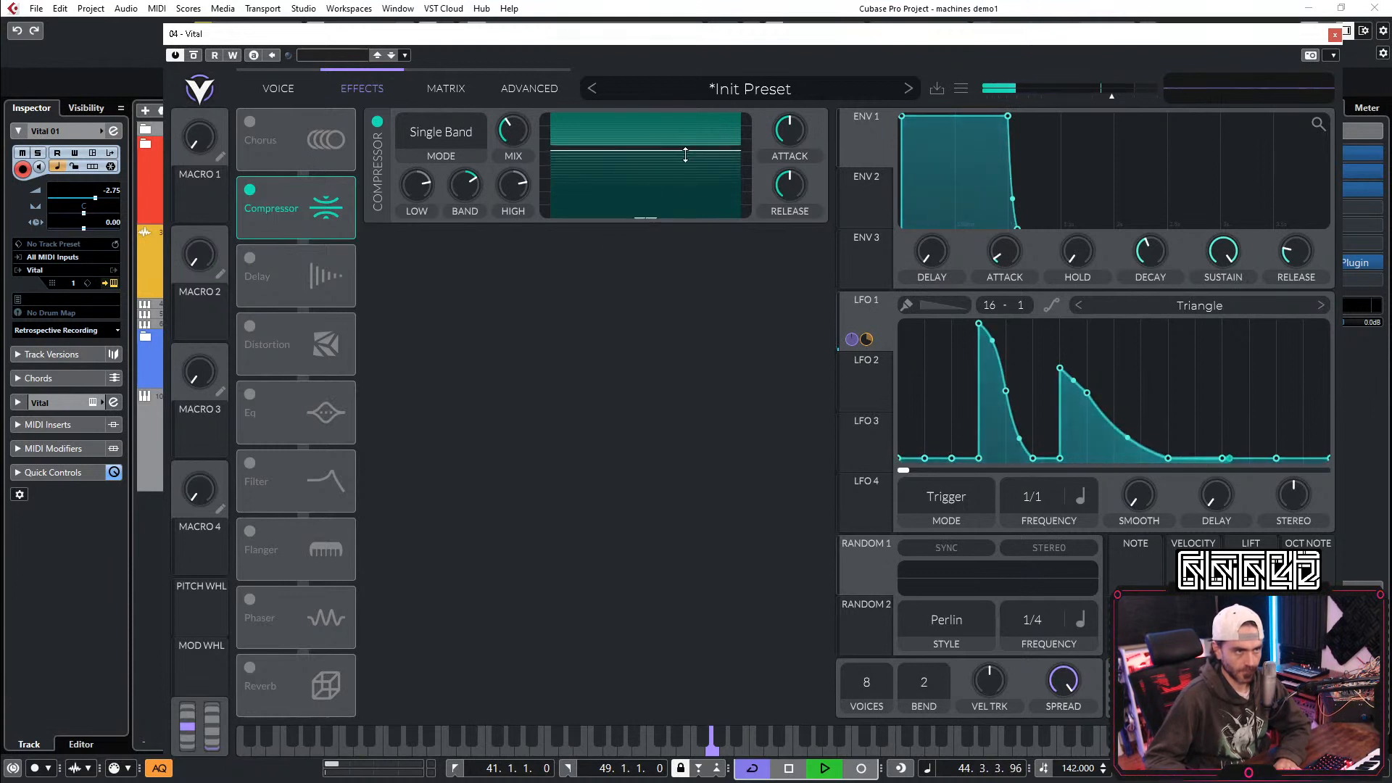
pyautogui.moveTo(515, 129); pyautogui.dragTo(538, 85)
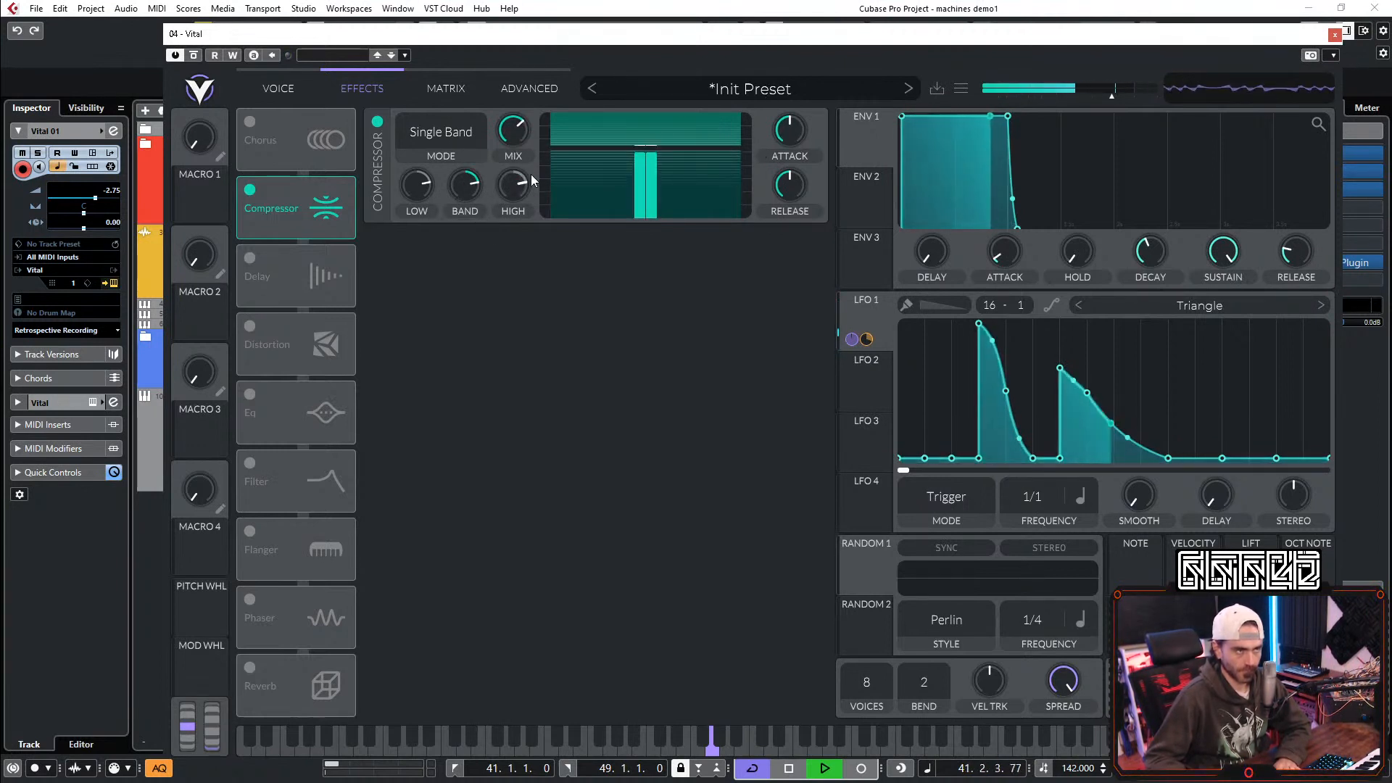
# Step: Add a Sine Fold distortion with drive slightly above 10.8 dB and lower the Vital track's volume to -8.68
pyautogui.click(249, 325)
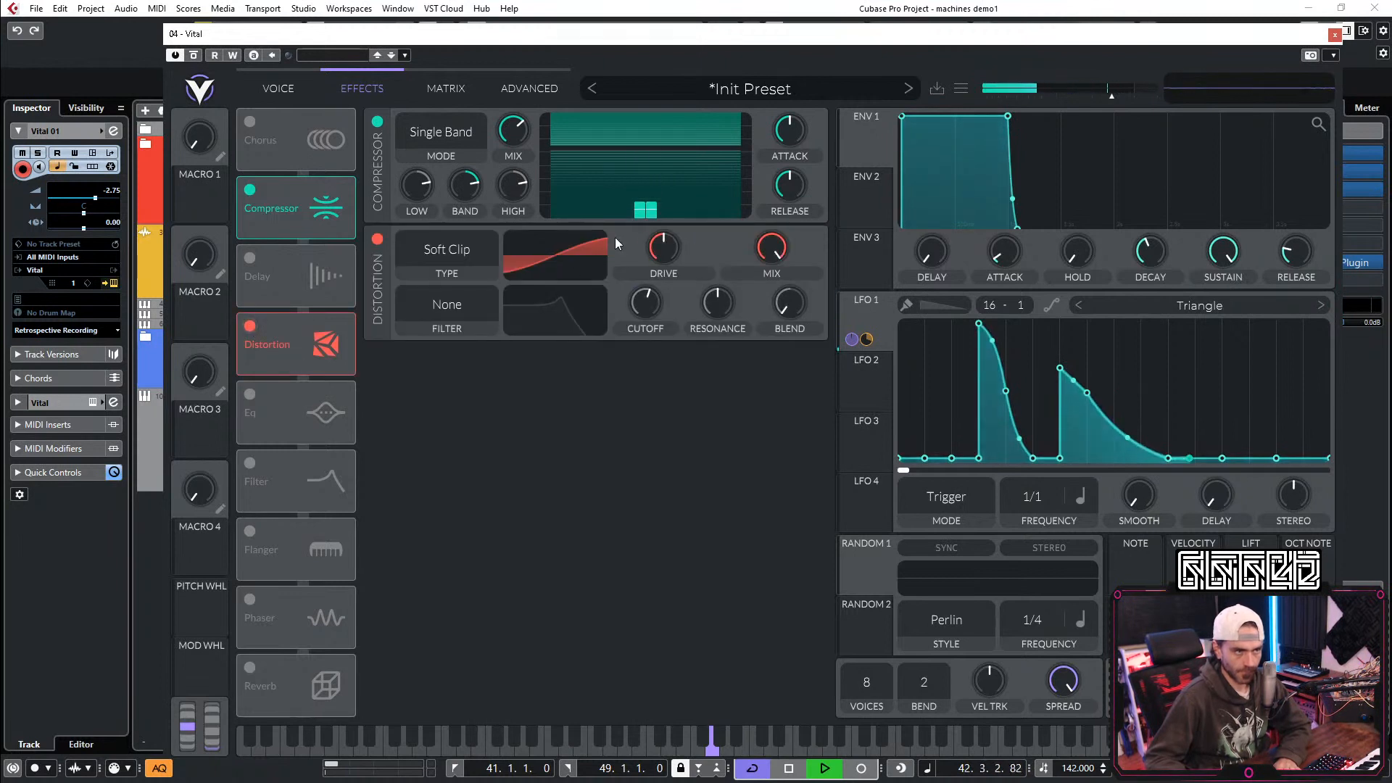
pyautogui.click(459, 258)
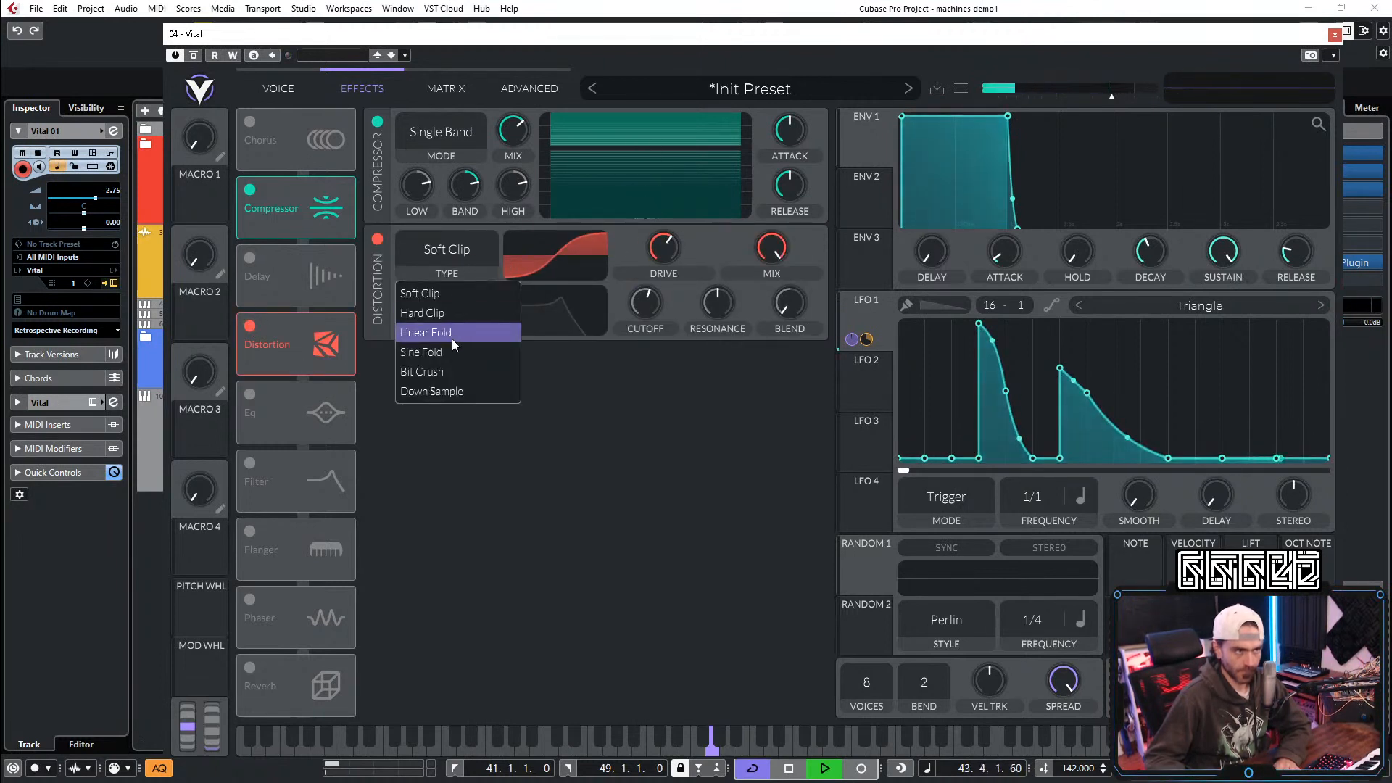
pyautogui.click(440, 356)
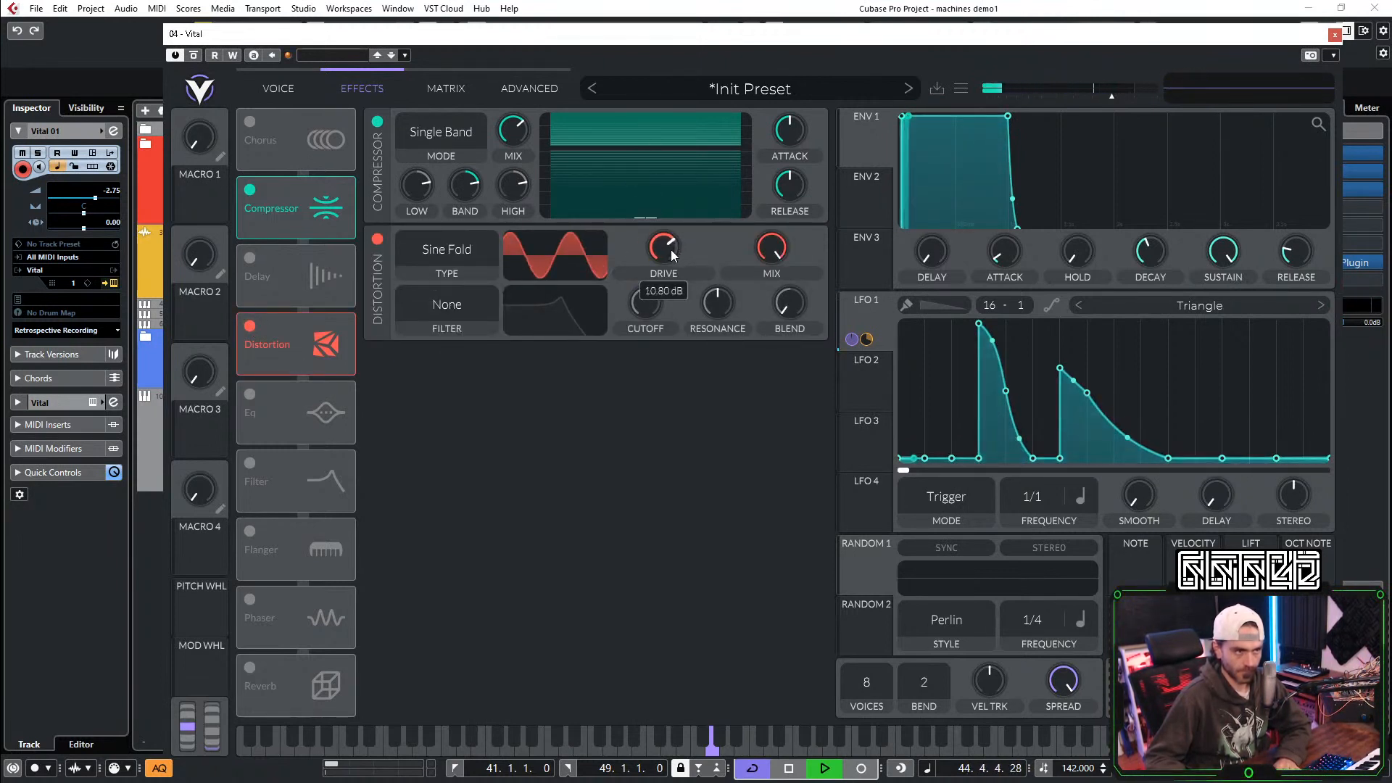
pyautogui.scroll(2, 671, 249)
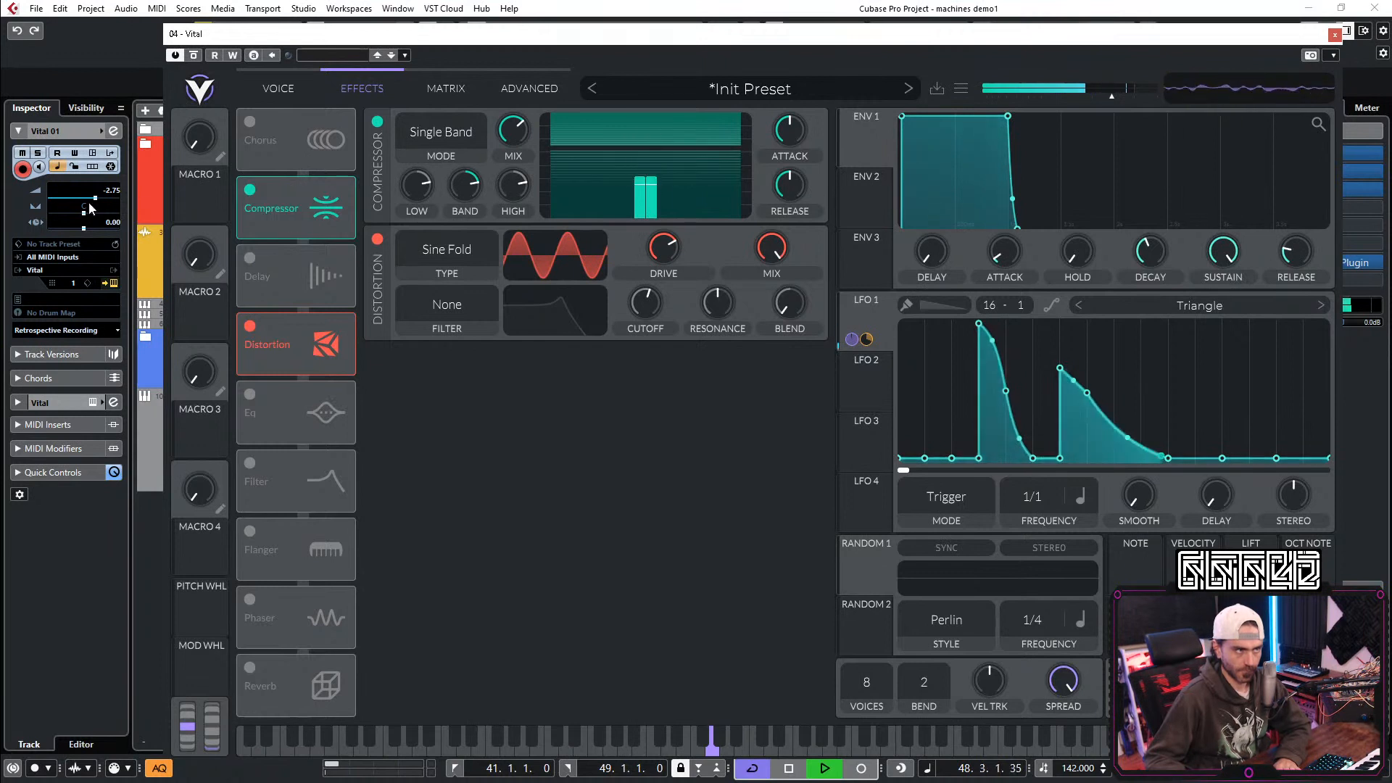
pyautogui.moveTo(95, 198); pyautogui.dragTo(82, 198)
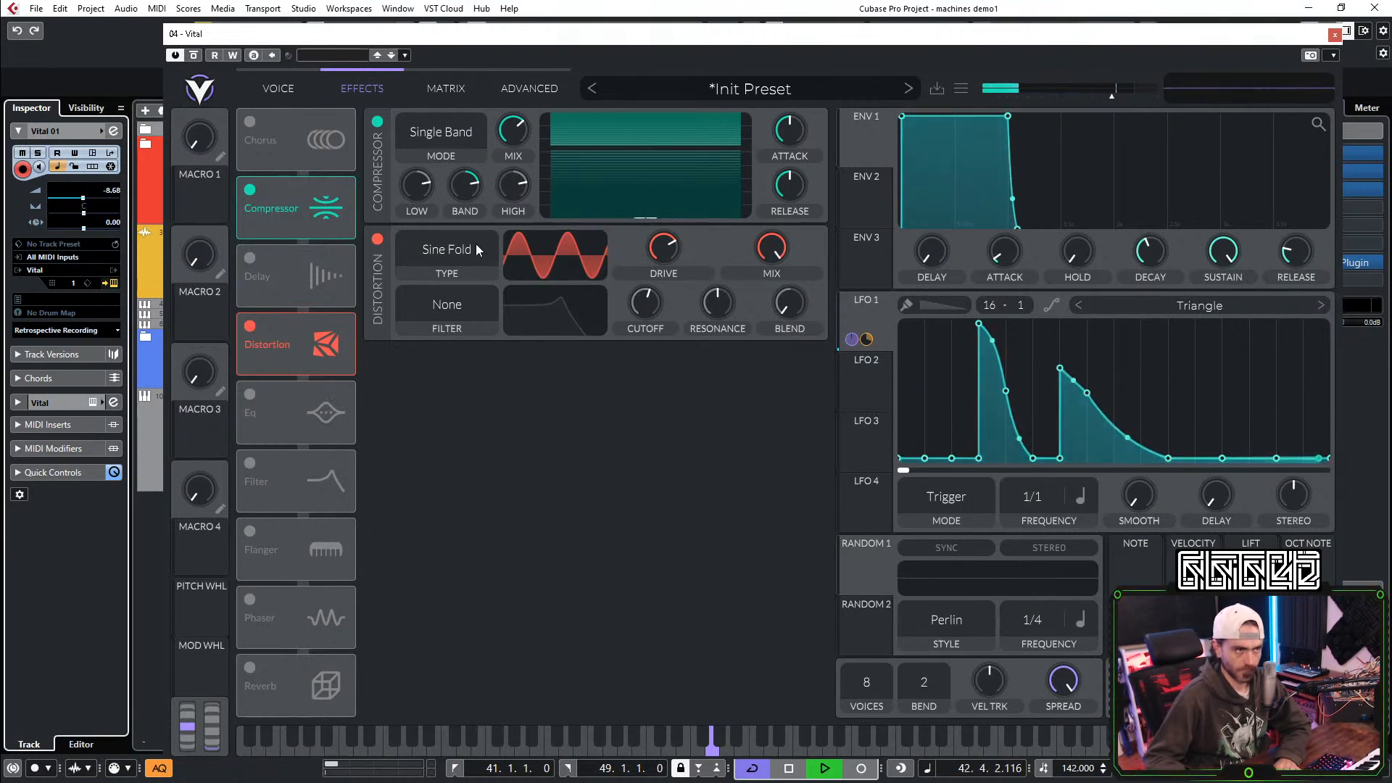
# Step: Modulate the distortion's drive with LFO 2, running at a 1/1 frequency with smoothing at its minimum
pyautogui.click(866, 382)
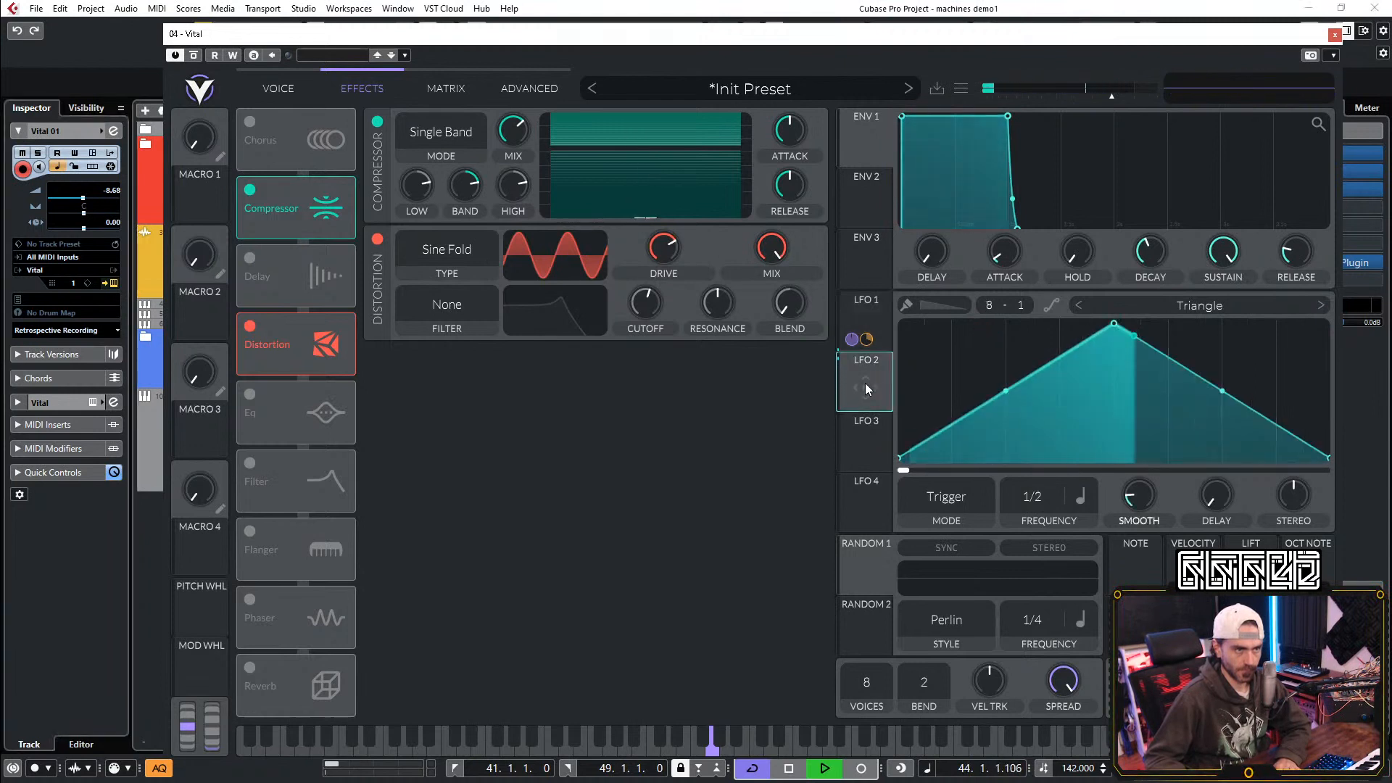
pyautogui.moveTo(854, 385); pyautogui.dragTo(646, 263)
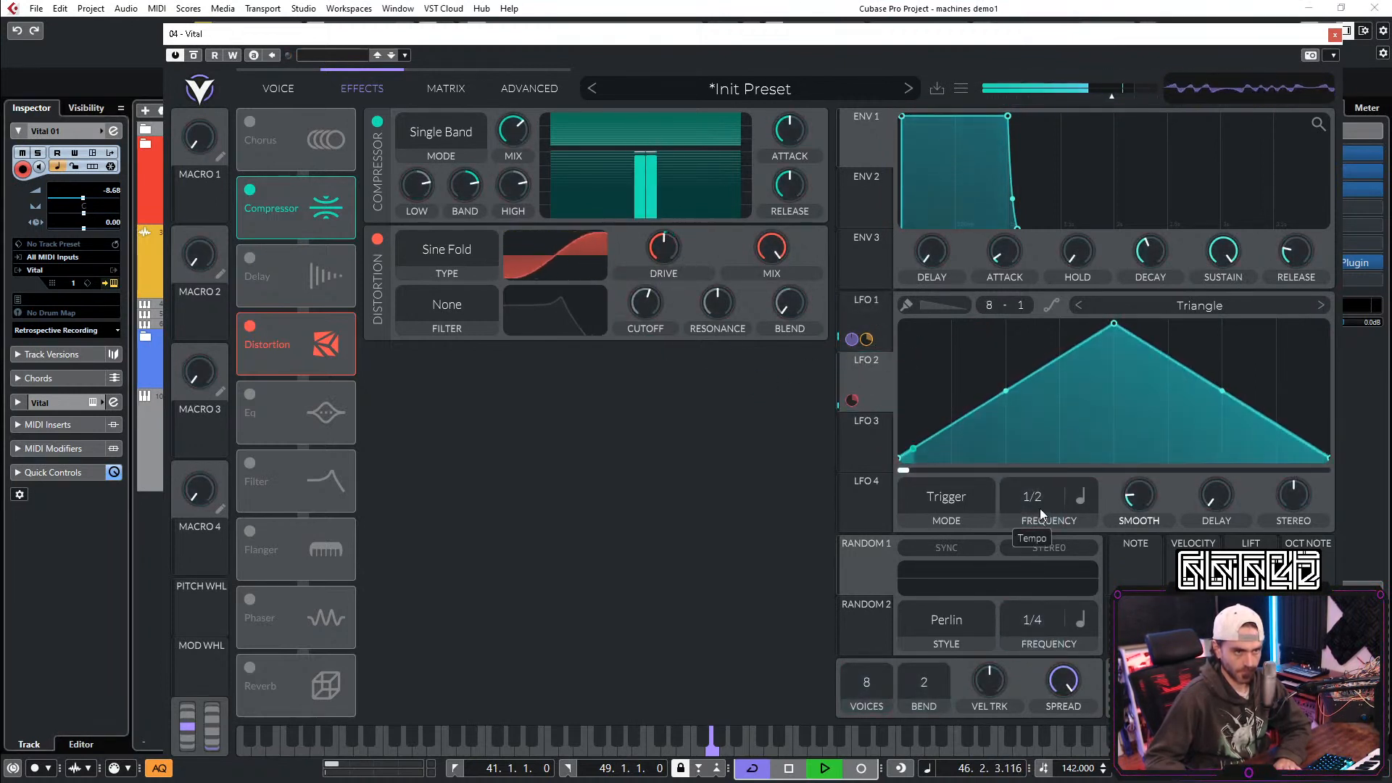
pyautogui.moveTo(1041, 500); pyautogui.dragTo(1039, 509)
pyautogui.click(1127, 523)
pyautogui.moveTo(1140, 494); pyautogui.dragTo(1131, 525)
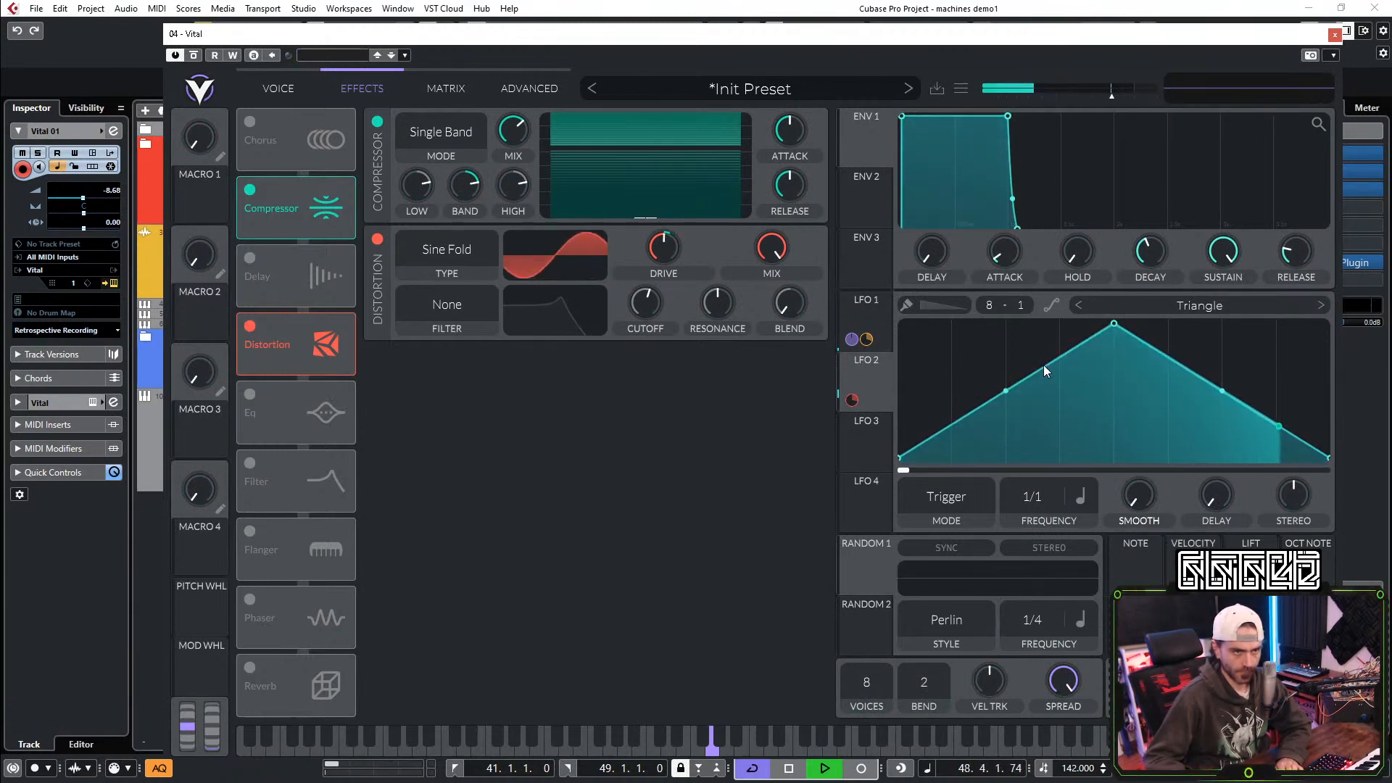
# Step: Paint LFO 2 as a flat stepped pattern with raised second, third and fourth grid steps, the third slightly lower
pyautogui.press('ctrl')
pyautogui.click(1022, 380)
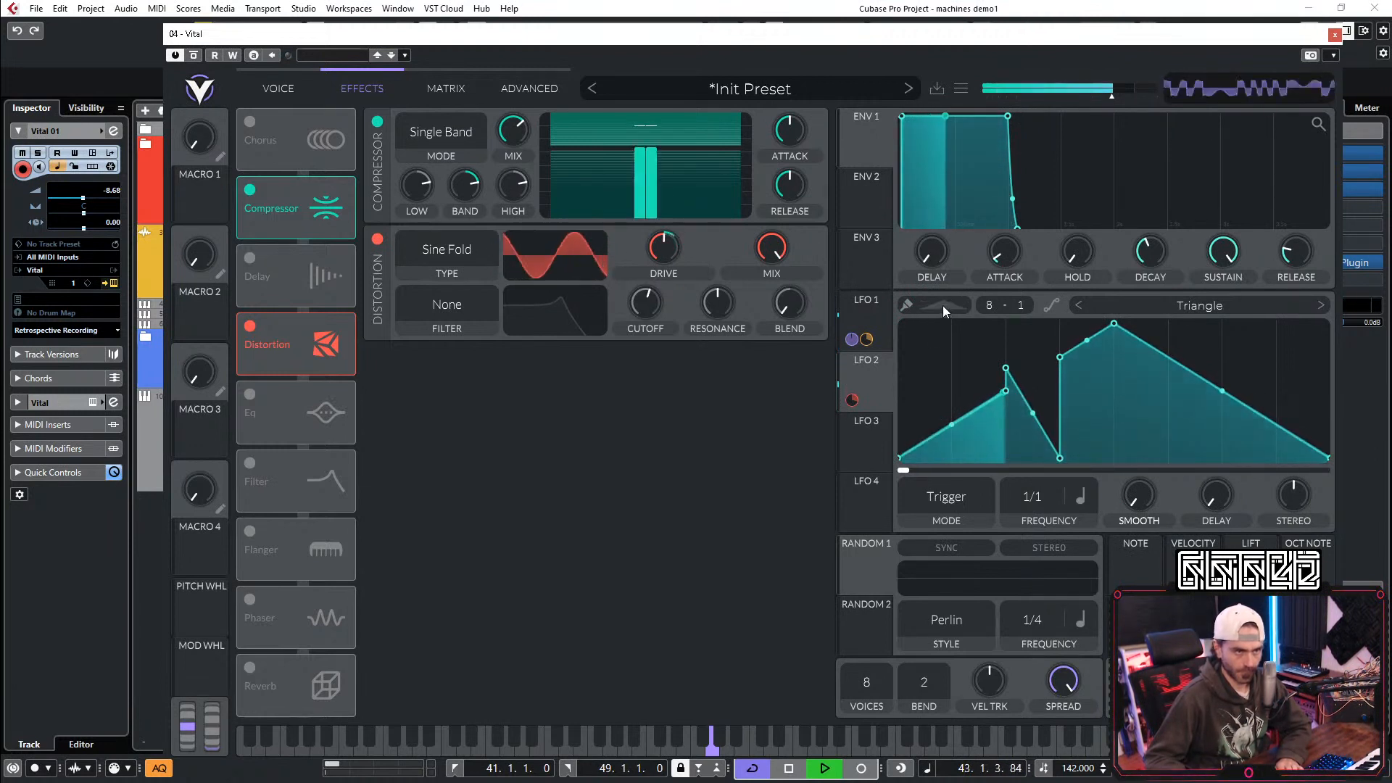
pyautogui.scroll(2, 942, 311)
pyautogui.scroll(-4, 942, 311)
pyautogui.moveTo(915, 424)
pyautogui.mouseDown()
pyautogui.moveTo(1174, 542)
pyautogui.moveTo(1008, 367)
pyautogui.moveTo(1036, 407)
pyautogui.moveTo(1054, 405)
pyautogui.mouseUp()
pyautogui.click(1085, 395)
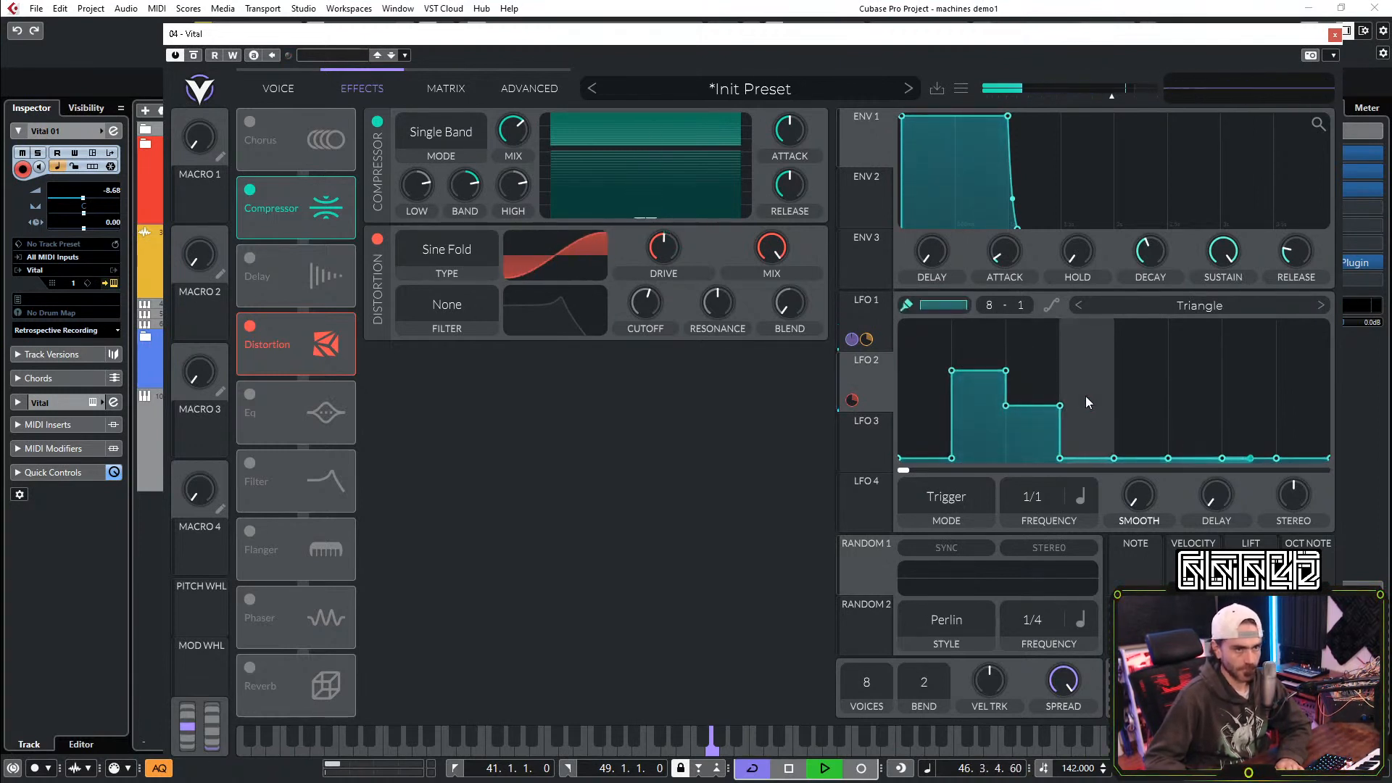
pyautogui.click(1044, 384)
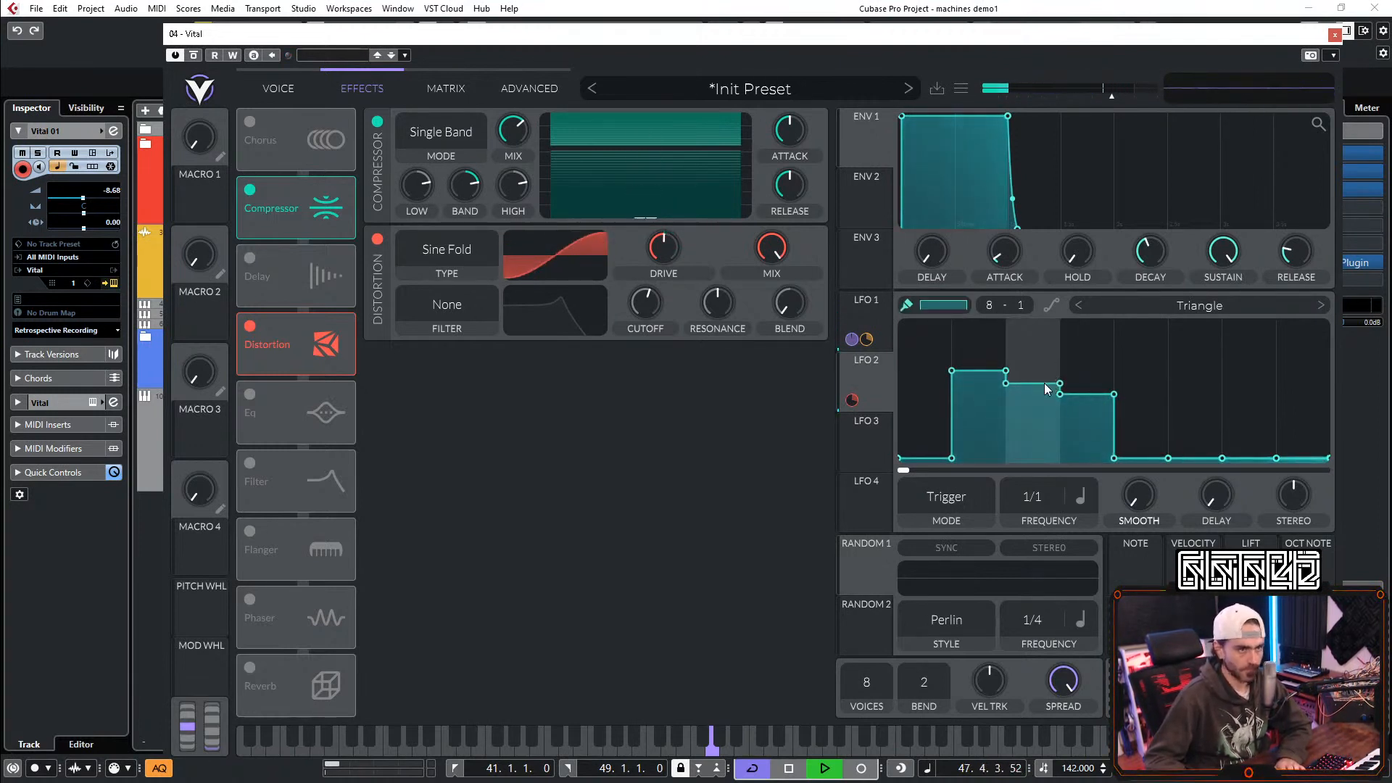
pyautogui.click(1088, 367)
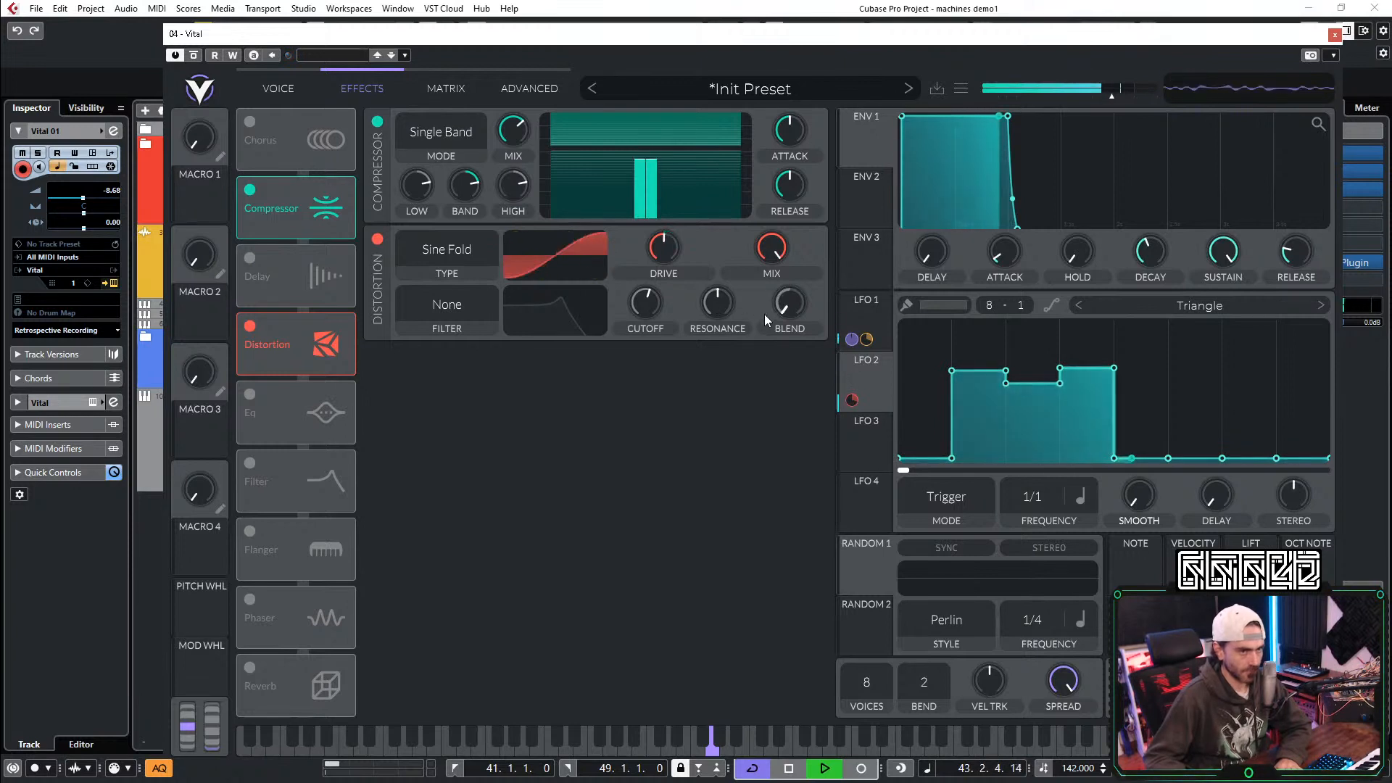
# Step: Lower the distortion's mix to about 0.07
pyautogui.moveTo(778, 271); pyautogui.dragTo(750, 308)
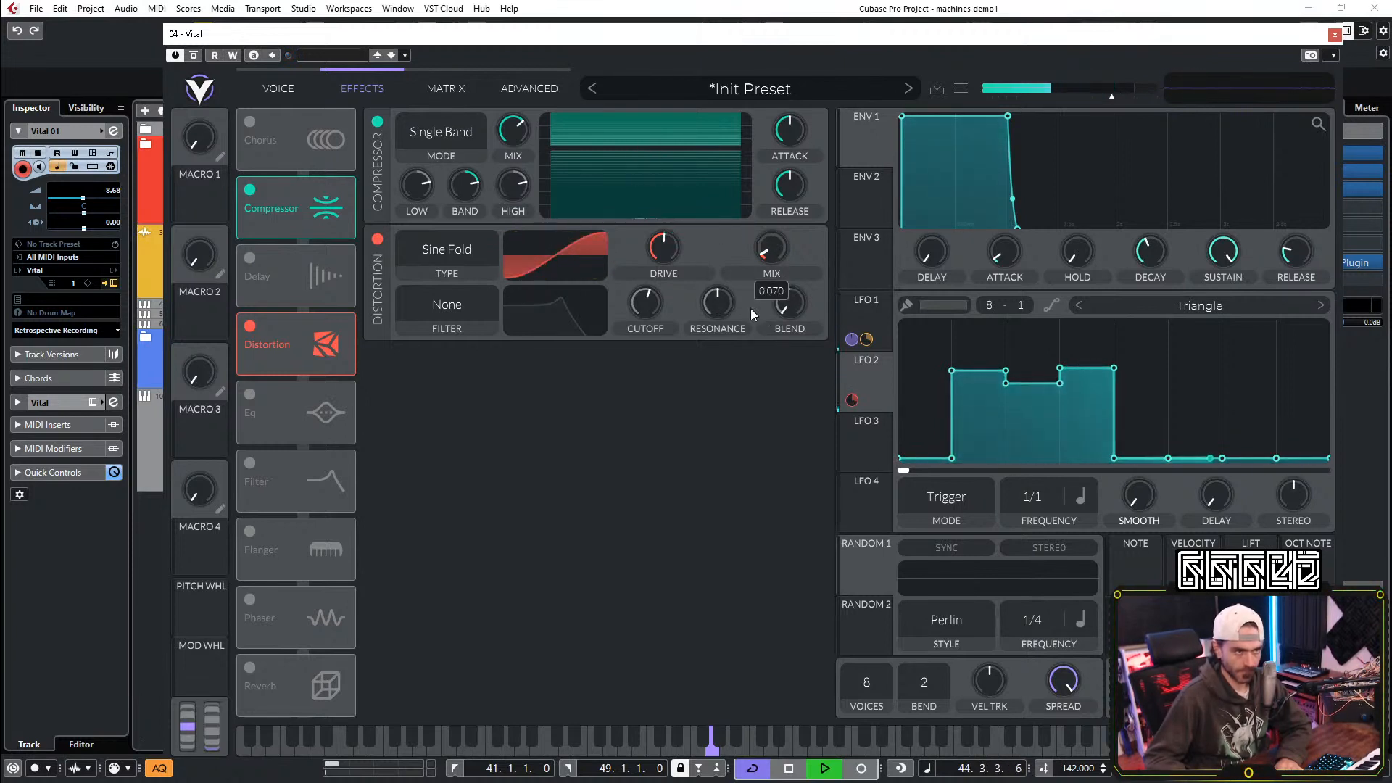
# Step: Raise the distortion's mix to maximum and set its filter to Post
pyautogui.moveTo(750, 354); pyautogui.dragTo(770, 76)
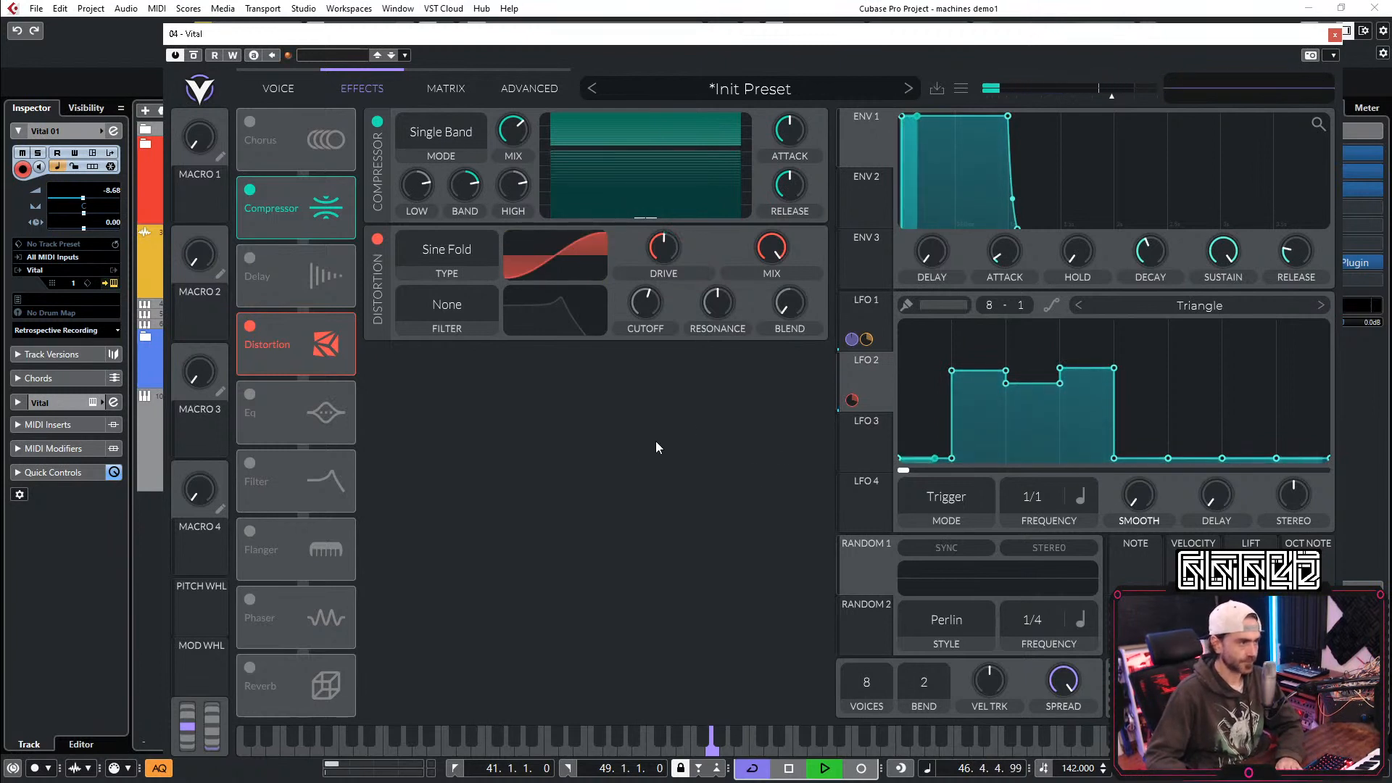
pyautogui.click(451, 306)
pyautogui.click(434, 384)
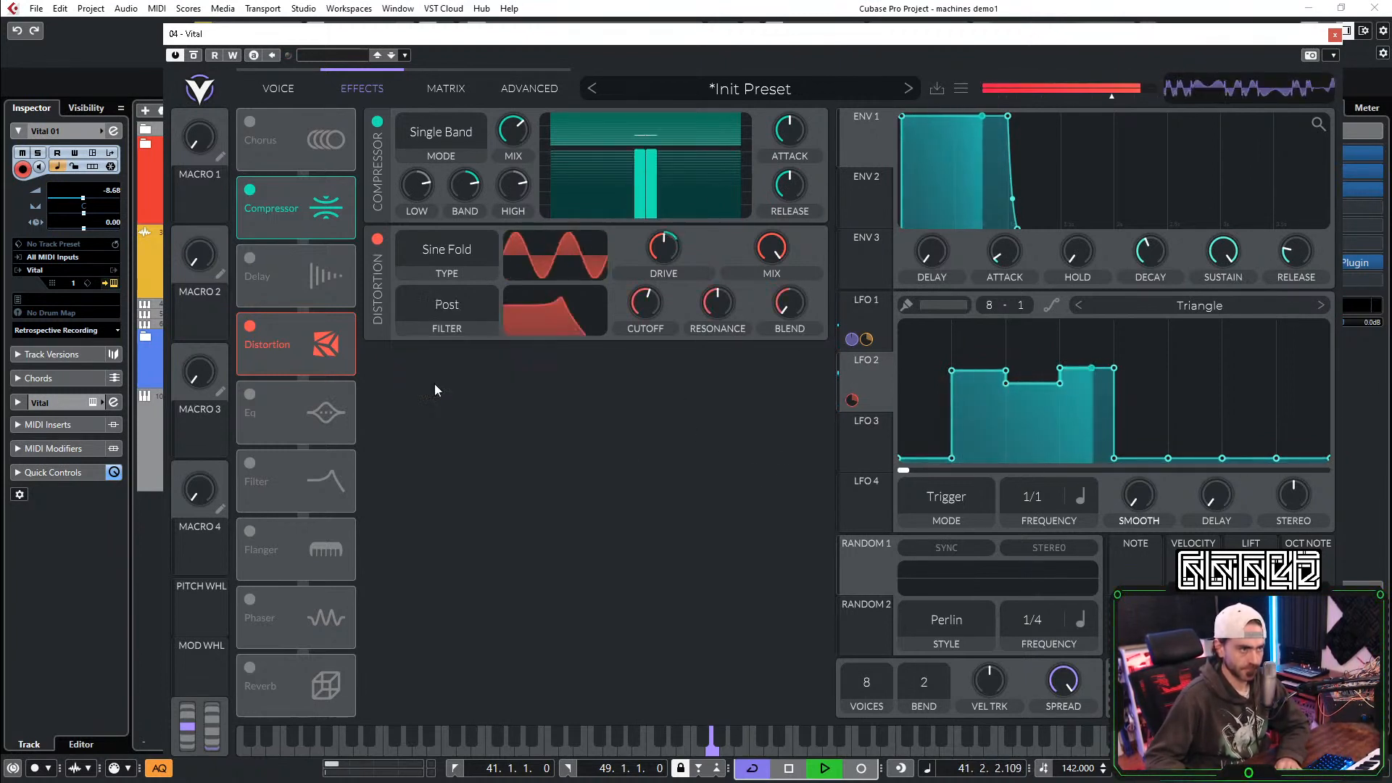
# Step: Lower the distortion filter's resonance and cutoff, and modulate the cutoff with LFO 1
pyautogui.moveTo(723, 307)
pyautogui.mouseDown()
pyautogui.moveTo(717, 326)
pyautogui.moveTo(725, 301)
pyautogui.moveTo(712, 311)
pyautogui.mouseUp()
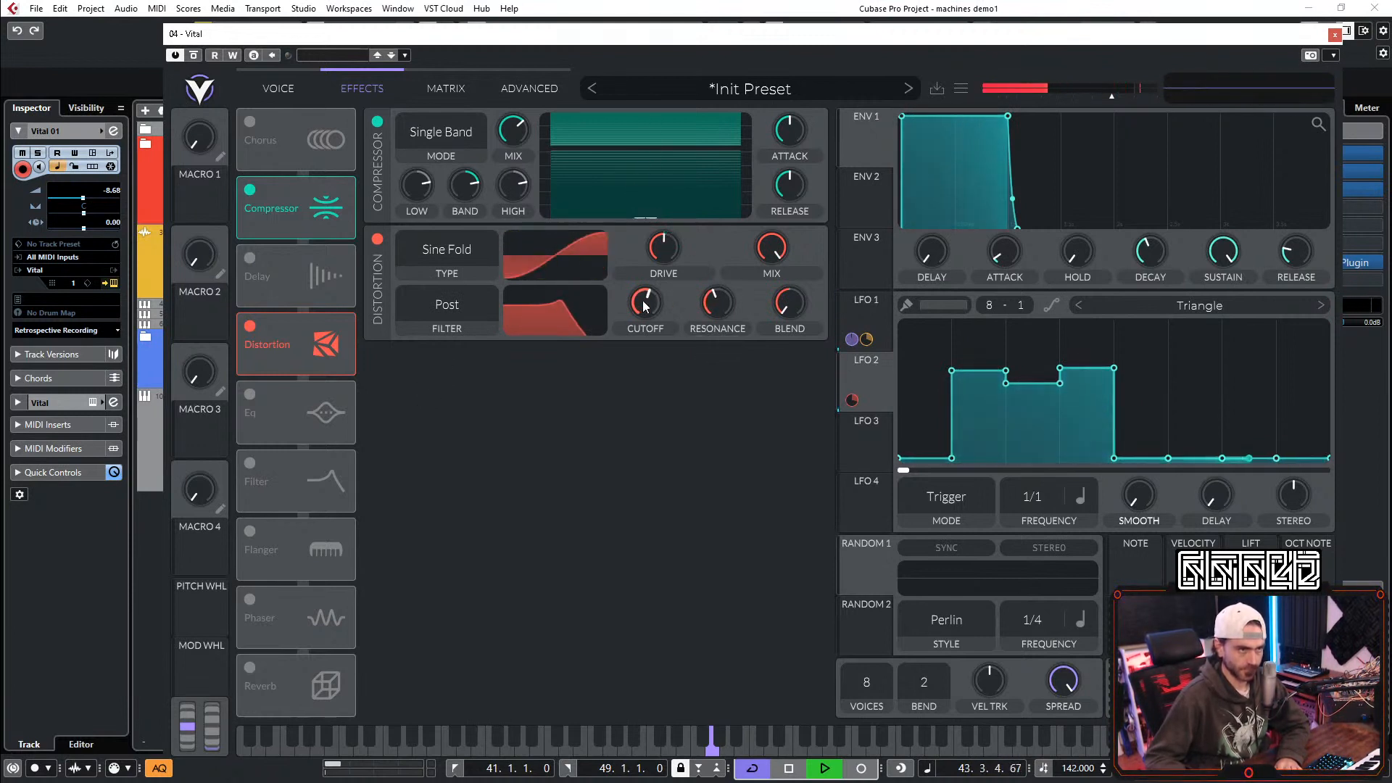
pyautogui.moveTo(837, 317); pyautogui.dragTo(647, 309)
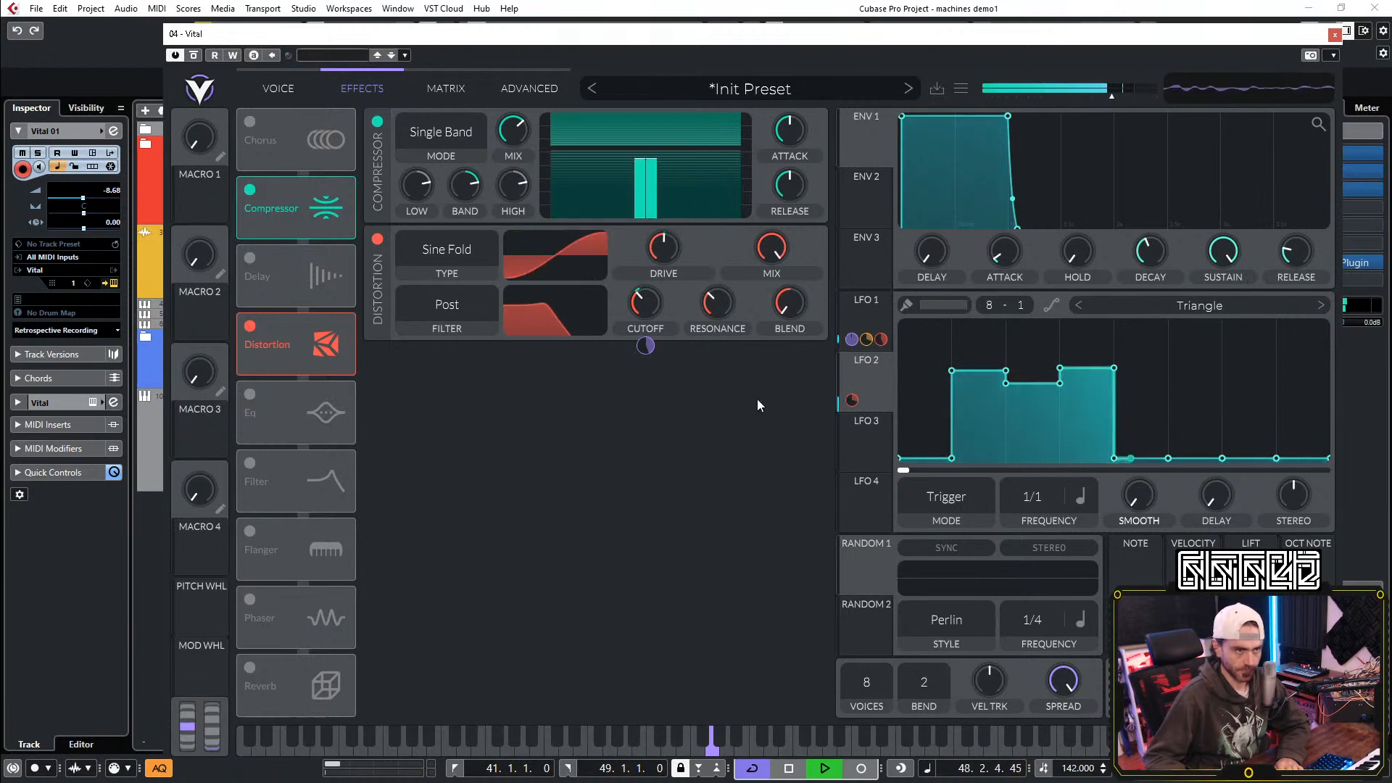
# Step: Reshape LFO 1's third peak into one smooth decaying ramp across the eleventh and twelfth grid steps
pyautogui.click(884, 311)
pyautogui.moveTo(1197, 421); pyautogui.dragTo(1183, 374)
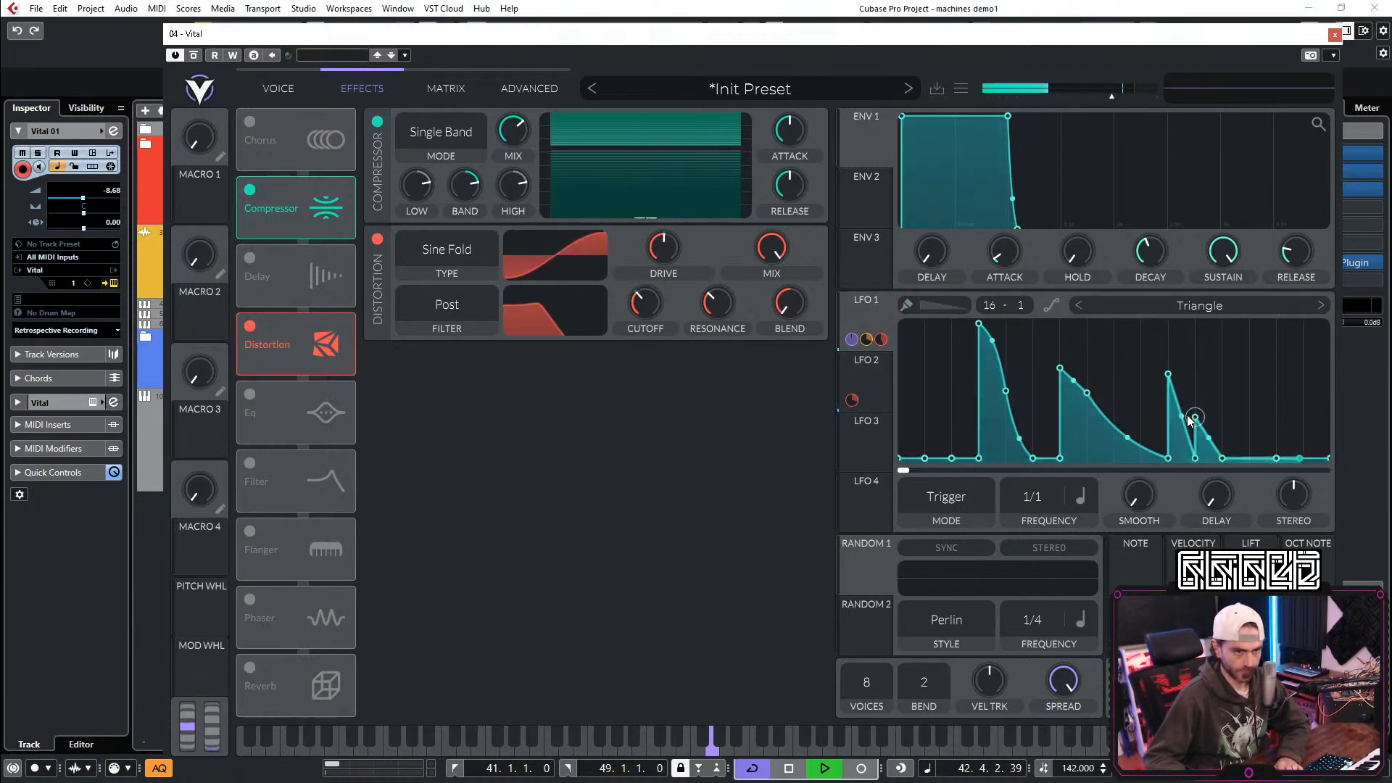
pyautogui.doubleClick(1195, 458)
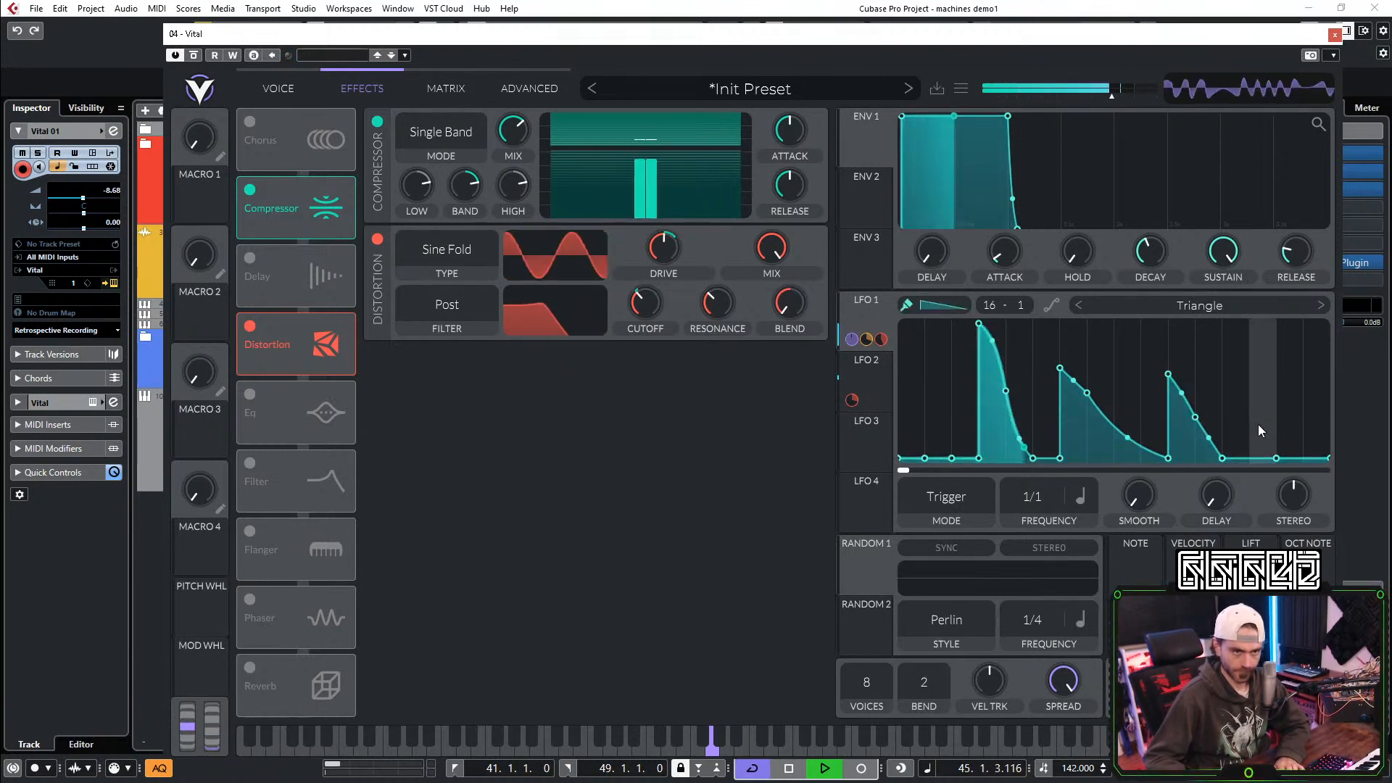
# Step: Add a fourth peak to LFO 1 at the fourteenth grid step, taller than the third and decaying gradually to zero at the end
pyautogui.click(1256, 380)
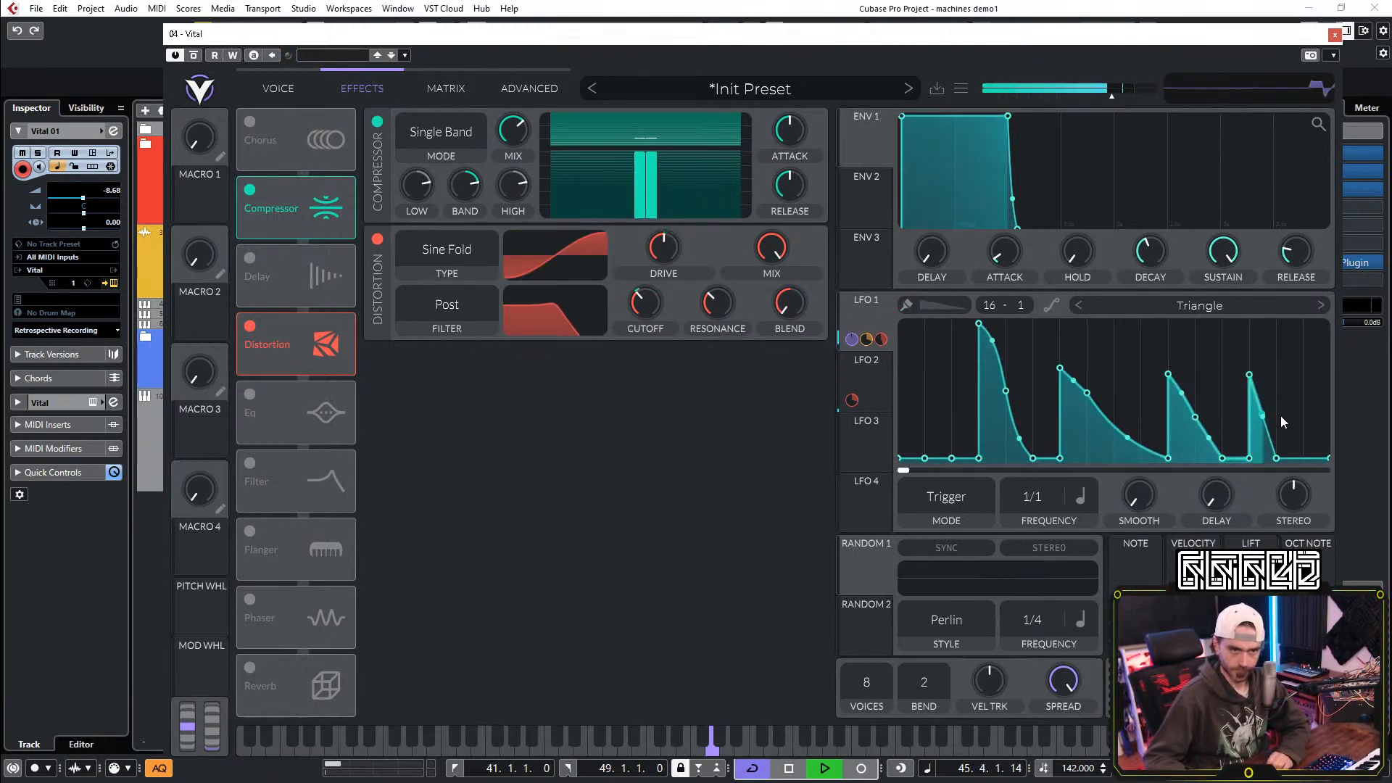
pyautogui.doubleClick(1278, 459)
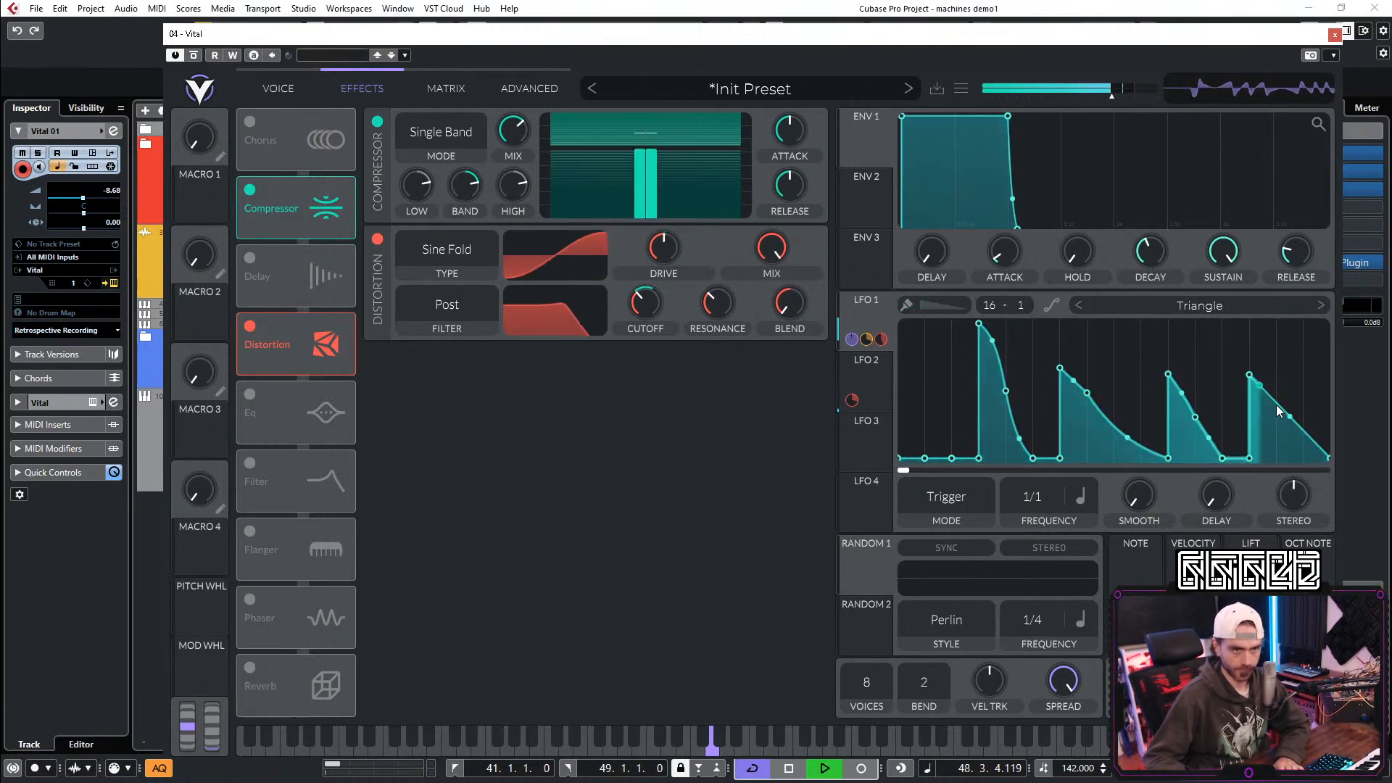
pyautogui.doubleClick(1275, 422)
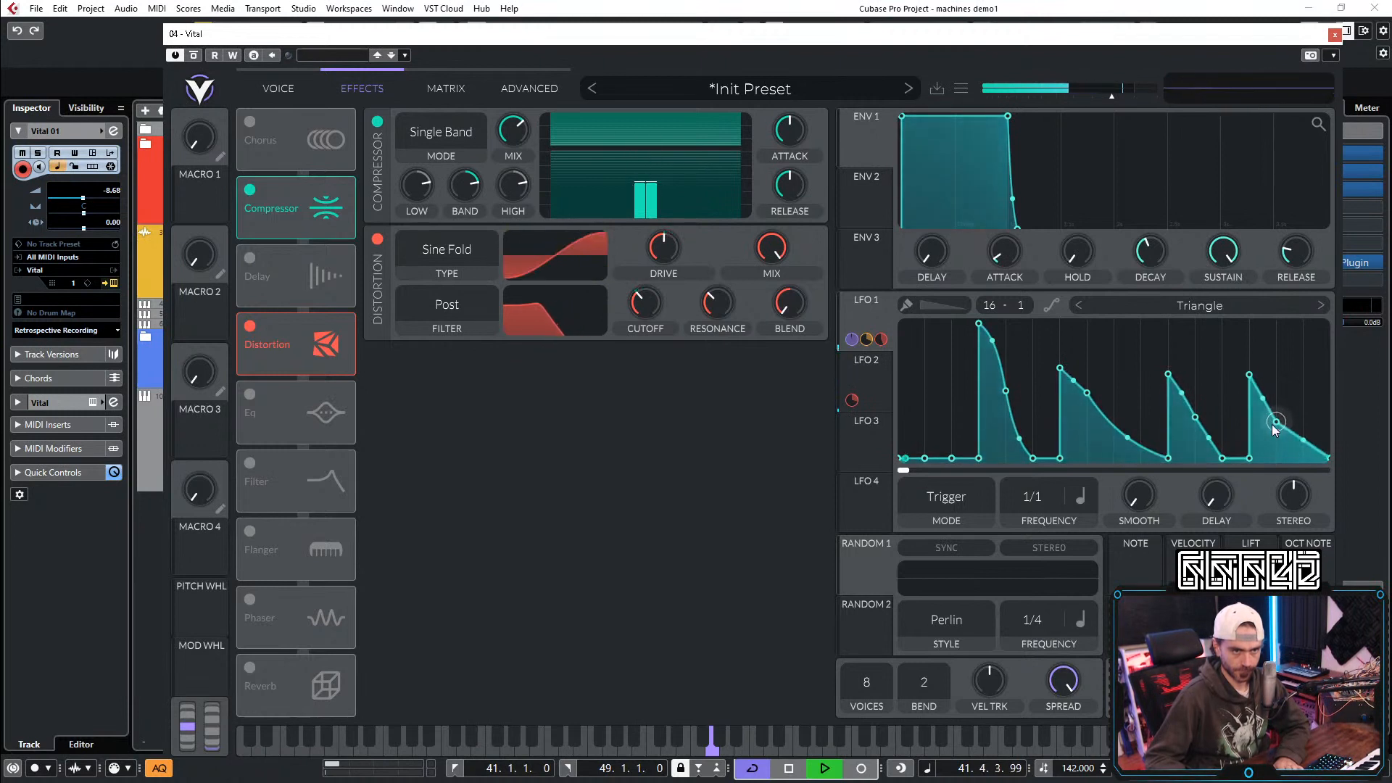
pyautogui.moveTo(1328, 456); pyautogui.dragTo(1345, 323)
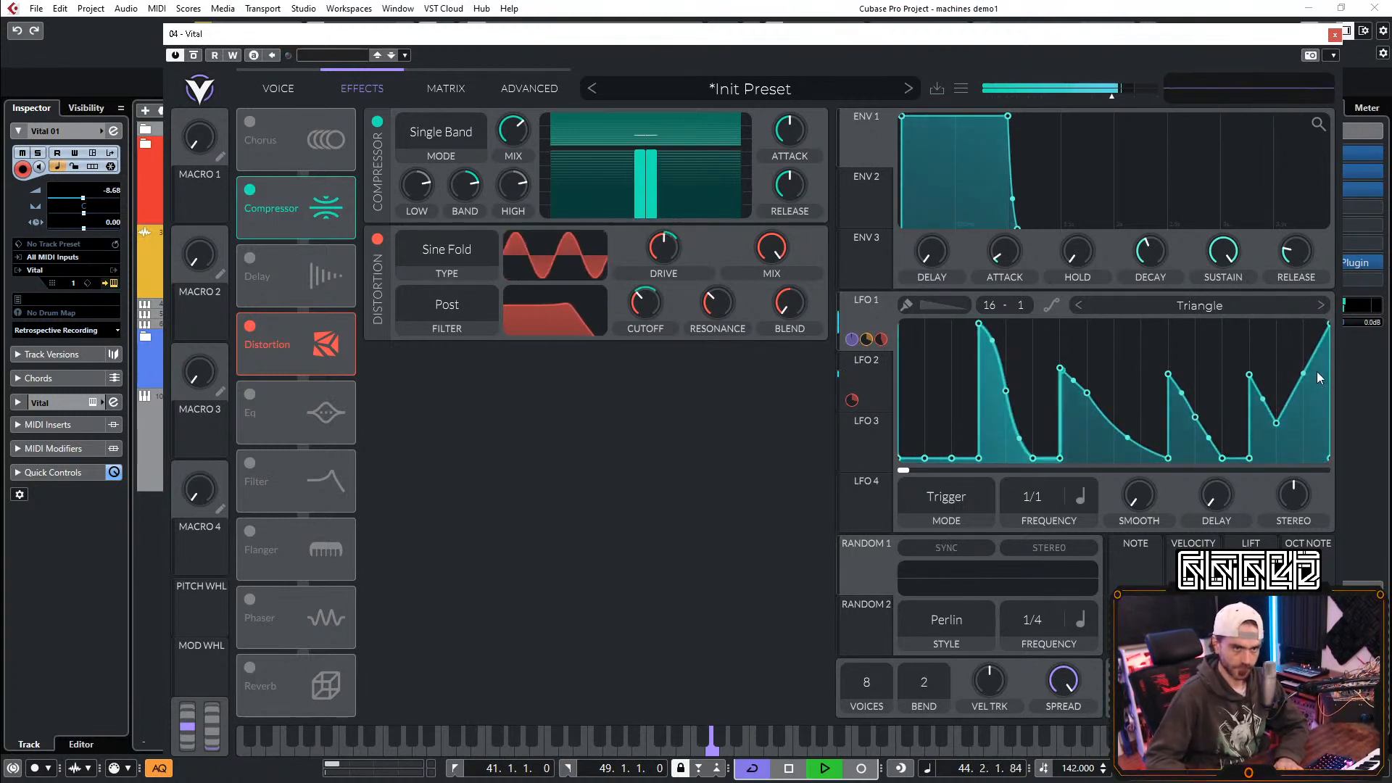
pyautogui.moveTo(1329, 324); pyautogui.dragTo(1332, 458)
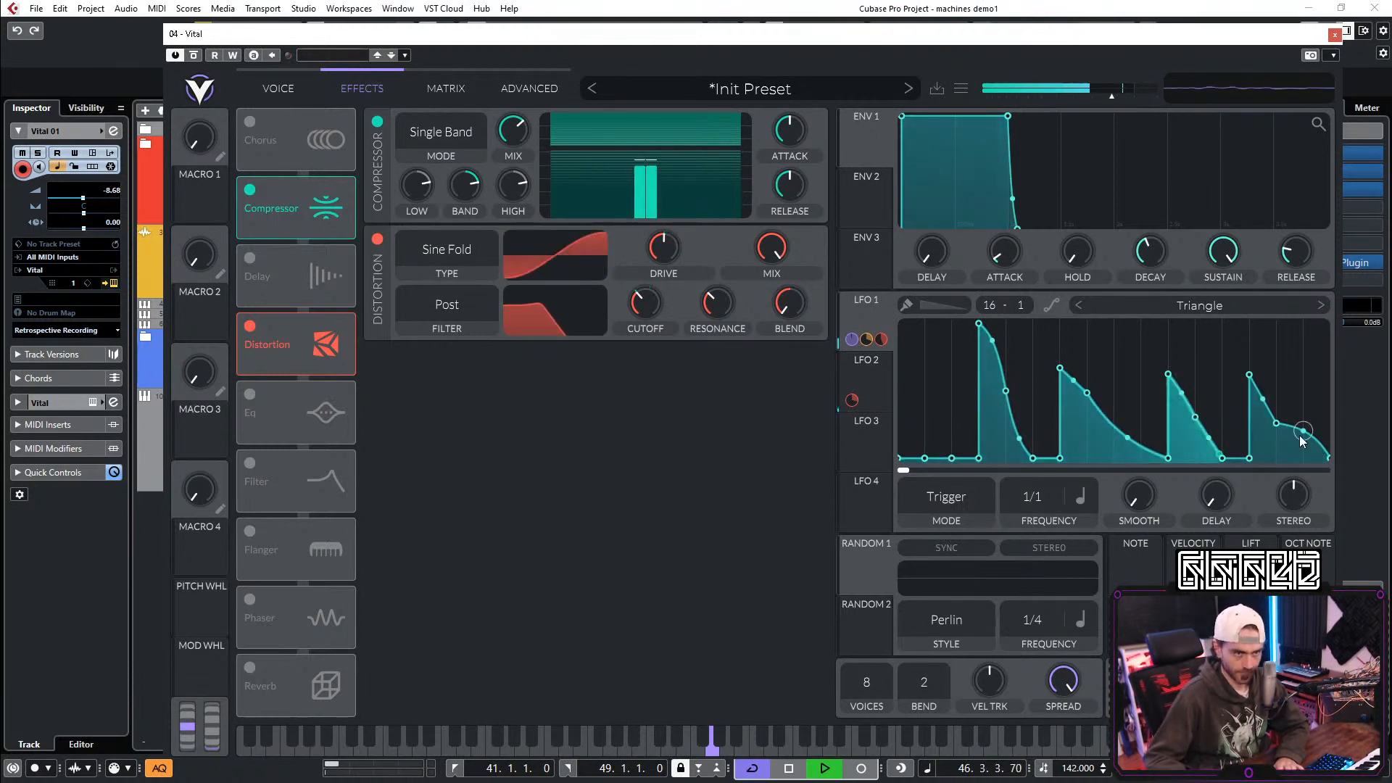
pyautogui.moveTo(1248, 375); pyautogui.dragTo(1249, 339)
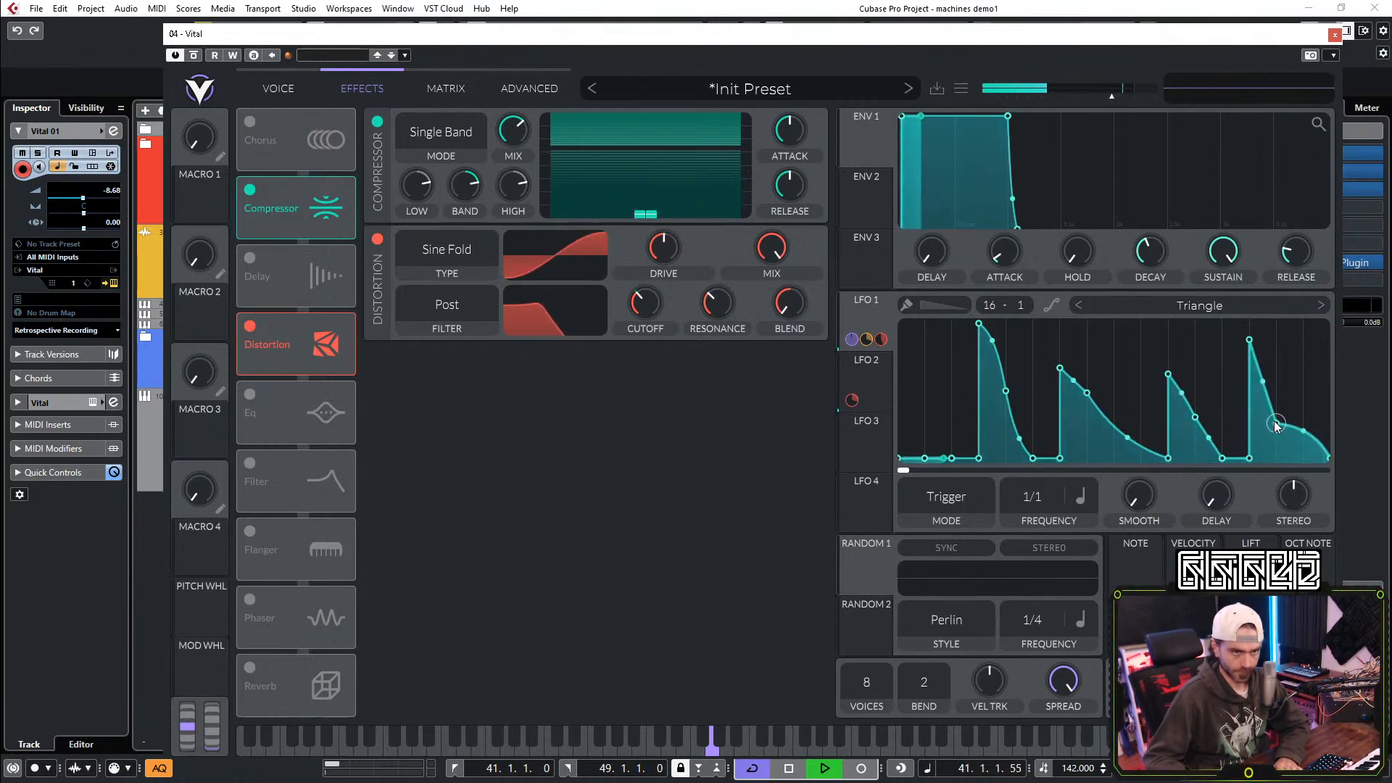
pyautogui.moveTo(1276, 423)
pyautogui.mouseDown()
pyautogui.moveTo(1287, 373)
pyautogui.moveTo(1295, 433)
pyautogui.moveTo(1281, 398)
pyautogui.moveTo(1290, 406)
pyautogui.mouseUp()
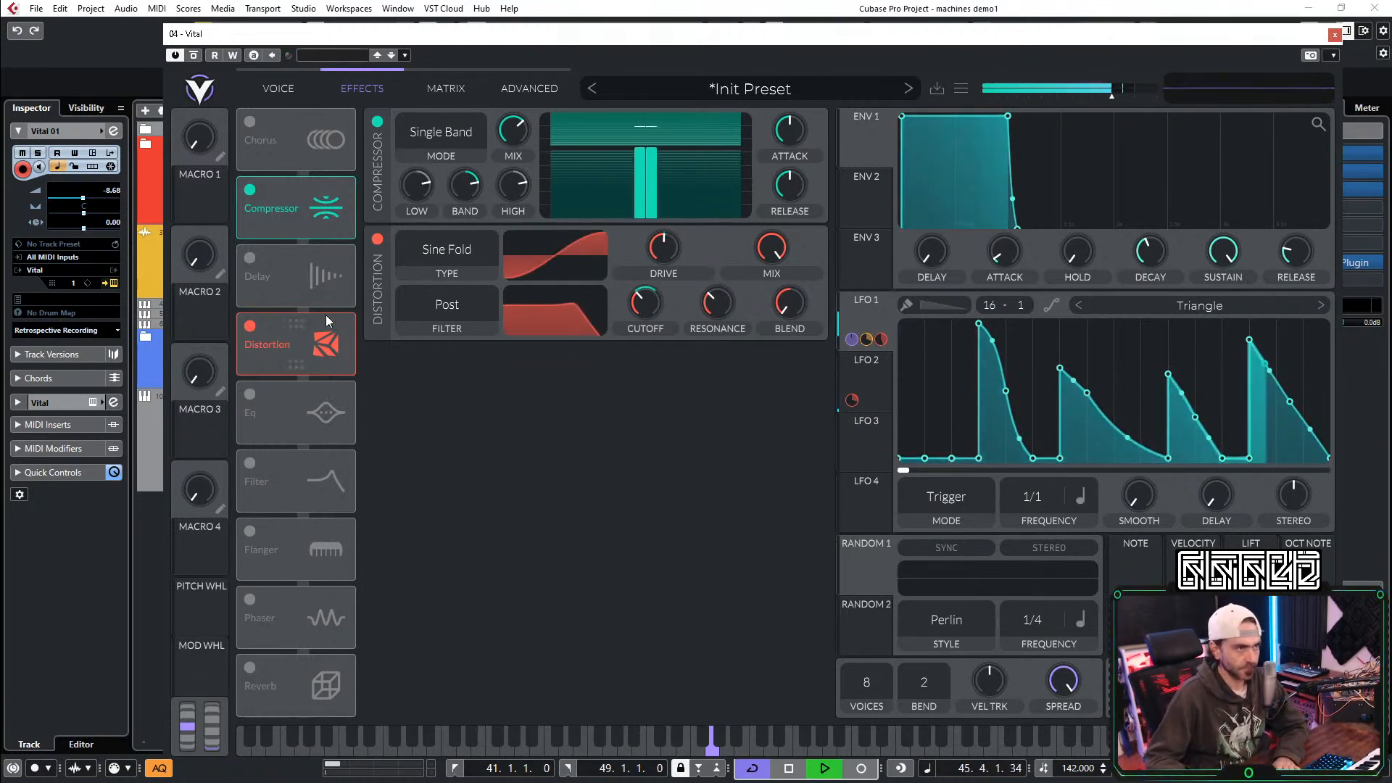
# Step: Try the distortion ahead of the compressor with a lower compressor mix
pyautogui.moveTo(272, 342); pyautogui.dragTo(307, 203)
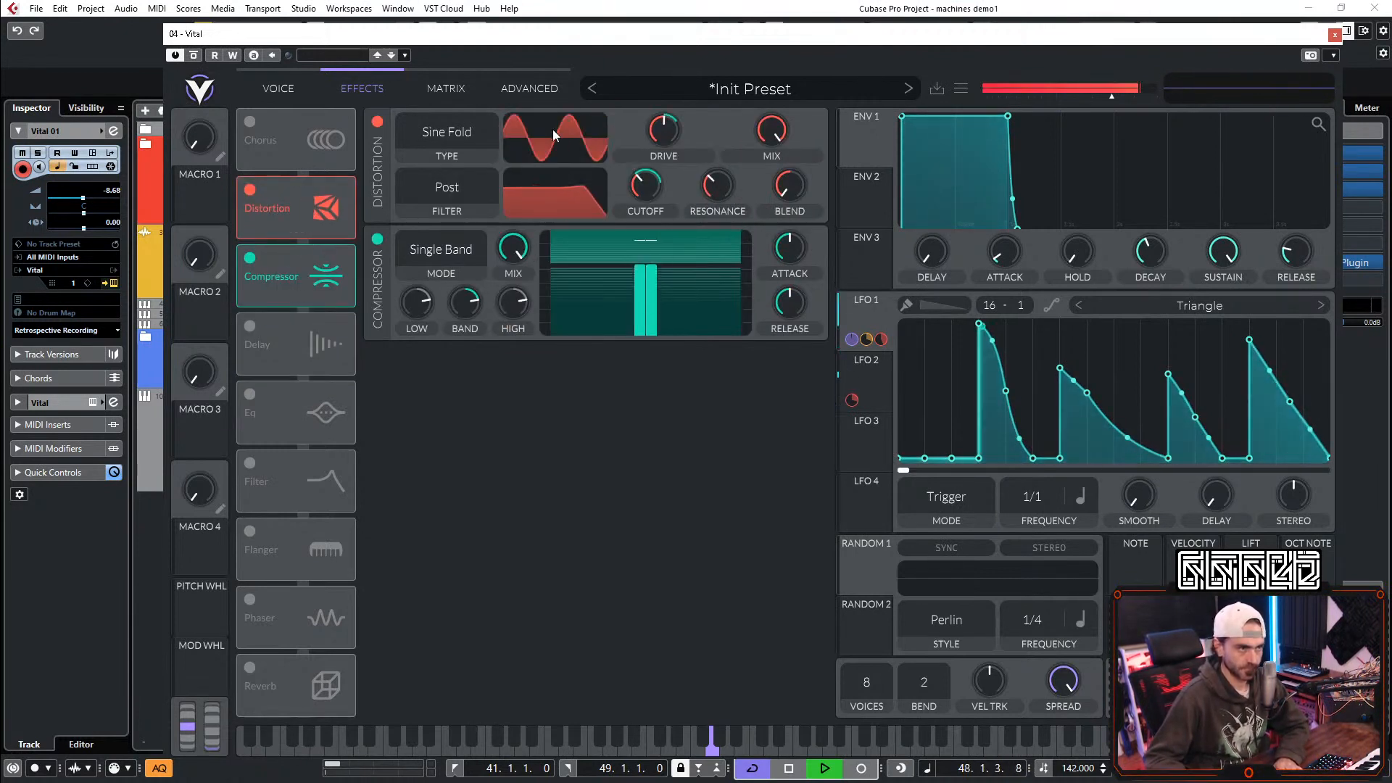
pyautogui.moveTo(511, 289); pyautogui.dragTo(512, 308)
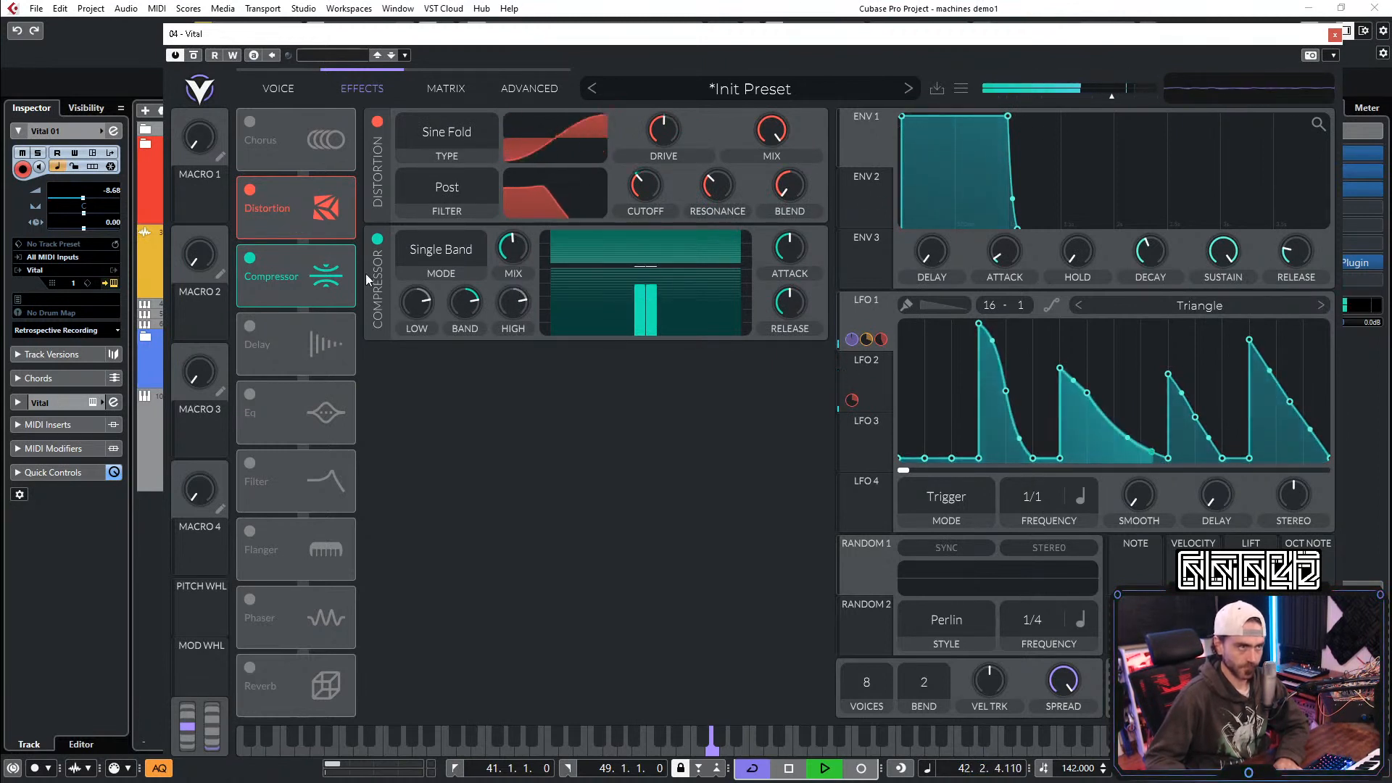
pyautogui.moveTo(278, 271); pyautogui.dragTo(314, 202)
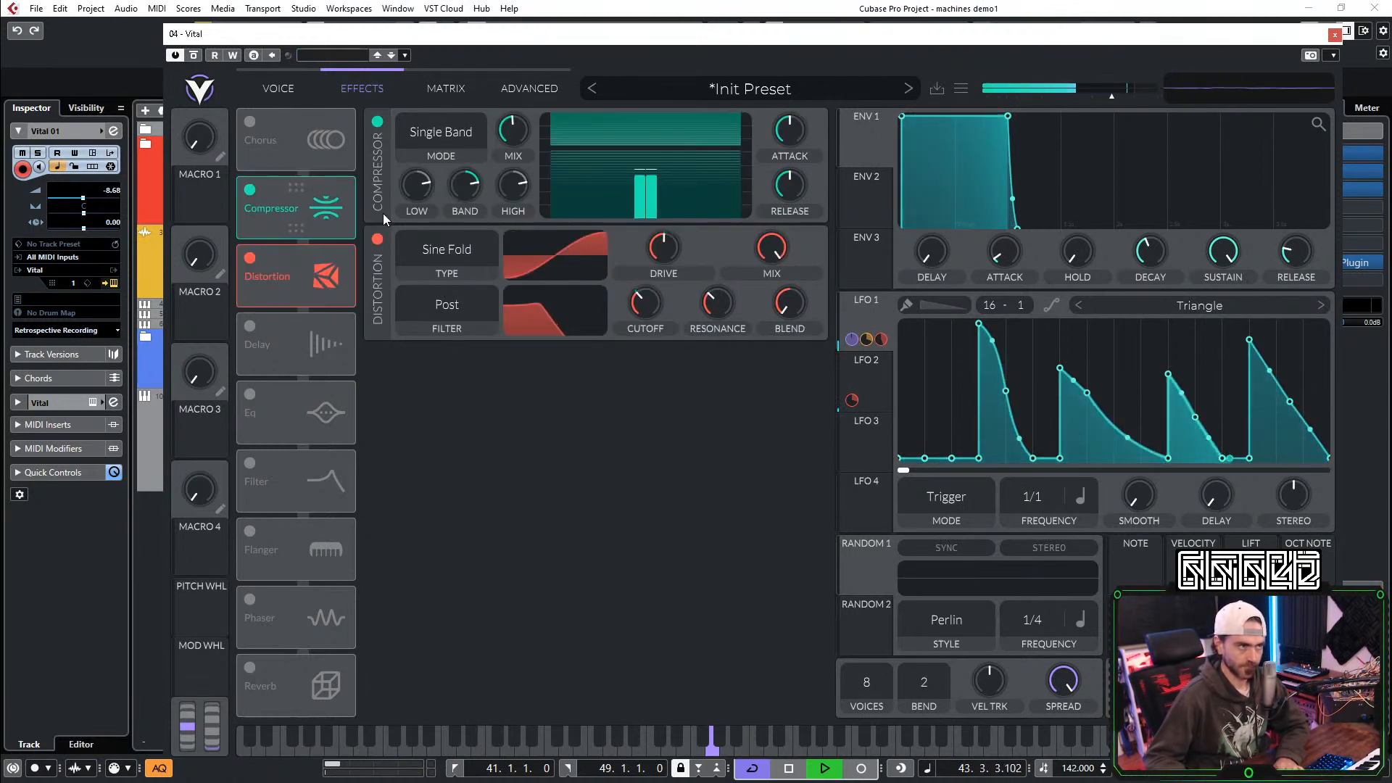
pyautogui.moveTo(512, 136); pyautogui.dragTo(525, 128)
# Step: Enable a chorus directly after the distortion, with reduced mix and spread and its low frequencies filtered out
pyautogui.moveTo(286, 142); pyautogui.dragTo(282, 268)
pyautogui.click(245, 261)
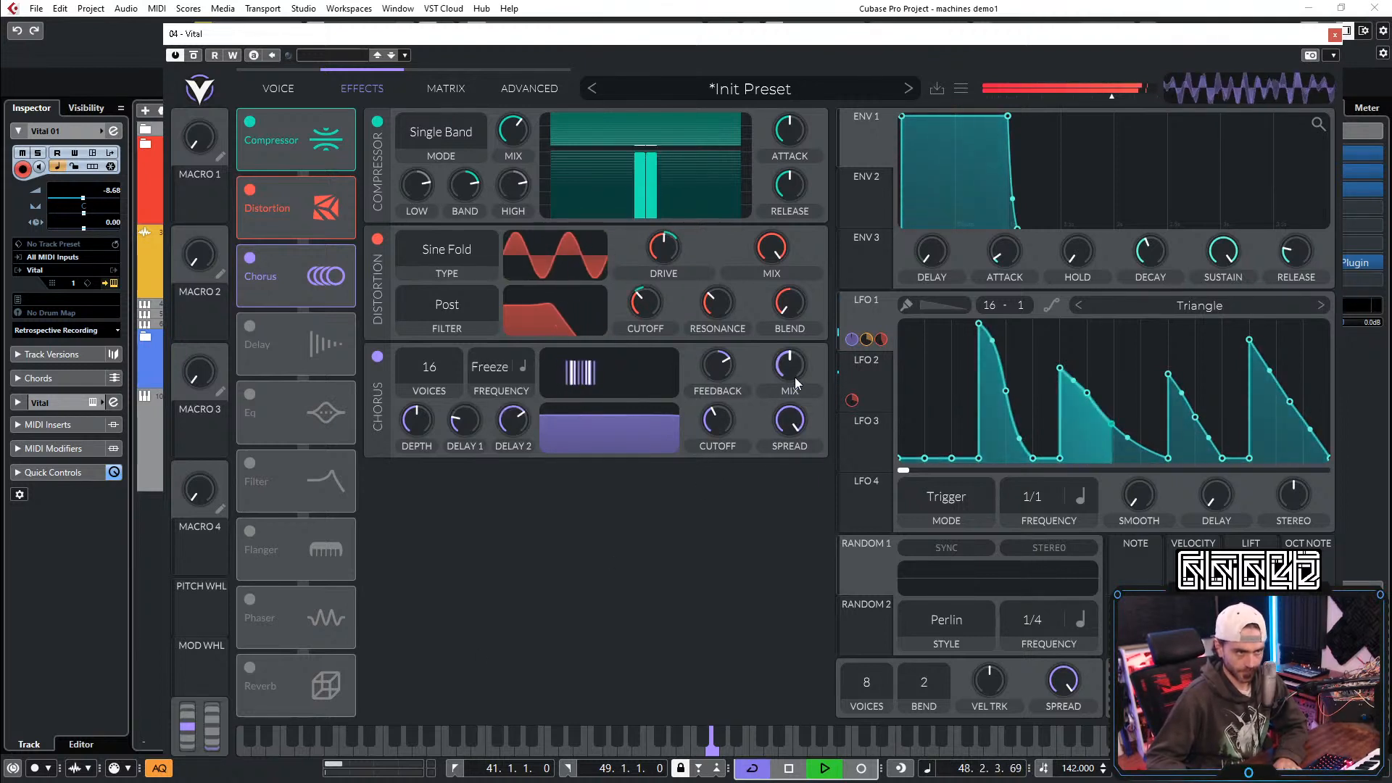
pyautogui.moveTo(795, 382); pyautogui.dragTo(770, 393)
pyautogui.moveTo(572, 436); pyautogui.dragTo(623, 473)
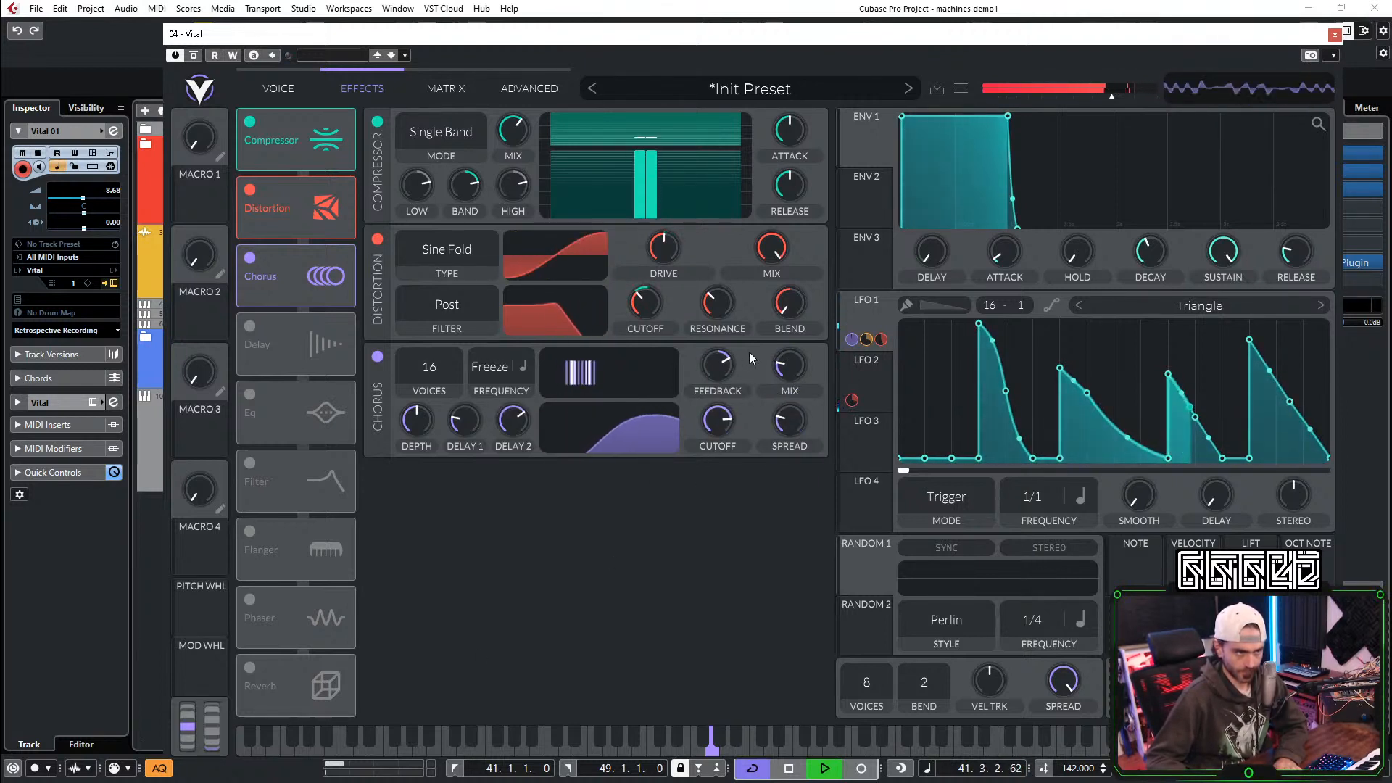
# Step: Raise the chorus's feedback and bring its mix down below 16%
pyautogui.moveTo(784, 370)
pyautogui.mouseDown()
pyautogui.moveTo(828, 325)
pyautogui.moveTo(797, 392)
pyautogui.mouseUp()
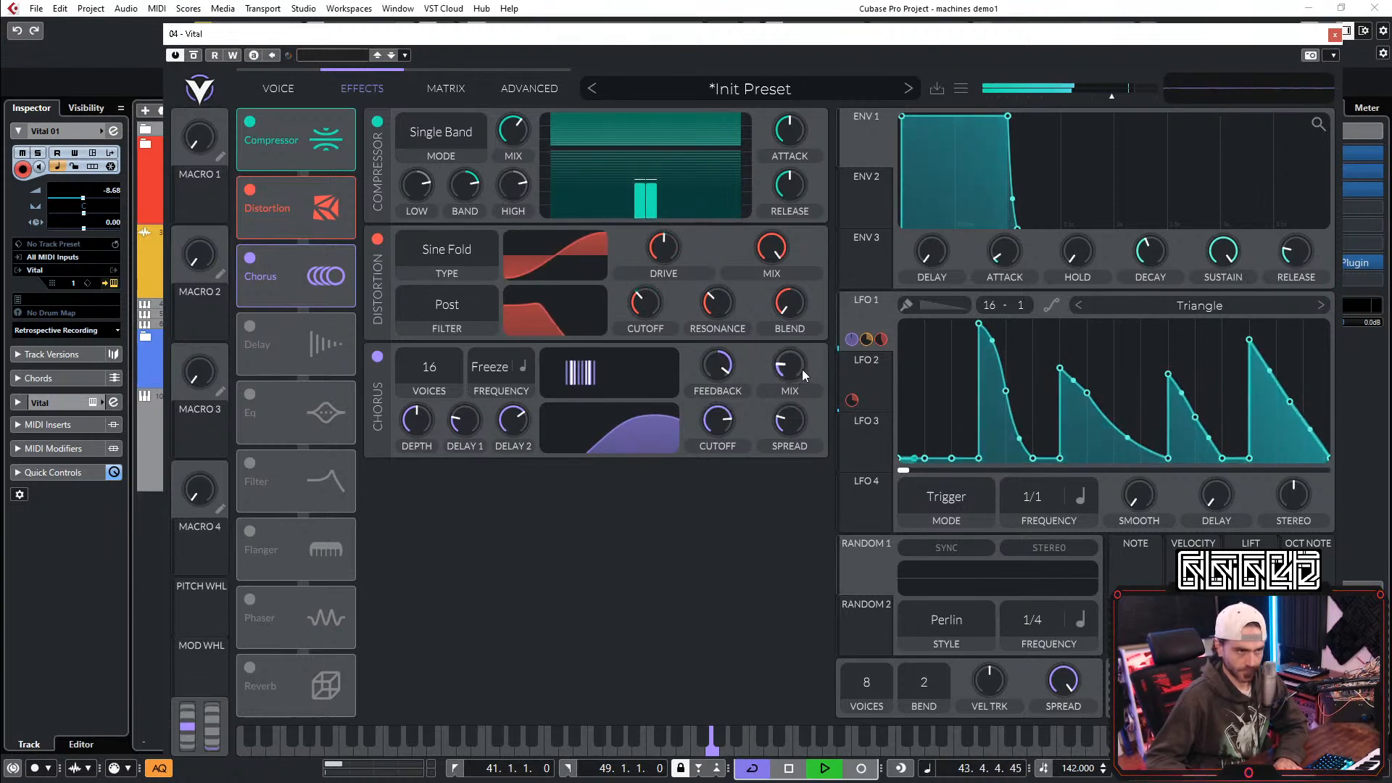
pyautogui.moveTo(825, 351); pyautogui.dragTo(790, 376)
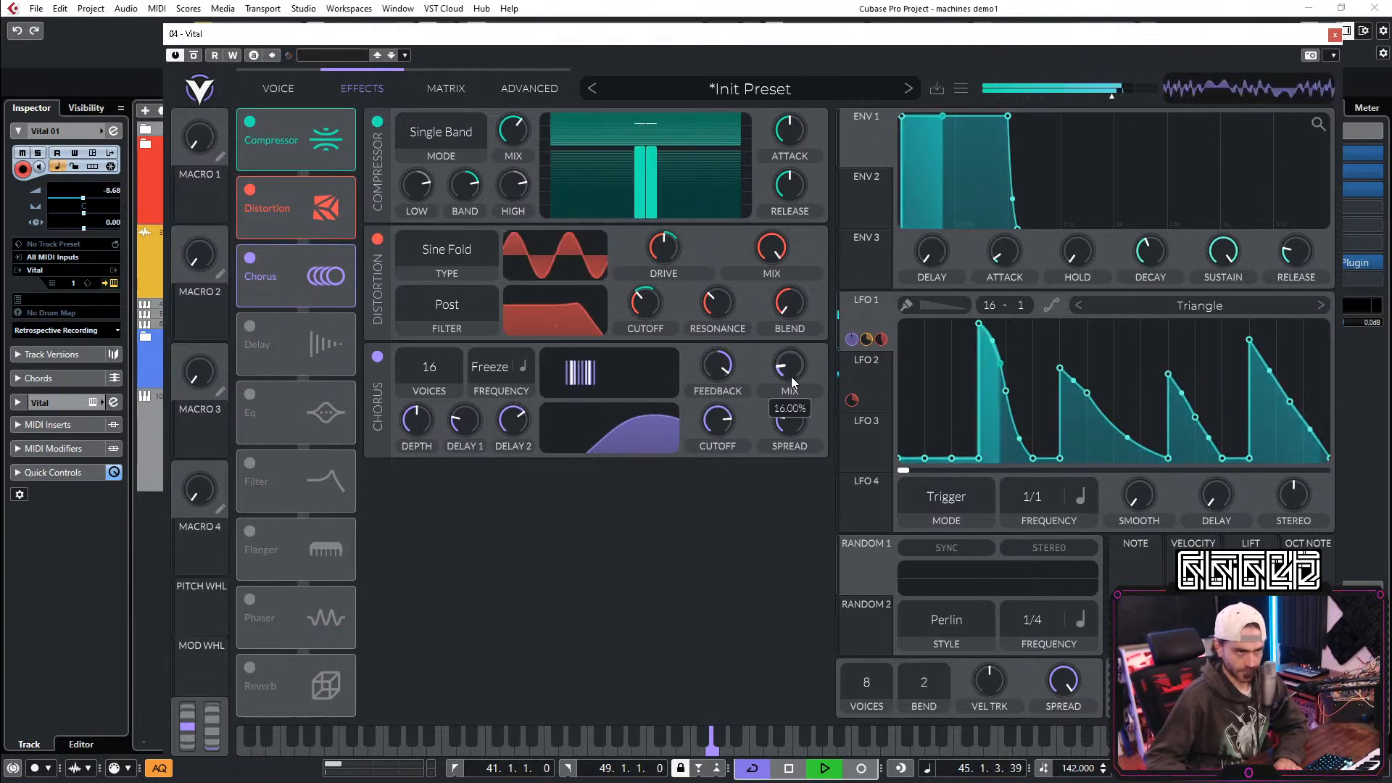
pyautogui.moveTo(720, 350); pyautogui.dragTo(716, 356)
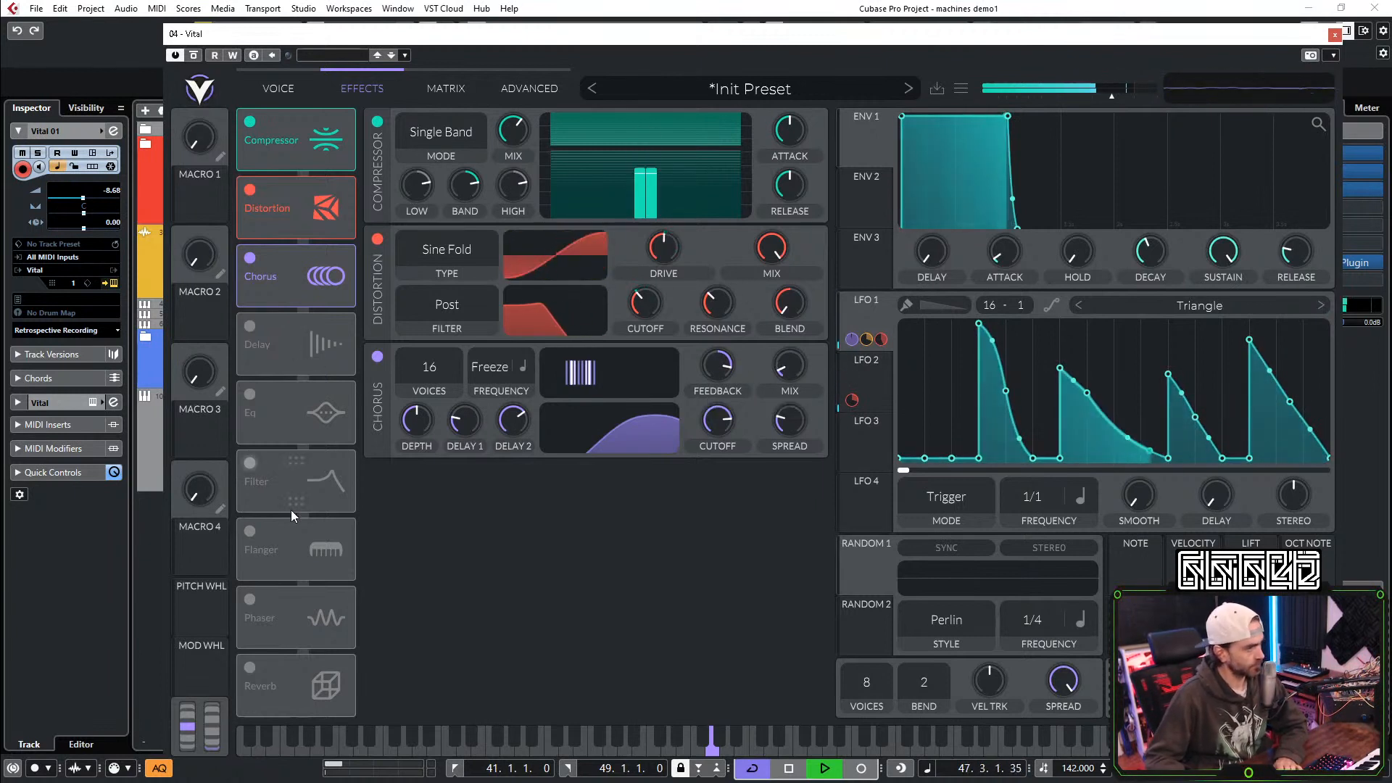
# Step: Enable a Ping Pong delay at dotted 1/8 with about 18.84% mix, a higher filter cutoff and narrower spread
pyautogui.click(251, 325)
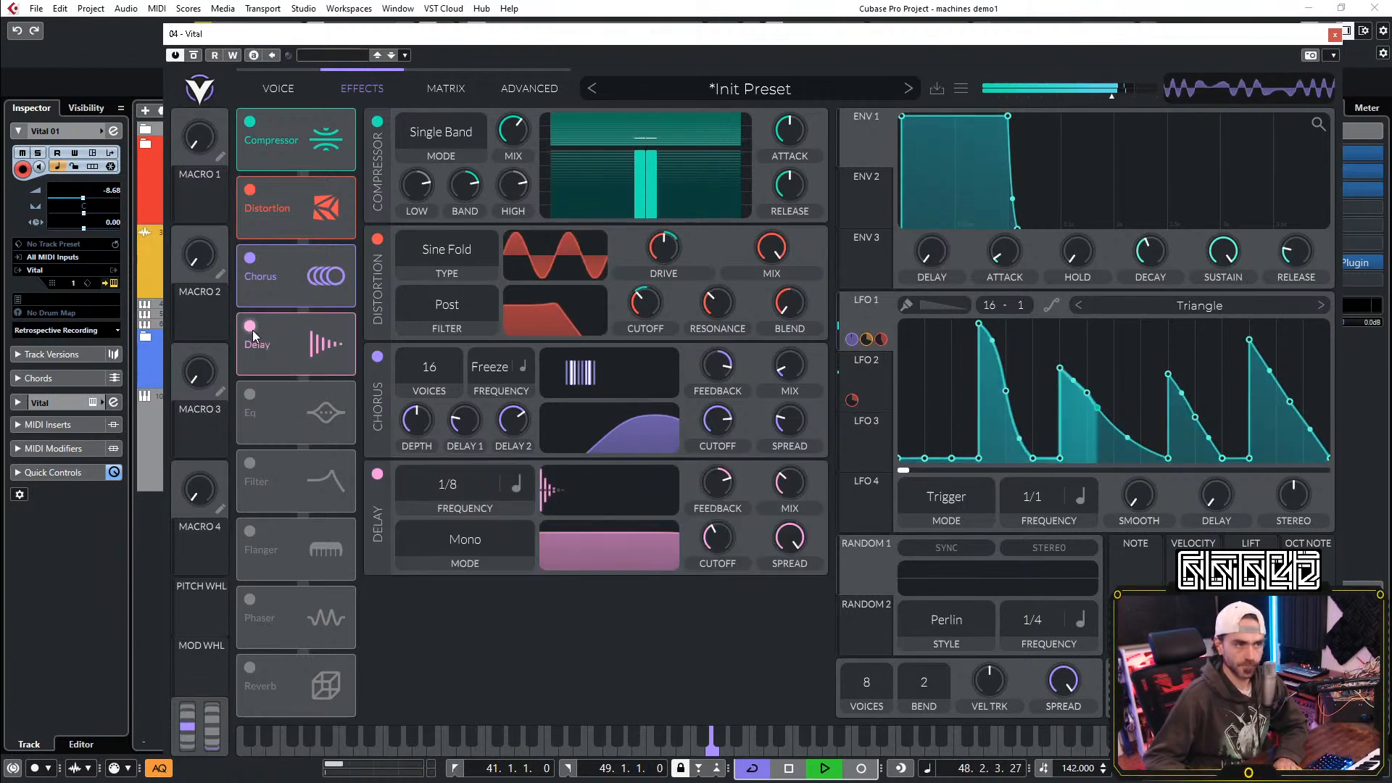
pyautogui.click(522, 485)
pyautogui.click(545, 555)
pyautogui.click(471, 543)
pyautogui.click(426, 620)
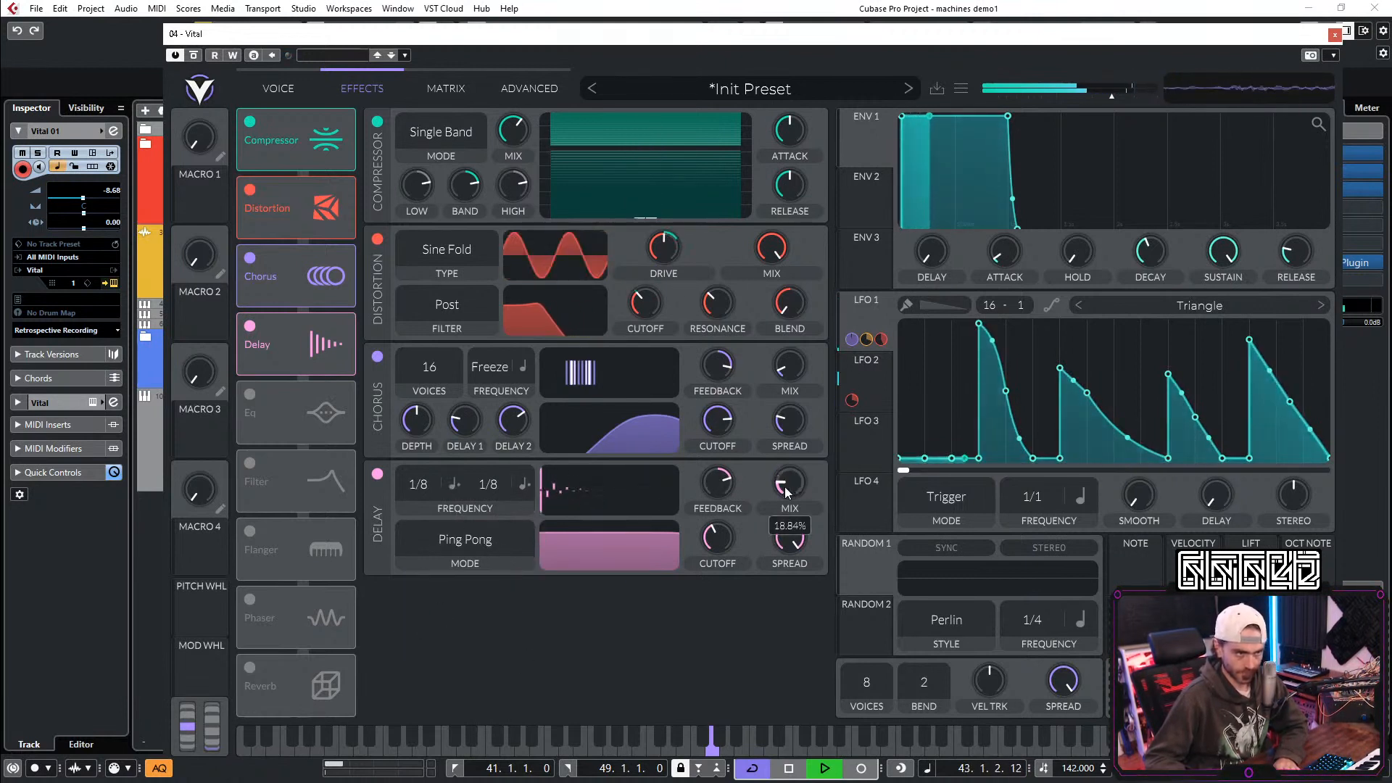
pyautogui.moveTo(629, 568); pyautogui.dragTo(649, 549)
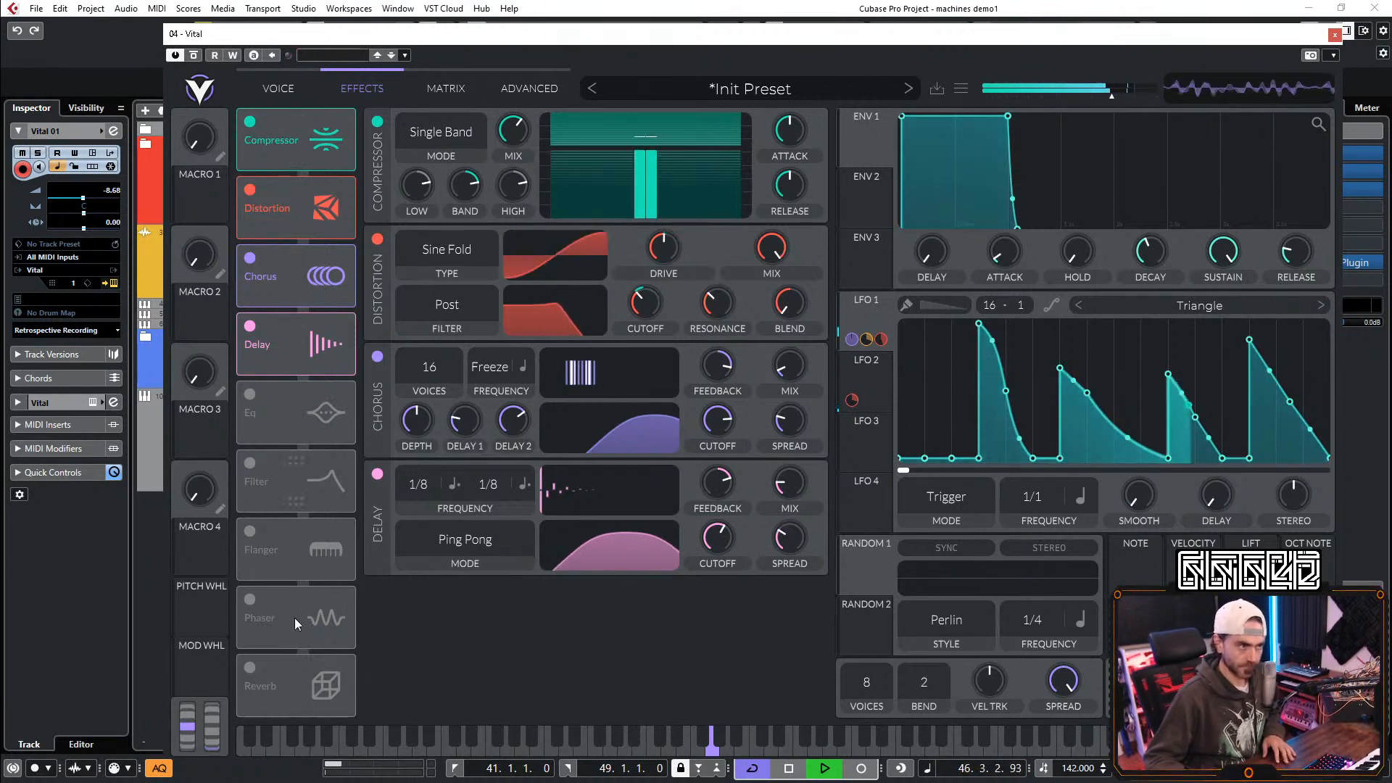
# Step: Try a flanger between the chorus and the delay
pyautogui.moveTo(285, 548); pyautogui.dragTo(251, 341)
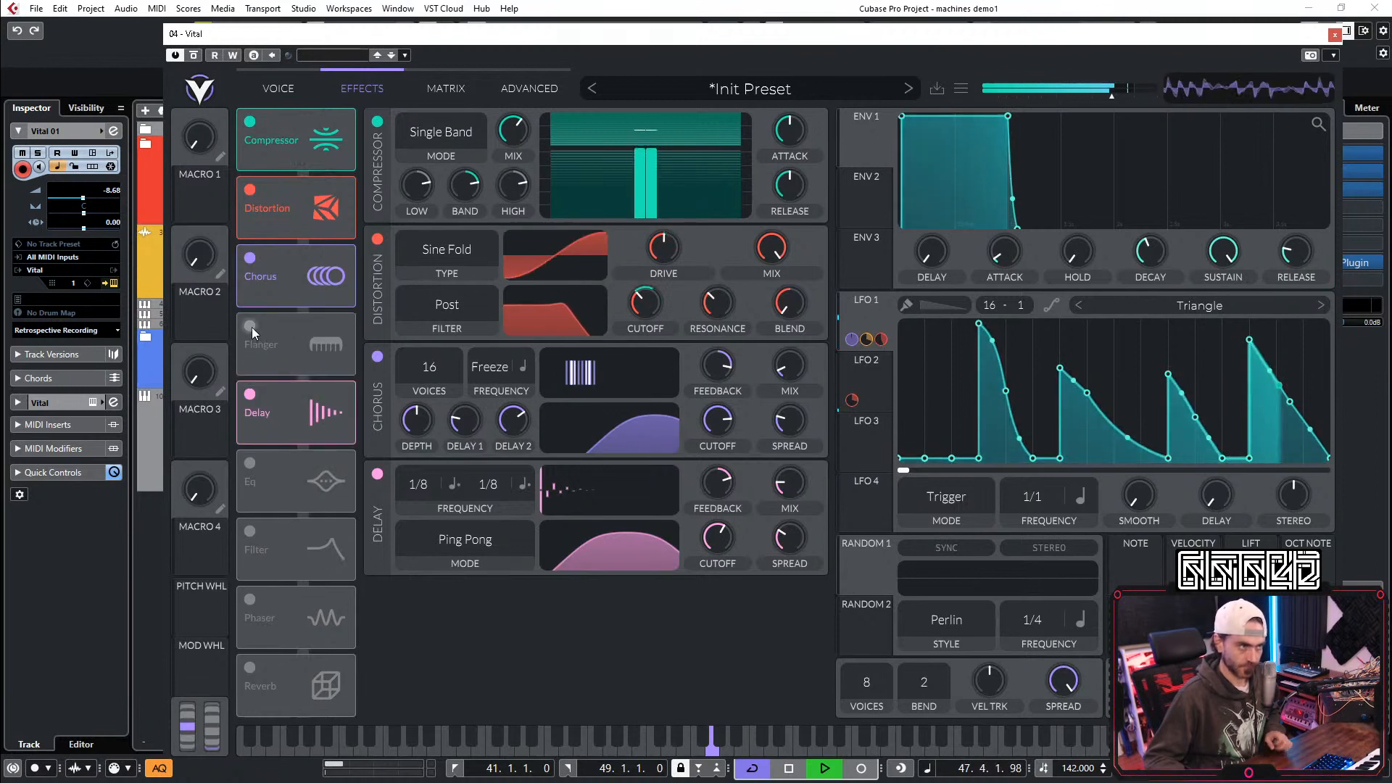
pyautogui.click(250, 328)
pyautogui.click(249, 326)
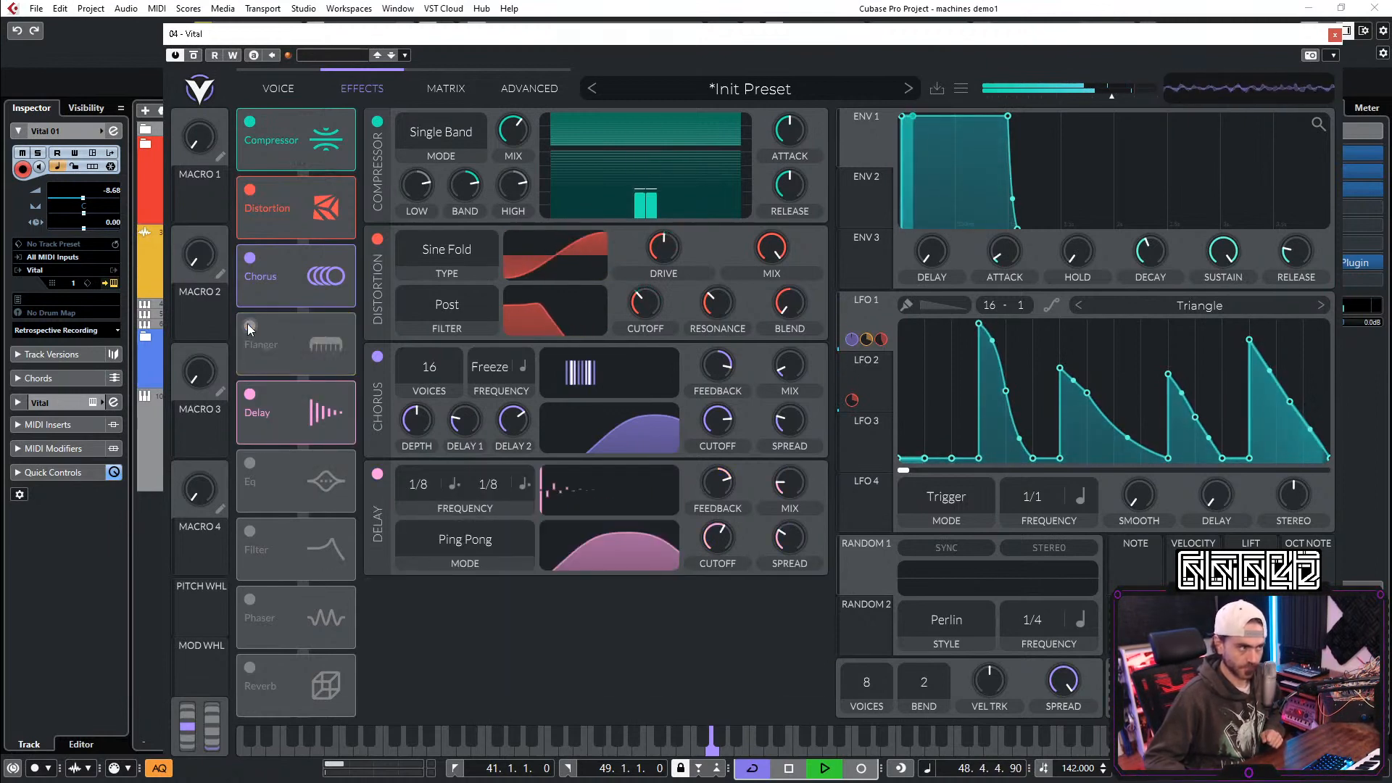
pyautogui.click(247, 326)
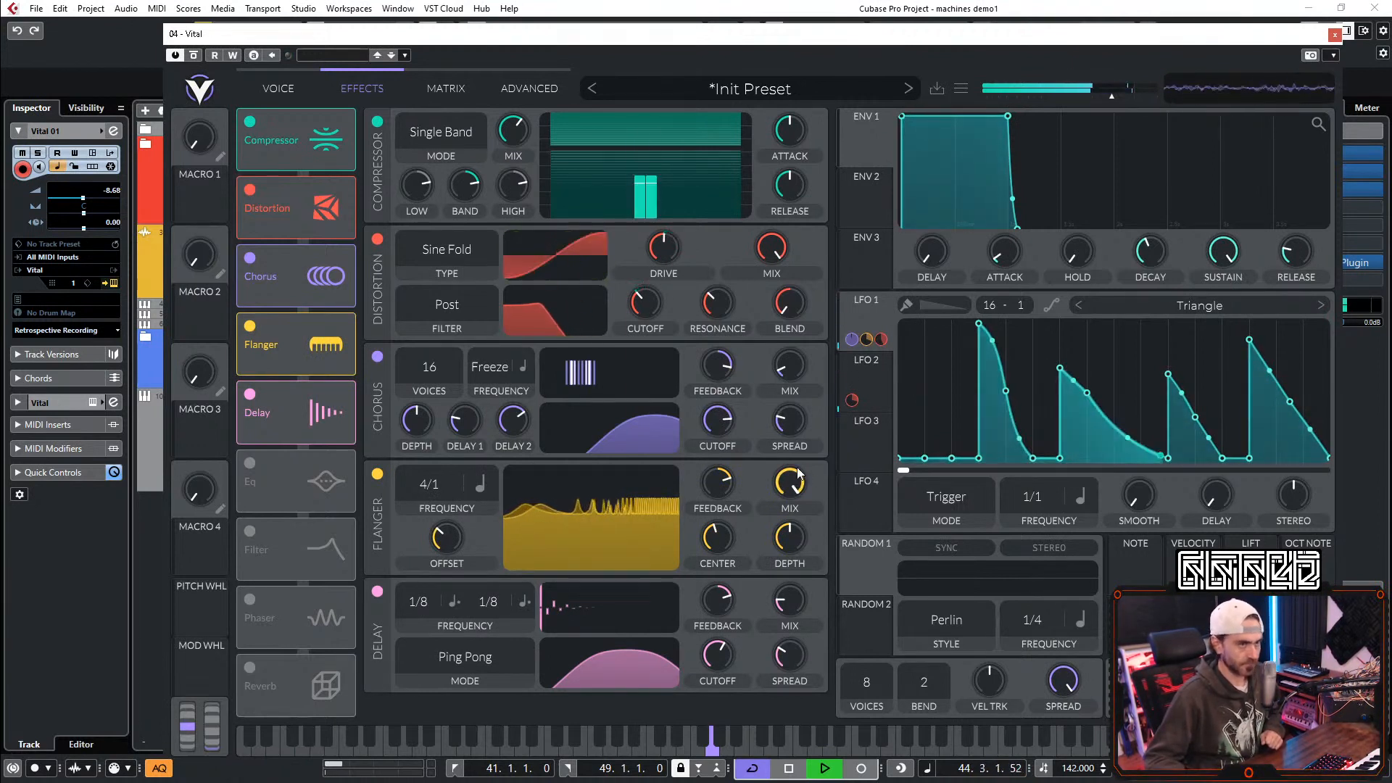
pyautogui.moveTo(796, 465); pyautogui.dragTo(811, 500)
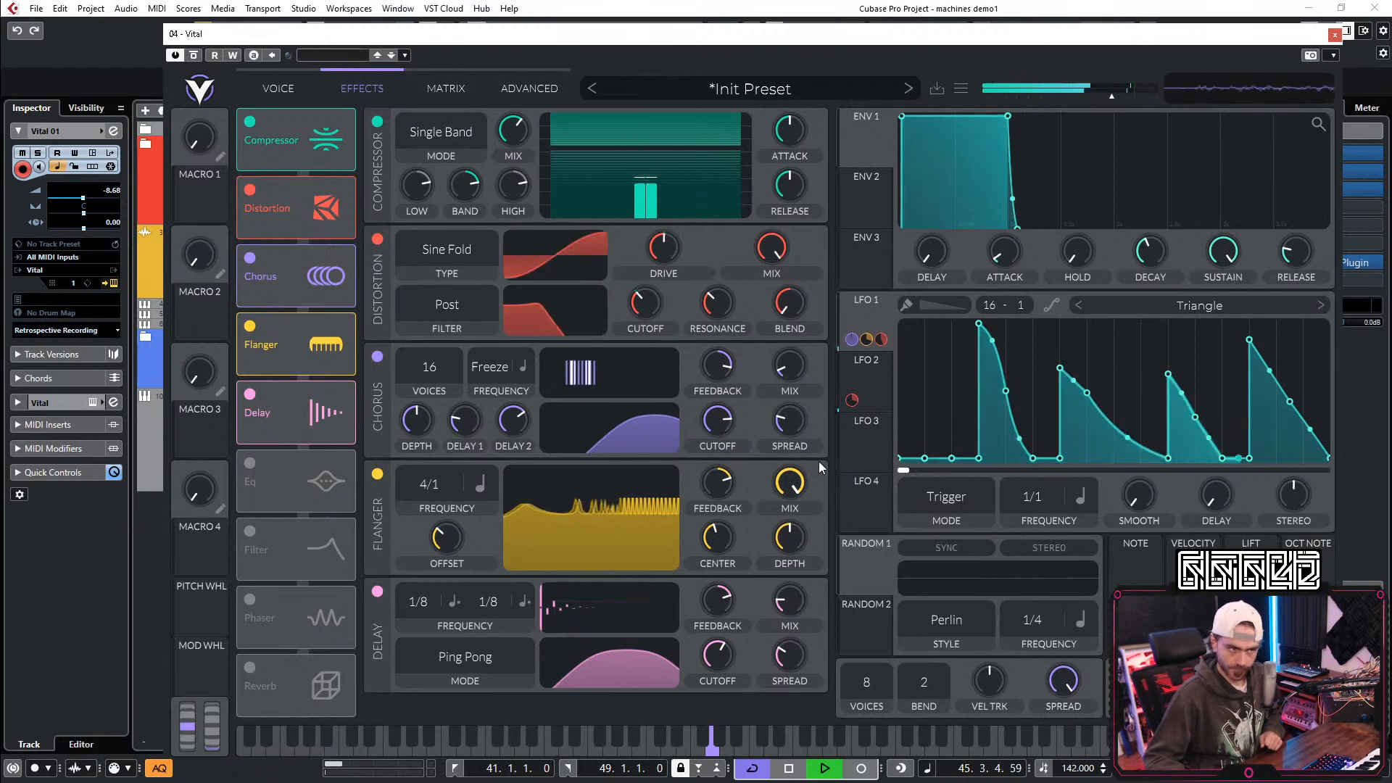
pyautogui.click(250, 326)
pyautogui.press('space')
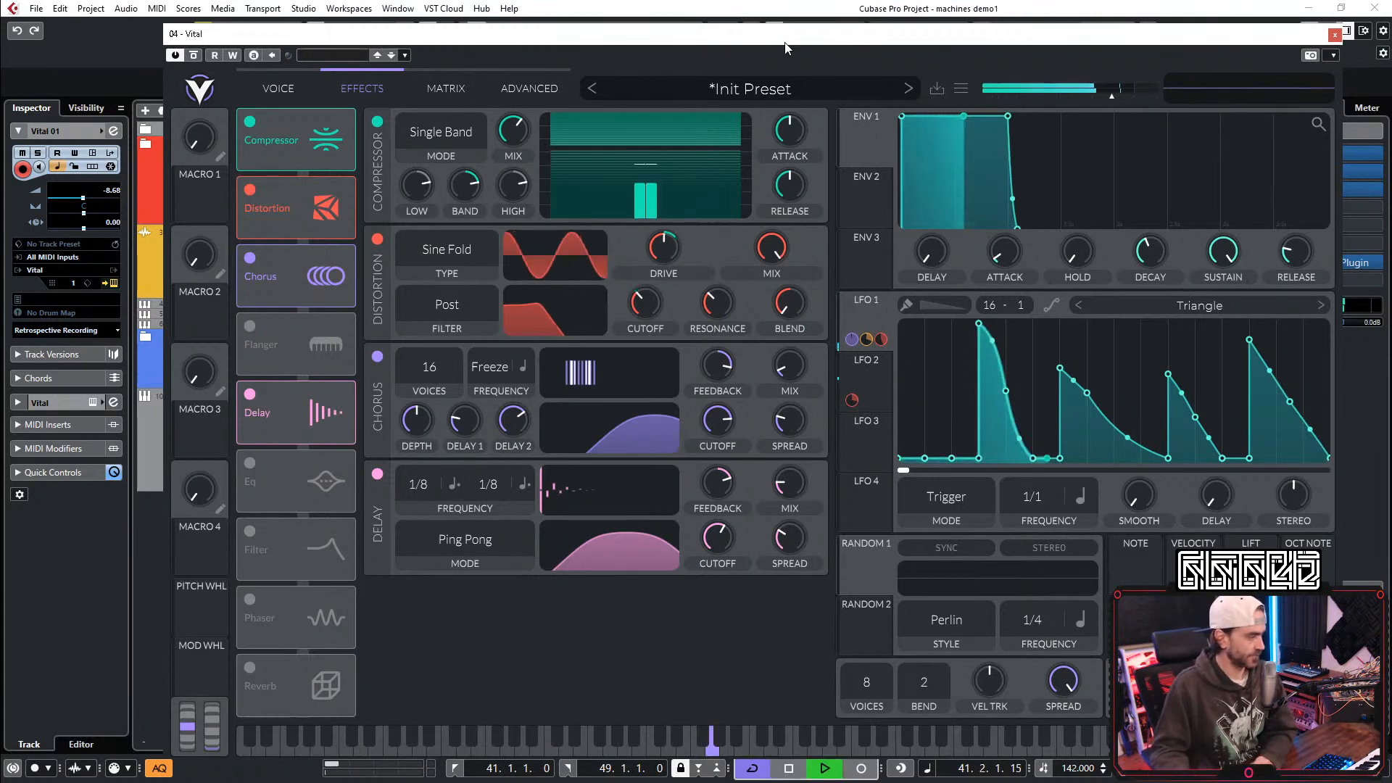
# Step: Sweep oscillator 1's FM OSC 2 amount from zero to just above the middle
pyautogui.click(278, 88)
pyautogui.doubleClick(781, 180)
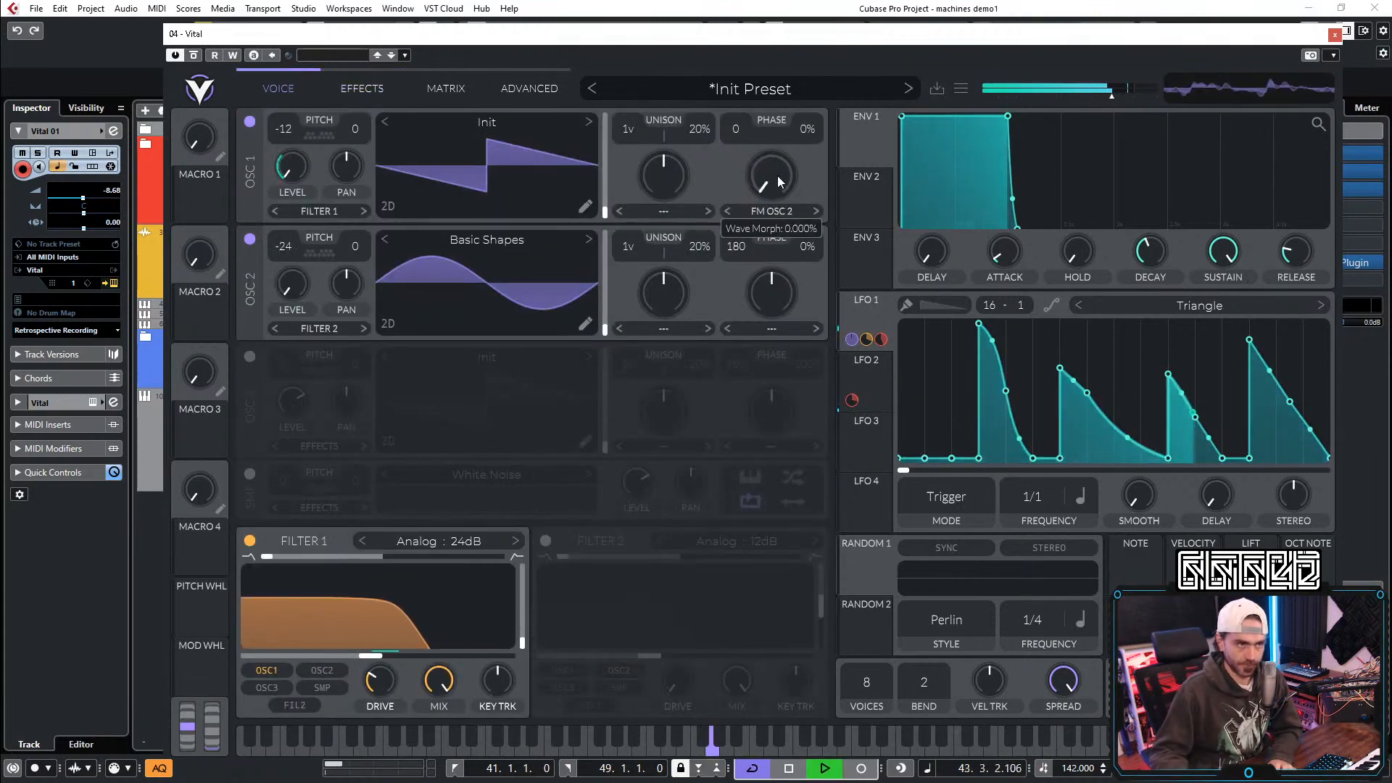
pyautogui.moveTo(765, 192); pyautogui.dragTo(751, 126)
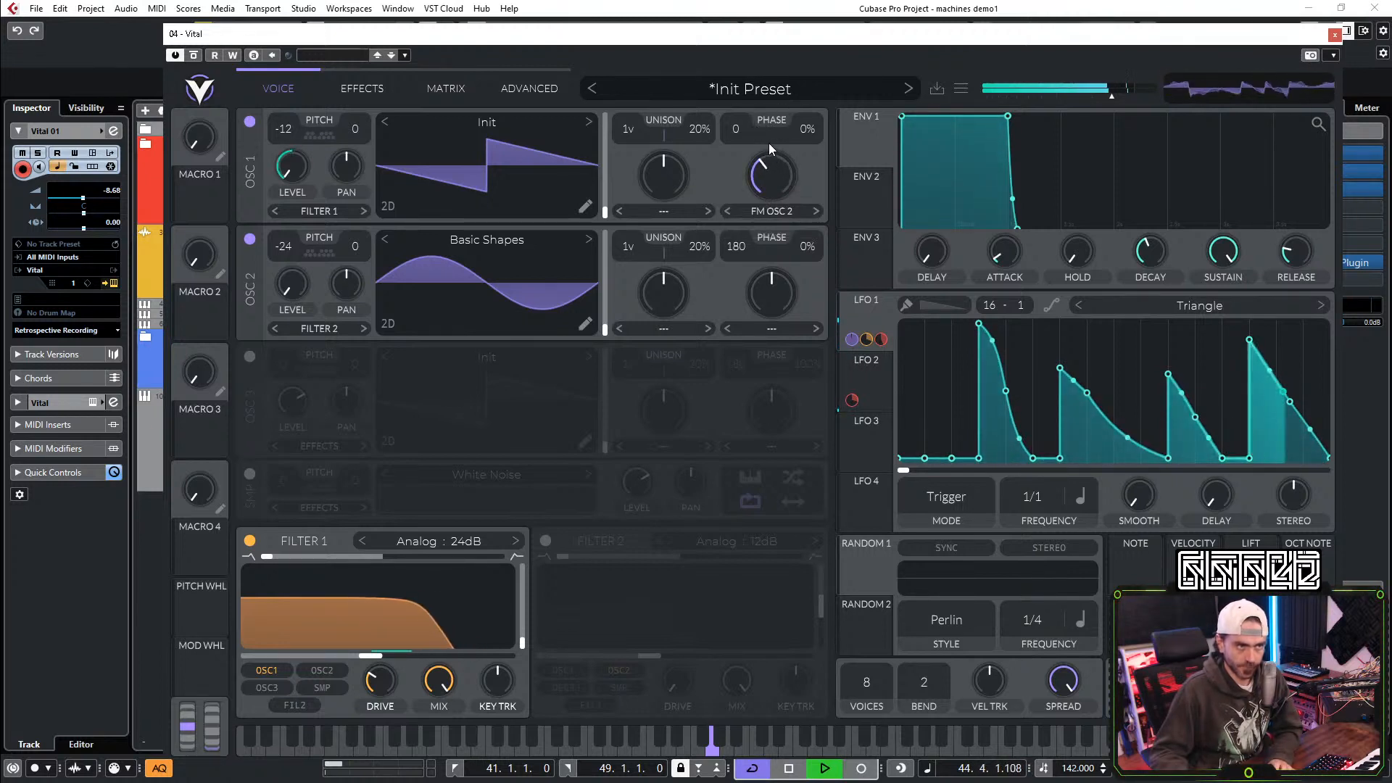
pyautogui.moveTo(767, 175); pyautogui.dragTo(783, 171)
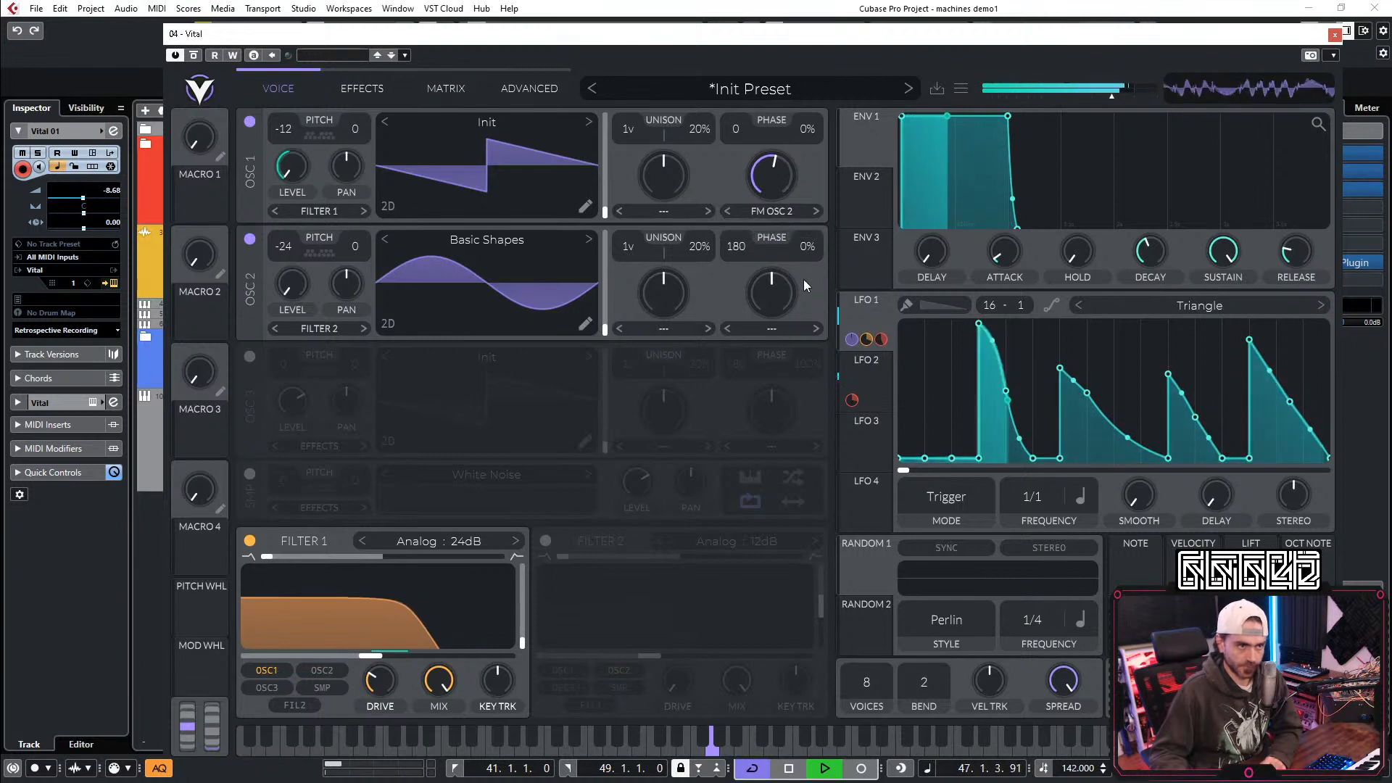
# Step: Lower LFO 2's second grid step well below the third, and reduce oscillator 1's FM OSC 2 amount
pyautogui.click(877, 390)
pyautogui.moveTo(762, 177); pyautogui.dragTo(757, 182)
pyautogui.moveTo(975, 371); pyautogui.dragTo(981, 428)
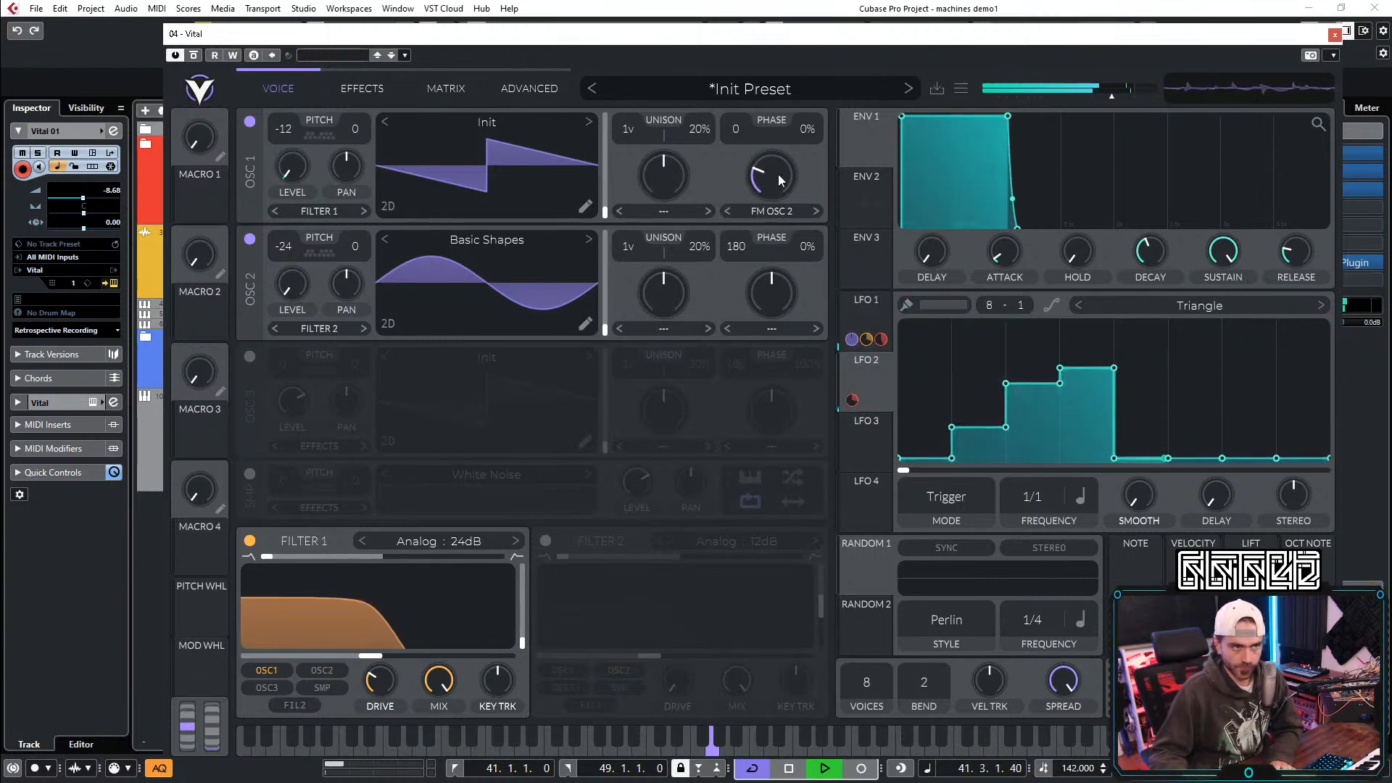
# Step: Set oscillator 1's FM OSC 2 amount to about 63.50% and return to the effects chain
pyautogui.moveTo(771, 179); pyautogui.dragTo(777, 90)
pyautogui.moveTo(773, 165); pyautogui.dragTo(769, 182)
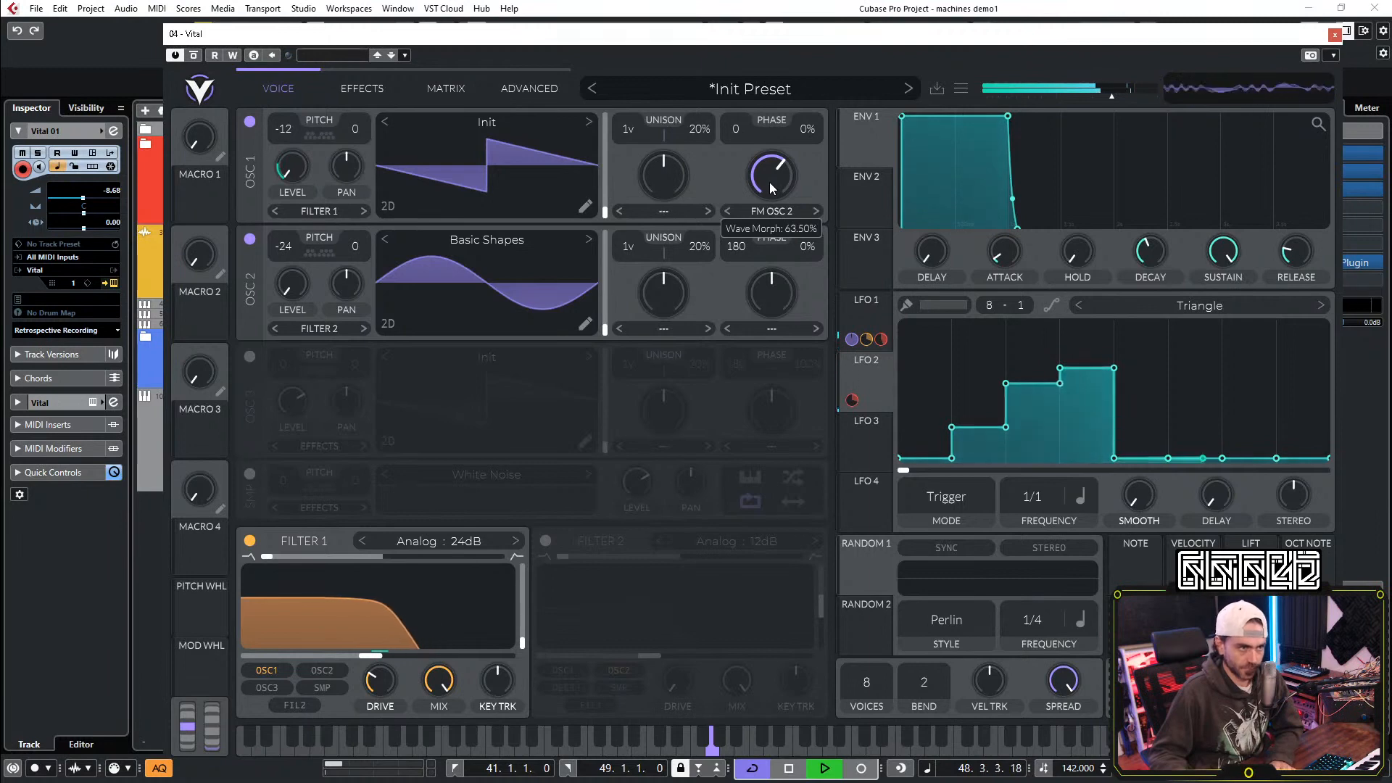
pyautogui.click(346, 93)
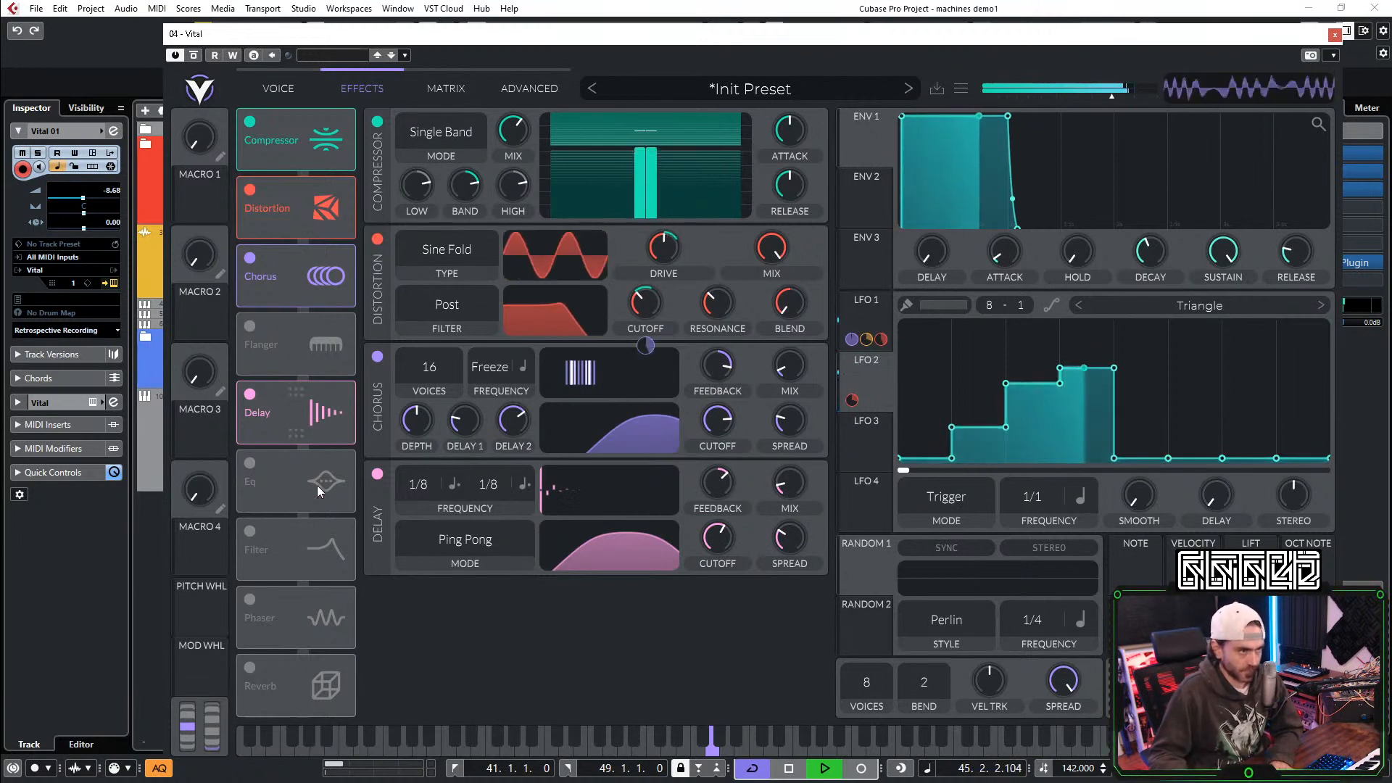
# Step: Enable the EQ between the chorus and the flanger, switch its low band to low cut and raise that band's cutoff
pyautogui.click(255, 469)
pyautogui.moveTo(255, 468); pyautogui.dragTo(328, 355)
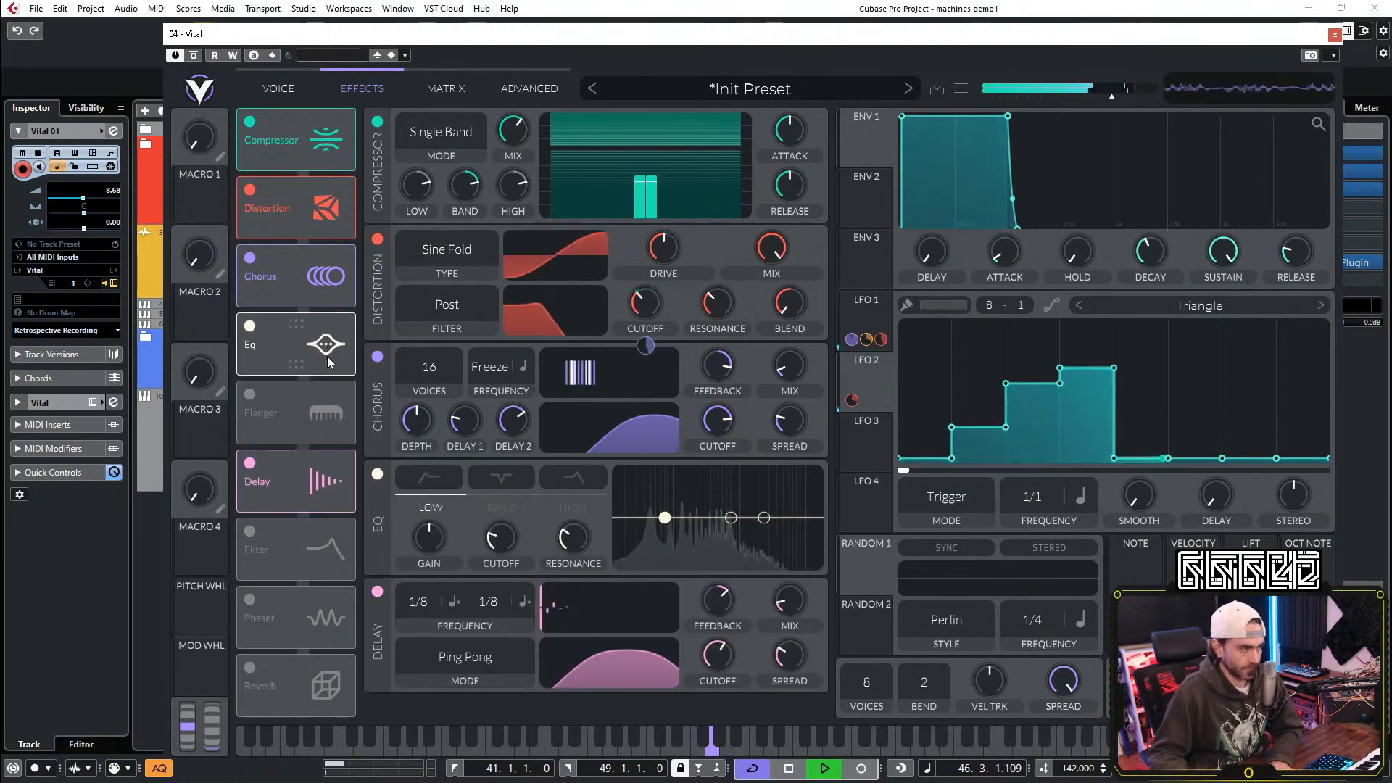
pyautogui.click(436, 483)
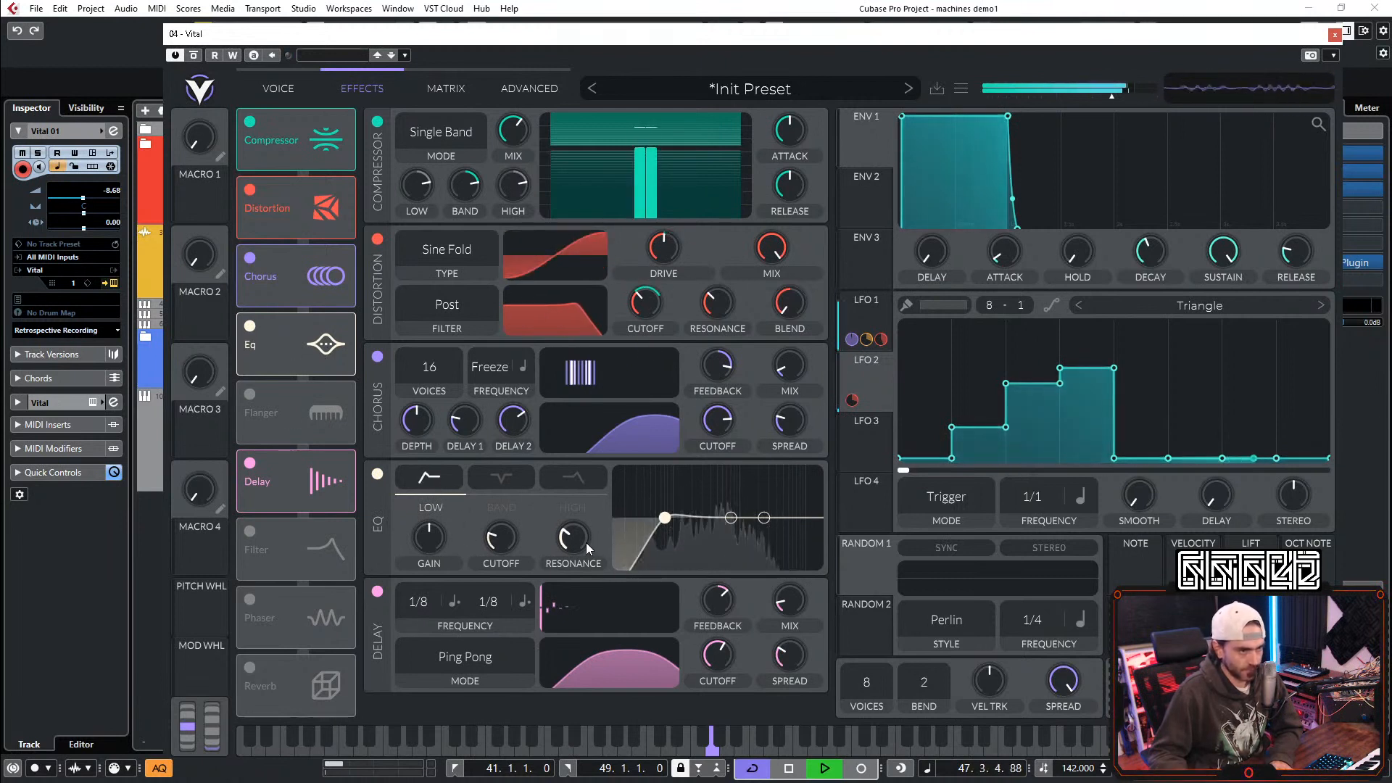
pyautogui.moveTo(498, 547); pyautogui.dragTo(499, 541)
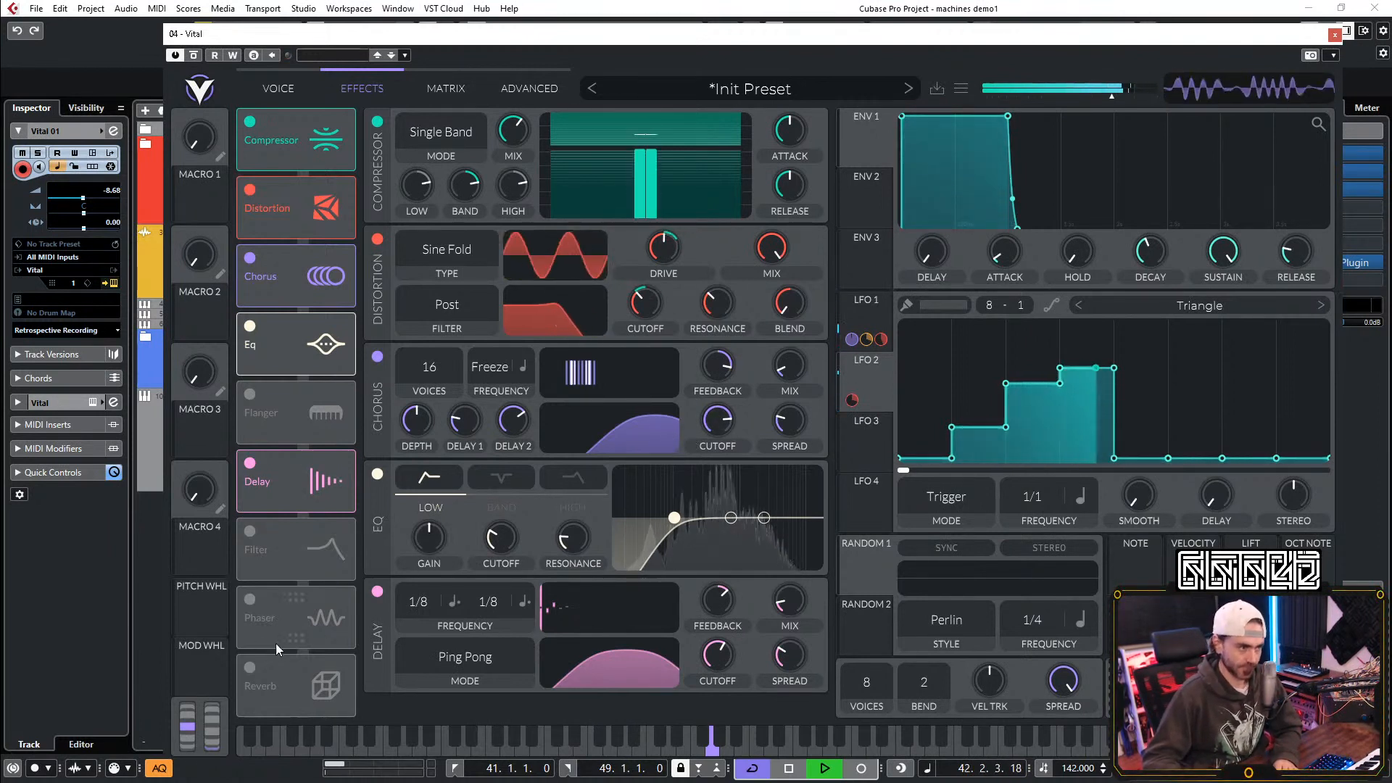
# Step: Try a phaser directly after the EQ with raised feedback, a higher center and its blend at maximum
pyautogui.moveTo(255, 602); pyautogui.dragTo(328, 427)
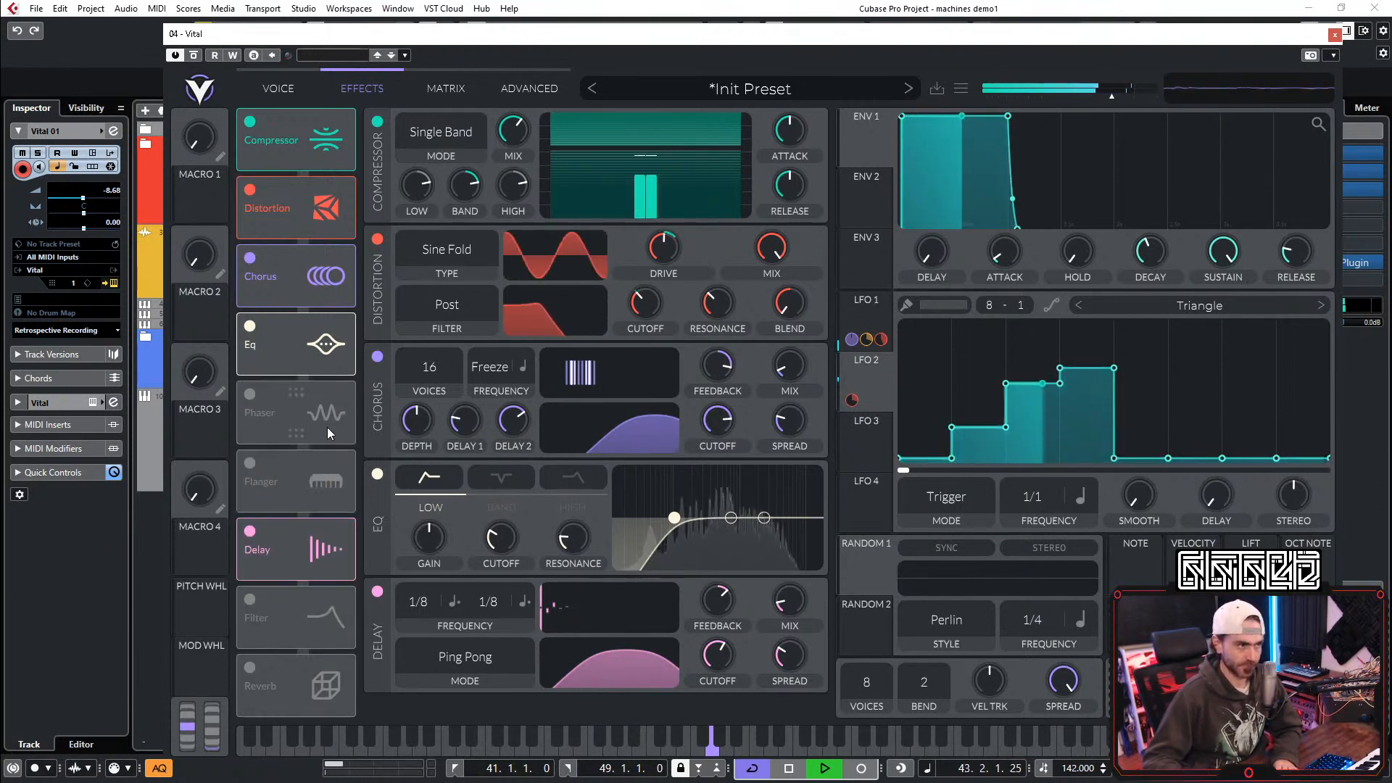
pyautogui.click(249, 394)
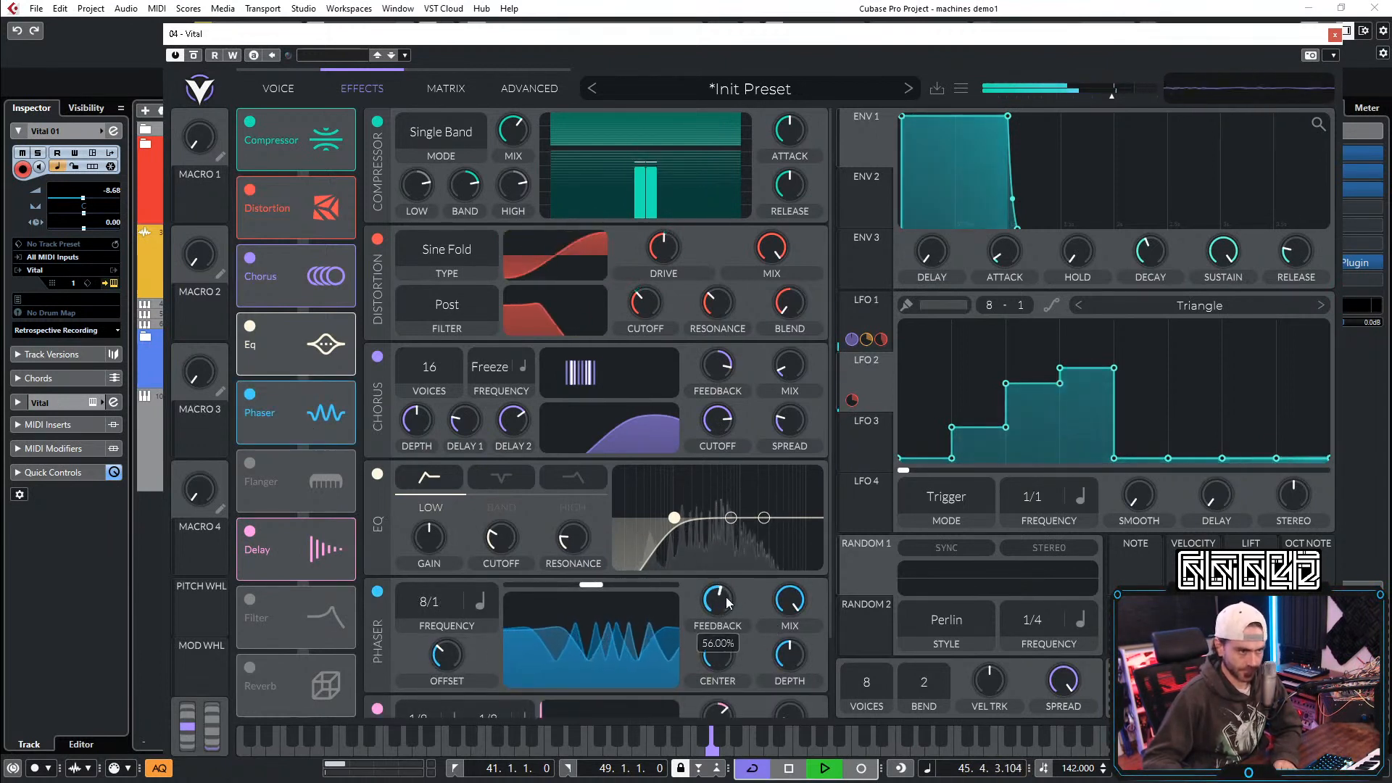
pyautogui.moveTo(738, 591)
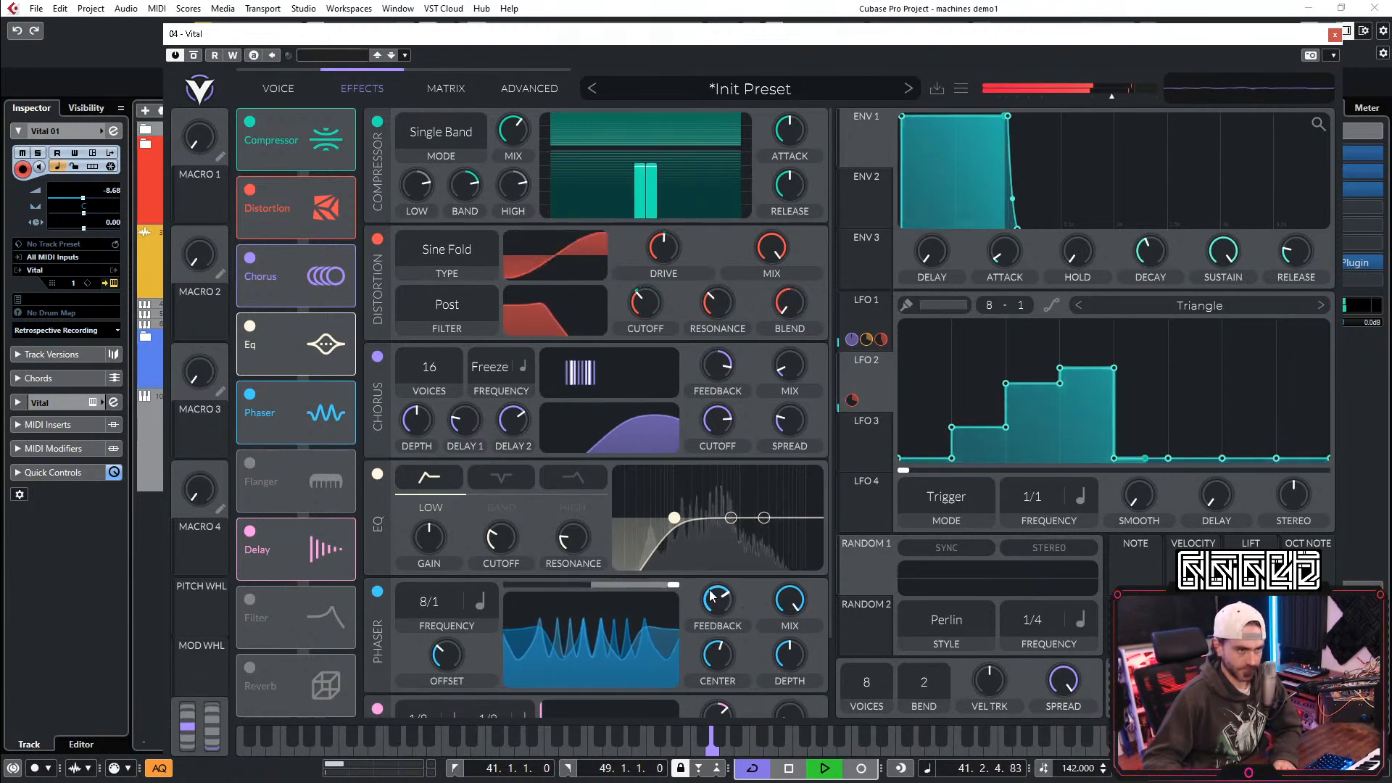
pyautogui.moveTo(714, 605); pyautogui.dragTo(708, 642)
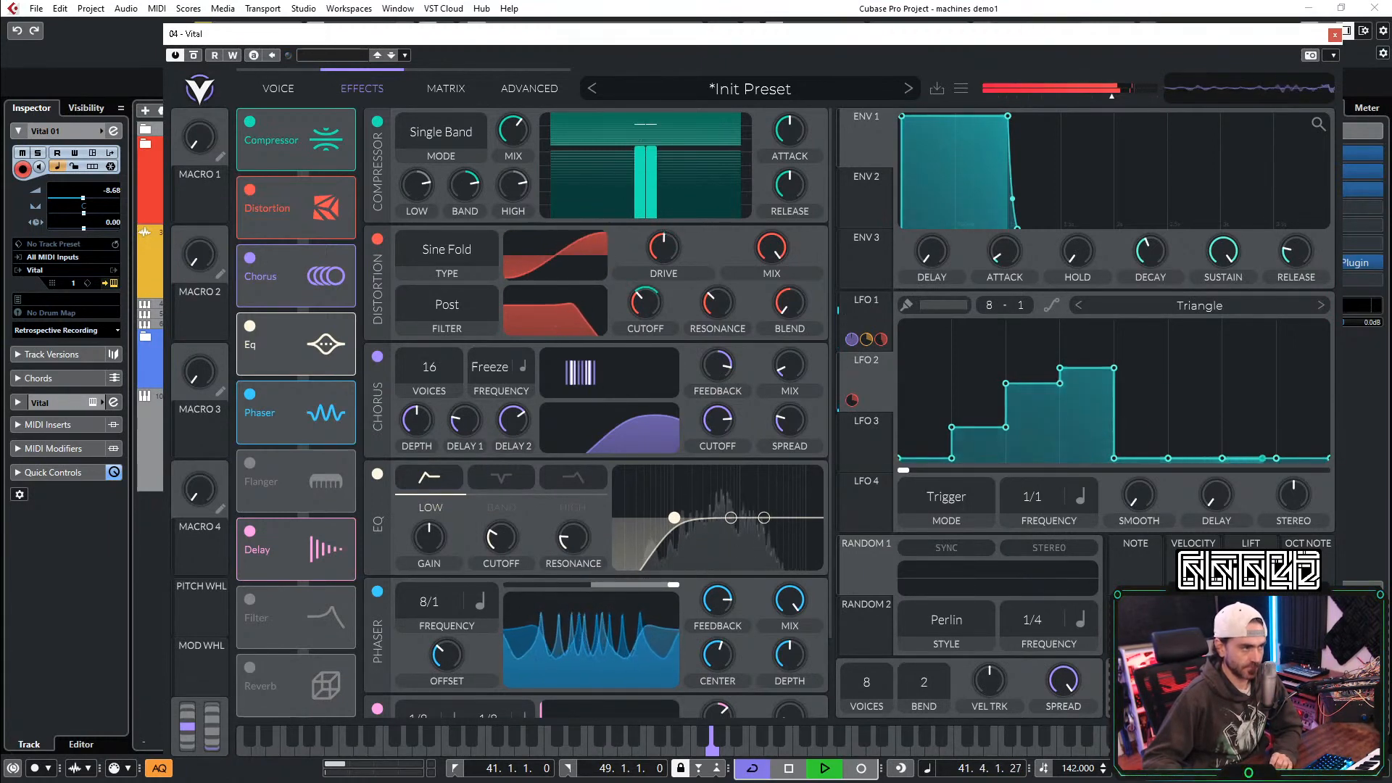
# Step: Bypass the phaser, try the flanger in its place and switch the flanger off again
pyautogui.hotkey('ctrl', 'w')
pyautogui.click(461, 531)
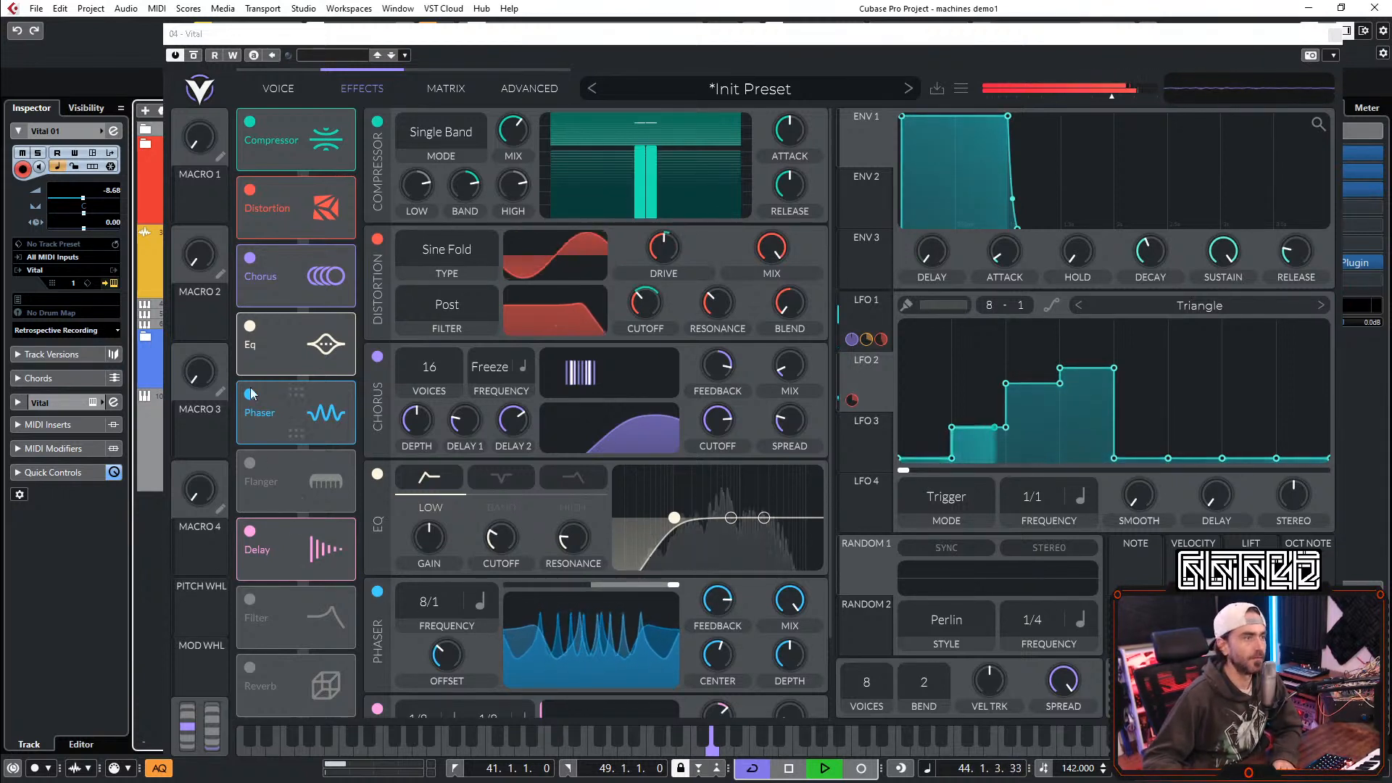
pyautogui.click(251, 464)
pyautogui.click(249, 395)
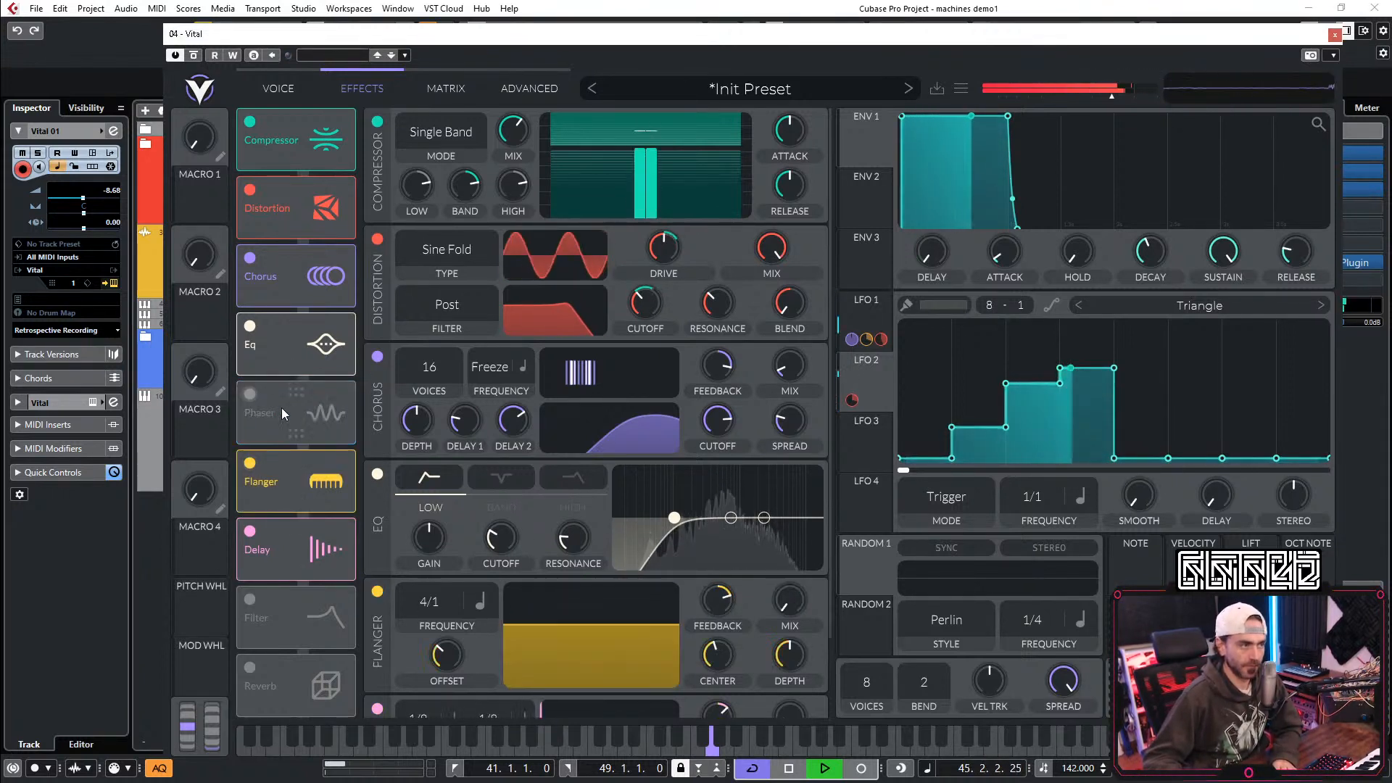
pyautogui.click(251, 460)
# Step: Place the filter effect between the phaser and the flanger, enable it and set its mode to Formant : AOIE
pyautogui.moveTo(297, 617); pyautogui.dragTo(321, 461)
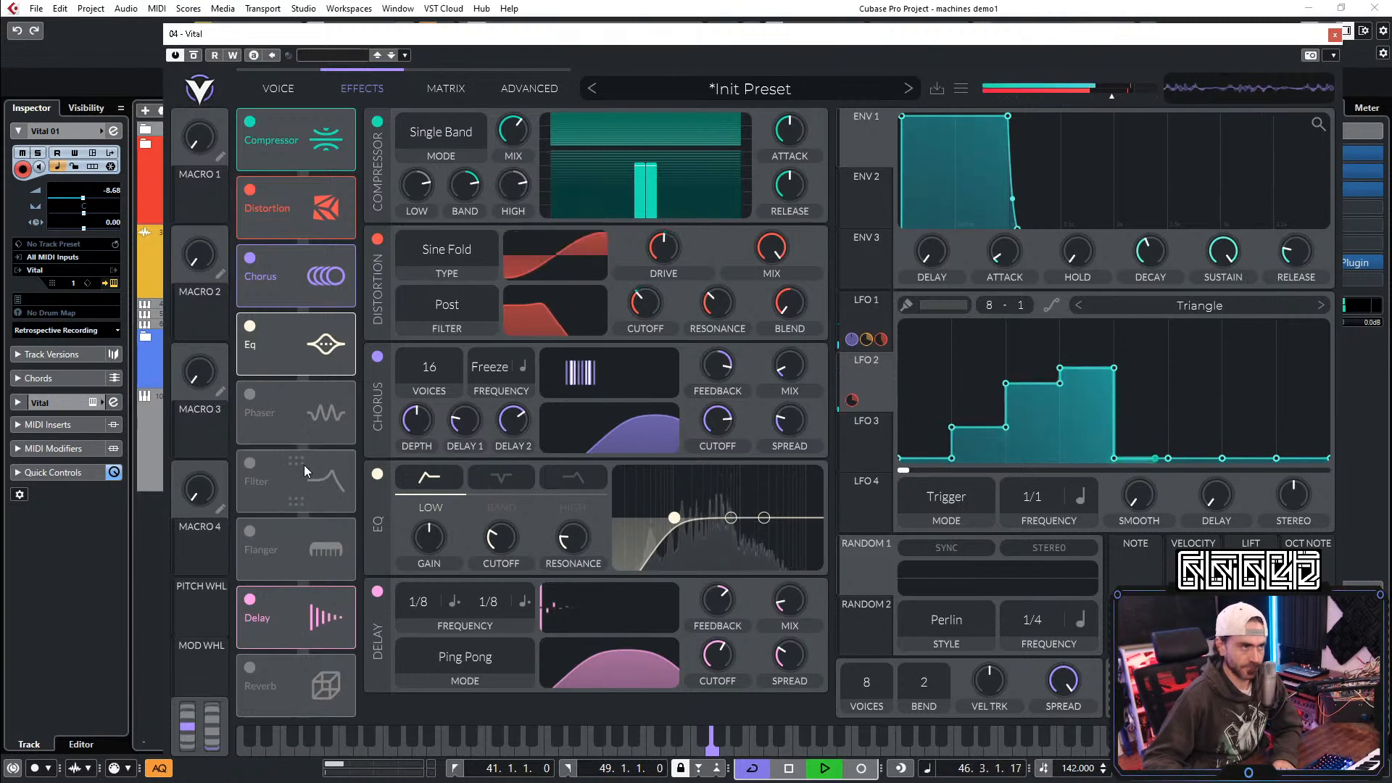
pyautogui.click(251, 465)
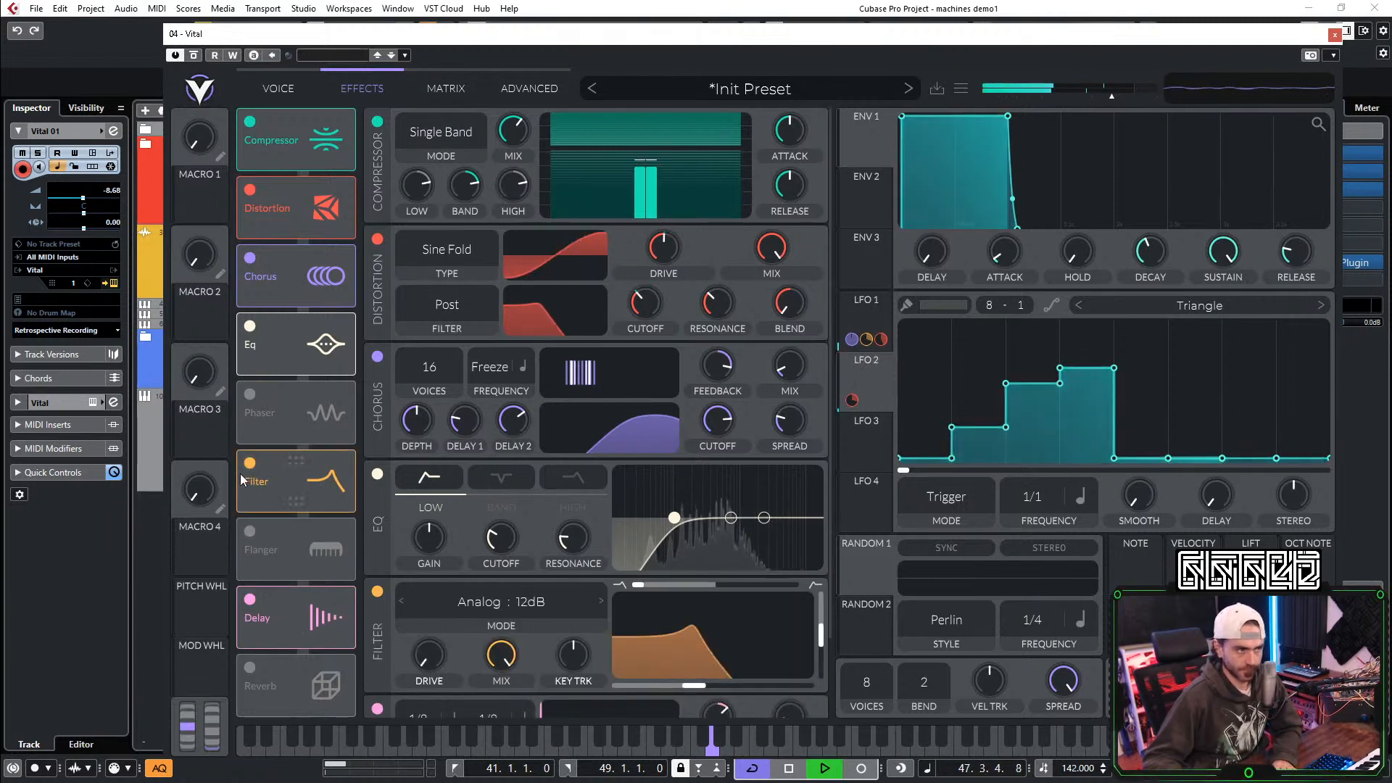
pyautogui.click(534, 614)
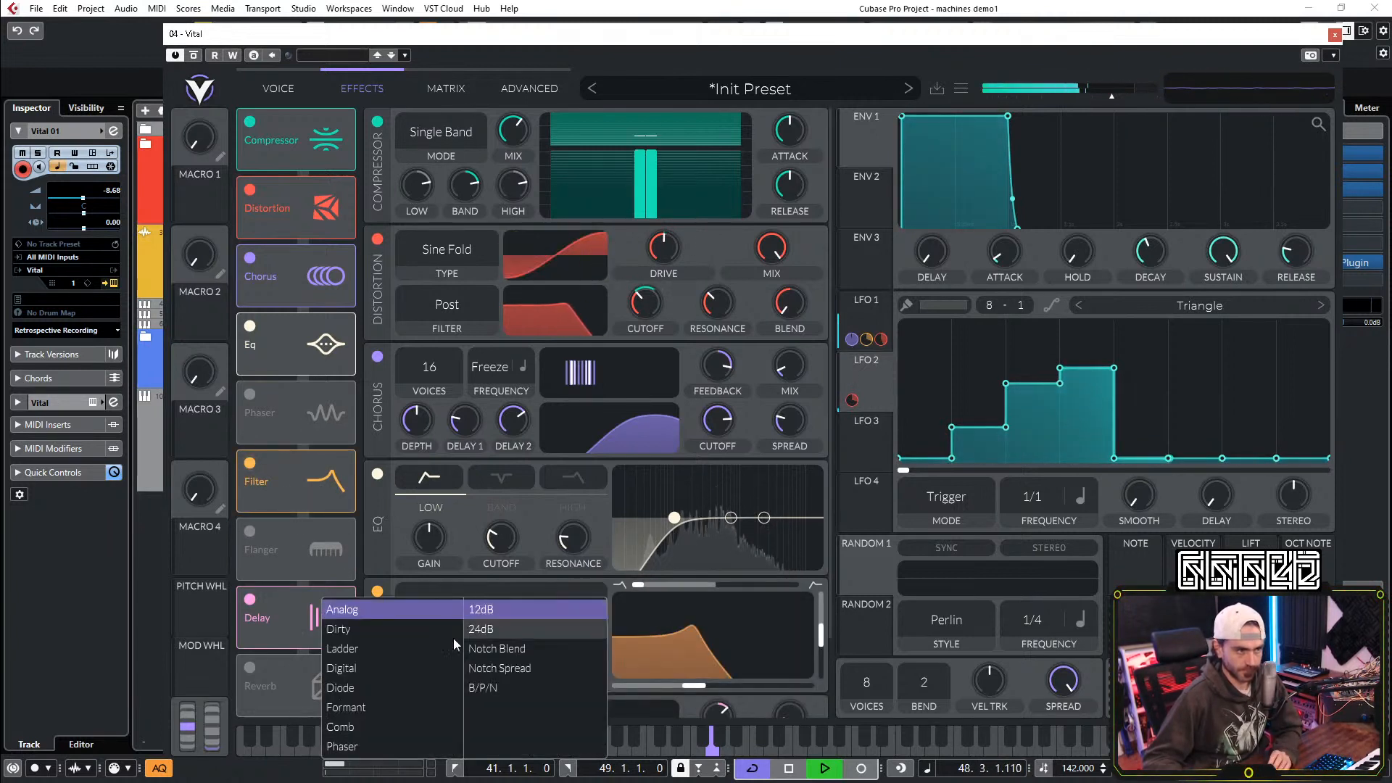
pyautogui.click(353, 704)
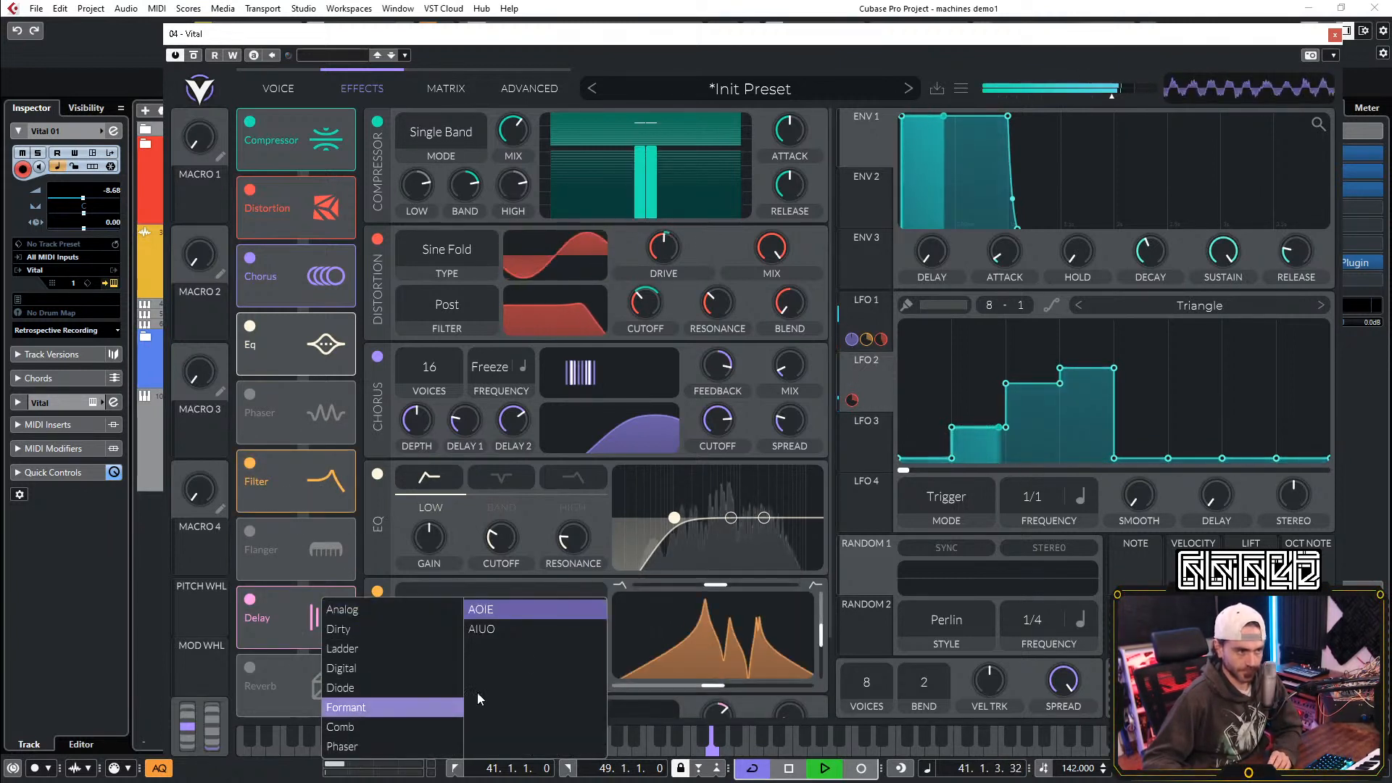
pyautogui.click(576, 611)
# Step: Set the filter's Formant X to about 0.675 and modulate its formant transpose with LFO 3 by 17.76
pyautogui.moveTo(718, 584)
pyautogui.mouseDown()
pyautogui.moveTo(768, 593)
pyautogui.moveTo(672, 589)
pyautogui.moveTo(716, 578)
pyautogui.mouseUp()
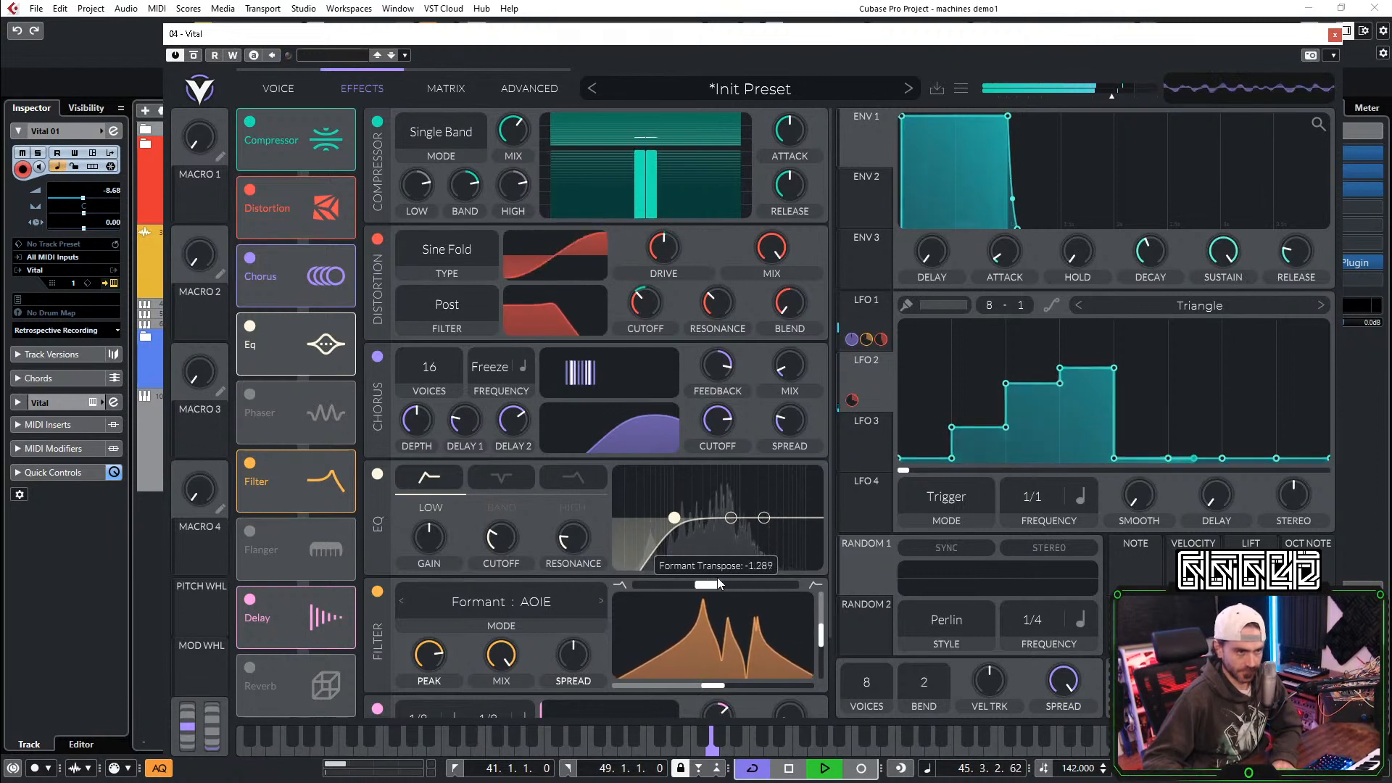
pyautogui.moveTo(713, 685); pyautogui.dragTo(749, 677)
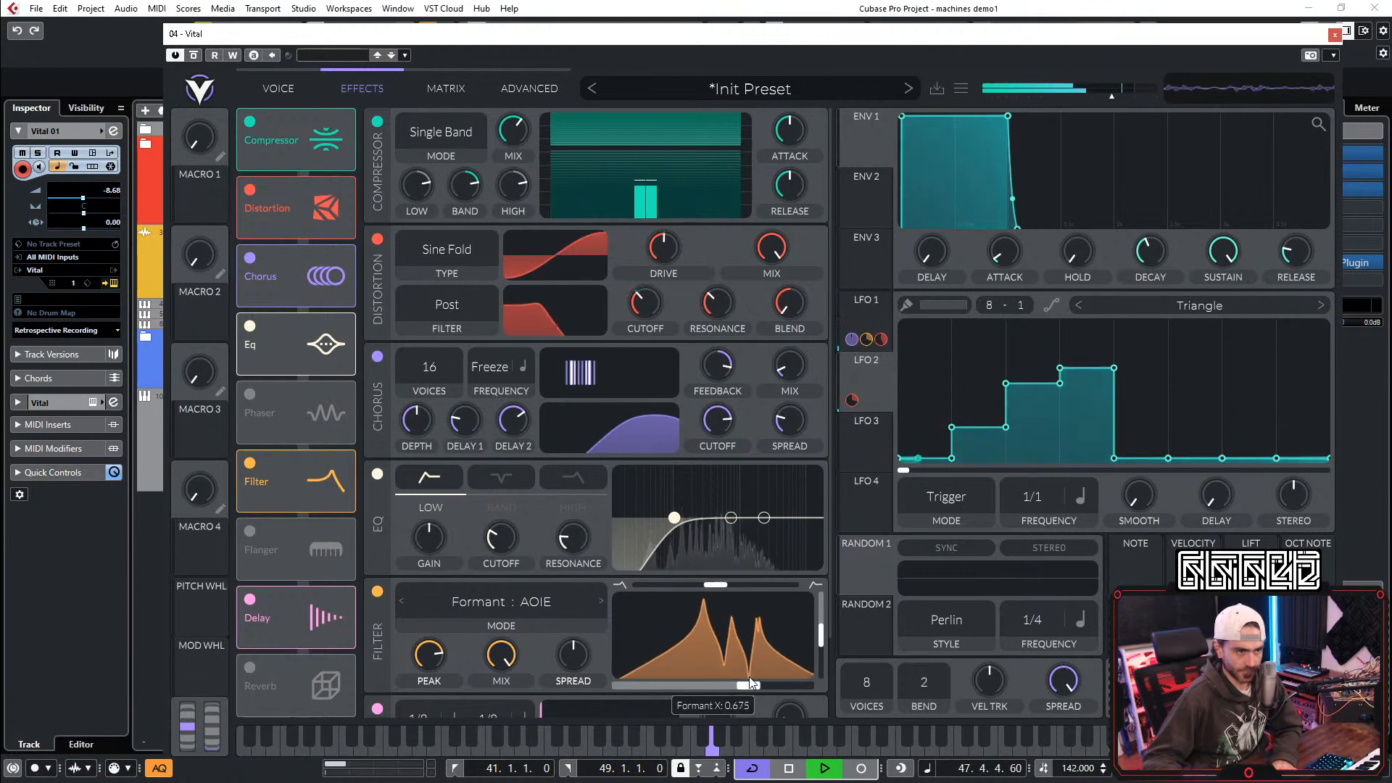
pyautogui.moveTo(855, 444); pyautogui.dragTo(719, 588)
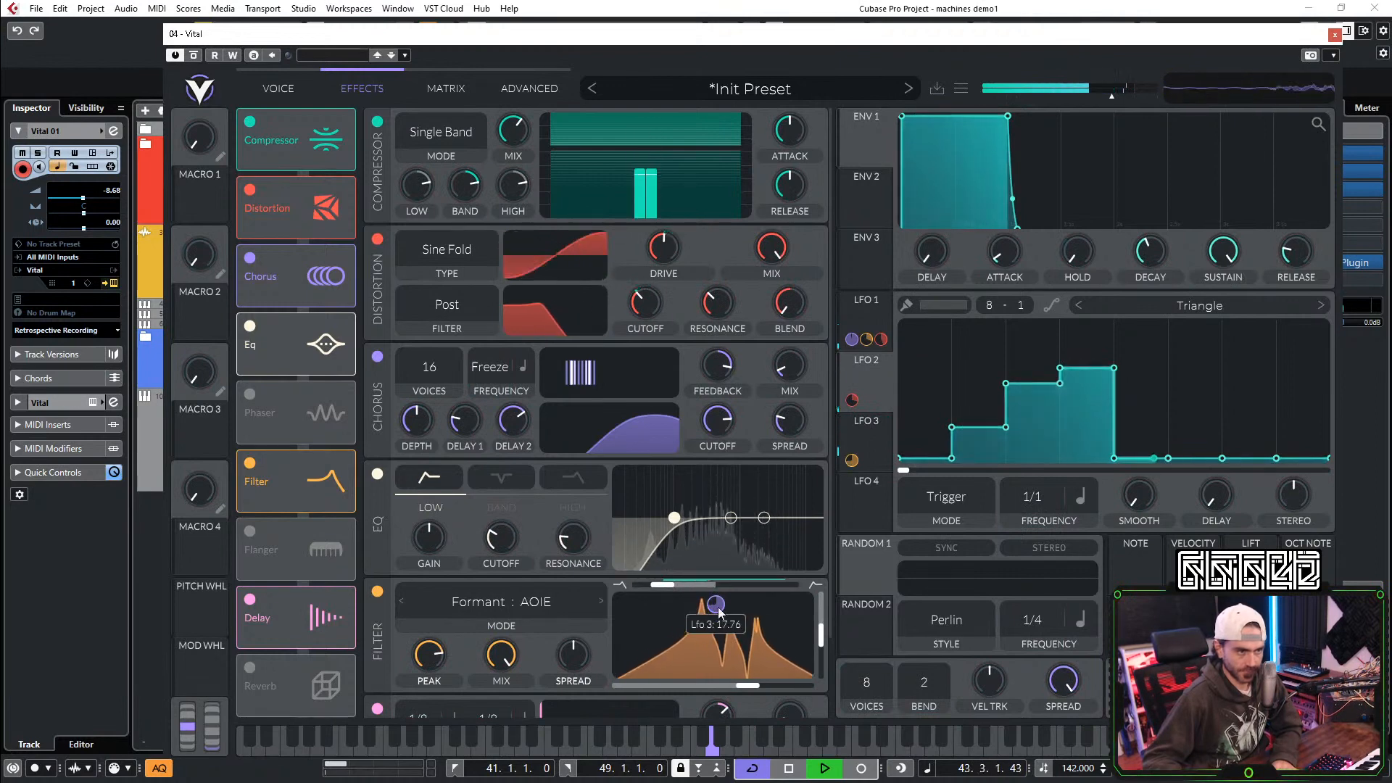
# Step: Set LFO 3's smoothing to minimum and bend both slopes of its triangle inward into a pointed peak
pyautogui.click(864, 500)
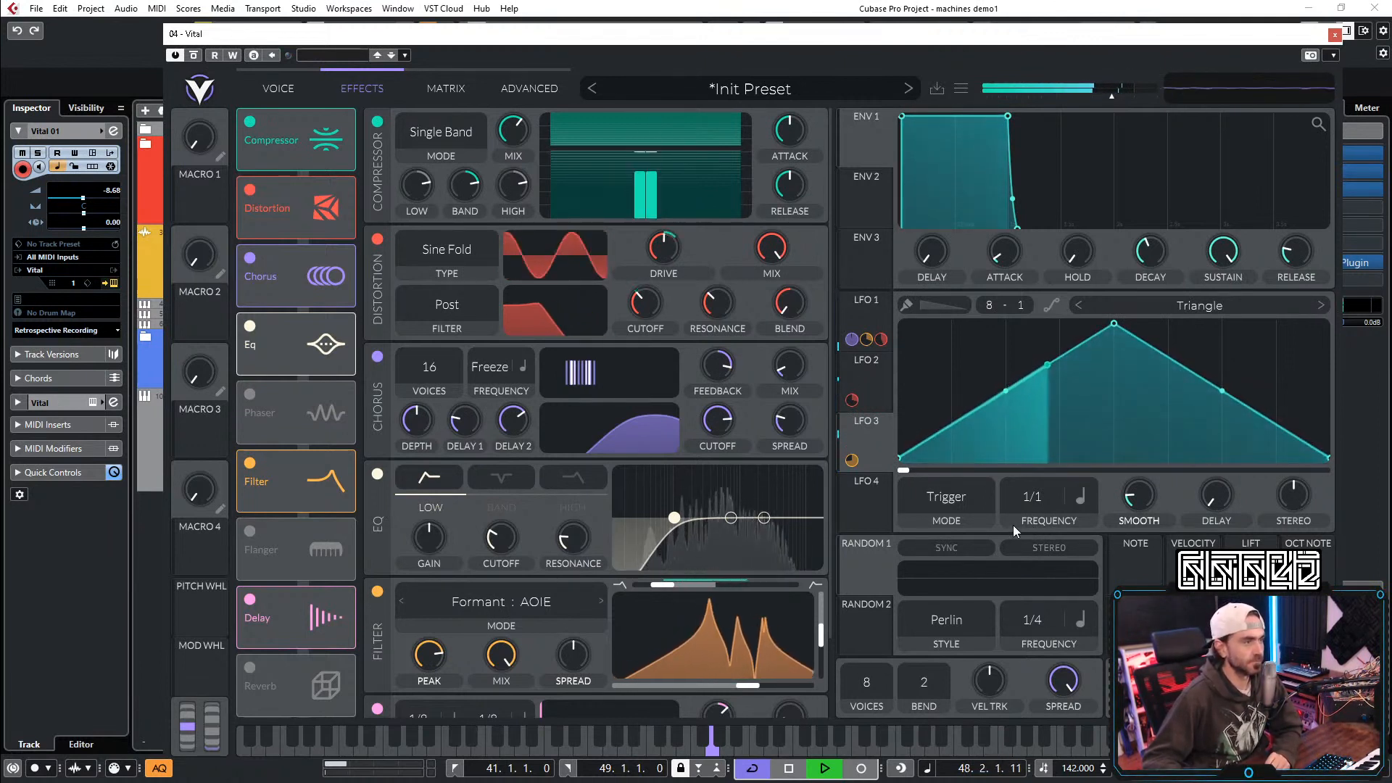
pyautogui.moveTo(1135, 497); pyautogui.dragTo(1125, 529)
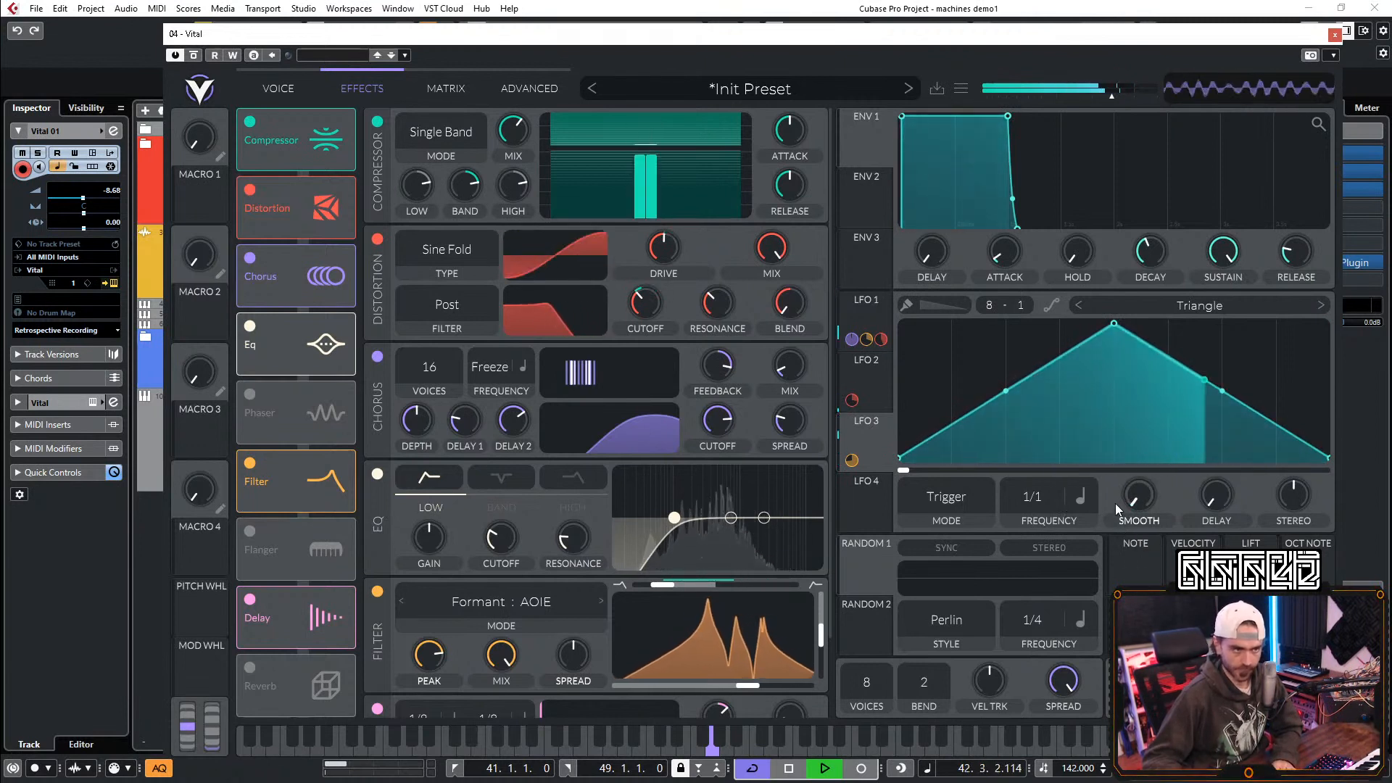
pyautogui.moveTo(1007, 390); pyautogui.dragTo(1012, 424)
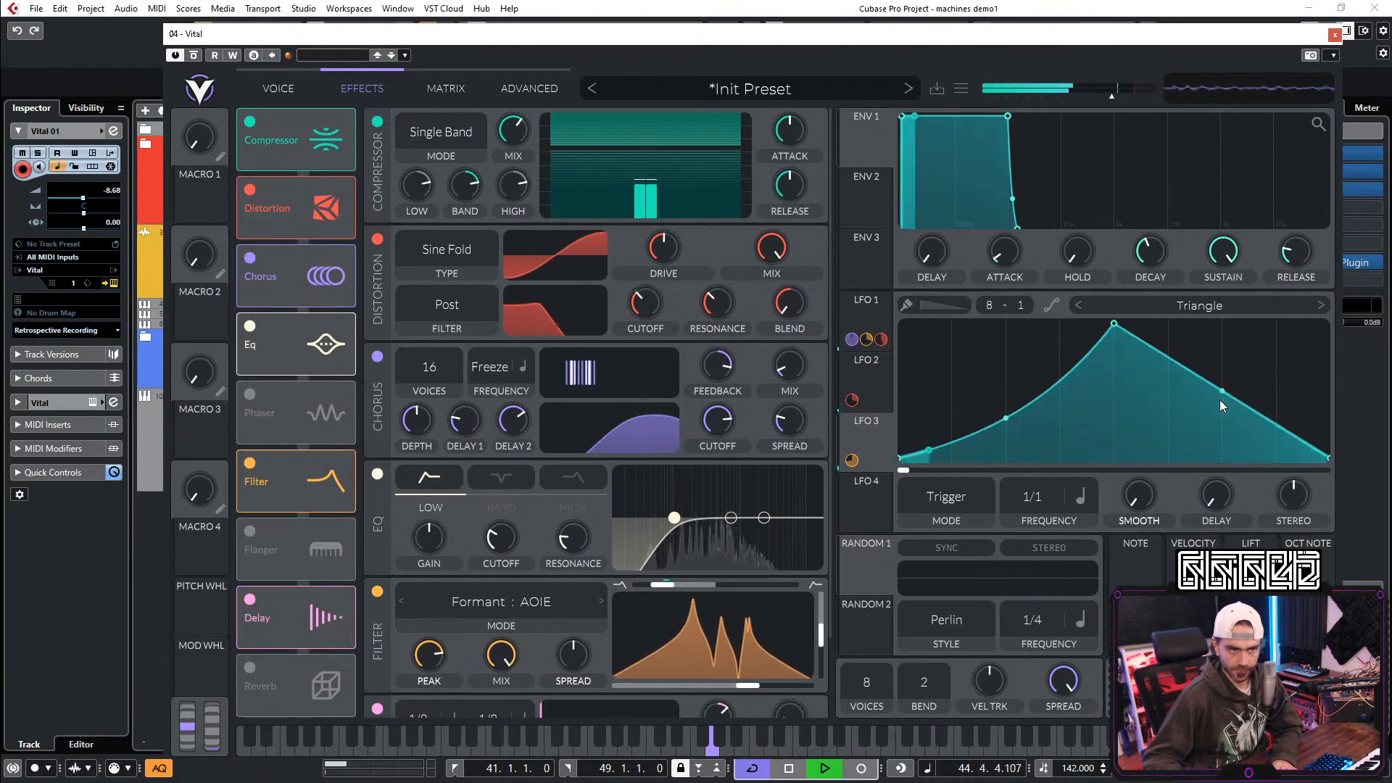
pyautogui.moveTo(1225, 398); pyautogui.dragTo(1224, 423)
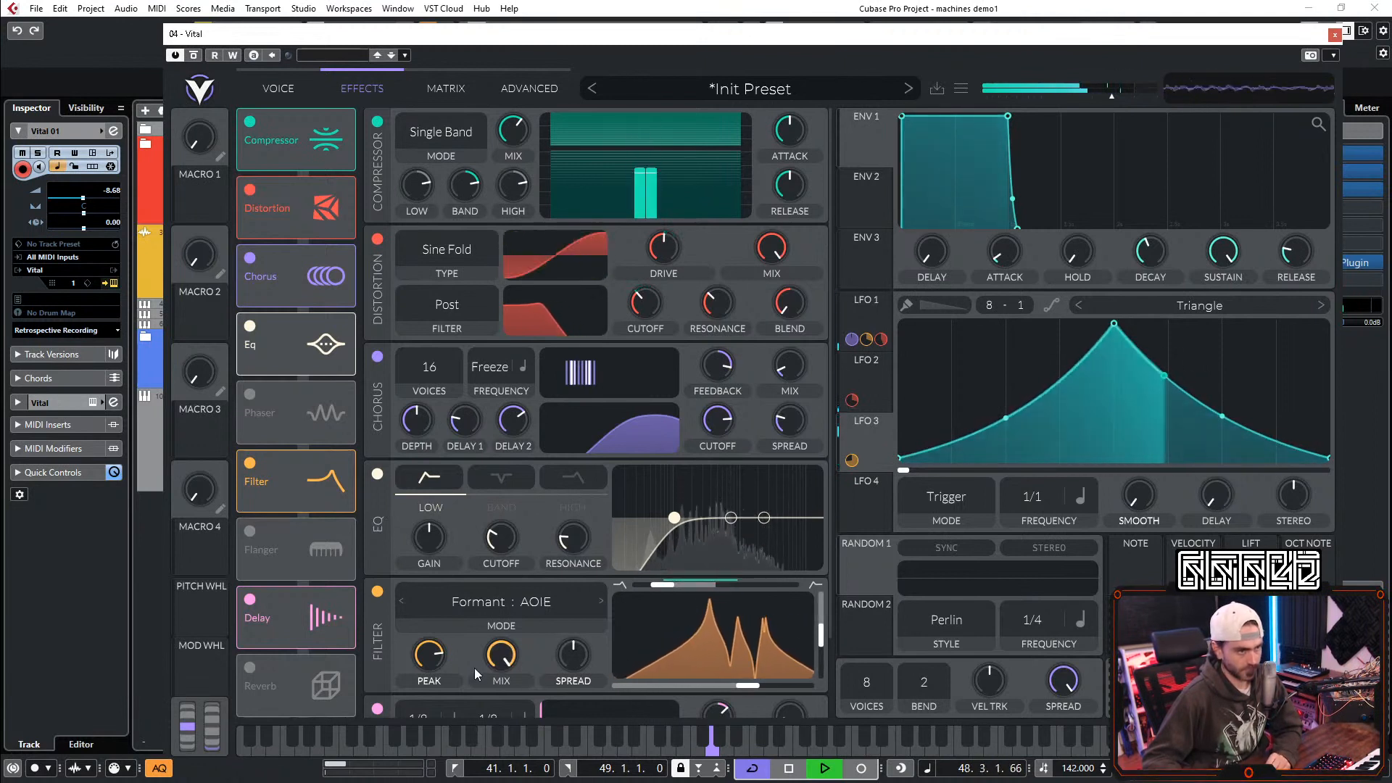
# Step: Lower the formant filter's X and Y positions, and reduce its mix and spread
pyautogui.moveTo(751, 687); pyautogui.dragTo(646, 686)
pyautogui.moveTo(821, 634); pyautogui.dragTo(824, 667)
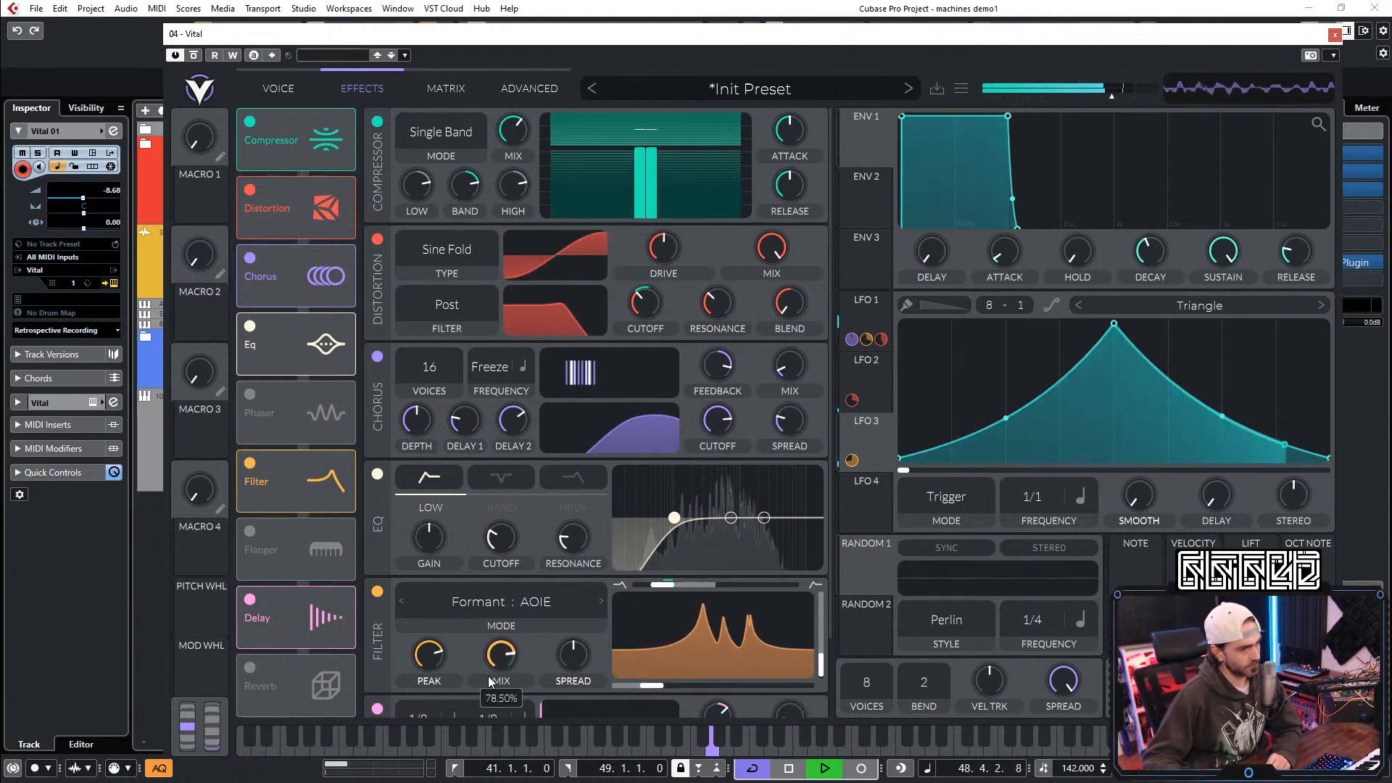
pyautogui.moveTo(496, 680); pyautogui.dragTo(498, 675)
pyautogui.moveTo(589, 677)
pyautogui.mouseDown()
pyautogui.moveTo(588, 661)
pyautogui.moveTo(568, 686)
pyautogui.moveTo(581, 651)
pyautogui.moveTo(566, 680)
pyautogui.mouseUp()
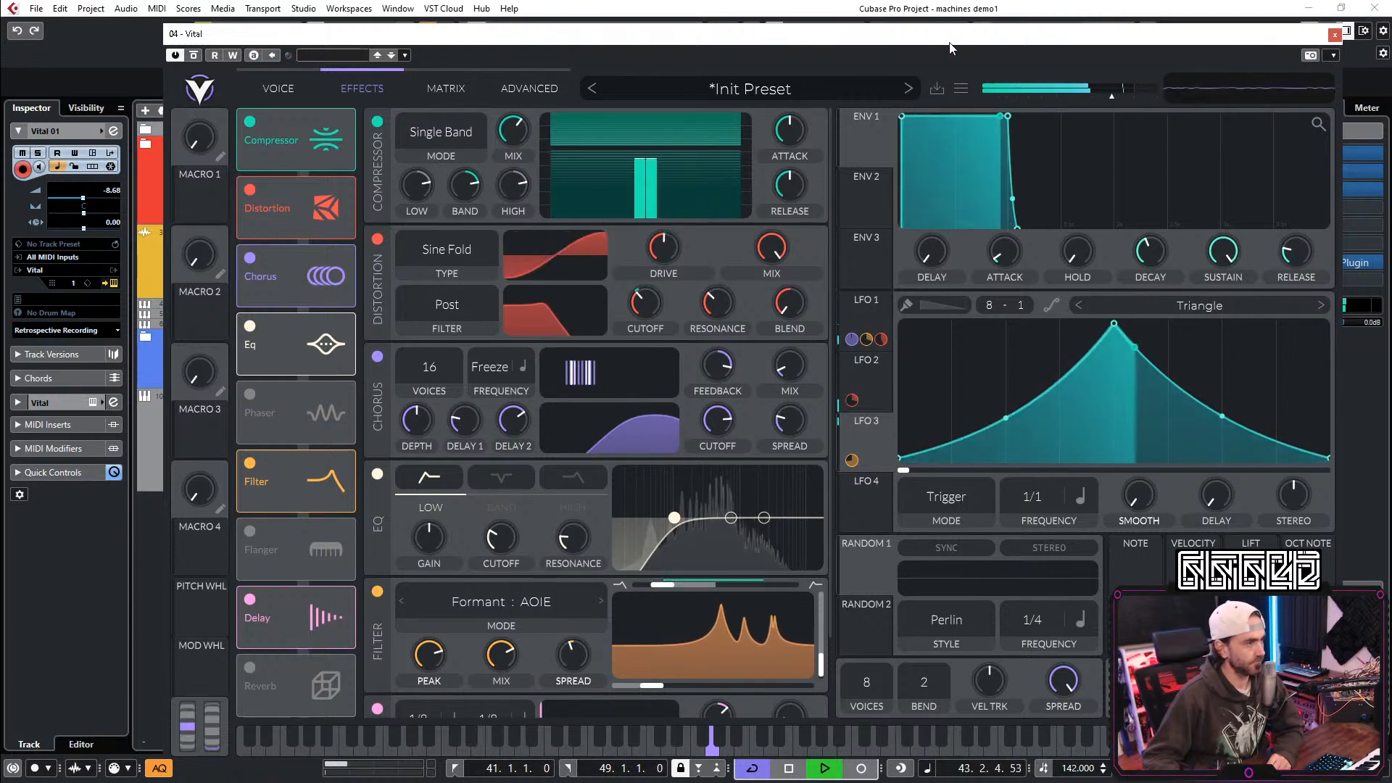
# Step: Stop playback and shift the synth window slightly within the project view
pyautogui.press('space')
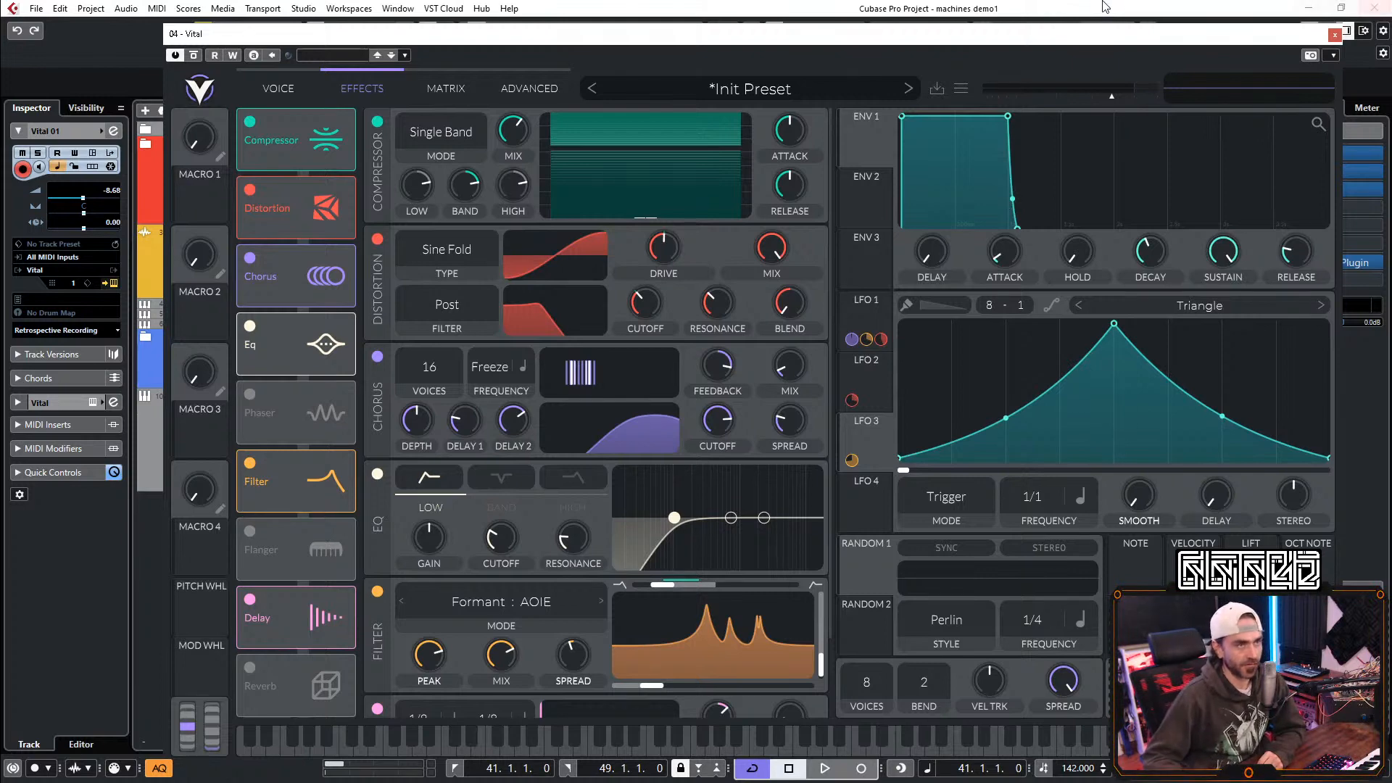
pyautogui.moveTo(1021, 40); pyautogui.dragTo(992, 34)
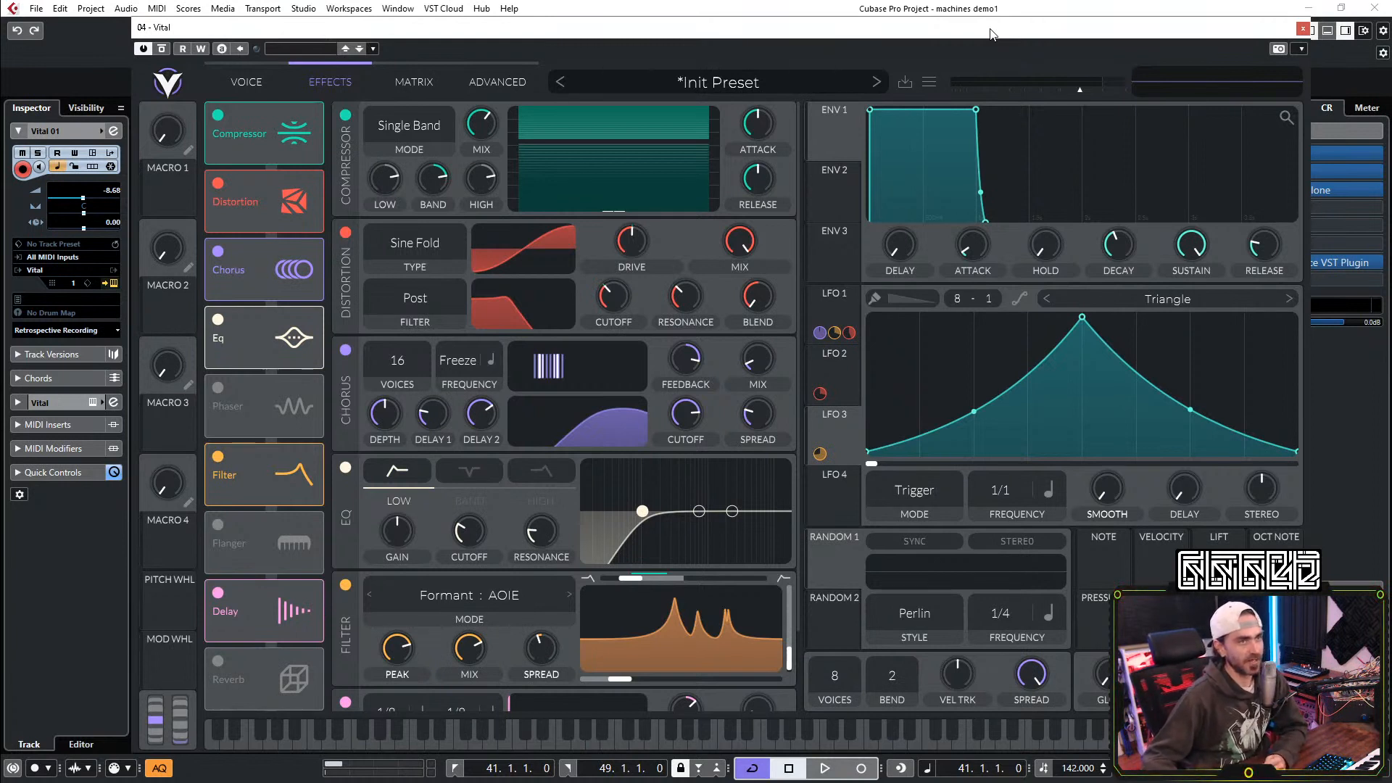
pyautogui.moveTo(991, 34); pyautogui.dragTo(1008, 43)
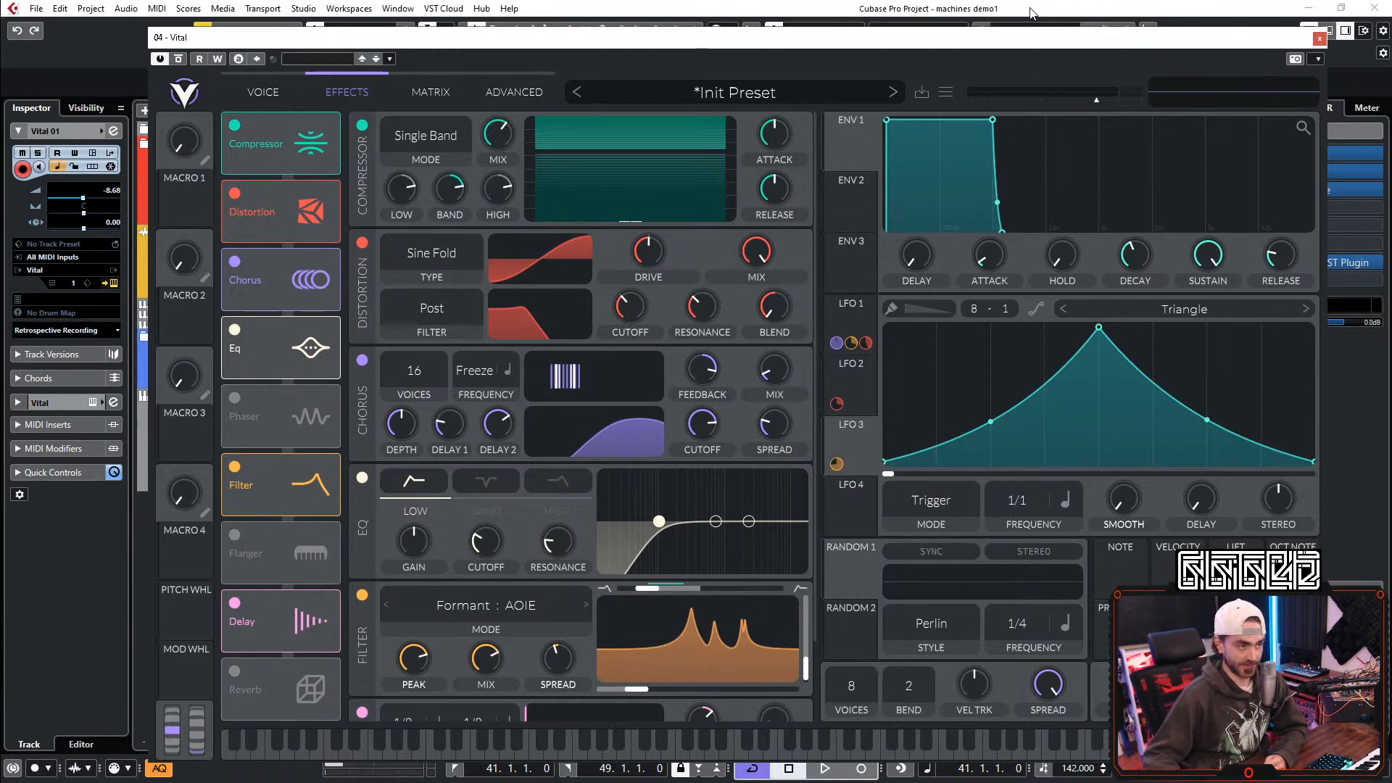
# Step: Raise the formant filter's mix to full, restart playback and bypass the filter
pyautogui.moveTo(485, 658); pyautogui.dragTo(485, 630)
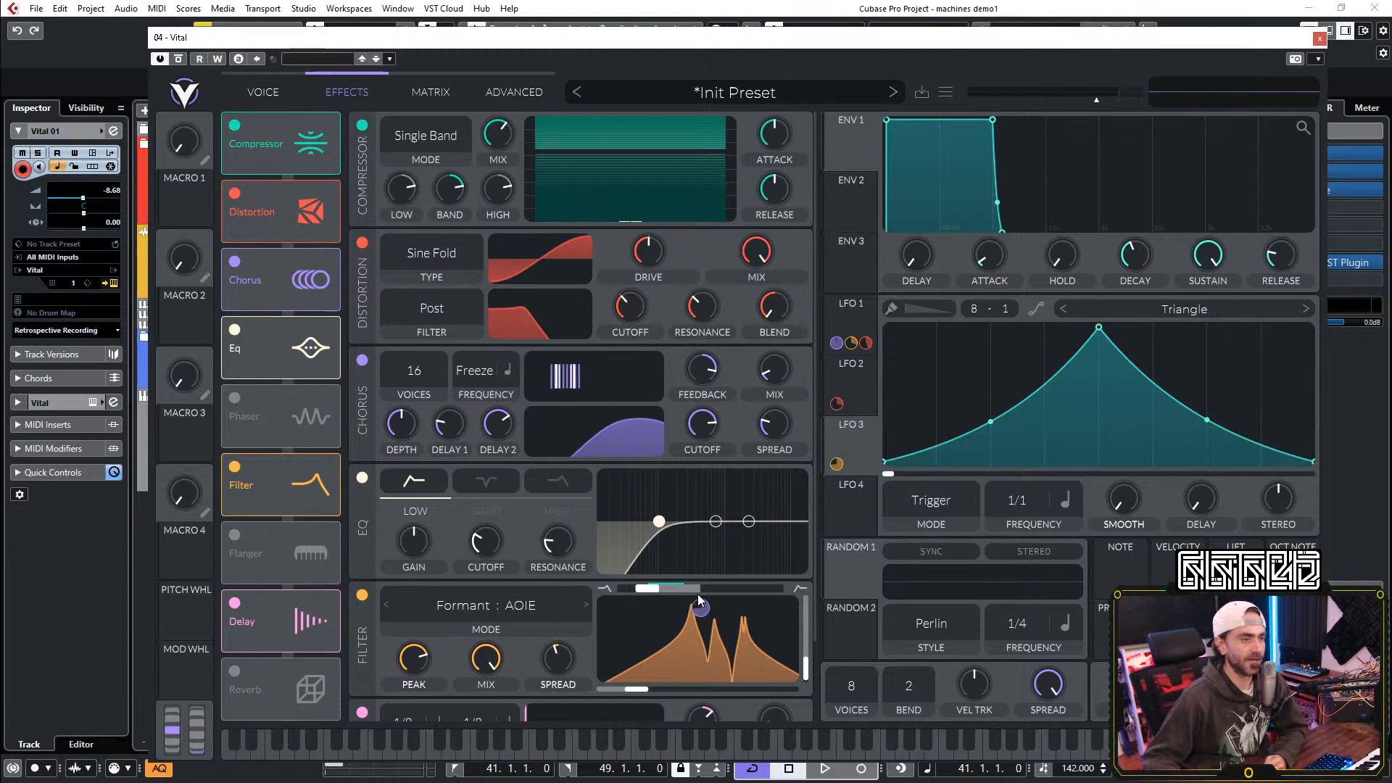
pyautogui.moveTo(700, 609)
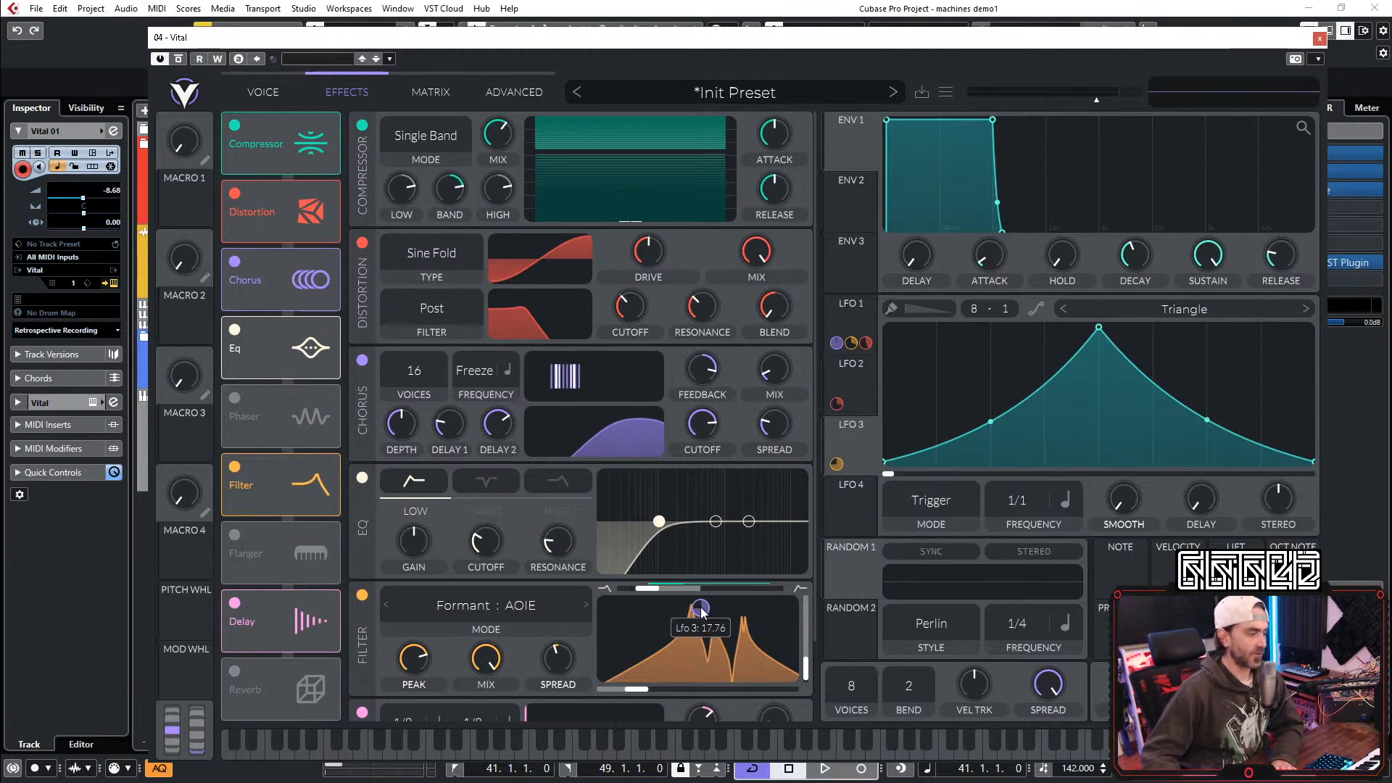
pyautogui.press('space')
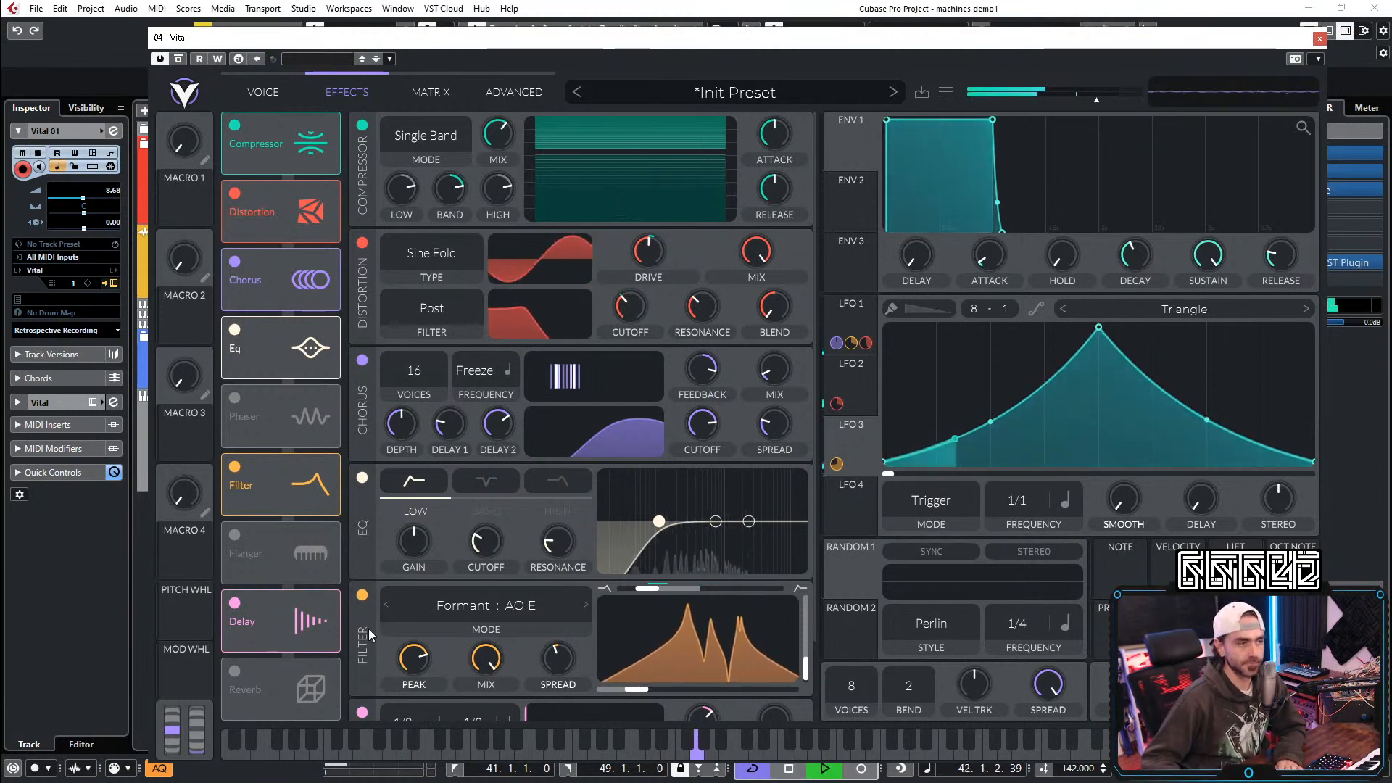
pyautogui.click(237, 468)
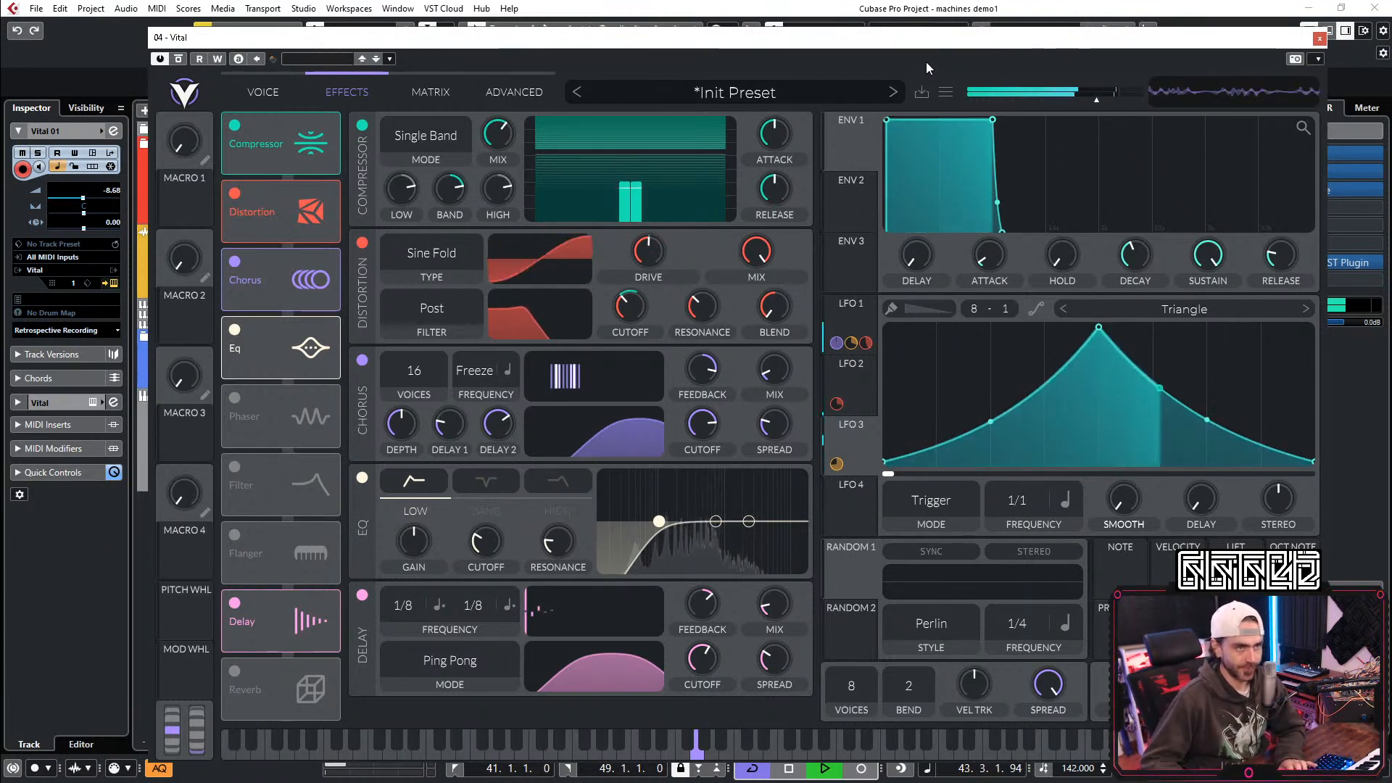
# Step: Audition the loop with the formant filter bypassed and set the distortion filter's blend to 0.000
pyautogui.press('space')
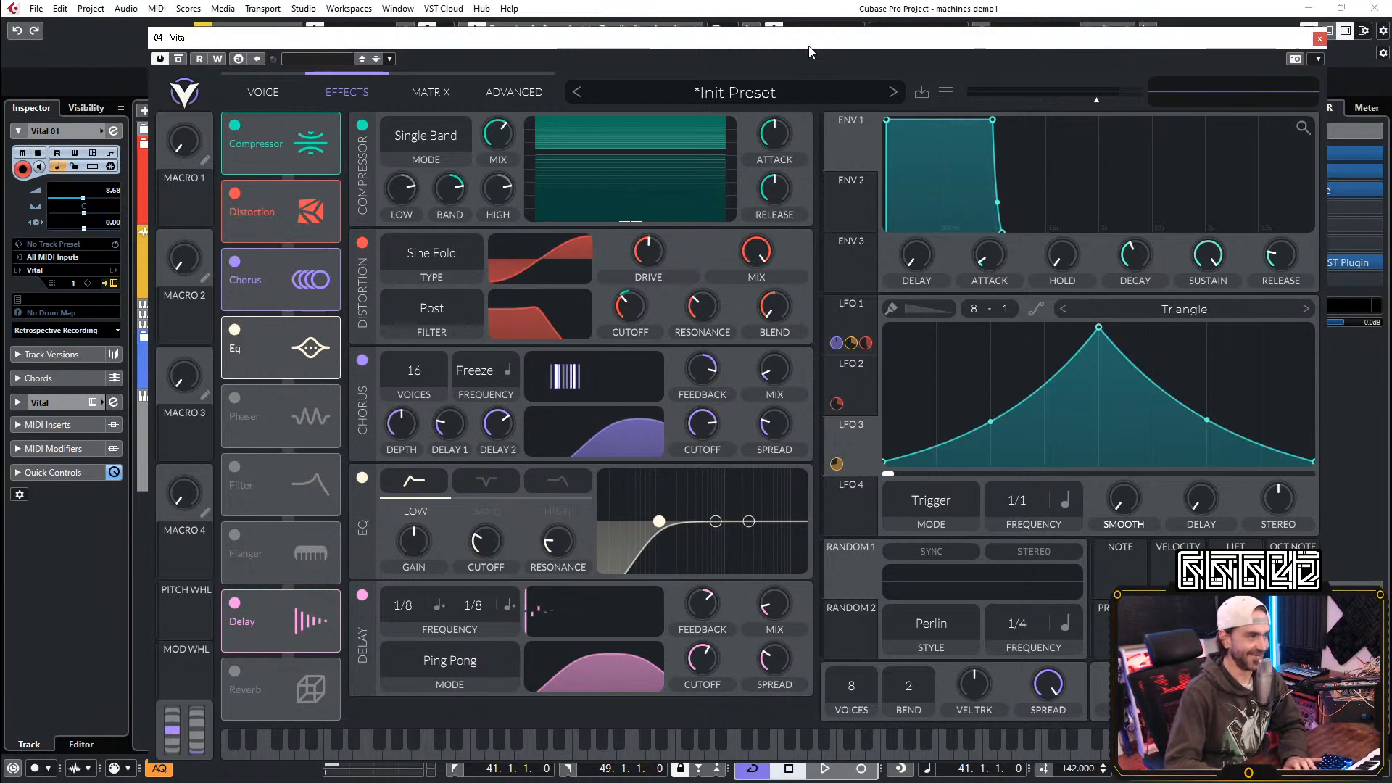
pyautogui.press('space')
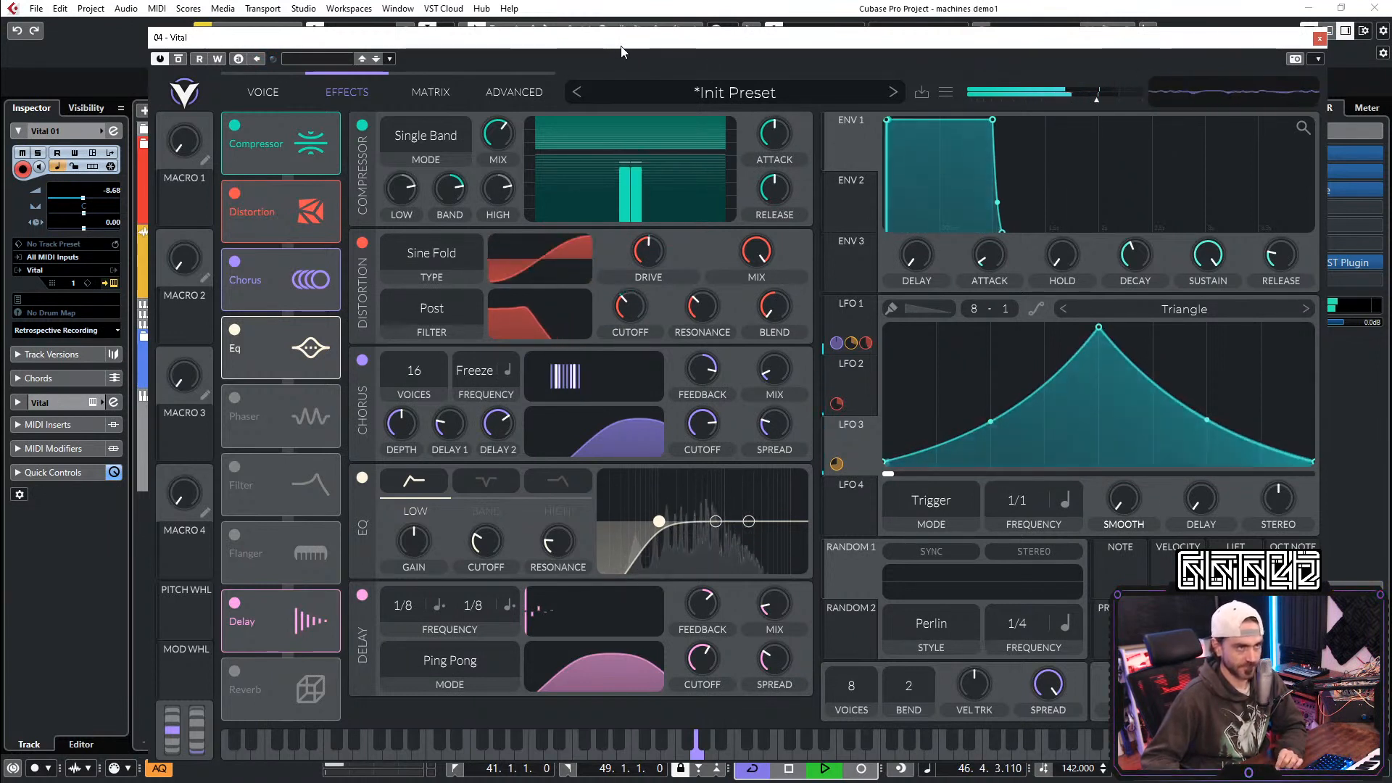
pyautogui.press('space')
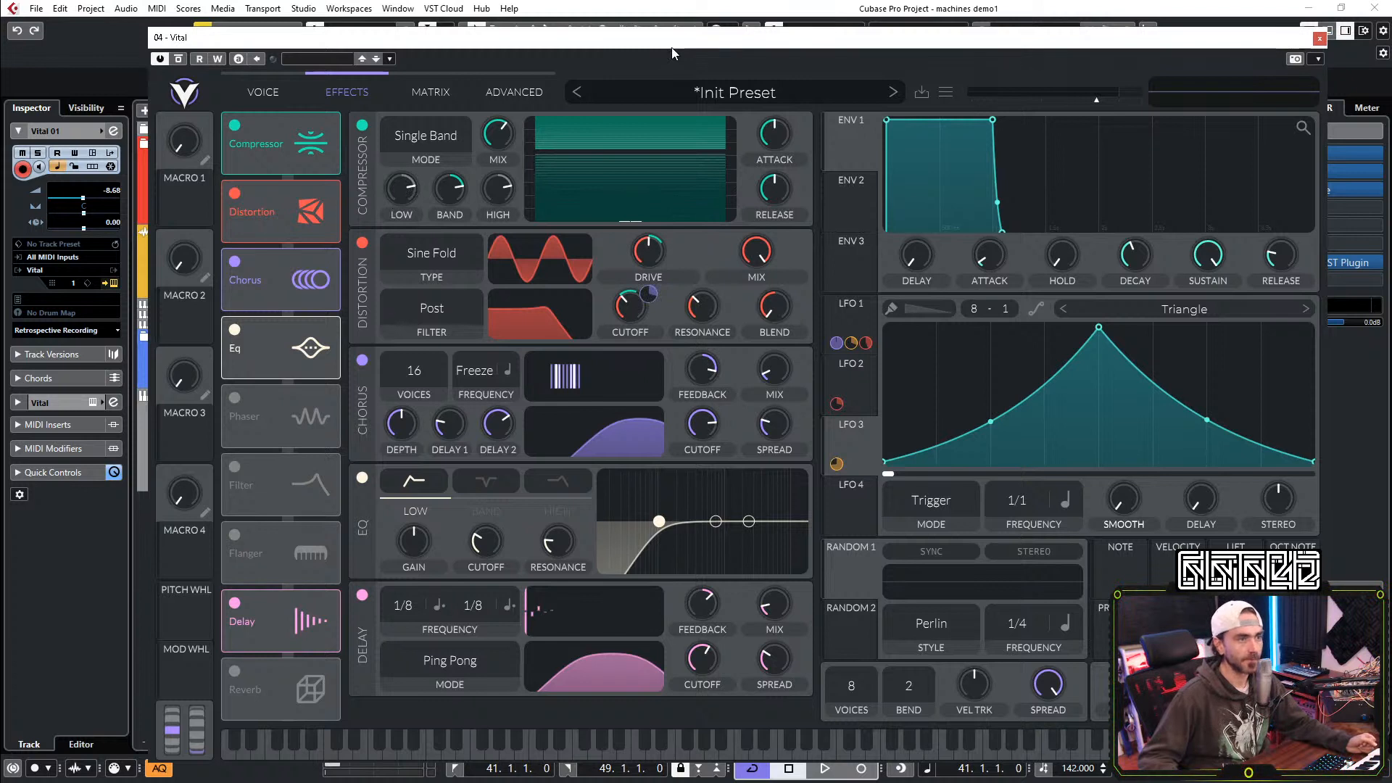
pyautogui.press('space')
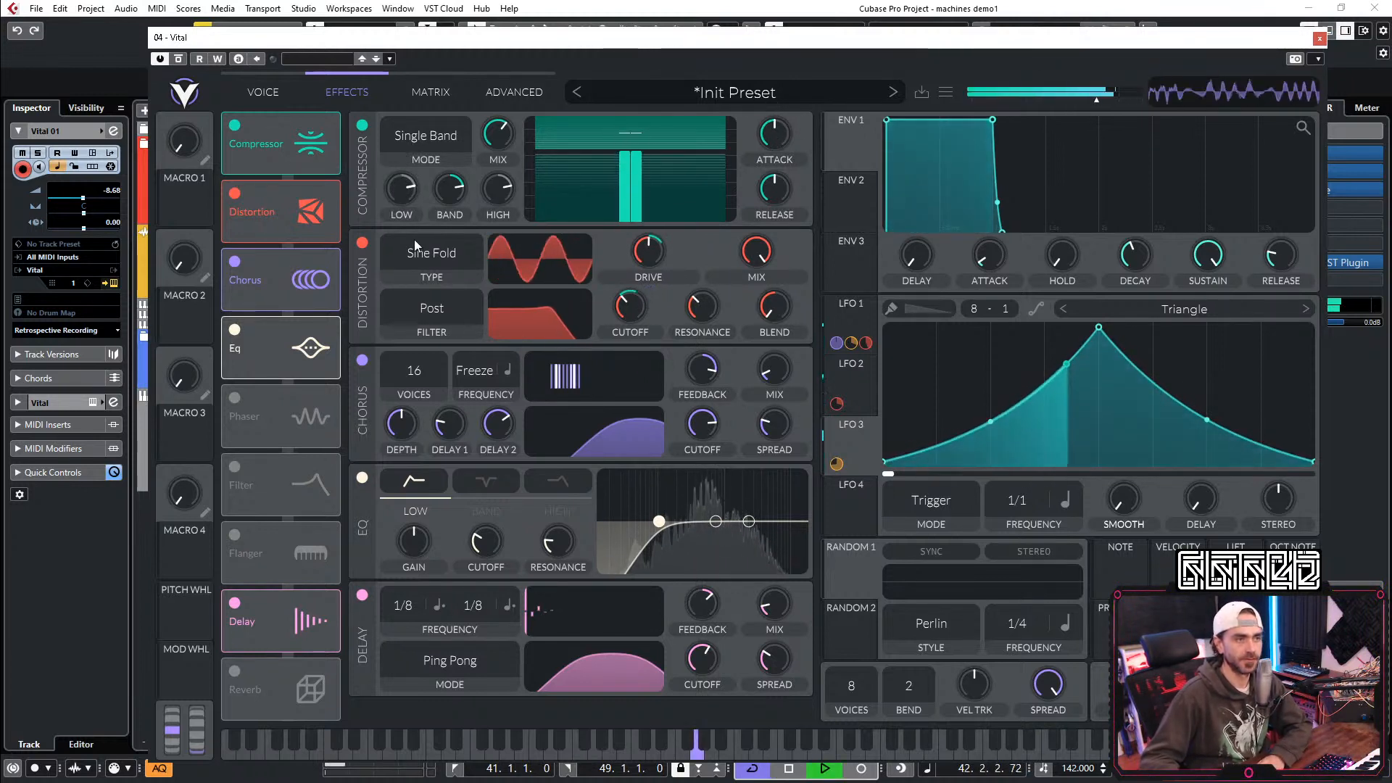
pyautogui.moveTo(763, 318); pyautogui.dragTo(741, 364)
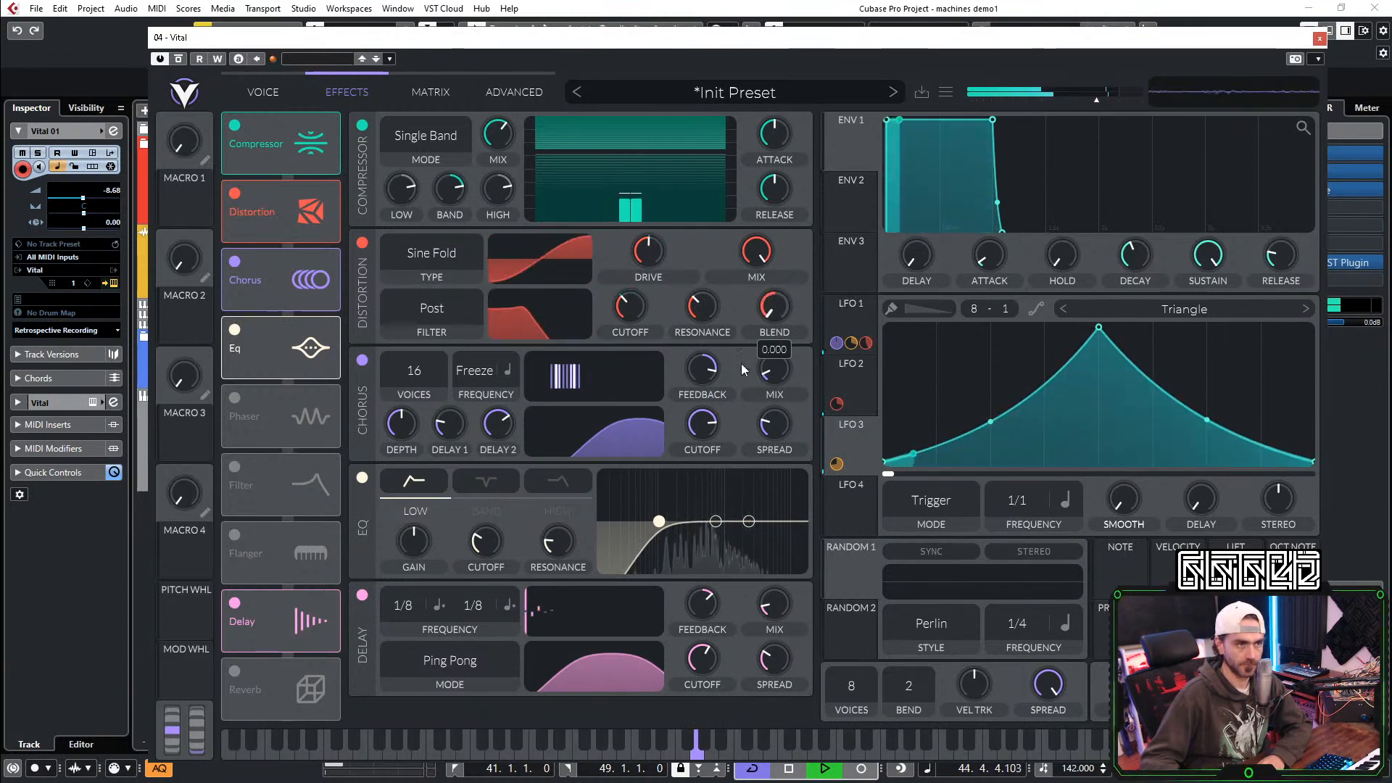
# Step: Enable Filter 2 among the voice settings, set its blend to about midway and feed Filter 1 into it
pyautogui.click(279, 91)
pyautogui.click(530, 545)
pyautogui.moveTo(576, 562); pyautogui.dragTo(707, 573)
pyautogui.click(576, 710)
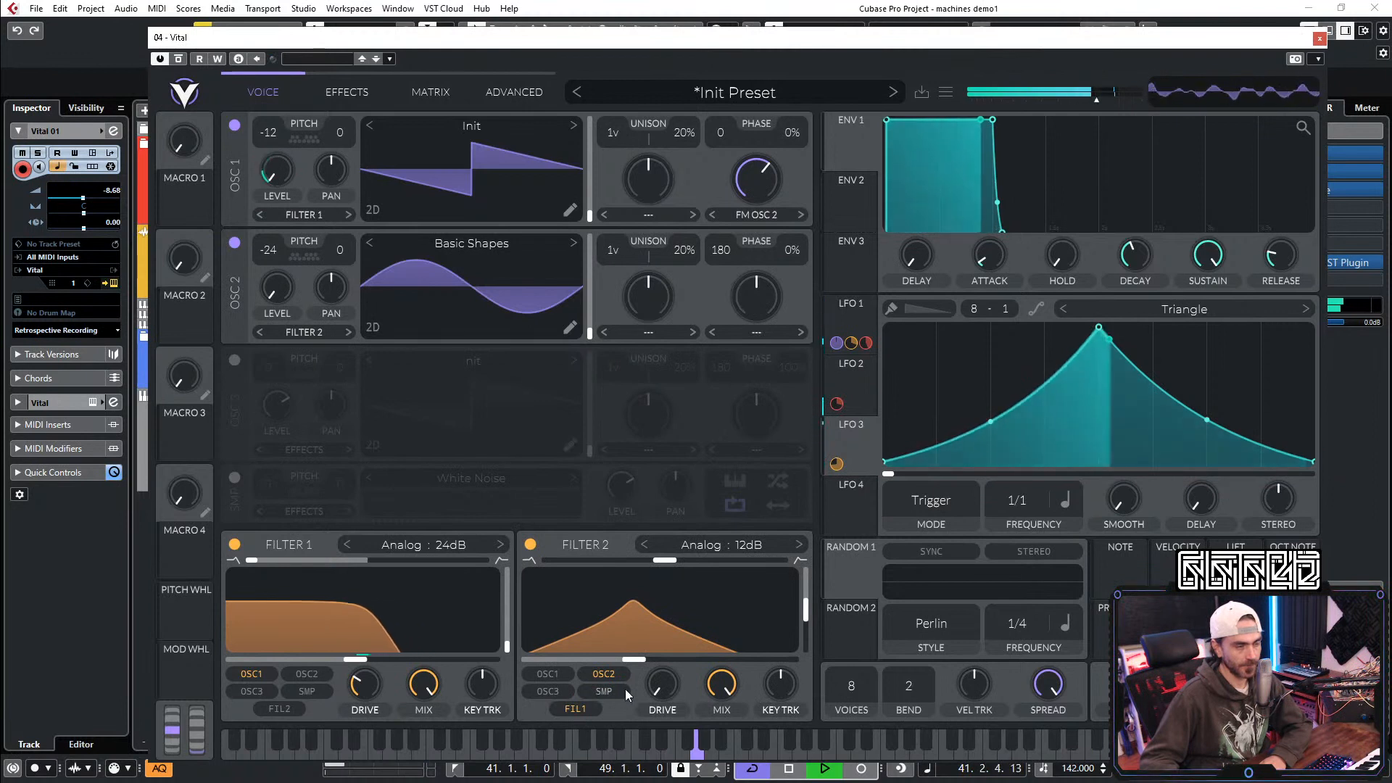
# Step: Raise Filter 2's resonance and drive, switch it to Analog 24dB and set its cutoff to 0.972 semitones
pyautogui.moveTo(806, 609); pyautogui.dragTo(809, 596)
pyautogui.click(800, 545)
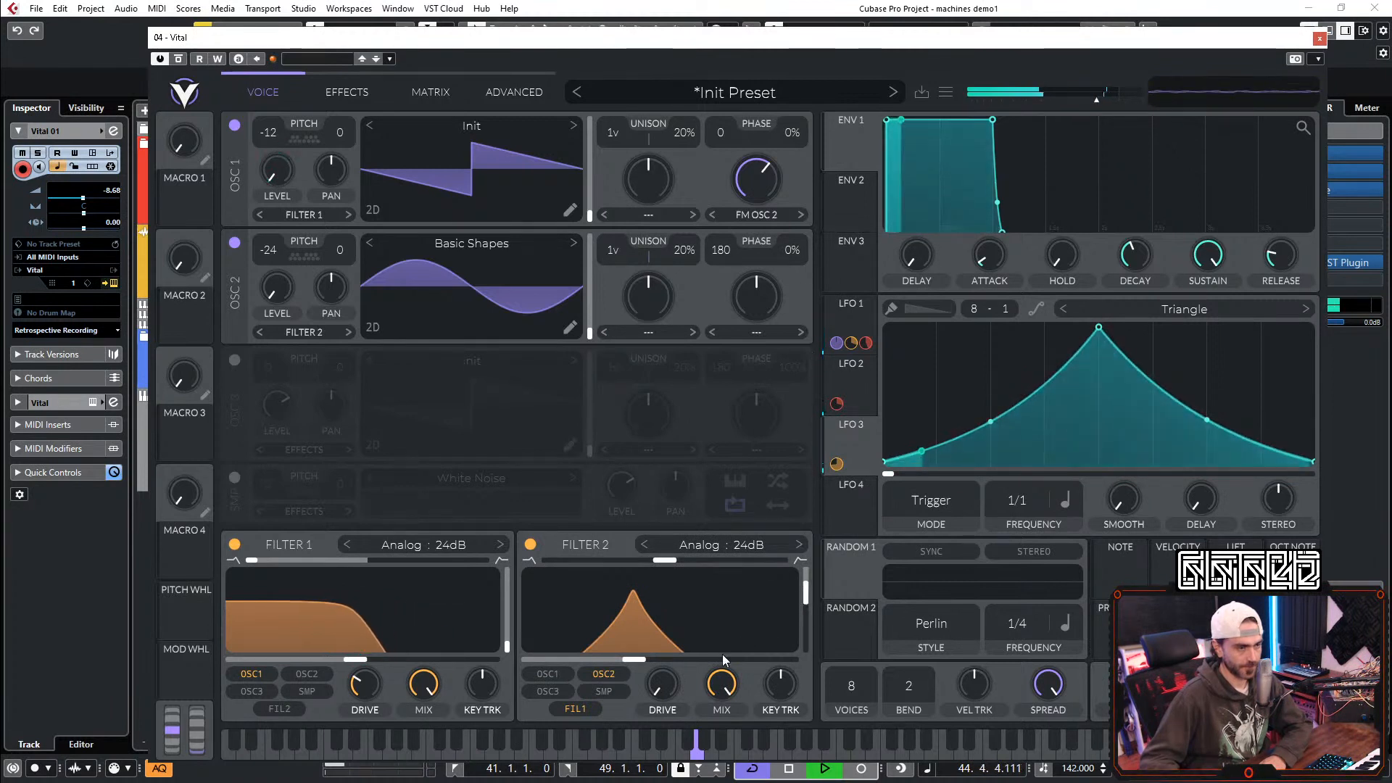
pyautogui.moveTo(668, 685); pyautogui.dragTo(641, 663)
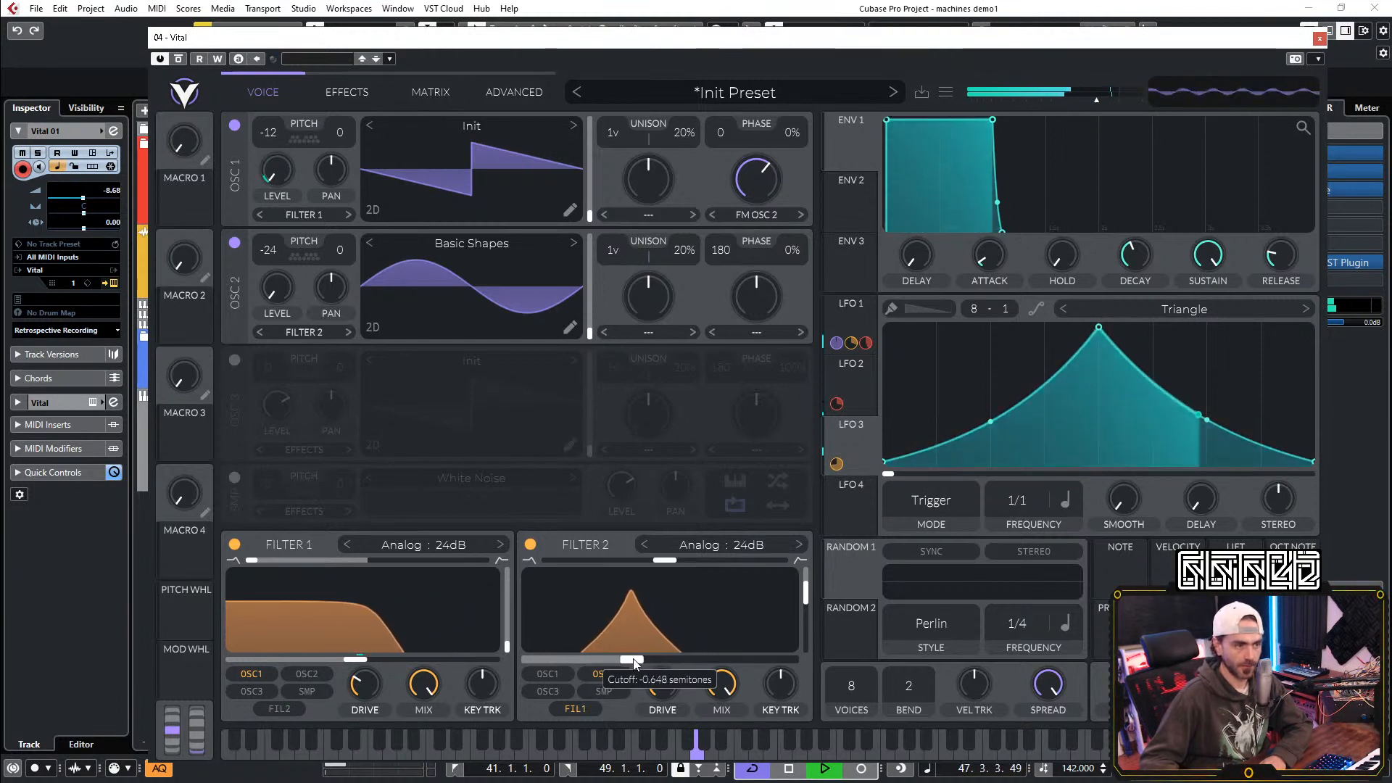
pyautogui.moveTo(636, 661); pyautogui.dragTo(636, 662)
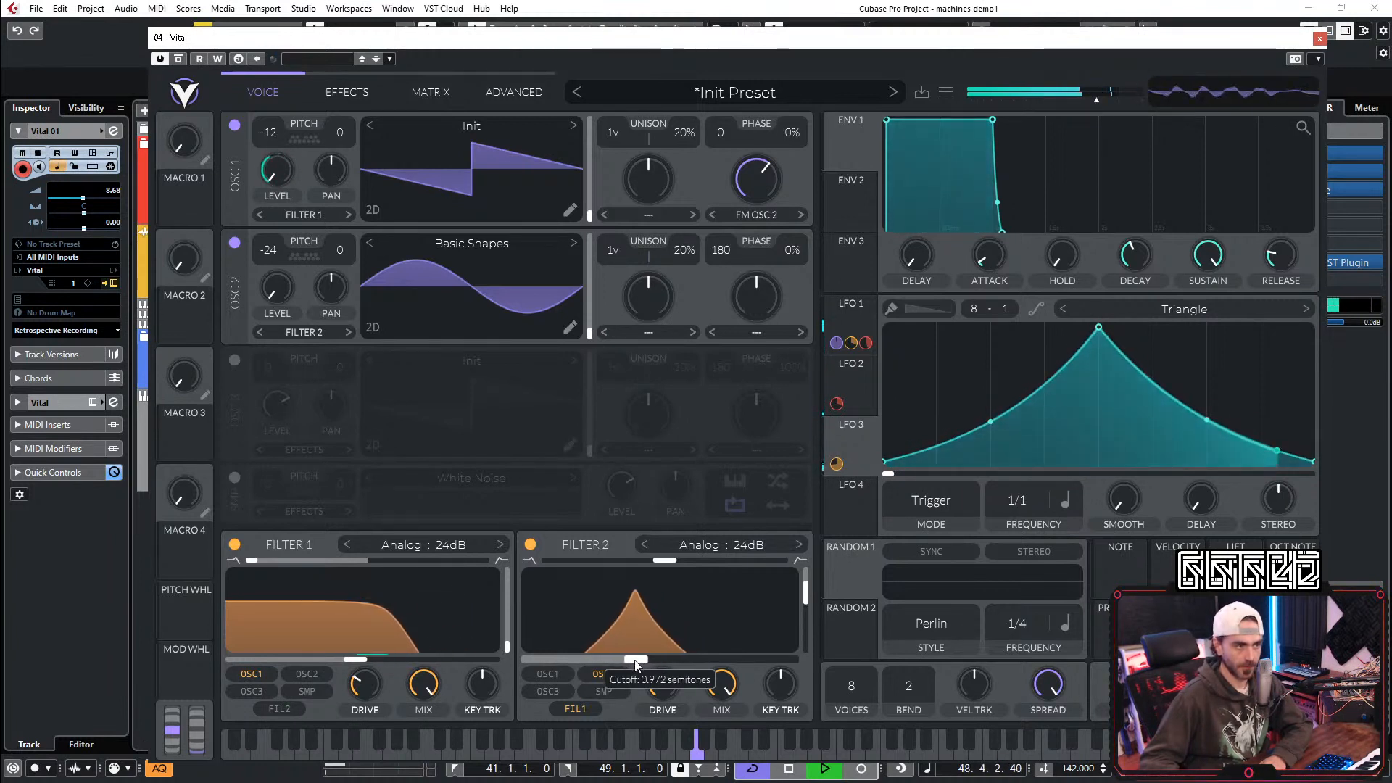
# Step: Shape LFO 4 as a slow falling ramp at 2/1 with a raised end point, and modulate Filter 2's lowered cutoff with it
pyautogui.click(839, 515)
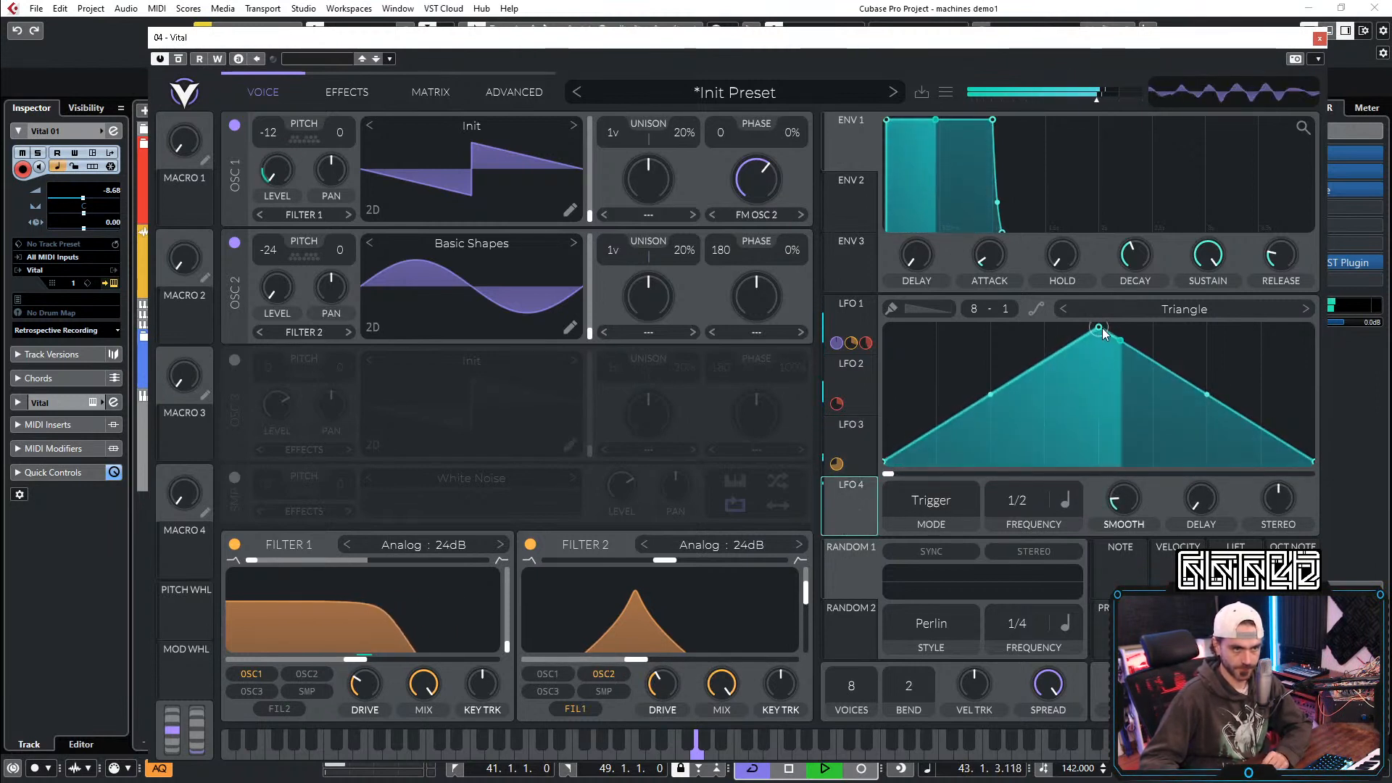
pyautogui.click(855, 374)
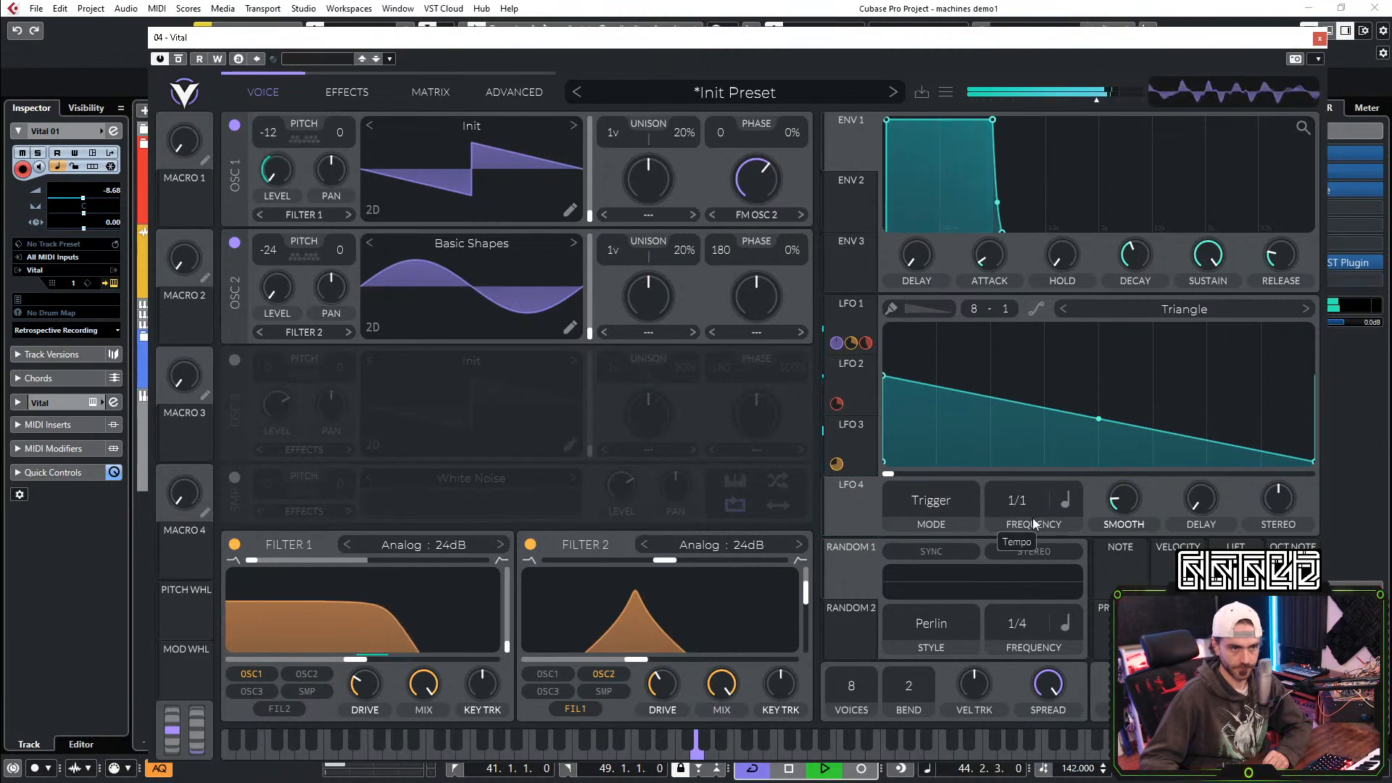
pyautogui.moveTo(856, 515); pyautogui.dragTo(611, 664)
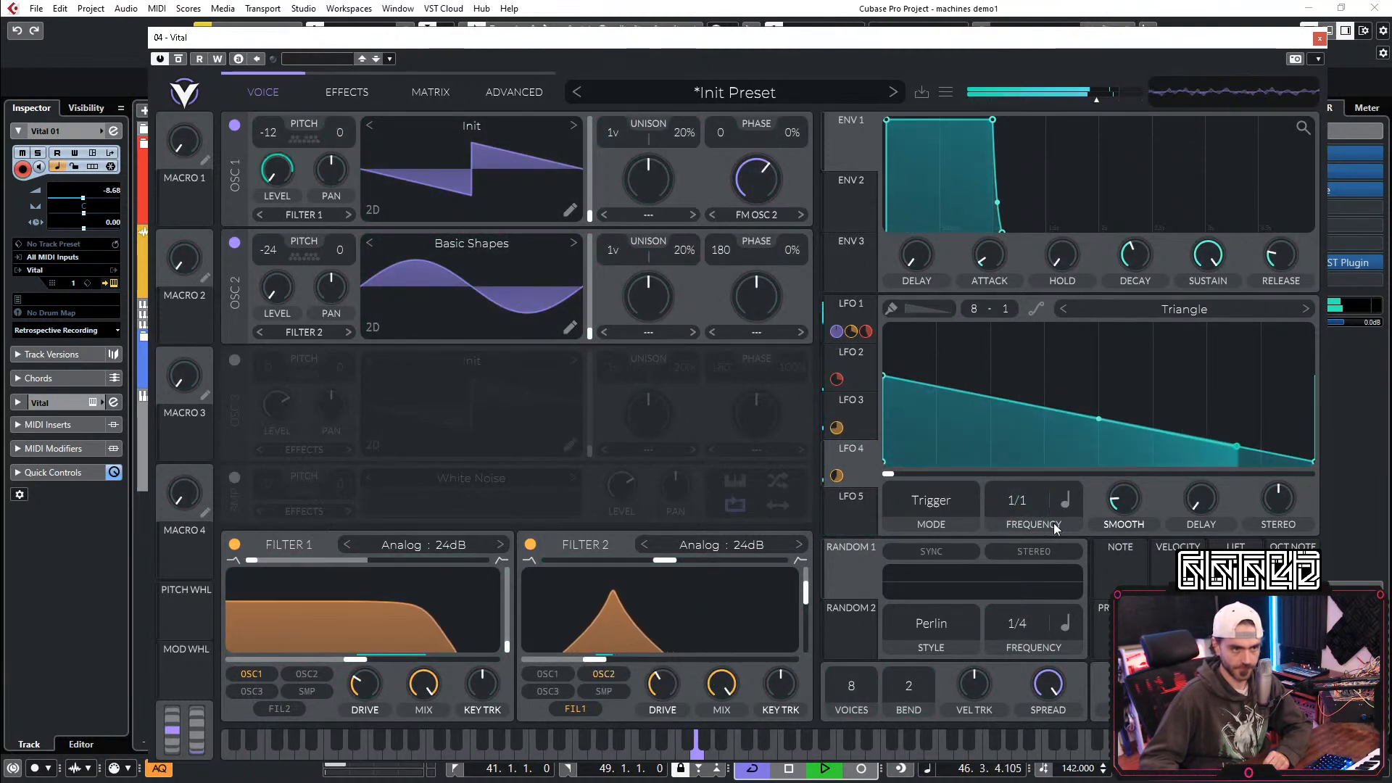
pyautogui.moveTo(1028, 506); pyautogui.dragTo(1021, 520)
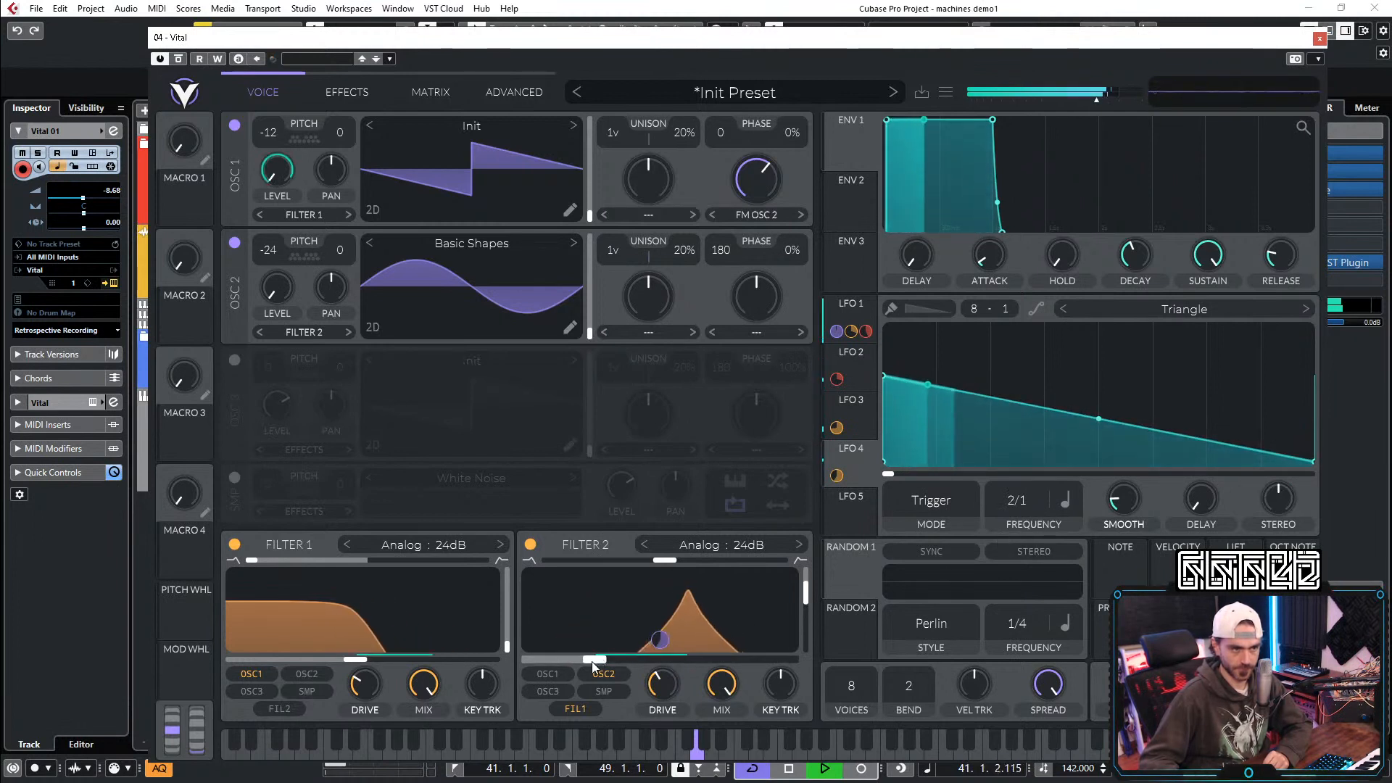
pyautogui.moveTo(592, 661); pyautogui.dragTo(597, 663)
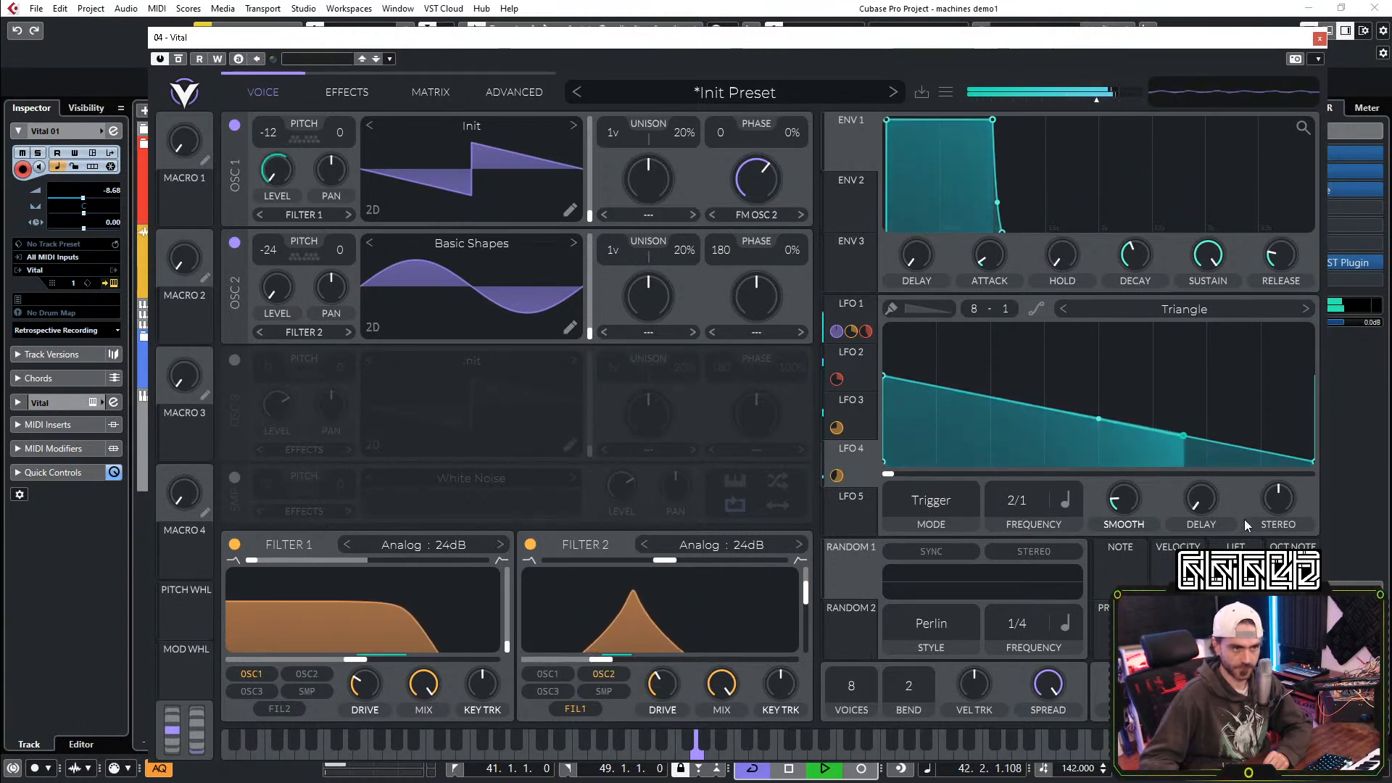
pyautogui.moveTo(1309, 461); pyautogui.dragTo(1323, 450)
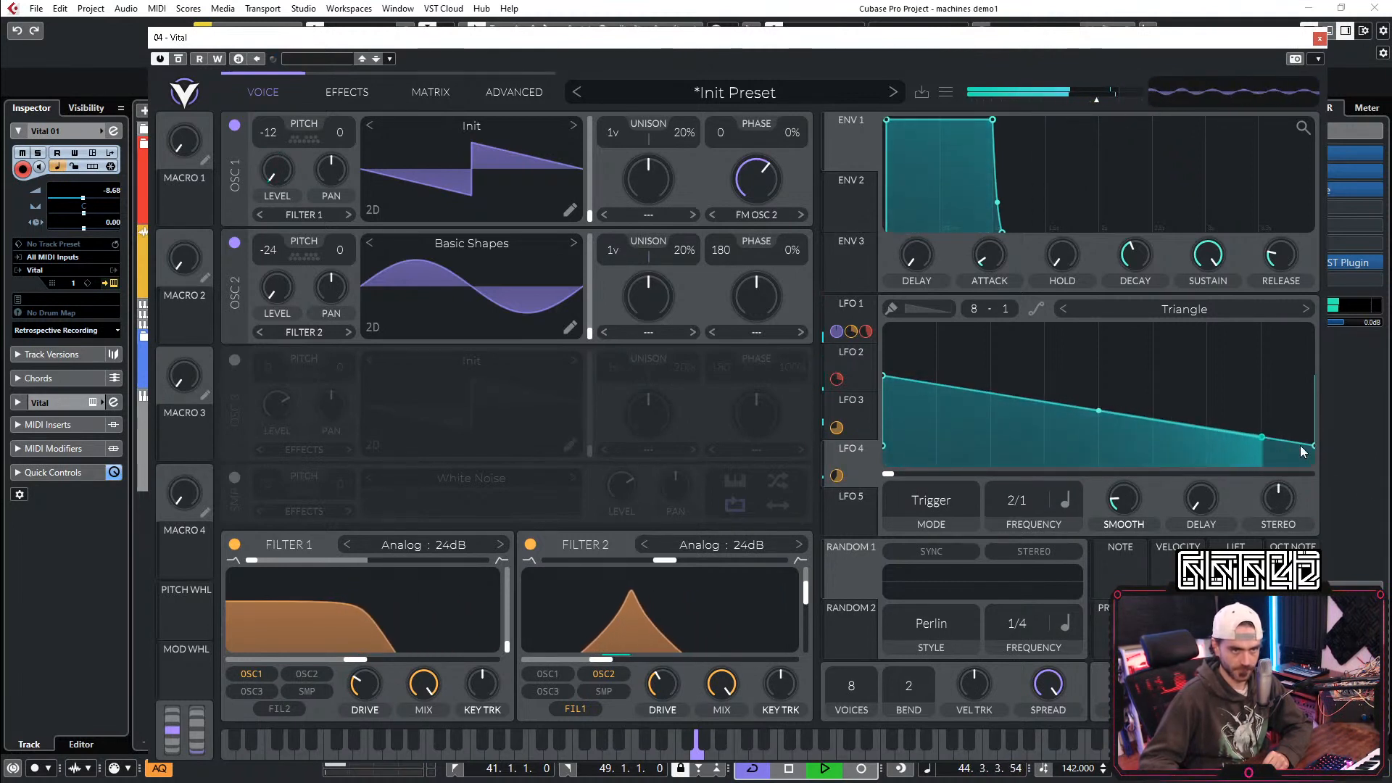
pyautogui.moveTo(1312, 446); pyautogui.dragTo(1312, 439)
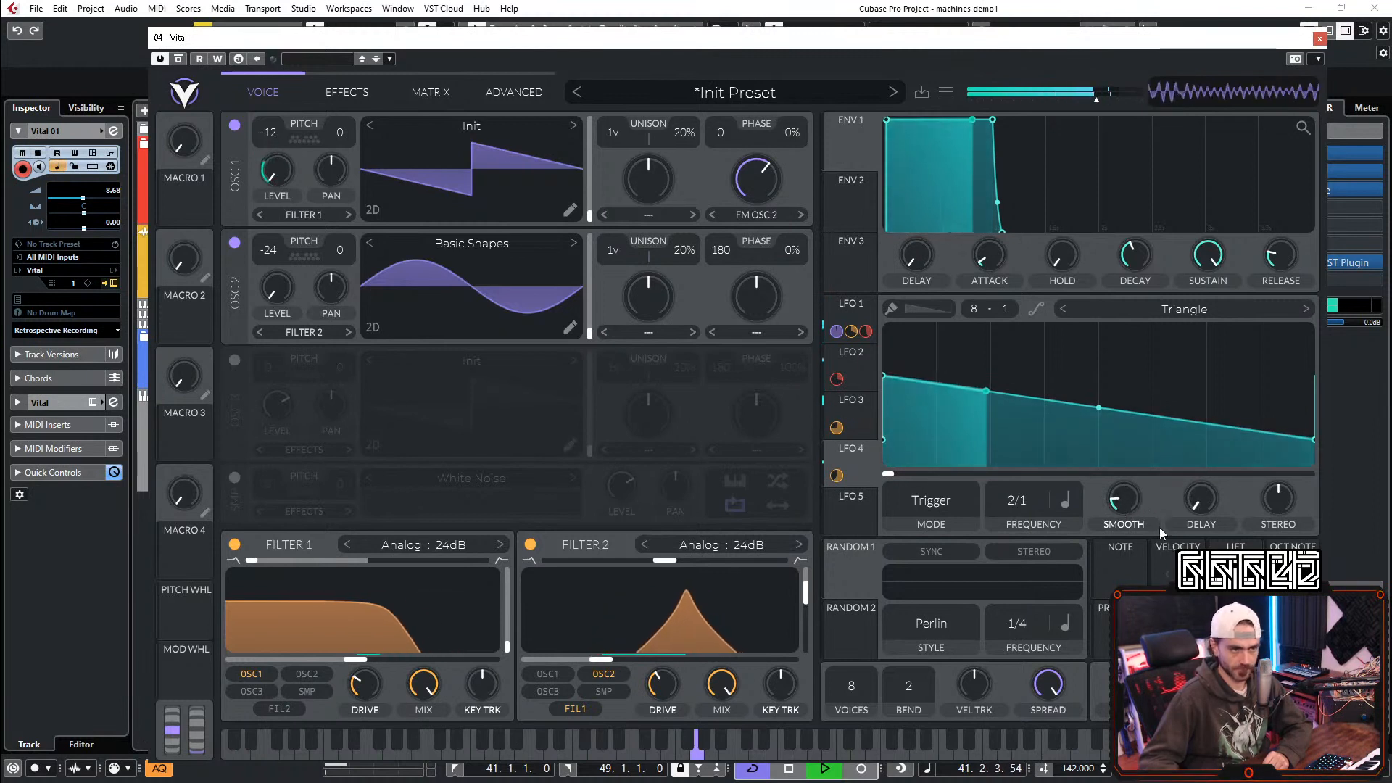
# Step: Add two short decaying spikes to LFO 1's curve, one just before the first peak and a lower one before the last
pyautogui.click(853, 308)
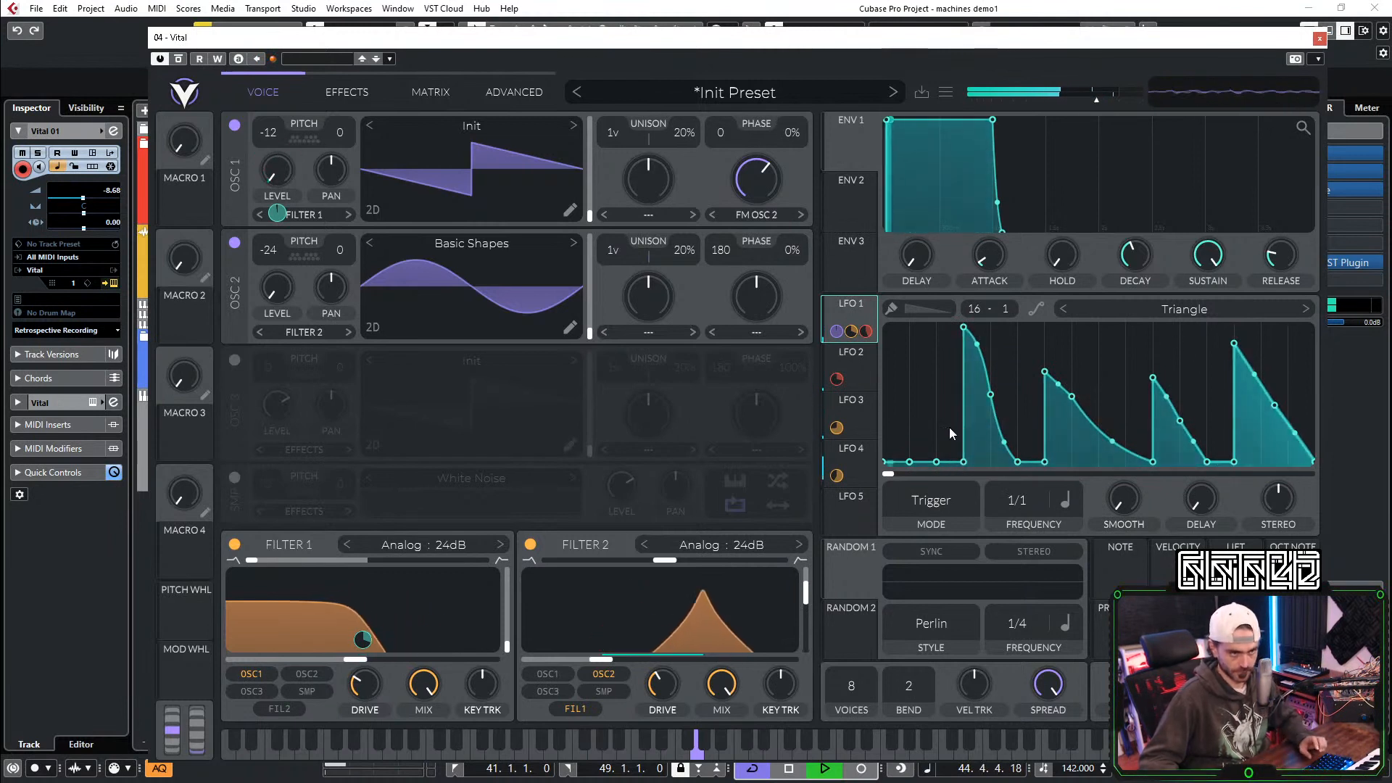
pyautogui.moveTo(943, 432)
pyautogui.mouseDown()
pyautogui.moveTo(945, 333)
pyautogui.moveTo(925, 375)
pyautogui.moveTo(931, 447)
pyautogui.mouseUp()
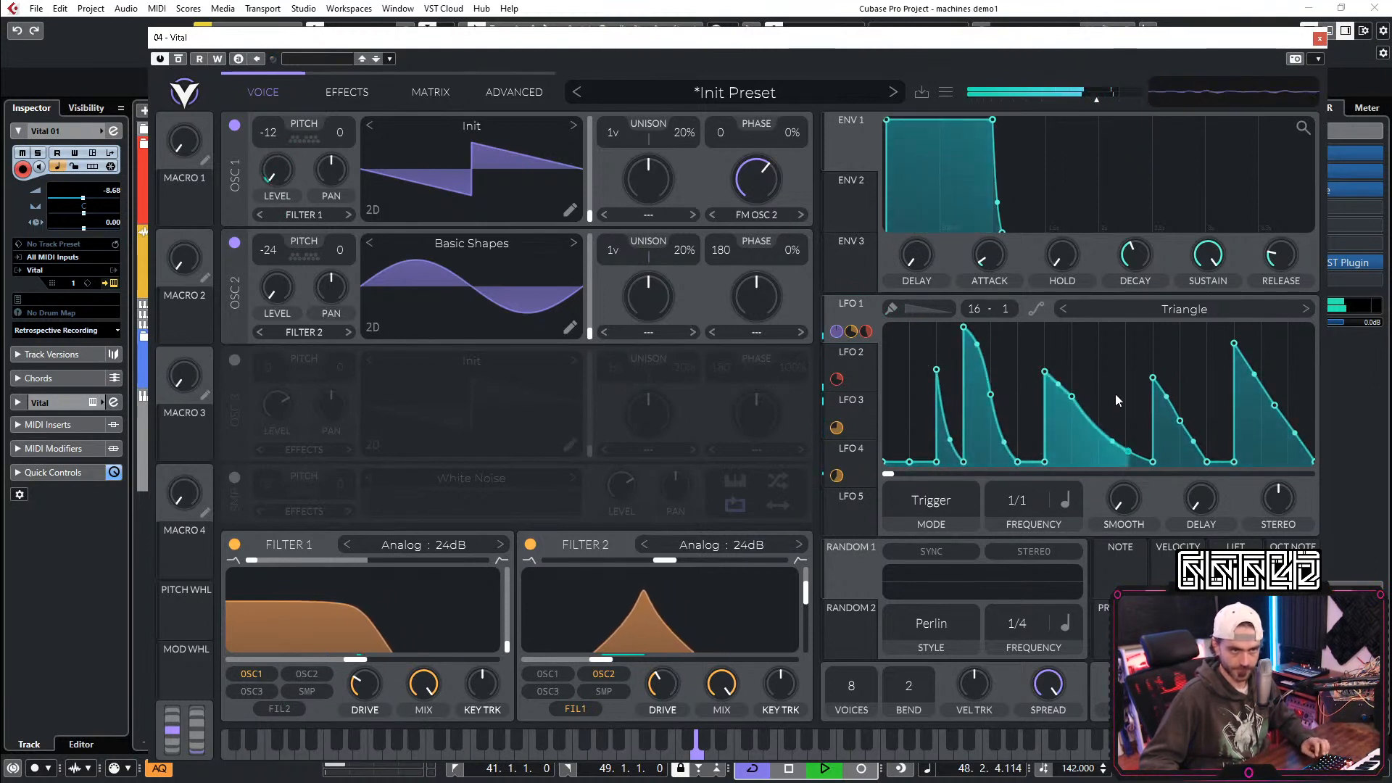
pyautogui.doubleClick(1207, 390)
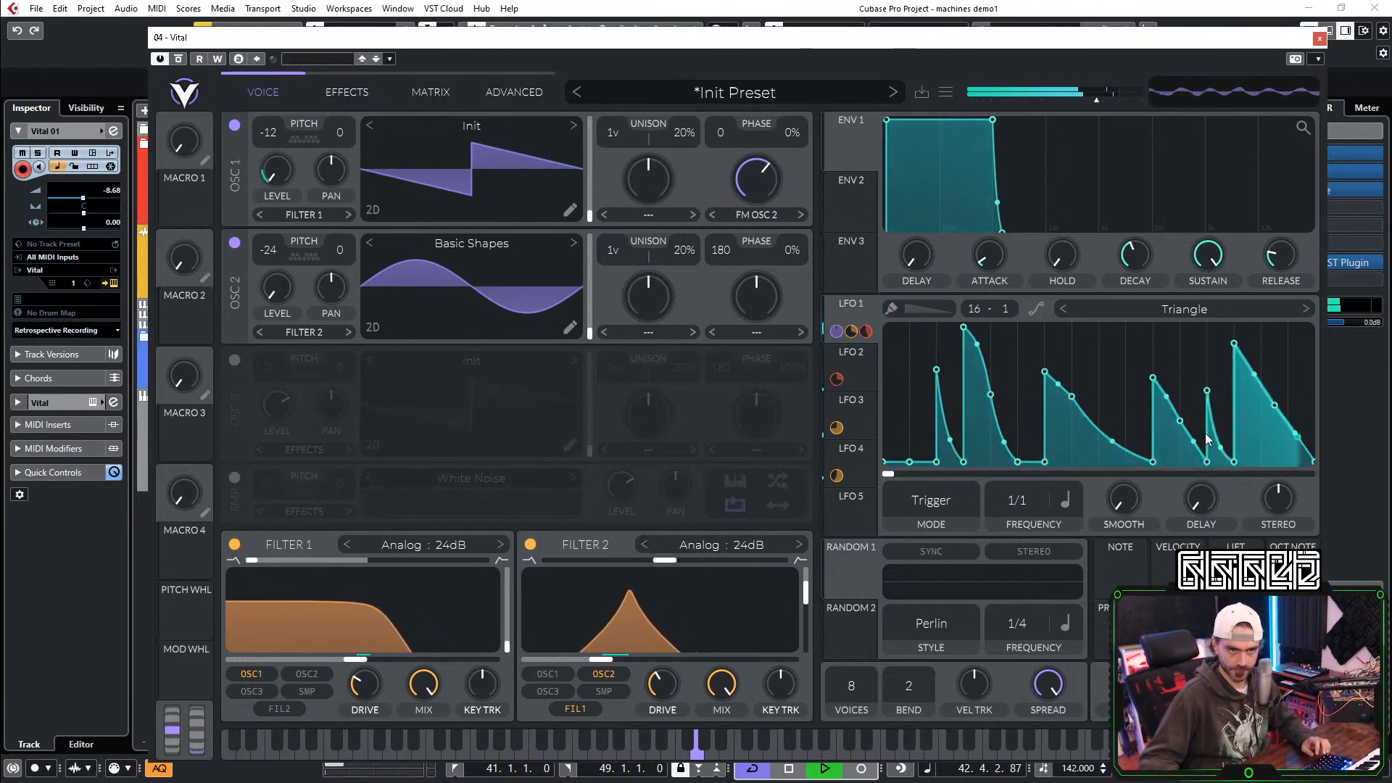
pyautogui.moveTo(1206, 391); pyautogui.dragTo(1206, 403)
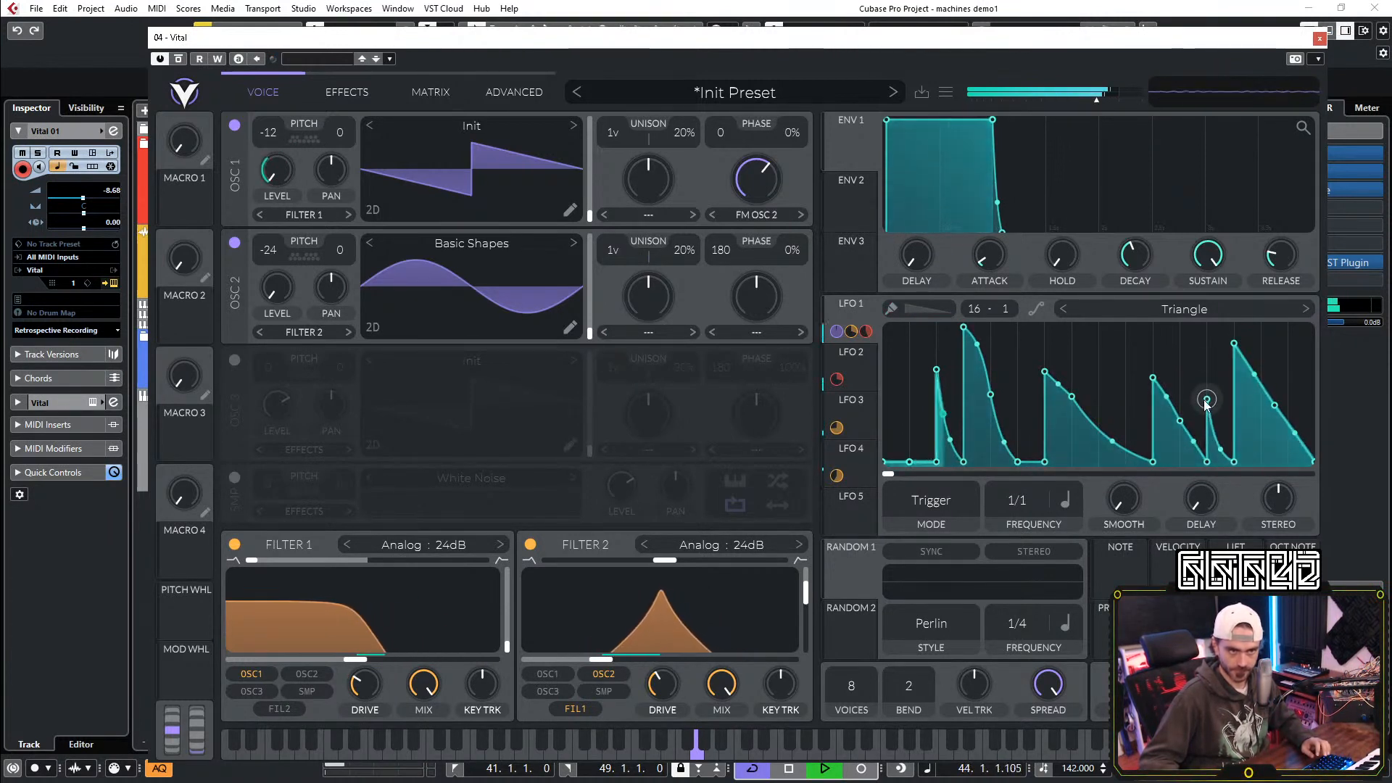
# Step: Add two more sharp spikes along the decay of LFO 1's last peak and bend the final falling segment
pyautogui.doubleClick(1288, 404)
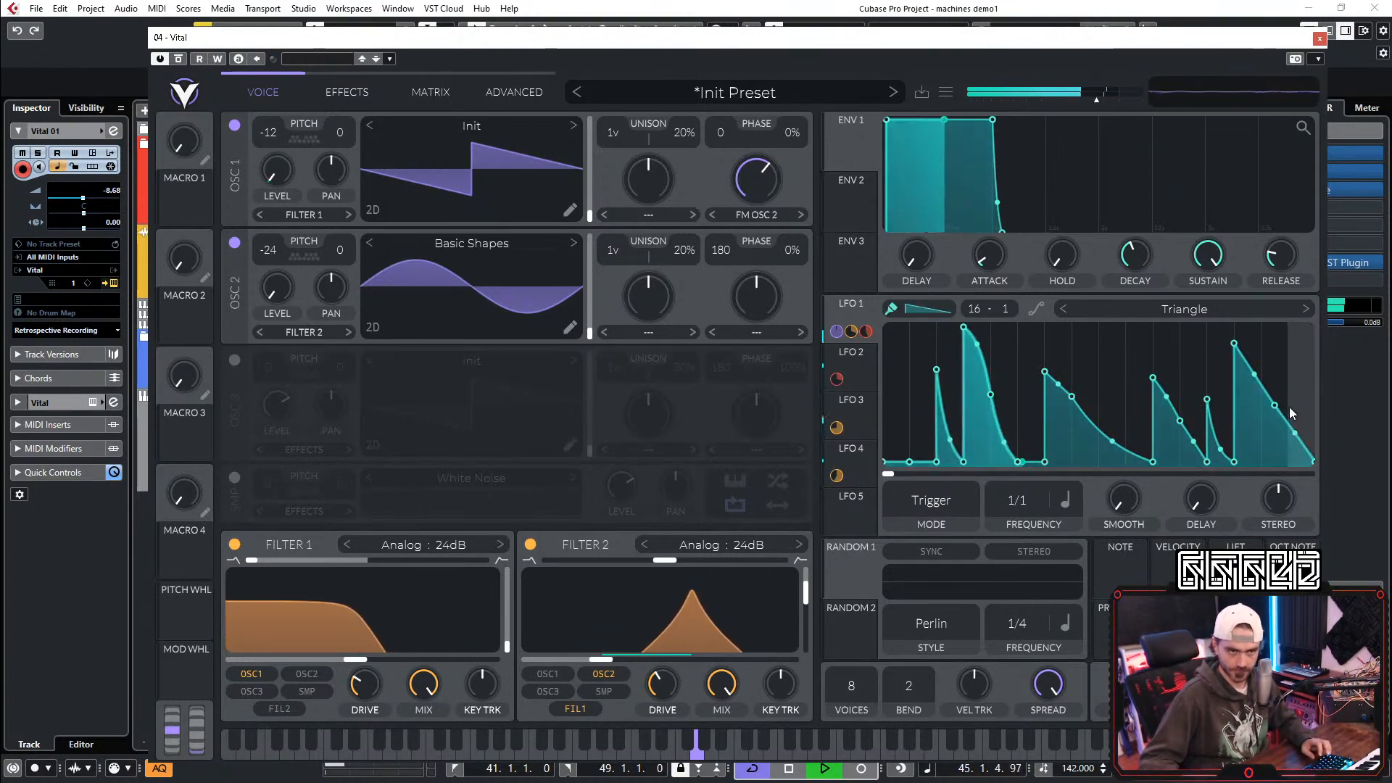
pyautogui.moveTo(1288, 405); pyautogui.dragTo(1288, 377)
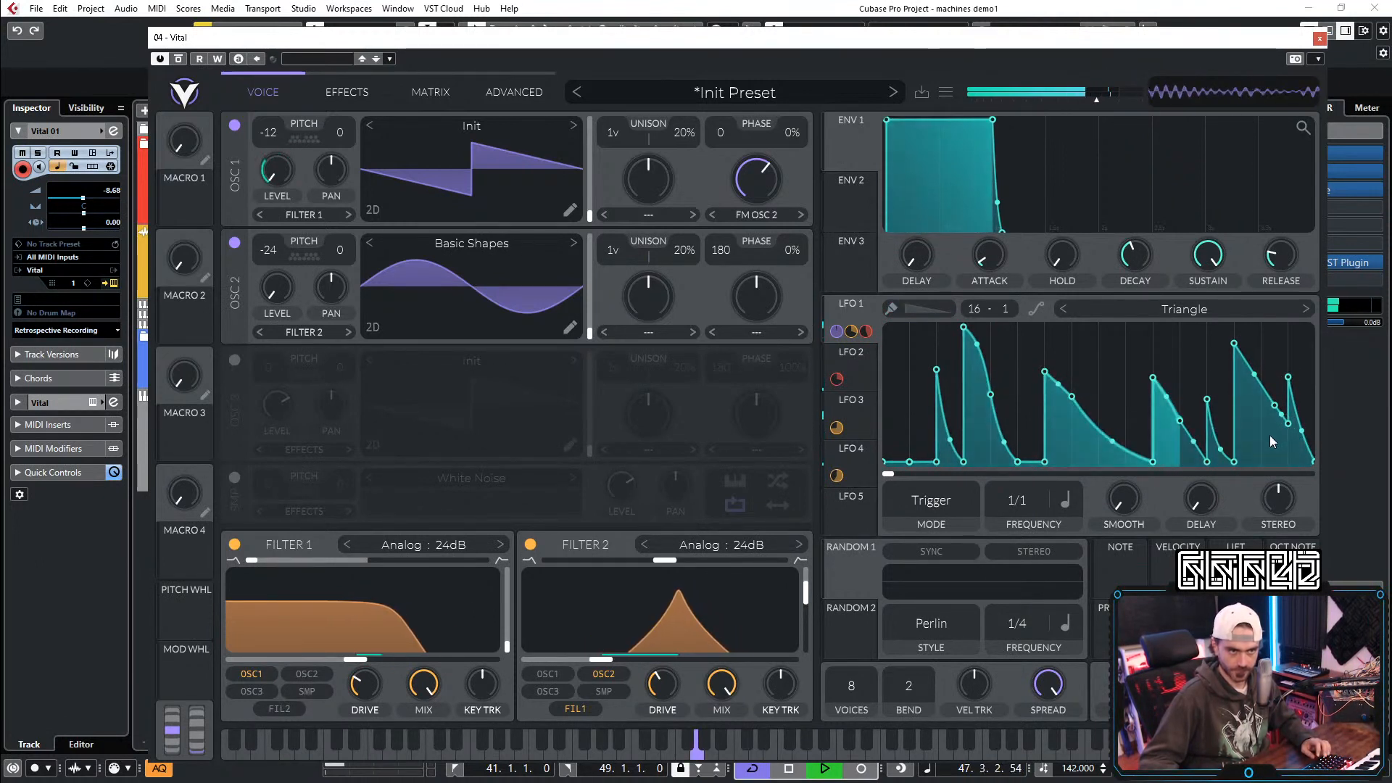
pyautogui.moveTo(1275, 432)
pyautogui.mouseDown()
pyautogui.moveTo(1271, 359)
pyautogui.moveTo(1286, 418)
pyautogui.moveTo(1288, 354)
pyautogui.mouseUp()
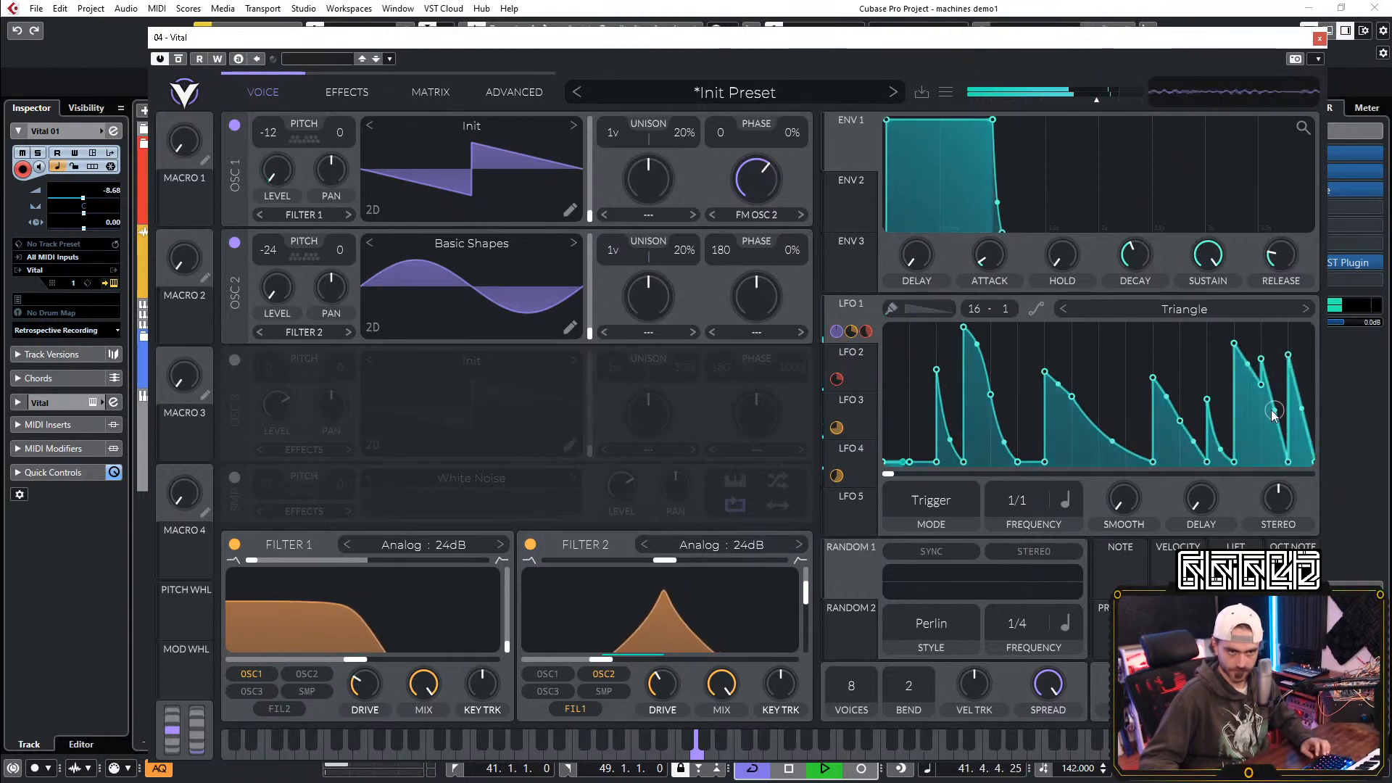
pyautogui.moveTo(1302, 408); pyautogui.dragTo(1291, 347)
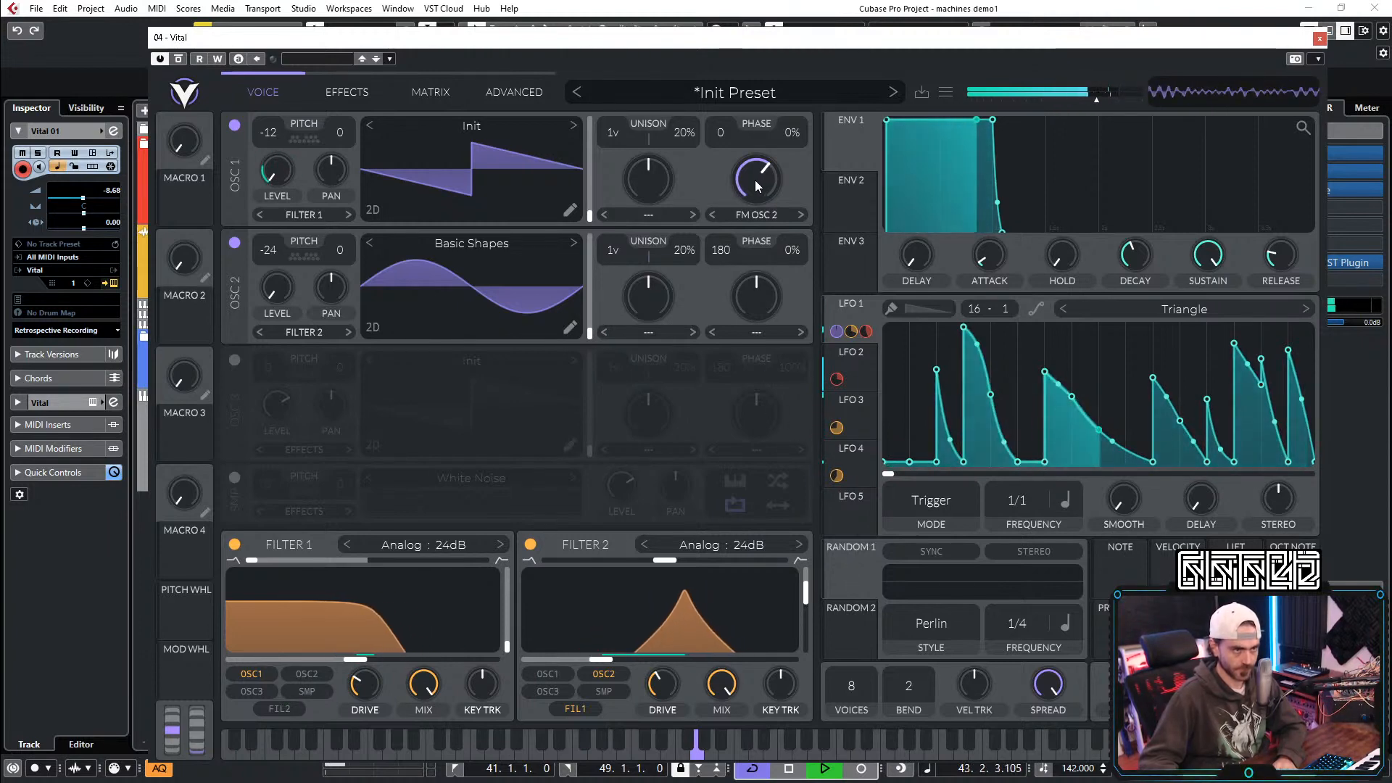
# Step: Try modulating oscillator 1's FM amount from Macro 1 with the macro at full, and remove the assignment
pyautogui.moveTo(187, 208); pyautogui.dragTo(754, 182)
pyautogui.moveTo(758, 232); pyautogui.dragTo(757, 219)
pyautogui.moveTo(185, 142); pyautogui.dragTo(220, 49)
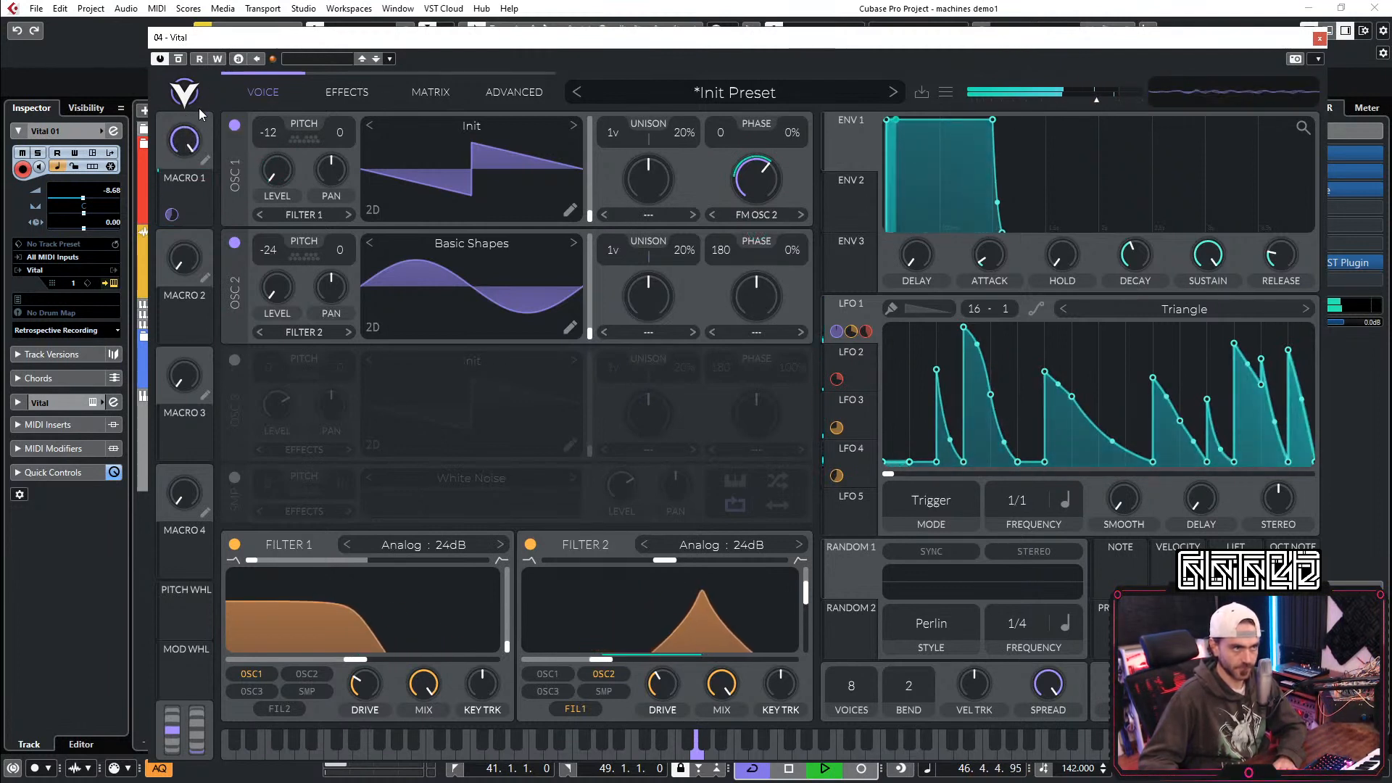
pyautogui.moveTo(168, 215)
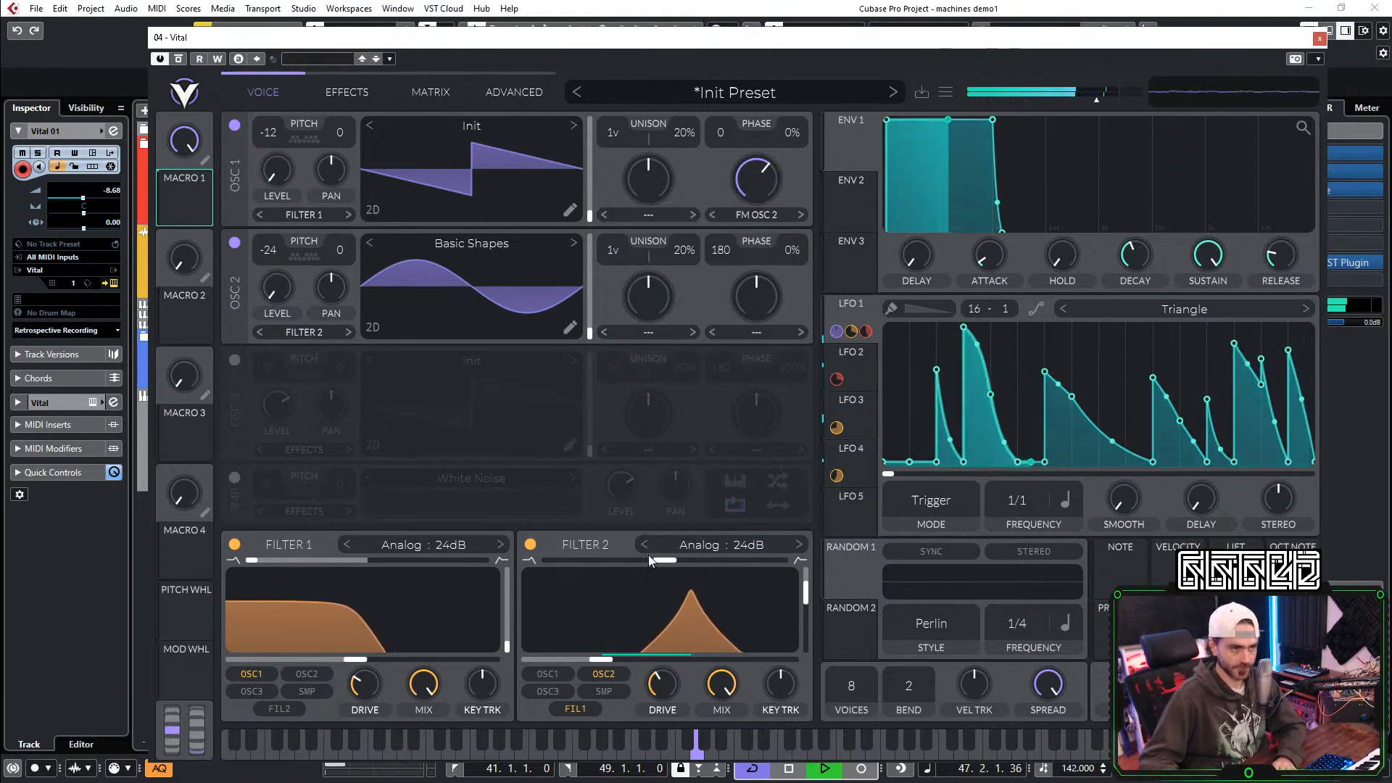
# Step: Audition the Dirty, Ladder and Analog models on Filter 2 over the loop and settle on Digital 24dB
pyautogui.click(715, 545)
pyautogui.click(814, 565)
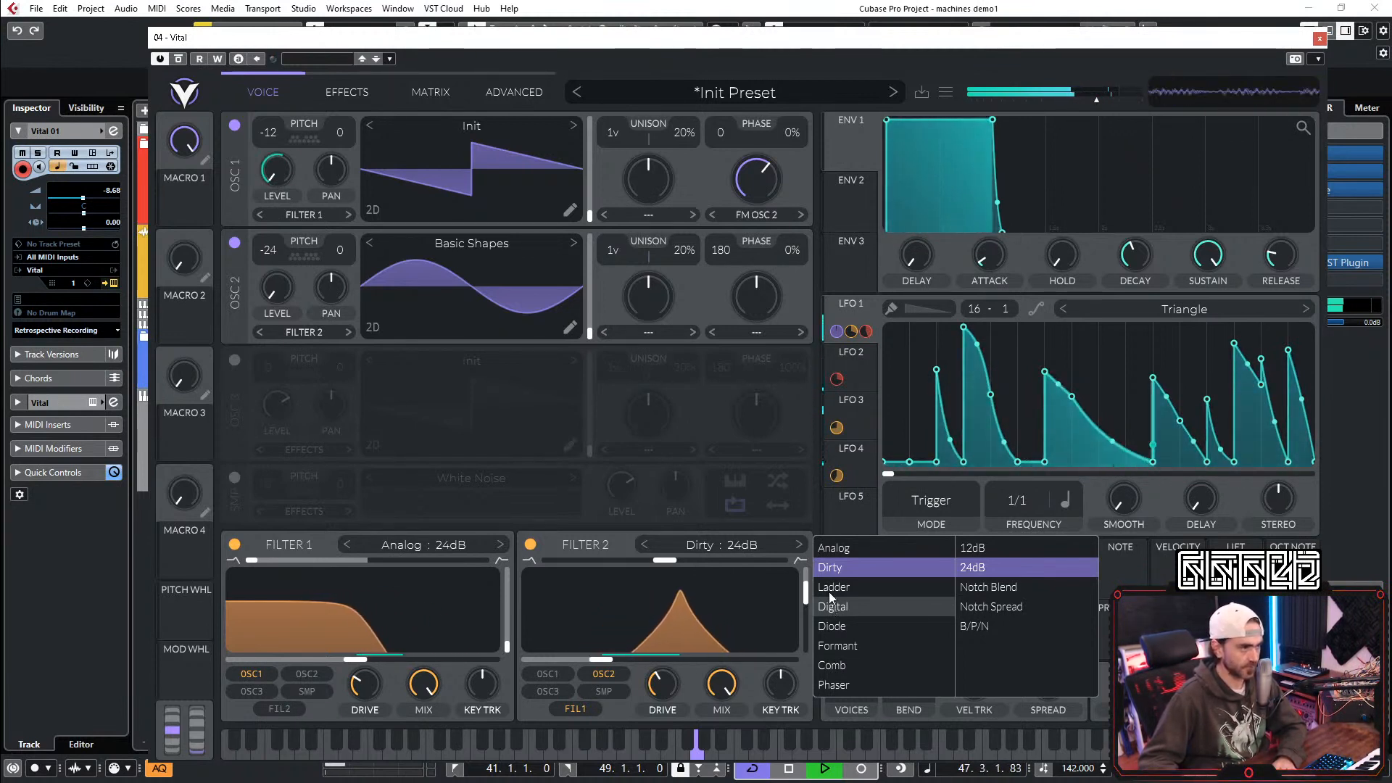
pyautogui.press('space')
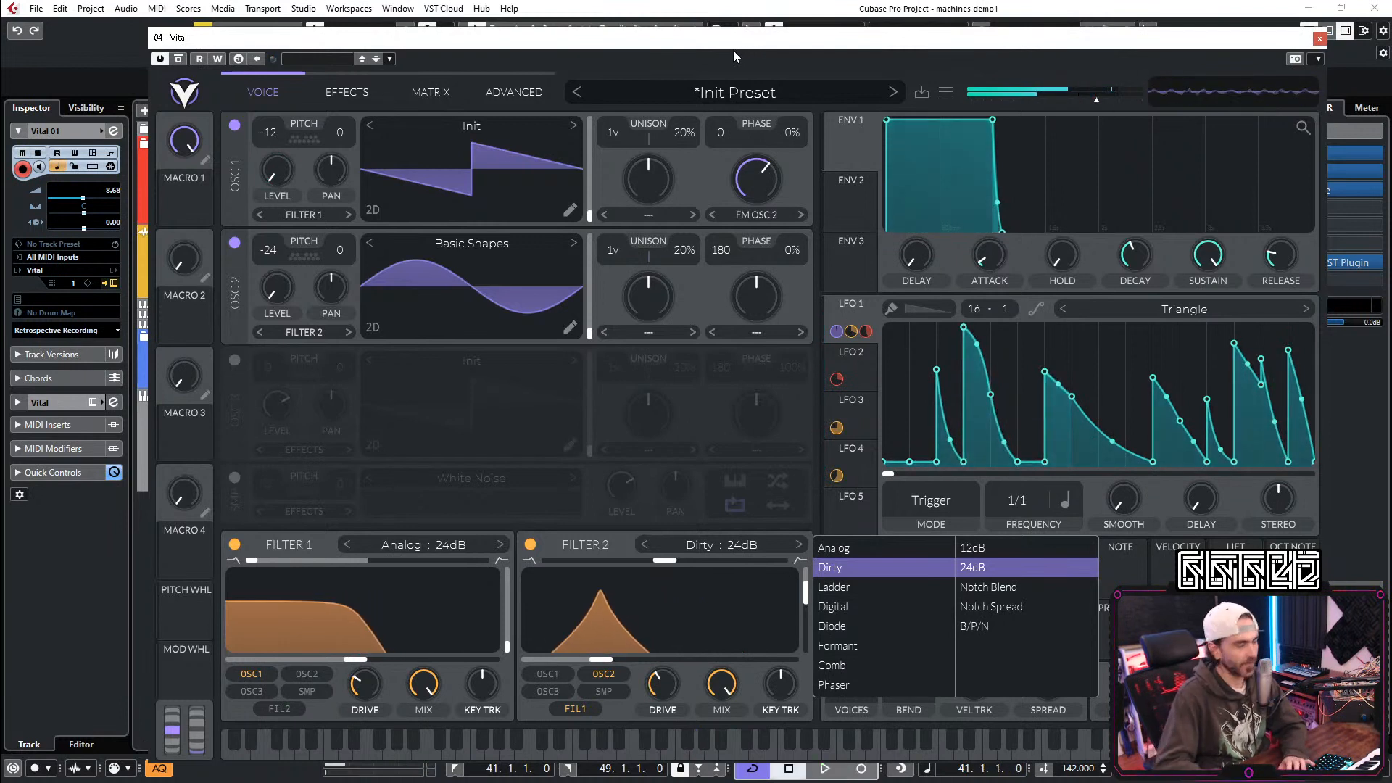
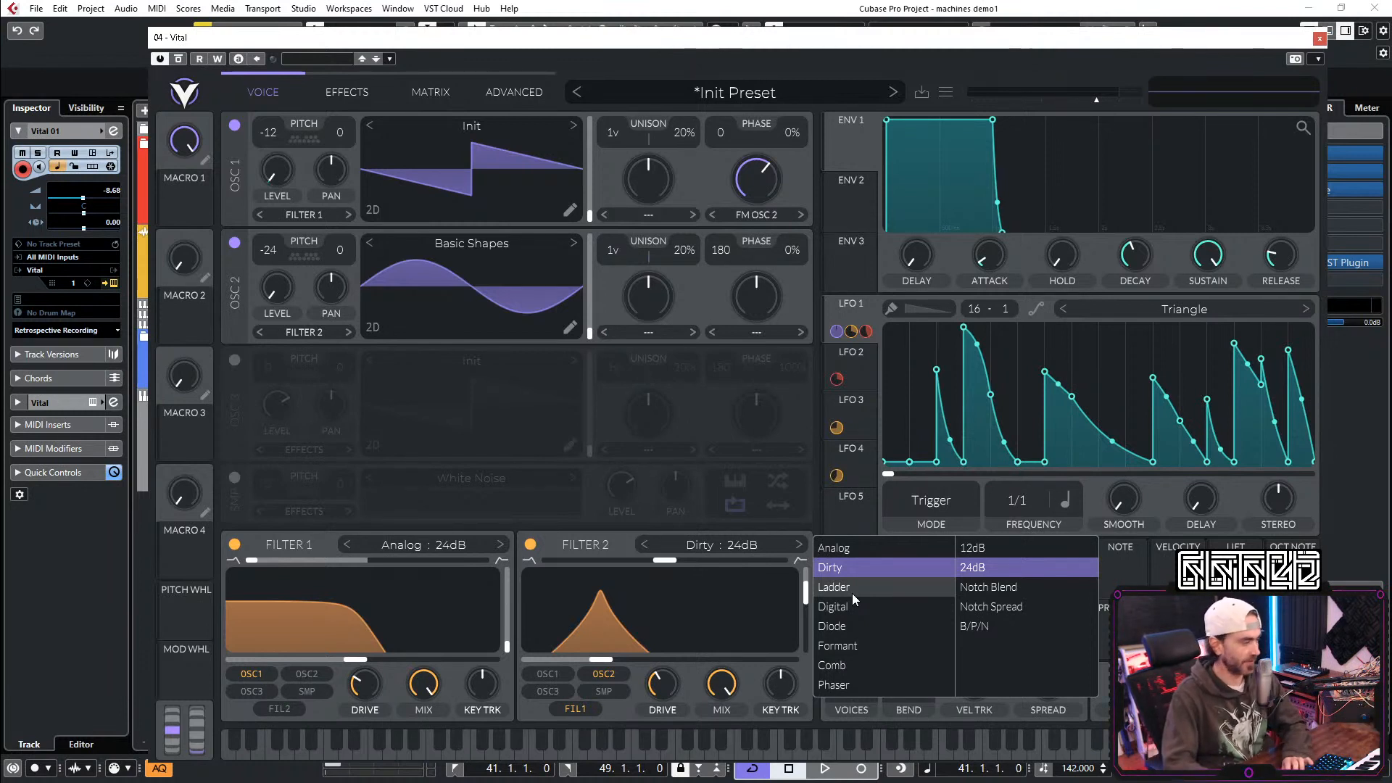
pyautogui.click(851, 593)
pyautogui.press('space')
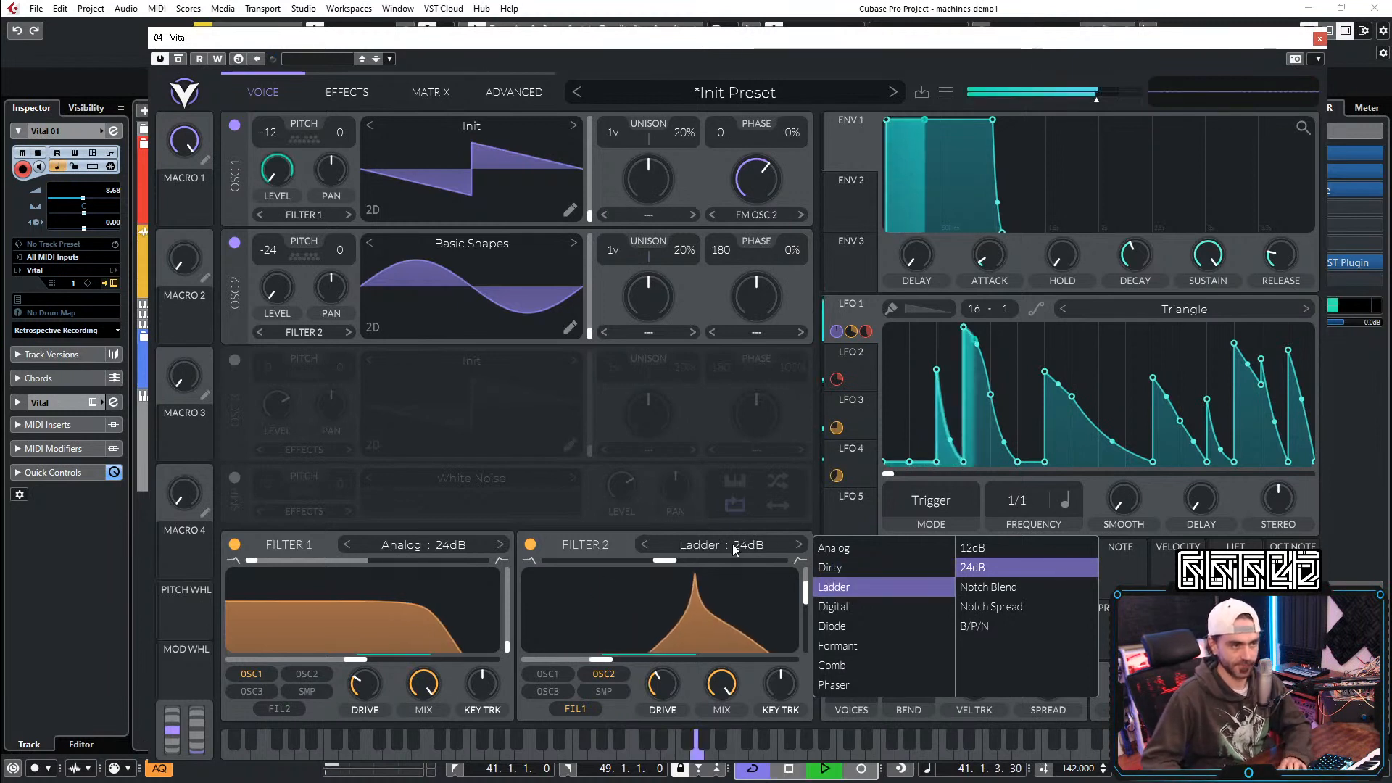
pyautogui.click(837, 607)
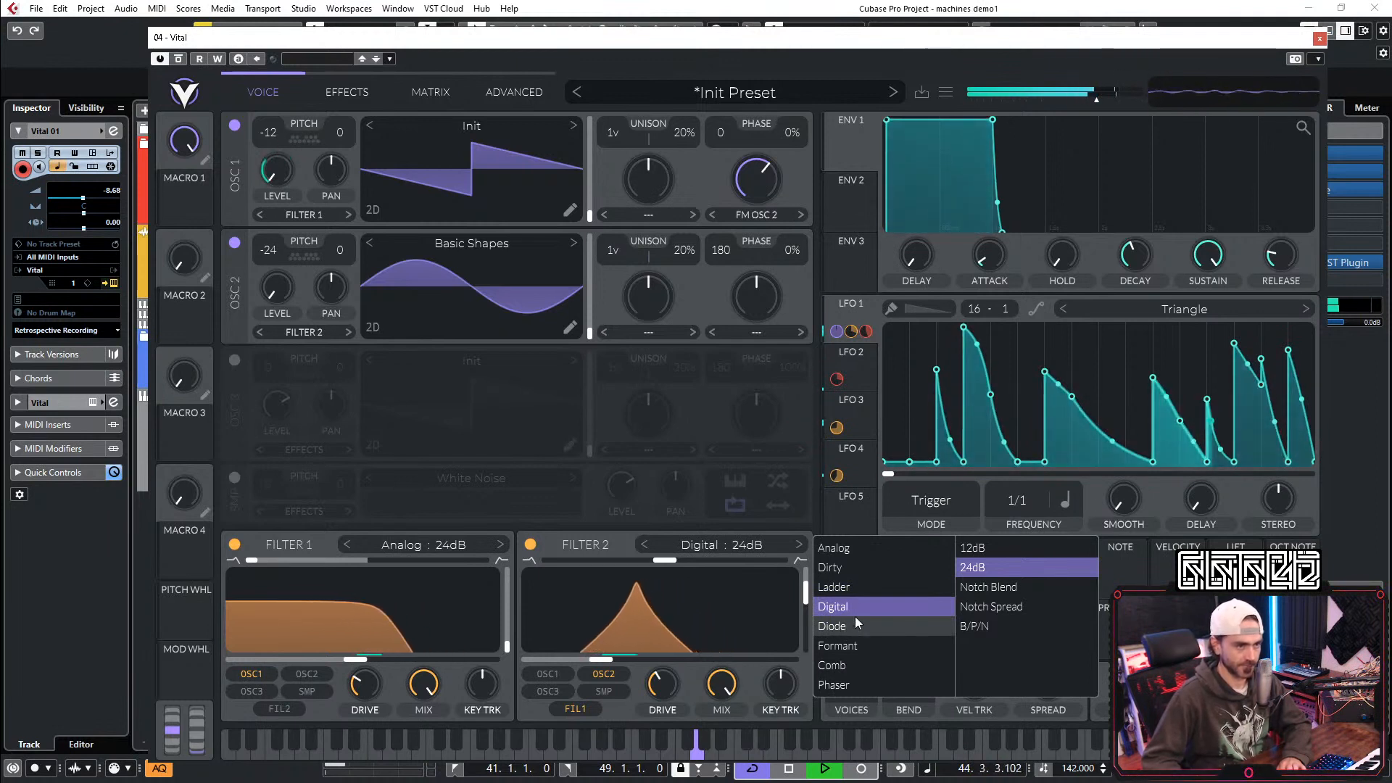
pyautogui.click(850, 547)
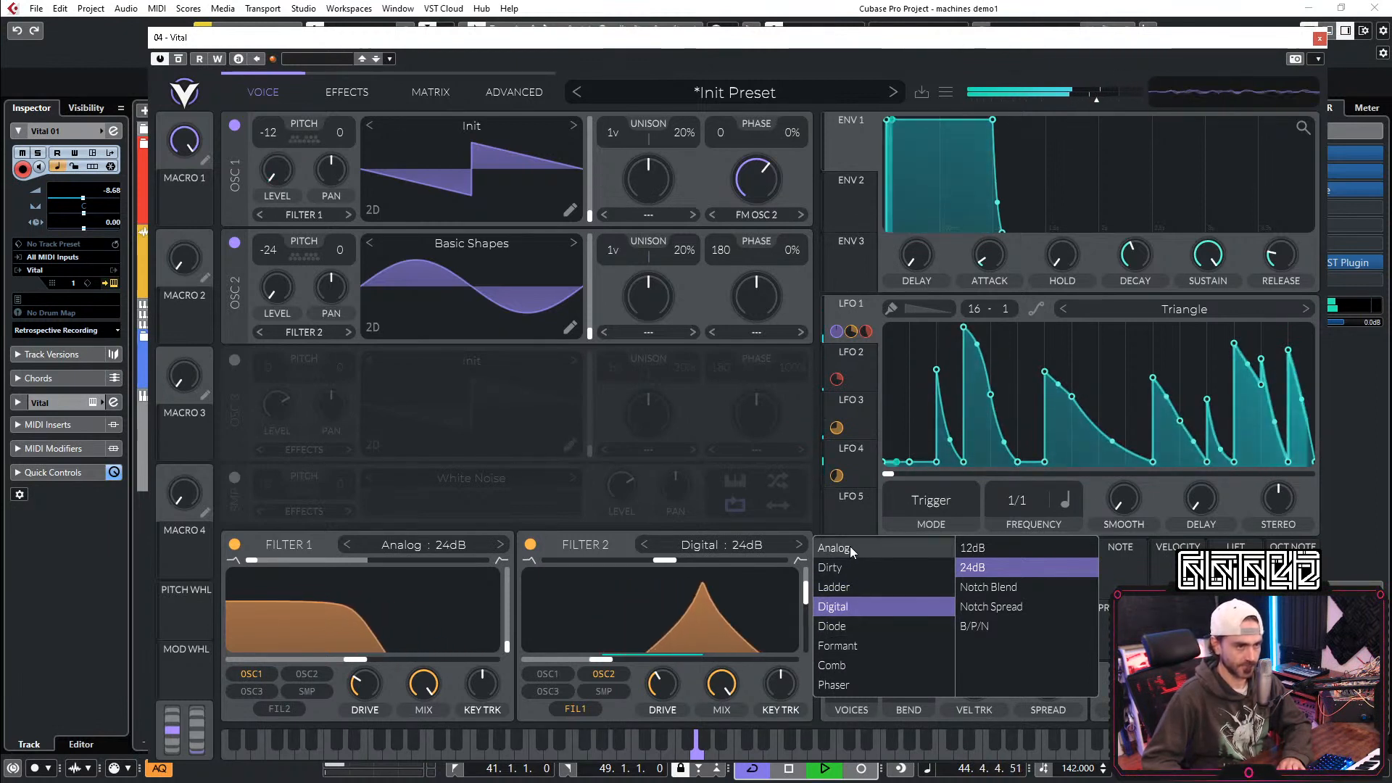
pyautogui.click(841, 609)
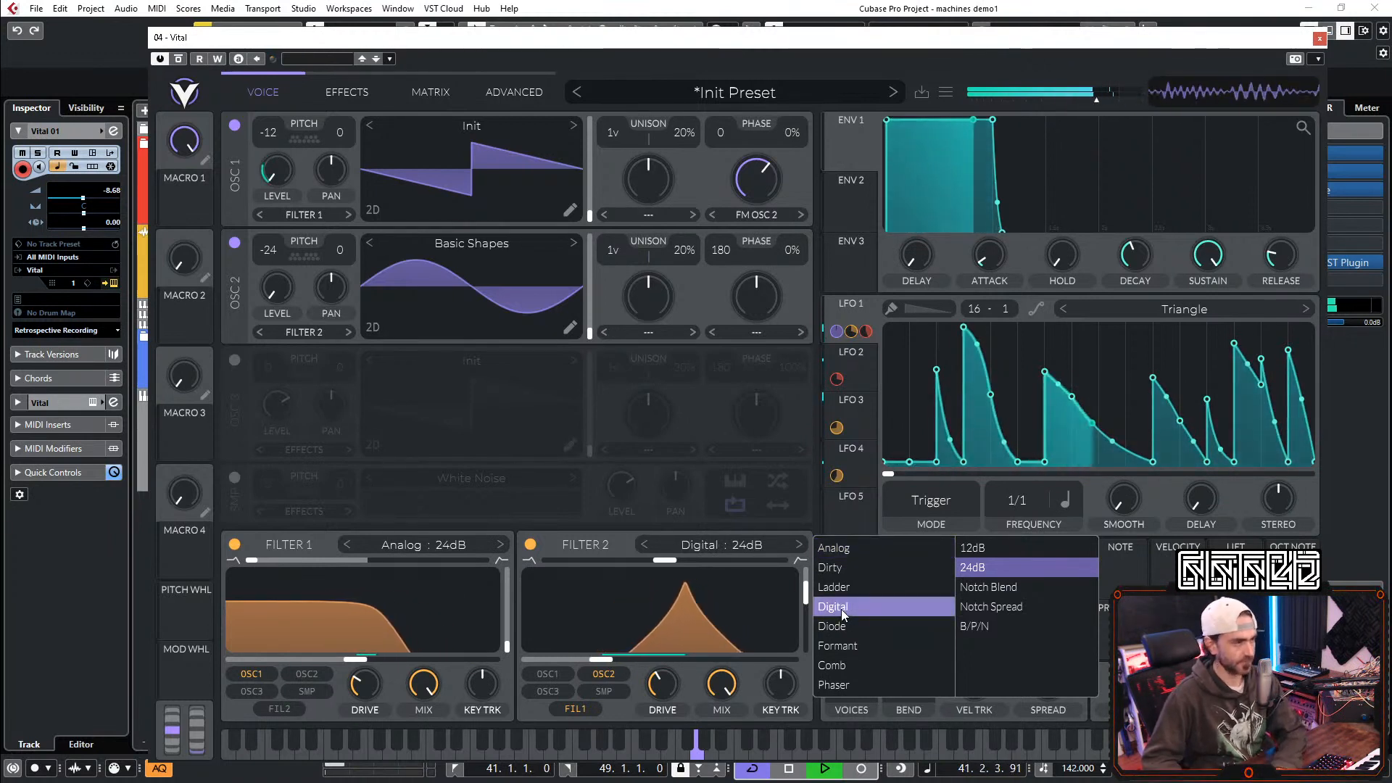
# Step: Check LFO 1's modulation targets and compare the loop with the distortion bypassed and re-enabled
pyautogui.click(855, 303)
pyautogui.press('space')
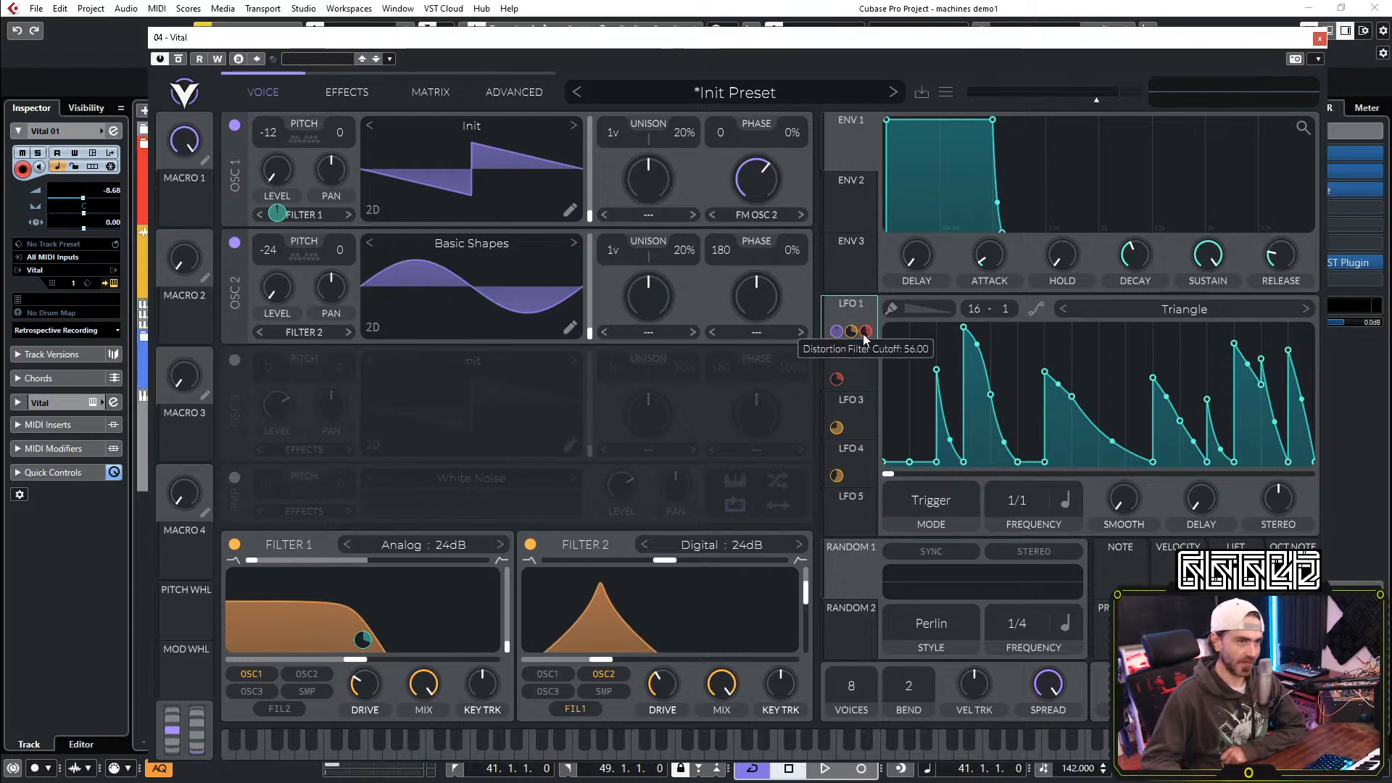
pyautogui.click(348, 94)
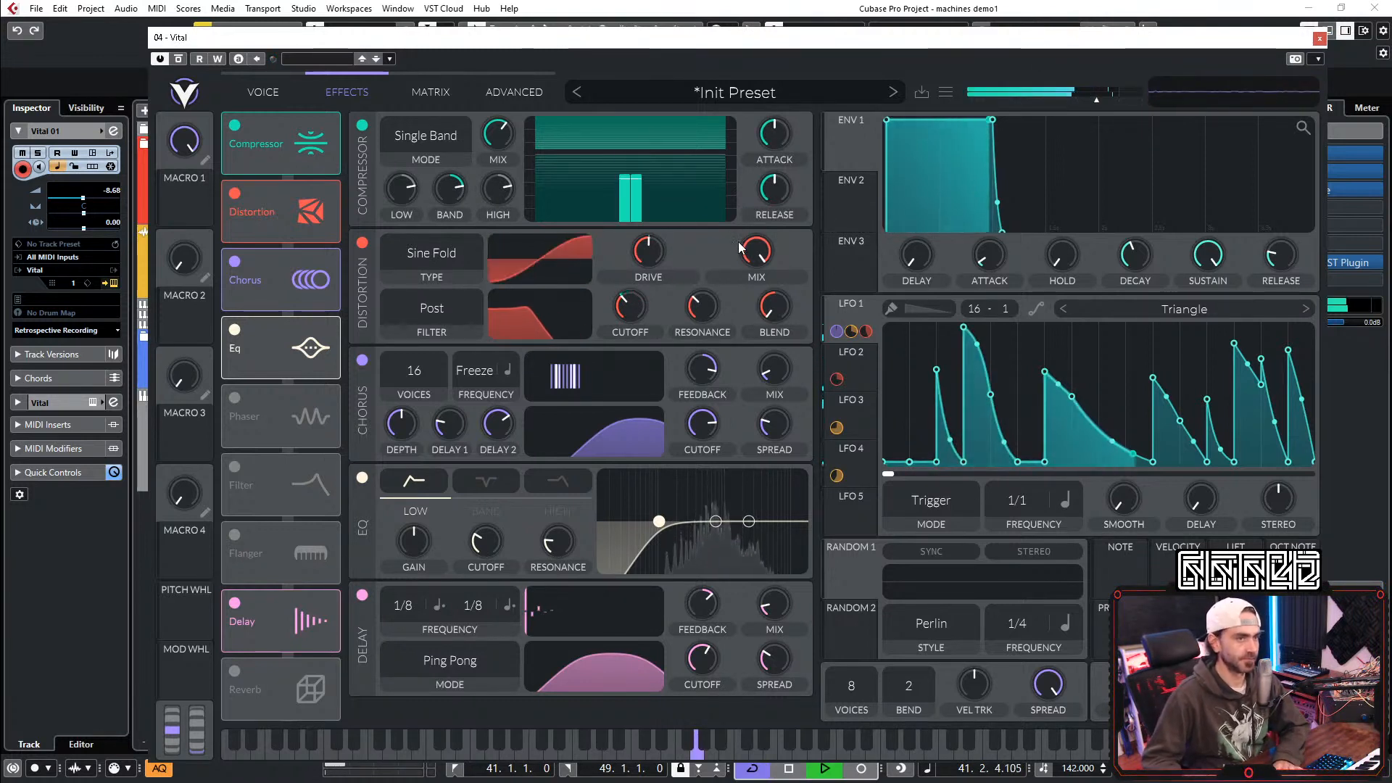
pyautogui.click(236, 192)
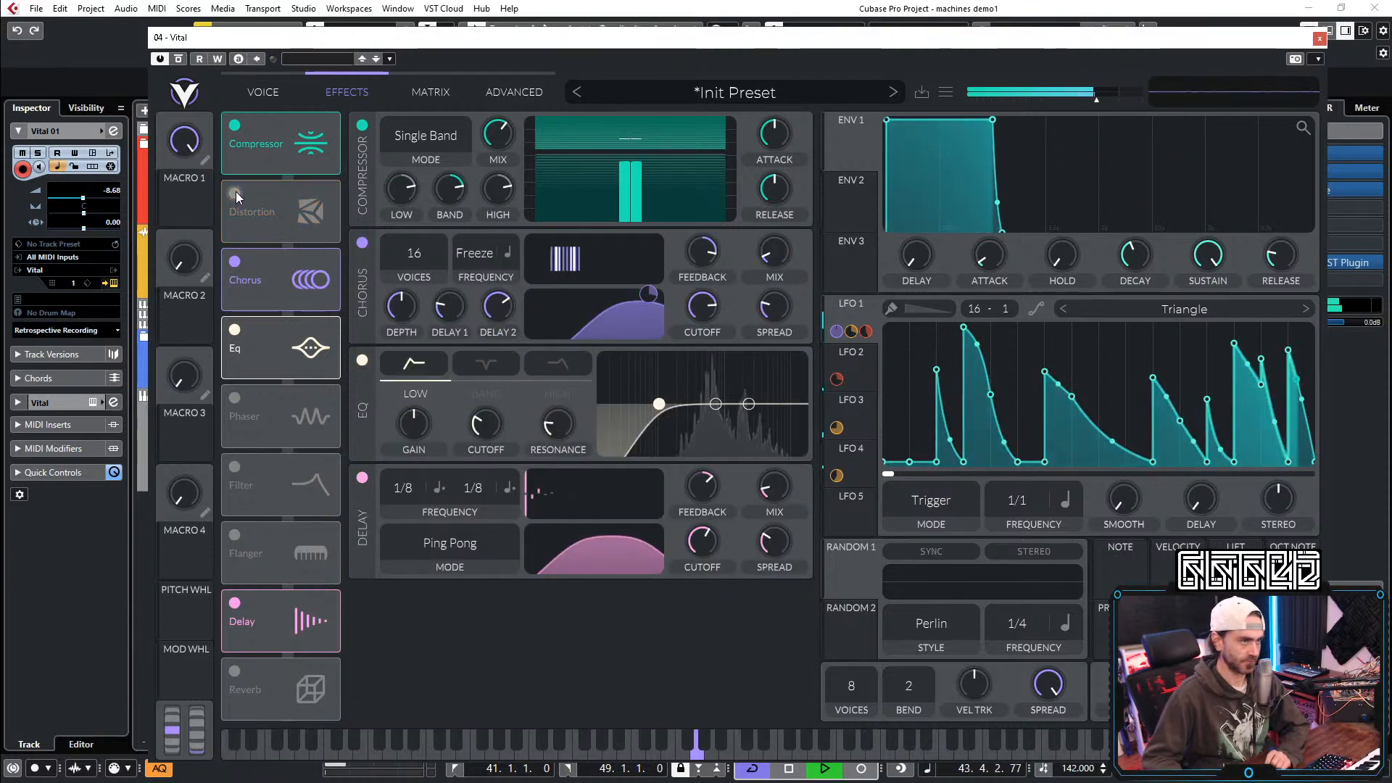
pyautogui.click(235, 192)
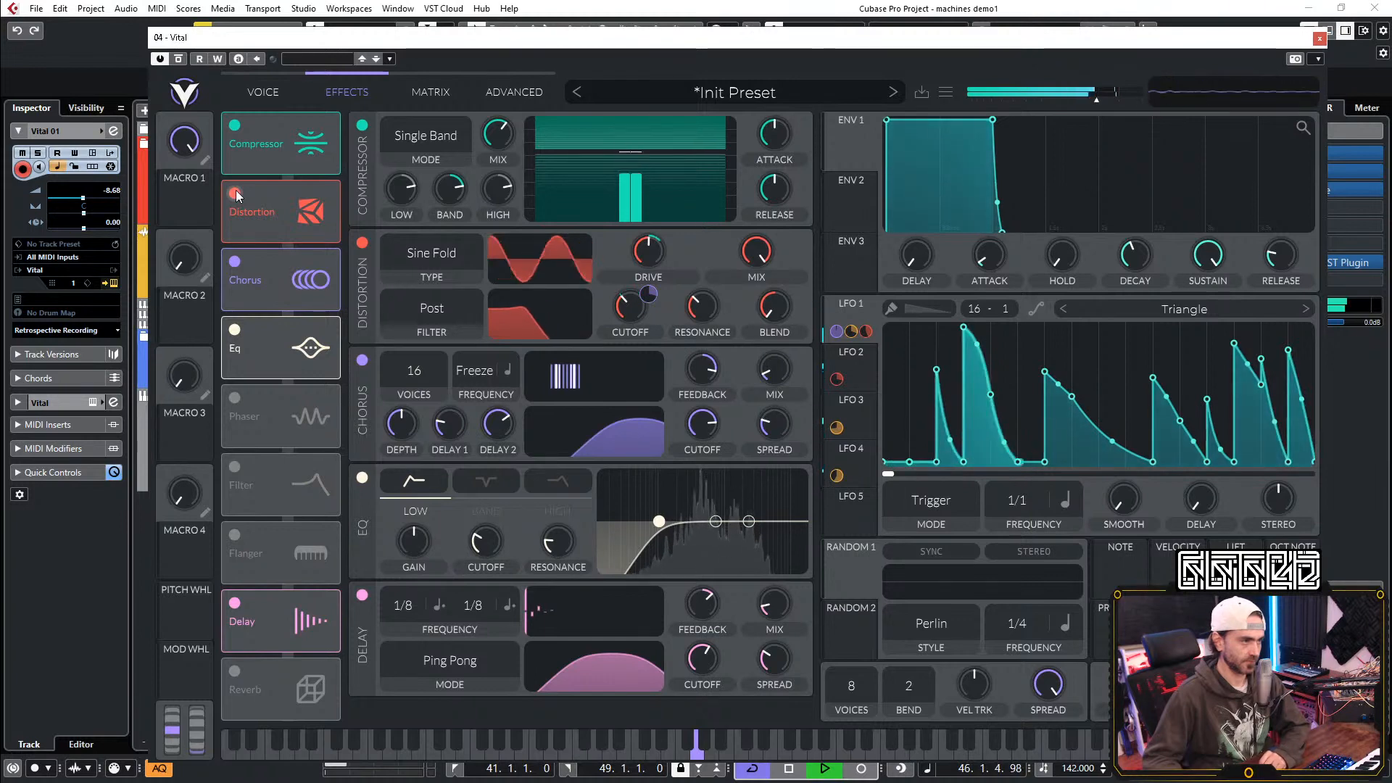
pyautogui.click(263, 95)
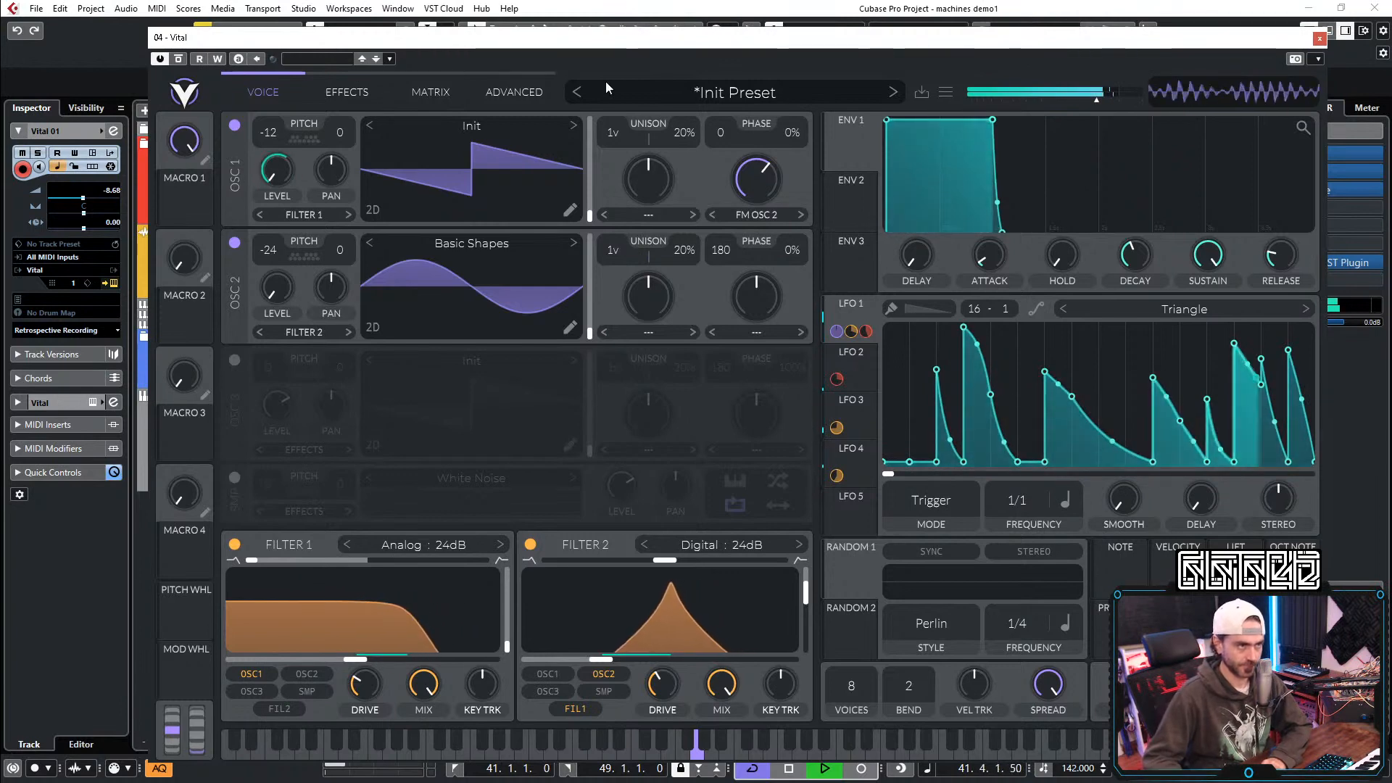
# Step: Enable the EQ's middle band as a notch with a very low cutoff and reduced resonance, and slightly boost the high shelf
pyautogui.click(337, 89)
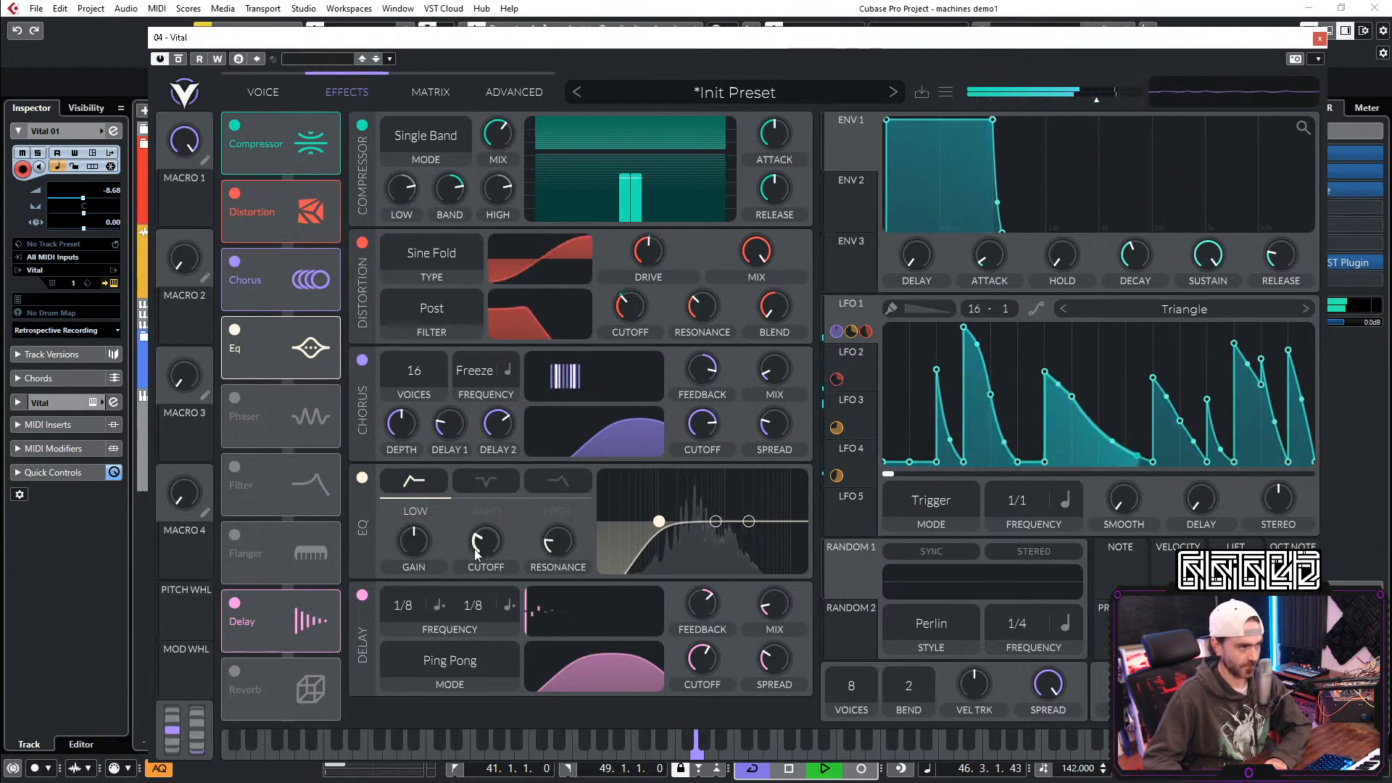
pyautogui.click(492, 479)
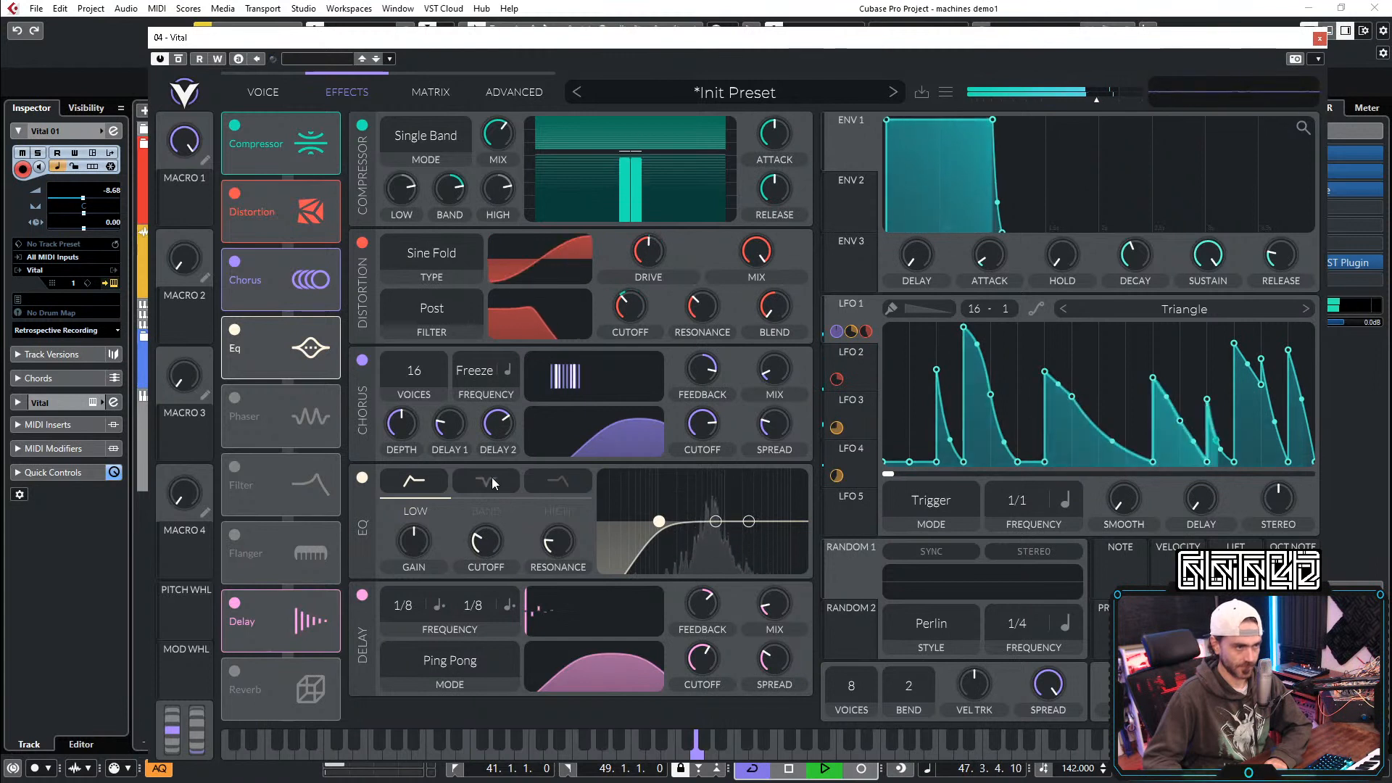
pyautogui.moveTo(507, 537); pyautogui.dragTo(469, 580)
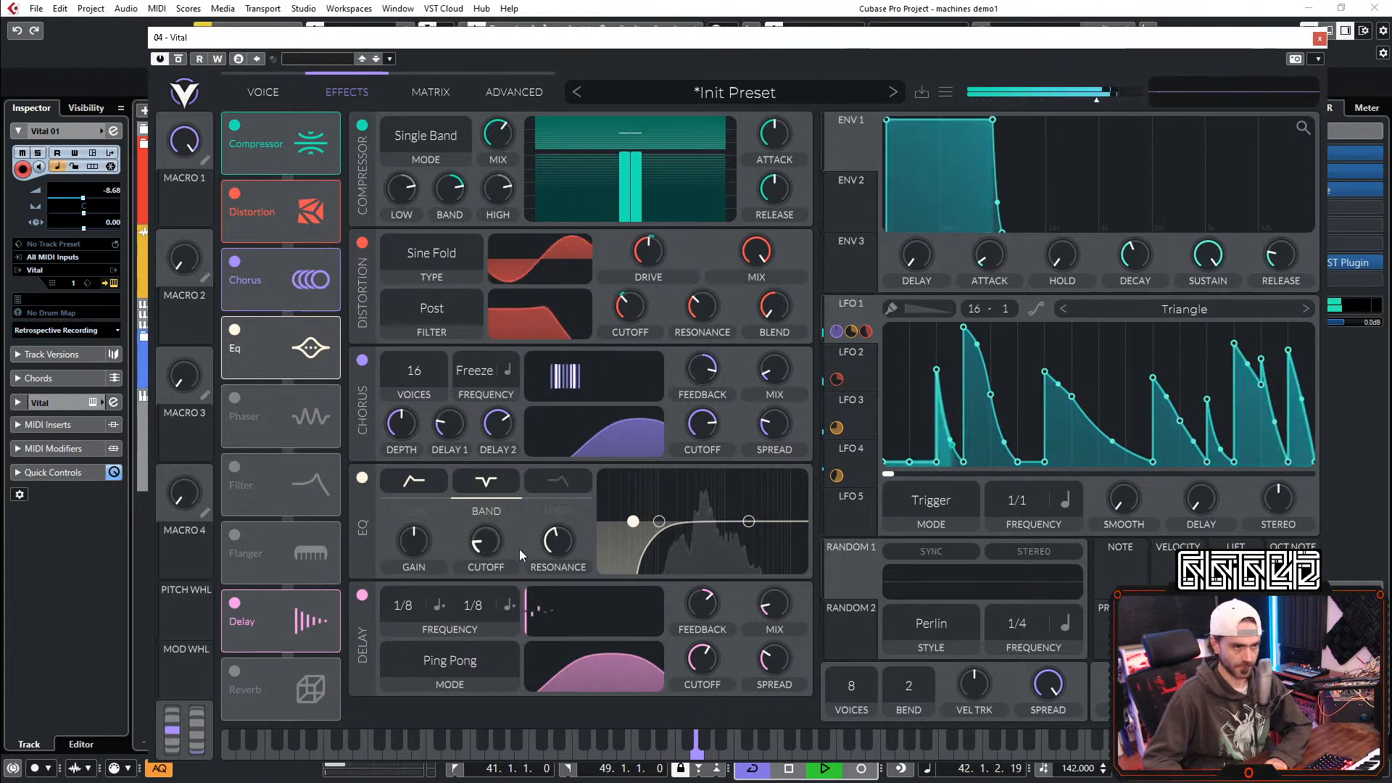
pyautogui.moveTo(571, 535); pyautogui.dragTo(564, 541)
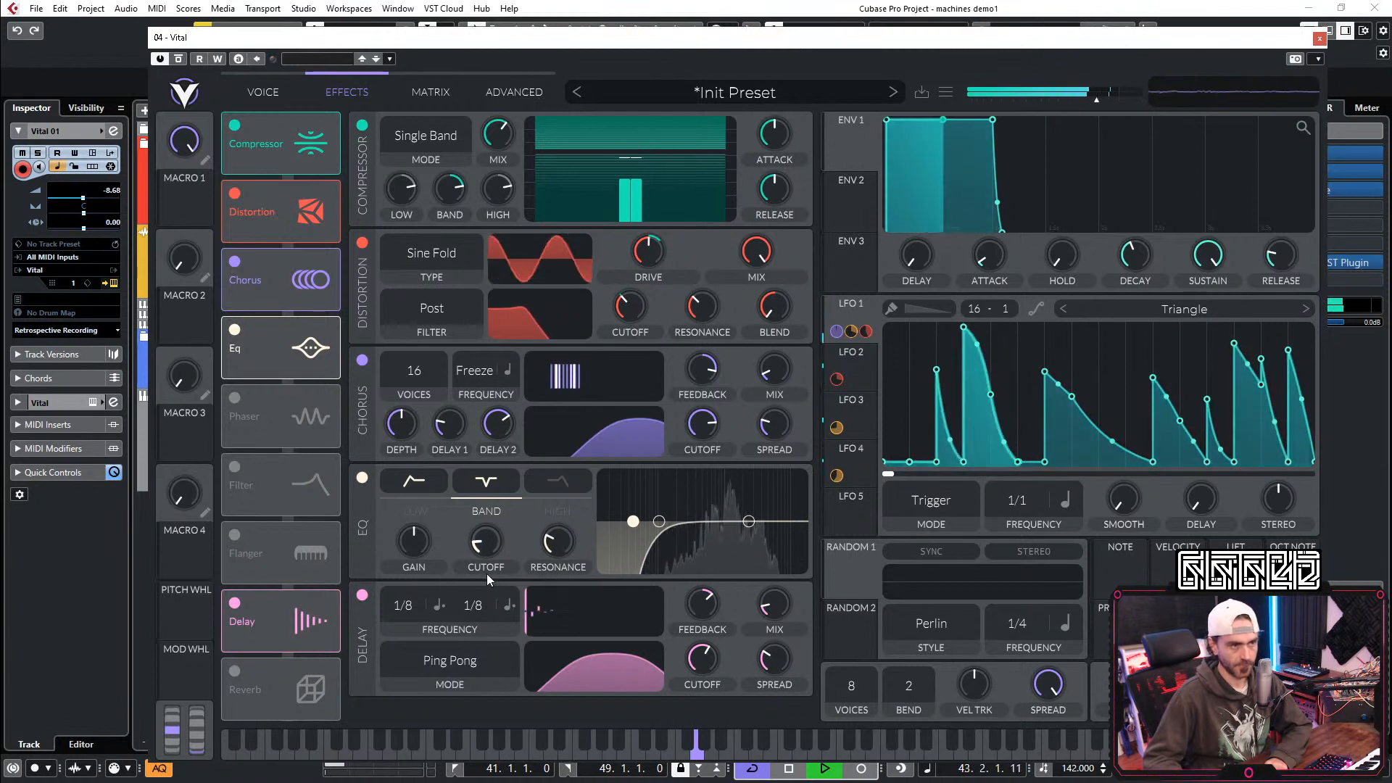
pyautogui.moveTo(480, 540); pyautogui.dragTo(486, 538)
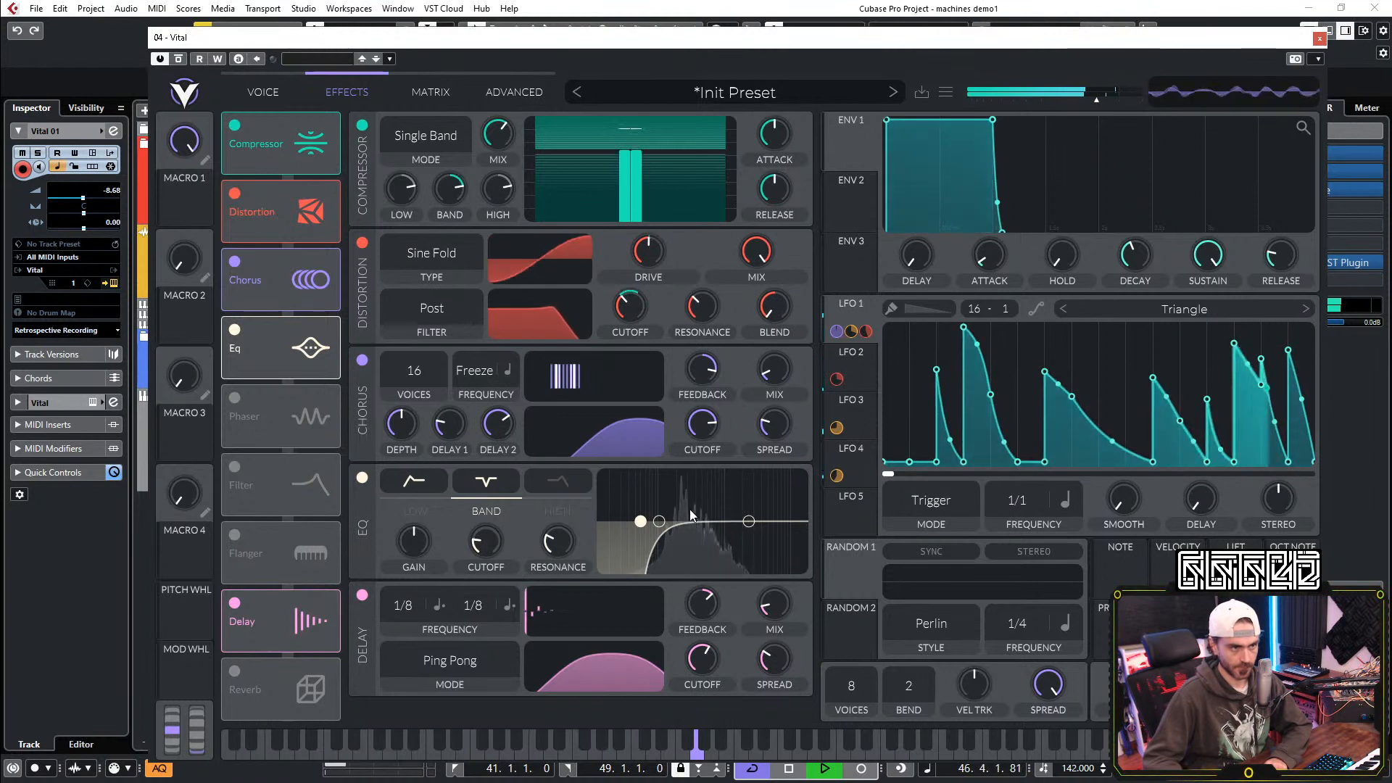
pyautogui.moveTo(749, 522)
pyautogui.mouseDown()
pyautogui.moveTo(759, 500)
pyautogui.moveTo(754, 511)
pyautogui.mouseUp()
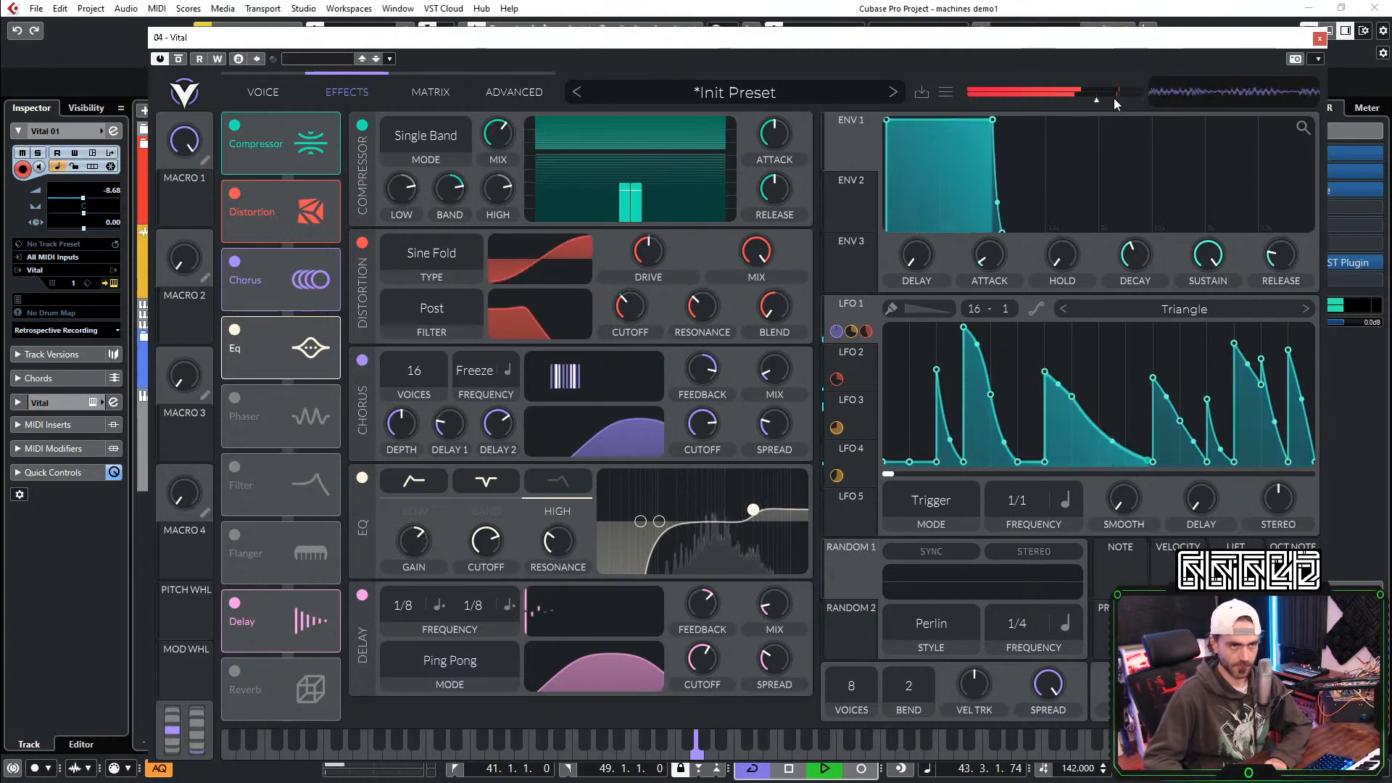
# Step: Lower Vital's output volume slightly and set the Vital 01 track's volume to -4.00 in Cubase
pyautogui.moveTo(1097, 99); pyautogui.dragTo(1089, 98)
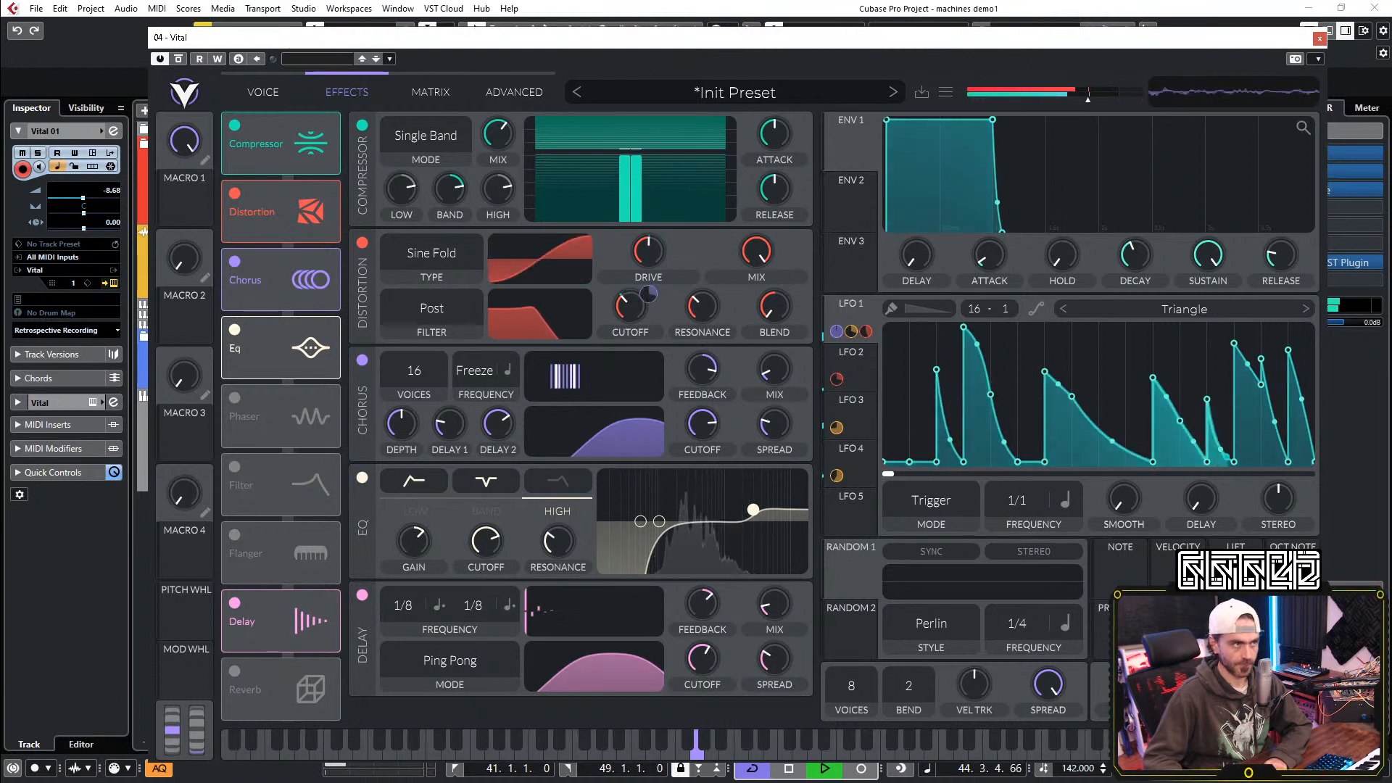
pyautogui.click(93, 203)
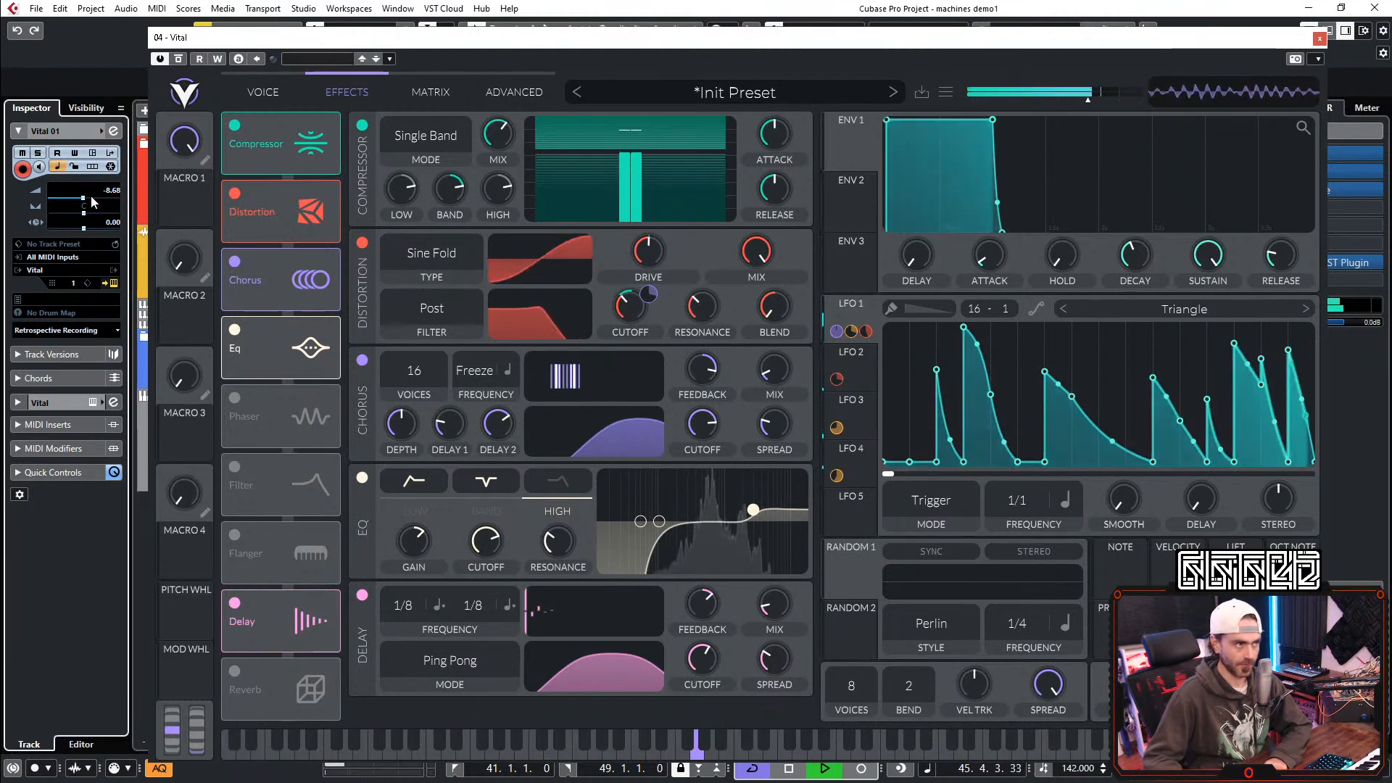
pyautogui.write('-4')
pyautogui.press('Return')
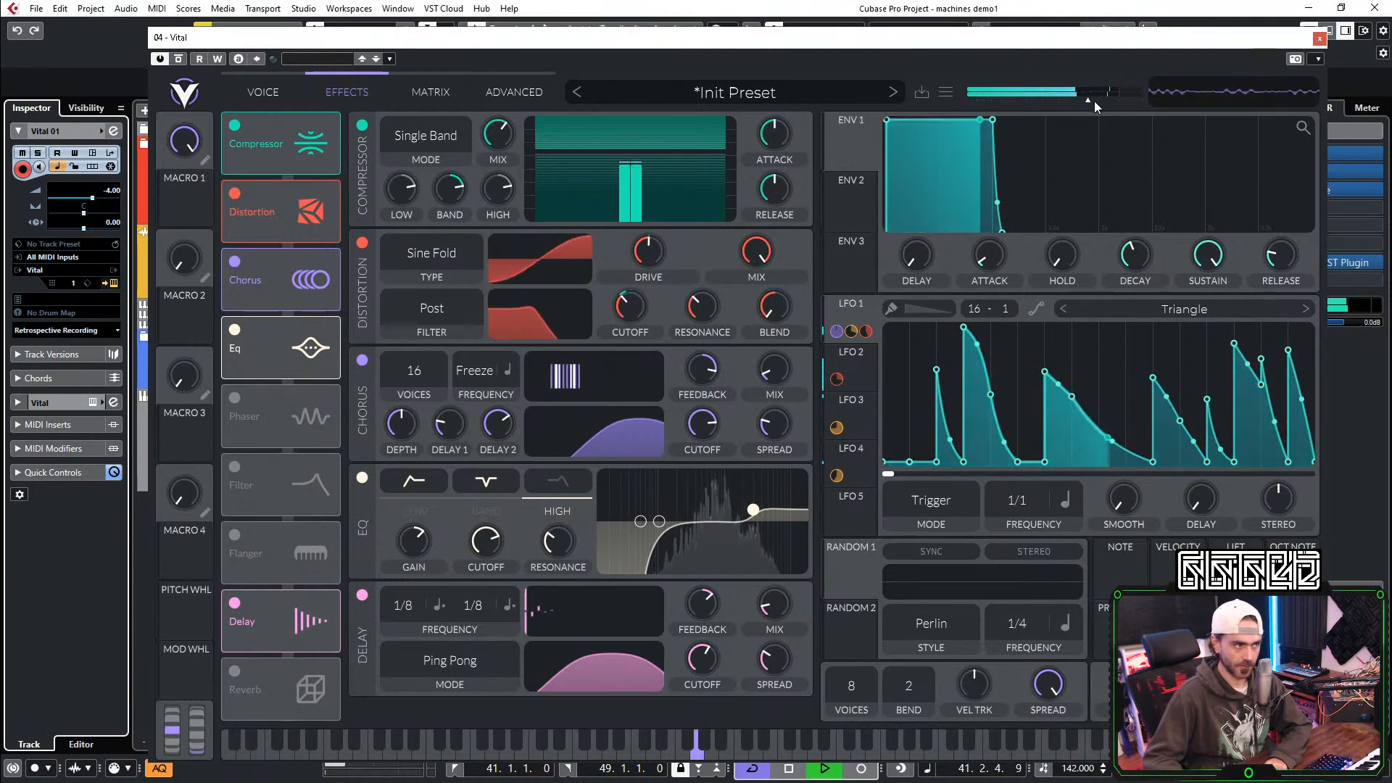
# Step: Reduce Vital's output volume a little more and shift the EQ's low-cut frequency slightly higher
pyautogui.scroll(-1, 1094, 100)
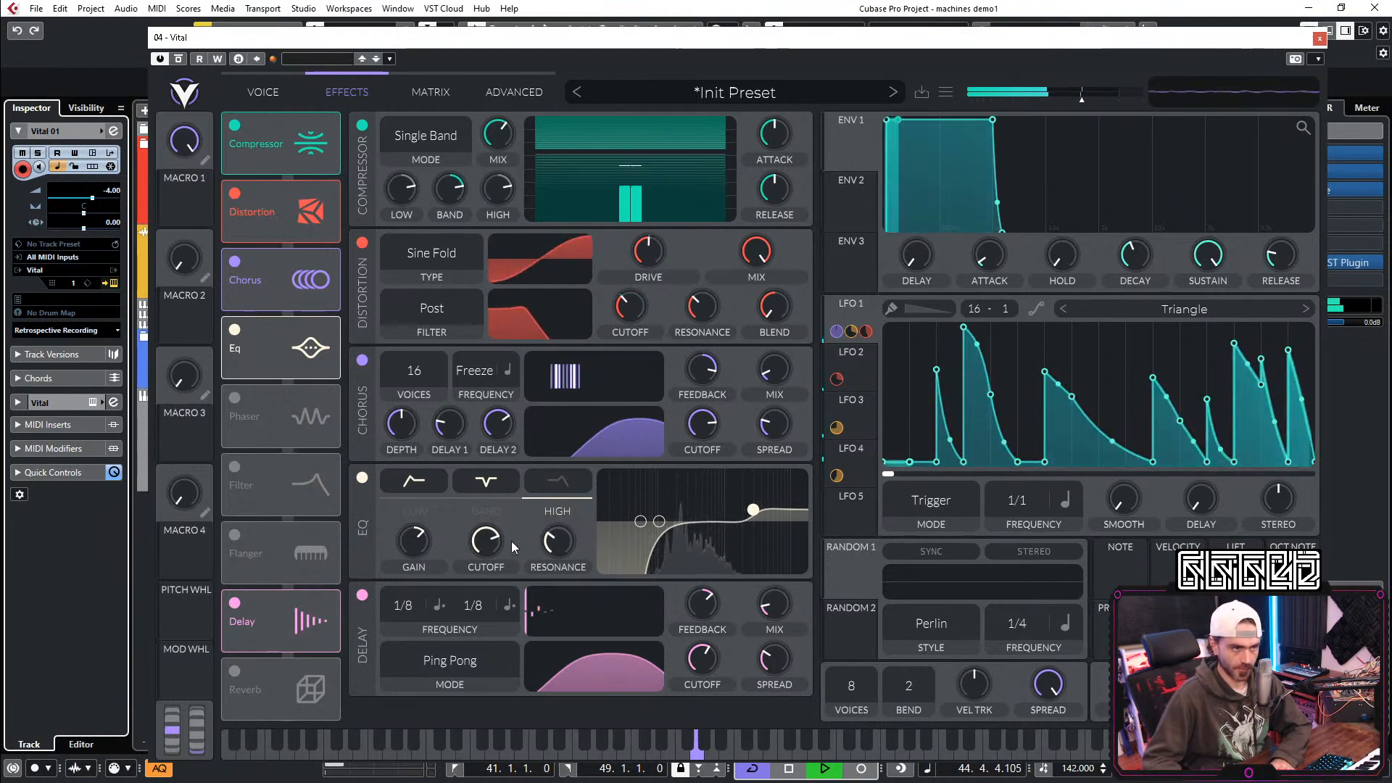
pyautogui.moveTo(639, 524); pyautogui.dragTo(663, 524)
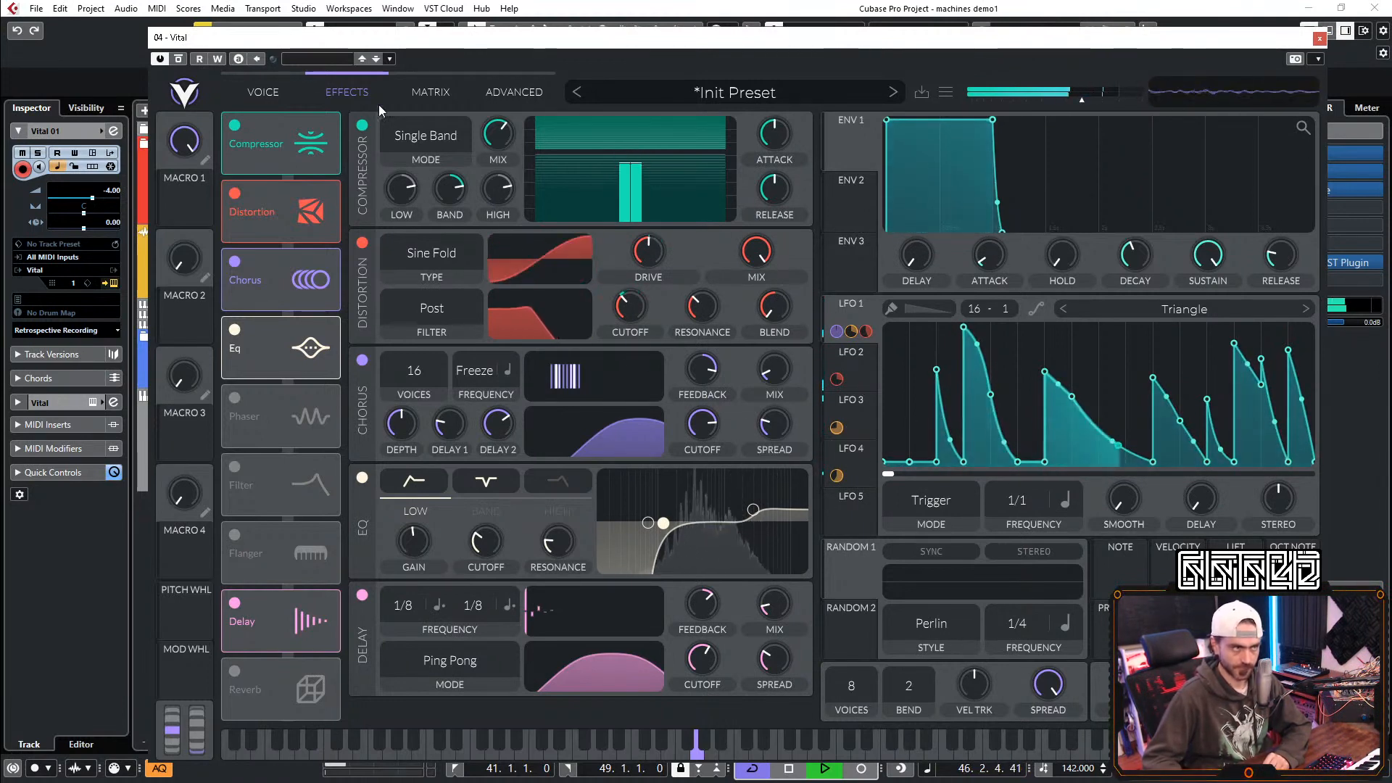
# Step: Audition oscillator 2's level, return it to 0.000, and route oscillator 2 to Filter 1+2
pyautogui.click(250, 90)
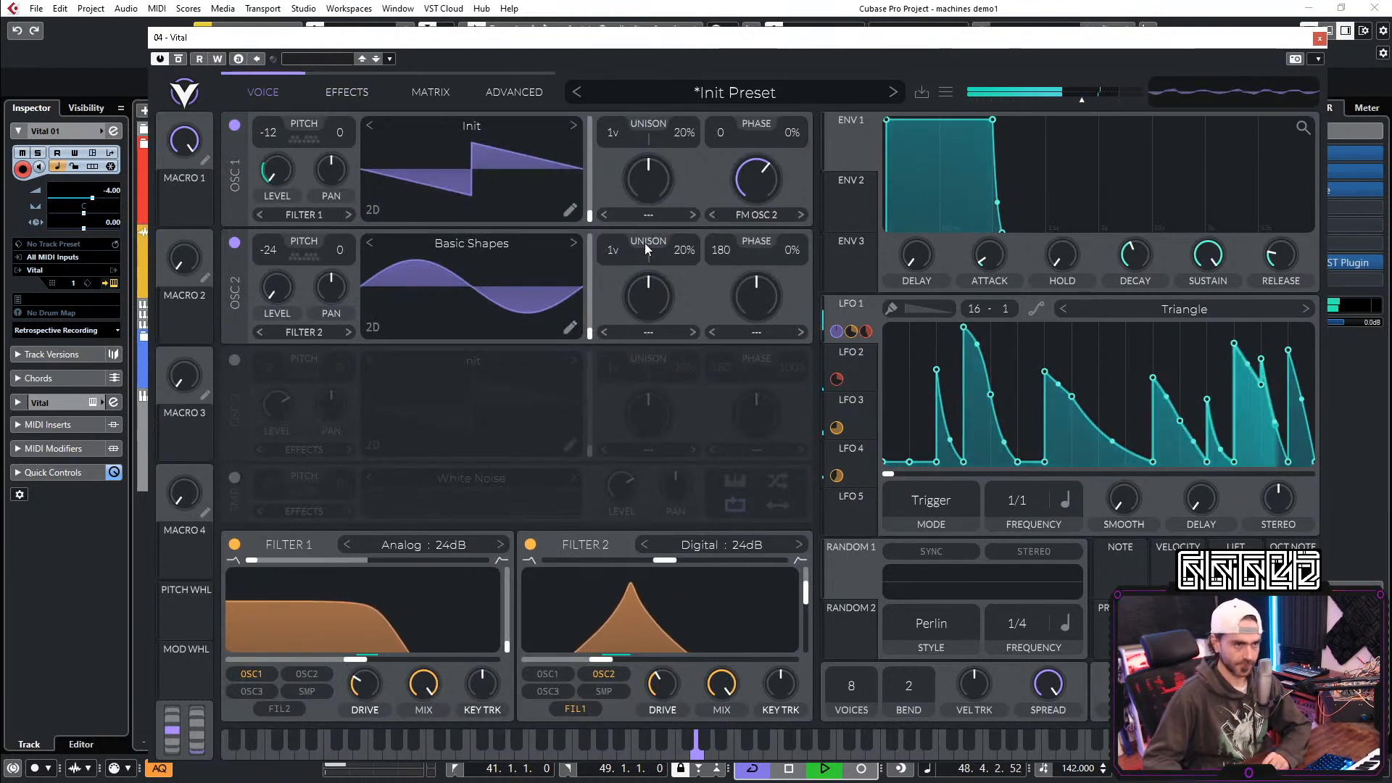
pyautogui.moveTo(274, 284); pyautogui.dragTo(295, 337)
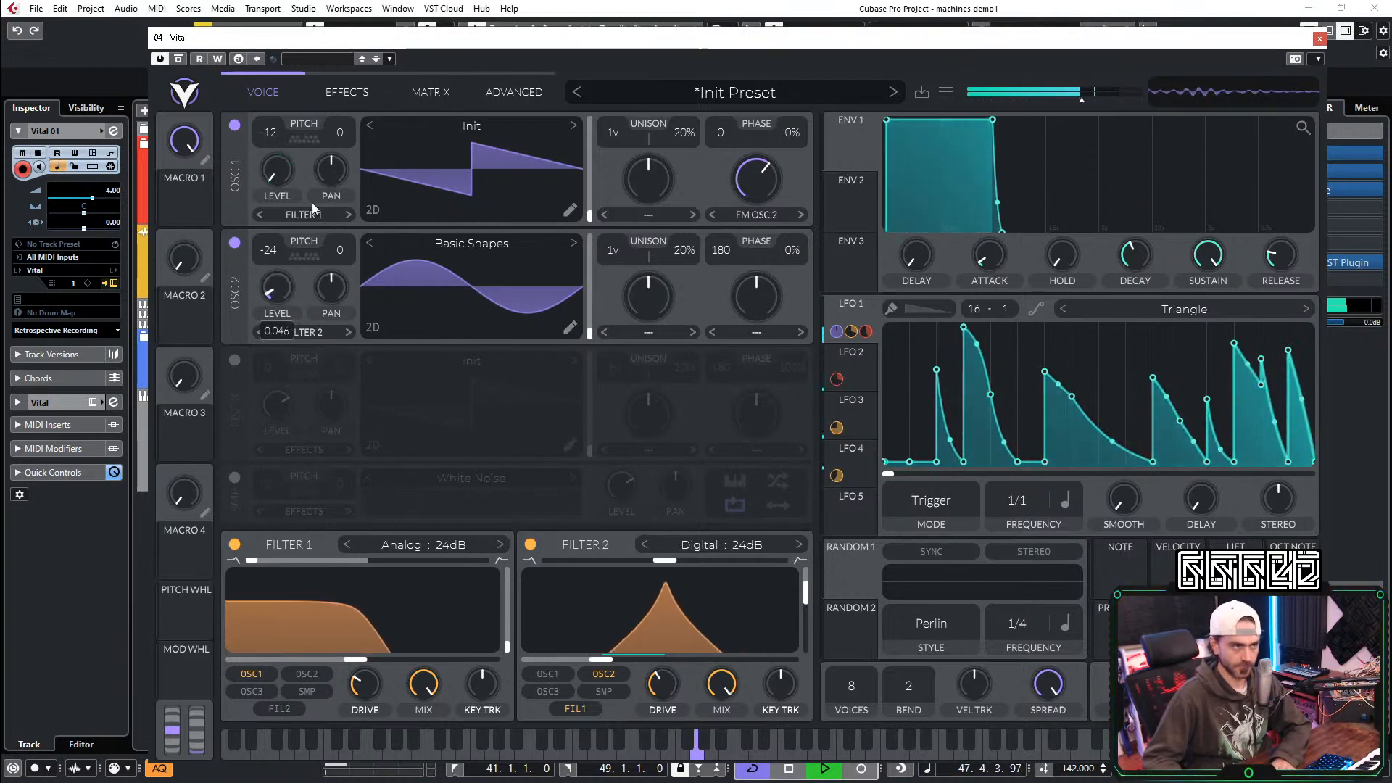
pyautogui.moveTo(383, 42); pyautogui.dragTo(285, 326)
pyautogui.click(285, 328)
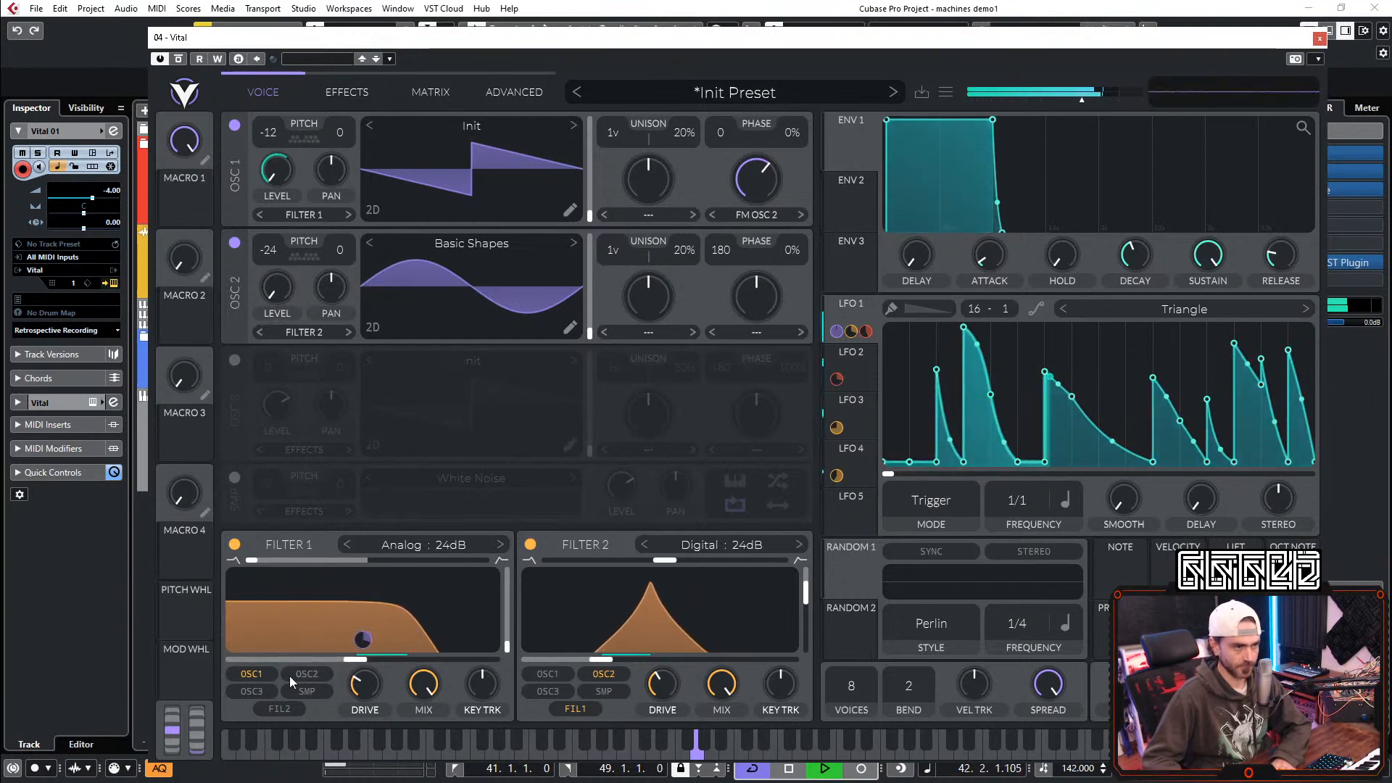
pyautogui.moveTo(279, 293); pyautogui.dragTo(255, 615)
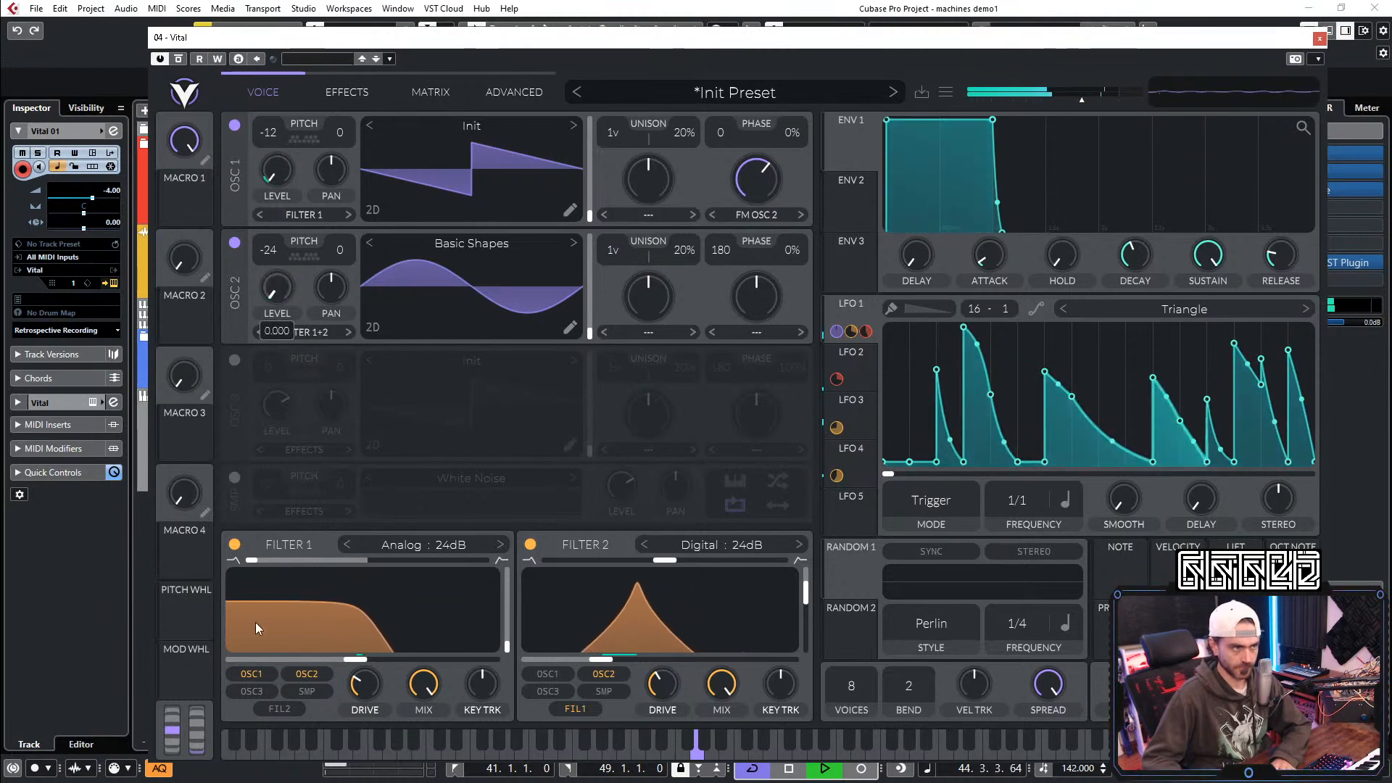
# Step: Add a Wave Folder modifier to oscillator 2's wavetable source with a Multiply value of 2.86
pyautogui.click(571, 328)
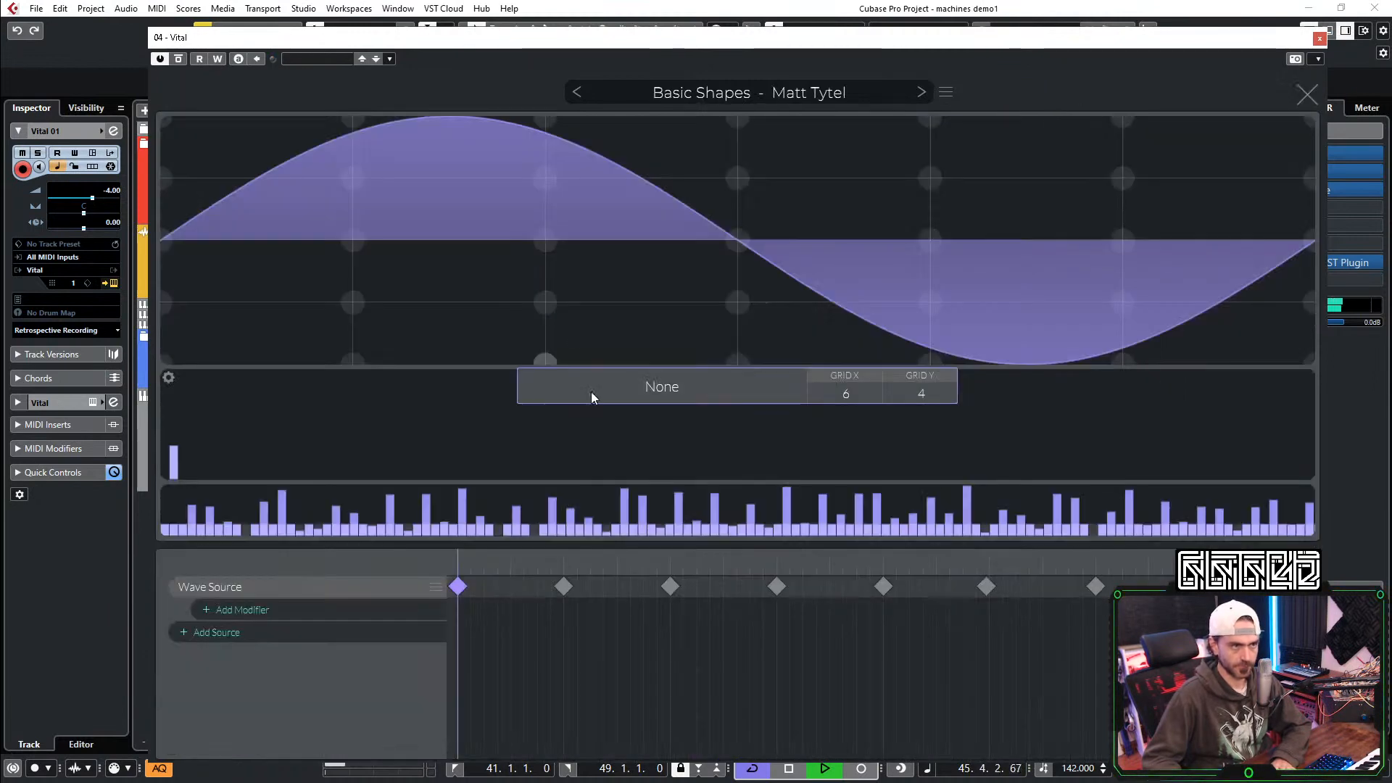
pyautogui.click(310, 609)
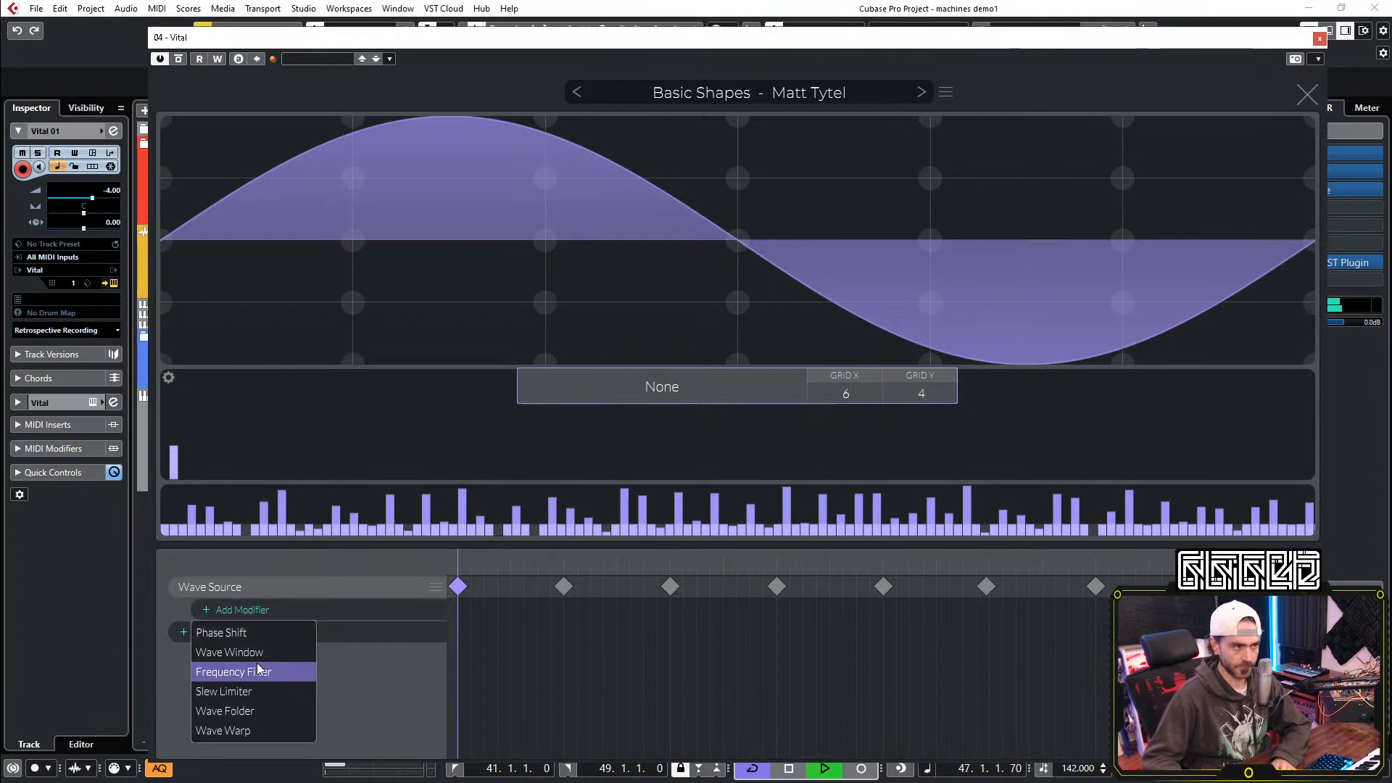
pyautogui.click(230, 711)
pyautogui.click(456, 610)
pyautogui.moveTo(725, 395); pyautogui.dragTo(749, 393)
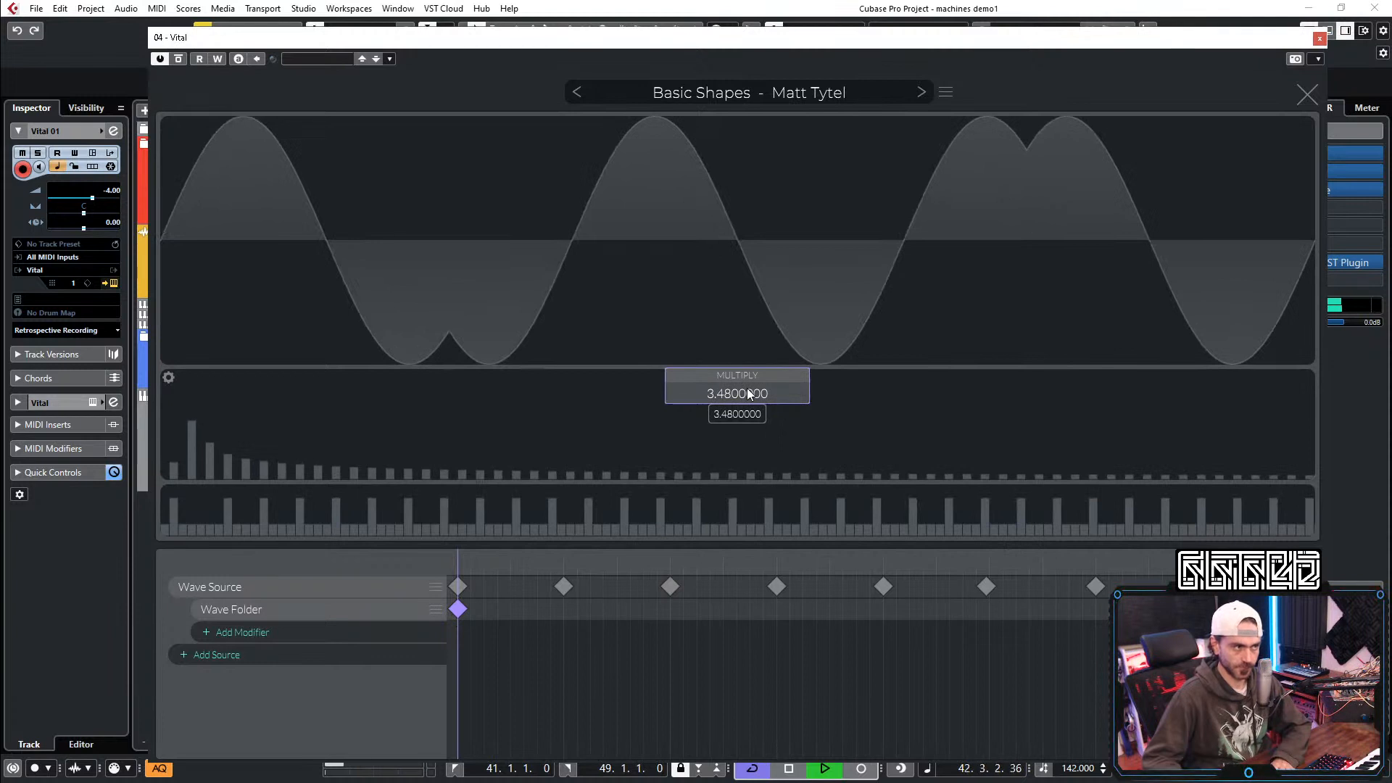
pyautogui.moveTo(732, 400); pyautogui.dragTo(723, 400)
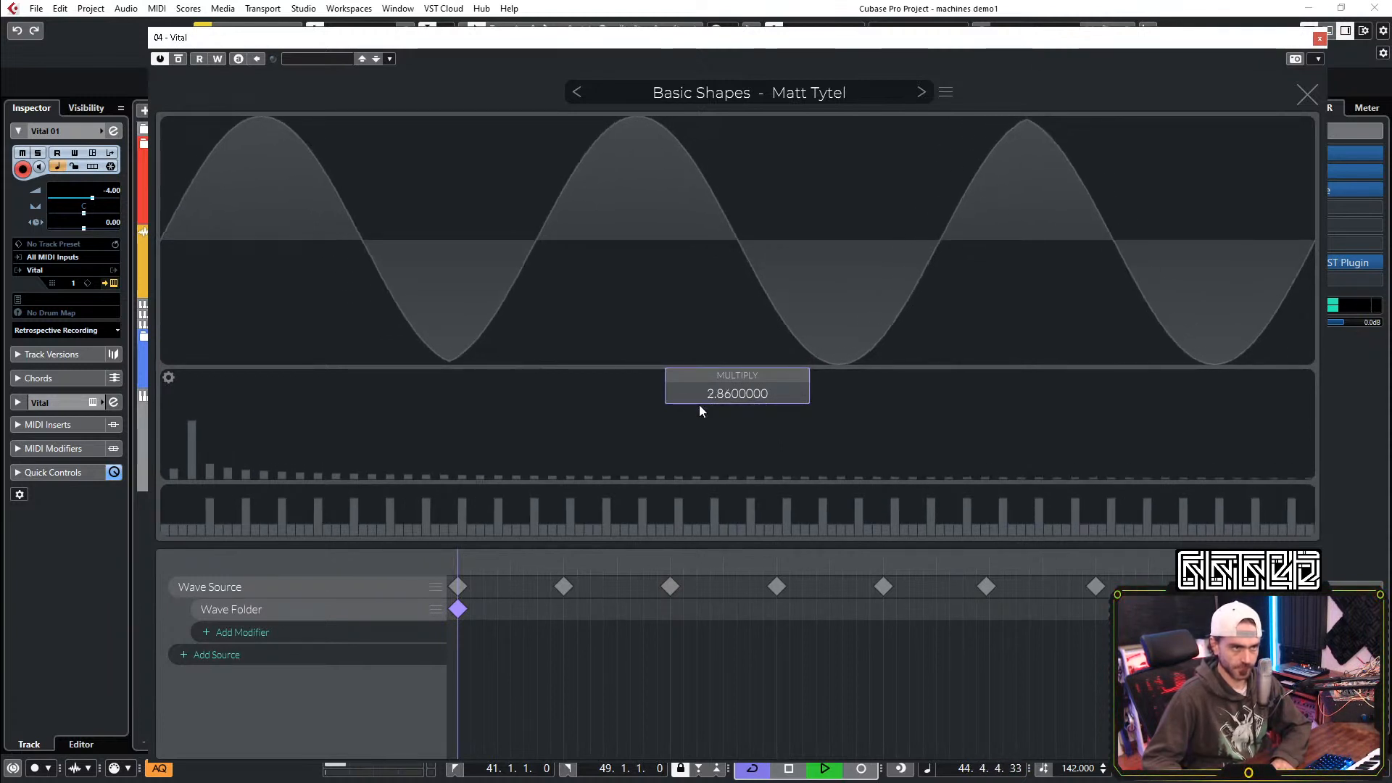
# Step: Add a Wave Warp modifier with an X Warp of 3.4 to oscillator 2's wavetable and close the wavetable editor
pyautogui.click(305, 643)
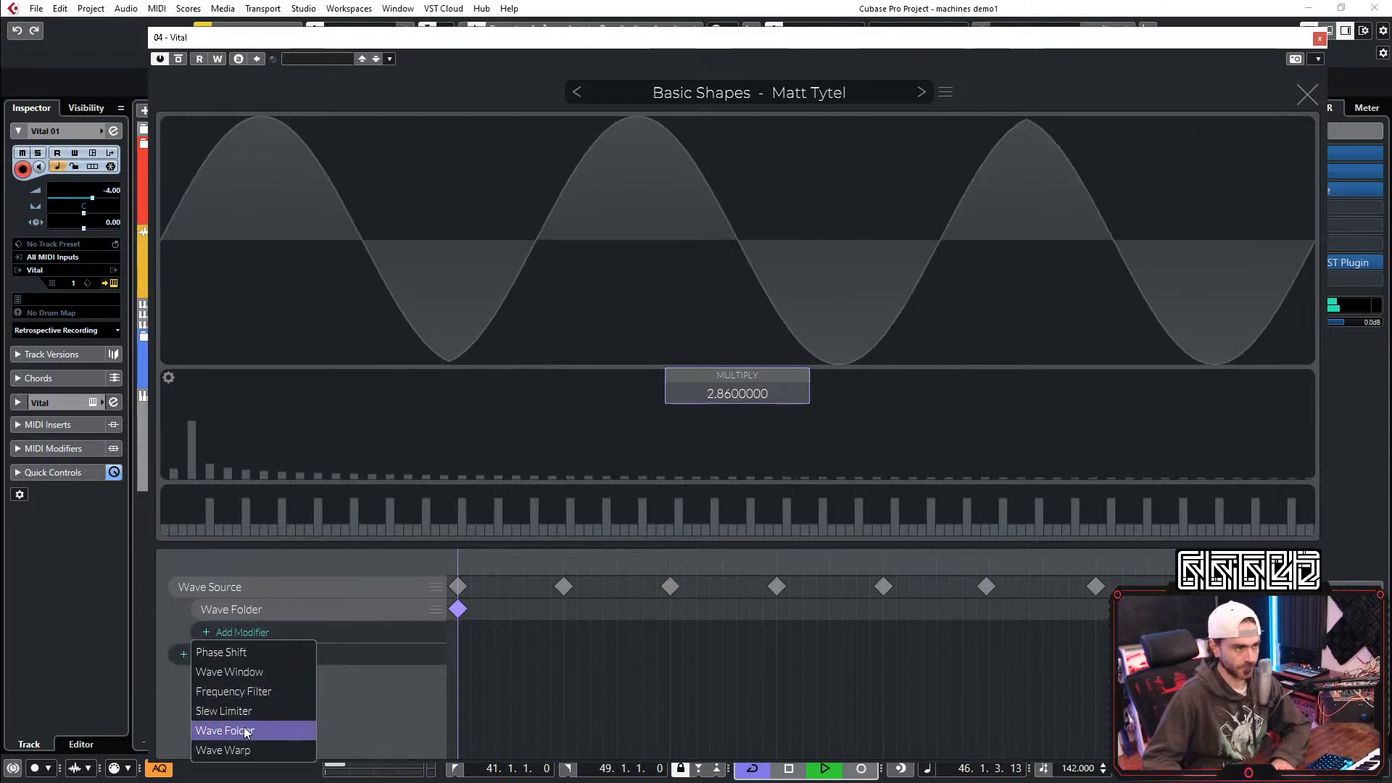
pyautogui.click(246, 749)
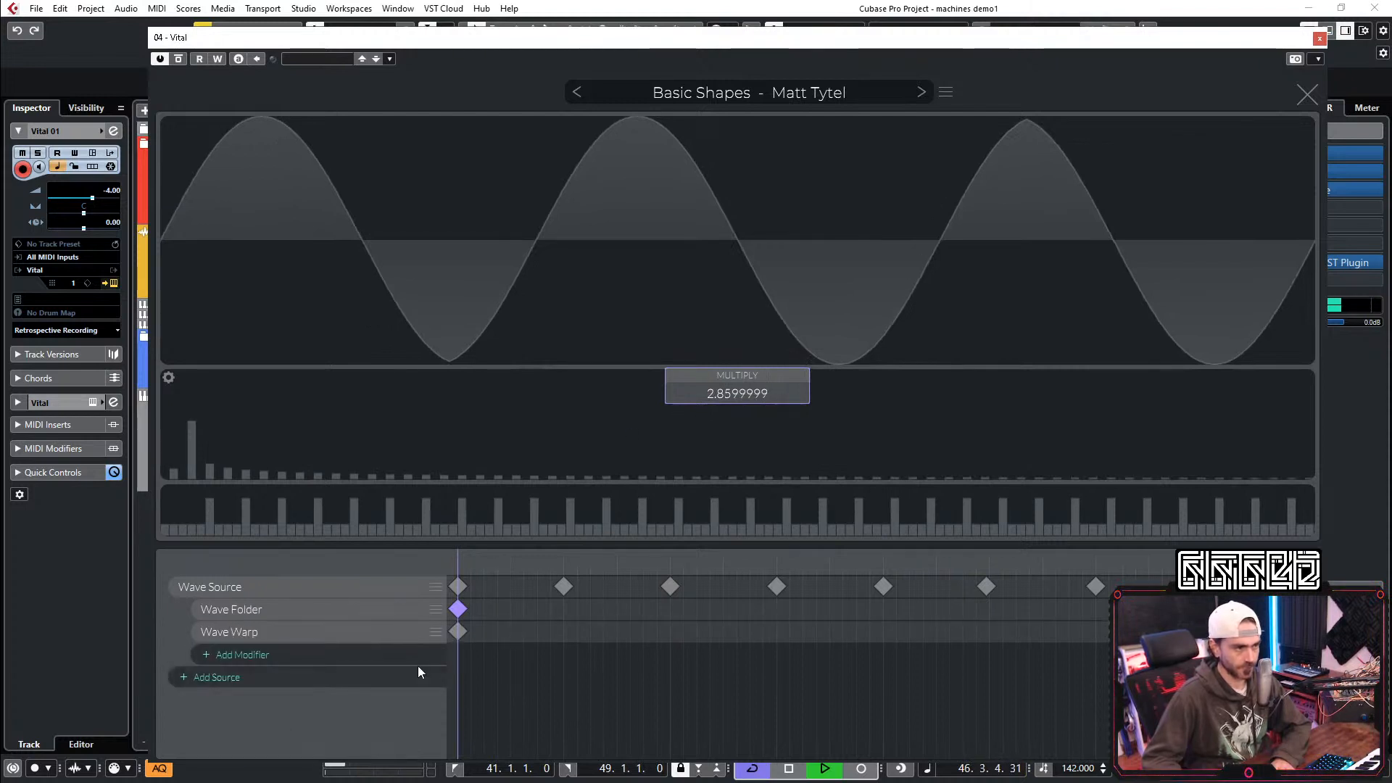
pyautogui.click(462, 634)
pyautogui.moveTo(655, 395); pyautogui.dragTo(661, 395)
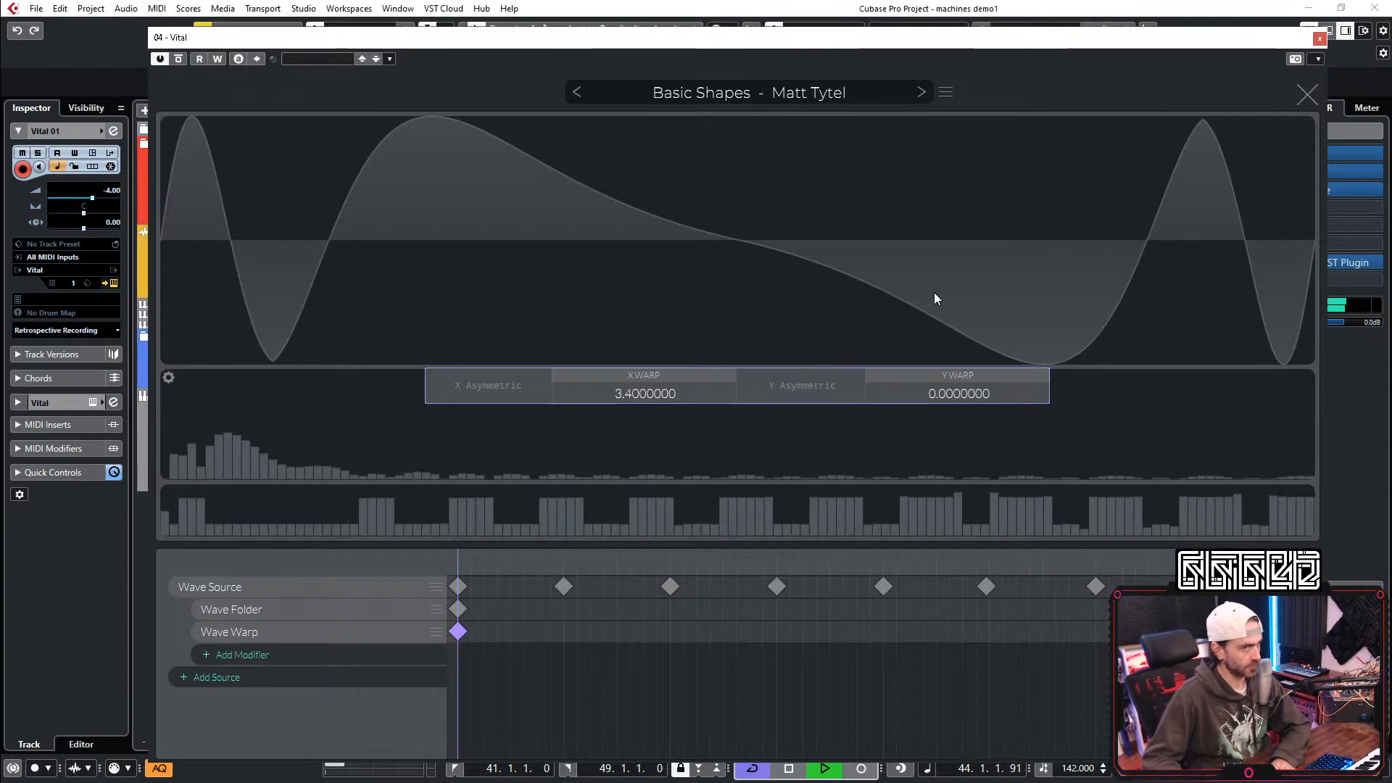
pyautogui.click(1307, 94)
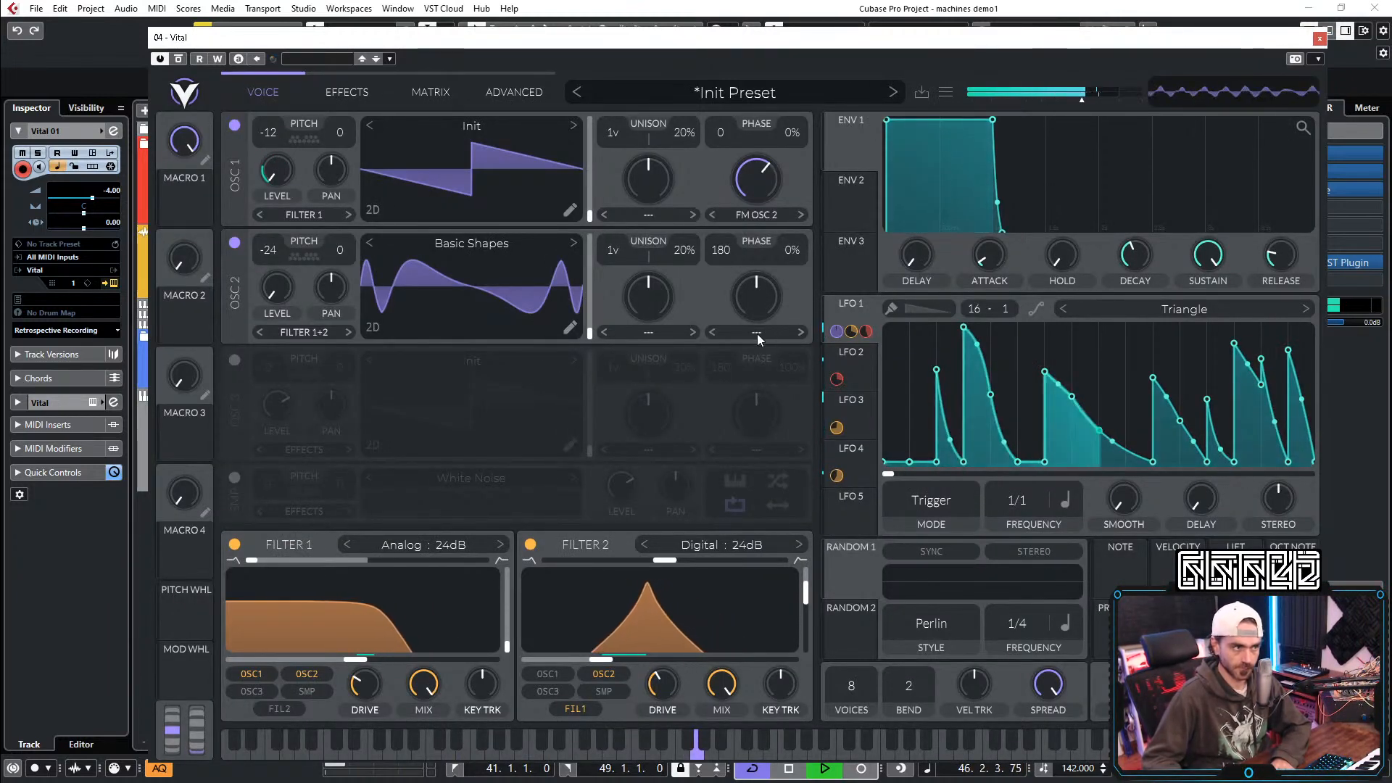
# Step: Try oscillator 2 transposed to -12 over the loop and return it to -24
pyautogui.scroll(1, 266, 260)
pyautogui.scroll(-1, 276, 255)
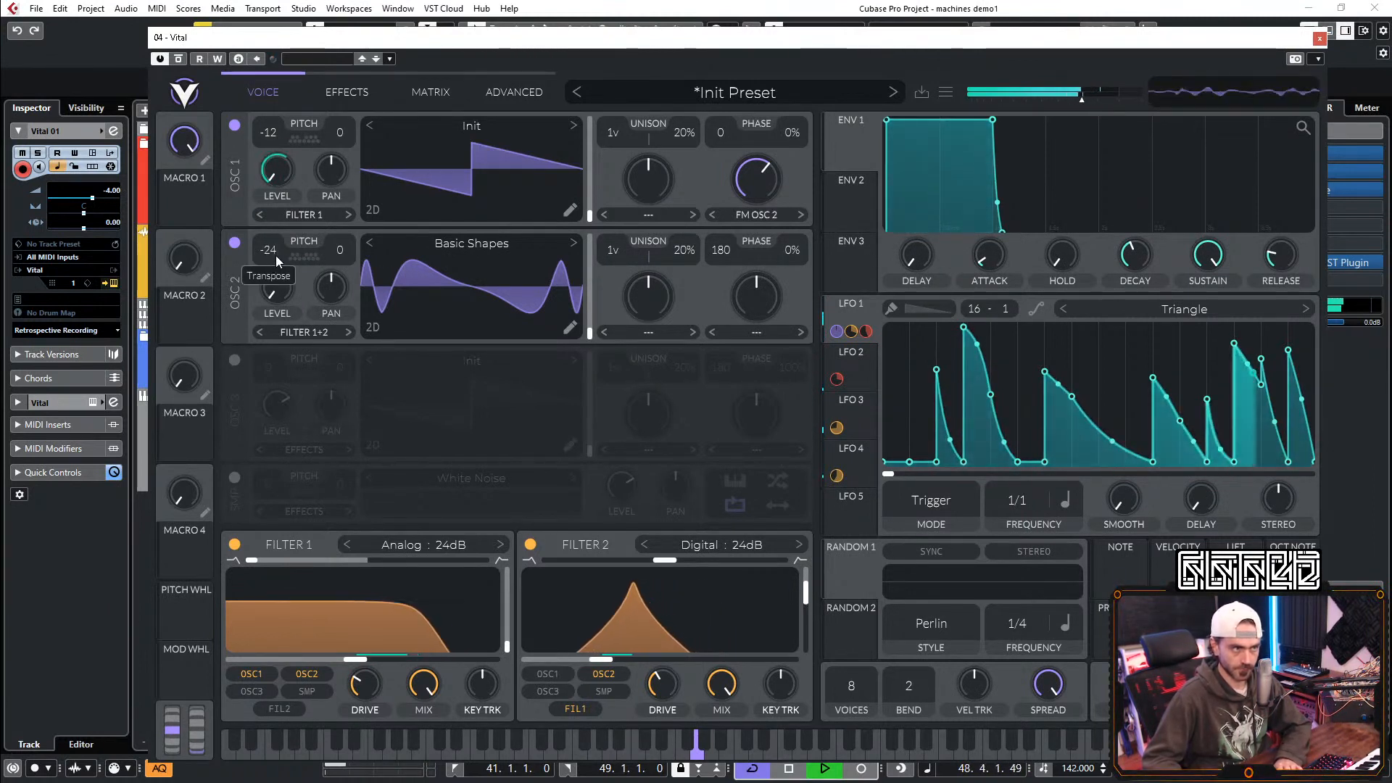
pyautogui.scroll(1, 267, 256)
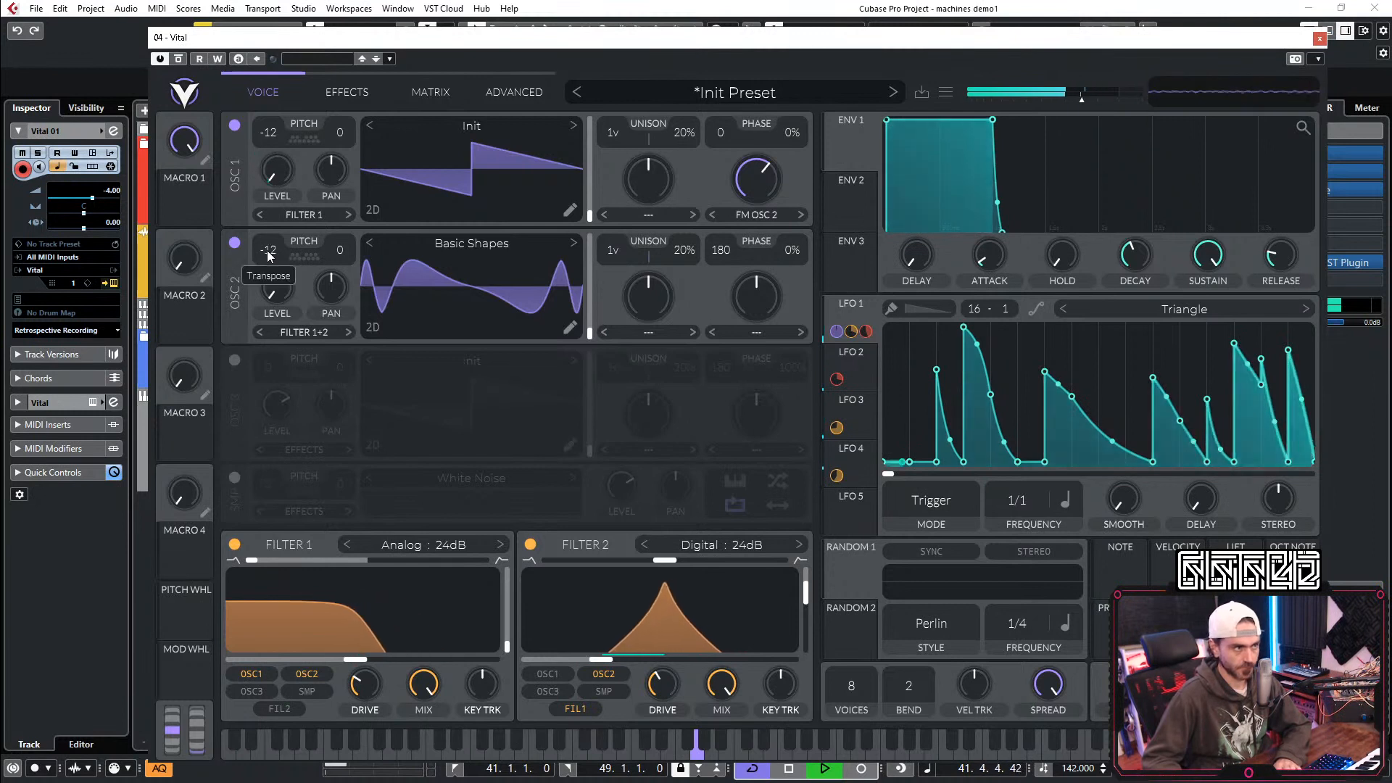
pyautogui.scroll(-1, 268, 254)
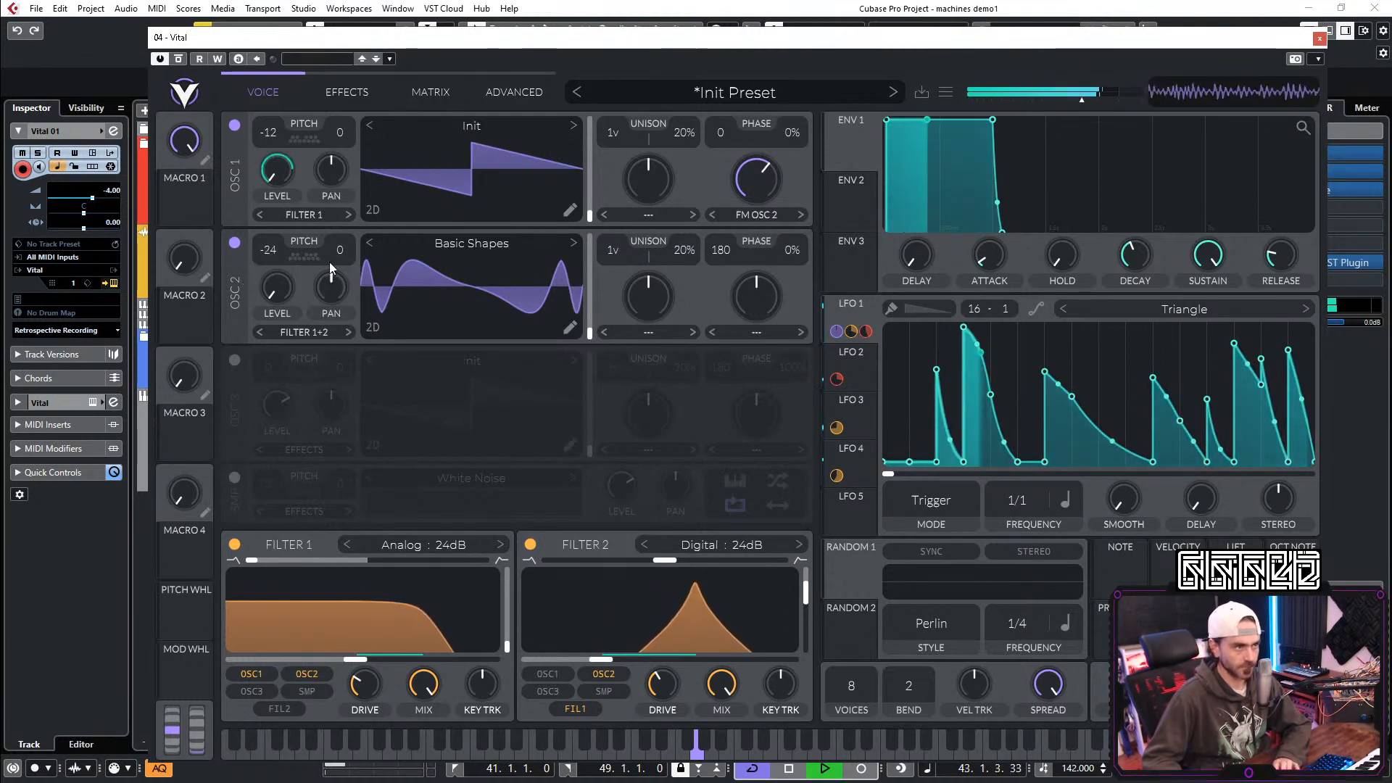
# Step: Limit oscillator 2's transpose snap to the root note C and test the octave steps, ending at -24
pyautogui.click(303, 259)
pyautogui.click(253, 337)
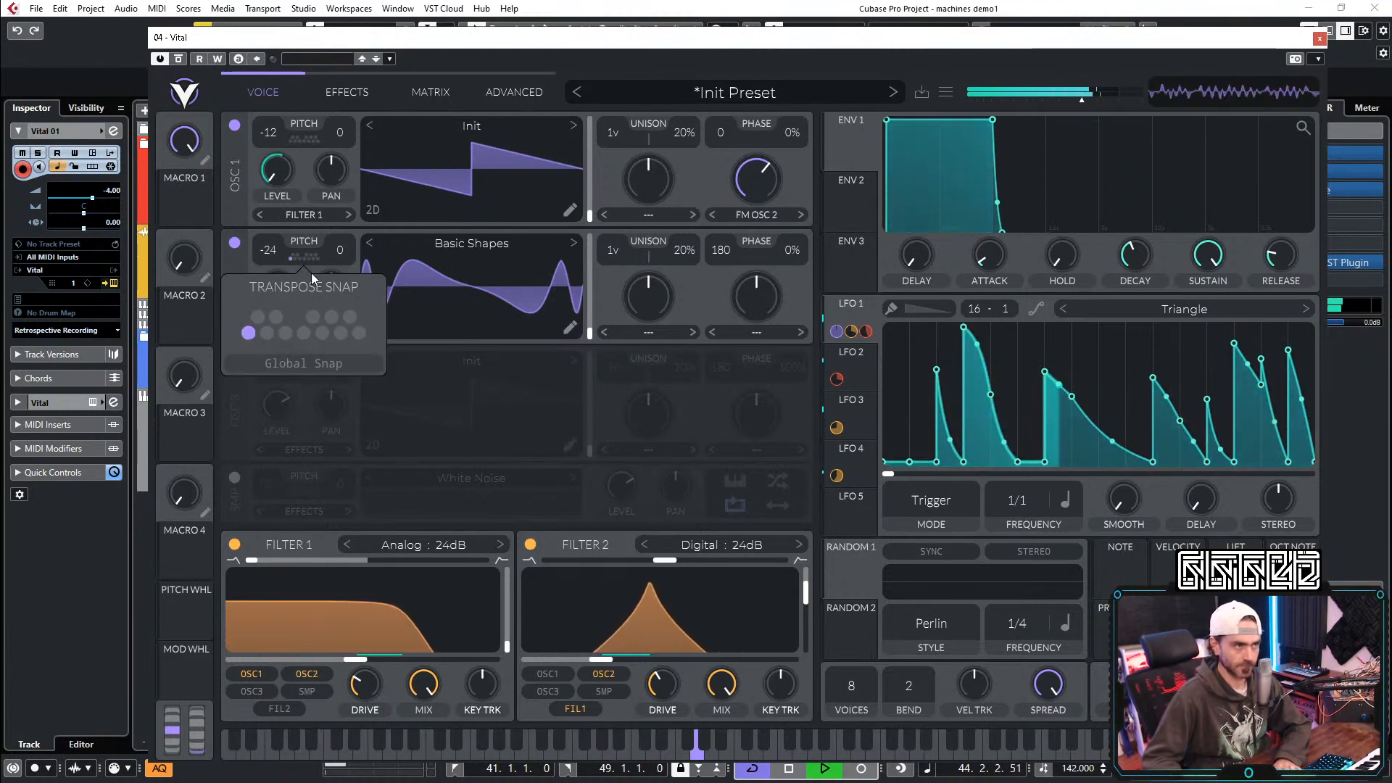
pyautogui.scroll(-1, 271, 255)
pyautogui.scroll(1, 271, 255)
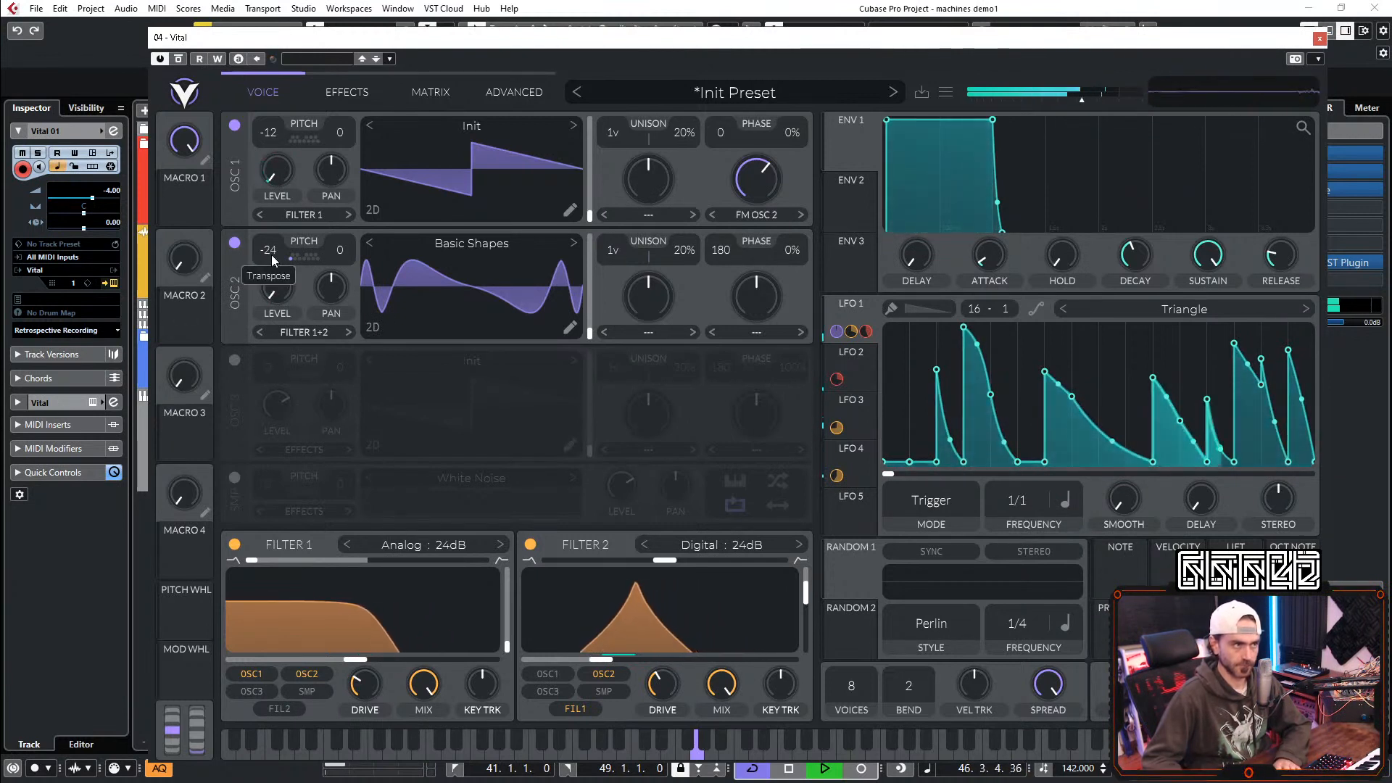
# Step: Assign Macro 2 to oscillator 2's transpose, sweep the macro over the loop, and return it to zero
pyautogui.moveTo(182, 314); pyautogui.dragTo(268, 253)
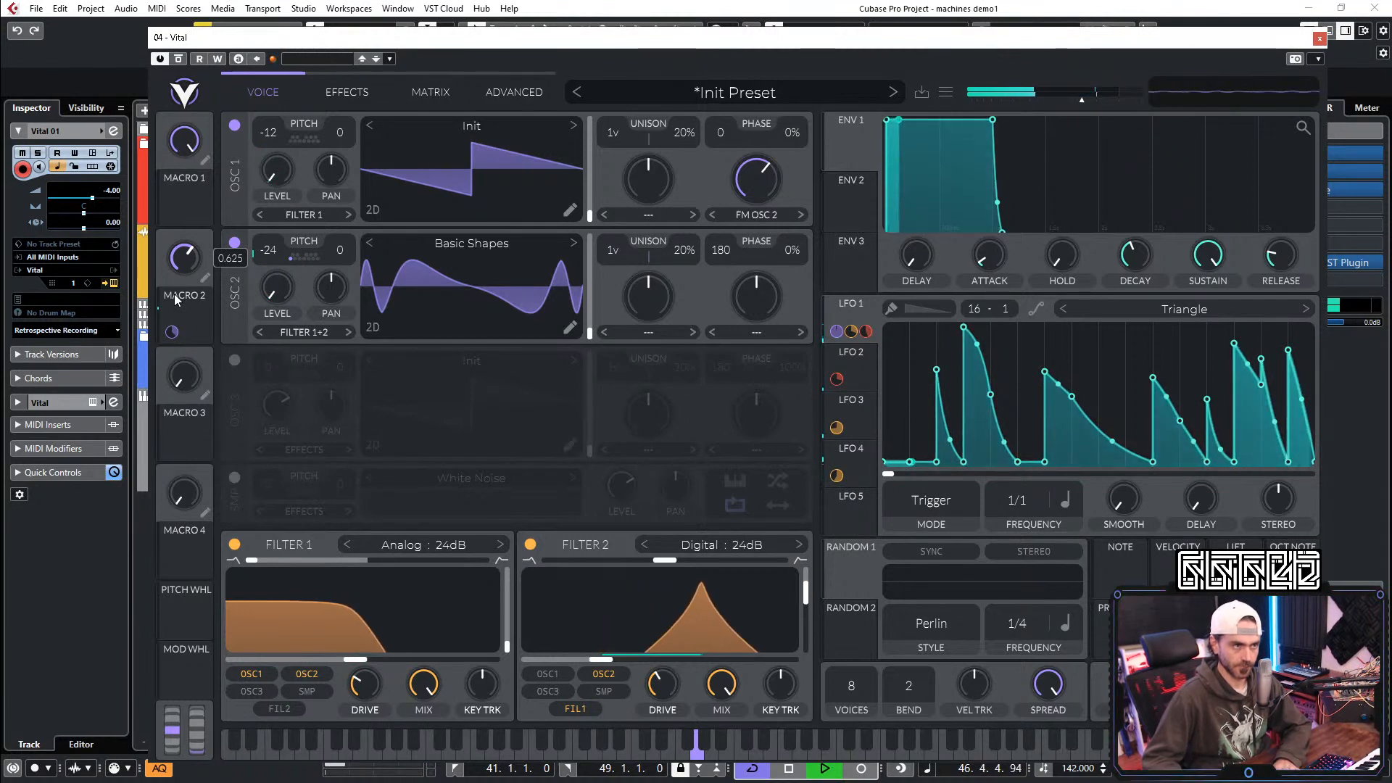
pyautogui.moveTo(174, 294); pyautogui.dragTo(175, 311)
pyautogui.moveTo(189, 254); pyautogui.dragTo(180, 303)
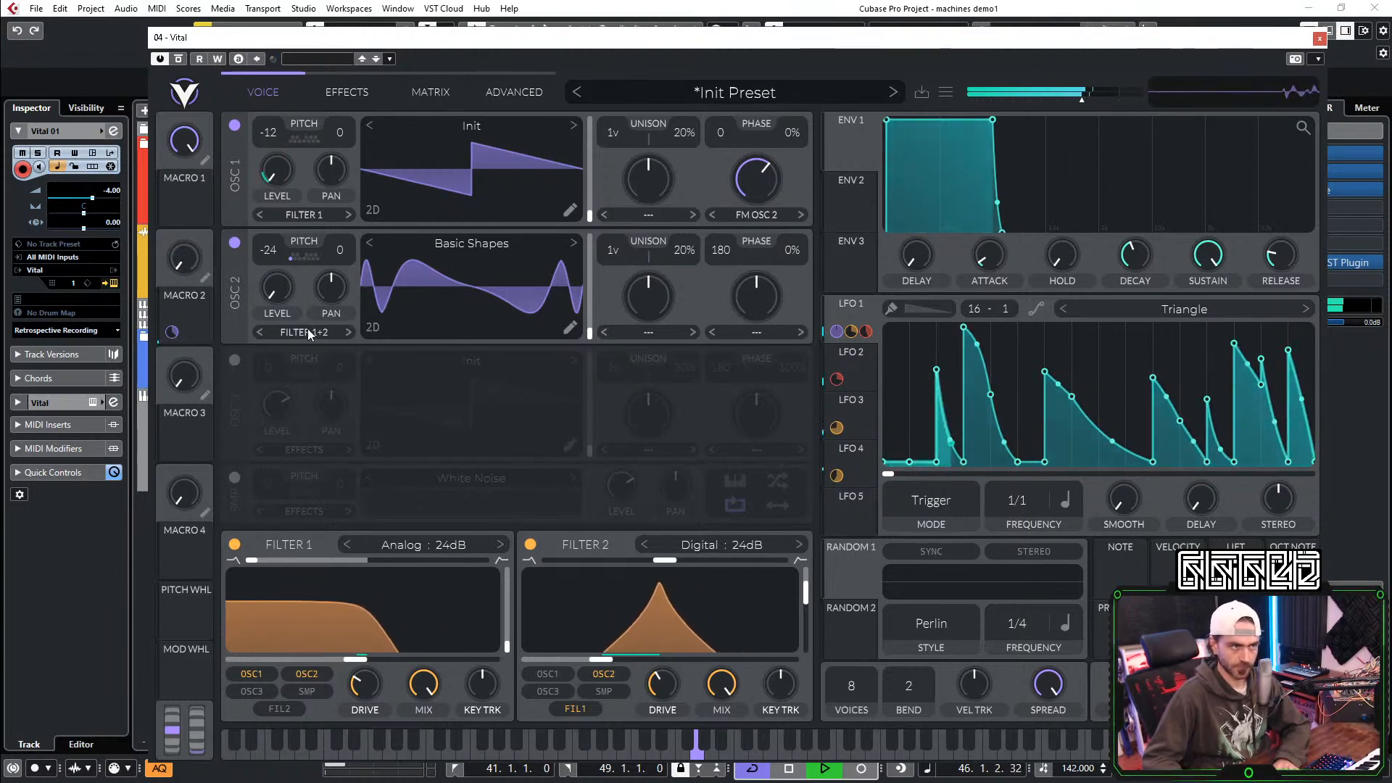
# Step: Delete the second and third Wave Source keyframes in oscillator 2's wavetable and move the sawtooth keyframe slightly further along the timeline
pyautogui.click(571, 327)
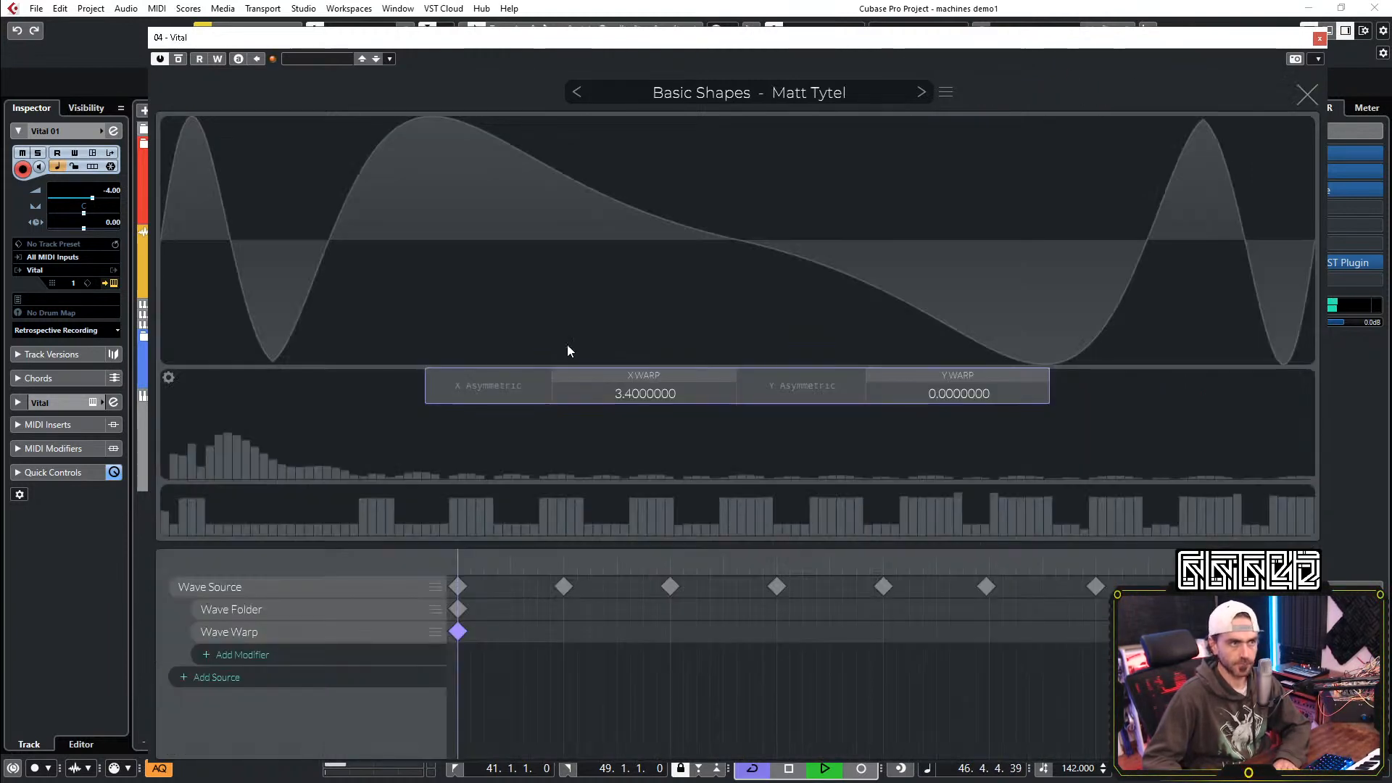
pyautogui.click(564, 586)
pyautogui.doubleClick(563, 588)
pyautogui.click(670, 586)
pyautogui.doubleClick(670, 586)
pyautogui.click(776, 587)
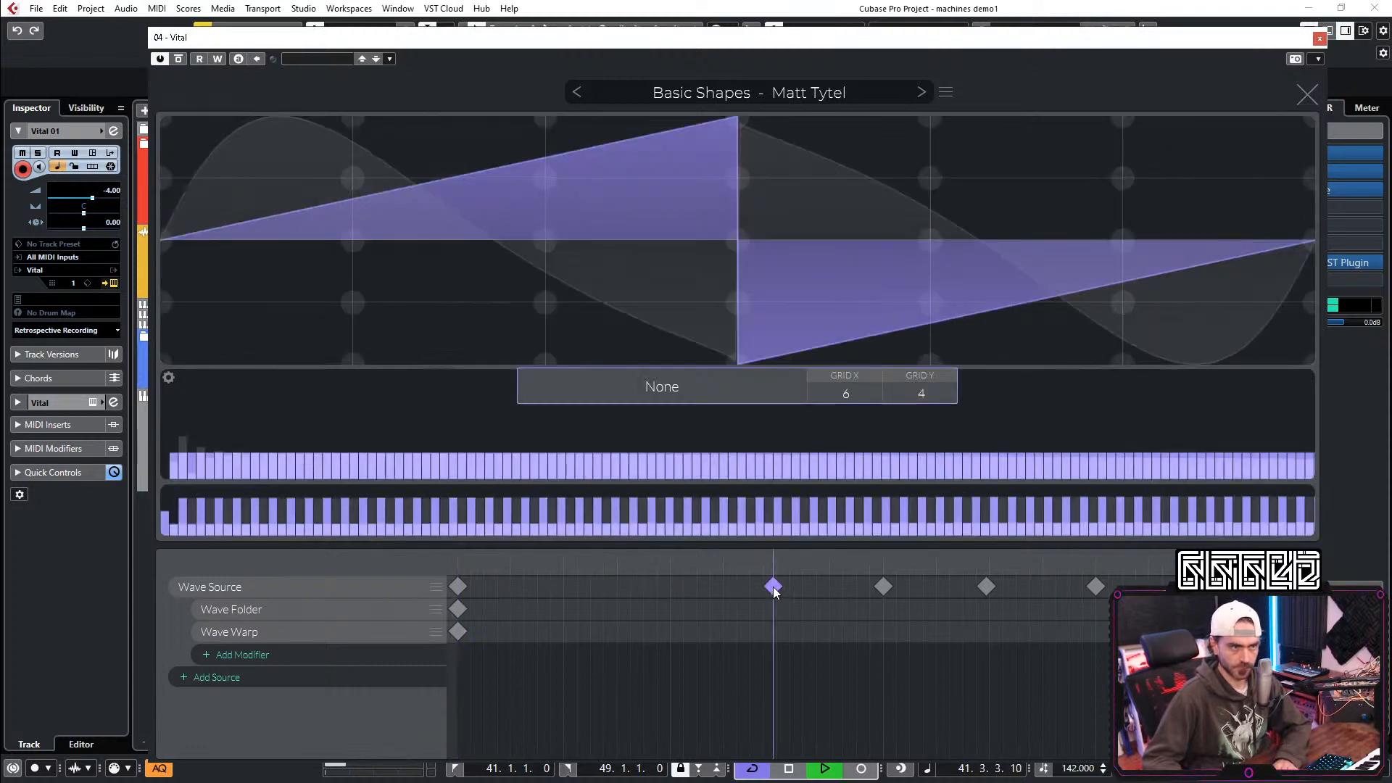
pyautogui.moveTo(776, 587); pyautogui.dragTo(803, 588)
# Step: Delete the three Wave Source keyframes that follow the sawtooth keyframe
pyautogui.click(886, 587)
pyautogui.doubleClick(884, 586)
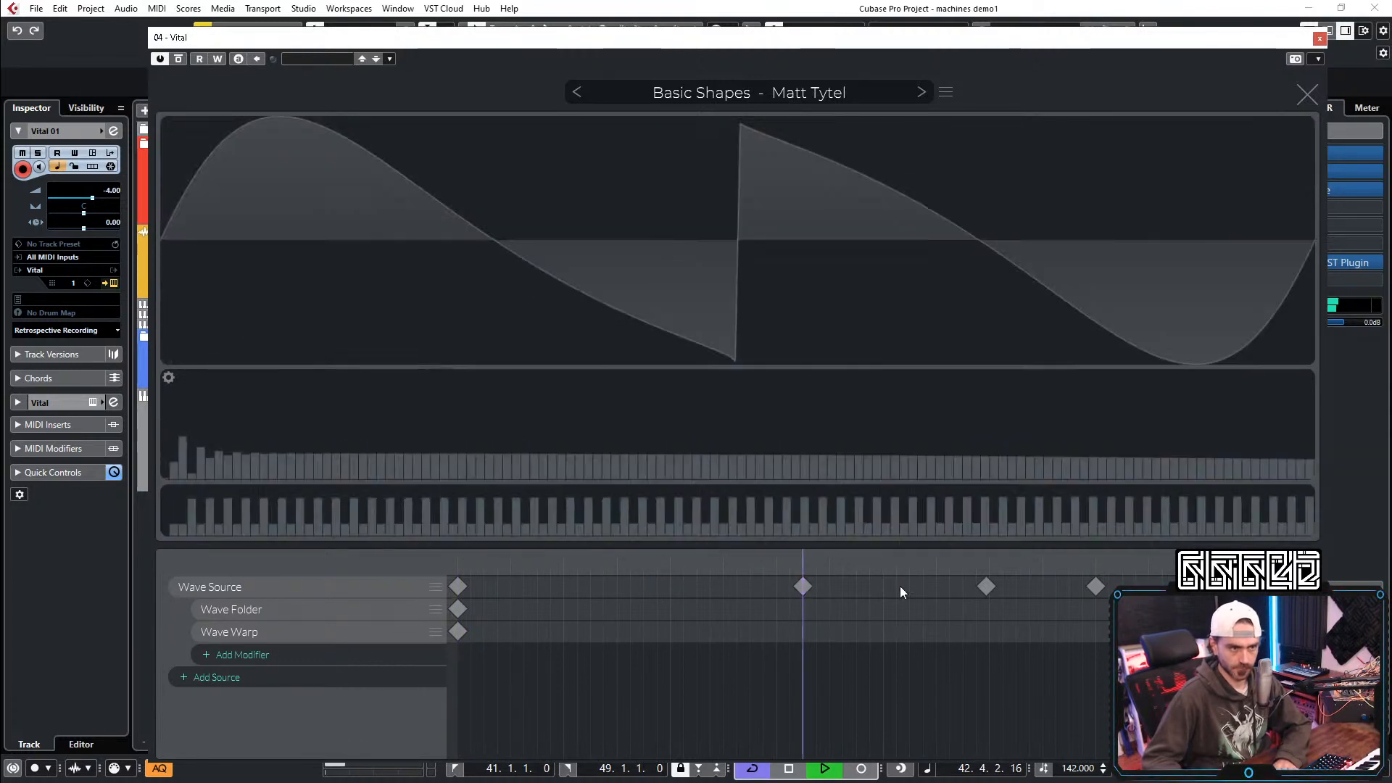
pyautogui.click(984, 587)
pyautogui.doubleClick(983, 586)
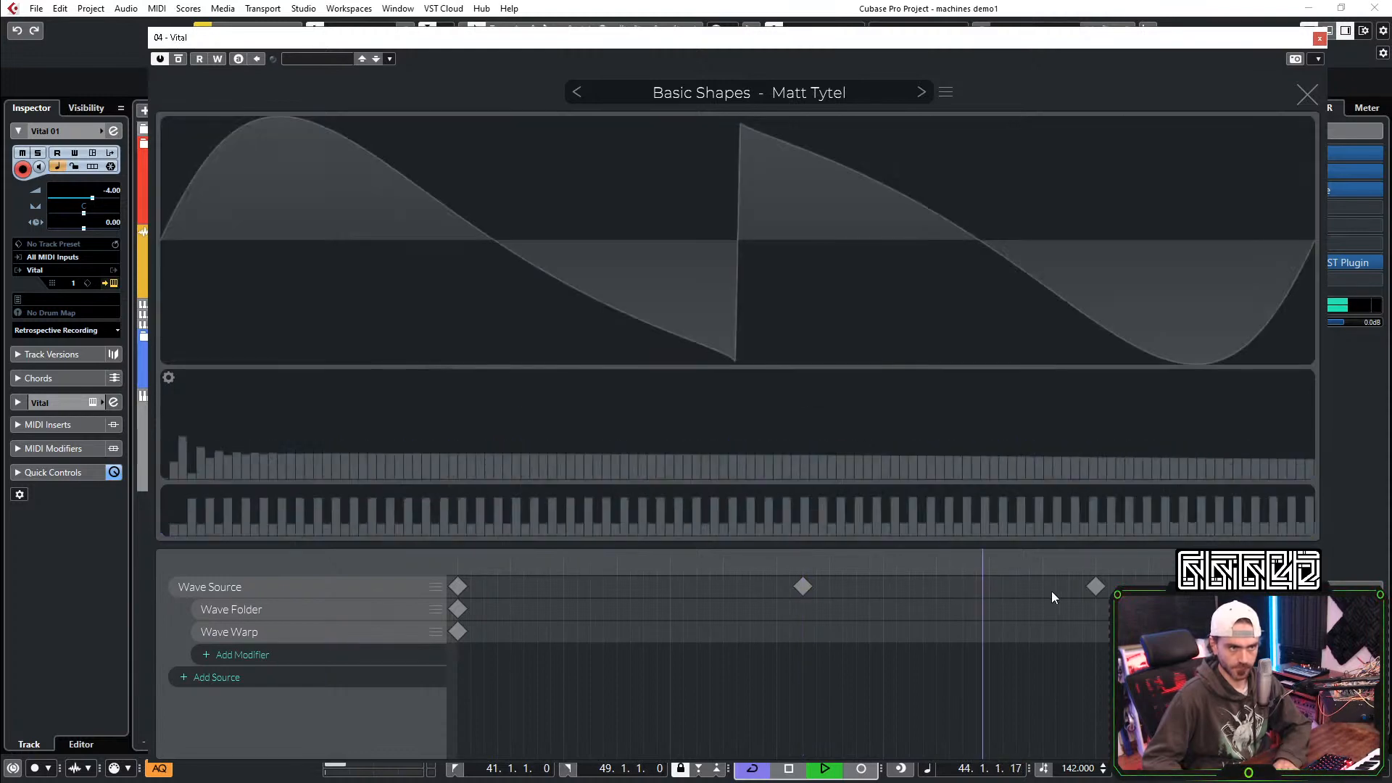
pyautogui.click(1095, 587)
pyautogui.doubleClick(1095, 587)
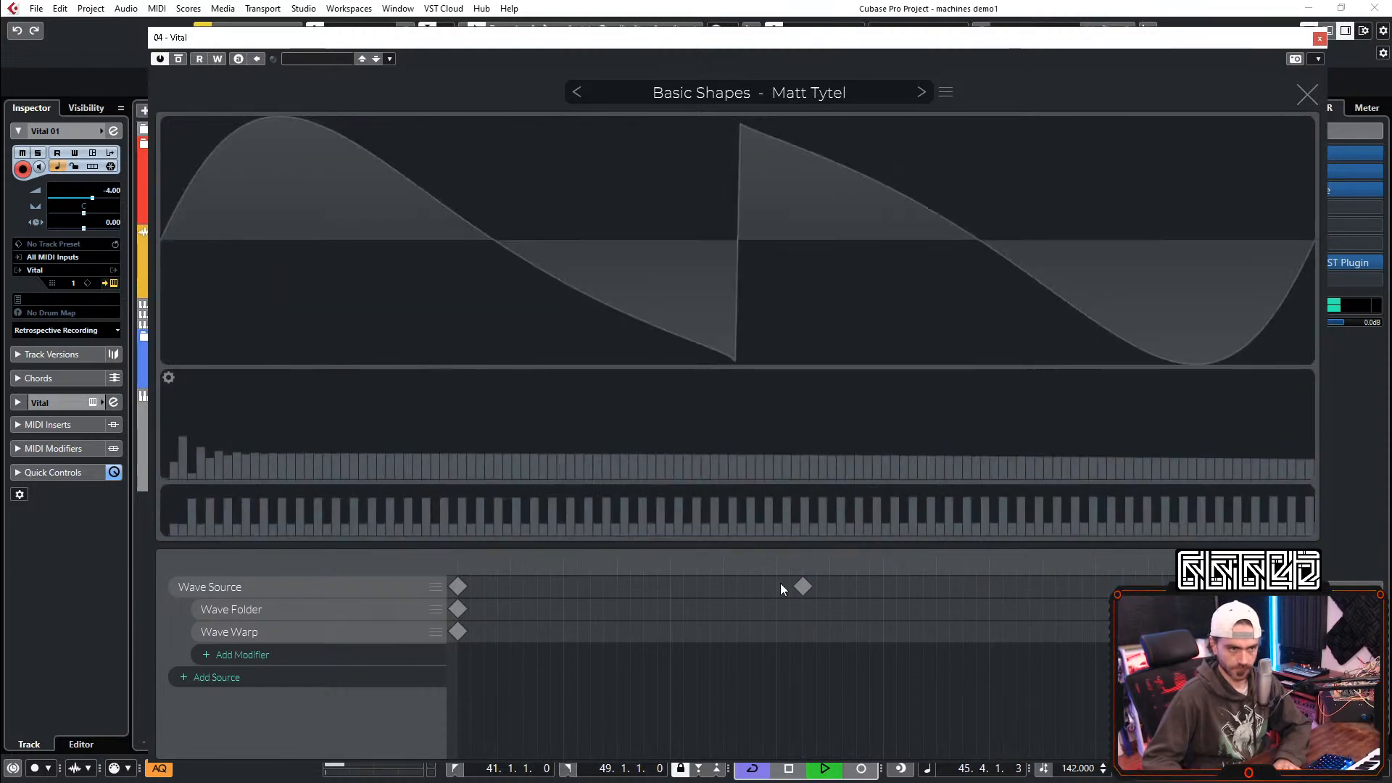
# Step: Delete the remaining later Wave Source keyframe in oscillator 2's wavetable, then try the Spectral Blend style across the timeline
pyautogui.moveTo(801, 587); pyautogui.dragTo(816, 586)
pyautogui.doubleClick(816, 587)
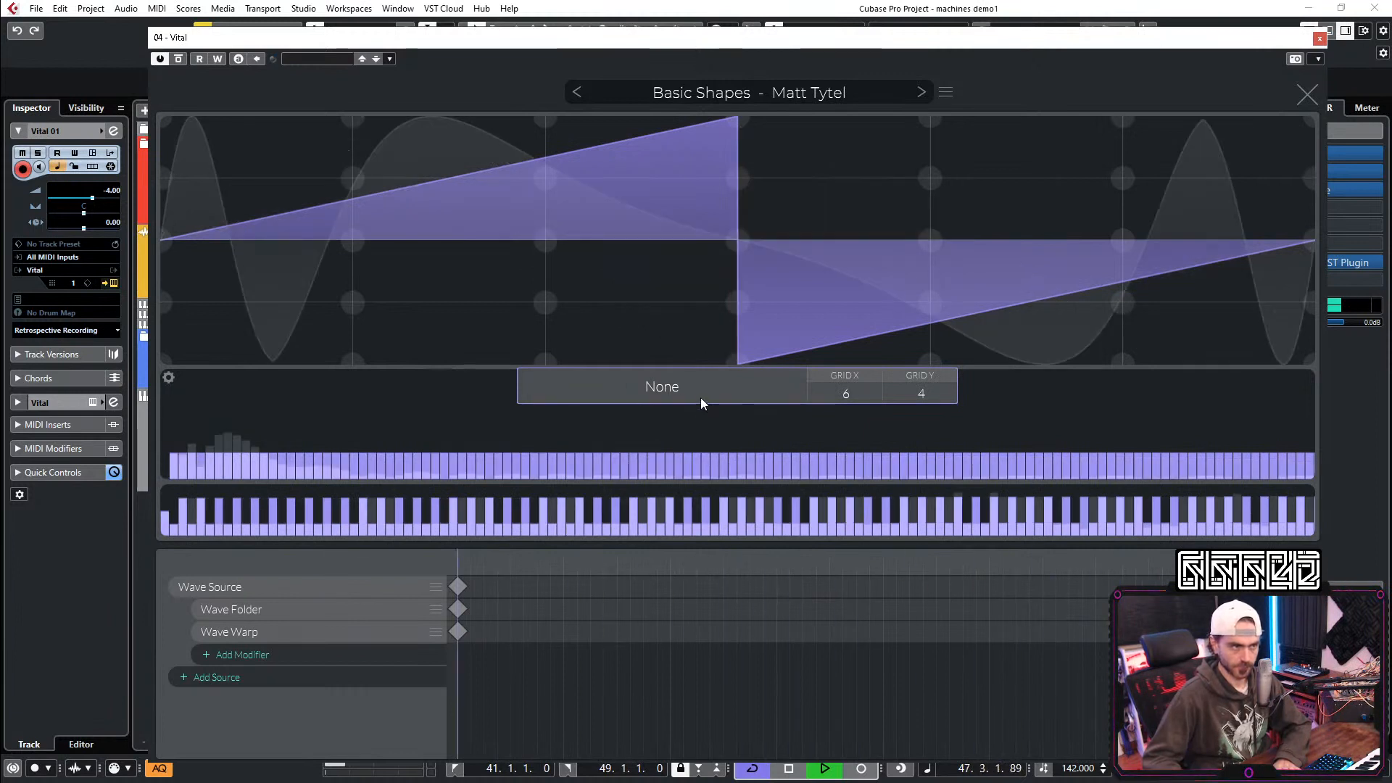
pyautogui.click(652, 386)
pyautogui.click(547, 453)
pyautogui.moveTo(459, 562); pyautogui.dragTo(1083, 560)
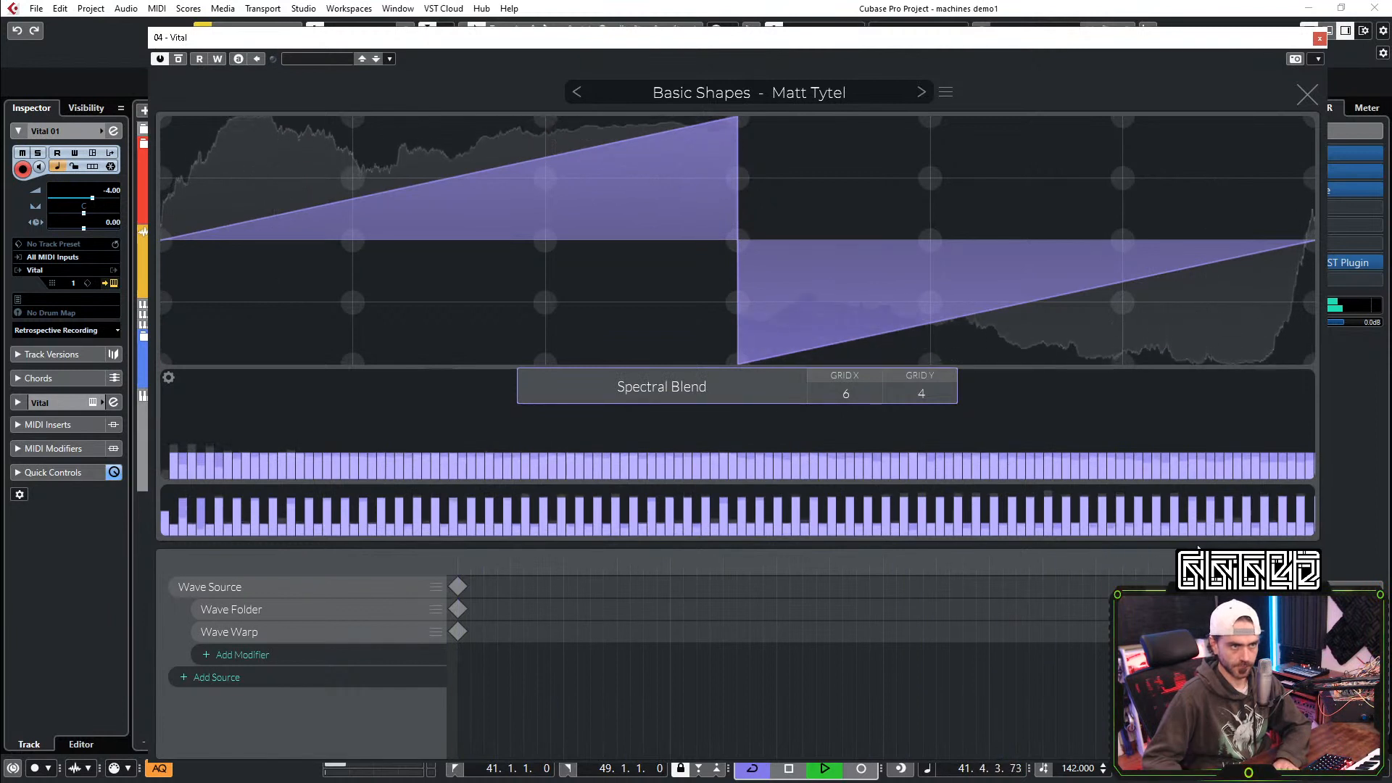
# Step: Set the Wave Source's blend style to Waveform Blend and scrub the wavetable timeline back to its start
pyautogui.click(656, 397)
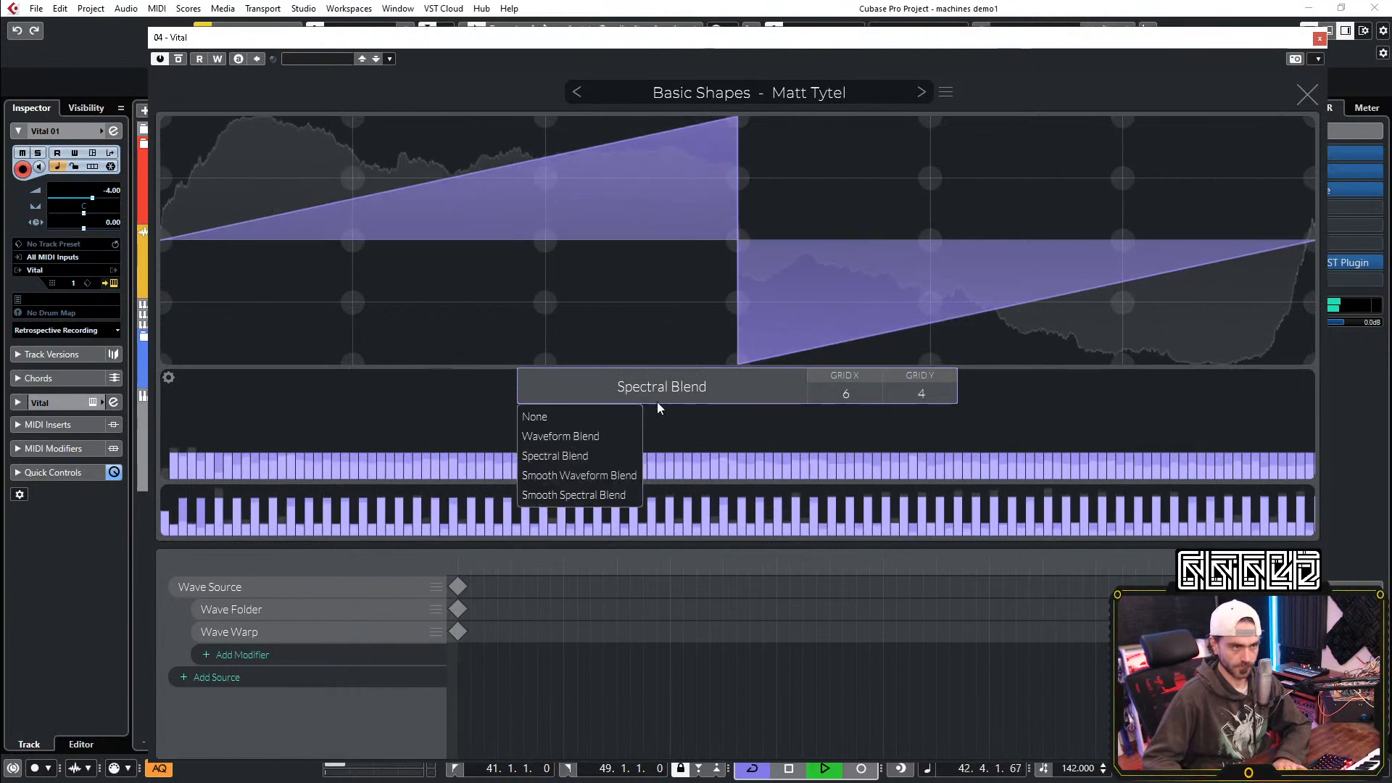
pyautogui.click(588, 438)
pyautogui.moveTo(1030, 569); pyautogui.dragTo(394, 559)
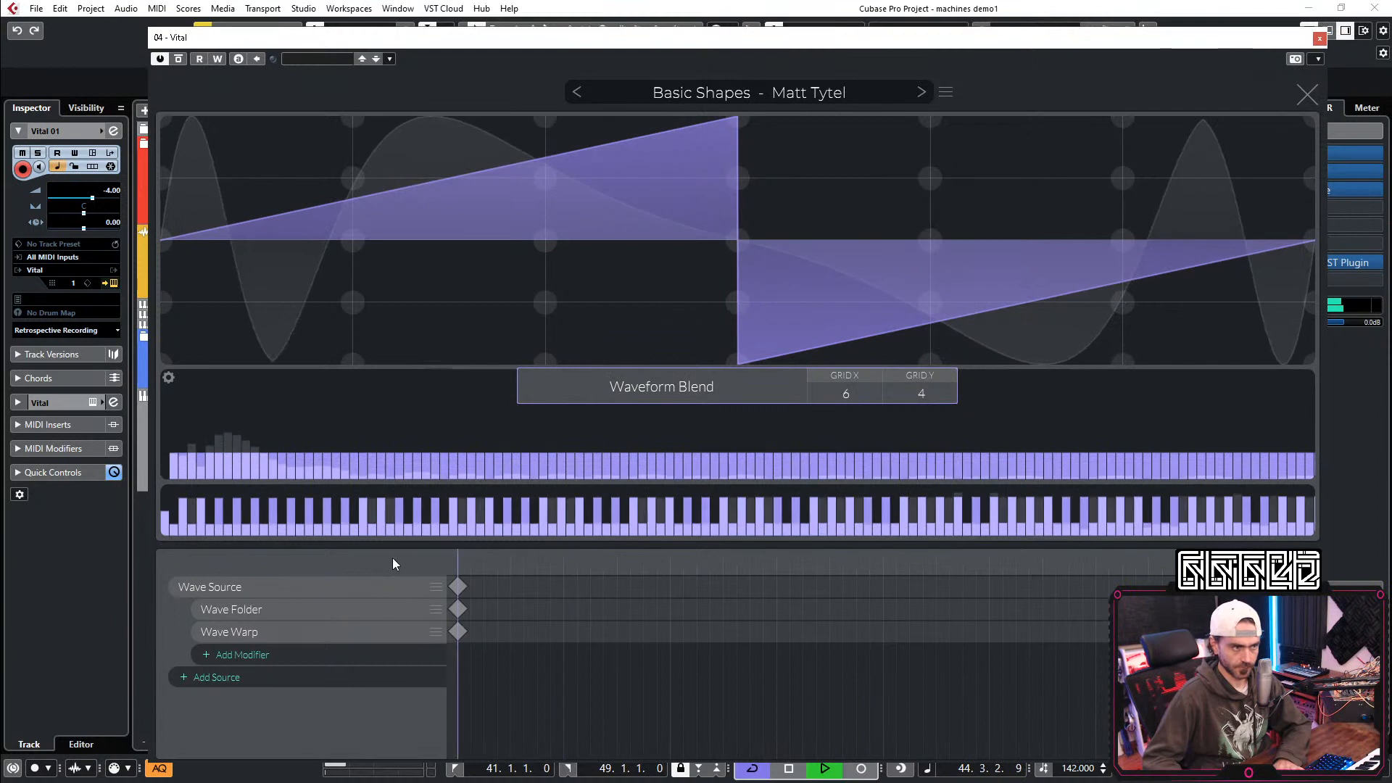
# Step: Set Y Warp to -5.4 and X Warp to -12 on the end Wave Warp keyframe, and close the wavetable editor
pyautogui.click(932, 609)
pyautogui.moveTo(732, 400); pyautogui.dragTo(748, 392)
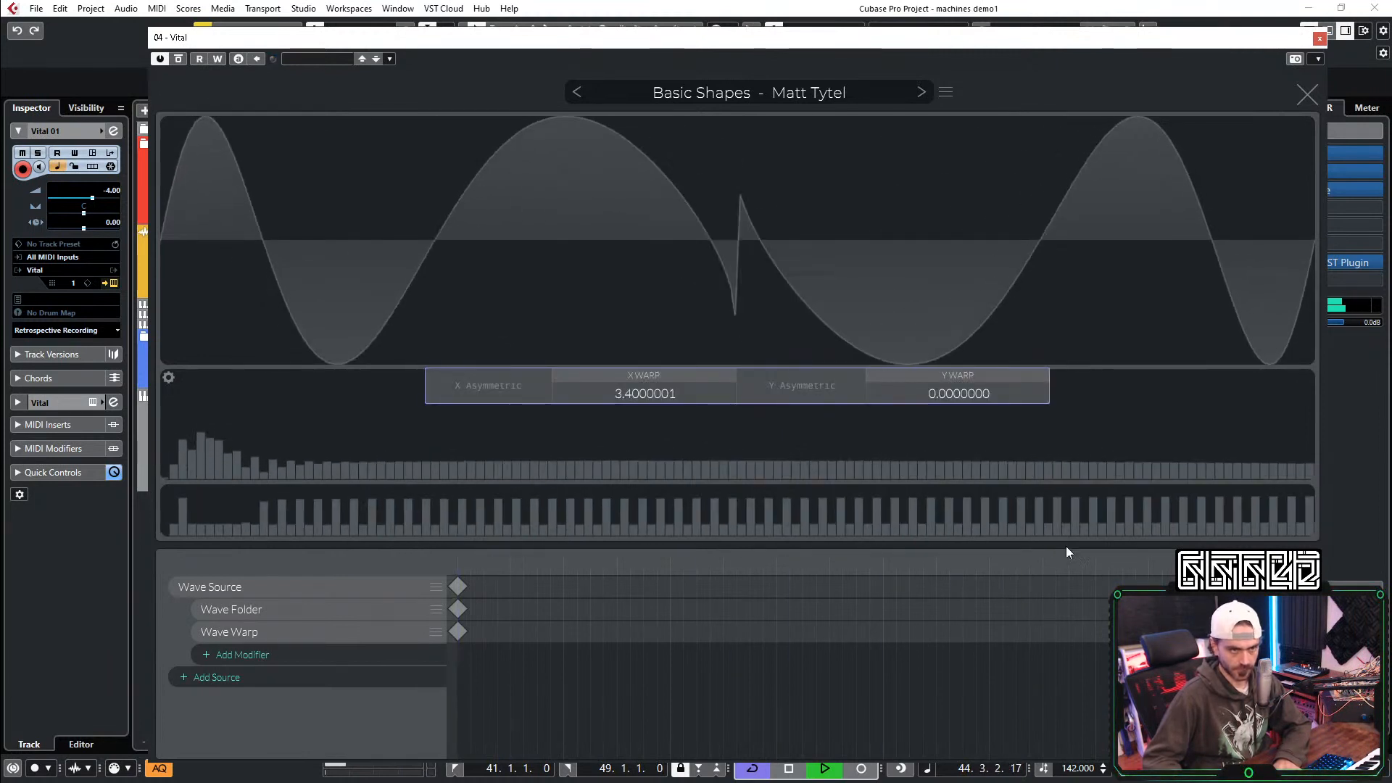
pyautogui.moveTo(1003, 394); pyautogui.dragTo(989, 419)
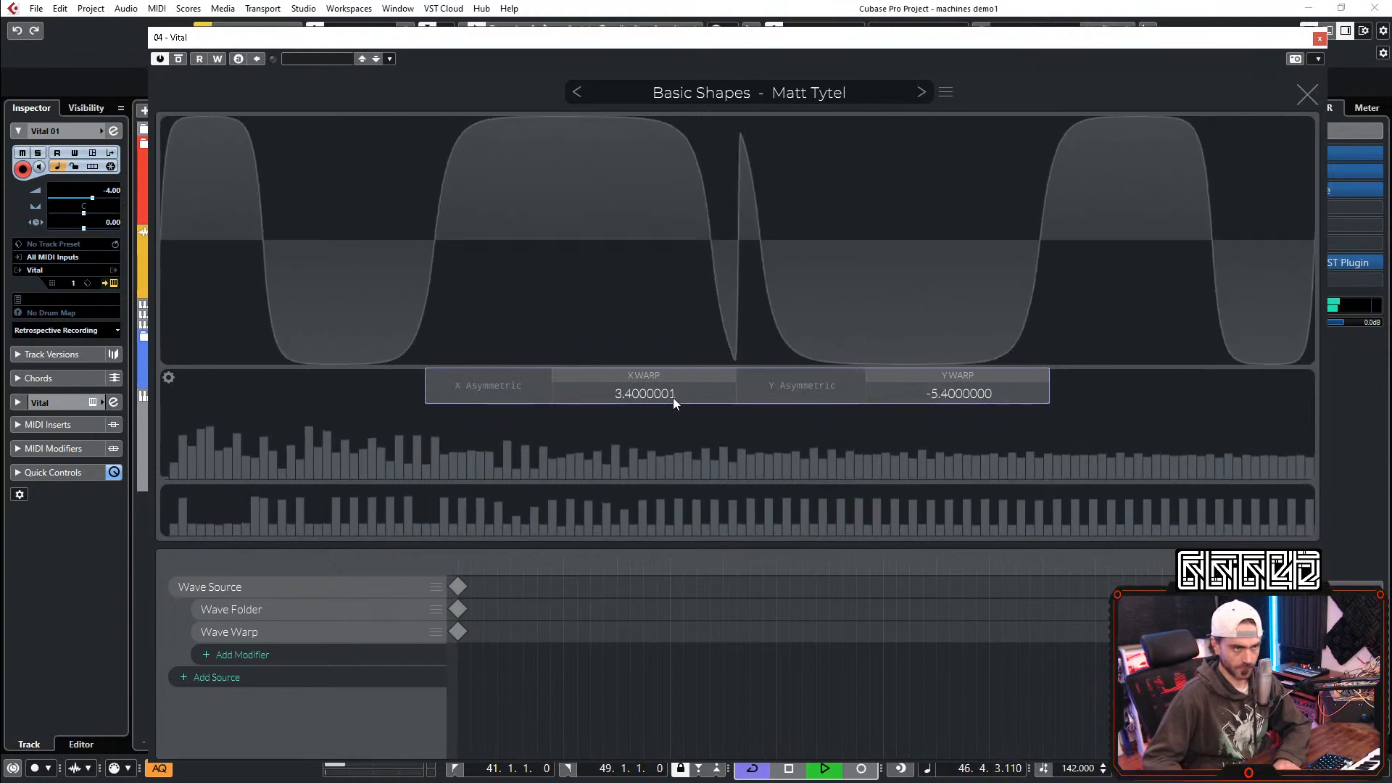
pyautogui.moveTo(654, 394); pyautogui.dragTo(671, 439)
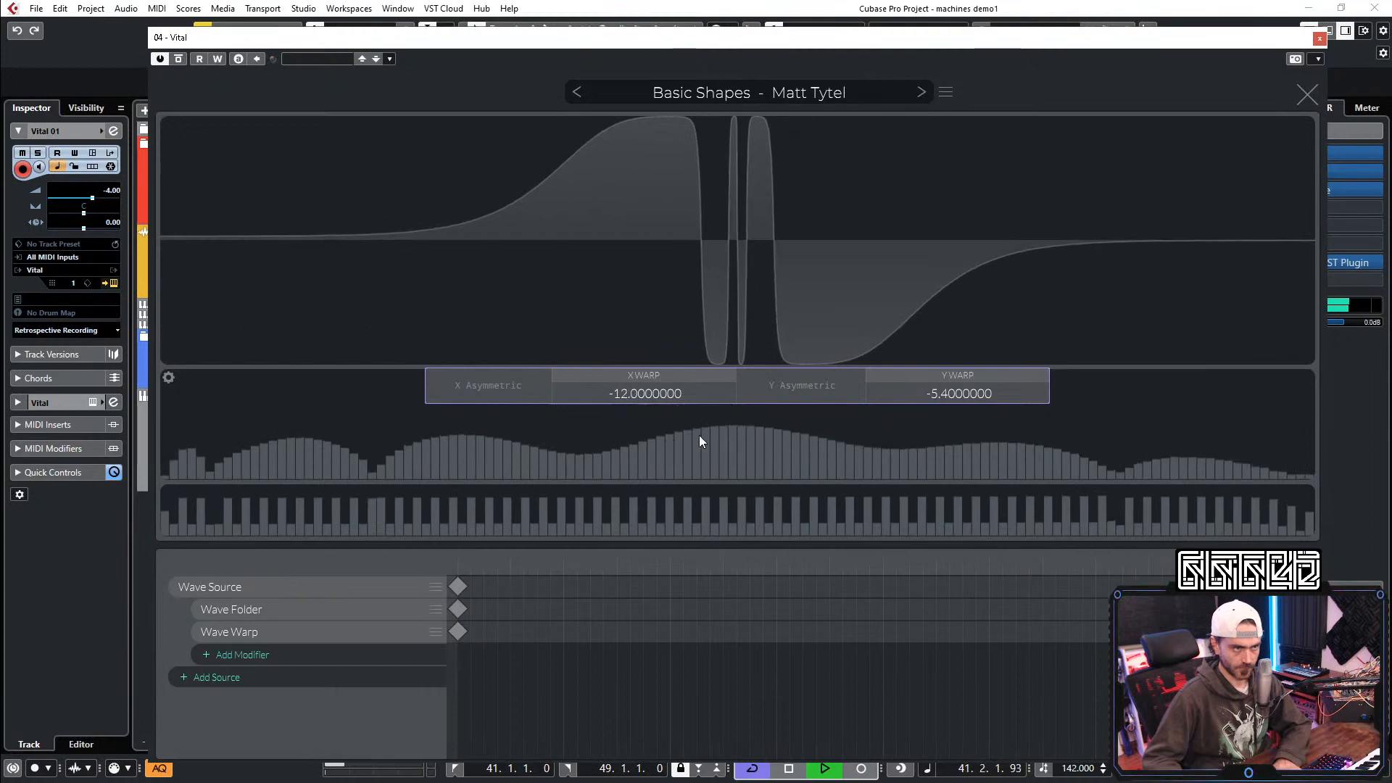
pyautogui.click(1318, 95)
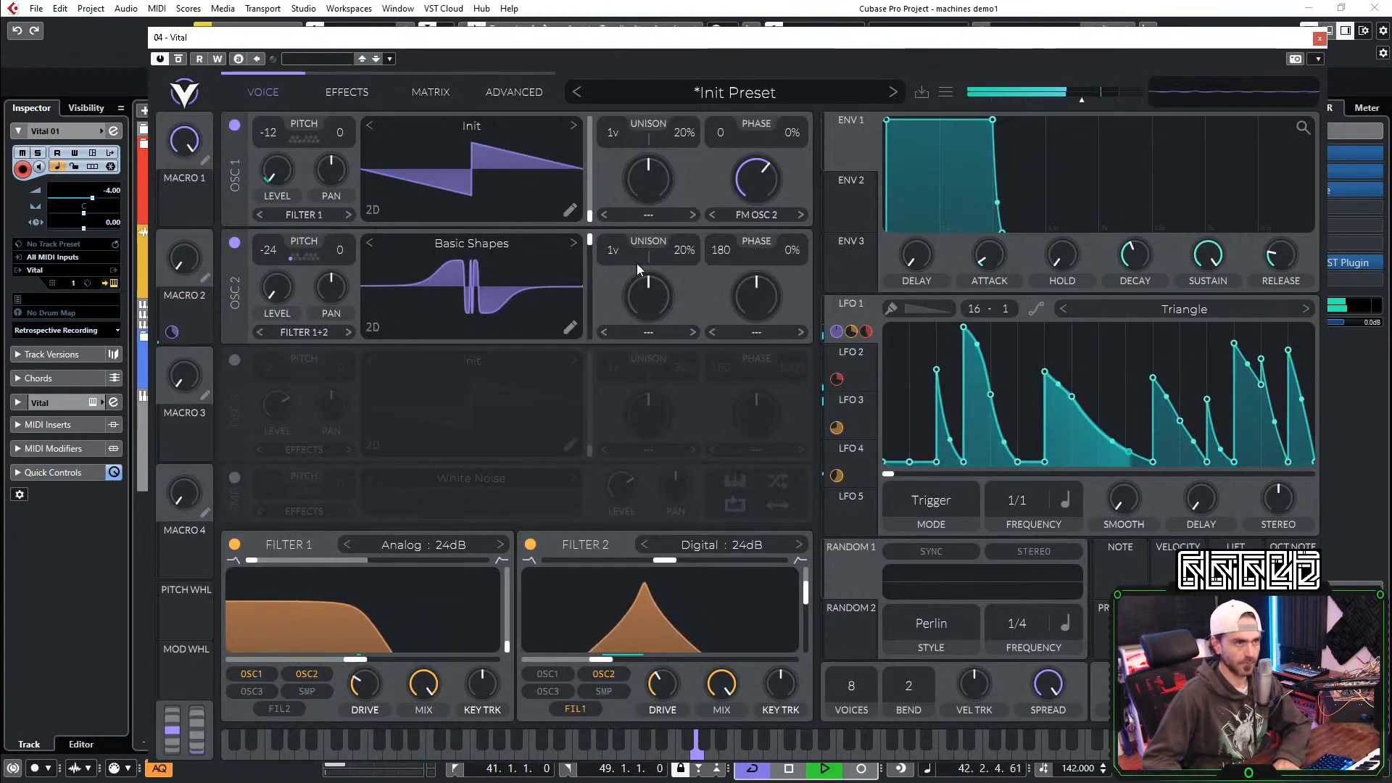
# Step: Return oscillator 2's wave frame to zero, assign Macro 2 to it, and test the macro over the loop, ending at zero
pyautogui.moveTo(593, 240); pyautogui.dragTo(600, 364)
pyautogui.moveTo(171, 331); pyautogui.dragTo(558, 294)
pyautogui.moveTo(185, 261)
pyautogui.mouseDown()
pyautogui.moveTo(228, 190)
pyautogui.moveTo(189, 270)
pyautogui.moveTo(201, 261)
pyautogui.mouseUp()
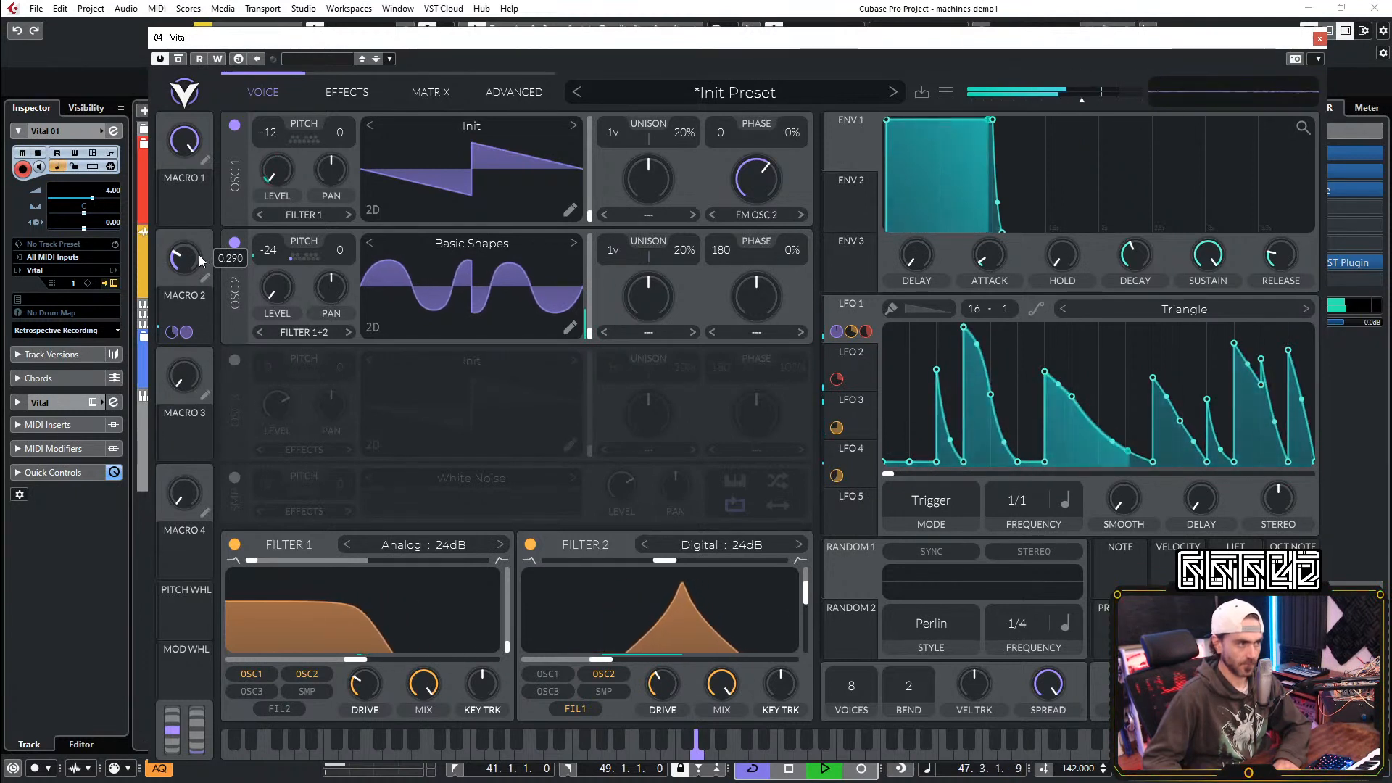
pyautogui.moveTo(198, 255); pyautogui.dragTo(181, 296)
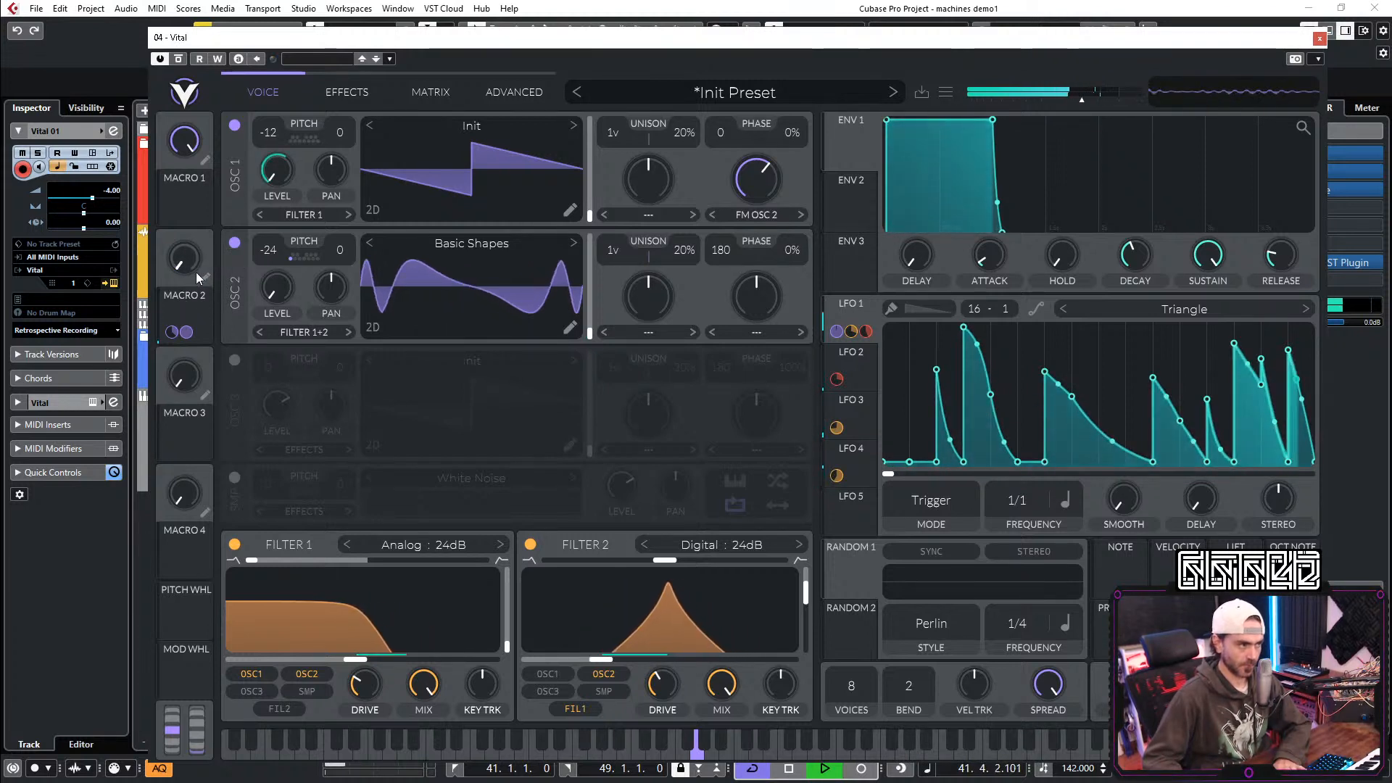
pyautogui.press('space')
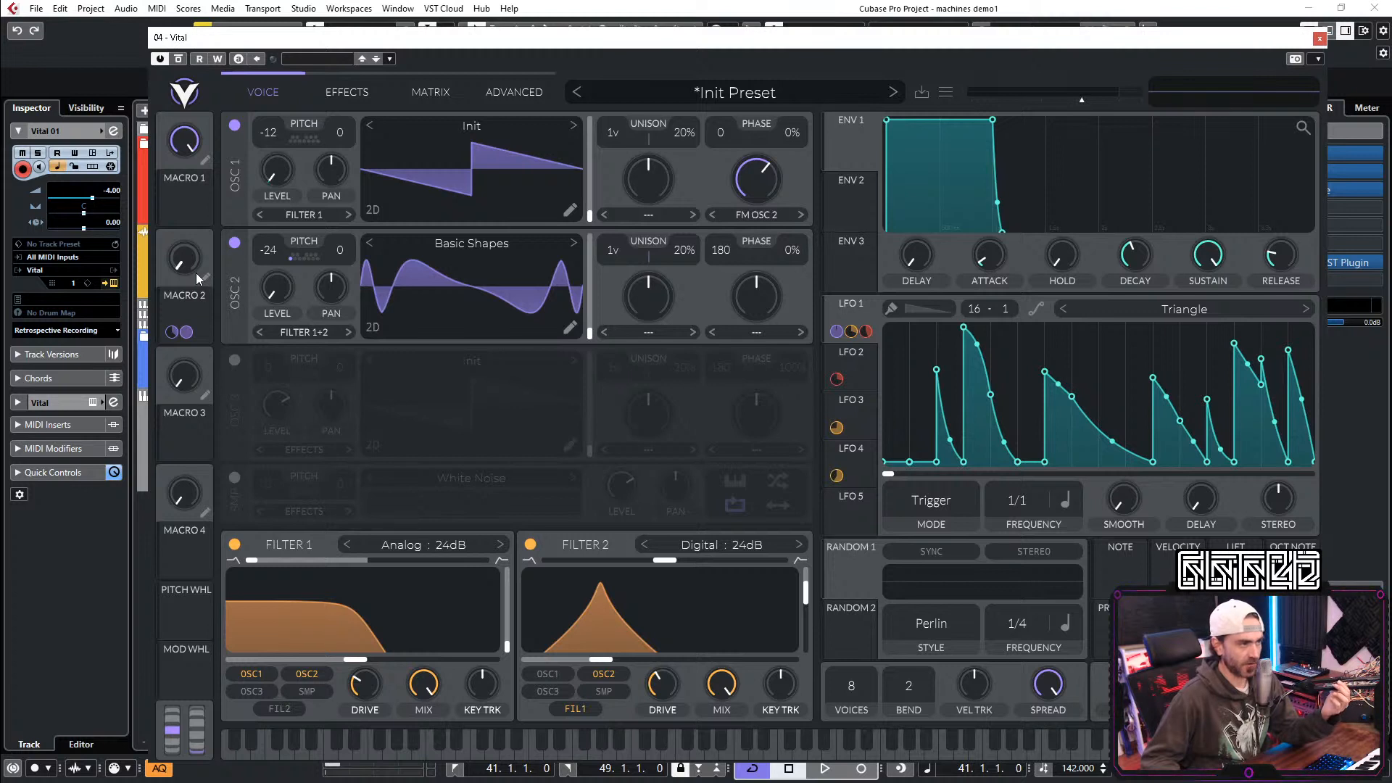
# Step: Review oscillator 2's transpose snap settings and sweep Macro 2 up and back to zero
pyautogui.click(293, 256)
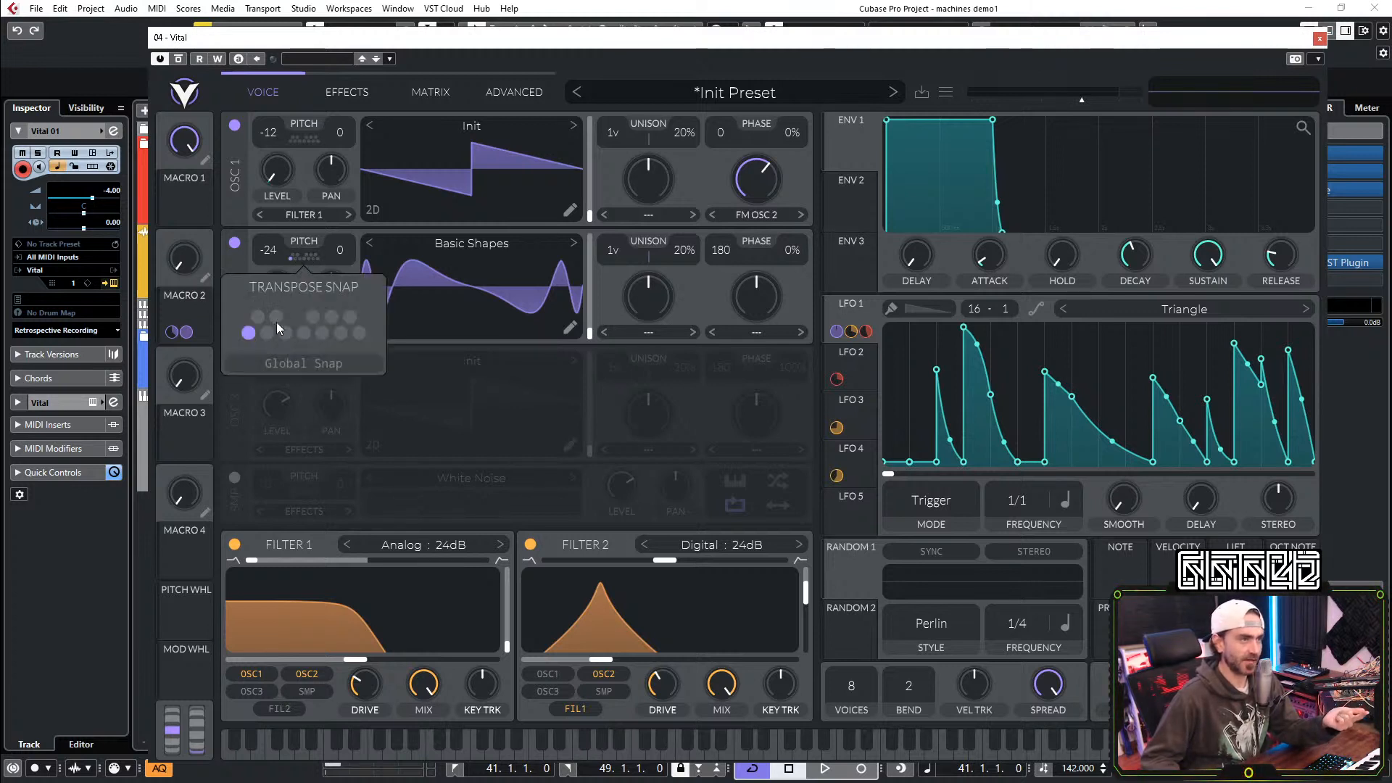
pyautogui.click(294, 255)
pyautogui.click(302, 260)
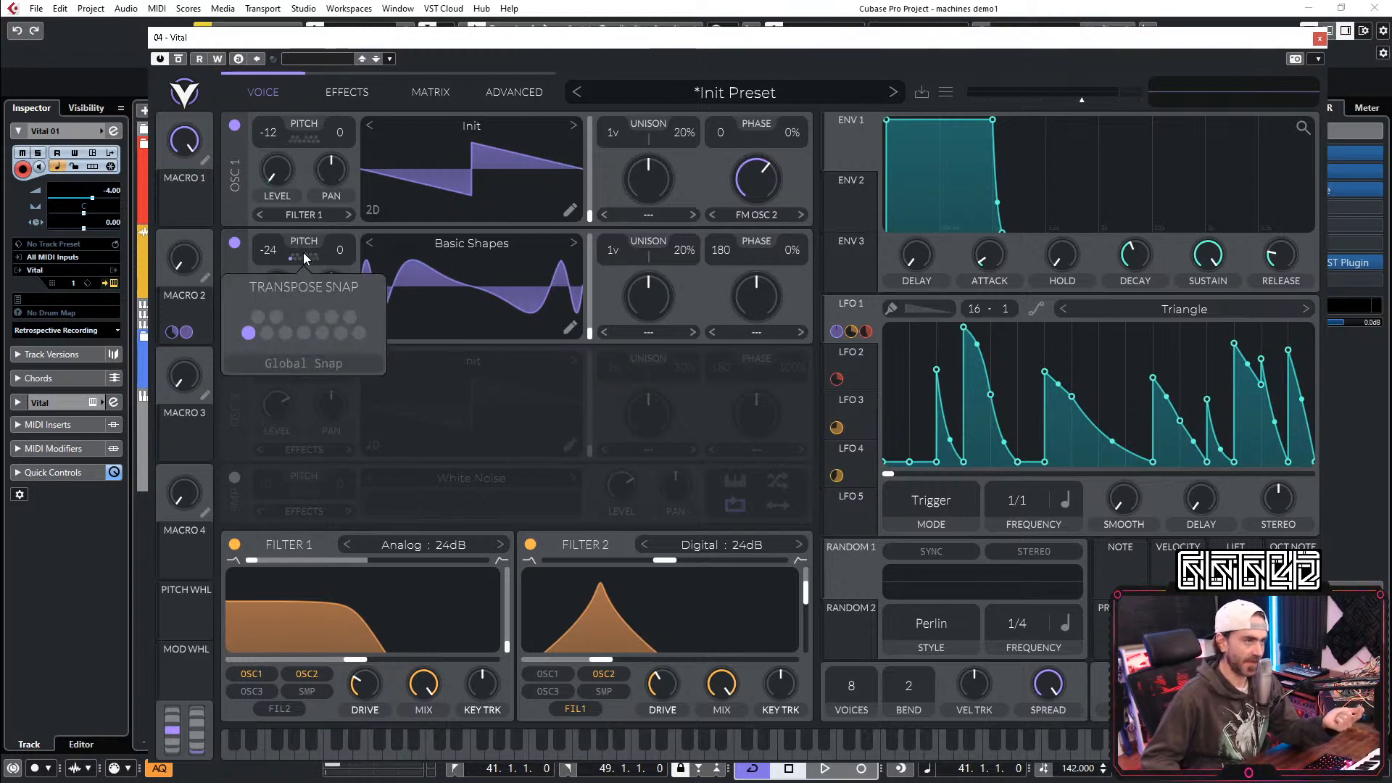
pyautogui.click(248, 334)
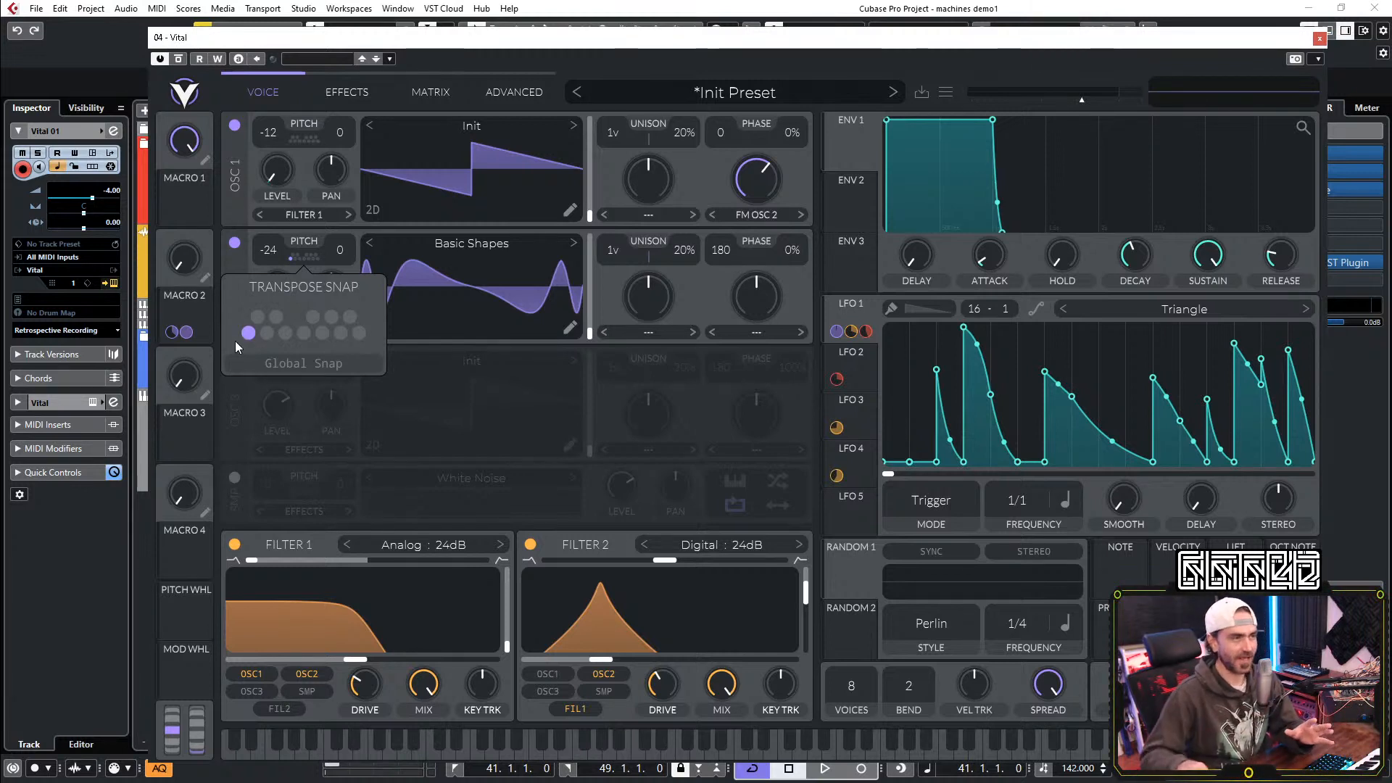
pyautogui.click(295, 247)
pyautogui.moveTo(174, 265); pyautogui.dragTo(238, 117)
pyautogui.moveTo(167, 258); pyautogui.dragTo(173, 415)
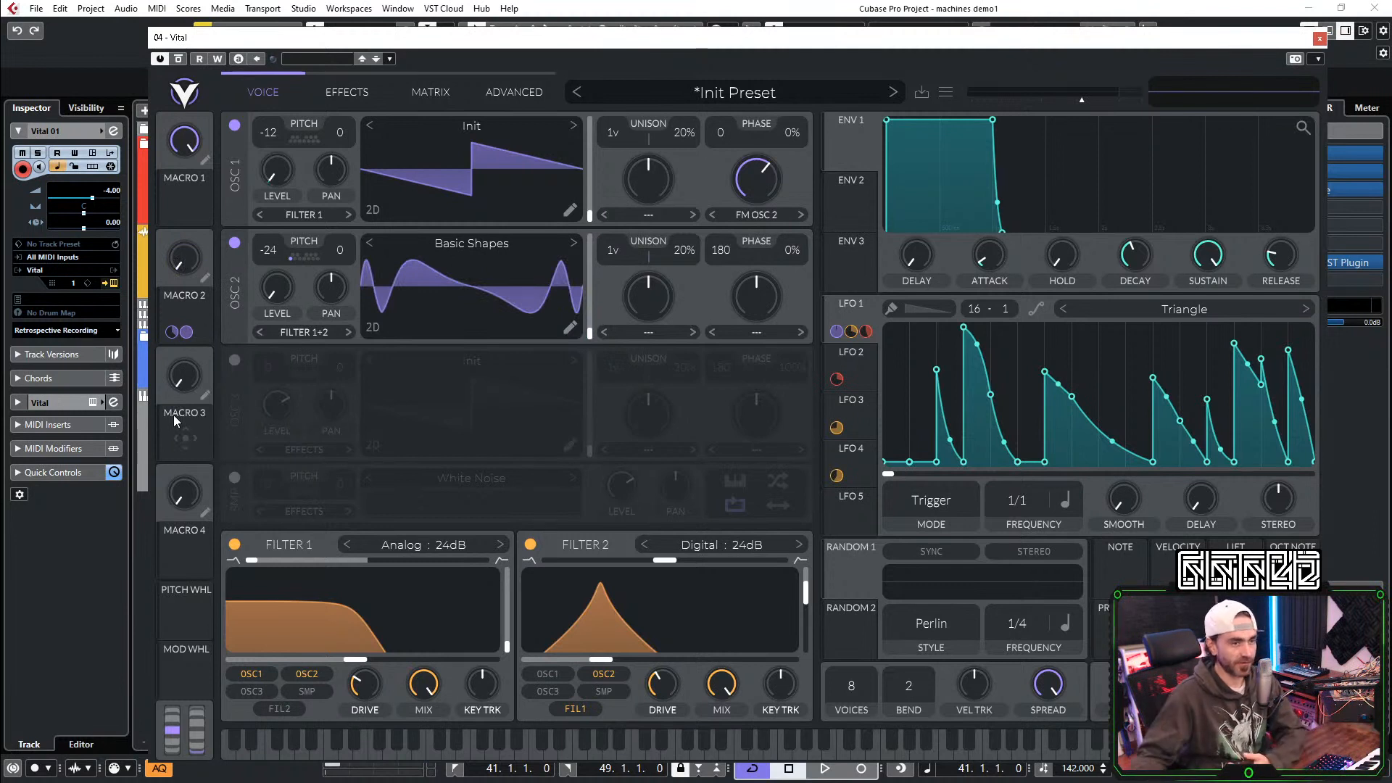
pyautogui.click(849, 576)
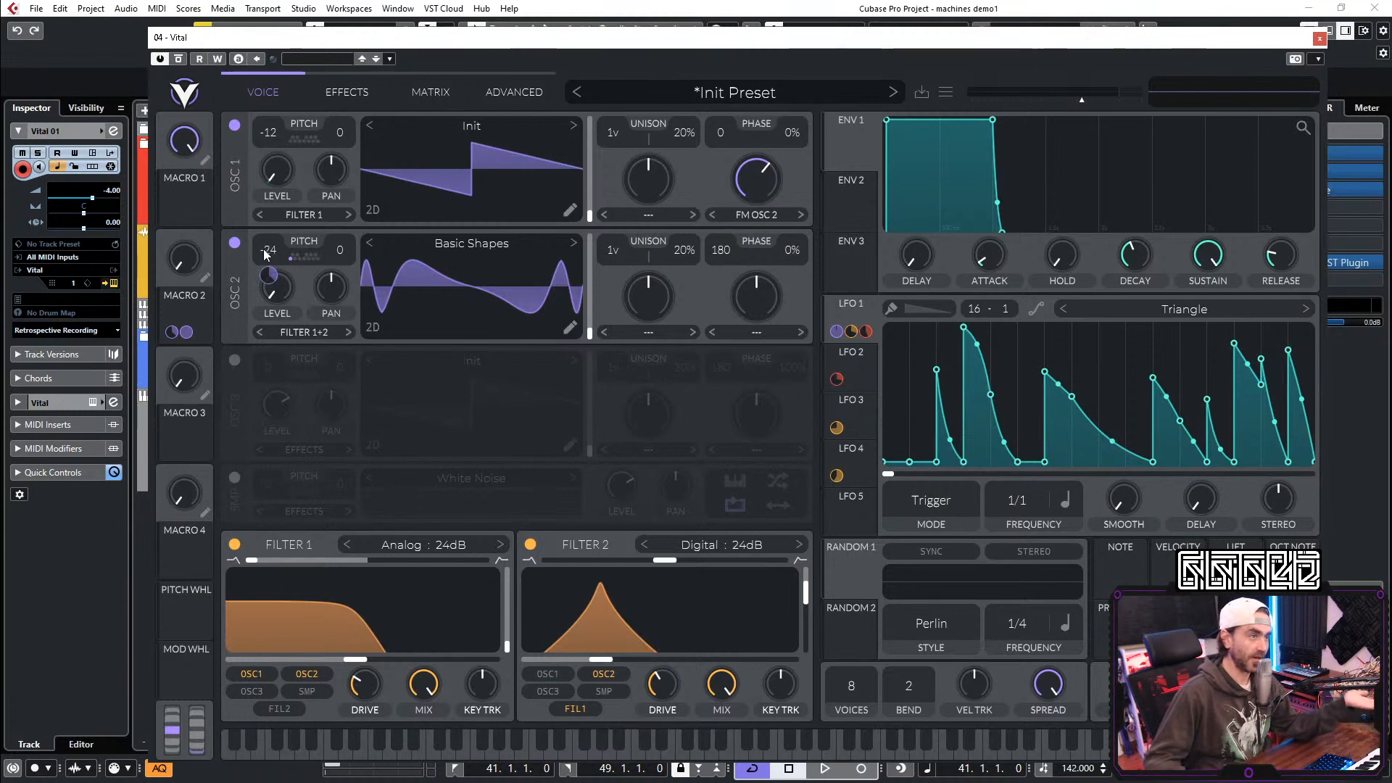
# Step: Set the remap grid of the Macro 2 to Osc 2 Wave Frame modulation to 8 by 24, and return to the oscillators
pyautogui.click(433, 96)
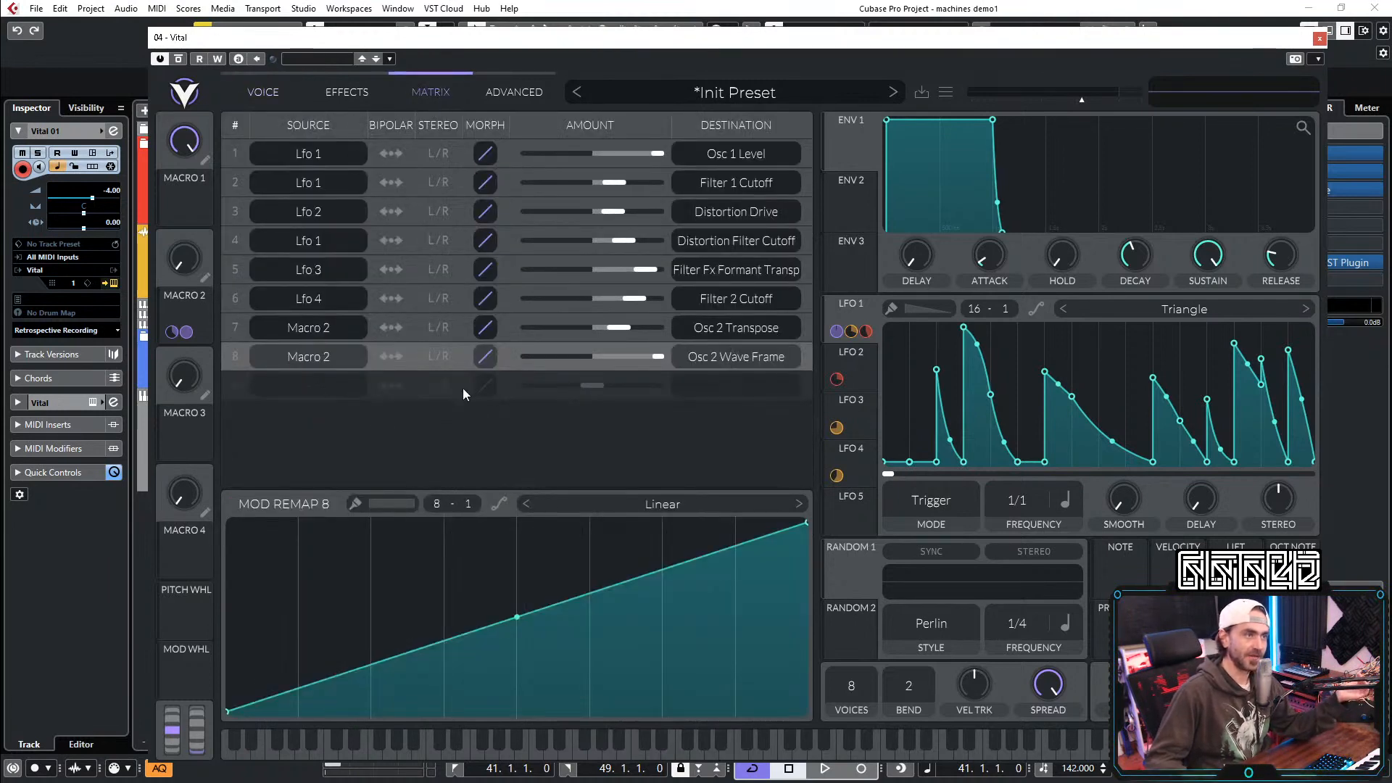
pyautogui.moveTo(476, 509); pyautogui.dragTo(633, 2)
pyautogui.moveTo(476, 505); pyautogui.dragTo(503, 474)
pyautogui.click(355, 503)
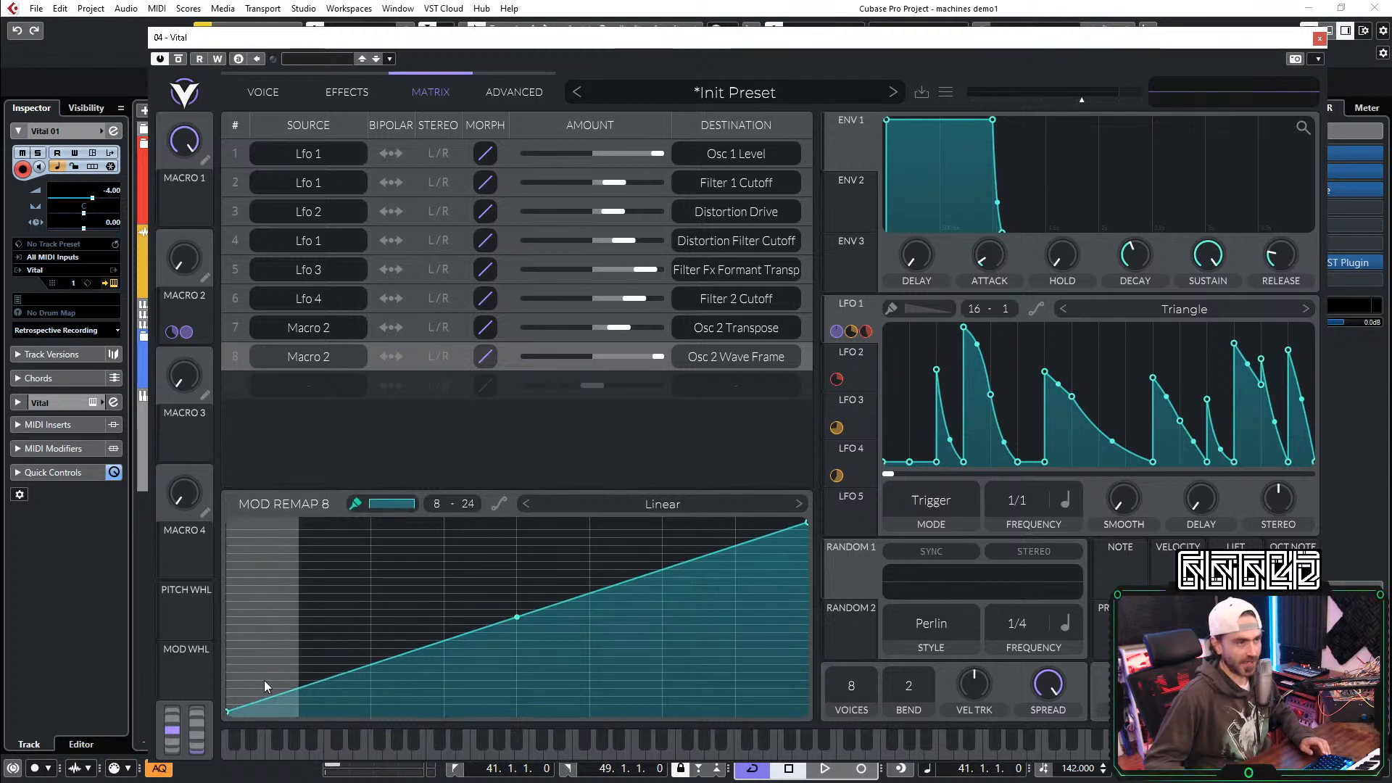
pyautogui.press('ctrl')
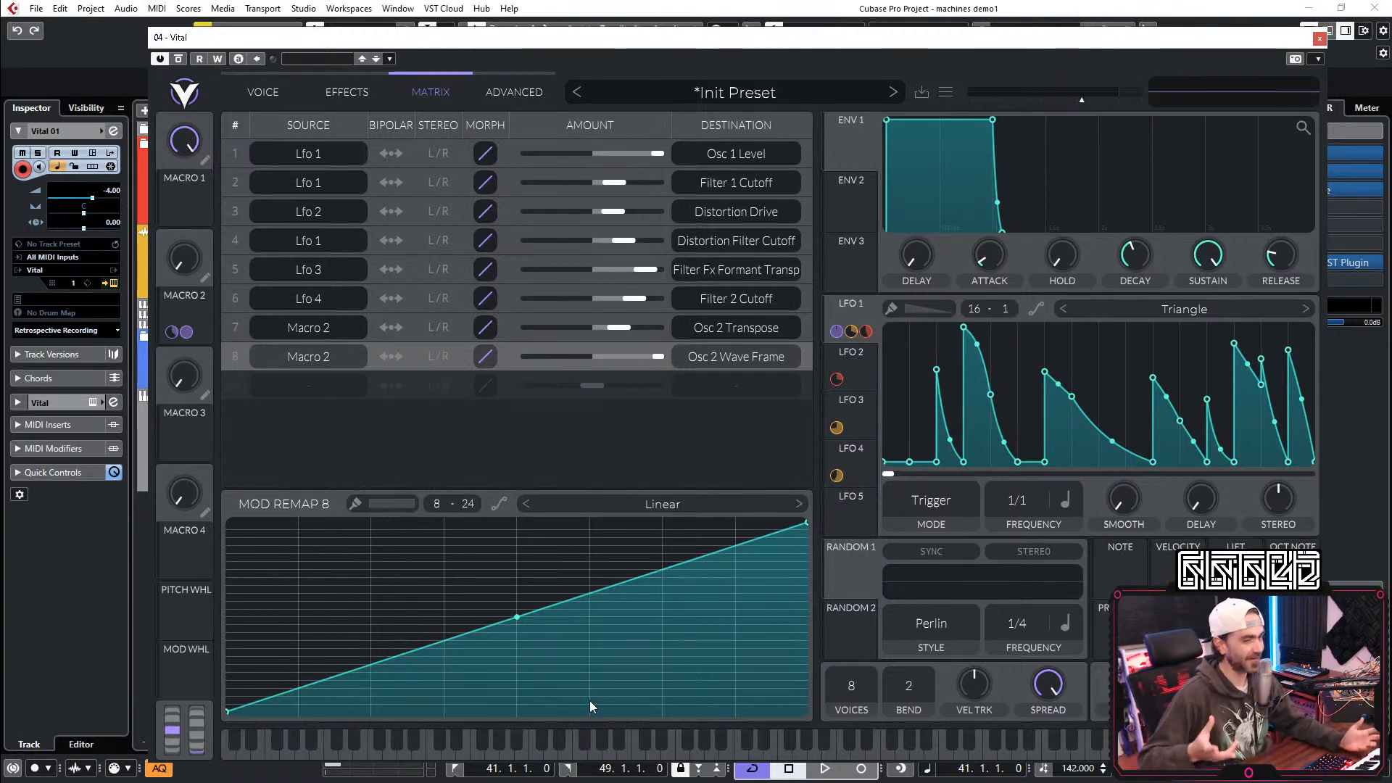
pyautogui.click(264, 93)
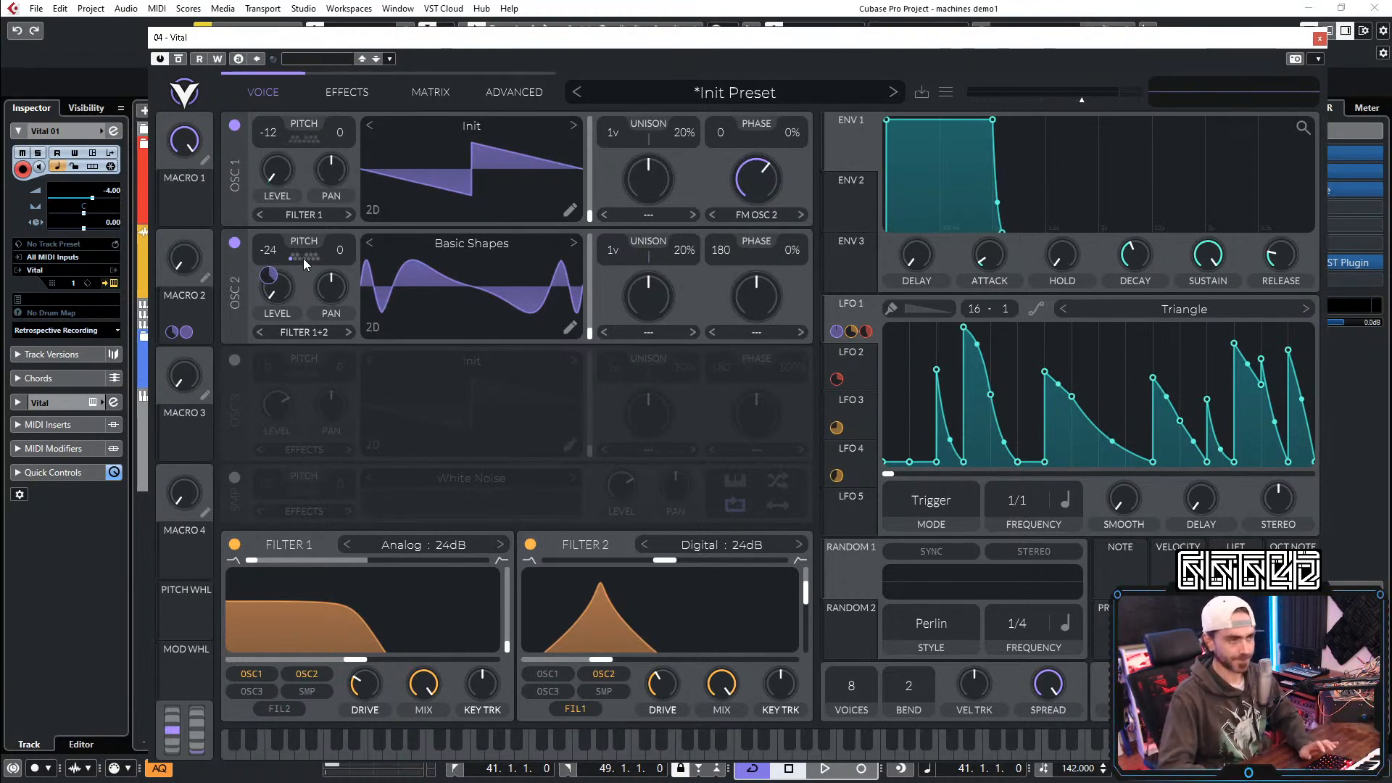
# Step: Start loop playback and rename Macro 2 as Timbre
pyautogui.press('space')
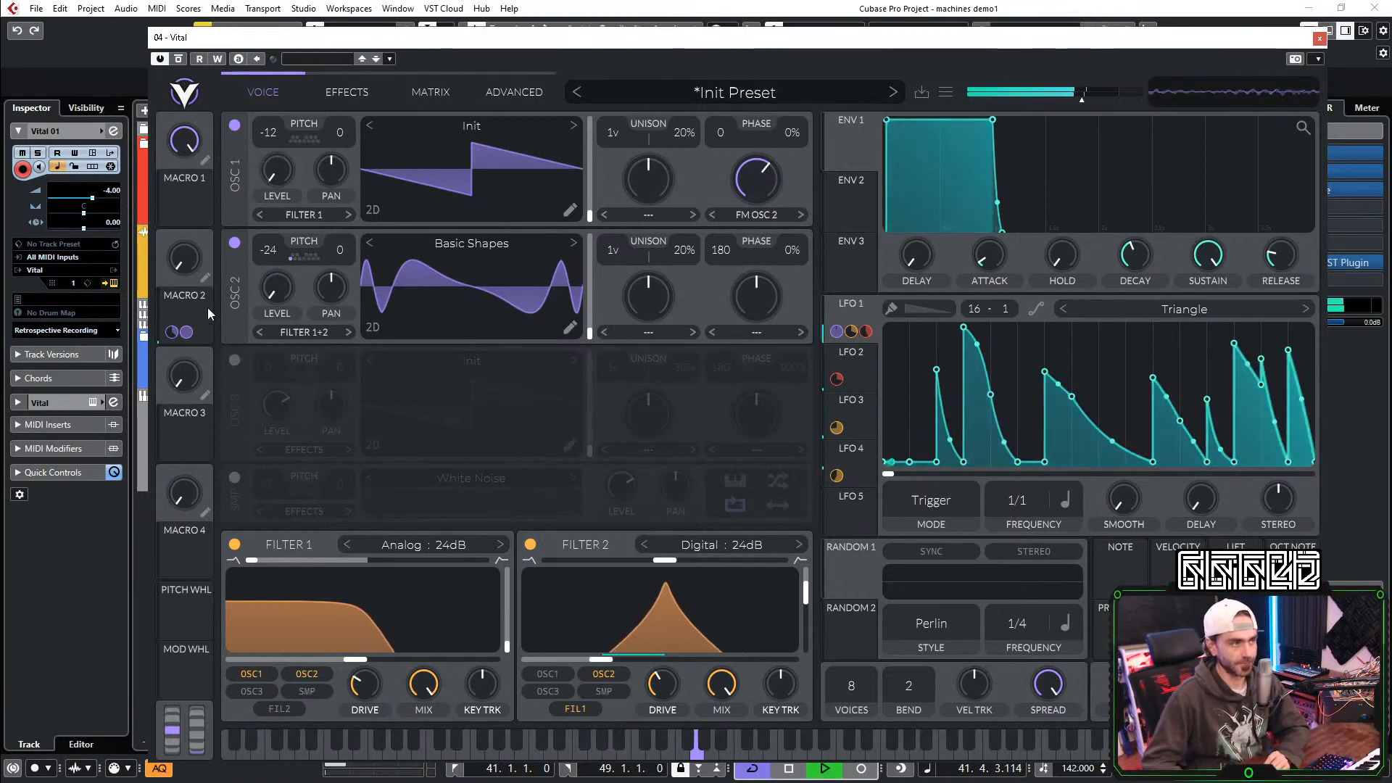
pyautogui.moveTo(187, 263); pyautogui.dragTo(189, 302)
pyautogui.click(189, 297)
pyautogui.write('Tim')
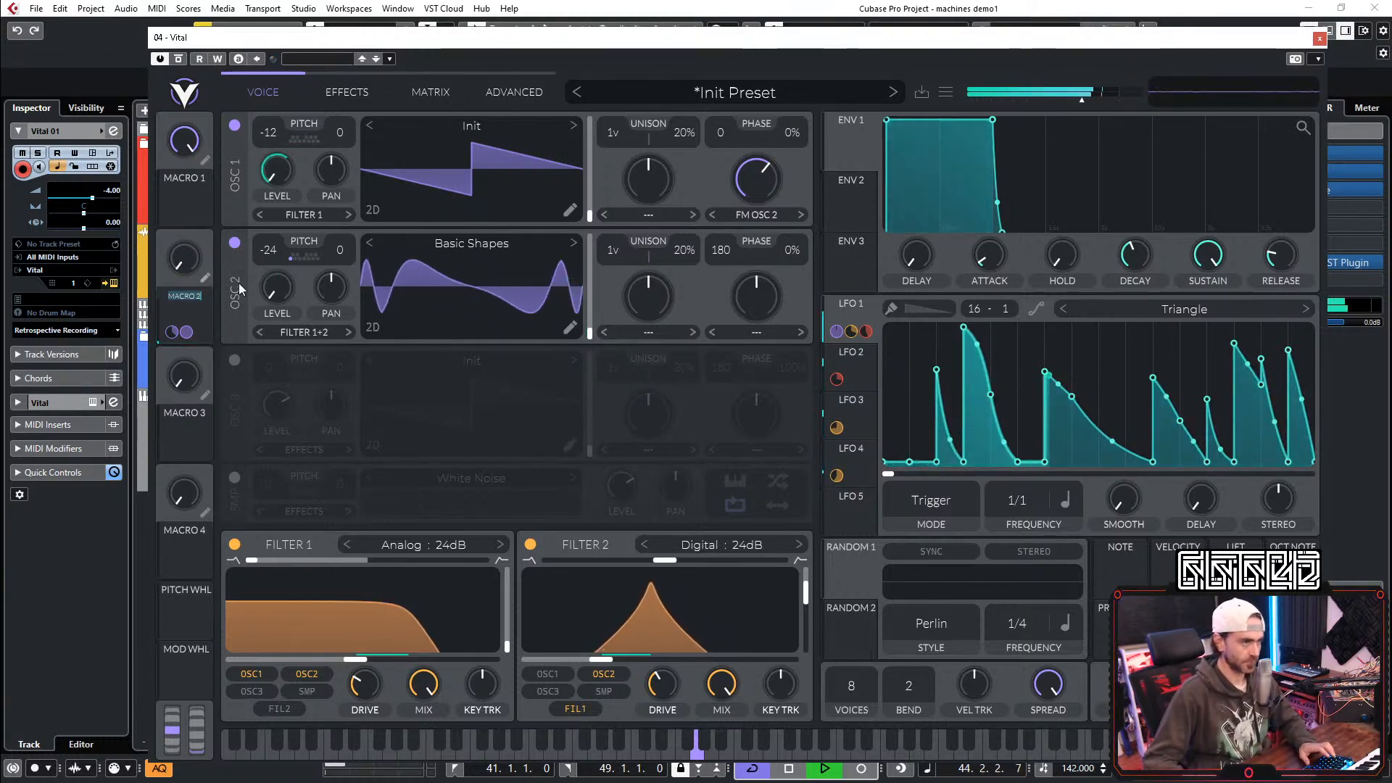
pyautogui.write('bre')
pyautogui.press('Return')
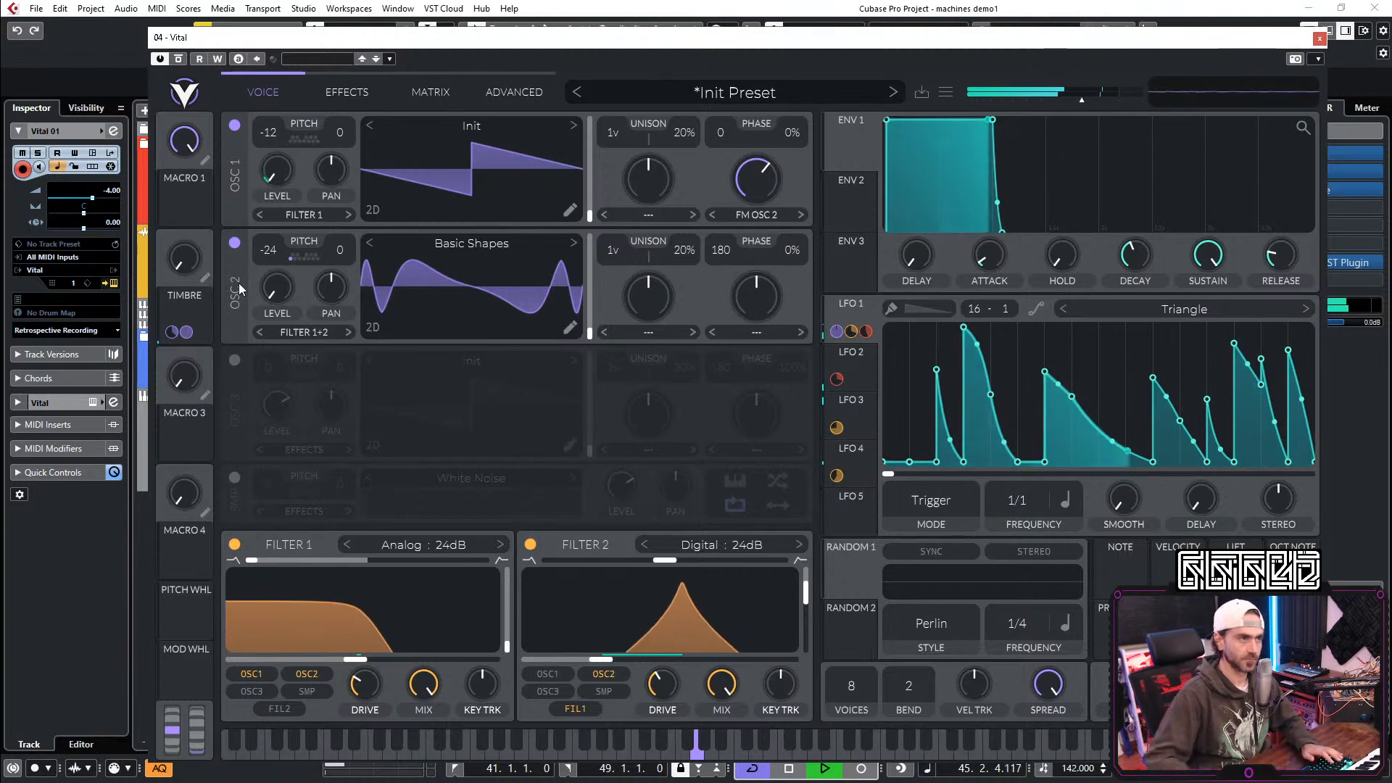
# Step: Enable the reverb, raise its mix to full, and cut its lows with a -6 dB low gain and a higher low cutoff
pyautogui.click(348, 92)
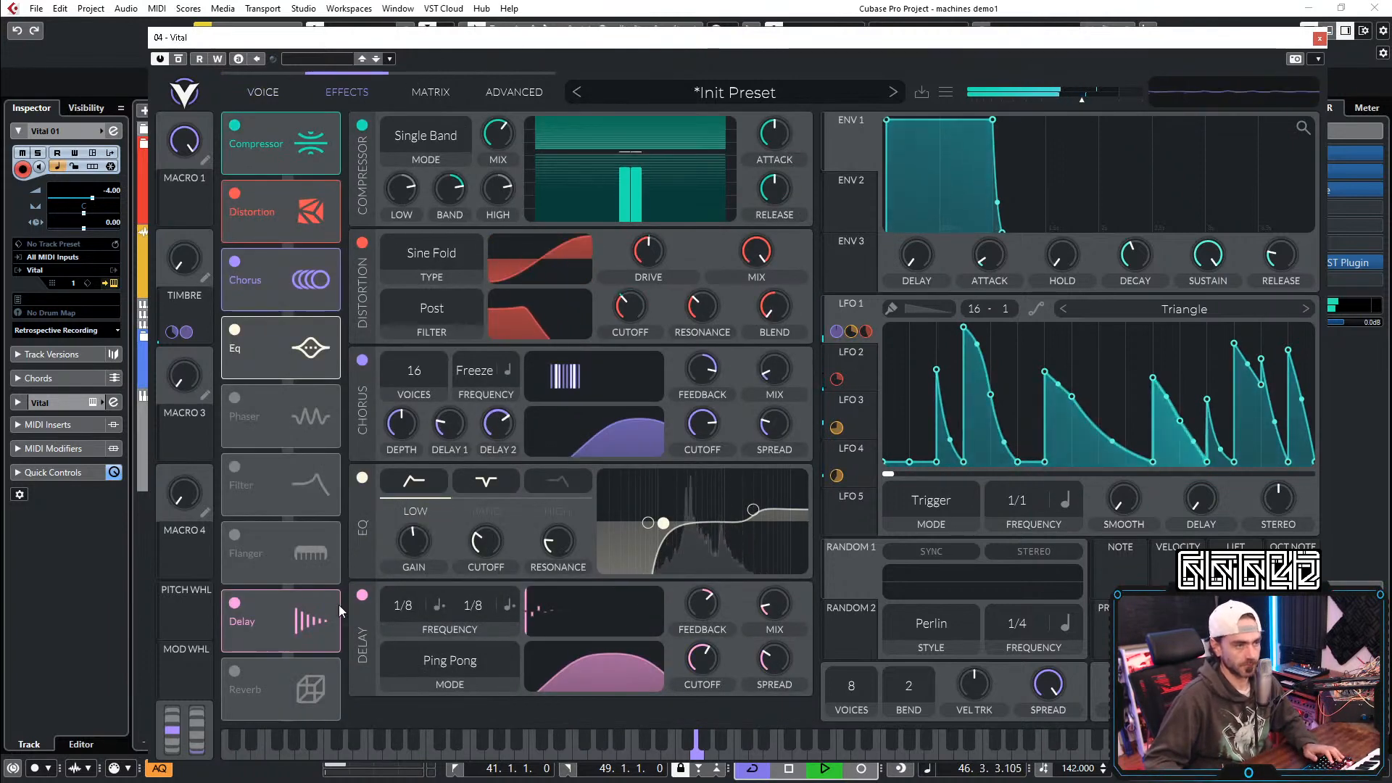
pyautogui.click(242, 671)
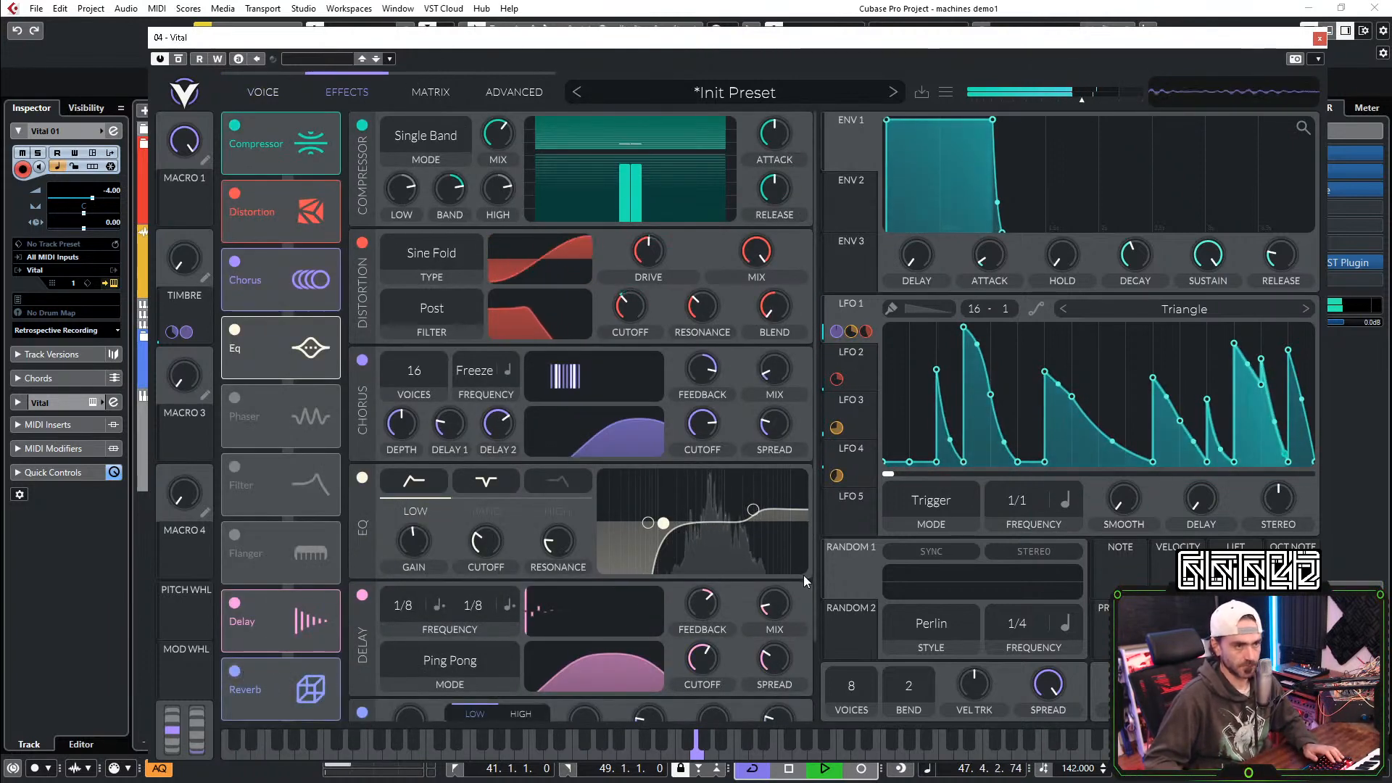
pyautogui.scroll(-3, 803, 574)
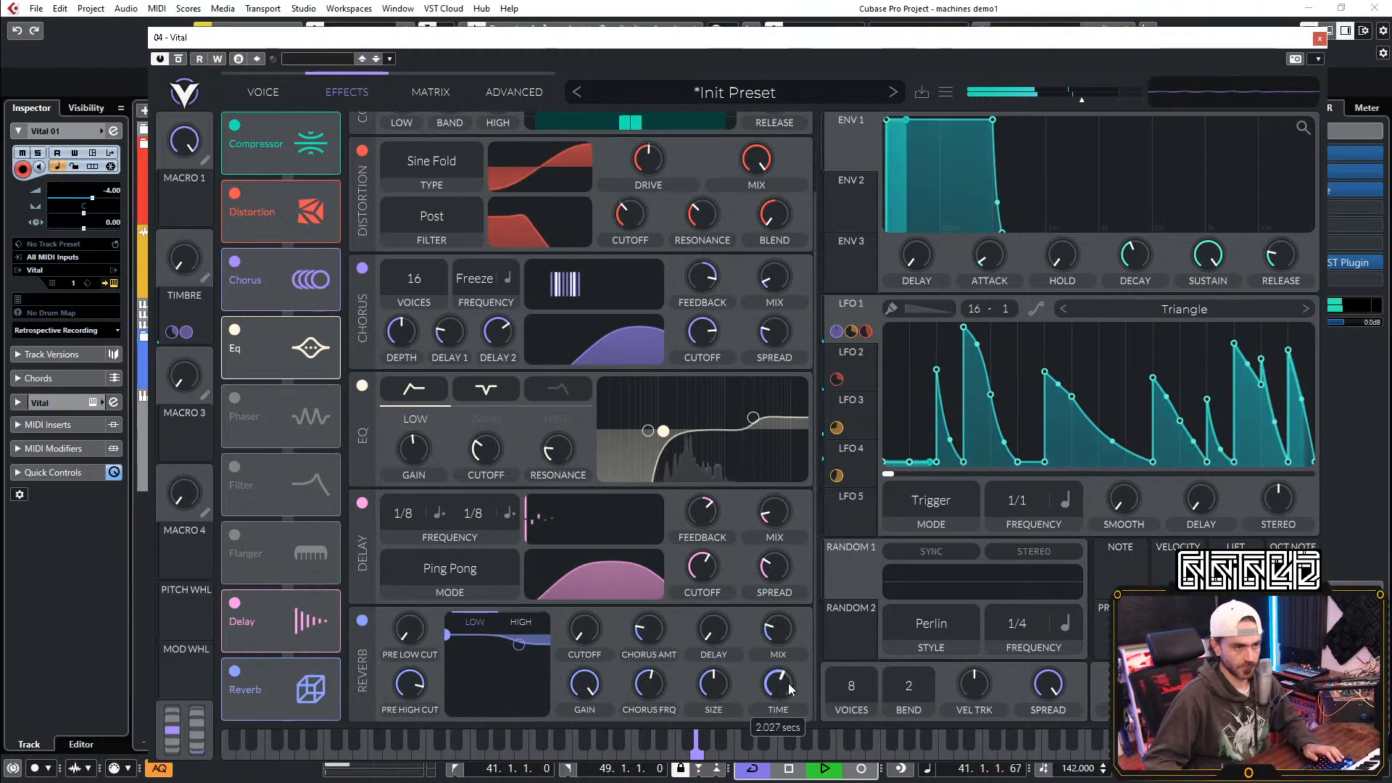
pyautogui.moveTo(784, 636)
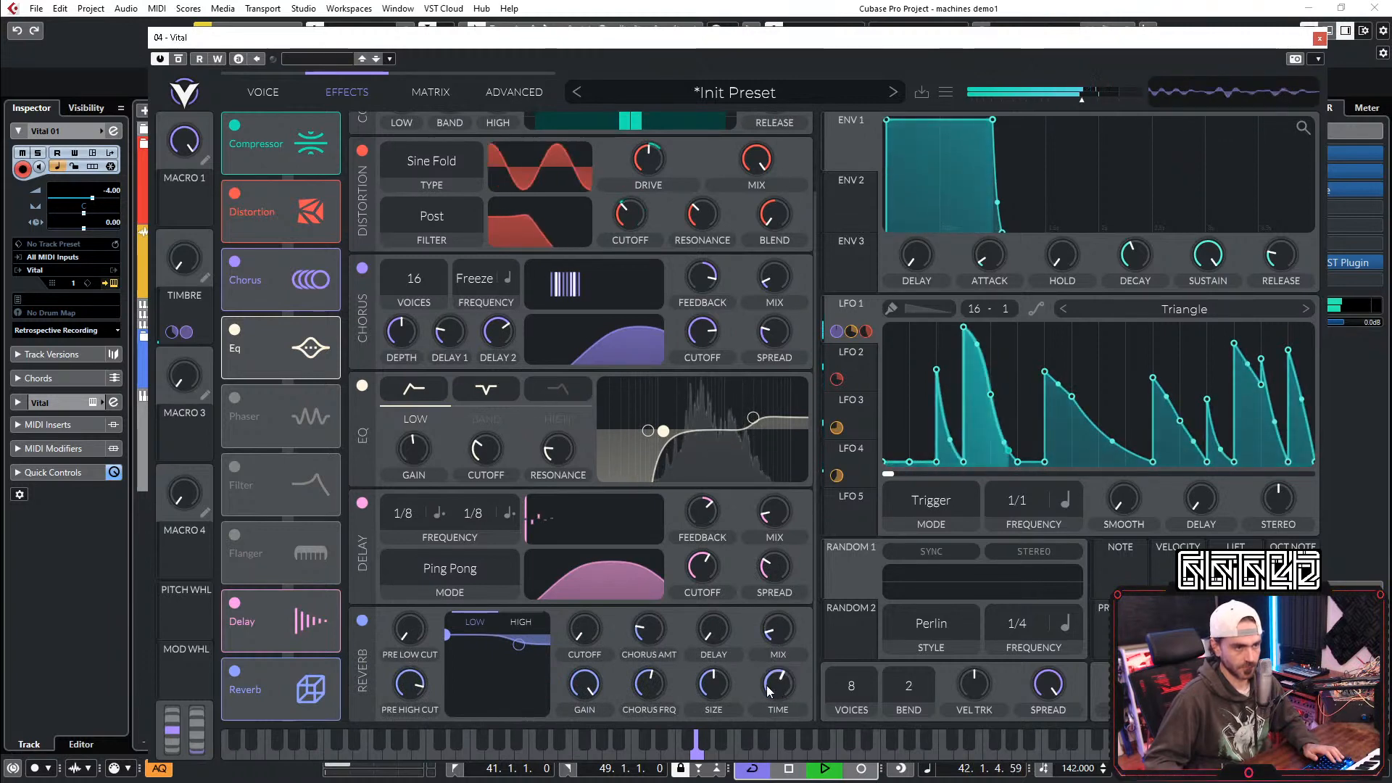
pyautogui.moveTo(785, 626); pyautogui.dragTo(798, 573)
pyautogui.moveTo(584, 684); pyautogui.dragTo(581, 774)
pyautogui.moveTo(581, 625); pyautogui.dragTo(571, 699)
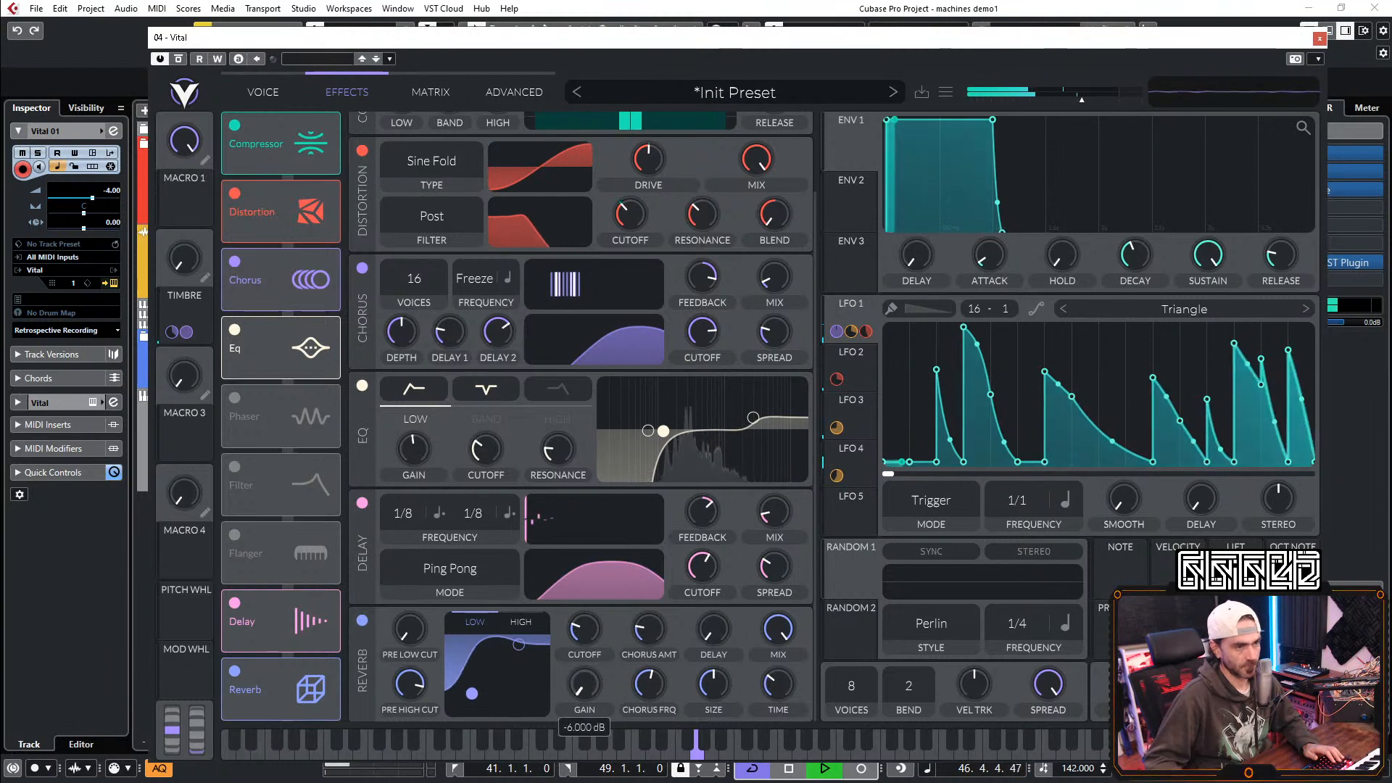
# Step: Raise the reverb's pre low cut, reduce its size, and bring its mix down to a low level
pyautogui.moveTo(420, 625)
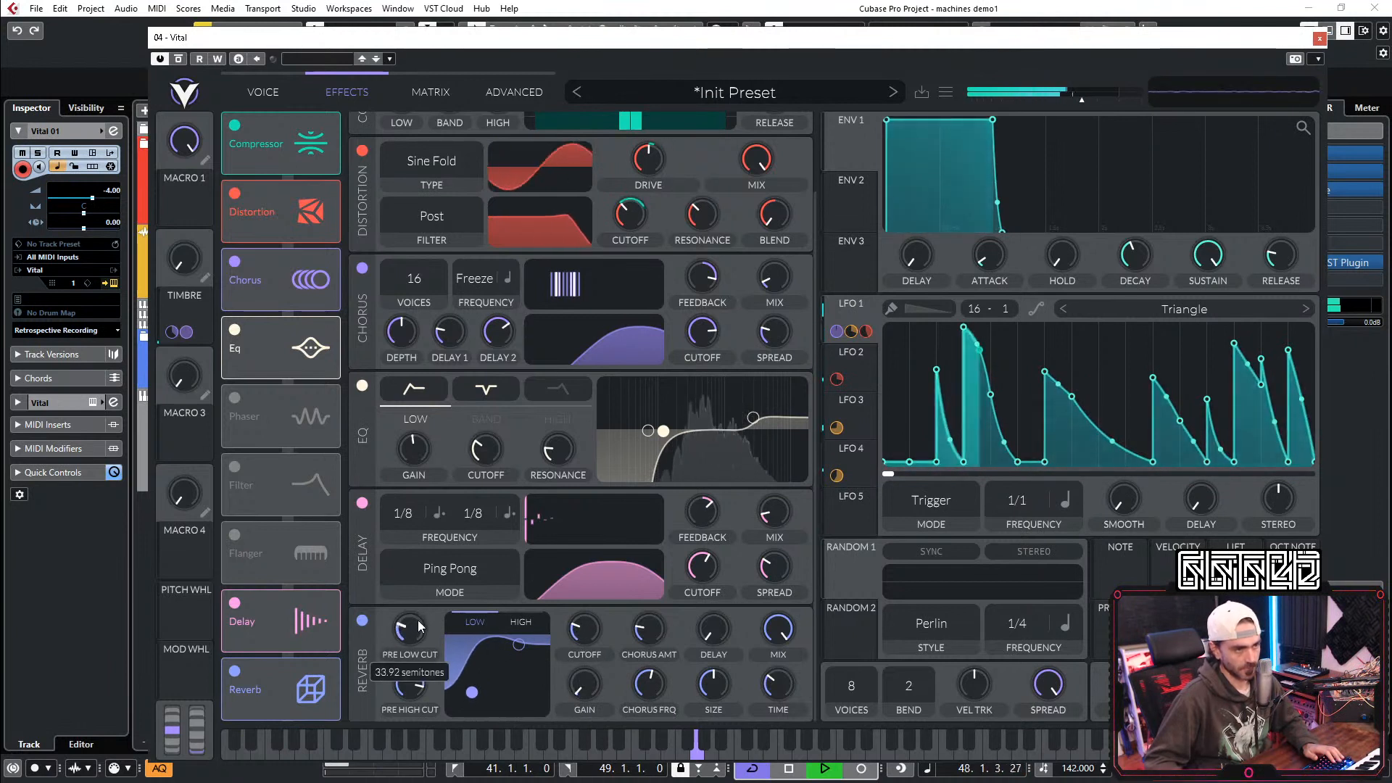
pyautogui.moveTo(754, 697); pyautogui.dragTo(704, 710)
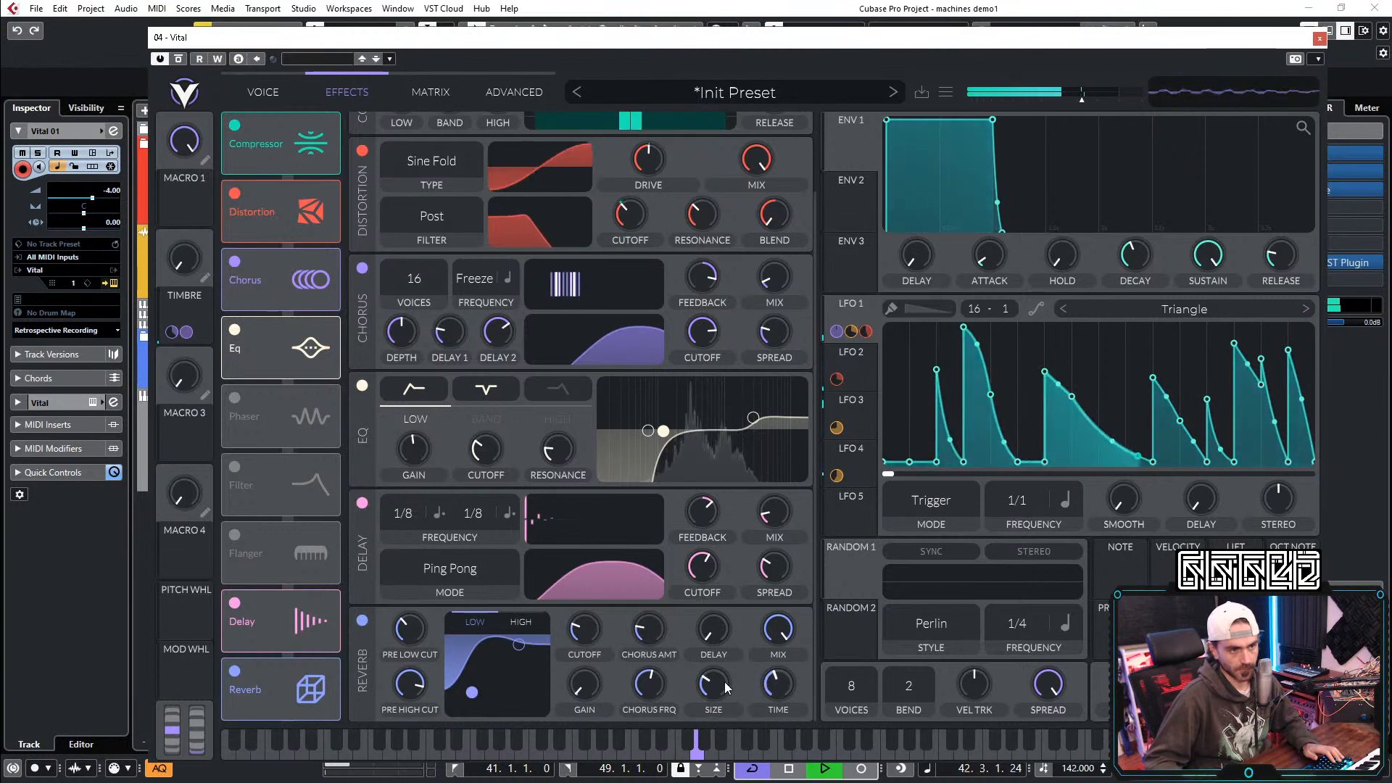
pyautogui.moveTo(778, 628); pyautogui.dragTo(754, 739)
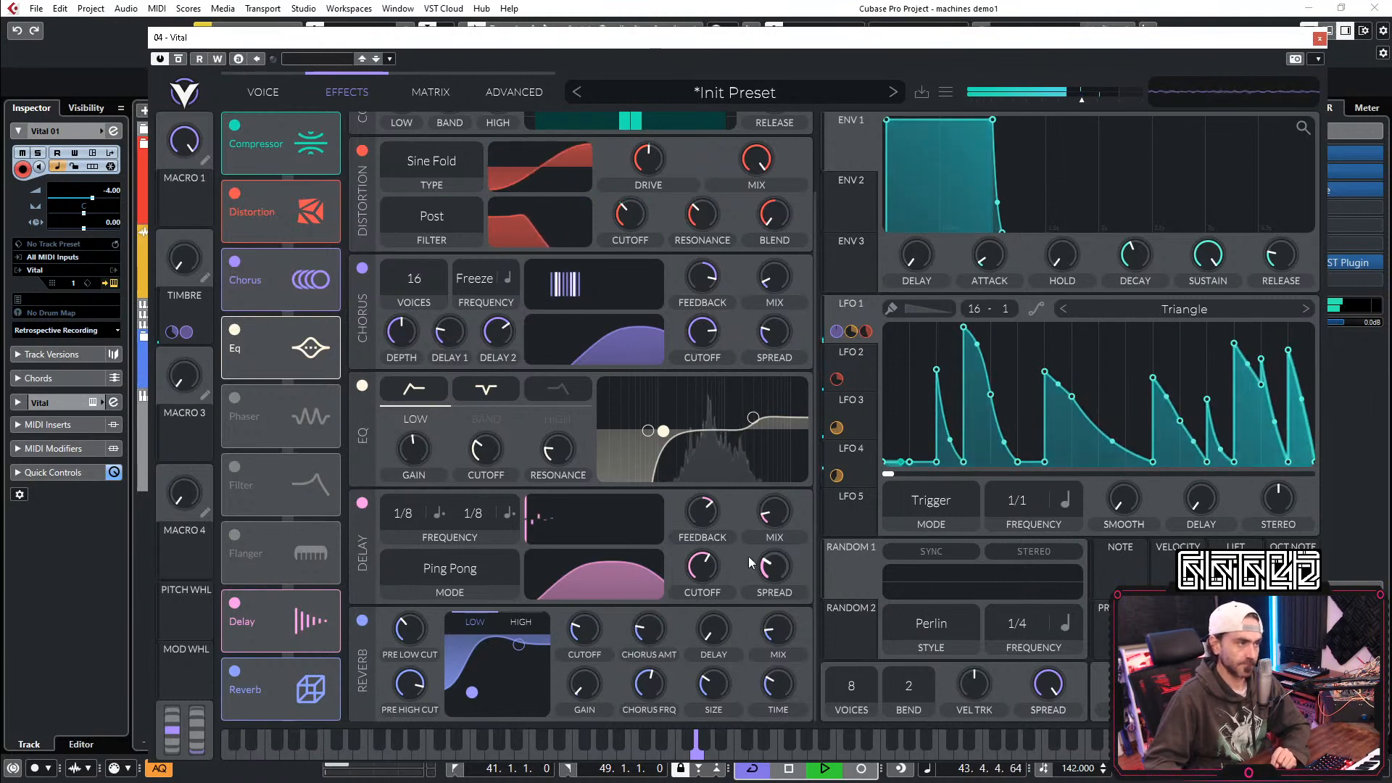
# Step: Go back to the oscillators and play the looped section to audition the sound, ending with playback stopped
pyautogui.click(263, 94)
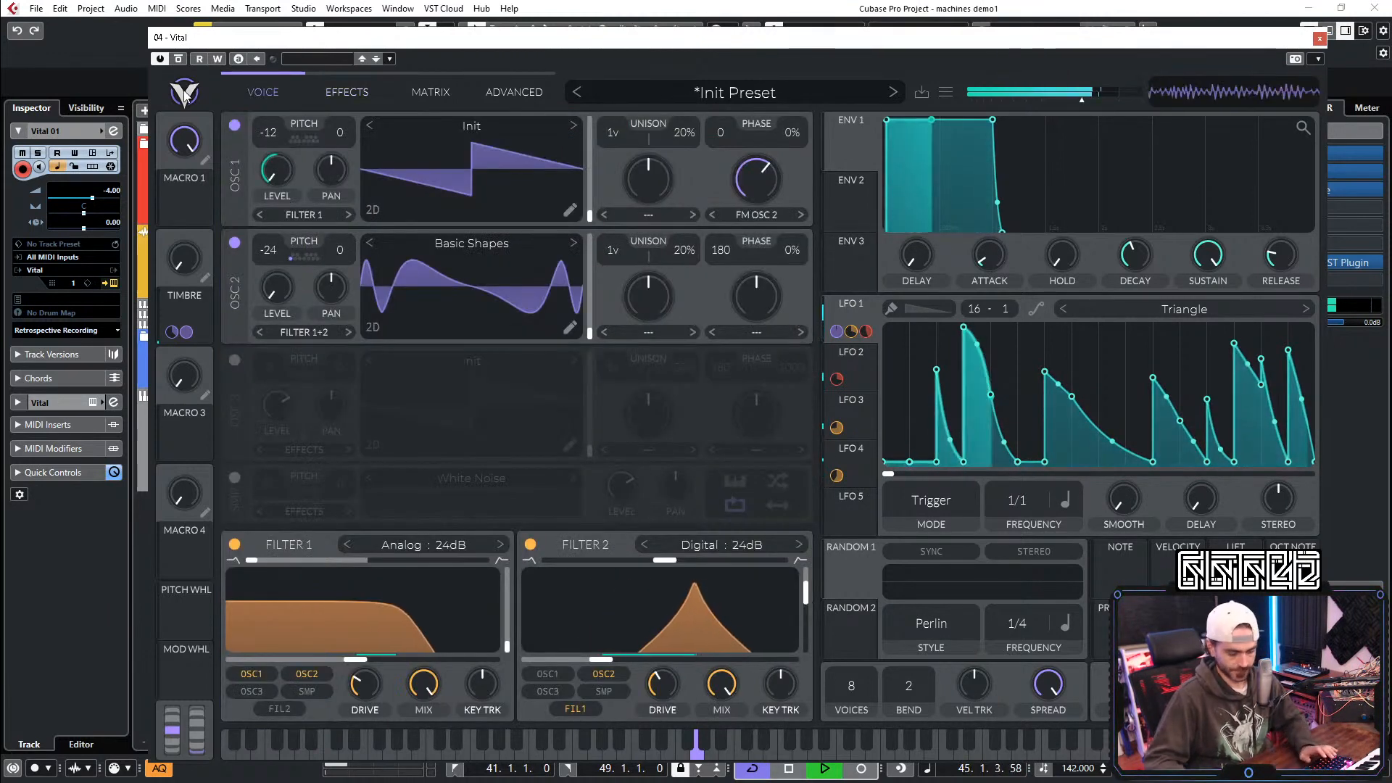
pyautogui.press('space')
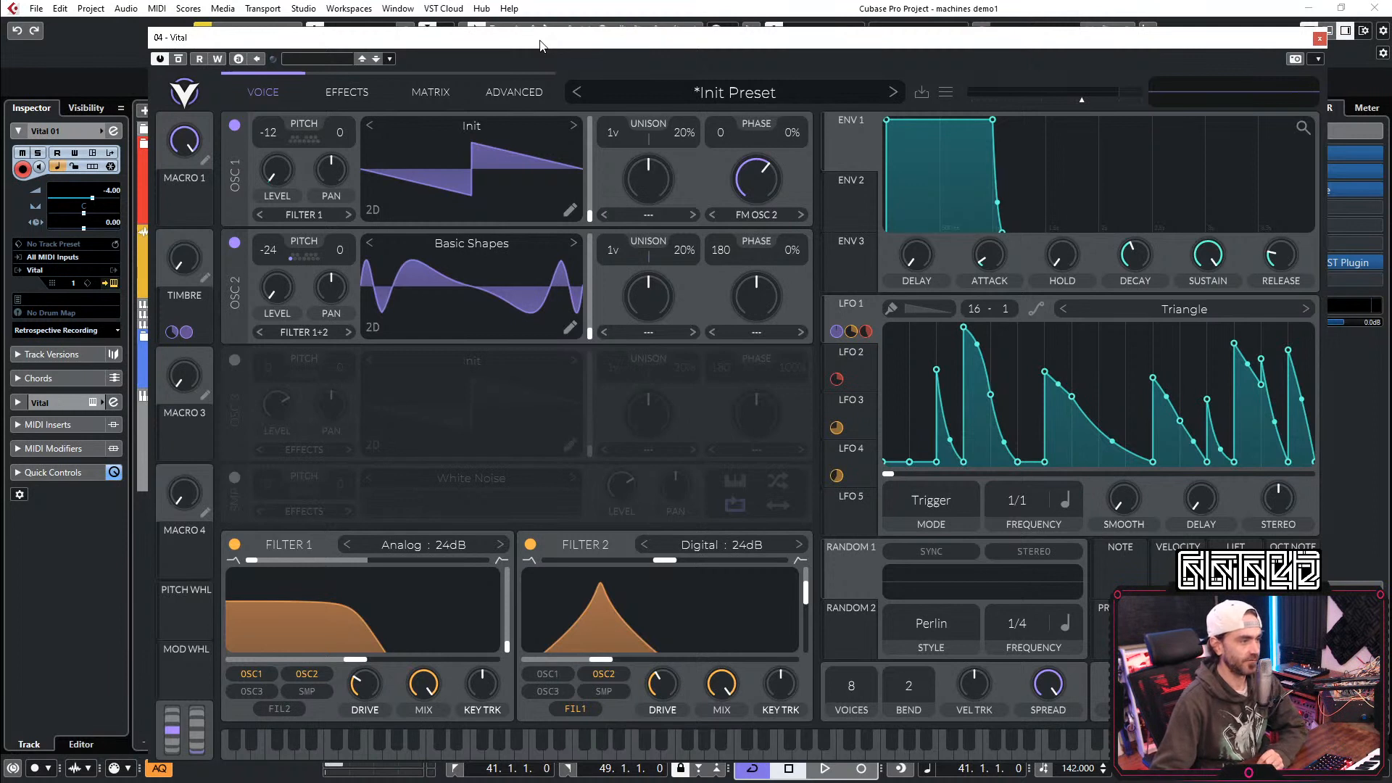
pyautogui.press('space')
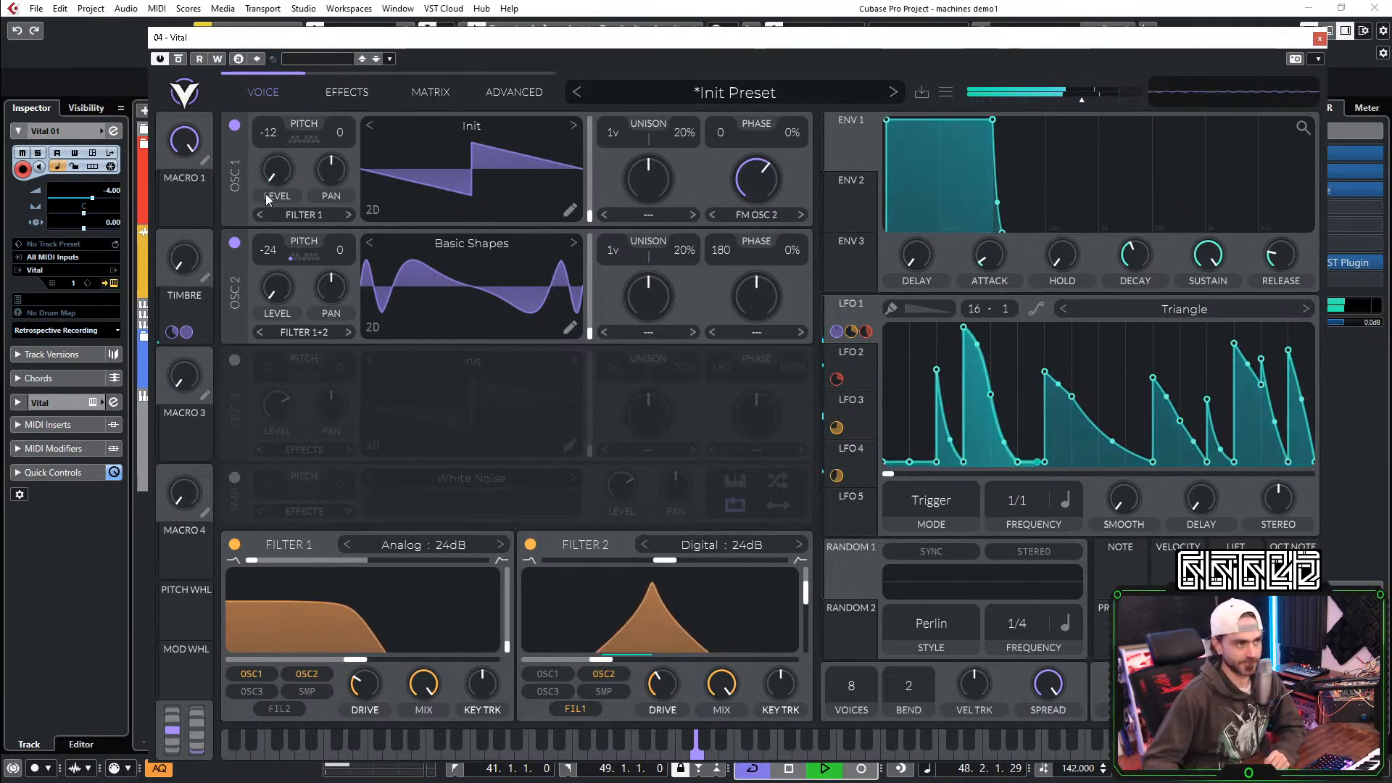
pyautogui.press('space')
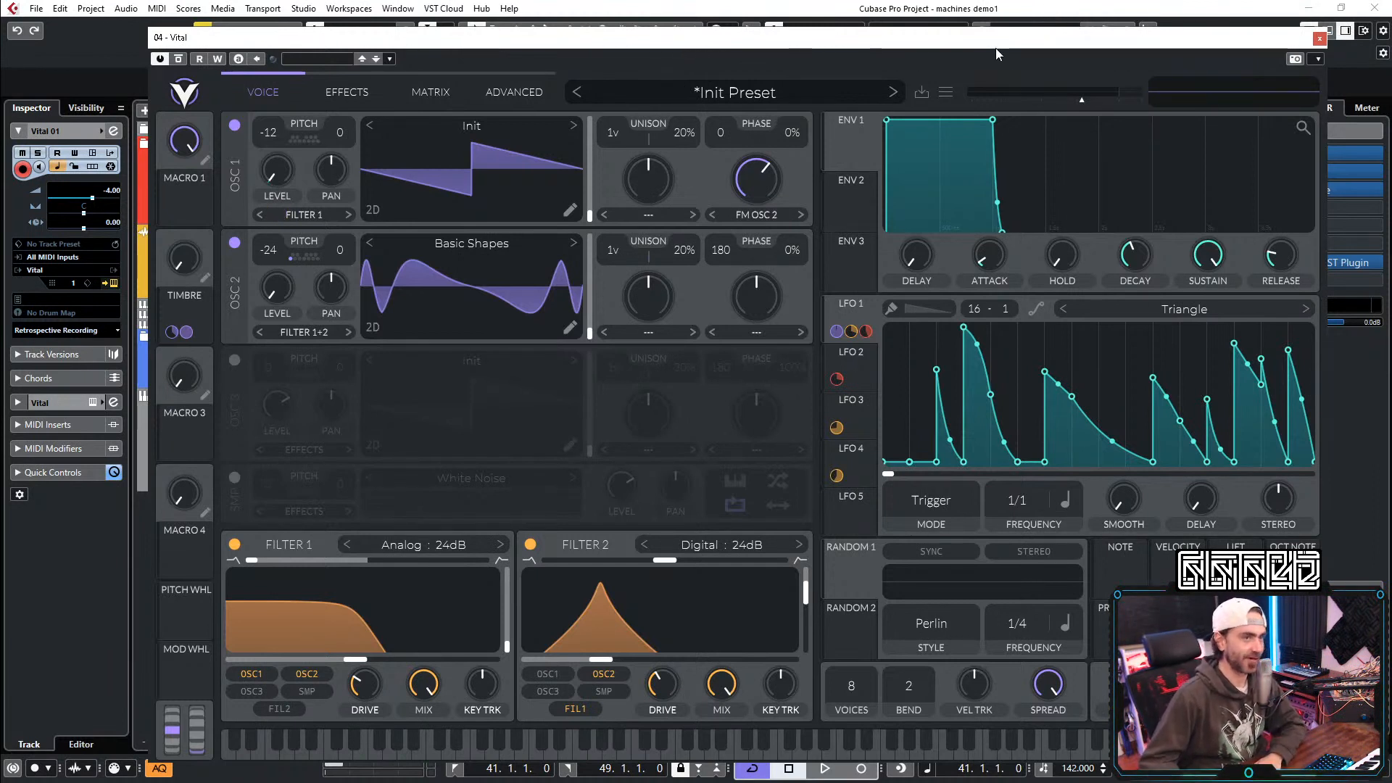
# Step: Play the loop, try a higher chorus mix, bring it back down to a low level, and return to the oscillators
pyautogui.press('space')
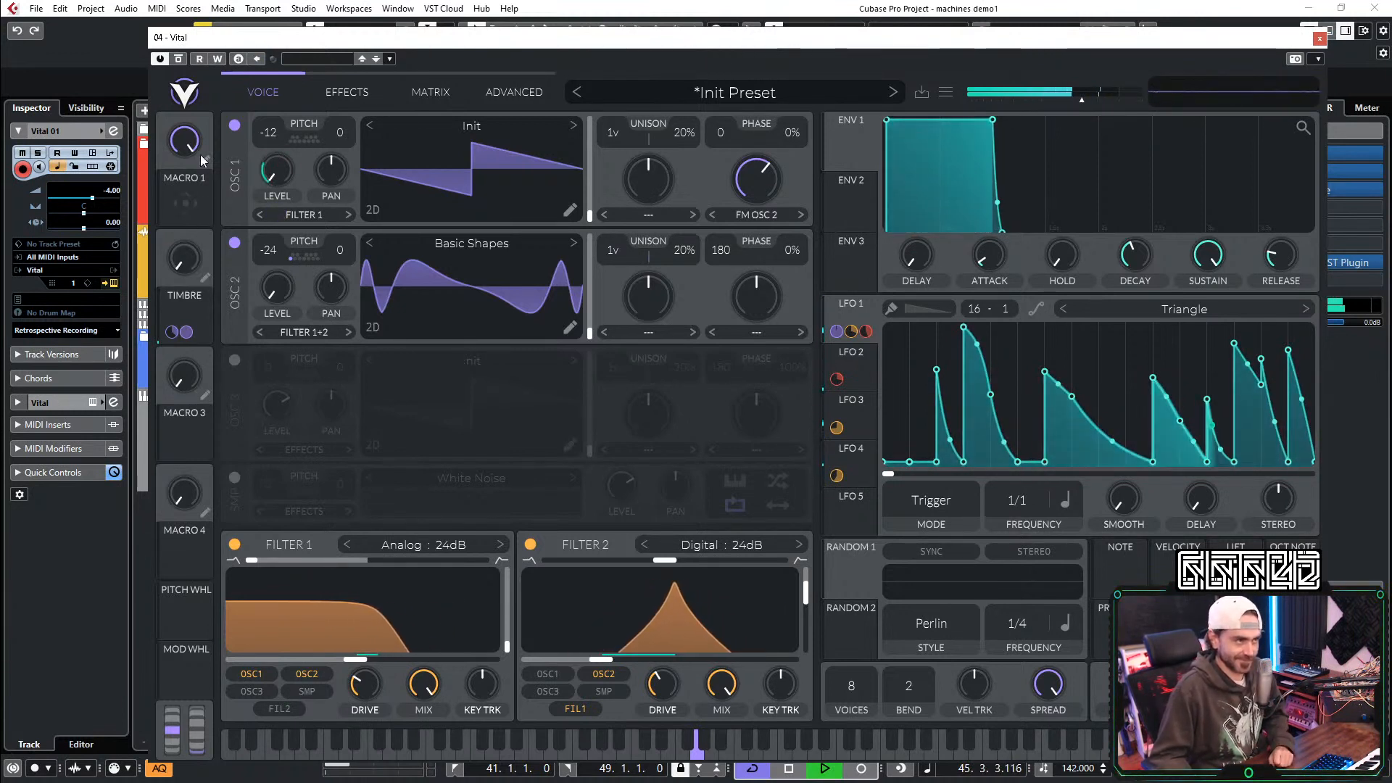
pyautogui.click(335, 94)
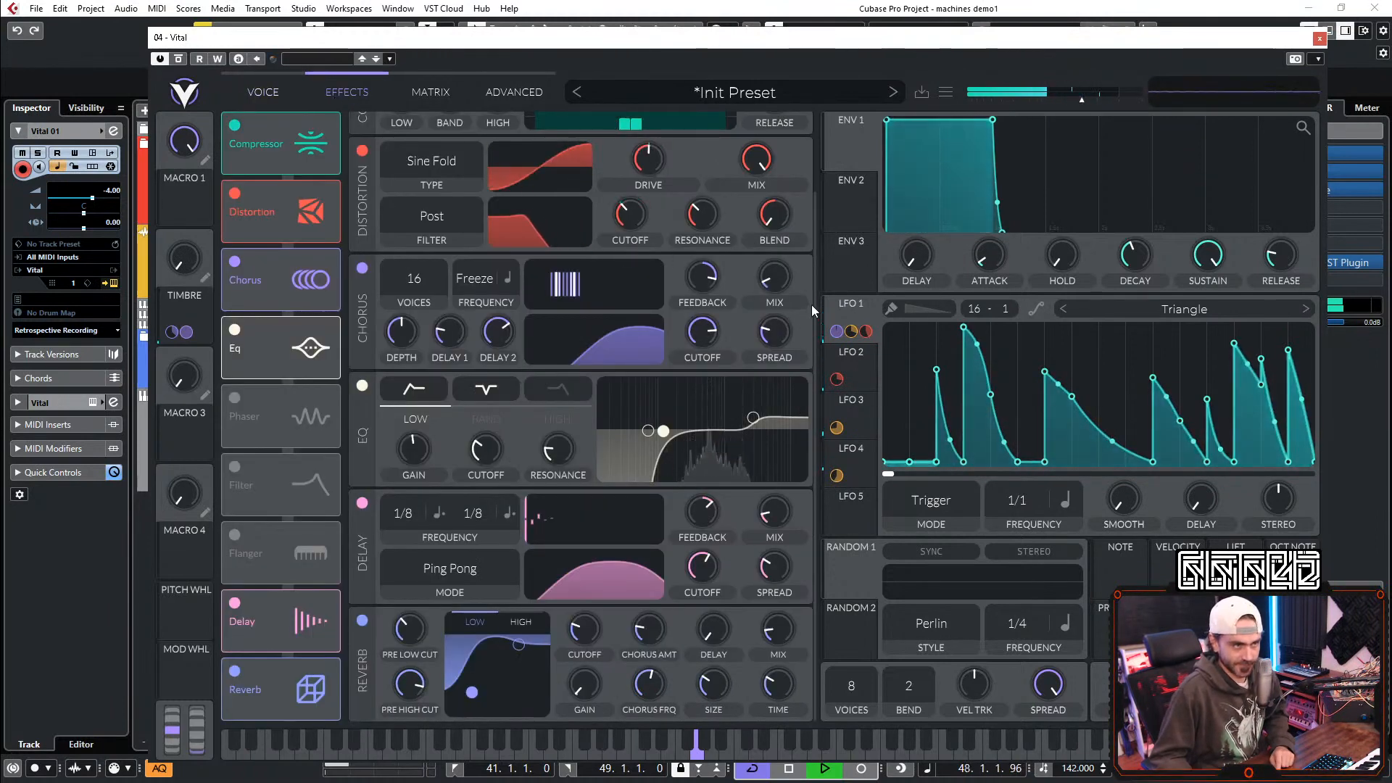
pyautogui.moveTo(780, 280); pyautogui.dragTo(790, 248)
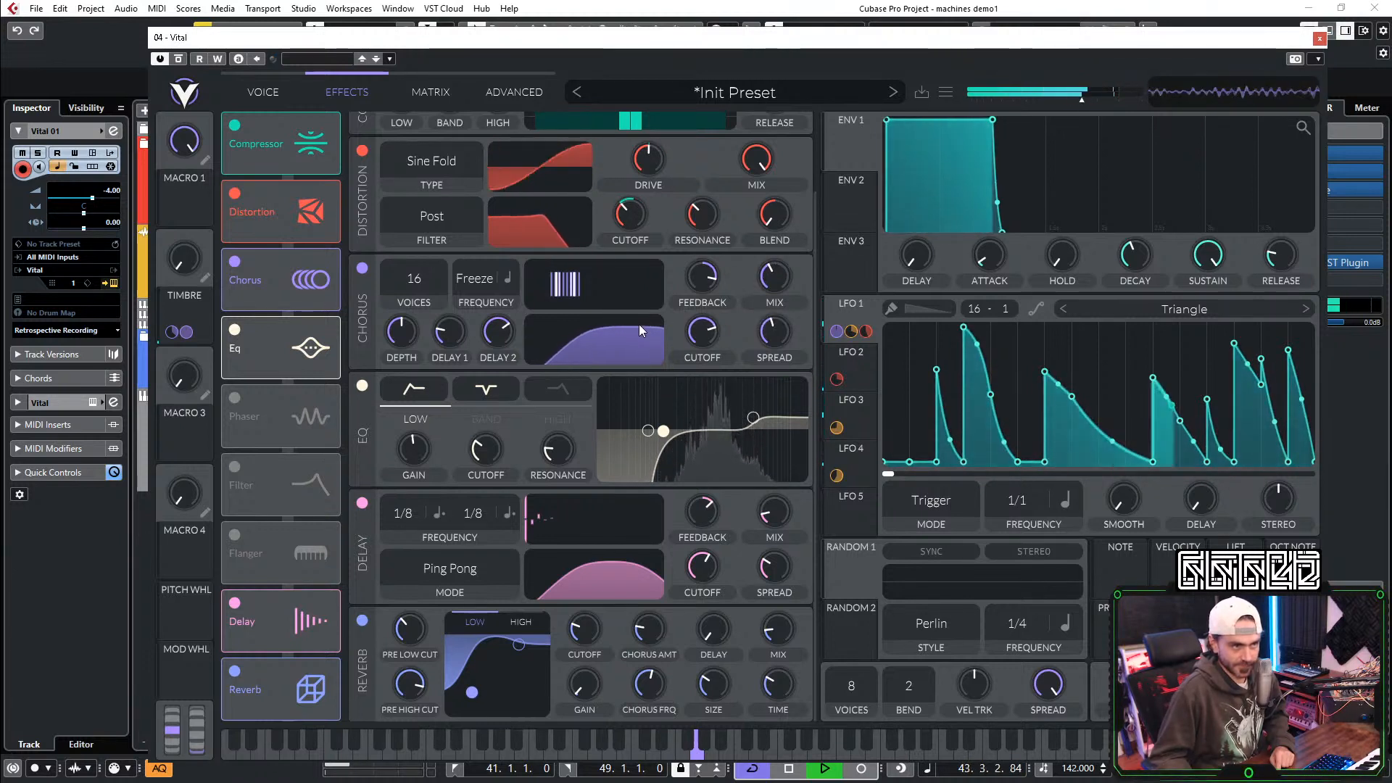
pyautogui.moveTo(771, 265)
pyautogui.mouseDown()
pyautogui.moveTo(759, 284)
pyautogui.moveTo(775, 285)
pyautogui.mouseUp()
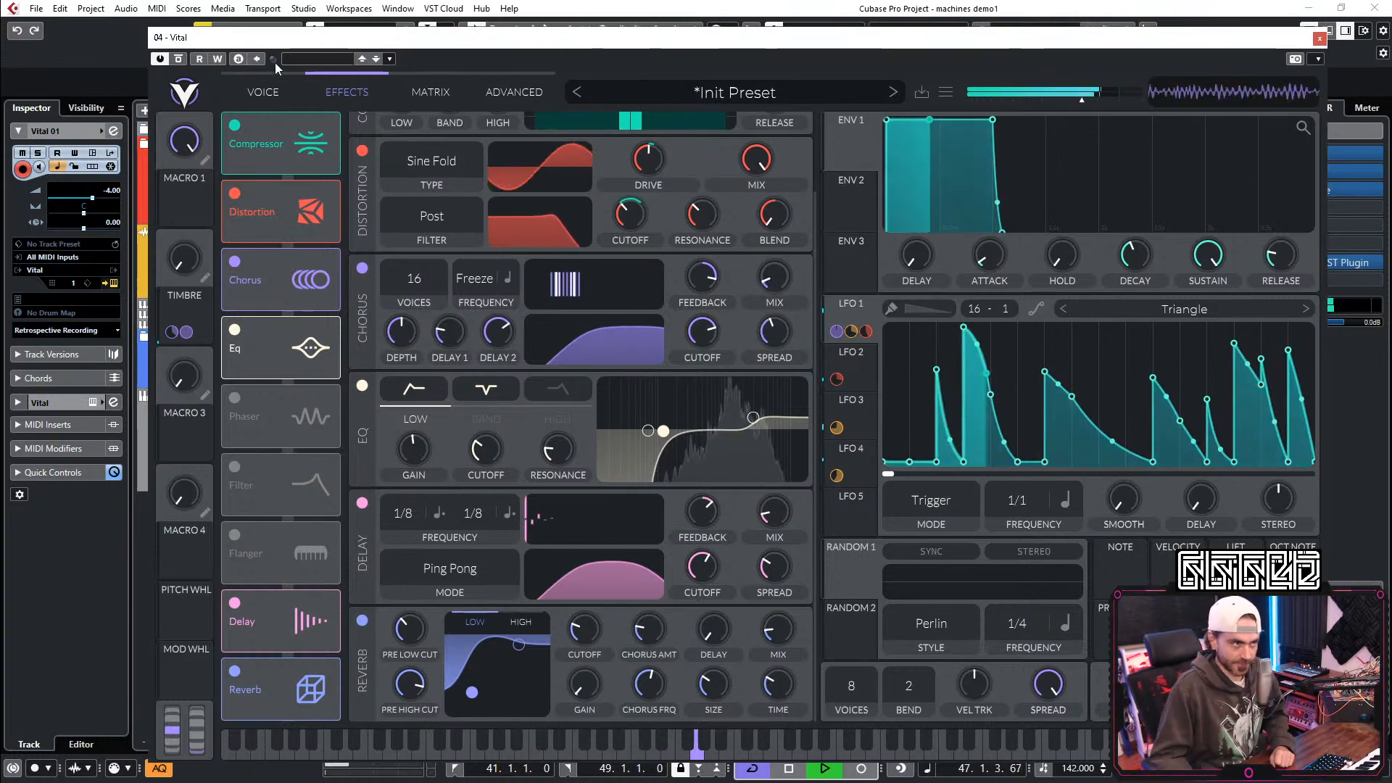
pyautogui.click(255, 98)
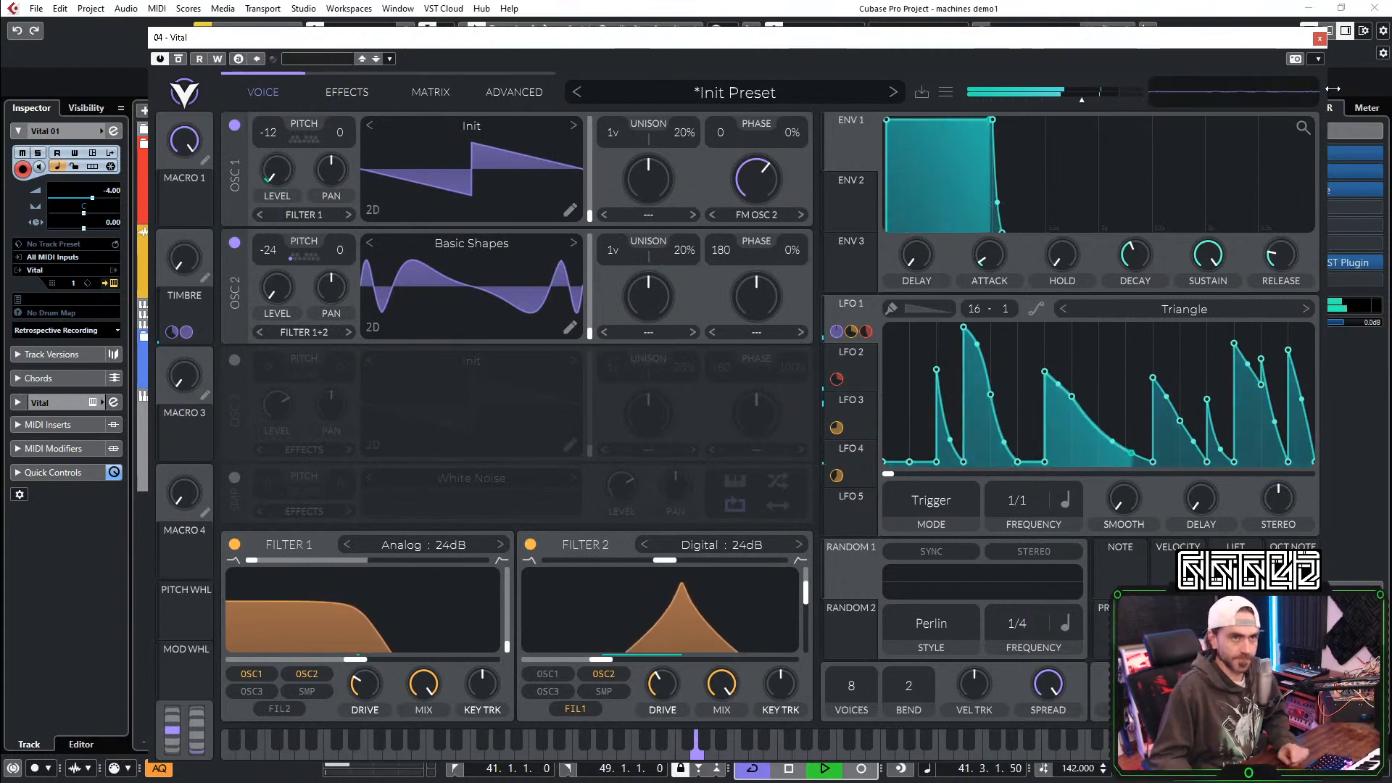
# Step: Close the plugin window and repeat the last Vital 01 clip along its track from bar 49 up to bar 73
pyautogui.click(1320, 38)
pyautogui.scroll(-2, 957, 506)
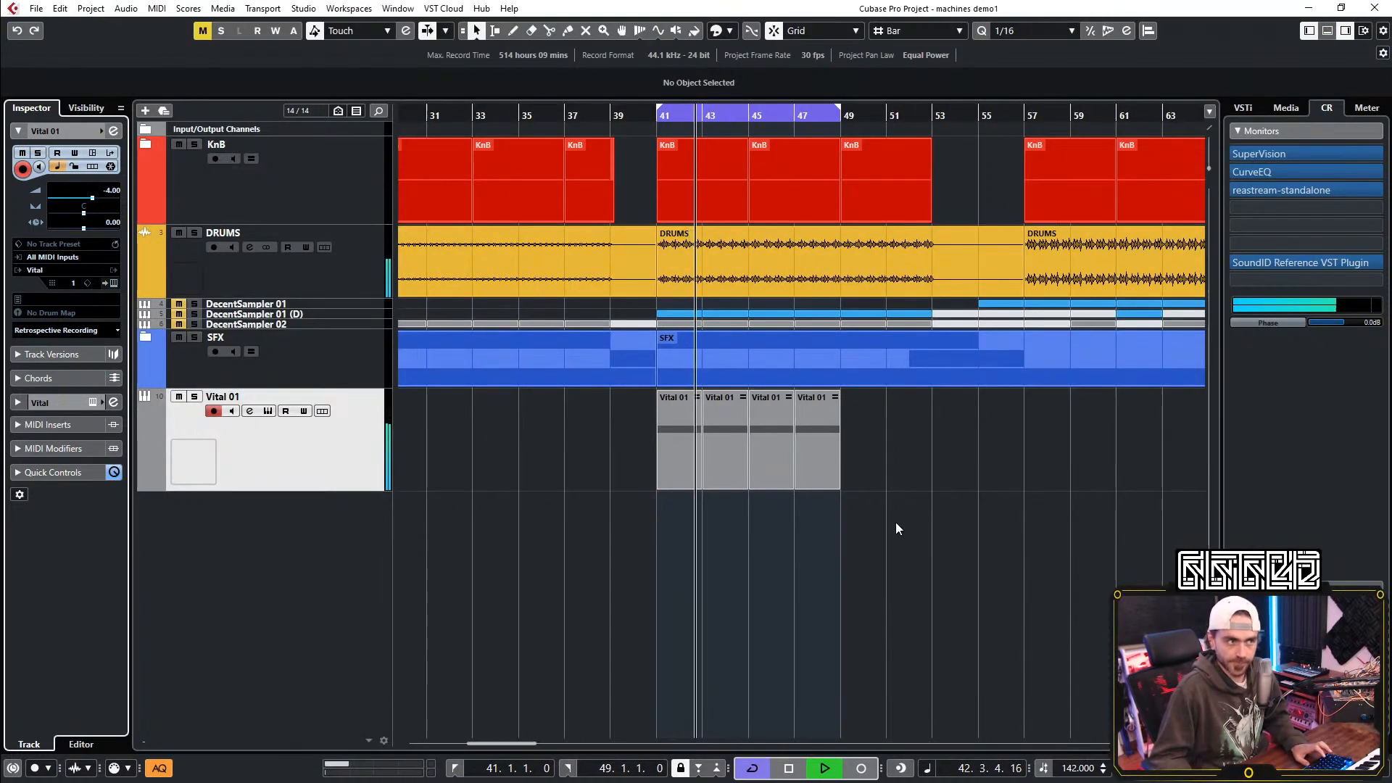
pyautogui.hscroll(3, 798, 511)
pyautogui.click(659, 457)
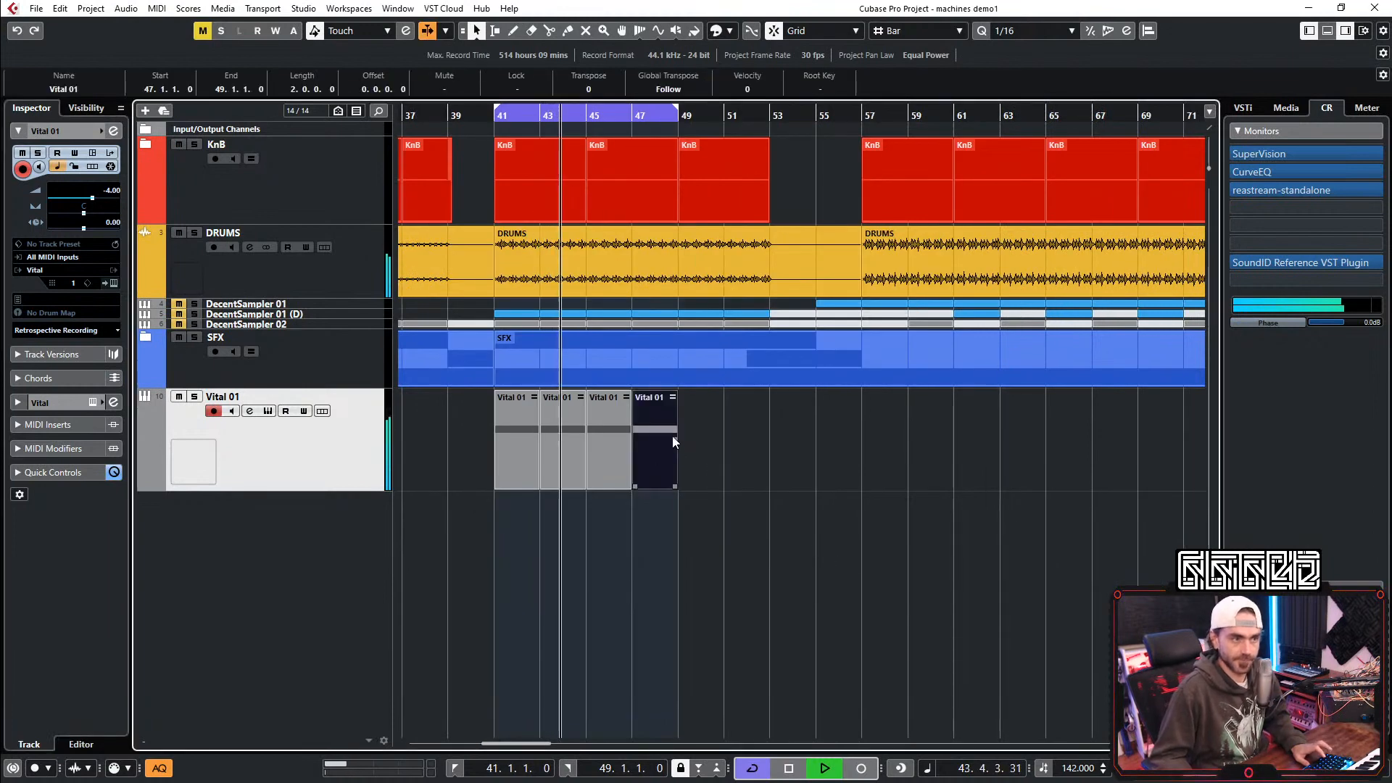
pyautogui.scroll(-1, 680, 448)
pyautogui.moveTo(677, 436); pyautogui.dragTo(1021, 450)
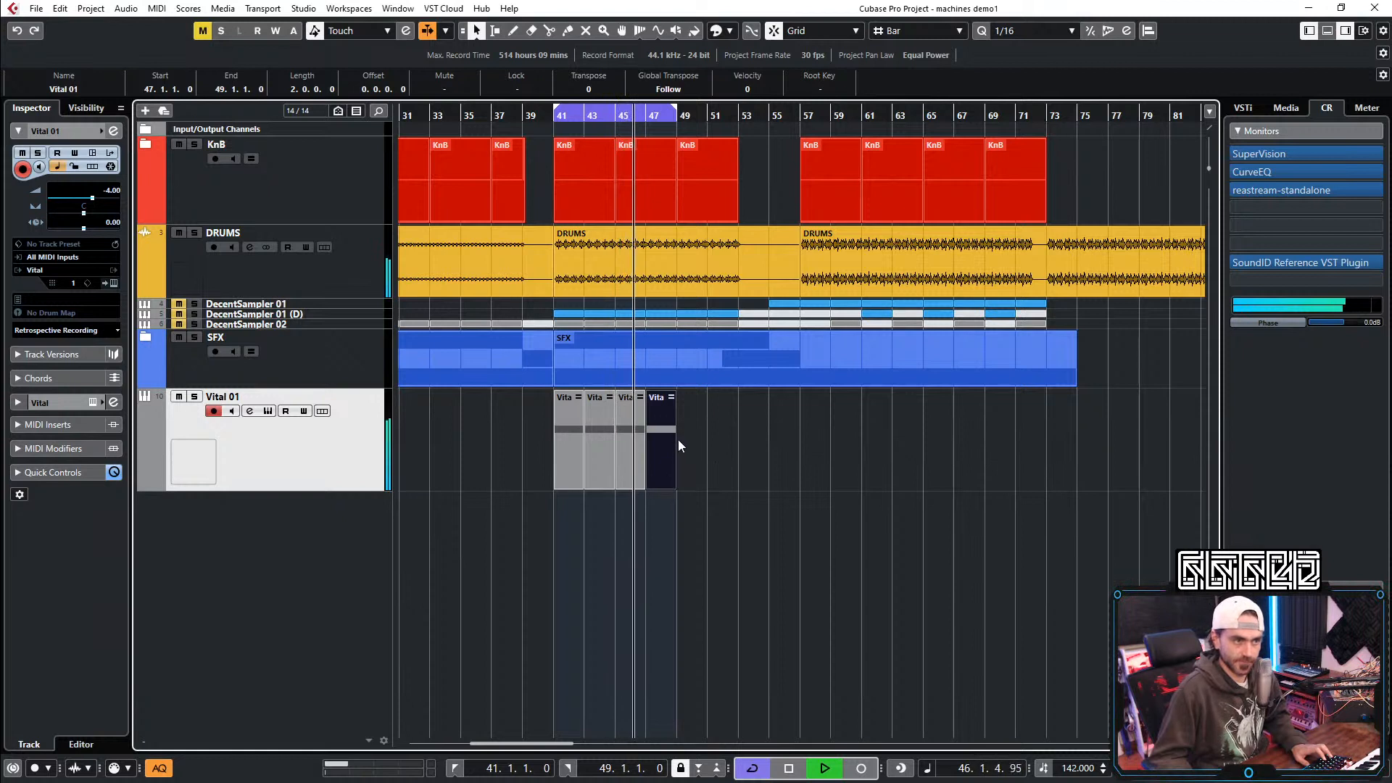
pyautogui.moveTo(674, 444); pyautogui.dragTo(1043, 471)
# Step: Turn looping off to audition the arrangement from bar 53 into the bar 57 section, and resume looped playback just before bar 41
pyautogui.press('KP_Divide')
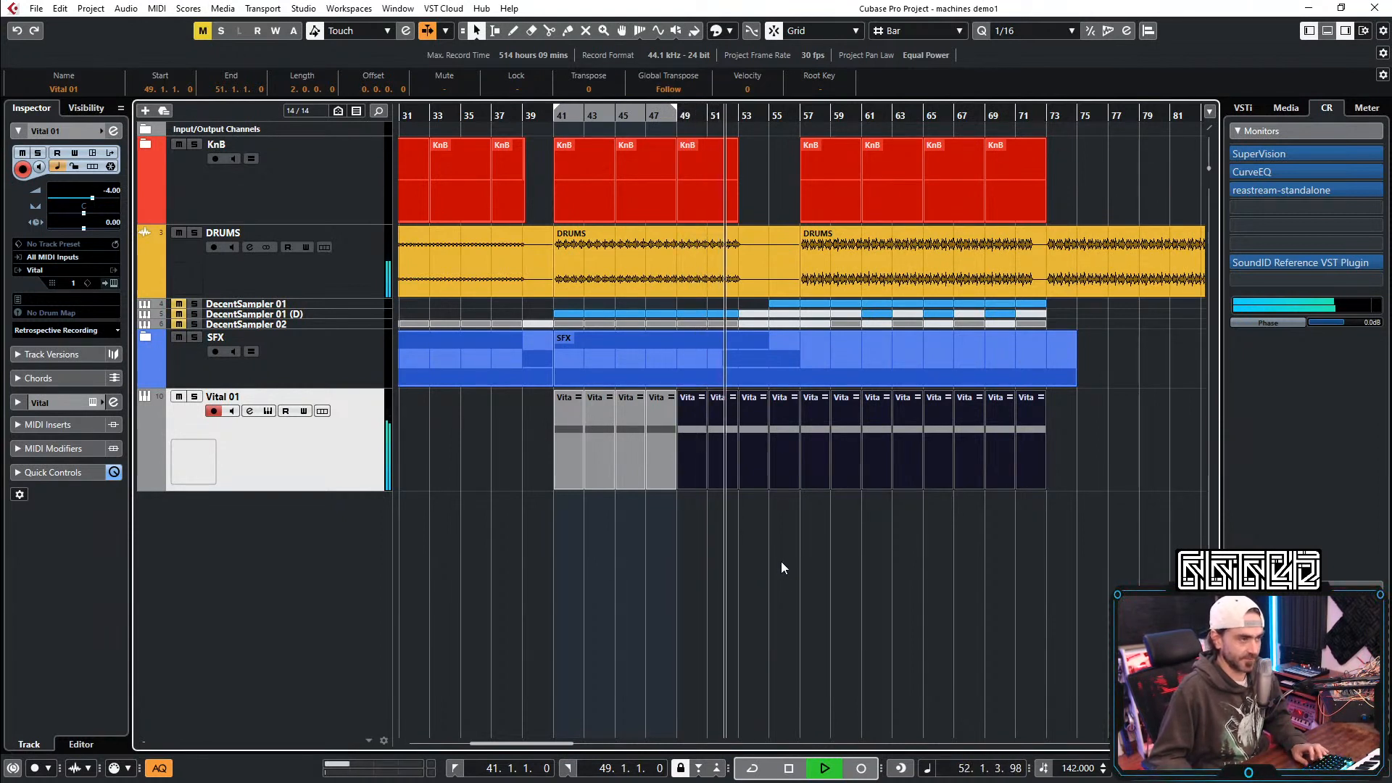
pyautogui.click(812, 558)
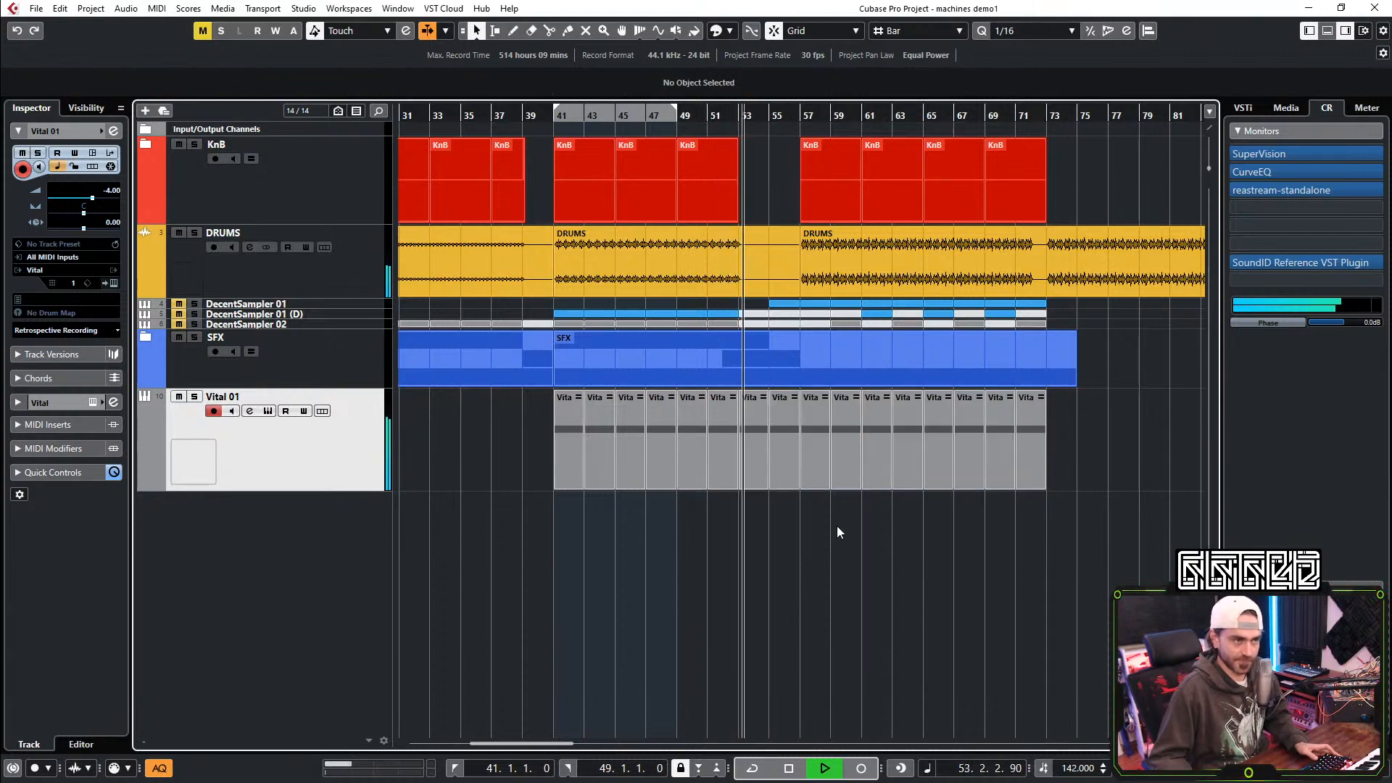
pyautogui.press('space')
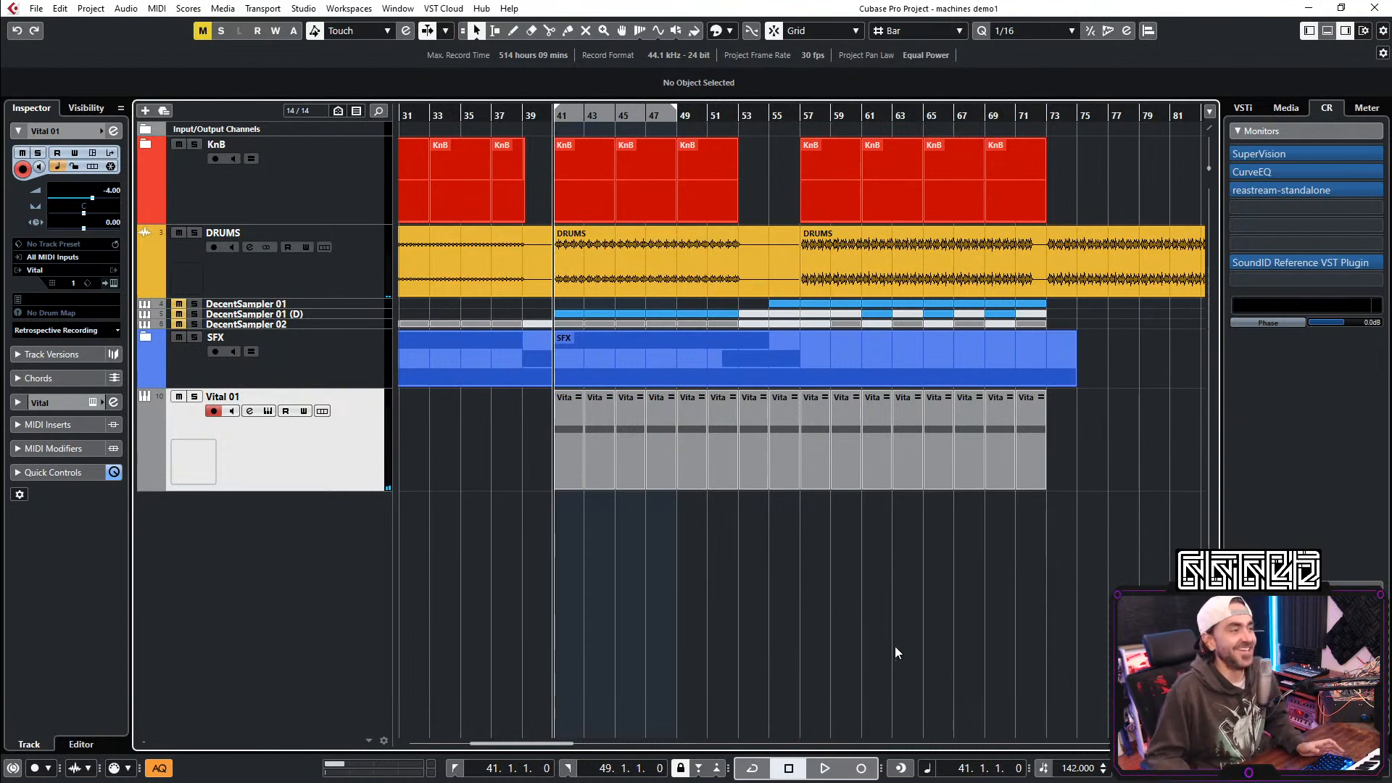
pyautogui.click(739, 114)
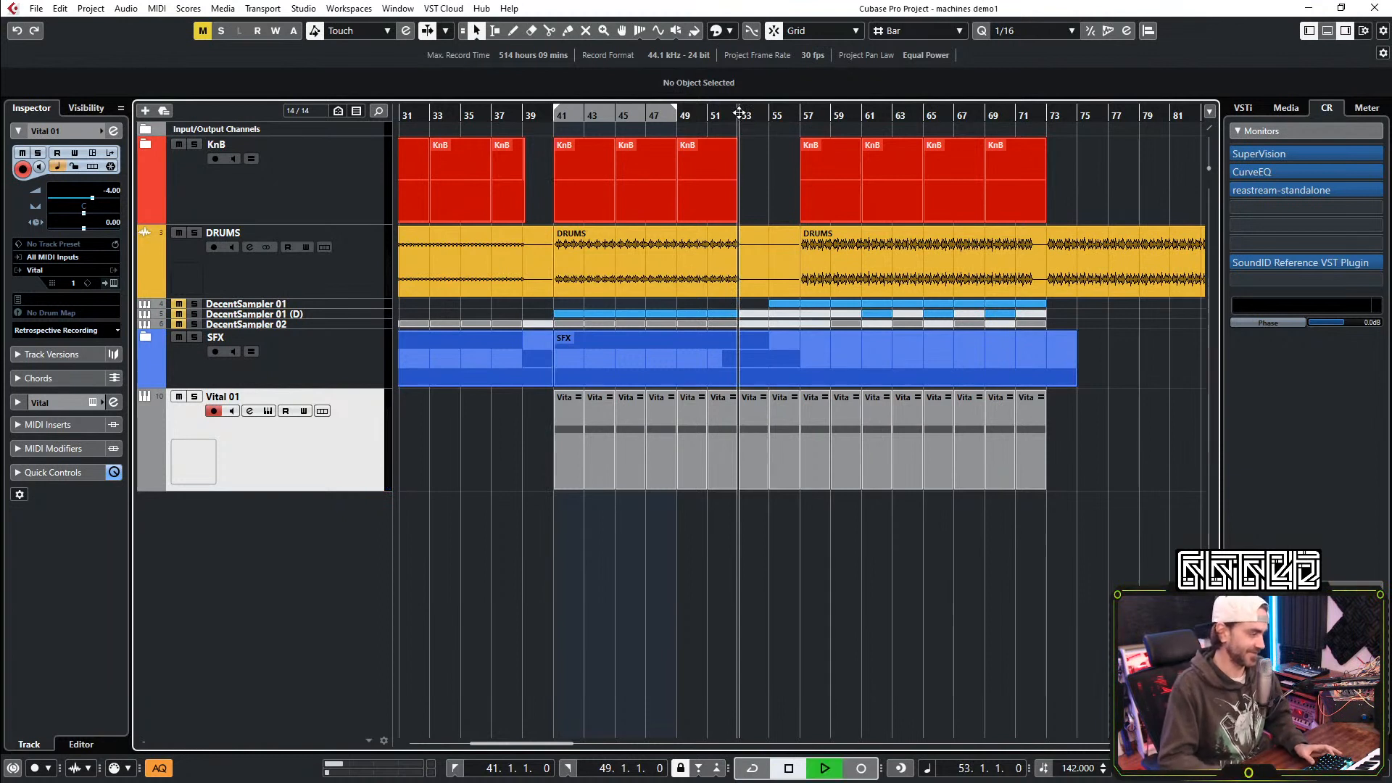
pyautogui.press('space')
pyautogui.click(922, 661)
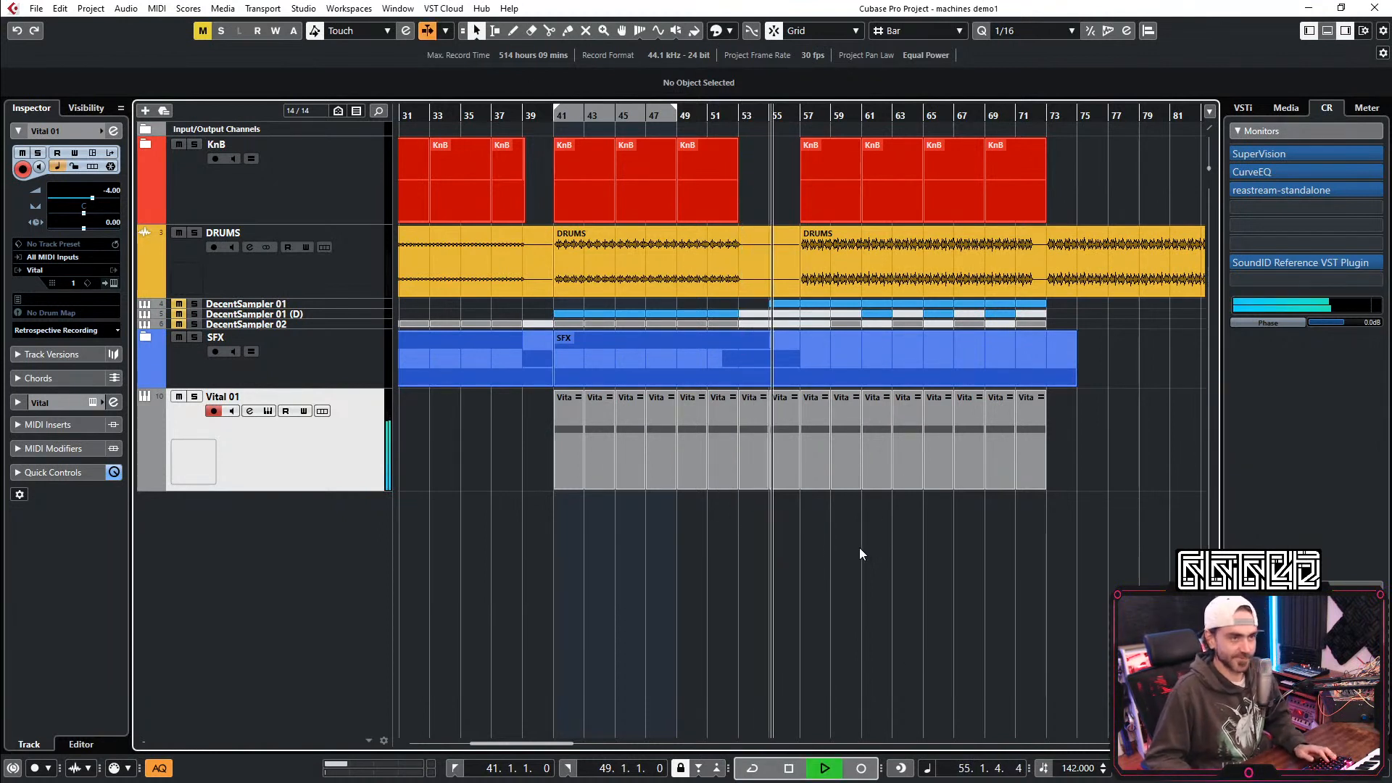
pyautogui.hscroll(2, 946, 638)
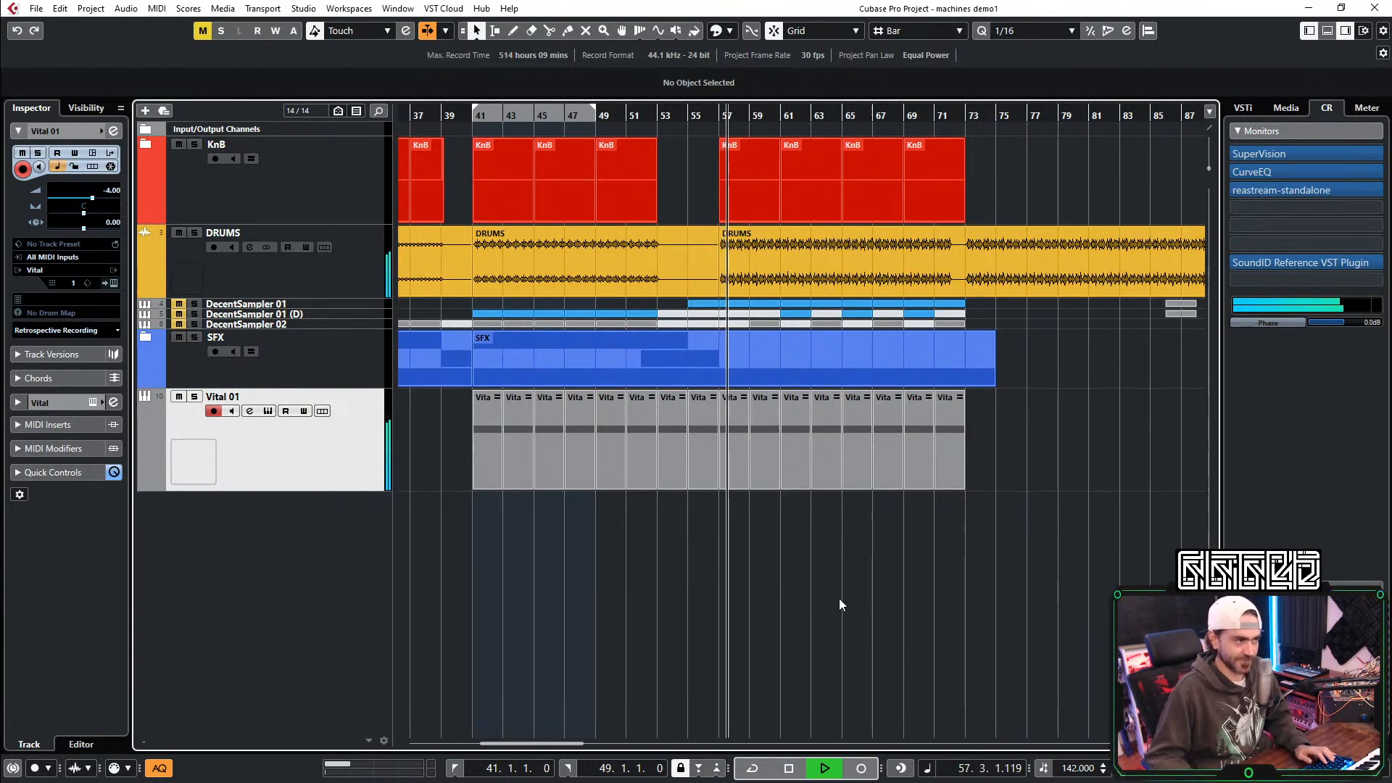
pyautogui.hscroll(-2, 833, 603)
pyautogui.hscroll(-2, 718, 594)
pyautogui.moveTo(534, 118); pyautogui.dragTo(534, 113)
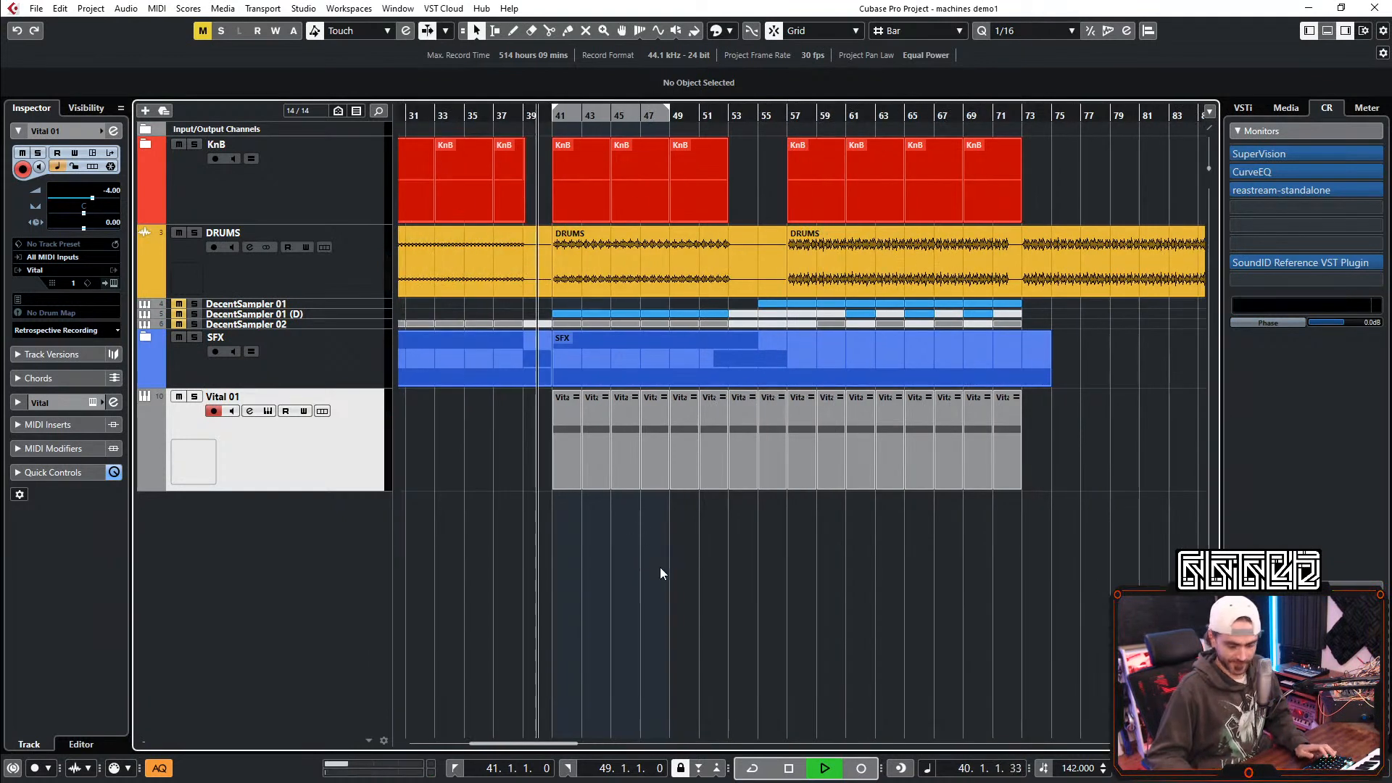
pyautogui.press('KP_Divide')
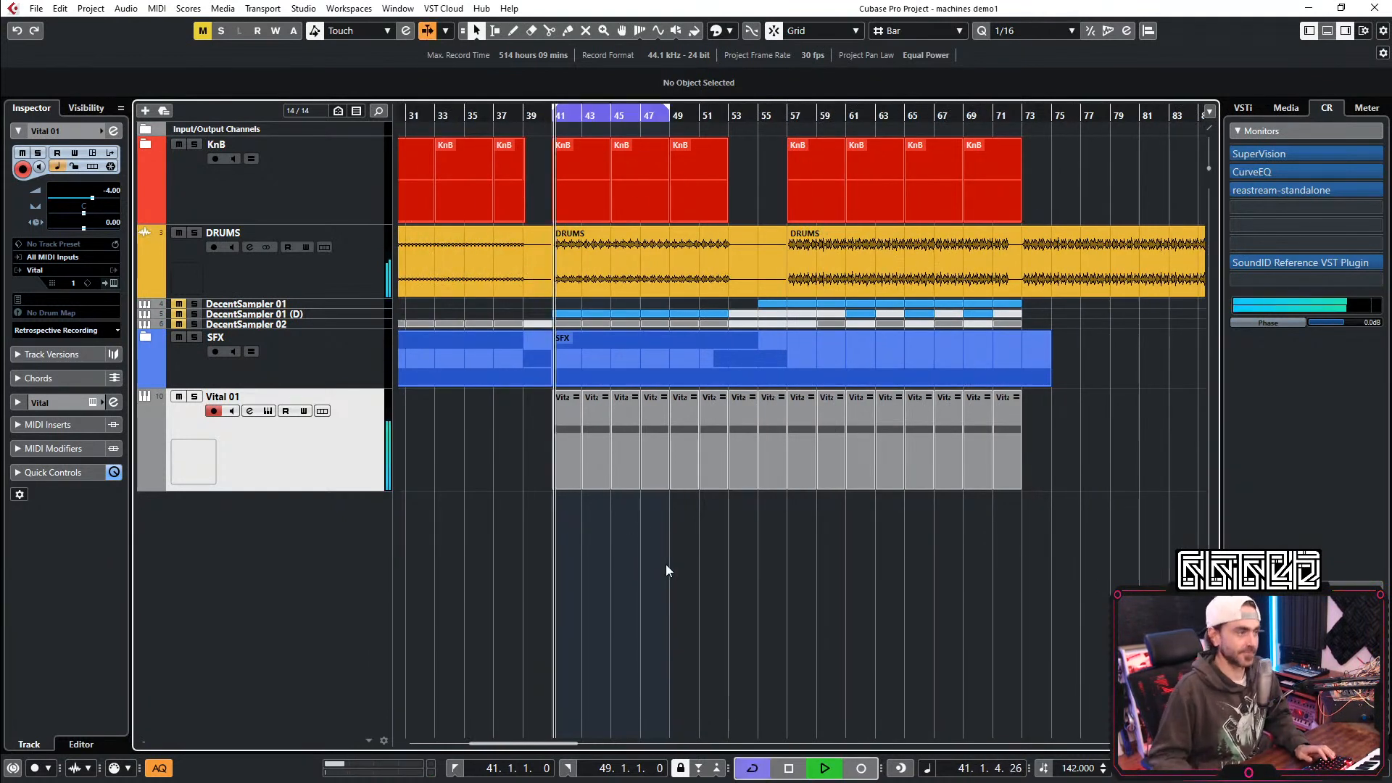
# Step: Reopen the Vital 01 instrument's effects, raise the EQ's low and band cutoffs slightly, and set the band resonance to about 6.88
pyautogui.click(114, 132)
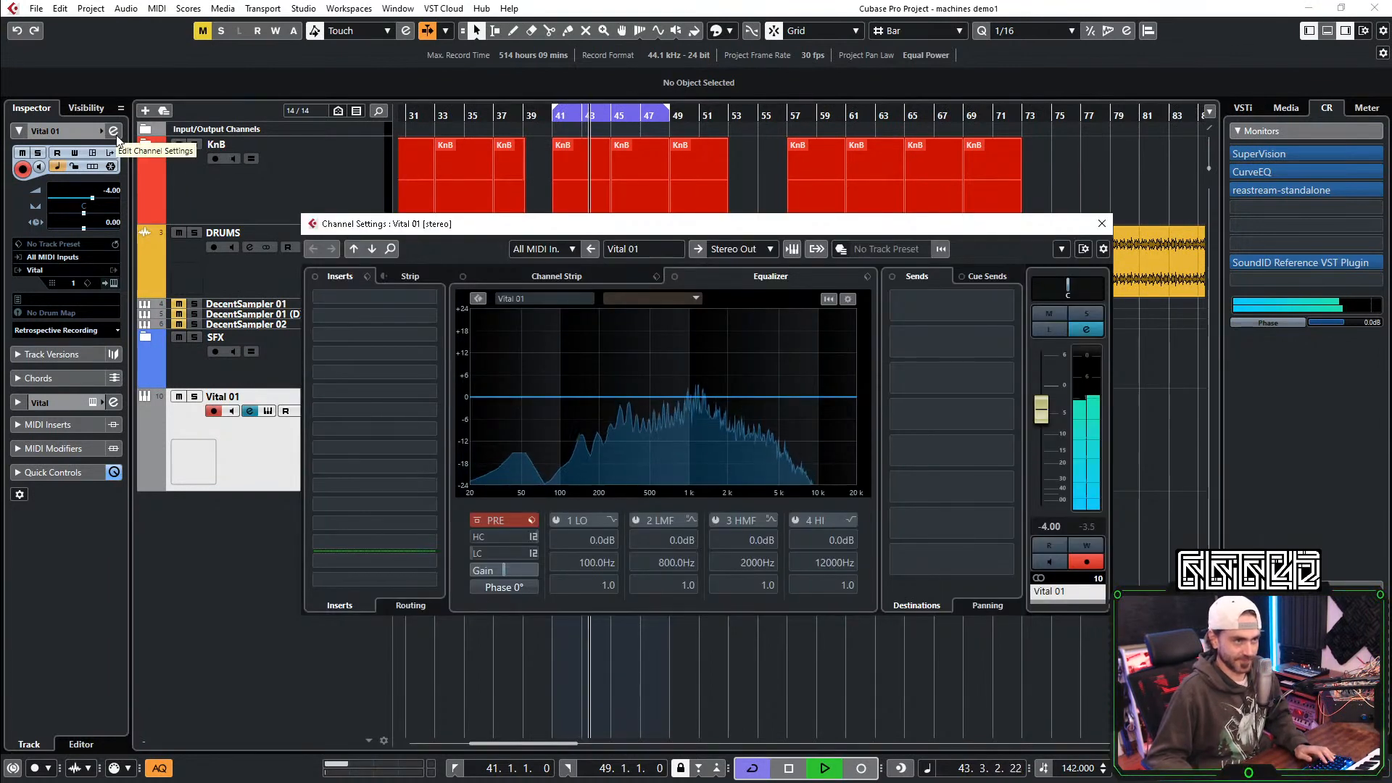
pyautogui.click(114, 132)
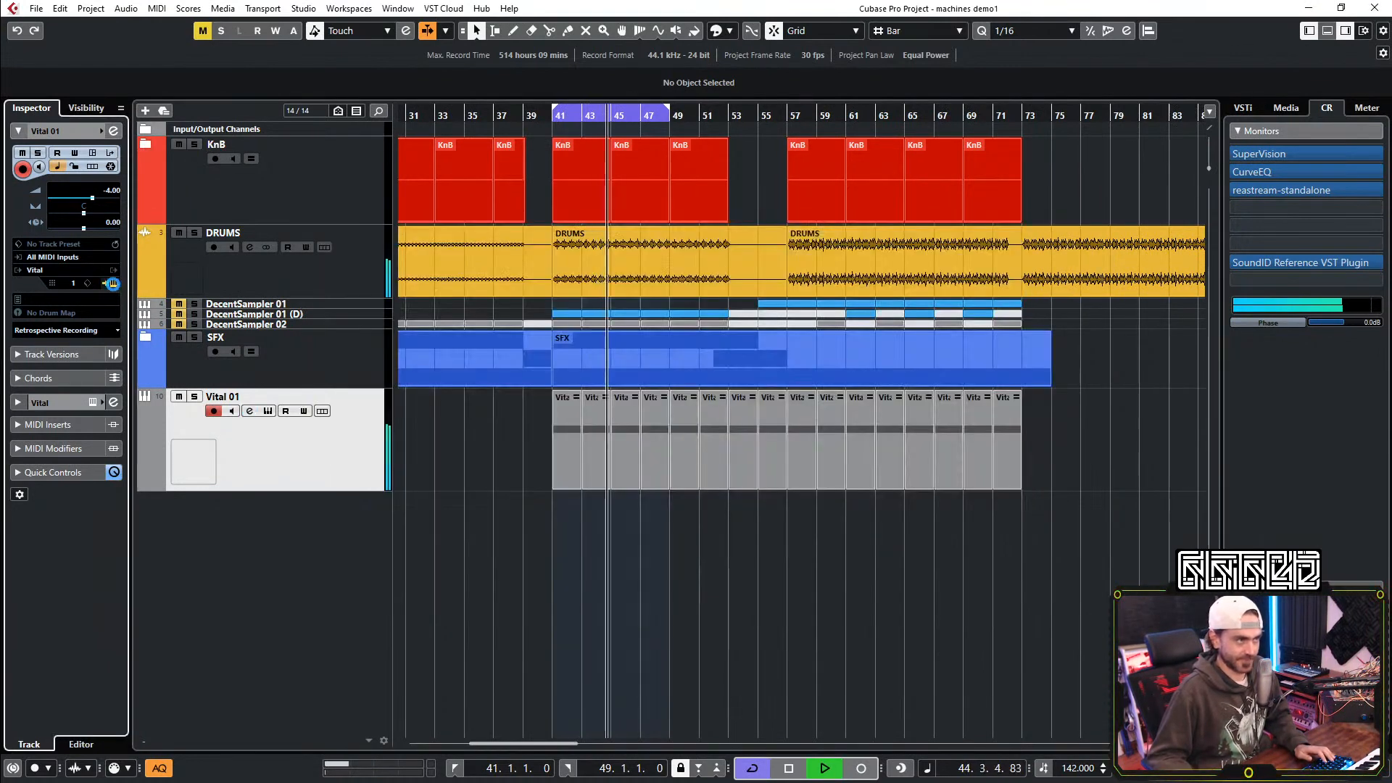
pyautogui.click(114, 283)
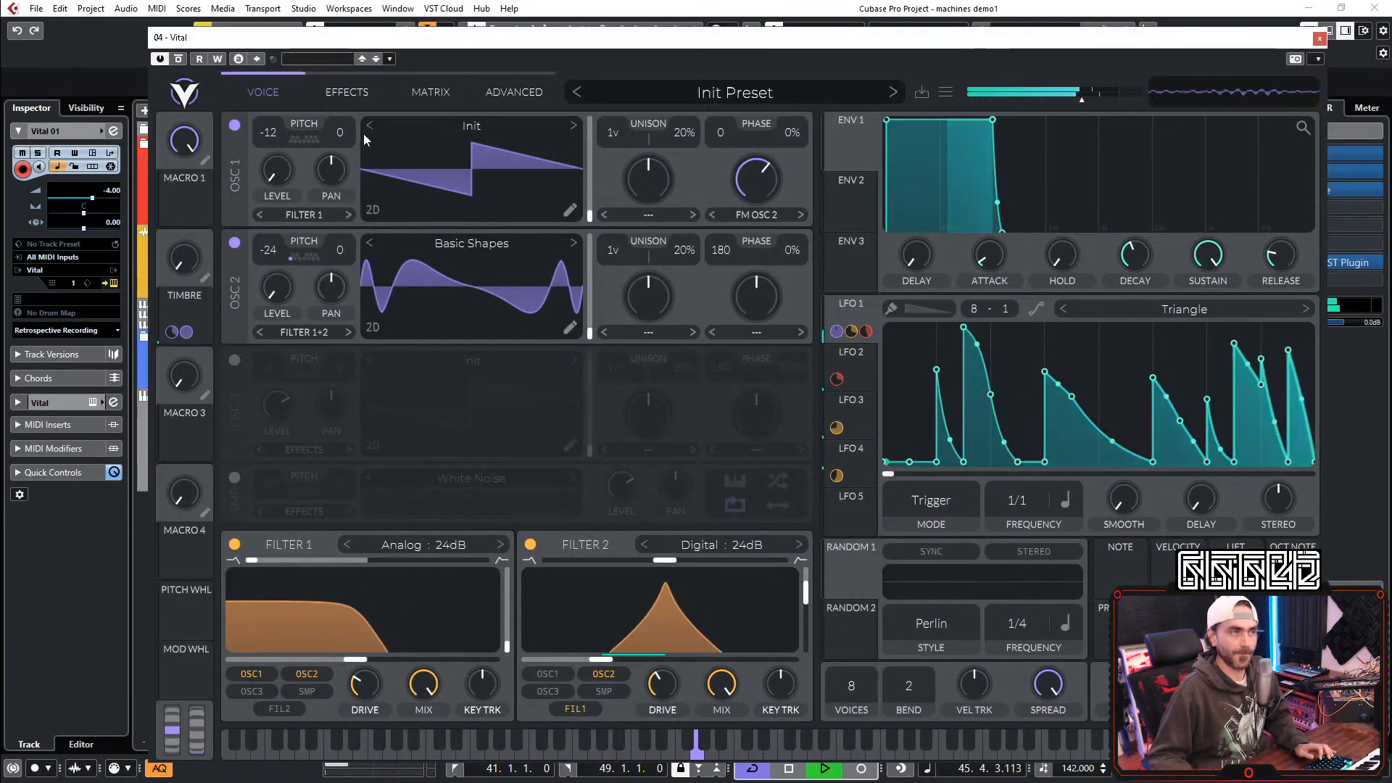
pyautogui.click(341, 98)
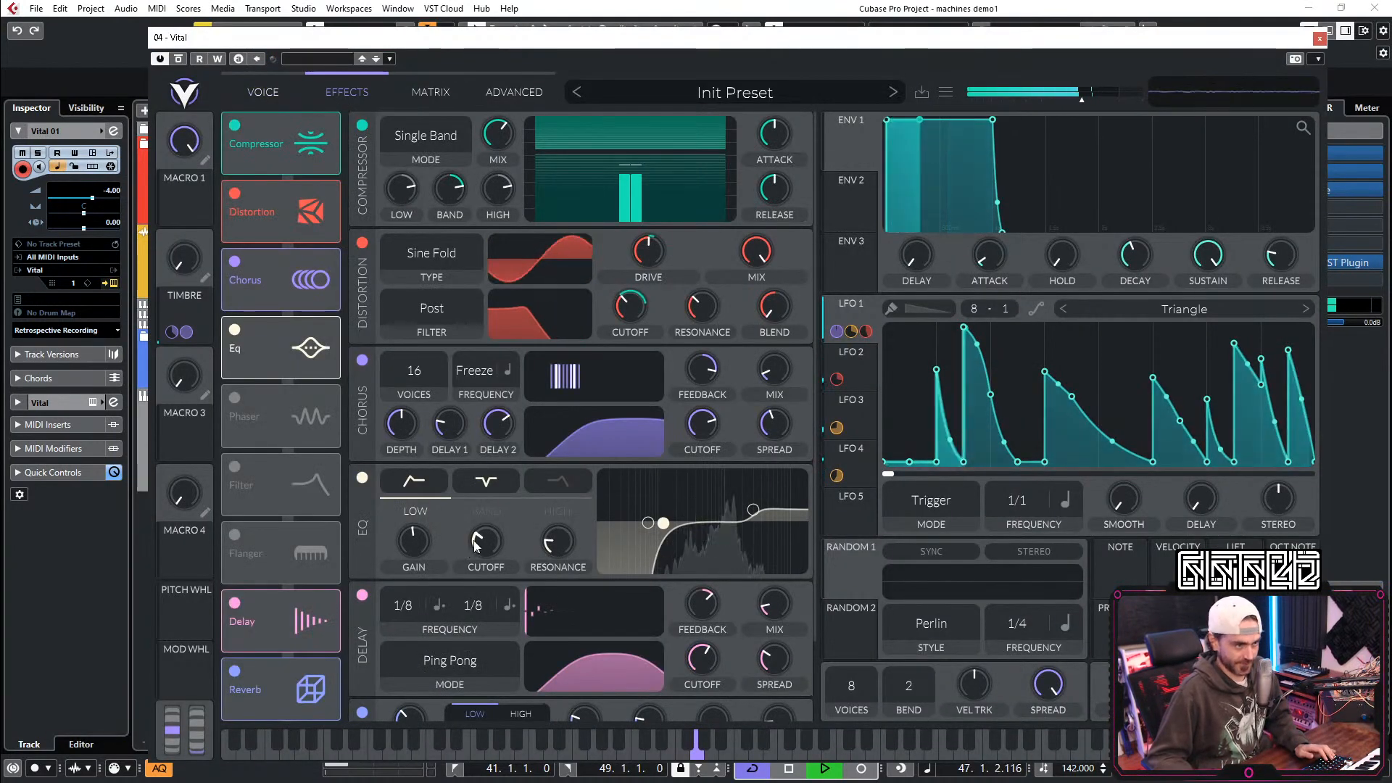
pyautogui.moveTo(663, 524); pyautogui.dragTo(659, 521)
pyautogui.click(647, 524)
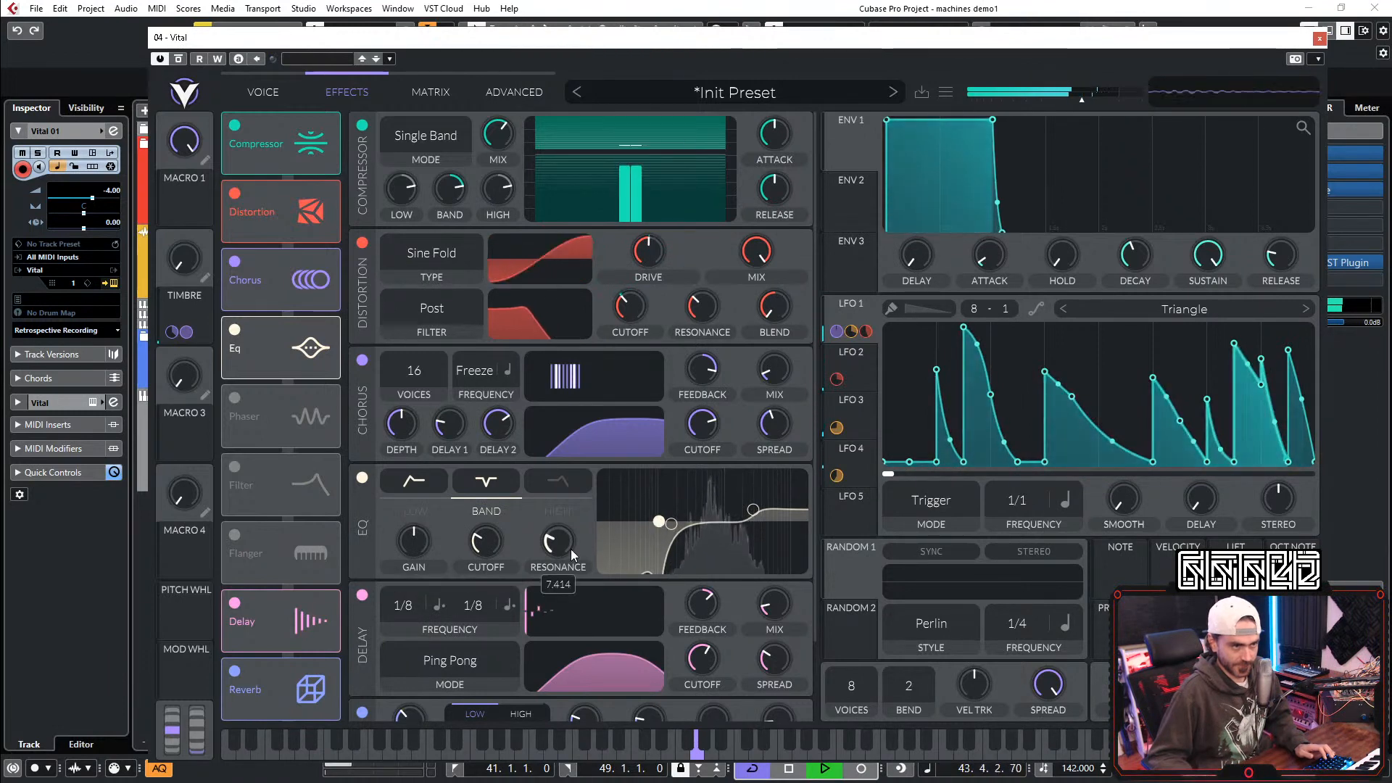
pyautogui.moveTo(570, 549); pyautogui.dragTo(570, 549)
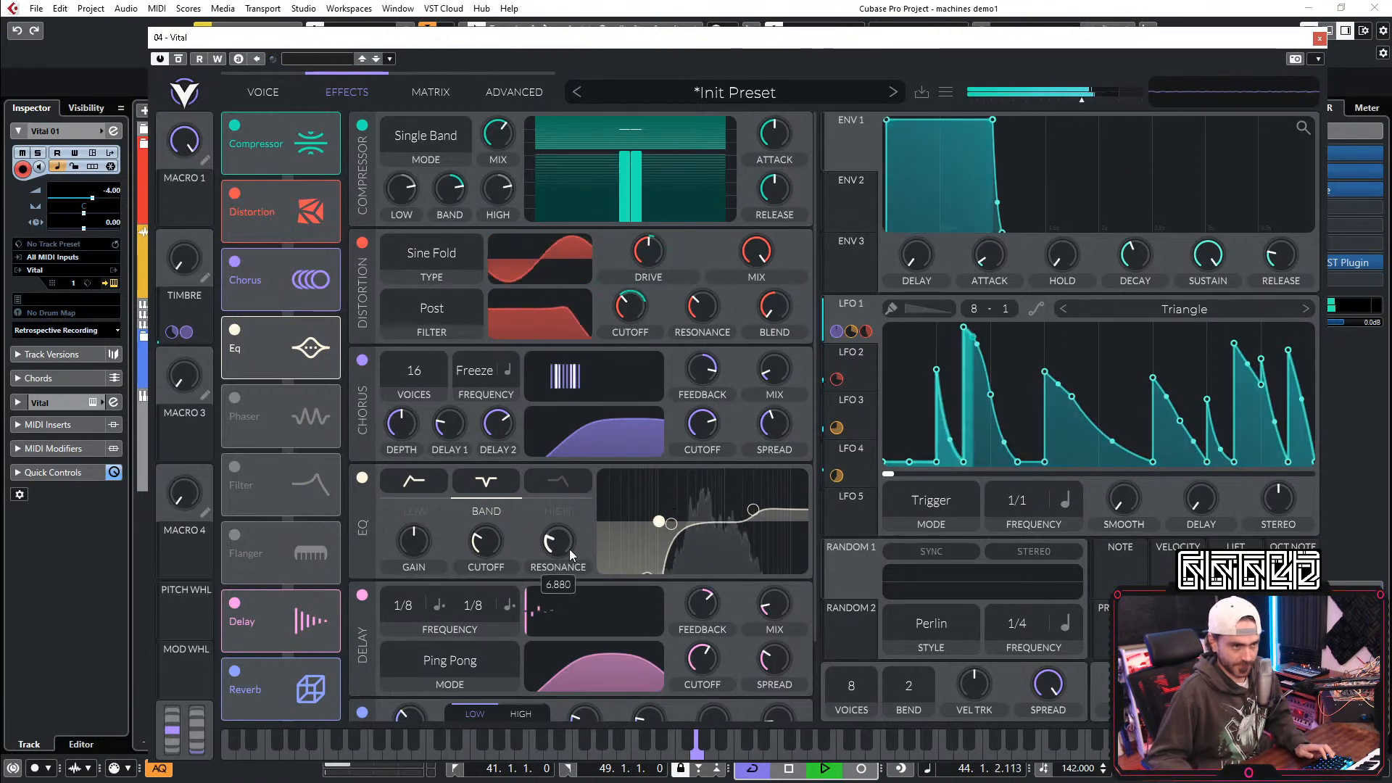
pyautogui.click(674, 527)
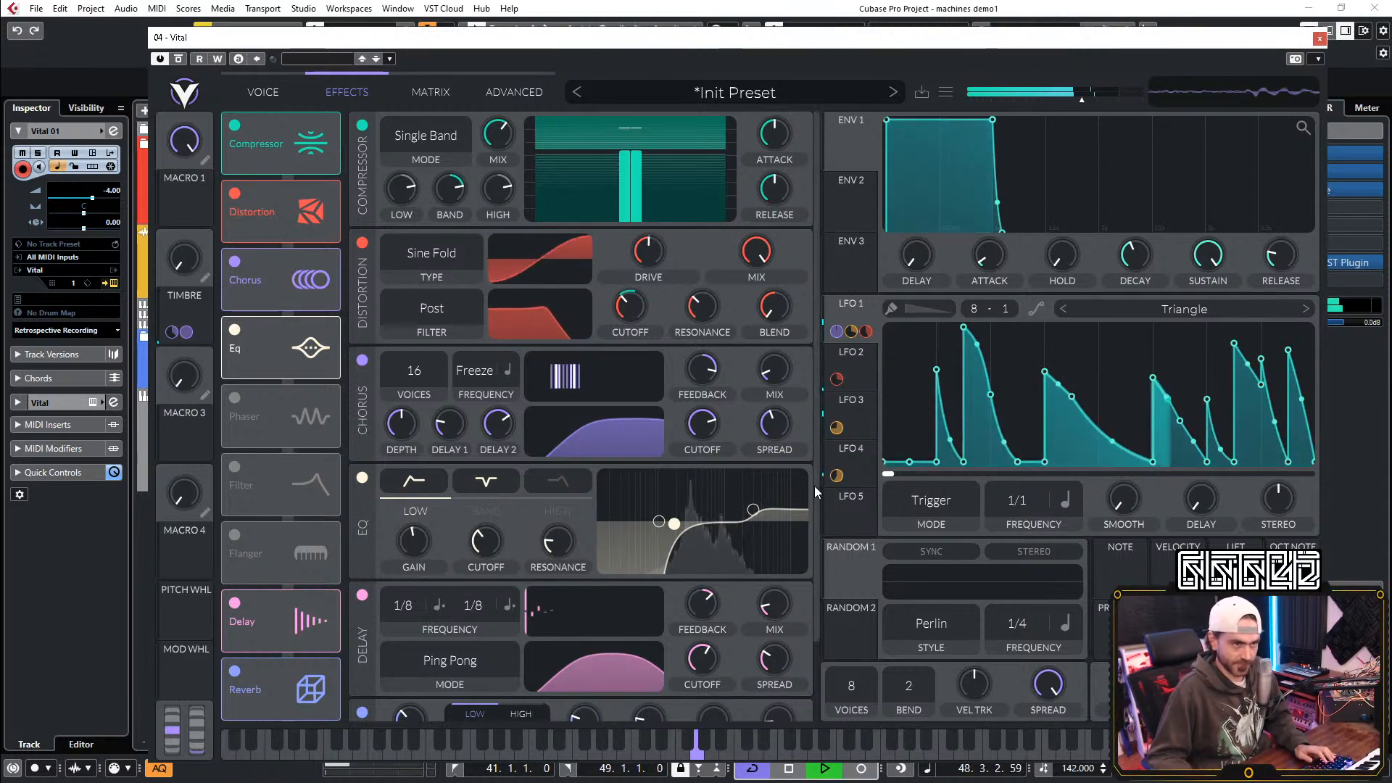
# Step: Modulate Filter 2's resonance with LFO 4 at a reduced amount and lower the filter's base resonance
pyautogui.click(260, 92)
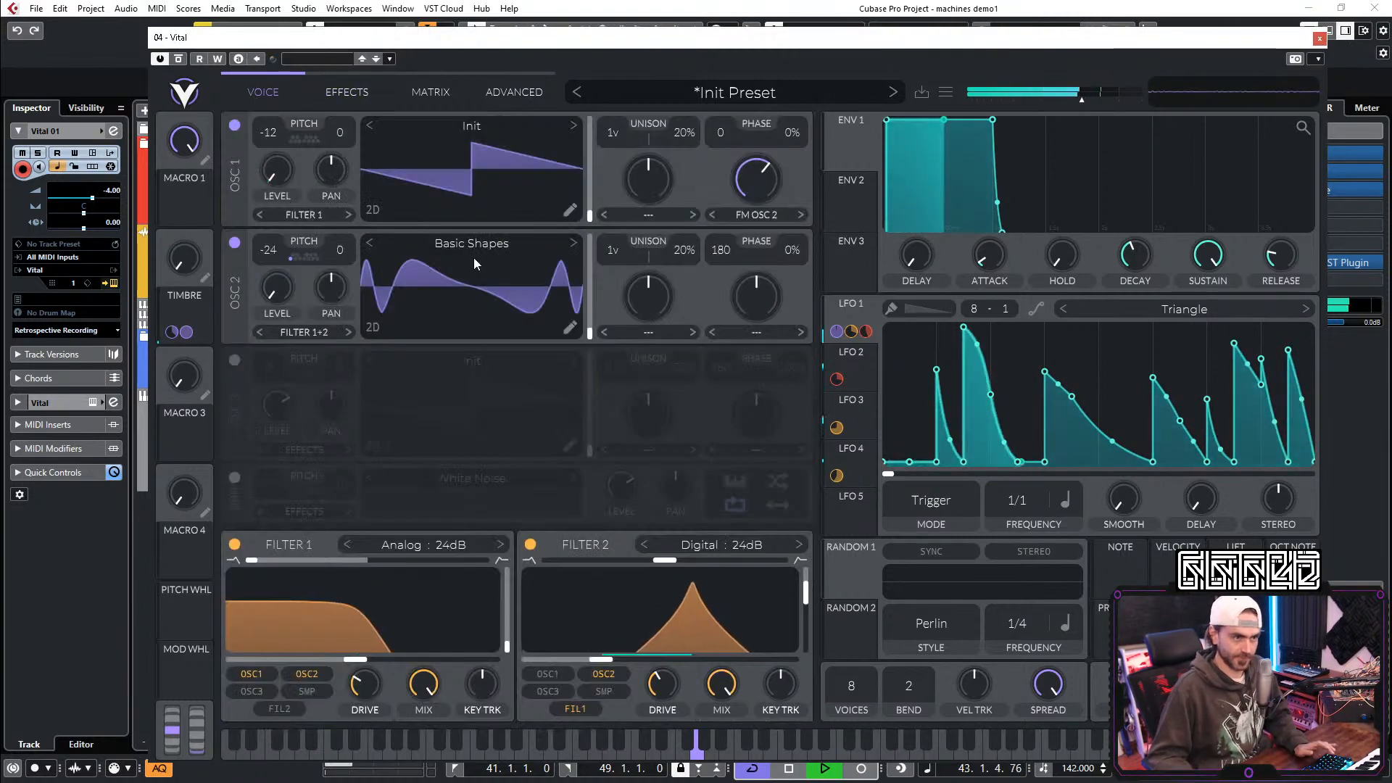
pyautogui.click(858, 421)
pyautogui.click(867, 464)
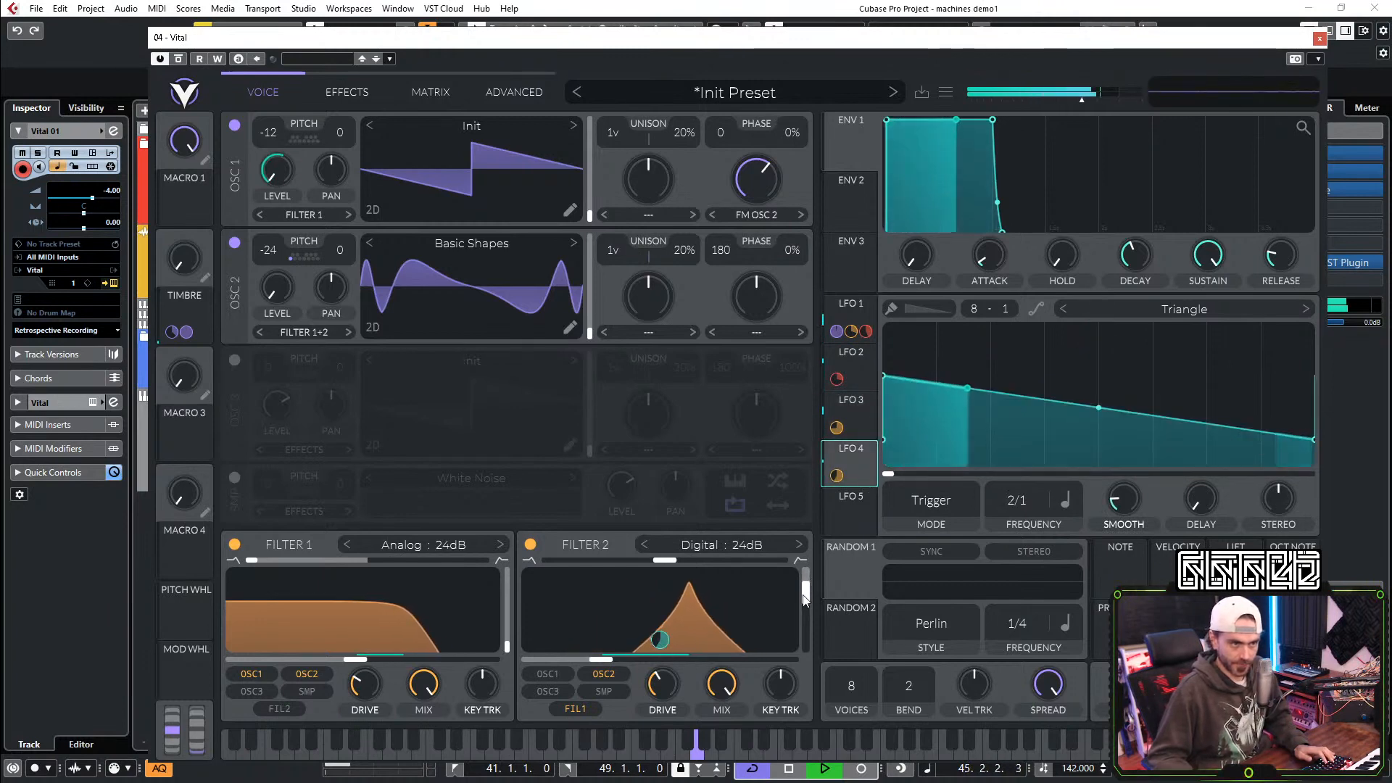
pyautogui.moveTo(837, 475); pyautogui.dragTo(788, 666)
pyautogui.moveTo(806, 606); pyautogui.dragTo(783, 638)
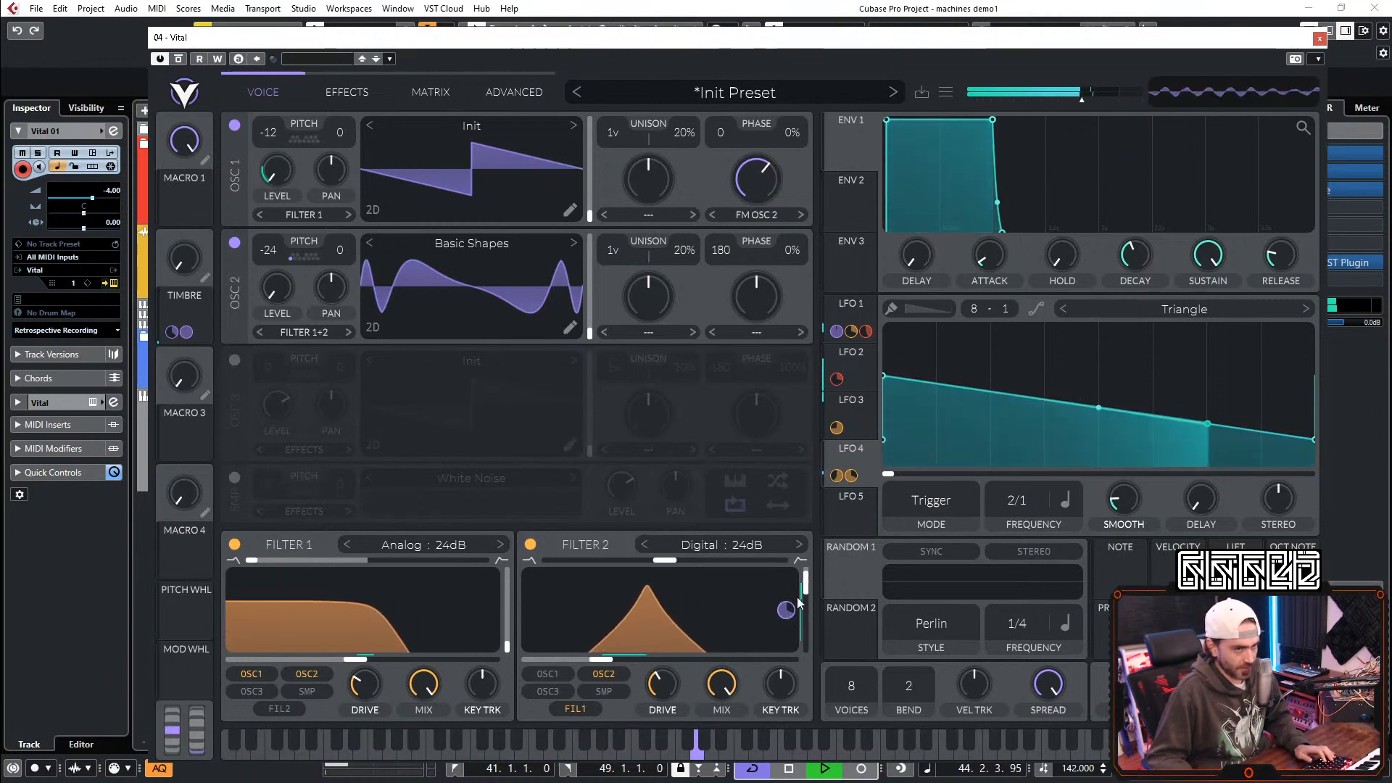
pyautogui.moveTo(795, 604); pyautogui.dragTo(796, 530)
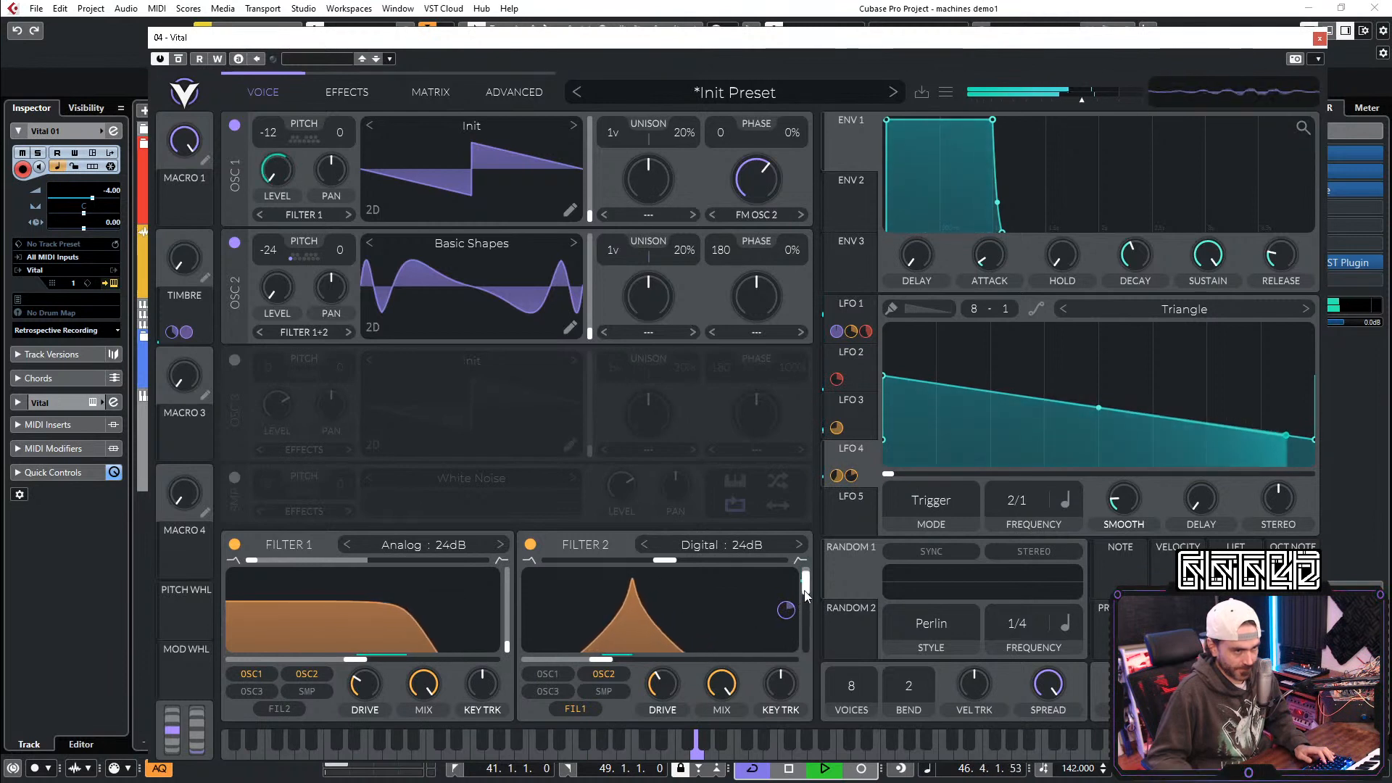
pyautogui.moveTo(806, 589); pyautogui.dragTo(805, 608)
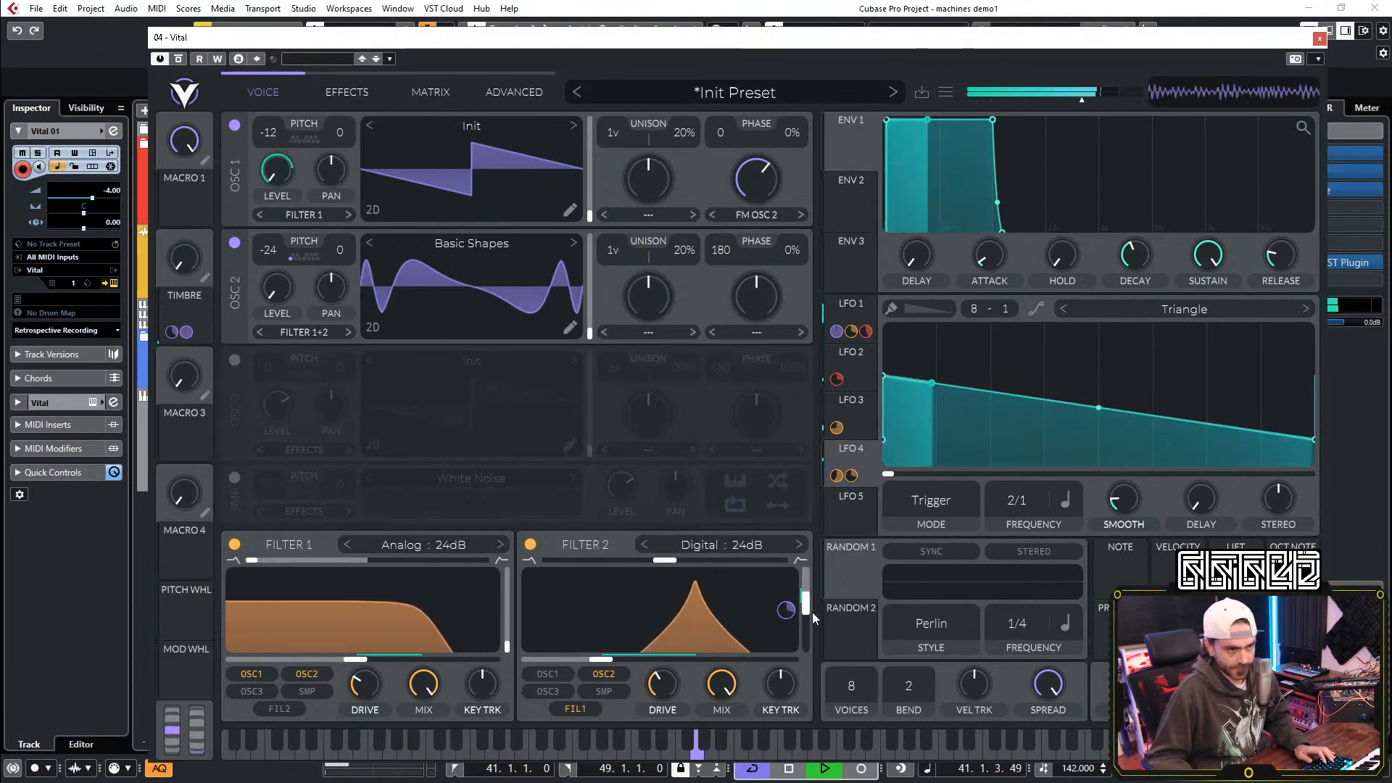
pyautogui.moveTo(809, 613)
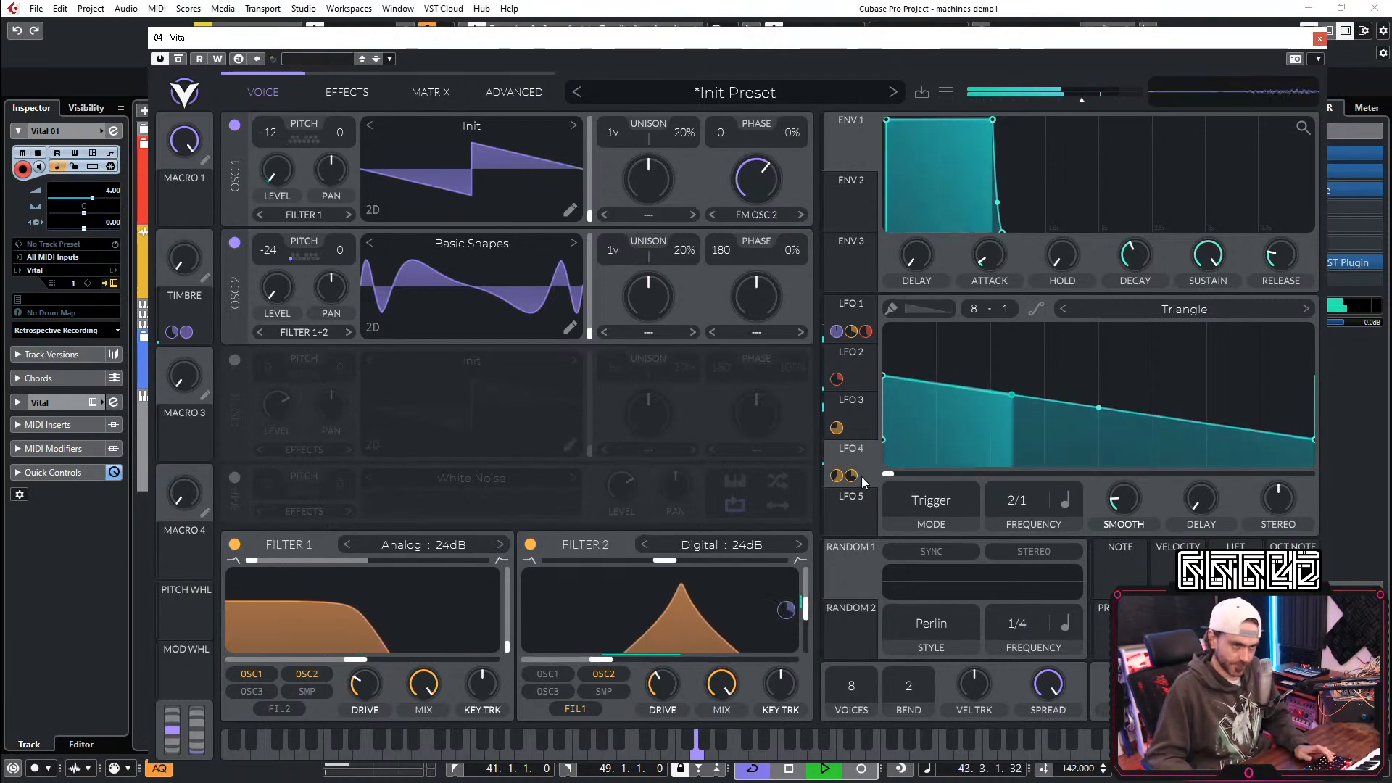
# Step: Try modulating Filter 1's resonance with LFO 4, and remove that modulation
pyautogui.moveTo(872, 452); pyautogui.dragTo(491, 610)
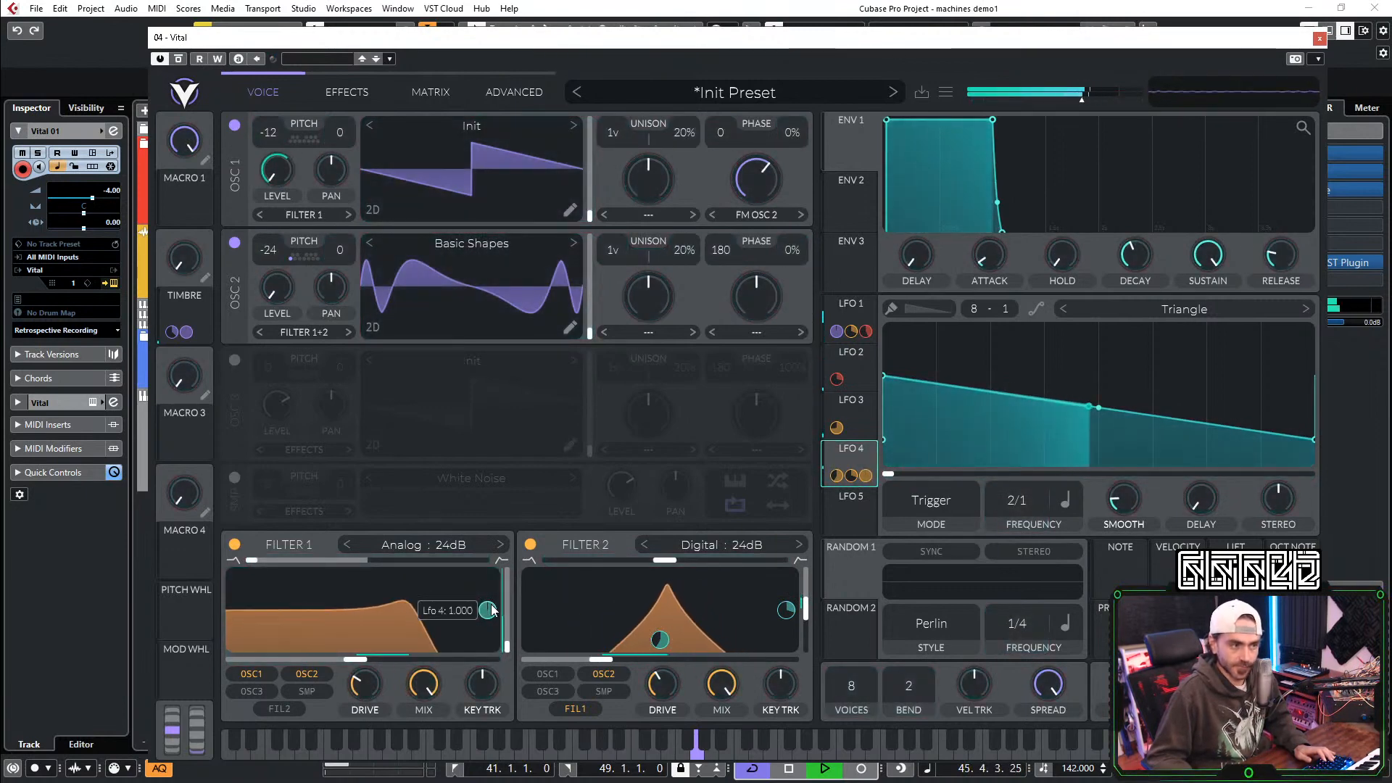
pyautogui.doubleClick(491, 610)
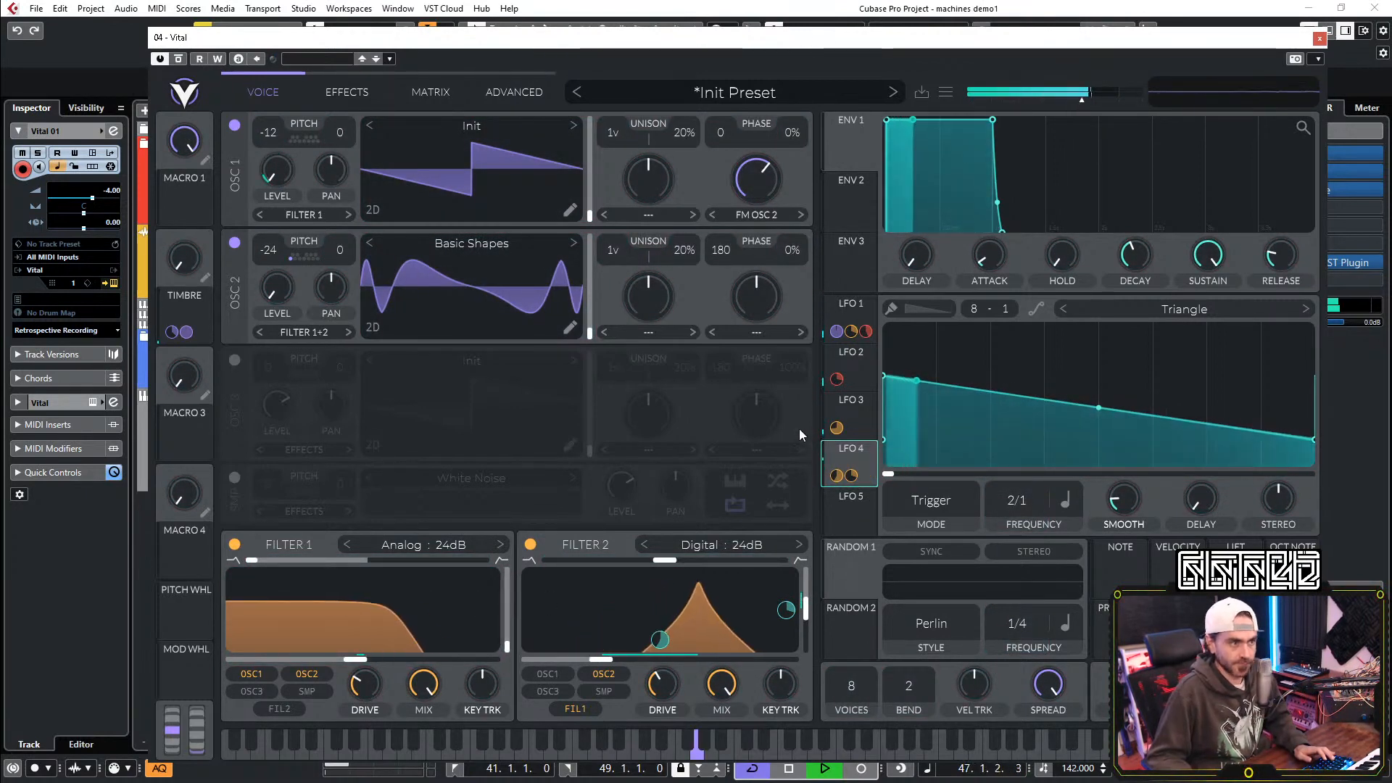
# Step: Try the Harmonic Stretch spectral warp on oscillator 2 with a reduced amount
pyautogui.click(636, 332)
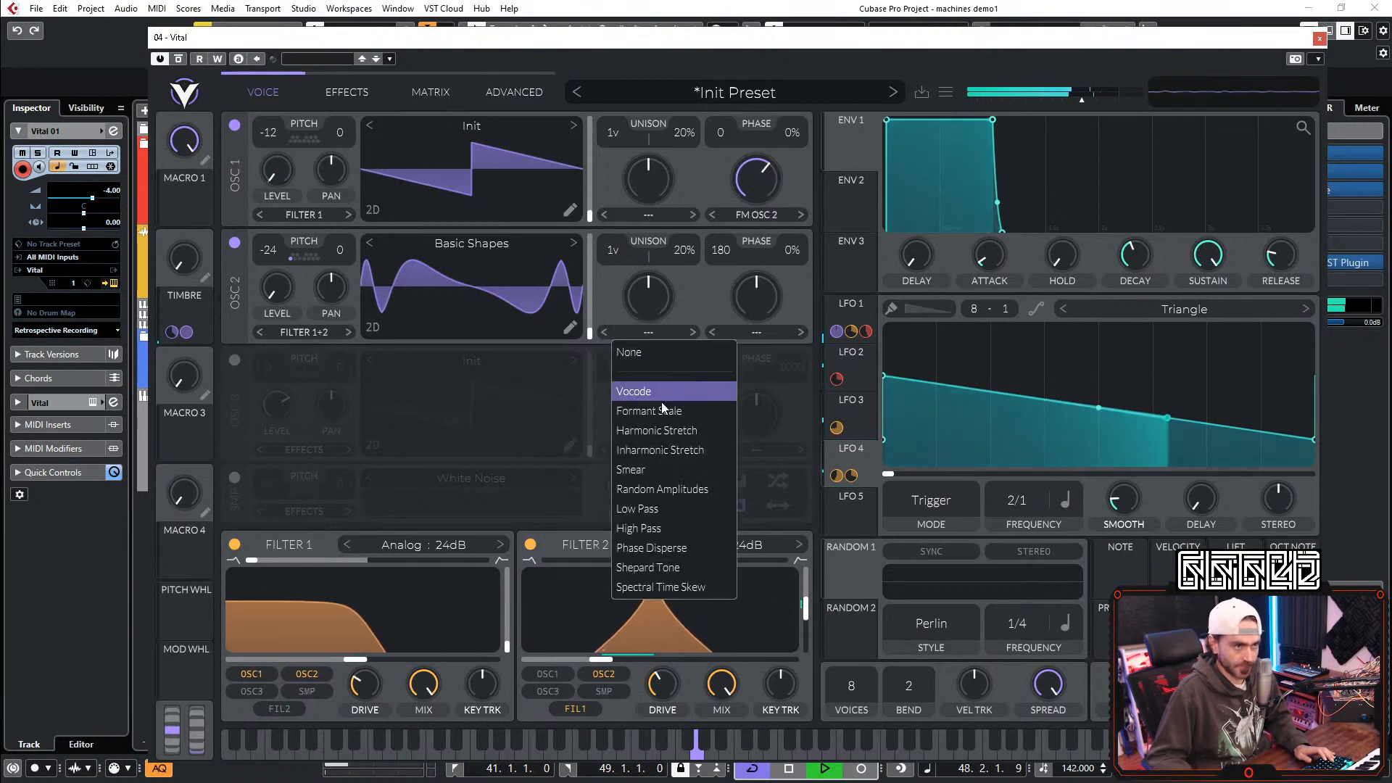
pyautogui.click(645, 429)
pyautogui.moveTo(642, 298); pyautogui.dragTo(625, 389)
# Step: Set oscillator 2's spectral warp to Vocode and lower its amount close to the minimum
pyautogui.click(640, 332)
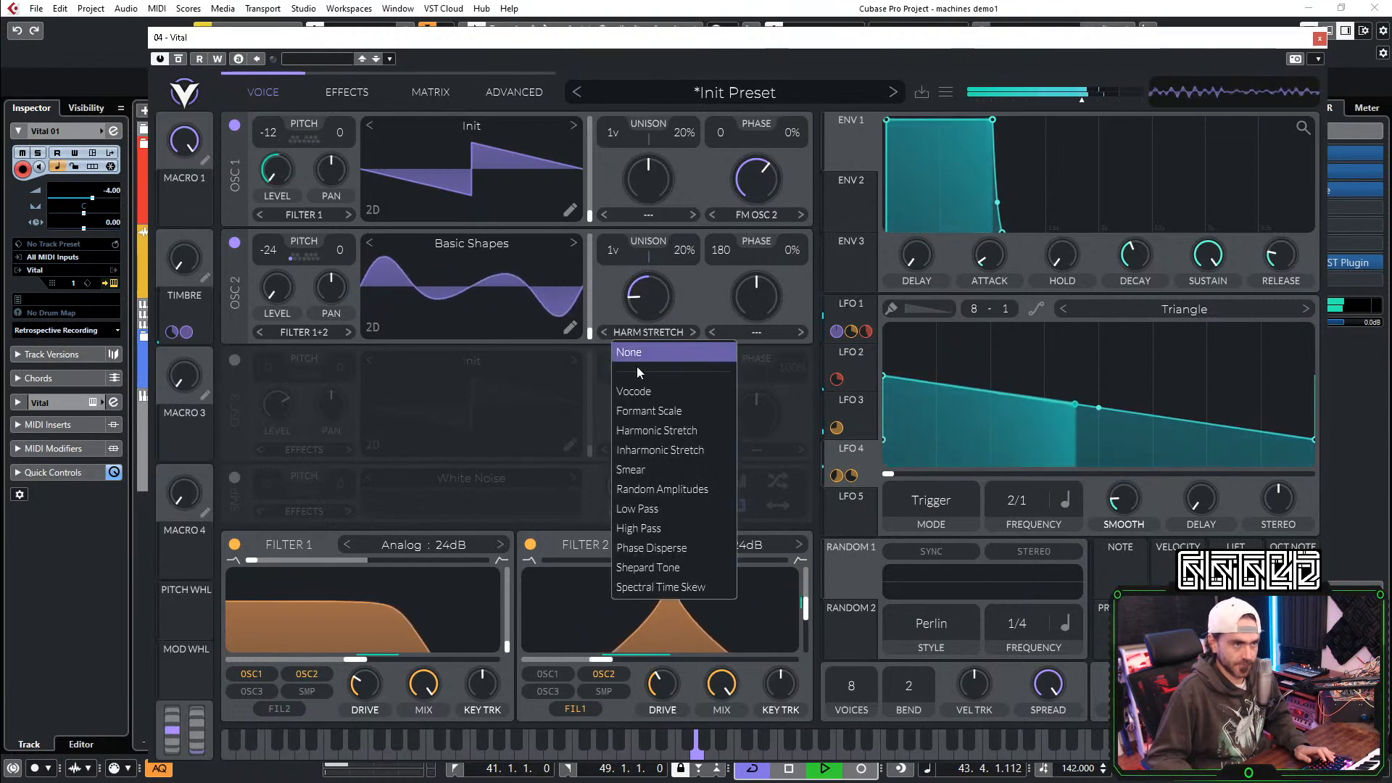
pyautogui.click(635, 391)
pyautogui.moveTo(654, 307); pyautogui.dragTo(650, 358)
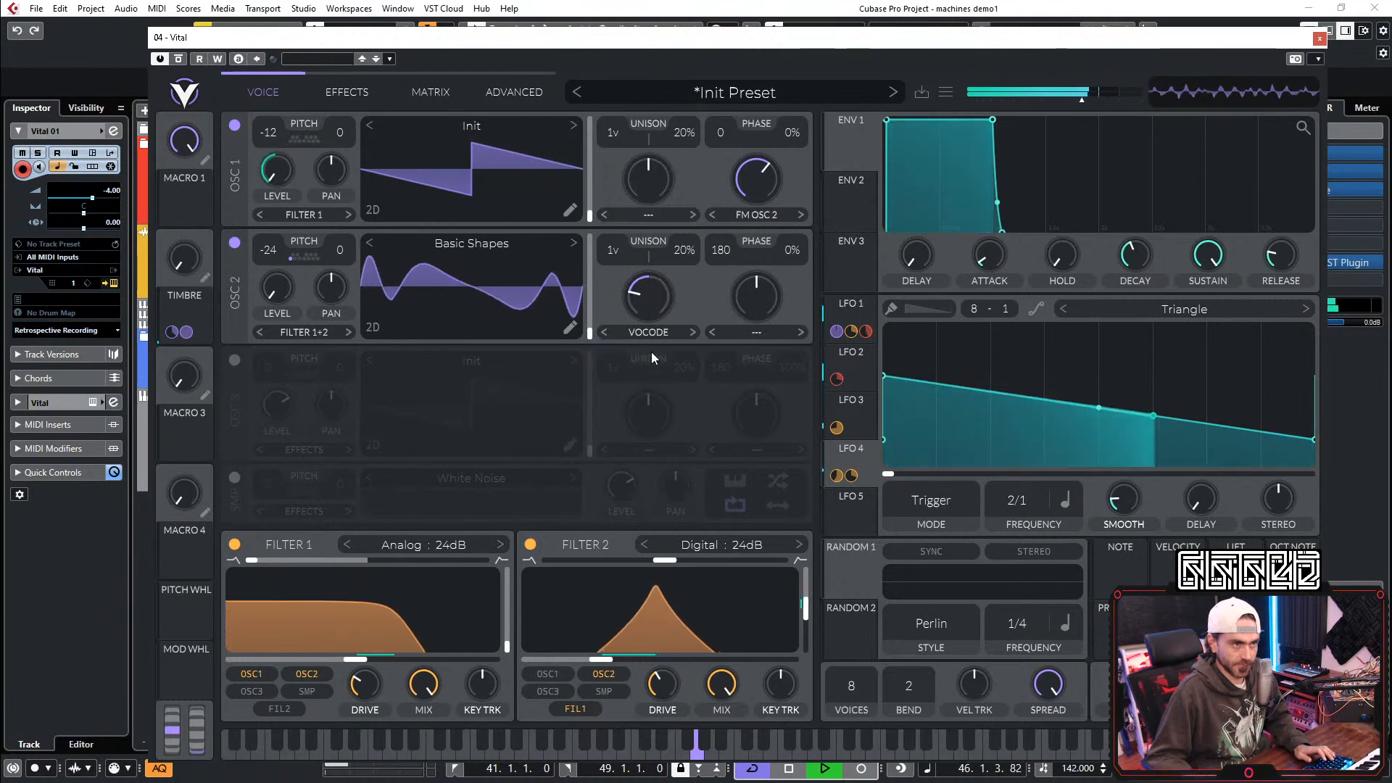
pyautogui.moveTo(664, 297); pyautogui.dragTo(645, 385)
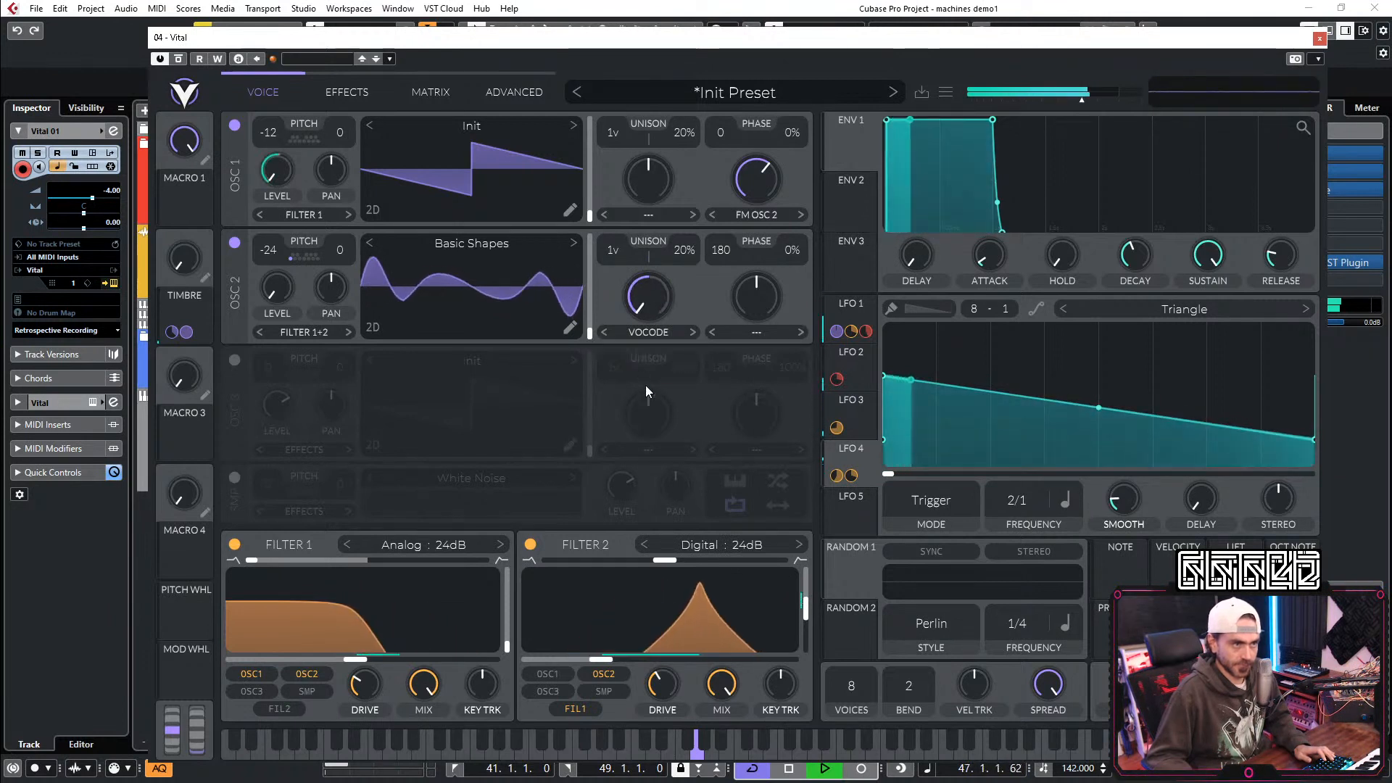
# Step: Try several Vocode amounts on oscillator 2 together with a raised Timbre macro, and reset both
pyautogui.doubleClick(658, 295)
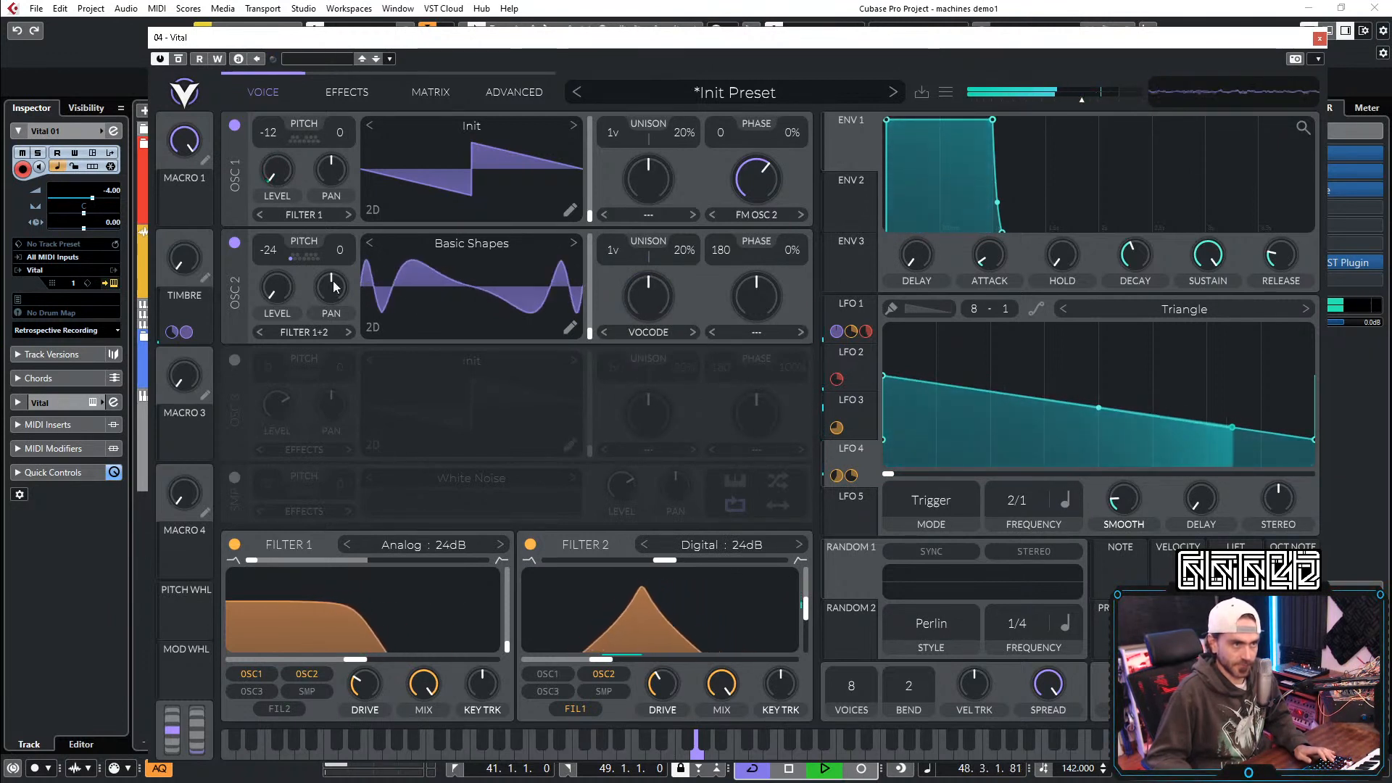
pyautogui.moveTo(188, 267); pyautogui.dragTo(193, 219)
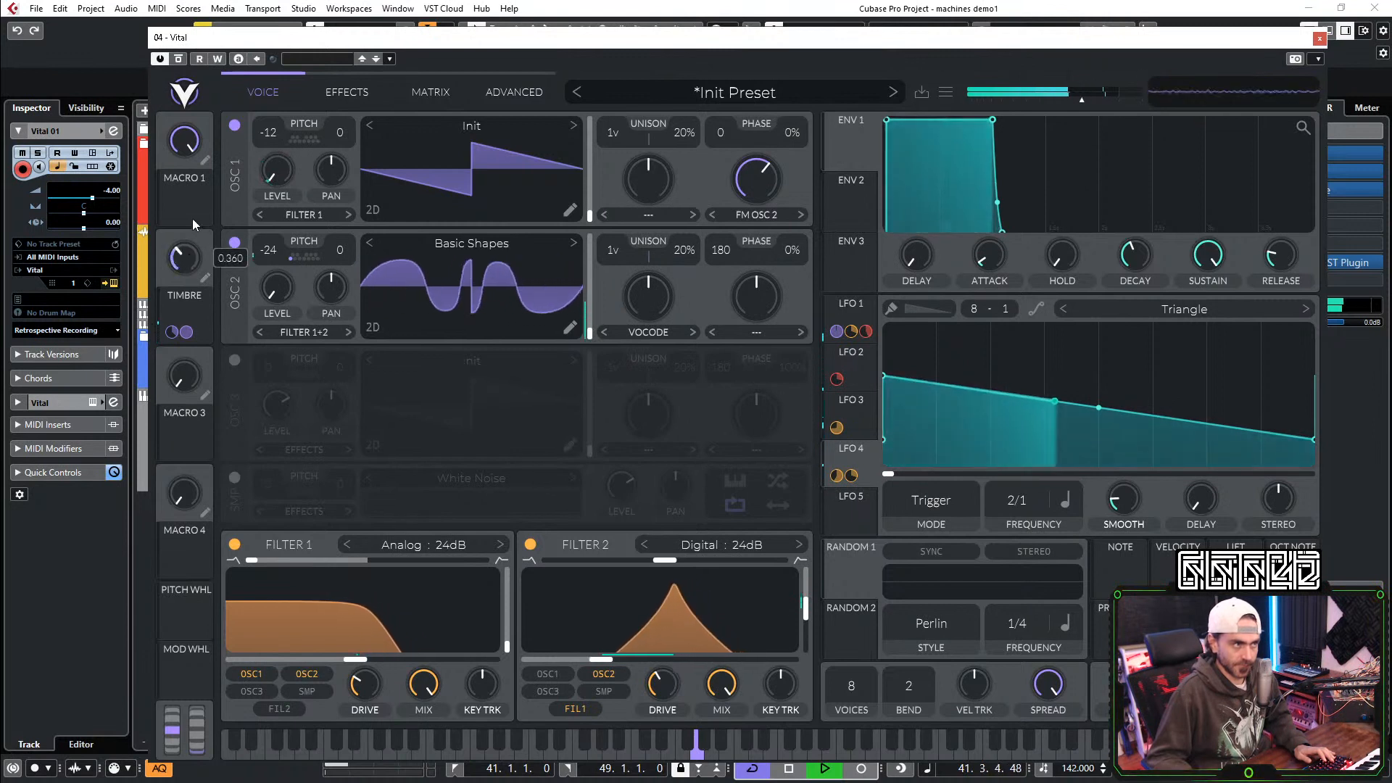
pyautogui.moveTo(188, 266); pyautogui.dragTo(201, 239)
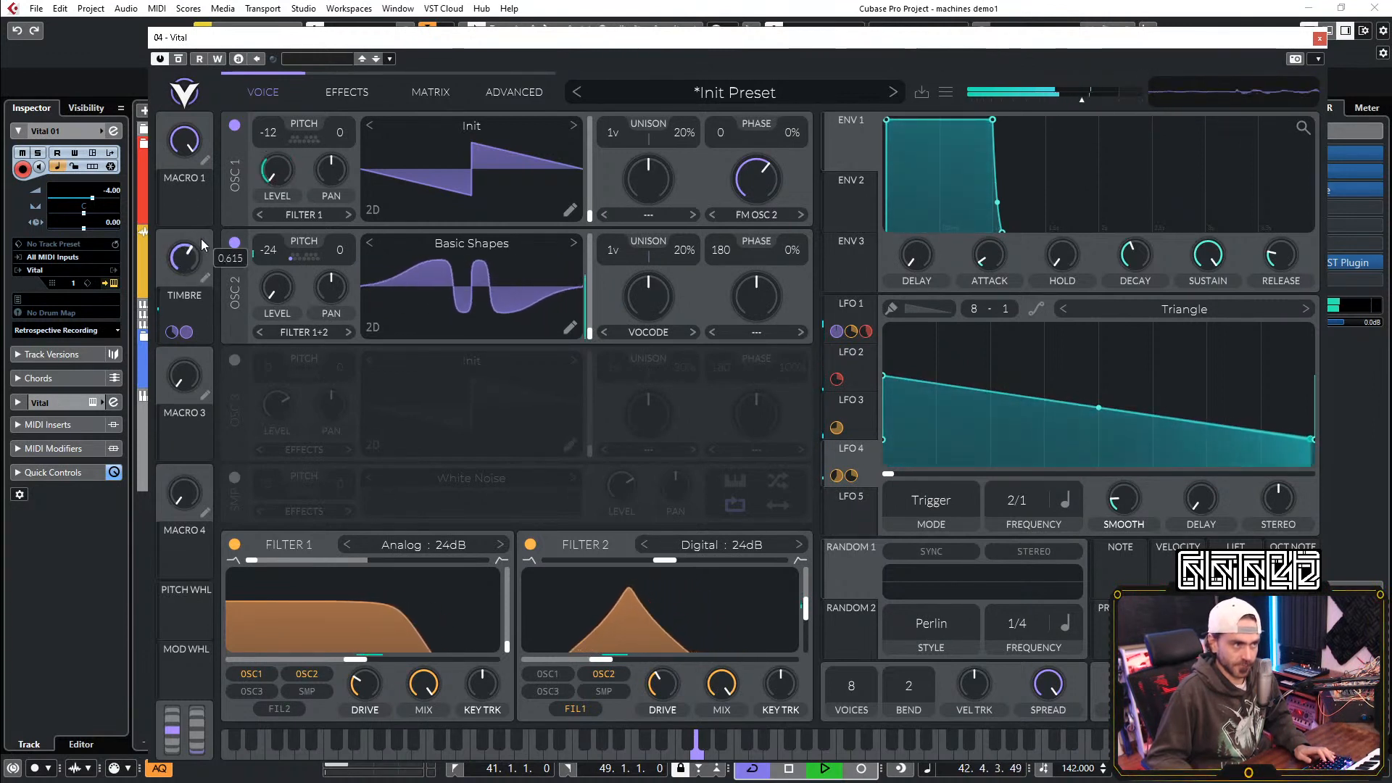
pyautogui.moveTo(651, 300); pyautogui.dragTo(690, 220)
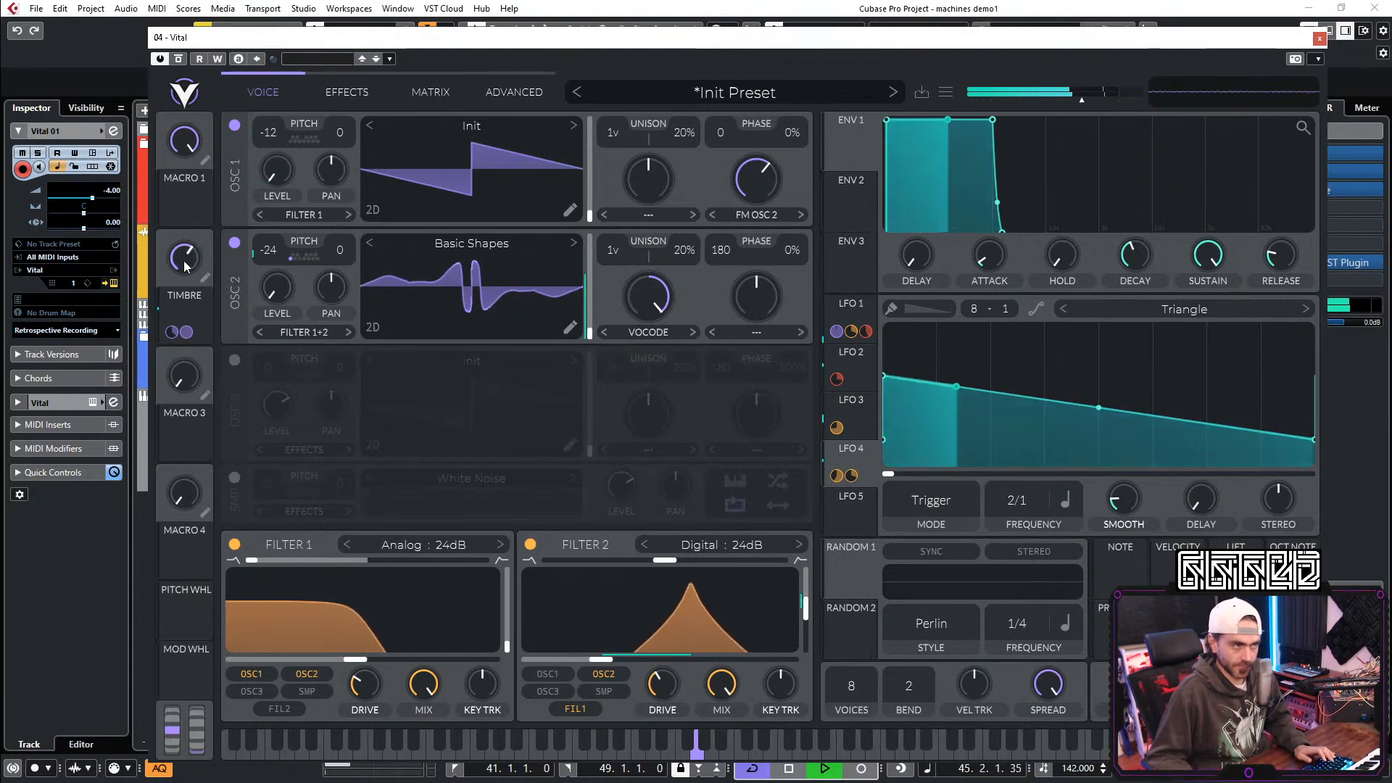
pyautogui.moveTo(186, 266); pyautogui.dragTo(165, 348)
pyautogui.doubleClick(648, 297)
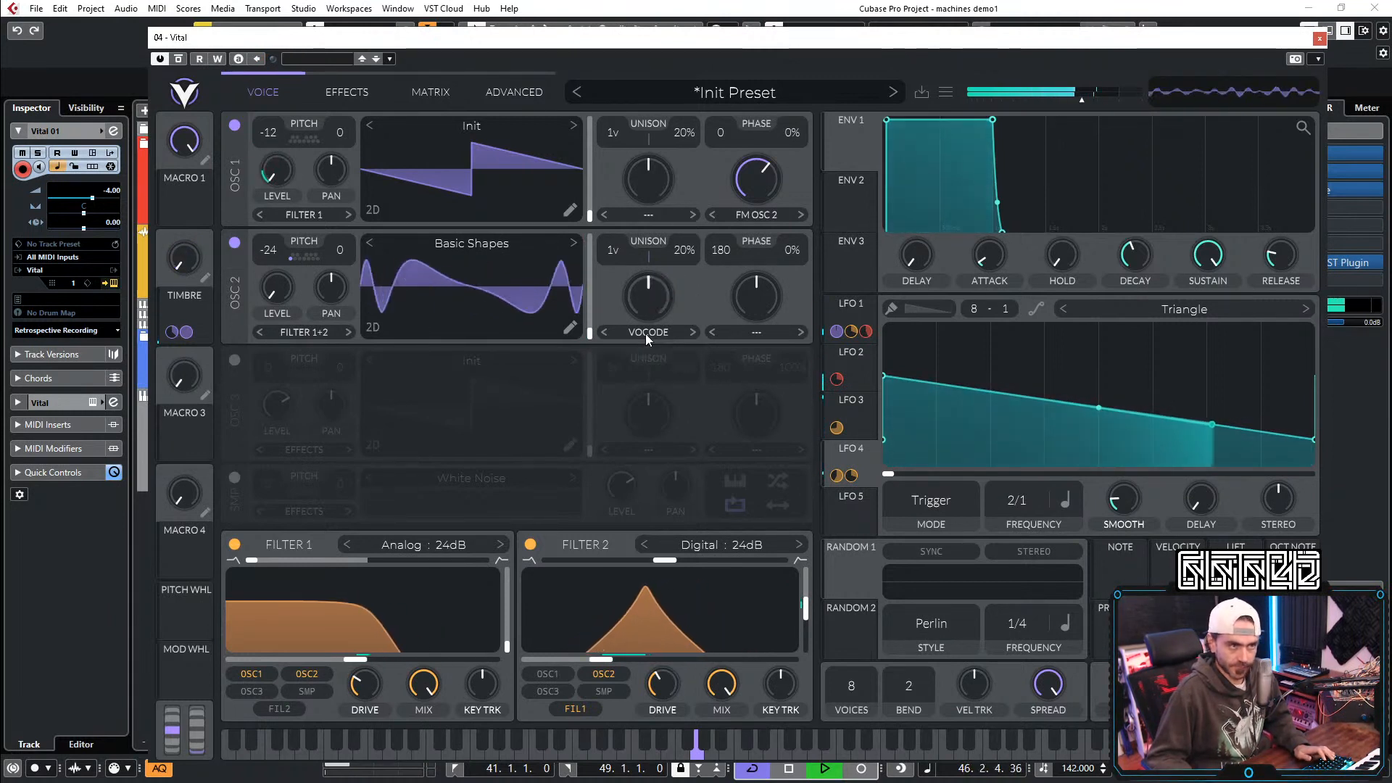
# Step: Try the Smear spectral warp on oscillator 2 with a raised amount
pyautogui.click(647, 332)
pyautogui.click(637, 471)
pyautogui.moveTo(651, 297); pyautogui.dragTo(680, 279)
# Step: Try the Phase Disperse spectral warp on oscillator 2 at several amounts, and set its spectral warp to None
pyautogui.click(648, 332)
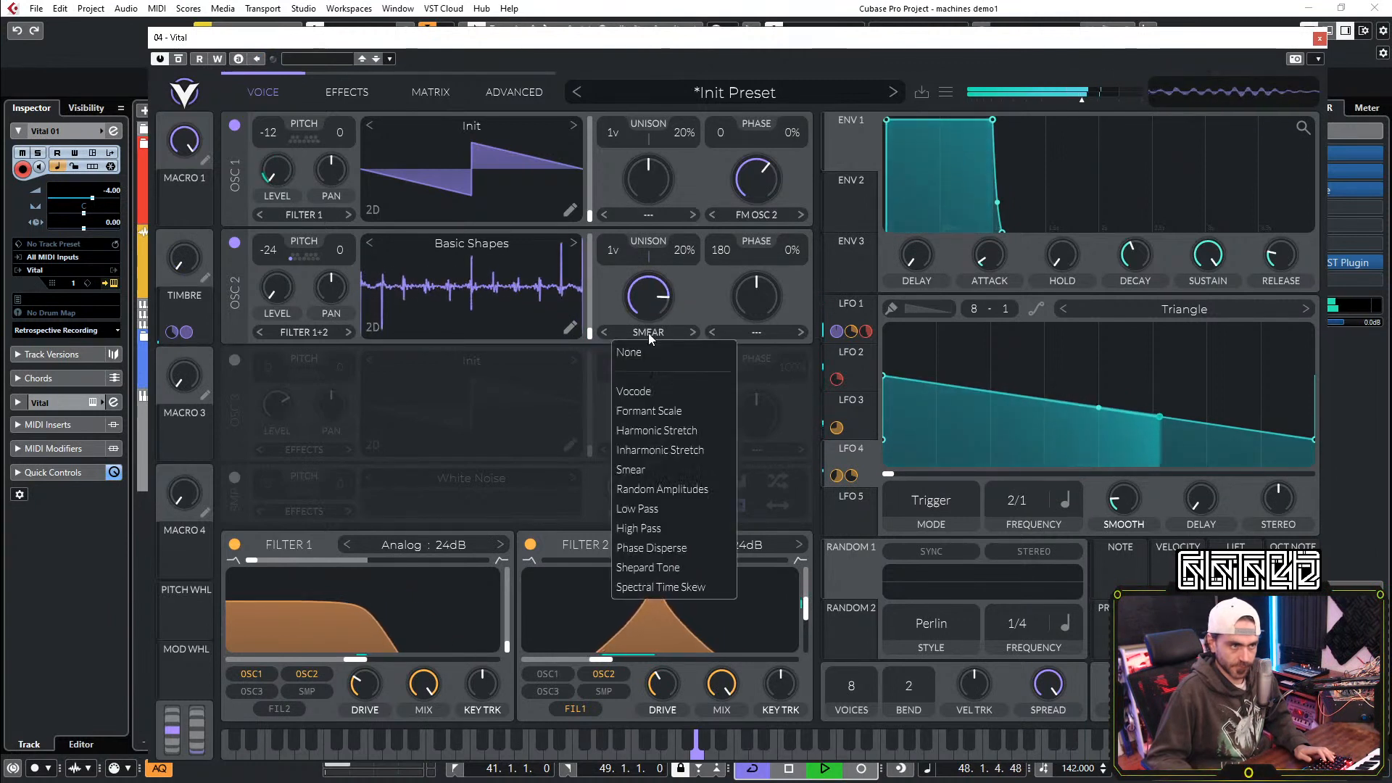
pyautogui.click(656, 547)
pyautogui.moveTo(649, 303); pyautogui.dragTo(631, 356)
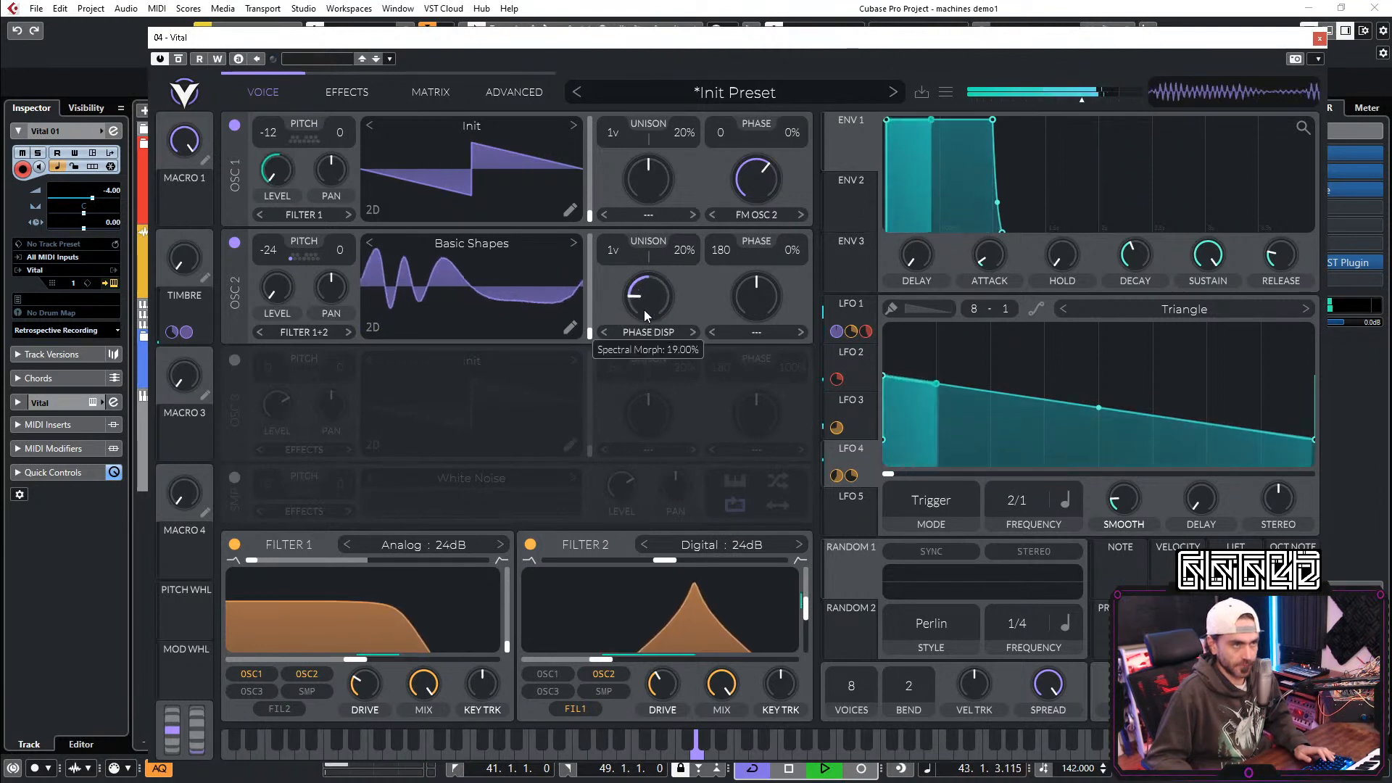
pyautogui.moveTo(656, 300); pyautogui.dragTo(694, 234)
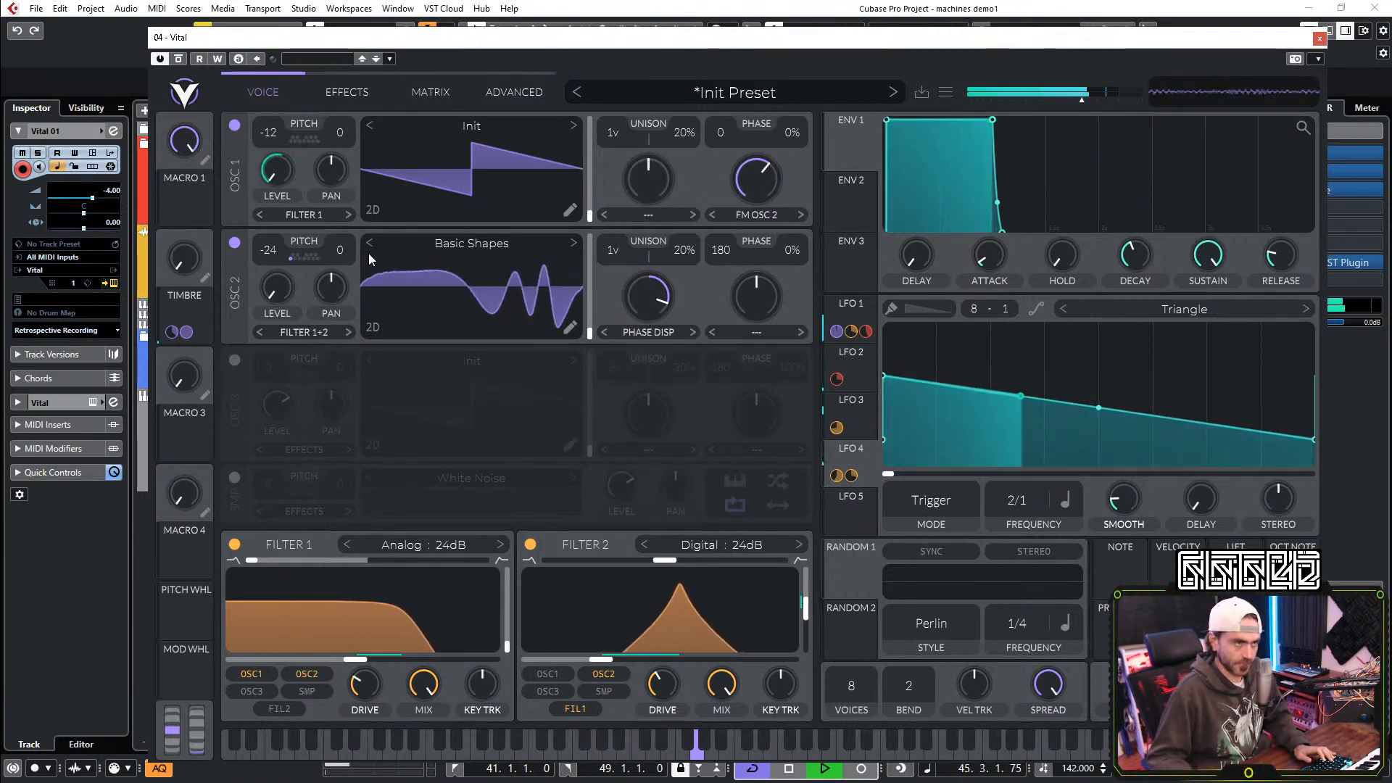
pyautogui.moveTo(658, 288); pyautogui.dragTo(634, 365)
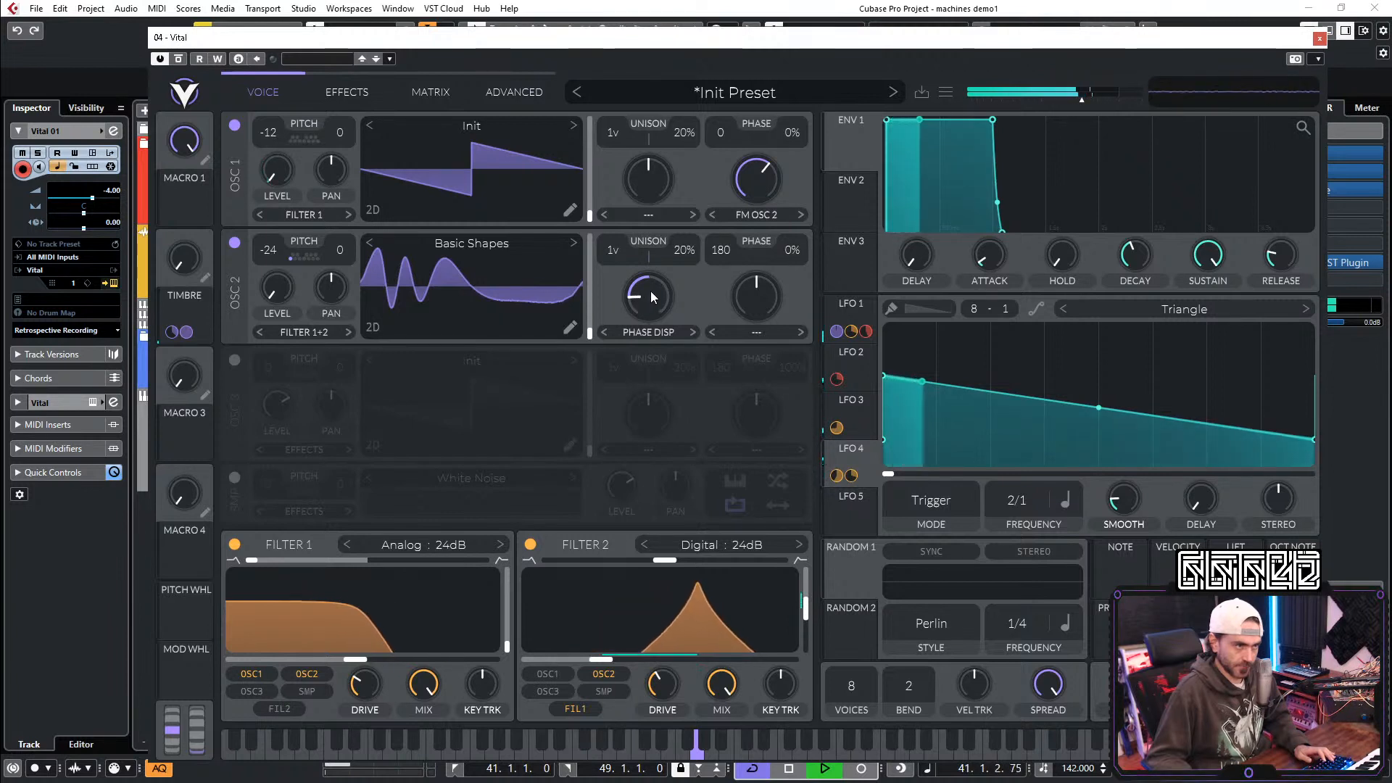
pyautogui.moveTo(651, 290); pyautogui.dragTo(634, 323)
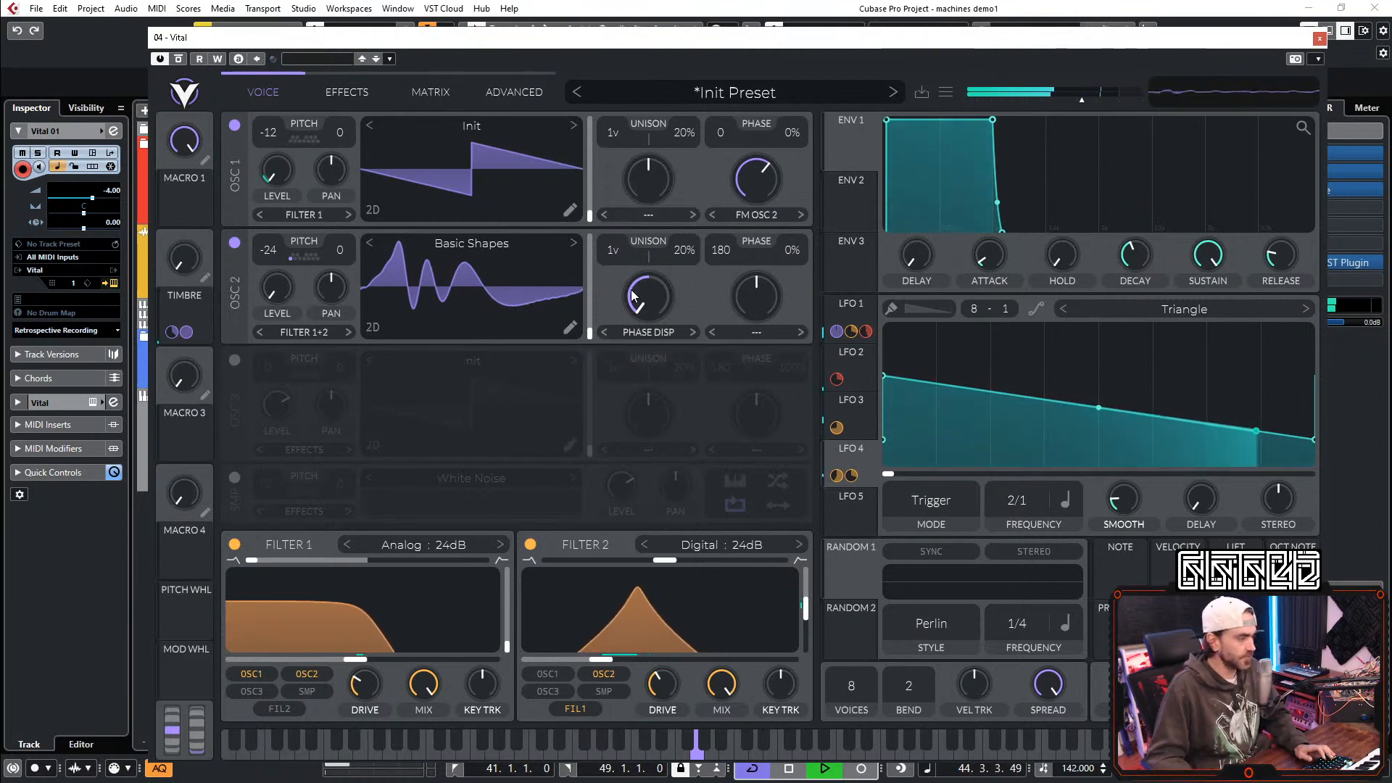
pyautogui.moveTo(650, 293)
pyautogui.mouseDown()
pyautogui.moveTo(686, 285)
pyautogui.moveTo(657, 295)
pyautogui.mouseUp()
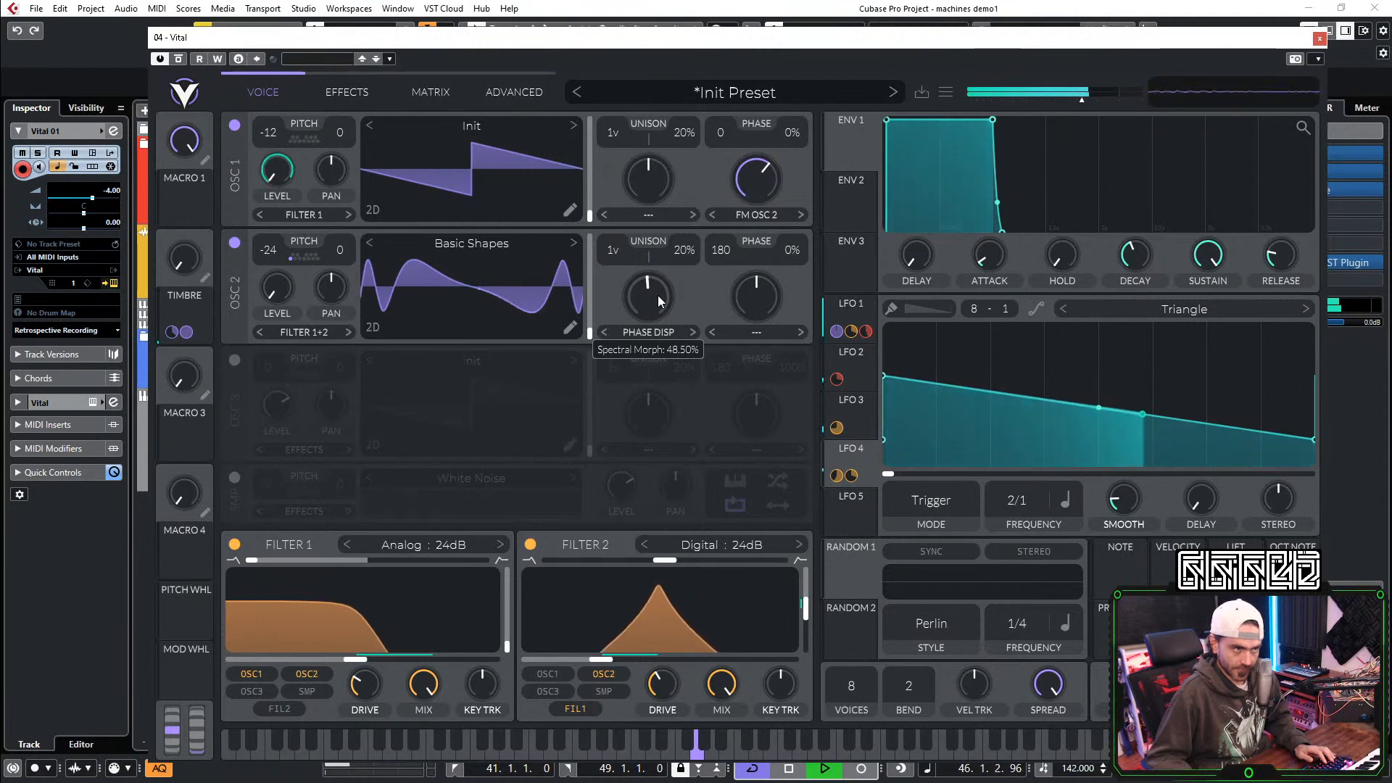
pyautogui.click(639, 332)
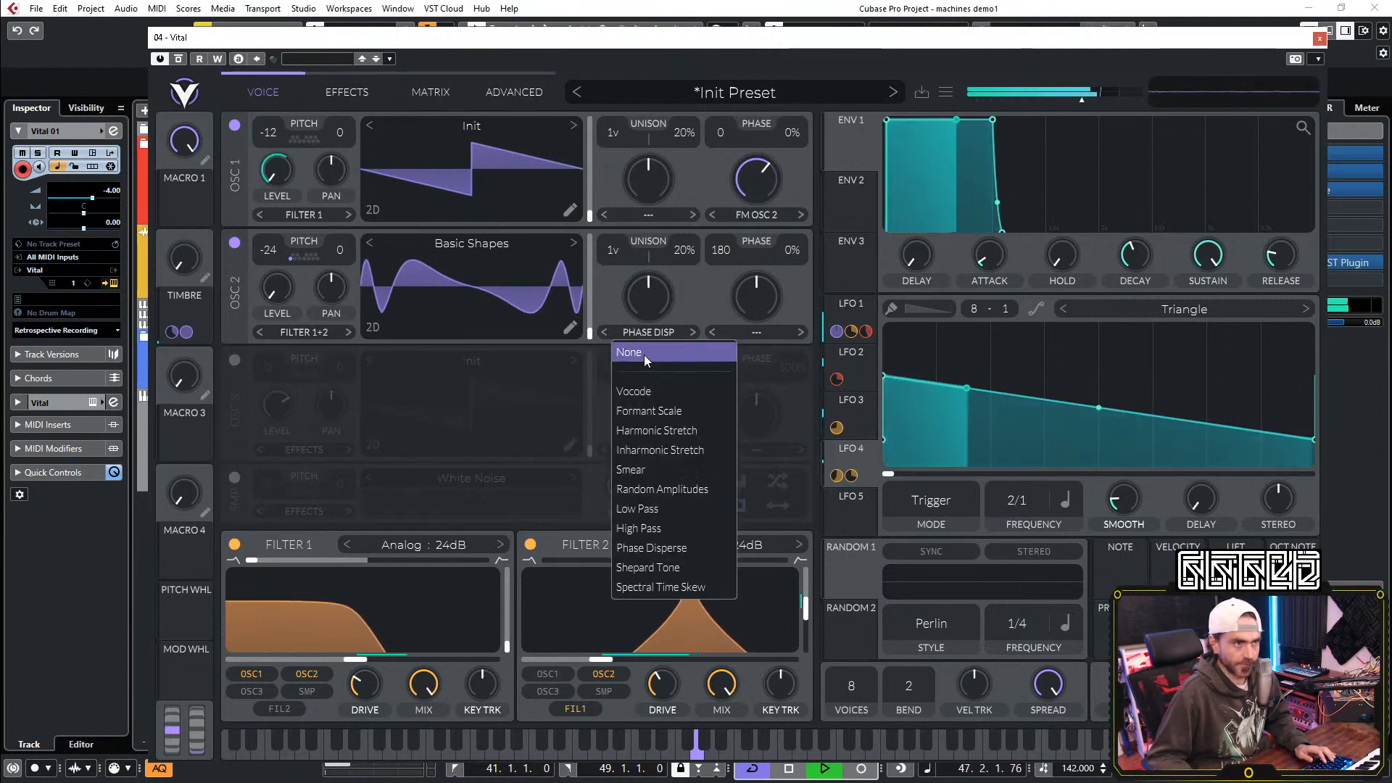
pyautogui.click(644, 356)
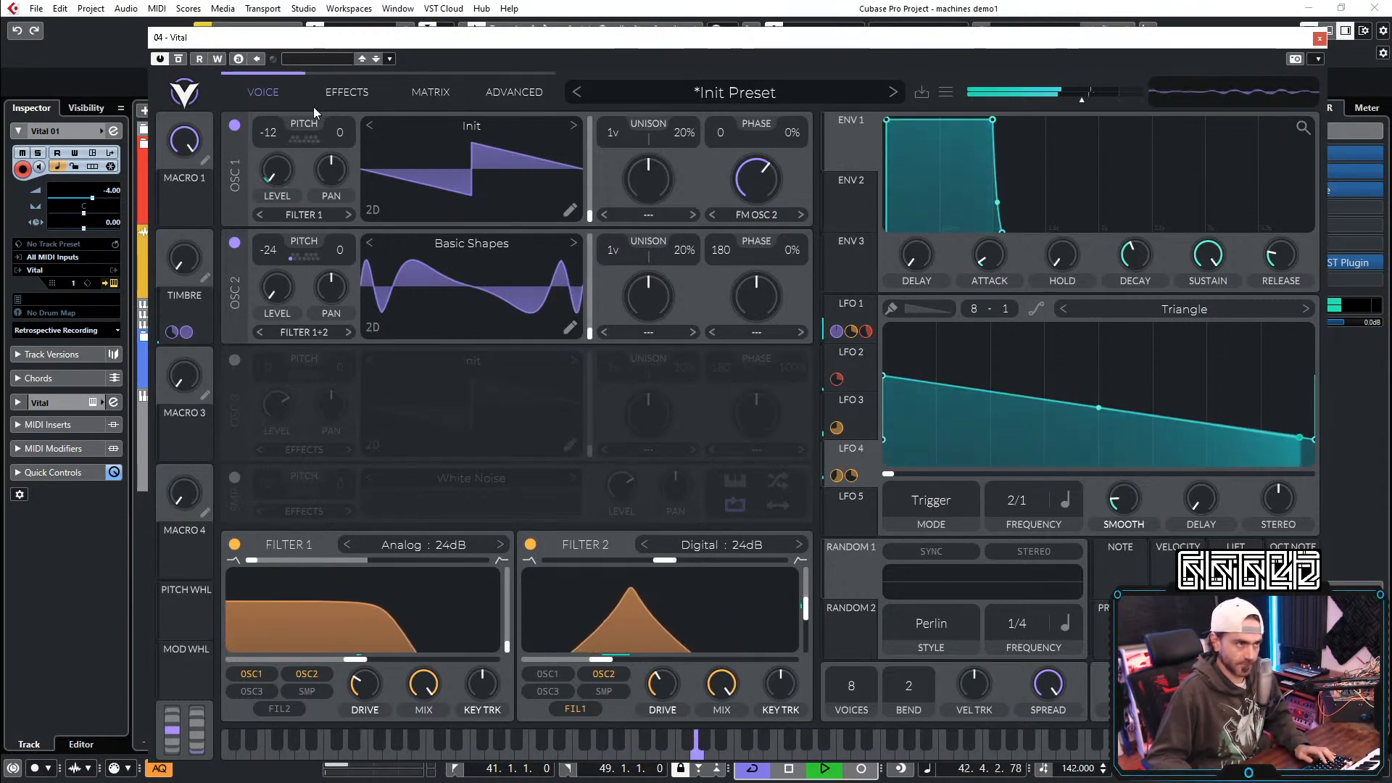
# Step: Boost the EQ effect's high band and move its cutoff to a higher frequency
pyautogui.click(354, 93)
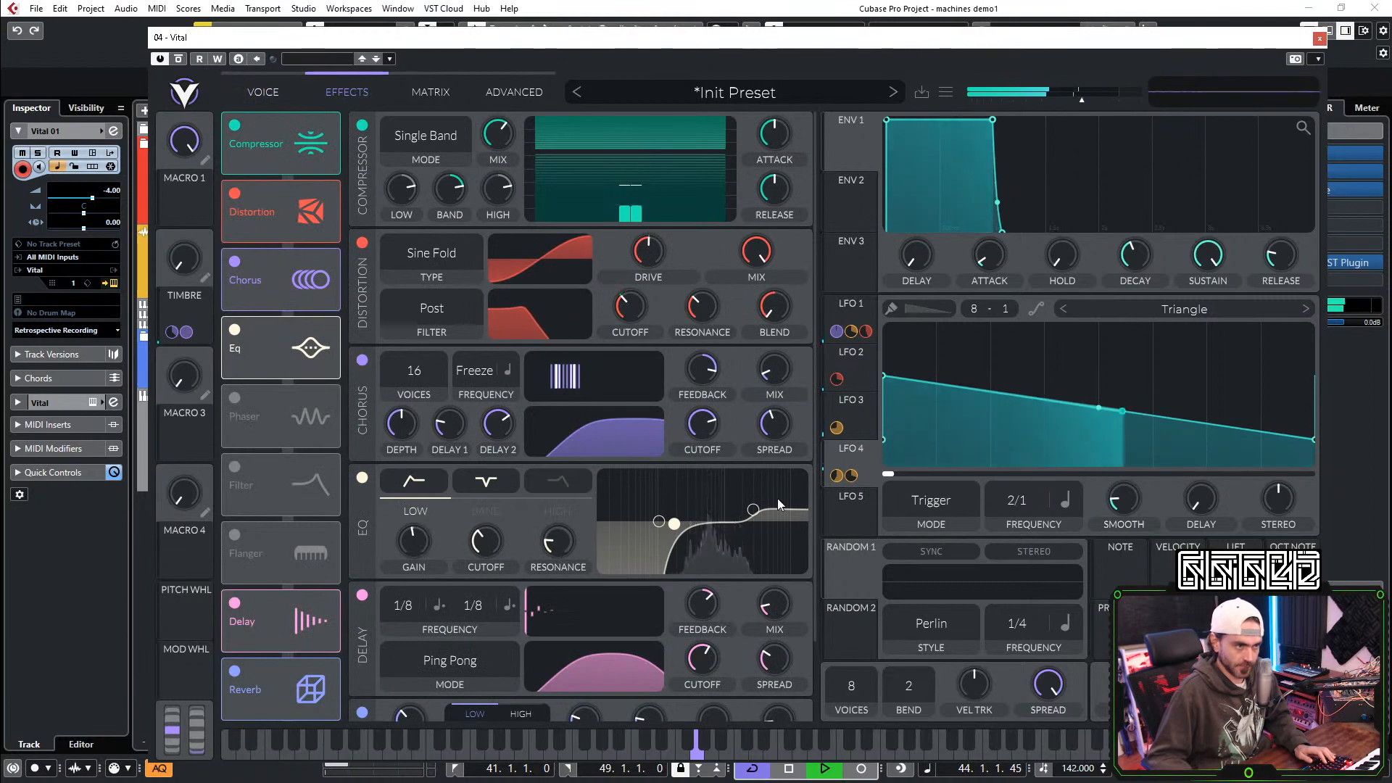
pyautogui.moveTo(751, 514); pyautogui.dragTo(779, 495)
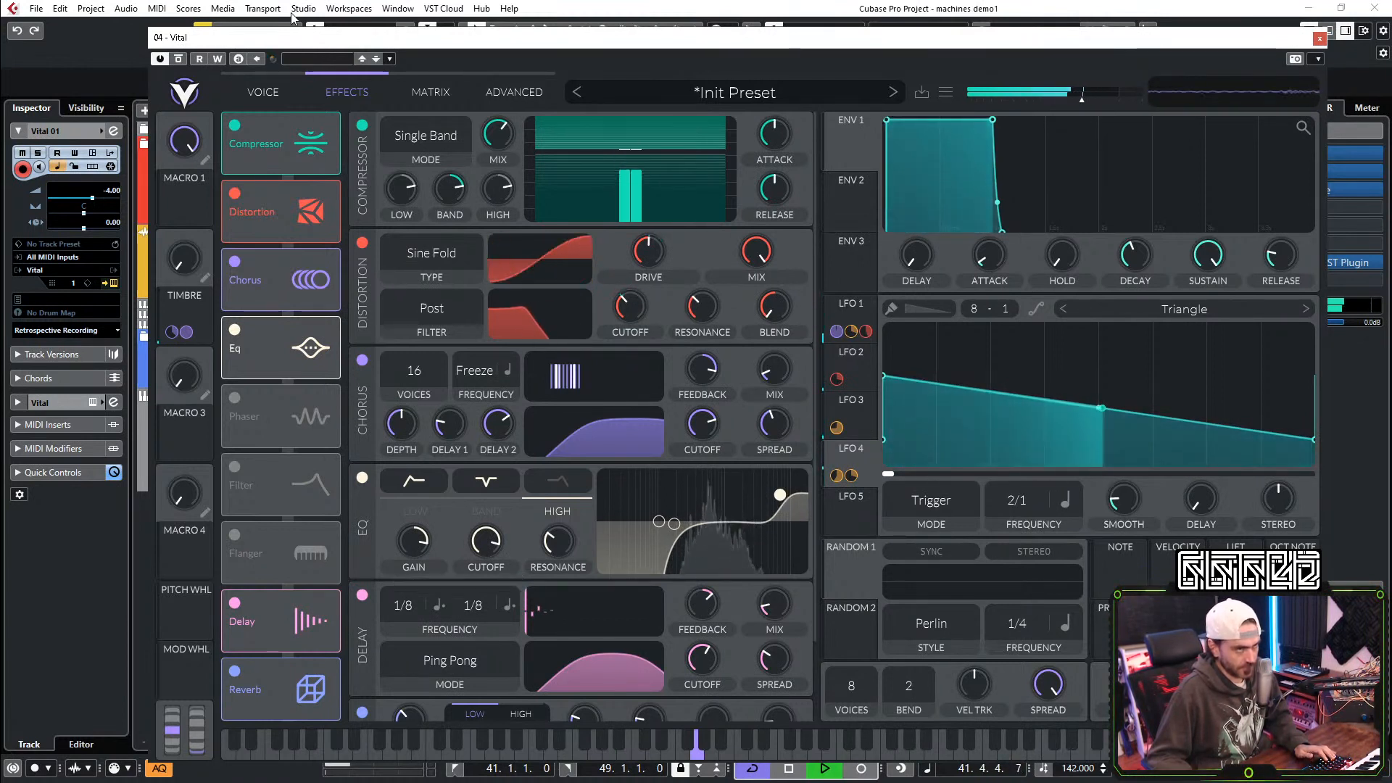
pyautogui.click(262, 91)
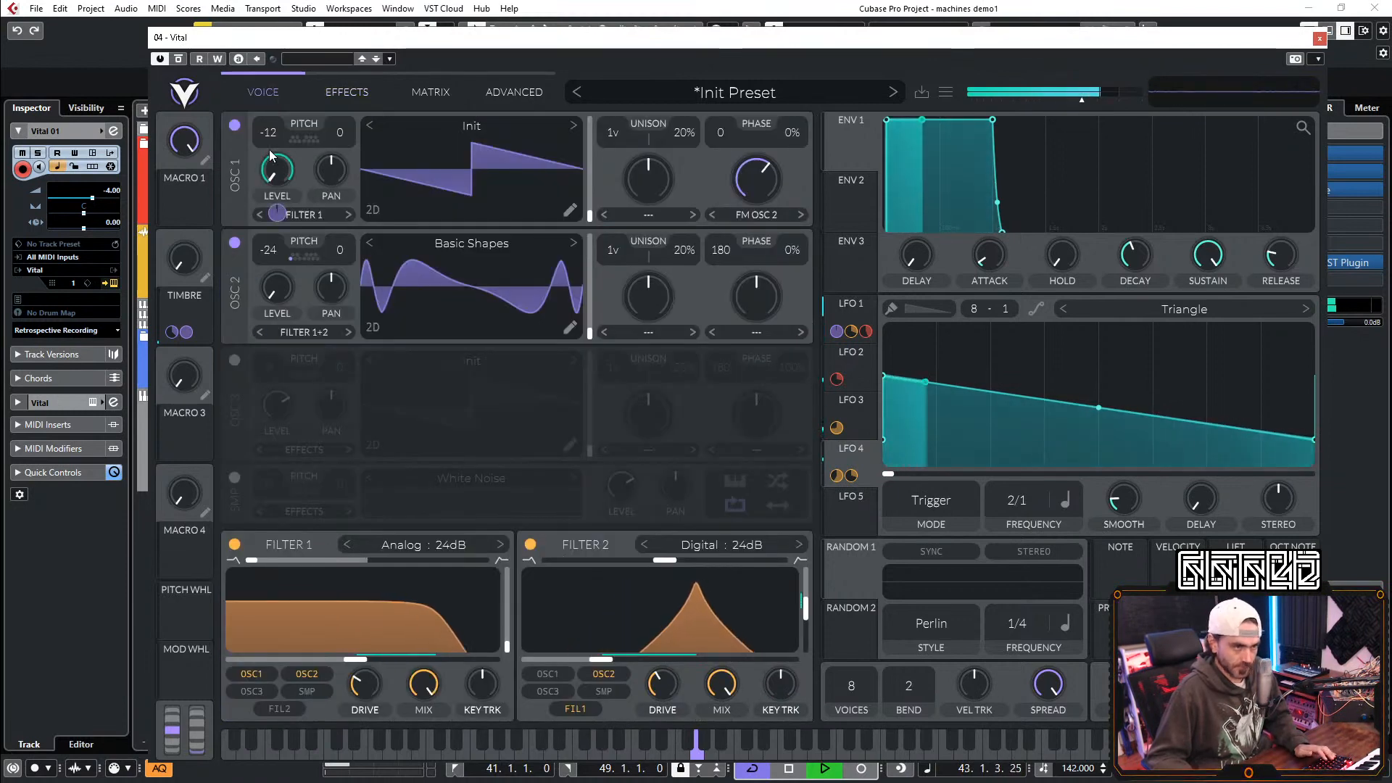
# Step: Adjust the reverb effect's time, trying 1.132 seconds and settling on a shorter decay
pyautogui.click(341, 101)
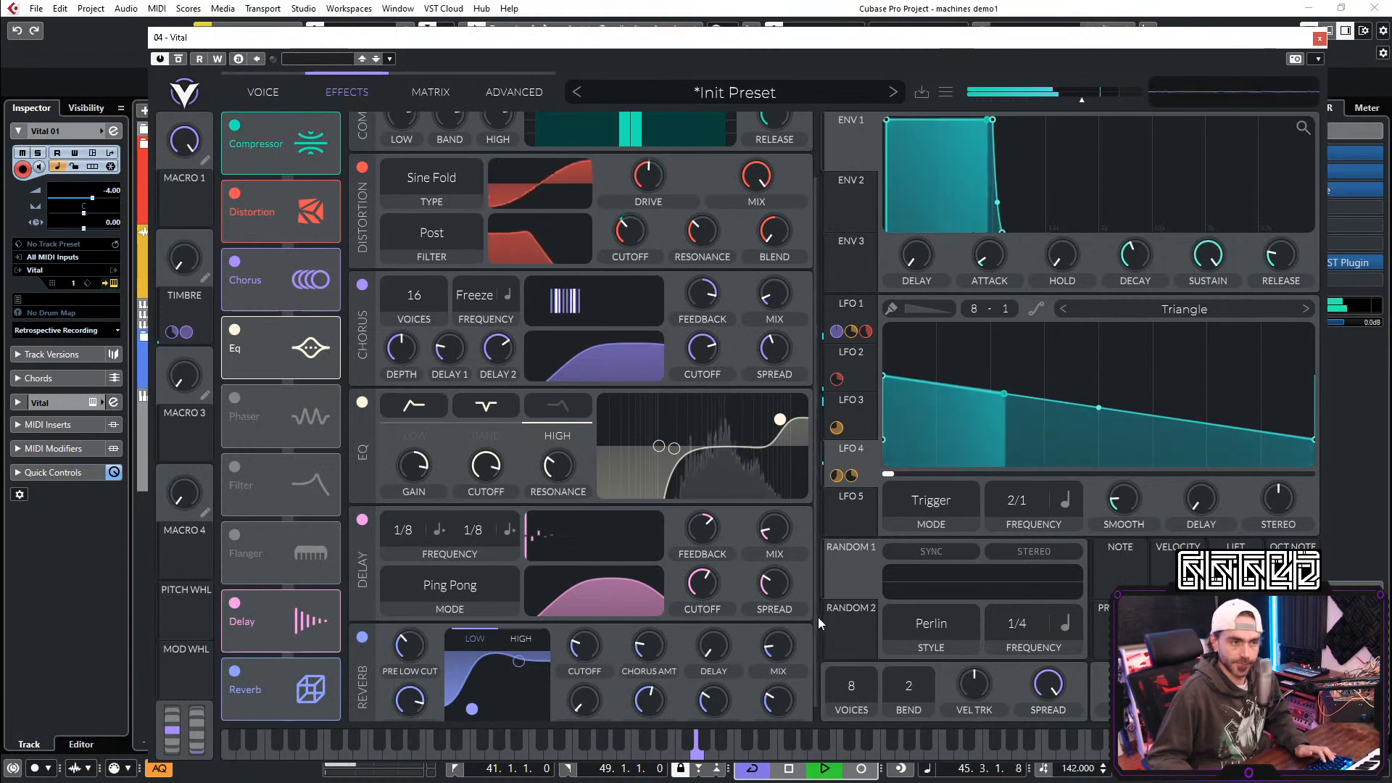
pyautogui.moveTo(774, 708); pyautogui.dragTo(780, 680)
pyautogui.moveTo(781, 702)
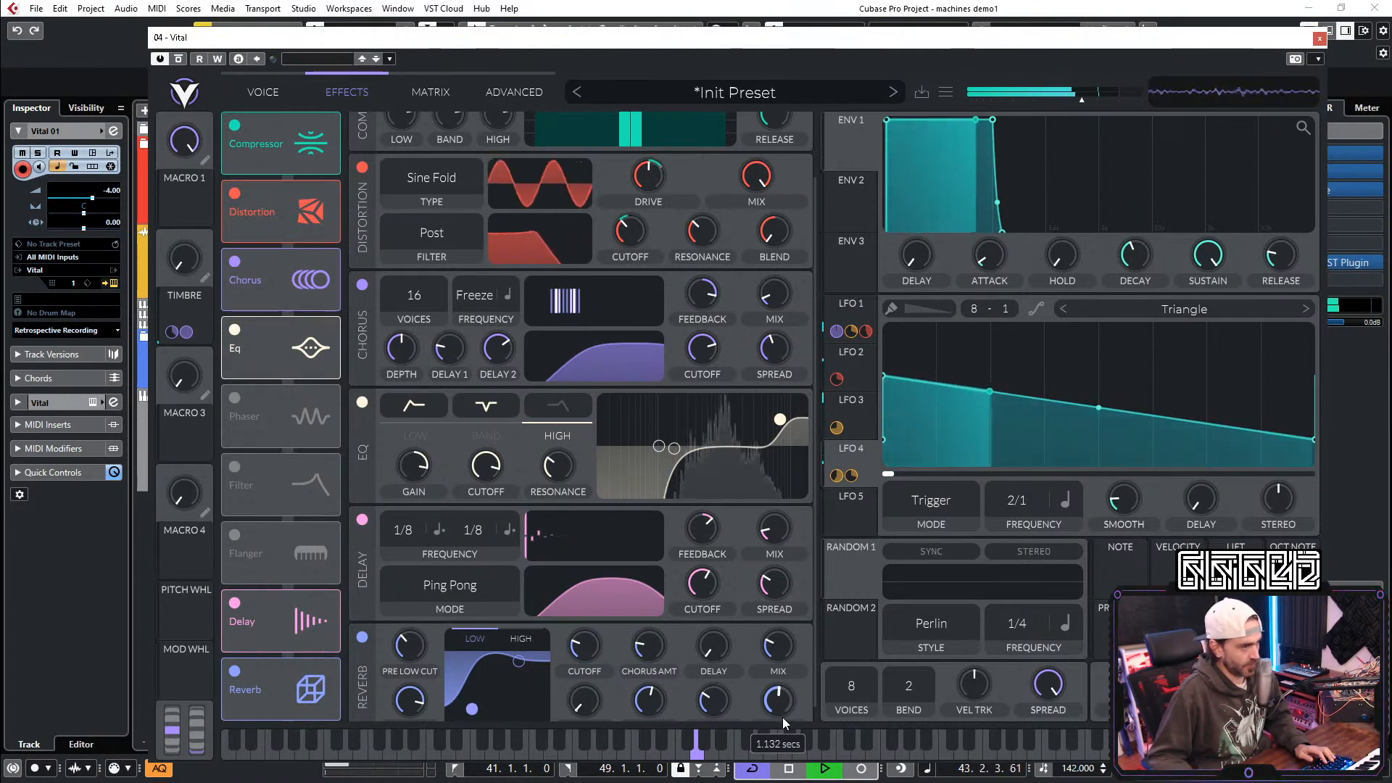
pyautogui.scroll(-3, 782, 701)
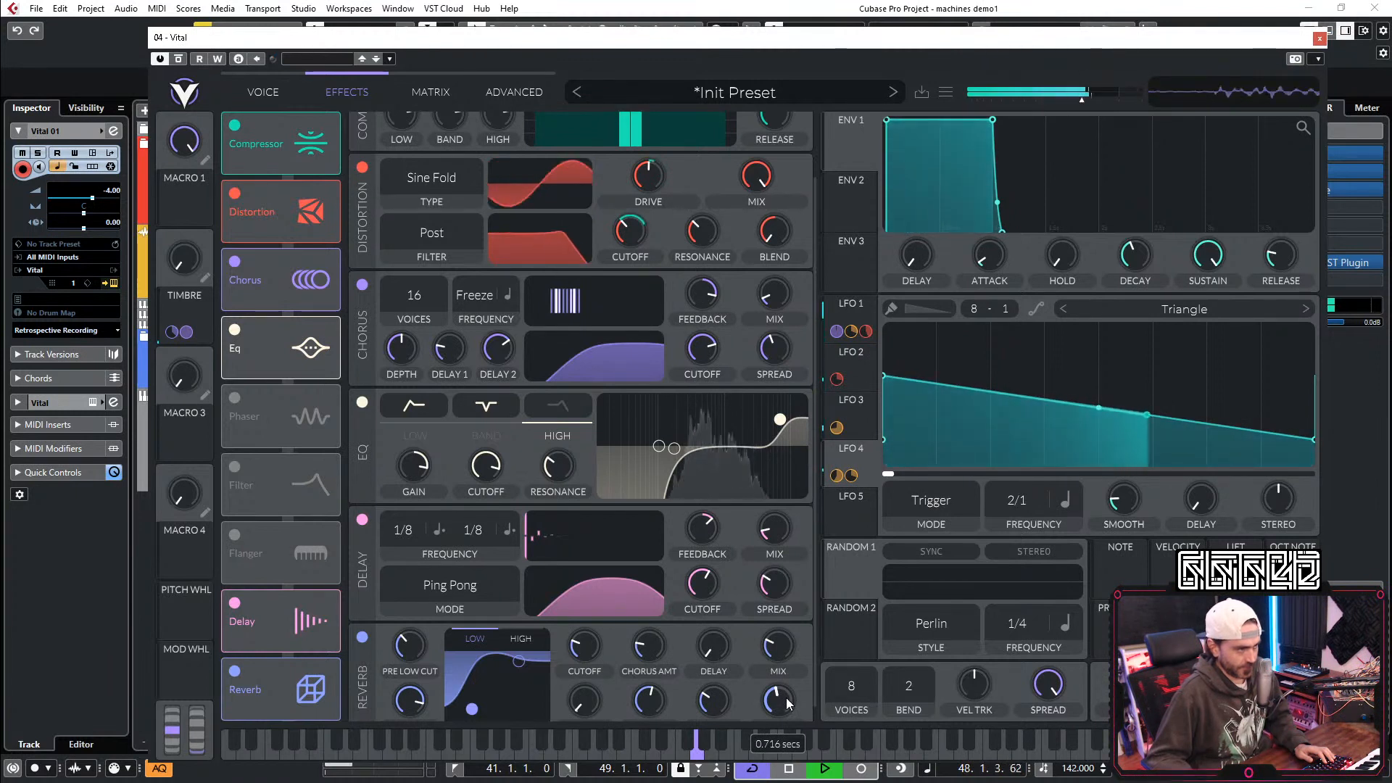
pyautogui.moveTo(791, 694); pyautogui.dragTo(788, 700)
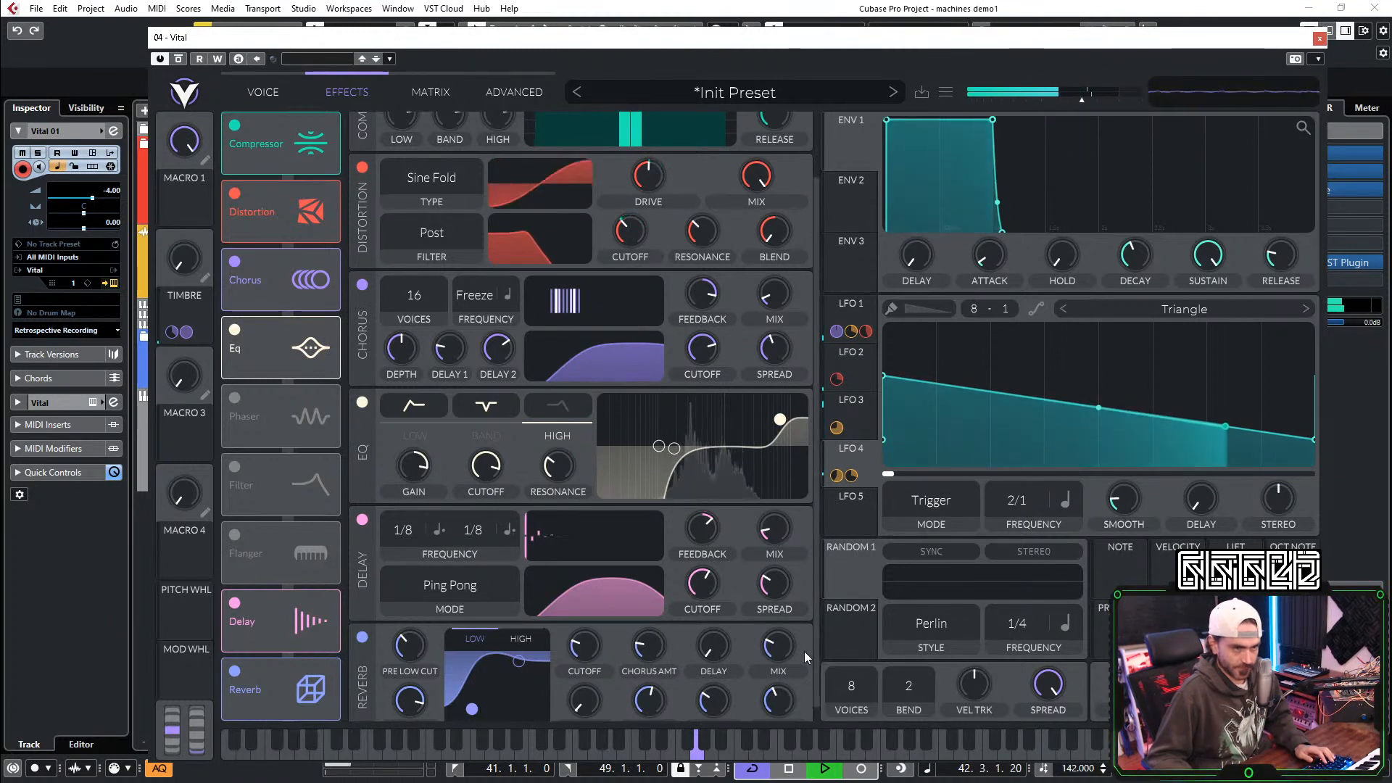
pyautogui.scroll(-1, 806, 652)
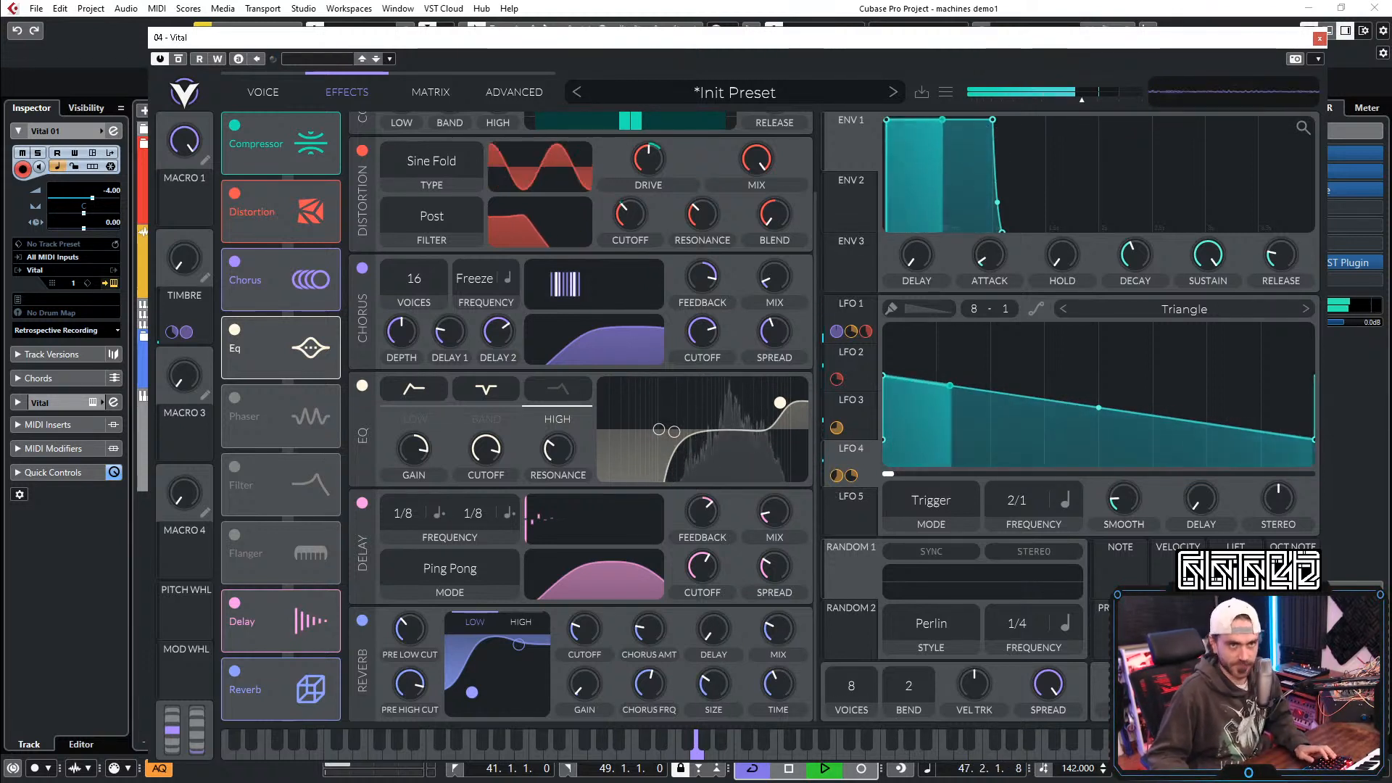
# Step: Close the Vital window and play the looped section from bar 41 in the arrangement
pyautogui.click(1320, 38)
pyautogui.press('space')
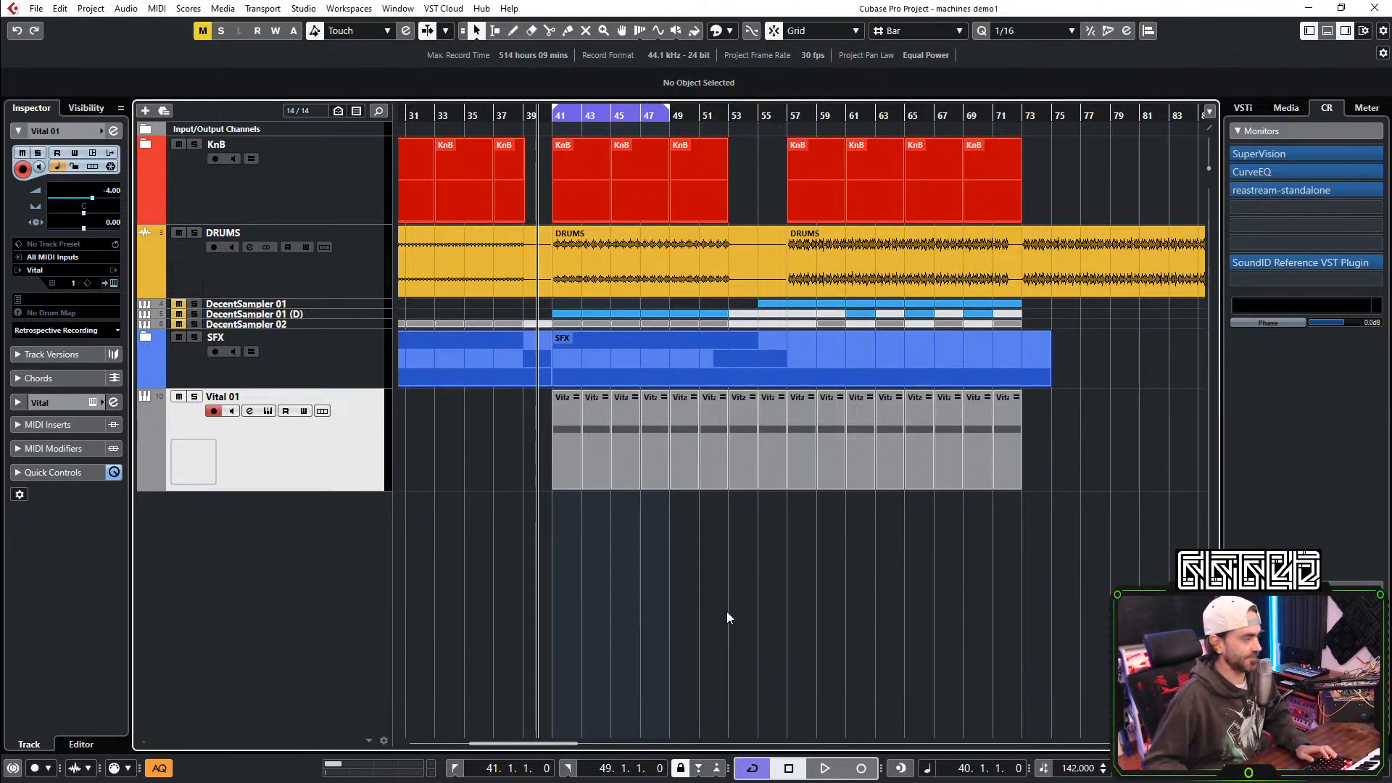
pyautogui.press('space')
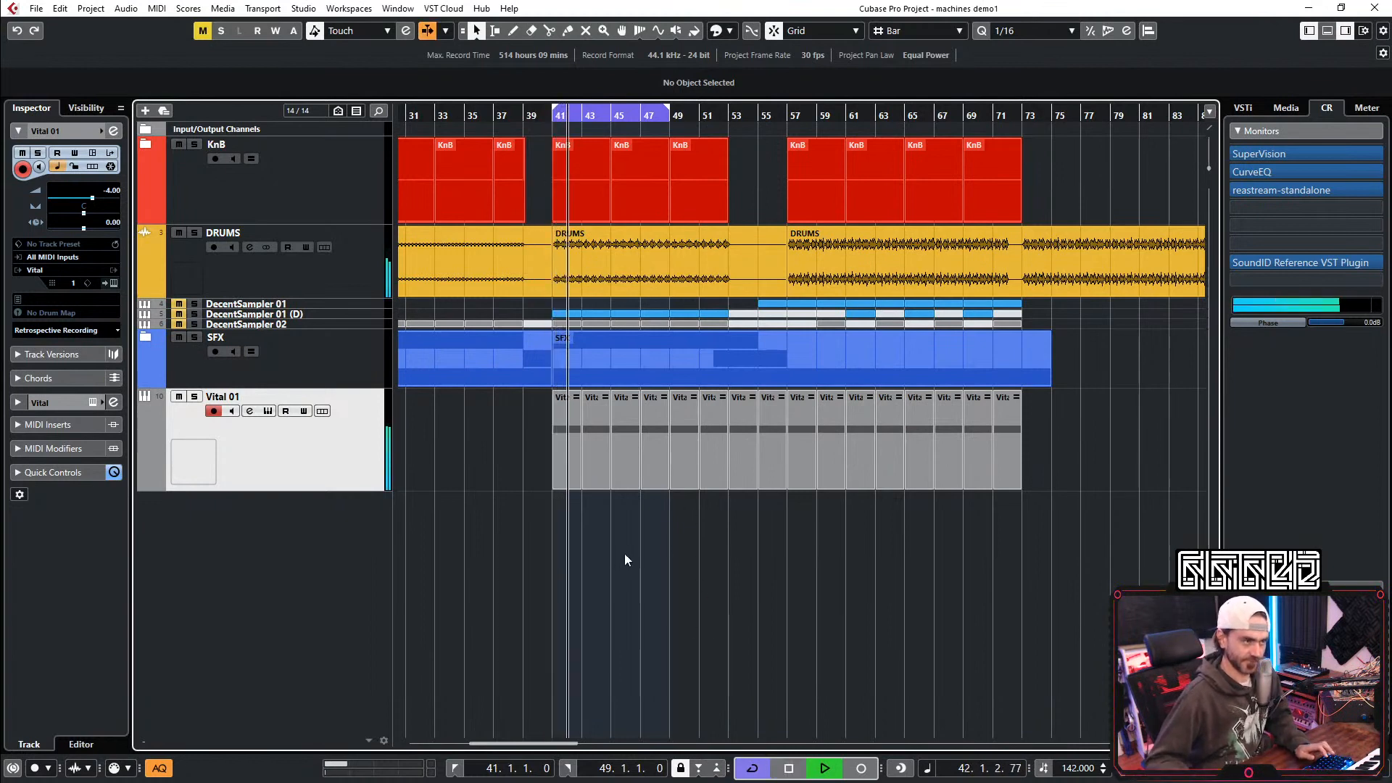
pyautogui.press('h')
pyautogui.press('h')
pyautogui.press('h')
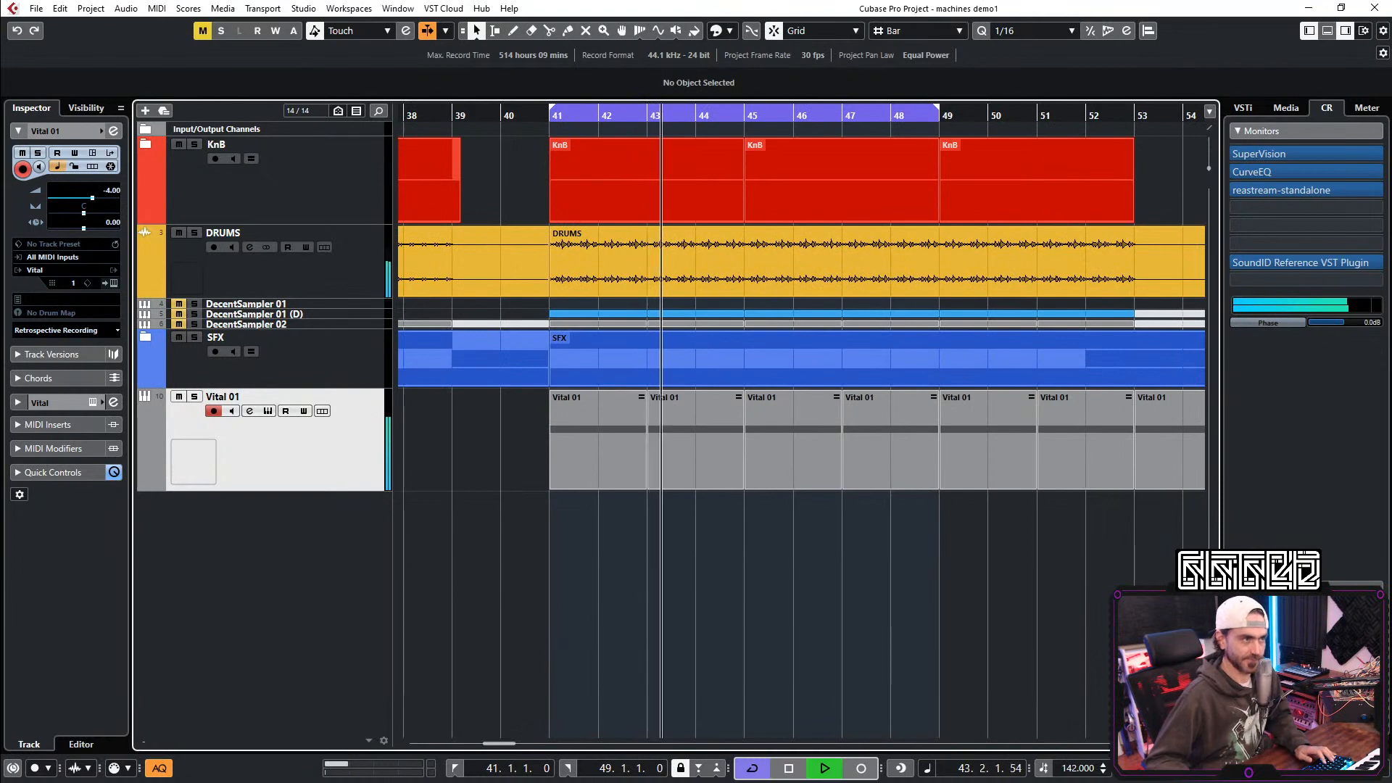
# Step: Reopen the Vital instrument of the Vital 01 track and review its effects chain and voice settings
pyautogui.click(114, 284)
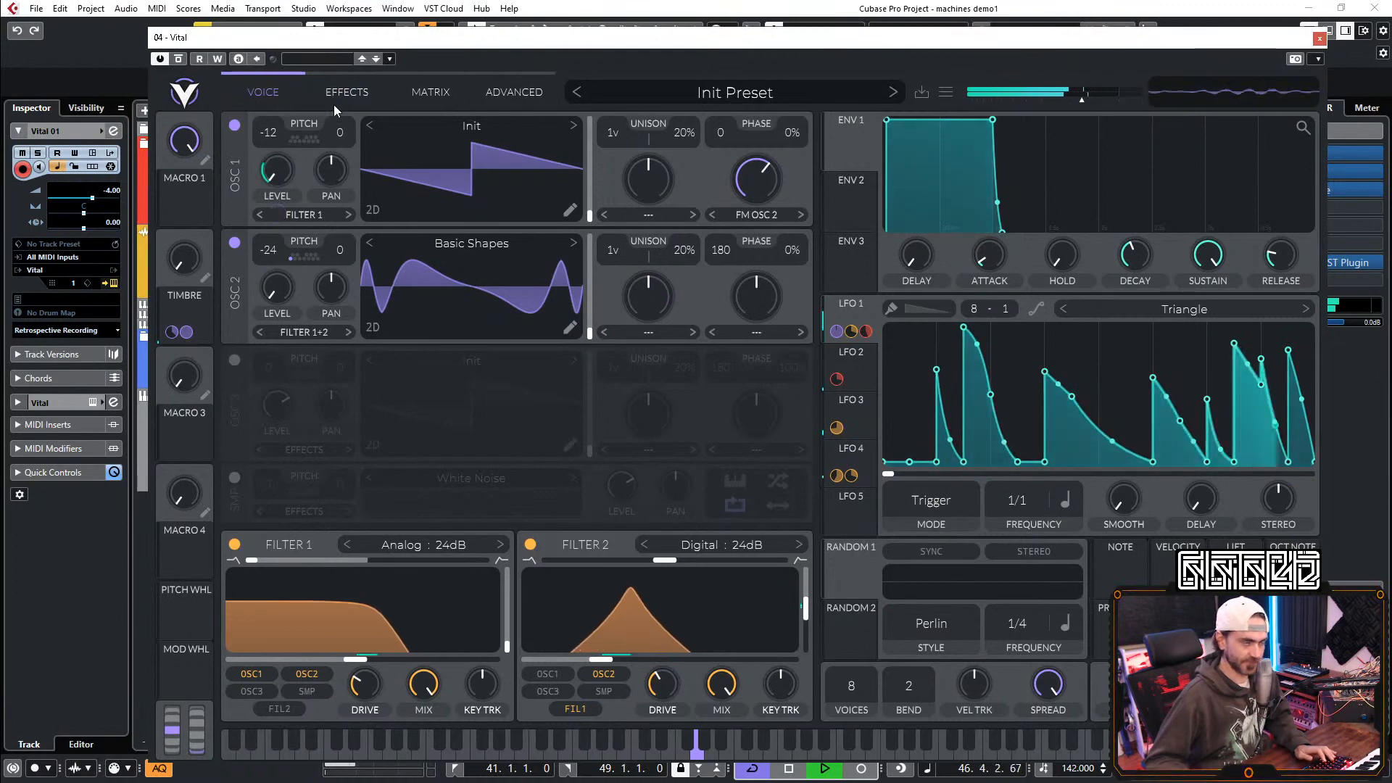
pyautogui.click(350, 92)
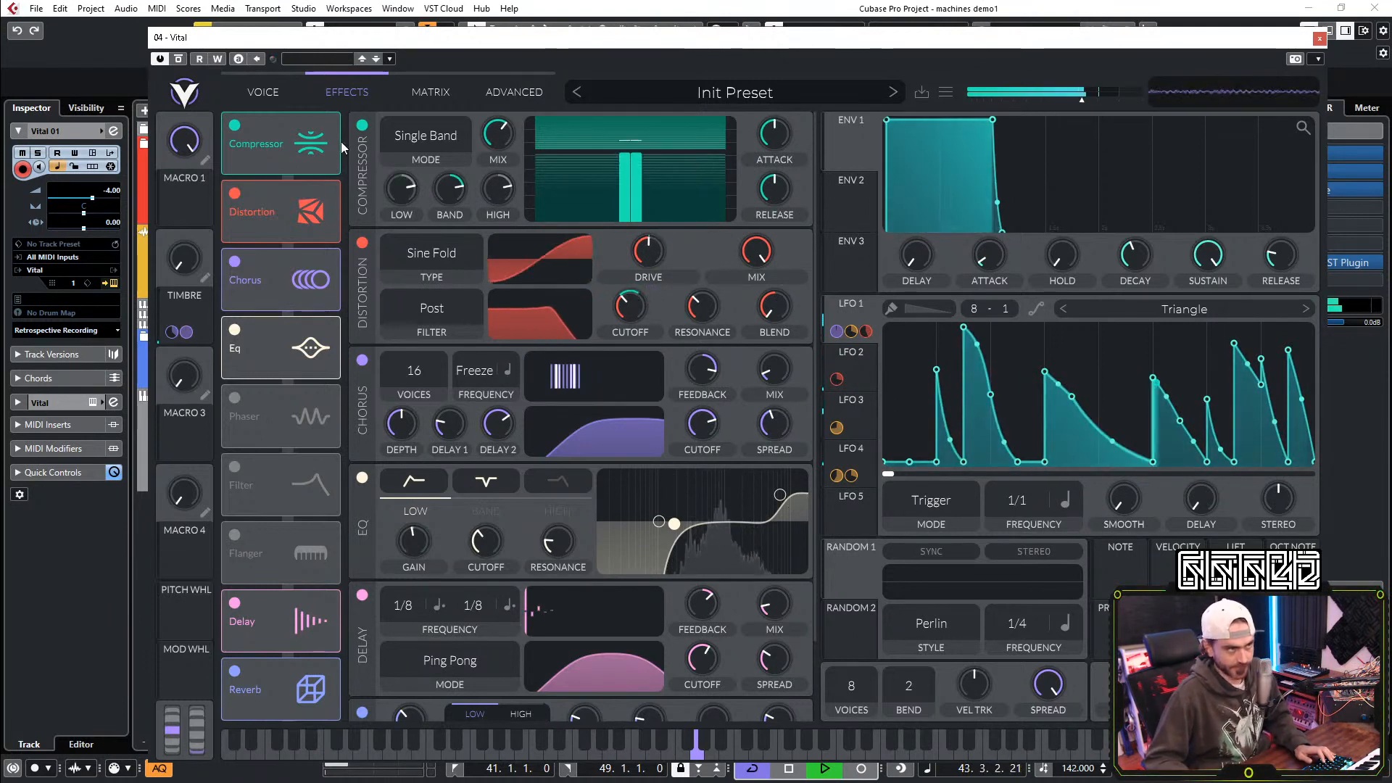
pyautogui.click(270, 92)
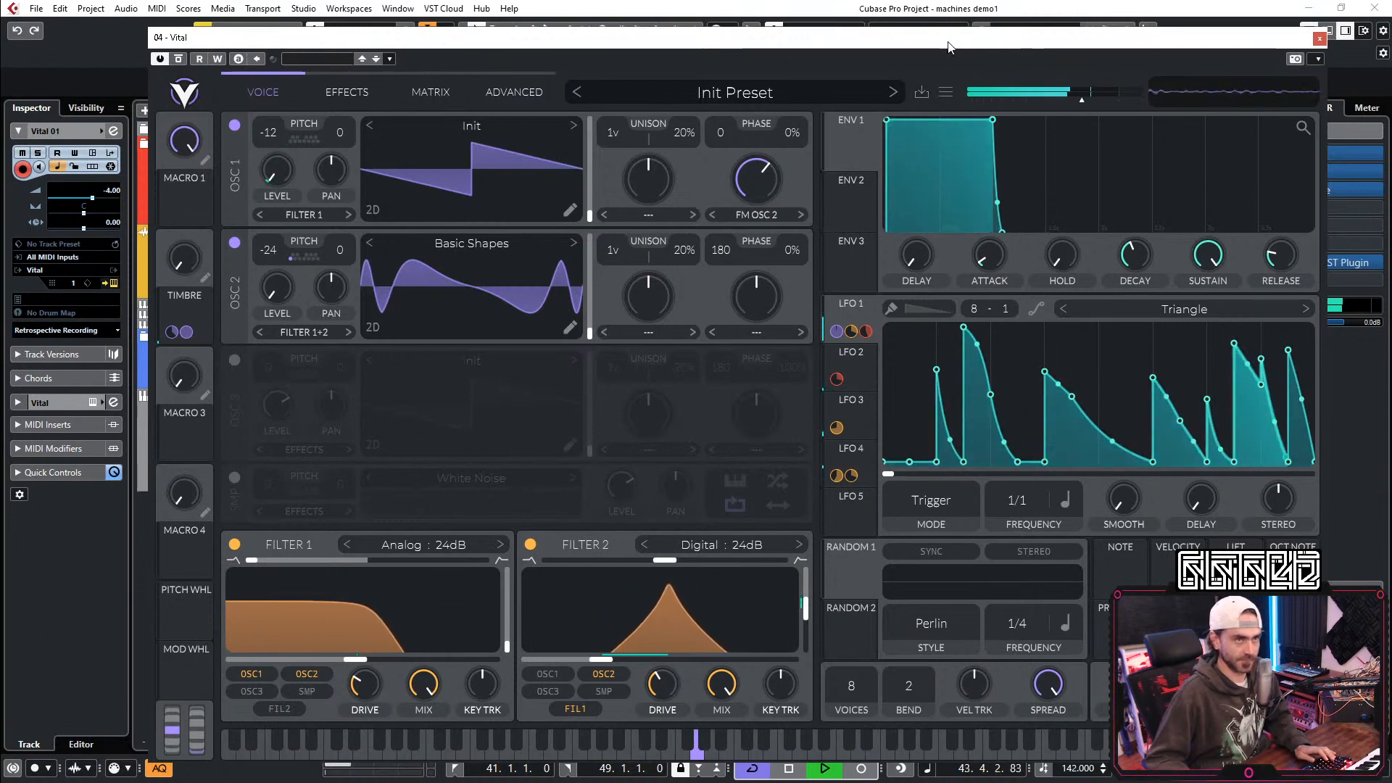
# Step: Save the Vital sound as a preset named 1307 01
pyautogui.click(945, 91)
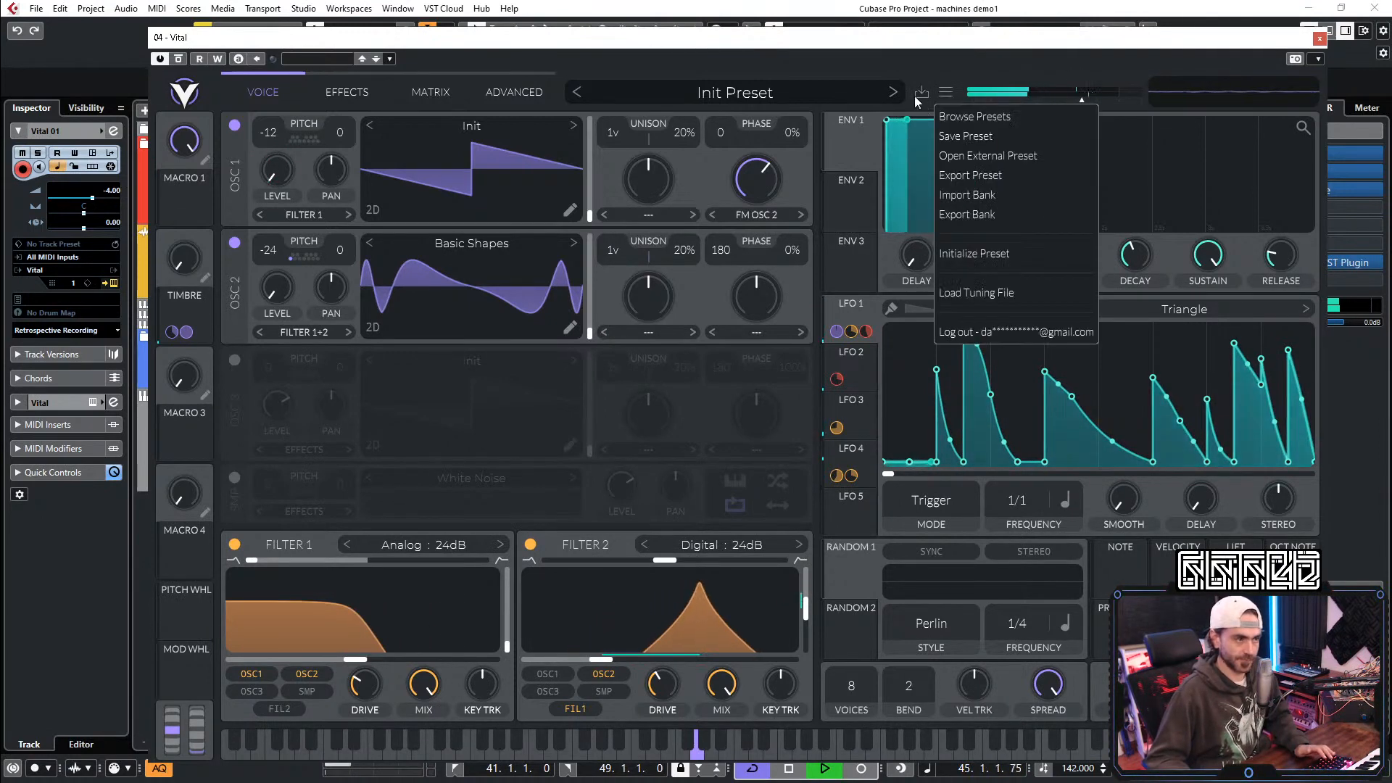
pyautogui.click(922, 93)
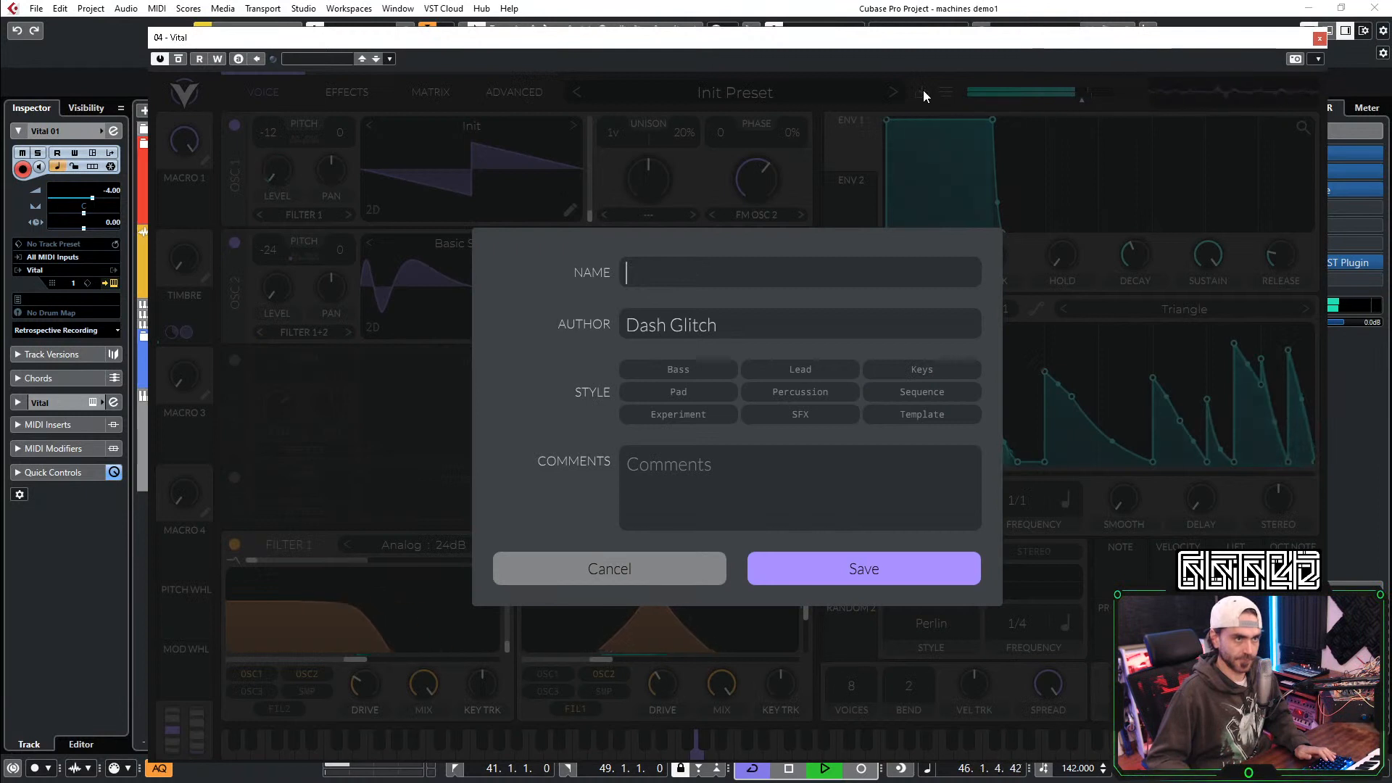
pyautogui.write('1307')
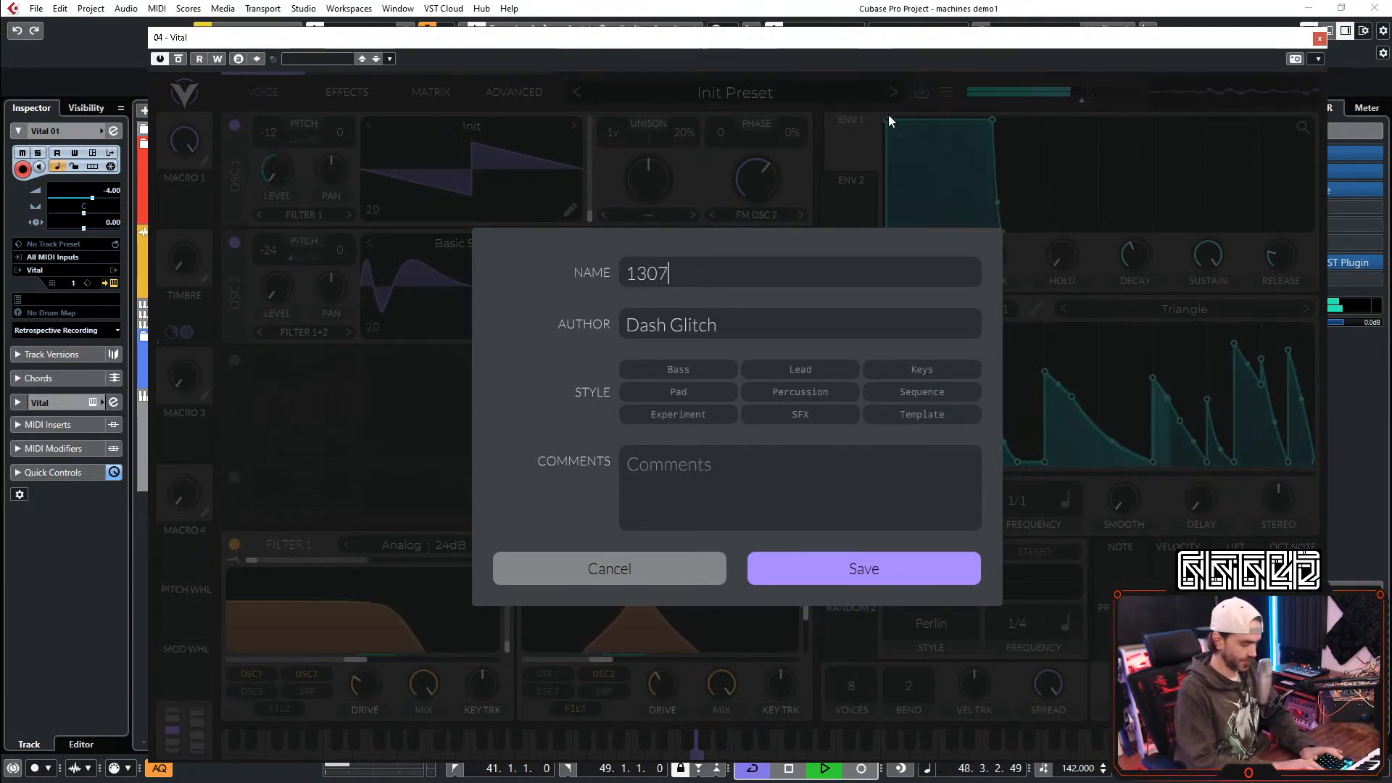
pyautogui.press('Return')
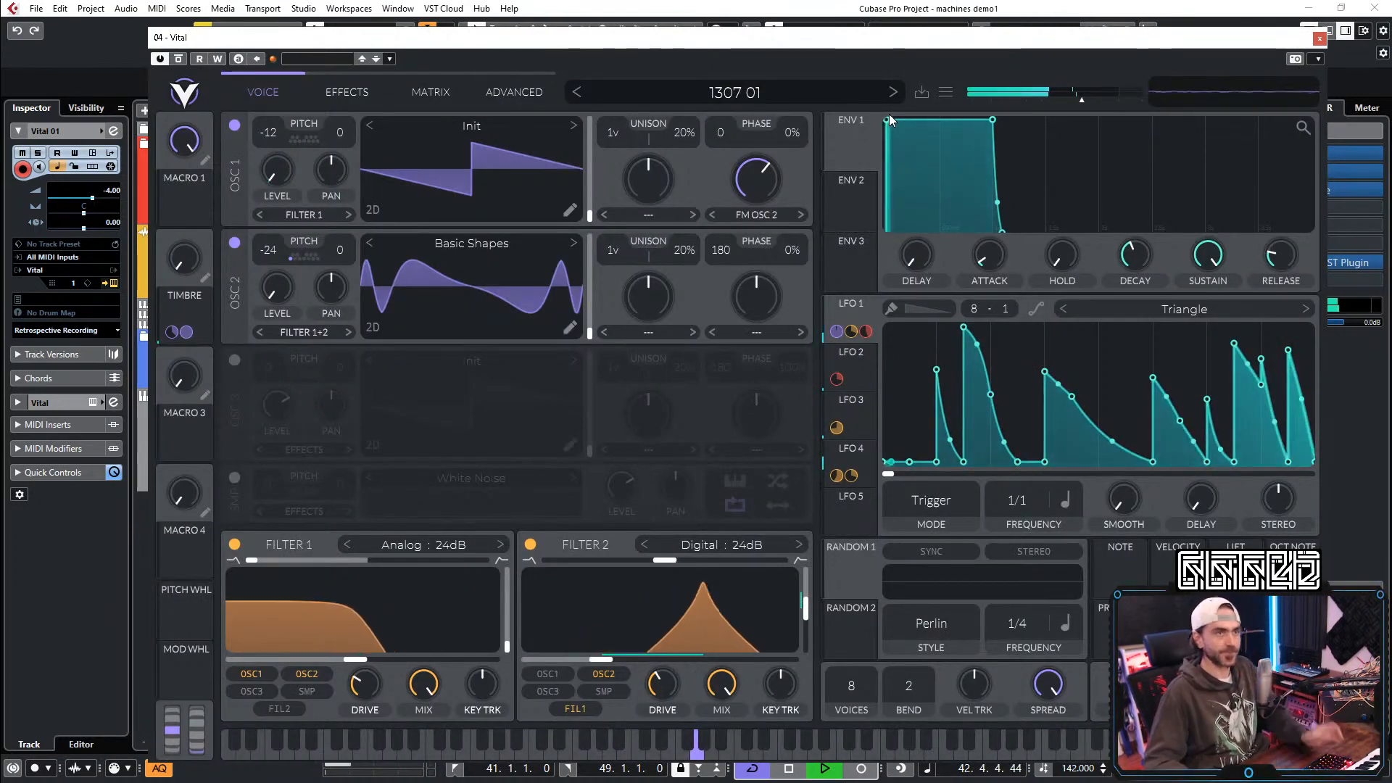
# Step: Show the preset's options and restart playback of the looped section
pyautogui.press('space')
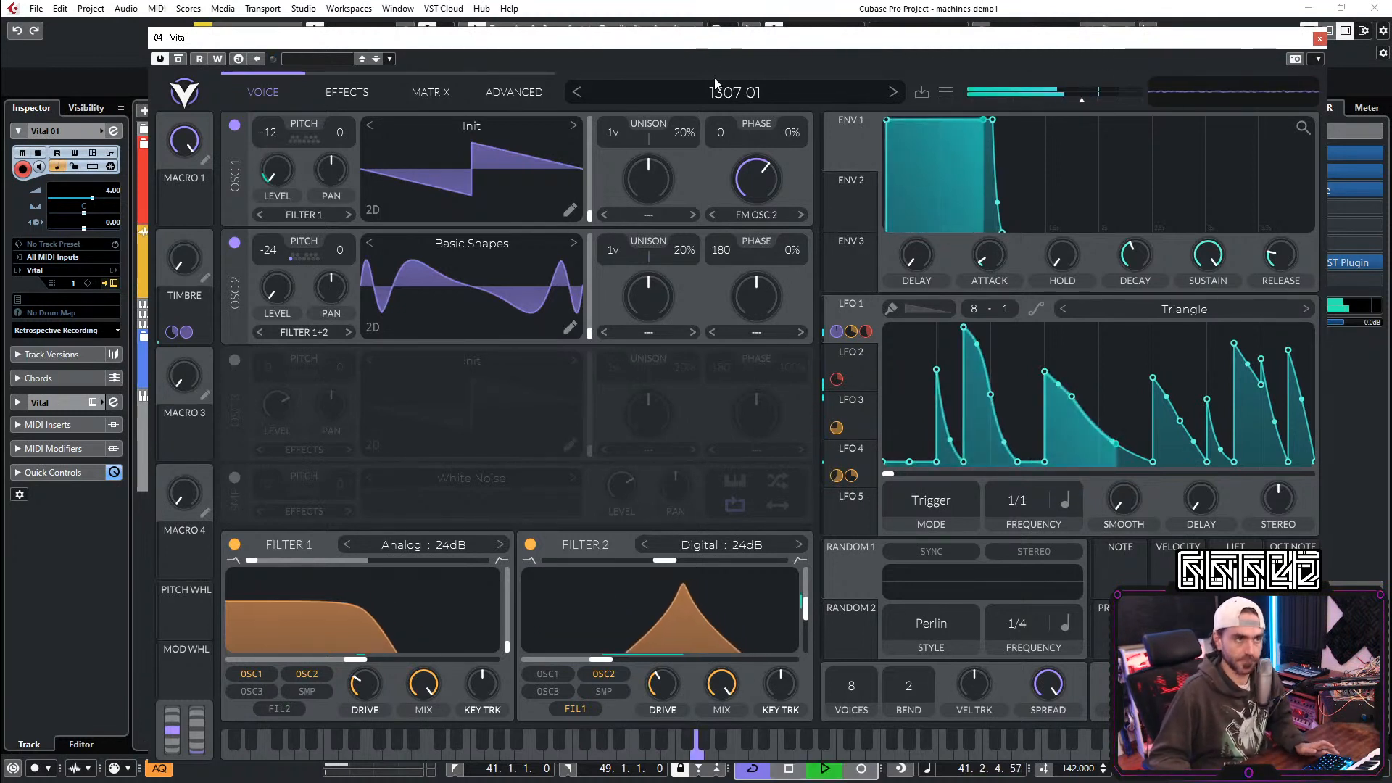
pyautogui.rightClick(689, 93)
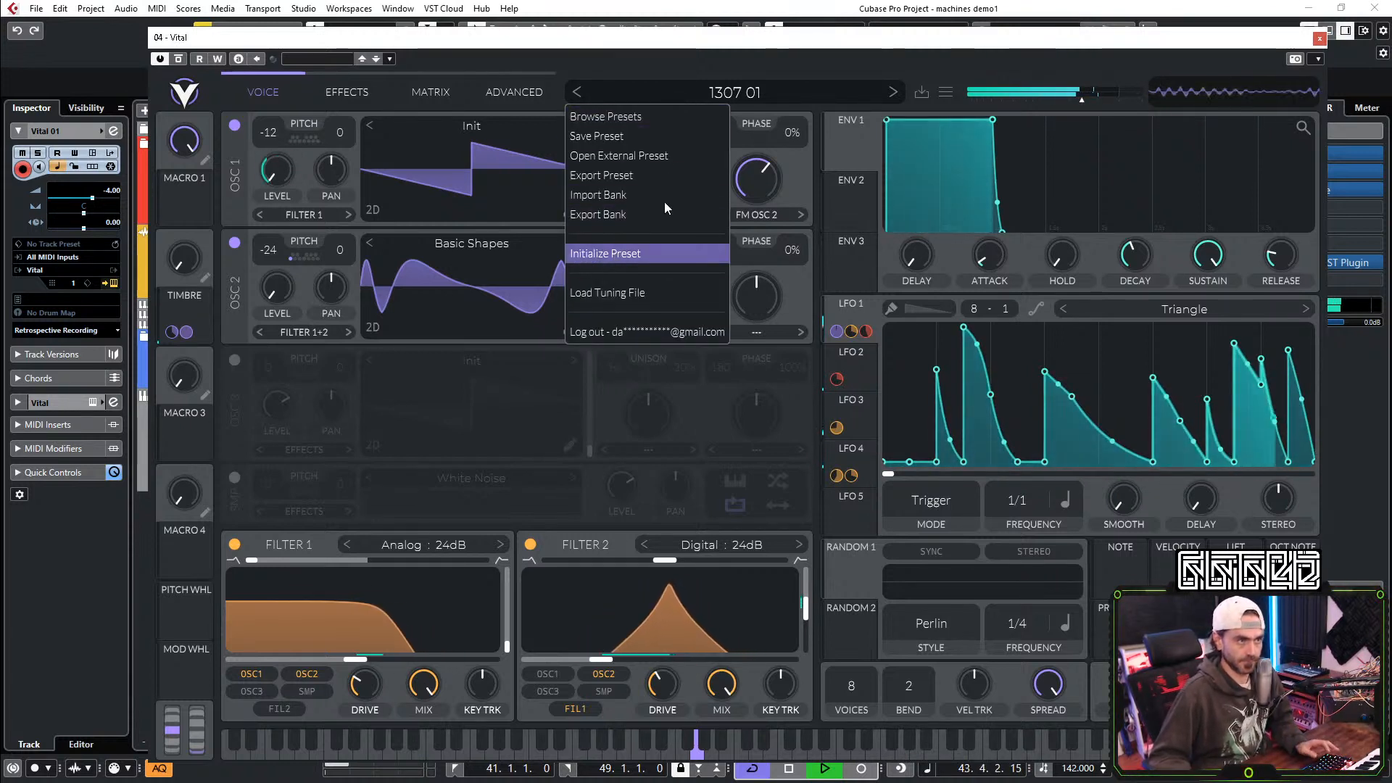
pyautogui.press('space')
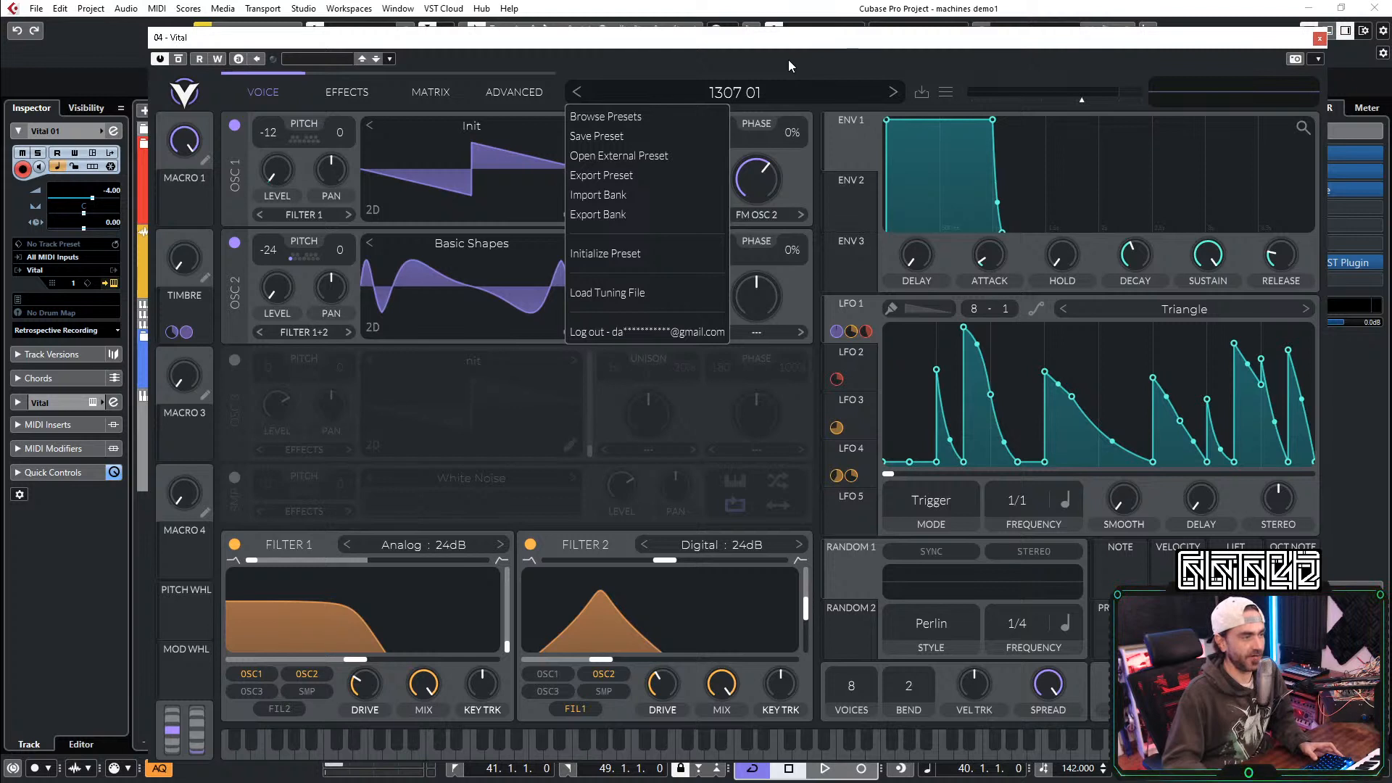
pyautogui.press('space')
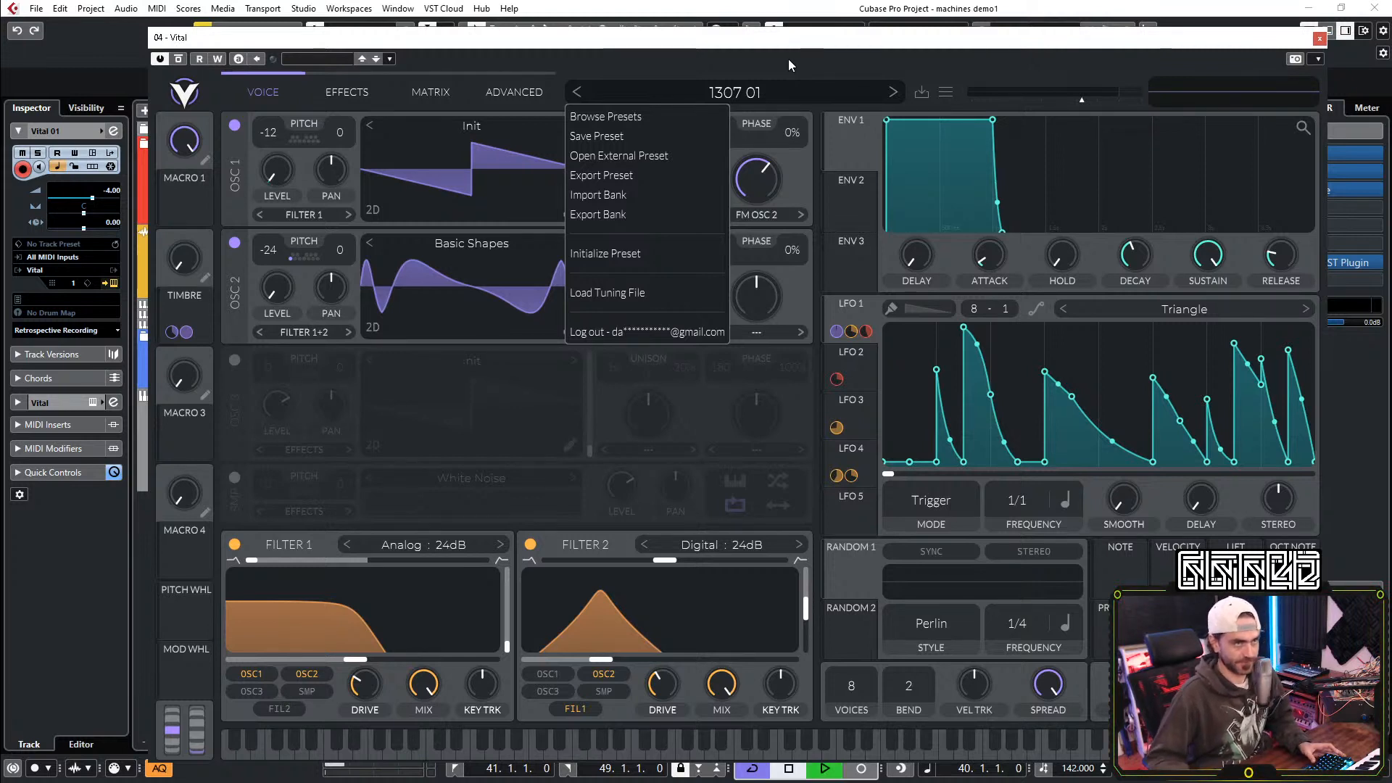
# Step: Initialize the Vital preset and lower oscillator 1's level to about 0.161
pyautogui.click(630, 252)
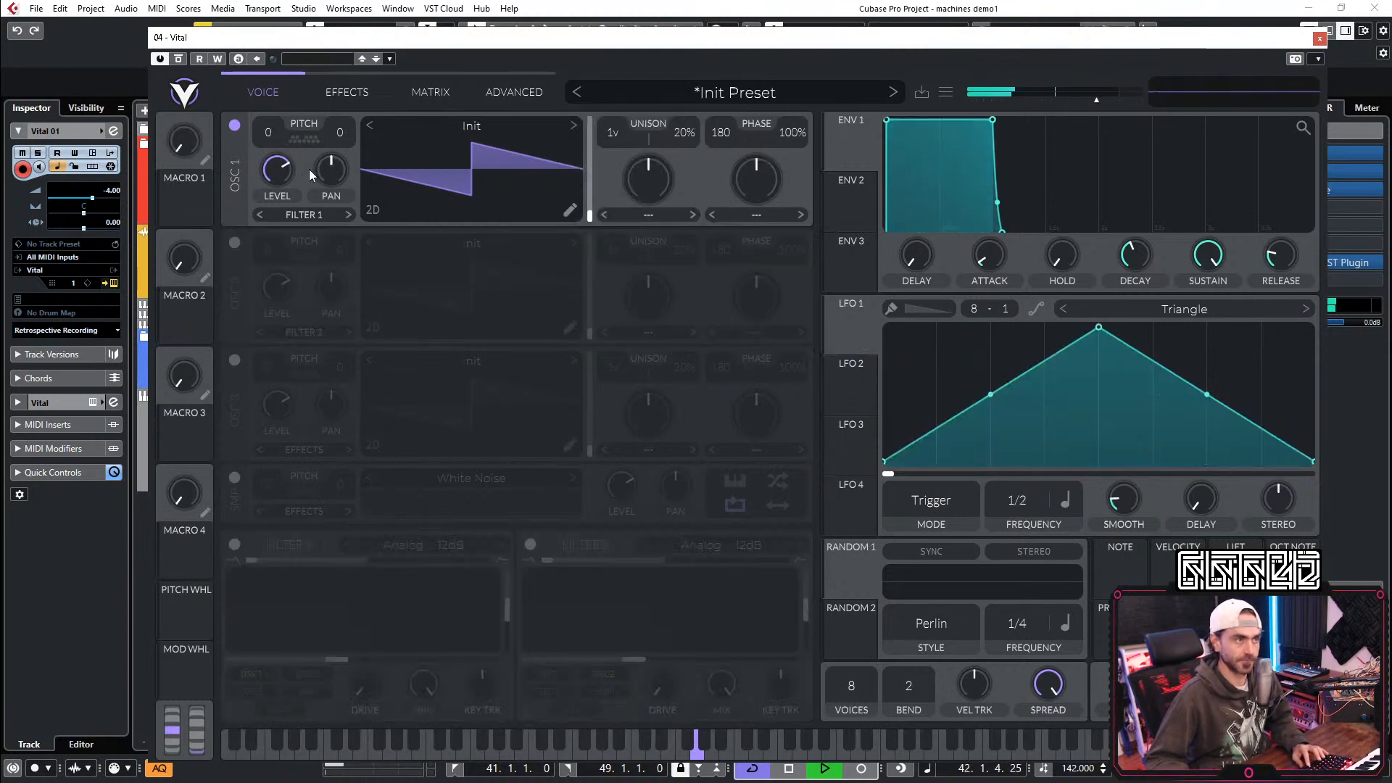
pyautogui.moveTo(290, 175)
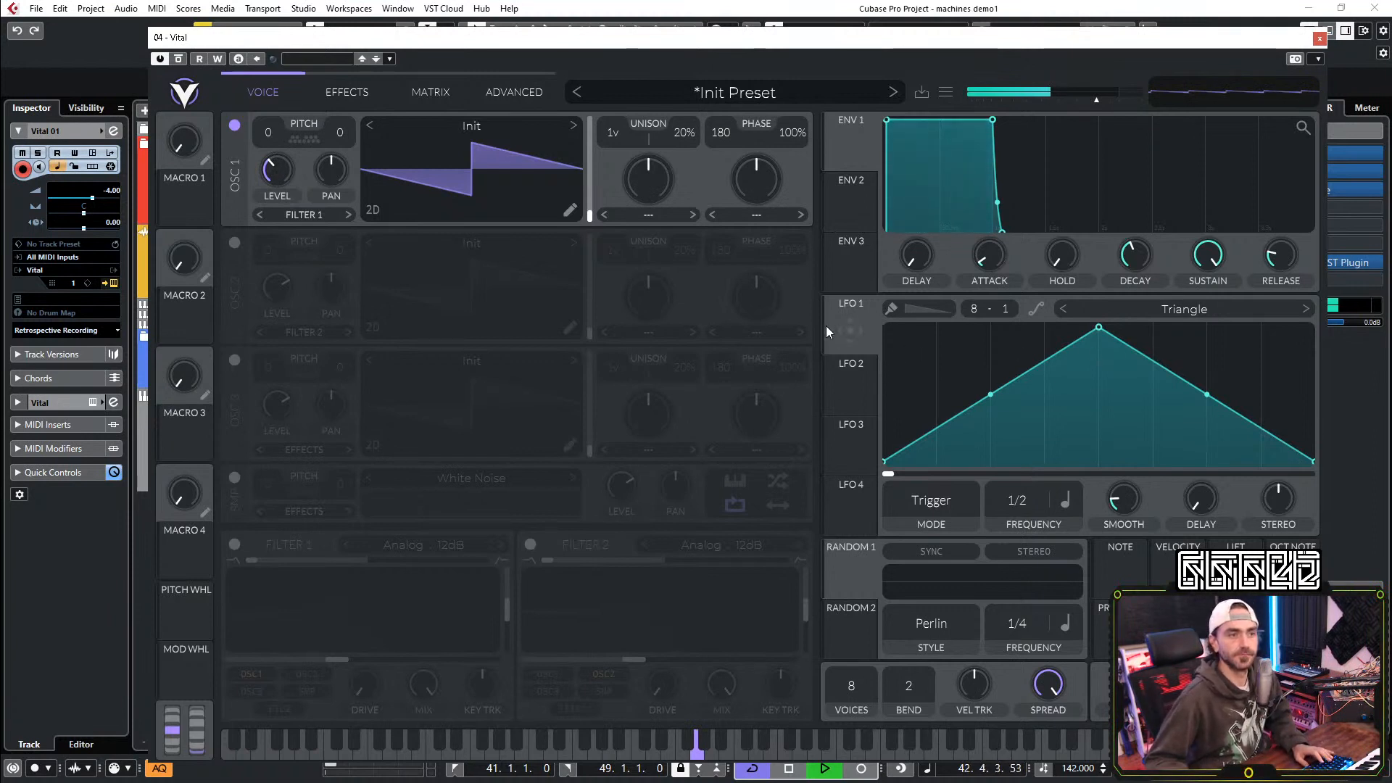
pyautogui.scroll(-5, 270, 175)
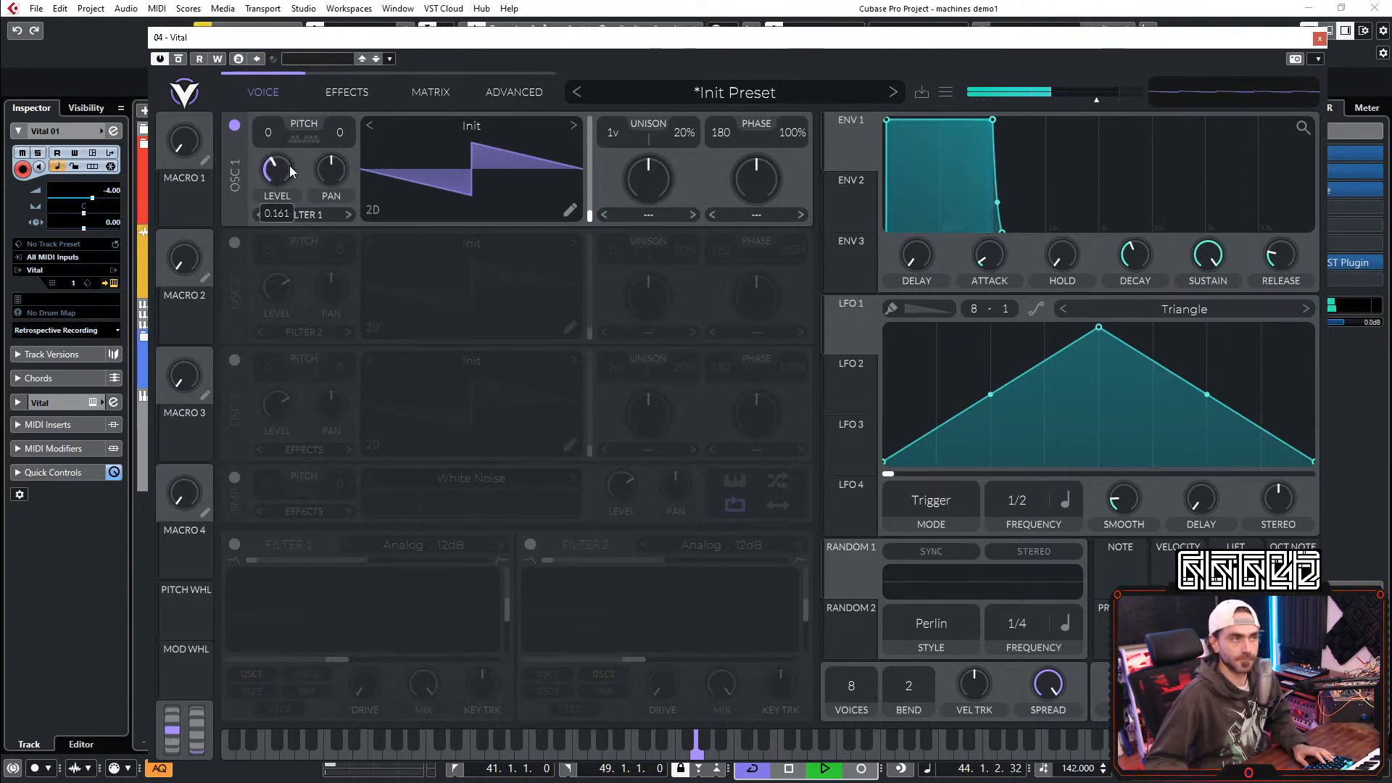
# Step: Assign LFO 1 to oscillator 1's transpose and paint its shape as a stepped pattern of varying heights across the eight grid divisions
pyautogui.keyDown('ctrl'); pyautogui.click(912, 445); pyautogui.keyUp('ctrl')
pyautogui.moveTo(837, 343); pyautogui.dragTo(276, 167)
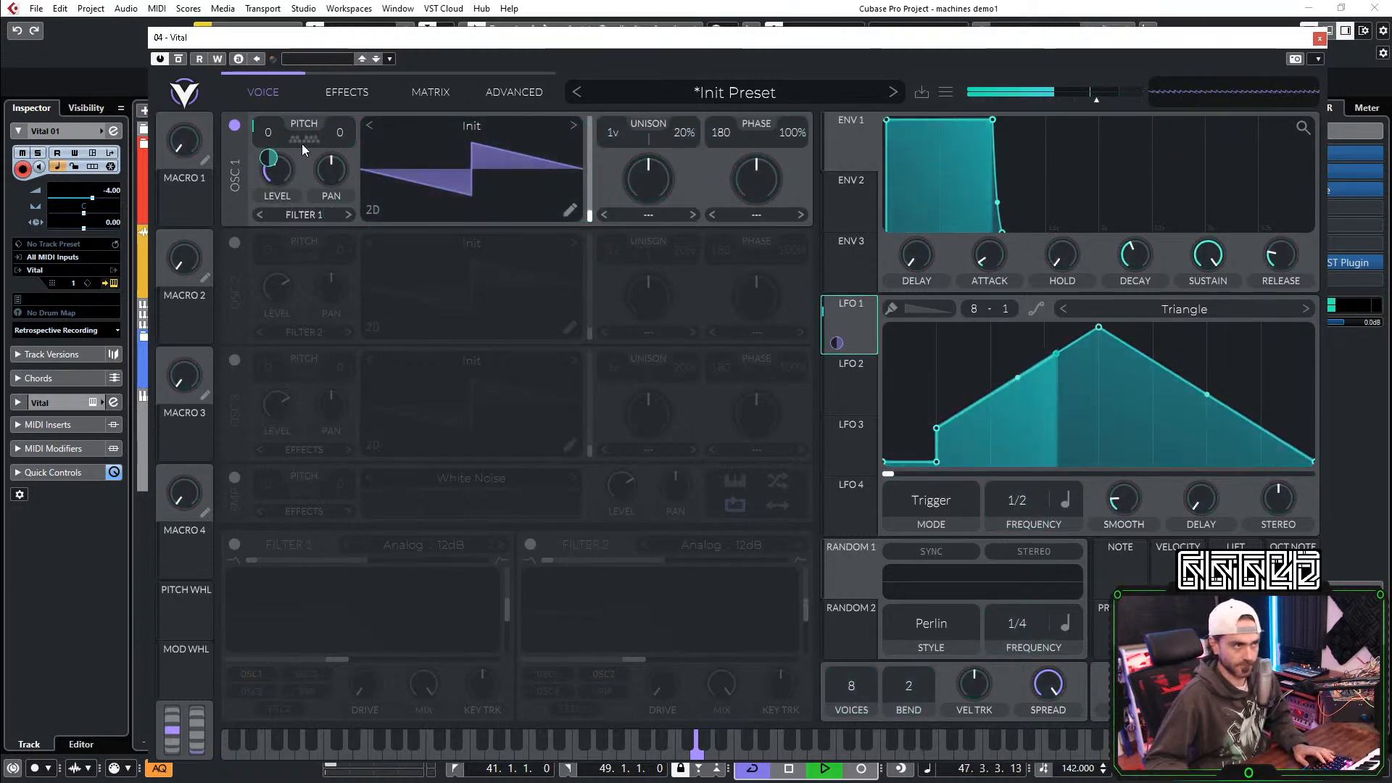
pyautogui.keyDown('ctrl'); pyautogui.click(962, 444); pyautogui.keyUp('ctrl')
pyautogui.keyDown('ctrl'); pyautogui.click(1015, 417); pyautogui.keyUp('ctrl')
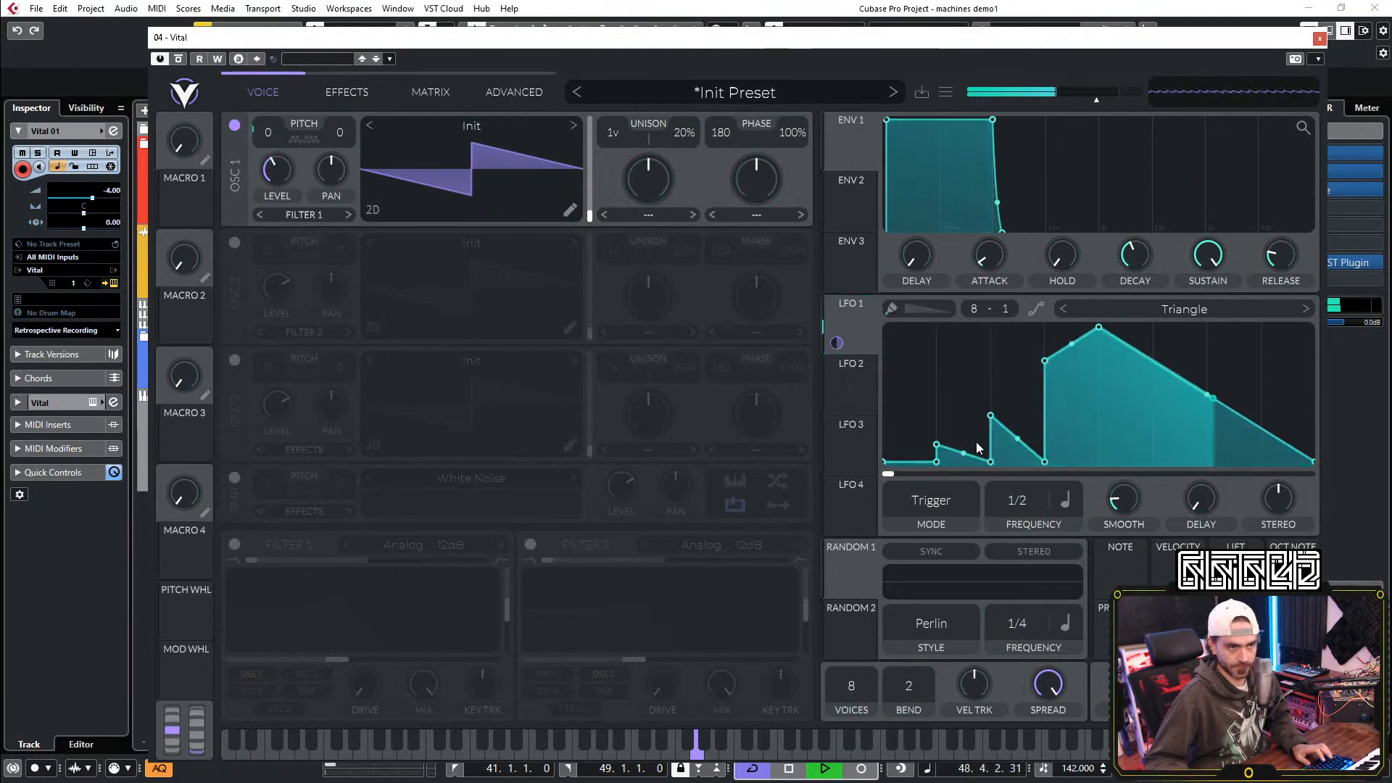
pyautogui.scroll(-4, 939, 310)
pyautogui.moveTo(975, 439)
pyautogui.mouseDown()
pyautogui.moveTo(967, 448)
pyautogui.moveTo(1026, 390)
pyautogui.moveTo(1150, 340)
pyautogui.moveTo(1144, 355)
pyautogui.moveTo(1187, 415)
pyautogui.moveTo(1294, 372)
pyautogui.moveTo(1212, 403)
pyautogui.mouseUp()
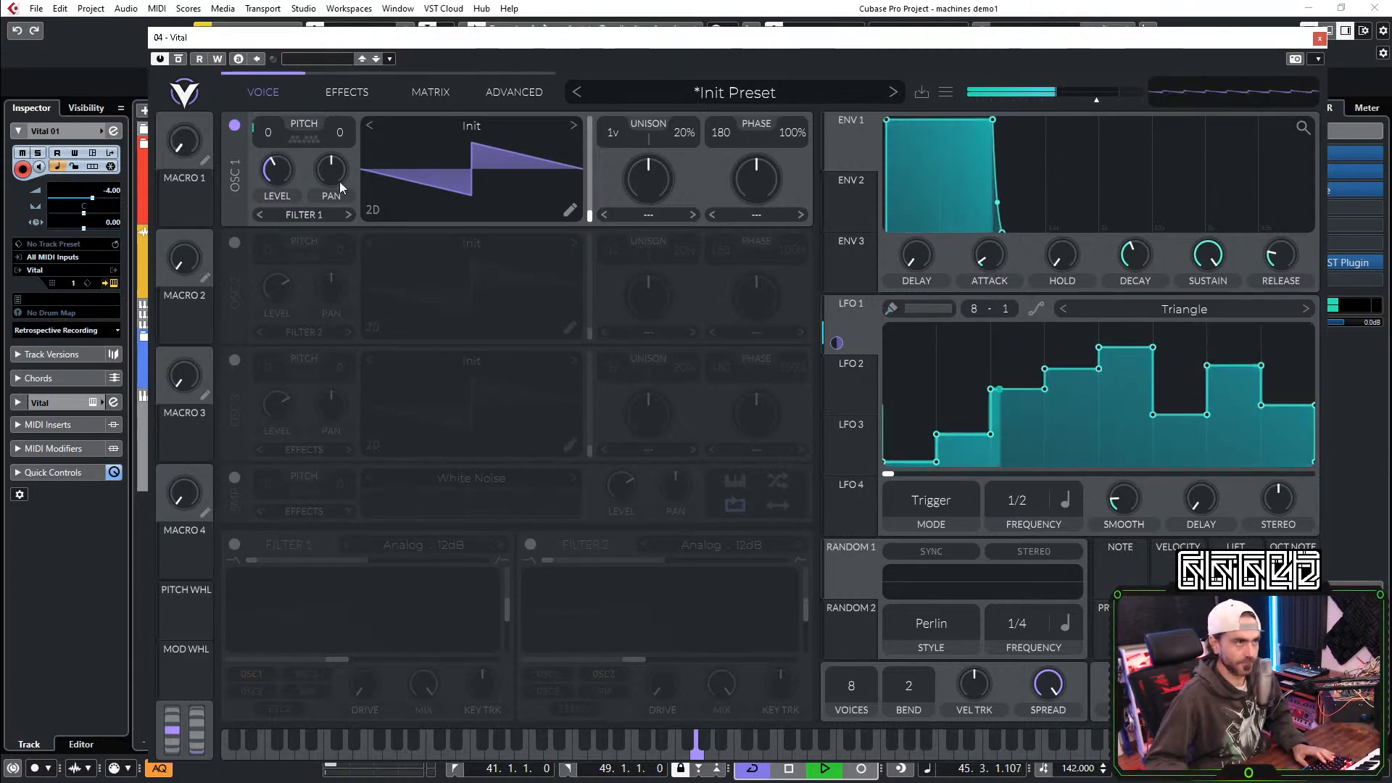
# Step: Set oscillator 1's transpose snap to a minor-sounding set of notes that includes C, D# and G
pyautogui.click(305, 138)
pyautogui.click(277, 199)
pyautogui.click(322, 216)
pyautogui.click(332, 199)
pyautogui.click(339, 215)
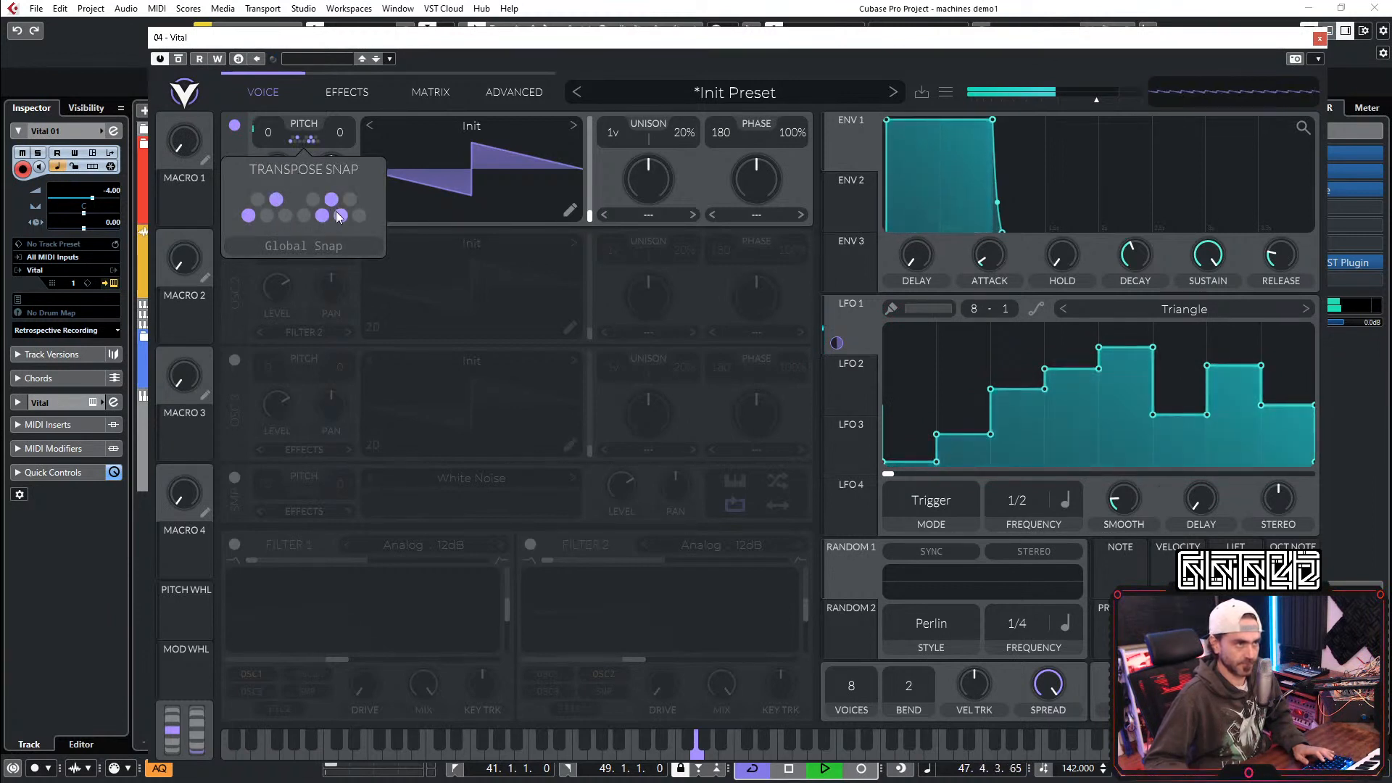
pyautogui.click(257, 199)
pyautogui.click(339, 215)
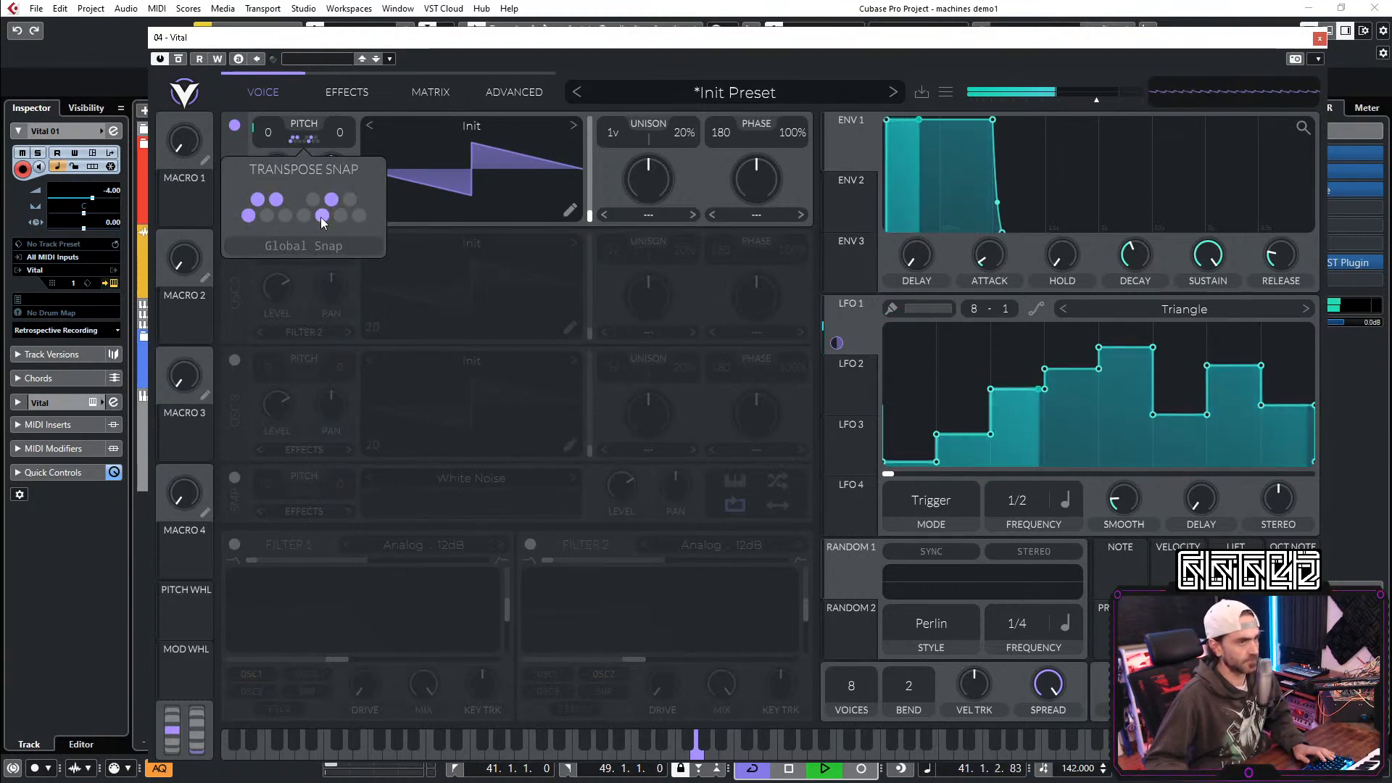
pyautogui.click(331, 198)
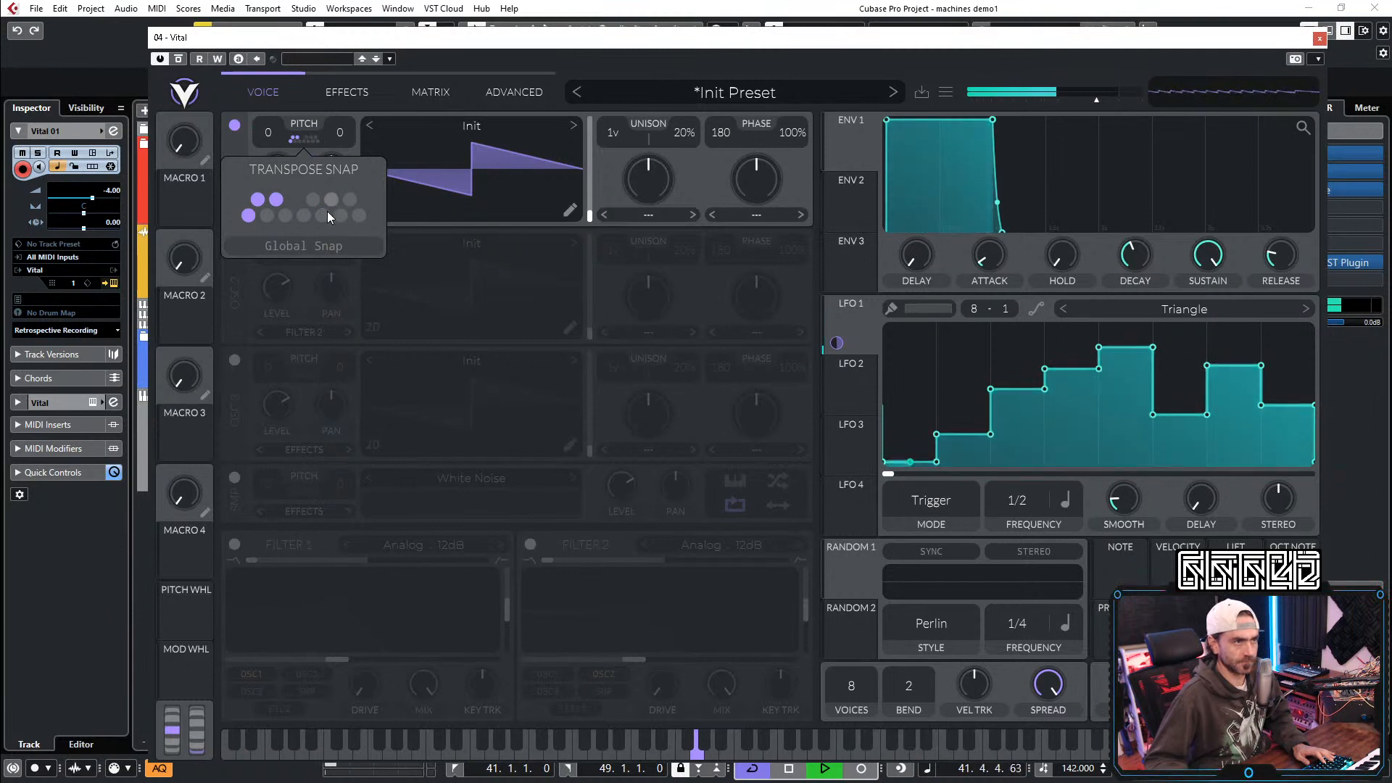
pyautogui.click(258, 202)
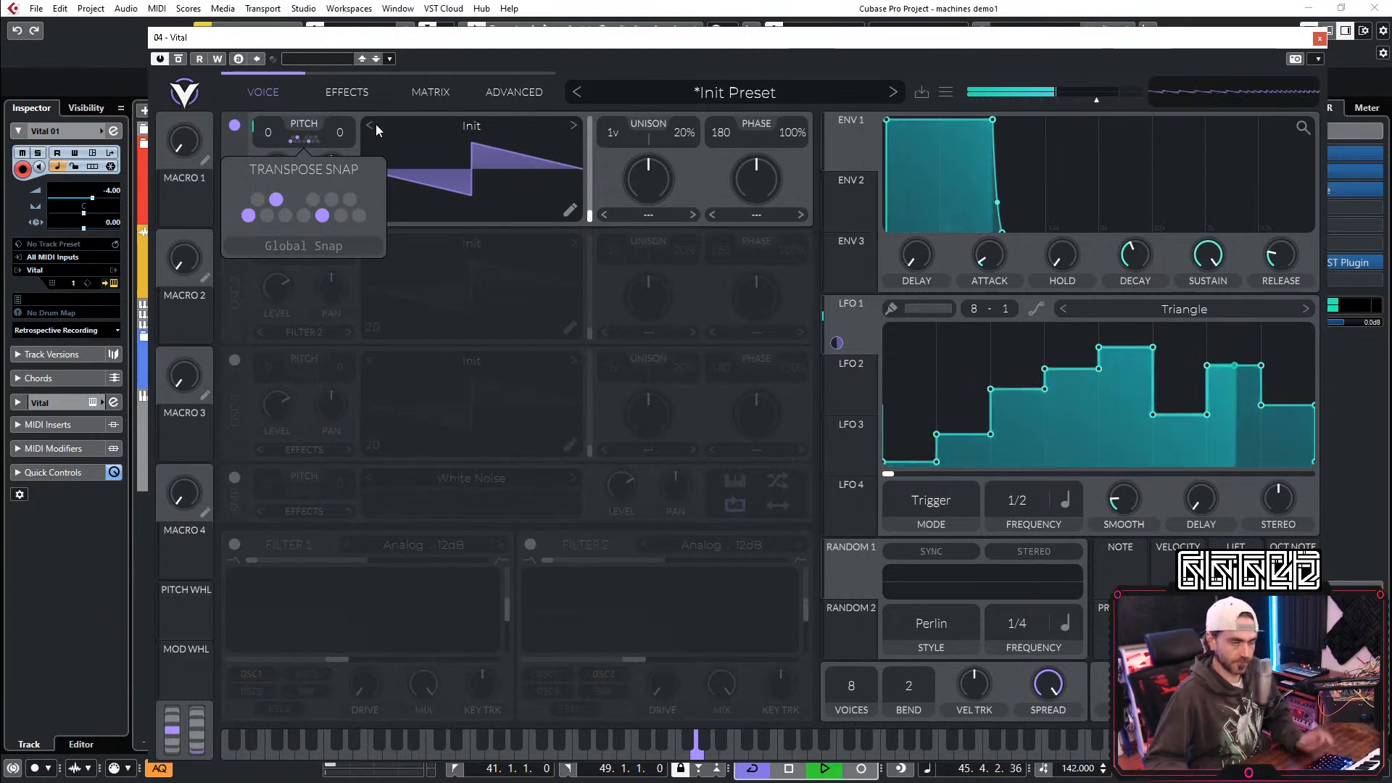
pyautogui.click(329, 201)
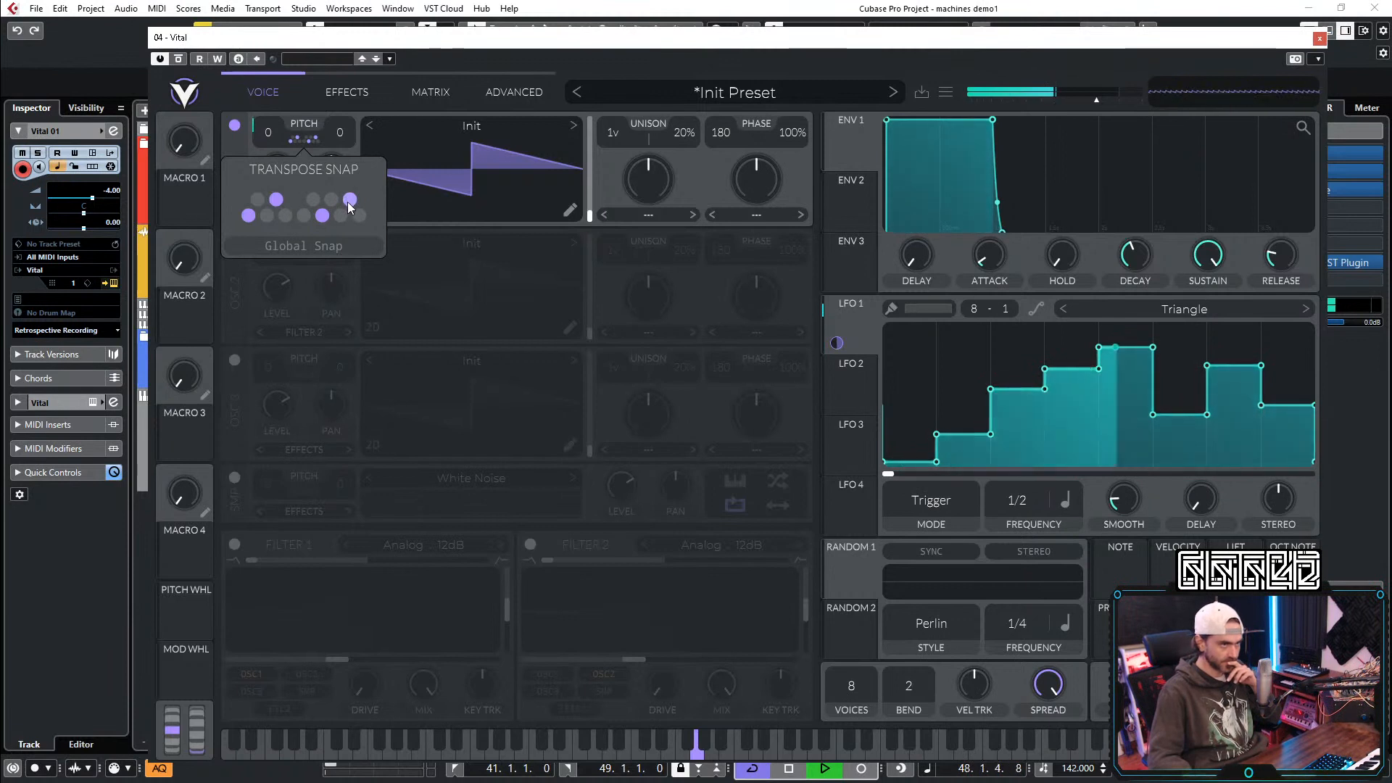
pyautogui.click(333, 200)
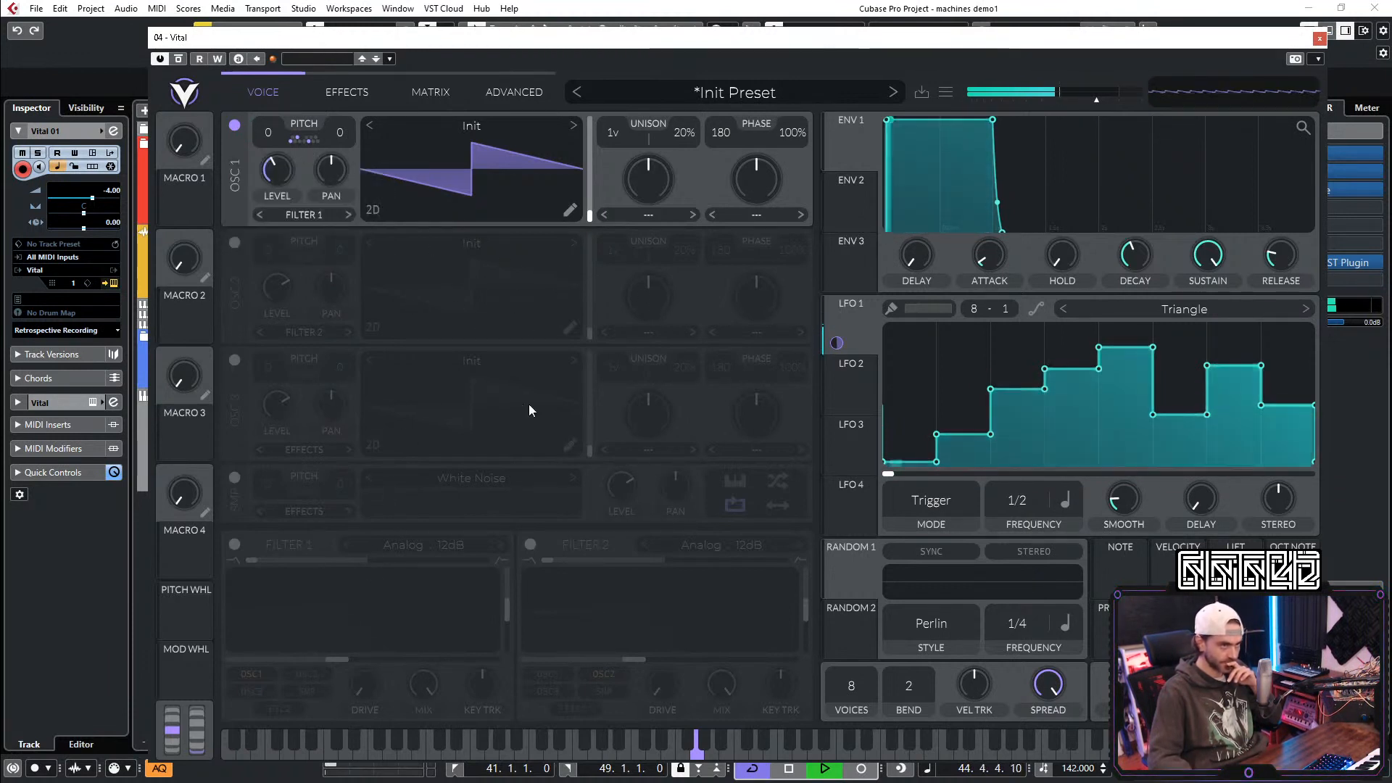
# Step: Try Random Amplitudes on oscillator 1, then set its spectral morph to Low Pass with the amount at minimum
pyautogui.click(655, 213)
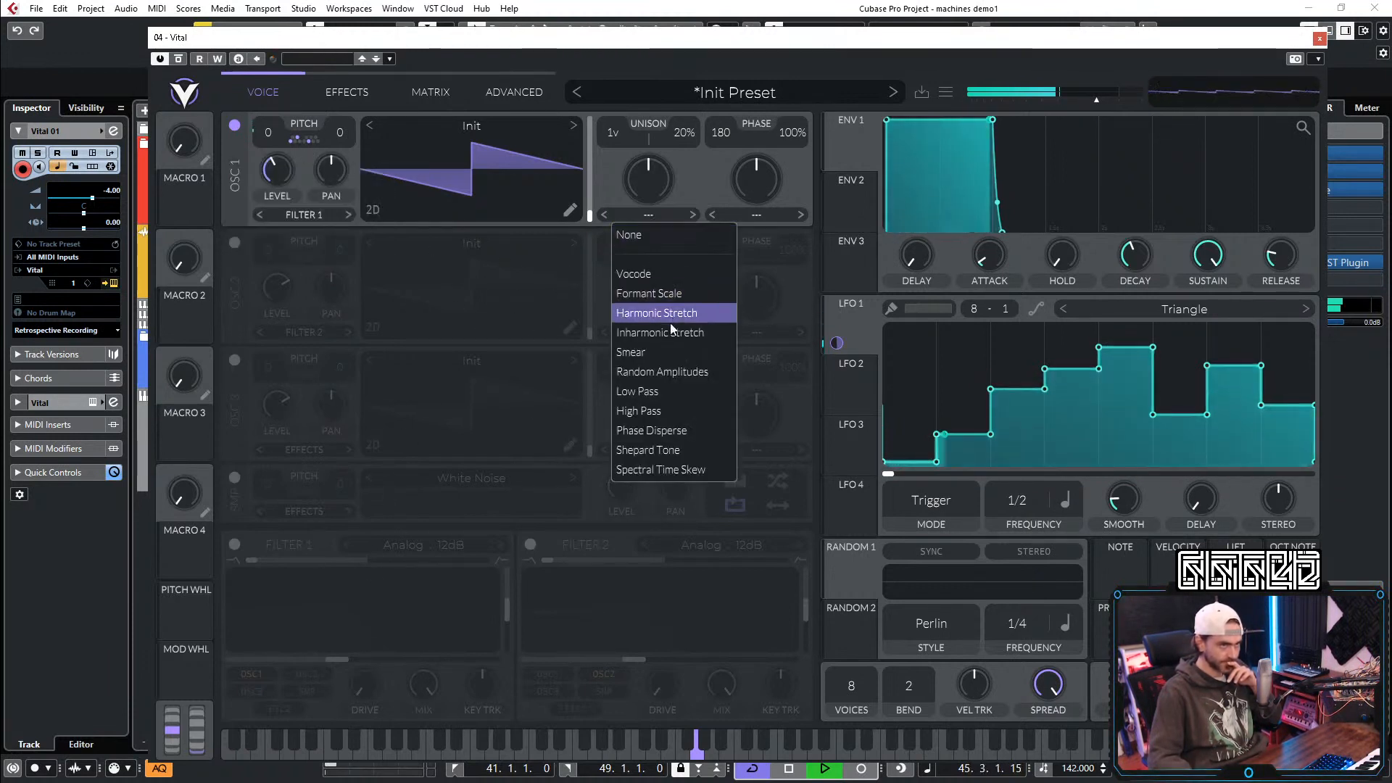
pyautogui.click(676, 373)
pyautogui.click(654, 218)
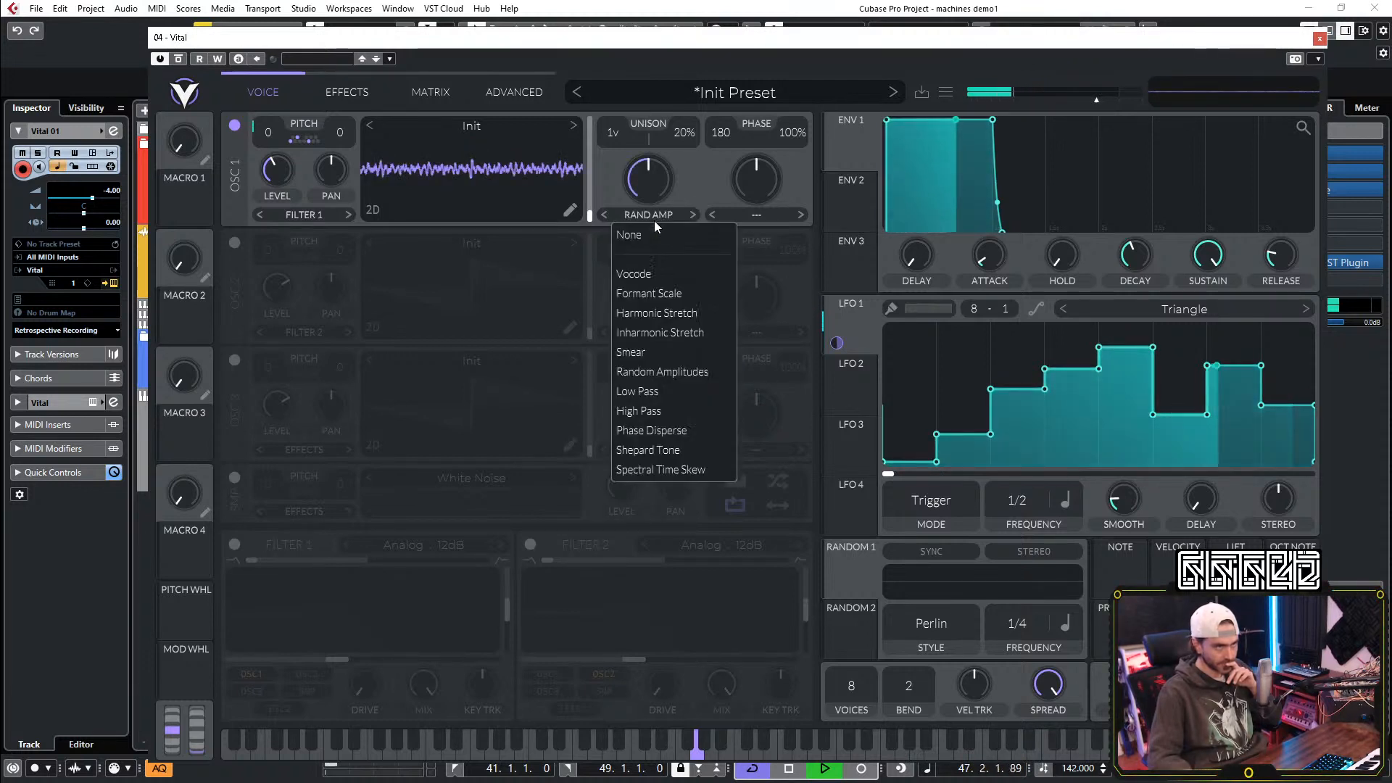
pyautogui.click(660, 392)
pyautogui.moveTo(653, 211); pyautogui.dragTo(651, 264)
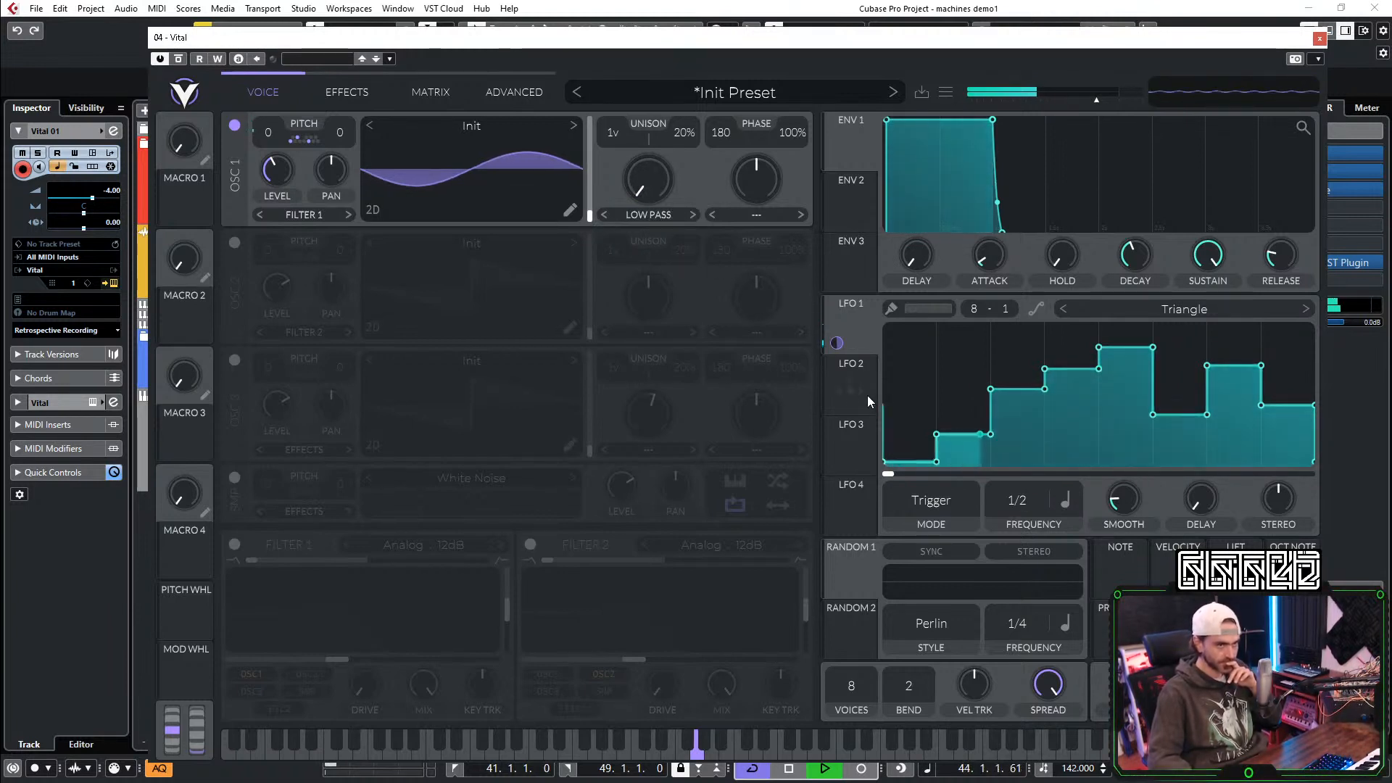
# Step: Modulate oscillator 1's Low Pass amount with LFO 2, shaped as a steep downward decay curve at a 1/16 frequency
pyautogui.moveTo(859, 399); pyautogui.dragTo(645, 180)
pyautogui.moveTo(1098, 325); pyautogui.dragTo(846, 281)
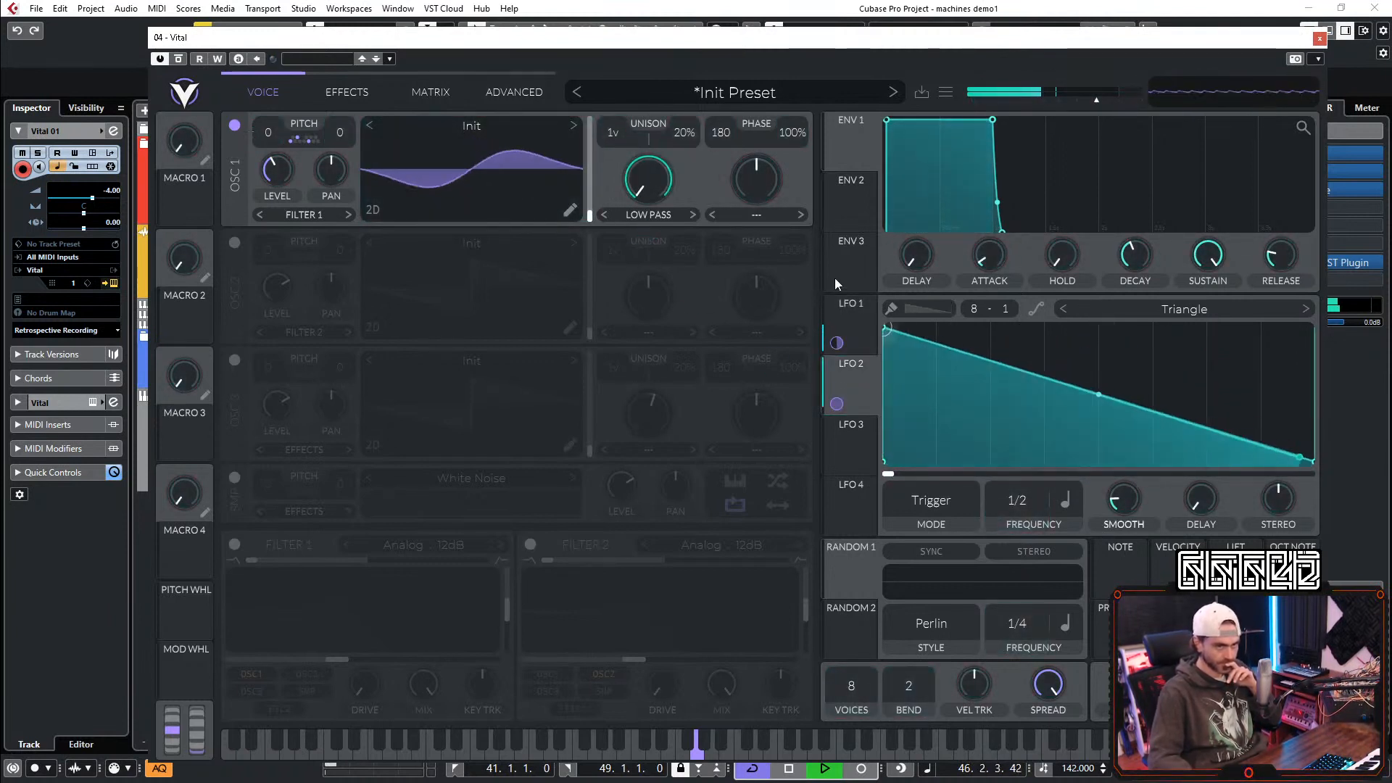
pyautogui.moveTo(1035, 496); pyautogui.dragTo(1077, 459)
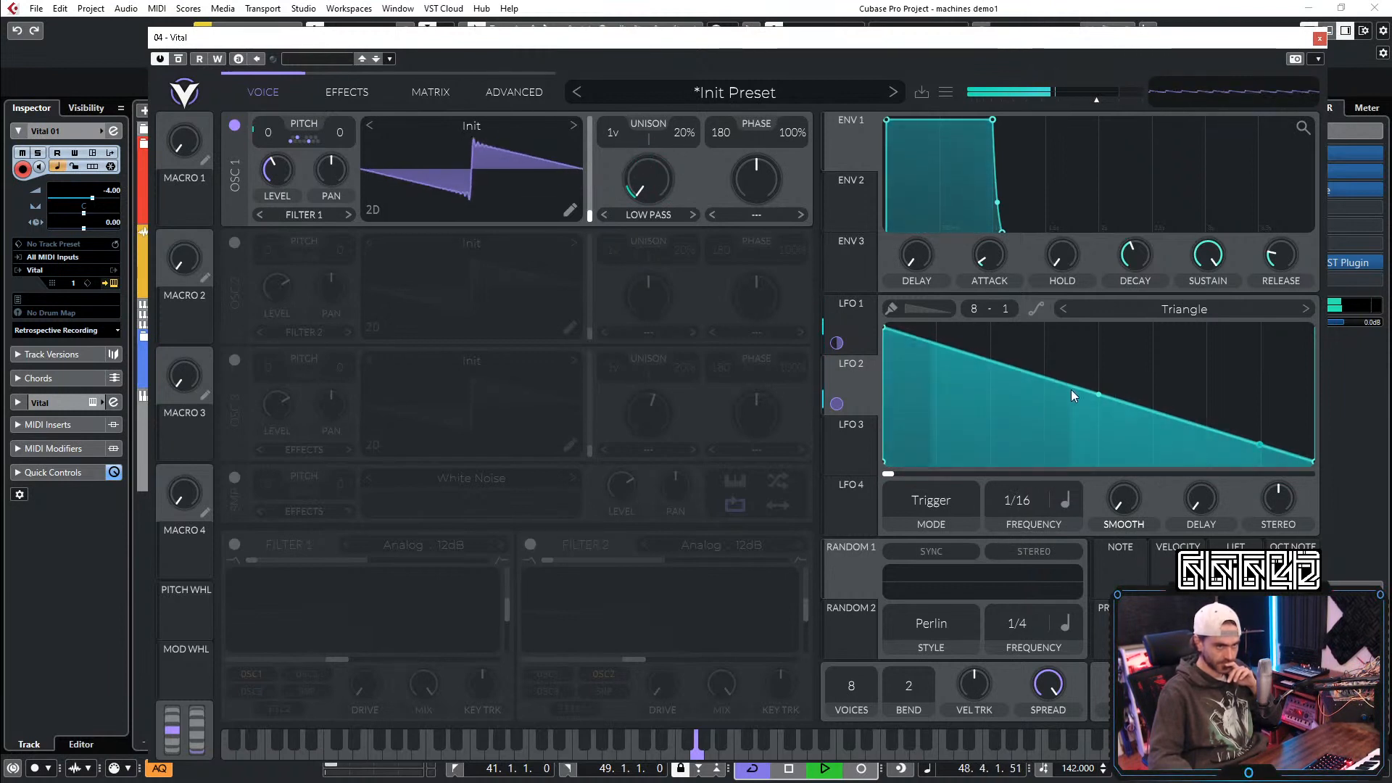
pyautogui.moveTo(1097, 397); pyautogui.dragTo(1098, 453)
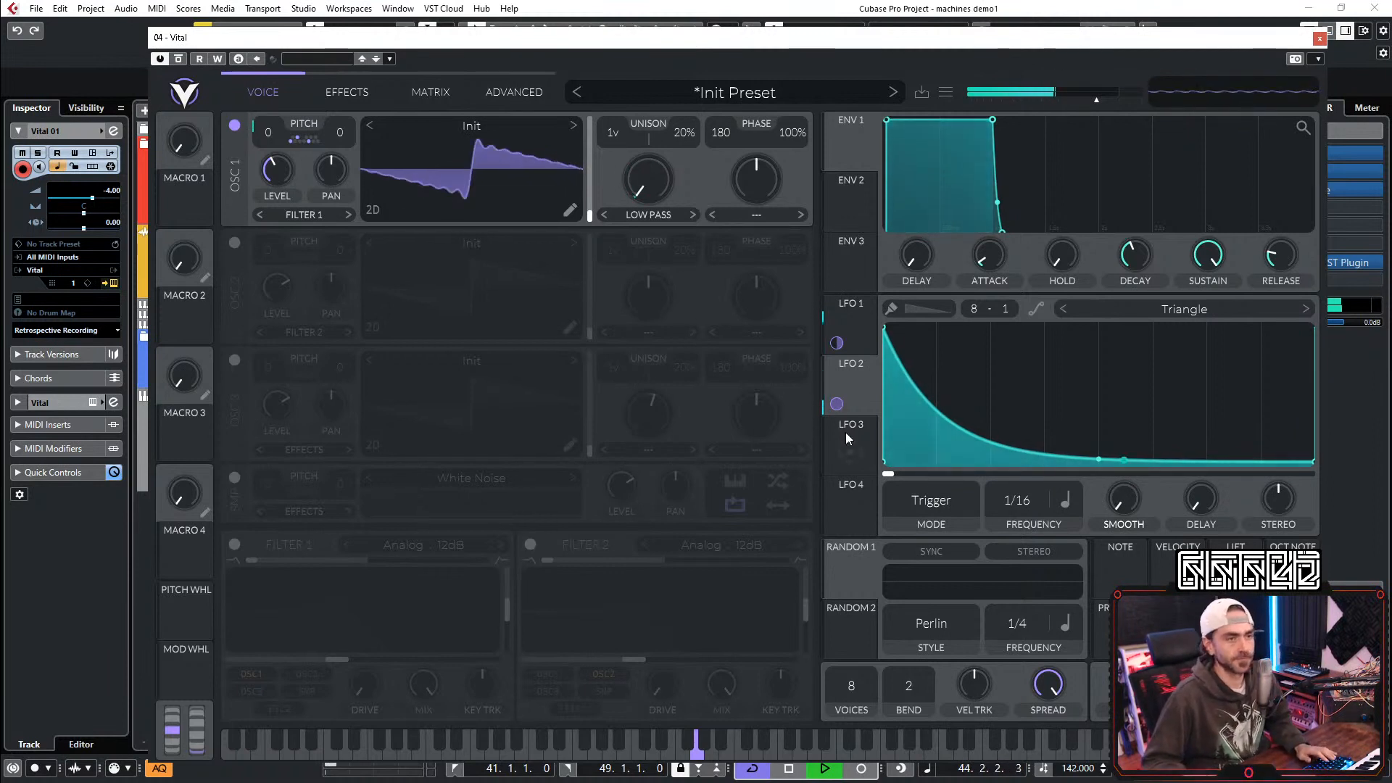
# Step: Paint LFO 3 as a square shape with the first half at full height and the second half at zero
pyautogui.click(862, 330)
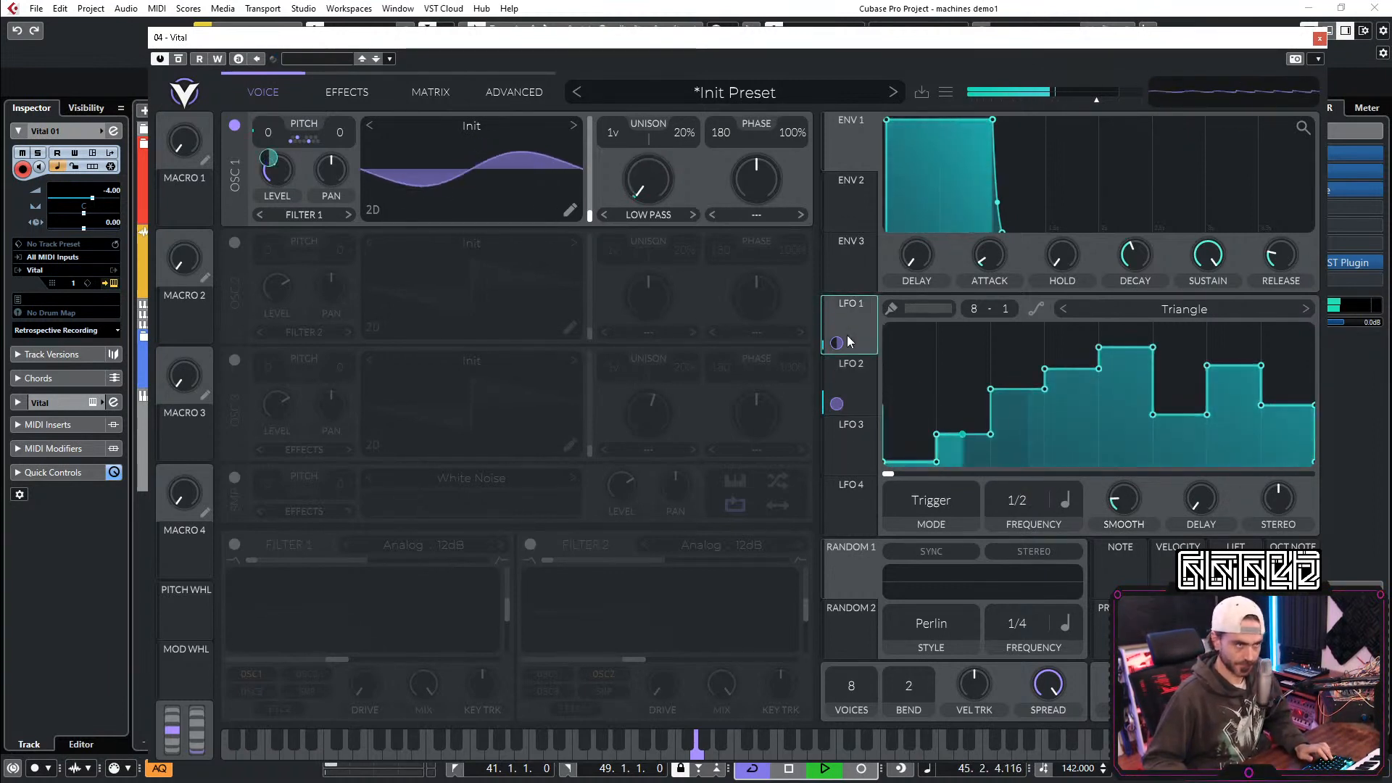
pyautogui.click(847, 454)
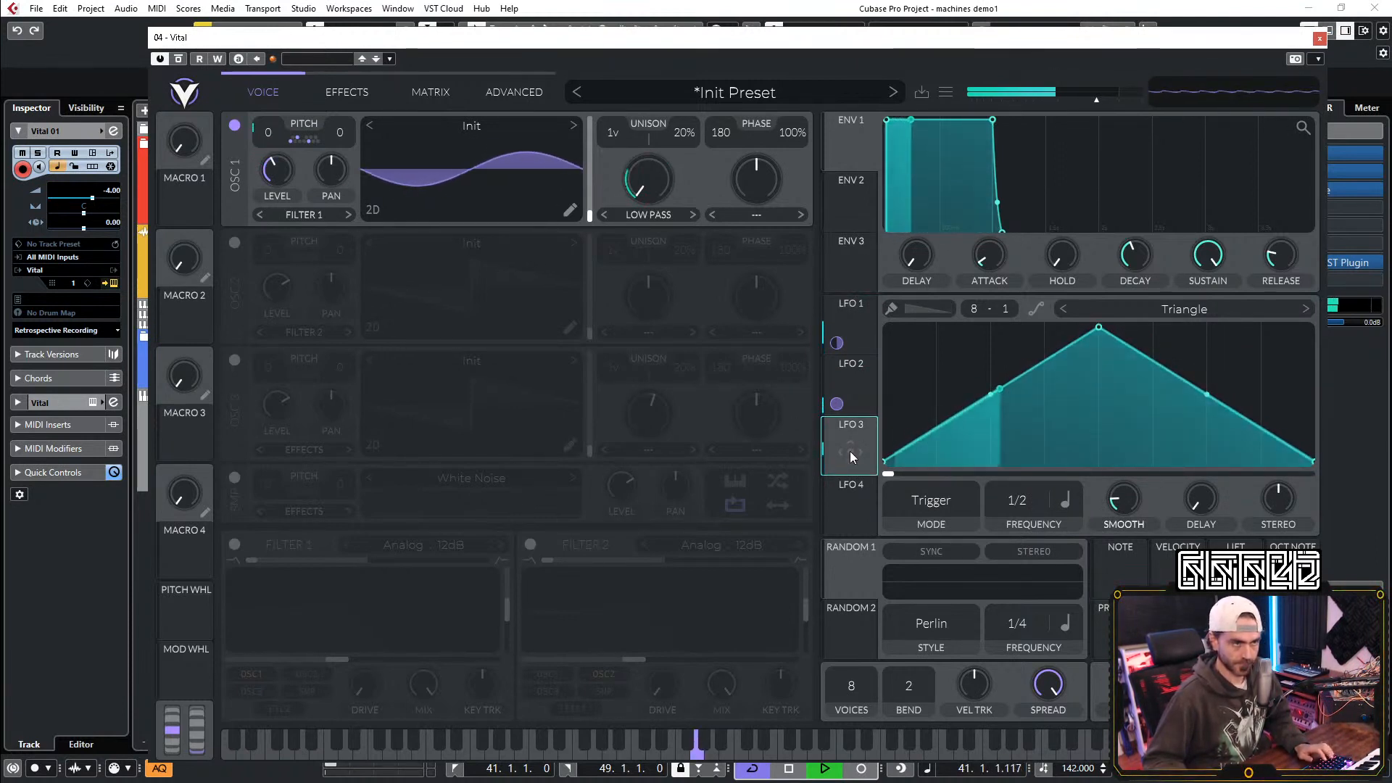
pyautogui.click(915, 350)
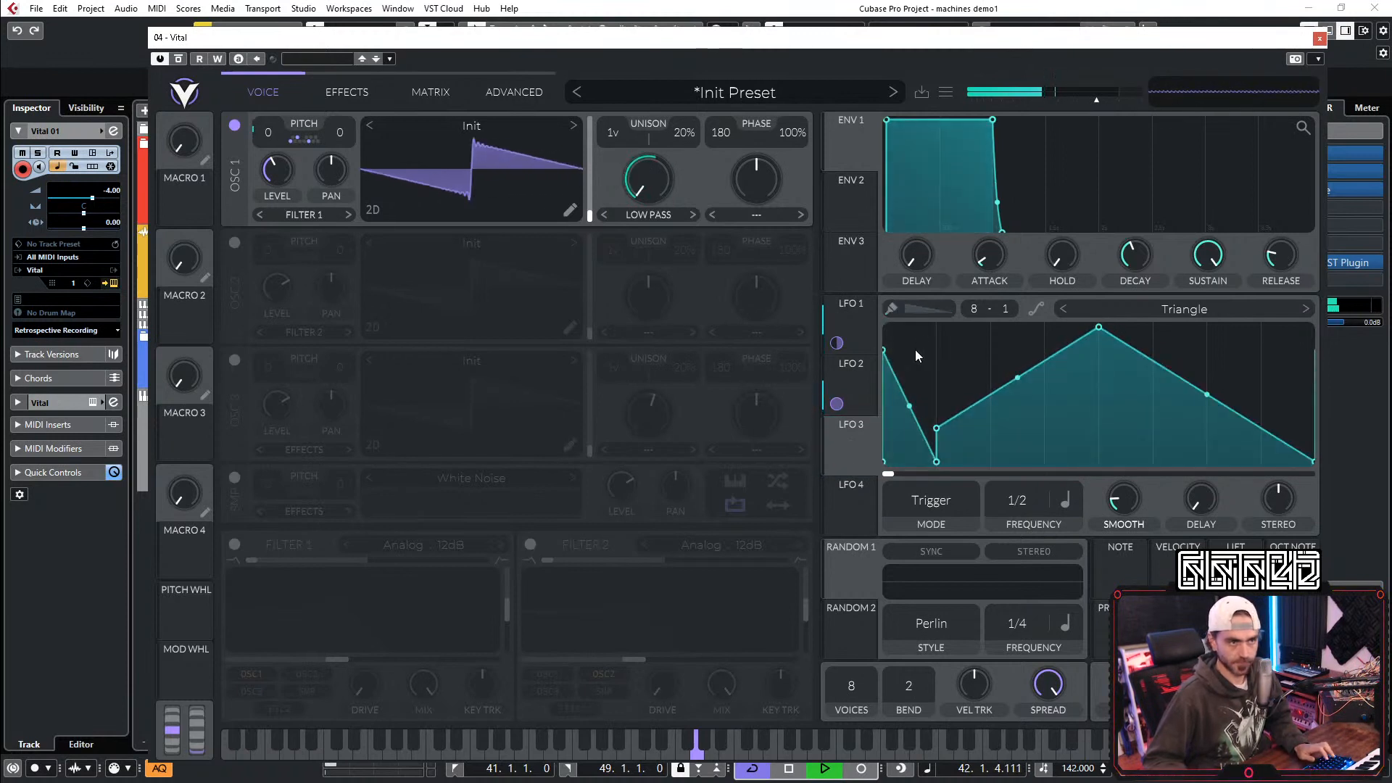
pyautogui.scroll(2, 919, 313)
pyautogui.scroll(-3, 912, 390)
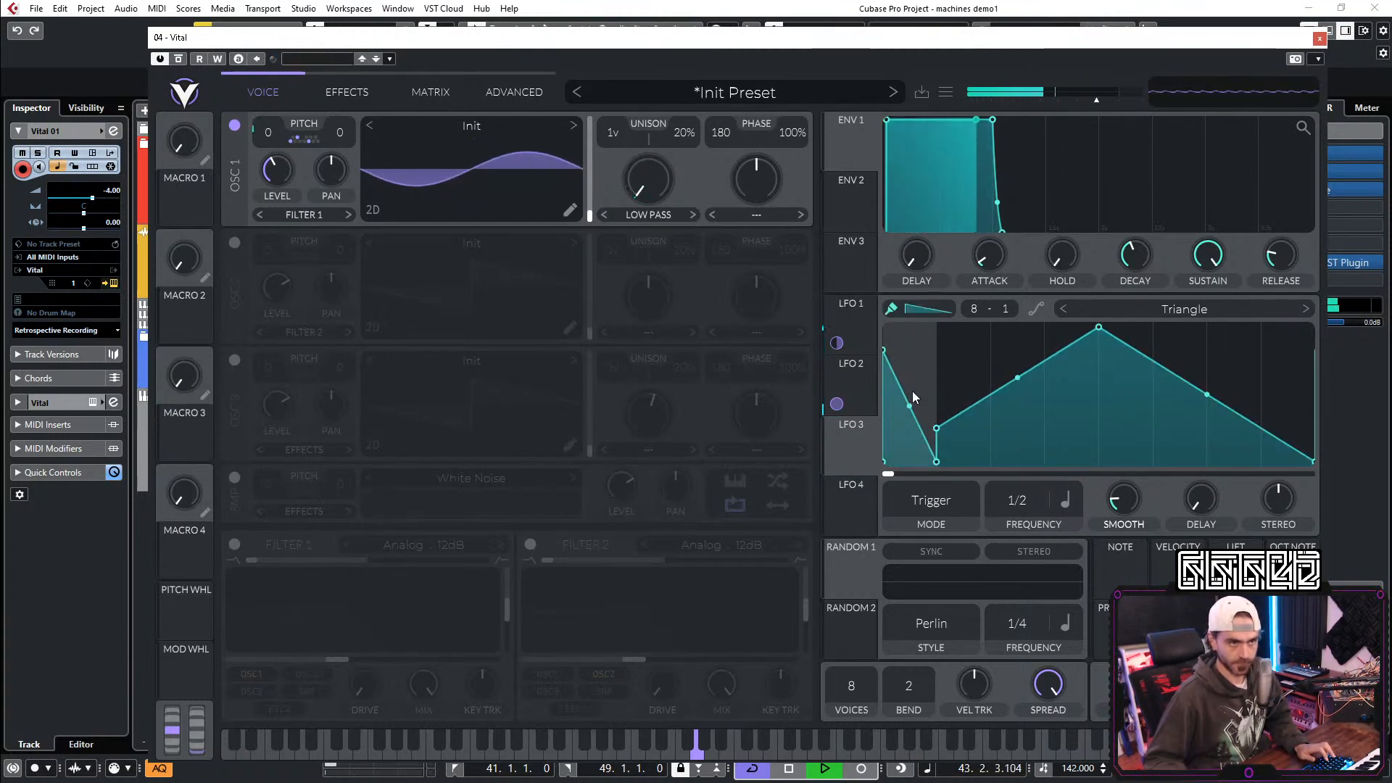
pyautogui.scroll(-1, 912, 390)
pyautogui.moveTo(912, 390)
pyautogui.mouseDown()
pyautogui.moveTo(1091, 409)
pyautogui.moveTo(1250, 466)
pyautogui.moveTo(1312, 466)
pyautogui.mouseUp()
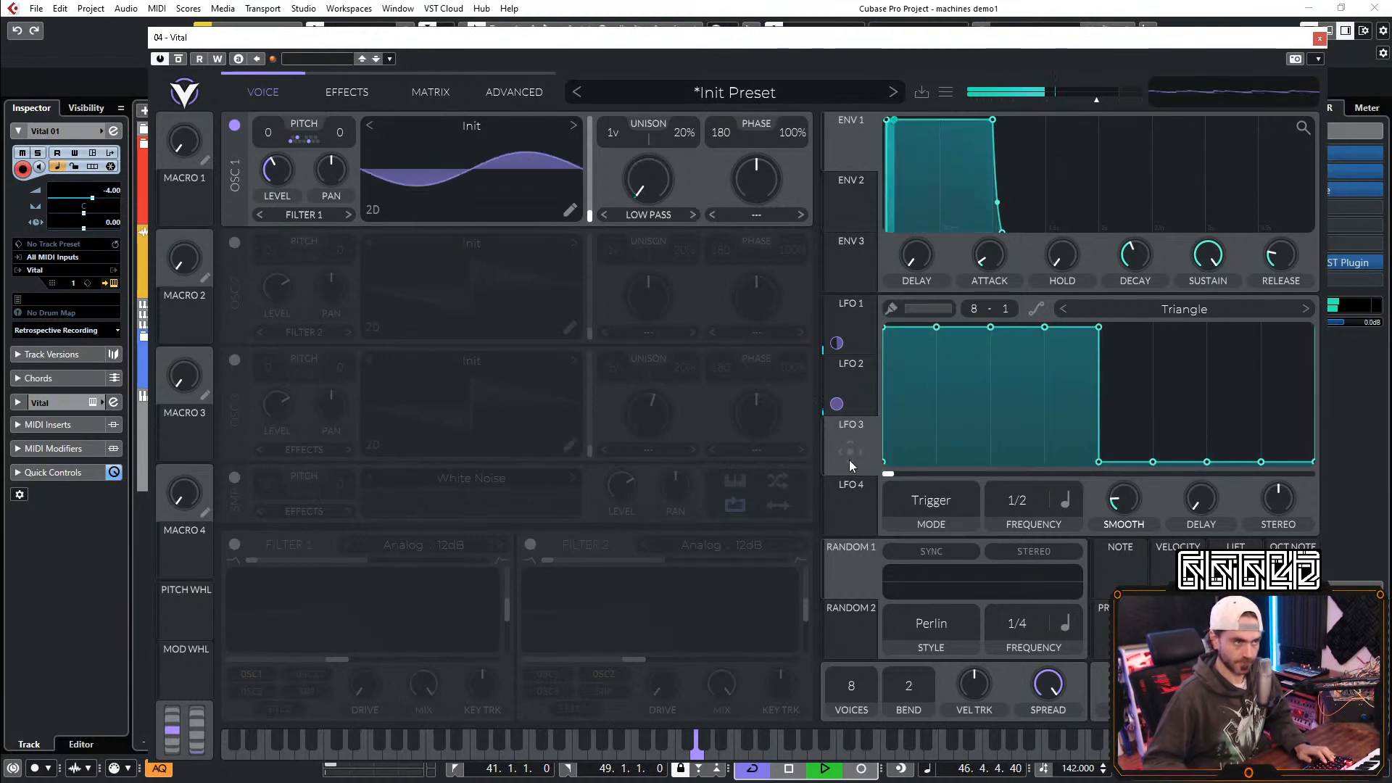
# Step: Modulate oscillator 1's transpose with LFO 3 at a reduced amount and restart the looped playback
pyautogui.moveTo(849, 460); pyautogui.dragTo(266, 138)
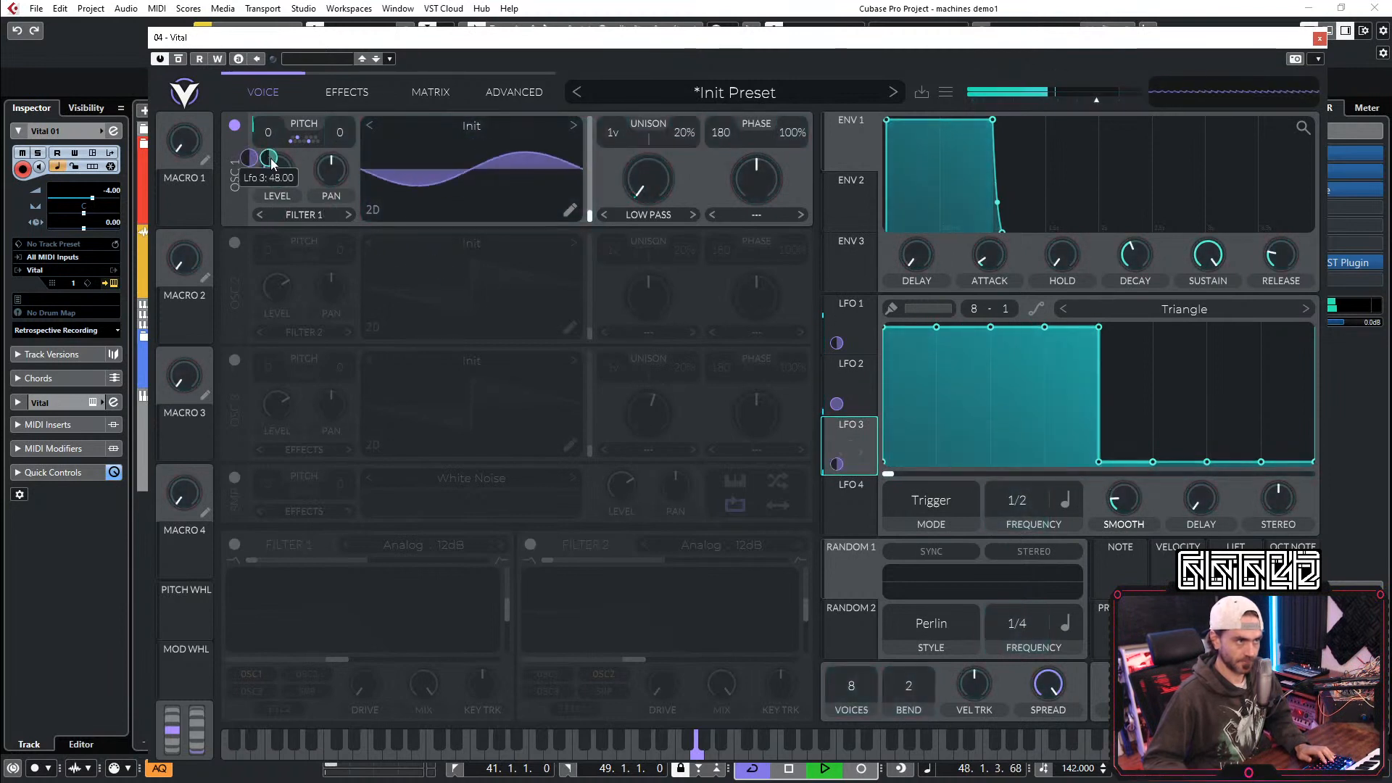
pyautogui.rightClick(268, 158)
pyautogui.click(329, 288)
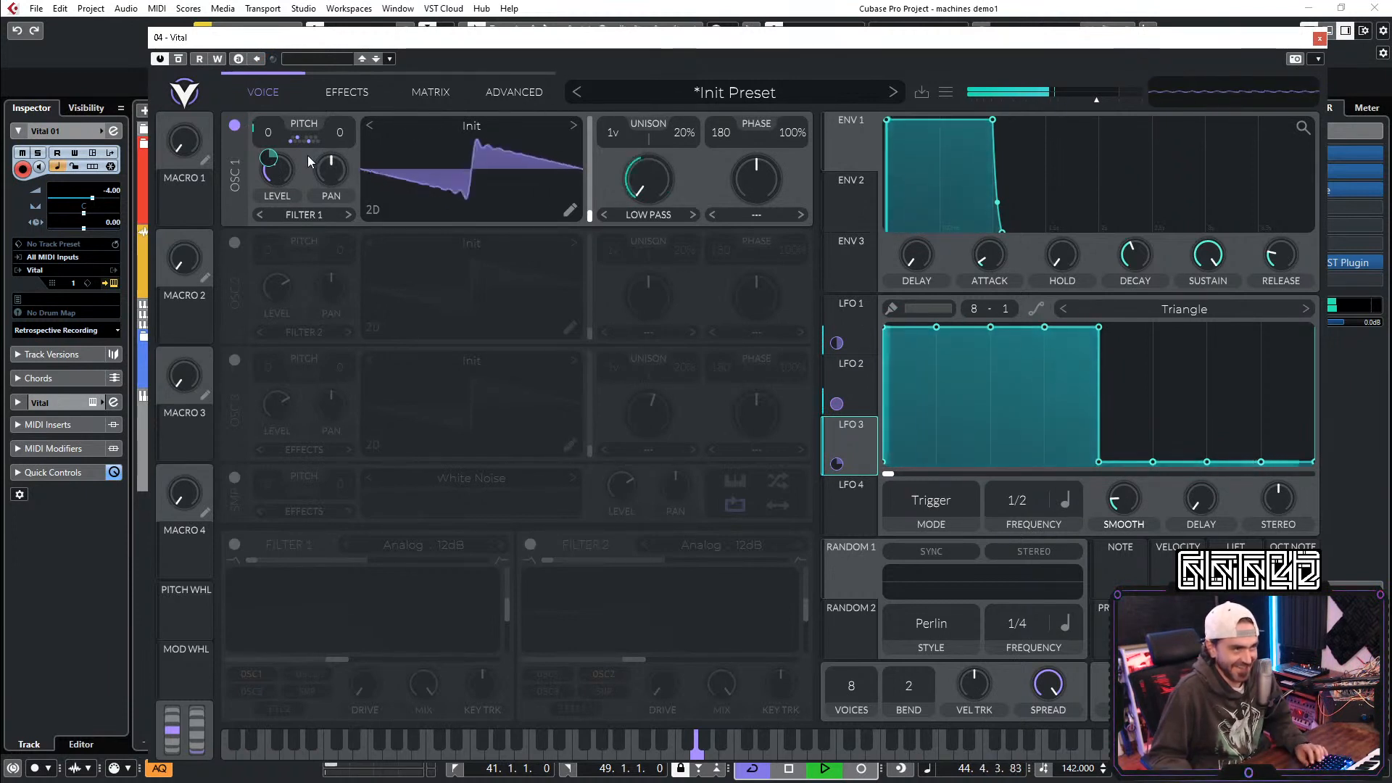
pyautogui.press('space')
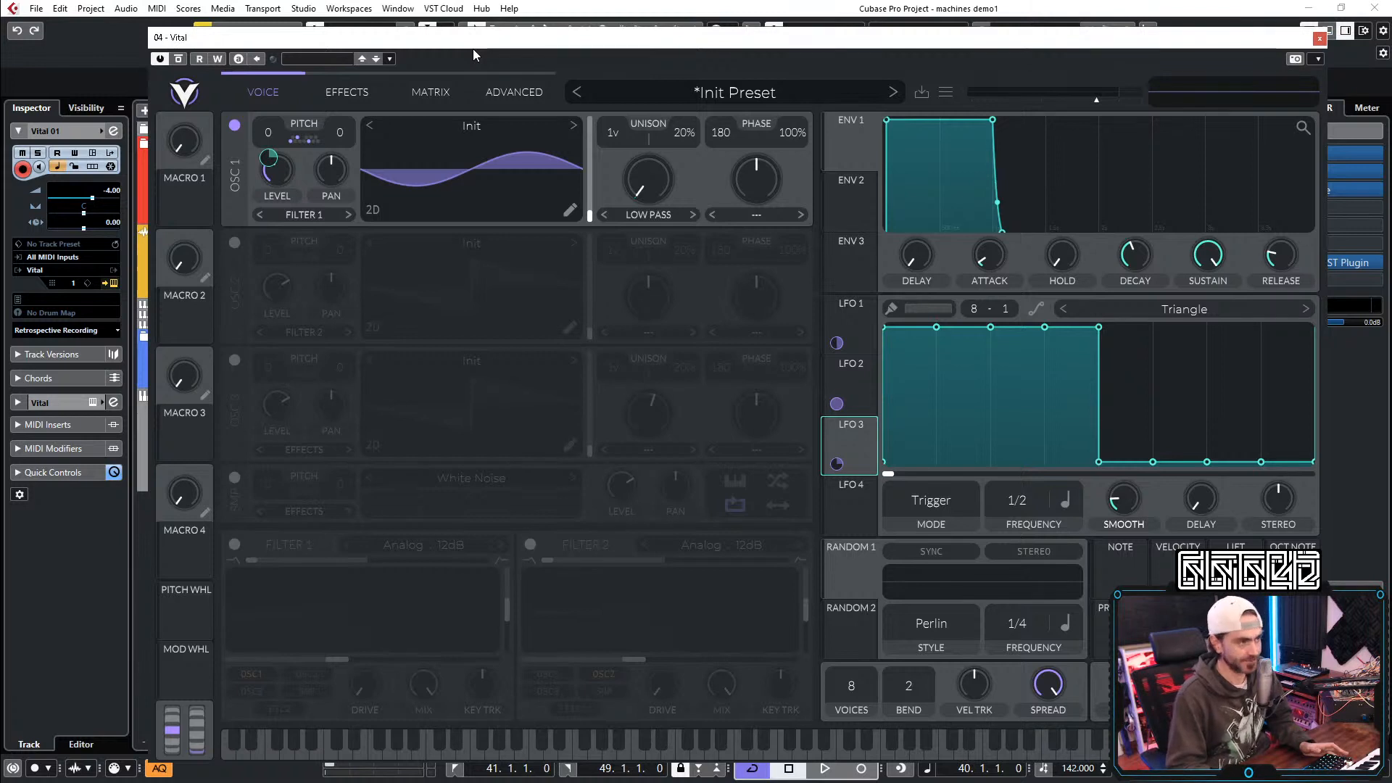
pyautogui.press('space')
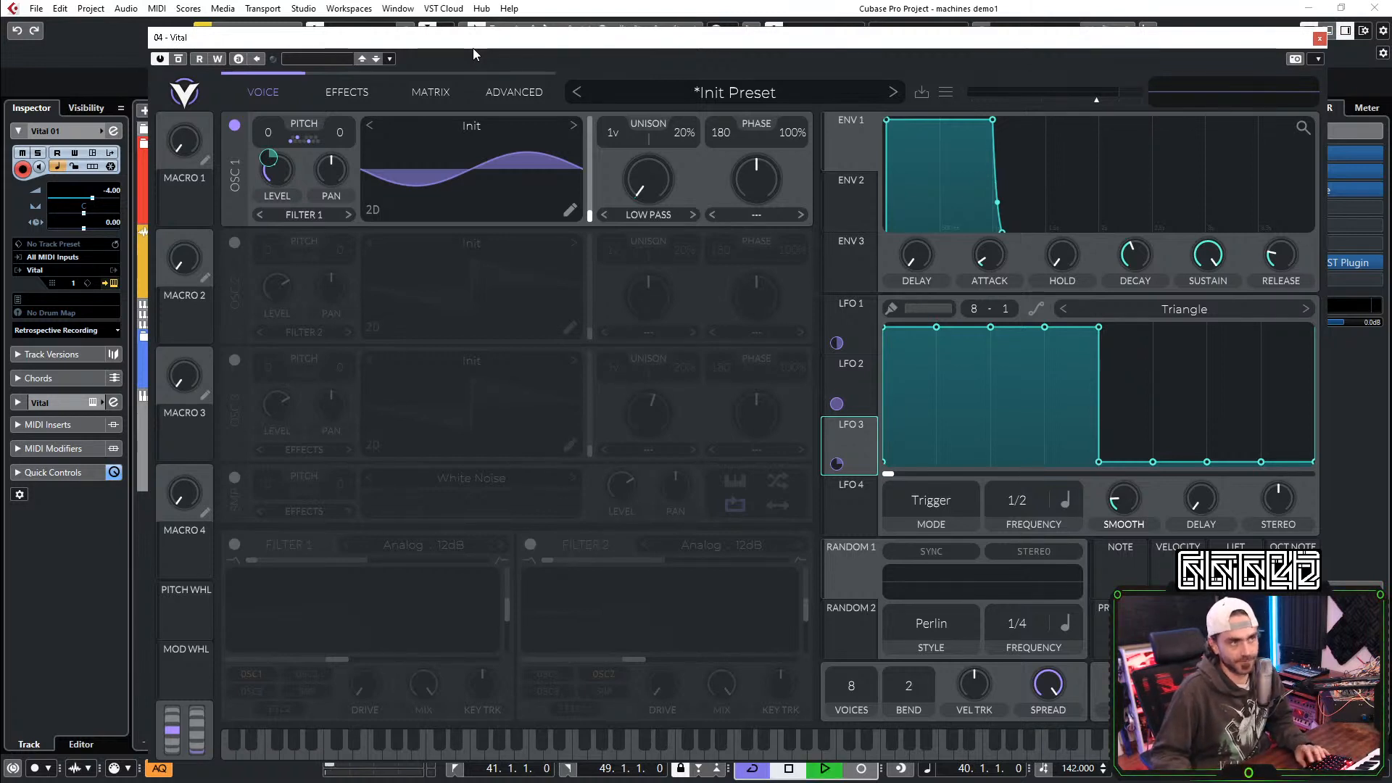
# Step: Turn LFO 3's smoothing down to minimum and enter a smaller amount for its modulation of oscillator 1's transpose
pyautogui.moveTo(629, 174)
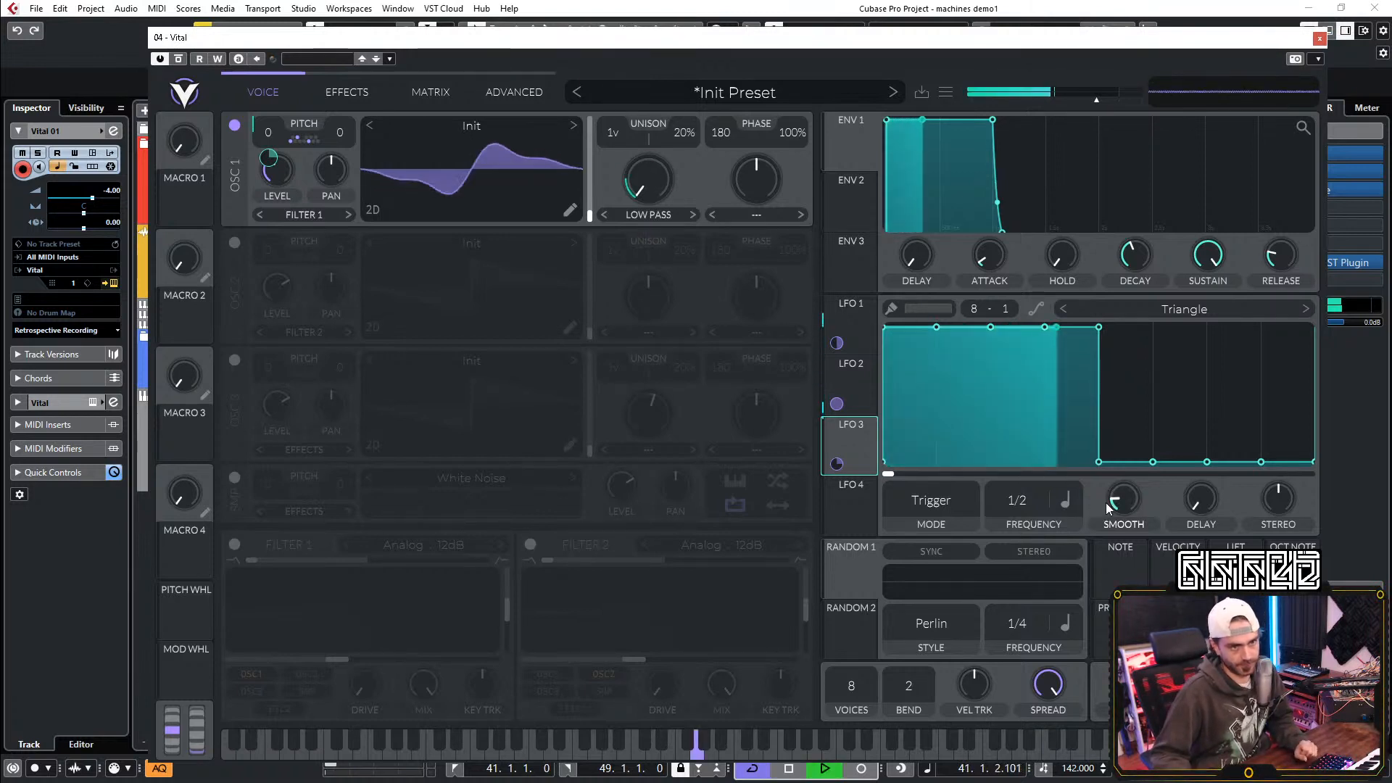
pyautogui.moveTo(1114, 500); pyautogui.dragTo(1112, 544)
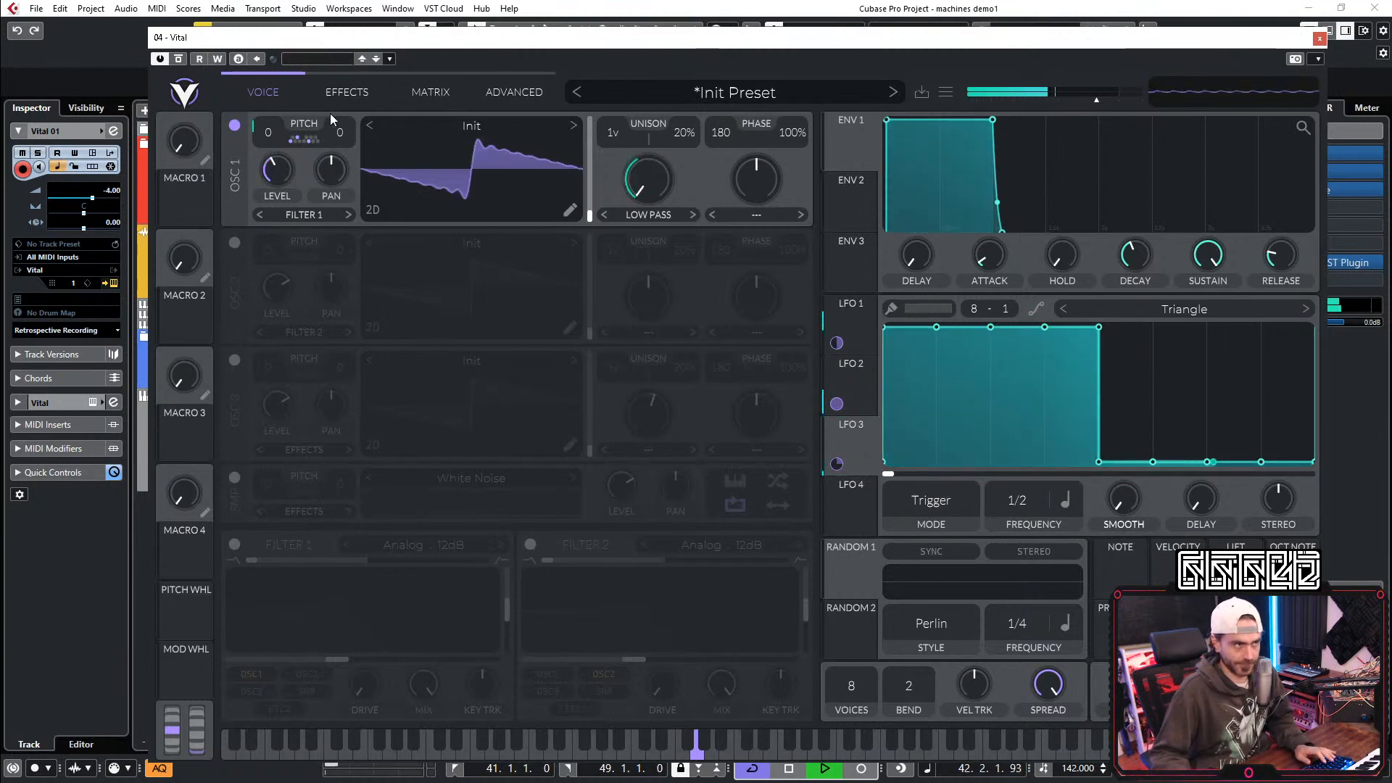
pyautogui.click(435, 92)
pyautogui.rightClick(614, 212)
pyautogui.click(652, 260)
pyautogui.press('Return')
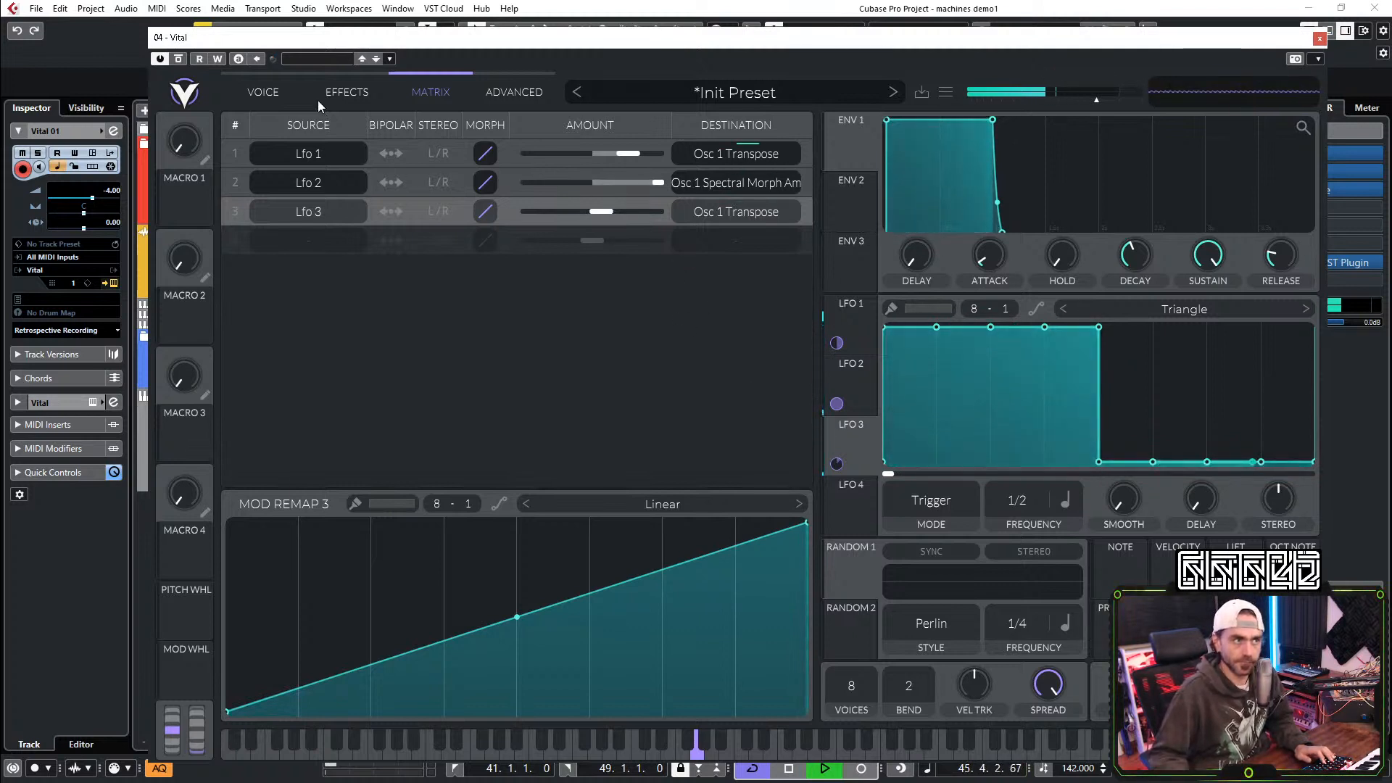
pyautogui.click(259, 90)
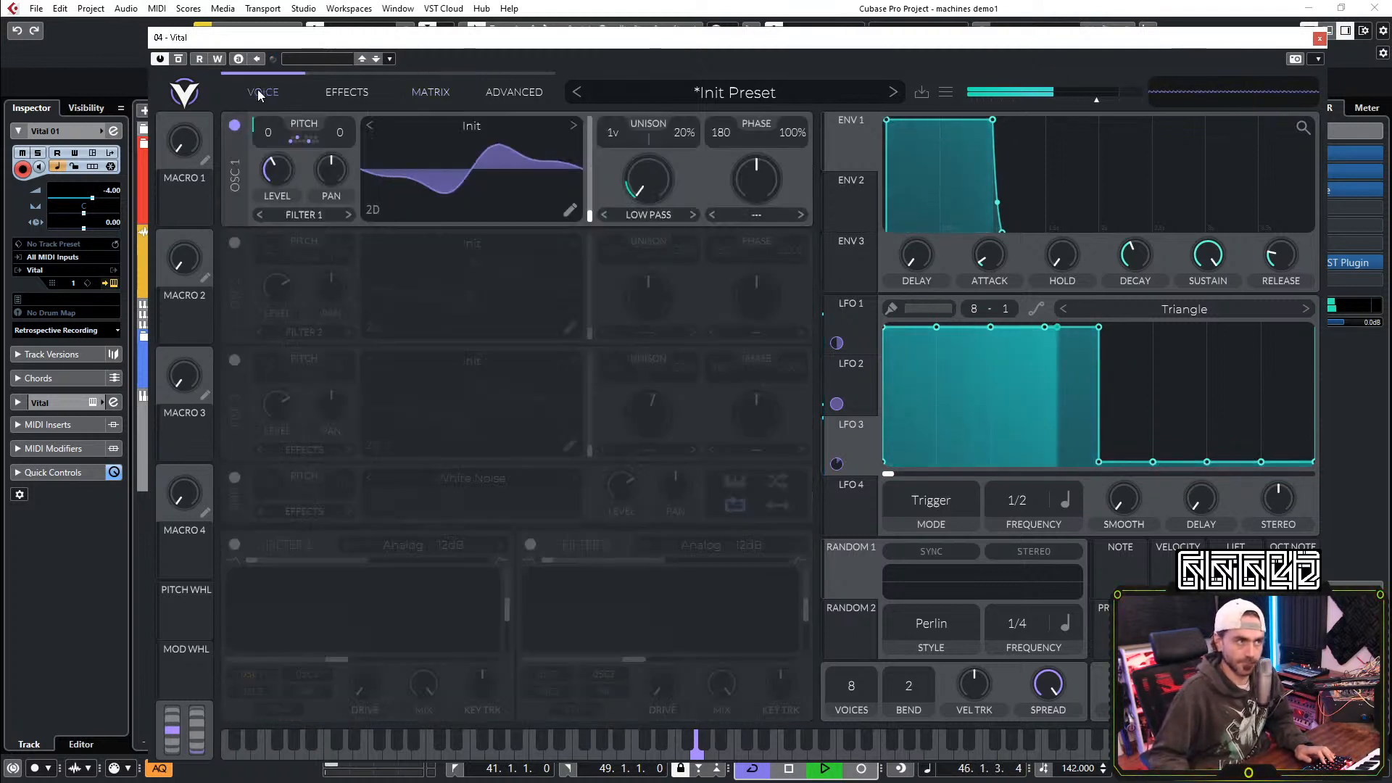
# Step: Turn down LFO 1's smoothing and modulate it with Random 1 in the Sample & Hold style
pyautogui.click(859, 320)
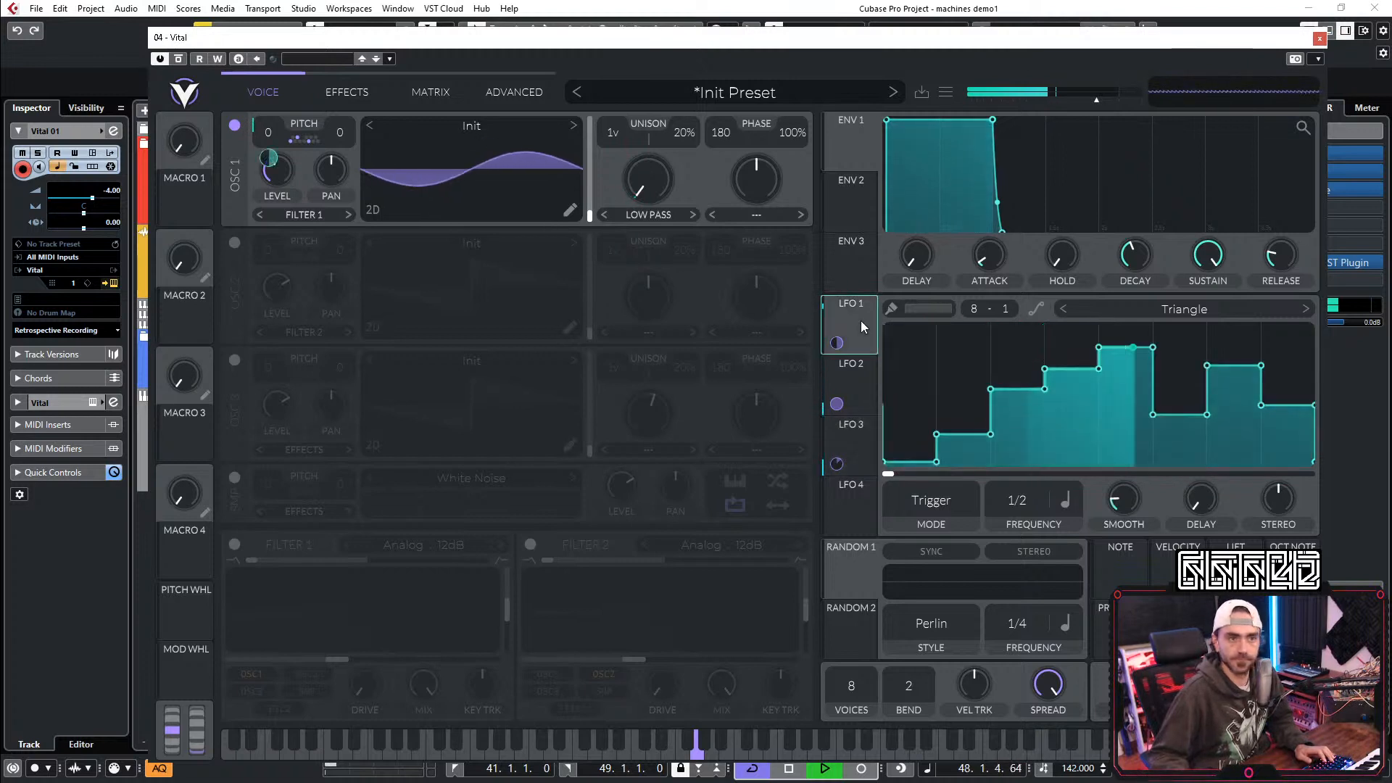
pyautogui.moveTo(1122, 507); pyautogui.dragTo(1130, 602)
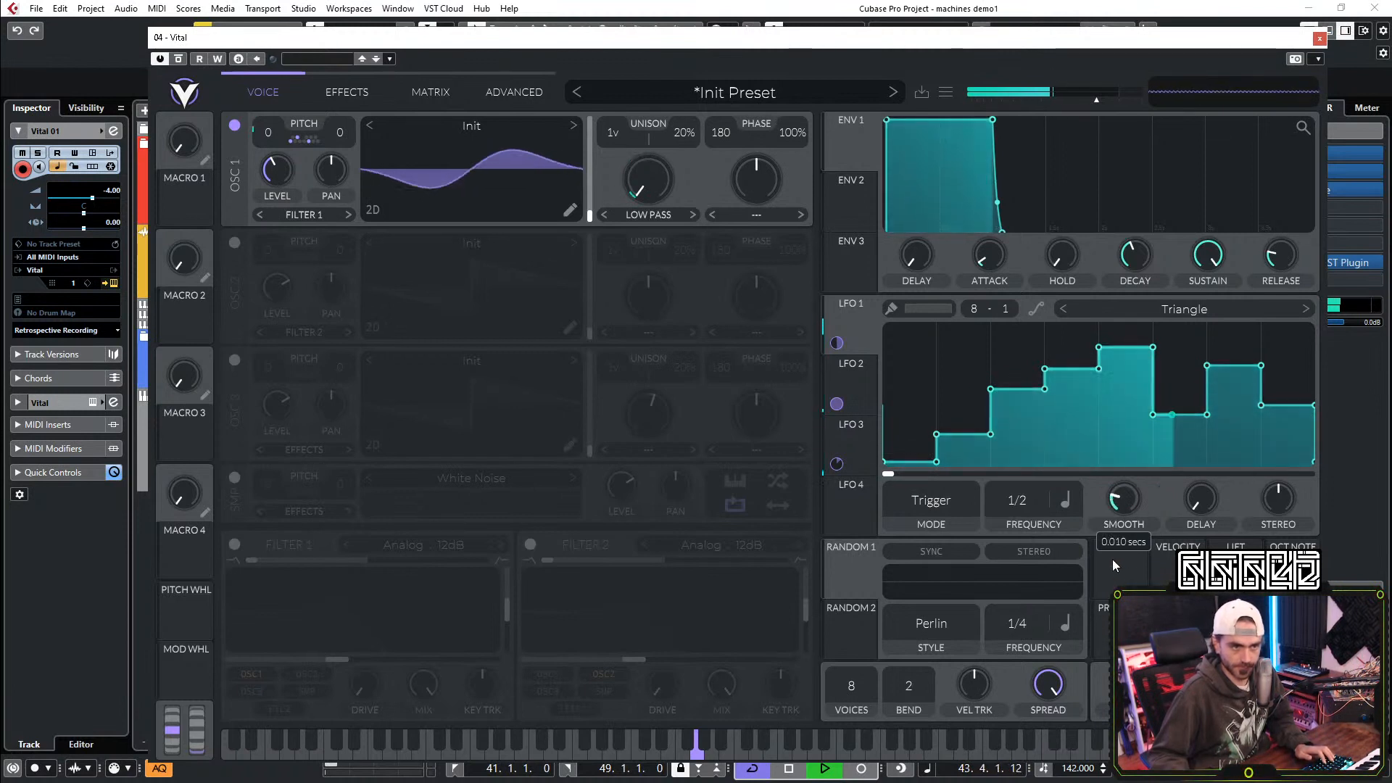
pyautogui.moveTo(1101, 646); pyautogui.dragTo(1092, 725)
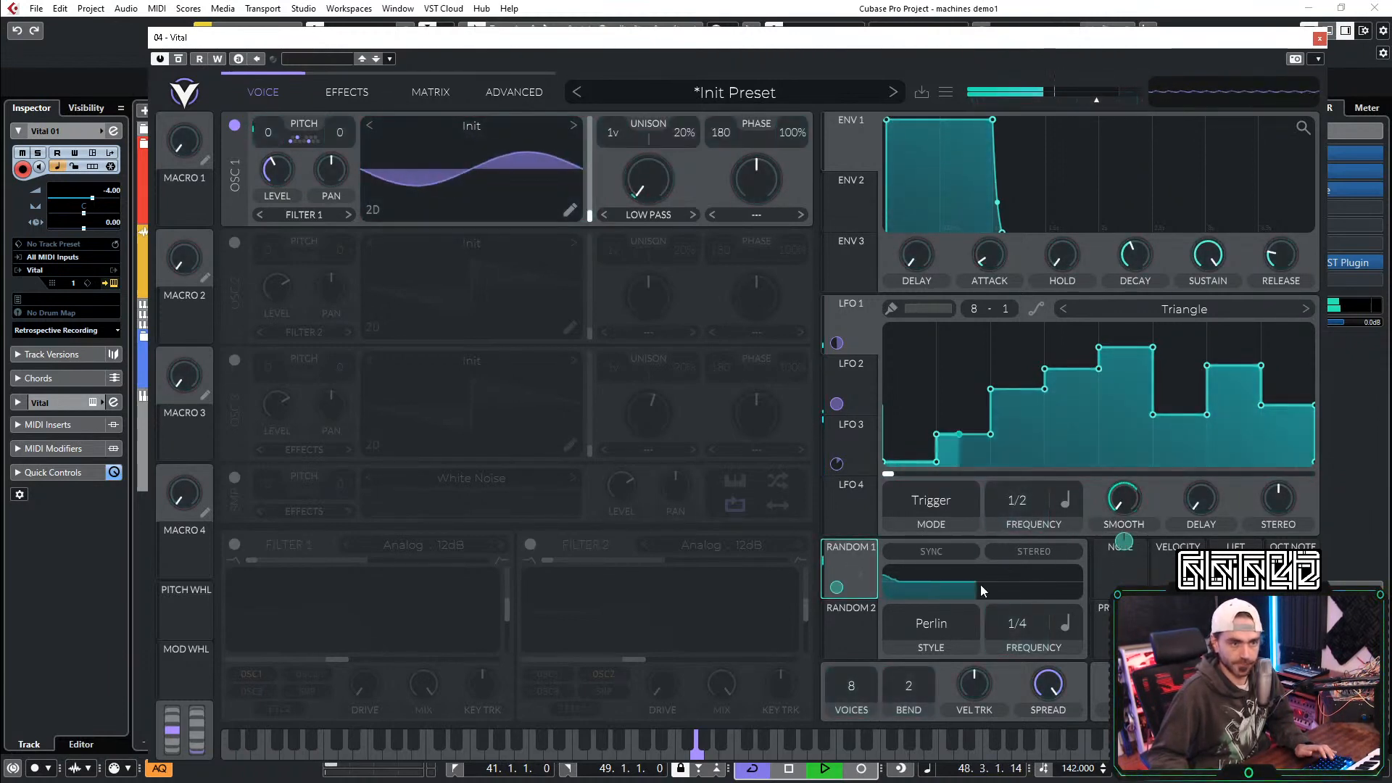
pyautogui.click(930, 623)
pyautogui.click(945, 689)
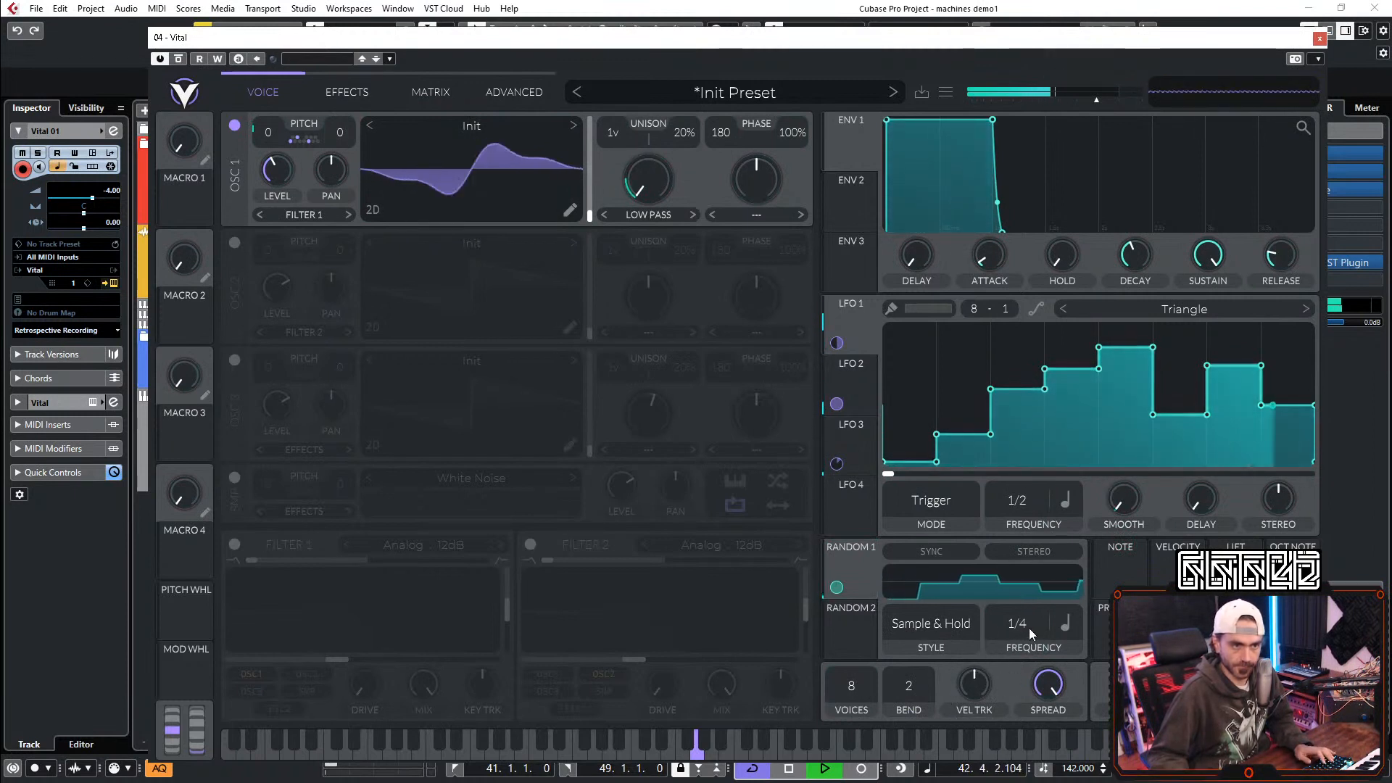
# Step: Set Random 1's frequency to 1/16 and assign it to modulate LFO 1's Smooth and Stereo
pyautogui.moveTo(1029, 633); pyautogui.dragTo(1056, 607)
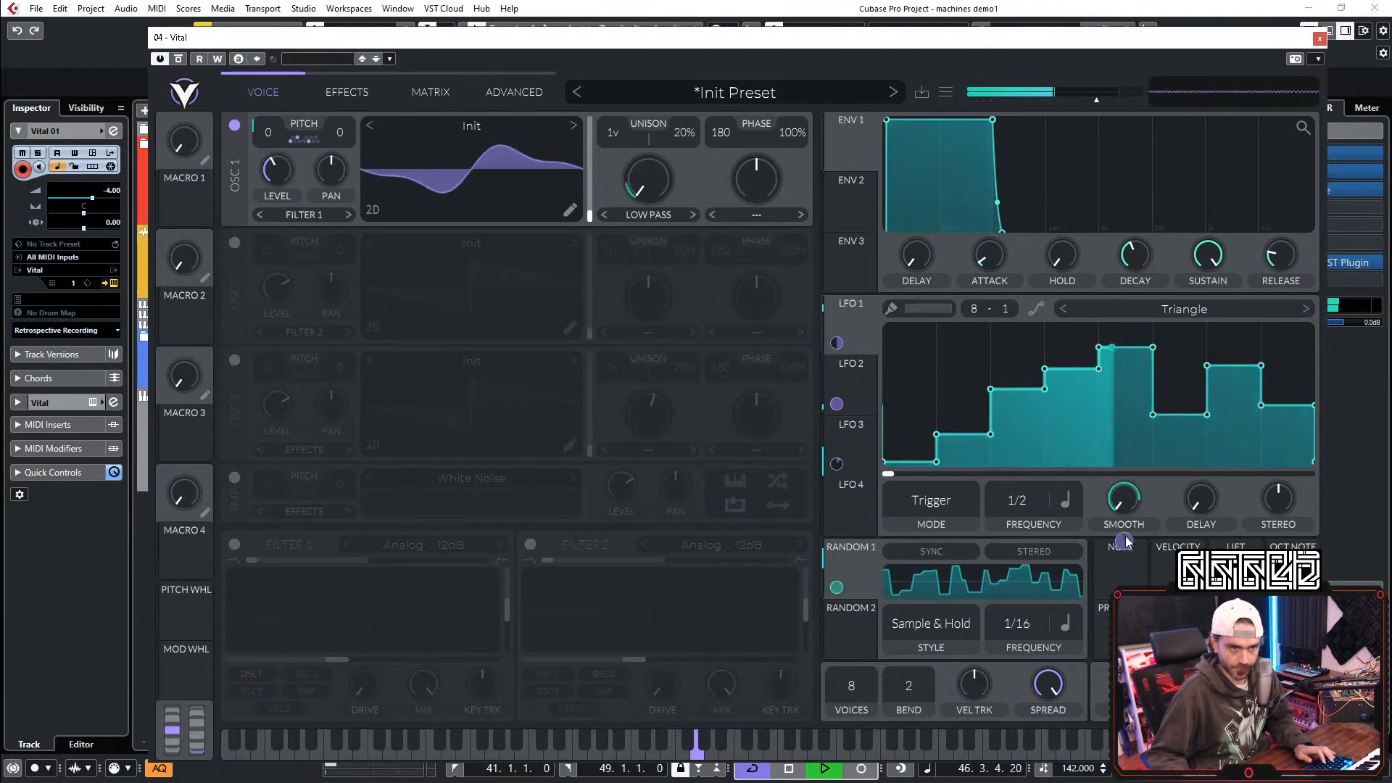
pyautogui.moveTo(837, 587); pyautogui.dragTo(1123, 540)
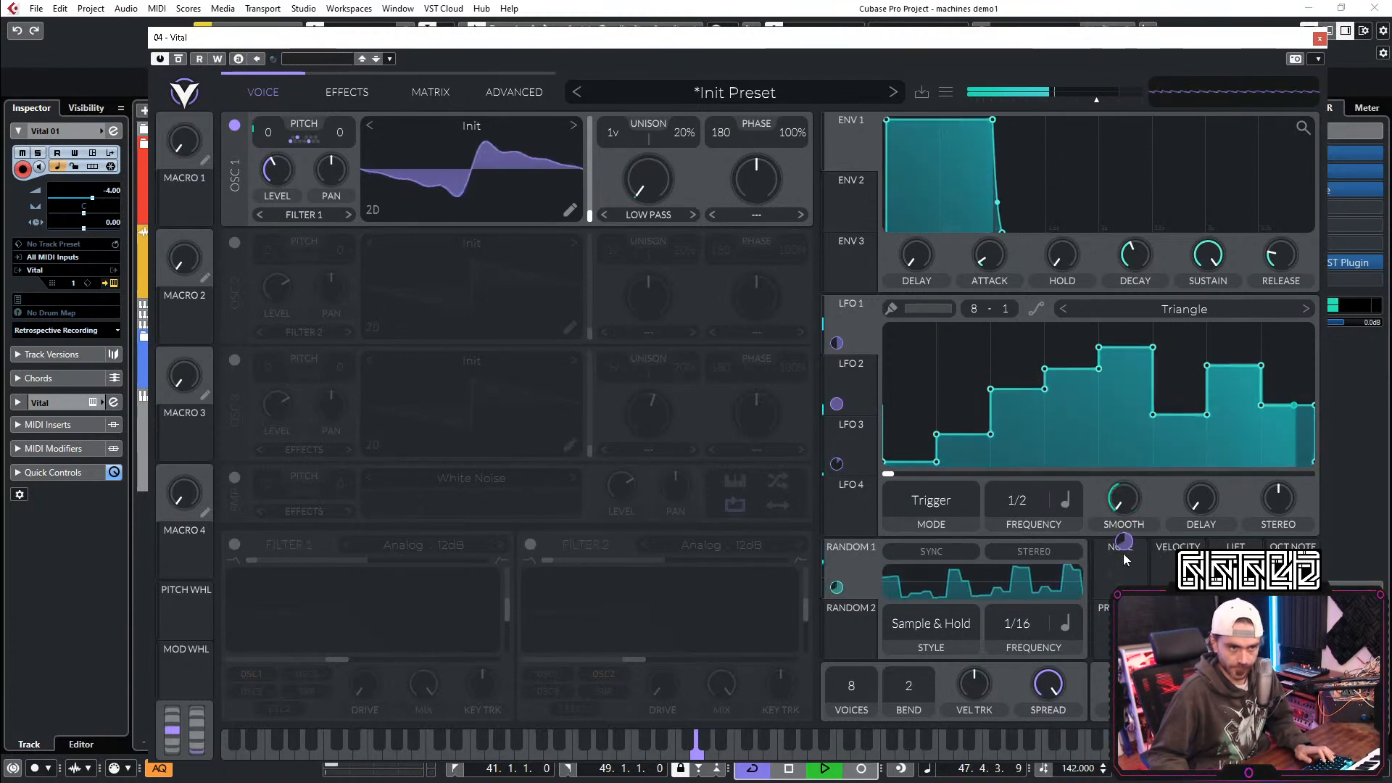
pyautogui.moveTo(1291, 508); pyautogui.dragTo(1334, 334)
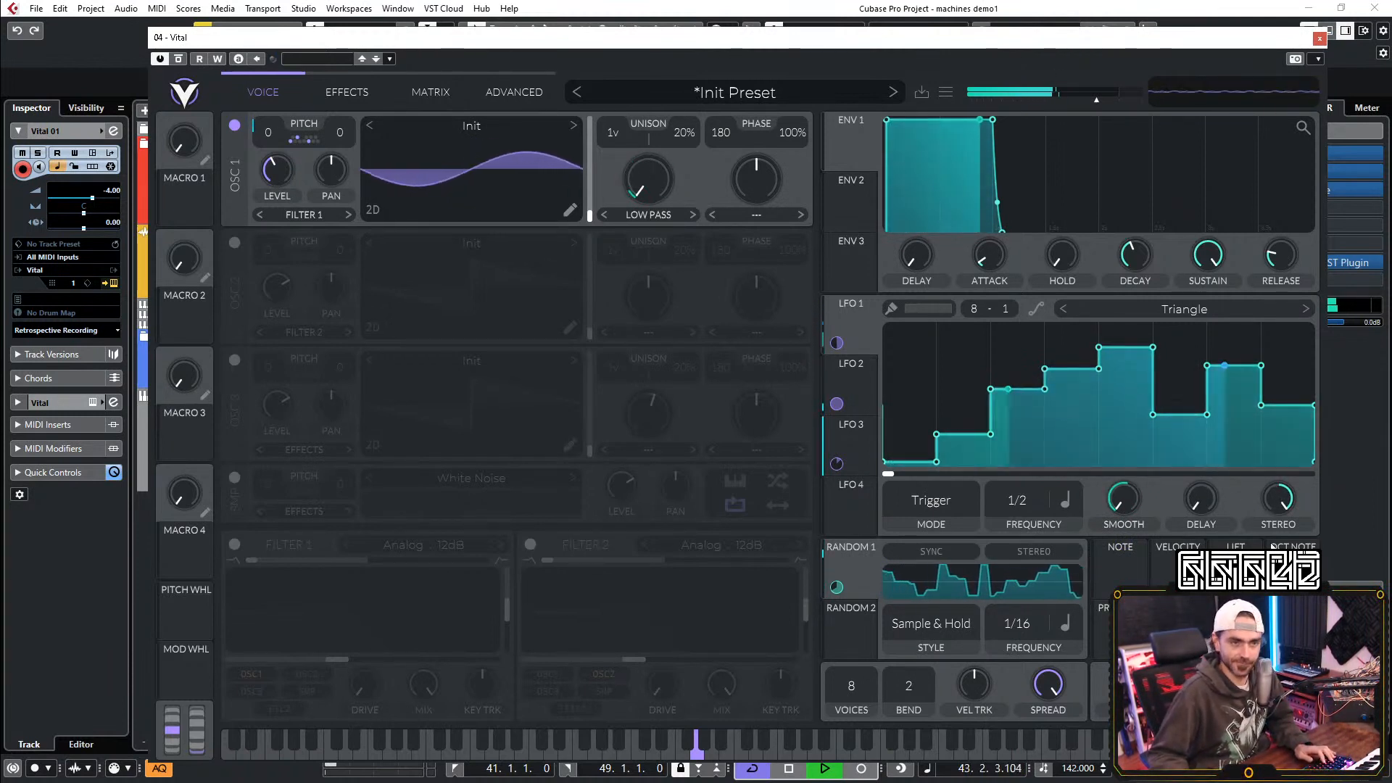
pyautogui.moveTo(1286, 493); pyautogui.dragTo(1257, 652)
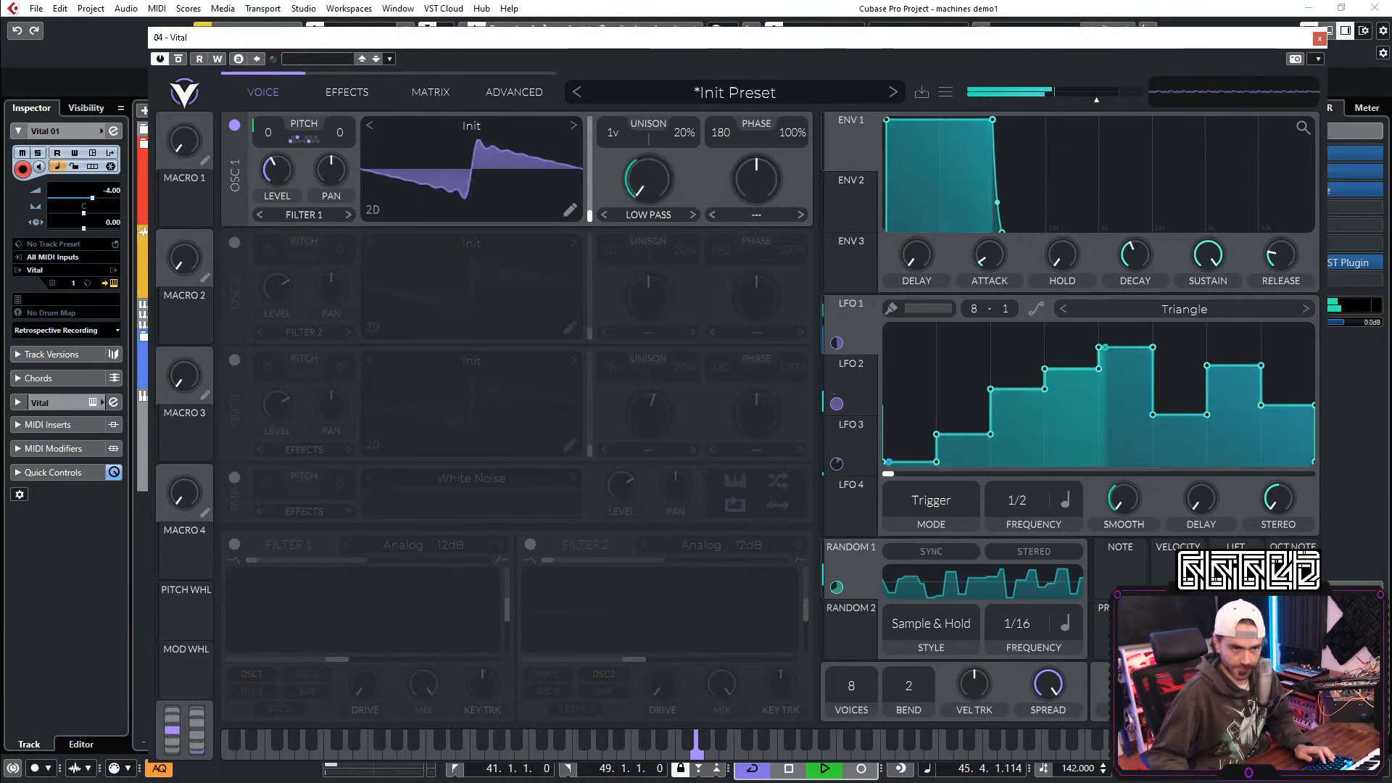
pyautogui.moveTo(863, 562); pyautogui.dragTo(1277, 500)
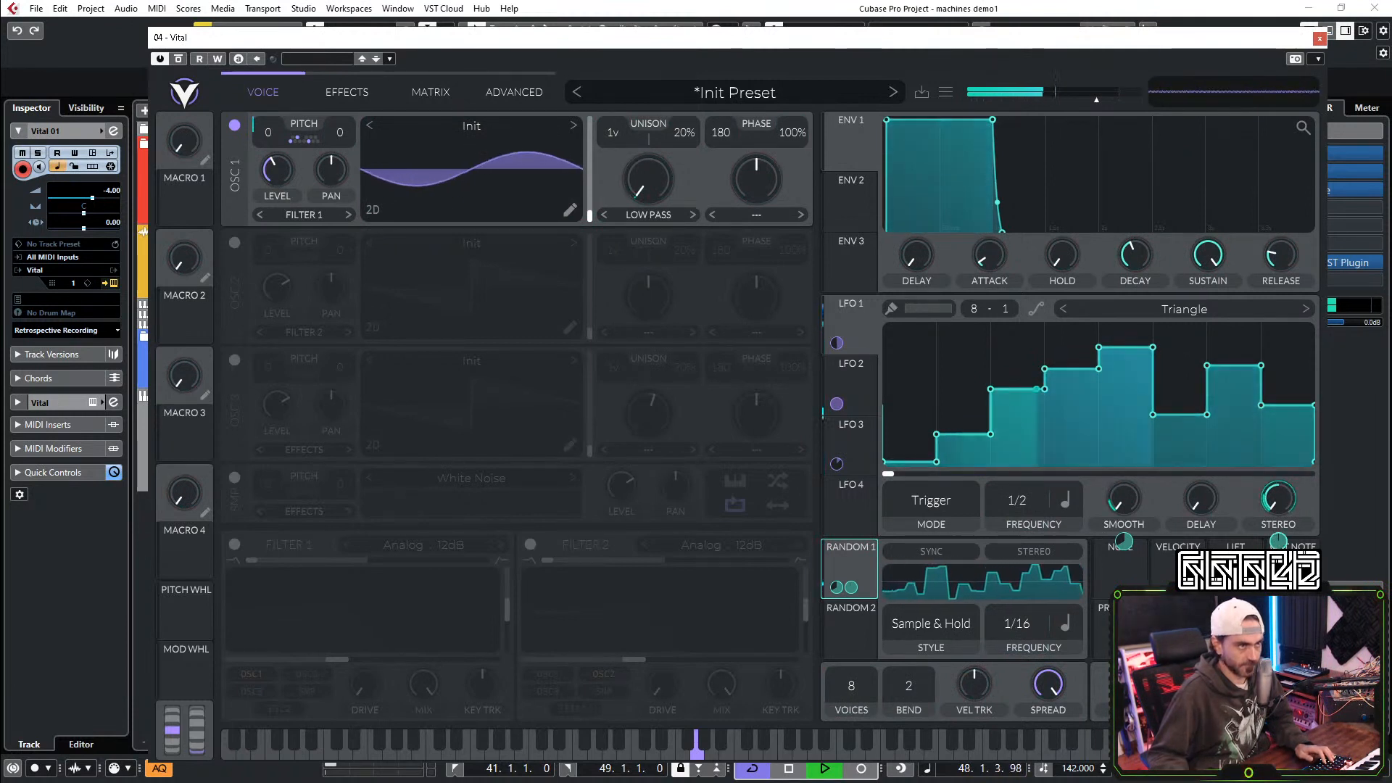
# Step: Enable the Reverb at the start of the effects chain and raise its mix to maximum
pyautogui.click(351, 90)
pyautogui.click(233, 676)
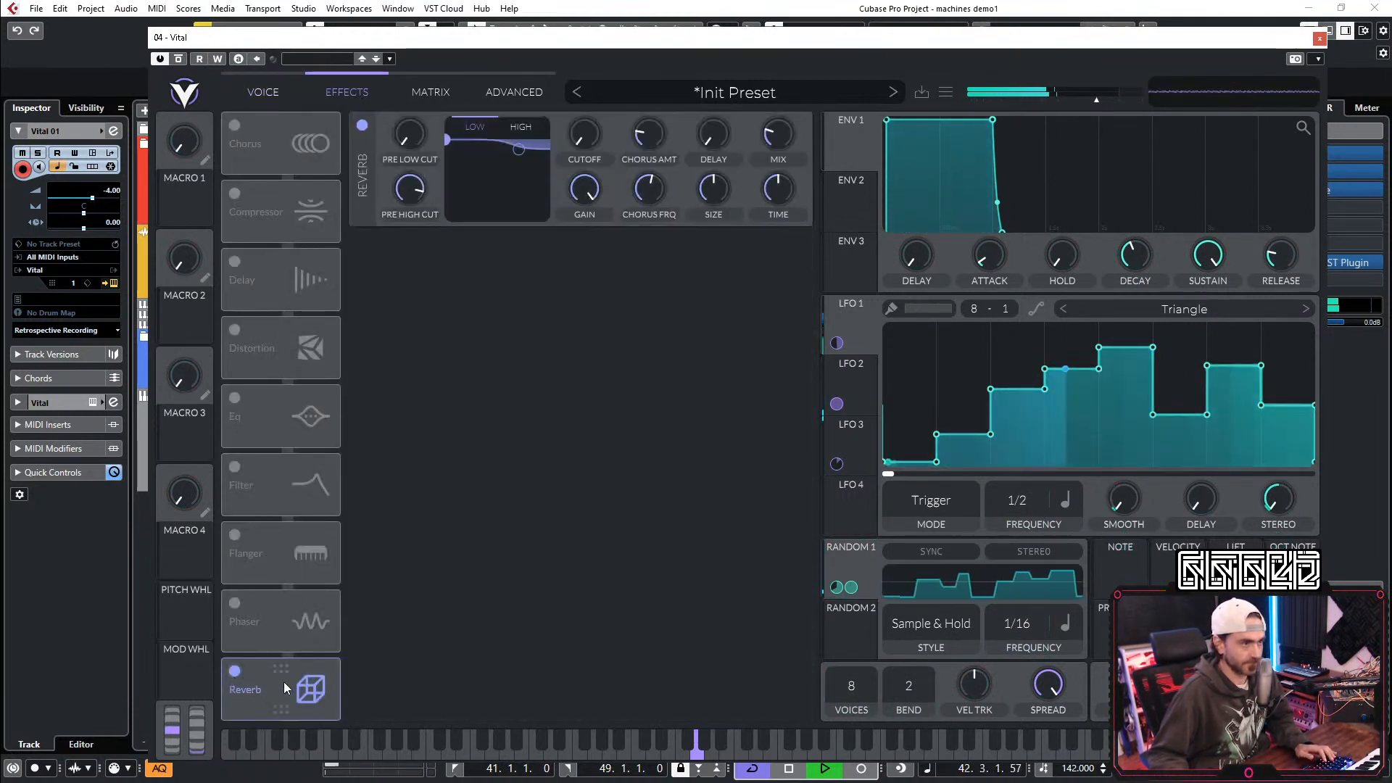
pyautogui.moveTo(281, 681); pyautogui.dragTo(326, 190)
pyautogui.moveTo(783, 141); pyautogui.dragTo(783, 43)
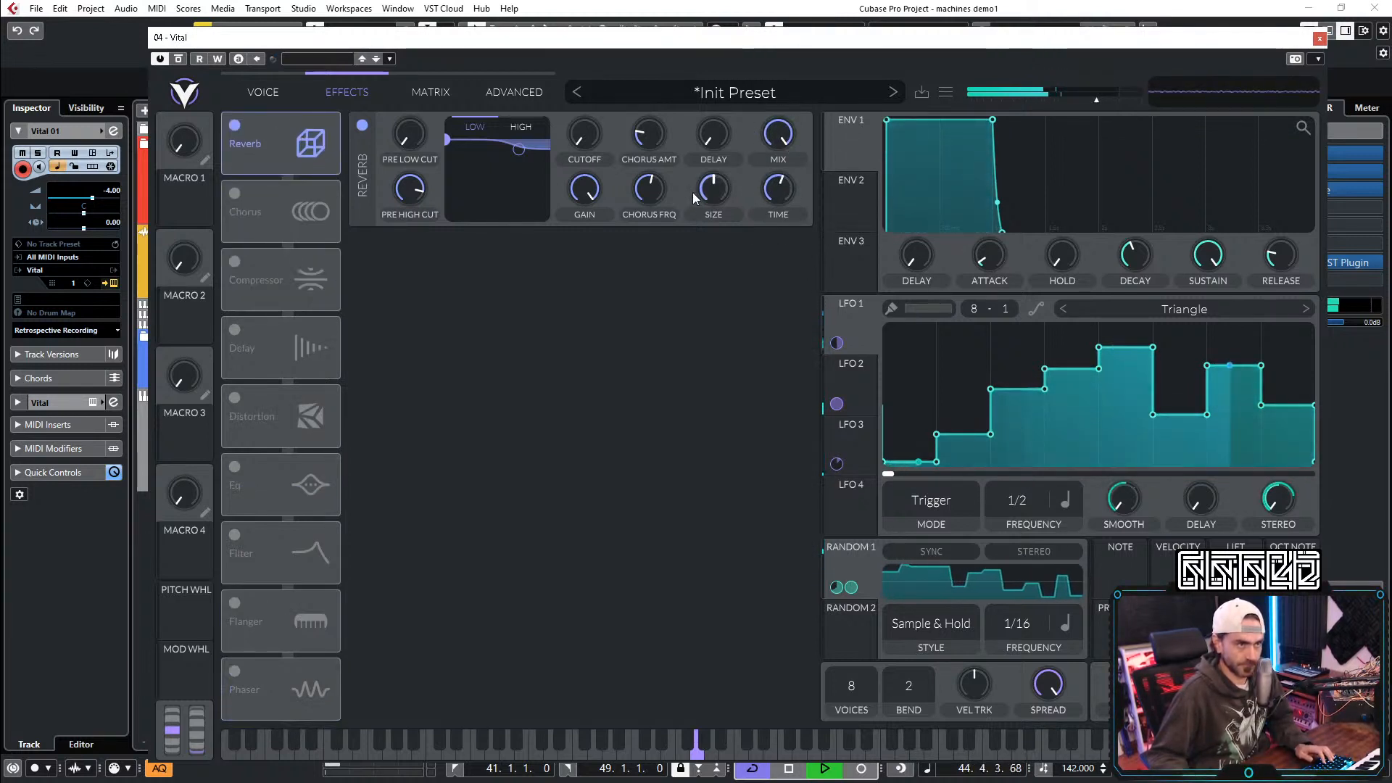
# Step: Enable the Compressor in Single Band mode and turn the Reverb's mix down
pyautogui.click(233, 262)
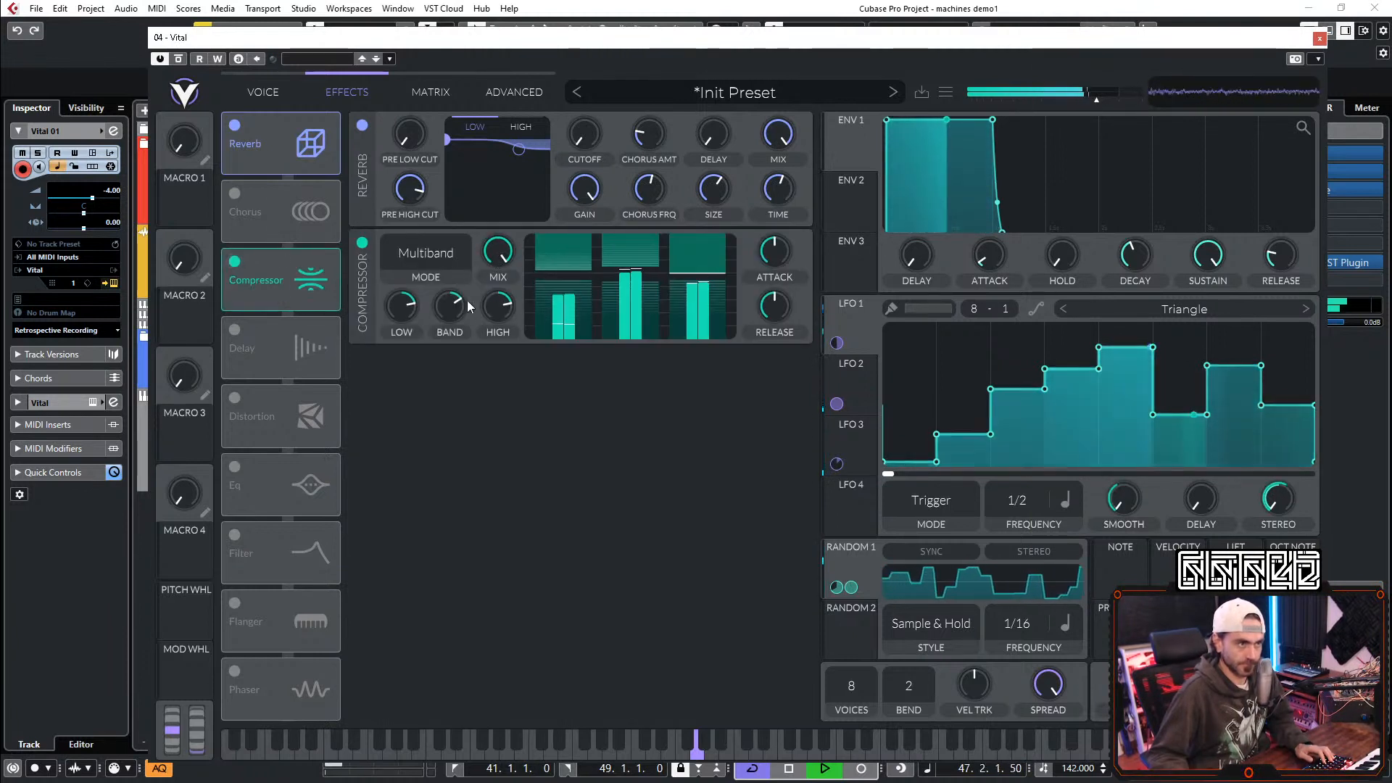
pyautogui.click(426, 256)
pyautogui.click(411, 355)
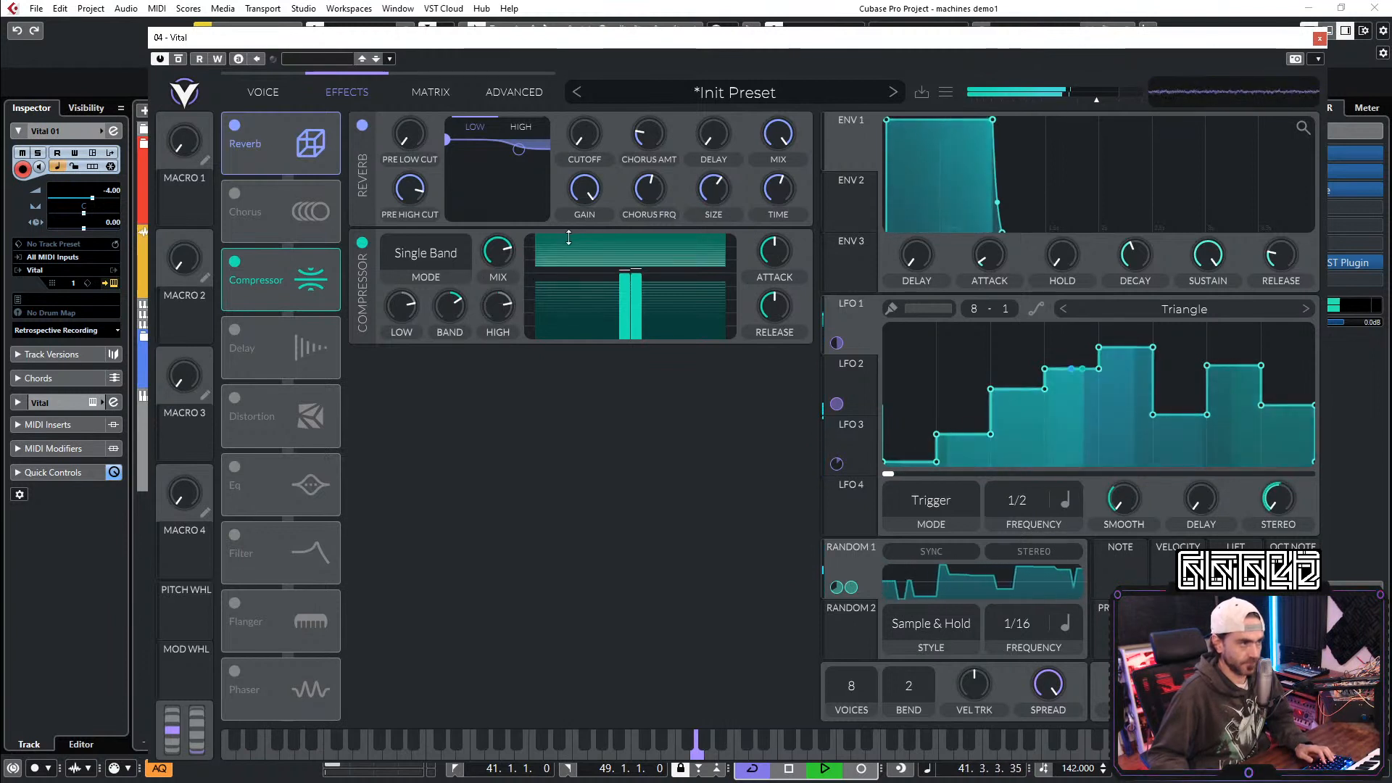
pyautogui.moveTo(777, 142); pyautogui.dragTo(751, 192)
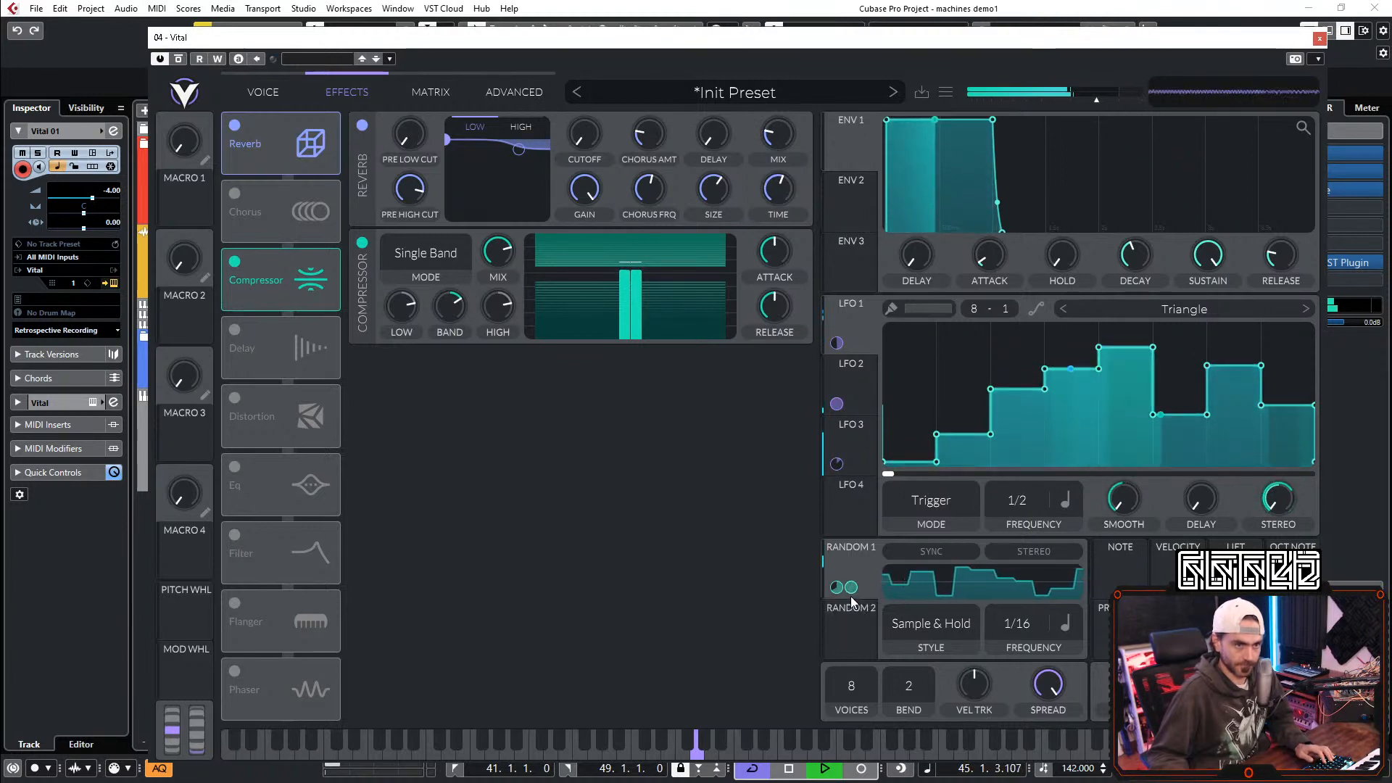
# Step: Reset the Random 1 to LFO 1 Stereo modulation amount to zero and assign Macro 1 to control it
pyautogui.click(261, 87)
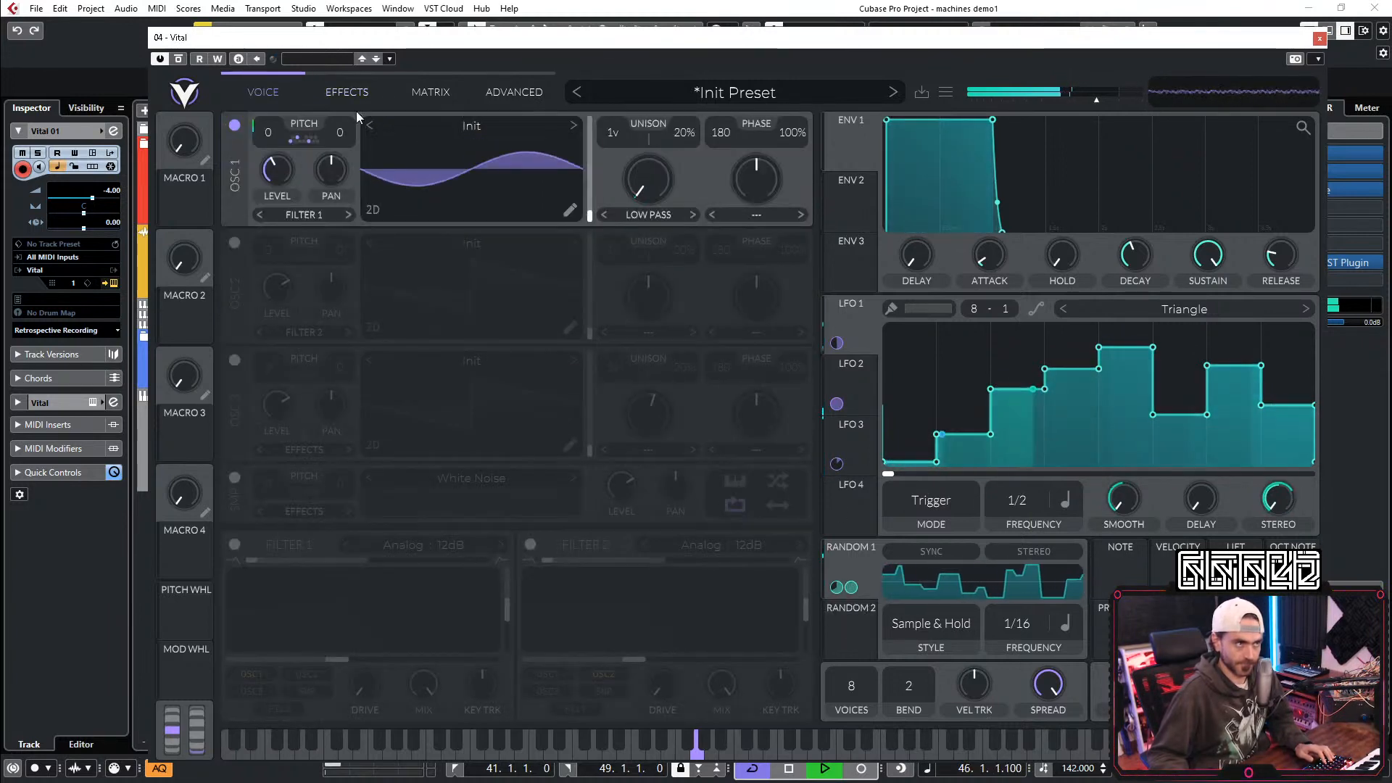
pyautogui.click(427, 91)
pyautogui.click(264, 93)
pyautogui.click(401, 90)
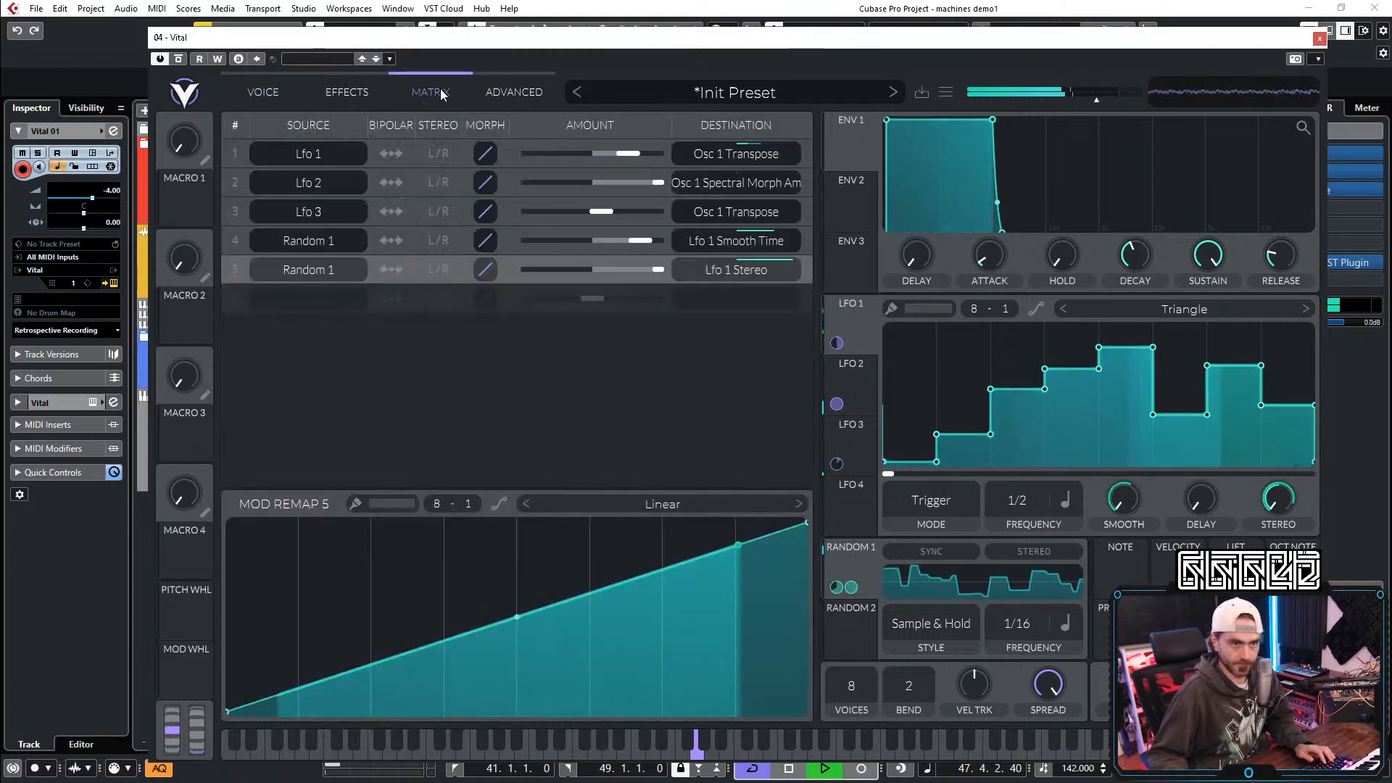
pyautogui.doubleClick(657, 269)
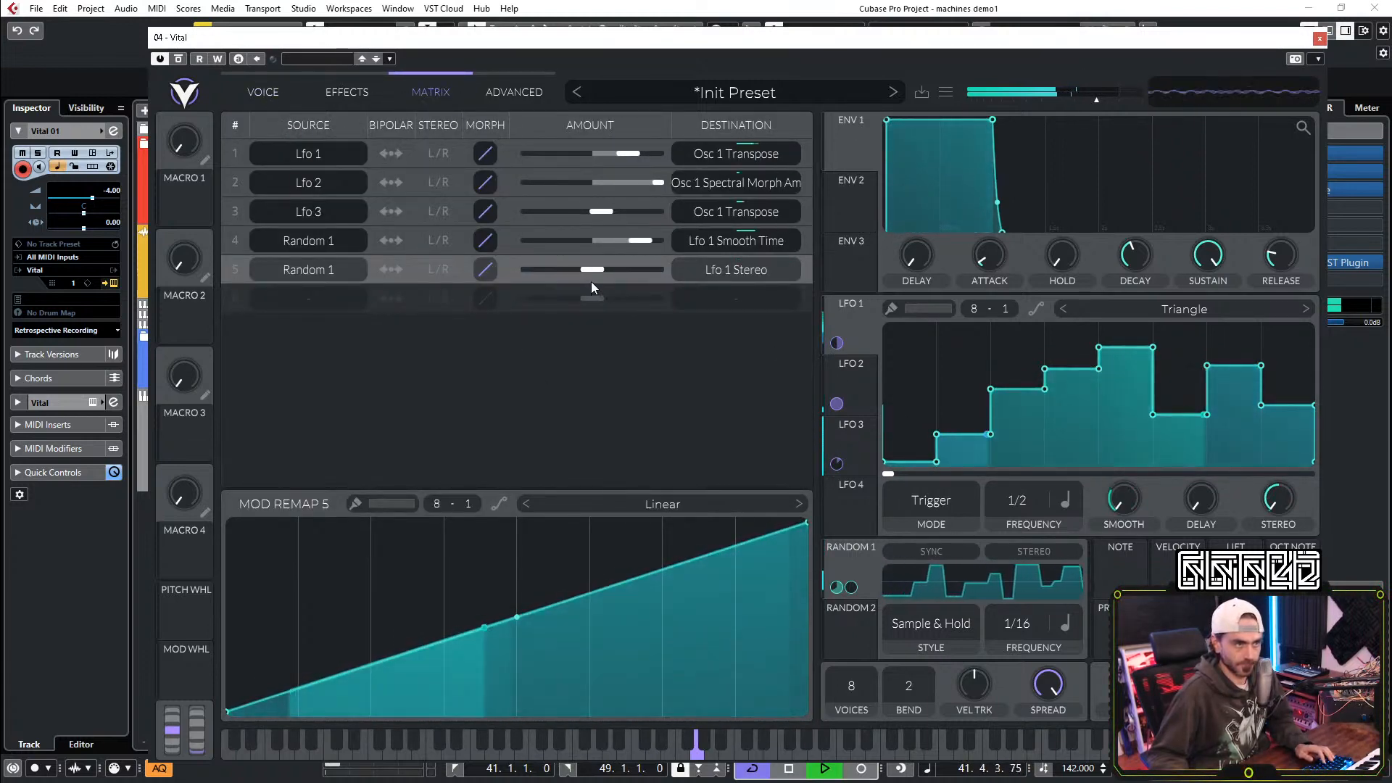
pyautogui.moveTo(171, 214); pyautogui.dragTo(592, 269)
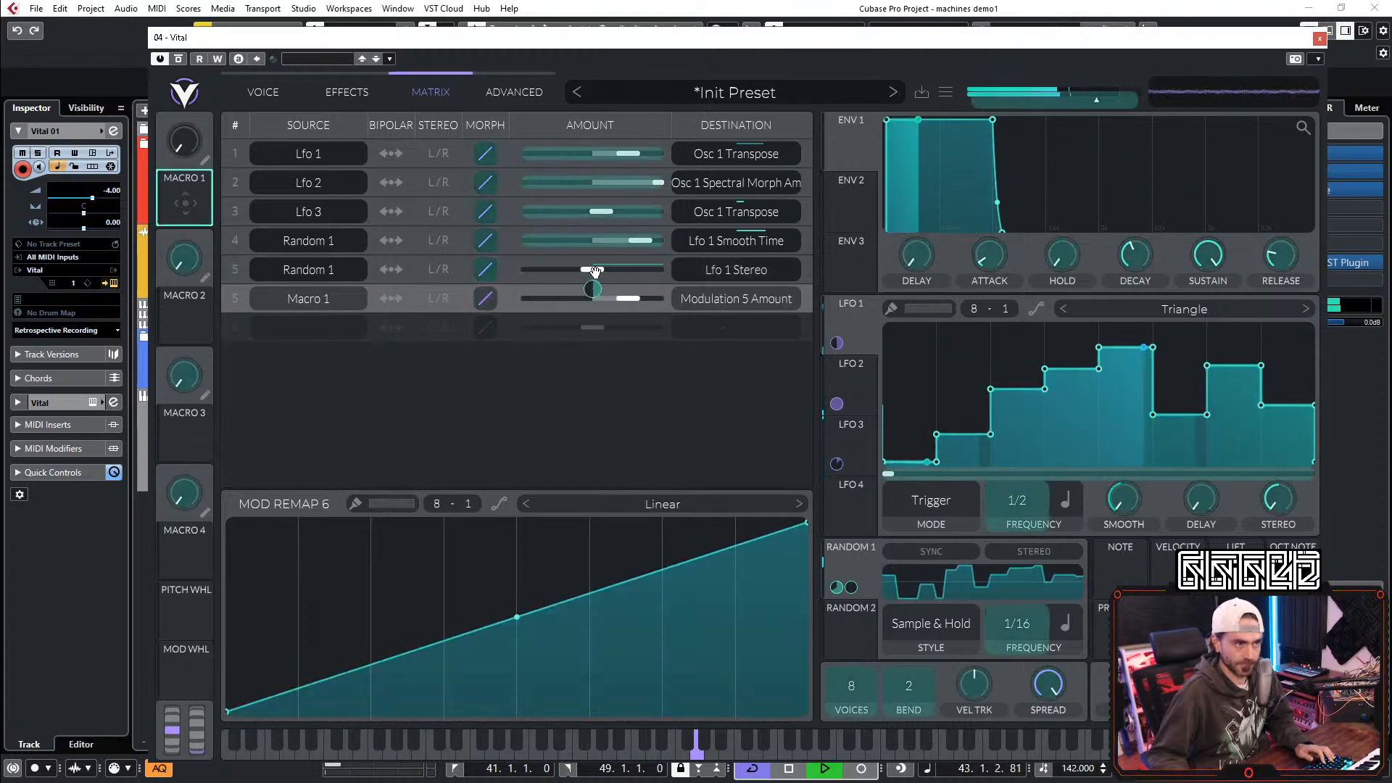
# Step: Rename Macro 1 to WTF
pyautogui.click(207, 159)
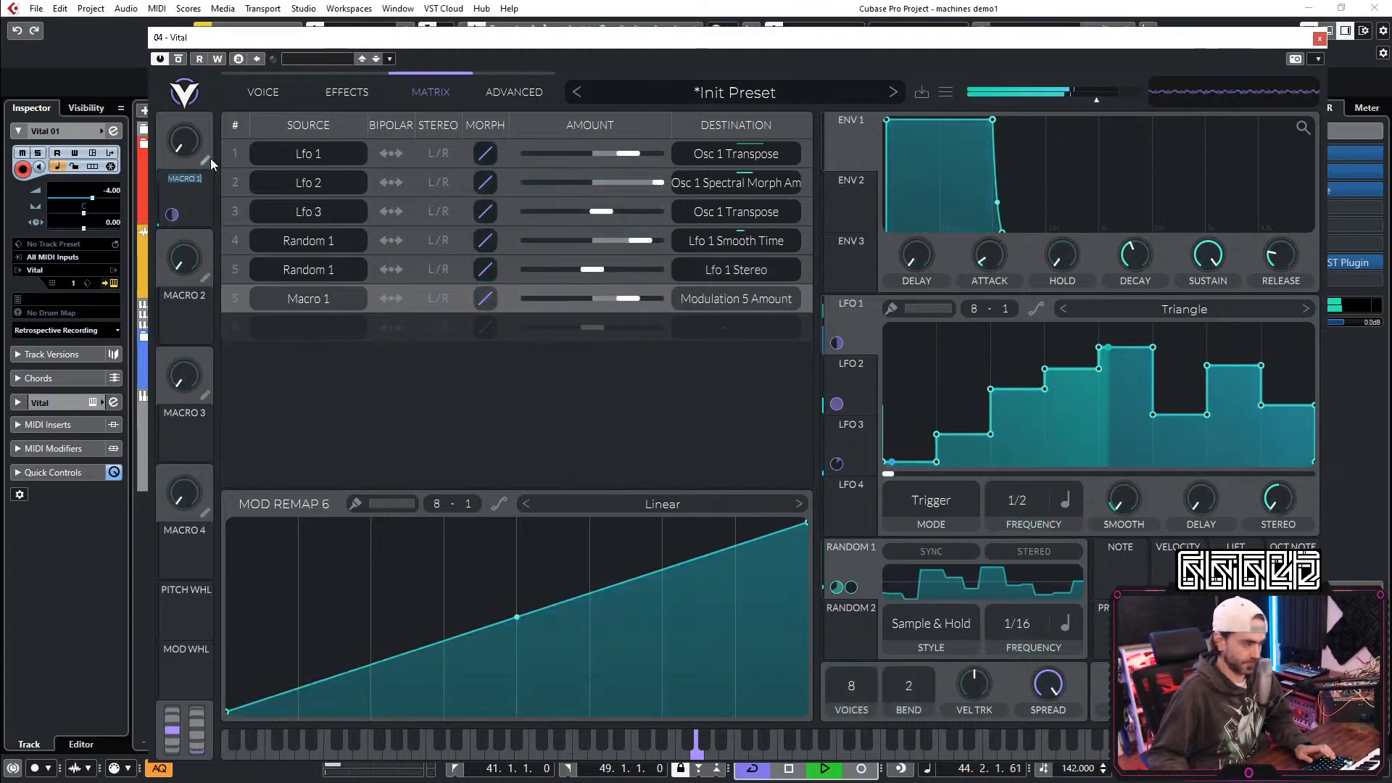
pyautogui.write('WTF')
pyautogui.press('Return')
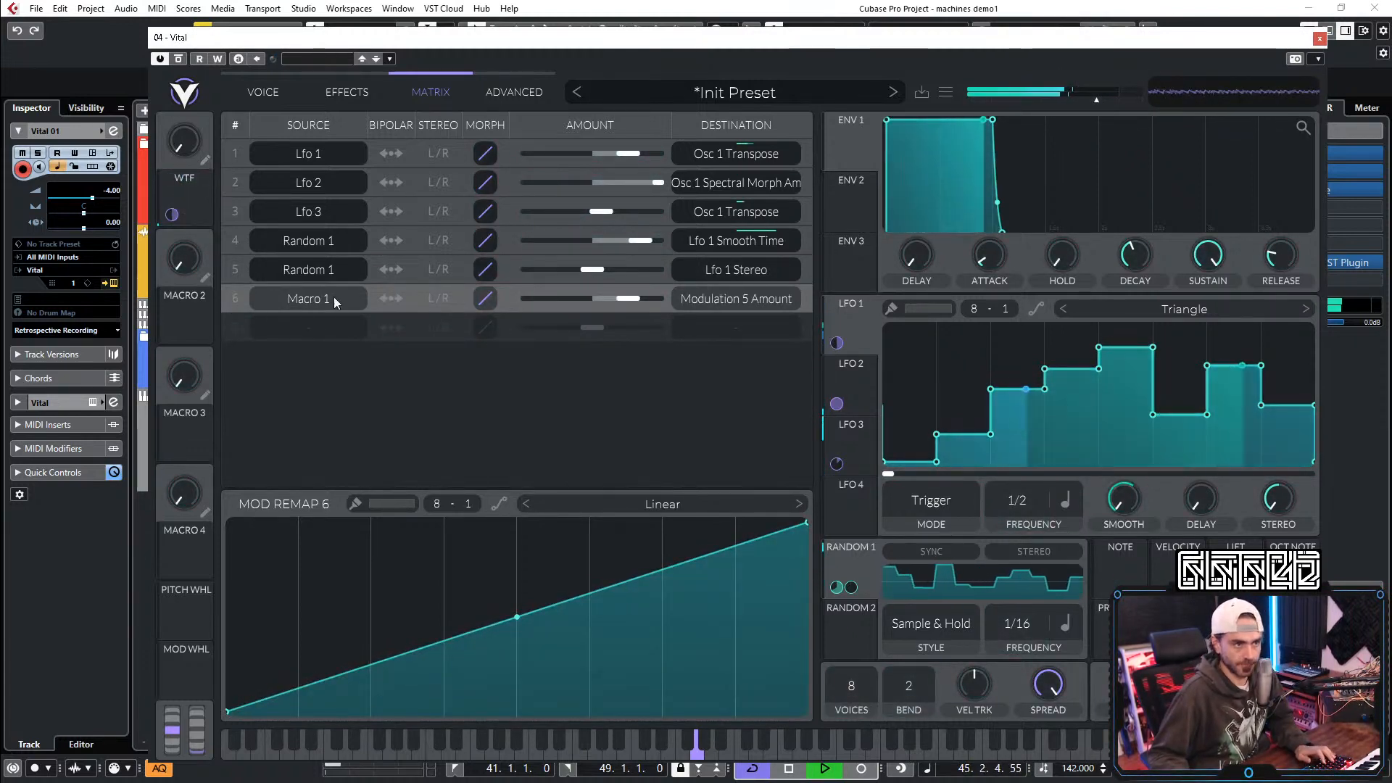
# Step: Assign the WTF macro to the Random 1 to LFO 1 Smooth Time amount, zero that base amount and turn the macro fully down
pyautogui.moveTo(171, 214); pyautogui.dragTo(599, 243)
pyautogui.doubleClick(598, 242)
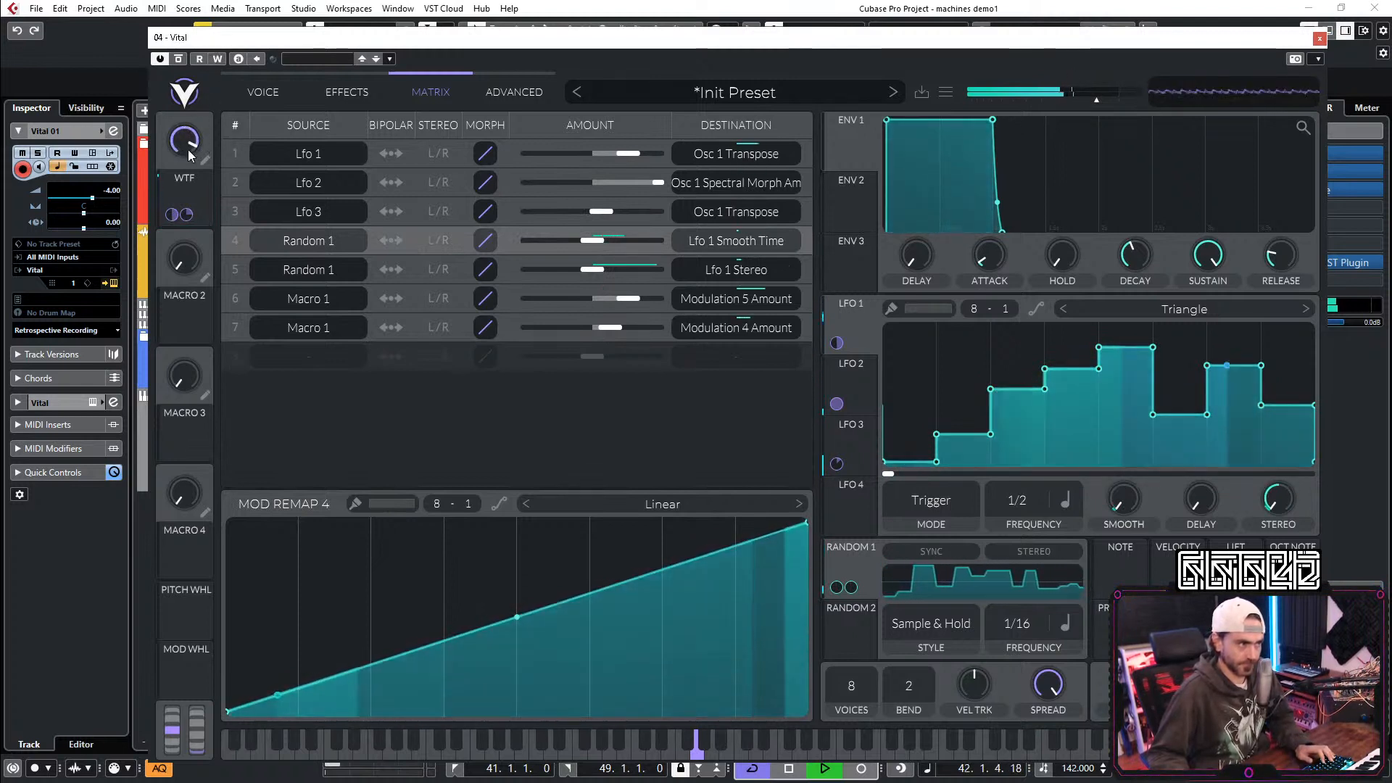
pyautogui.moveTo(188, 156); pyautogui.dragTo(184, 389)
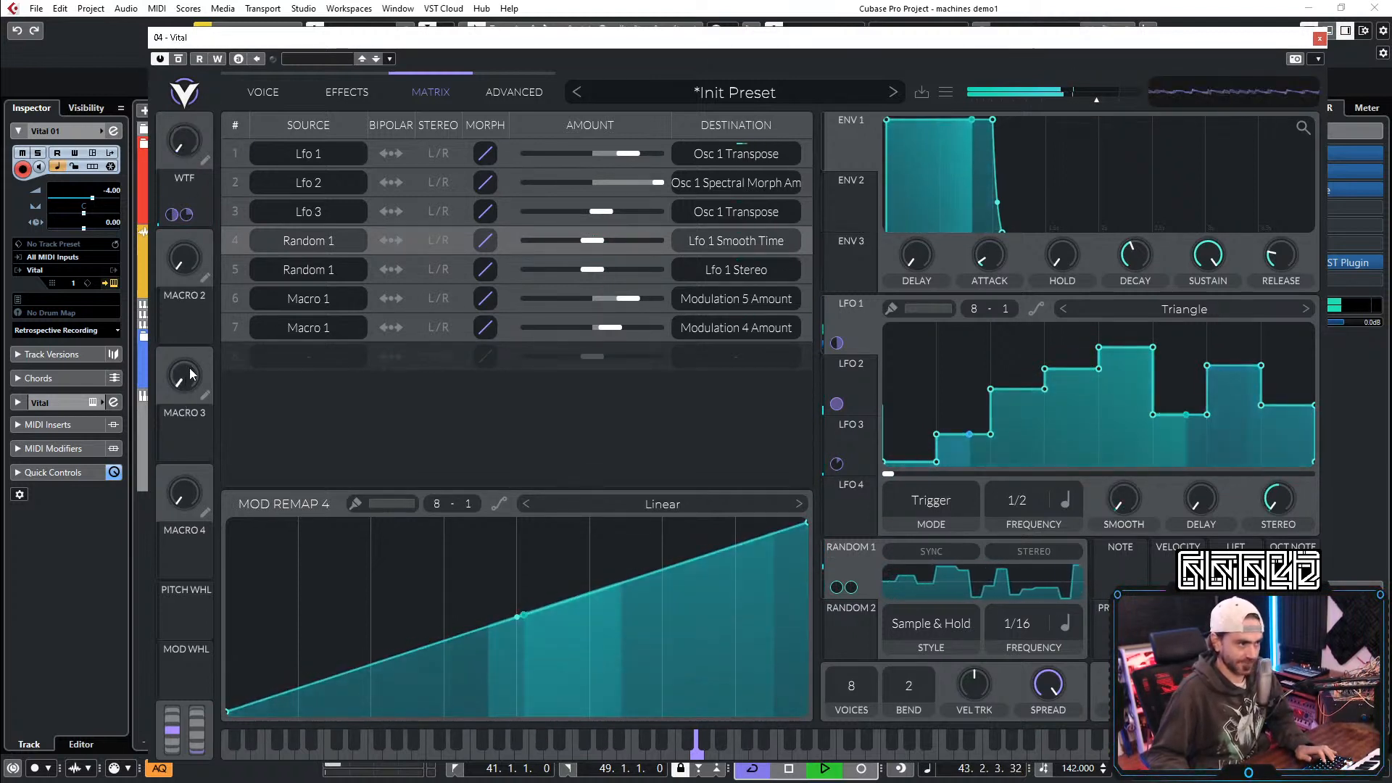
# Step: Move the Reverb below the Compressor, Delay and Distortion in the effects chain
pyautogui.click(263, 92)
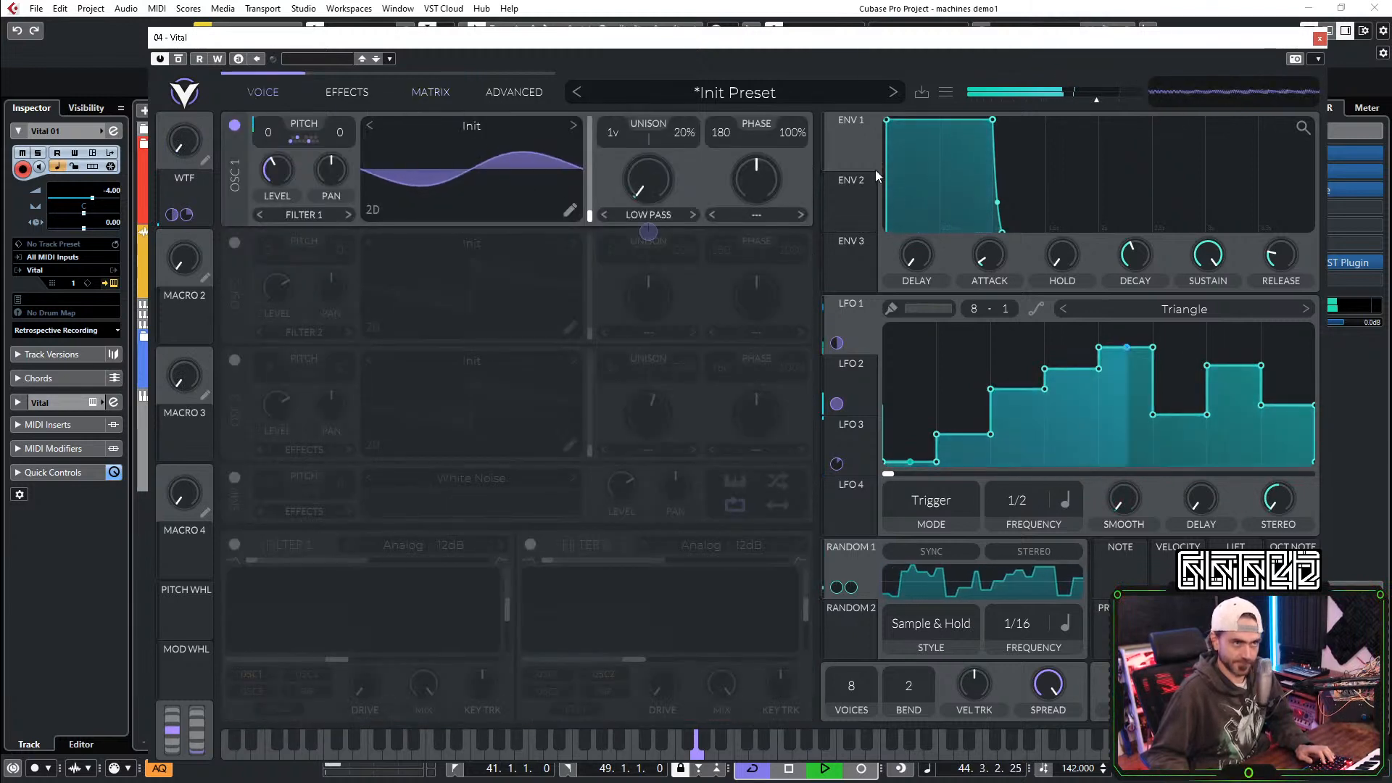
pyautogui.click(350, 93)
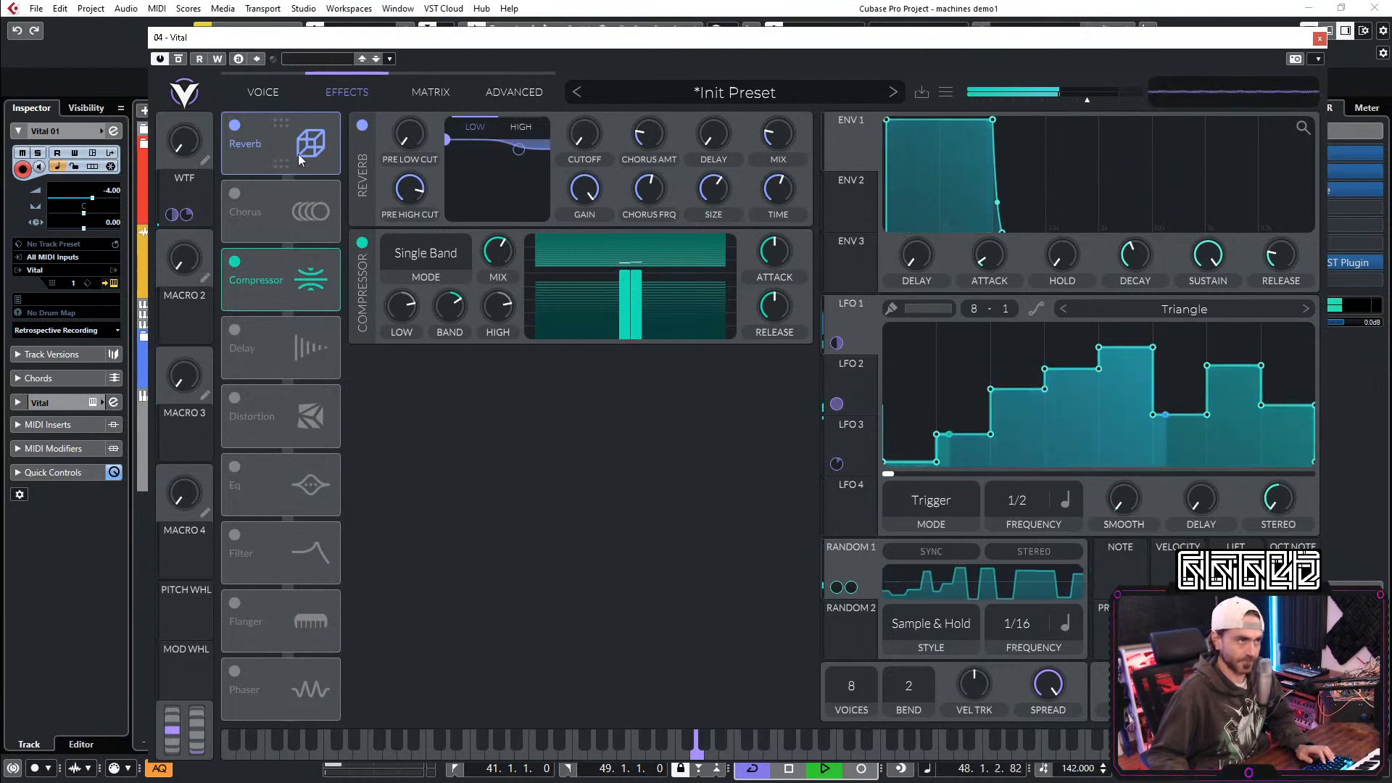
pyautogui.moveTo(296, 168); pyautogui.dragTo(301, 413)
# Step: Enable the Delay effect at 1/8 in Ping Pong mode and adjust its filter curve
pyautogui.click(234, 261)
pyautogui.click(480, 264)
pyautogui.click(488, 306)
pyautogui.click(407, 391)
pyautogui.moveTo(635, 337); pyautogui.dragTo(646, 341)
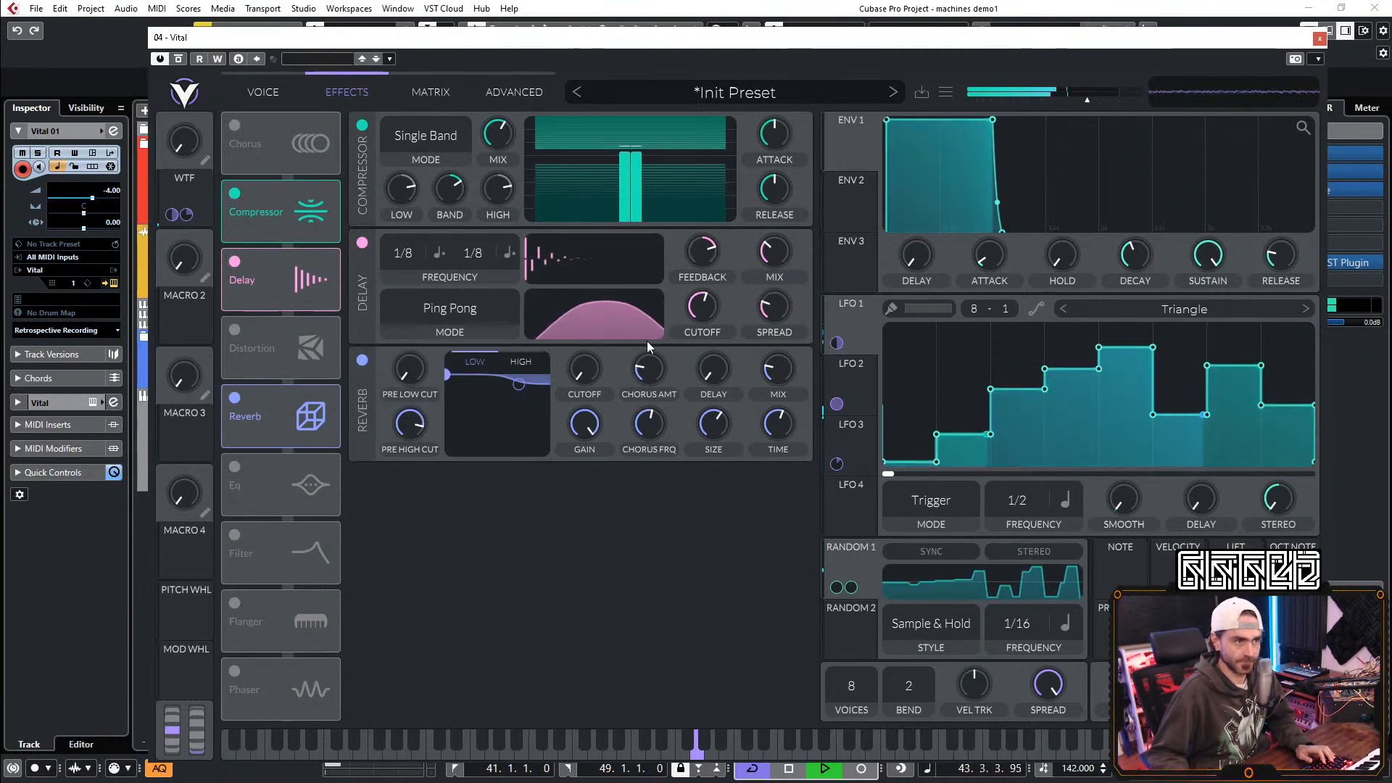
# Step: Sweep the WTF macro to maximum and back to zero to audition its effect on the sound
pyautogui.moveTo(193, 149); pyautogui.dragTo(177, 394)
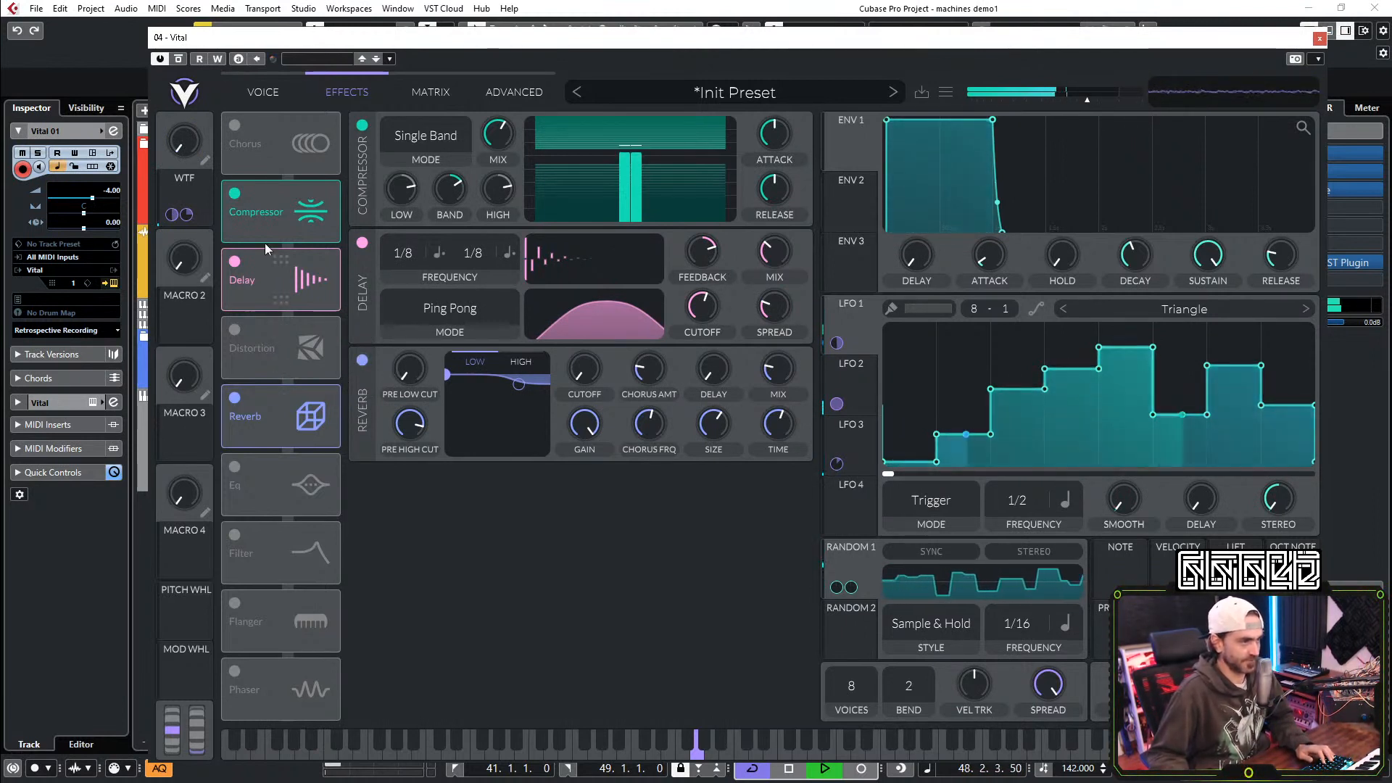
pyautogui.moveTo(190, 155); pyautogui.dragTo(211, 4)
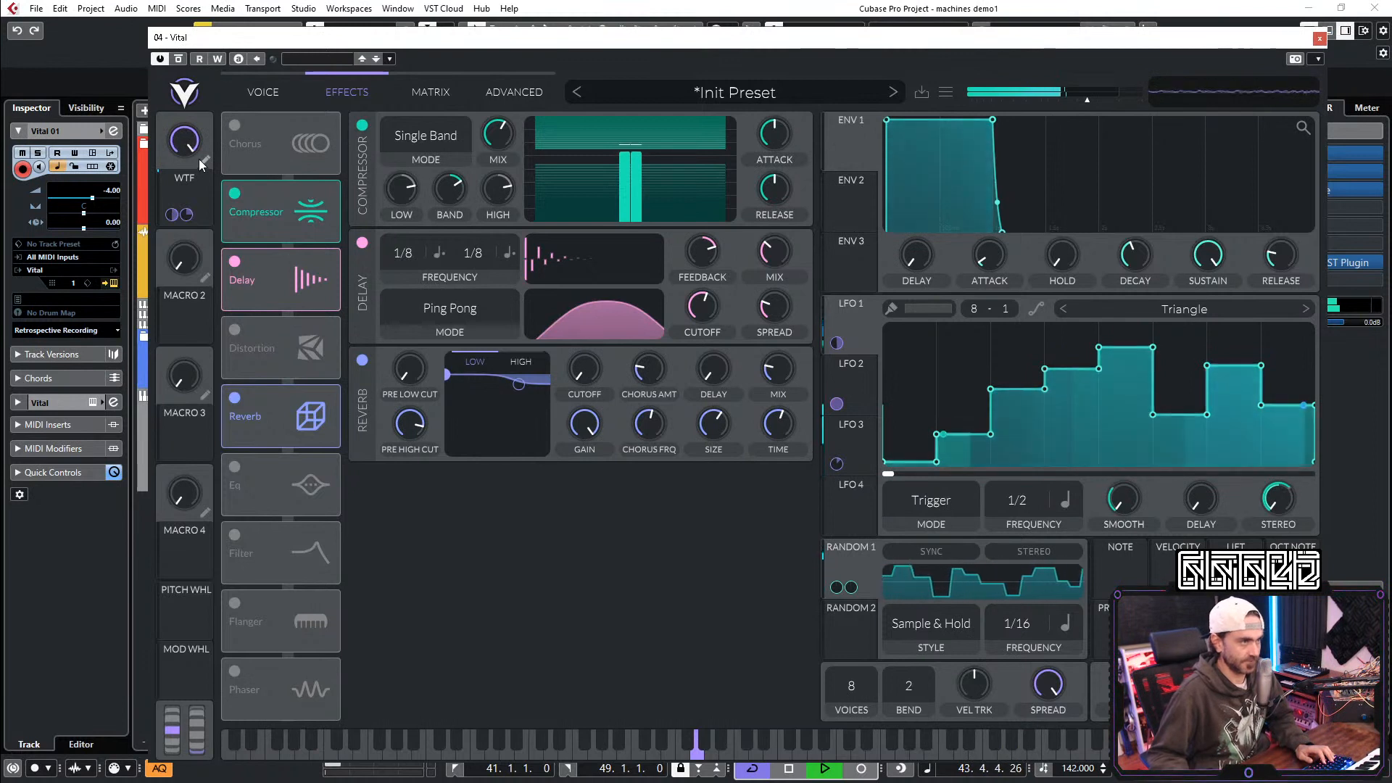
pyautogui.moveTo(199, 158); pyautogui.dragTo(190, 471)
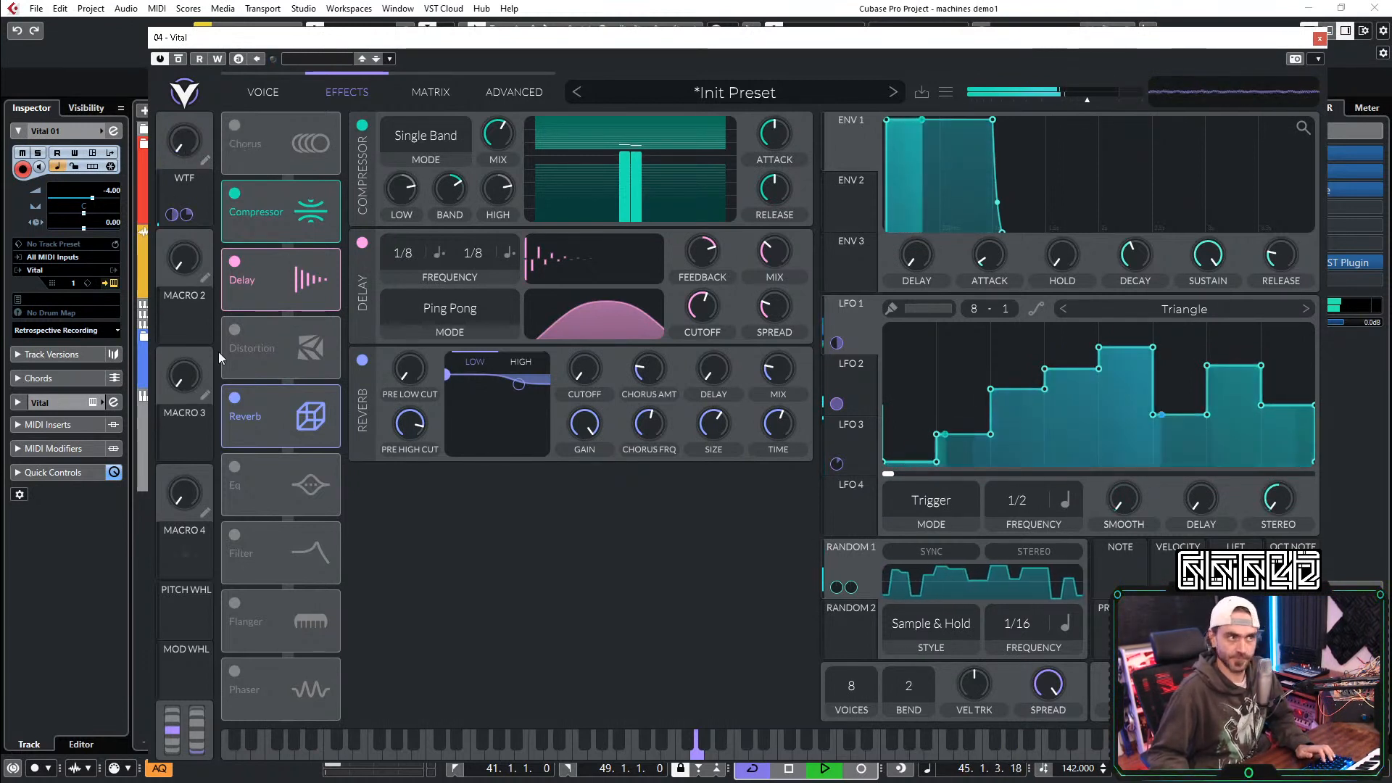
# Step: Enable Filter 1 with slightly higher cutoff and drive, and assign Macro 2 to modulate the cutoff
pyautogui.click(255, 93)
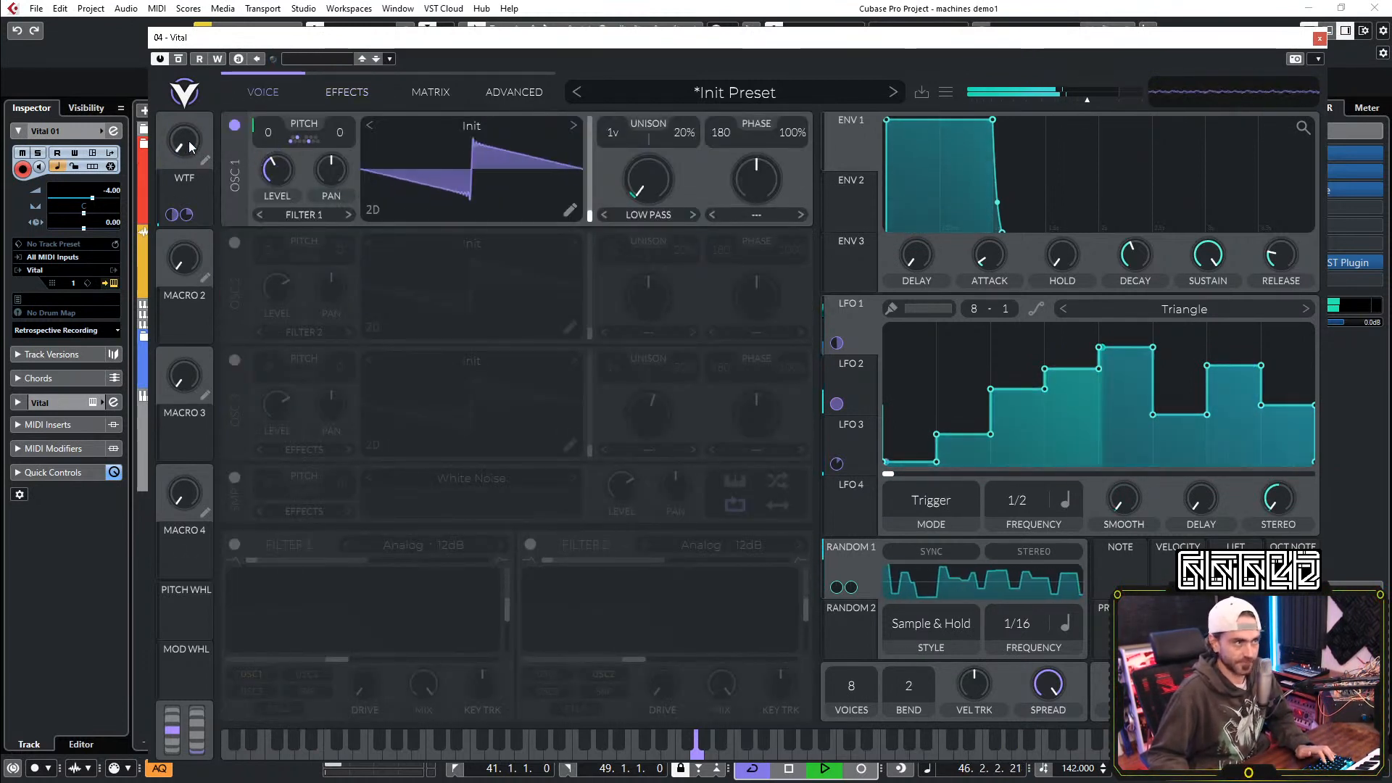
pyautogui.moveTo(264, 122)
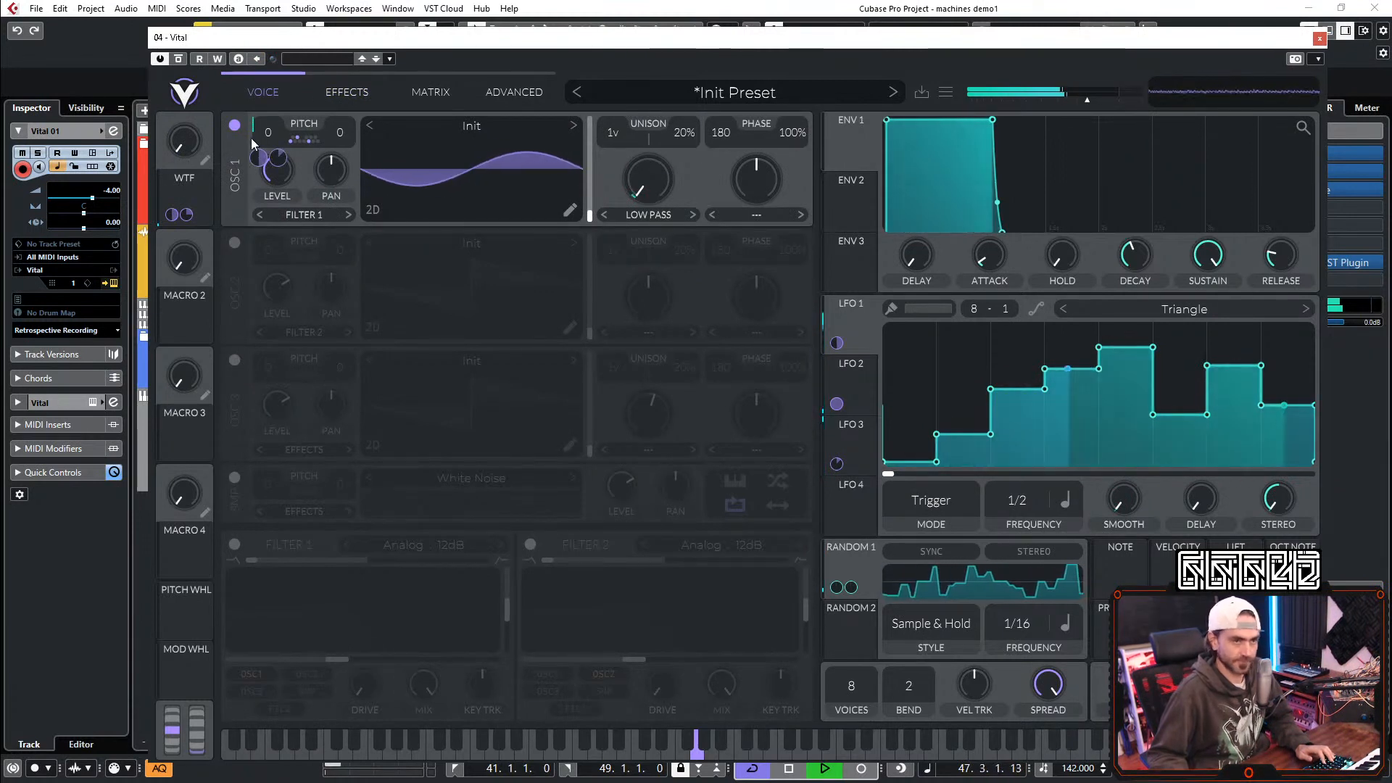
pyautogui.click(234, 544)
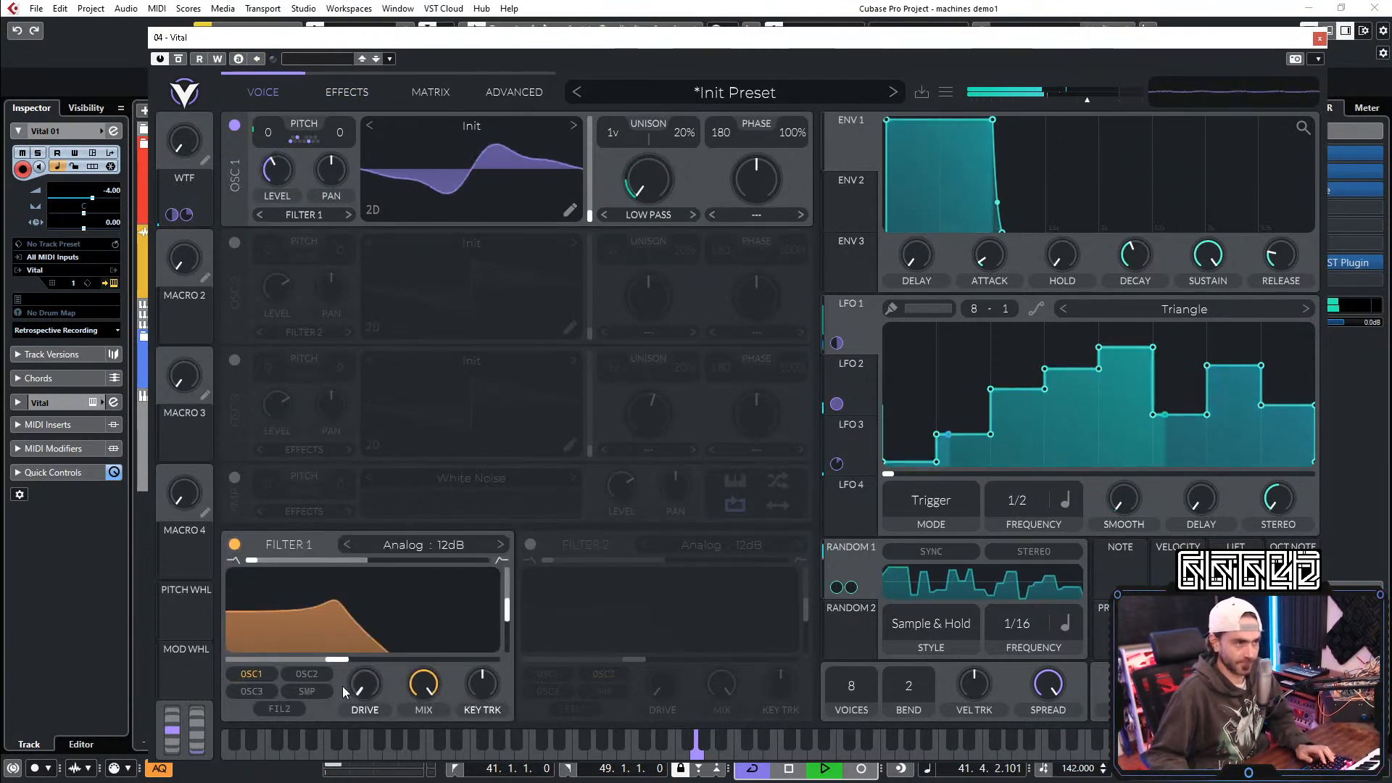
pyautogui.moveTo(337, 660); pyautogui.dragTo(368, 661)
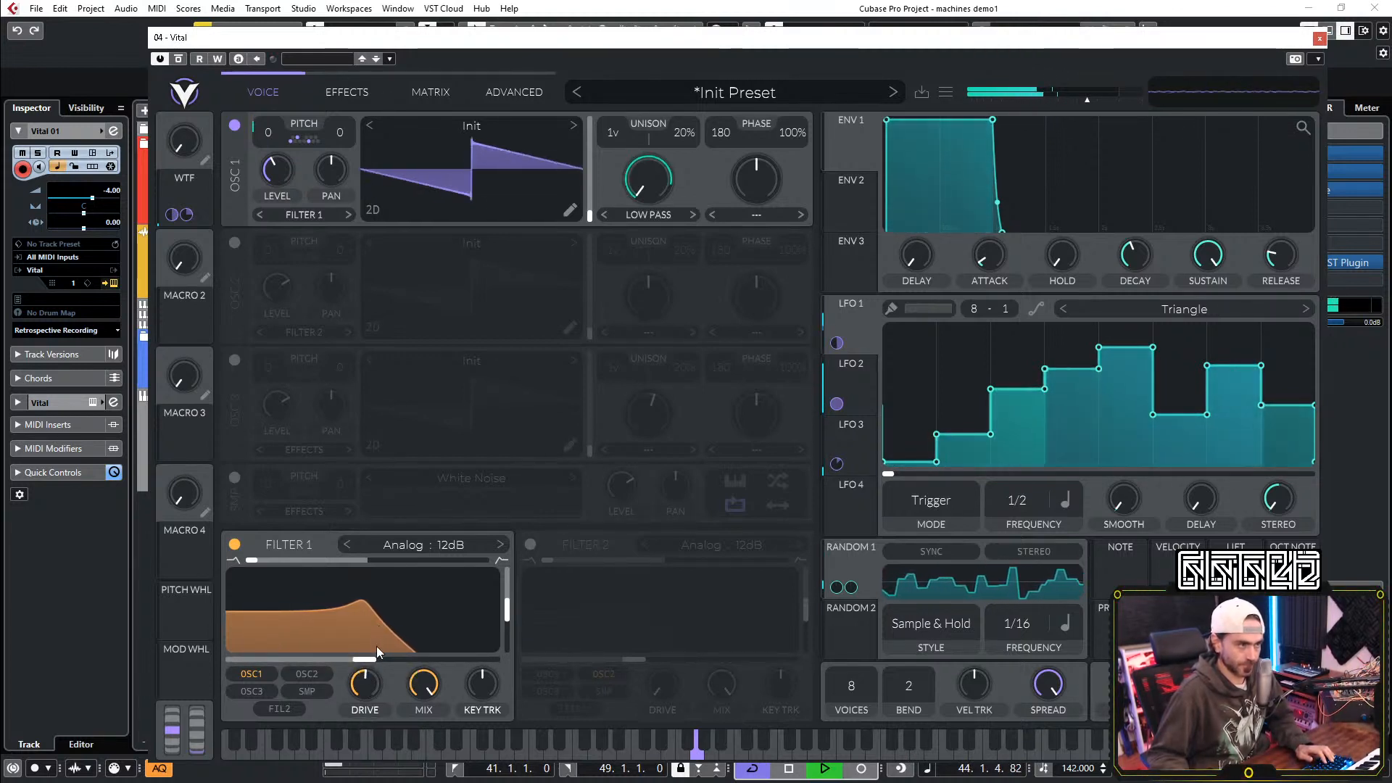
pyautogui.moveTo(185, 320); pyautogui.dragTo(367, 616)
pyautogui.moveTo(185, 259); pyautogui.dragTo(229, 224)
# Step: Lower Filter 1's resonance and change its type to Dirty 24dB
pyautogui.moveTo(508, 616); pyautogui.dragTo(508, 637)
pyautogui.click(500, 545)
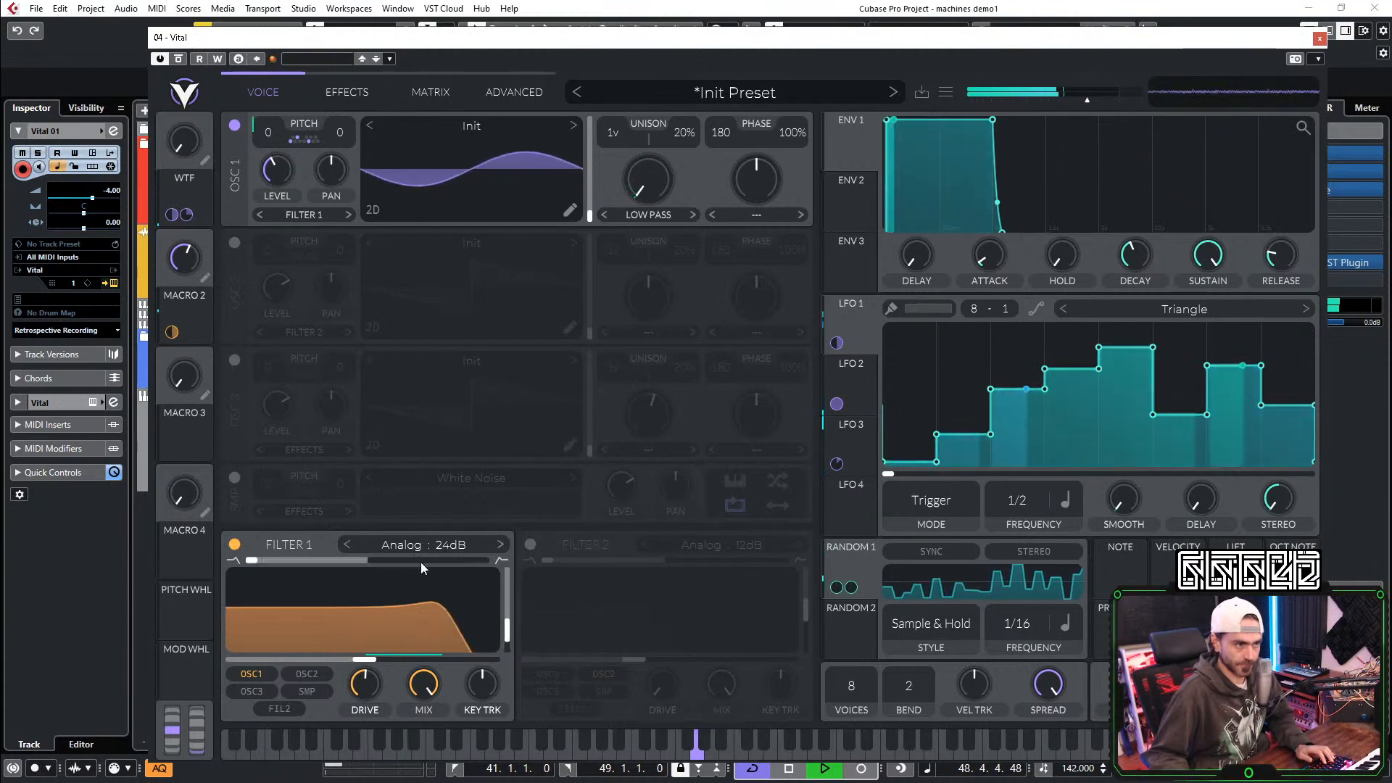
pyautogui.click(424, 546)
pyautogui.click(516, 567)
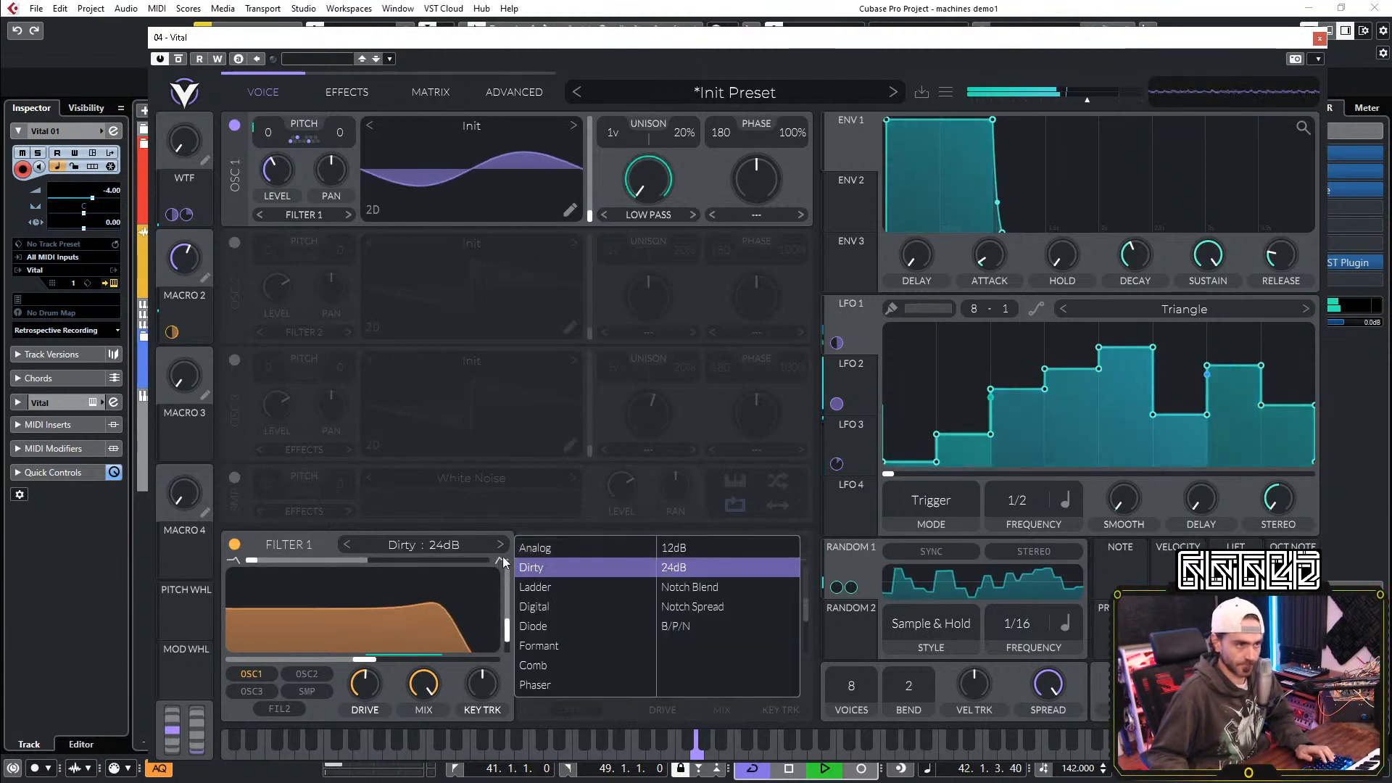
# Step: Turn Macro 2 down to a low setting to bring Filter 1's cutoff down
pyautogui.moveTo(185, 260); pyautogui.dragTo(181, 332)
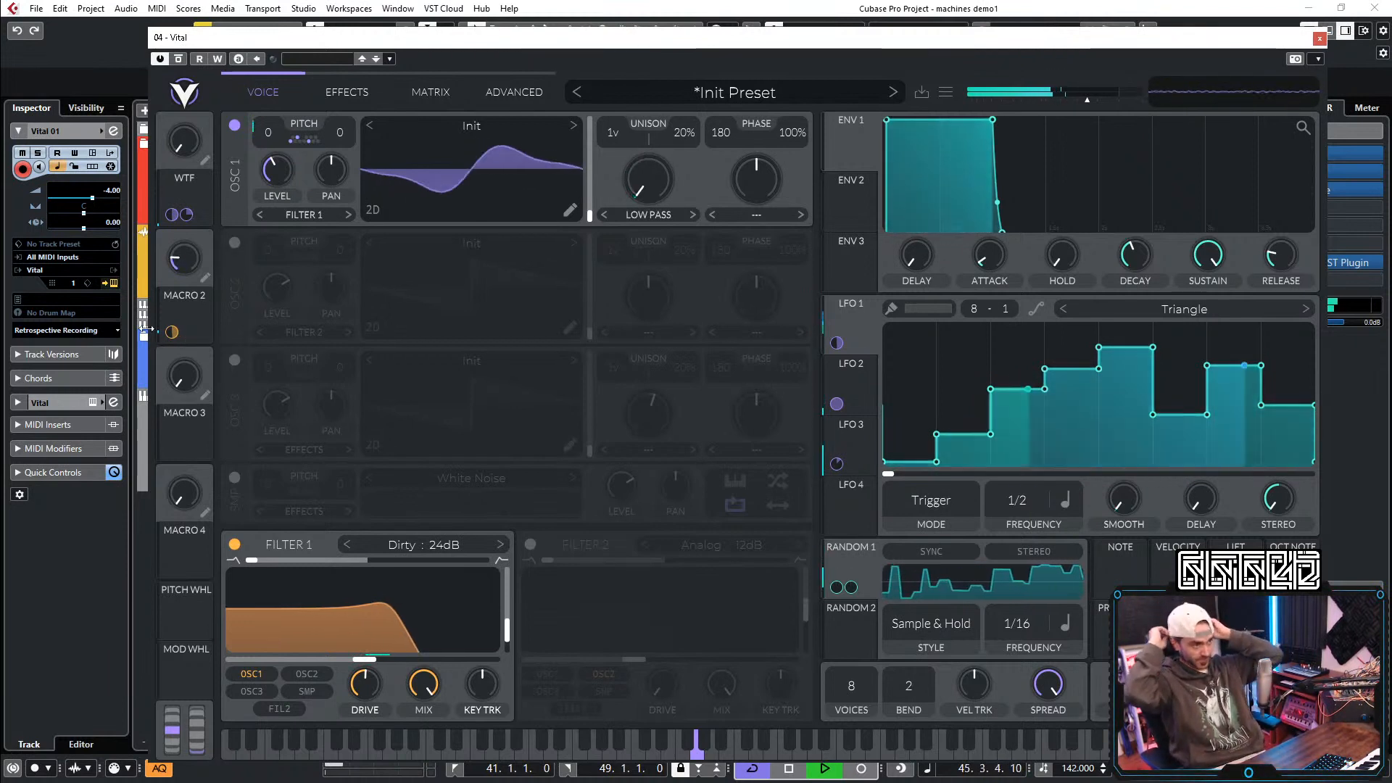
pyautogui.moveTo(186, 254); pyautogui.dragTo(178, 268)
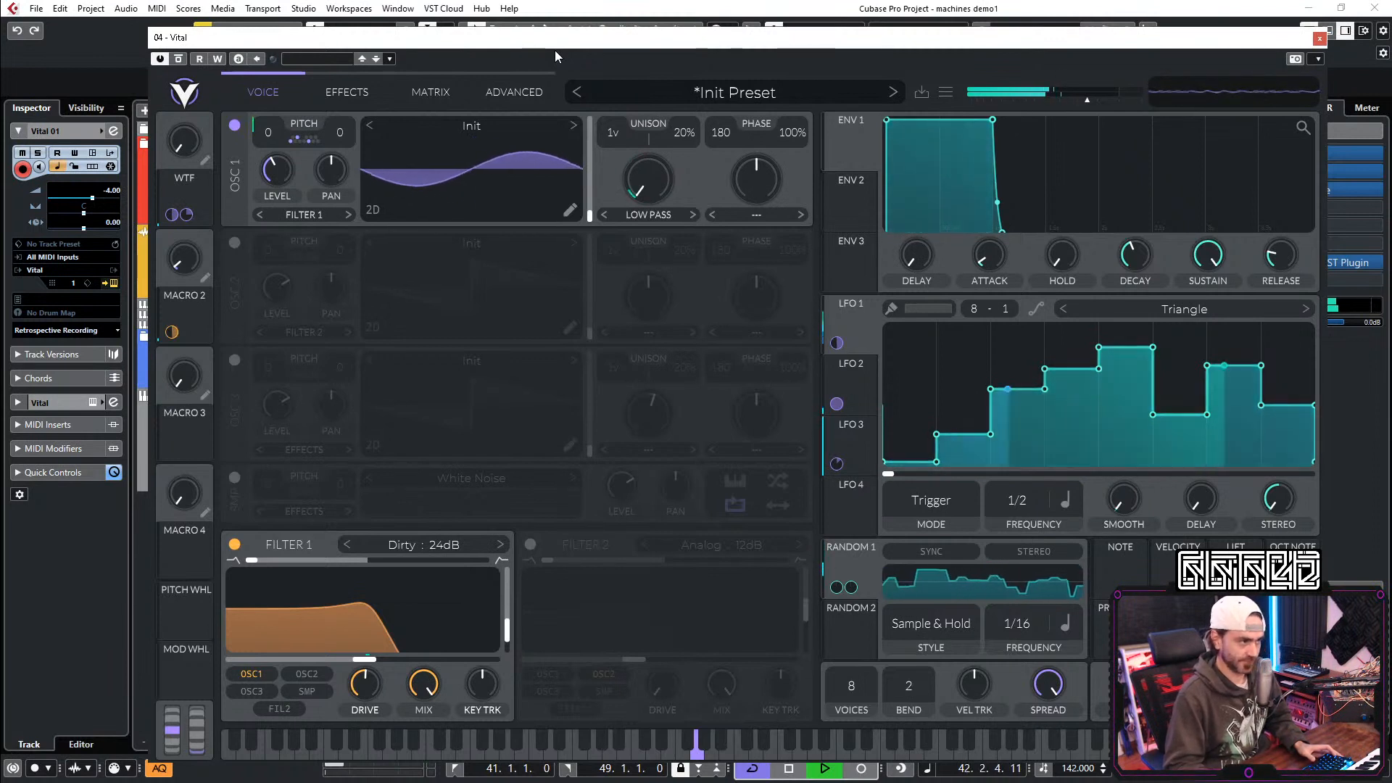
pyautogui.press('space')
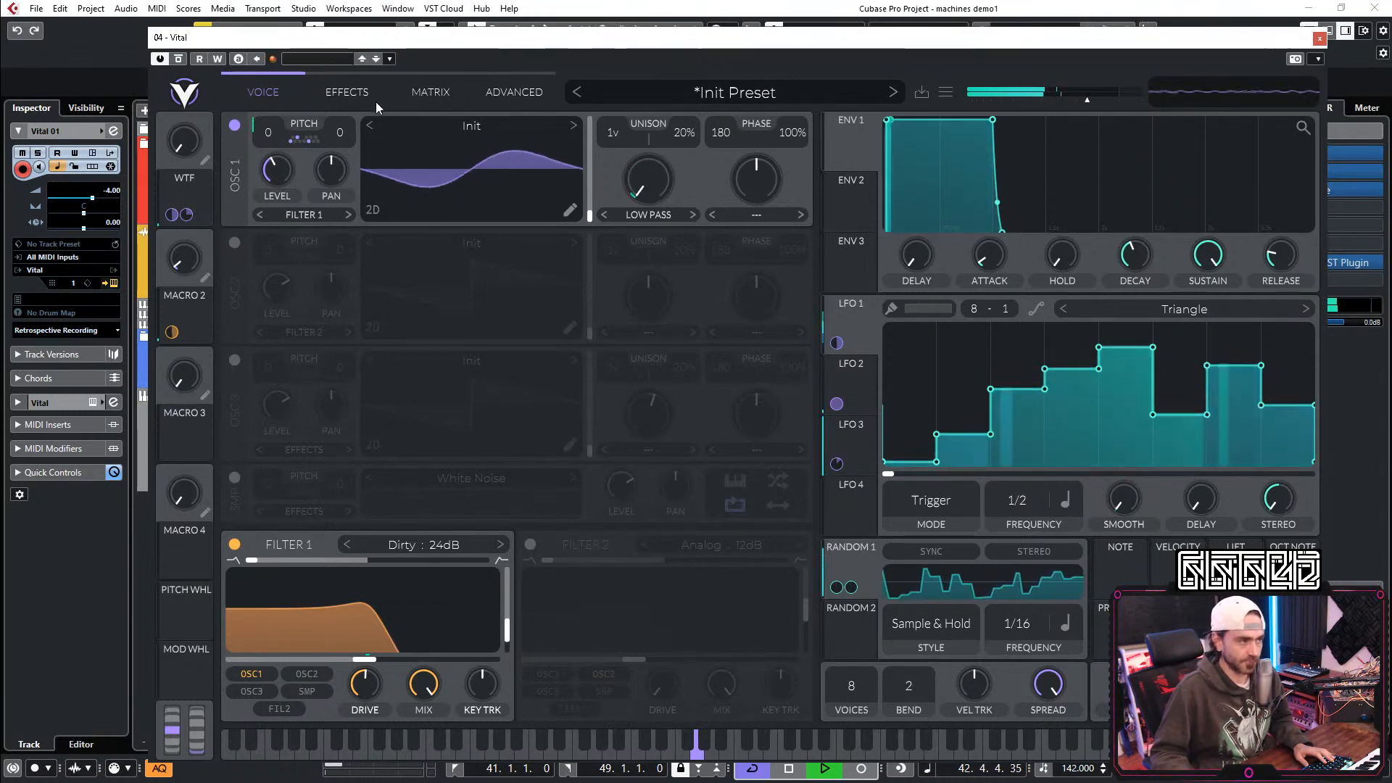
pyautogui.click(337, 94)
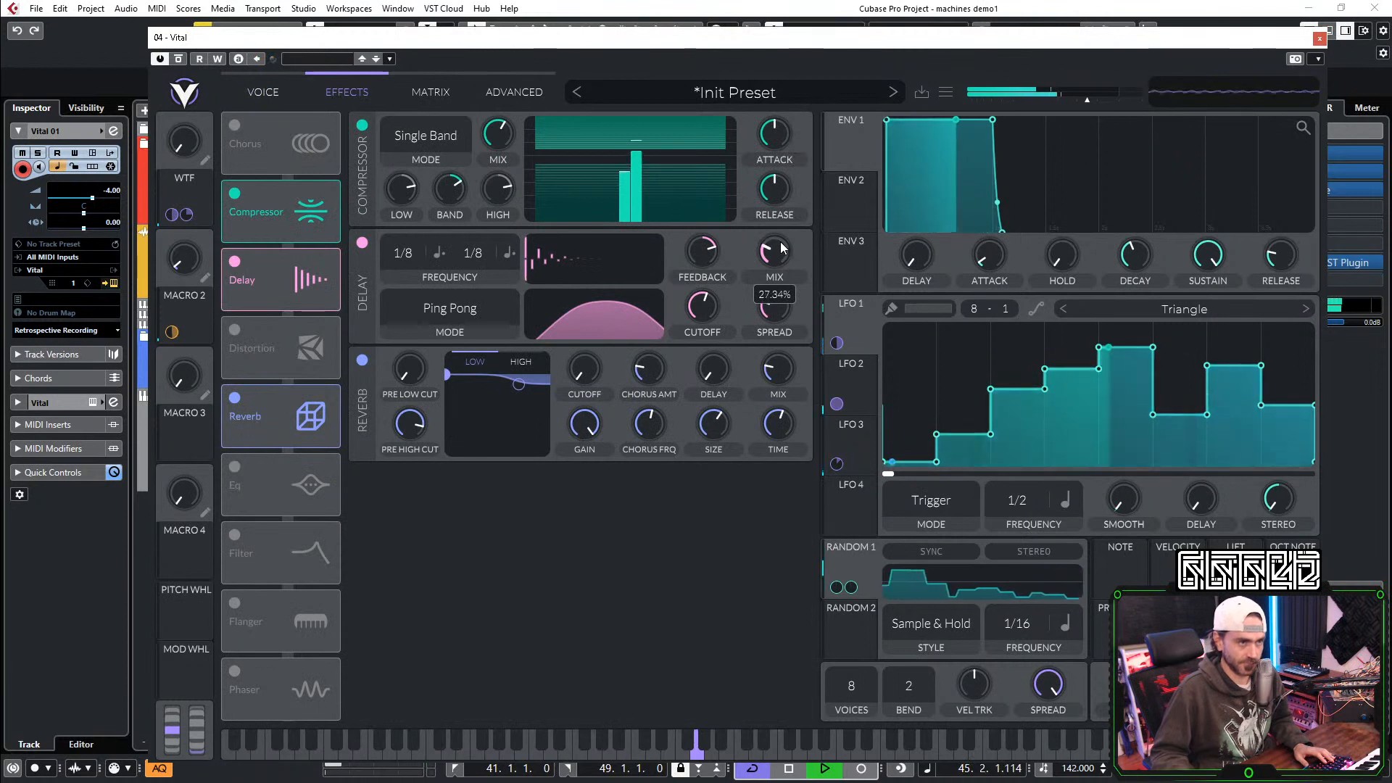
pyautogui.click(263, 92)
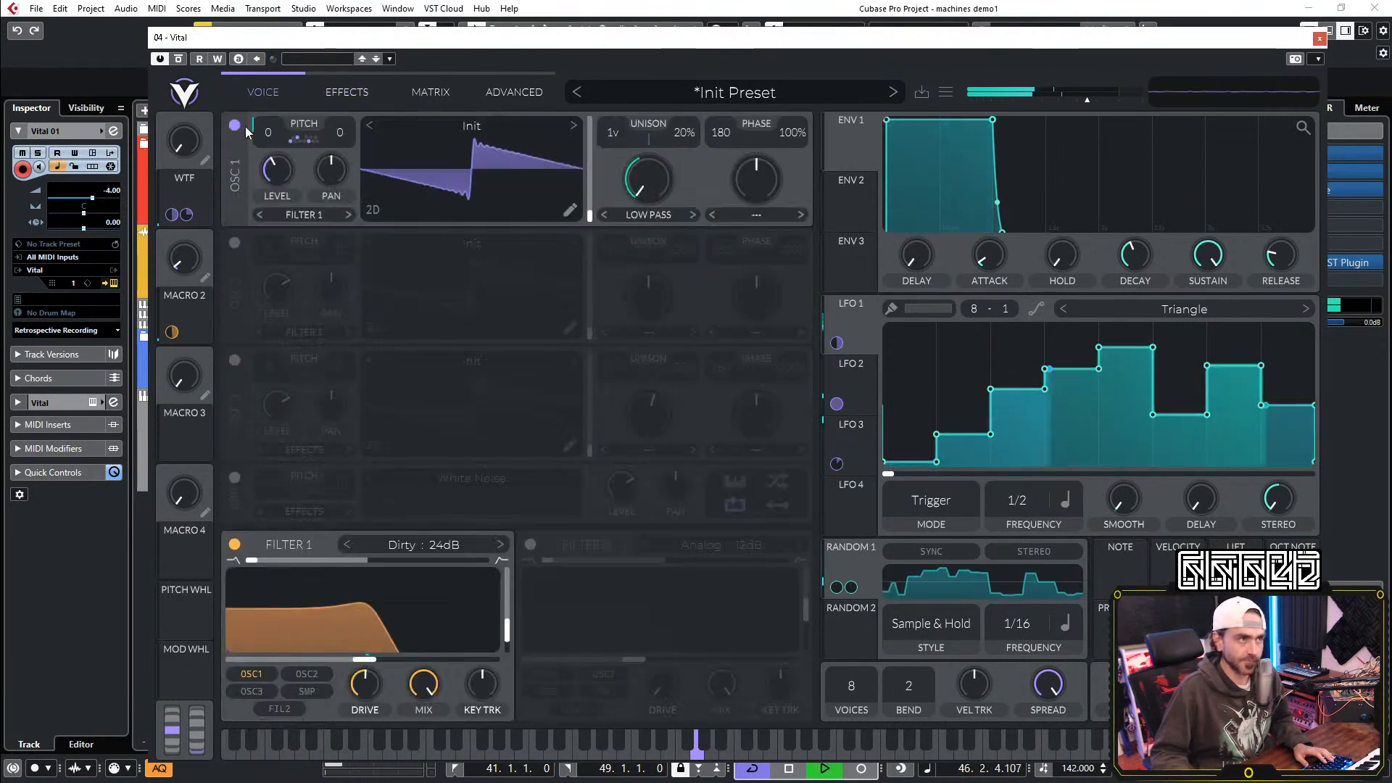
# Step: Raise Macro 2 slightly to open Filter 1's cutoff and rename the macro FILTER
pyautogui.moveTo(174, 270); pyautogui.dragTo(219, 275)
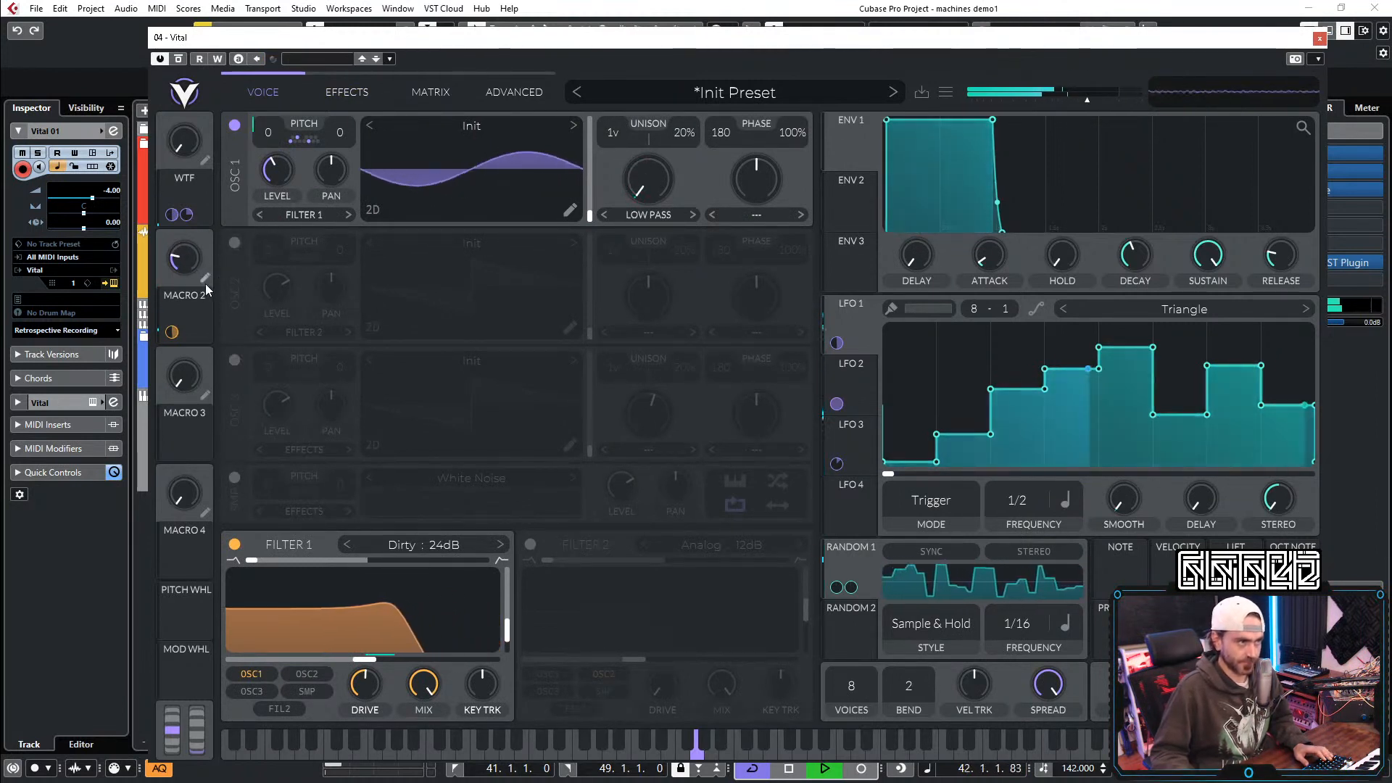
pyautogui.click(207, 279)
pyautogui.write('FILTER')
pyautogui.press('Return')
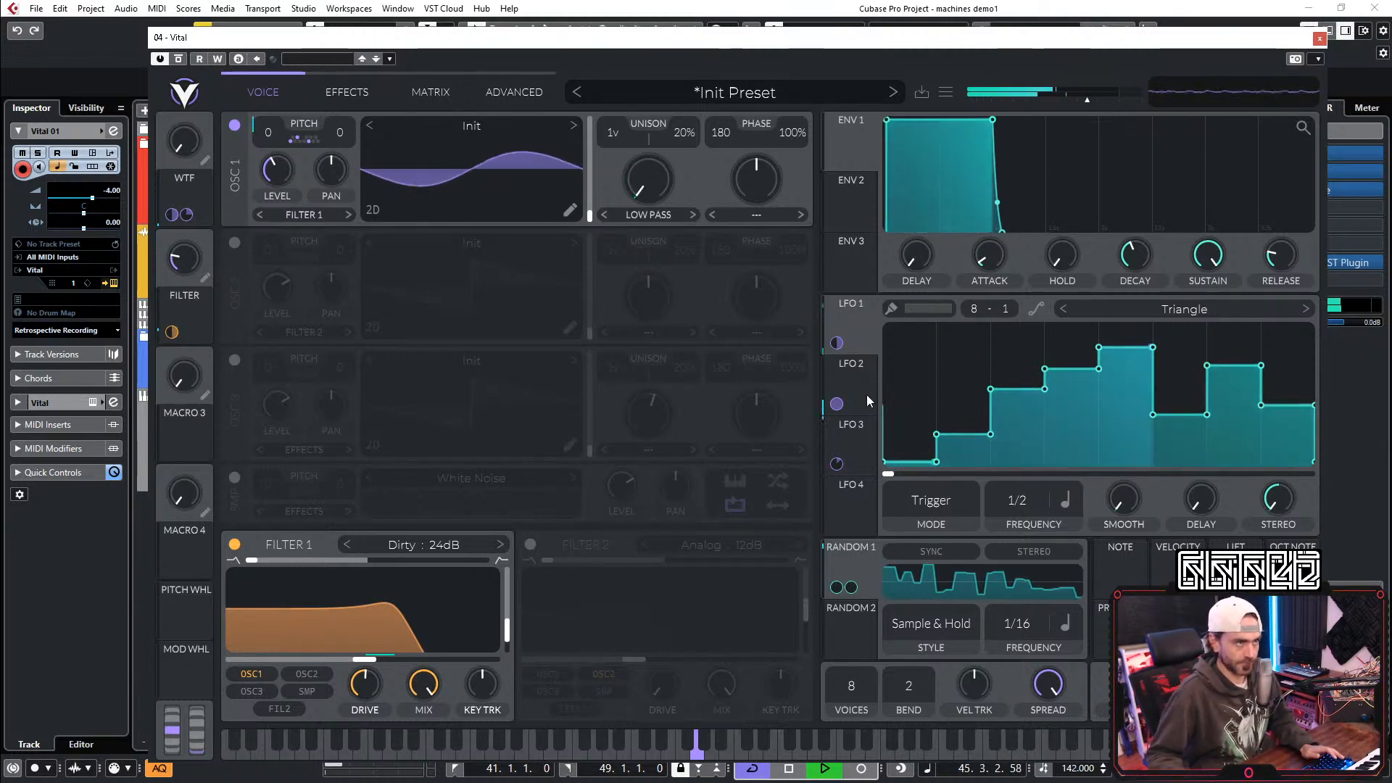
# Step: Audition LFO 1 at slower frequencies of 1/1 and 2/1, ending back on 1/2
pyautogui.moveTo(835, 343)
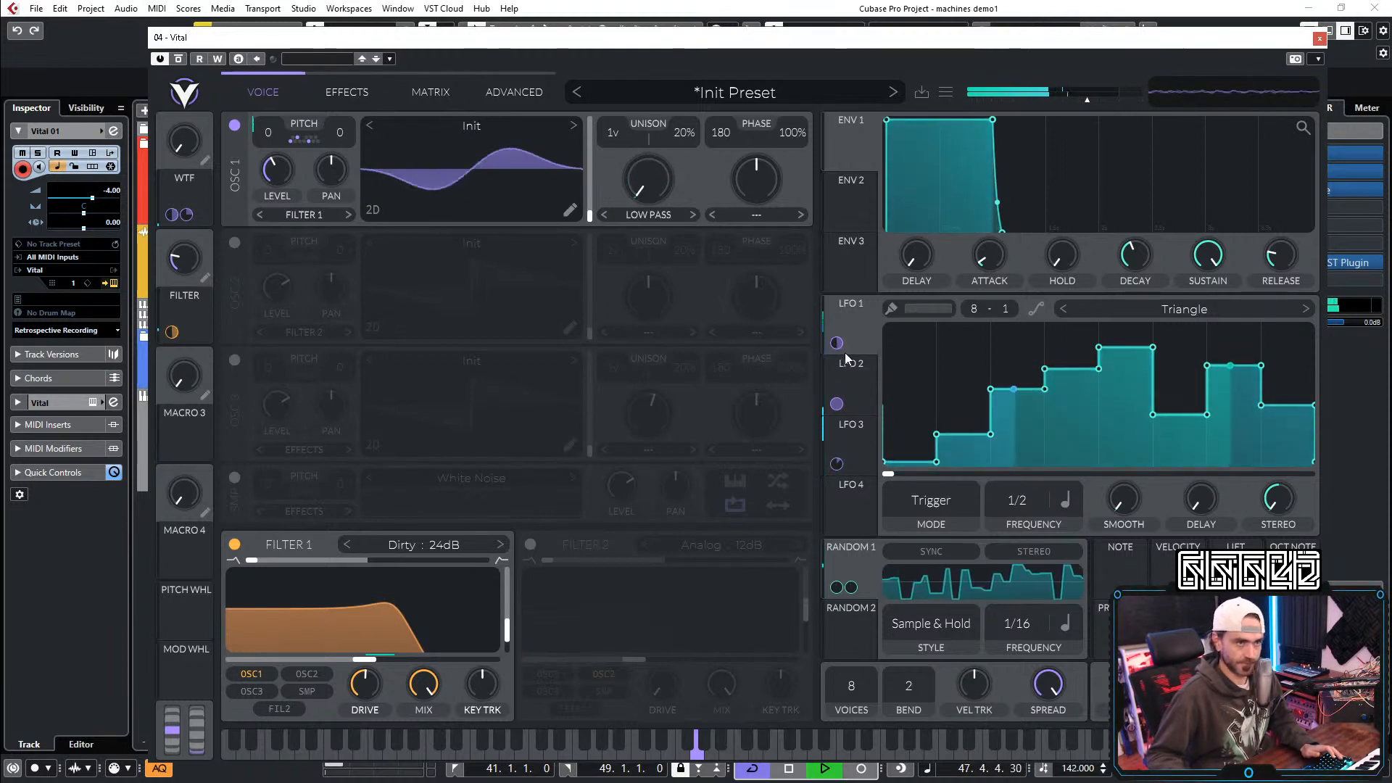
pyautogui.scroll(-1, 1025, 515)
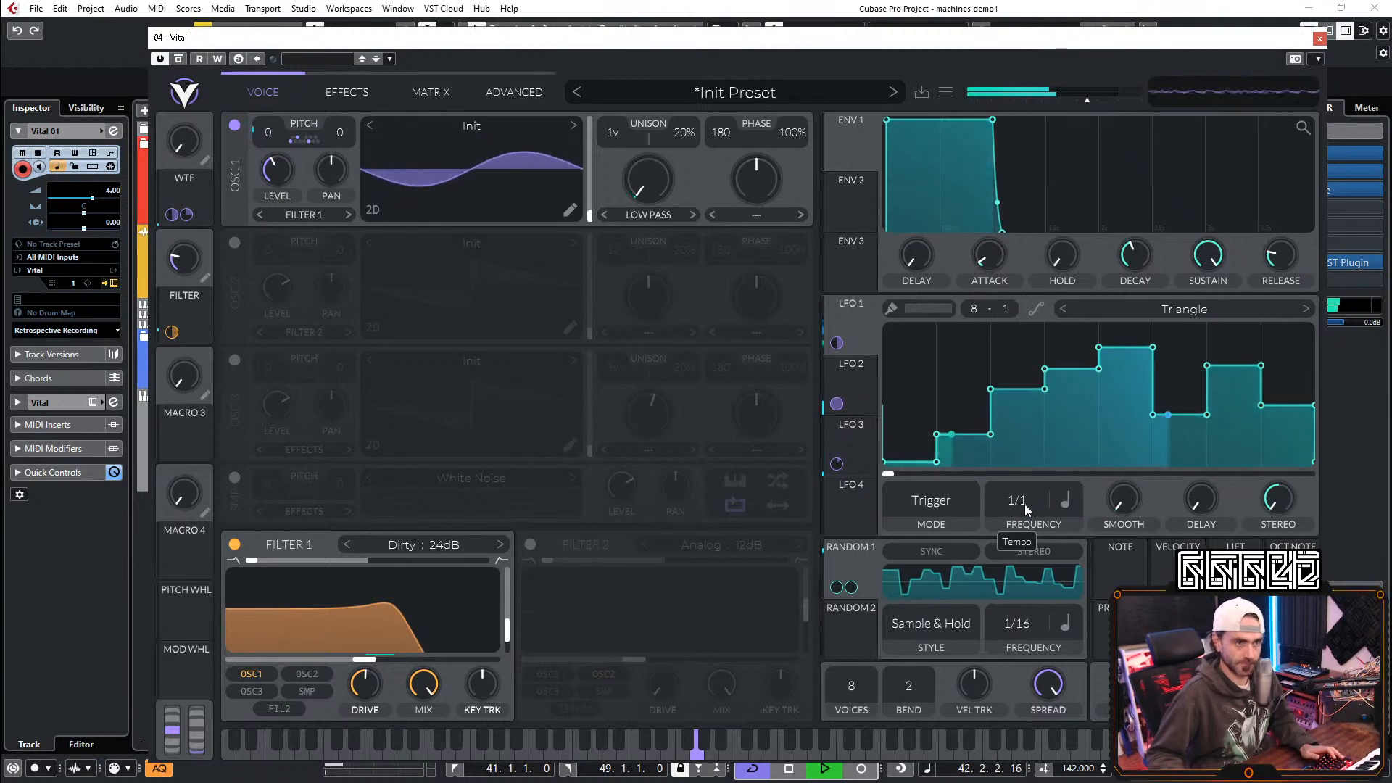
pyautogui.scroll(1, 1037, 504)
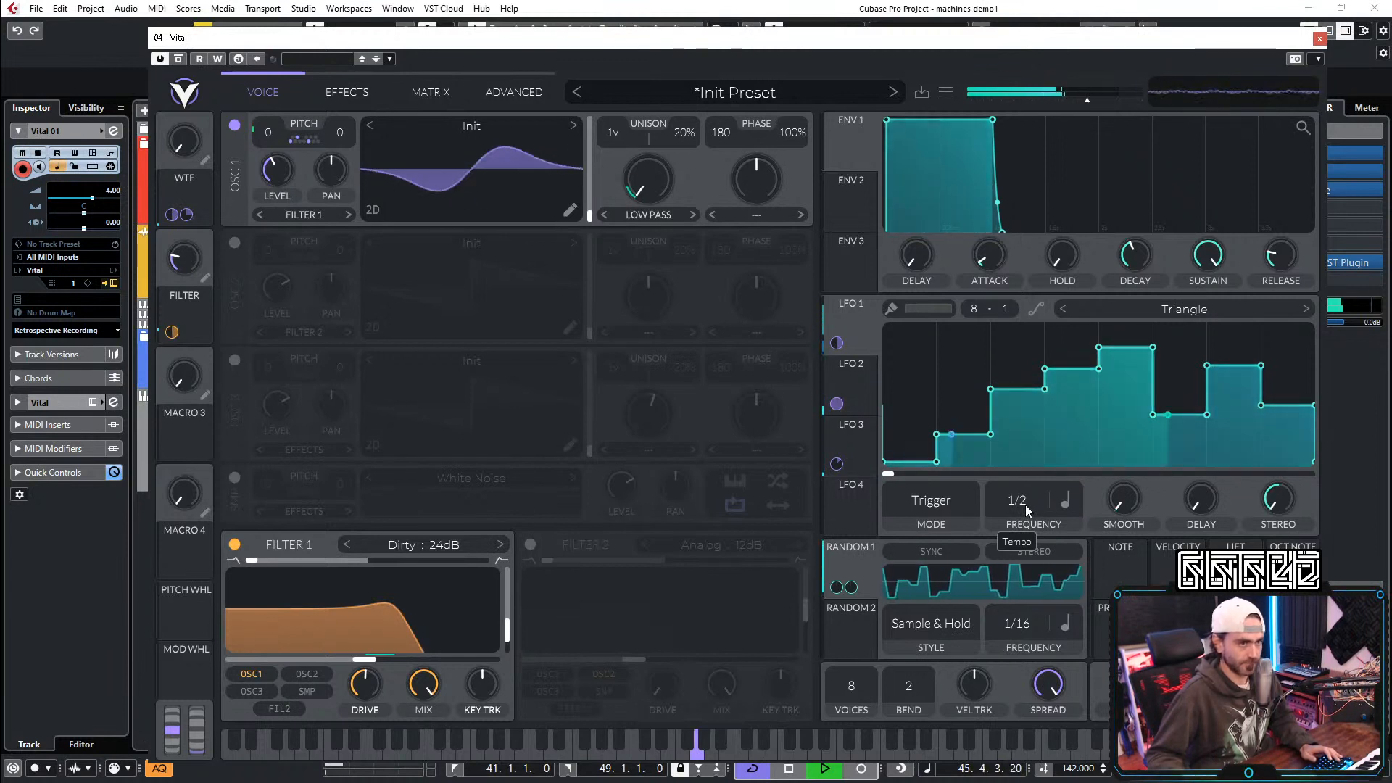
pyautogui.scroll(-2, 1008, 511)
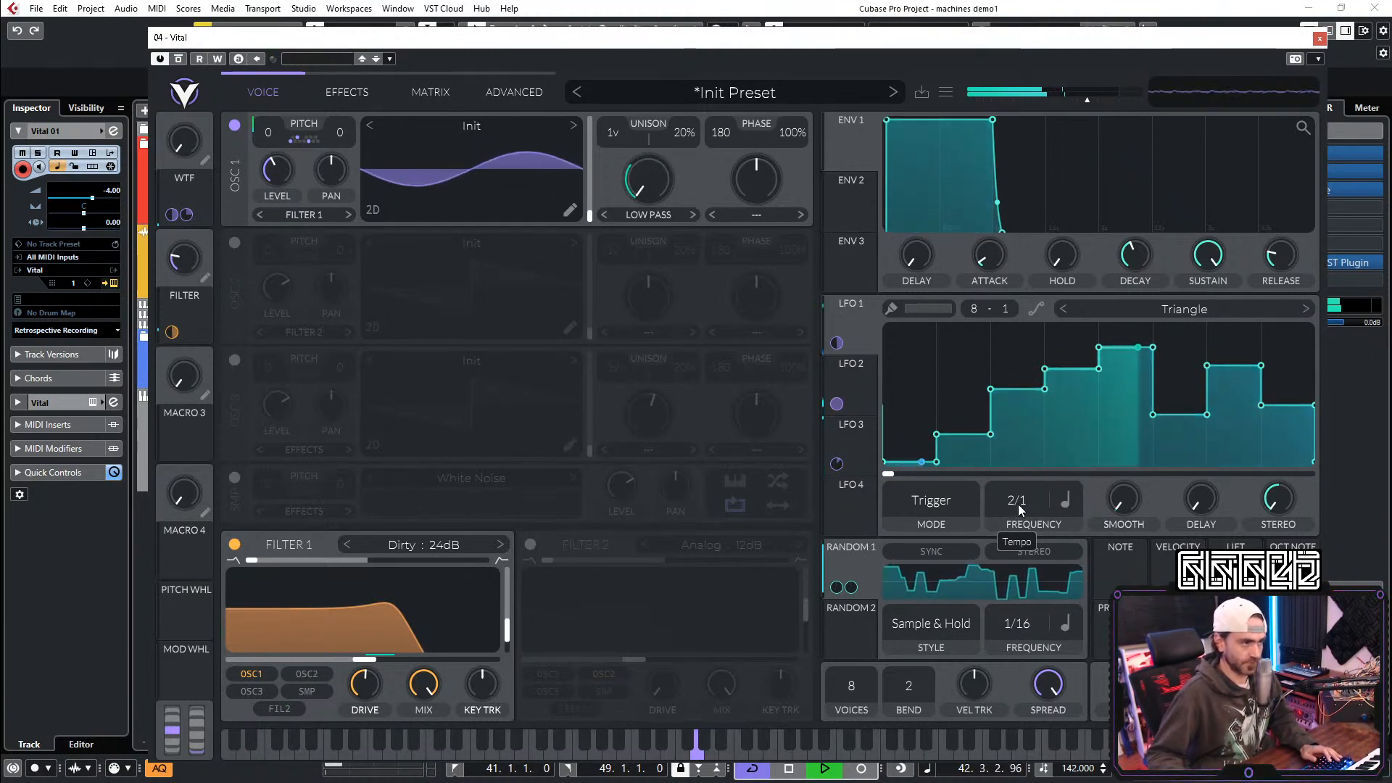
pyautogui.scroll(1, 1028, 498)
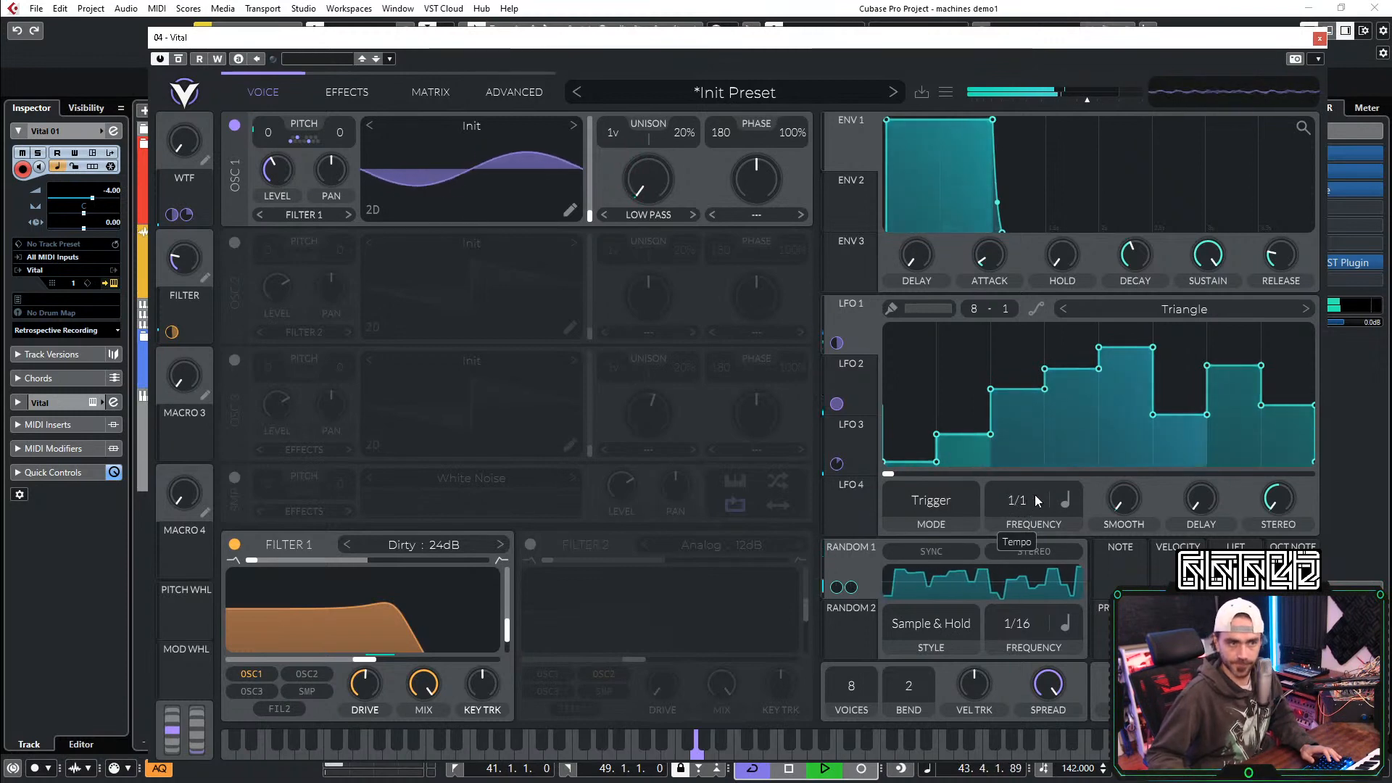
pyautogui.scroll(1, 1042, 498)
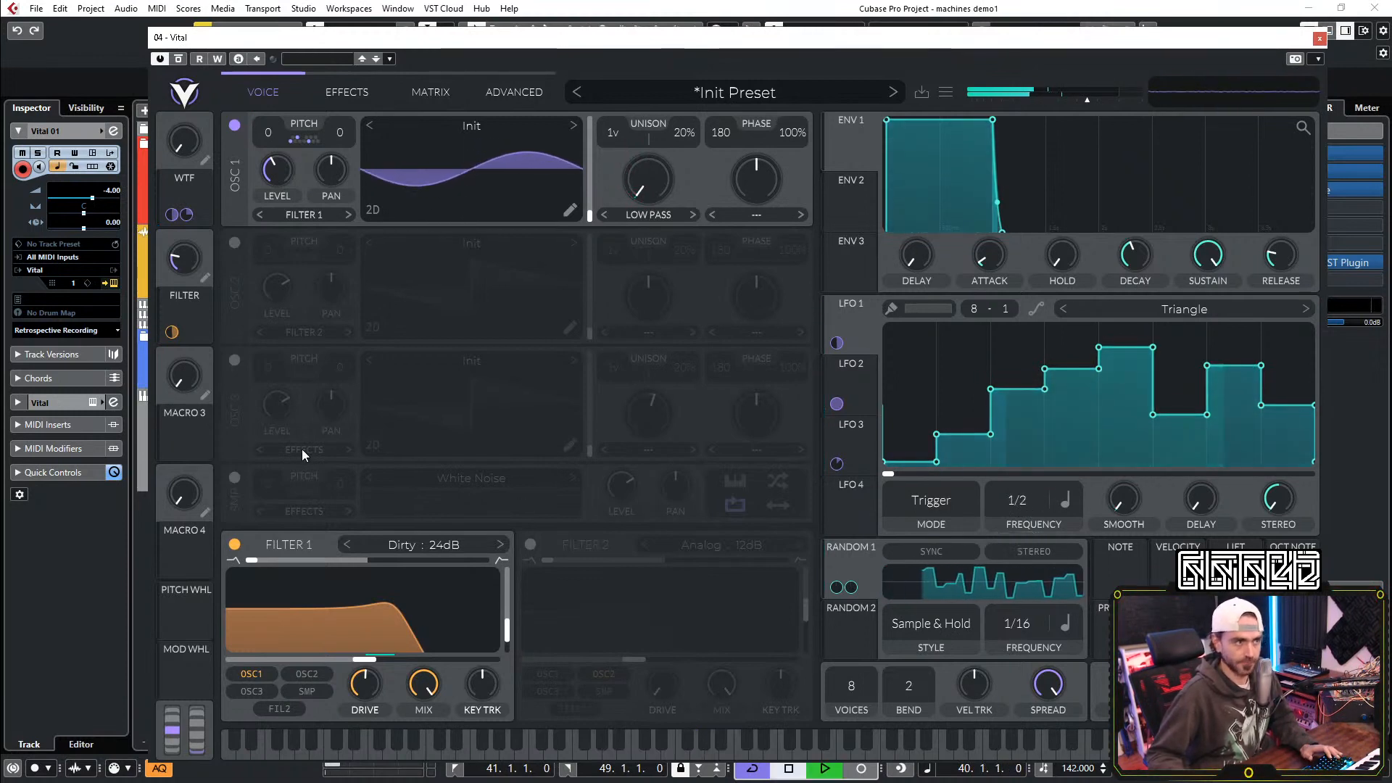
# Step: Assign Macro 3 to LFO 1's frequency with an amount of -3.160 and sweep the macro up to maximum
pyautogui.moveTo(185, 438); pyautogui.dragTo(1016, 504)
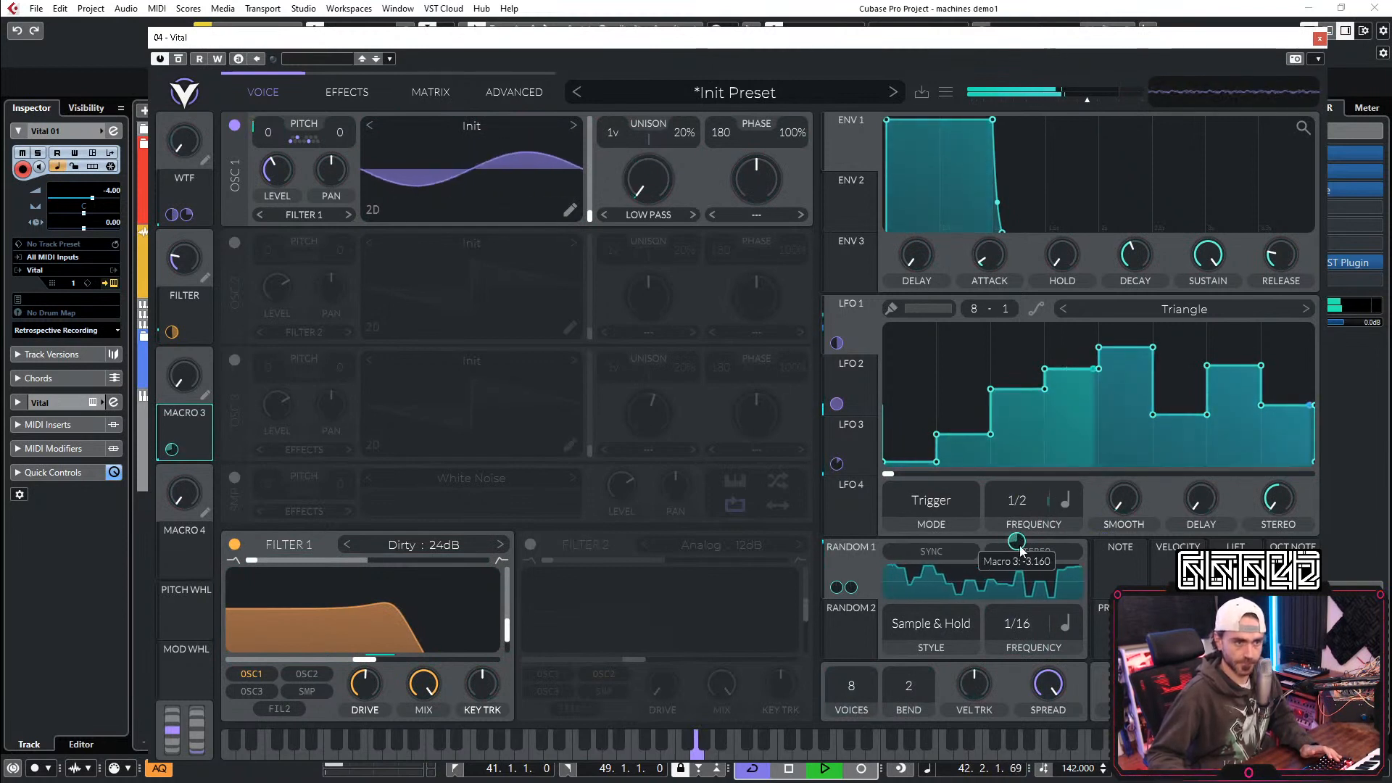
pyautogui.moveTo(178, 381); pyautogui.dragTo(207, 358)
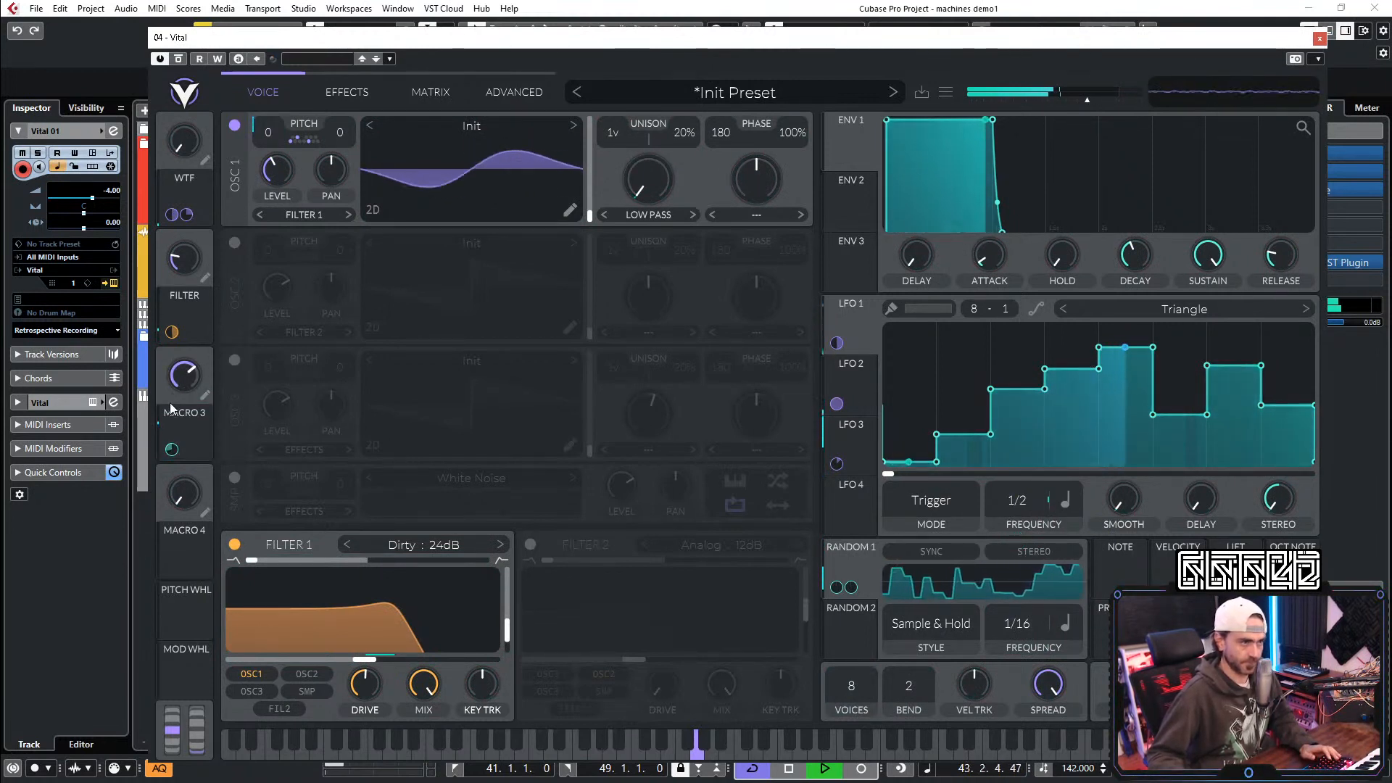
pyautogui.moveTo(183, 381); pyautogui.dragTo(242, 294)
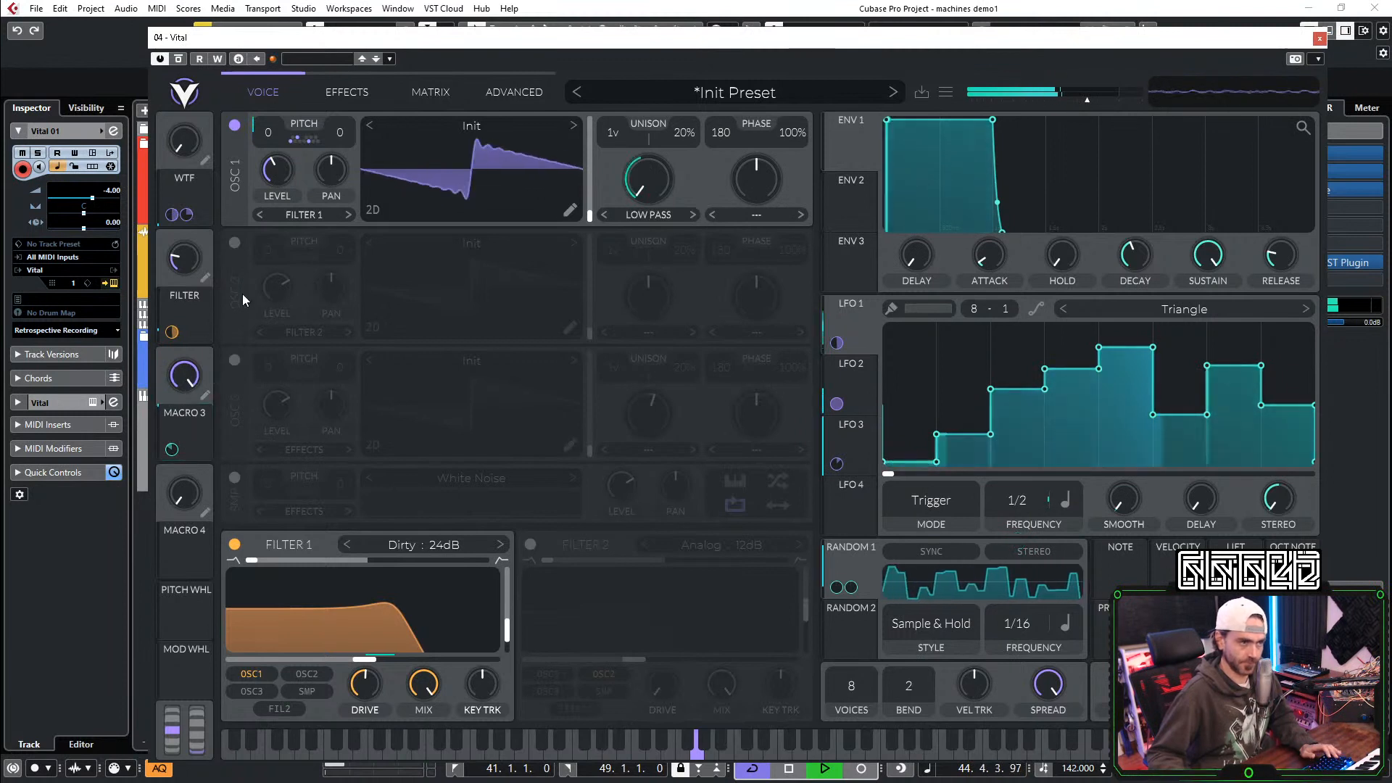
# Step: Rename Macro 3 as SLOWER and return it to zero
pyautogui.click(206, 395)
pyautogui.write('slower')
pyautogui.press('Return')
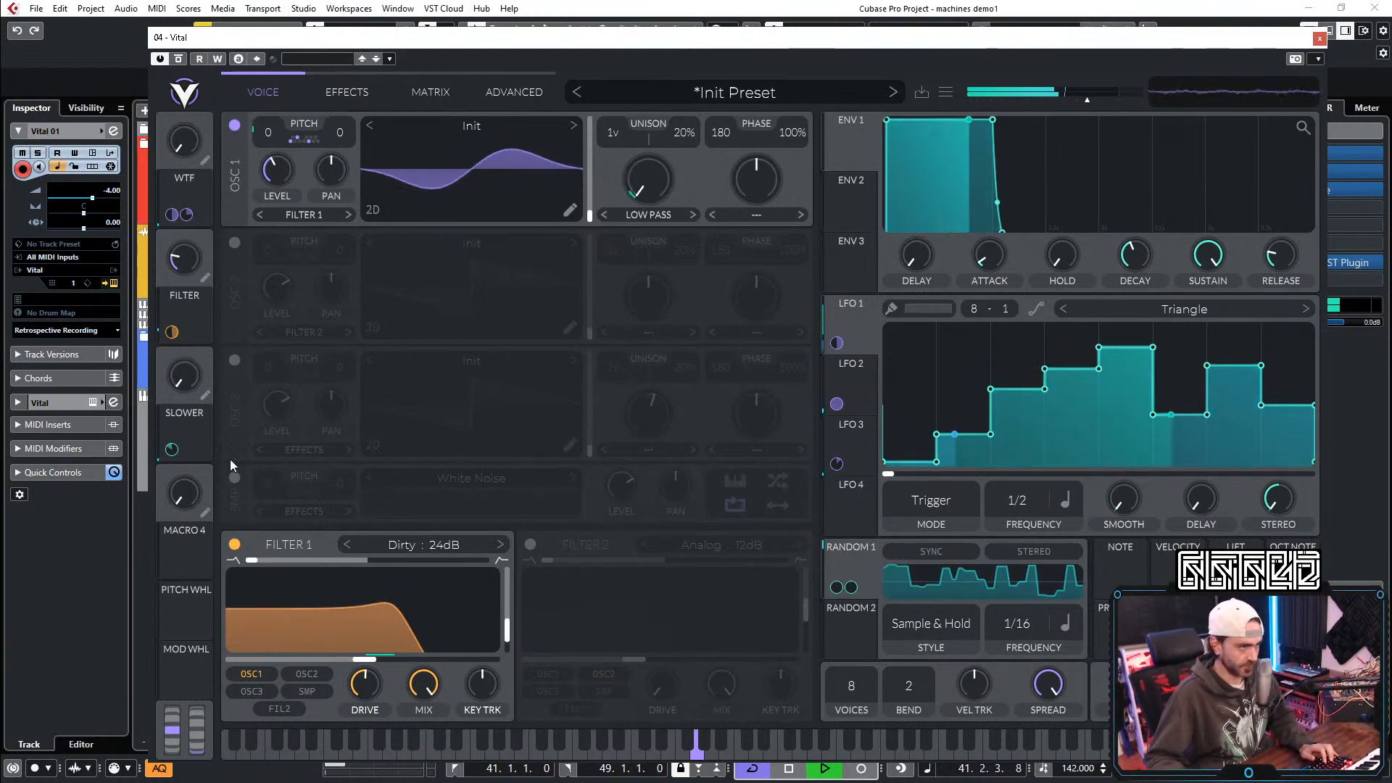
# Step: Restart playback and nudge the FILTER macro up and down around a low setting to audition the cutoff
pyautogui.moveTo(167, 258); pyautogui.dragTo(182, 254)
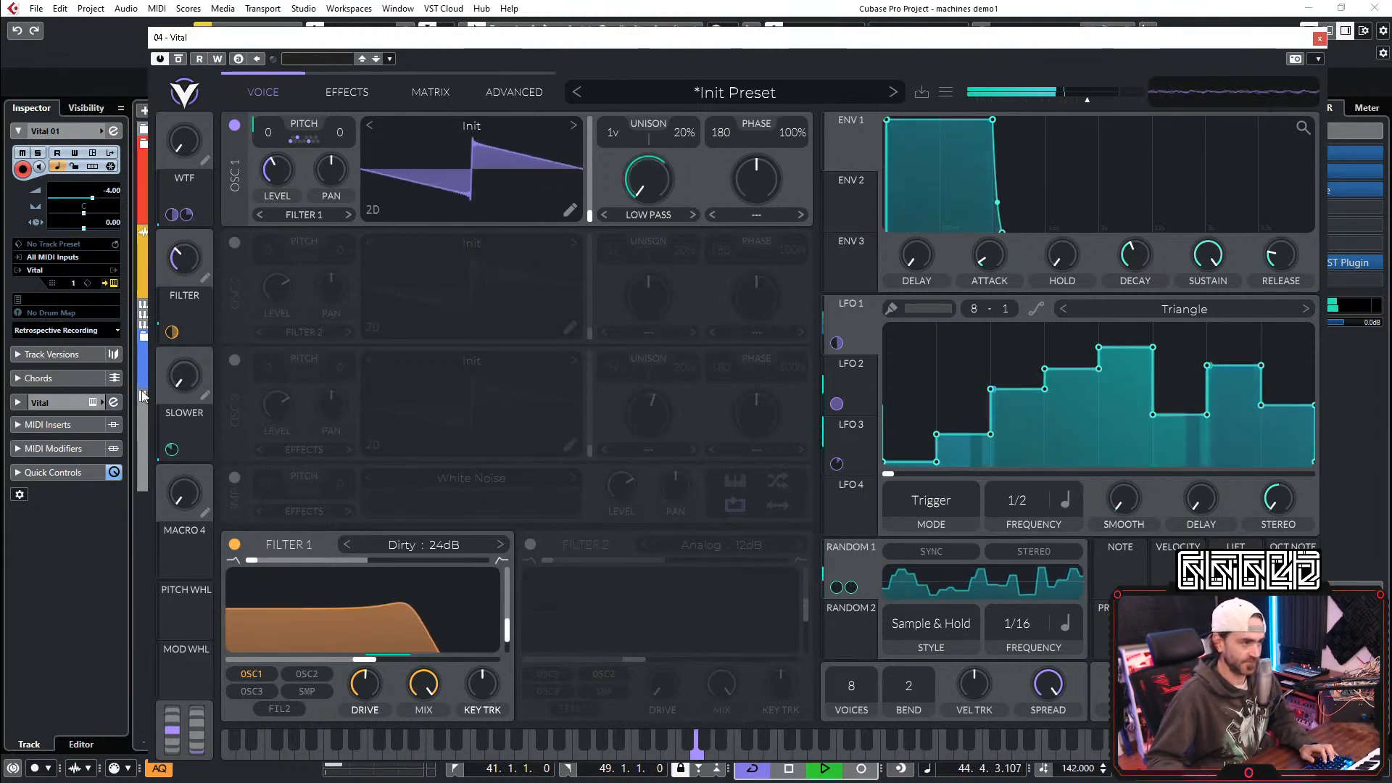
pyautogui.press('space')
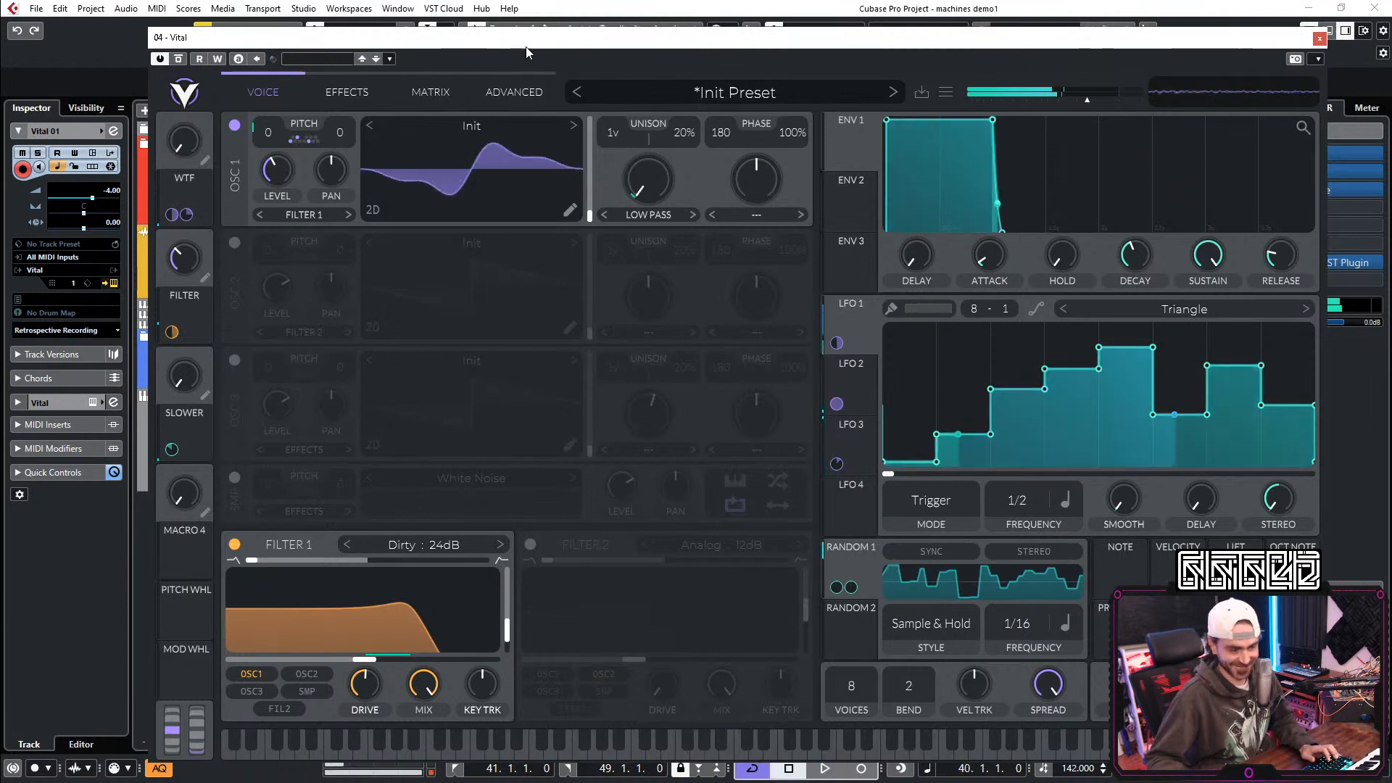
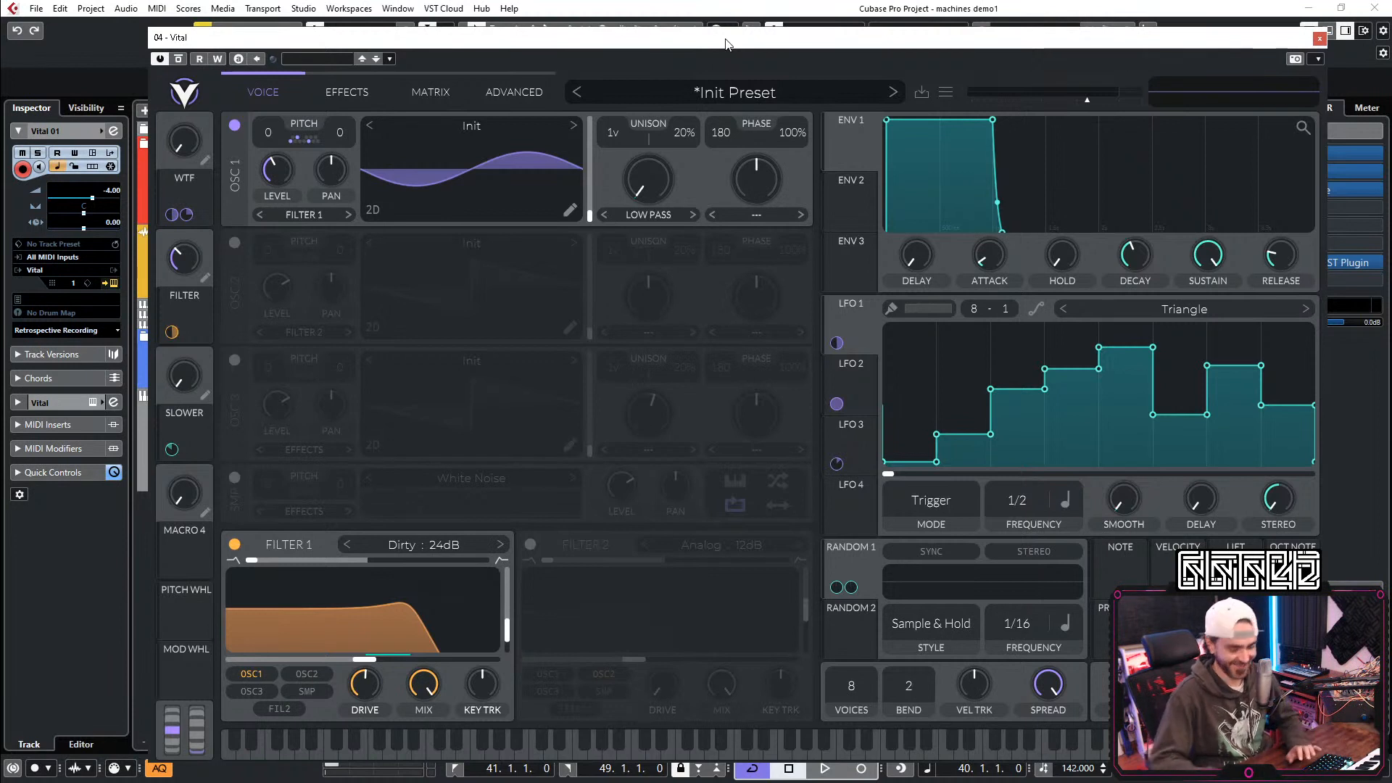
pyautogui.press('space')
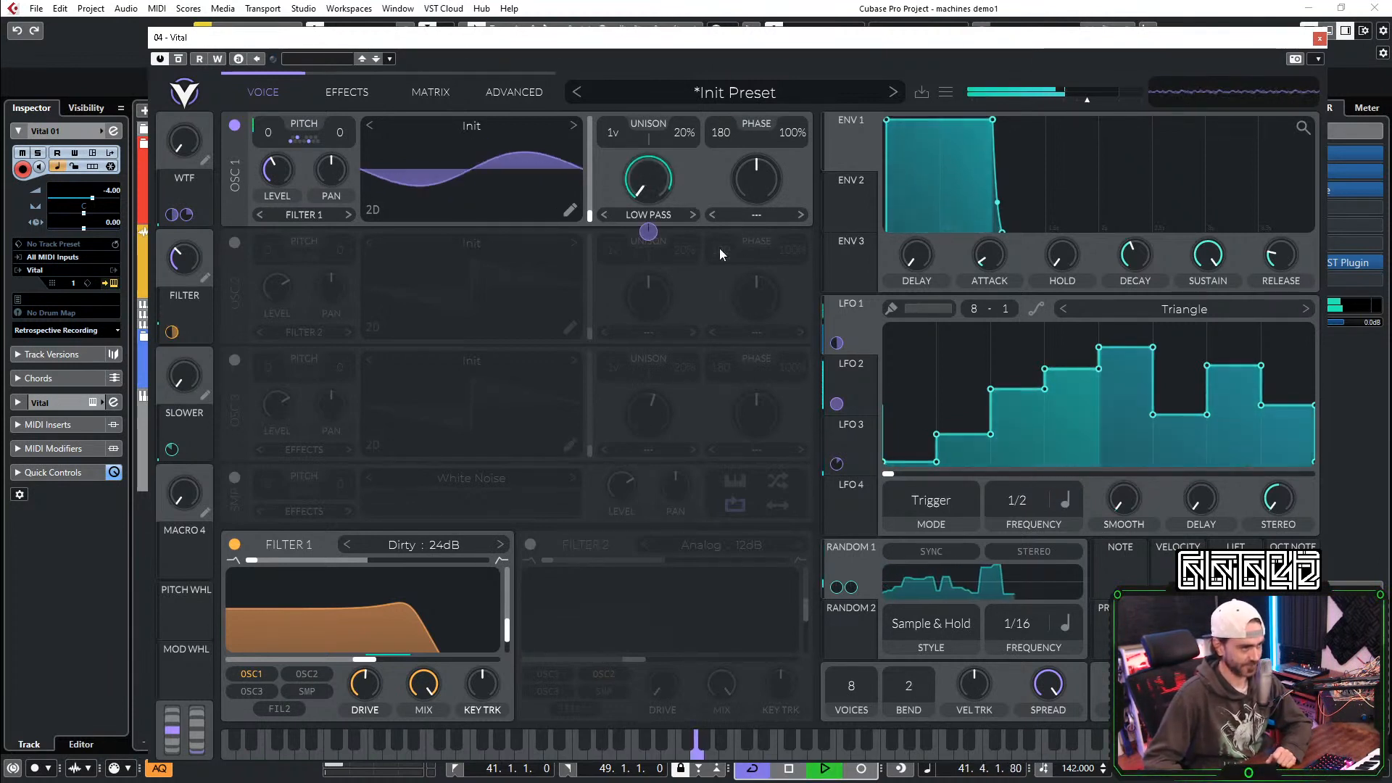
pyautogui.moveTo(197, 257); pyautogui.dragTo(165, 255)
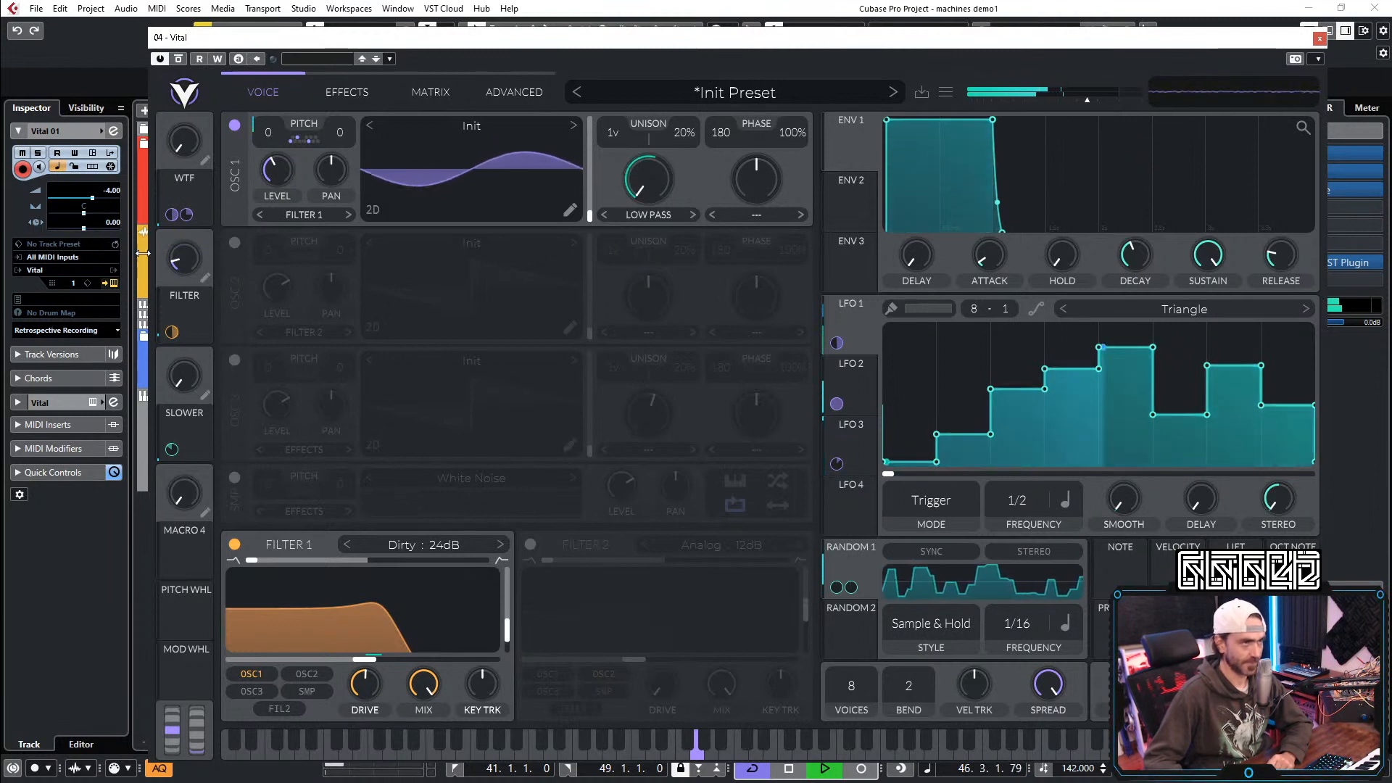
pyautogui.moveTo(185, 264); pyautogui.dragTo(182, 252)
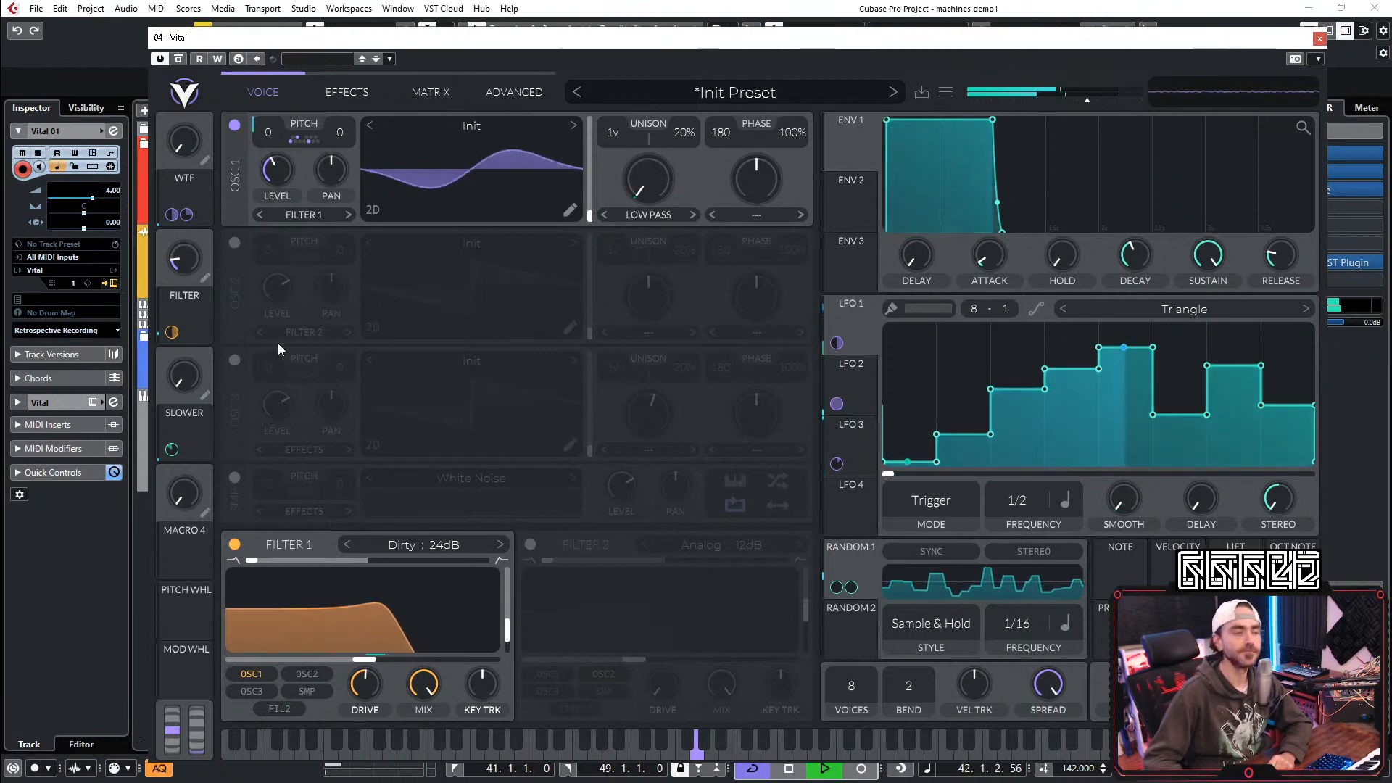
# Step: Audition the WTF, FILTER and SLOWER macros together, returning WTF and SLOWER to zero and FILTER to a low setting
pyautogui.moveTo(181, 148); pyautogui.dragTo(242, 3)
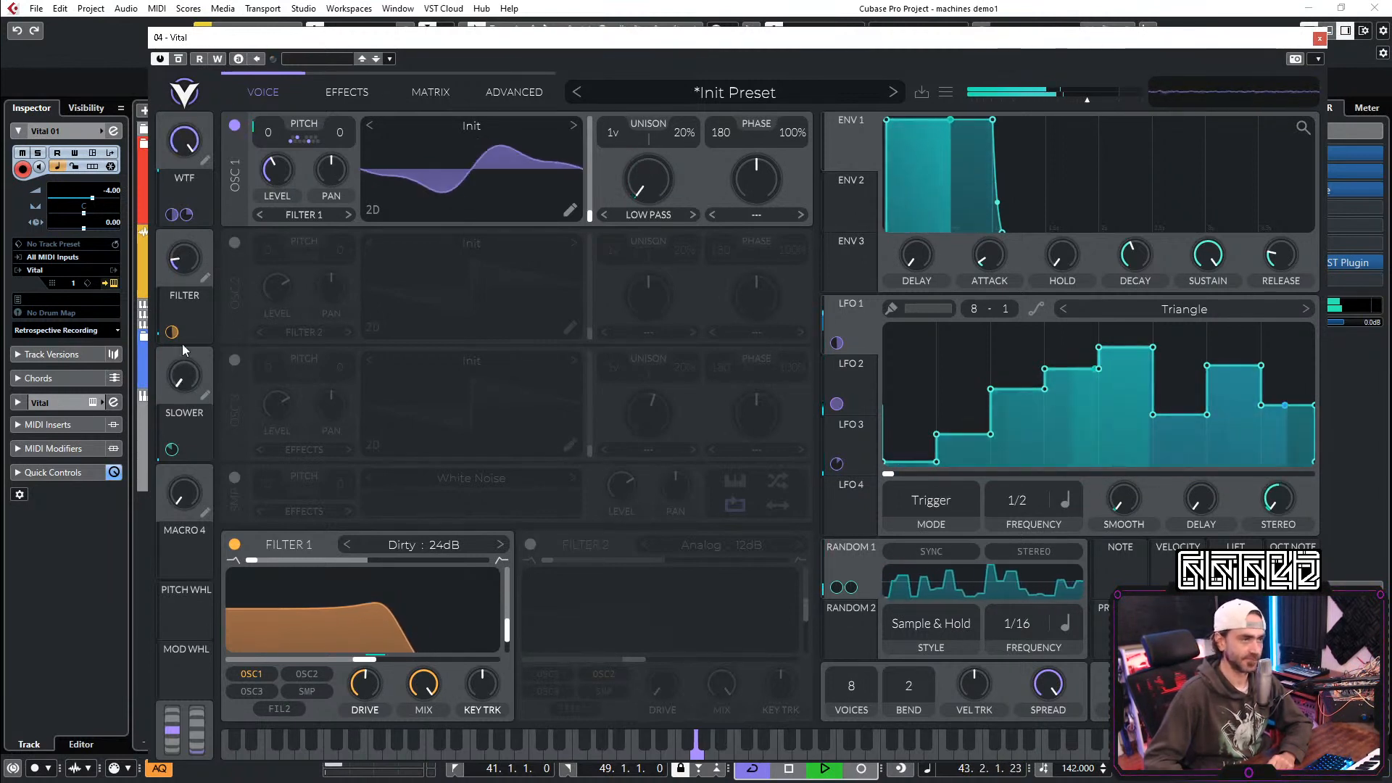
pyautogui.moveTo(184, 366); pyautogui.dragTo(196, 353)
pyautogui.moveTo(179, 265); pyautogui.dragTo(211, 237)
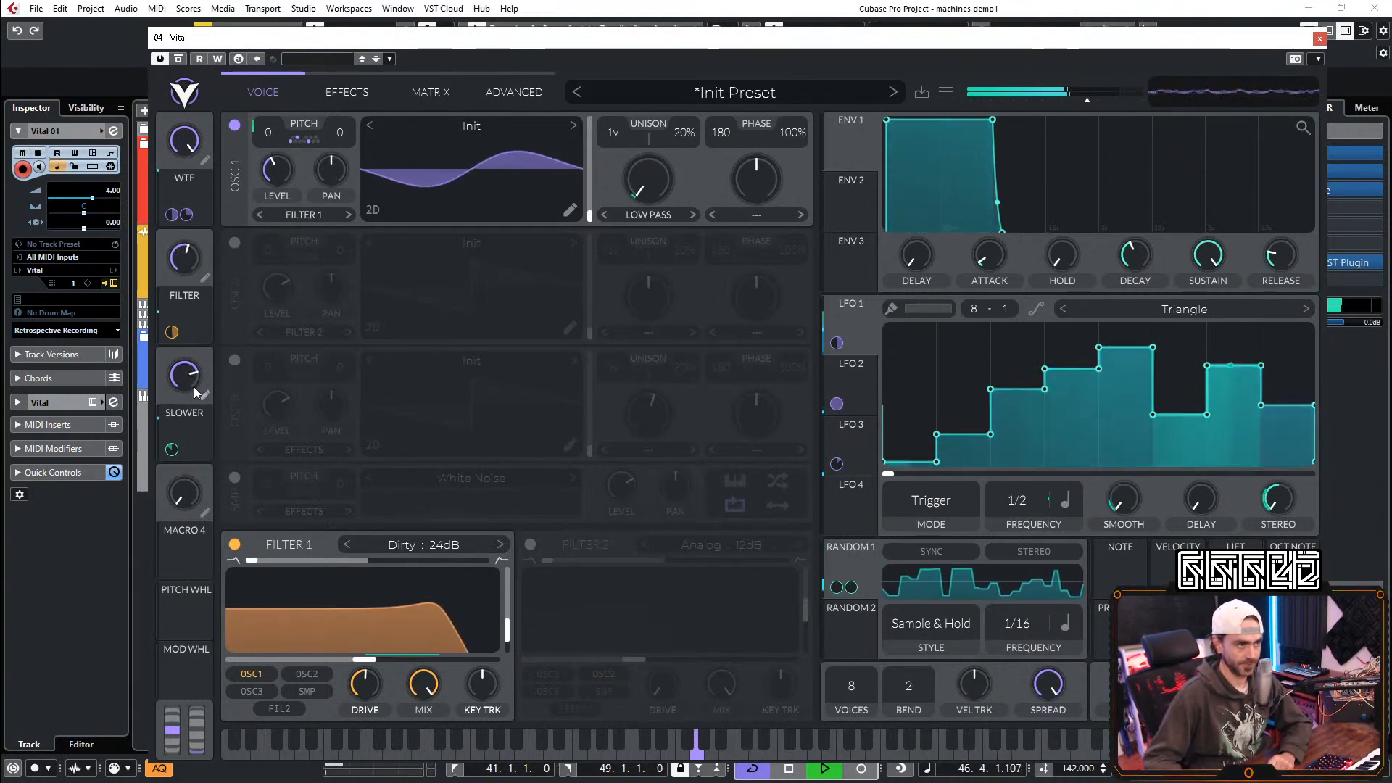
pyautogui.moveTo(192, 378); pyautogui.dragTo(184, 484)
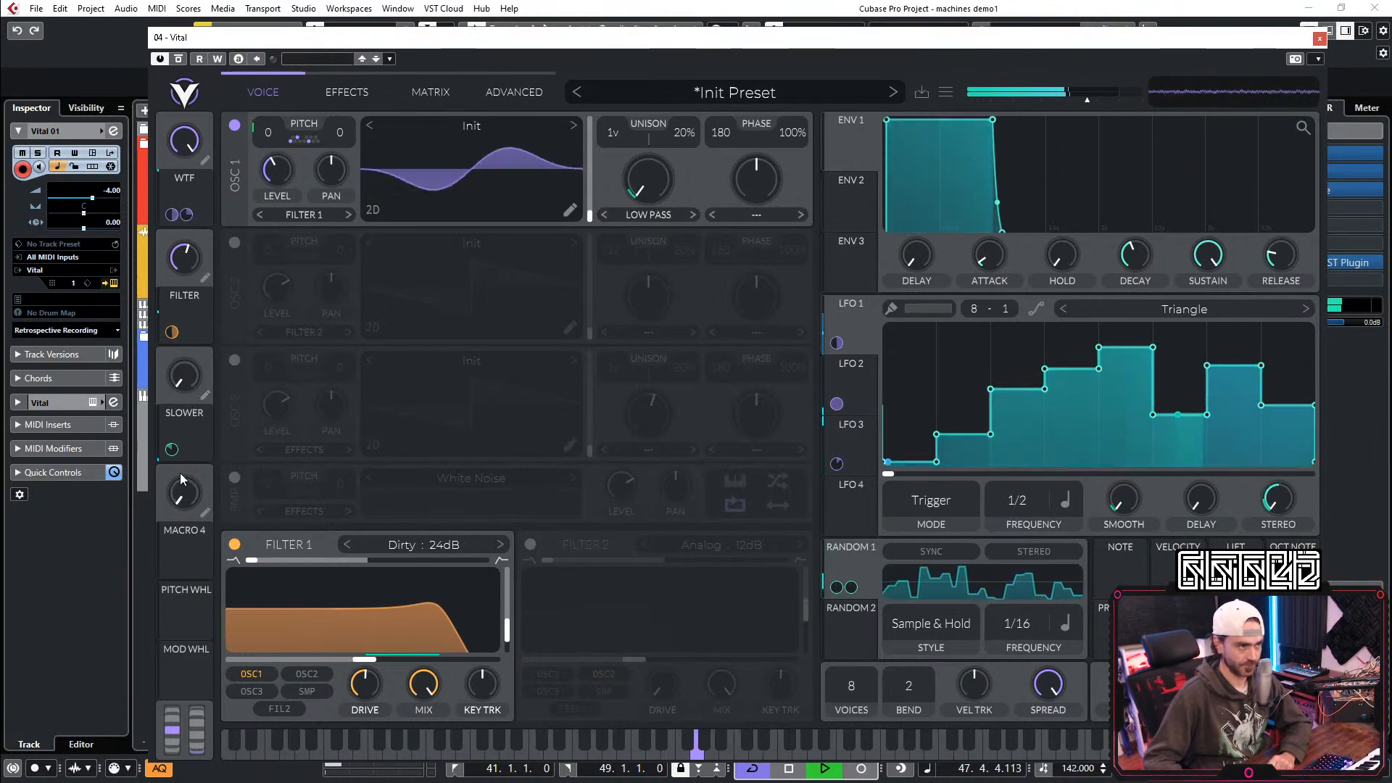
pyautogui.moveTo(183, 258); pyautogui.dragTo(171, 284)
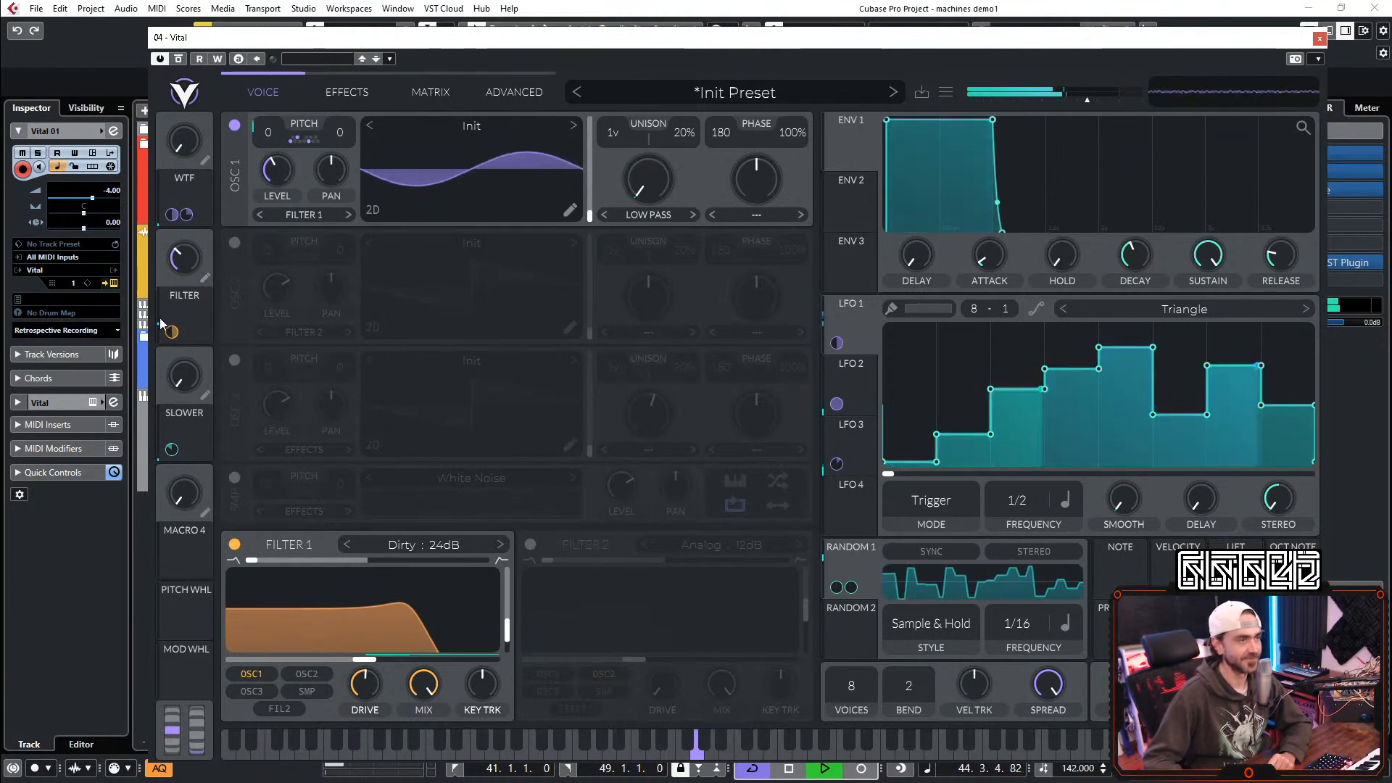
pyautogui.moveTo(176, 250); pyautogui.dragTo(173, 256)
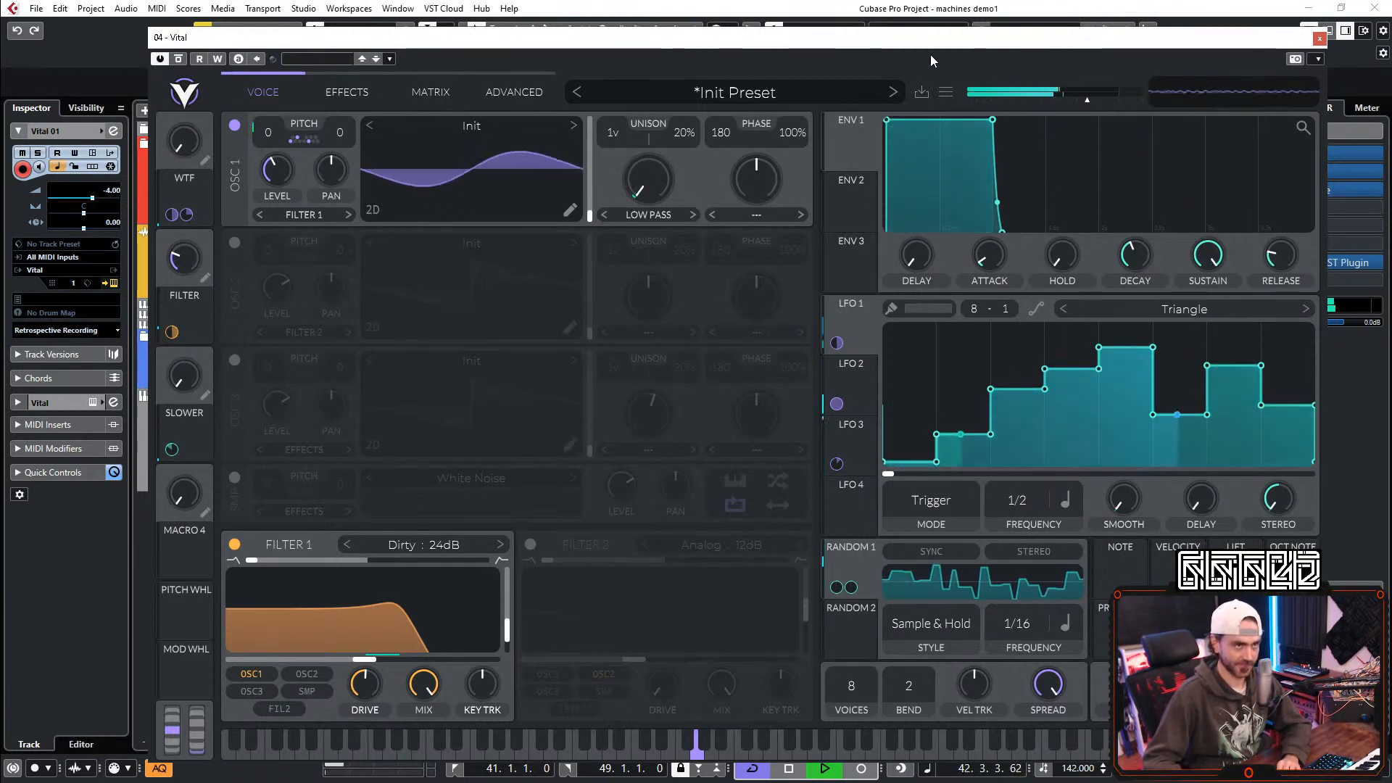
# Step: Save the preset as "1307 02" and play the pattern back to audition the saved sound
pyautogui.click(920, 93)
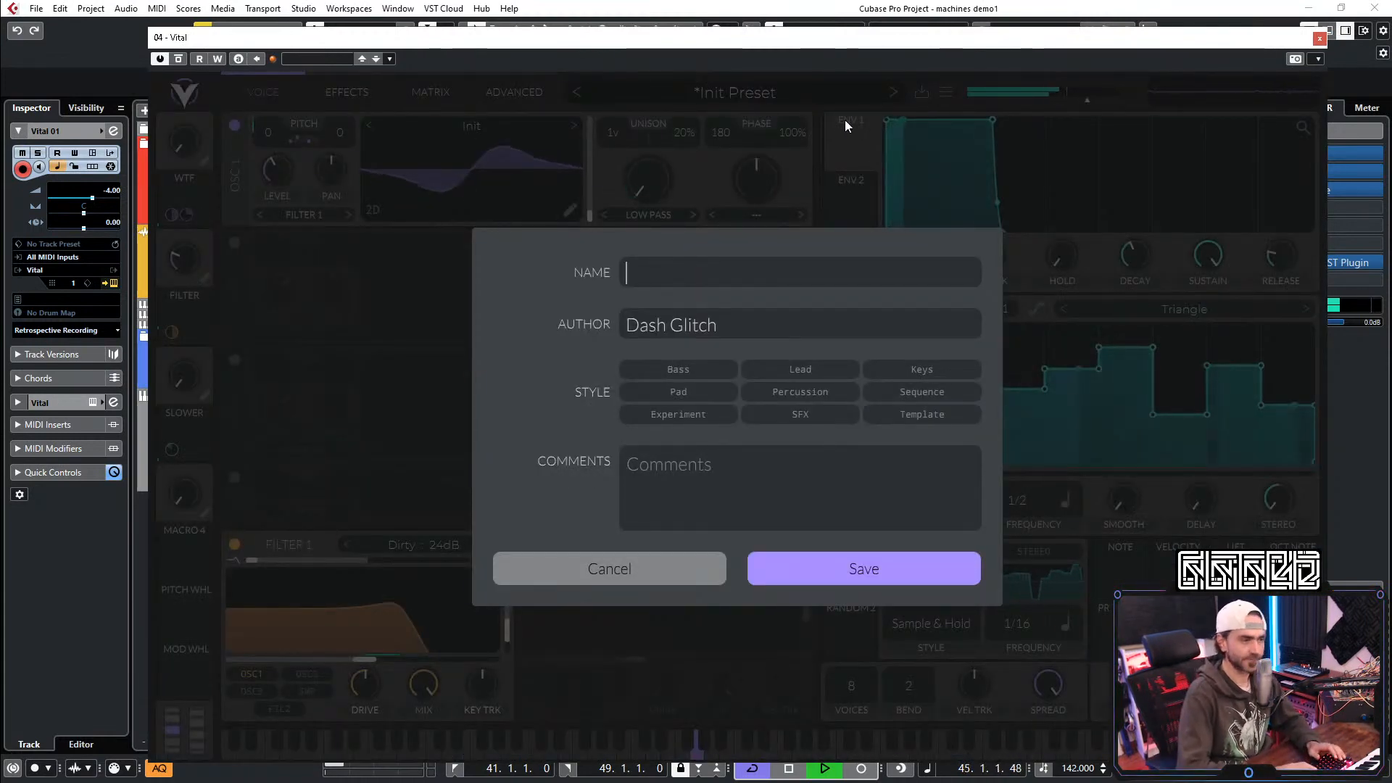
pyautogui.write('1307 02')
pyautogui.press('Return')
pyautogui.press('space')
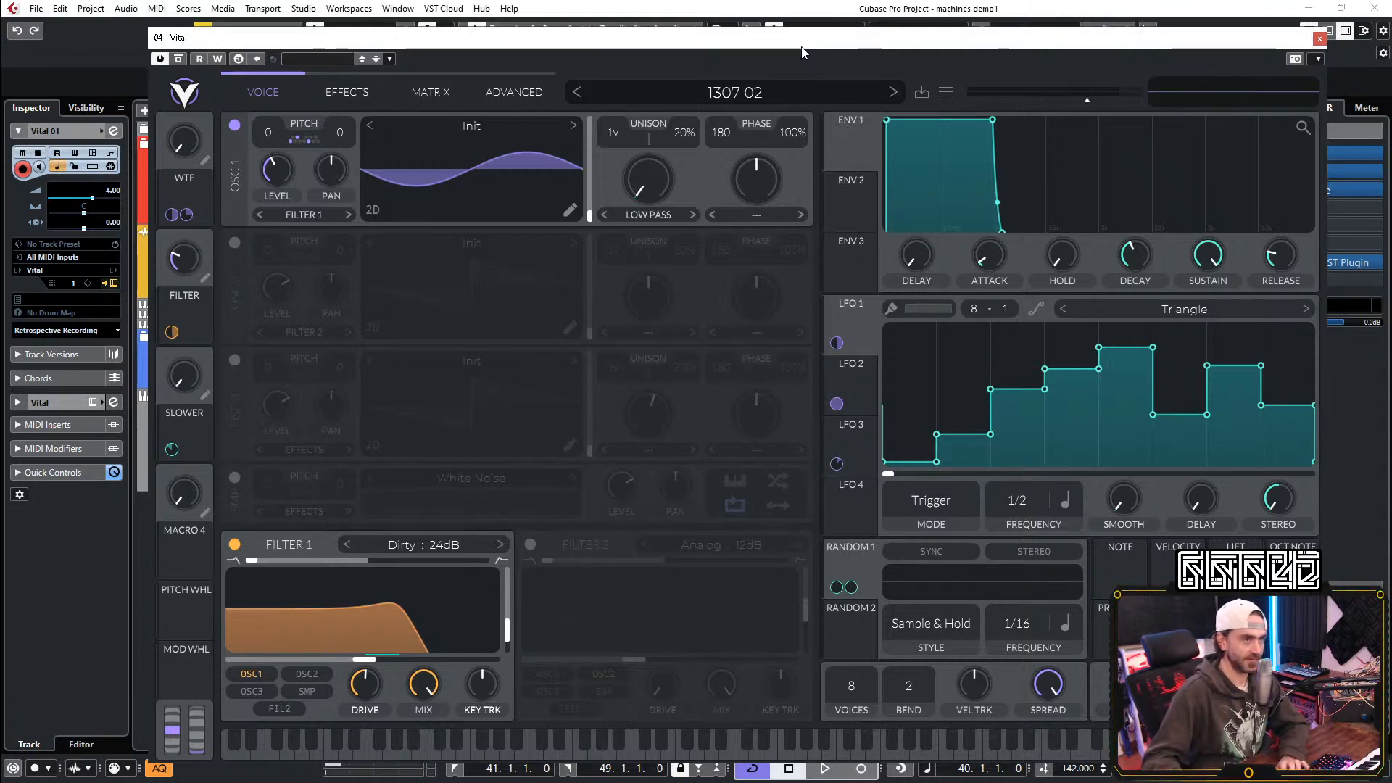
pyautogui.press('space')
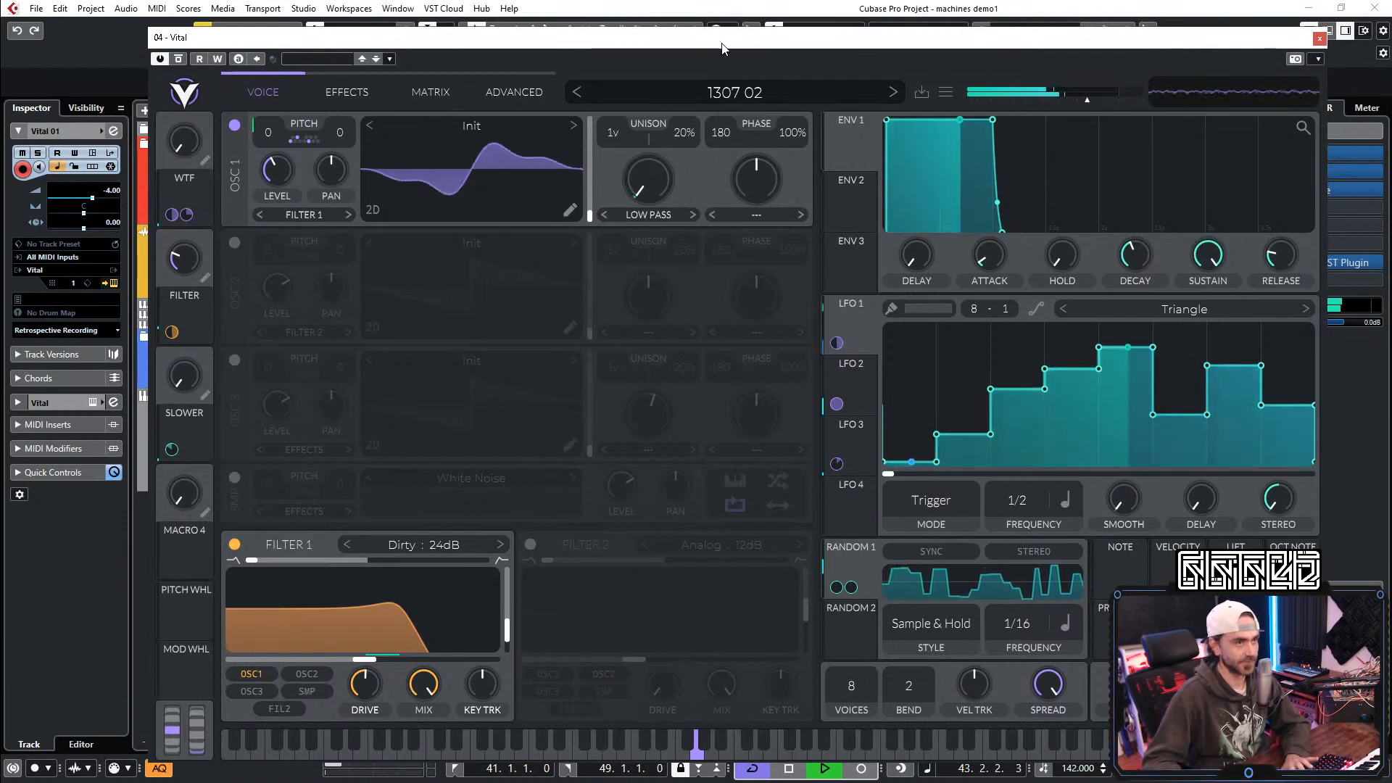
pyautogui.press('space')
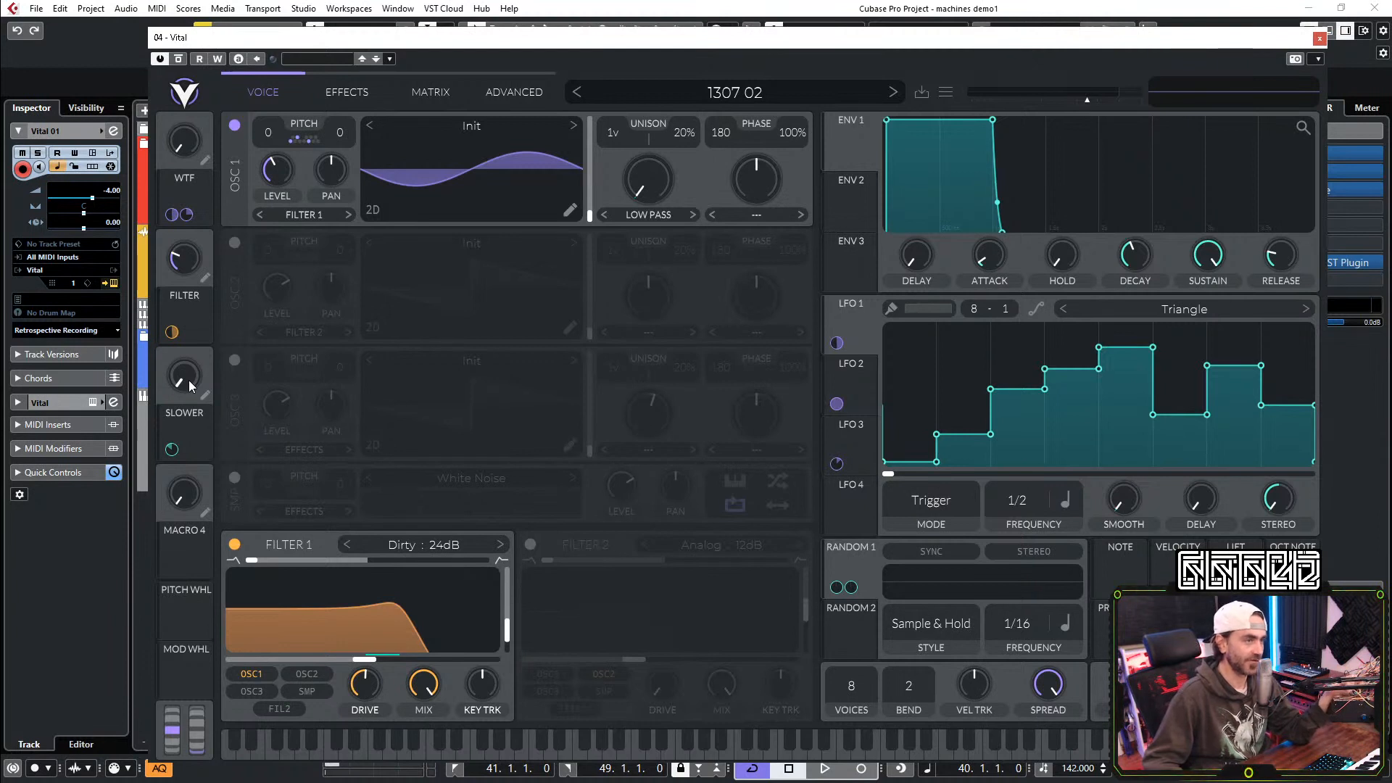
# Step: Try modulating the FILTER macro with LFO 4, bring up LFO 4's shape and start playback
pyautogui.moveTo(837, 524); pyautogui.dragTo(172, 371)
pyautogui.moveTo(205, 319); pyautogui.dragTo(181, 303)
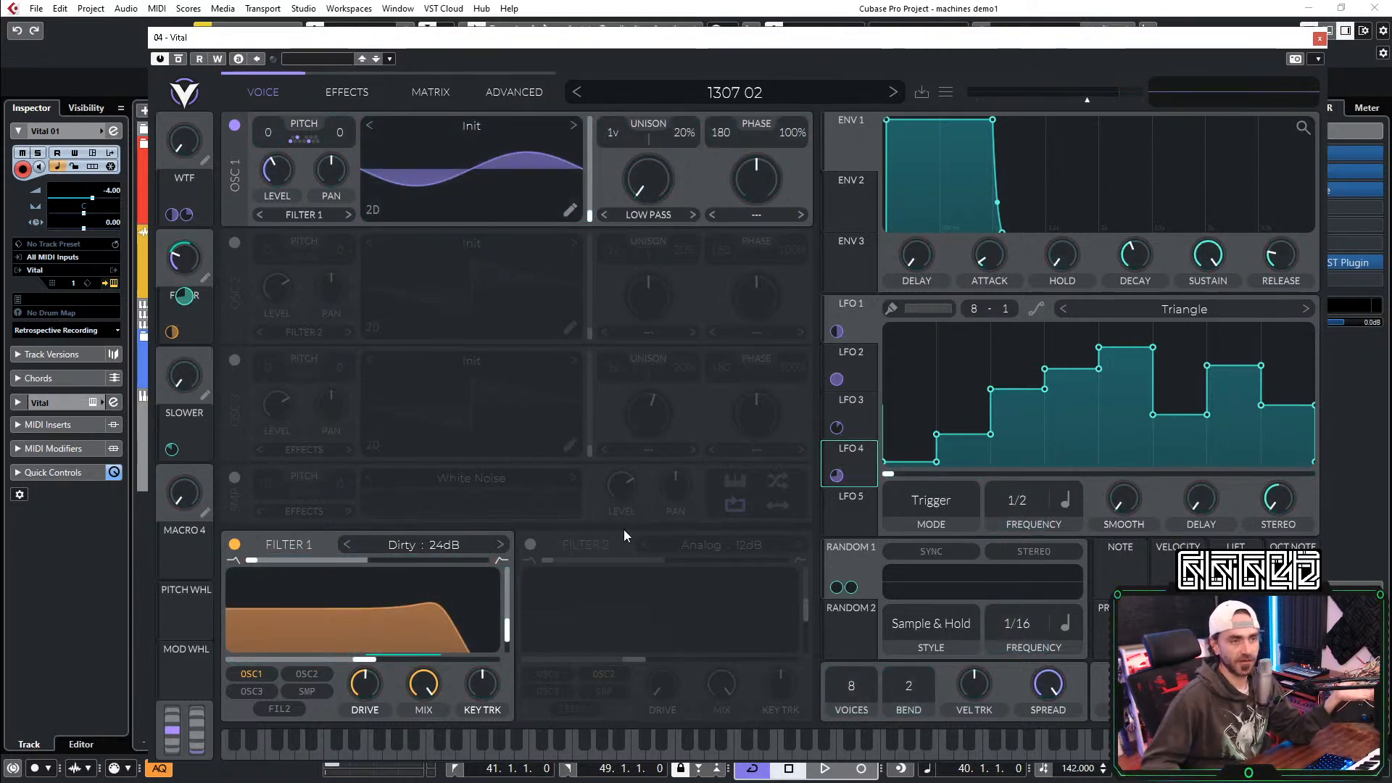
pyautogui.click(860, 458)
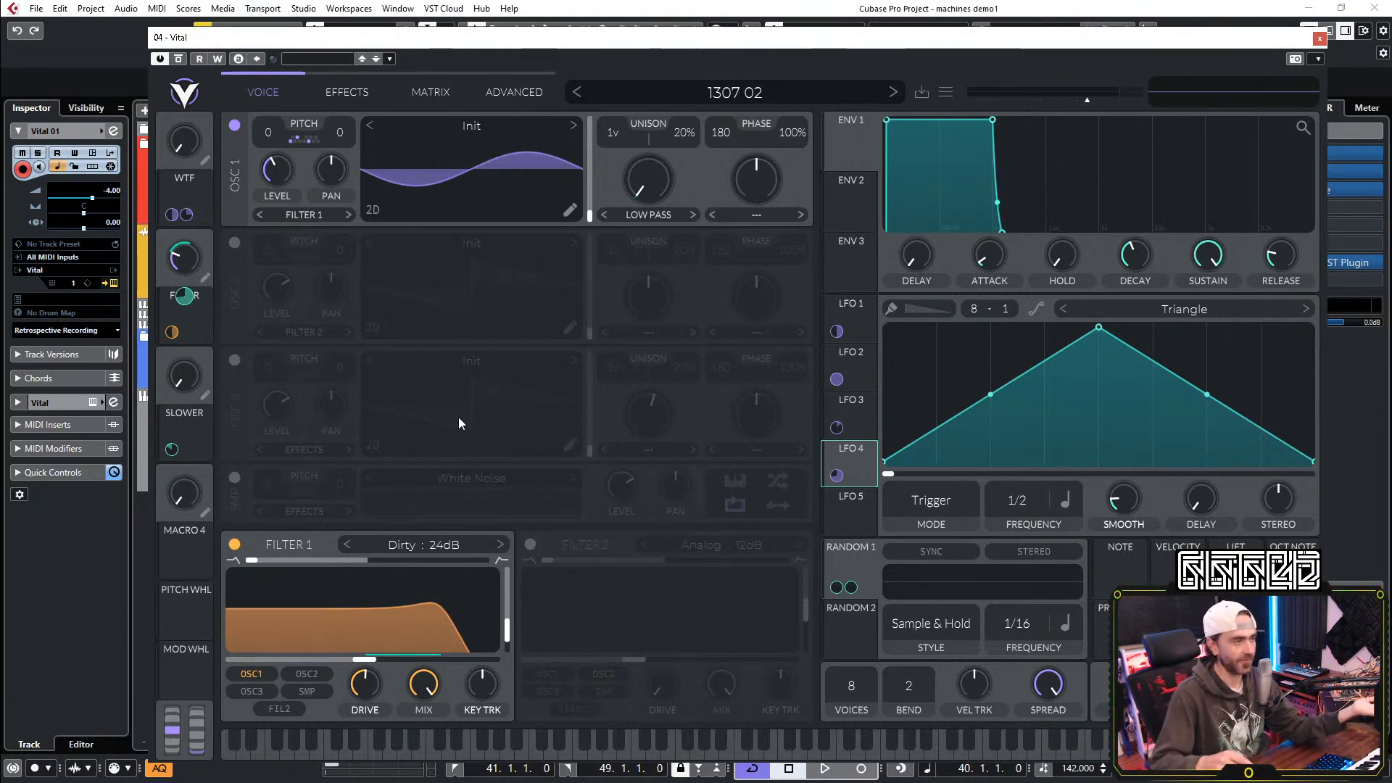
pyautogui.press('space')
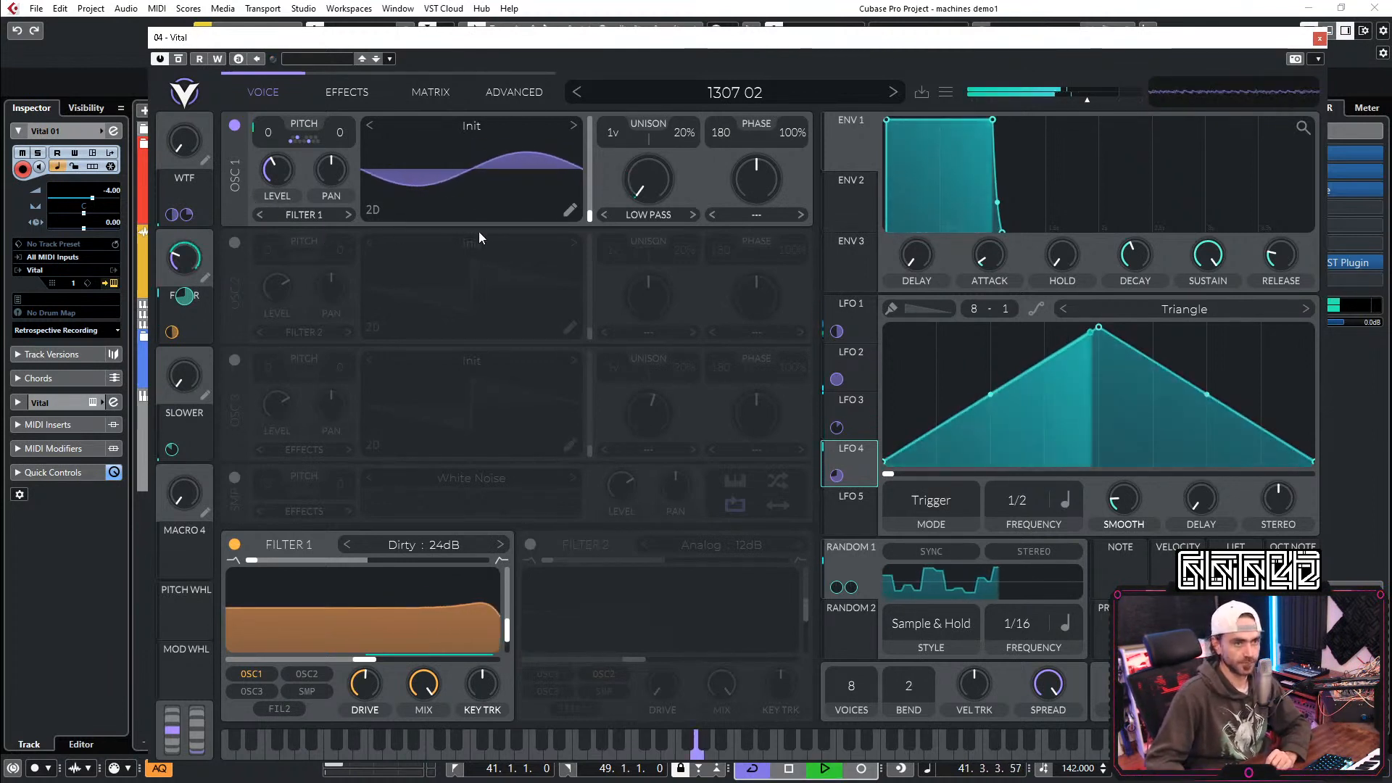
# Step: Slow LFO 4's frequency to 4/1 and remove its modulation from the FILTER macro
pyautogui.moveTo(1041, 499); pyautogui.dragTo(999, 577)
pyautogui.moveTo(1055, 526); pyautogui.dragTo(1054, 485)
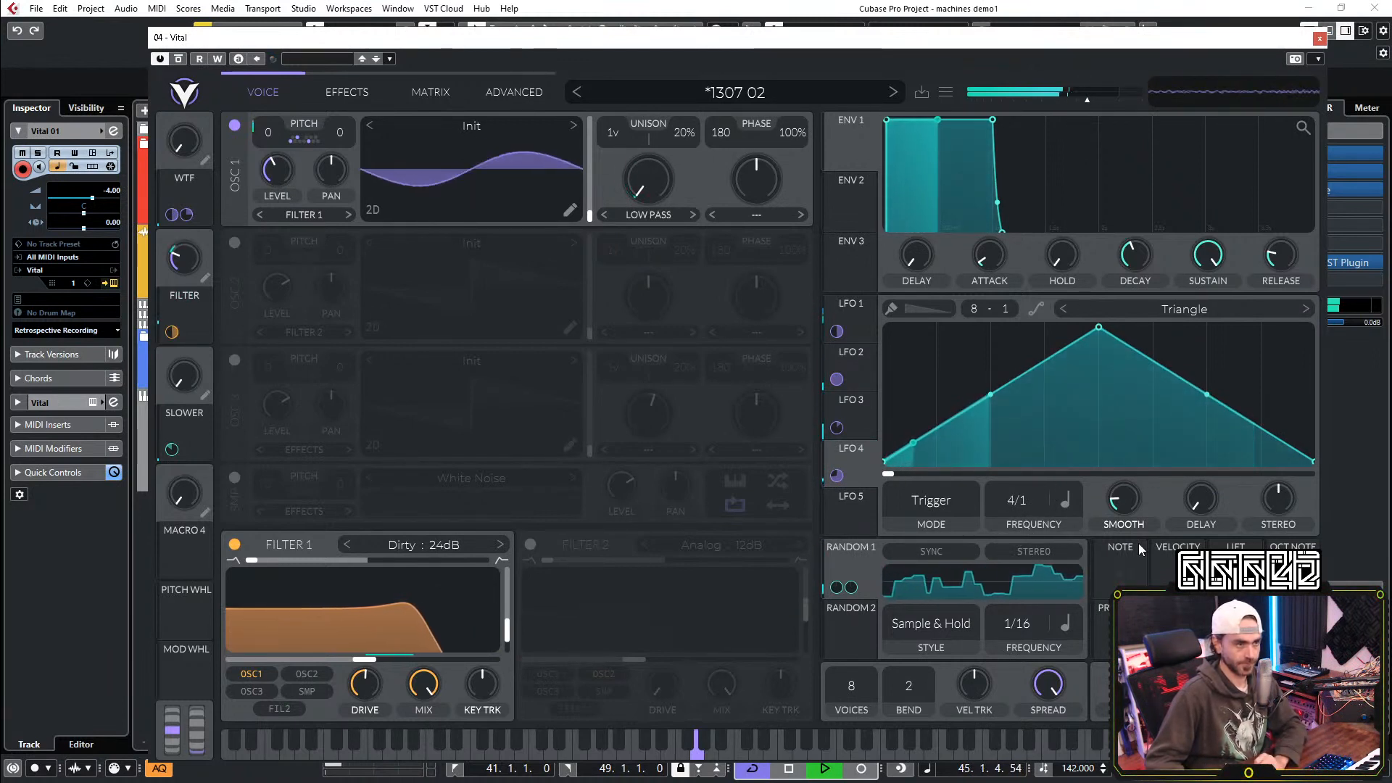
pyautogui.doubleClick(836, 476)
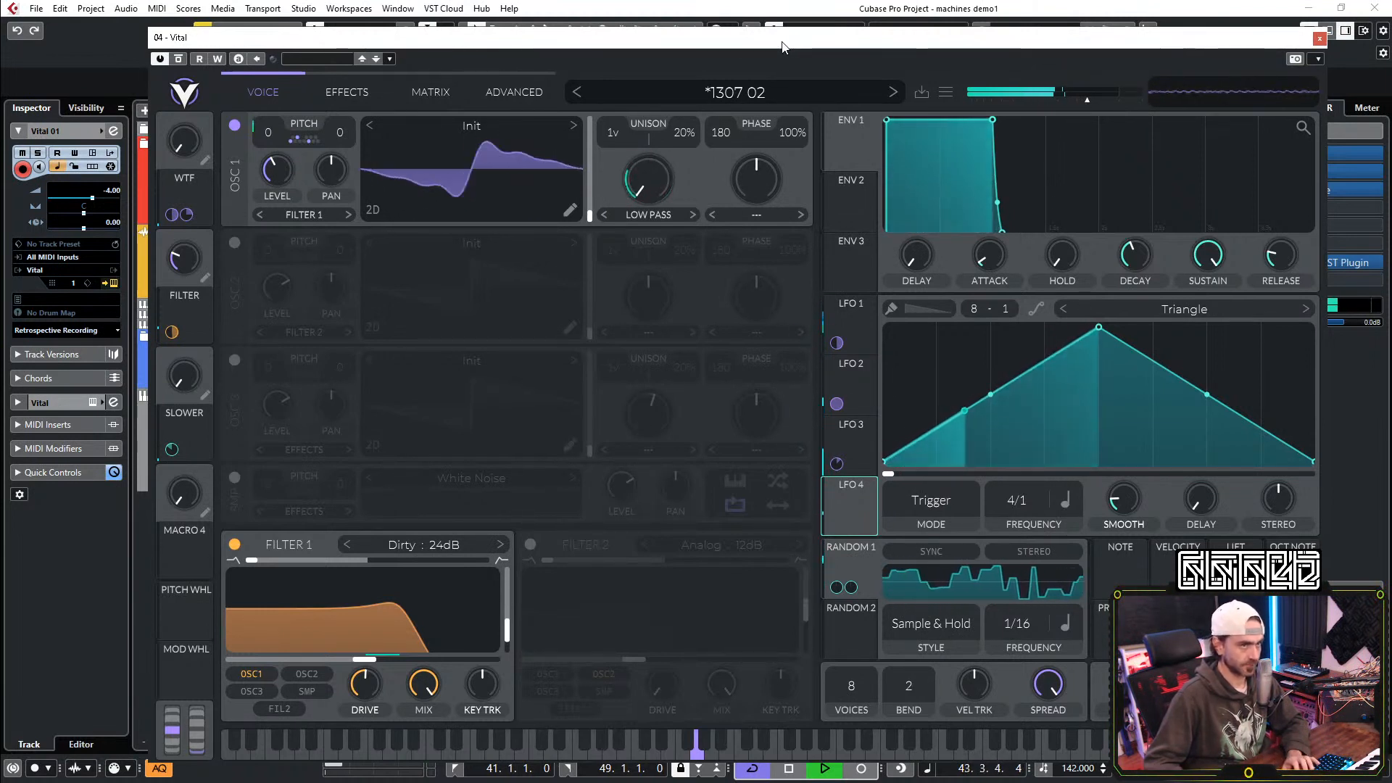
# Step: Restart playback and bring up LFO 1's step shape for editing
pyautogui.press('space')
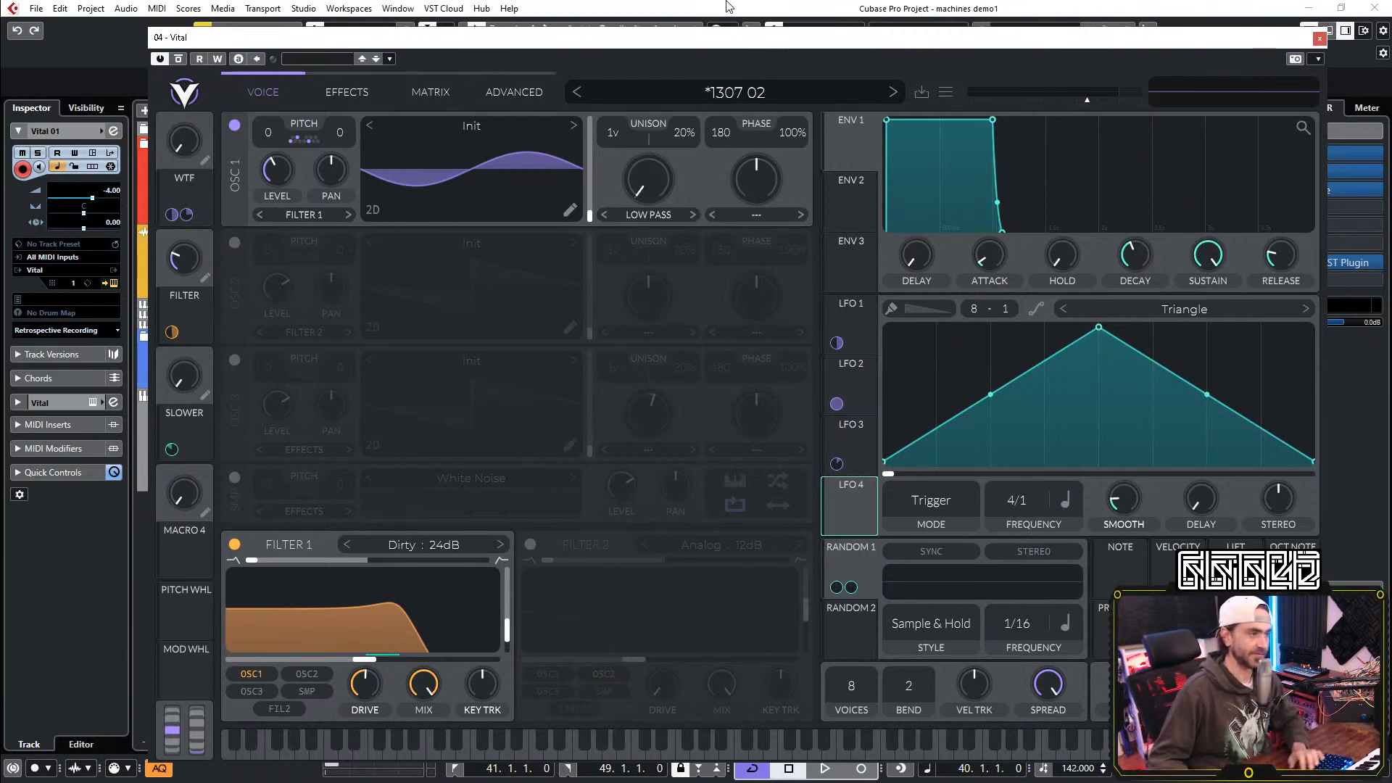
pyautogui.press('space')
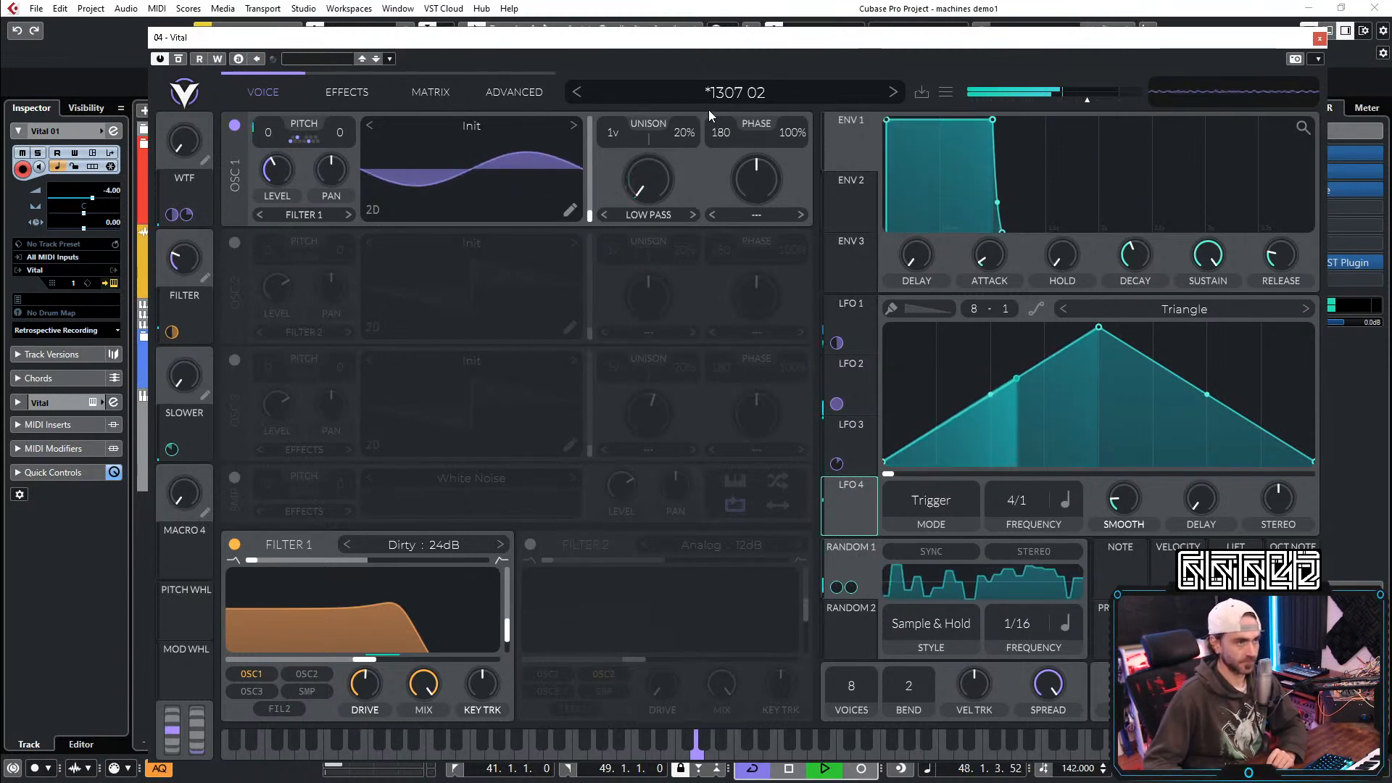
pyautogui.click(852, 333)
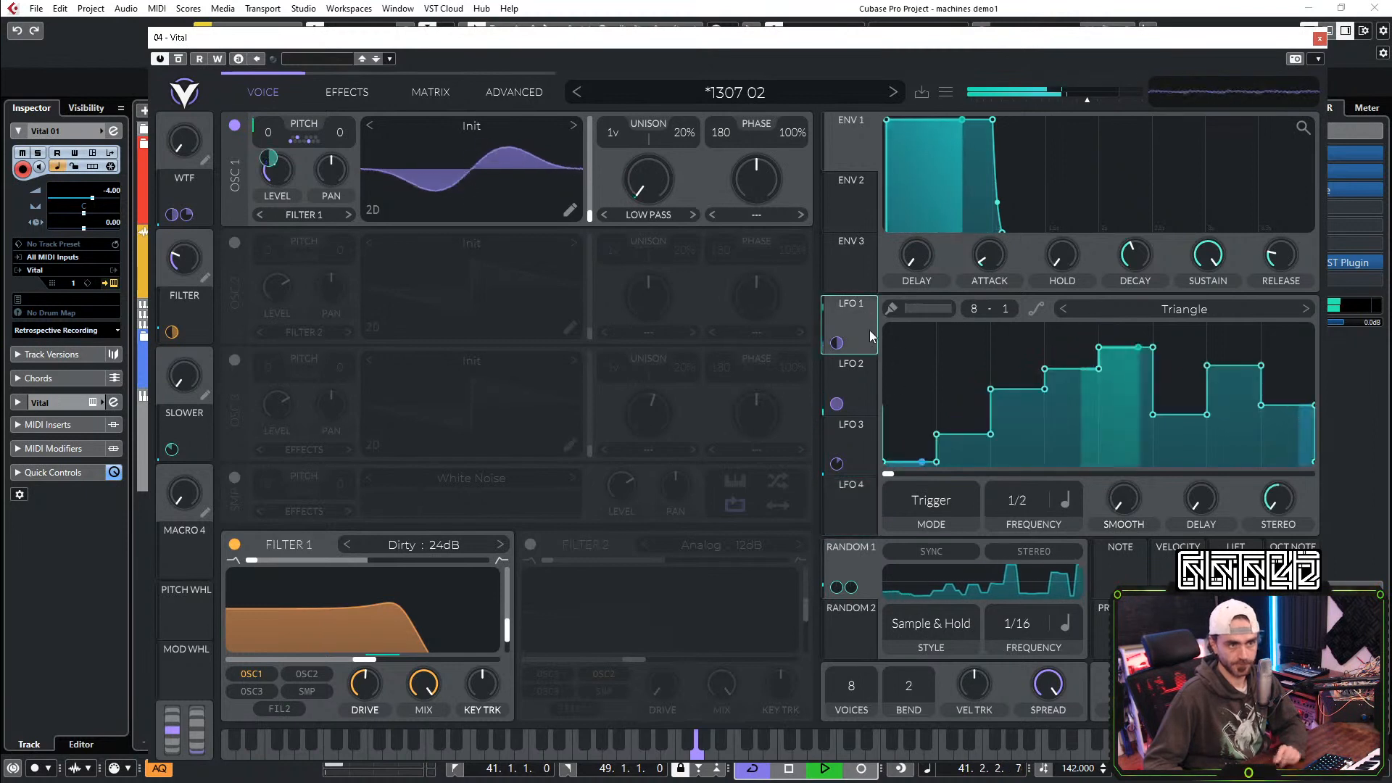
# Step: Redraw LFO 1's eight-step shape: descend over the first four steps, peak on the fifth, bottom out on the seventh and rise on the eighth
pyautogui.moveTo(916, 351)
pyautogui.mouseDown()
pyautogui.moveTo(1009, 446)
pyautogui.moveTo(1141, 464)
pyautogui.moveTo(1170, 368)
pyautogui.moveTo(1241, 442)
pyautogui.moveTo(1299, 468)
pyautogui.mouseUp()
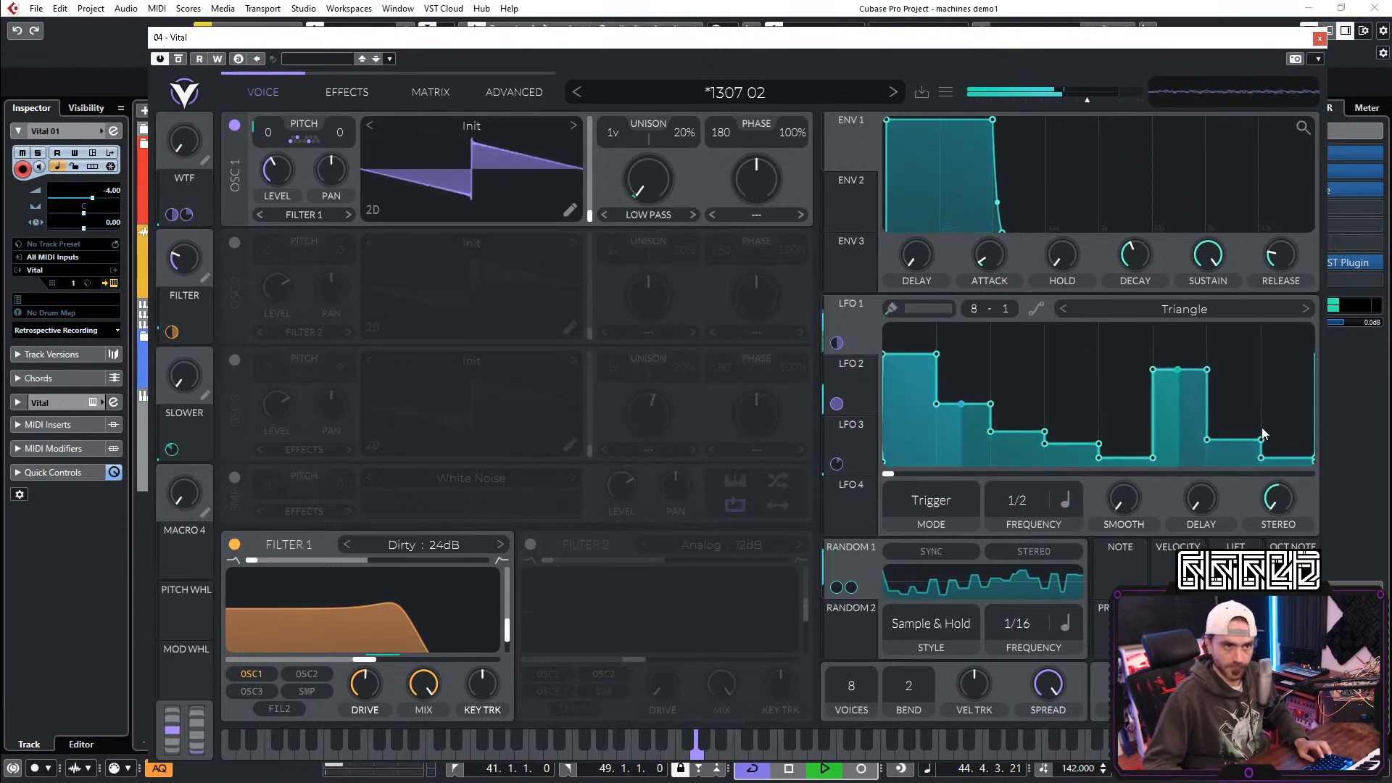
pyautogui.moveTo(1178, 436); pyautogui.dragTo(1358, 577)
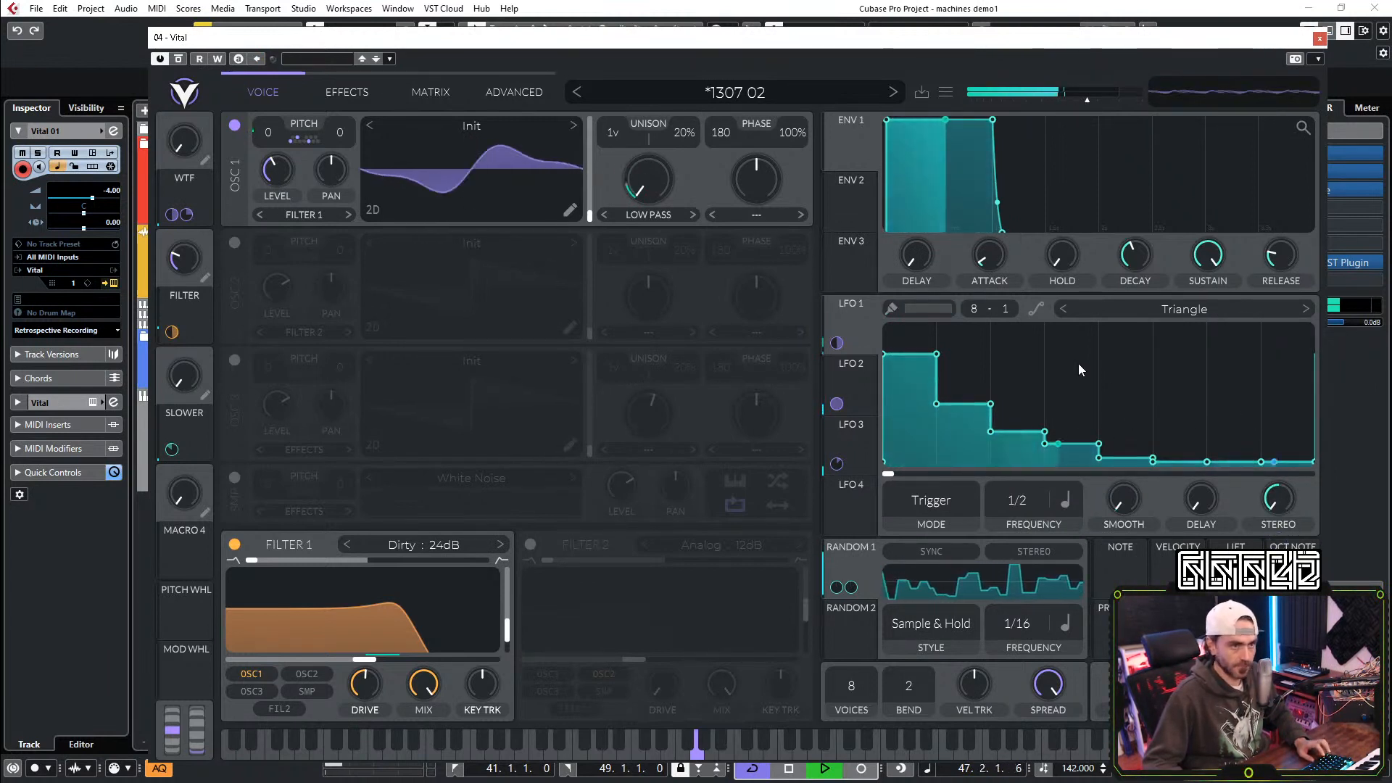
pyautogui.moveTo(1123, 343); pyautogui.dragTo(1192, 398)
pyautogui.keyDown('ctrl'); pyautogui.click(1193, 397); pyautogui.keyUp('ctrl')
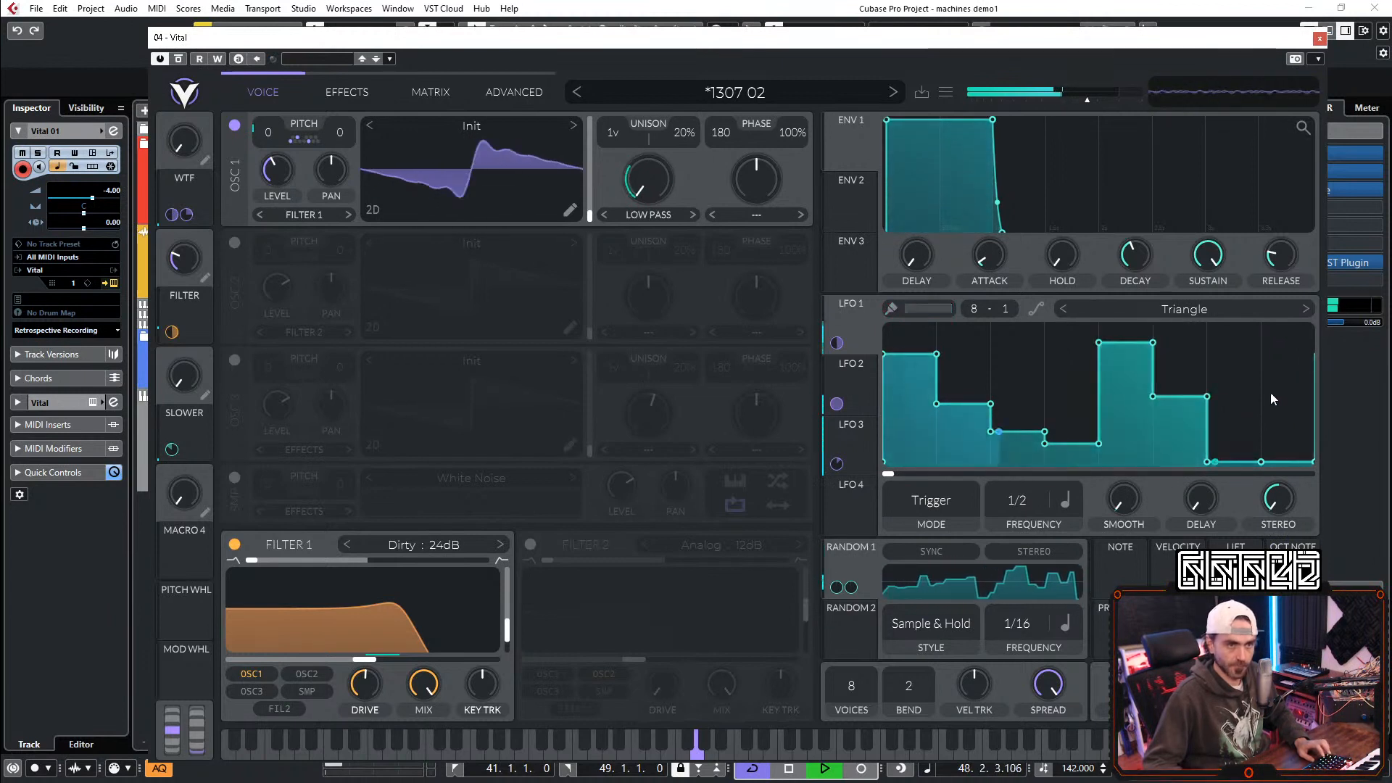
pyautogui.keyDown('ctrl'); pyautogui.click(1270, 393); pyautogui.keyUp('ctrl')
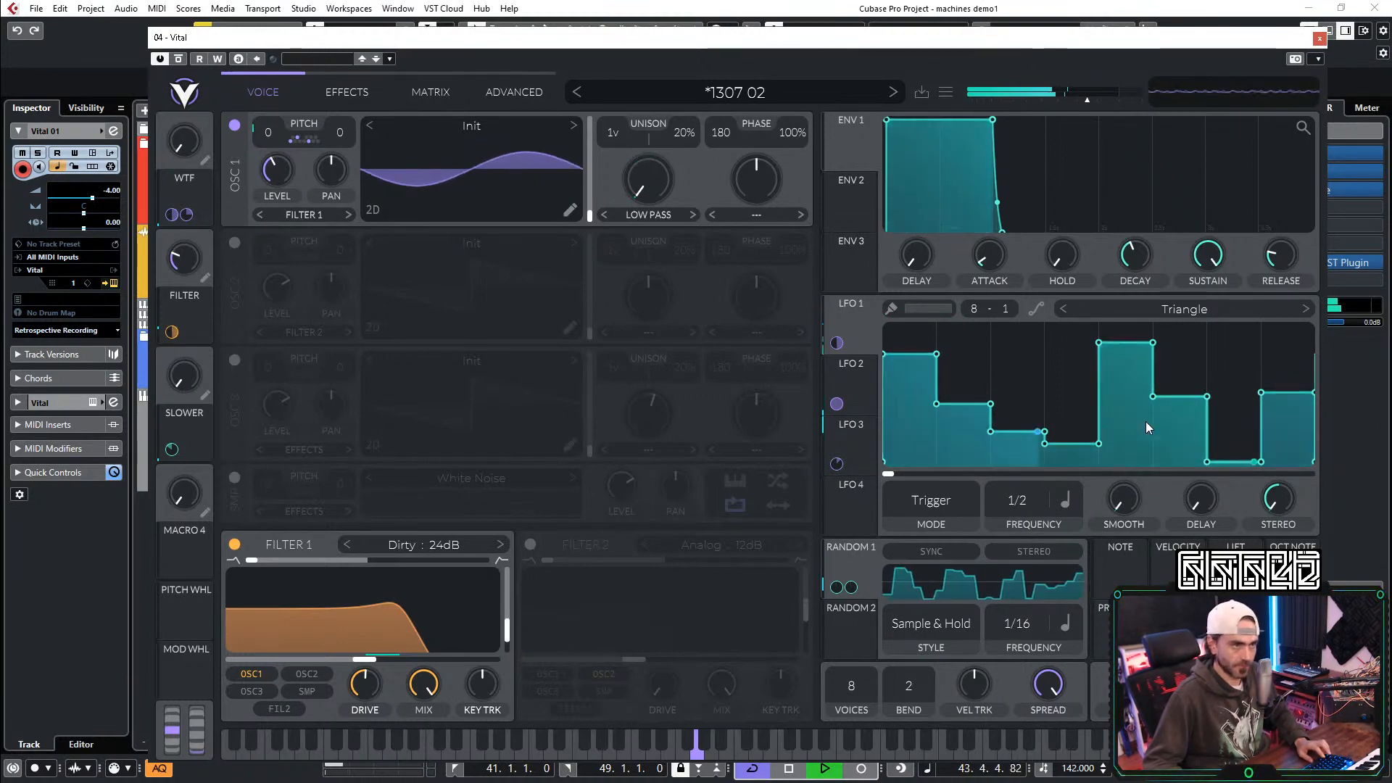
# Step: Try a Wave Window modifier on oscillator 1's wavetable with its left position at 0.235
pyautogui.click(569, 210)
pyautogui.click(229, 616)
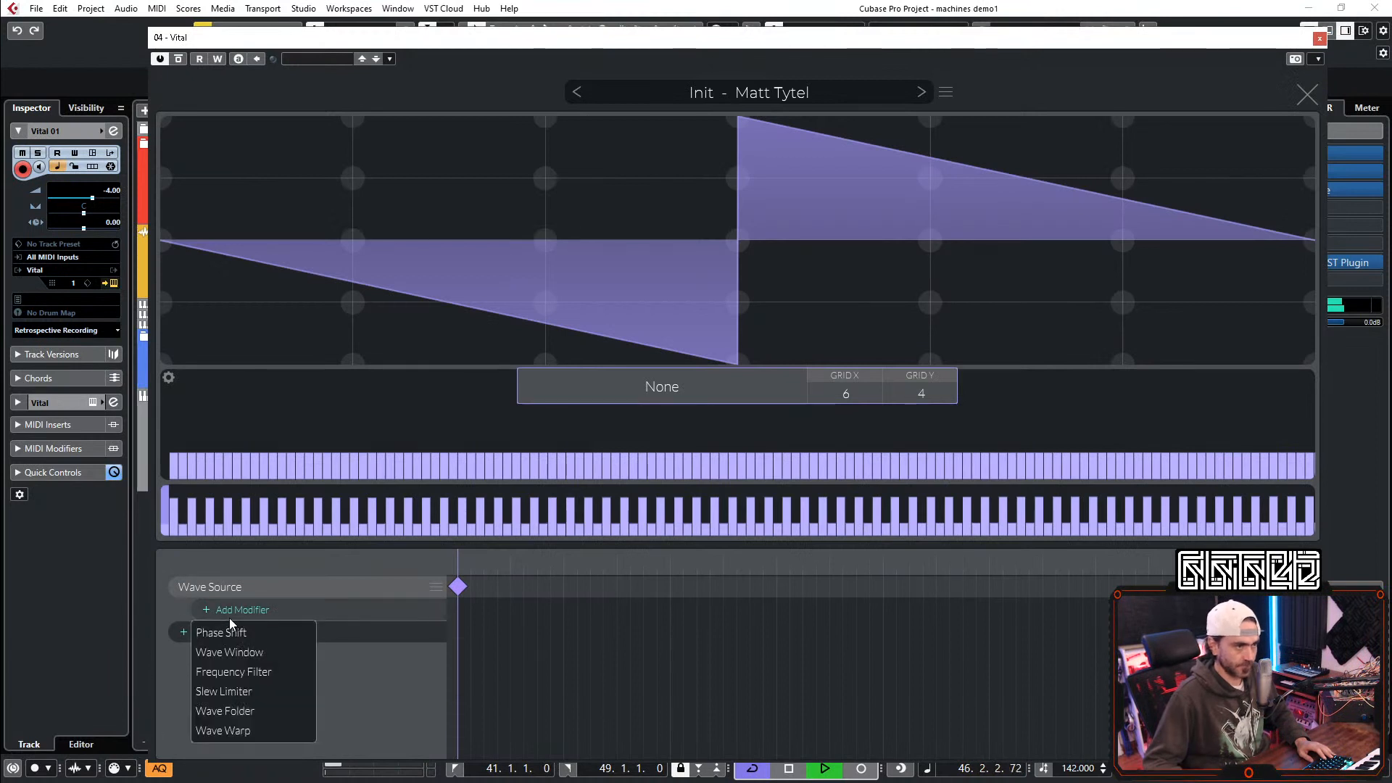
pyautogui.click(241, 652)
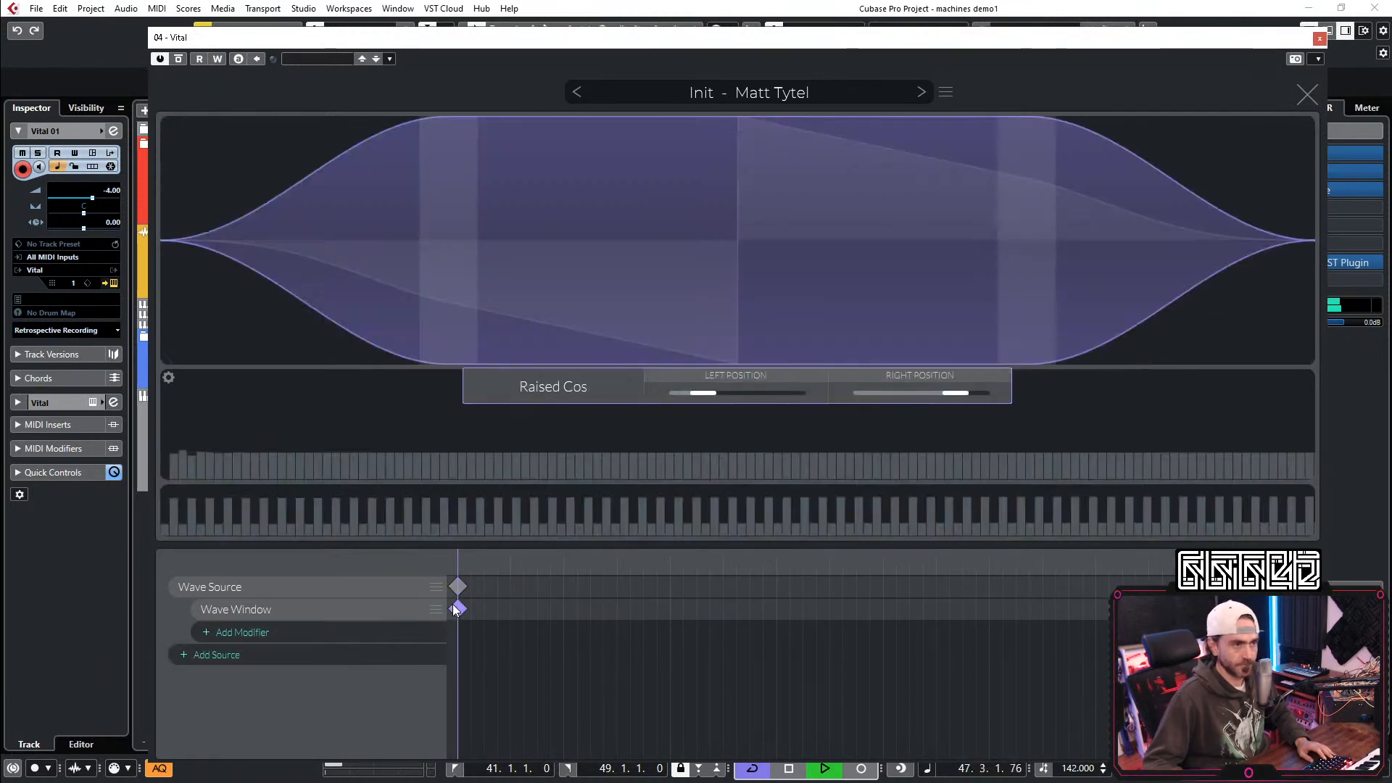
pyautogui.moveTo(706, 395)
pyautogui.mouseDown()
pyautogui.moveTo(742, 390)
pyautogui.moveTo(703, 394)
pyautogui.mouseUp()
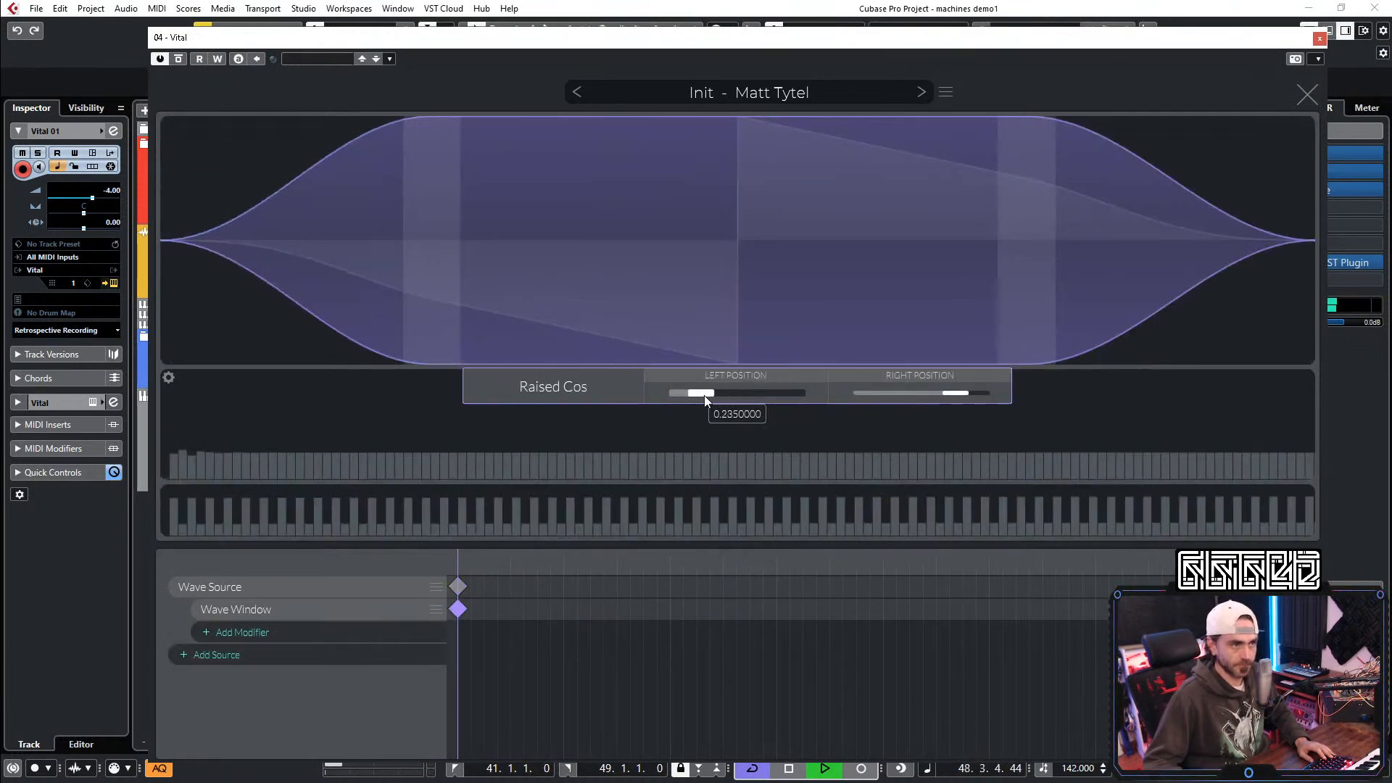
# Step: Try a Wave Folder modifier on the wavetable, placed above the Wave Window with Multiply at 13.555, and return to the voice view
pyautogui.click(264, 633)
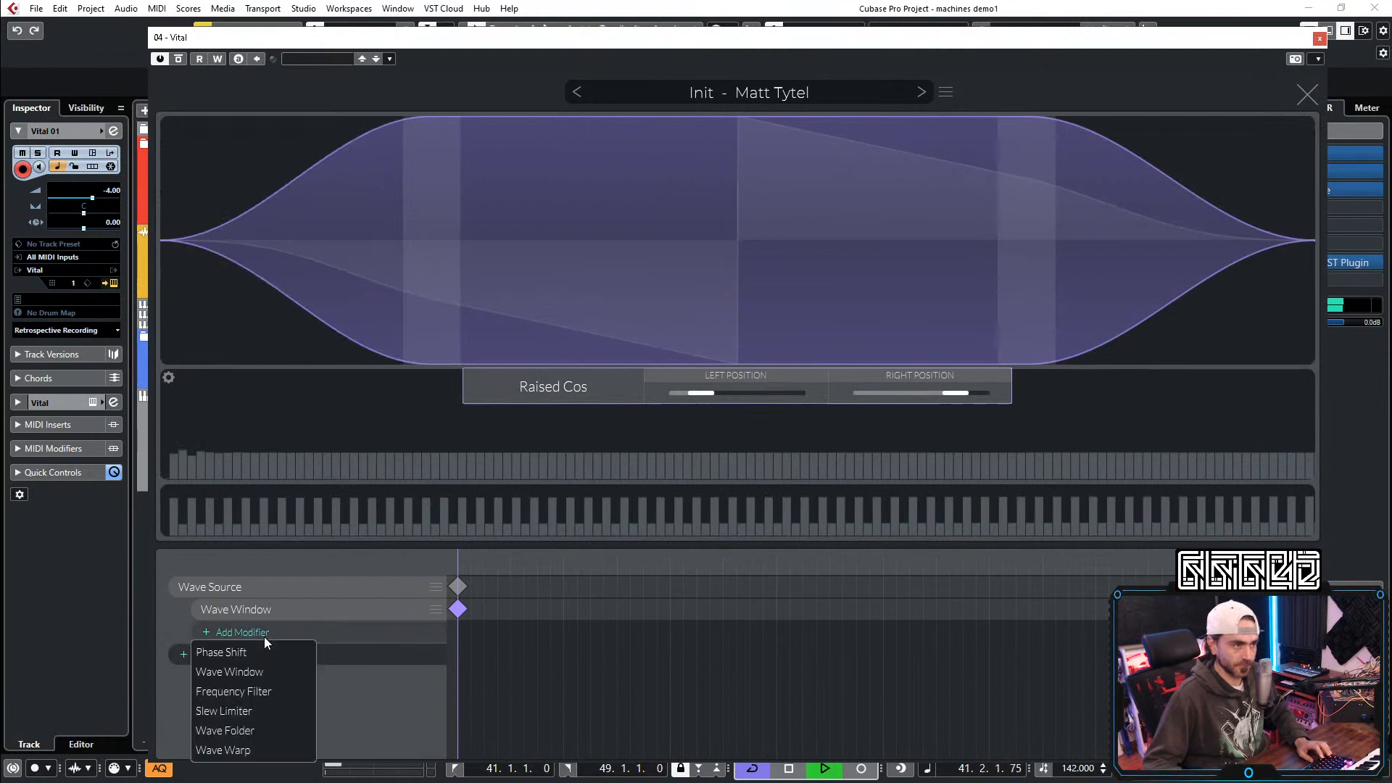
pyautogui.click(257, 731)
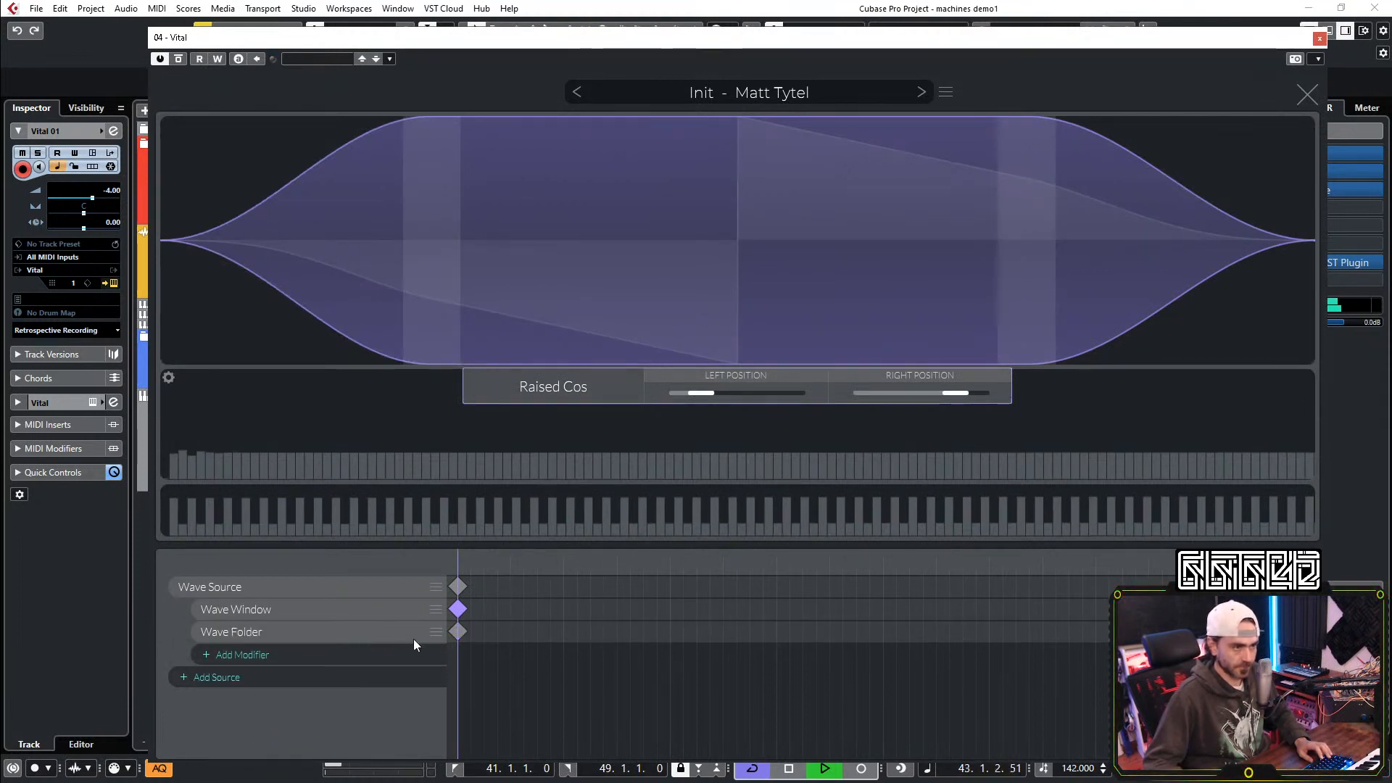
pyautogui.click(448, 654)
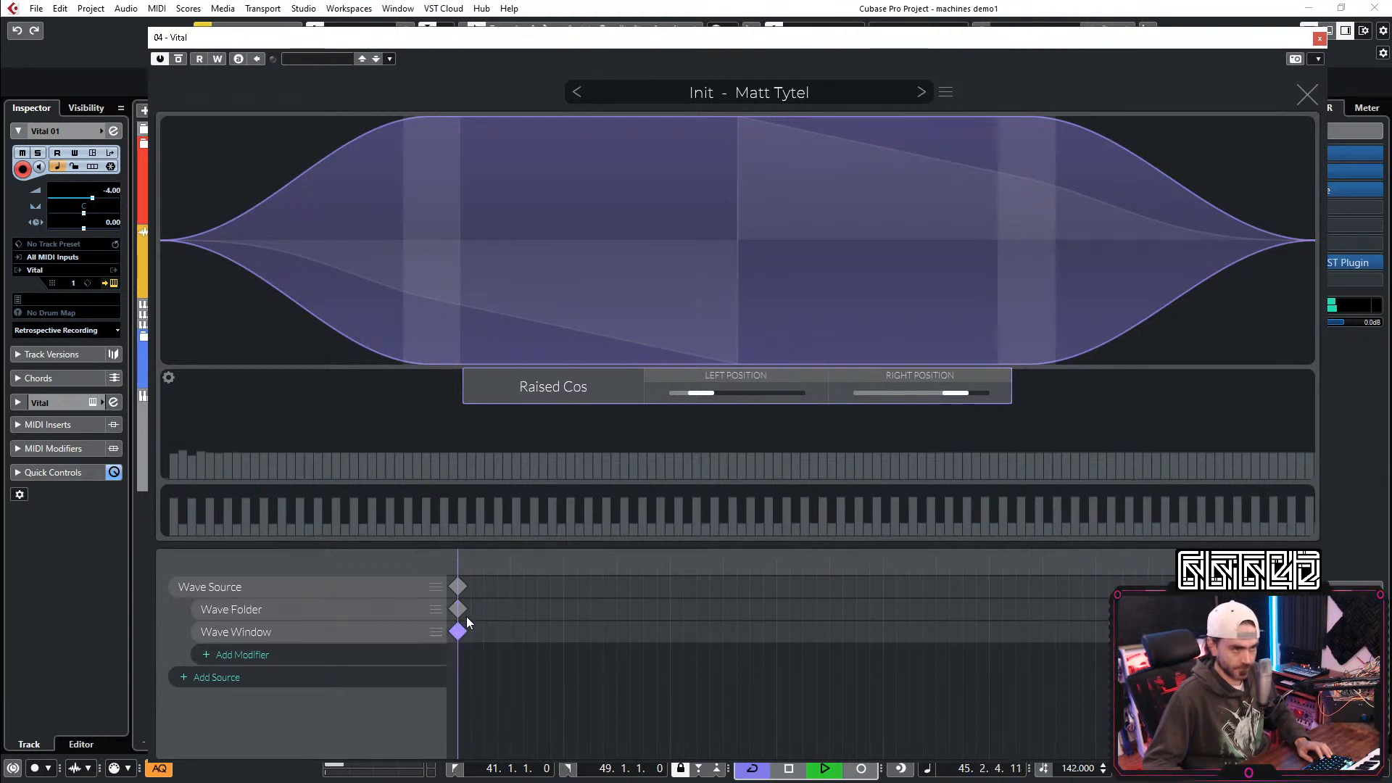
pyautogui.click(456, 609)
pyautogui.moveTo(724, 390); pyautogui.dragTo(762, 373)
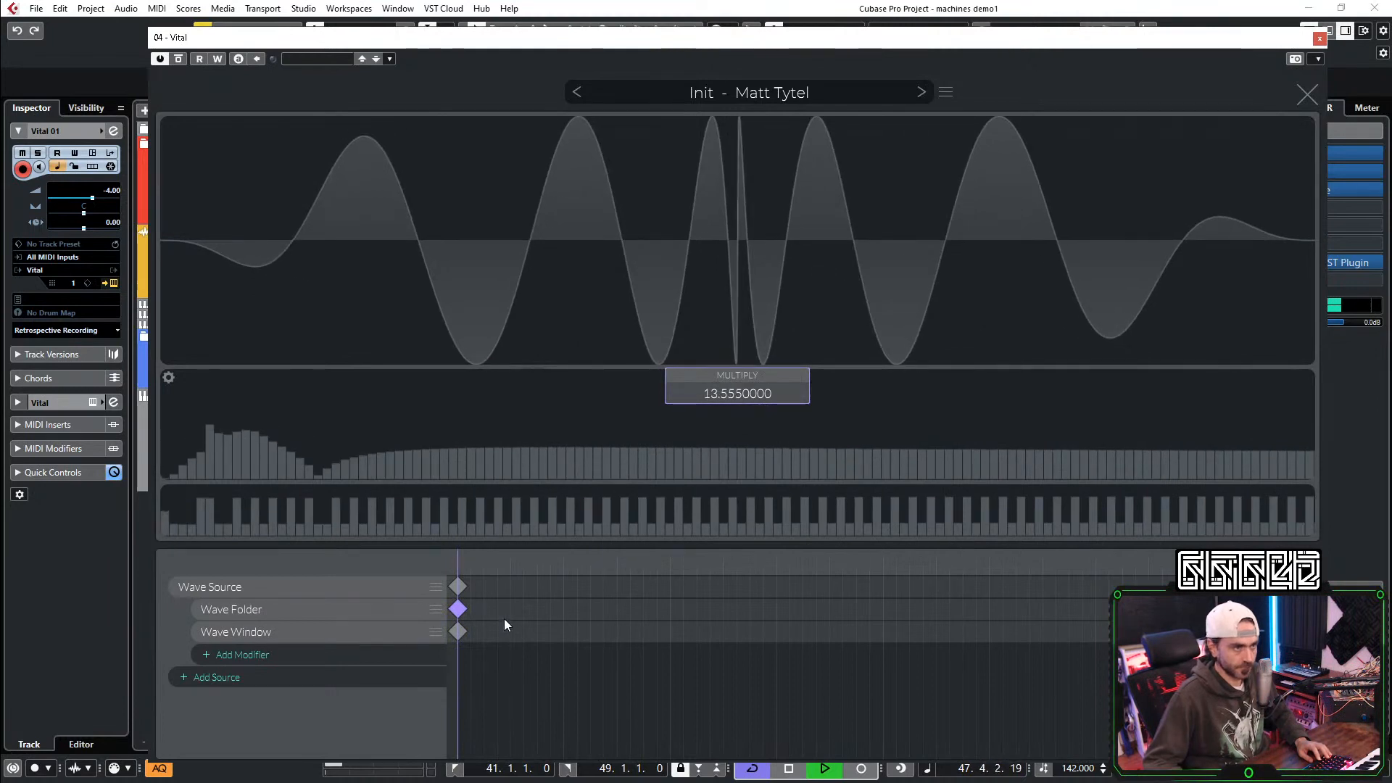
pyautogui.click(1295, 92)
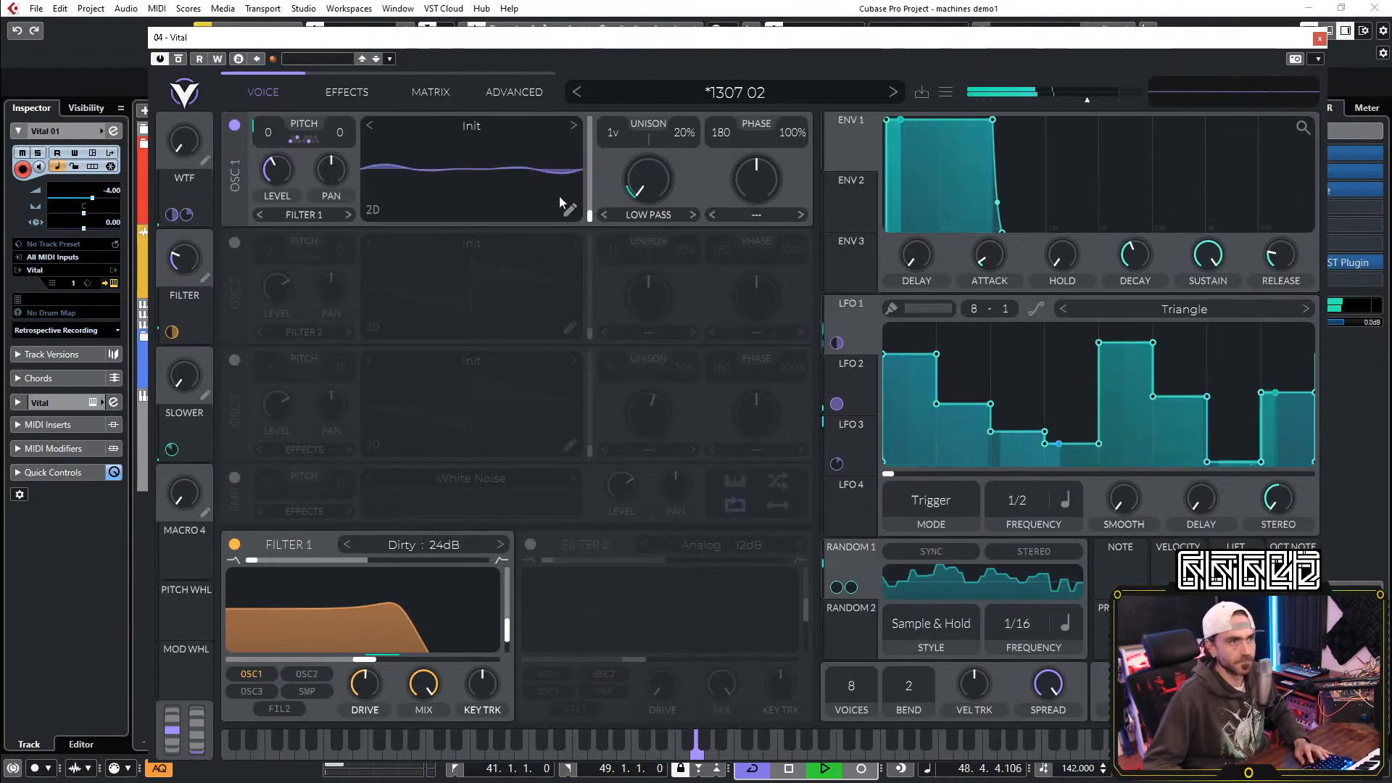
# Step: Raise oscillator 1's wavetable frame to 171.7 and its low-pass spectral morph amount to 29.5%
pyautogui.moveTo(596, 215); pyautogui.dragTo(593, 149)
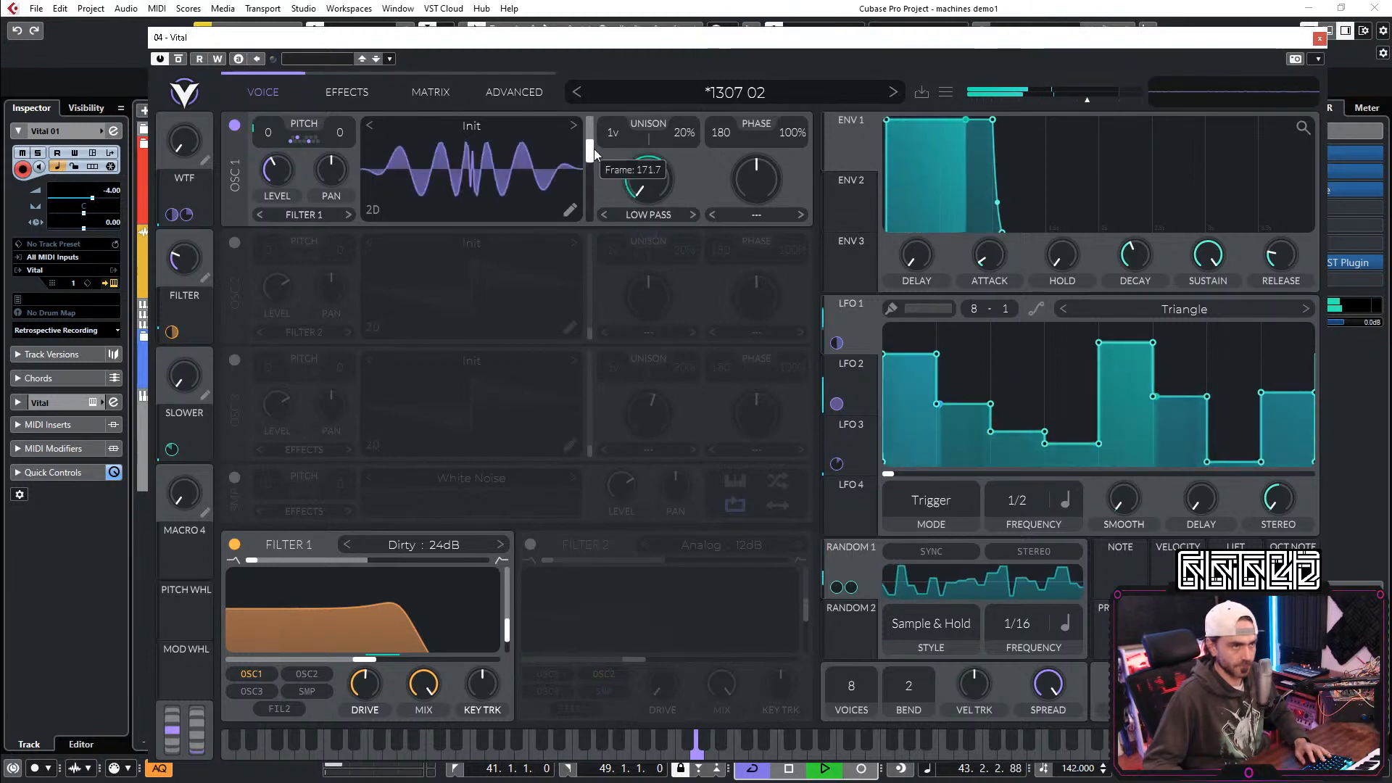
pyautogui.moveTo(640, 195)
pyautogui.mouseDown()
pyautogui.moveTo(667, 159)
pyautogui.moveTo(655, 186)
pyautogui.mouseUp()
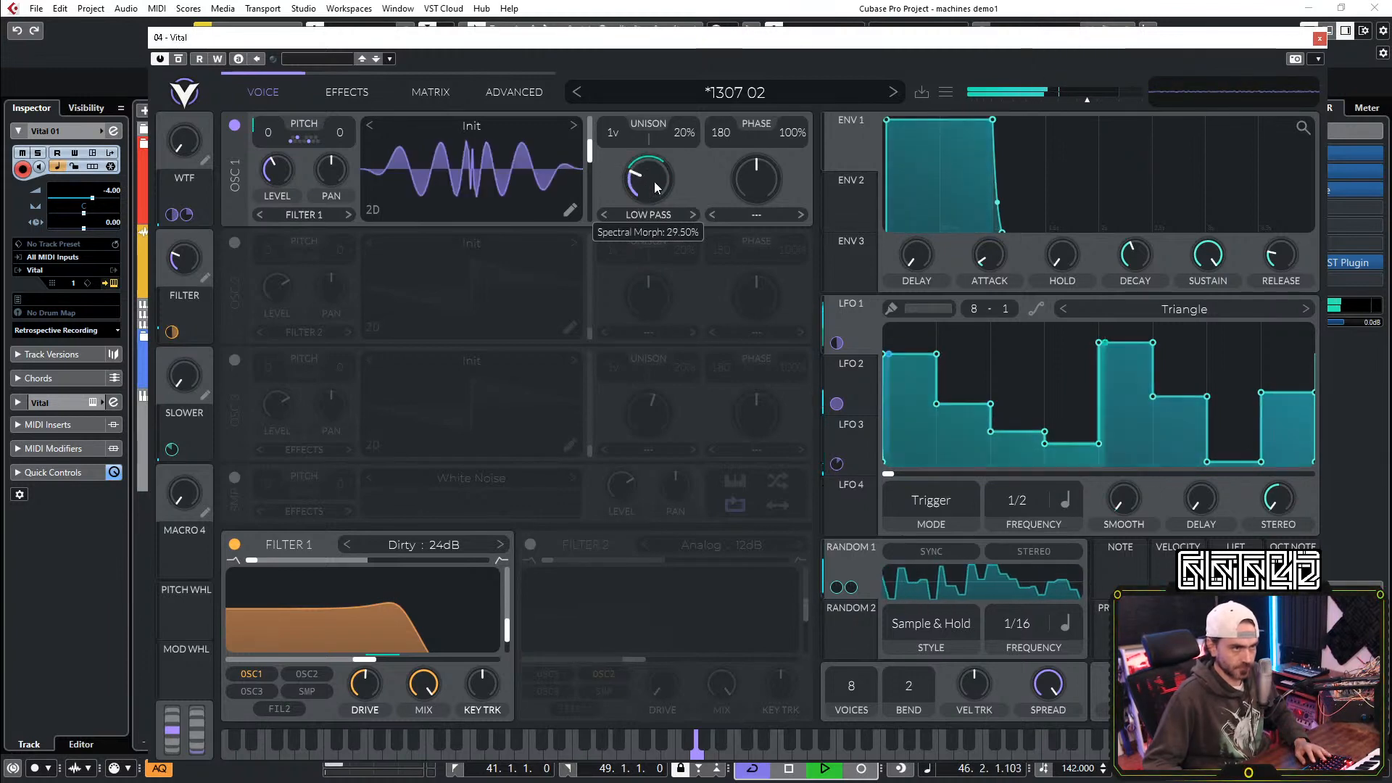
# Step: Remove the Wave Window and Wave Folder modifiers from oscillator 1's wavetable and lower its spectral morph amount to minimum
pyautogui.click(569, 212)
pyautogui.click(435, 632)
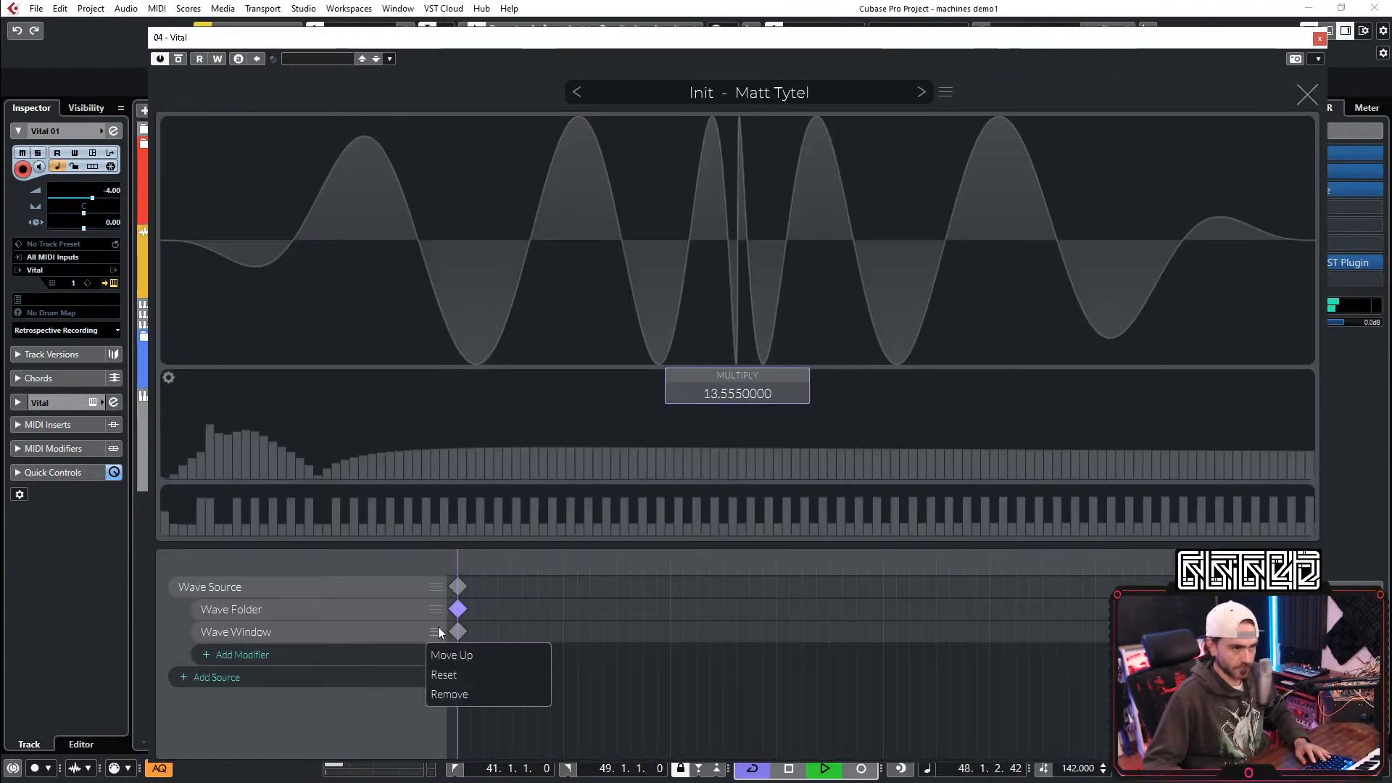
pyautogui.click(450, 693)
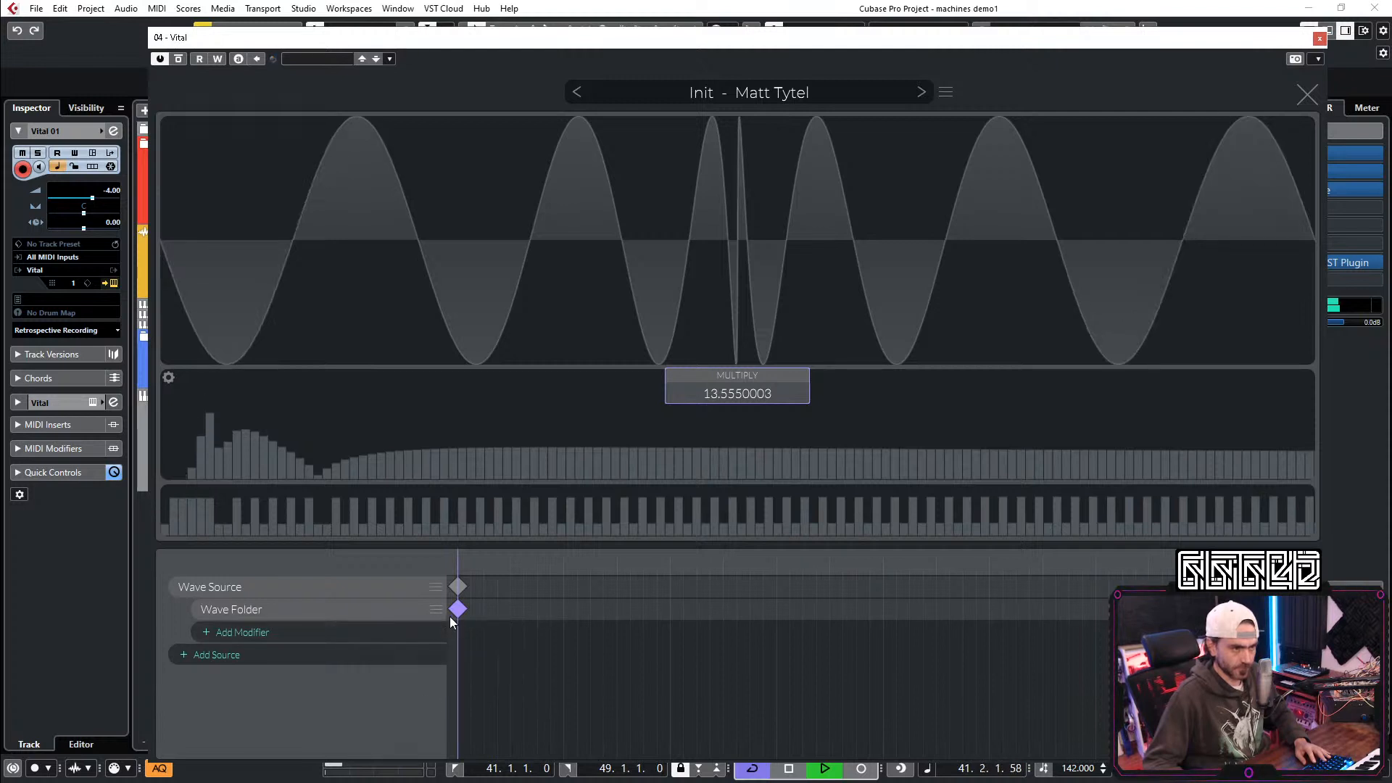
pyautogui.click(435, 610)
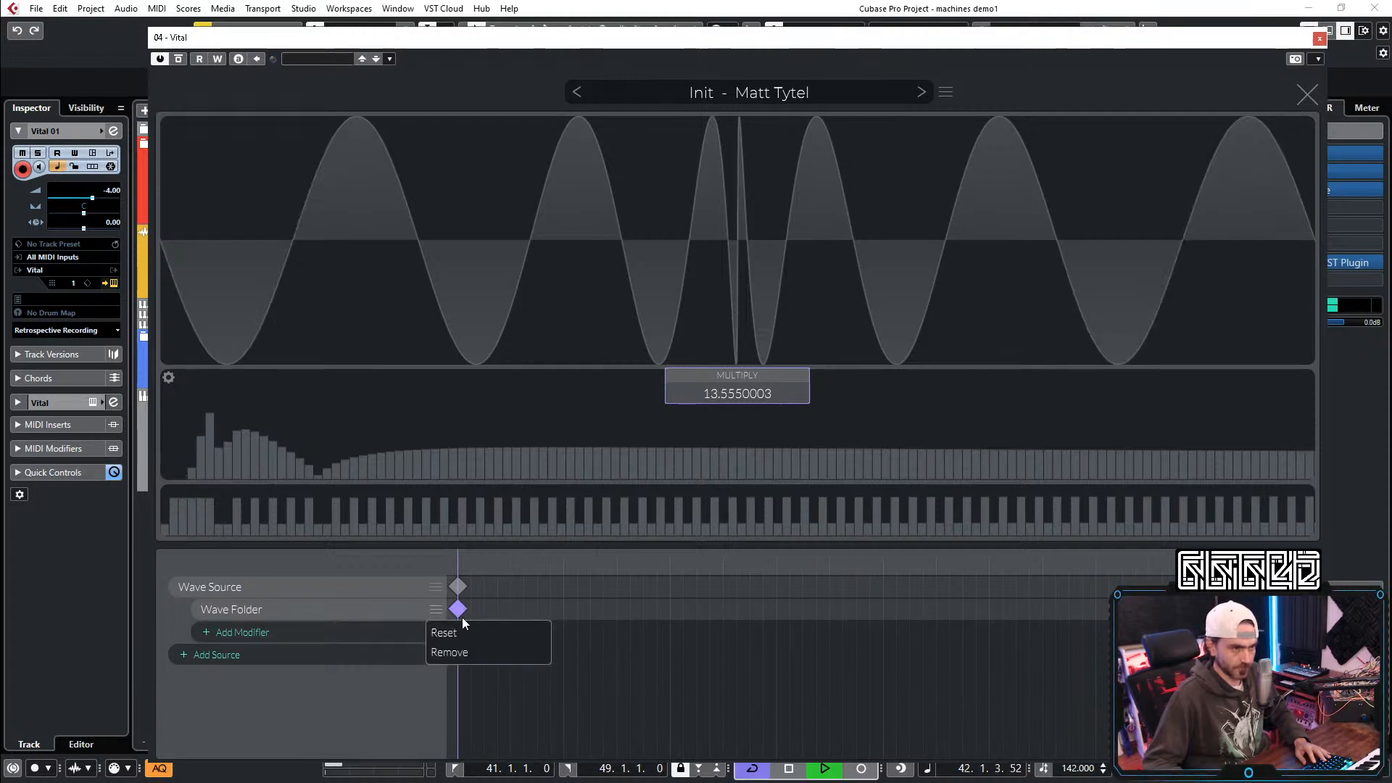
pyautogui.click(462, 656)
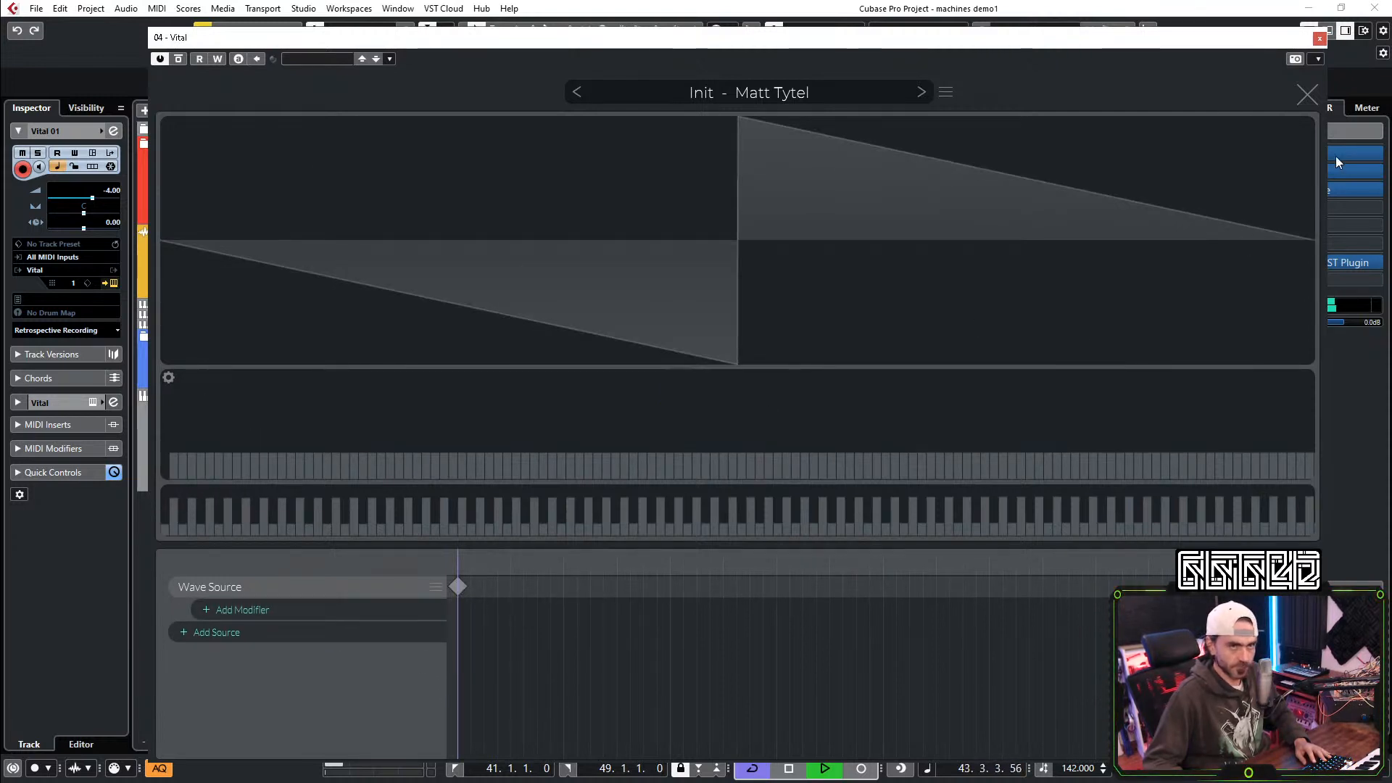
pyautogui.click(1307, 95)
pyautogui.moveTo(636, 209); pyautogui.dragTo(646, 238)
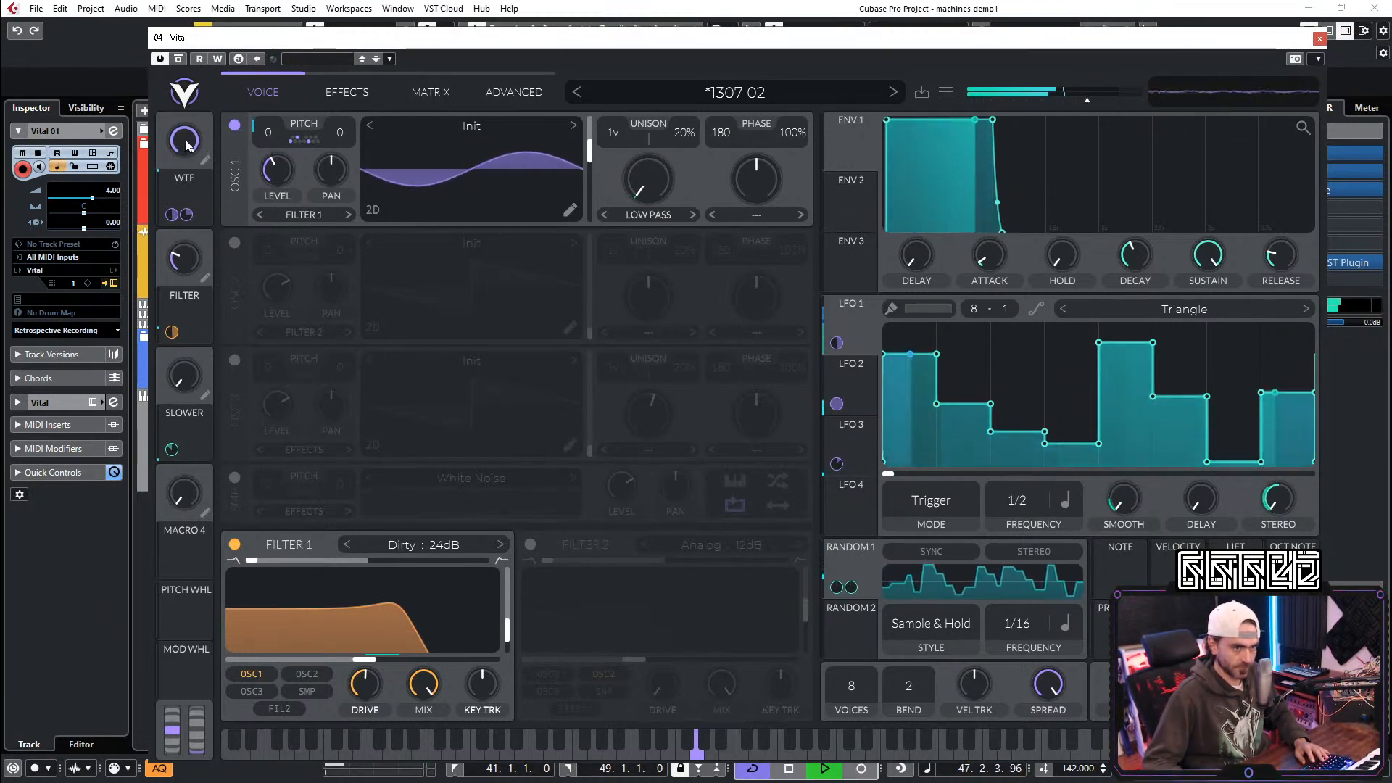
# Step: Audition the WTF, FILTER and SLOWER macros during playback, returning SLOWER to minimum and setting FILTER to 0.385
pyautogui.moveTo(185, 147); pyautogui.dragTo(219, 674)
pyautogui.moveTo(175, 256); pyautogui.dragTo(223, 248)
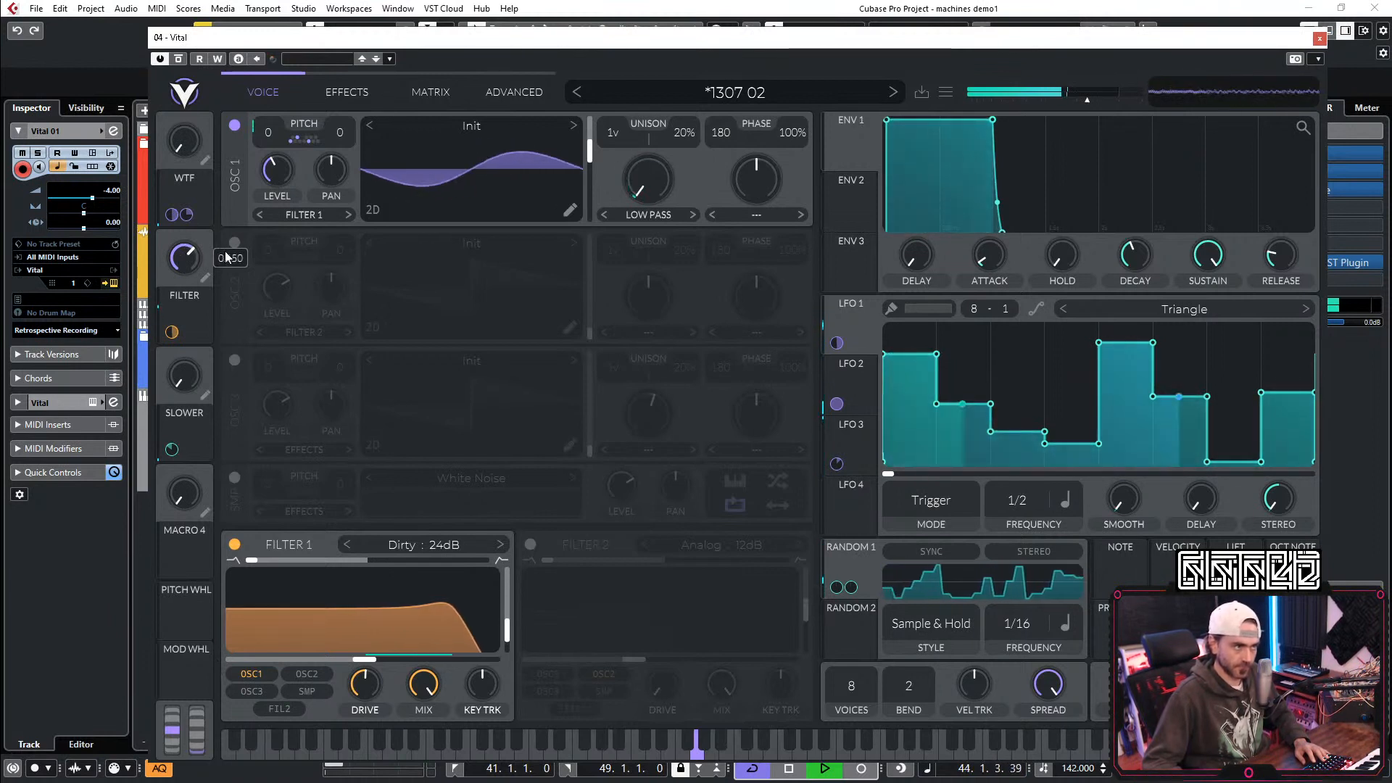
pyautogui.moveTo(213, 76); pyautogui.dragTo(221, 55)
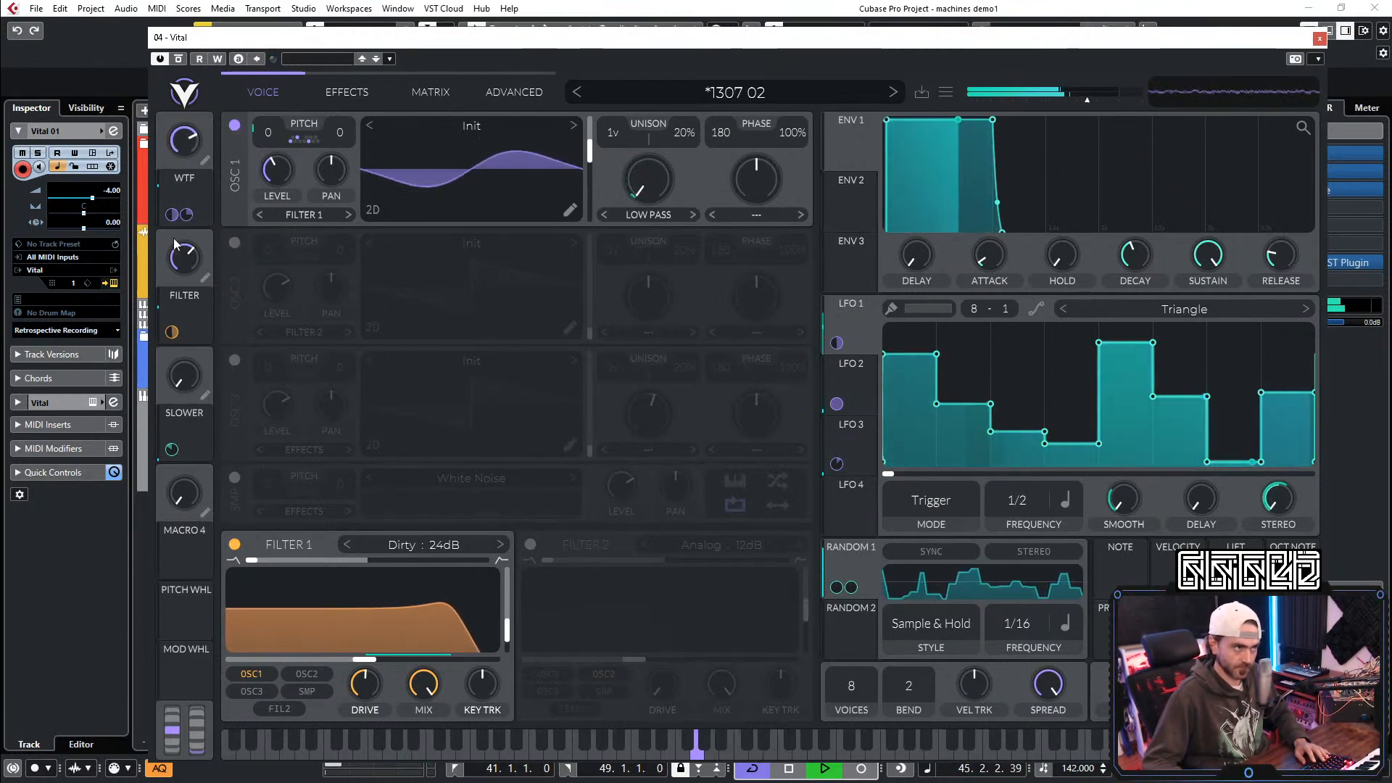
pyautogui.moveTo(188, 269); pyautogui.dragTo(206, 261)
pyautogui.moveTo(182, 374); pyautogui.dragTo(206, 224)
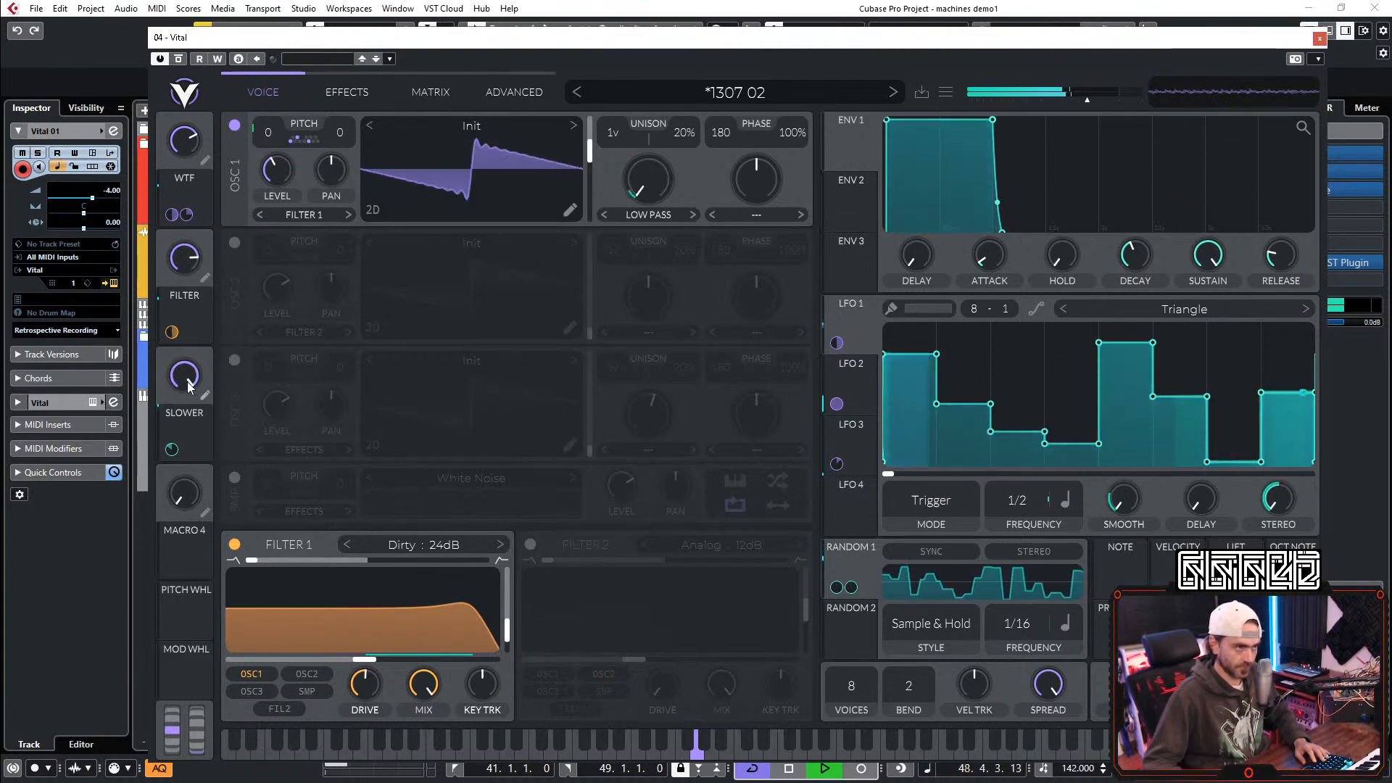
pyautogui.moveTo(188, 381); pyautogui.dragTo(164, 471)
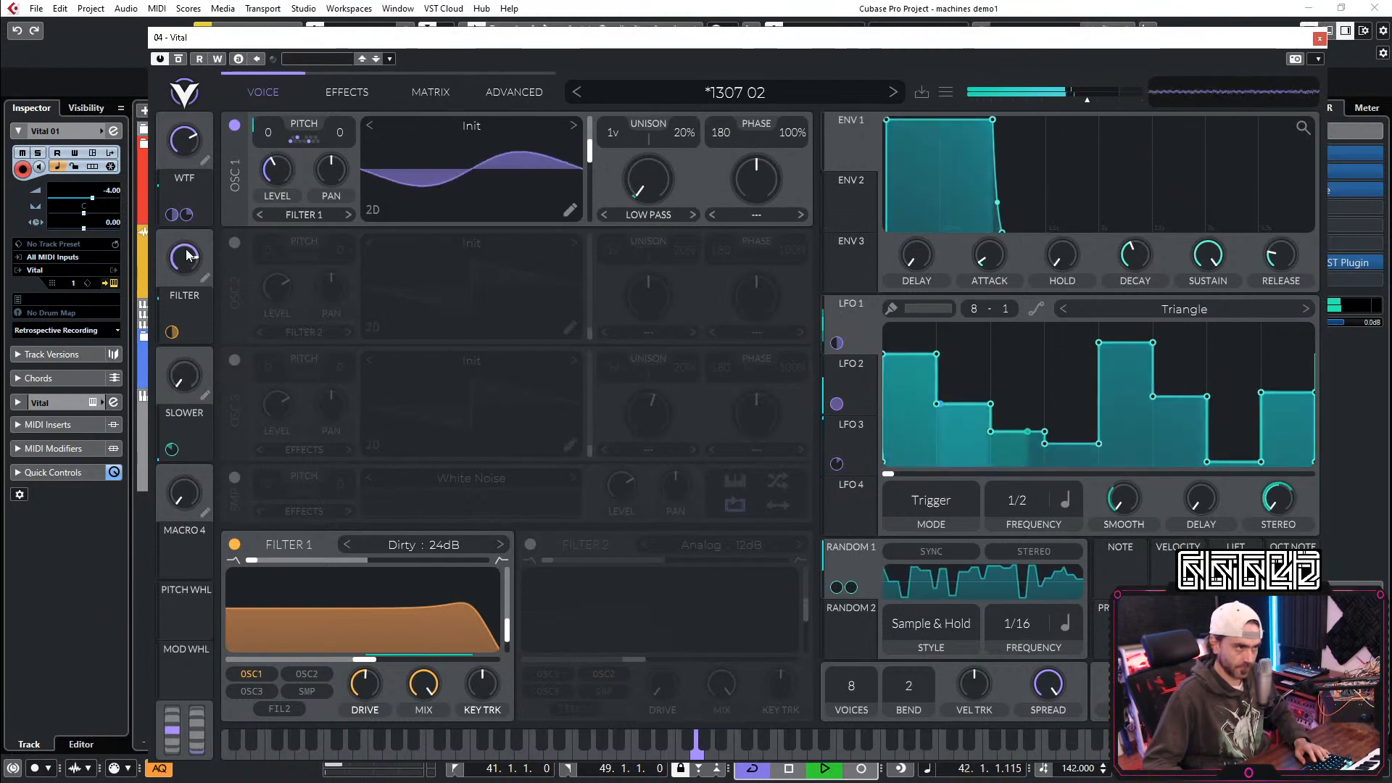
pyautogui.moveTo(184, 257); pyautogui.dragTo(187, 282)
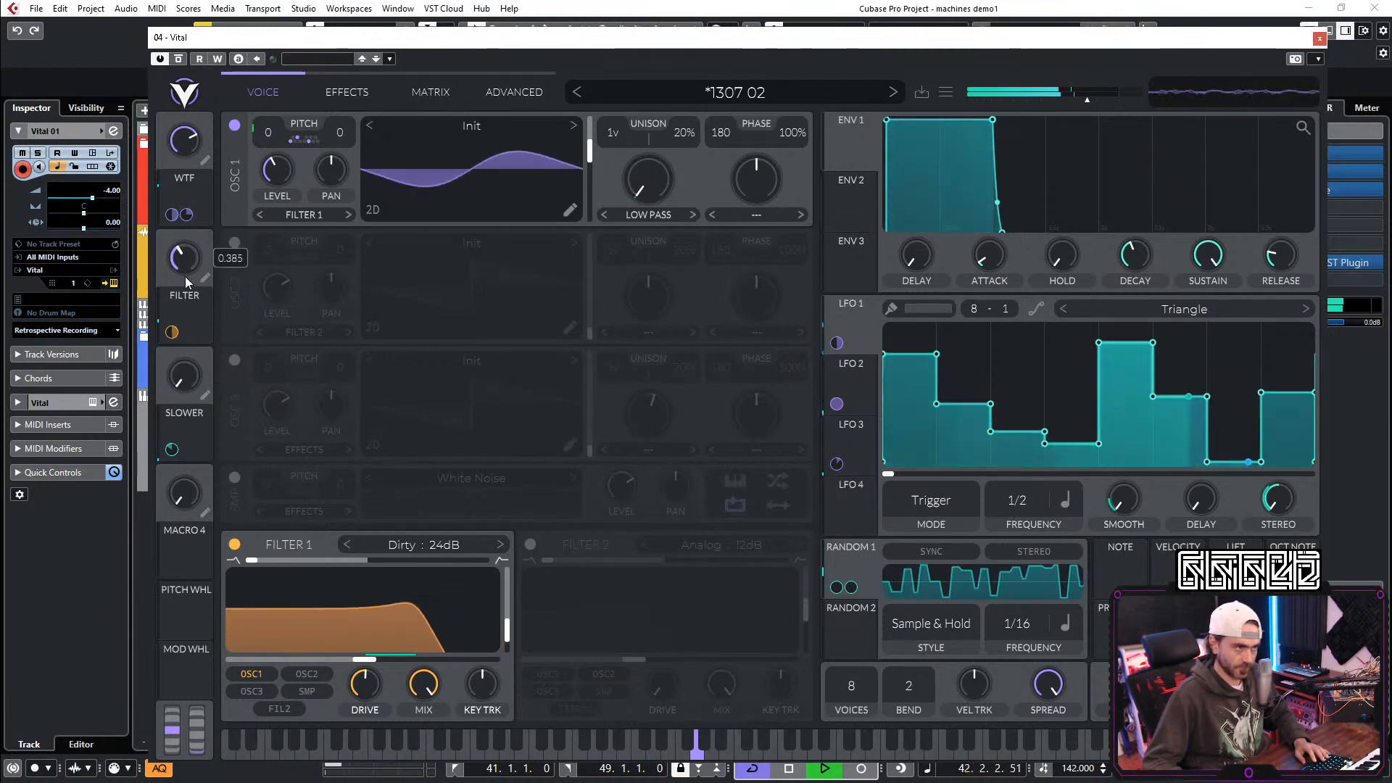
# Step: Switch off oscillator 1's low-pass spectral morph type and reset the morph amount to its default
pyautogui.click(662, 226)
pyautogui.click(664, 234)
pyautogui.moveTo(659, 175); pyautogui.dragTo(672, 167)
pyautogui.doubleClick(645, 179)
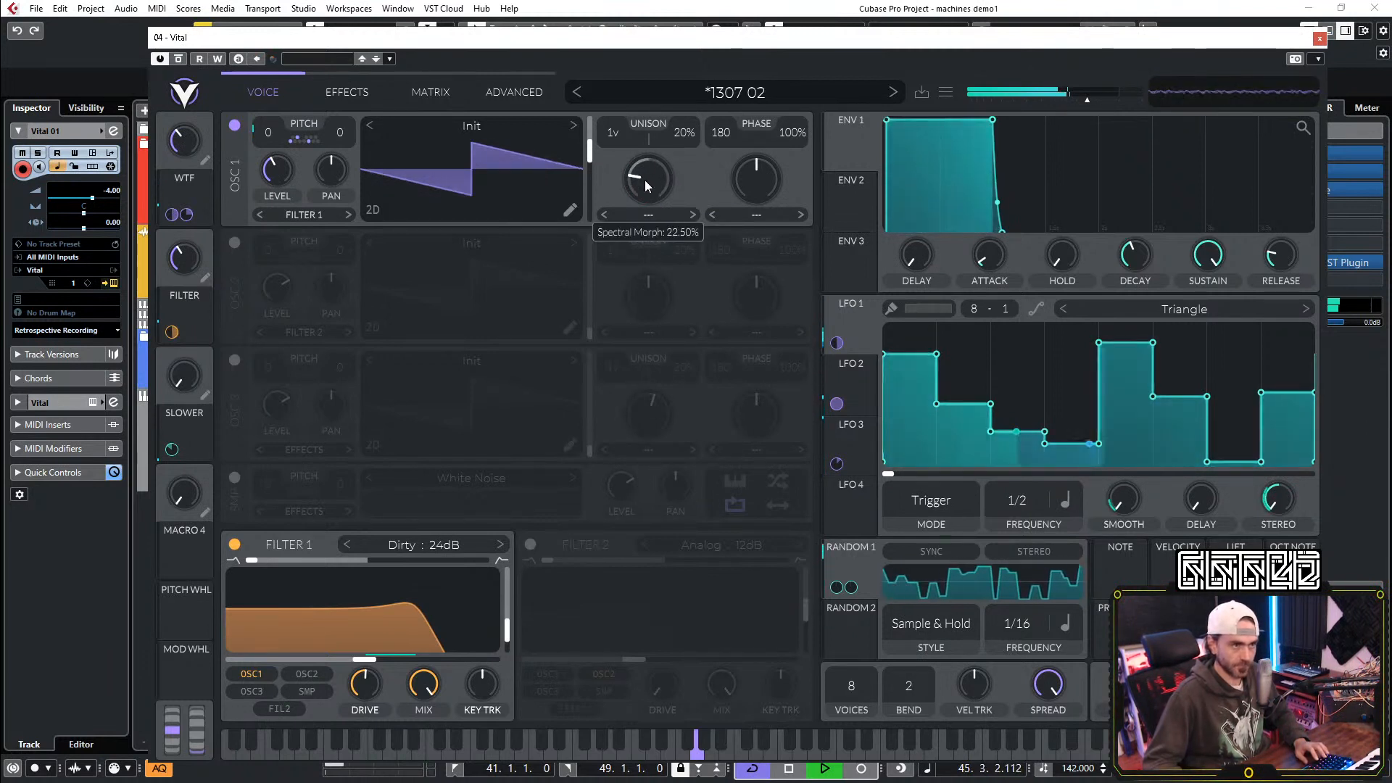
# Step: Assign LFO 2 to modulate Filter 1's cutoff and set the FILTER macro to 0.260
pyautogui.click(870, 378)
pyautogui.click(865, 317)
pyautogui.moveTo(867, 382); pyautogui.dragTo(365, 641)
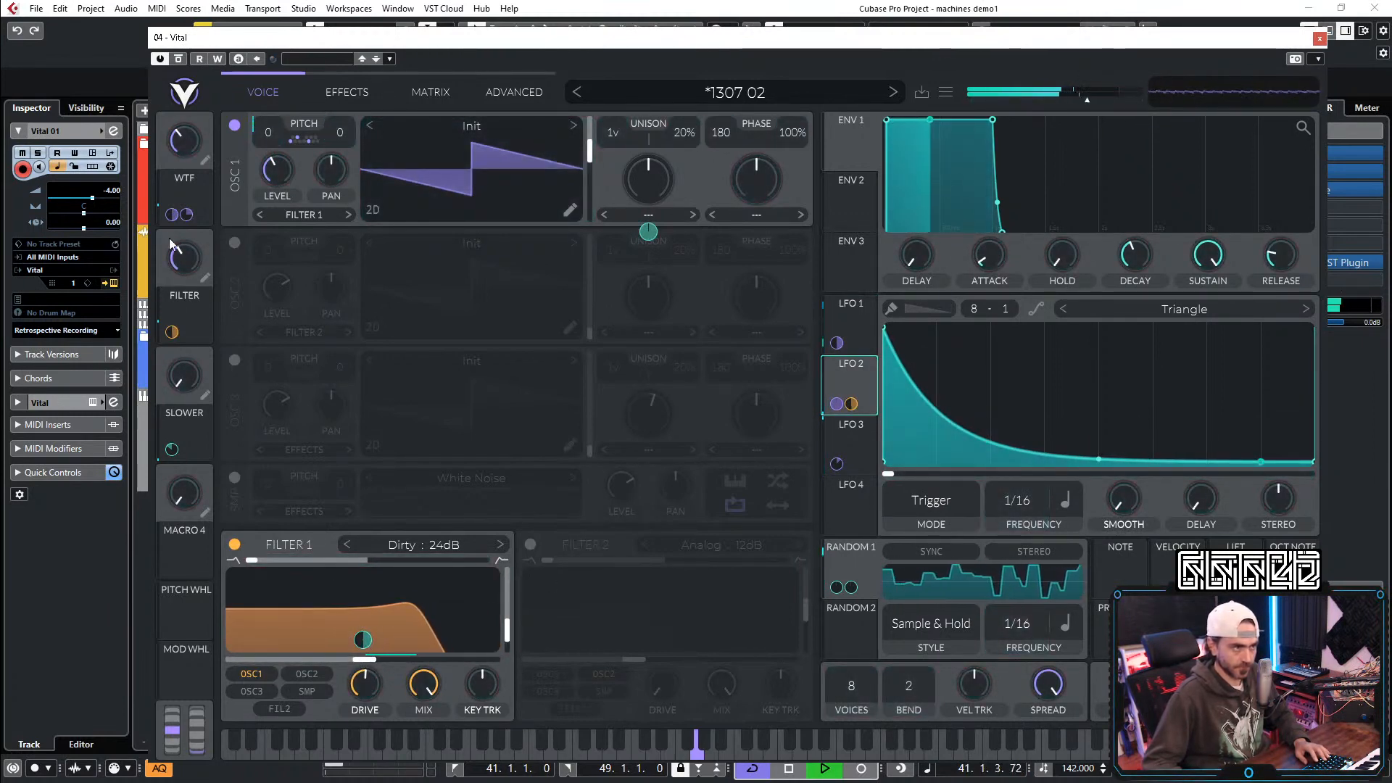
pyautogui.moveTo(181, 267); pyautogui.dragTo(182, 265)
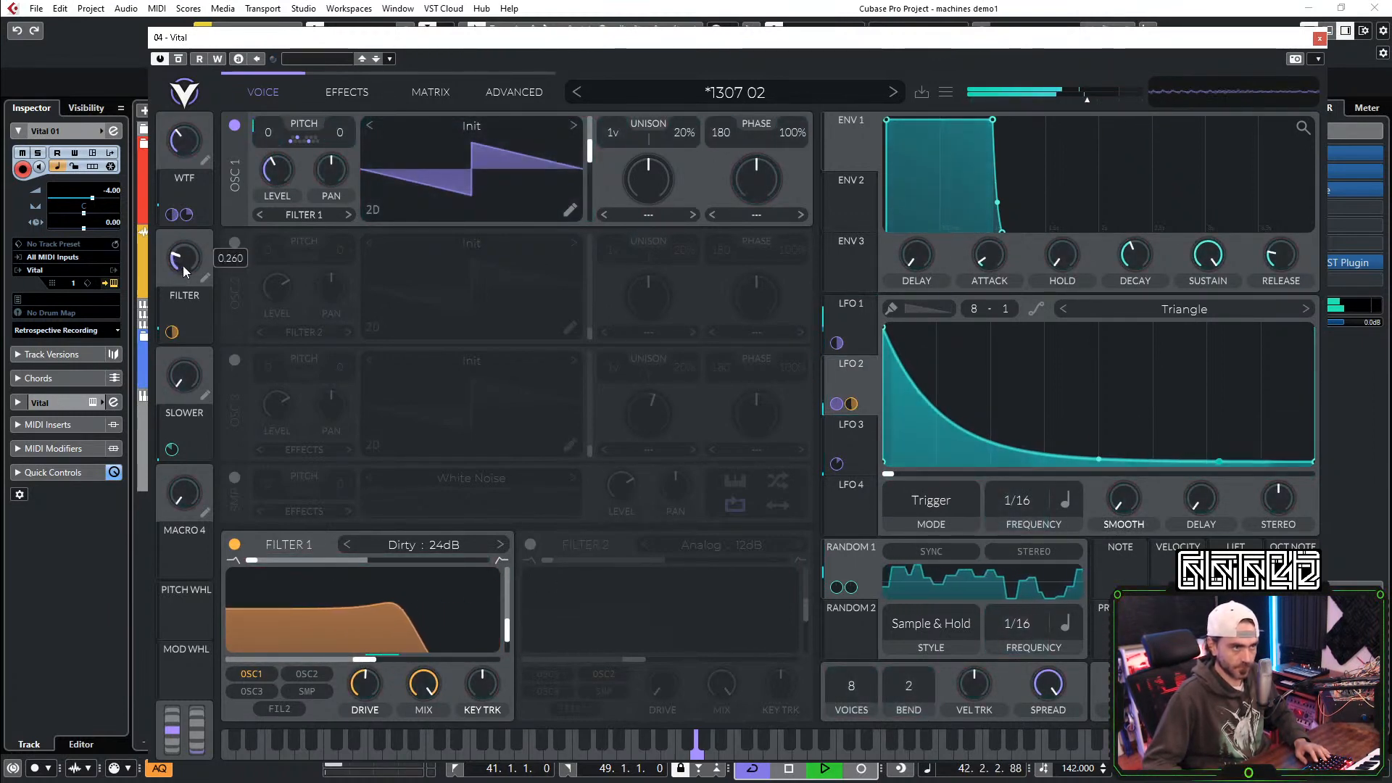
# Step: Transpose oscillator 1 to -12 semitones and sweep the FILTER macro, setting it to 0.254
pyautogui.scroll(-12, 262, 133)
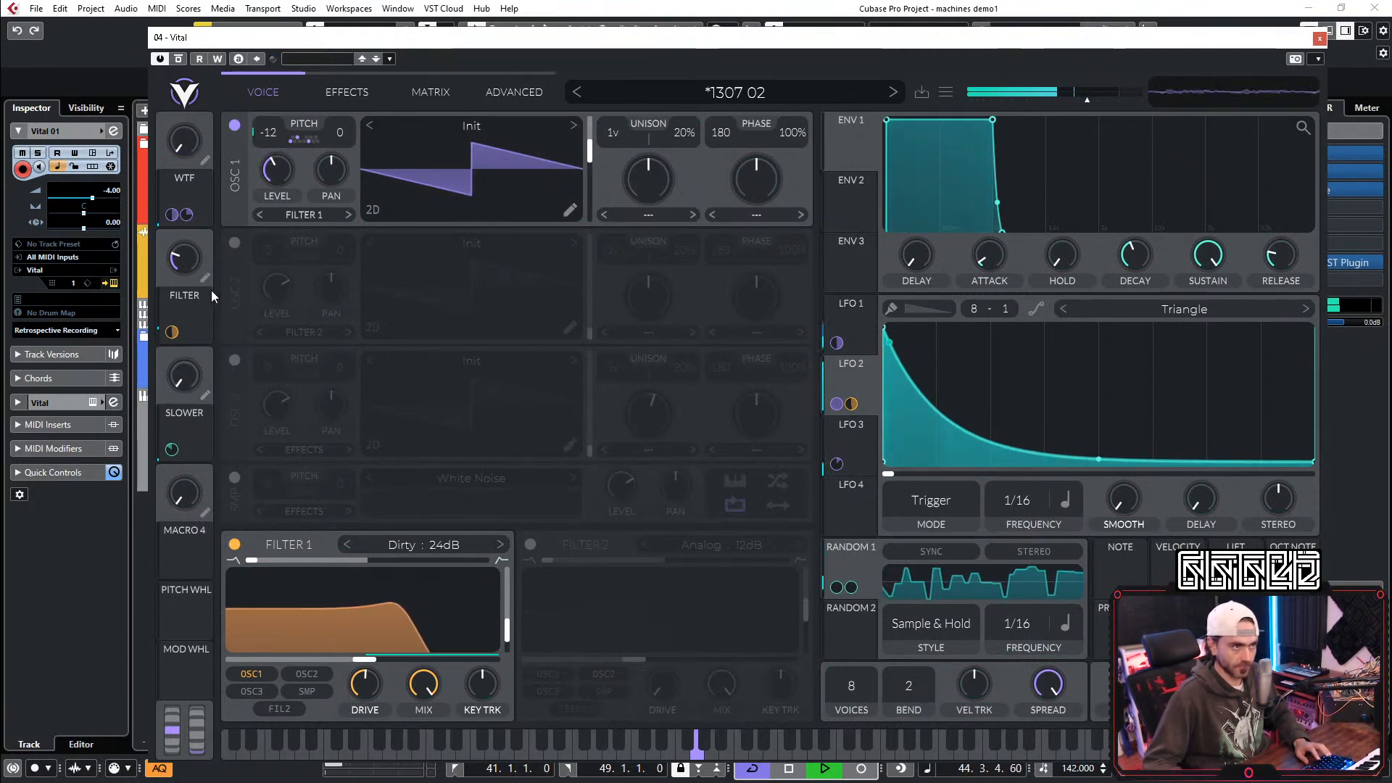
pyautogui.moveTo(186, 264)
pyautogui.mouseDown()
pyautogui.moveTo(197, 178)
pyautogui.moveTo(186, 261)
pyautogui.mouseUp()
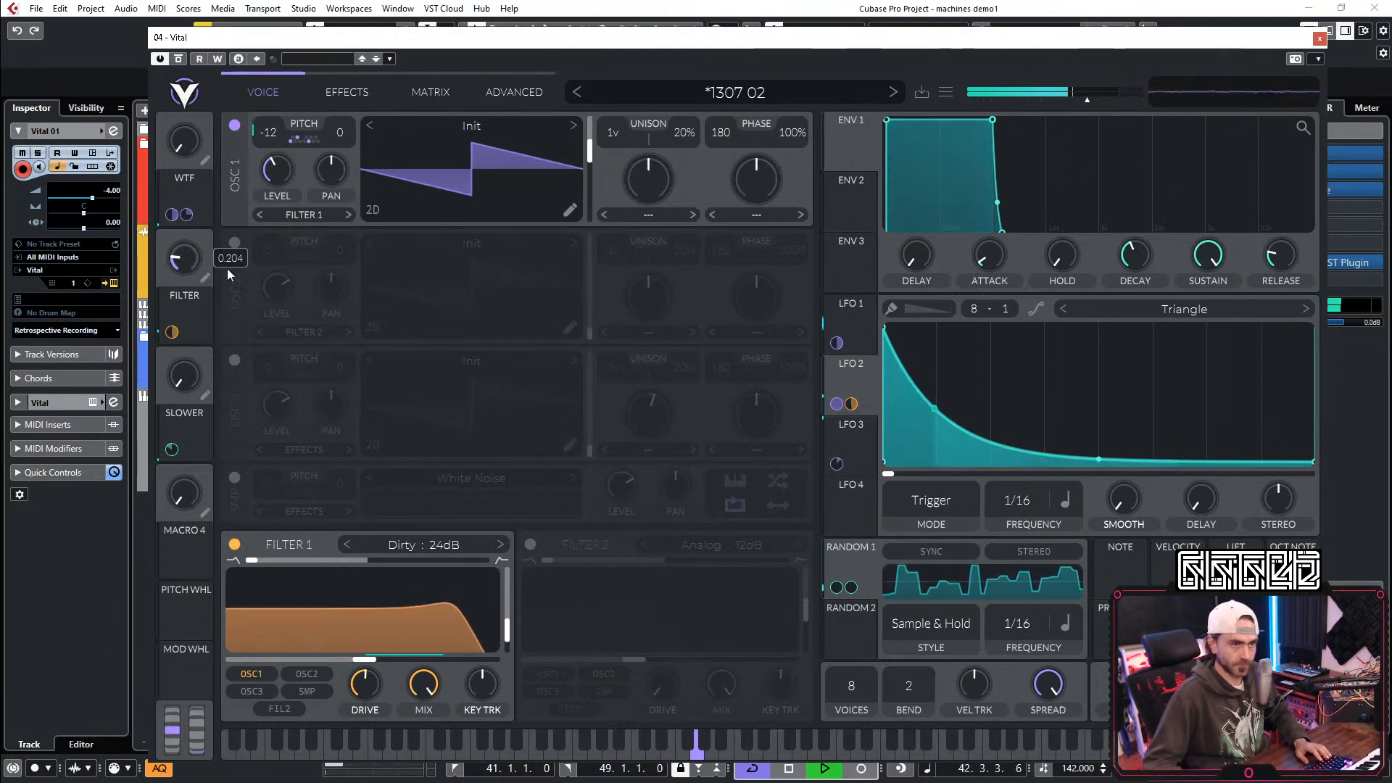
pyautogui.moveTo(269, 133); pyautogui.dragTo(269, 141)
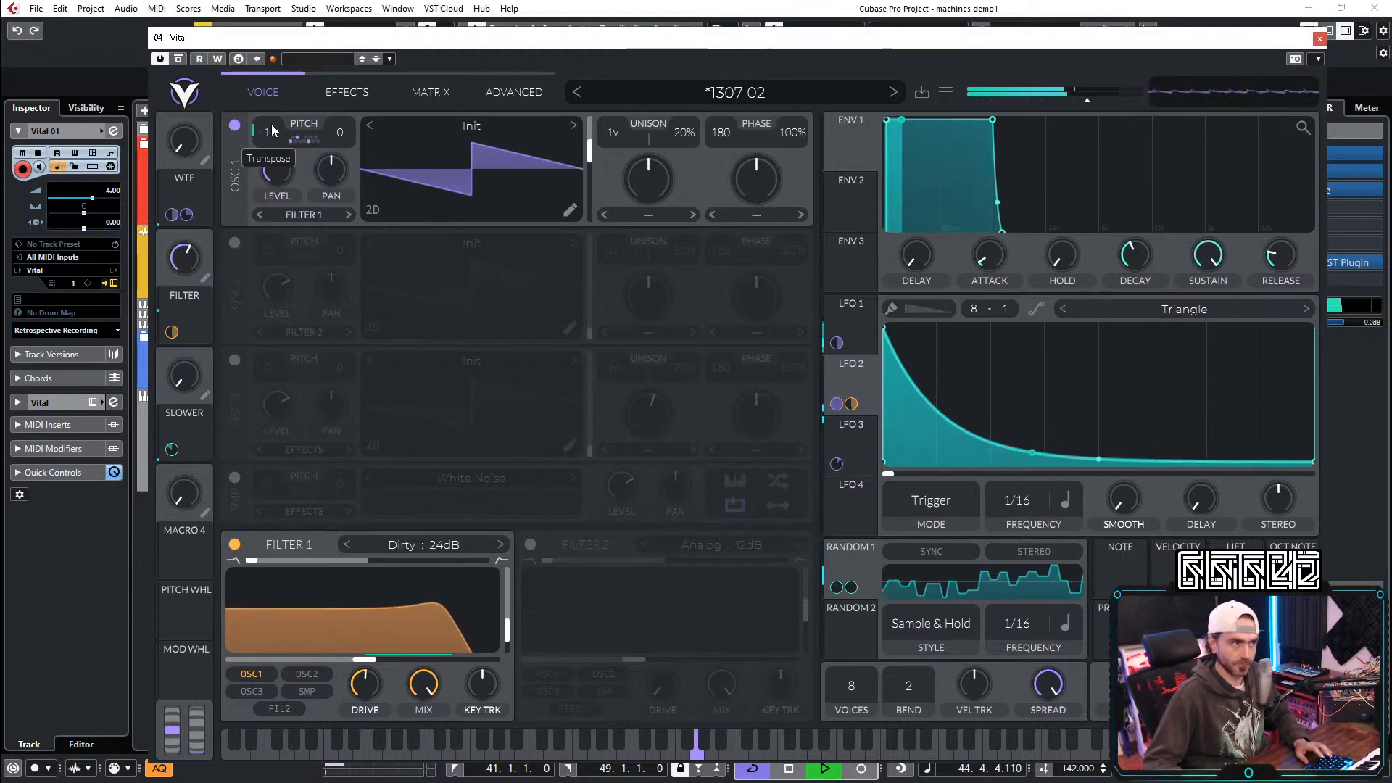
pyautogui.moveTo(193, 268); pyautogui.dragTo(165, 298)
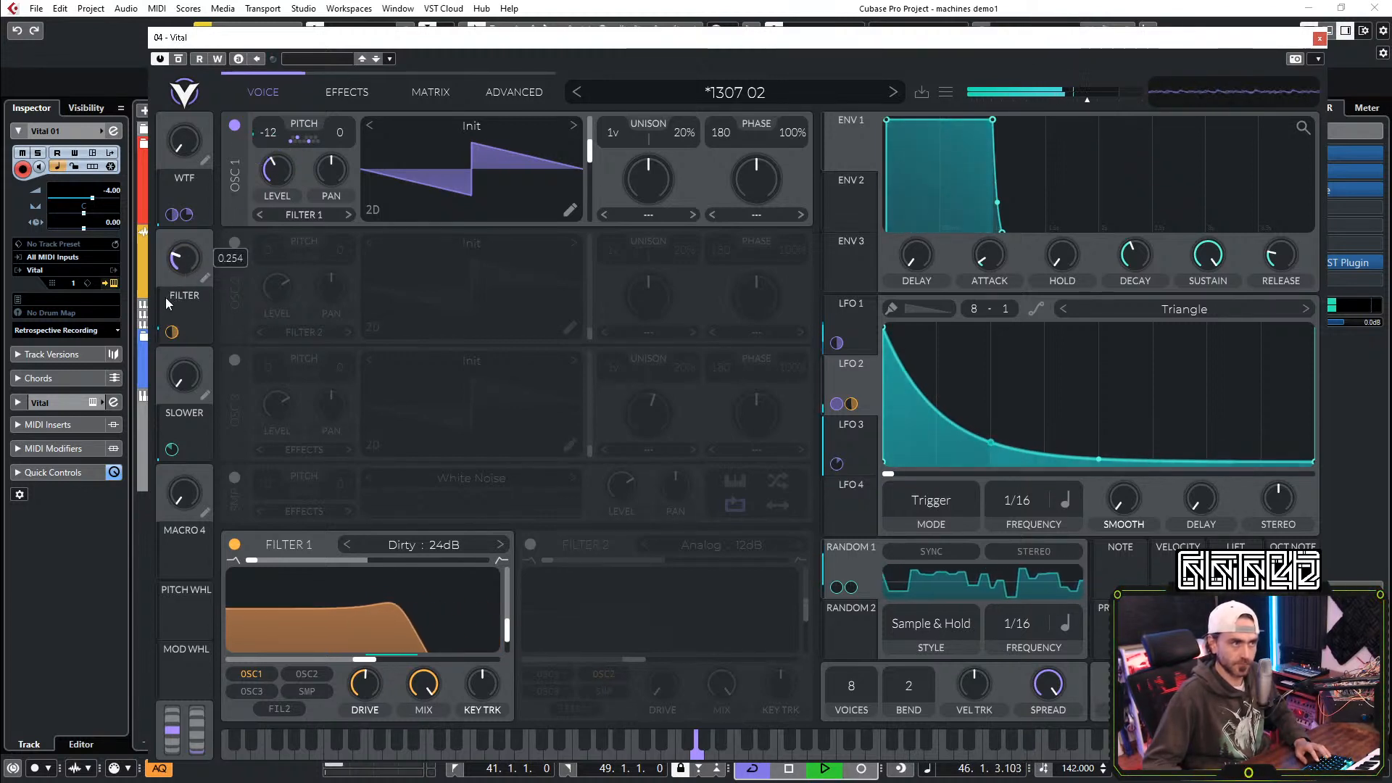
# Step: Set oscillator 1's spectral morph to Phase Disperse, remove LFO 2's modulation from it and set the amount to 29%
pyautogui.click(649, 215)
pyautogui.click(645, 435)
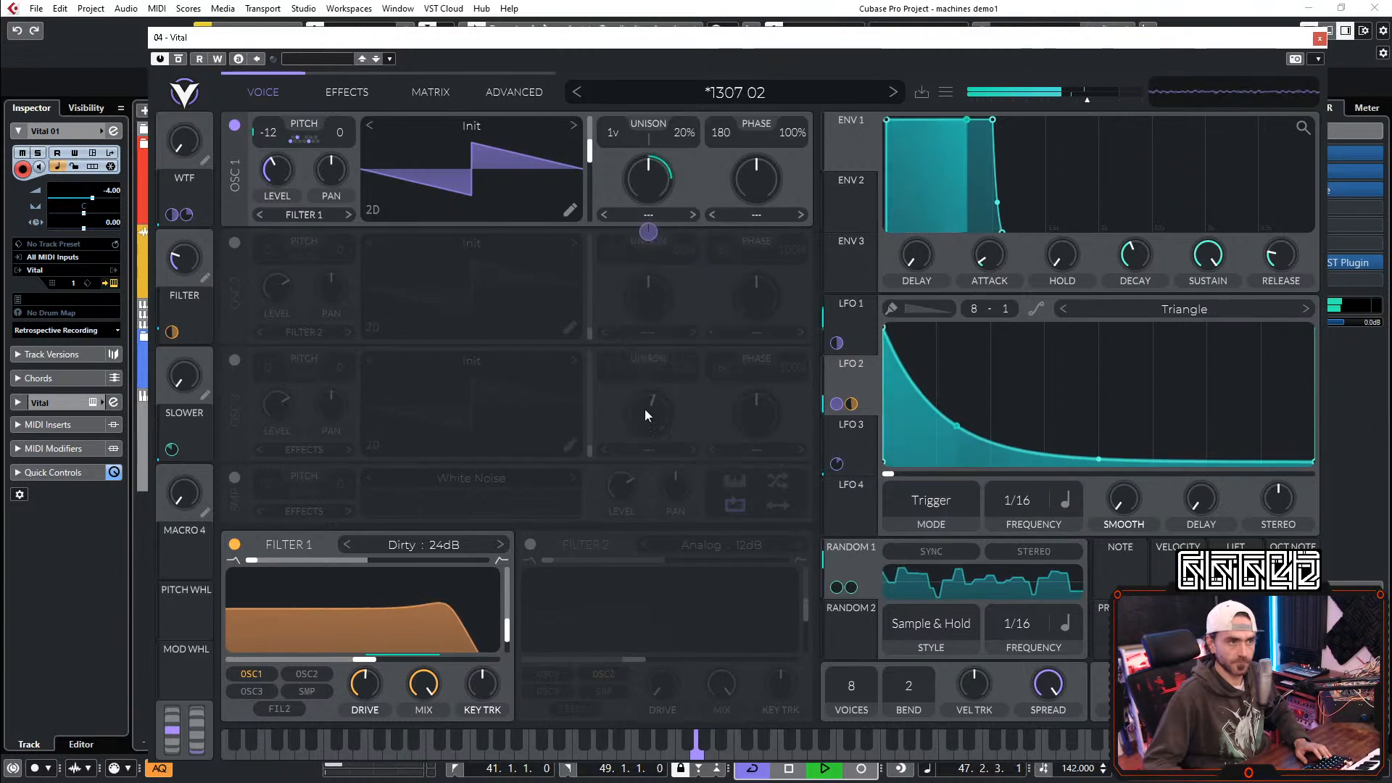
pyautogui.moveTo(649, 233)
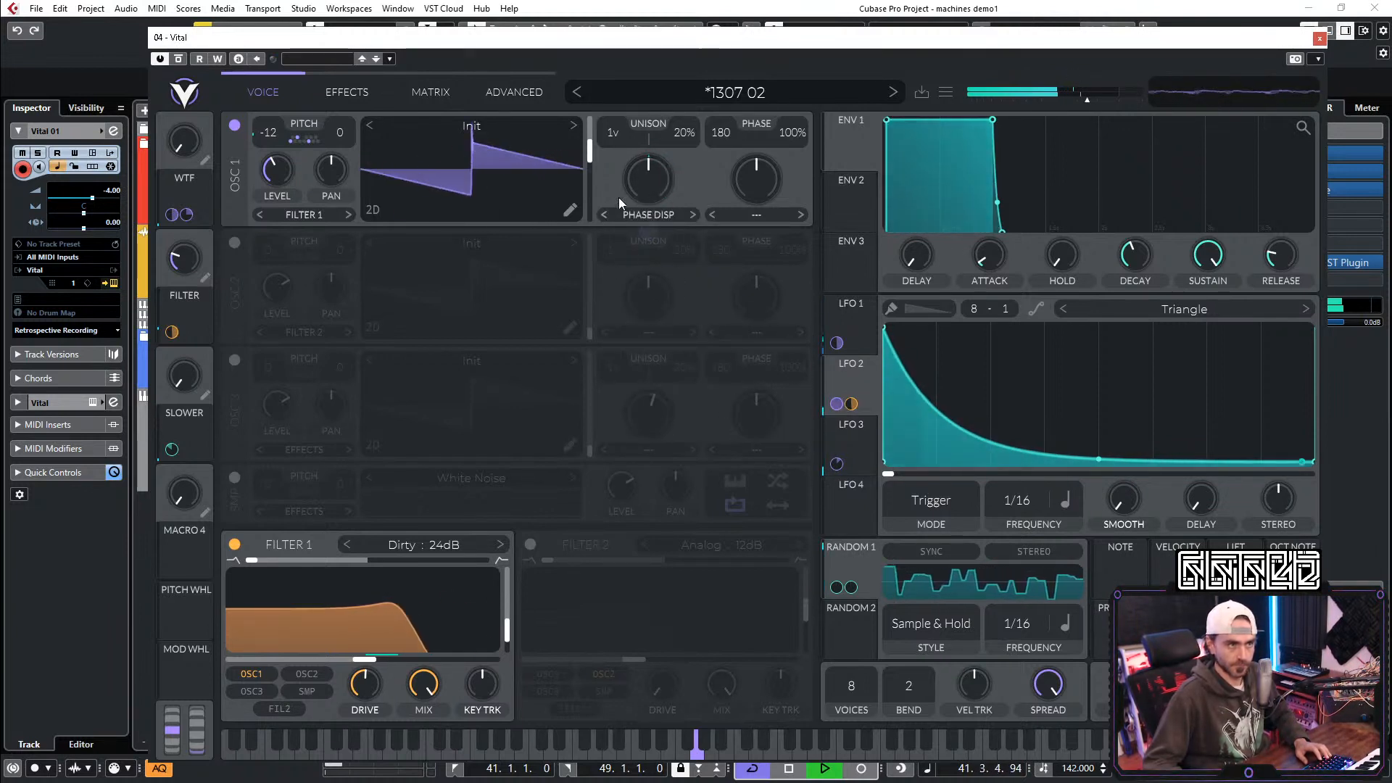
pyautogui.doubleClick(648, 231)
pyautogui.moveTo(649, 190); pyautogui.dragTo(644, 206)
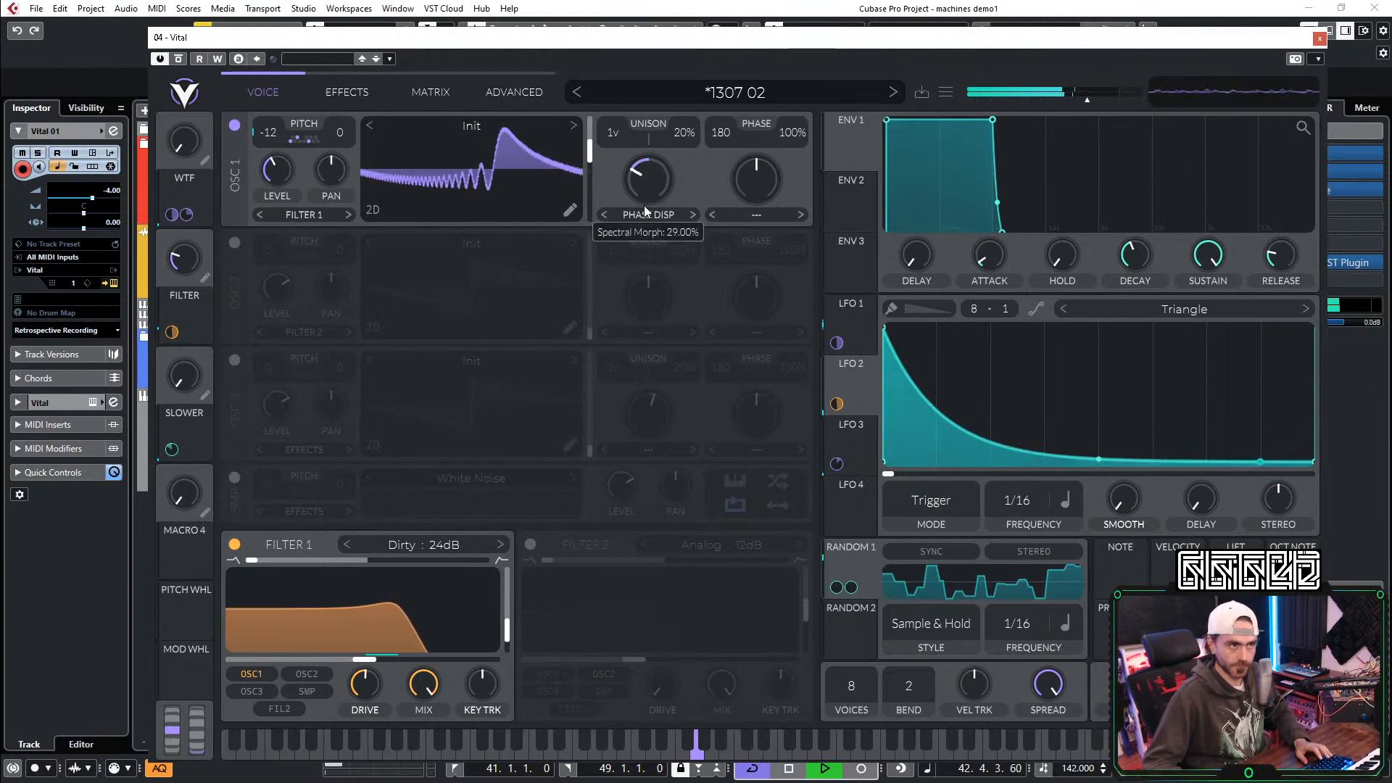
# Step: Open up the FILTER macro and set oscillator 1's unison to 5 voices with 2% detune
pyautogui.moveTo(194, 258); pyautogui.dragTo(198, 248)
pyautogui.moveTo(216, 229); pyautogui.dragTo(239, 215)
pyautogui.moveTo(611, 139); pyautogui.dragTo(685, 145)
pyautogui.scroll(-2, 685, 136)
pyautogui.scroll(3, 611, 137)
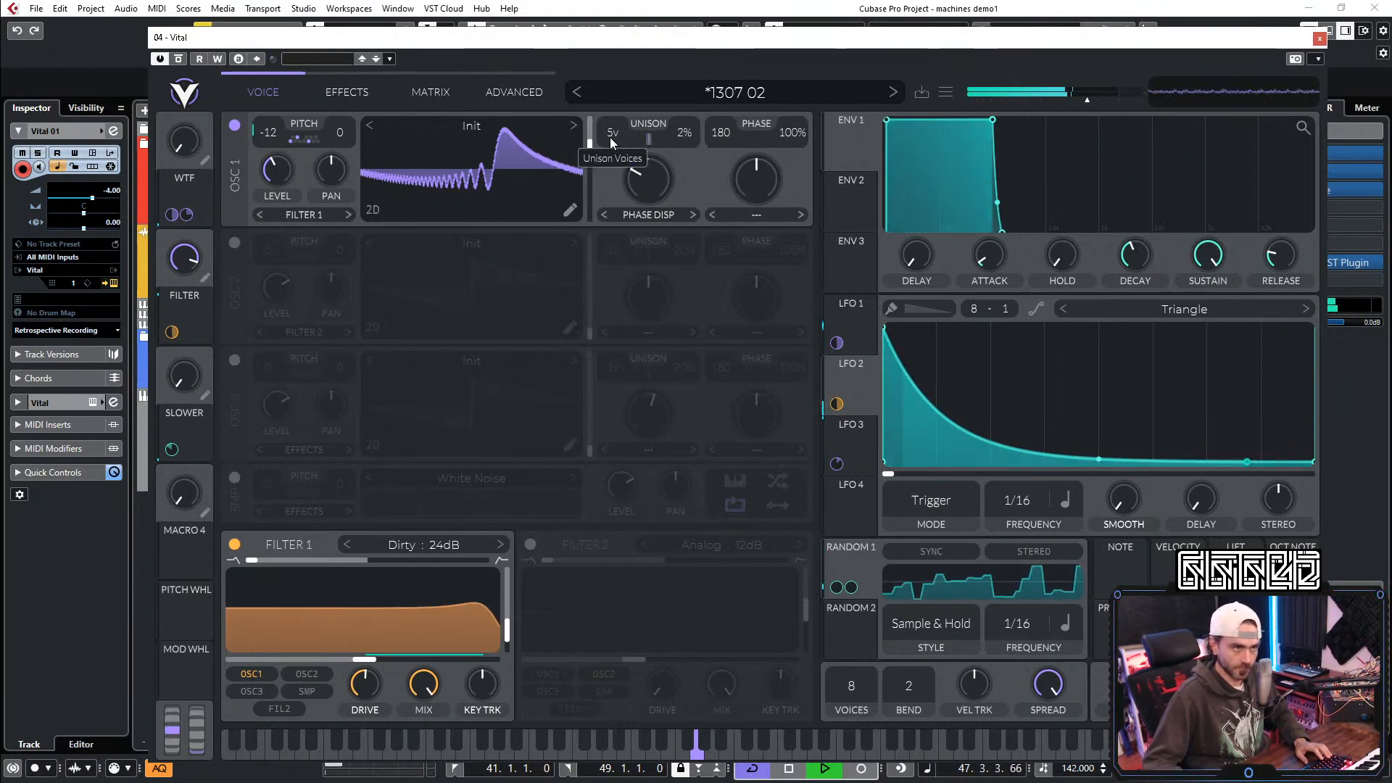
# Step: Sweep the WTF and FILTER macros during playback, leaving FILTER partly lowered, and stop playback
pyautogui.moveTo(213, 110); pyautogui.dragTo(162, 159)
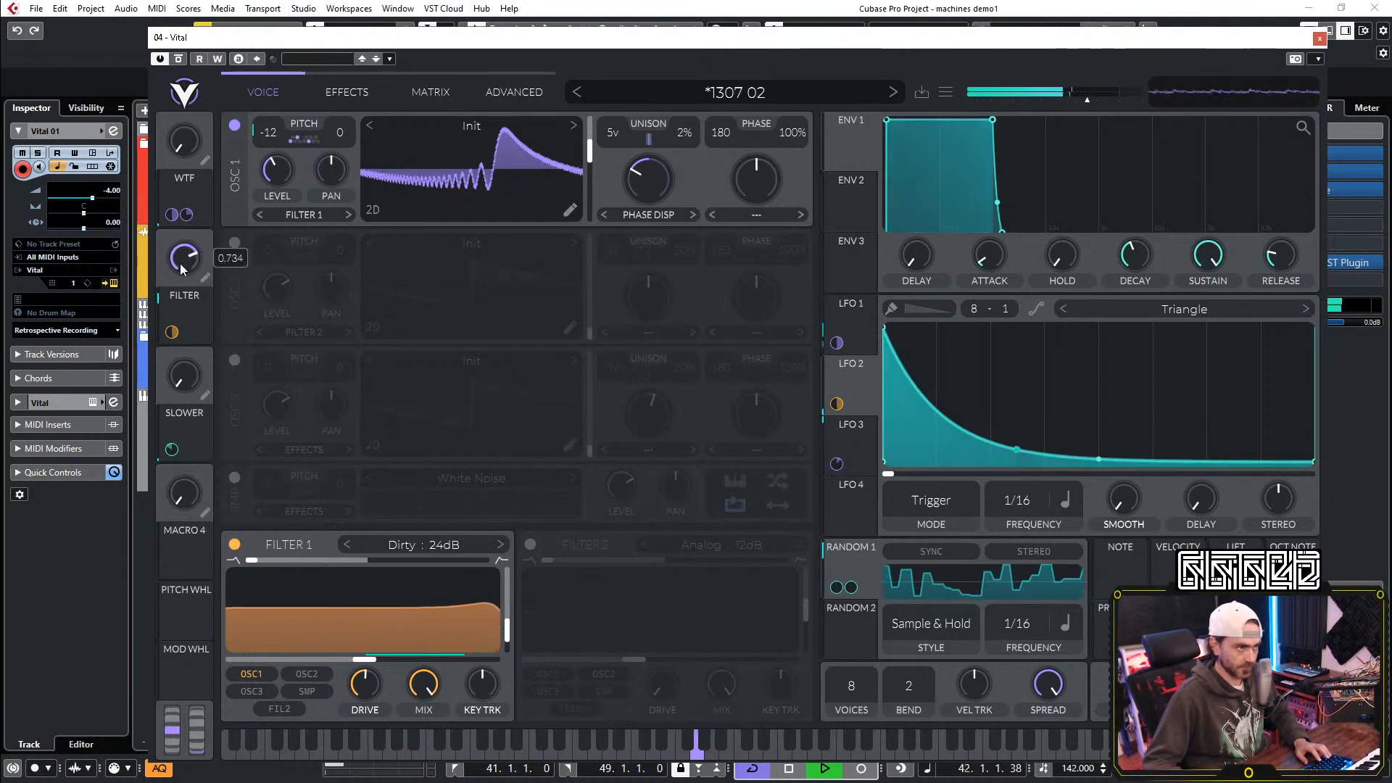
pyautogui.moveTo(174, 278); pyautogui.dragTo(171, 311)
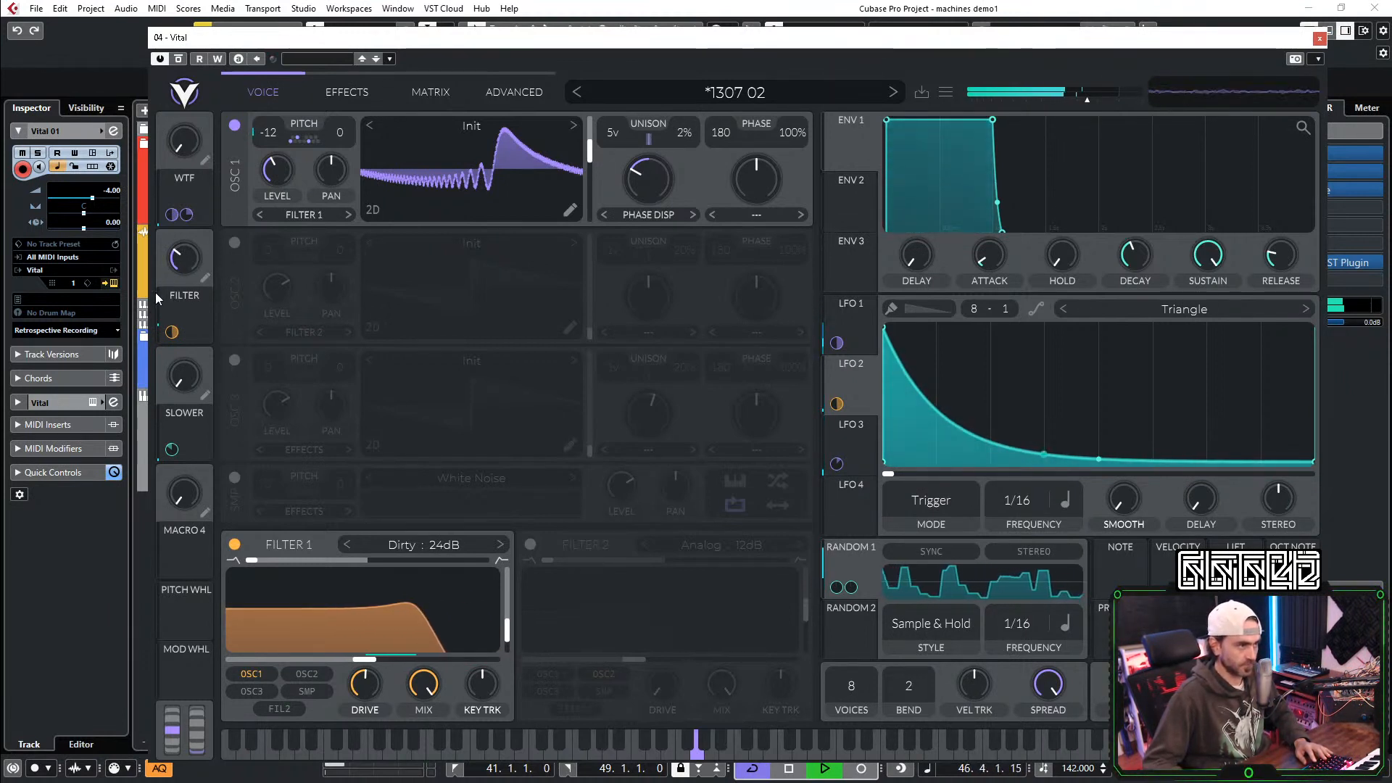
pyautogui.press('space')
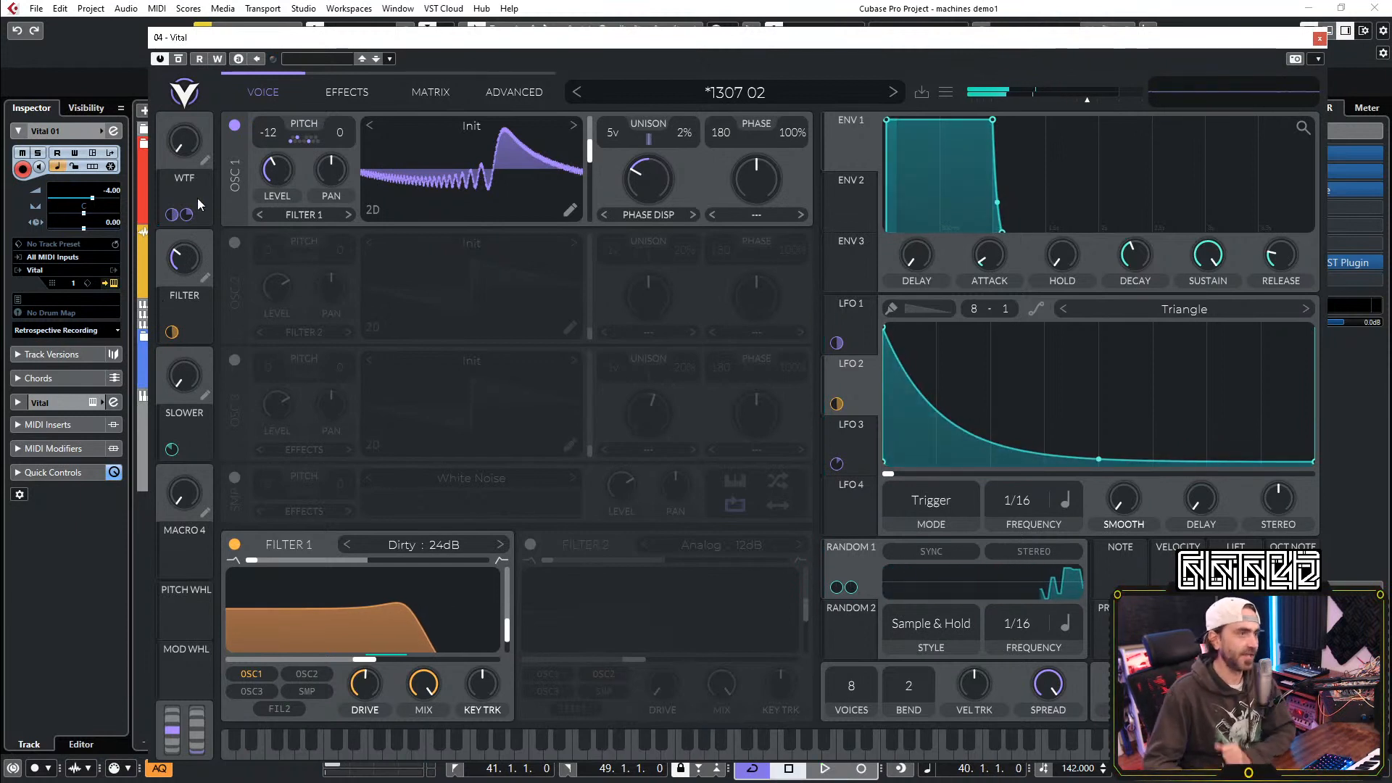
pyautogui.click(307, 139)
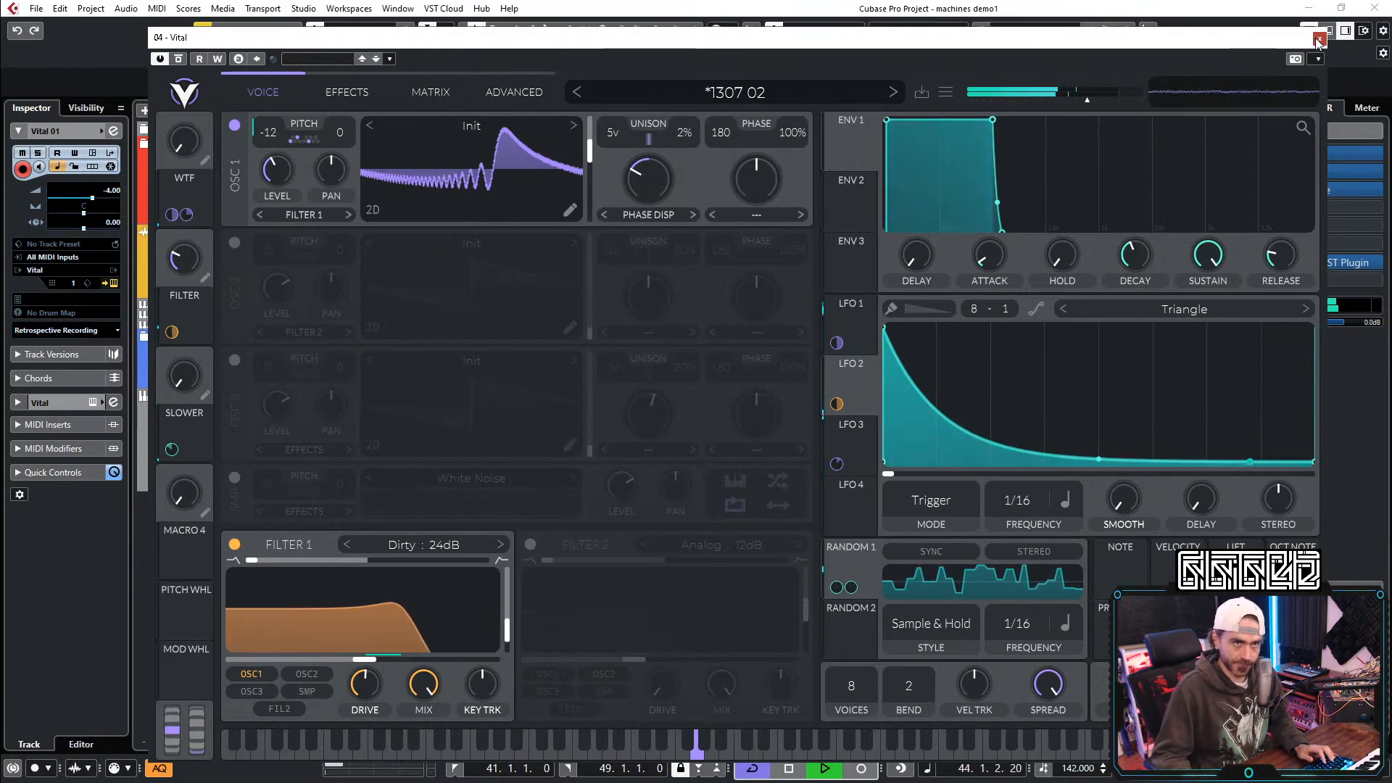
# Step: Close and reopen the Vital window and save the preset as a new copy named 1307 03
pyautogui.hotkey('ctrl', 'w')
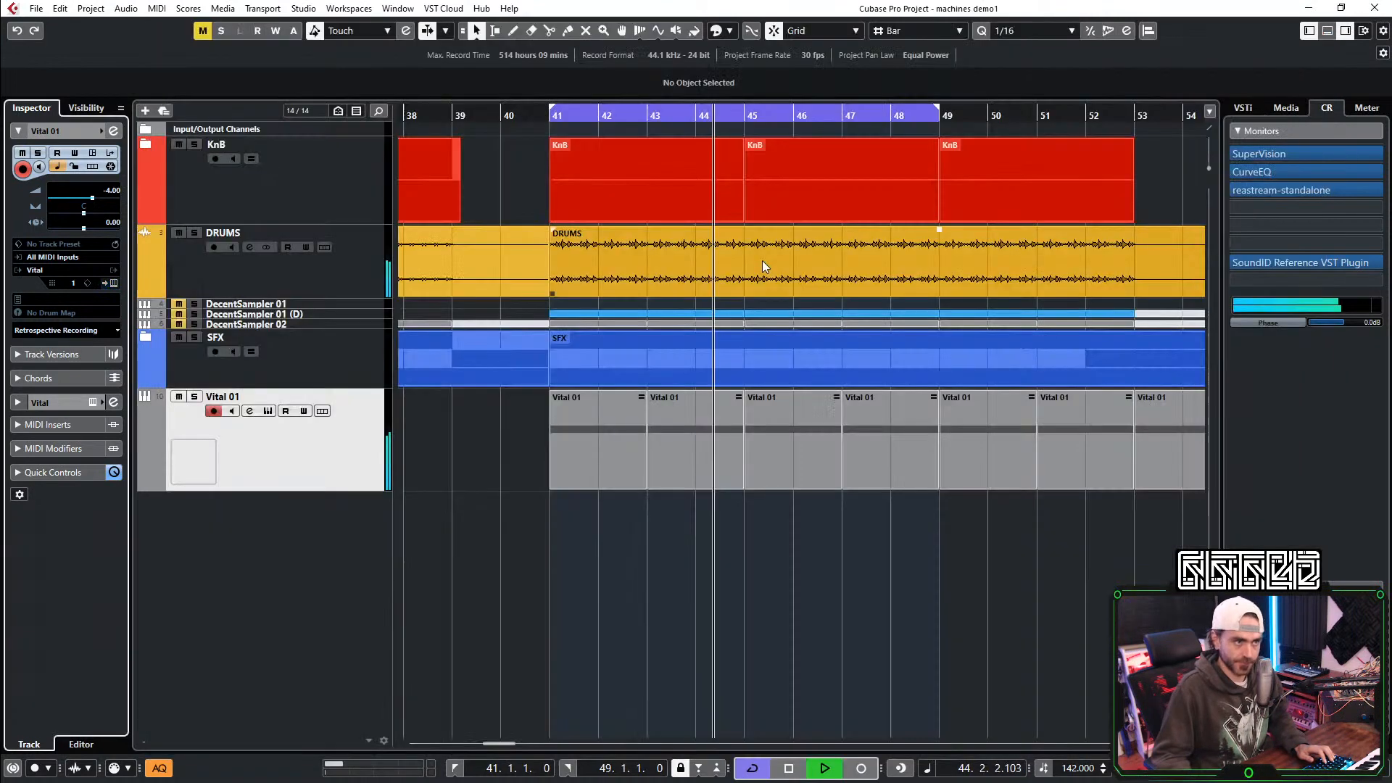
pyautogui.click(111, 283)
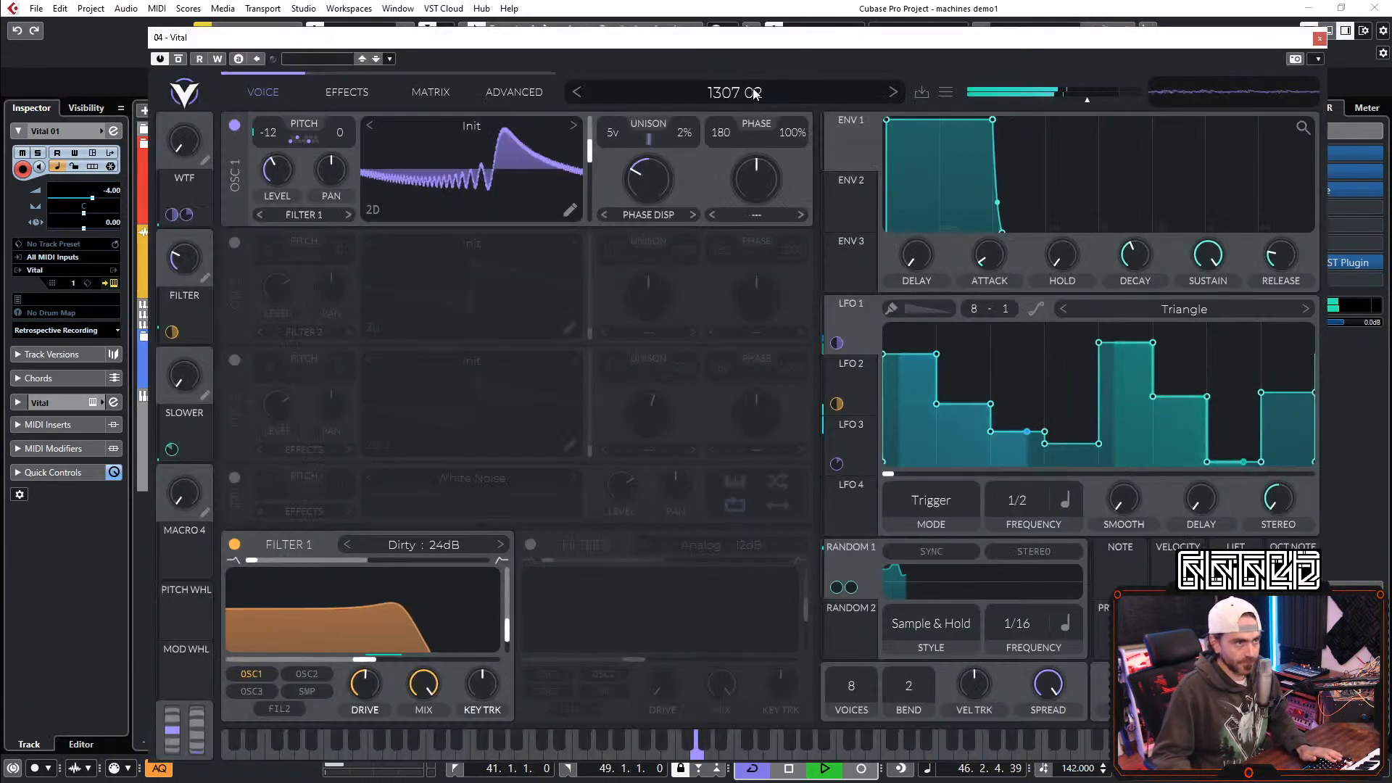
pyautogui.click(921, 92)
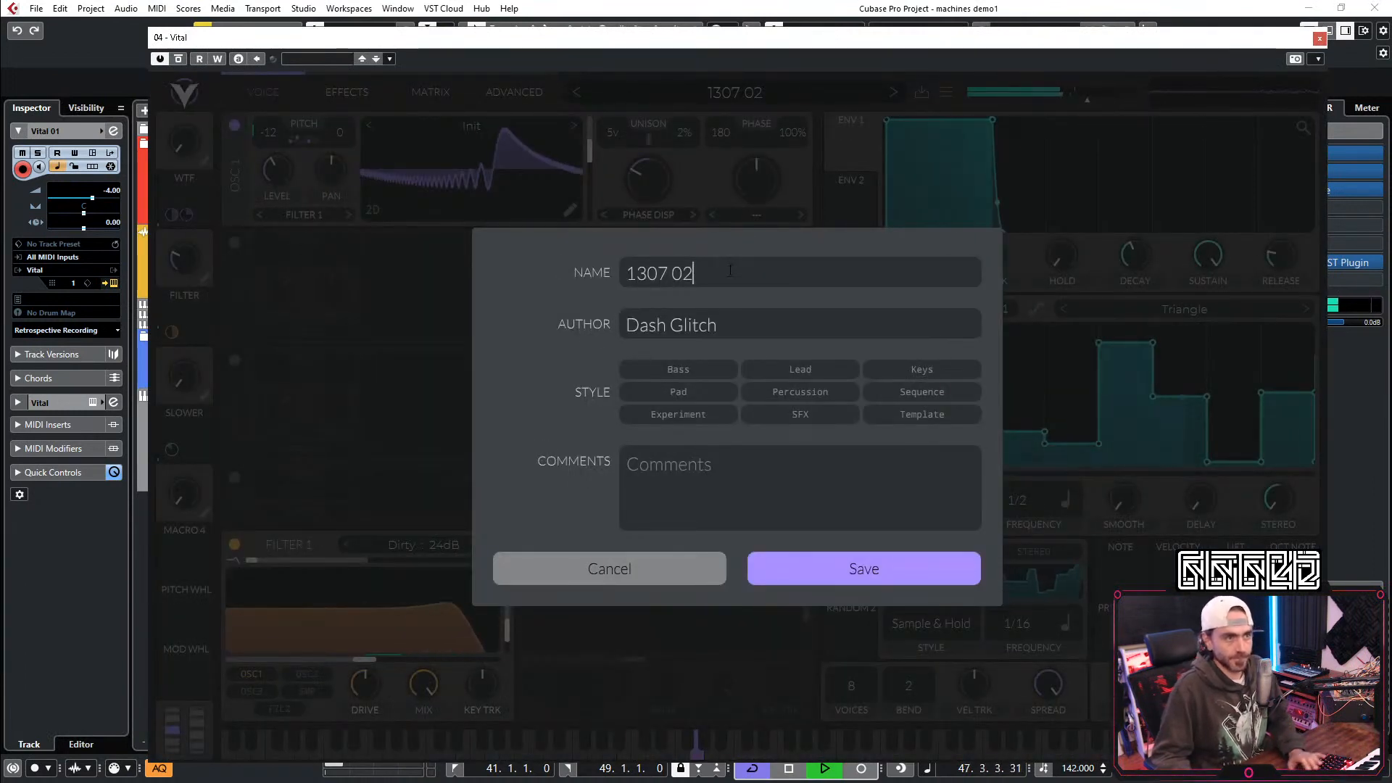
pyautogui.press('BackSpace')
pyautogui.write('3')
pyautogui.press('Return')
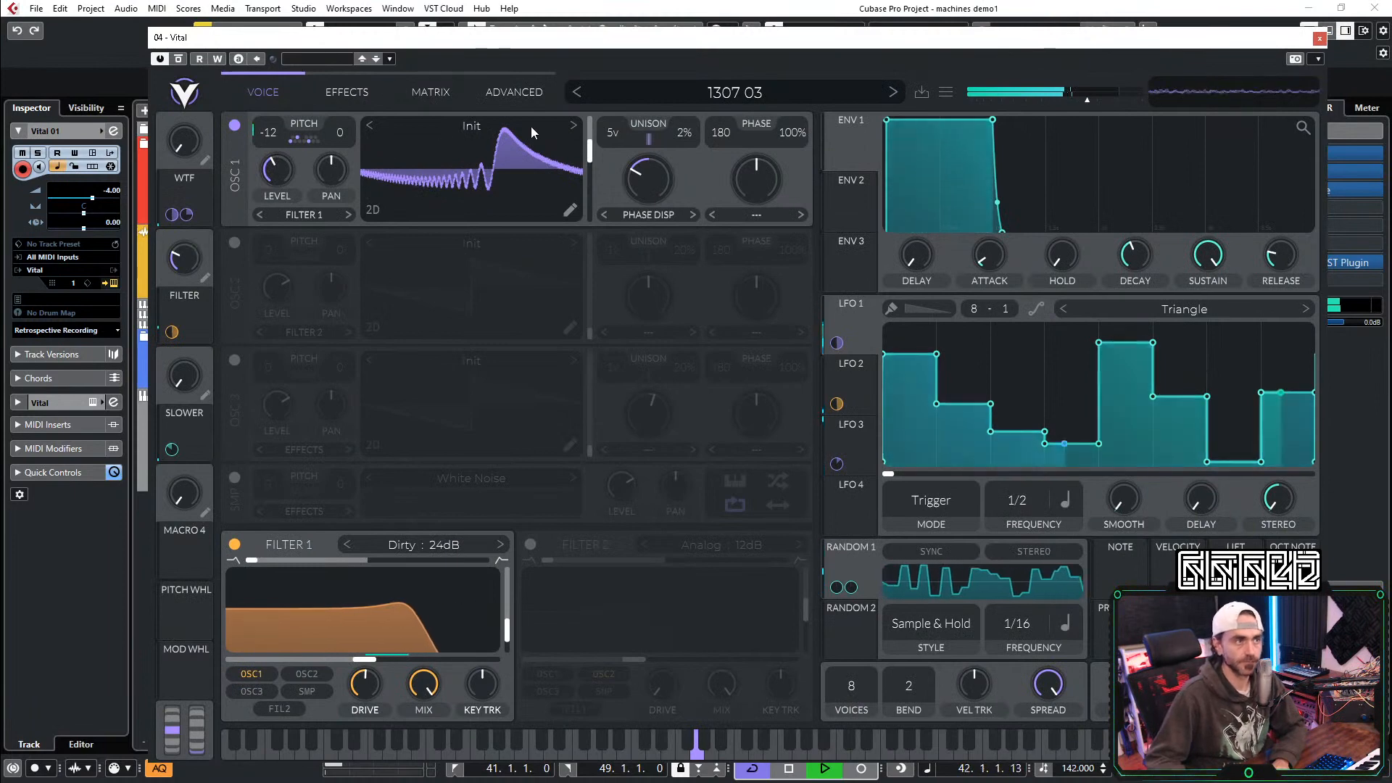
# Step: Load the Easel V 1 wavetable from the User library's July folder into oscillator 1
pyautogui.click(450, 122)
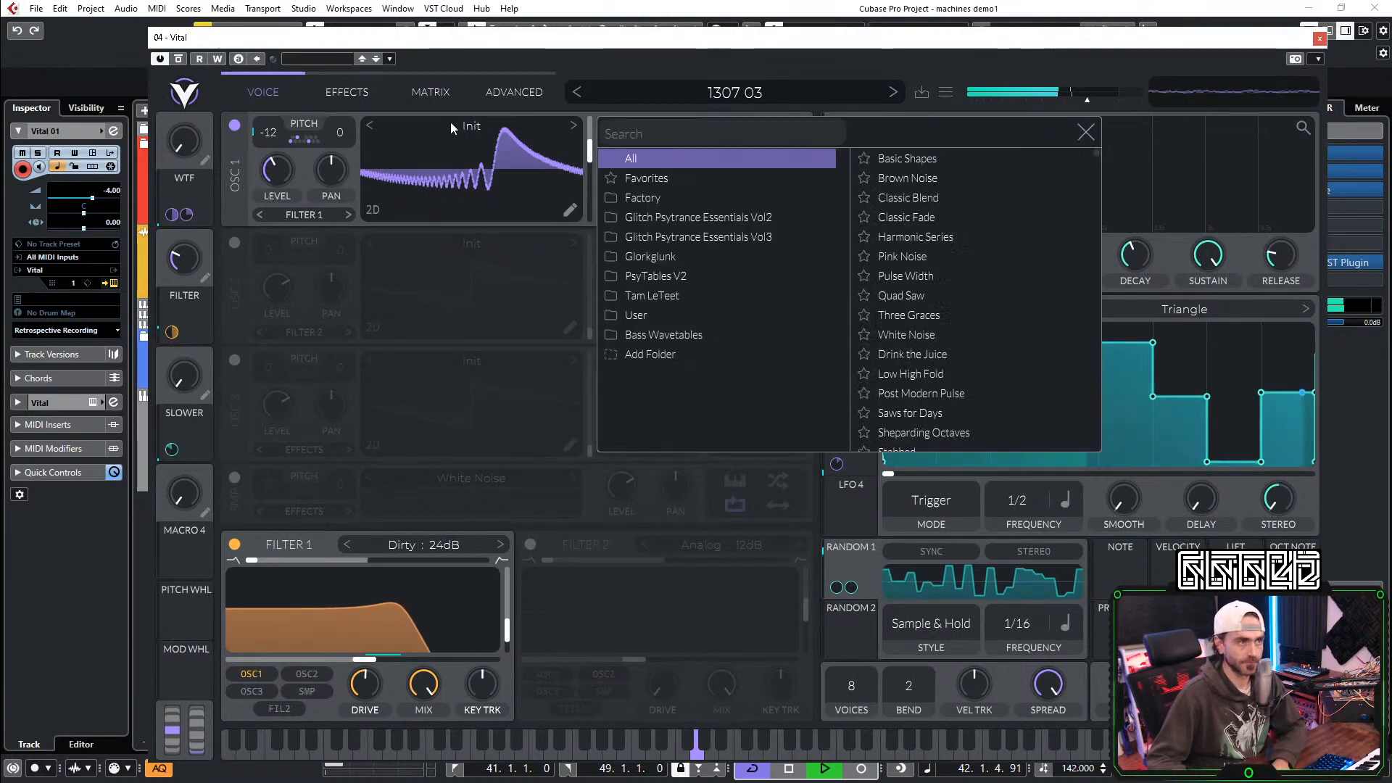
pyautogui.click(615, 313)
pyautogui.click(612, 313)
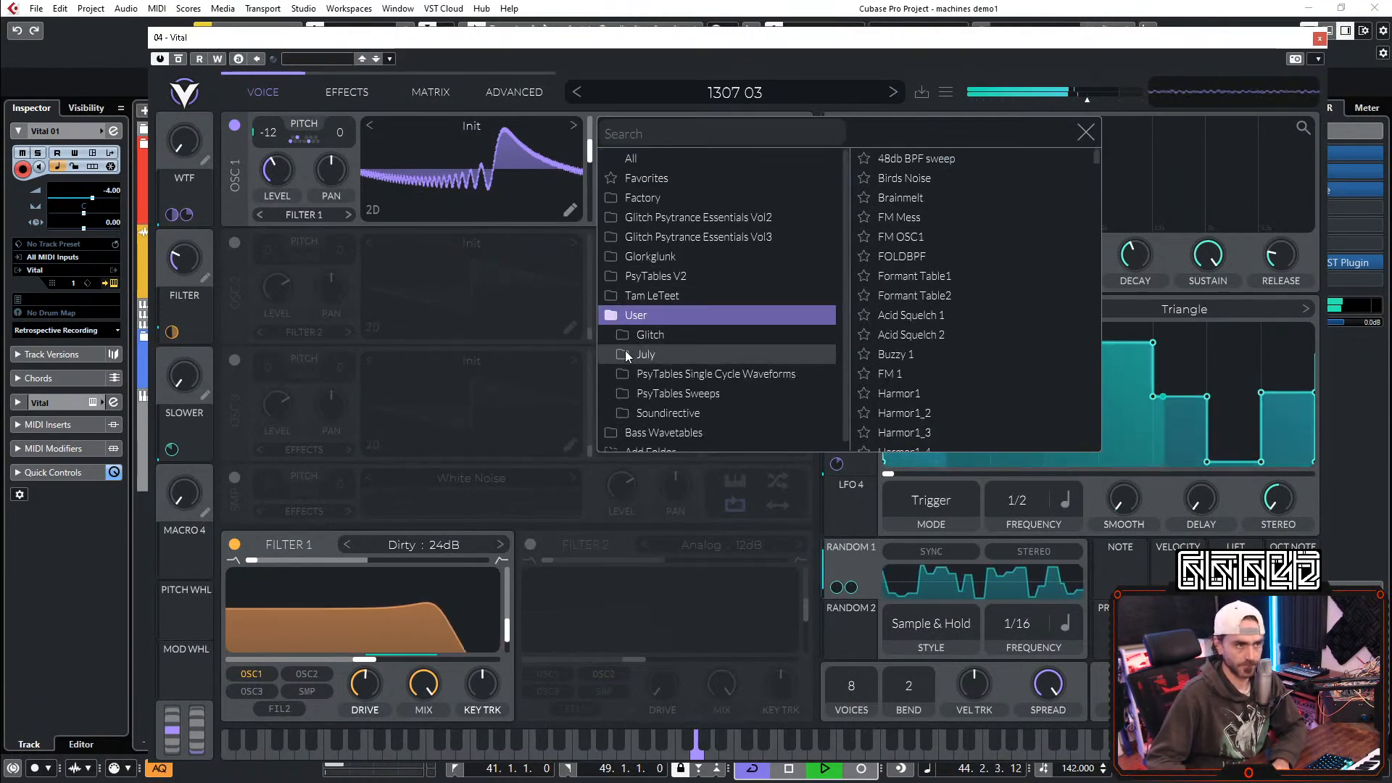
pyautogui.click(625, 353)
pyautogui.click(916, 179)
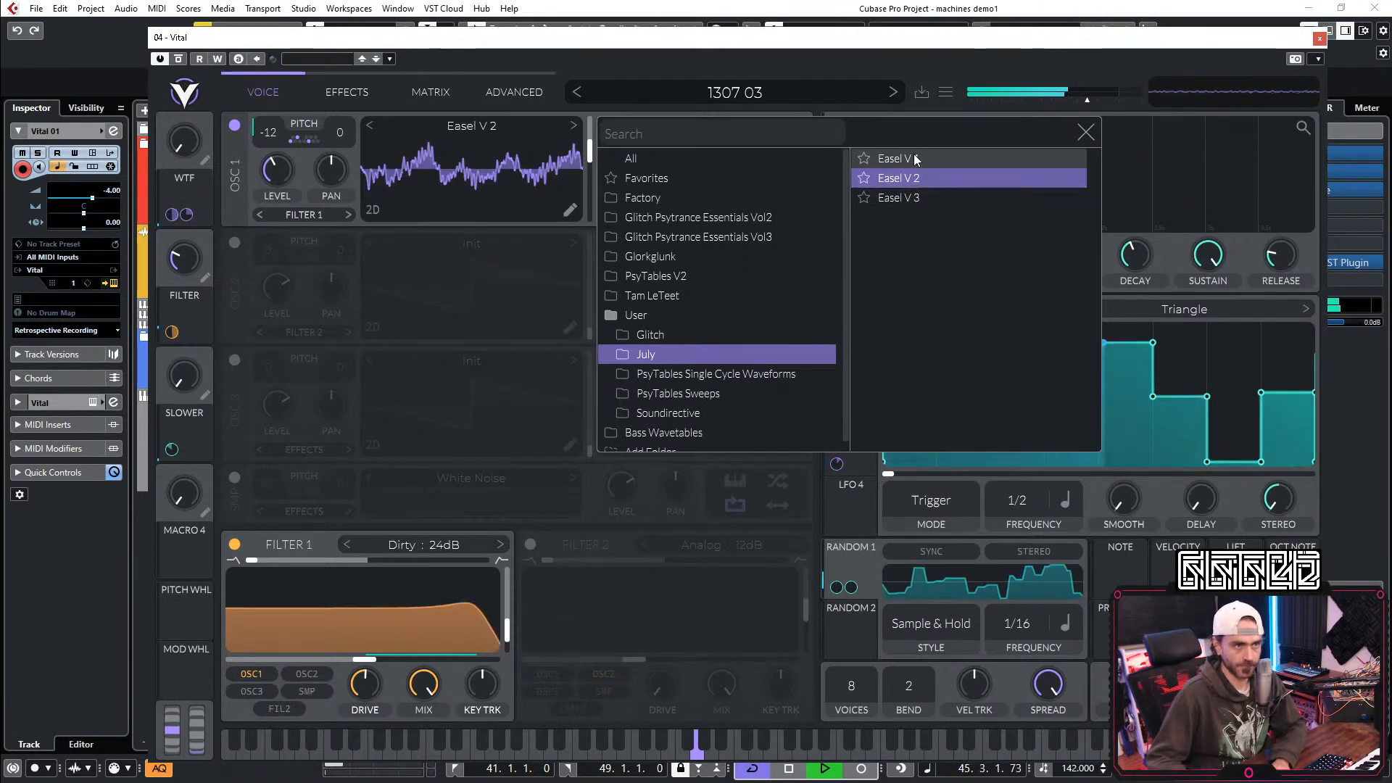
pyautogui.click(913, 160)
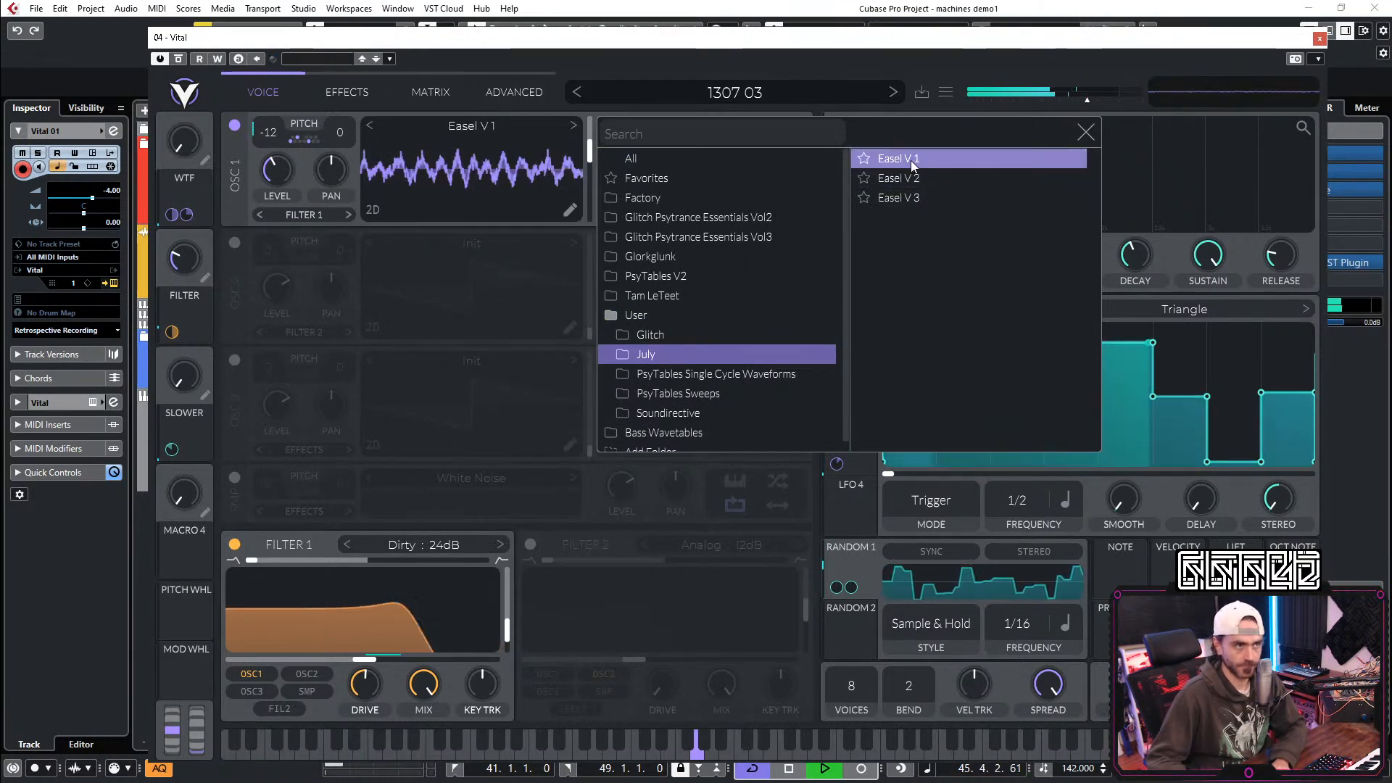
pyautogui.click(1085, 133)
# Step: Set oscillator 1's Phase Disperse amount to 26%, raise its level and transpose it to -24 semitones
pyautogui.doubleClick(659, 181)
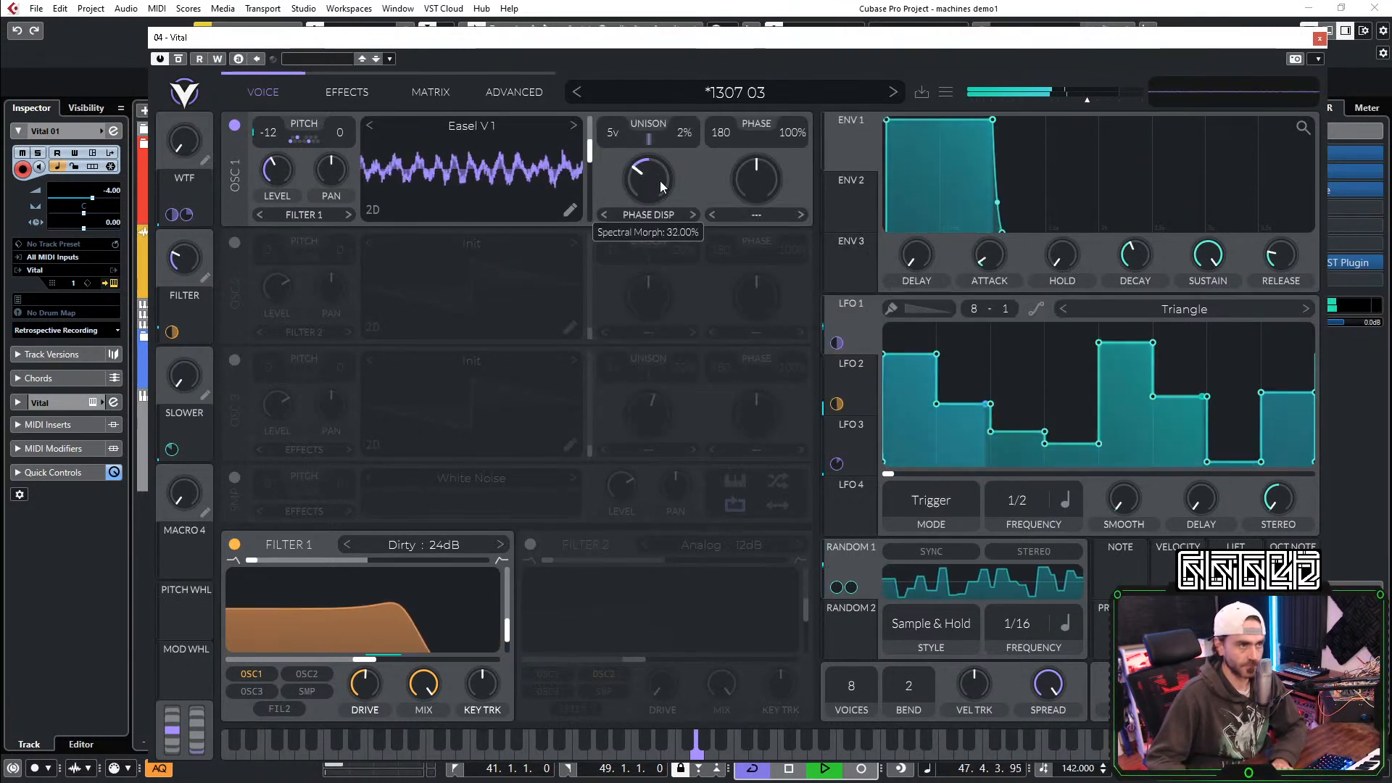
pyautogui.moveTo(642, 180); pyautogui.dragTo(647, 199)
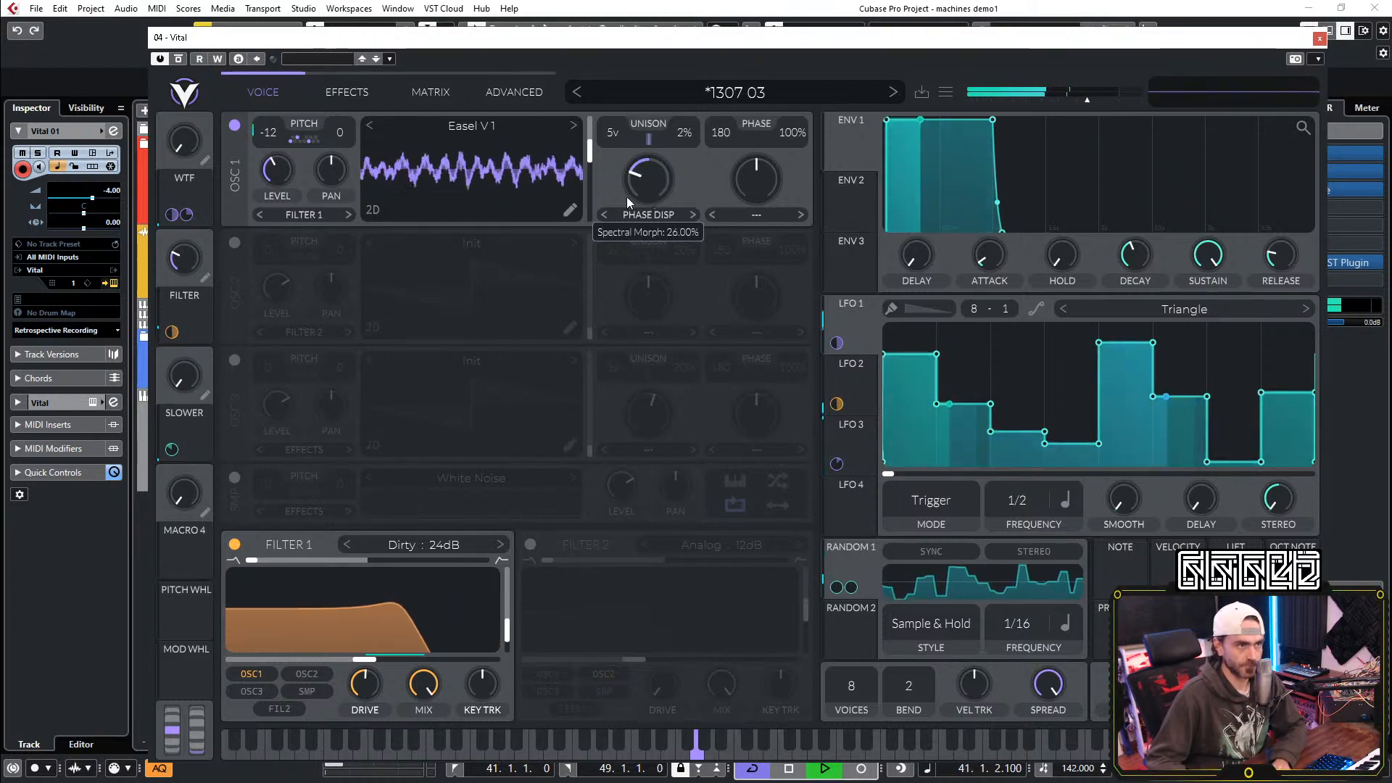
pyautogui.moveTo(276, 178)
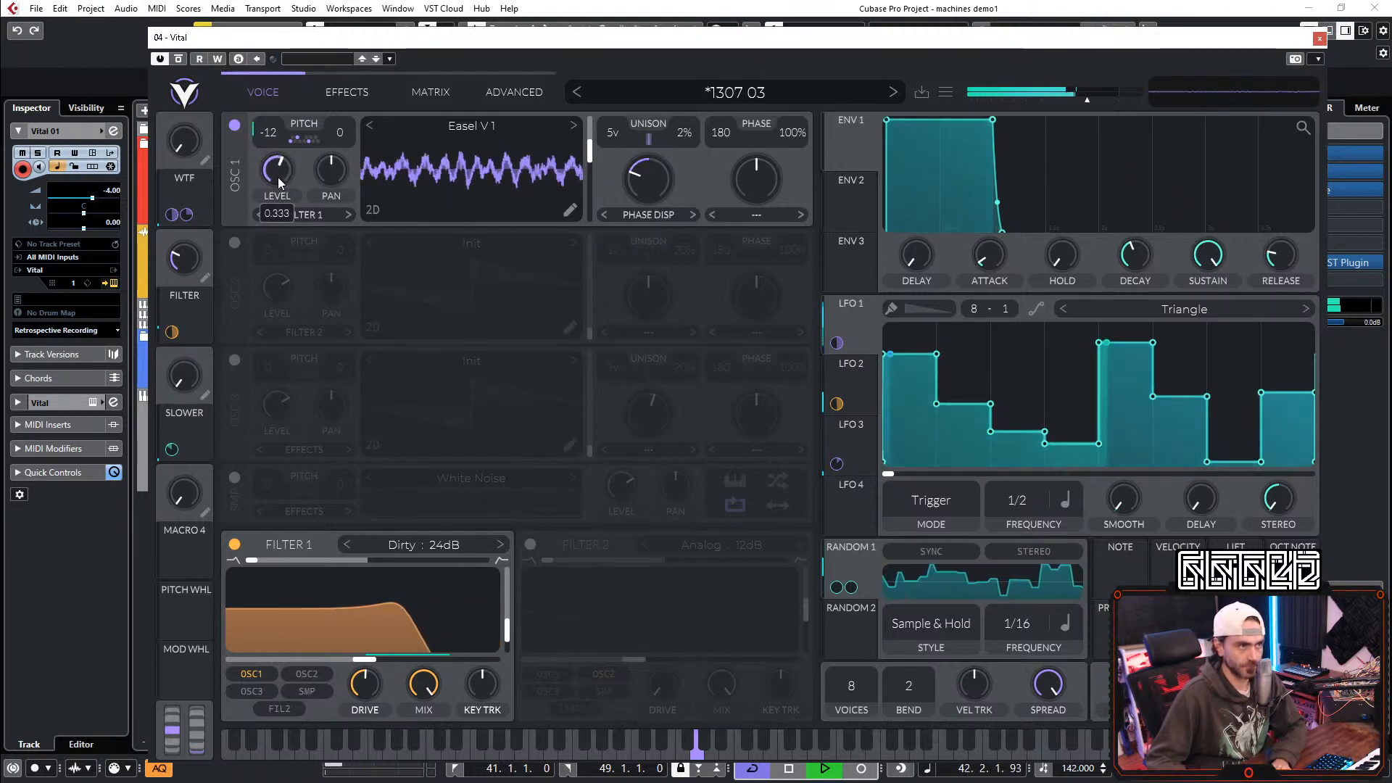
pyautogui.moveTo(277, 176); pyautogui.dragTo(274, 150)
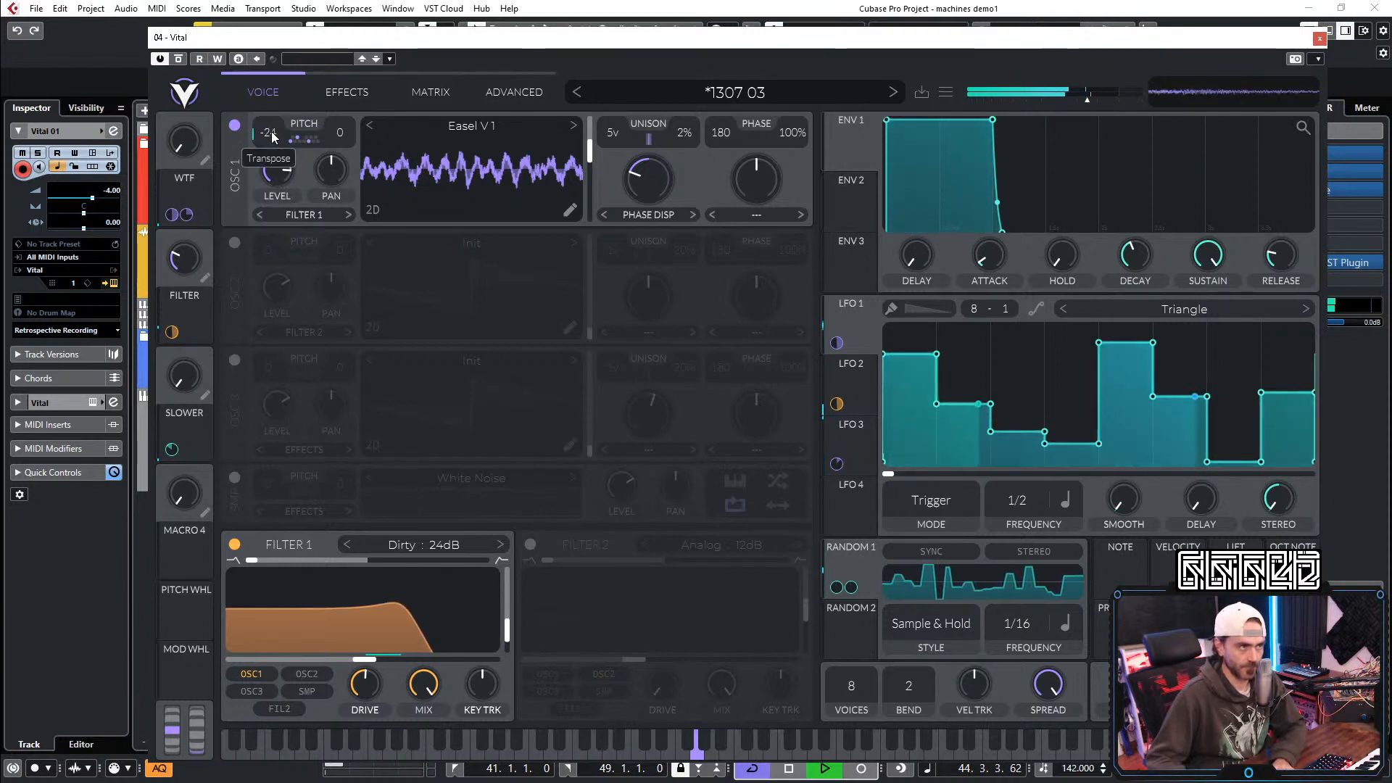
# Step: Set oscillator 1's wavetable position to the first frame and assign Random 1 to modulate it, testing with the WTF macro
pyautogui.moveTo(593, 157); pyautogui.dragTo(578, 211)
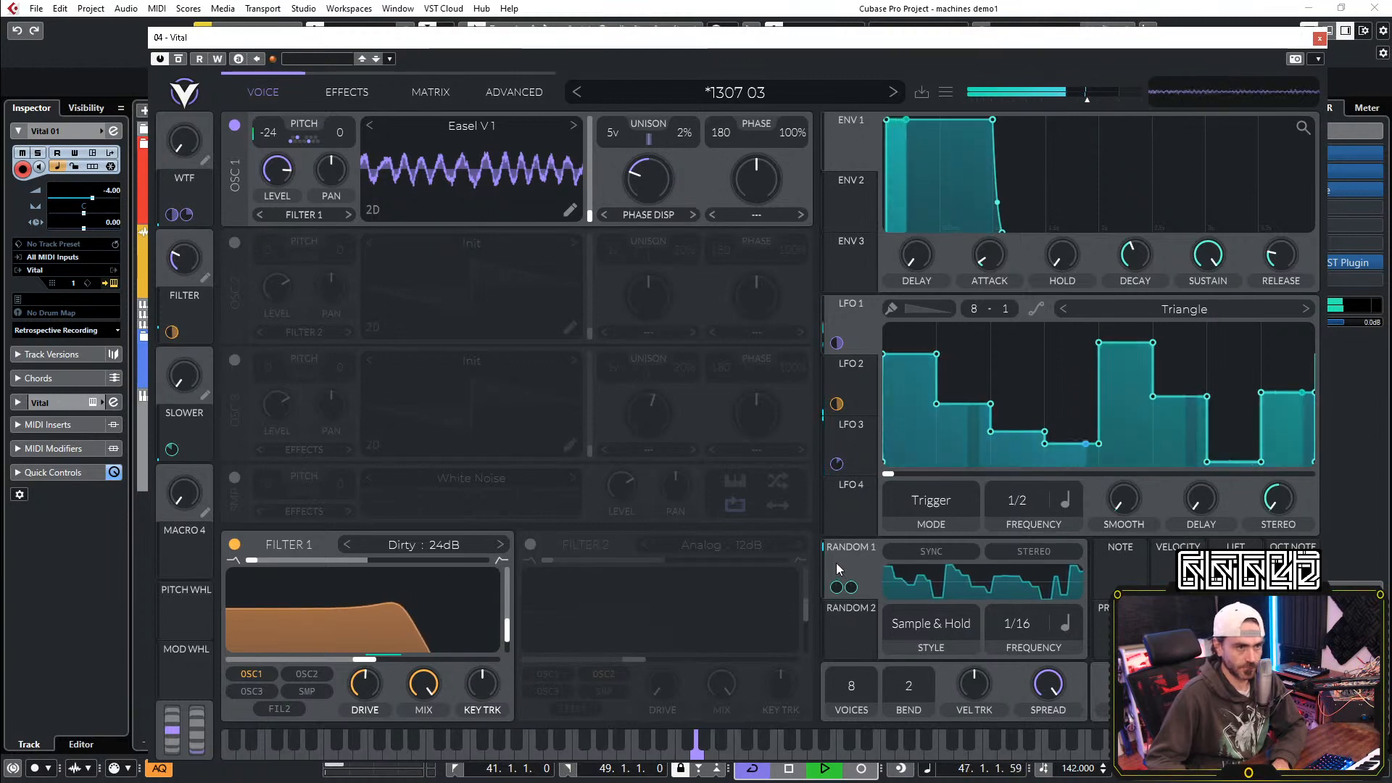
pyautogui.moveTo(844, 585); pyautogui.dragTo(580, 193)
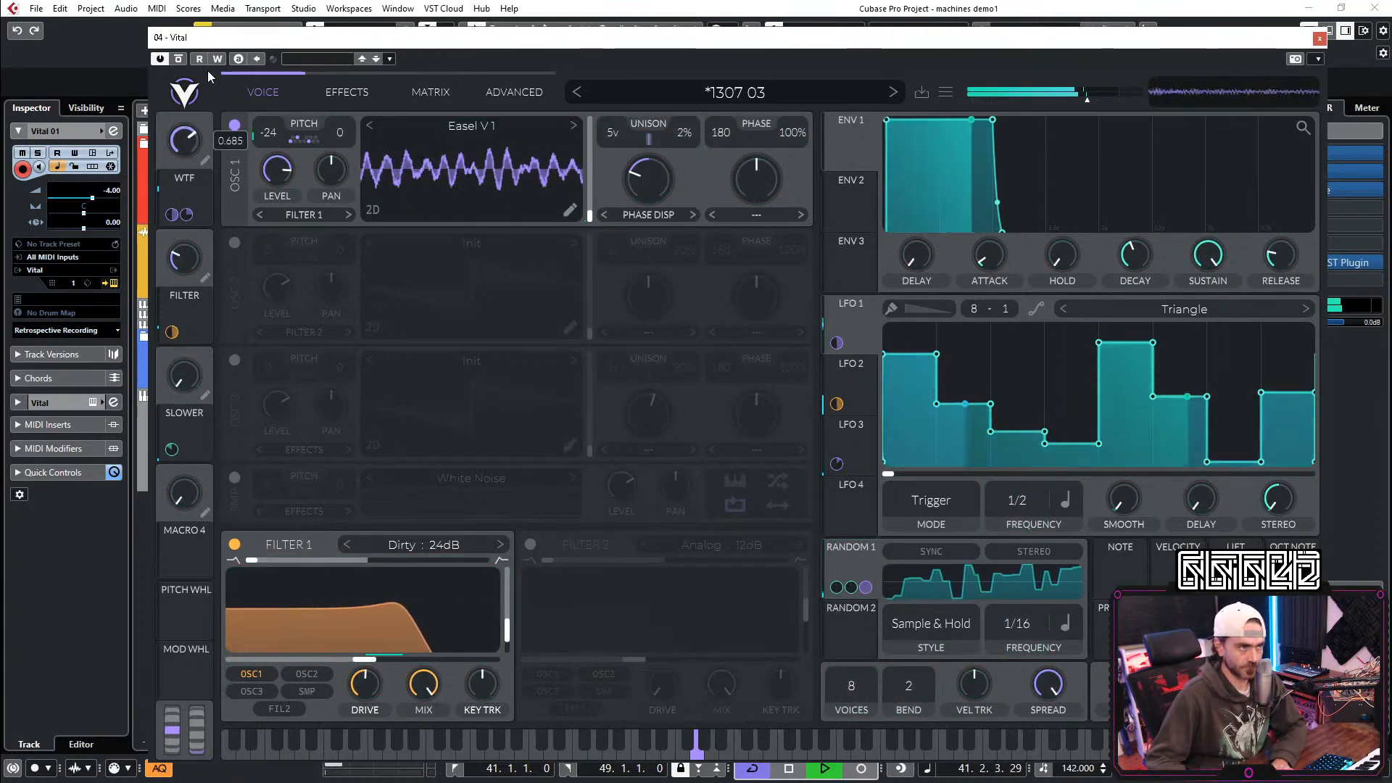
pyautogui.moveTo(185, 139); pyautogui.dragTo(236, 769)
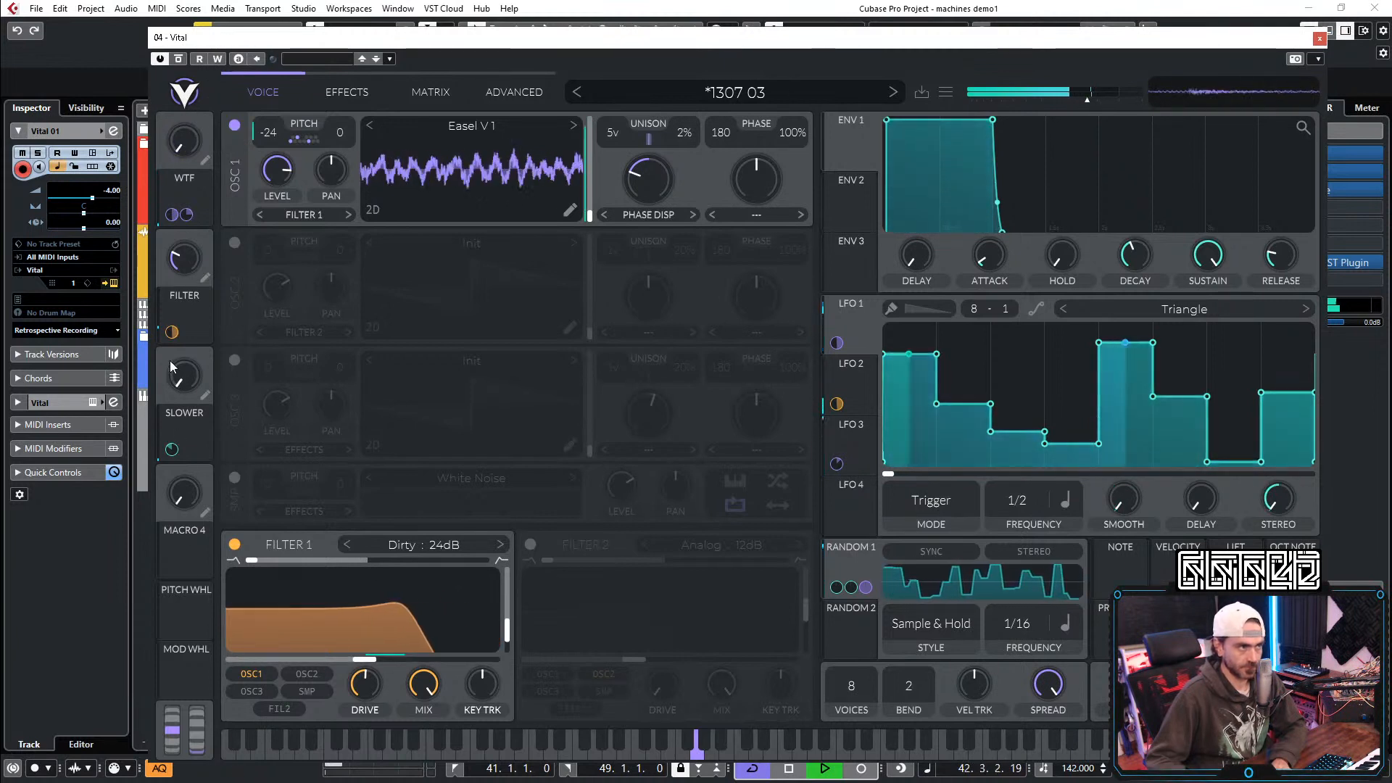
# Step: Reset oscillator 1's Phase Disperse amount to its default while sweeping the FILTER macro up and down
pyautogui.moveTo(188, 268); pyautogui.dragTo(219, 237)
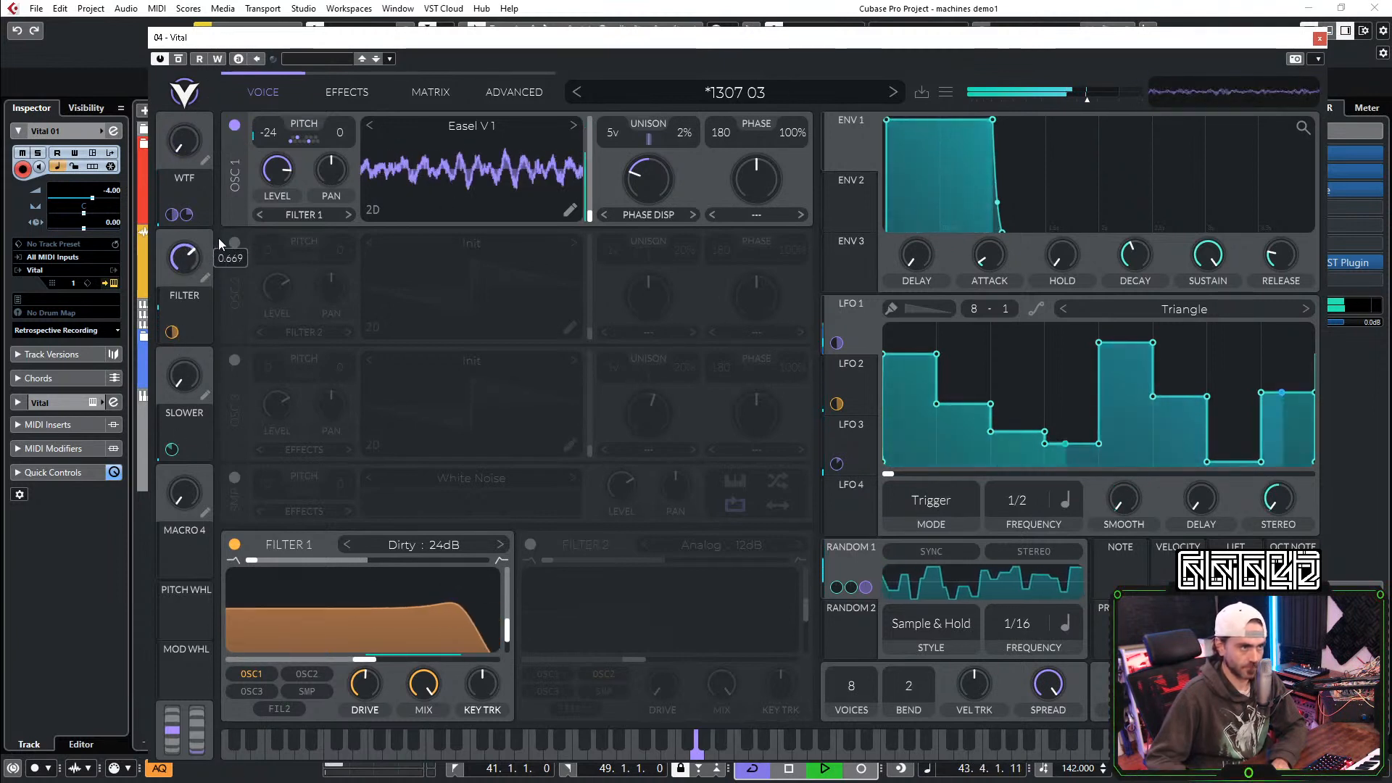
pyautogui.moveTo(648, 180)
pyautogui.mouseDown()
pyautogui.moveTo(725, 131)
pyautogui.moveTo(667, 245)
pyautogui.moveTo(667, 177)
pyautogui.mouseUp()
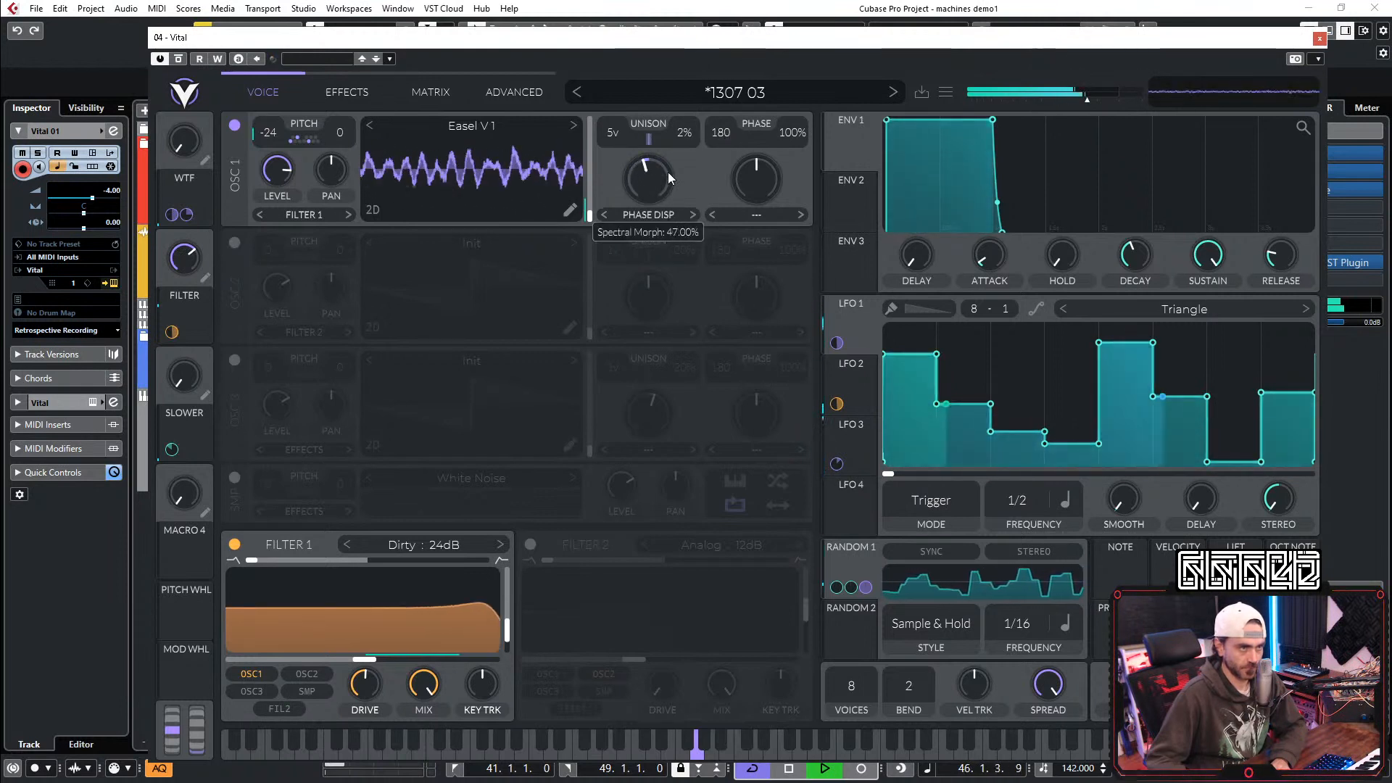
pyautogui.doubleClick(654, 180)
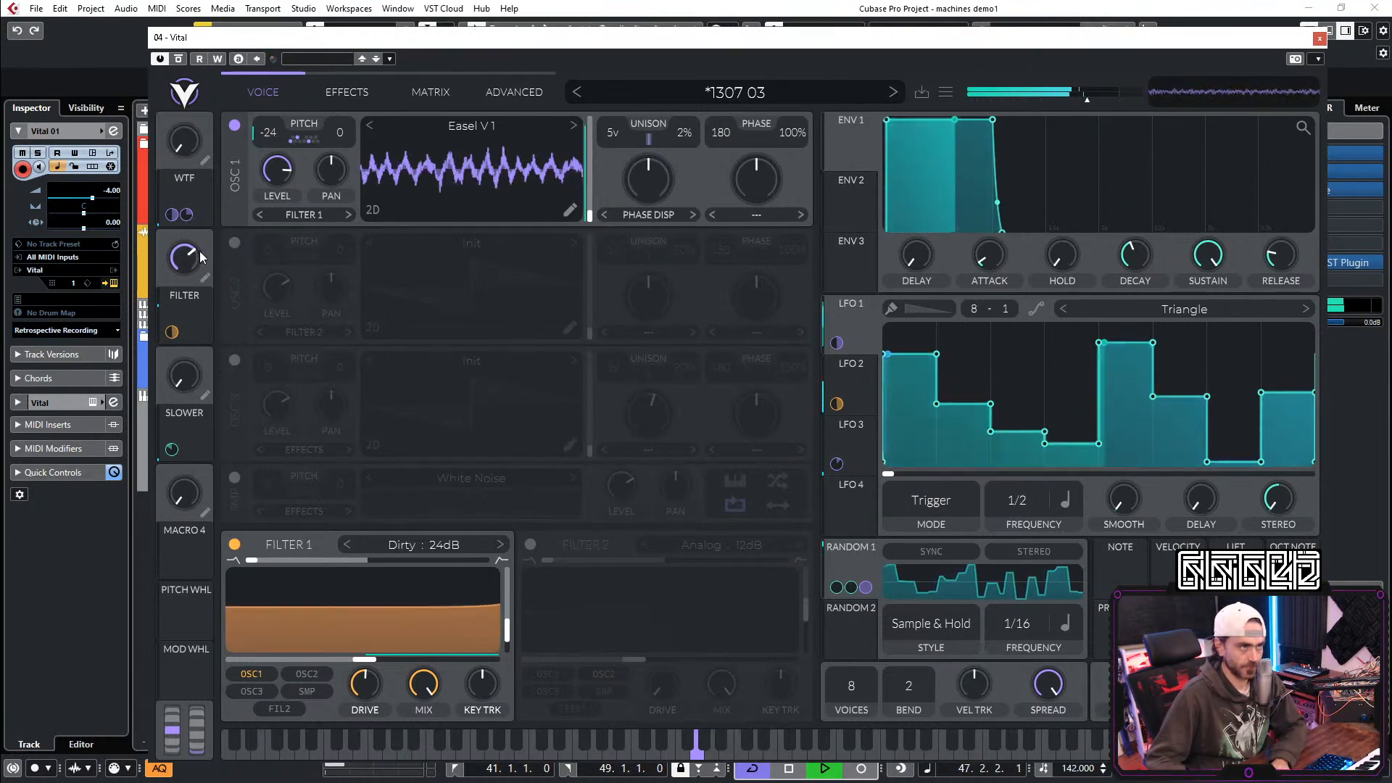
pyautogui.moveTo(186, 262); pyautogui.dragTo(169, 313)
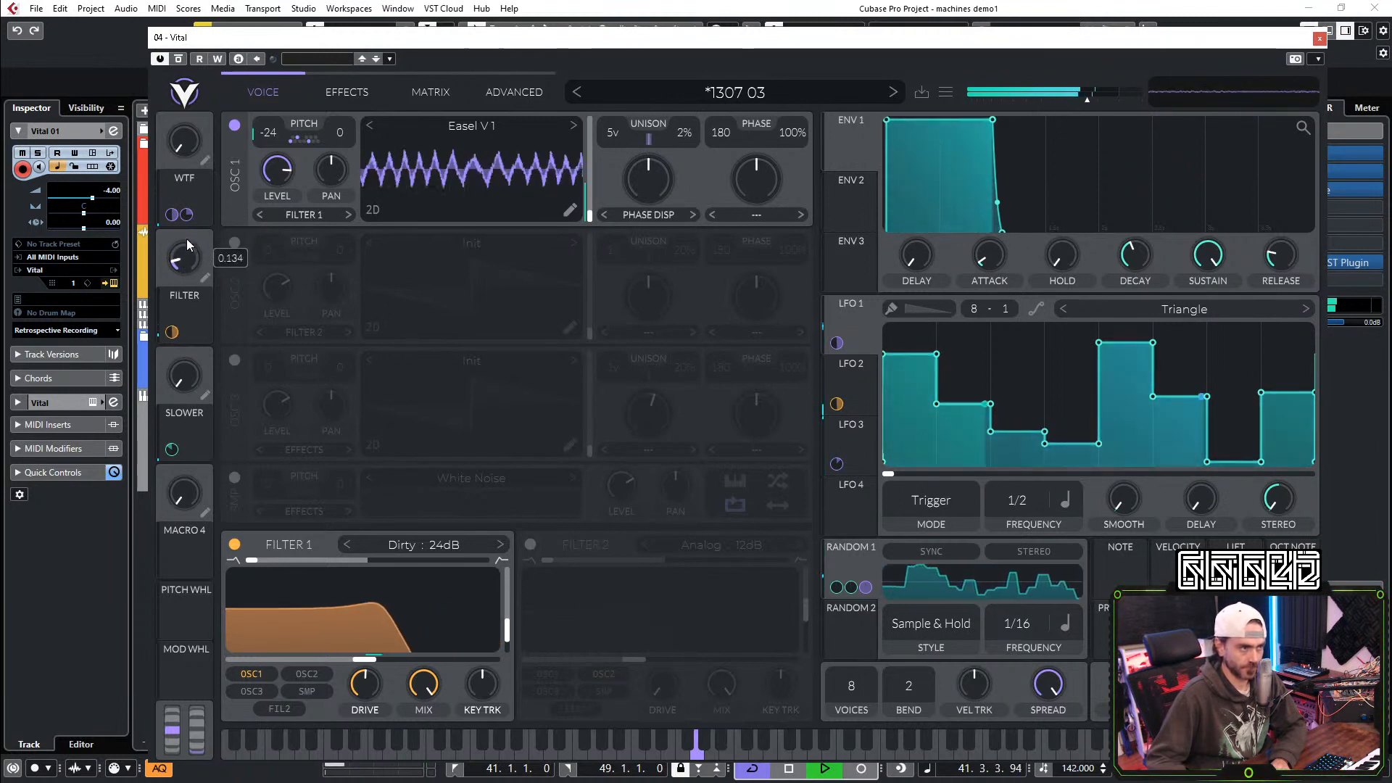
pyautogui.moveTo(195, 272); pyautogui.dragTo(201, 235)
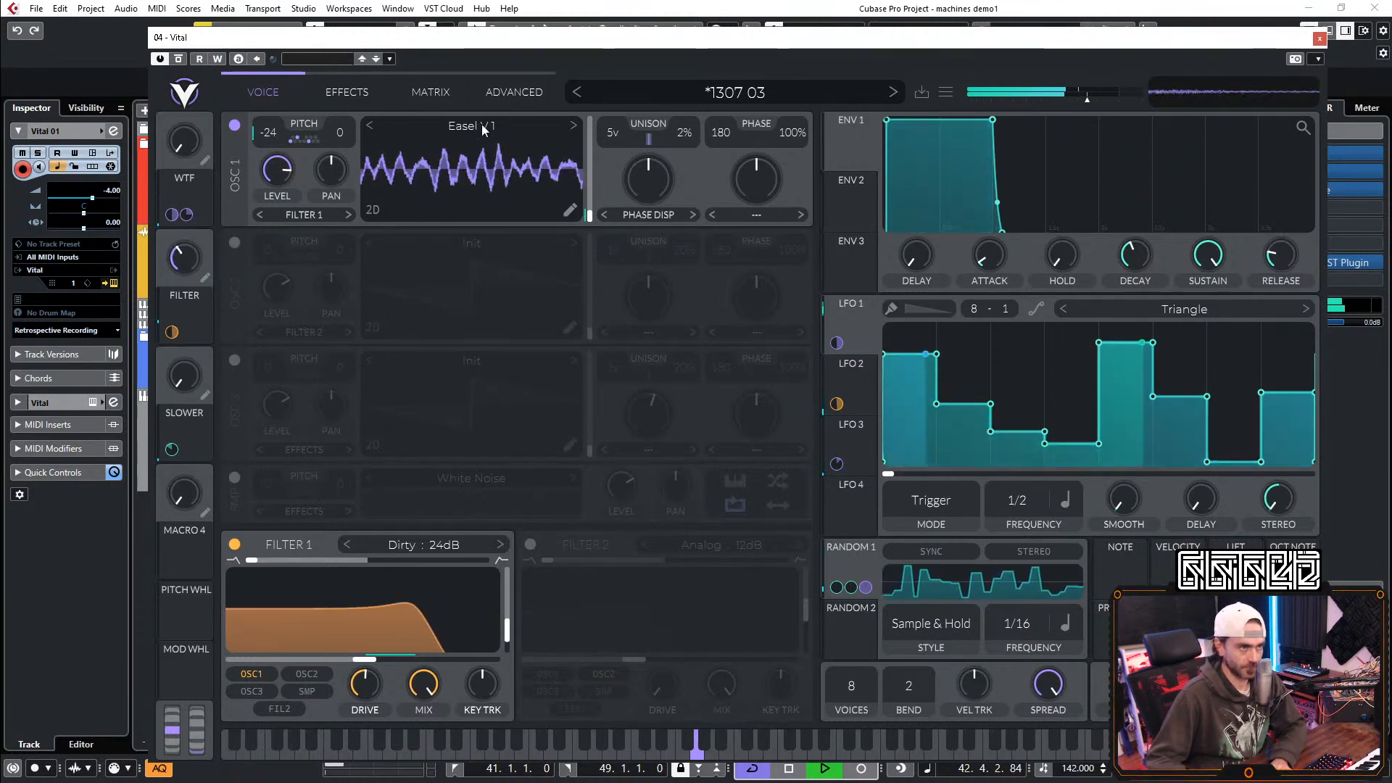
# Step: Switch oscillator 1 to the Easel V 2 wavetable and audition it by sweeping the FILTER, SLOWER and WTF macros
pyautogui.click(574, 126)
pyautogui.moveTo(182, 258); pyautogui.dragTo(207, 192)
pyautogui.moveTo(183, 258); pyautogui.dragTo(171, 301)
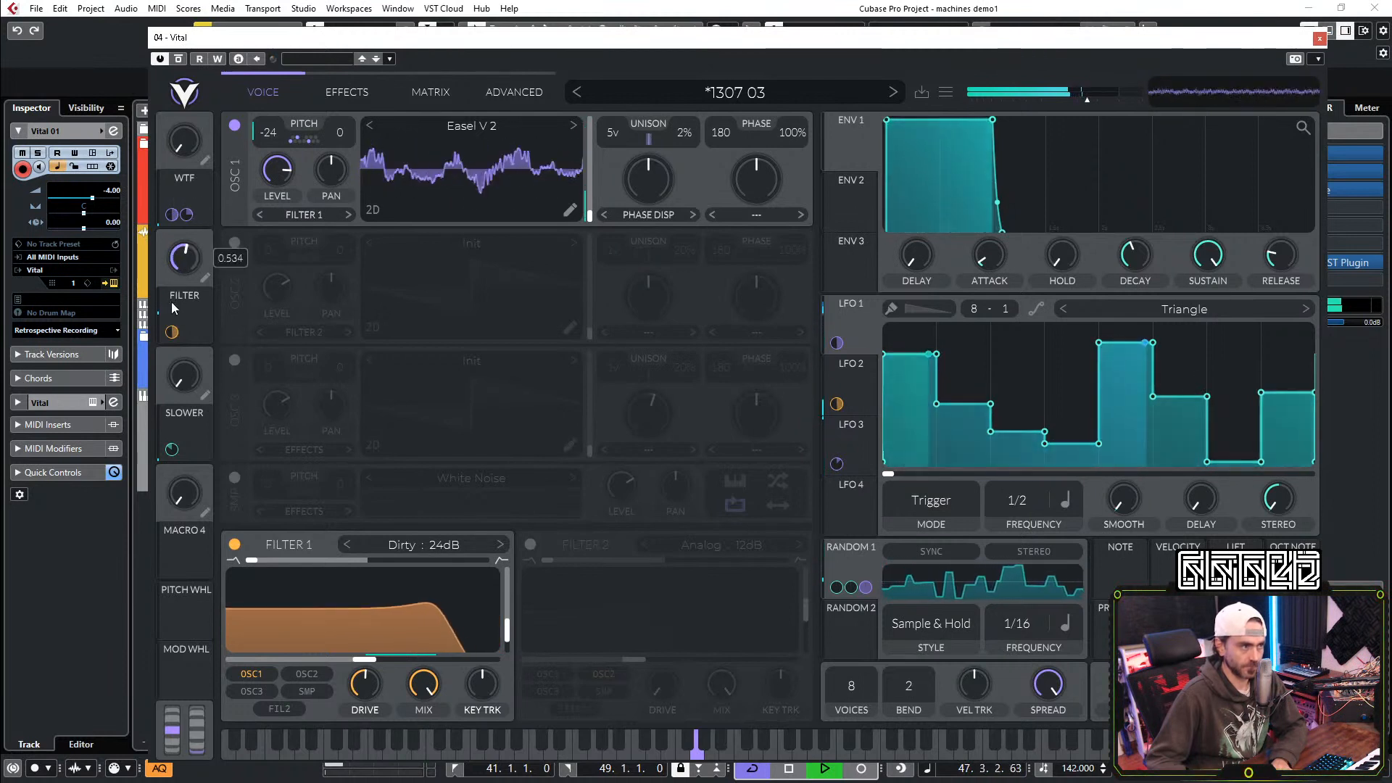
pyautogui.moveTo(179, 368); pyautogui.dragTo(196, 262)
pyautogui.moveTo(181, 154); pyautogui.dragTo(157, 166)
pyautogui.moveTo(187, 271)
pyautogui.mouseDown()
pyautogui.moveTo(211, 219)
pyautogui.moveTo(174, 293)
pyautogui.mouseUp()
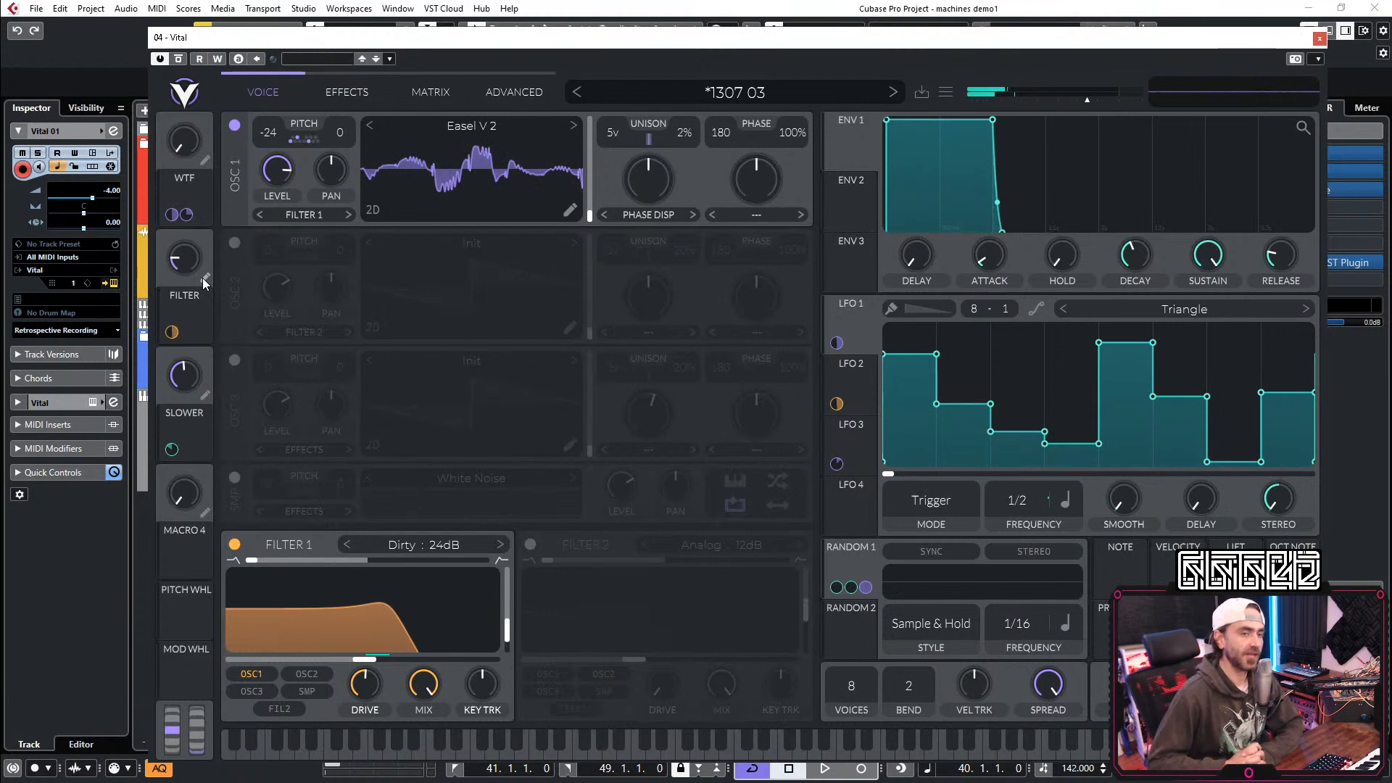
# Step: Review oscillator 1's transpose snap notes and play the sequence again
pyautogui.click(302, 135)
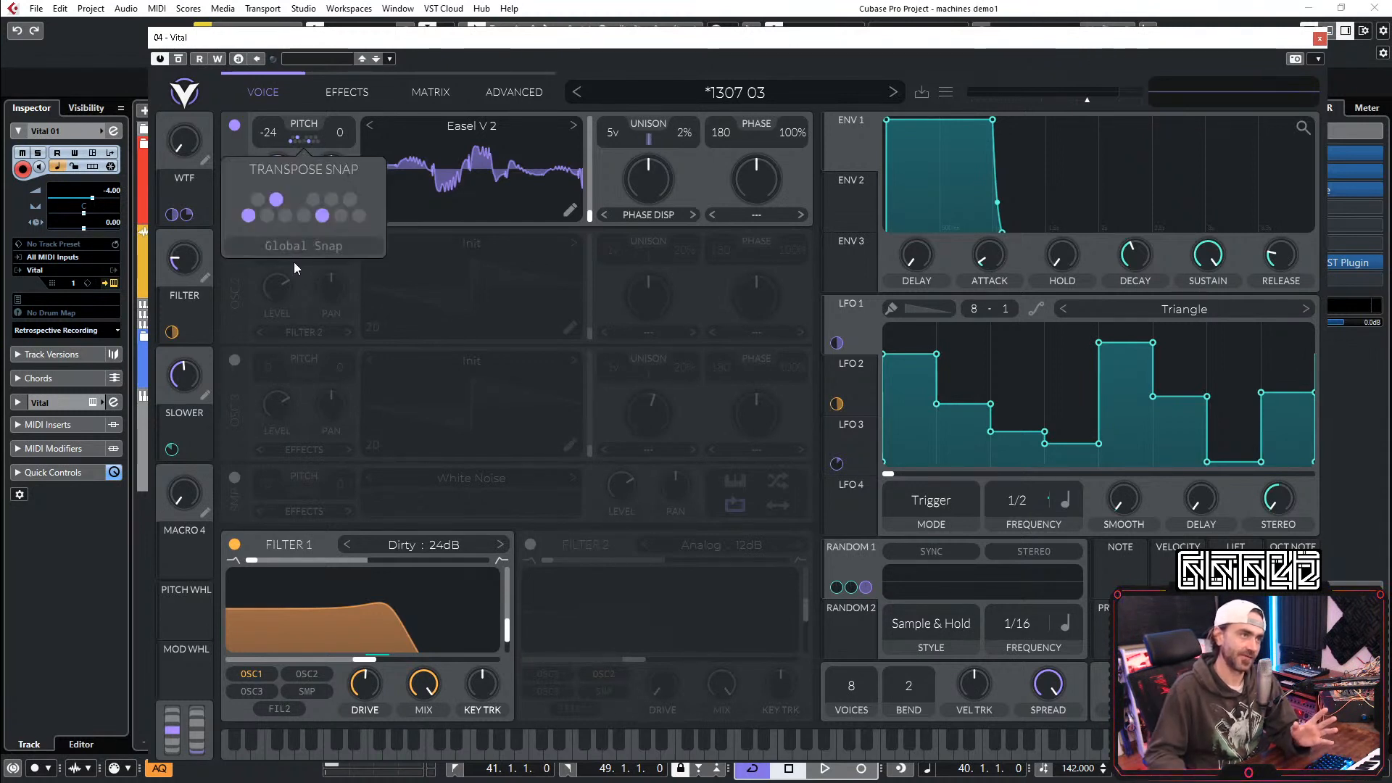
pyautogui.click(248, 214)
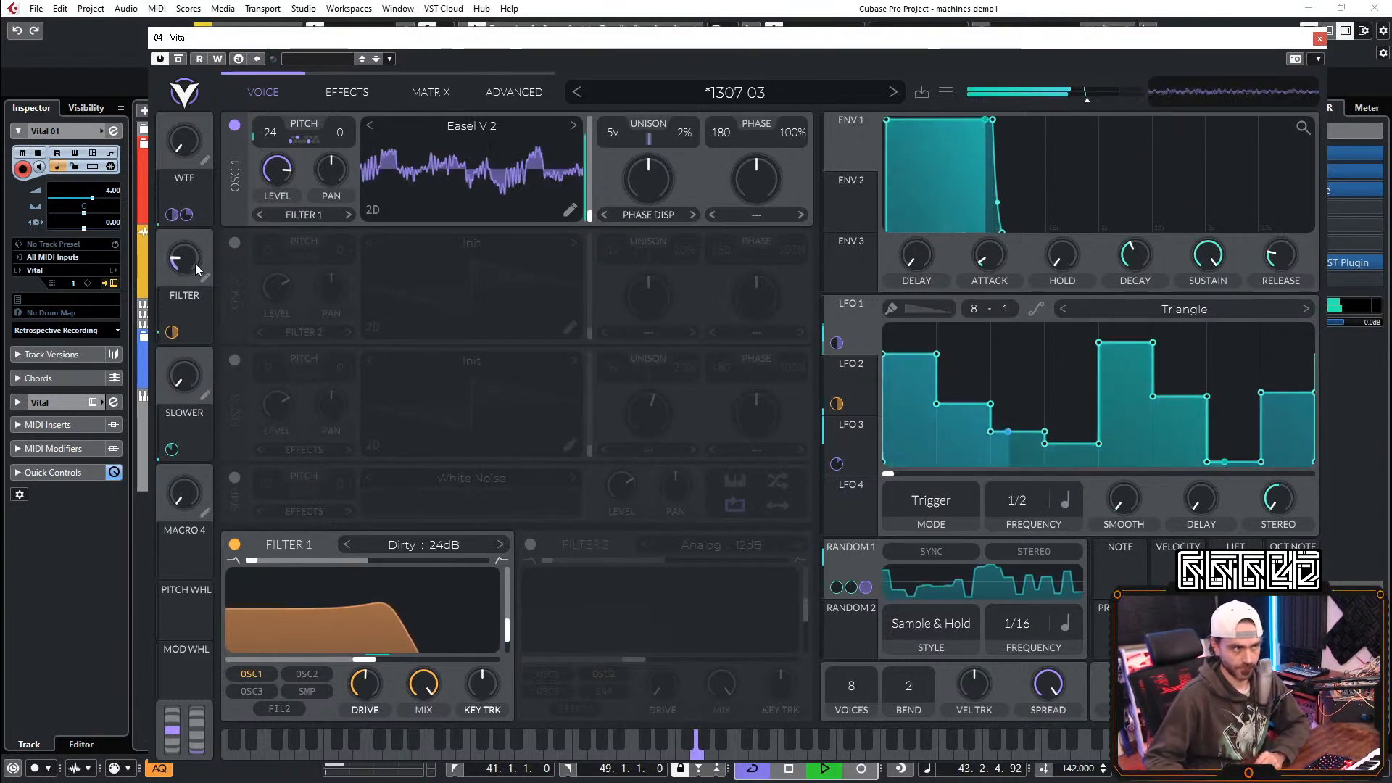
pyautogui.press('space')
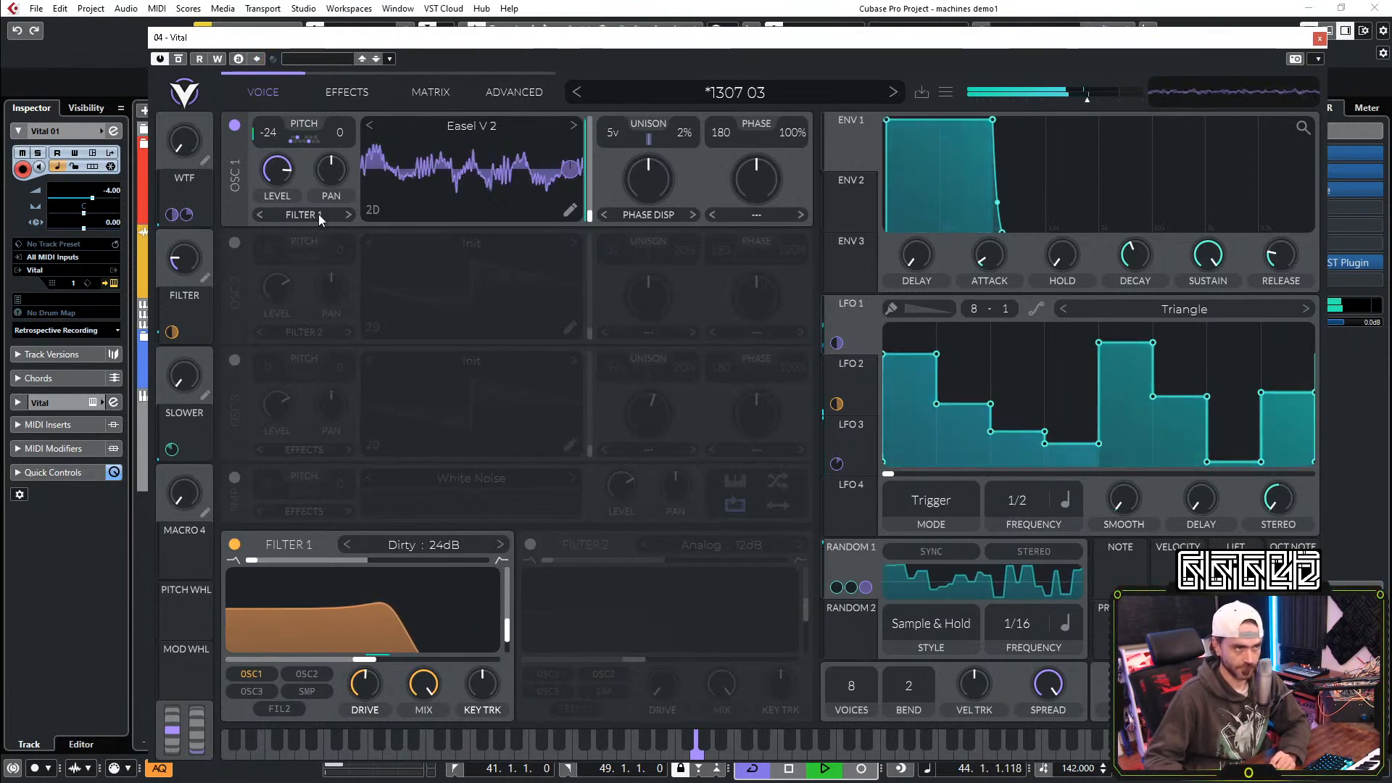
# Step: Turn off oscillator 1's spectral morph by setting its type to None
pyautogui.moveTo(665, 174)
pyautogui.mouseDown()
pyautogui.moveTo(660, 160)
pyautogui.moveTo(651, 174)
pyautogui.mouseUp()
pyautogui.click(641, 214)
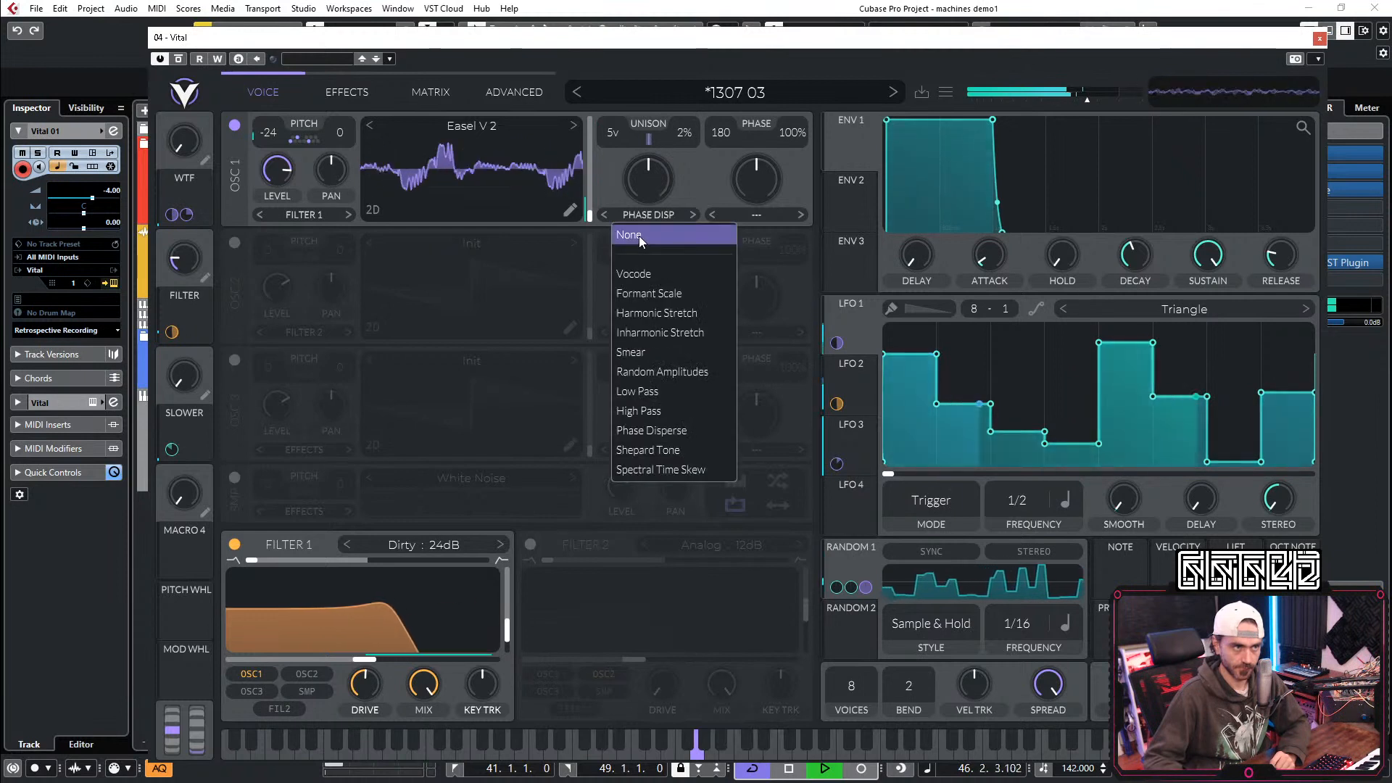
pyautogui.click(638, 236)
# Step: Try the Squeeze wave morph on oscillator 1 at varying amounts, followed by Pulse at 80%
pyautogui.click(768, 215)
pyautogui.click(746, 351)
pyautogui.moveTo(763, 164)
pyautogui.mouseDown()
pyautogui.moveTo(838, 107)
pyautogui.moveTo(766, 237)
pyautogui.moveTo(758, 210)
pyautogui.moveTo(785, 163)
pyautogui.moveTo(754, 187)
pyautogui.mouseUp()
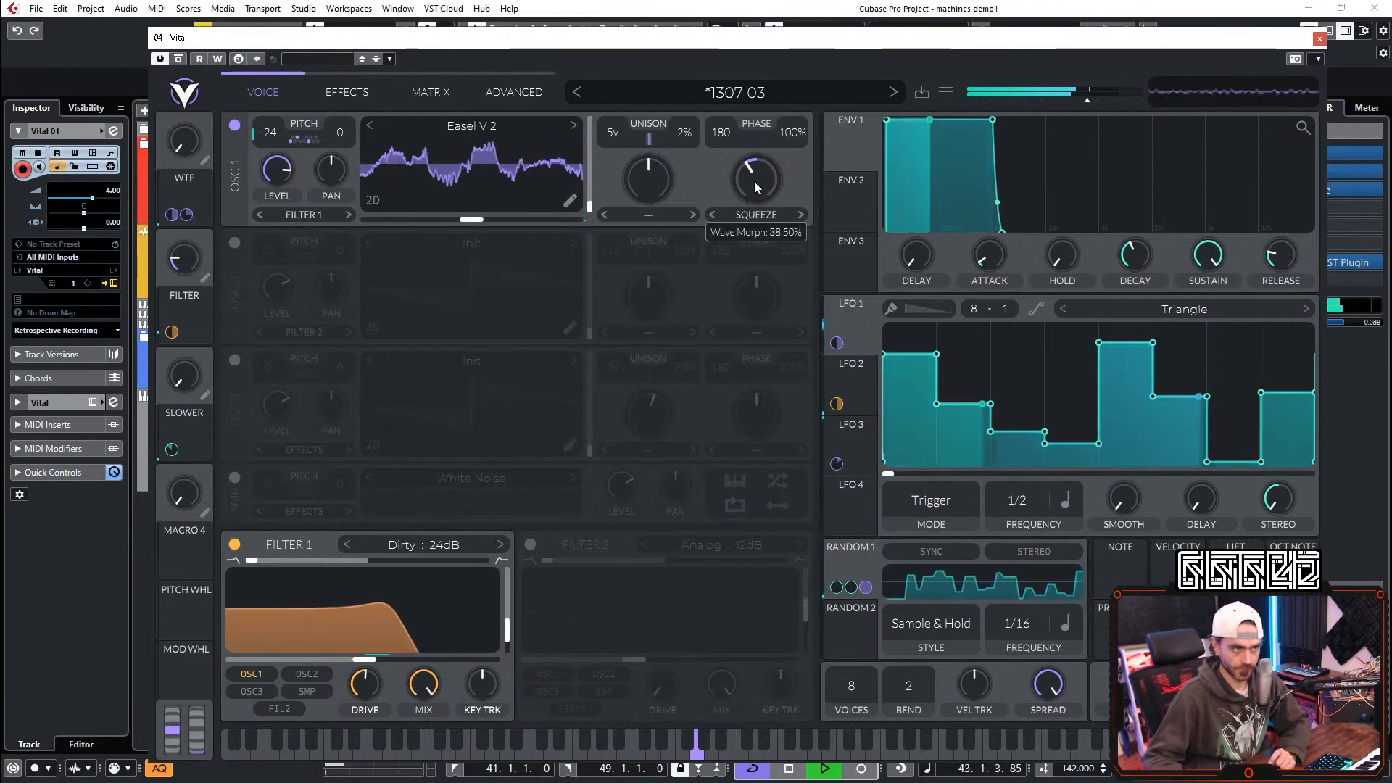
pyautogui.doubleClick(754, 187)
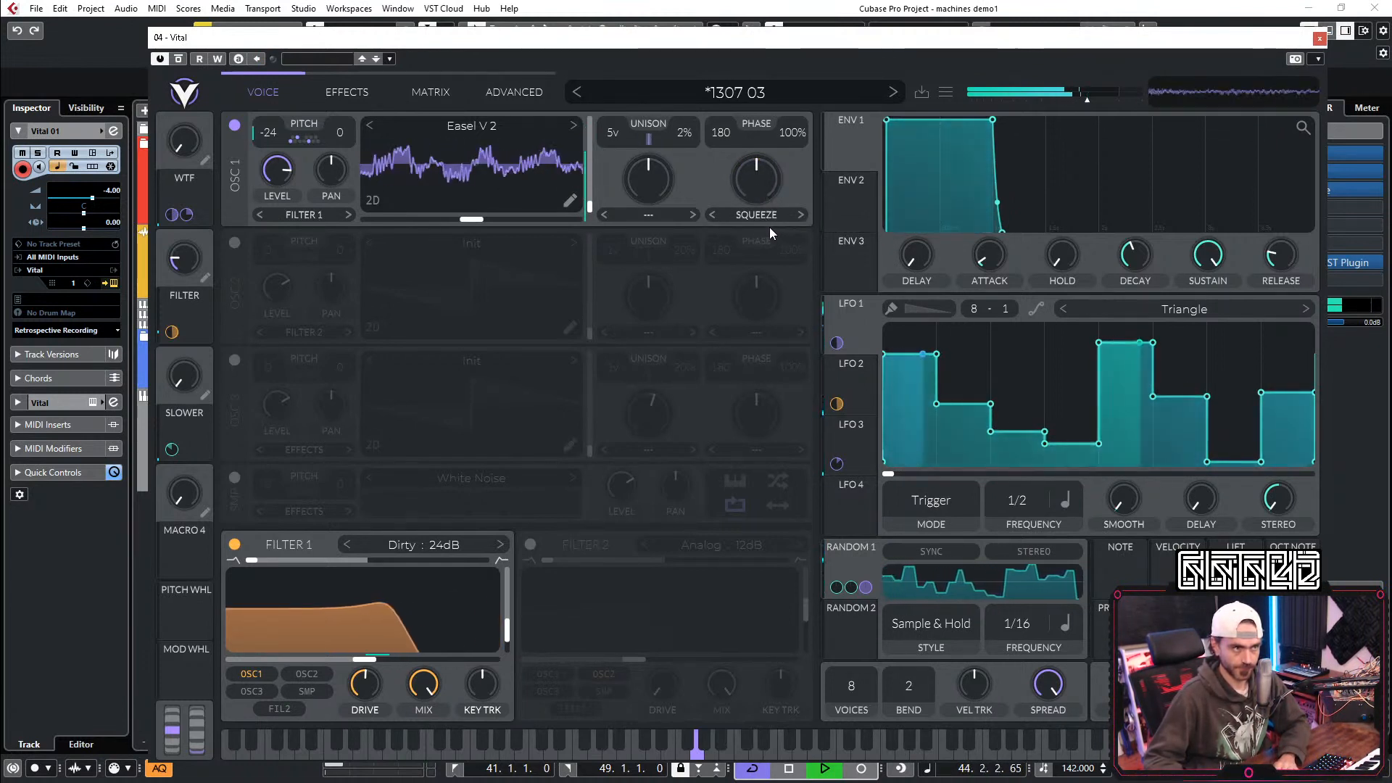
pyautogui.click(800, 215)
pyautogui.moveTo(764, 184); pyautogui.dragTo(776, 151)
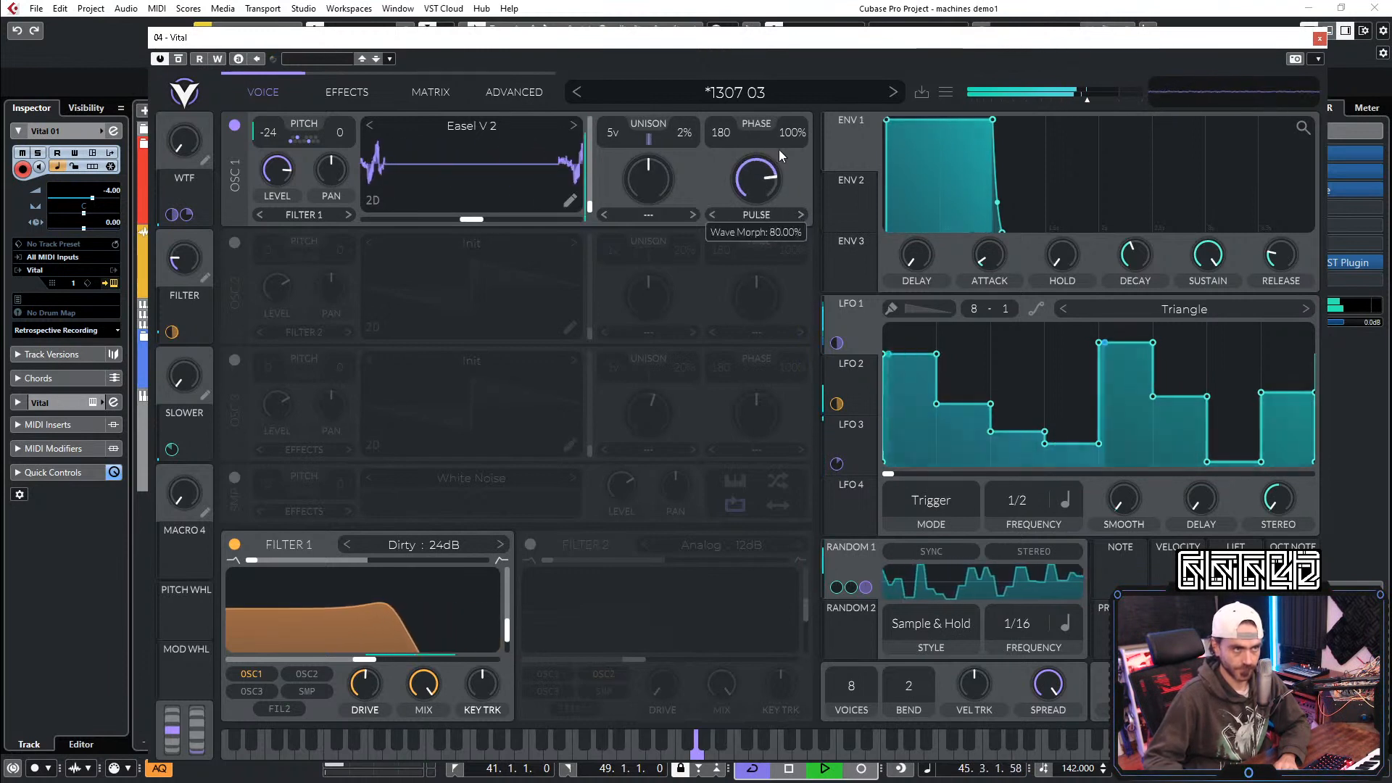
# Step: Change oscillator 1's wave morph to Bend and set its amount to 16.5%
pyautogui.click(753, 216)
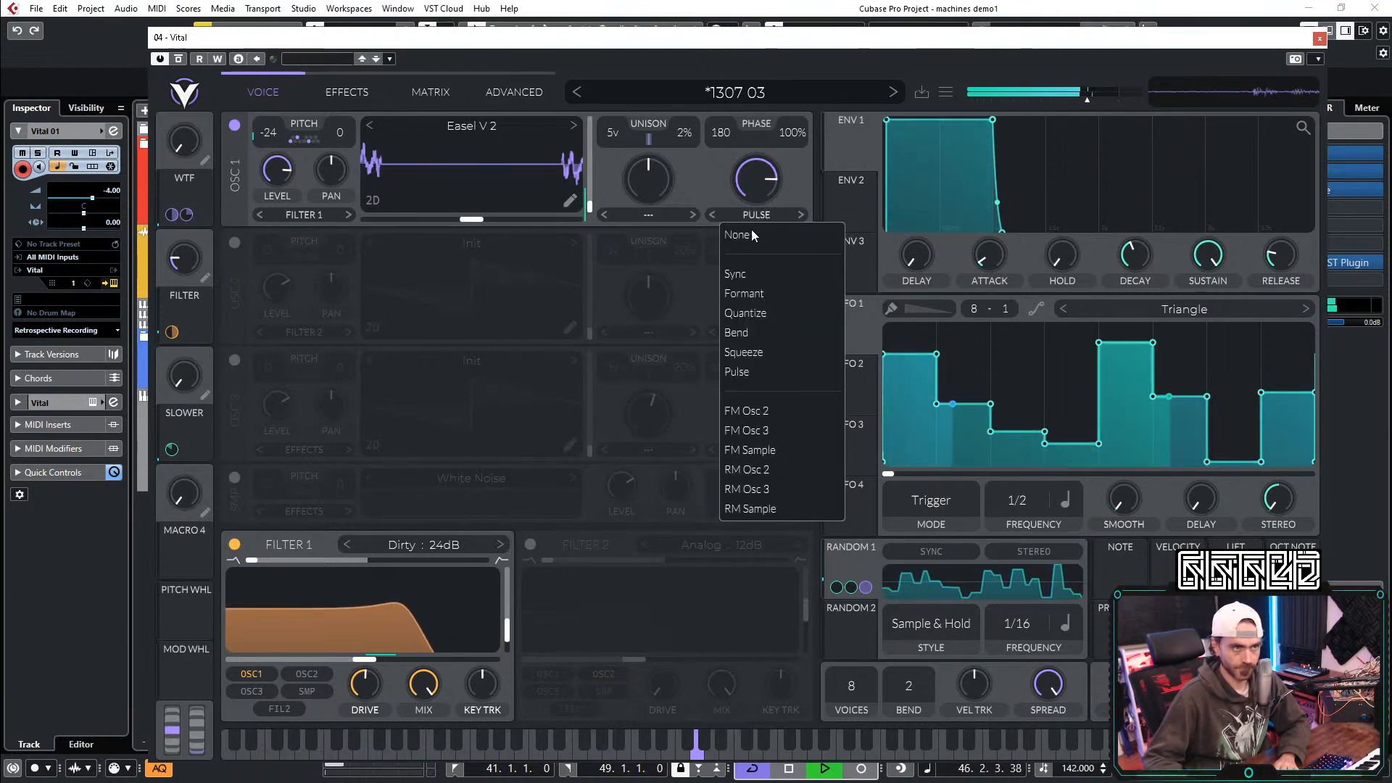
pyautogui.click(773, 333)
pyautogui.moveTo(759, 197); pyautogui.dragTo(727, 258)
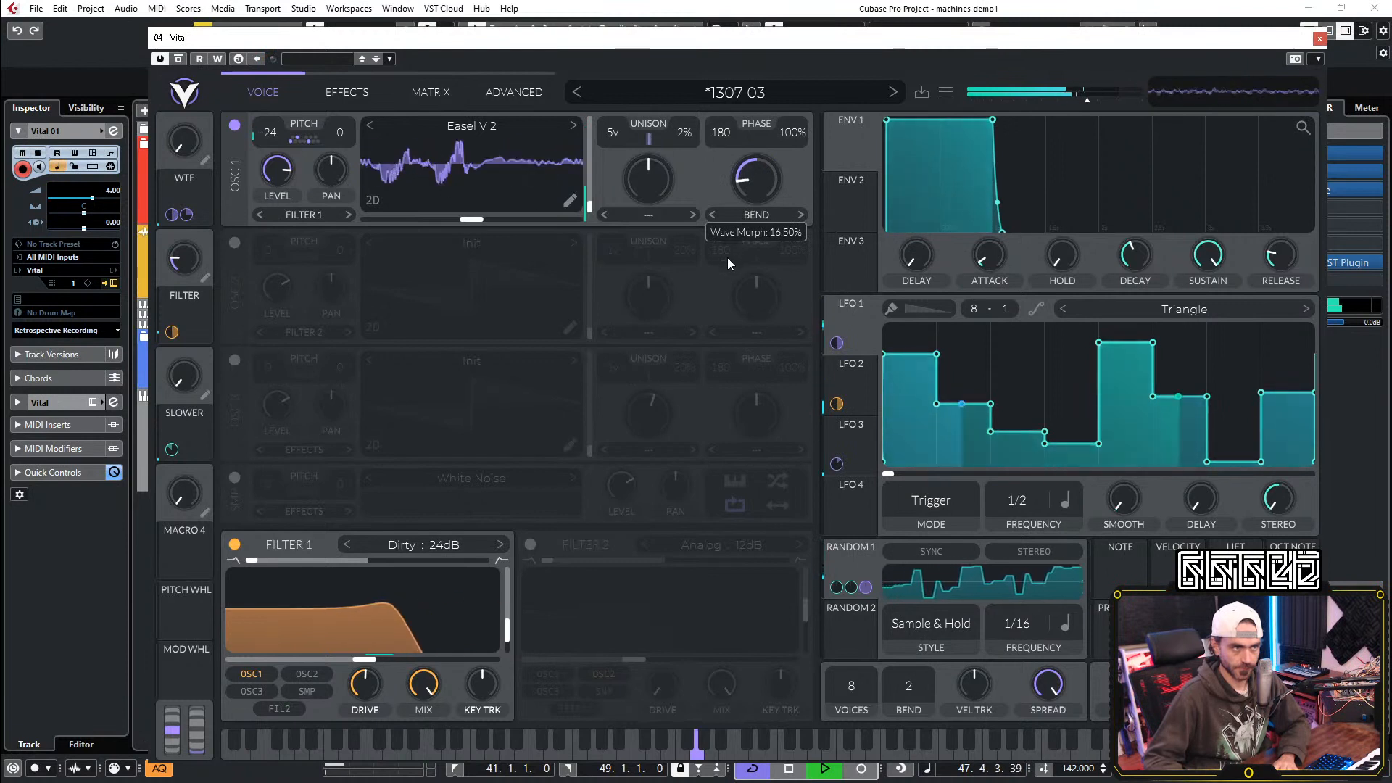
# Step: Reset oscillator 1's wave morph amount, set its type to None, and stop playback after listening
pyautogui.doubleClick(754, 193)
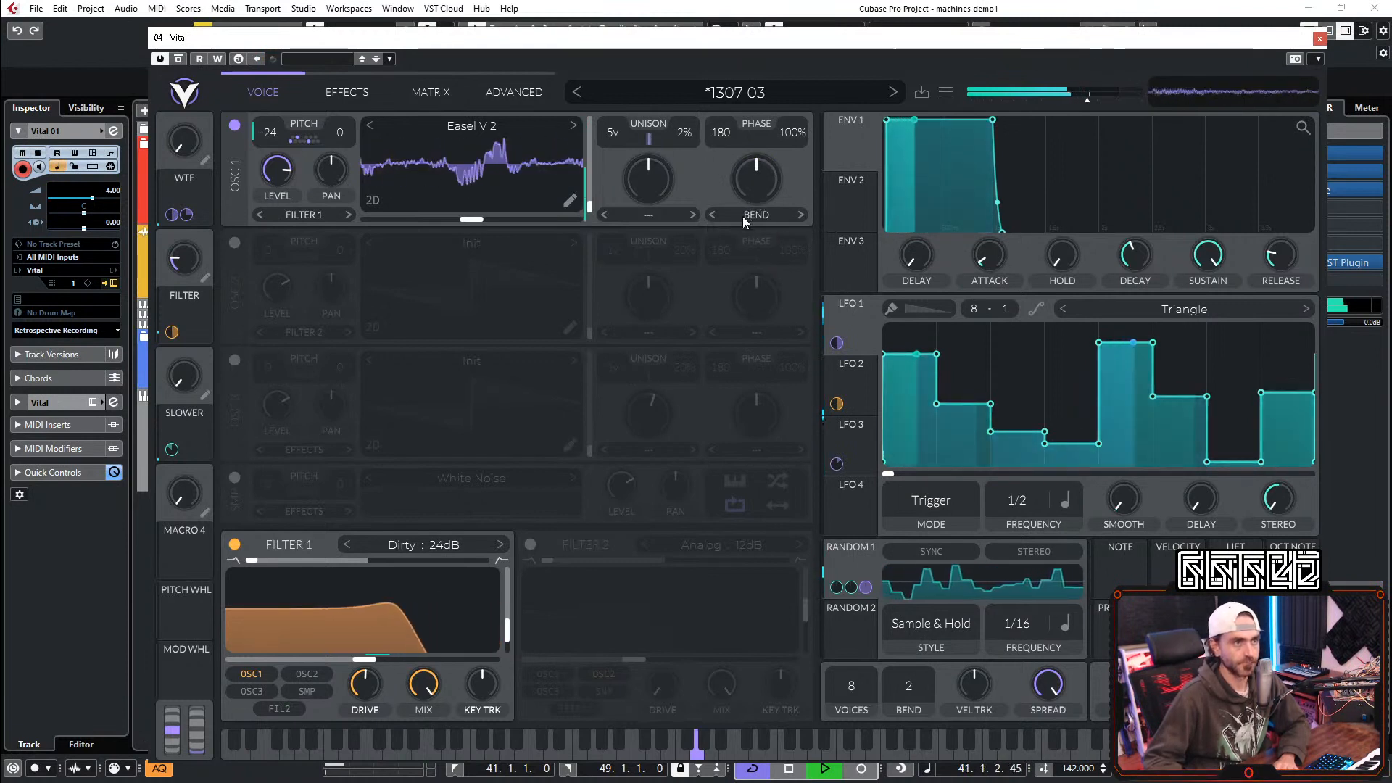
pyautogui.click(745, 218)
pyautogui.click(759, 235)
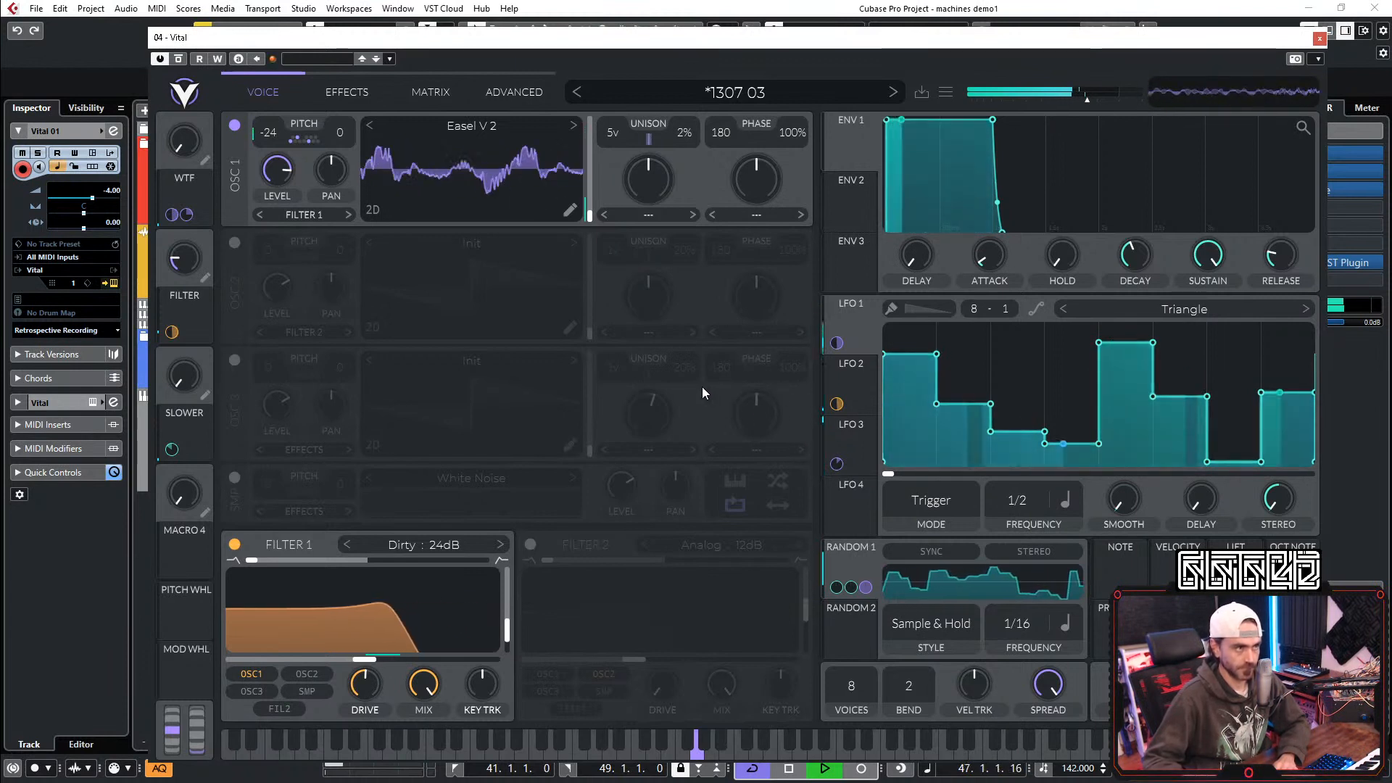
pyautogui.press('space')
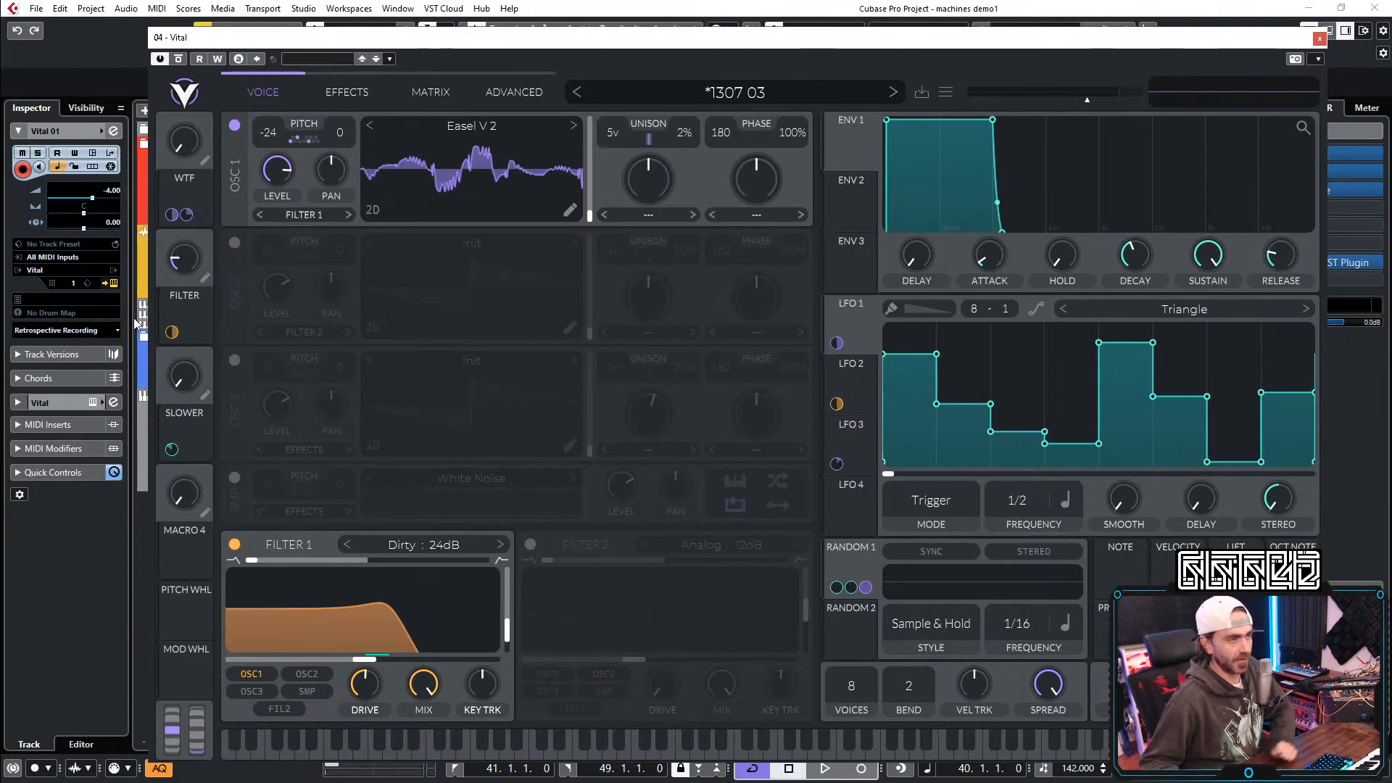
# Step: Save the current preset as 1307 04
pyautogui.click(923, 92)
pyautogui.press('BackSpace')
pyautogui.write('4')
pyautogui.press('Return')
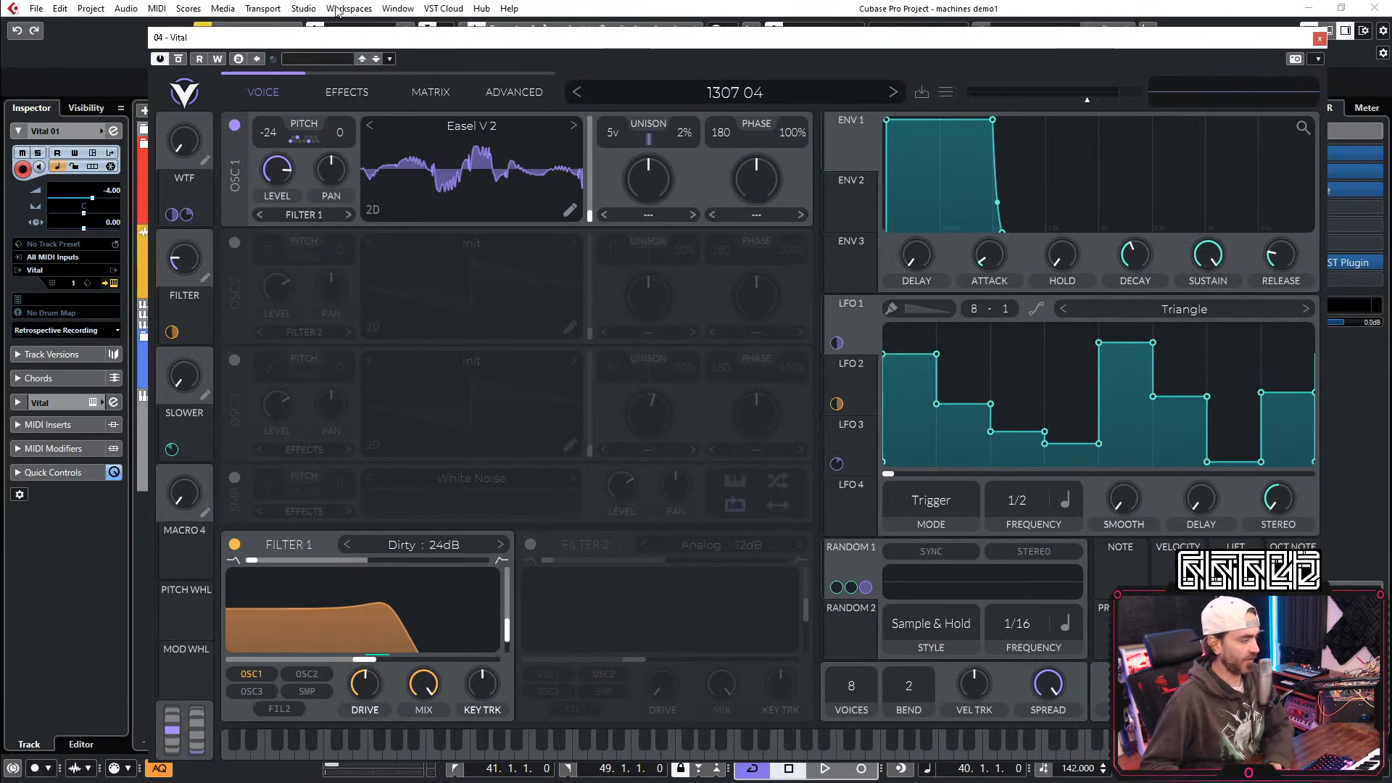
# Step: Close the wavetable browser without changing the wavetable and initialize a fresh preset
pyautogui.click(473, 128)
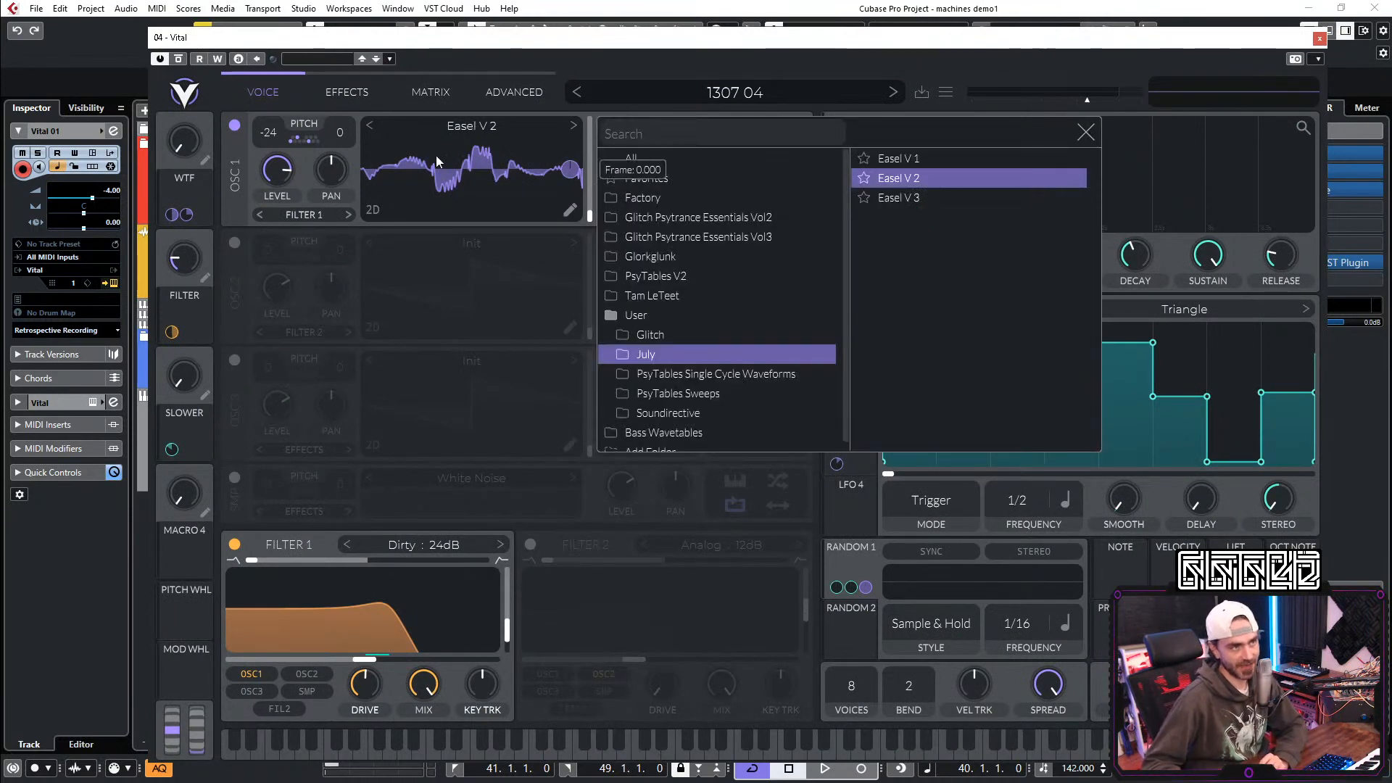
pyautogui.click(1084, 138)
pyautogui.click(719, 94)
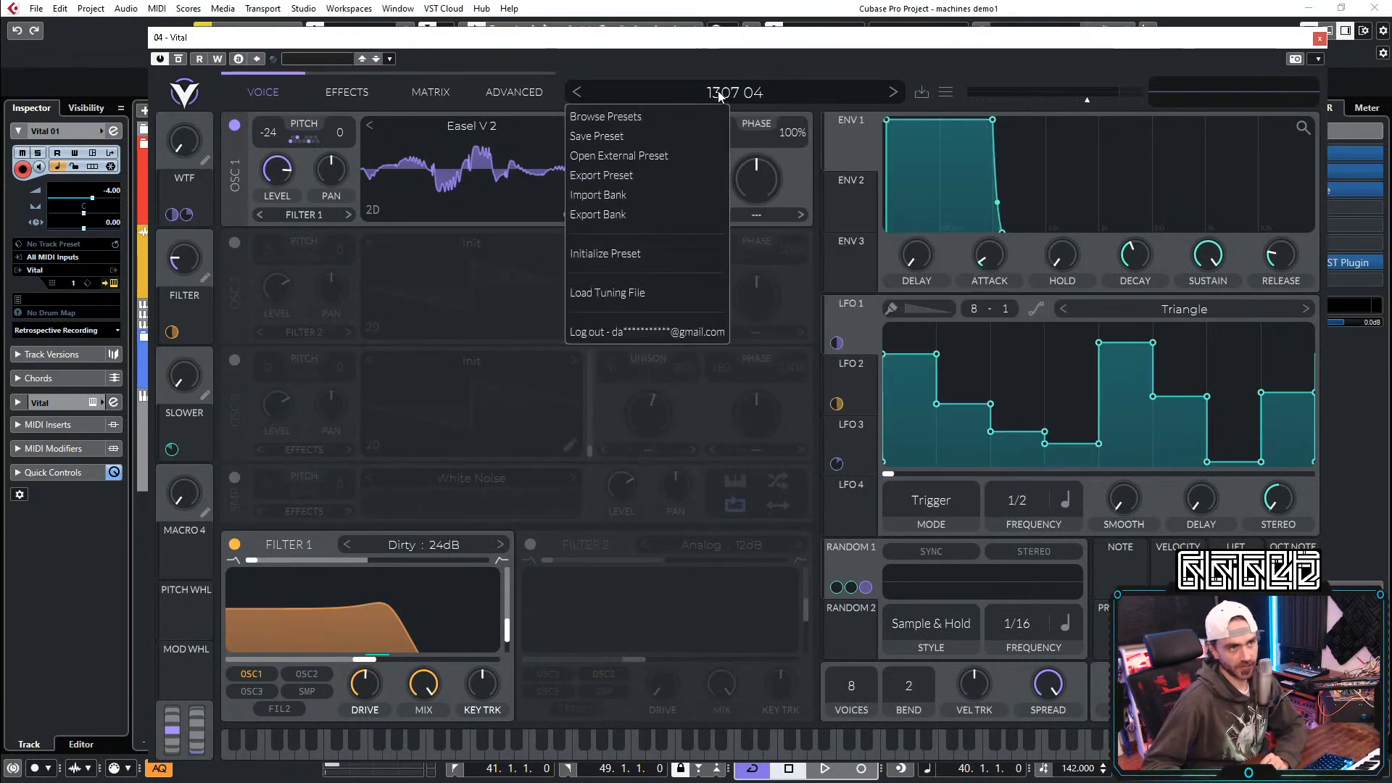
pyautogui.click(638, 253)
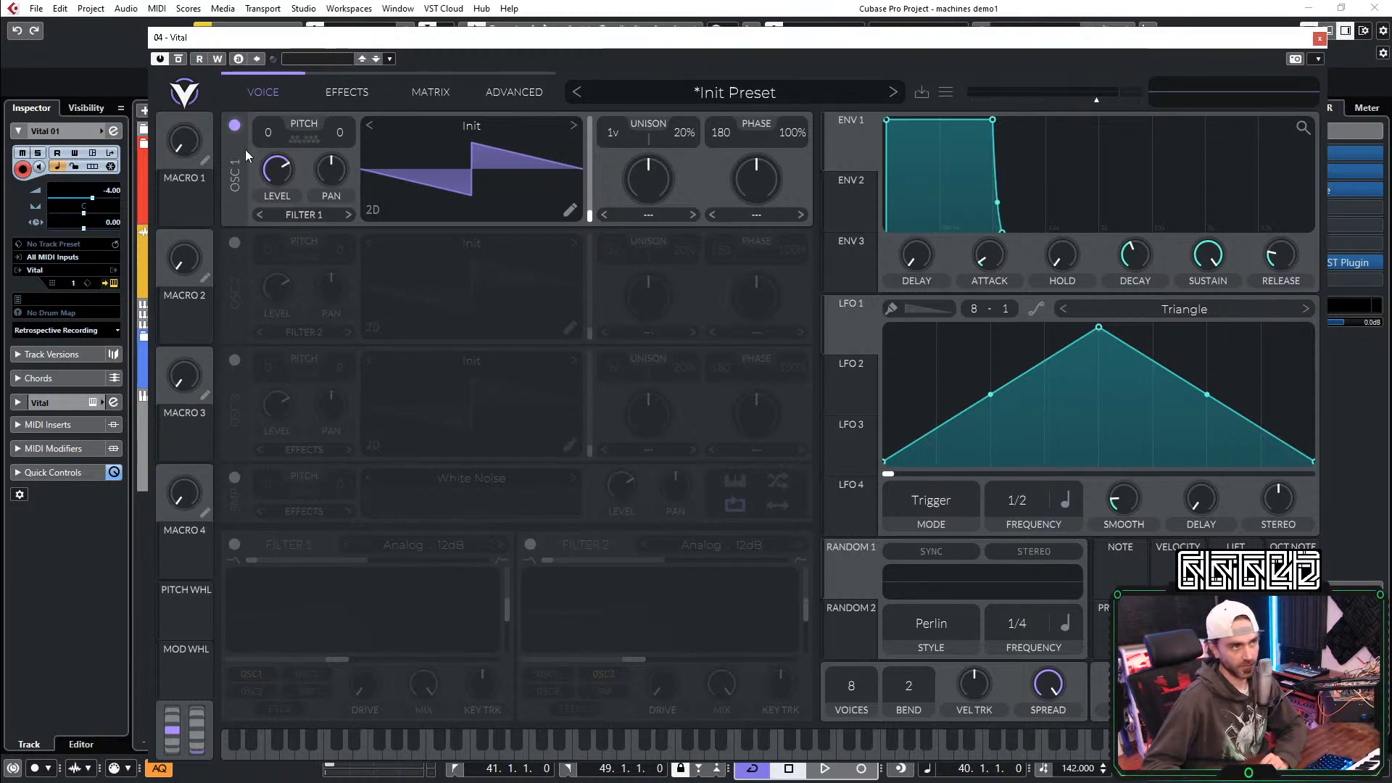
# Step: Modulate oscillator 1's transpose with LFO 1 at an amount of 0.1 and set the LFO's vertical grid to 12
pyautogui.moveTo(838, 341); pyautogui.dragTo(286, 168)
pyautogui.rightClick(272, 158)
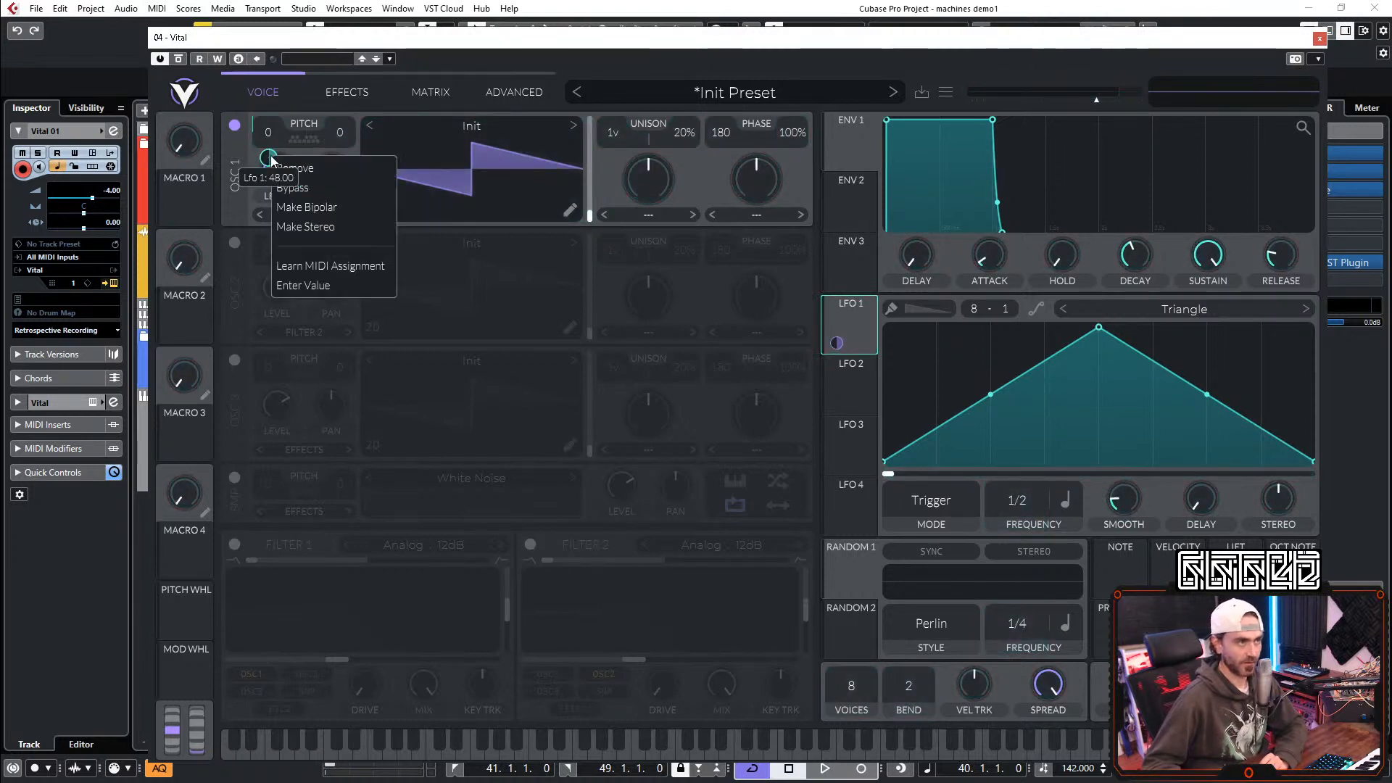
pyautogui.click(301, 287)
pyautogui.write('0.1')
pyautogui.press('Return')
pyautogui.moveTo(1011, 307); pyautogui.dragTo(1152, 65)
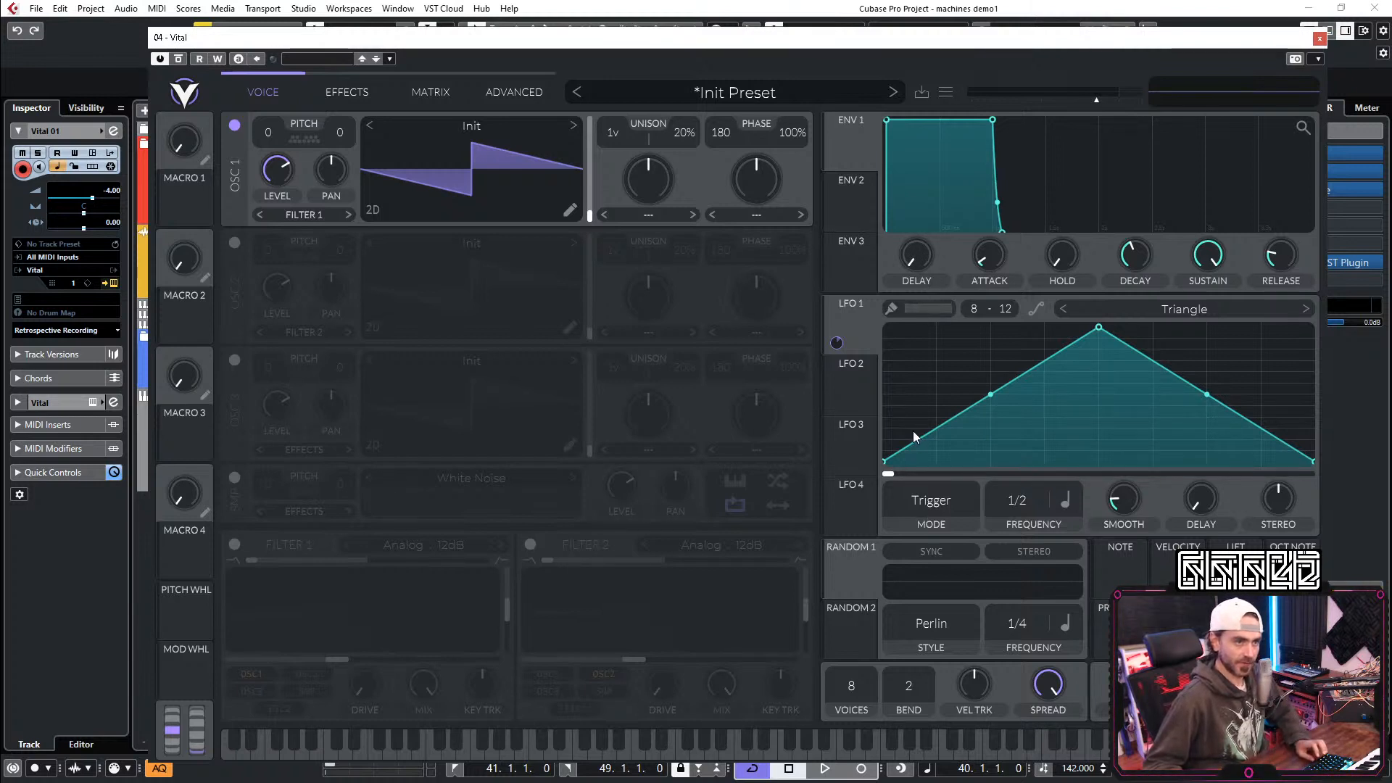
# Step: Paint LFO 1's first three steps at grid heights 0, 7 and 1
pyautogui.press('ctrl')
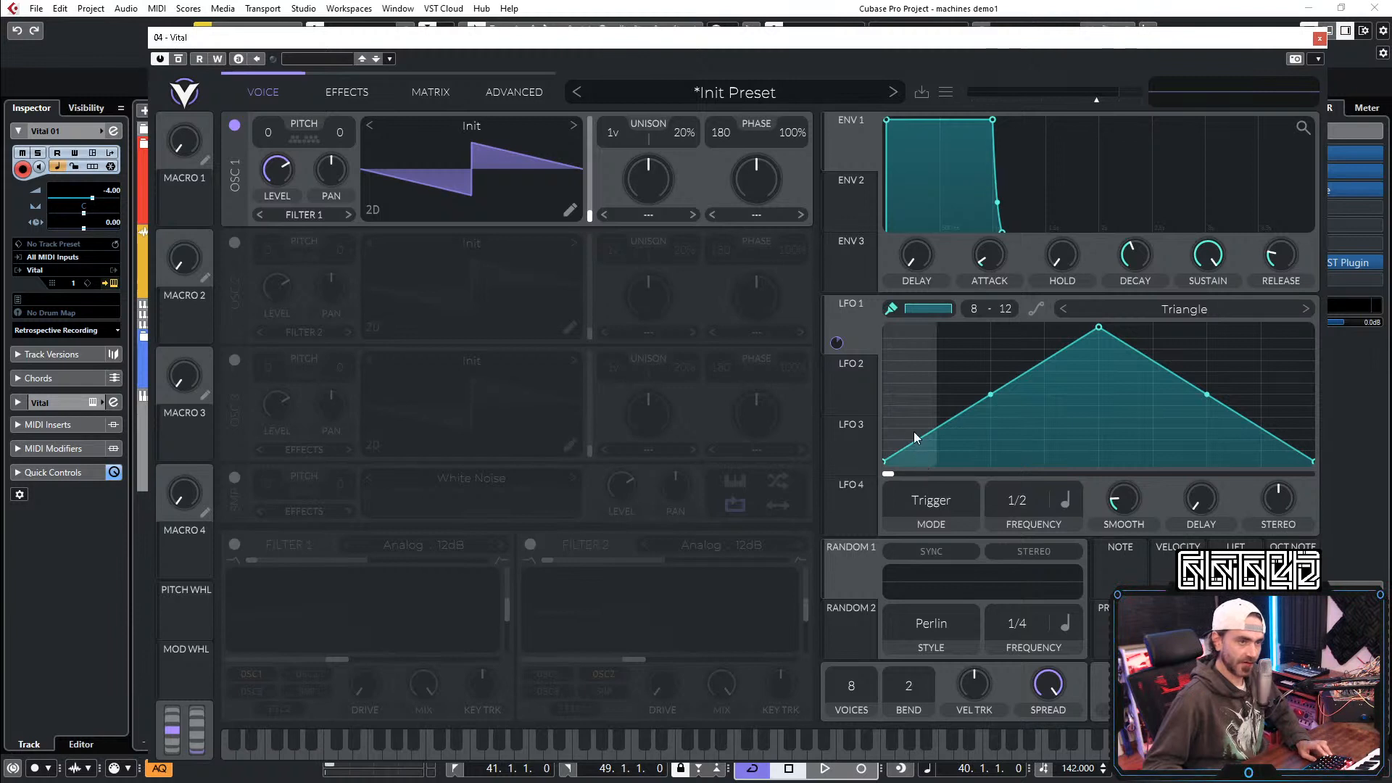
pyautogui.keyDown('ctrl'); pyautogui.click(914, 490); pyautogui.keyUp('ctrl')
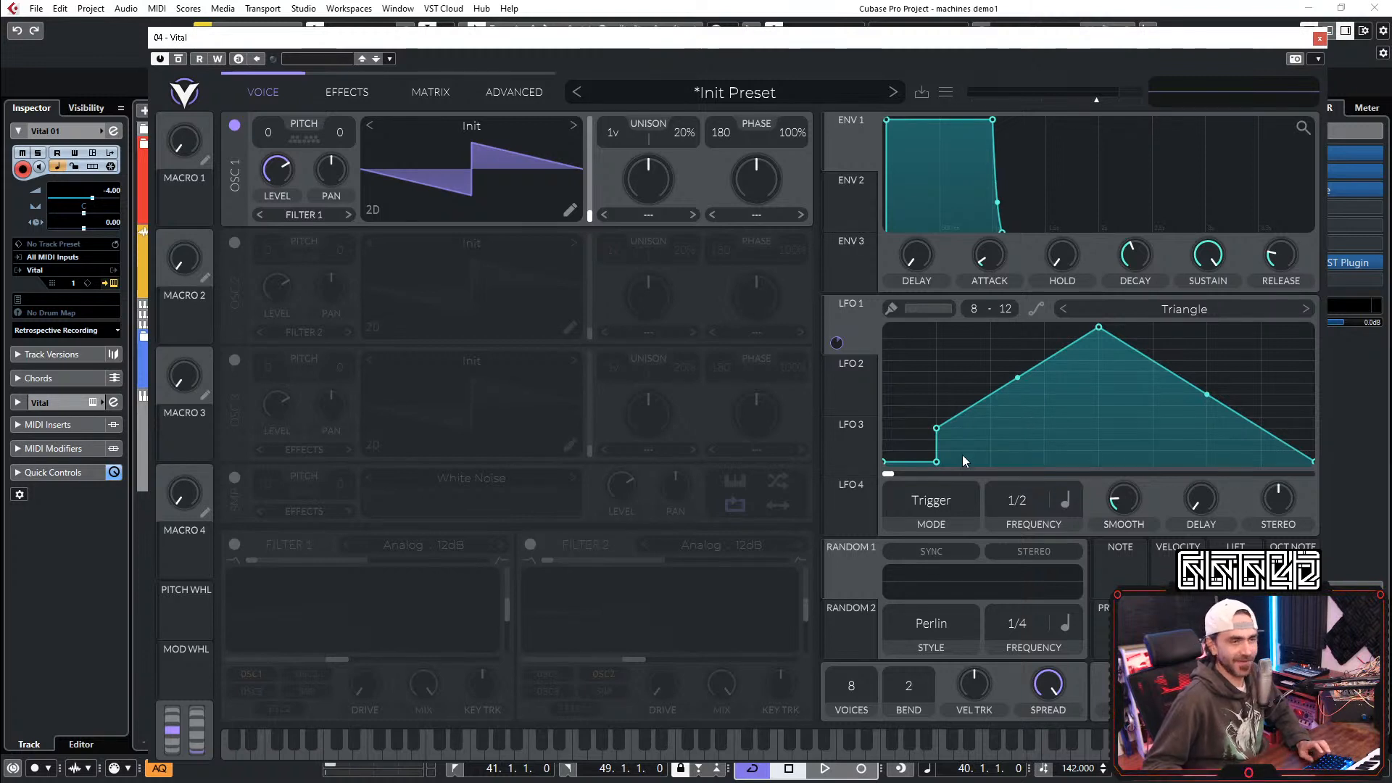
pyautogui.press('ctrl')
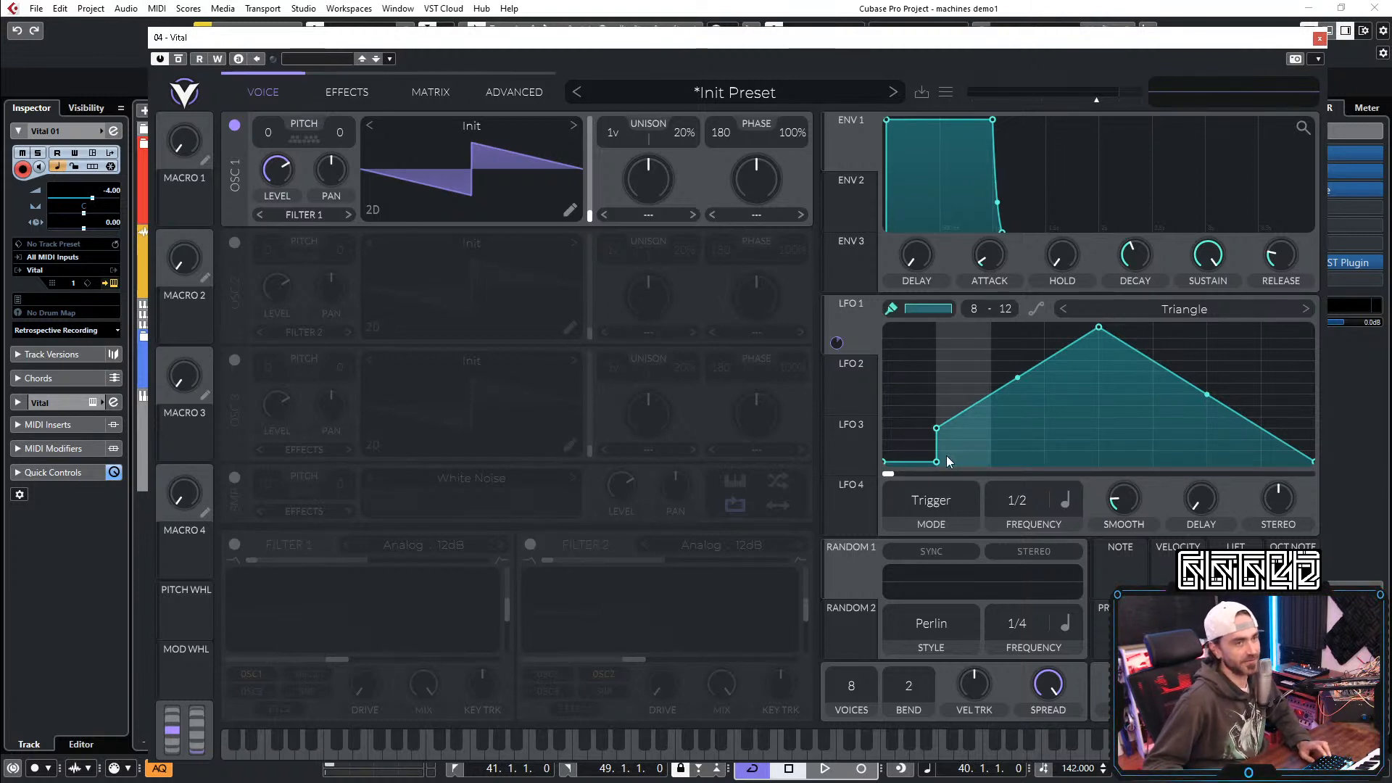
pyautogui.click(963, 451)
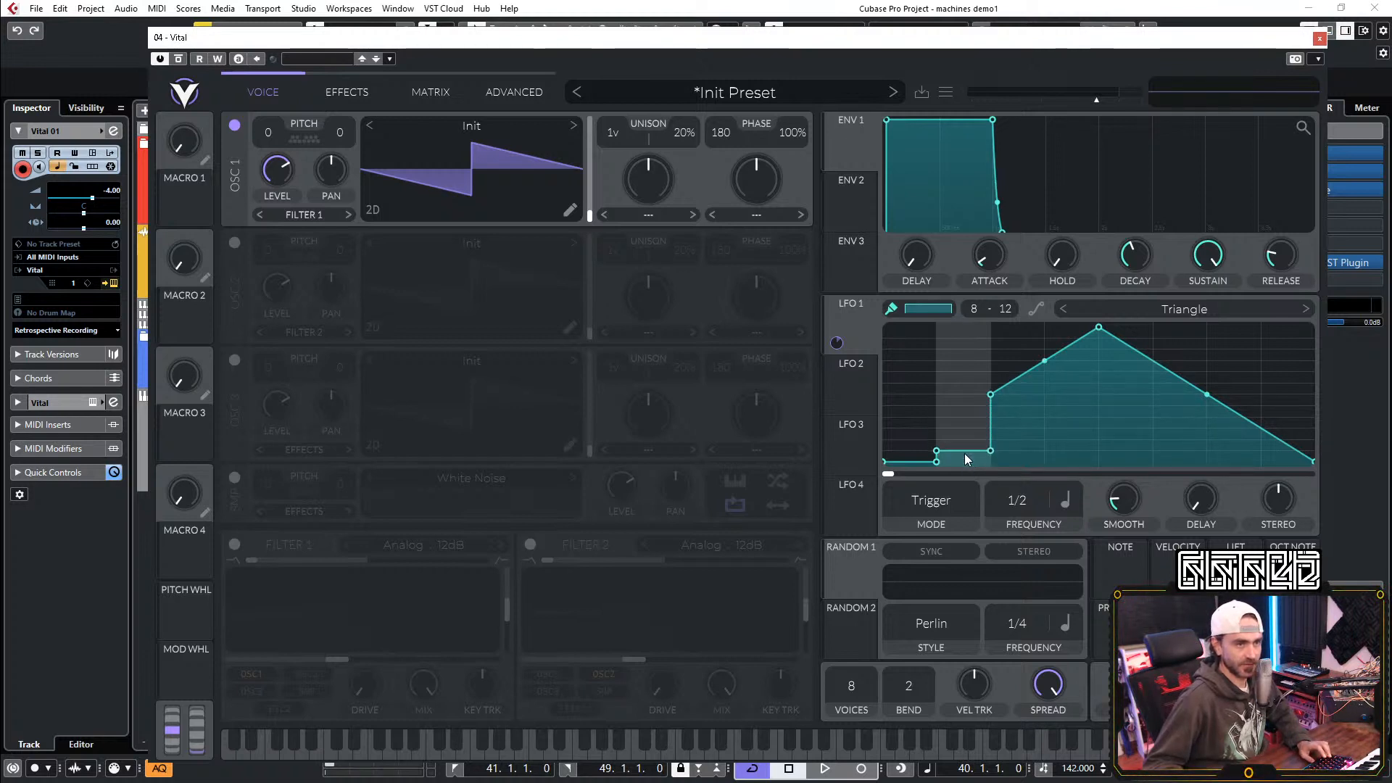
pyautogui.moveTo(977, 434); pyautogui.dragTo(979, 382)
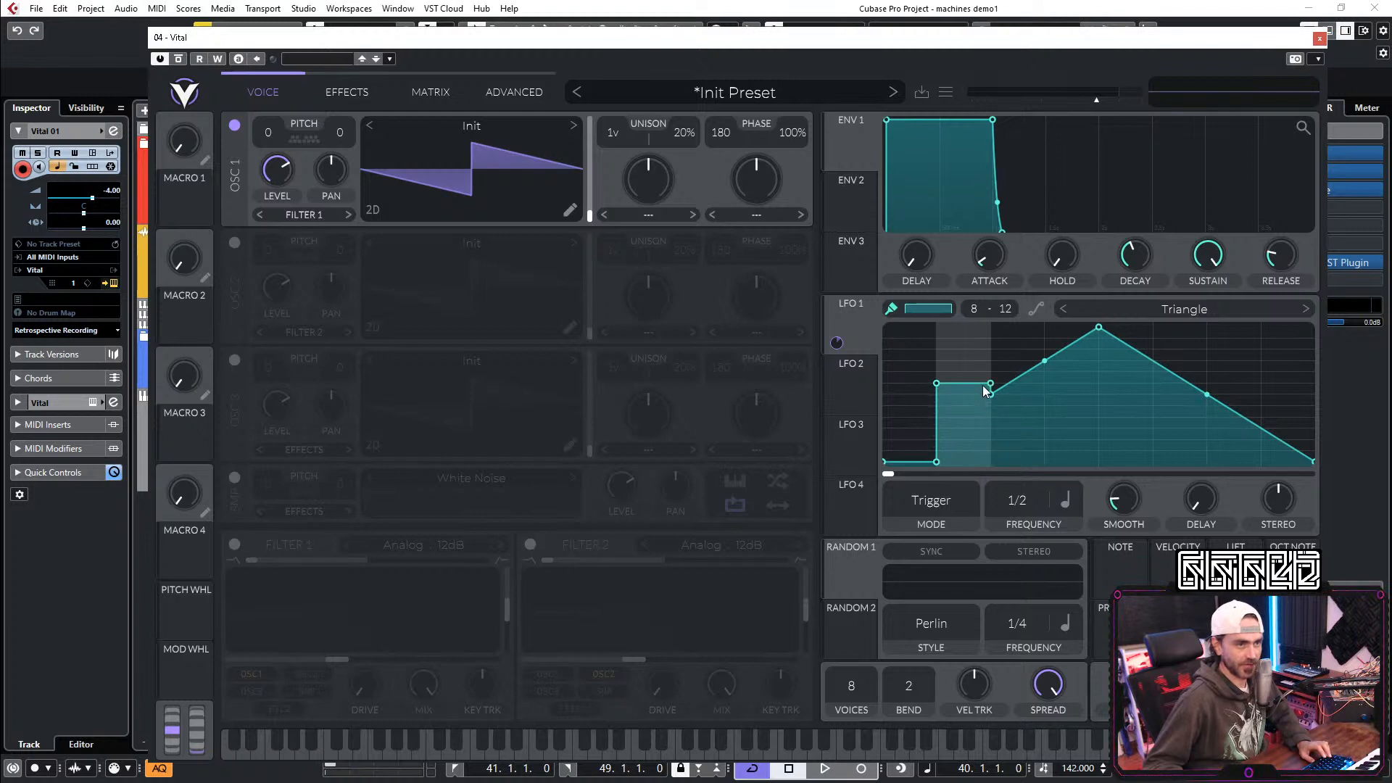
pyautogui.click(1025, 384)
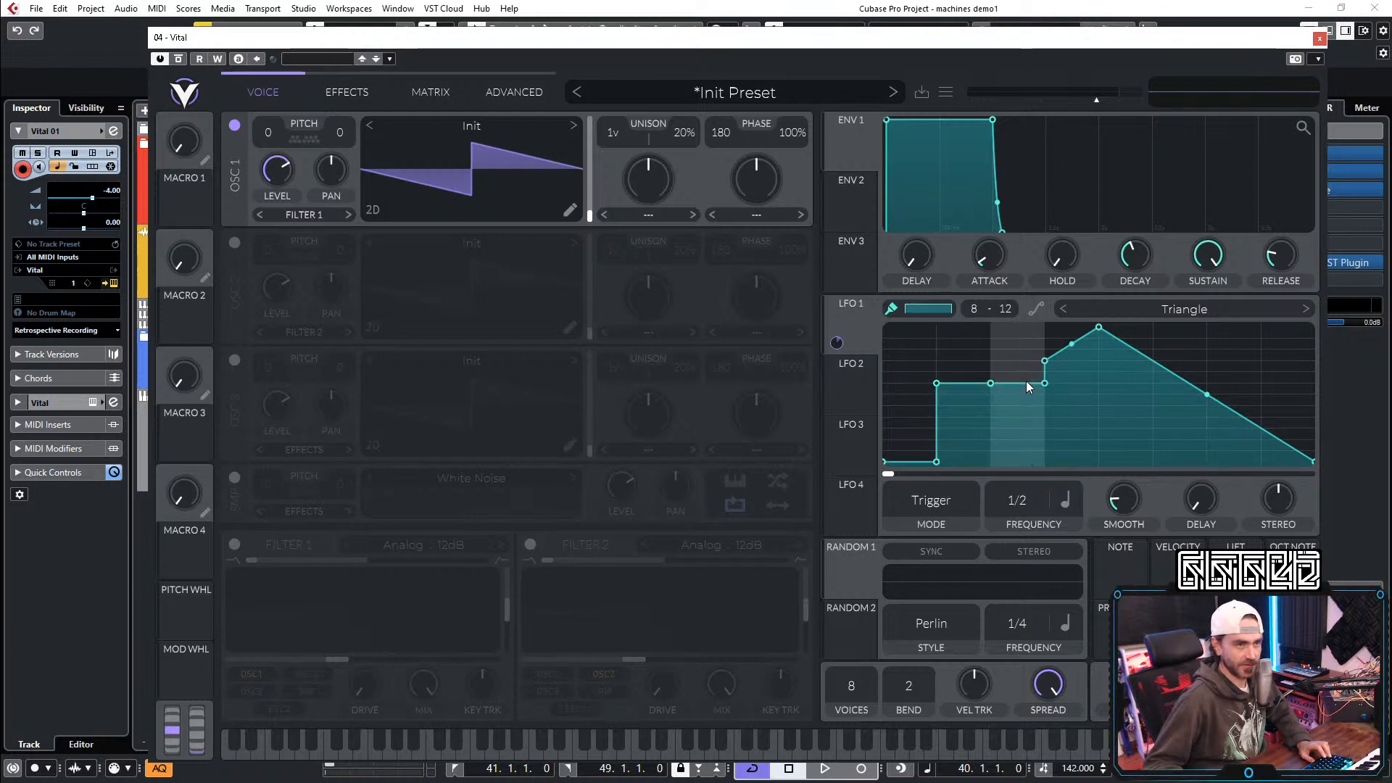
pyautogui.moveTo(1025, 390); pyautogui.dragTo(1024, 455)
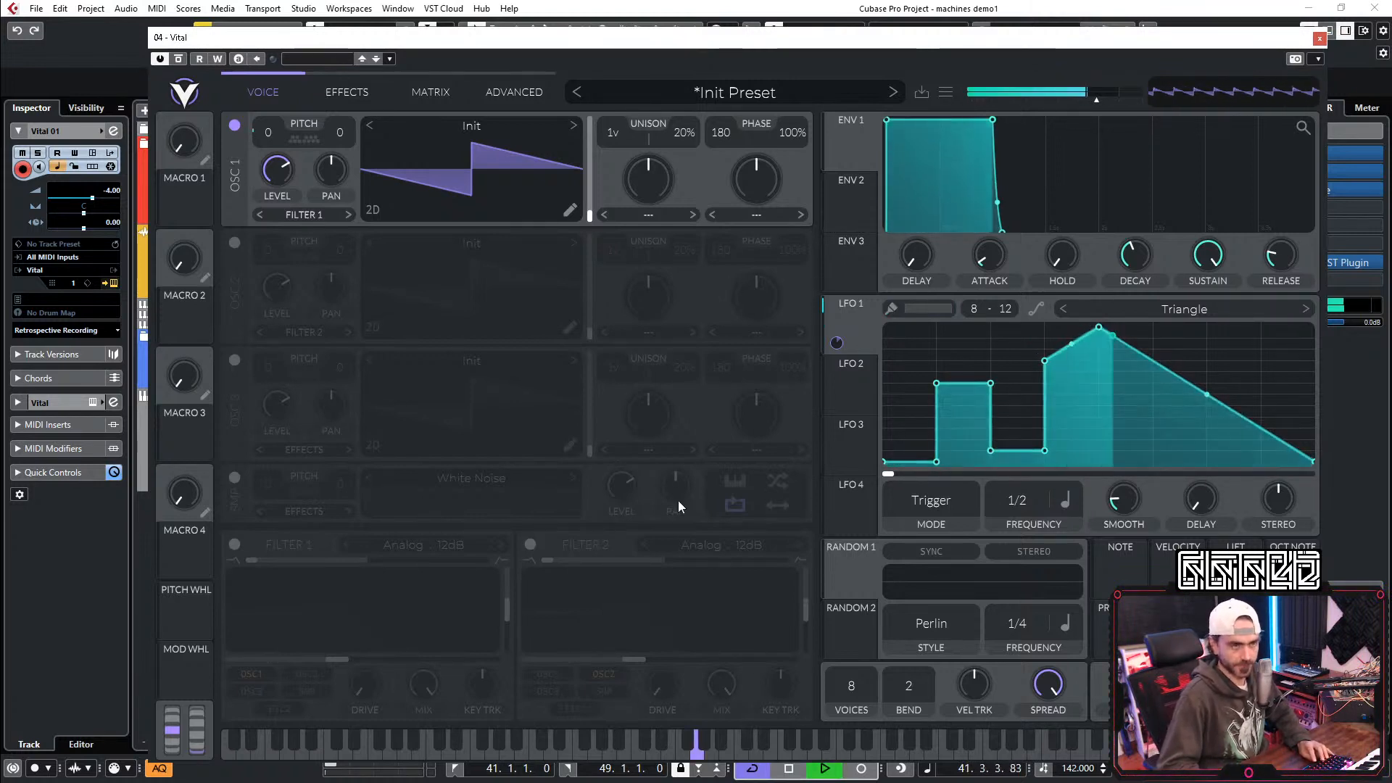
# Step: Lower oscillator 1's level, paint LFO 1's fourth step at grid height 8, and remove the triangle's peak point
pyautogui.moveTo(263, 194); pyautogui.dragTo(267, 200)
pyautogui.keyDown('ctrl'); pyautogui.click(1069, 389); pyautogui.keyUp('ctrl')
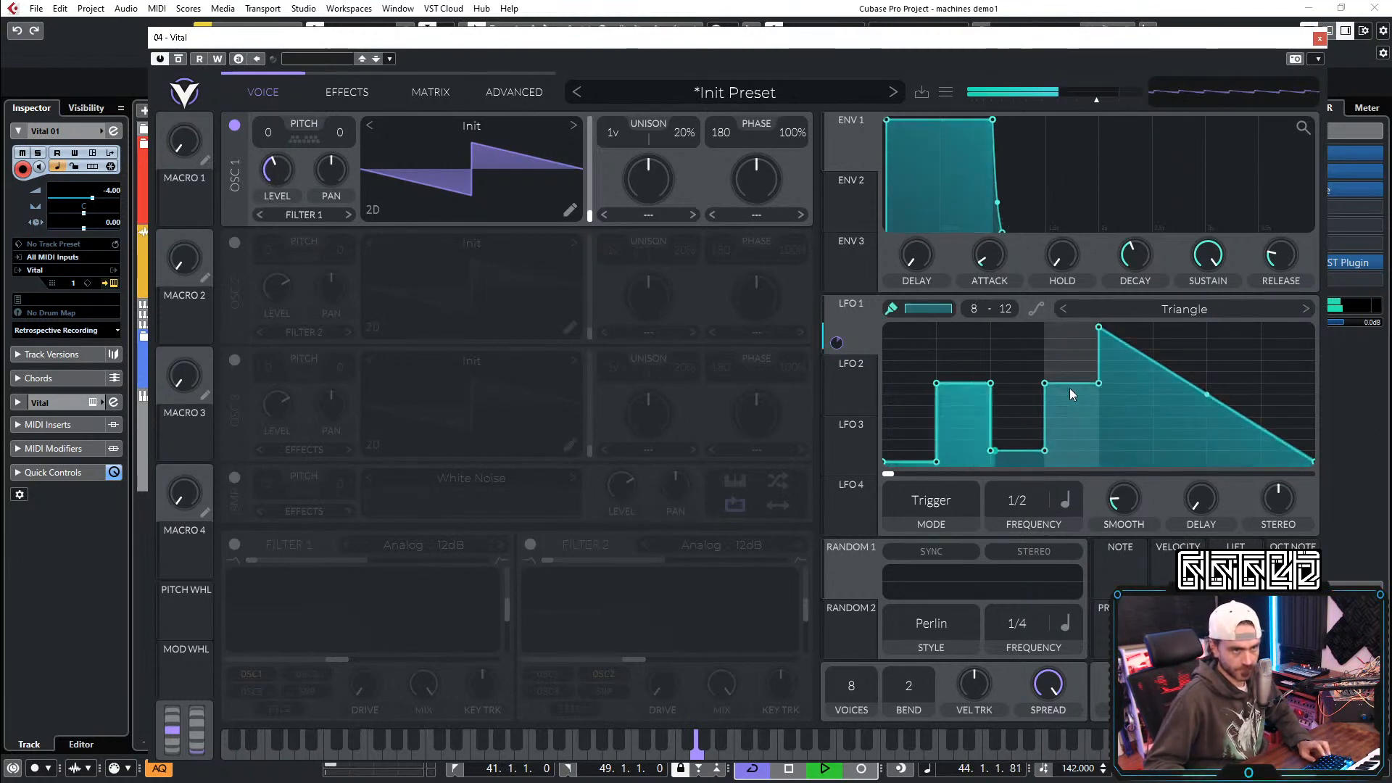
pyautogui.moveTo(1069, 385); pyautogui.dragTo(1067, 375)
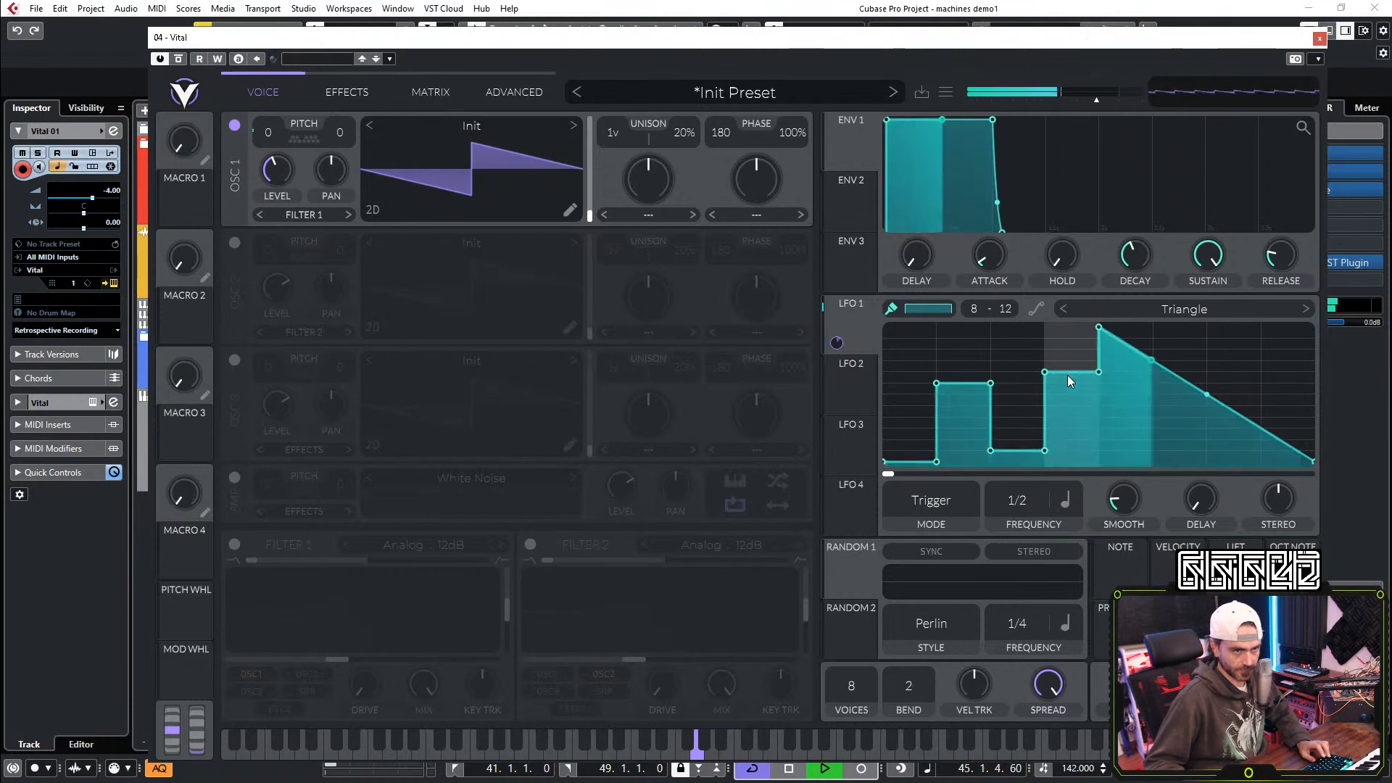
pyautogui.click(1168, 348)
pyautogui.doubleClick(1148, 366)
pyautogui.doubleClick(1099, 328)
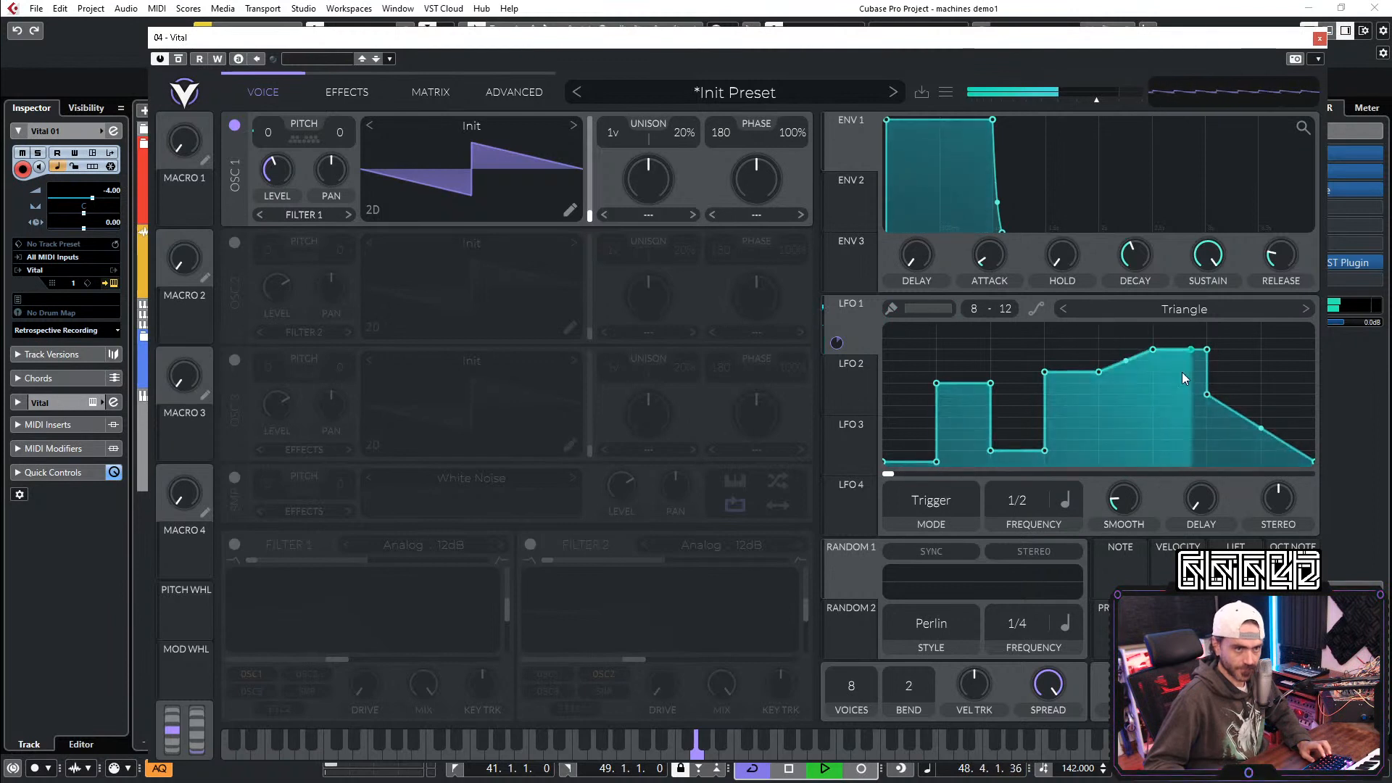
# Step: Drop LFO 1's sixth step to zero and shape the fifth into a steep inward-curved fall
pyautogui.press('ctrl')
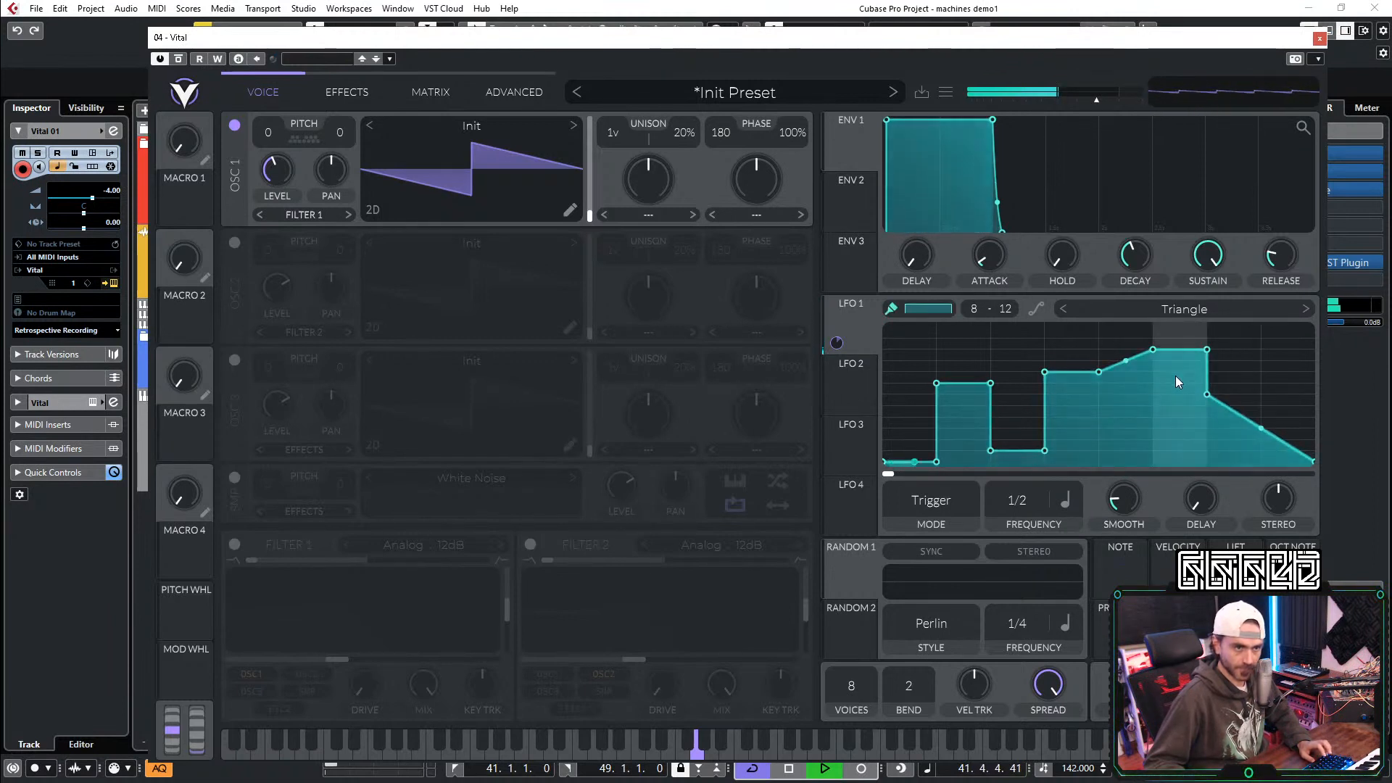
pyautogui.click(1155, 458)
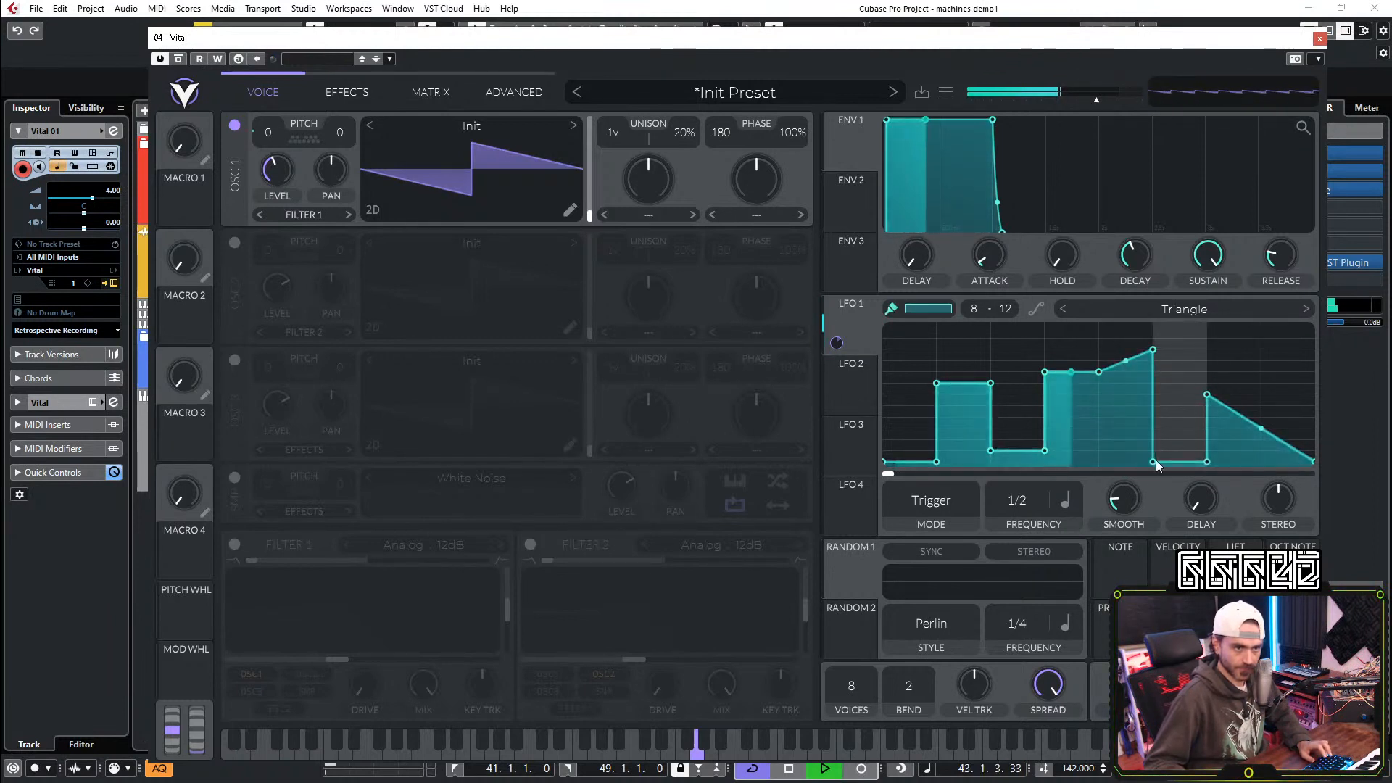
pyautogui.doubleClick(1152, 350)
pyautogui.moveTo(1125, 417); pyautogui.dragTo(1125, 540)
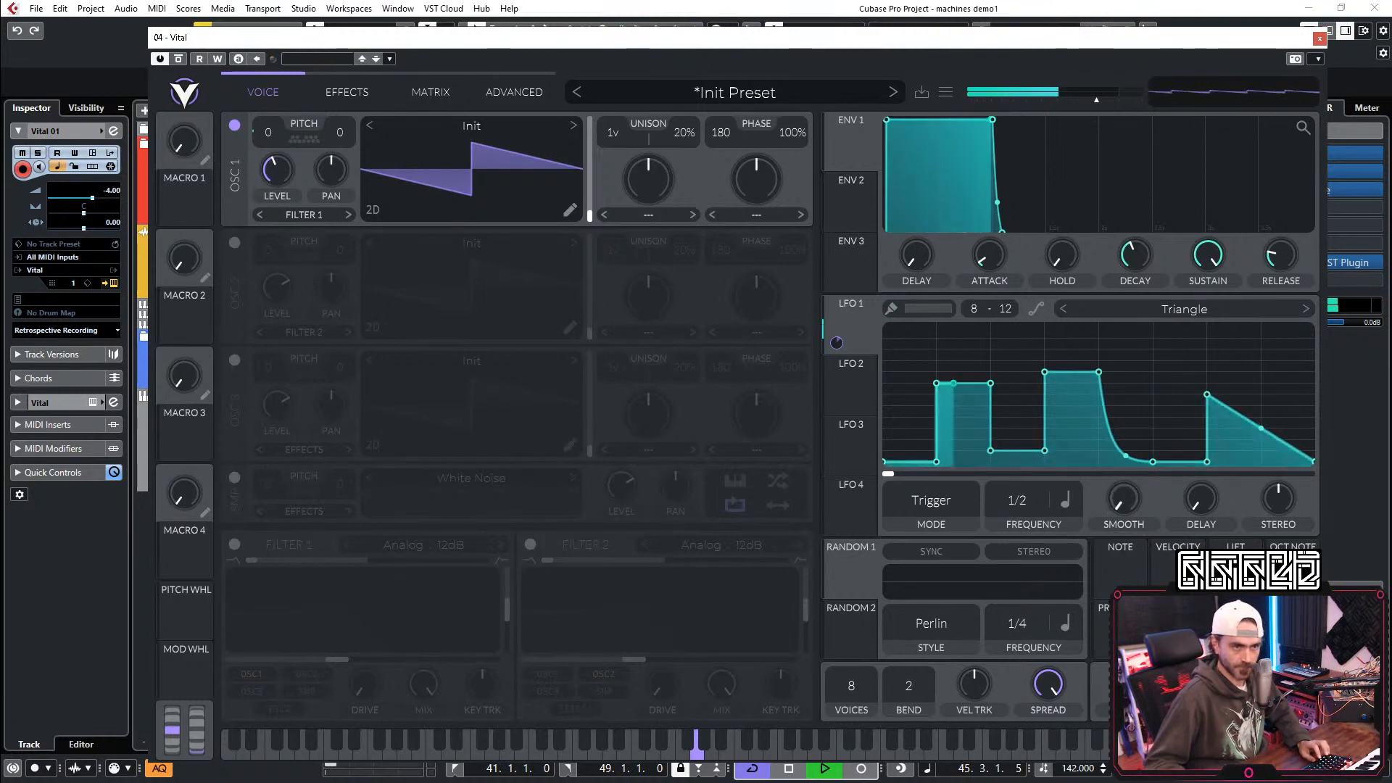
# Step: Paint LFO 1's seventh step at grid height 7 and make the eighth an outward-curved fall from height 8
pyautogui.keyDown('ctrl'); pyautogui.click(1254, 380); pyautogui.keyUp('ctrl')
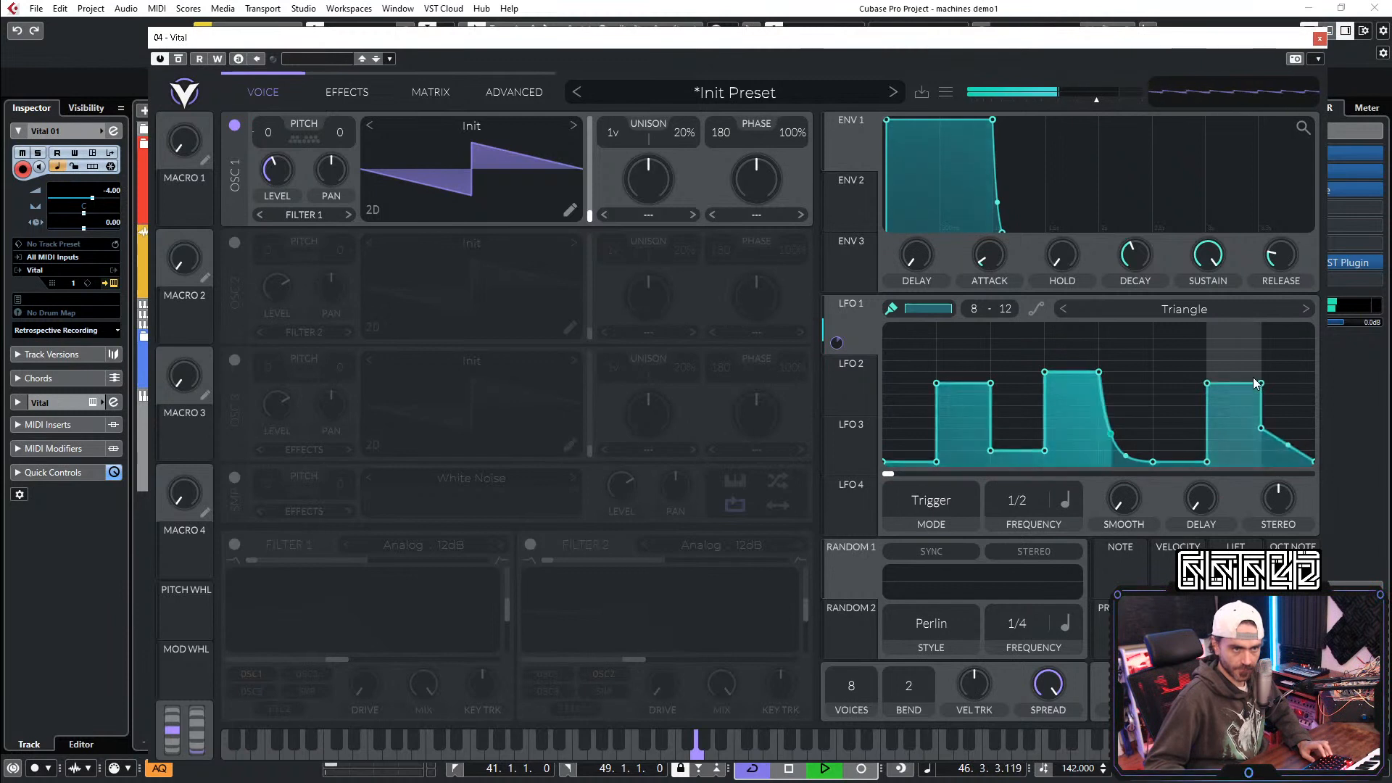
pyautogui.keyDown('ctrl'); pyautogui.click(1272, 371); pyautogui.keyUp('ctrl')
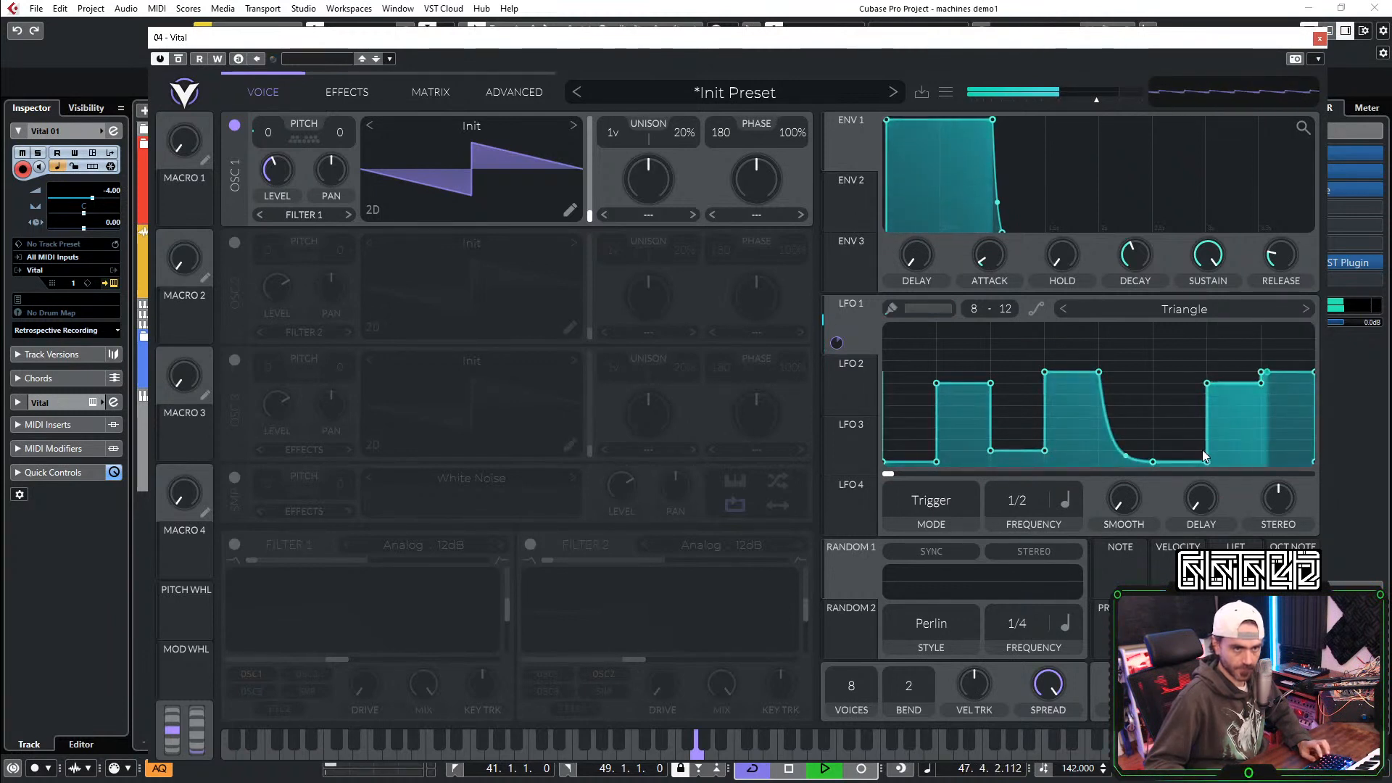
pyautogui.doubleClick(1261, 384)
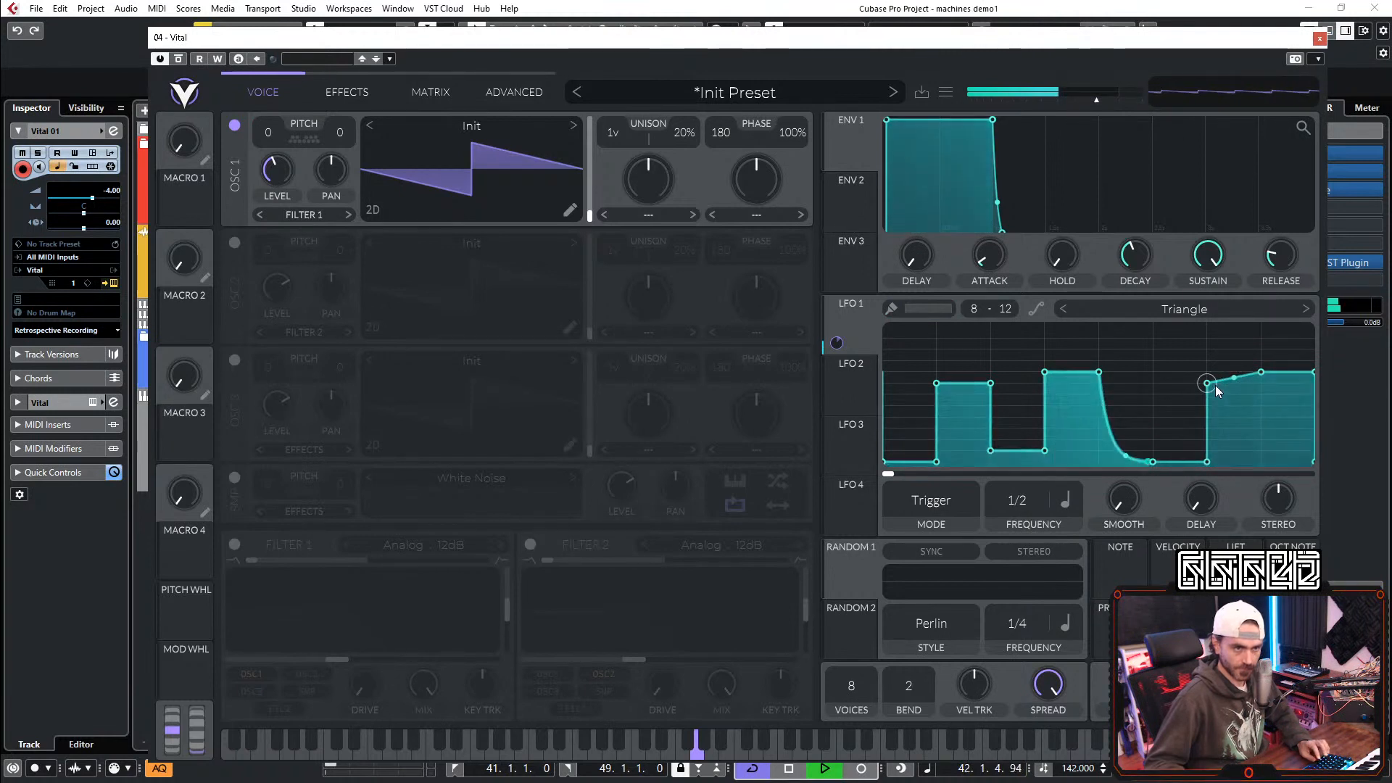
pyautogui.keyDown('ctrl'); pyautogui.click(1241, 383); pyautogui.keyUp('ctrl')
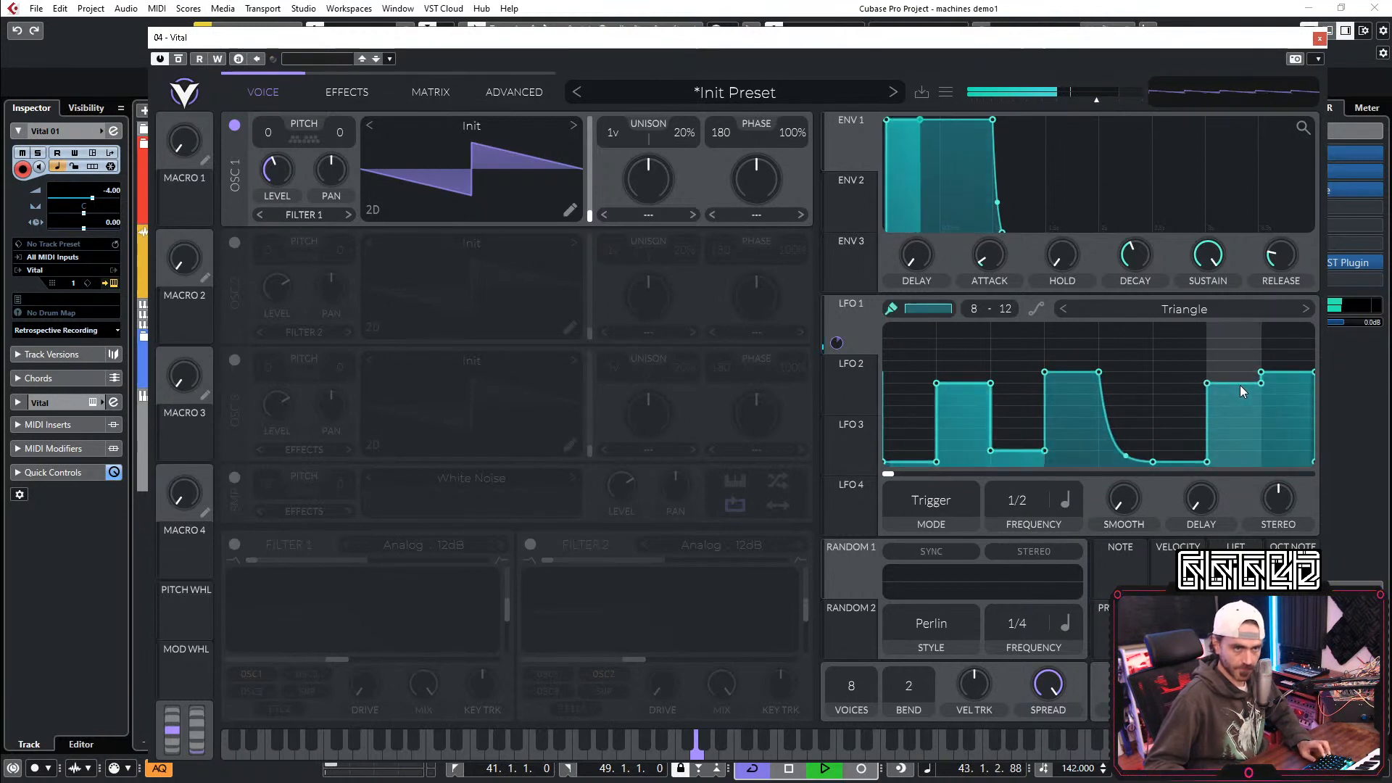
pyautogui.doubleClick(1312, 370)
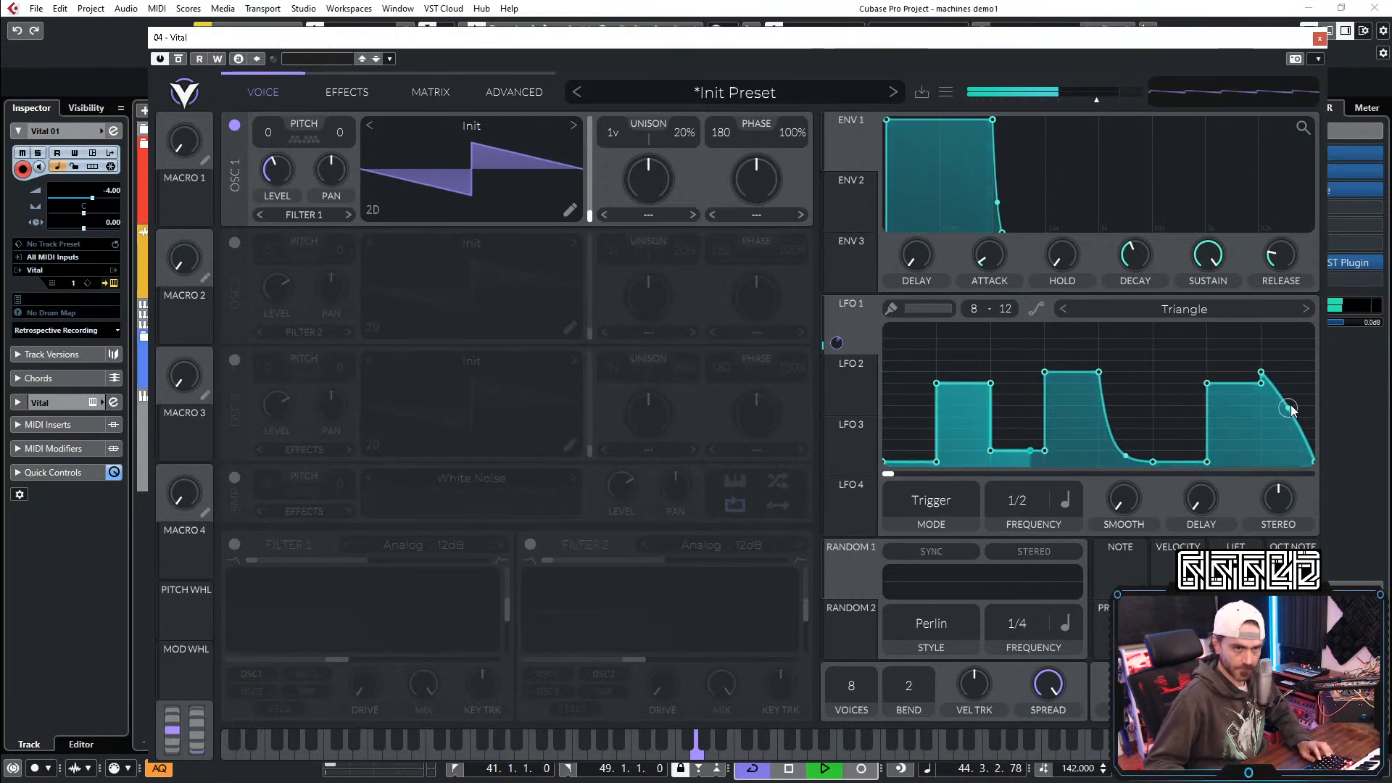
pyautogui.moveTo(1293, 410); pyautogui.dragTo(1303, 364)
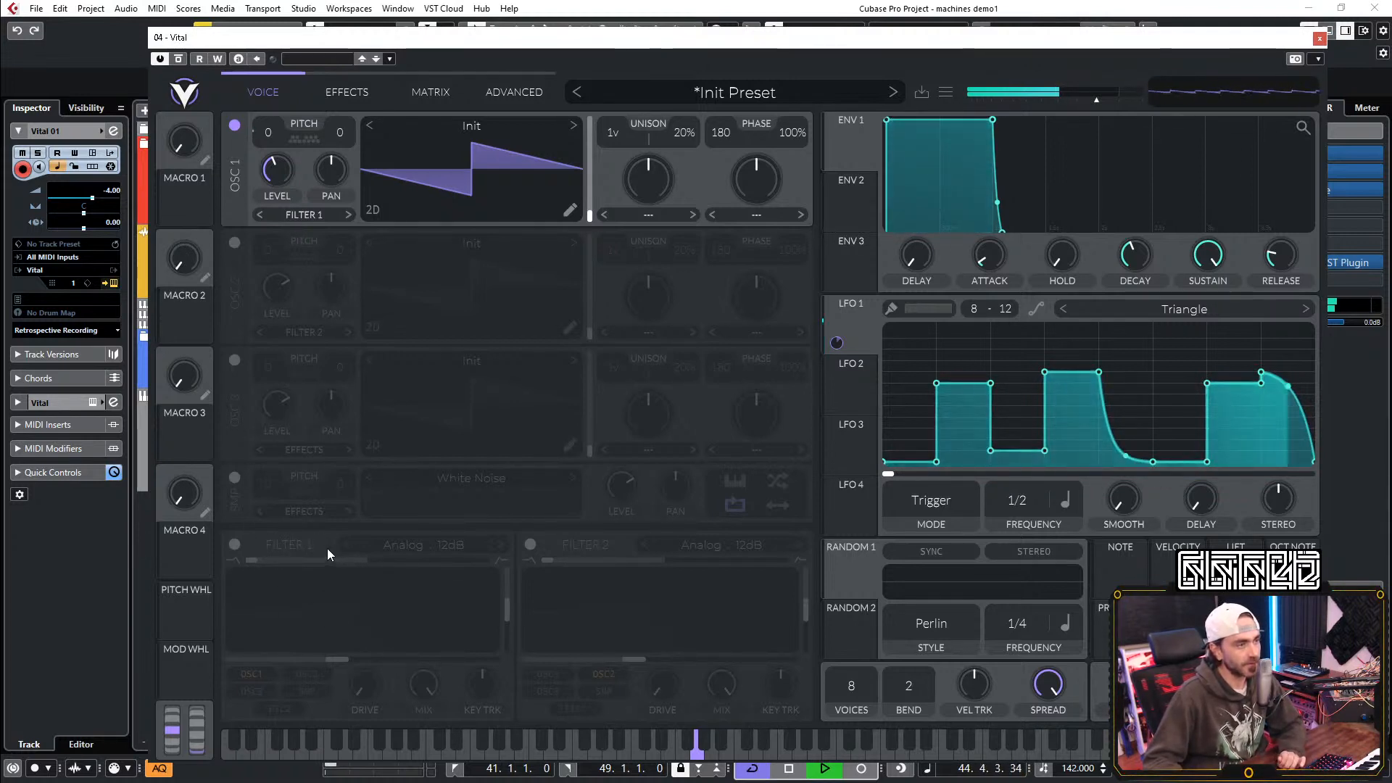
# Step: Enable Filter 1 with reduced resonance and modulate its cutoff with both LFO 1 and LFO 2
pyautogui.click(239, 540)
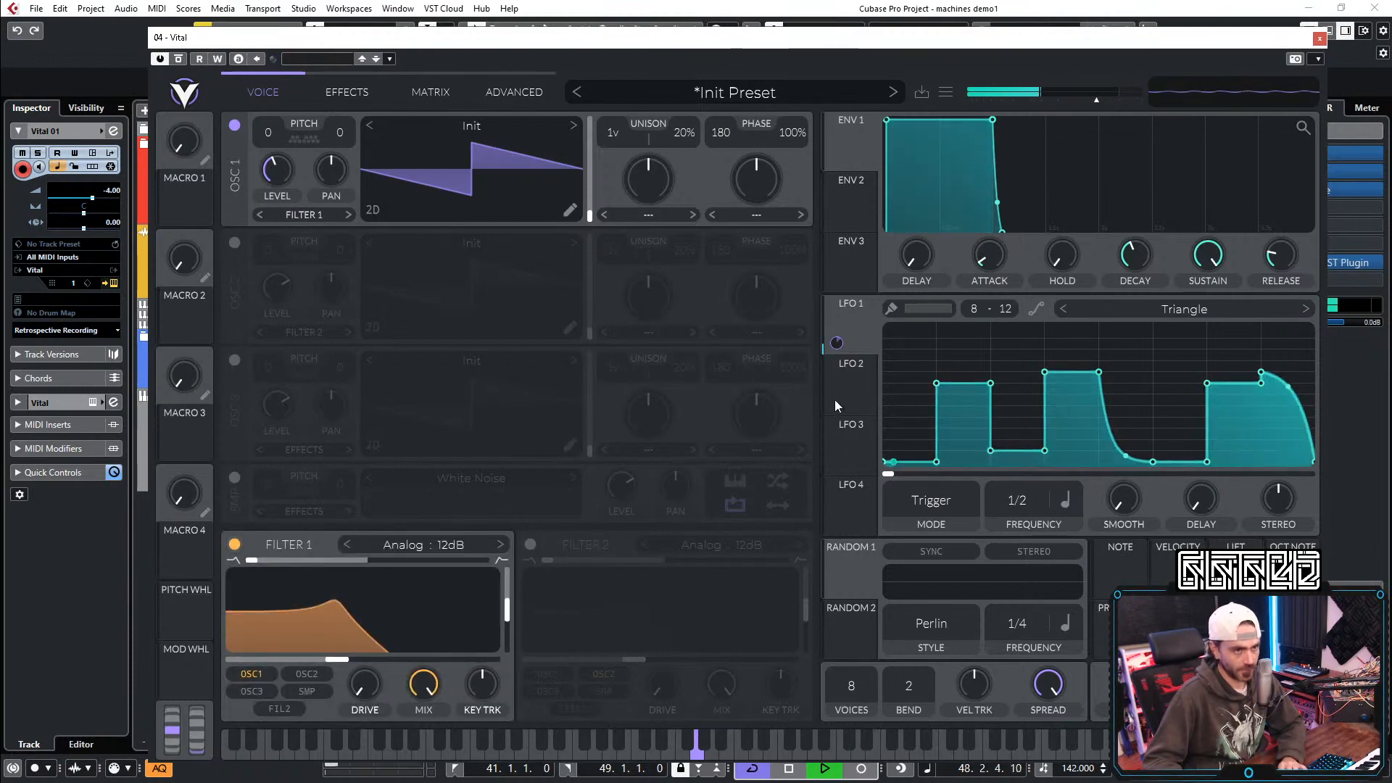
pyautogui.moveTo(836, 342); pyautogui.dragTo(364, 668)
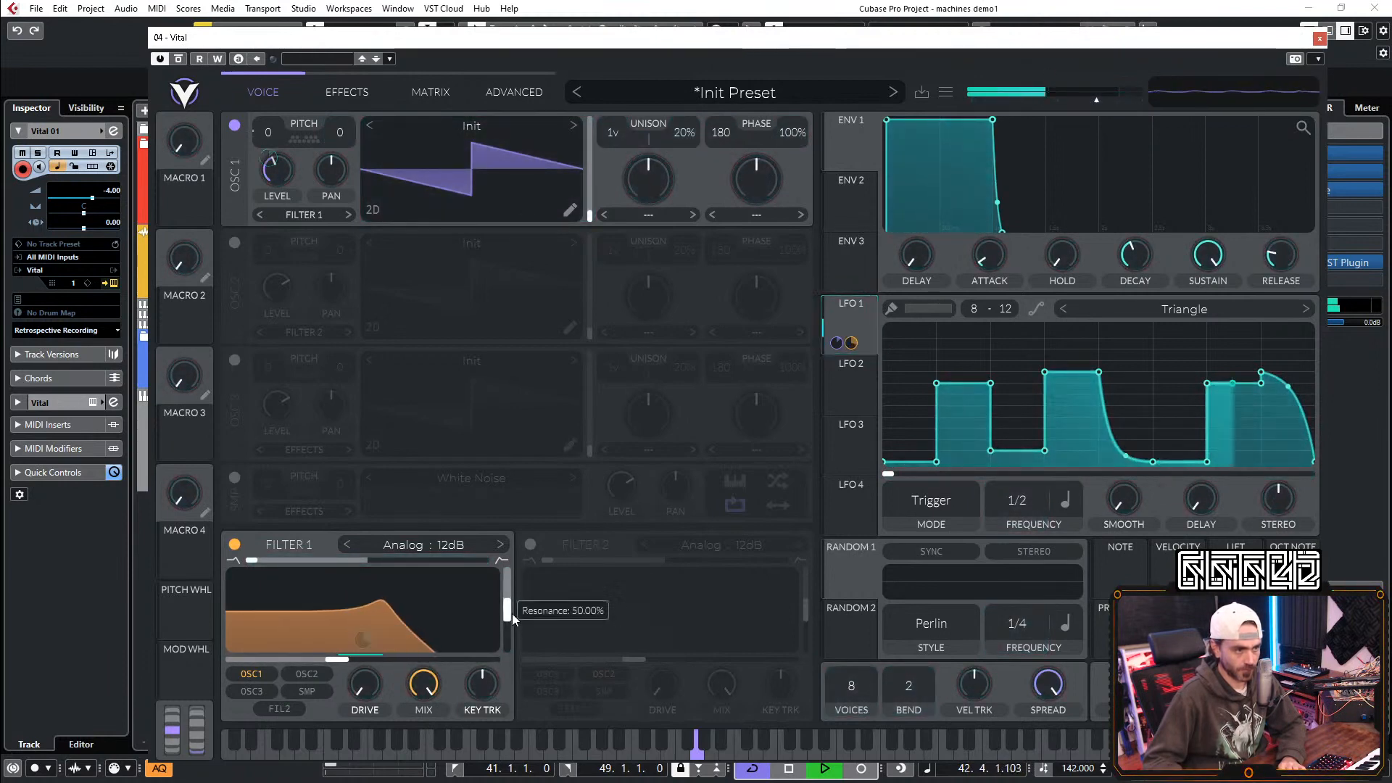
pyautogui.moveTo(512, 614); pyautogui.dragTo(512, 634)
pyautogui.moveTo(841, 392); pyautogui.dragTo(358, 642)
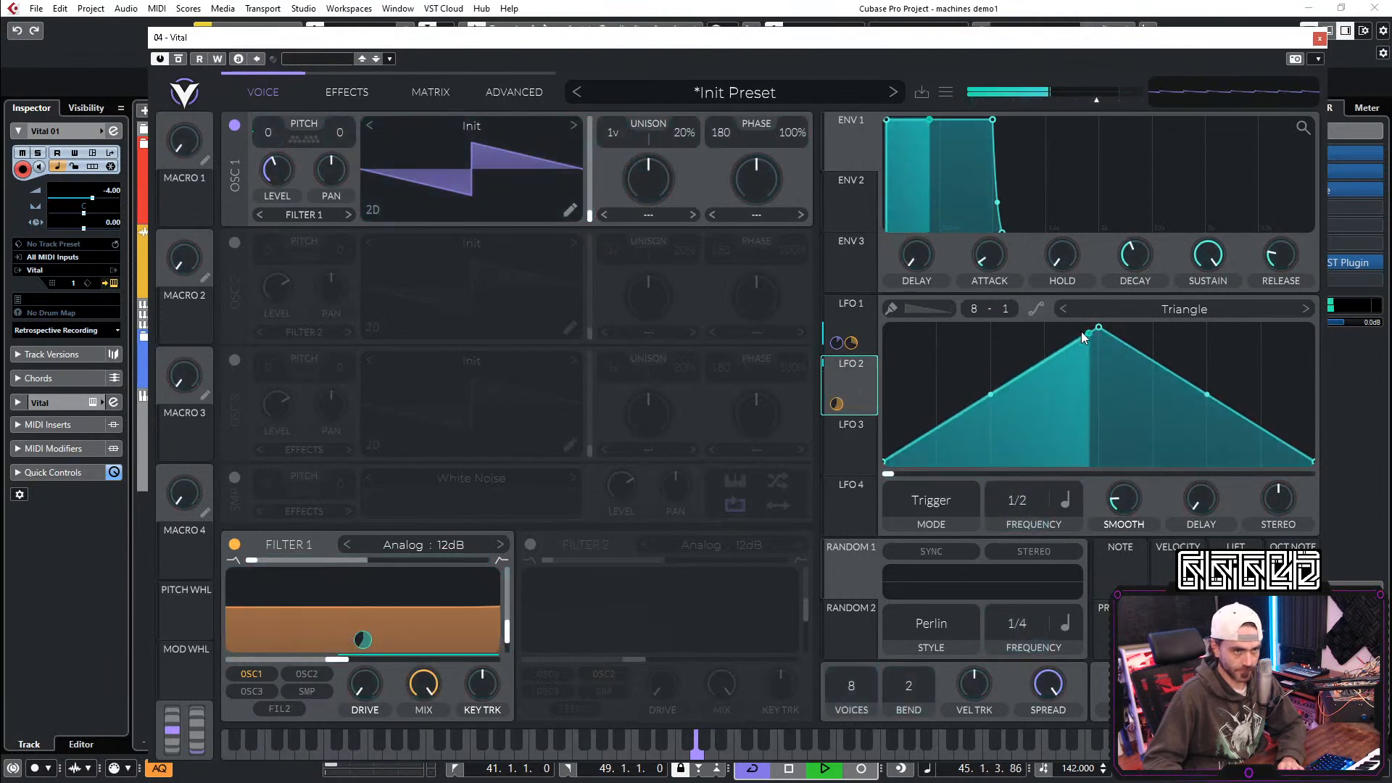
# Step: Reshape LFO 2 into an outward-curved descending ramp running at 1/16
pyautogui.click(1061, 312)
pyautogui.scroll(2, 1028, 497)
pyautogui.scroll(1, 1044, 495)
pyautogui.moveTo(1103, 394); pyautogui.dragTo(1102, 380)
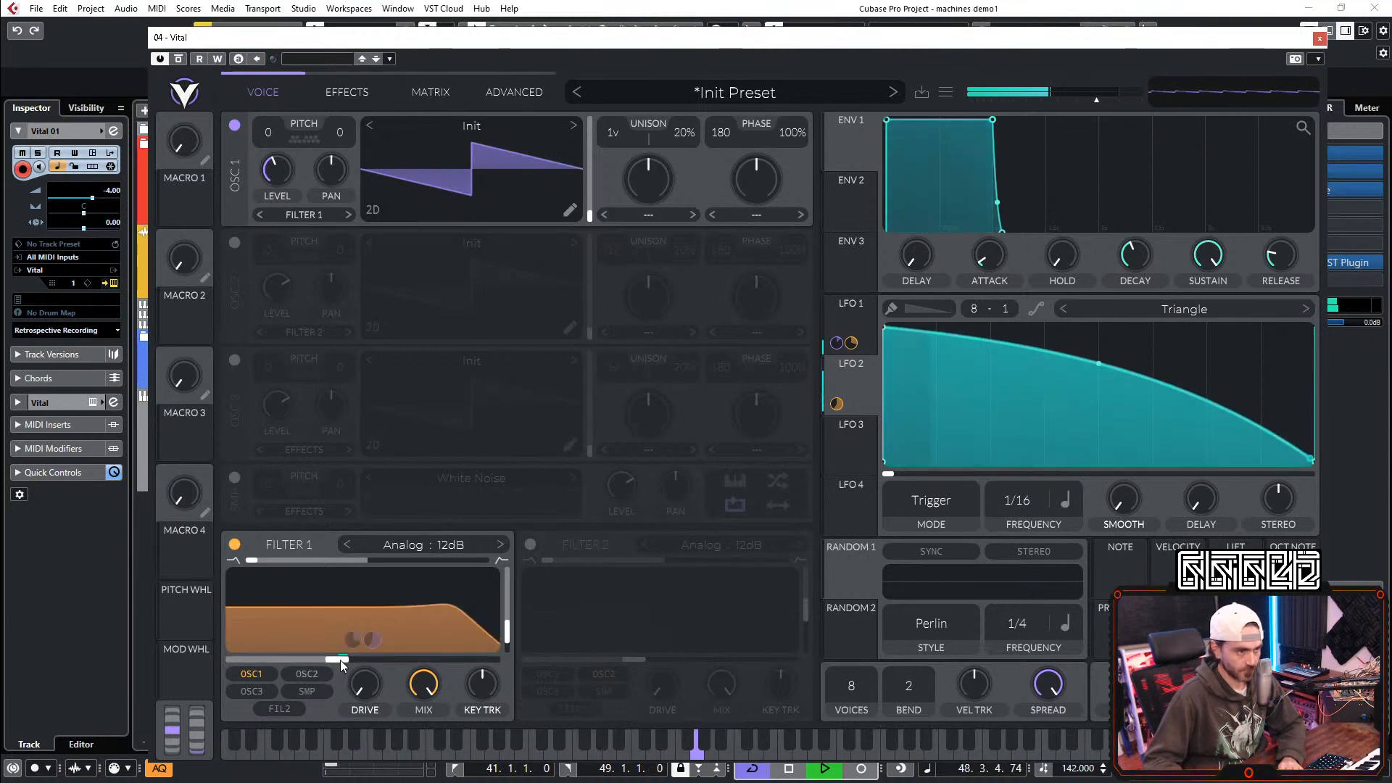
# Step: Lower Filter 1's base cutoff and raise oscillator 1's level
pyautogui.moveTo(341, 660); pyautogui.dragTo(328, 657)
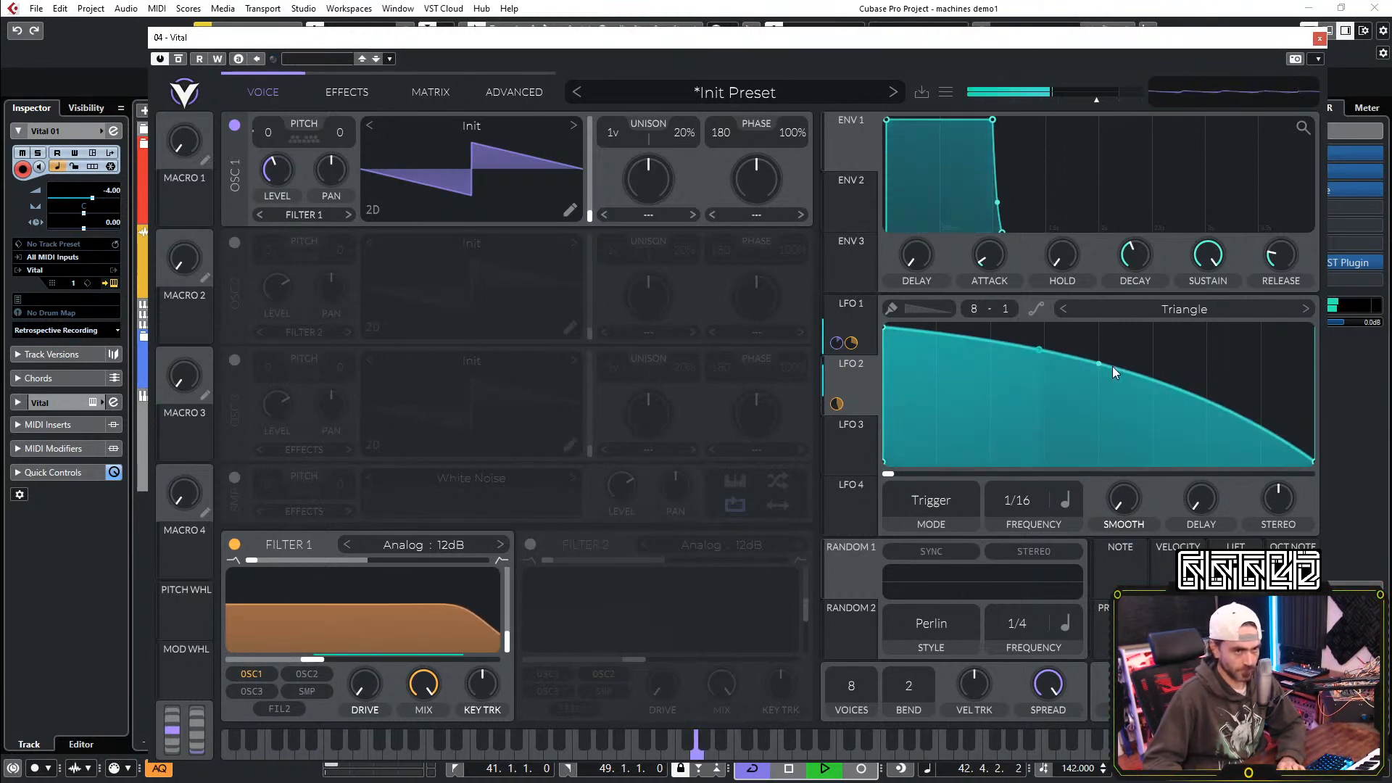
pyautogui.moveTo(277, 180); pyautogui.dragTo(294, 178)
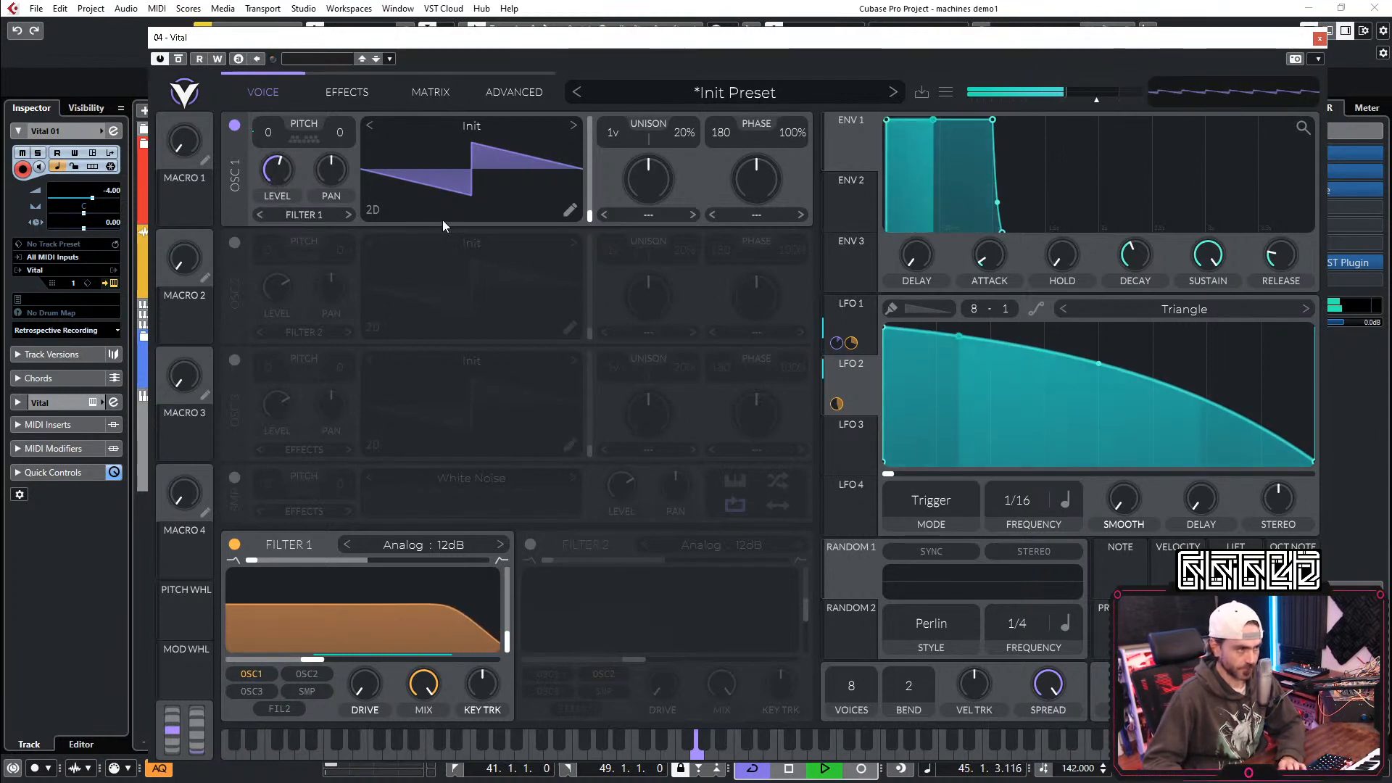
# Step: Bend the falling curve of LFO 1's fifth step outward for a slower drop
pyautogui.click(842, 317)
pyautogui.moveTo(1128, 457); pyautogui.dragTo(1157, 351)
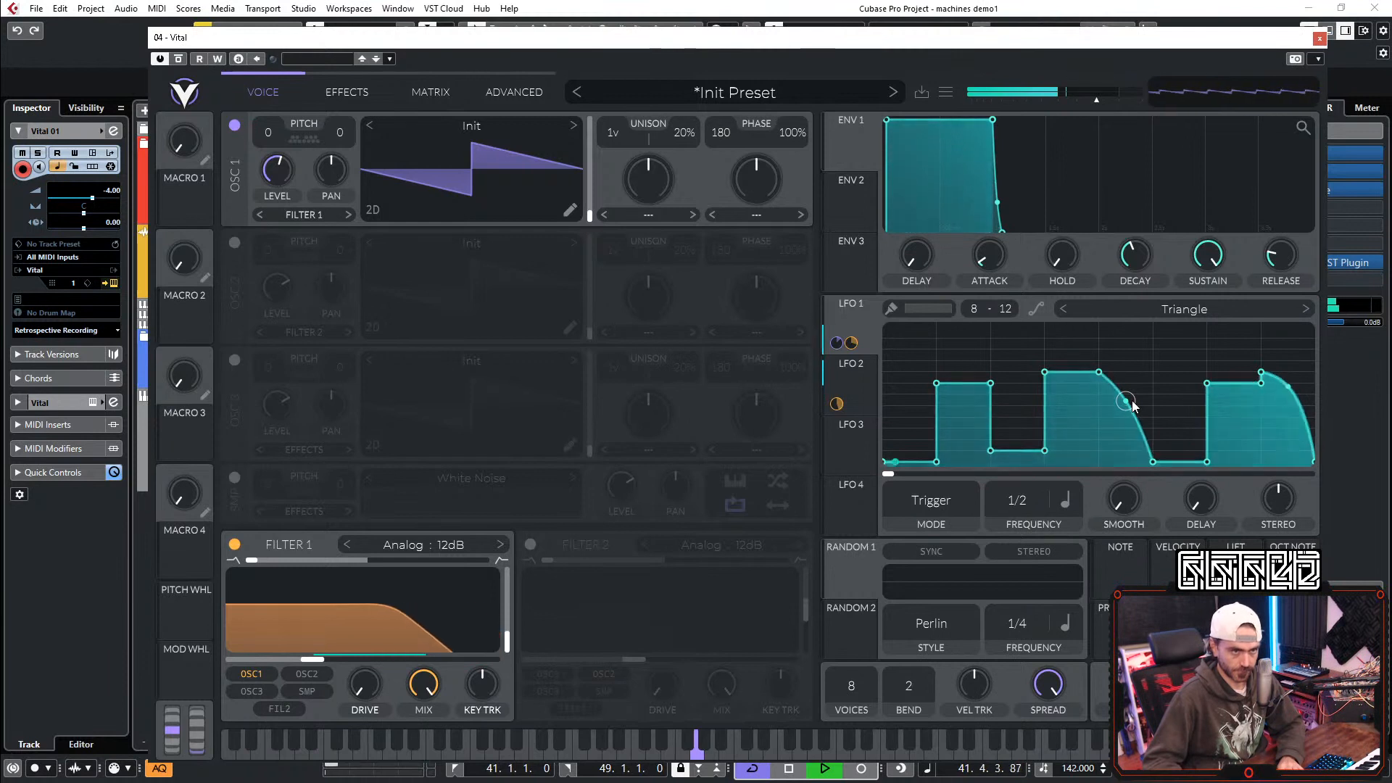
# Step: Rework the falling curve of LFO 1's fifth step into a straight downward slope
pyautogui.moveTo(1135, 406); pyautogui.dragTo(1125, 375)
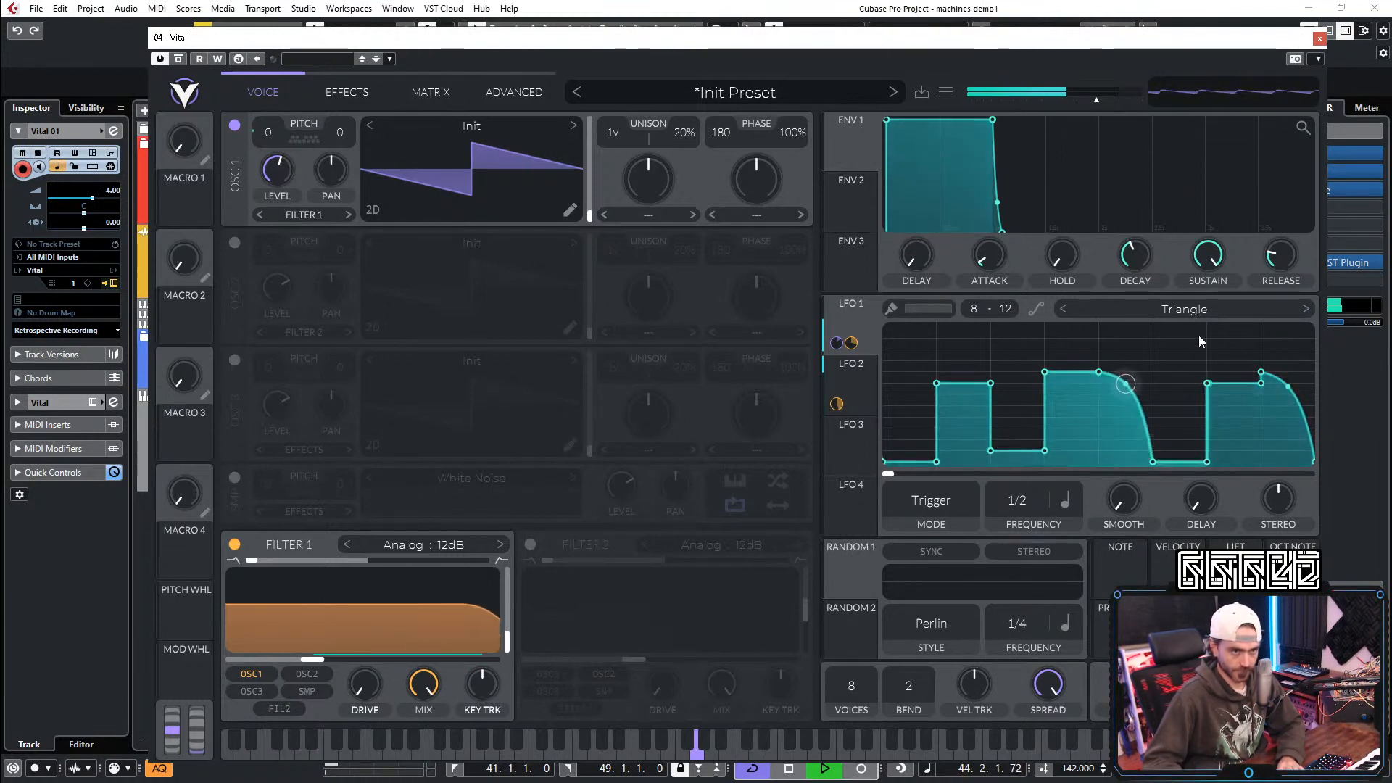
pyautogui.moveTo(1126, 380); pyautogui.dragTo(1122, 415)
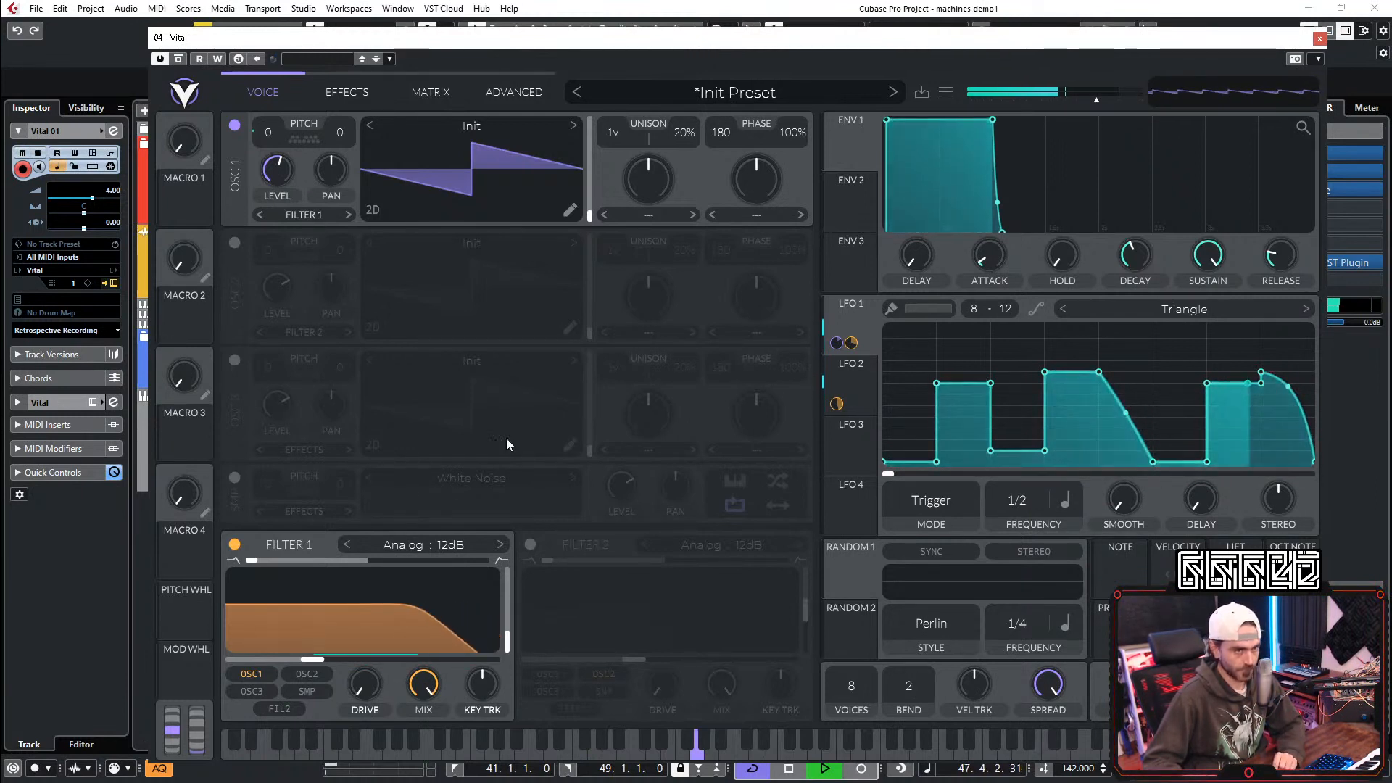
# Step: Enable the Compressor and Distortion effects for the patch
pyautogui.click(345, 92)
pyautogui.click(235, 193)
pyautogui.click(234, 192)
pyautogui.click(233, 192)
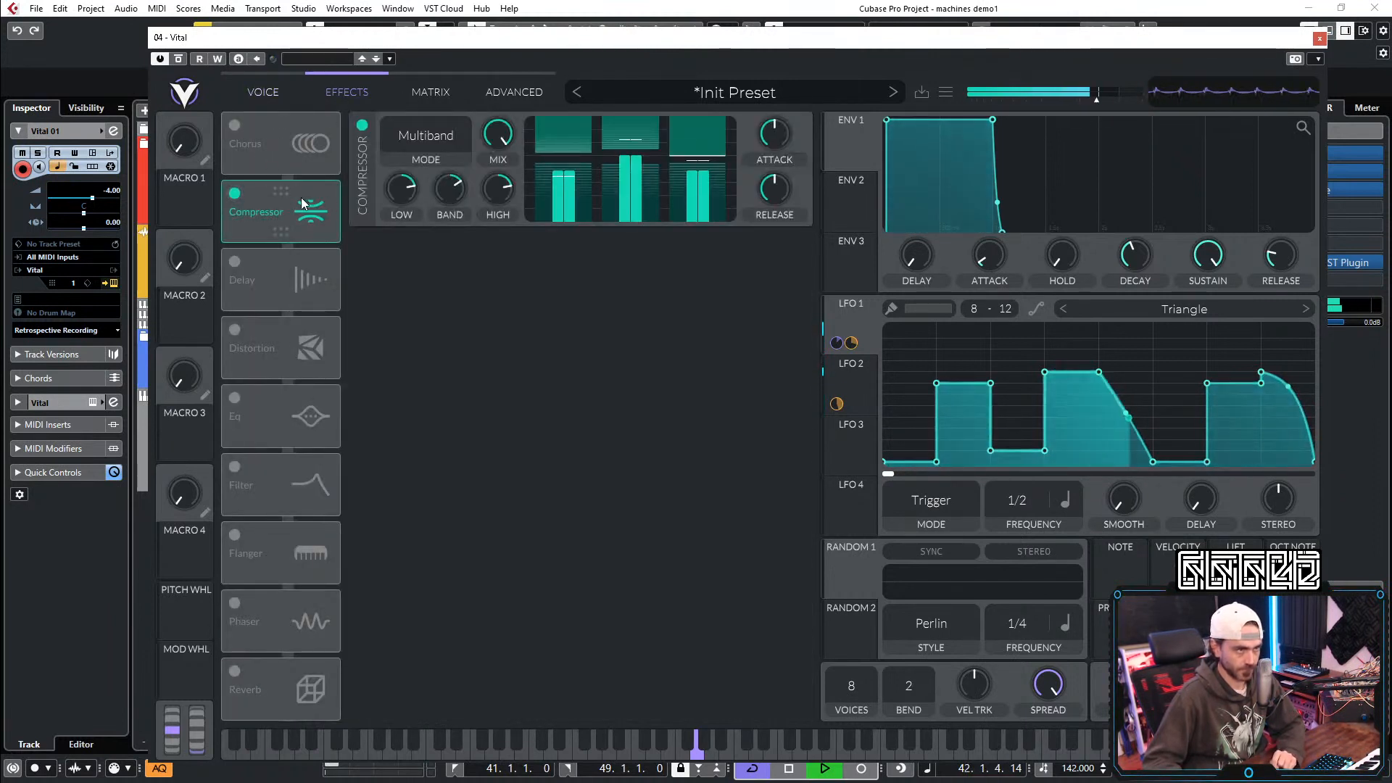
pyautogui.click(234, 329)
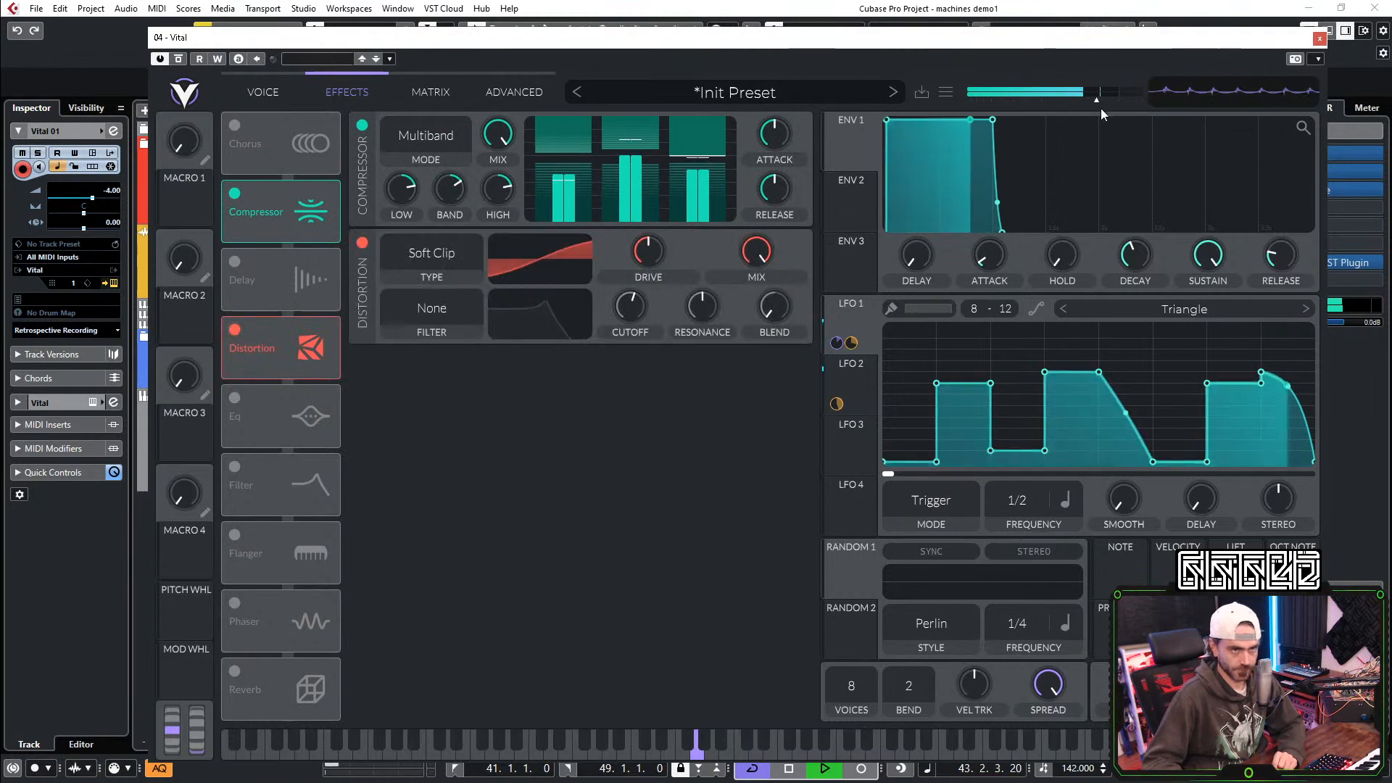
# Step: Set the distortion type to Linear Fold with increased drive, and lower the synth's output volume to compensate
pyautogui.click(424, 255)
pyautogui.click(420, 336)
pyautogui.moveTo(651, 253)
pyautogui.scroll(5, 653, 252)
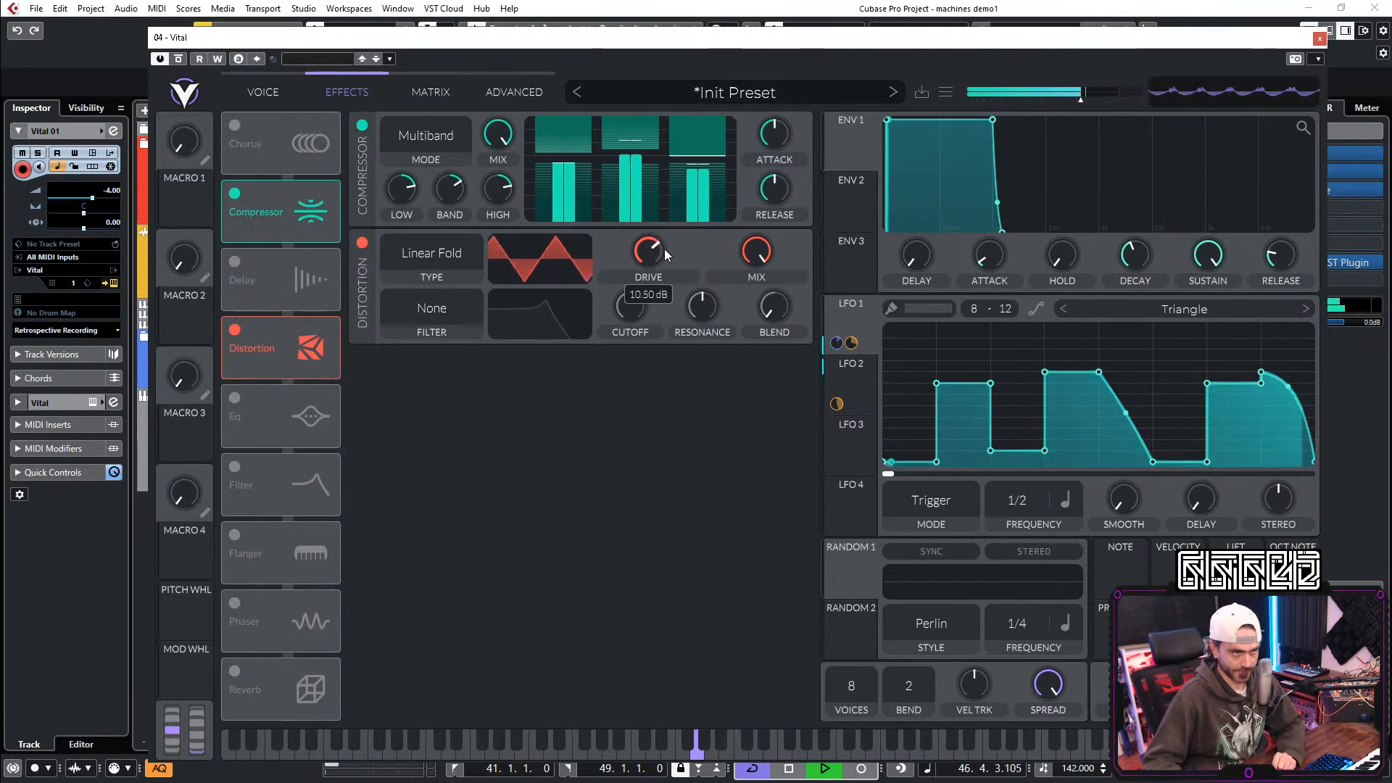
pyautogui.scroll(3, 651, 255)
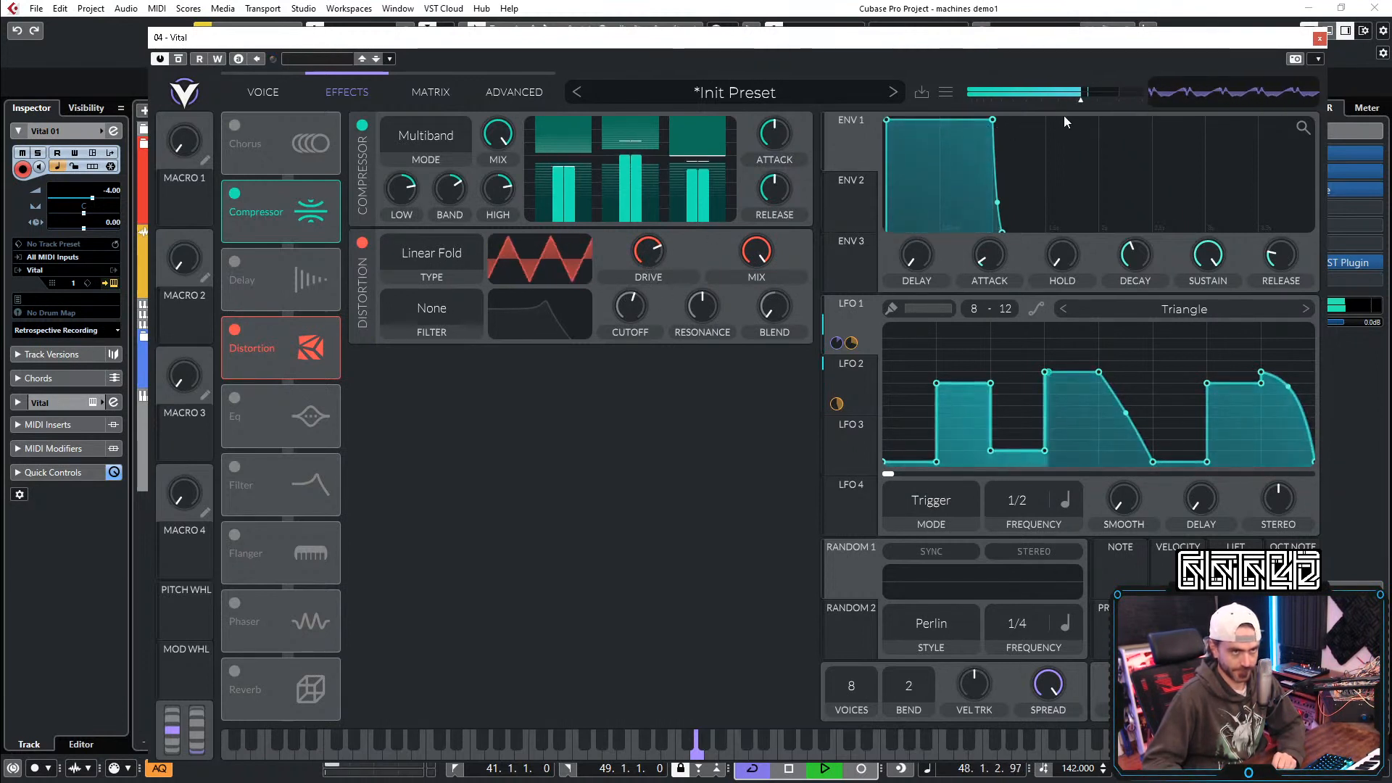
pyautogui.moveTo(1076, 101); pyautogui.dragTo(1060, 101)
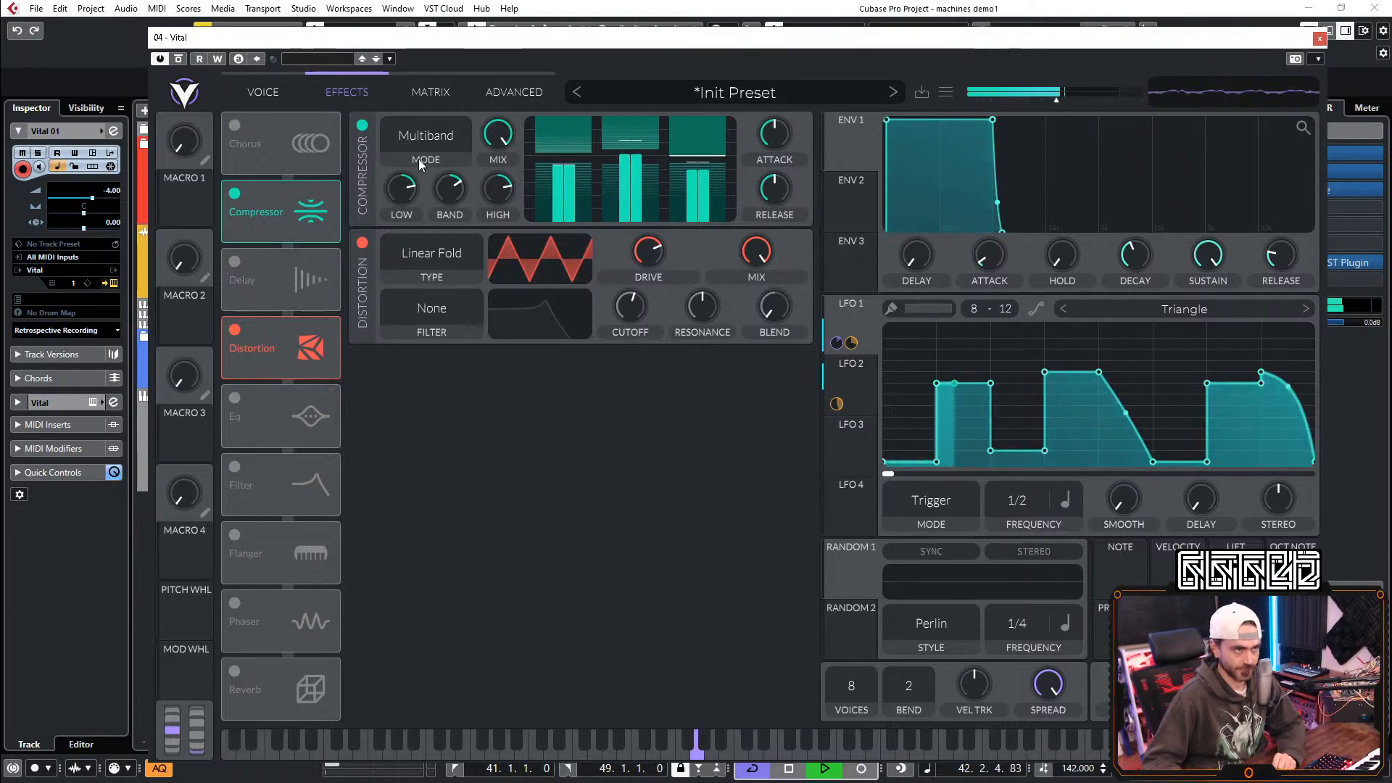
# Step: Compare the sound with the compressor bypassed, re-enable it and reduce its mix
pyautogui.click(232, 190)
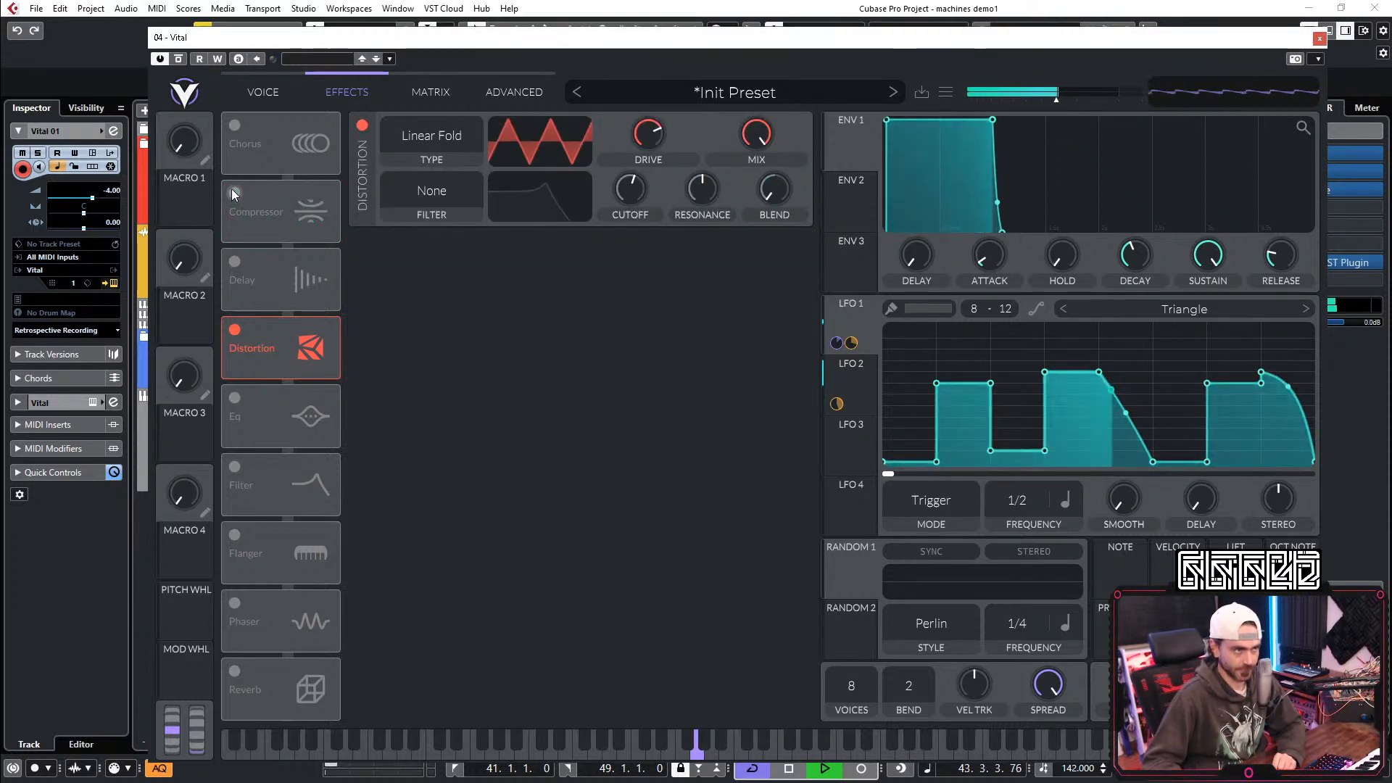
pyautogui.click(232, 190)
pyautogui.moveTo(488, 157); pyautogui.dragTo(476, 190)
pyautogui.moveTo(658, 254); pyautogui.dragTo(657, 251)
# Step: Set the distortion filter to Pre with maximum blend and a lower cutoff, and modulate that cutoff with LFO 3
pyautogui.click(467, 309)
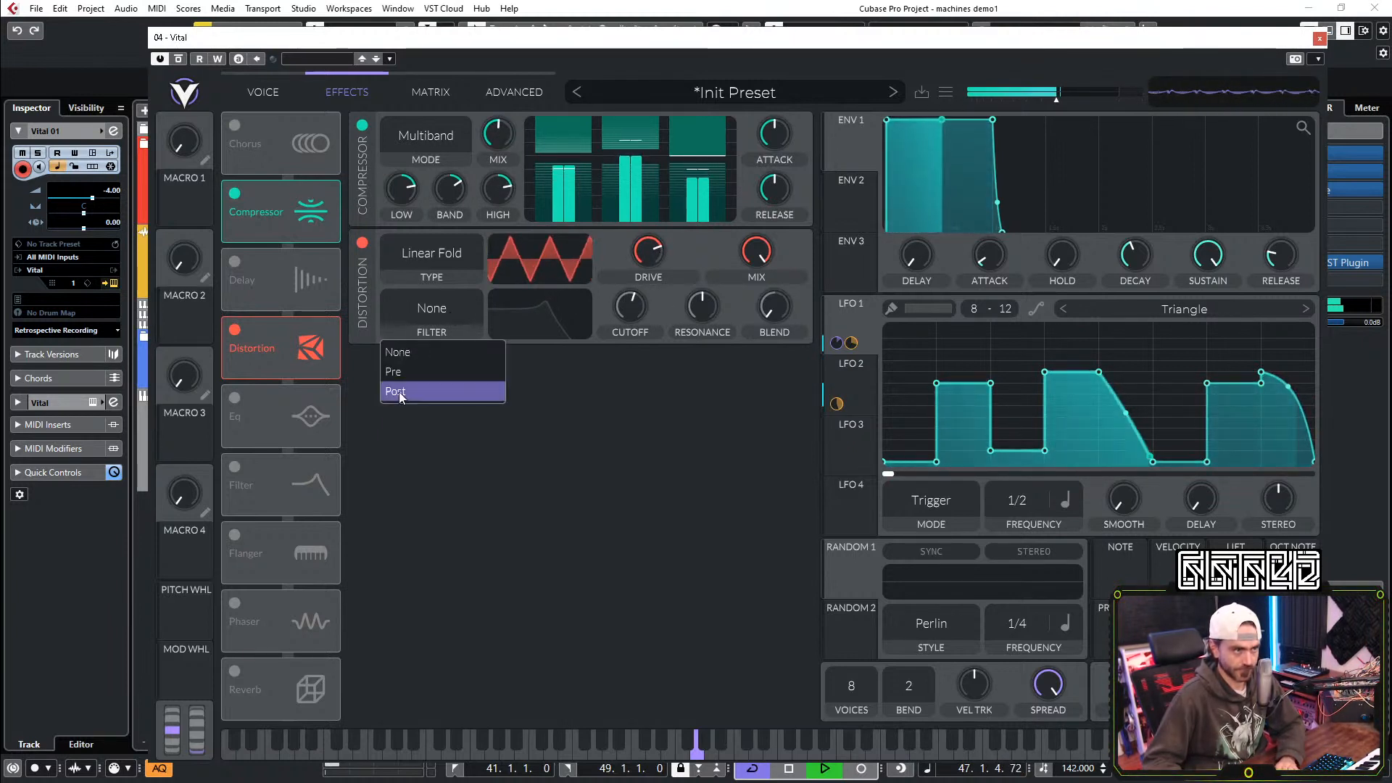
pyautogui.click(410, 381)
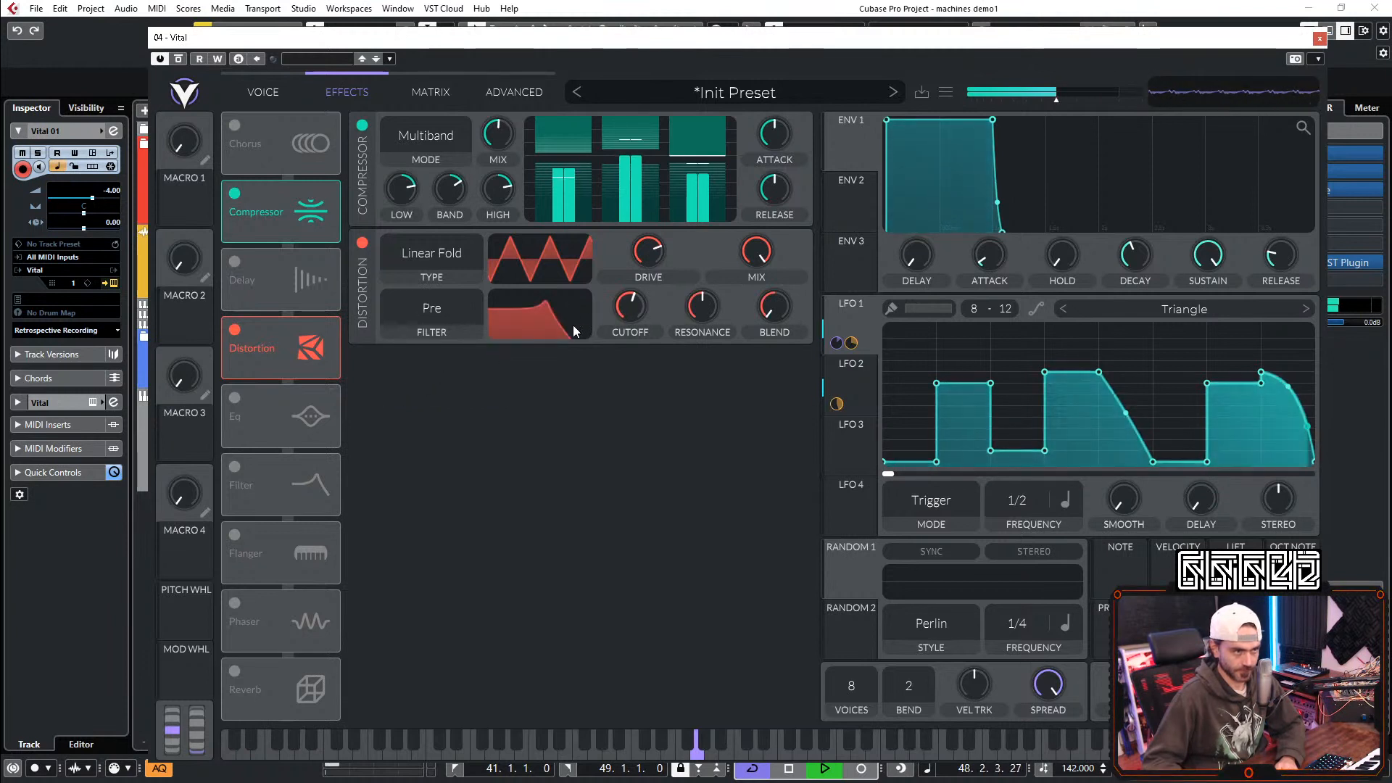
pyautogui.moveTo(777, 310); pyautogui.dragTo(864, 69)
pyautogui.moveTo(633, 305); pyautogui.dragTo(660, 334)
pyautogui.moveTo(838, 462); pyautogui.dragTo(633, 353)
# Step: Slow LFO 3 to a 1/1 frequency and raise the distortion filter's resonance slightly
pyautogui.click(848, 429)
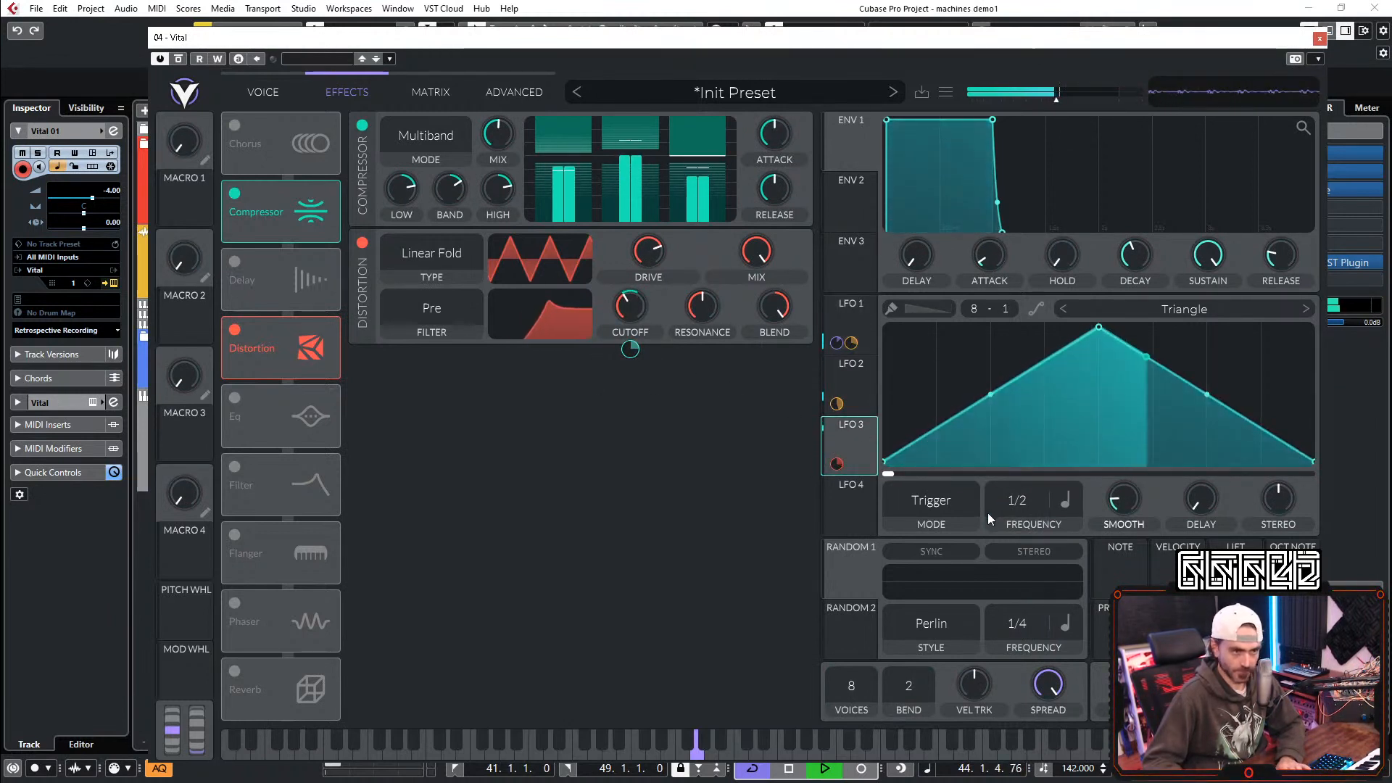
pyautogui.press('space')
pyautogui.moveTo(1015, 502); pyautogui.dragTo(1009, 527)
pyautogui.press('space')
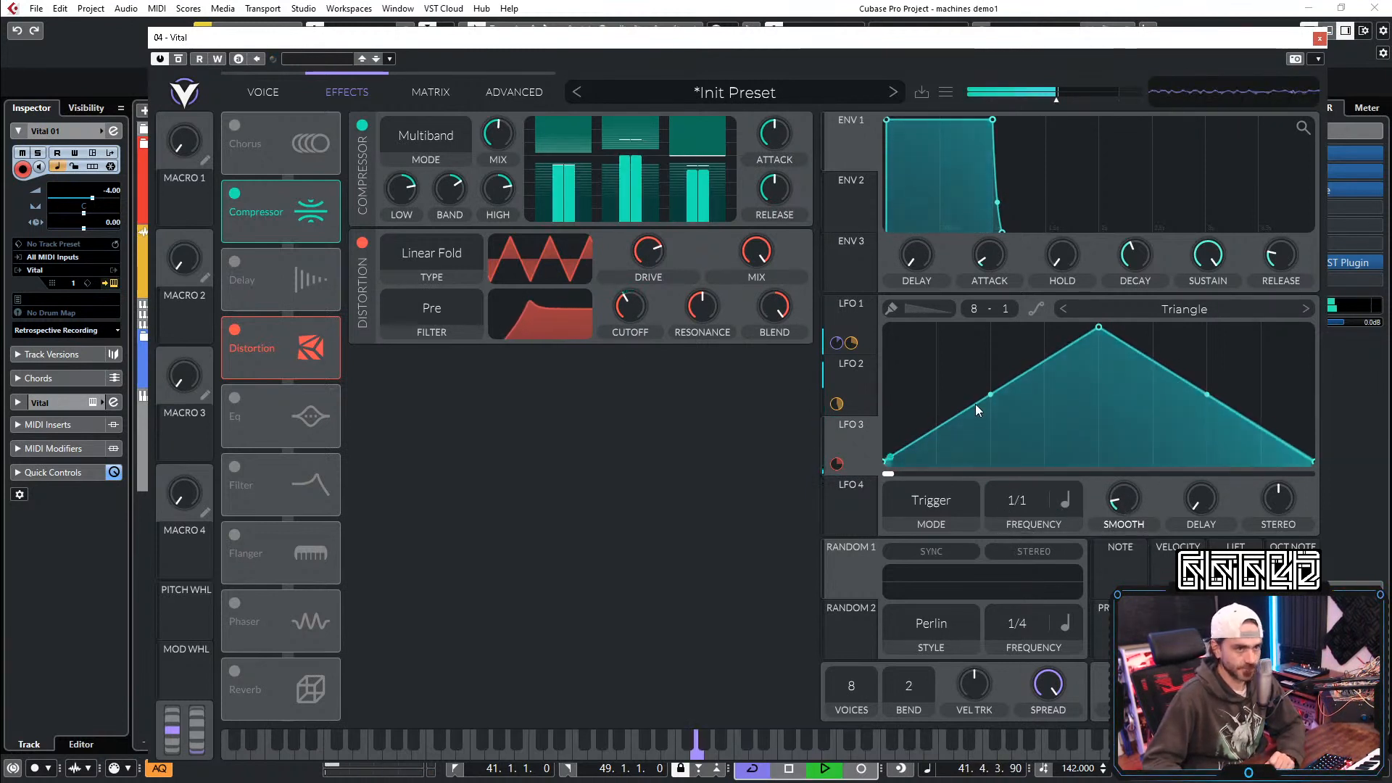
pyautogui.moveTo(623, 306)
pyautogui.moveTo(631, 349)
pyautogui.moveTo(711, 310)
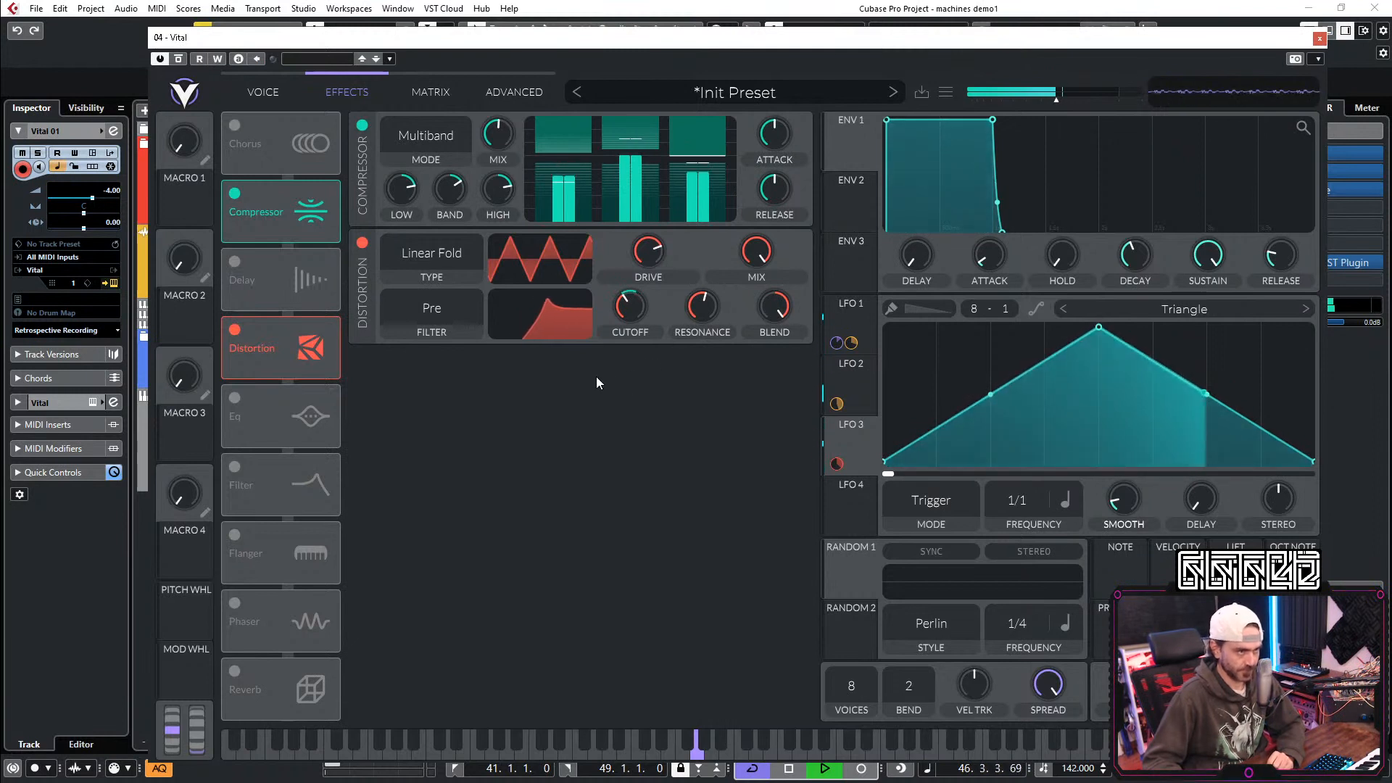
# Step: Try alternative models for Filter 1 and settle on Diode : Low Shelf
pyautogui.click(264, 93)
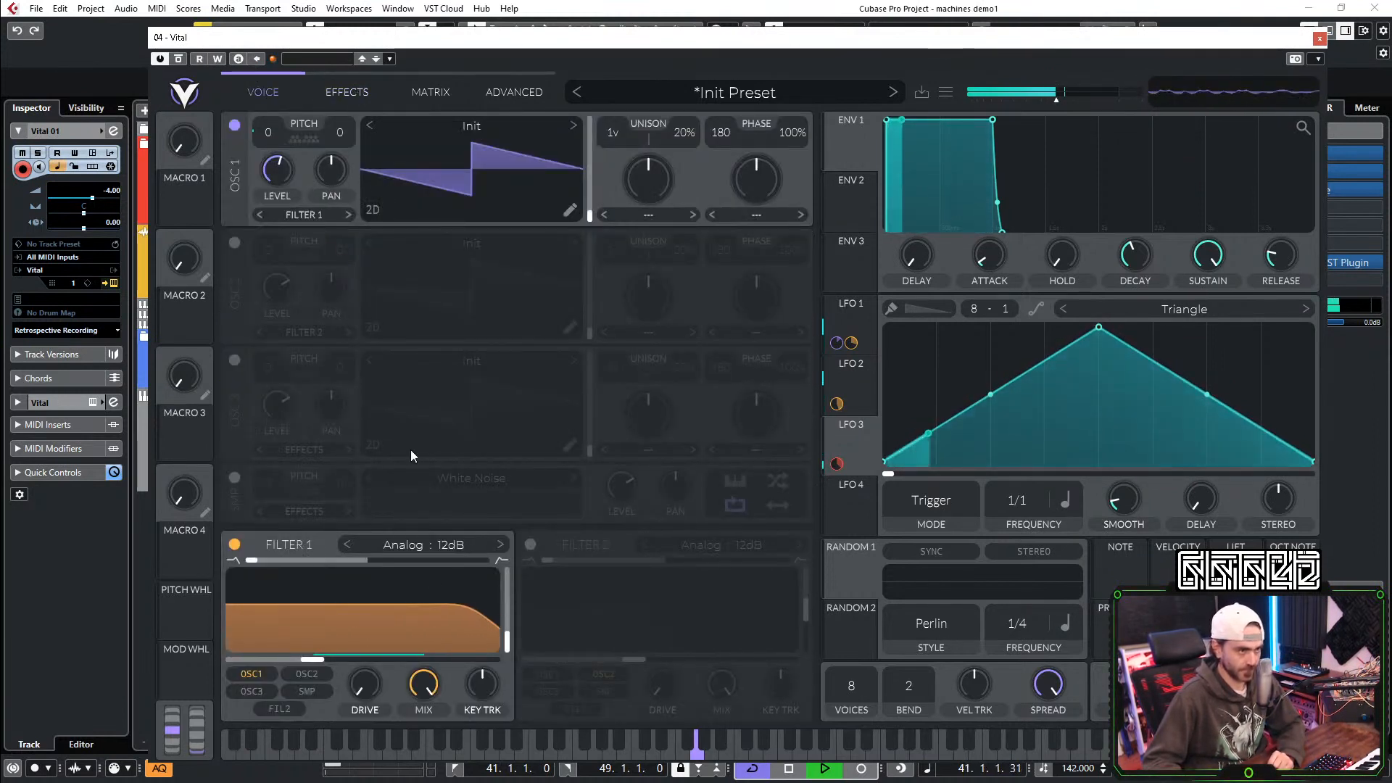
pyautogui.click(501, 546)
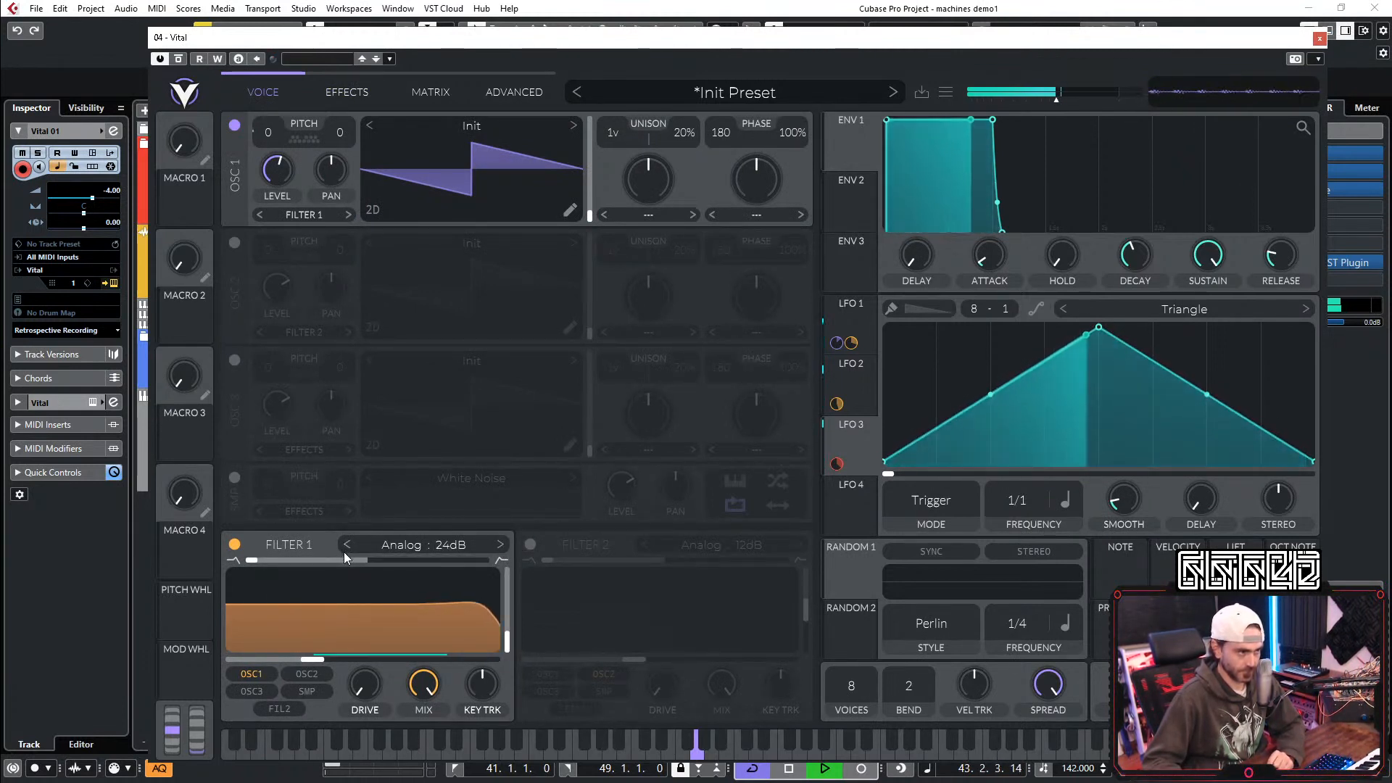
pyautogui.click(407, 545)
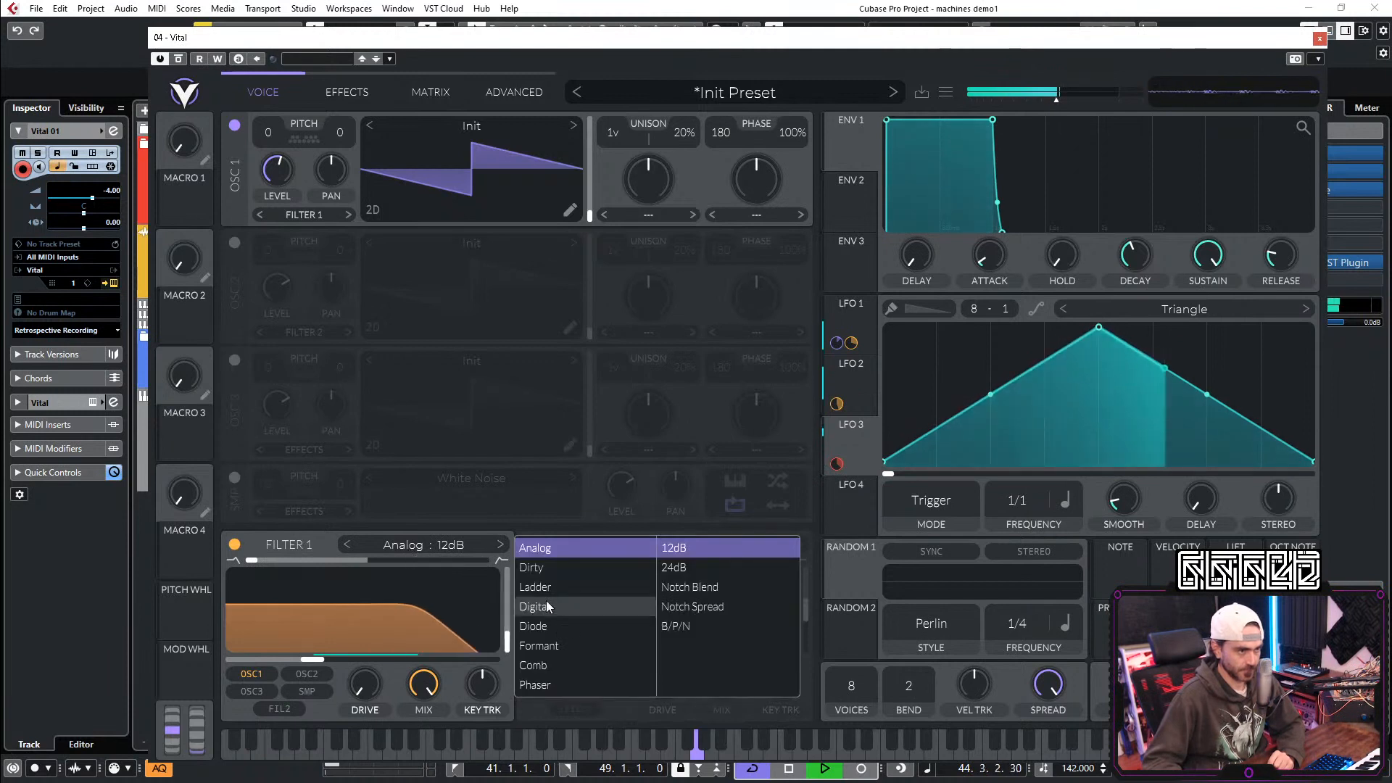
pyautogui.click(548, 585)
pyautogui.click(585, 627)
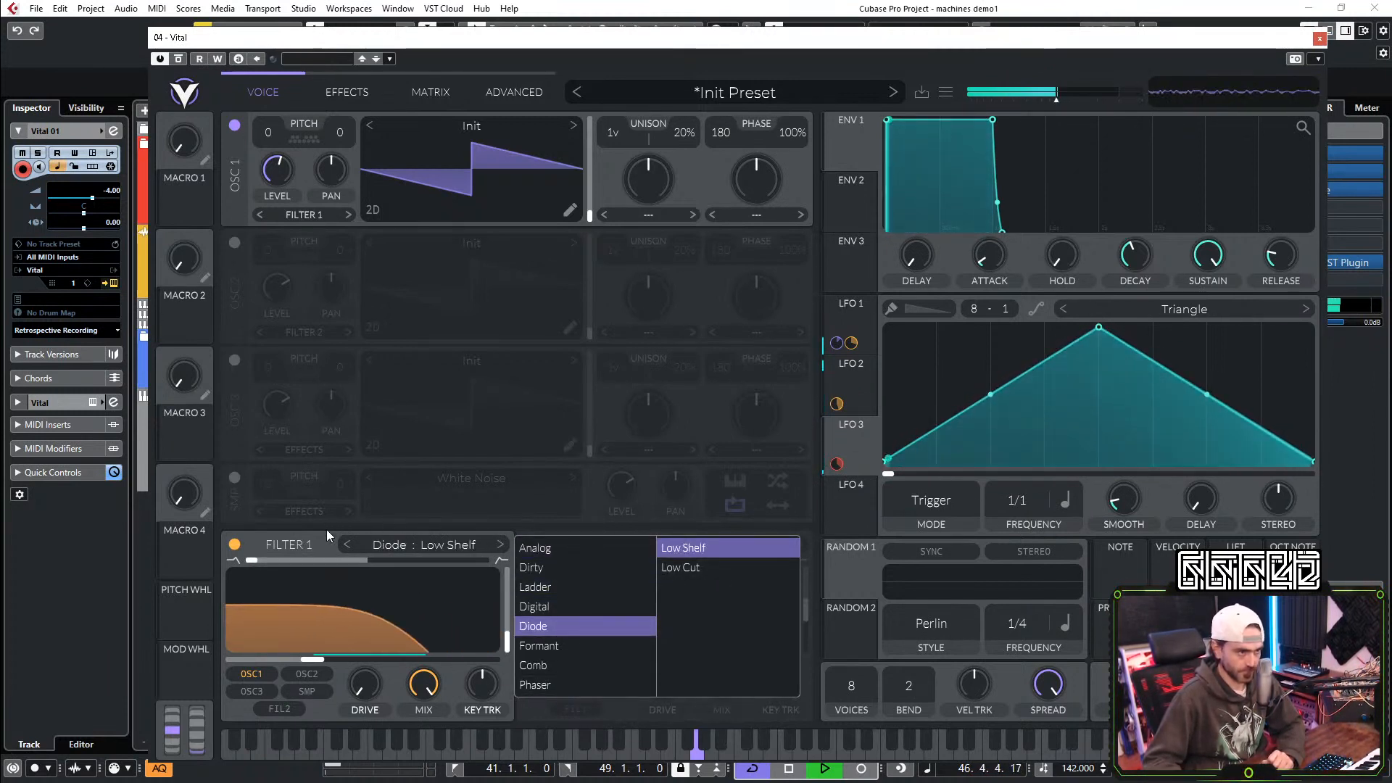
pyautogui.click(850, 449)
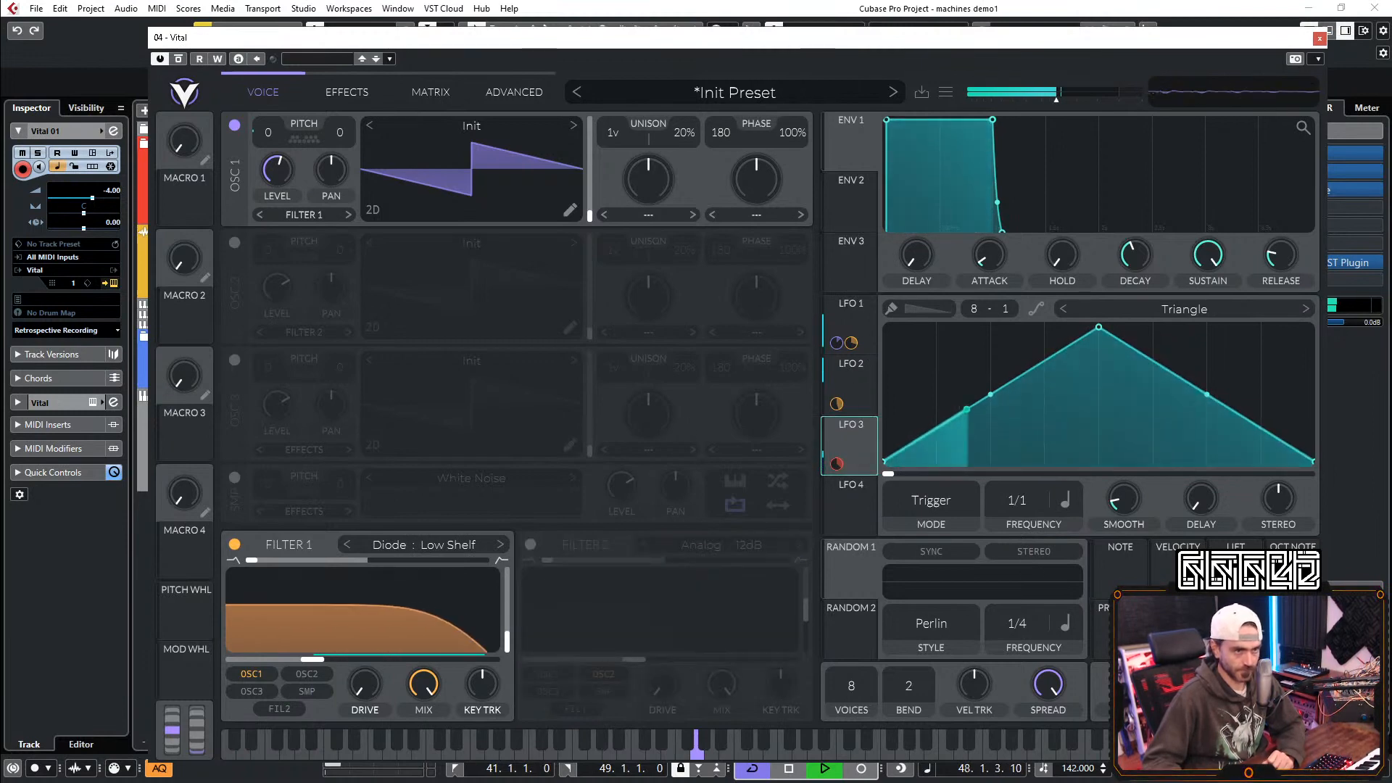
# Step: Modulate Filter 1's resonance and cutoff with Random 1, using the Sample & Hold style at 1/16
pyautogui.moveTo(845, 555); pyautogui.dragTo(504, 637)
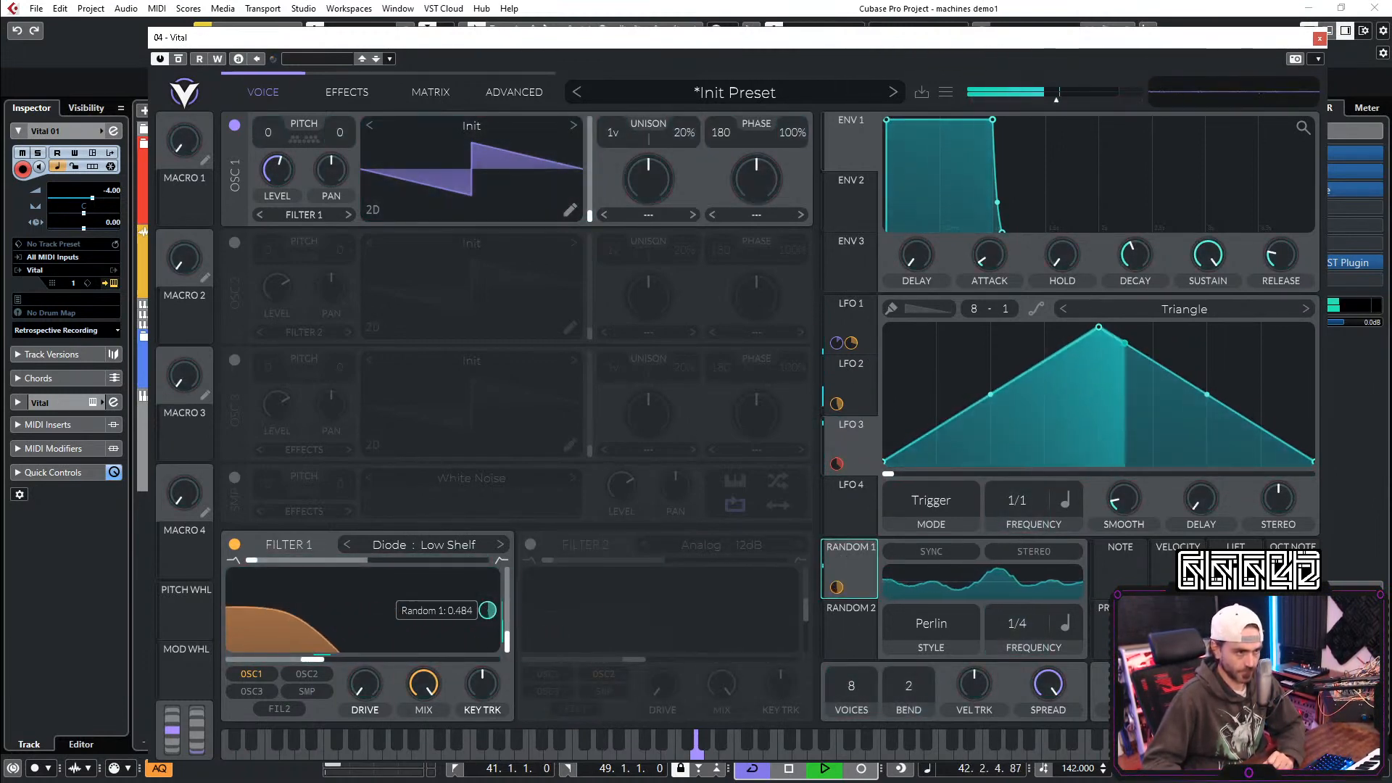
pyautogui.click(906, 643)
pyautogui.click(936, 684)
pyautogui.moveTo(1015, 638); pyautogui.dragTo(1012, 577)
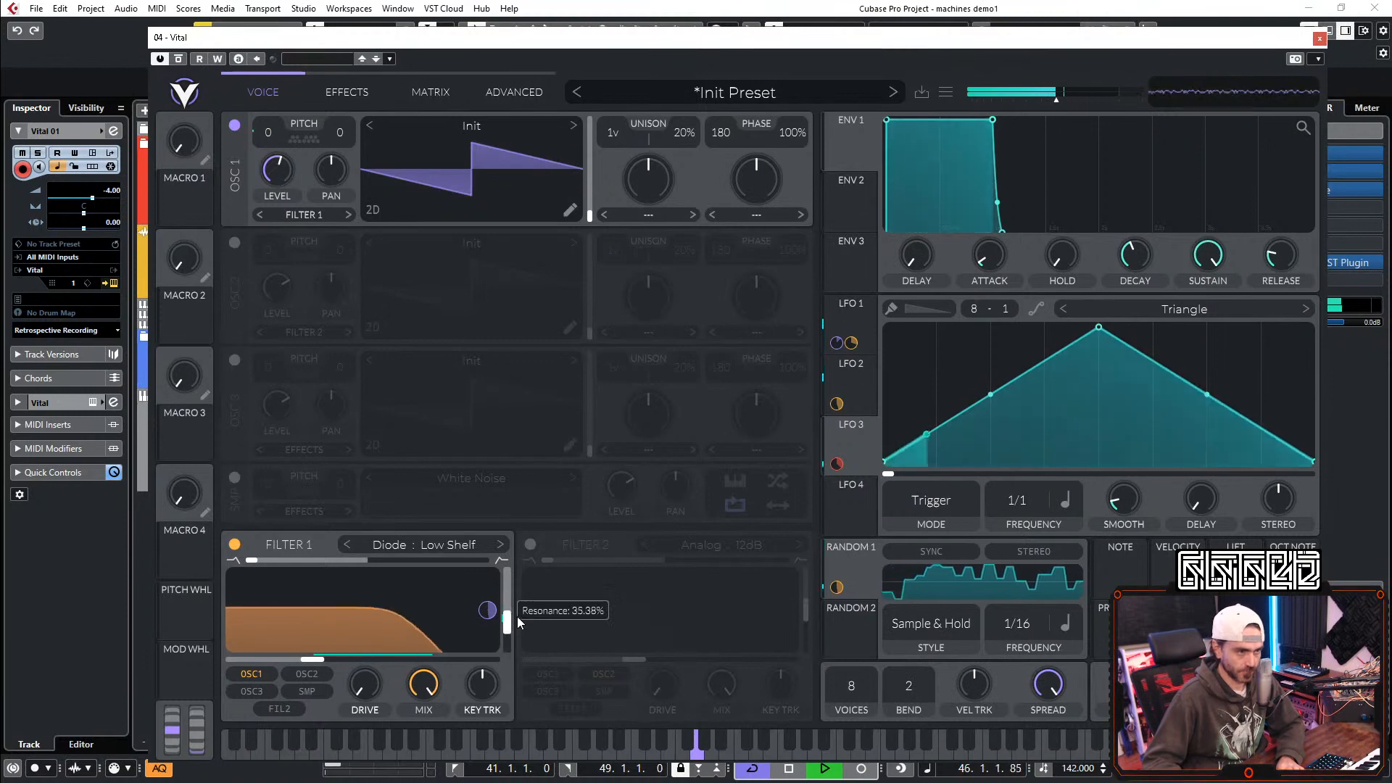
pyautogui.moveTo(850, 572); pyautogui.dragTo(359, 641)
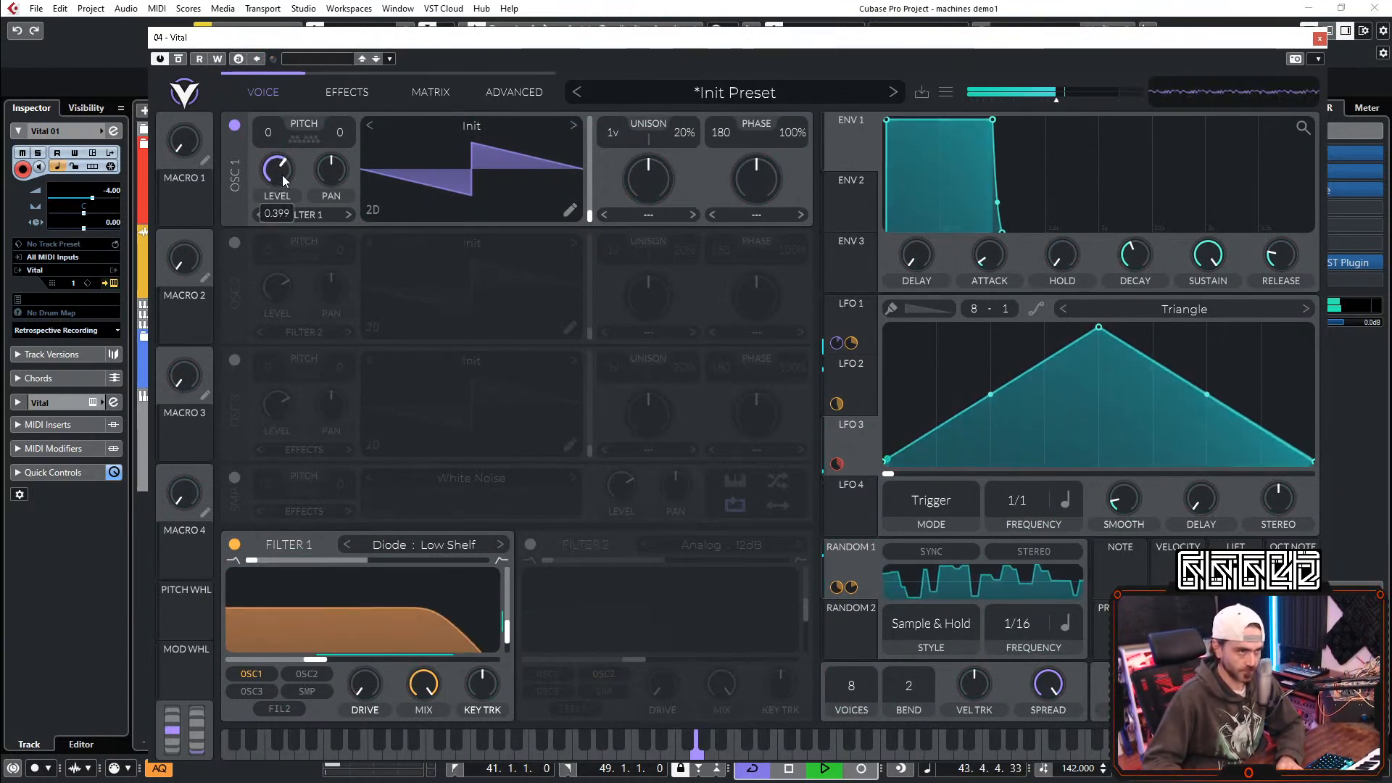
# Step: Set oscillator 1's unison to 16 voices with 8% detune
pyautogui.moveTo(621, 135); pyautogui.dragTo(659, 44)
pyautogui.moveTo(692, 136); pyautogui.dragTo(681, 289)
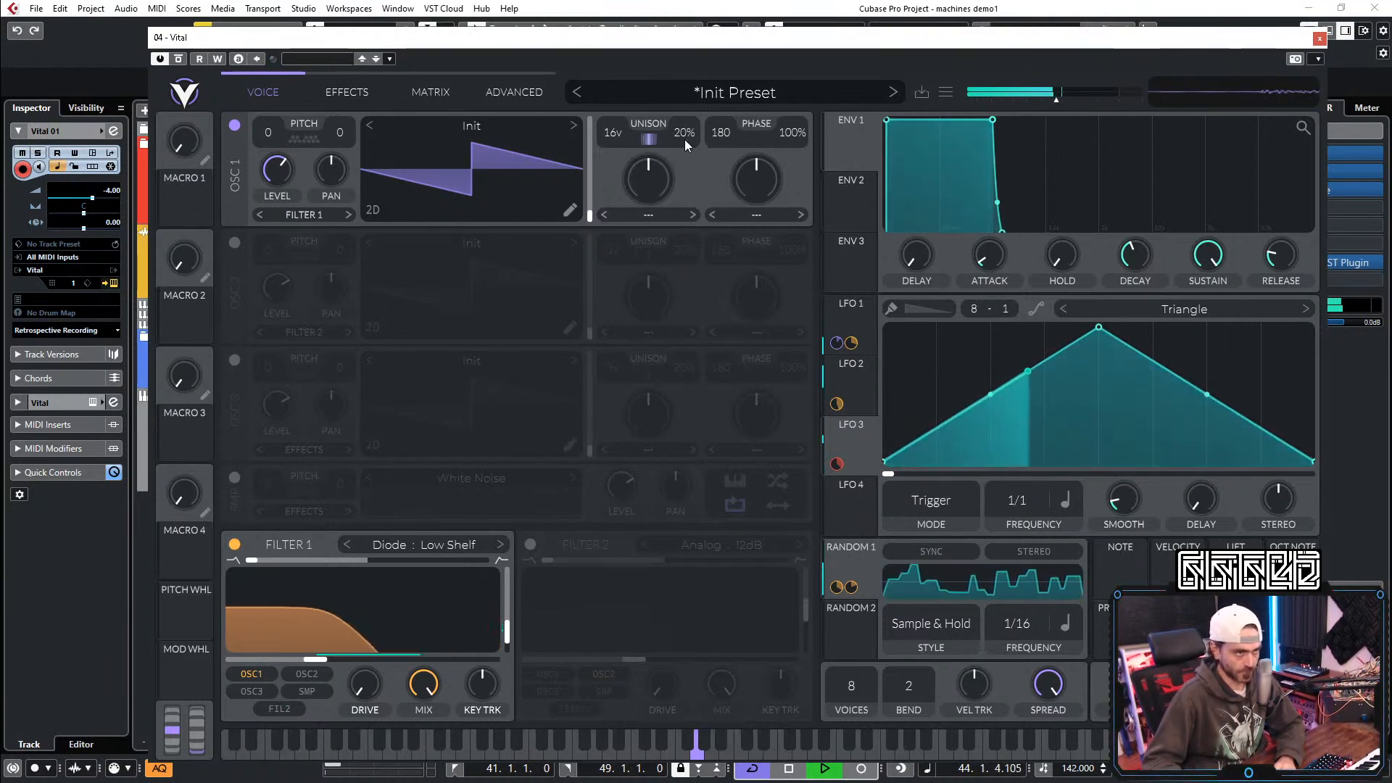
pyautogui.moveTo(679, 155); pyautogui.dragTo(673, 227)
pyautogui.moveTo(686, 162)
pyautogui.mouseDown()
pyautogui.moveTo(694, 89)
pyautogui.moveTo(676, 175)
pyautogui.mouseUp()
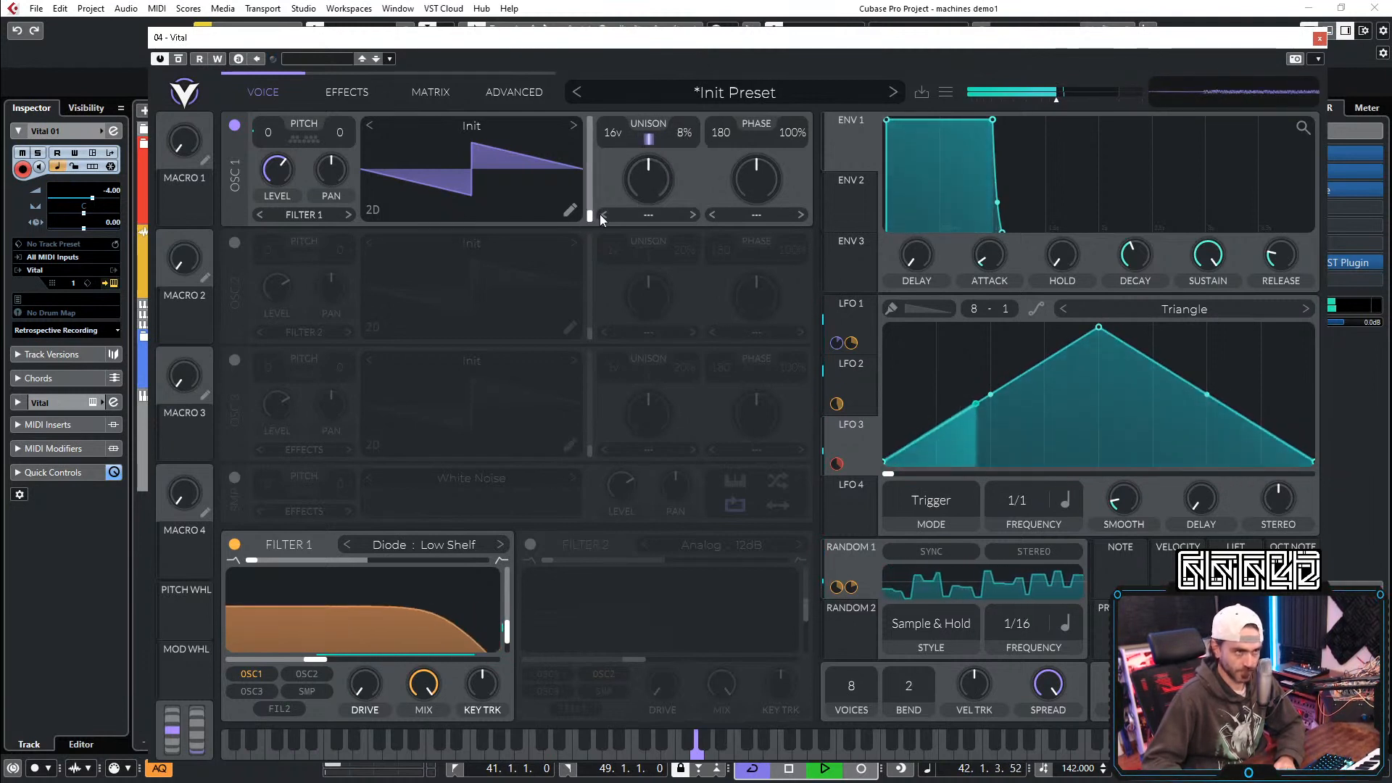
# Step: Compare oscillator 1 with a single unison voice against 16 voices, and try a slightly lower output volume
pyautogui.moveTo(613, 134); pyautogui.dragTo(580, 545)
pyautogui.press('space')
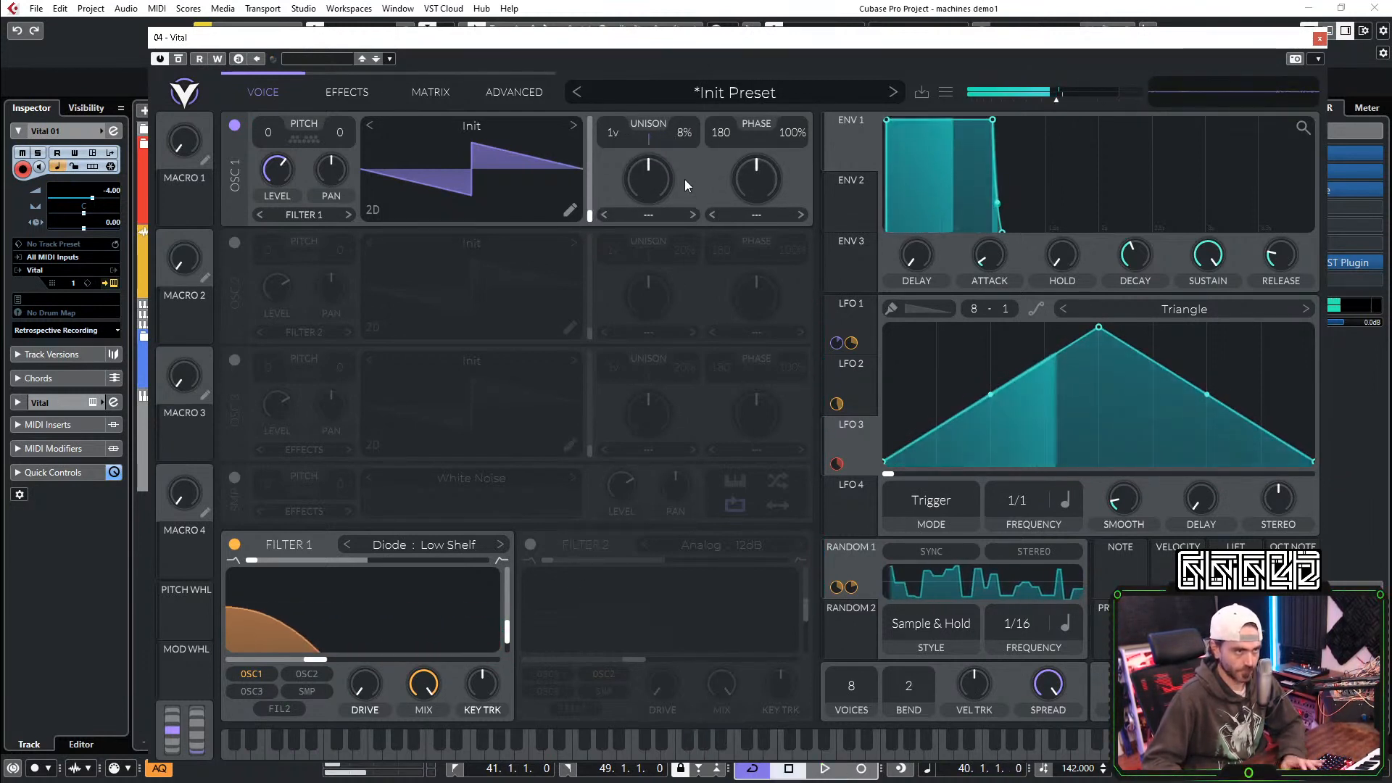
pyautogui.press('space')
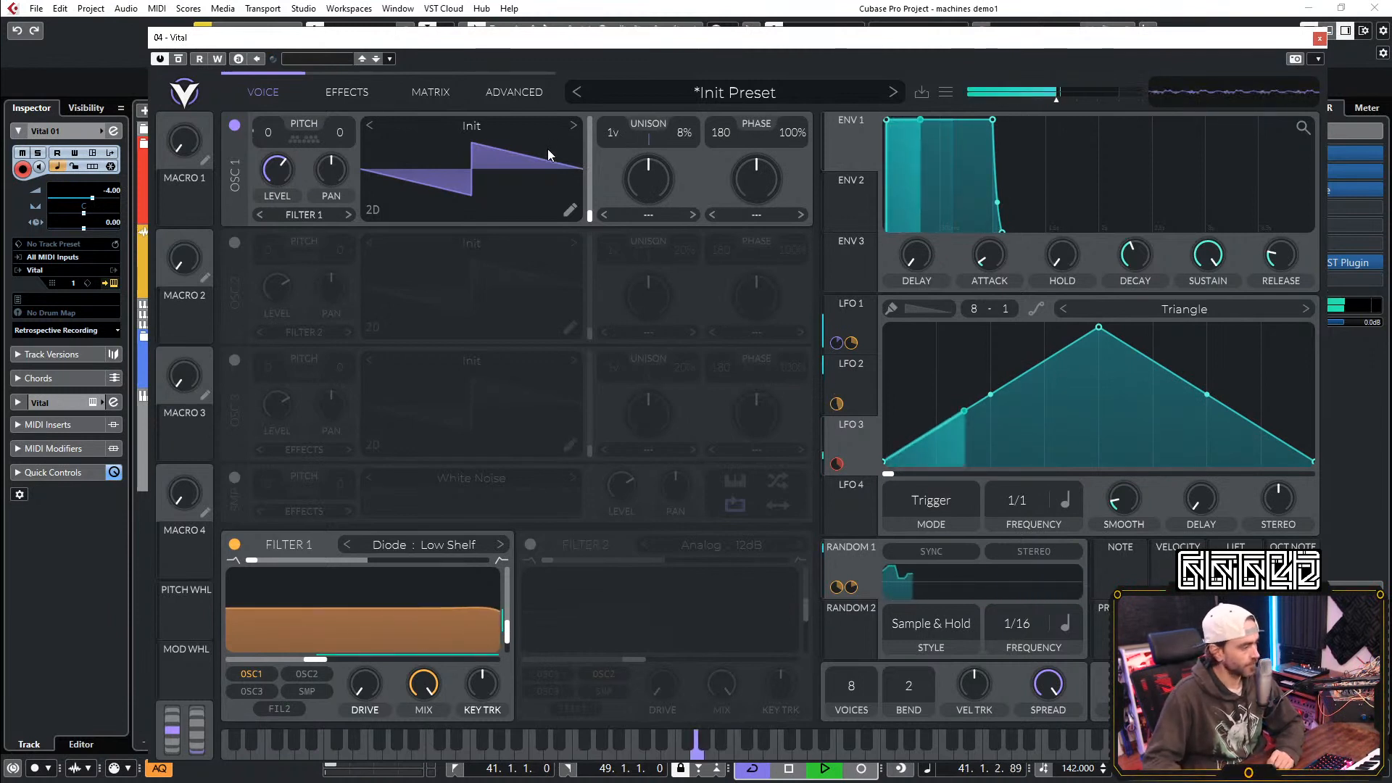
pyautogui.moveTo(674, 6); pyautogui.dragTo(676, 1)
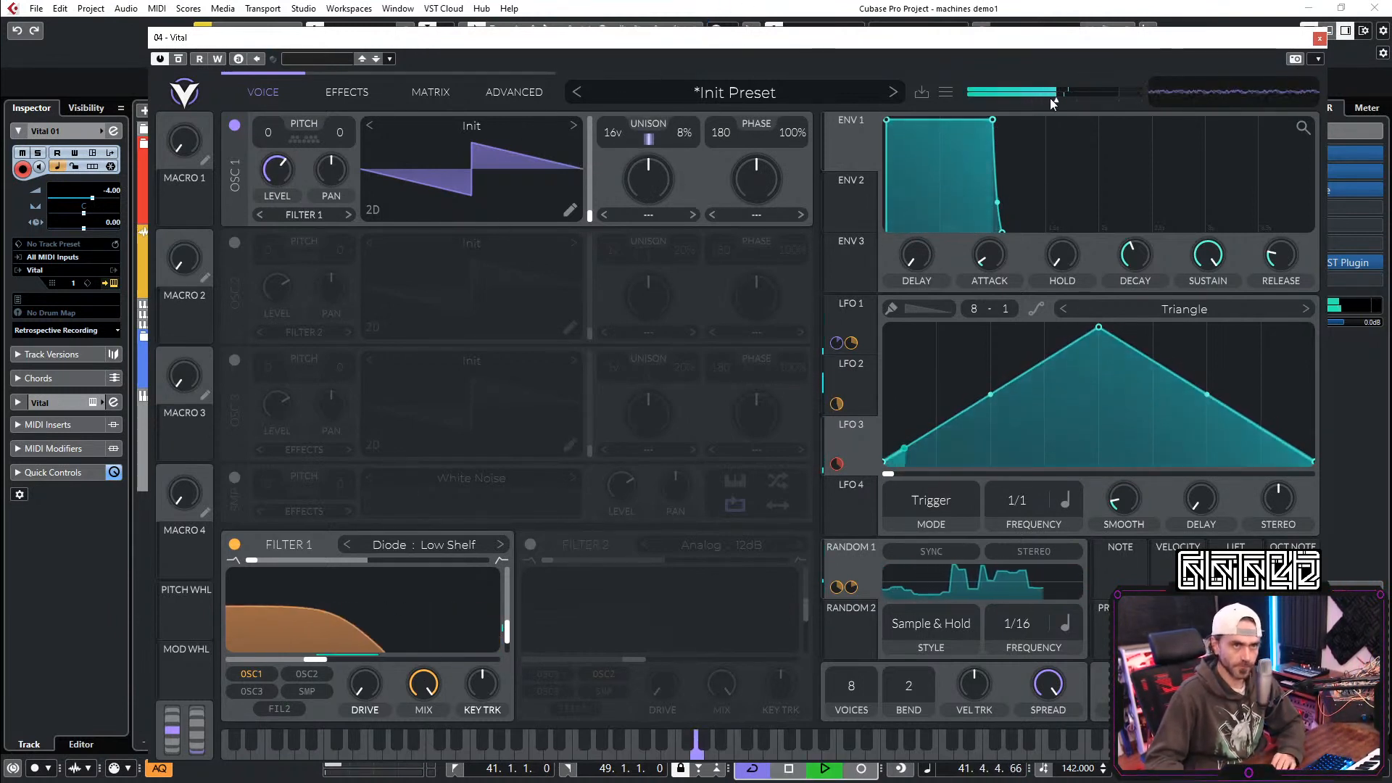
pyautogui.moveTo(1054, 96); pyautogui.dragTo(1050, 98)
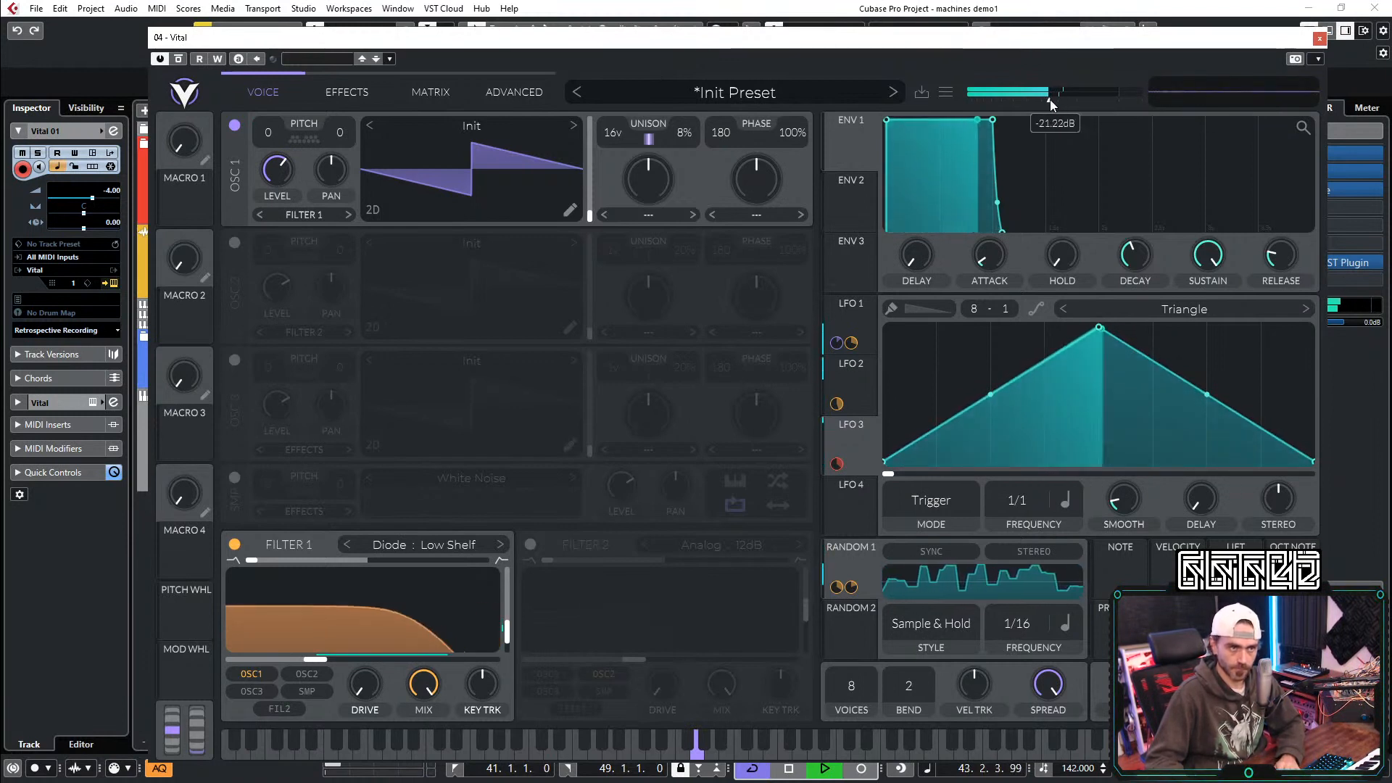
# Step: Enable the EQ with its low band as a low cut at a raised cutoff, and set the track volume to -4.65
pyautogui.click(349, 90)
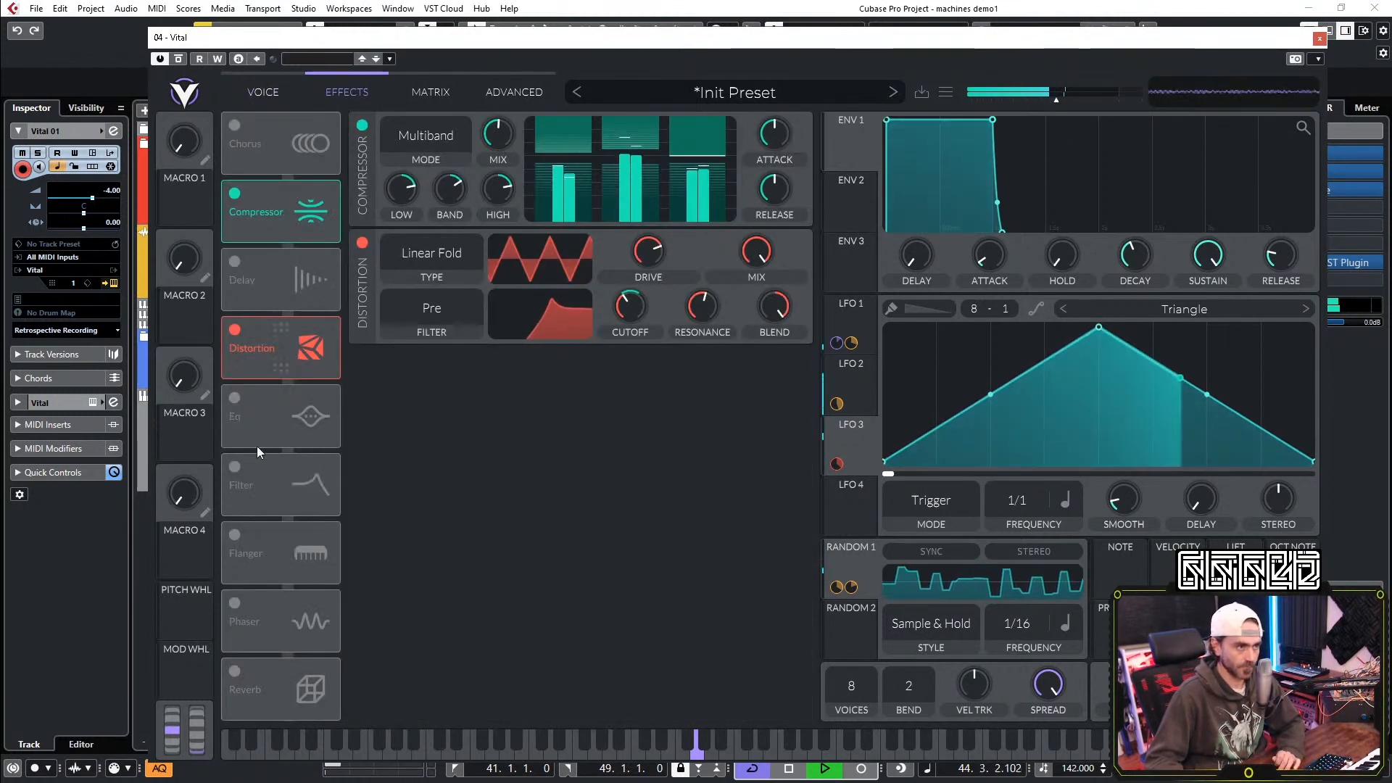
pyautogui.click(234, 398)
pyautogui.click(407, 372)
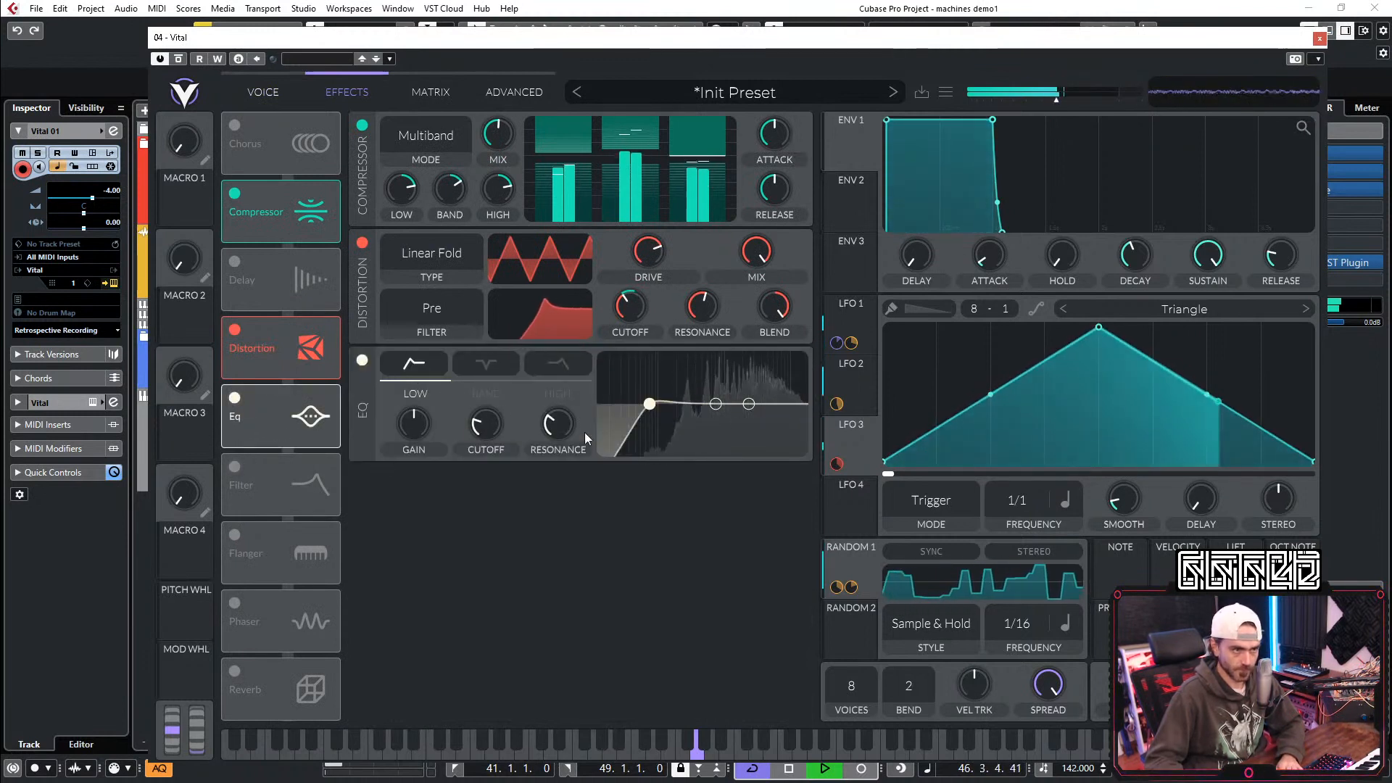
pyautogui.moveTo(472, 439); pyautogui.dragTo(494, 433)
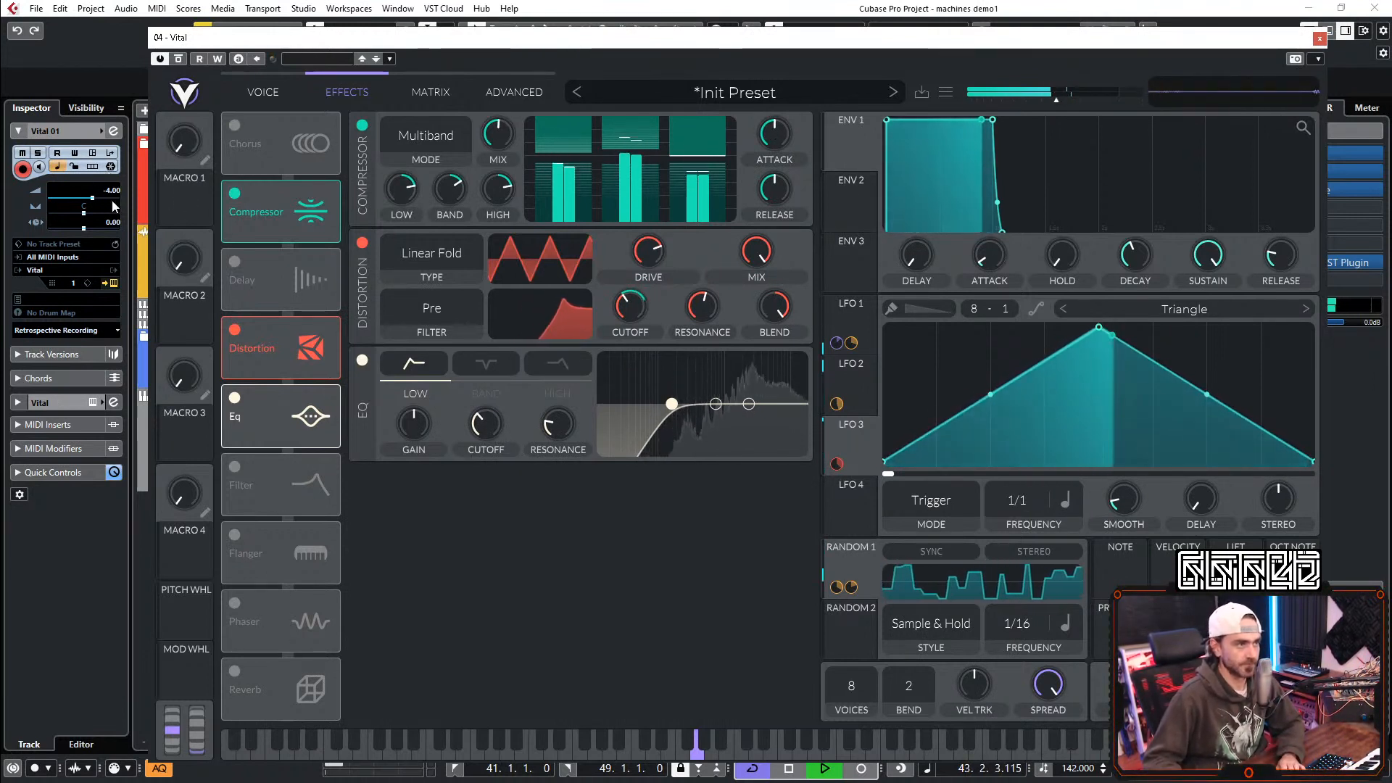
pyautogui.scroll(-1, 114, 196)
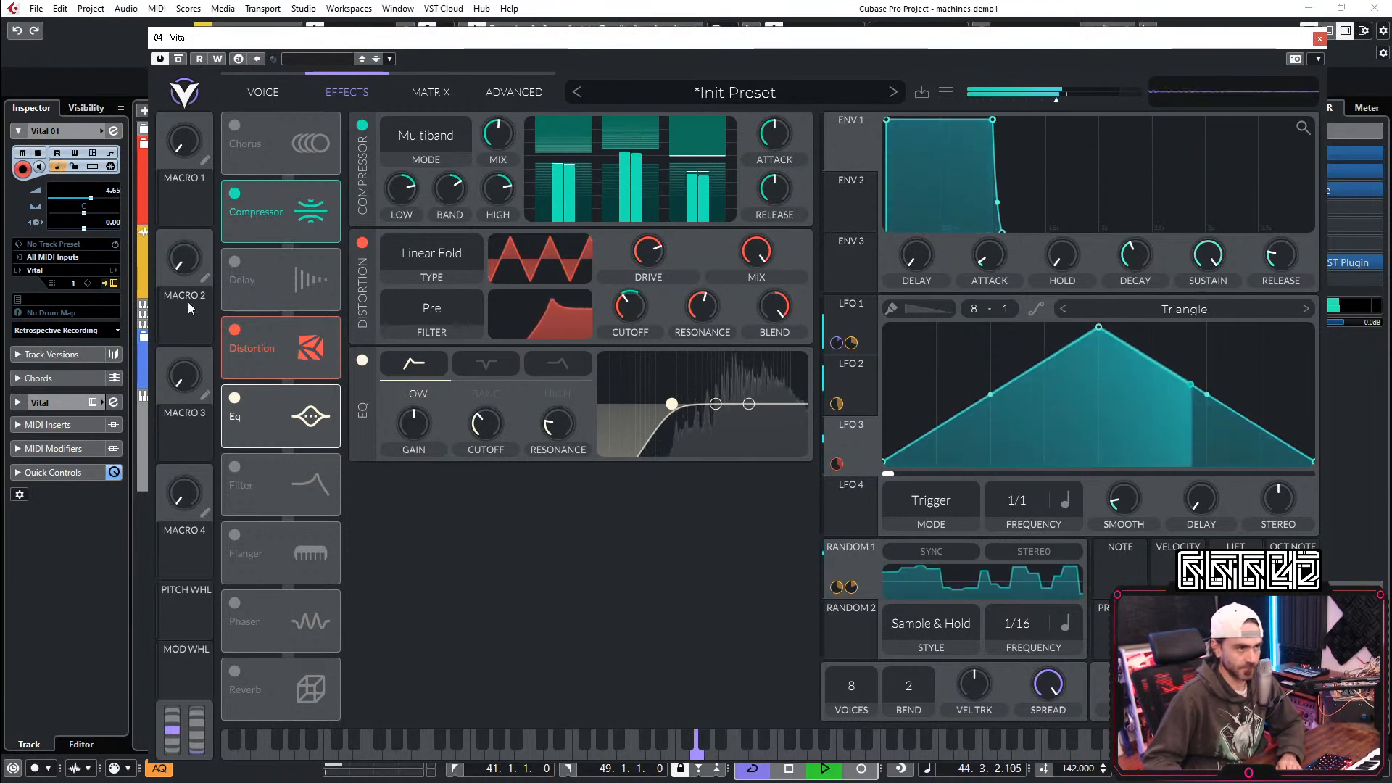
# Step: Move Delay after Filter in the effects chain, enable it and set its timing to dotted 1/8
pyautogui.moveTo(267, 288); pyautogui.dragTo(272, 454)
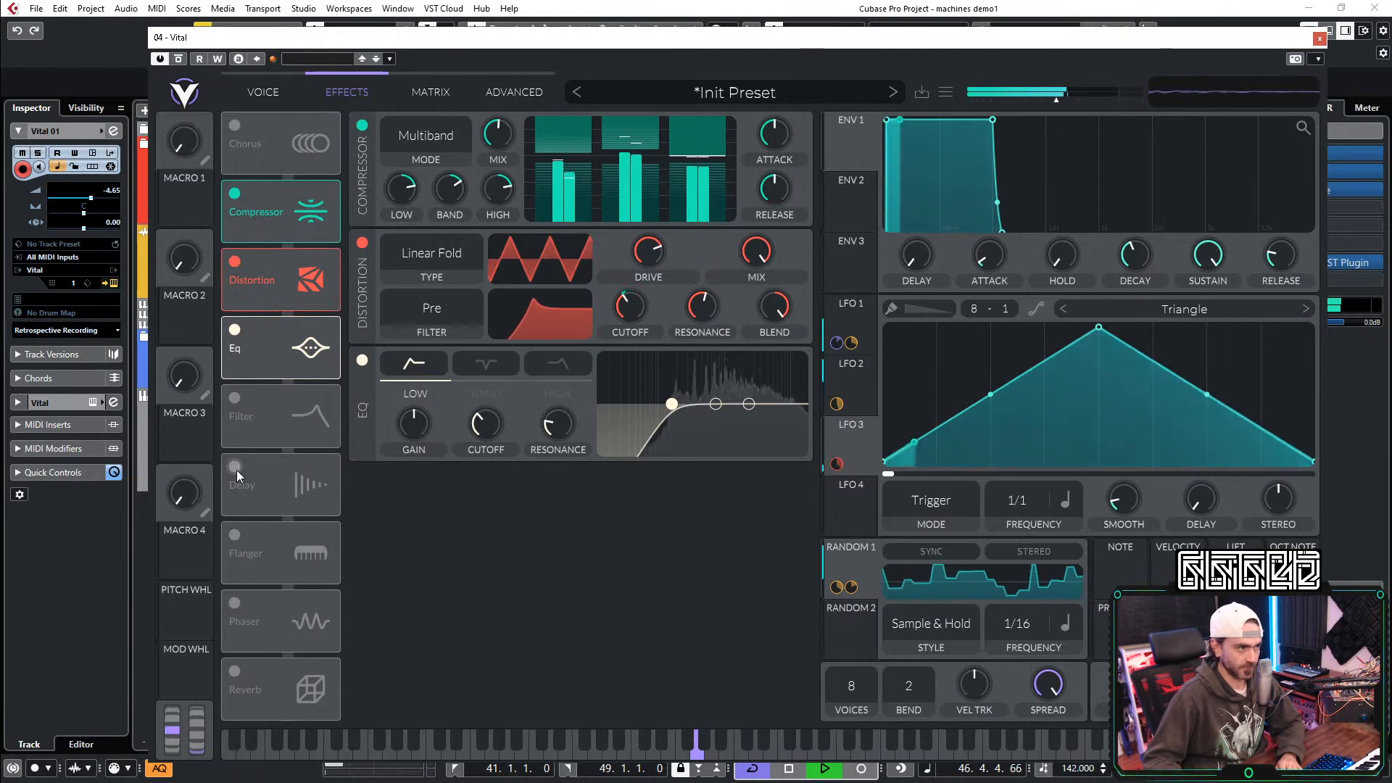
pyautogui.click(235, 469)
pyautogui.click(498, 497)
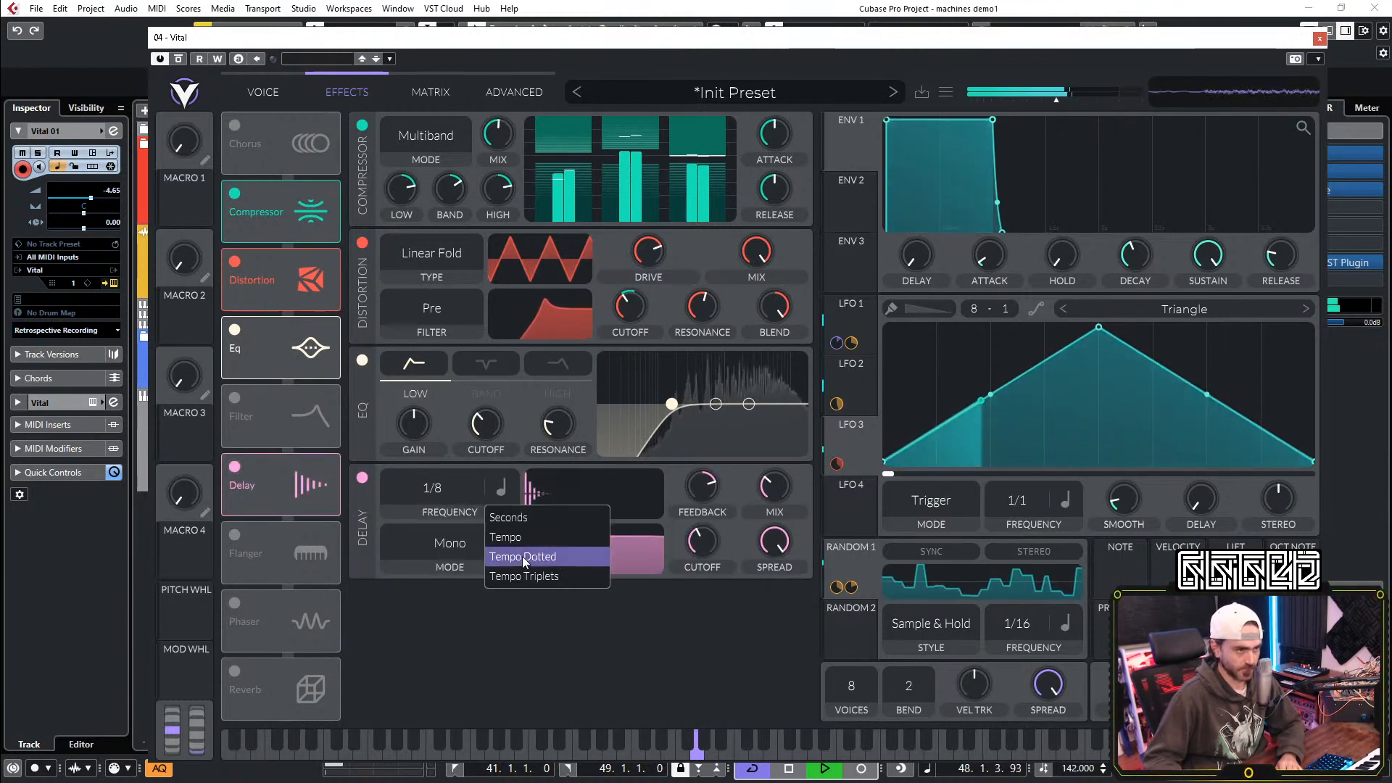
pyautogui.click(522, 557)
# Step: Set the delay mode to Ping Pong and narrow its filter into a band around a higher cutoff
pyautogui.click(451, 557)
pyautogui.click(424, 643)
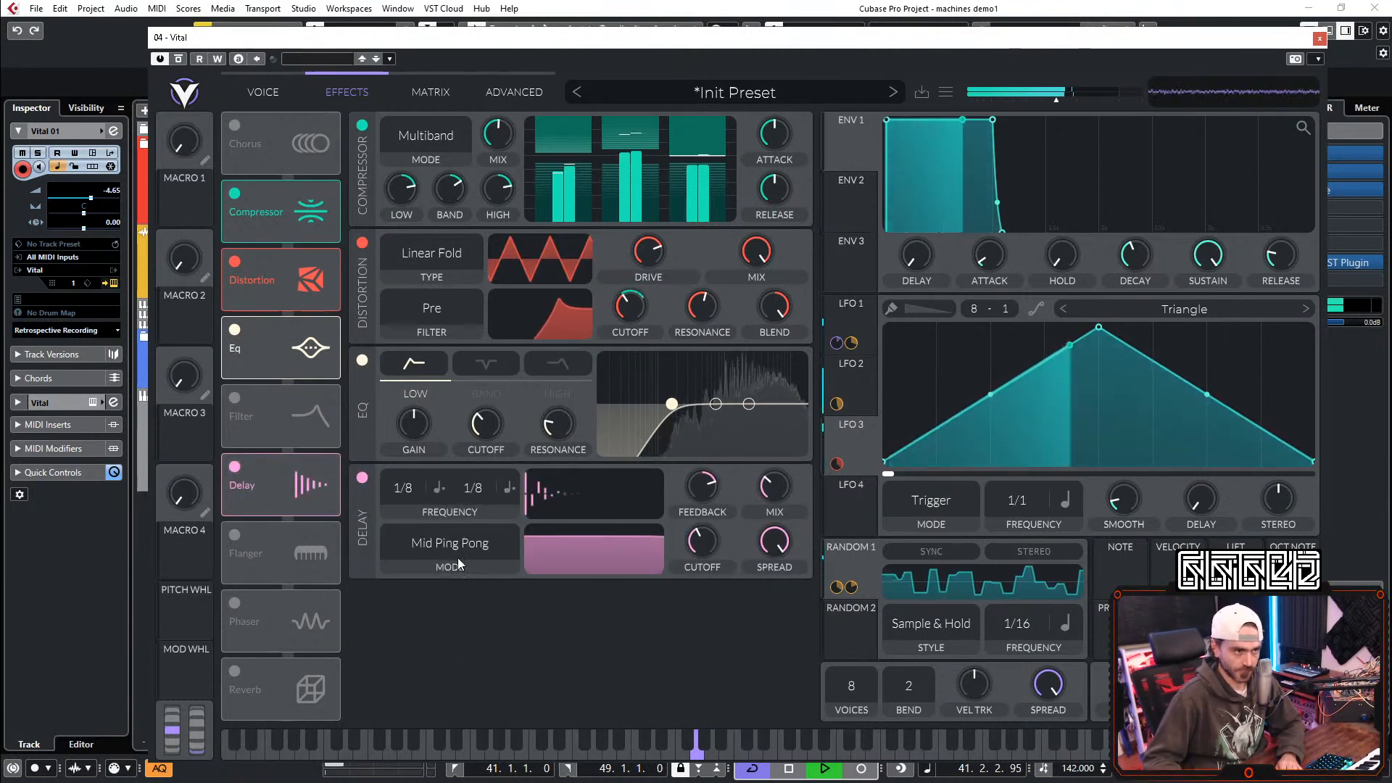
pyautogui.click(459, 558)
pyautogui.click(432, 627)
pyautogui.moveTo(628, 537); pyautogui.dragTo(642, 584)
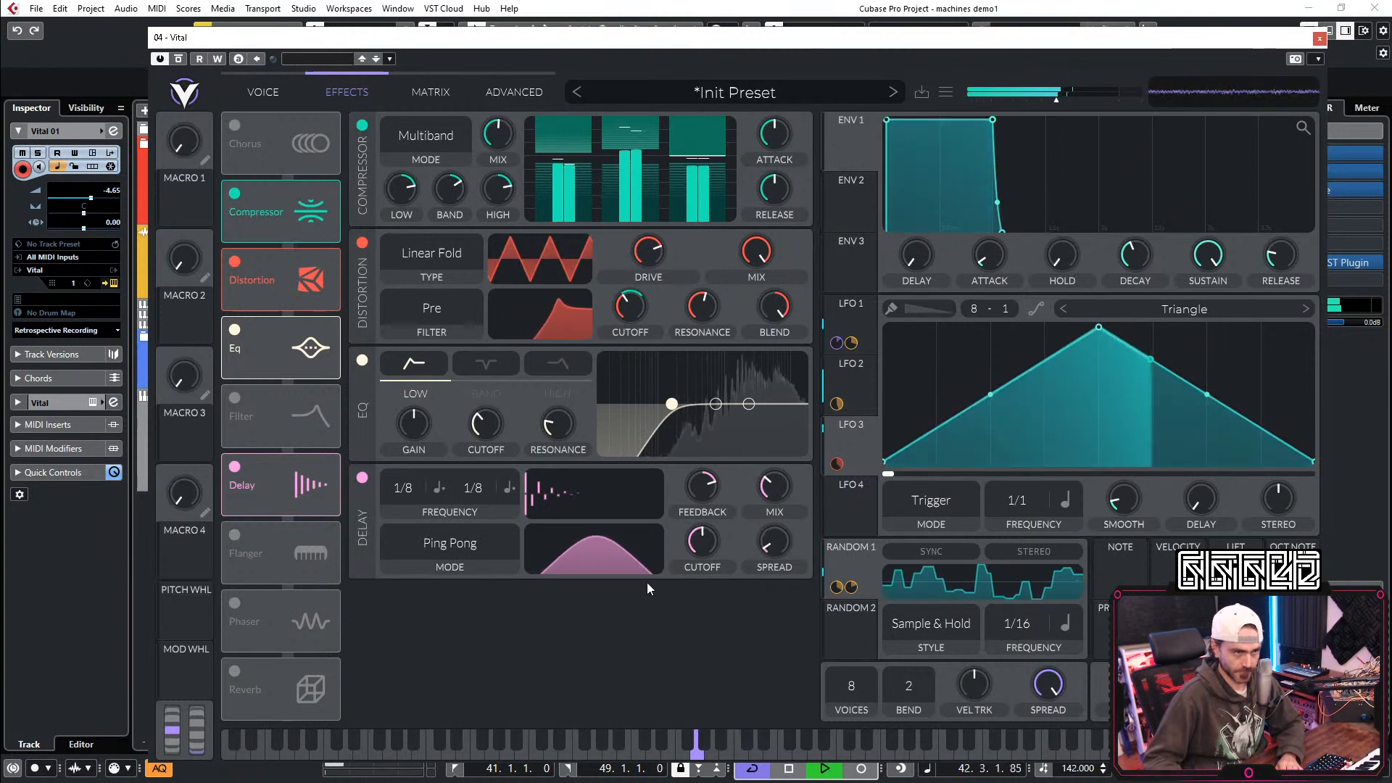
# Step: Assign Macro 1 to the distortion filter cutoff and sweep the macro to try it
pyautogui.moveTo(770, 493)
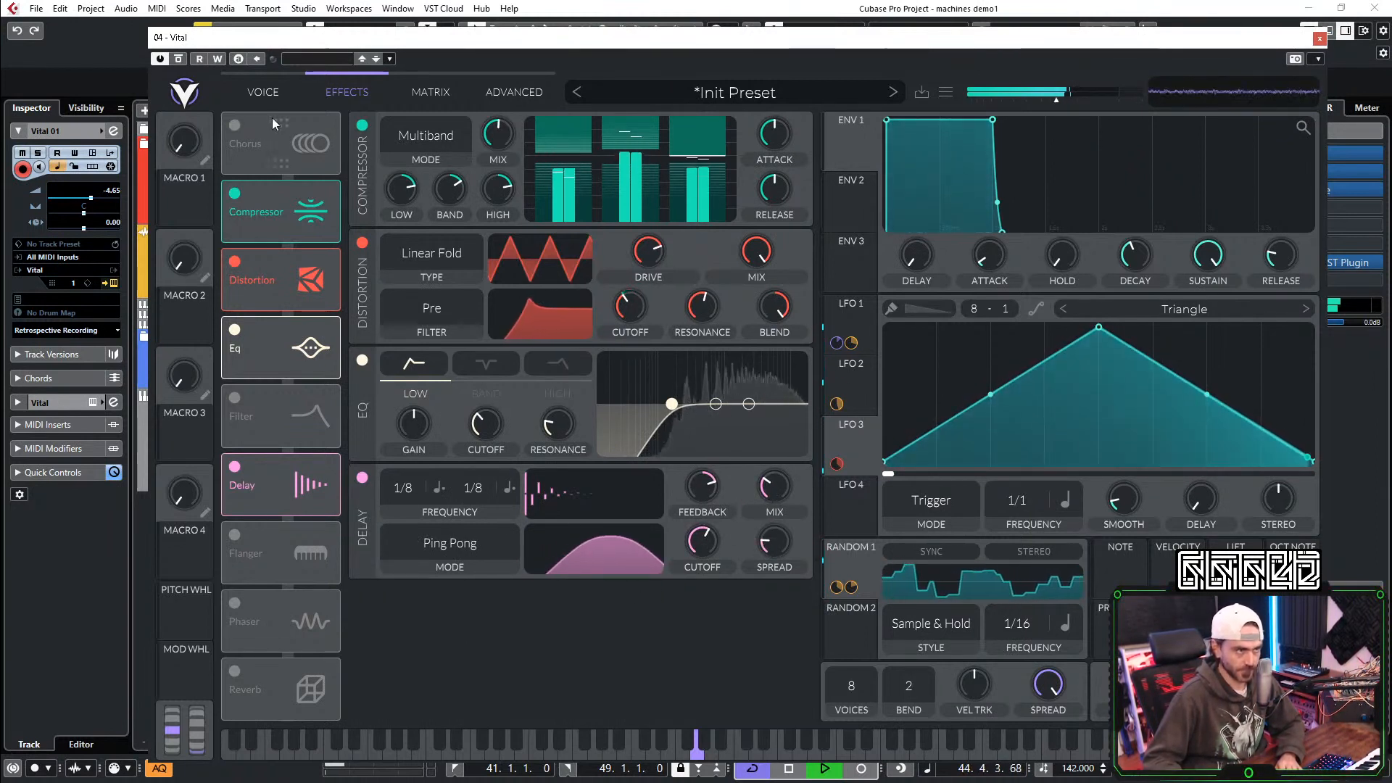
pyautogui.click(246, 93)
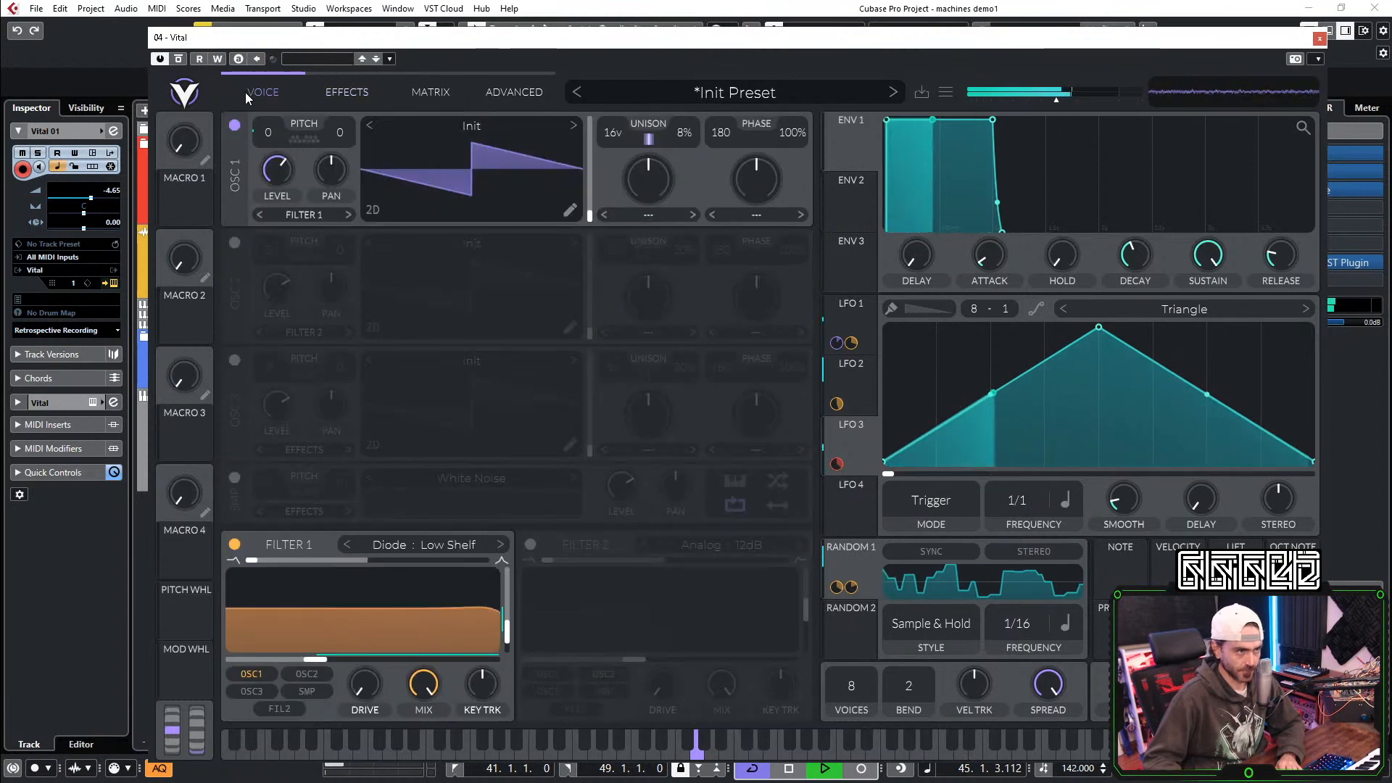
pyautogui.click(342, 99)
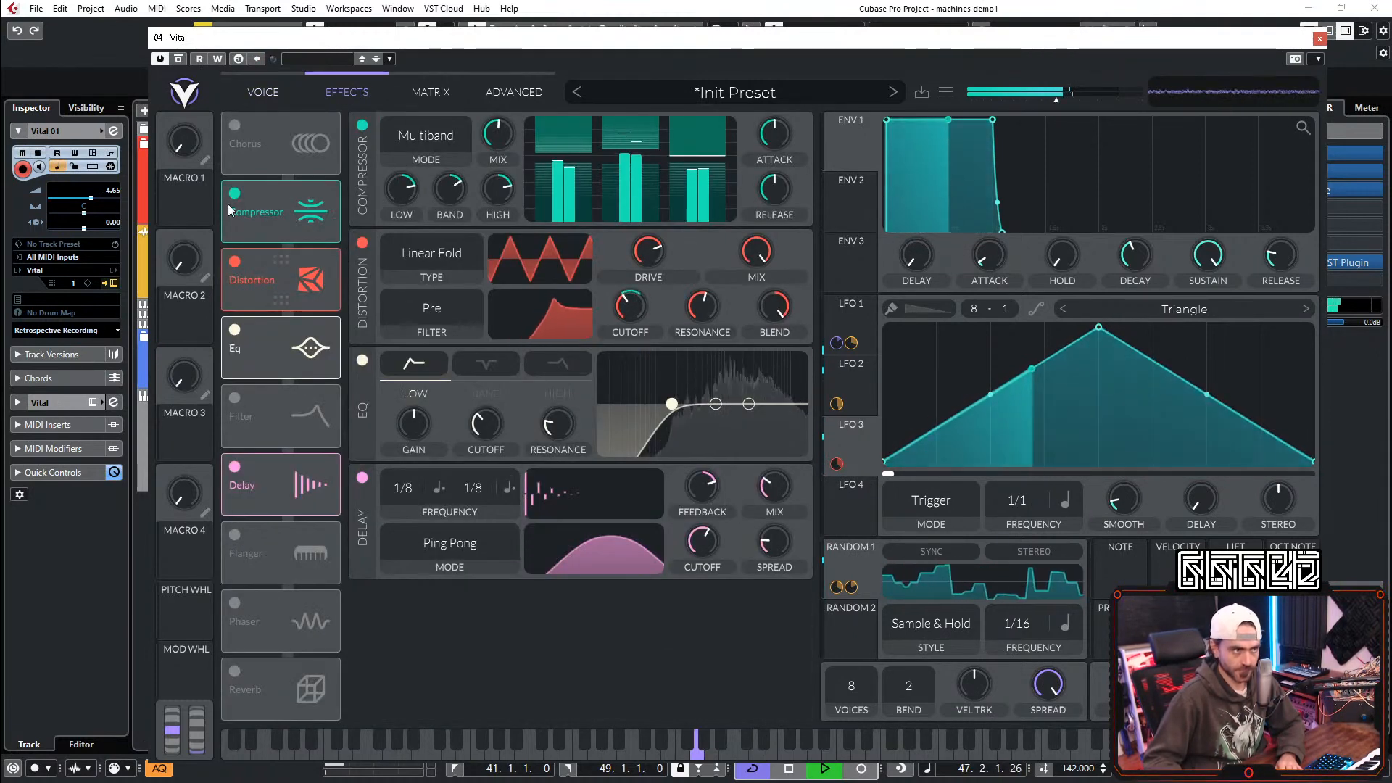
pyautogui.moveTo(185, 204); pyautogui.dragTo(630, 306)
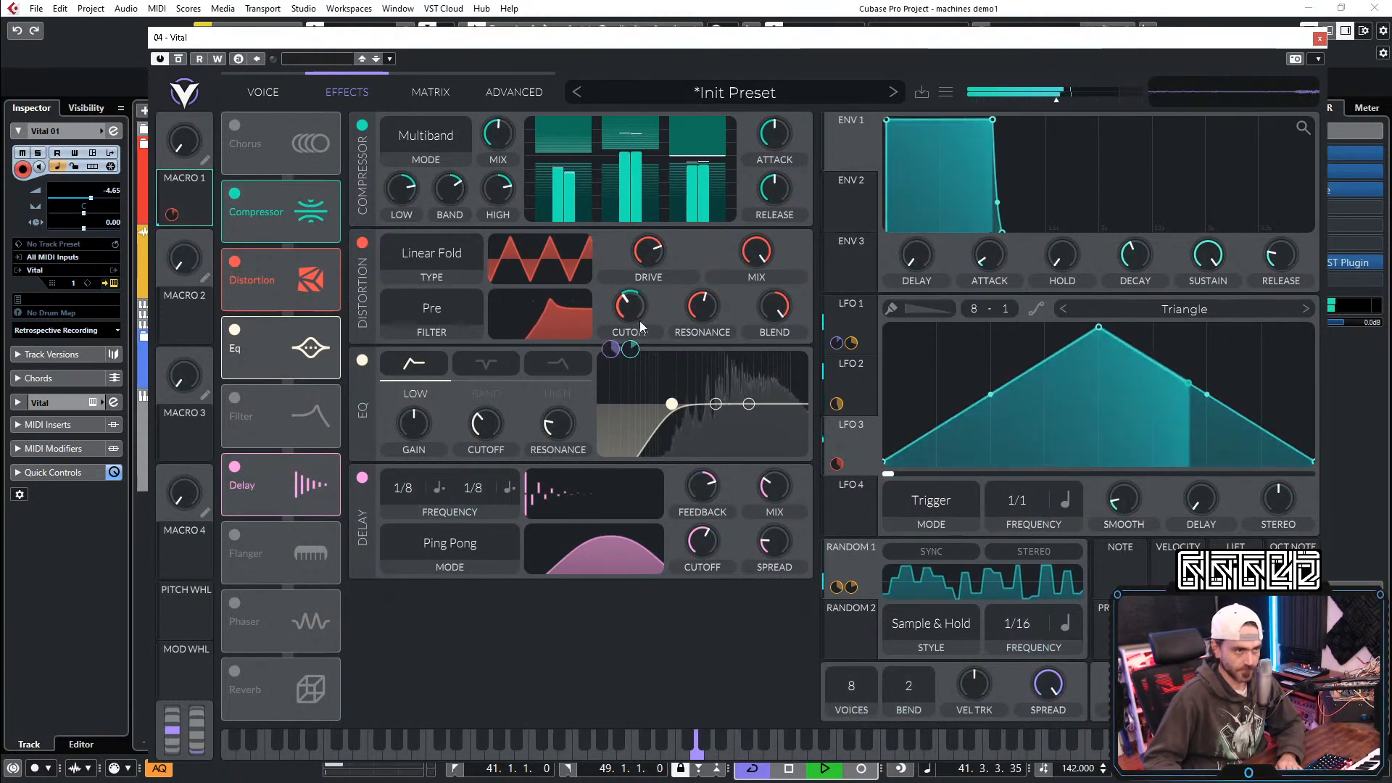
pyautogui.moveTo(228, 105); pyautogui.dragTo(257, 59)
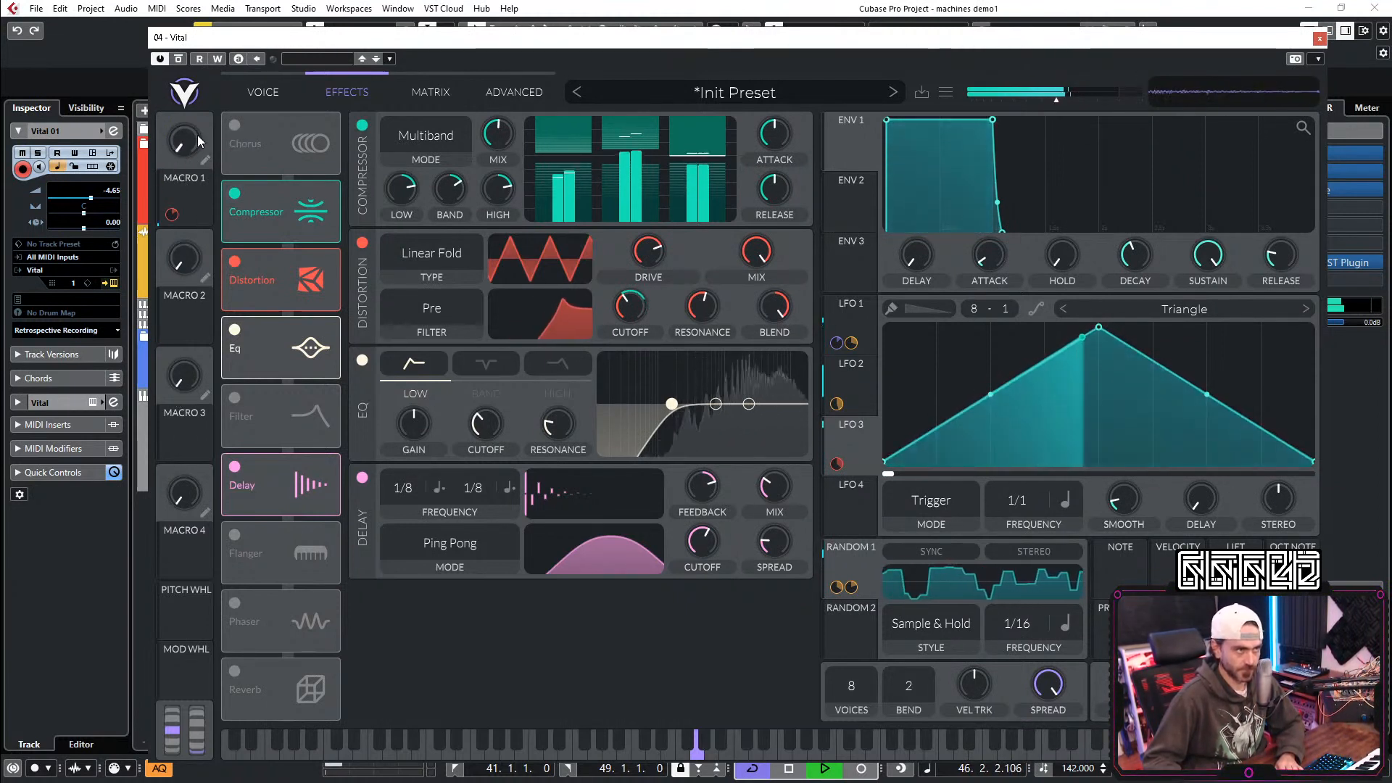
# Step: Assign Macro 1 to Filter 1's cutoff as well, sweep it, and rename the macro FILTER
pyautogui.click(261, 93)
pyautogui.moveTo(174, 212); pyautogui.dragTo(363, 639)
pyautogui.moveTo(214, 80)
pyautogui.mouseDown()
pyautogui.moveTo(242, 45)
pyautogui.moveTo(227, 103)
pyautogui.moveTo(195, 106)
pyautogui.moveTo(235, 63)
pyautogui.mouseUp()
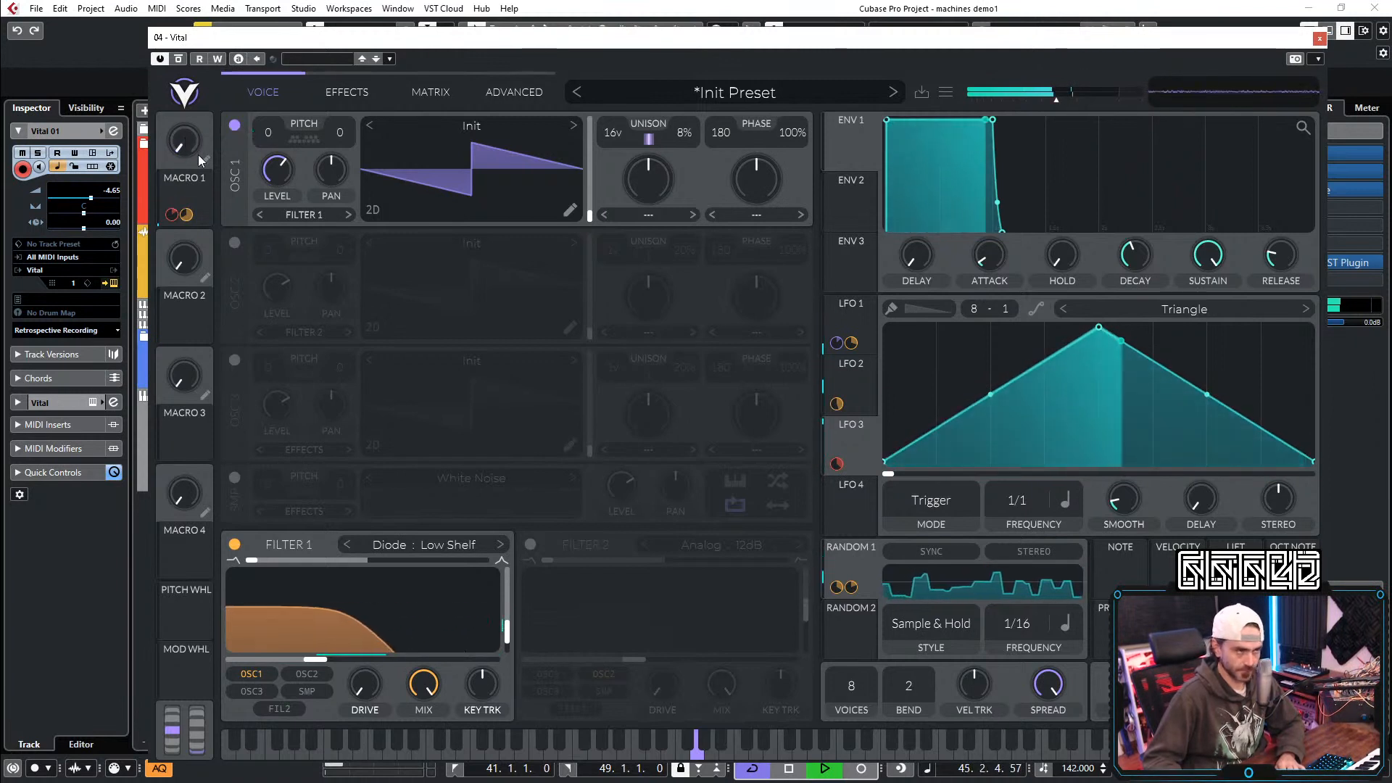
pyautogui.write('FILTER')
pyautogui.press('Return')
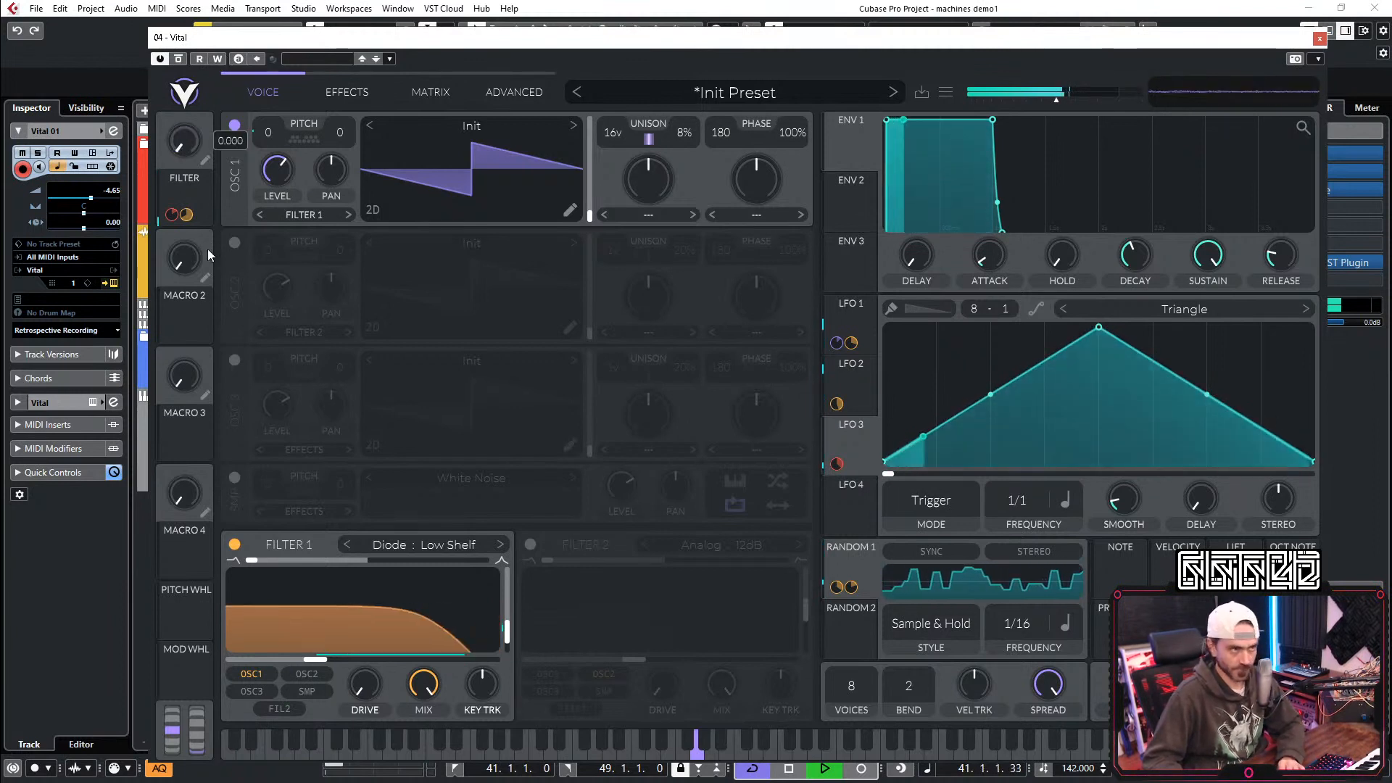
# Step: Try driving oscillator 1's unison detune from the FILTER macro, and remove that assignment
pyautogui.moveTo(180, 158); pyautogui.dragTo(682, 134)
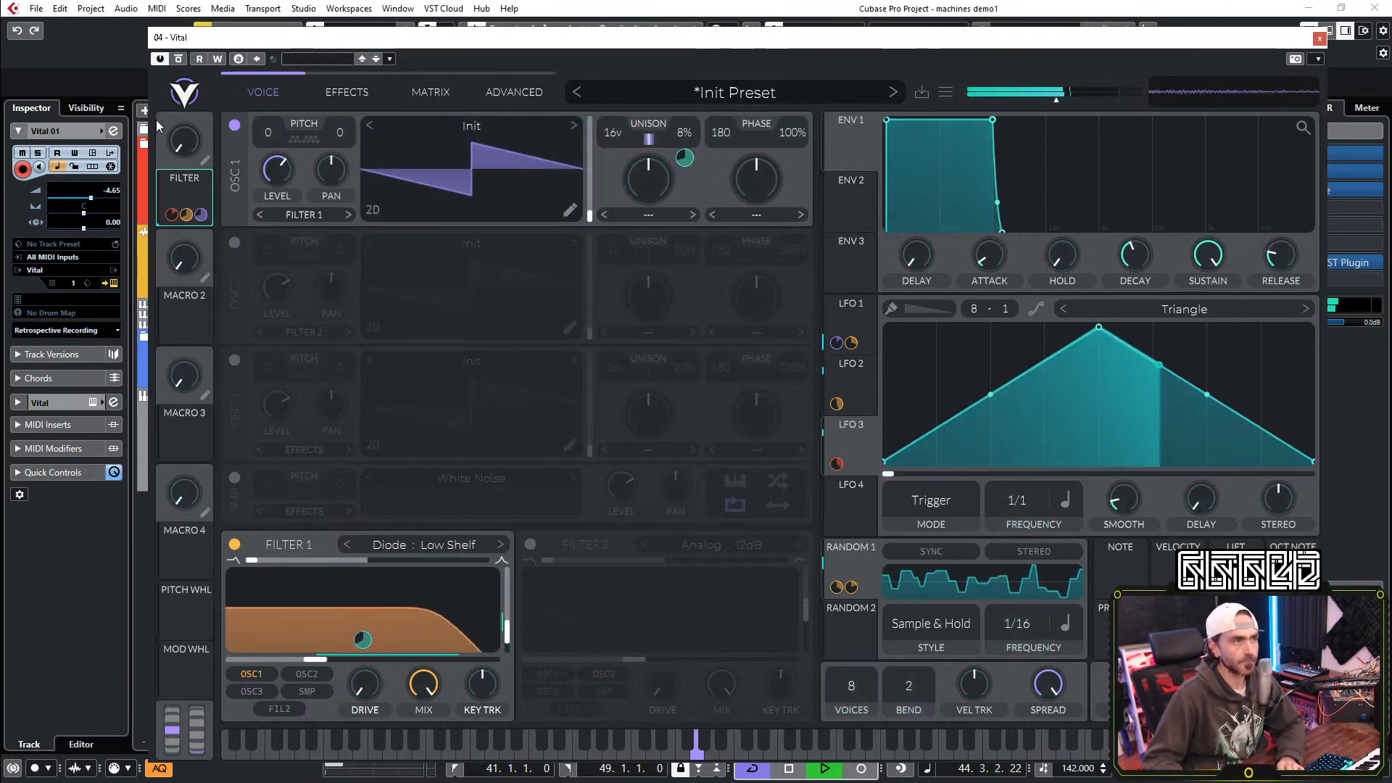
pyautogui.moveTo(206, 125); pyautogui.dragTo(217, 109)
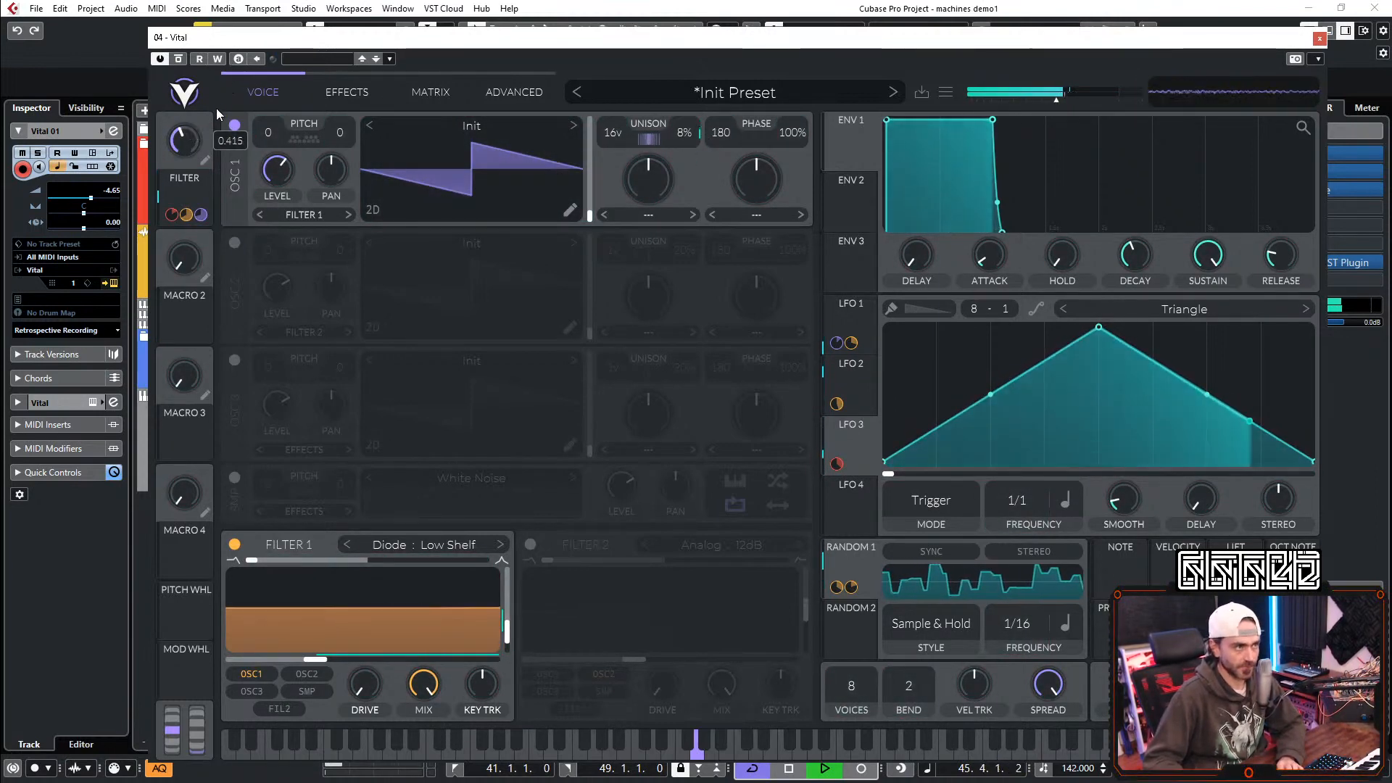
pyautogui.moveTo(234, 37); pyautogui.dragTo(185, 213)
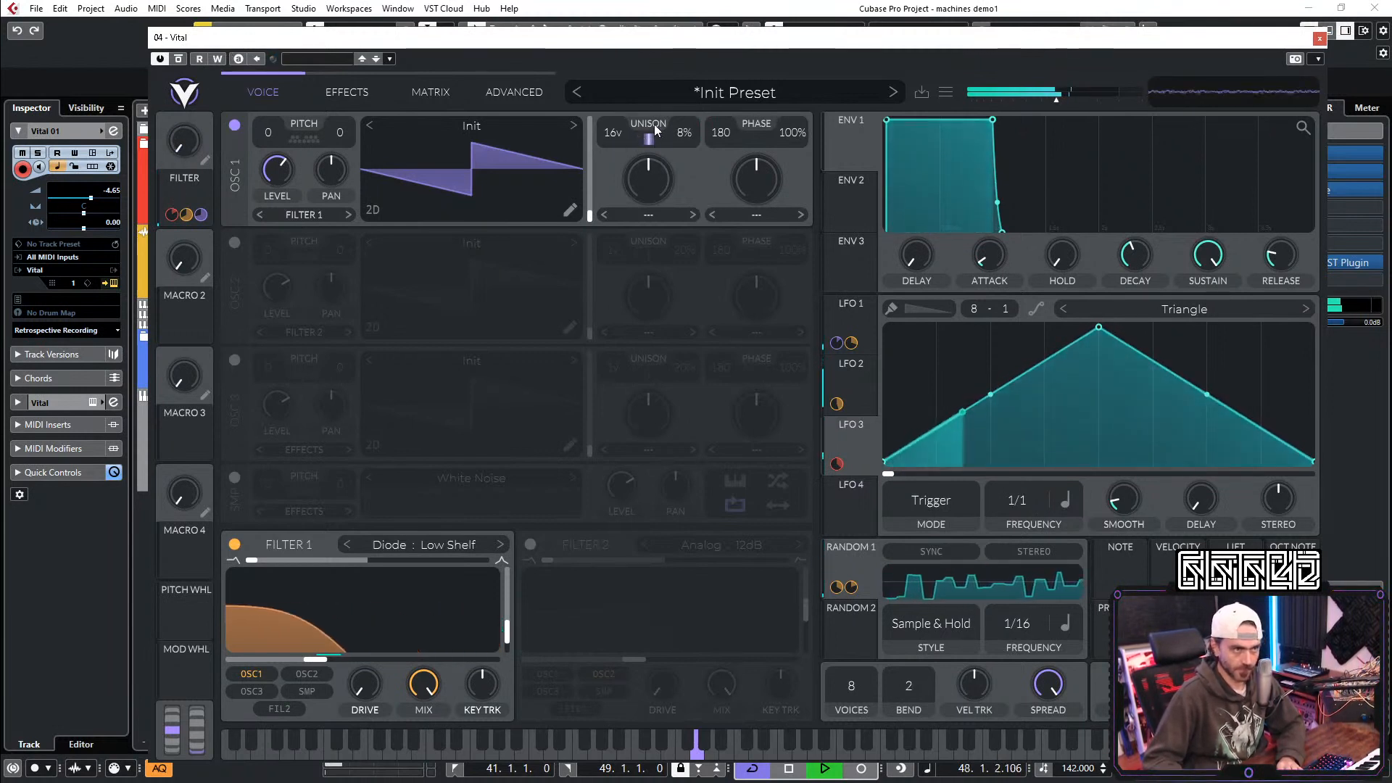
pyautogui.doubleClick(200, 216)
# Step: Assign Macro 2 to oscillator 1's unison detune, rename it DETUNE, and try both macros
pyautogui.moveTo(171, 314); pyautogui.dragTo(689, 145)
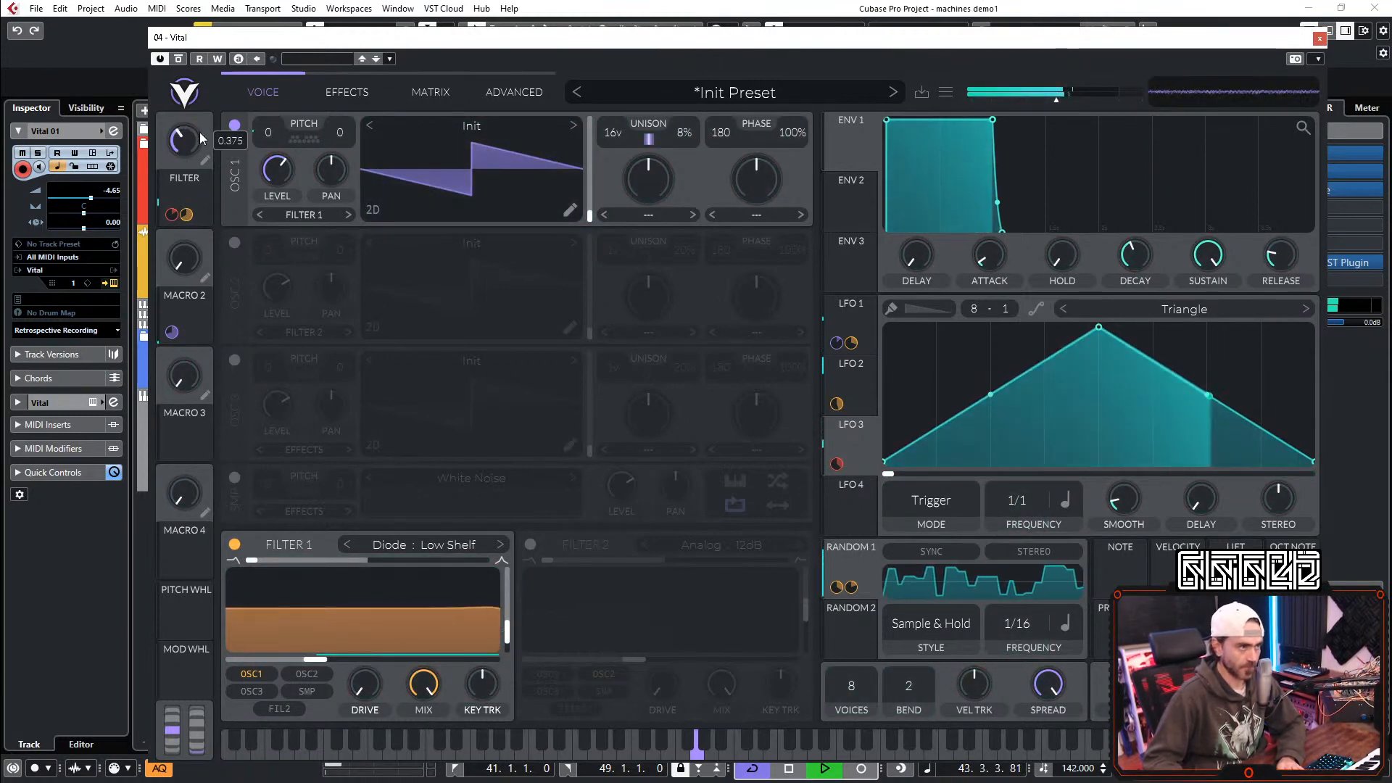
pyautogui.write('DETUNE')
pyautogui.press('Return')
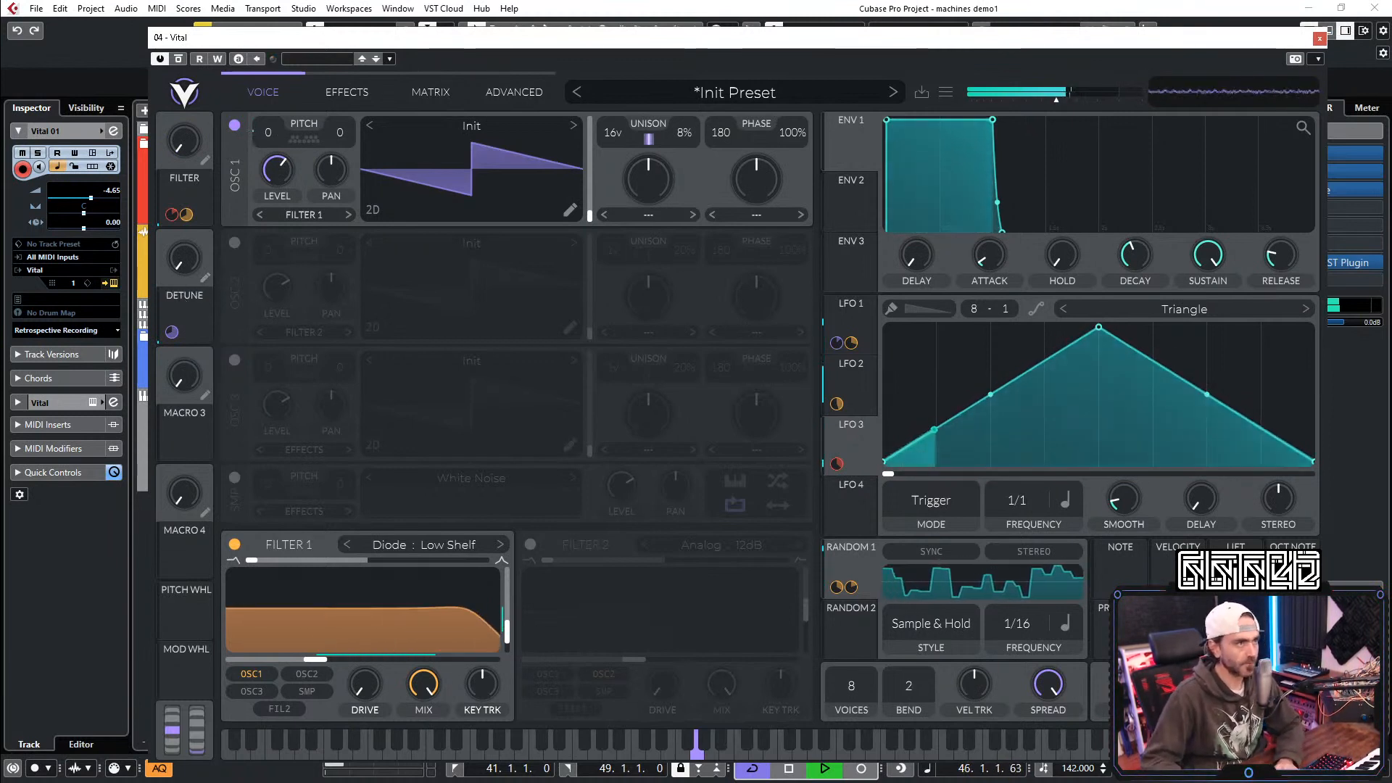
pyautogui.moveTo(207, 166); pyautogui.dragTo(178, 484)
pyautogui.moveTo(178, 258); pyautogui.dragTo(171, 307)
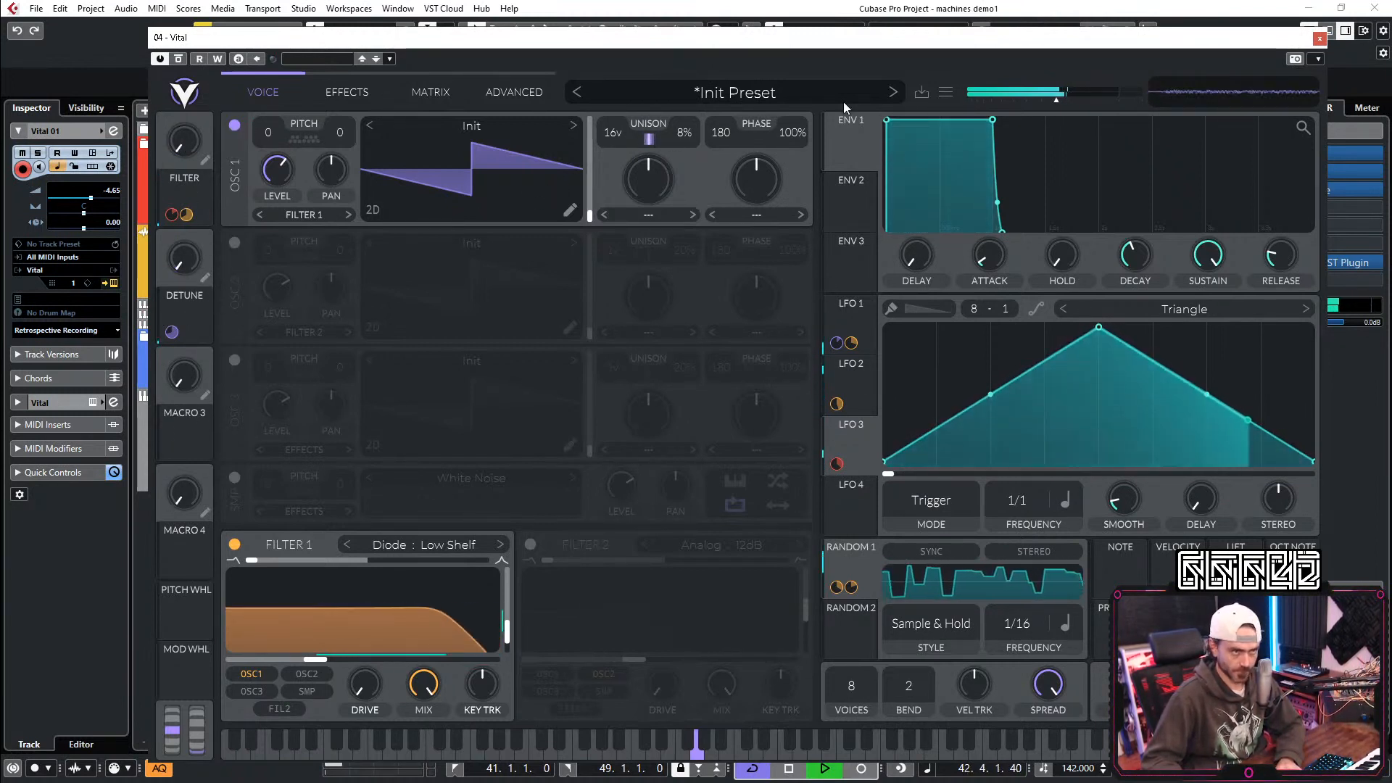
pyautogui.click(925, 94)
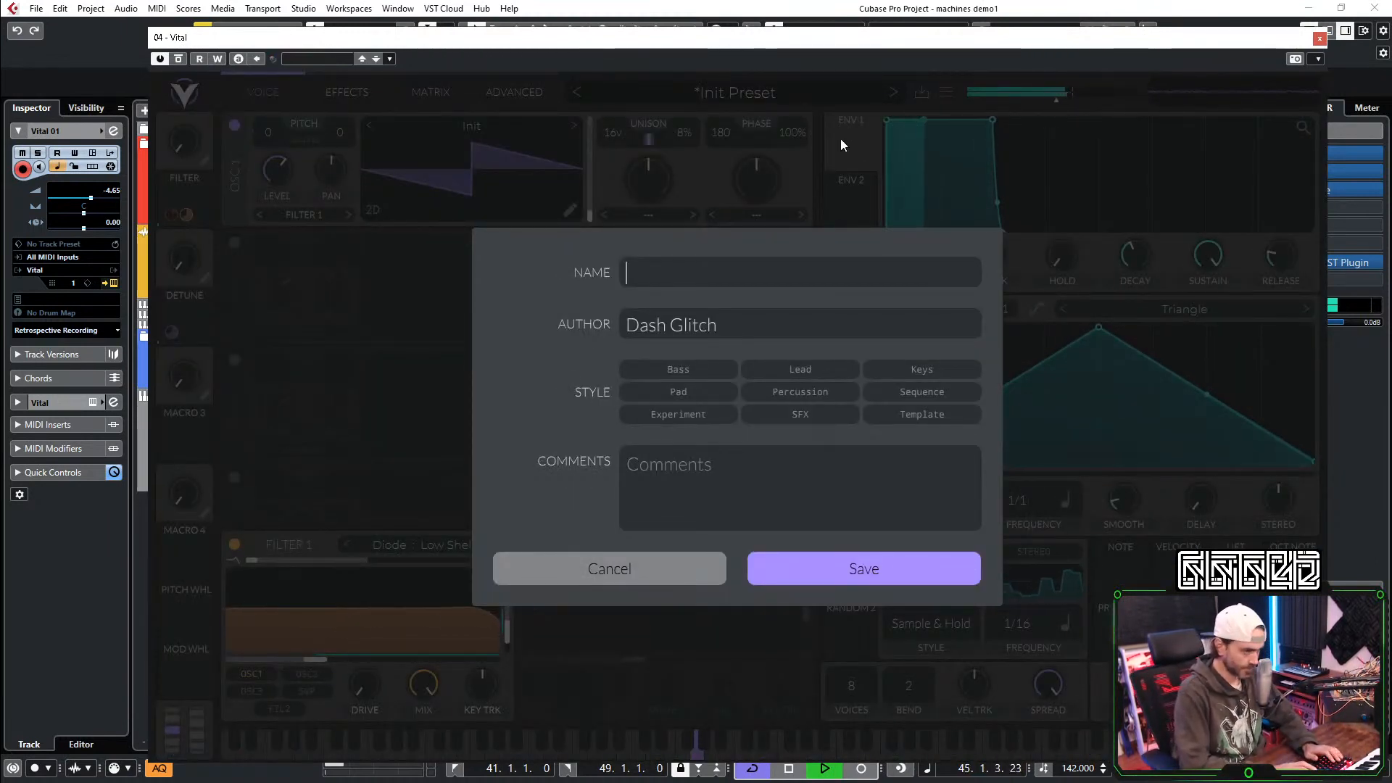
pyautogui.write('130')
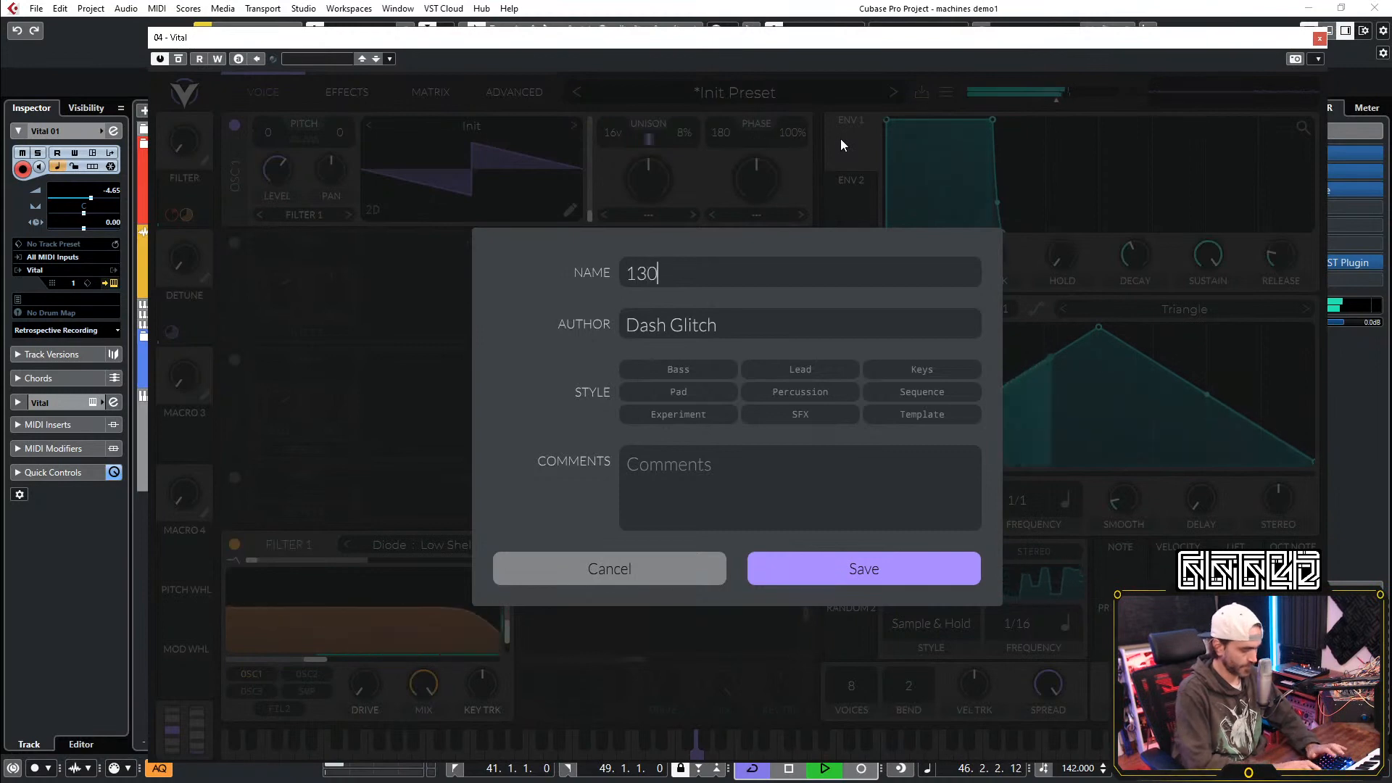
pyautogui.write('7 124124312')
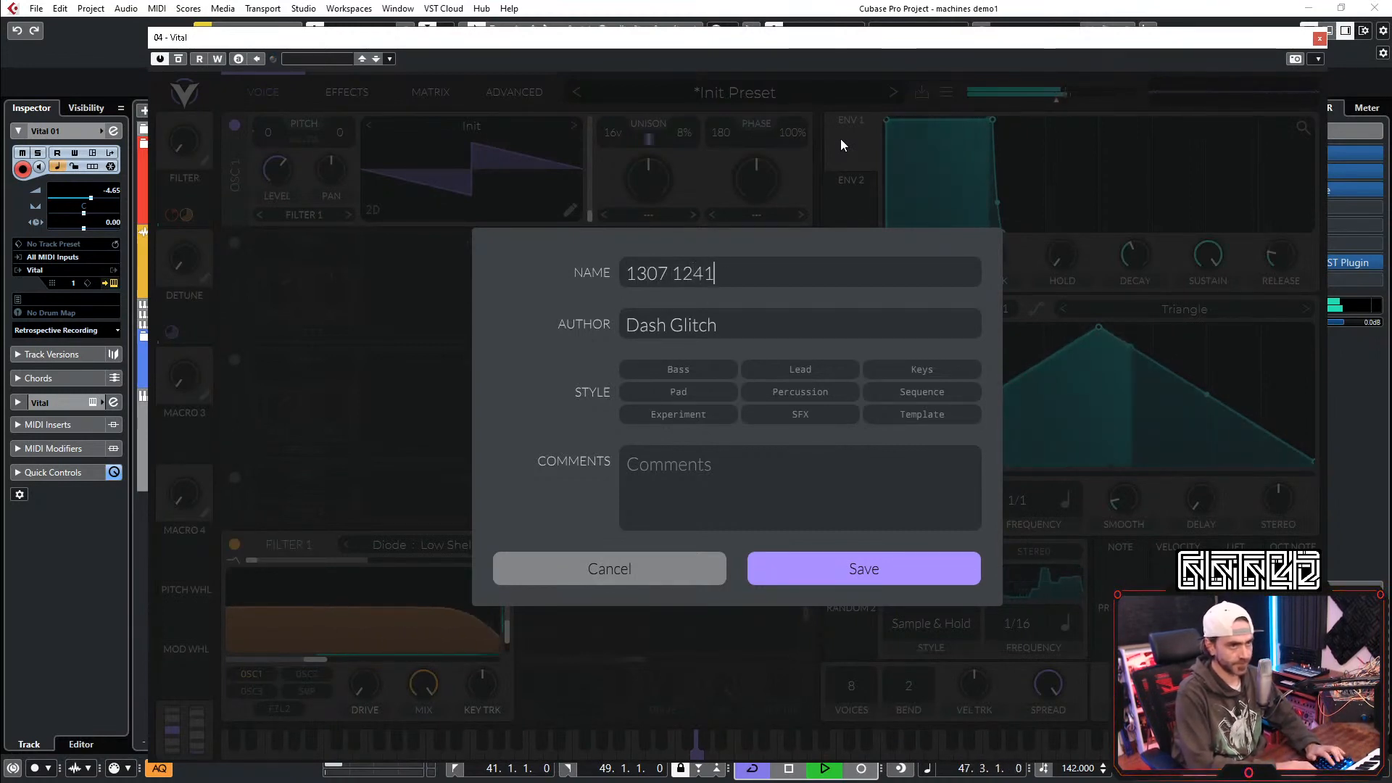
pyautogui.press('Return')
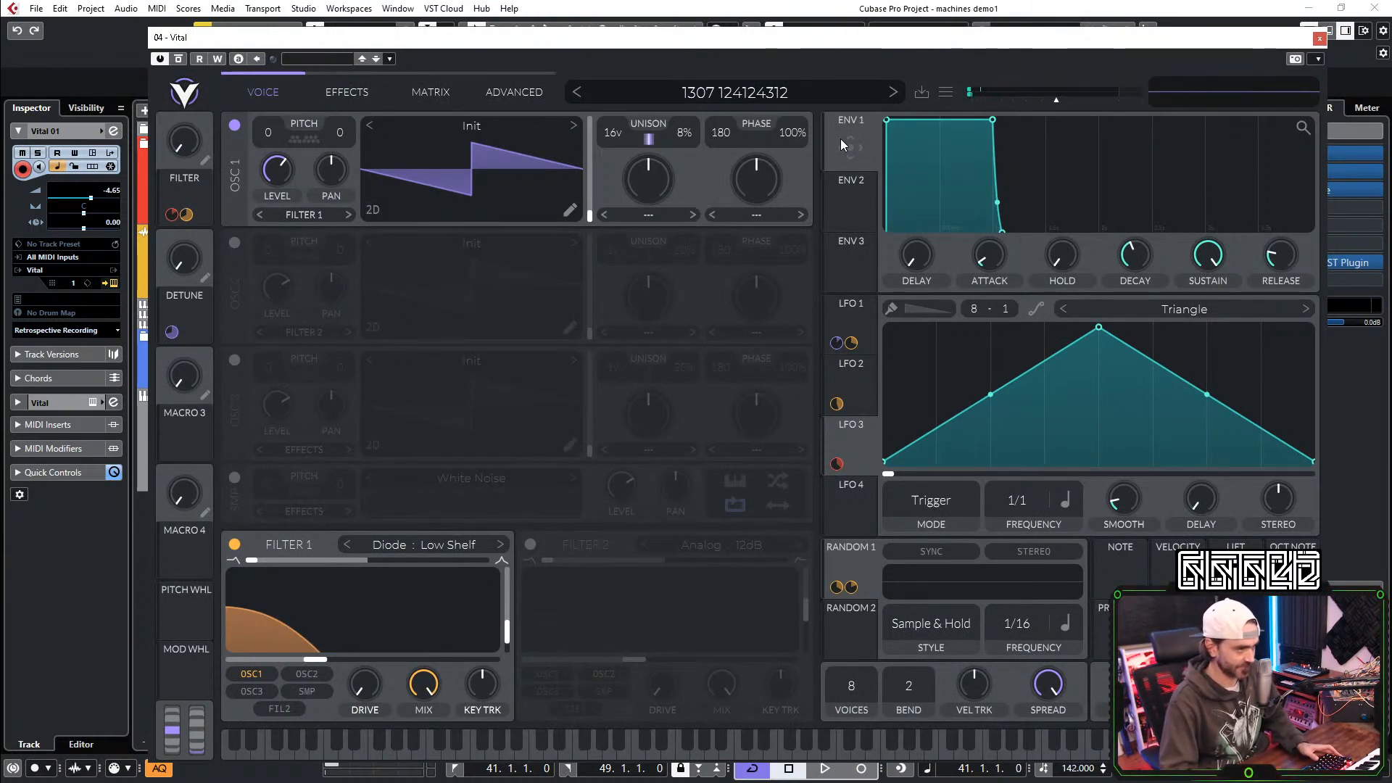
# Step: Restart playback and lower the Vital 01 track volume to -8.04
pyautogui.press('space')
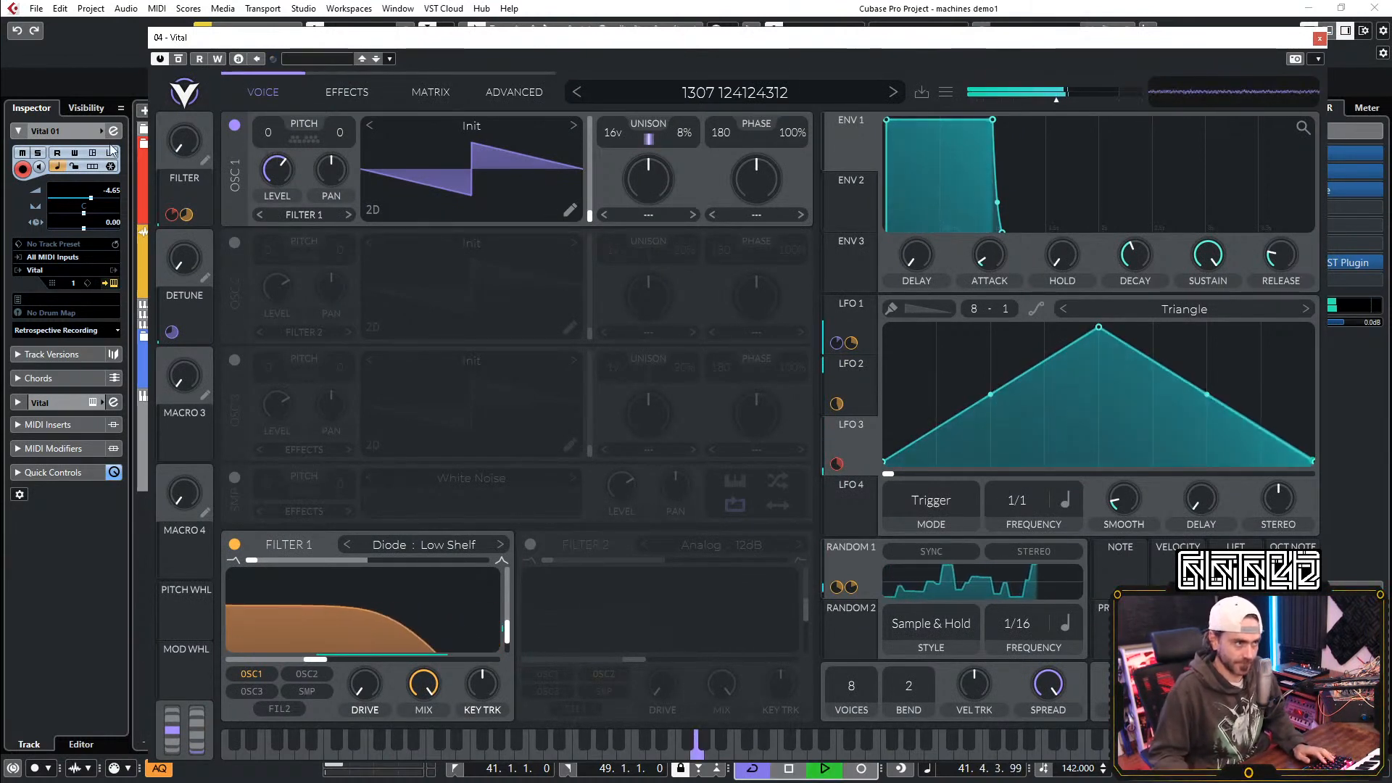
pyautogui.scroll(-3, 111, 197)
pyautogui.scroll(-1, 112, 199)
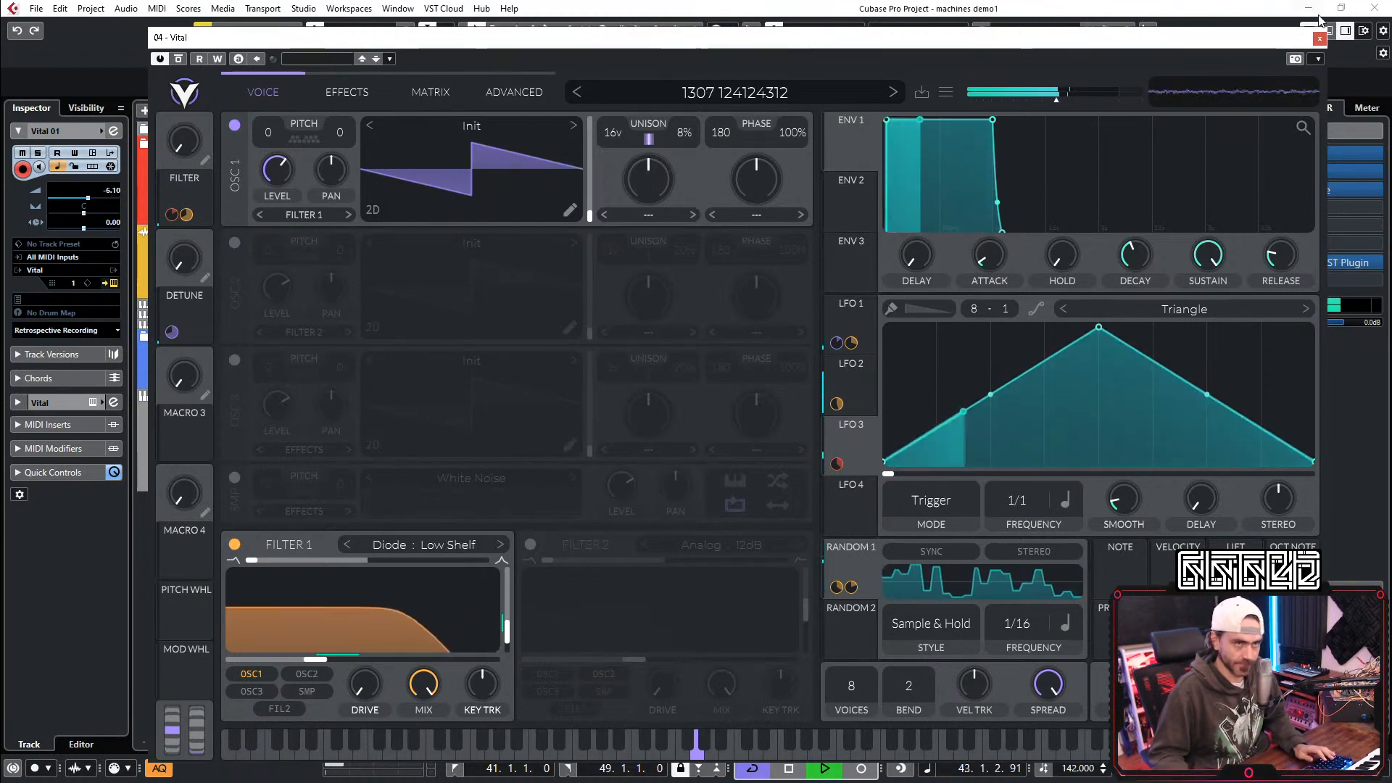
pyautogui.scroll(-2, 109, 198)
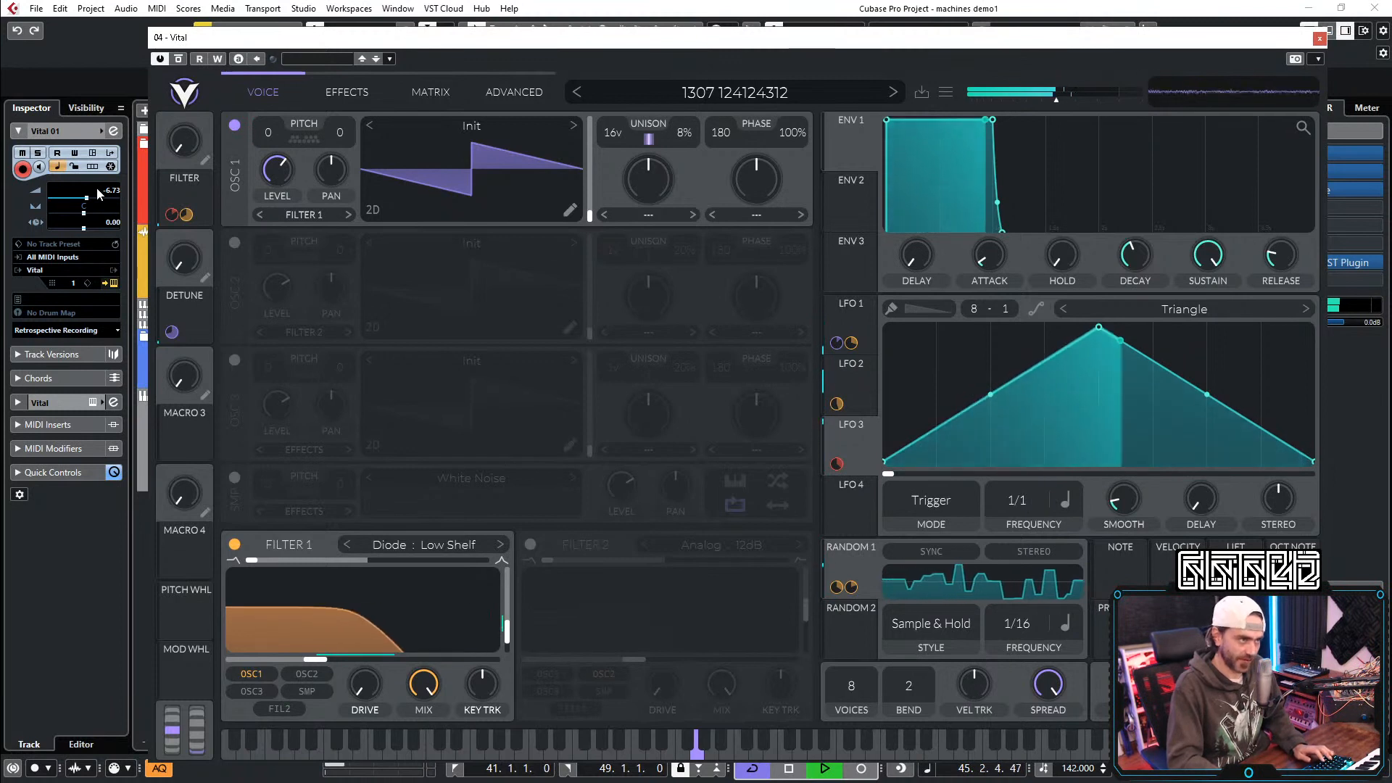
pyautogui.scroll(-4, 100, 194)
# Step: Record a sweep of the FILTER macro as automation, stop automation writing and close the Vital window
pyautogui.click(218, 59)
pyautogui.moveTo(190, 144); pyautogui.dragTo(193, 247)
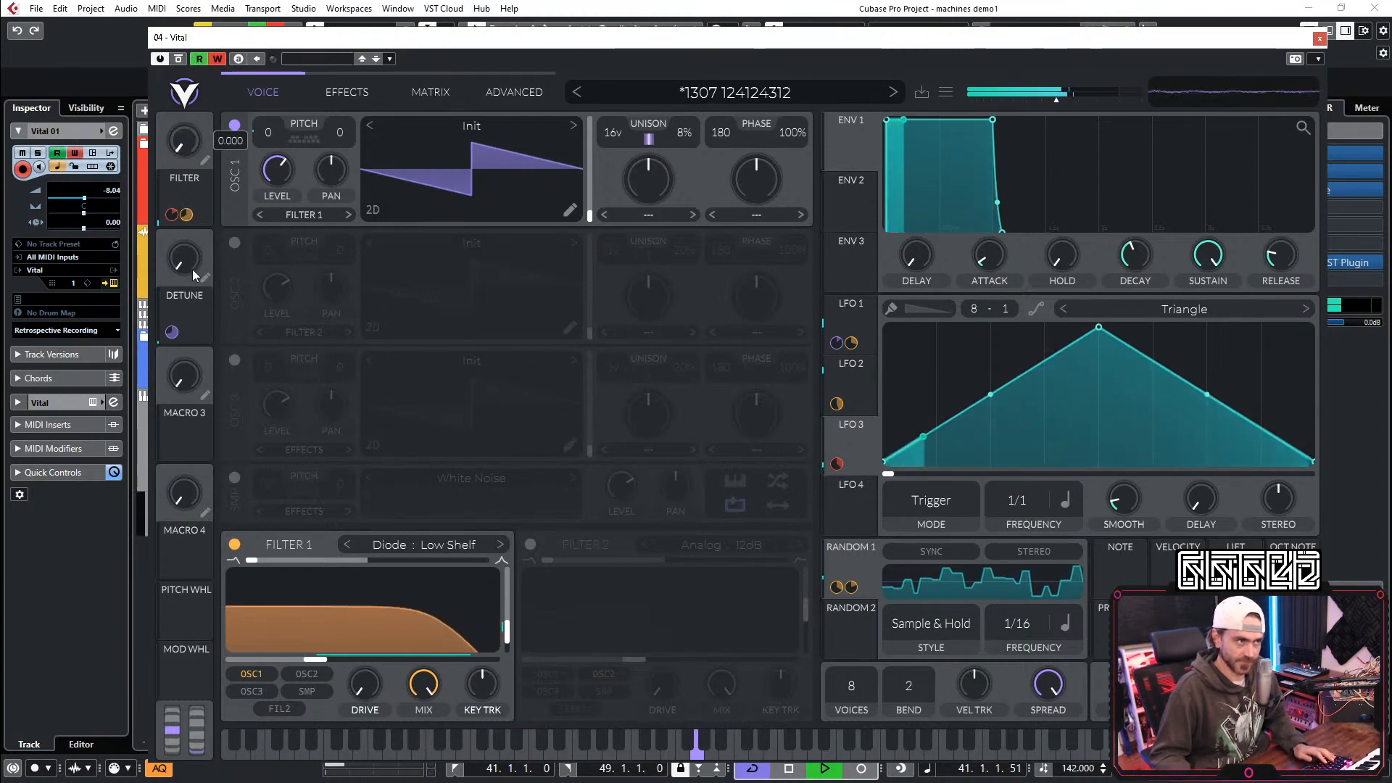
pyautogui.click(218, 60)
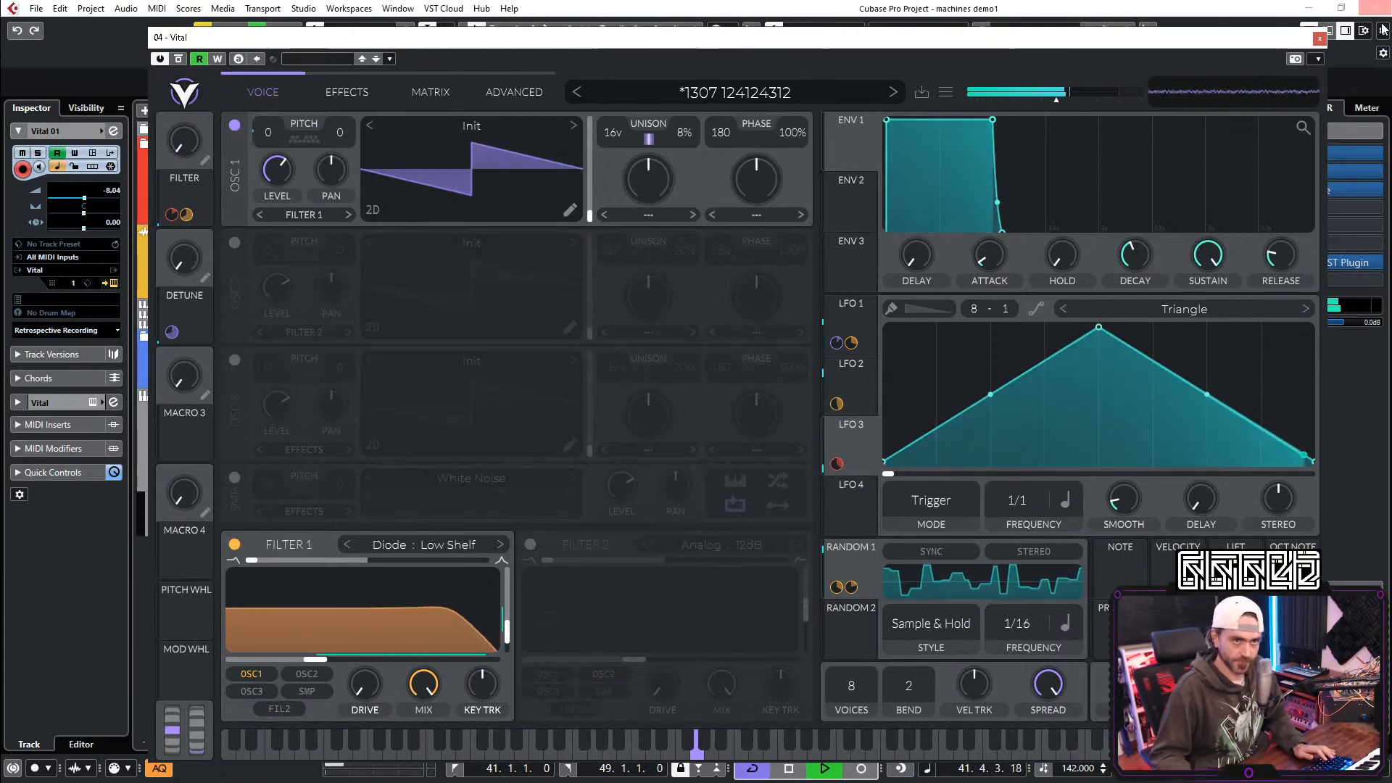
pyautogui.click(1320, 39)
# Step: Extend the repeated Vital 01 parts back to bar 9 and move playback to that bar
pyautogui.scroll(-4, 754, 526)
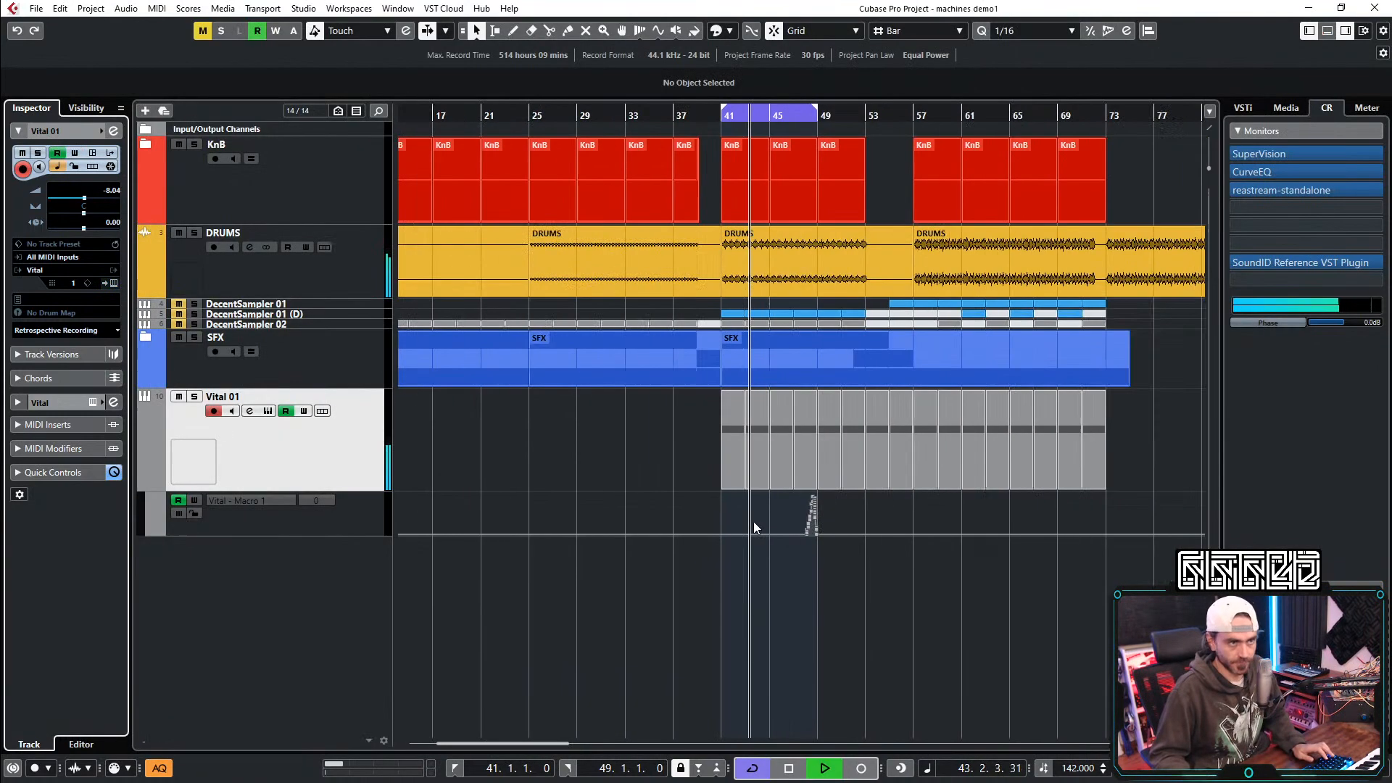
pyautogui.scroll(1, 835, 444)
pyautogui.hscroll(-3, 870, 446)
pyautogui.moveTo(743, 461); pyautogui.dragTo(476, 471)
pyautogui.scroll(2, 462, 131)
pyautogui.moveTo(462, 132); pyautogui.dragTo(464, 137)
# Step: Delete the recorded Macro 1 automation points across the Vital 01 track
pyautogui.moveTo(520, 562); pyautogui.dragTo(644, 496)
pyautogui.press('Delete')
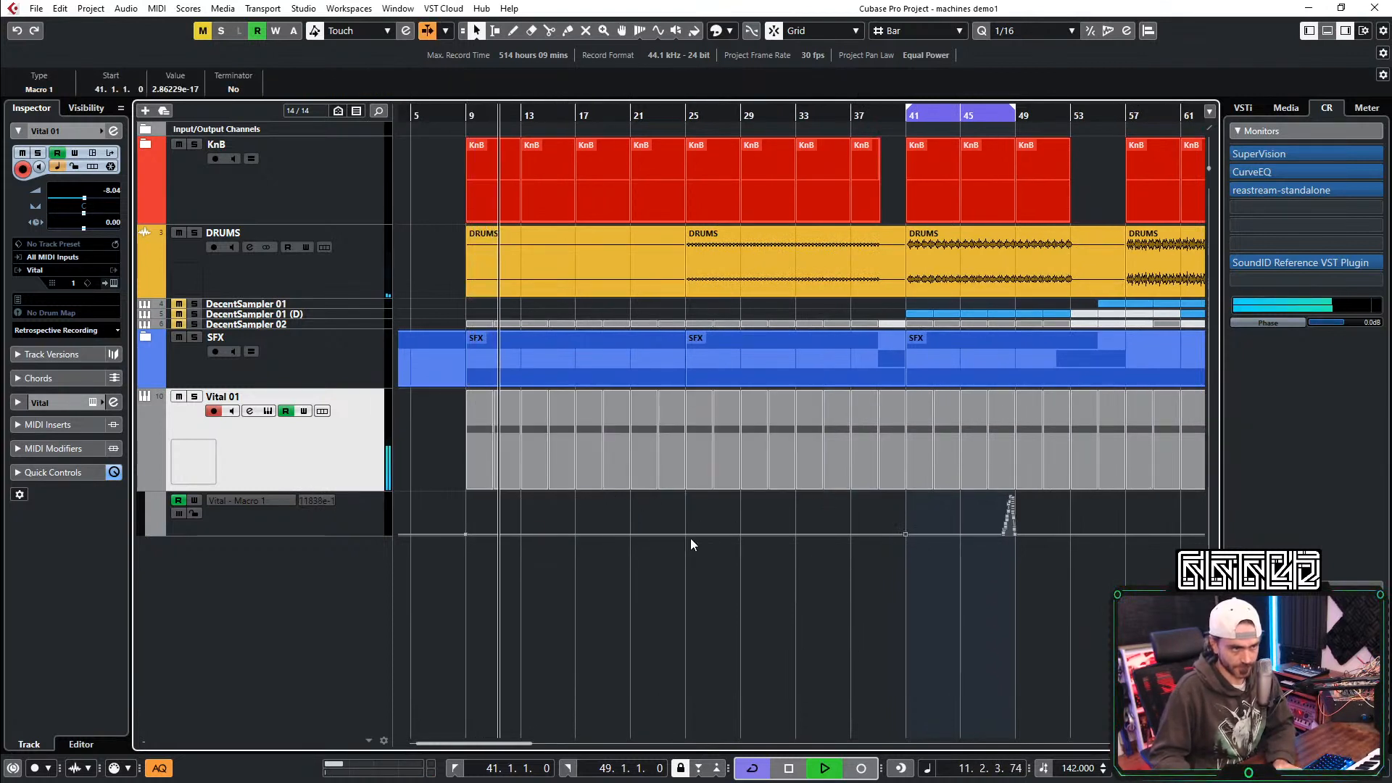
pyautogui.press('space')
pyautogui.press('space')
pyautogui.moveTo(903, 602); pyautogui.dragTo(1102, 494)
pyautogui.press('Delete')
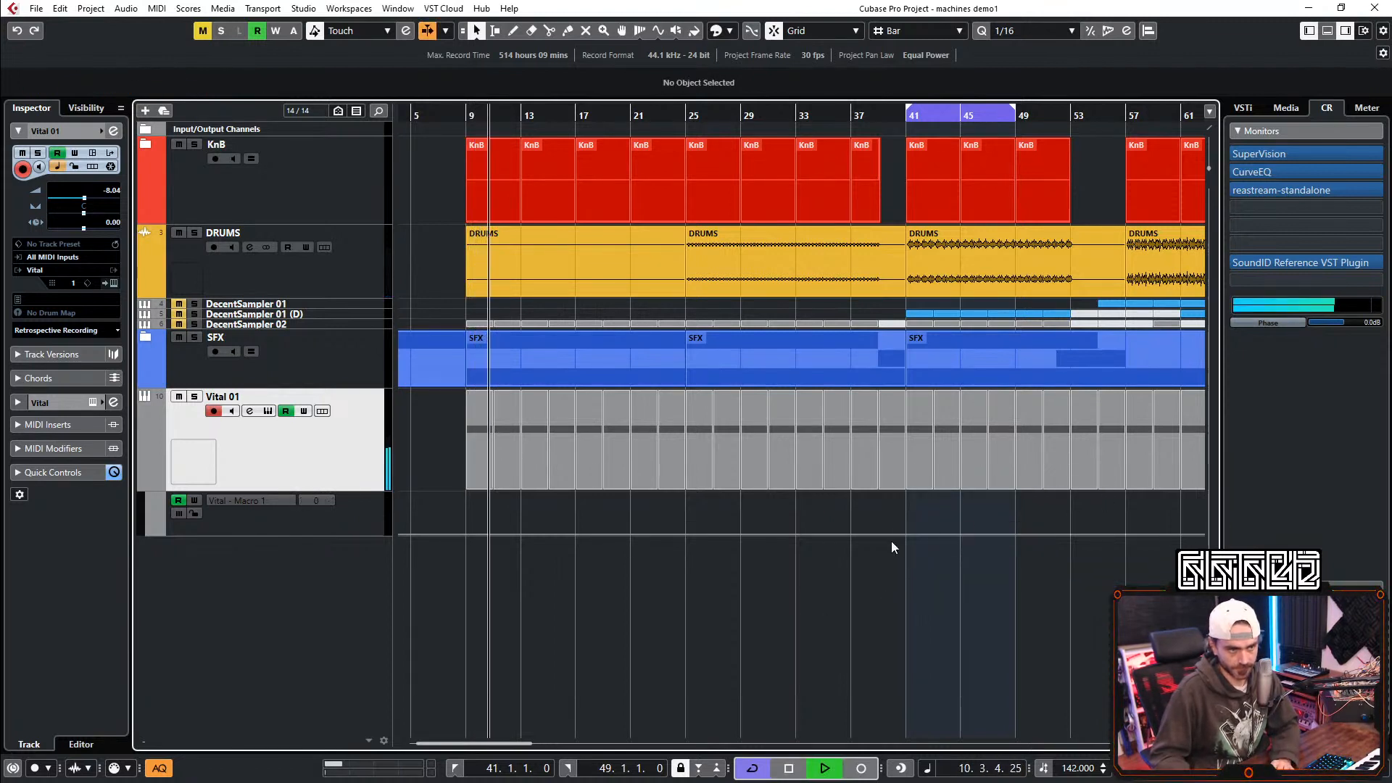
# Step: Draw a curved Macro 1 automation rise from bar 37 to bar 41, dropping to 0 at bar 41
pyautogui.click(850, 534)
pyautogui.moveTo(893, 531)
pyautogui.mouseDown()
pyautogui.moveTo(912, 479)
pyautogui.moveTo(883, 532)
pyautogui.mouseUp()
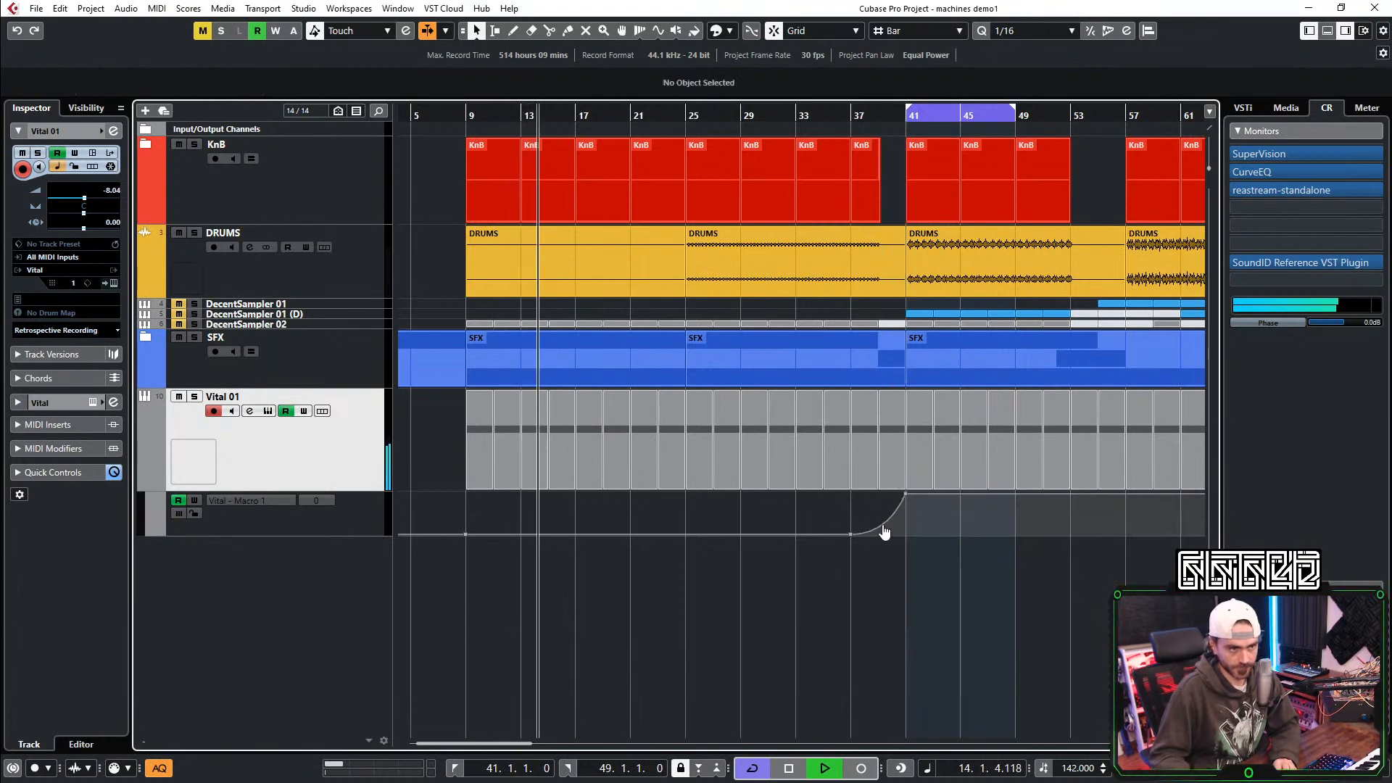
pyautogui.scroll(8, 899, 533)
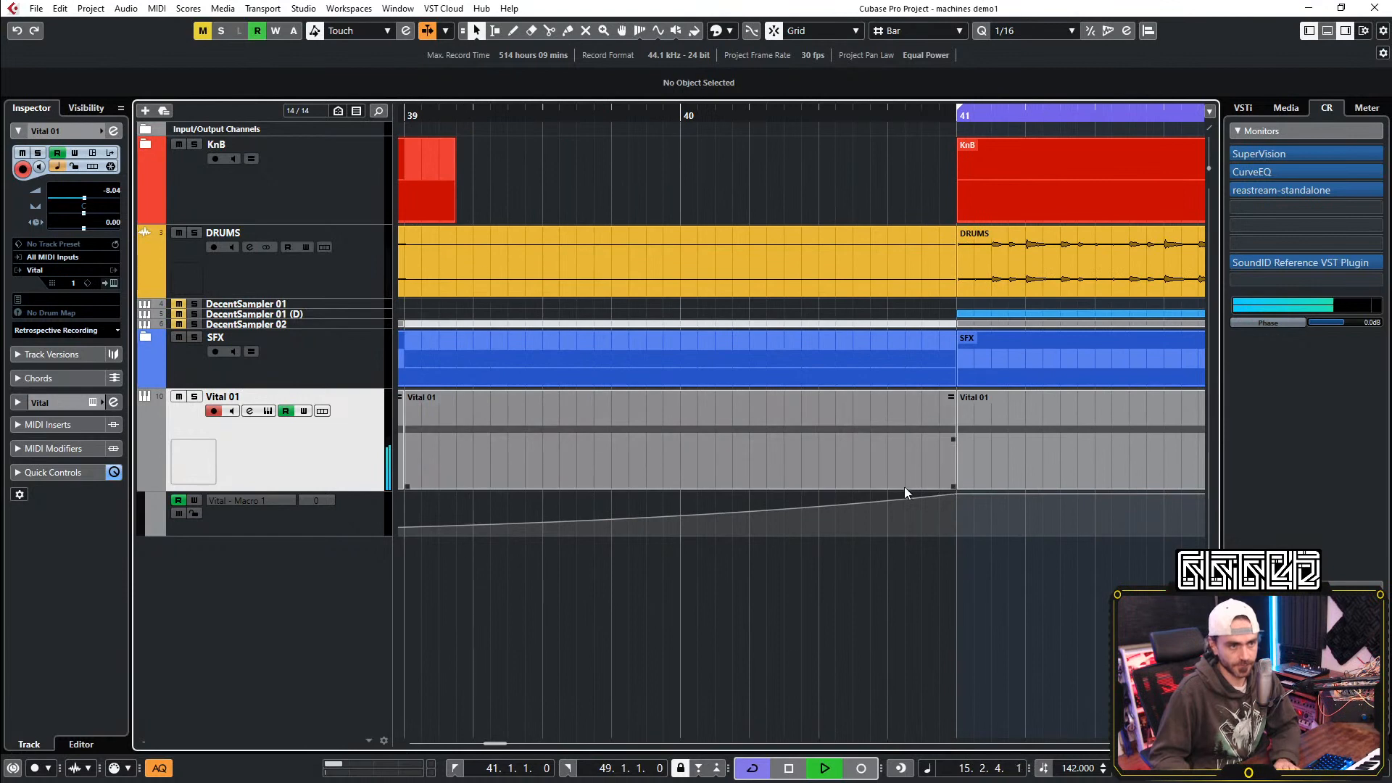
pyautogui.click(887, 494)
pyautogui.moveTo(955, 503); pyautogui.dragTo(956, 590)
pyautogui.scroll(-10, 957, 609)
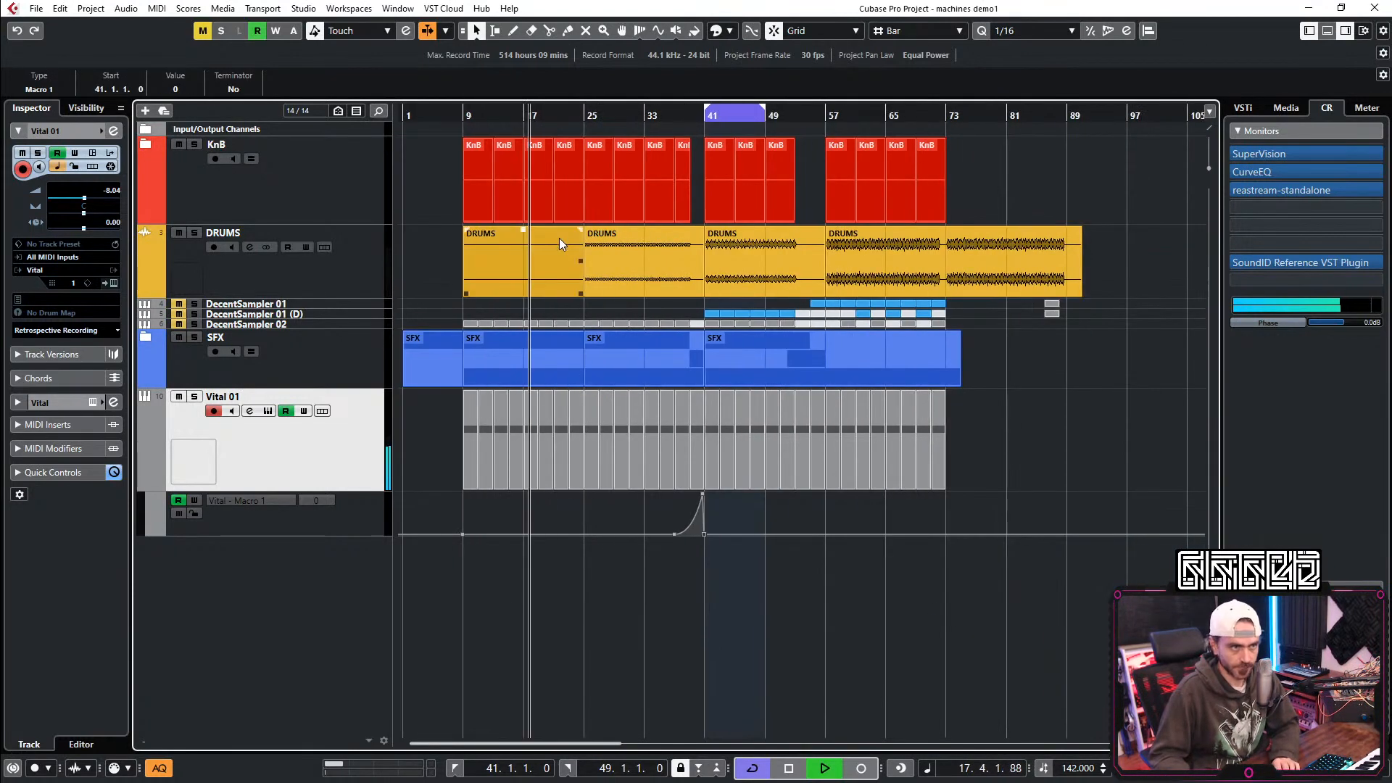
# Step: Set the start of the cycle range to bar 25
pyautogui.scroll(5, 570, 118)
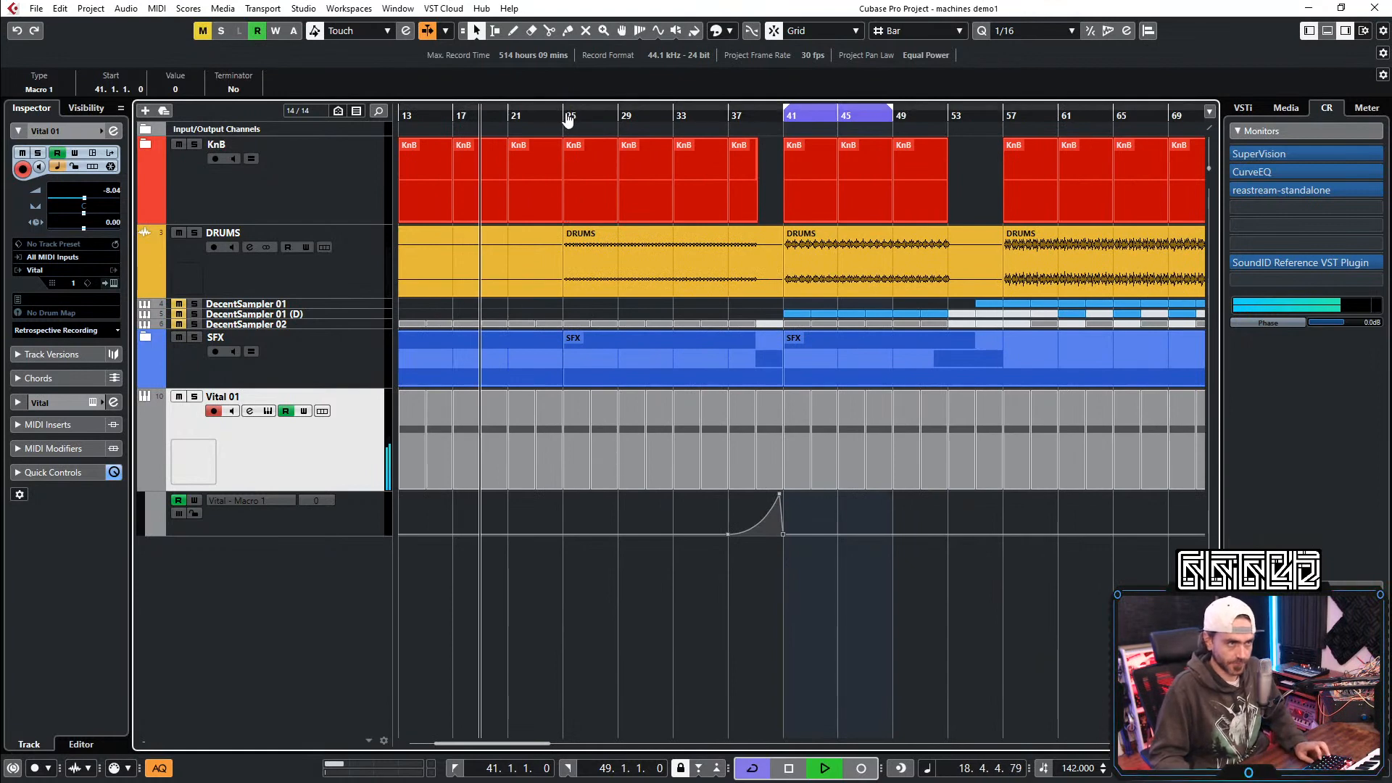
pyautogui.keyDown('ctrl'); pyautogui.click(570, 118); pyautogui.keyUp('ctrl')
pyautogui.scroll(-3, 843, 599)
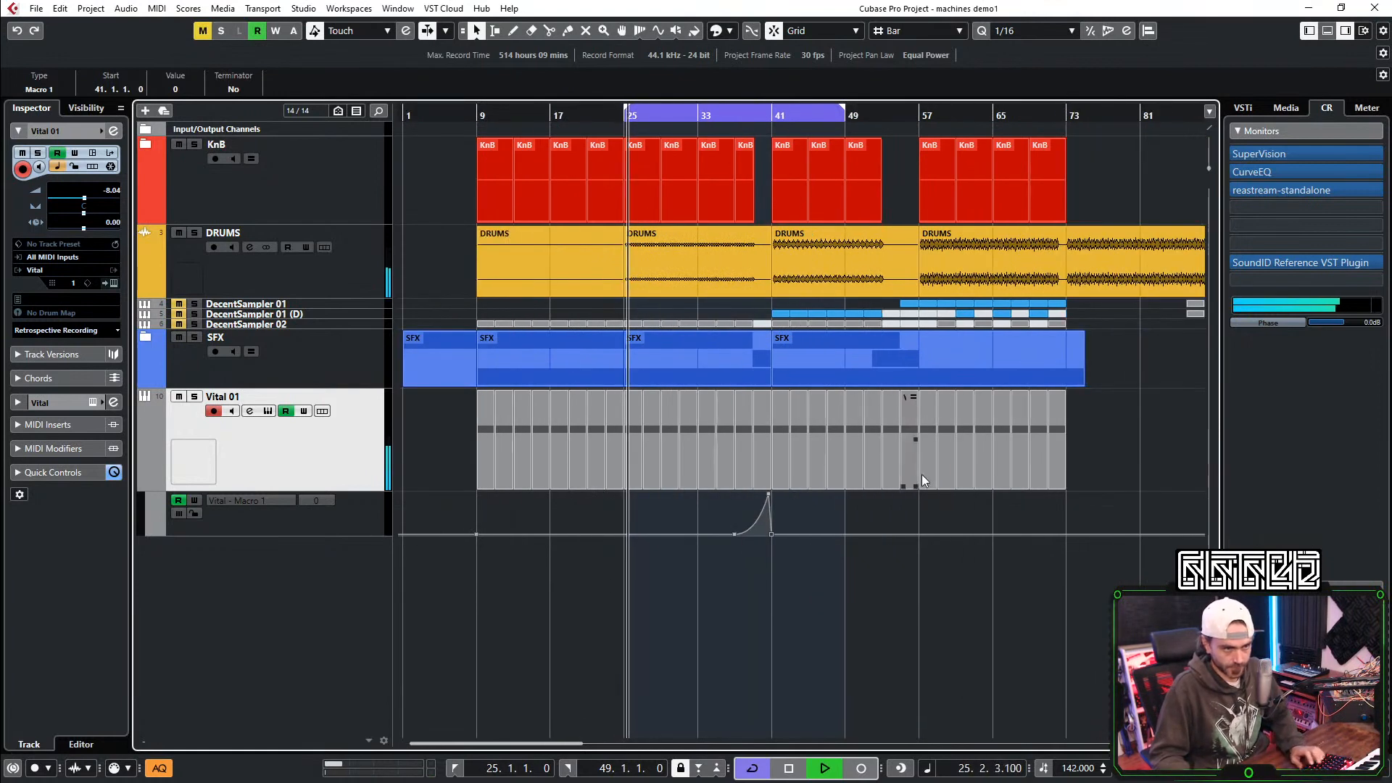
# Step: Replace the Vital 01 parts after bar 41 with repeats of bars 25 to 41, including their automation, up to bar 73
pyautogui.moveTo(1117, 451); pyautogui.dragTo(780, 466)
pyautogui.press('Delete')
pyautogui.moveTo(853, 434); pyautogui.dragTo(634, 472)
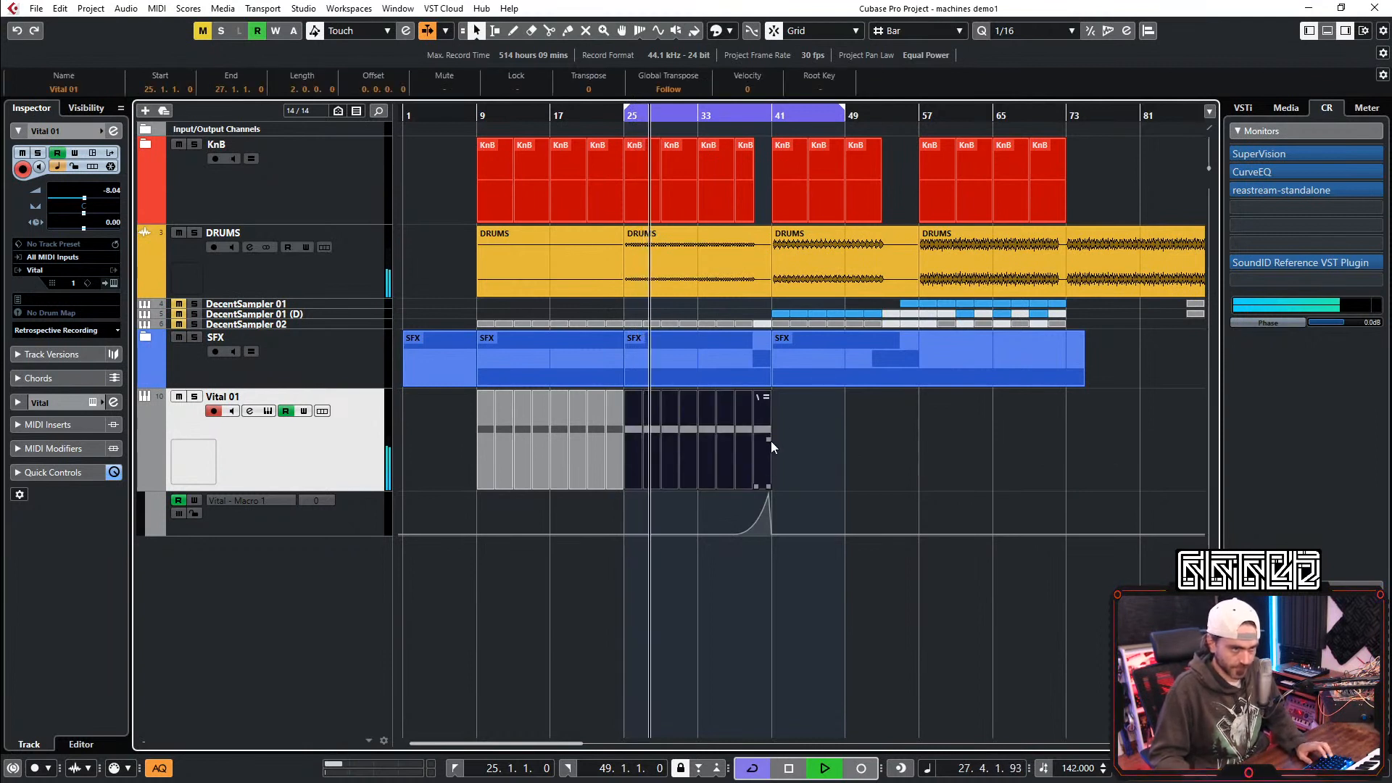
pyautogui.moveTo(768, 450); pyautogui.dragTo(1046, 574)
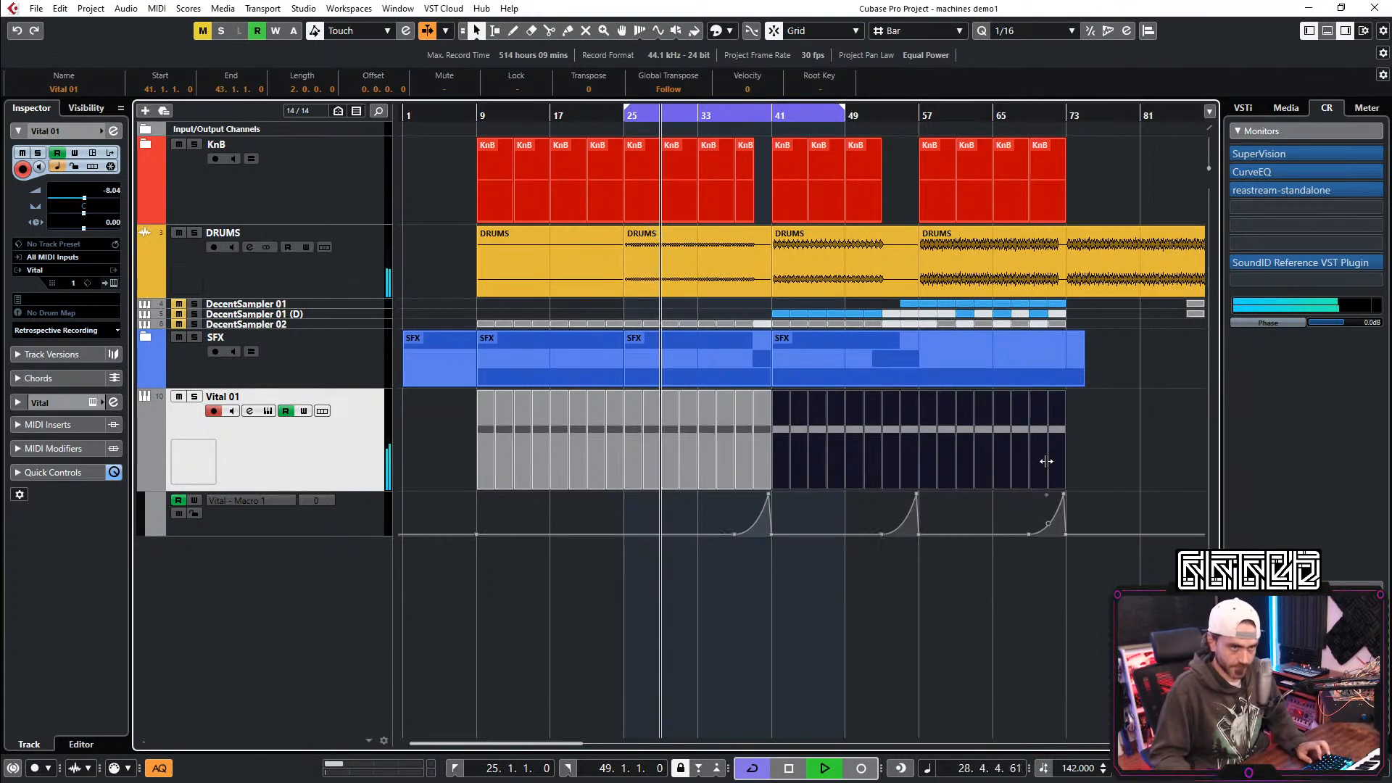
# Step: Extend the cycle range's end to bar 73, deselect the parts, and stop playback after listening
pyautogui.keyDown('alt'); pyautogui.click(1065, 116); pyautogui.keyUp('alt')
pyautogui.click(1085, 432)
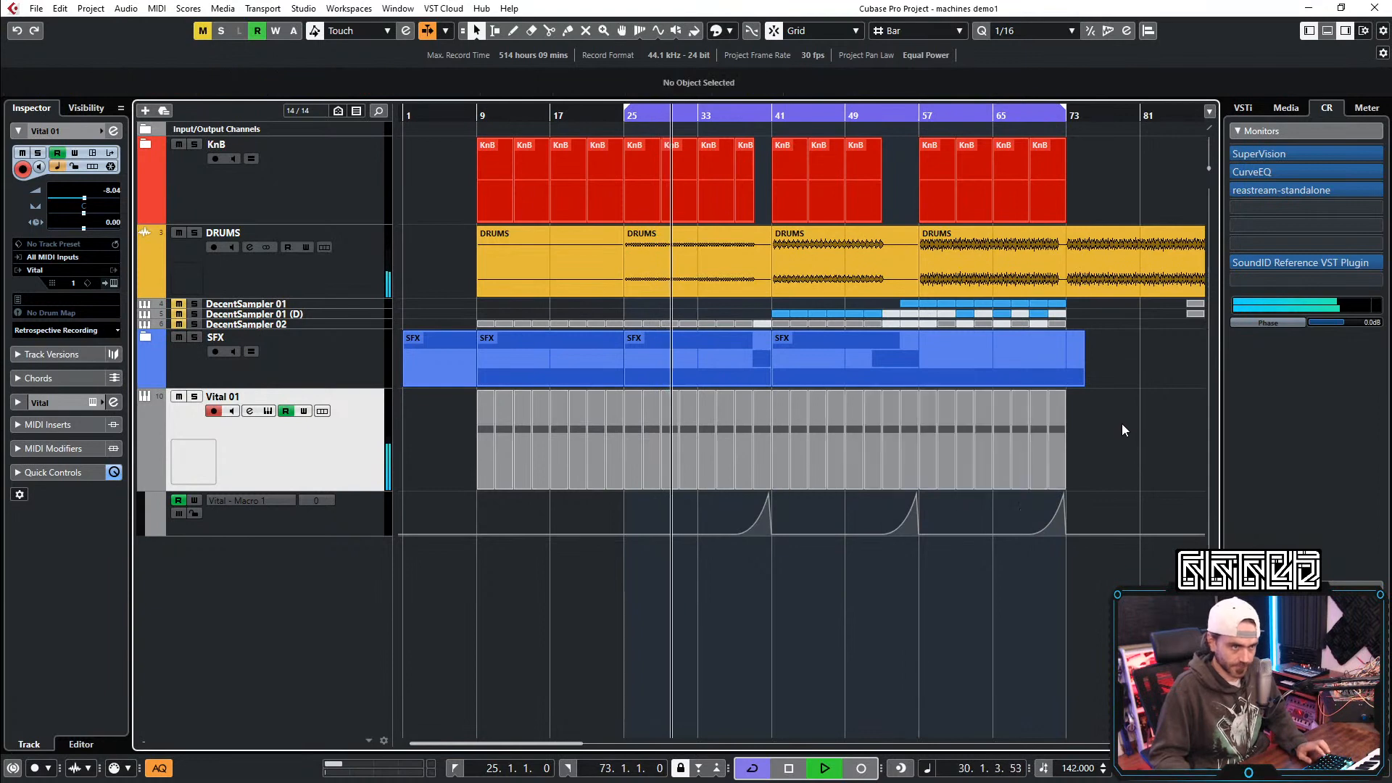
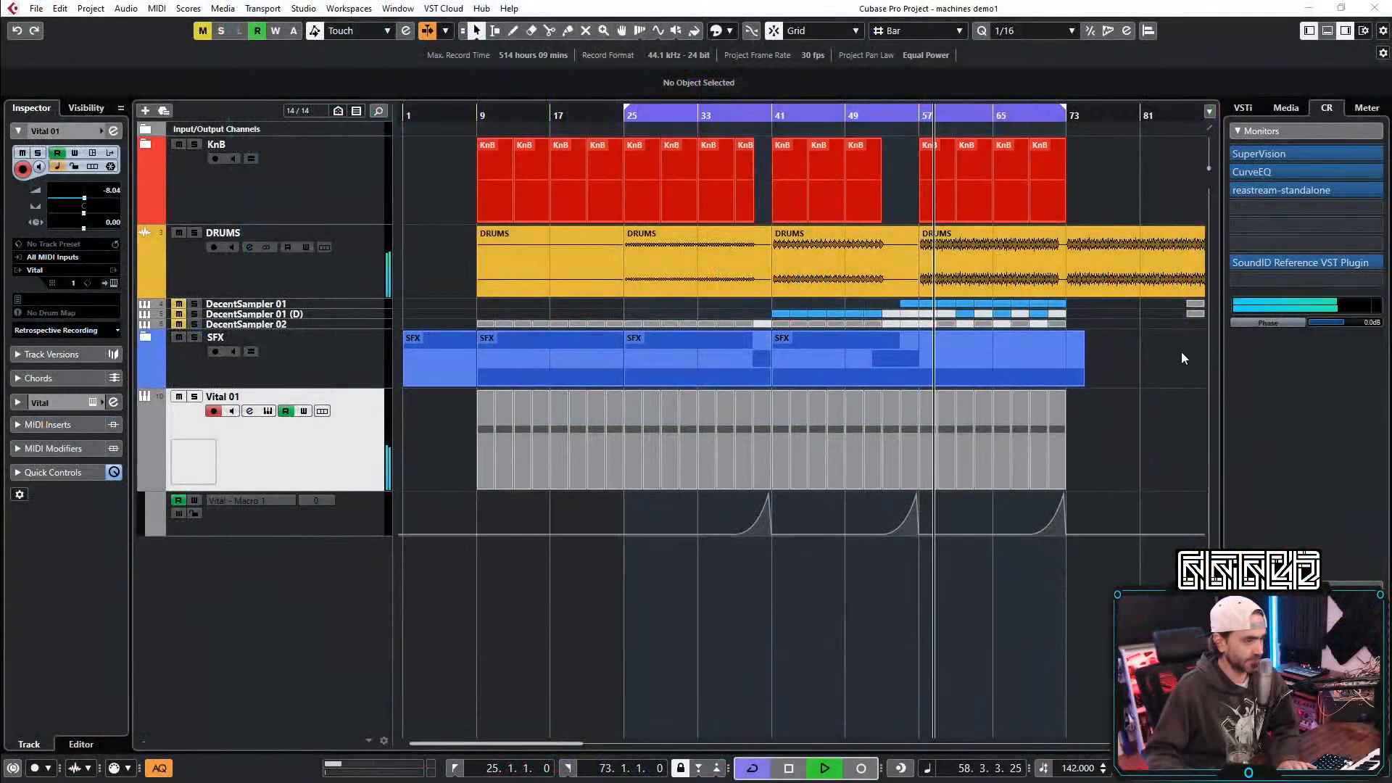
pyautogui.press('space')
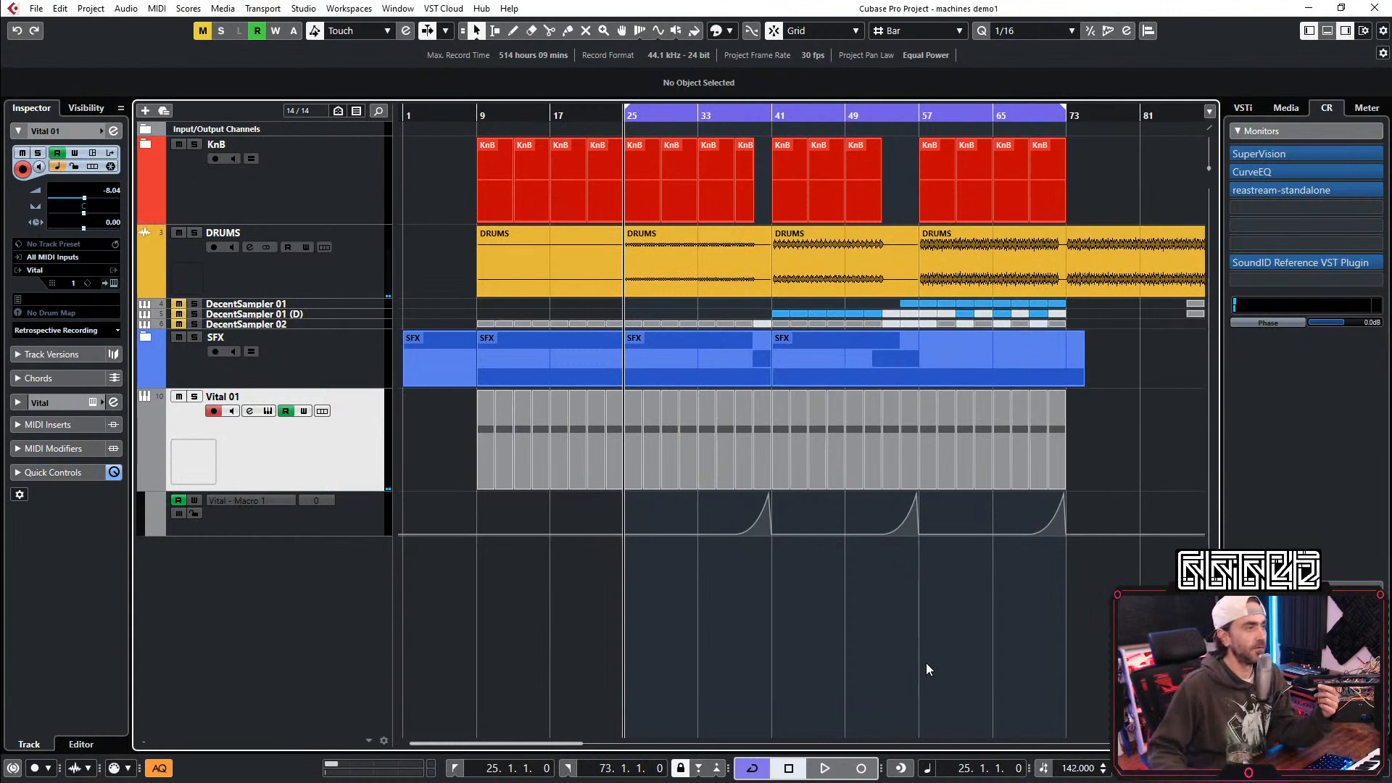
# Step: Hide the Vital 01 automation lane, then mute the track and reduce its height to a single row
pyautogui.click(143, 484)
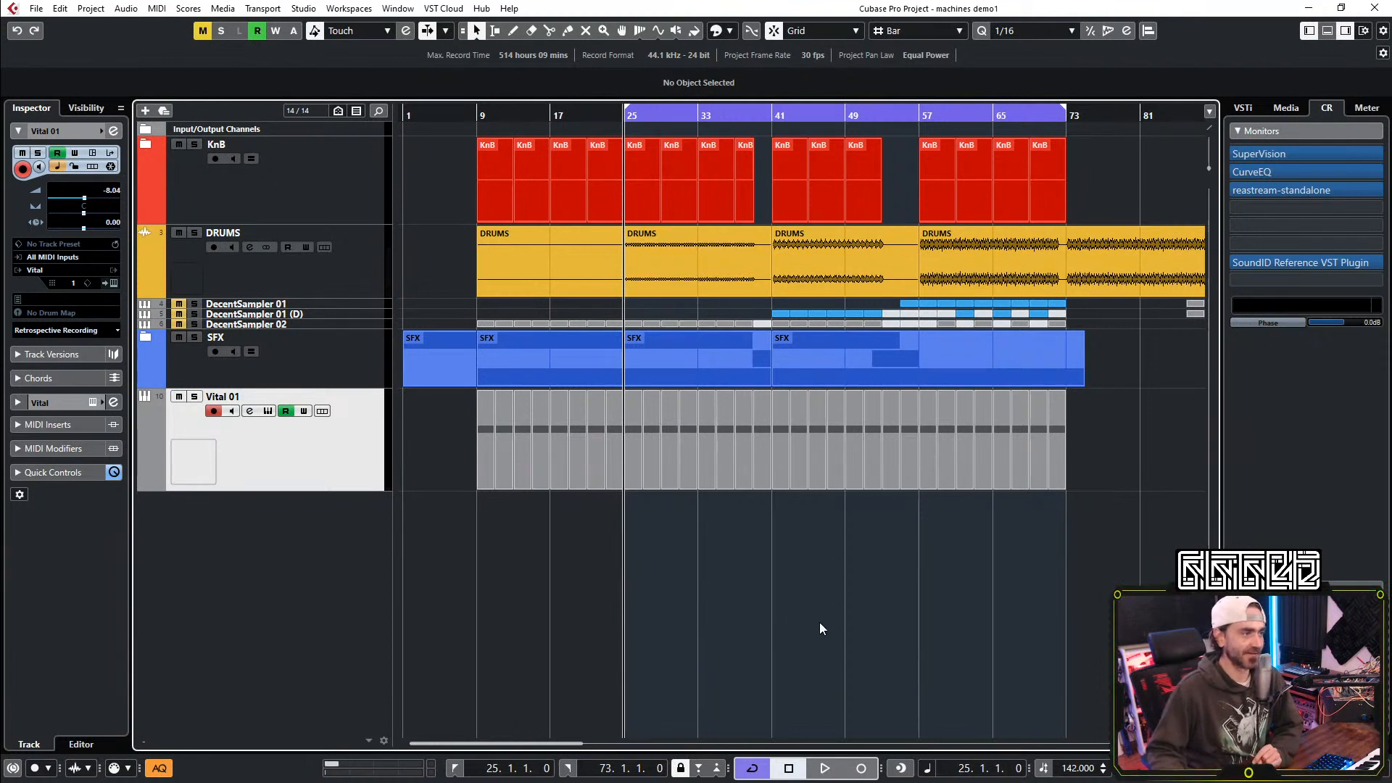
pyautogui.press('space')
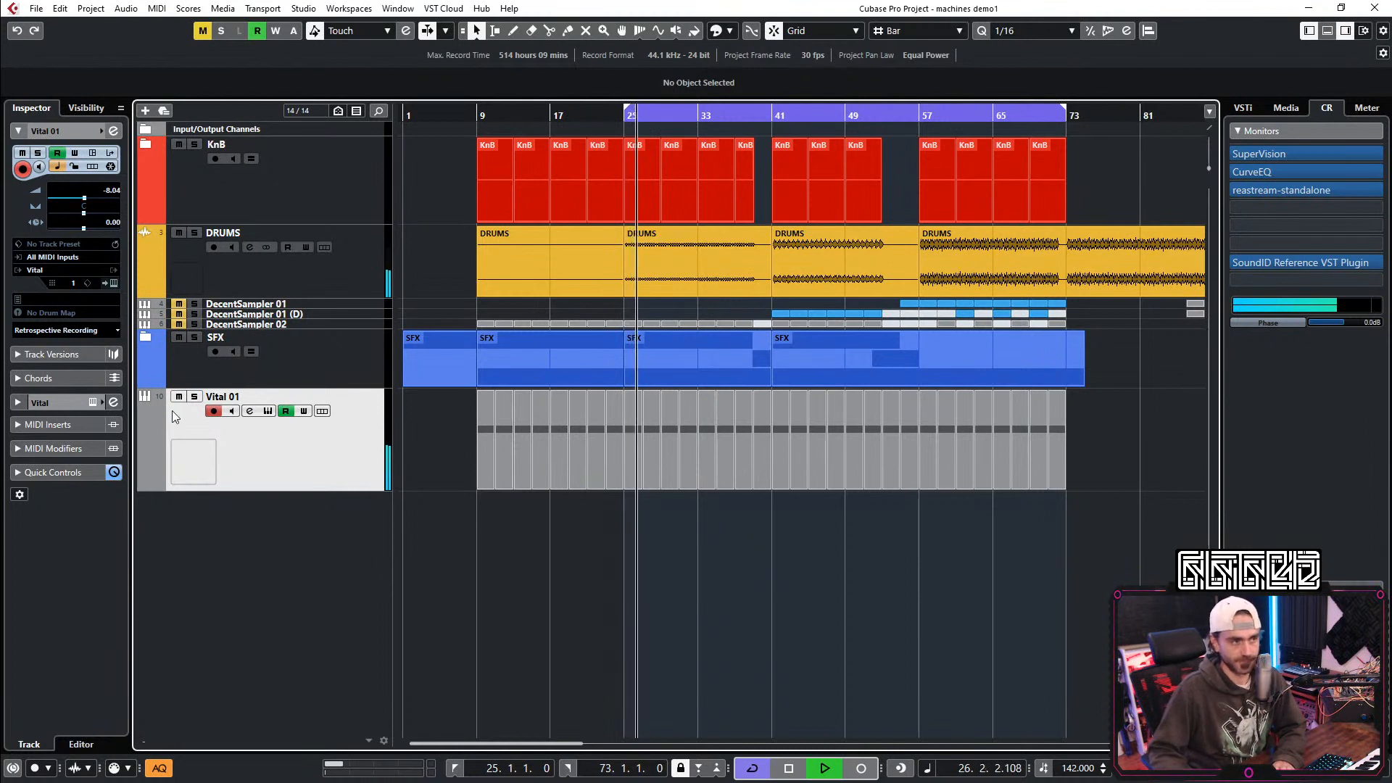
pyautogui.press('f')
pyautogui.press('space')
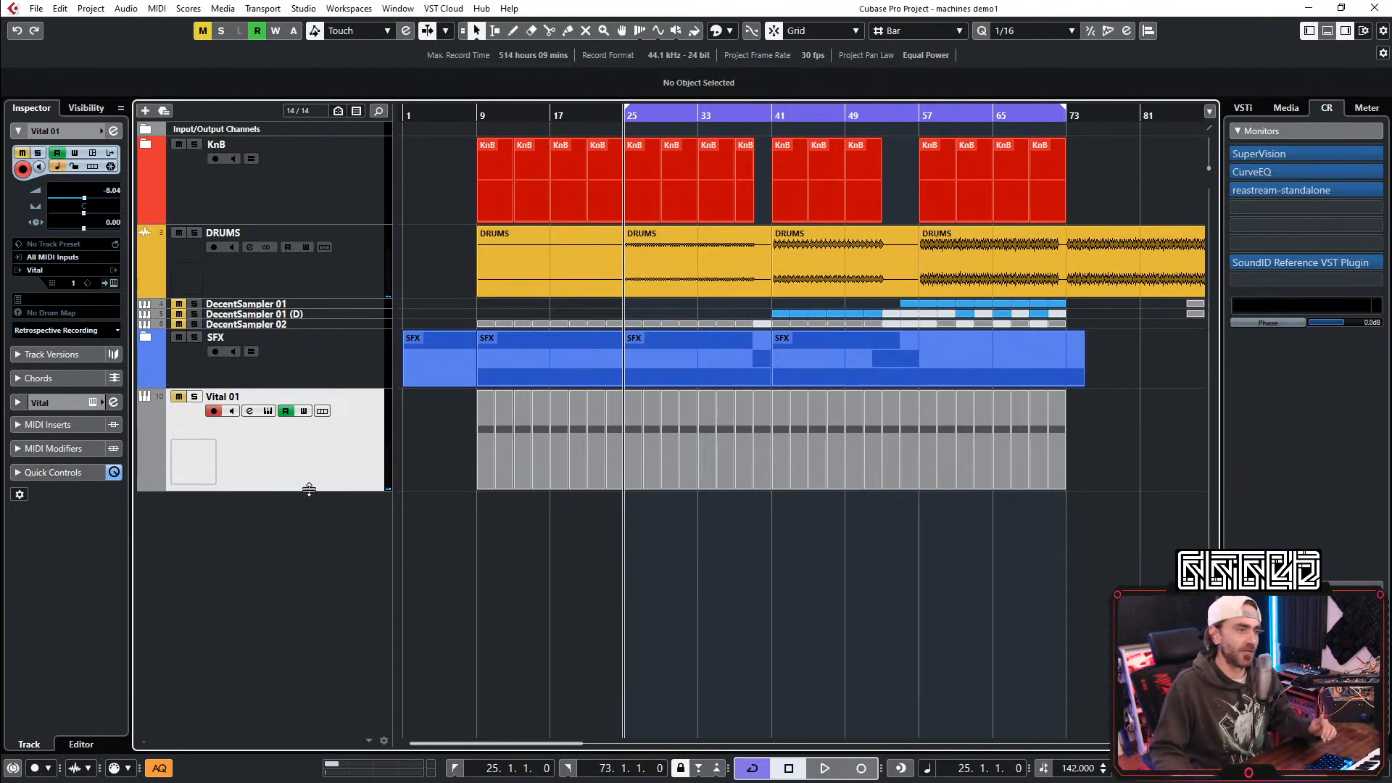
pyautogui.moveTo(323, 490); pyautogui.dragTo(329, 404)
# Step: Add a second Vital instrument track below Vital 01
pyautogui.rightClick(347, 408)
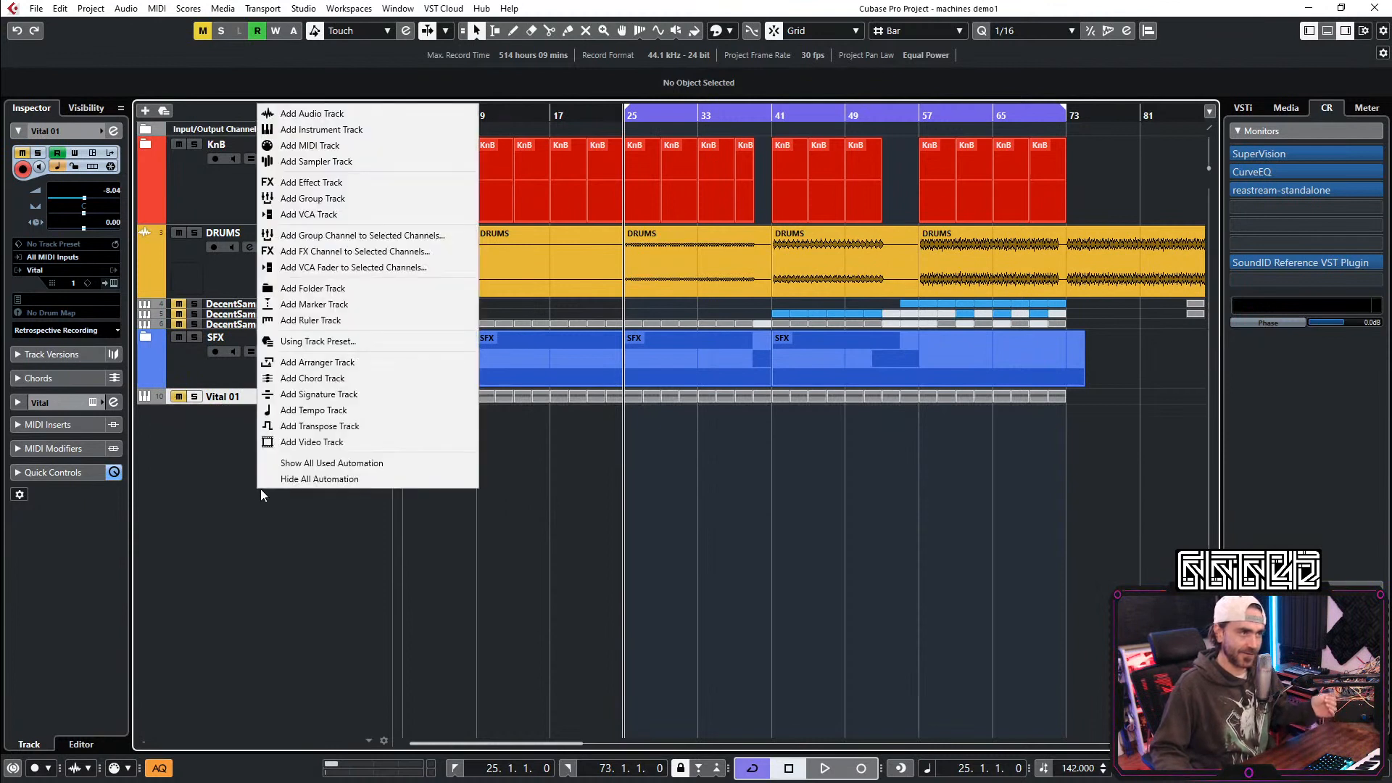
pyautogui.click(352, 130)
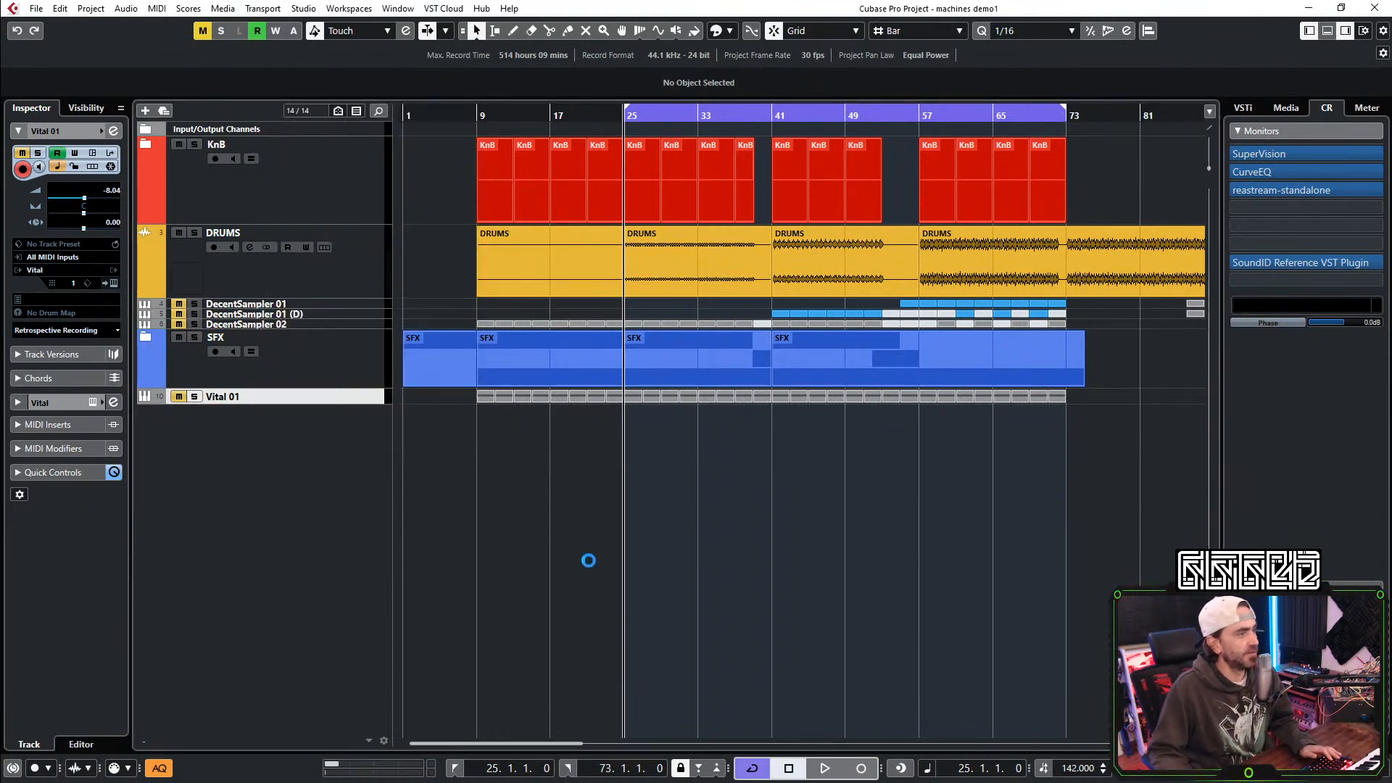
pyautogui.click(717, 490)
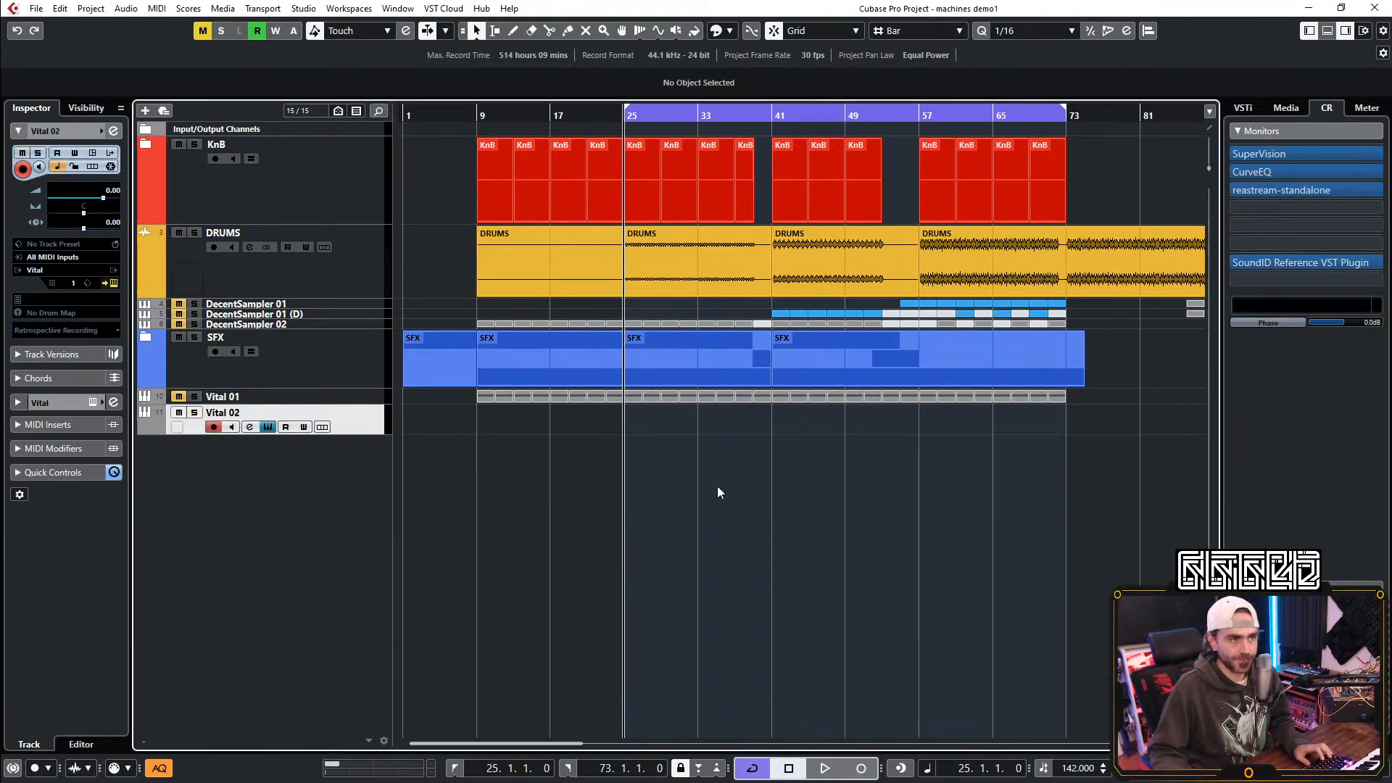
# Step: Set the locators to span bars 41 to 49, auditioning from bar 41, and stop playback
pyautogui.scroll(5, 716, 491)
pyautogui.scroll(-5, 651, 468)
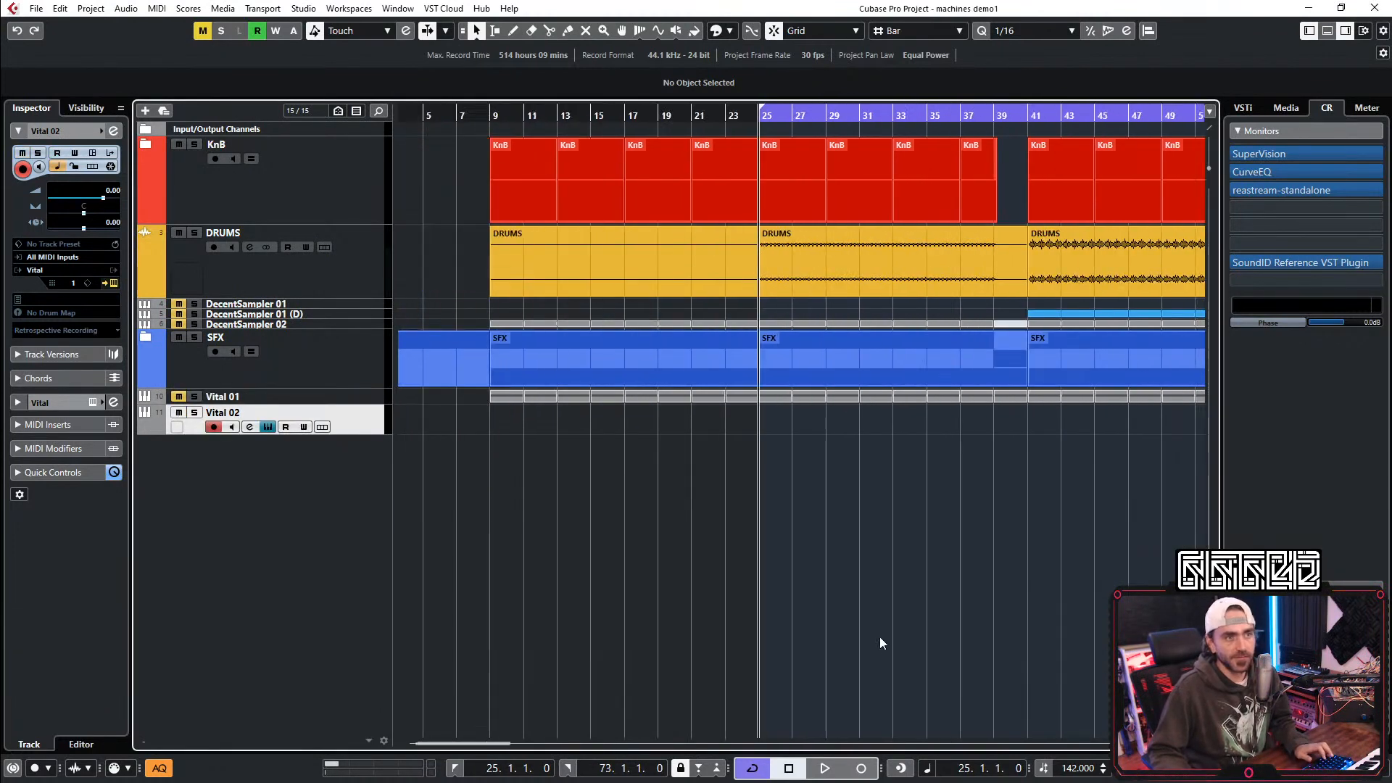
pyautogui.click(772, 110)
pyautogui.press('space')
pyautogui.click(777, 121)
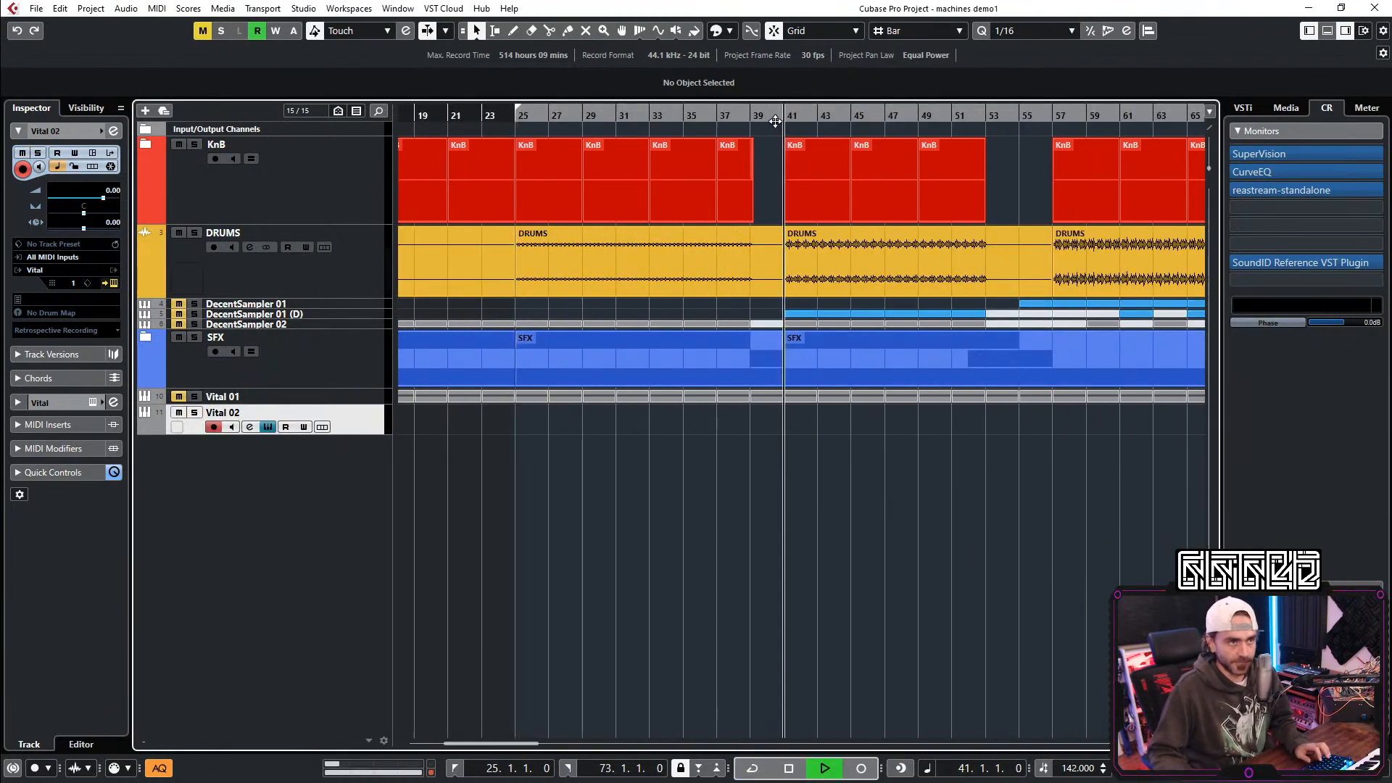
pyautogui.keyDown('ctrl'); pyautogui.click(786, 112); pyautogui.keyUp('ctrl')
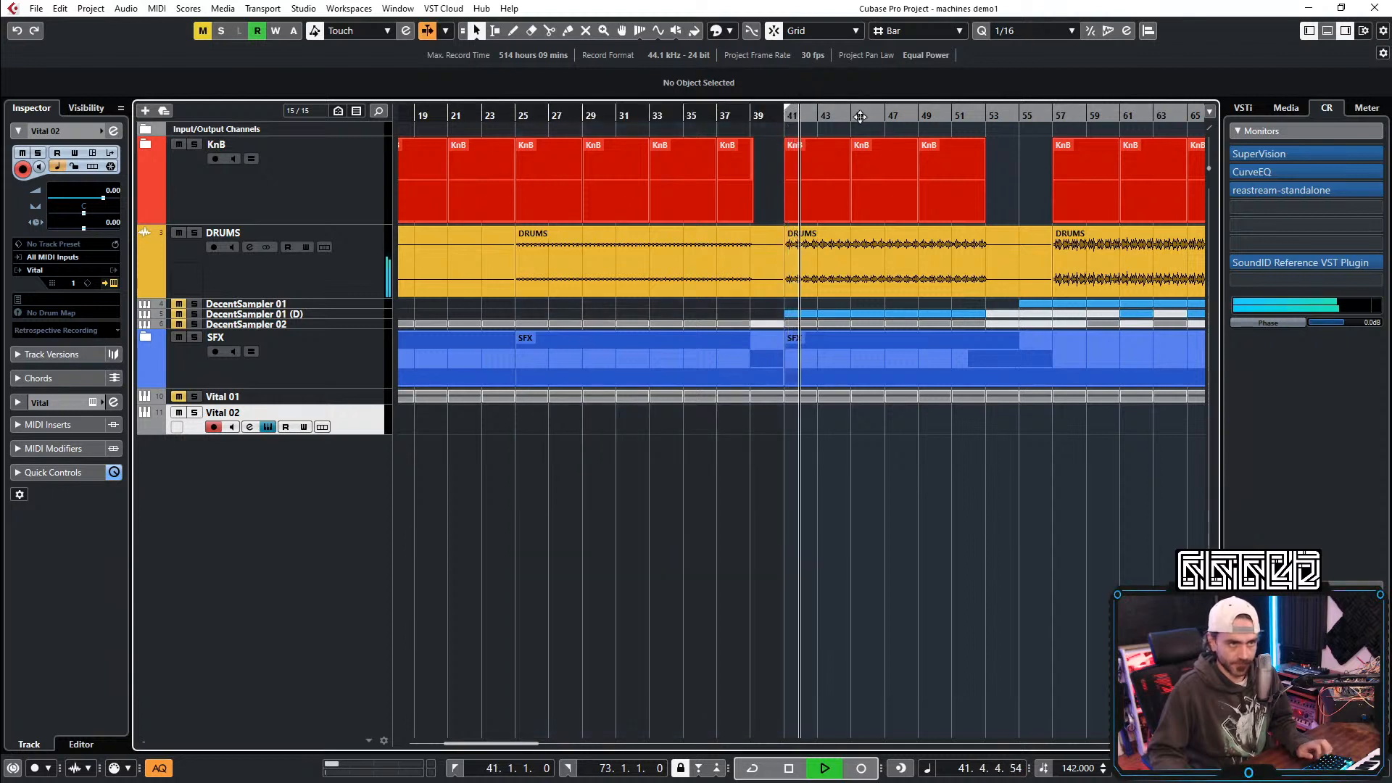
pyautogui.keyDown('alt'); pyautogui.click(911, 120); pyautogui.keyUp('alt')
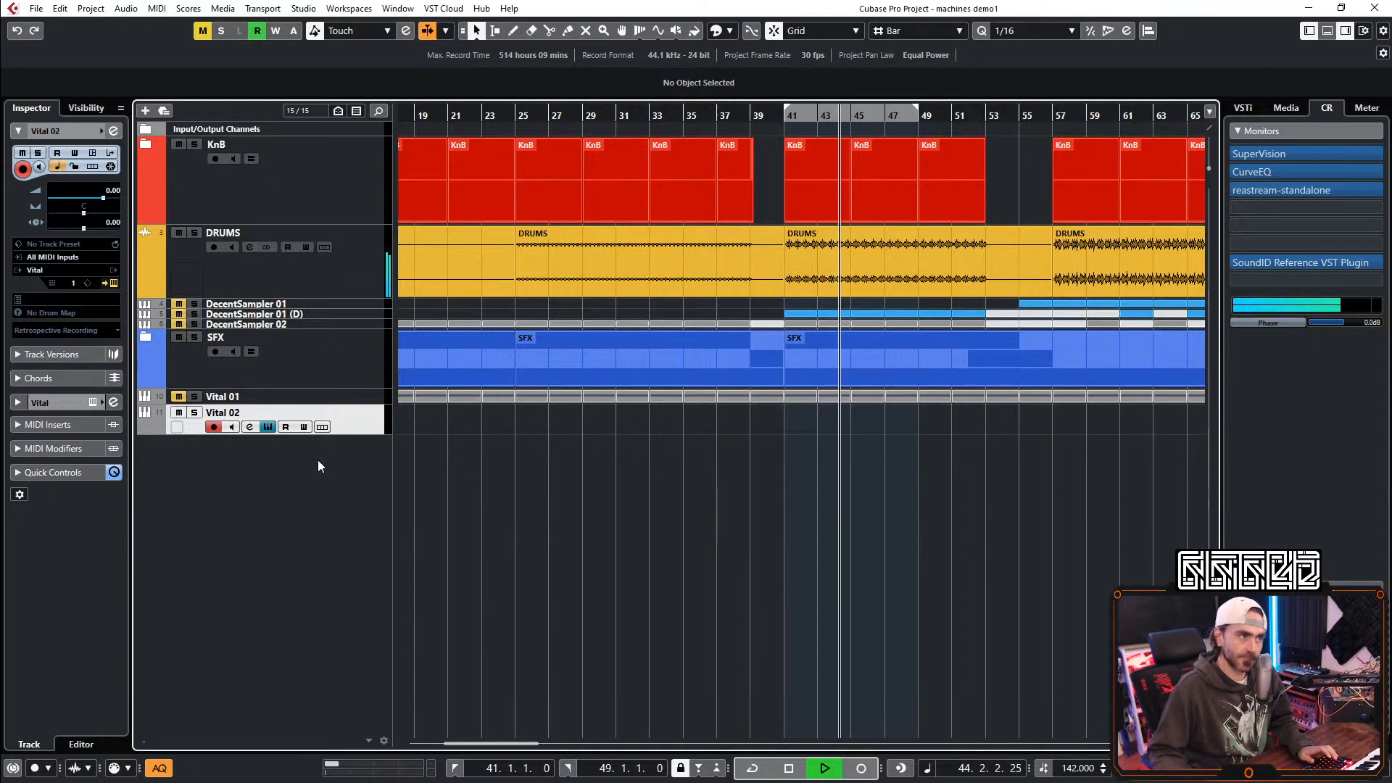
pyautogui.press('space')
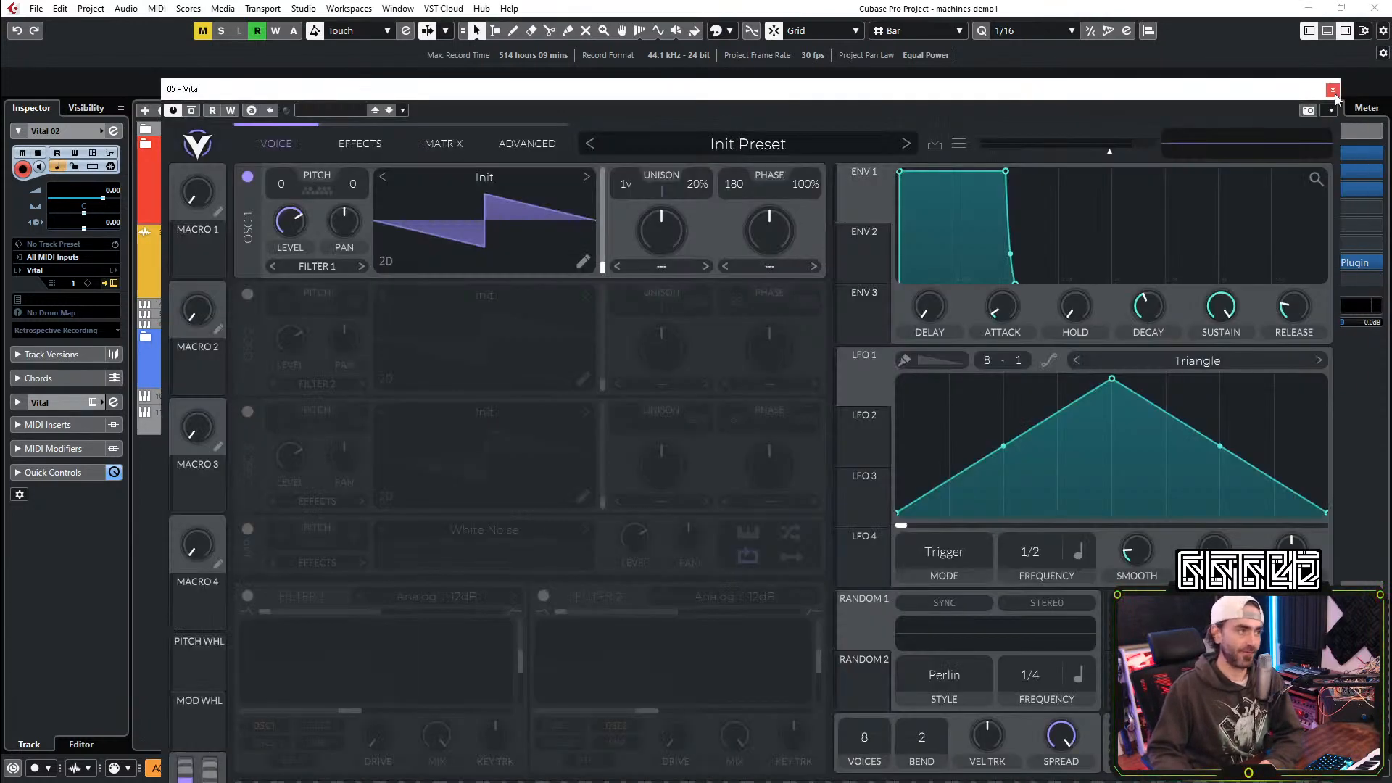
# Step: Close the synth window, enlarge the Vital 02 track, and copy the four Vital 01 parts in bars 41 to 49 onto it
pyautogui.click(1334, 92)
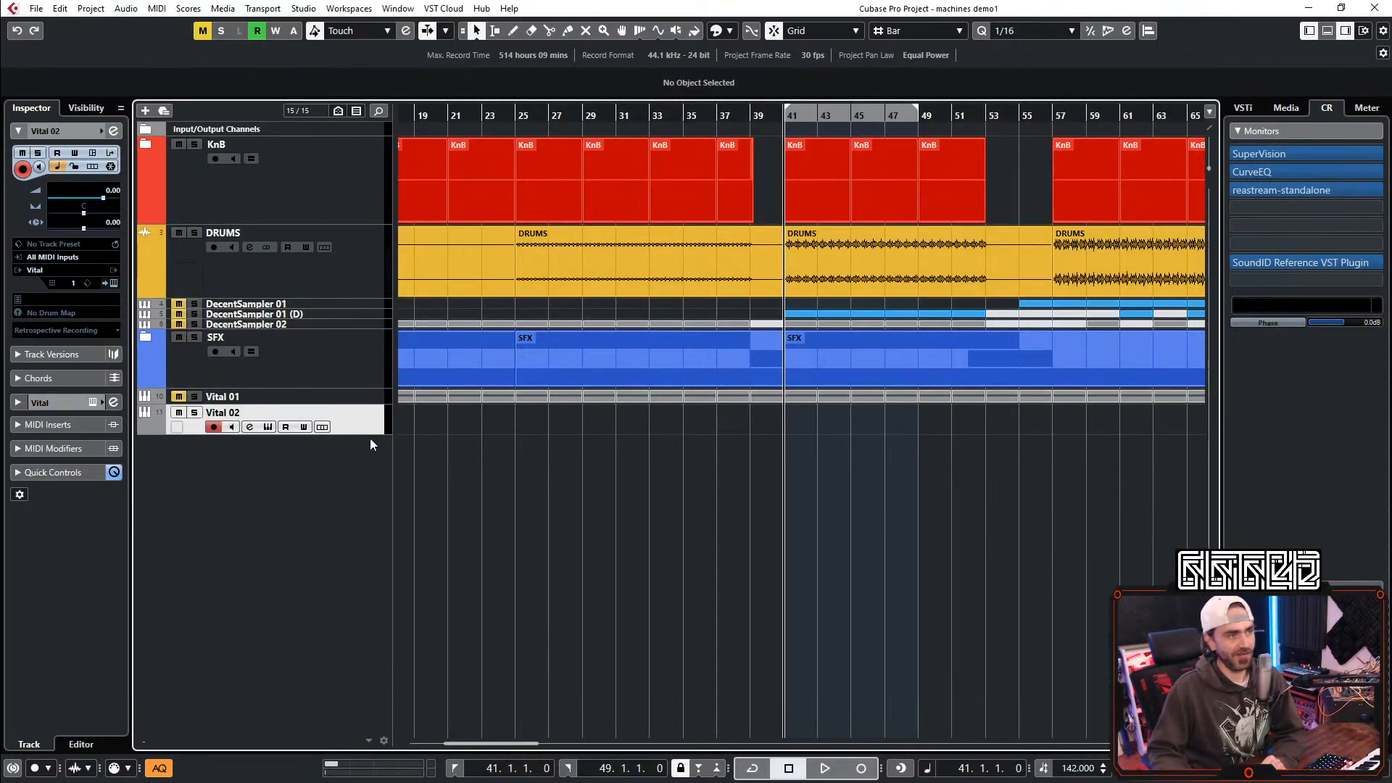
pyautogui.moveTo(365, 433); pyautogui.dragTo(364, 508)
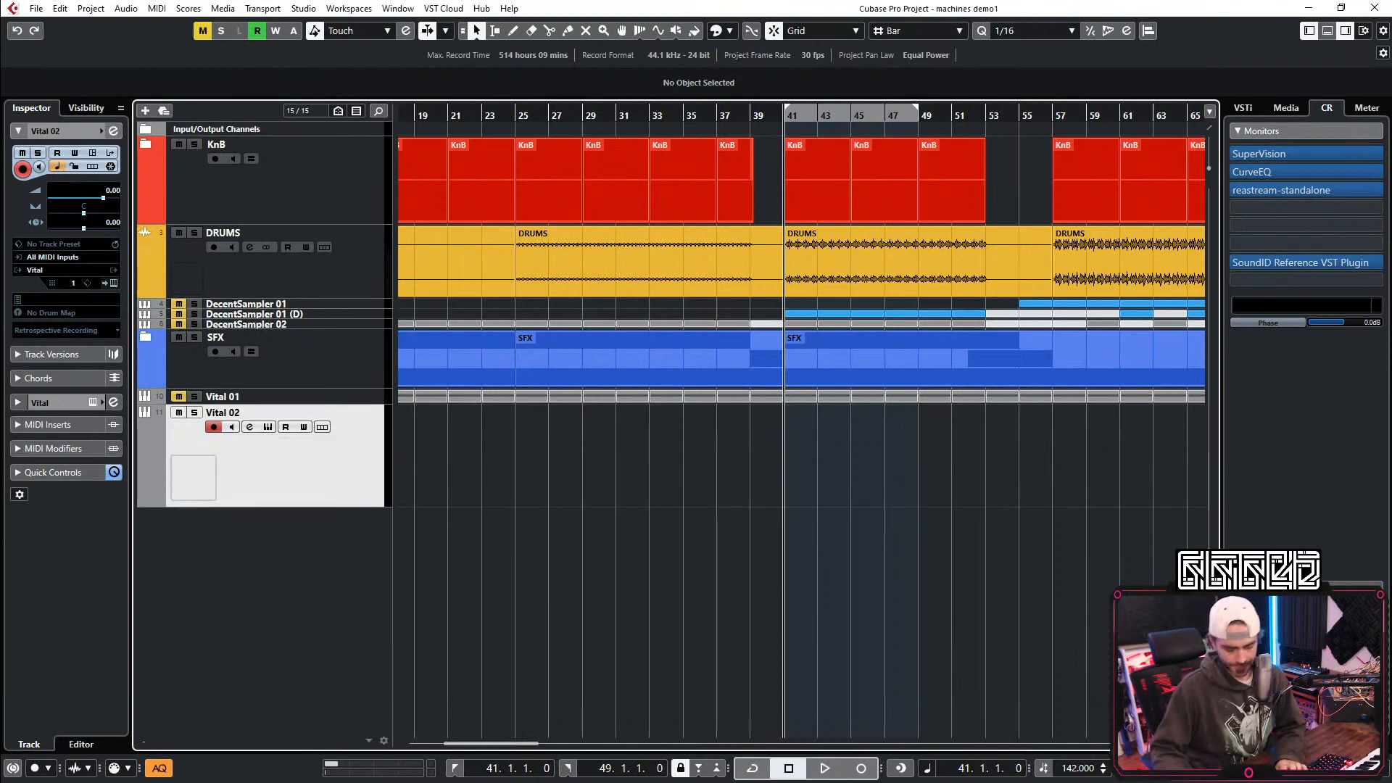
pyautogui.scroll(6, 964, 617)
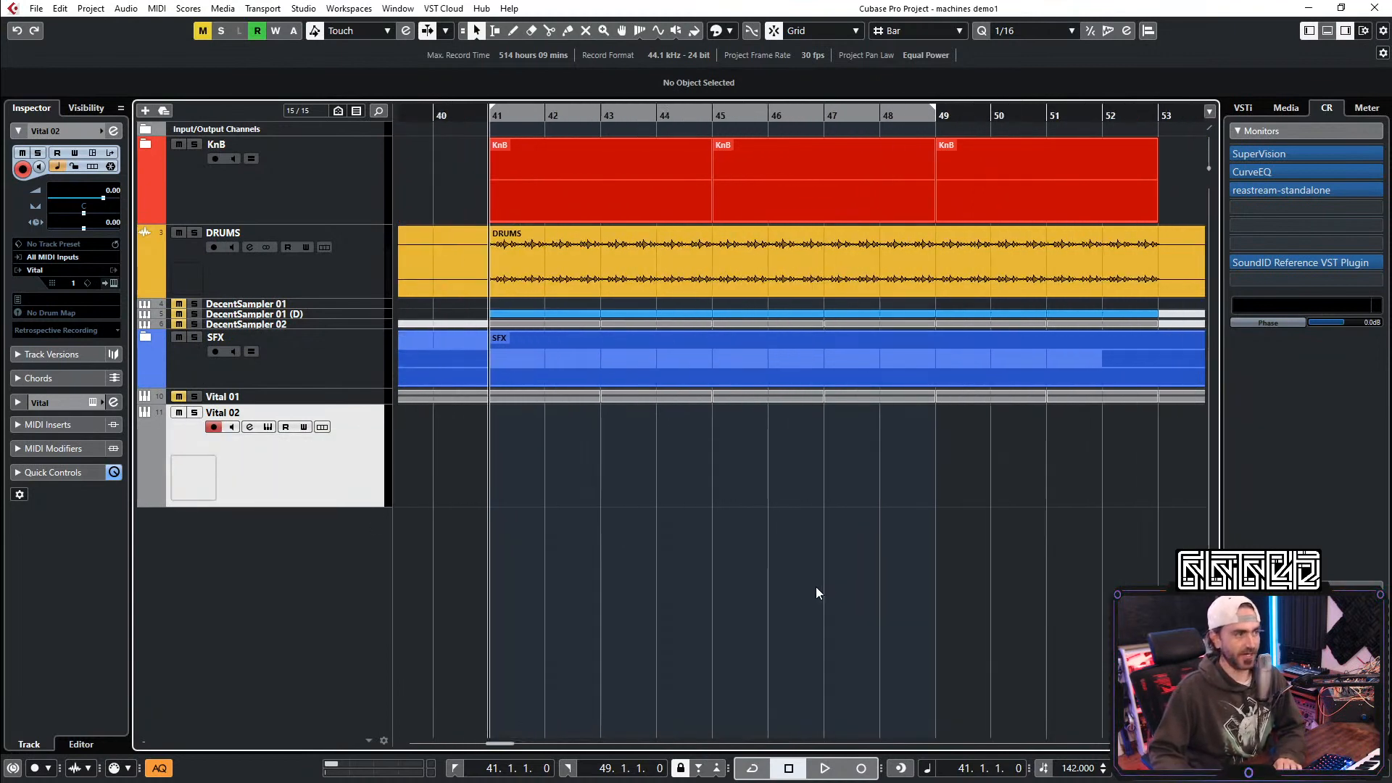
pyautogui.hscroll(-2, 859, 502)
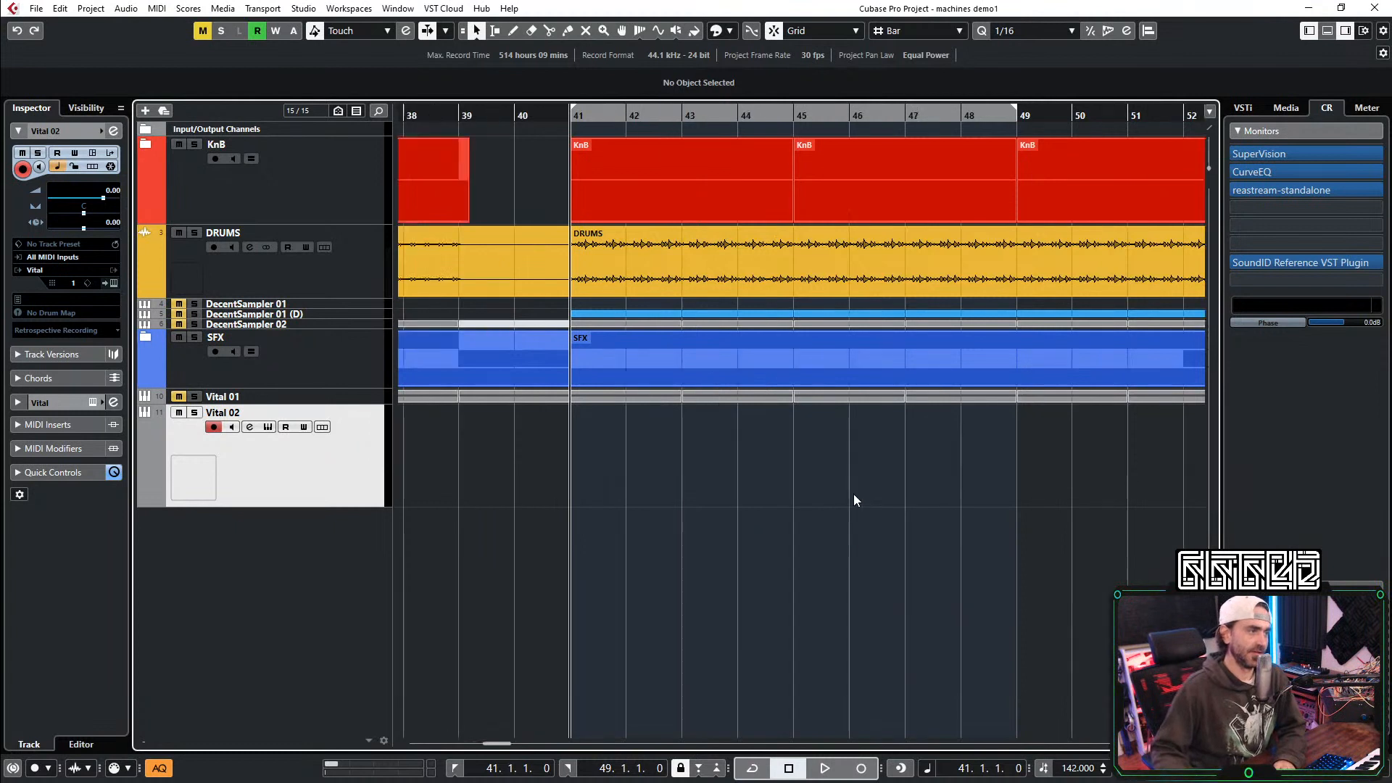
pyautogui.click(654, 399)
pyautogui.moveTo(621, 403); pyautogui.dragTo(1015, 465)
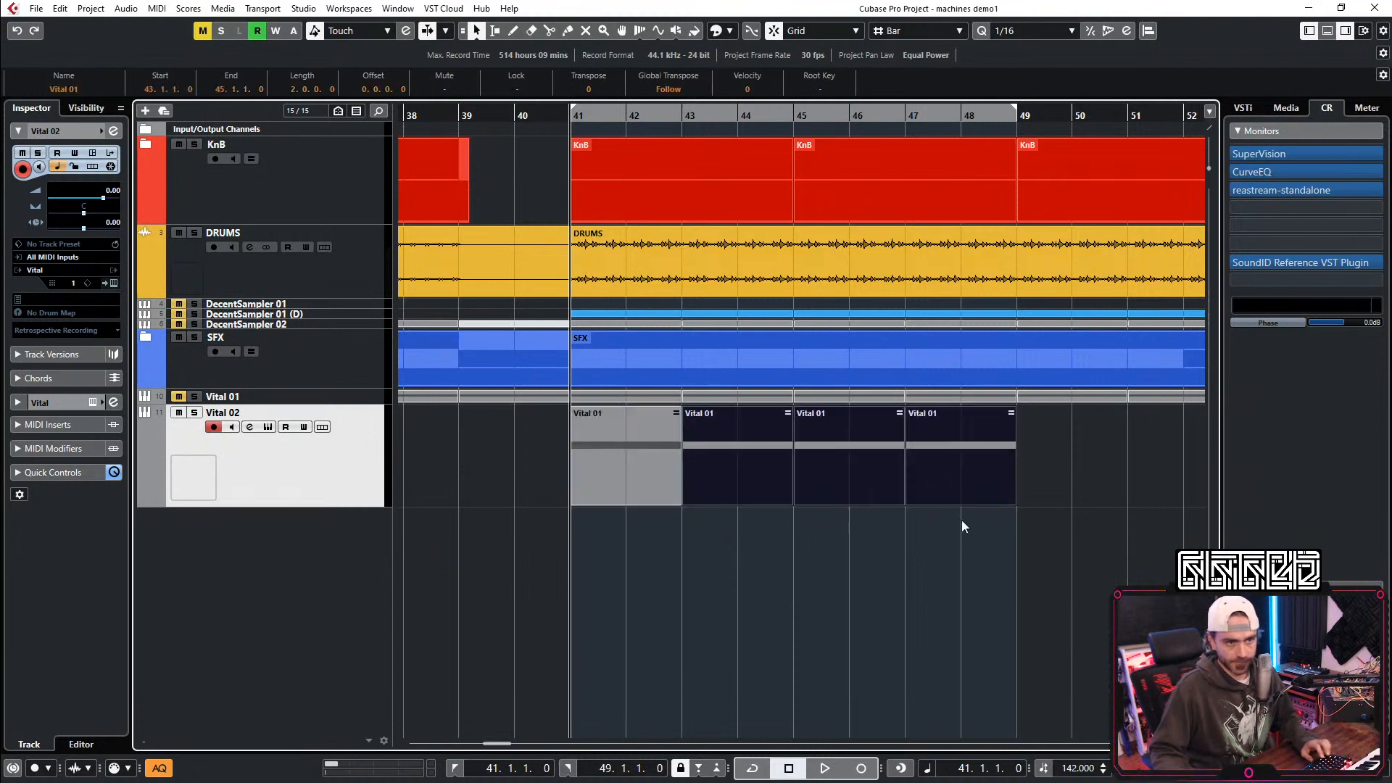
pyautogui.click(963, 573)
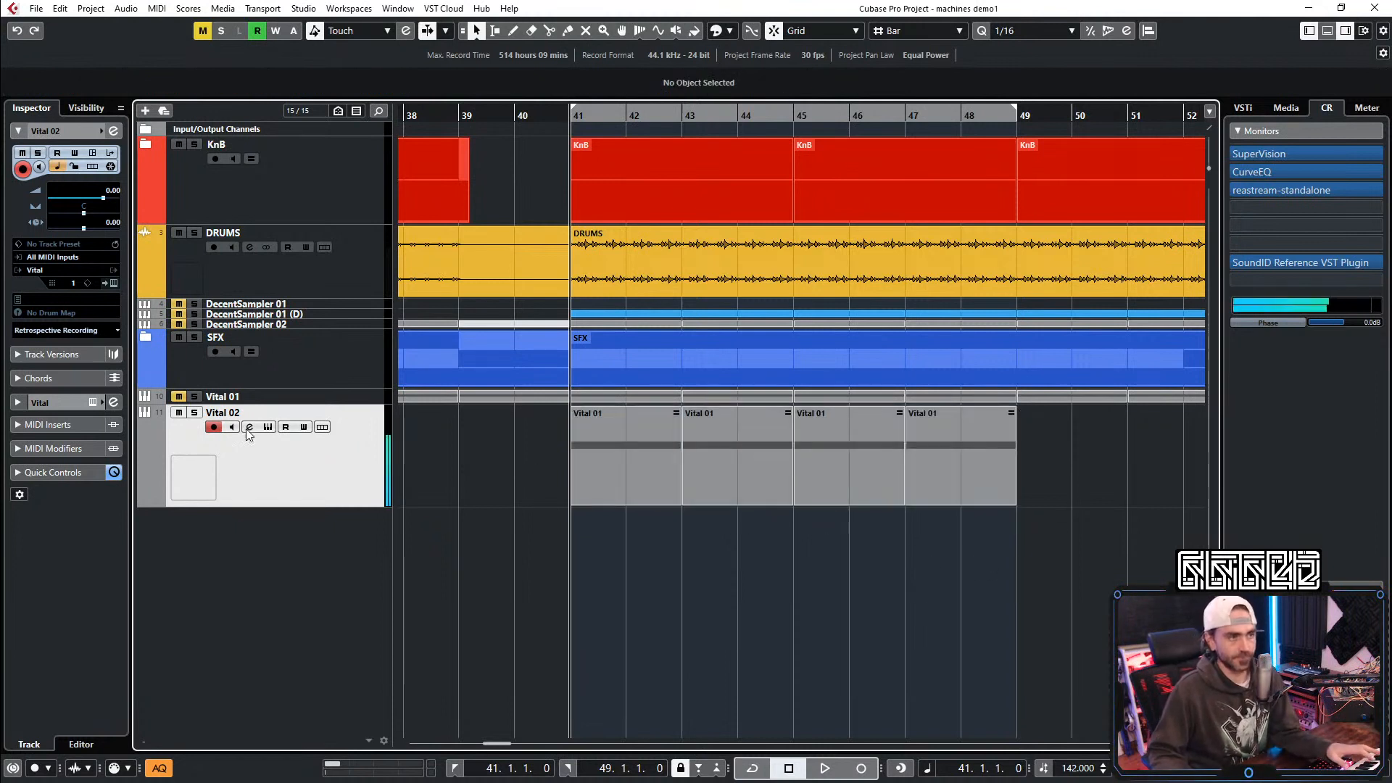
# Step: In Vital 02, transpose oscillator 1 to -12 with a lower level, and enable Filter 1 as Formant AIUO with minimum formant transpose
pyautogui.click(114, 284)
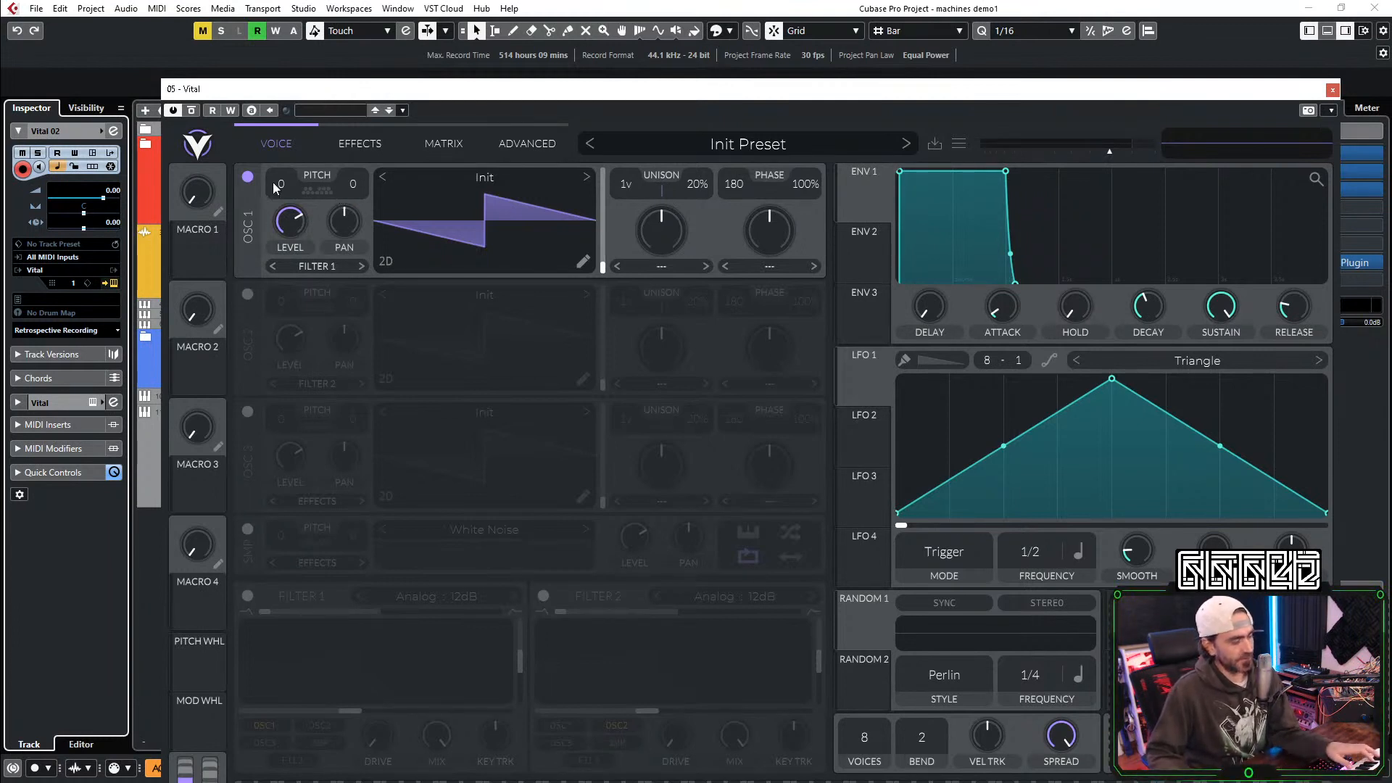
pyautogui.moveTo(284, 187); pyautogui.dragTo(274, 238)
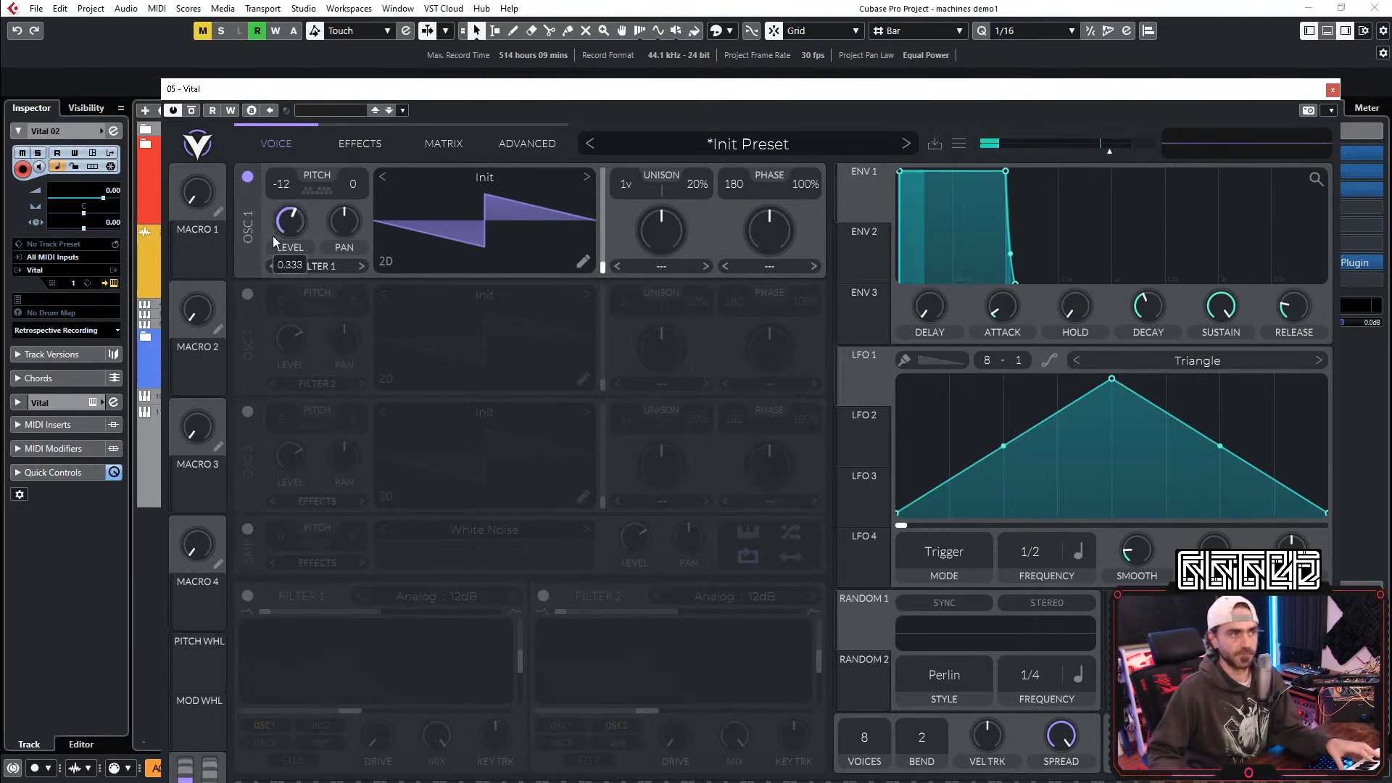
pyautogui.click(248, 596)
pyautogui.click(400, 596)
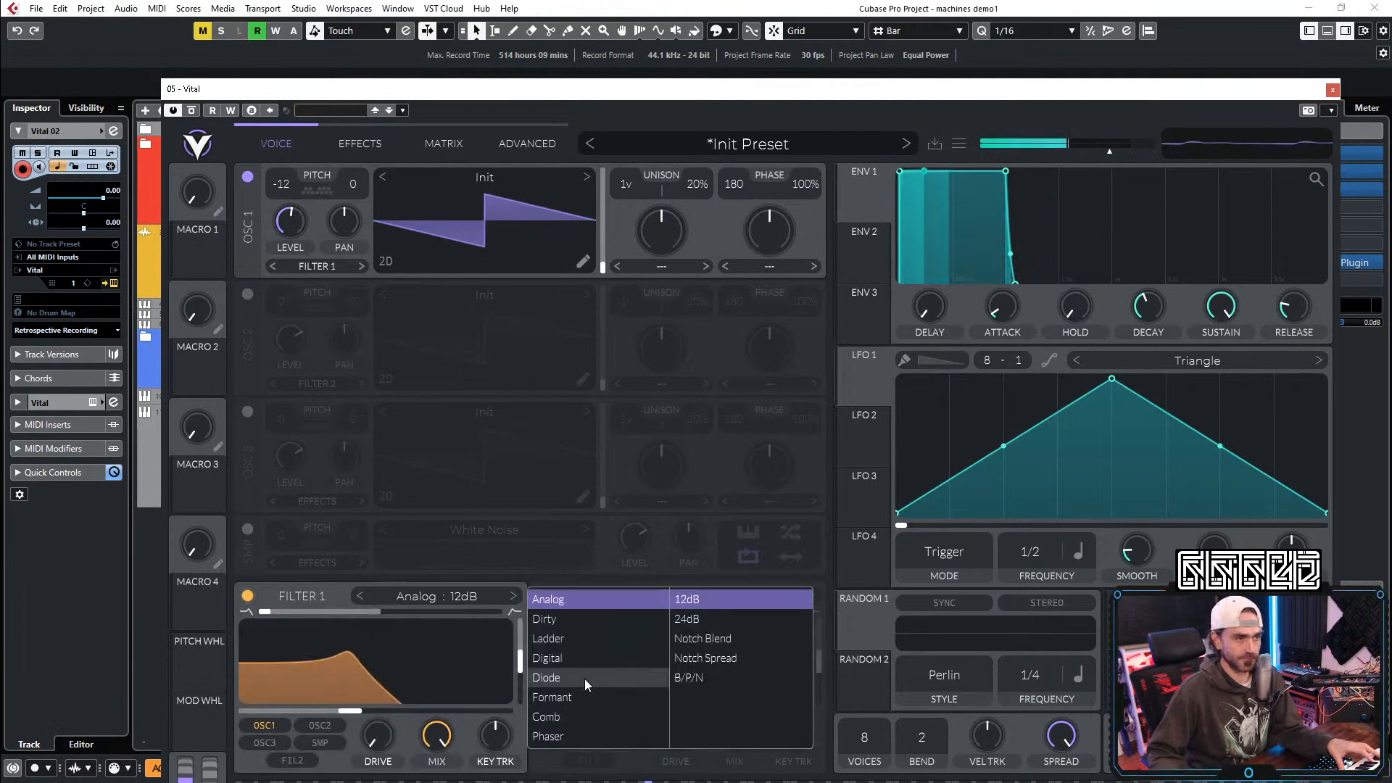
pyautogui.click(552, 696)
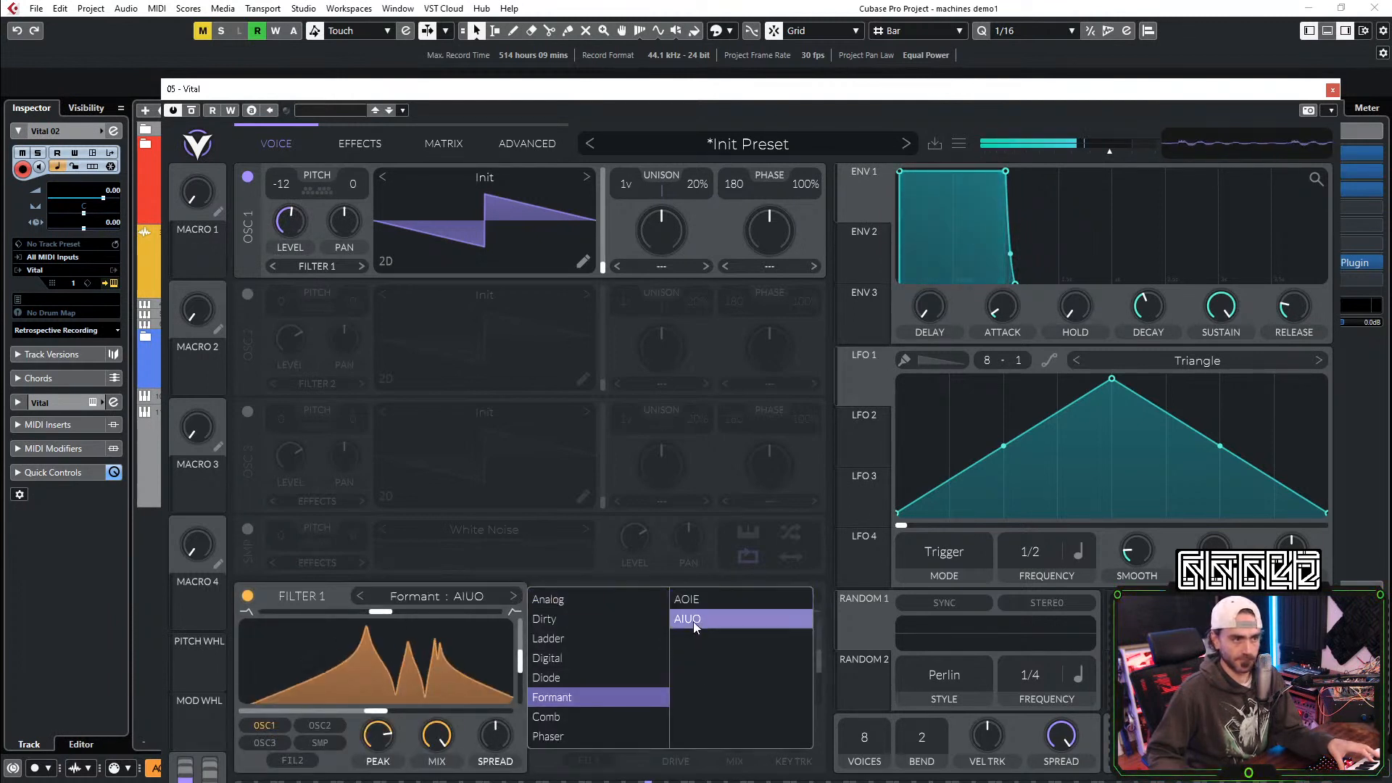
pyautogui.click(398, 711)
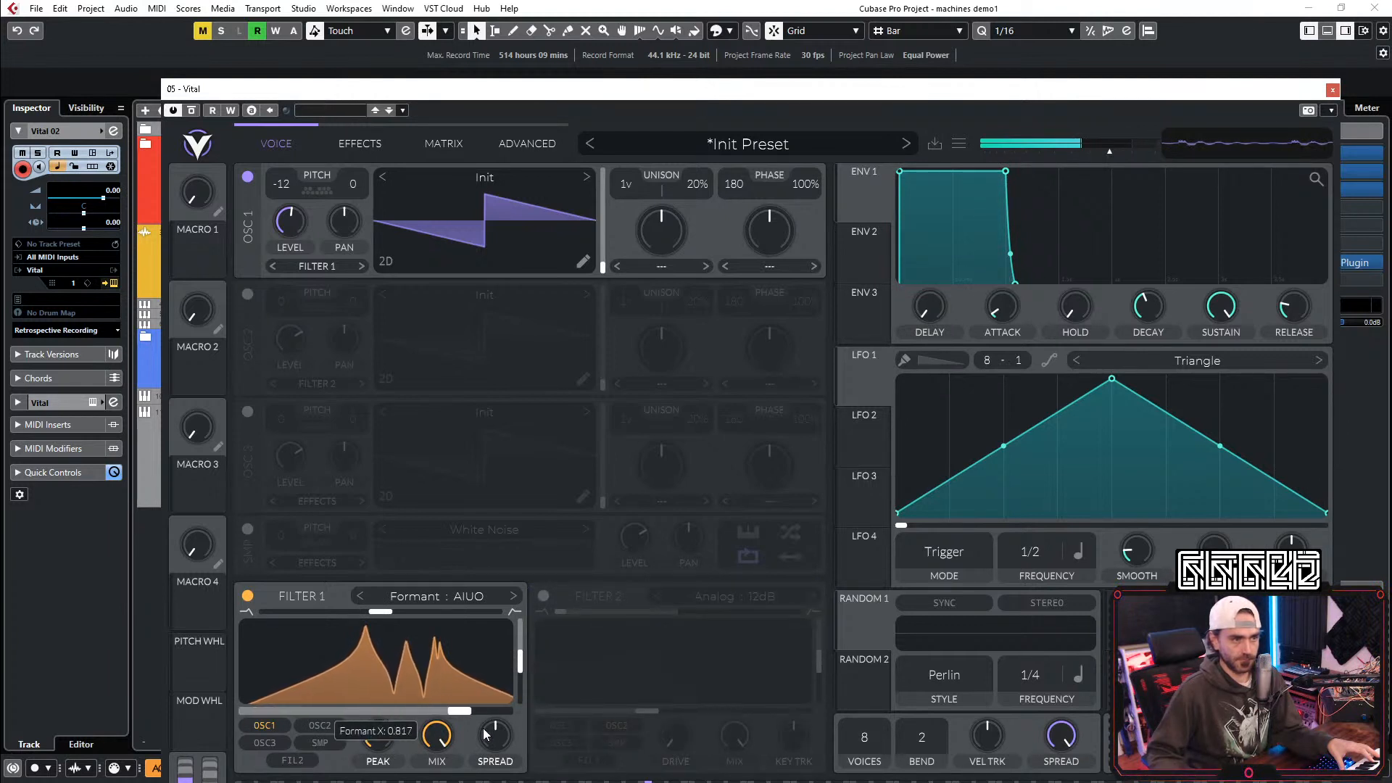
pyautogui.moveTo(381, 613); pyautogui.dragTo(243, 635)
# Step: Modulate Filter 1's formant transpose with LFO 1, reshaped into a rising ramp at a 1/1 rate
pyautogui.moveTo(862, 392); pyautogui.dragTo(326, 612)
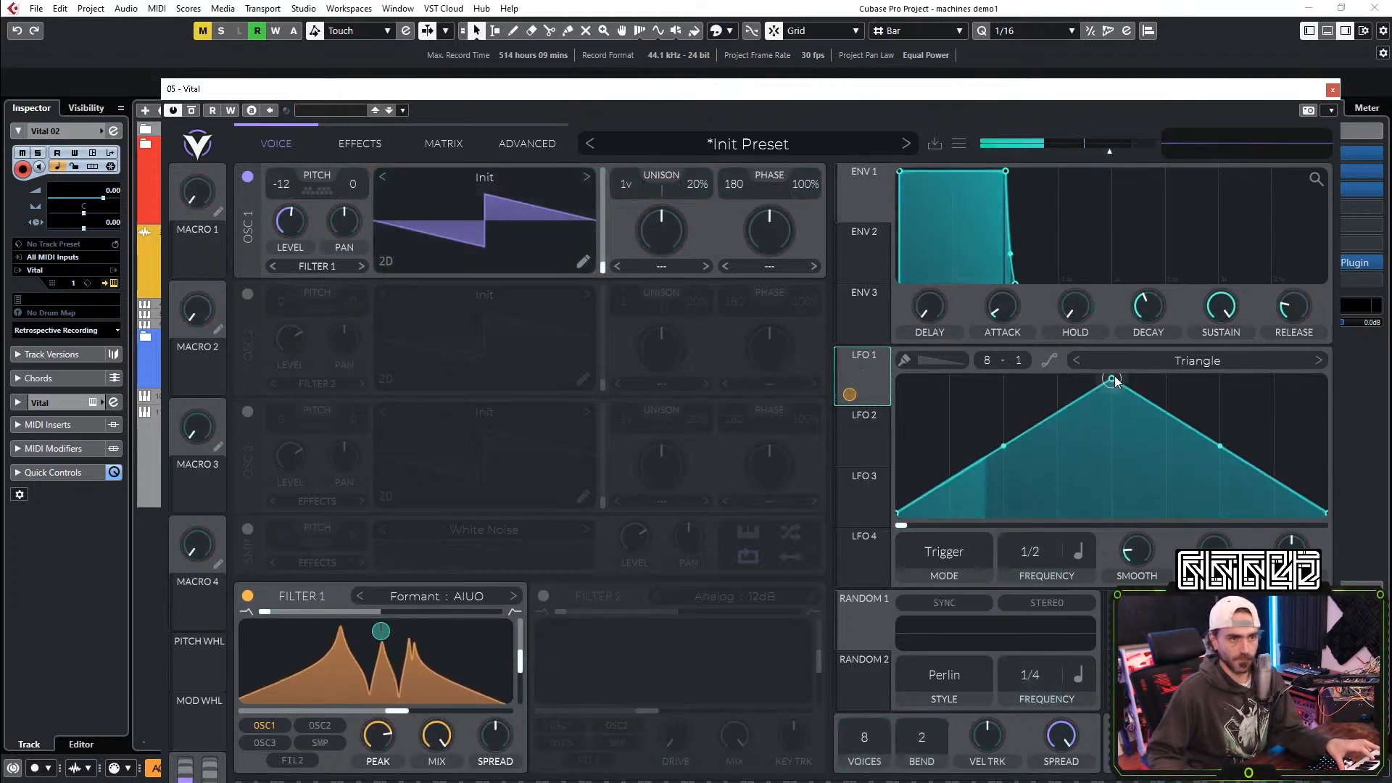
pyautogui.moveTo(1112, 379); pyautogui.dragTo(1325, 378)
pyautogui.moveTo(1029, 552); pyautogui.dragTo(1027, 568)
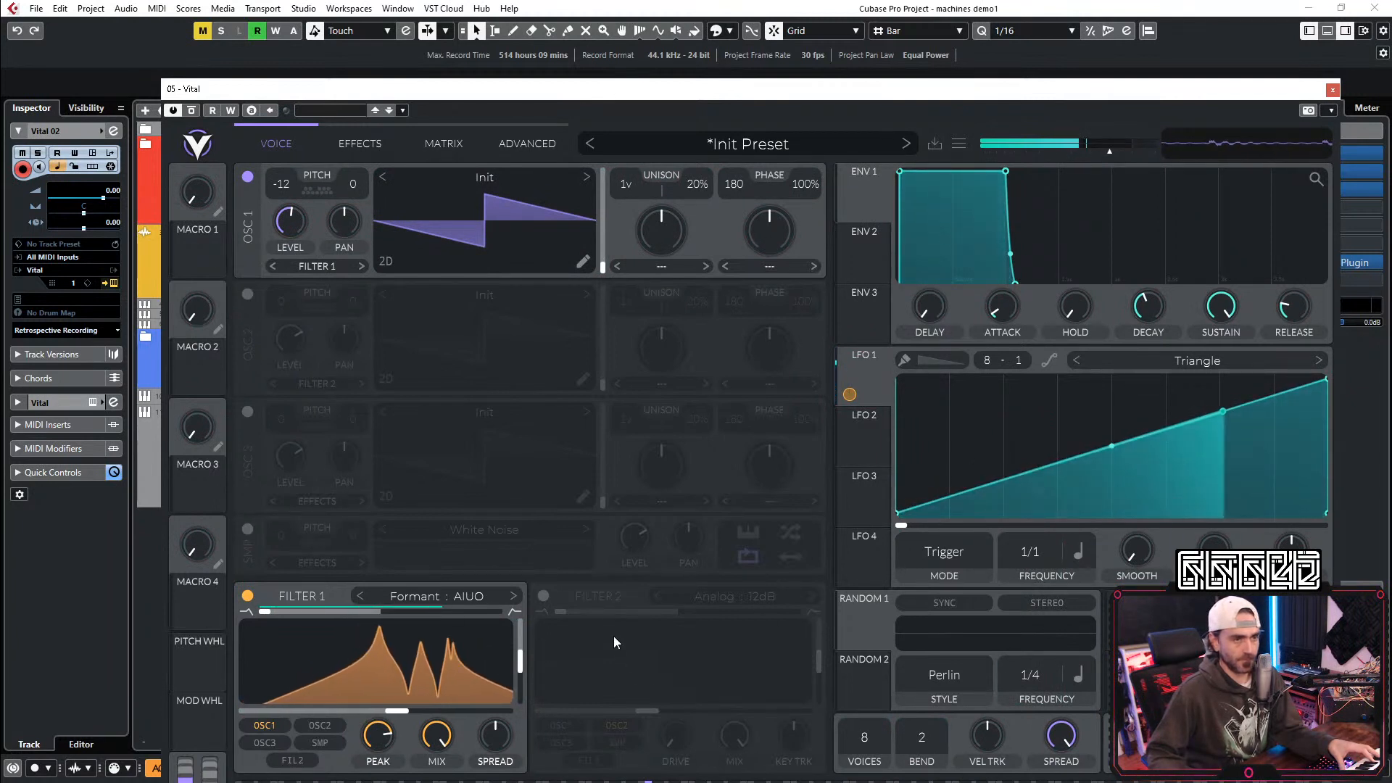
# Step: Set Filter 1's peak to 100% and move its formant X and Y to their maximum
pyautogui.moveTo(523, 664); pyautogui.dragTo(524, 616)
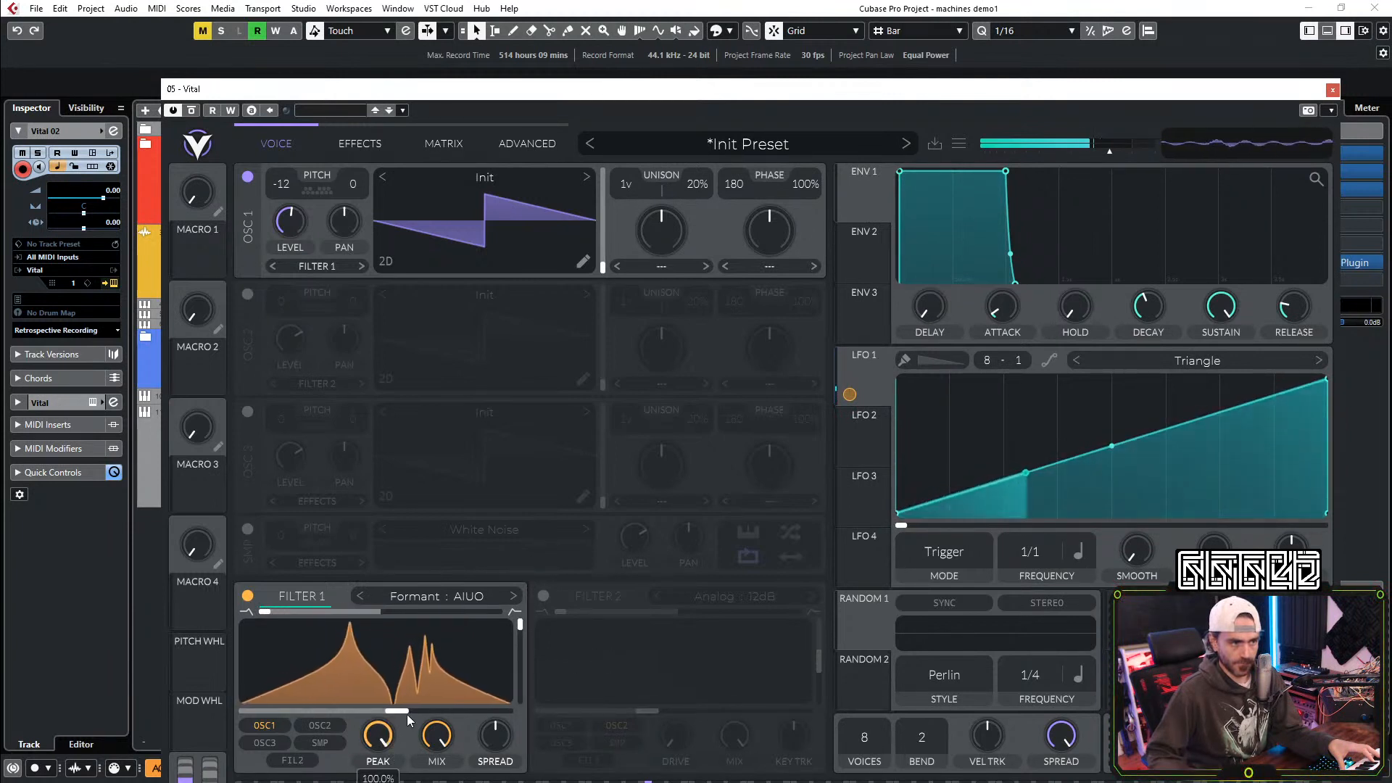
pyautogui.moveTo(404, 716); pyautogui.dragTo(535, 715)
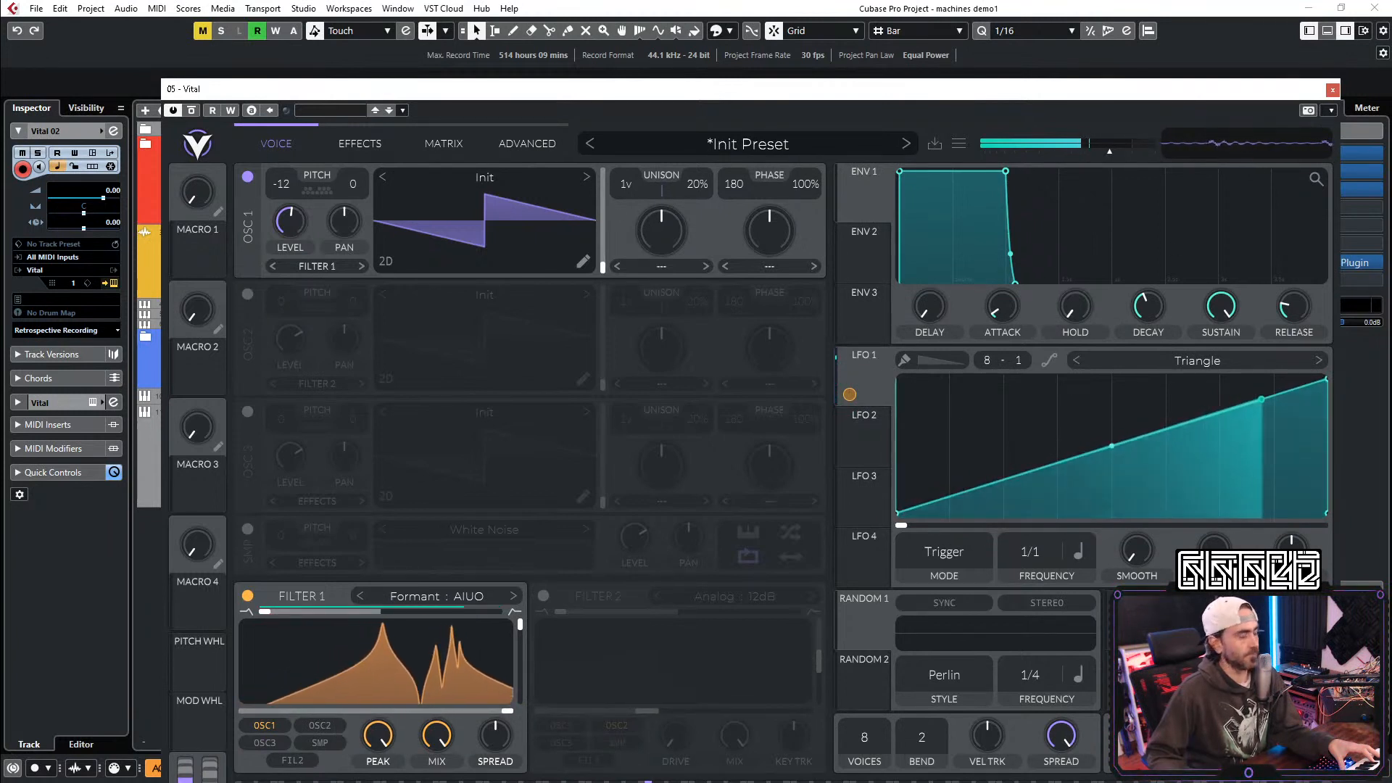
# Step: Modulate oscillator 1's pitch downward with LFO 1, set its transpose to 0, and raise its level slightly
pyautogui.moveTo(850, 394); pyautogui.dragTo(293, 254)
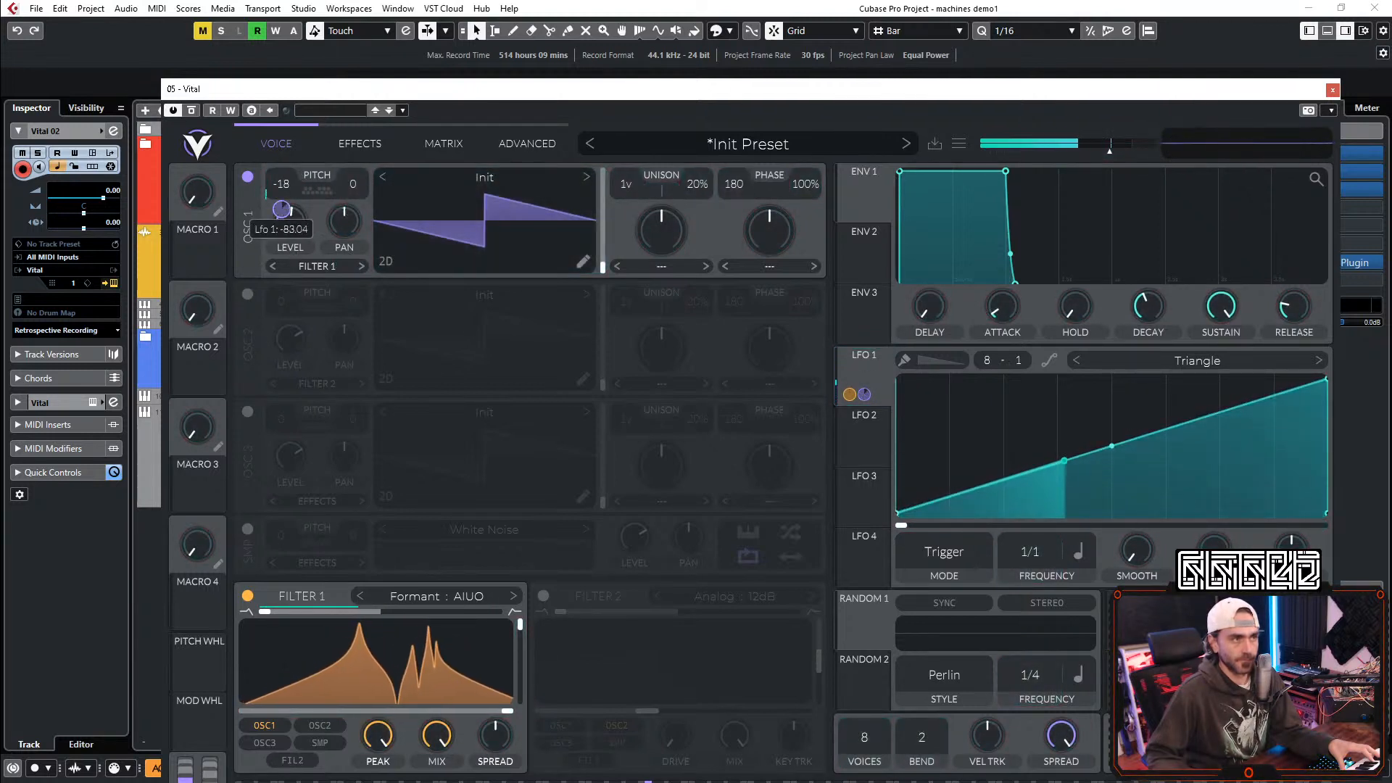
pyautogui.moveTo(281, 185); pyautogui.dragTo(306, 152)
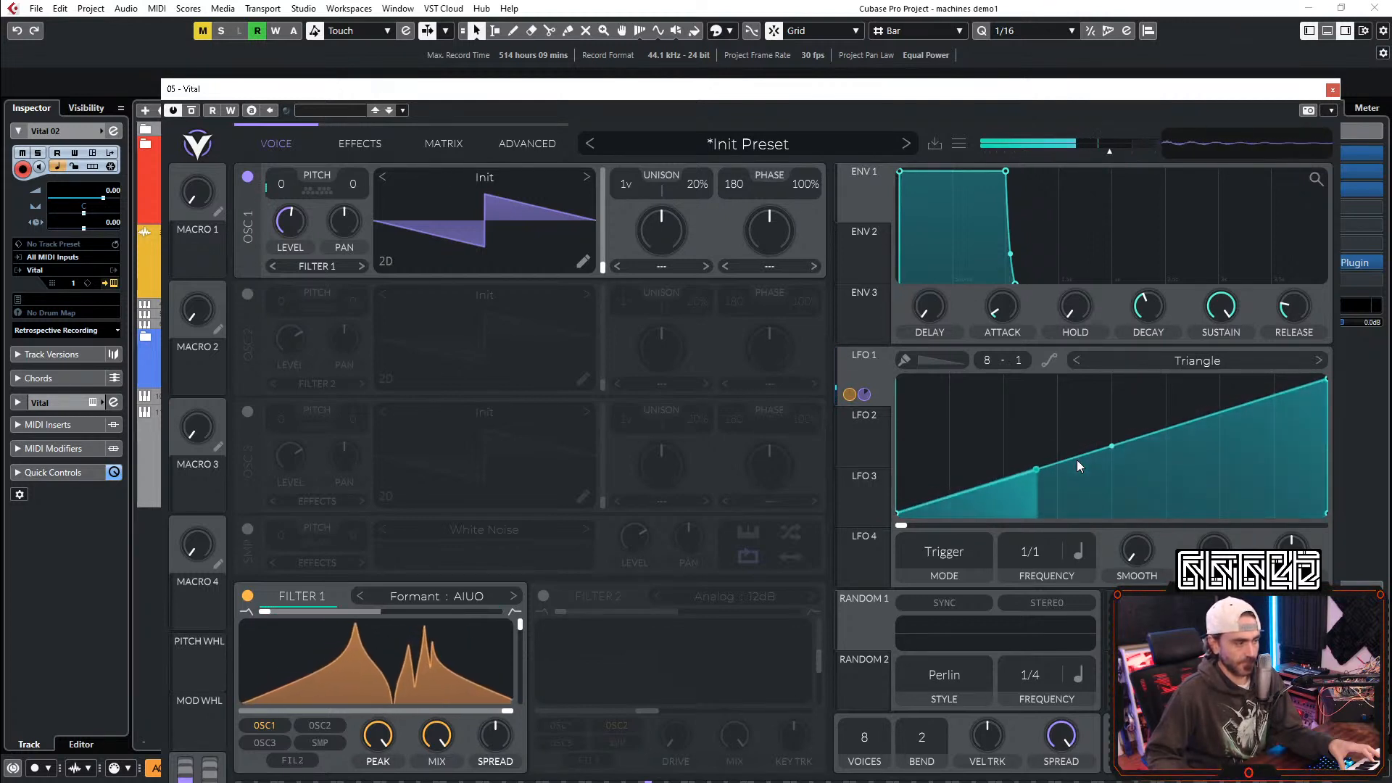
pyautogui.moveTo(302, 219)
pyautogui.mouseDown()
pyautogui.moveTo(319, 210)
pyautogui.moveTo(295, 219)
pyautogui.mouseUp()
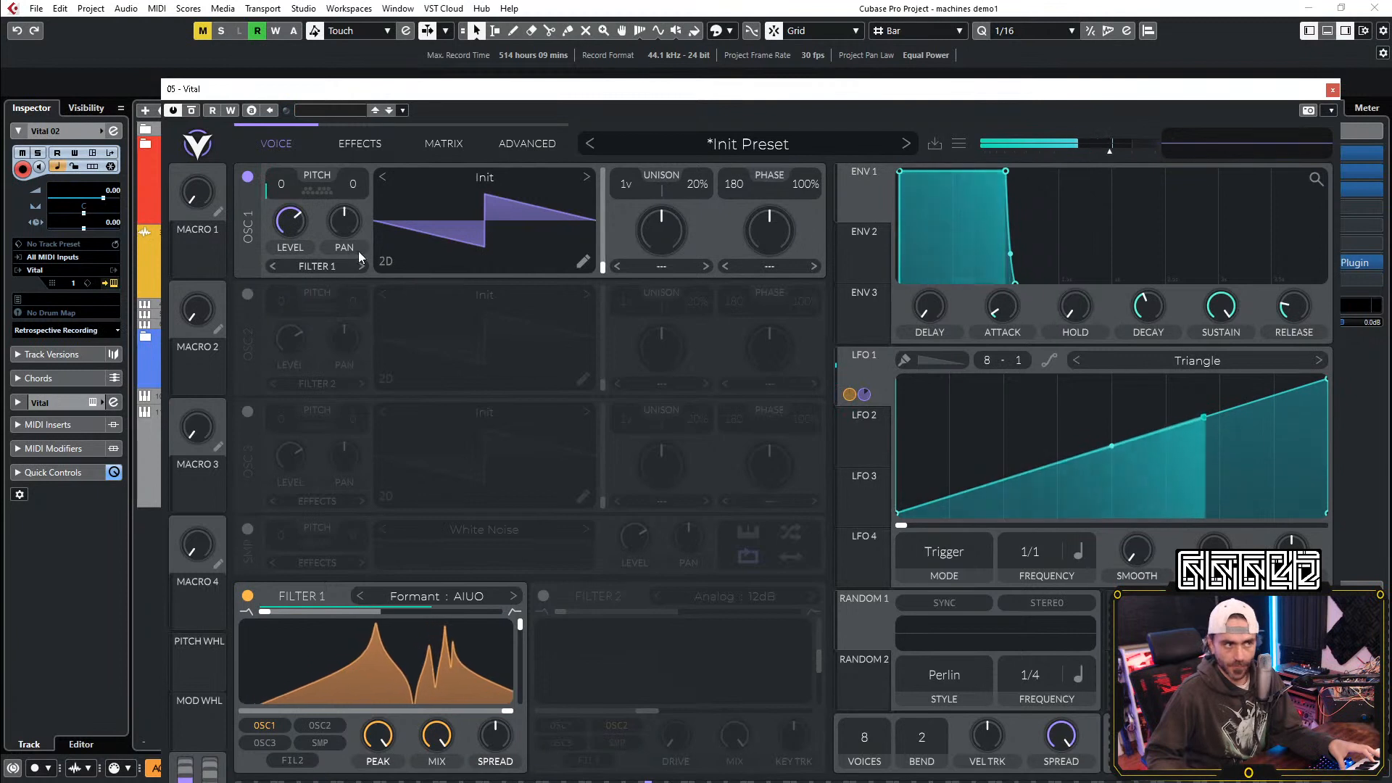
# Step: Enable the Phaser effect, freeze its frequency, and raise its blend to maximum with more feedback
pyautogui.click(367, 142)
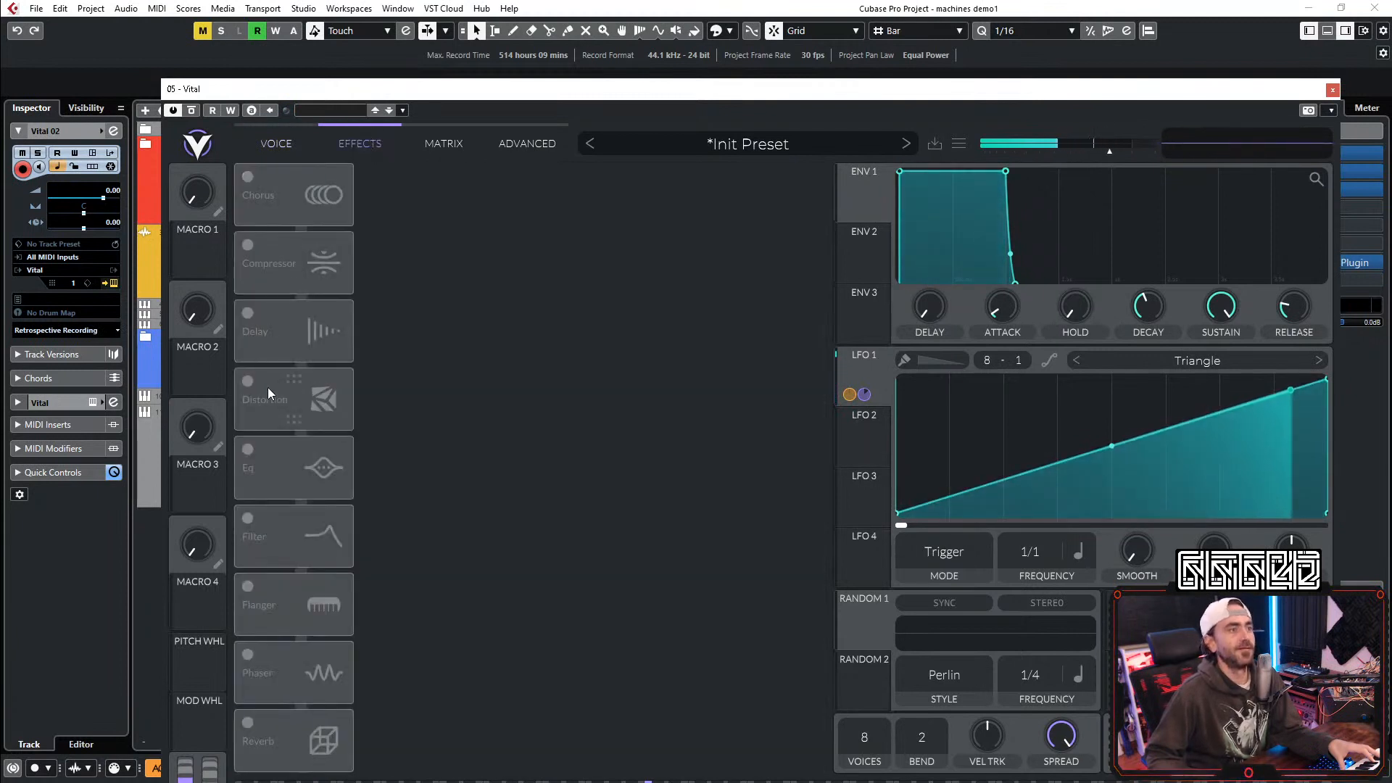
pyautogui.click(247, 655)
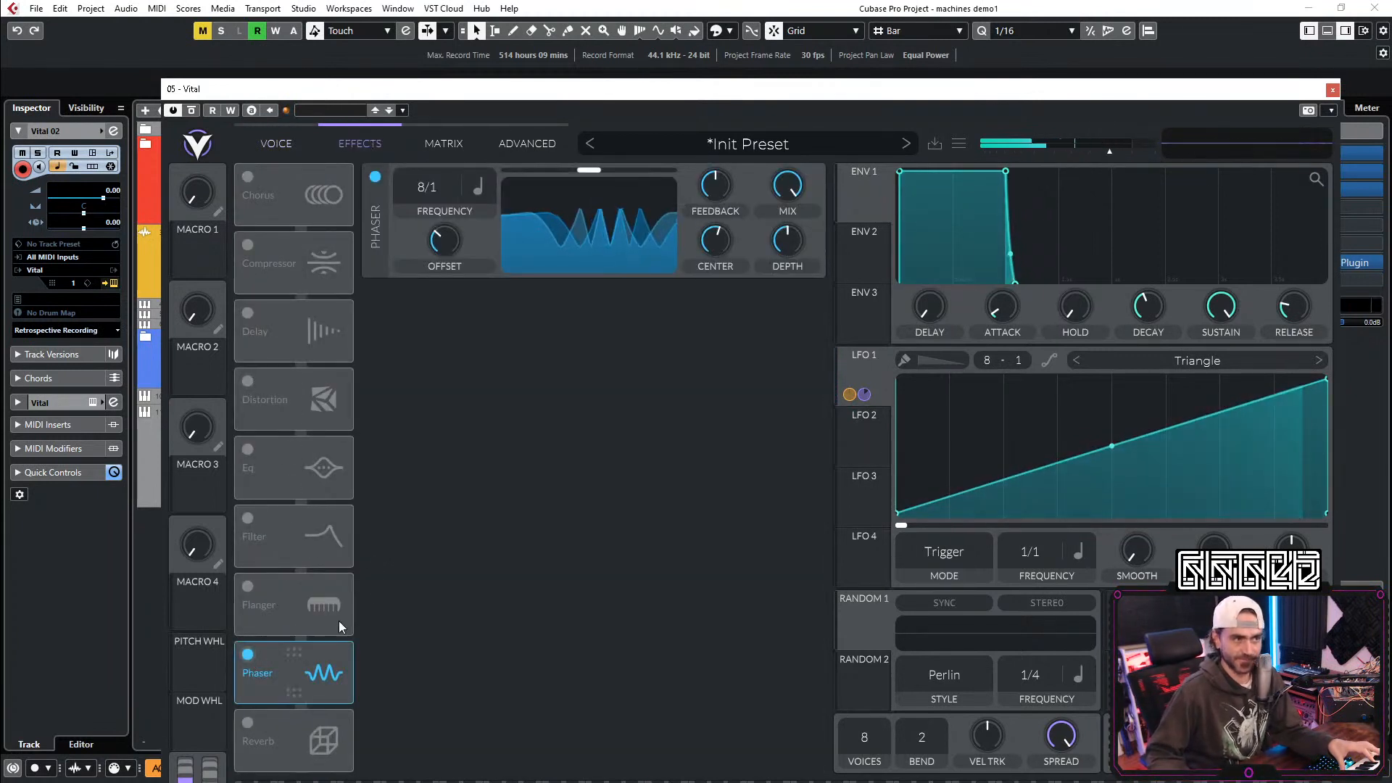
pyautogui.moveTo(445, 193); pyautogui.dragTo(445, 246)
pyautogui.moveTo(589, 170); pyautogui.dragTo(755, 162)
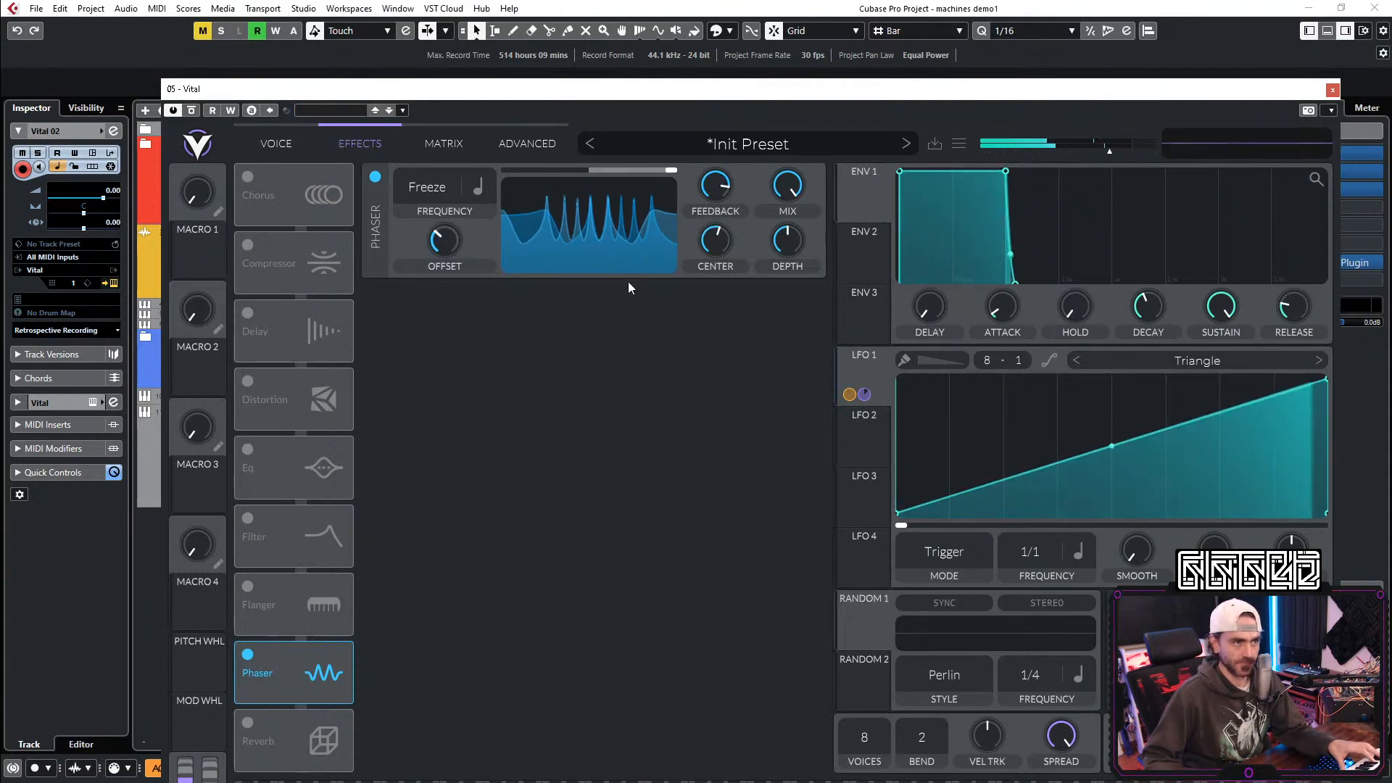
# Step: Lower the phaser's depth and modulate it with LFO 1, then fine-tune the phaser's center
pyautogui.moveTo(789, 241)
pyautogui.mouseDown()
pyautogui.moveTo(803, 210)
pyautogui.moveTo(785, 214)
pyautogui.mouseUp()
pyautogui.moveTo(776, 266); pyautogui.dragTo(790, 256)
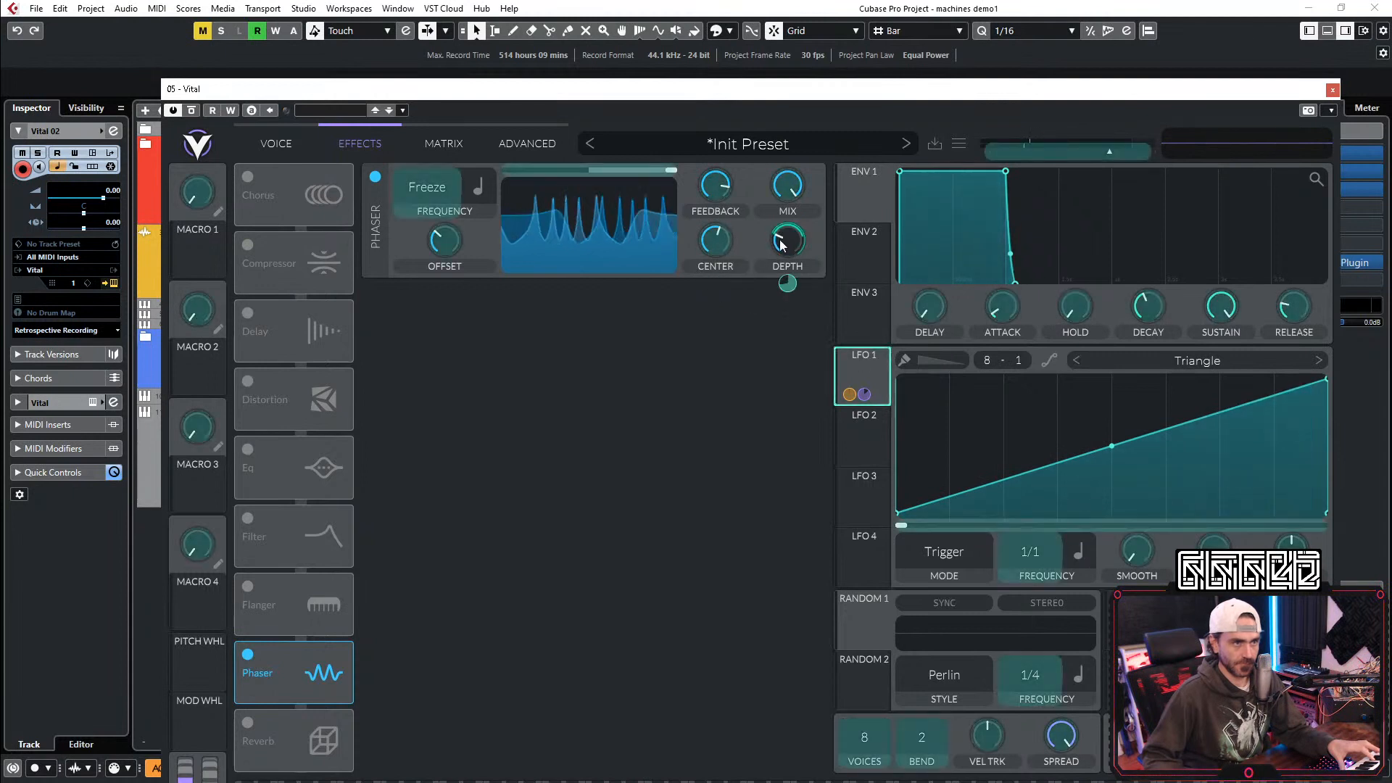
pyautogui.moveTo(861, 394); pyautogui.dragTo(782, 269)
pyautogui.moveTo(787, 285)
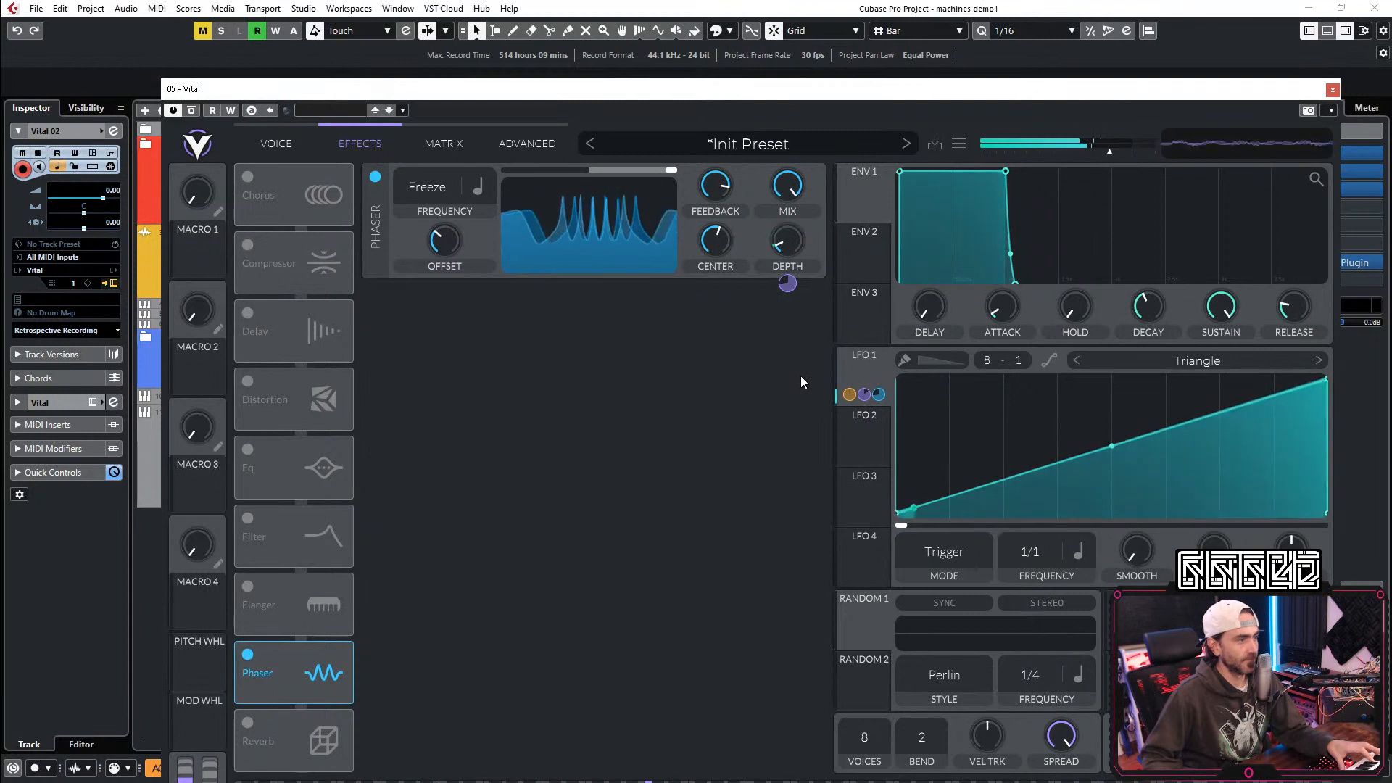
pyautogui.moveTo(715, 243)
pyautogui.mouseDown()
pyautogui.moveTo(764, 215)
pyautogui.moveTo(739, 216)
pyautogui.moveTo(708, 264)
pyautogui.moveTo(720, 244)
pyautogui.mouseUp()
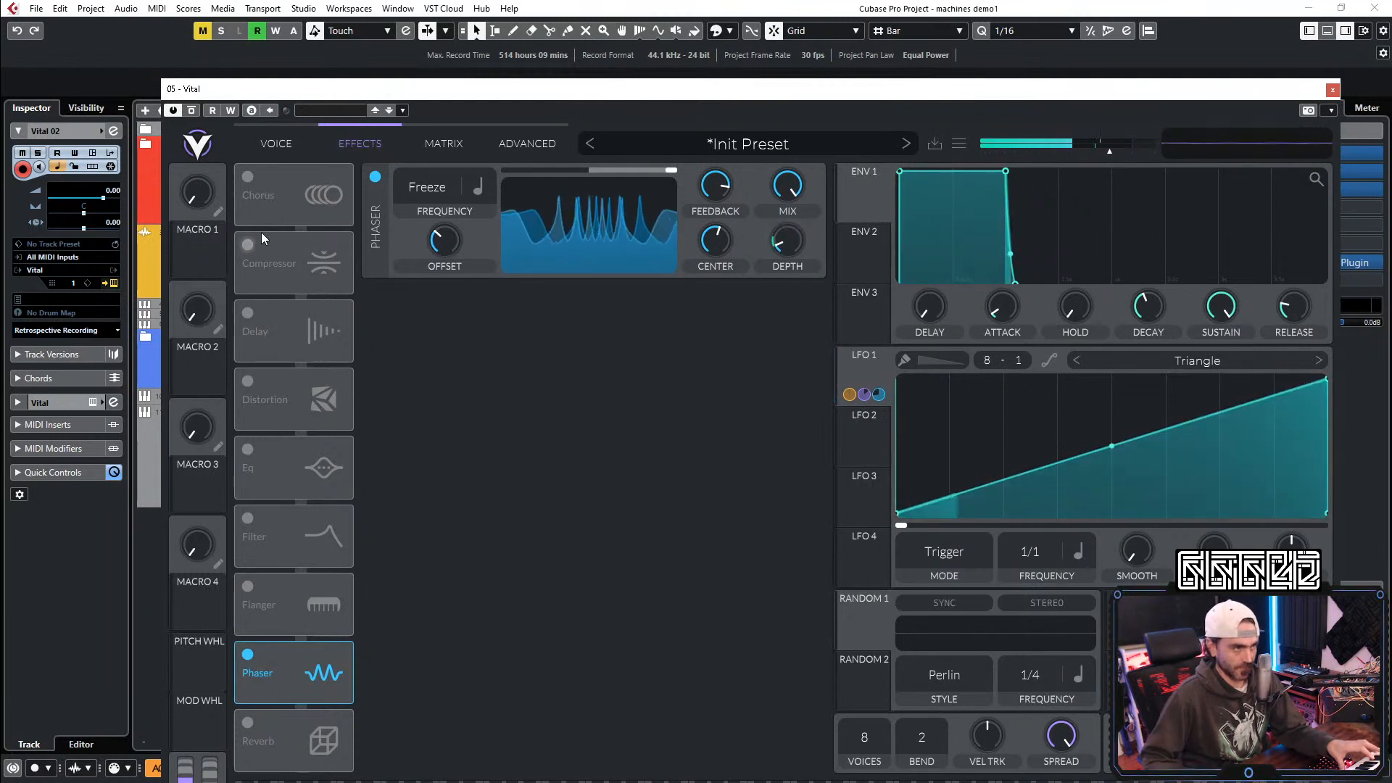
# Step: Enable the Chorus effect, move the Phaser ahead of it in the chain, and freeze the chorus frequency
pyautogui.click(247, 178)
pyautogui.moveTo(347, 672); pyautogui.dragTo(350, 190)
pyautogui.moveTo(489, 300); pyautogui.dragTo(507, 578)
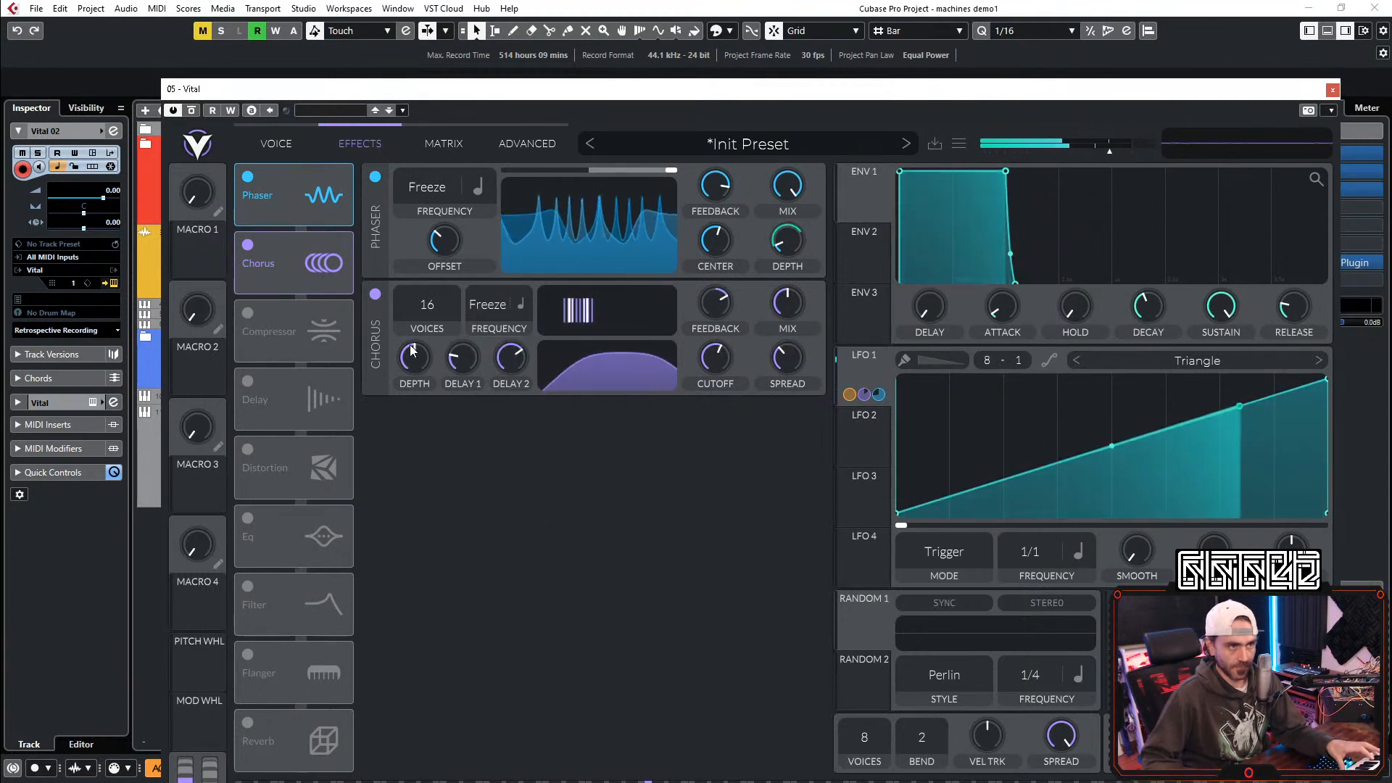
# Step: Modulate the chorus depth, delay 1 and delay 2 with LFO 1
pyautogui.moveTo(415, 363); pyautogui.dragTo(422, 416)
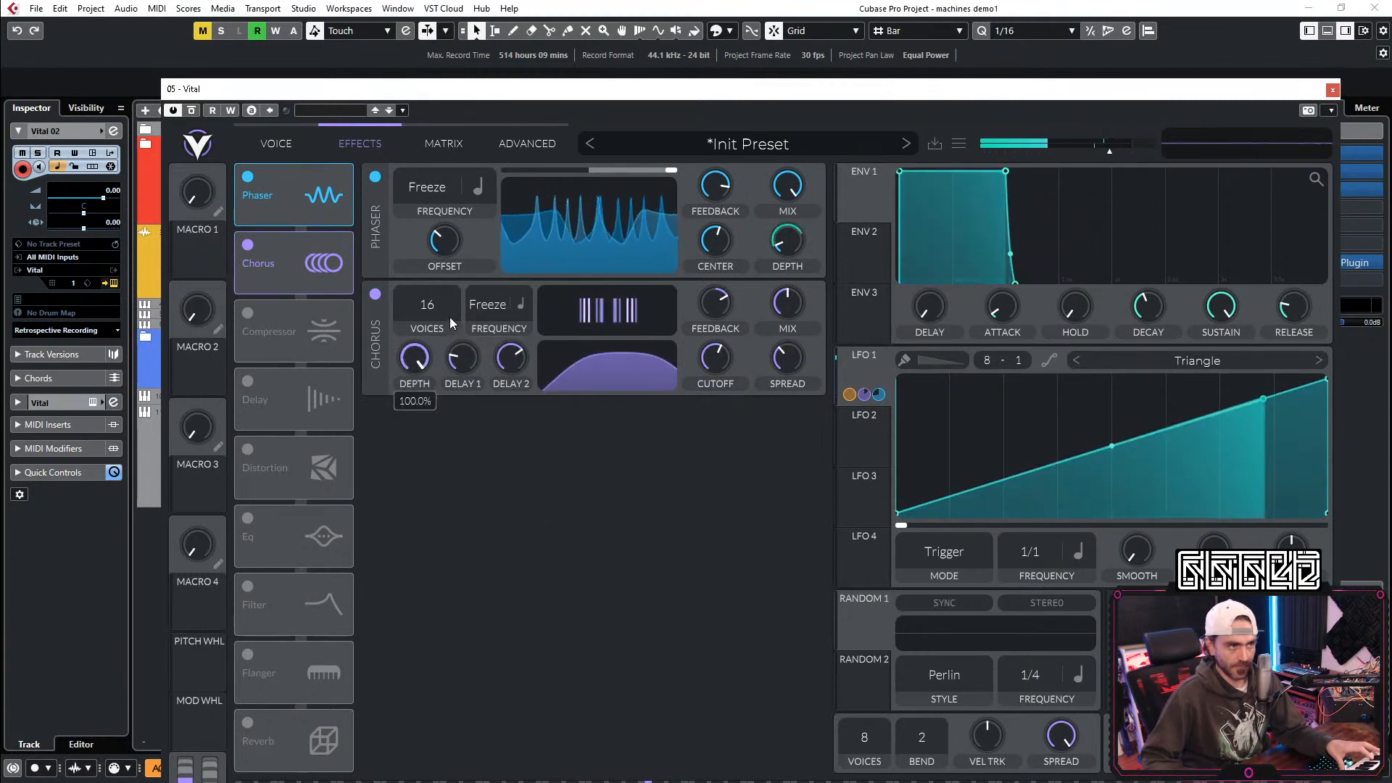
pyautogui.moveTo(851, 354); pyautogui.dragTo(479, 295)
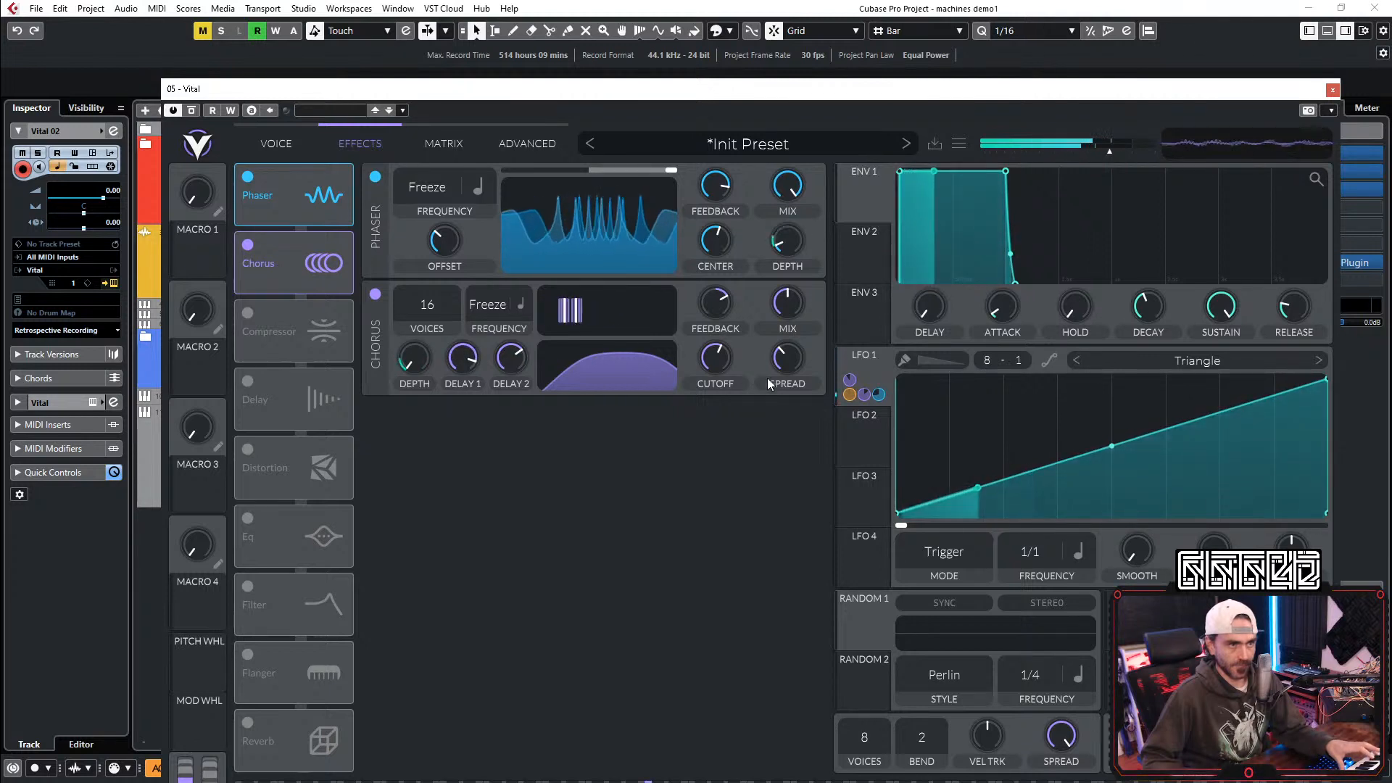
pyautogui.moveTo(873, 371); pyautogui.dragTo(462, 400)
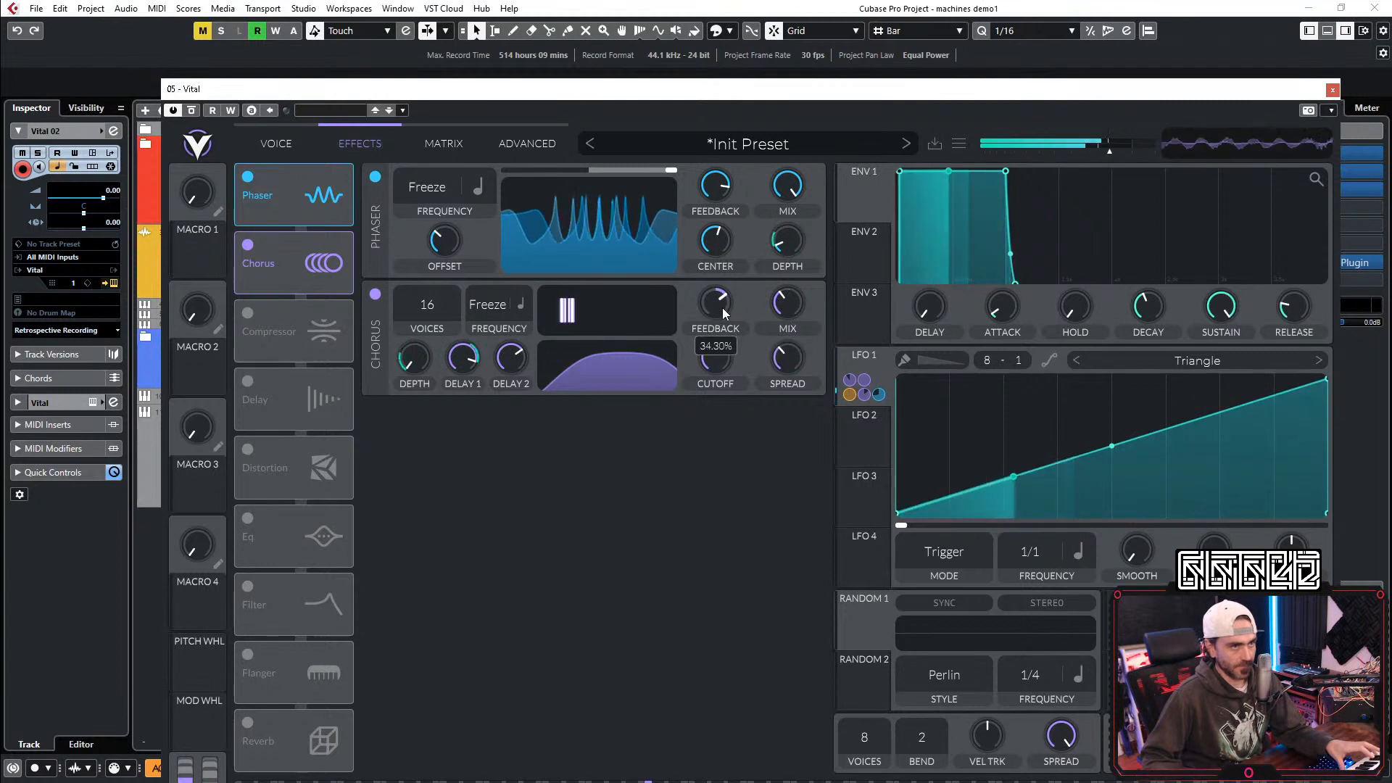
pyautogui.moveTo(878, 394); pyautogui.dragTo(510, 357)
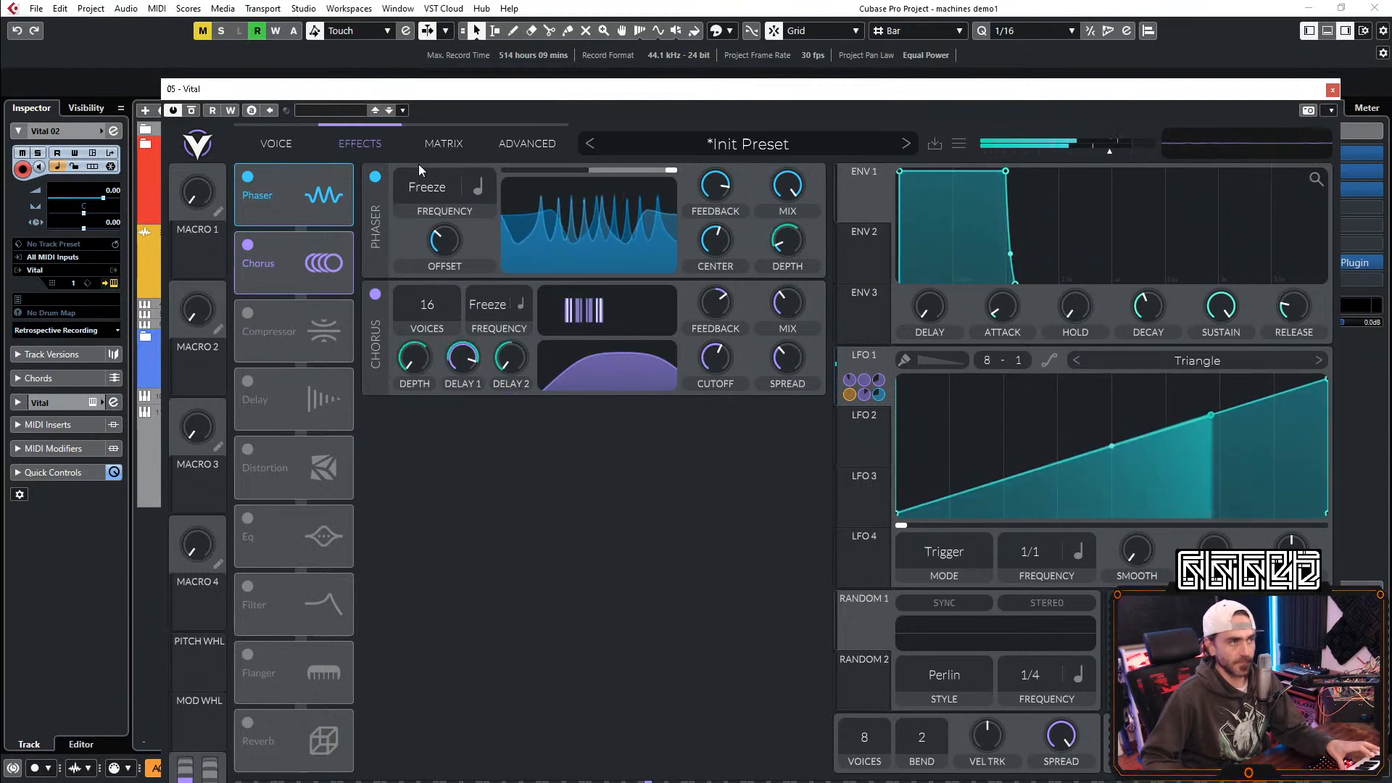
# Step: Raise oscillator 1's level to about 0.709 and resynthesize the preset into its wavetable
pyautogui.click(269, 145)
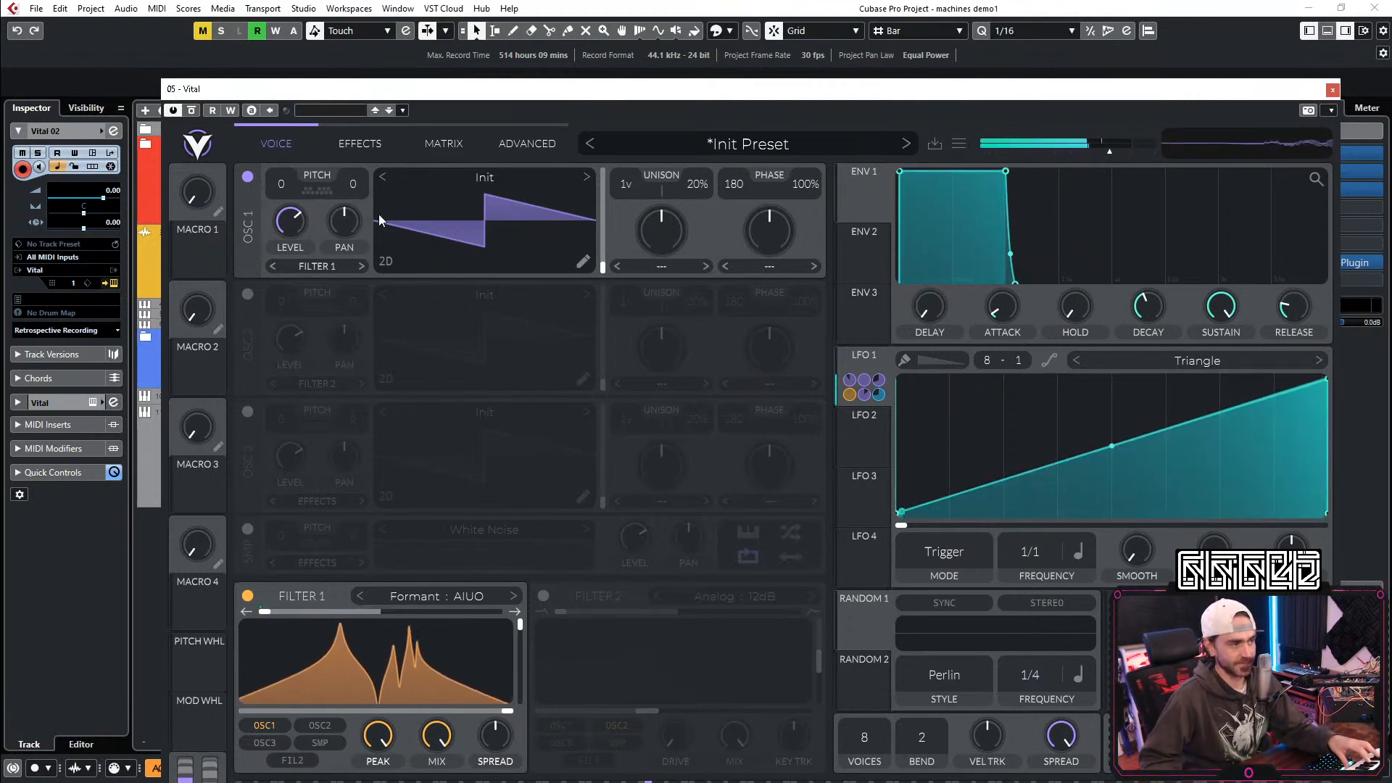
pyautogui.rightClick(467, 214)
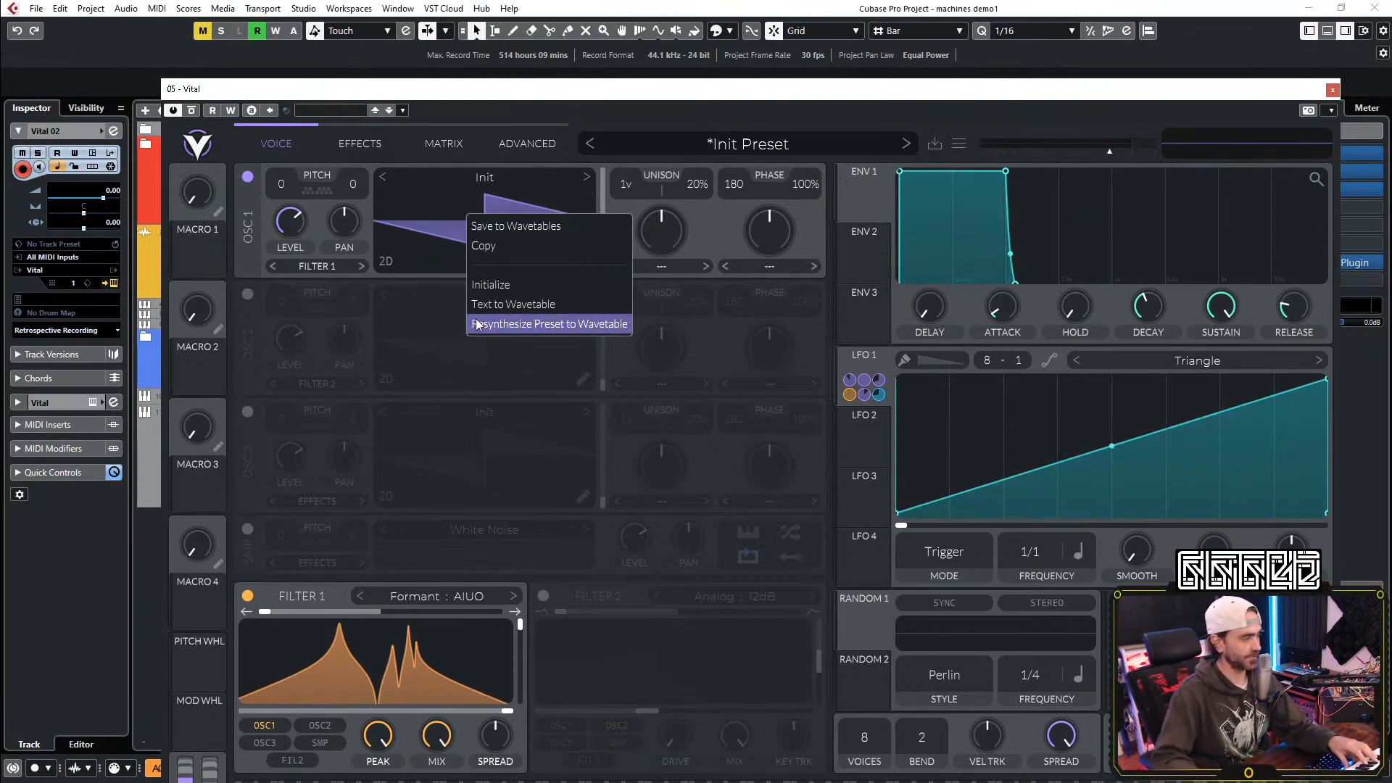
pyautogui.moveTo(296, 235); pyautogui.dragTo(299, 220)
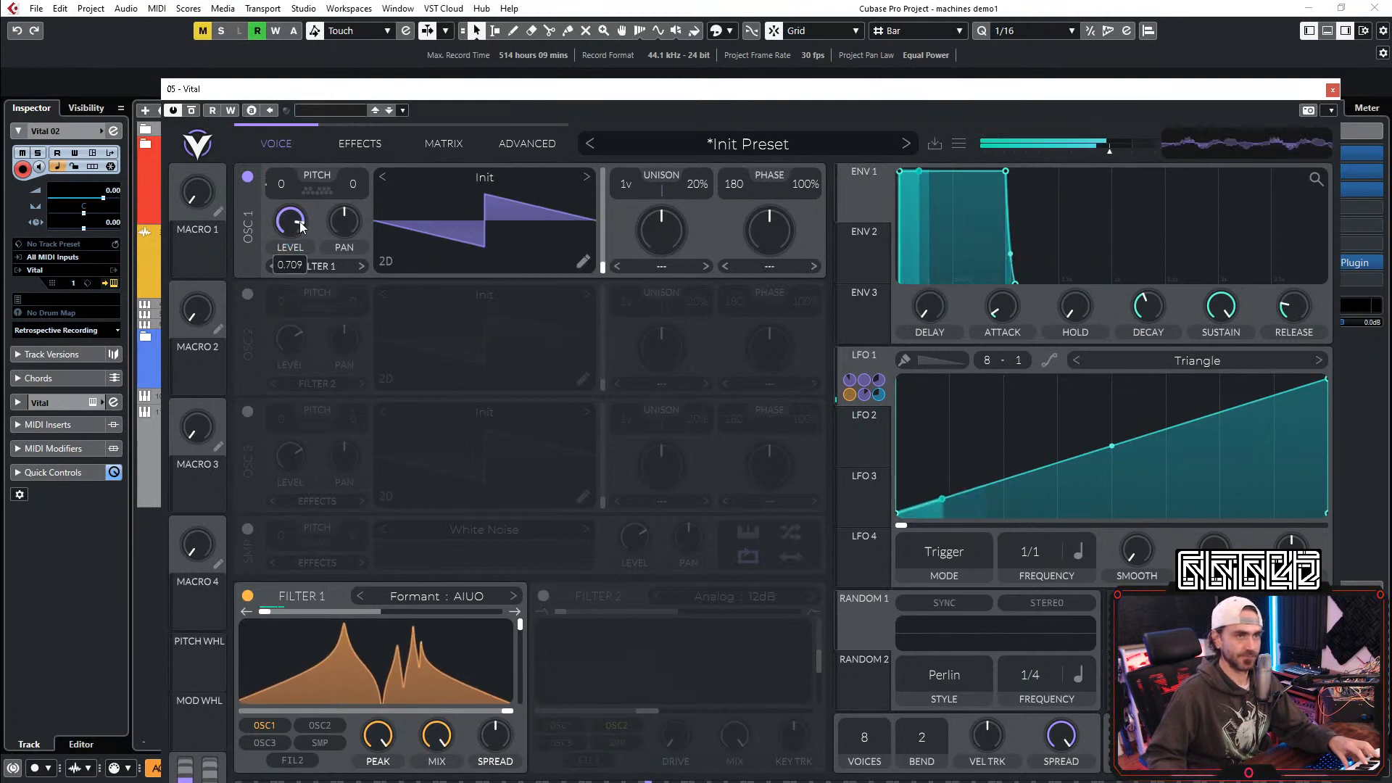
pyautogui.rightClick(436, 228)
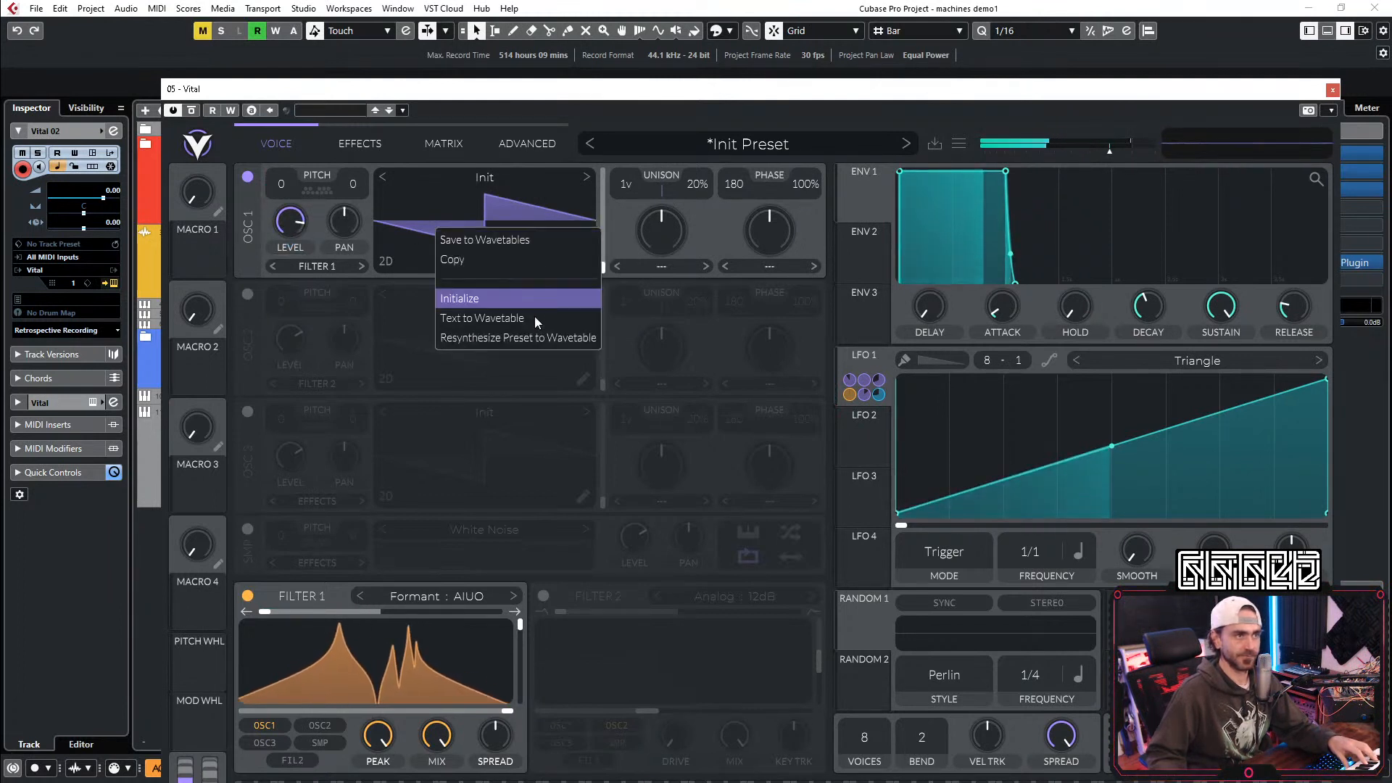
pyautogui.click(576, 338)
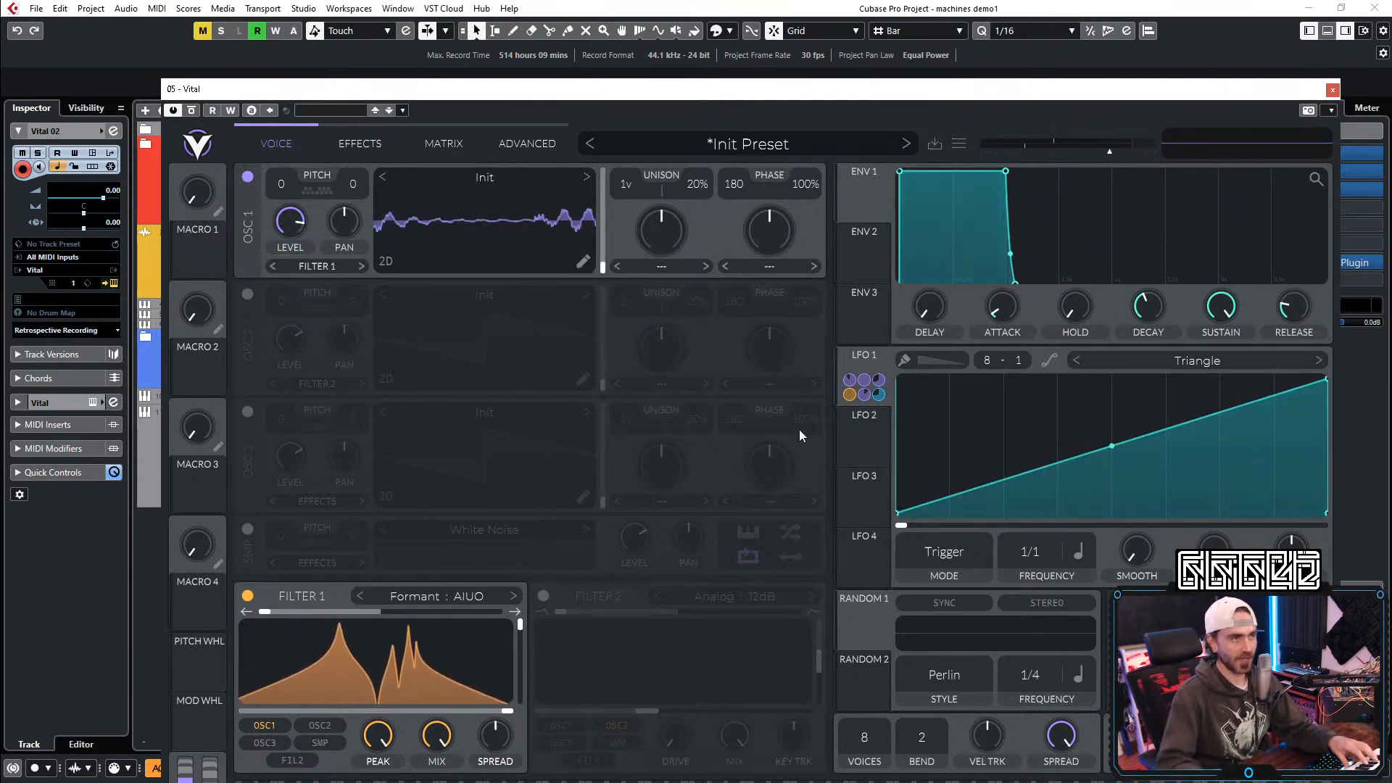
# Step: Turn off the Phaser, the Chorus and Filter 1
pyautogui.click(362, 143)
pyautogui.click(249, 178)
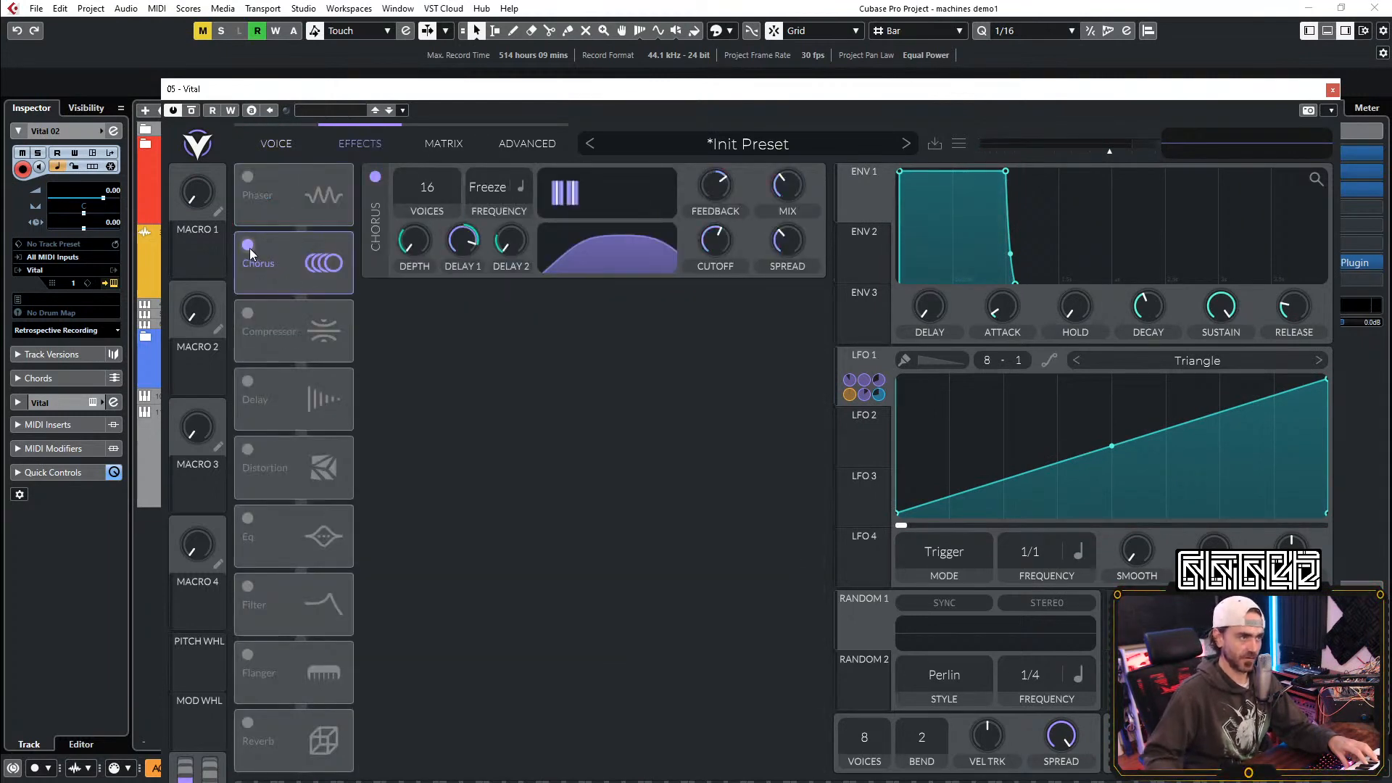
pyautogui.click(248, 246)
pyautogui.click(276, 143)
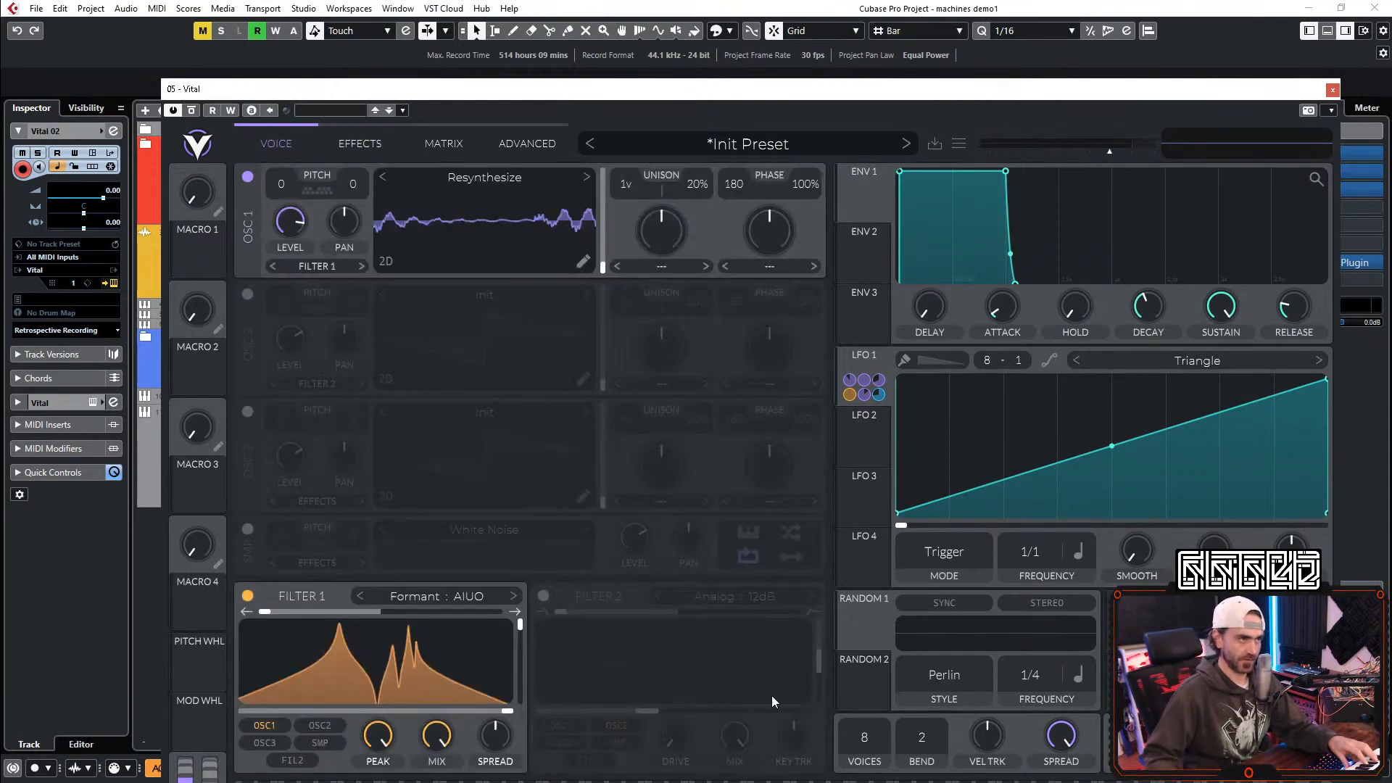
pyautogui.click(247, 596)
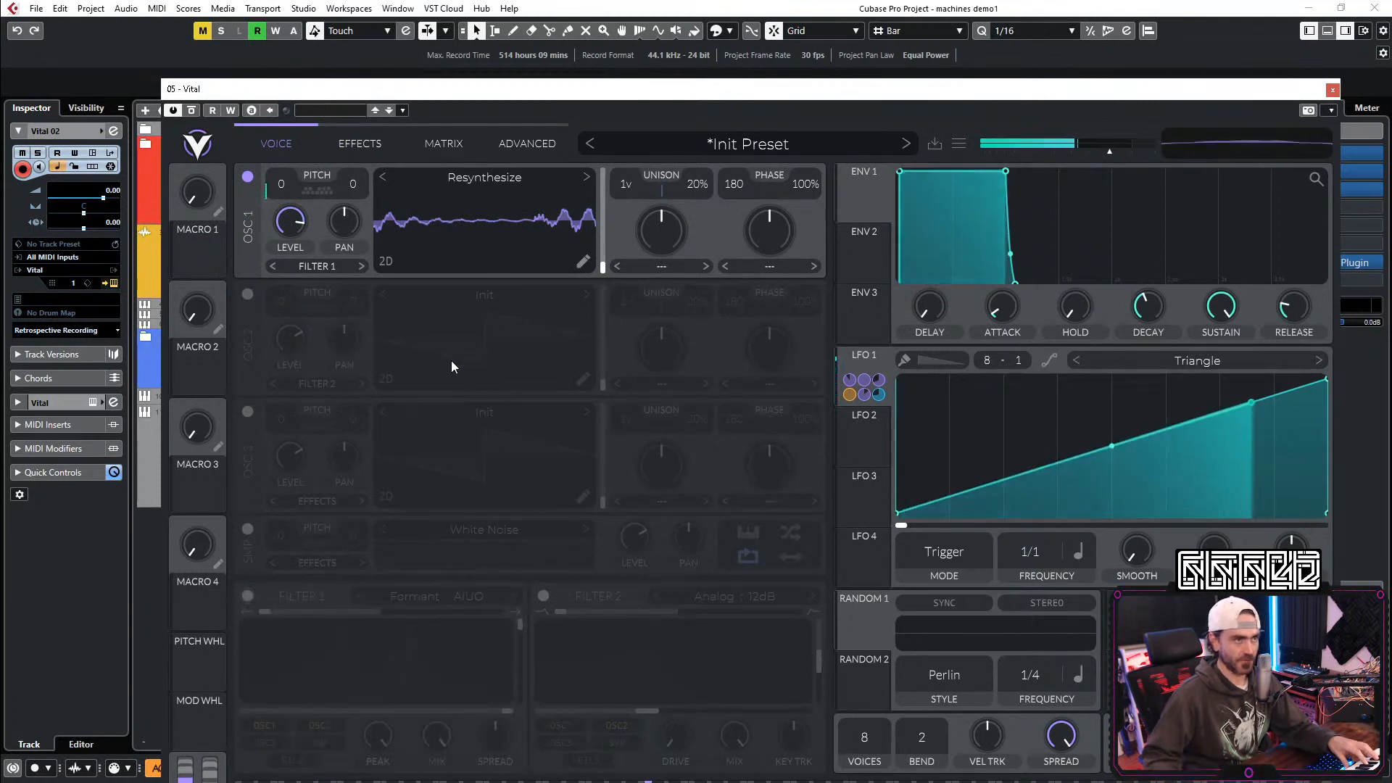
# Step: Bypass LFO 1's modulation of oscillator 1's transpose and set the oscillator's transpose to -24
pyautogui.click(406, 144)
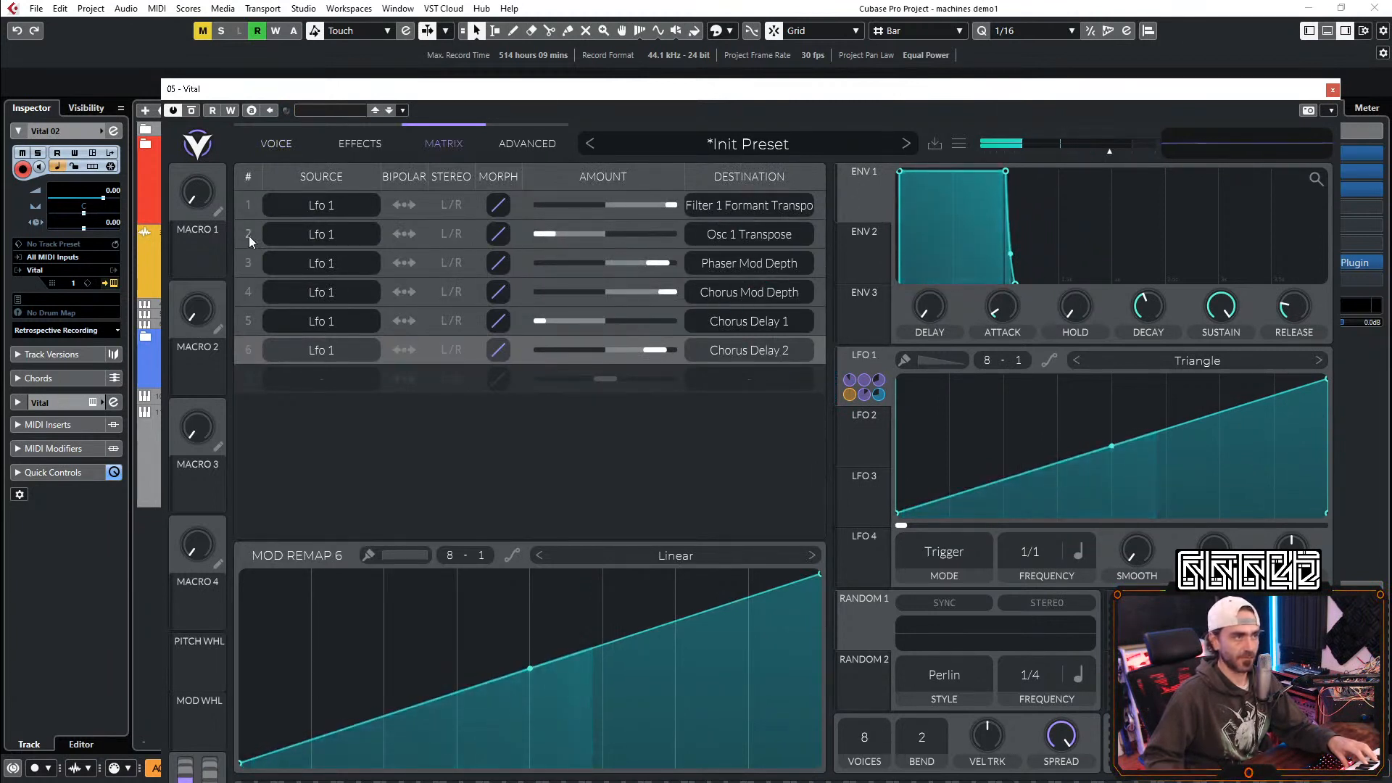
pyautogui.click(282, 144)
pyautogui.moveTo(608, 267)
pyautogui.mouseDown()
pyautogui.moveTo(603, 199)
pyautogui.moveTo(604, 259)
pyautogui.mouseUp()
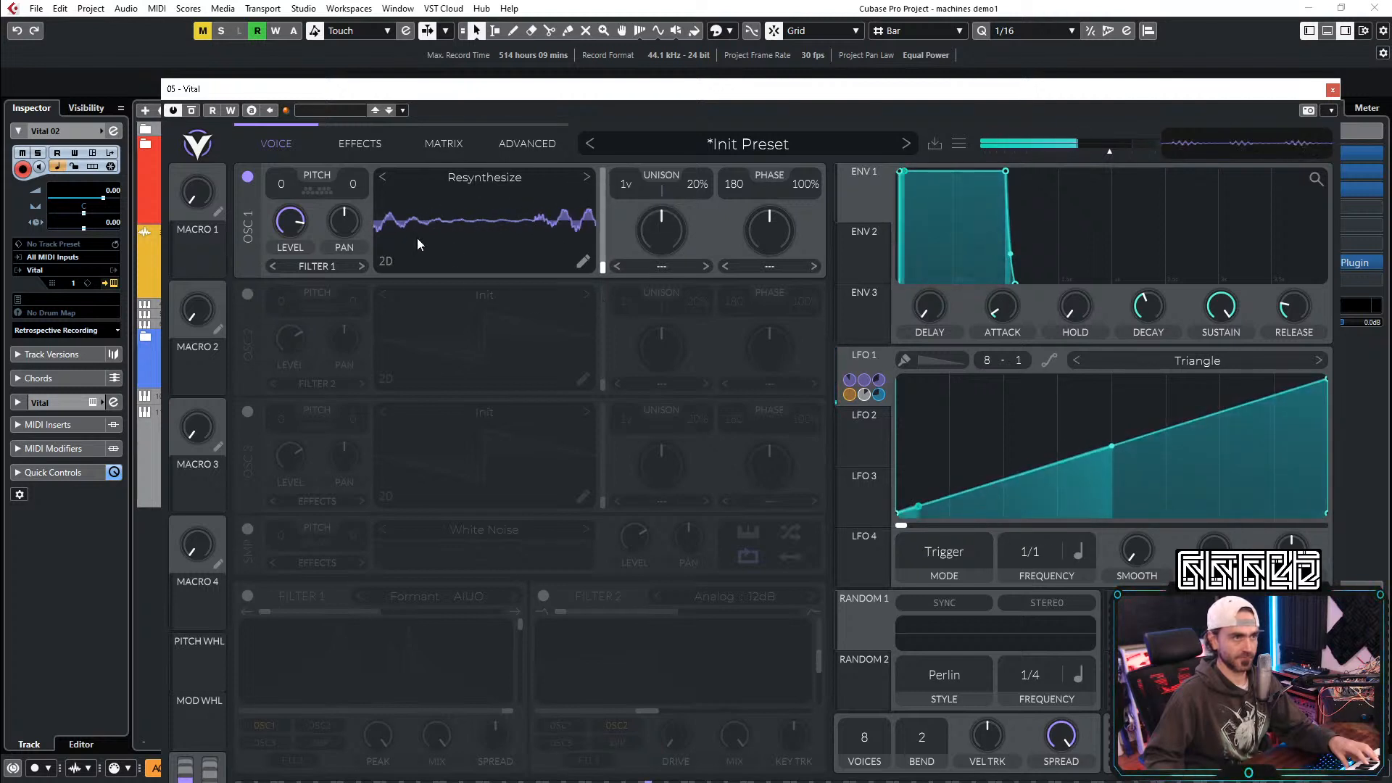
pyautogui.moveTo(288, 309); pyautogui.dragTo(276, 364)
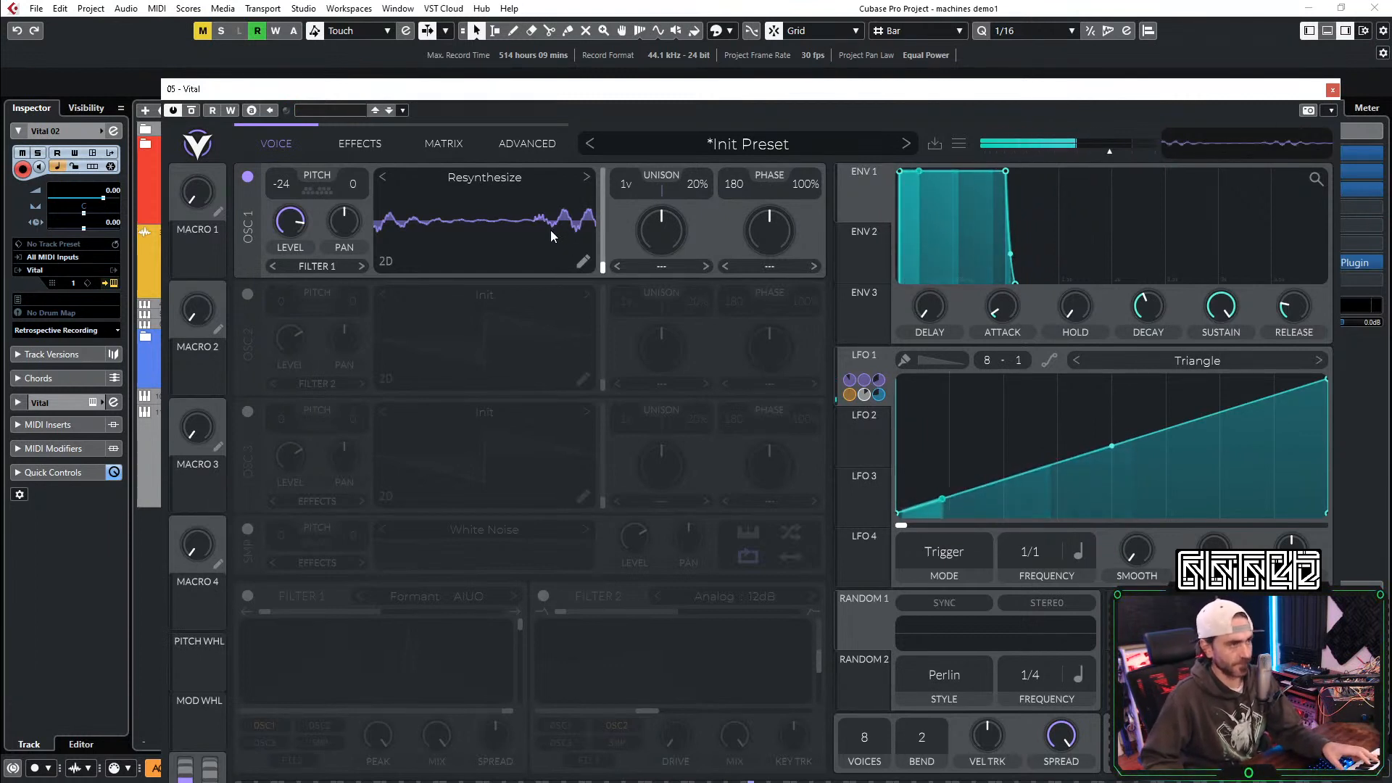
# Step: Check the resynthesized wavetable in its editor and move oscillator 1's wavetable position slightly above the first frame
pyautogui.moveTo(607, 273)
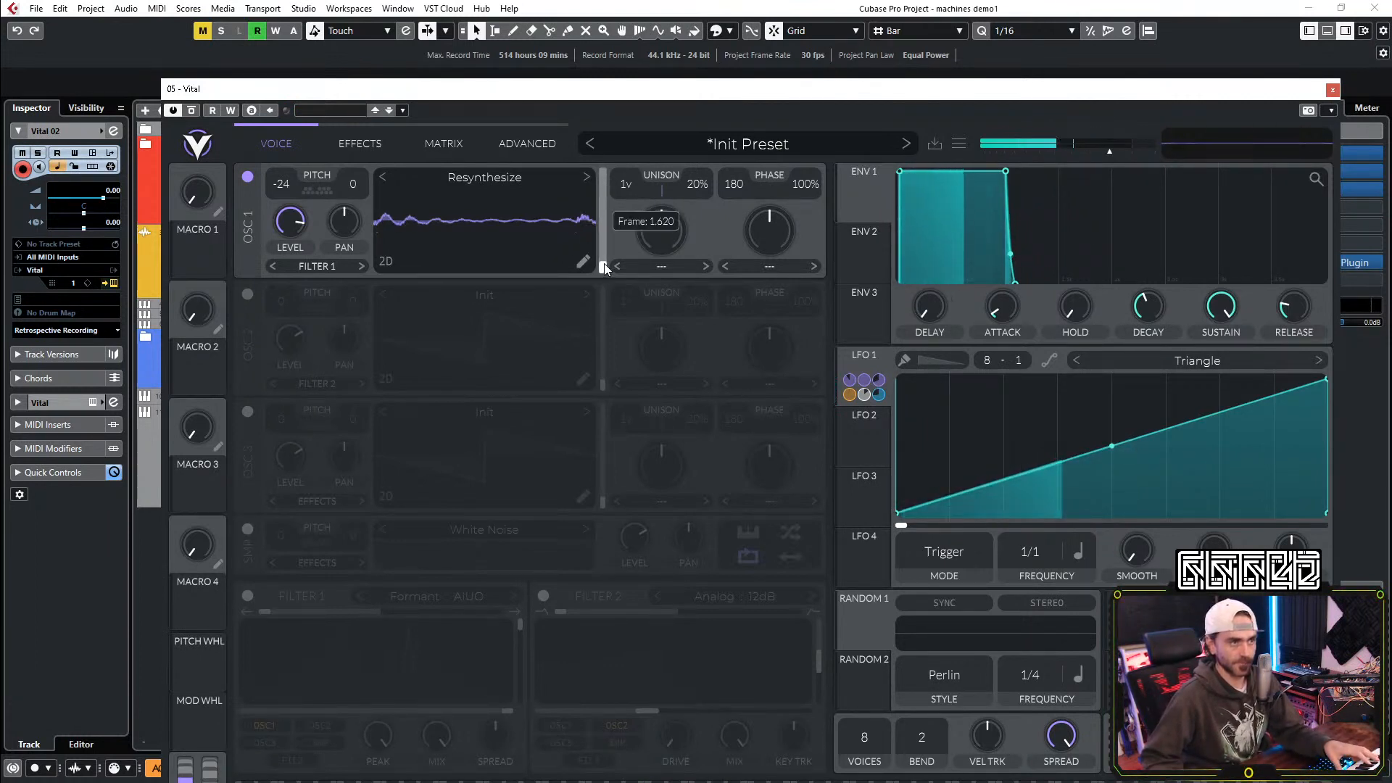
pyautogui.moveTo(607, 273); pyautogui.dragTo(607, 271)
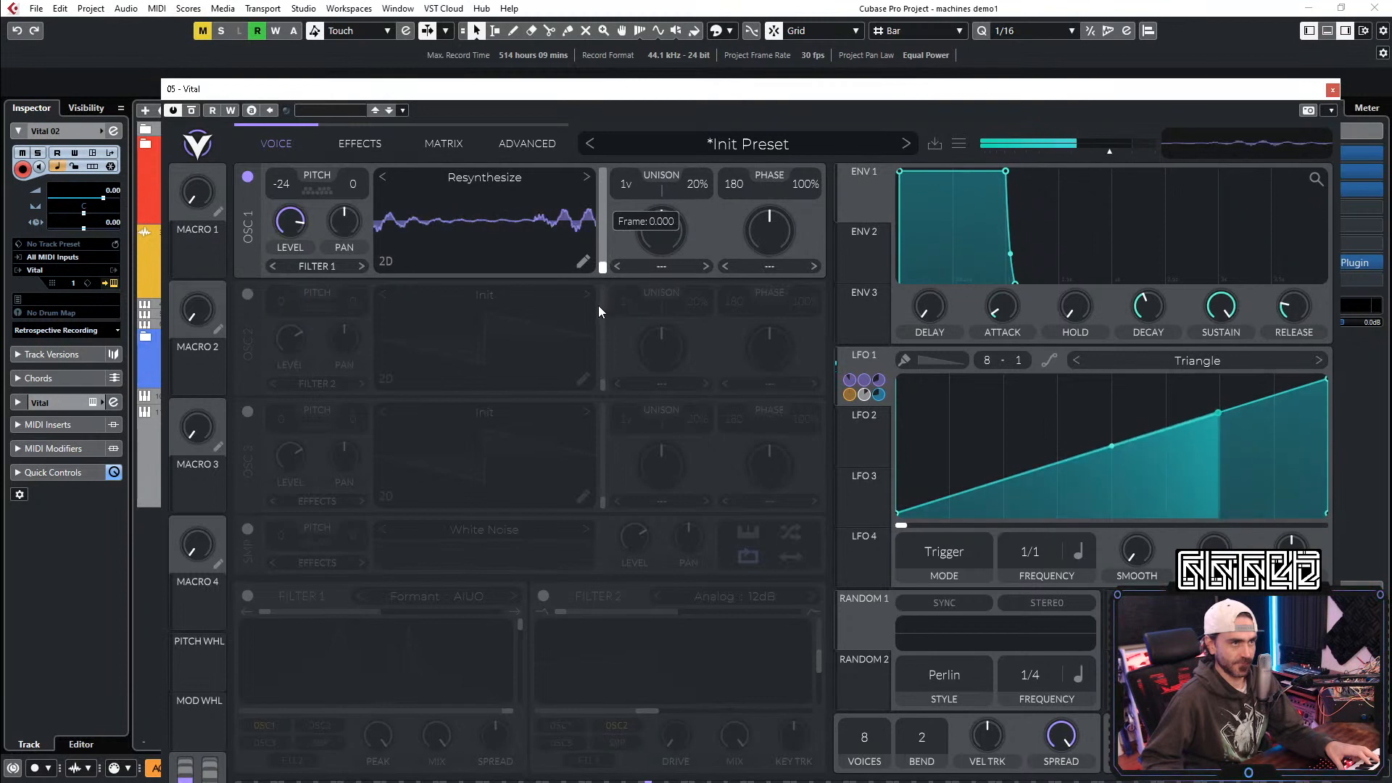
pyautogui.click(582, 261)
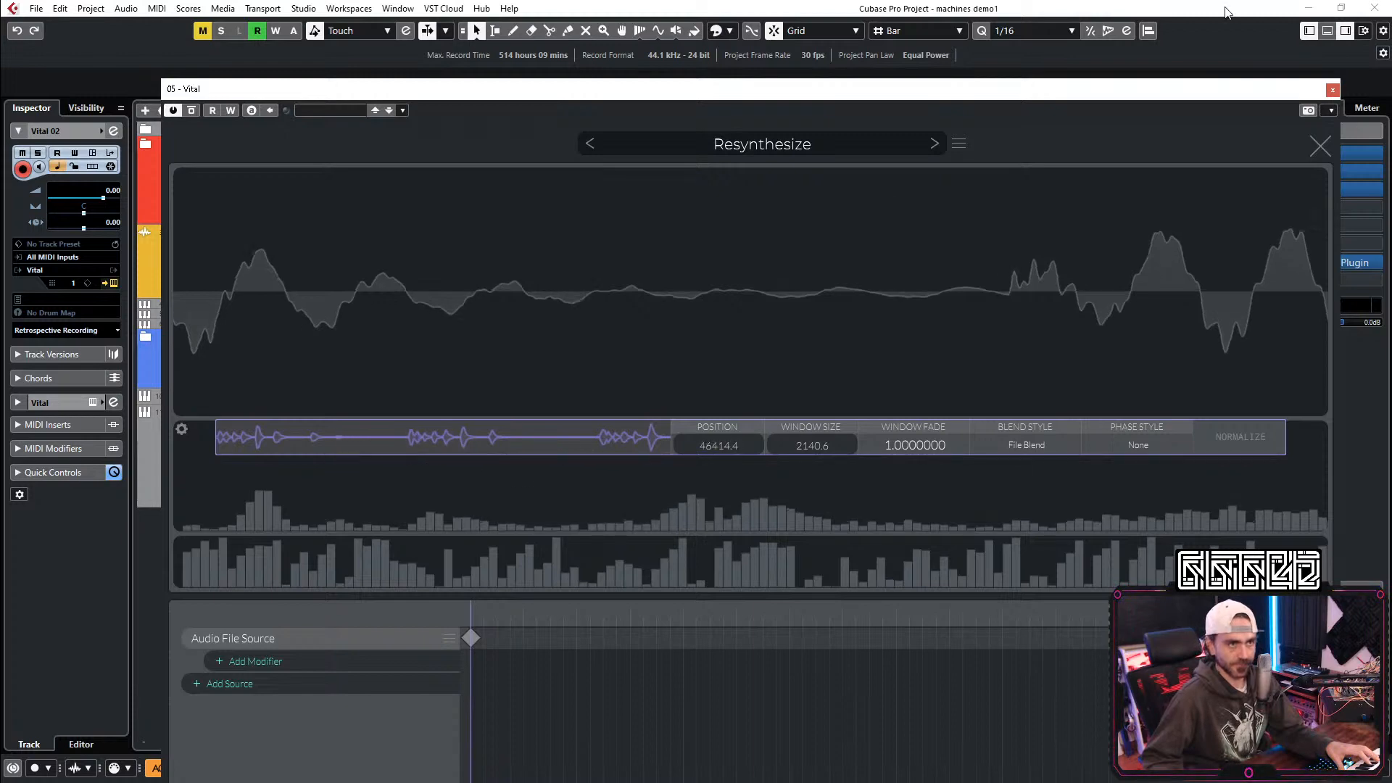
pyautogui.click(1318, 144)
pyautogui.moveTo(607, 264)
pyautogui.moveTo(608, 264)
pyautogui.mouseDown()
pyautogui.moveTo(606, 226)
pyautogui.moveTo(606, 241)
pyautogui.mouseUp()
pyautogui.moveTo(287, 184); pyautogui.dragTo(350, 260)
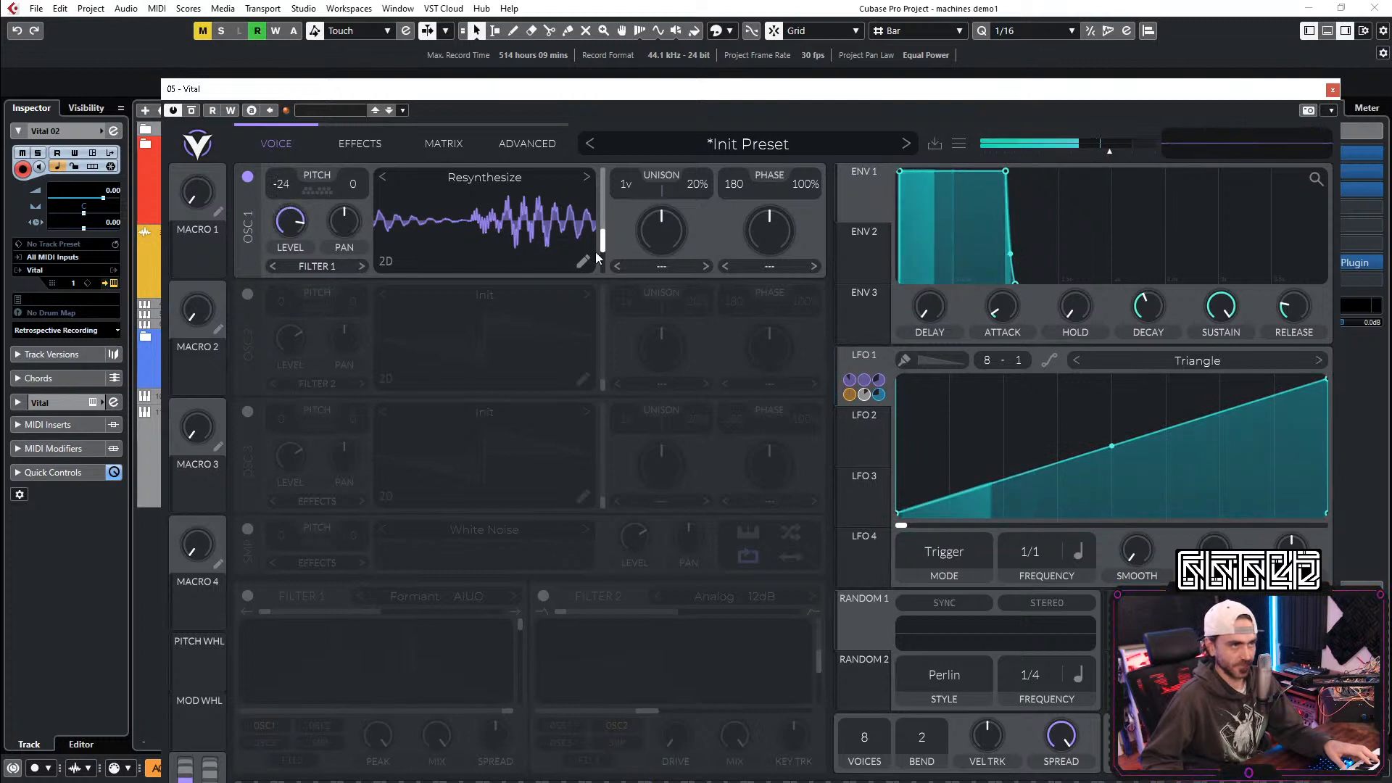
pyautogui.moveTo(601, 240)
pyautogui.mouseDown()
pyautogui.moveTo(593, 299)
pyautogui.moveTo(620, 275)
pyautogui.moveTo(618, 241)
pyautogui.moveTo(599, 229)
pyautogui.moveTo(615, 205)
pyautogui.moveTo(609, 257)
pyautogui.mouseUp()
# Step: Apply the Bend distortion to oscillator 1 and lower its amount below centre
pyautogui.click(769, 266)
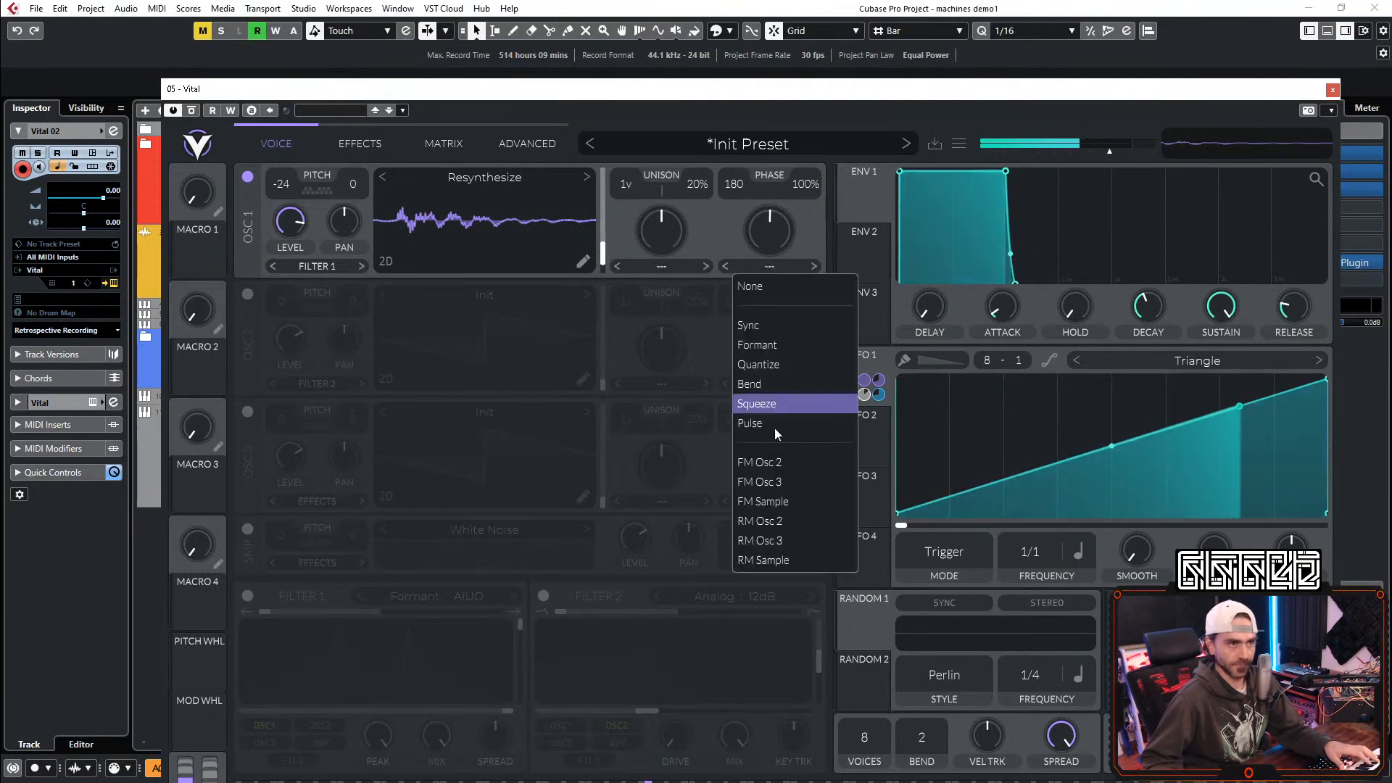
pyautogui.click(749, 384)
pyautogui.moveTo(755, 225); pyautogui.dragTo(751, 272)
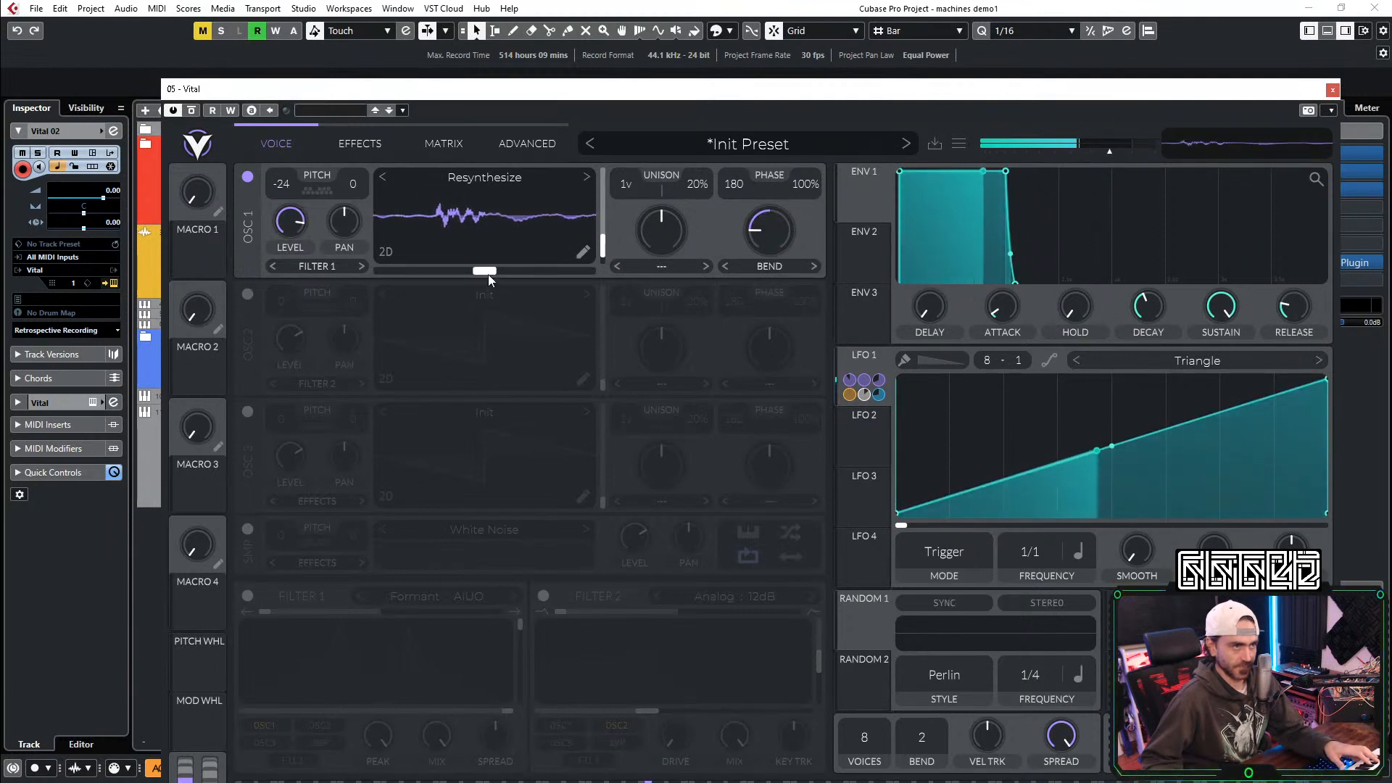
pyautogui.moveTo(487, 274)
pyautogui.mouseDown()
pyautogui.moveTo(473, 290)
pyautogui.moveTo(398, 280)
pyautogui.moveTo(576, 275)
pyautogui.moveTo(391, 280)
pyautogui.moveTo(565, 277)
pyautogui.moveTo(487, 275)
pyautogui.mouseUp()
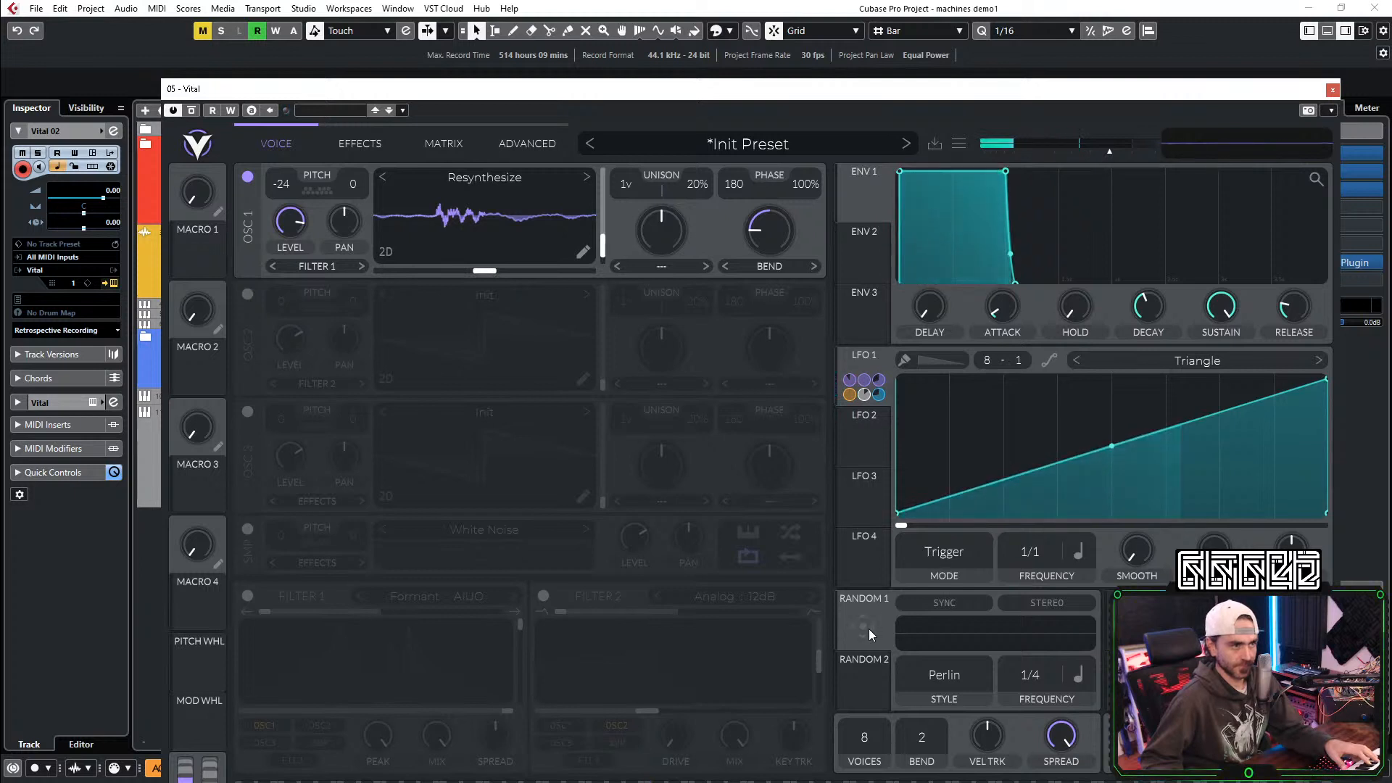
# Step: Set Random 1 to Sample & Hold at 1/16 and modulate oscillator 1's distortion phase with it from the minimum
pyautogui.click(944, 672)
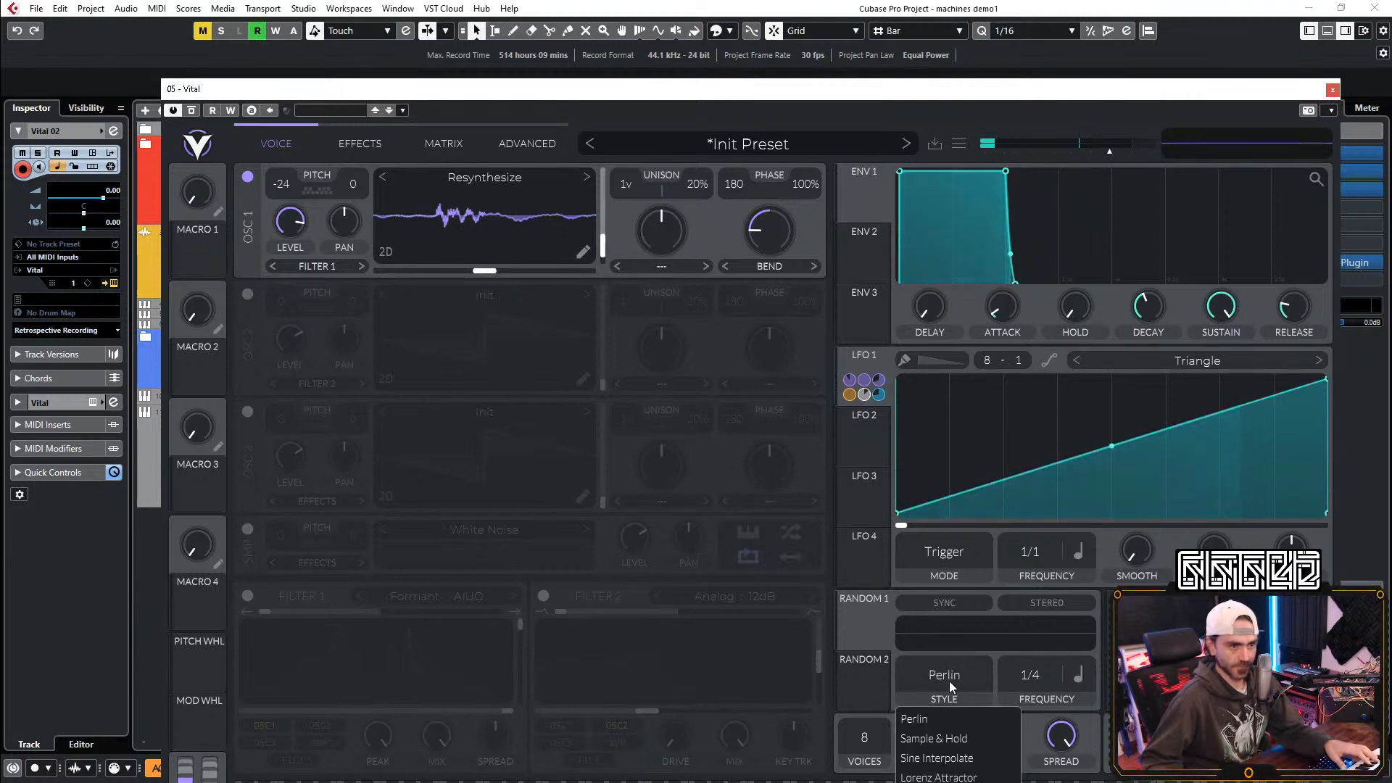
pyautogui.click(951, 742)
pyautogui.moveTo(1028, 690); pyautogui.dragTo(1064, 643)
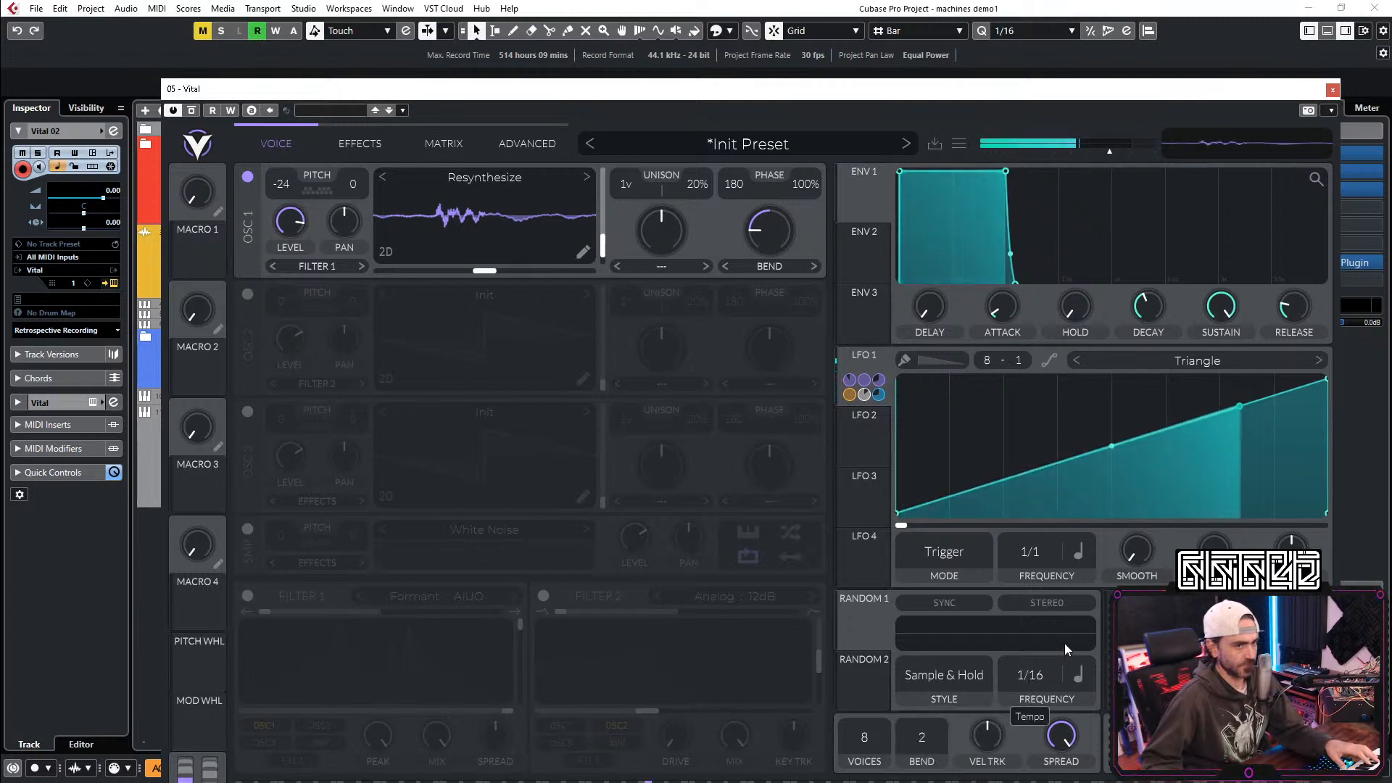
pyautogui.moveTo(848, 627); pyautogui.dragTo(375, 276)
pyautogui.moveTo(487, 258)
pyautogui.mouseDown()
pyautogui.moveTo(487, 219)
pyautogui.moveTo(485, 259)
pyautogui.moveTo(484, 241)
pyautogui.mouseUp()
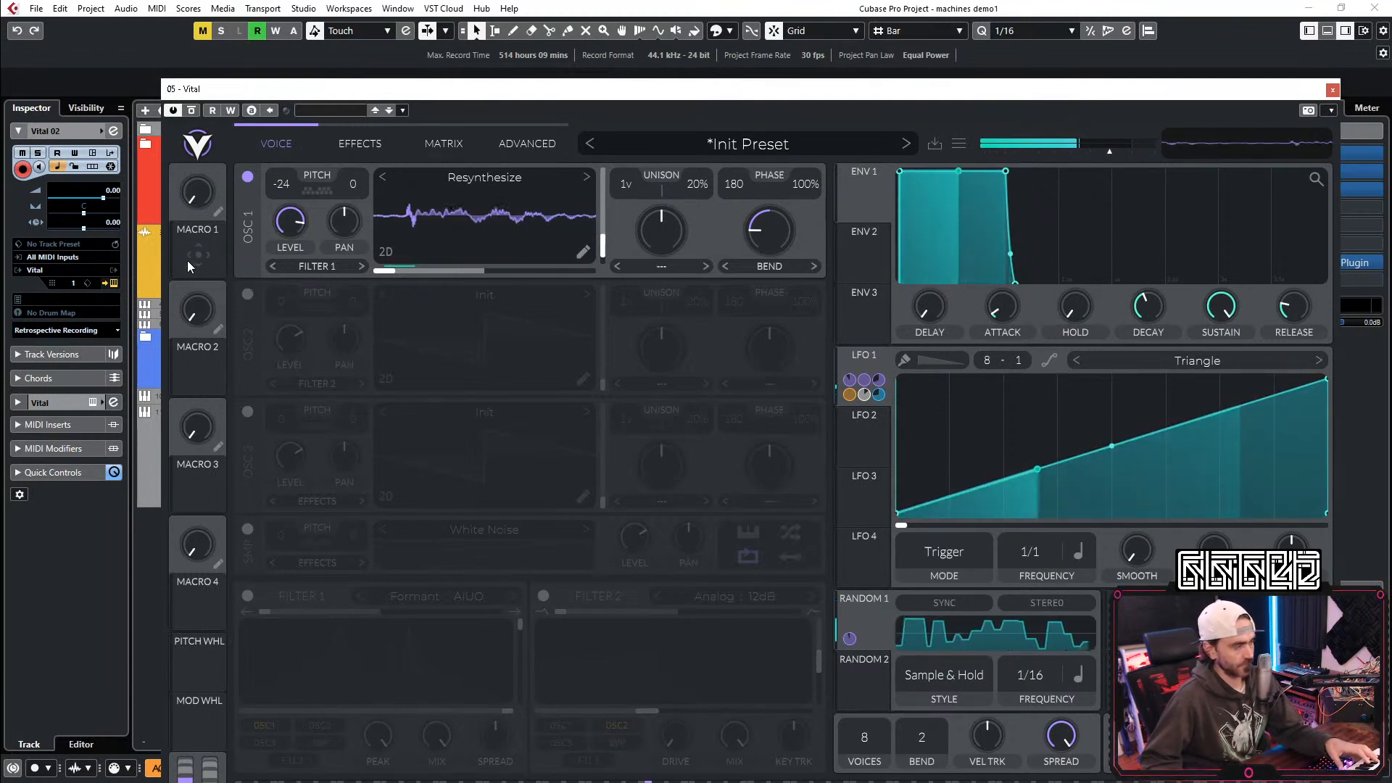
# Step: Modulate oscillator 1's bend amount with Random 2, set to Sample & Hold at 1/16
pyautogui.click(857, 687)
pyautogui.moveTo(861, 687); pyautogui.dragTo(769, 231)
pyautogui.click(948, 684)
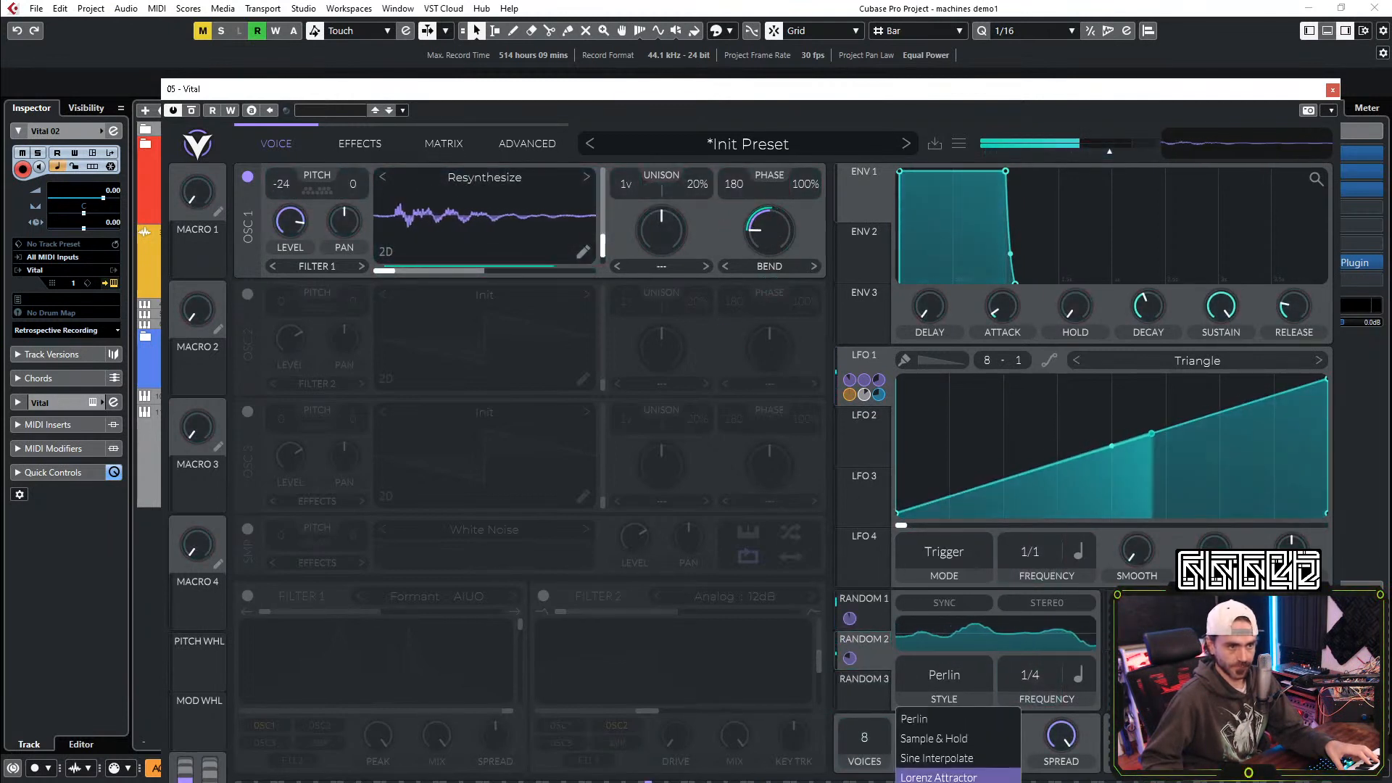
pyautogui.click(938, 746)
pyautogui.moveTo(1030, 683); pyautogui.dragTo(1081, 645)
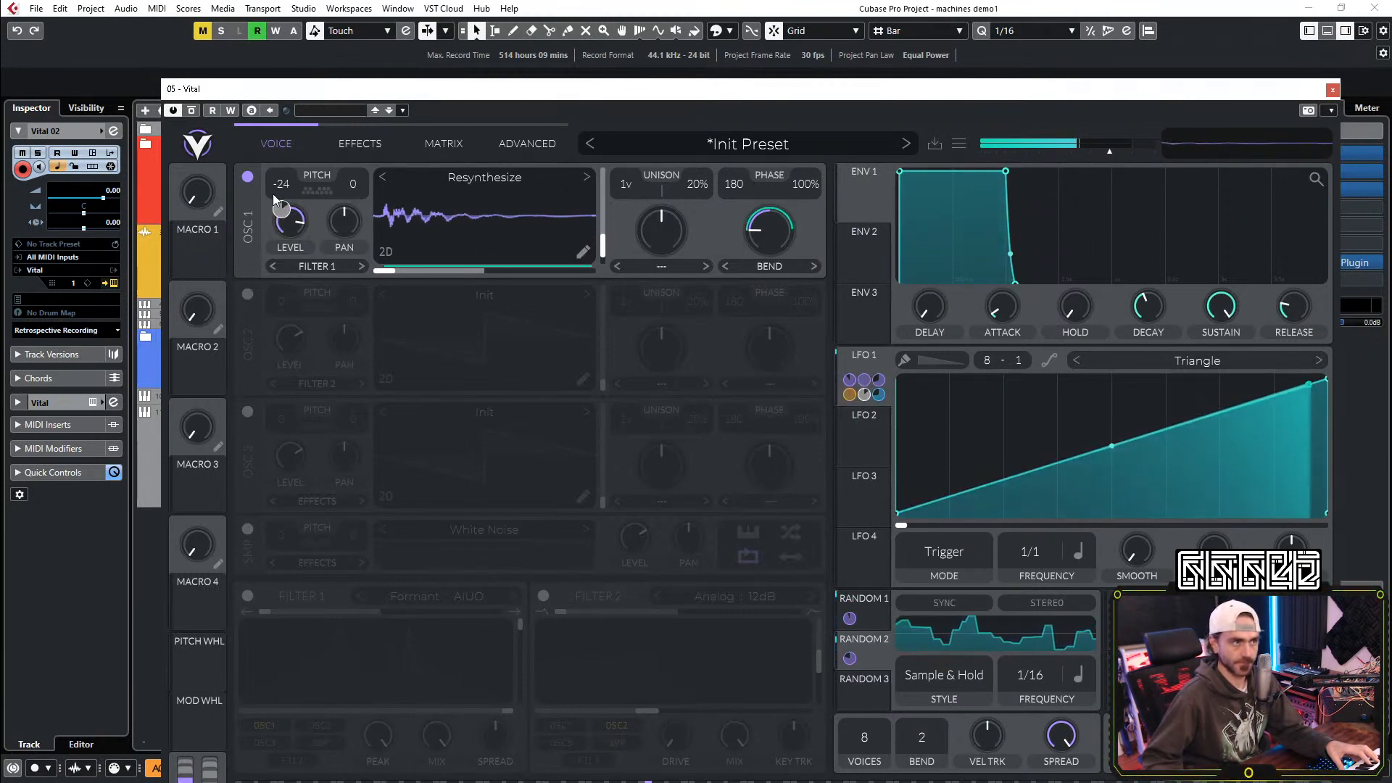
# Step: Remove all LFO 1 modulation connections, keeping only the Random 1 and Random 2 connections
pyautogui.click(453, 145)
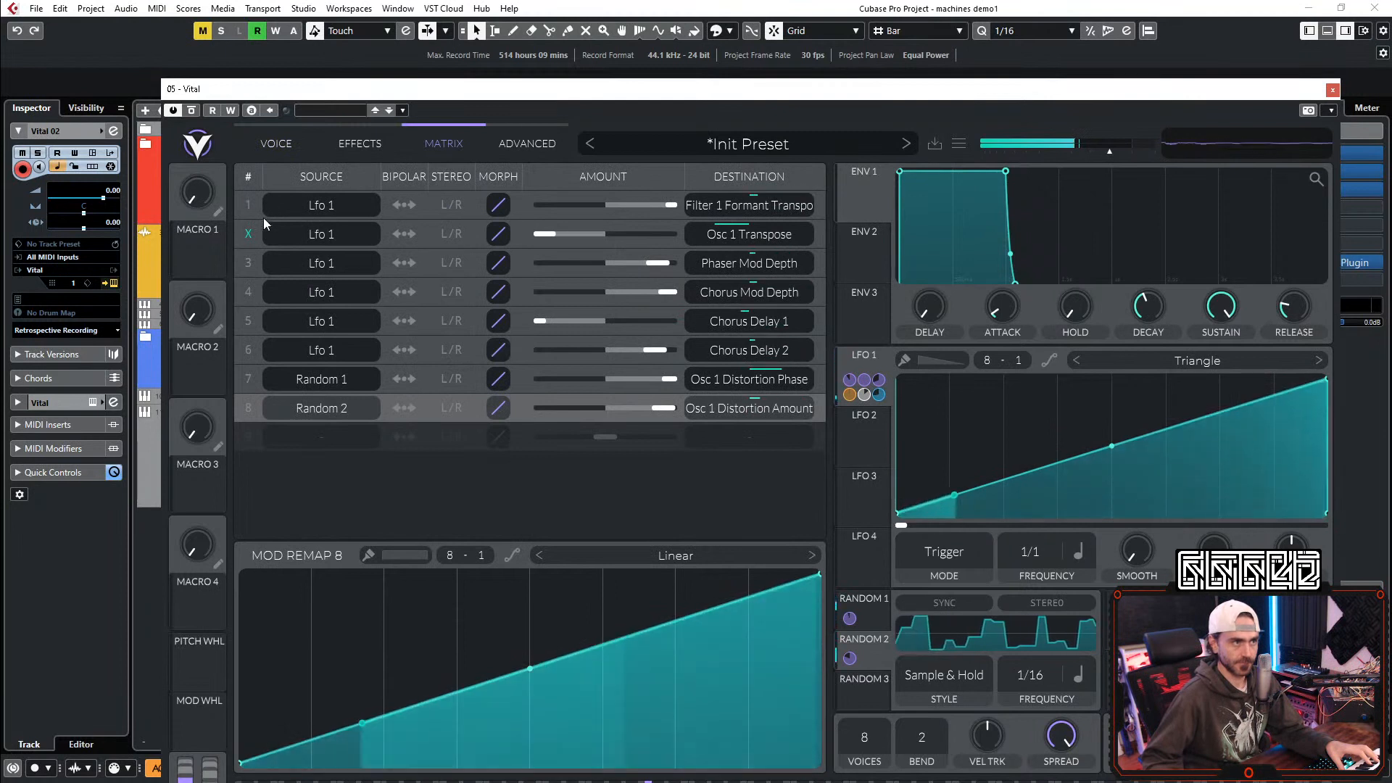
pyautogui.doubleClick(848, 397)
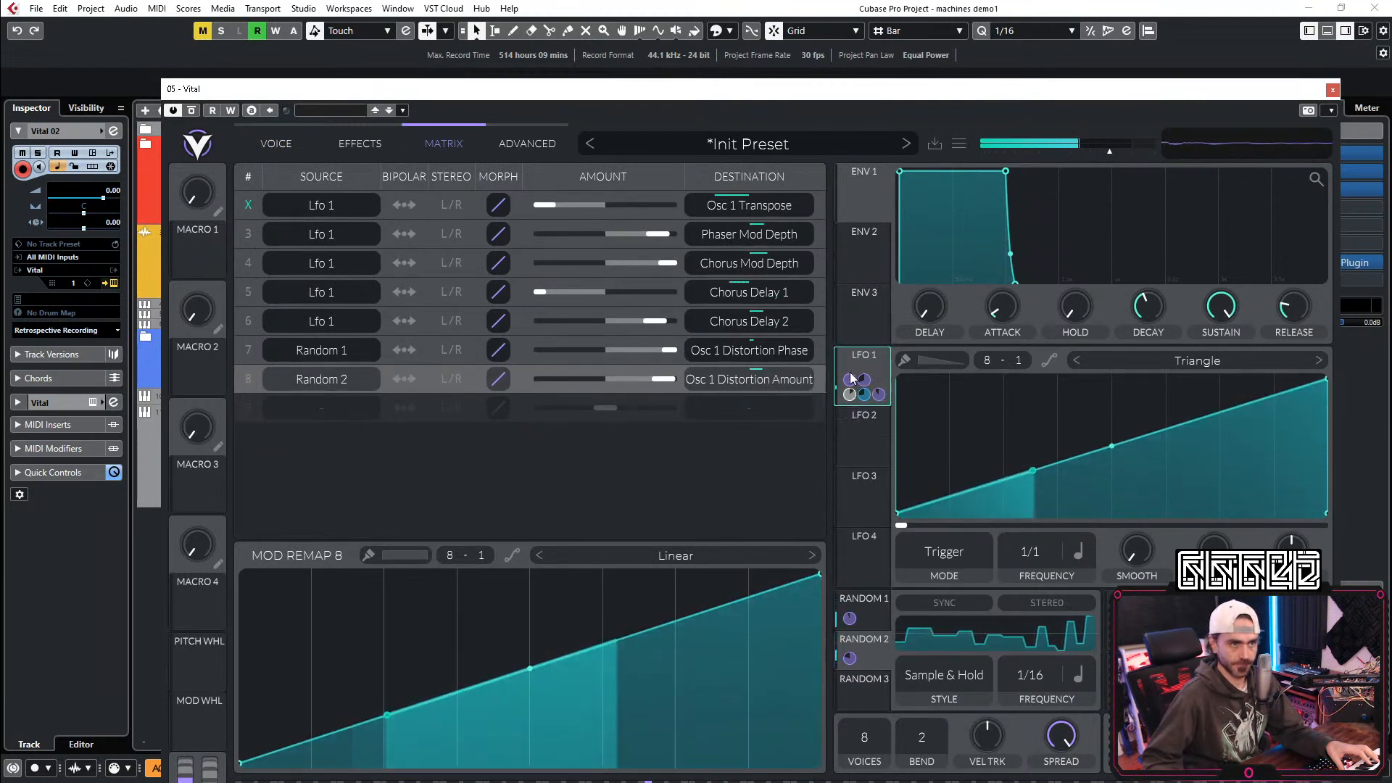
pyautogui.click(850, 381)
pyautogui.doubleClick(848, 379)
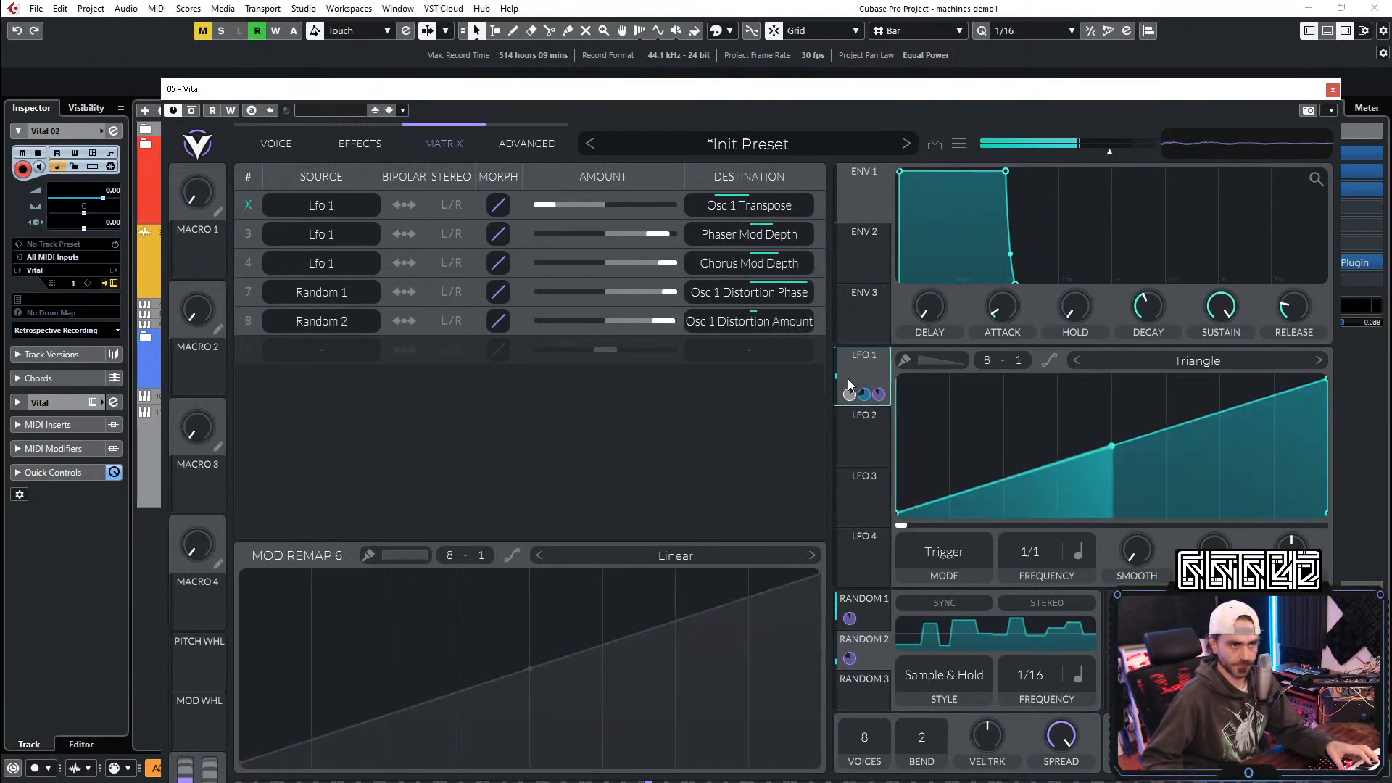
pyautogui.click(849, 394)
pyautogui.doubleClick(849, 397)
pyautogui.doubleClick(850, 398)
pyautogui.doubleClick(849, 398)
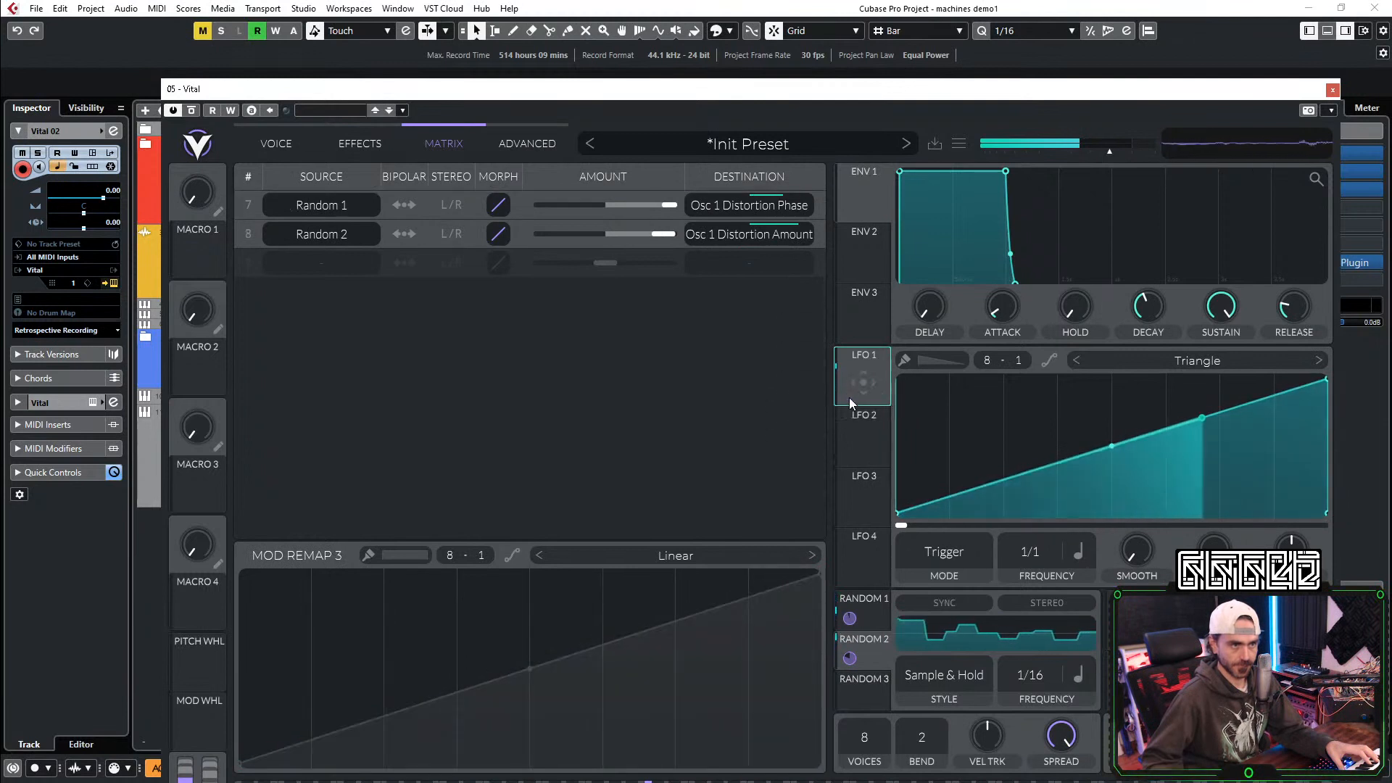
# Step: Load the user Euclideans shape ER7-16 into LFO 1, replacing the triangle
pyautogui.click(275, 144)
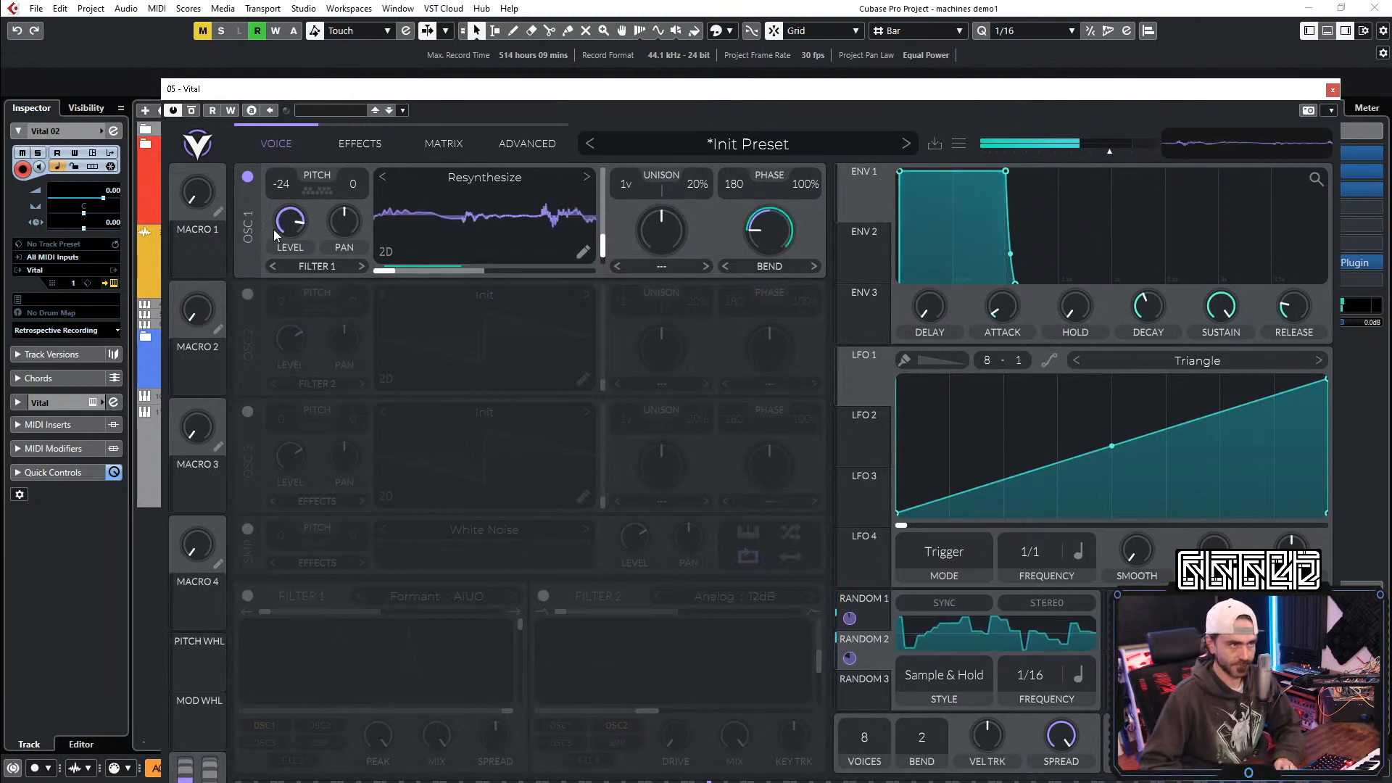
pyautogui.moveTo(897, 518); pyautogui.dragTo(899, 378)
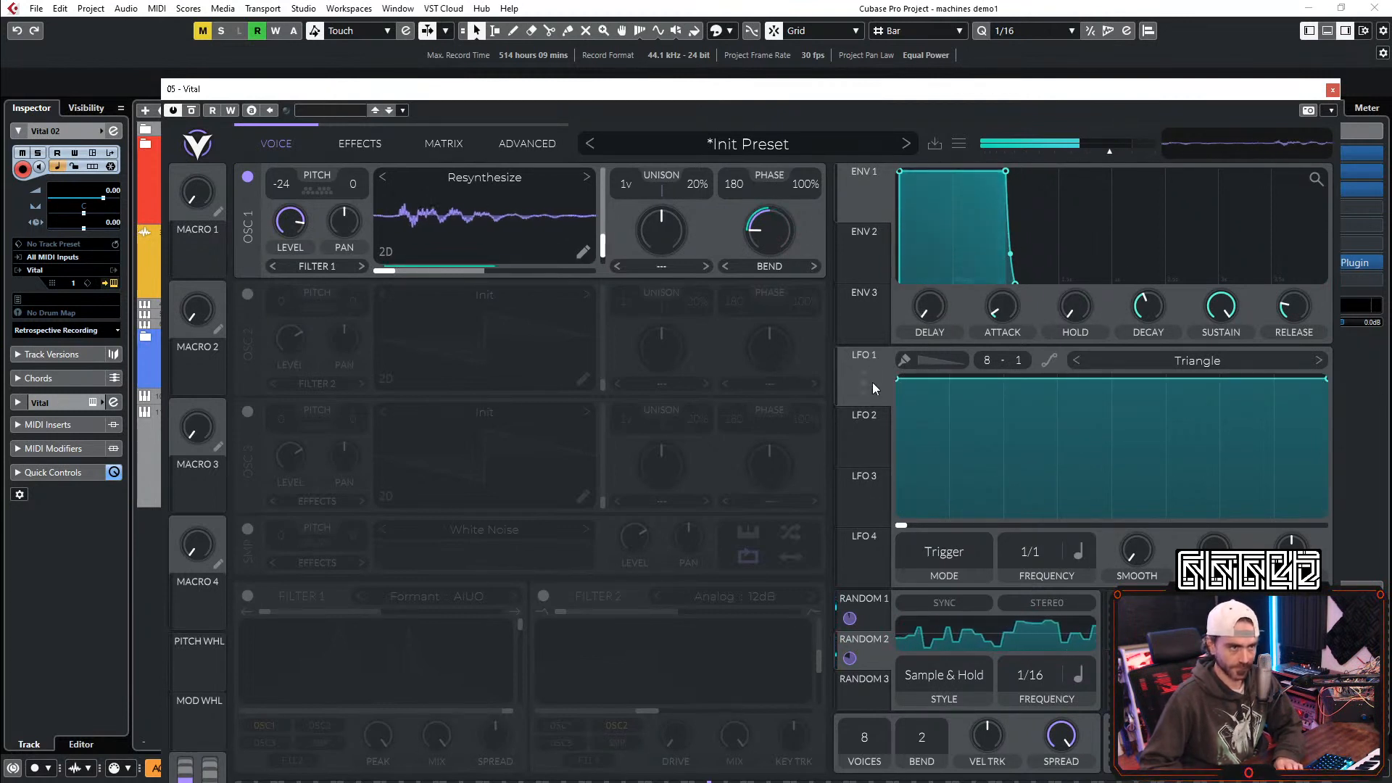
pyautogui.click(1250, 360)
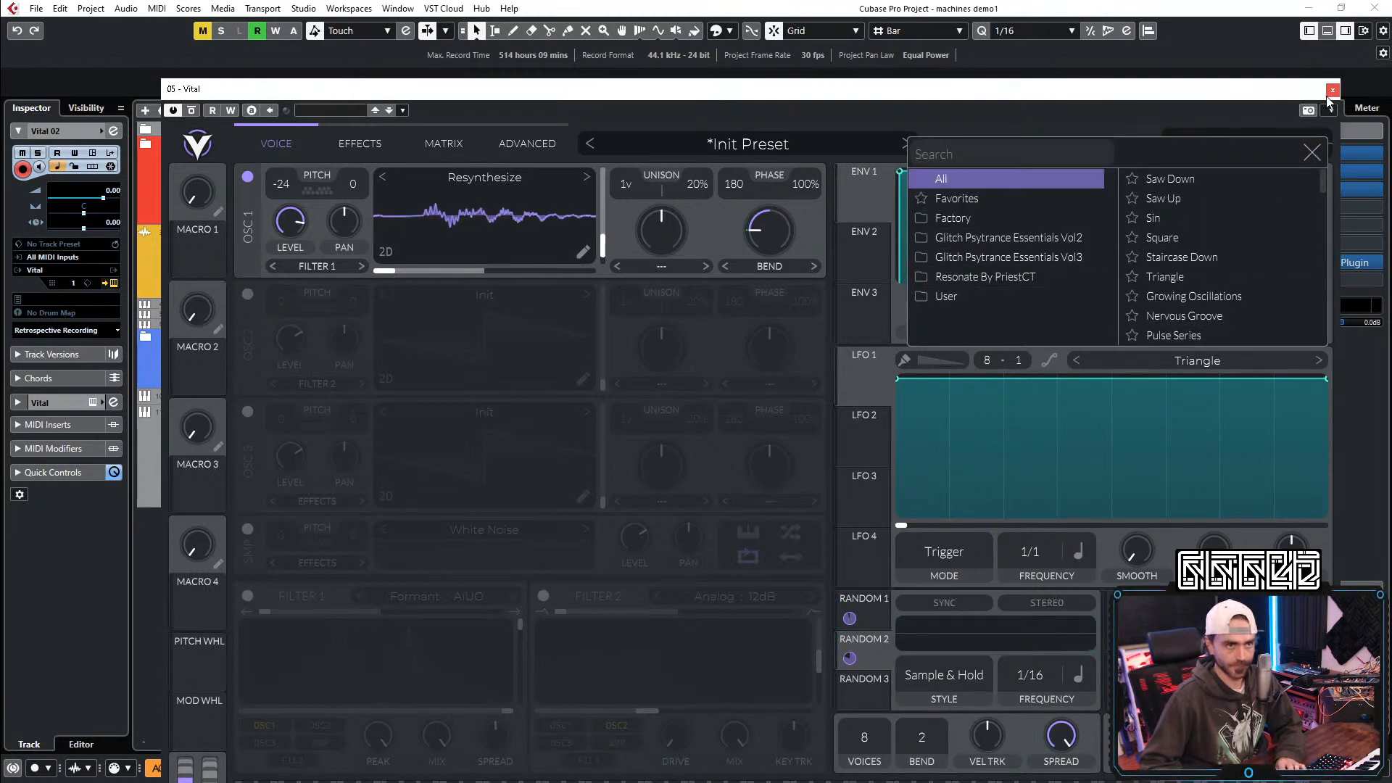
pyautogui.click(915, 296)
pyautogui.click(961, 317)
pyautogui.click(1165, 217)
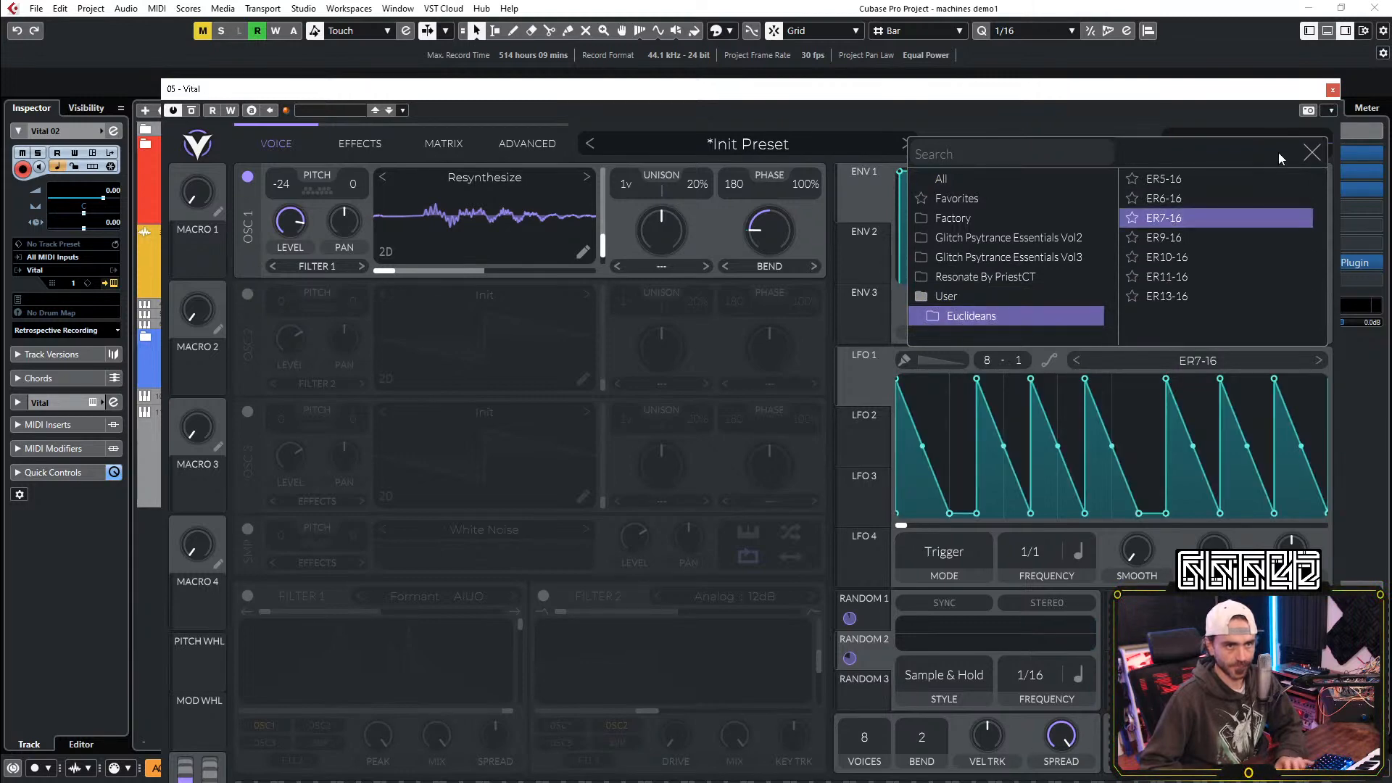
pyautogui.click(1301, 154)
# Step: Set oscillator 1's level to 0 and modulate it with LFO 1, repositioning the synth window
pyautogui.moveTo(1298, 89); pyautogui.dragTo(496, 45)
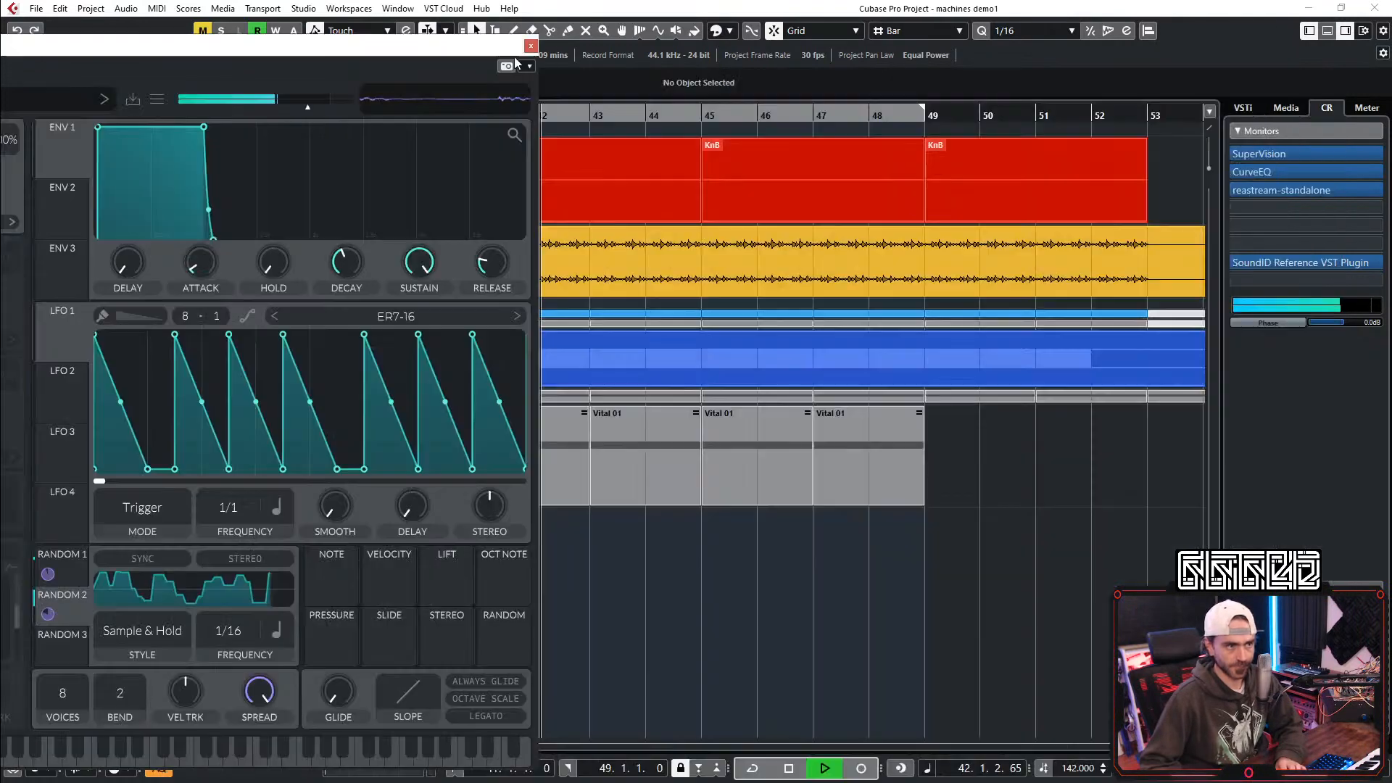
pyautogui.moveTo(348, 51); pyautogui.dragTo(1165, 220)
pyautogui.moveTo(1077, 223); pyautogui.dragTo(946, 55)
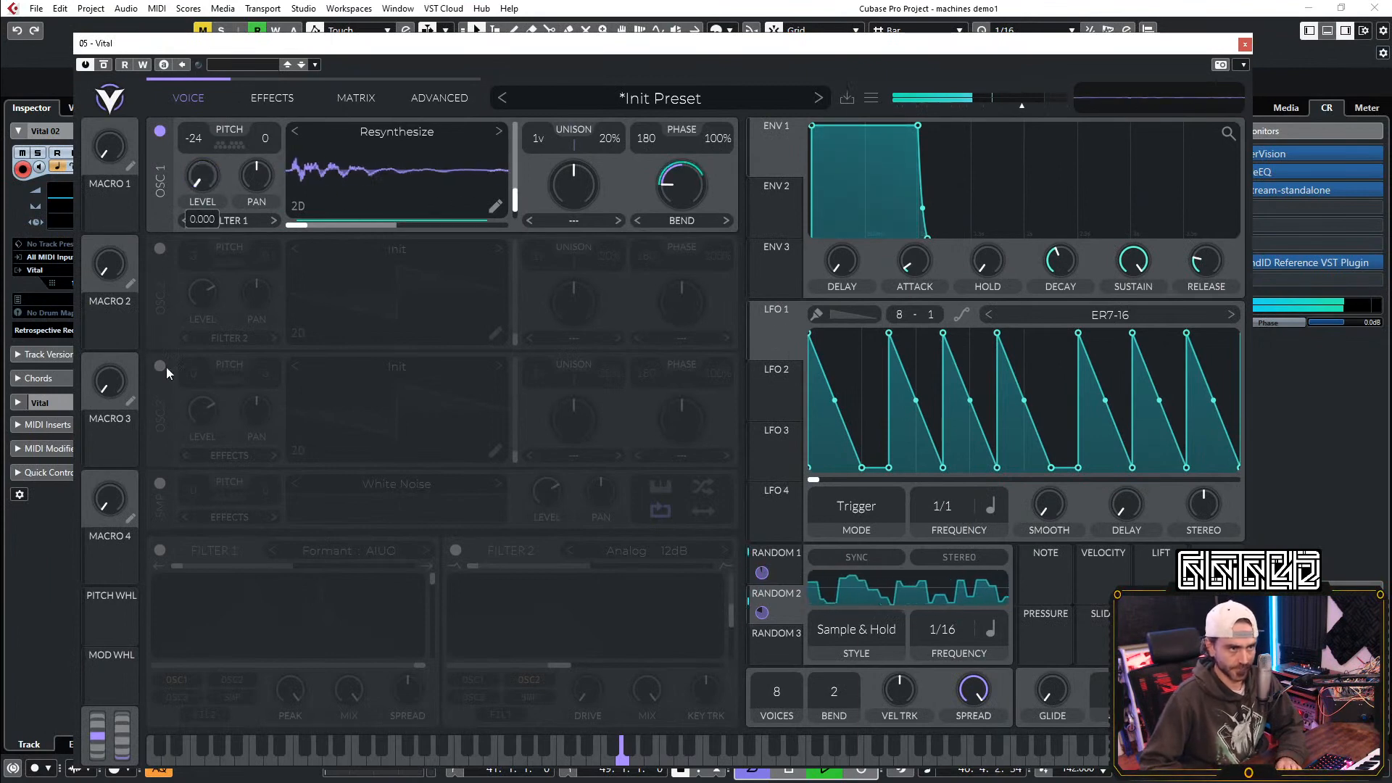
pyautogui.moveTo(778, 335); pyautogui.dragTo(192, 179)
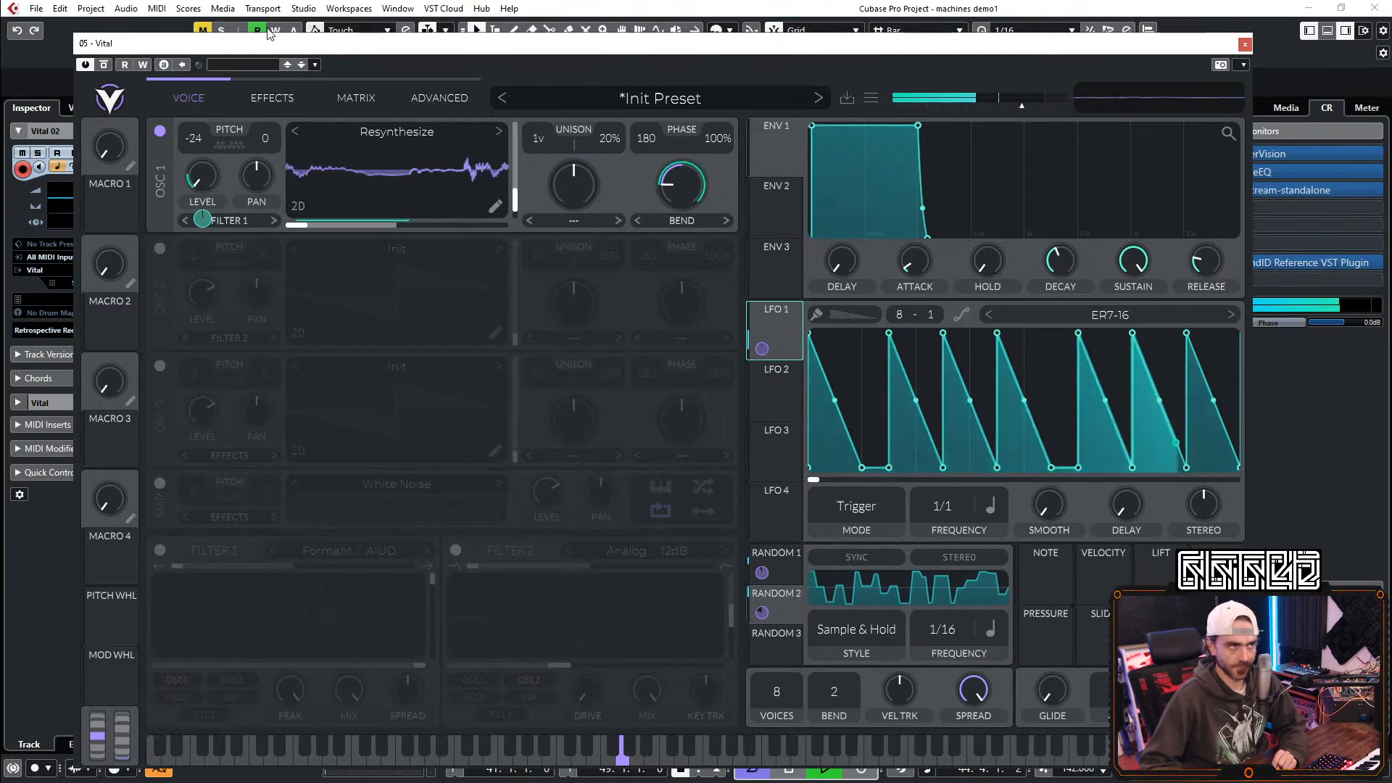
pyautogui.moveTo(314, 44); pyautogui.dragTo(413, 63)
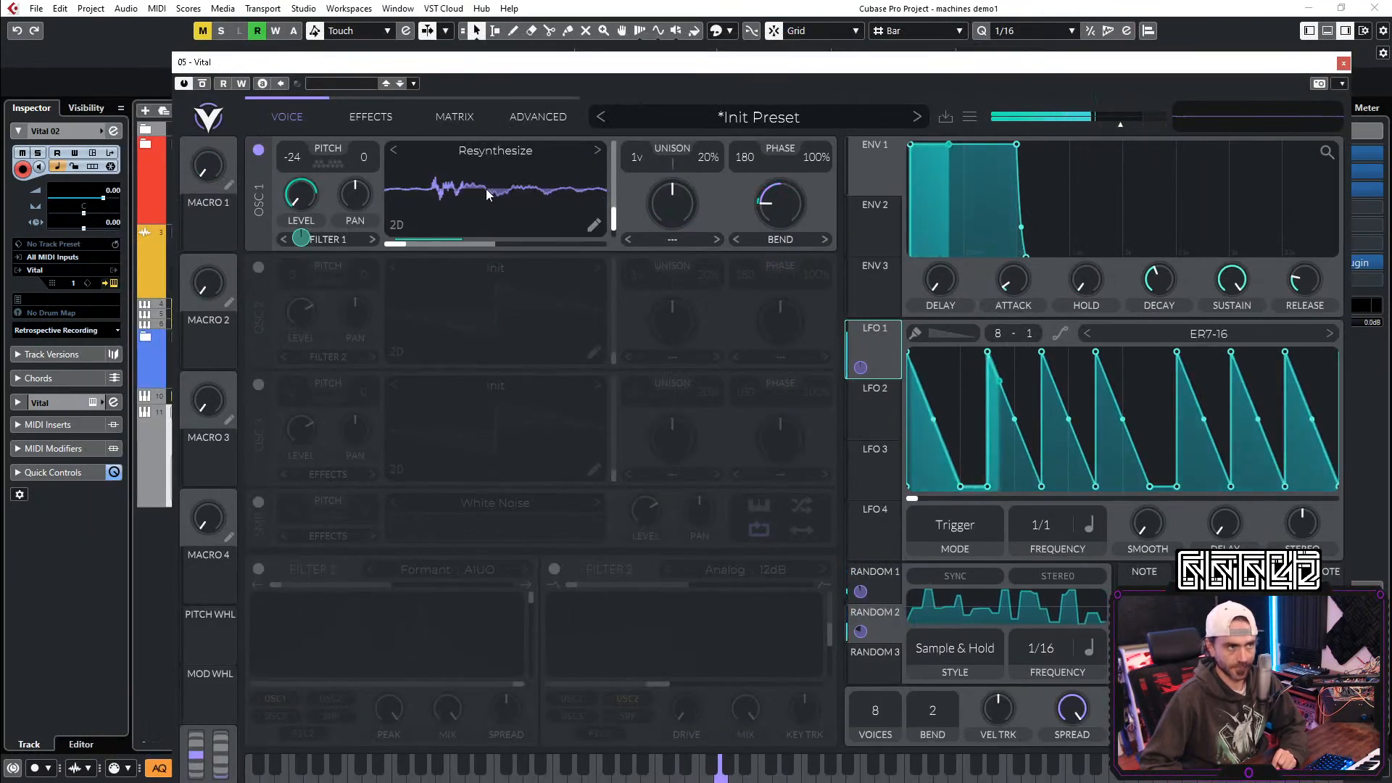
# Step: Add a Wave Warp modifier to oscillator 1's wavetable audio source and set its first keyframe's Y Warp to -6
pyautogui.click(593, 225)
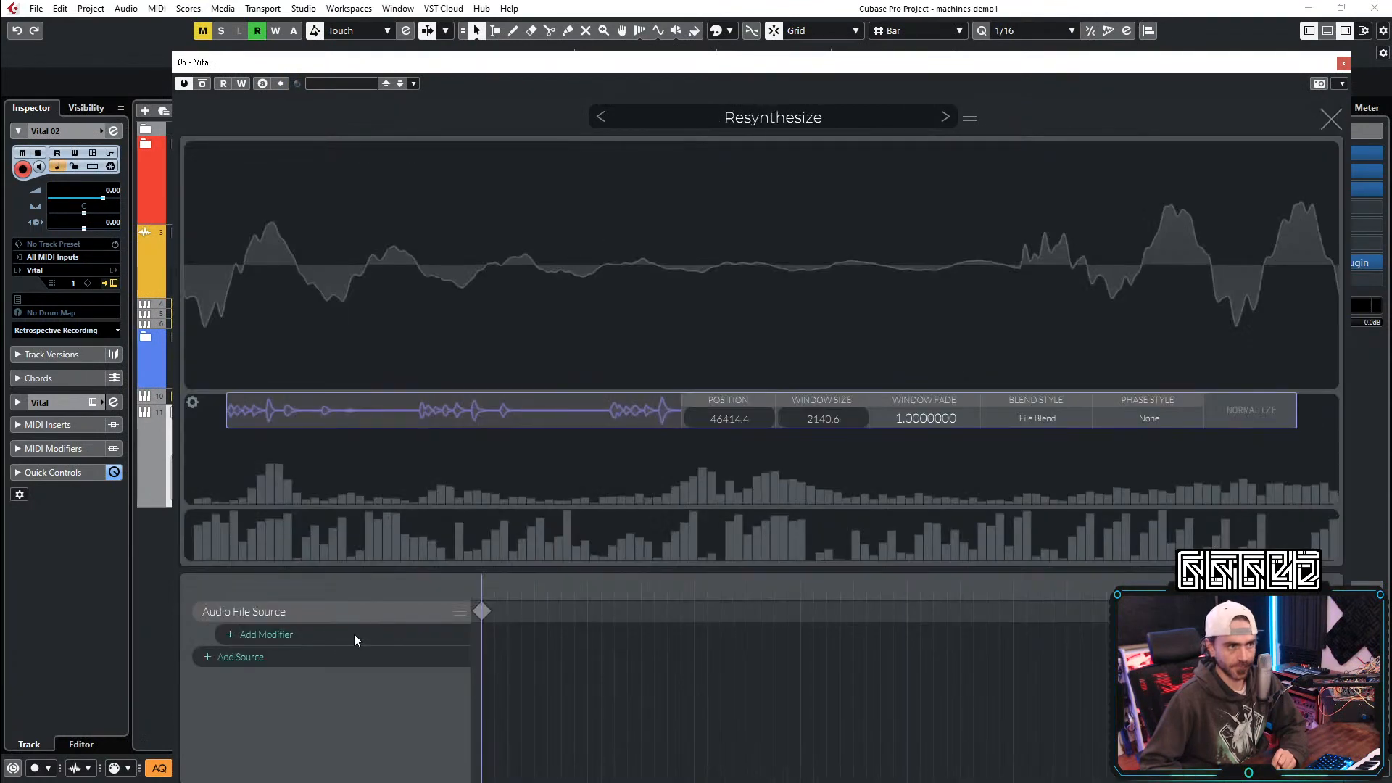
pyautogui.click(312, 642)
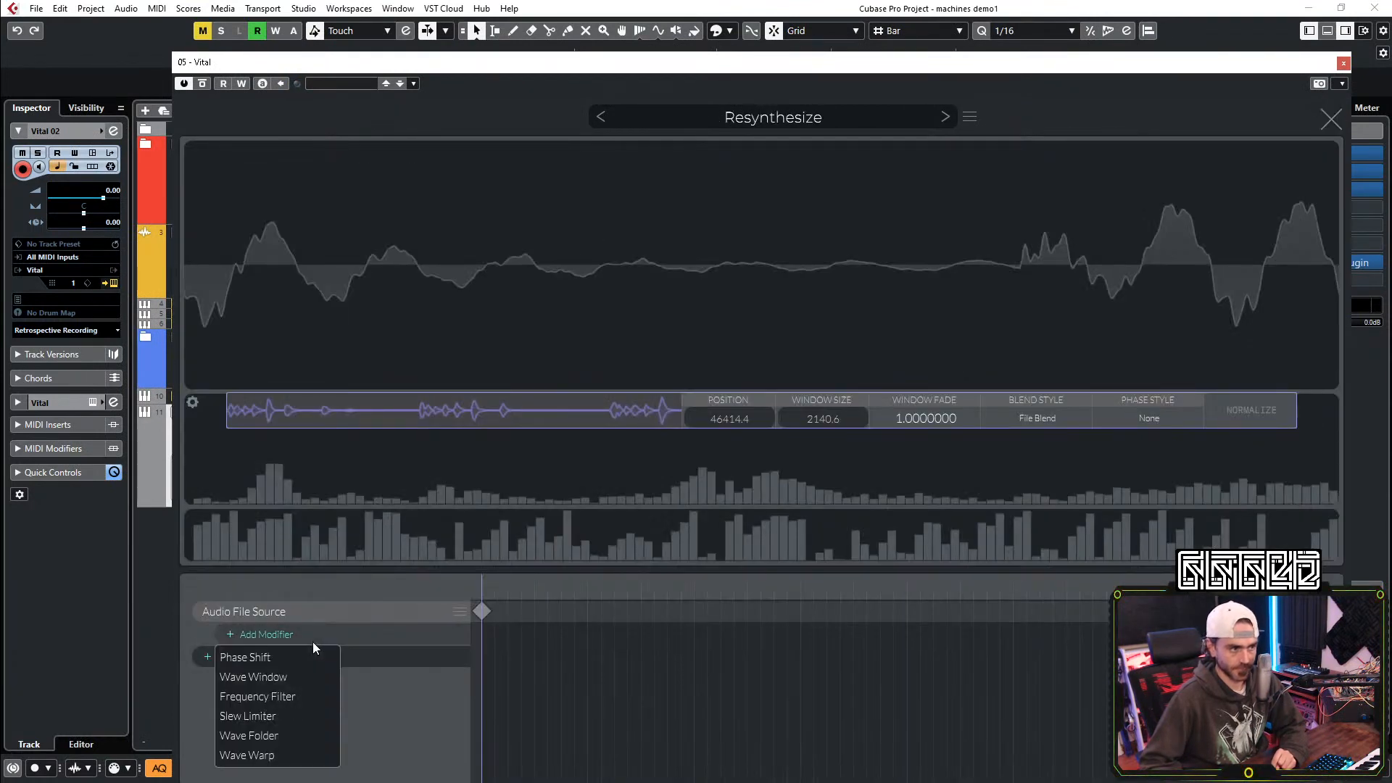
pyautogui.click(263, 756)
pyautogui.click(482, 634)
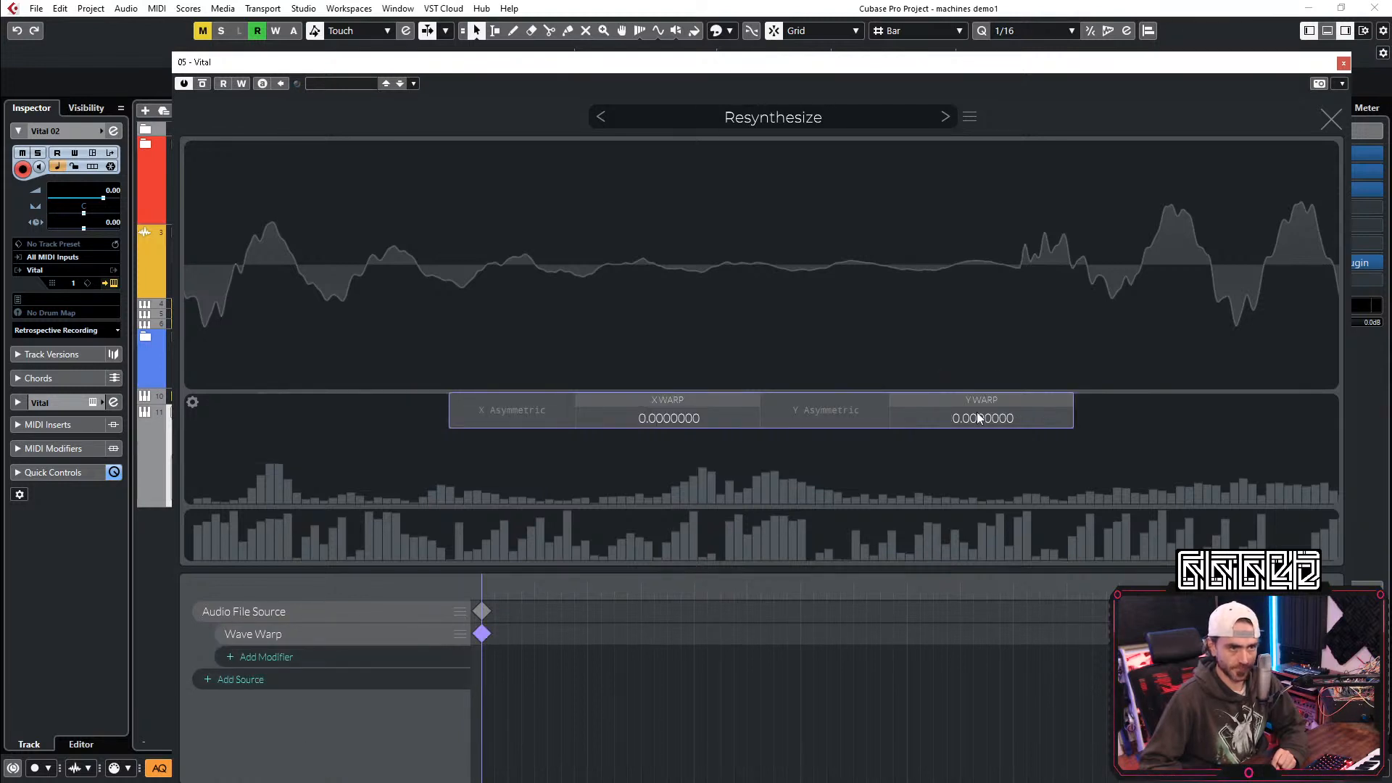
pyautogui.moveTo(977, 412); pyautogui.dragTo(974, 440)
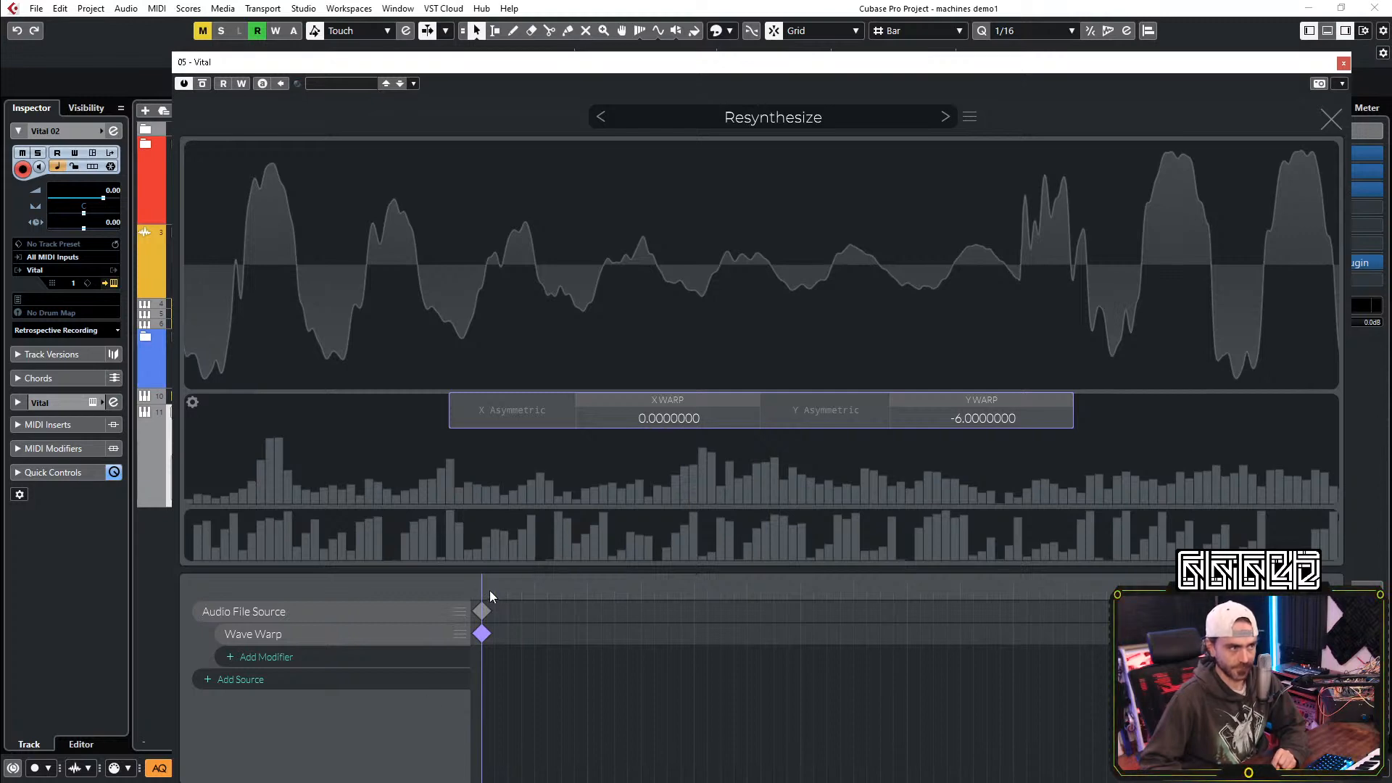
# Step: Add a second Wave Warp keyframe about midway along the timeline with X Warp 6.2 and Y Warp -12.8, and close the wavetable editor
pyautogui.moveTo(489, 590); pyautogui.dragTo(903, 603)
pyautogui.click(903, 633)
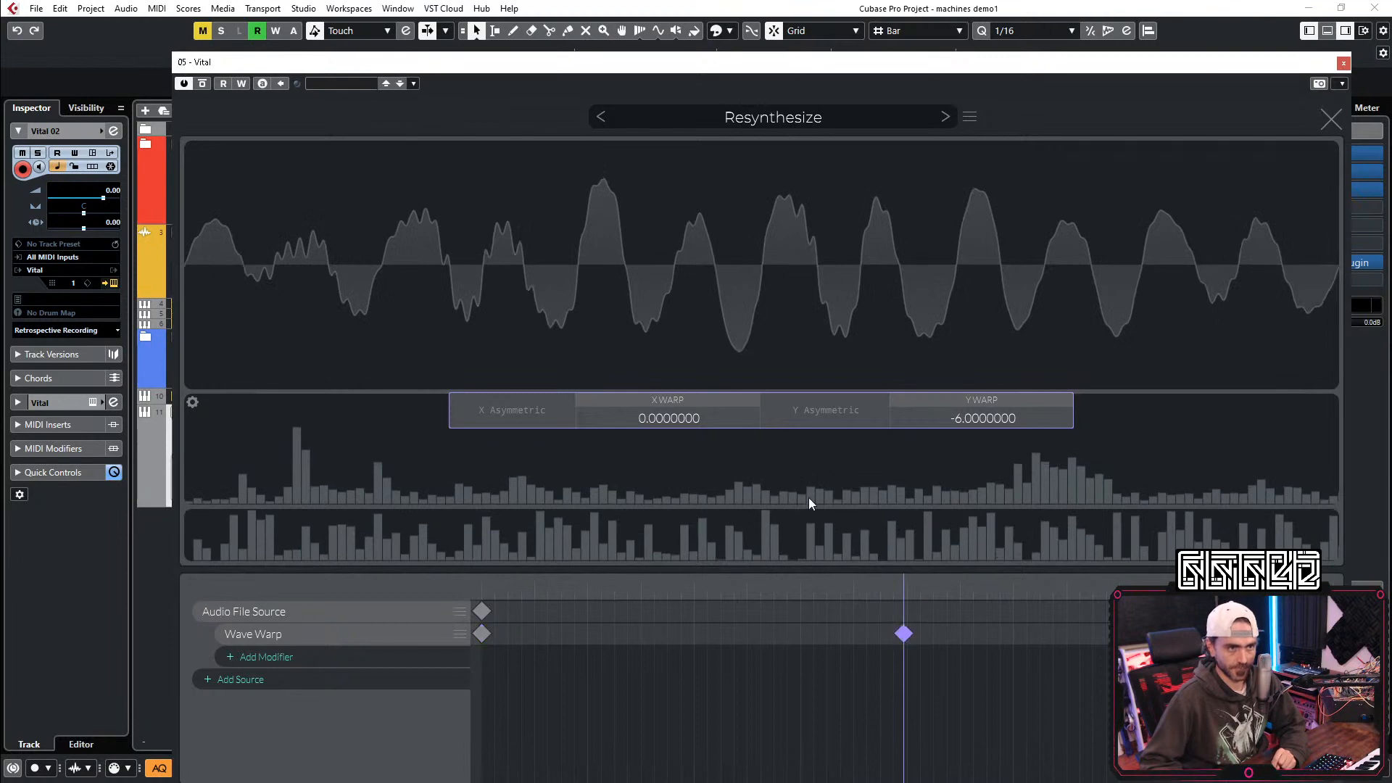
pyautogui.moveTo(664, 418); pyautogui.dragTo(671, 404)
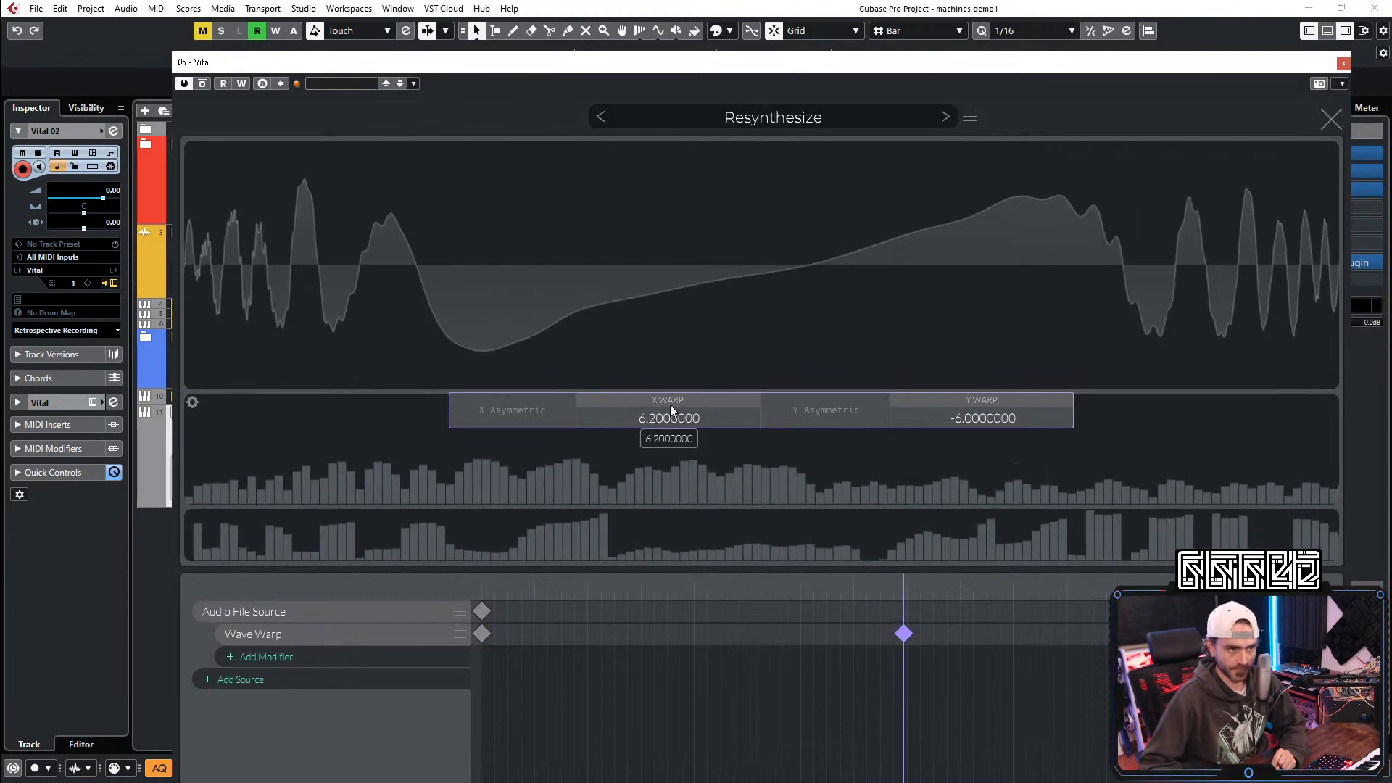
pyautogui.click(471, 578)
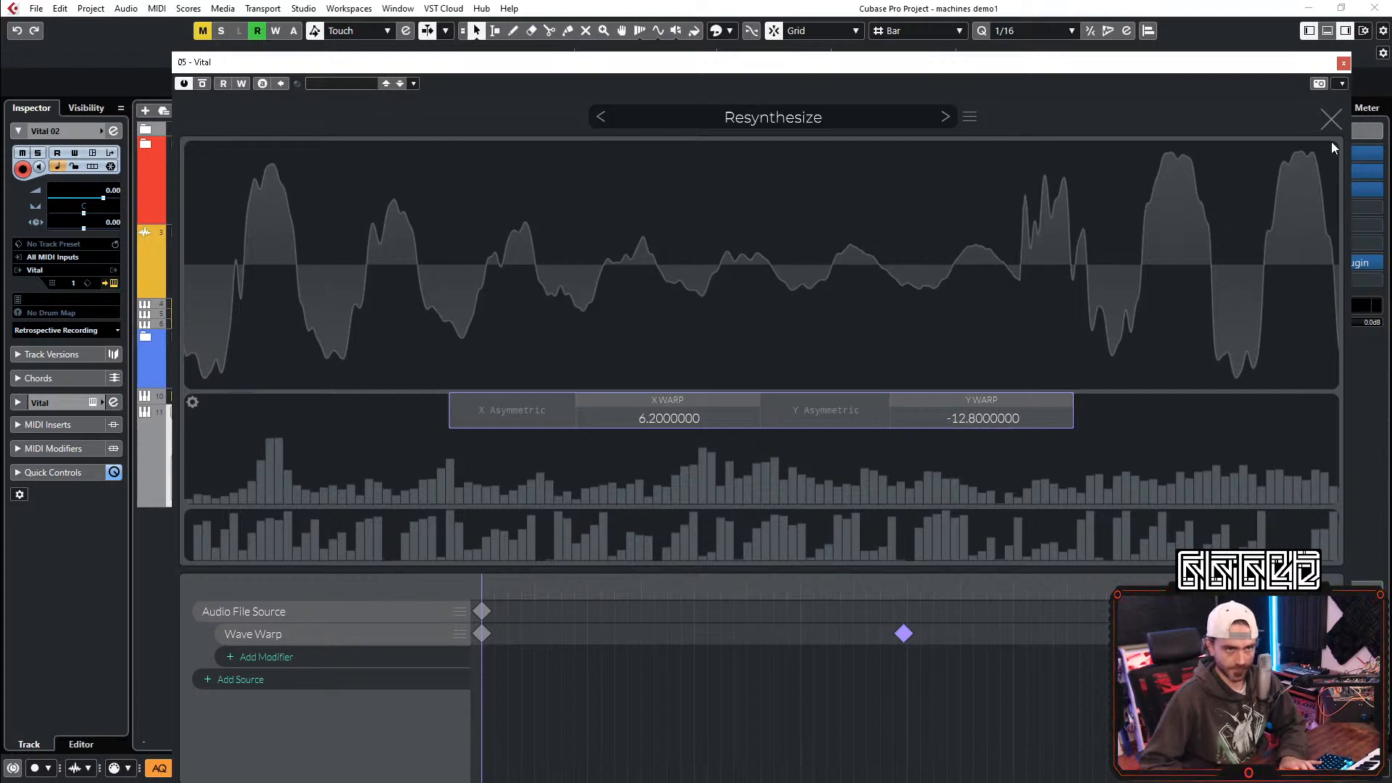
pyautogui.click(1331, 119)
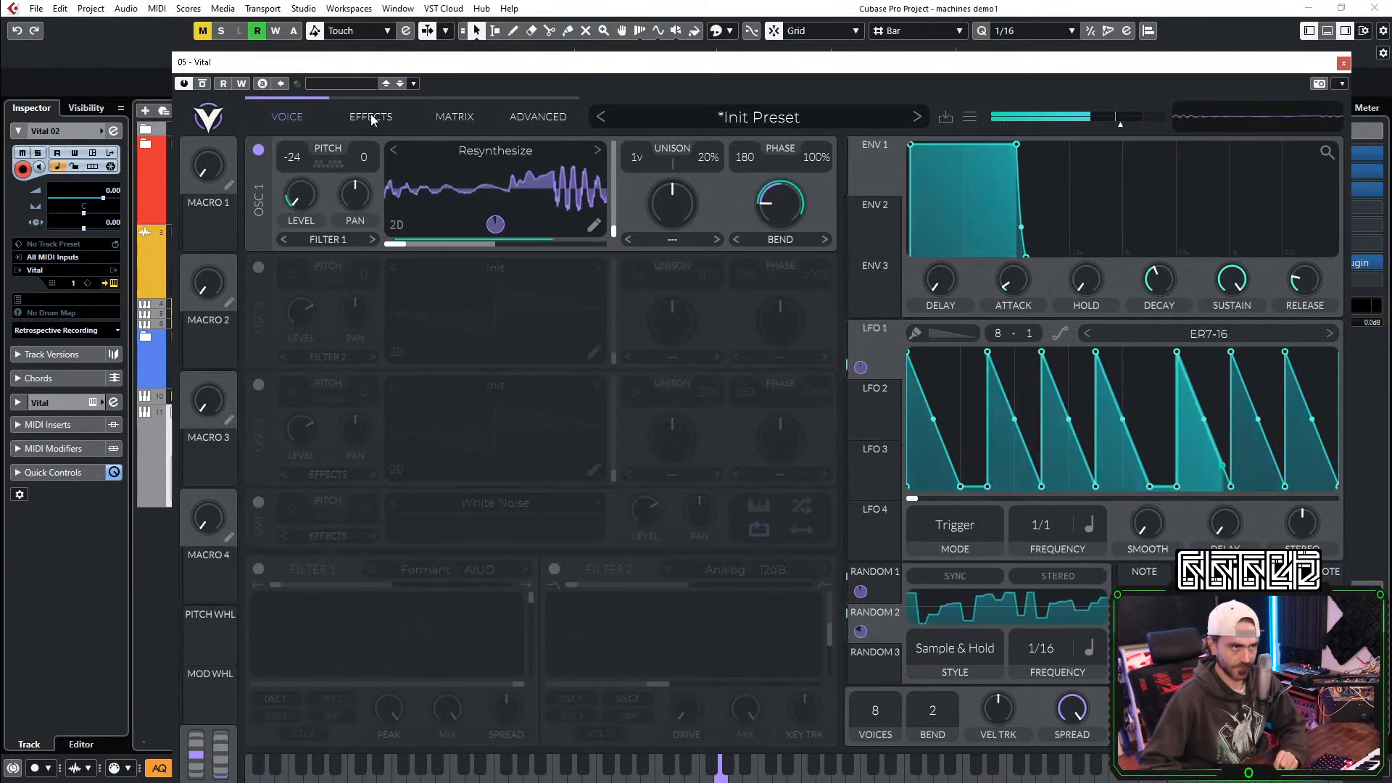
# Step: Enable Filter 1 as a negative Phaser with maximum blend and a low cutoff, and modulate the cutoff with Random 2
pyautogui.click(258, 570)
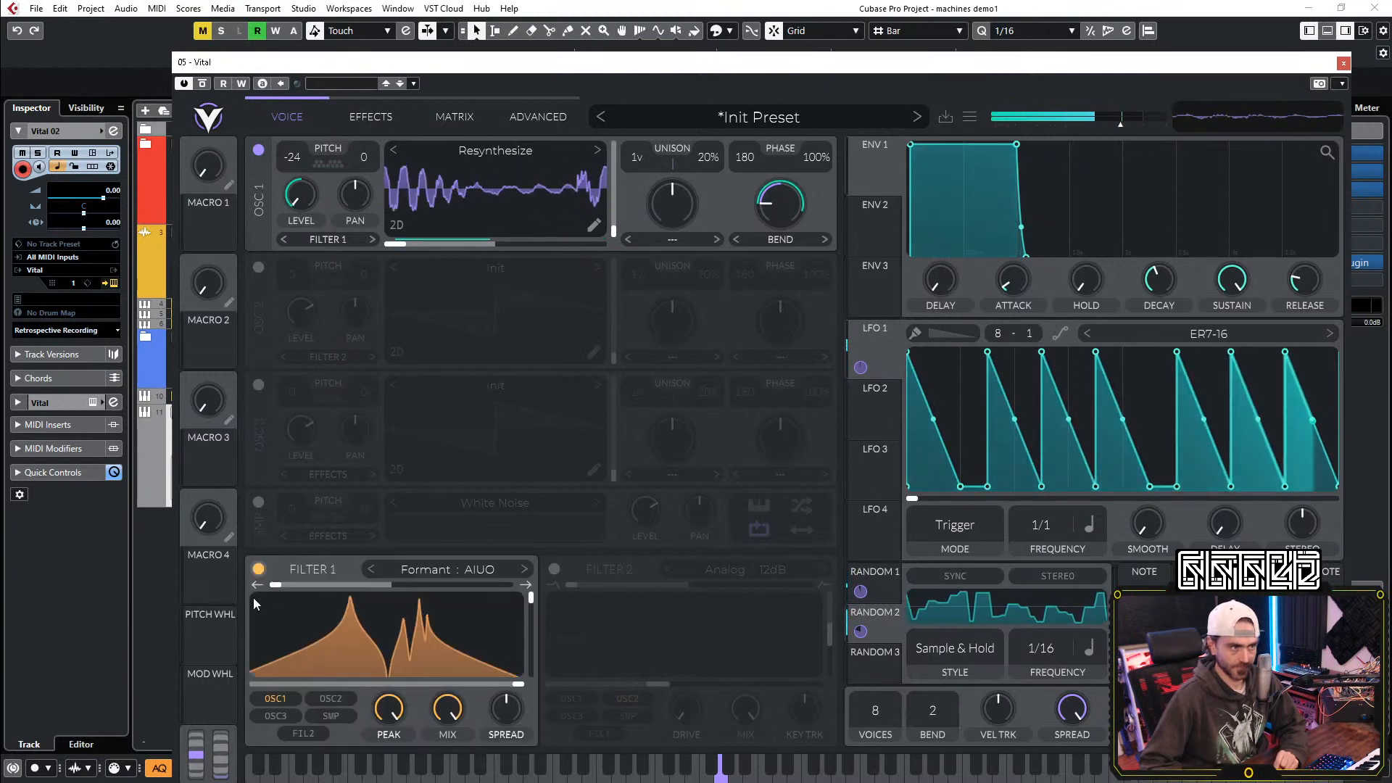
pyautogui.click(470, 569)
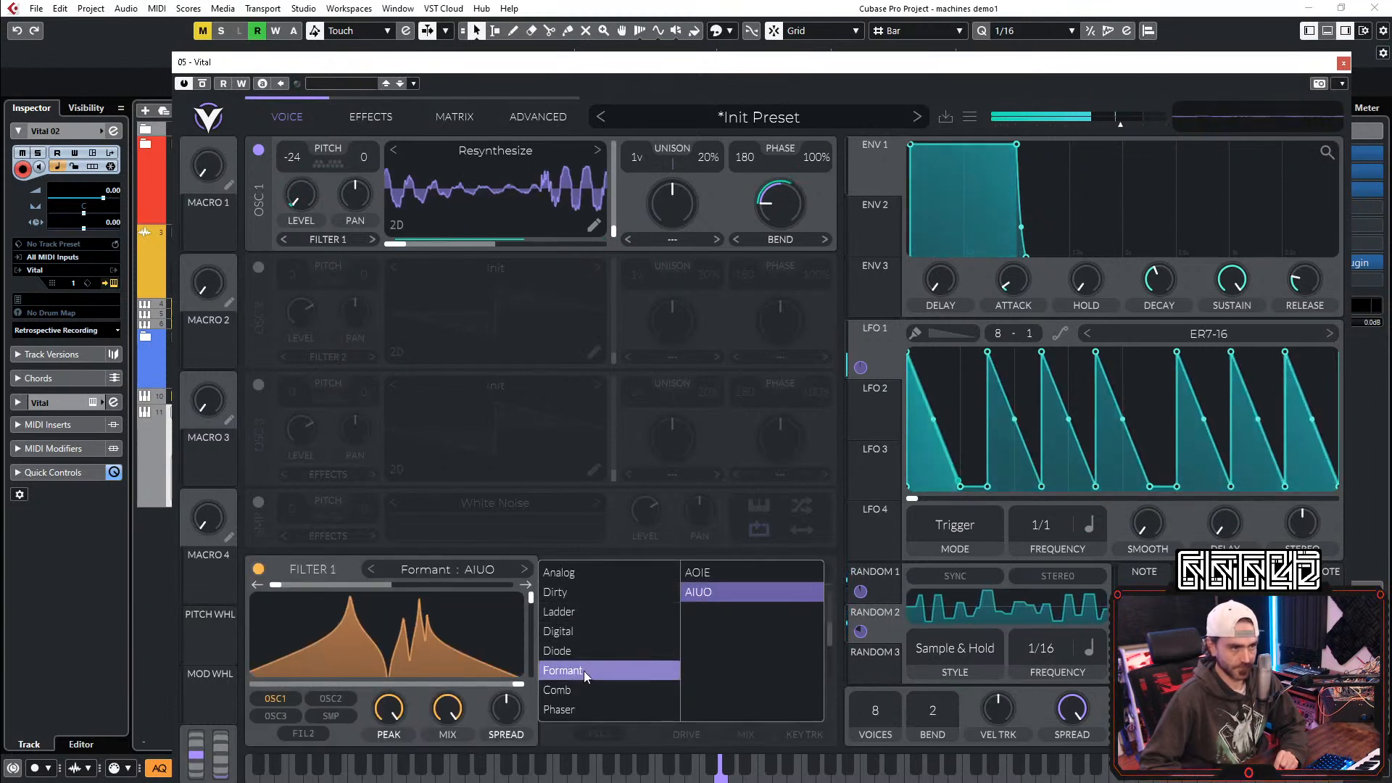
pyautogui.click(572, 709)
pyautogui.click(706, 593)
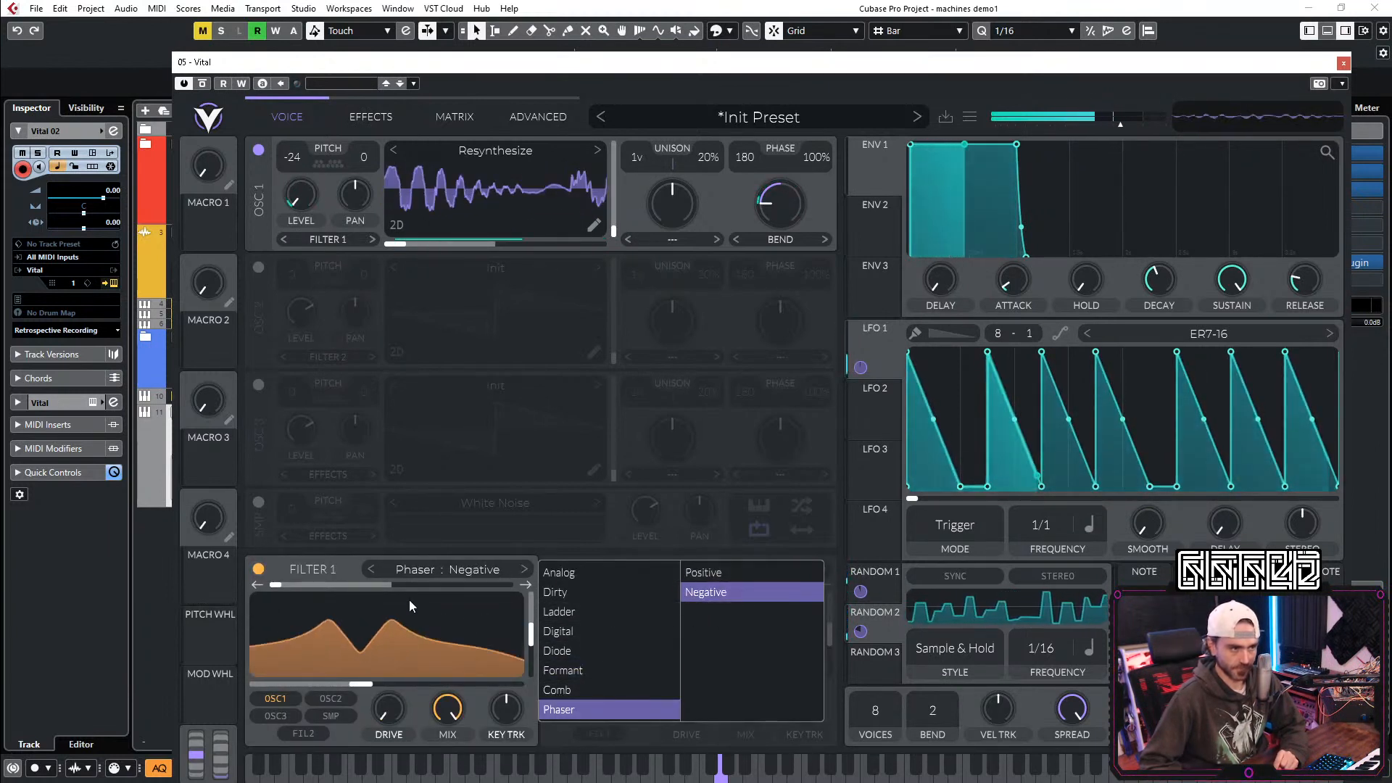
pyautogui.moveTo(403, 585); pyautogui.dragTo(637, 594)
pyautogui.moveTo(370, 690); pyautogui.dragTo(305, 689)
pyautogui.moveTo(861, 630); pyautogui.dragTo(287, 688)
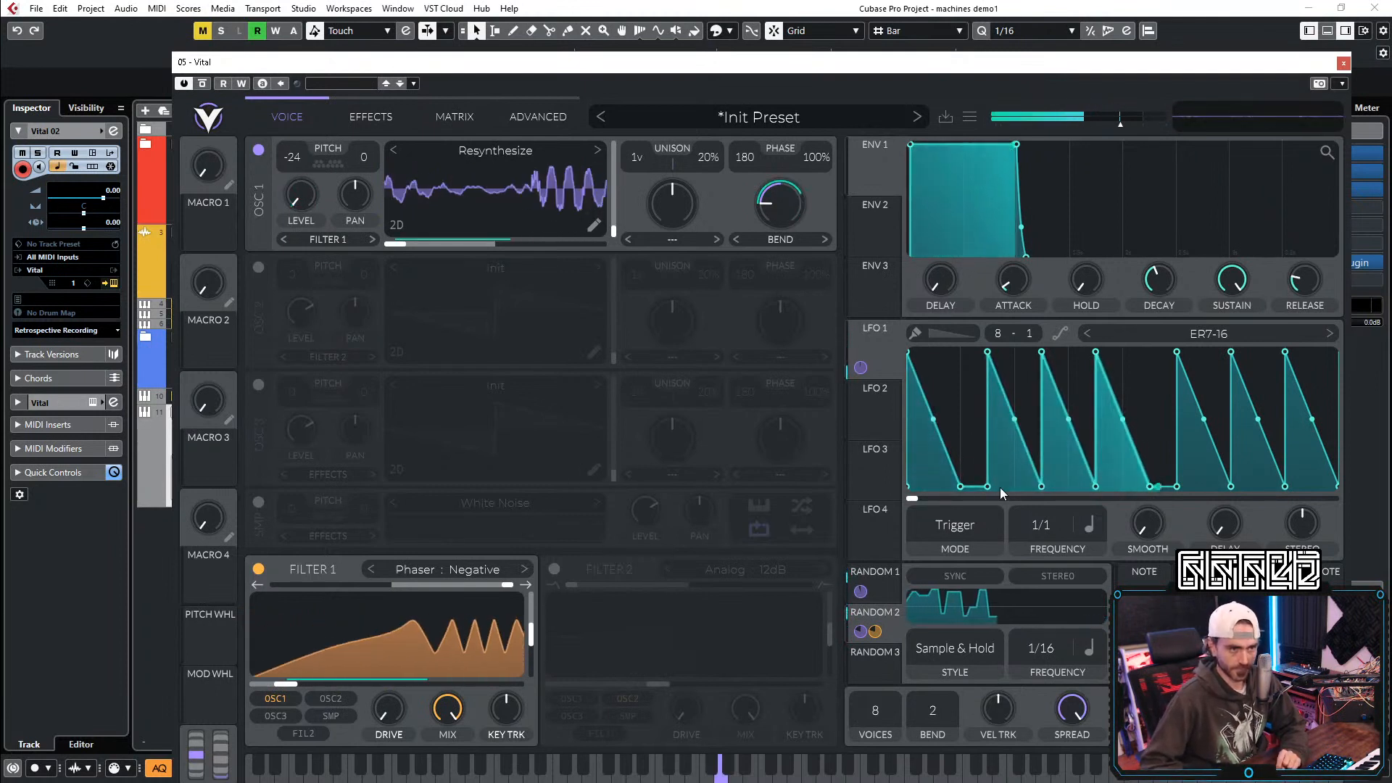
# Step: Load the 16-1 Gate 5 shape from Glitch Psytrance Essentials Vol2 into LFO 1
pyautogui.click(1328, 334)
pyautogui.click(1328, 335)
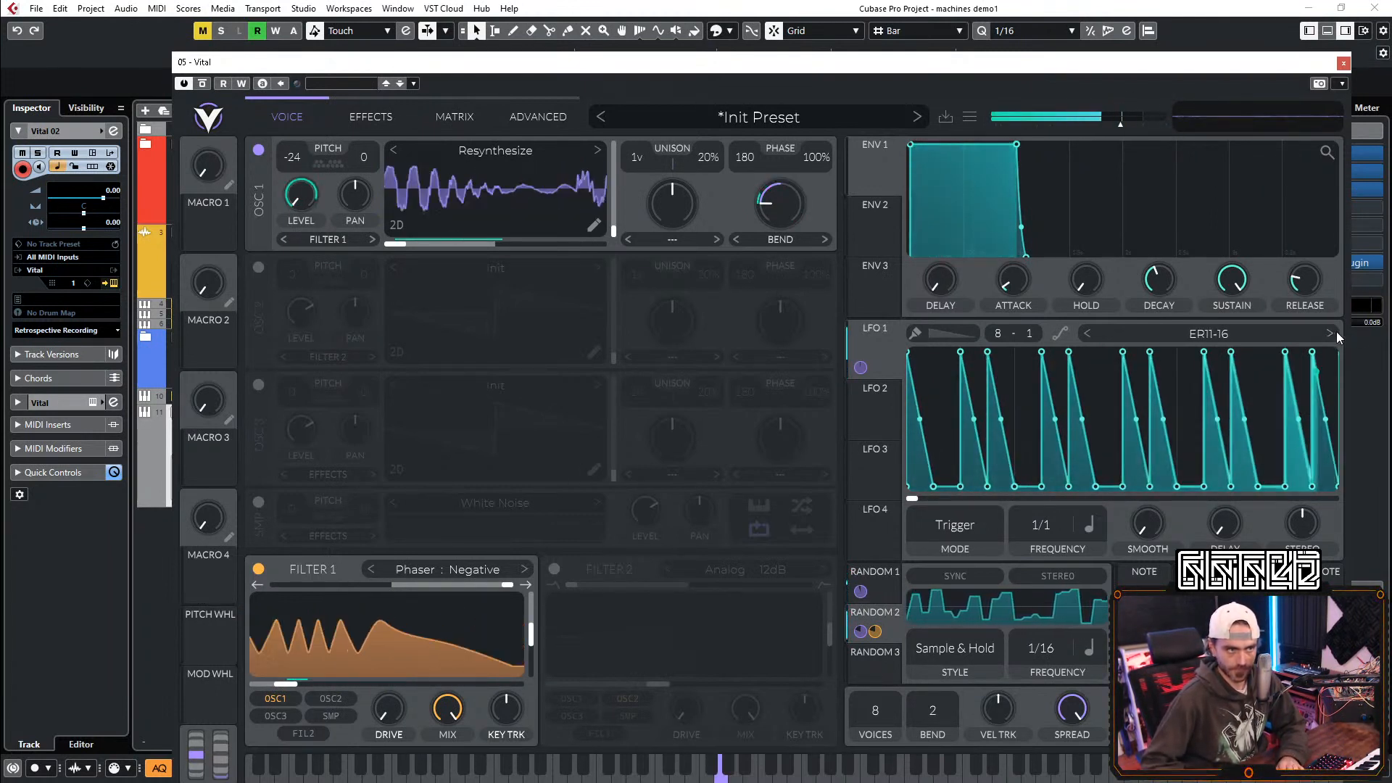
pyautogui.click(1204, 333)
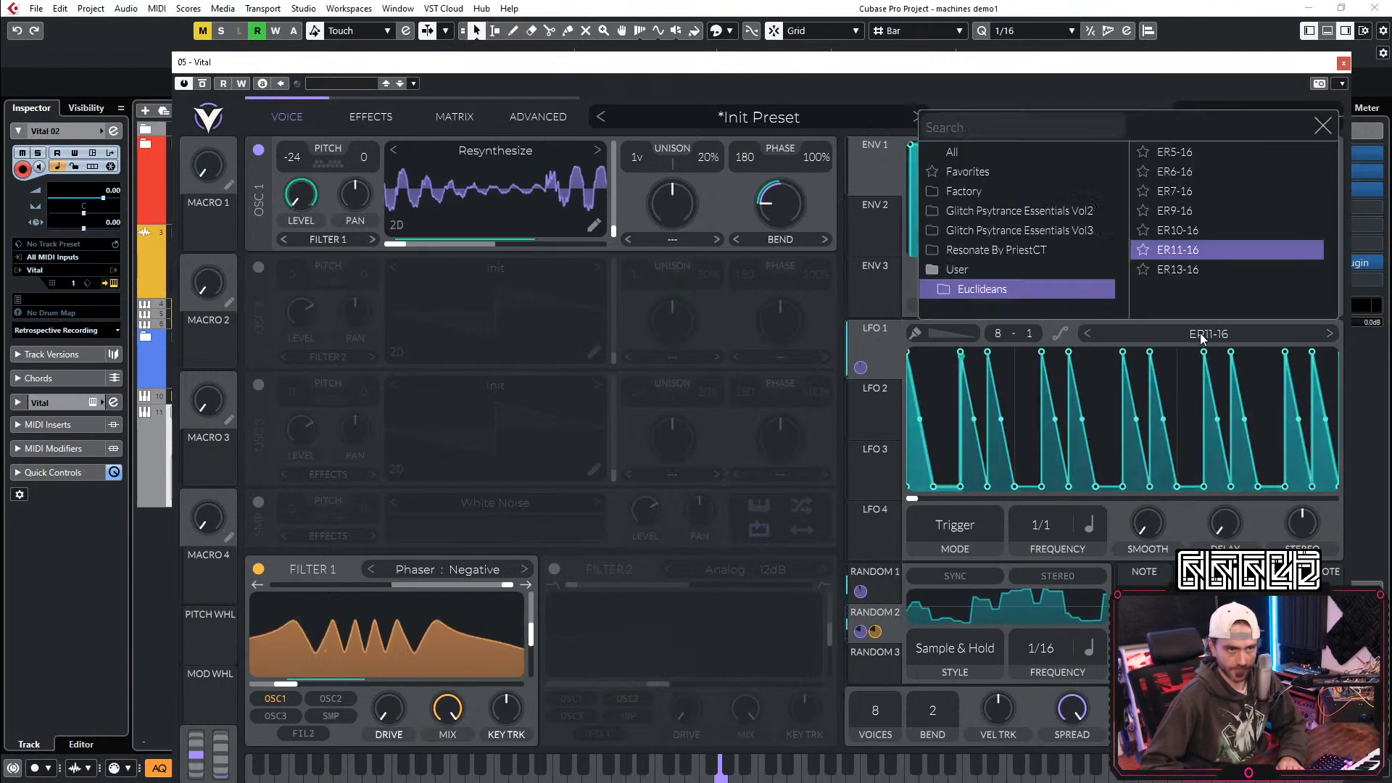
pyautogui.click(936, 211)
pyautogui.click(1232, 192)
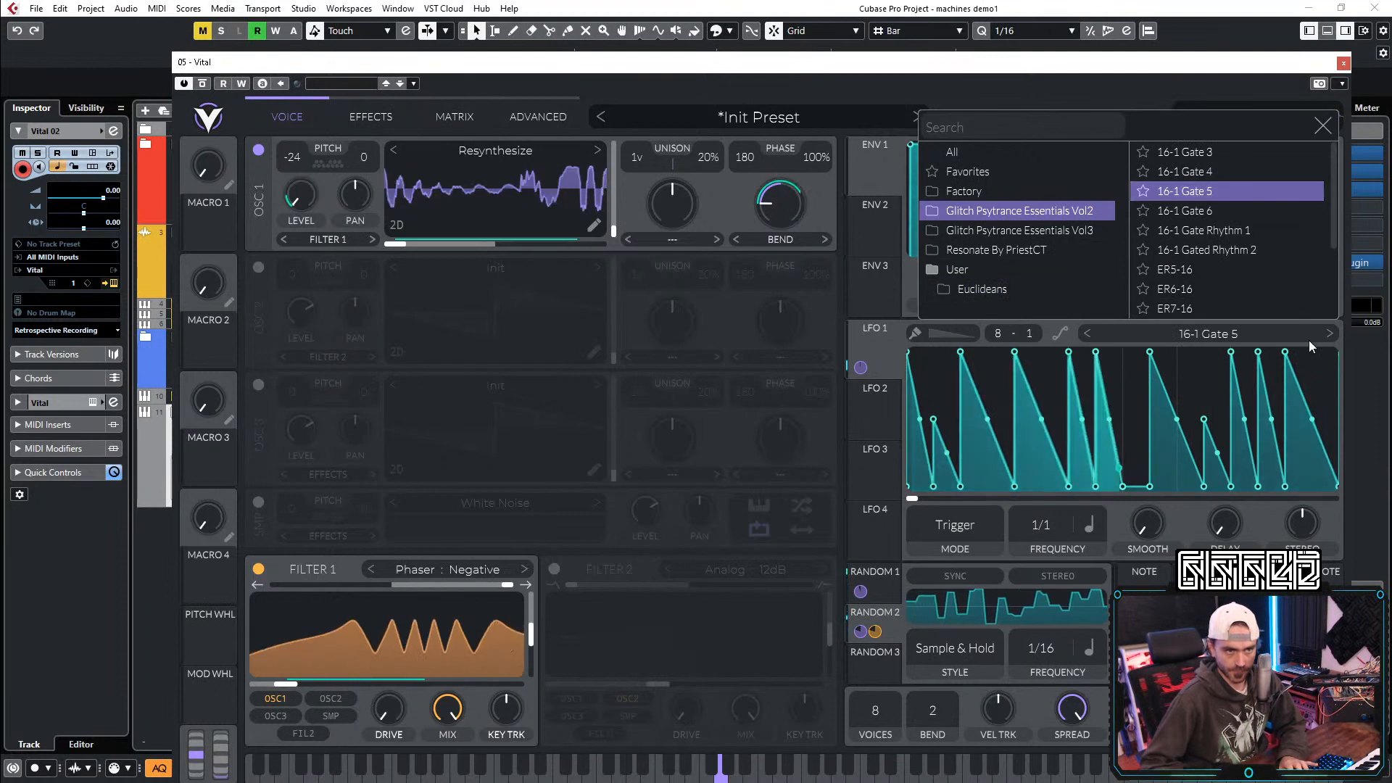
pyautogui.click(1321, 131)
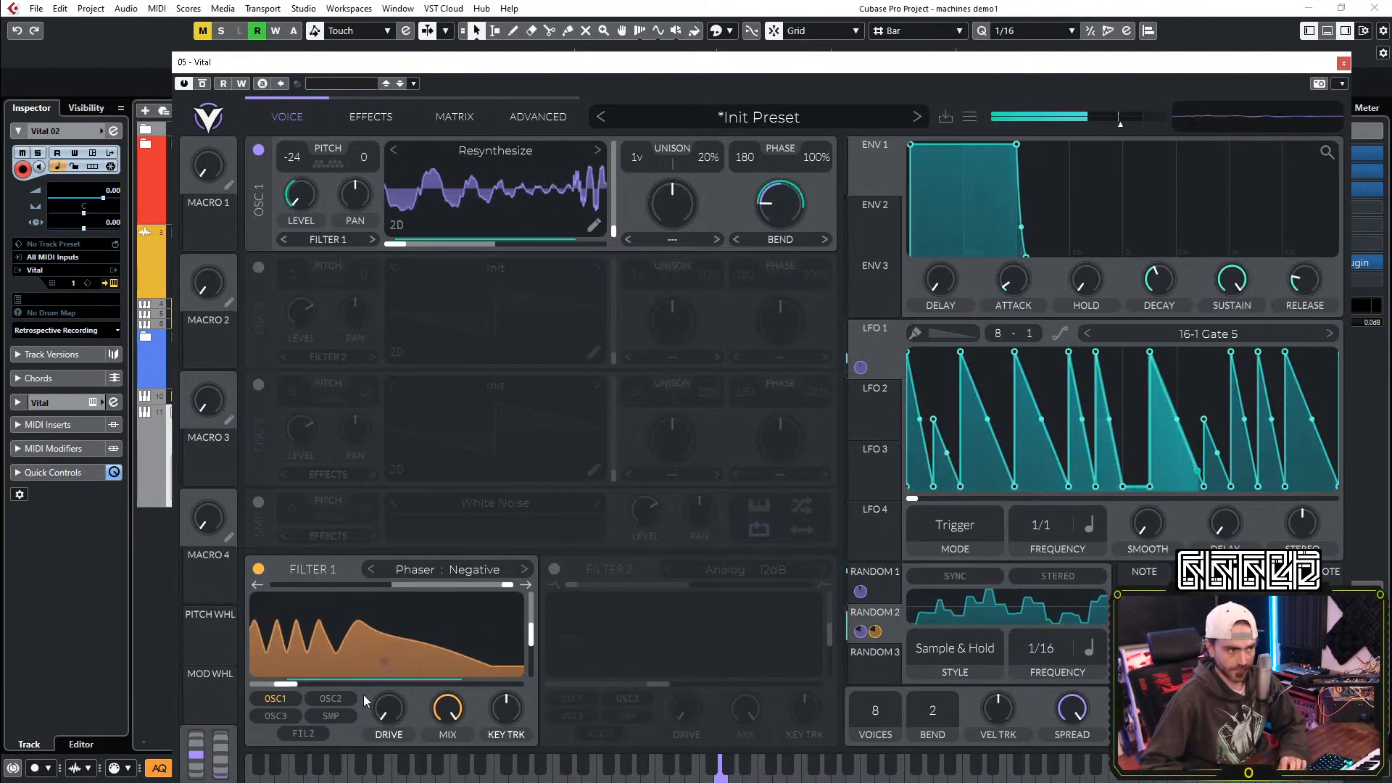
# Step: Compare the sound with Filter 1 bypassed and enabled, and raise the filter's resonance slightly
pyautogui.click(259, 569)
pyautogui.click(258, 568)
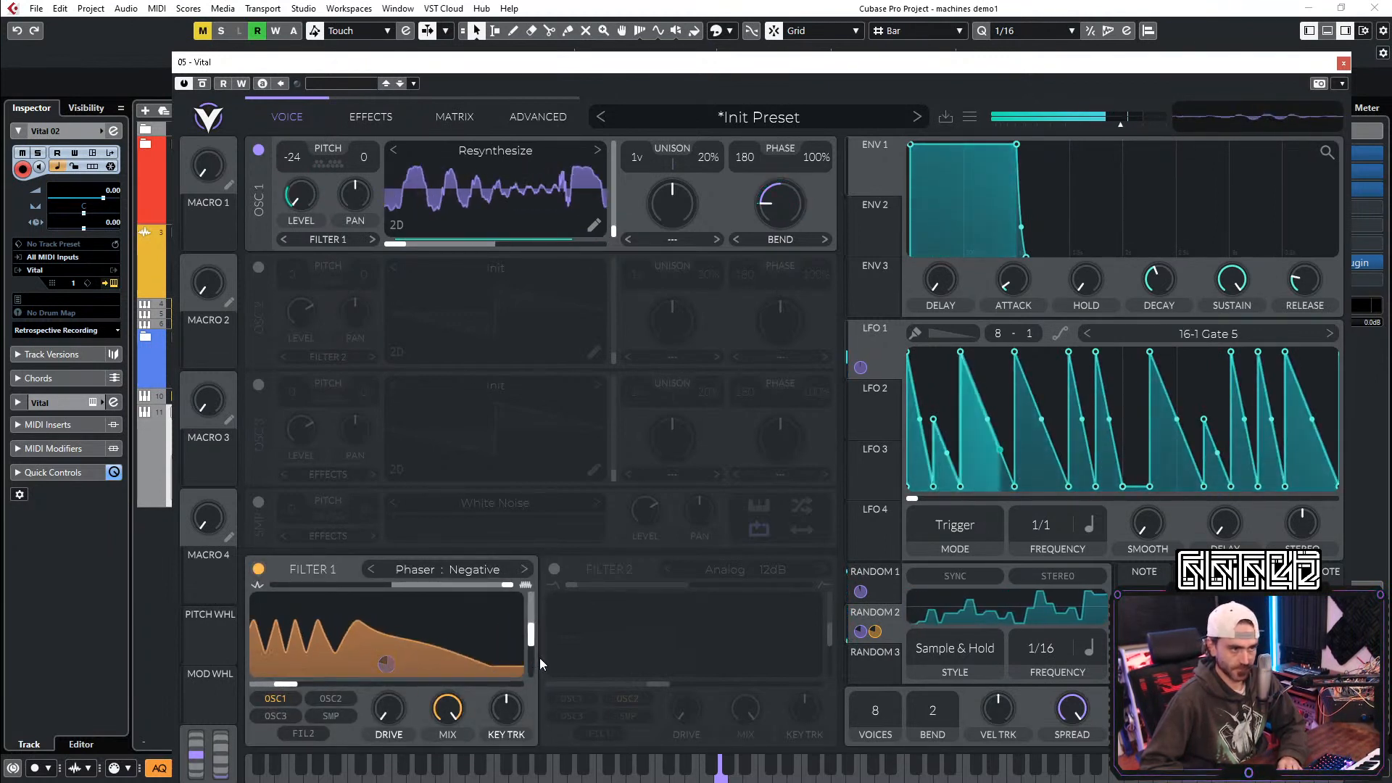
pyautogui.moveTo(532, 638); pyautogui.dragTo(535, 627)
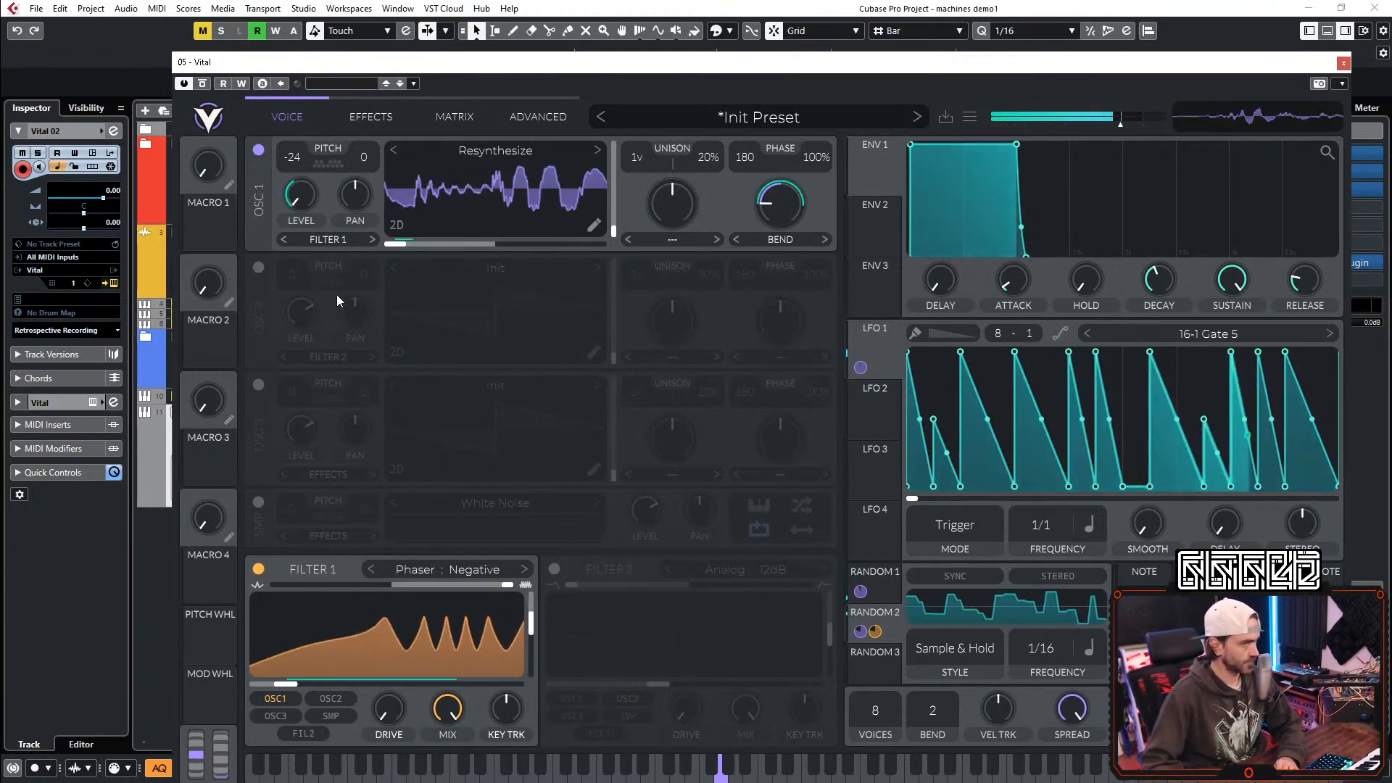
# Step: Enable the Compressor effect in Single Band mode and adjust its mix and its upper and lower thresholds
pyautogui.click(363, 120)
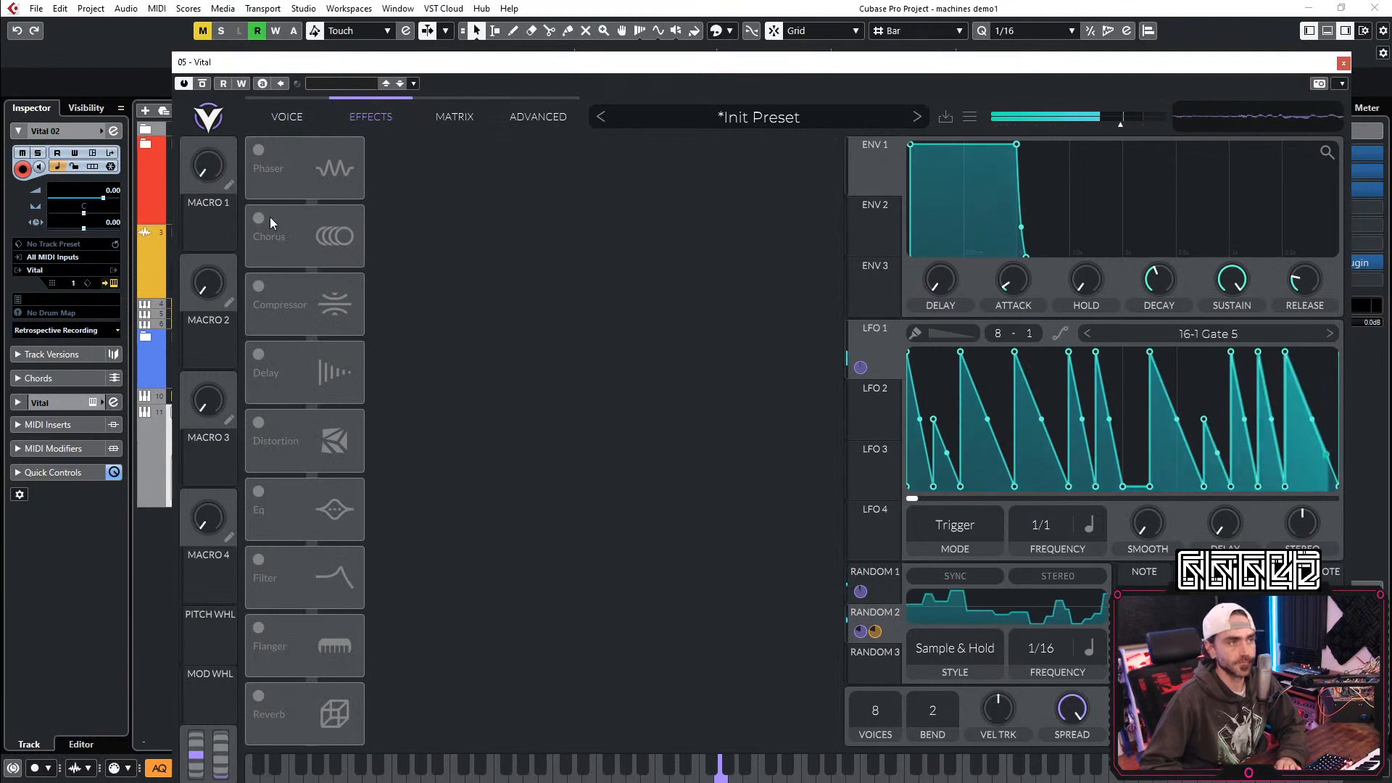
pyautogui.click(258, 286)
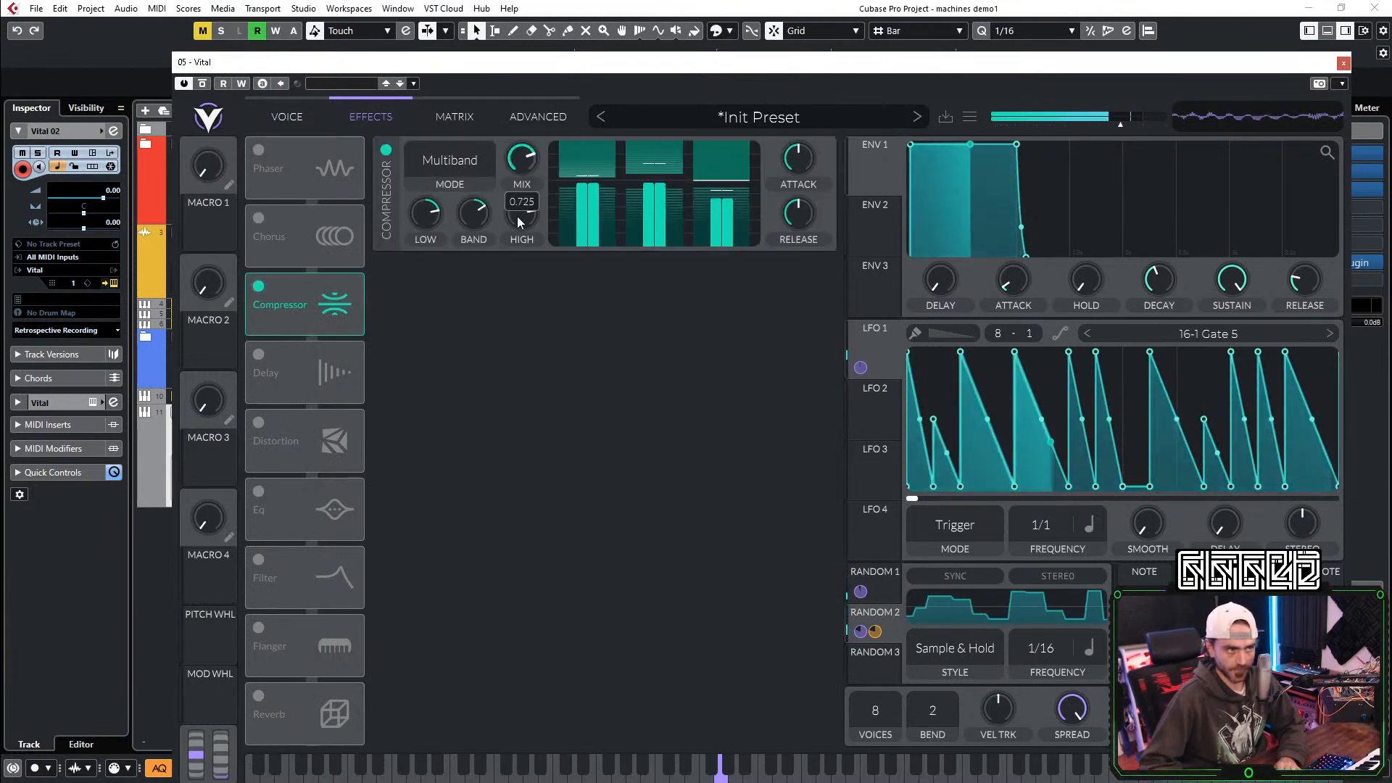
pyautogui.click(448, 156)
pyautogui.click(433, 263)
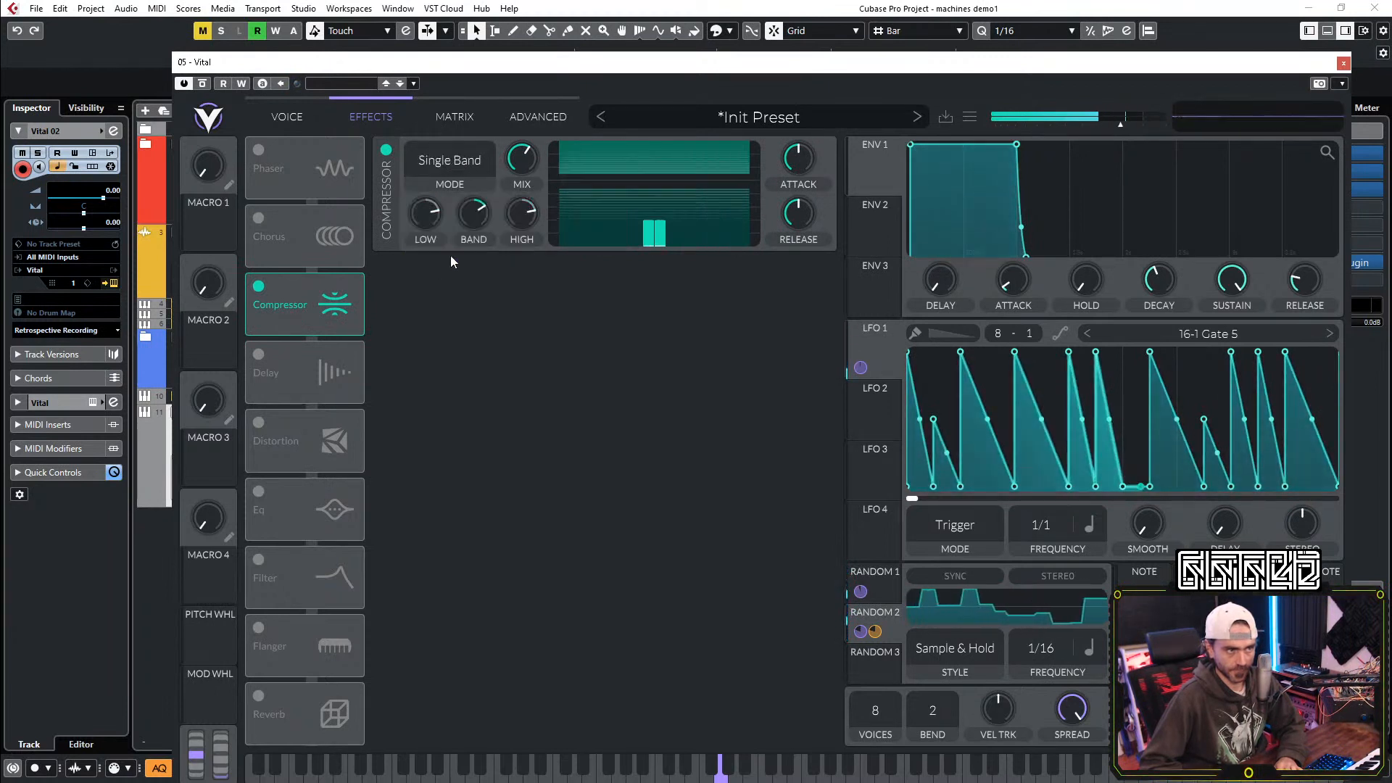
pyautogui.moveTo(664, 187); pyautogui.dragTo(661, 187)
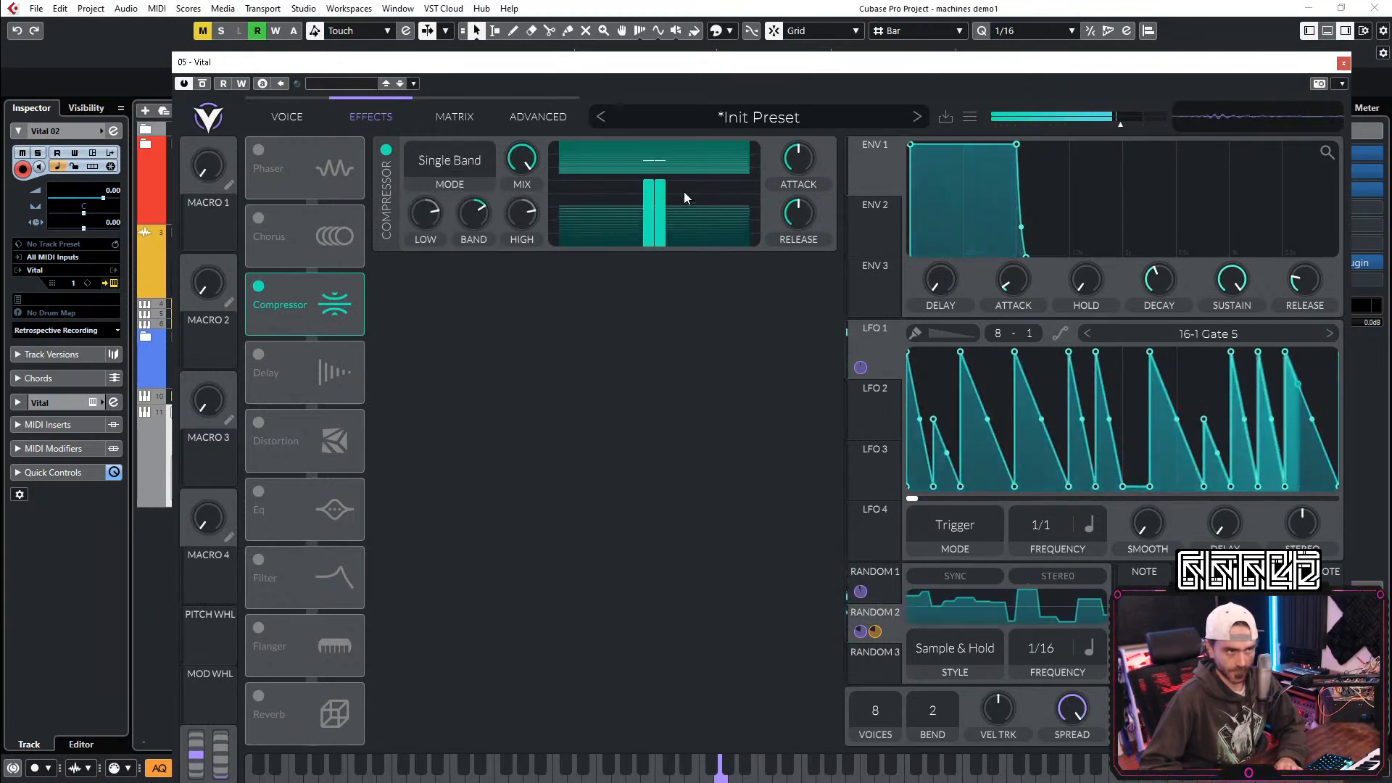
pyautogui.moveTo(672, 209); pyautogui.dragTo(701, 167)
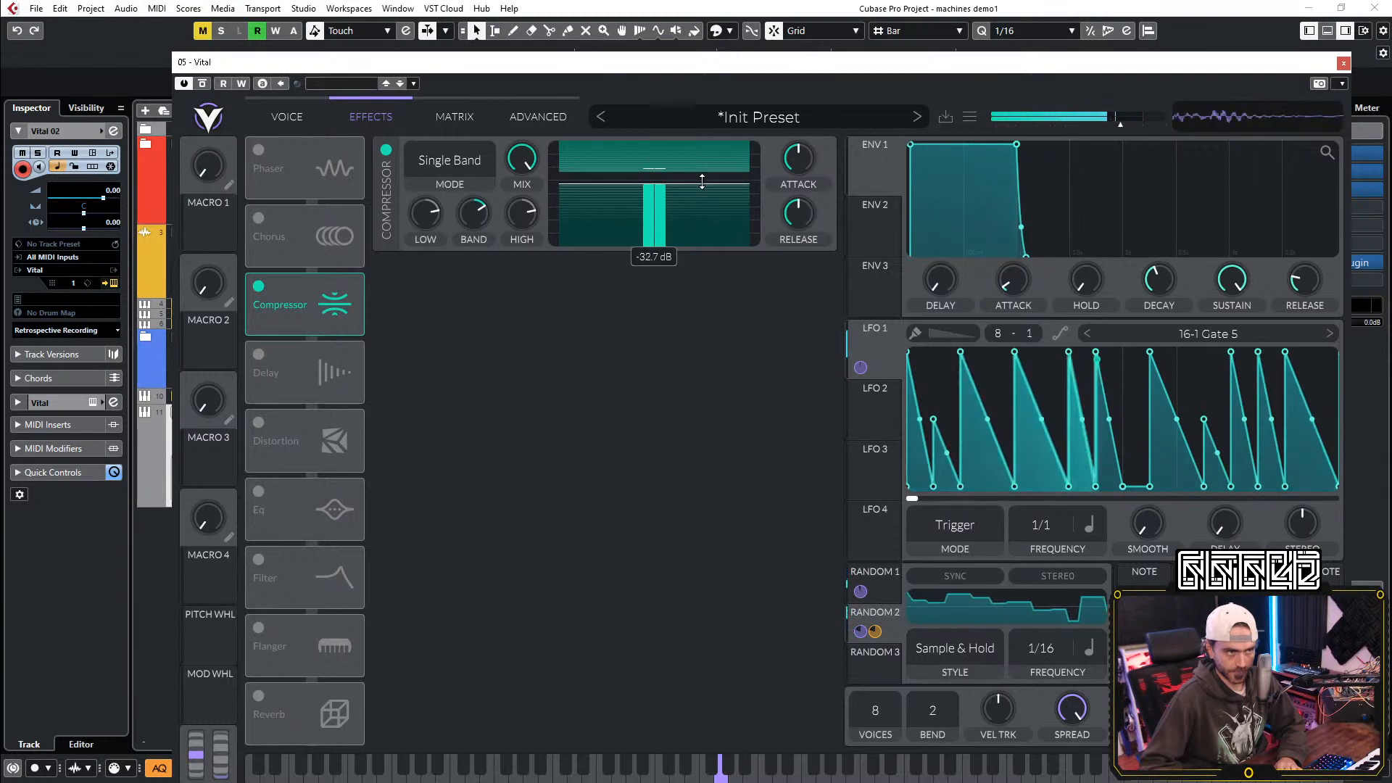
pyautogui.moveTo(675, 185); pyautogui.dragTo(667, 210)
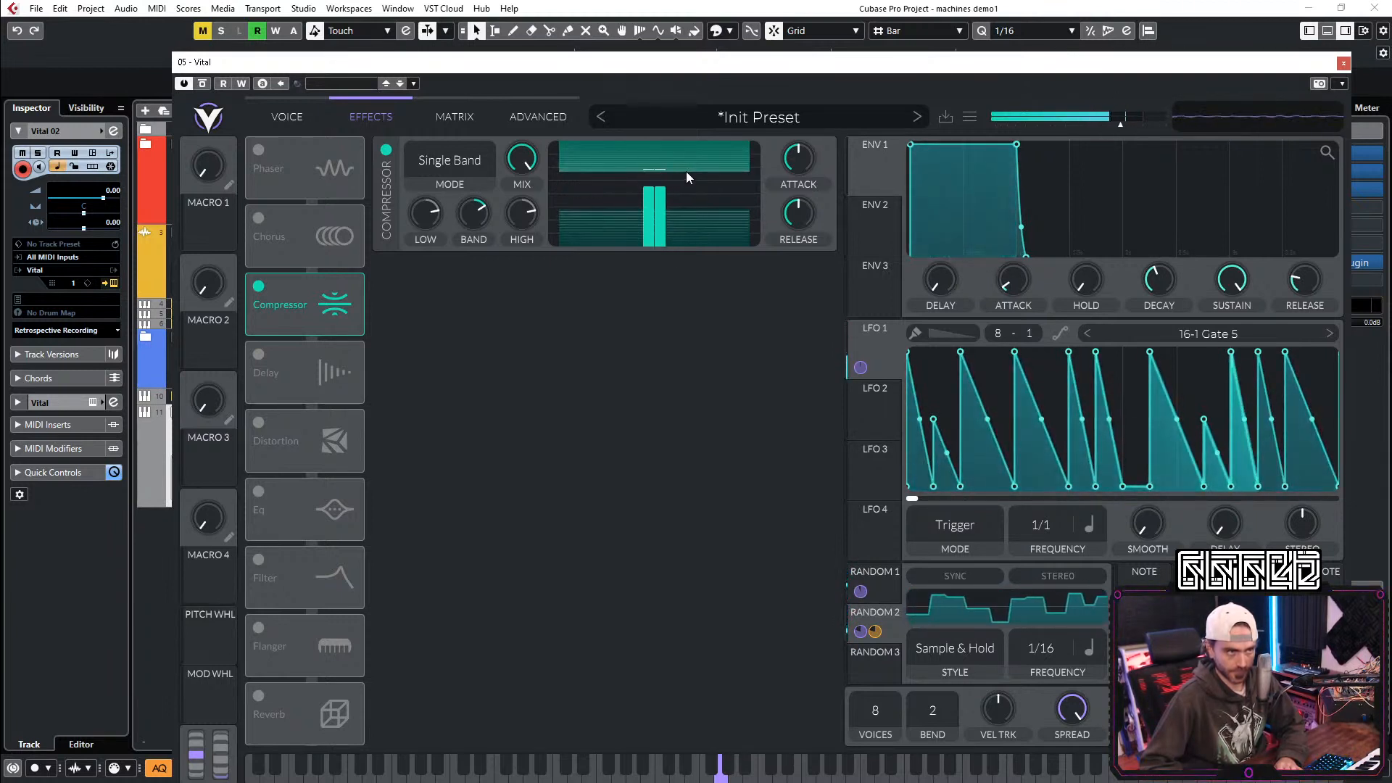
pyautogui.moveTo(692, 168); pyautogui.dragTo(700, 175)
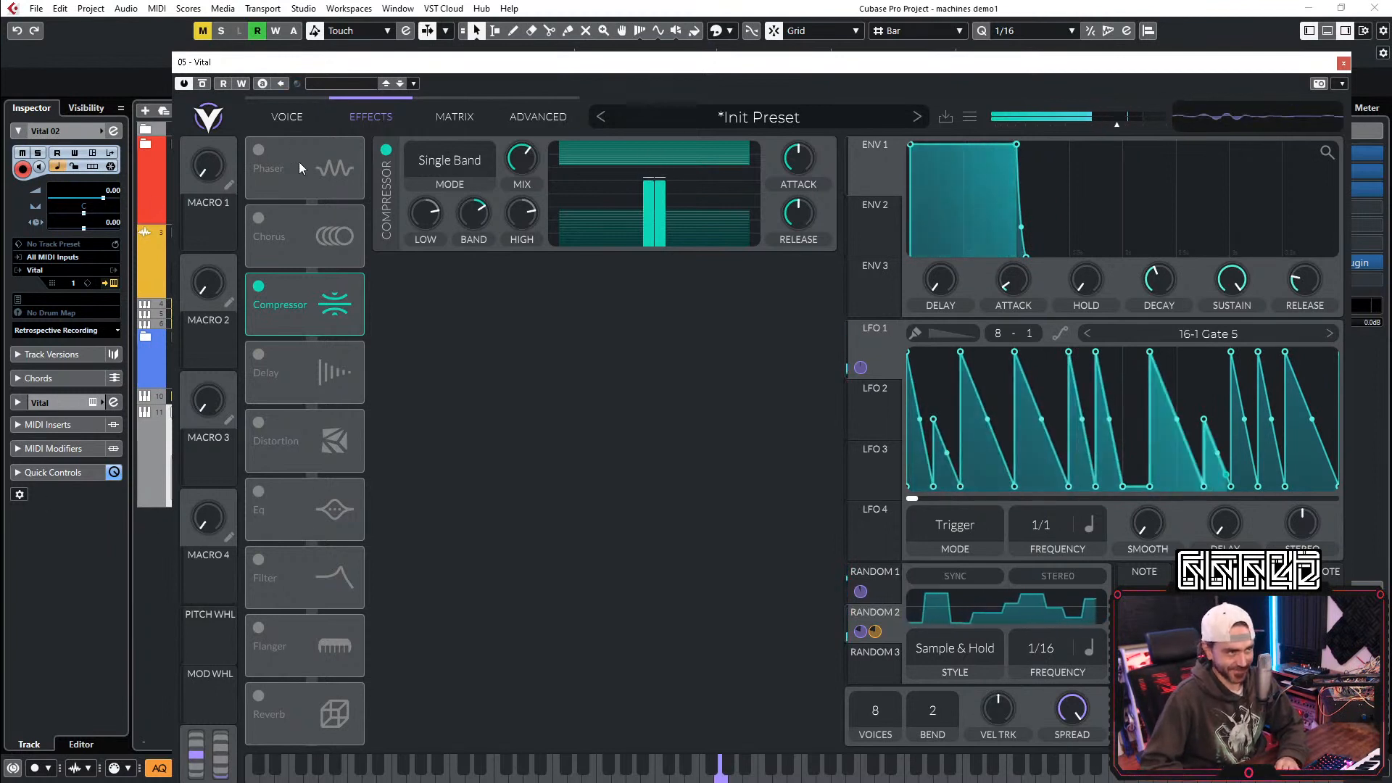
# Step: Try the Phaser effect alongside the compressor and switch it off again
pyautogui.click(259, 150)
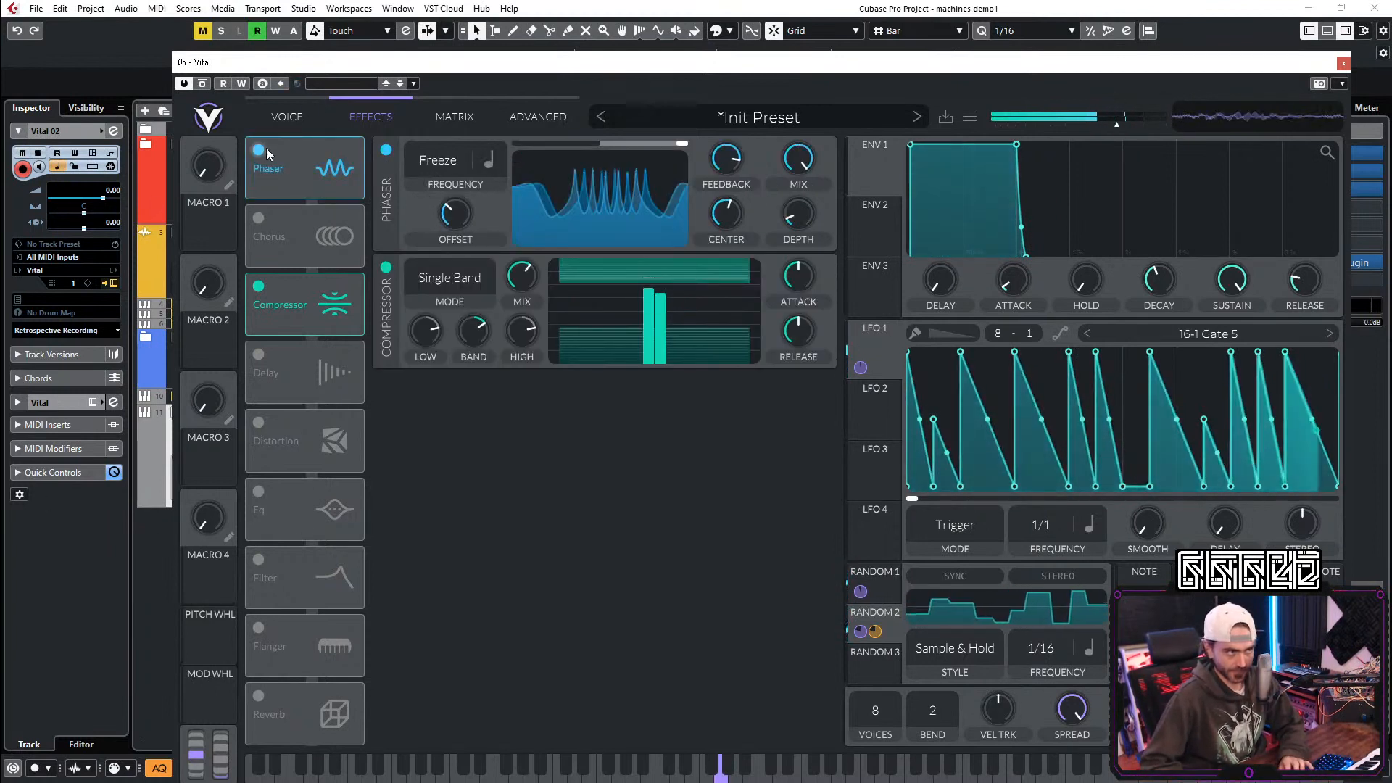
pyautogui.click(259, 153)
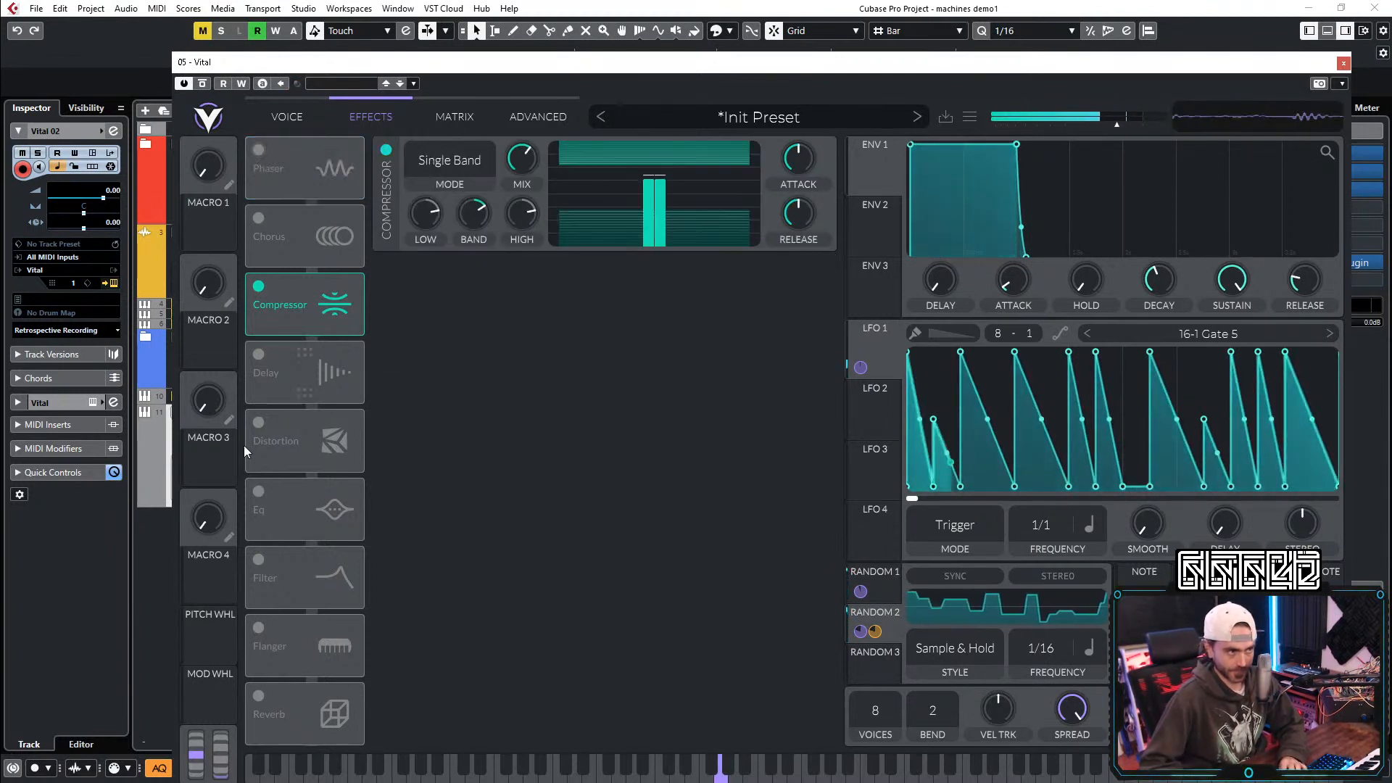
# Step: Enable the Flanger directly after the Compressor, and add a Ping Pong Delay at 1/8 with a lowered mix
pyautogui.click(258, 628)
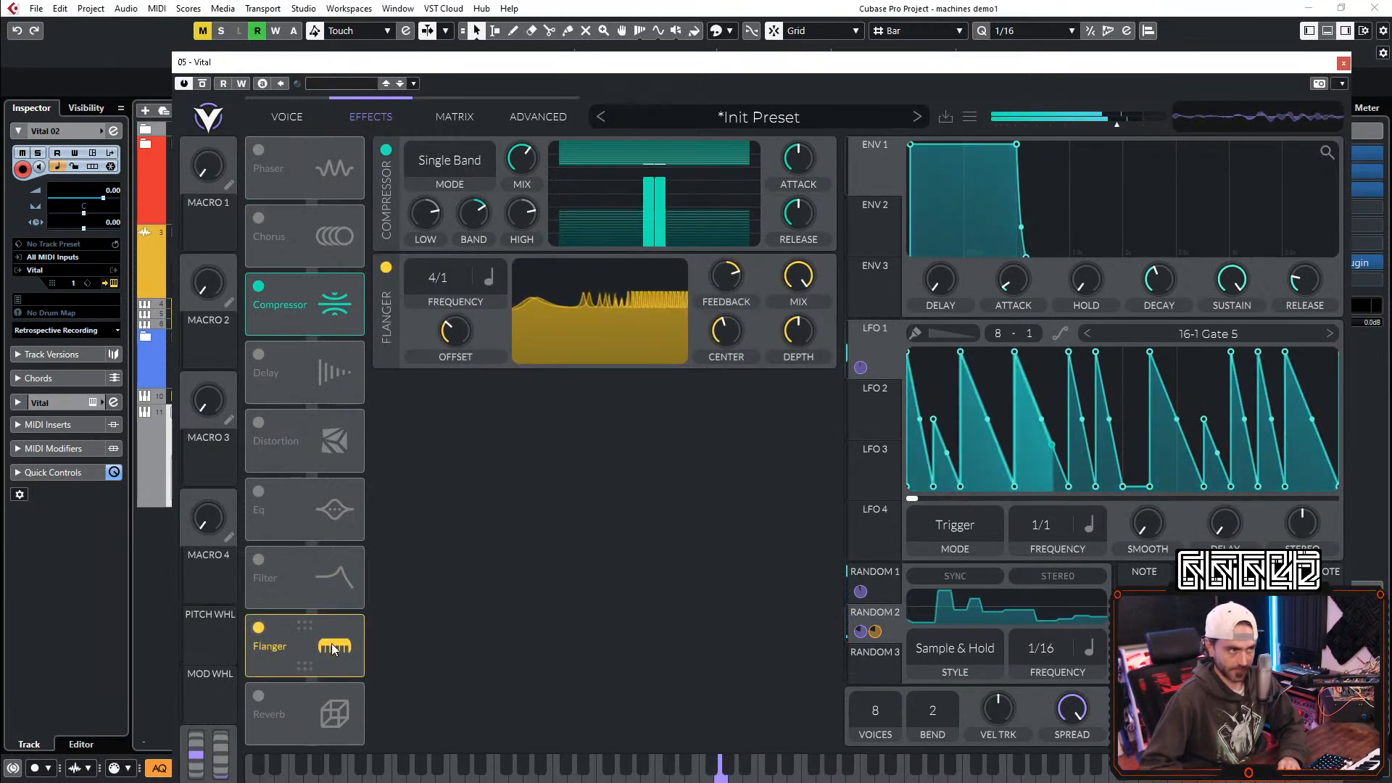
pyautogui.moveTo(293, 646); pyautogui.dragTo(334, 361)
pyautogui.click(257, 424)
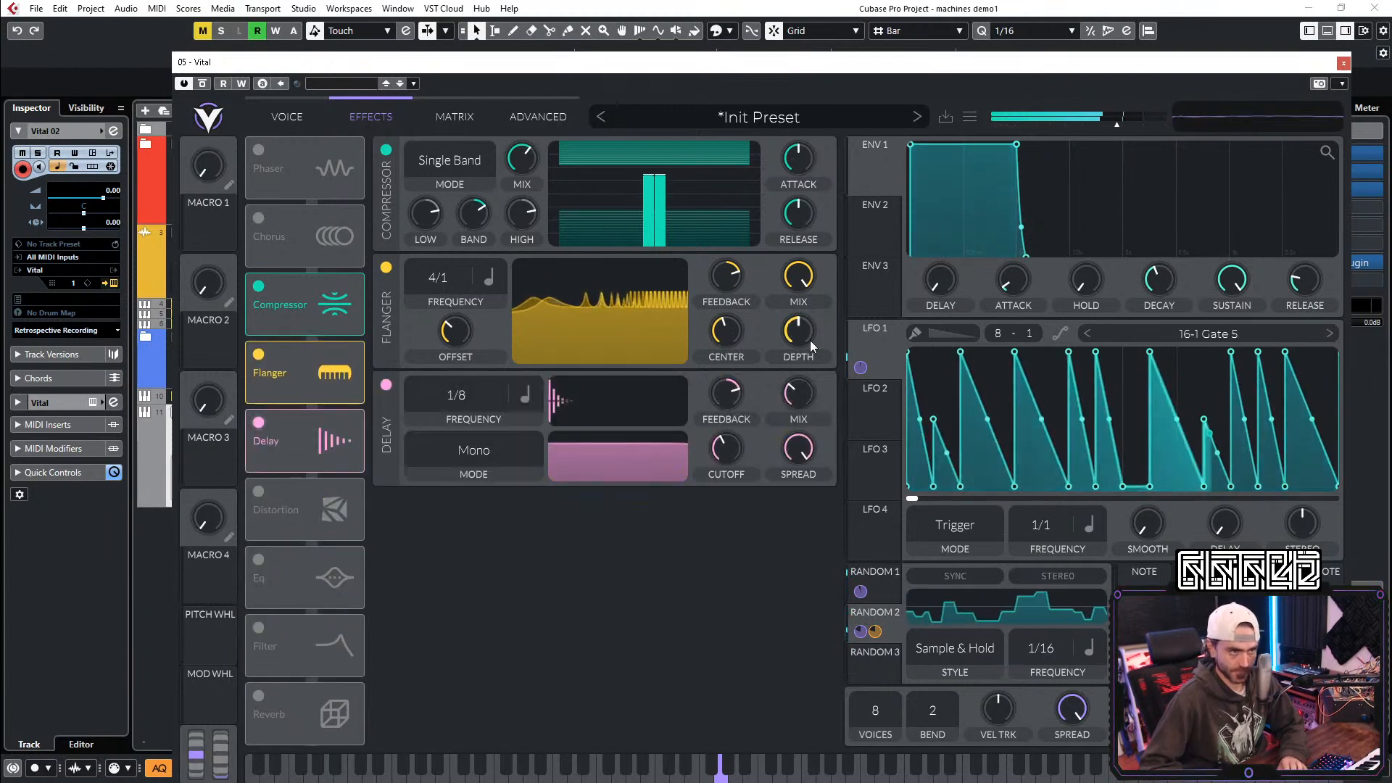
pyautogui.click(535, 394)
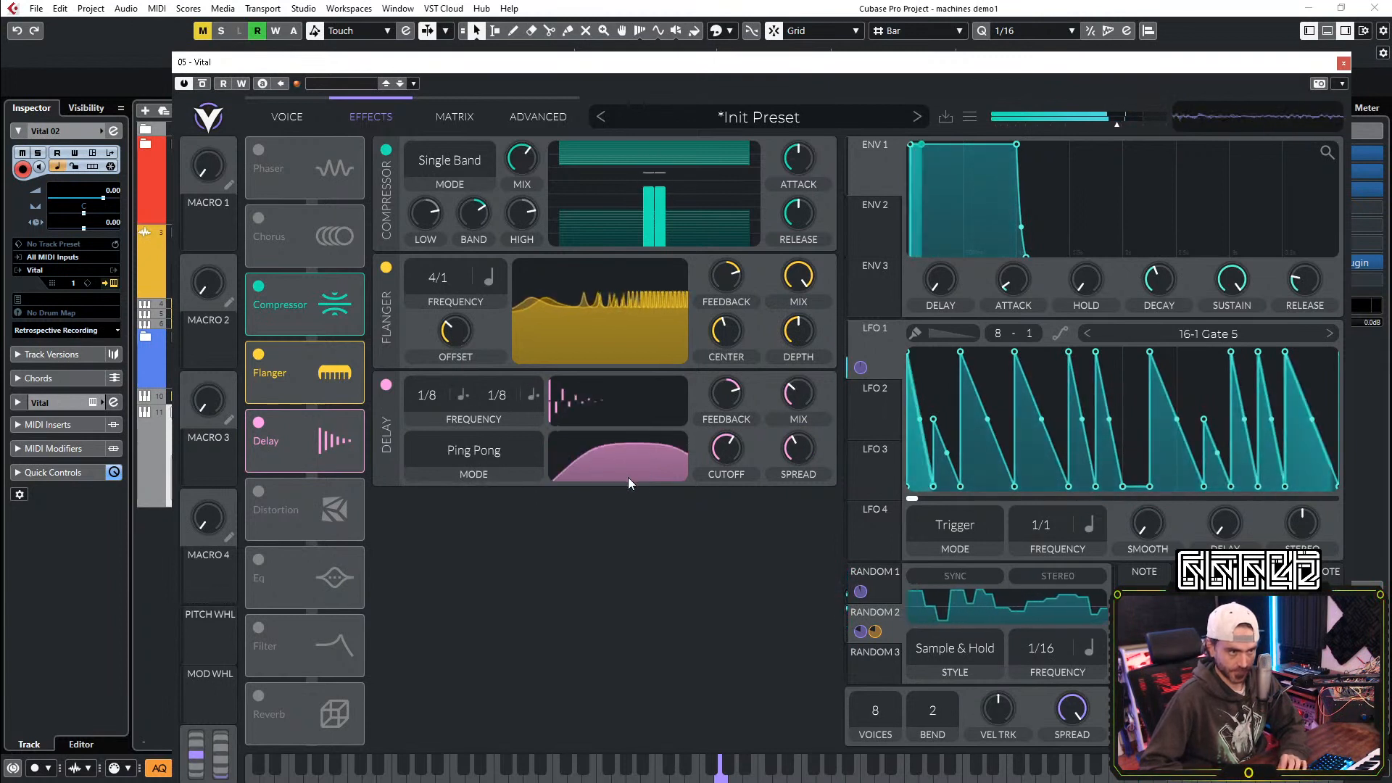
pyautogui.moveTo(798, 395)
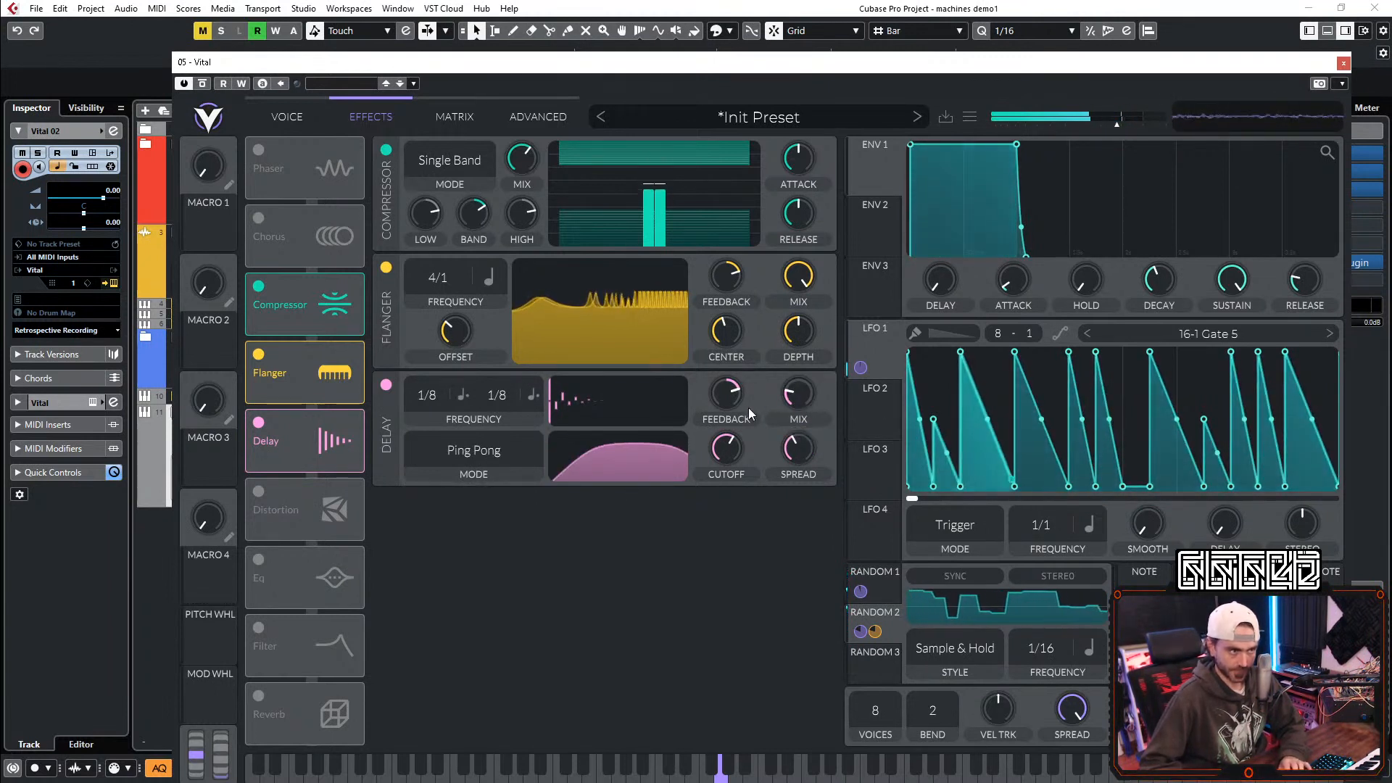
pyautogui.moveTo(811, 403); pyautogui.dragTo(797, 402)
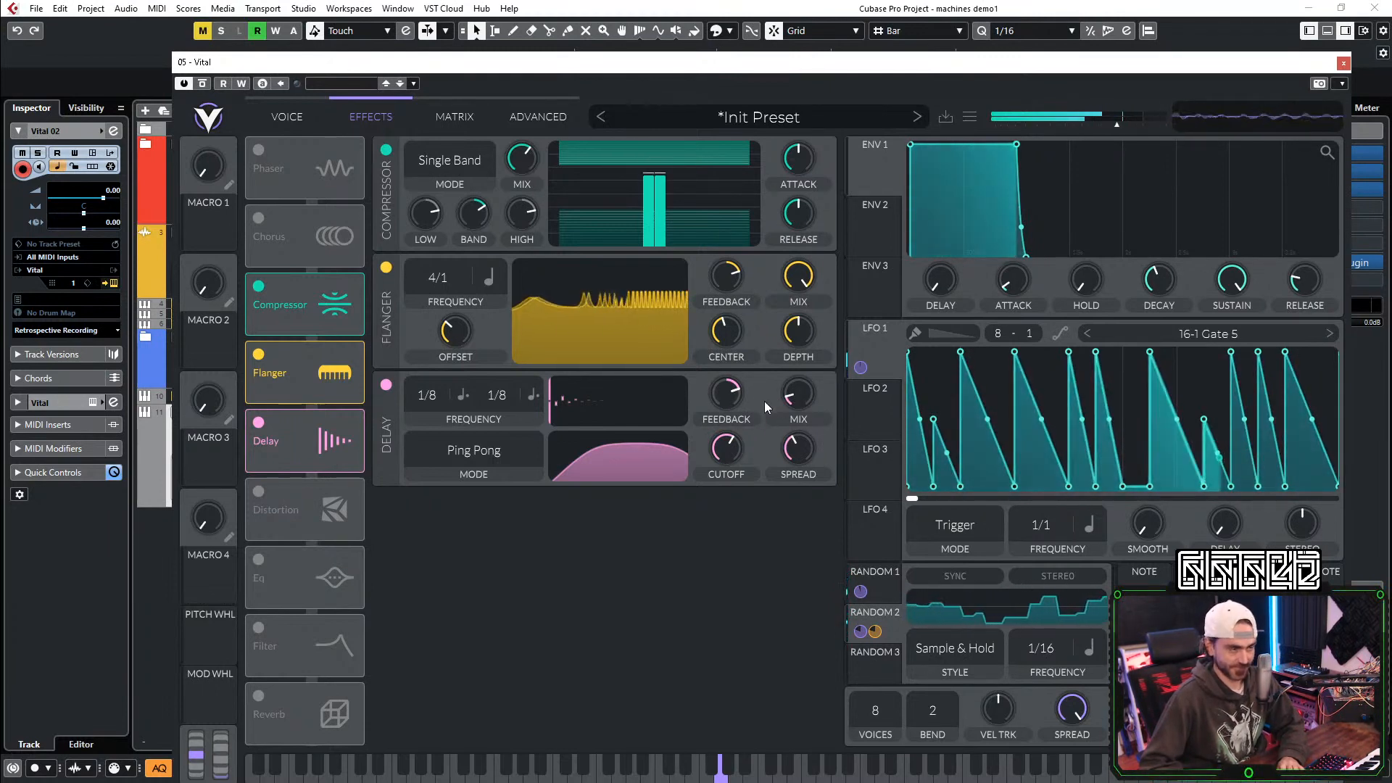
# Step: Compare the sound with Filter 1's mix at 0% and fully up
pyautogui.click(279, 119)
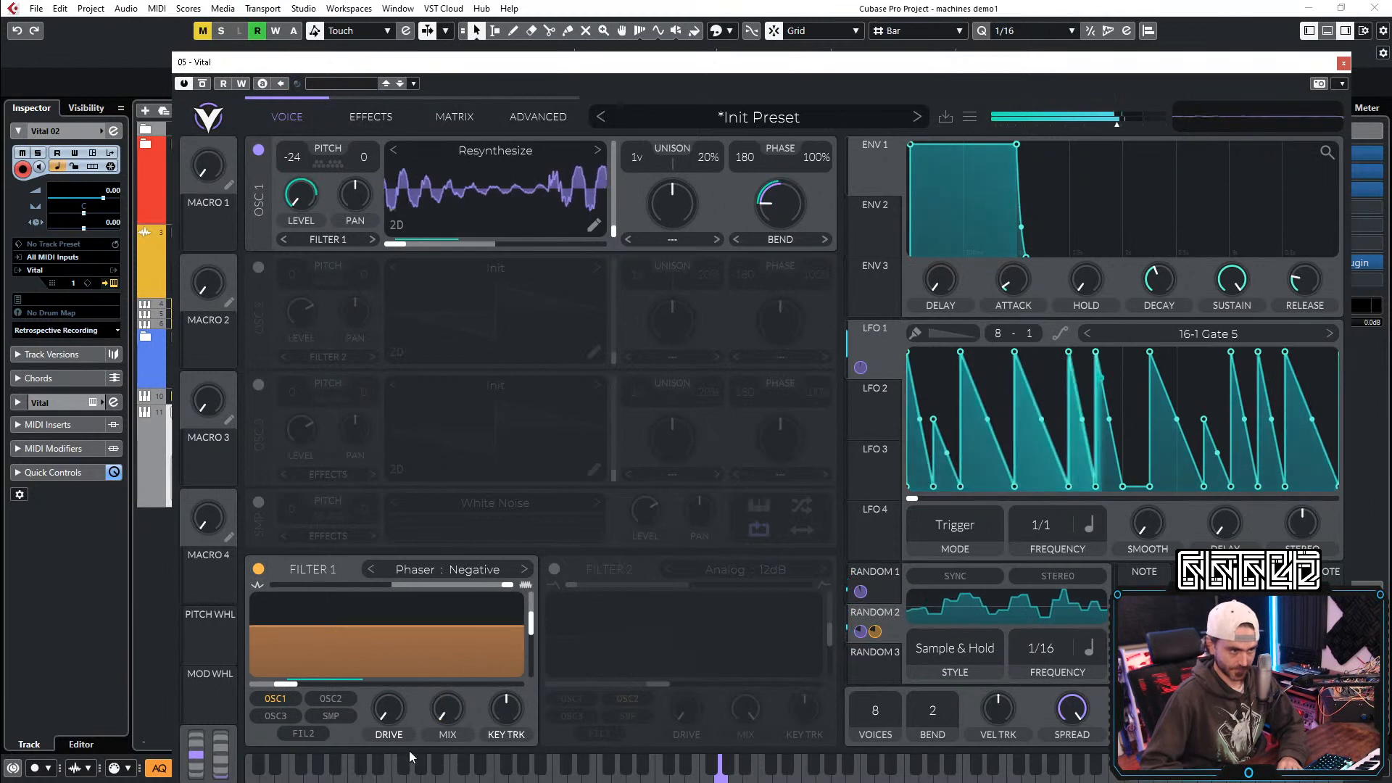
pyautogui.click(440, 708)
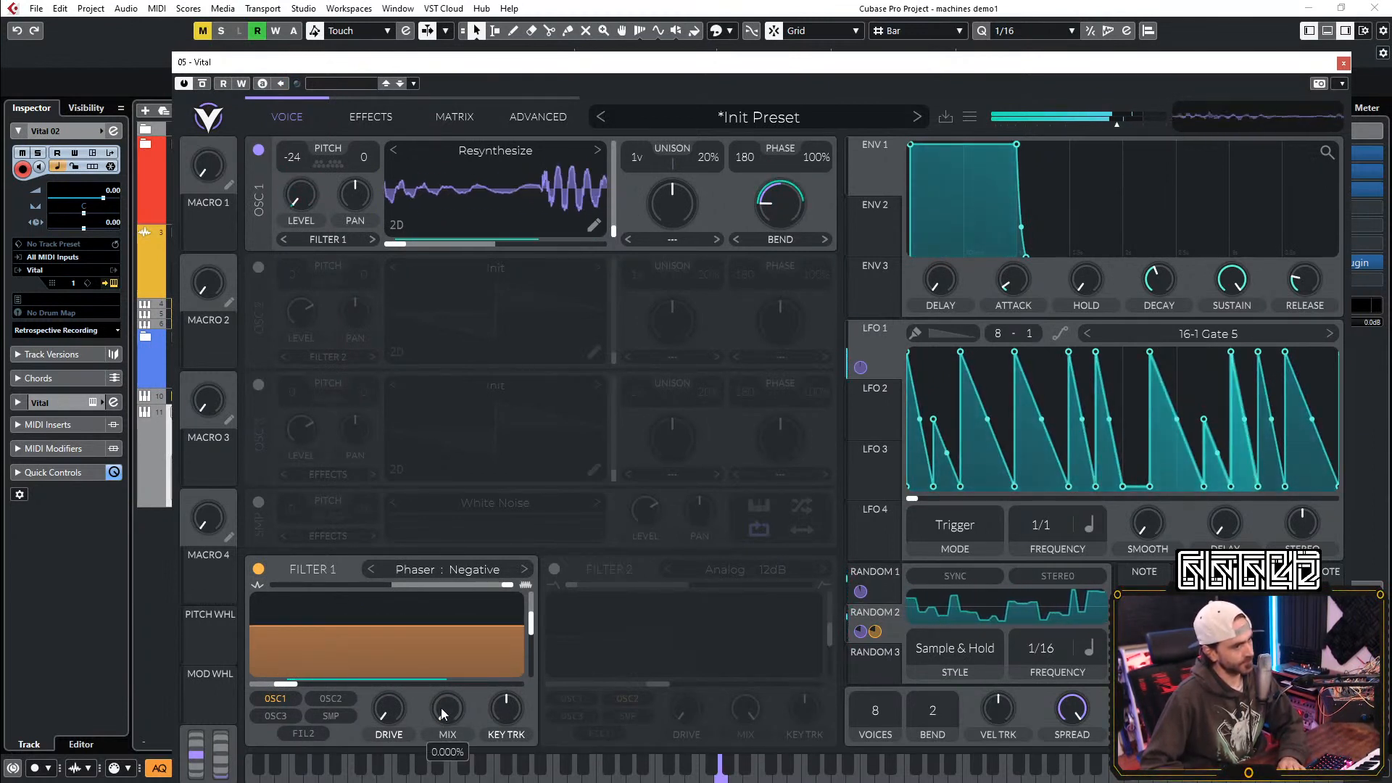
pyautogui.moveTo(441, 708); pyautogui.dragTo(468, 207)
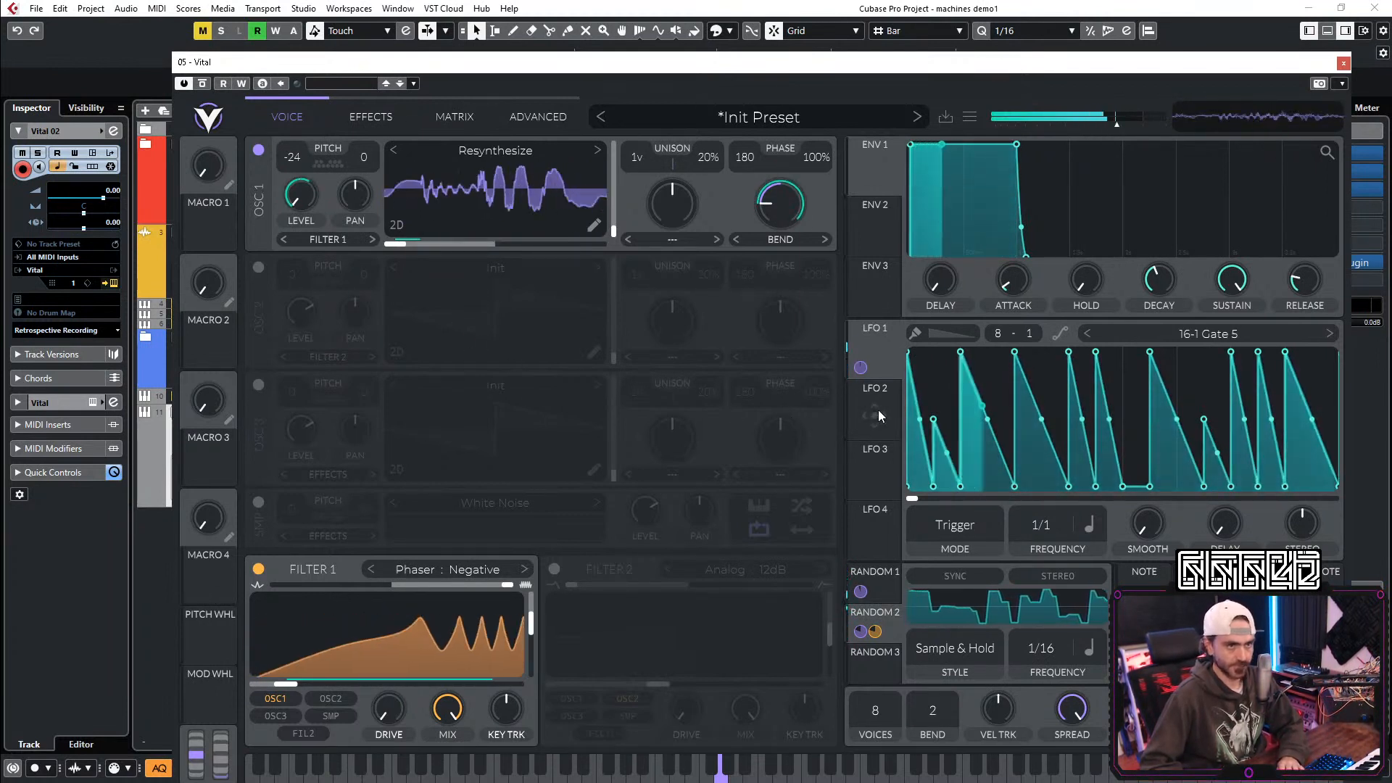
pyautogui.click(1203, 333)
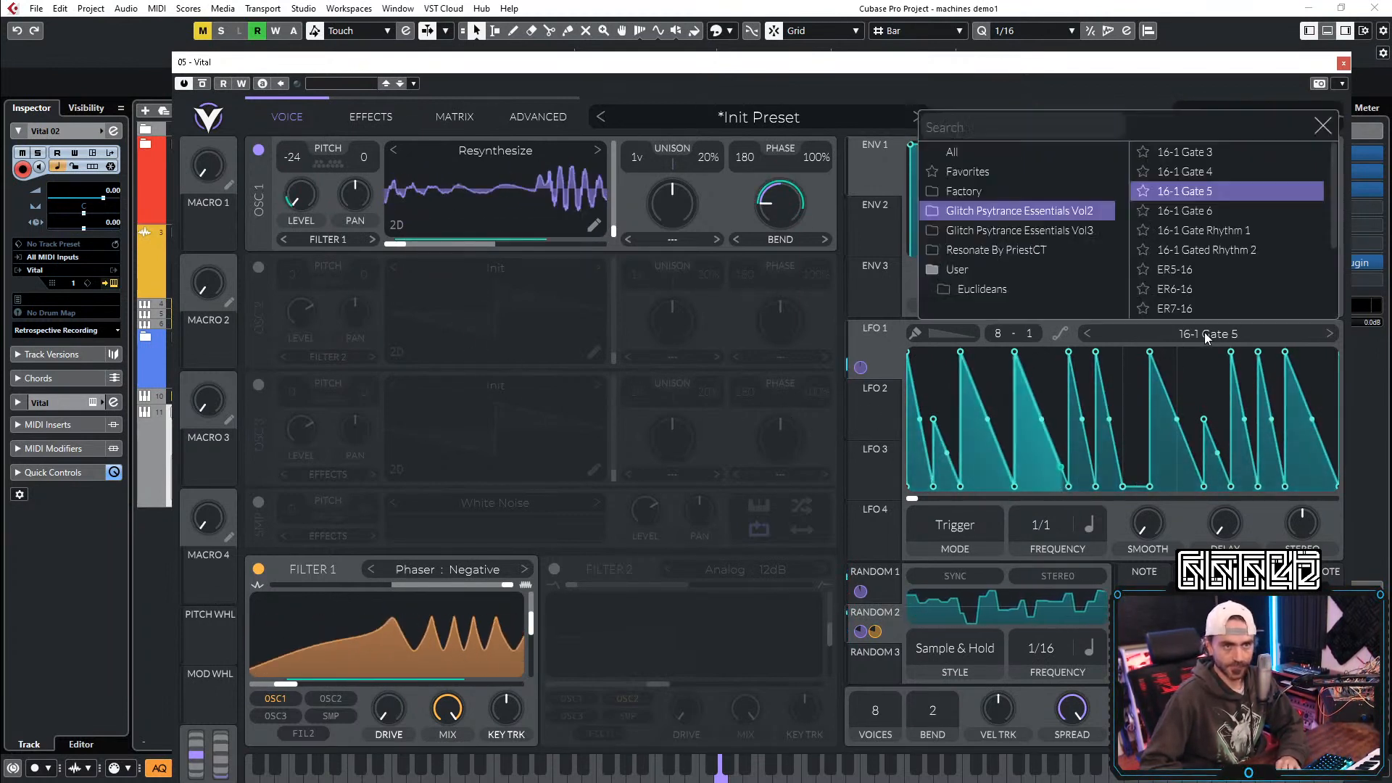
pyautogui.rightClick(1134, 394)
pyautogui.click(1115, 374)
pyautogui.click(1323, 126)
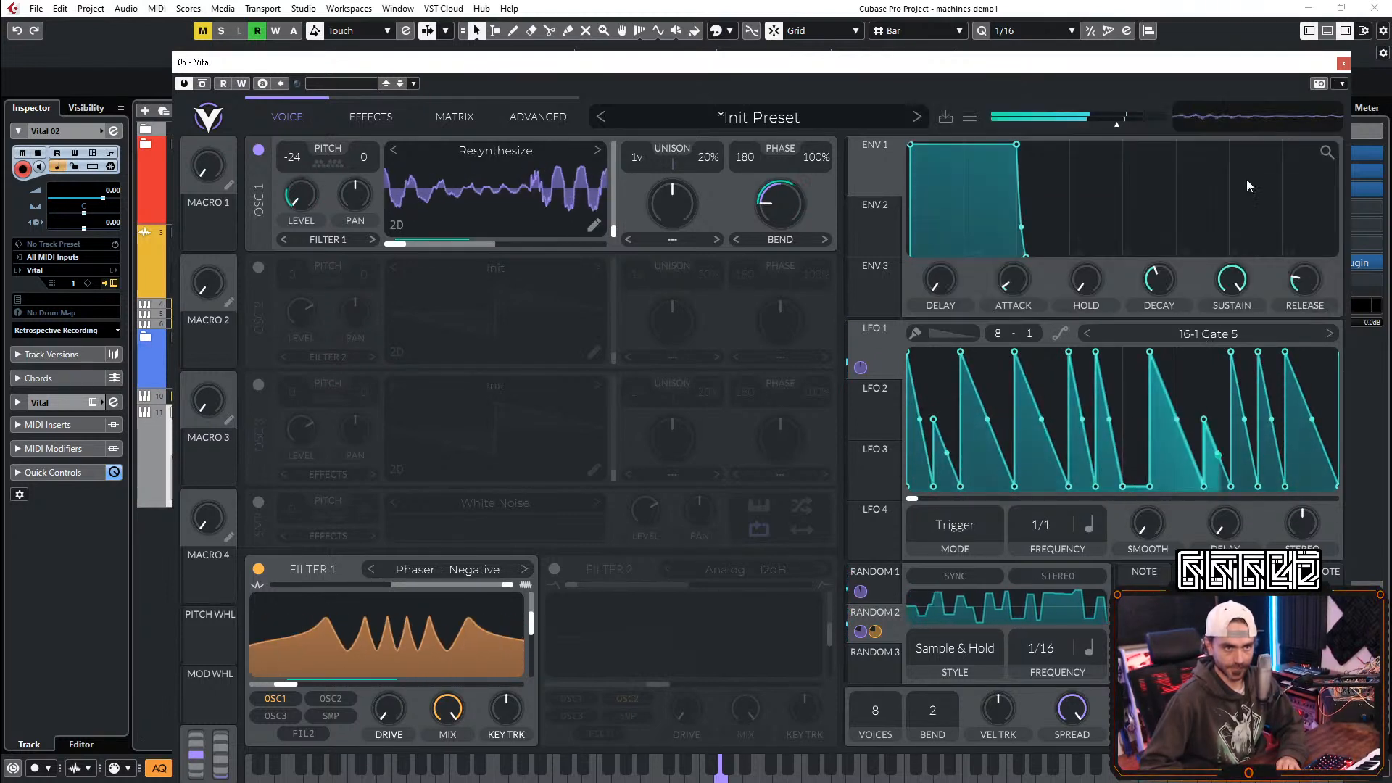
# Step: Set LFO 1's horizontal grid to 16 and paint a falling saw with an inward-curved decay on every step
pyautogui.rightClick(1125, 389)
pyautogui.click(1009, 483)
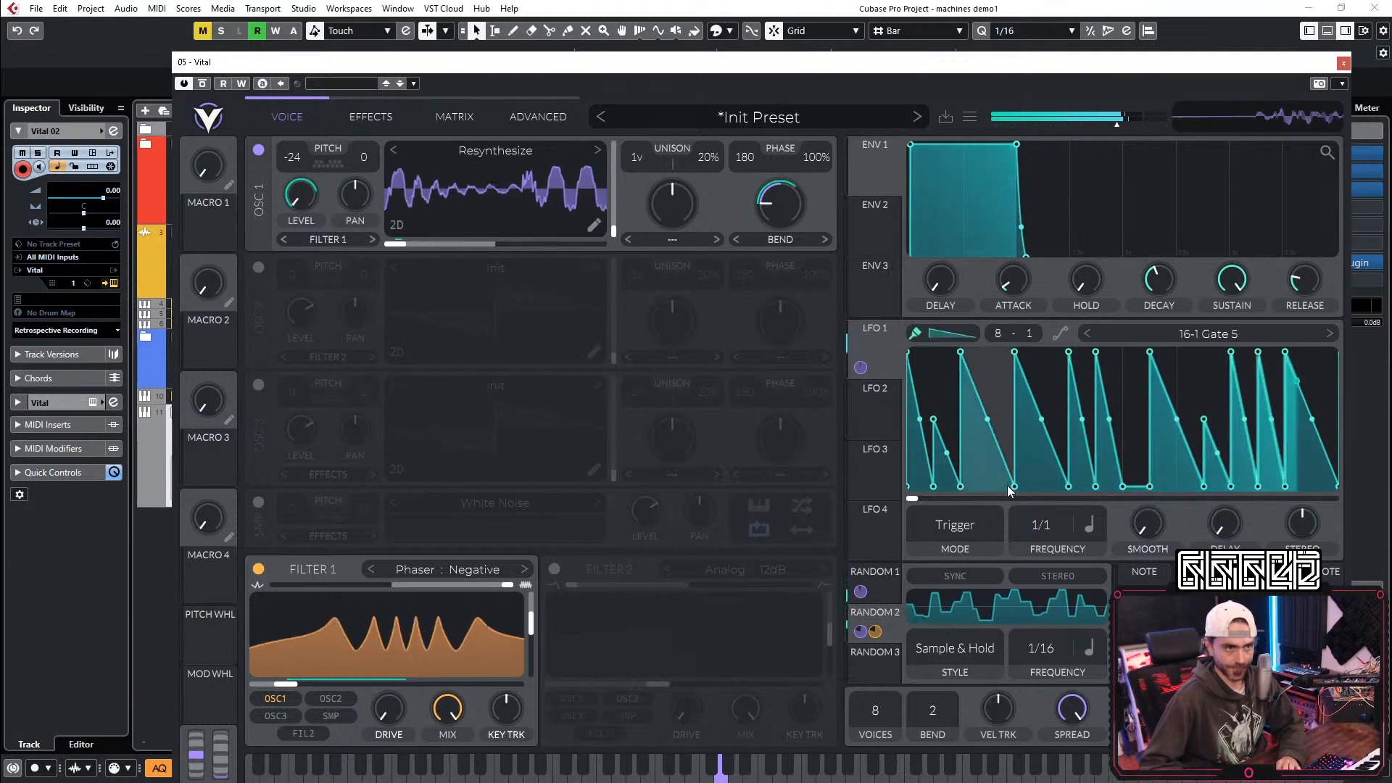
pyautogui.moveTo(993, 337)
pyautogui.mouseDown()
pyautogui.moveTo(1033, 250)
pyautogui.moveTo(1067, 222)
pyautogui.mouseUp()
pyautogui.click(916, 333)
pyautogui.moveTo(939, 394); pyautogui.dragTo(1334, 410)
pyautogui.moveTo(929, 424); pyautogui.dragTo(903, 456)
# Step: Bend the decay curves of selected LFO 1 steps outward, including steps 3, 6, 9, 11 and 15, for longer gates
pyautogui.moveTo(915, 473); pyautogui.dragTo(1002, 382)
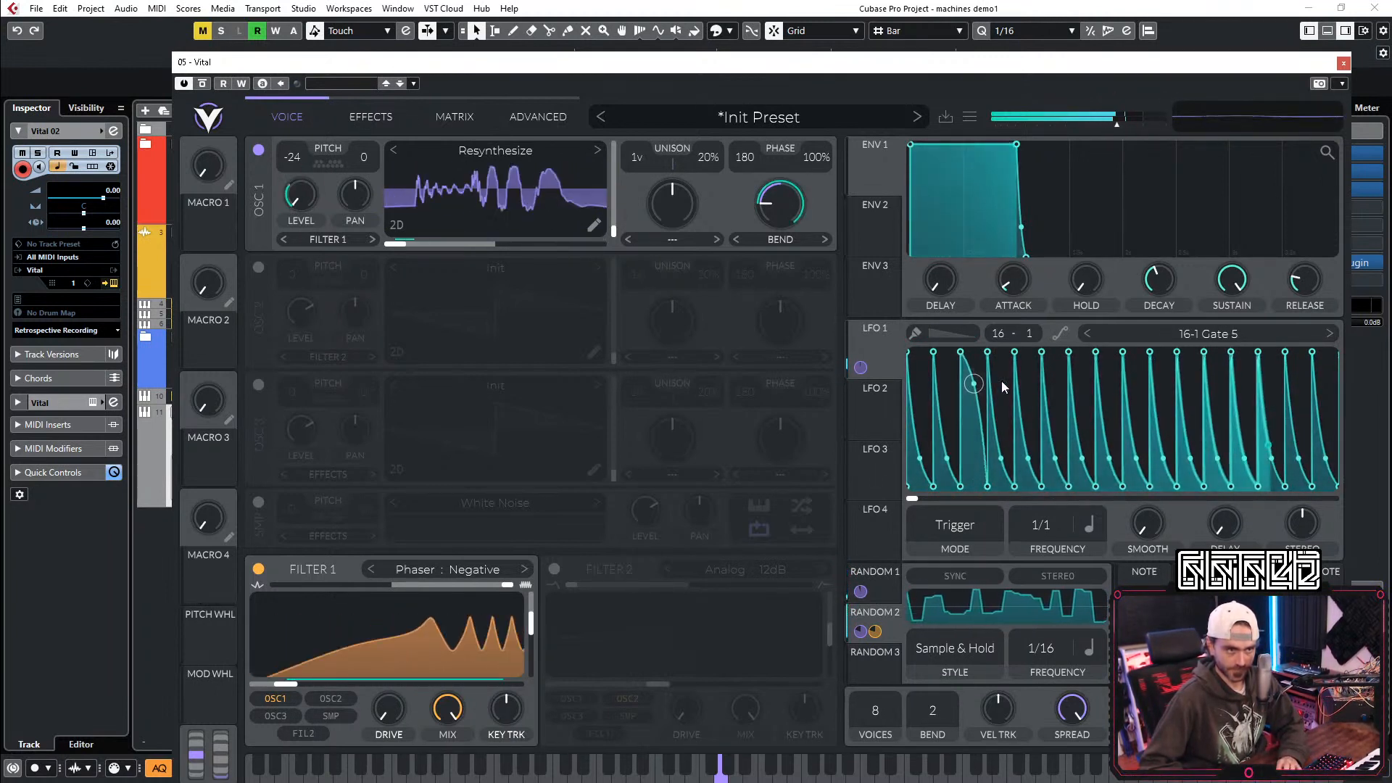
pyautogui.moveTo(1054, 458); pyautogui.dragTo(1055, 355)
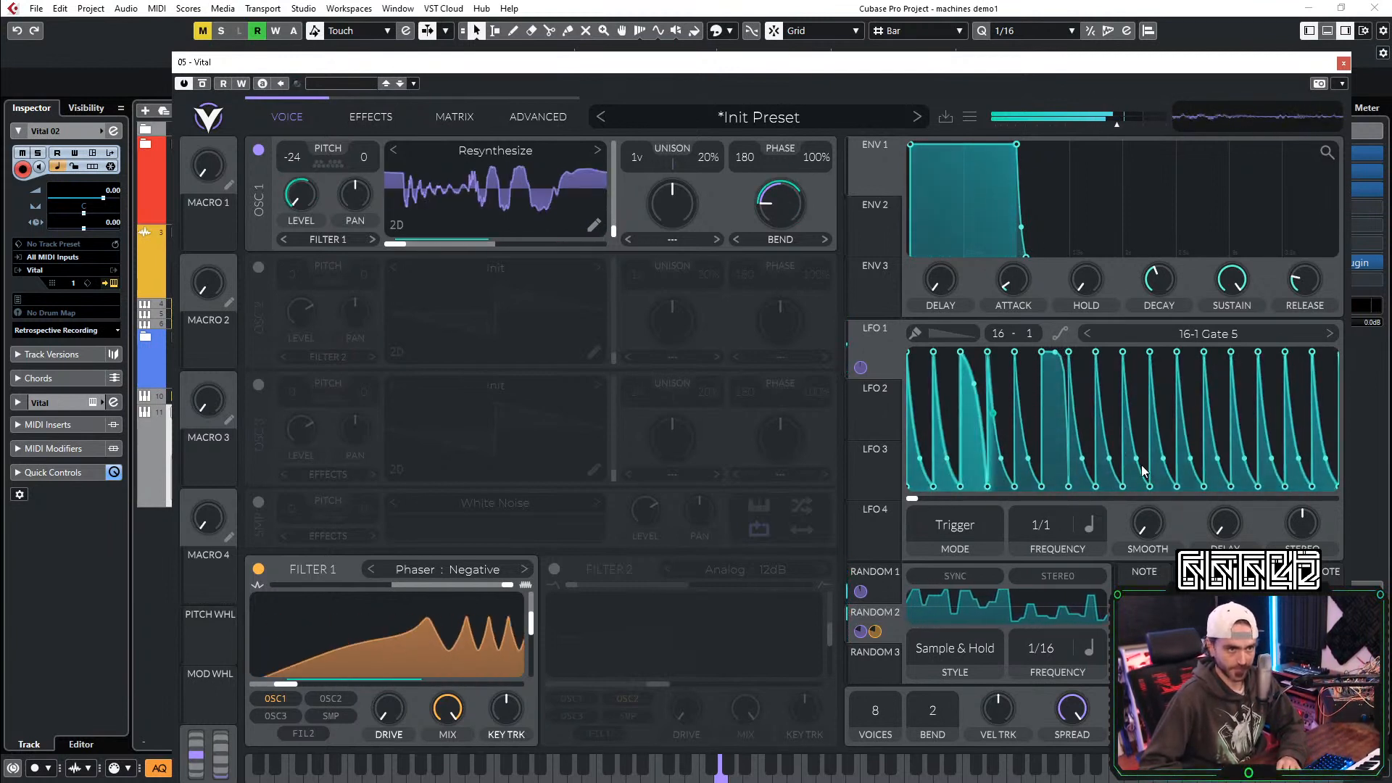
pyautogui.moveTo(1137, 462); pyautogui.dragTo(1163, 364)
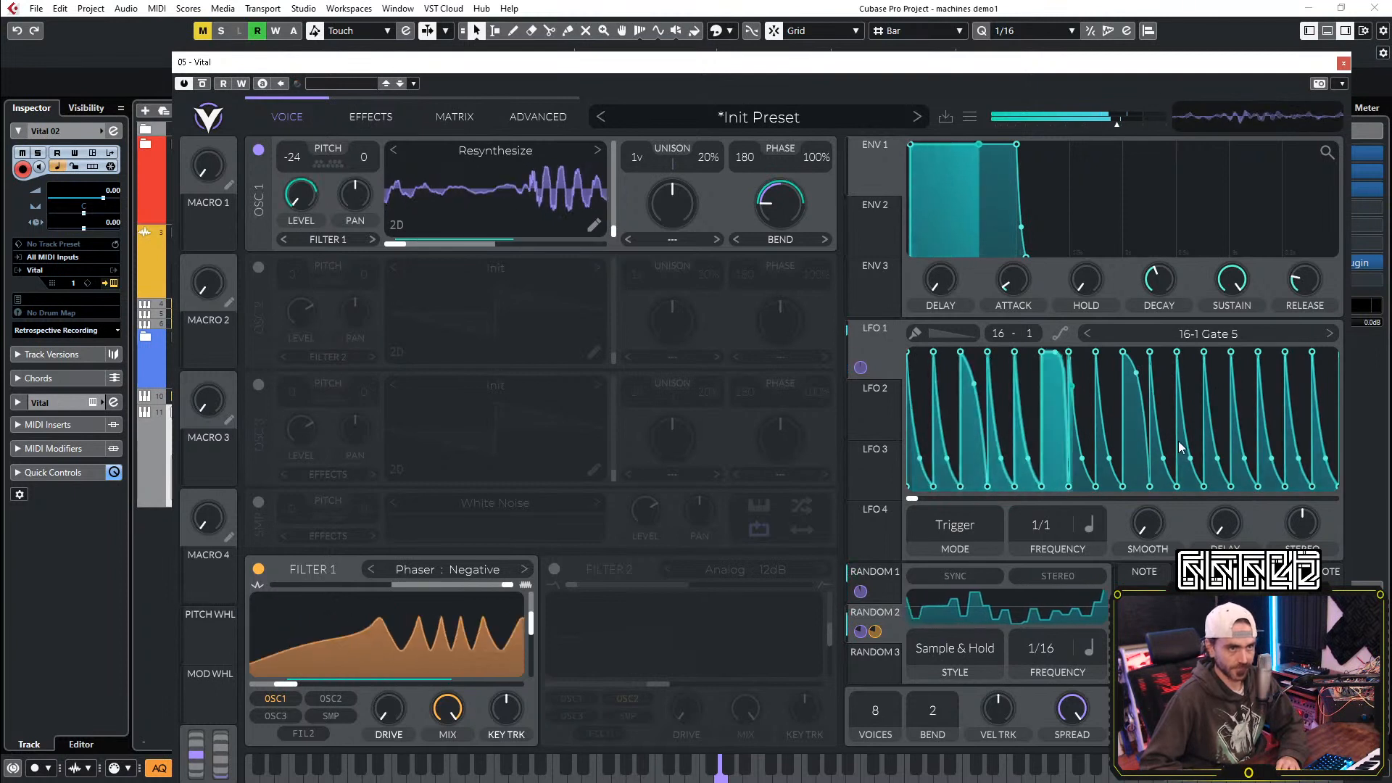
pyautogui.moveTo(1191, 462); pyautogui.dragTo(1193, 367)
pyautogui.moveTo(1244, 461); pyautogui.dragTo(1297, 373)
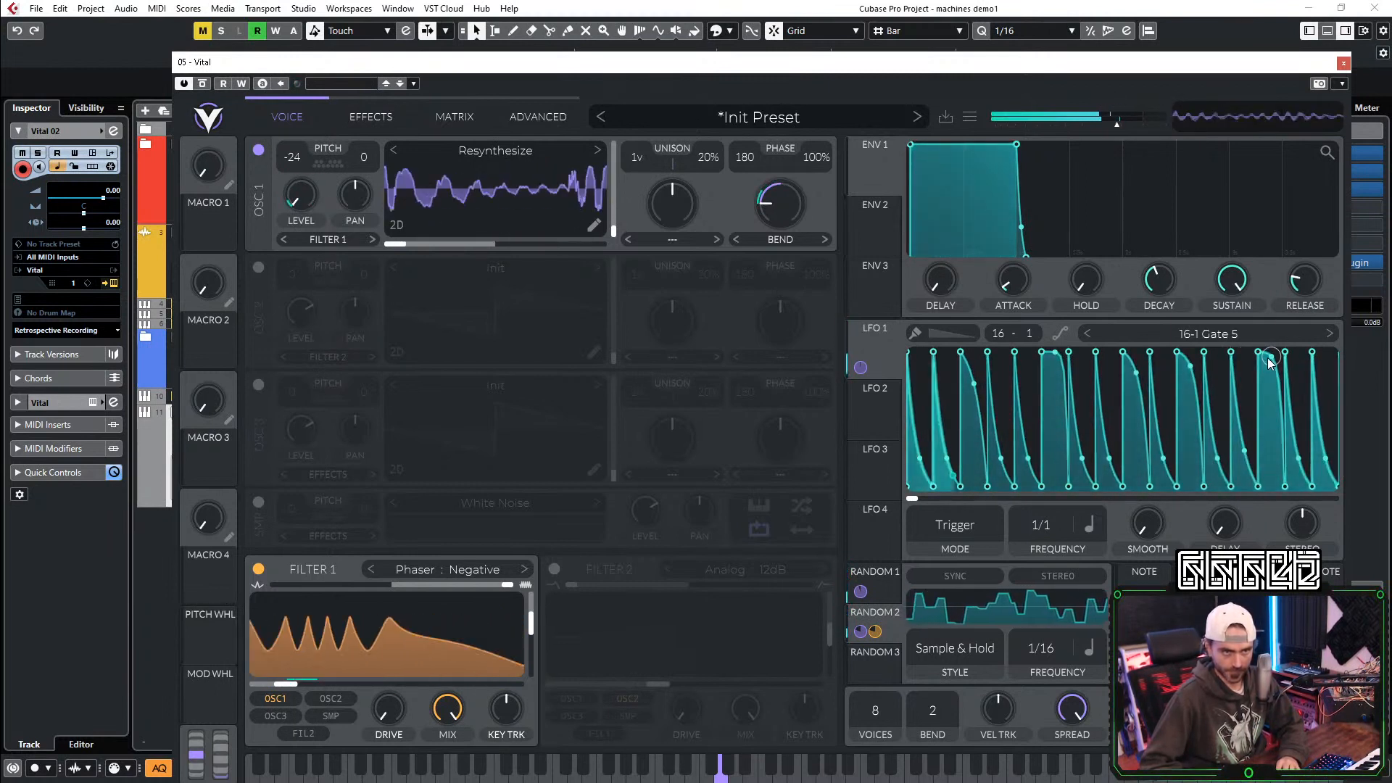
pyautogui.moveTo(1302, 464); pyautogui.dragTo(1291, 390)
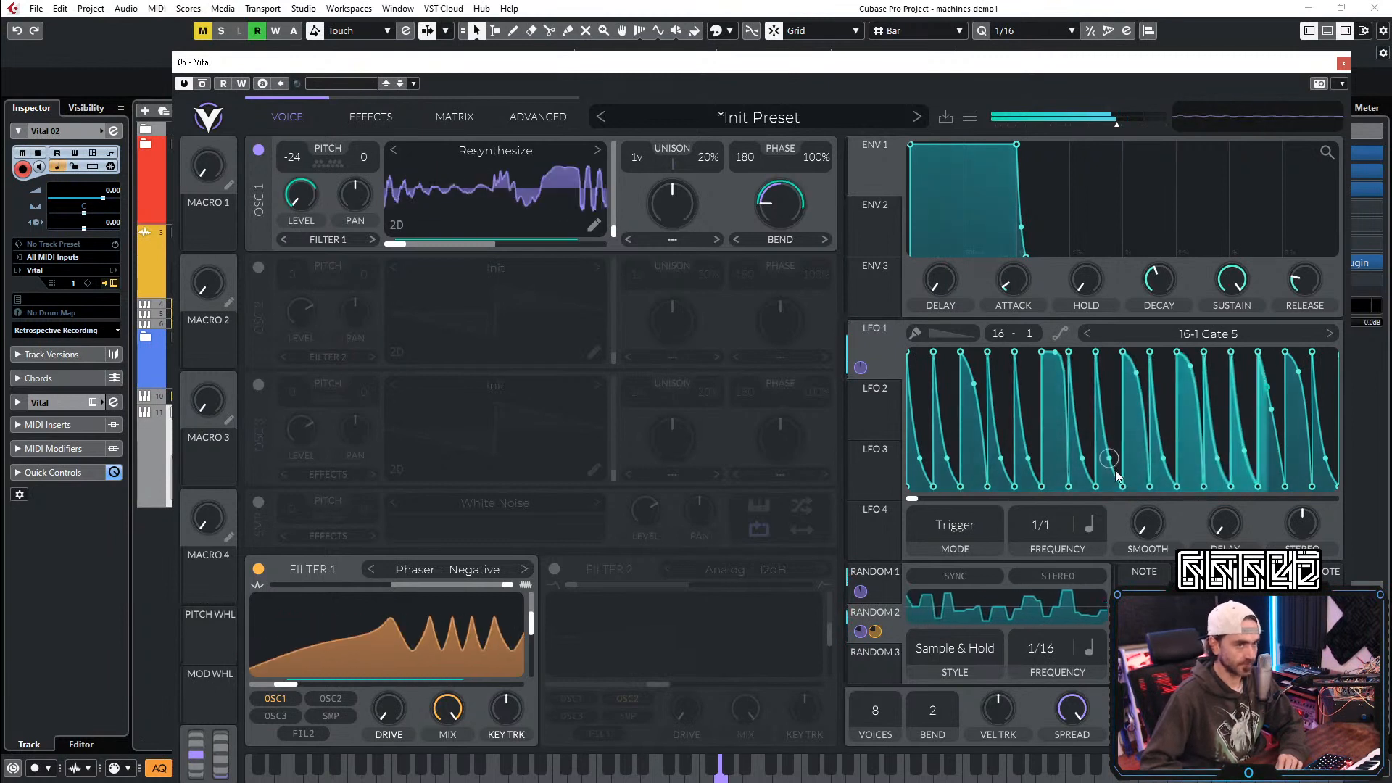
# Step: Lower the peaks of alternating LFO 1 steps and add an extra short spike at the end on a 32 grid
pyautogui.moveTo(933, 353); pyautogui.dragTo(933, 410)
pyautogui.moveTo(987, 353); pyautogui.dragTo(987, 398)
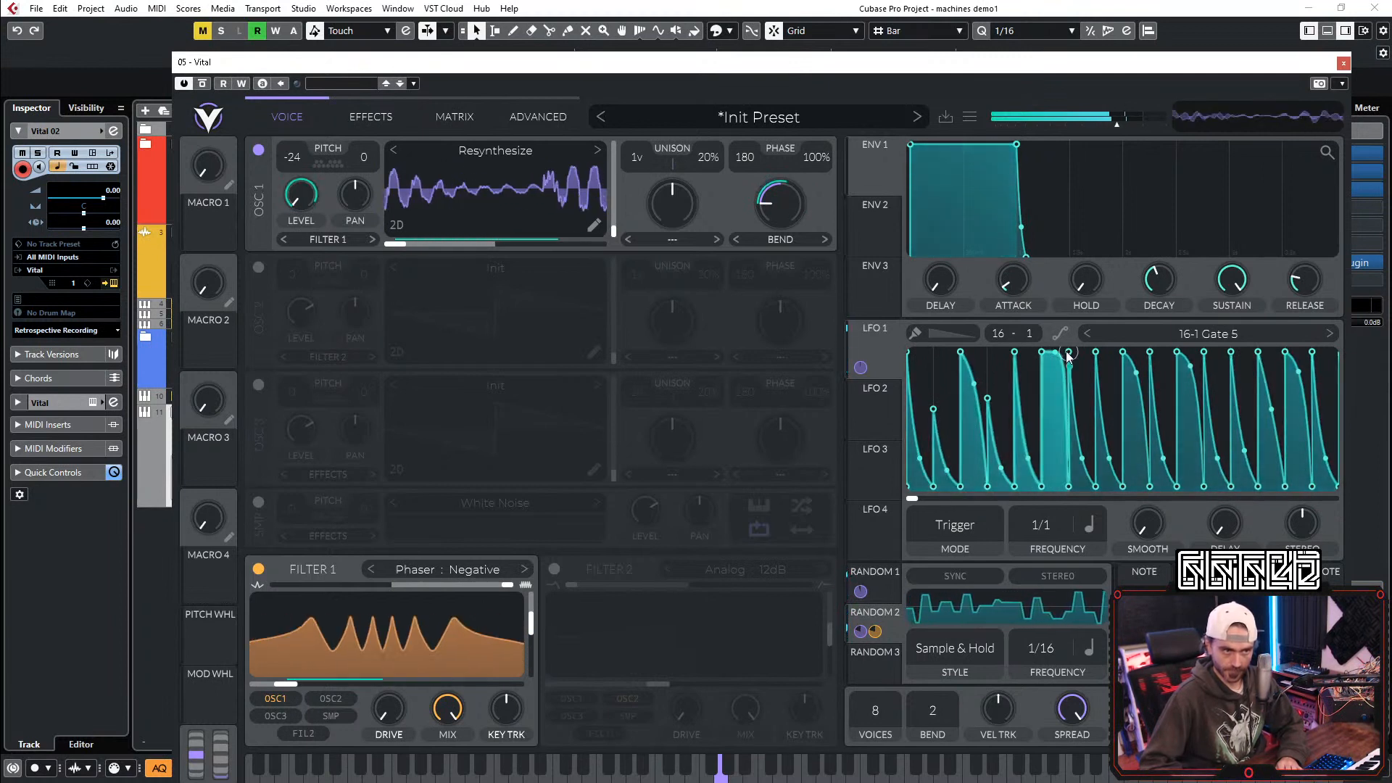
pyautogui.moveTo(1095, 353); pyautogui.dragTo(1088, 392)
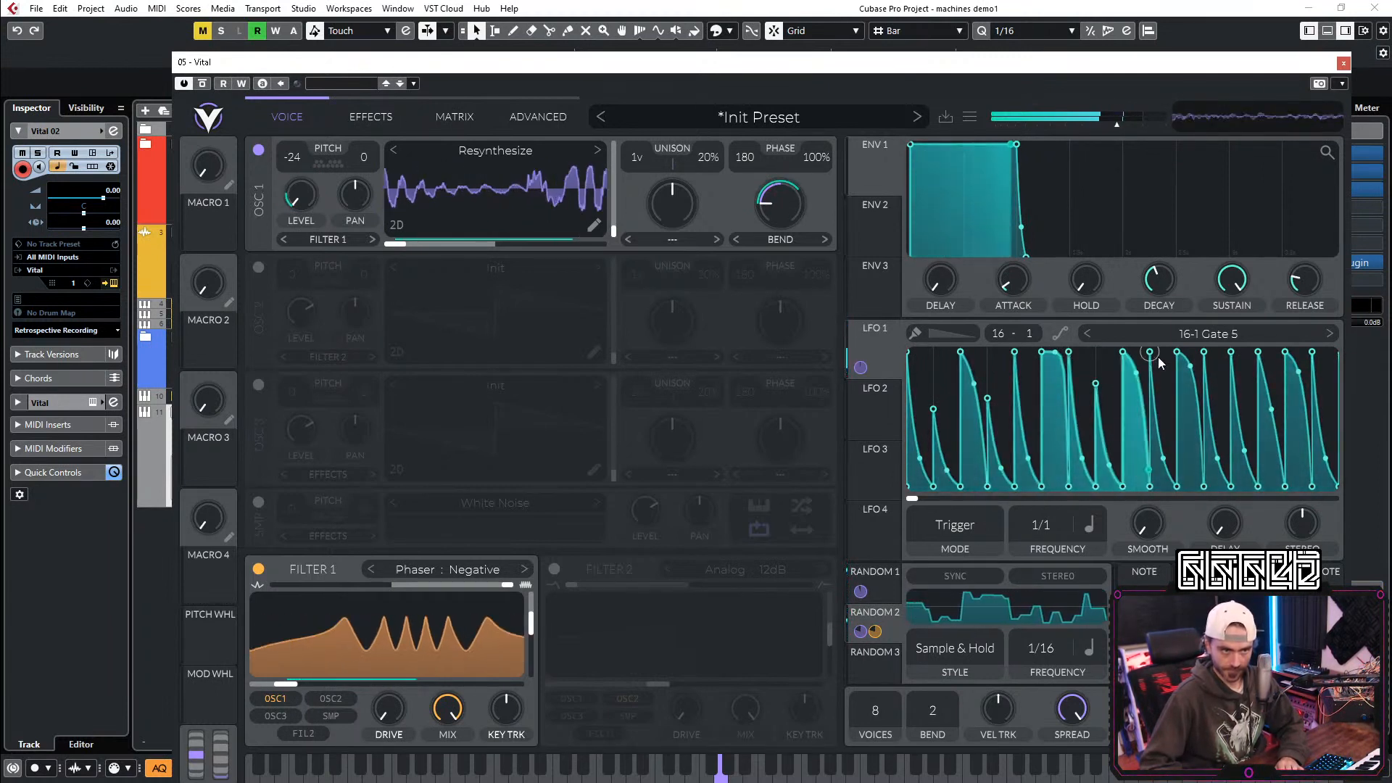
pyautogui.moveTo(1150, 353); pyautogui.dragTo(1150, 392)
pyautogui.moveTo(1204, 353); pyautogui.dragTo(1258, 402)
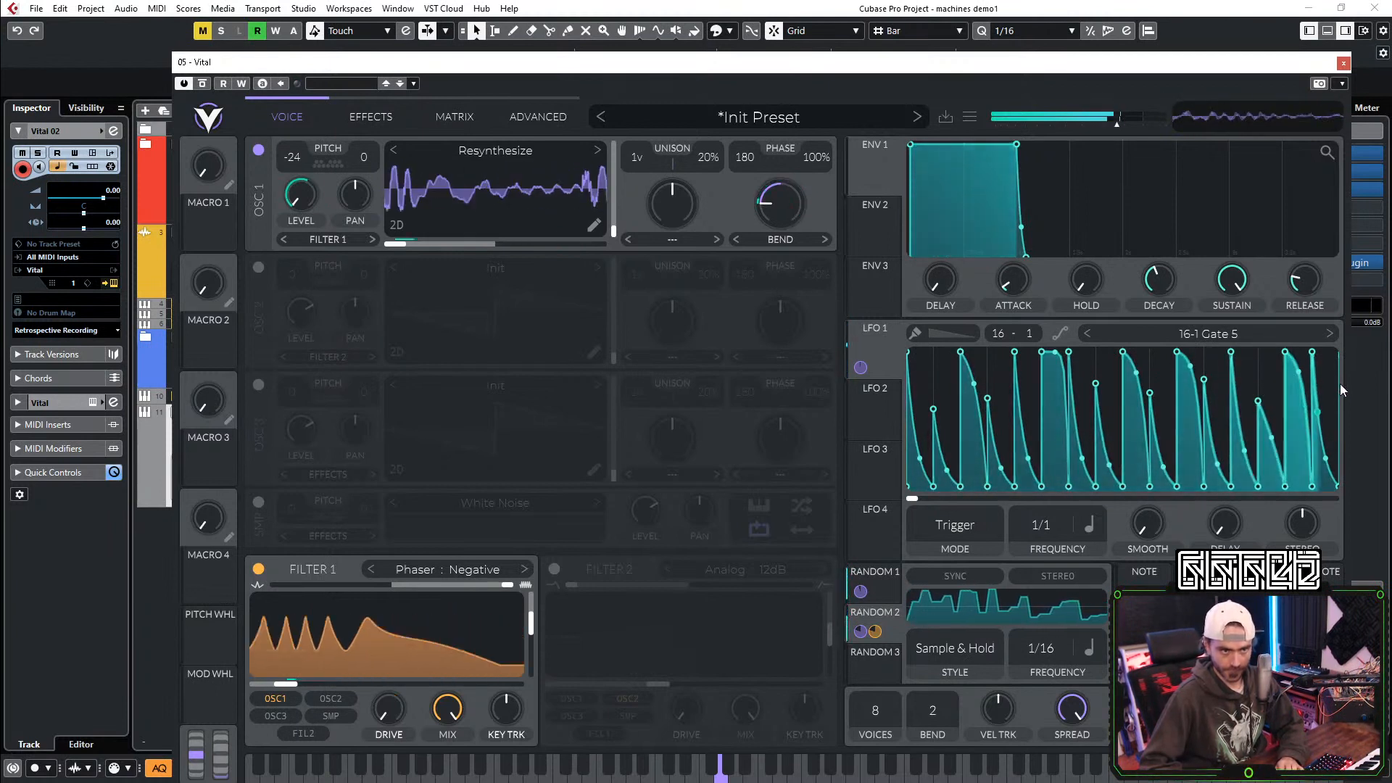
pyautogui.moveTo(1000, 333); pyautogui.dragTo(1332, 272)
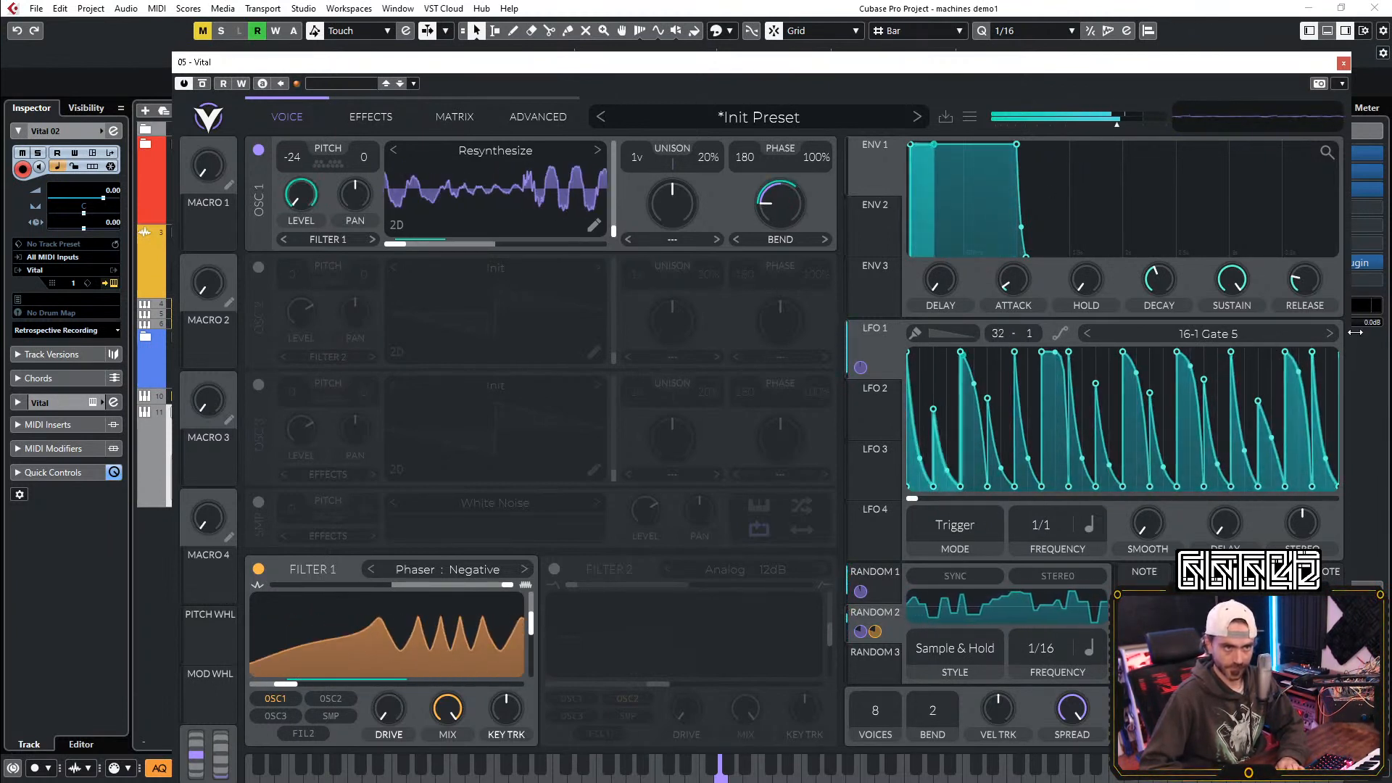
pyautogui.moveTo(1321, 379); pyautogui.dragTo(1331, 333)
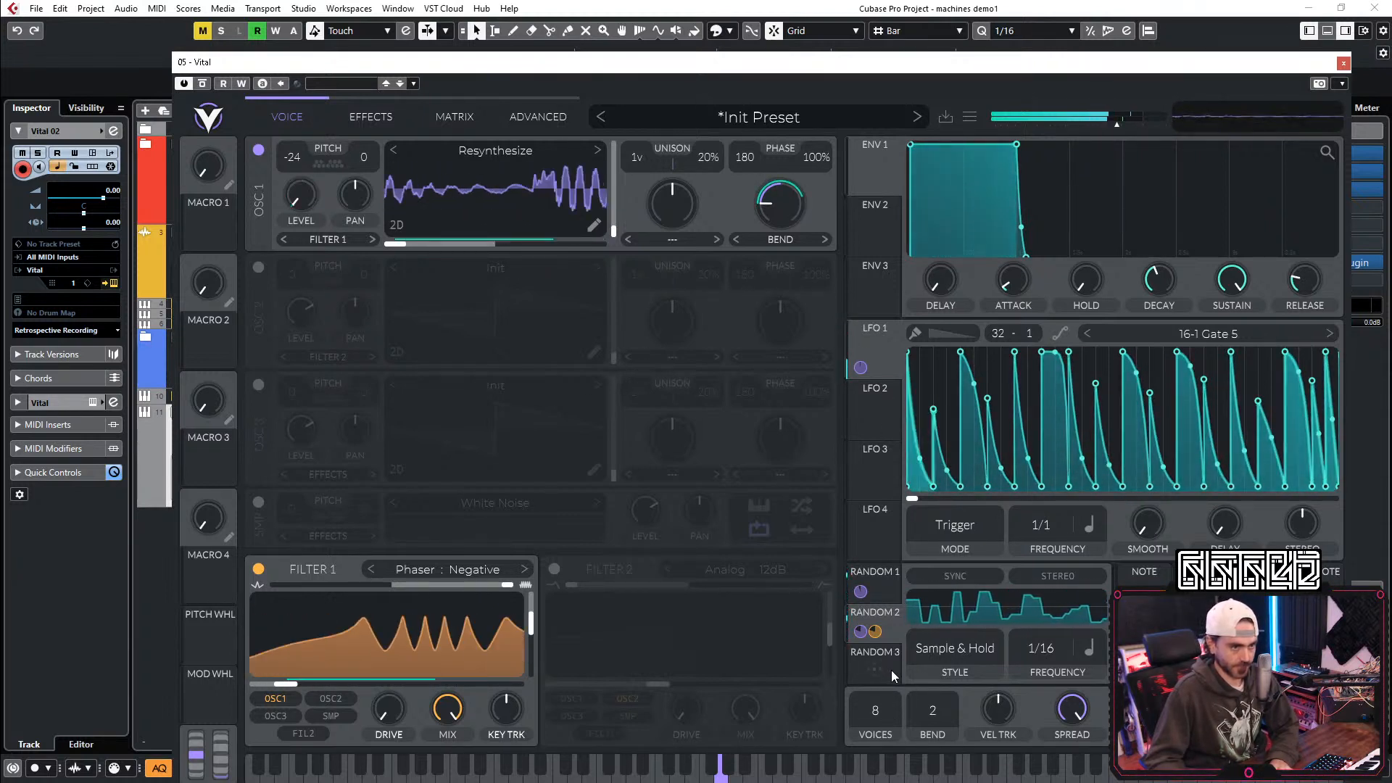
# Step: Set Random 3 to Sample & Hold style with a frequency of 1/16
pyautogui.click(867, 670)
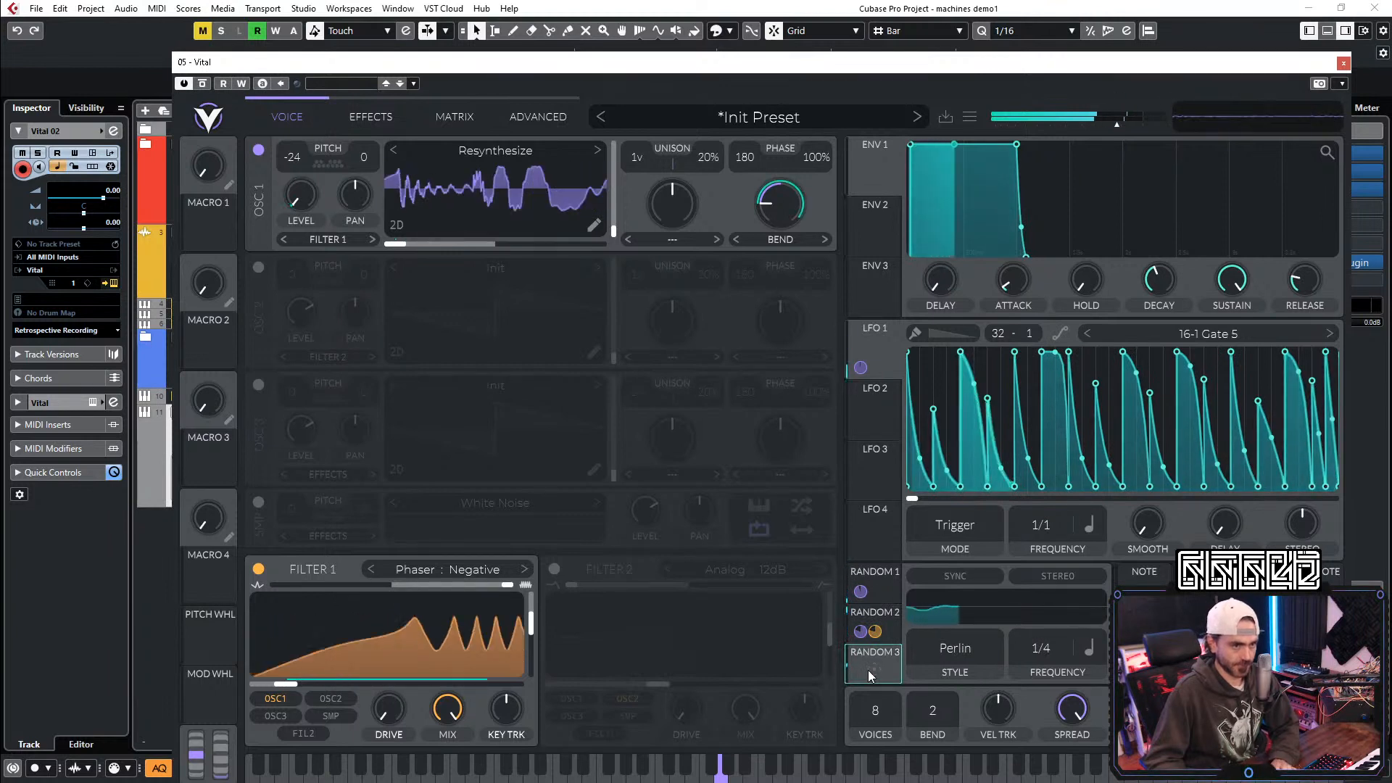
pyautogui.click(971, 650)
pyautogui.click(953, 714)
pyautogui.moveTo(1049, 654); pyautogui.dragTo(1077, 626)
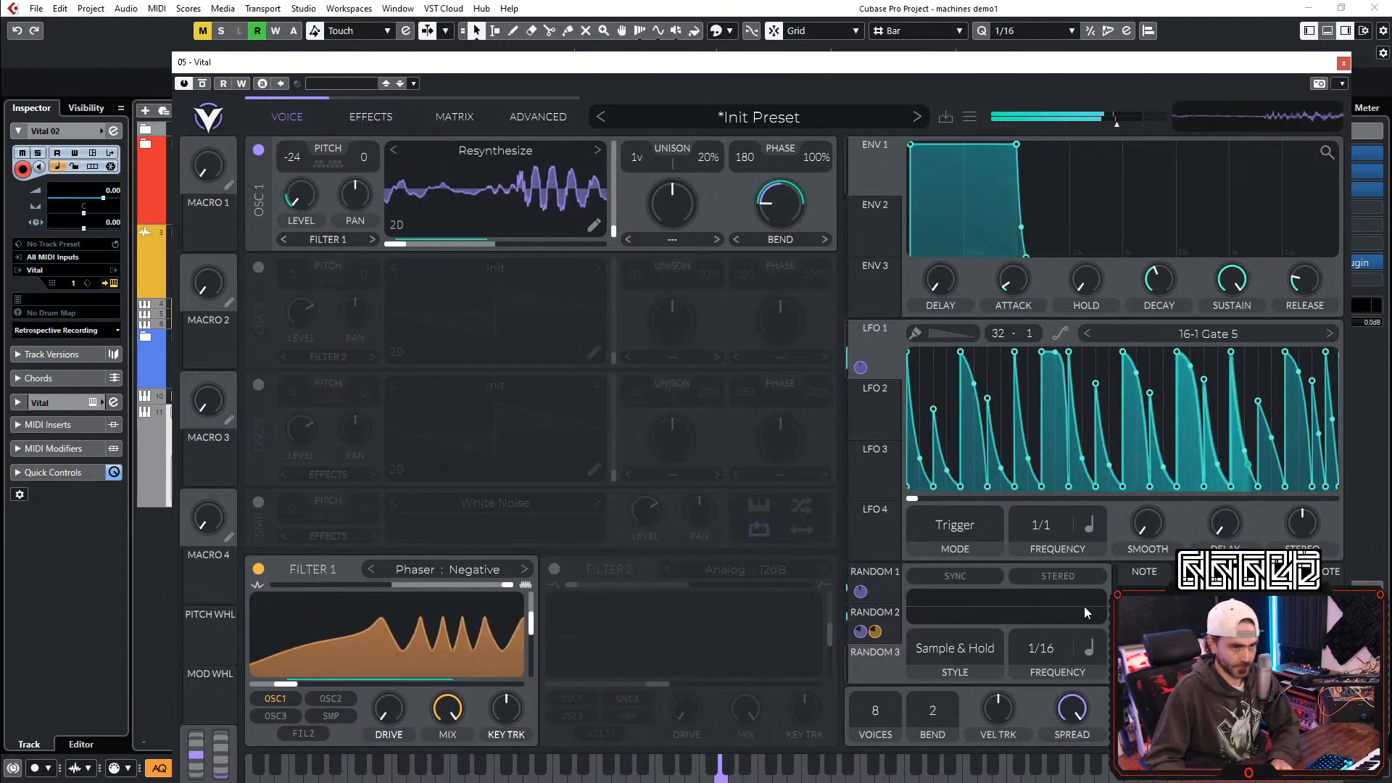
# Step: Reset the LFO 1 to Osc 1 Level modulation amount to zero and assign Random 3 to modulate that amount
pyautogui.click(454, 118)
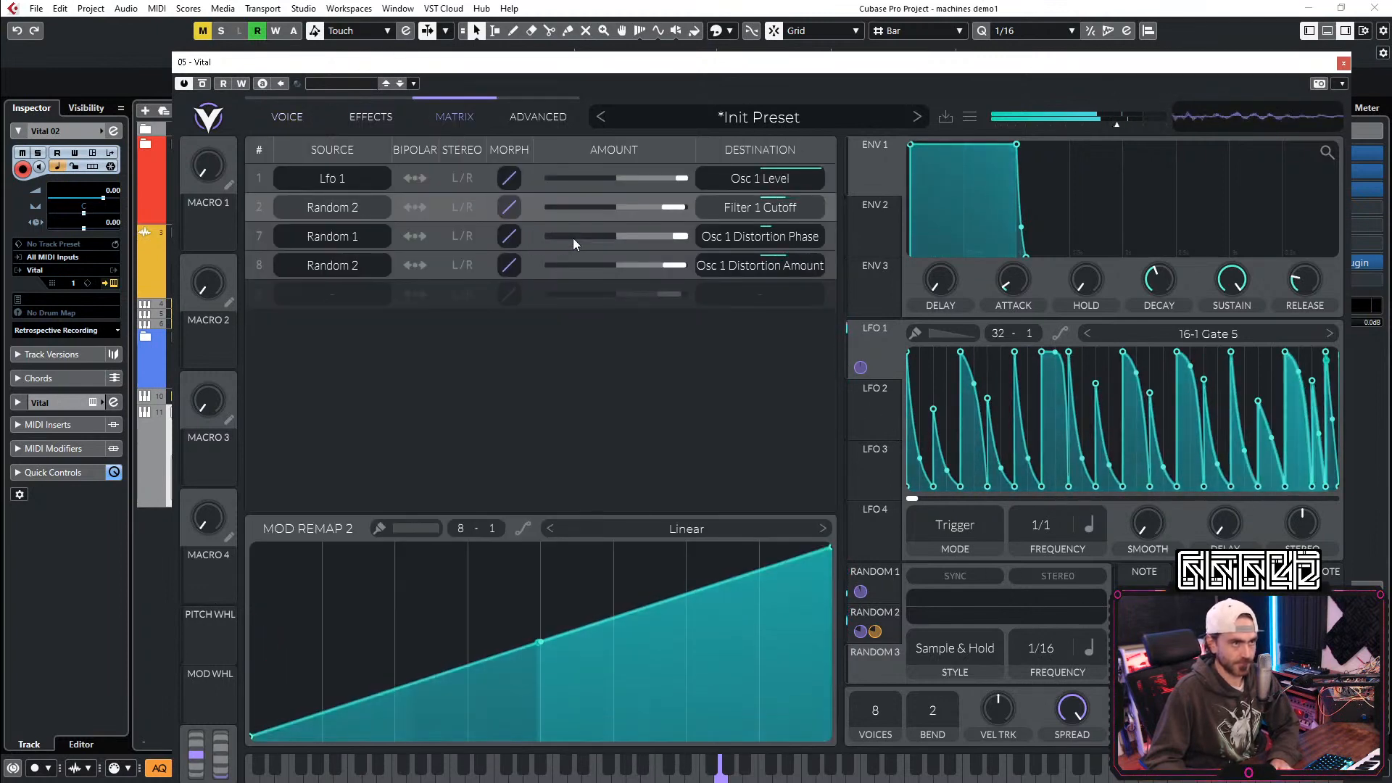
pyautogui.doubleClick(671, 181)
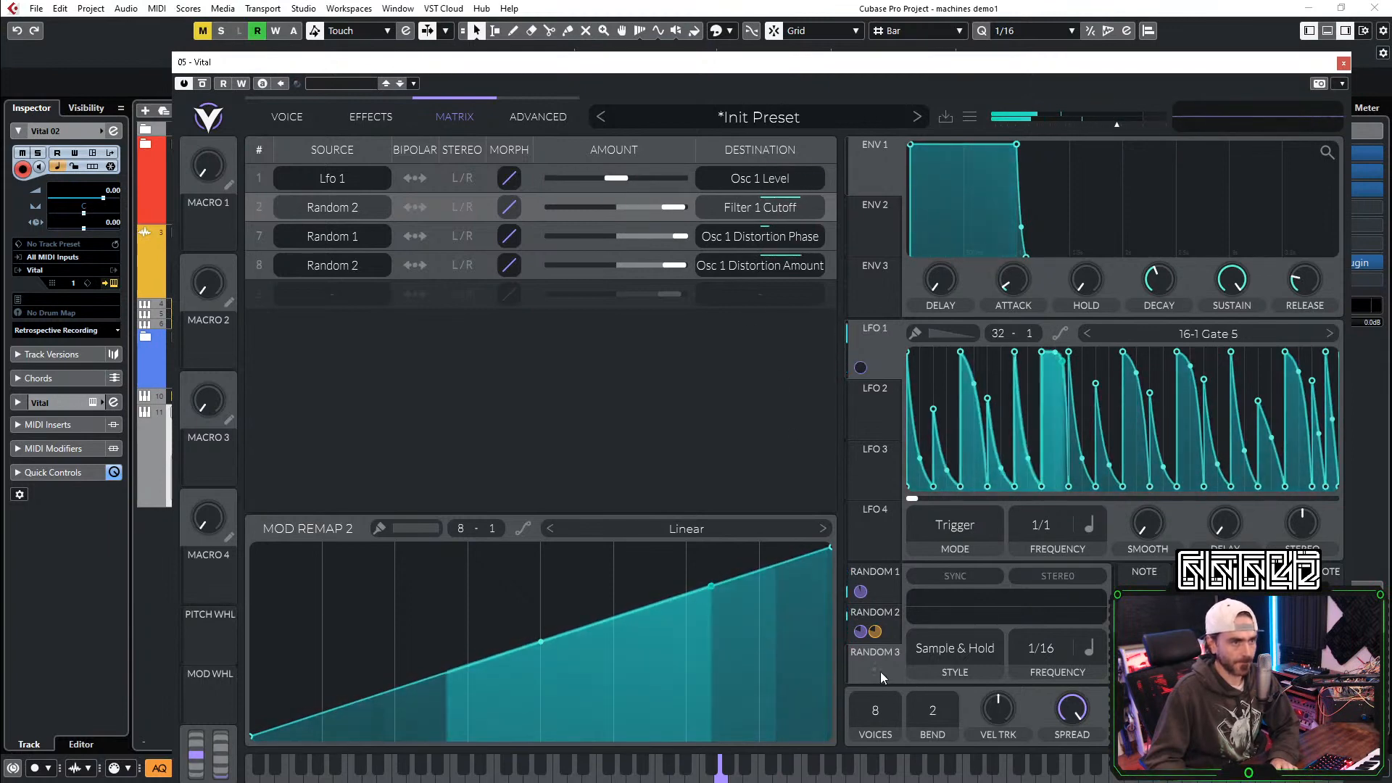
pyautogui.moveTo(874, 669); pyautogui.dragTo(615, 178)
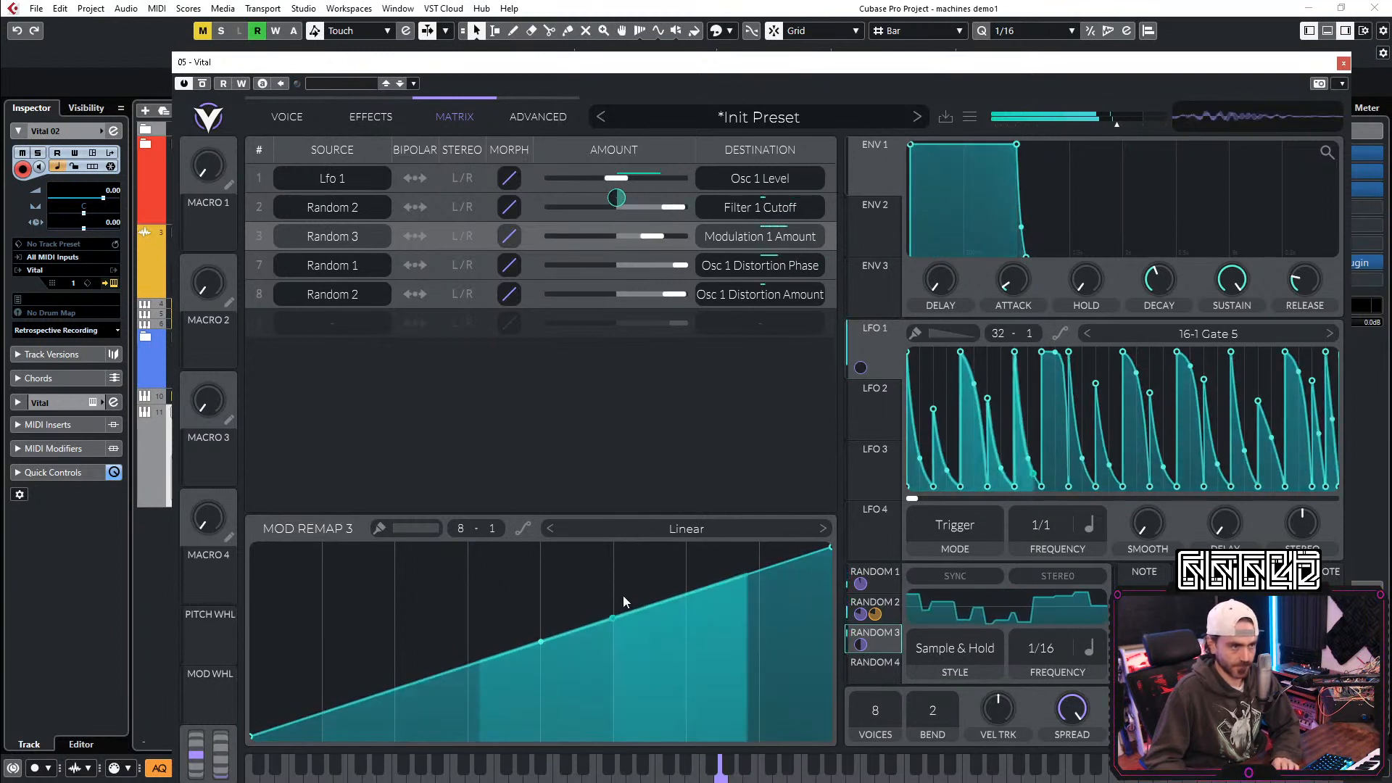
# Step: Reshape Mod Remap 3 into a hard step from minimum to maximum at the third grid line
pyautogui.moveTo(736, 602); pyautogui.dragTo(811, 425)
pyautogui.moveTo(645, 625)
pyautogui.mouseDown()
pyautogui.moveTo(654, 433)
pyautogui.moveTo(754, 447)
pyautogui.moveTo(580, 663)
pyautogui.moveTo(361, 777)
pyautogui.moveTo(533, 781)
pyautogui.moveTo(609, 732)
pyautogui.mouseUp()
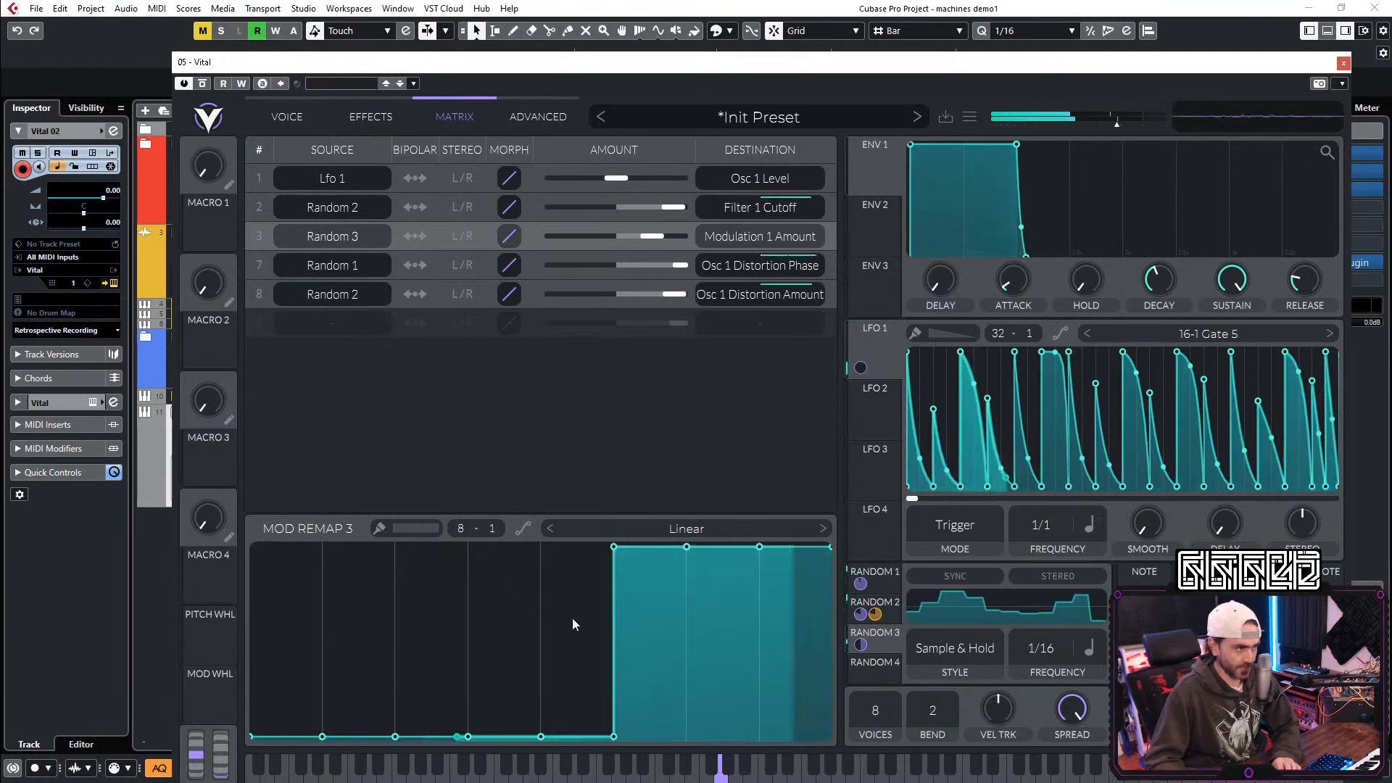
pyautogui.moveTo(590, 624)
pyautogui.mouseDown()
pyautogui.moveTo(586, 468)
pyautogui.moveTo(523, 438)
pyautogui.mouseUp()
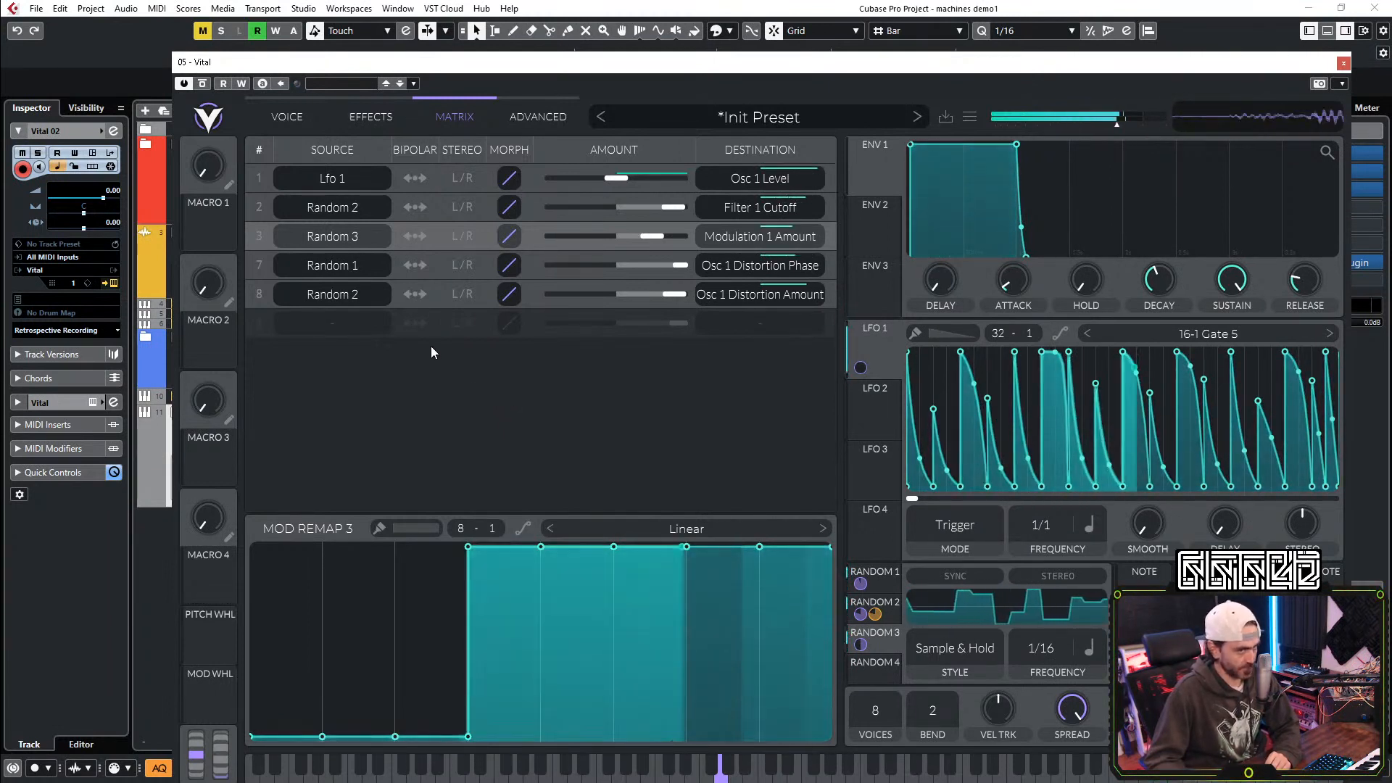
# Step: Return to the oscillator view, try LFO 1's horizontal grid at 16 and set it back to 32
pyautogui.click(287, 116)
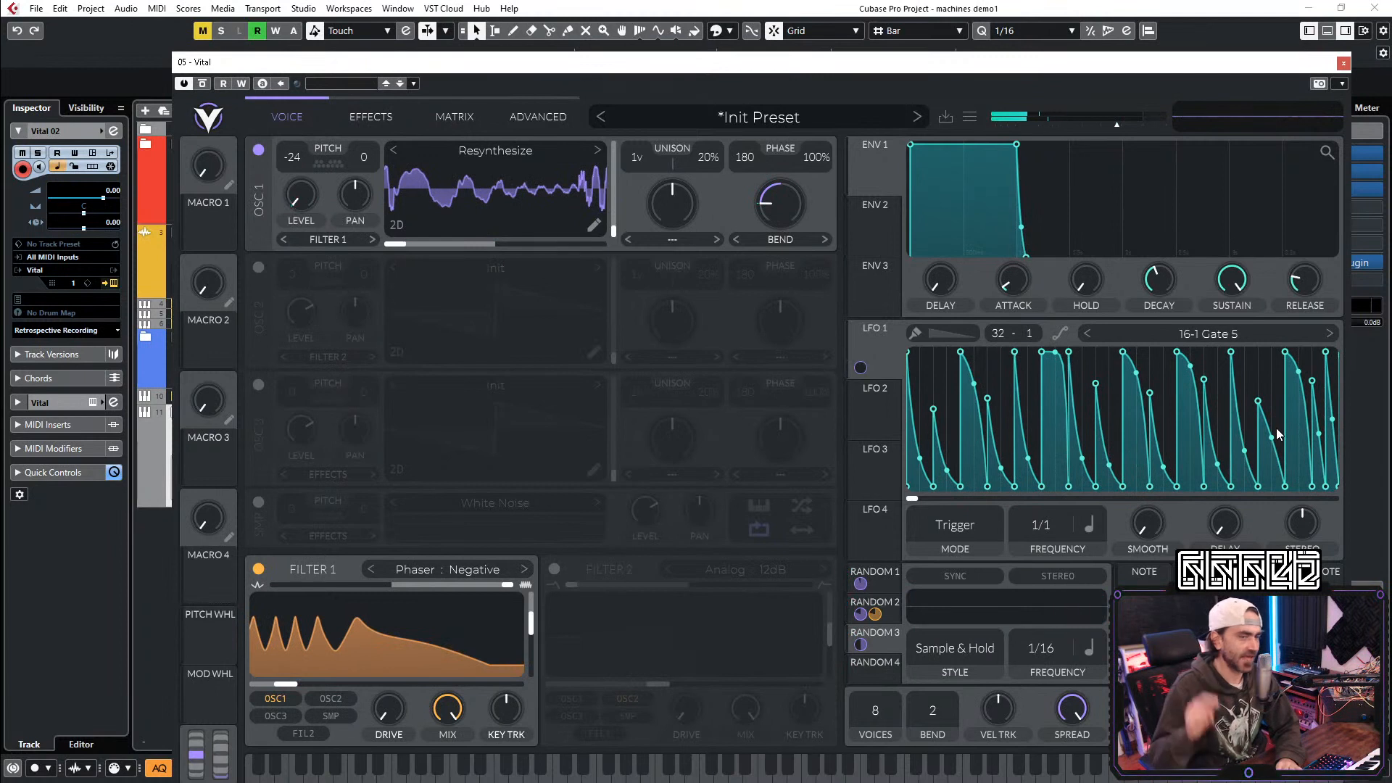
pyautogui.moveTo(988, 333); pyautogui.dragTo(977, 457)
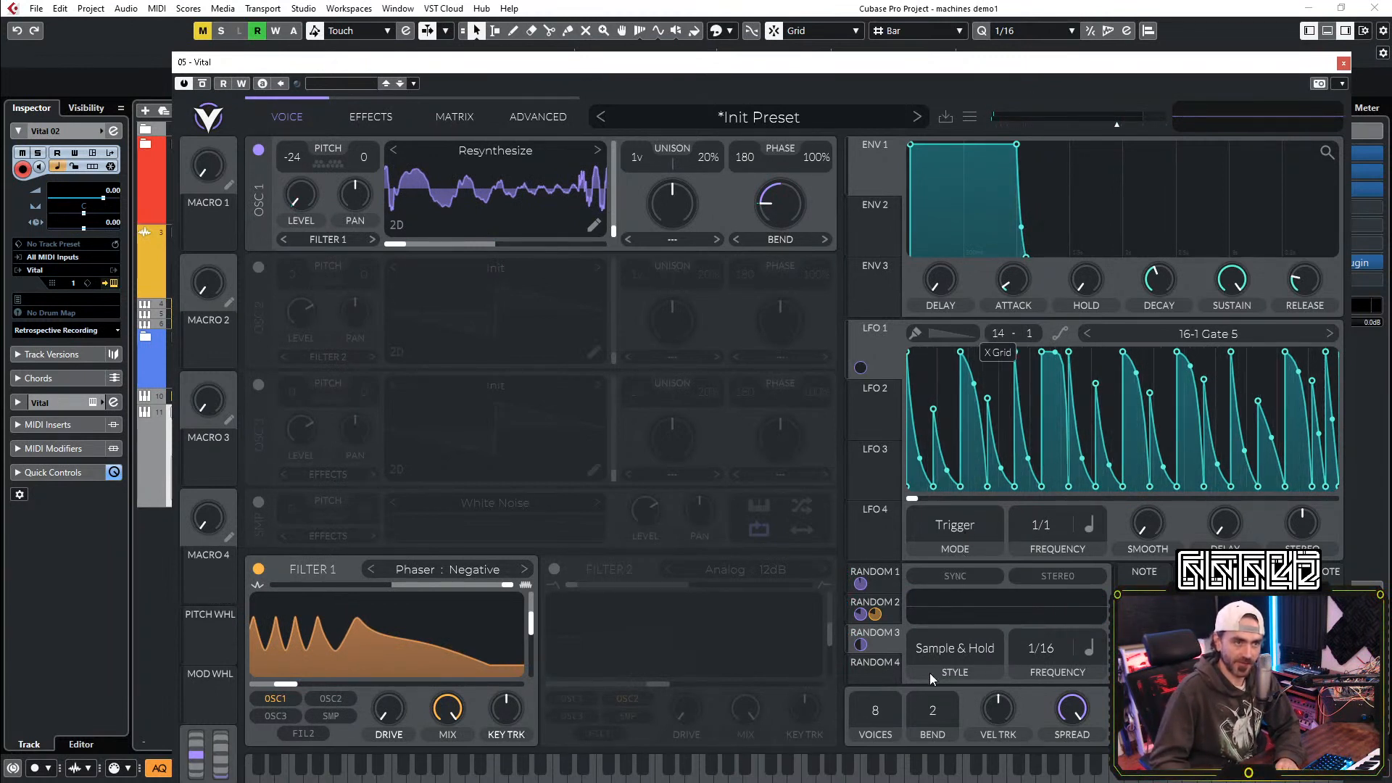
pyautogui.moveTo(932, 669); pyautogui.dragTo(949, 658)
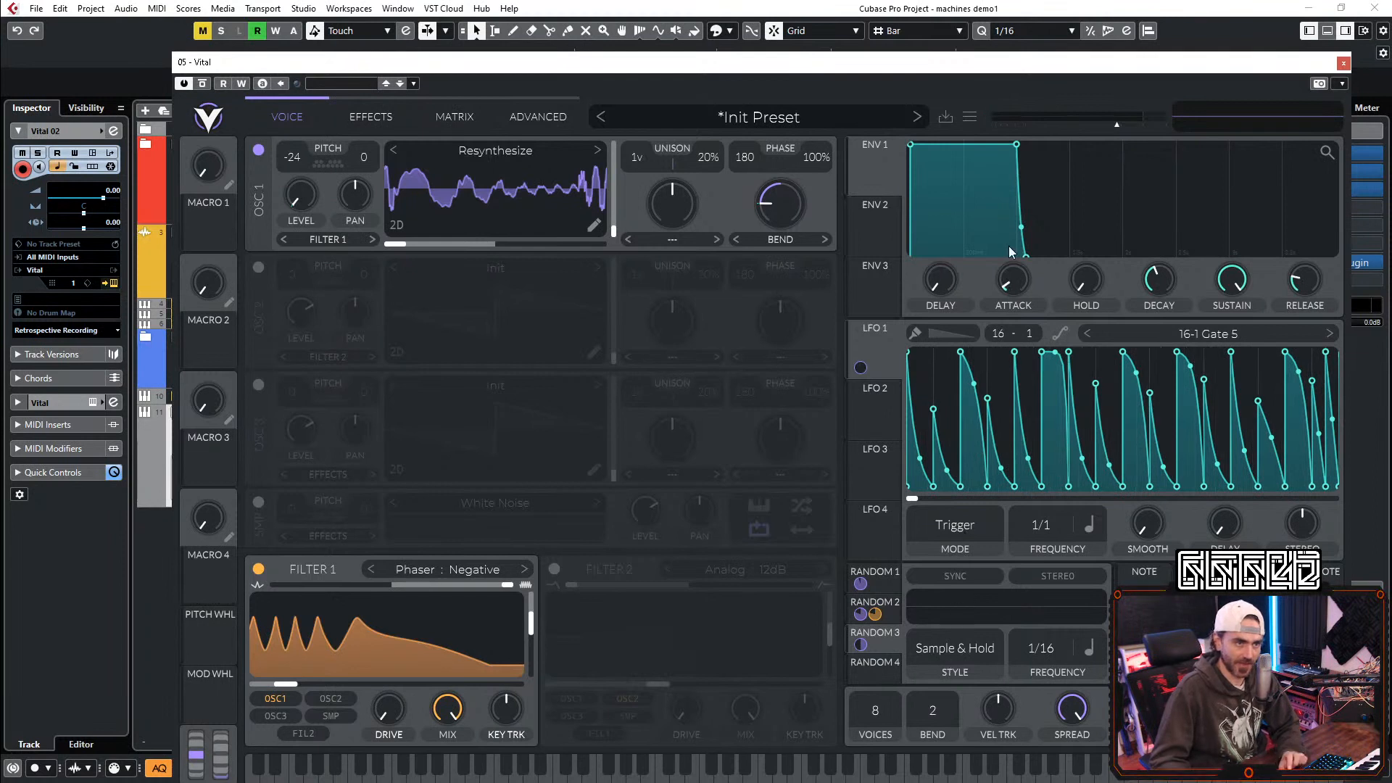
pyautogui.moveTo(996, 339); pyautogui.dragTo(1160, 5)
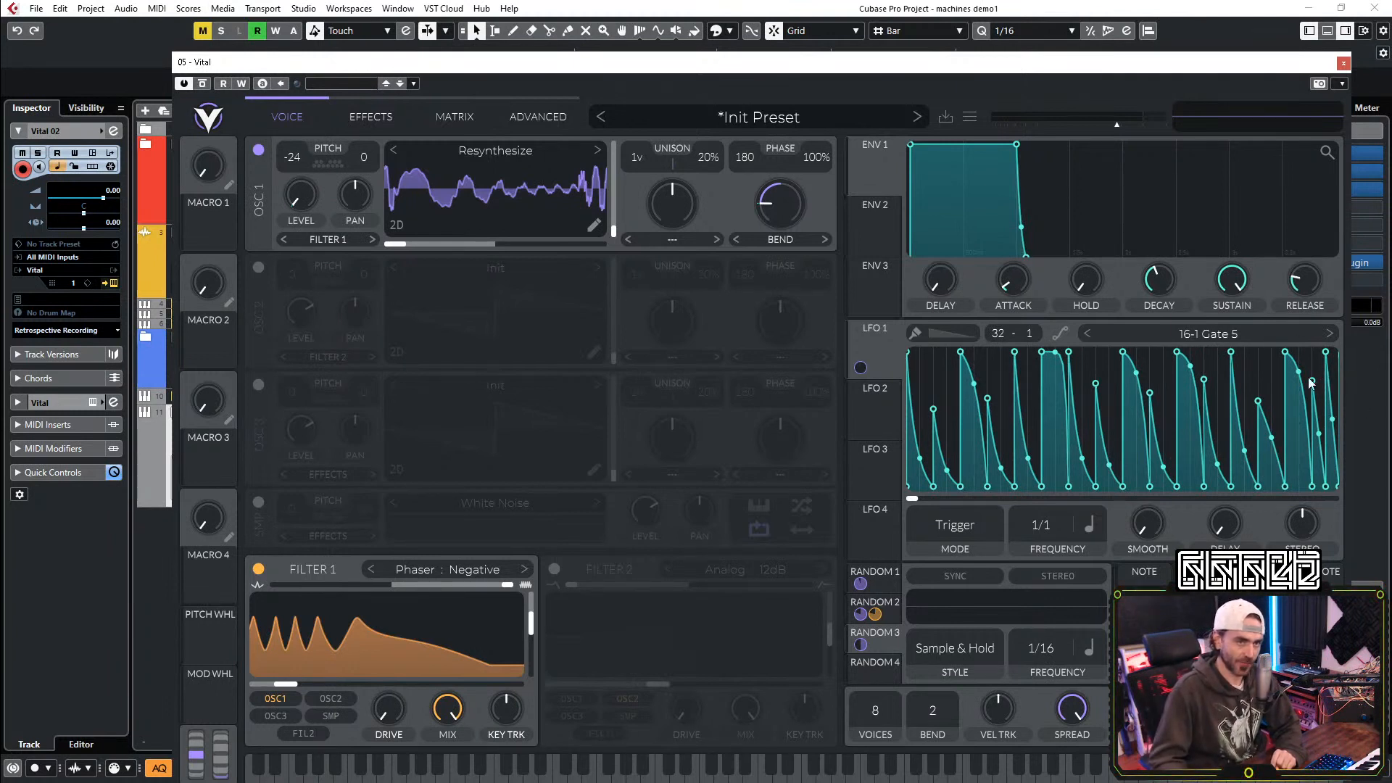
# Step: Raise LFO 1's smoothing slightly and assign Macro 1 as a modulator of its smooth time
pyautogui.moveTo(977, 573); pyautogui.dragTo(970, 688)
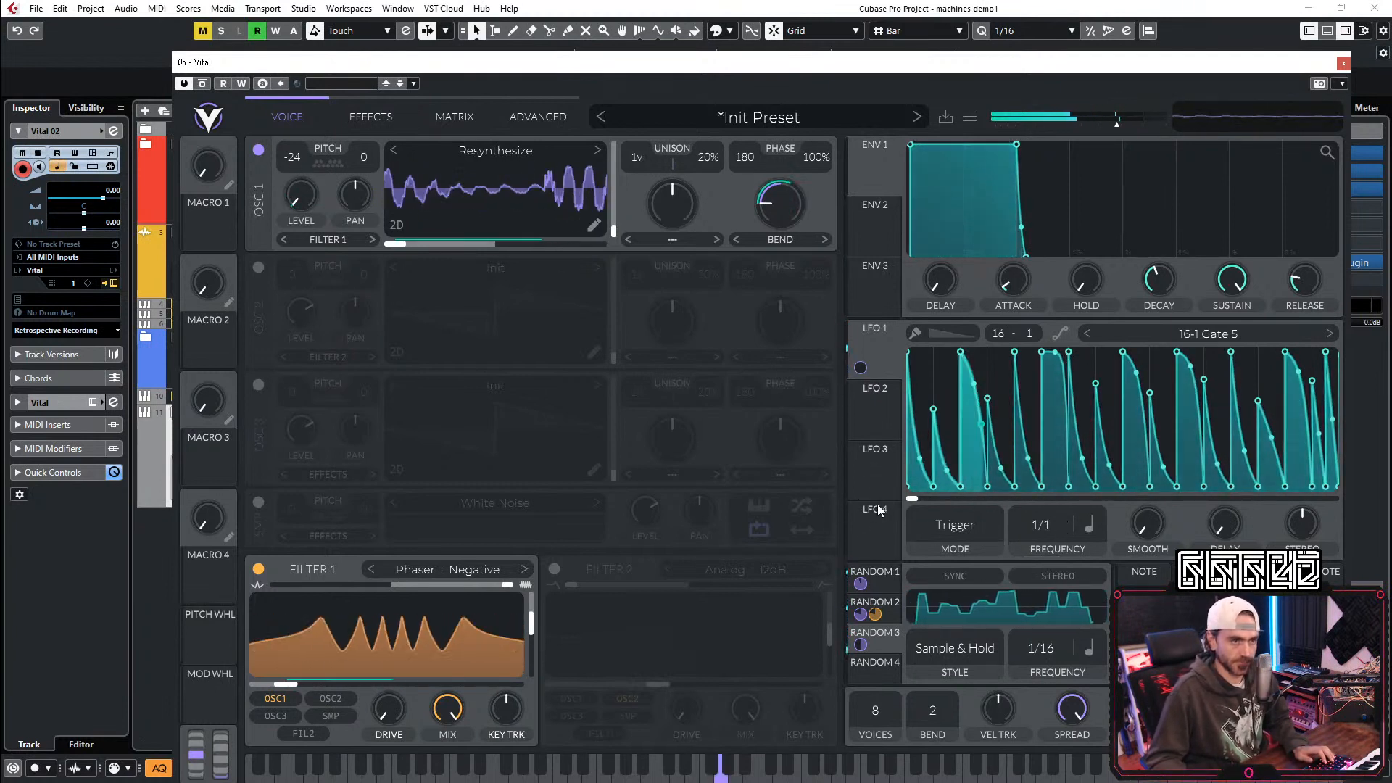
pyautogui.moveTo(1159, 522)
pyautogui.mouseDown()
pyautogui.moveTo(1194, 497)
pyautogui.moveTo(1143, 538)
pyautogui.mouseUp()
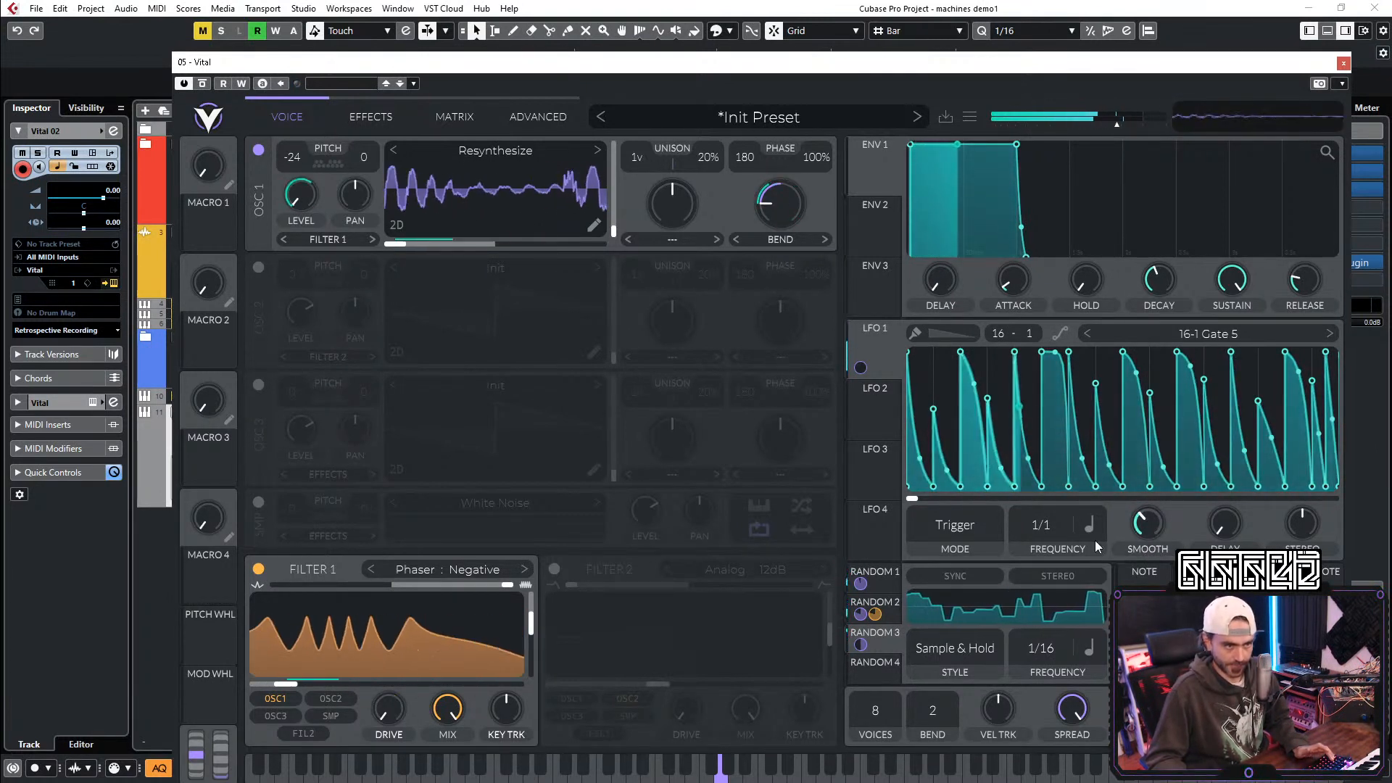
pyautogui.moveTo(215, 219); pyautogui.dragTo(1147, 523)
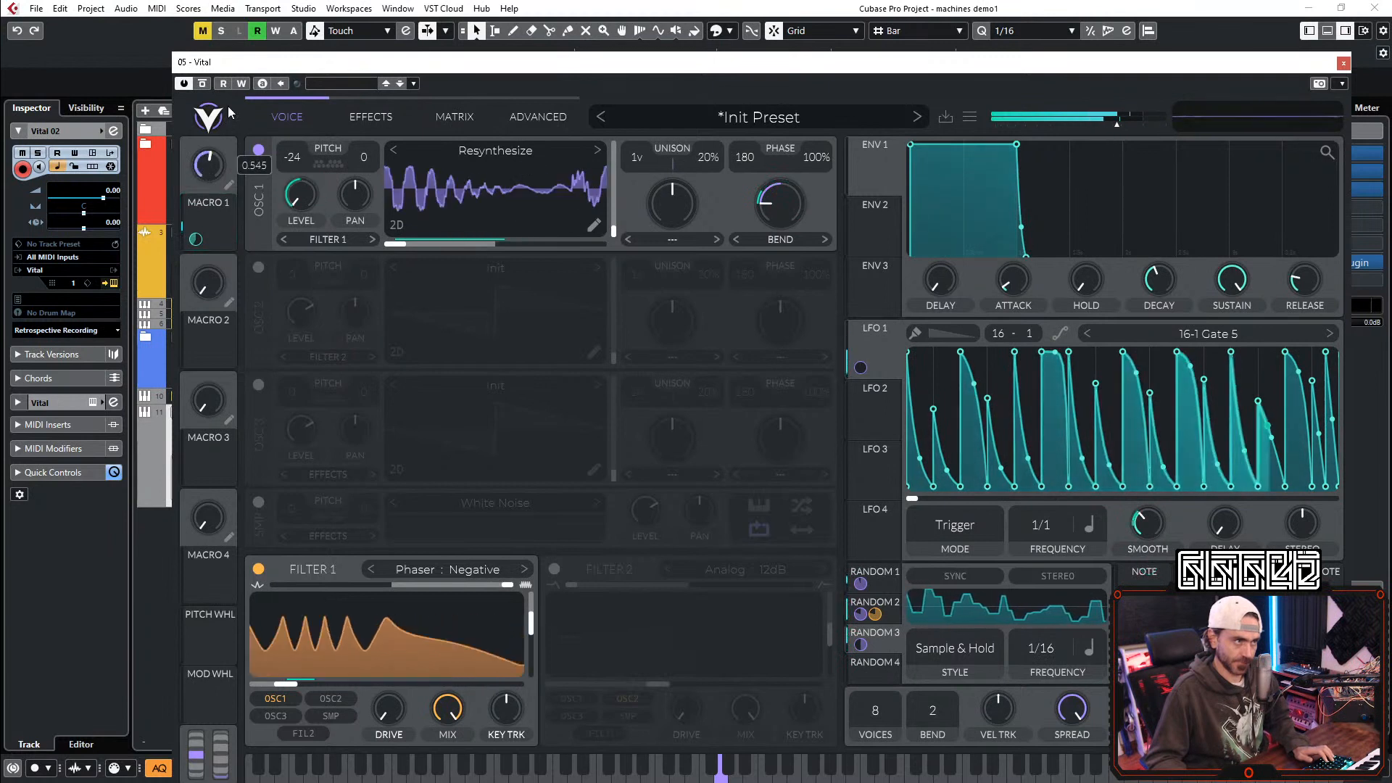
# Step: Rename Macro 1 to PLUCKY
pyautogui.doubleClick(224, 186)
pyautogui.write('PLUCKY')
pyautogui.press('Return')
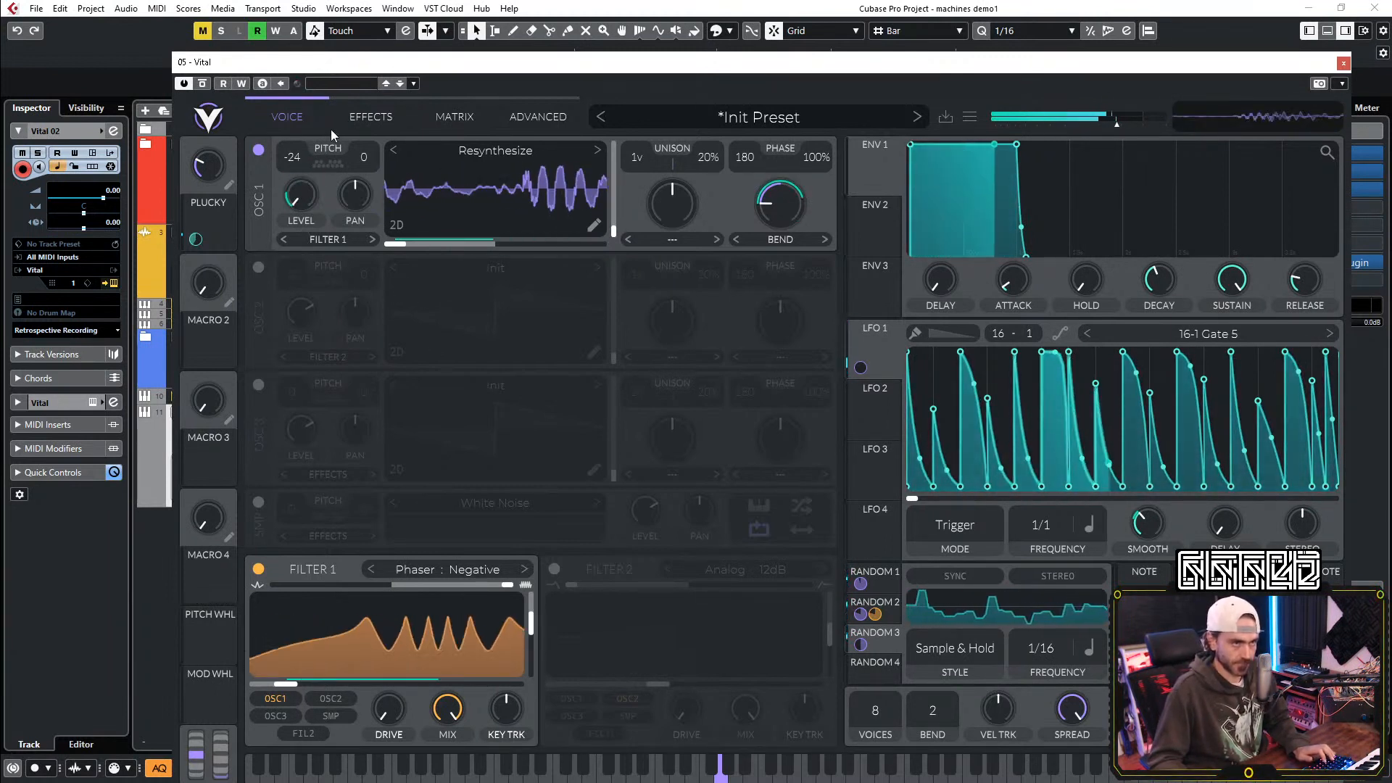
pyautogui.click(946, 117)
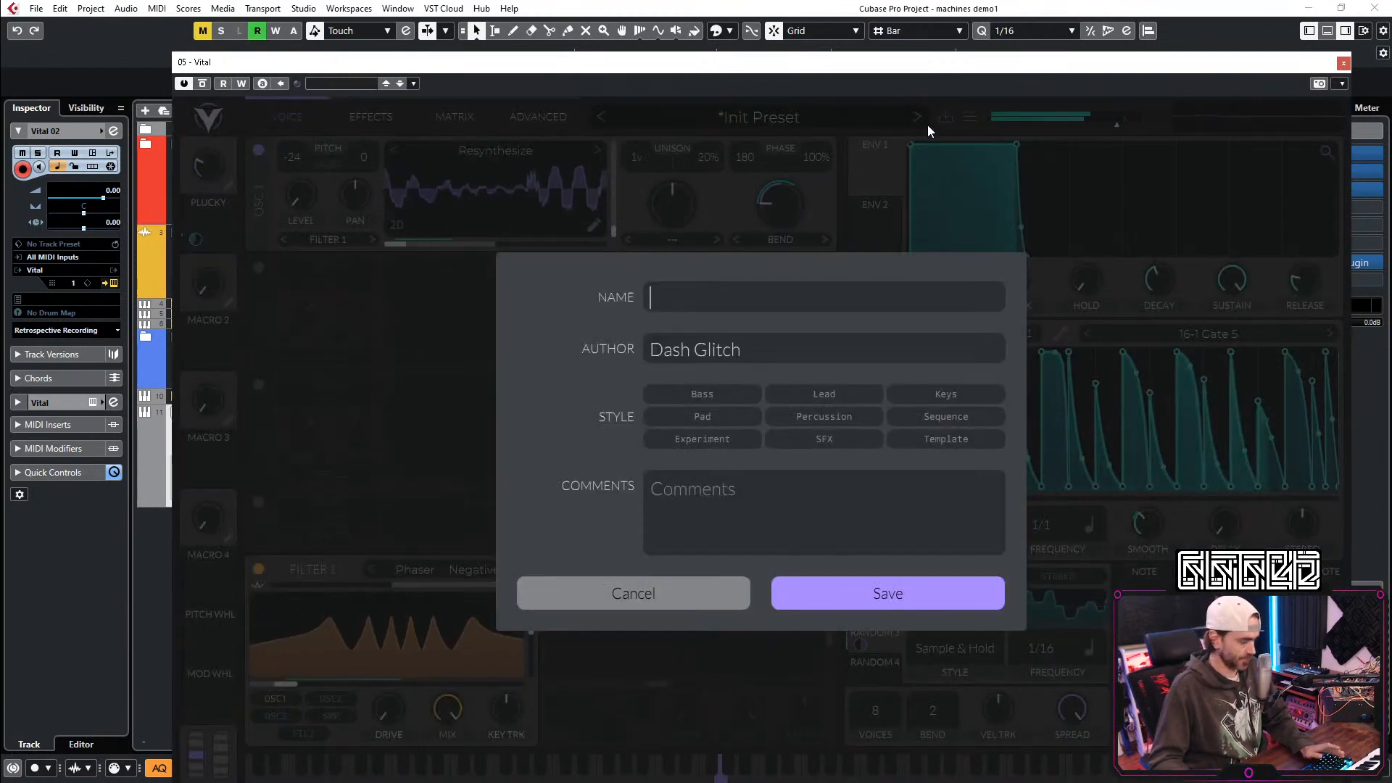
pyautogui.write('130')
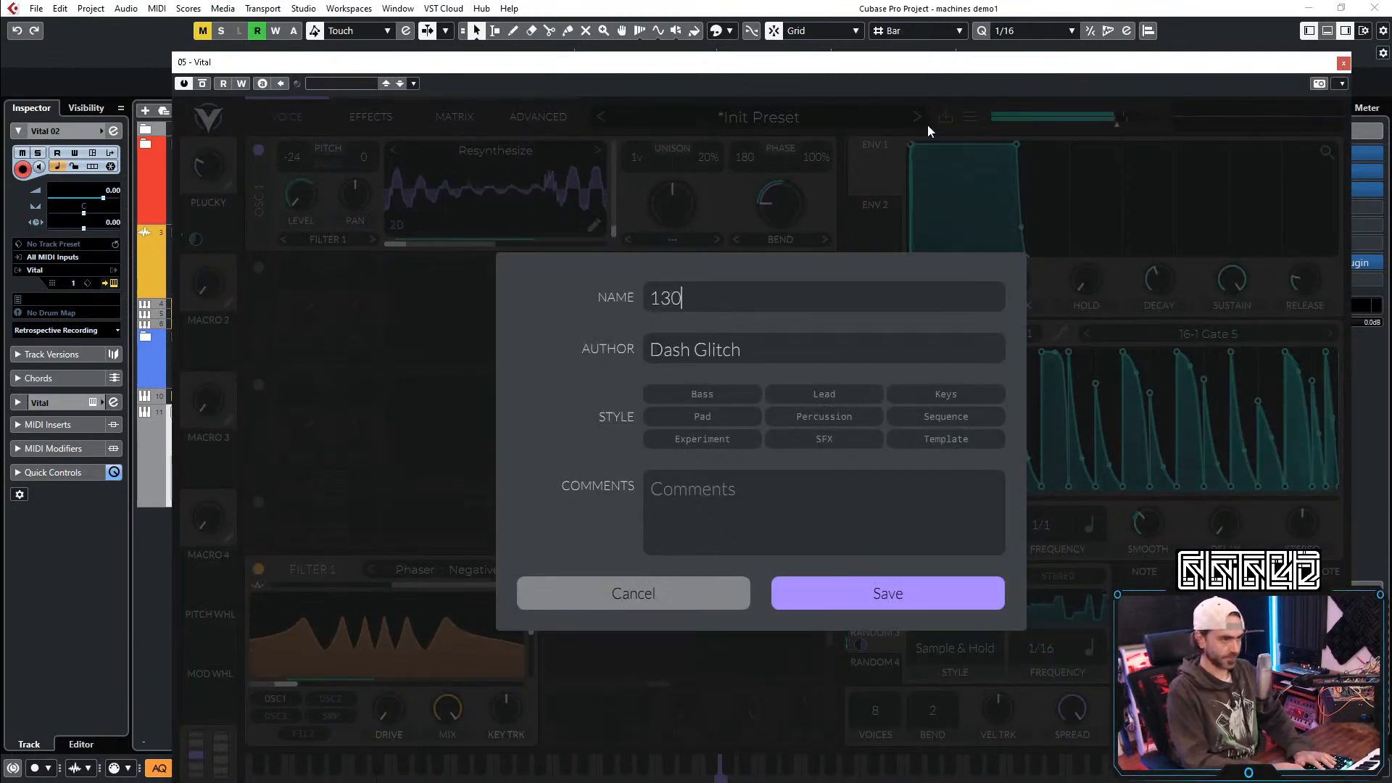
pyautogui.write('7 1242435616')
pyautogui.press('Return')
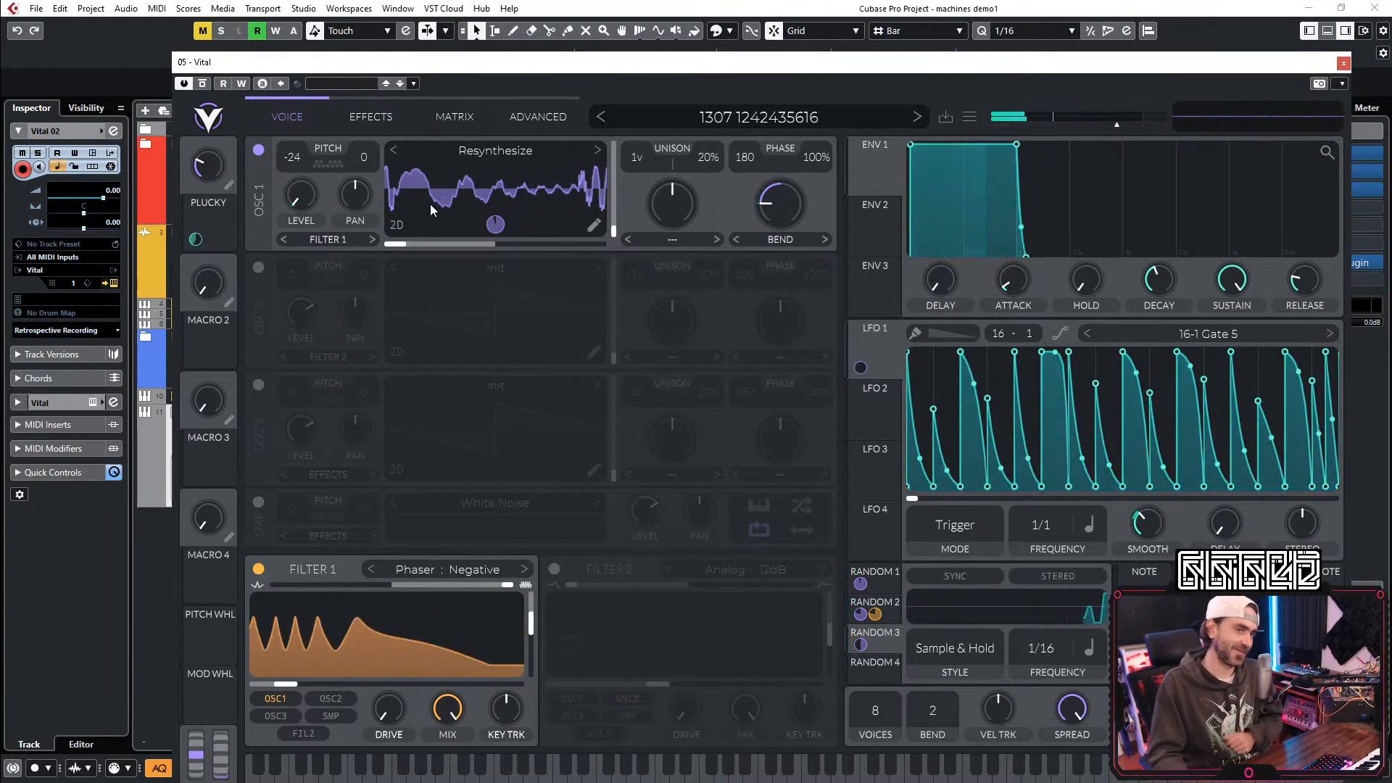
# Step: Assign Macro 2 to modulate LFO 1's phase
pyautogui.moveTo(911, 499); pyautogui.dragTo(851, 579)
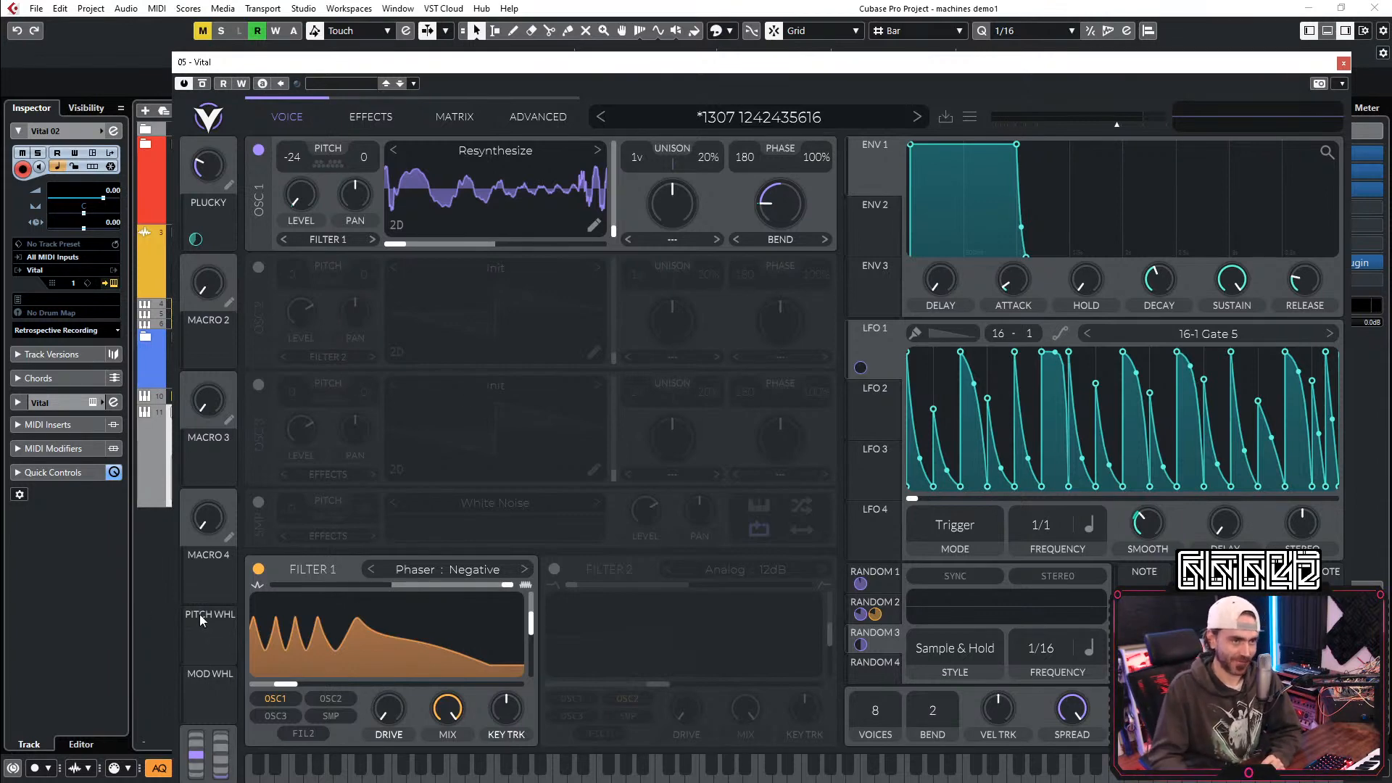
pyautogui.moveTo(208, 345); pyautogui.dragTo(1053, 545)
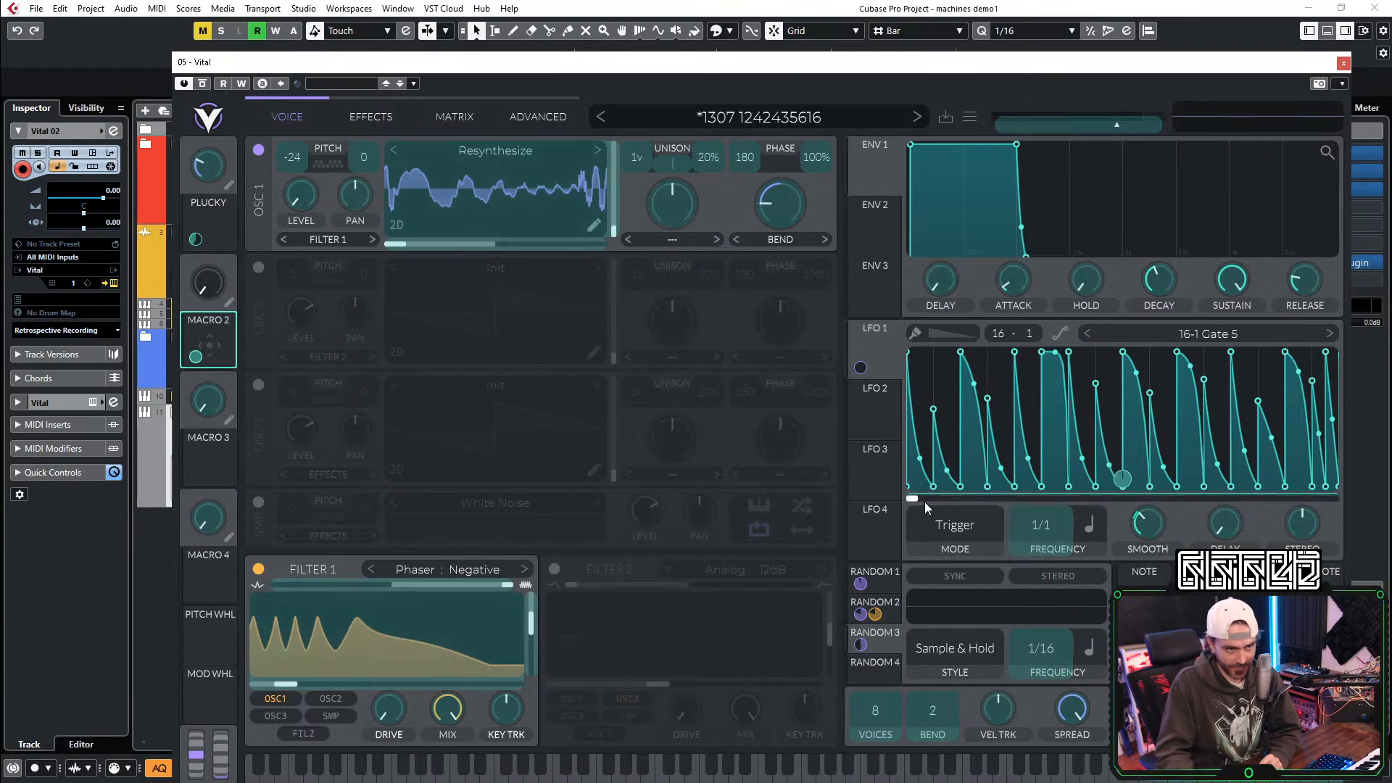
pyautogui.moveTo(924, 501); pyautogui.dragTo(924, 502)
# Step: Set the remap grid of the Macro 2 to LFO 1 Phase modulation to 16 by 16 and paint a rising staircase
pyautogui.click(457, 120)
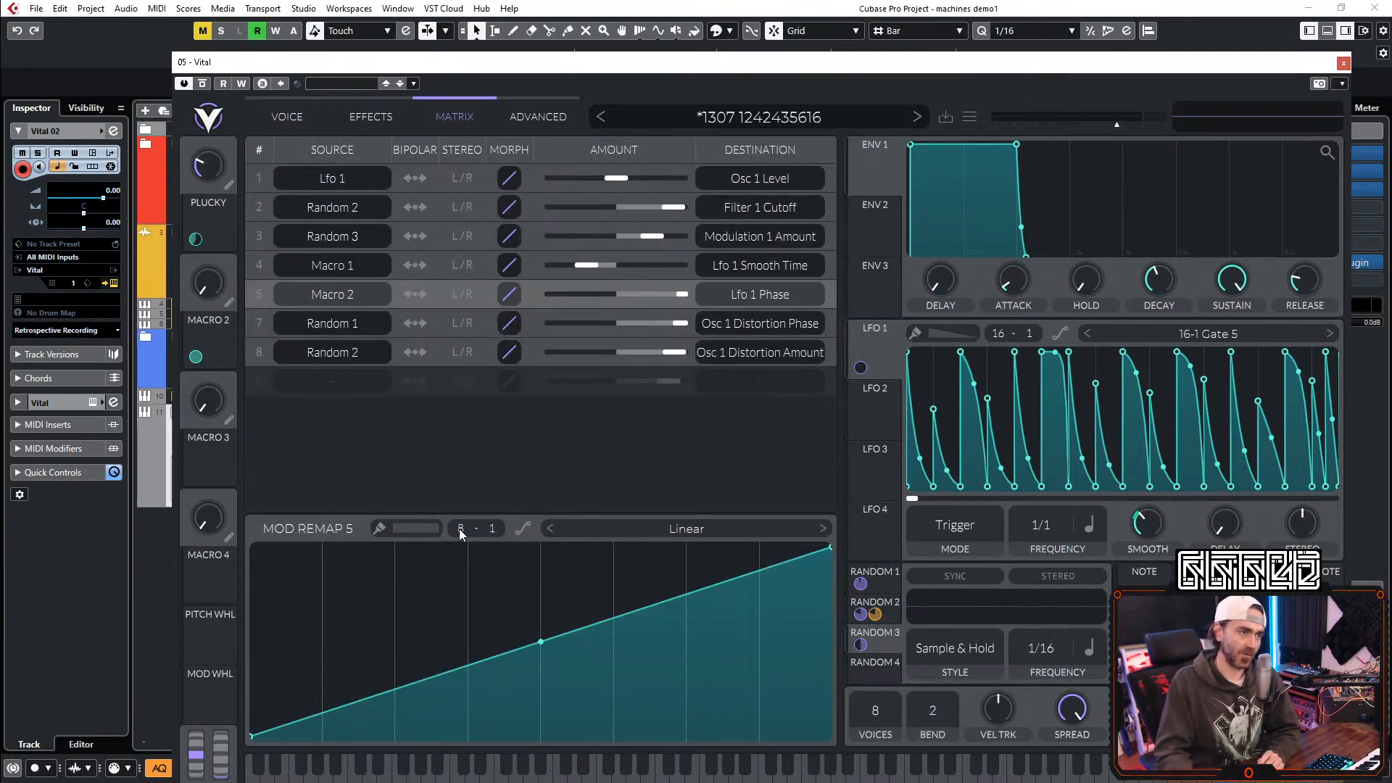
pyautogui.moveTo(458, 530); pyautogui.dragTo(507, 393)
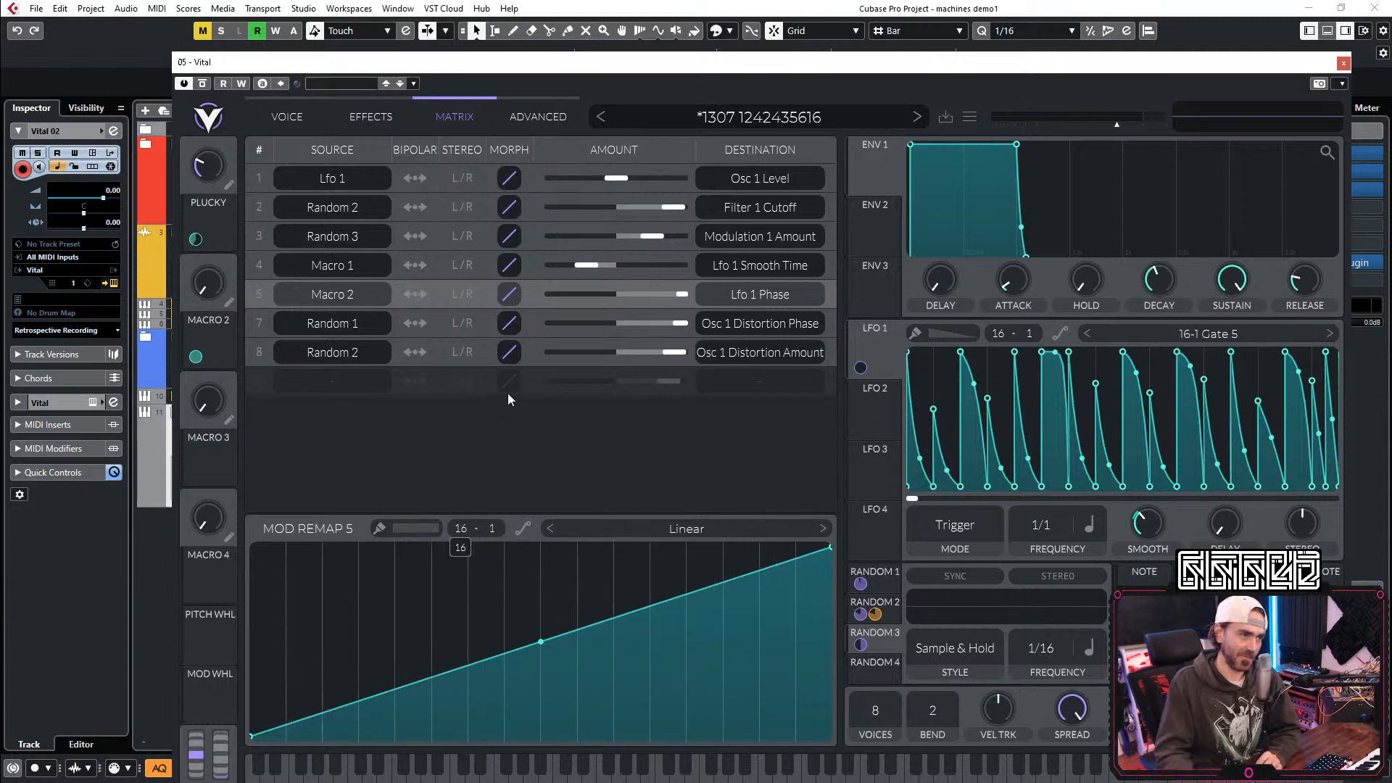
pyautogui.moveTo(500, 531); pyautogui.dragTo(606, 178)
pyautogui.keyDown('ctrl'); pyautogui.click(269, 738); pyautogui.keyUp('ctrl')
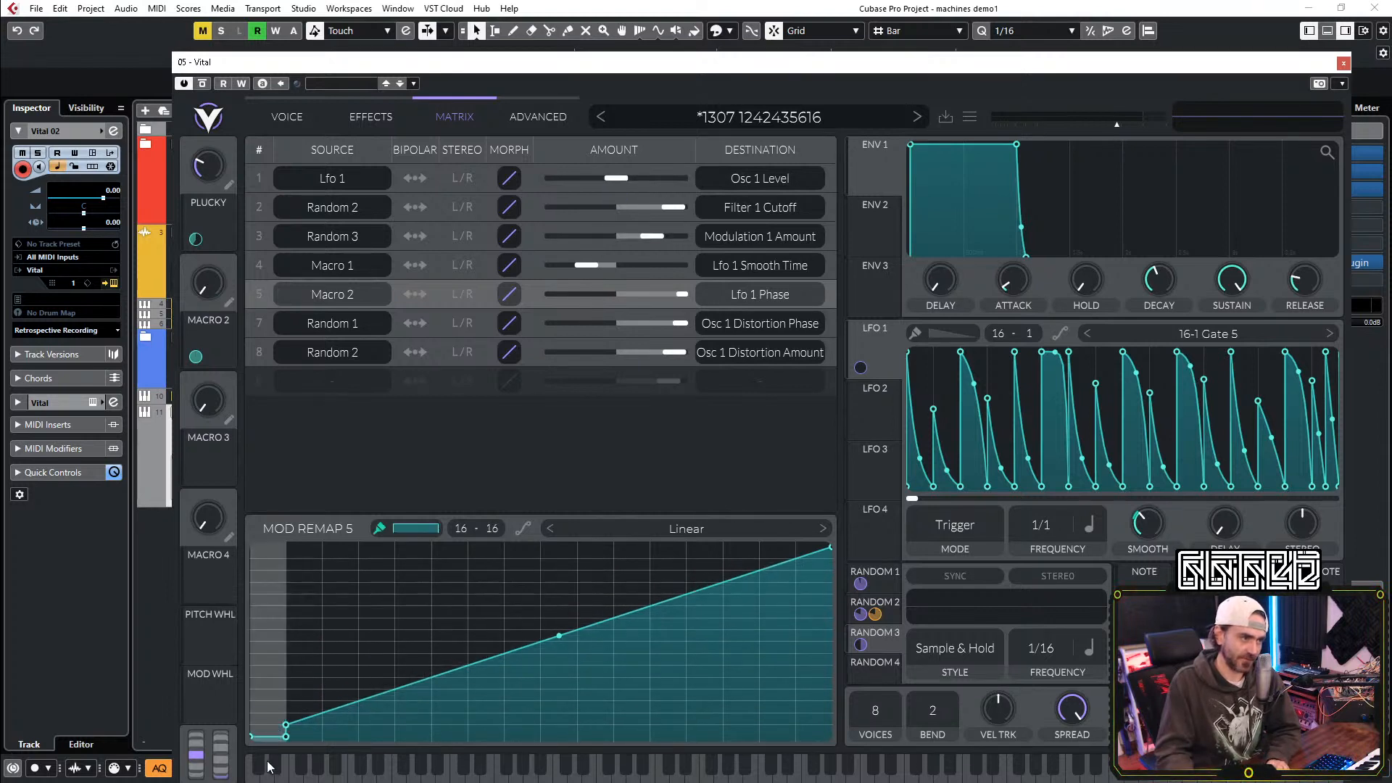
pyautogui.moveTo(317, 730)
pyautogui.mouseDown()
pyautogui.moveTo(707, 590)
pyautogui.moveTo(812, 567)
pyautogui.mouseUp()
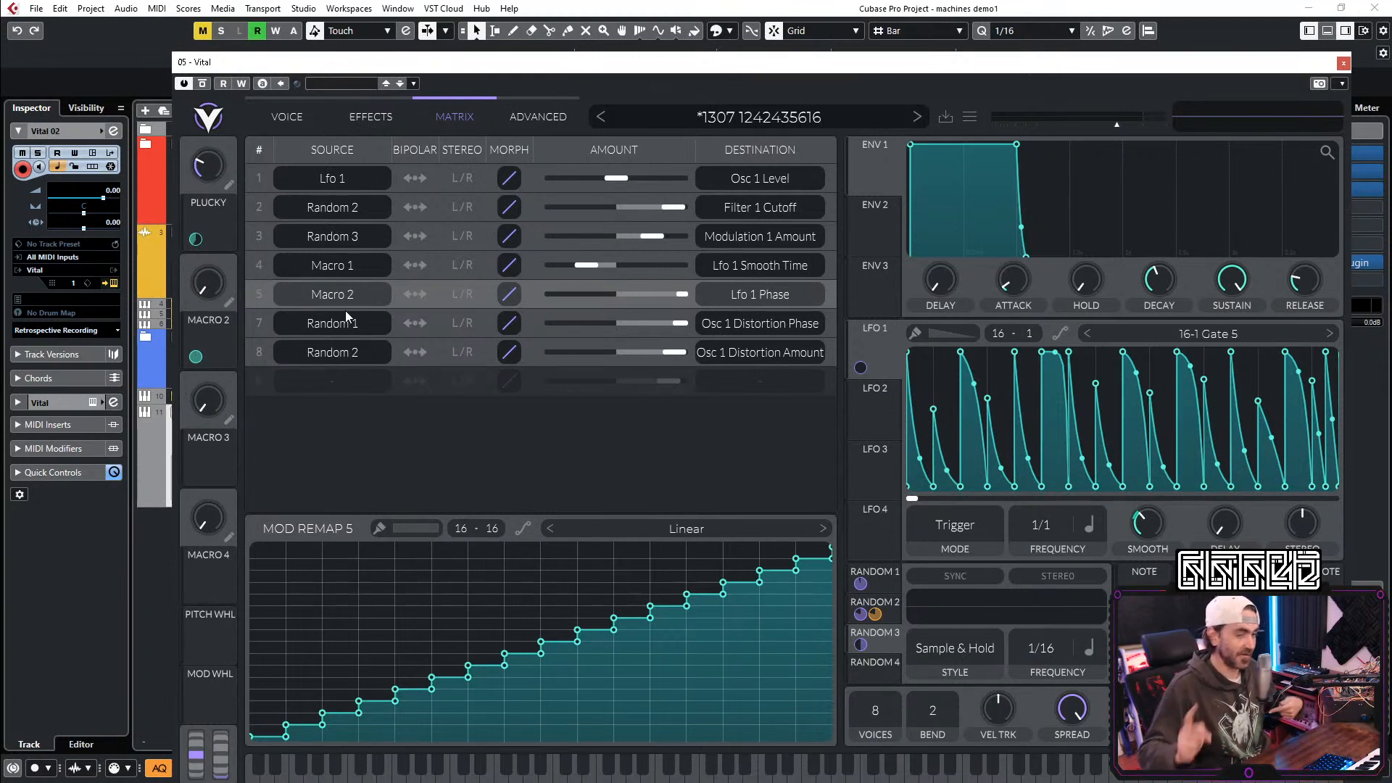
# Step: Raise Macro 2 during playback and rename it GROOVE
pyautogui.press('space')
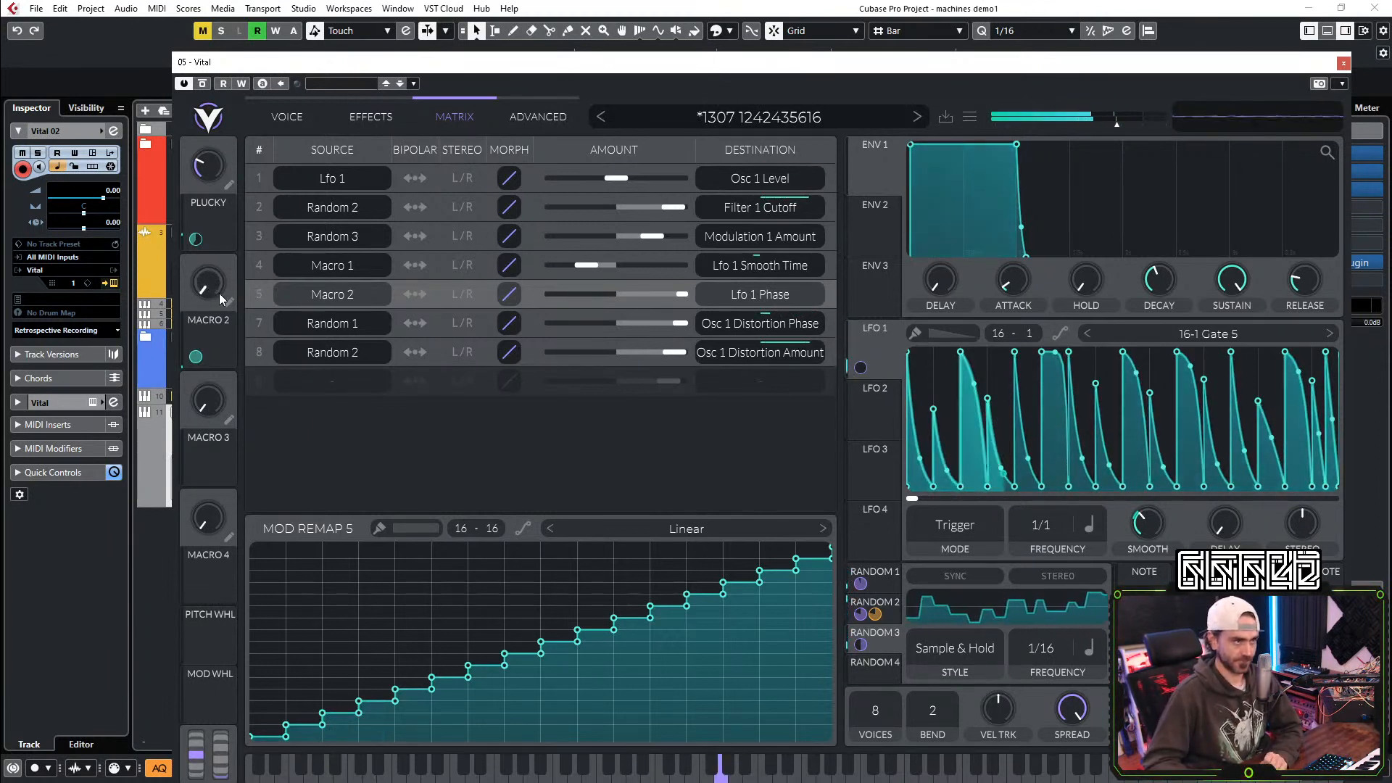
pyautogui.moveTo(207, 298); pyautogui.dragTo(204, 284)
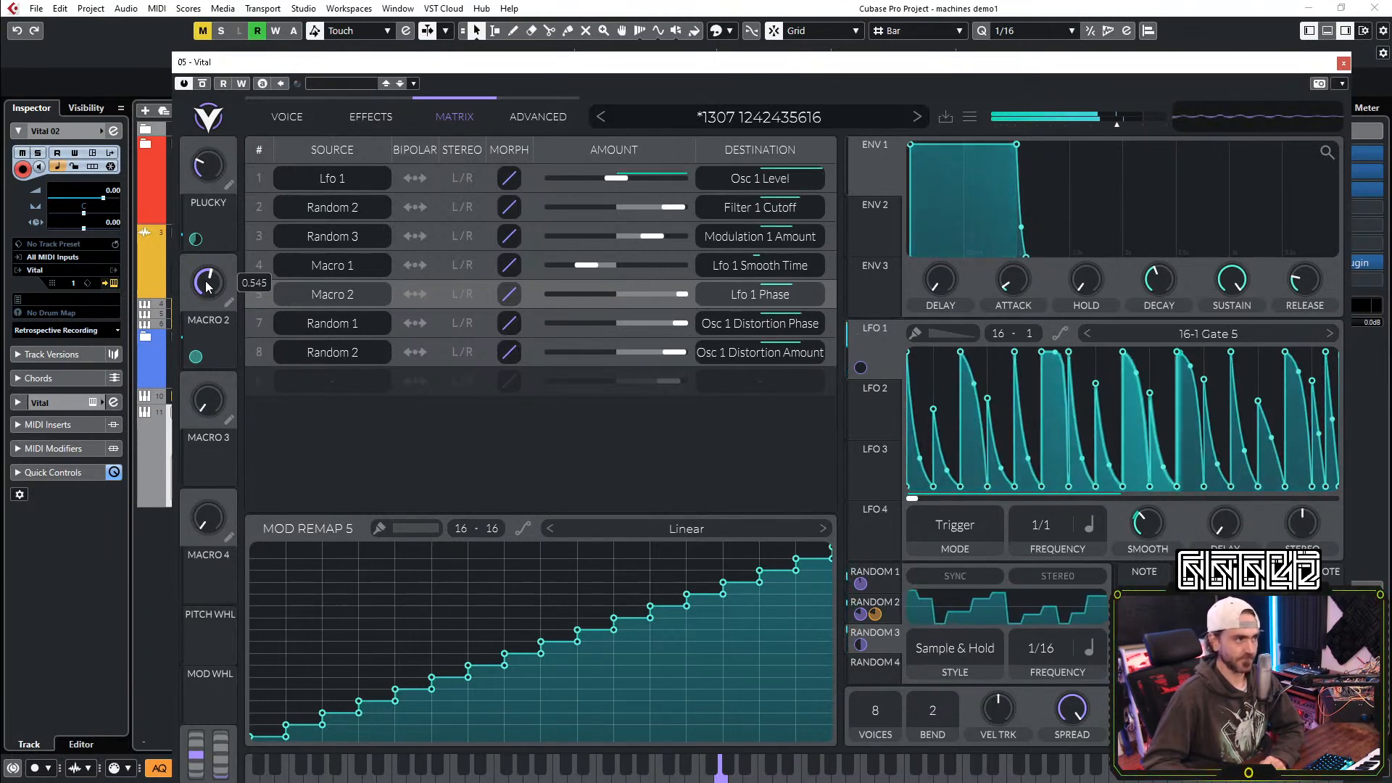
pyautogui.click(308, 123)
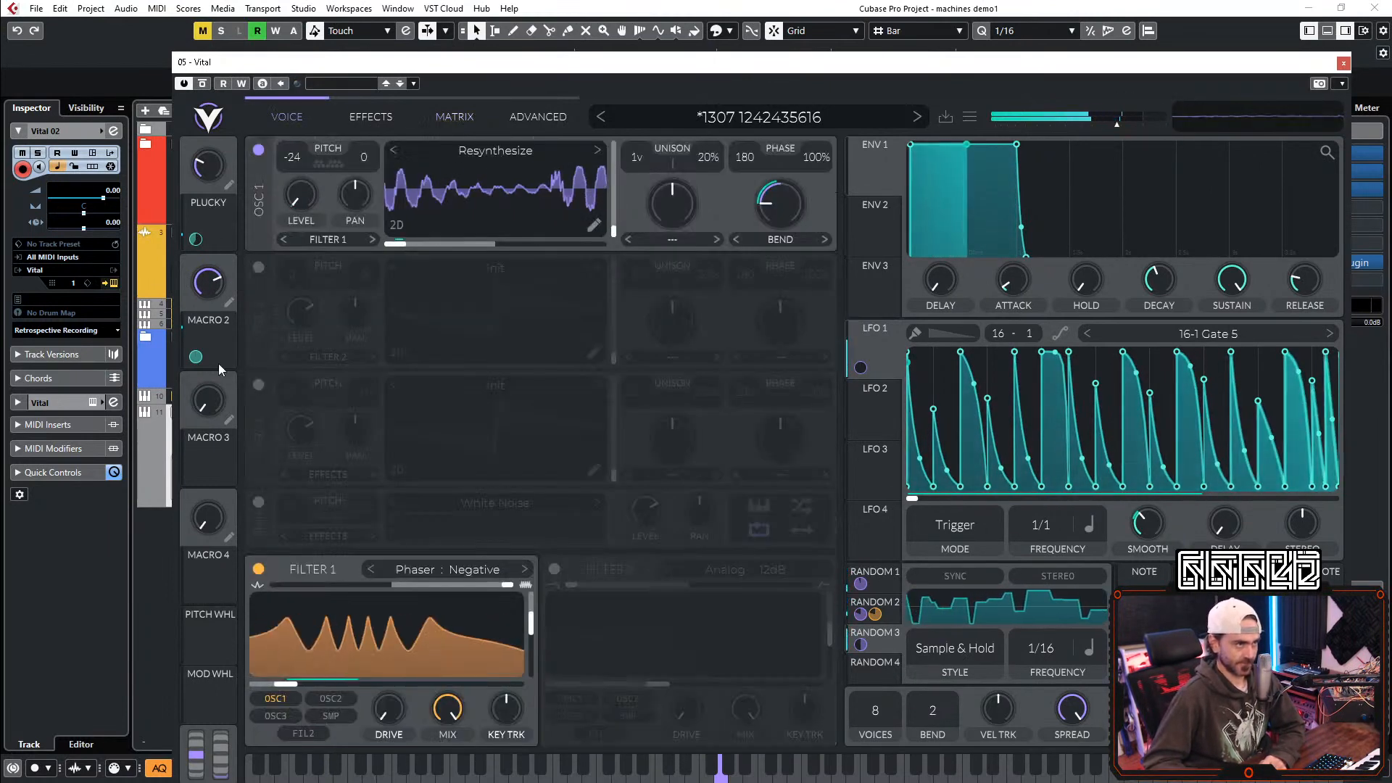
pyautogui.click(231, 302)
pyautogui.write('q')
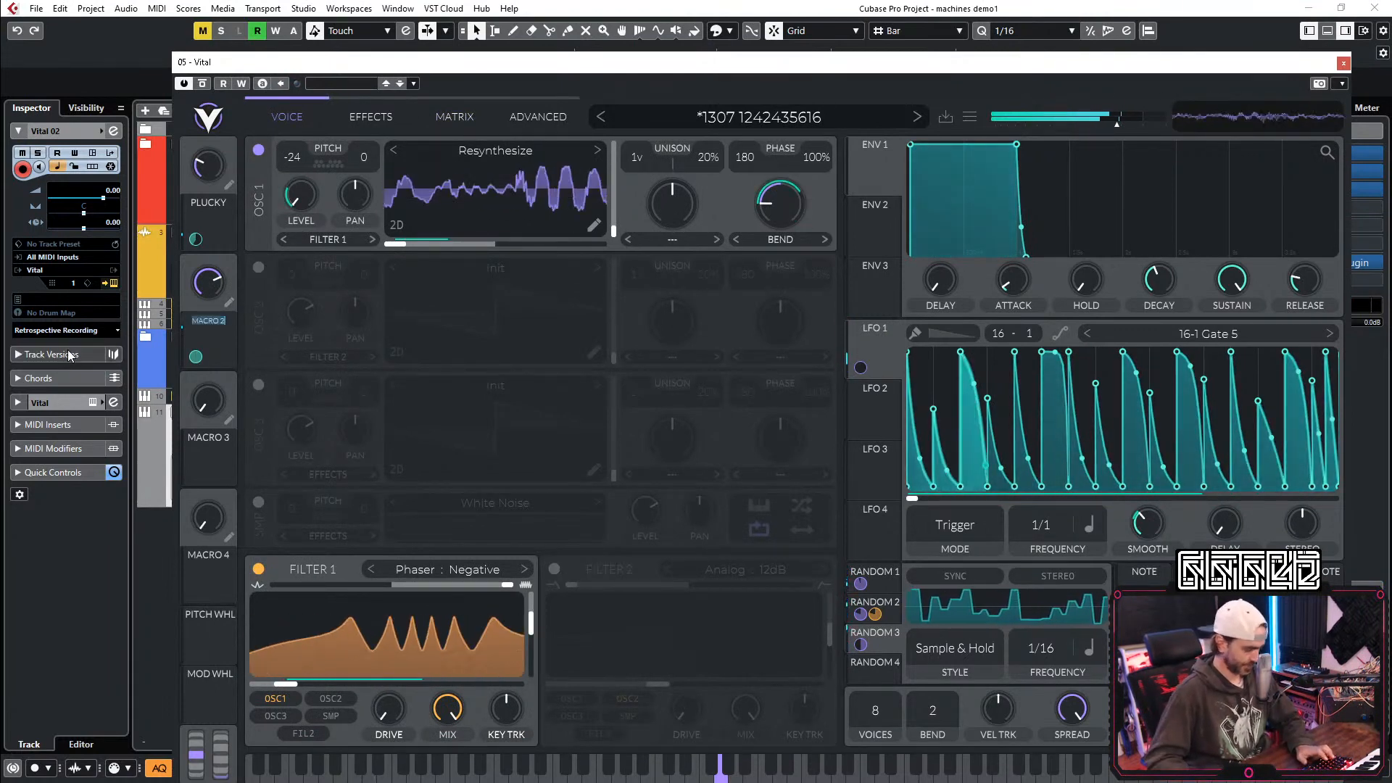
pyautogui.write('roove')
pyautogui.press('Return')
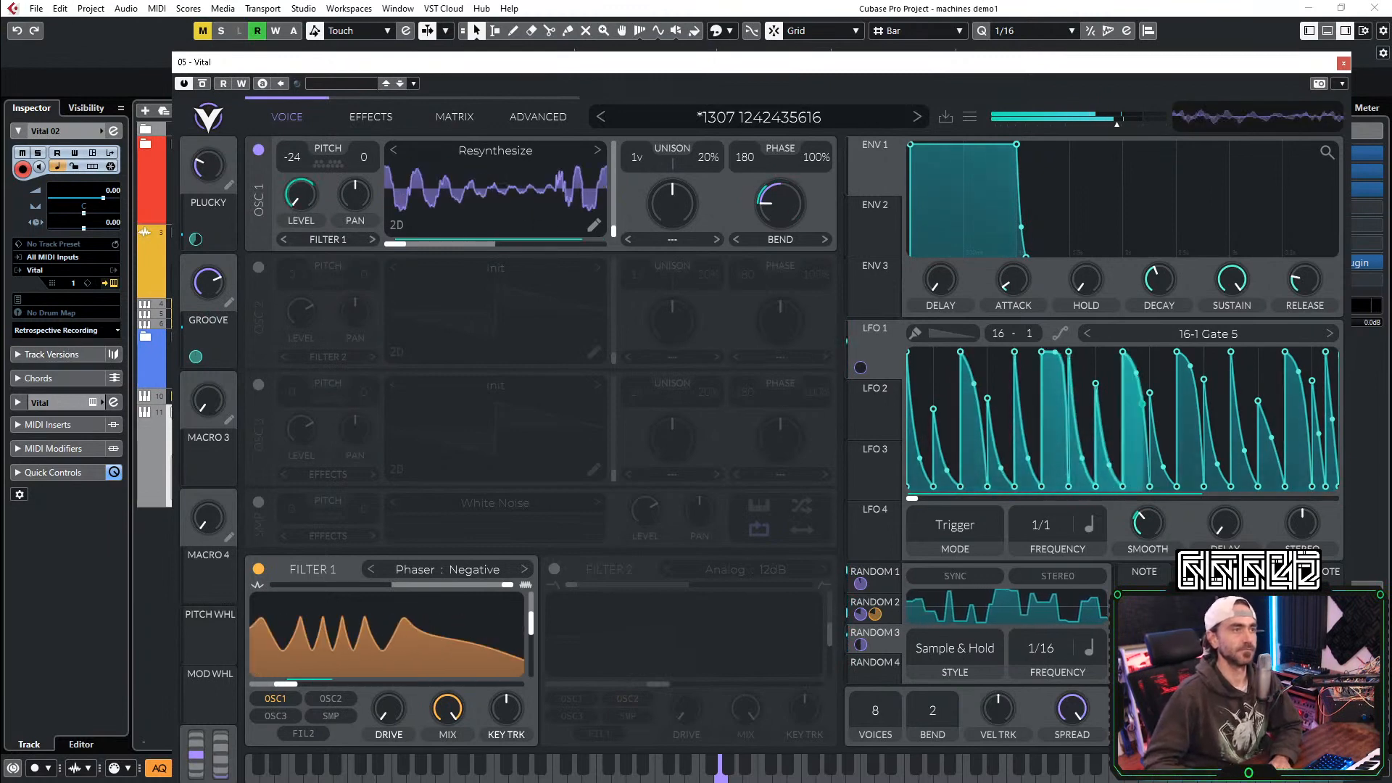
# Step: Adjust the GROOVE and PLUCKY macros during playback, leaving GROOVE fairly low and PLUCKY above halfway
pyautogui.moveTo(203, 290); pyautogui.dragTo(189, 413)
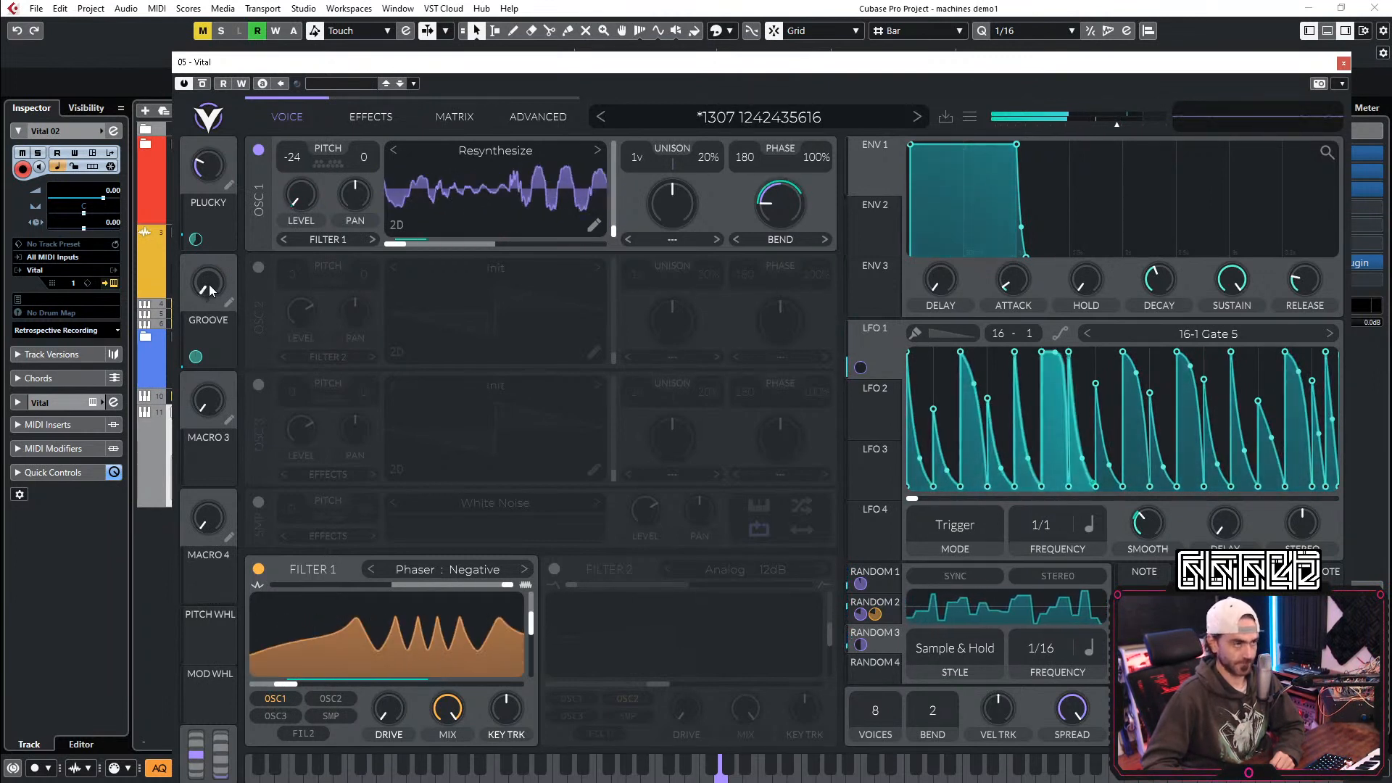
pyautogui.moveTo(202, 285); pyautogui.dragTo(216, 221)
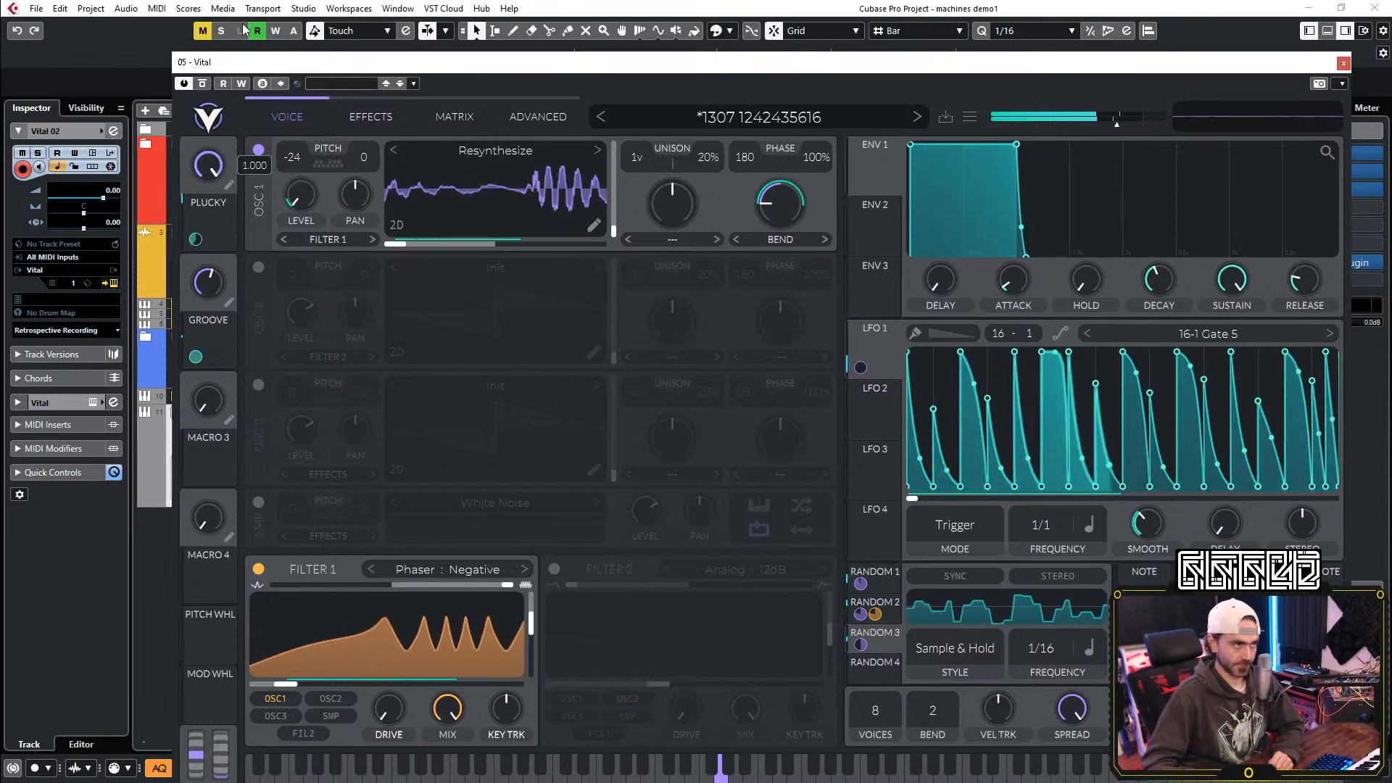
pyautogui.moveTo(216, 280); pyautogui.dragTo(163, 511)
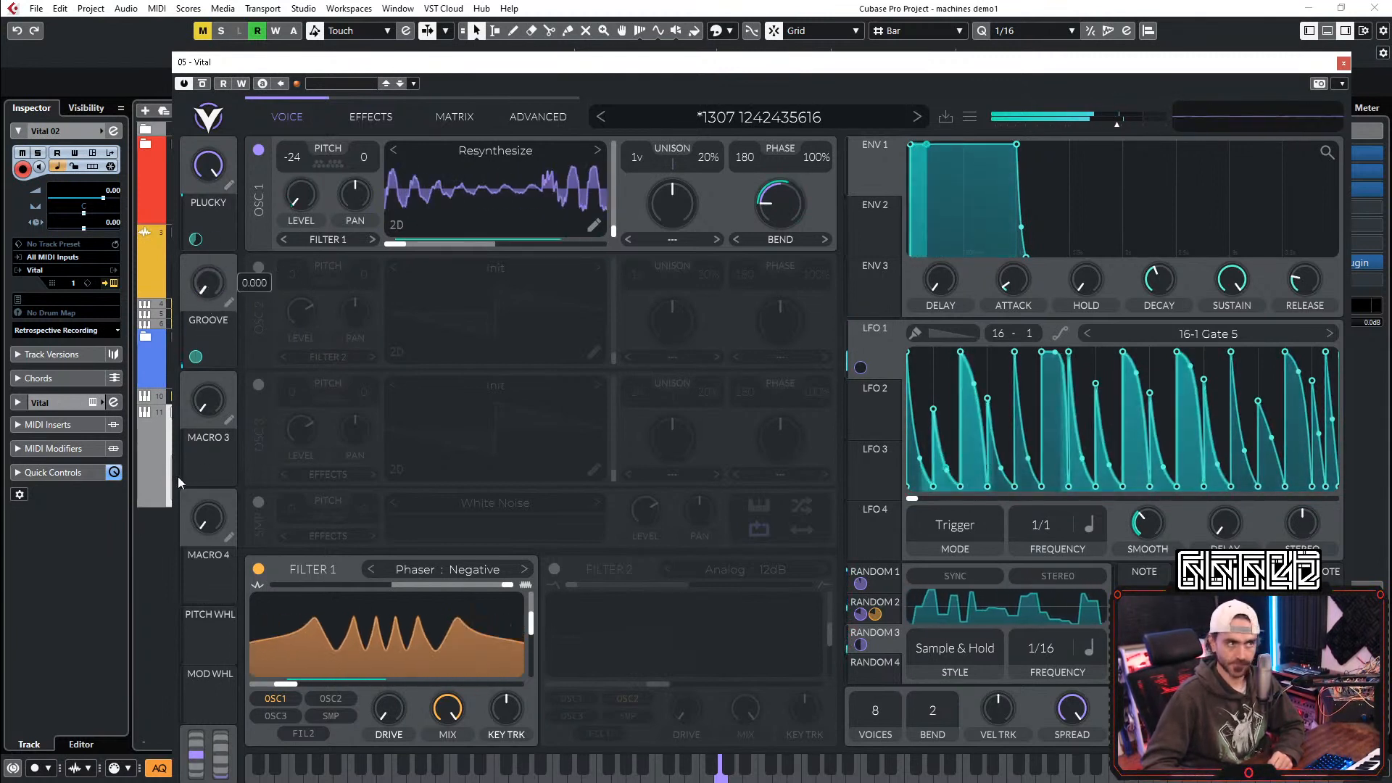
pyautogui.moveTo(203, 282); pyautogui.dragTo(233, 273)
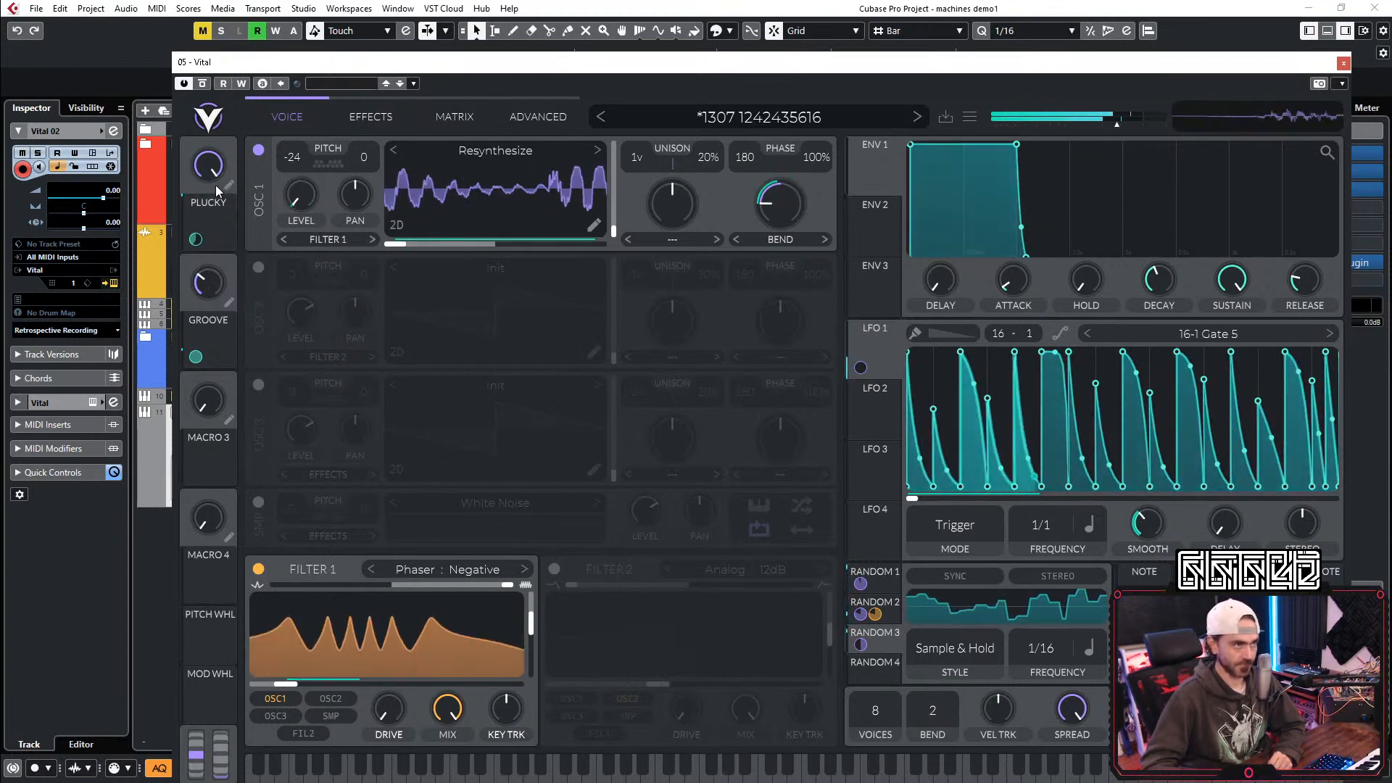
pyautogui.moveTo(210, 158); pyautogui.dragTo(209, 174)
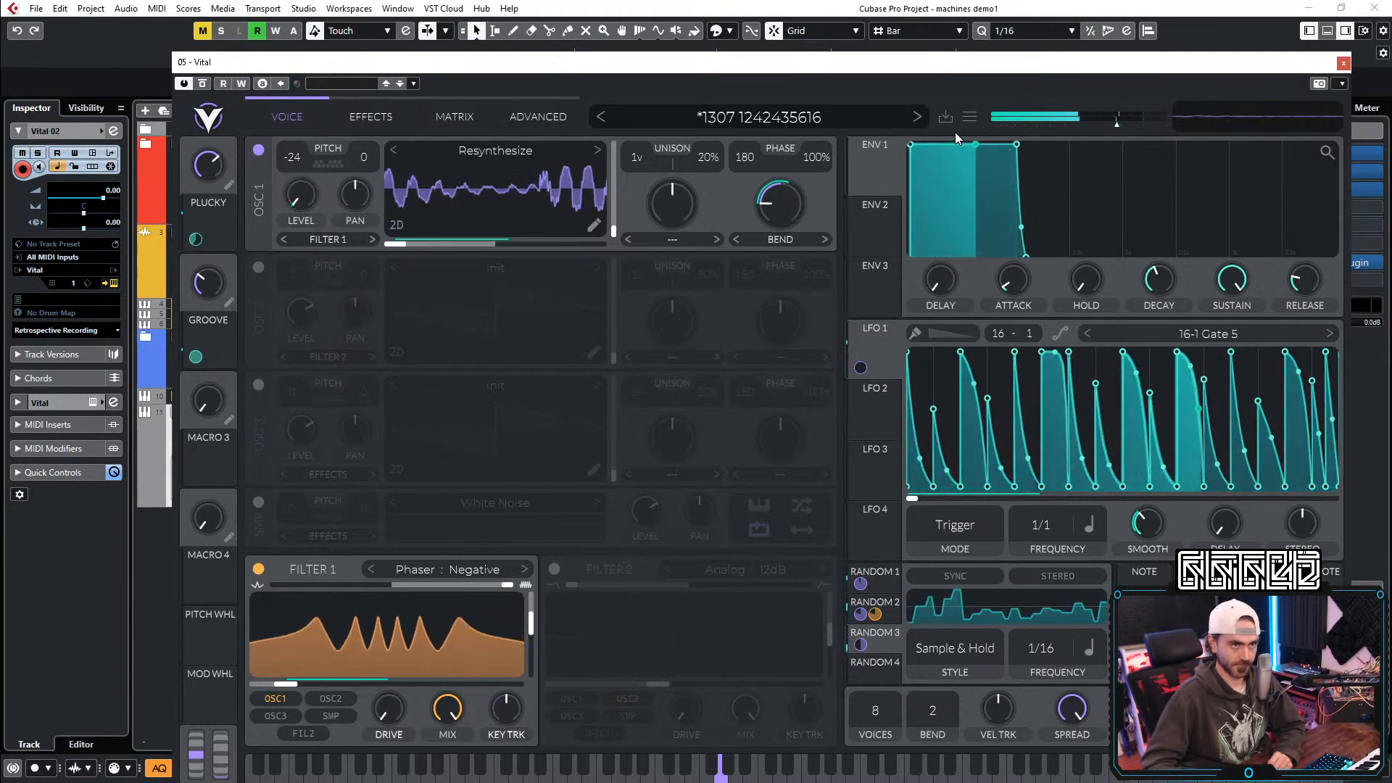
# Step: Save the preset again under its current name, overwriting the existing file
pyautogui.click(942, 115)
pyautogui.click(851, 609)
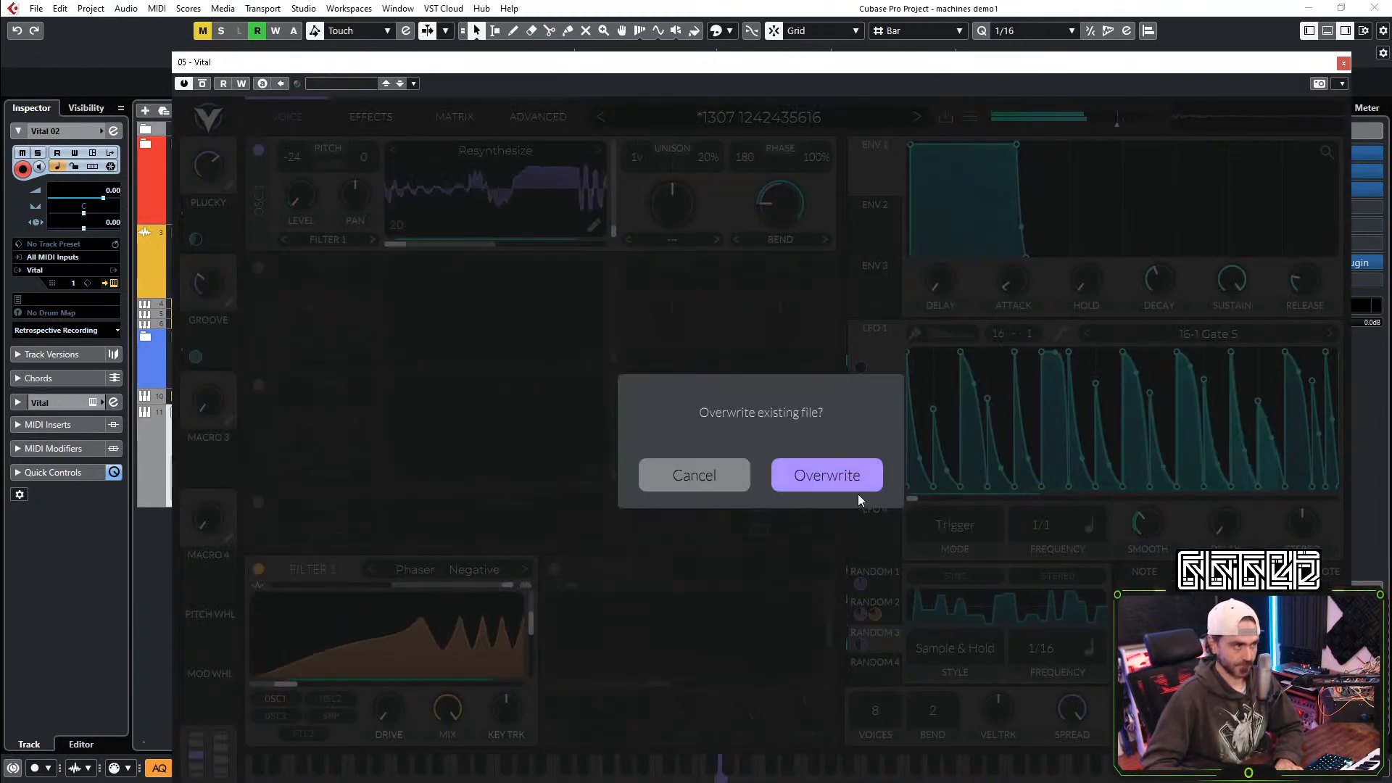
pyautogui.click(855, 475)
pyautogui.press('Escape')
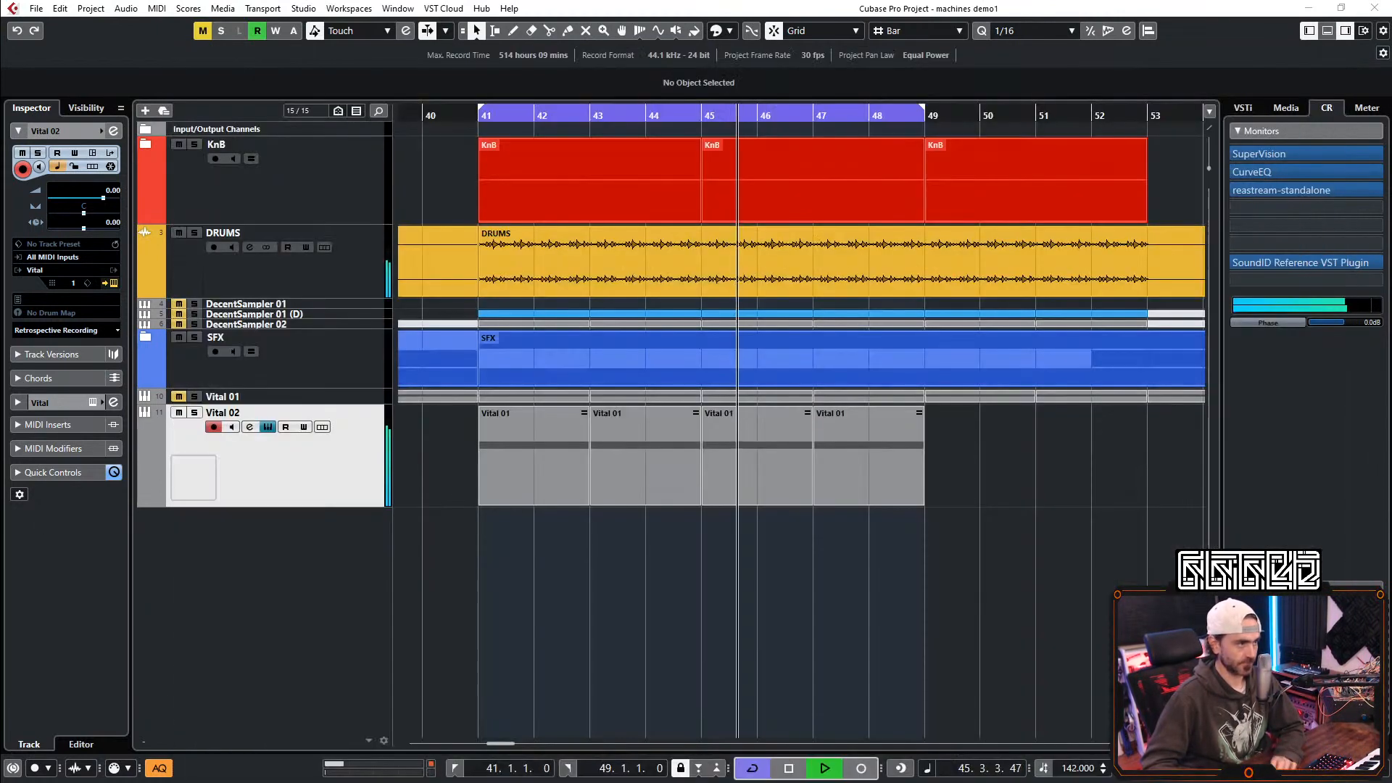
pyautogui.click(327, 656)
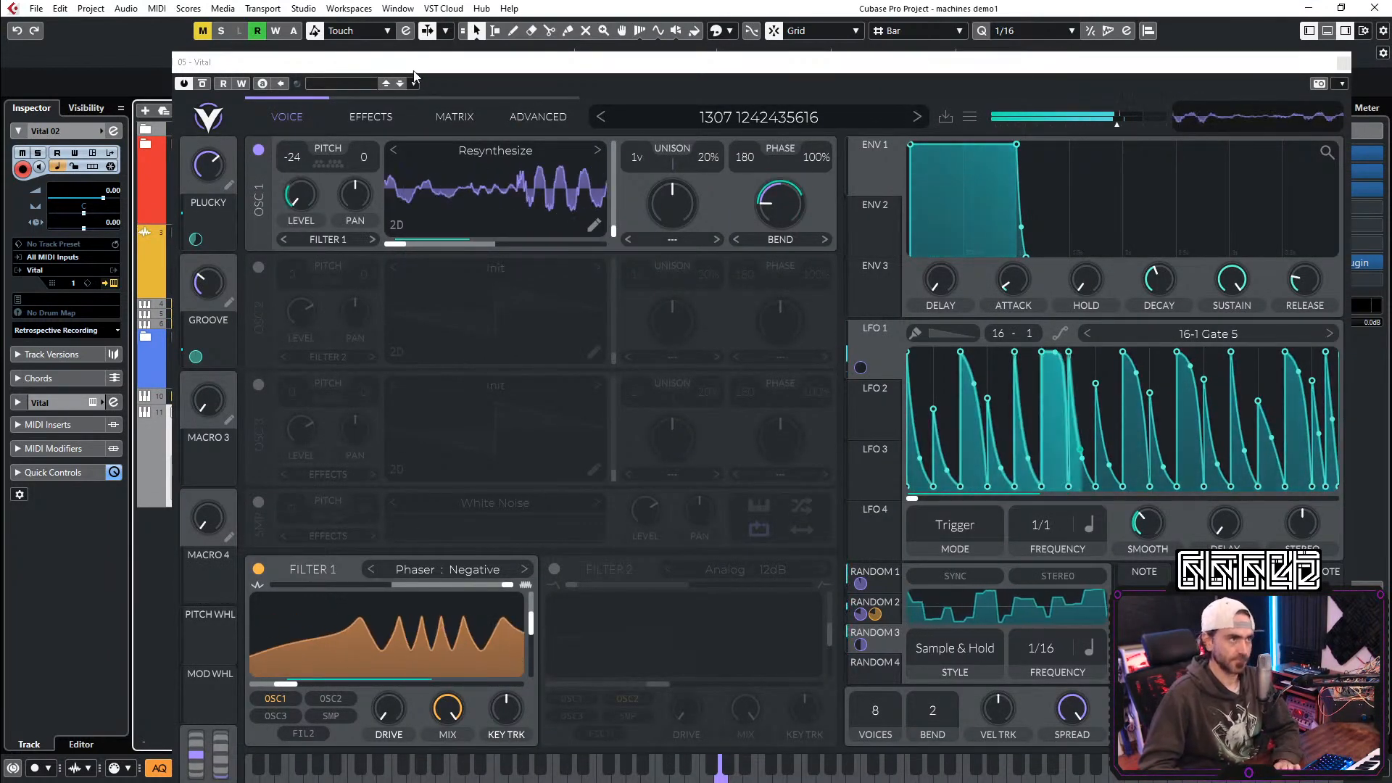
pyautogui.click(461, 149)
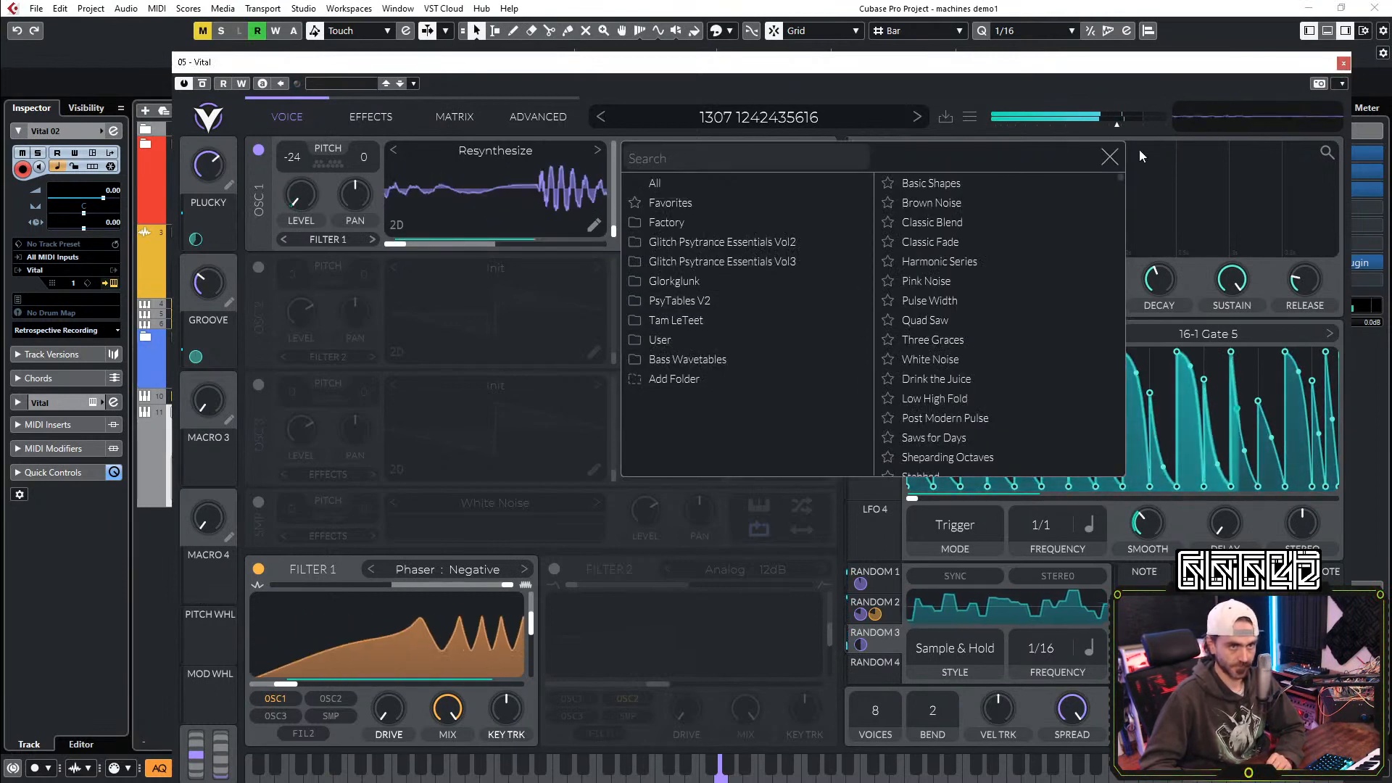
pyautogui.click(1110, 157)
pyautogui.click(476, 151)
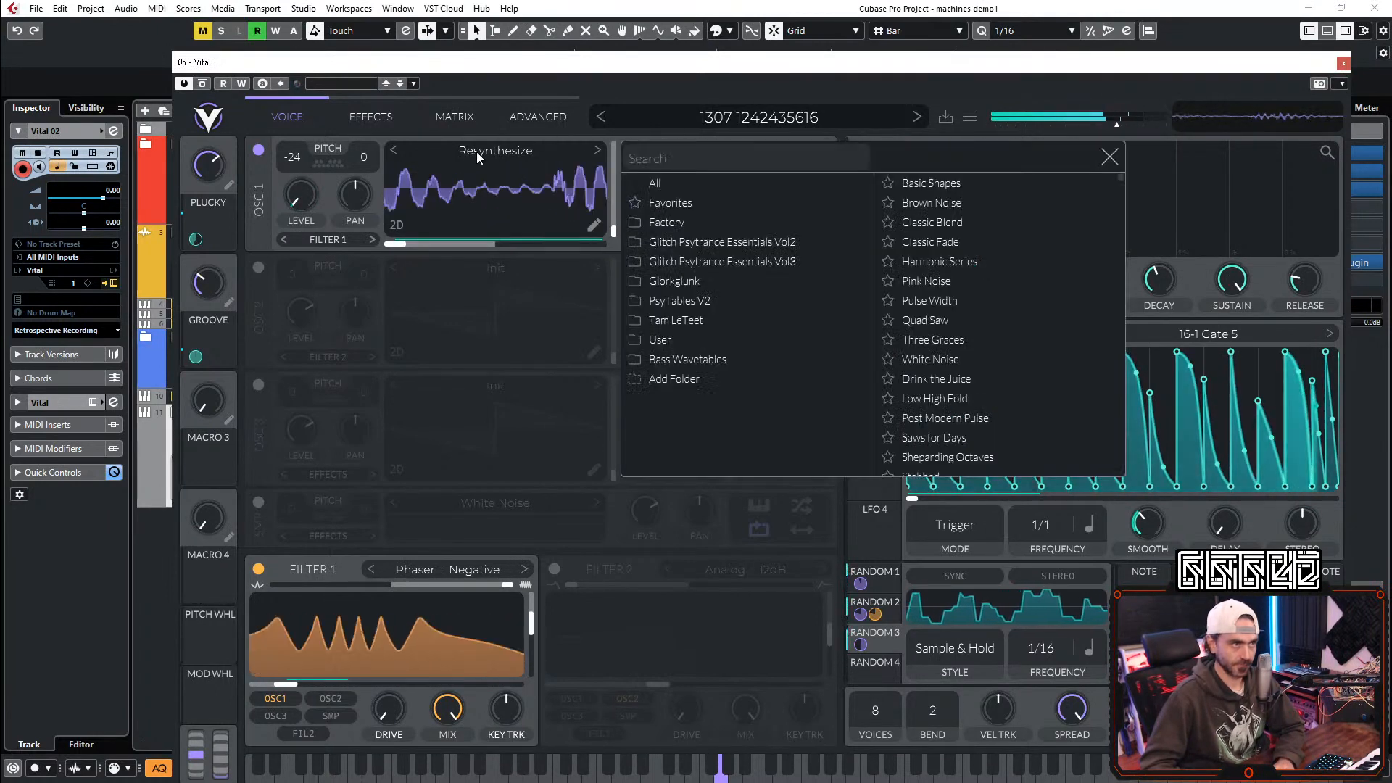
pyautogui.click(1109, 156)
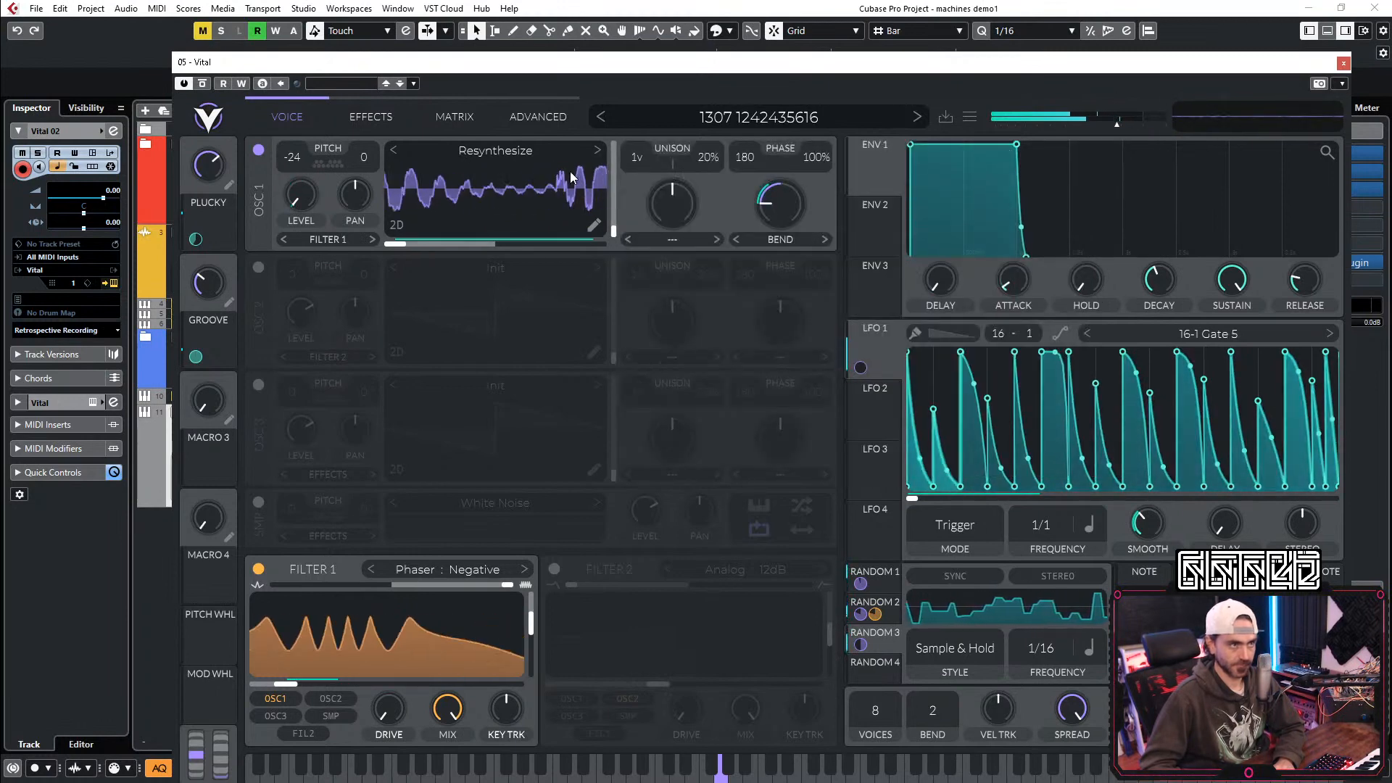
# Step: Reset oscillator 1 to the Init wavetable and set its transpose to -12
pyautogui.rightClick(503, 194)
pyautogui.click(558, 218)
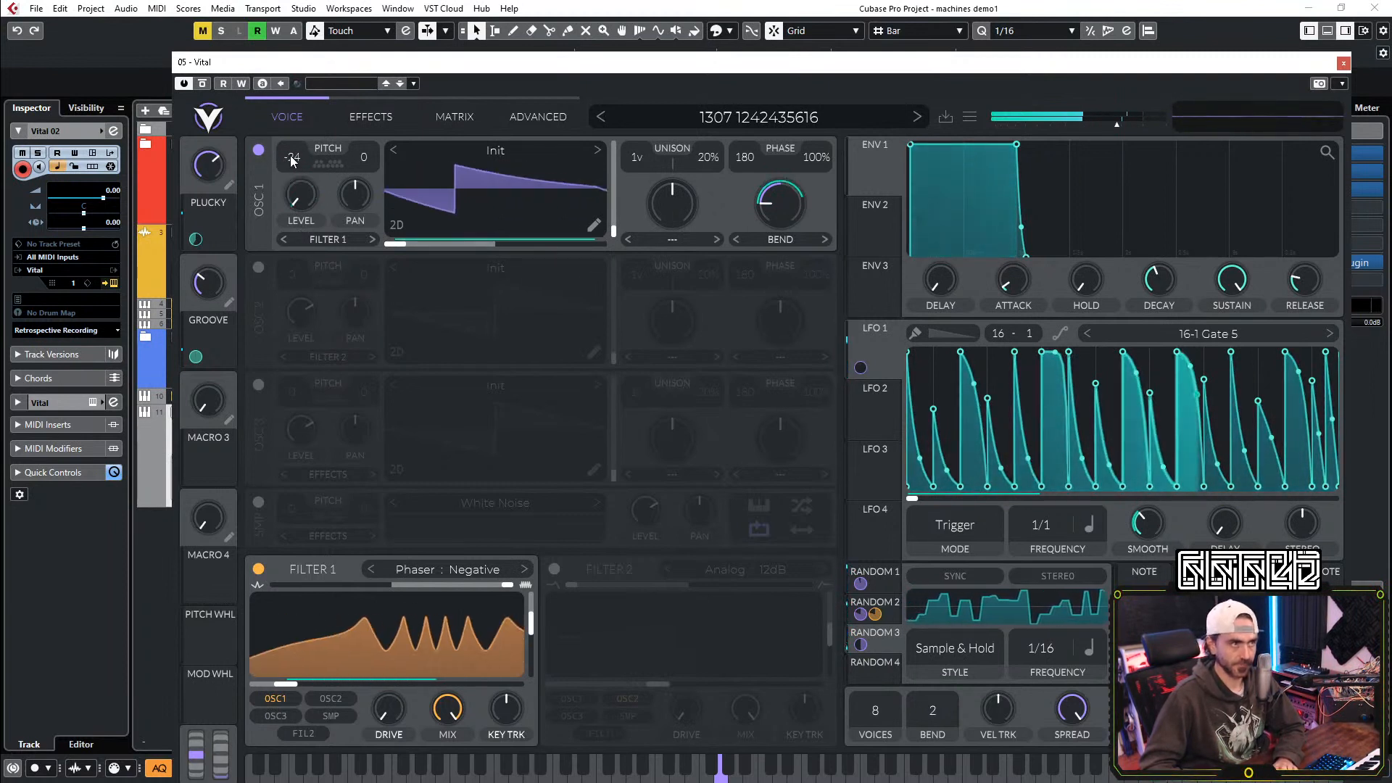
pyautogui.moveTo(291, 160); pyautogui.dragTo(290, 155)
# Step: Switch to LFO 2 and set its vertical grid to 12 divisions
pyautogui.click(872, 401)
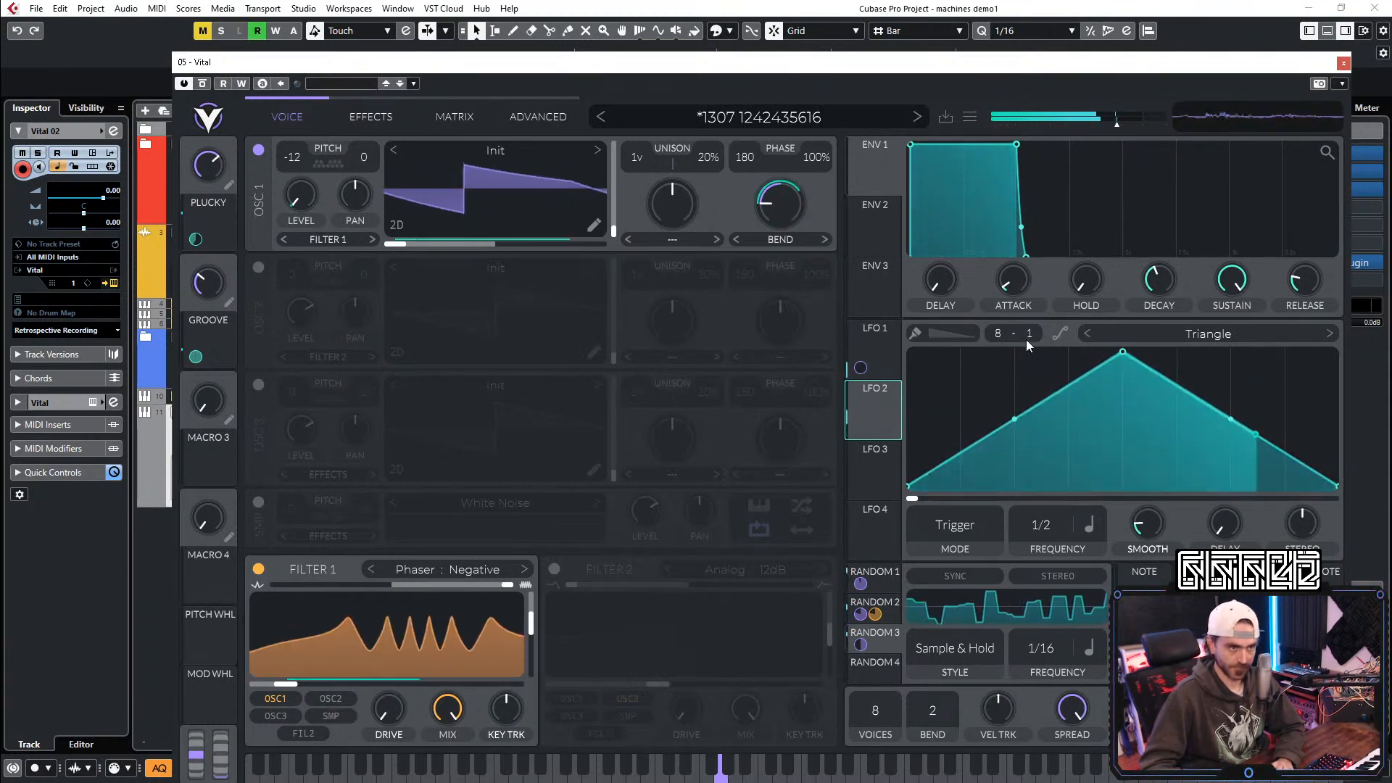
pyautogui.scroll(14, 1026, 339)
pyautogui.scroll(-3, 1025, 337)
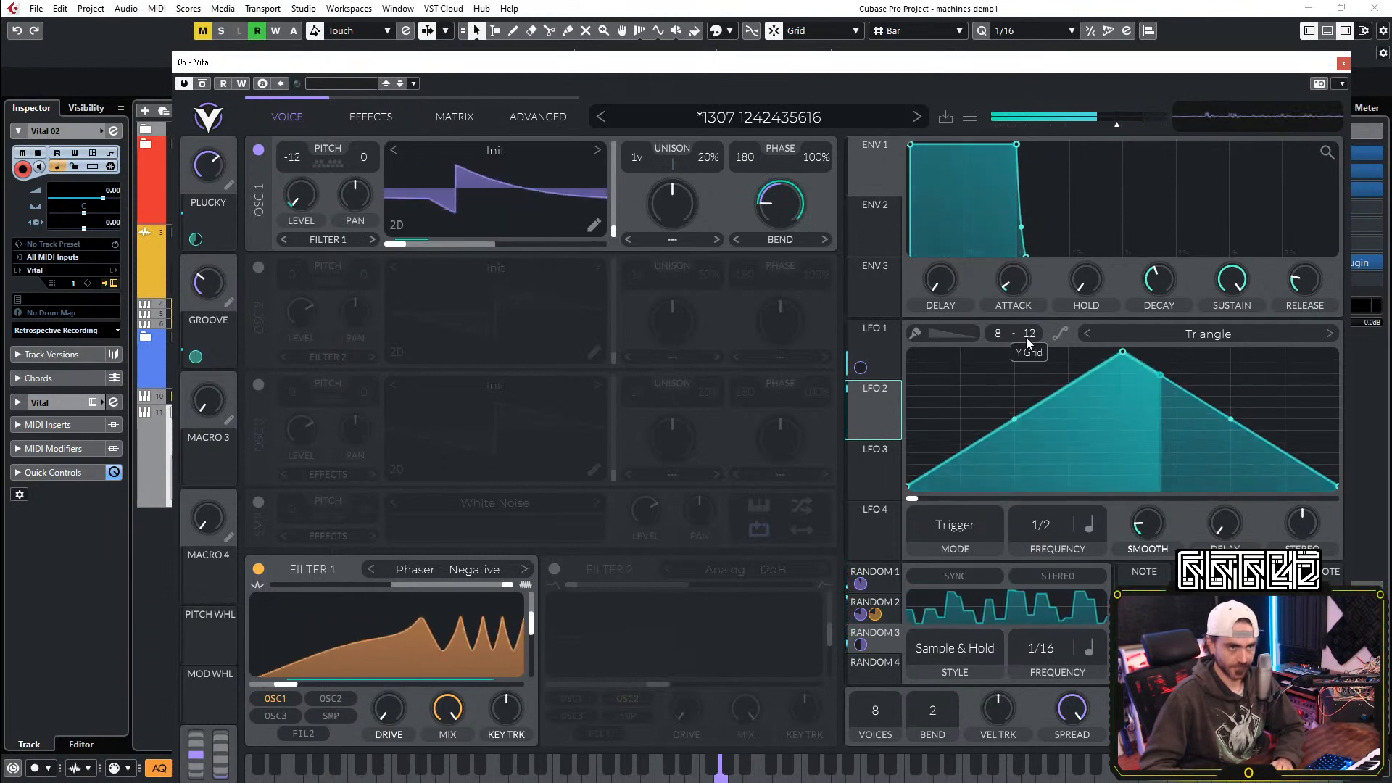
# Step: Draw an eight-step pattern in LFO 2 on the 12-row grid with levels 0, 3, 7, 0, 1, 3, 7 and 8
pyautogui.keyDown('ctrl'); pyautogui.moveTo(928, 467); pyautogui.dragTo(933, 508); pyautogui.keyUp('ctrl')
pyautogui.click(978, 484)
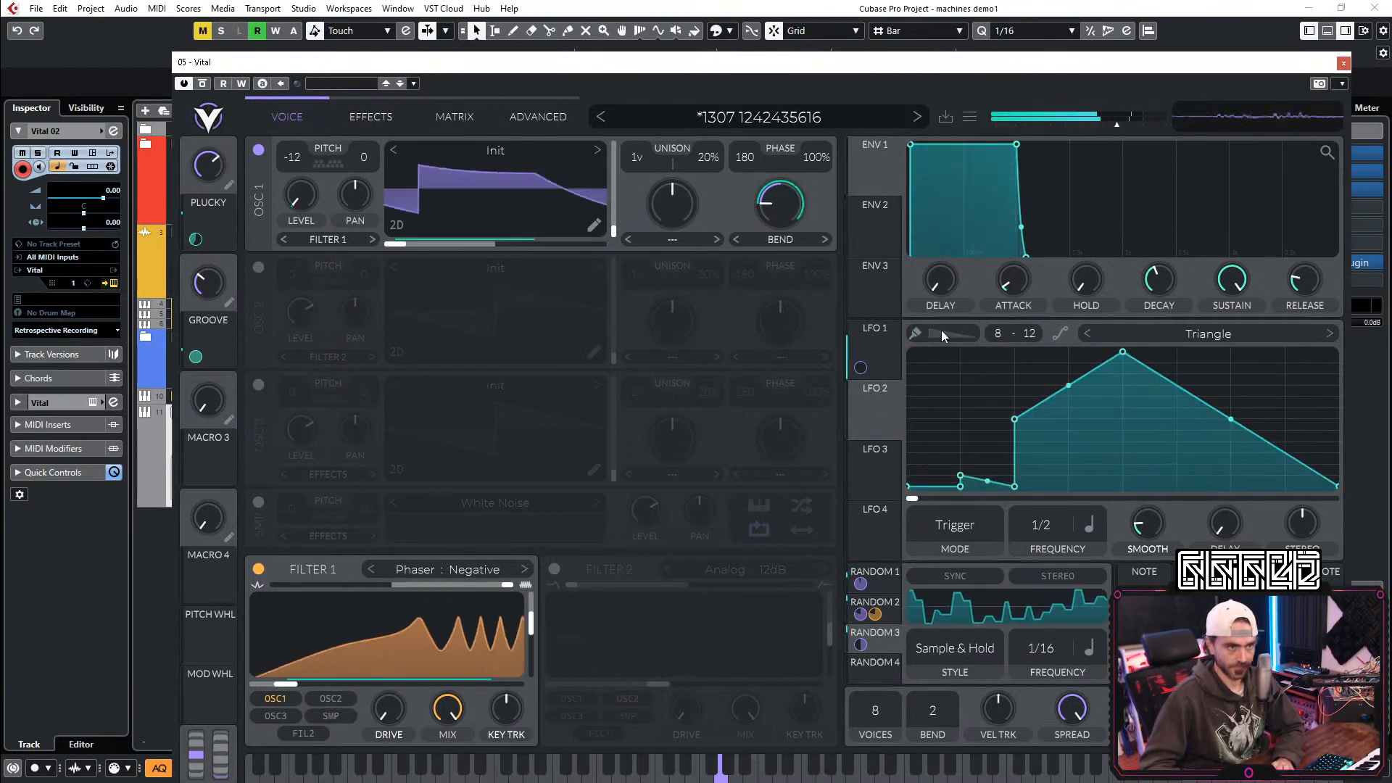
pyautogui.scroll(-2, 955, 337)
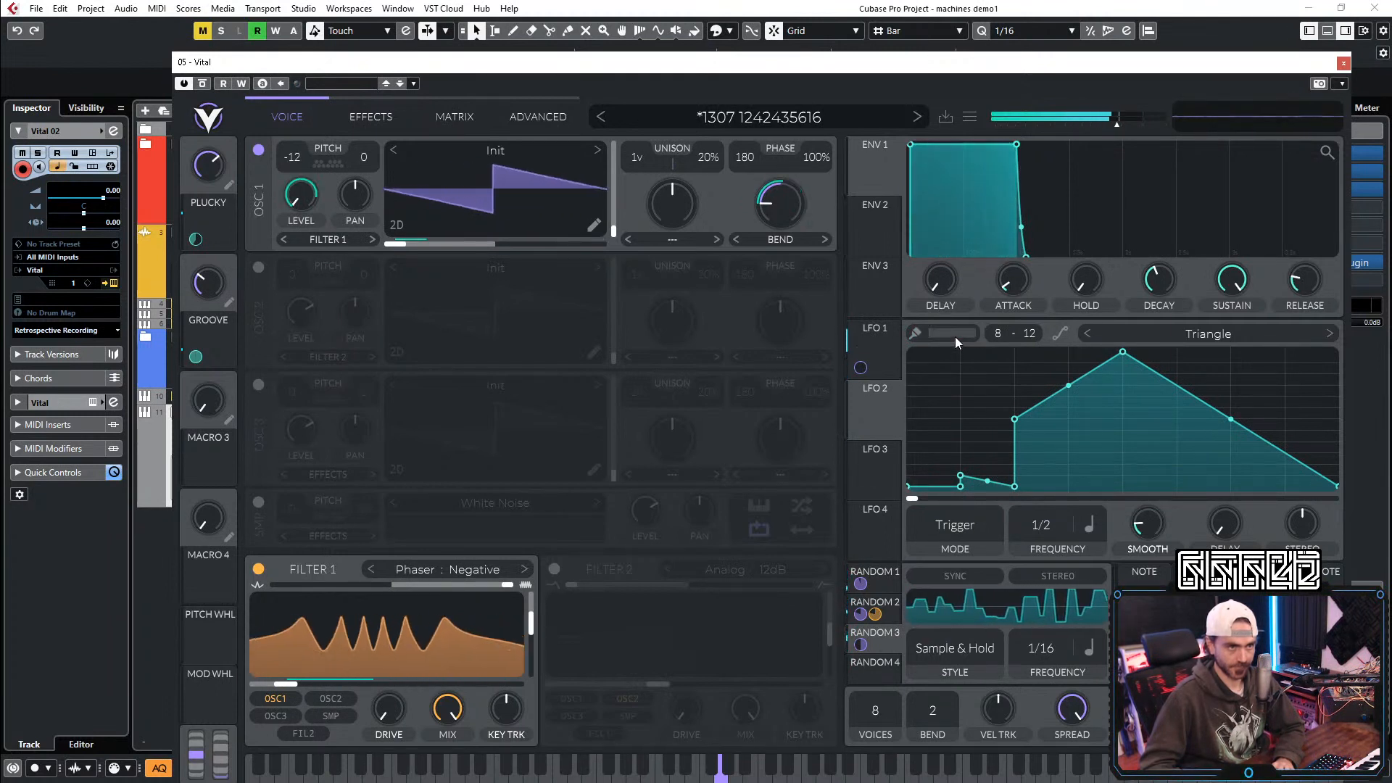
pyautogui.click(986, 475)
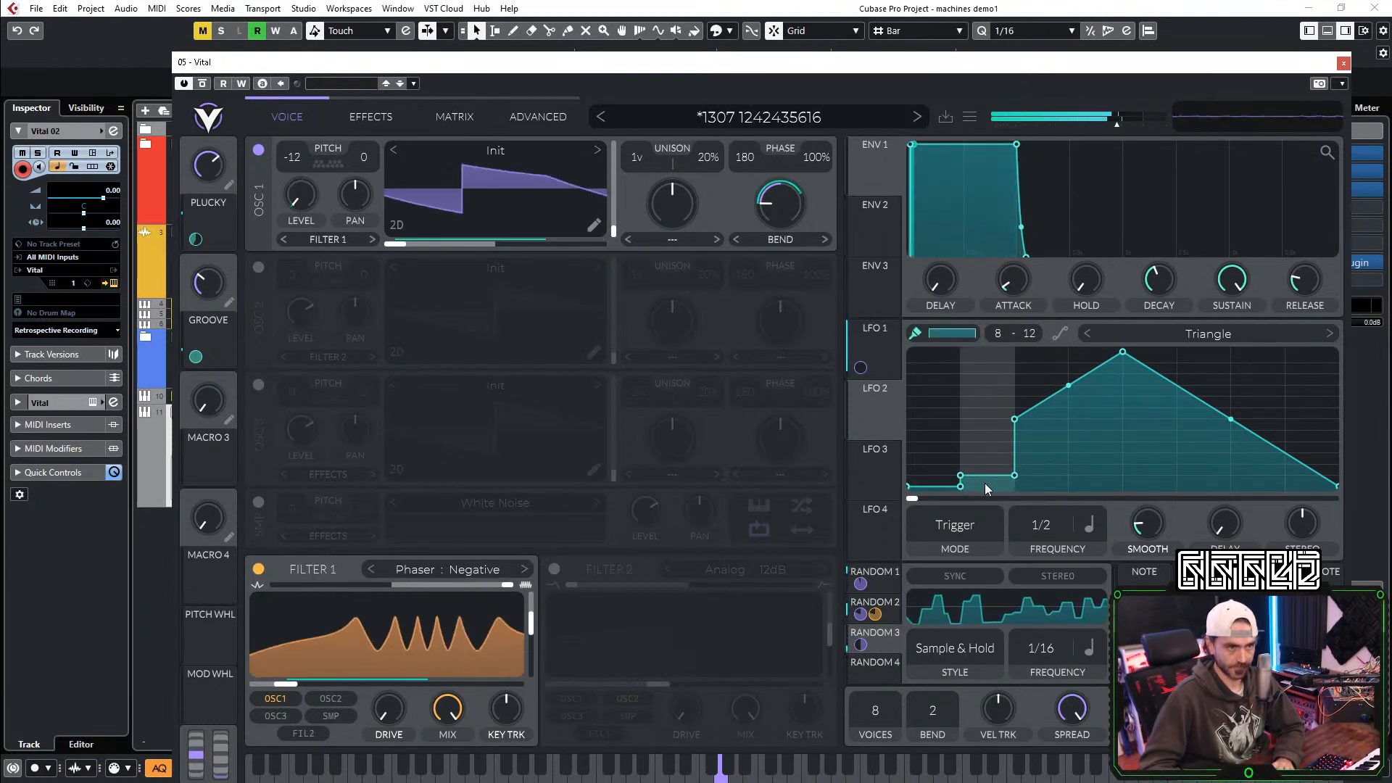
pyautogui.click(997, 452)
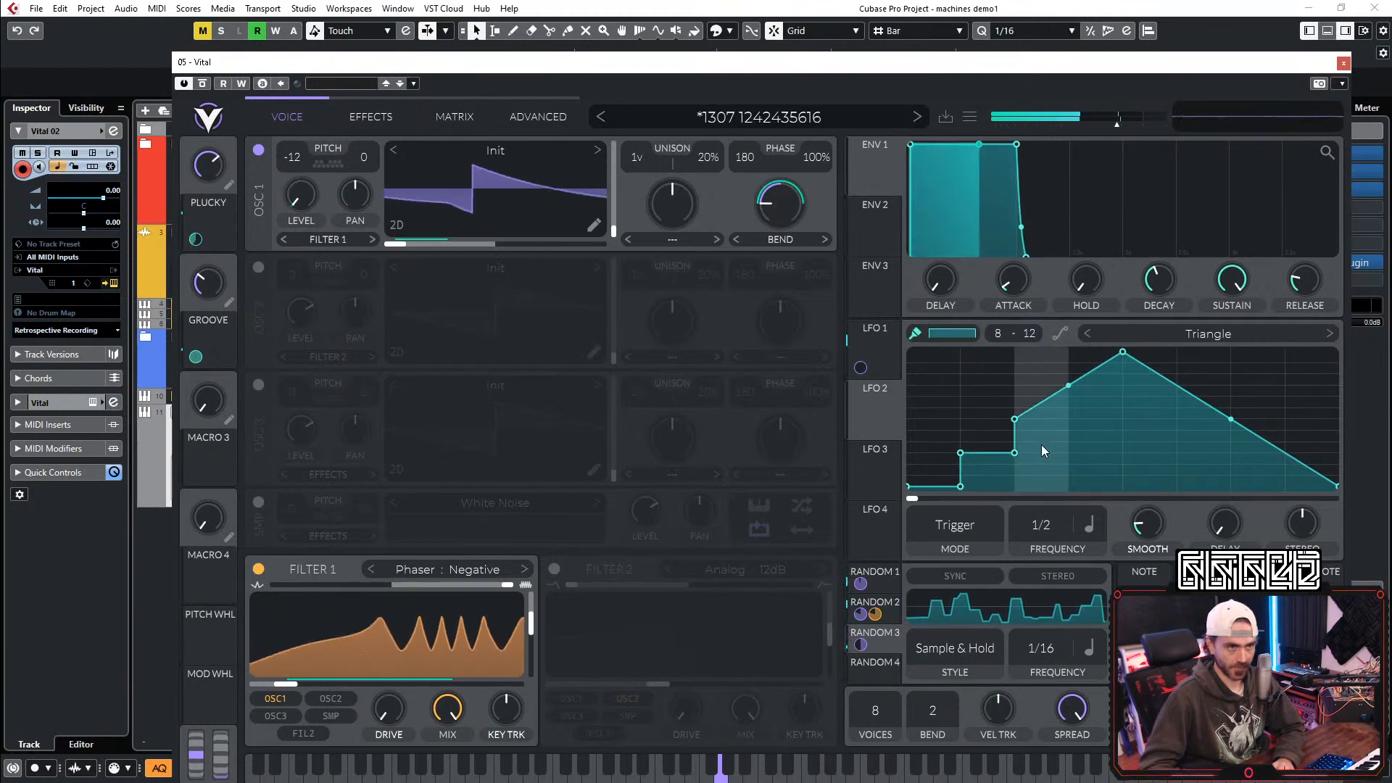
pyautogui.click(1055, 419)
pyautogui.moveTo(1055, 419)
pyautogui.mouseDown()
pyautogui.moveTo(1047, 407)
pyautogui.moveTo(1088, 501)
pyautogui.mouseUp()
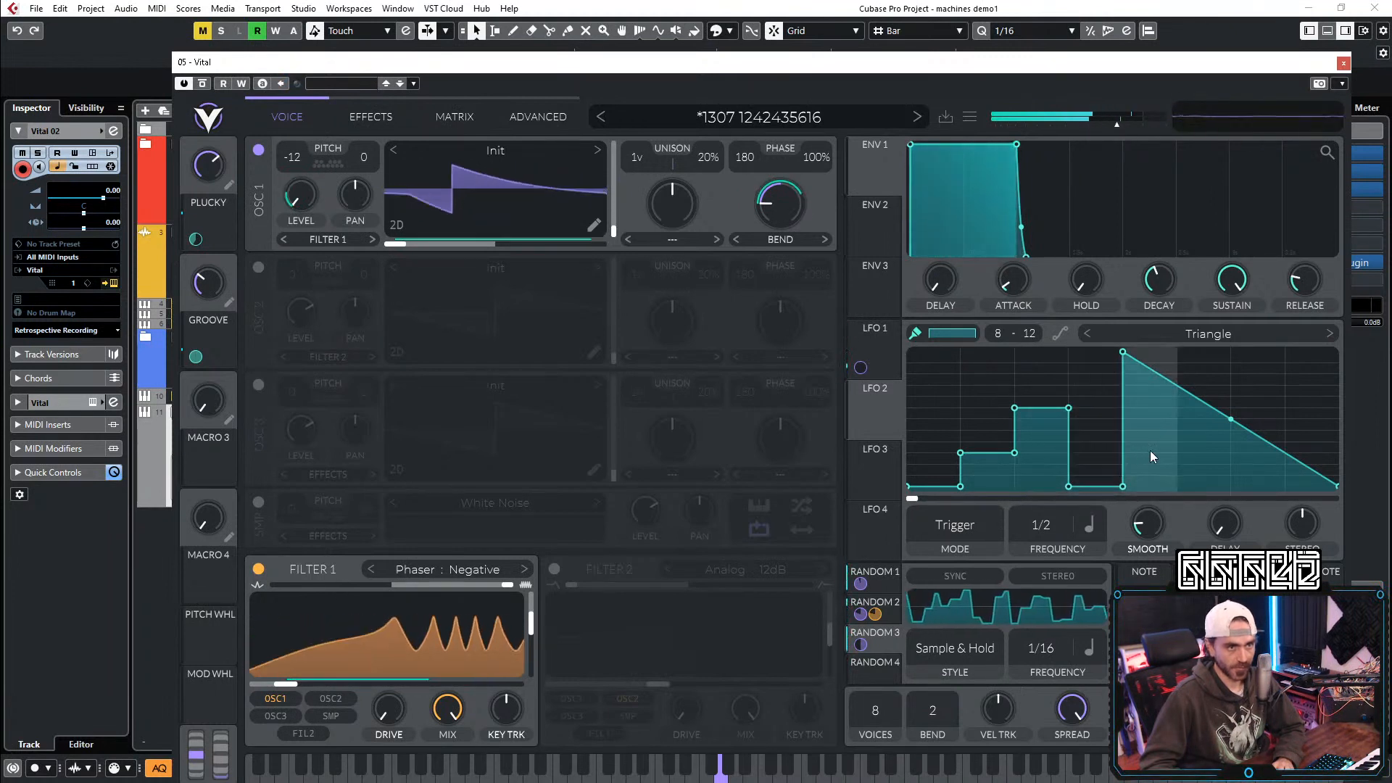
pyautogui.moveTo(1148, 456); pyautogui.dragTo(1146, 476)
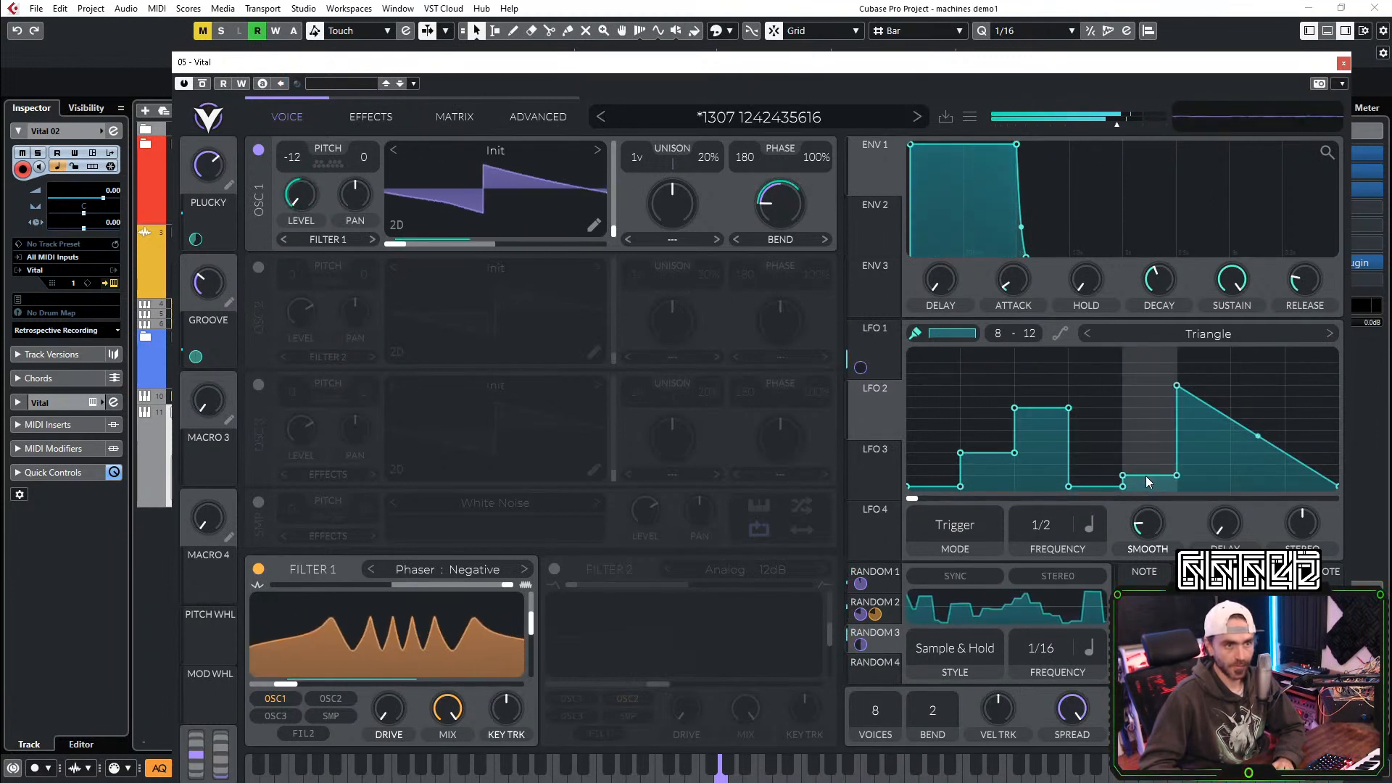
pyautogui.click(1202, 453)
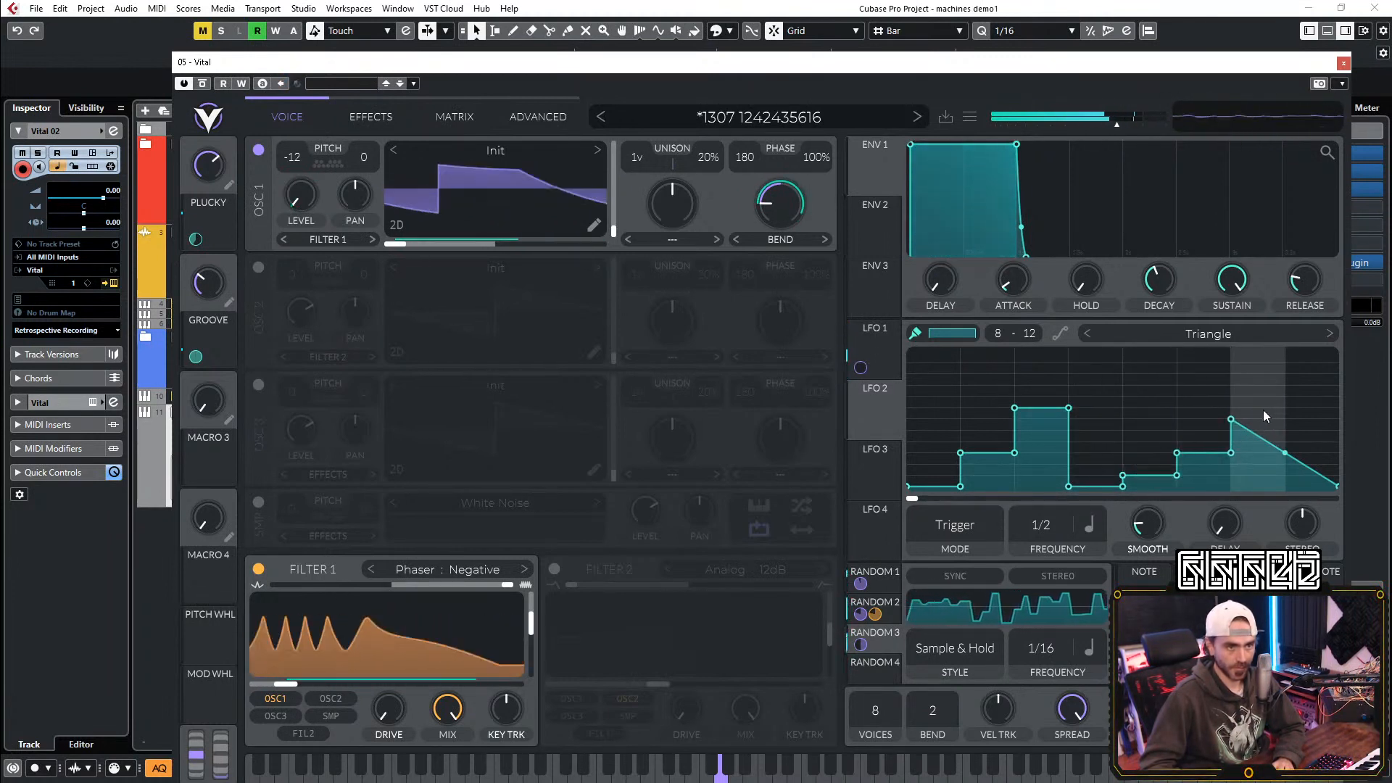
pyautogui.click(1306, 395)
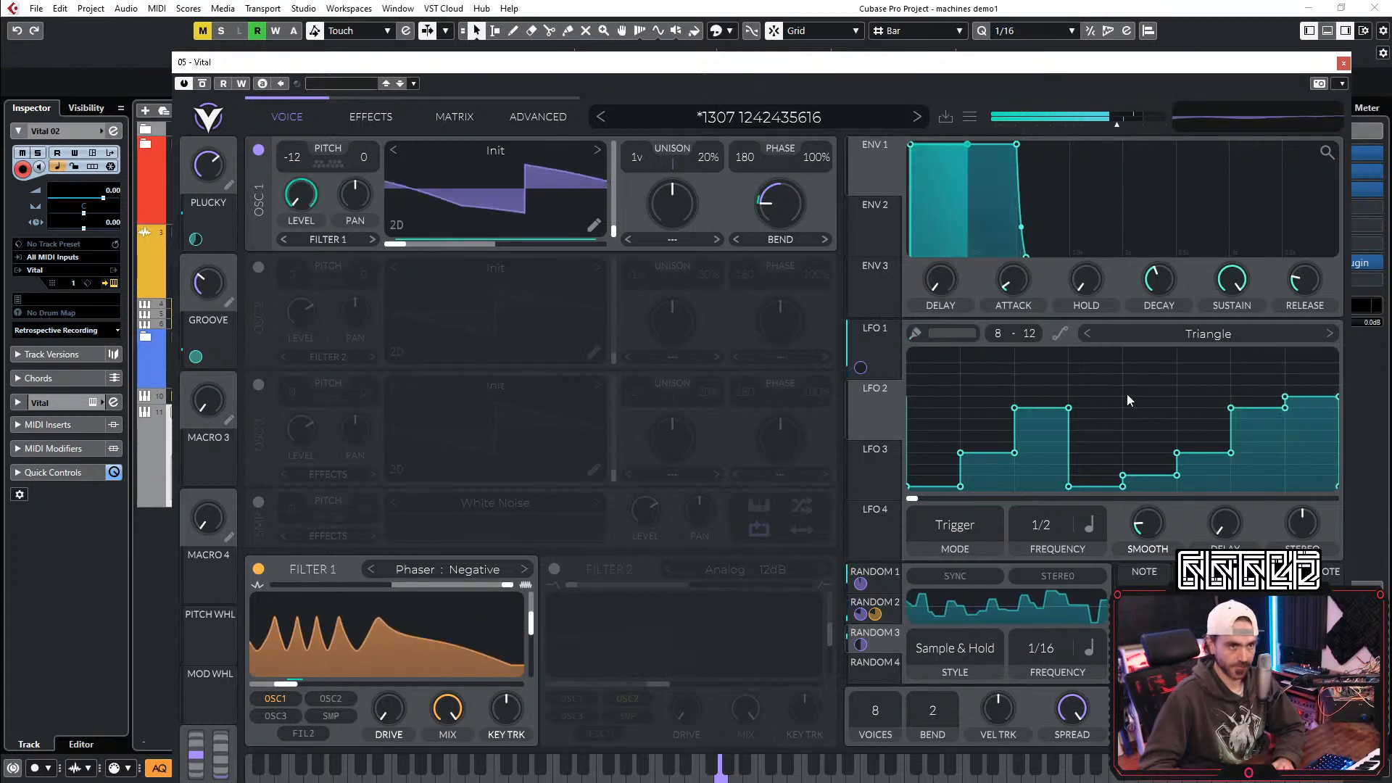
# Step: Assign LFO 2 to oscillator 1's transpose with a small modulation amount, and set LFO 2 to a 1/1 frequency with minimum smoothing
pyautogui.moveTo(862, 415); pyautogui.dragTo(294, 187)
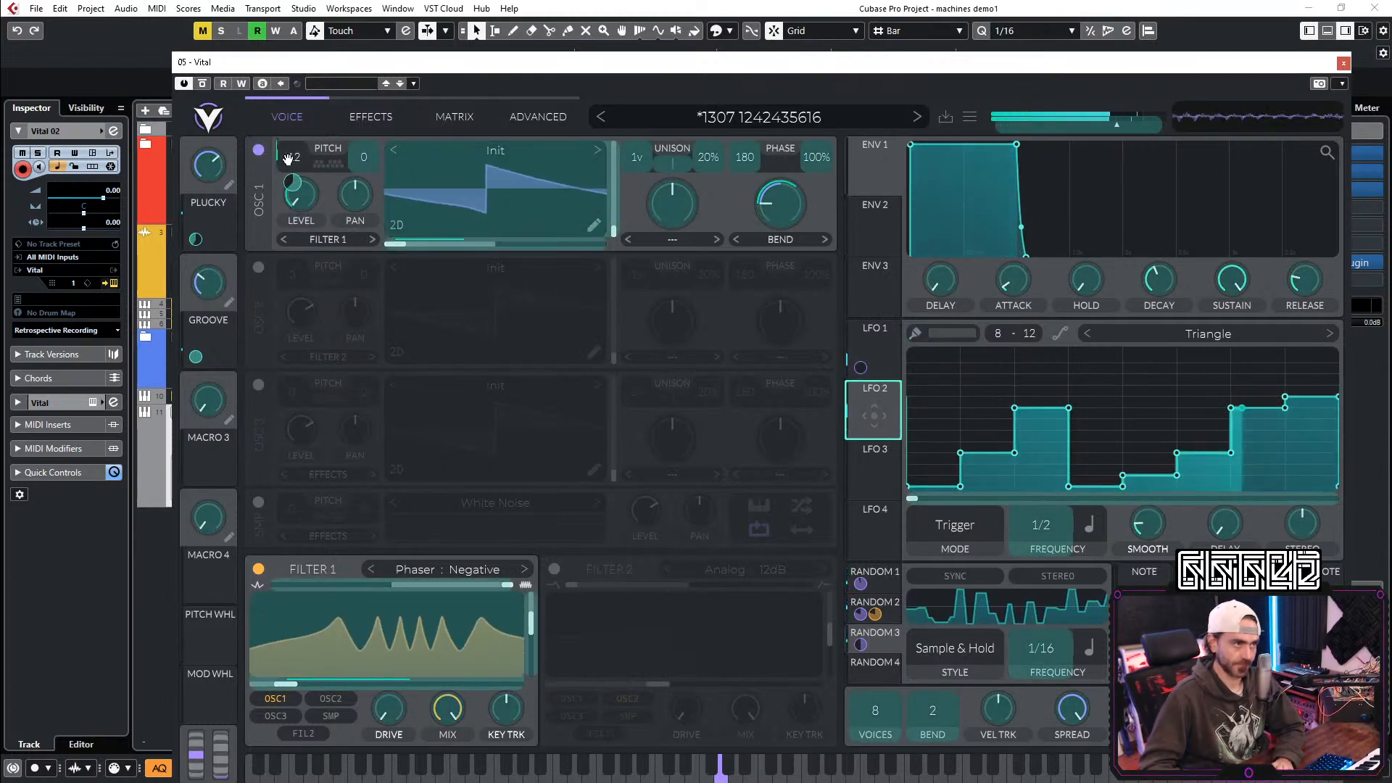
pyautogui.rightClick(303, 197)
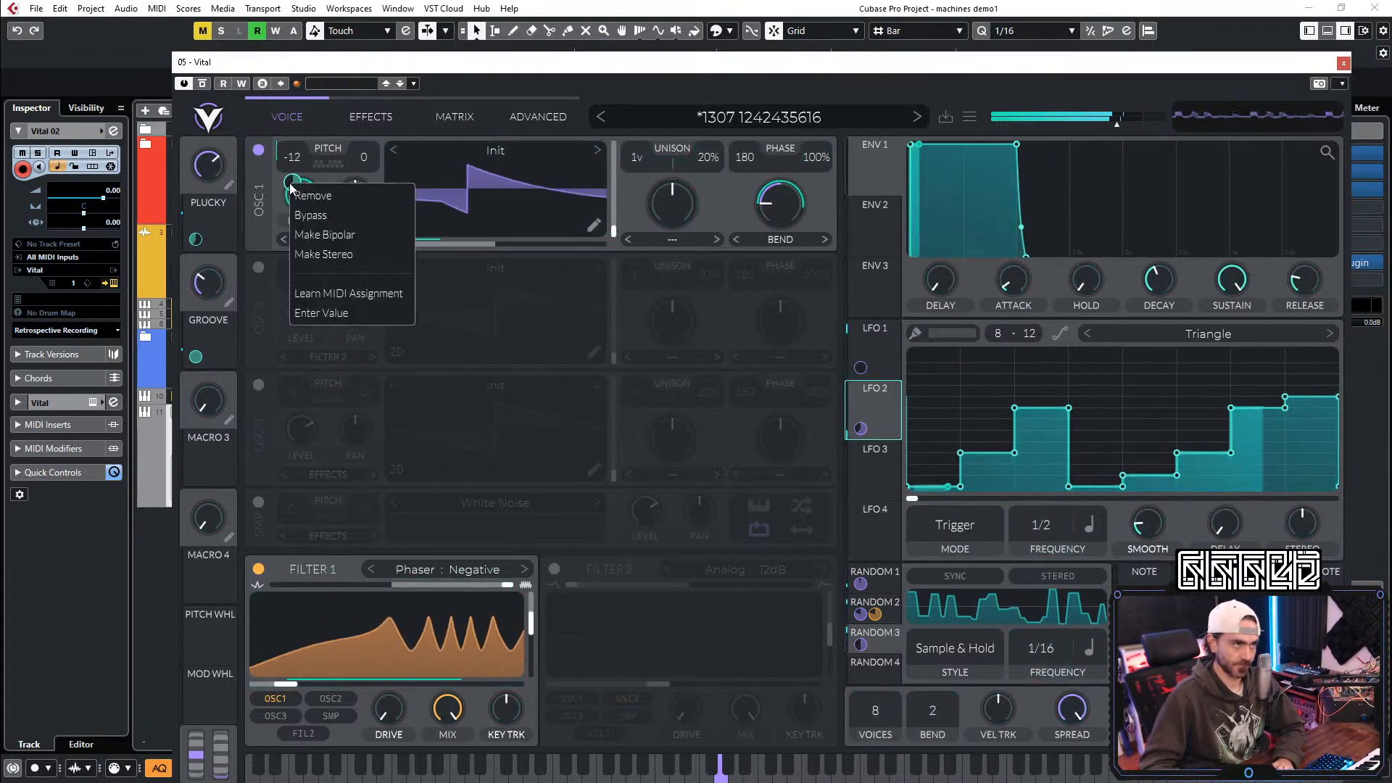
pyautogui.click(316, 311)
pyautogui.write('60')
pyautogui.press('Return')
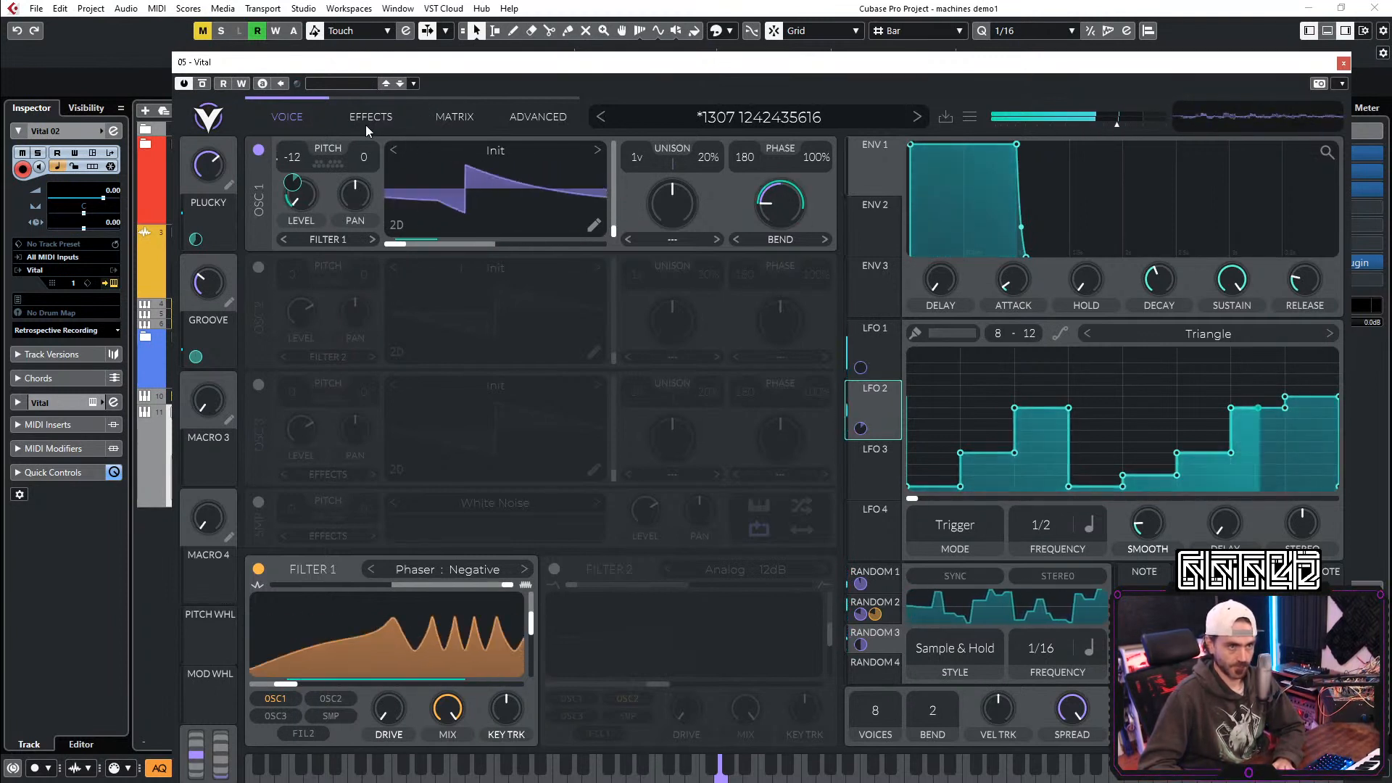
pyautogui.scroll(1, 1041, 530)
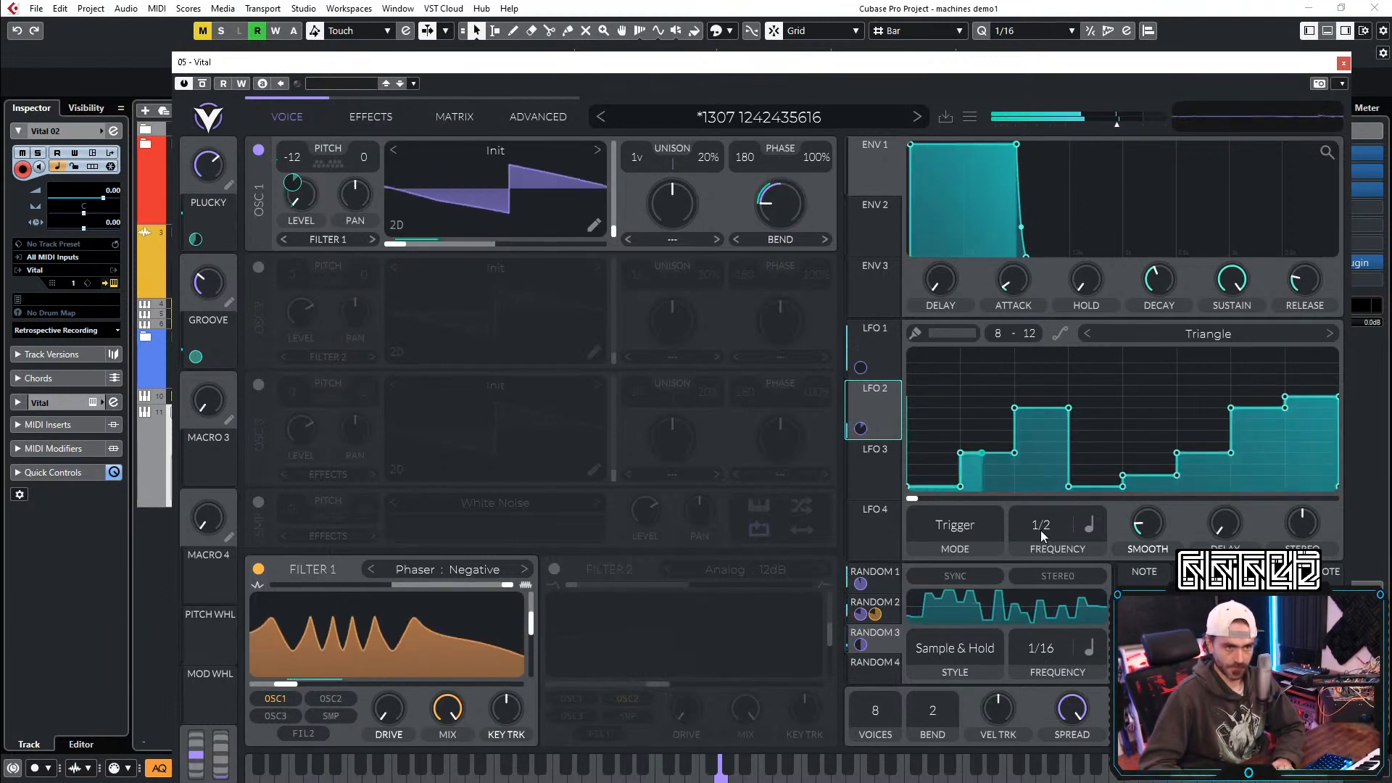
pyautogui.scroll(-2, 1044, 530)
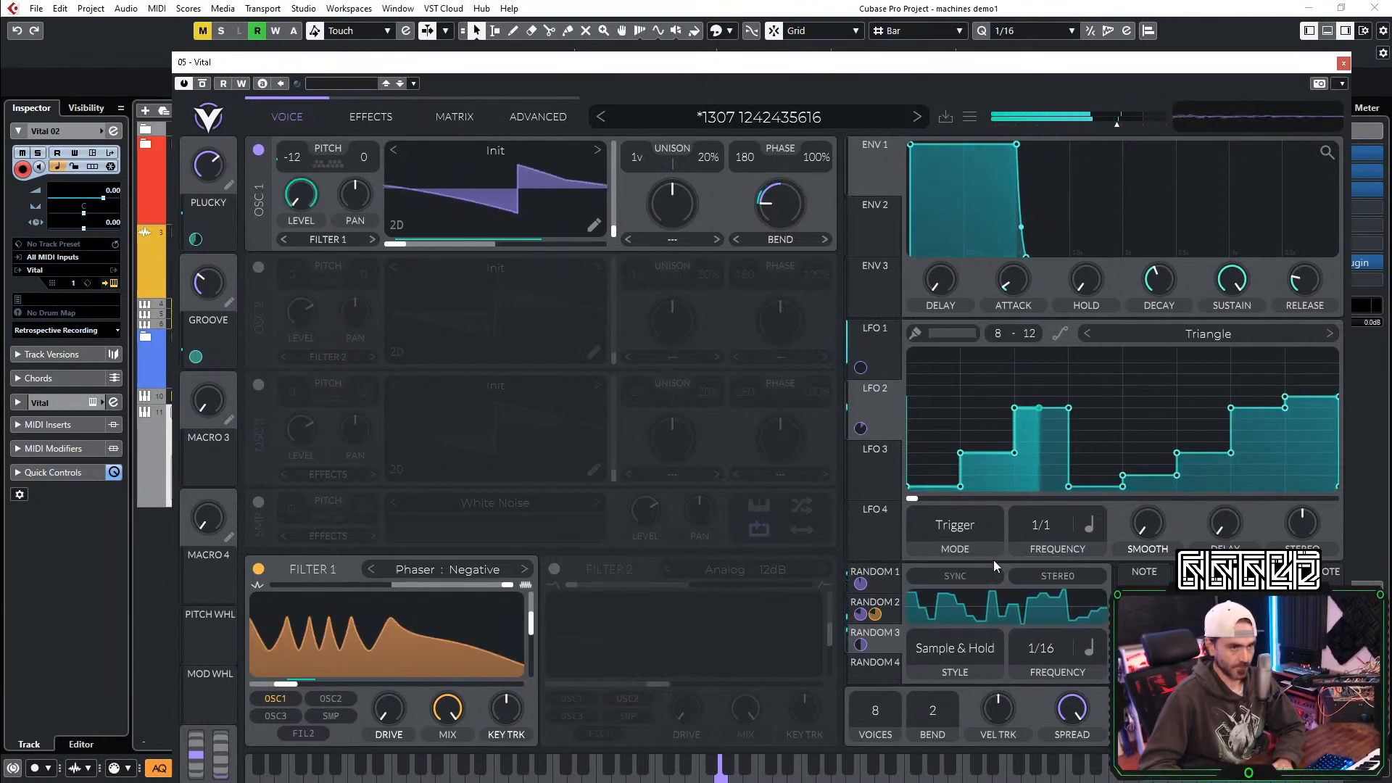
# Step: Draw an eight-step on/off pattern in LFO 3 with steps 2, 5 and 8 at full level and the others at zero
pyautogui.click(888, 462)
pyautogui.moveTo(940, 487); pyautogui.dragTo(1309, 502)
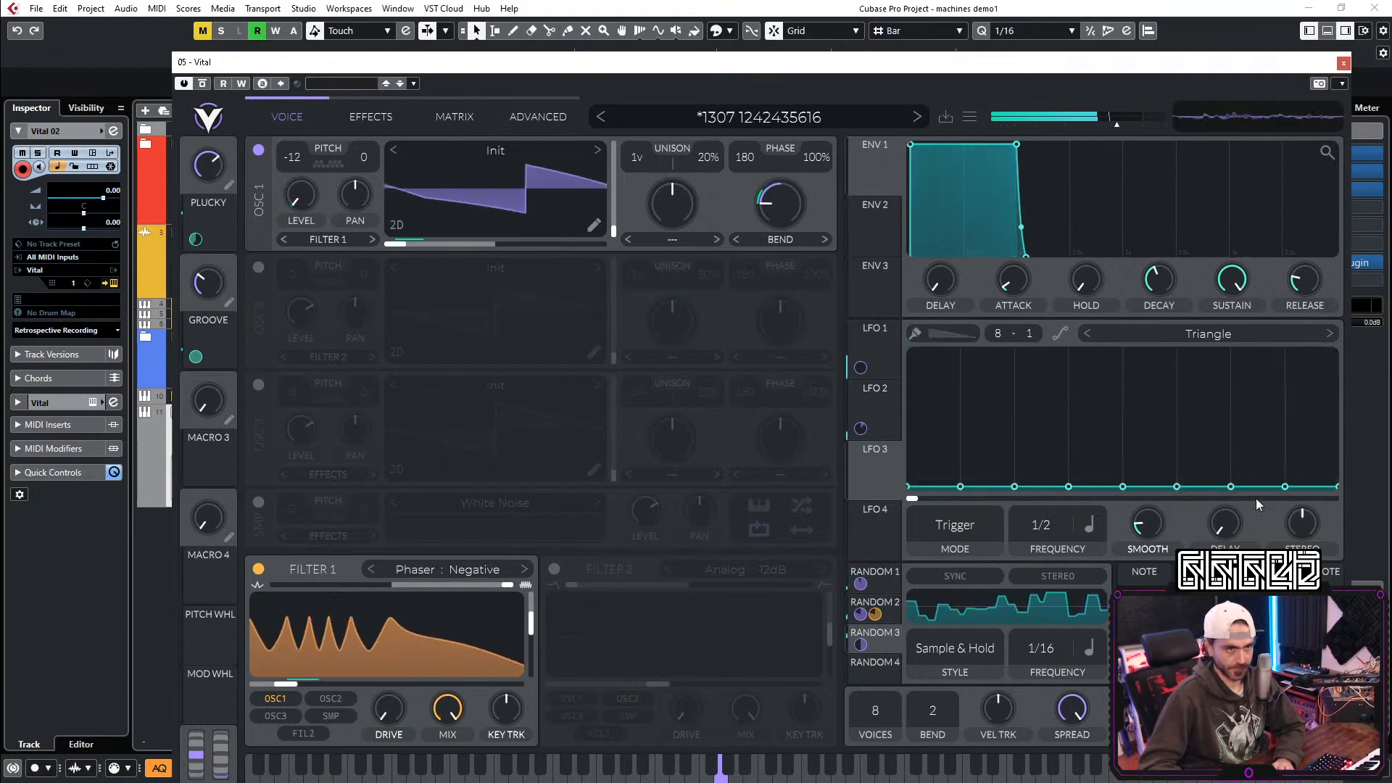
pyautogui.click(960, 337)
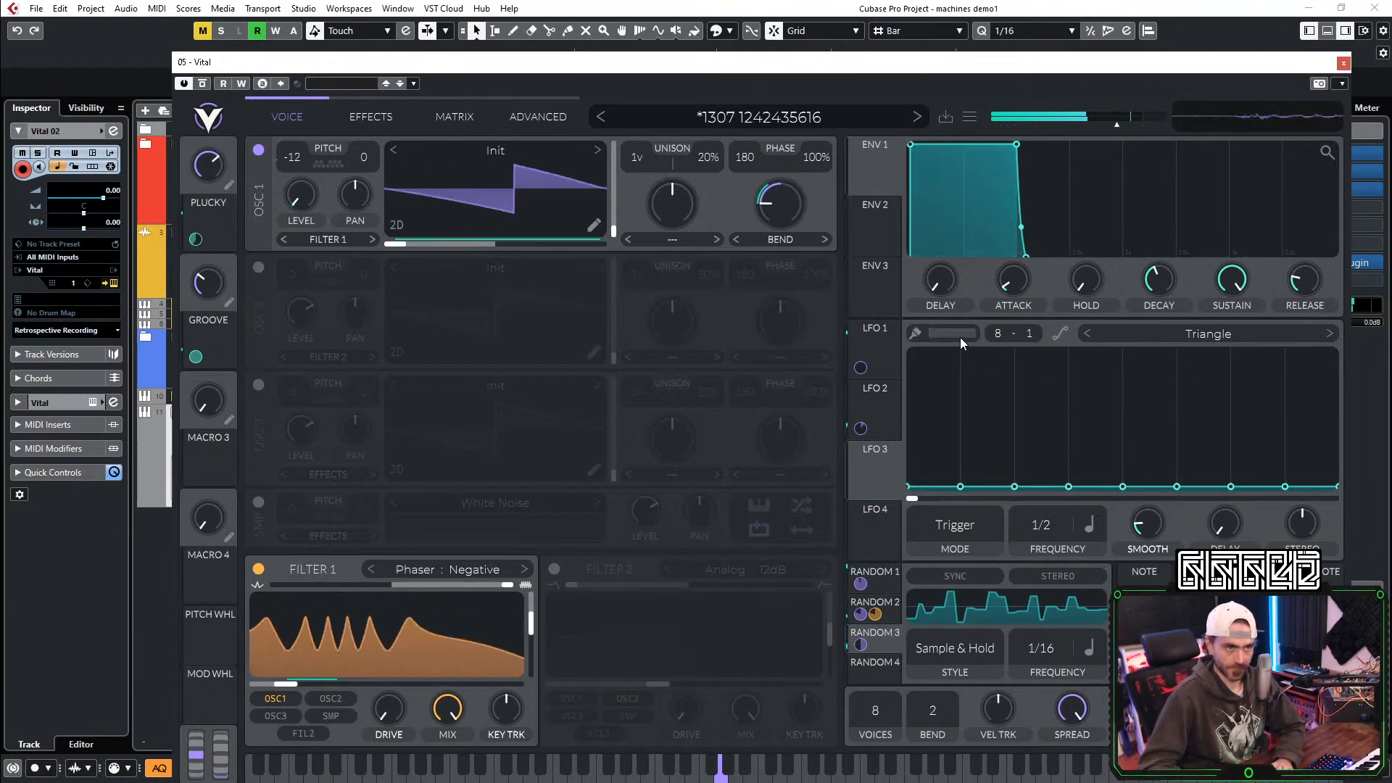
pyautogui.click(1131, 446)
pyautogui.moveTo(1307, 323); pyautogui.dragTo(1306, 319)
# Step: Assign LFO 3 to oscillator 1's transpose with a small modulation amount, and set LFO 3 to a 1/1 frequency with minimum smoothing
pyautogui.moveTo(877, 477); pyautogui.dragTo(293, 192)
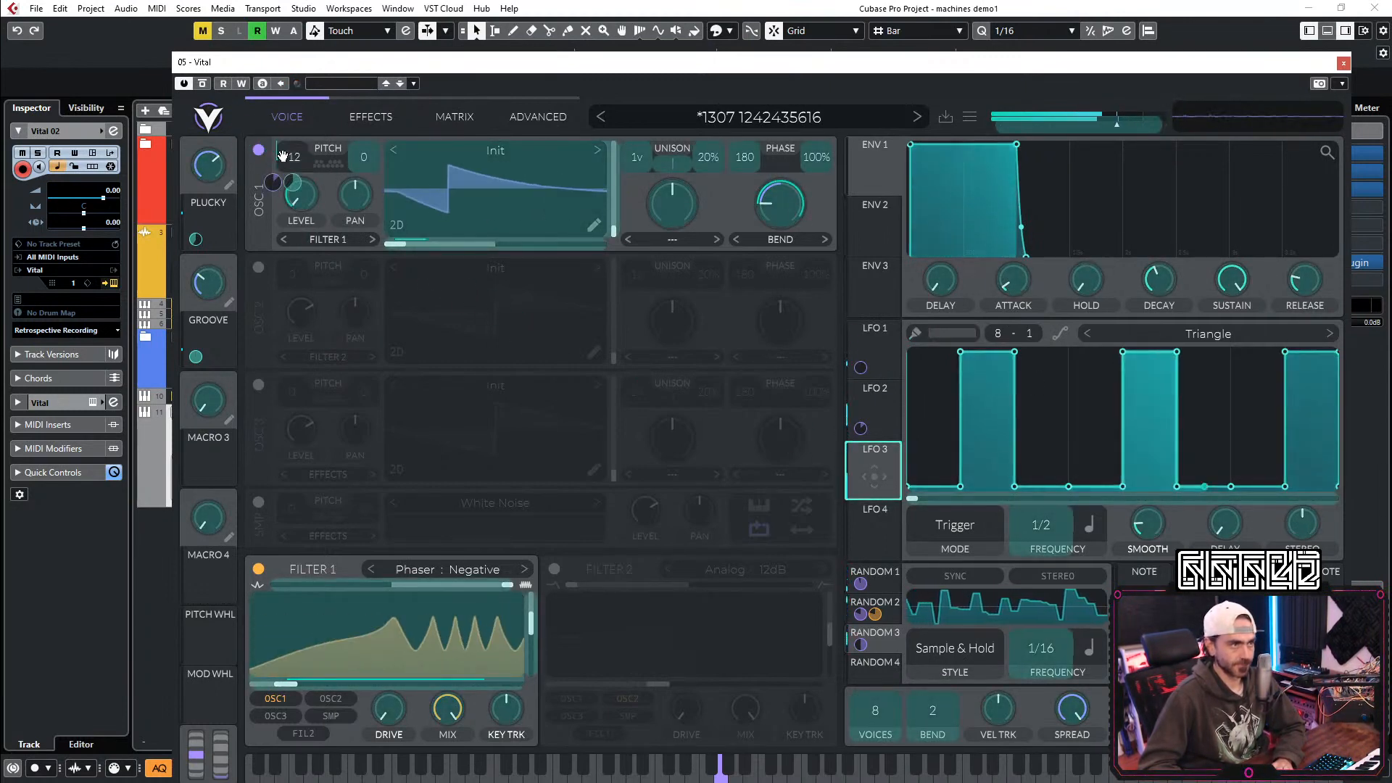
pyautogui.rightClick(293, 188)
pyautogui.click(327, 315)
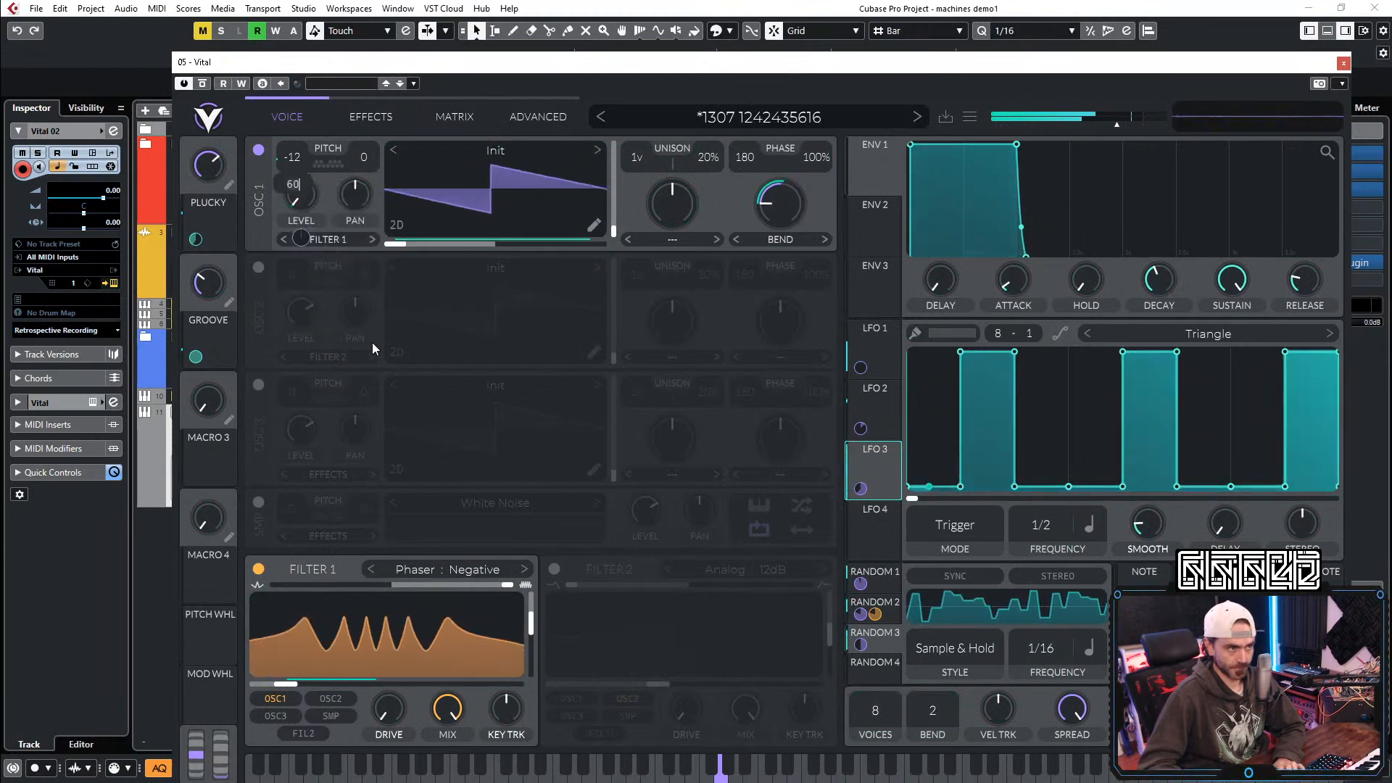
pyautogui.write('.1')
pyautogui.press('Return')
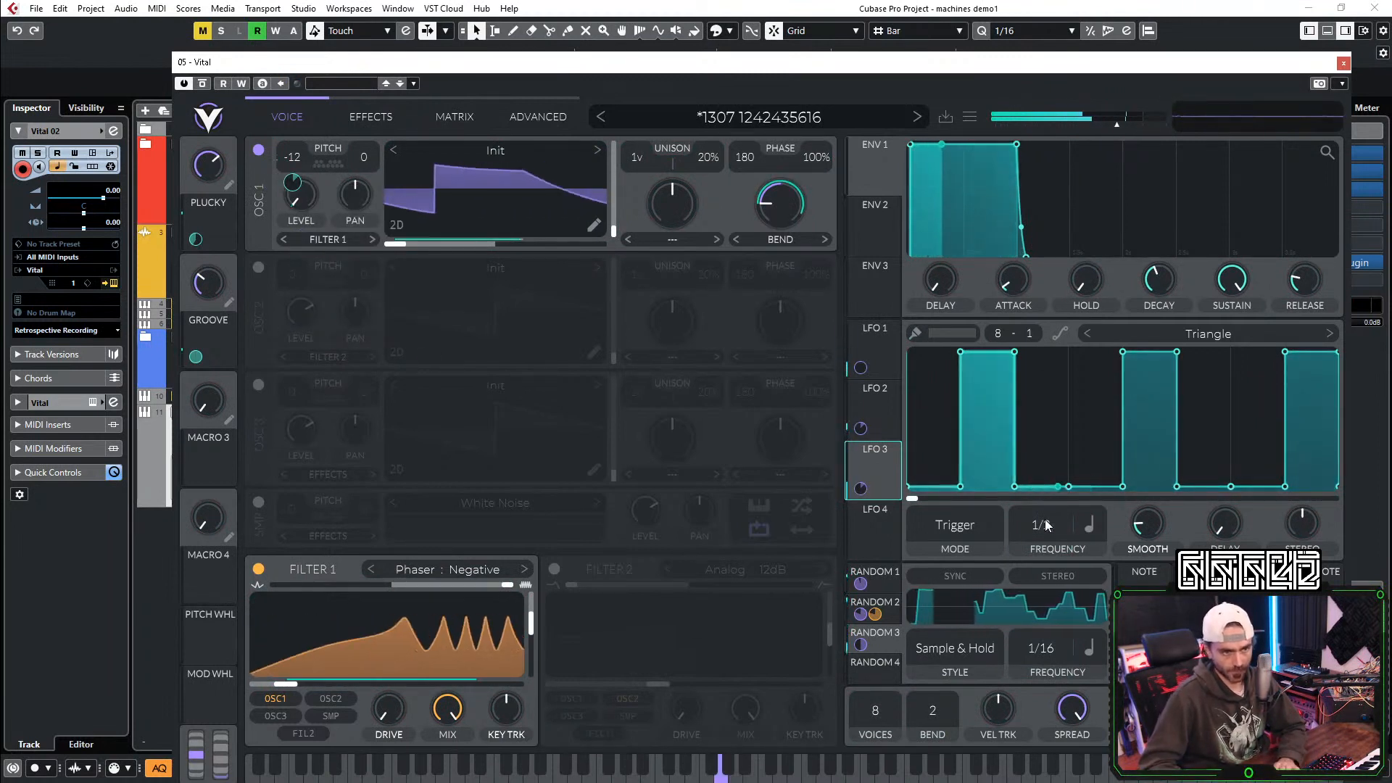
pyautogui.moveTo(1049, 521); pyautogui.dragTo(1065, 543)
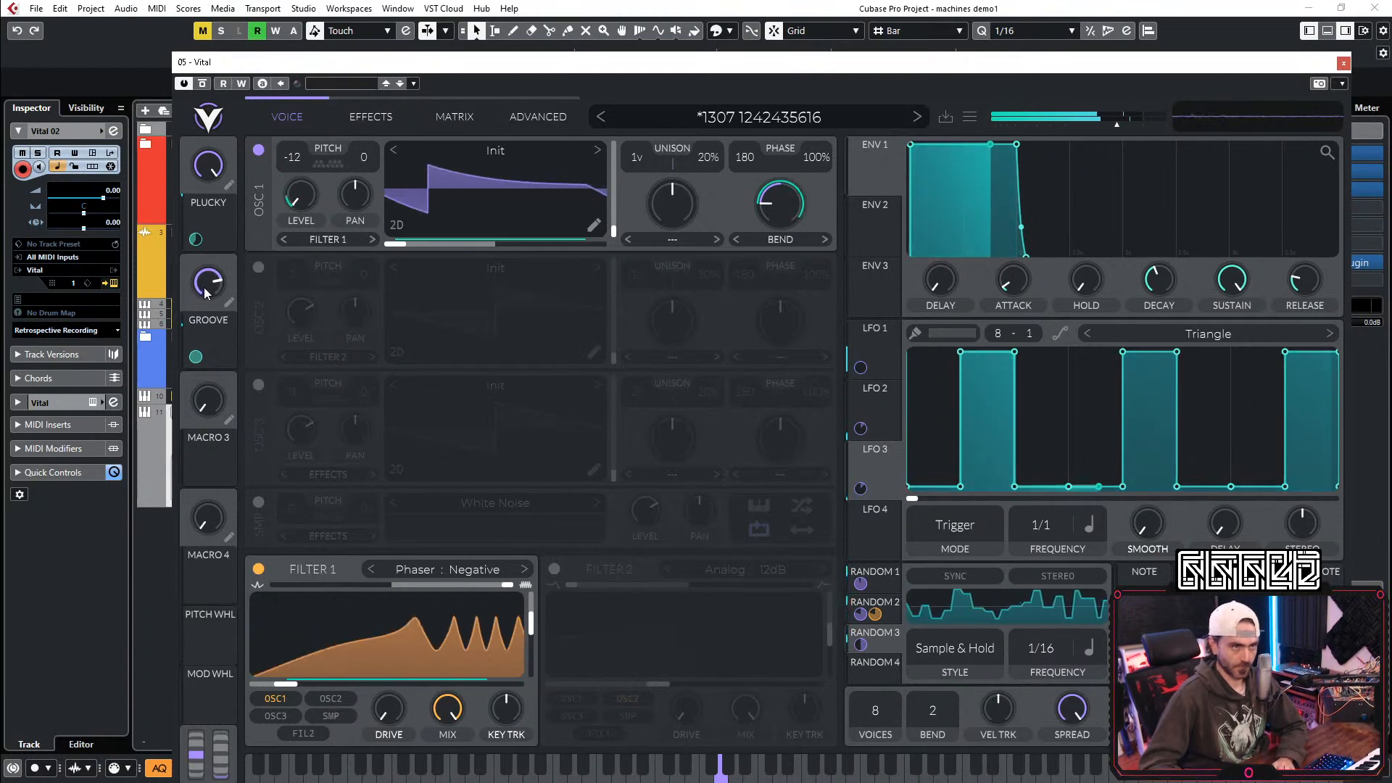
# Step: Examine the modulation matrix, including the remap curves for LFO 1 to Osc 1 Level and Random 3 to Modulation 1 Amount
pyautogui.click(439, 116)
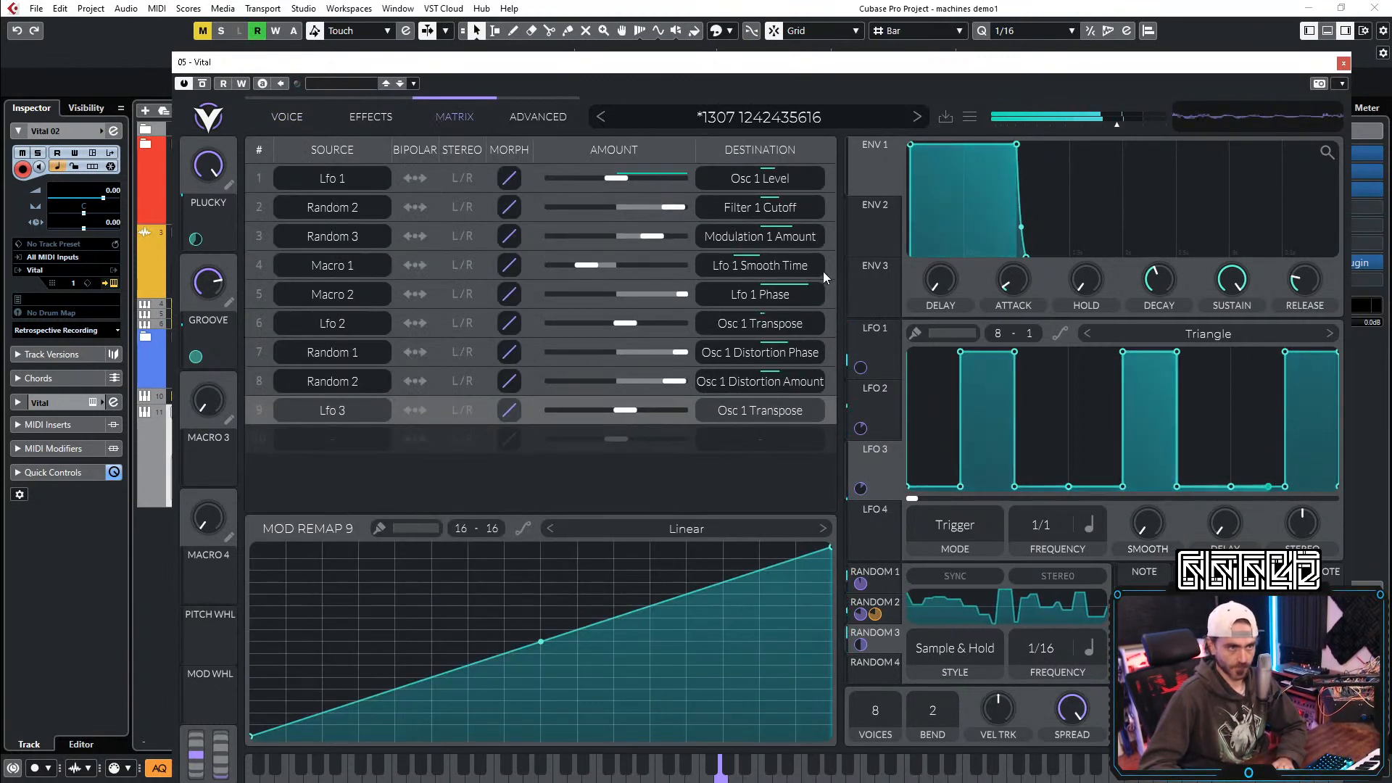
pyautogui.click(830, 174)
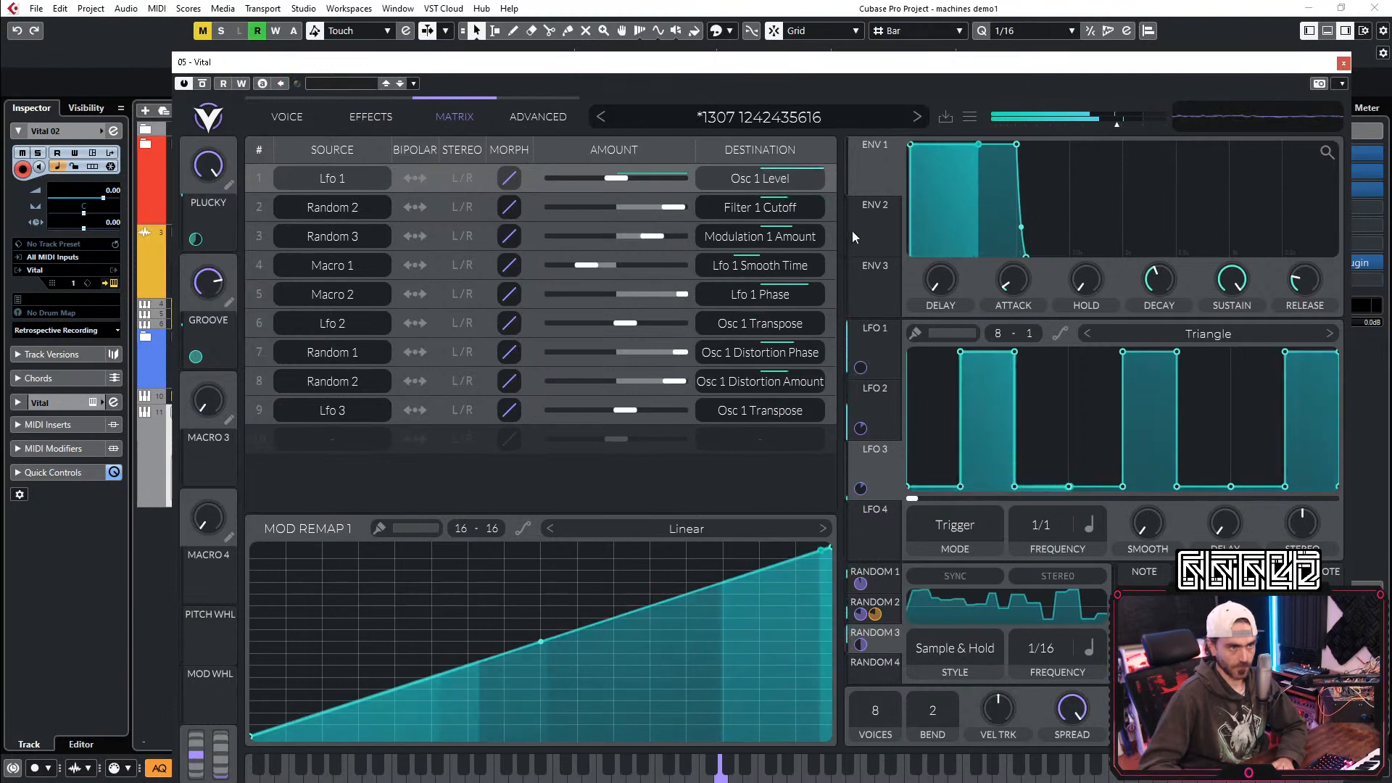
pyautogui.click(831, 232)
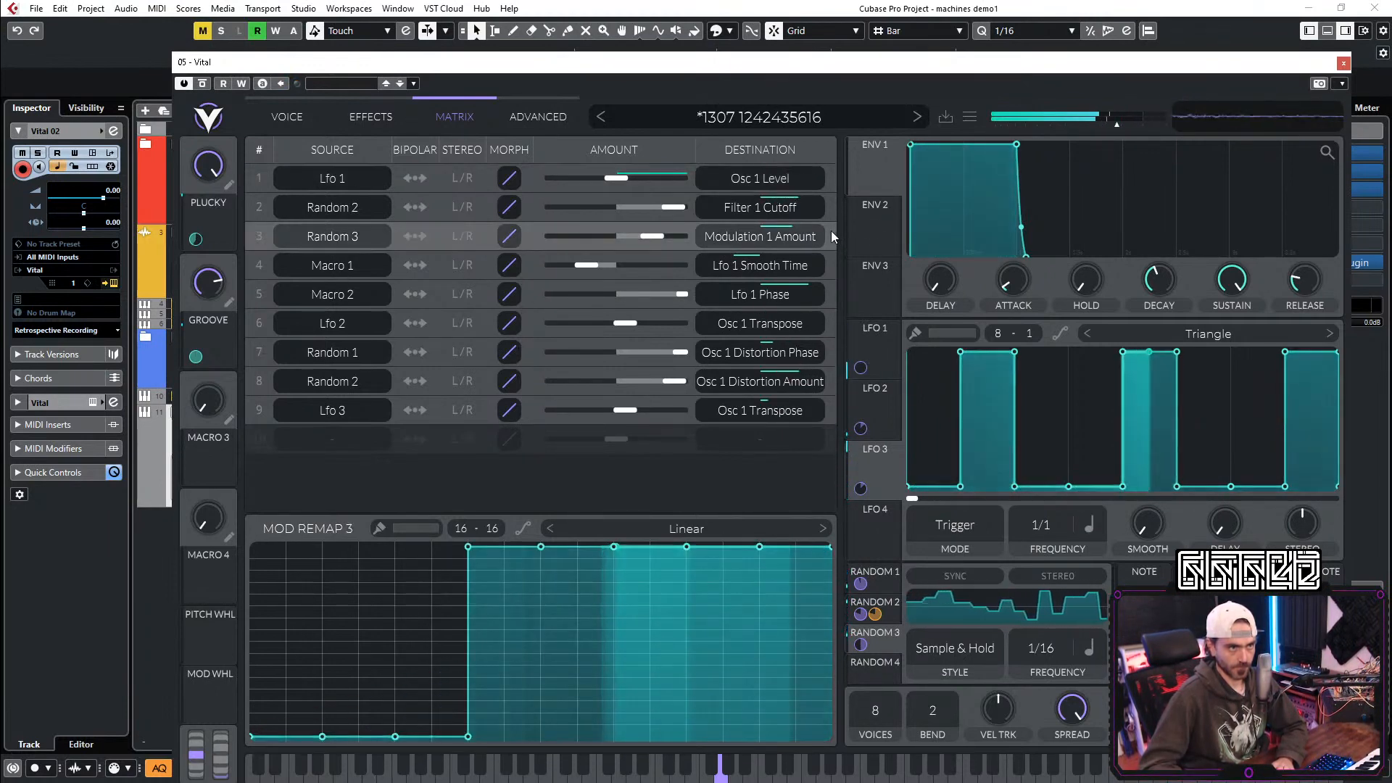
pyautogui.moveTo(438, 599)
pyautogui.mouseDown()
pyautogui.moveTo(450, 481)
pyautogui.moveTo(260, 445)
pyautogui.moveTo(578, 433)
pyautogui.mouseUp()
pyautogui.click(287, 118)
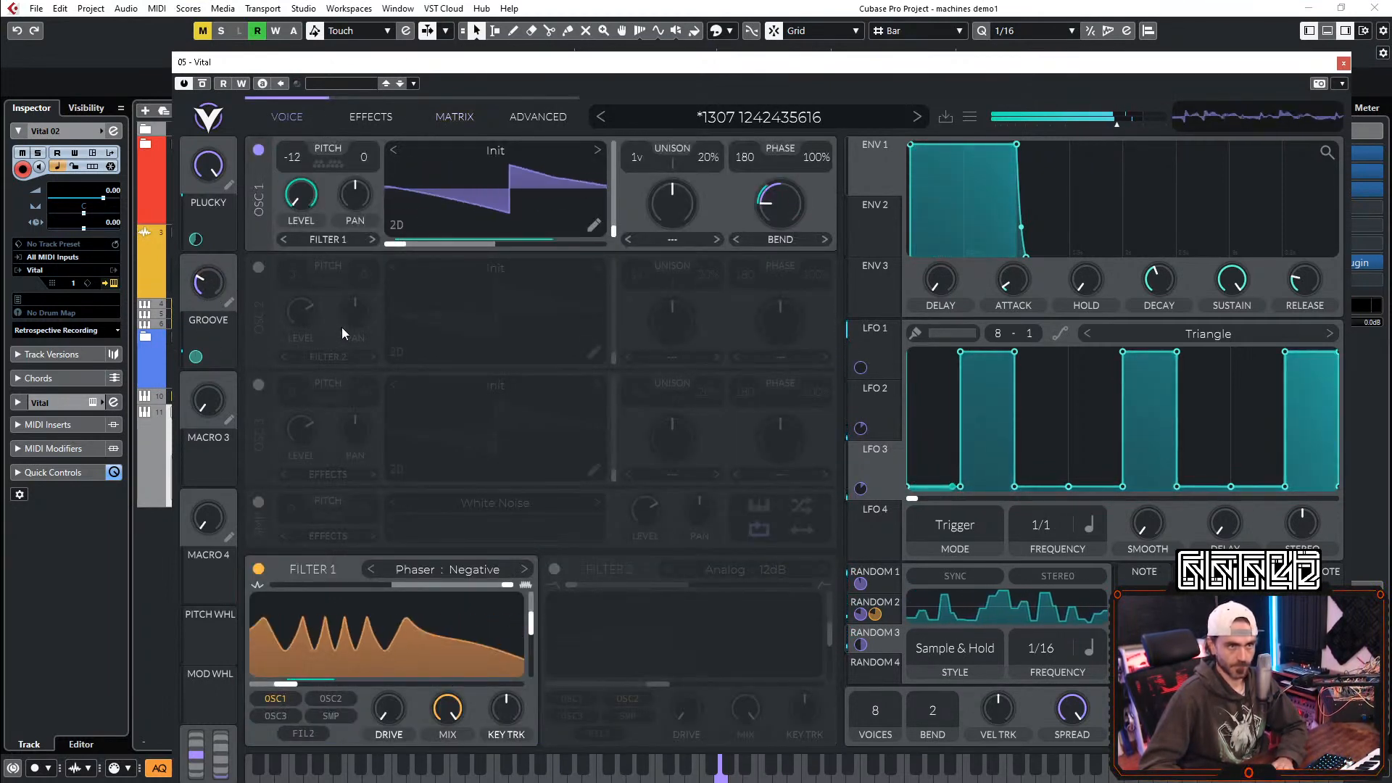
# Step: Transpose oscillator 1 to -24 and apply the Phase Disperse spectral morph with its amount raised above the midpoint
pyautogui.moveTo(293, 158); pyautogui.dragTo(291, 210)
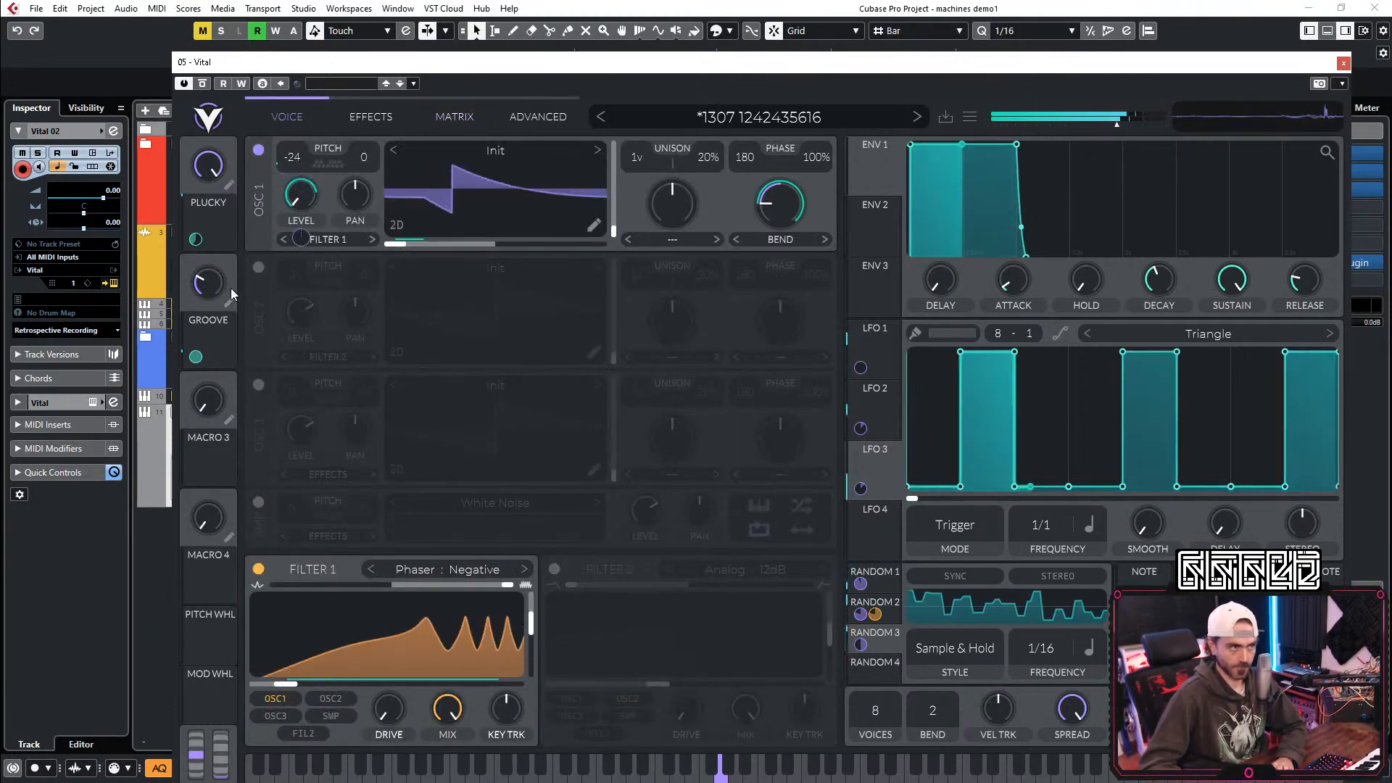
pyautogui.click(877, 348)
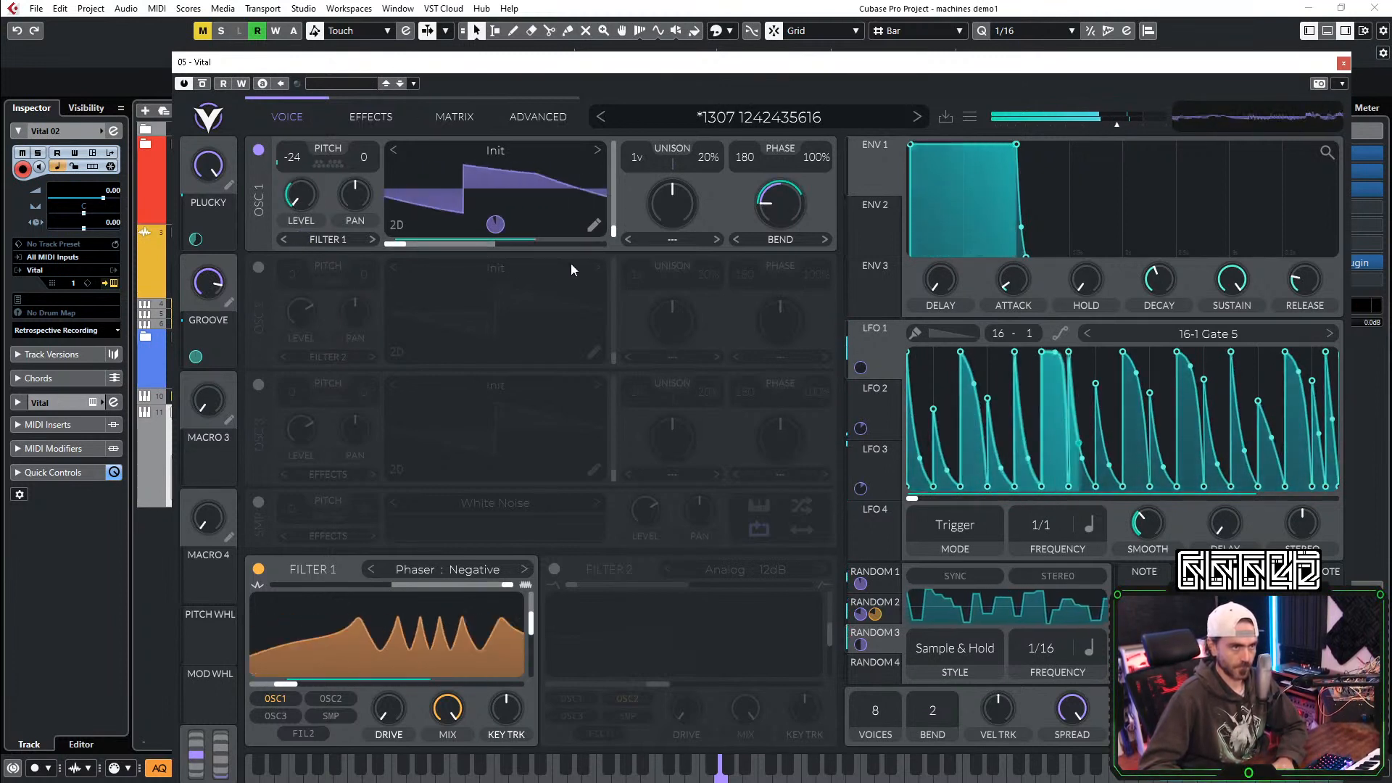
pyautogui.click(680, 247)
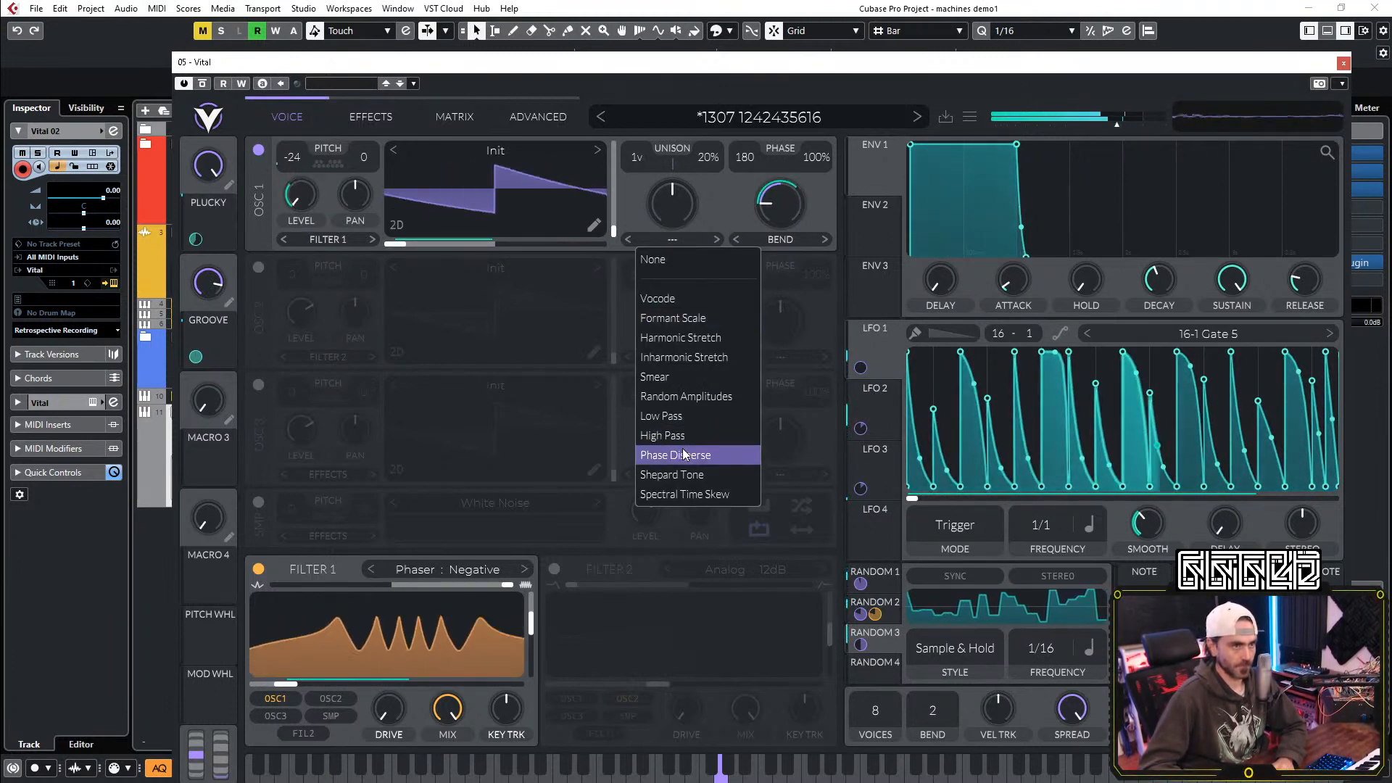
pyautogui.click(668, 454)
pyautogui.moveTo(662, 194); pyautogui.dragTo(687, 189)
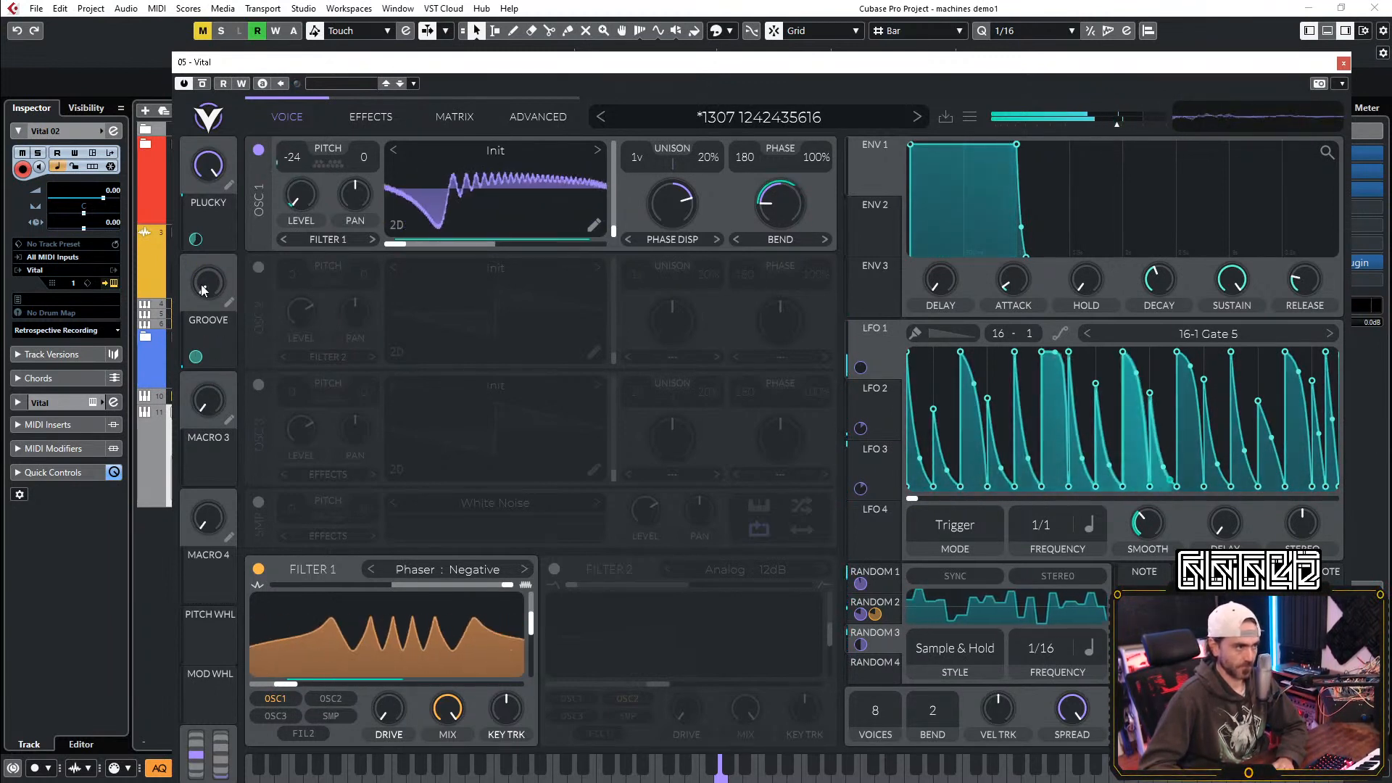
pyautogui.moveTo(228, 236); pyautogui.dragTo(239, 216)
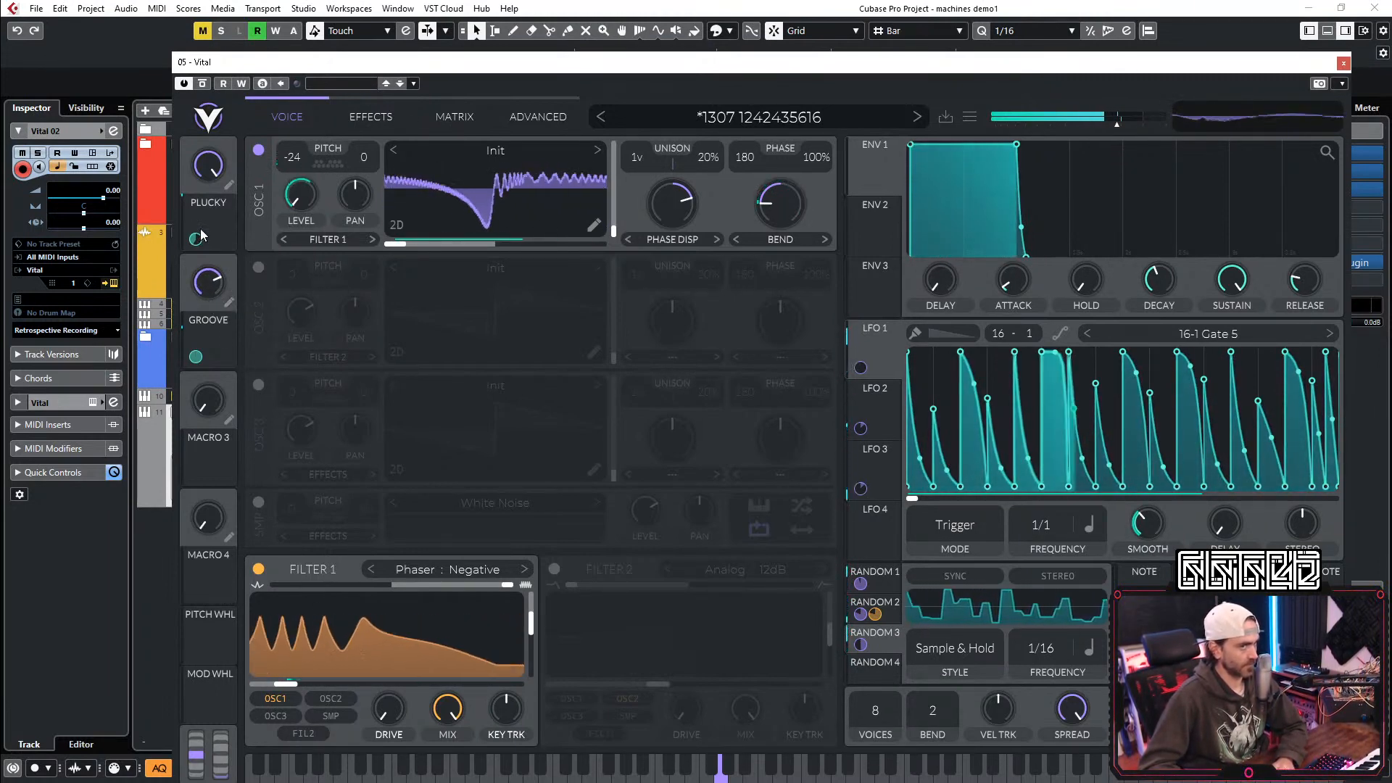
pyautogui.click(950, 119)
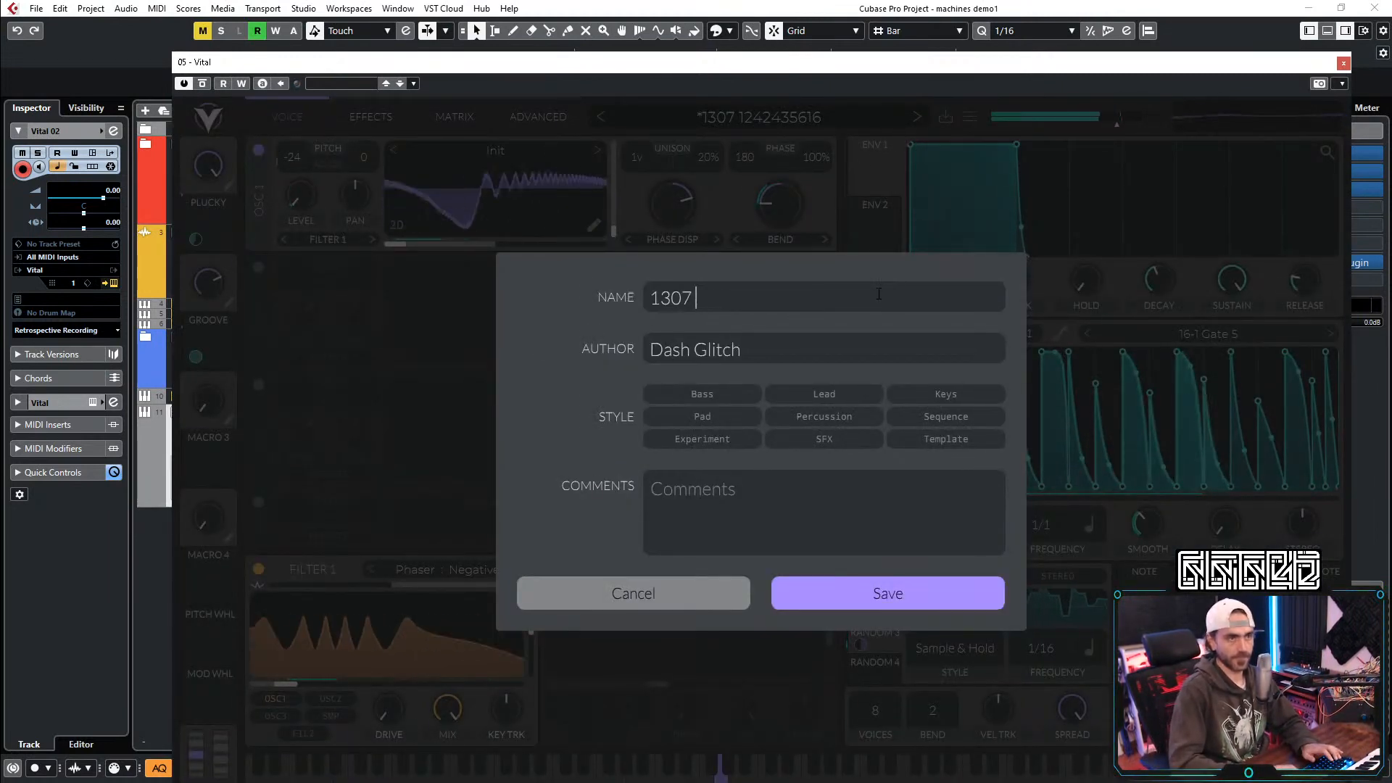
pyautogui.press('Return')
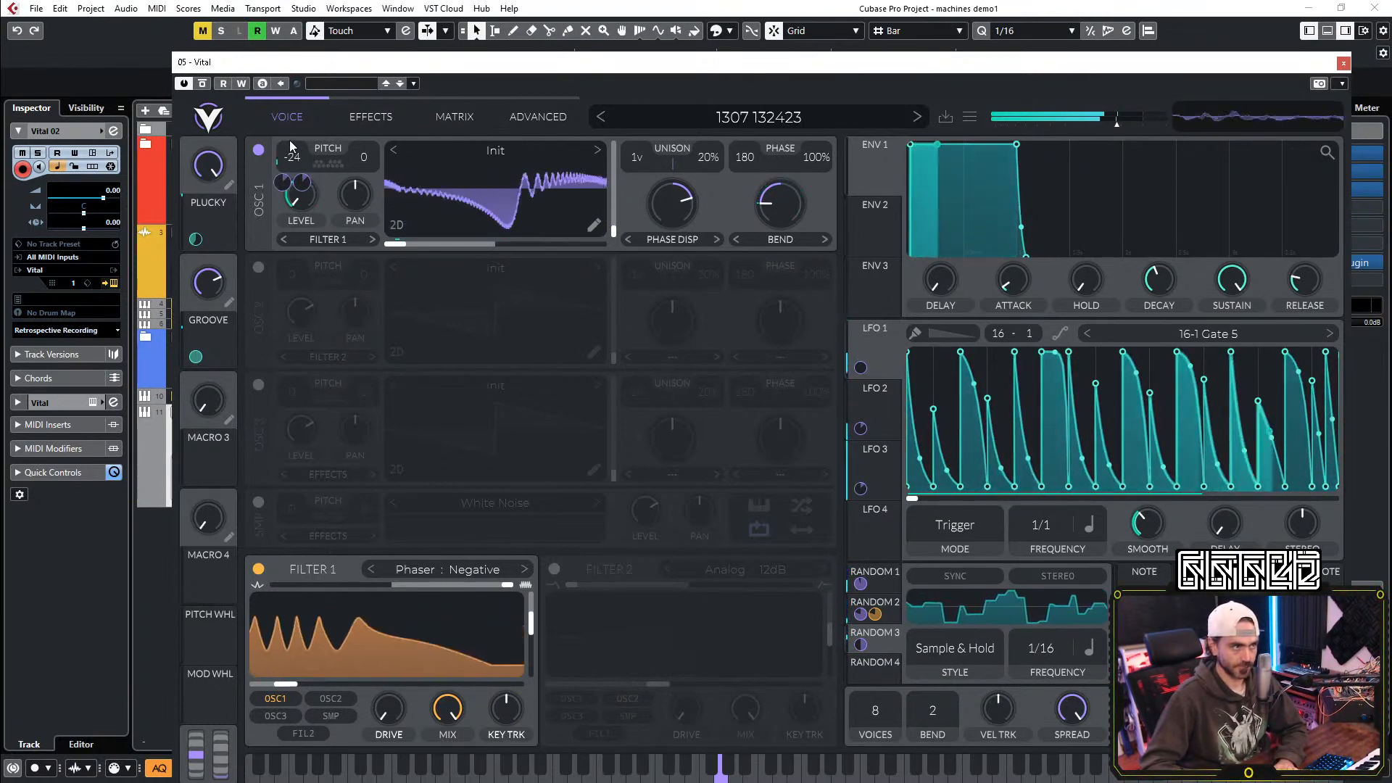
# Step: Redraw LFO 3's pattern with steps 1 and 4 at full level and steps 2 and 5 at zero
pyautogui.click(875, 463)
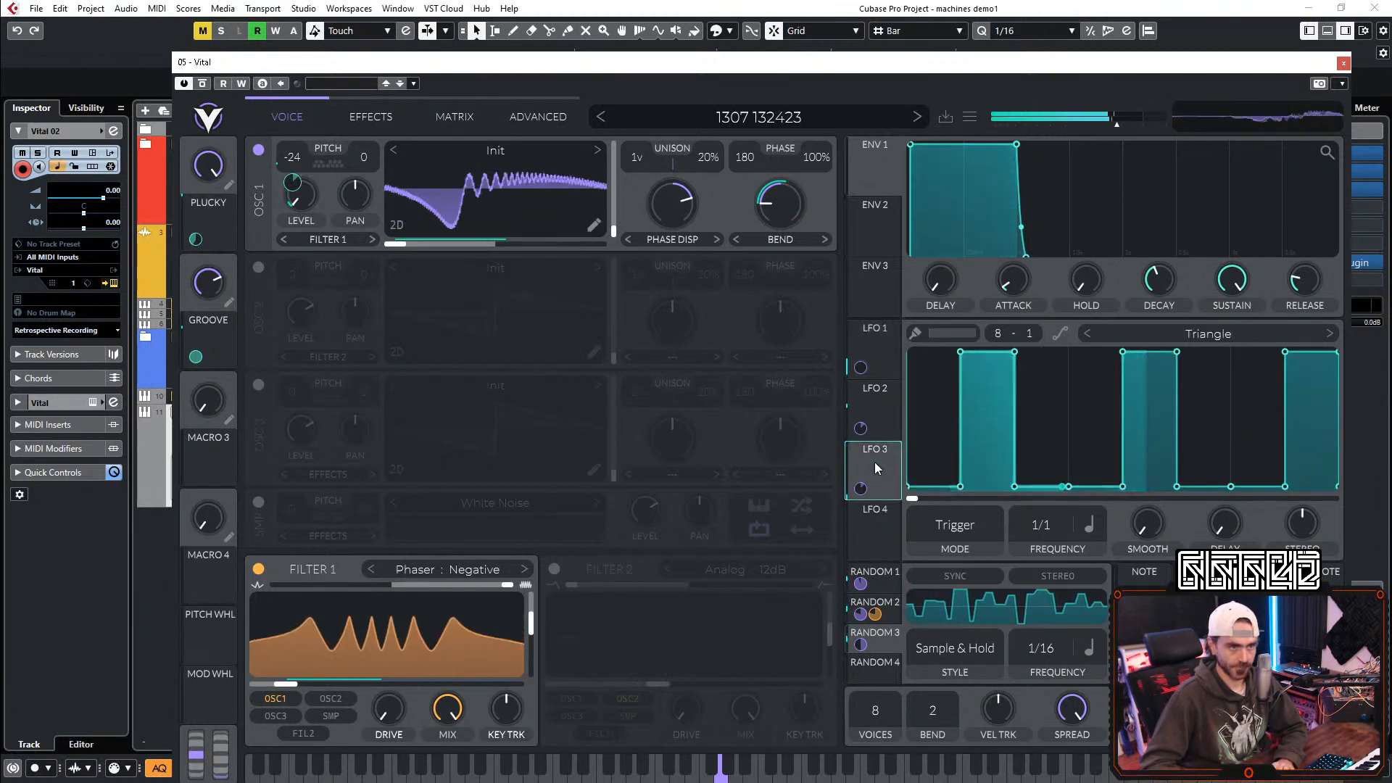
pyautogui.moveTo(948, 443); pyautogui.dragTo(950, 354)
pyautogui.moveTo(1005, 464); pyautogui.dragTo(1008, 484)
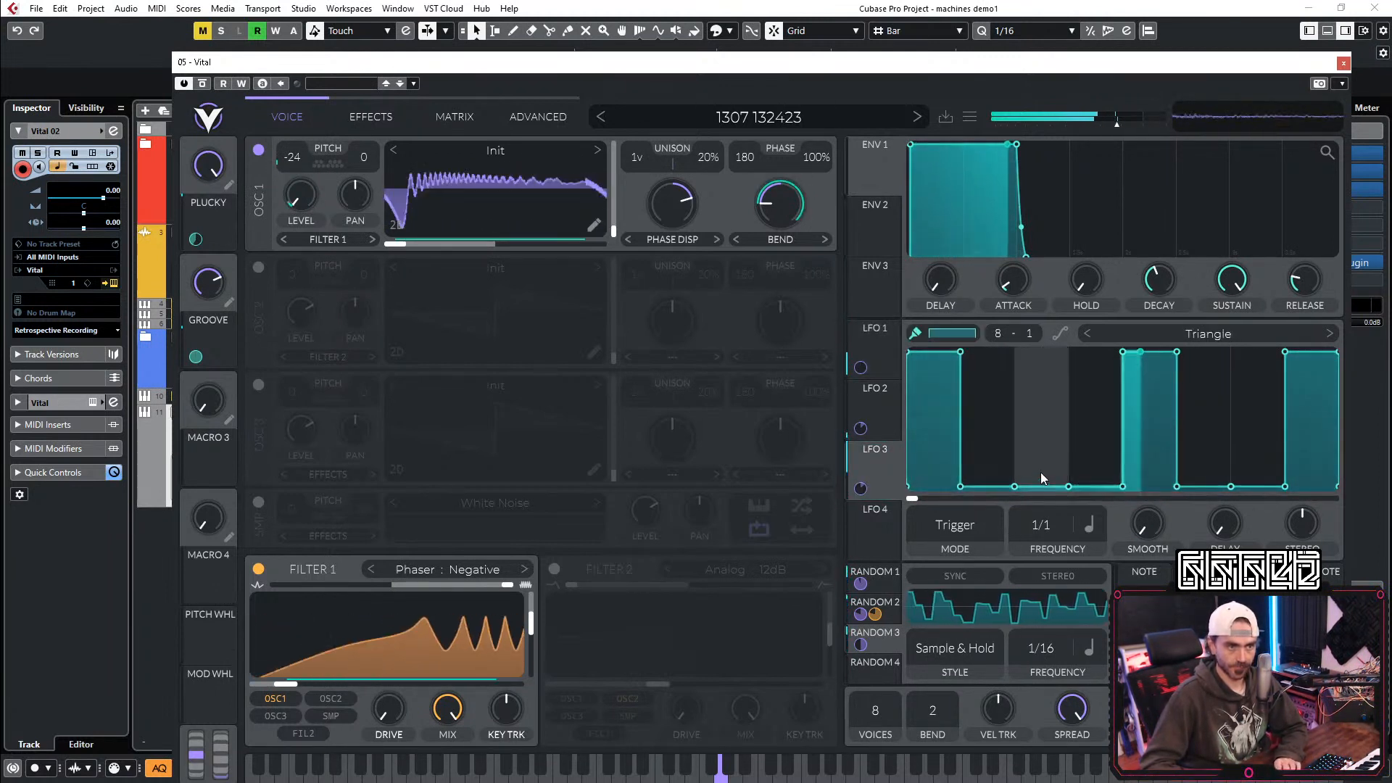
pyautogui.keyDown('ctrl'); pyautogui.click(1103, 409); pyautogui.keyUp('ctrl')
pyautogui.keyDown('ctrl'); pyautogui.click(1154, 448); pyautogui.keyUp('ctrl')
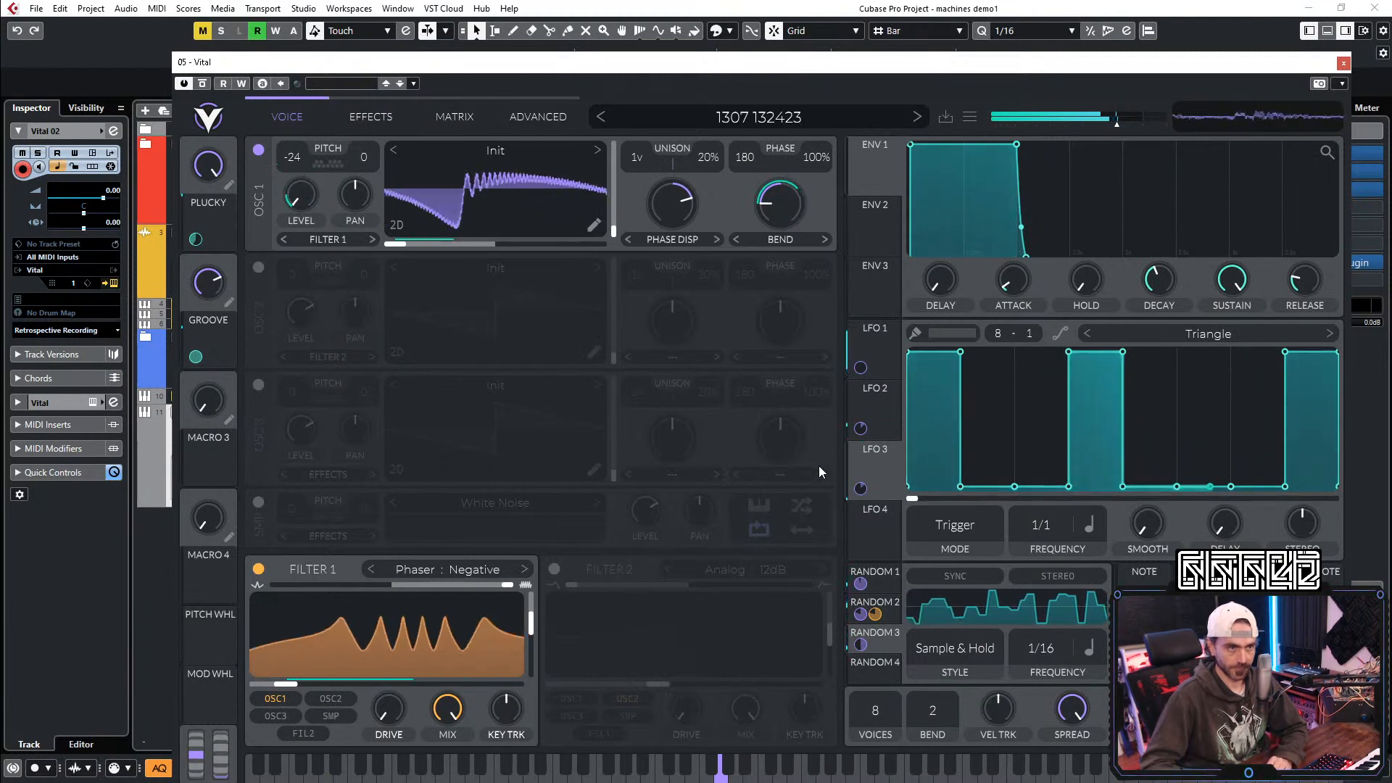
# Step: Redraw LFO 2's pattern with steps 2 and 5 at full level and step 7 raised to a high level
pyautogui.click(883, 407)
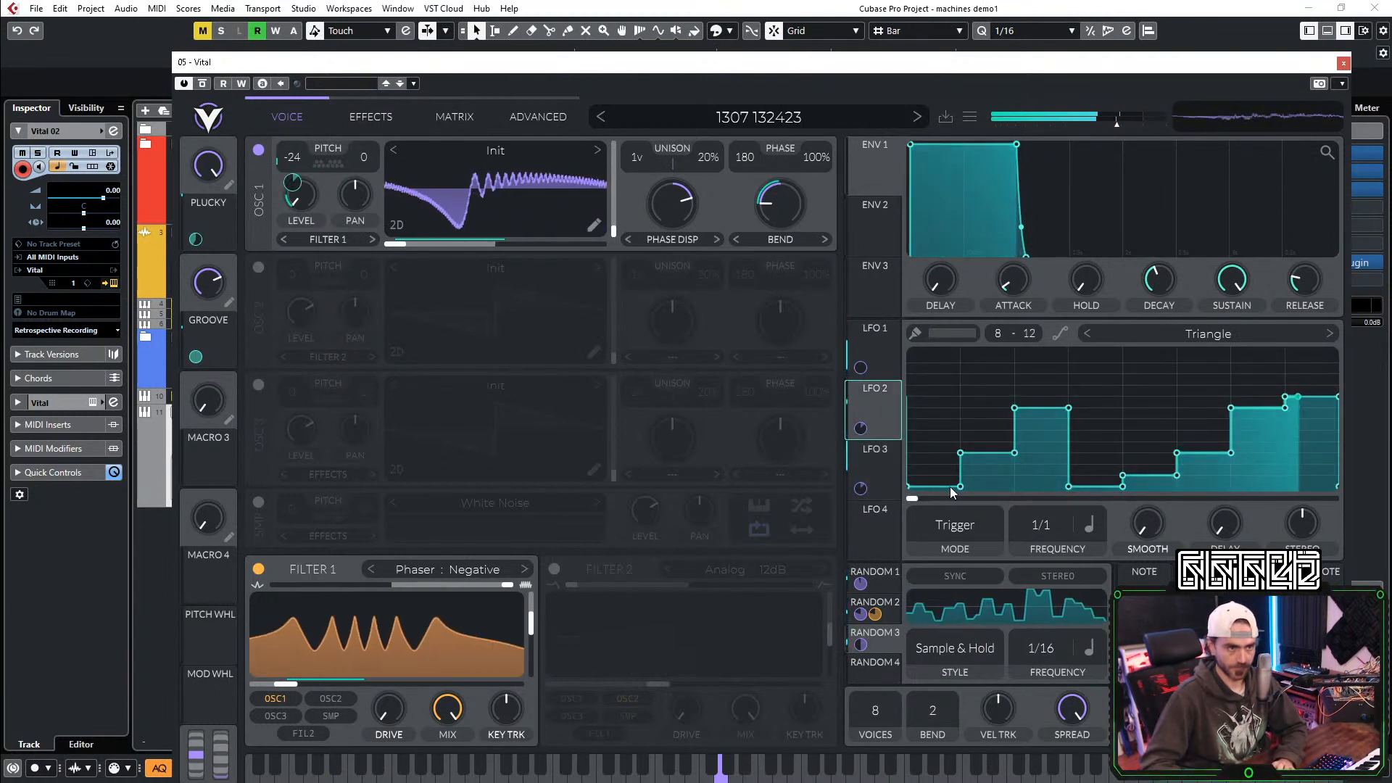
pyautogui.moveTo(986, 369); pyautogui.dragTo(985, 312)
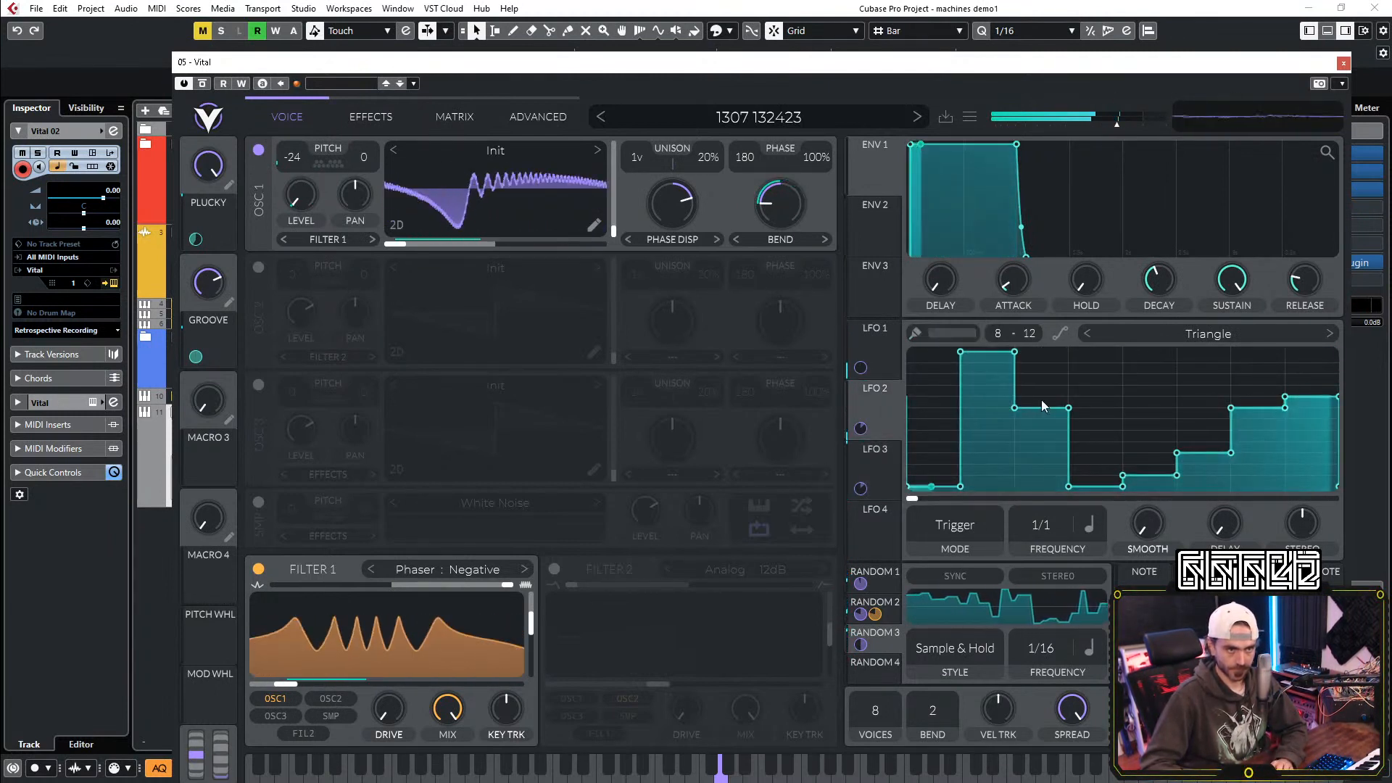
pyautogui.moveTo(1155, 400); pyautogui.dragTo(1163, 347)
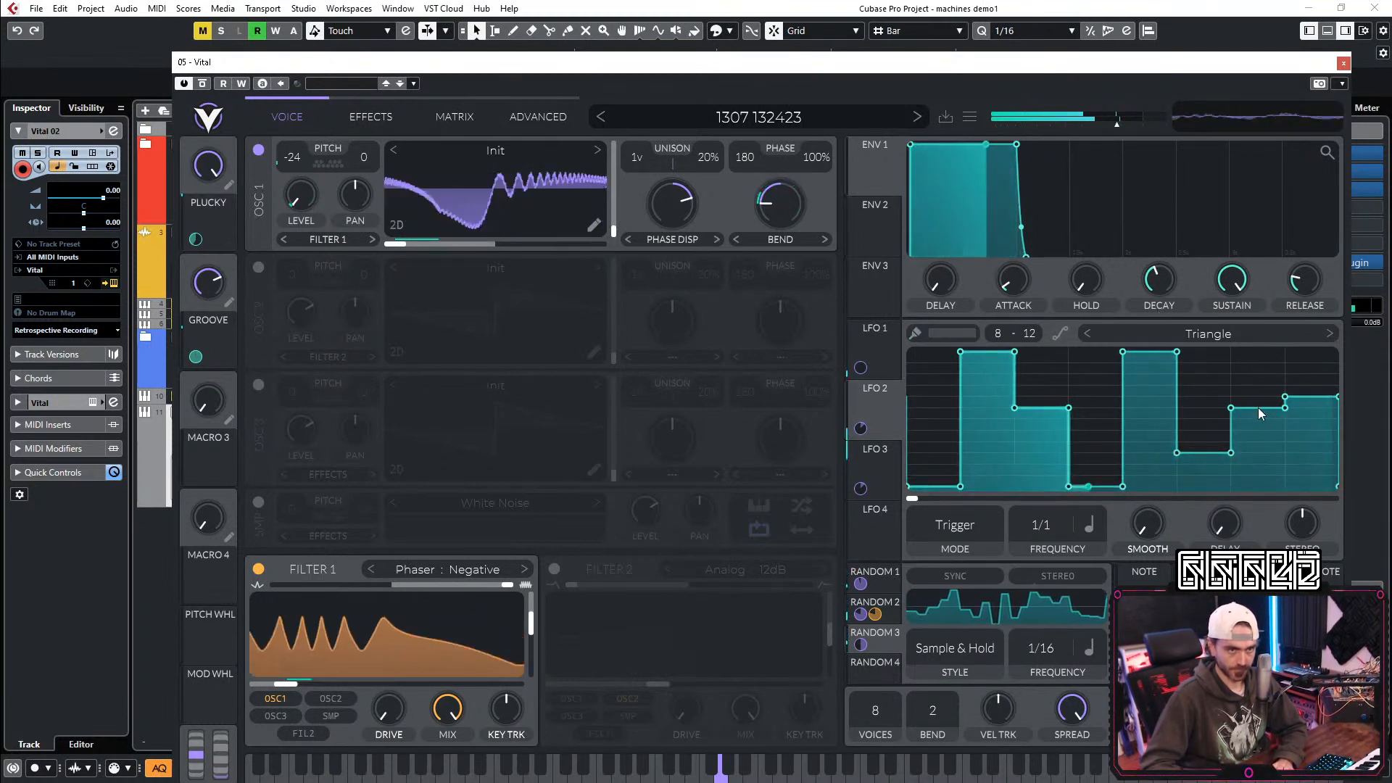
pyautogui.moveTo(1259, 384); pyautogui.dragTo(1259, 376)
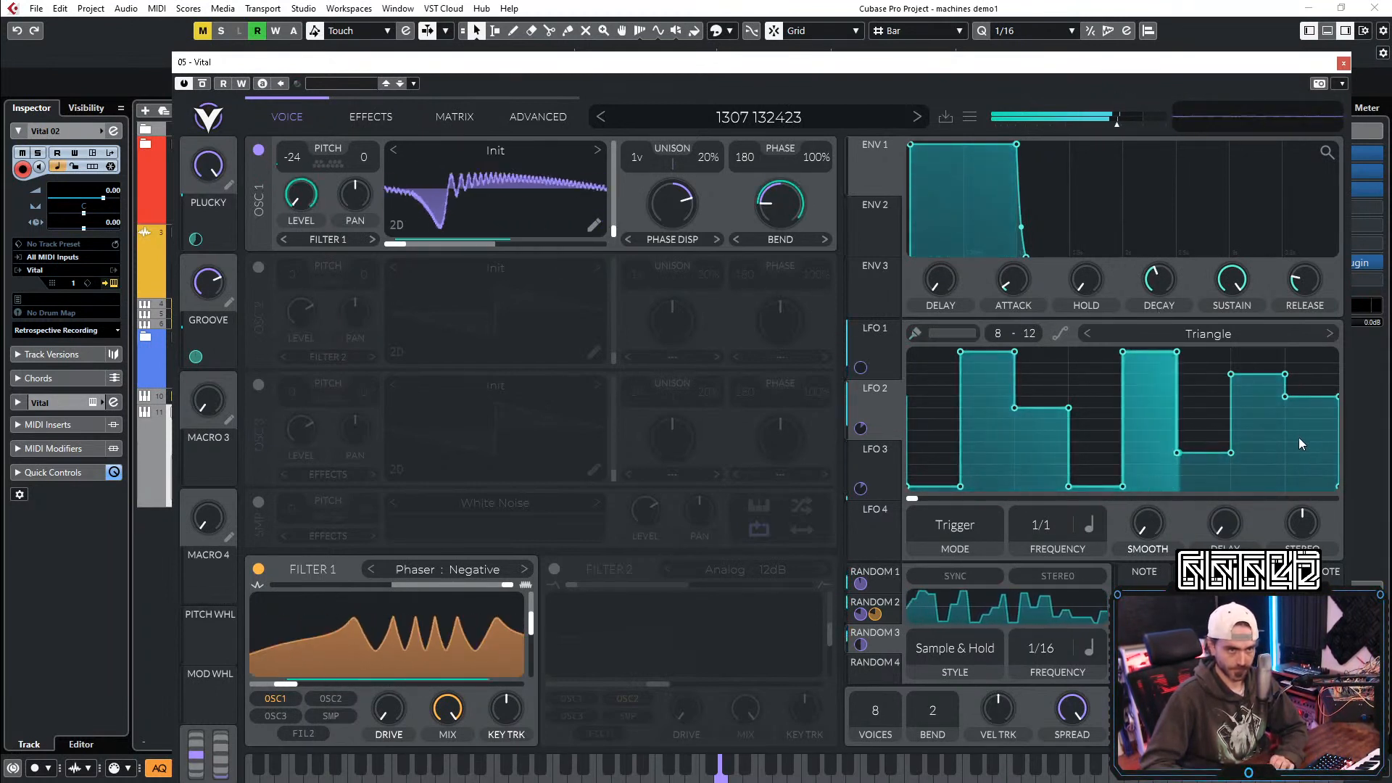
# Step: Transpose oscillator 1 to -12 and set its unison to 9 voices with 5% detune
pyautogui.moveTo(292, 157); pyautogui.dragTo(316, 154)
pyautogui.moveTo(638, 159); pyautogui.dragTo(699, 183)
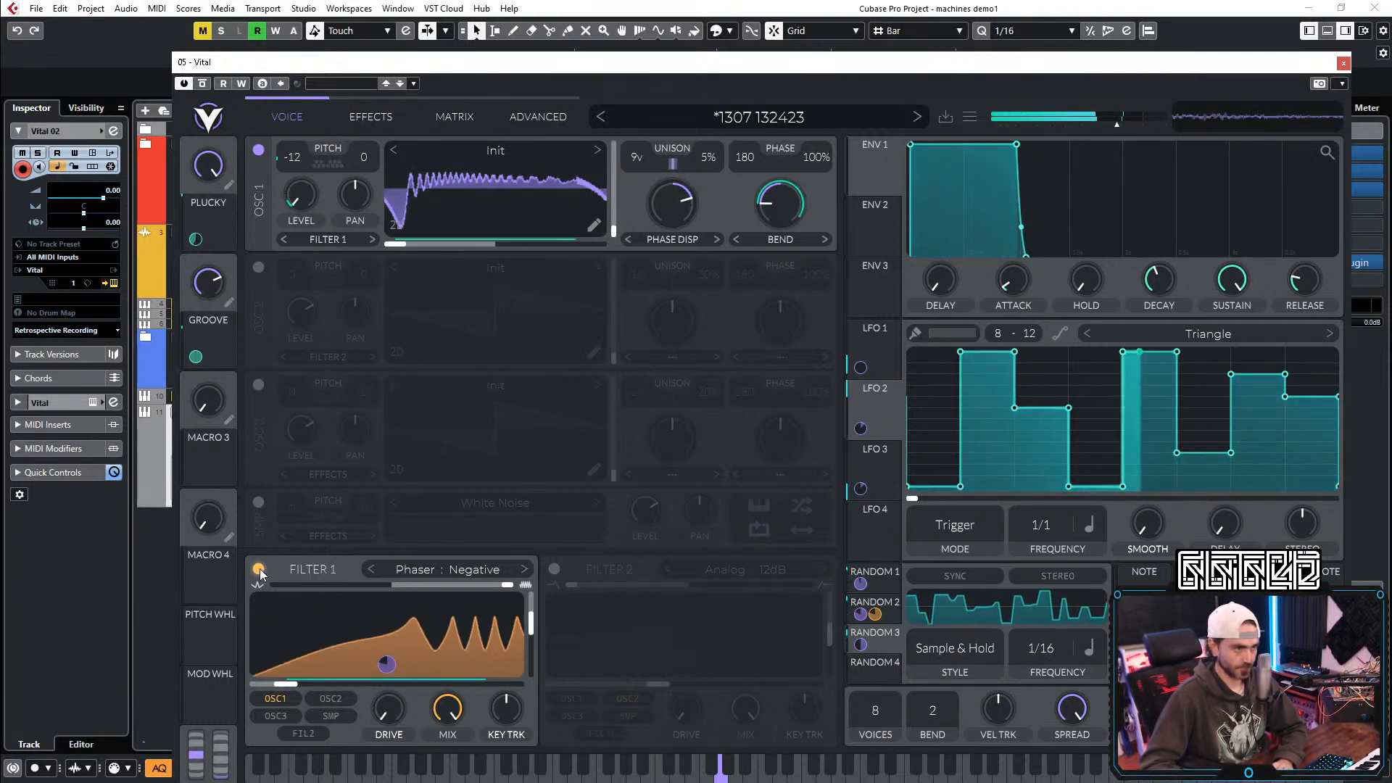
# Step: Try the Formant and Diode models on Filter 1, settle on Digital 12dB and raise its drive slightly
pyautogui.click(451, 569)
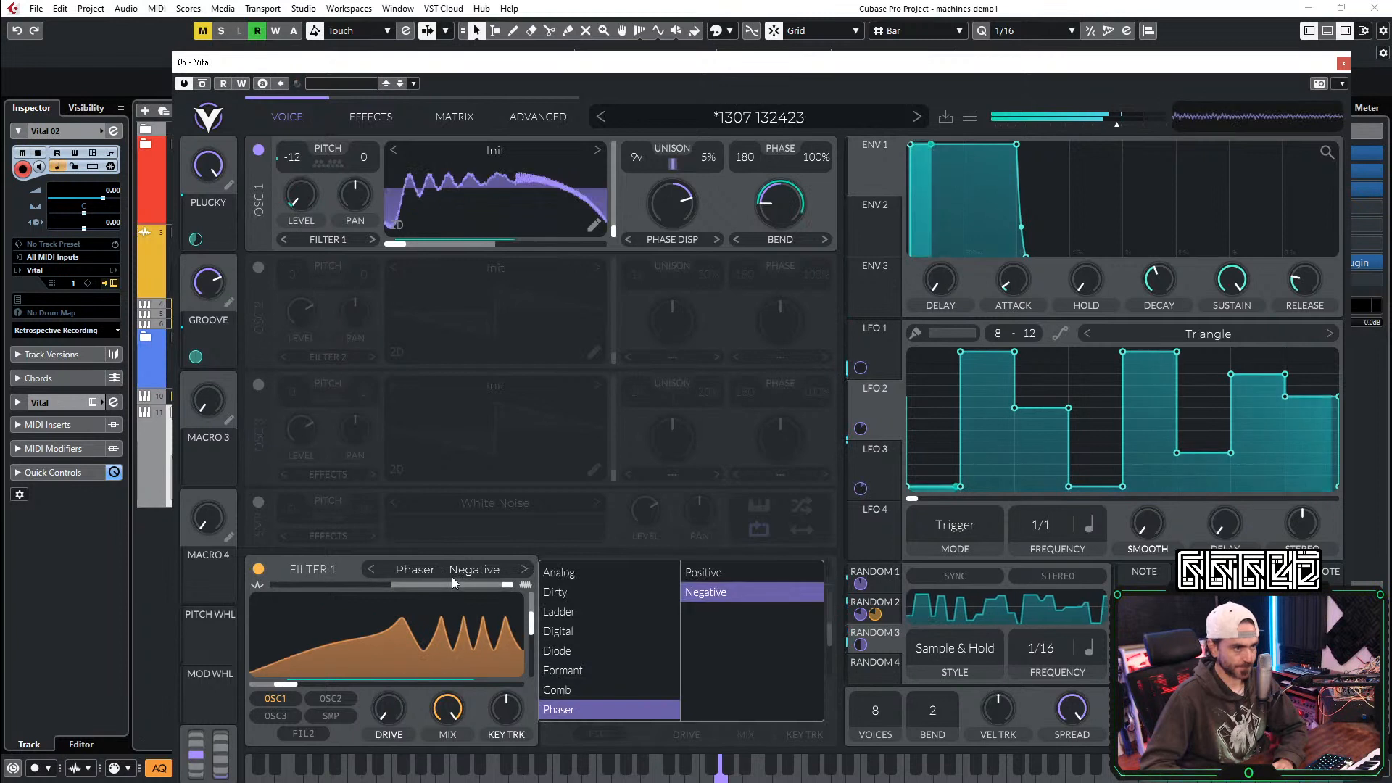
pyautogui.click(589, 669)
pyautogui.click(715, 595)
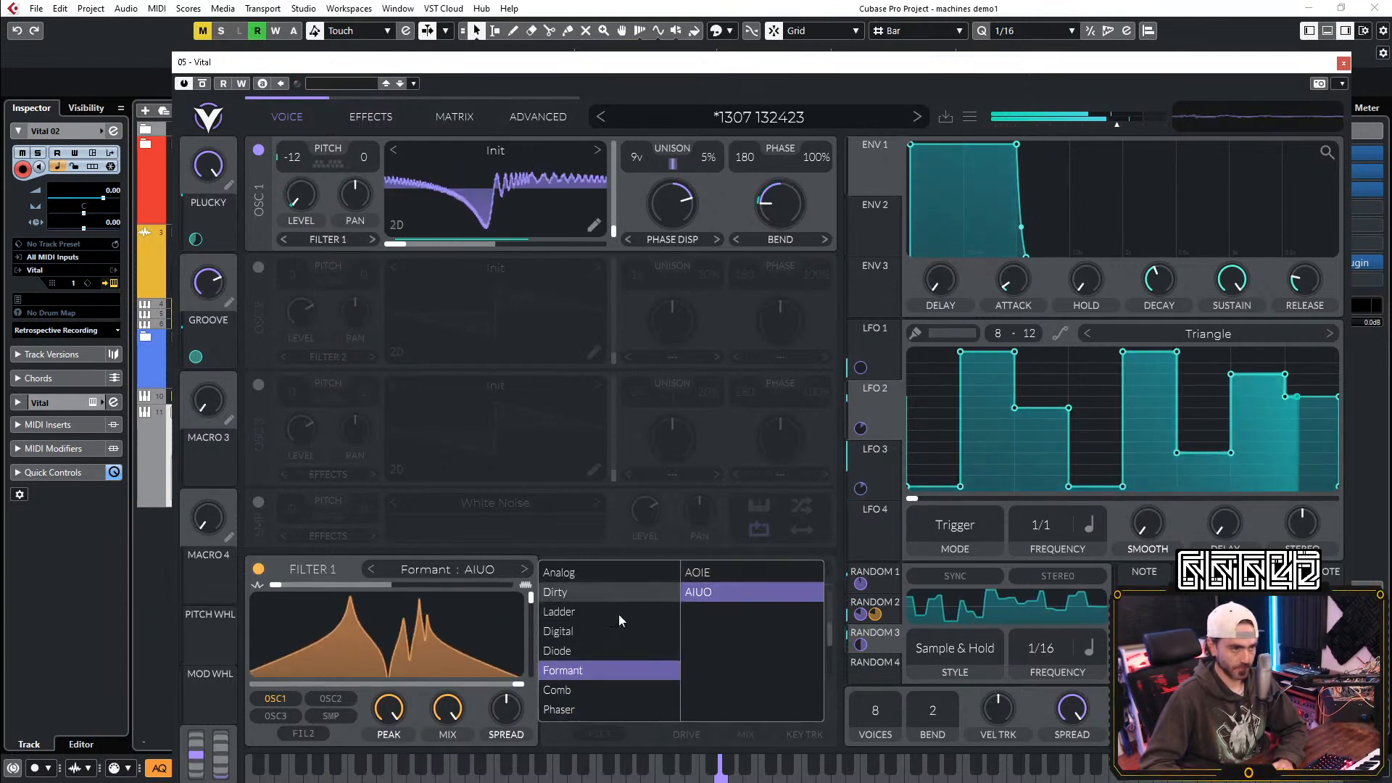
pyautogui.click(574, 638)
pyautogui.click(602, 646)
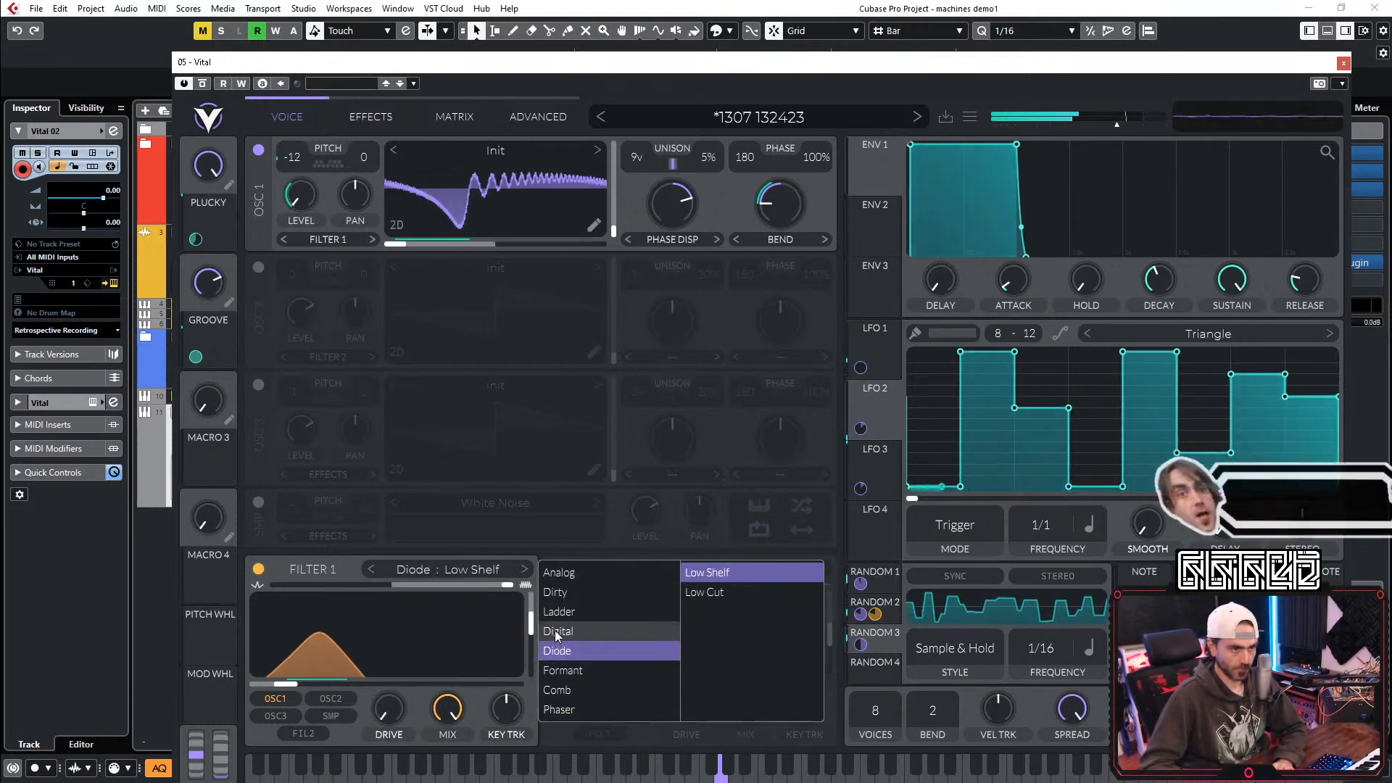
pyautogui.click(575, 624)
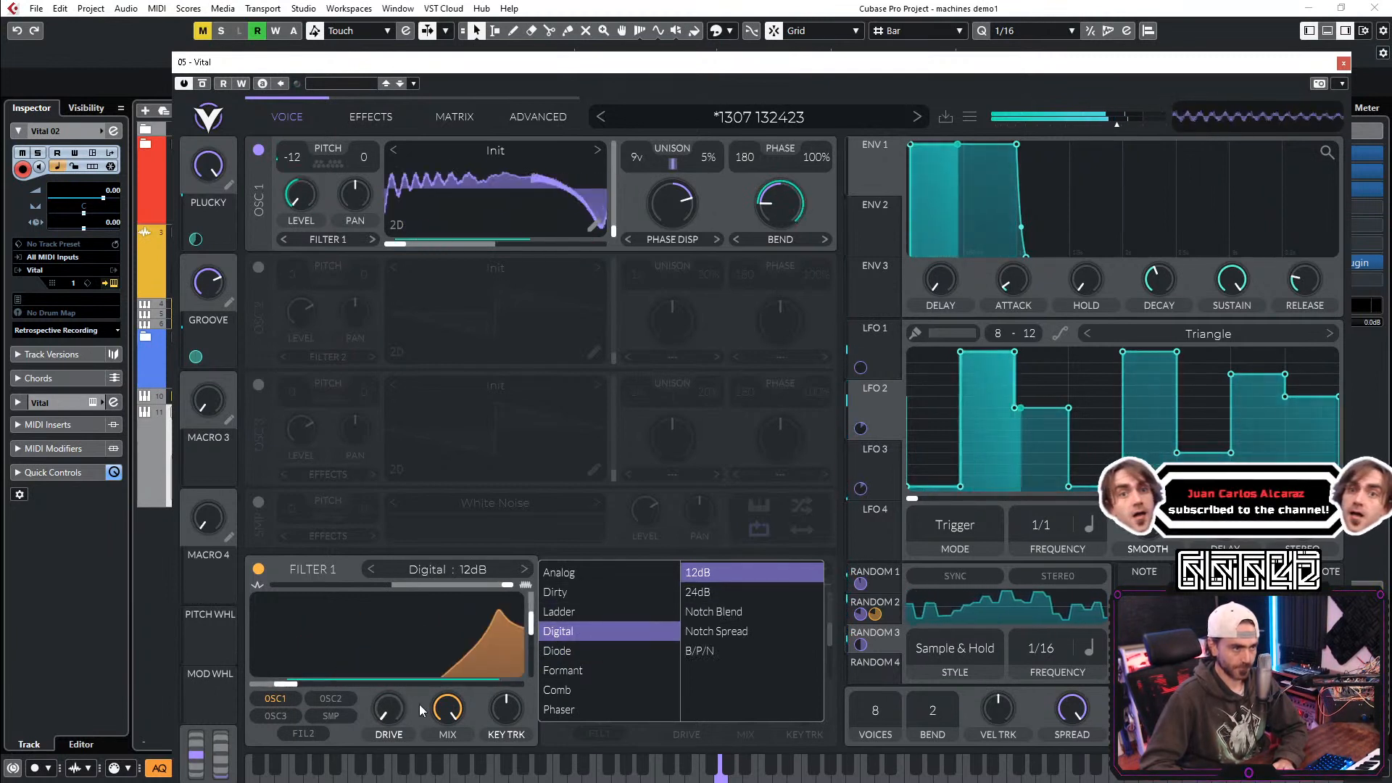
pyautogui.moveTo(398, 707); pyautogui.dragTo(412, 694)
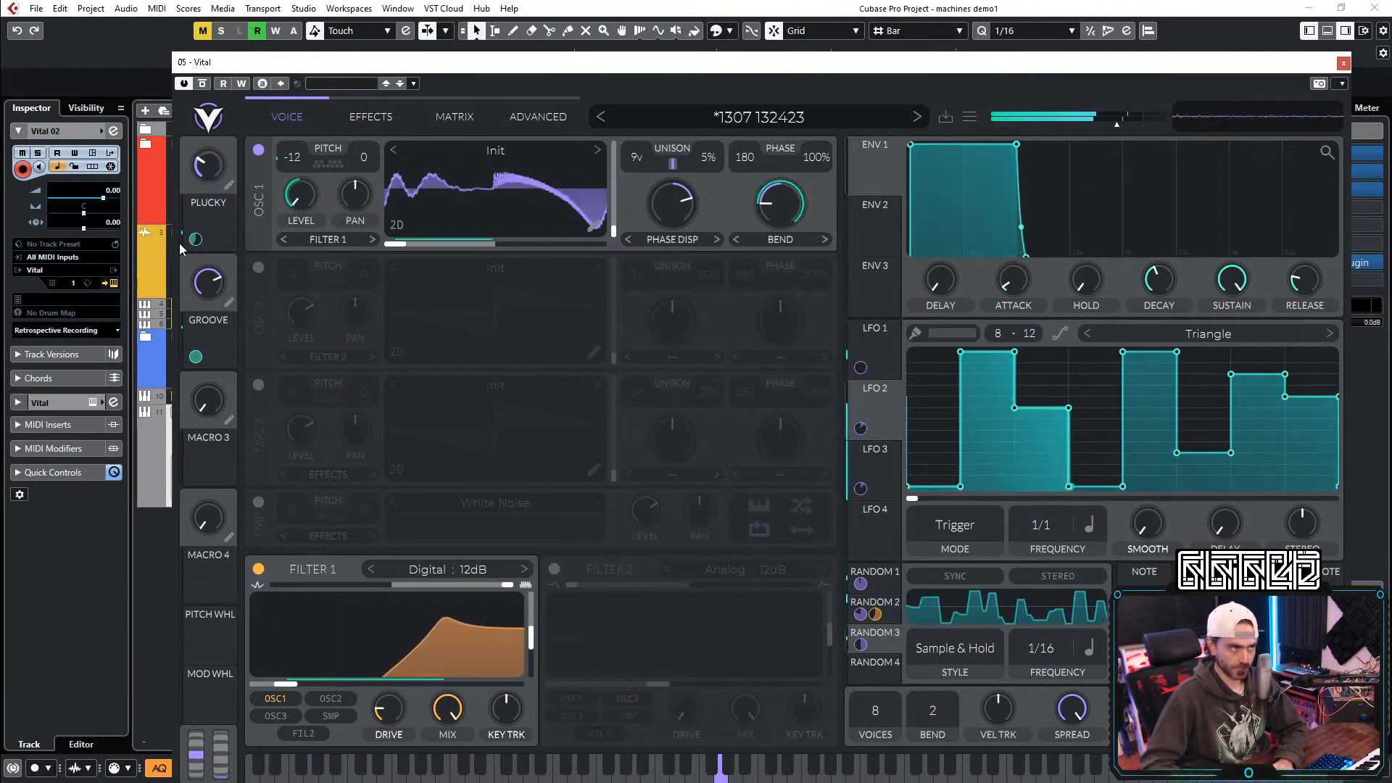
# Step: Lower the GROOVE macro to about 0.365 and redraw the Random 3 modulation's remap with its first ten steps at zero
pyautogui.moveTo(207, 279); pyautogui.dragTo(208, 319)
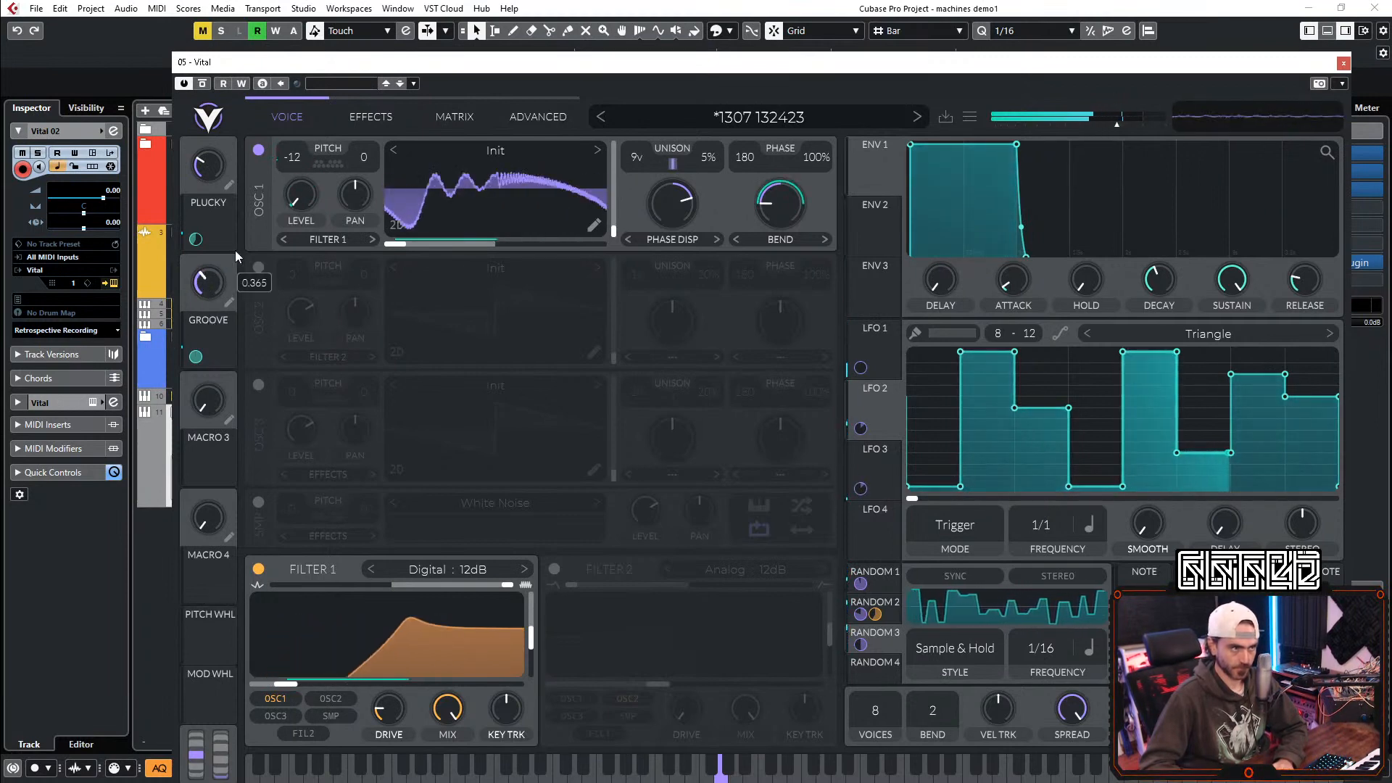
pyautogui.click(461, 117)
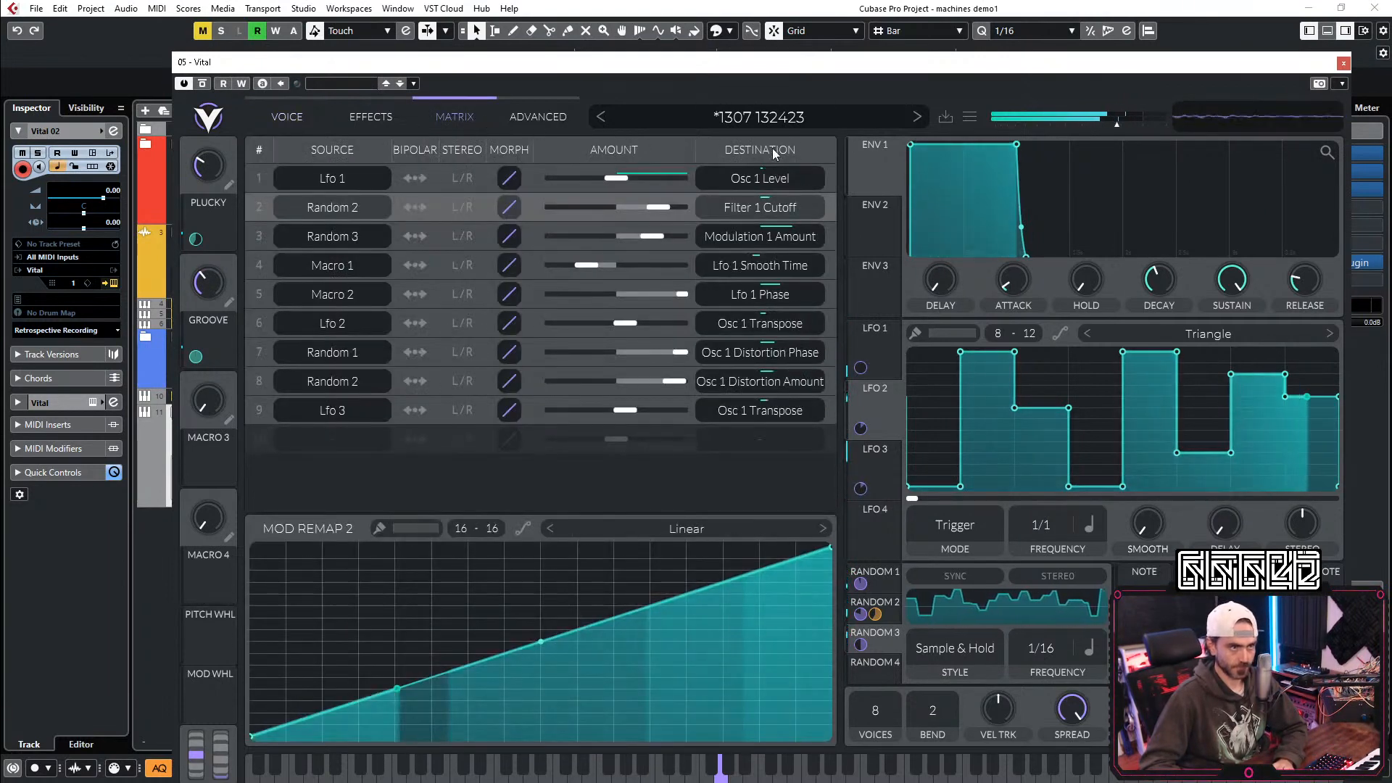
pyautogui.click(827, 232)
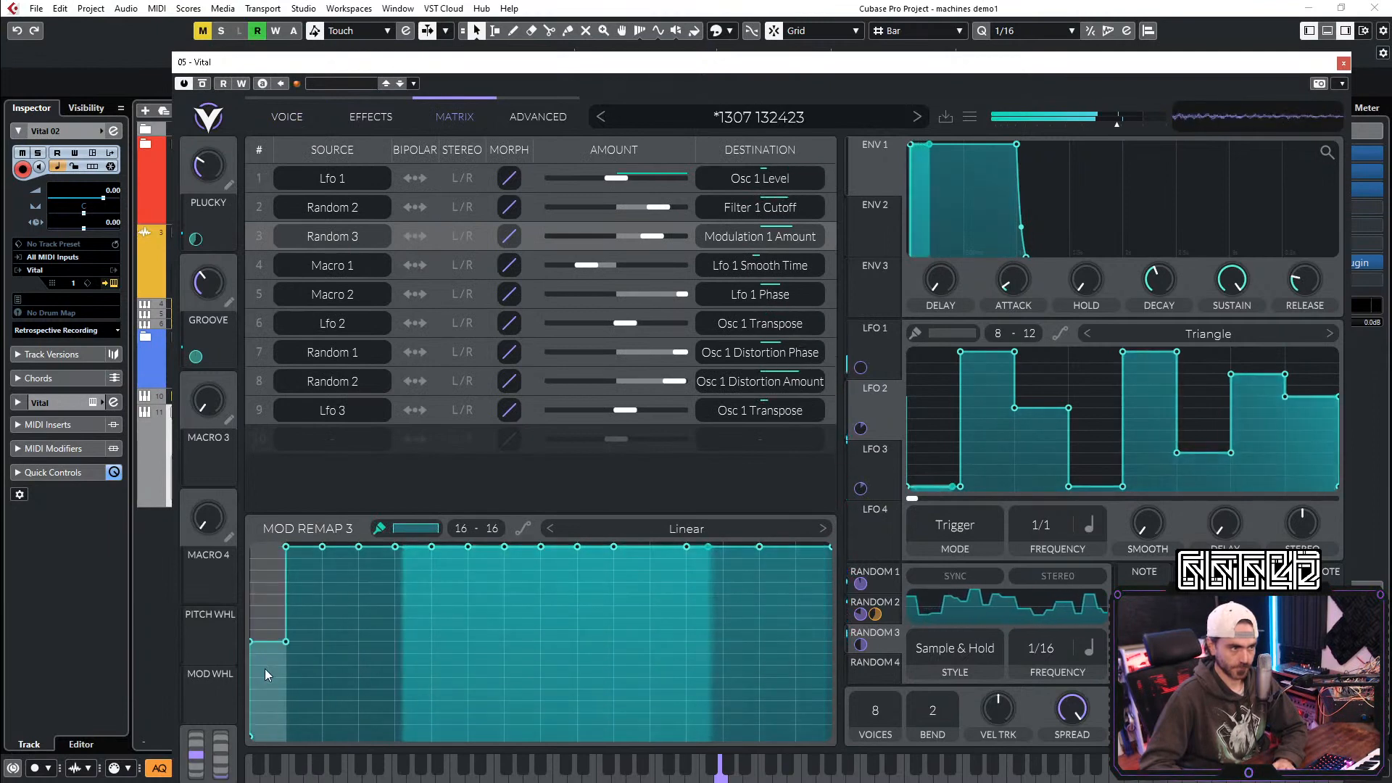
pyautogui.moveTo(341, 738); pyautogui.dragTo(597, 760)
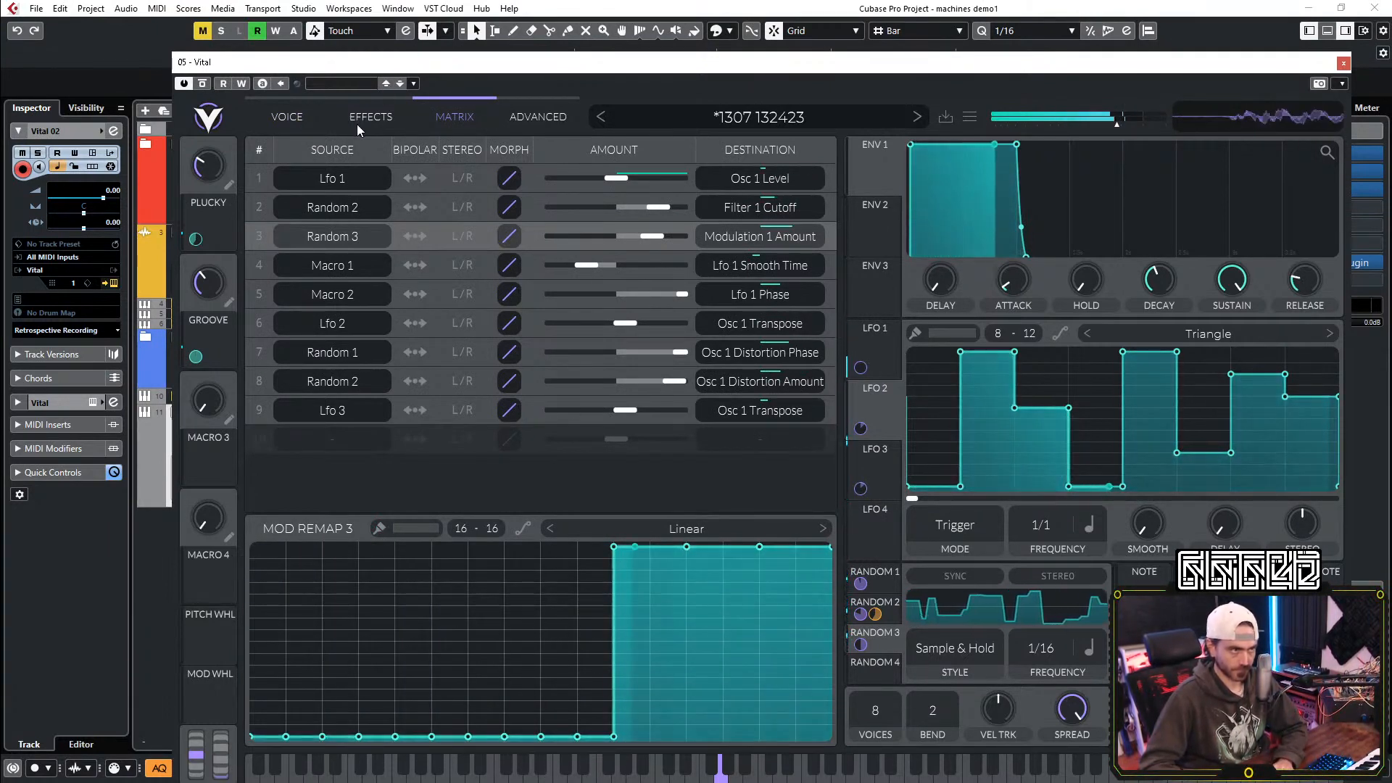
# Step: Fine-tune the delay mix, then enable the reverb with about 32% mix, minimum low-shelf gain and a raised pre low cut
pyautogui.click(367, 108)
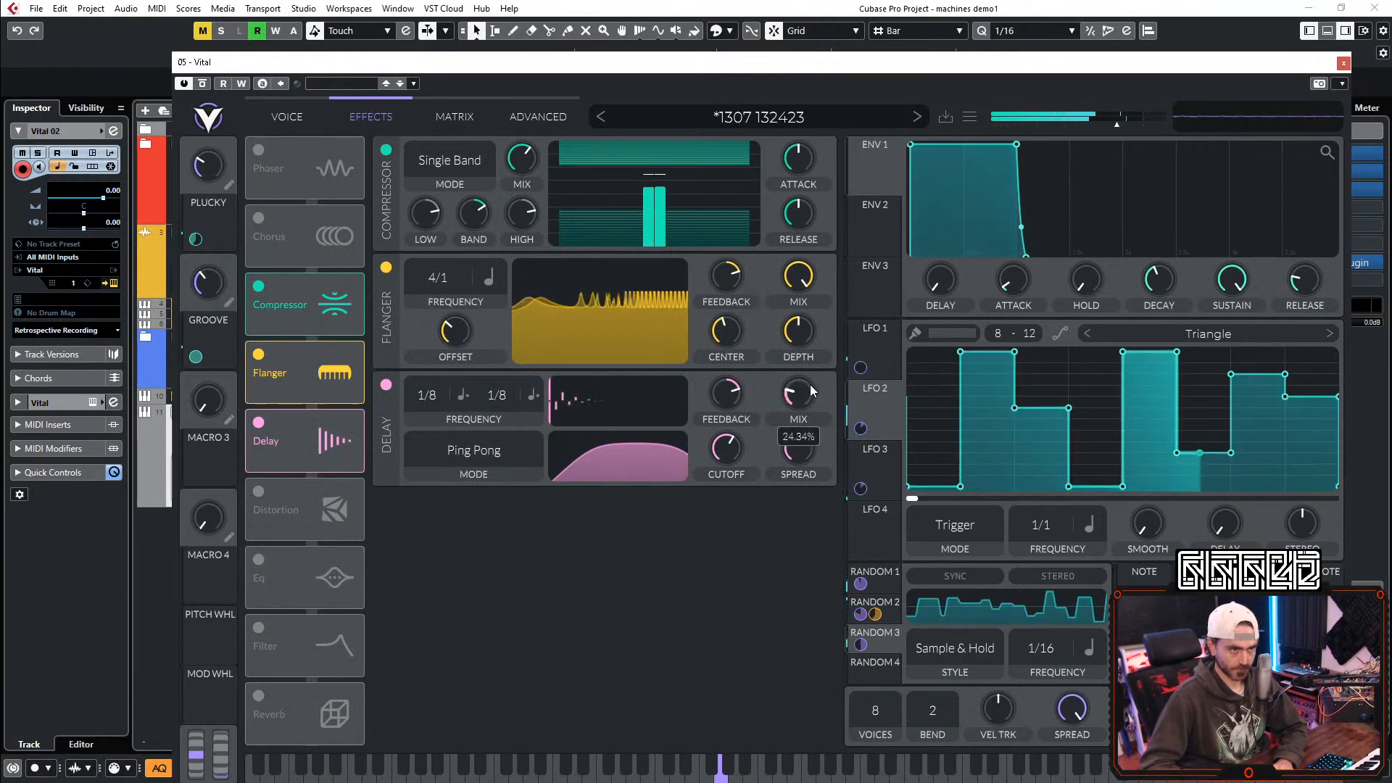
pyautogui.moveTo(798, 397)
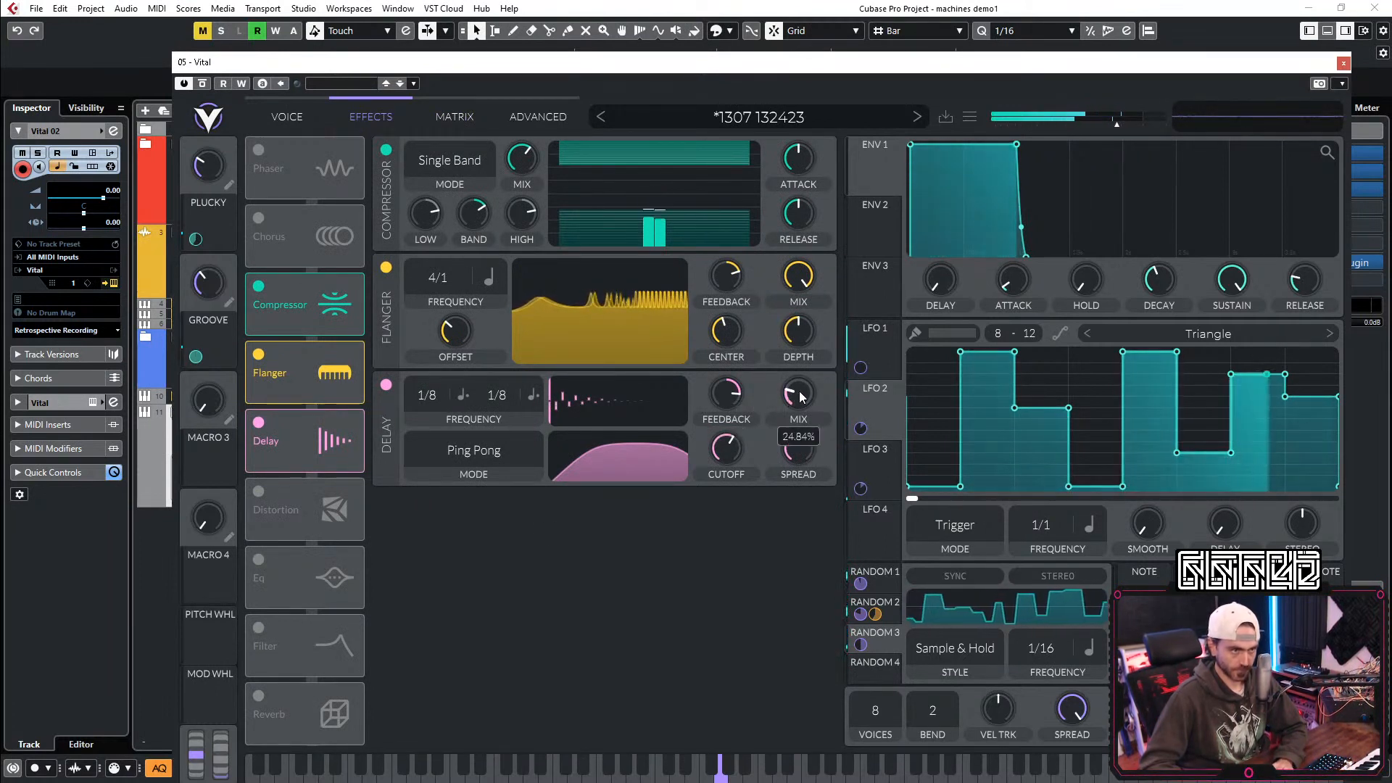
pyautogui.click(258, 694)
pyautogui.moveTo(797, 574); pyautogui.dragTo(776, 545)
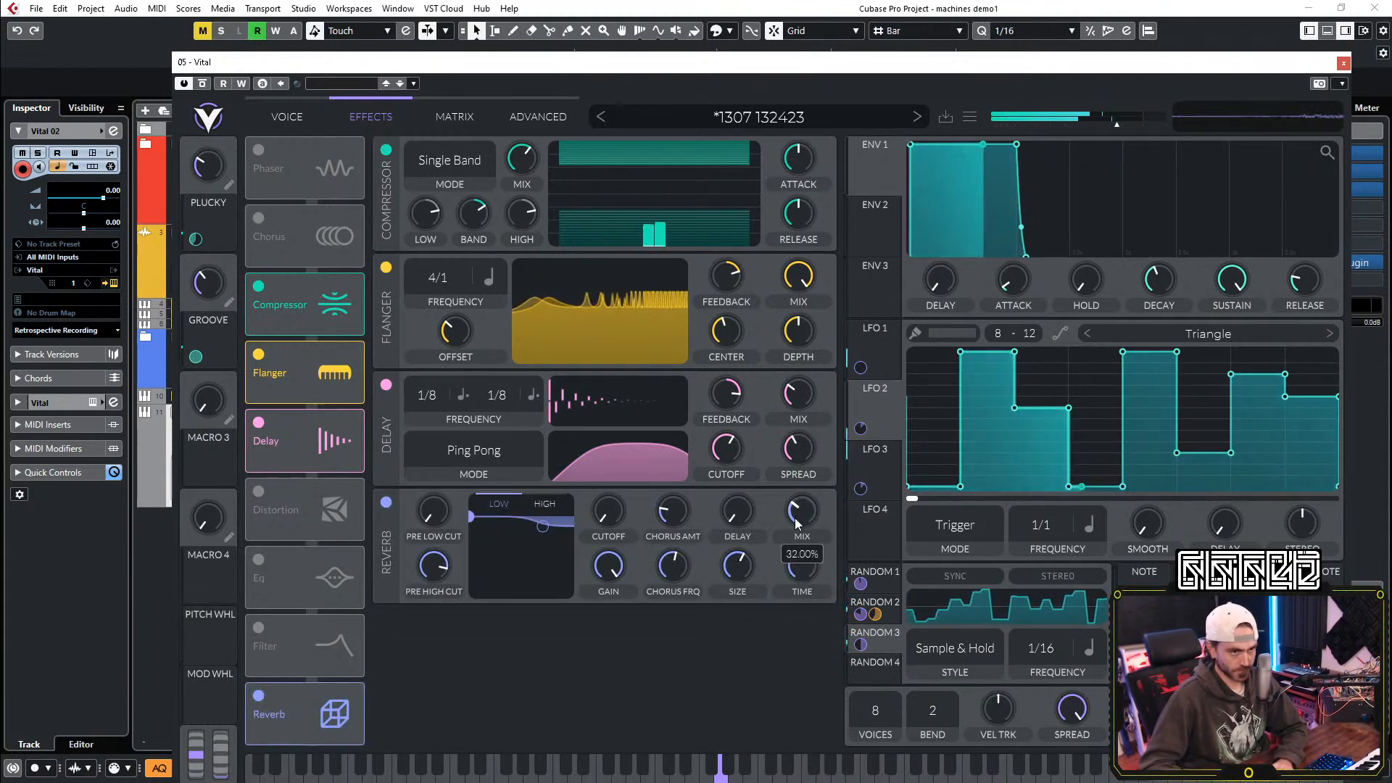
pyautogui.moveTo(609, 563)
pyautogui.mouseDown()
pyautogui.moveTo(609, 602)
pyautogui.moveTo(613, 588)
pyautogui.mouseUp()
pyautogui.moveTo(423, 539)
pyautogui.mouseDown()
pyautogui.moveTo(454, 488)
pyautogui.moveTo(435, 515)
pyautogui.mouseUp()
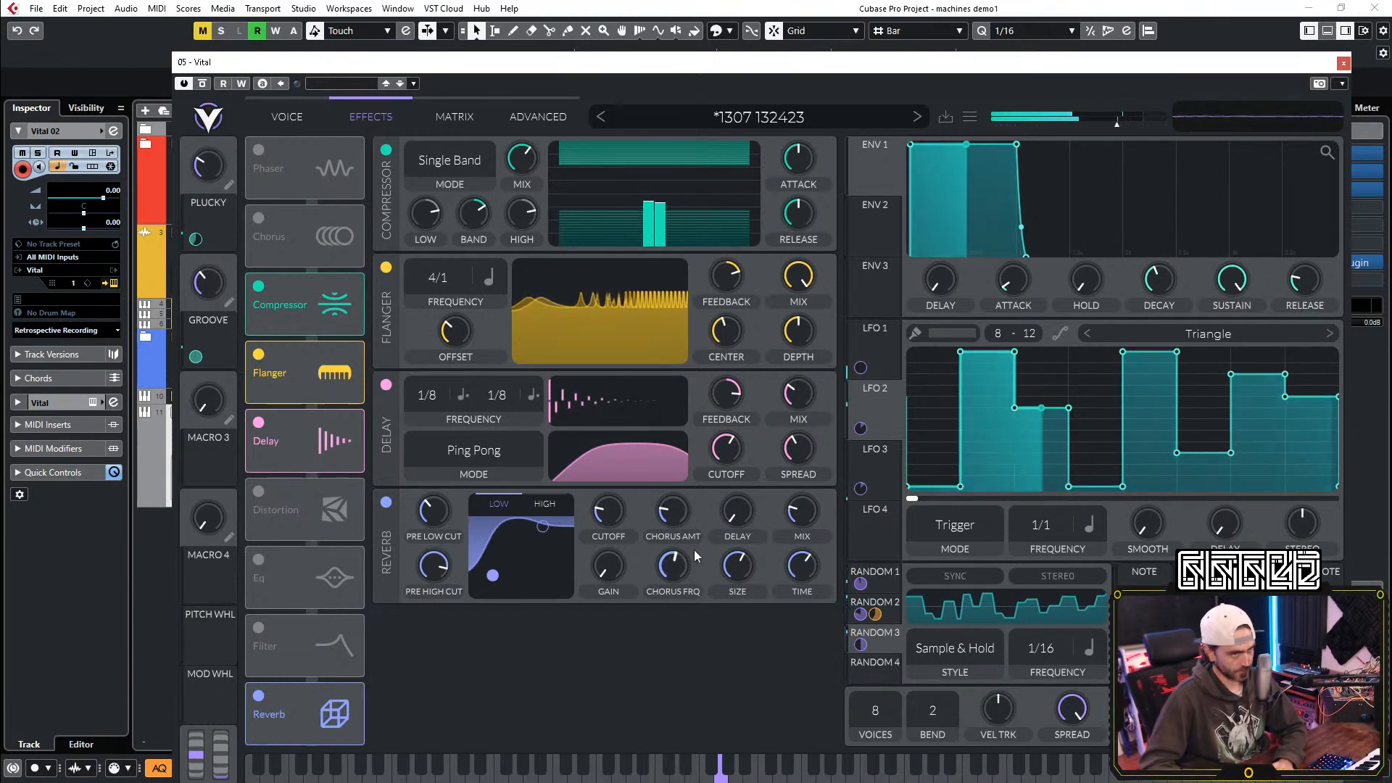
# Step: Save the patch as a new preset named 1307 41352
pyautogui.click(289, 116)
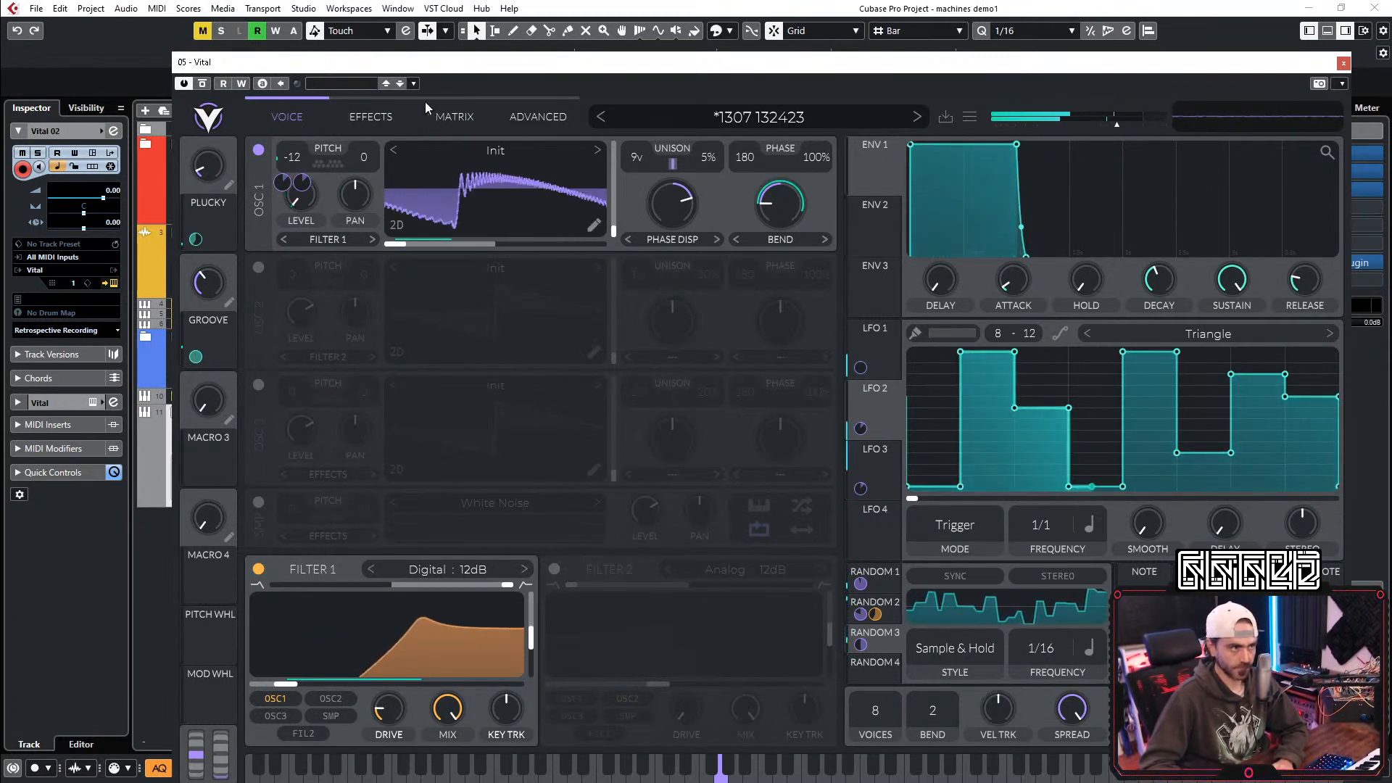
pyautogui.click(945, 118)
pyautogui.doubleClick(799, 312)
pyautogui.press('BackSpace')
pyautogui.write('41352')
pyautogui.click(828, 593)
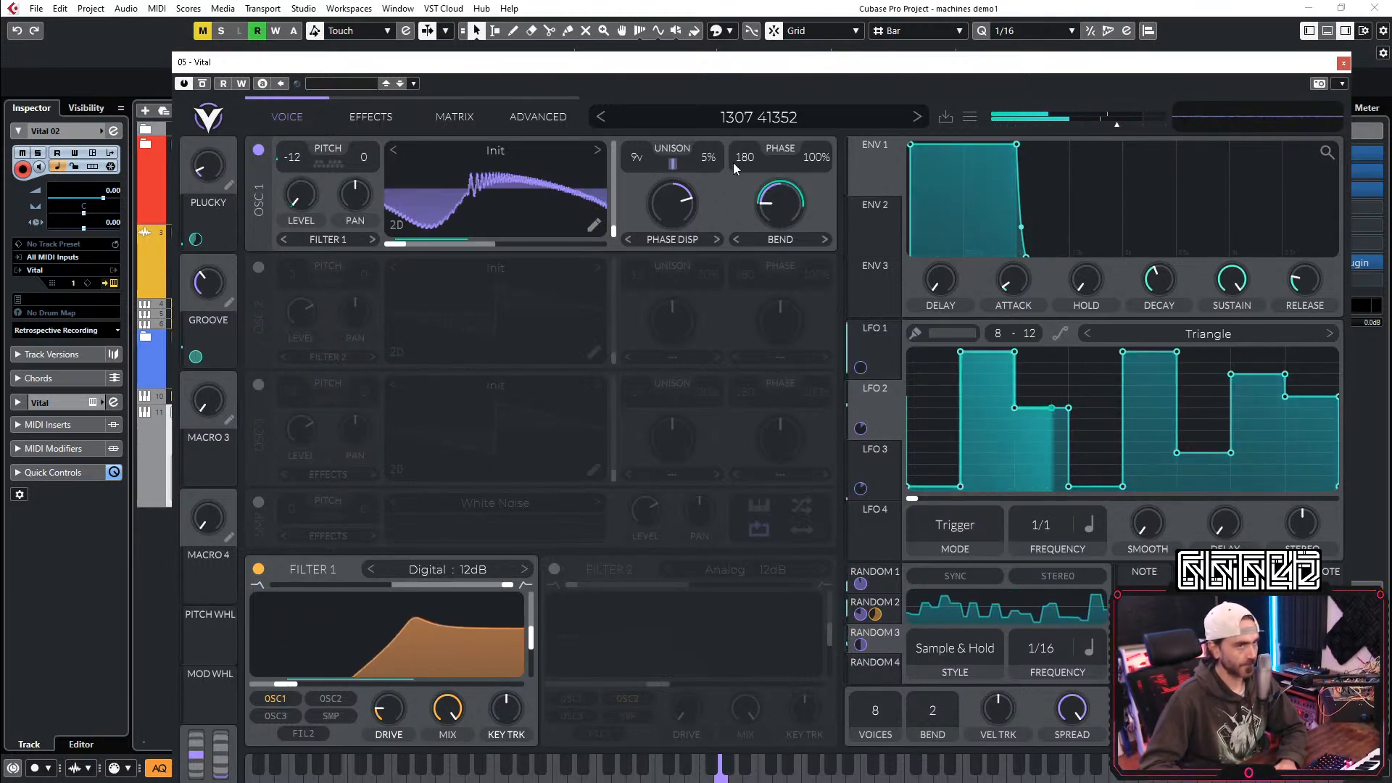
pyautogui.click(722, 122)
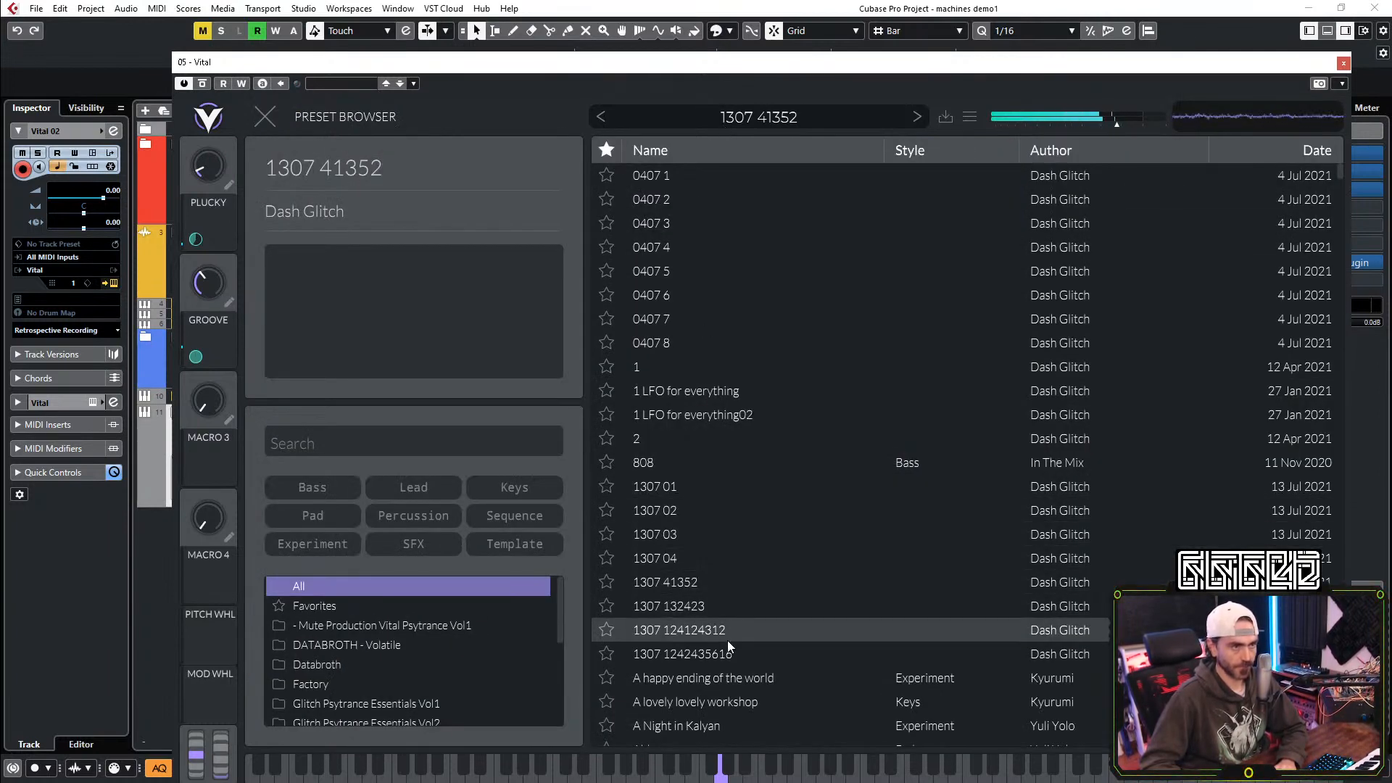
pyautogui.click(703, 607)
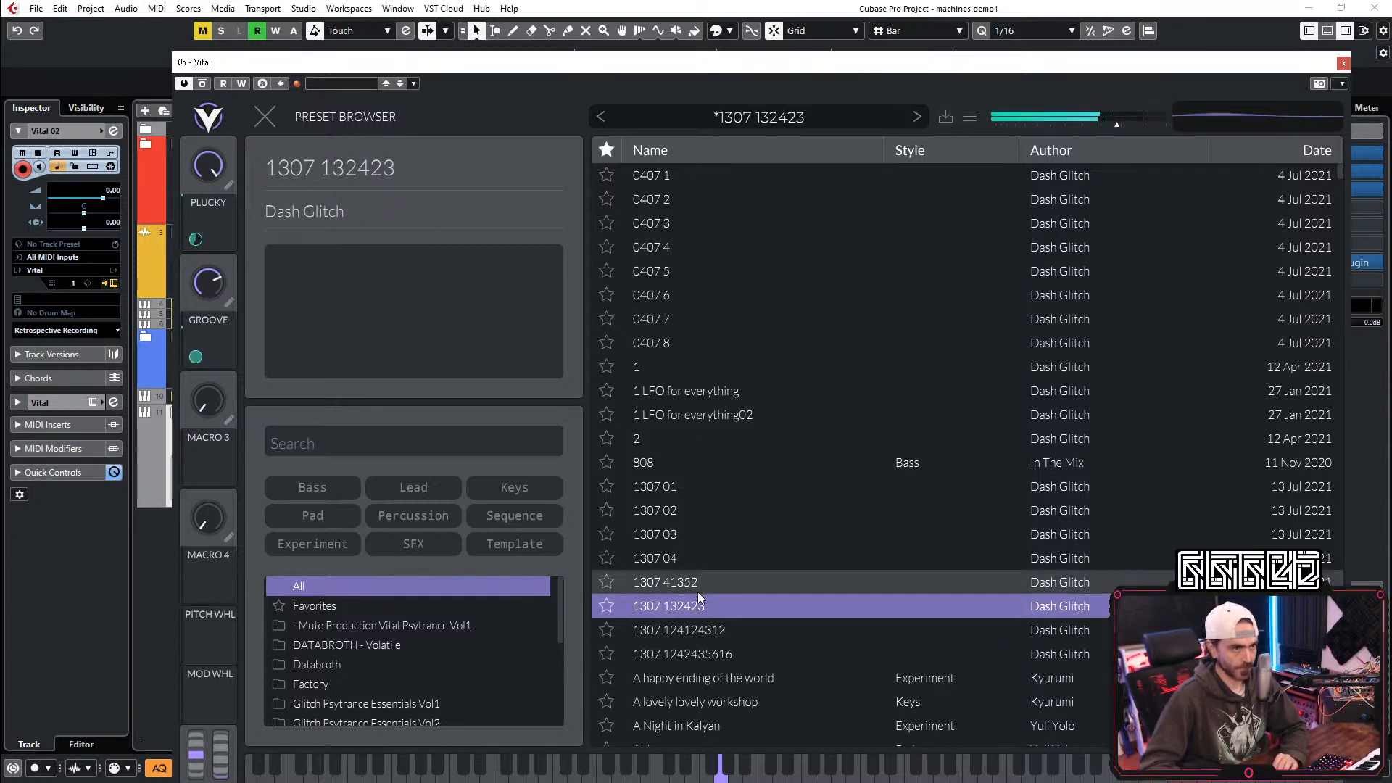
pyautogui.click(678, 580)
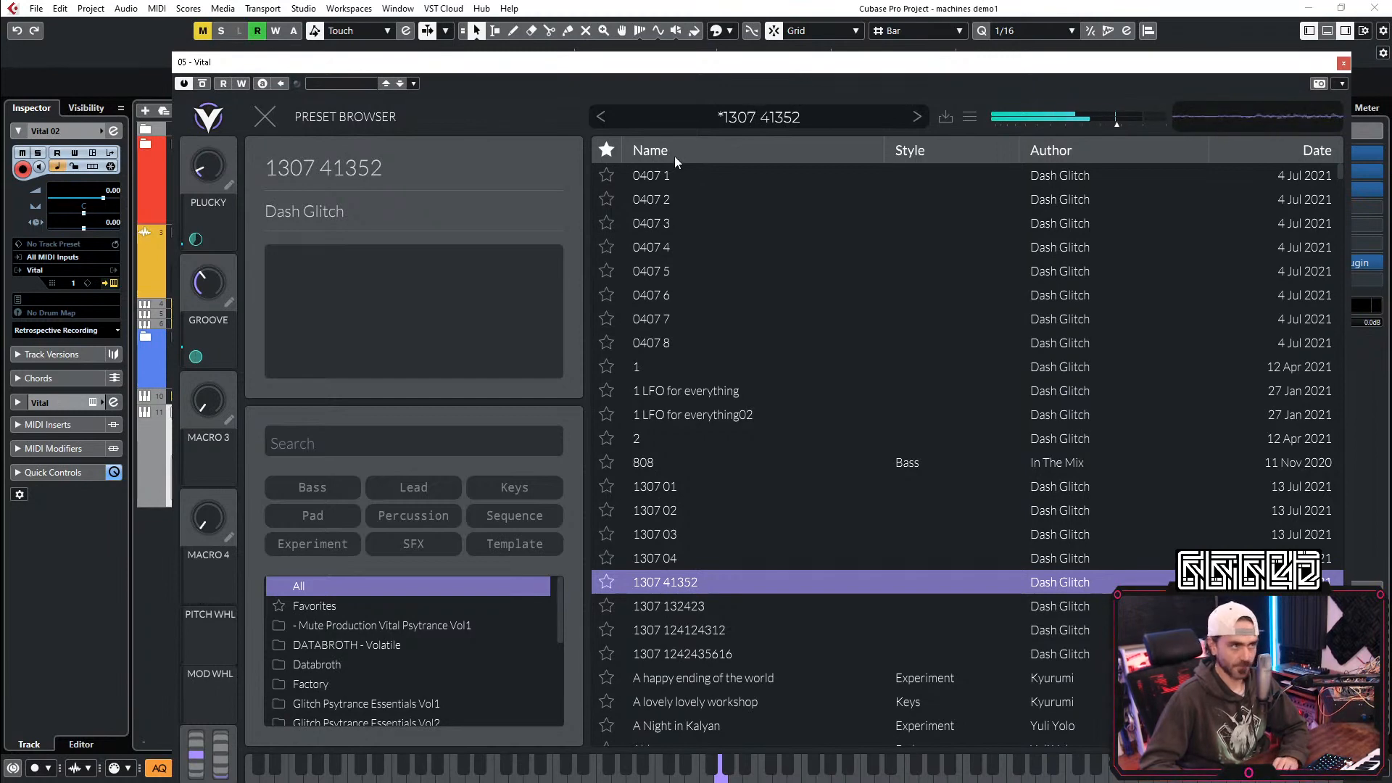
pyautogui.click(790, 118)
pyautogui.click(370, 116)
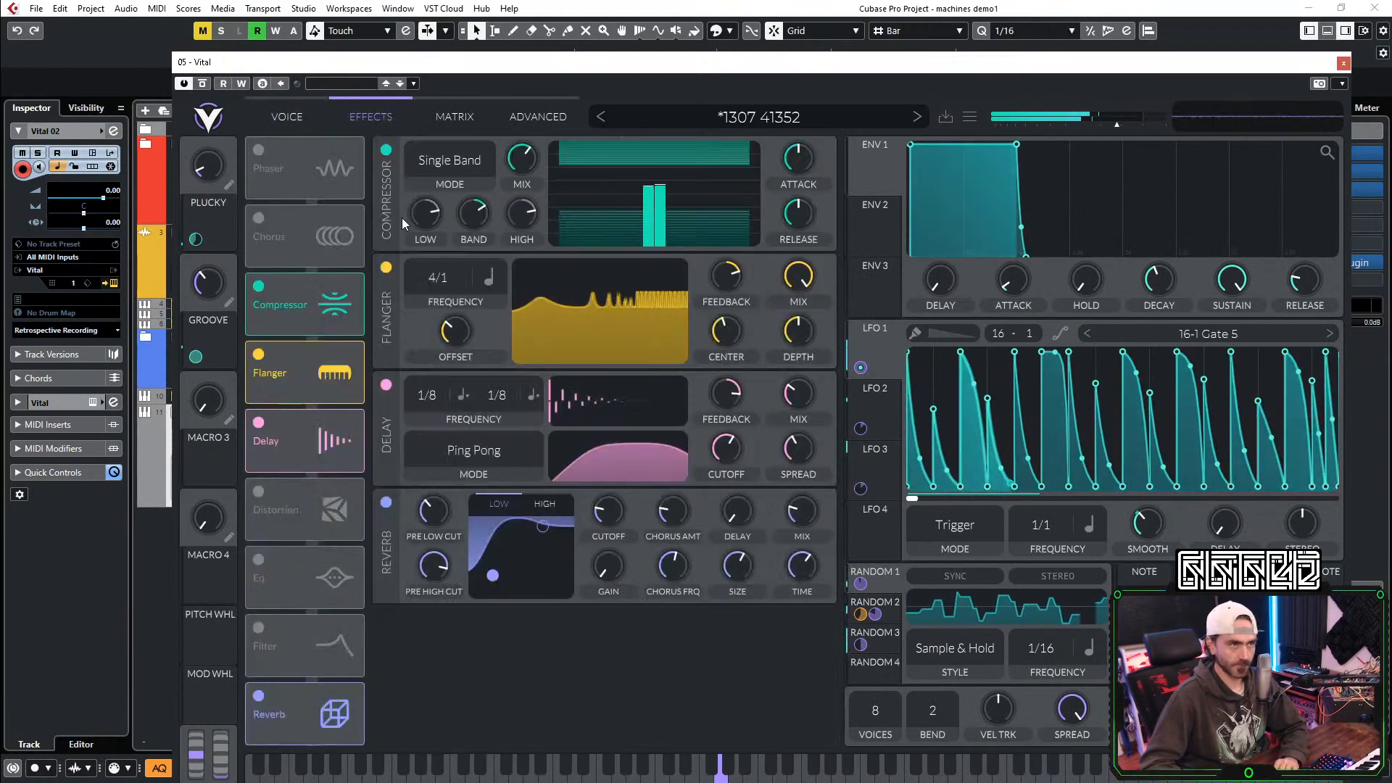
# Step: Lower the Vital 02 track's volume to -2.78 dB and stop playback
pyautogui.moveTo(103, 198); pyautogui.dragTo(100, 199)
pyautogui.scroll(-3, 102, 198)
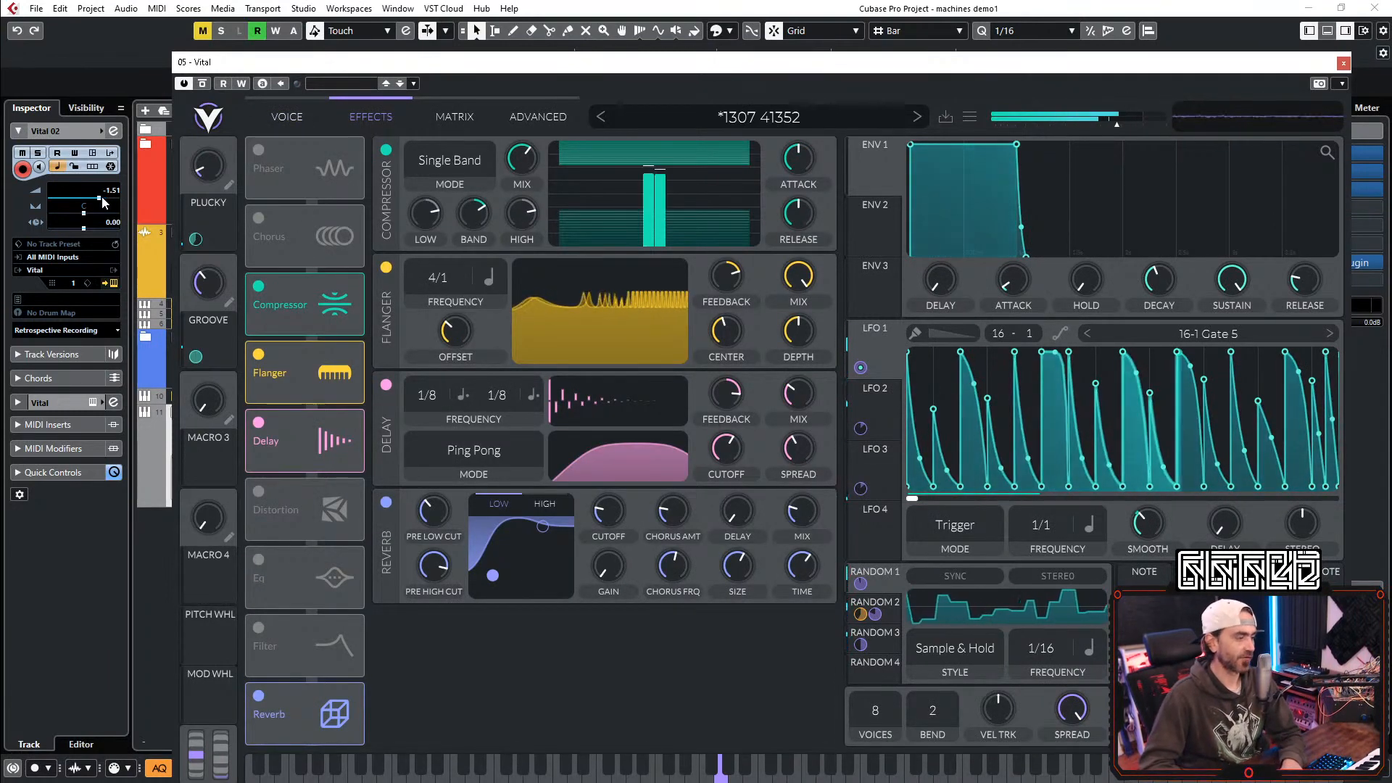
pyautogui.scroll(-3, 95, 198)
pyautogui.scroll(-2, 95, 198)
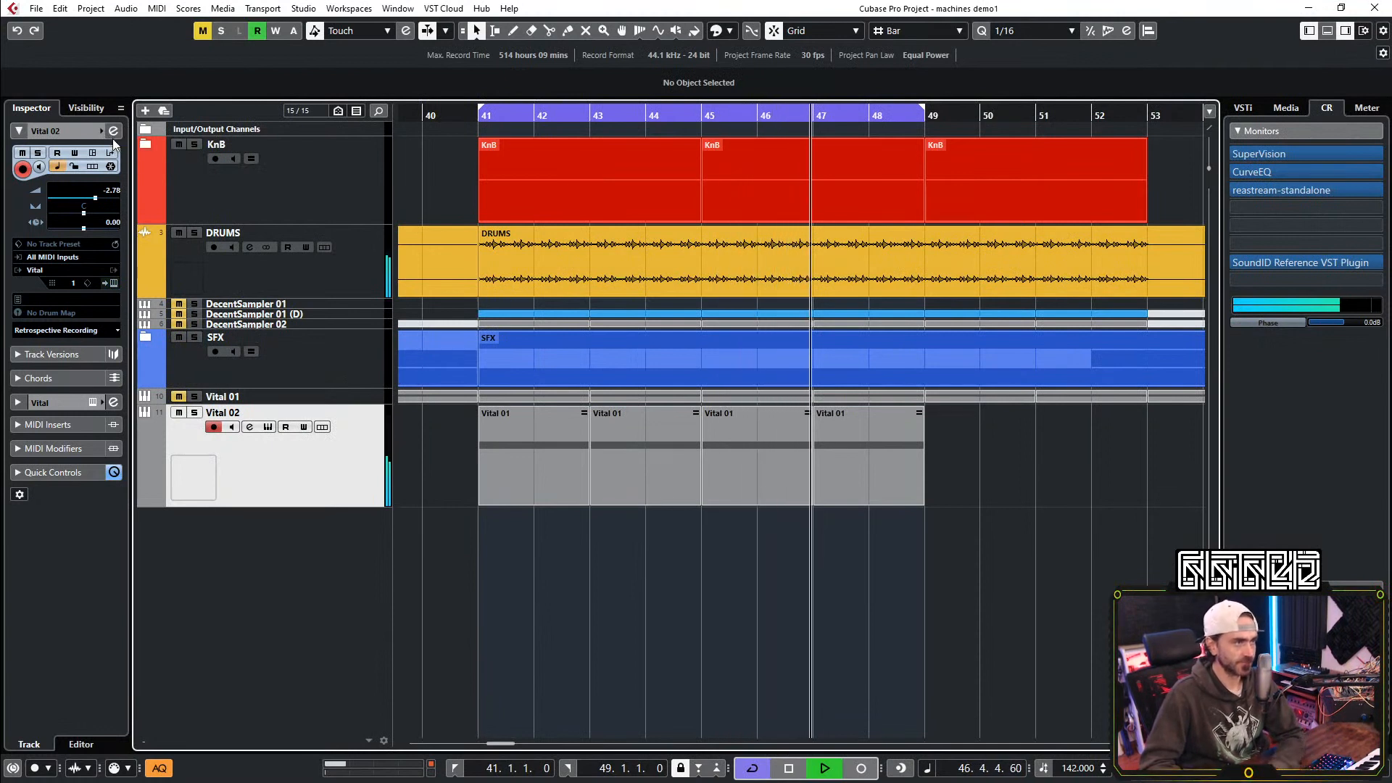
pyautogui.press('space')
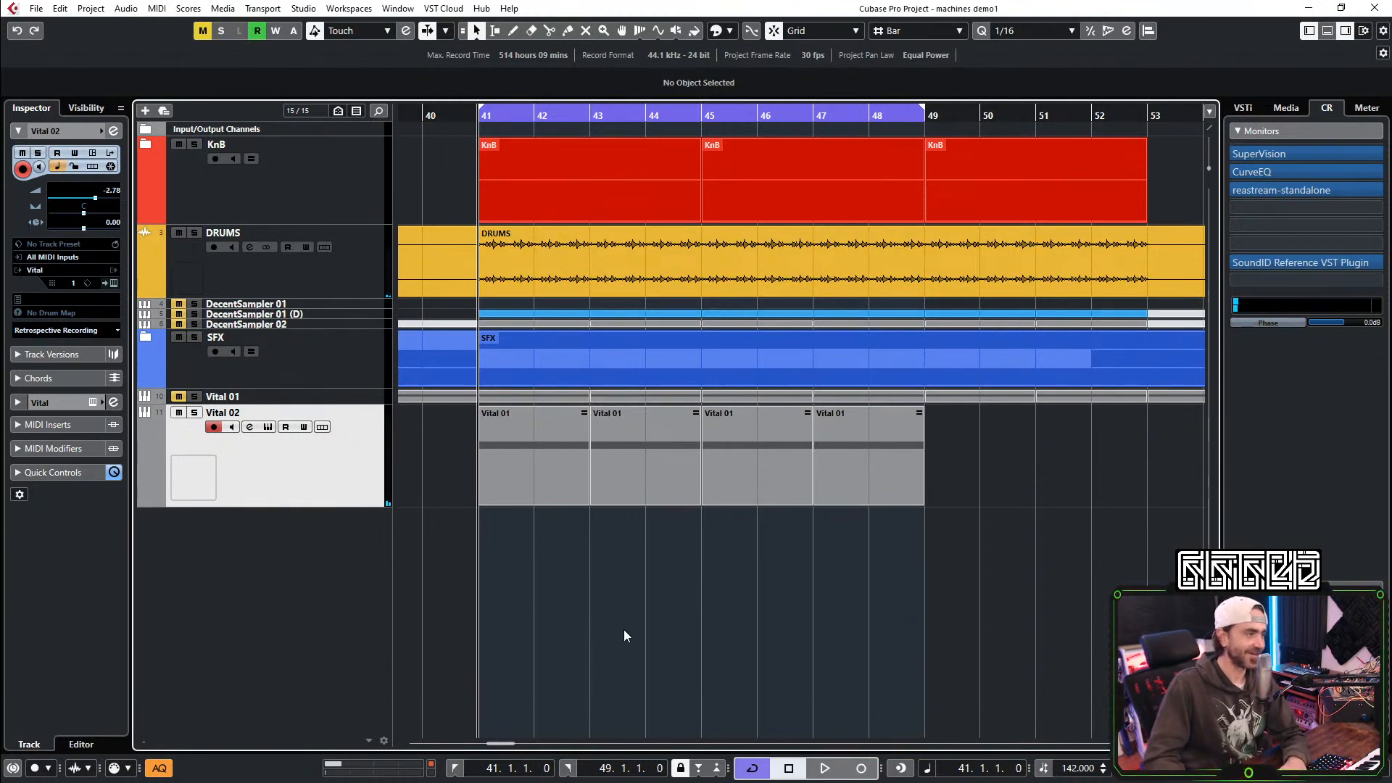
# Step: During playback, apply a 24 dB low cut to the Vital 02 channel and dip EQ band 2 by 5.7 dB at 442.8 Hz, Q 0.4
pyautogui.press('space')
pyautogui.click(113, 131)
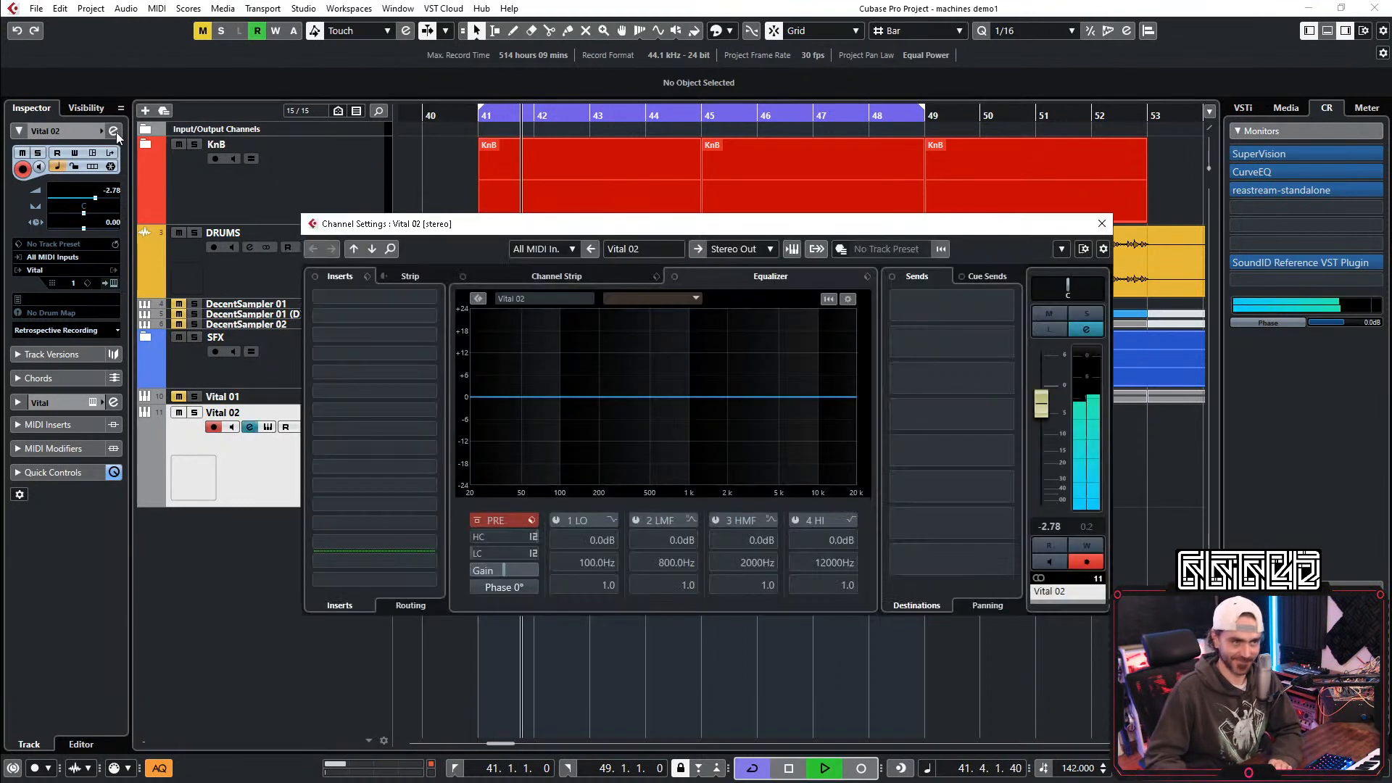
pyautogui.click(531, 553)
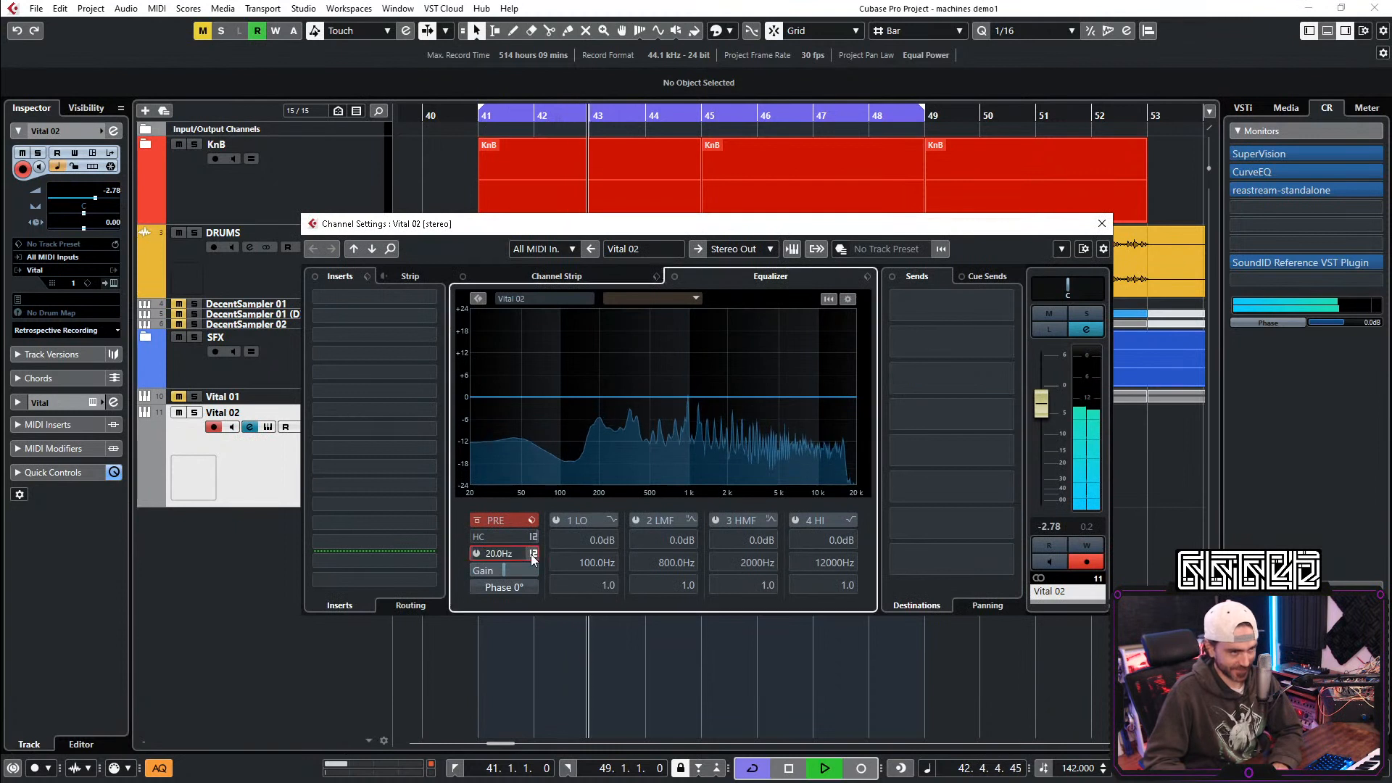
pyautogui.click(530, 554)
pyautogui.click(555, 599)
pyautogui.click(476, 553)
pyautogui.moveTo(491, 551); pyautogui.dragTo(542, 523)
pyautogui.moveTo(608, 431); pyautogui.dragTo(647, 427)
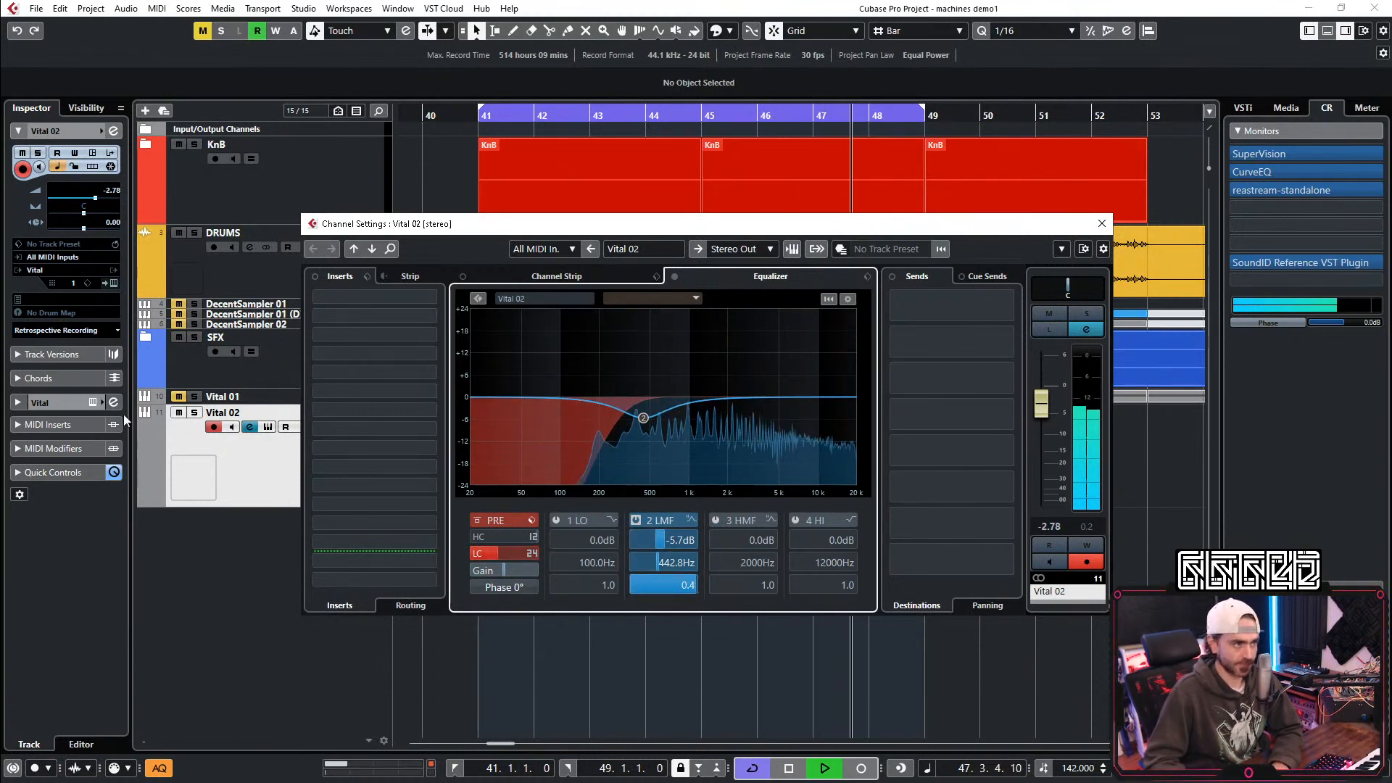
pyautogui.press('Escape')
# Step: Unmute the Vital 01 track and increase its track height
pyautogui.click(179, 397)
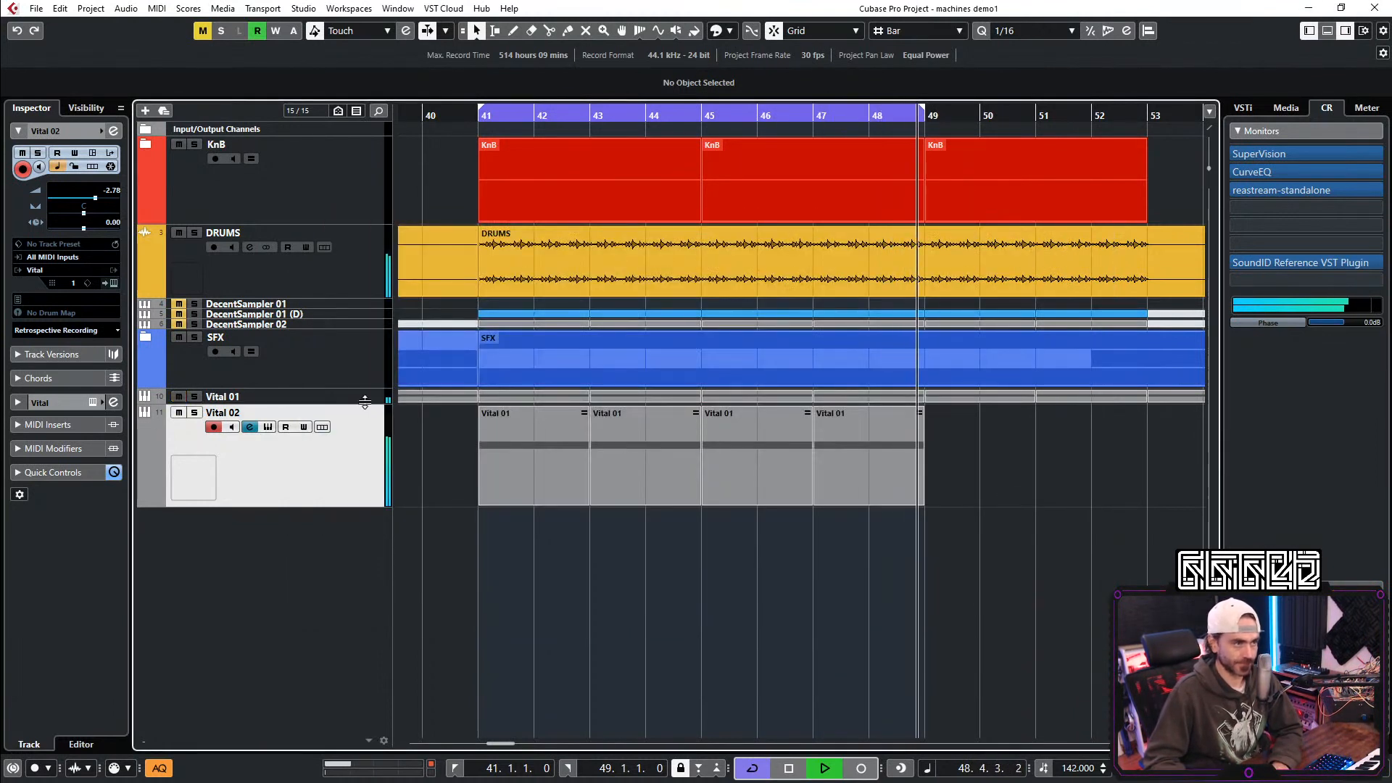
pyautogui.moveTo(365, 401); pyautogui.dragTo(365, 448)
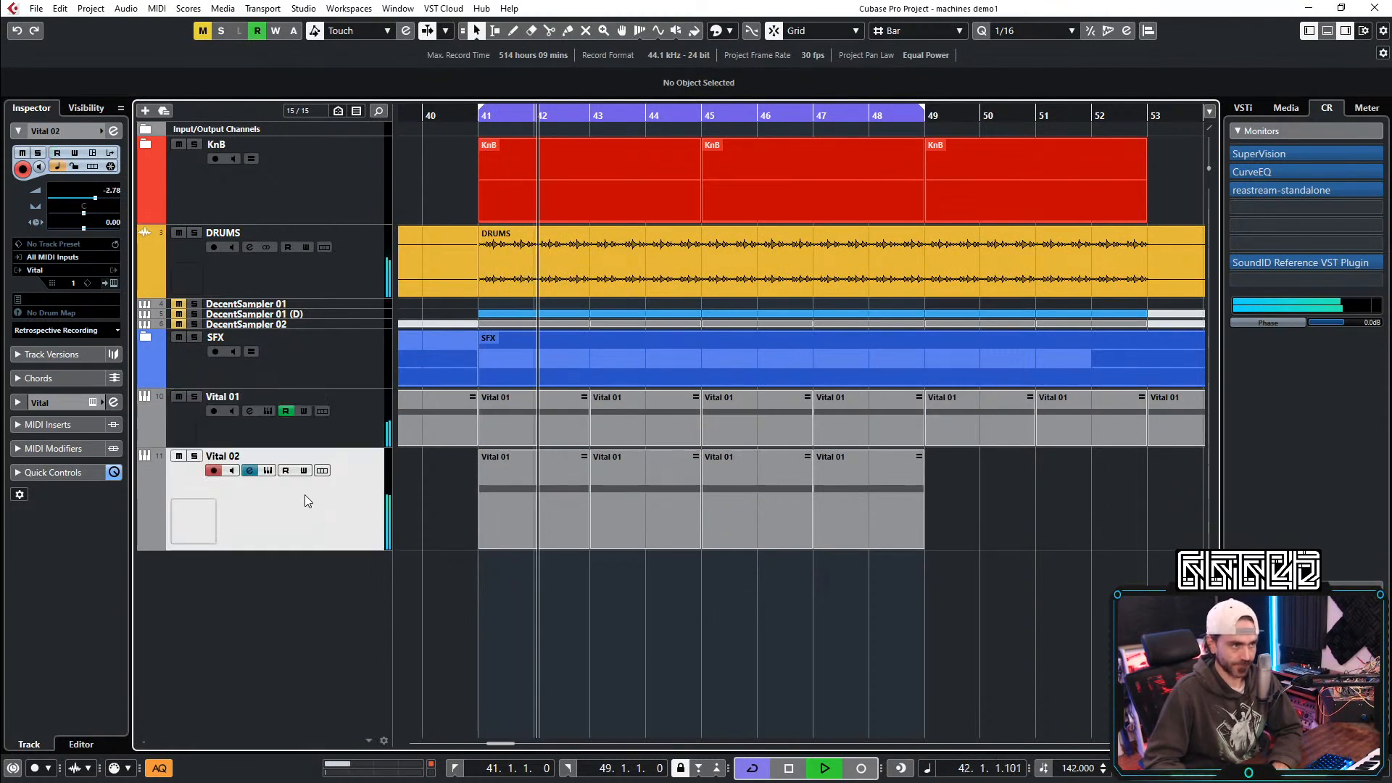
# Step: Reduce the Vital 02 track's volume to -6.37 dB to balance it against Vital 01
pyautogui.scroll(-3, 108, 199)
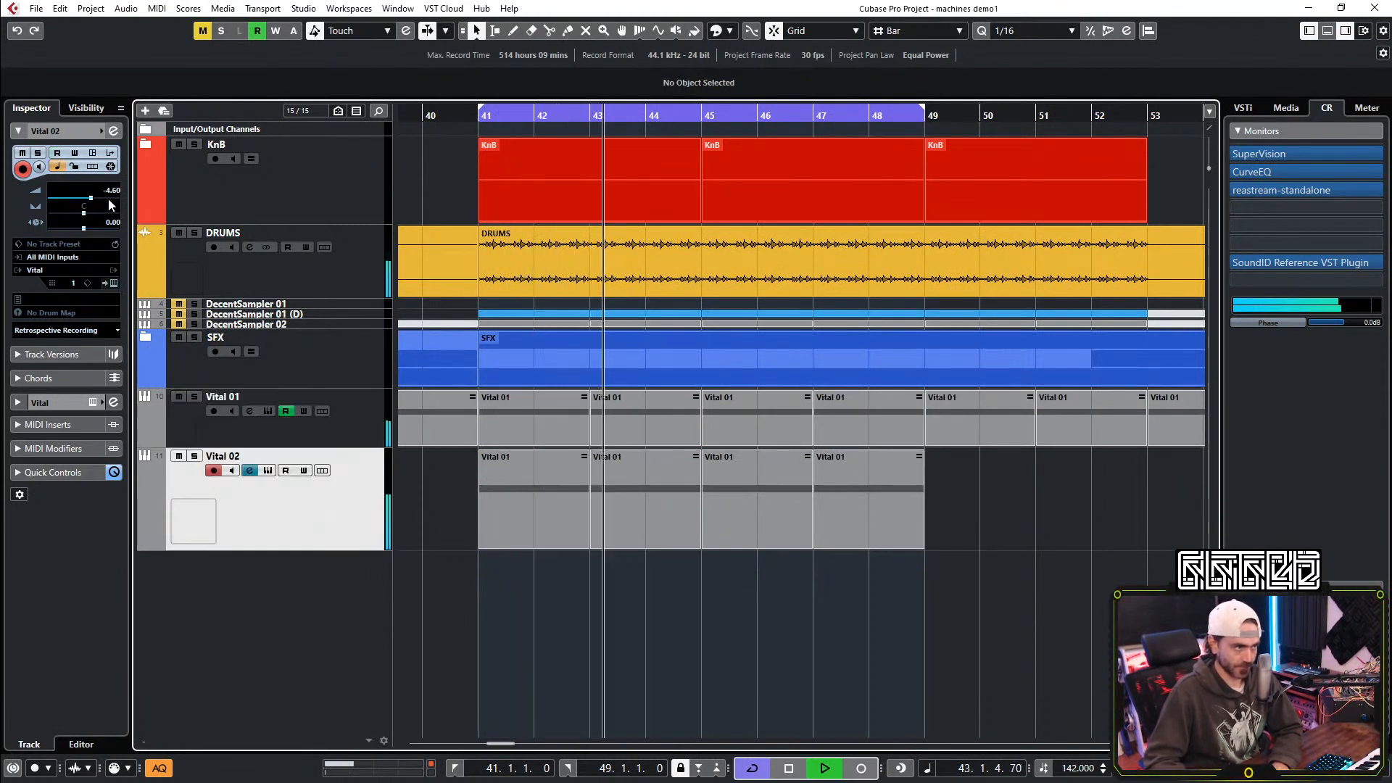
pyautogui.scroll(-1, 113, 195)
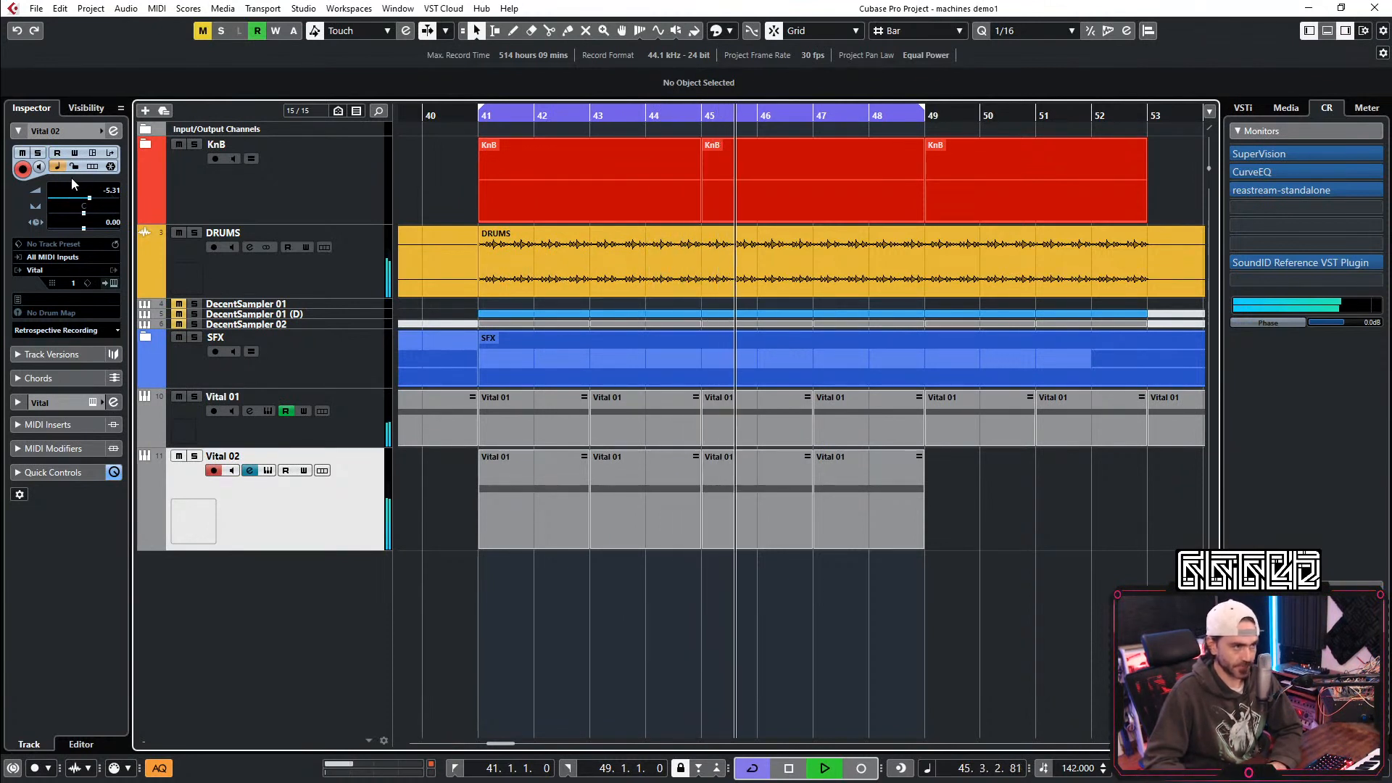
pyautogui.scroll(-1, 94, 195)
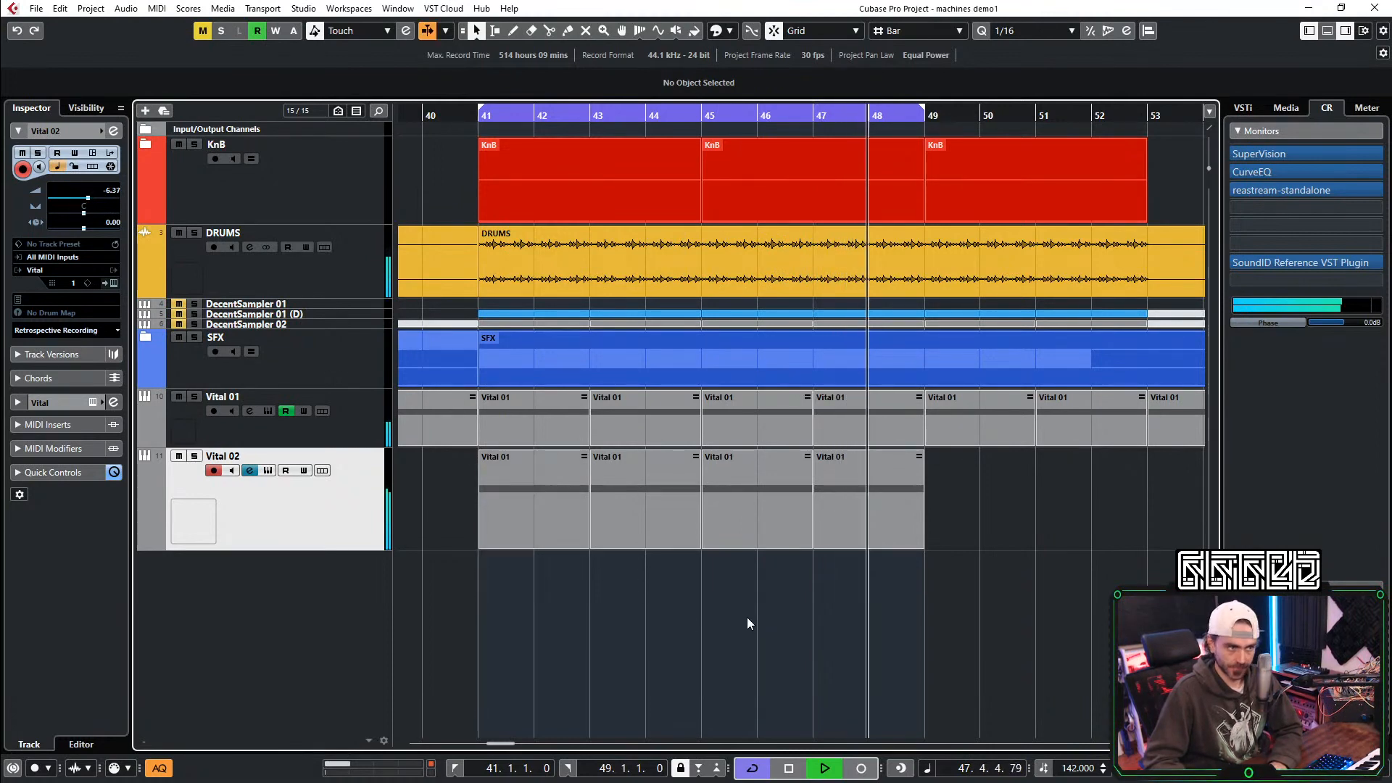
# Step: Lower the Vital 02 track's volume to -7.66 dB during playback and briefly mute it to compare the mix
pyautogui.scroll(-2, 909, 609)
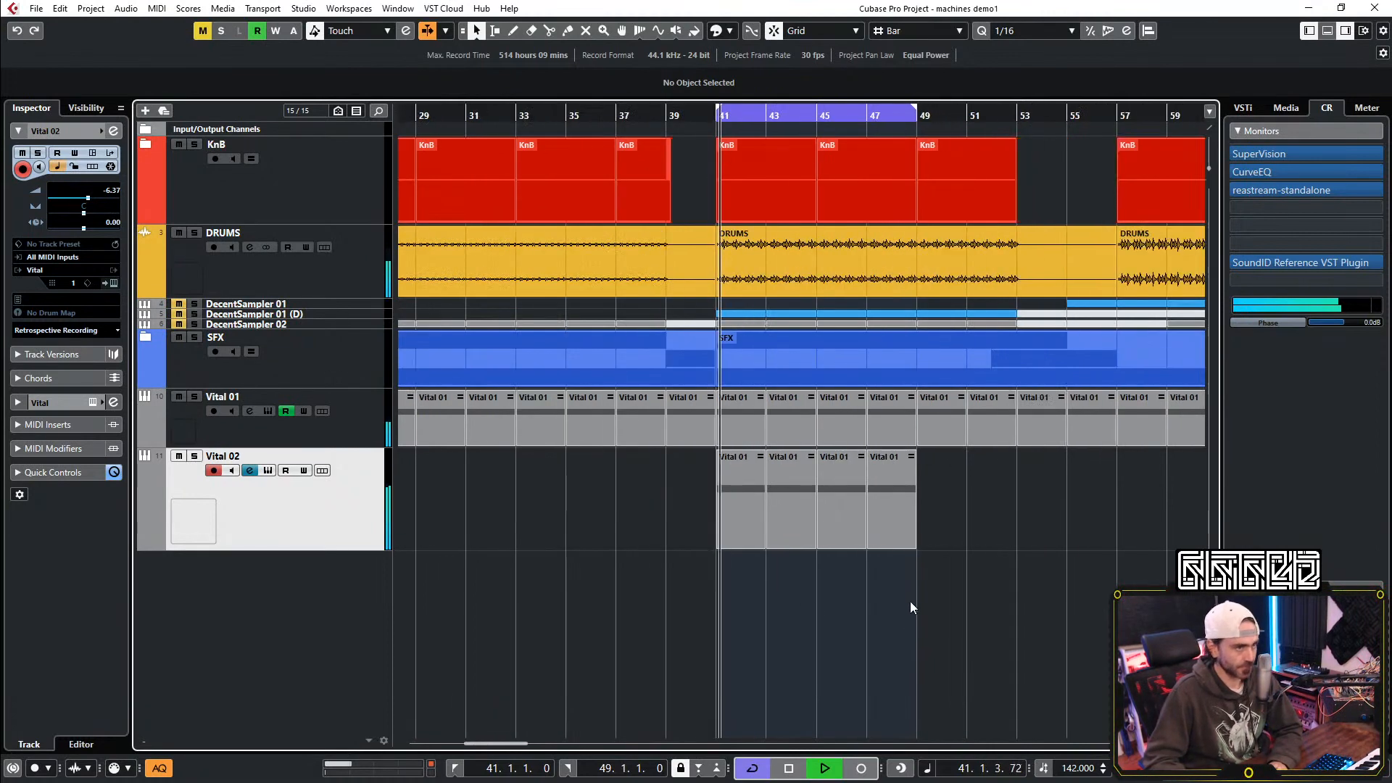
pyautogui.hscroll(2, 747, 606)
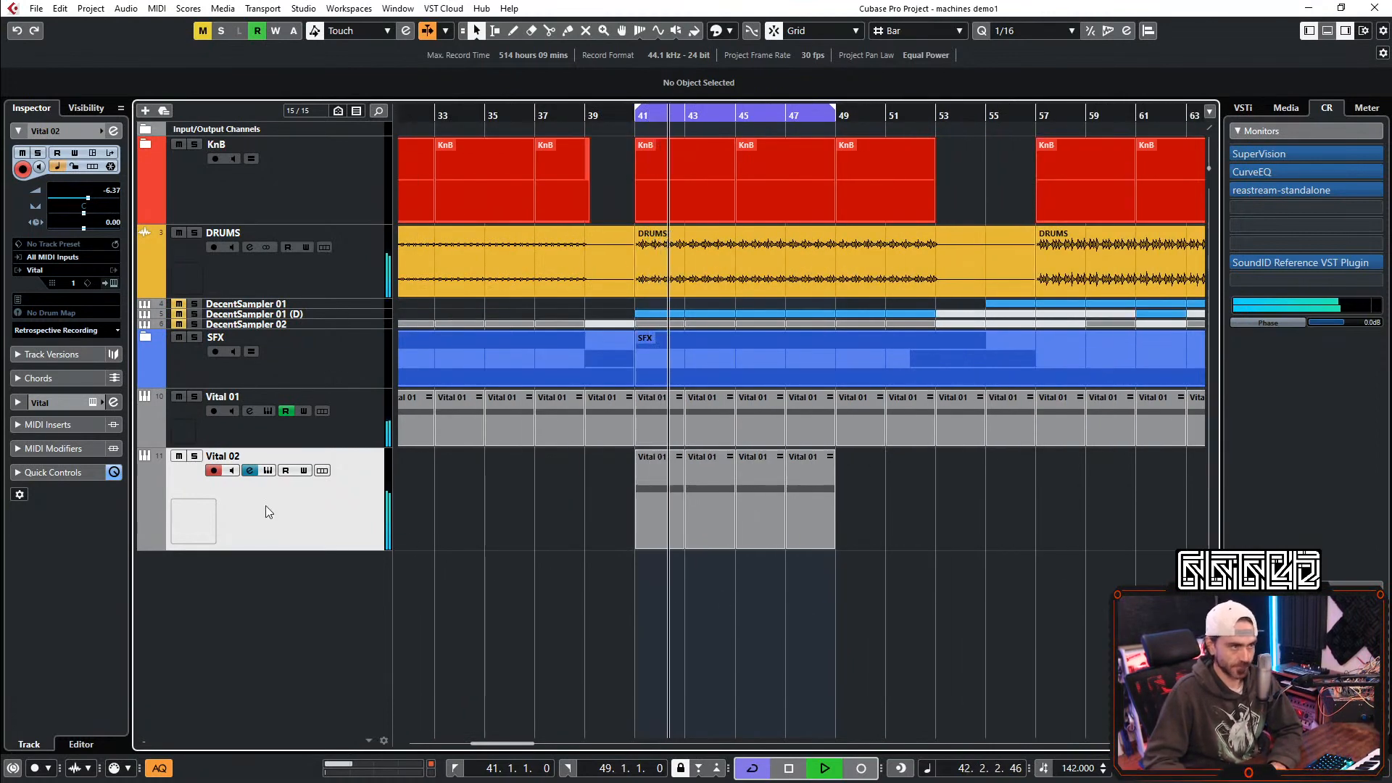
pyautogui.scroll(-1, 95, 194)
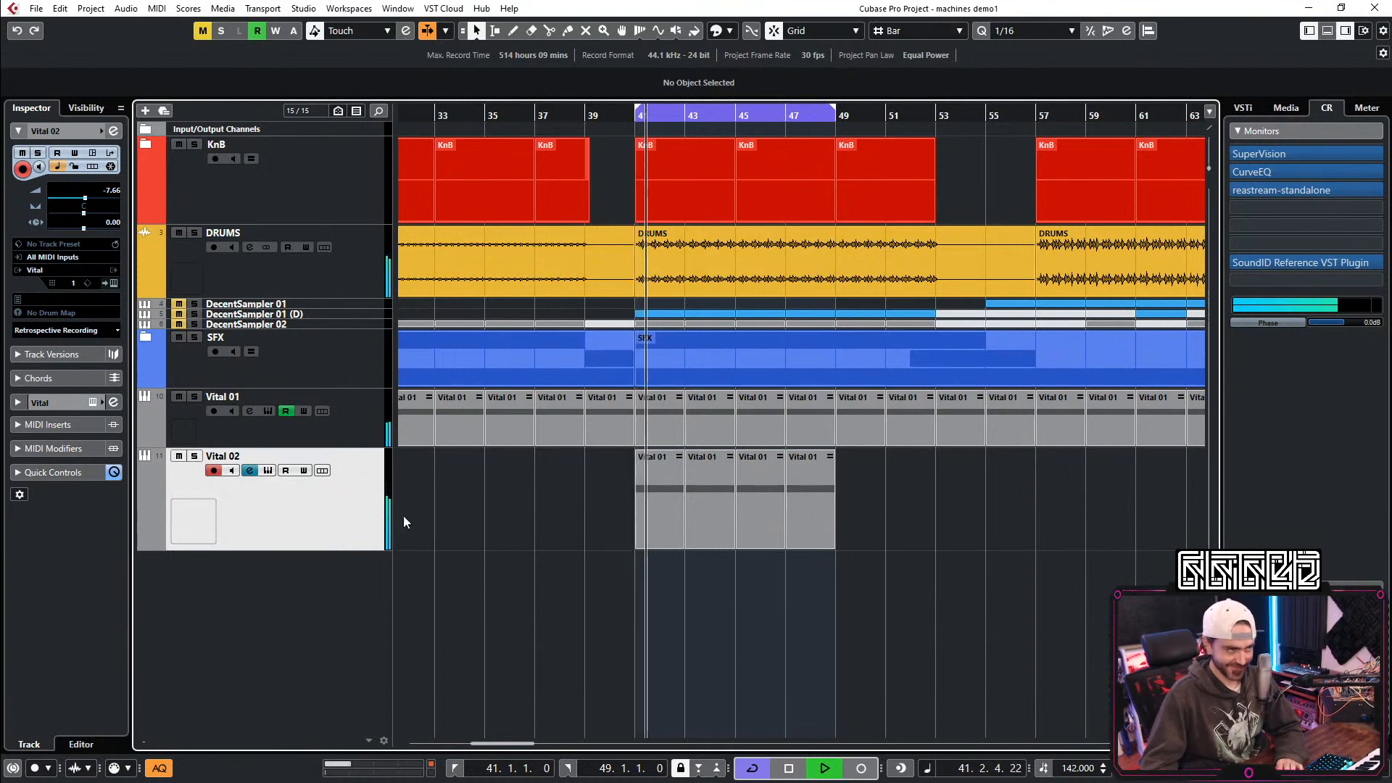
pyautogui.click(179, 457)
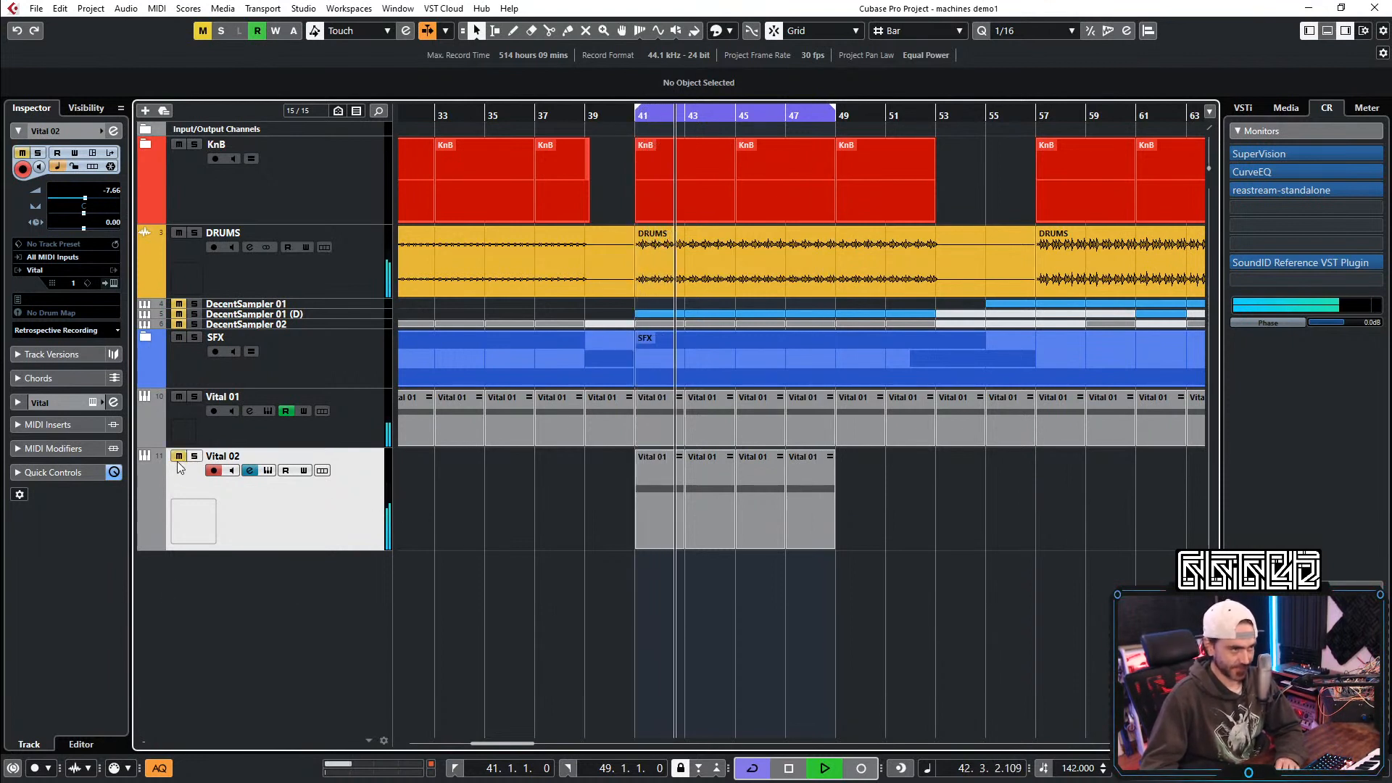
pyautogui.click(179, 457)
# Step: Cut the Vital 01 channel's high EQ band by 5.7 dB at 6230 Hz, apply a low cut at 194 Hz, and stop playback
pyautogui.click(177, 419)
pyautogui.click(112, 132)
pyautogui.moveTo(806, 398); pyautogui.dragTo(783, 425)
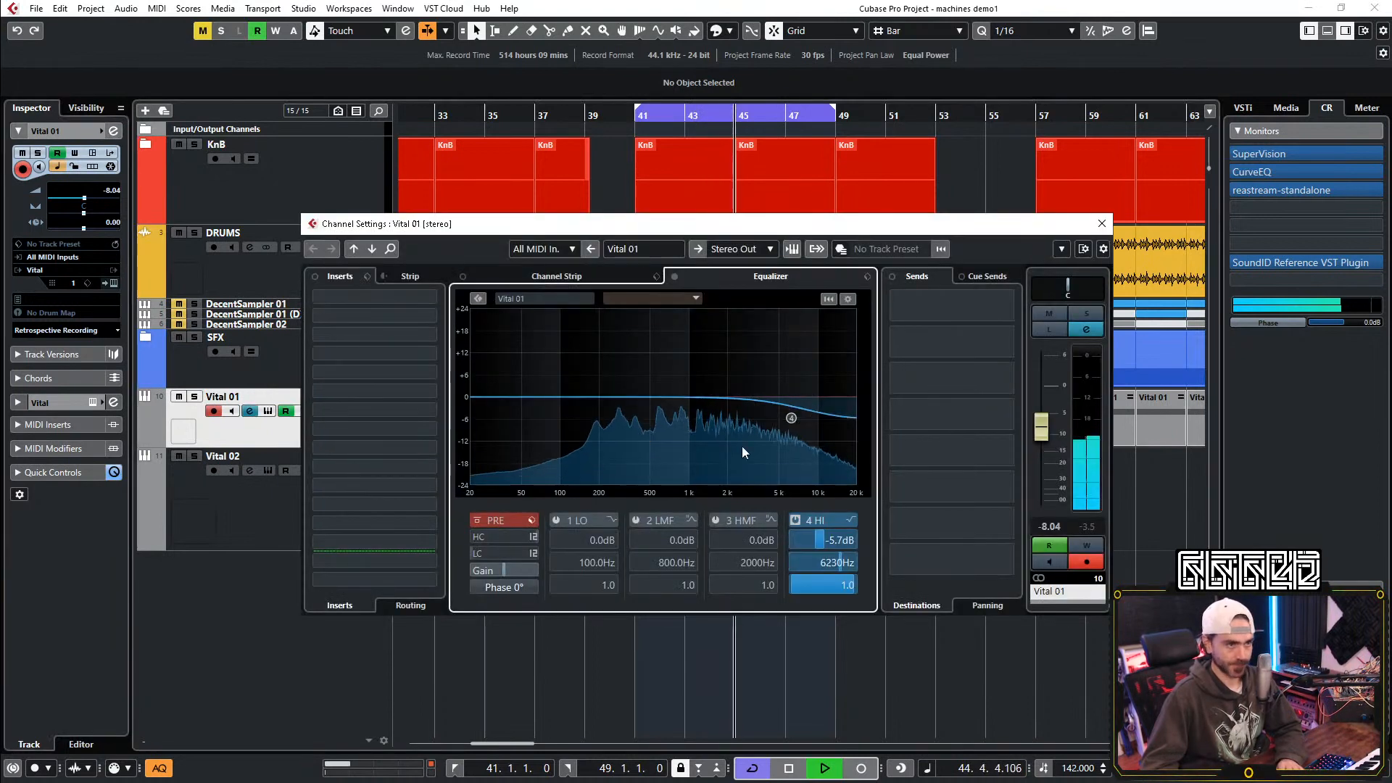
pyautogui.click(476, 554)
pyautogui.moveTo(571, 480); pyautogui.dragTo(599, 472)
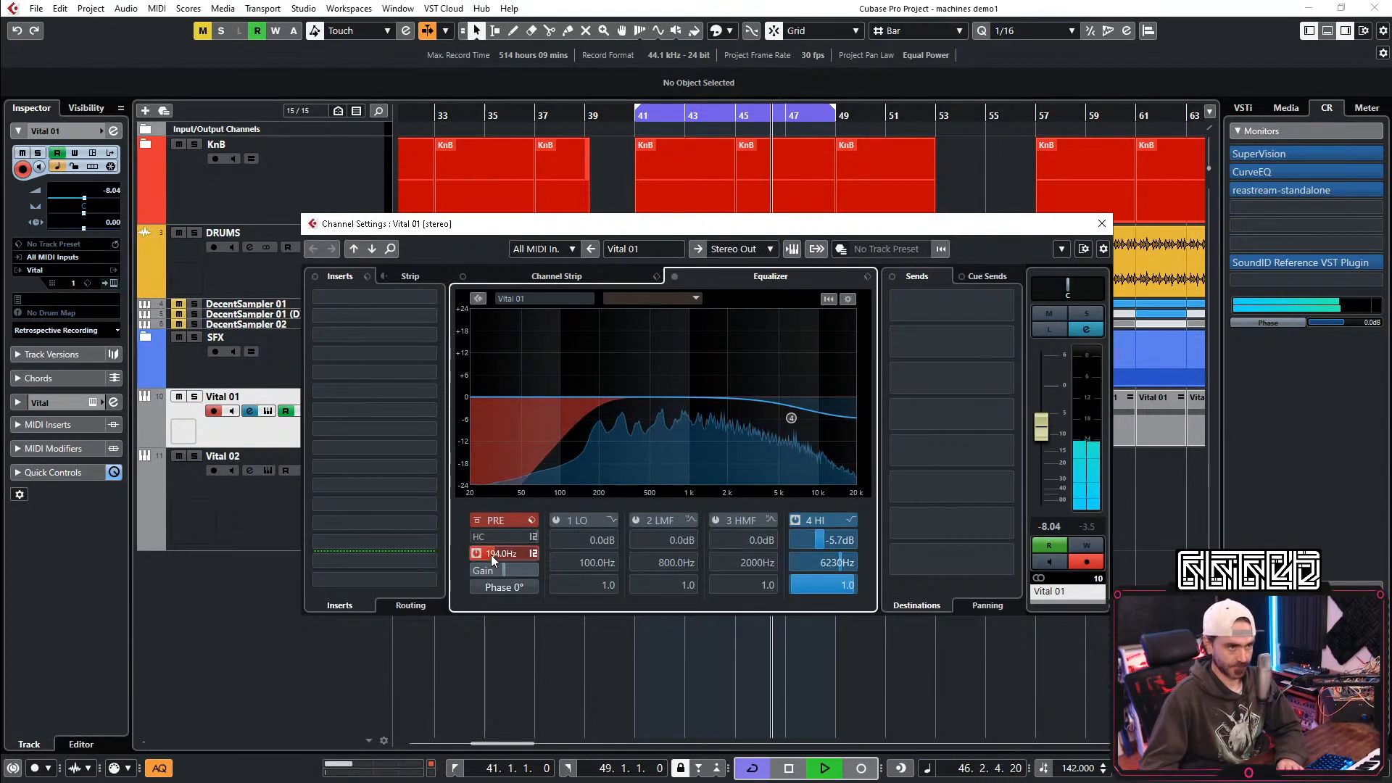
pyautogui.click(1101, 224)
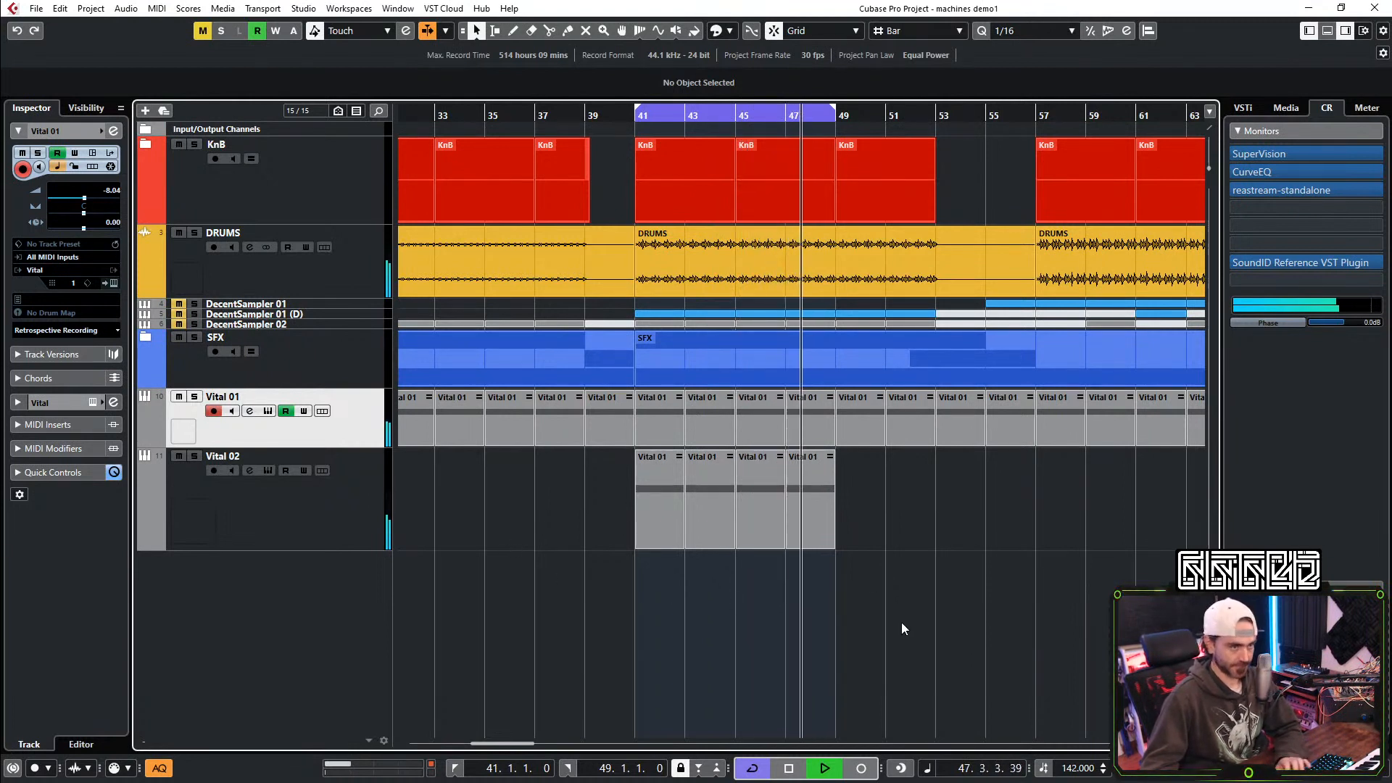
pyautogui.press('space')
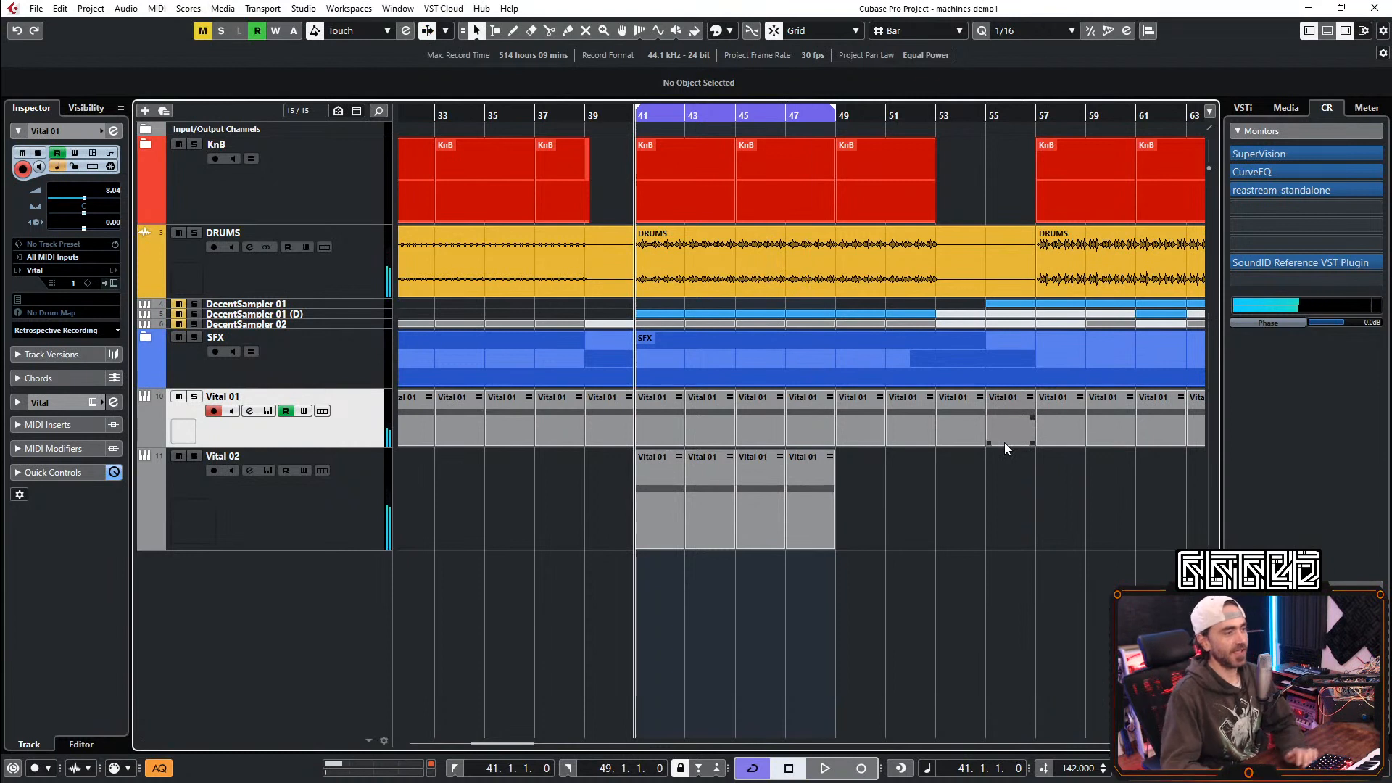
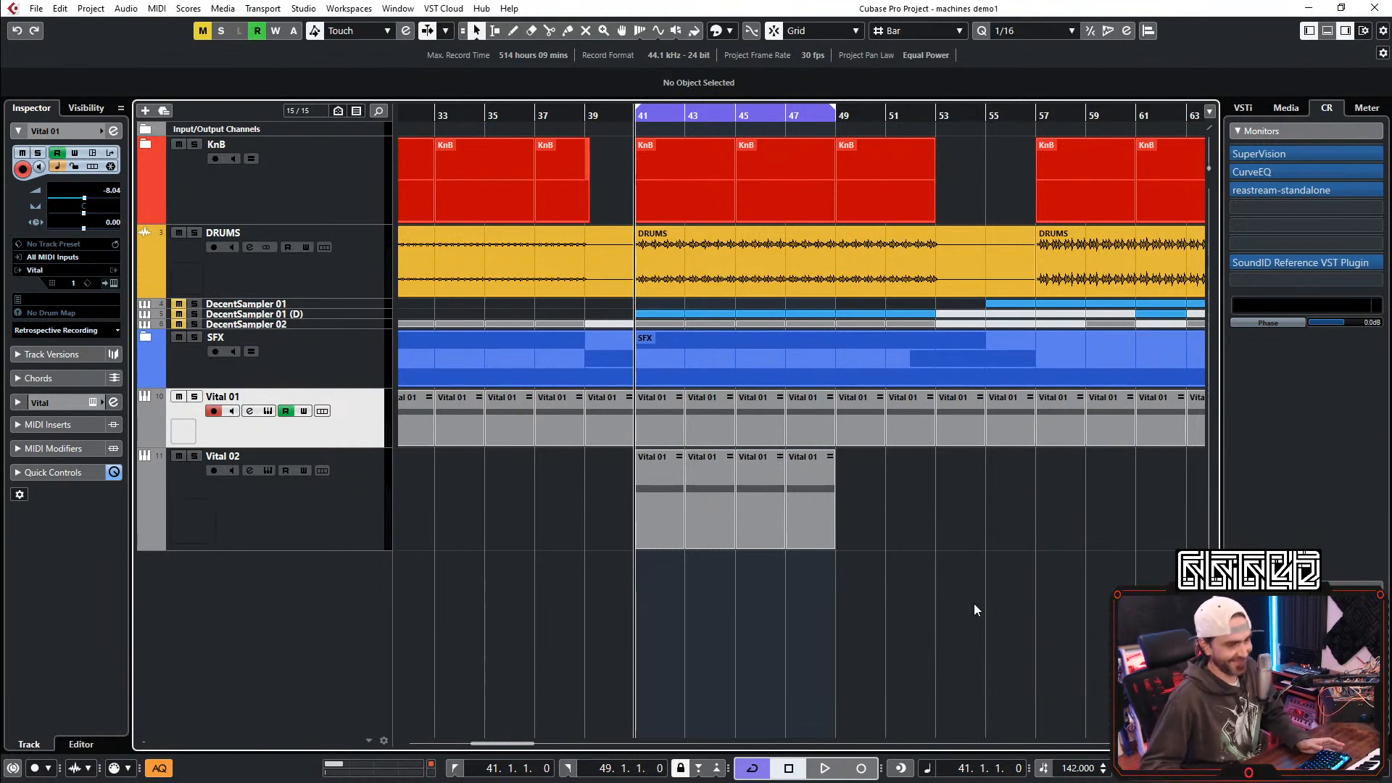
# Step: Play the looped section from bar 41 to listen to Vital 01 and Vital 02 together with the drums
pyautogui.press('space')
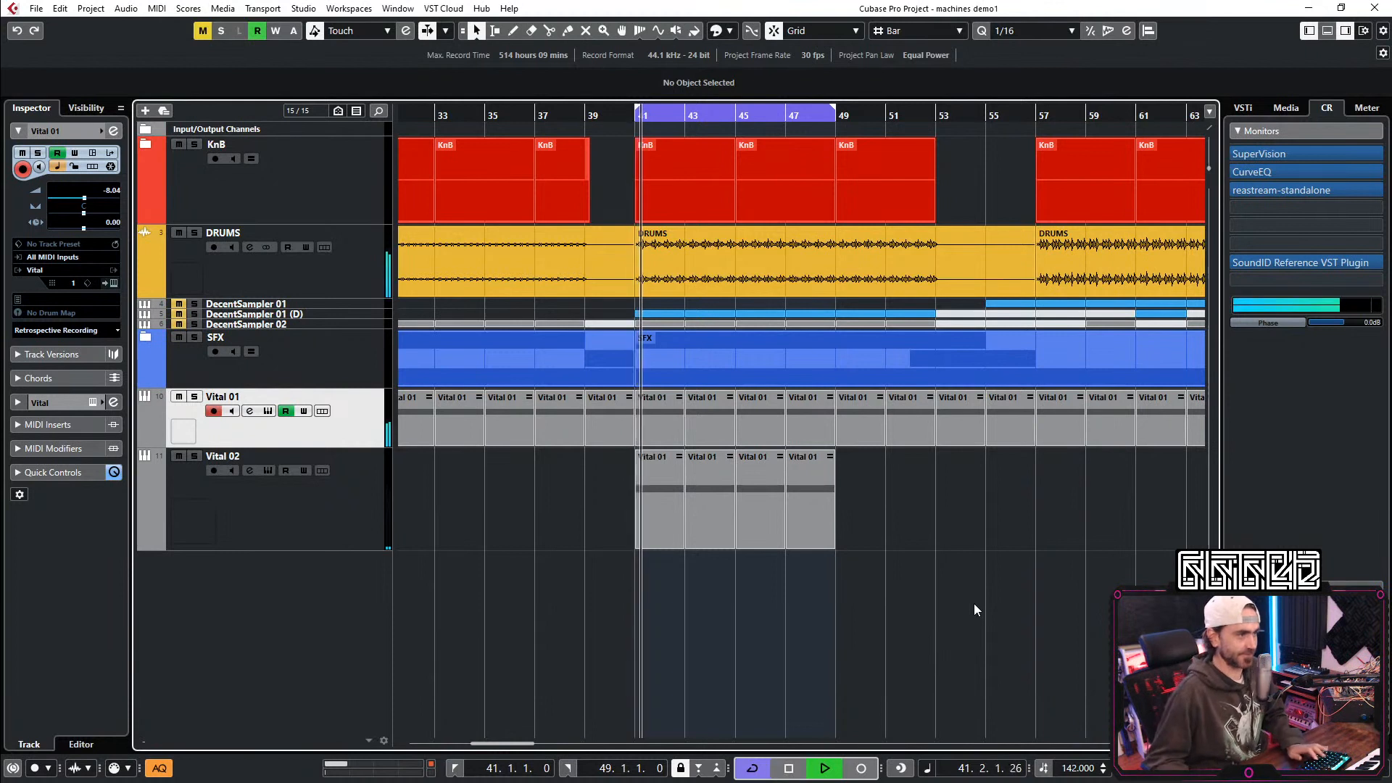
pyautogui.press('space')
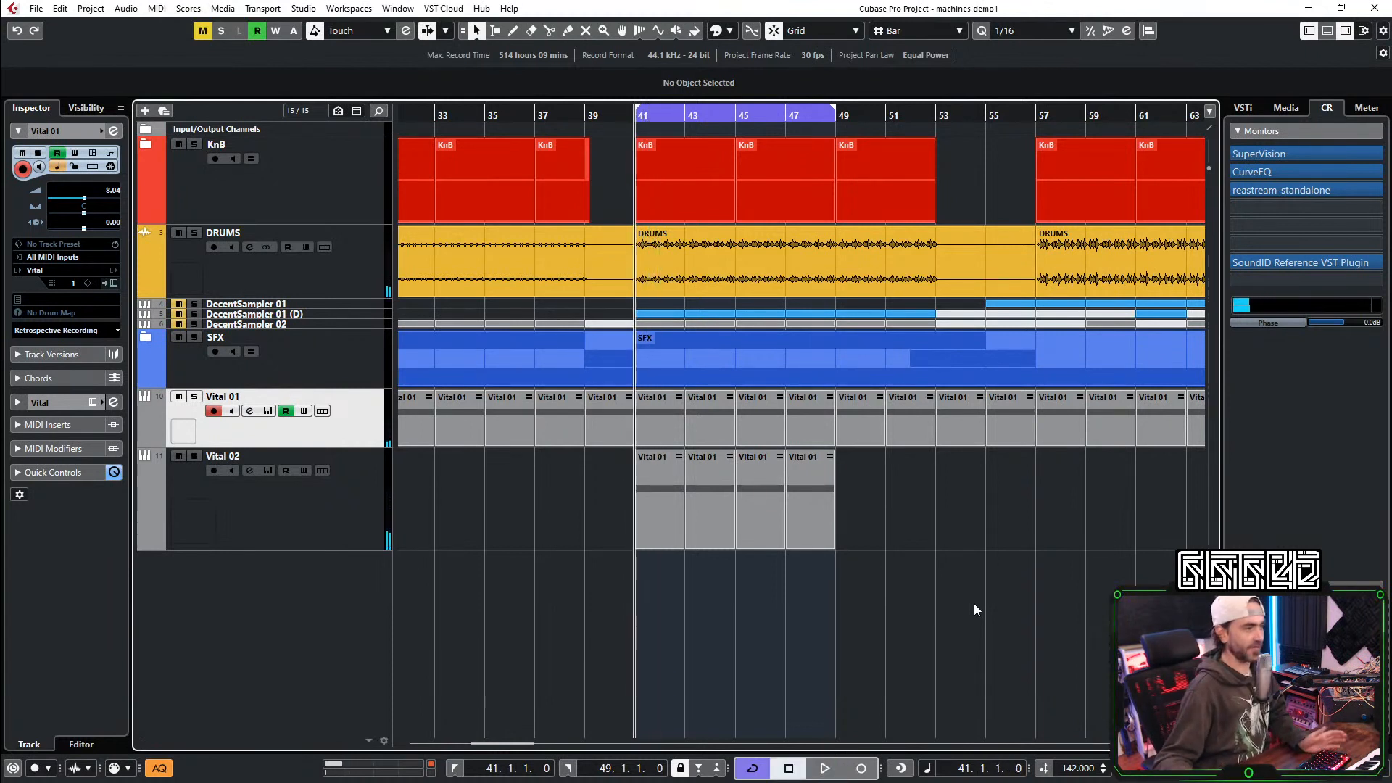
pyautogui.press('space')
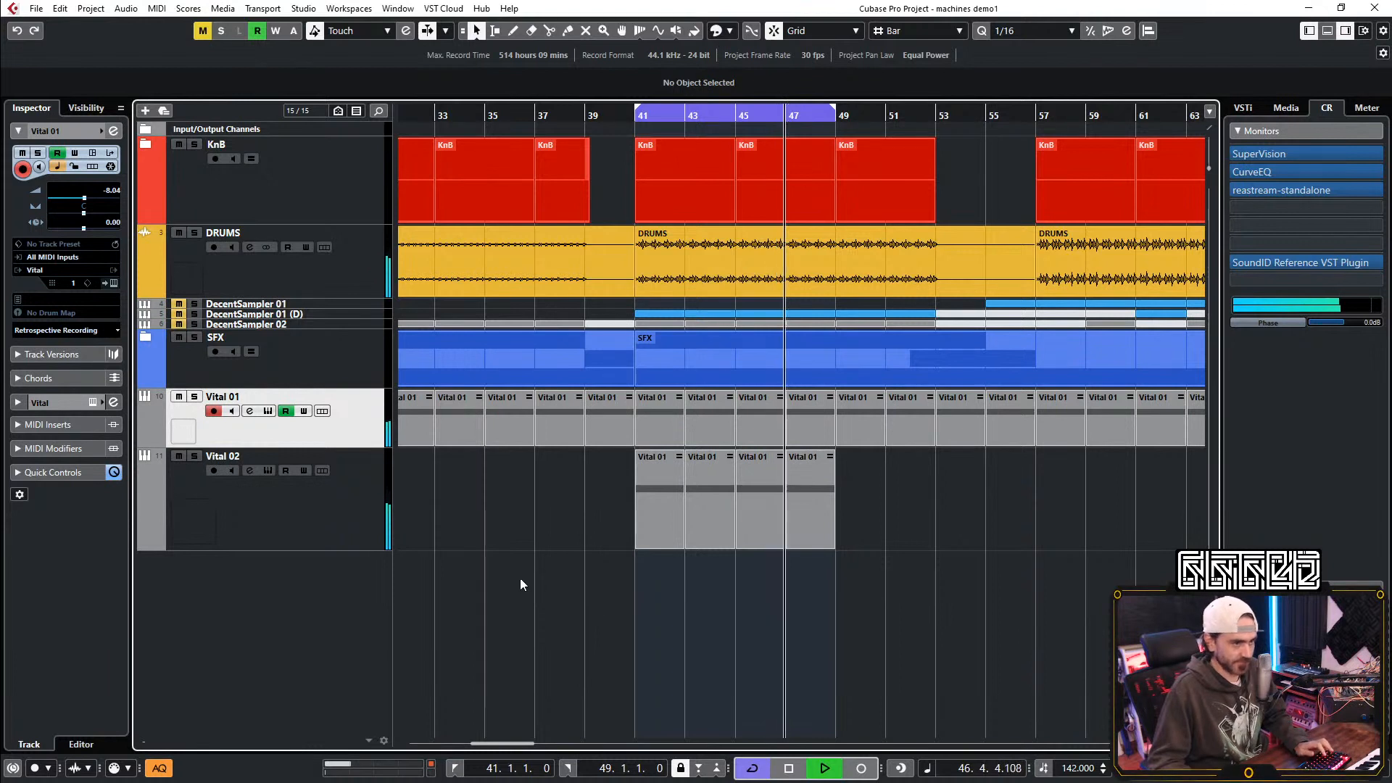
pyautogui.press('f')
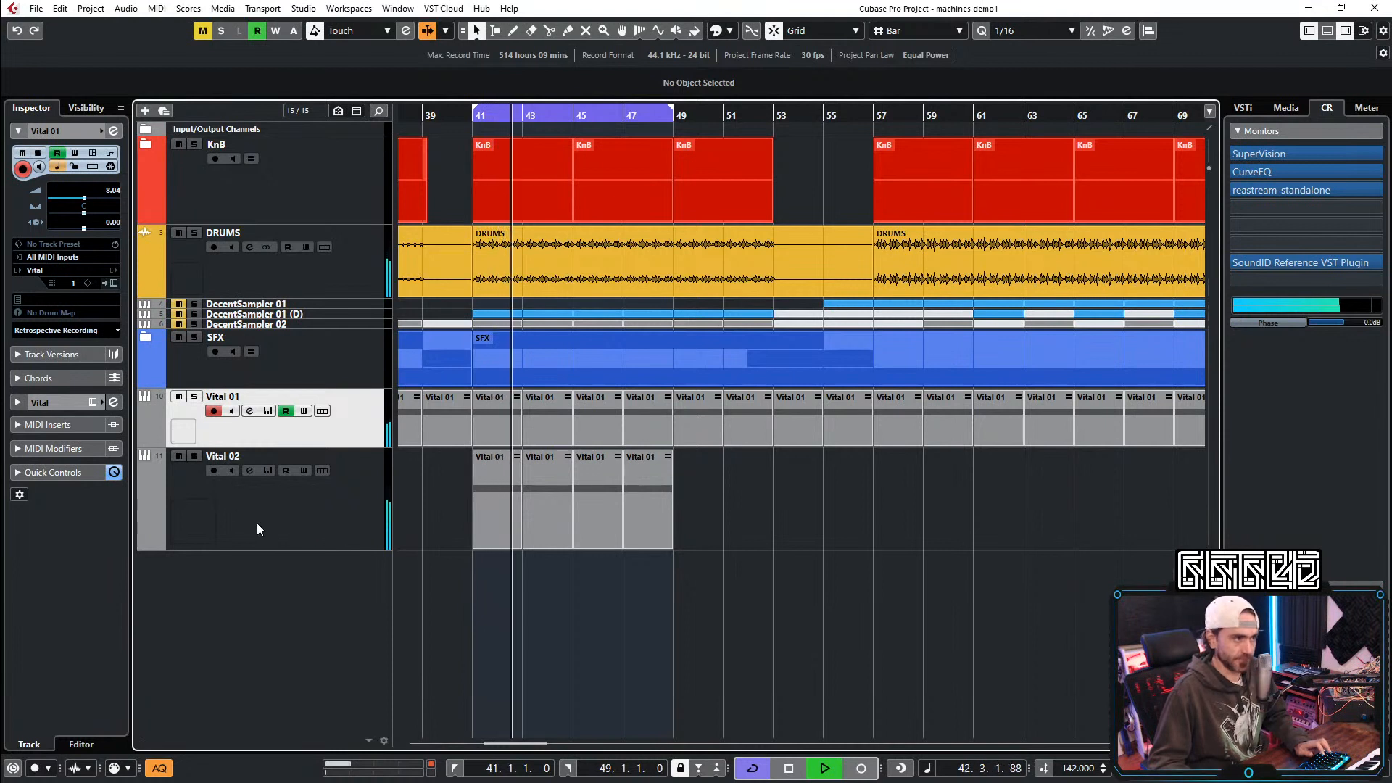
# Step: Mute the Vital 01 and Vital 02 tracks and add a new Vital instrument track, Vital 03, below Vital 02
pyautogui.click(178, 456)
pyautogui.click(179, 397)
pyautogui.rightClick(312, 219)
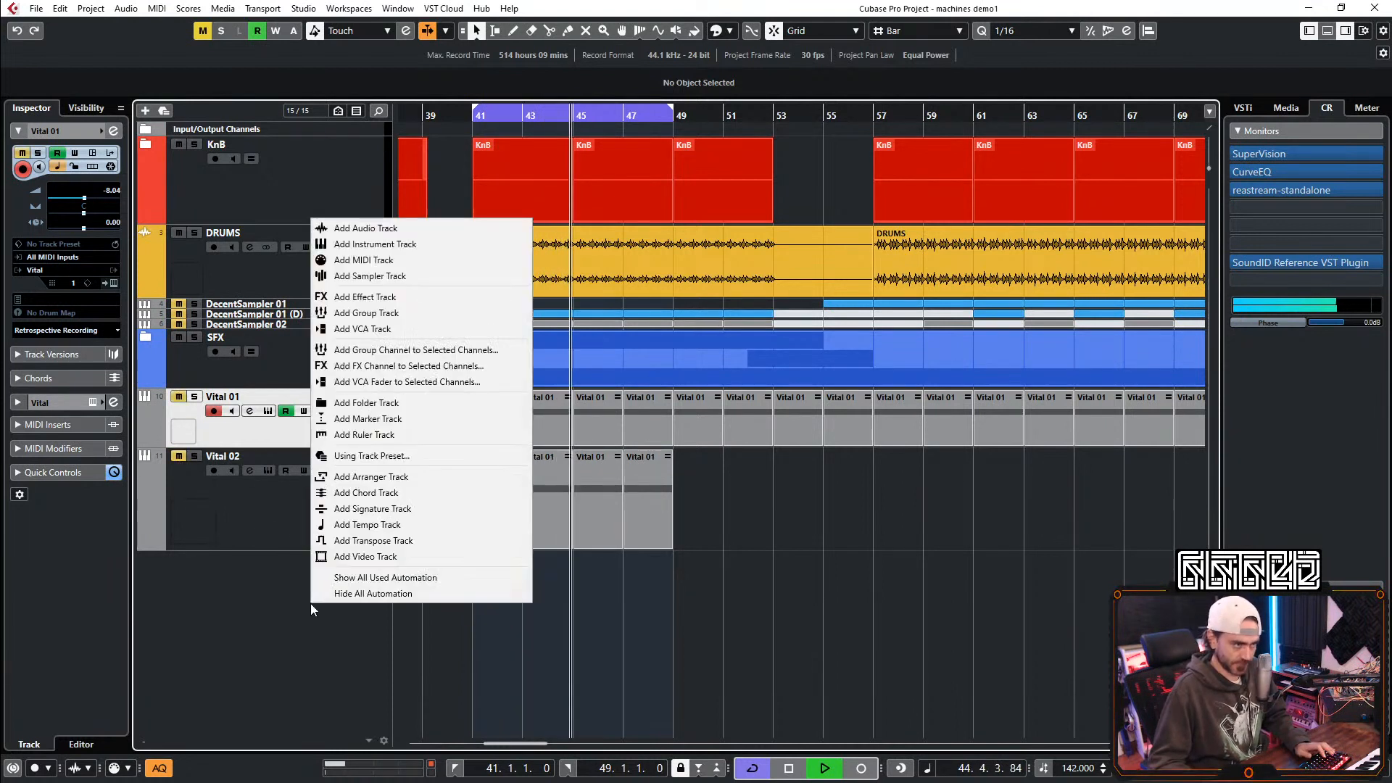
pyautogui.click(406, 249)
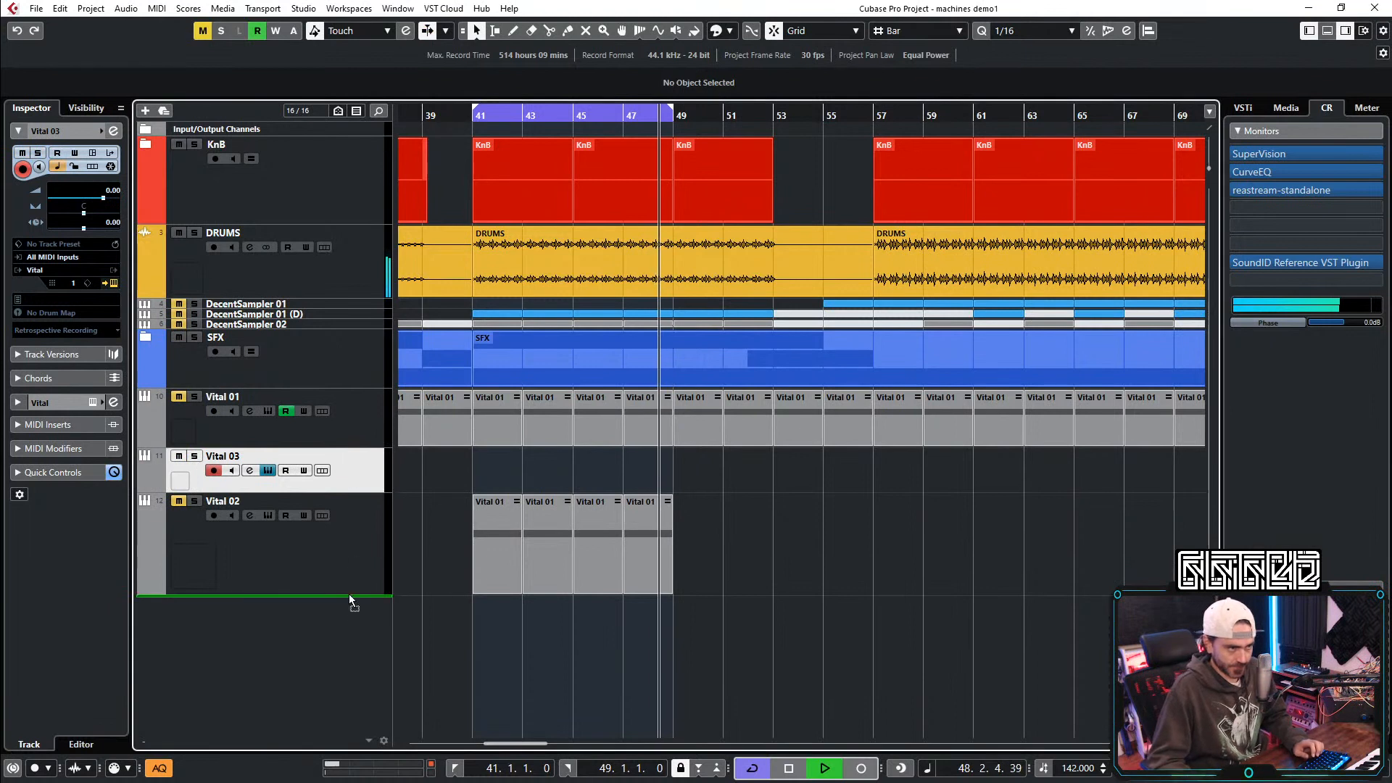
# Step: Copy the bar 41 clip from Vital 02 onto Vital 03 and repeat it up to bar 49, deleting any surplus
pyautogui.moveTo(505, 517); pyautogui.dragTo(500, 578)
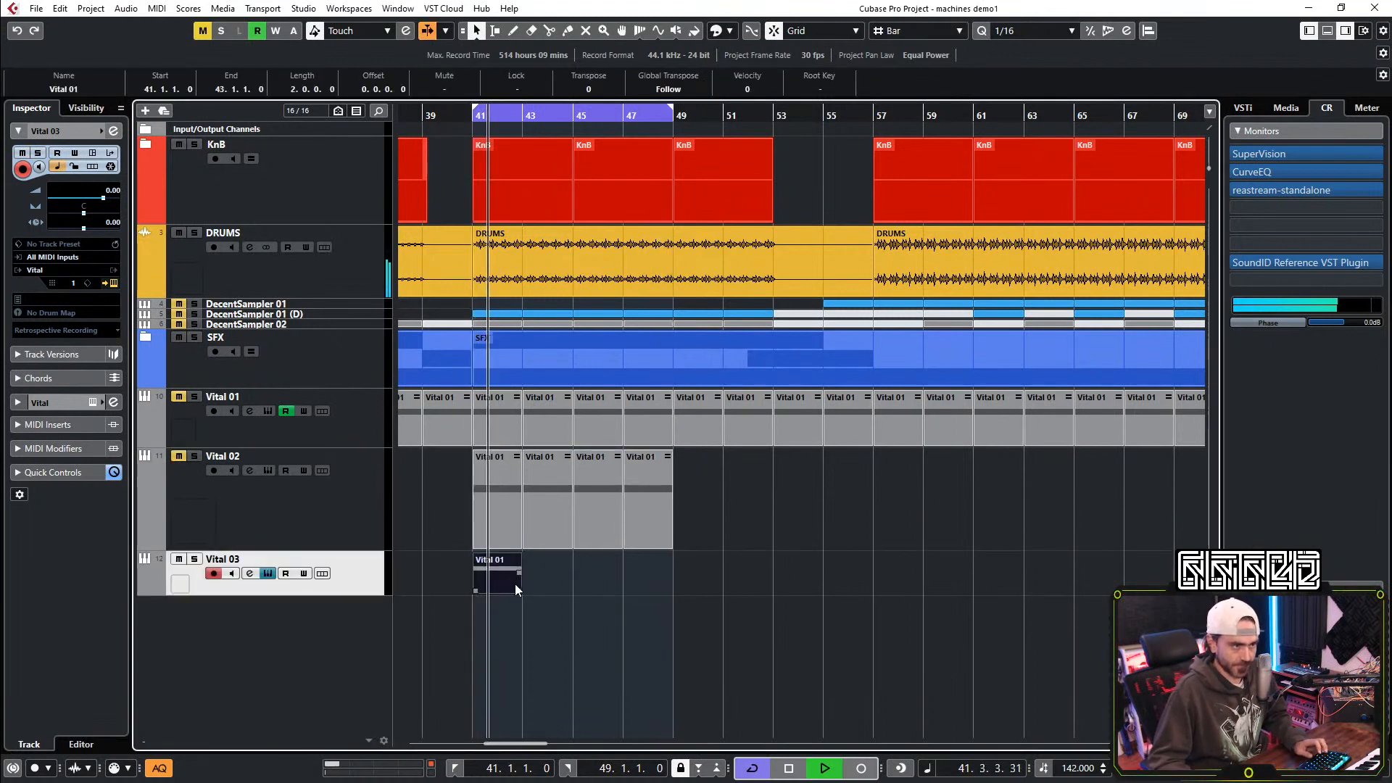
pyautogui.press('space')
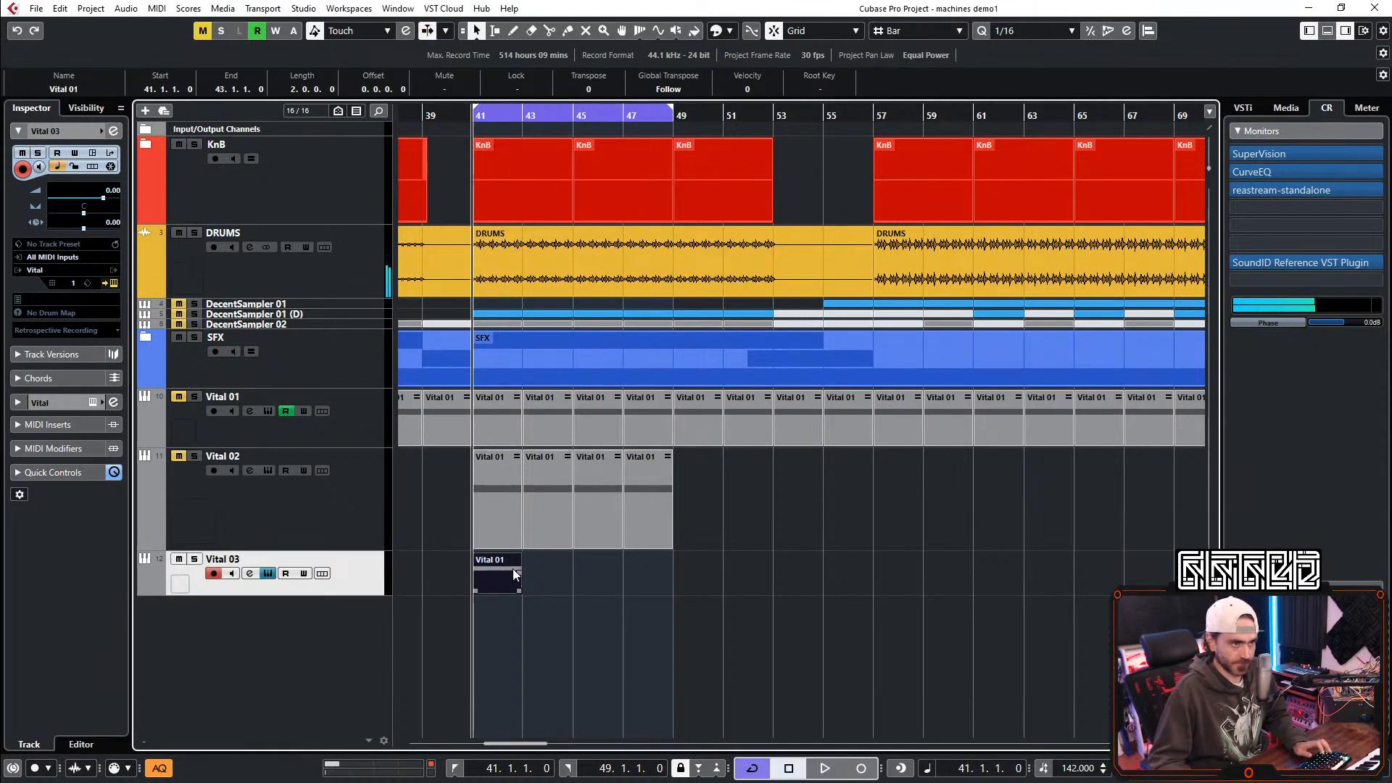
pyautogui.moveTo(529, 576); pyautogui.dragTo(674, 600)
pyautogui.click(676, 601)
pyautogui.click(714, 574)
pyautogui.press('Delete')
# Step: Lower Vital 03's volume to -7.23 dB, solo it, and set oscillator 1's pitch to -12 before starting playback
pyautogui.moveTo(103, 198); pyautogui.dragTo(89, 200)
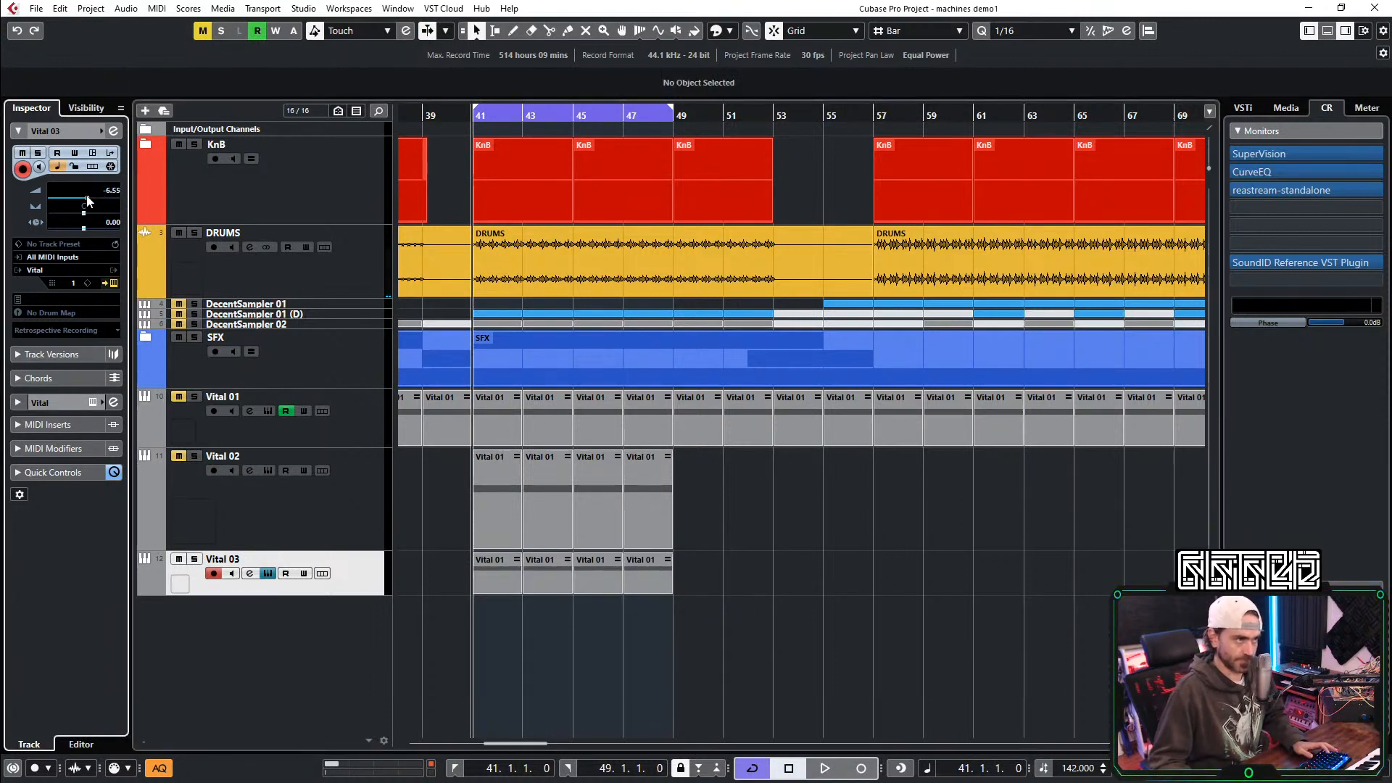
pyautogui.press('space')
pyautogui.moveTo(1377, 72); pyautogui.dragTo(903, 44)
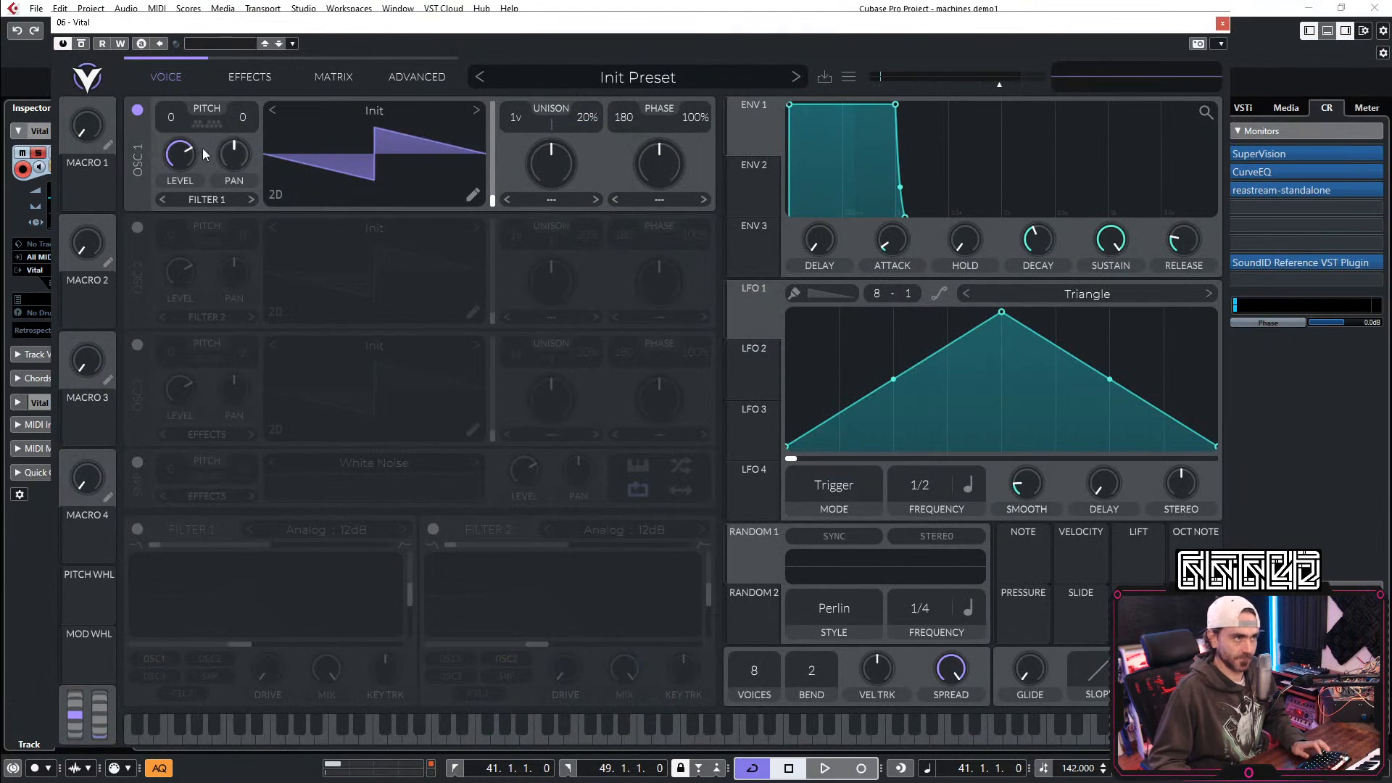
pyautogui.moveTo(174, 120); pyautogui.dragTo(189, 167)
pyautogui.press('space')
# Step: Enable filter 1 on oscillator 1, set its type to Diode Low Shelf, and raise its resonance slightly
pyautogui.click(137, 529)
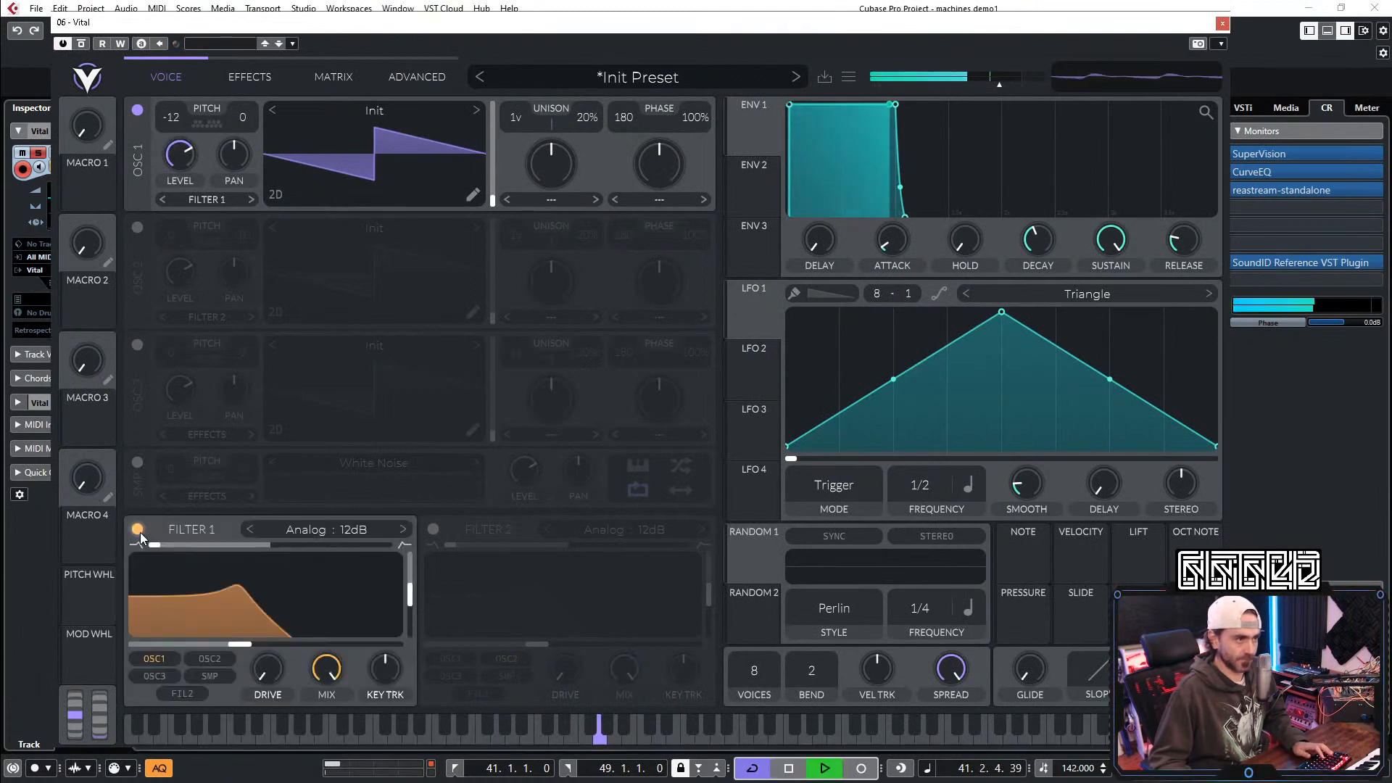
pyautogui.click(339, 530)
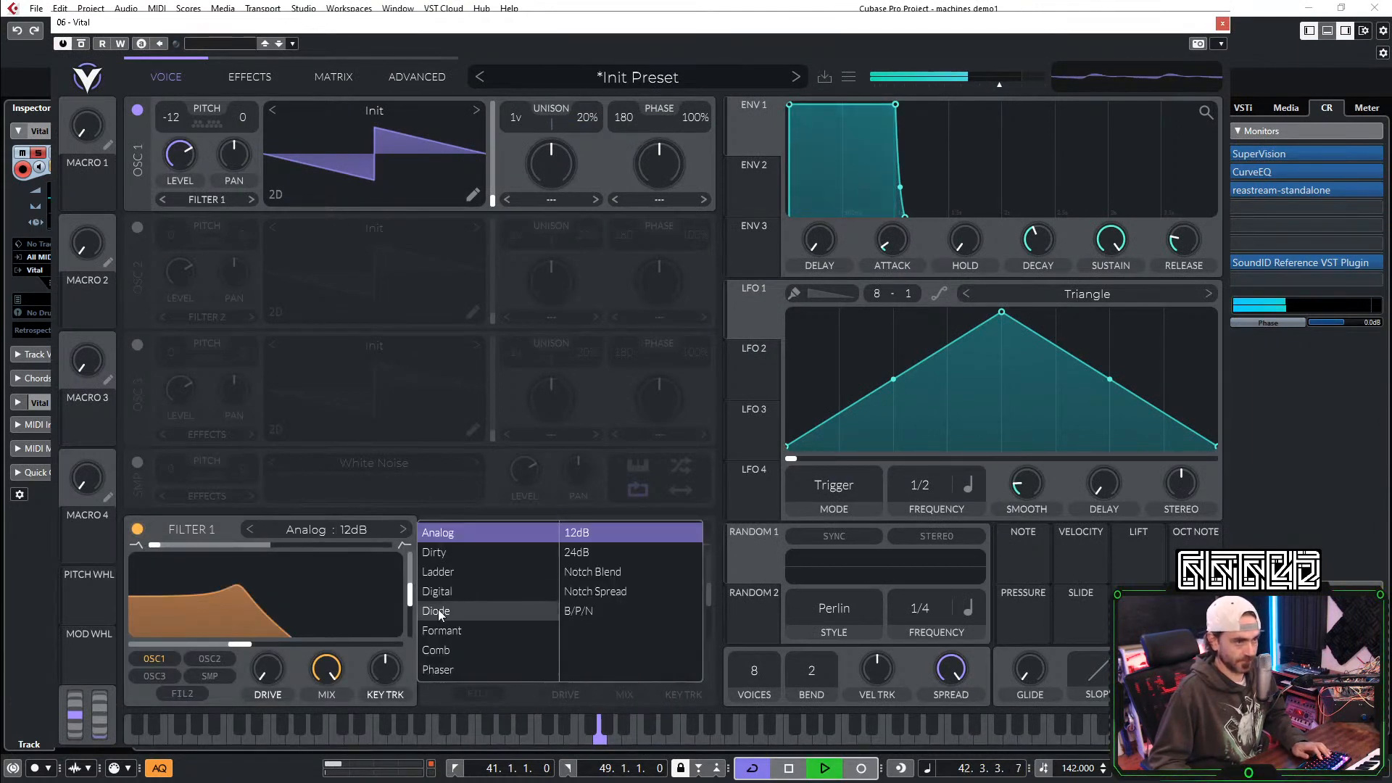
pyautogui.click(438, 612)
pyautogui.click(593, 551)
pyautogui.click(597, 534)
pyautogui.moveTo(411, 595); pyautogui.dragTo(412, 579)
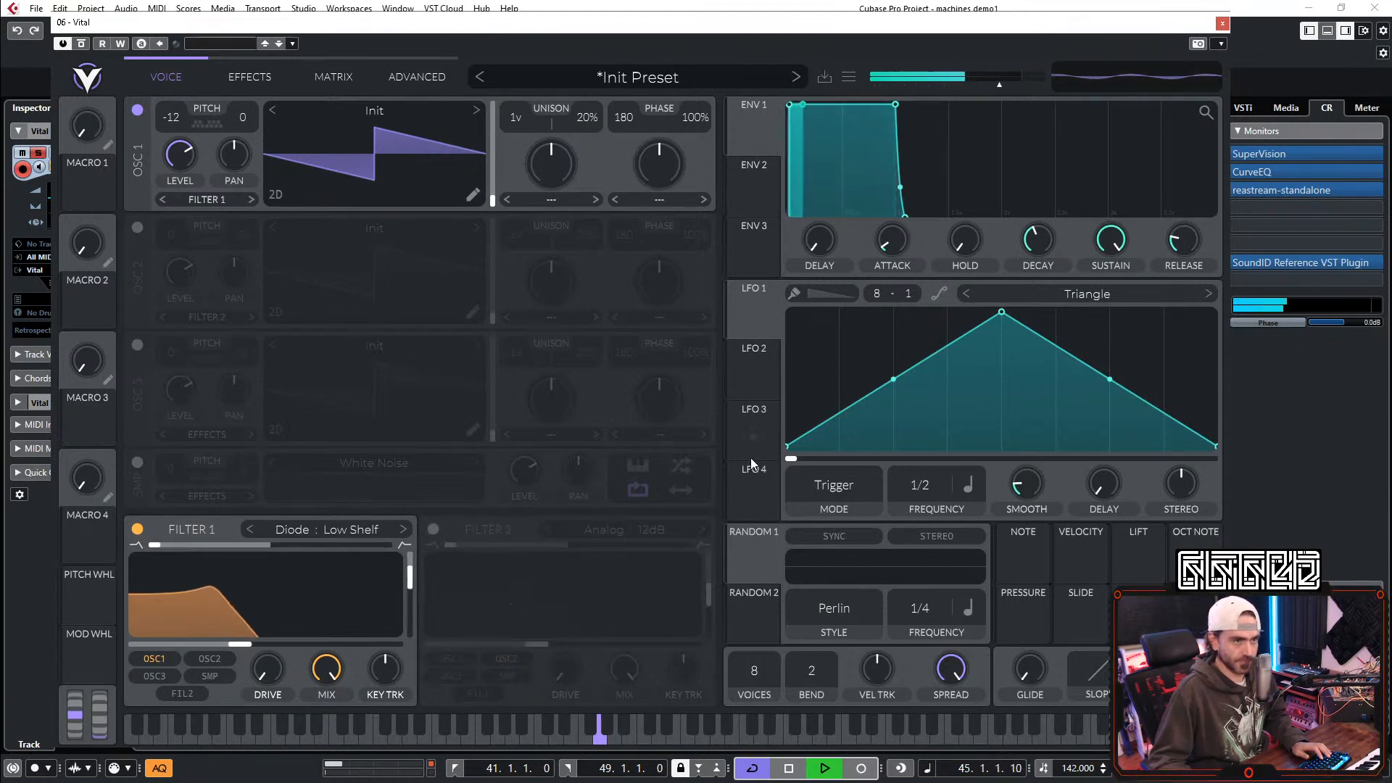
# Step: Modulate filter 1's cutoff with LFO 1 as a convex descending ramp at 1/16 without smoothing, and lower the base cutoff
pyautogui.moveTo(755, 300); pyautogui.dragTo(202, 645)
pyautogui.moveTo(1001, 312); pyautogui.dragTo(827, 313)
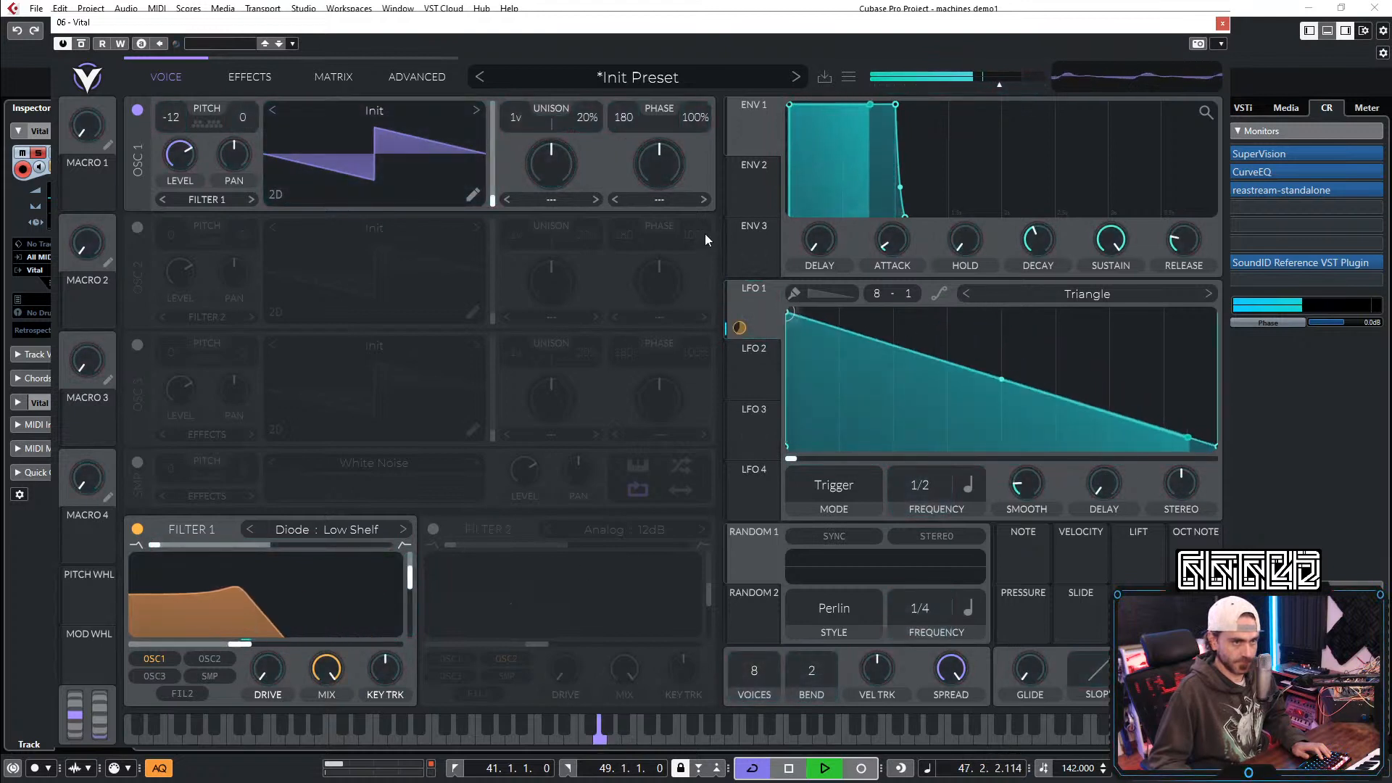
pyautogui.moveTo(743, 248); pyautogui.dragTo(743, 251)
pyautogui.moveTo(939, 488); pyautogui.dragTo(987, 488)
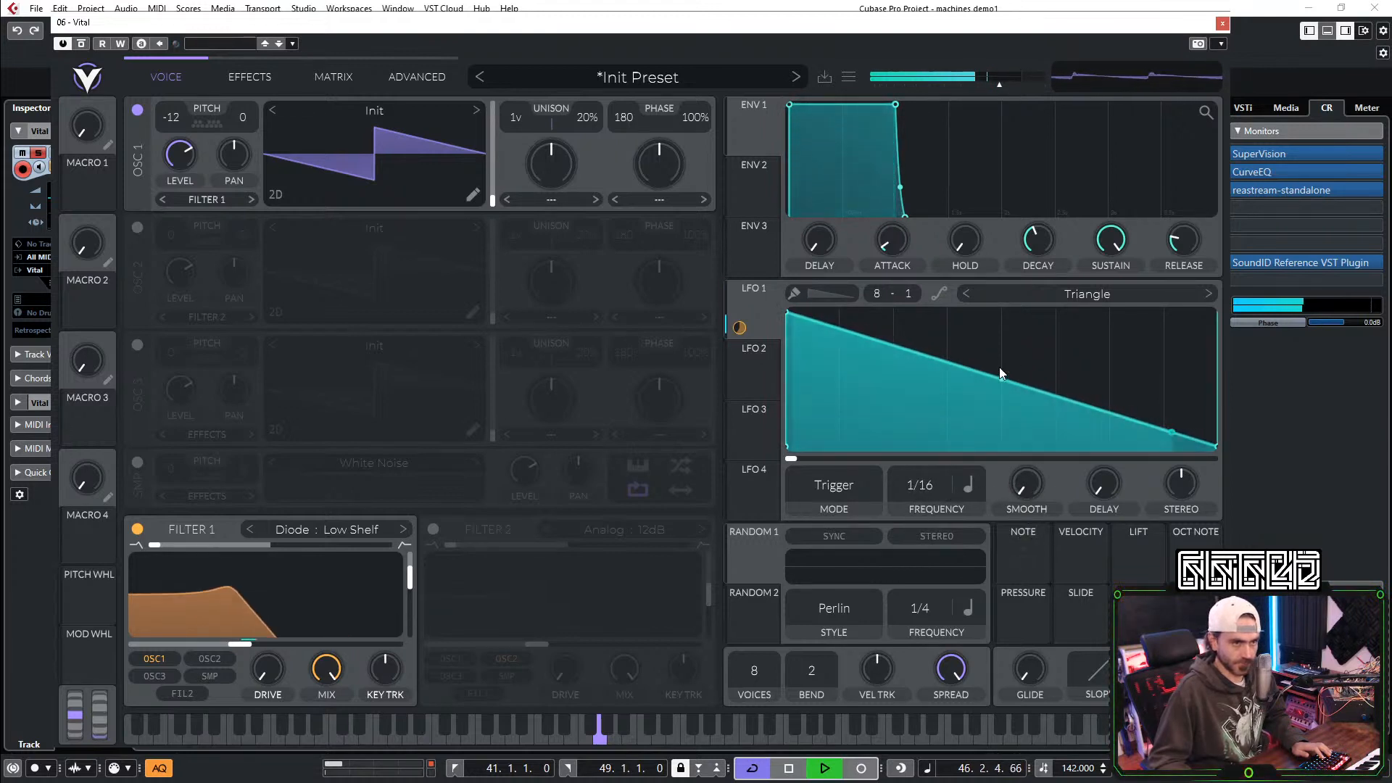
pyautogui.moveTo(1001, 375); pyautogui.dragTo(1063, 336)
pyautogui.moveTo(234, 644); pyautogui.dragTo(186, 652)
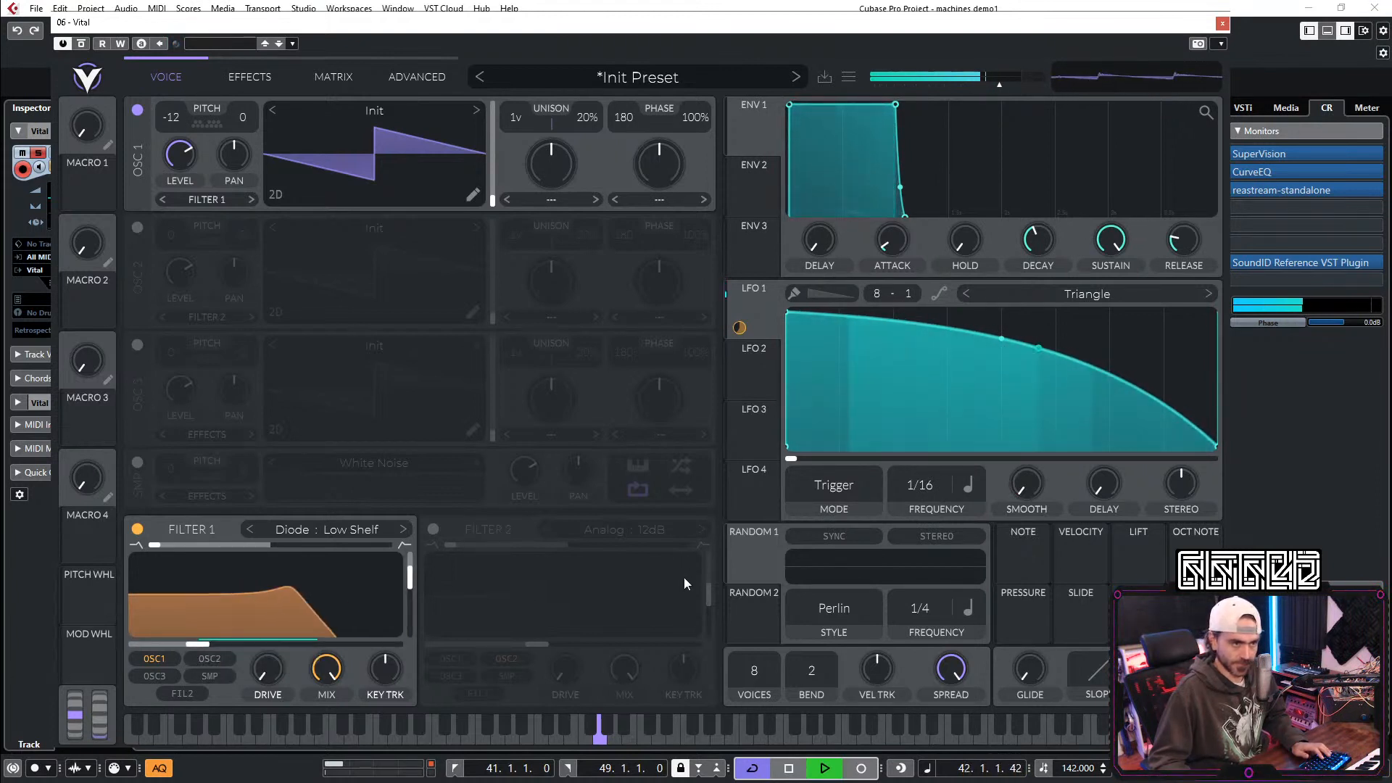
# Step: Assign Random 1 to filter 1's cutoff, with its style set to Sample & Hold and its frequency to 1/16
pyautogui.moveTo(752, 554); pyautogui.dragTo(245, 620)
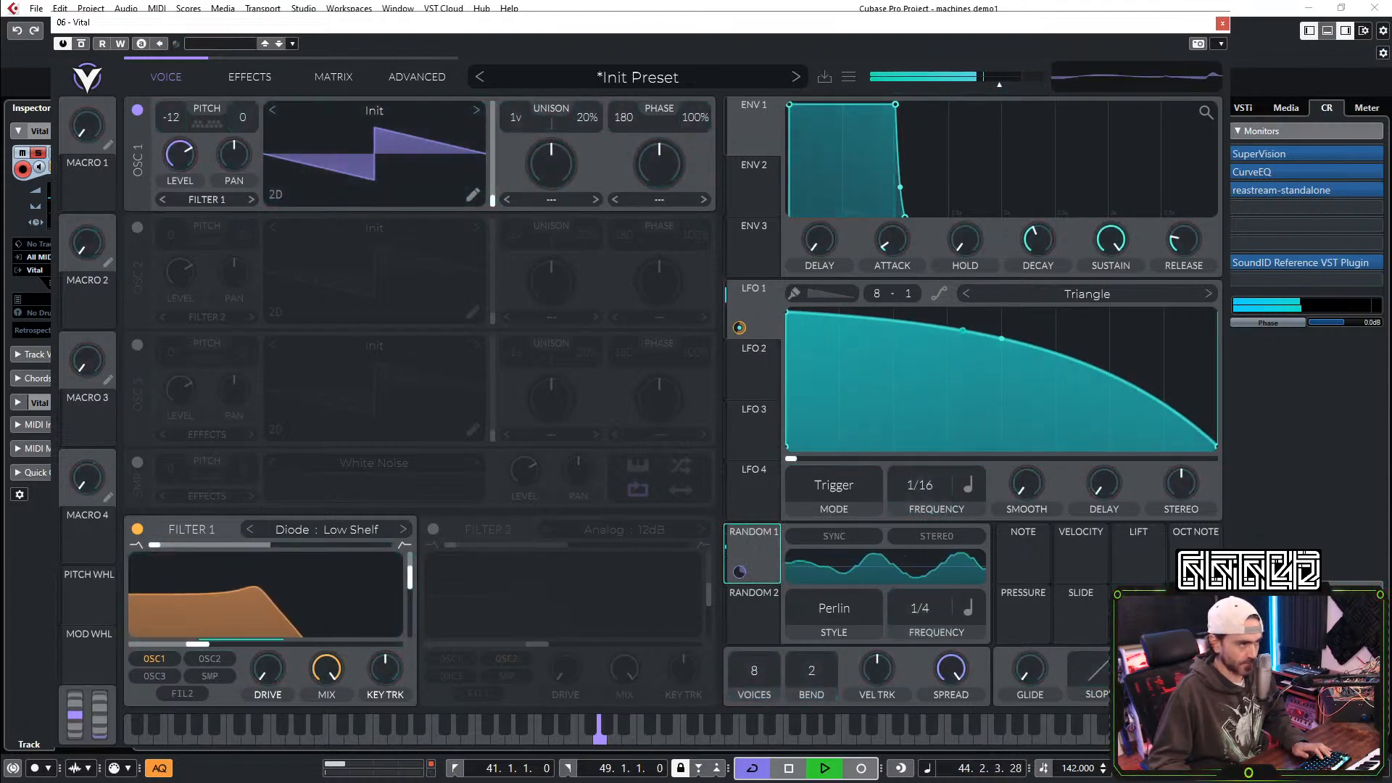
pyautogui.hotkey('ctrl', 'w')
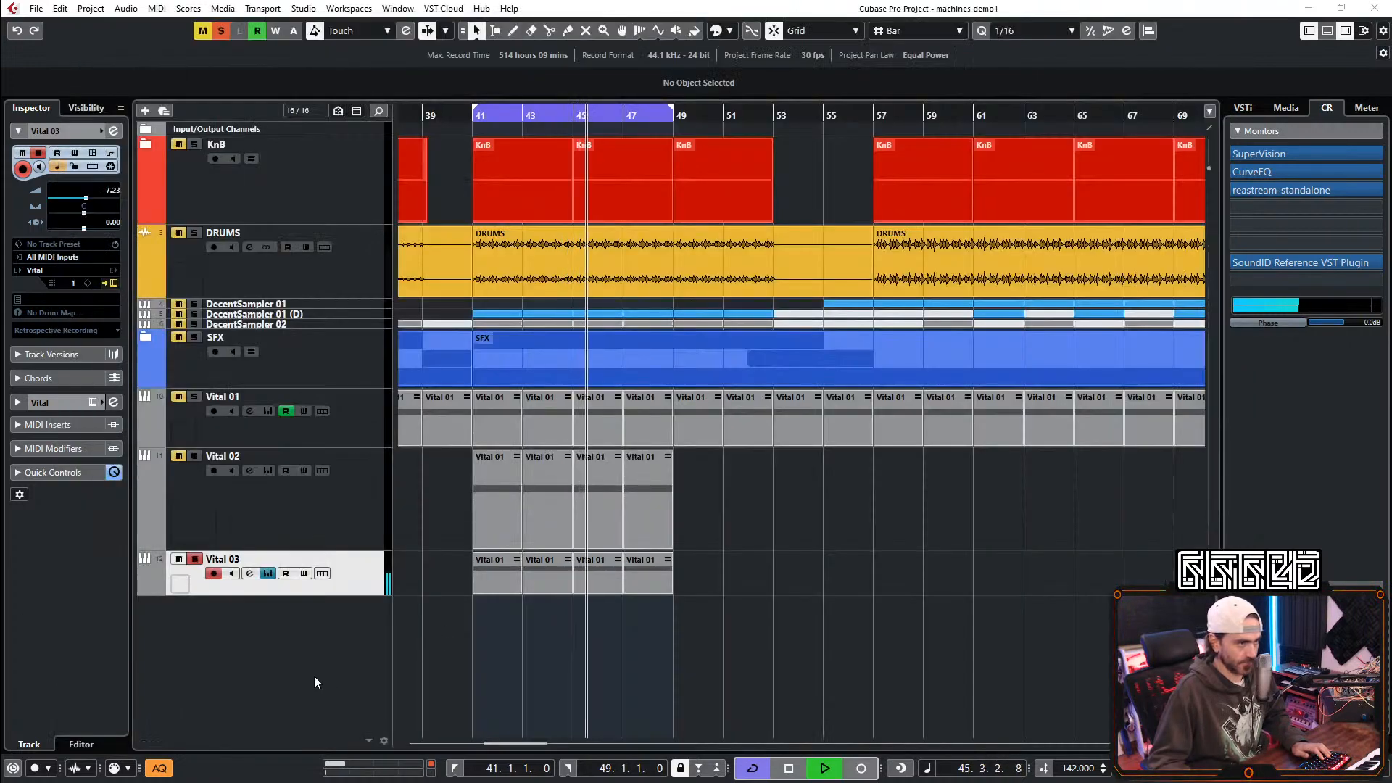
pyautogui.hotkey('alt', 'Tab')
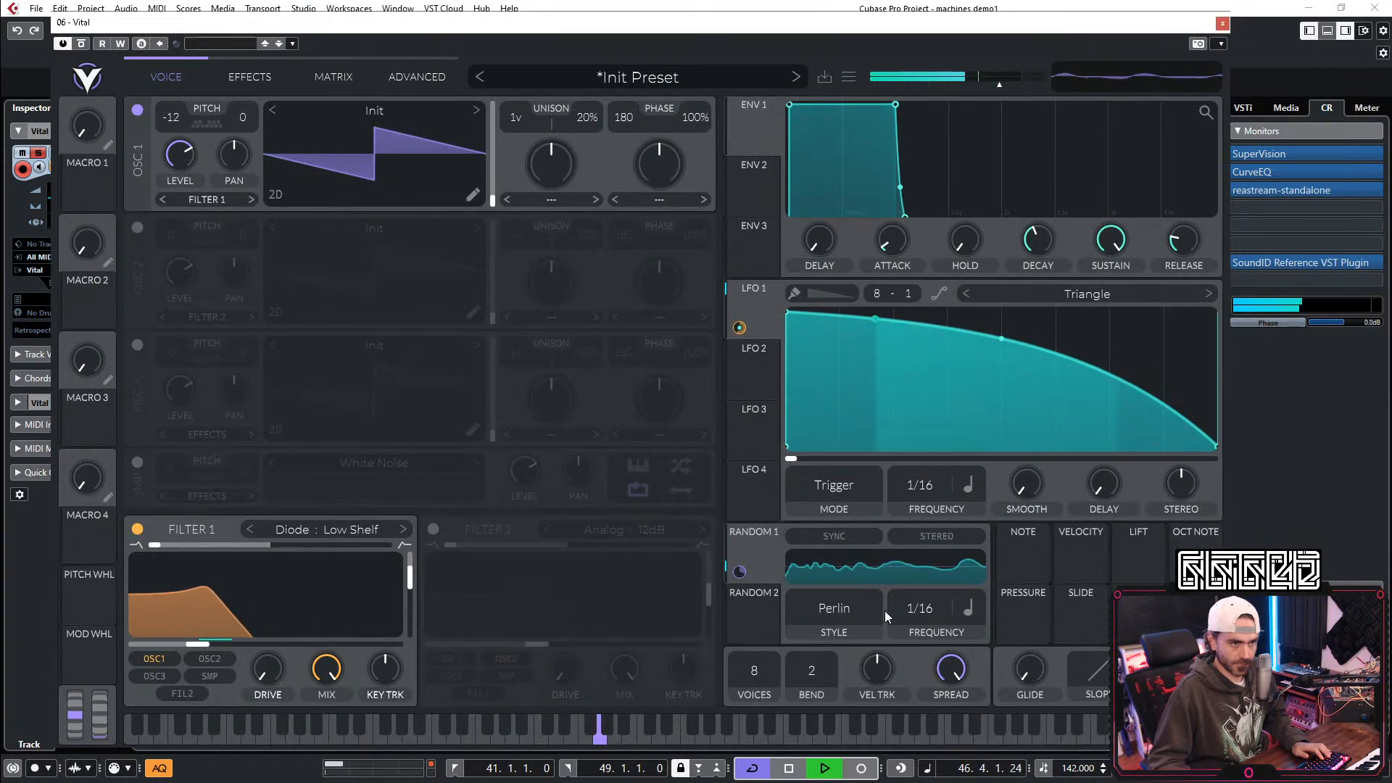
pyautogui.click(833, 610)
pyautogui.click(810, 675)
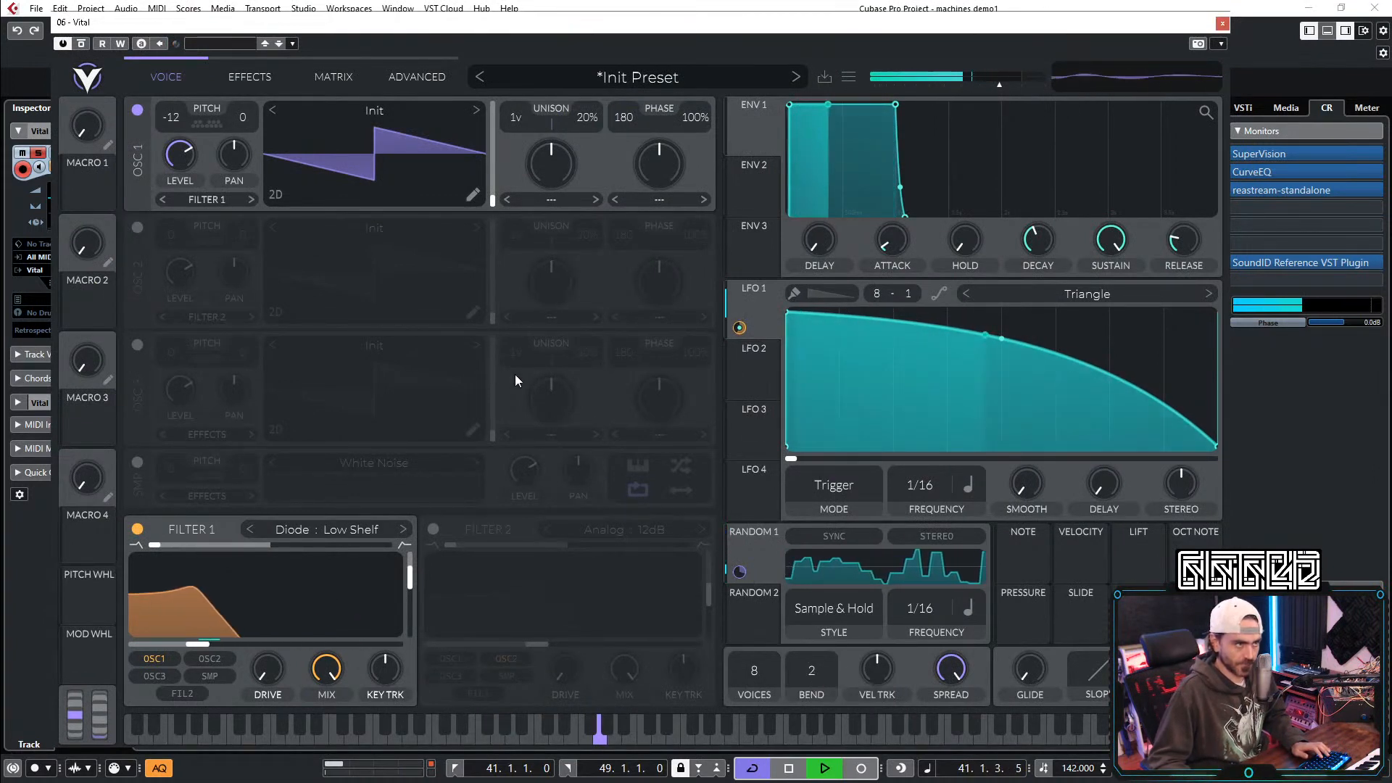
# Step: Try drive on filter 1 and return it to minimum, and raise the filter's resonance slightly
pyautogui.moveTo(269, 671)
pyautogui.mouseDown()
pyautogui.moveTo(302, 650)
pyautogui.moveTo(276, 663)
pyautogui.mouseUp()
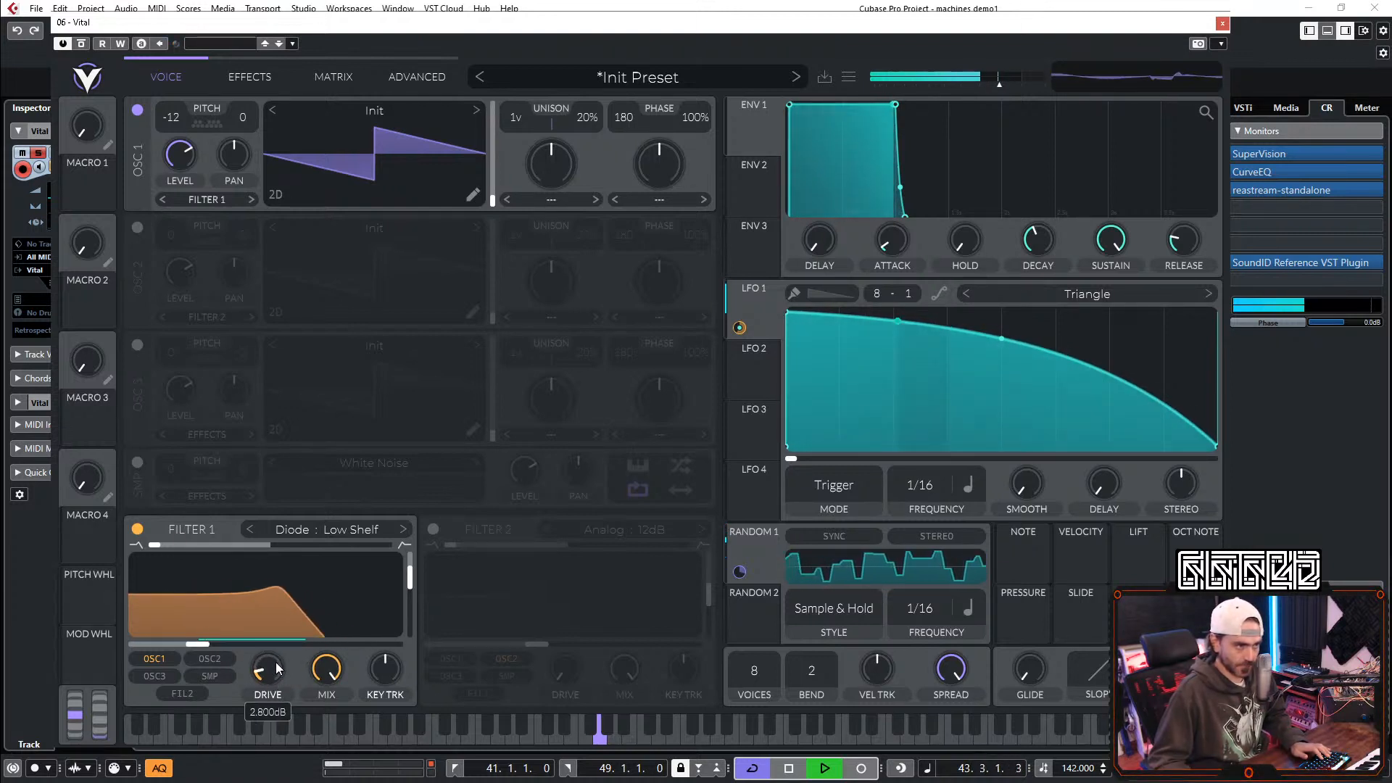
pyautogui.moveTo(161, 544); pyautogui.dragTo(52, 515)
pyautogui.moveTo(415, 585)
pyautogui.mouseDown()
pyautogui.moveTo(407, 606)
pyautogui.moveTo(417, 566)
pyautogui.moveTo(410, 601)
pyautogui.moveTo(411, 580)
pyautogui.mouseUp()
pyautogui.moveTo(268, 670); pyautogui.dragTo(269, 685)
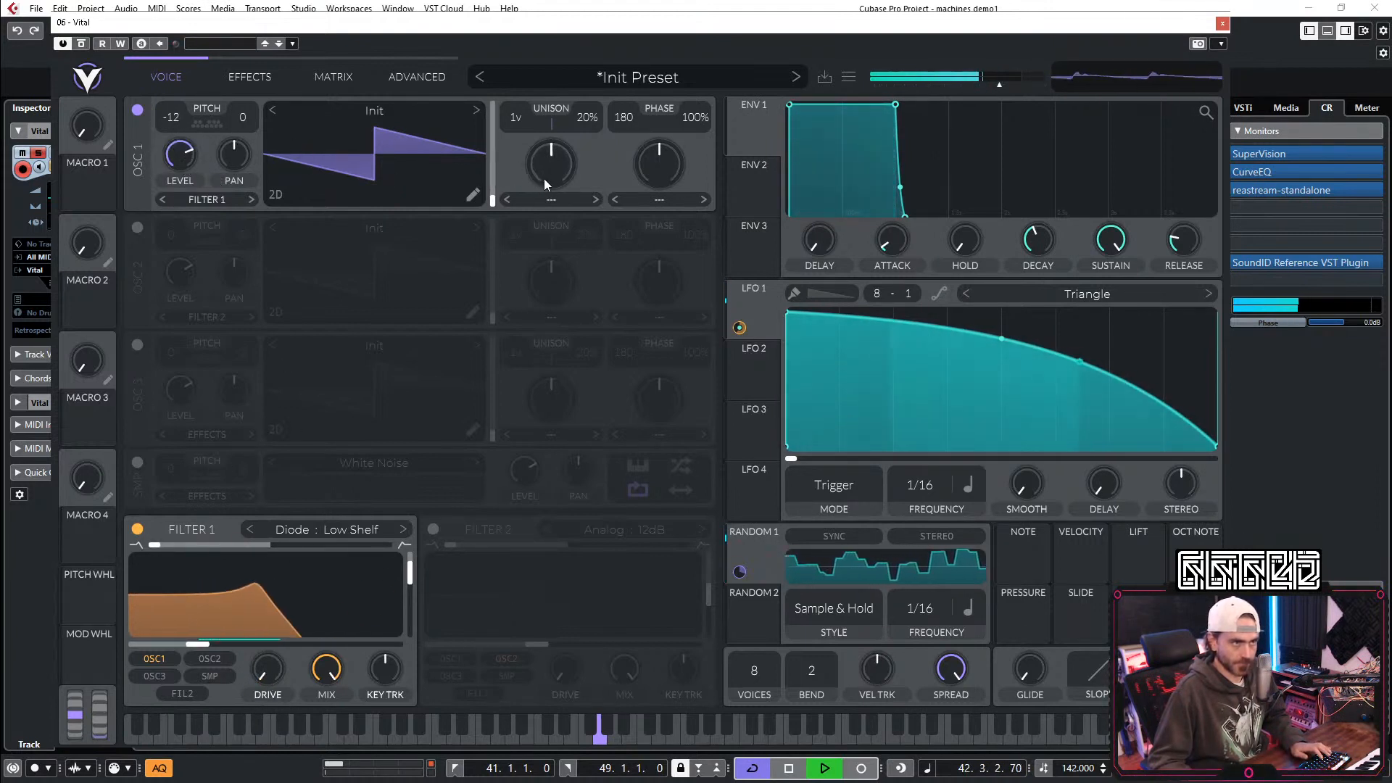
# Step: Set oscillator 1's spectral morph to High Pass and turn its amount down to thin out the low end
pyautogui.click(553, 199)
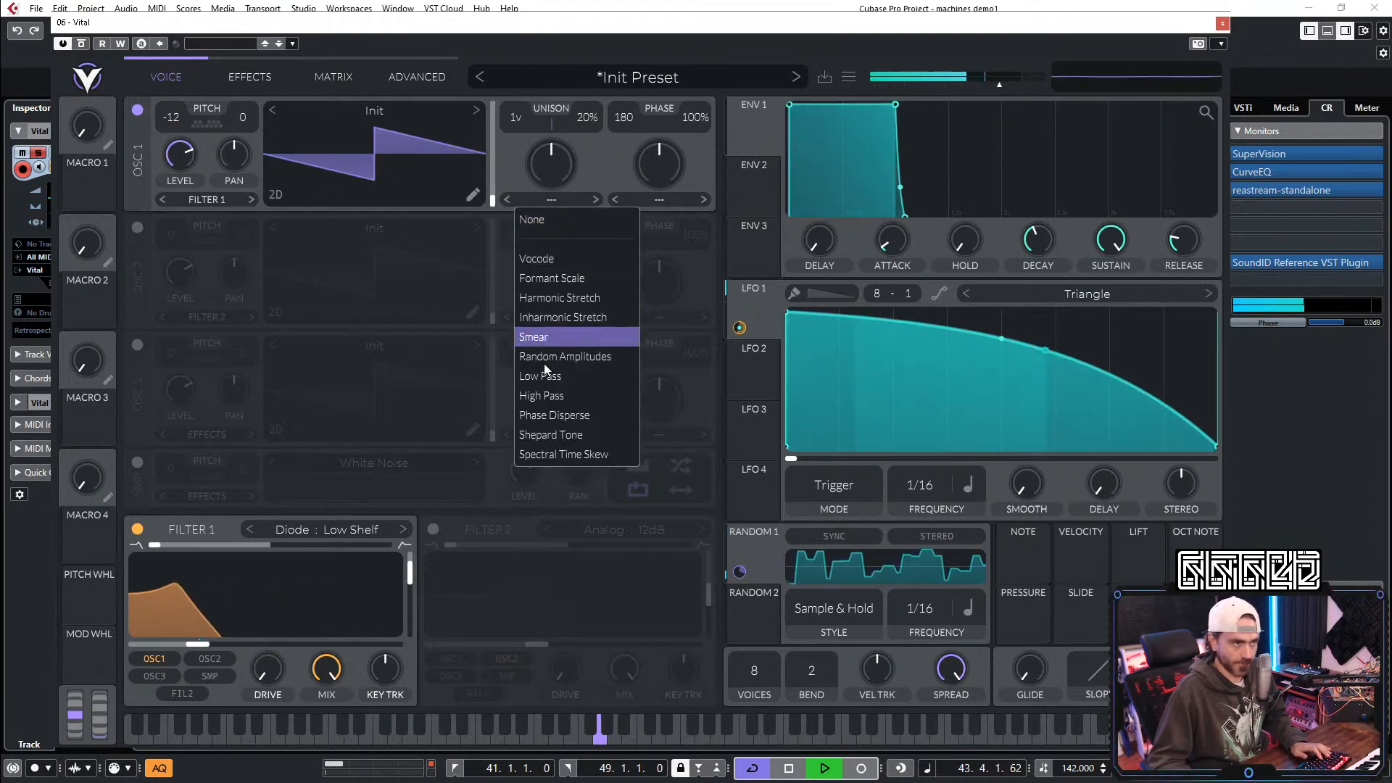
pyautogui.click(551, 395)
pyautogui.moveTo(559, 169); pyautogui.dragTo(494, 273)
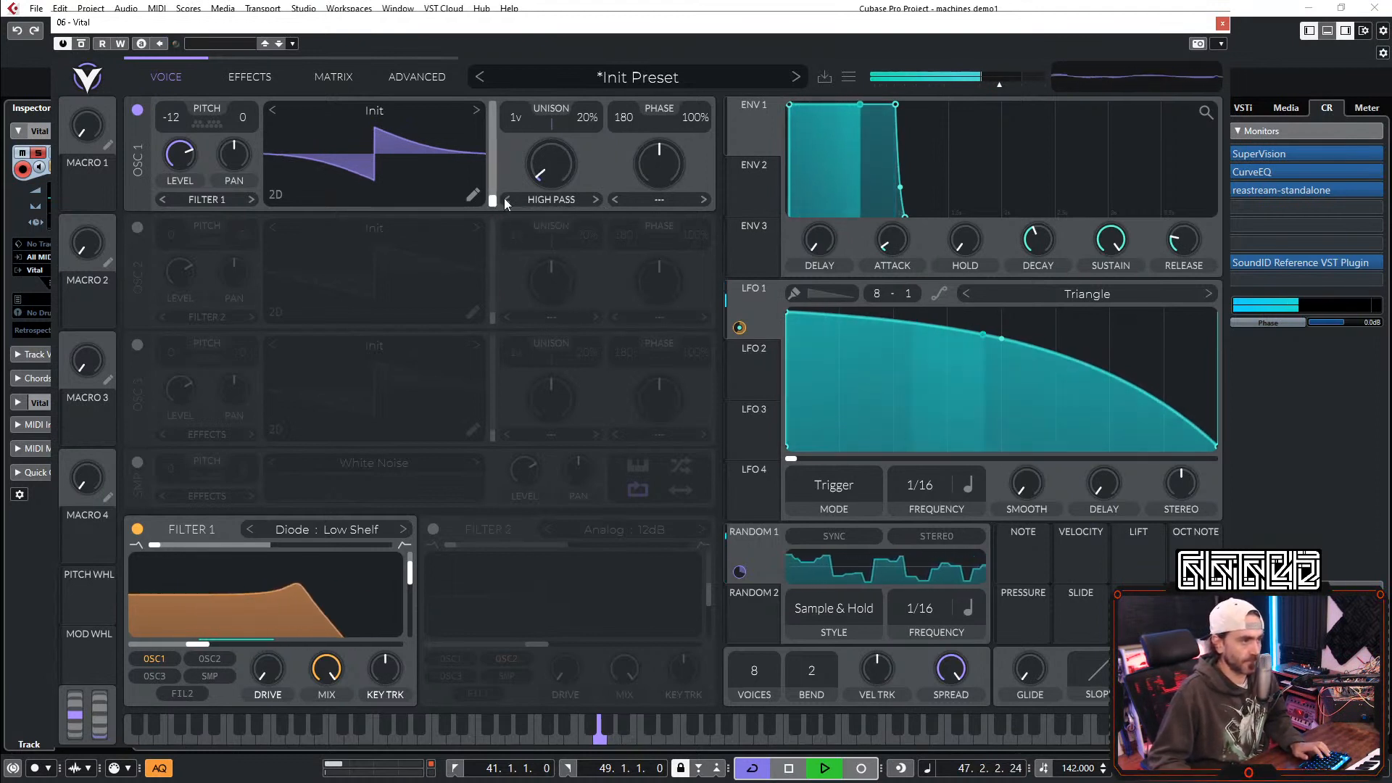
pyautogui.moveTo(563, 167)
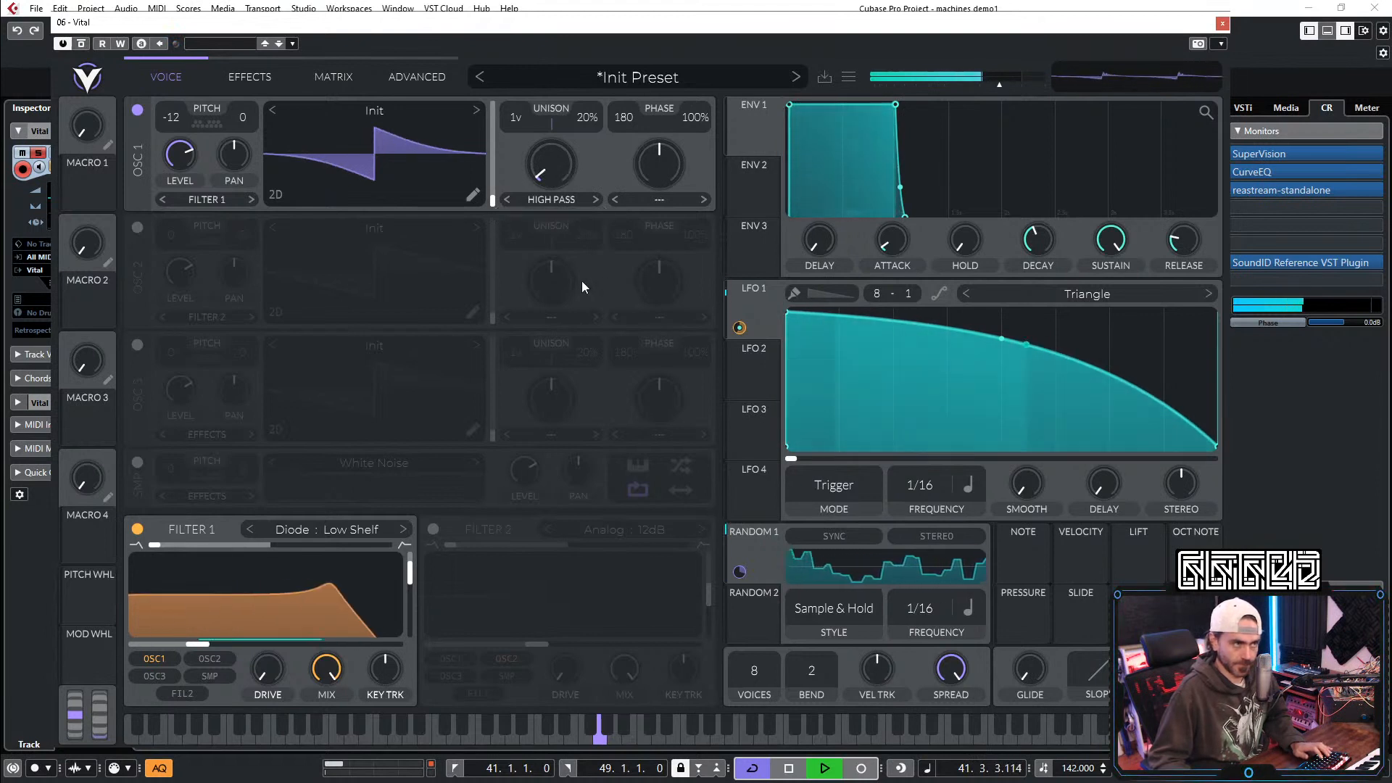
# Step: Enable the Distortion effect, raise its drive slightly, and set its type to Hard Clip
pyautogui.click(249, 77)
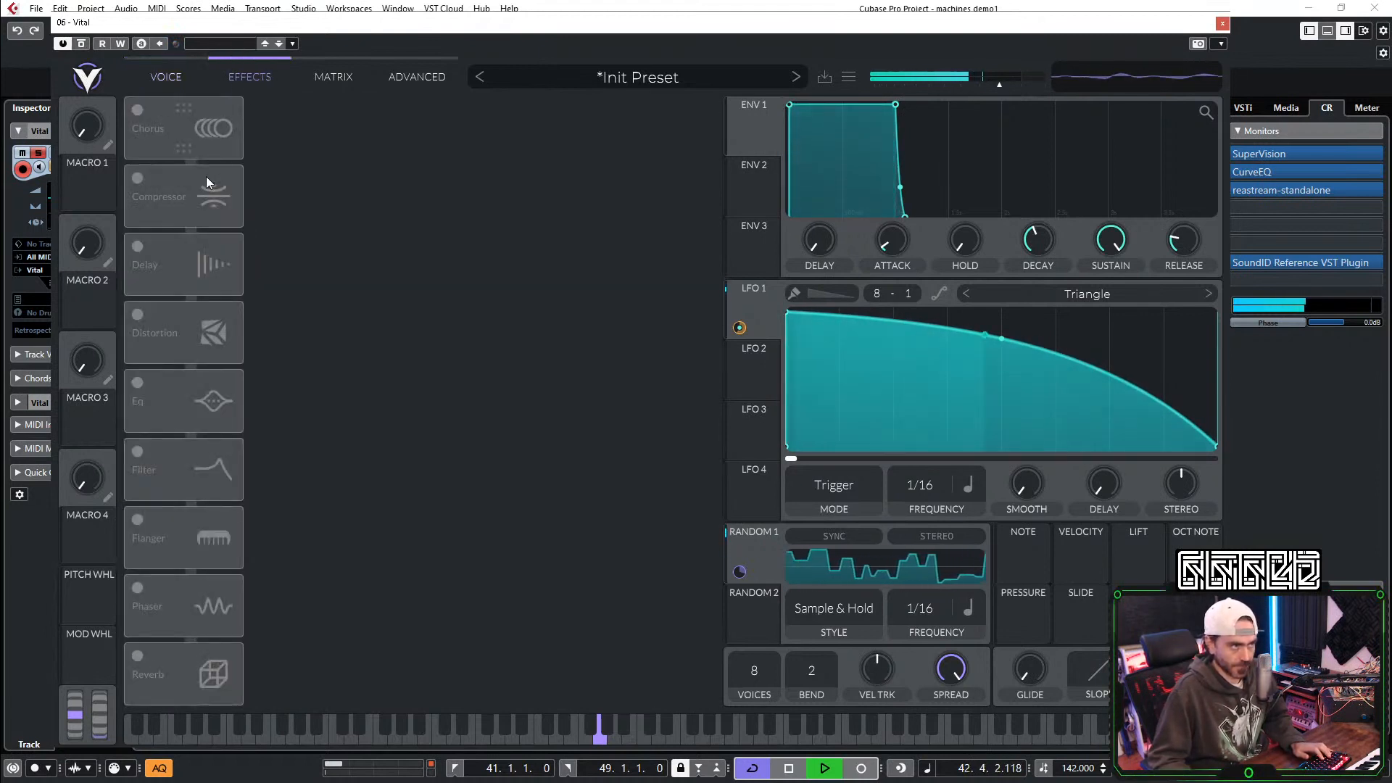
pyautogui.click(147, 317)
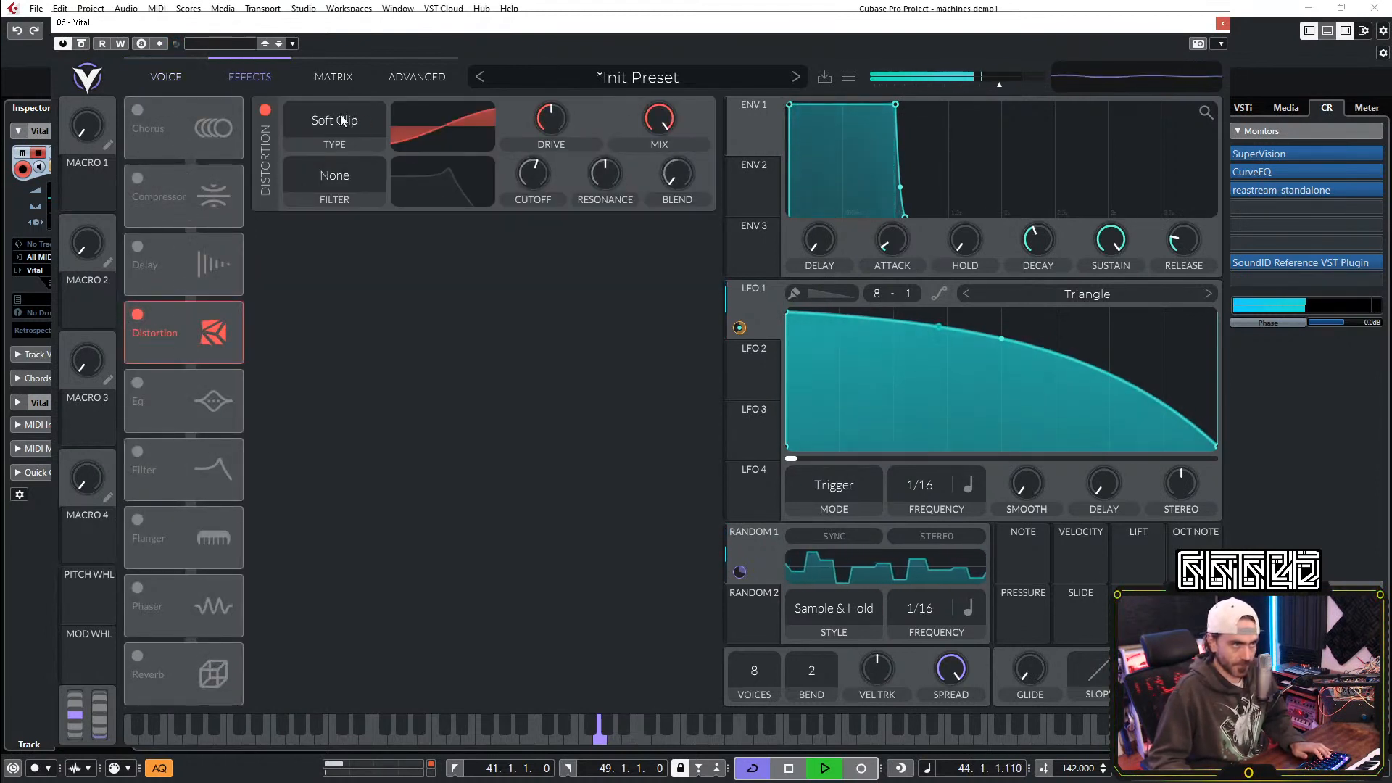
pyautogui.moveTo(556, 126); pyautogui.dragTo(568, 117)
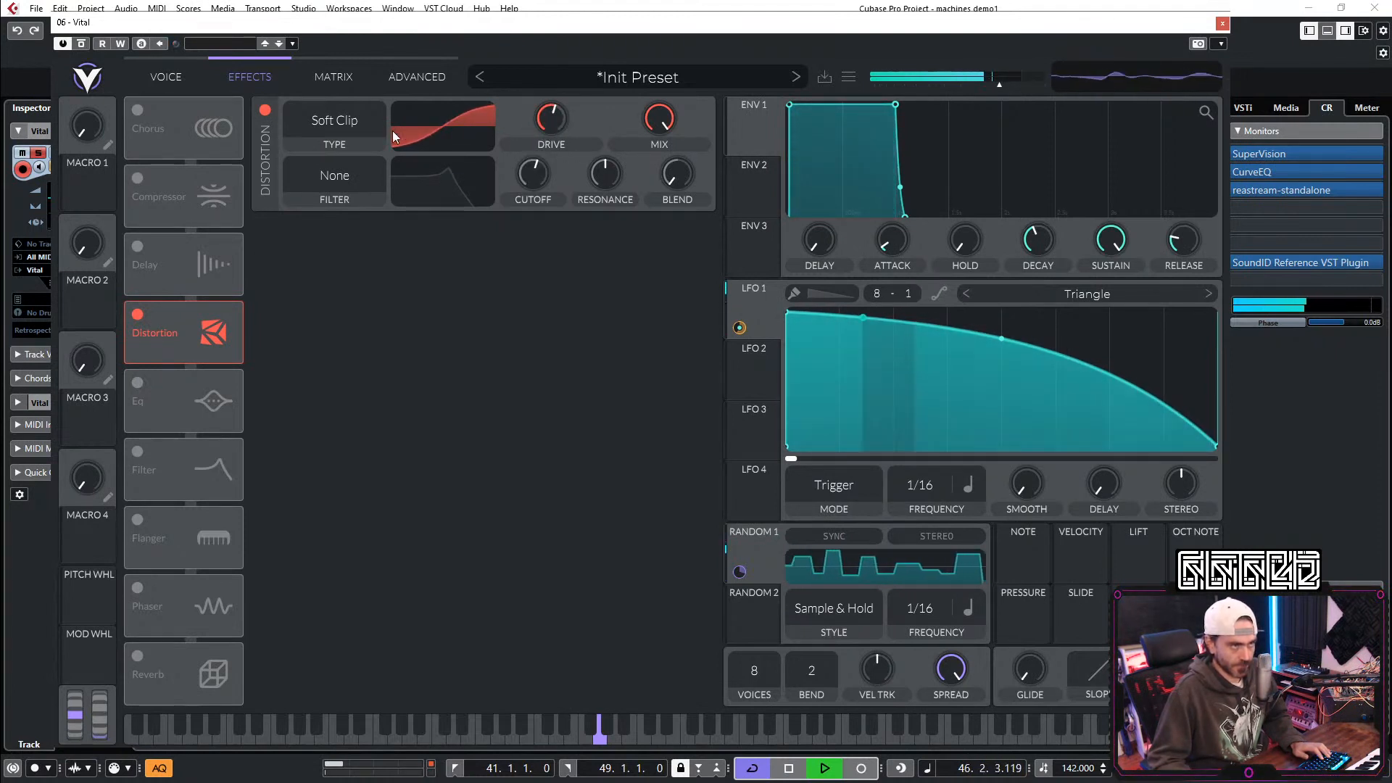
pyautogui.click(339, 145)
pyautogui.click(384, 184)
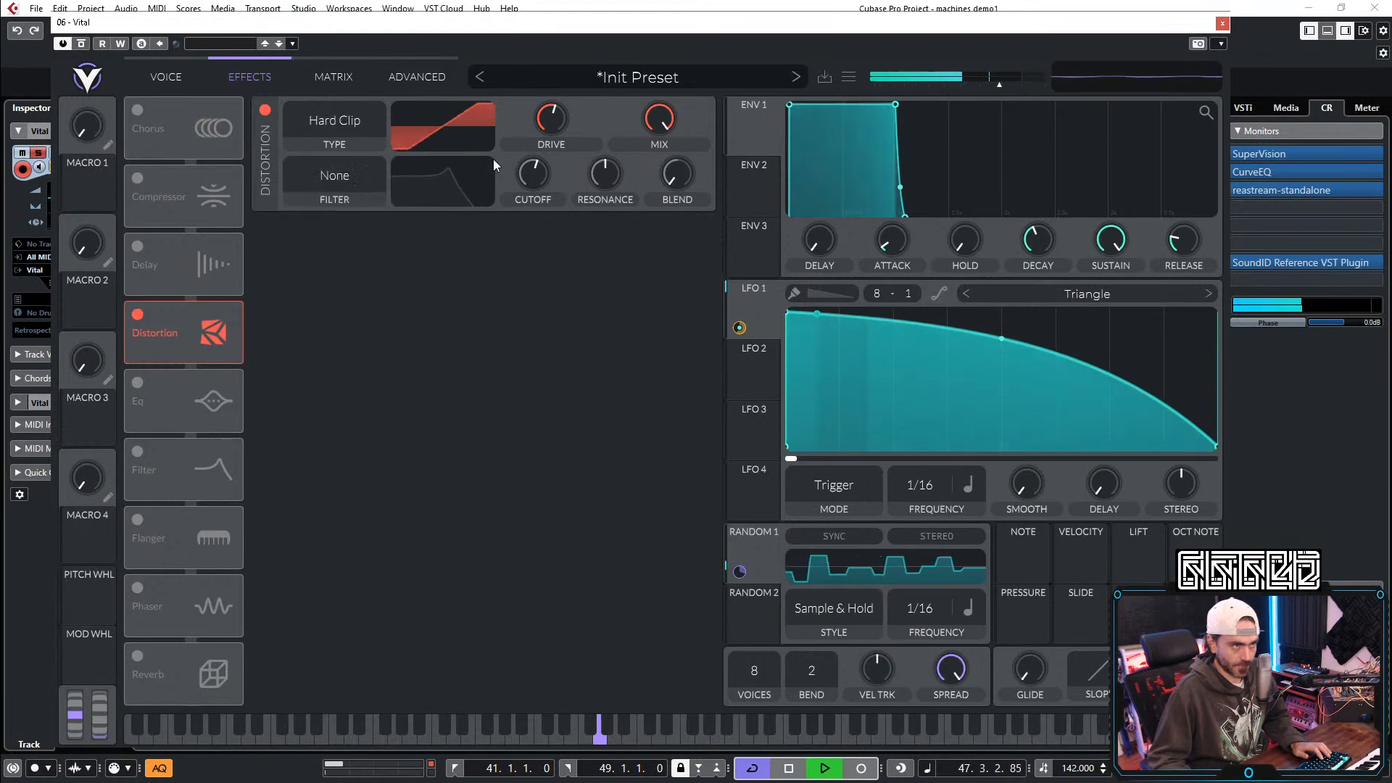
pyautogui.moveTo(549, 122)
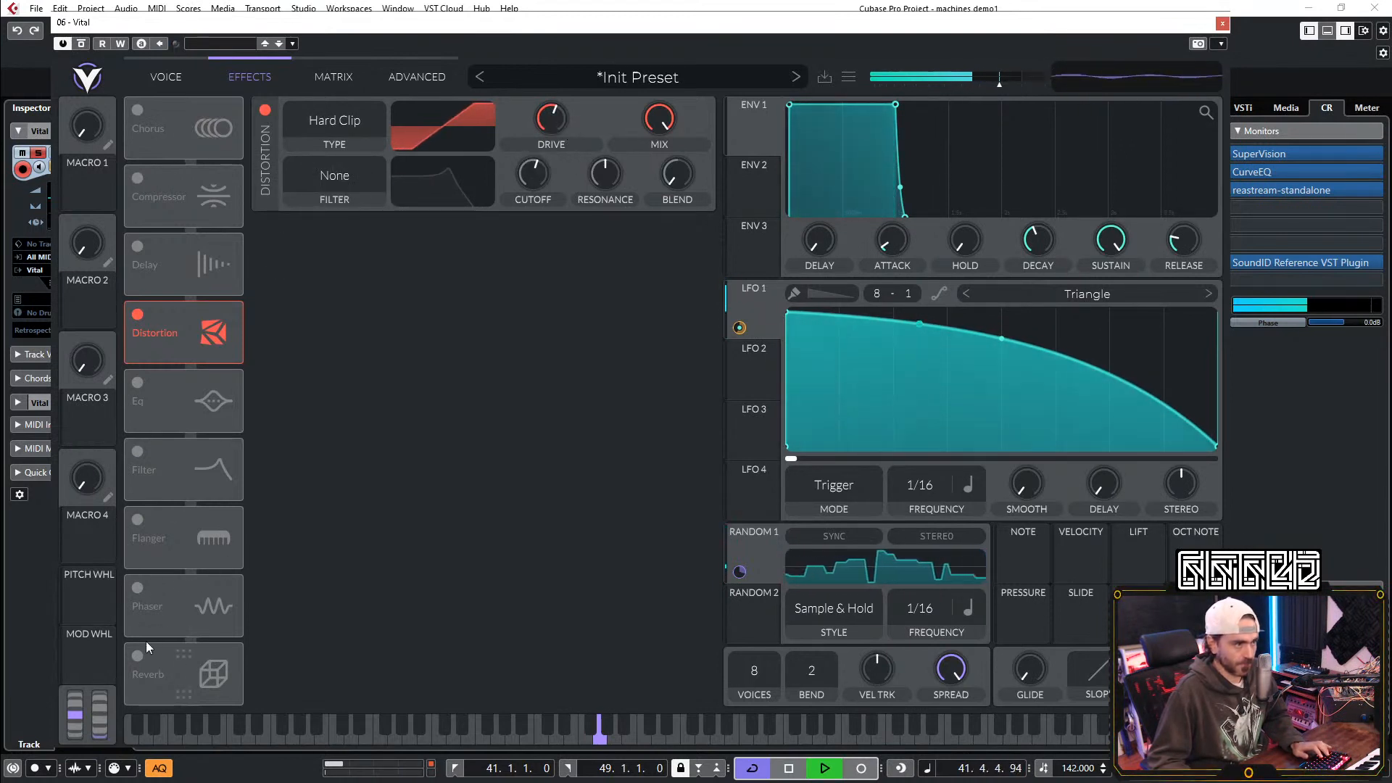
# Step: Move the EQ to the start of the effects chain, enable it, and make its low band a high-pass with a cutoff of 27.20 semitones
pyautogui.moveTo(185, 404); pyautogui.dragTo(174, 127)
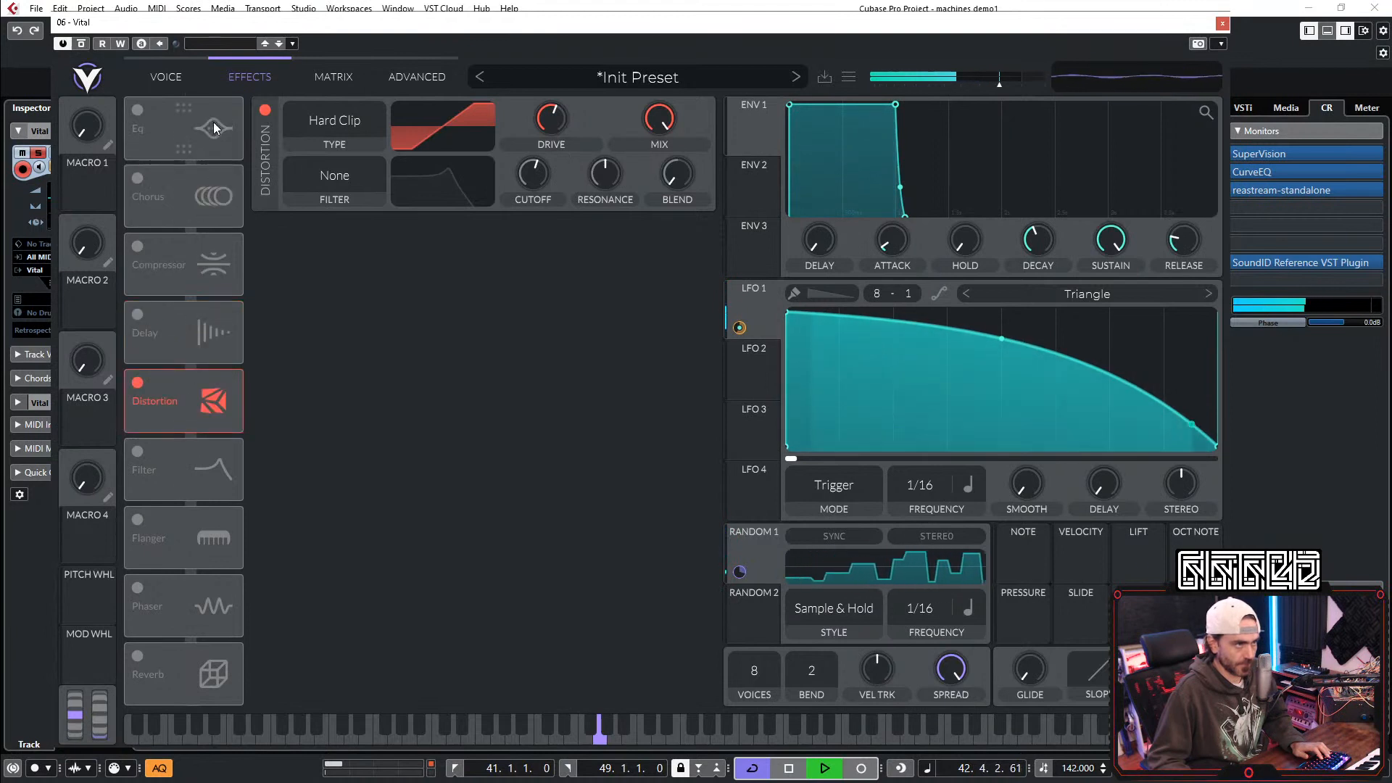
pyautogui.click(137, 110)
pyautogui.click(316, 111)
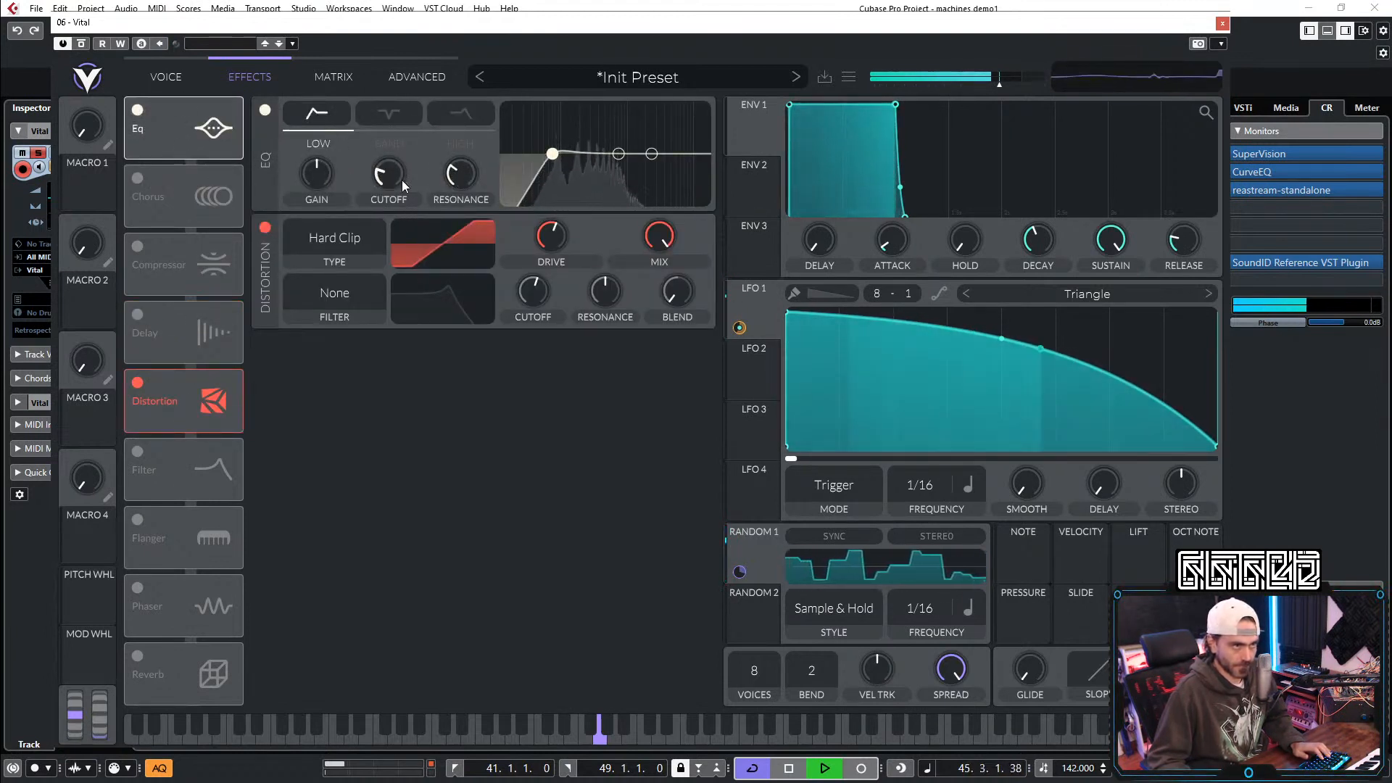
pyautogui.click(156, 77)
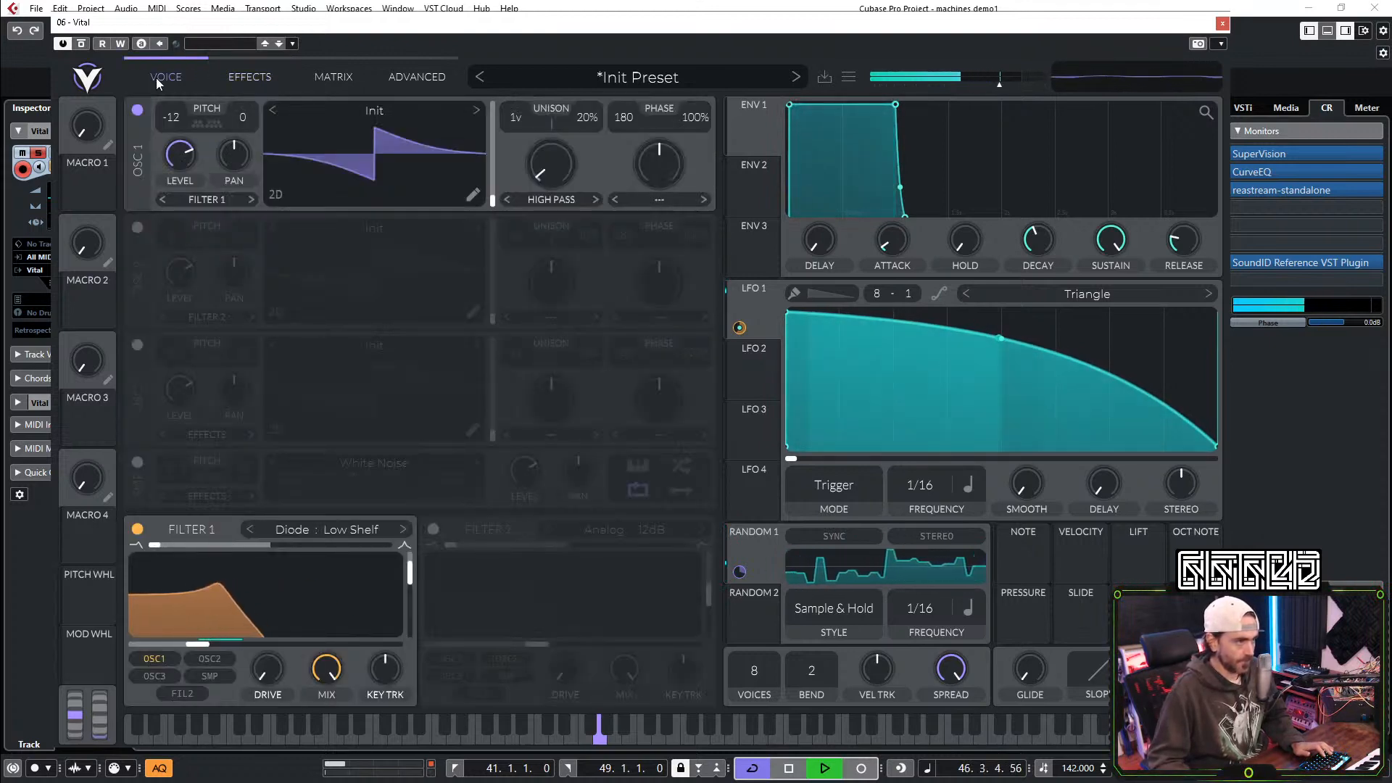
pyautogui.click(259, 78)
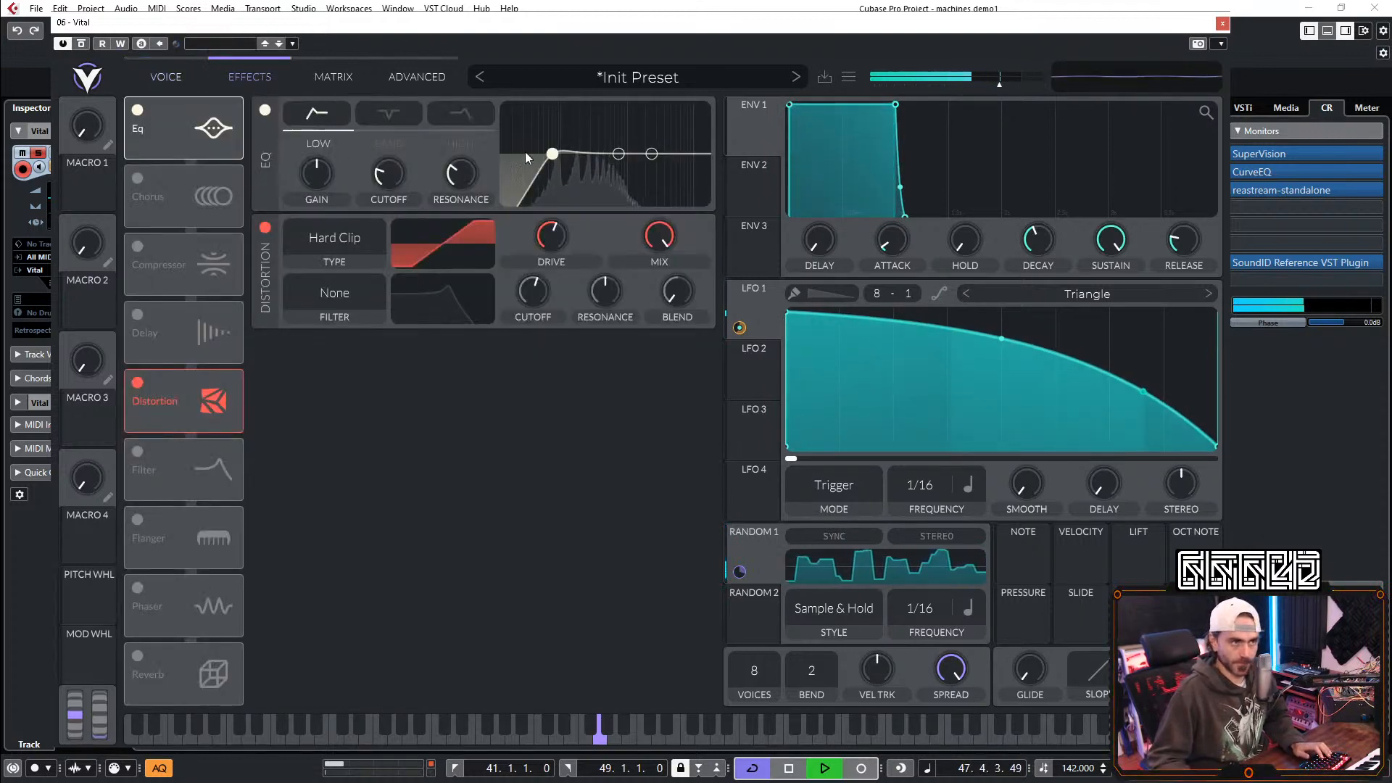
pyautogui.moveTo(378, 175); pyautogui.dragTo(367, 177)
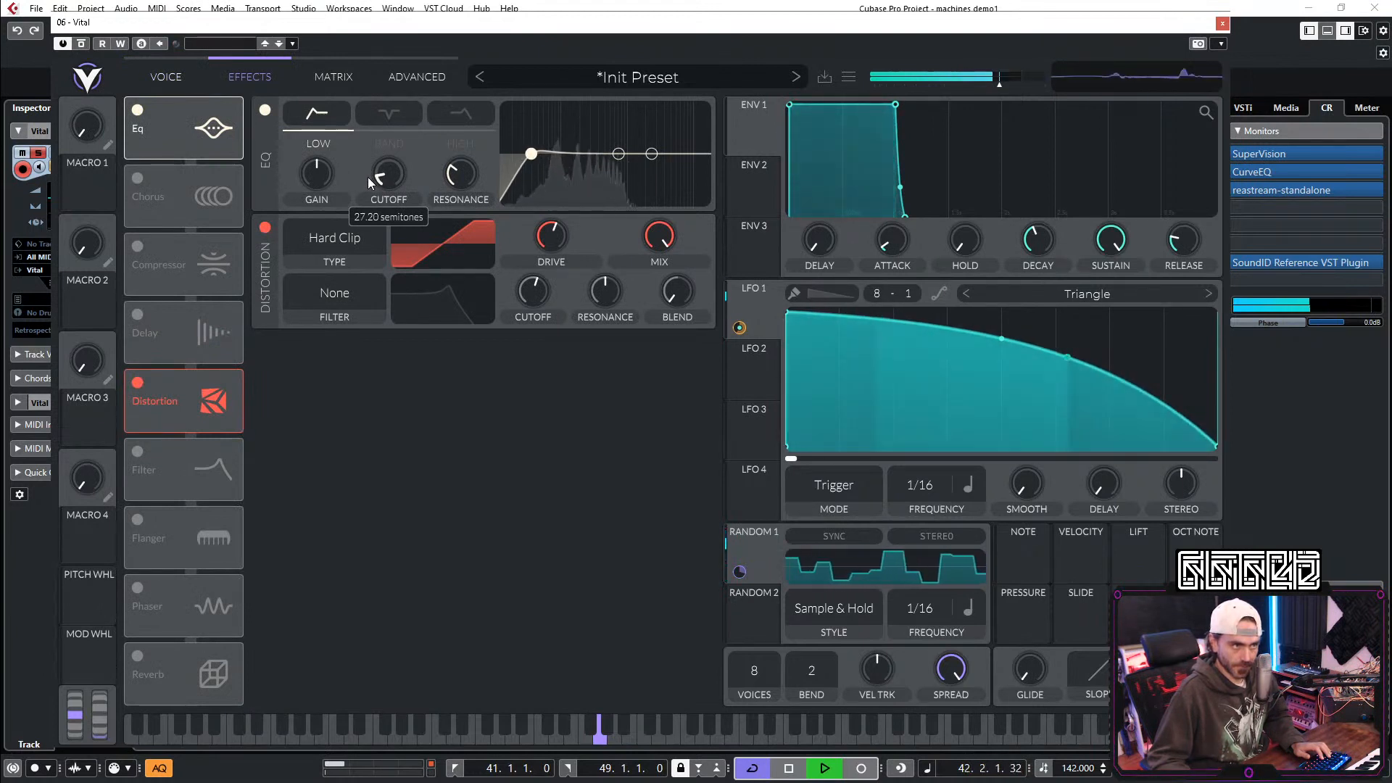
# Step: Set the distortion filter to Pre with reduced resonance and a cutoff of 39.68 semitones, and modulate that cutoff with LFO 1
pyautogui.click(328, 302)
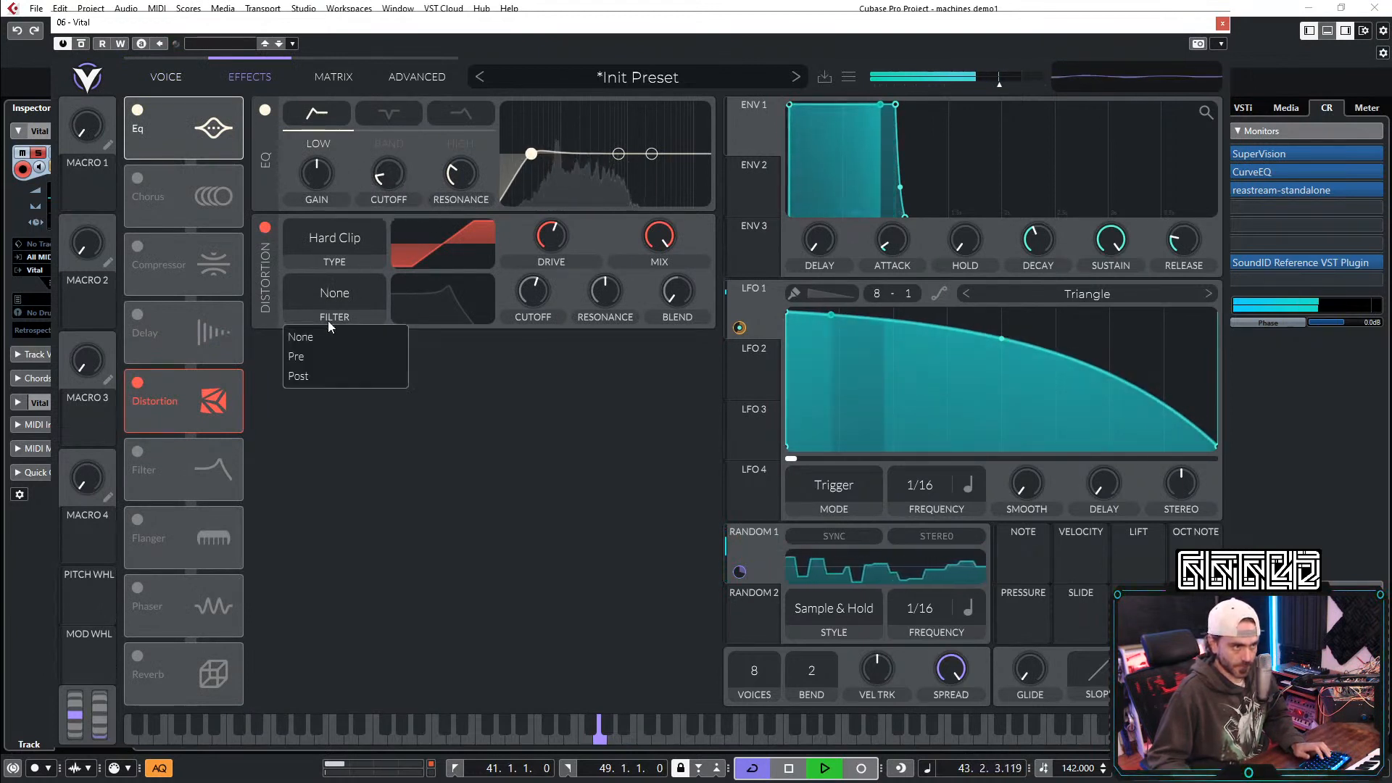
pyautogui.click(304, 352)
pyautogui.moveTo(608, 302); pyautogui.dragTo(596, 332)
pyautogui.moveTo(536, 294); pyautogui.dragTo(515, 342)
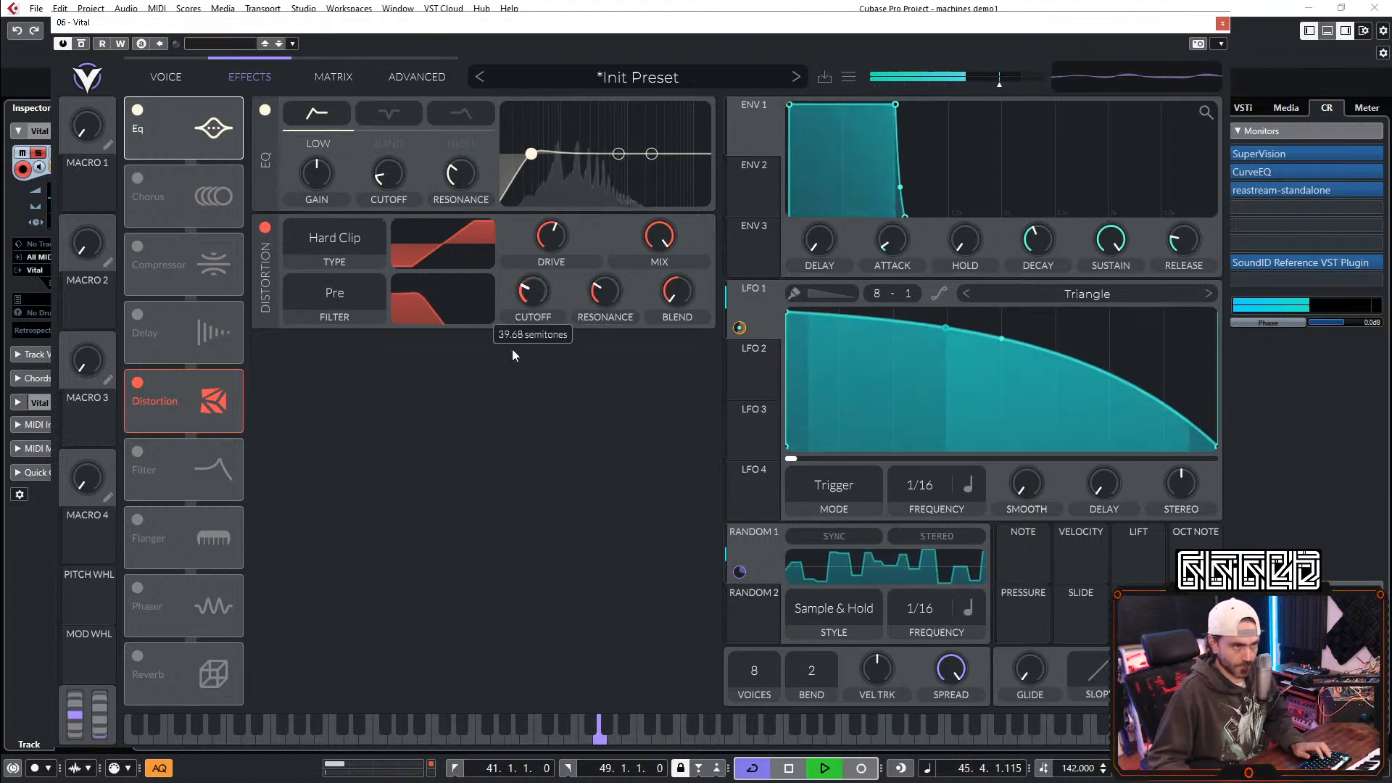
pyautogui.moveTo(739, 327); pyautogui.dragTo(528, 303)
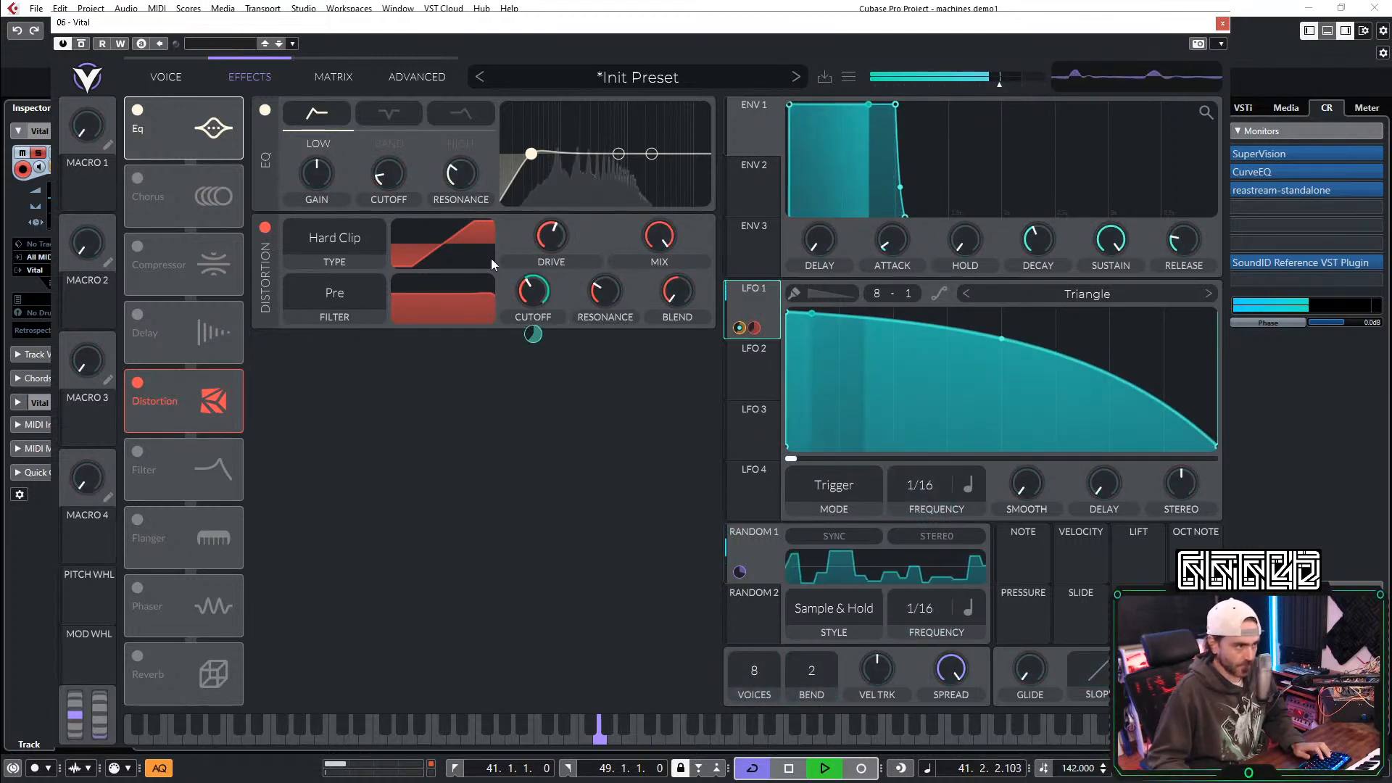
# Step: Try the Down Sample and Bit Crush distortion types and return to Hard Clip
pyautogui.click(326, 239)
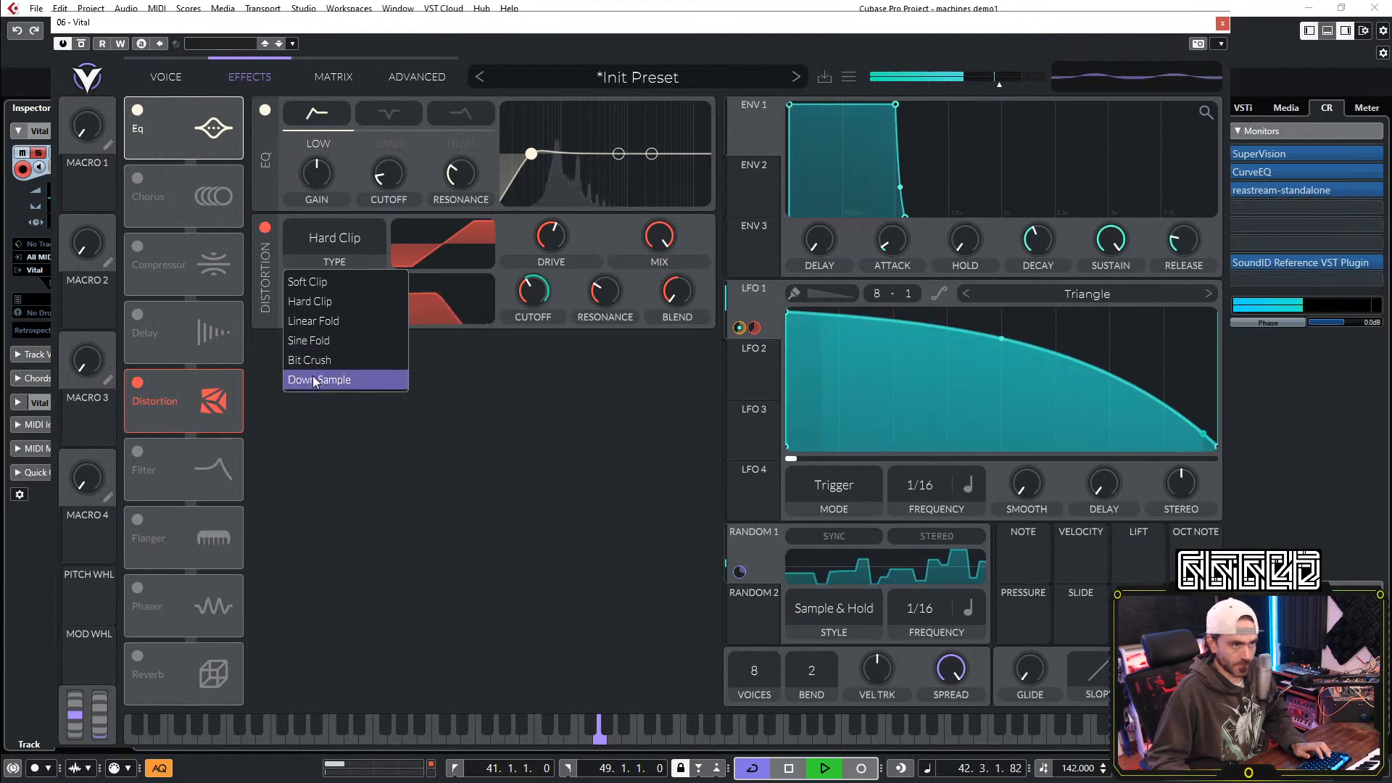
pyautogui.click(341, 378)
pyautogui.click(334, 240)
pyautogui.click(319, 359)
pyautogui.click(357, 266)
pyautogui.click(340, 300)
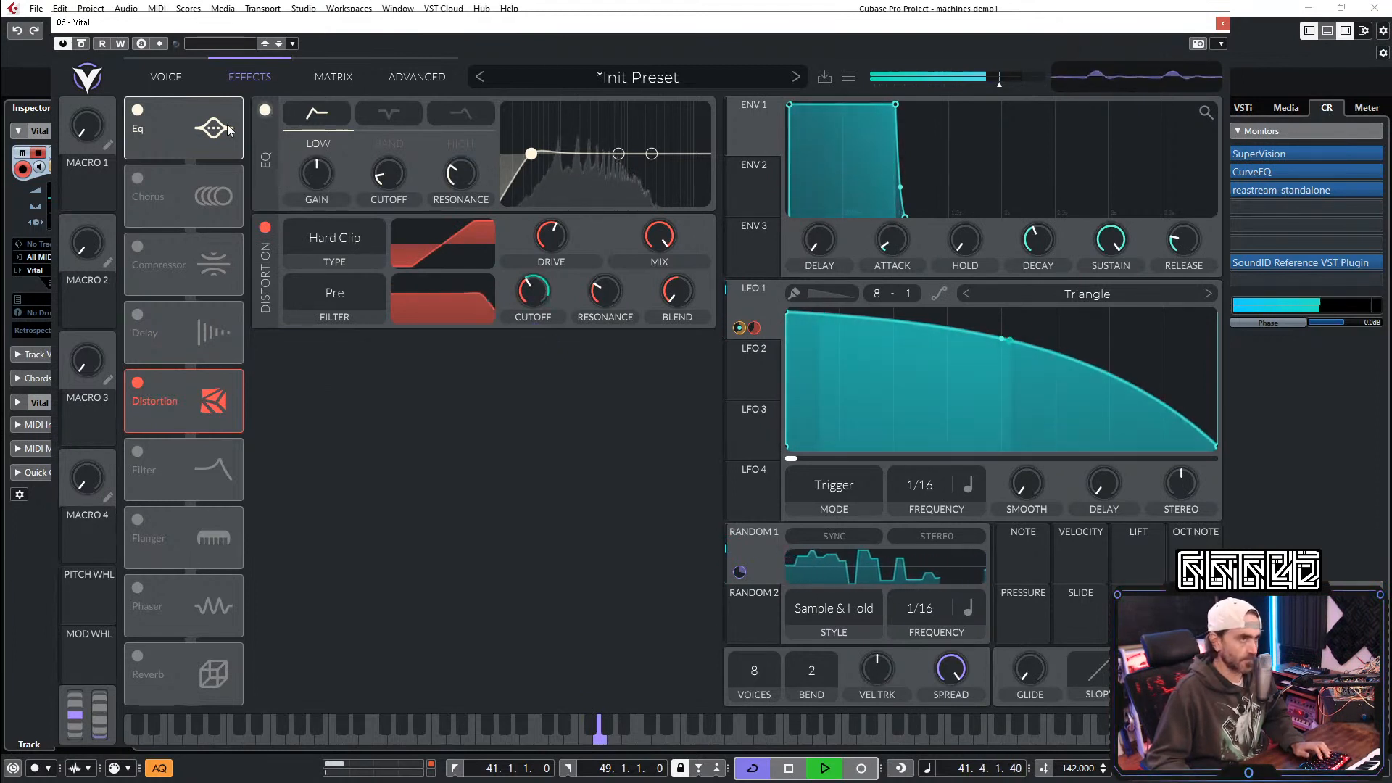
# Step: Assign Macro 1 to filter 1's cutoff, adjust the modulation amount while testing the macro, and return the macro to minimum
pyautogui.click(164, 77)
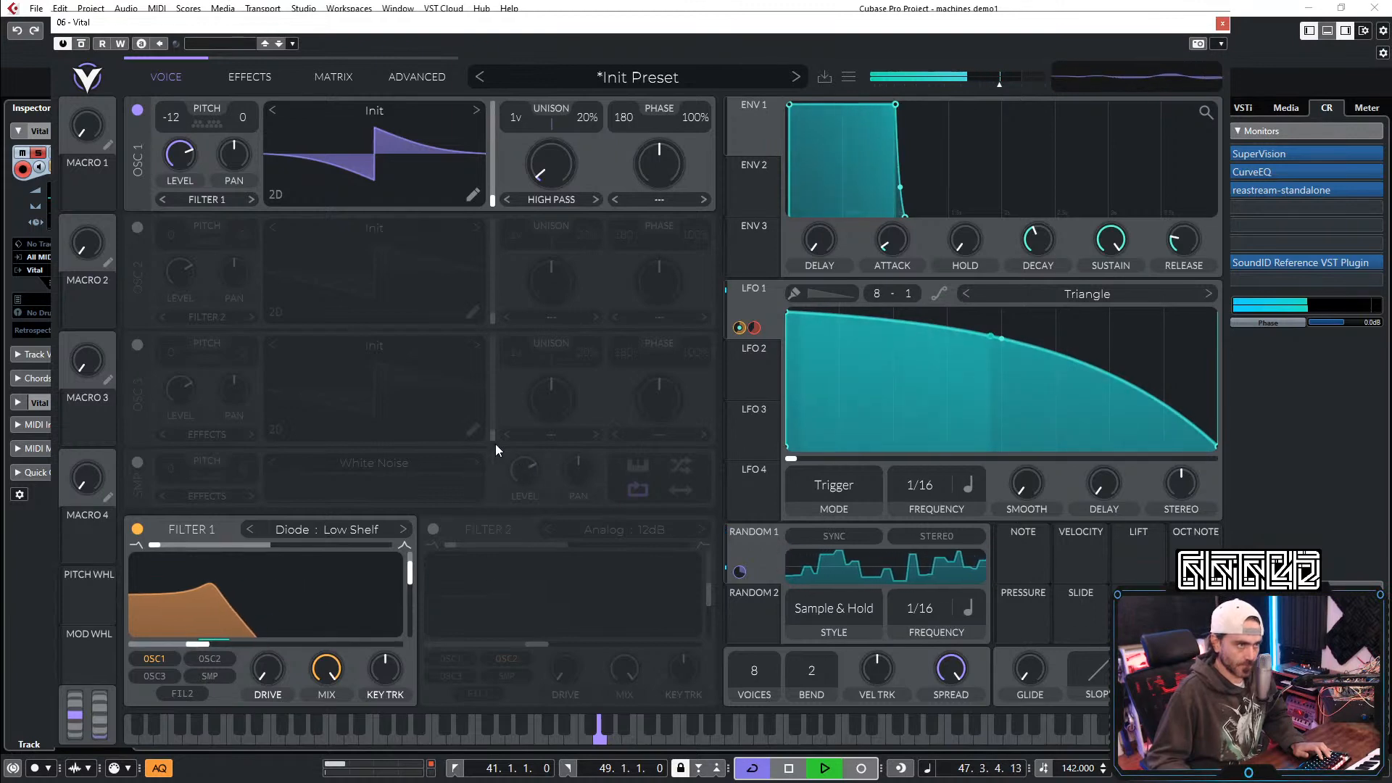
pyautogui.moveTo(75, 198); pyautogui.dragTo(250, 623)
pyautogui.moveTo(81, 123); pyautogui.dragTo(123, 84)
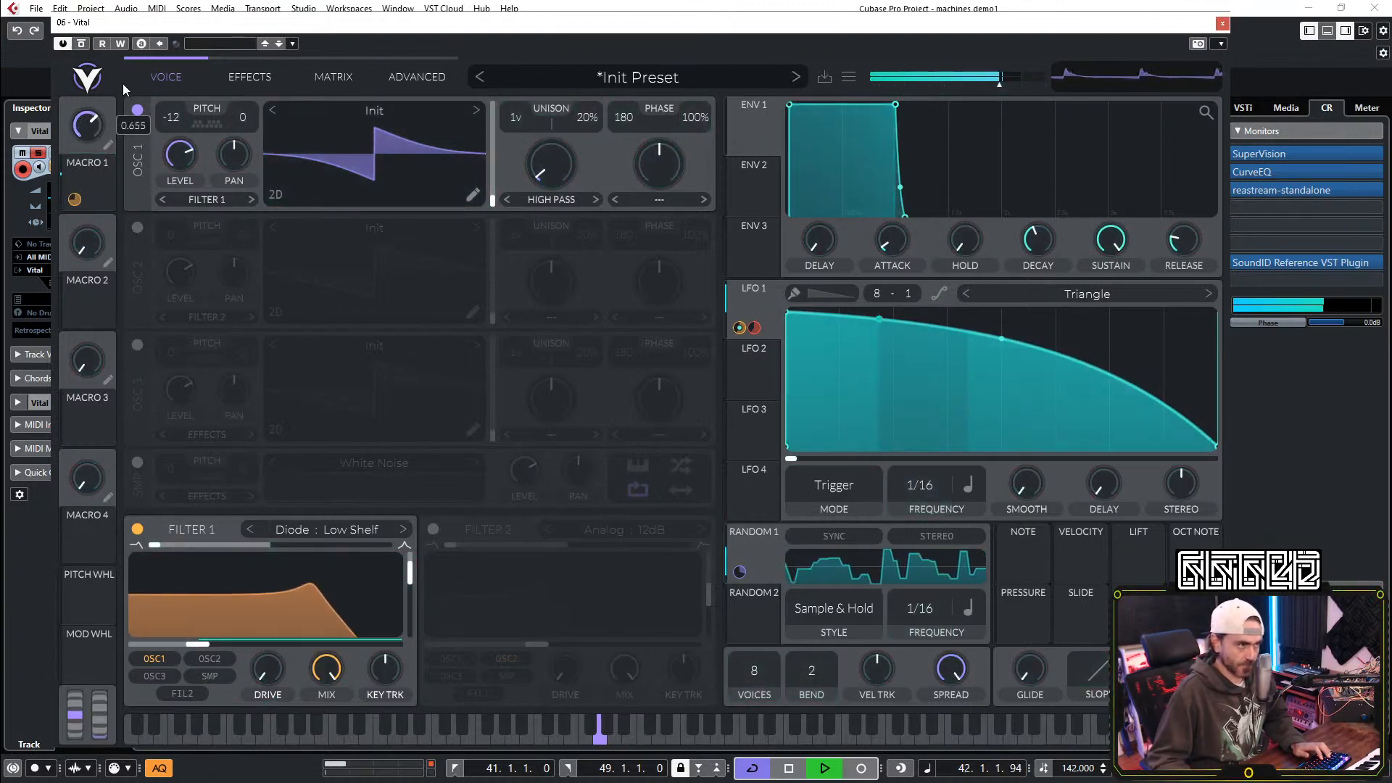
pyautogui.moveTo(74, 199)
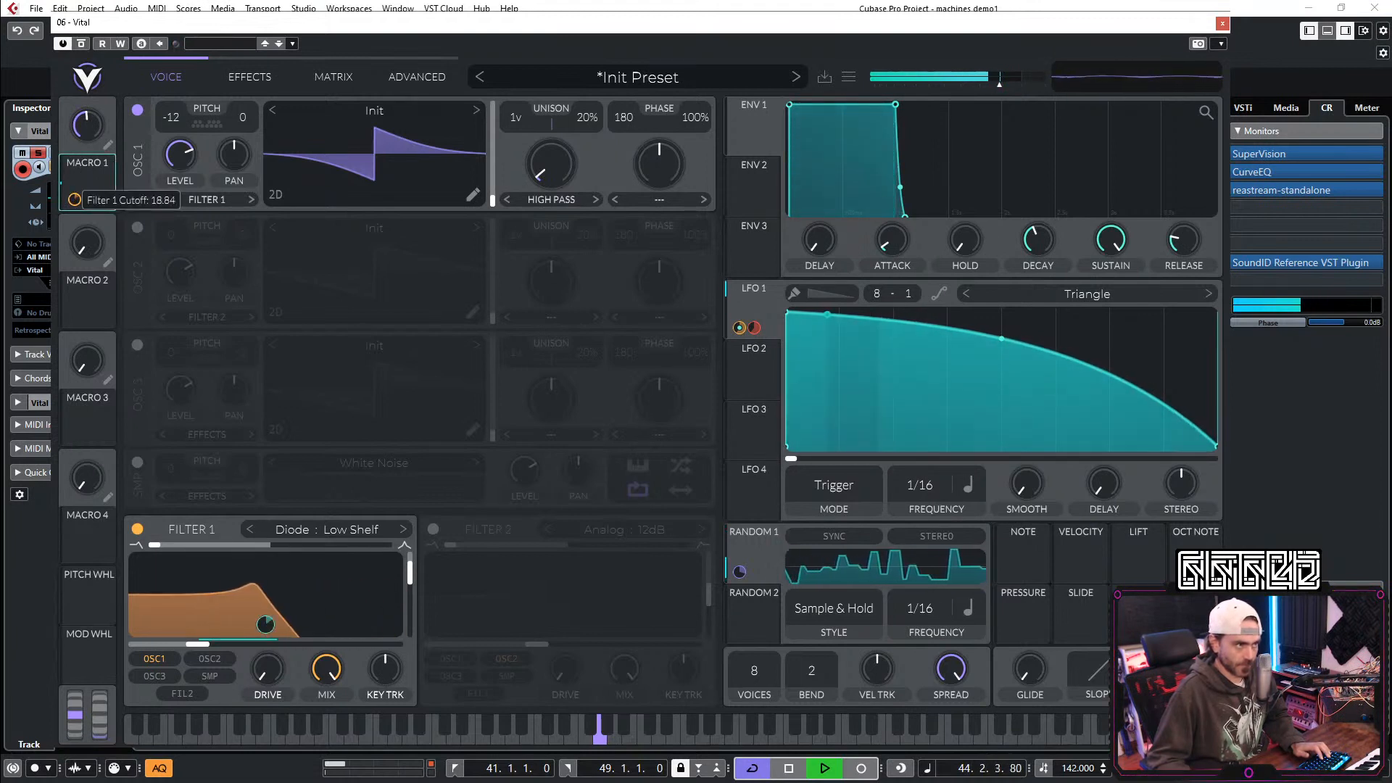
pyautogui.moveTo(74, 199); pyautogui.dragTo(76, 206)
pyautogui.moveTo(88, 130); pyautogui.dragTo(82, 271)
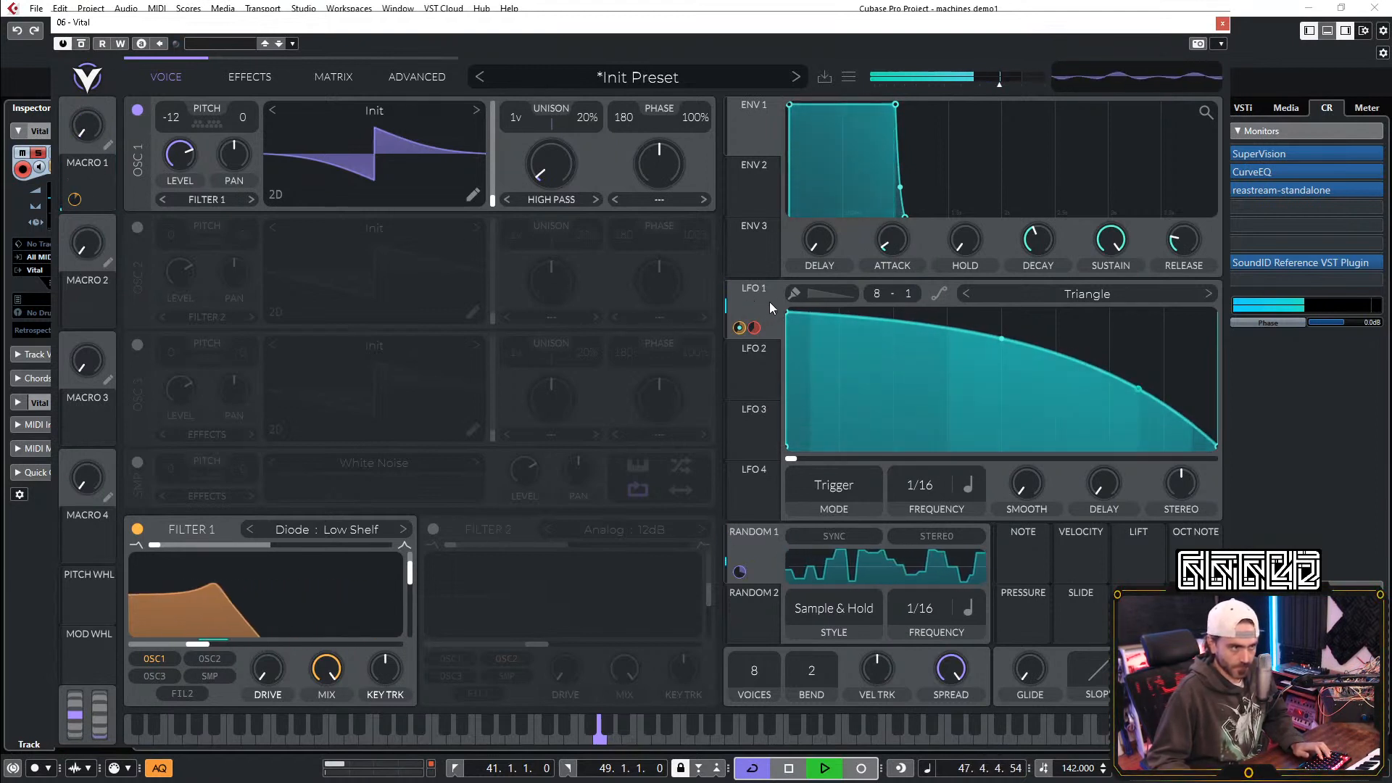
# Step: Assign Random 1 to filter 1's resonance with an amount of 0.180, and set the base resonance to about 63%
pyautogui.moveTo(739, 572); pyautogui.dragTo(371, 573)
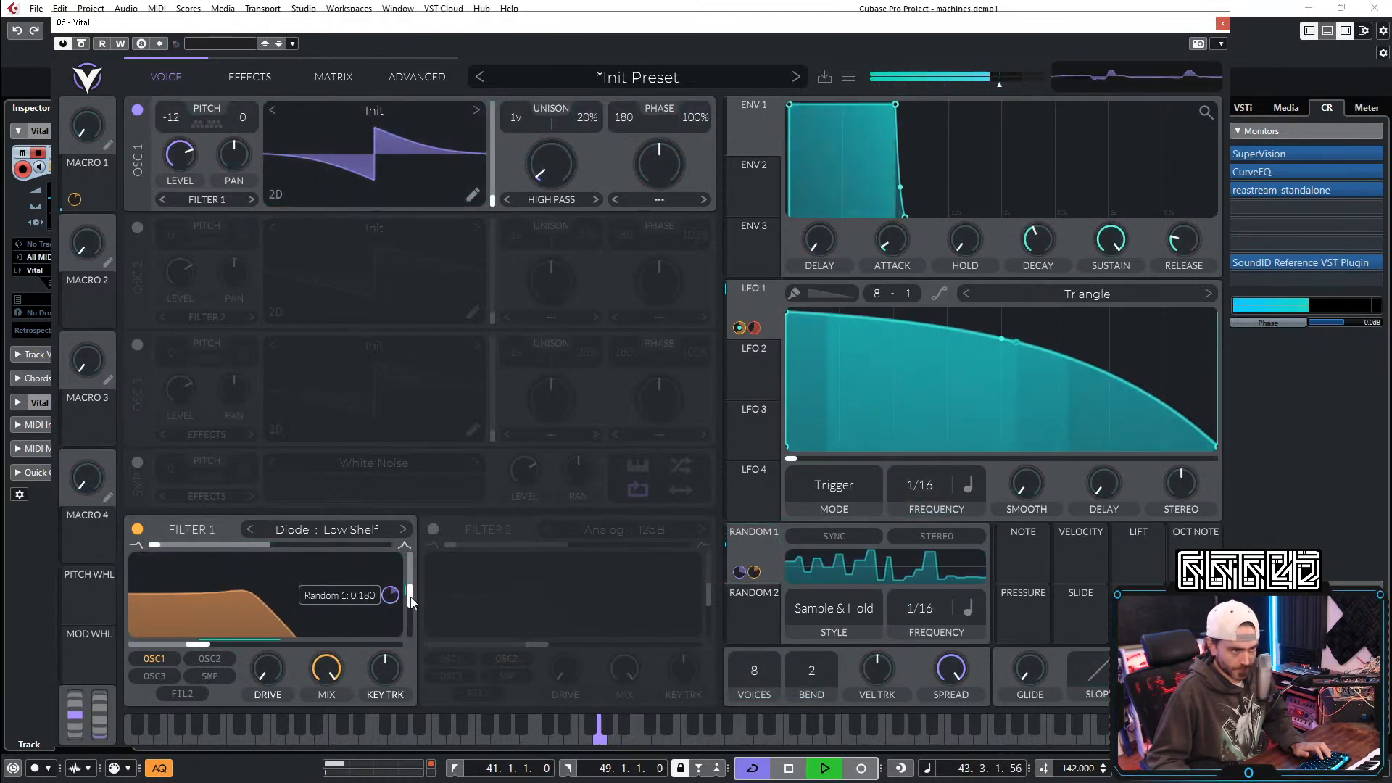
pyautogui.moveTo(415, 593); pyautogui.dragTo(416, 576)
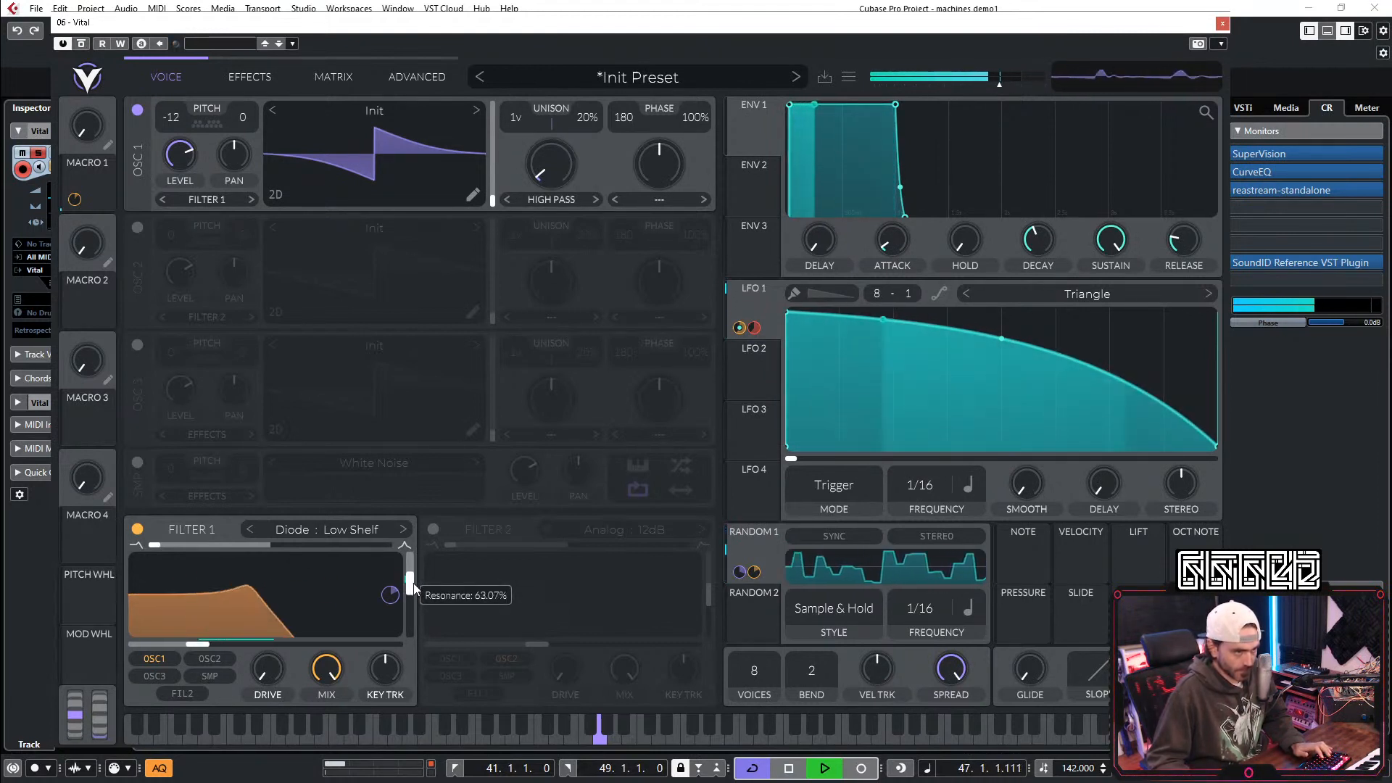
# Step: Flatten LFO 2's shape to zero across the grid and assign it to oscillator 1's transpose with a modulation amount of 60
pyautogui.click(773, 392)
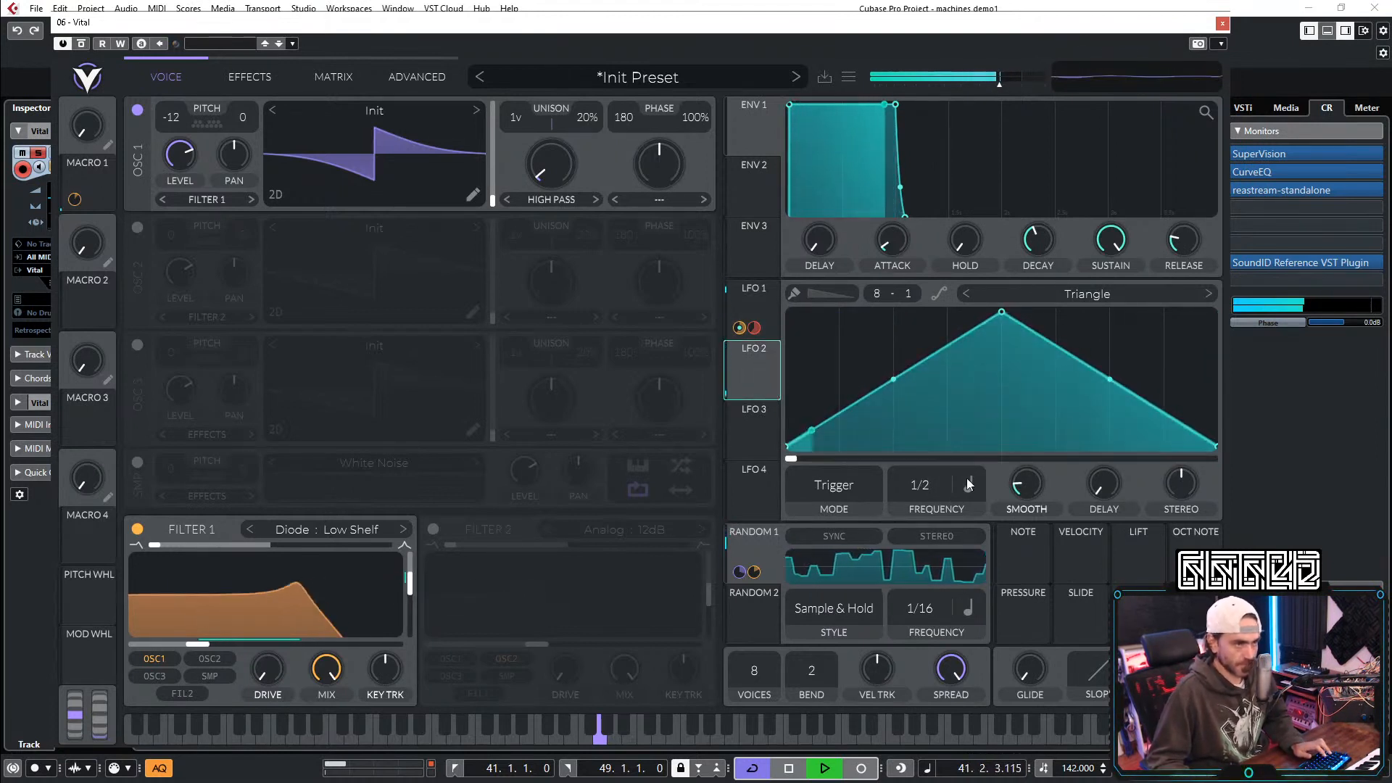
pyautogui.moveTo(827, 395); pyautogui.dragTo(1188, 413)
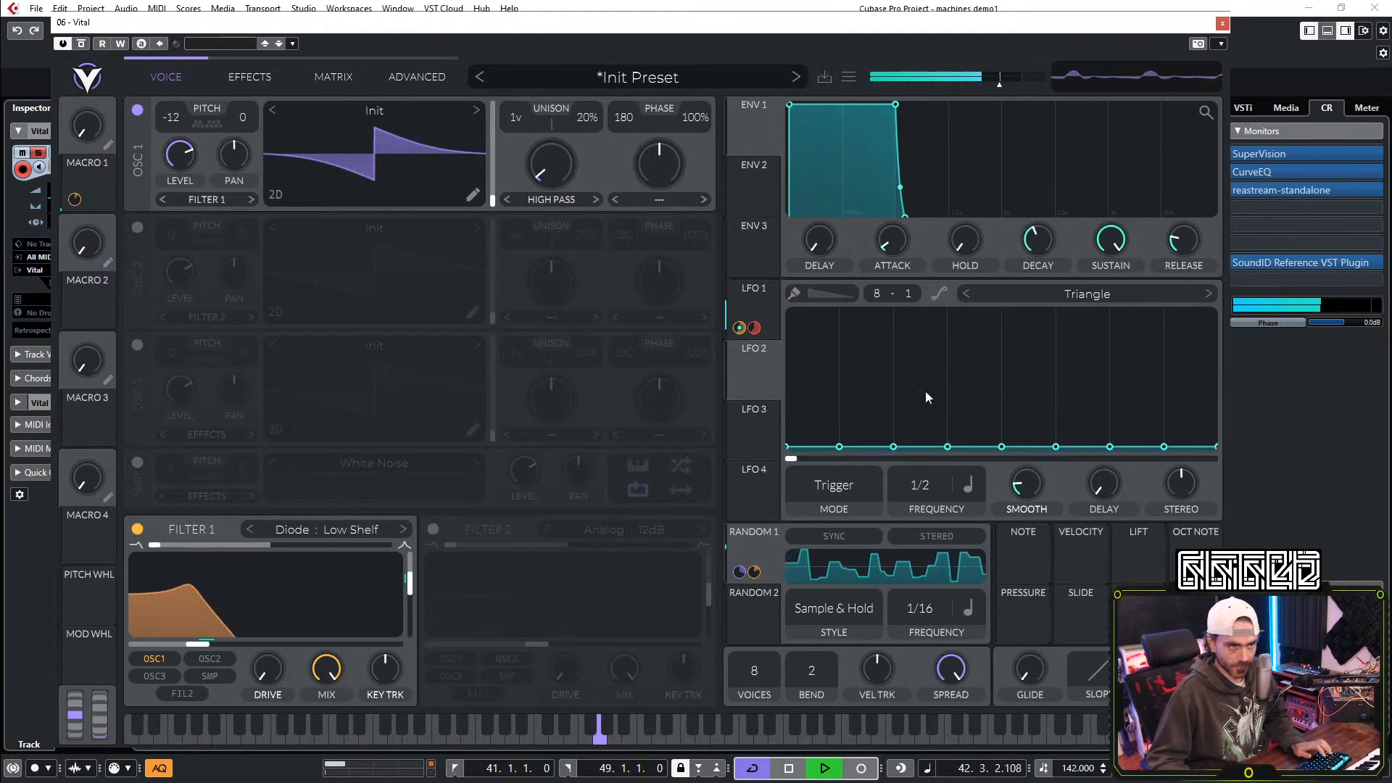
pyautogui.moveTo(741, 389); pyautogui.dragTo(166, 152)
pyautogui.rightClick(166, 152)
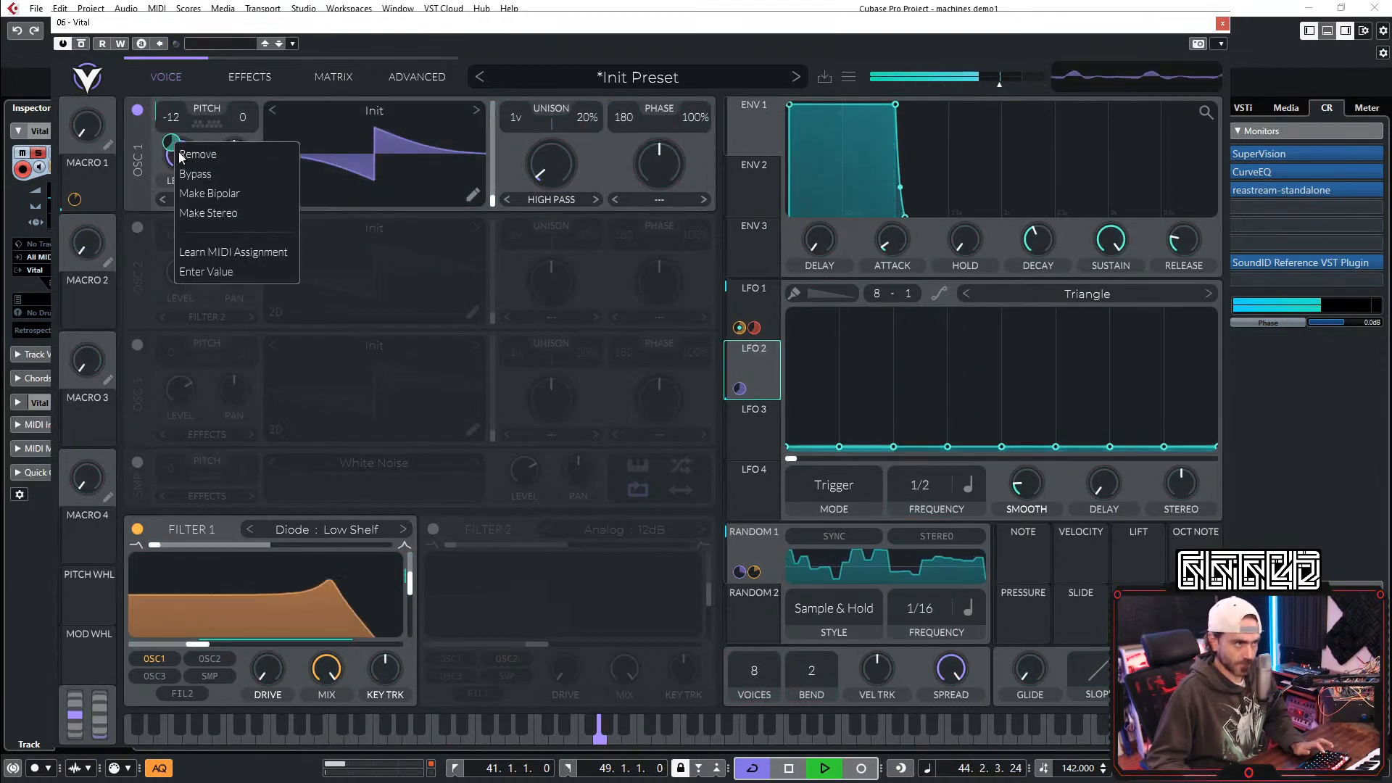
pyautogui.click(201, 274)
pyautogui.write('60')
pyautogui.press('Return')
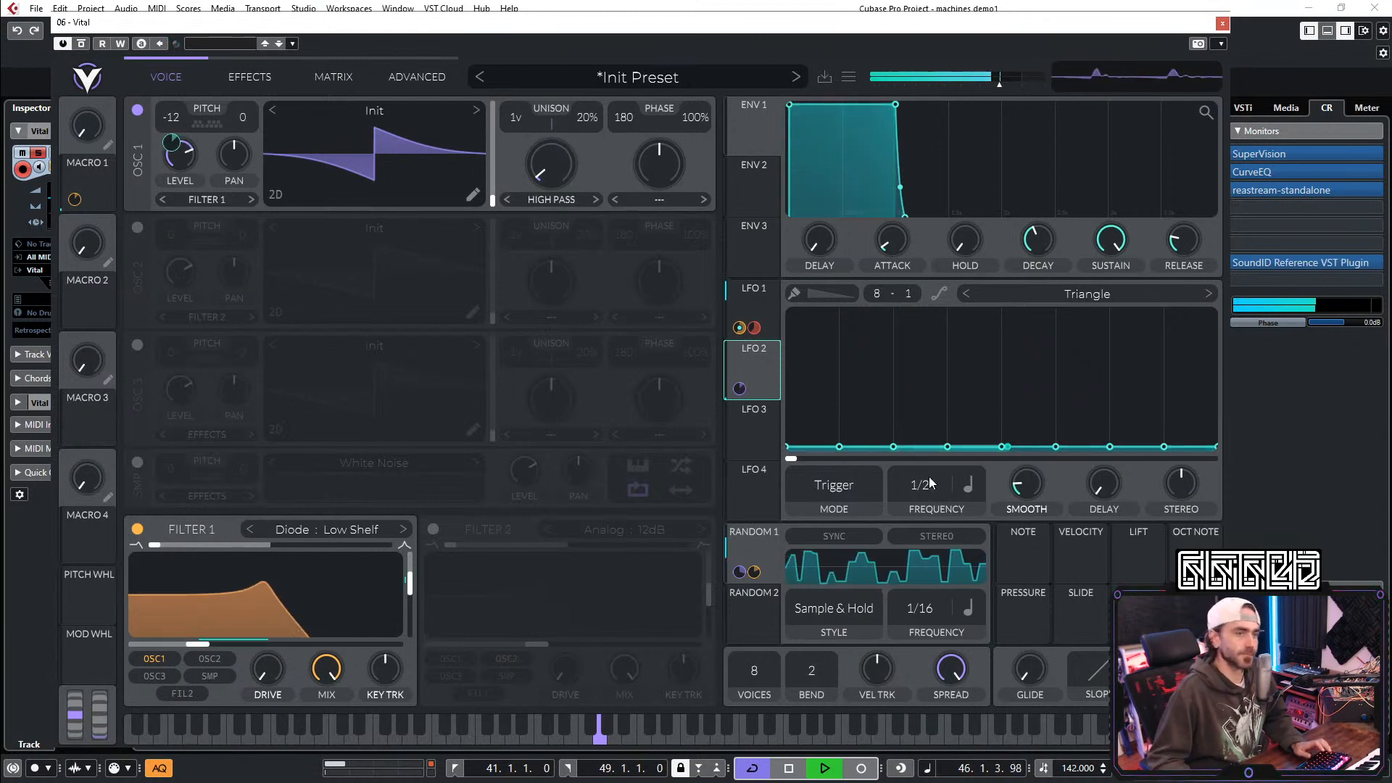
# Step: Set LFO 2's frequency to 1/1 and its smoothing to 0 seconds
pyautogui.moveTo(924, 479); pyautogui.dragTo(922, 504)
pyautogui.moveTo(1024, 488); pyautogui.dragTo(1050, 564)
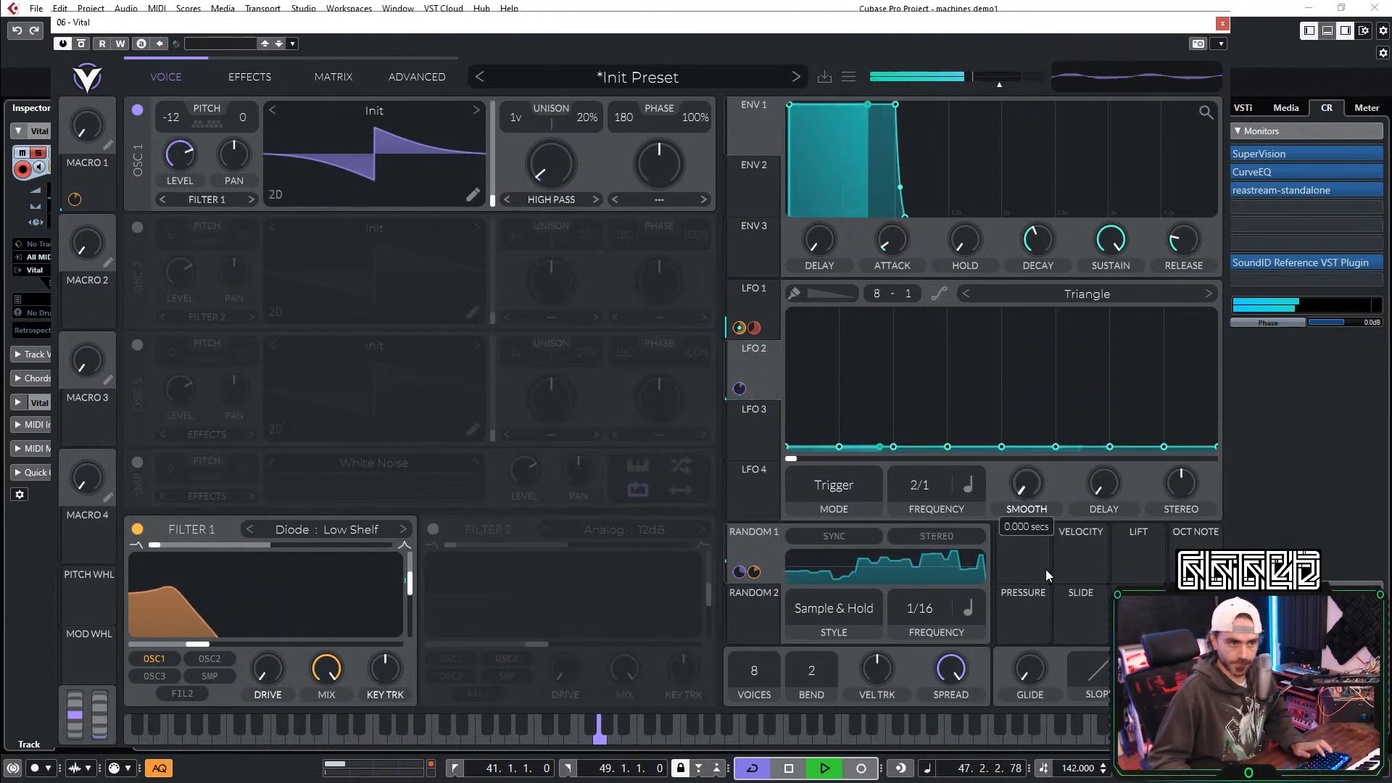
pyautogui.moveTo(926, 502); pyautogui.dragTo(928, 490)
# Step: Set LFO 2's grid to 16 columns and paint one full-height step pulse on the third column, keeping the neighbouring columns at zero
pyautogui.press('ctrl')
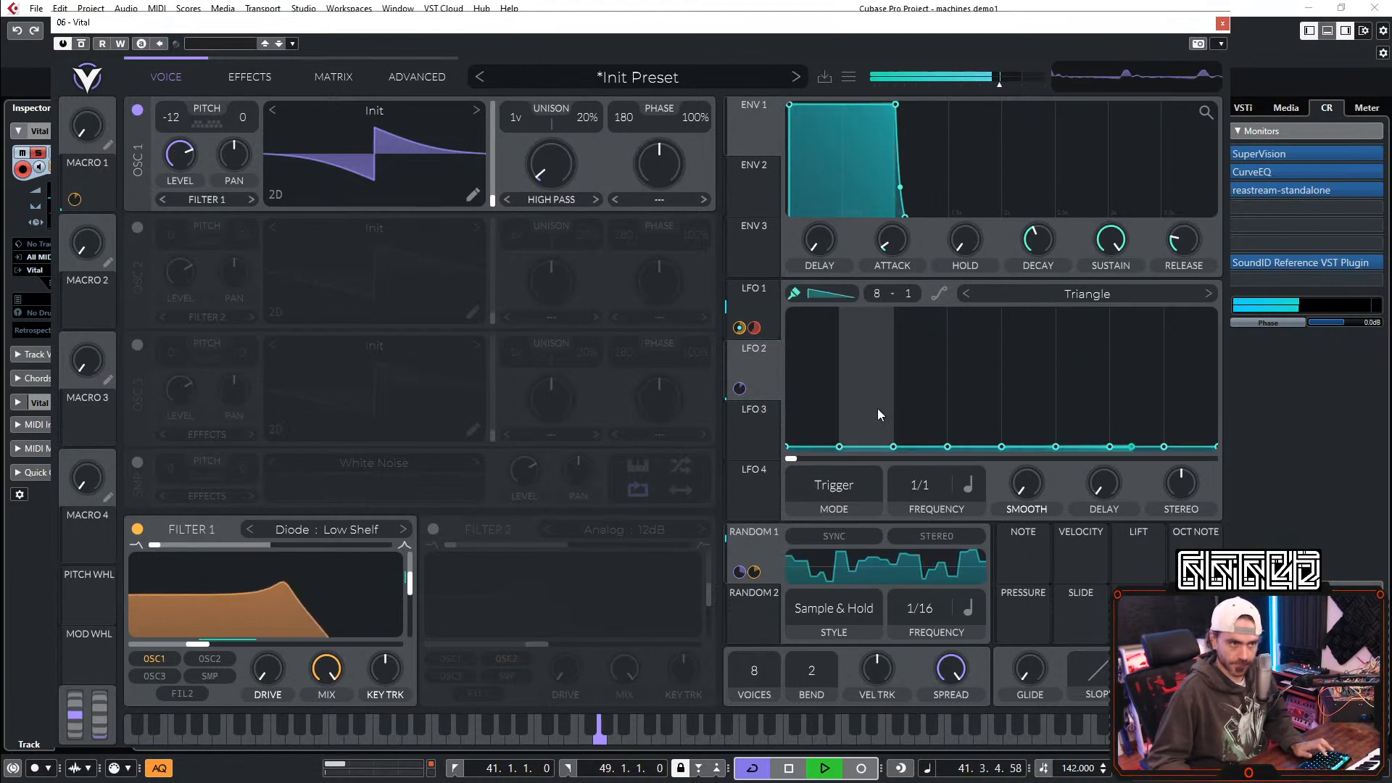
pyautogui.press('ctrl')
pyautogui.keyDown('ctrl'); pyautogui.click(859, 400); pyautogui.keyUp('ctrl')
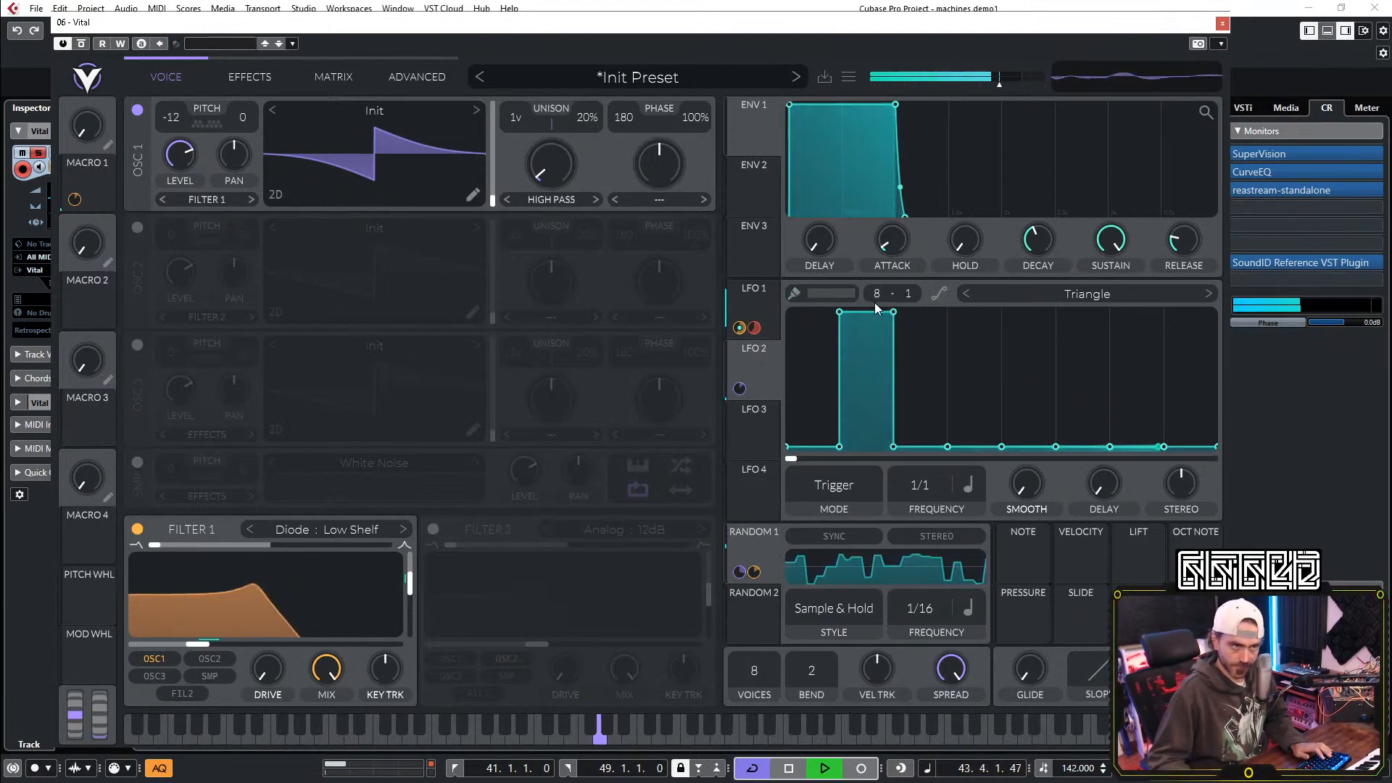
pyautogui.scroll(4, 874, 300)
pyautogui.moveTo(908, 265); pyautogui.dragTo(945, 220)
pyautogui.moveTo(878, 435); pyautogui.dragTo(890, 545)
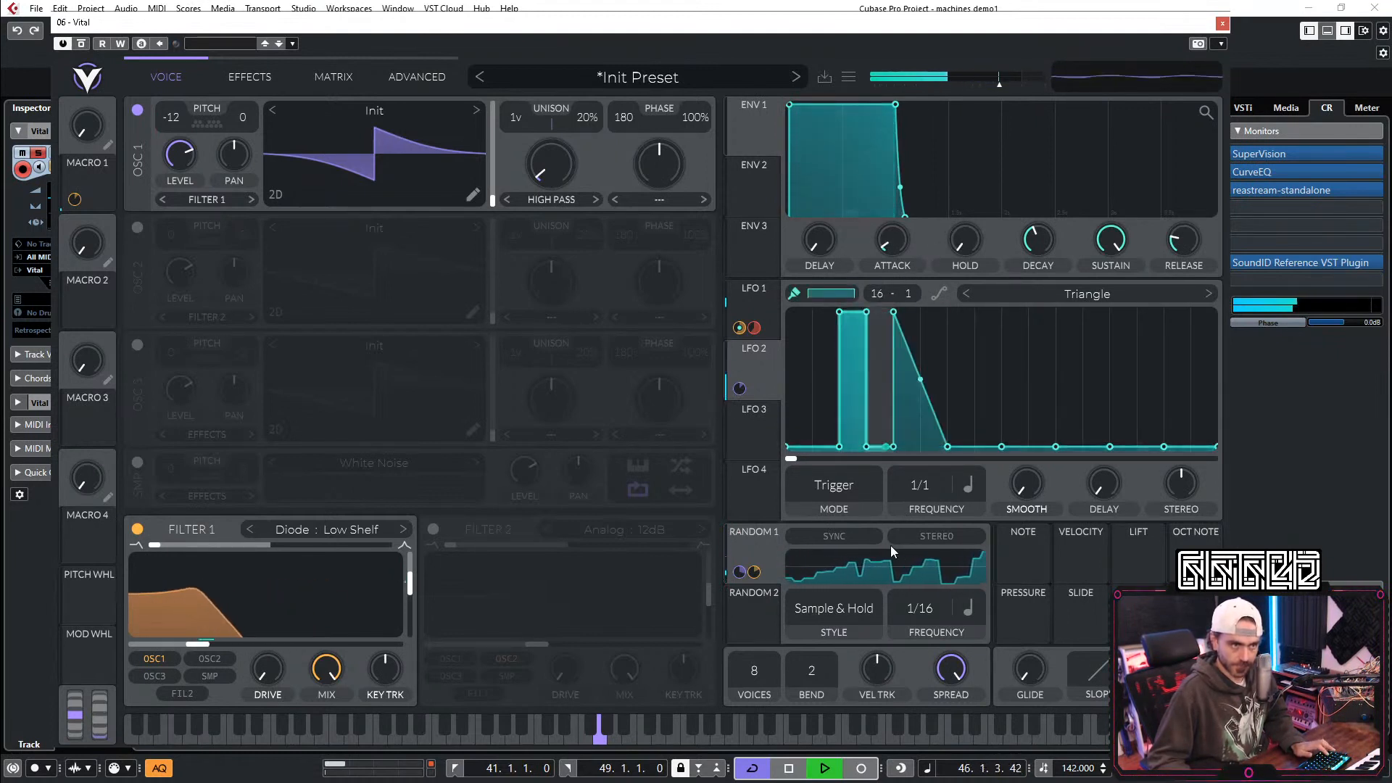
pyautogui.moveTo(903, 442)
pyautogui.mouseDown()
pyautogui.moveTo(914, 502)
pyautogui.moveTo(980, 502)
pyautogui.mouseUp()
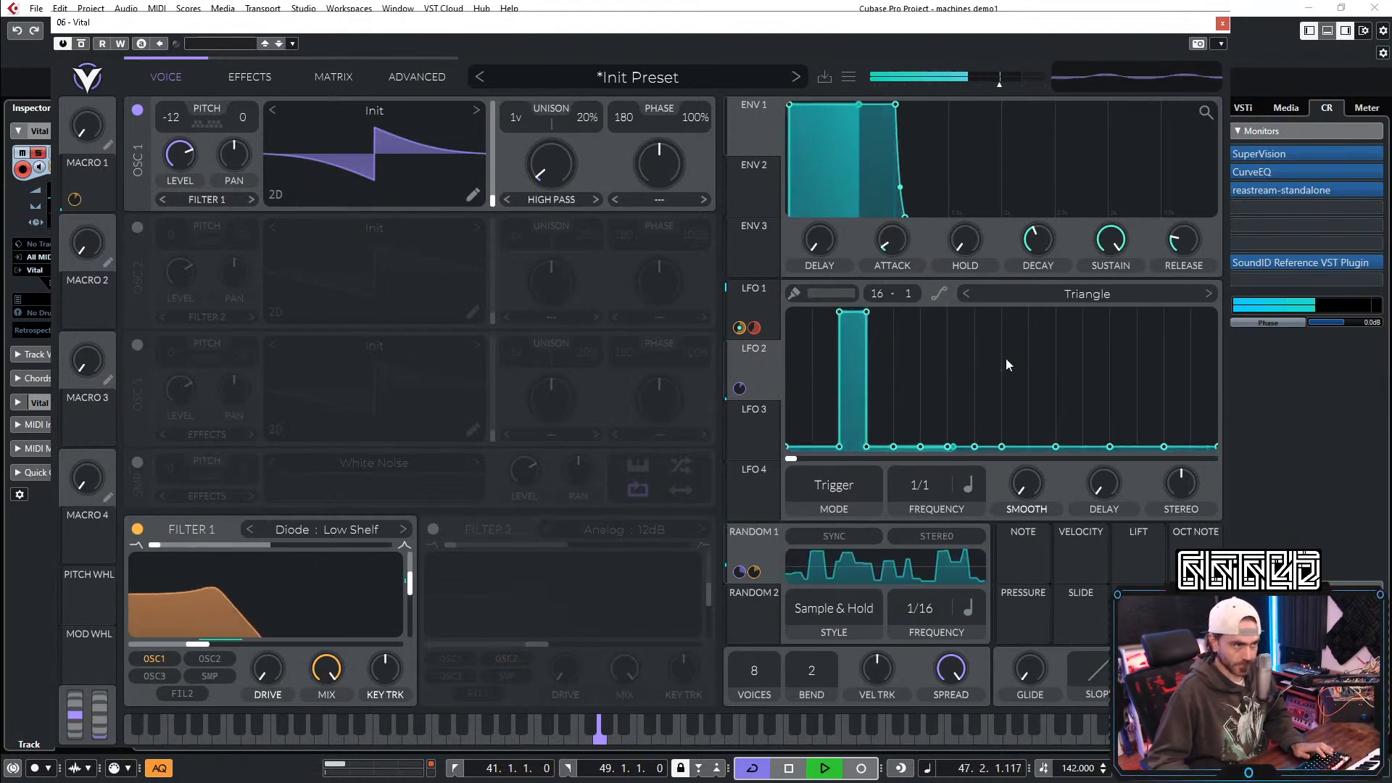
# Step: Paint full-height pulses on columns 6, 8, 11, 13 and 16 of LFO 2, resetting column 7 to zero
pyautogui.moveTo(931, 348)
pyautogui.mouseDown()
pyautogui.moveTo(934, 277)
pyautogui.moveTo(962, 290)
pyautogui.mouseUp()
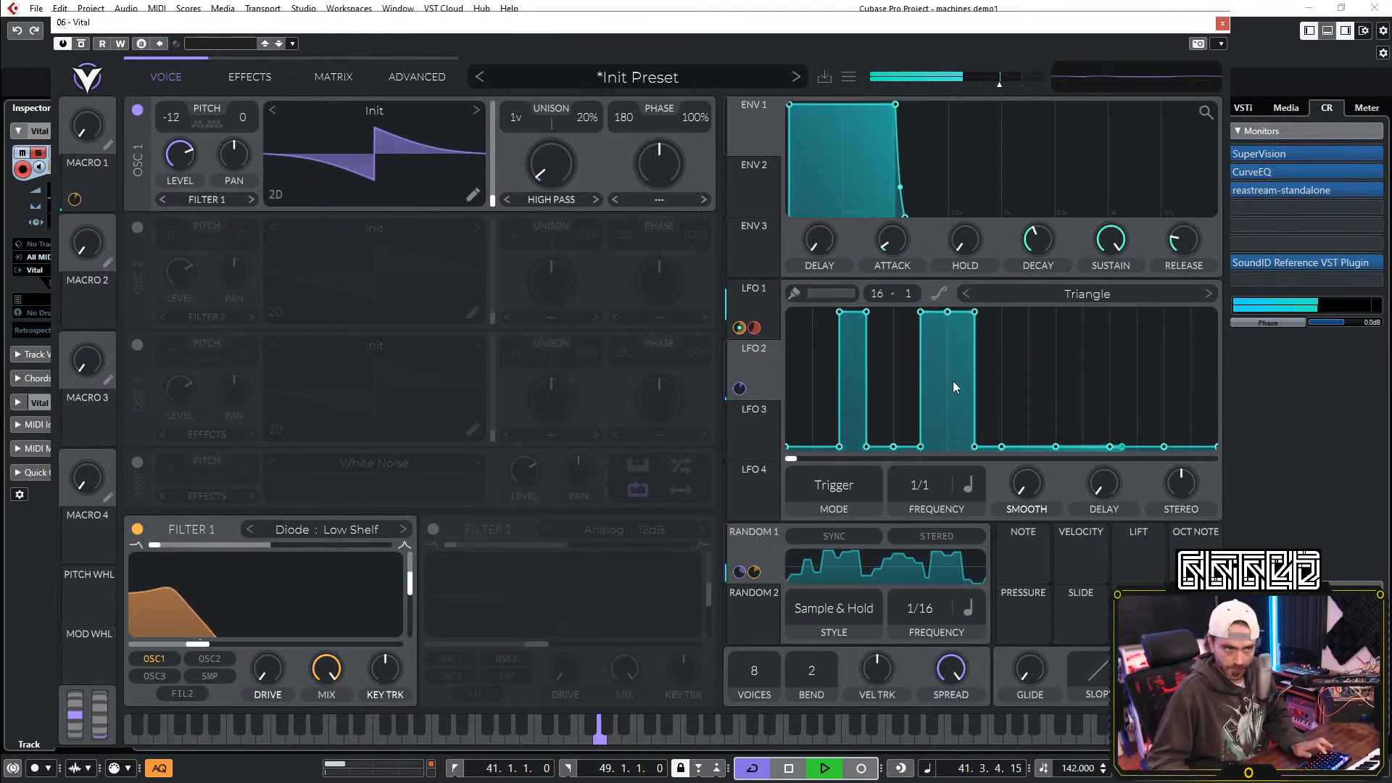
pyautogui.moveTo(955, 428); pyautogui.dragTo(955, 471)
pyautogui.moveTo(977, 369); pyautogui.dragTo(984, 302)
pyautogui.moveTo(962, 383); pyautogui.dragTo(960, 464)
pyautogui.moveTo(1068, 374); pyautogui.dragTo(1076, 295)
pyautogui.click(1115, 296)
pyautogui.click(1207, 336)
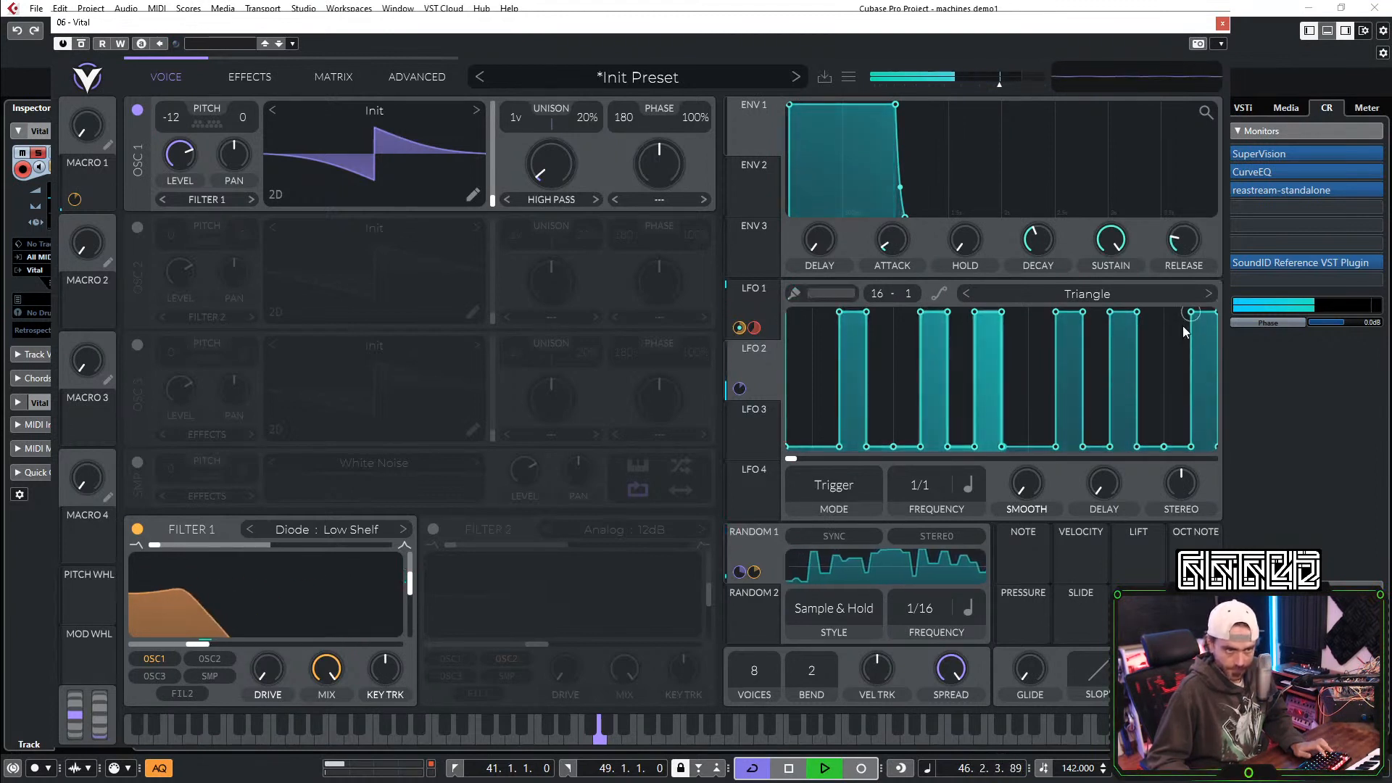
# Step: Set LFO 3's frequency to 1/2, remove its smoothing, and flatten its shape to zero across the grid
pyautogui.click(754, 435)
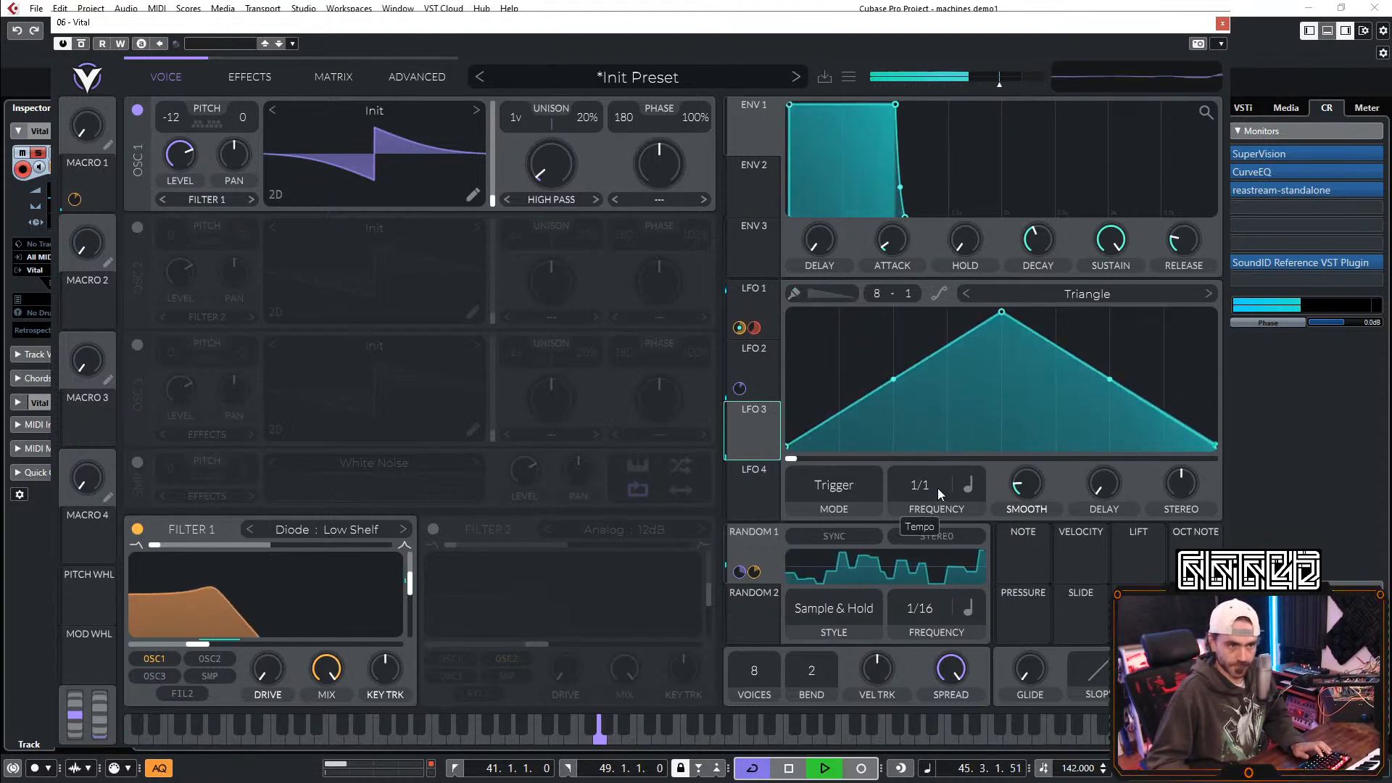
pyautogui.scroll(1, 933, 489)
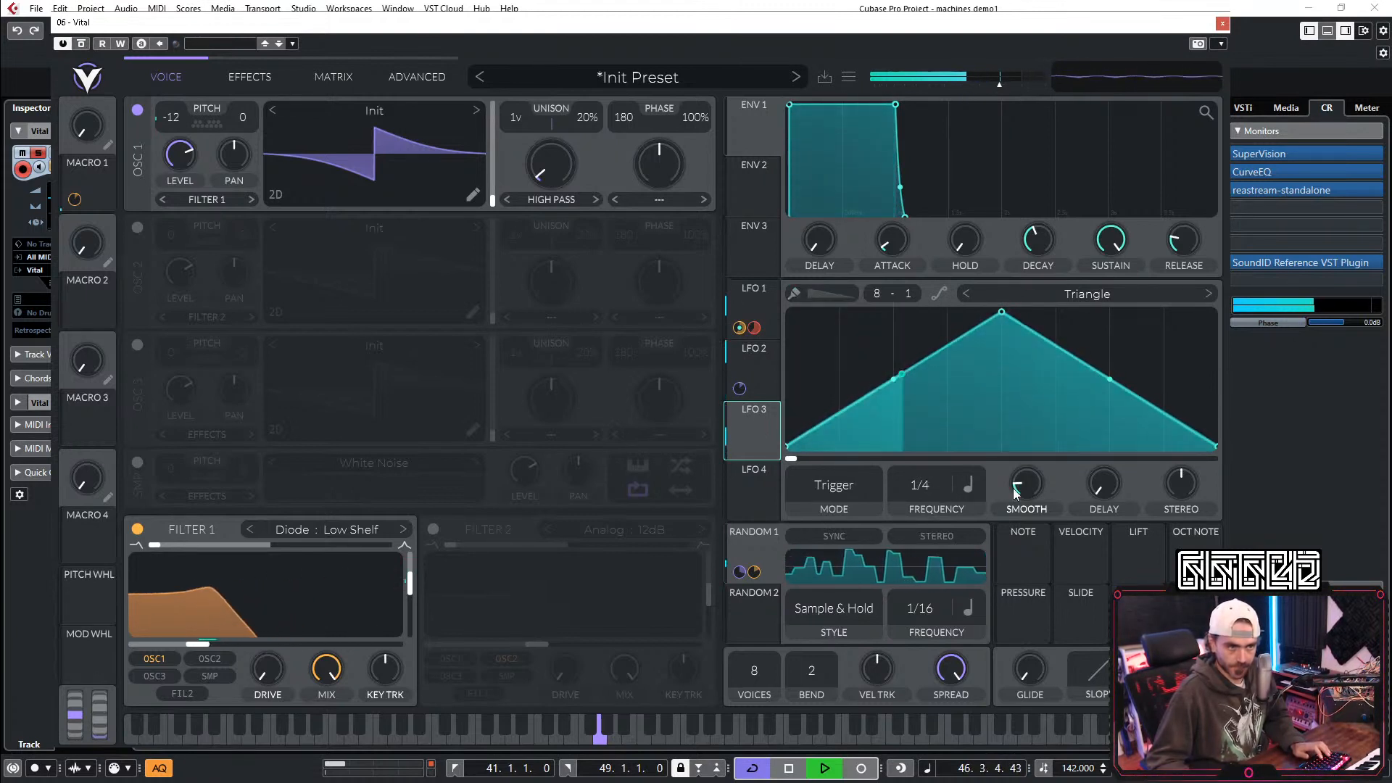
pyautogui.moveTo(1020, 489); pyautogui.dragTo(1019, 564)
pyautogui.scroll(-1, 920, 490)
pyautogui.moveTo(822, 438)
pyautogui.mouseDown()
pyautogui.moveTo(1024, 553)
pyautogui.moveTo(1192, 536)
pyautogui.mouseUp()
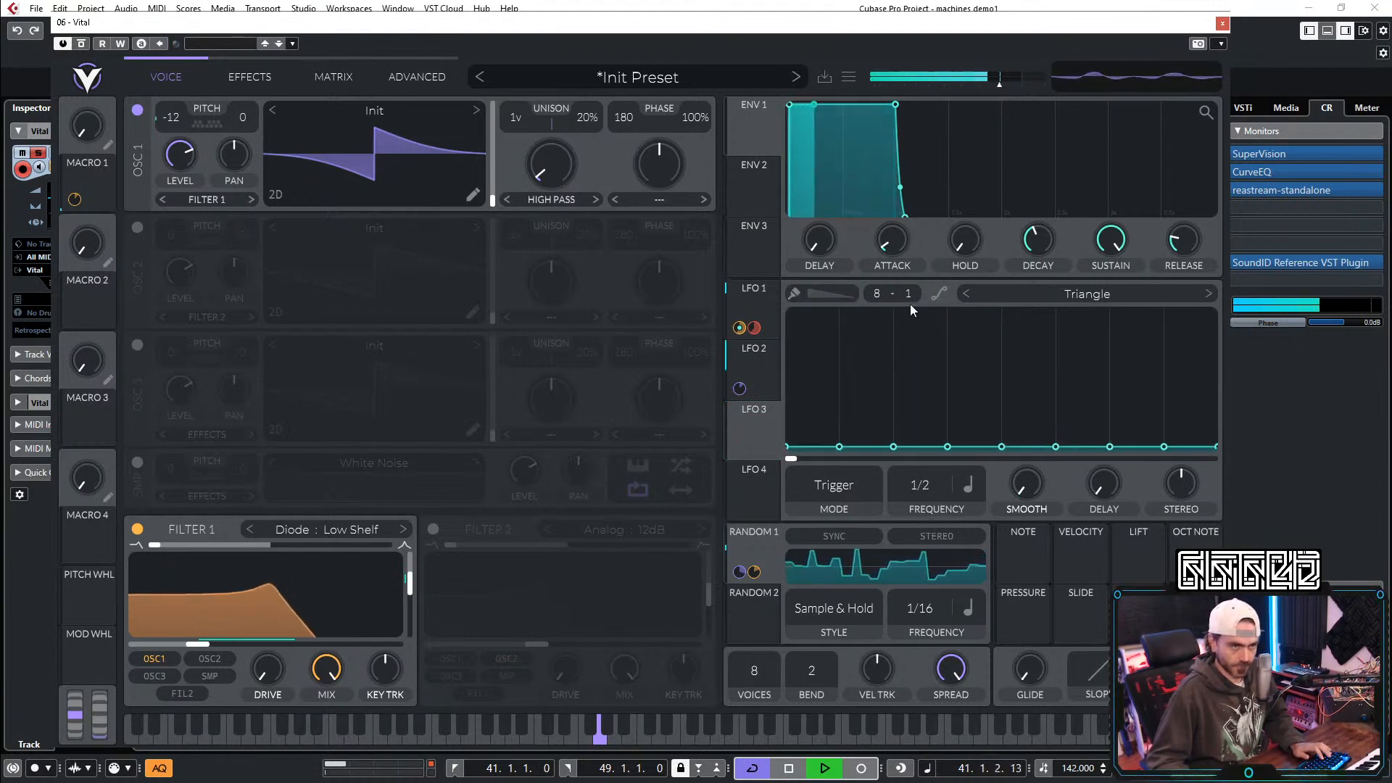
# Step: Set LFO 3's grid to 12 rows, assign LFO 3 to oscillator 1's pitch and enter its modulation amount
pyautogui.scroll(10, 915, 289)
pyautogui.scroll(1, 915, 288)
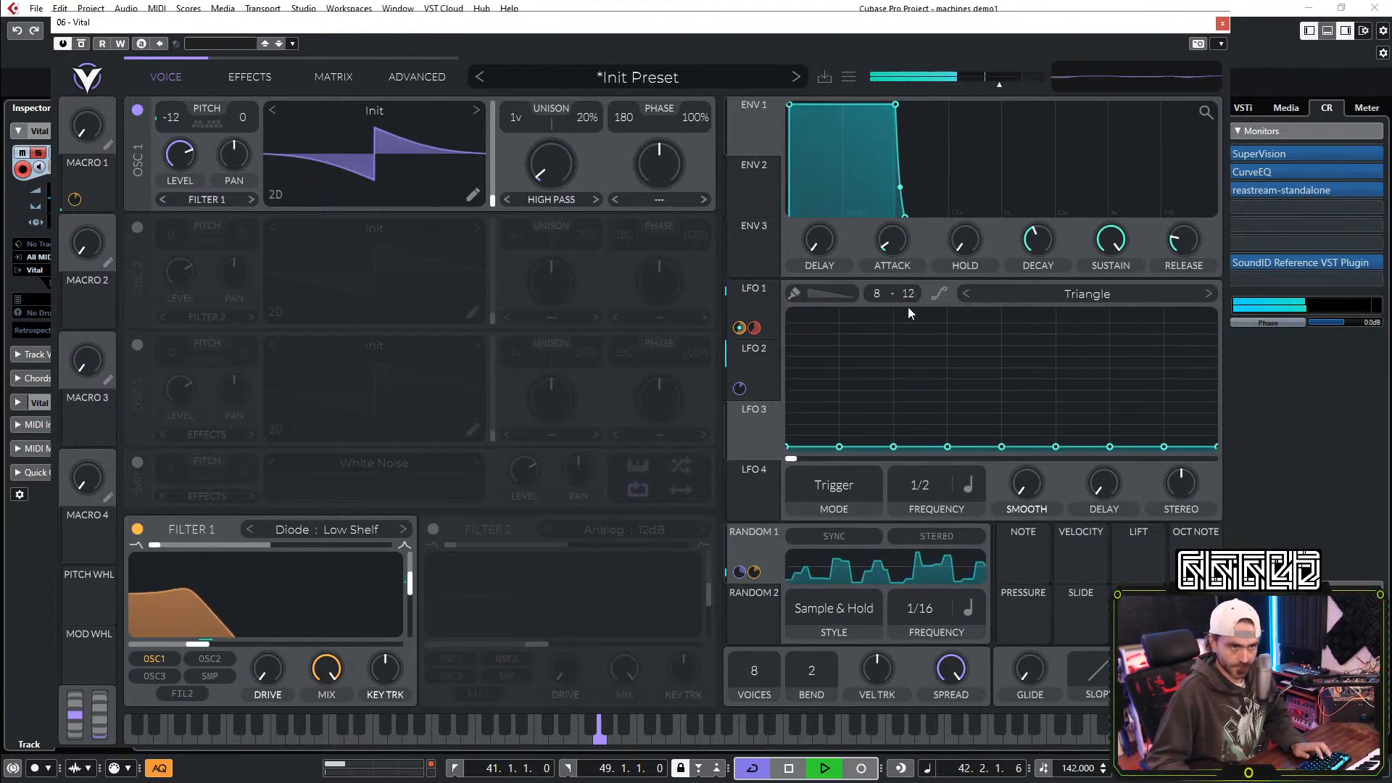
pyautogui.moveTo(754, 435); pyautogui.dragTo(166, 124)
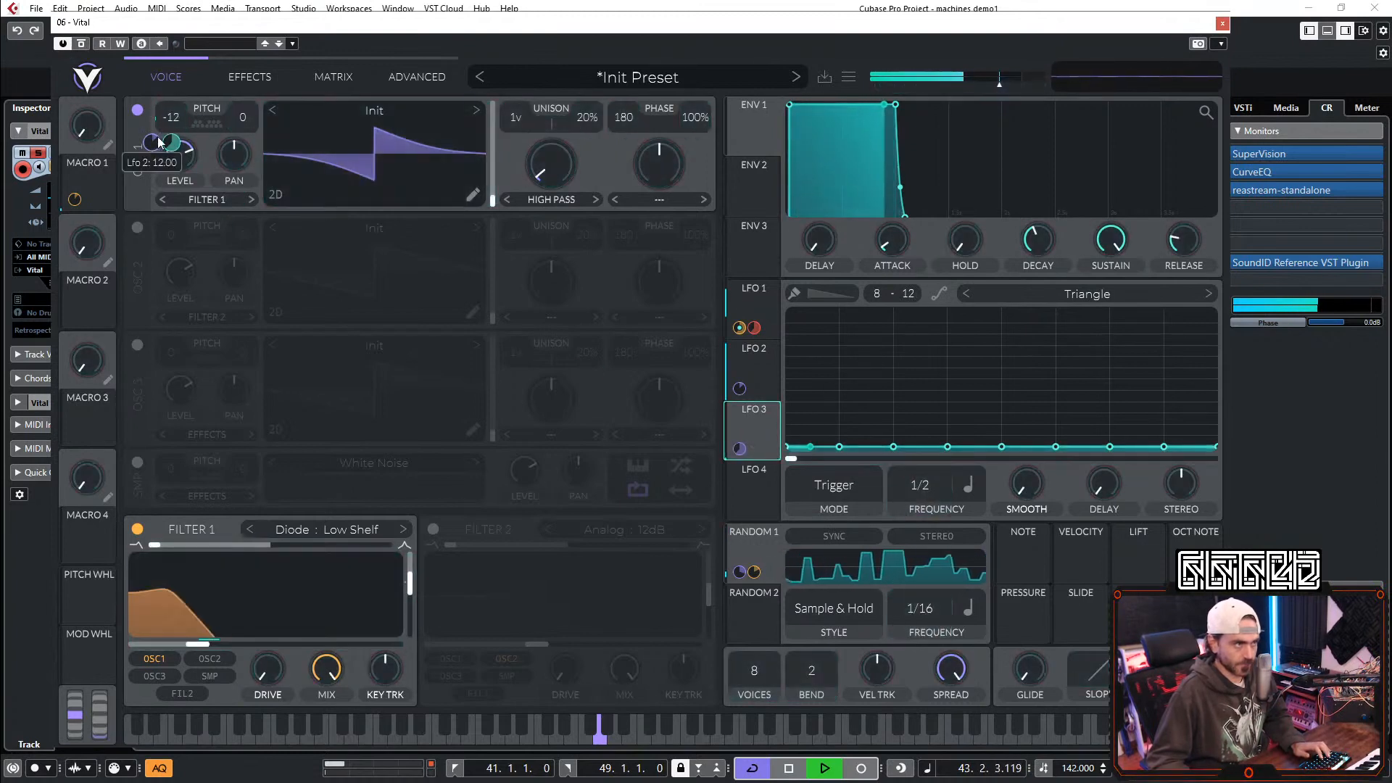
pyautogui.rightClick(181, 145)
pyautogui.click(219, 277)
pyautogui.write('60')
pyautogui.press('Return')
# Step: Paint LFO 3's second column at full height and its third column at row 10, and set the frequency to 1/1
pyautogui.moveTo(873, 408); pyautogui.dragTo(871, 250)
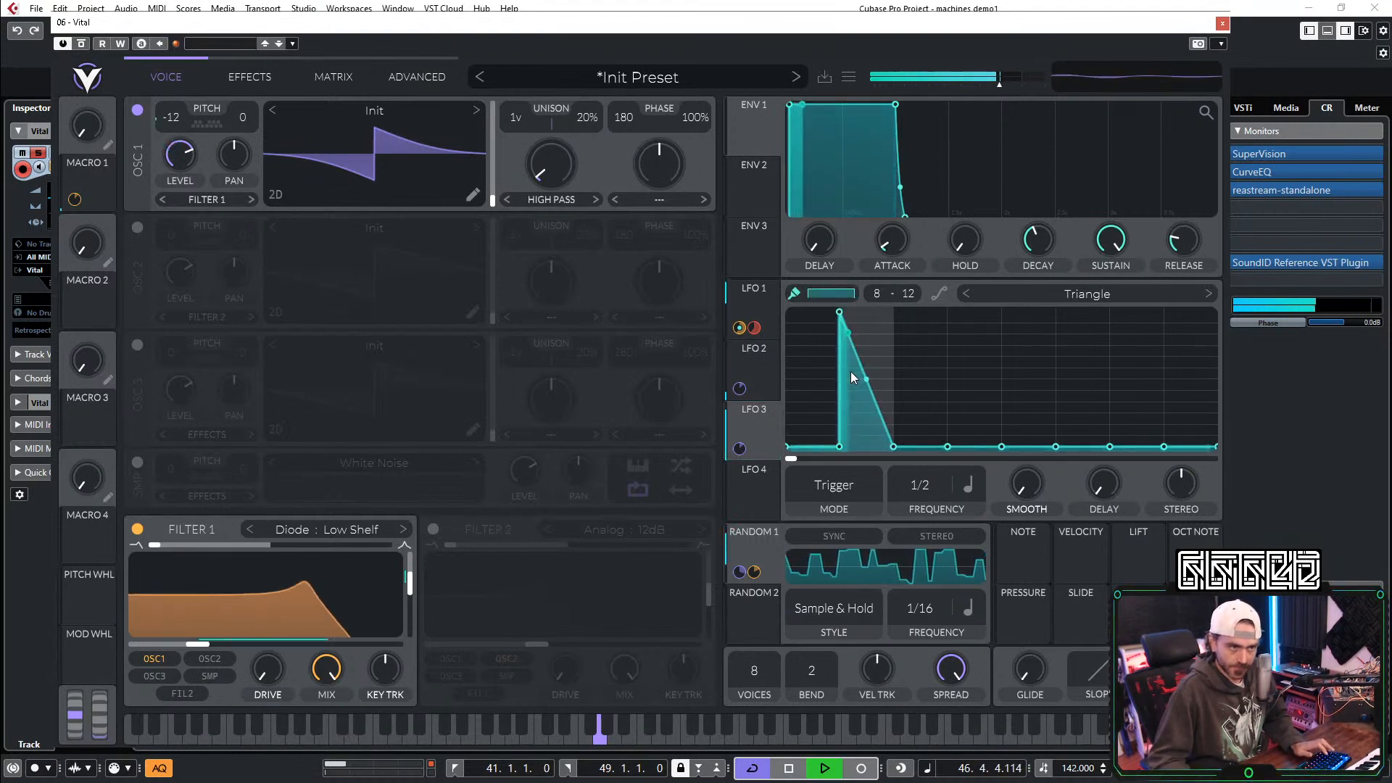
pyautogui.keyDown('ctrl'); pyautogui.click(861, 325); pyautogui.keyUp('ctrl')
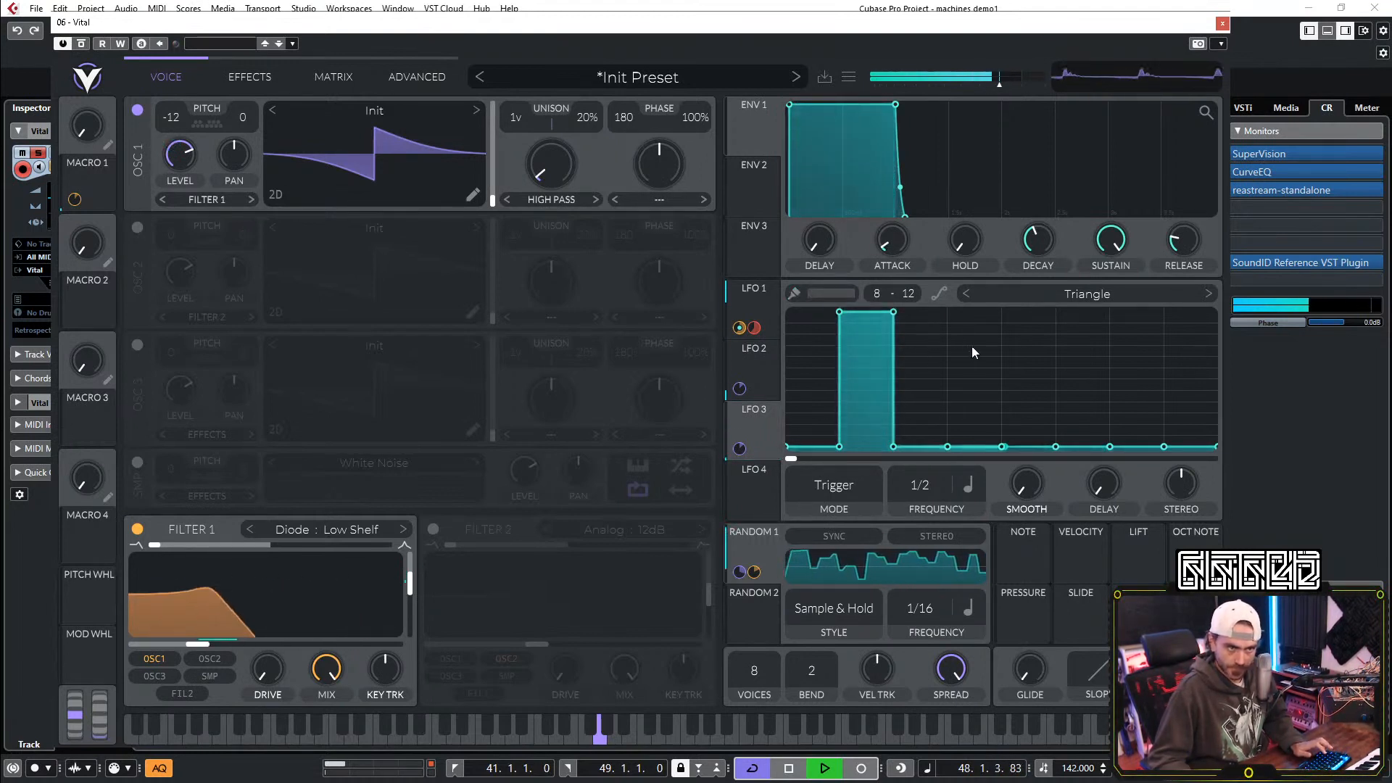
pyautogui.keyDown('ctrl'); pyautogui.click(925, 334); pyautogui.keyUp('ctrl')
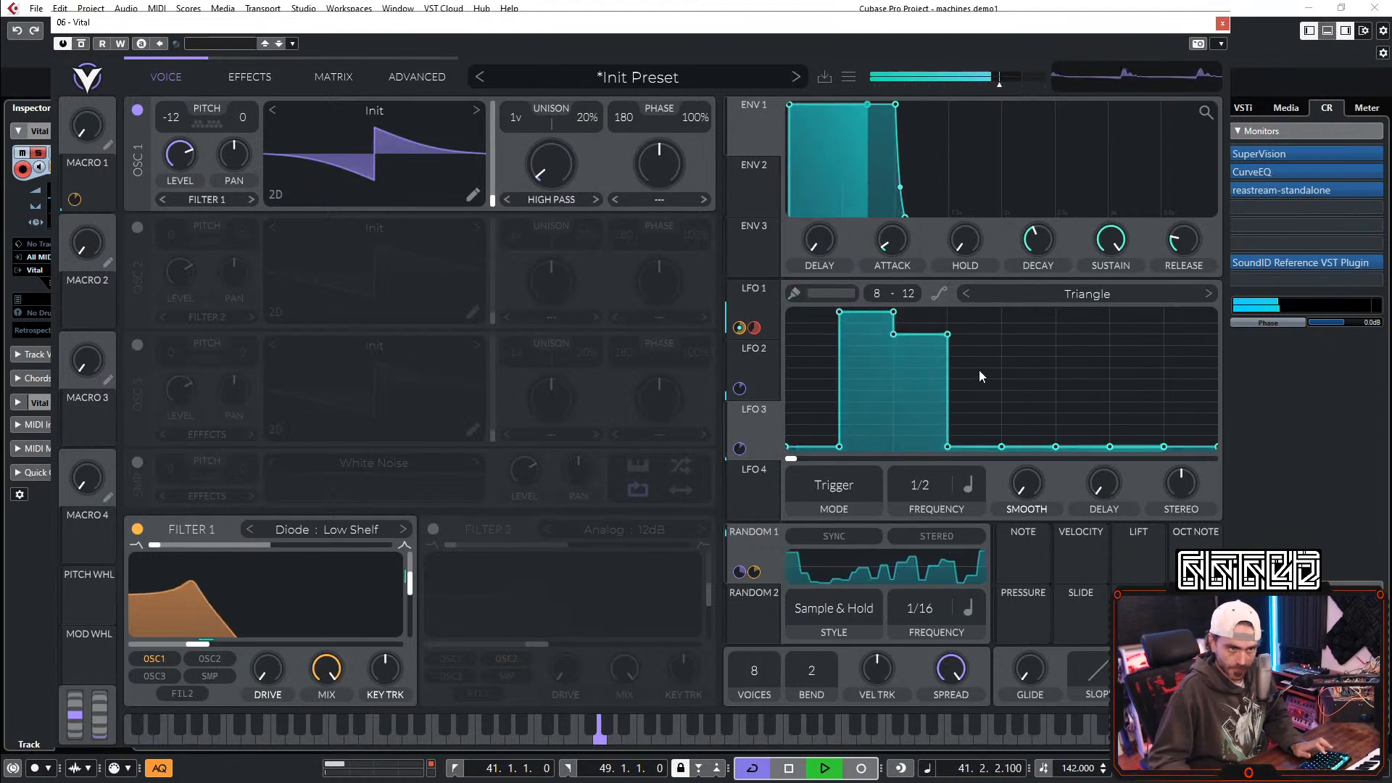
pyautogui.scroll(-1, 926, 488)
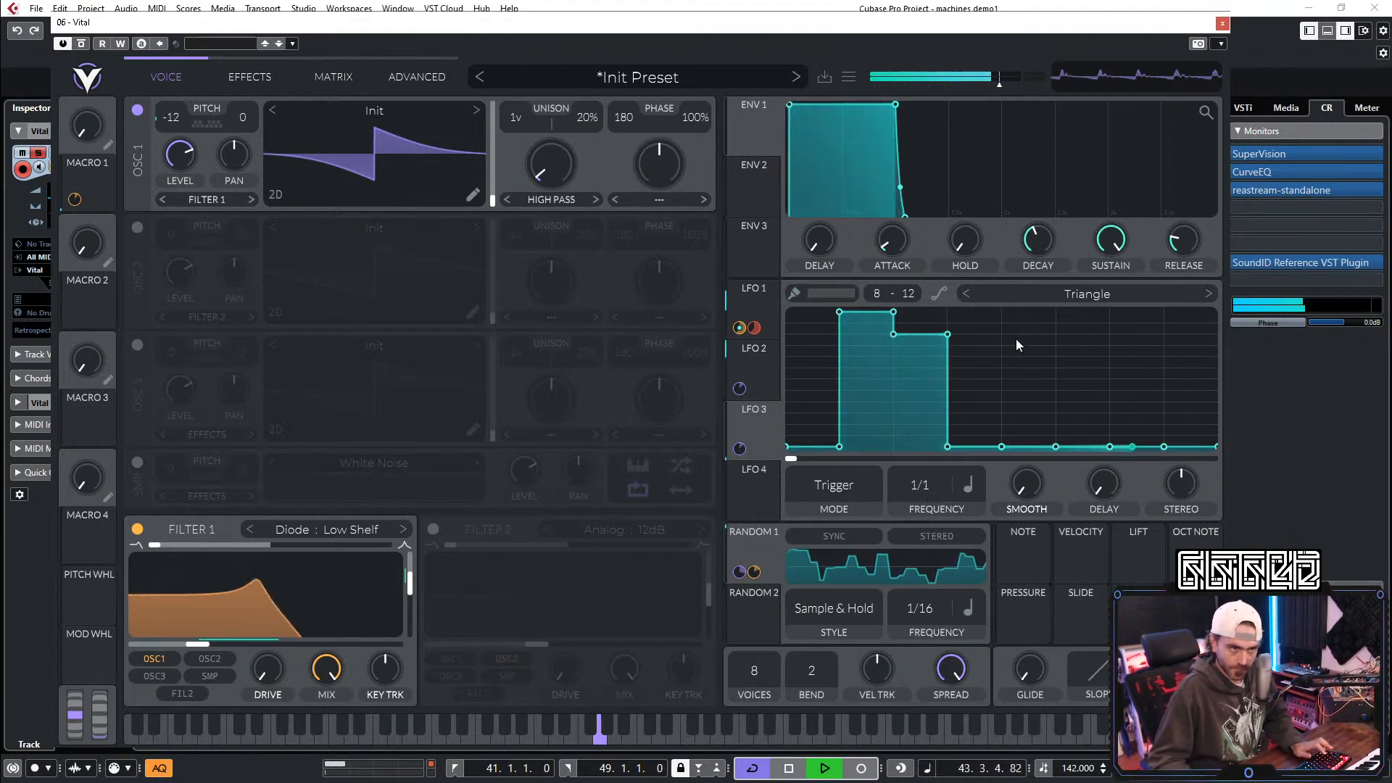
# Step: Shape a steep falling curve on LFO 3's fifth column, and paint column 6 one row high and column 7 ten rows high
pyautogui.moveTo(1021, 445); pyautogui.dragTo(998, 364)
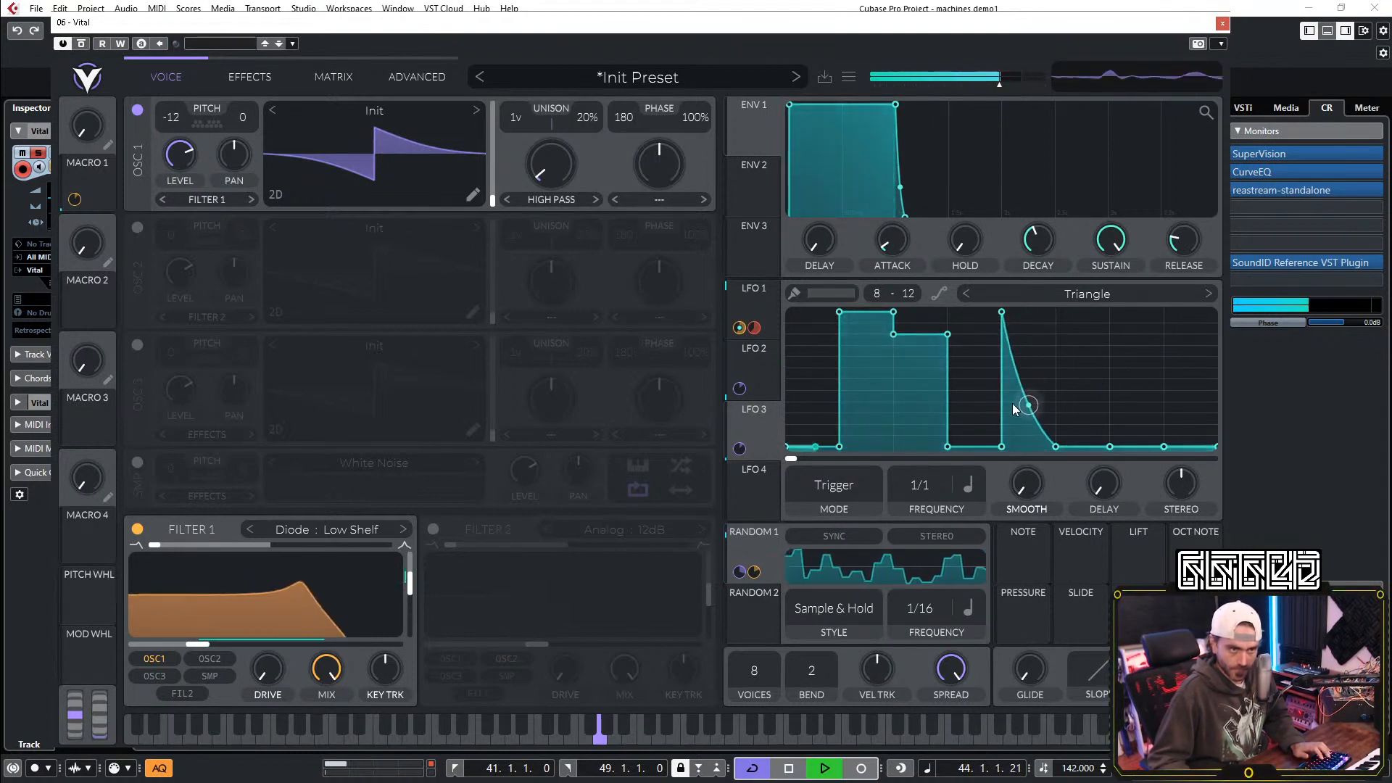
pyautogui.moveTo(1005, 448); pyautogui.dragTo(1006, 459)
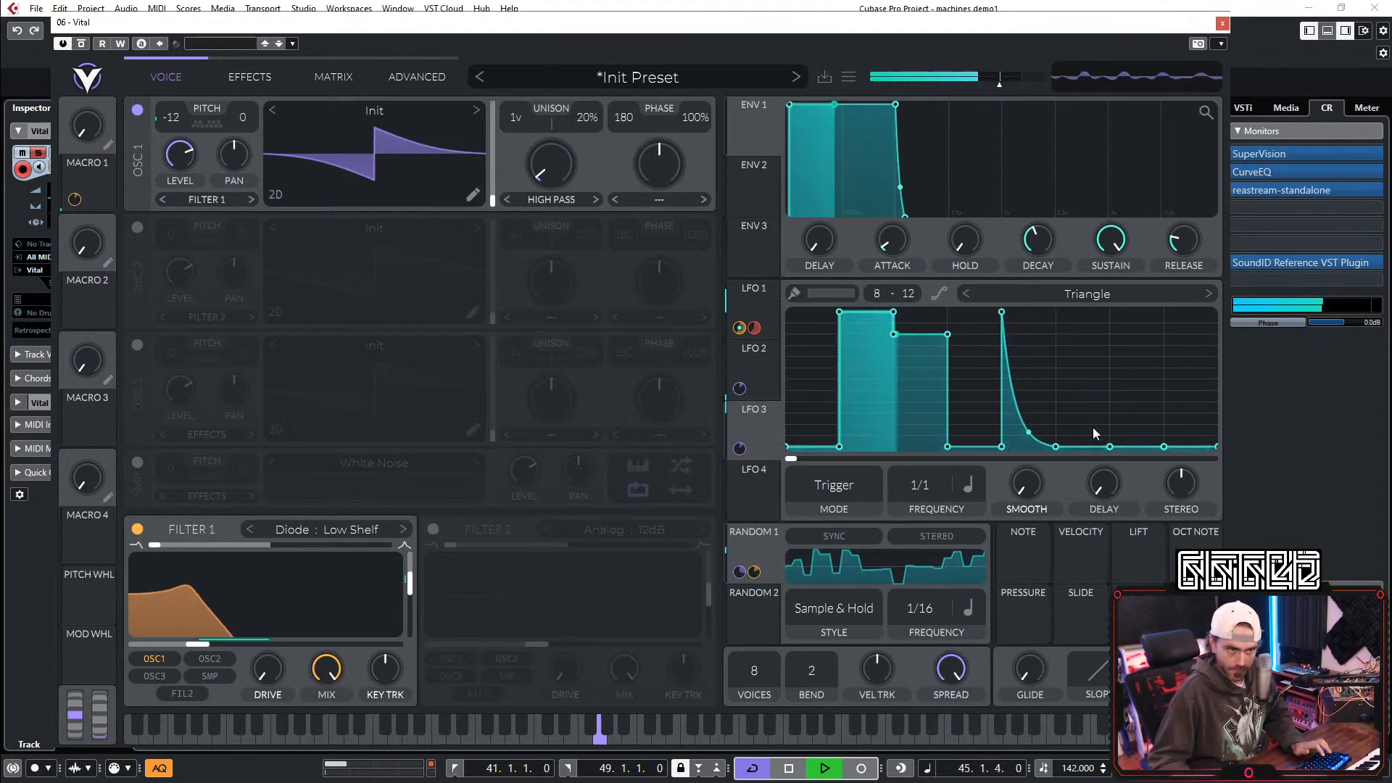
pyautogui.press('ctrl')
pyautogui.click(1078, 435)
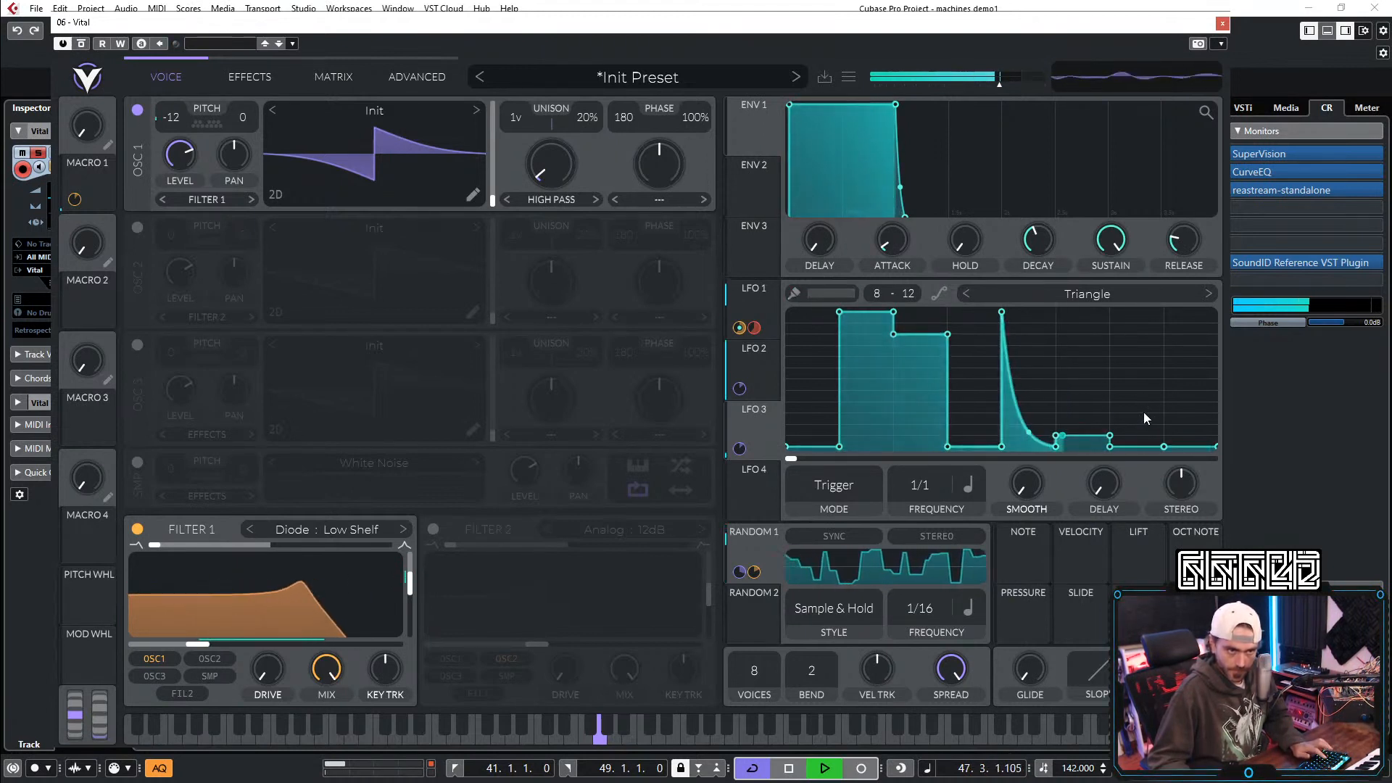
pyautogui.press('ctrl')
pyautogui.moveTo(1139, 384); pyautogui.dragTo(1140, 334)
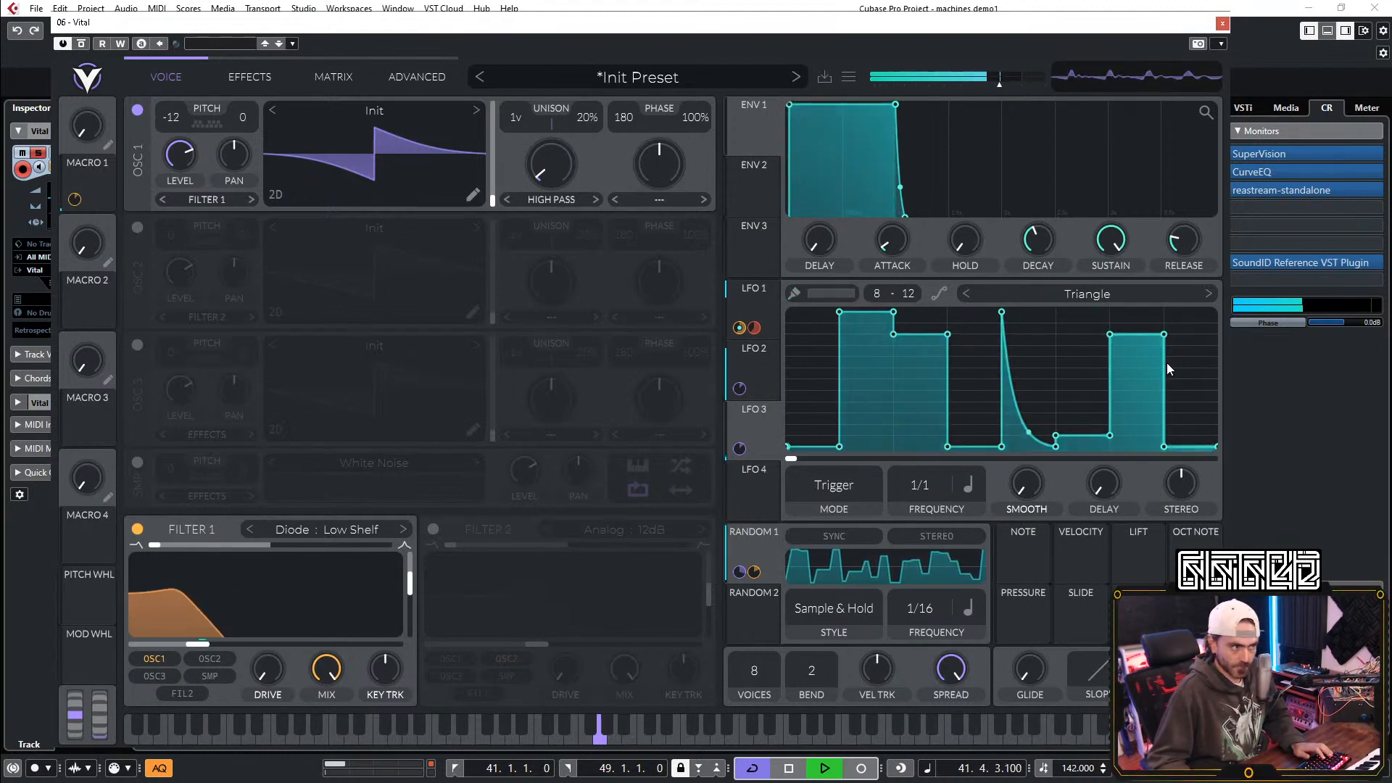
# Step: Paint LFO 3's eighth column seven rows high and bend its end into a convex fall to zero
pyautogui.press('ctrl')
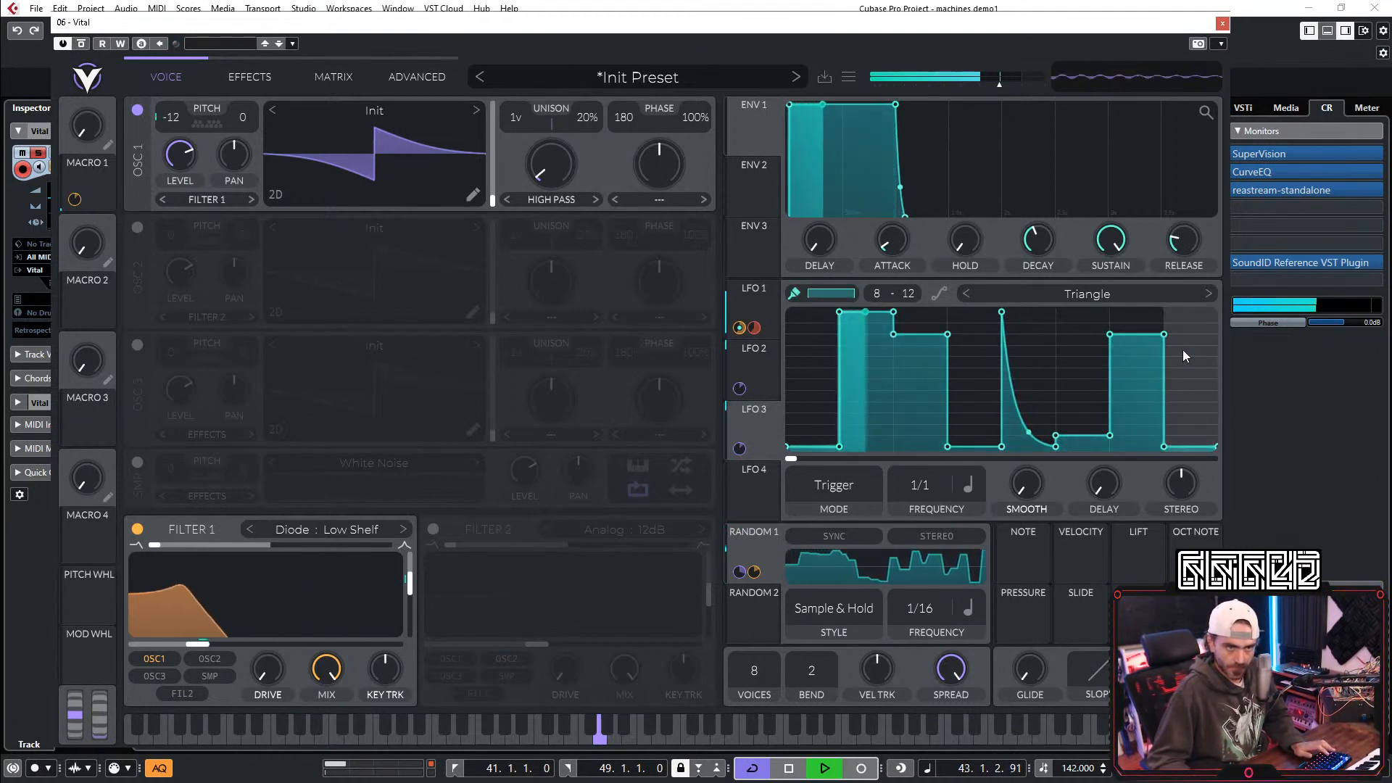
pyautogui.moveTo(1184, 336); pyautogui.dragTo(1180, 358)
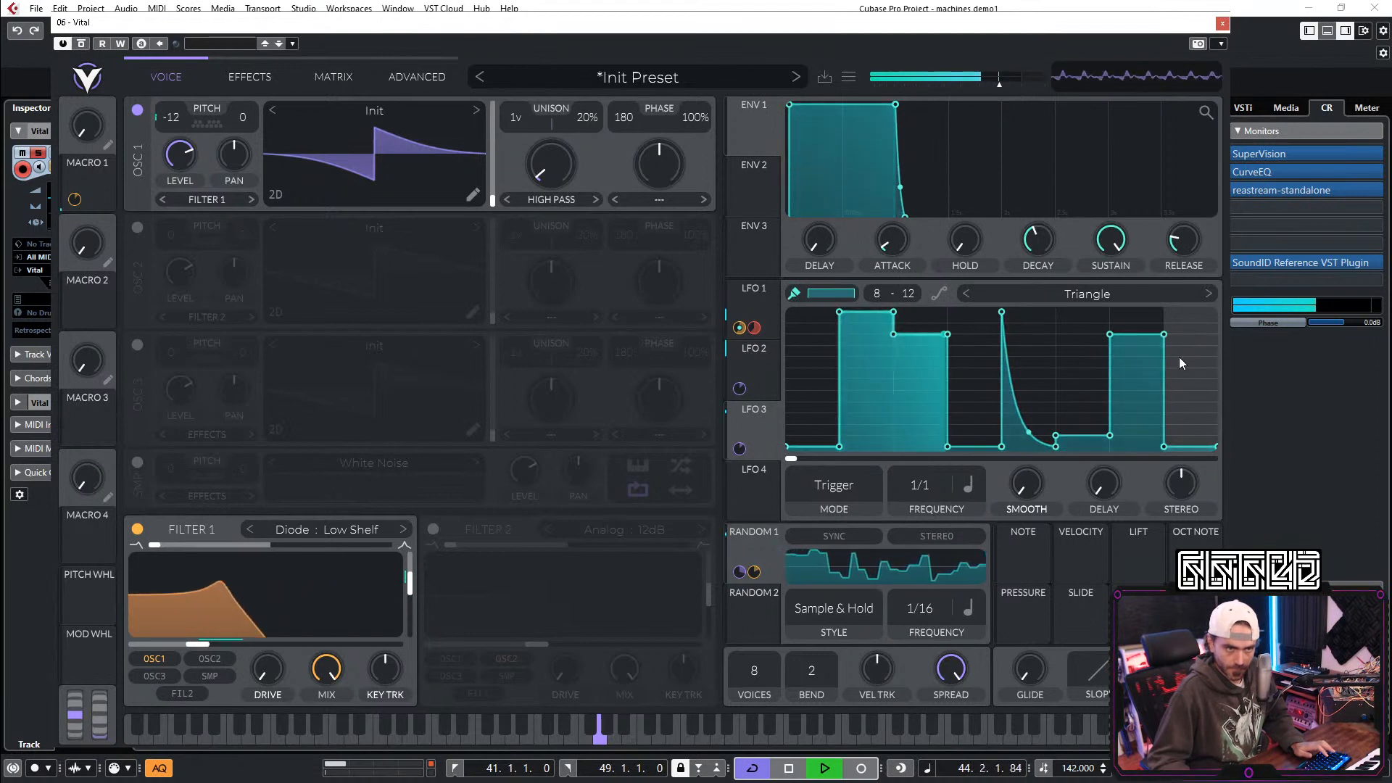
pyautogui.keyDown('ctrl'); pyautogui.click(1190, 367); pyautogui.keyUp('ctrl')
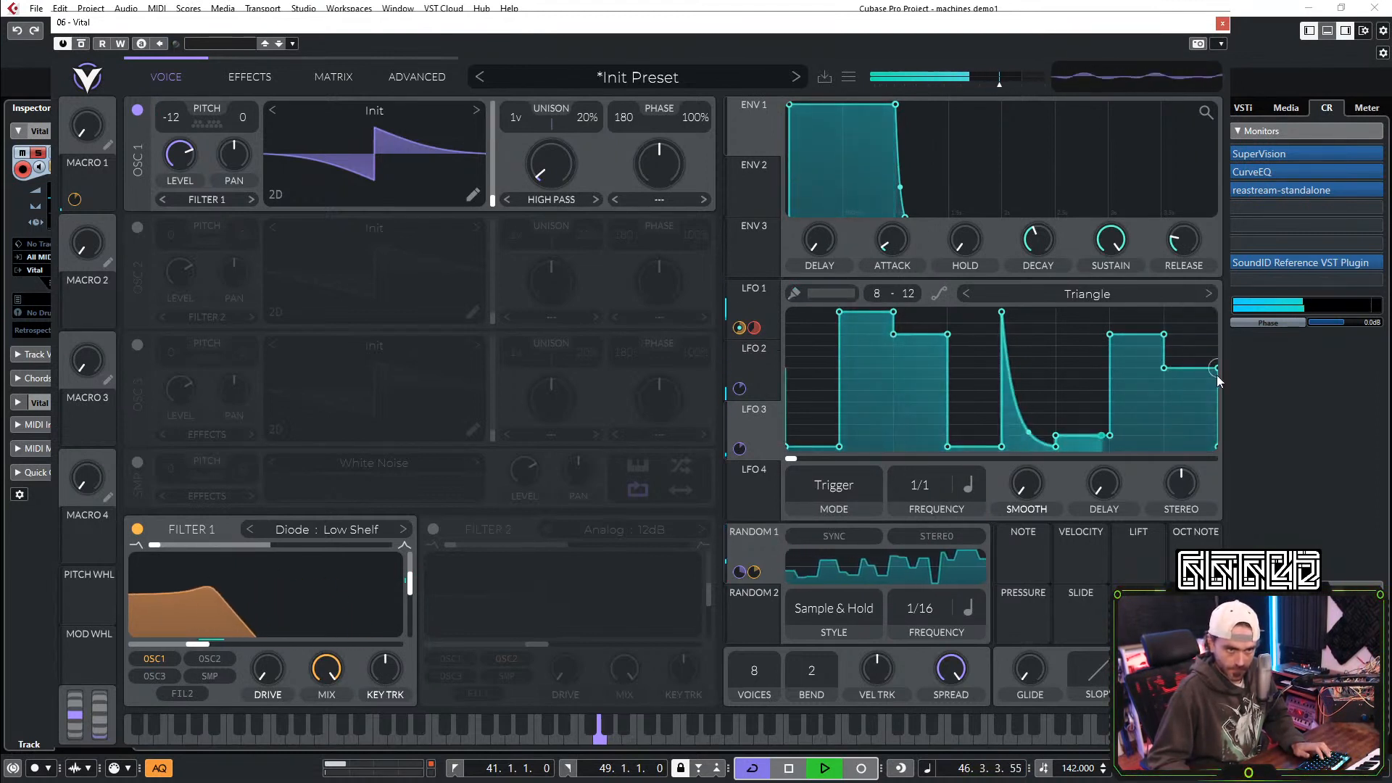
pyautogui.moveTo(1217, 370); pyautogui.dragTo(1224, 505)
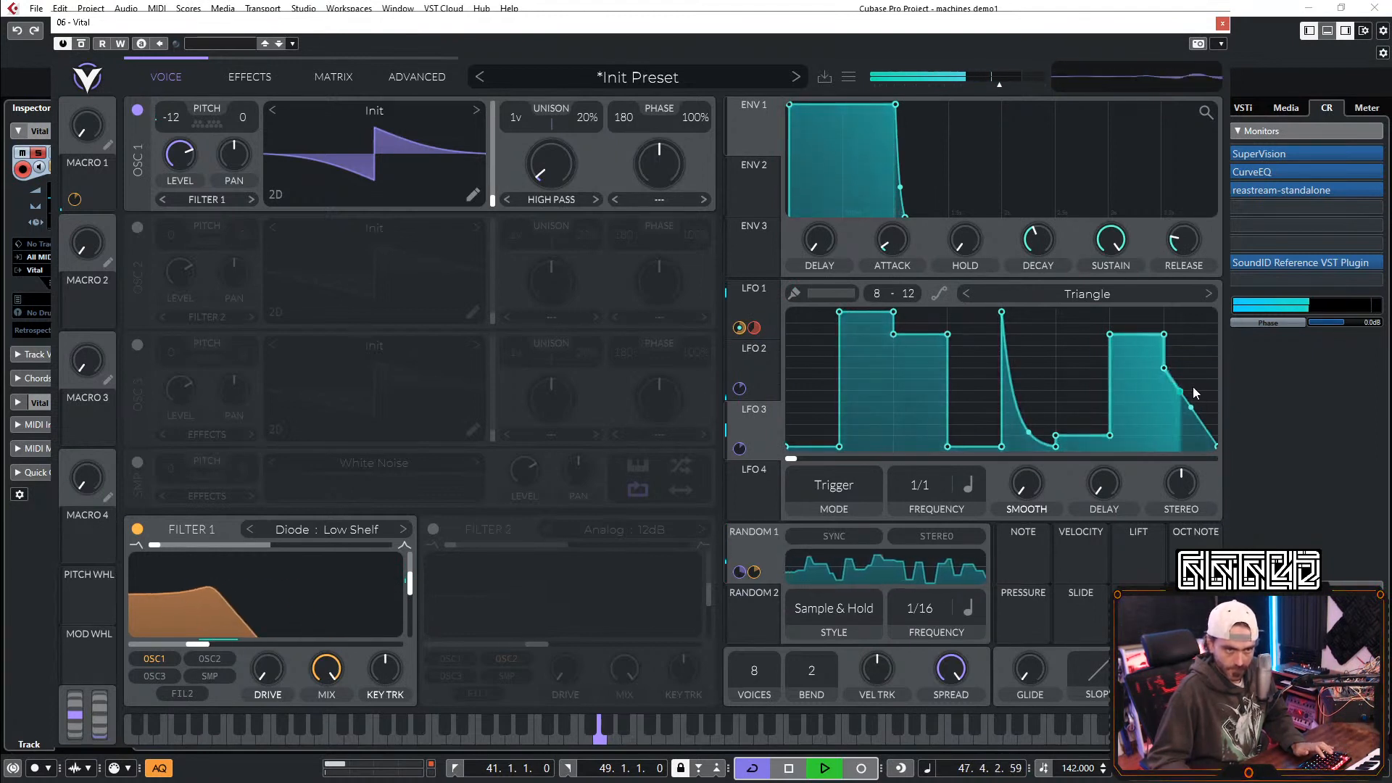
pyautogui.moveTo(1189, 413)
pyautogui.mouseDown()
pyautogui.moveTo(1198, 404)
pyautogui.moveTo(1185, 398)
pyautogui.mouseUp()
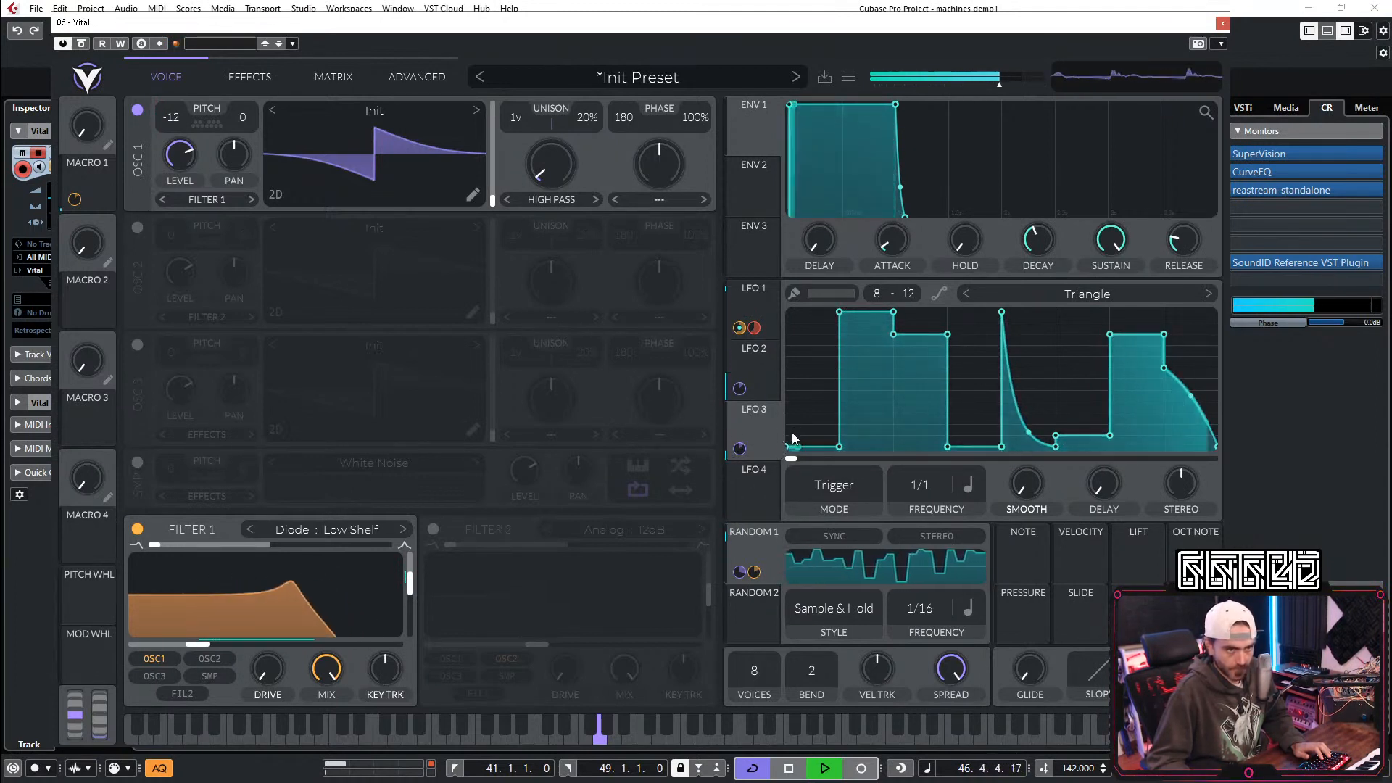
# Step: Flatten LFO 4's shape to zero across the grid and assign LFO 4 to Filter 1's cutoff
pyautogui.click(755, 492)
pyautogui.moveTo(810, 443)
pyautogui.mouseDown()
pyautogui.moveTo(812, 482)
pyautogui.moveTo(1313, 501)
pyautogui.mouseUp()
pyautogui.moveTo(737, 500); pyautogui.dragTo(196, 643)
# Step: Try rising ramps on LFO 4's fifth and eighth columns, removing the ramp drawn on column 4
pyautogui.moveTo(983, 406)
pyautogui.mouseDown()
pyautogui.moveTo(968, 281)
pyautogui.moveTo(964, 406)
pyautogui.moveTo(941, 409)
pyautogui.moveTo(915, 463)
pyautogui.mouseUp()
pyautogui.moveTo(1002, 446); pyautogui.dragTo(1015, 370)
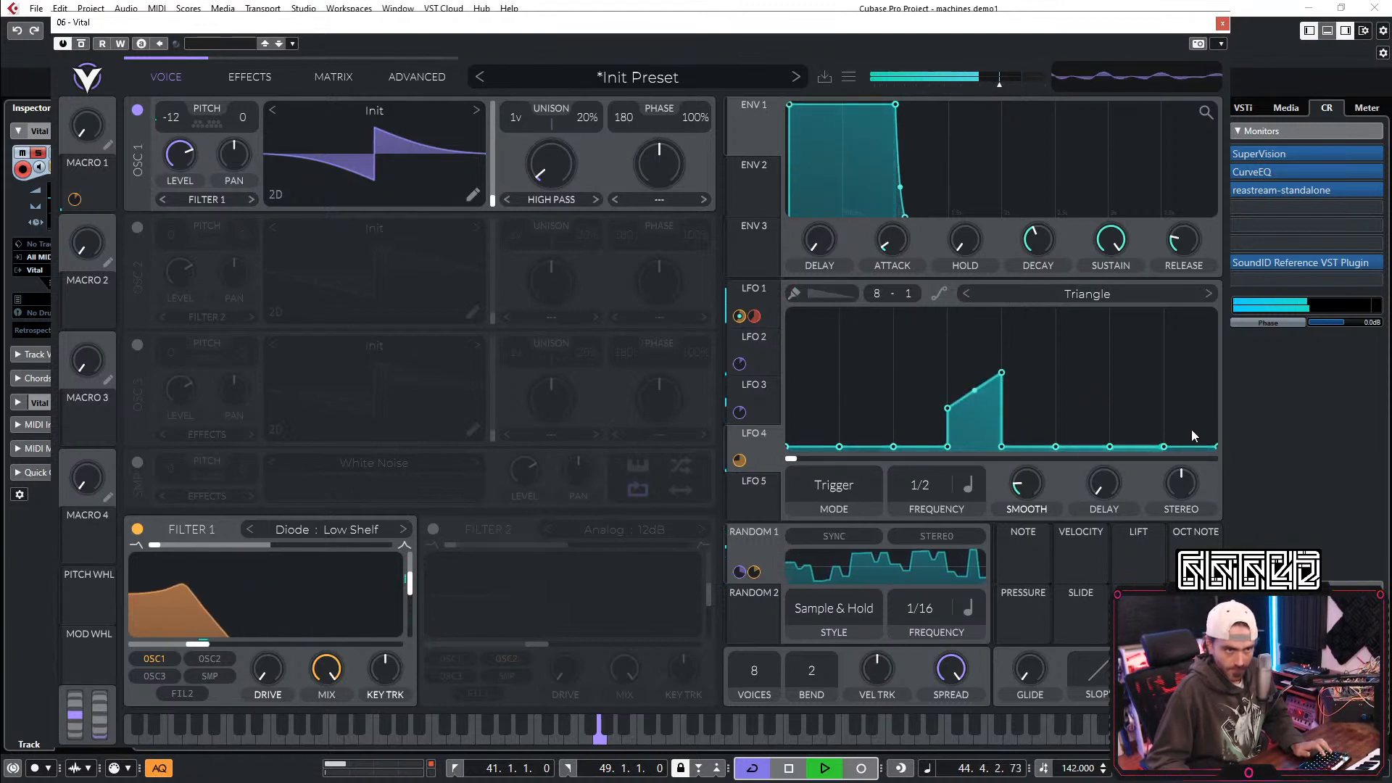
pyautogui.moveTo(1216, 448); pyautogui.dragTo(1241, 346)
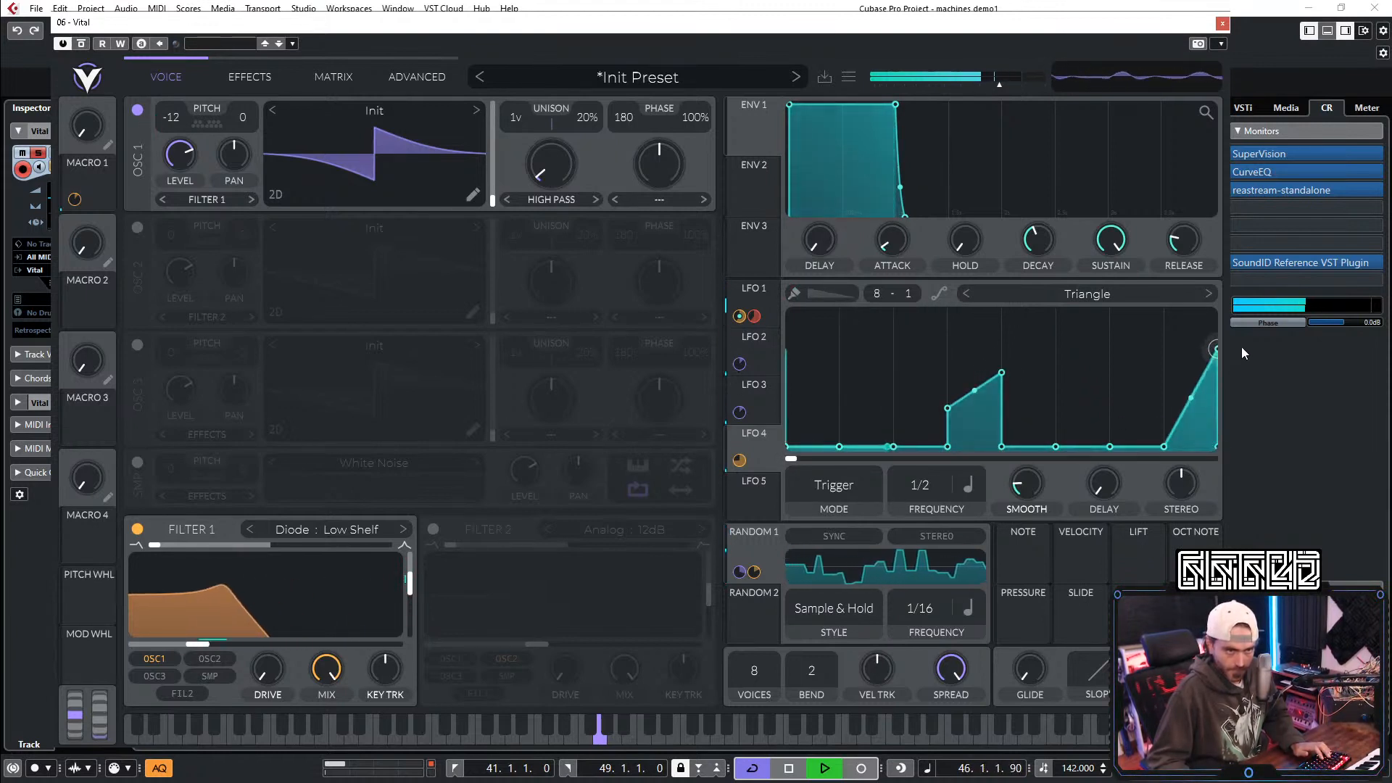
pyautogui.moveTo(944, 415); pyautogui.dragTo(945, 436)
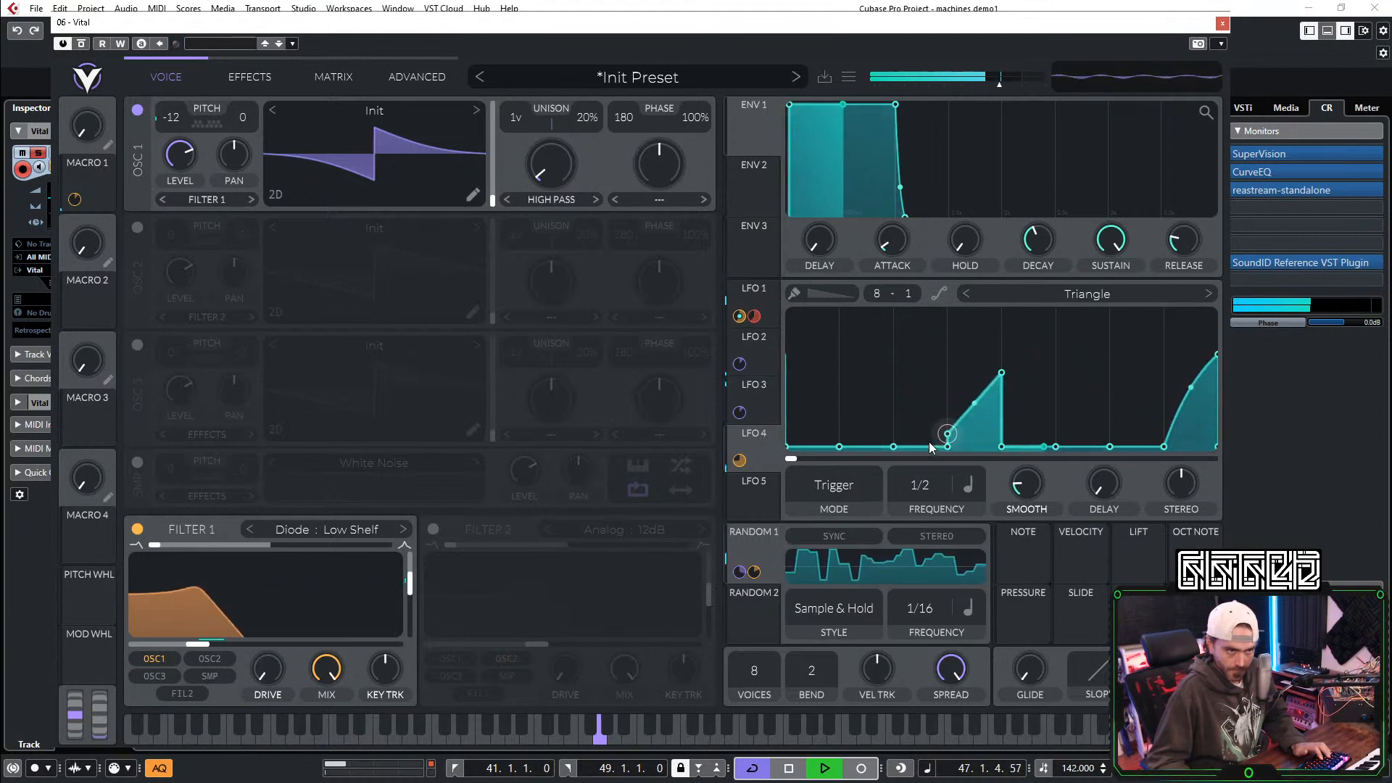
pyautogui.doubleClick(1001, 374)
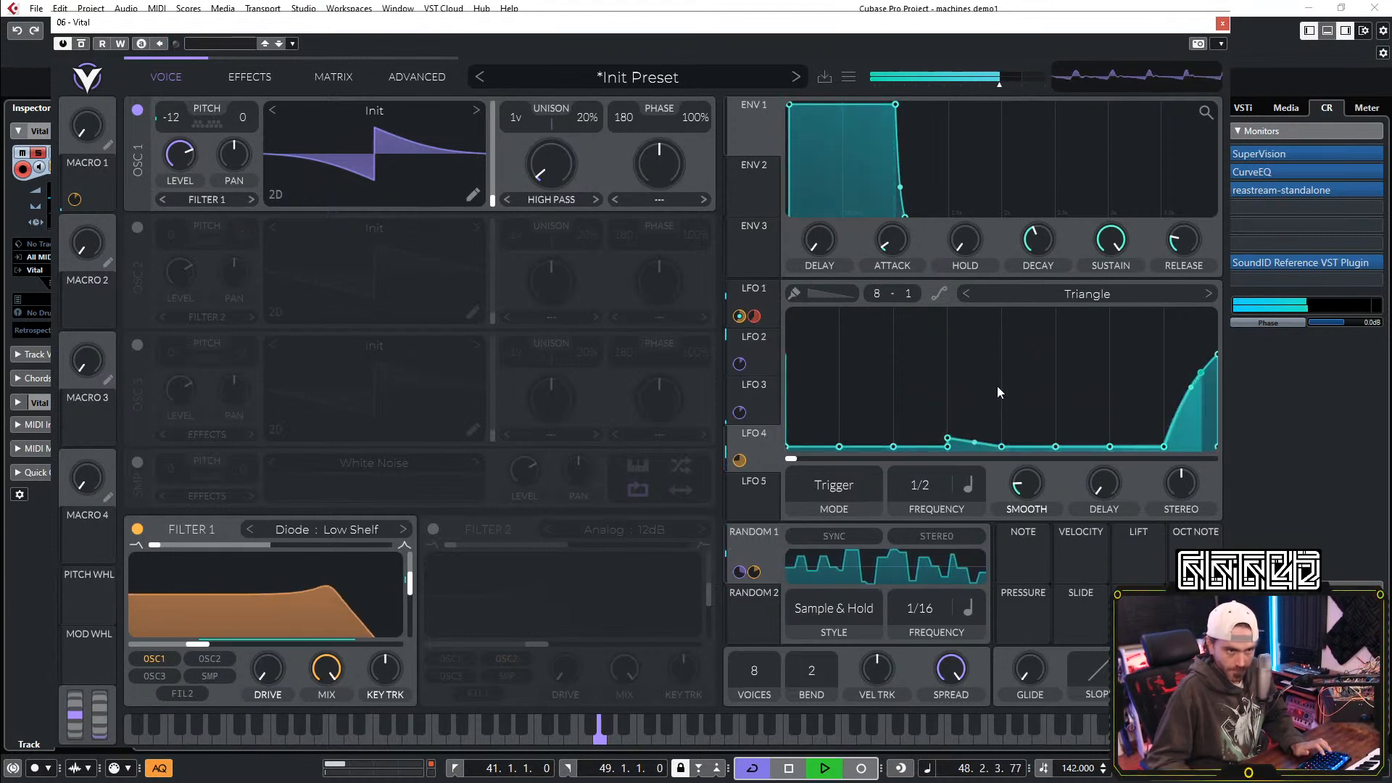
pyautogui.moveTo(1055, 448); pyautogui.dragTo(1075, 404)
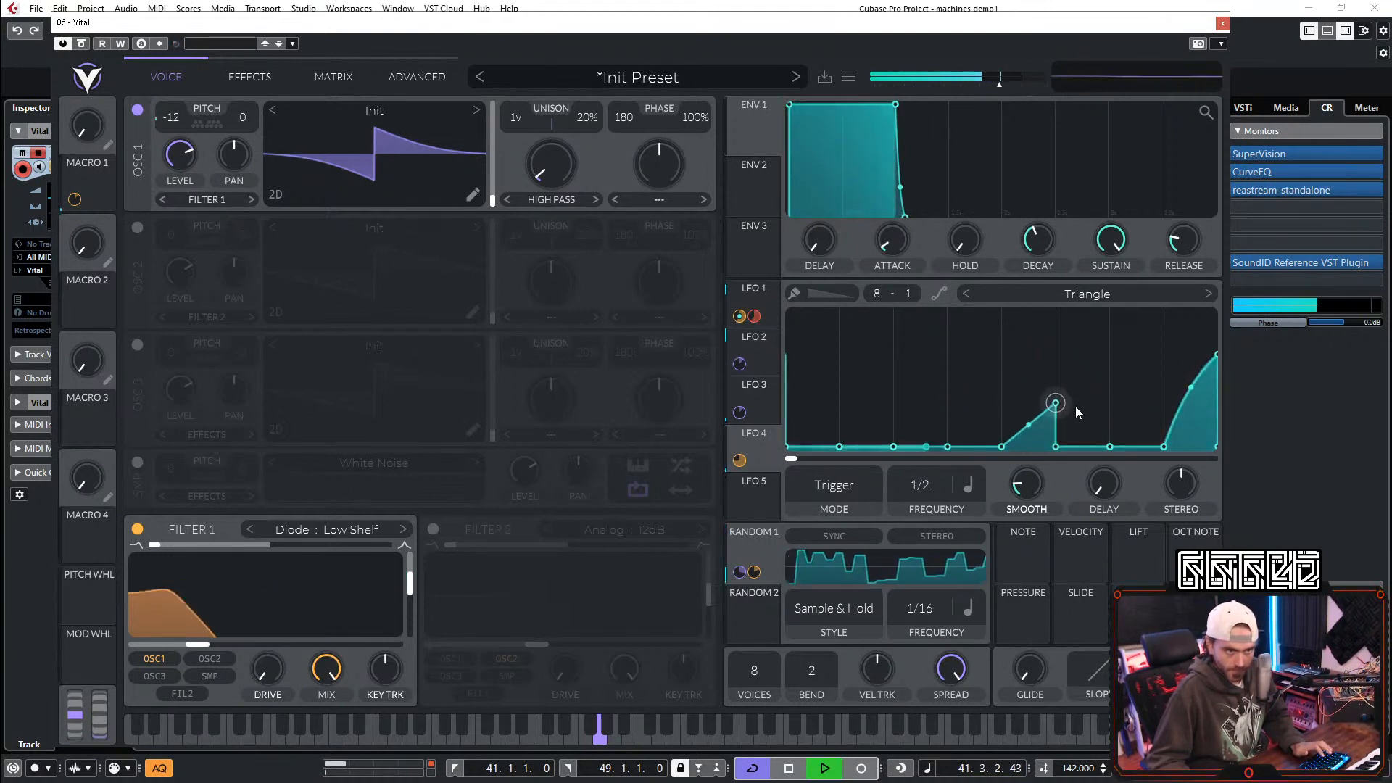
# Step: Lower LFO 4's smoothing and bring the peak of its eighth-column ramp down to about a third of full height
pyautogui.click(1022, 509)
pyautogui.moveTo(1031, 484); pyautogui.dragTo(1035, 497)
pyautogui.moveTo(1216, 360); pyautogui.dragTo(1216, 402)
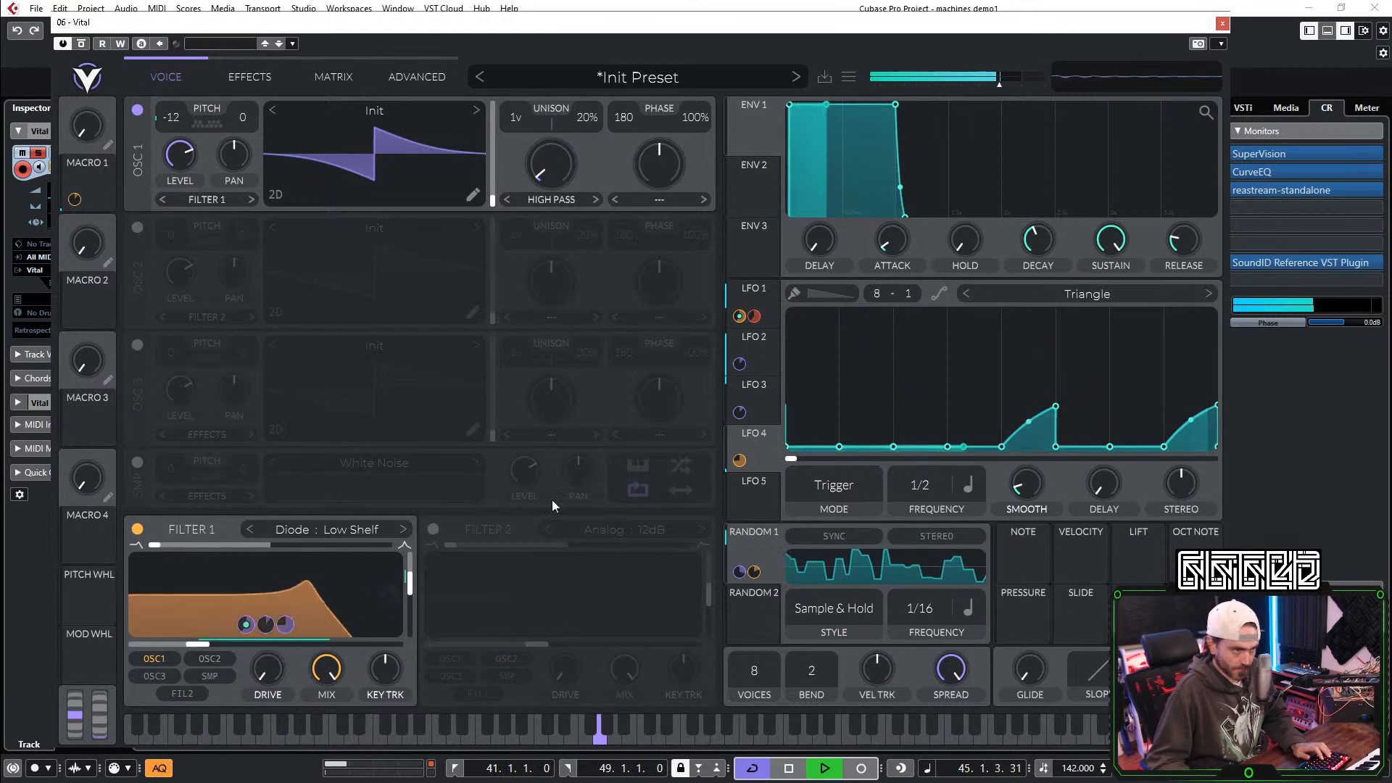
# Step: Reduce LFO 4's filter modulation and replace its ramps with flat steps, column 5 about a third high and column 8 half high
pyautogui.moveTo(740, 461)
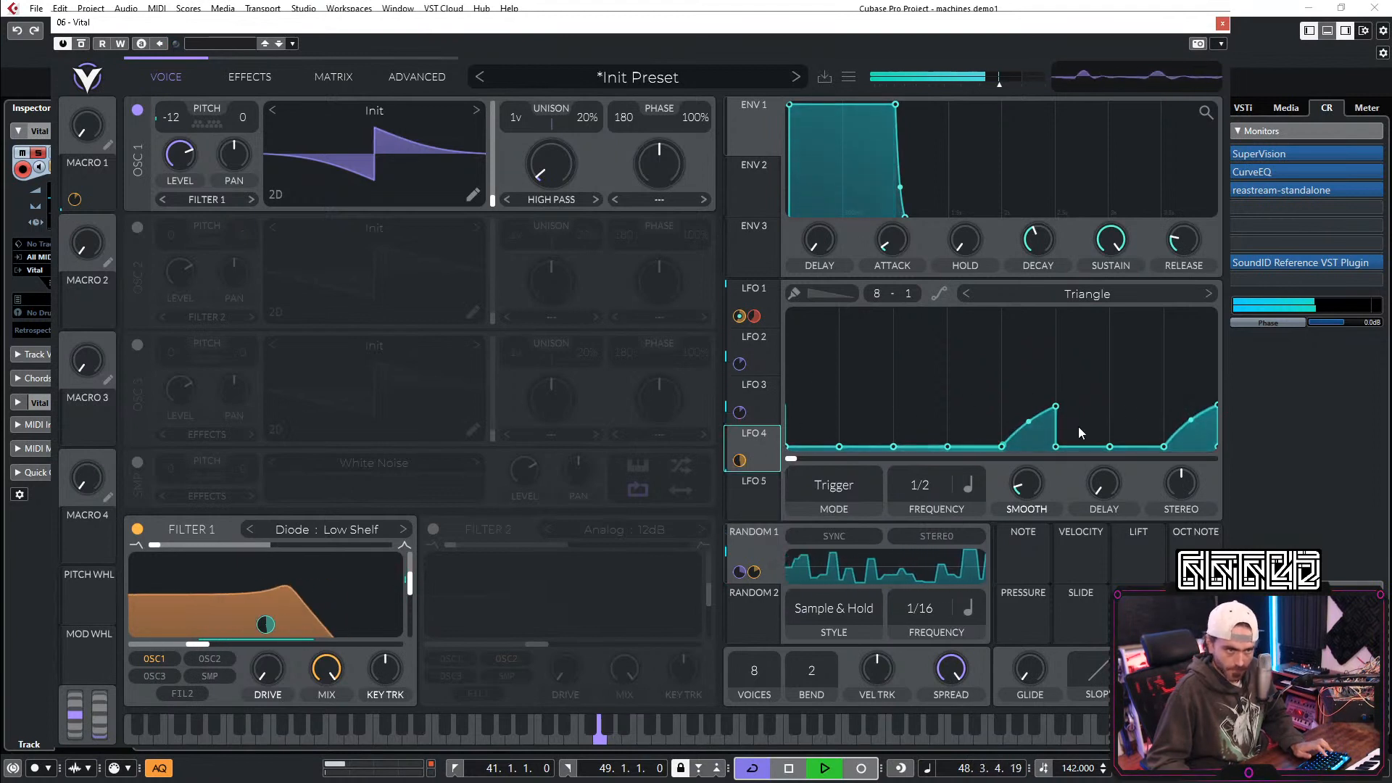
pyautogui.keyDown('shift'); pyautogui.click(1044, 400); pyautogui.keyUp('shift')
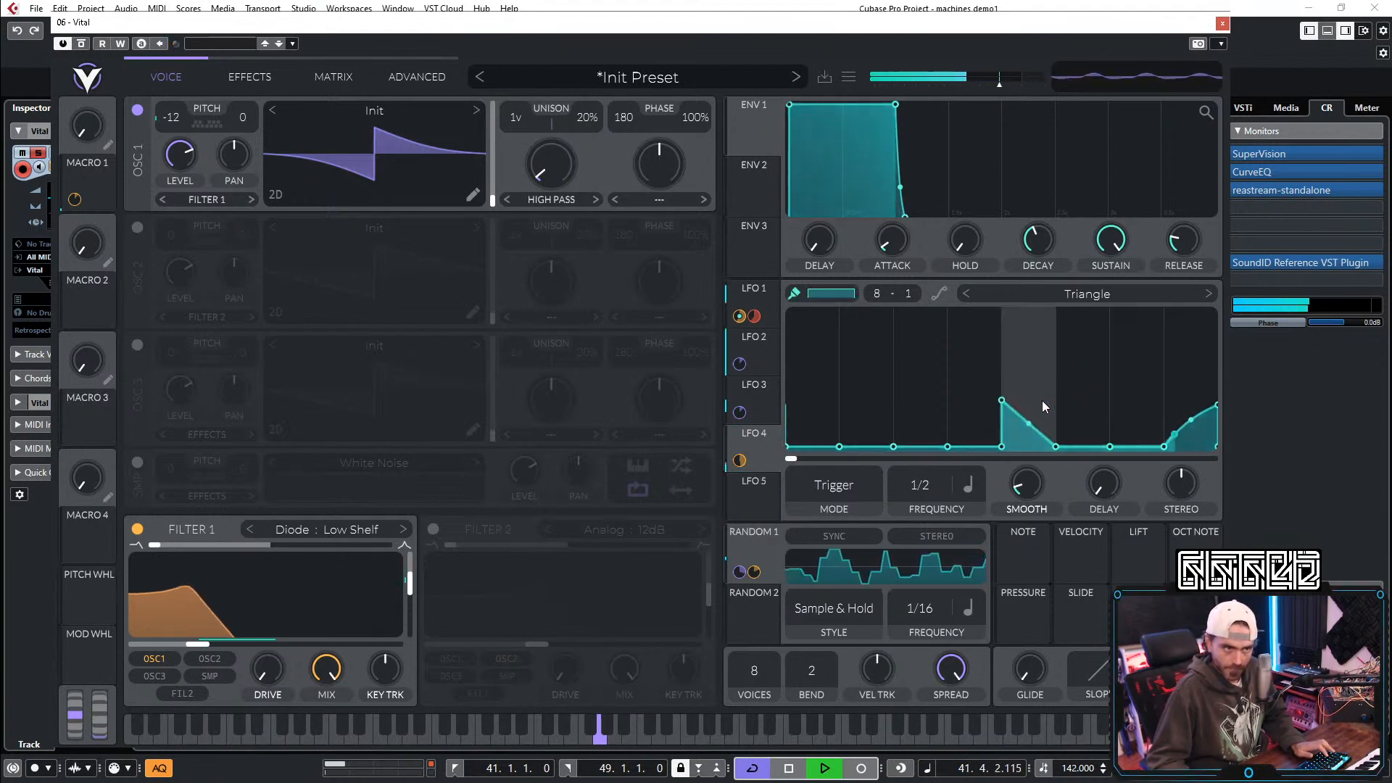
pyautogui.scroll(-2, 1042, 401)
pyautogui.keyDown('ctrl'); pyautogui.click(1043, 400); pyautogui.keyUp('ctrl')
pyautogui.keyDown('ctrl'); pyautogui.click(1205, 378); pyautogui.keyUp('ctrl')
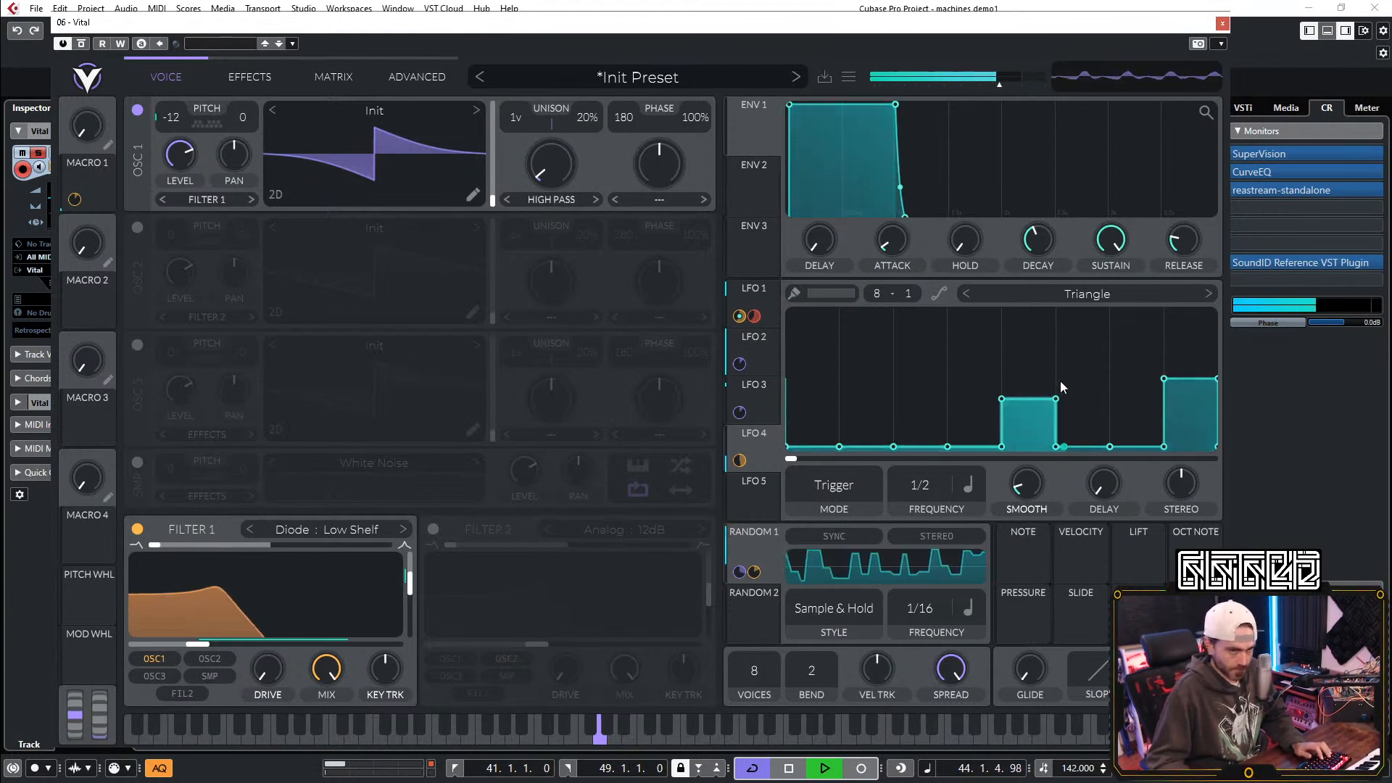
# Step: Move Chorus directly after Distortion in the effects chain, enable it and lower its mix
pyautogui.click(229, 81)
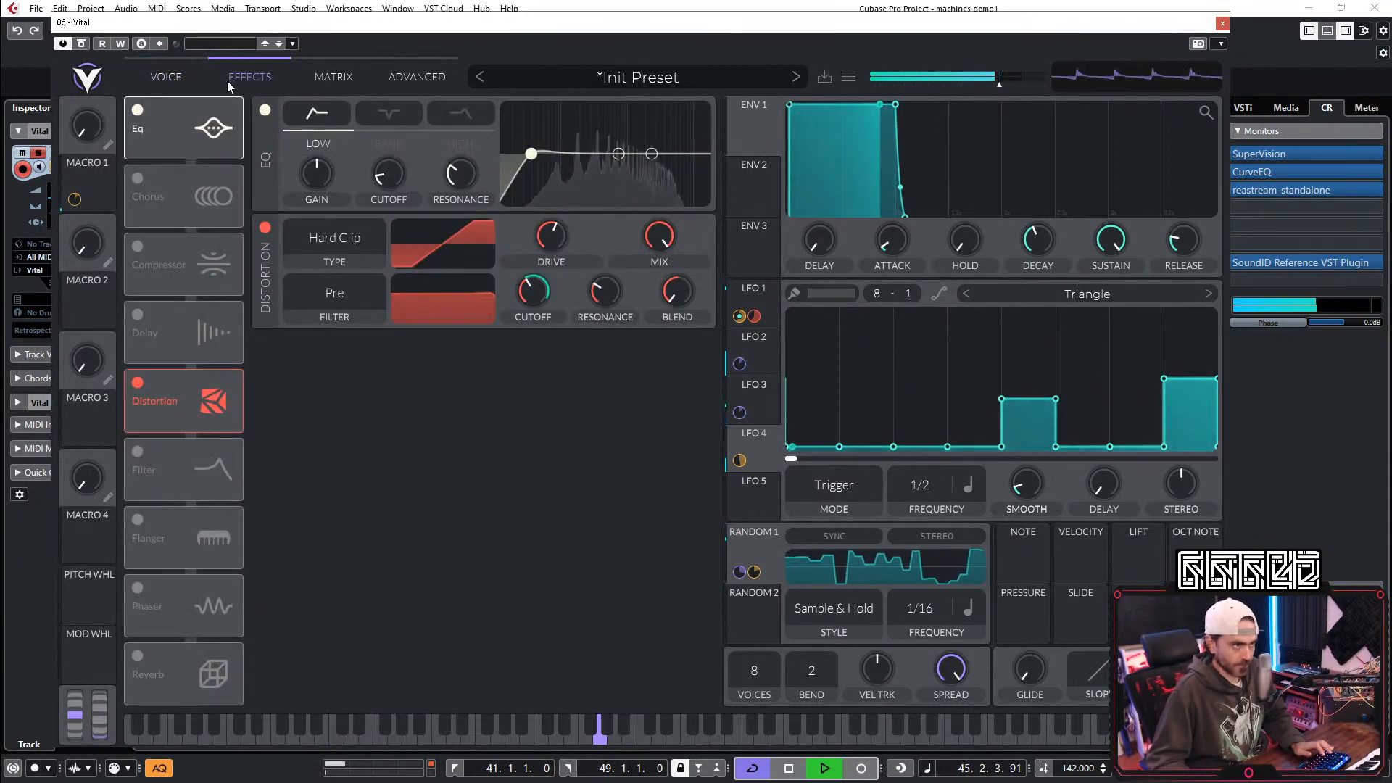
pyautogui.moveTo(232, 432); pyautogui.dragTo(158, 393)
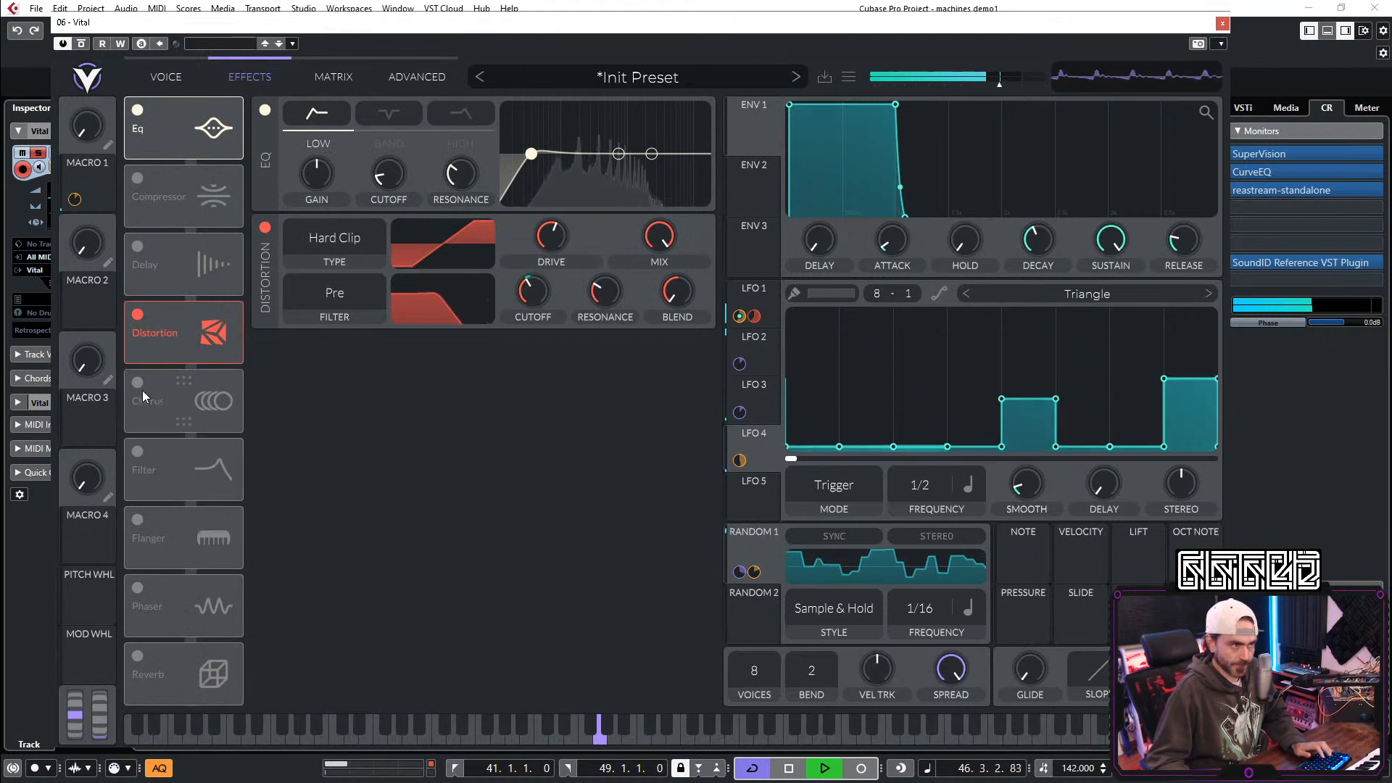
pyautogui.click(136, 380)
pyautogui.moveTo(659, 369); pyautogui.dragTo(667, 456)
pyautogui.press('space')
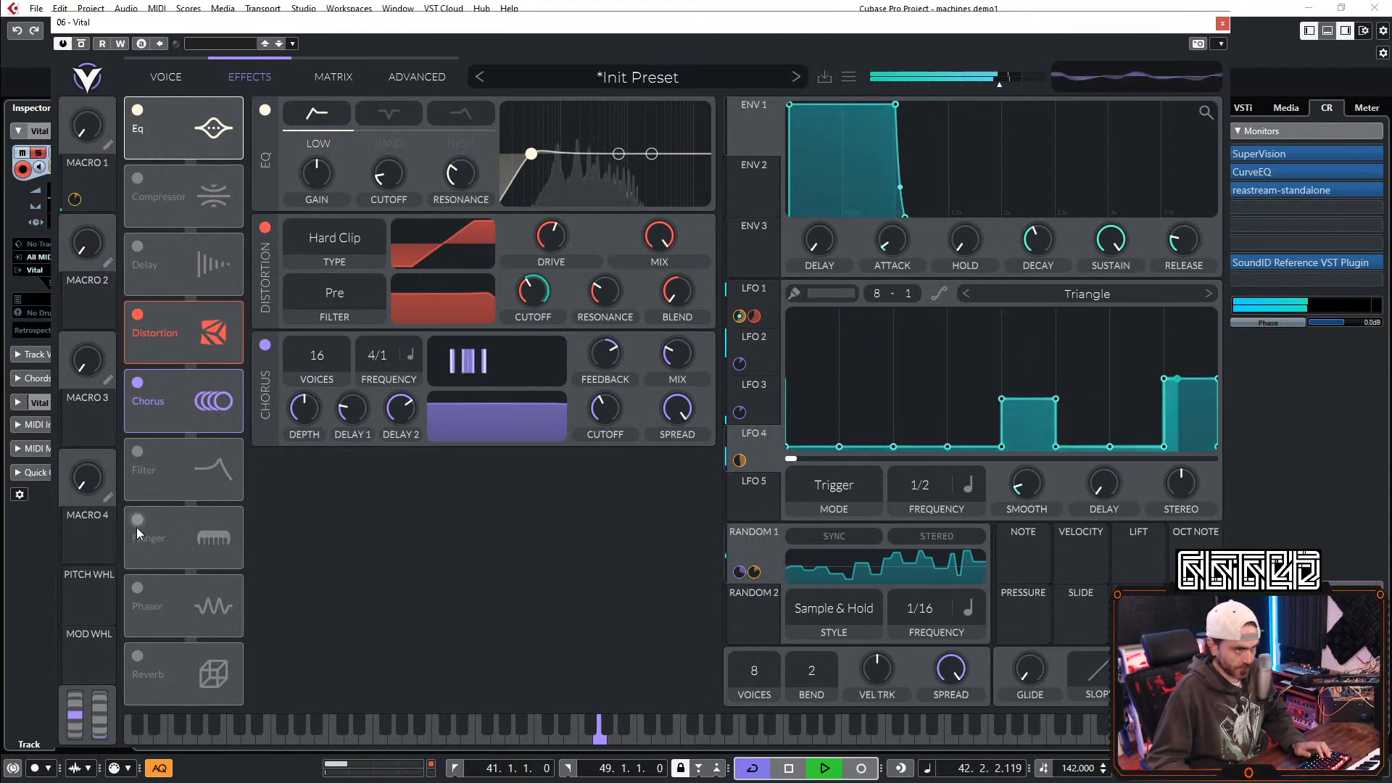
# Step: Enable Phaser, move Delay directly after it in the effects chain and enable Delay
pyautogui.click(138, 588)
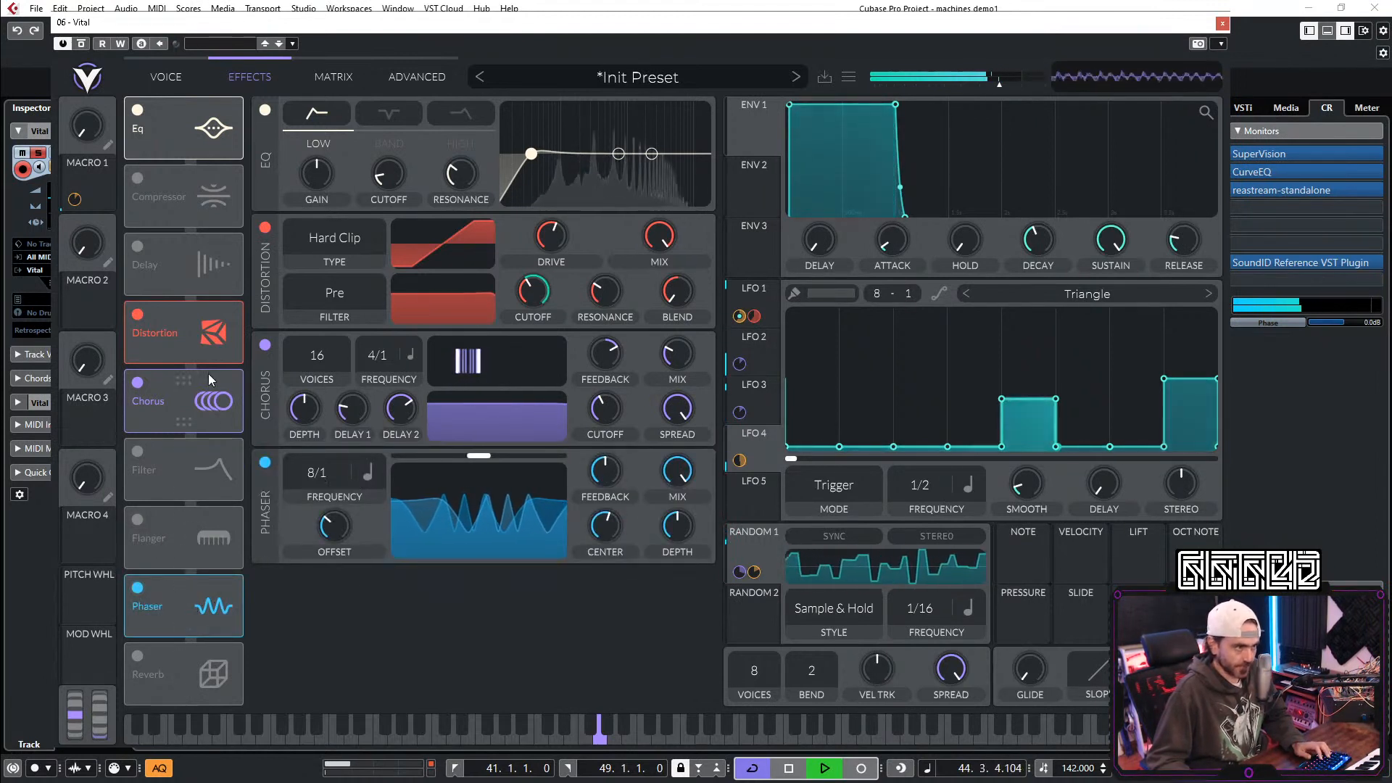
pyautogui.moveTo(219, 273); pyautogui.dragTo(230, 622)
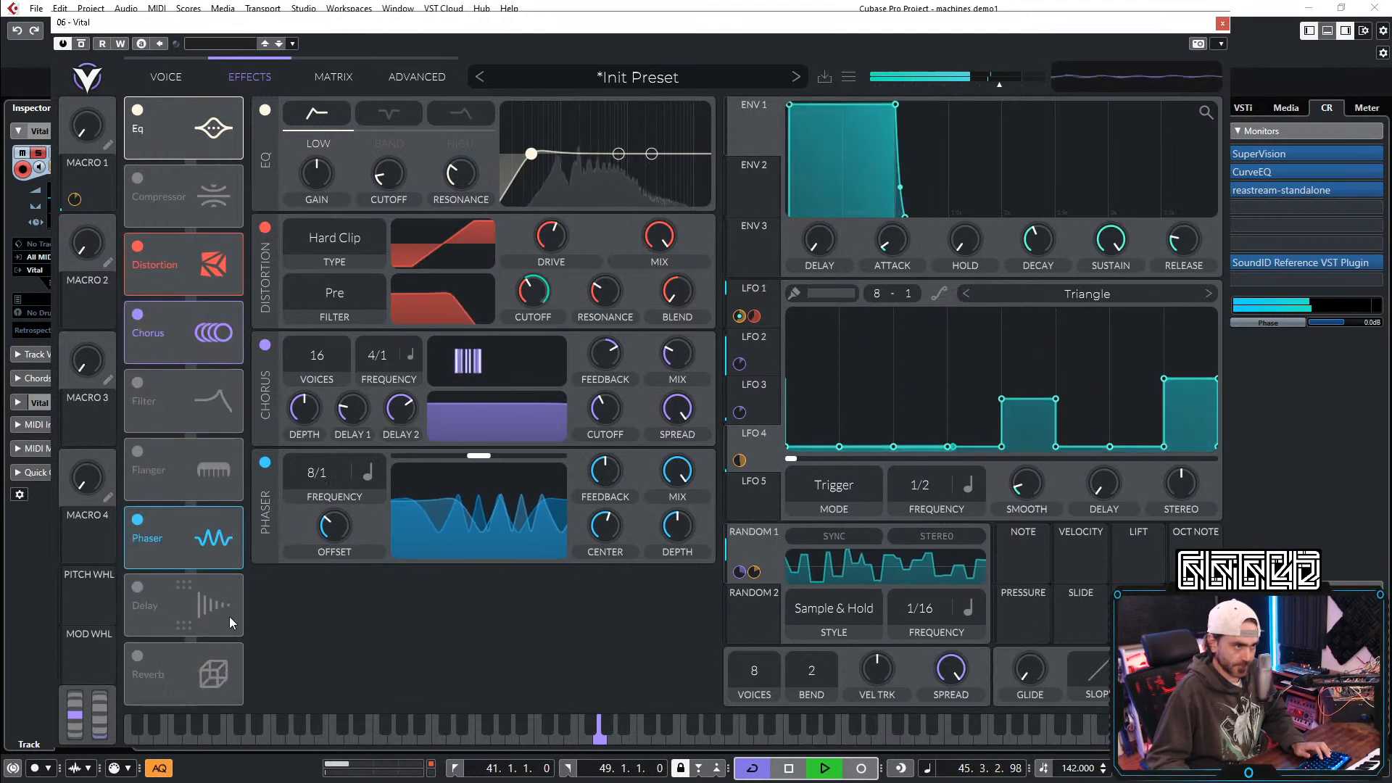
pyautogui.click(138, 587)
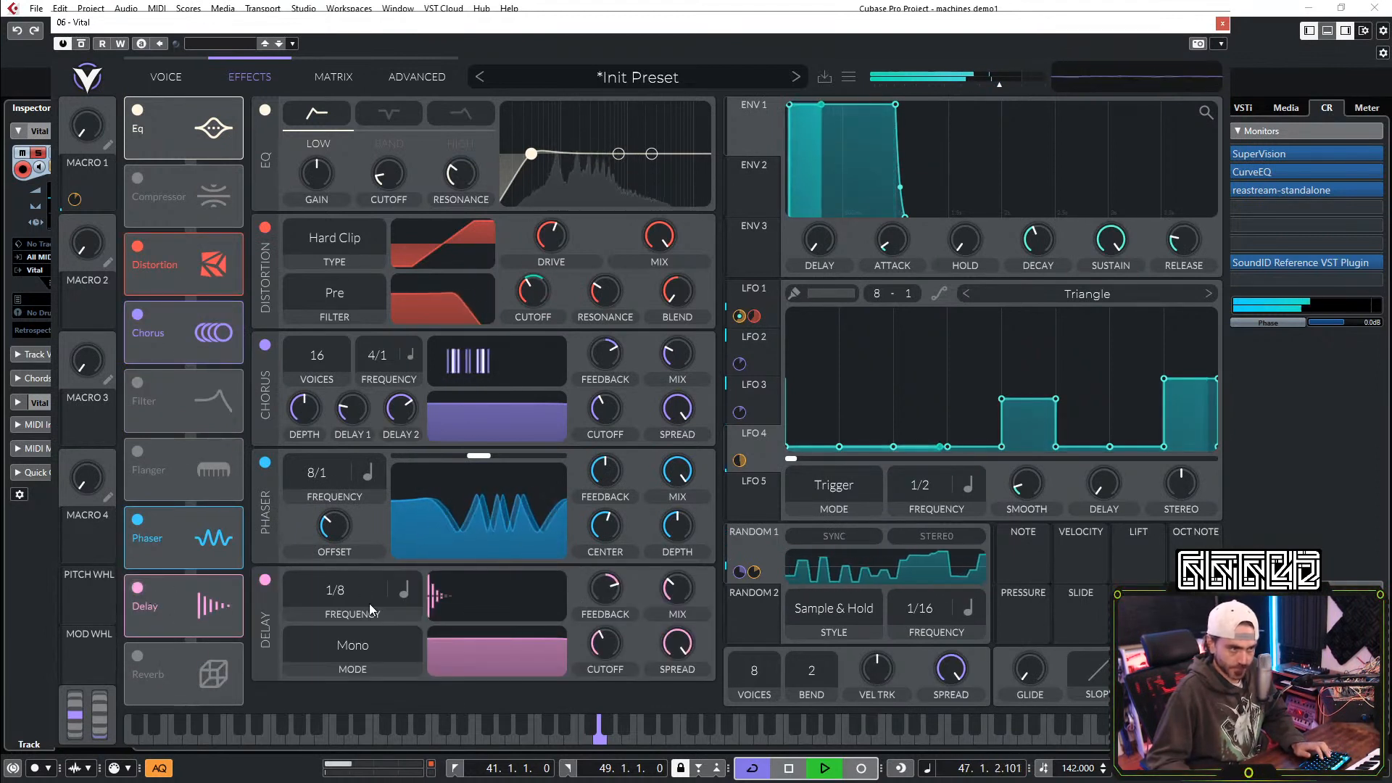
# Step: Set the delay to dotted 1/8 timing in Ping Pong mode, narrow its filter band and lower its mix
pyautogui.click(404, 590)
pyautogui.click(419, 657)
pyautogui.click(373, 651)
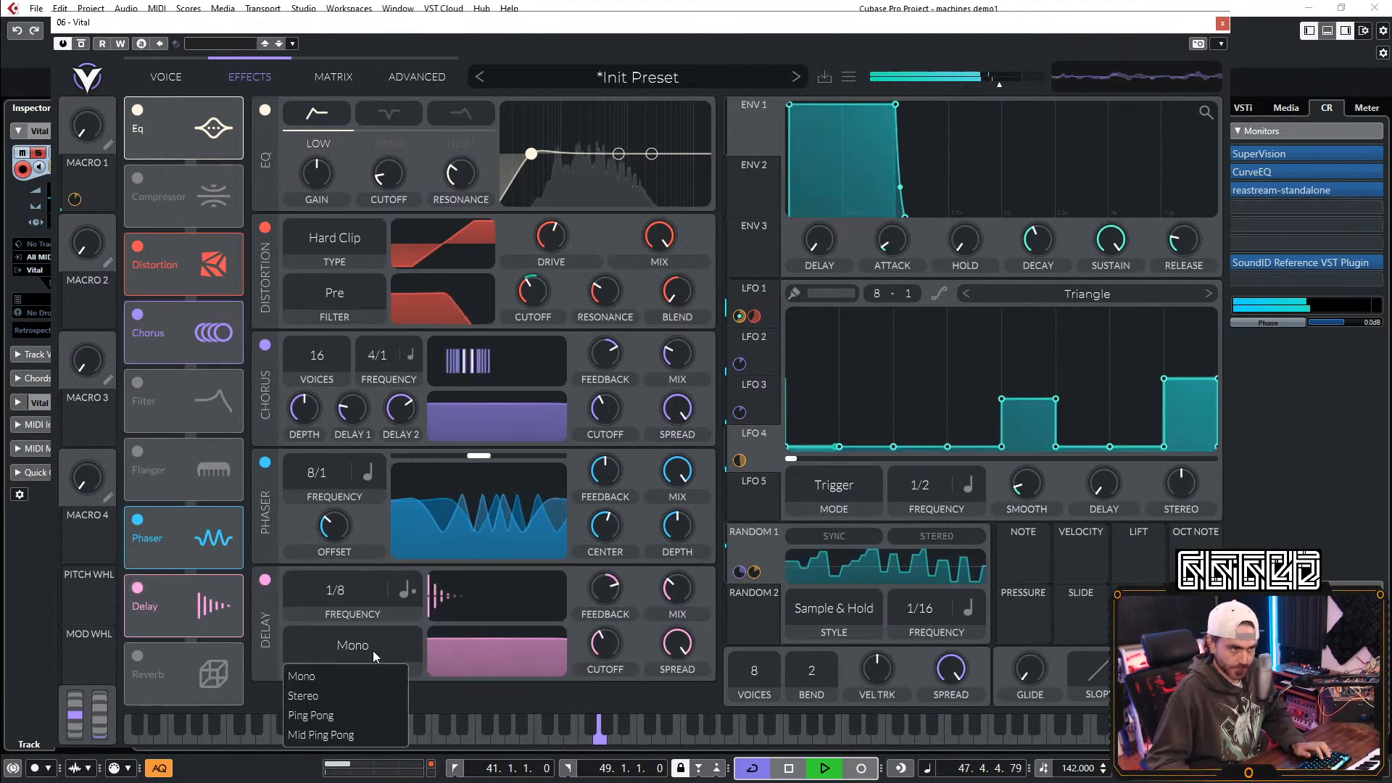
pyautogui.click(329, 711)
pyautogui.moveTo(484, 634); pyautogui.dragTo(529, 682)
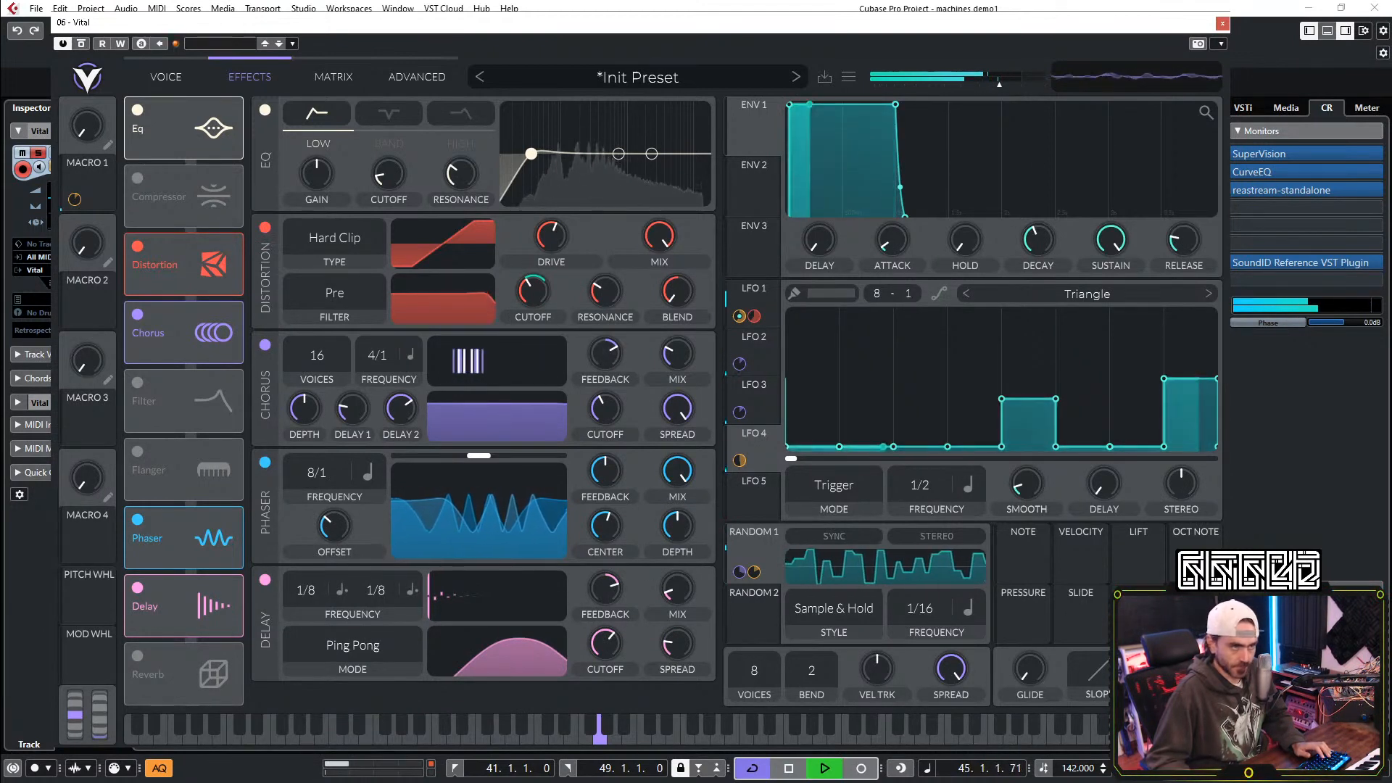
# Step: Close the synth window, unsolo the Vital 03 track and raise its volume to -6.59
pyautogui.click(1222, 22)
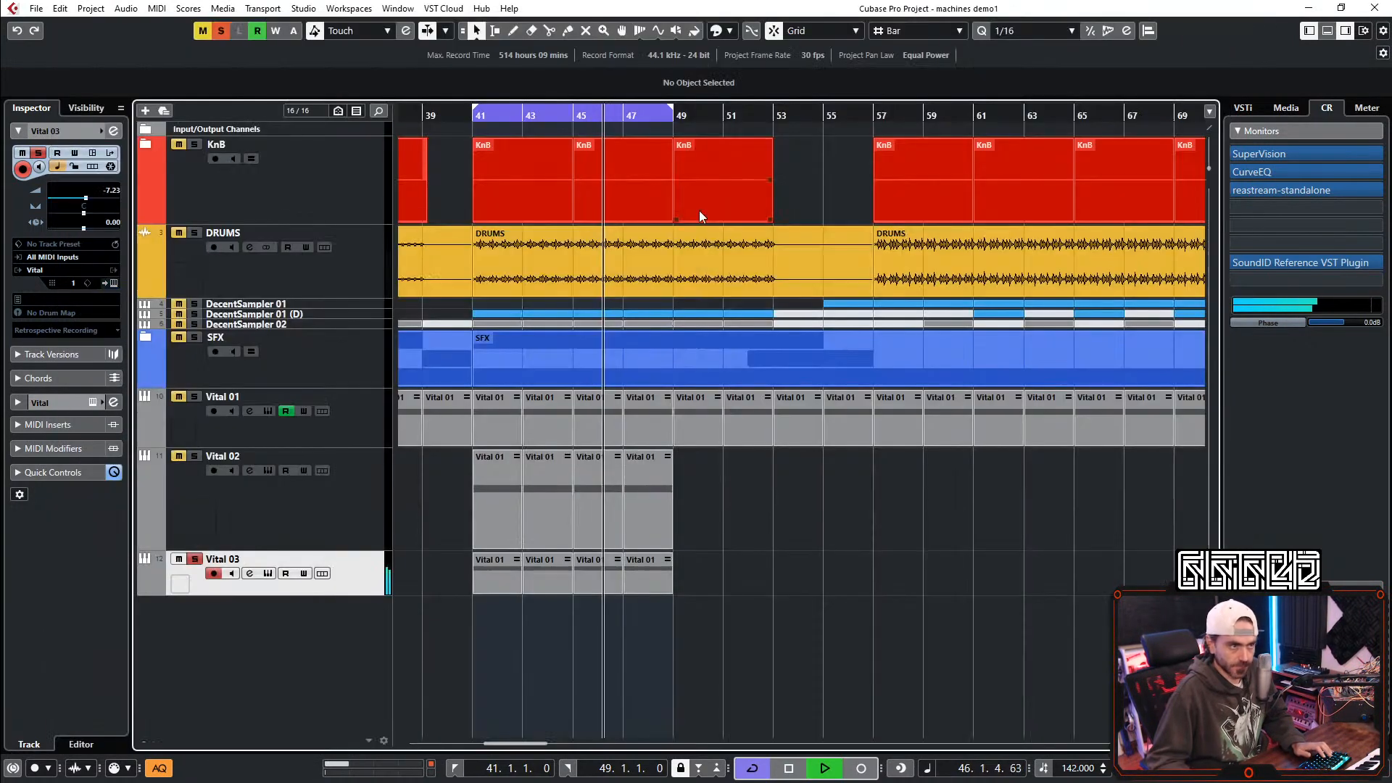
pyautogui.click(195, 559)
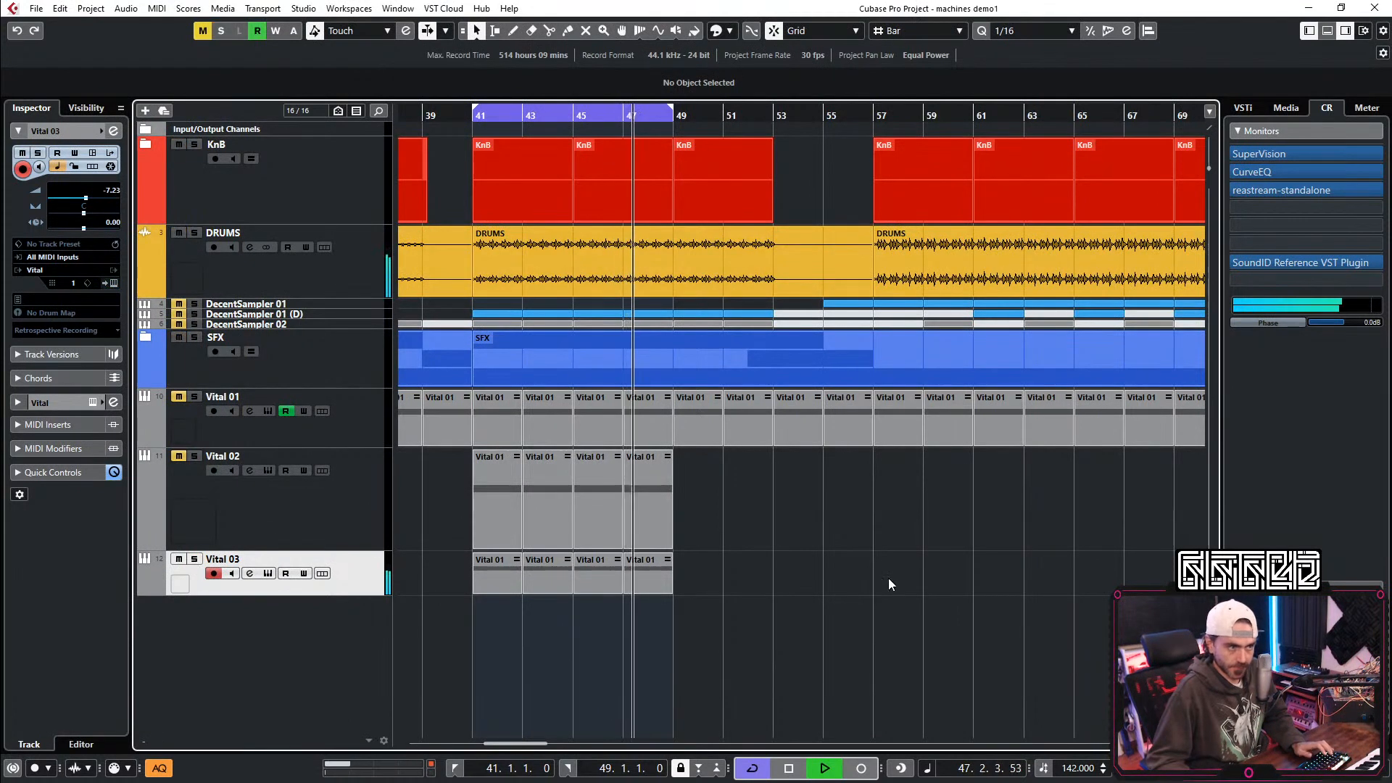
pyautogui.moveTo(85, 197); pyautogui.dragTo(91, 198)
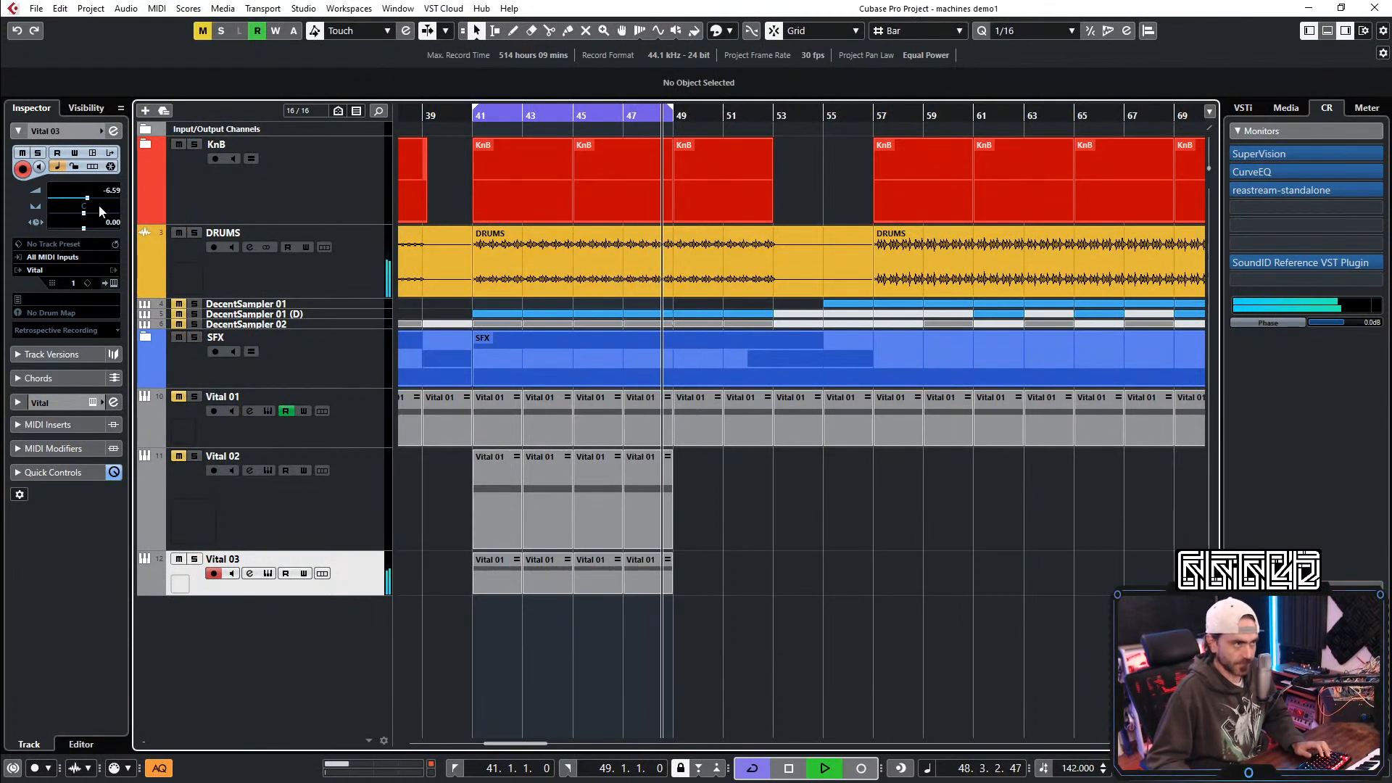
# Step: Raise the Vital 03 track's volume to -3.27 and reopen its Vital synth window
pyautogui.scroll(4, 111, 200)
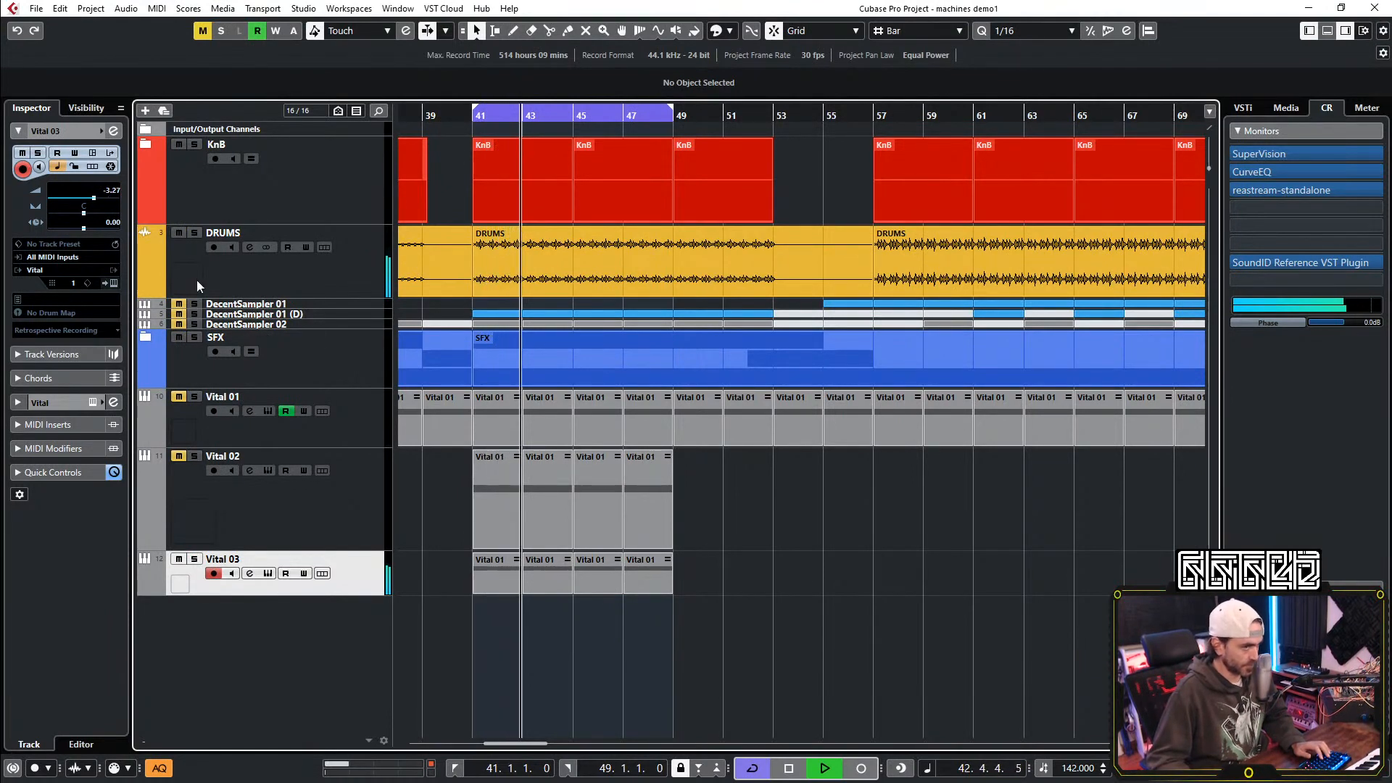
pyautogui.click(113, 285)
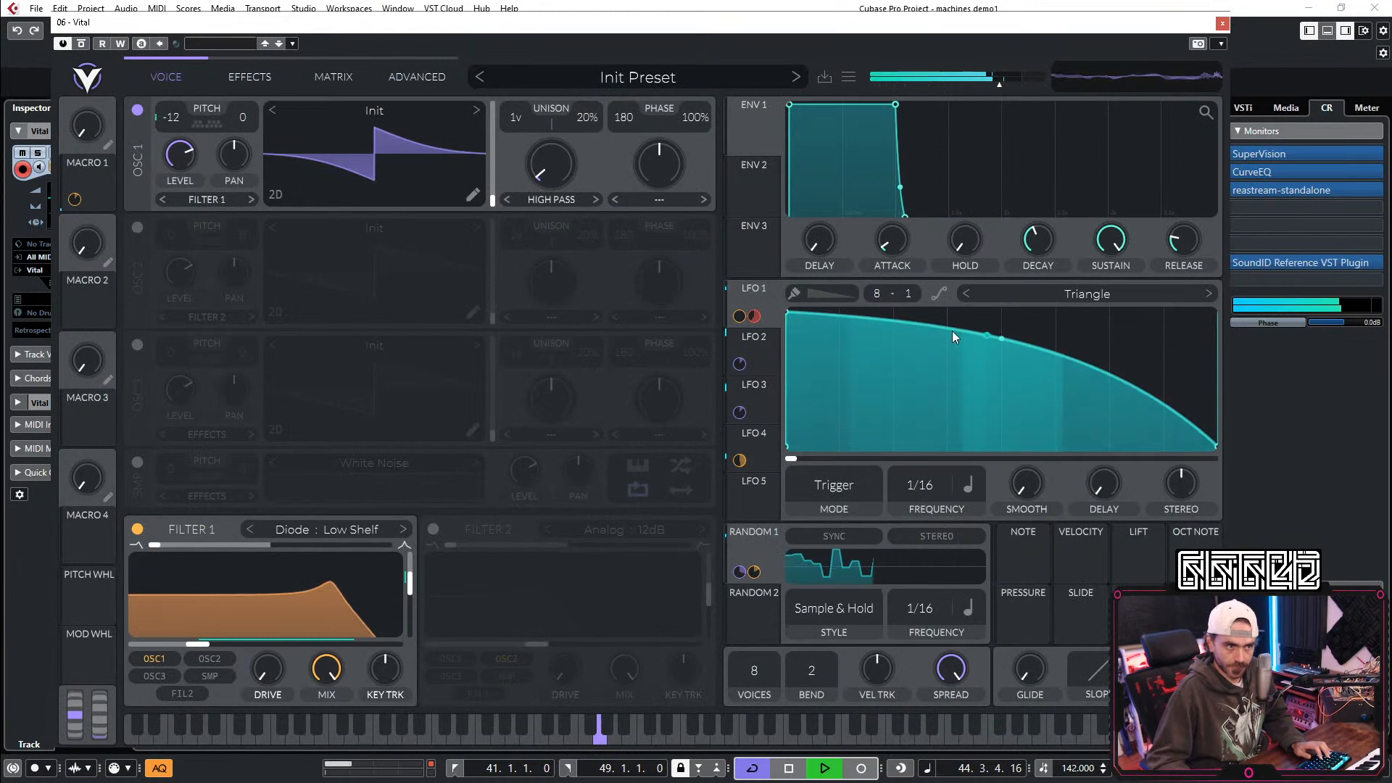
# Step: Reduce LFO 4 to a single lowered, curved fall on its last step and reset OSC 1 transpose to 0
pyautogui.click(752, 350)
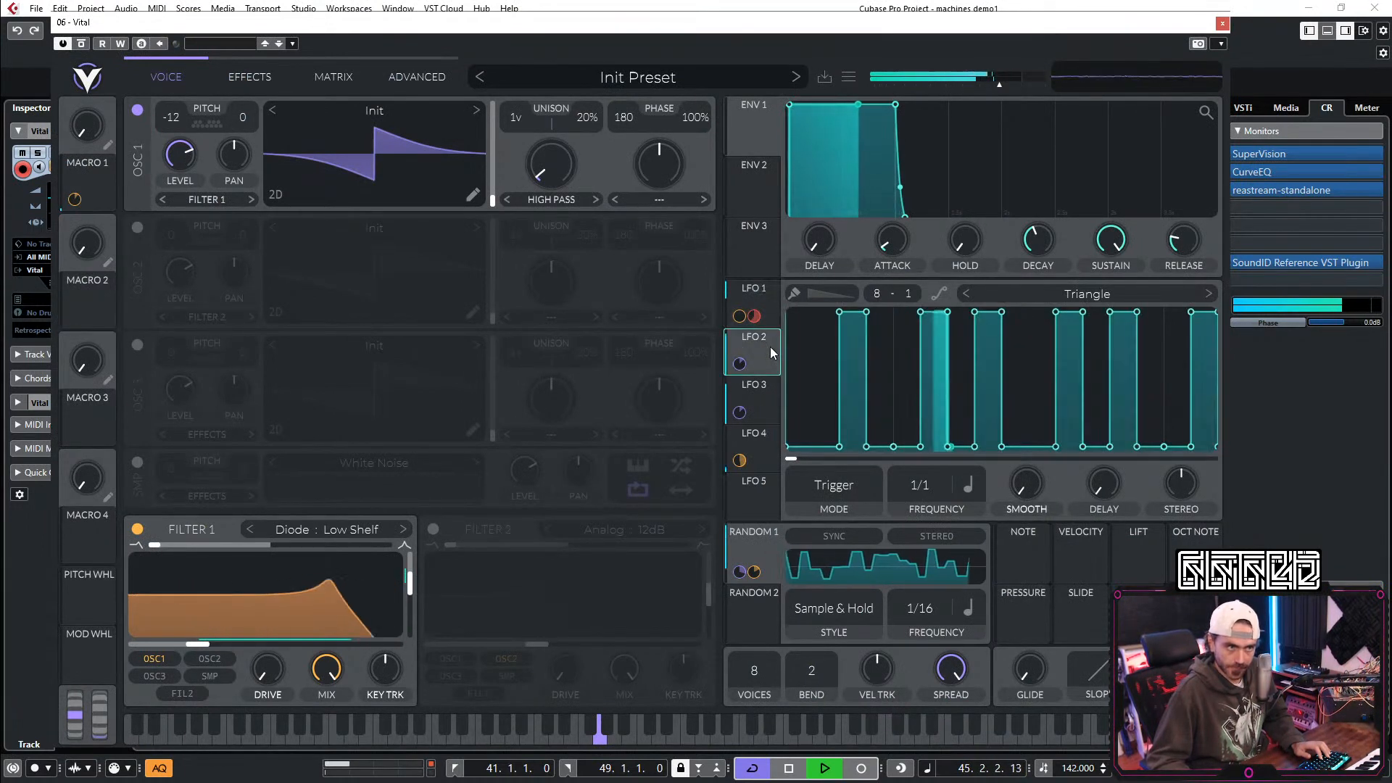
pyautogui.click(766, 390)
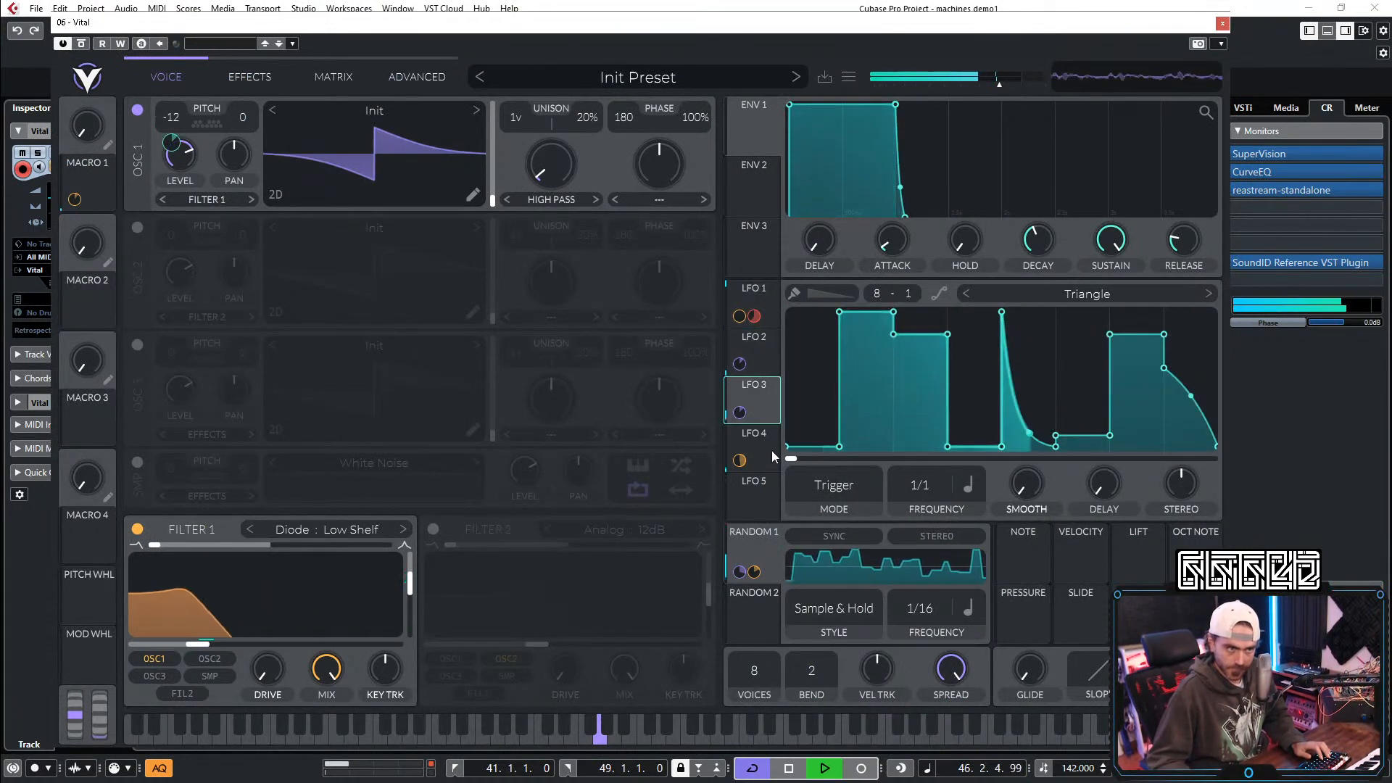
pyautogui.click(756, 444)
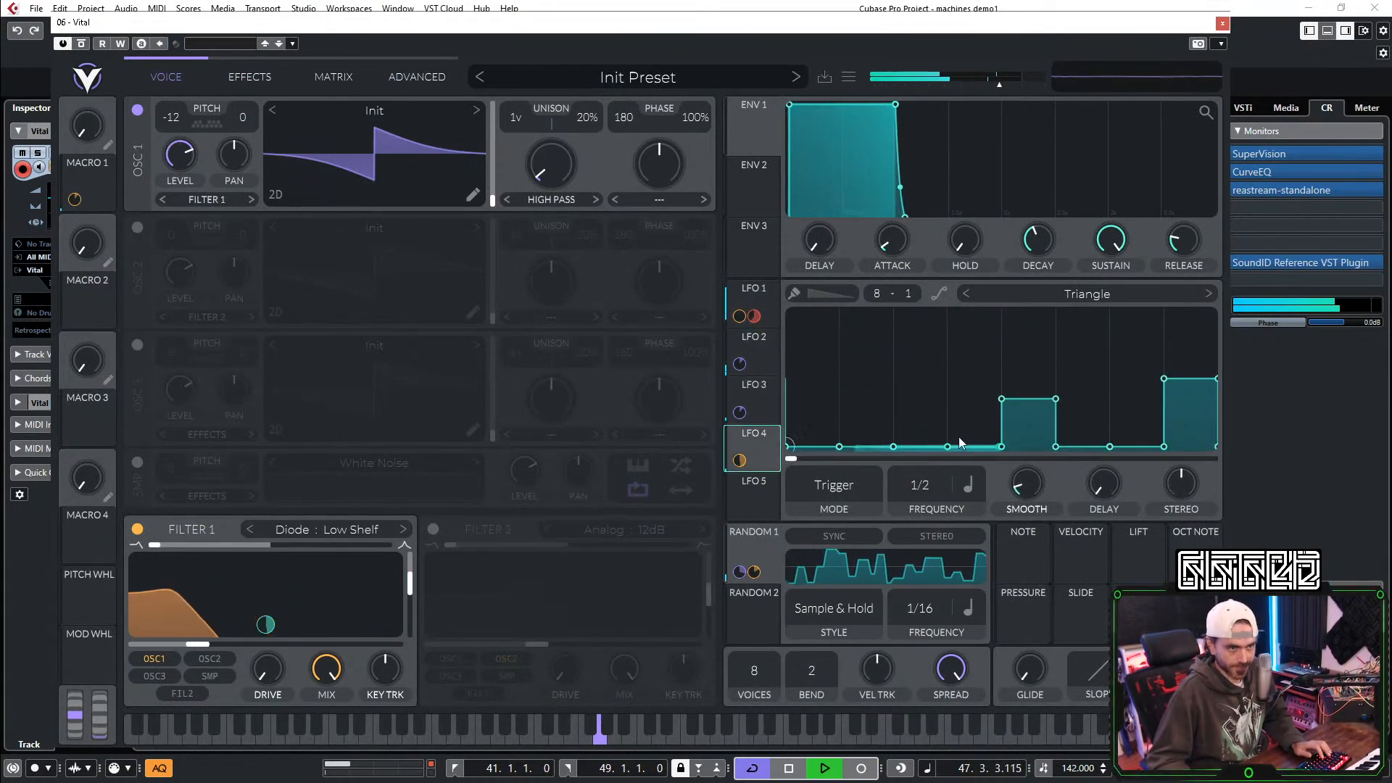
pyautogui.moveTo(1021, 415); pyautogui.dragTo(1022, 446)
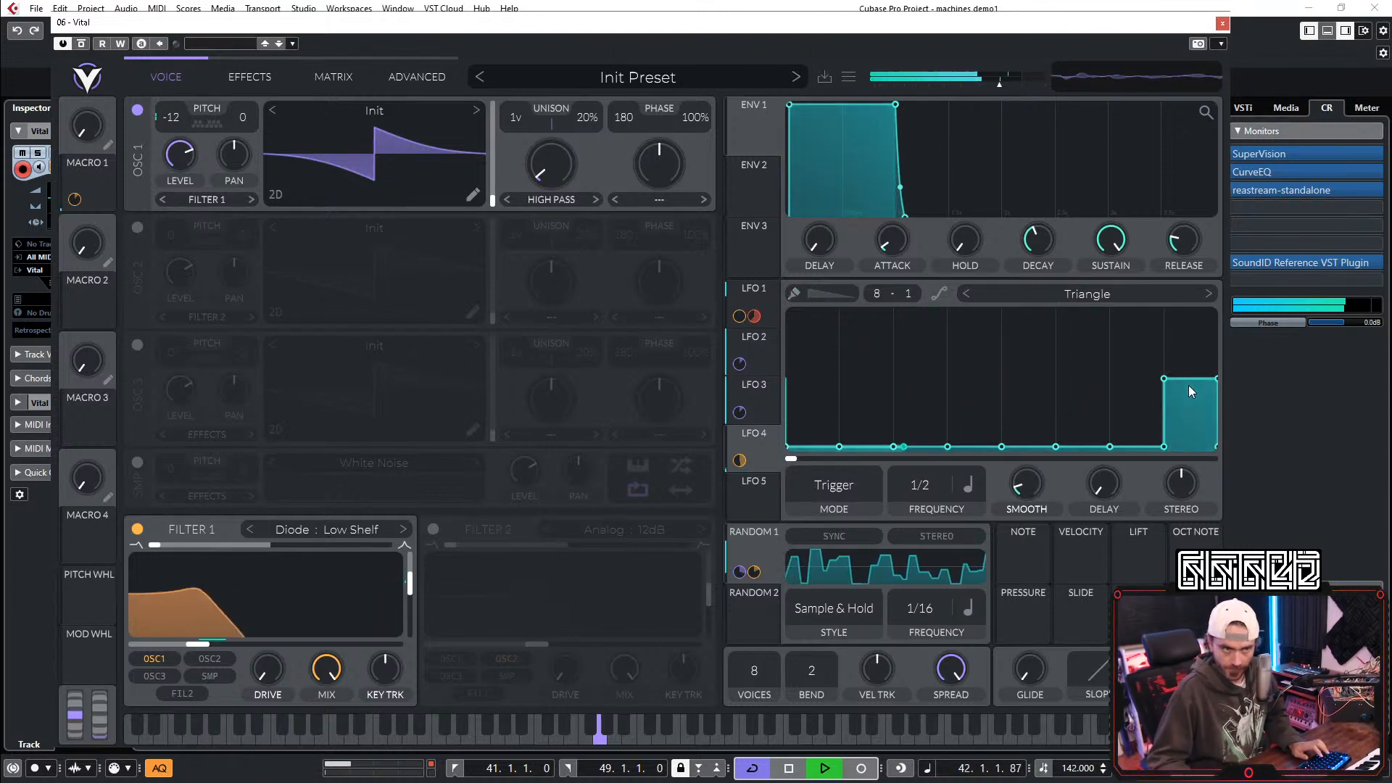
pyautogui.moveTo(1215, 379); pyautogui.dragTo(1197, 381)
pyautogui.doubleClick(1215, 383)
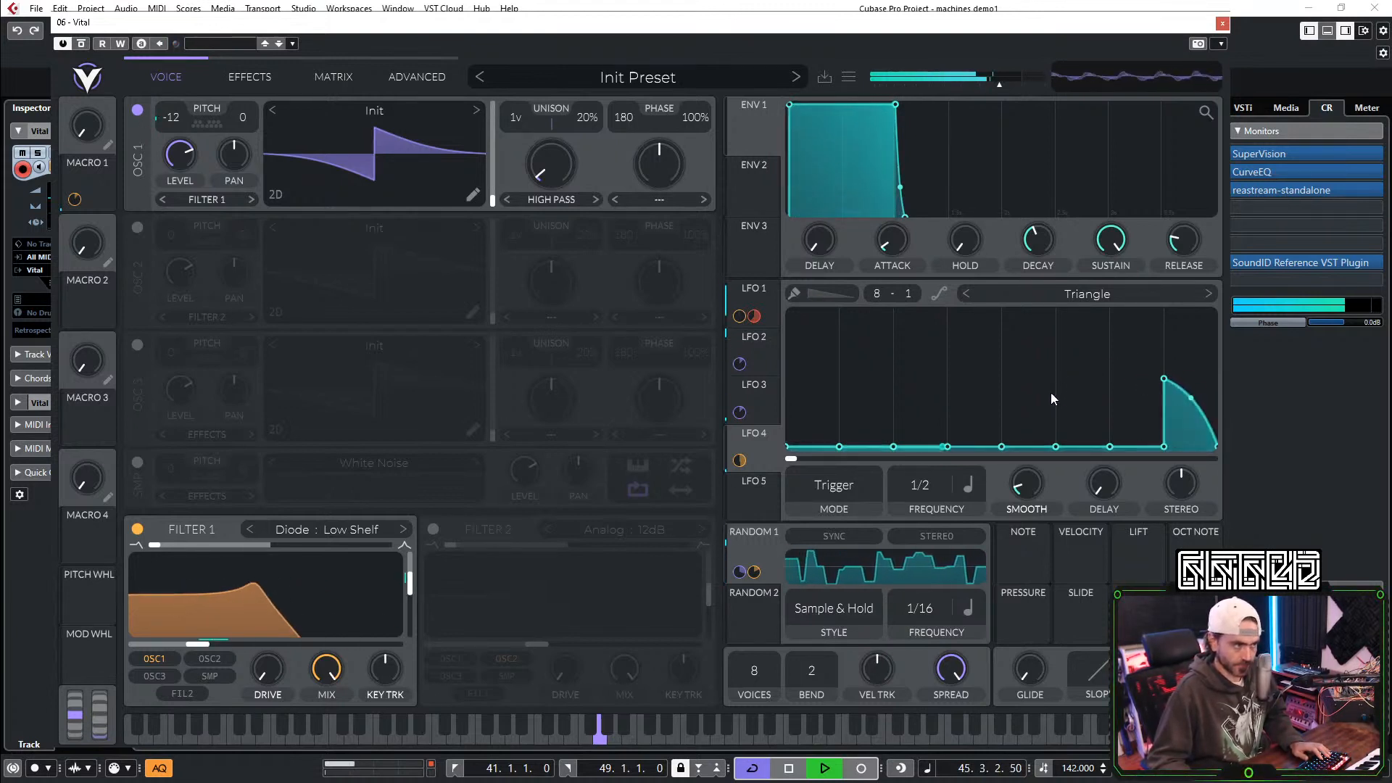
pyautogui.doubleClick(172, 118)
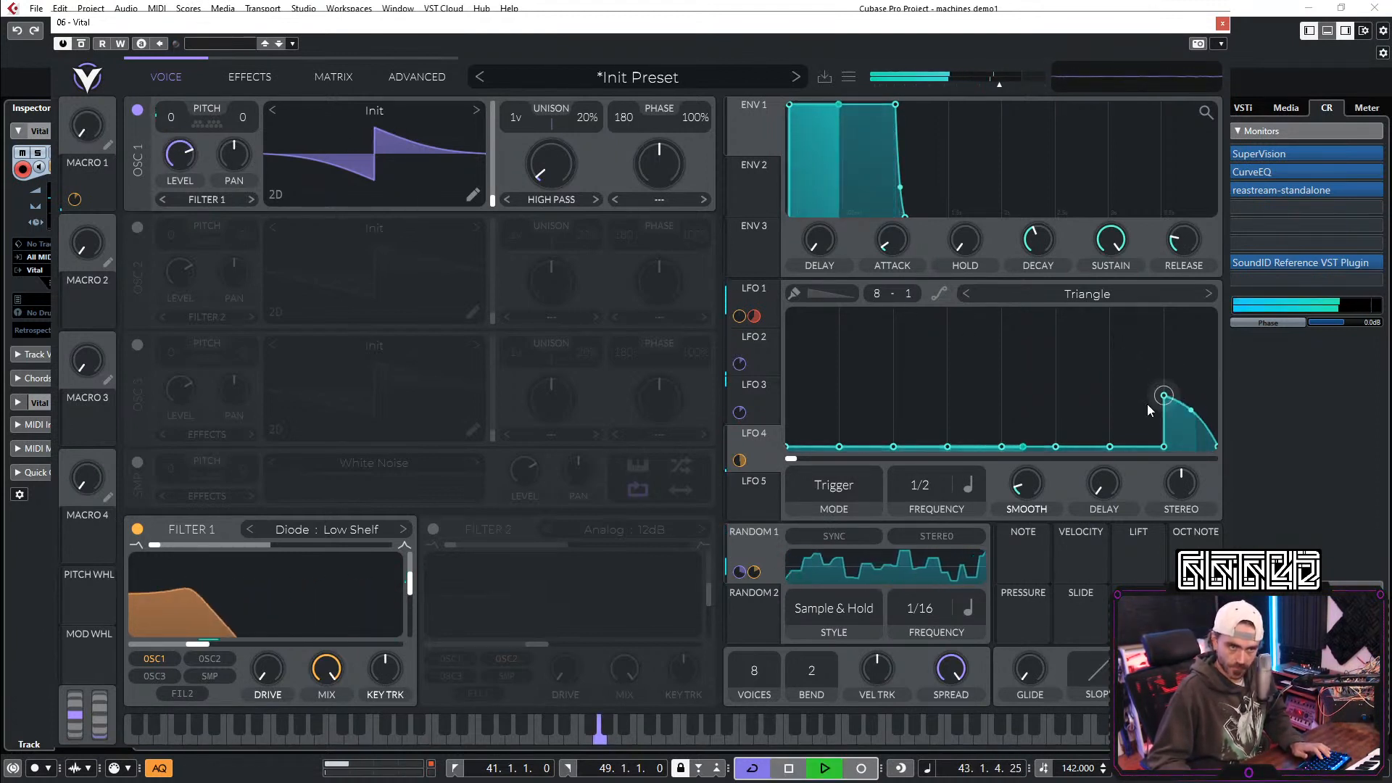
# Step: Bend LFO 3's final segment upward to the maximum and flatten the last pulse of LFO 2 to zero
pyautogui.click(759, 345)
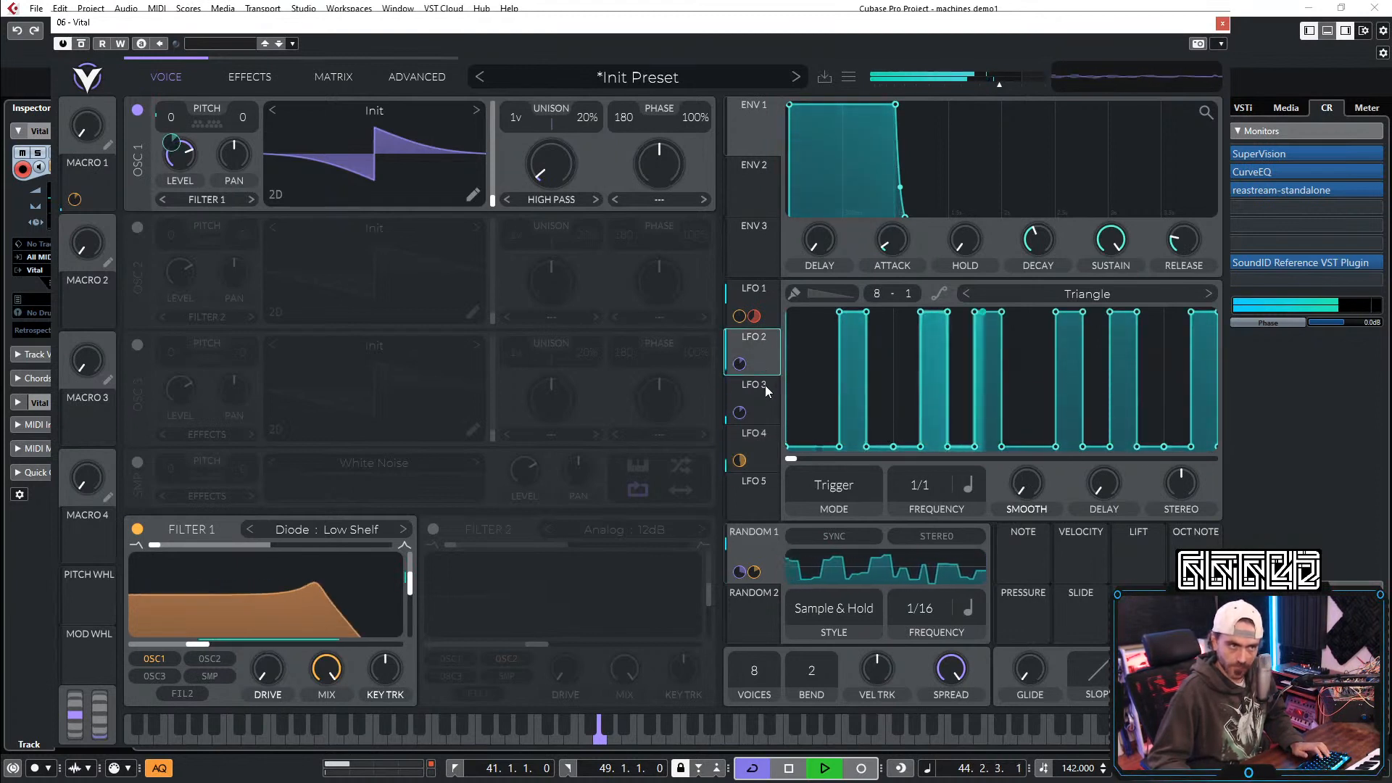
pyautogui.click(766, 380)
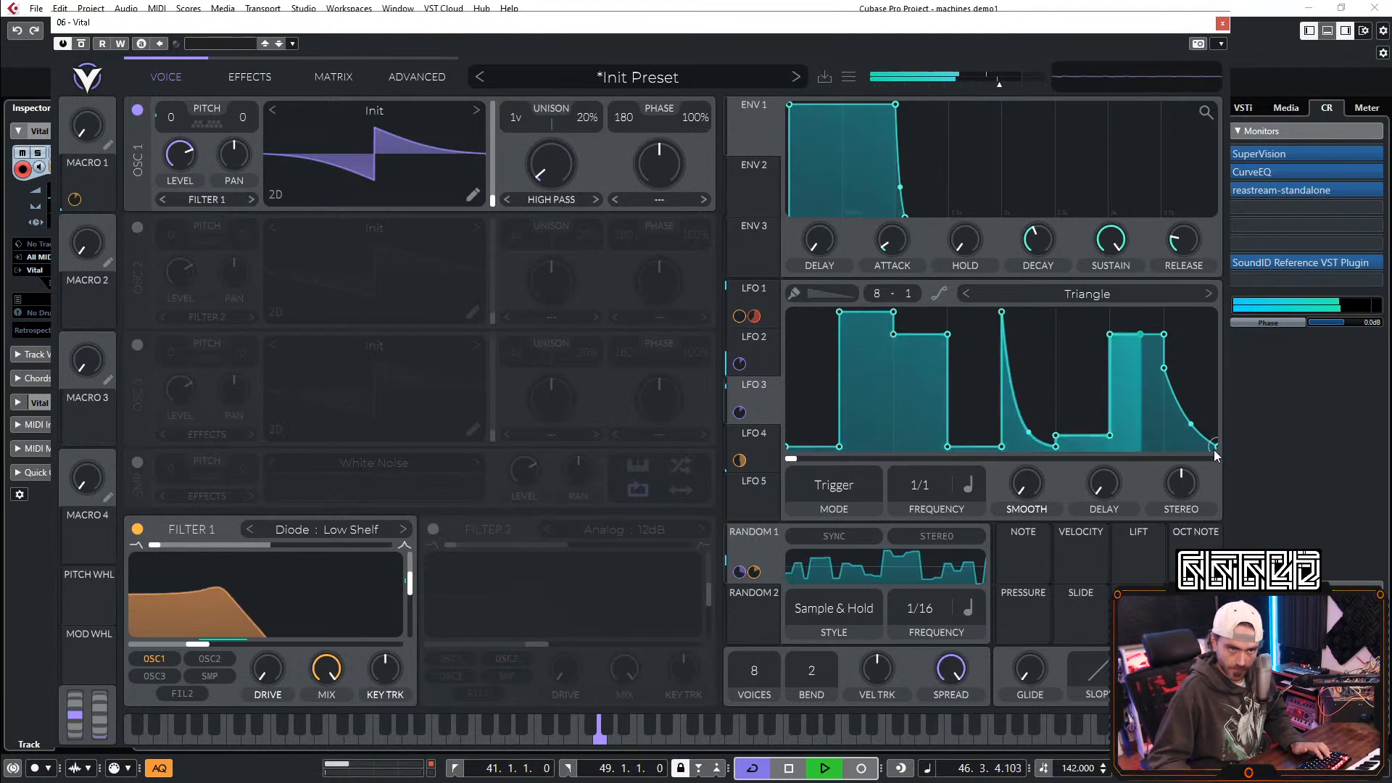
pyautogui.moveTo(1218, 453); pyautogui.dragTo(1187, 357)
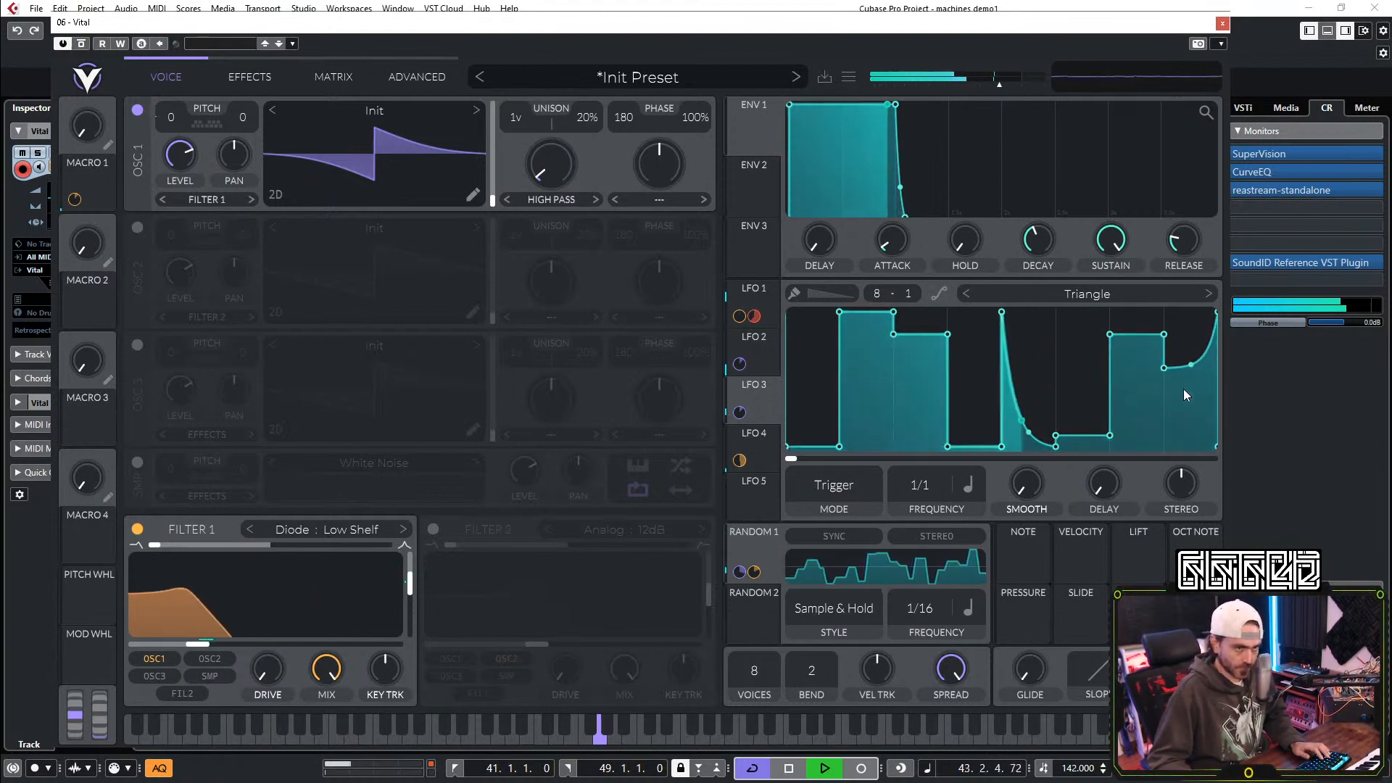
pyautogui.click(759, 352)
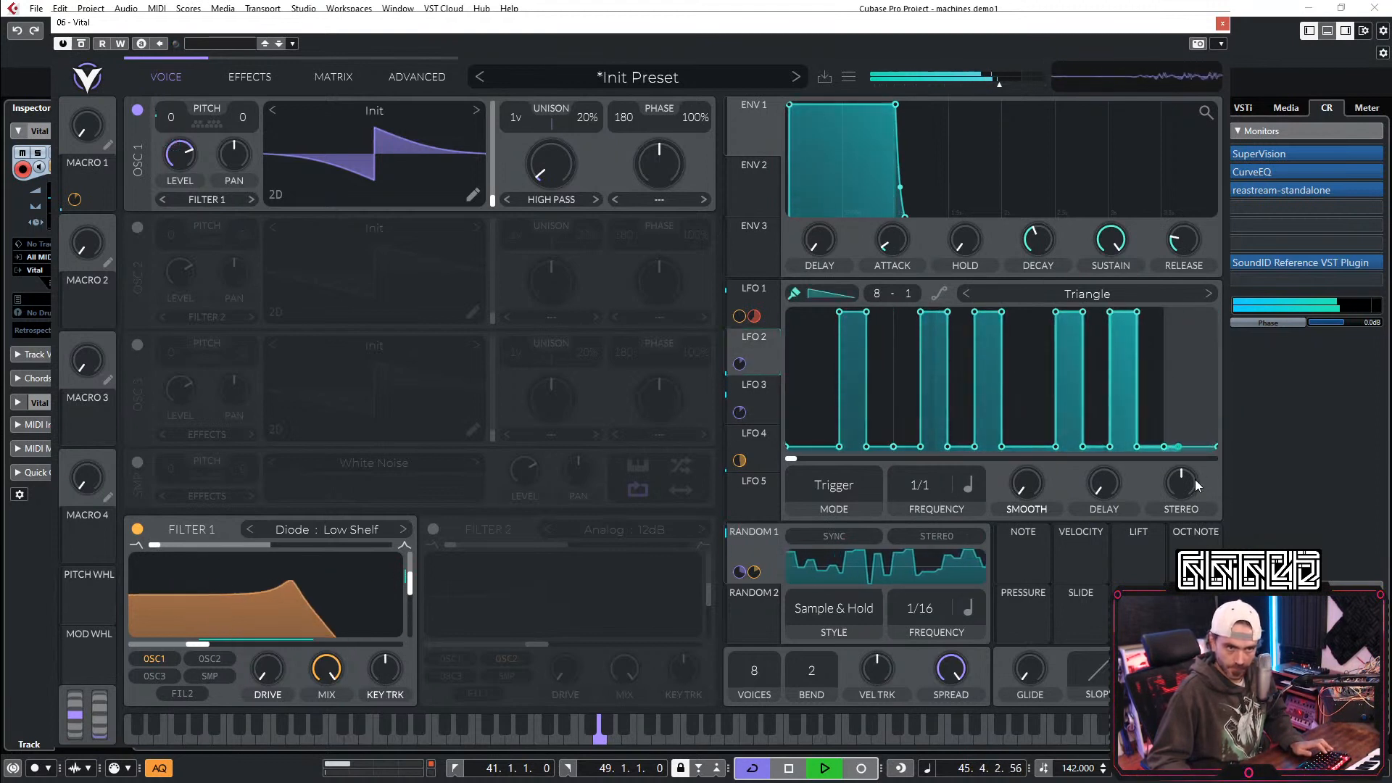
pyautogui.keyDown('ctrl'); pyautogui.click(1204, 443); pyautogui.keyUp('ctrl')
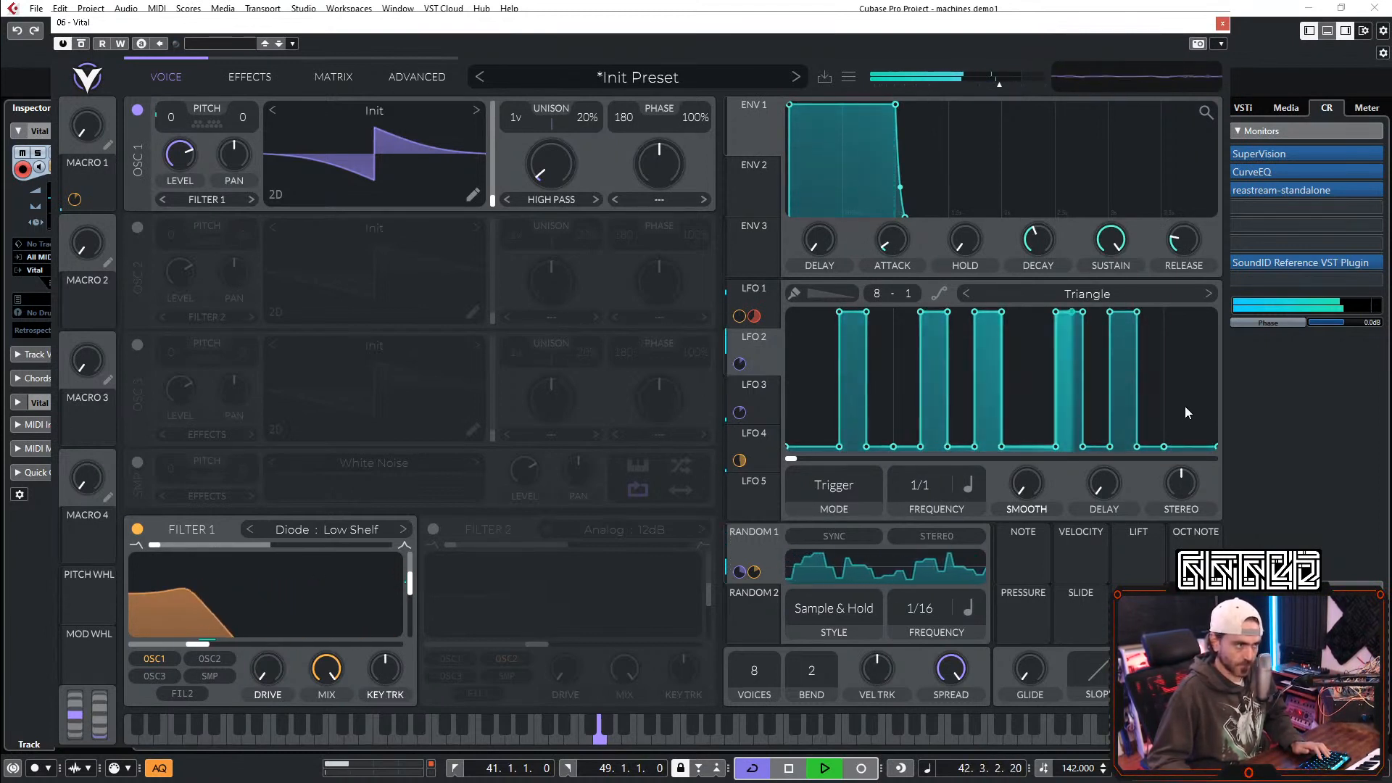
# Step: Try a Formant AOIE filter in the effects chain in place of the Phaser, then stop playback
pyautogui.click(246, 76)
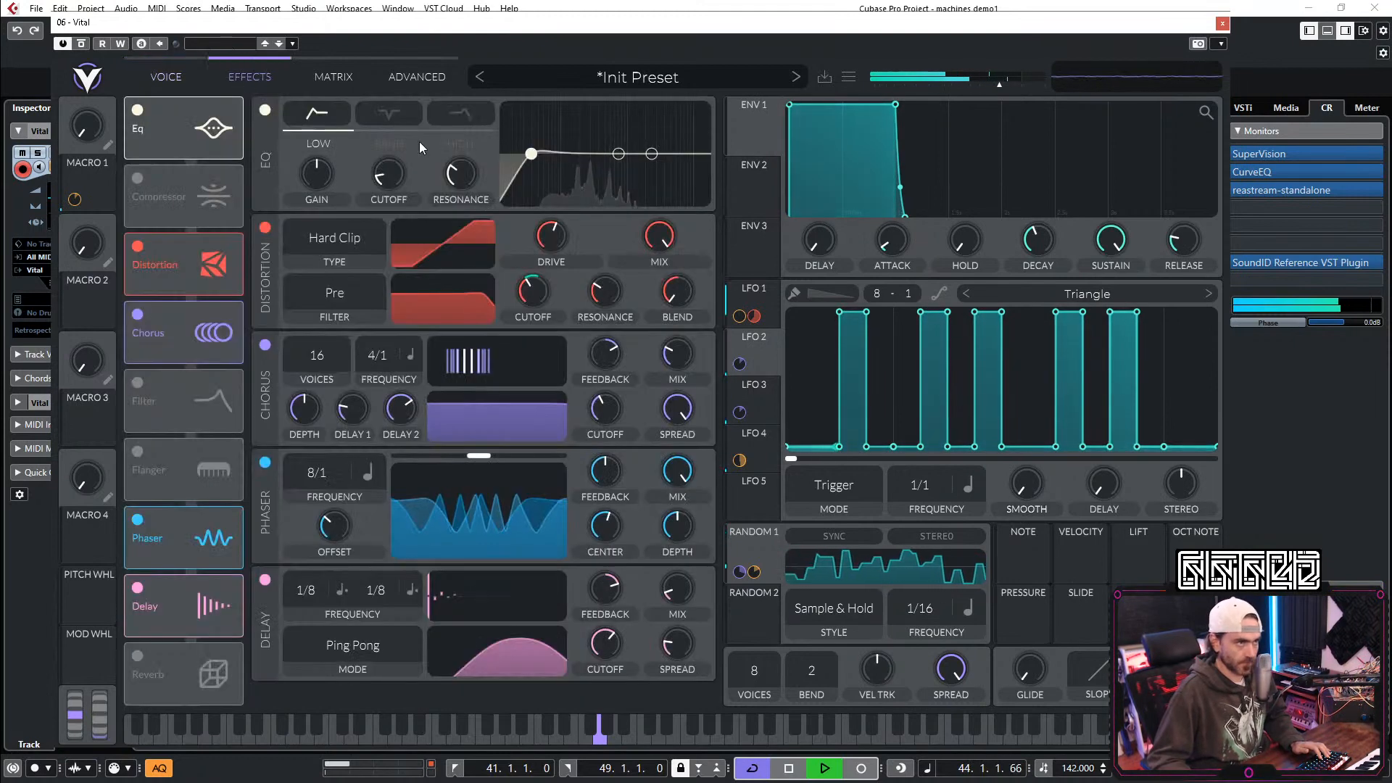
pyautogui.click(138, 520)
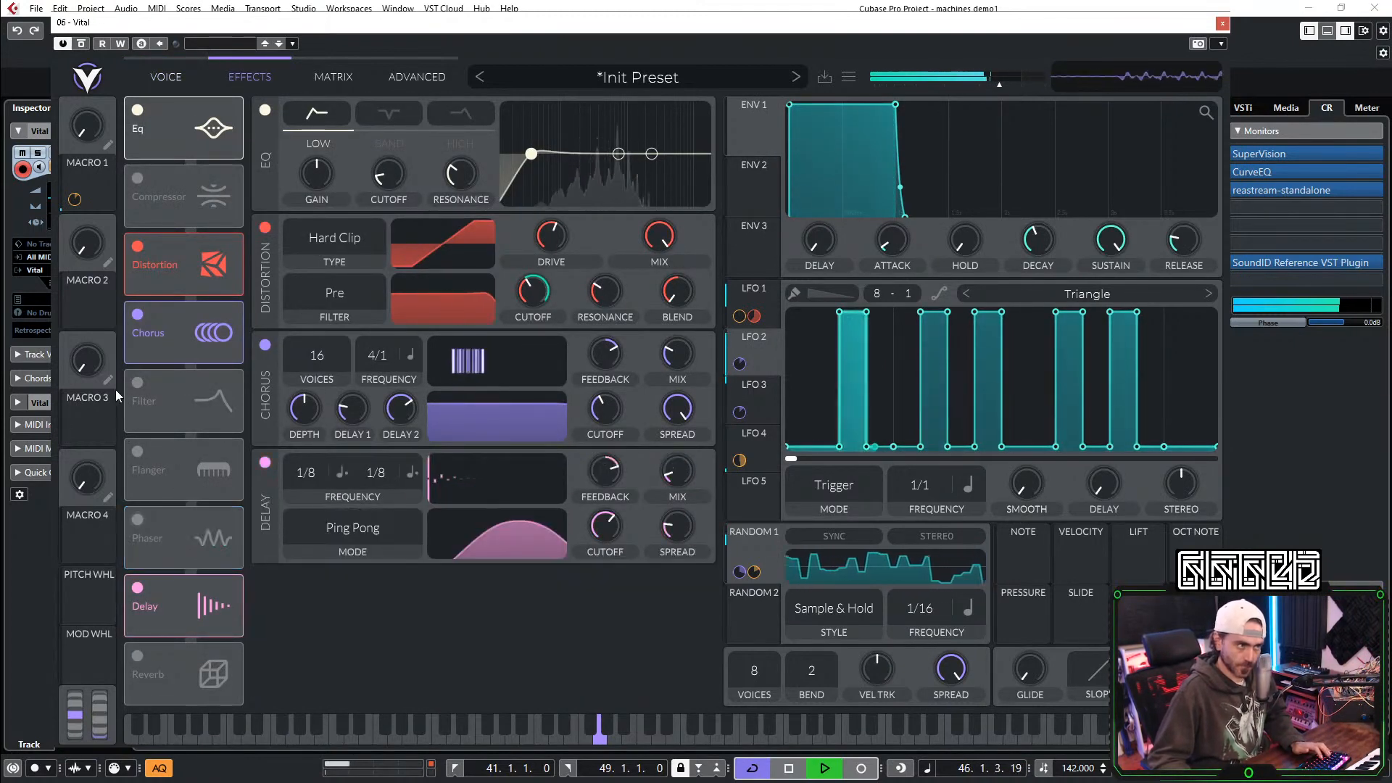
pyautogui.click(137, 382)
pyautogui.click(341, 473)
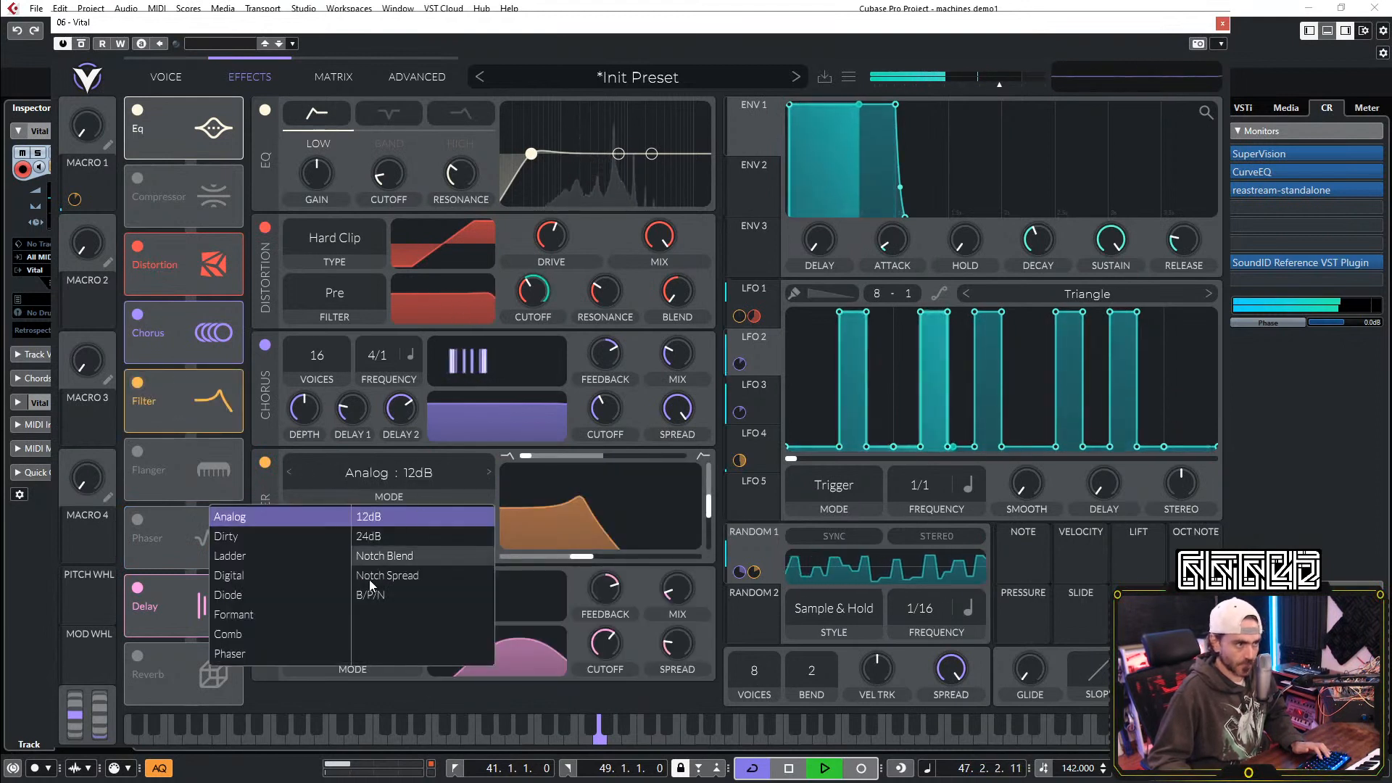
pyautogui.click(273, 614)
pyautogui.click(382, 536)
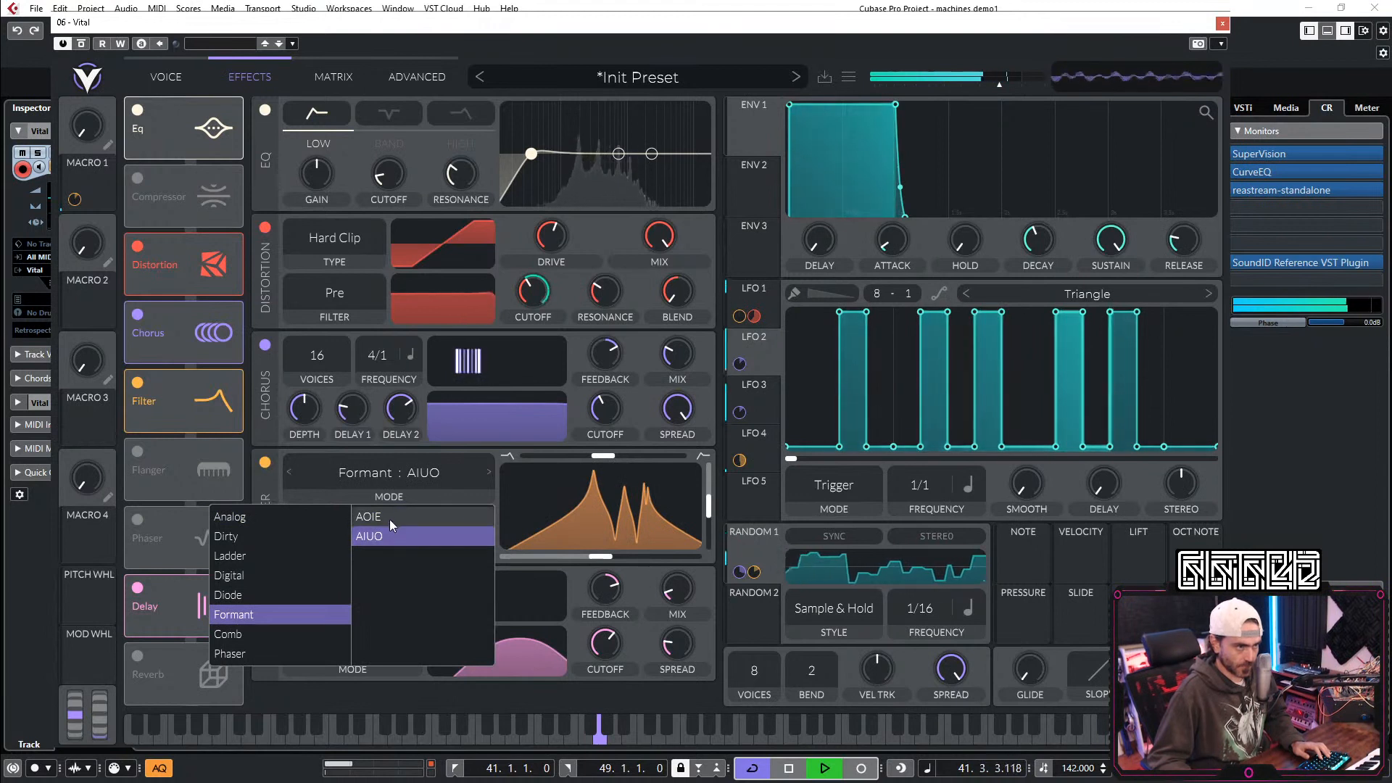
pyautogui.click(389, 518)
pyautogui.press('space')
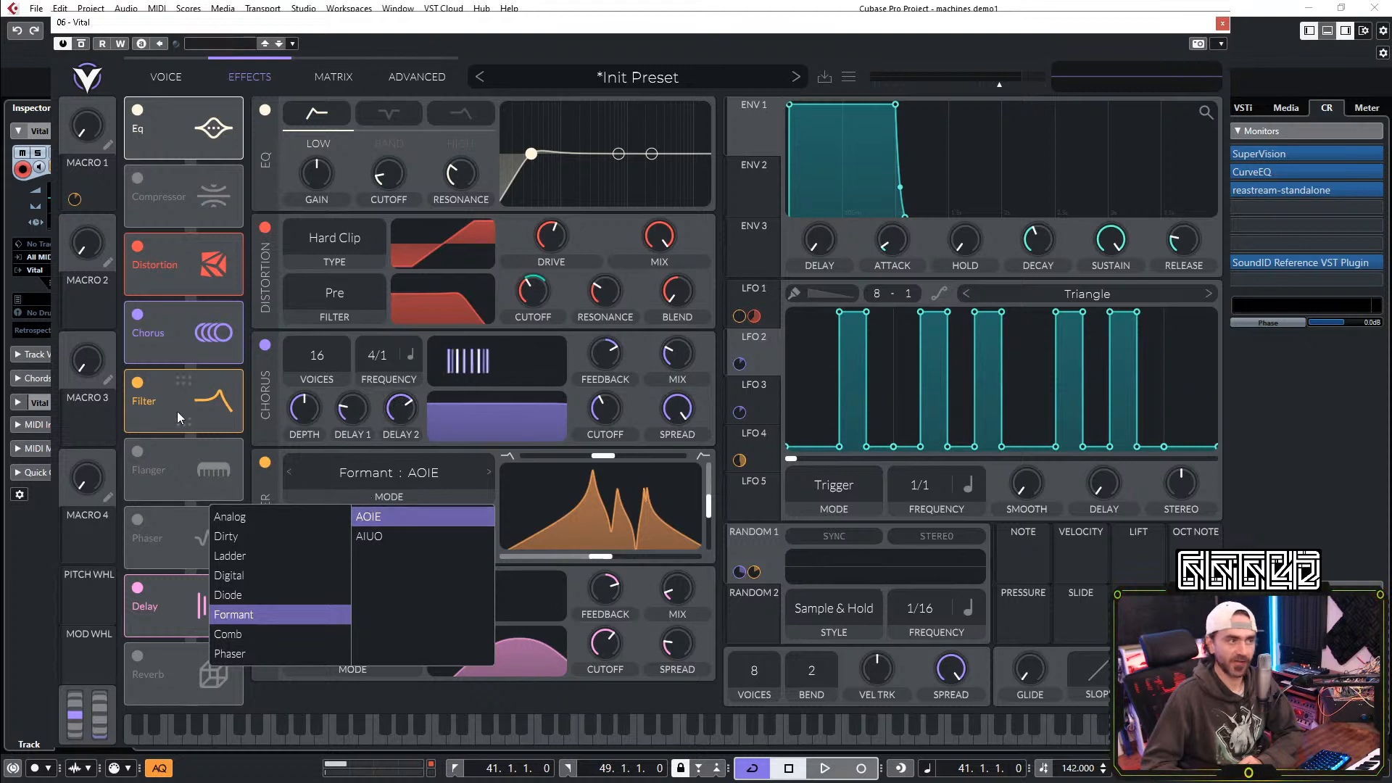
# Step: Disable the Filter effect, re-enable Phaser and resume playback
pyautogui.click(174, 391)
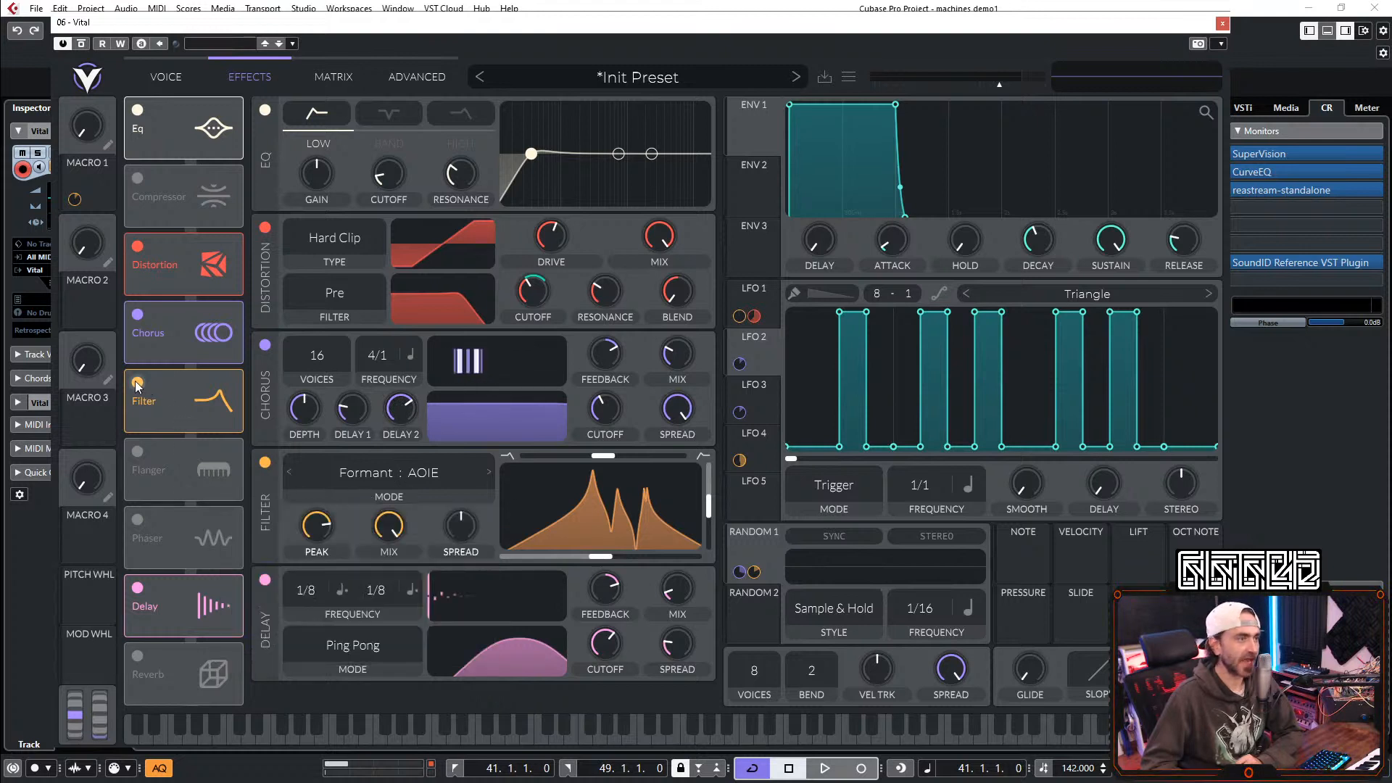
pyautogui.click(137, 382)
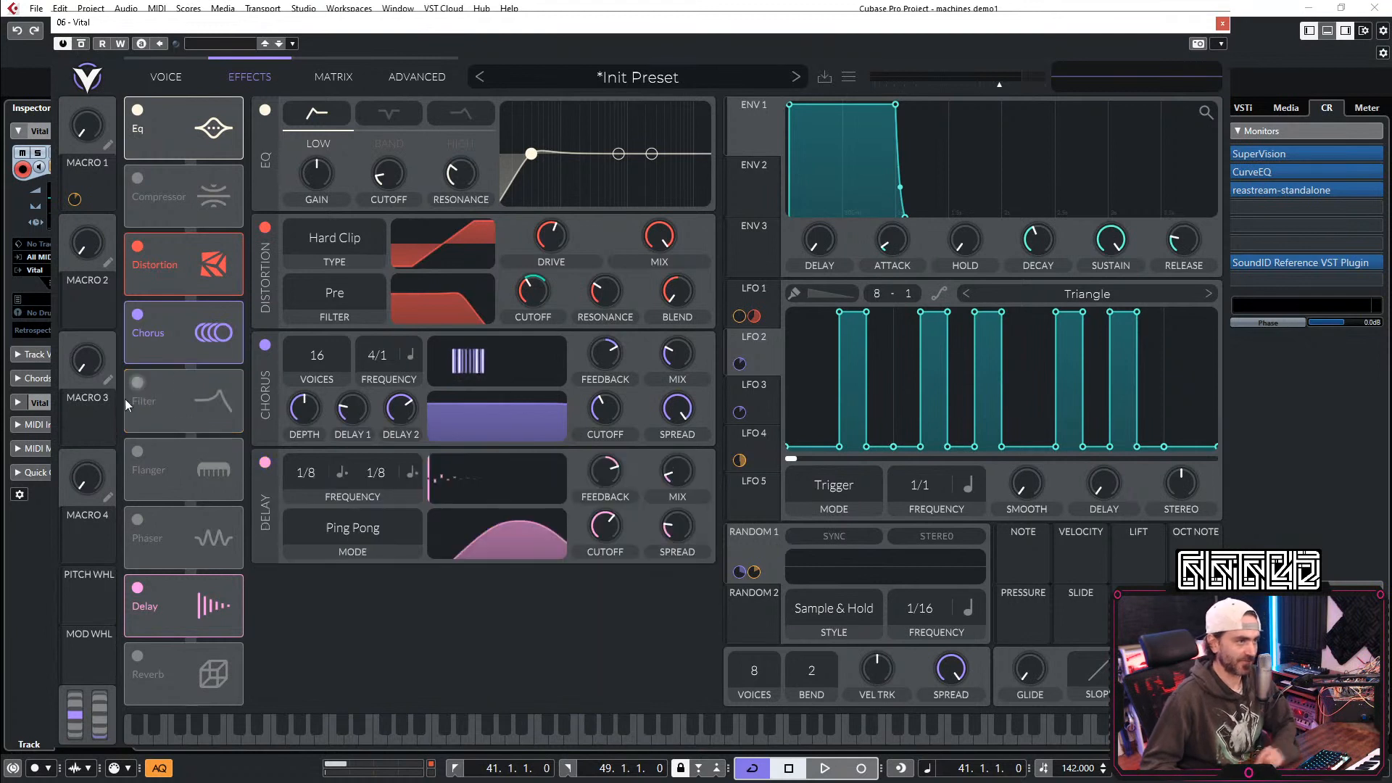
pyautogui.click(137, 519)
pyautogui.press('space')
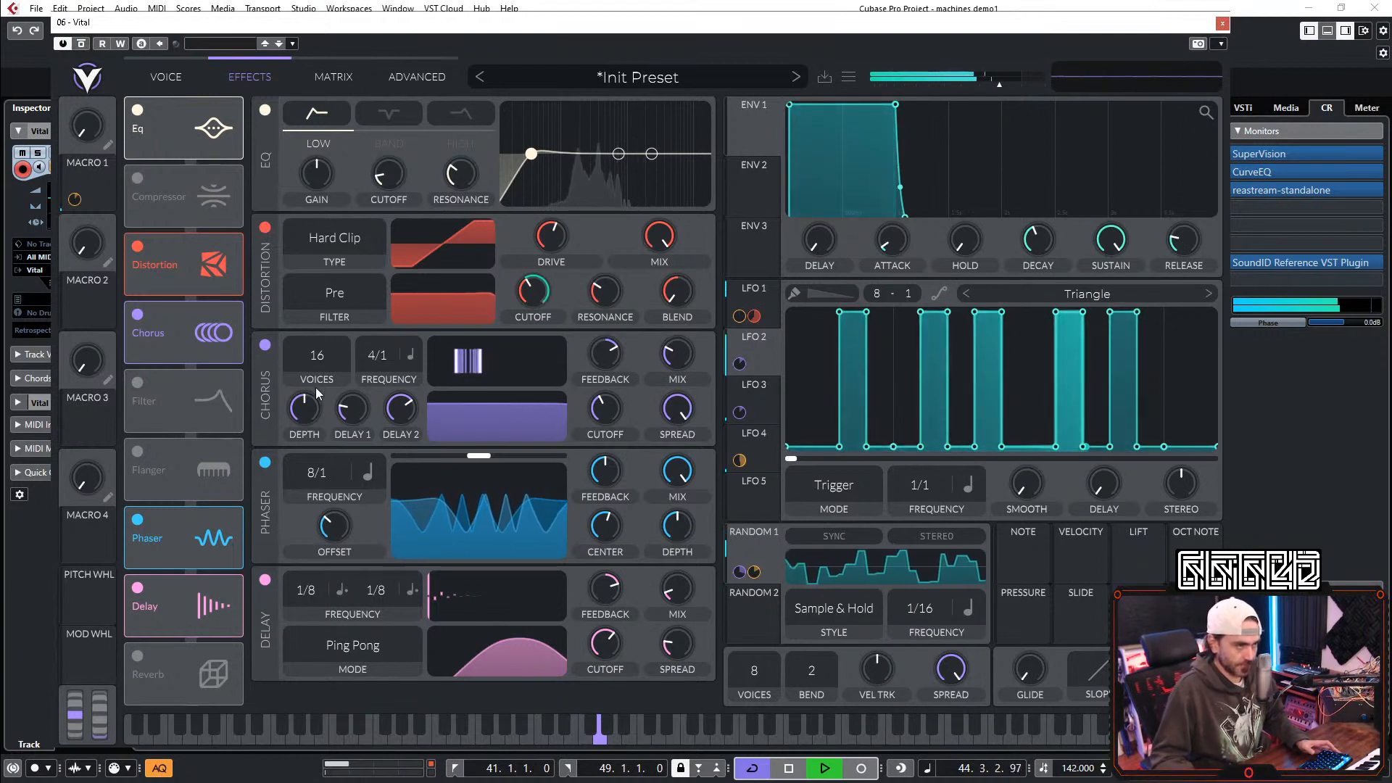
# Step: Set the OSC 1 transpose to -12
pyautogui.click(172, 81)
pyautogui.moveTo(180, 114); pyautogui.dragTo(180, 143)
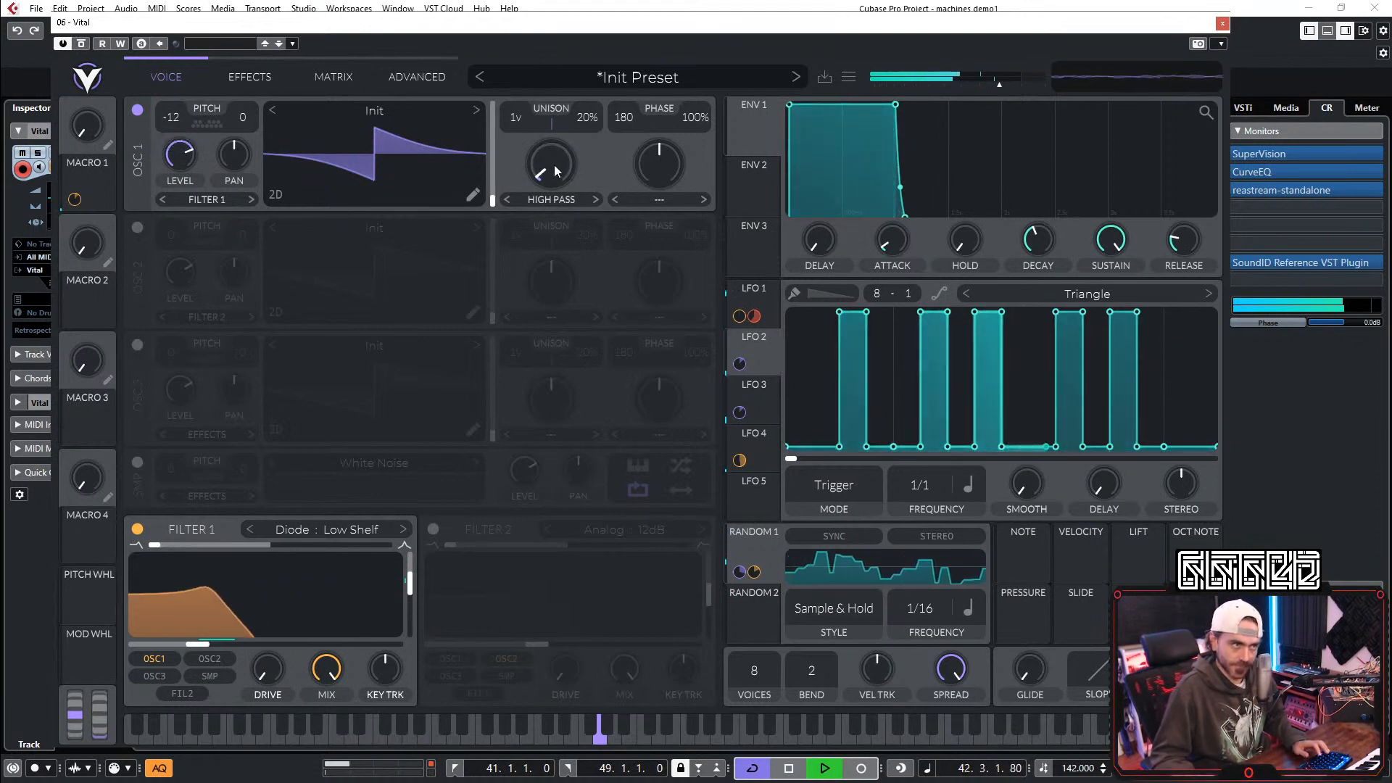
pyautogui.moveTo(554, 164)
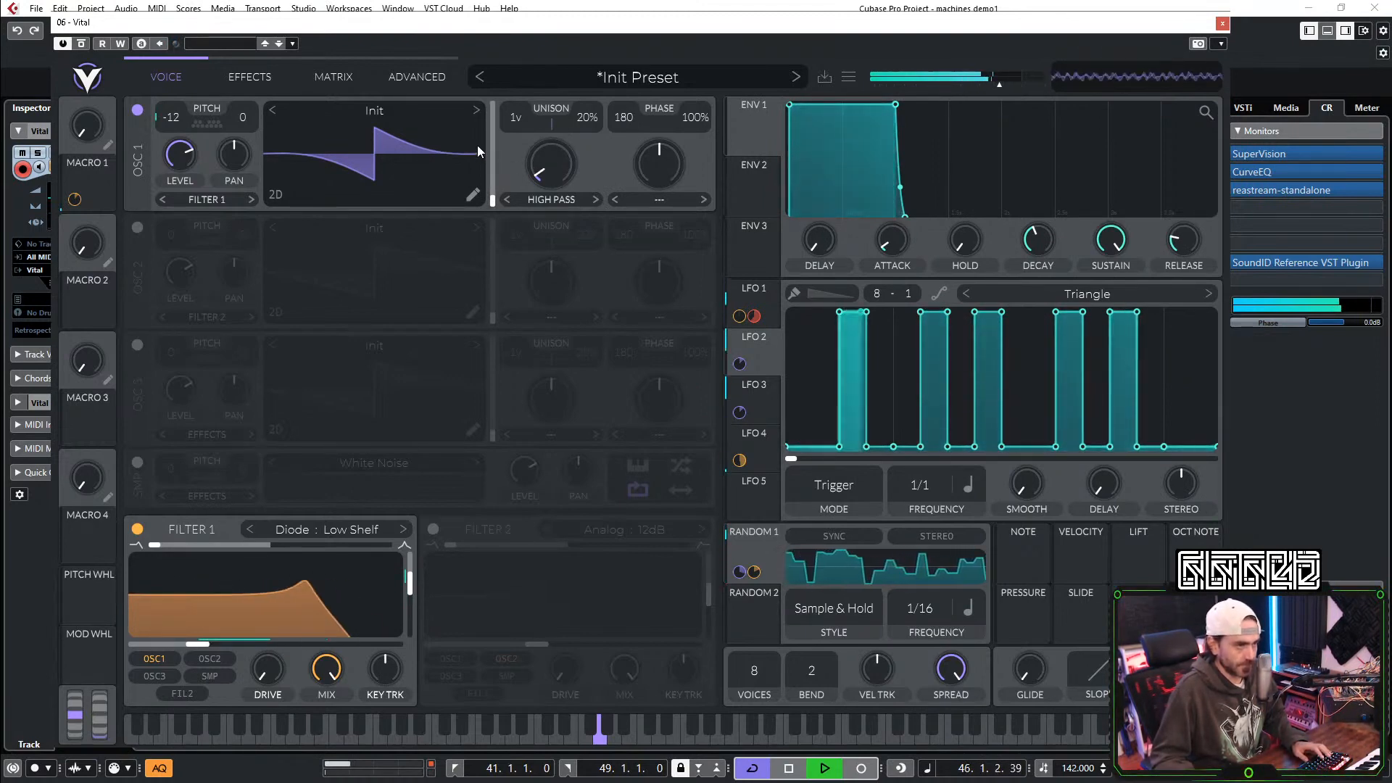
# Step: Lower the Phaser mix to zero and assign Macro 1 to the distortion filter cutoff, auditioning it with the macro raised
pyautogui.click(240, 78)
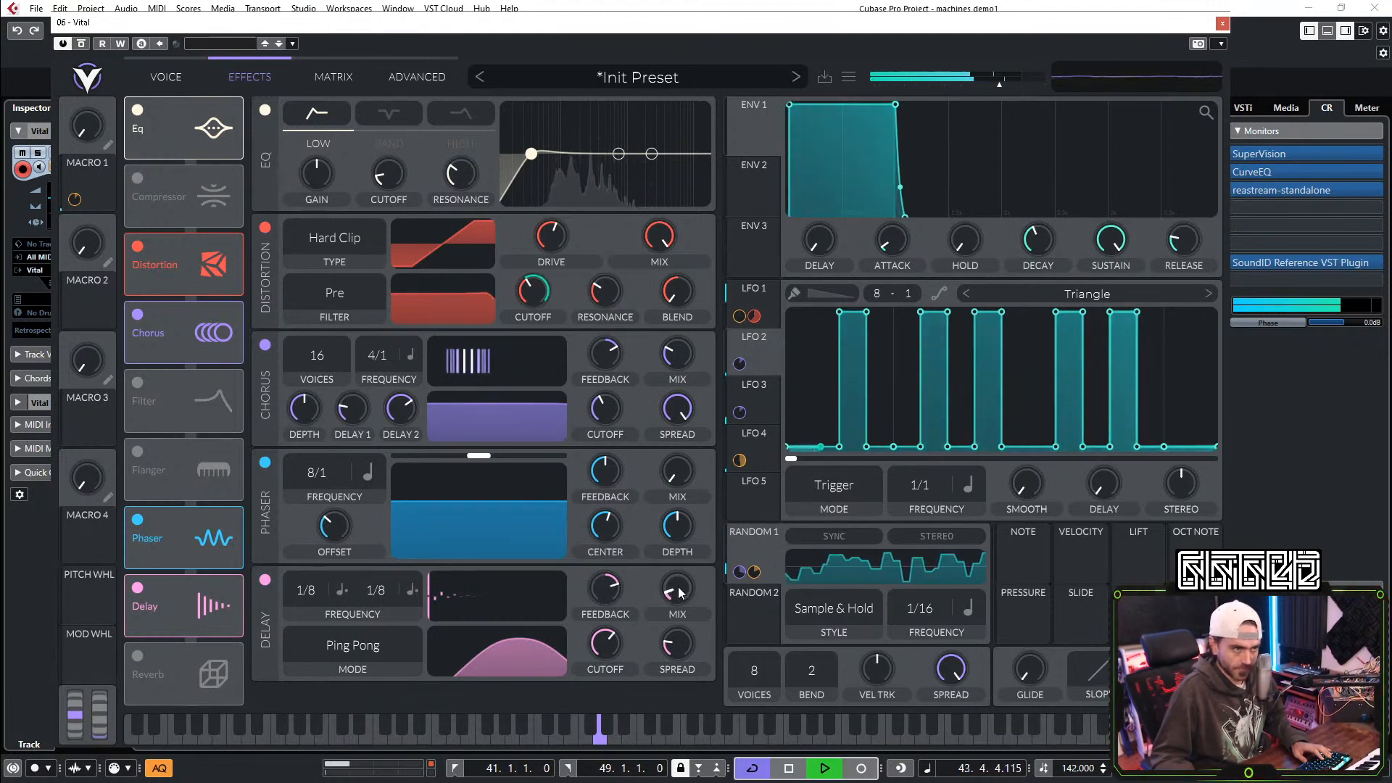
pyautogui.moveTo(82, 145); pyautogui.dragTo(103, 98)
pyautogui.moveTo(74, 199); pyautogui.dragTo(533, 290)
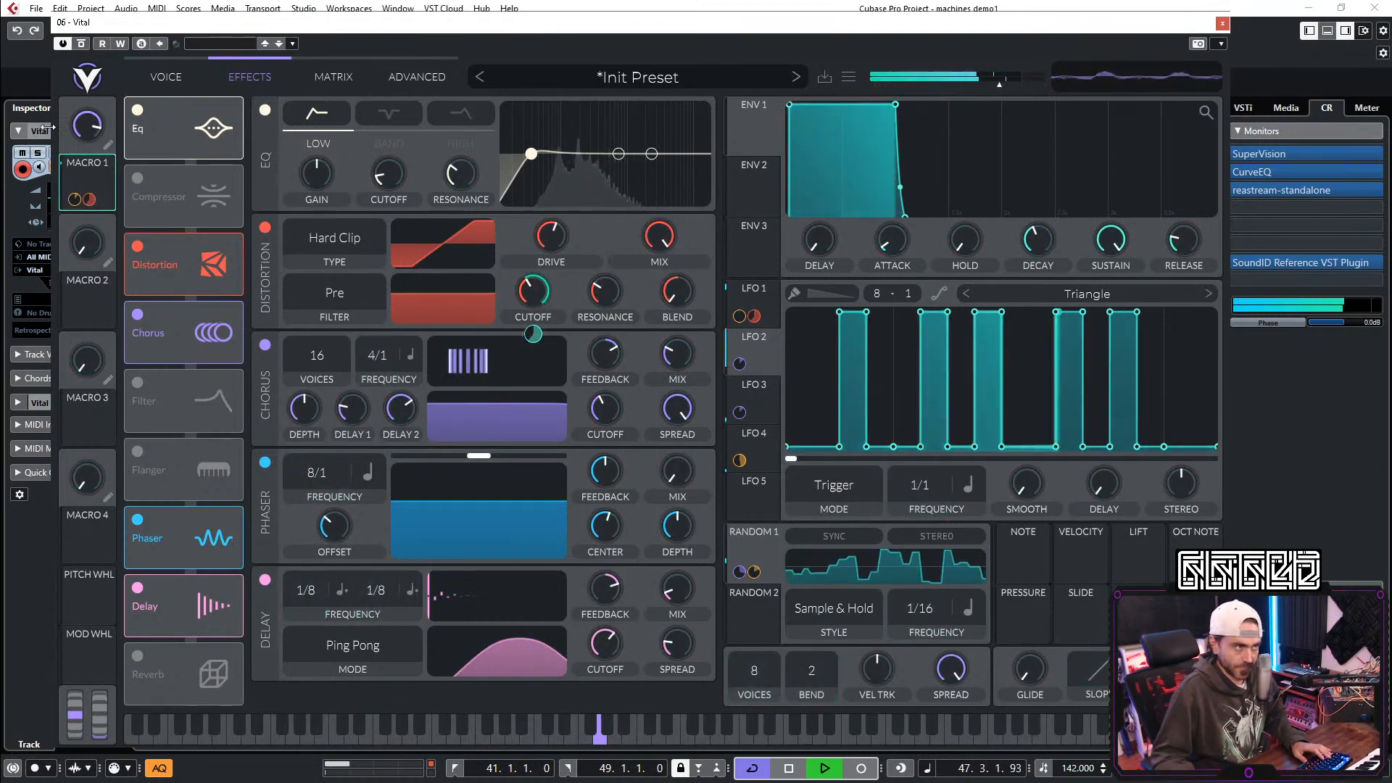
pyautogui.moveTo(93, 128); pyautogui.dragTo(107, 109)
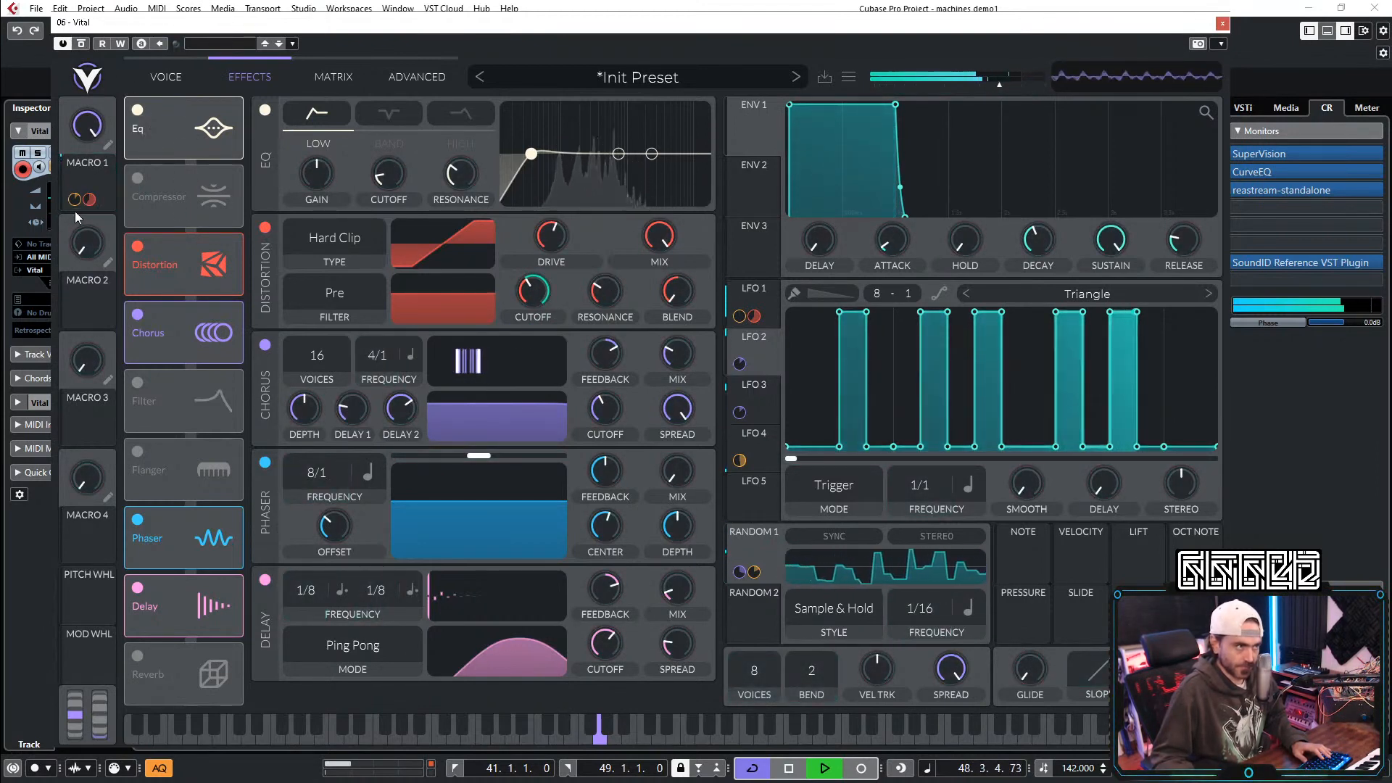
# Step: Adjust the amount by which Macro 1 modulates Filter 1 cutoff and return Macro 1 to zero
pyautogui.moveTo(74, 200); pyautogui.dragTo(84, 242)
pyautogui.moveTo(83, 134); pyautogui.dragTo(82, 224)
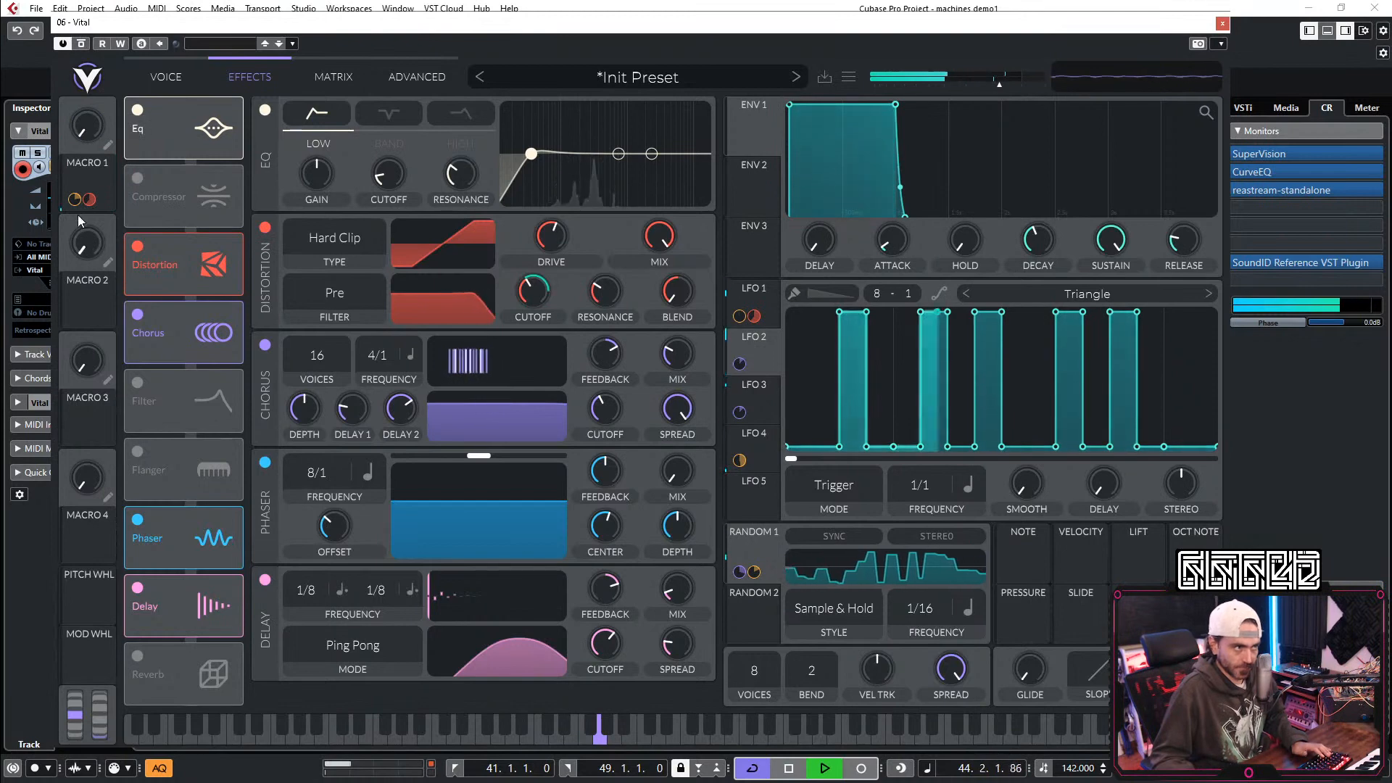
pyautogui.moveTo(75, 199)
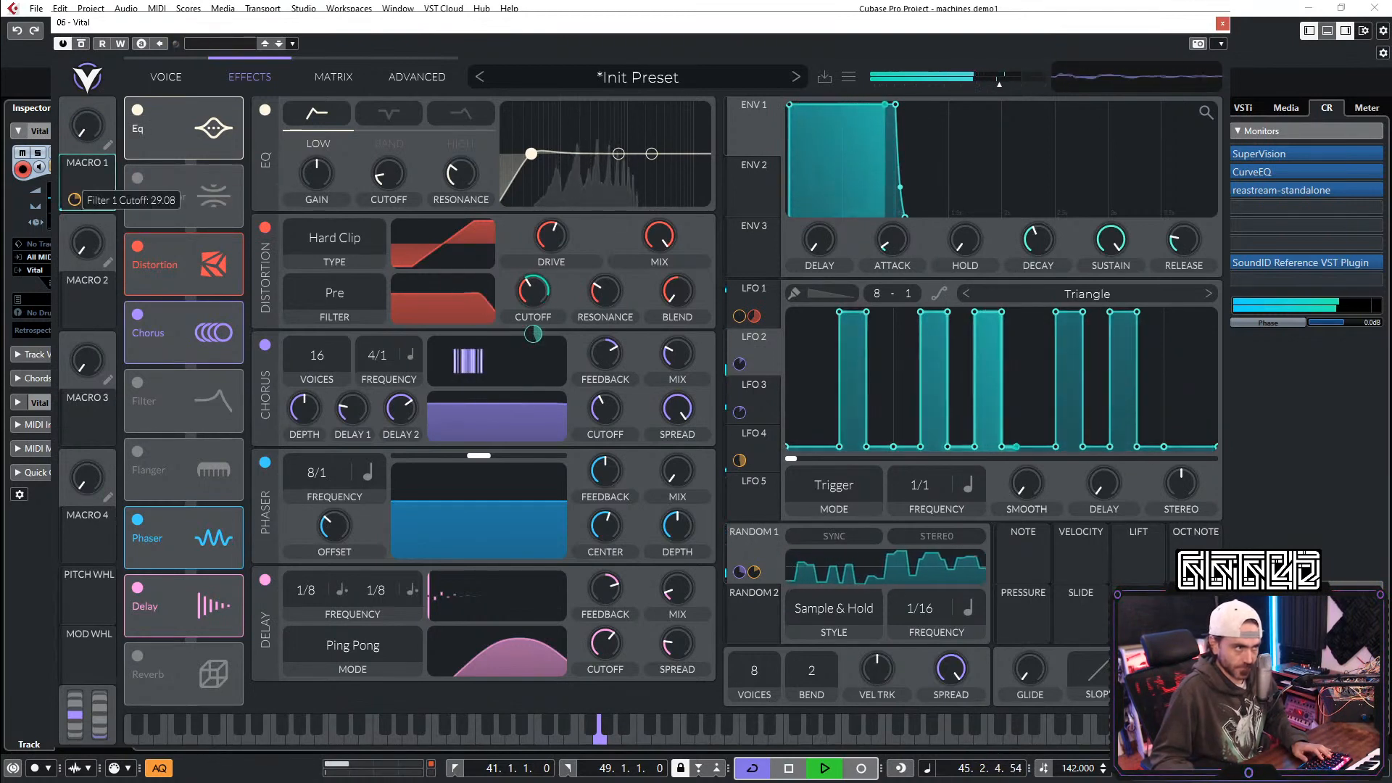
# Step: Assign Macro 1 to the EQ low band's cutoff with a modulation amount of about 56.32
pyautogui.moveTo(95, 180); pyautogui.dragTo(389, 174)
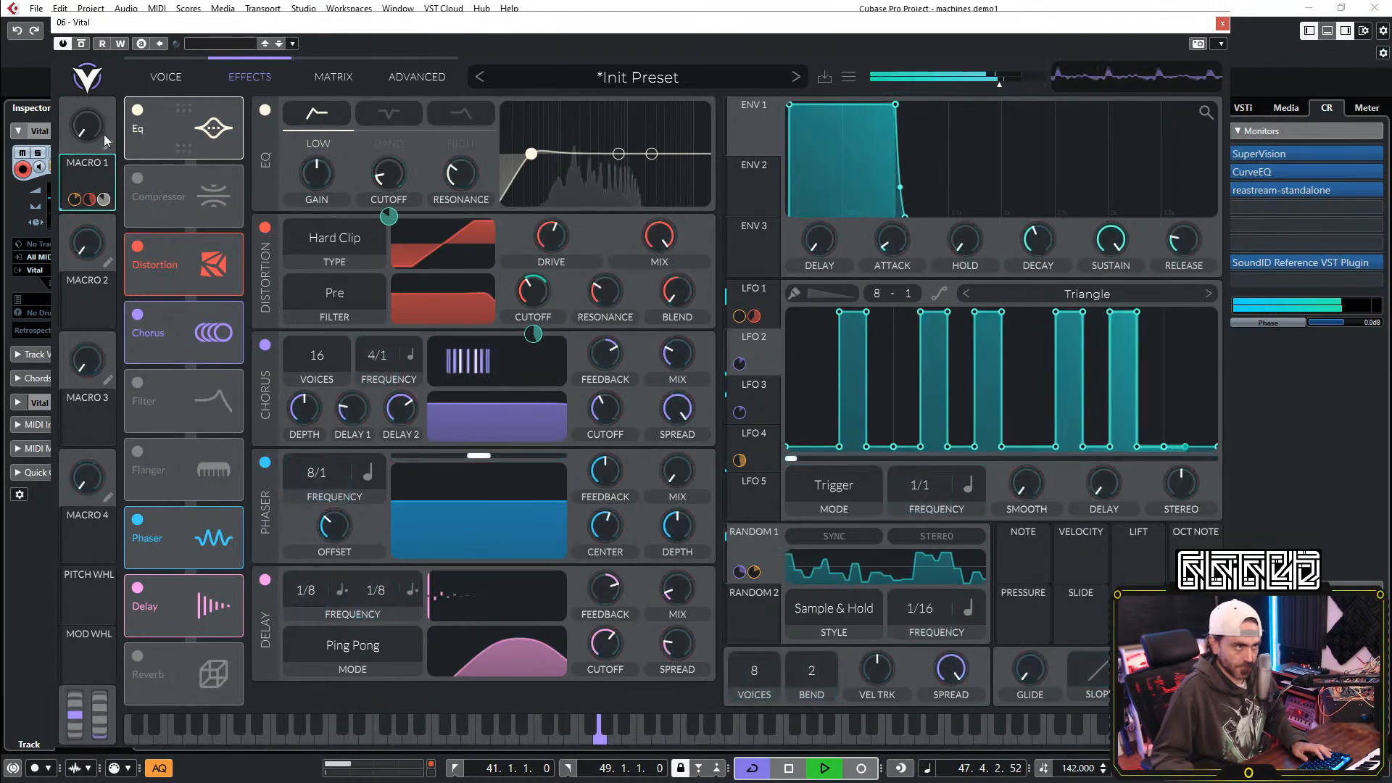
pyautogui.moveTo(84, 128); pyautogui.dragTo(103, 107)
pyautogui.moveTo(399, 223); pyautogui.dragTo(377, 223)
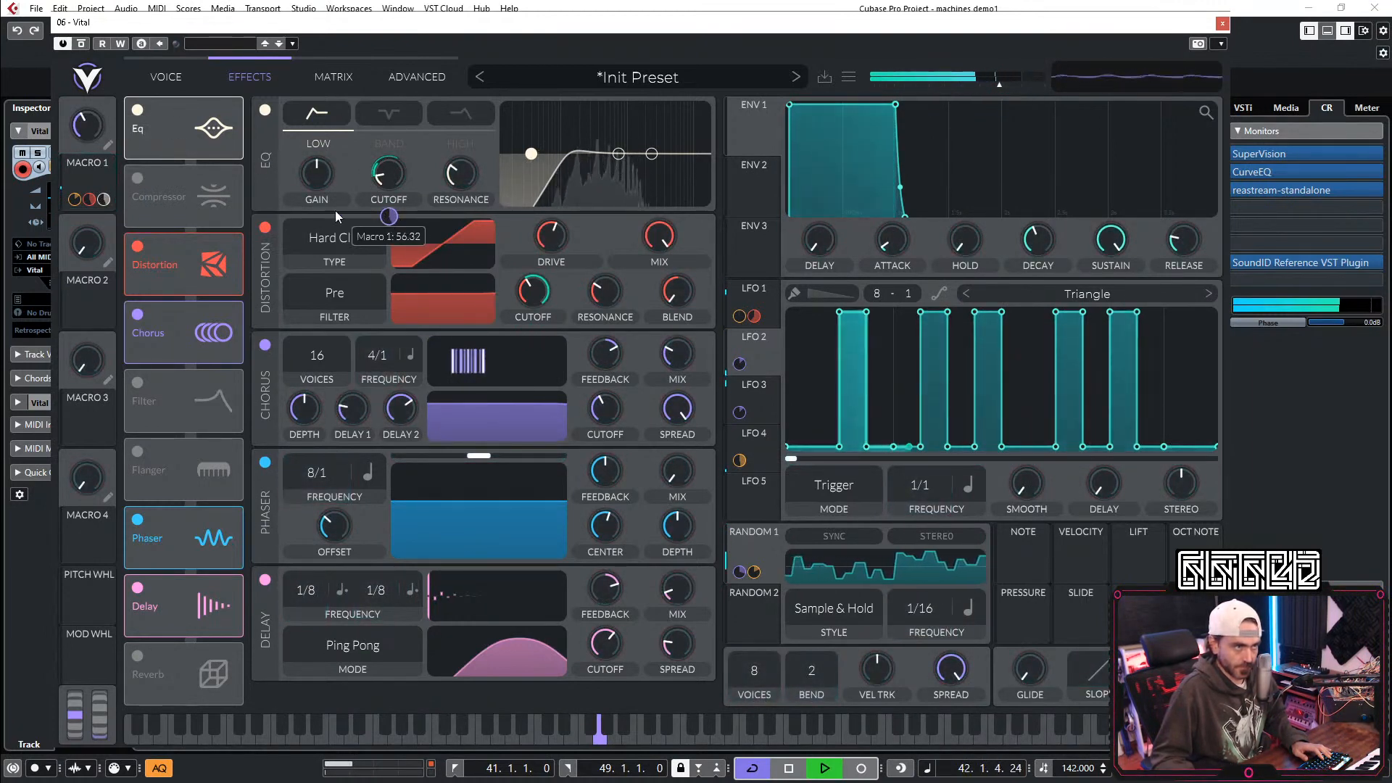
# Step: Assign Macro 1 to the EQ low band's resonance, audition the sweep and return Macro 1 to zero
pyautogui.moveTo(85, 167); pyautogui.dragTo(464, 181)
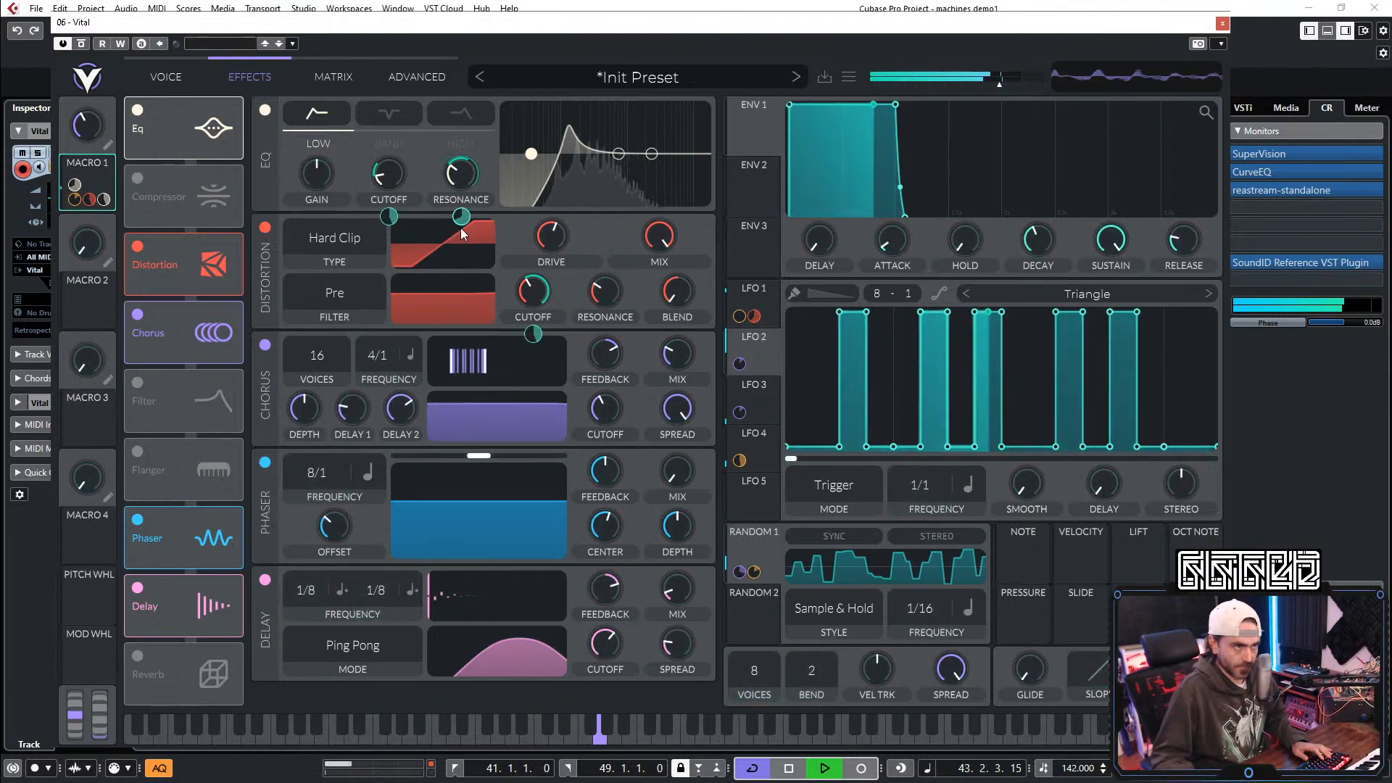
pyautogui.moveTo(81, 131); pyautogui.dragTo(88, 103)
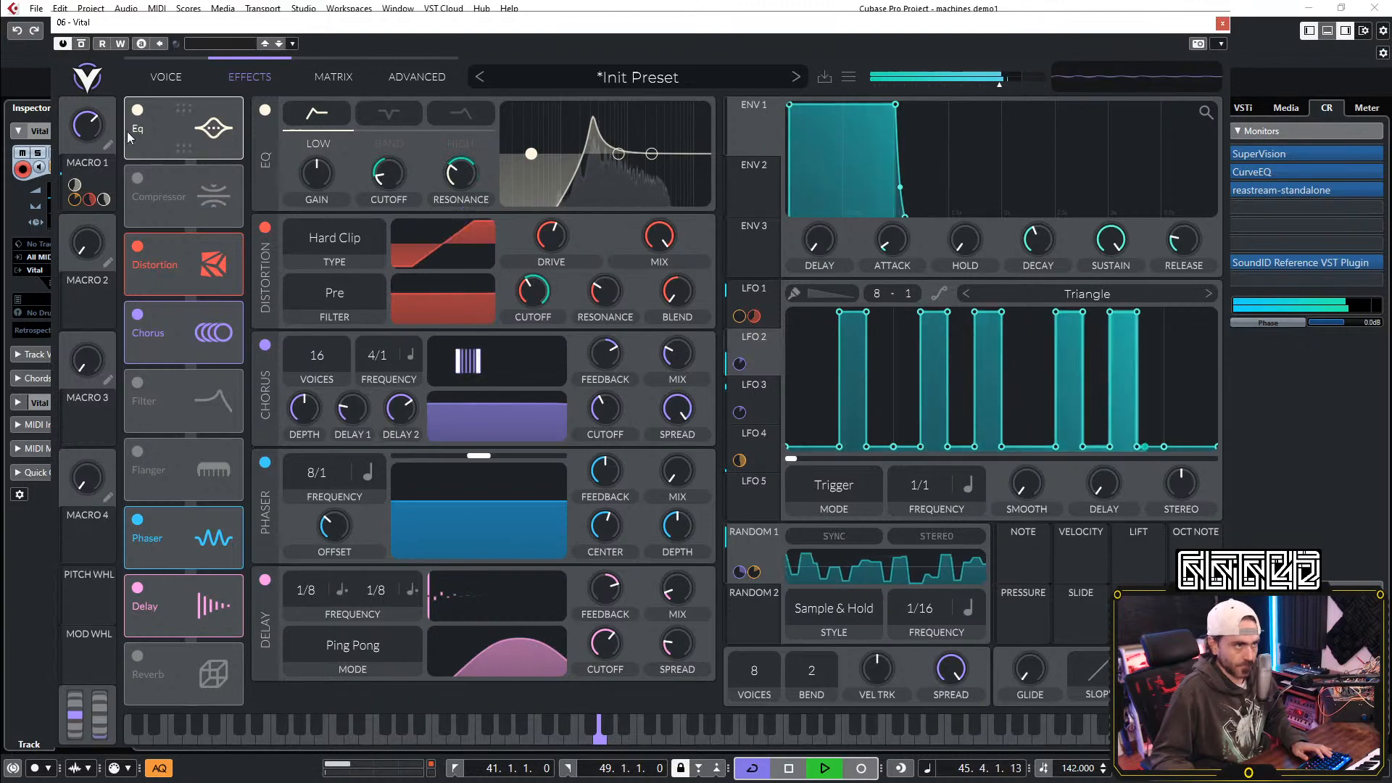
pyautogui.moveTo(87, 135); pyautogui.dragTo(85, 284)
# Step: Remap the Macro 1 to EQ Low Resonance curve to rise quickly and plateau, then sweep Macro 1 and reset it to zero
pyautogui.click(334, 77)
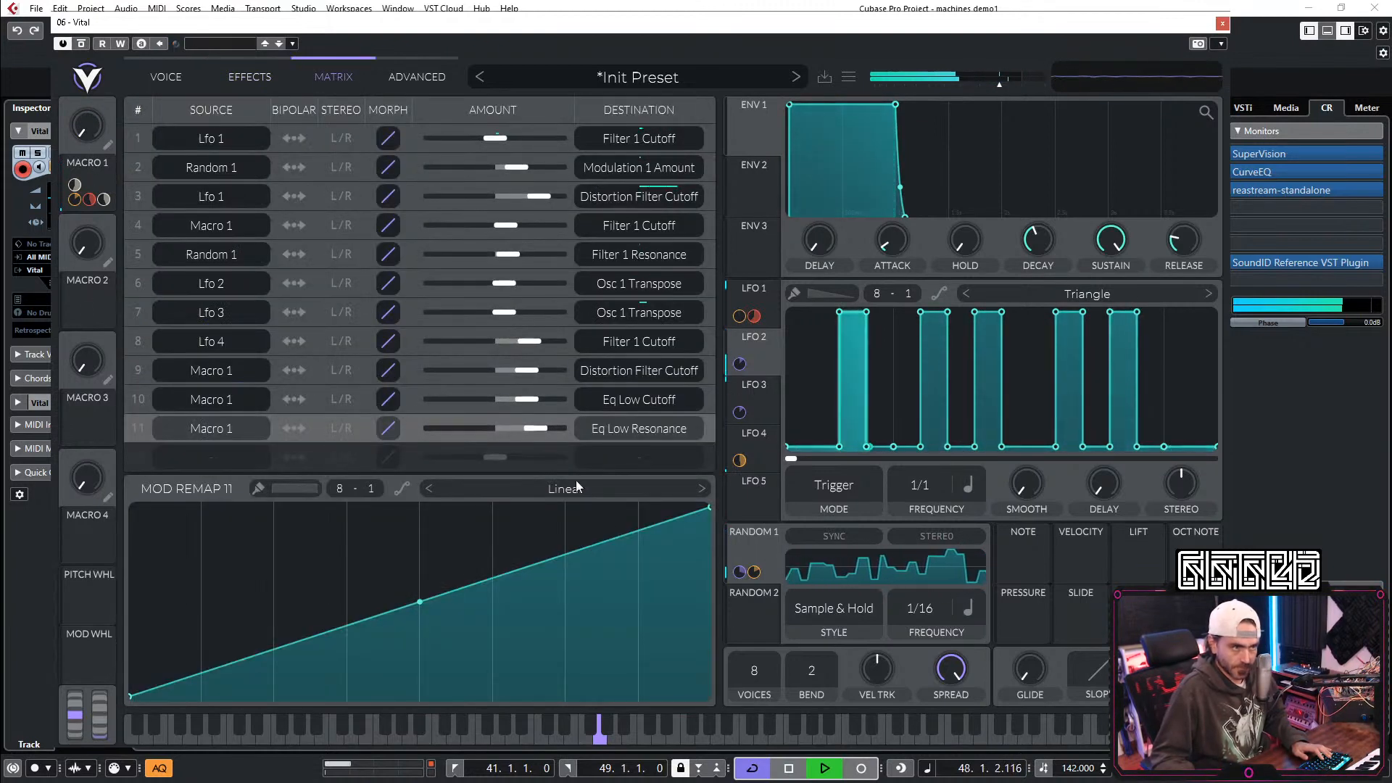
pyautogui.moveTo(711, 509); pyautogui.dragTo(201, 585)
pyautogui.doubleClick(638, 589)
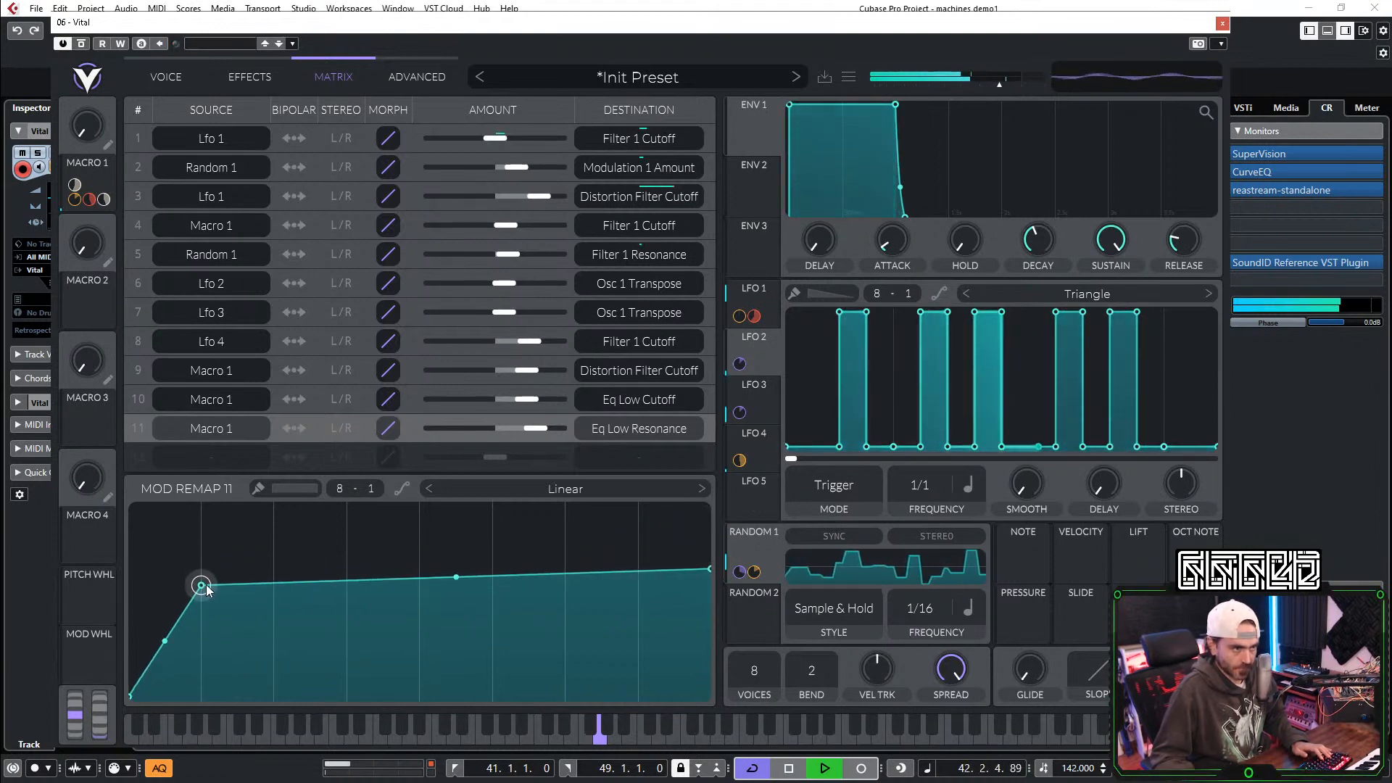
pyautogui.moveTo(89, 133); pyautogui.dragTo(150, 53)
pyautogui.moveTo(105, 132)
pyautogui.mouseDown()
pyautogui.moveTo(109, 84)
pyautogui.moveTo(97, 137)
pyautogui.mouseUp()
pyautogui.doubleClick(101, 135)
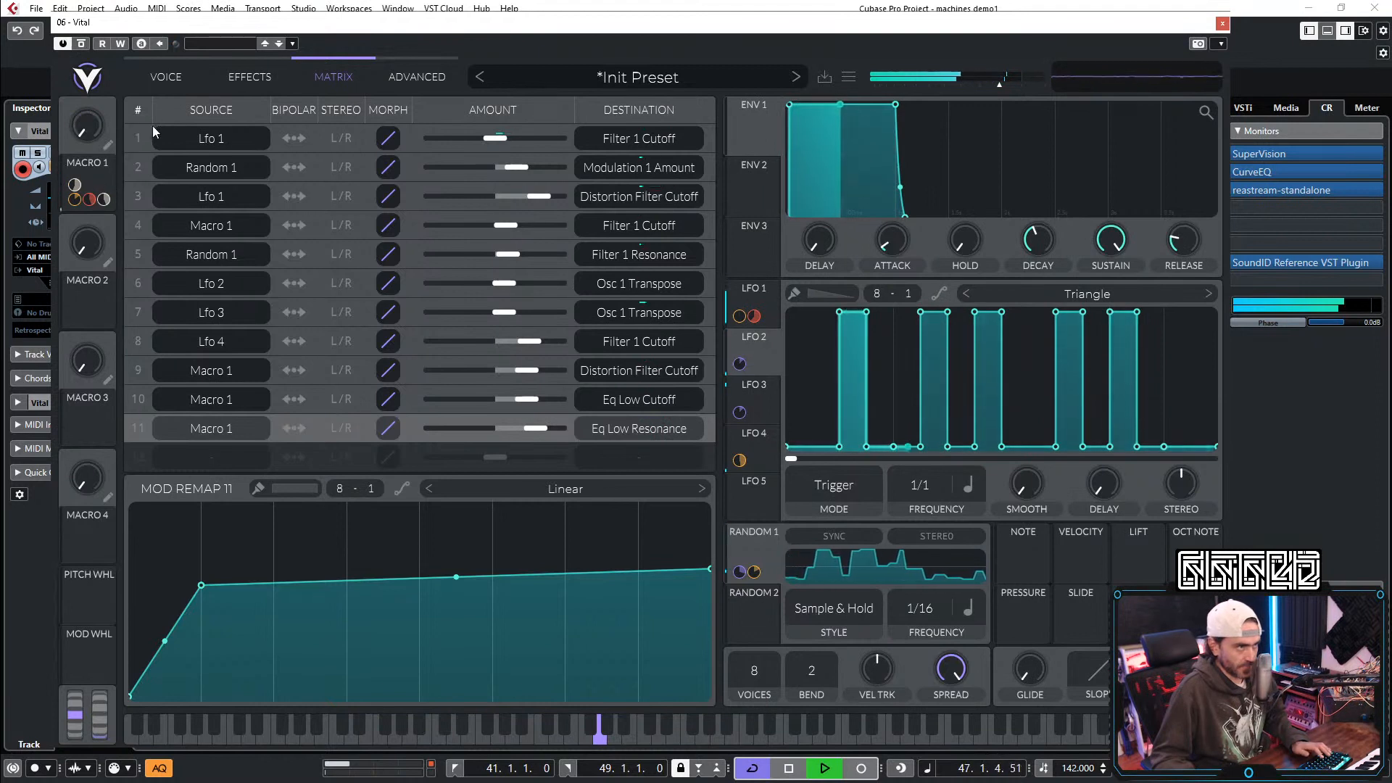
# Step: Lower oscillator 1's High Pass spectral morph amount to 11.98%
pyautogui.click(166, 78)
pyautogui.moveTo(548, 184); pyautogui.dragTo(563, 171)
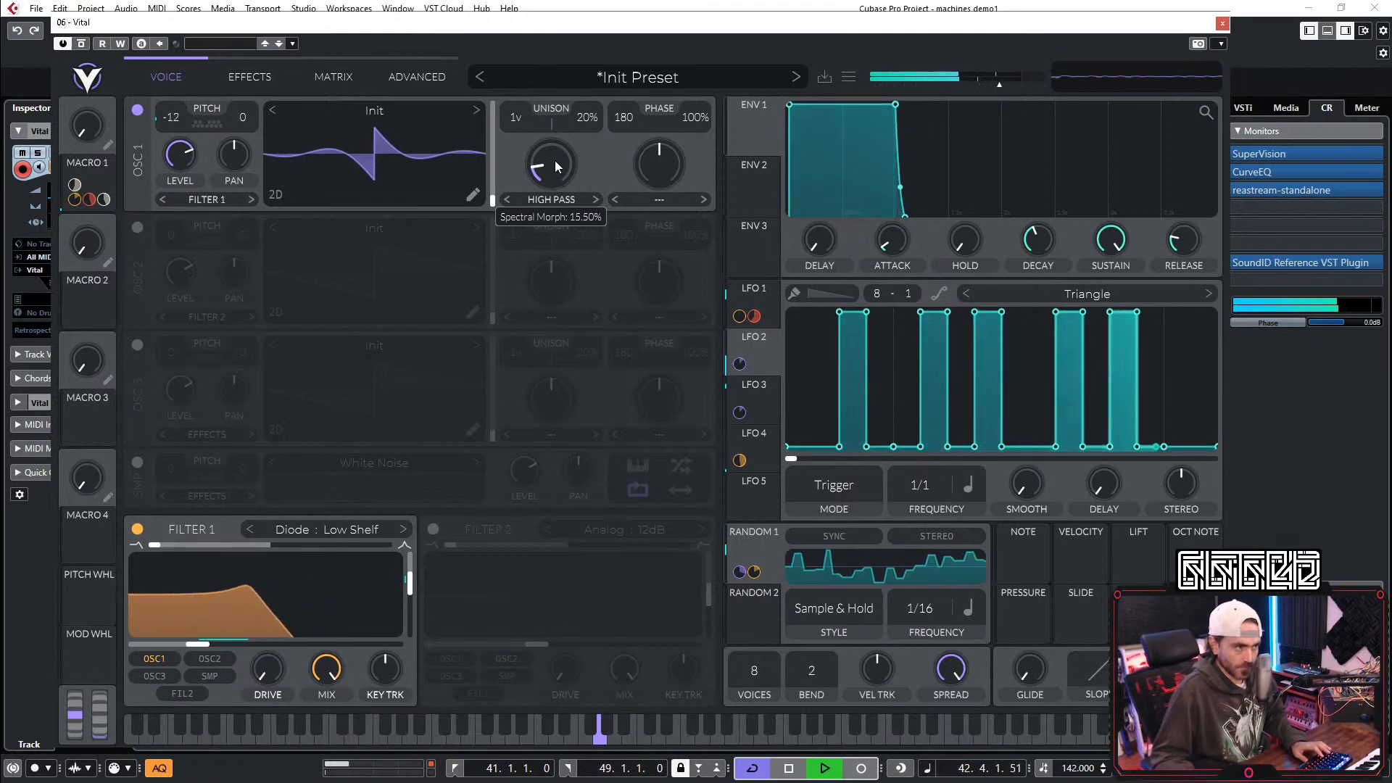
pyautogui.scroll(-2, 554, 159)
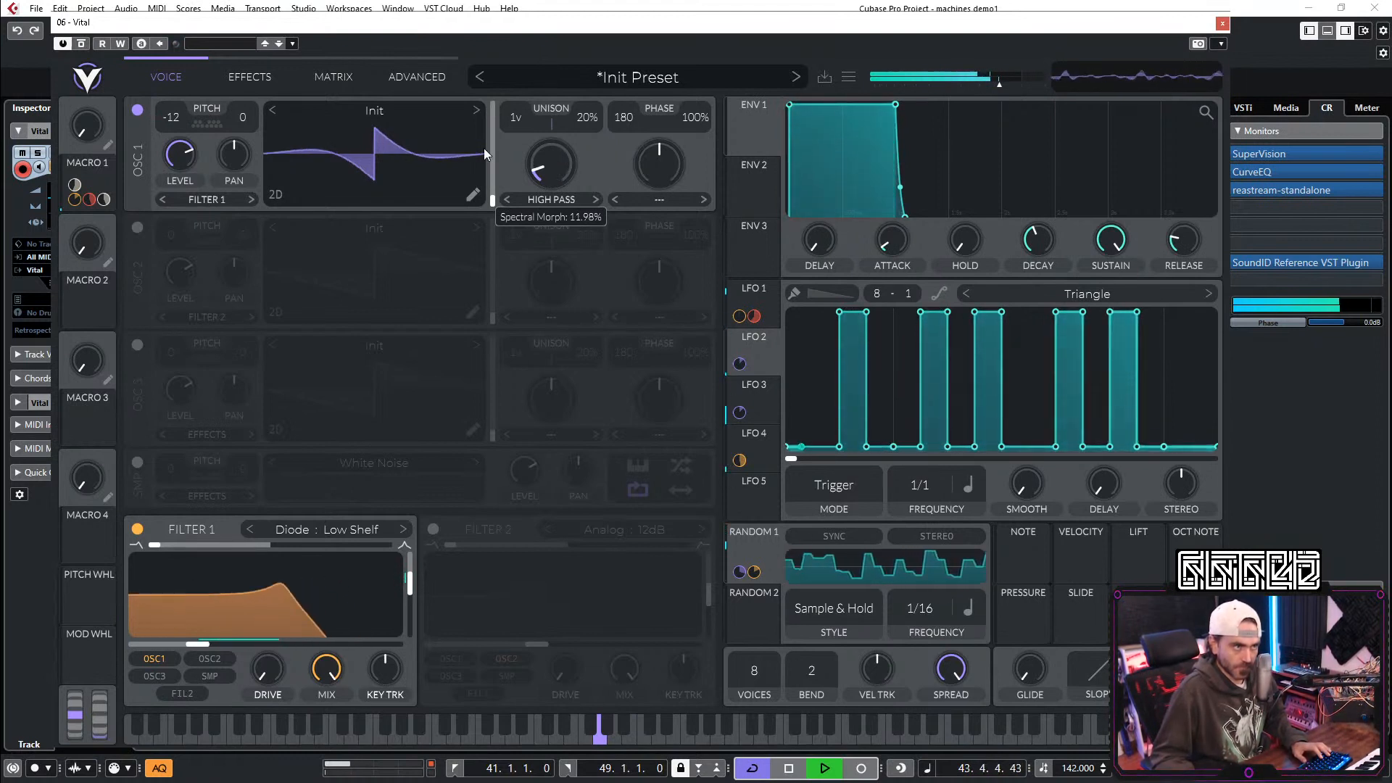
# Step: Rename Macro 1 as FILTER, auditioning its sweep and returning the macro to zero
pyautogui.moveTo(75, 138); pyautogui.dragTo(116, 43)
pyautogui.moveTo(92, 132); pyautogui.dragTo(73, 313)
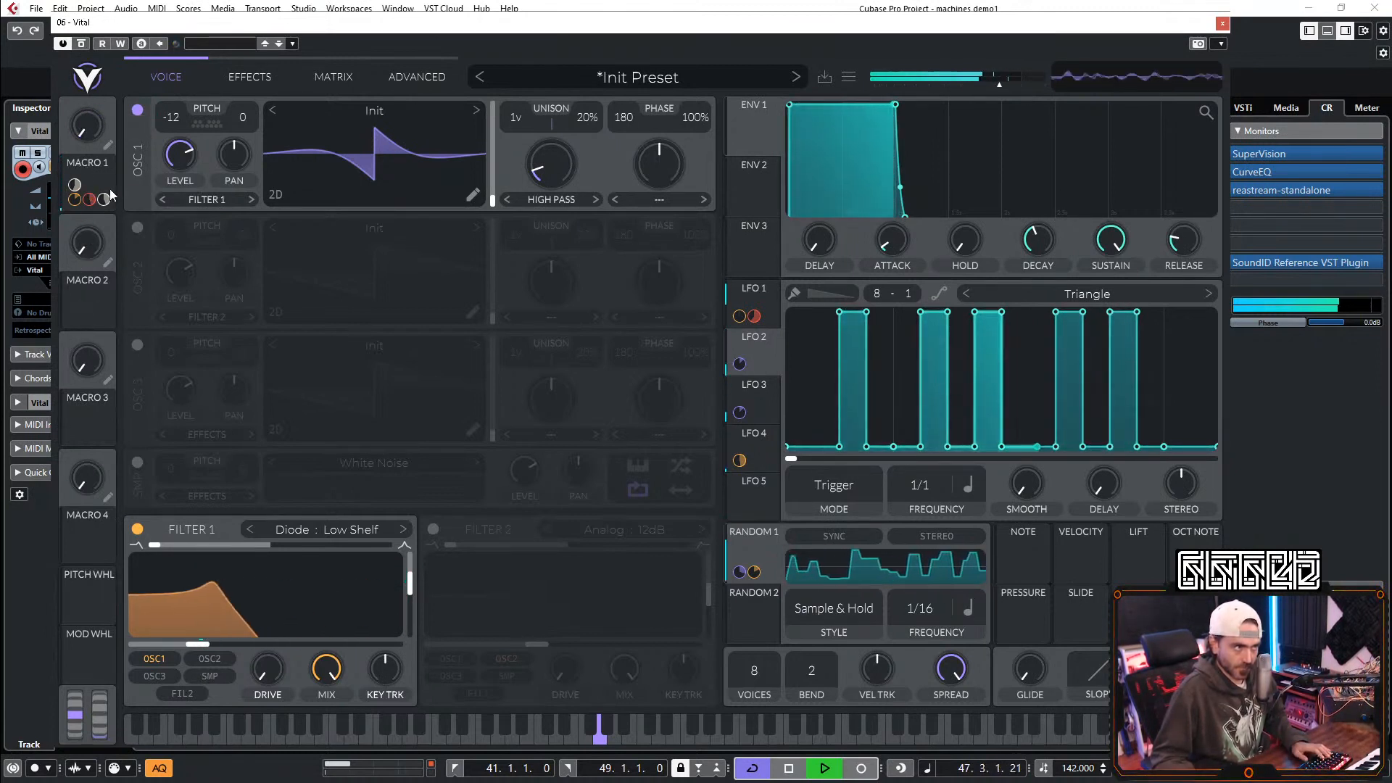
pyautogui.write('FILTER')
pyautogui.press('Return')
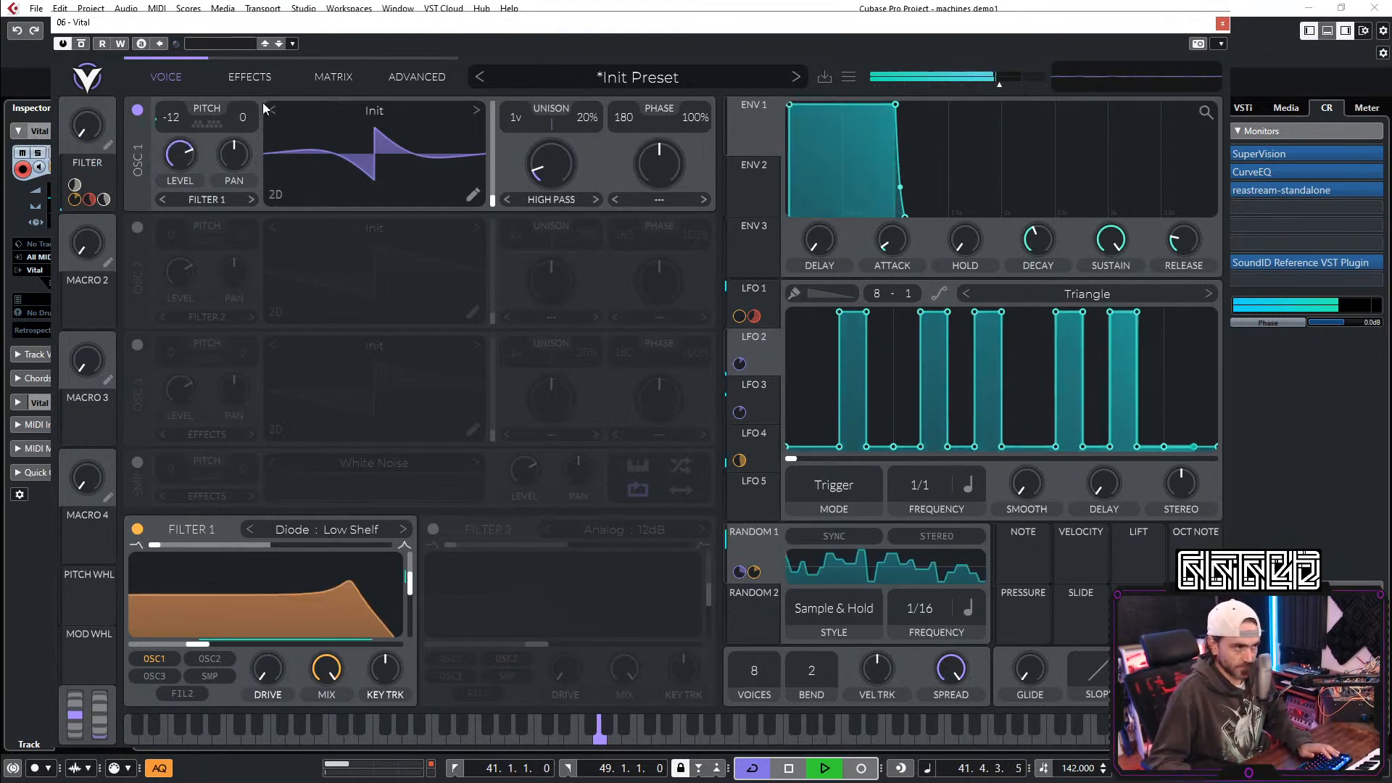
pyautogui.moveTo(74, 129); pyautogui.dragTo(68, 307)
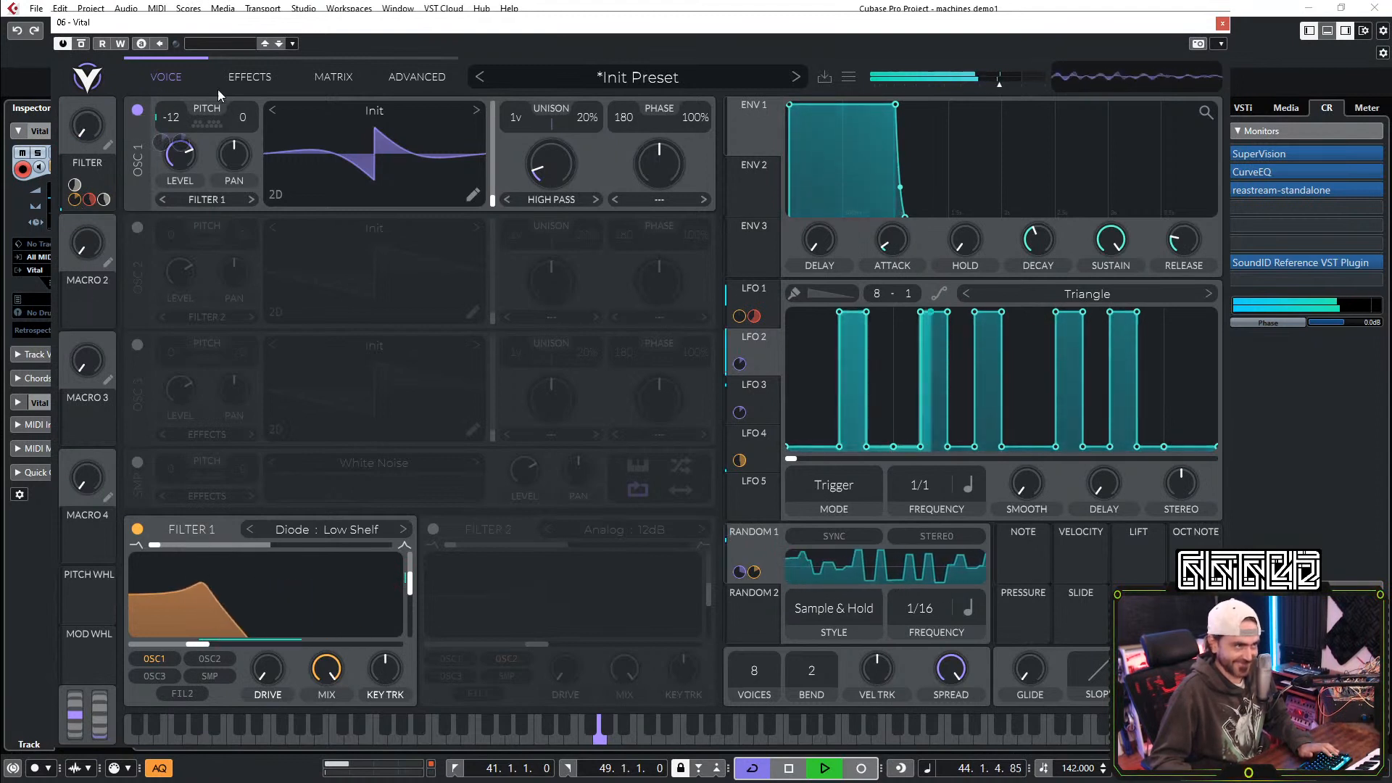
# Step: Set Random 1's frequency to 1/8, then sweep the FILTER macro and return it to zero
pyautogui.click(763, 294)
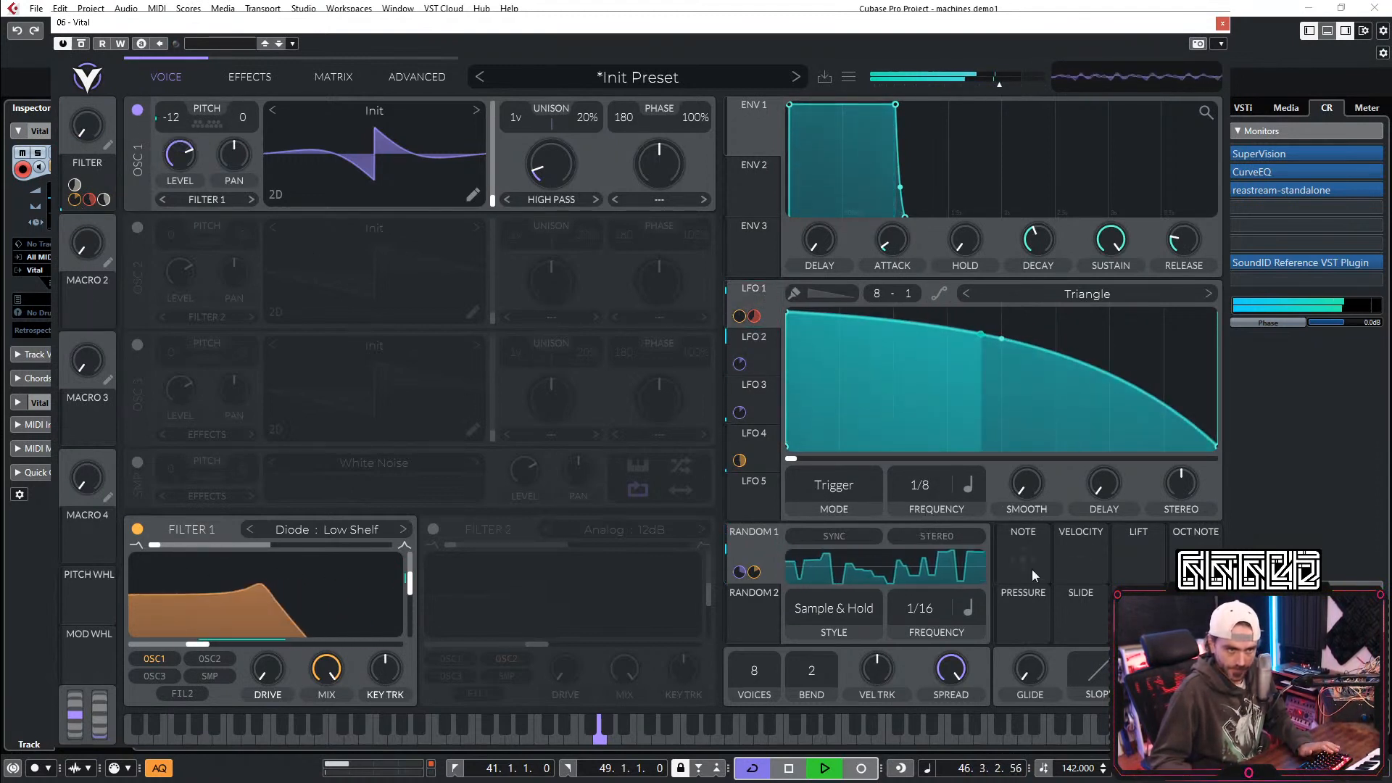
pyautogui.moveTo(99, 109)
pyautogui.moveTo(98, 109); pyautogui.dragTo(75, 165)
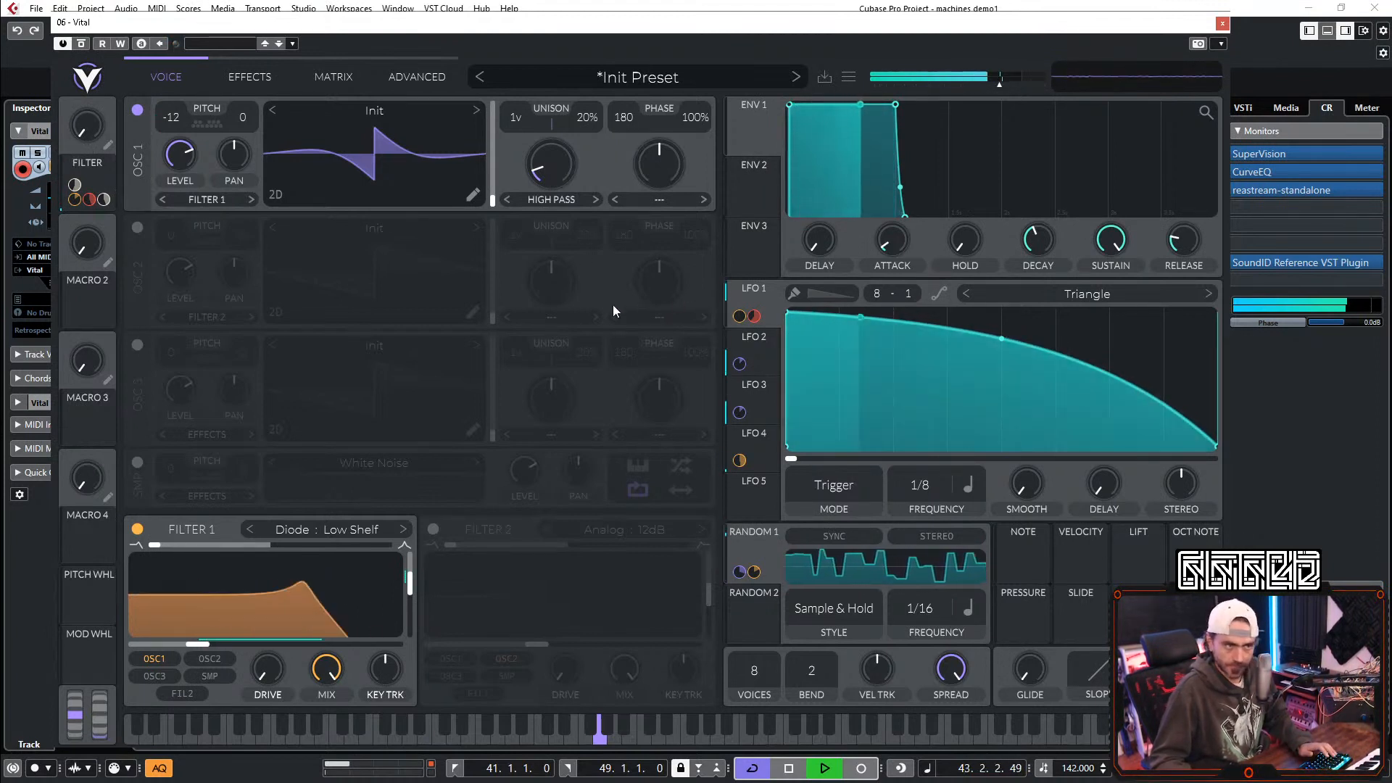
pyautogui.moveTo(85, 123)
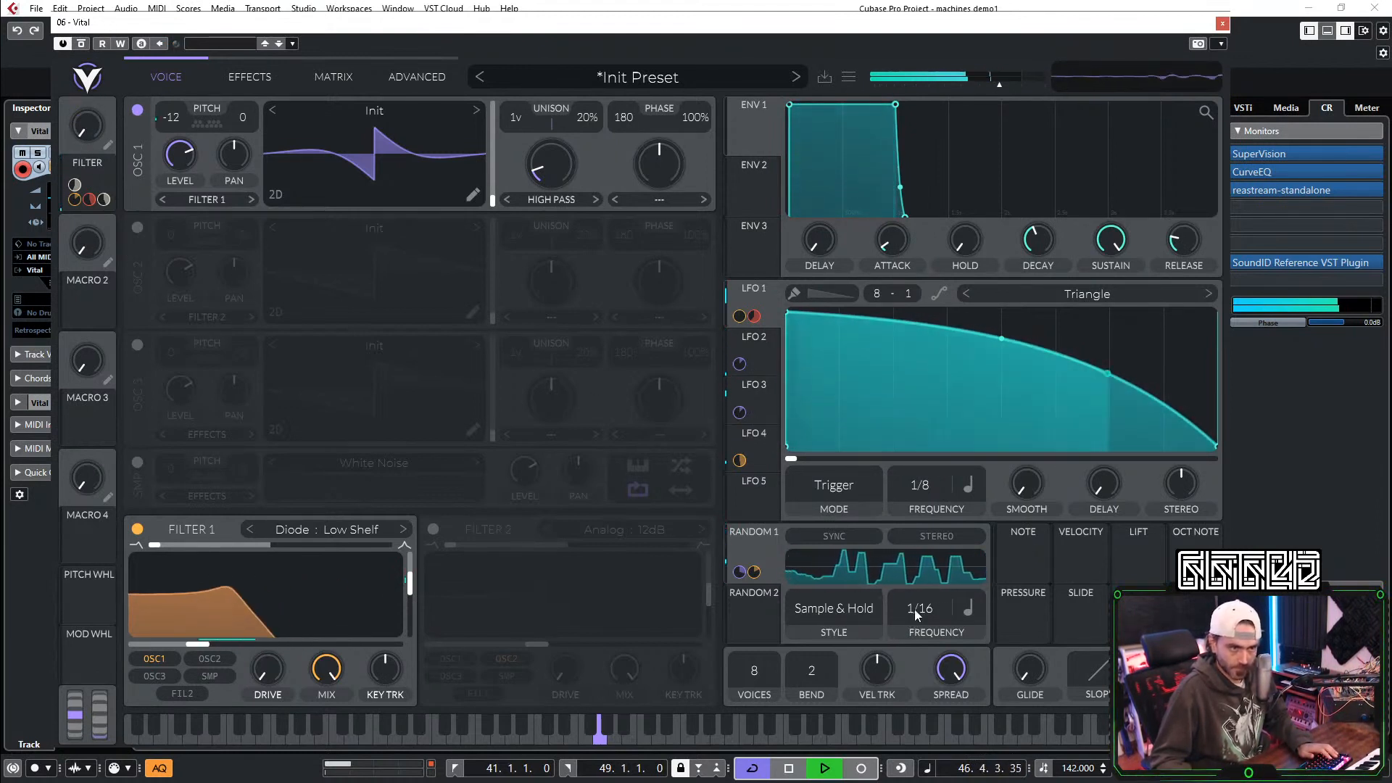
pyautogui.scroll(-1, 936, 628)
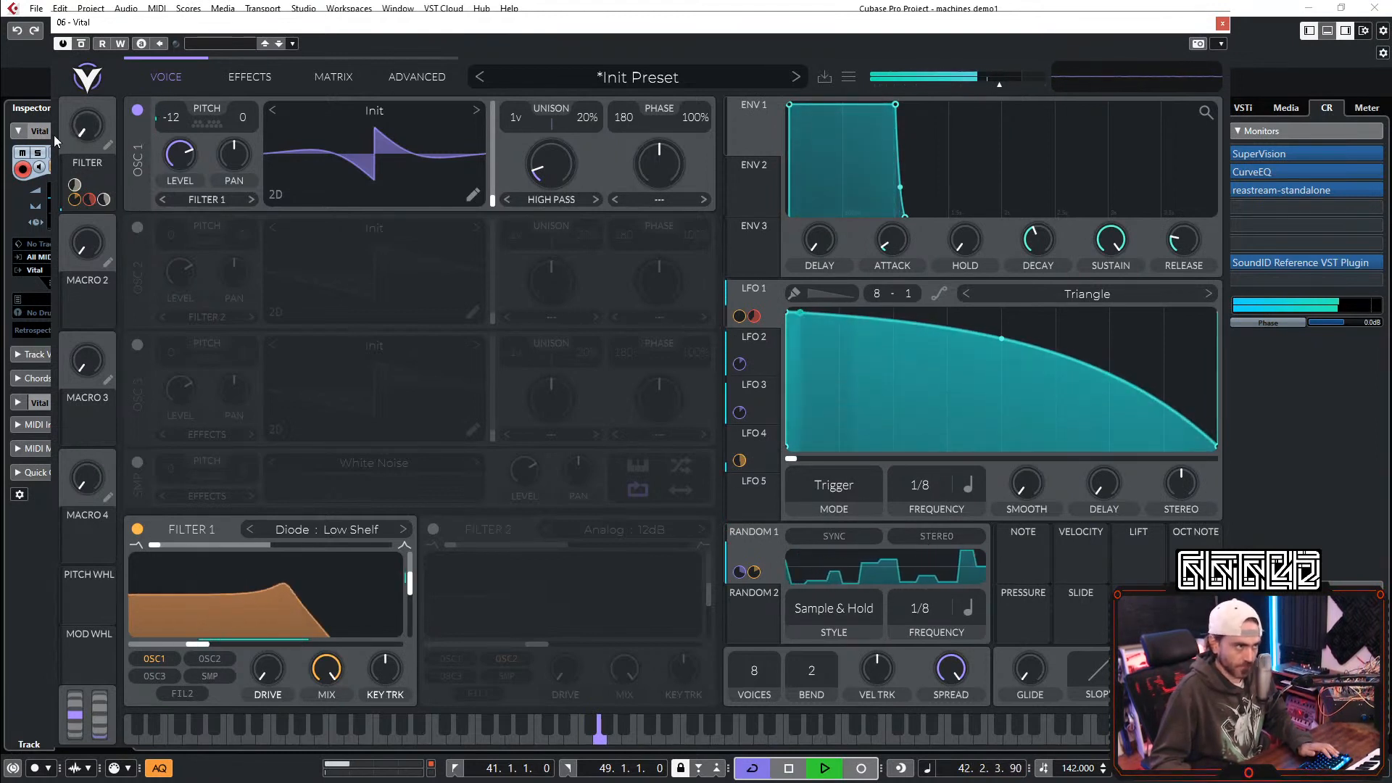
pyautogui.moveTo(90, 130); pyautogui.dragTo(79, 167)
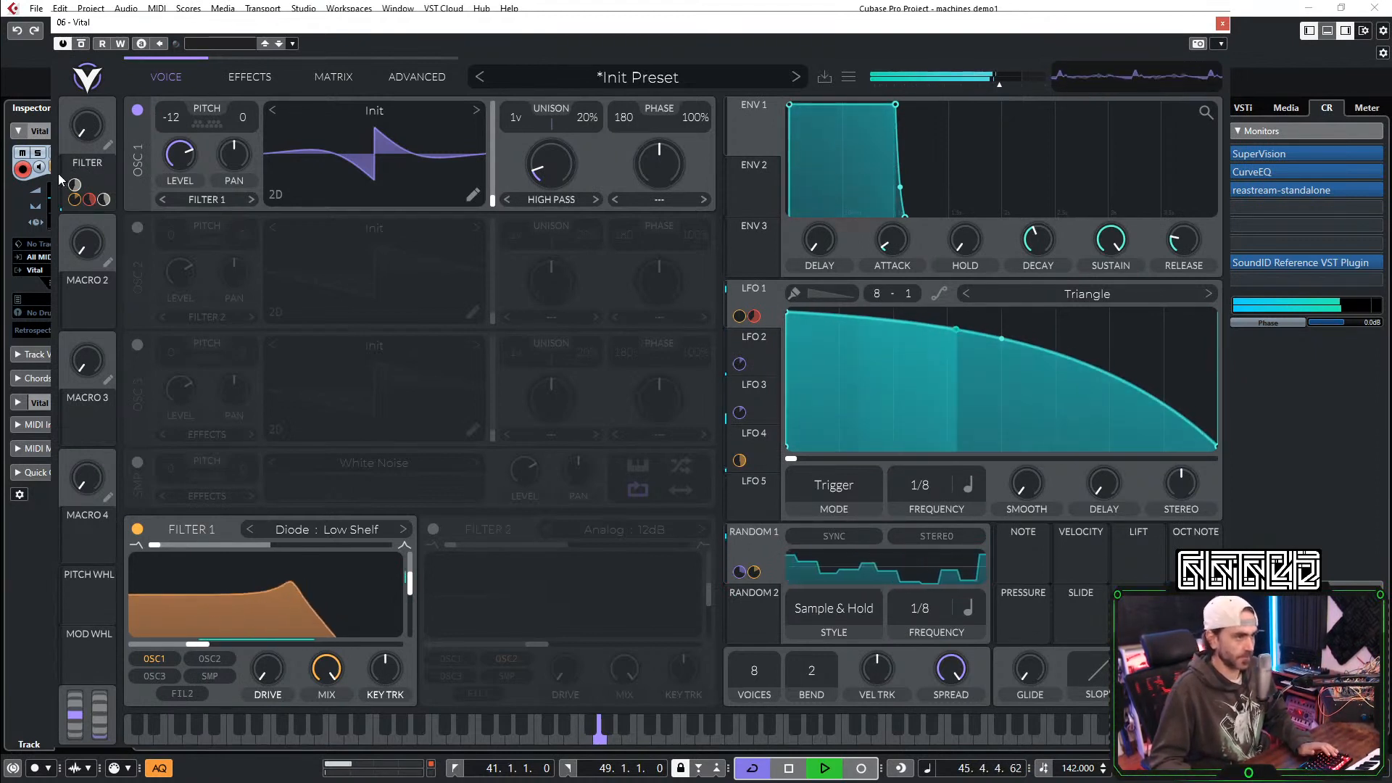
# Step: Save the Vital patch as a preset named "1307 acid1"
pyautogui.click(825, 78)
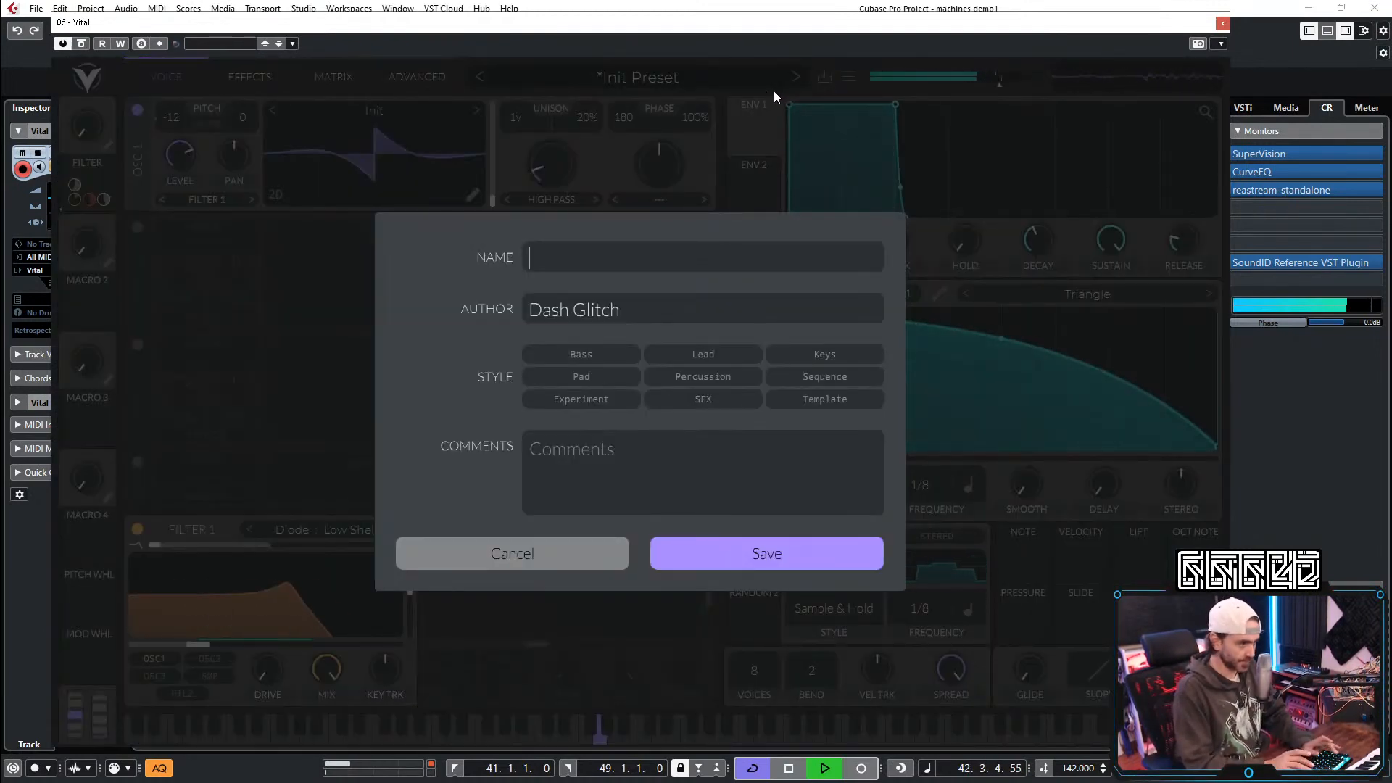
pyautogui.write('1307 acid1')
pyautogui.press('Return')
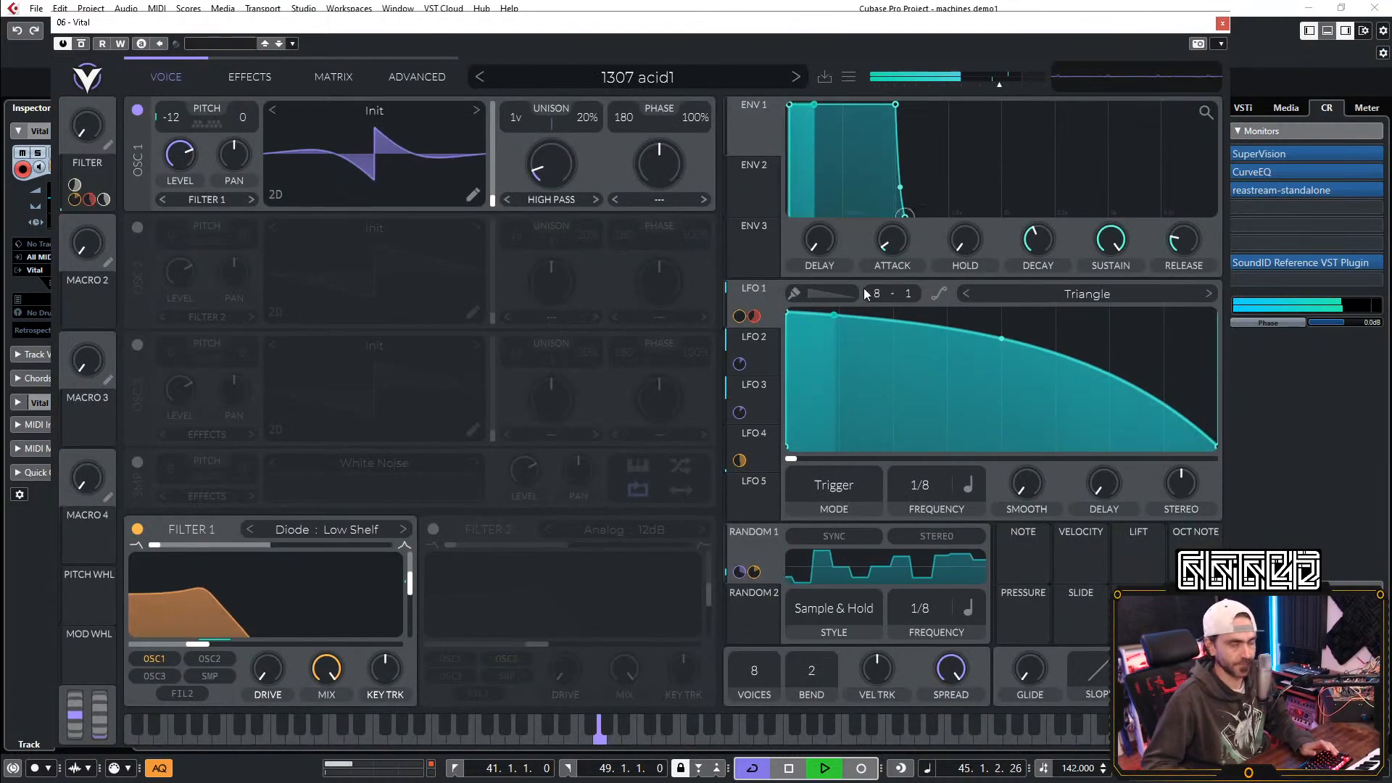
# Step: Review the shapes of LFO 2, LFO 3 and LFO 1 during playback, then restart the loop
pyautogui.click(765, 354)
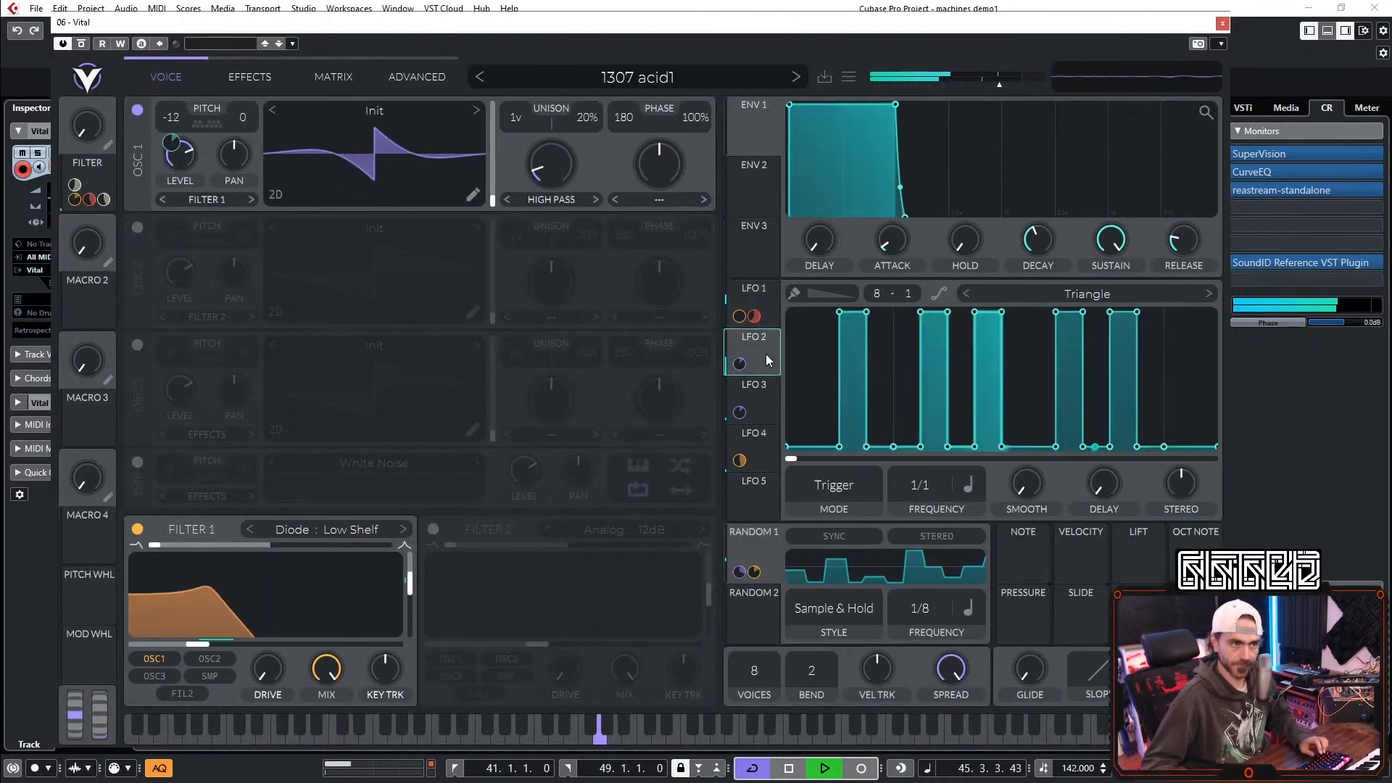
pyautogui.click(757, 402)
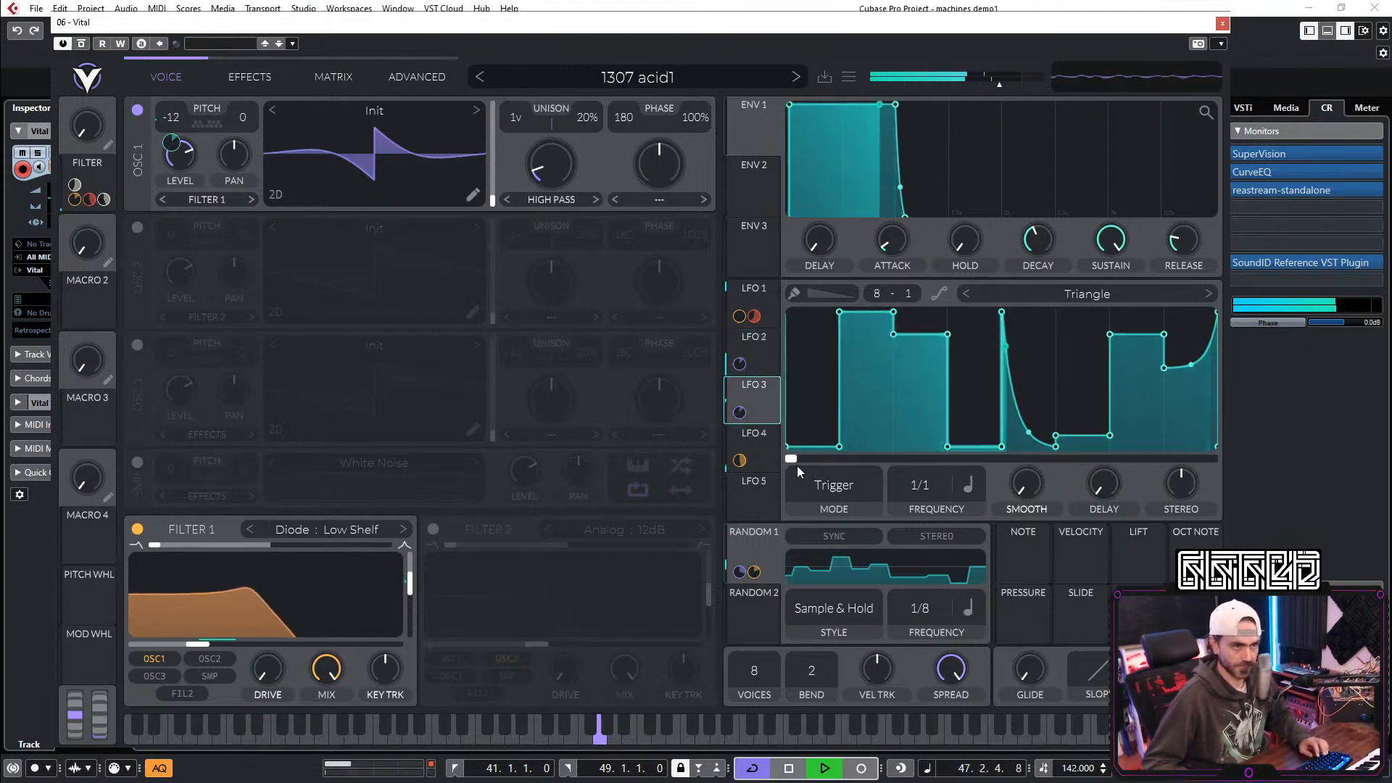
pyautogui.click(776, 346)
pyautogui.click(775, 293)
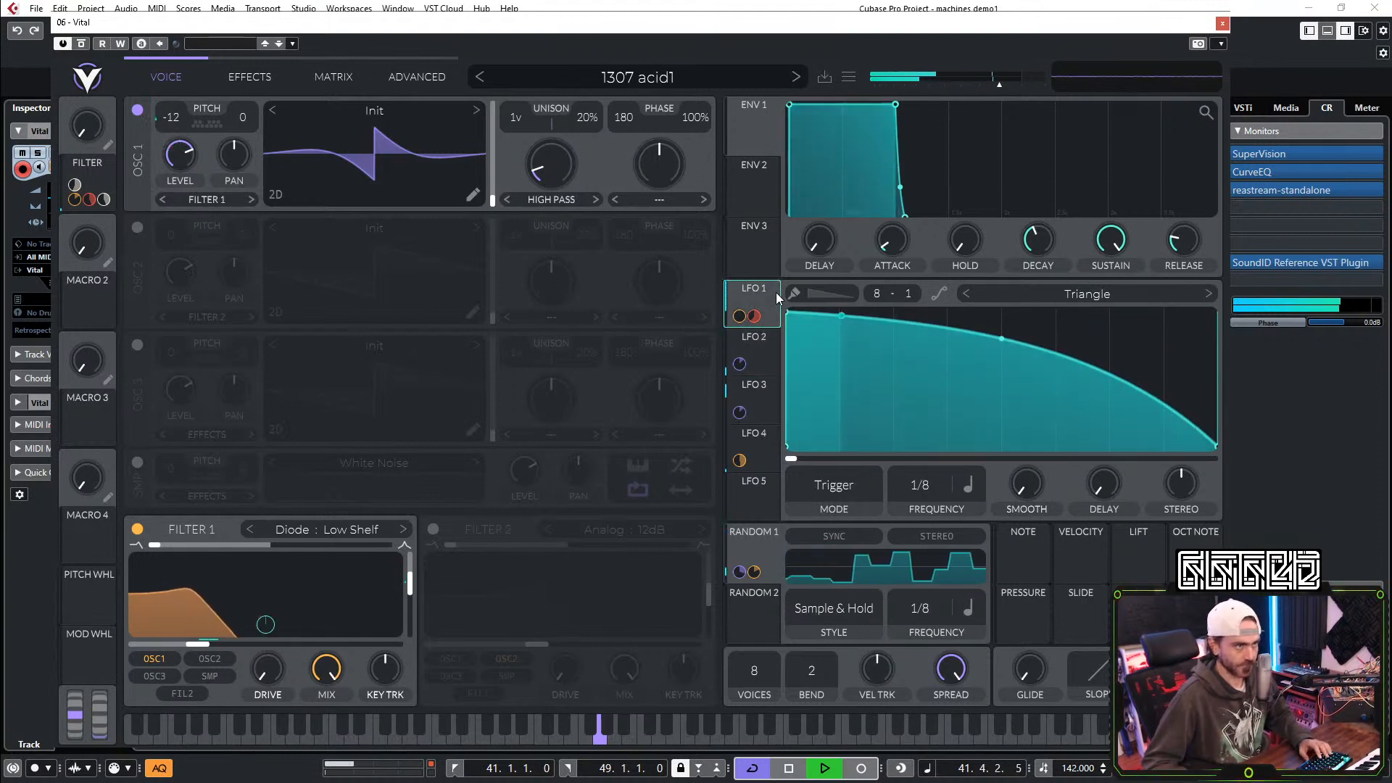
pyautogui.moveTo(746, 365)
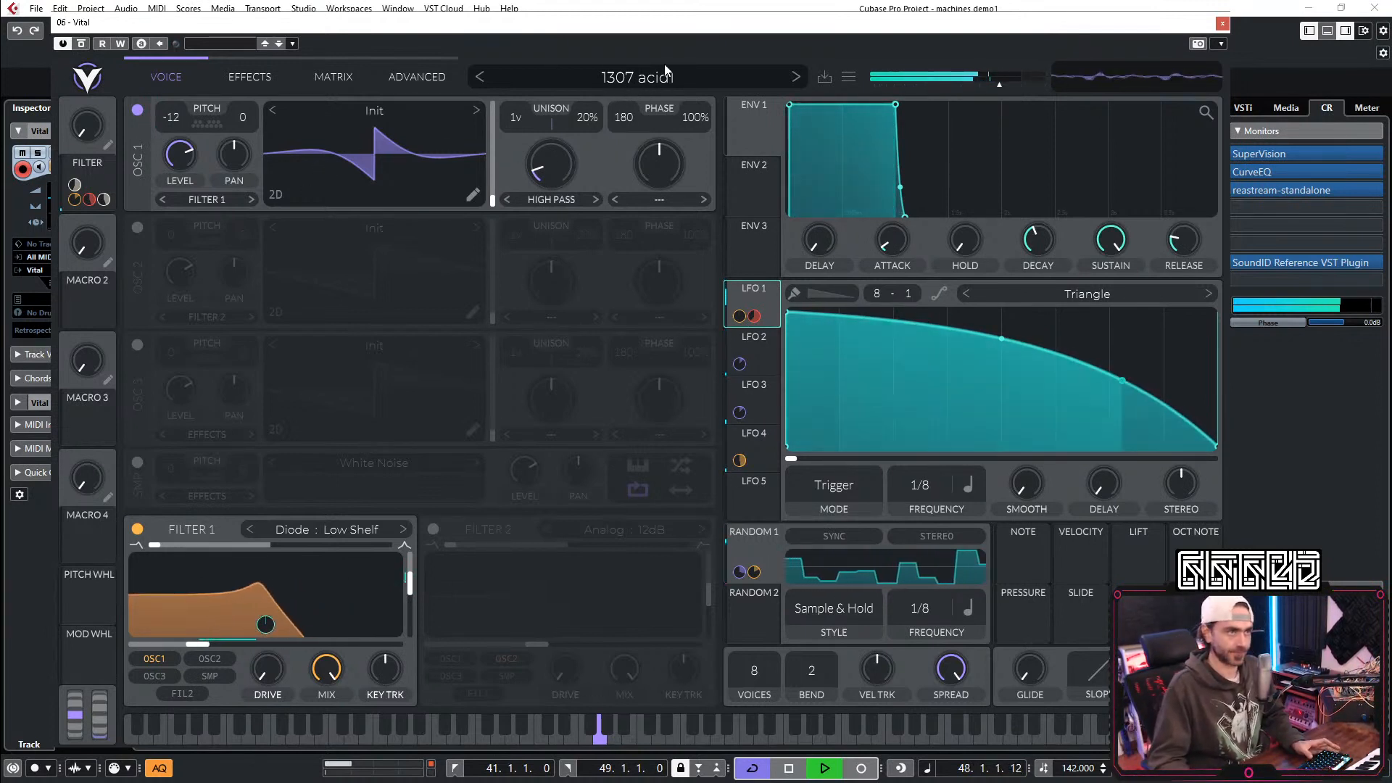
pyautogui.press('space')
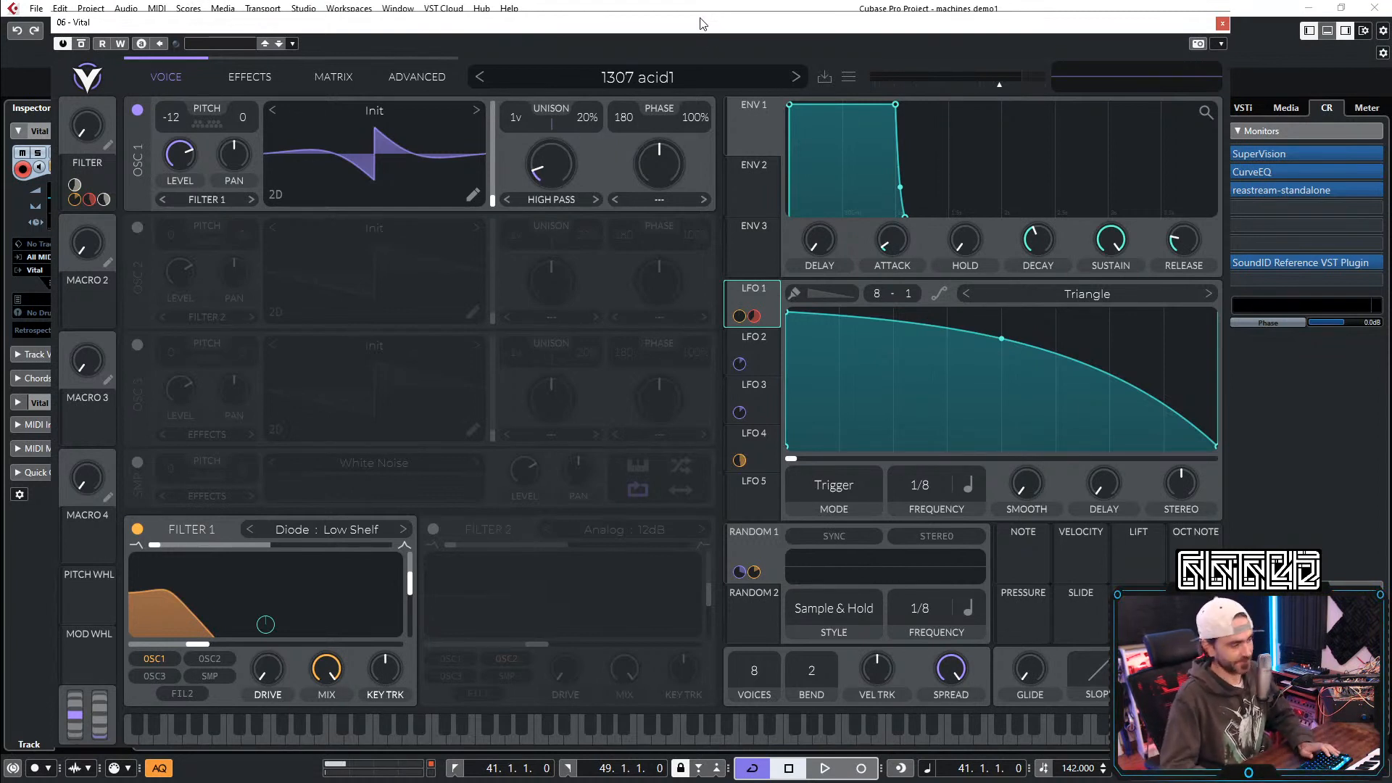
pyautogui.press('space')
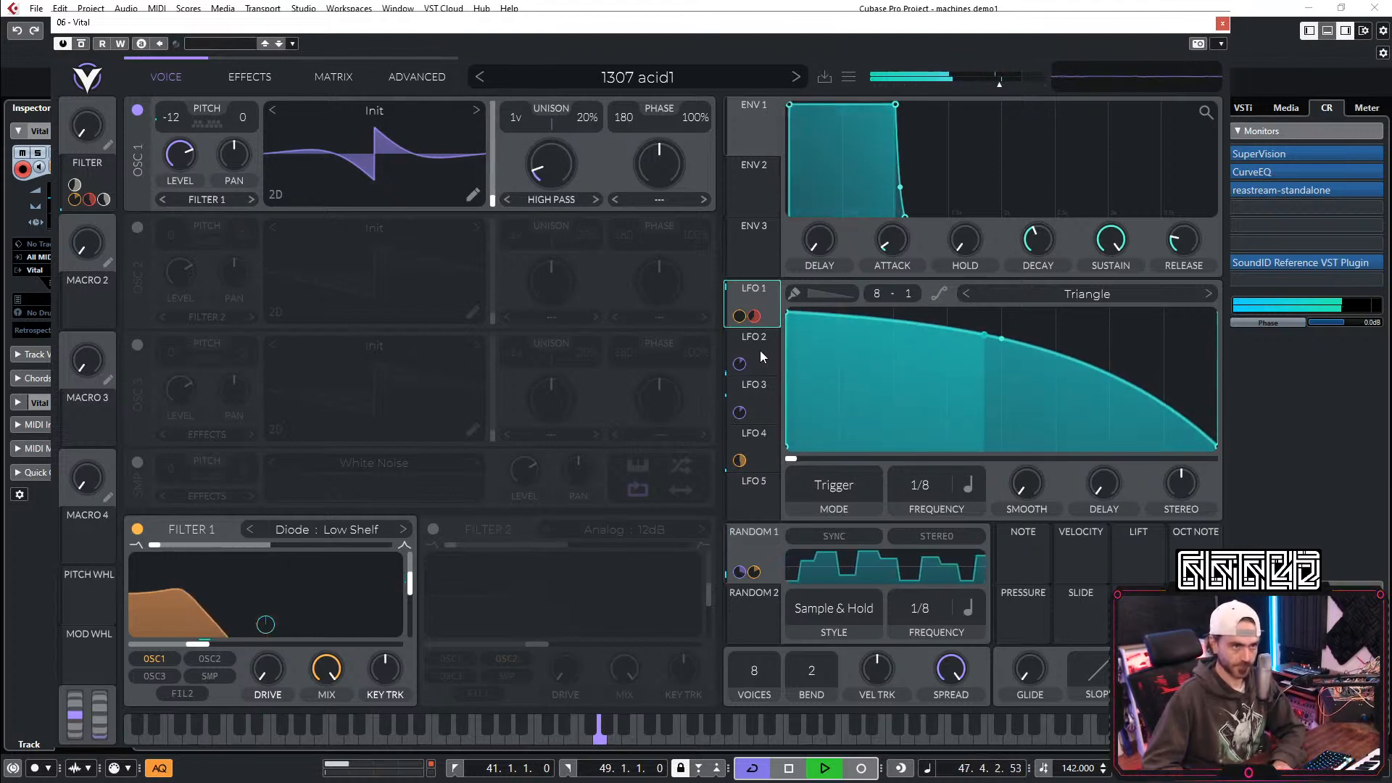
# Step: Set LFO 3's vertical grid to 12 and paint step 2 at level 1, step 5 at level 10 and step 7 at level 8
pyautogui.click(764, 401)
pyautogui.moveTo(916, 298); pyautogui.dragTo(982, 36)
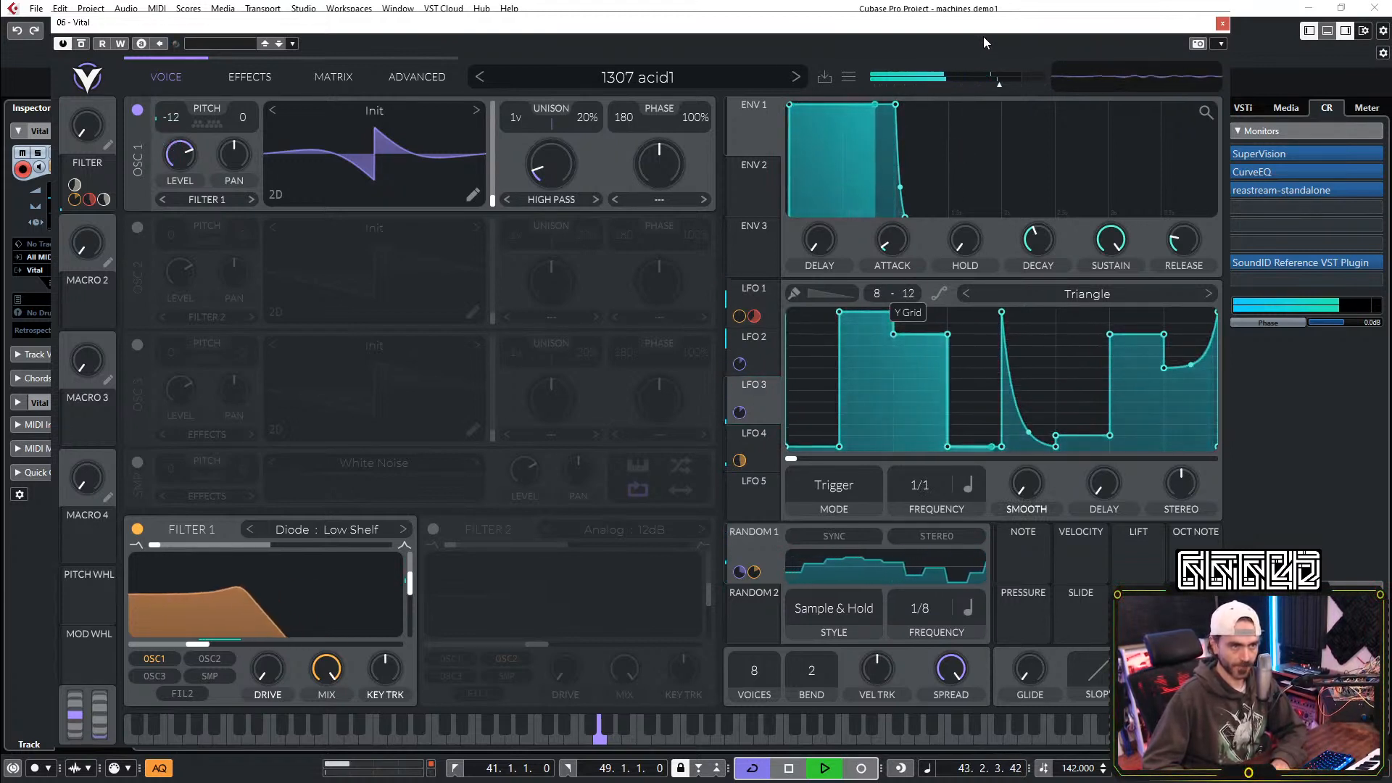
pyautogui.keyDown('shift'); pyautogui.click(870, 437); pyautogui.keyUp('shift')
pyautogui.scroll(2, 862, 435)
pyautogui.scroll(1, 862, 433)
pyautogui.click(862, 434)
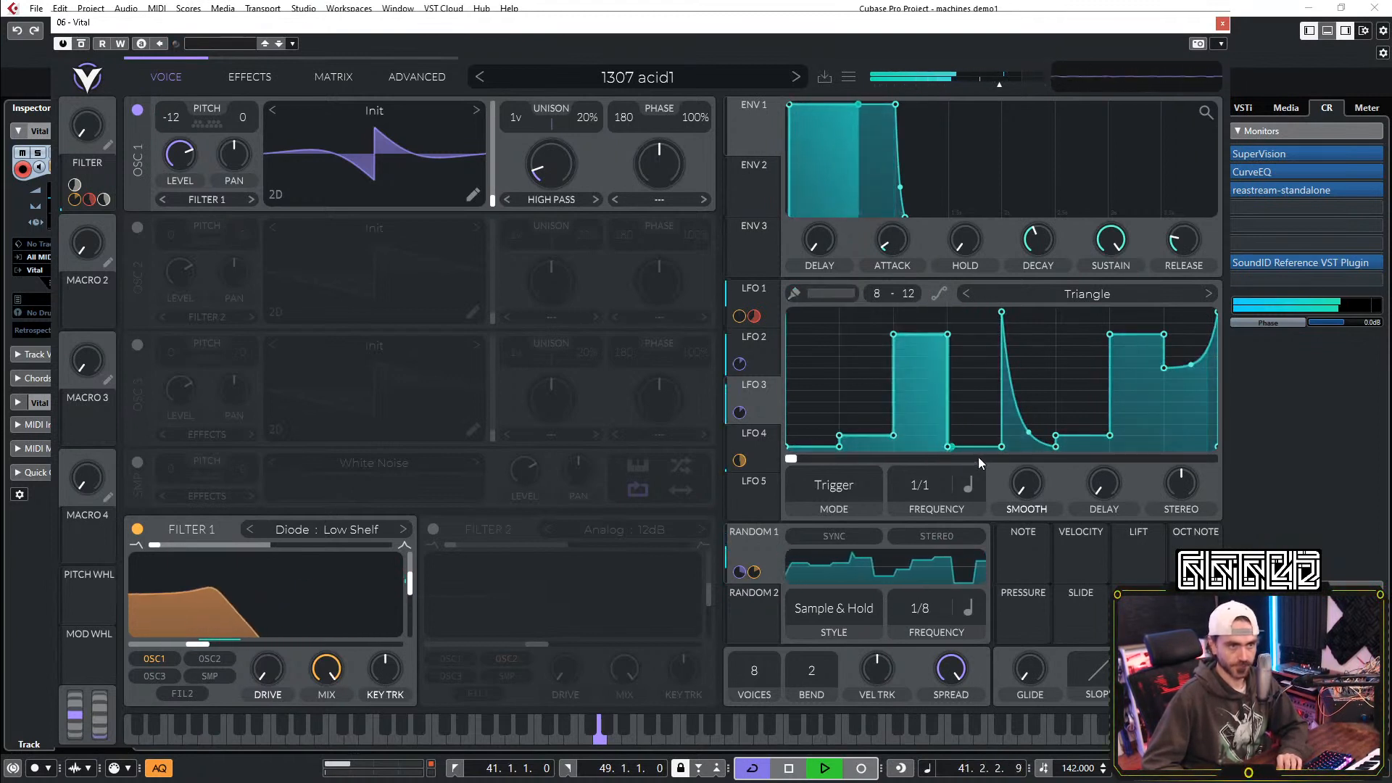
pyautogui.click(1034, 334)
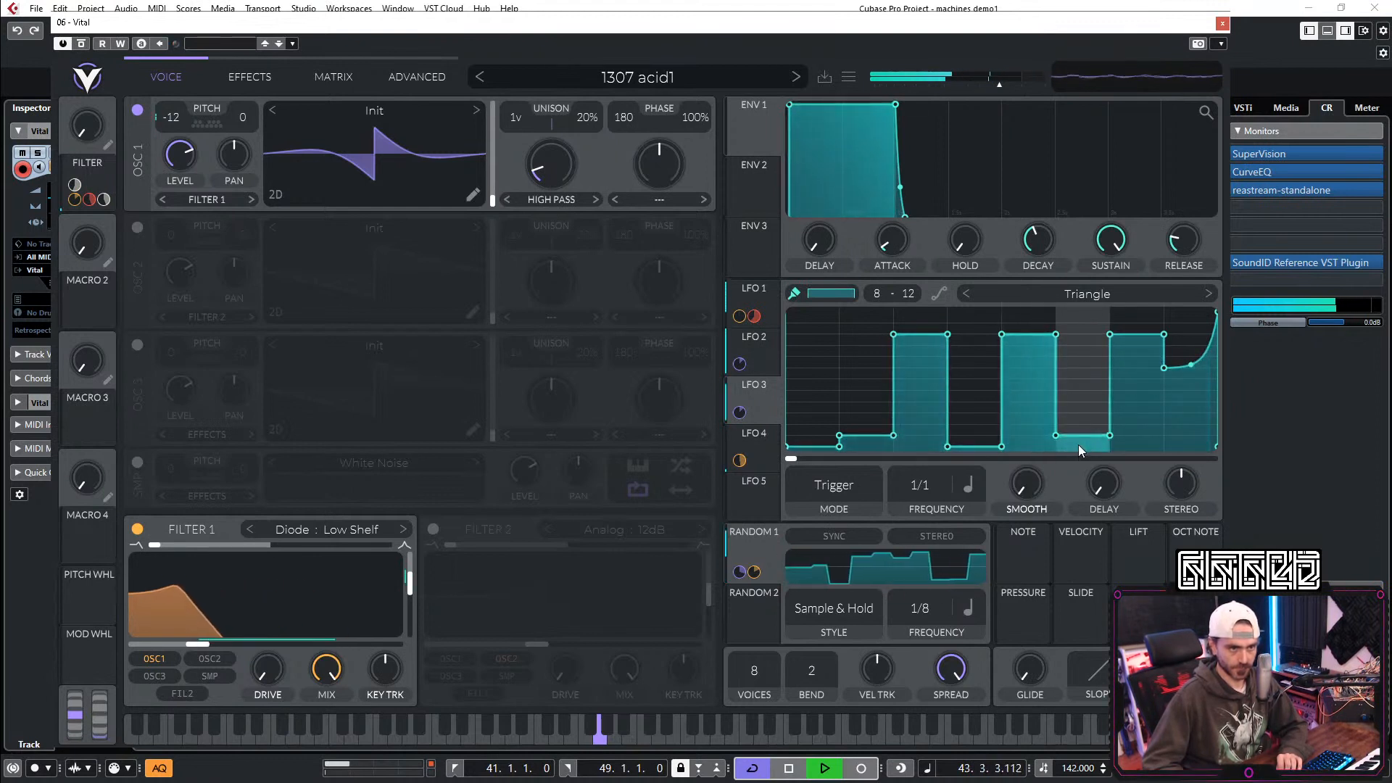
pyautogui.click(1133, 357)
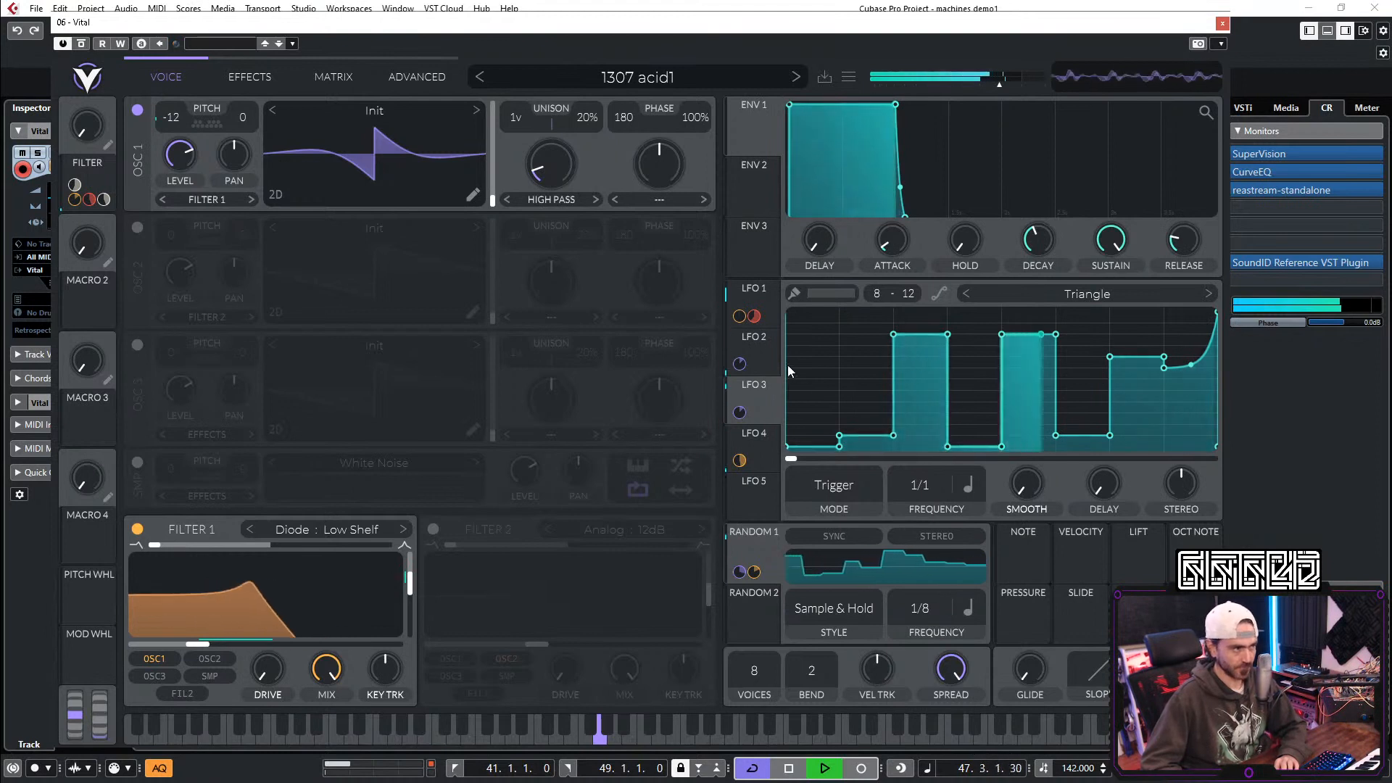
# Step: Try LFO 1 at 1/16, restore it to 1/8, set Random 1's frequency to 1/16 and restart playback
pyautogui.click(763, 290)
pyautogui.scroll(1, 937, 492)
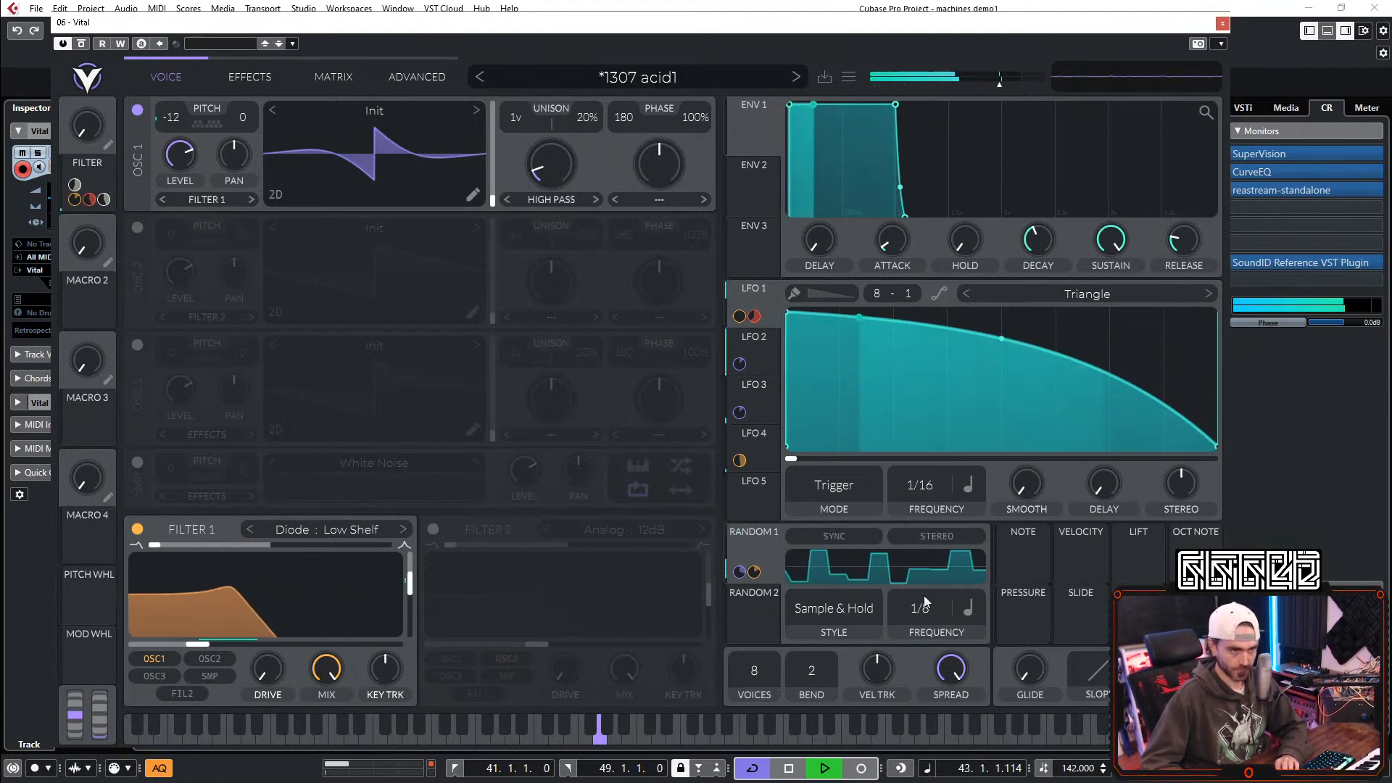
pyautogui.scroll(1, 942, 606)
pyautogui.scroll(-1, 922, 499)
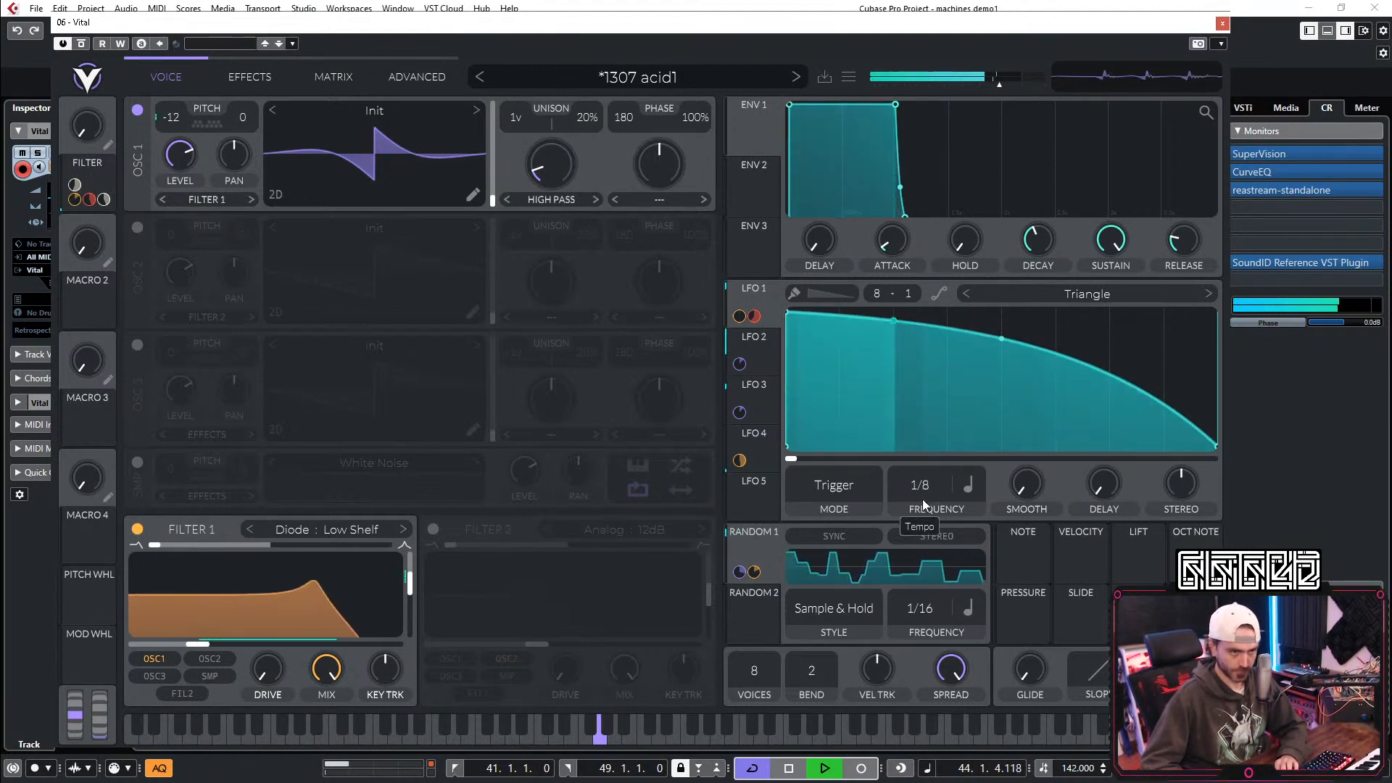
pyautogui.press('space')
pyautogui.press('space')
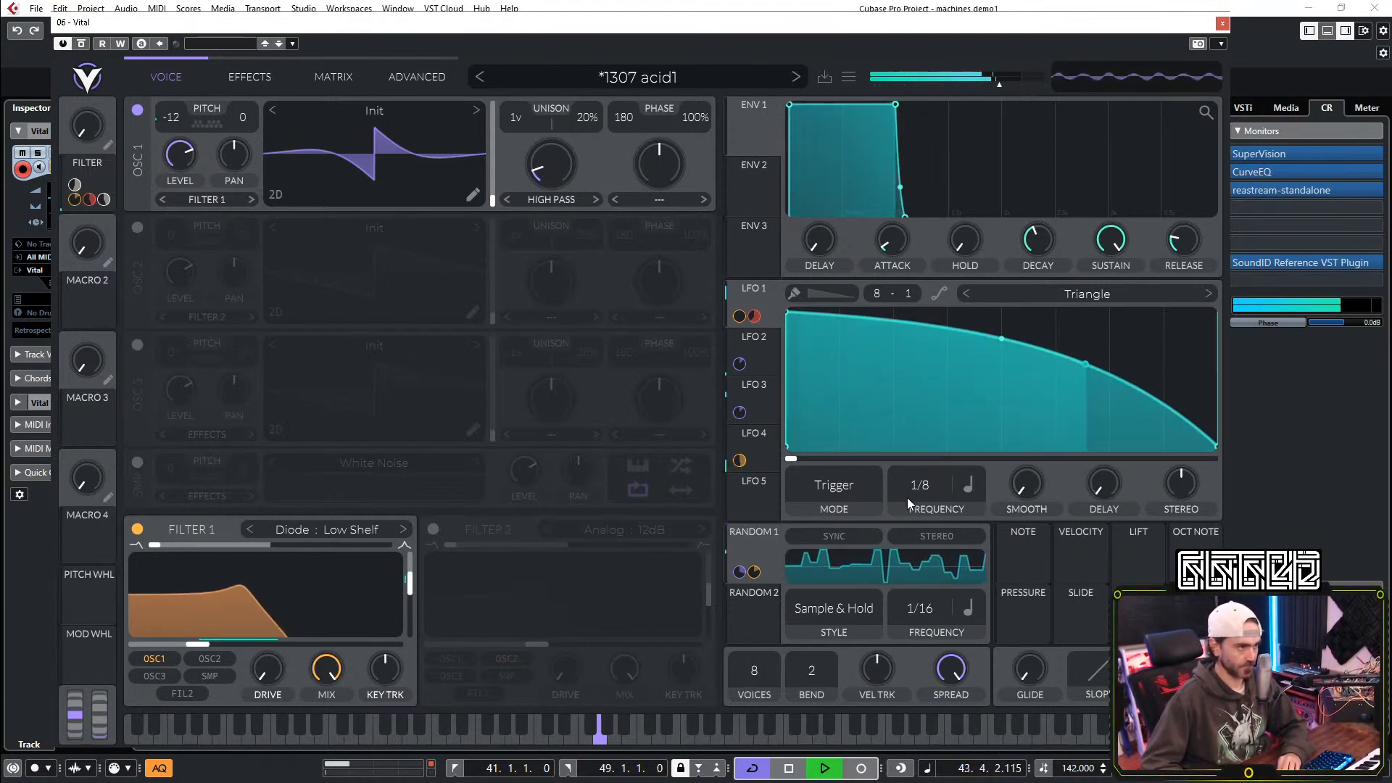
# Step: Set LFO 2's horizontal grid to 16 and flatten its whole gate pattern to zero
pyautogui.click(749, 352)
pyautogui.scroll(7, 882, 295)
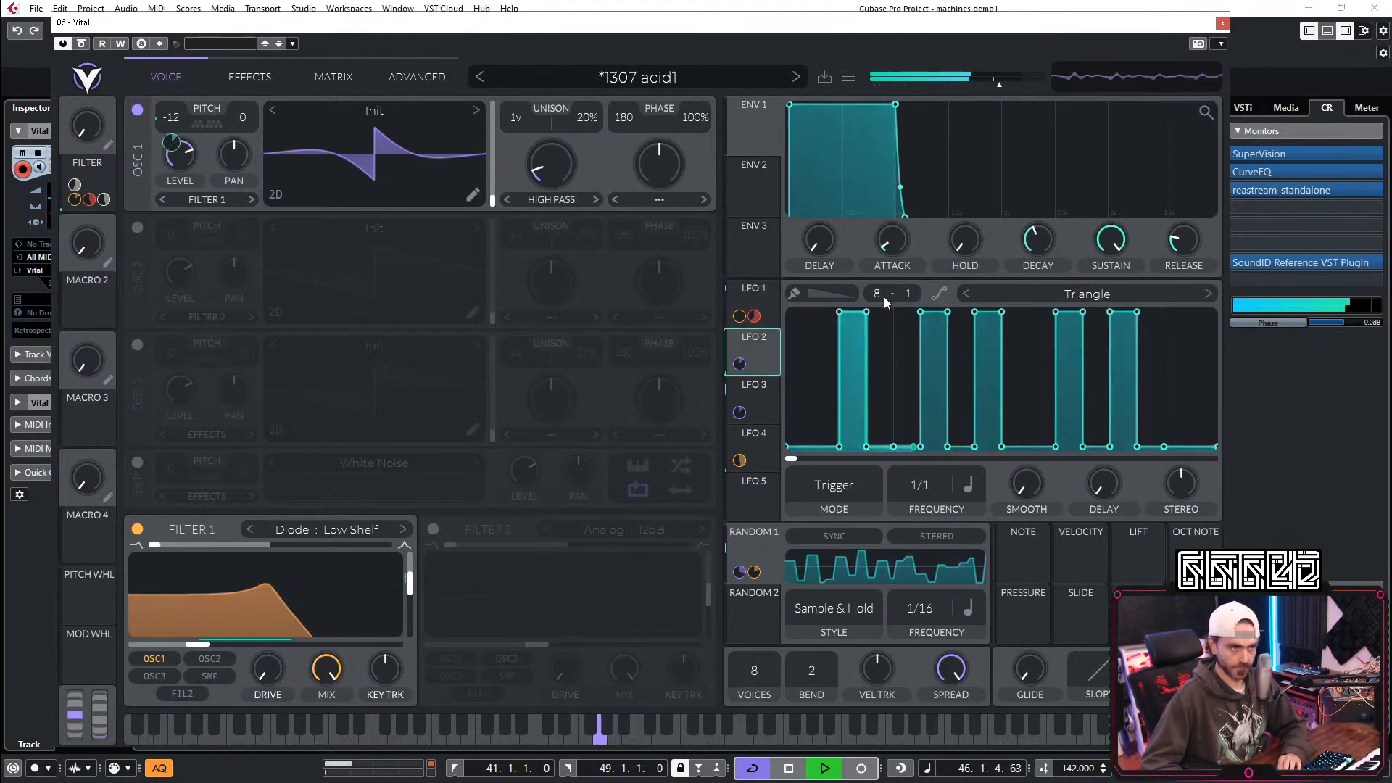
pyautogui.moveTo(912, 156); pyautogui.dragTo(913, 134)
pyautogui.click(794, 294)
pyautogui.moveTo(845, 415)
pyautogui.mouseDown()
pyautogui.moveTo(857, 532)
pyautogui.moveTo(1245, 533)
pyautogui.mouseUp()
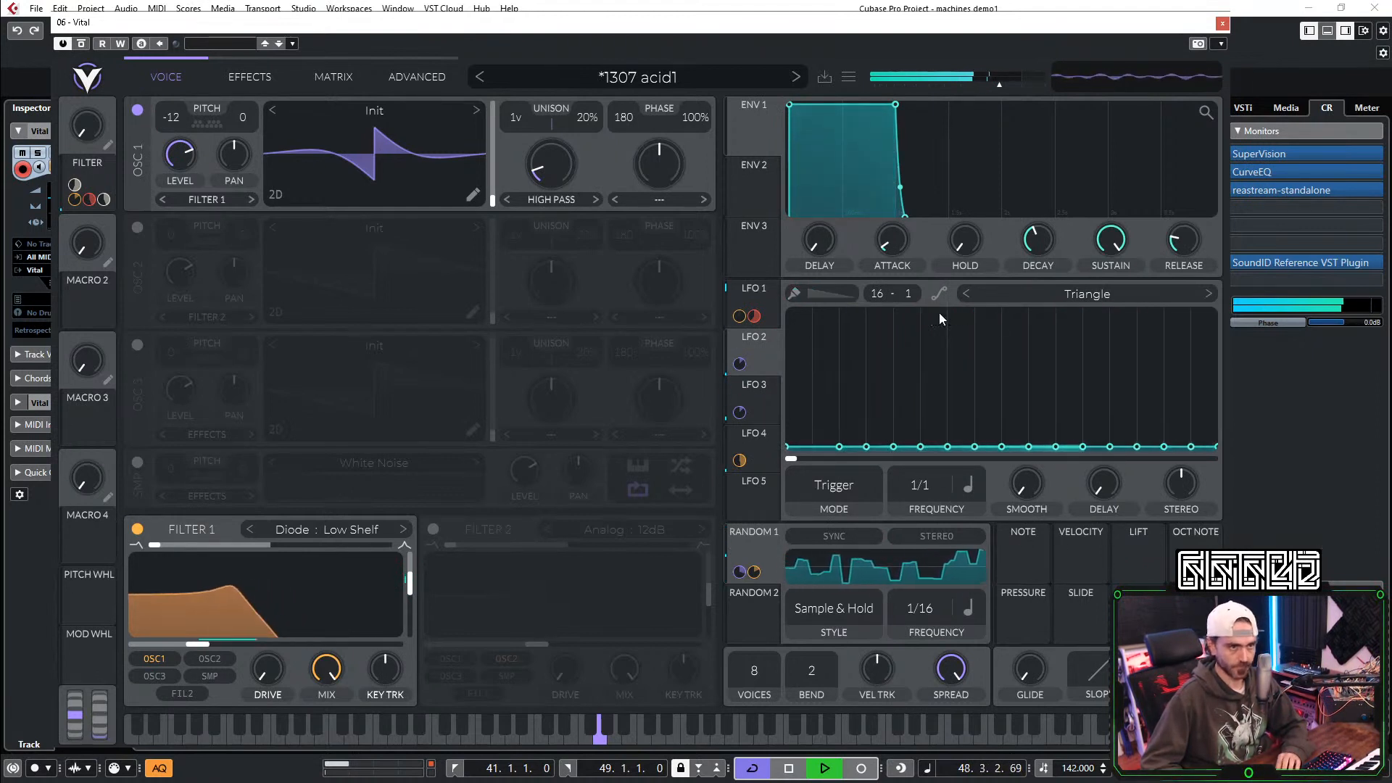
# Step: Try a single raised third step in LFO 2 with oscillator 1 transposed to -24, then restore -12 and flatten the step
pyautogui.press('ctrl')
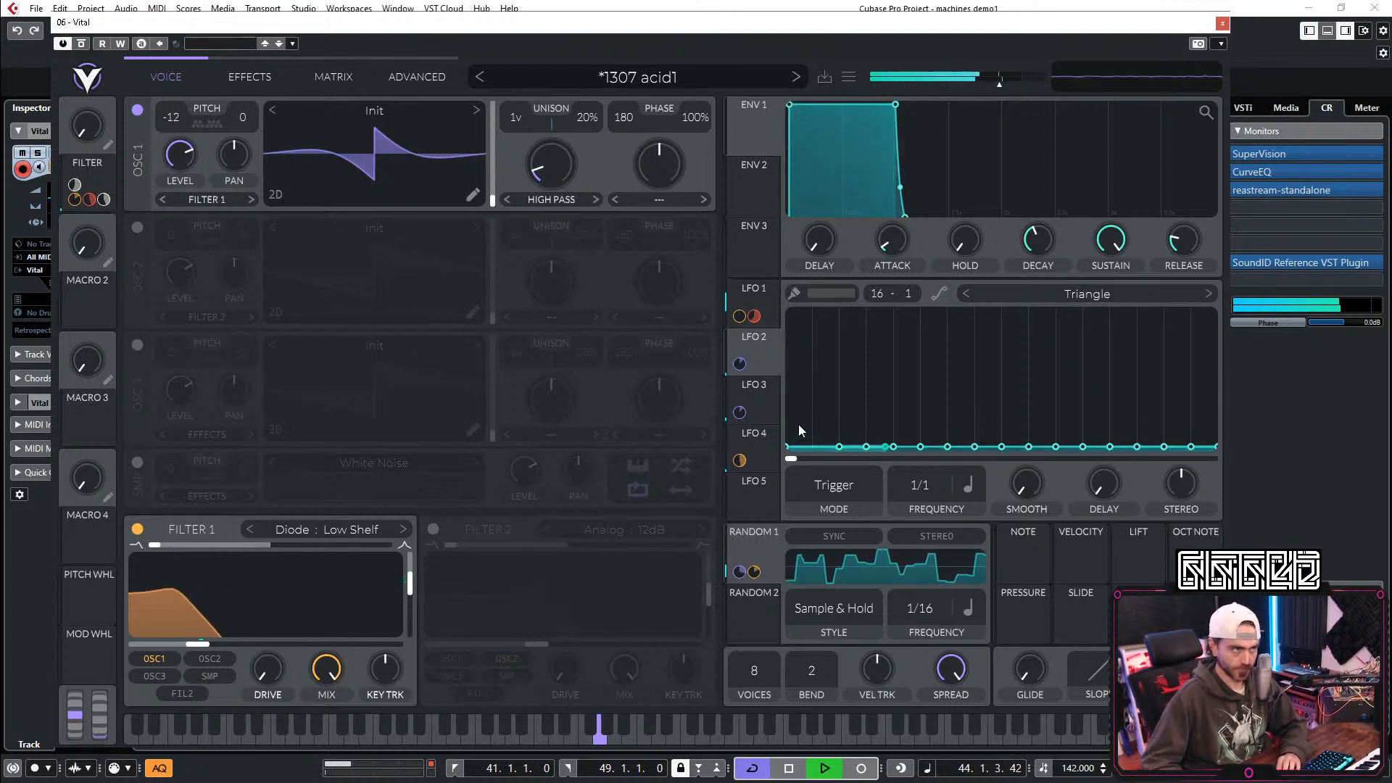
pyautogui.scroll(-1, 180, 116)
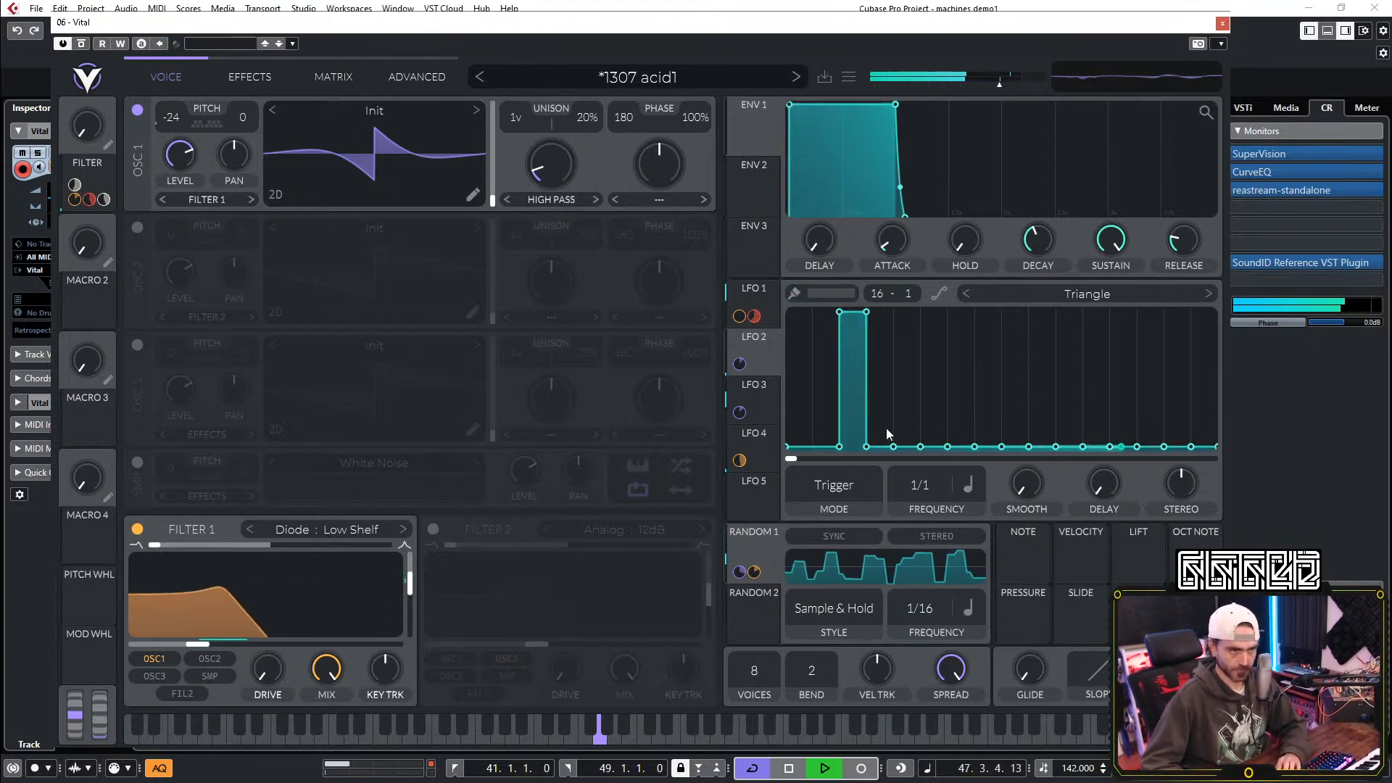
pyautogui.scroll(1, 175, 117)
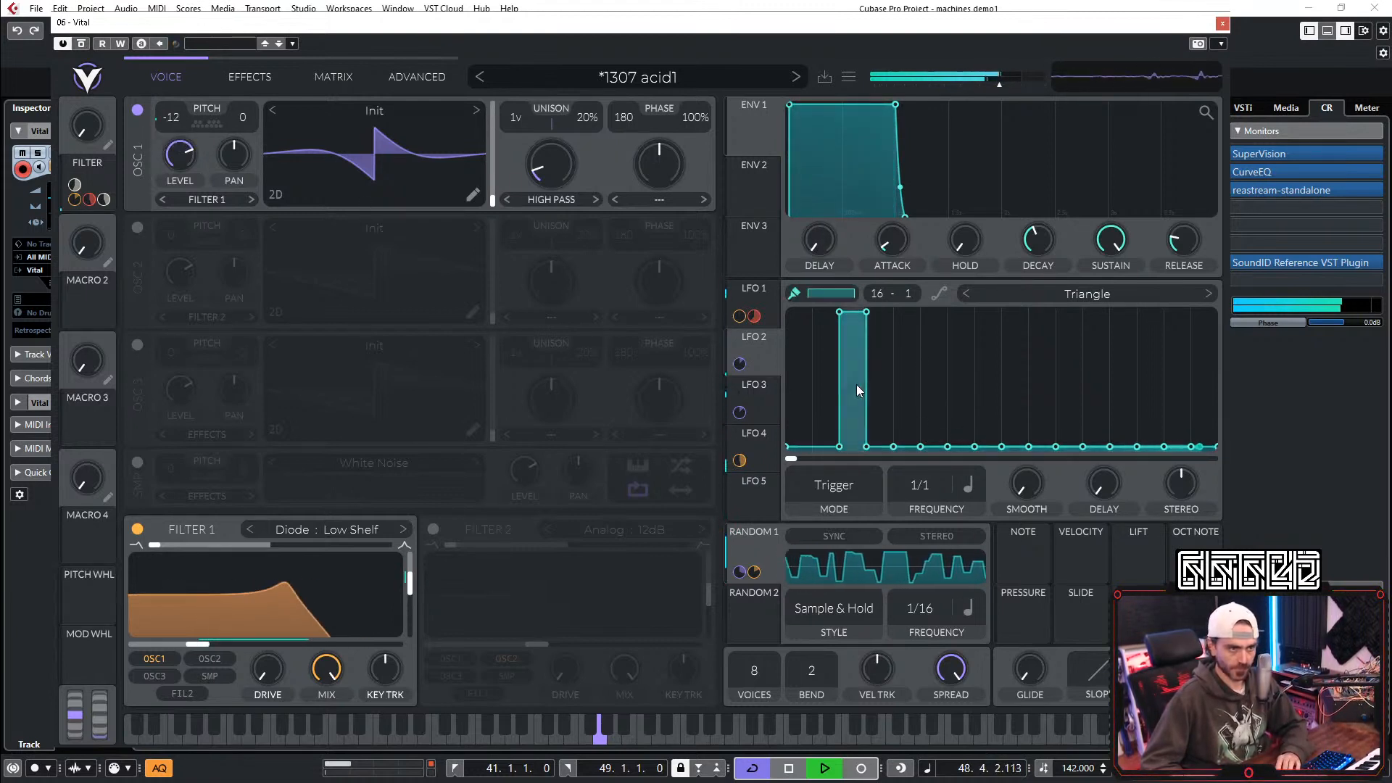
pyautogui.moveTo(855, 384); pyautogui.dragTo(829, 568)
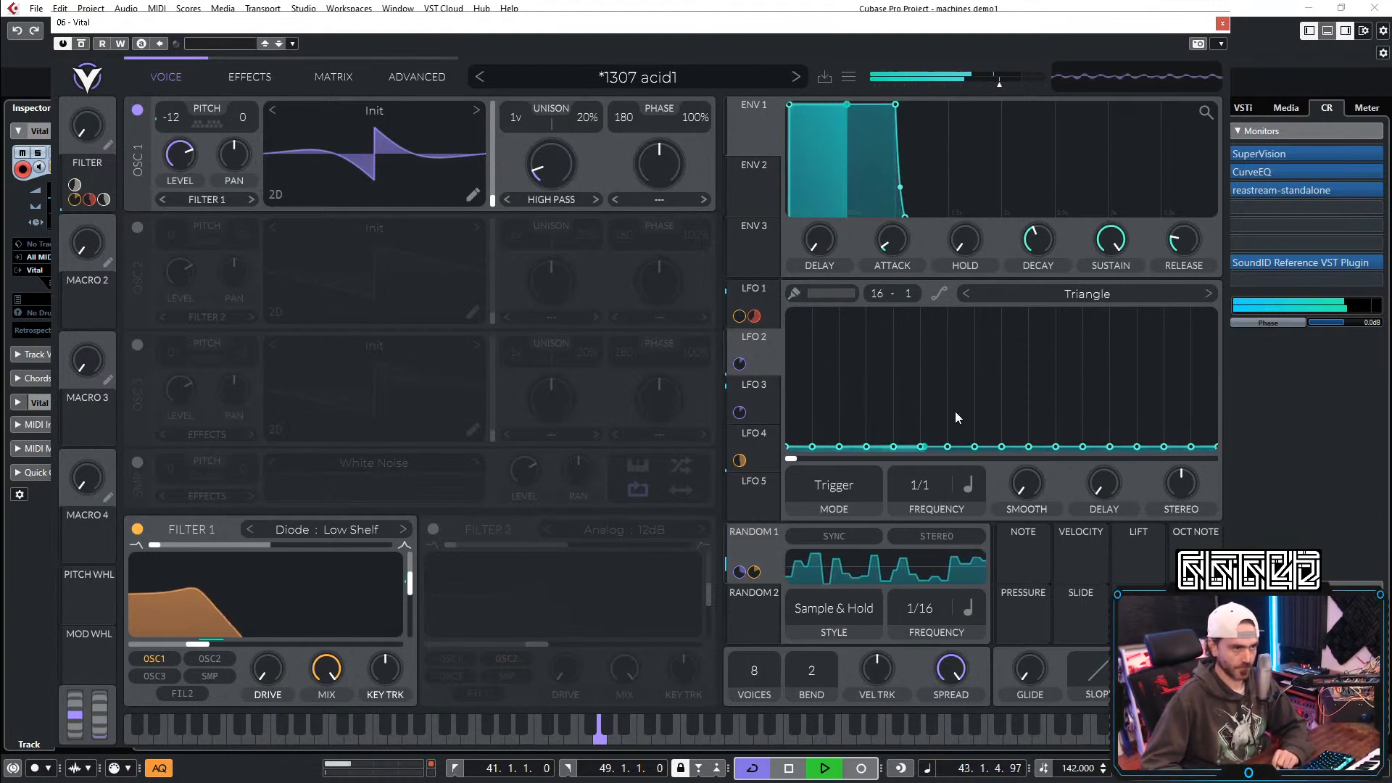
# Step: Lower LFO 3's seventh step to zero, flatten the eighth step at level 7, and restart playback
pyautogui.click(757, 394)
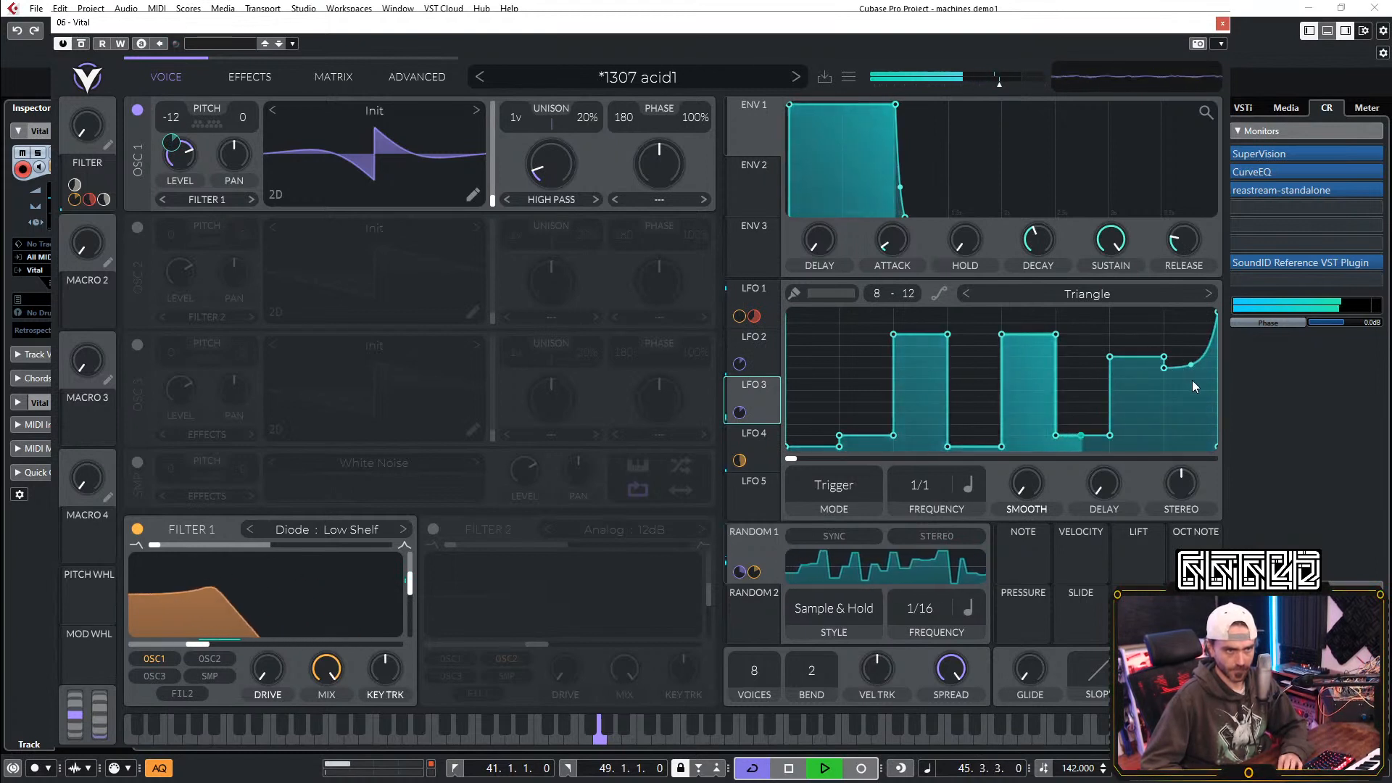
pyautogui.moveTo(1198, 356)
pyautogui.mouseDown()
pyautogui.moveTo(1192, 382)
pyautogui.moveTo(1202, 363)
pyautogui.moveTo(1134, 370)
pyautogui.moveTo(1117, 420)
pyautogui.moveTo(1145, 467)
pyautogui.mouseUp()
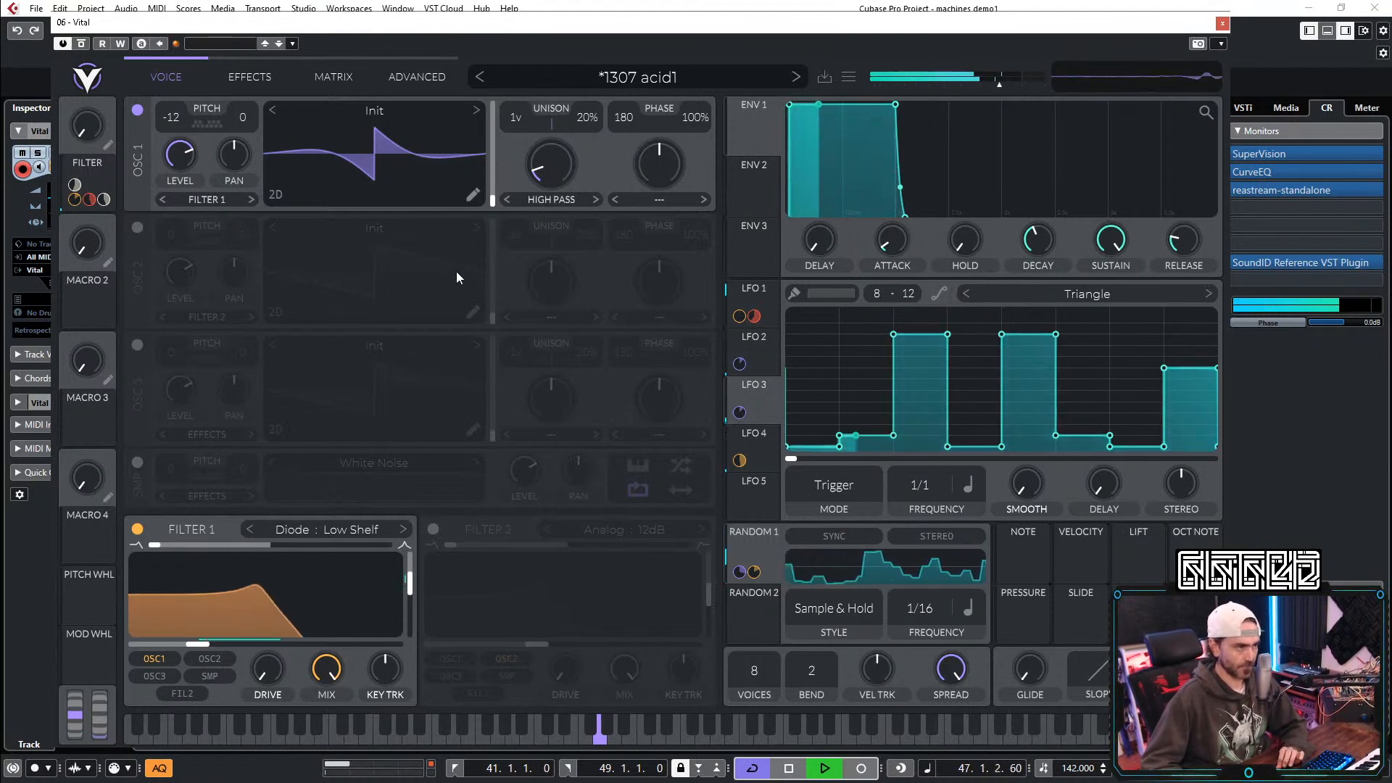
pyautogui.press('space')
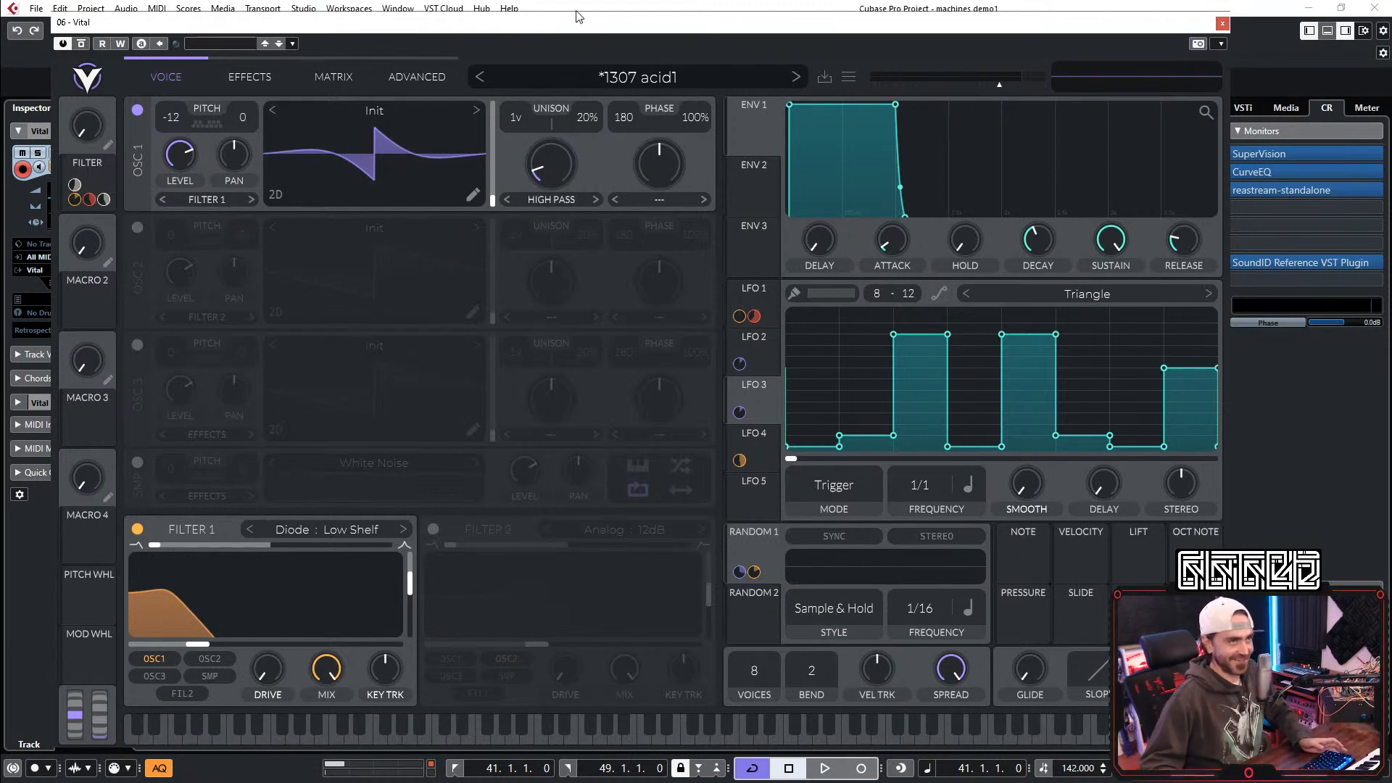
pyautogui.press('space')
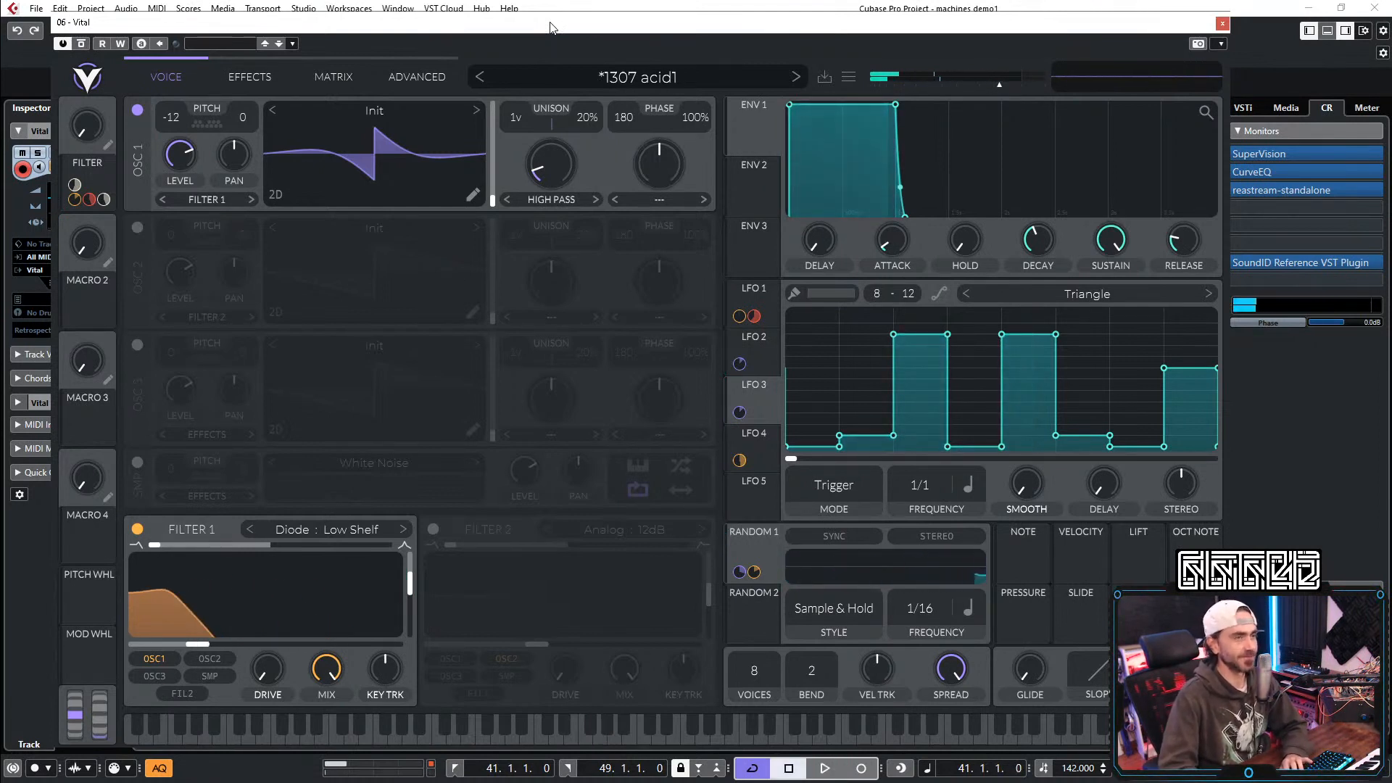
# Step: Play the loop while trying the FILTER macro's range, and bring up LFO 2's pattern
pyautogui.press('space')
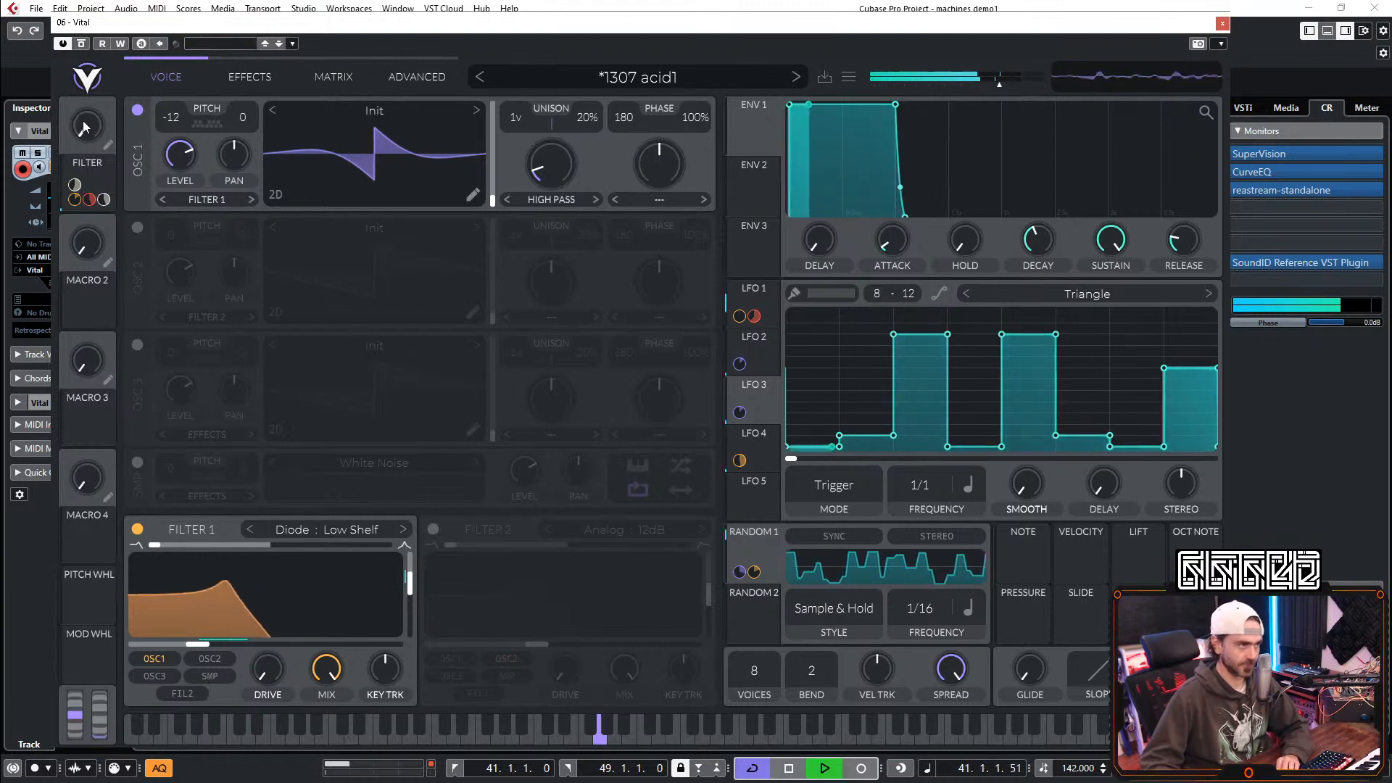
pyautogui.moveTo(82, 127); pyautogui.dragTo(76, 260)
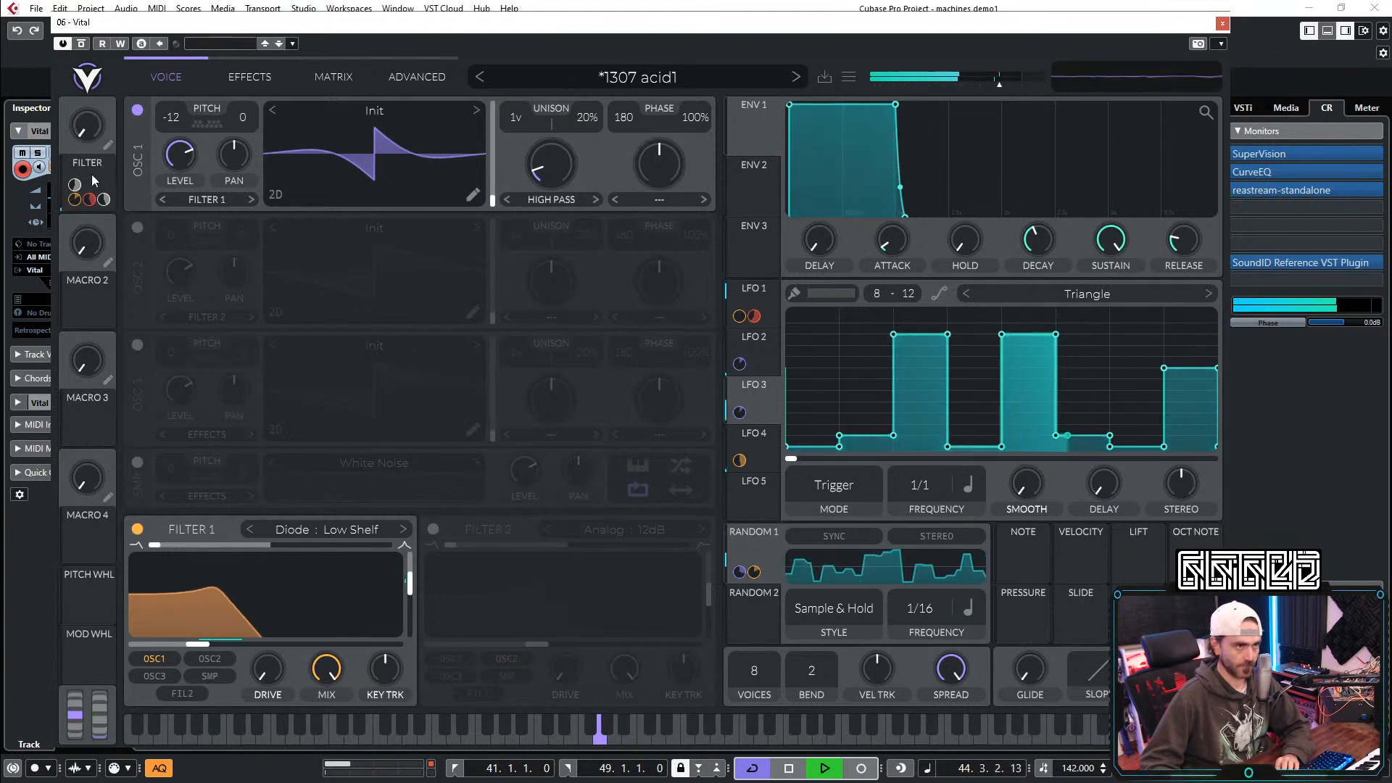
pyautogui.click(763, 346)
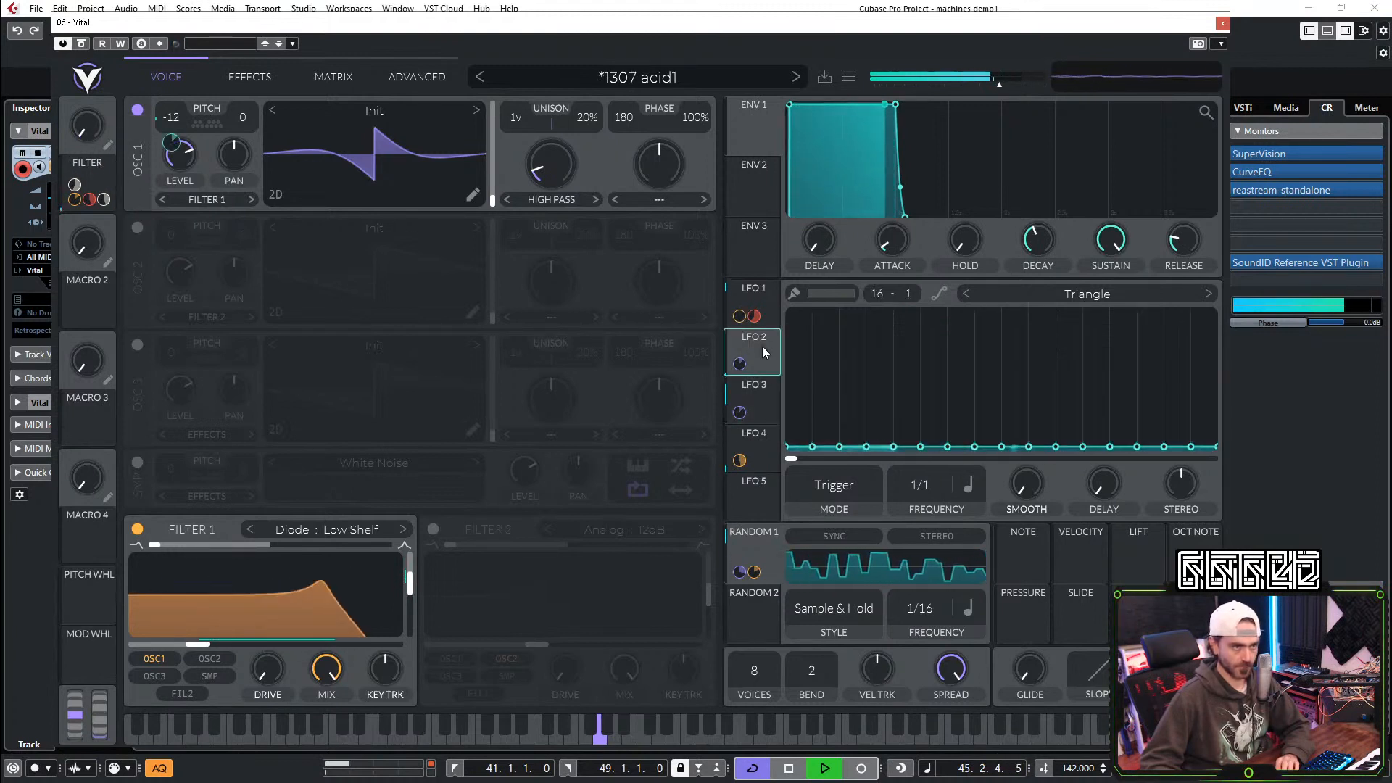
# Step: Redraw LFO 1 as eight falling ramps with steep inward-curved decays and set its frequency to 1/2
pyautogui.click(767, 298)
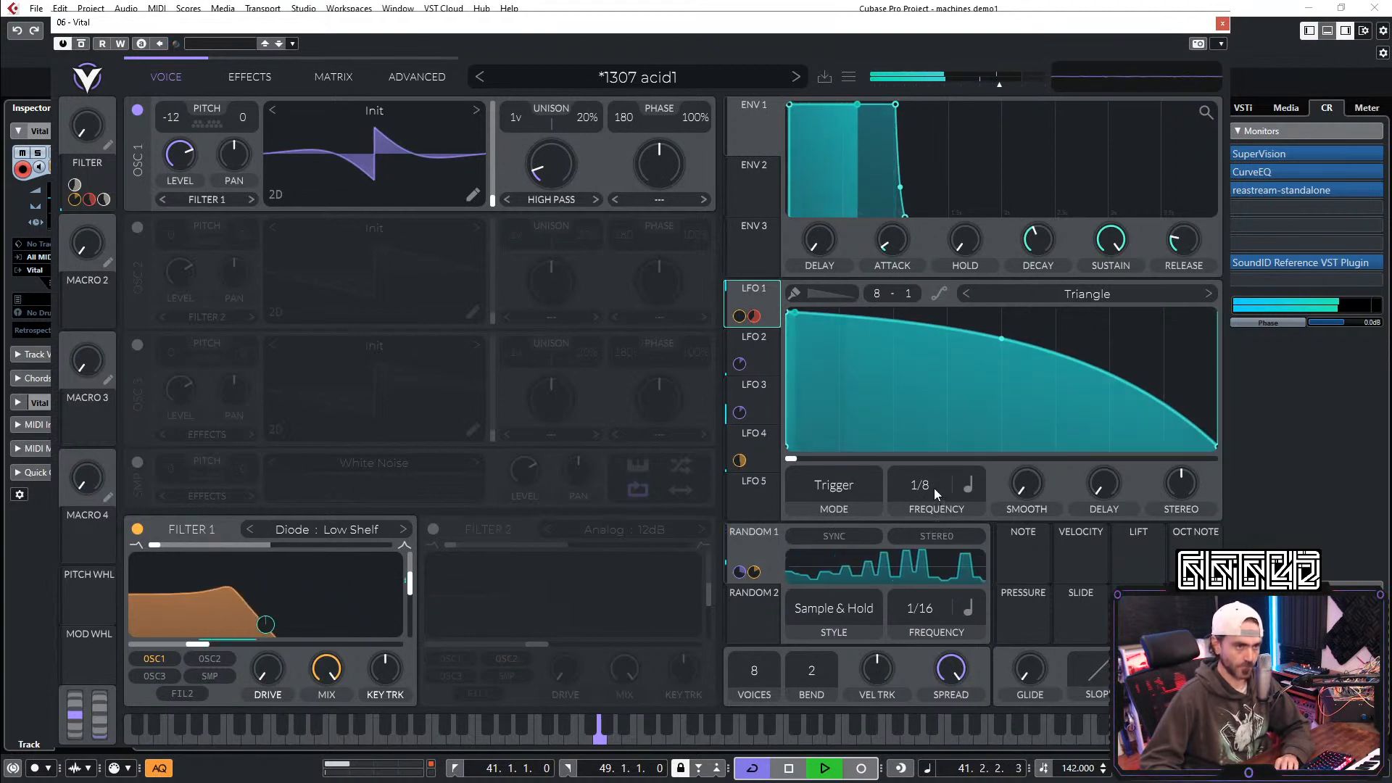
pyautogui.moveTo(934, 489); pyautogui.dragTo(928, 503)
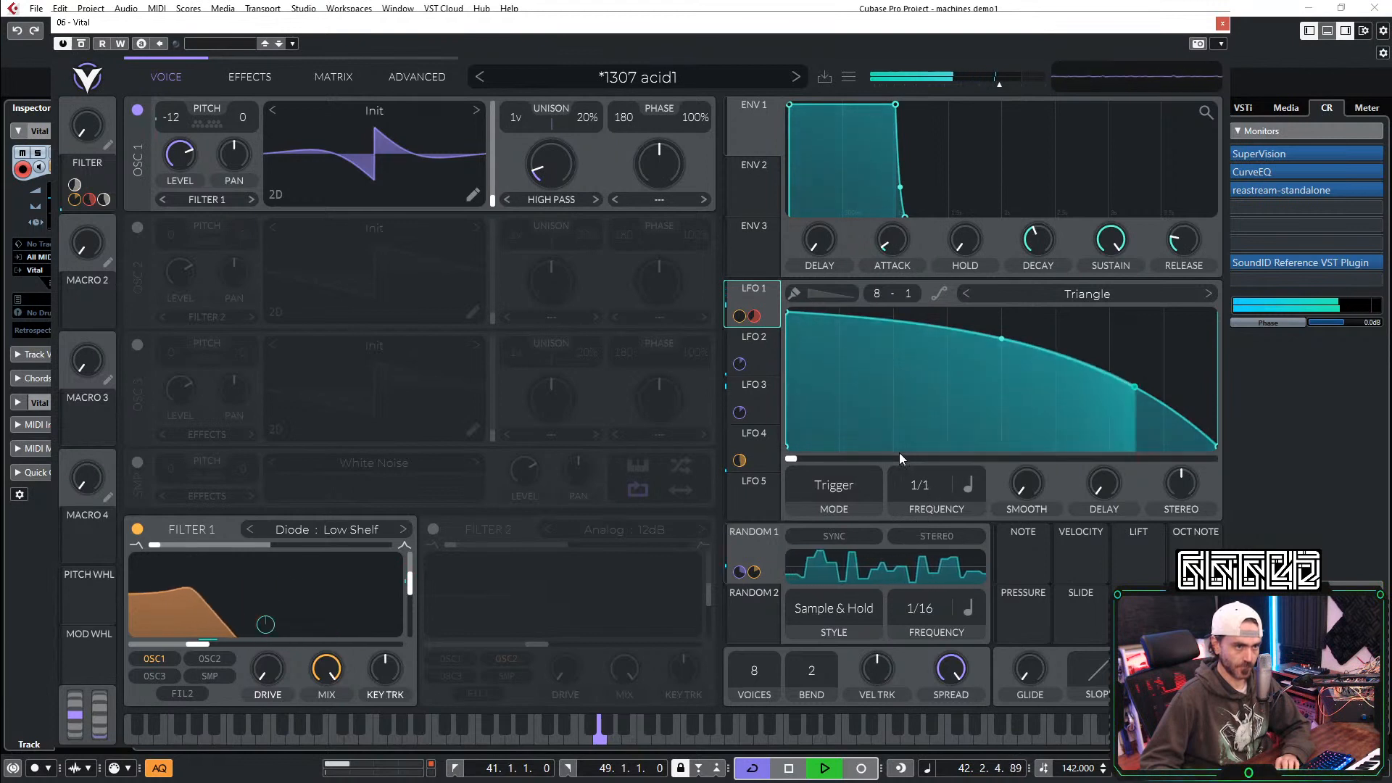
pyautogui.moveTo(825, 428)
pyautogui.mouseDown()
pyautogui.moveTo(837, 233)
pyautogui.moveTo(1245, 213)
pyautogui.mouseUp()
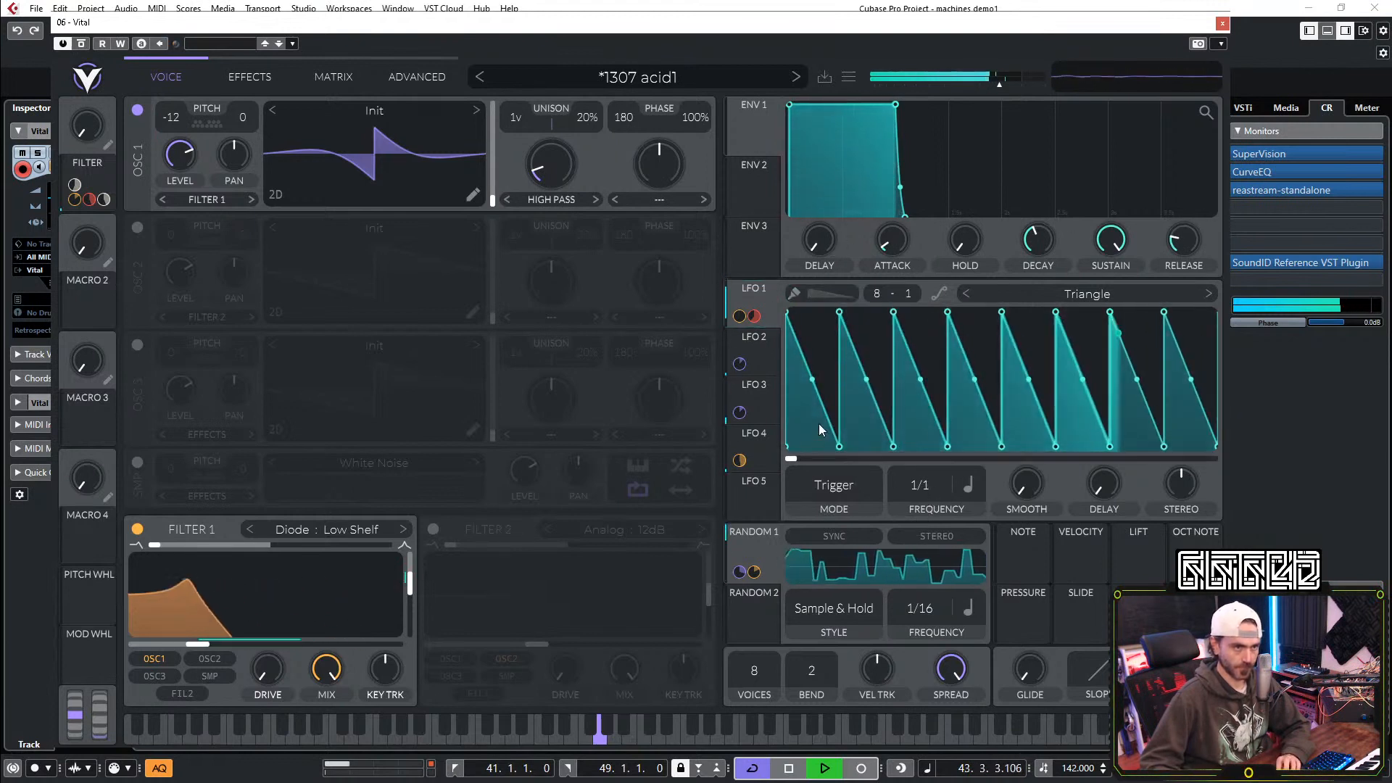
pyautogui.moveTo(810, 383); pyautogui.dragTo(855, 347)
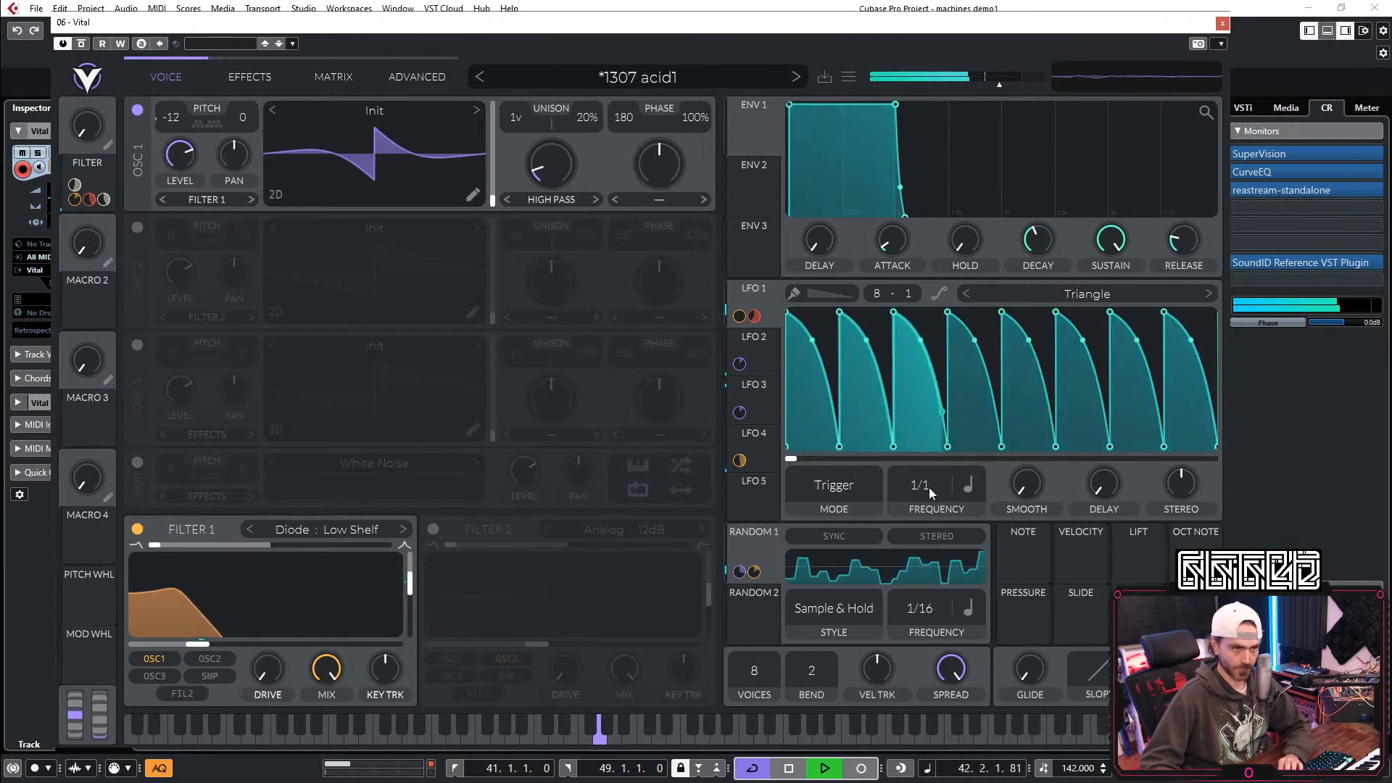
pyautogui.scroll(1, 928, 485)
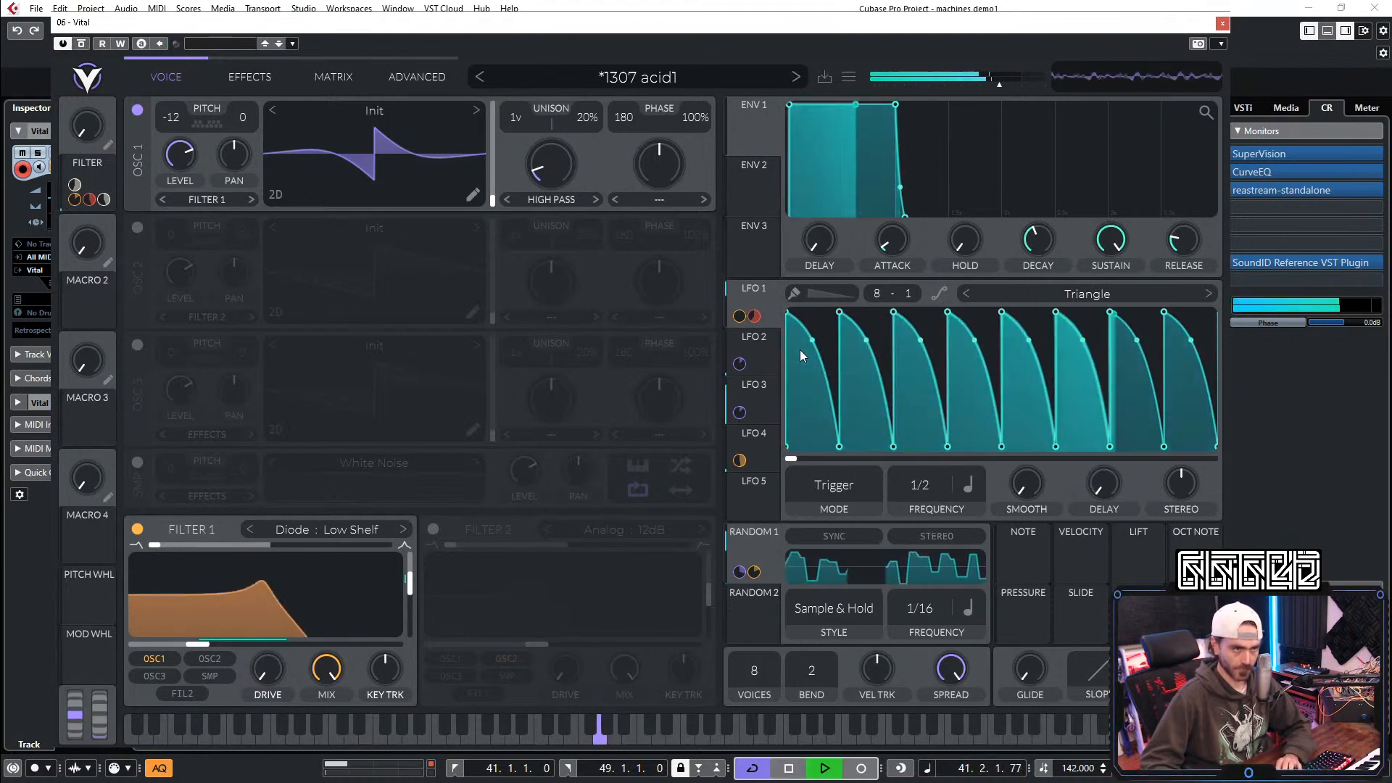
pyautogui.moveTo(806, 345); pyautogui.dragTo(792, 463)
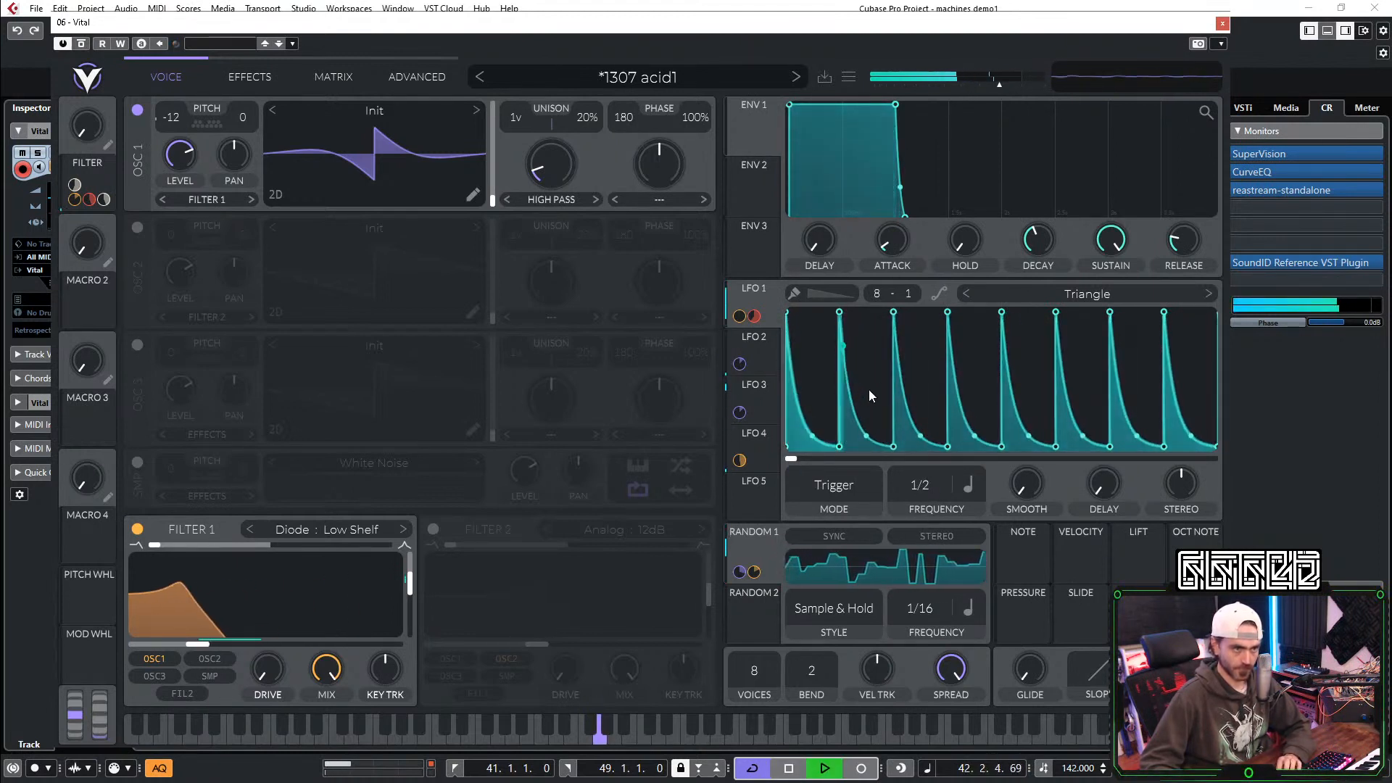
# Step: Soften LFO 1's second decay, bow the third and seventh outward, and merge each bowed ramp into the one after it
pyautogui.moveTo(866, 436); pyautogui.dragTo(975, 345)
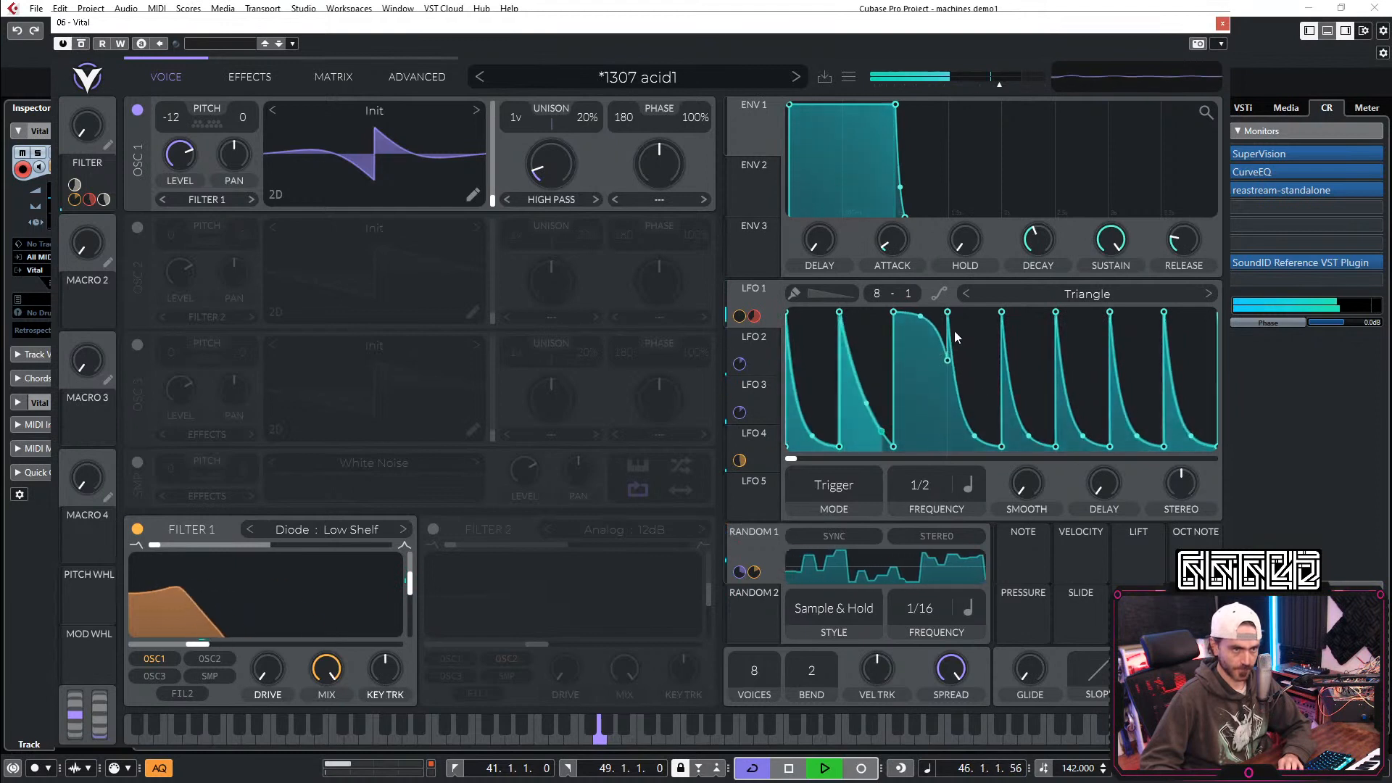
pyautogui.doubleClick(946, 313)
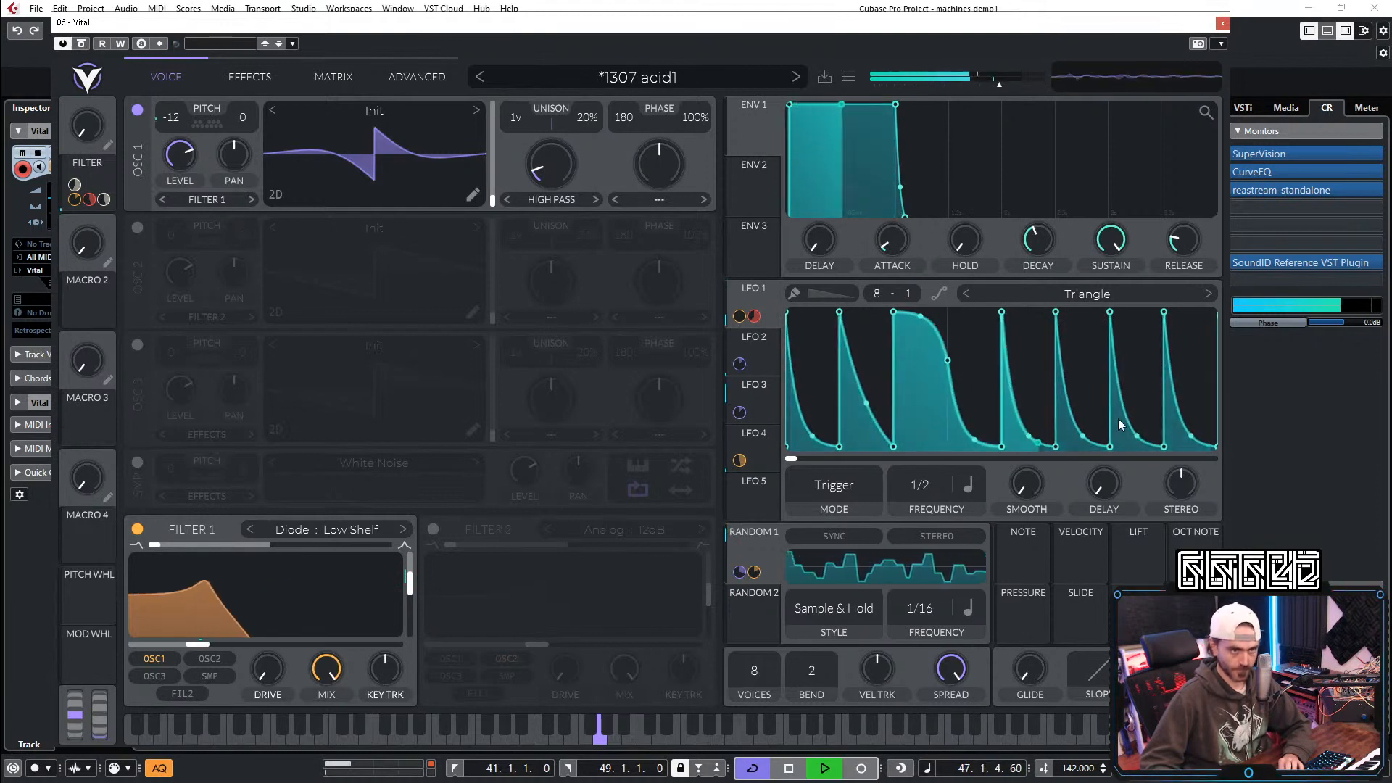
pyautogui.moveTo(1150, 422); pyautogui.dragTo(1155, 348)
pyautogui.moveTo(1166, 448); pyautogui.dragTo(1179, 377)
pyautogui.moveTo(1165, 314); pyautogui.dragTo(1175, 351)
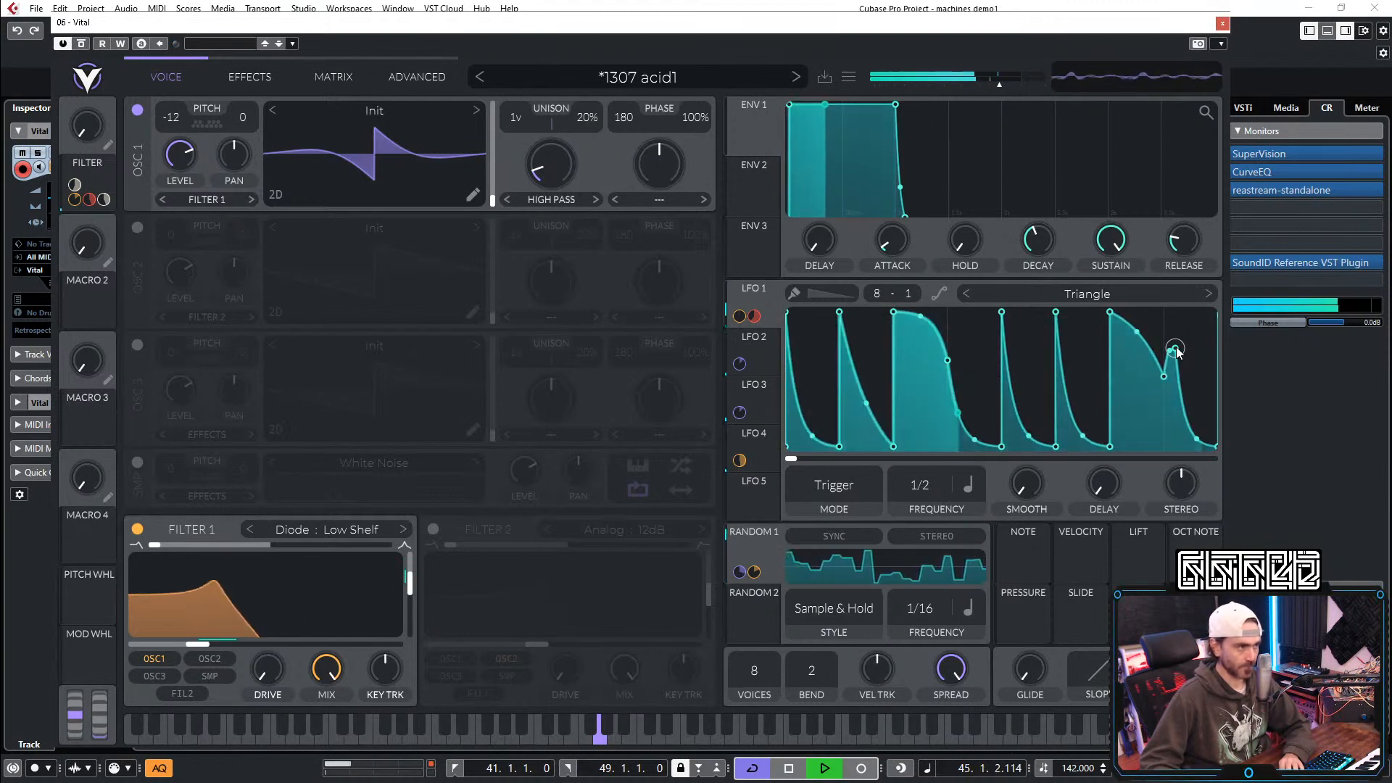
pyautogui.doubleClick(1175, 349)
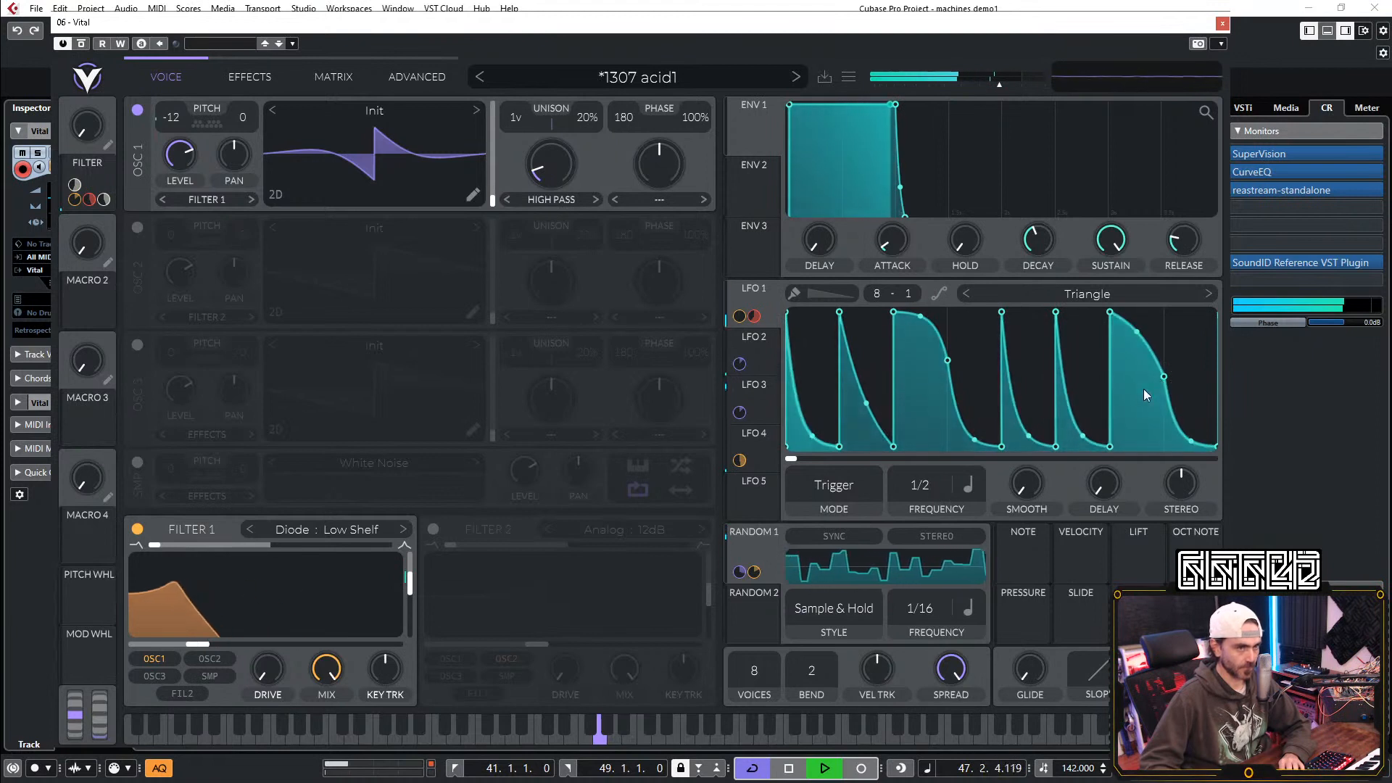
# Step: Restart playback and slightly raise LFO 1's smoothing and oscillator 1's level
pyautogui.press('space')
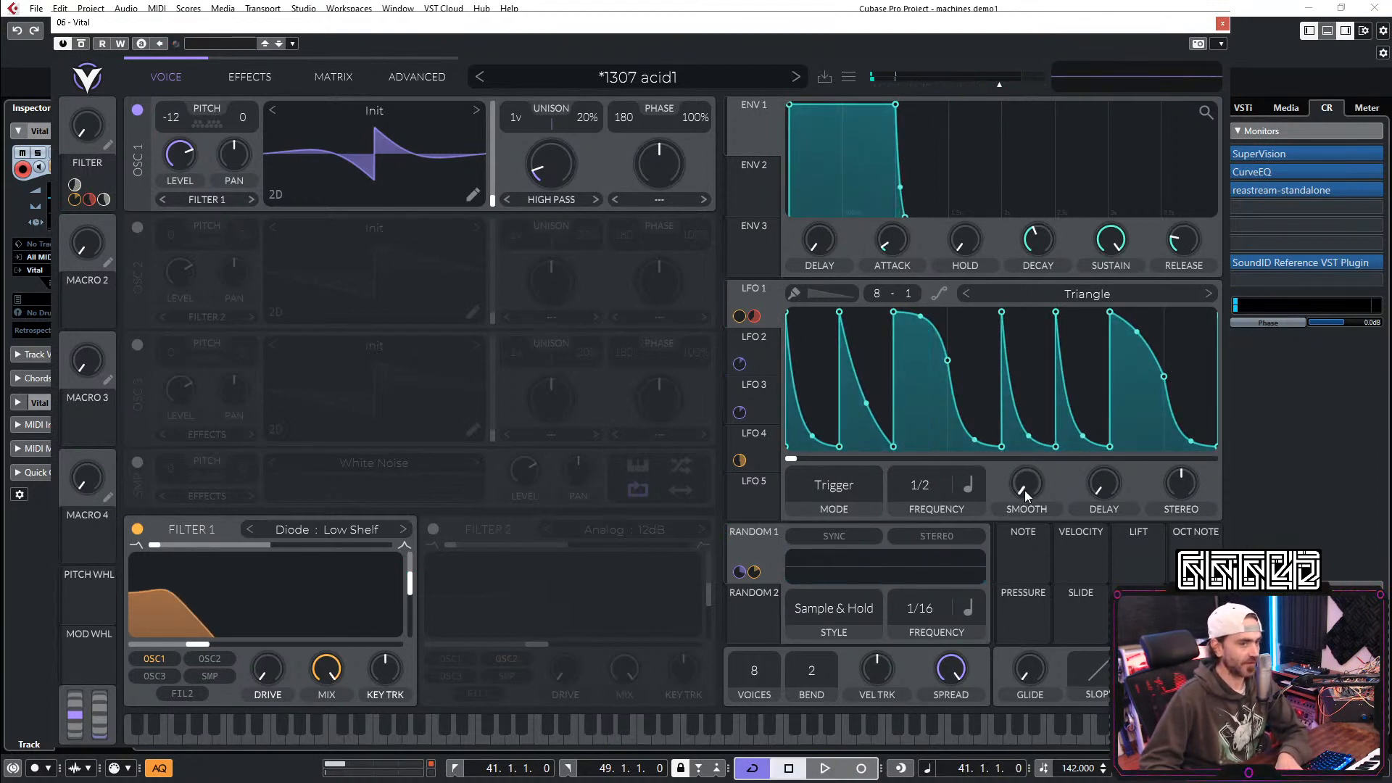
pyautogui.press('space')
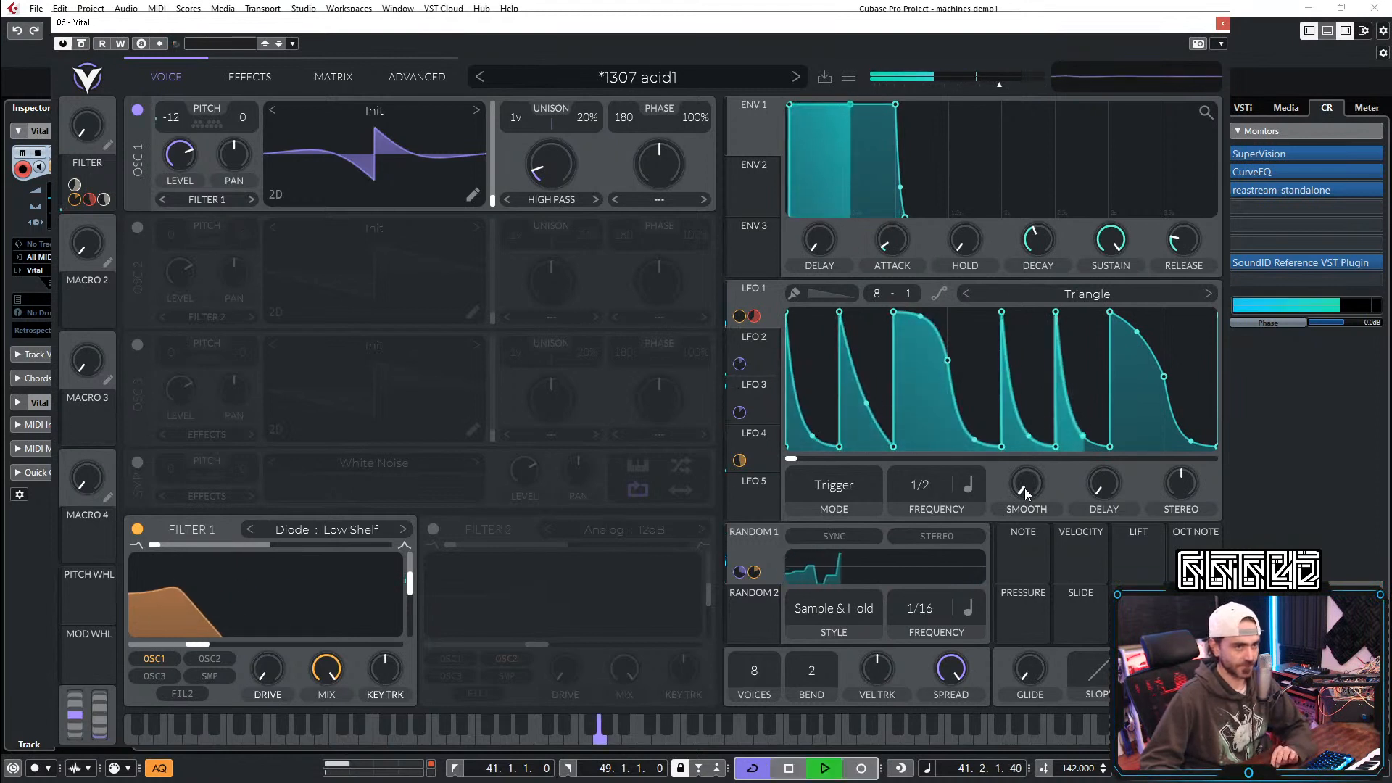
pyautogui.moveTo(1033, 485); pyautogui.dragTo(1029, 482)
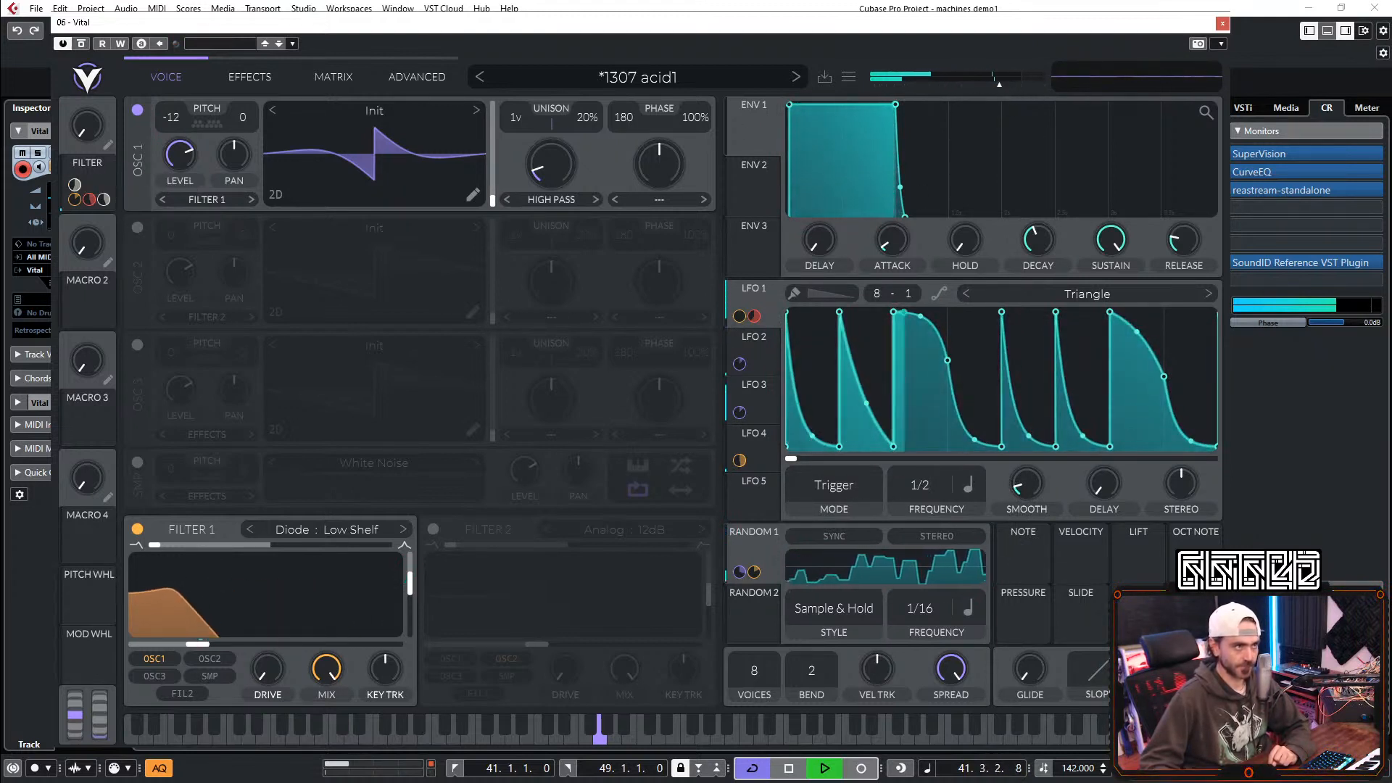
pyautogui.moveTo(162, 158); pyautogui.dragTo(167, 158)
# Step: Set the FILTER macro to about 0.145 and modulate it with LFO 5's triangle at frequency 1/1
pyautogui.moveTo(90, 132)
pyautogui.mouseDown()
pyautogui.moveTo(124, 59)
pyautogui.moveTo(70, 132)
pyautogui.moveTo(82, 131)
pyautogui.mouseUp()
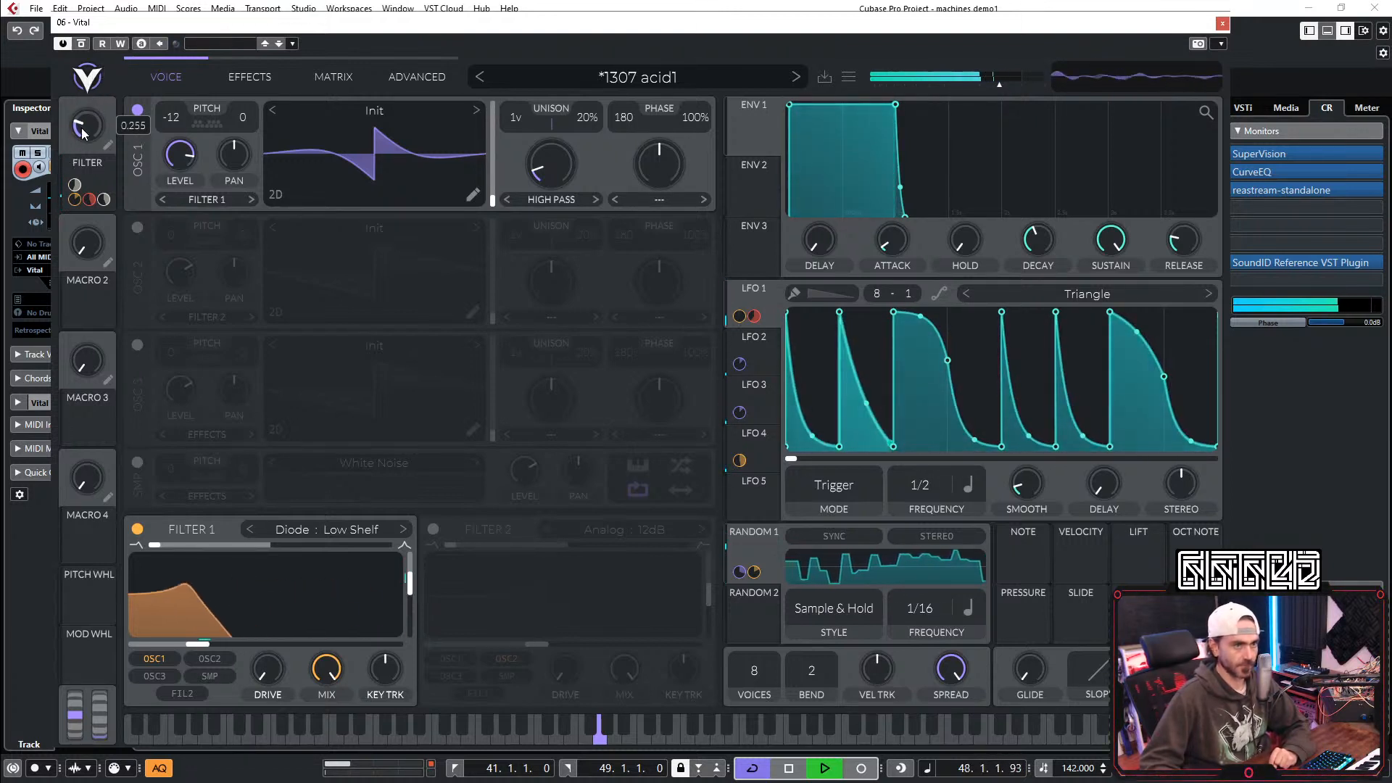
pyautogui.click(754, 482)
pyautogui.moveTo(739, 460); pyautogui.dragTo(68, 123)
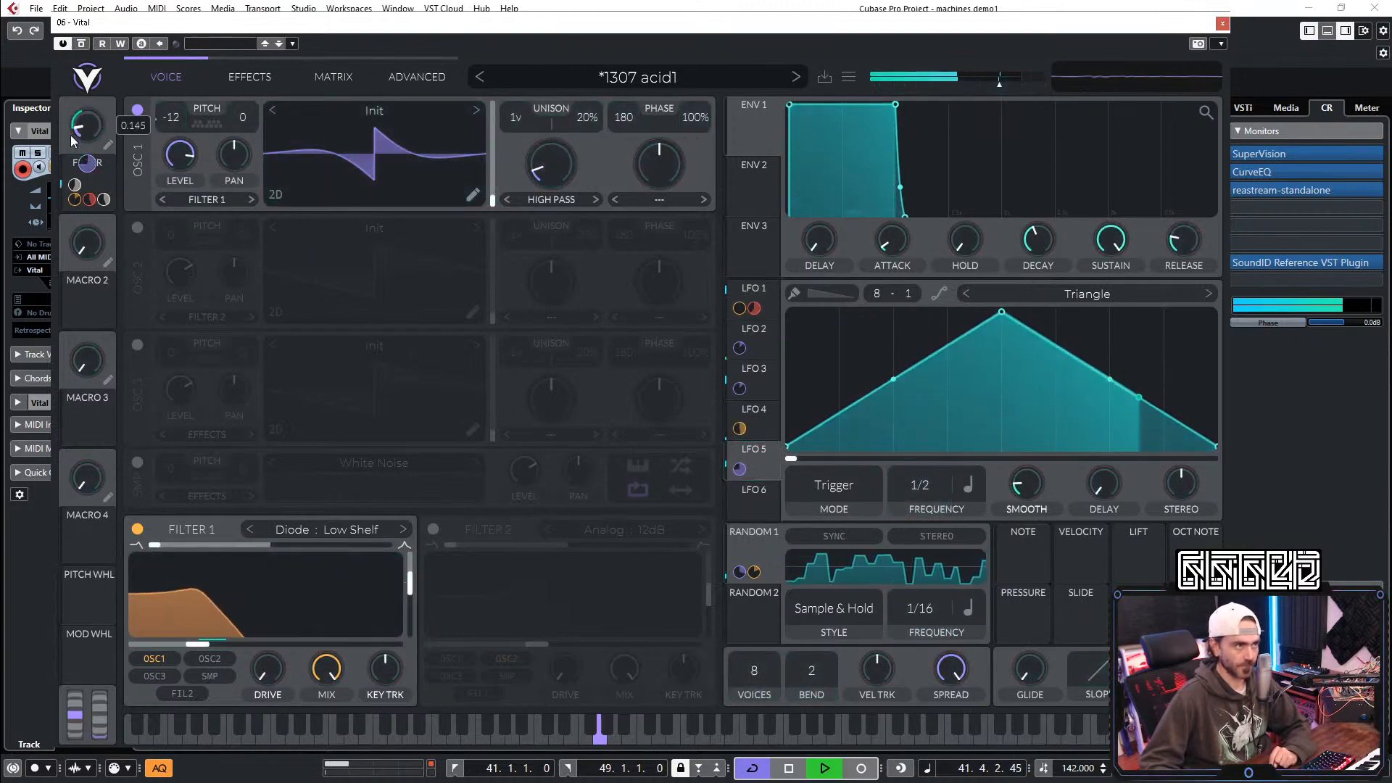
pyautogui.scroll(-1, 928, 485)
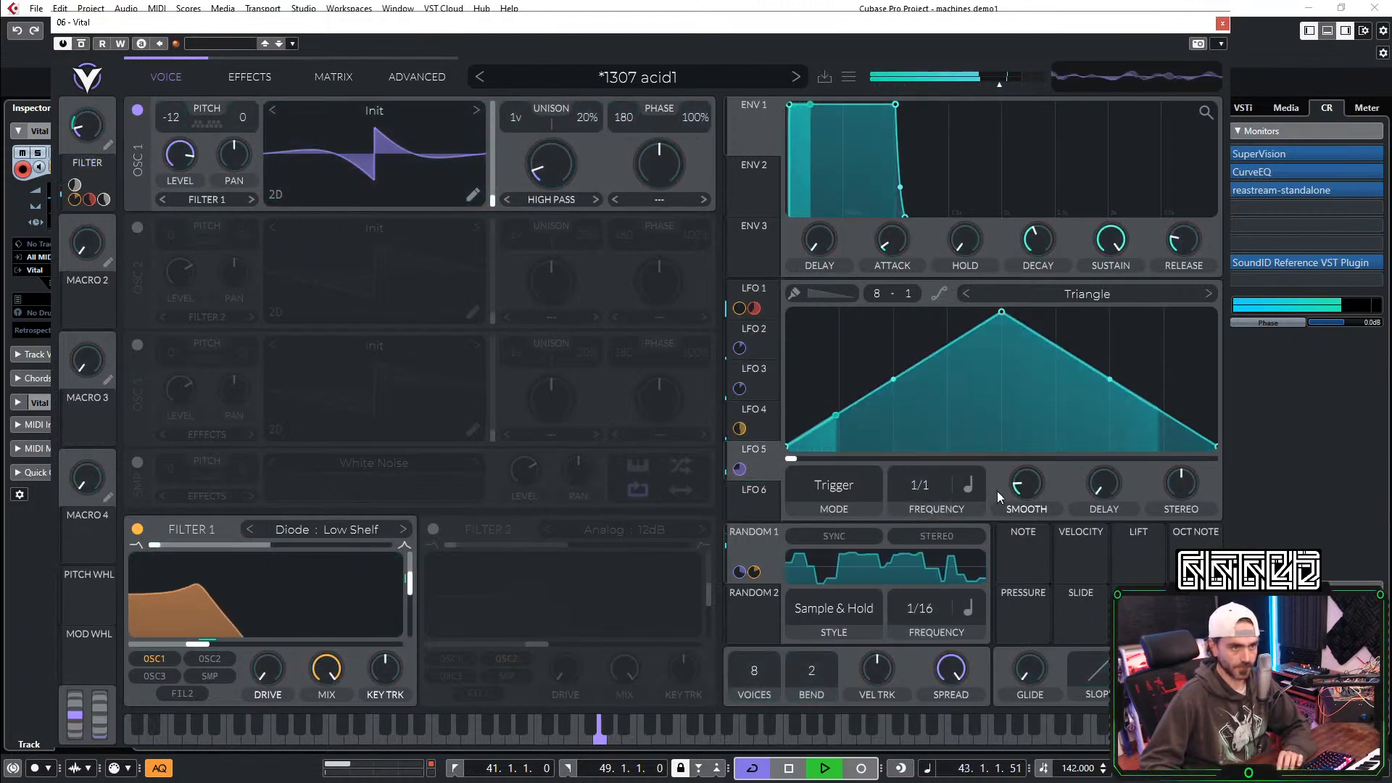
pyautogui.scroll(-1, 1028, 485)
pyautogui.moveTo(82, 163)
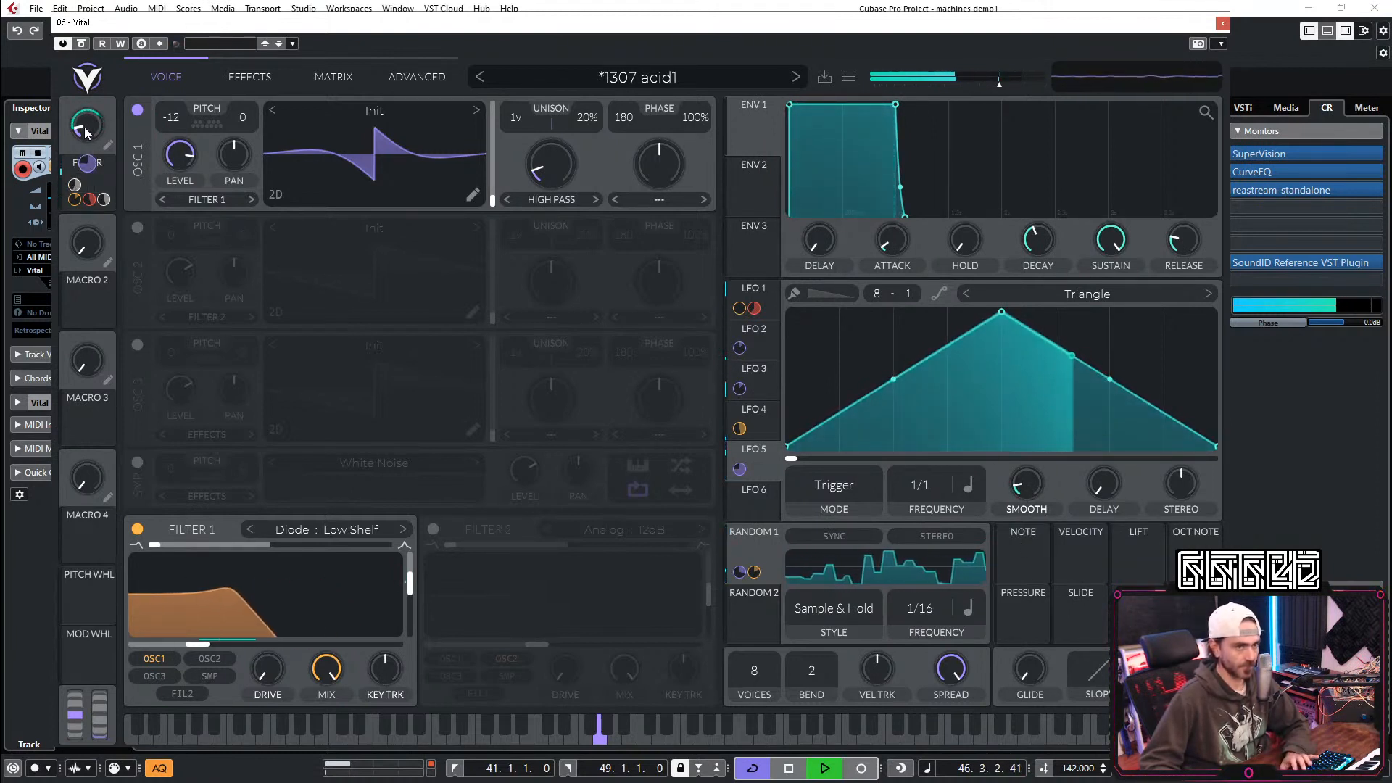
# Step: Return to LFO 1, restart playback, and save the patch as a new preset named "1307 acid2"
pyautogui.click(769, 295)
pyautogui.press('space')
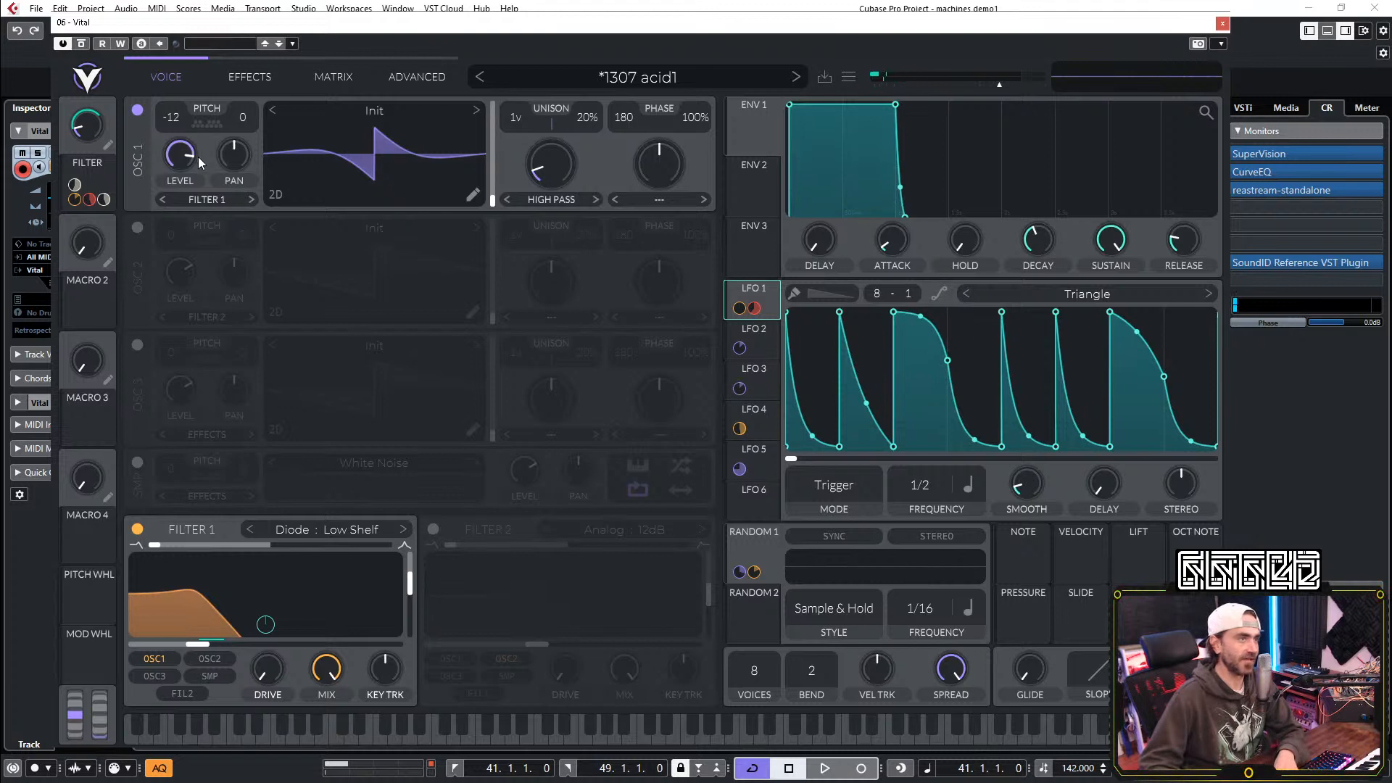
pyautogui.press('space')
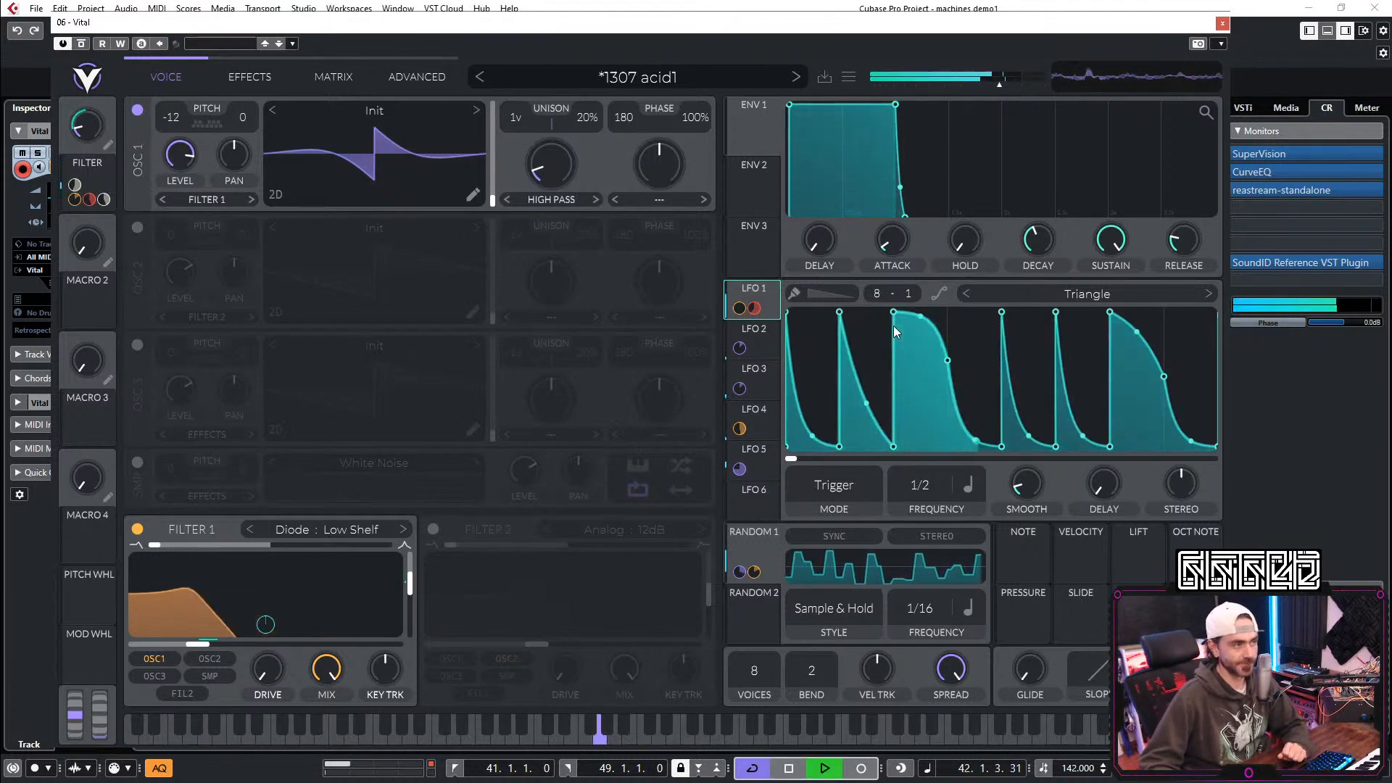
pyautogui.click(826, 79)
pyautogui.press('BackSpace')
pyautogui.write('2')
pyautogui.press('Return')
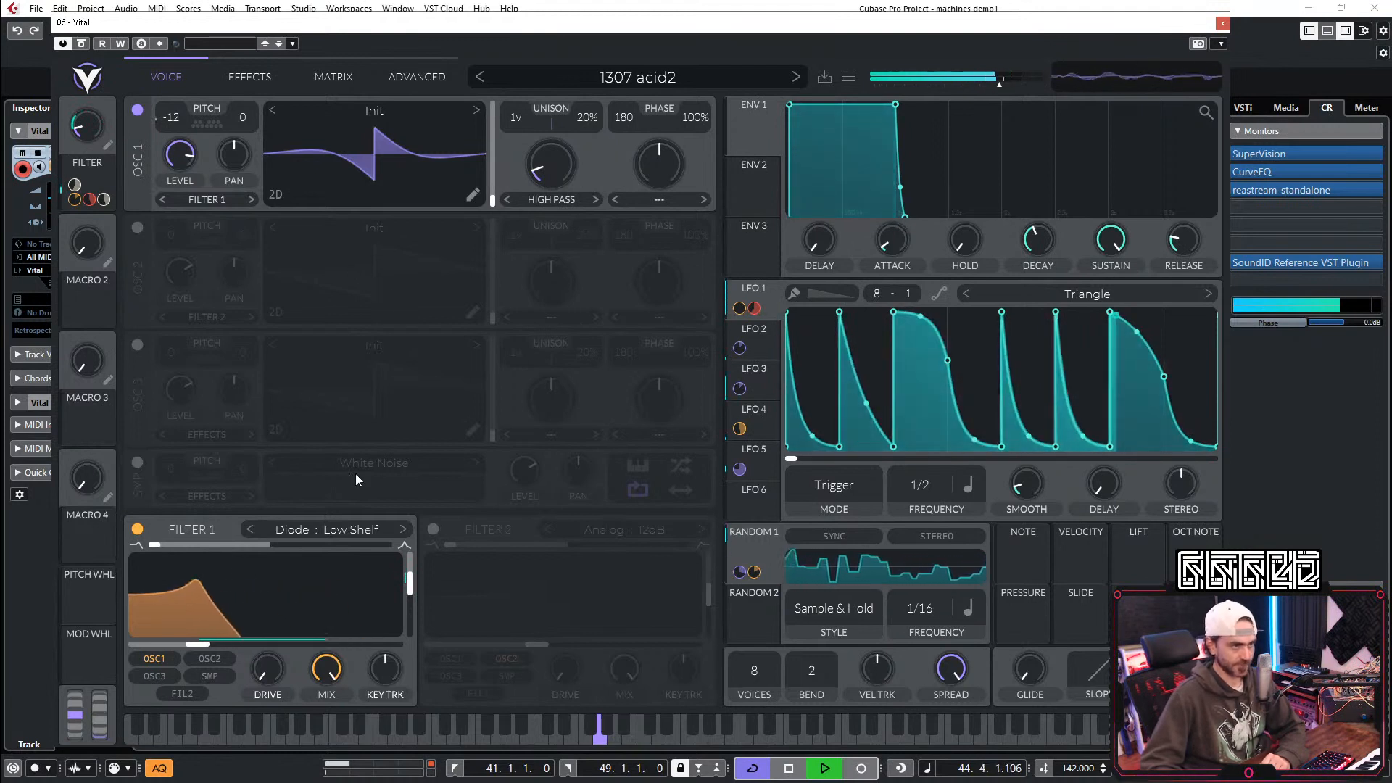
# Step: Change filter 1 to Diode : Low Cut with its blend near the middle, then close and reopen the Vital window
pyautogui.click(404, 529)
pyautogui.moveTo(302, 551); pyautogui.dragTo(441, 600)
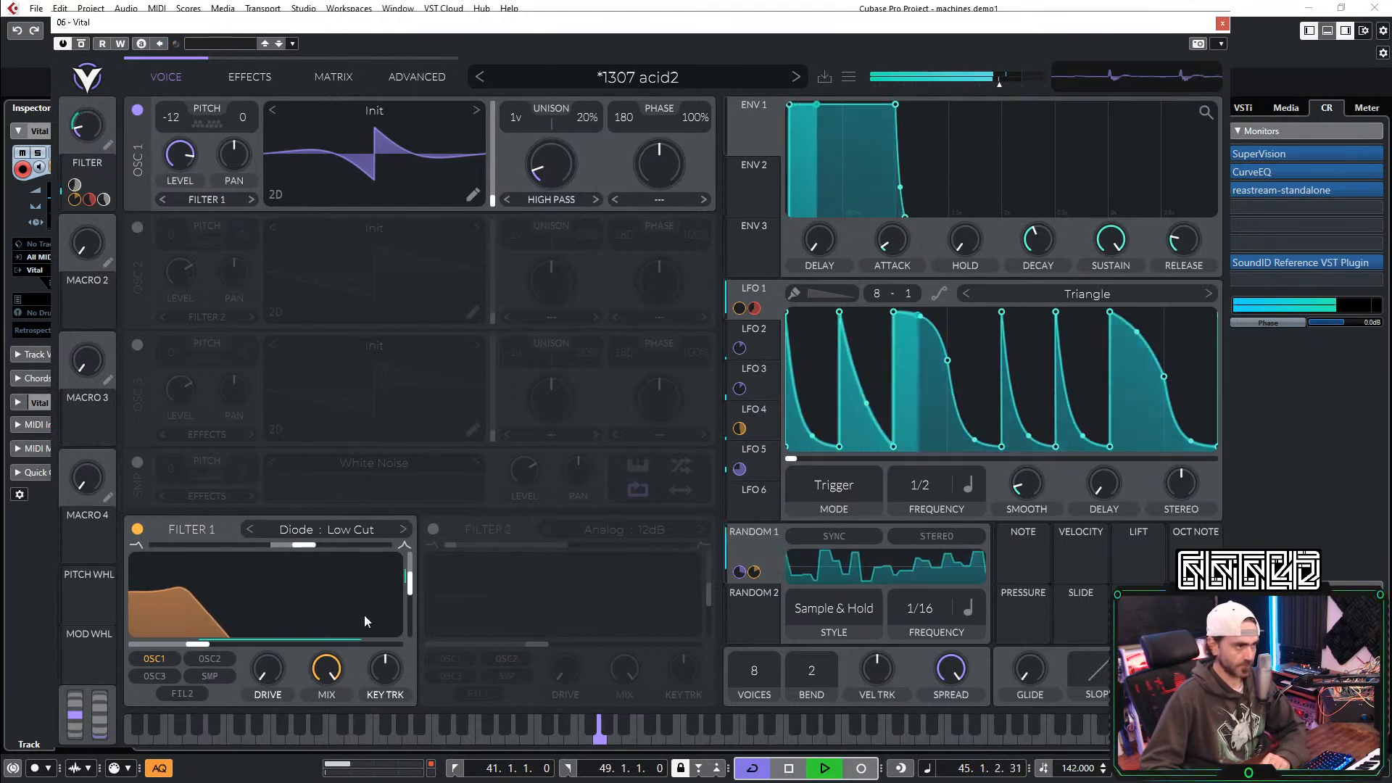
pyautogui.press('Escape')
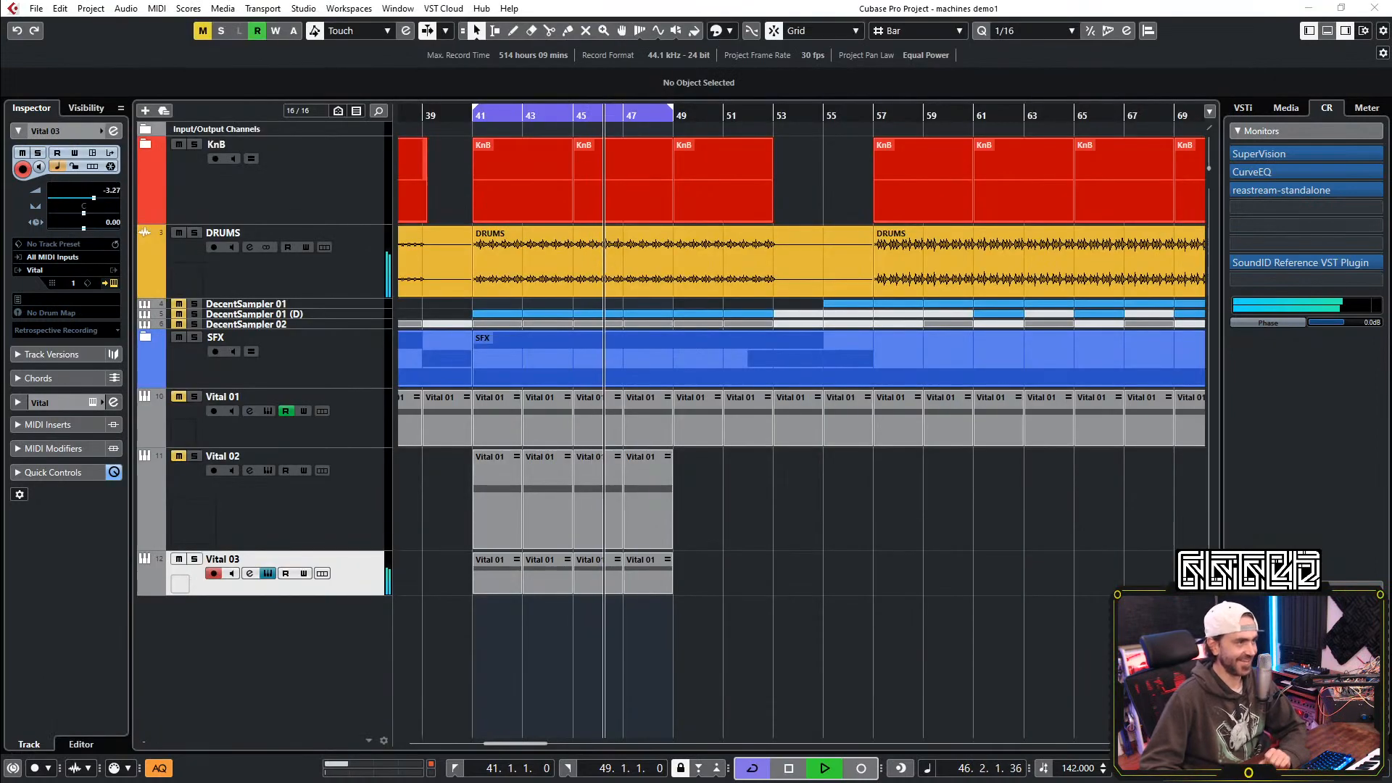
pyautogui.click(178, 656)
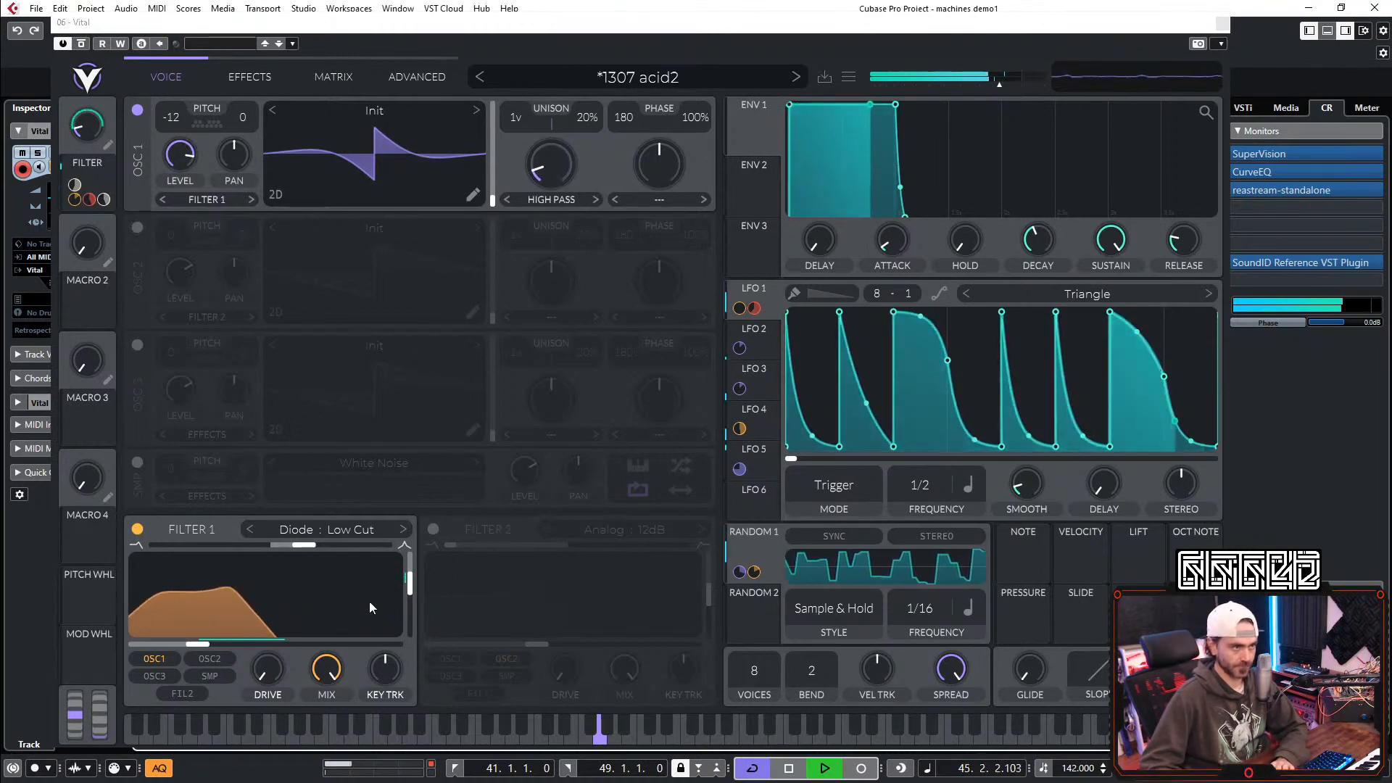
# Step: Add Bend to oscillator 1 and modulate its amount, the distortion phase slider and the High Pass amount (0.160) with Random 1
pyautogui.moveTo(747, 568); pyautogui.dragTo(551, 165)
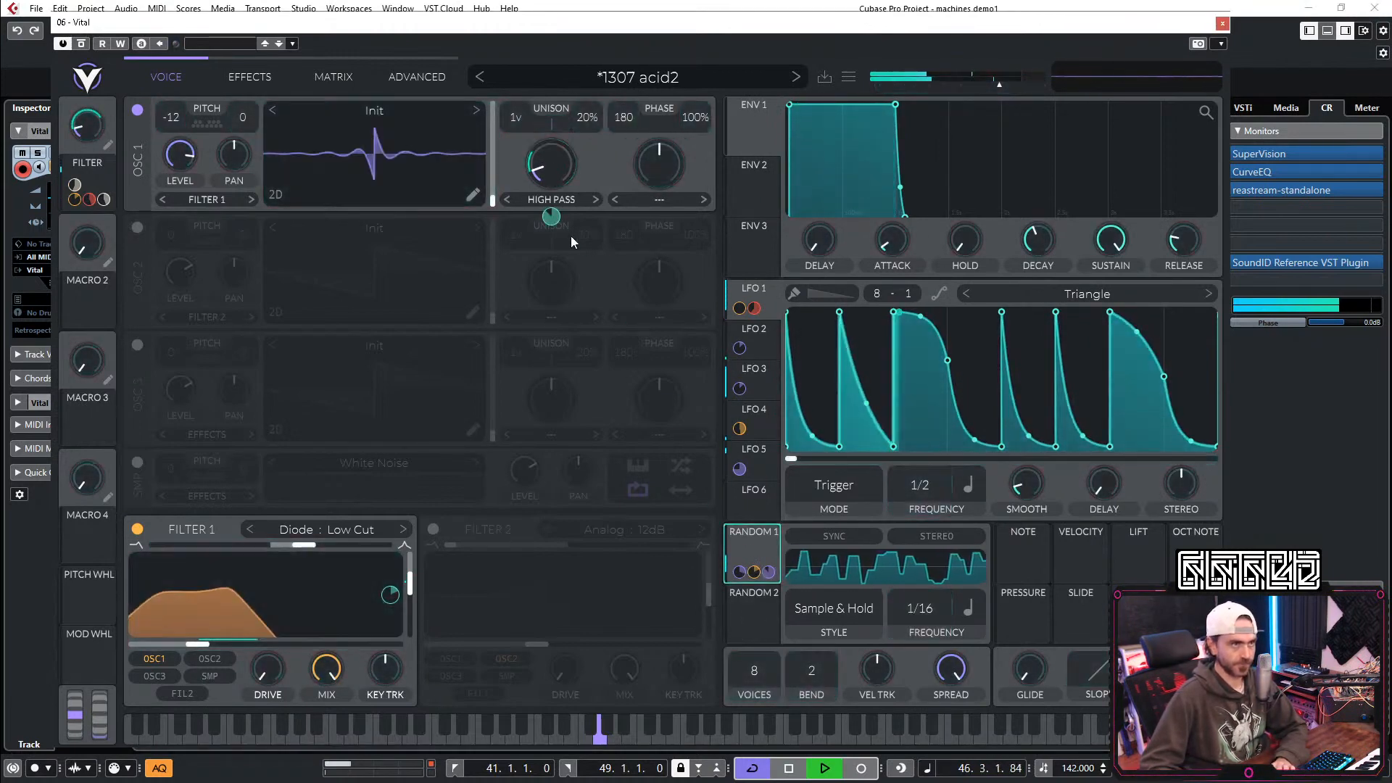
pyautogui.moveTo(551, 216); pyautogui.dragTo(551, 282)
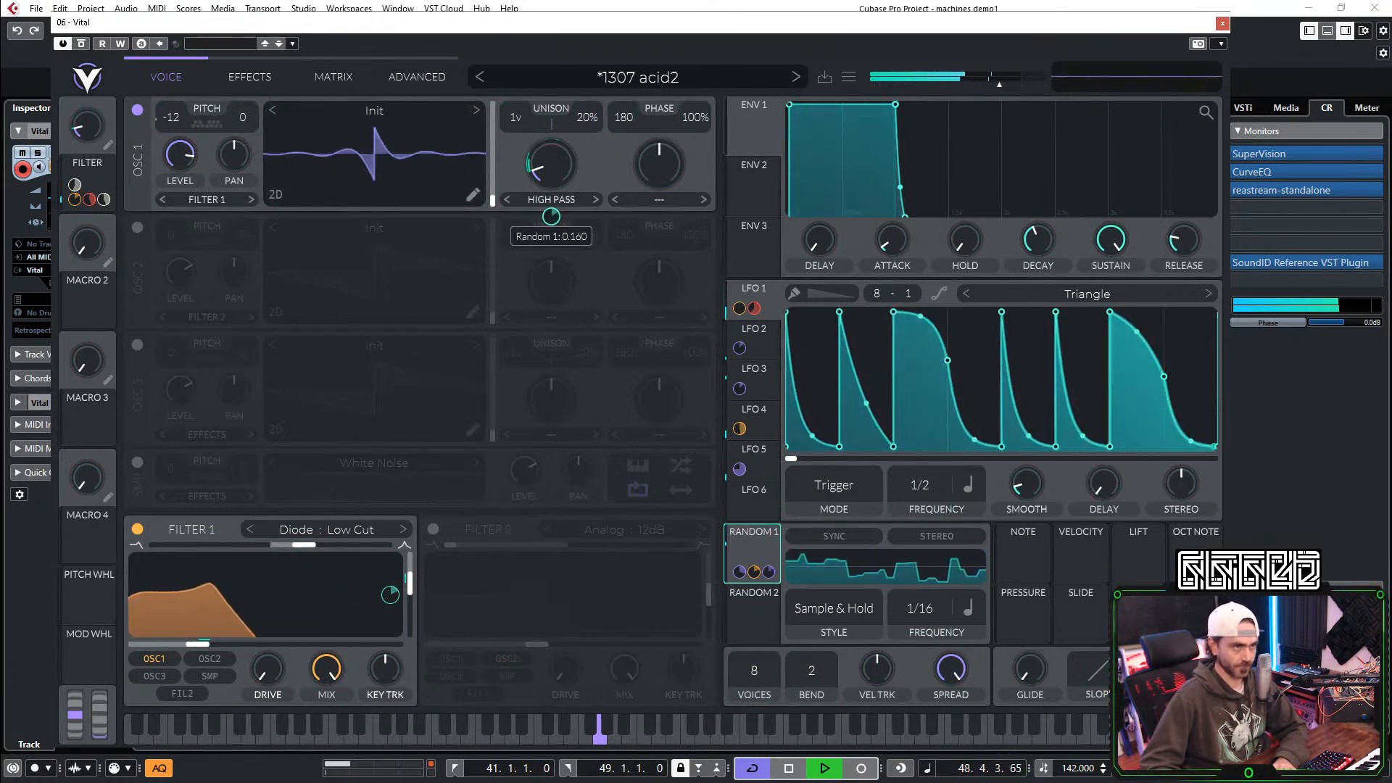
pyautogui.click(661, 202)
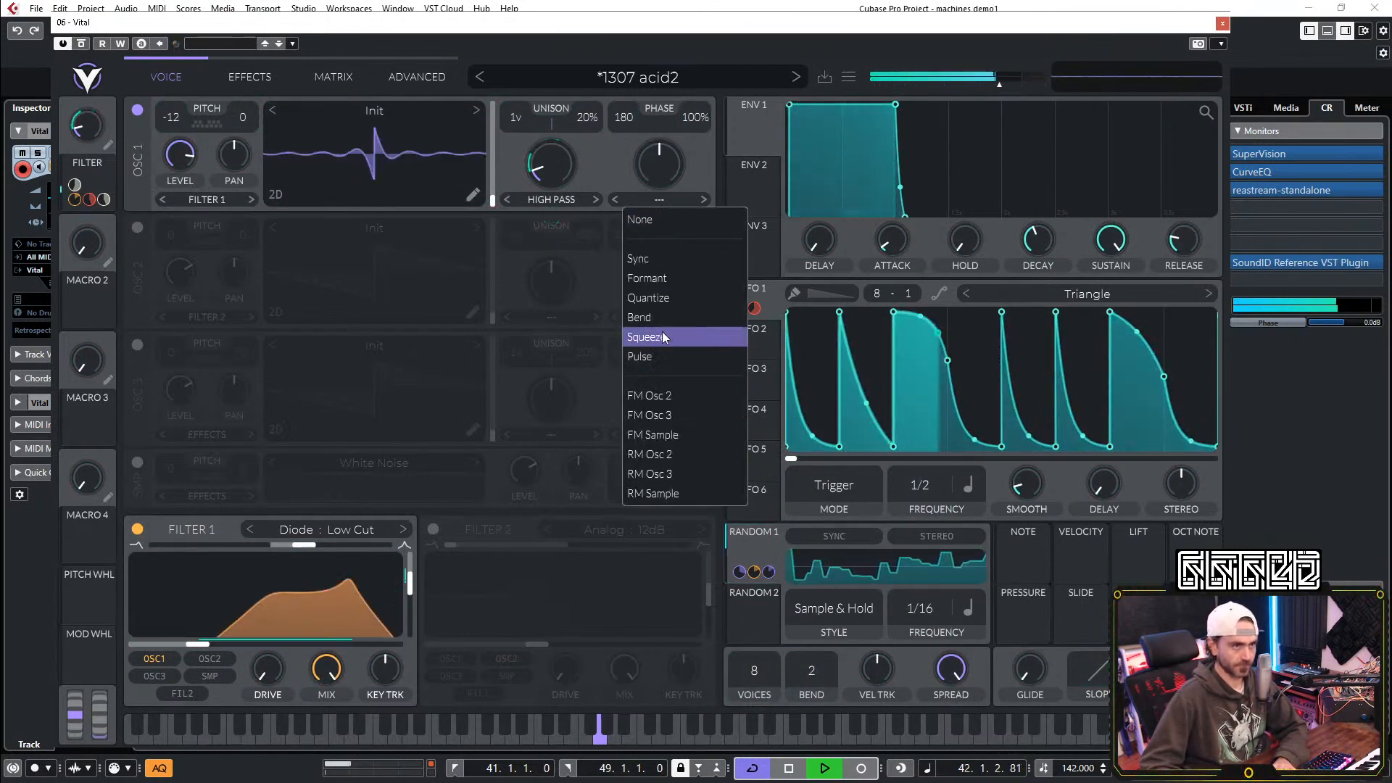
pyautogui.click(665, 316)
pyautogui.moveTo(753, 555); pyautogui.dragTo(661, 197)
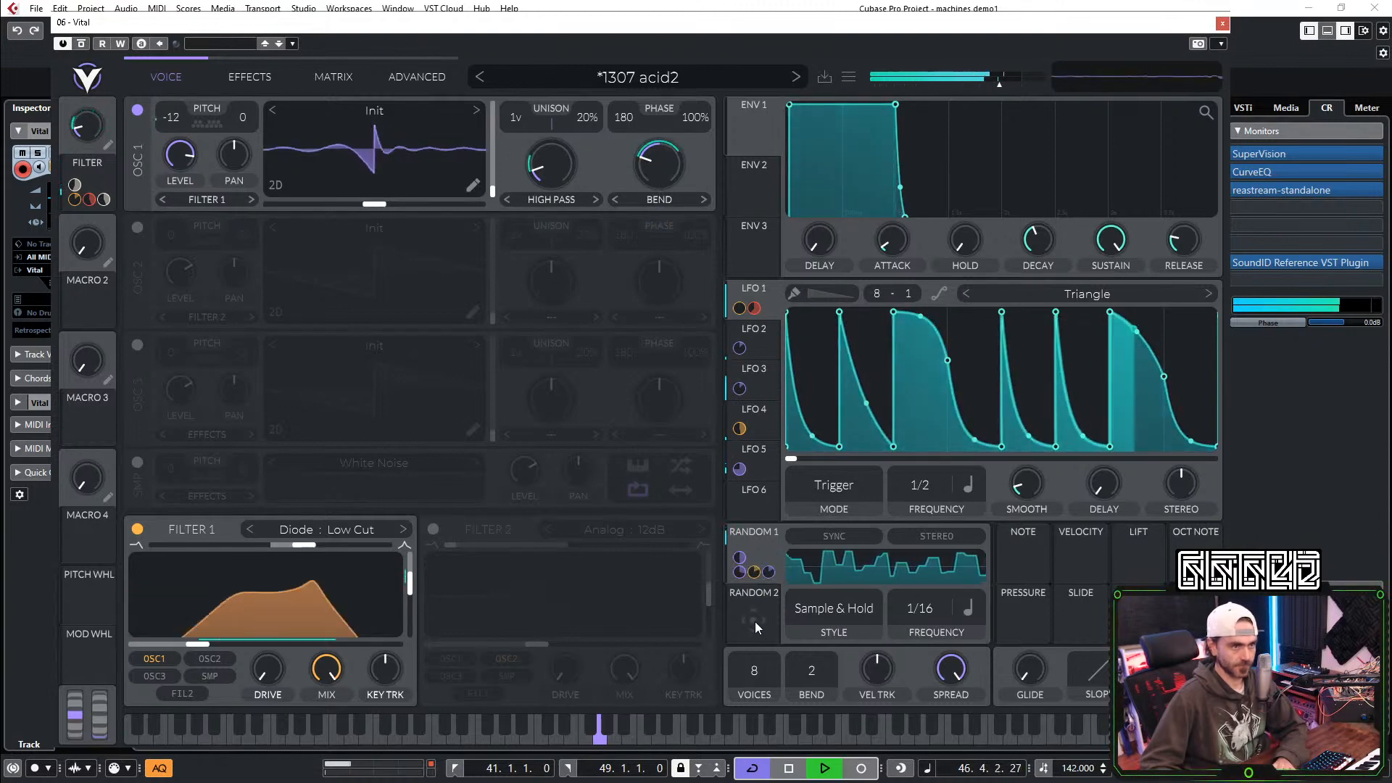
pyautogui.moveTo(754, 560); pyautogui.dragTo(369, 208)
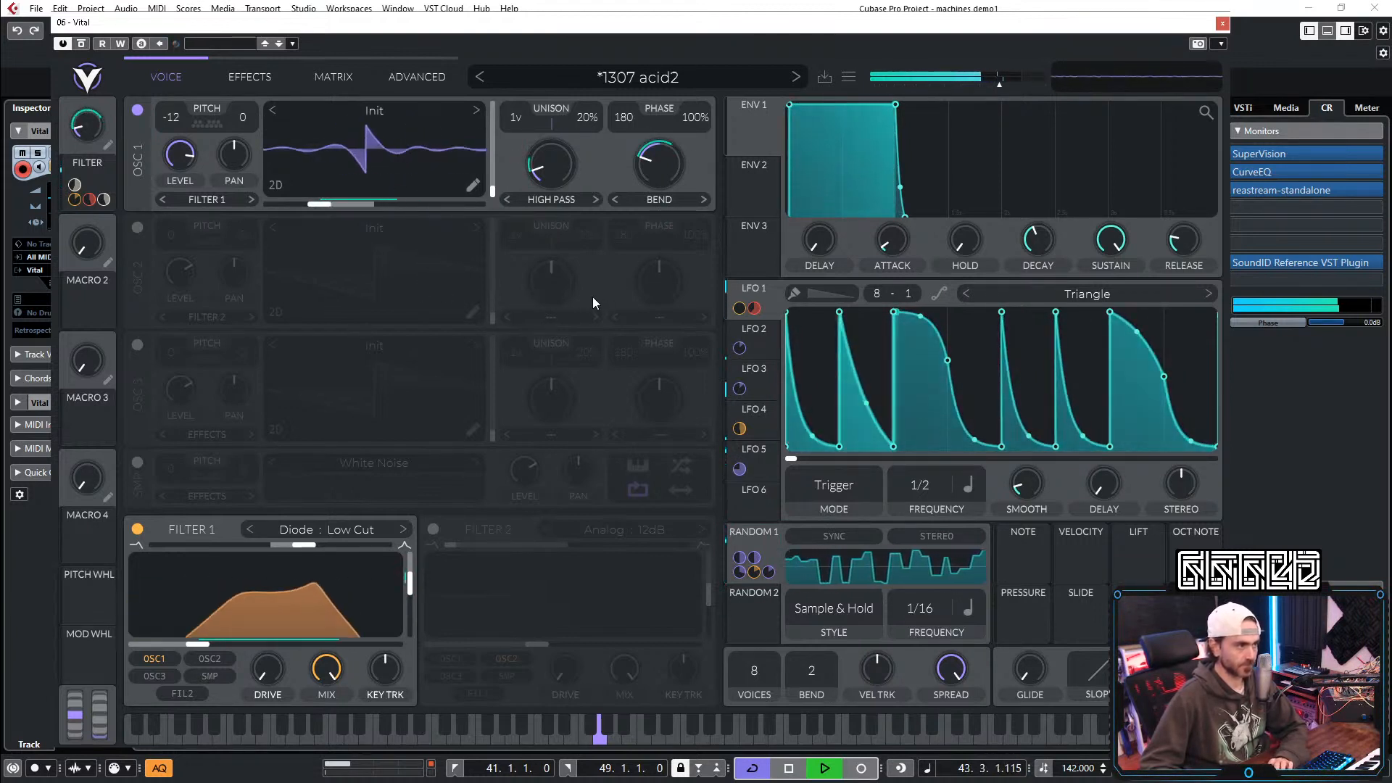
# Step: Raise the delay effect's mix and feedback, and change the distortion type to Linear Fold
pyautogui.click(249, 76)
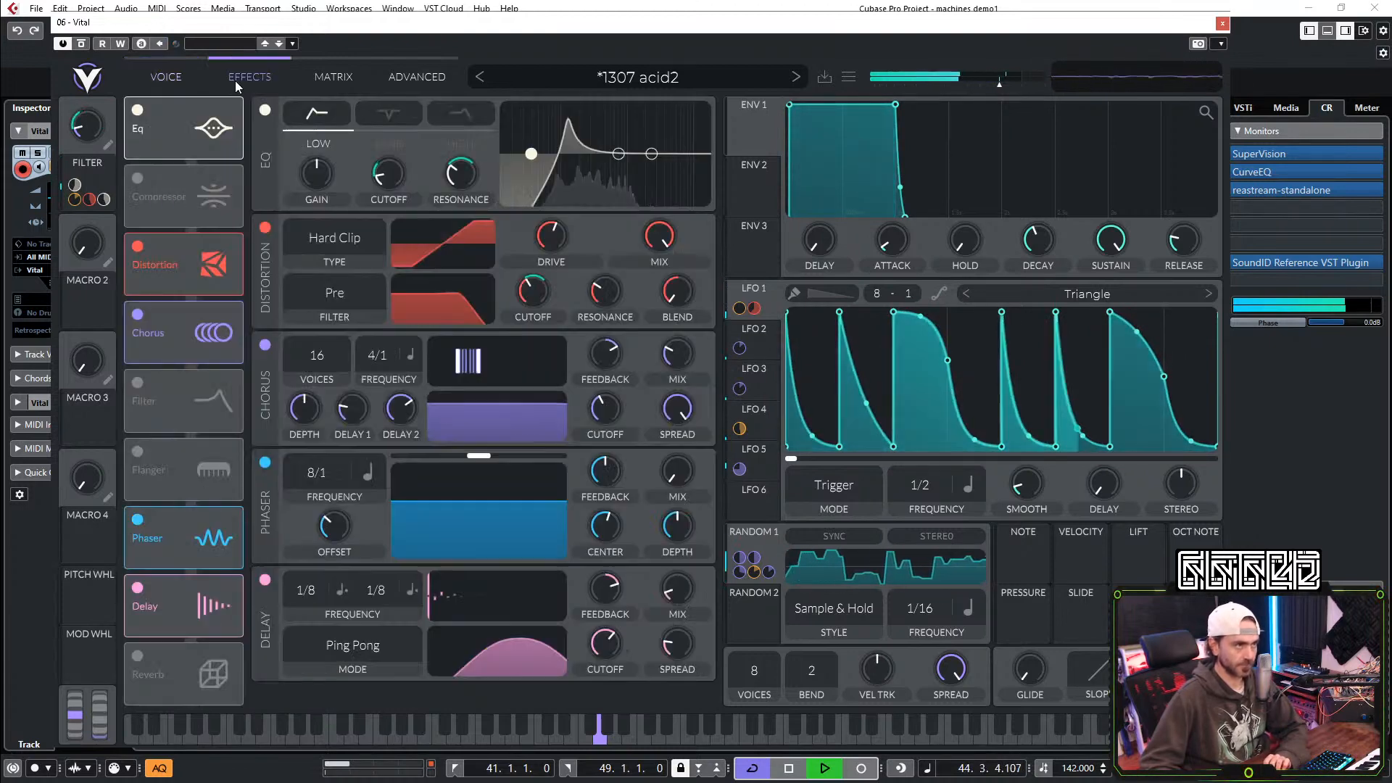
pyautogui.moveTo(689, 588); pyautogui.dragTo(614, 580)
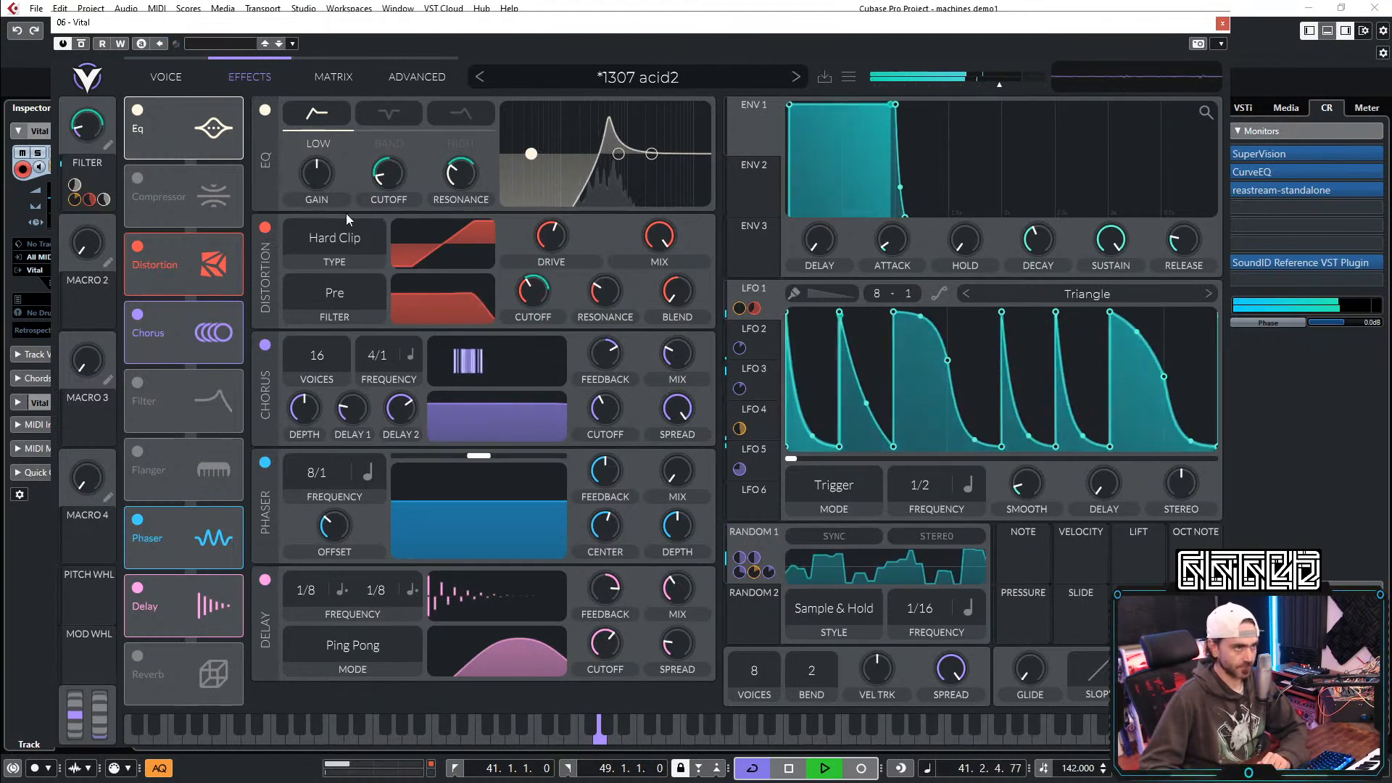
pyautogui.click(323, 240)
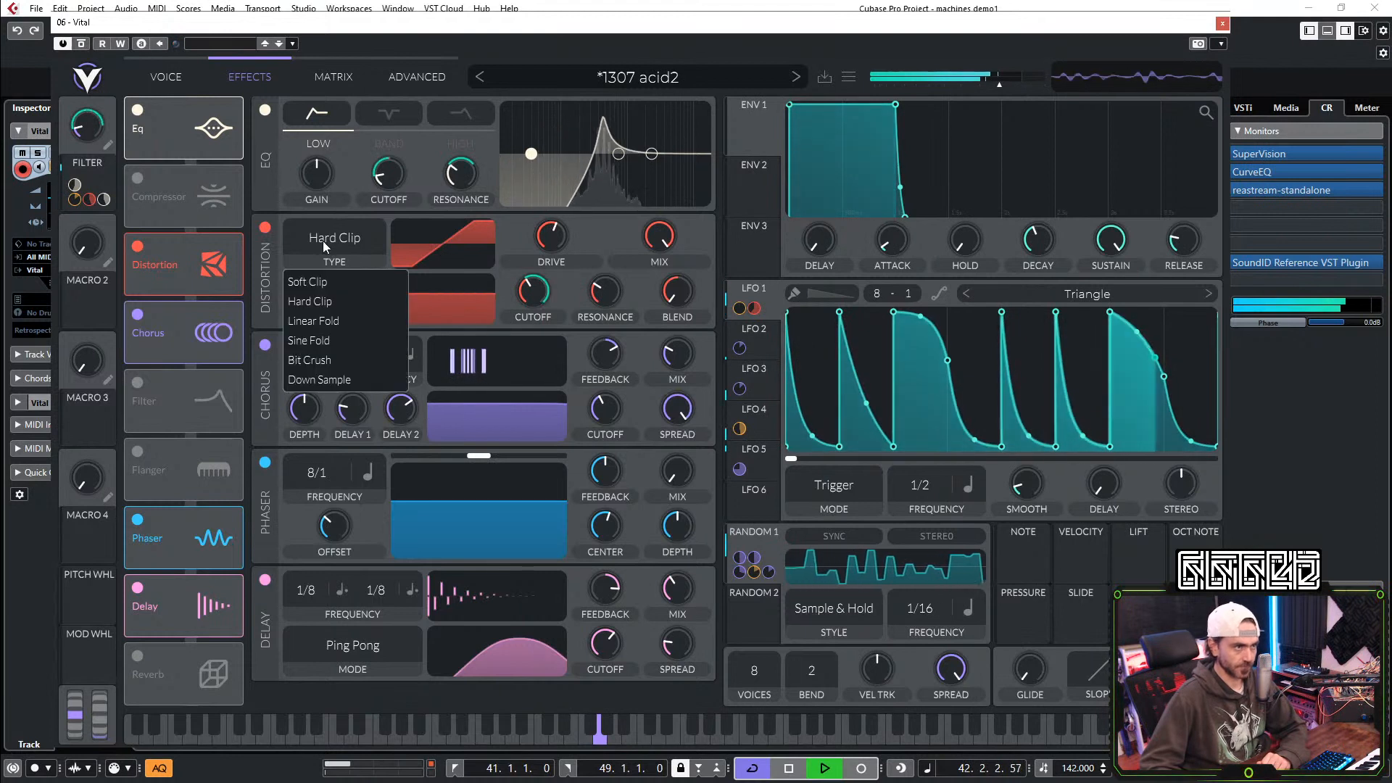
pyautogui.click(326, 322)
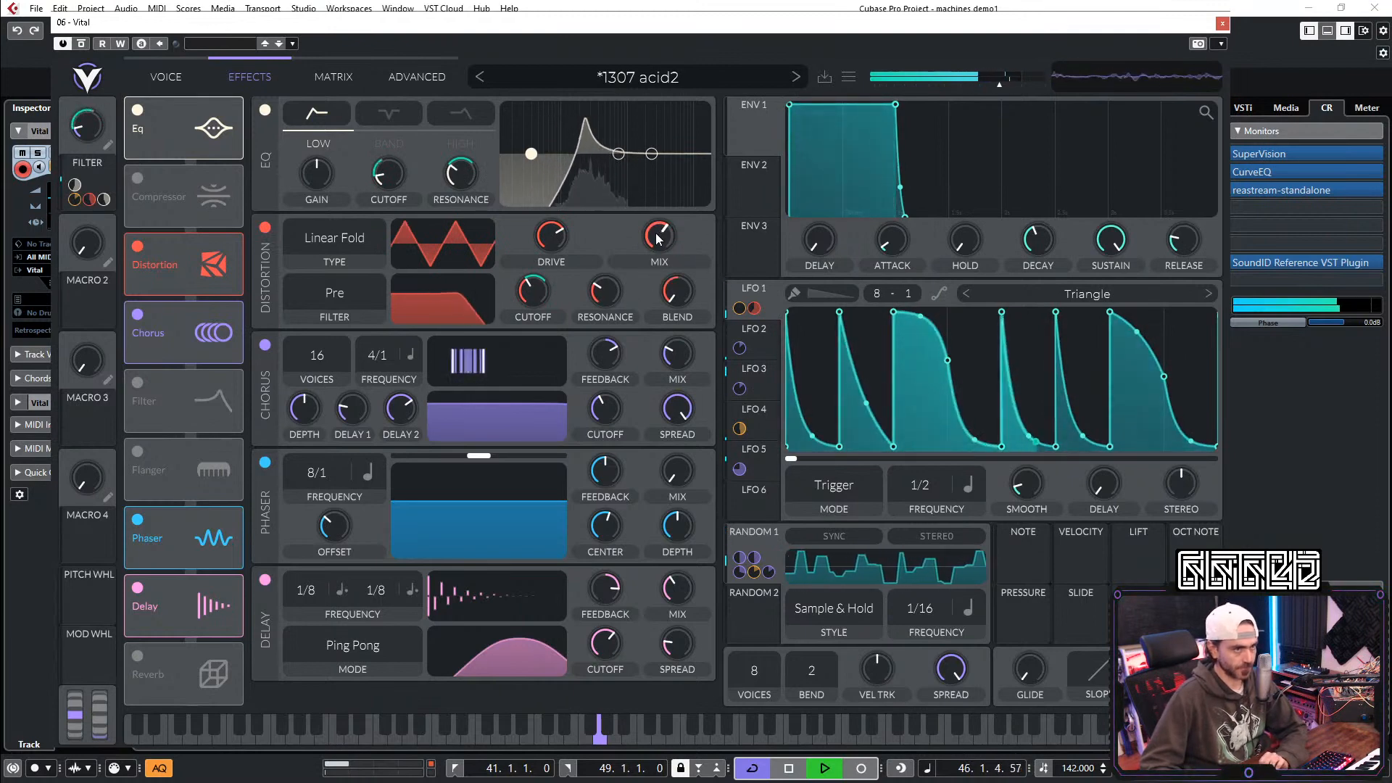
# Step: Modulate the distortion's mix and drive with LFO 1, and turn the phaser's mix all the way up
pyautogui.moveTo(777, 293); pyautogui.dragTo(657, 243)
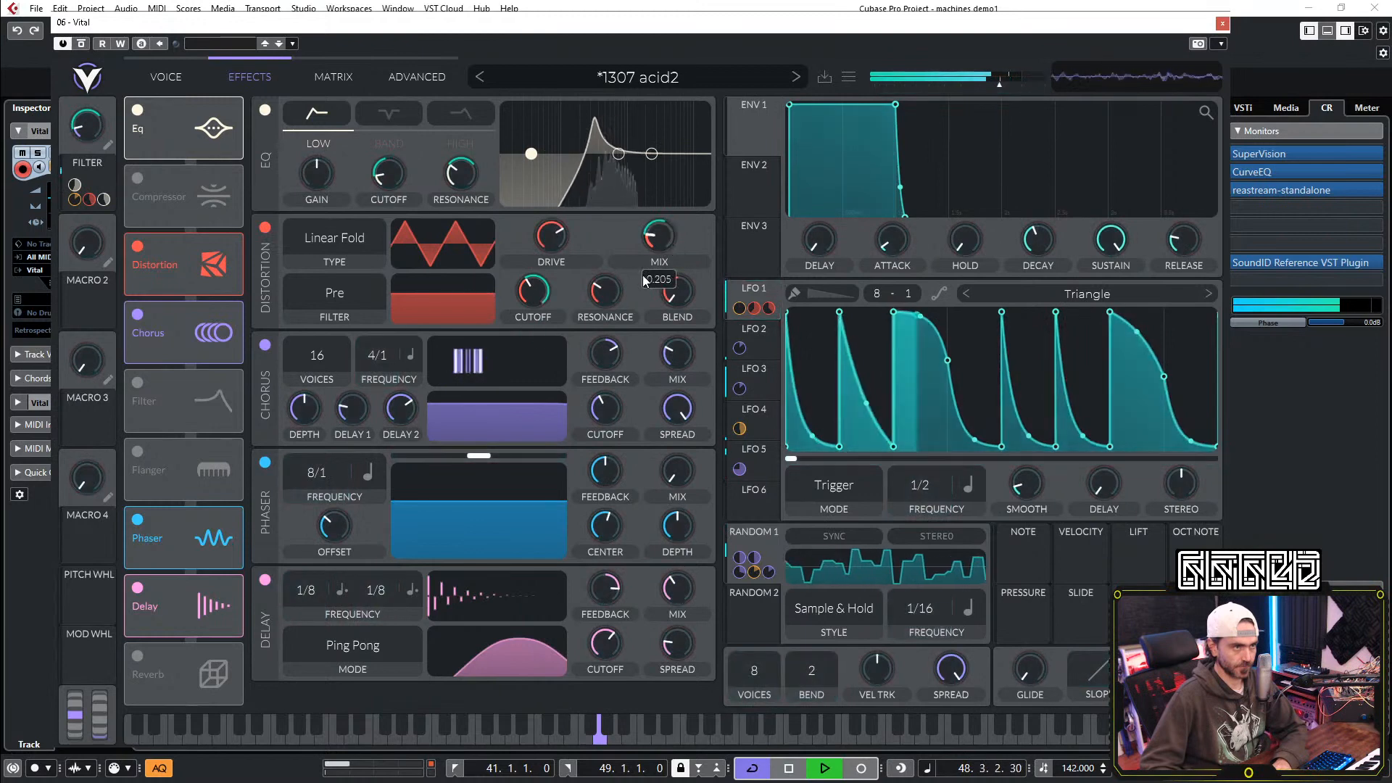
pyautogui.moveTo(660, 284); pyautogui.dragTo(656, 251)
pyautogui.moveTo(764, 289); pyautogui.dragTo(552, 263)
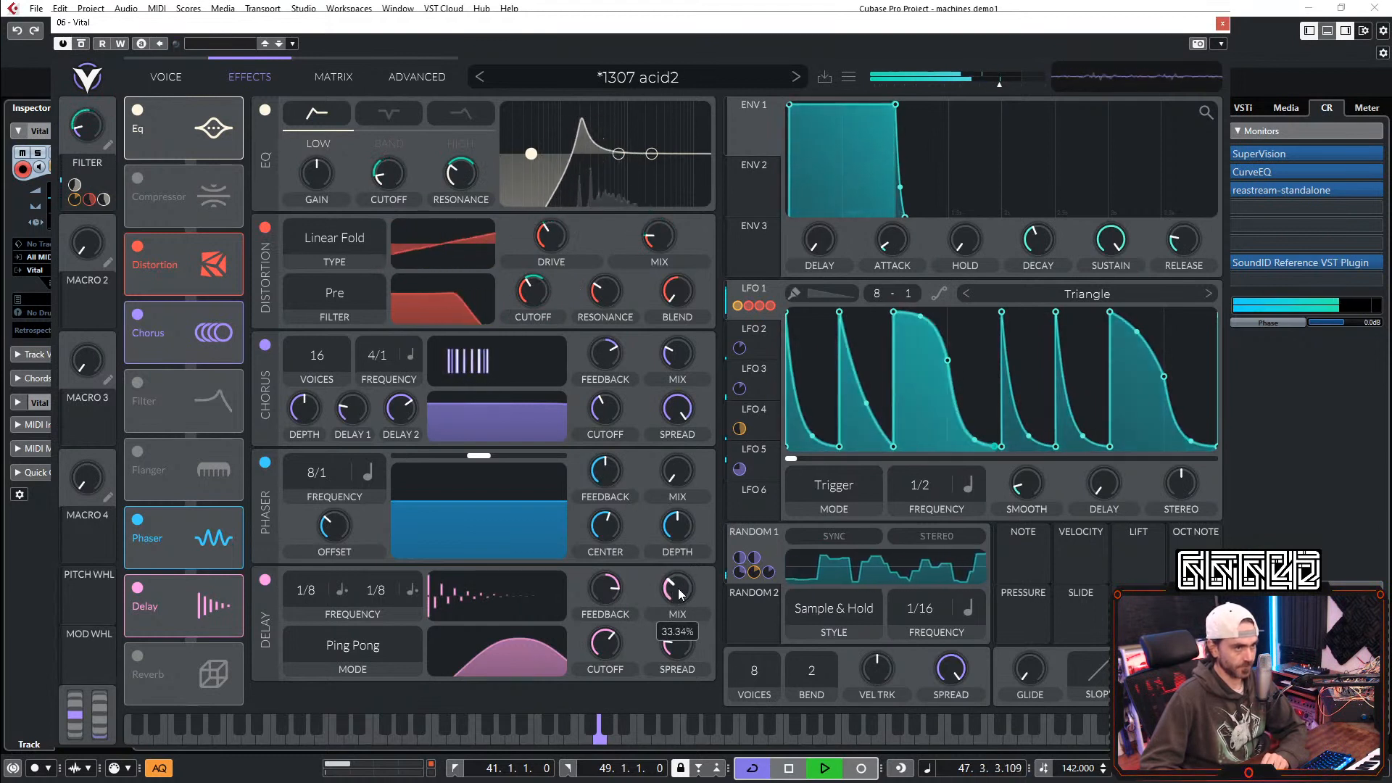
pyautogui.moveTo(680, 476); pyautogui.dragTo(735, 5)
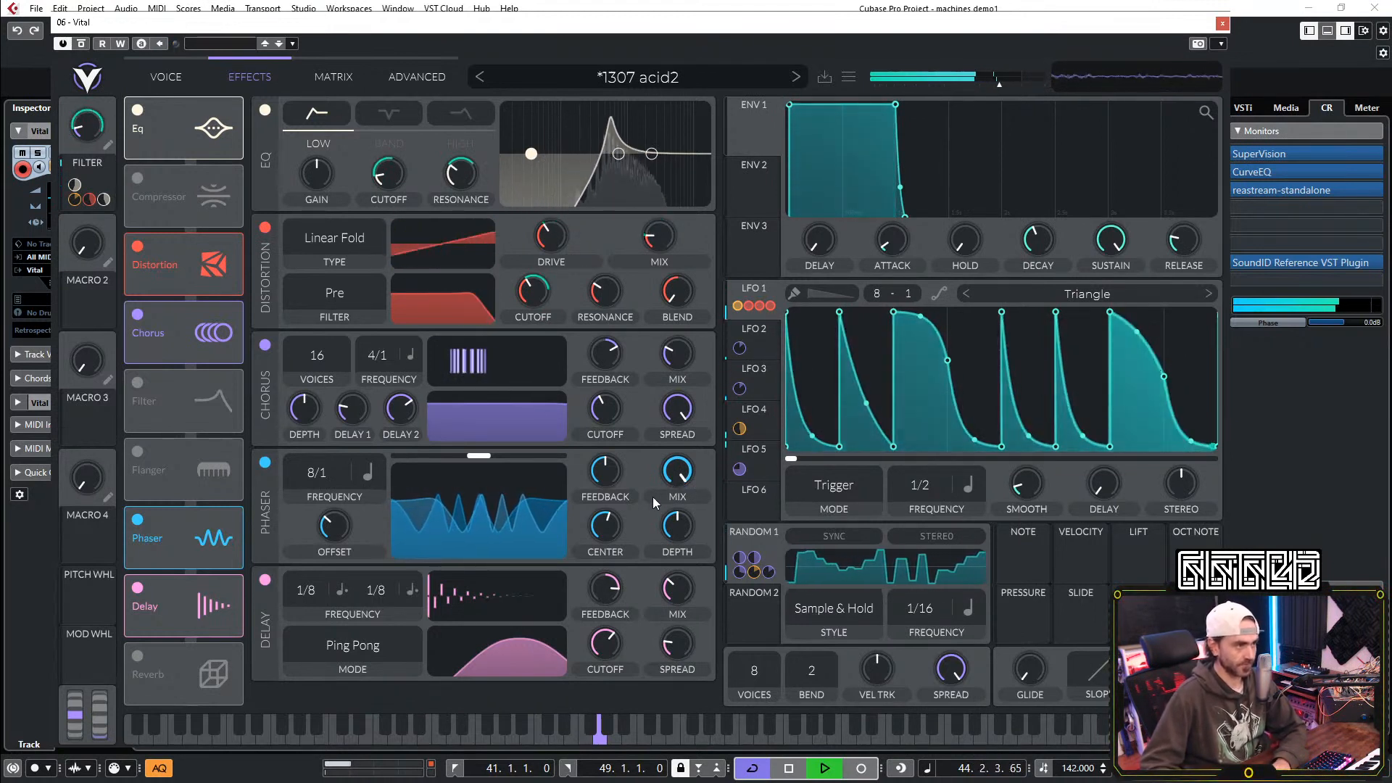
# Step: Try oscillator 1 with its transpose reset to 0
pyautogui.click(177, 77)
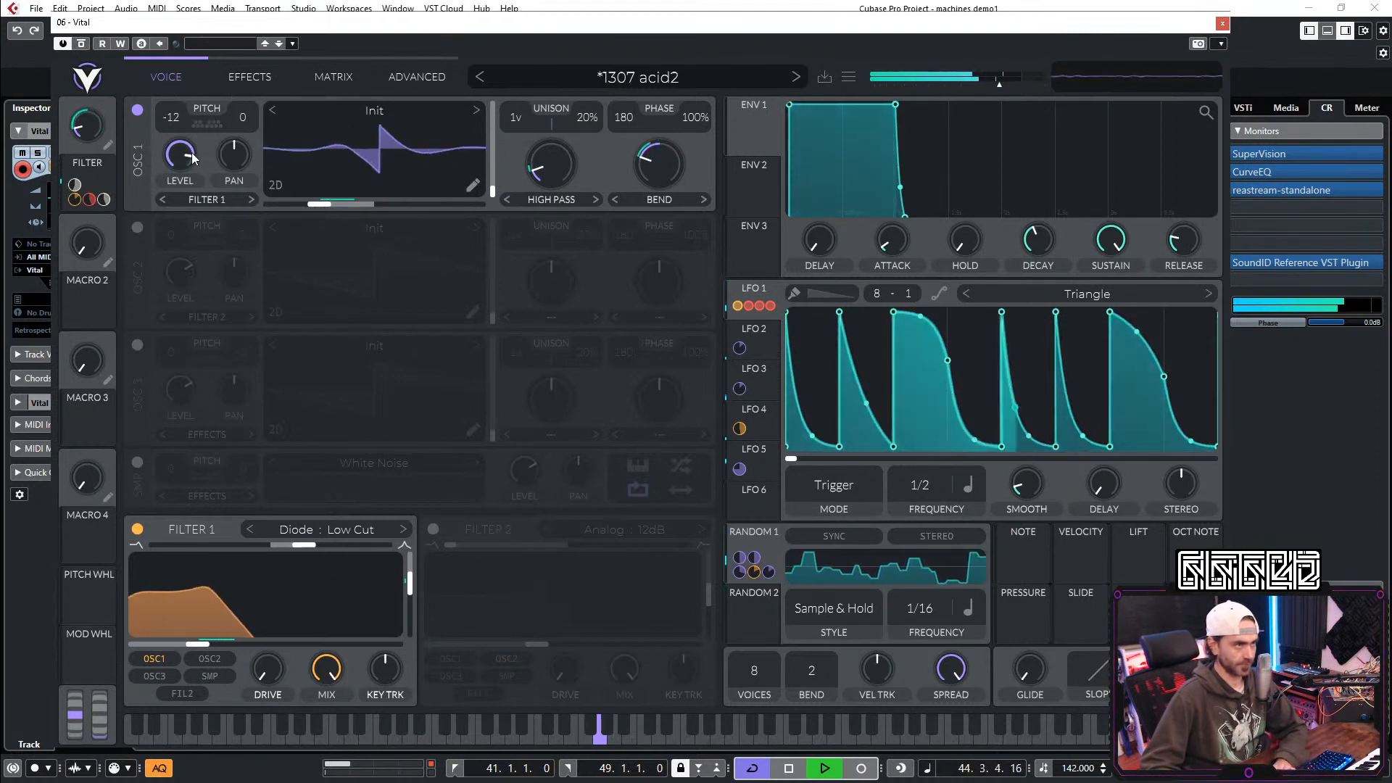
pyautogui.moveTo(191, 154)
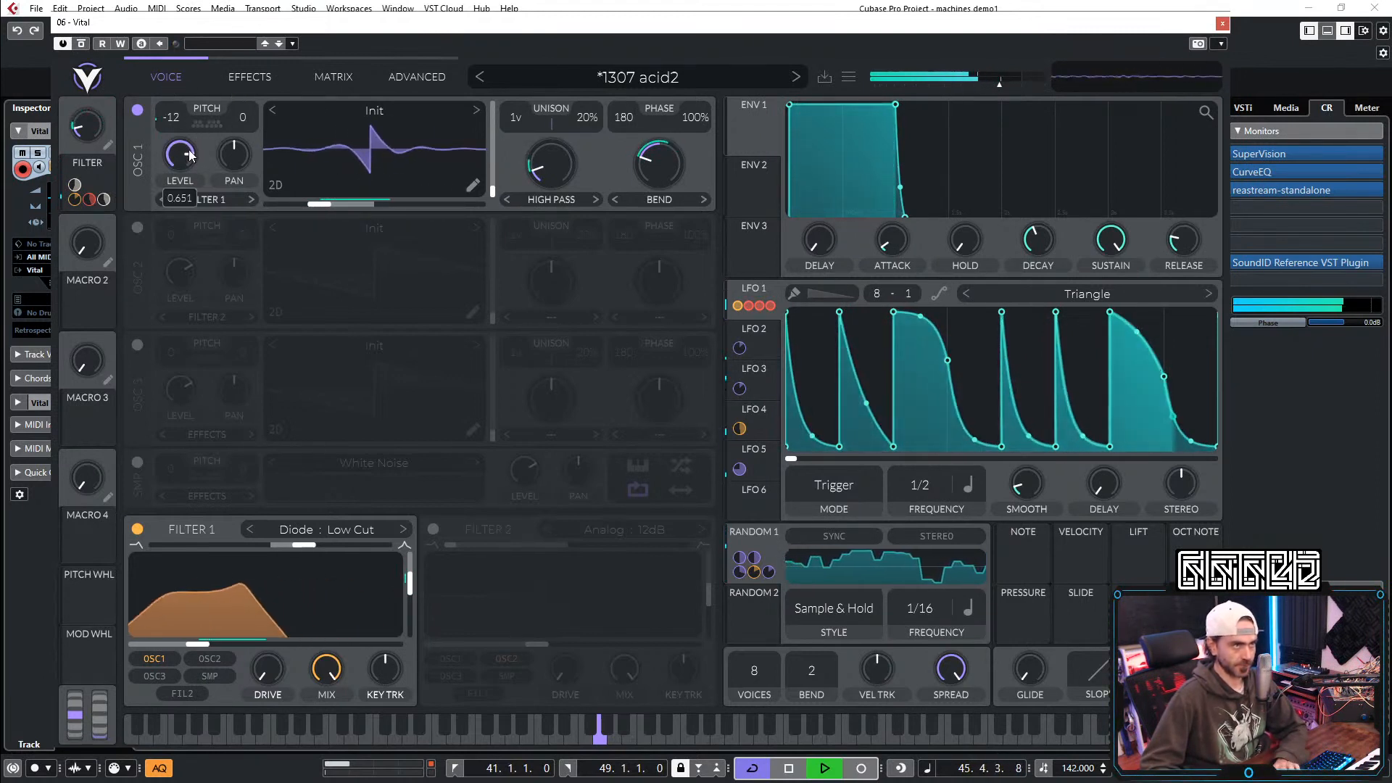
pyautogui.doubleClick(171, 122)
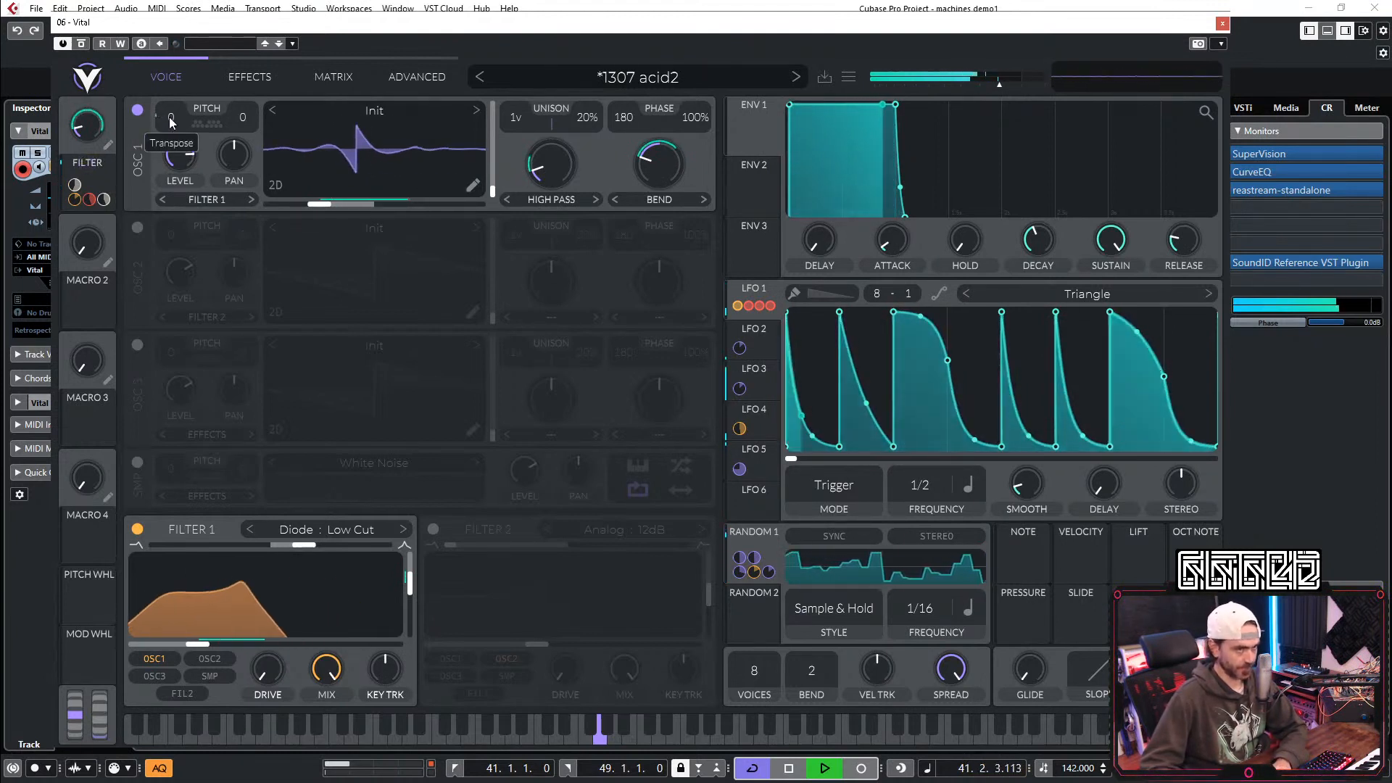
# Step: Return oscillator 1's transpose to -12 and set LFO 3's smoothing to 0.070 secs
pyautogui.click(774, 390)
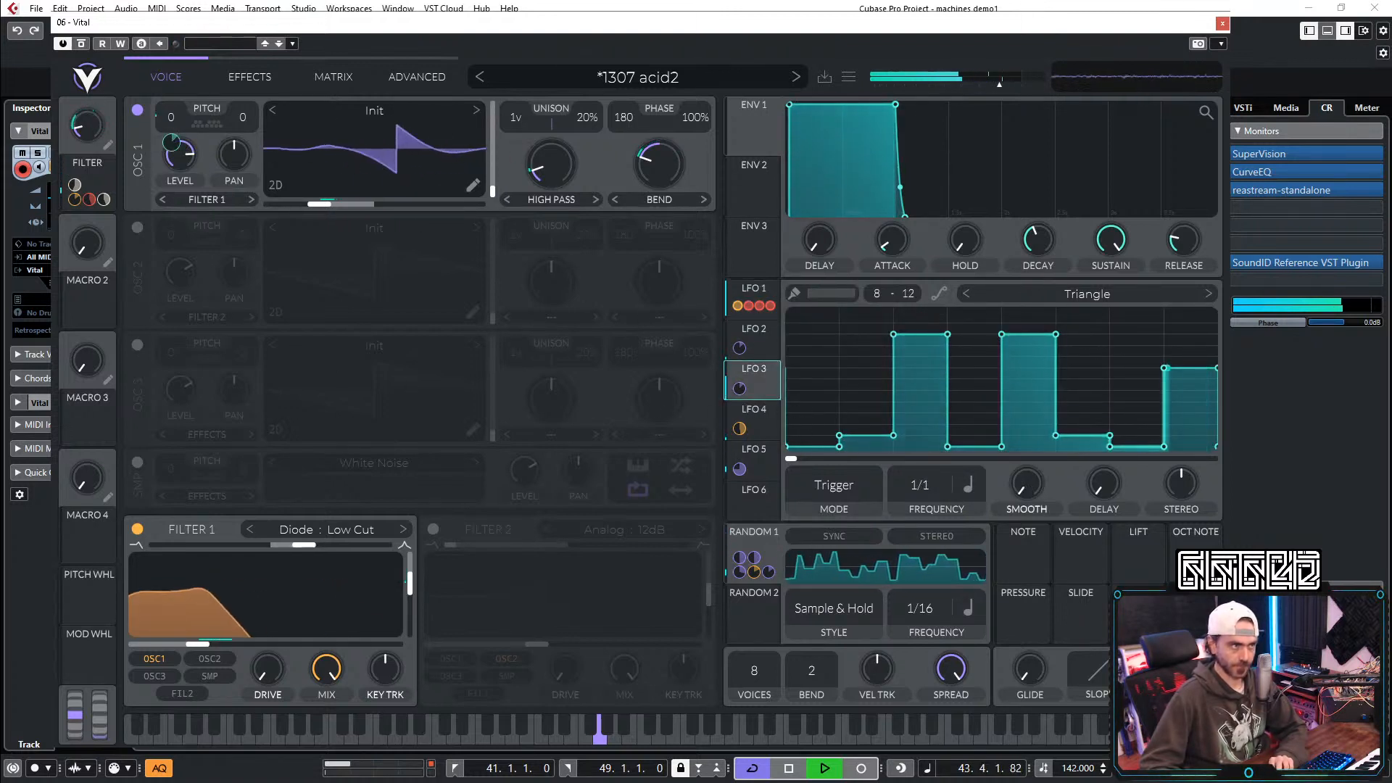
pyautogui.moveTo(1008, 474)
pyautogui.mouseDown()
pyautogui.moveTo(1085, 445)
pyautogui.moveTo(1011, 493)
pyautogui.mouseUp()
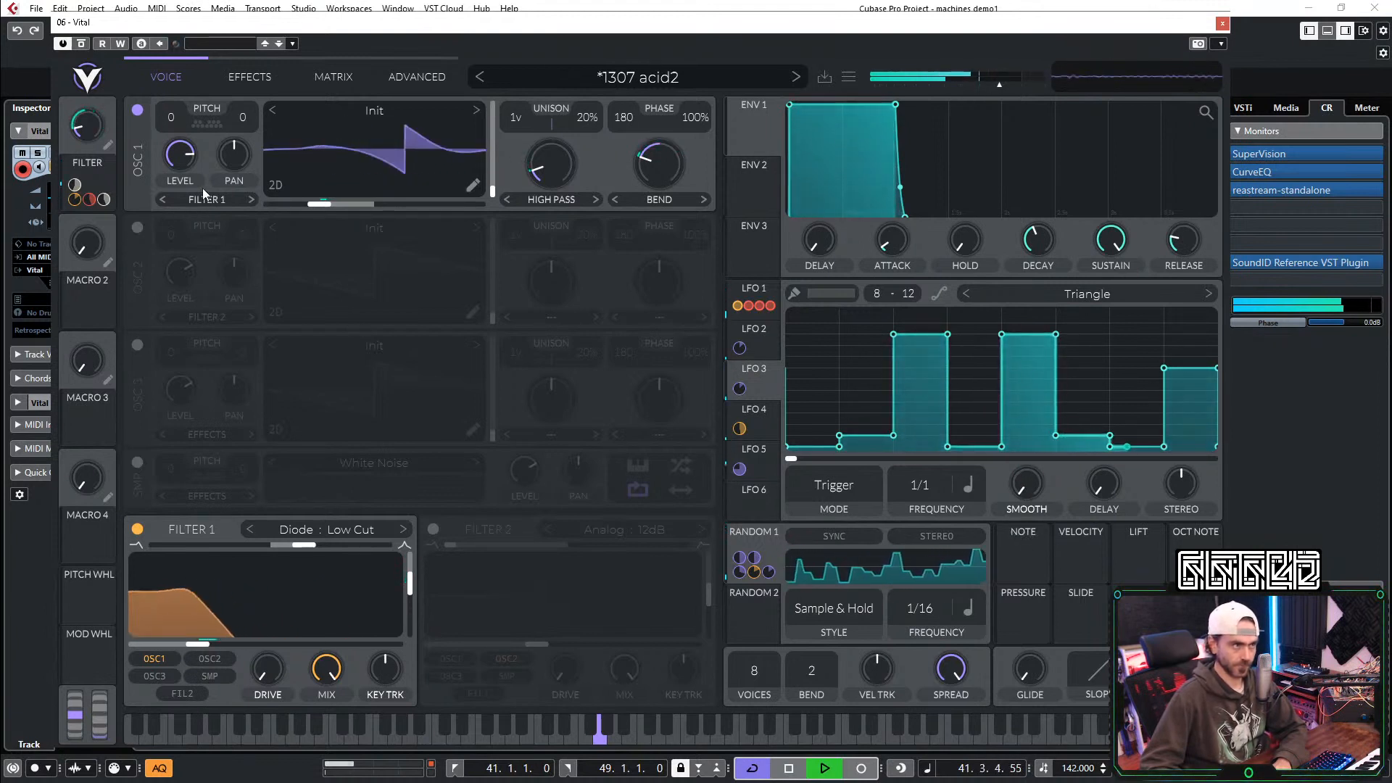
pyautogui.scroll(-12, 175, 117)
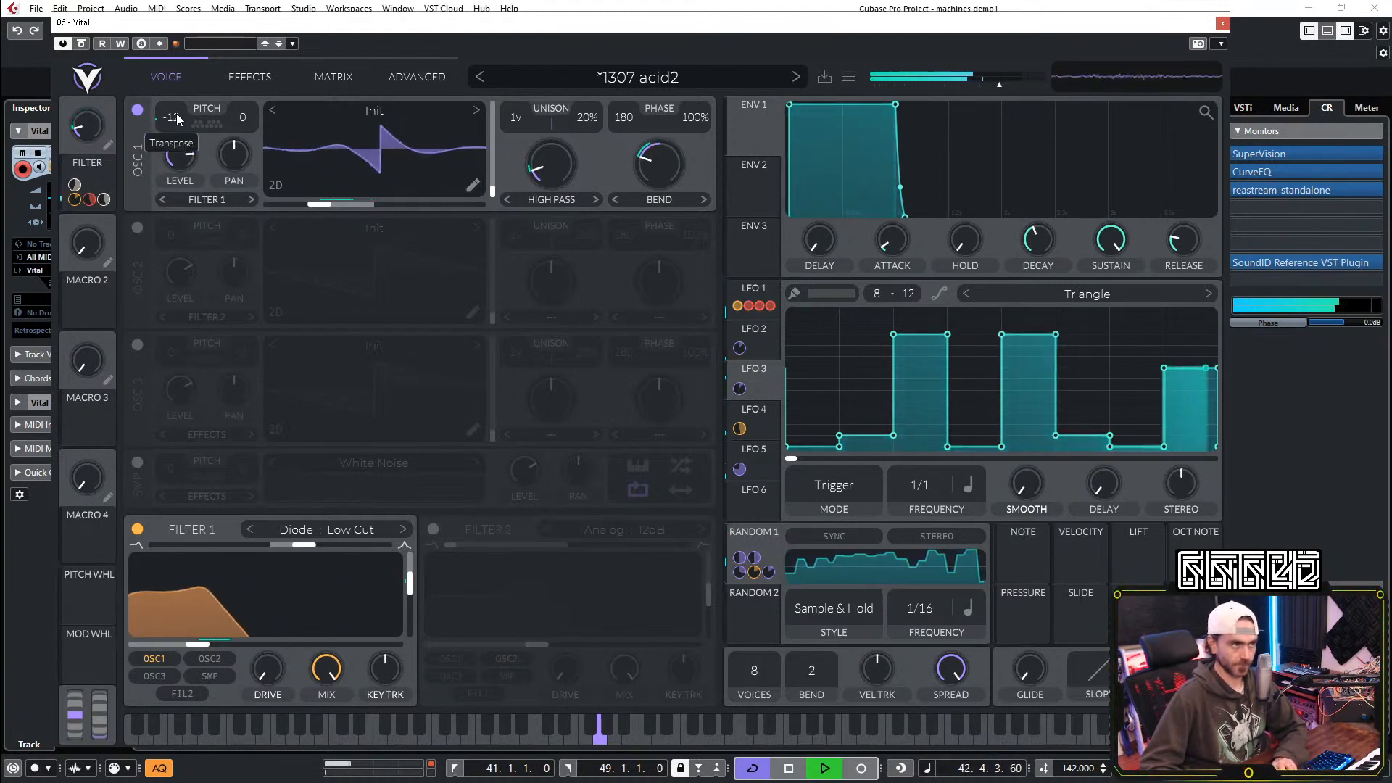
pyautogui.moveTo(1028, 494)
pyautogui.mouseDown()
pyautogui.moveTo(1056, 464)
pyautogui.moveTo(1037, 491)
pyautogui.moveTo(1026, 475)
pyautogui.moveTo(1028, 493)
pyautogui.mouseUp()
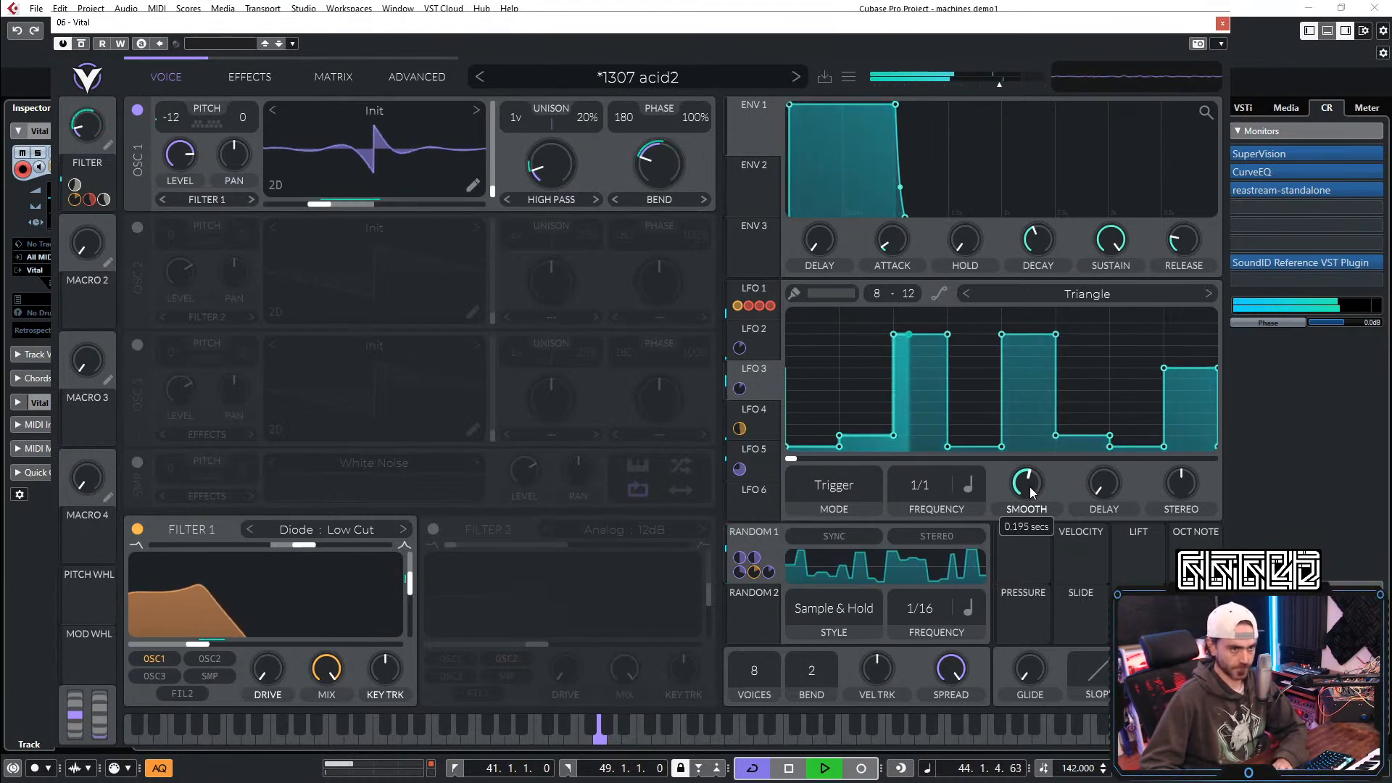
pyautogui.scroll(-3, 1031, 492)
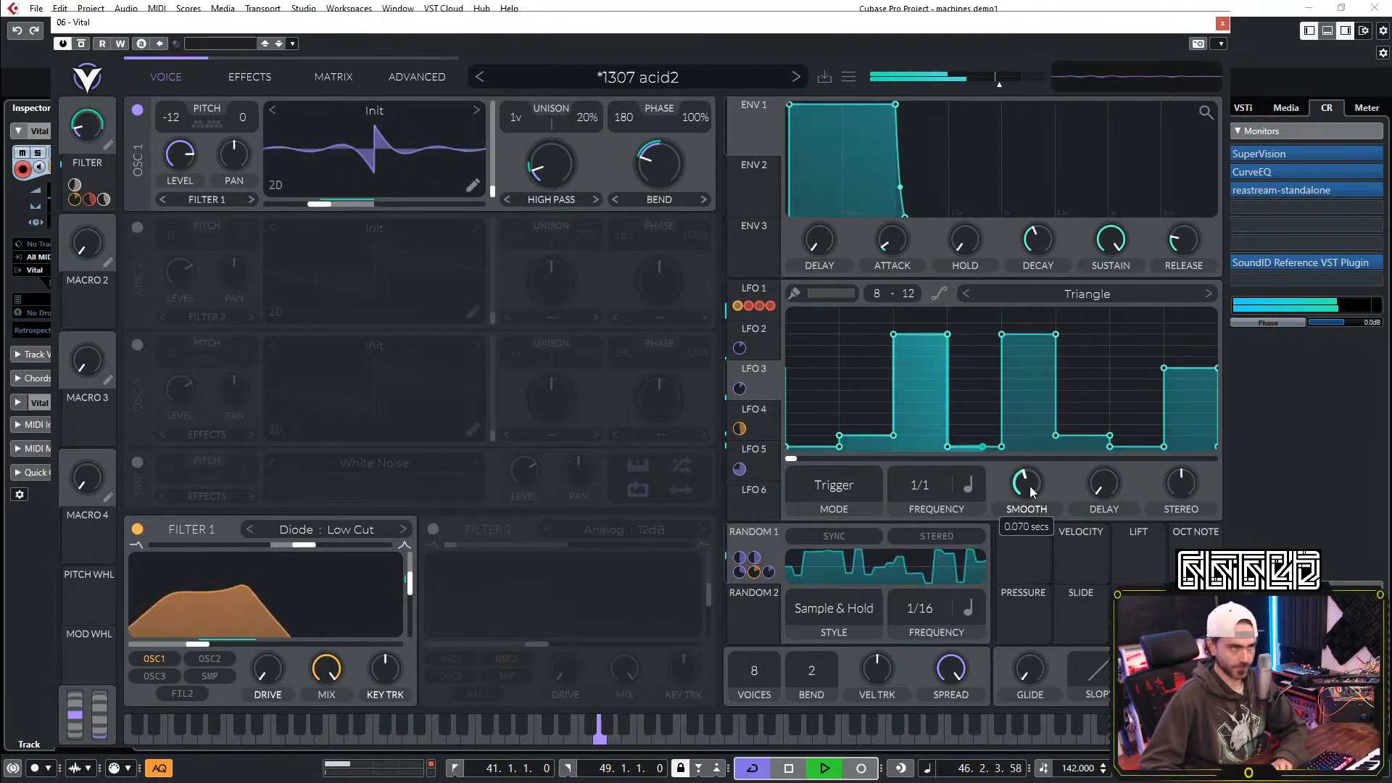
# Step: Shape LFO 2 with a full-height step in the third grid column, slight smoothing, and a ramp rising across the last two columns
pyautogui.click(731, 351)
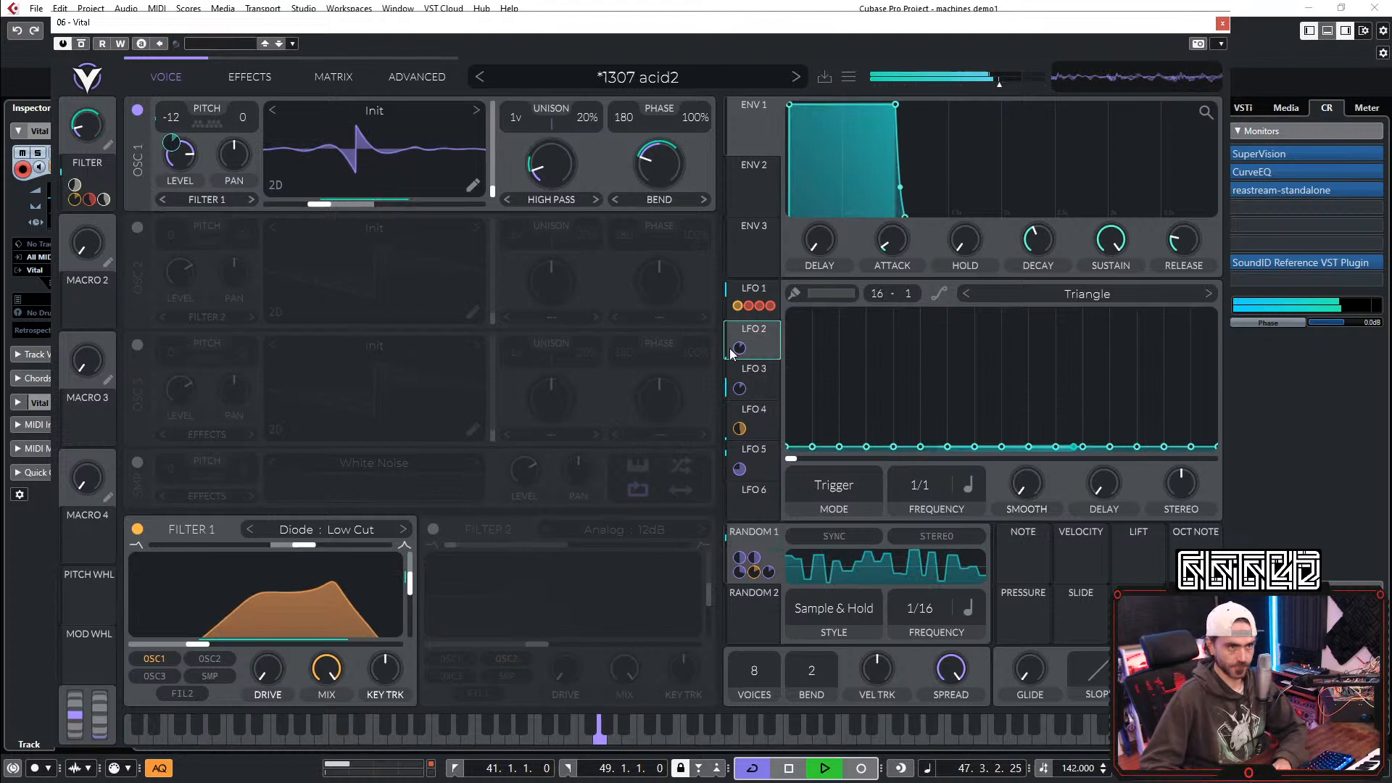
pyautogui.click(853, 391)
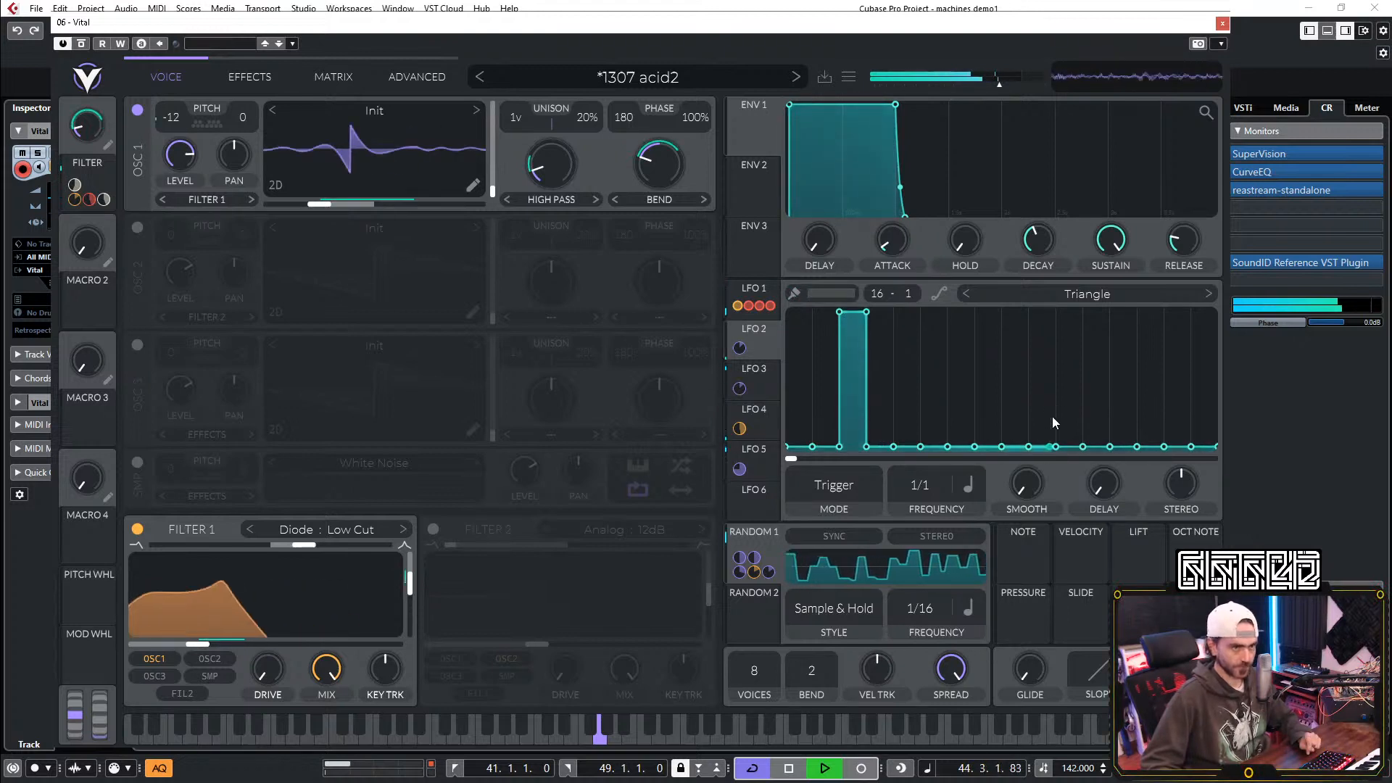
pyautogui.moveTo(1020, 494); pyautogui.dragTo(1020, 465)
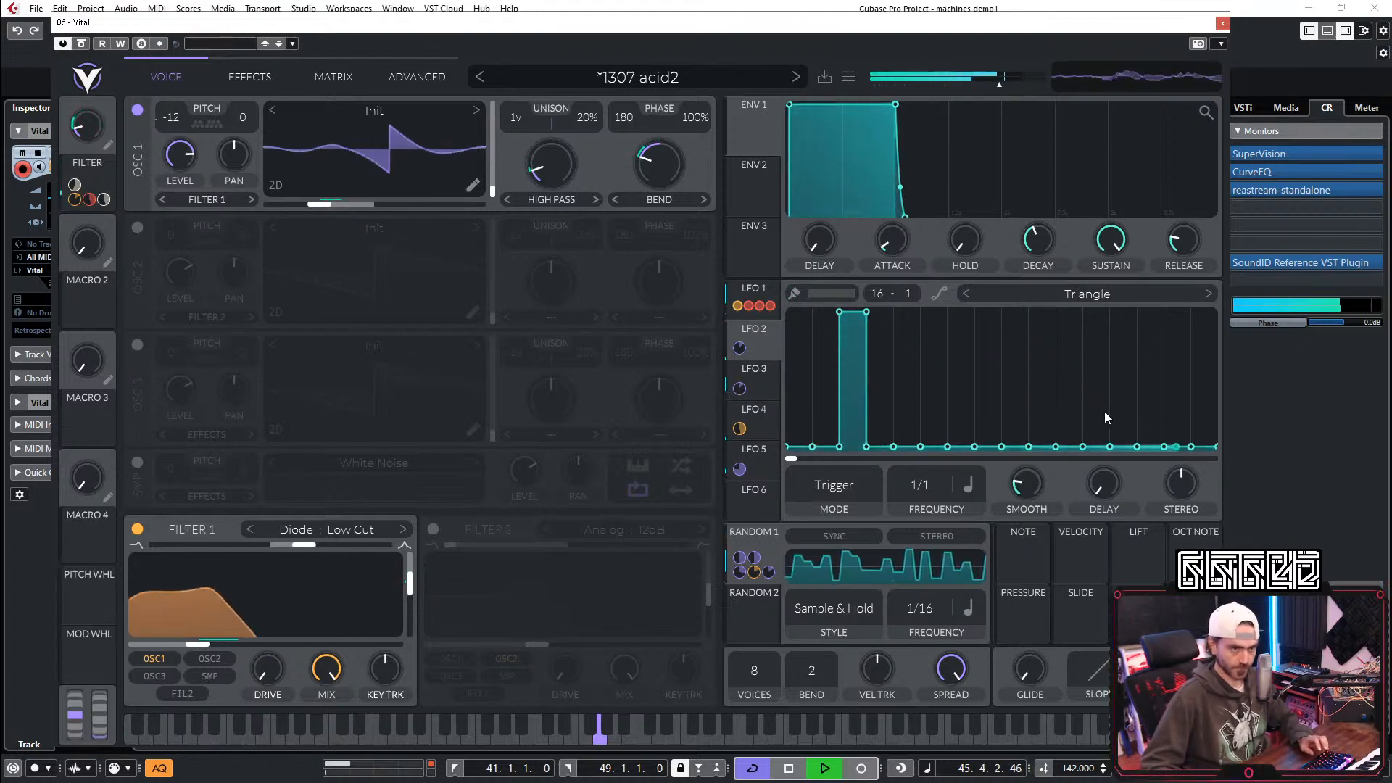
pyautogui.moveTo(1194, 450); pyautogui.dragTo(1226, 310)
pyautogui.doubleClick(1190, 444)
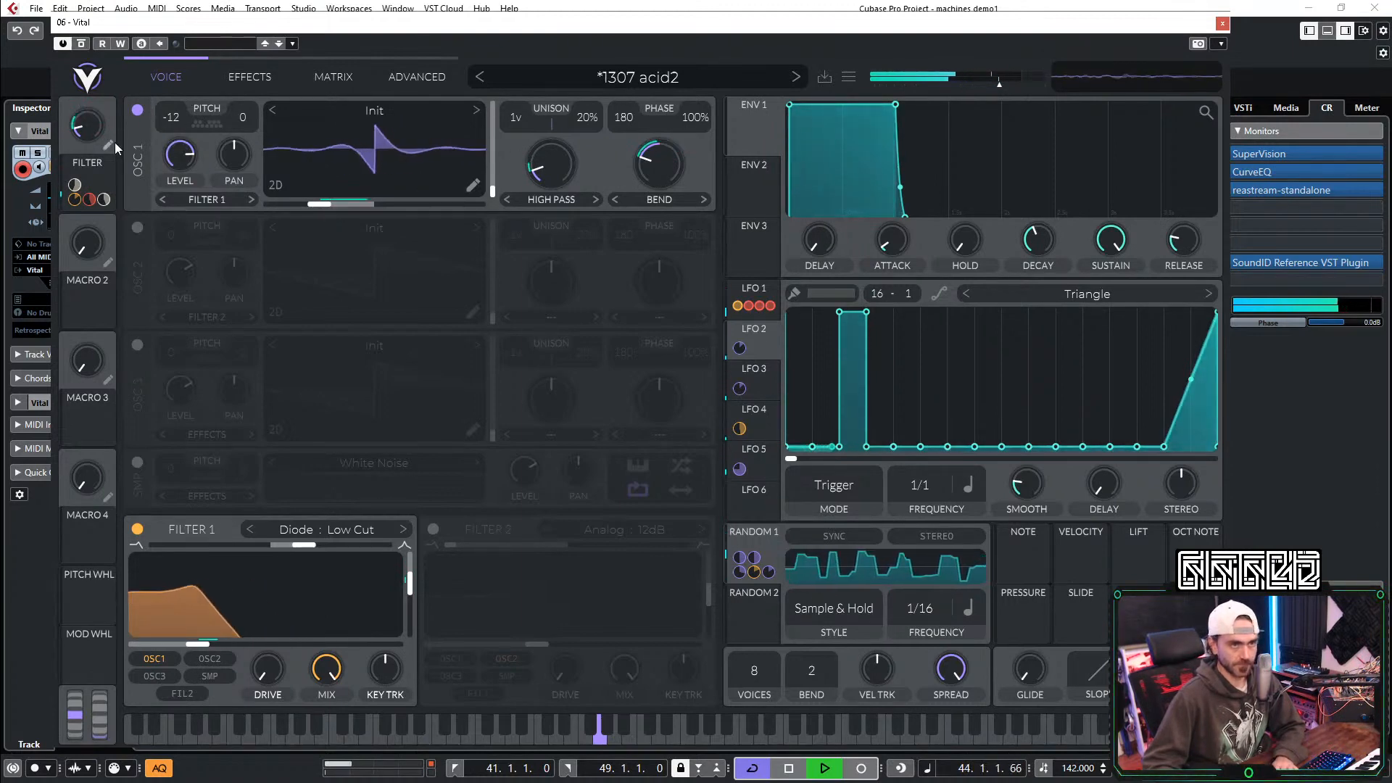
# Step: Save the patch as a new preset named "1307 acid3" and stop playback
pyautogui.click(825, 76)
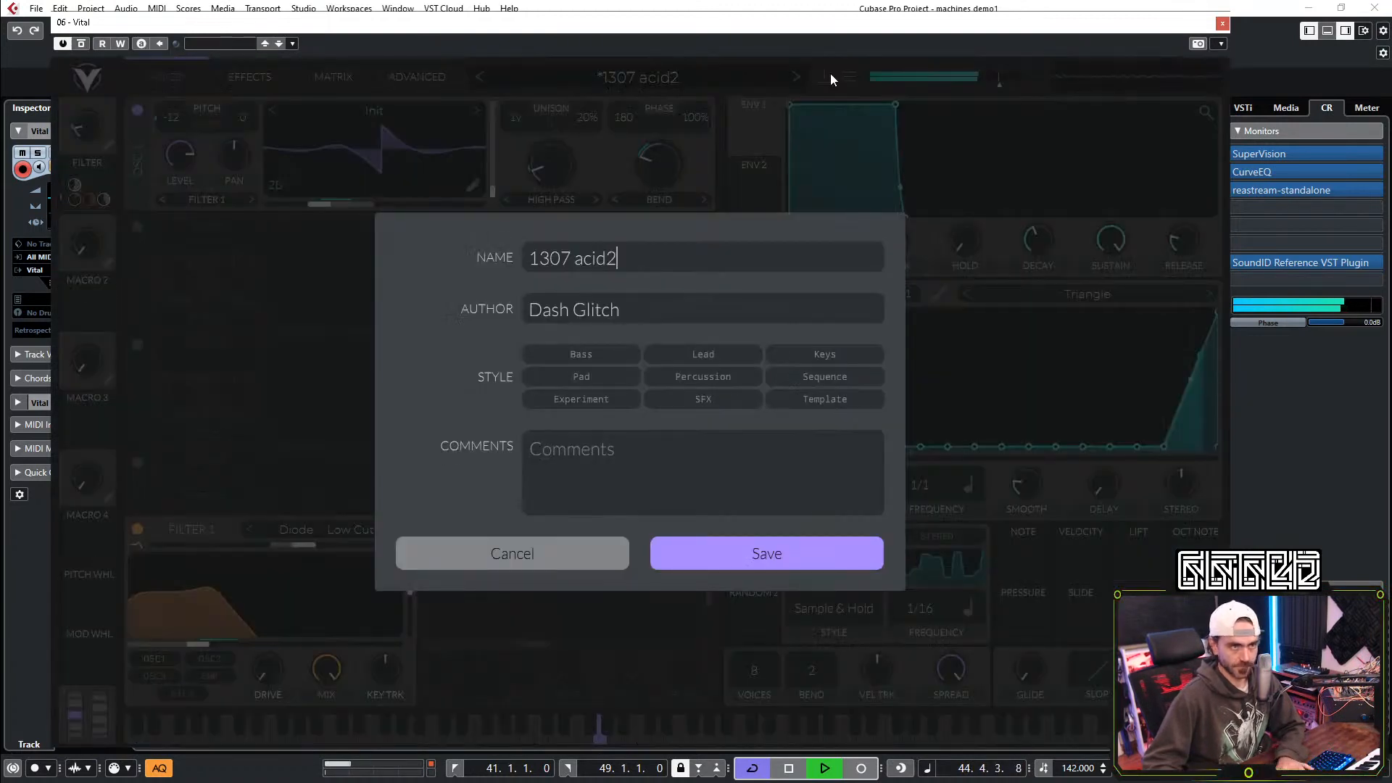
pyautogui.press('BackSpace')
pyautogui.write('3')
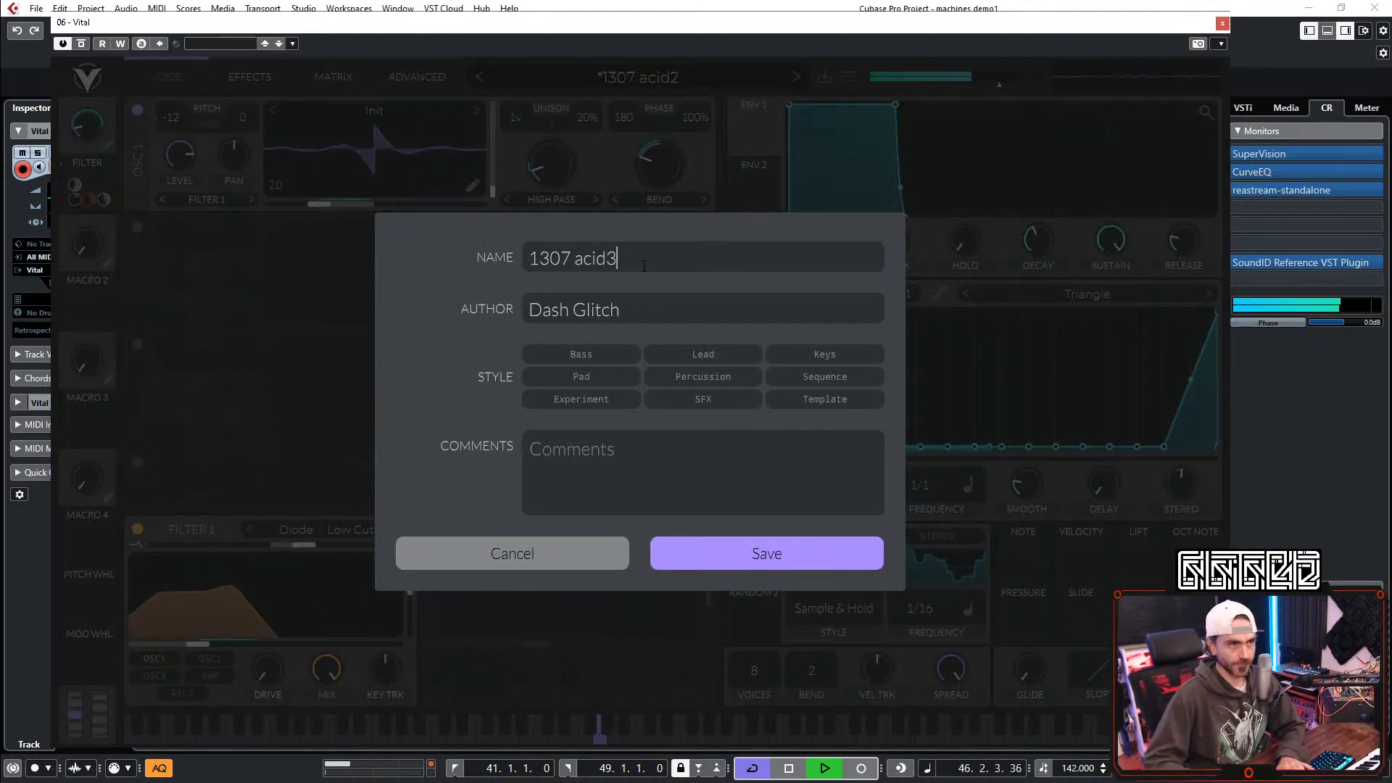
pyautogui.press('Return')
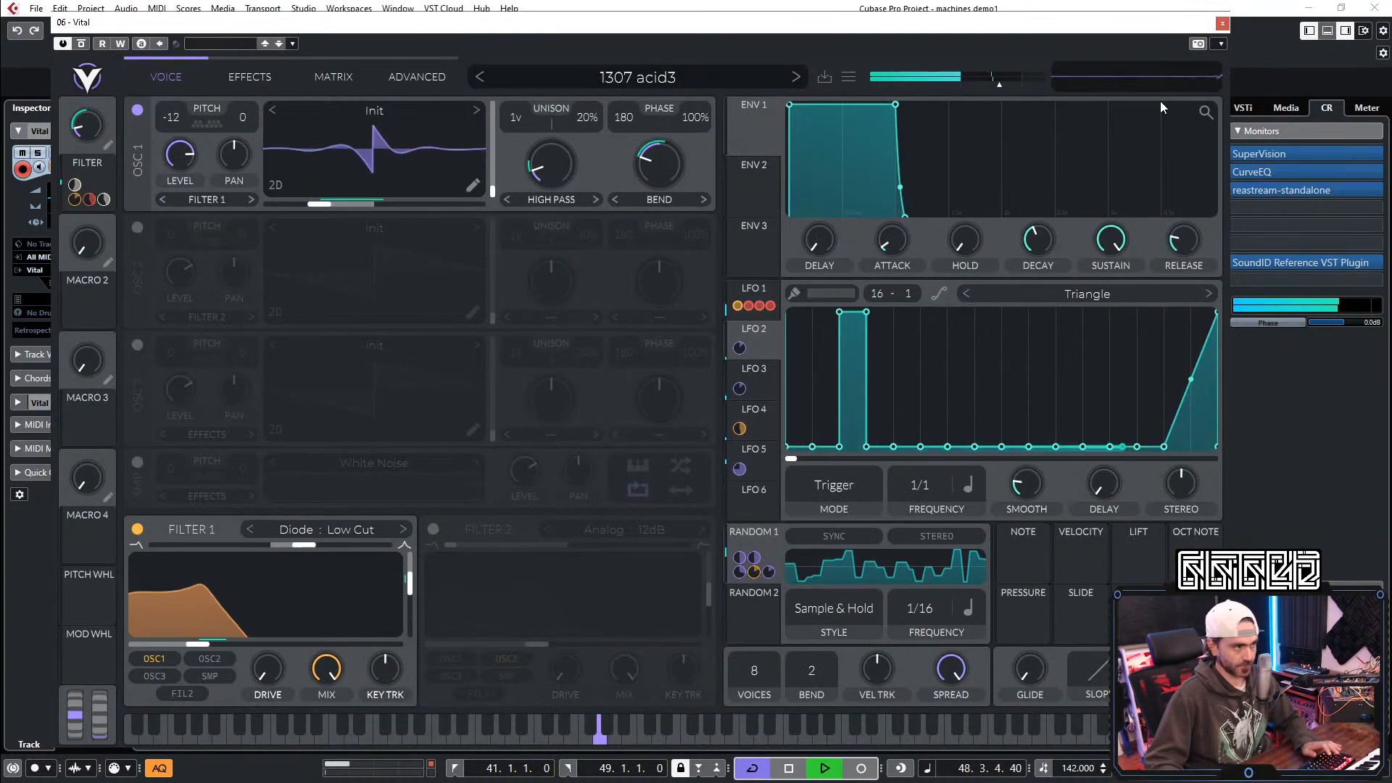
pyautogui.press('space')
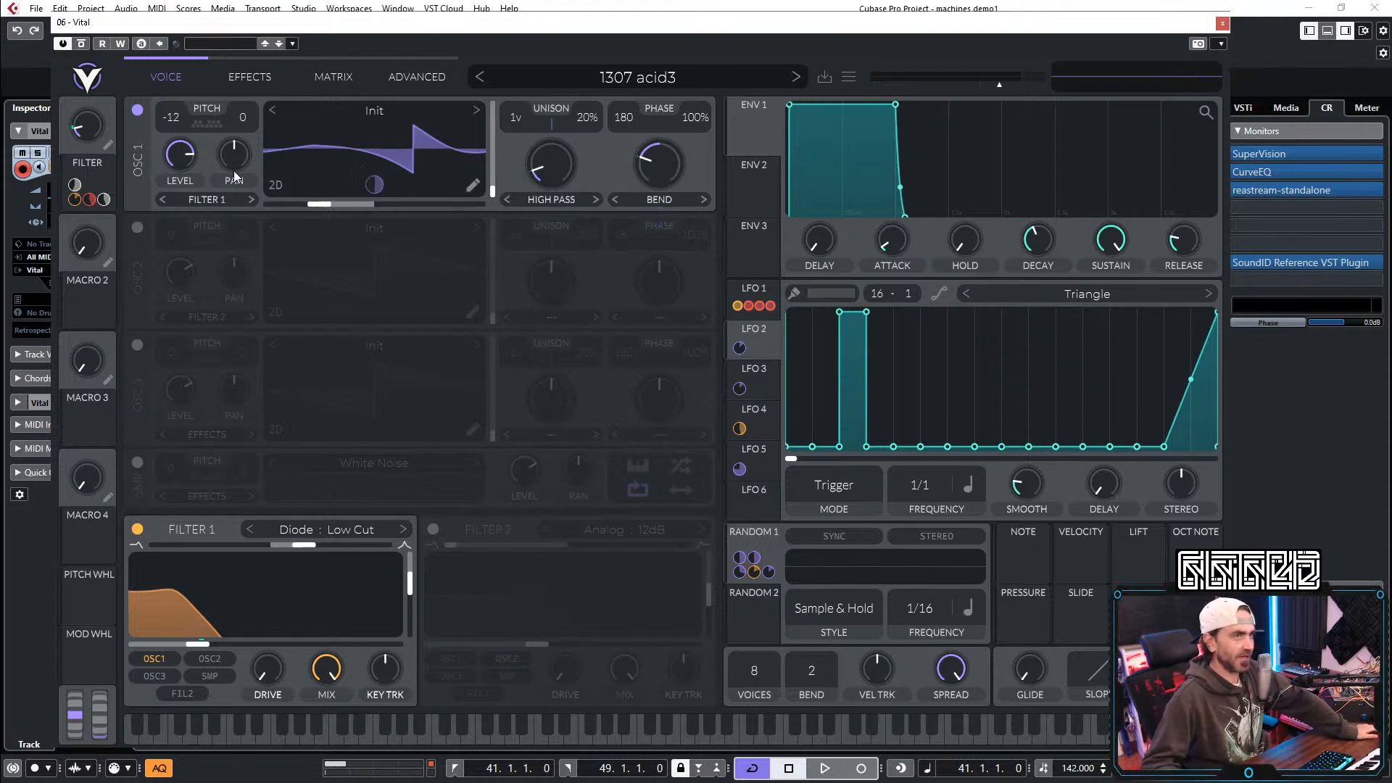
# Step: Move the Vital window clear of the track inspector and close it to return to the project arrangement
pyautogui.moveTo(204, 23); pyautogui.dragTo(291, 23)
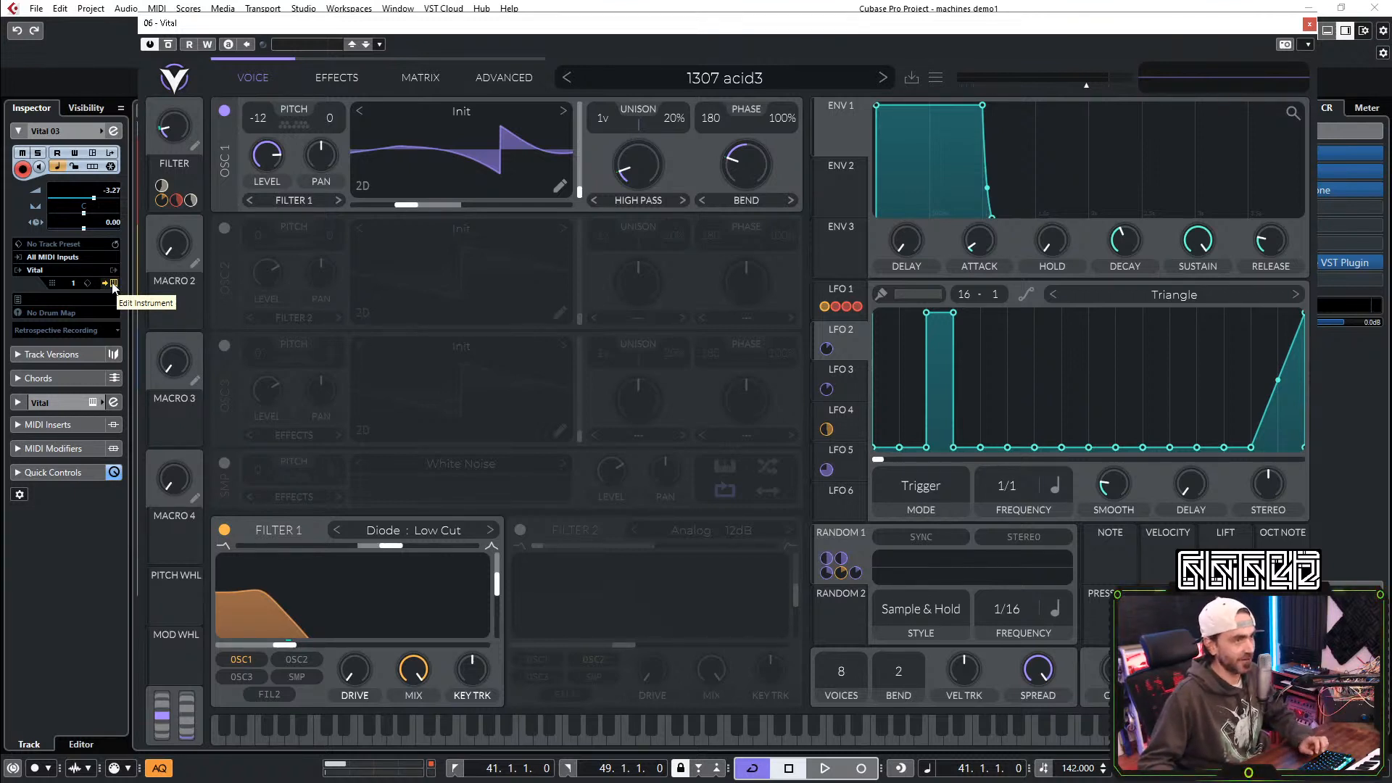
pyautogui.click(114, 284)
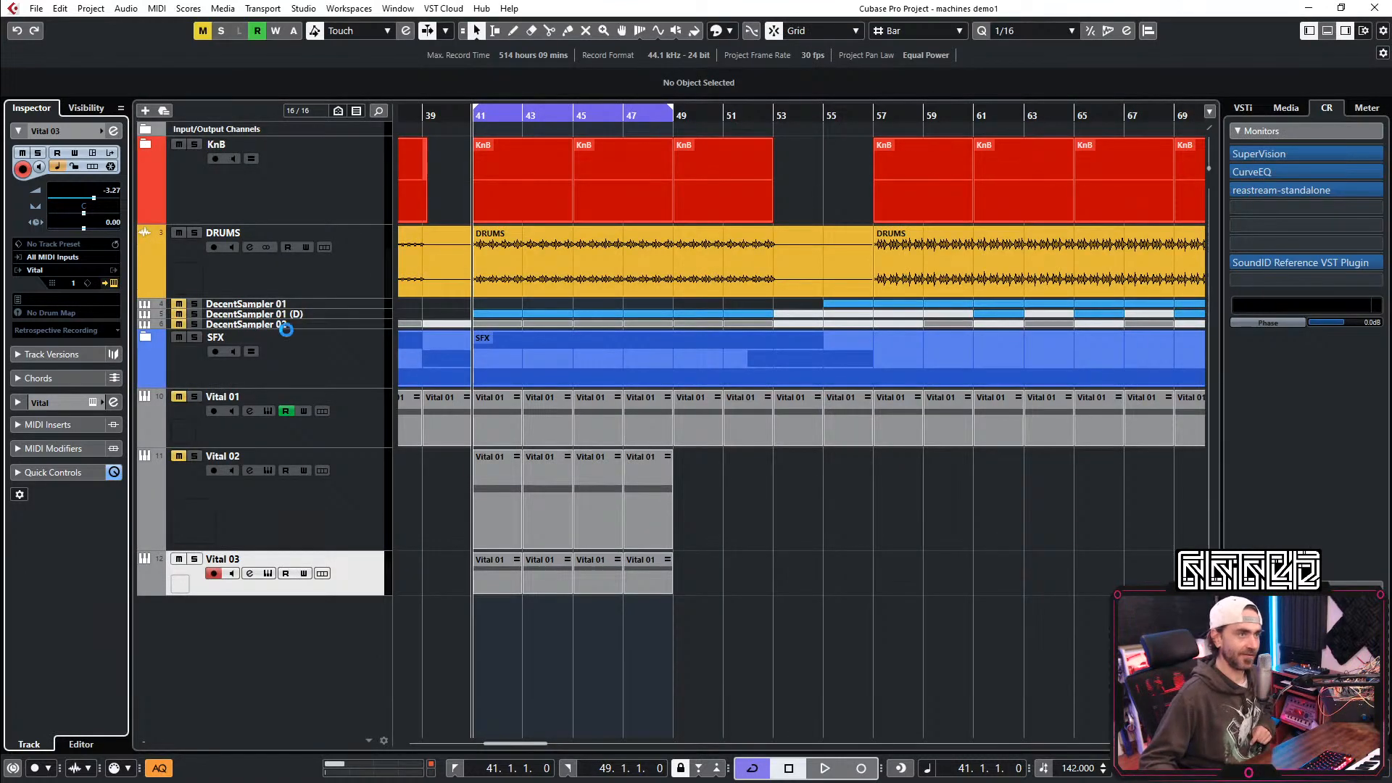
pyautogui.click(113, 284)
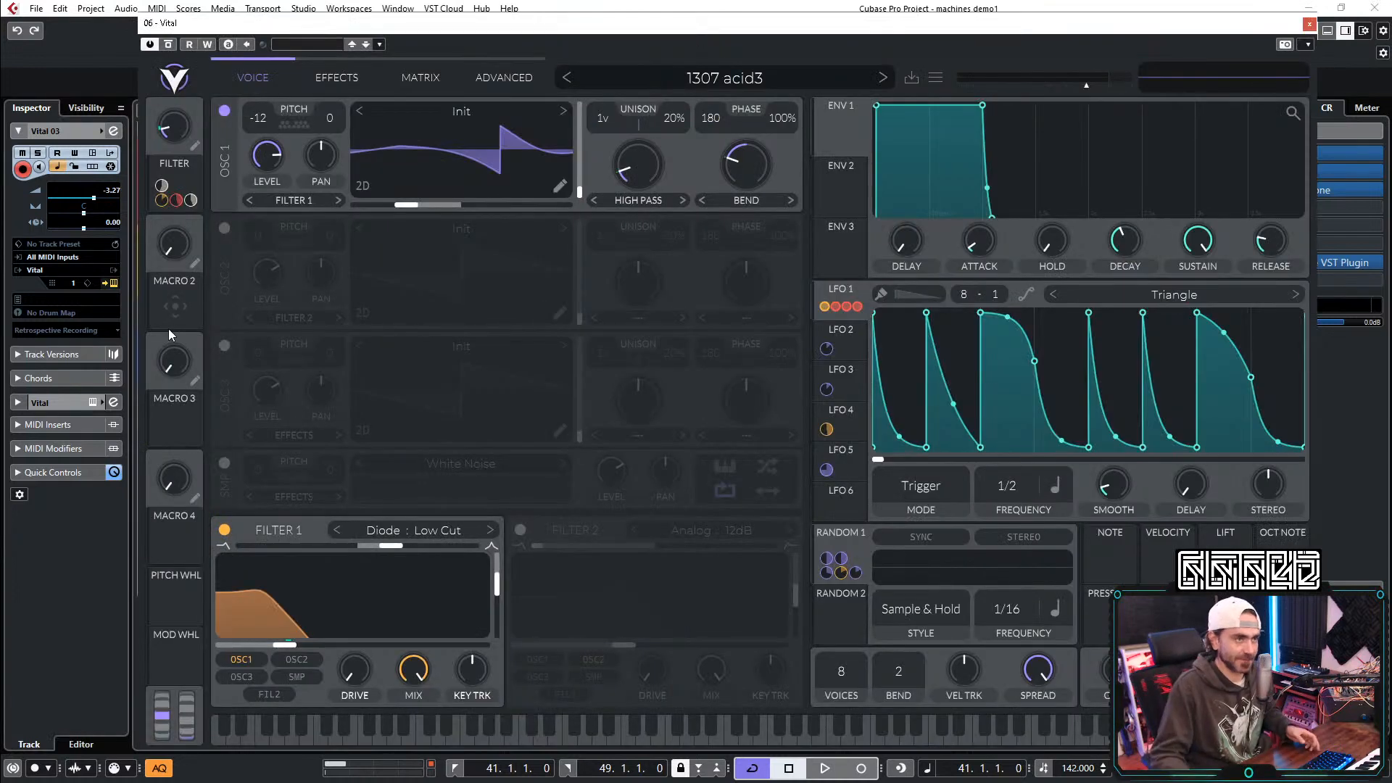
pyautogui.moveTo(654, 29); pyautogui.dragTo(526, 29)
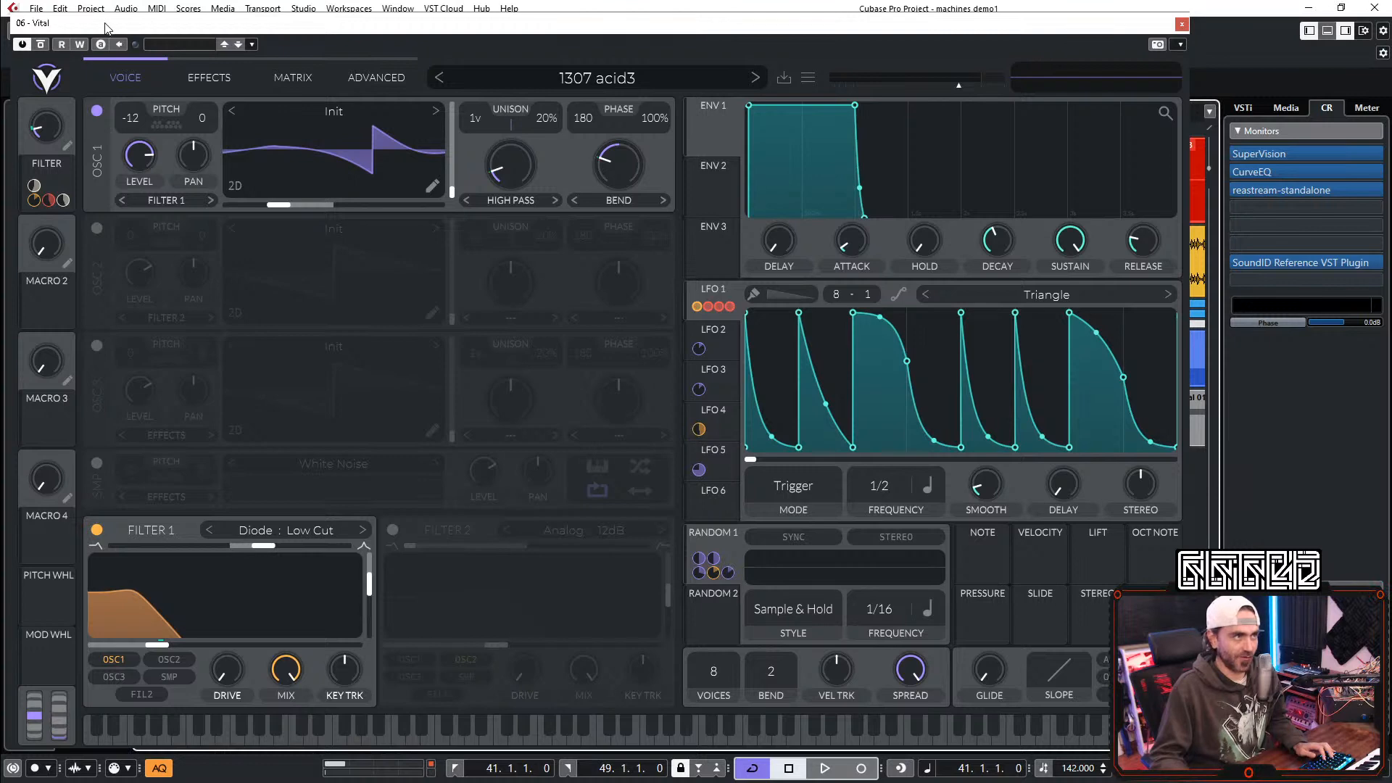
pyautogui.moveTo(107, 27); pyautogui.dragTo(241, 61)
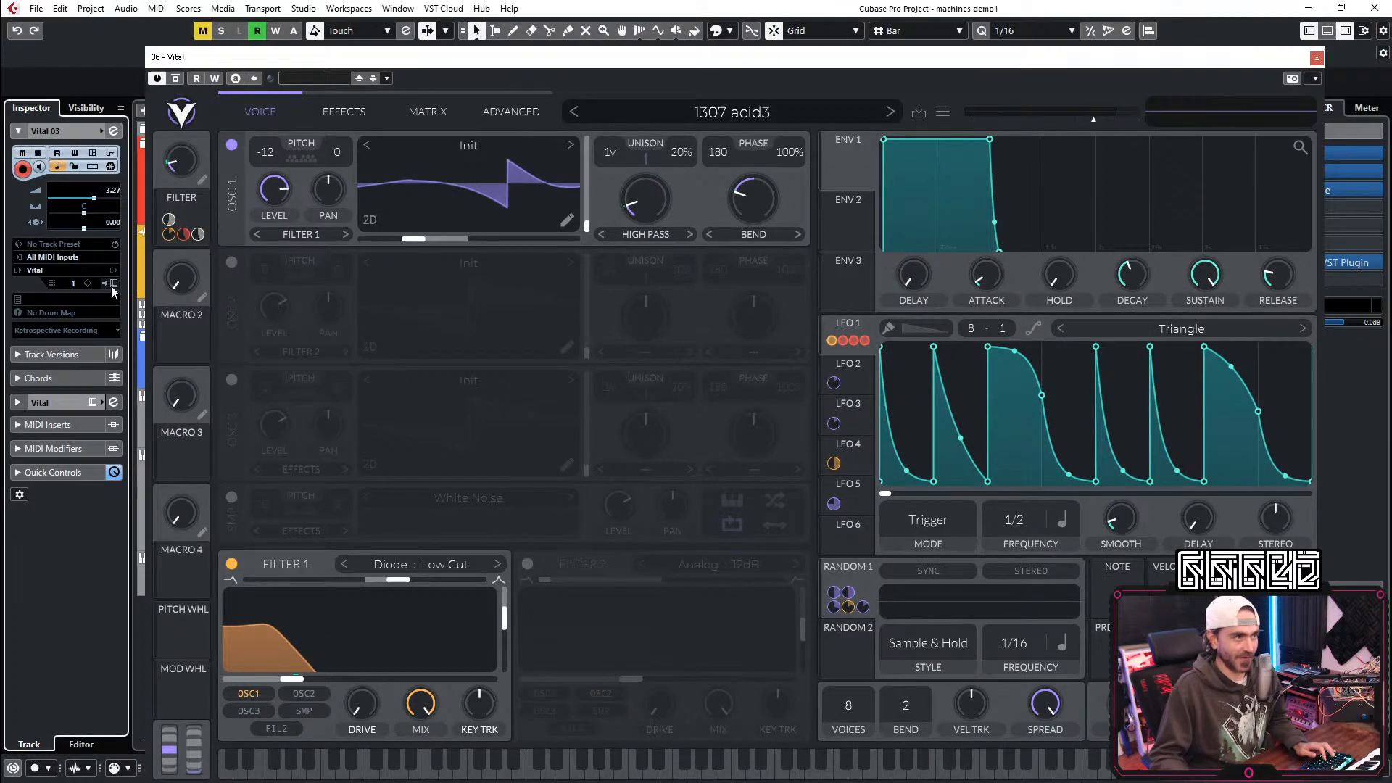
pyautogui.click(111, 284)
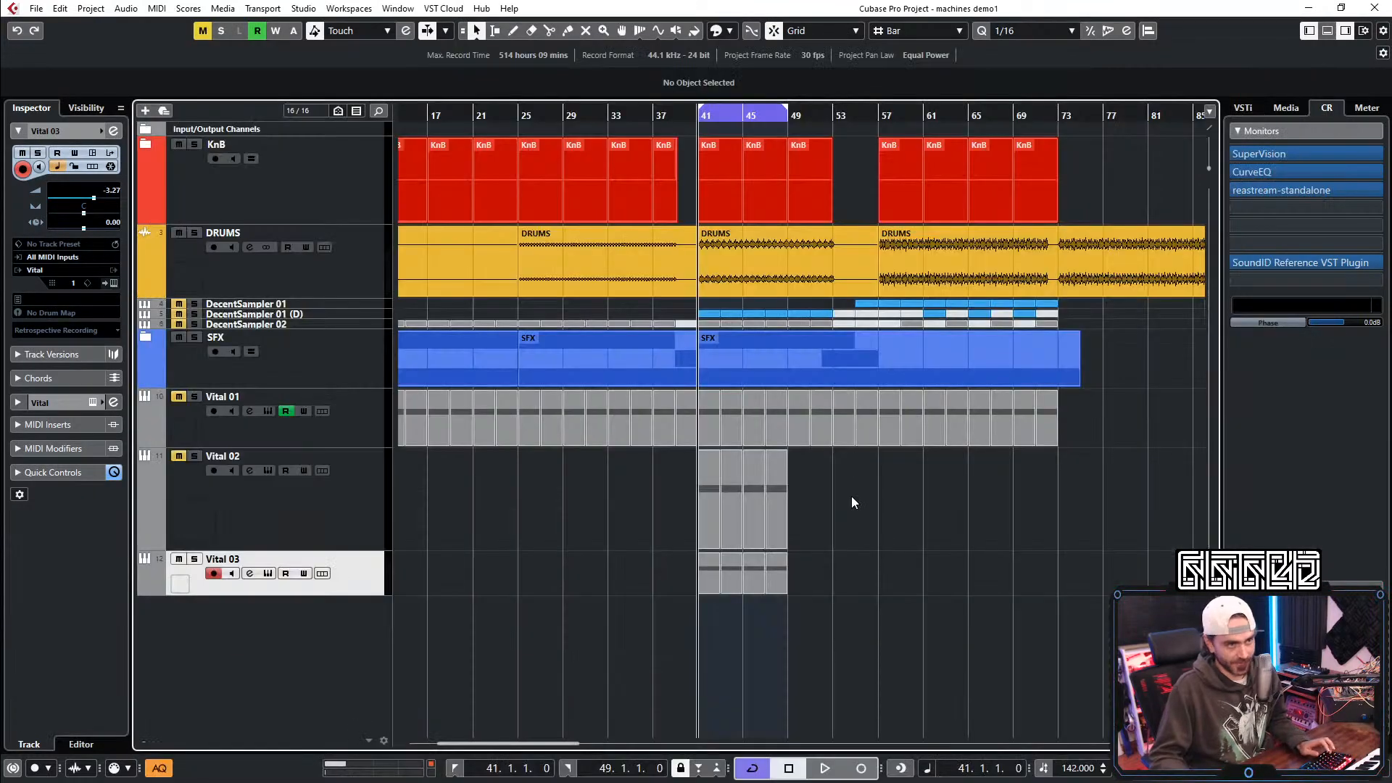
# Step: Repeat the Vital 03 parts through to bar 73, and play the project with Vital 01 and Vital 02 unmuted
pyautogui.moveTo(855, 638); pyautogui.dragTo(1015, 577)
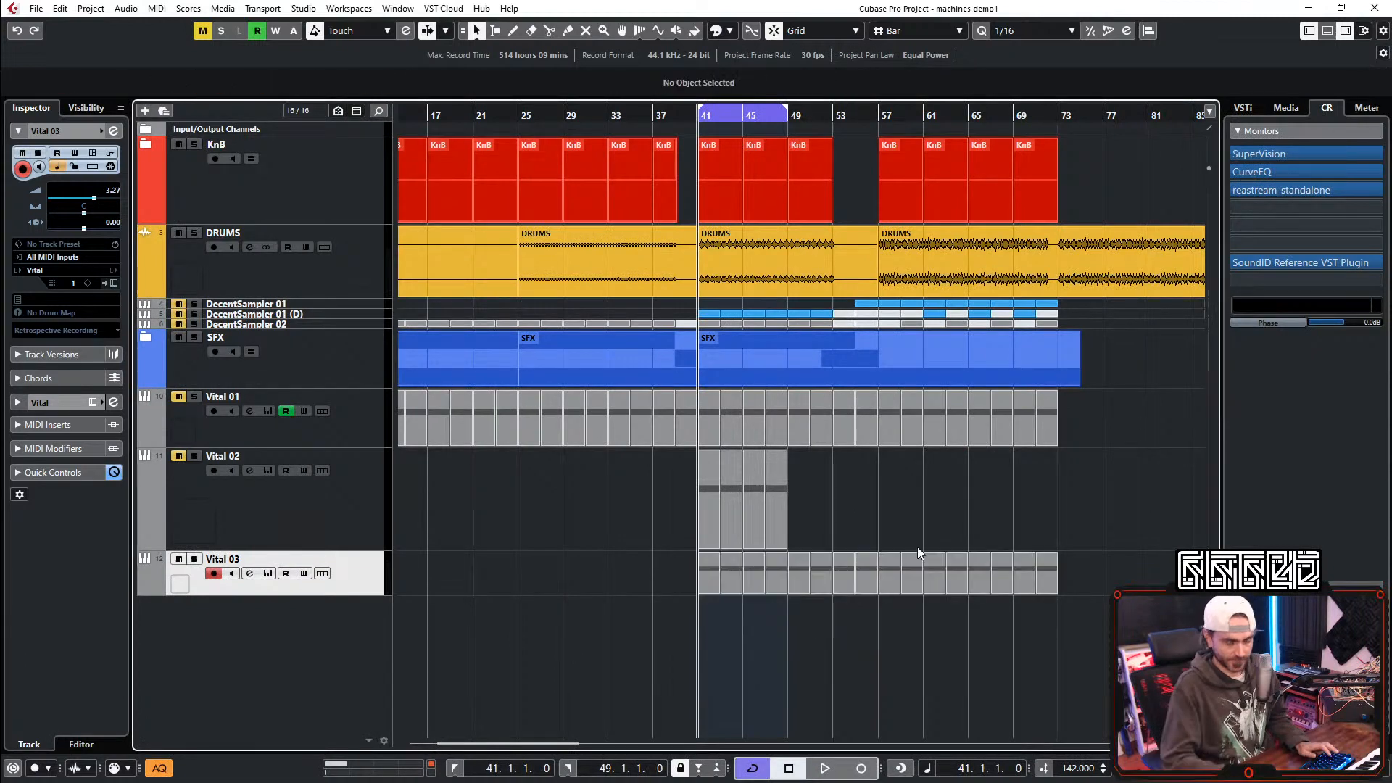
pyautogui.press('space')
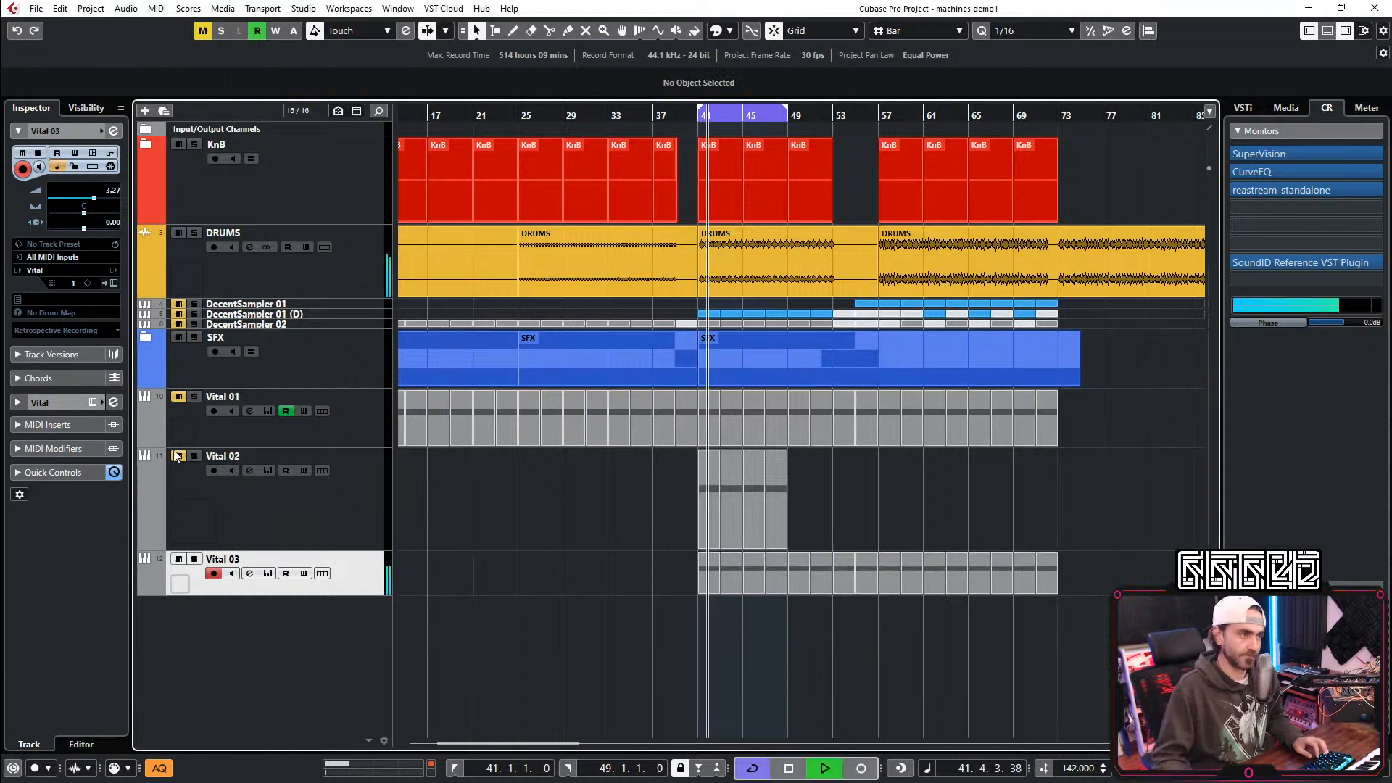
pyautogui.click(178, 397)
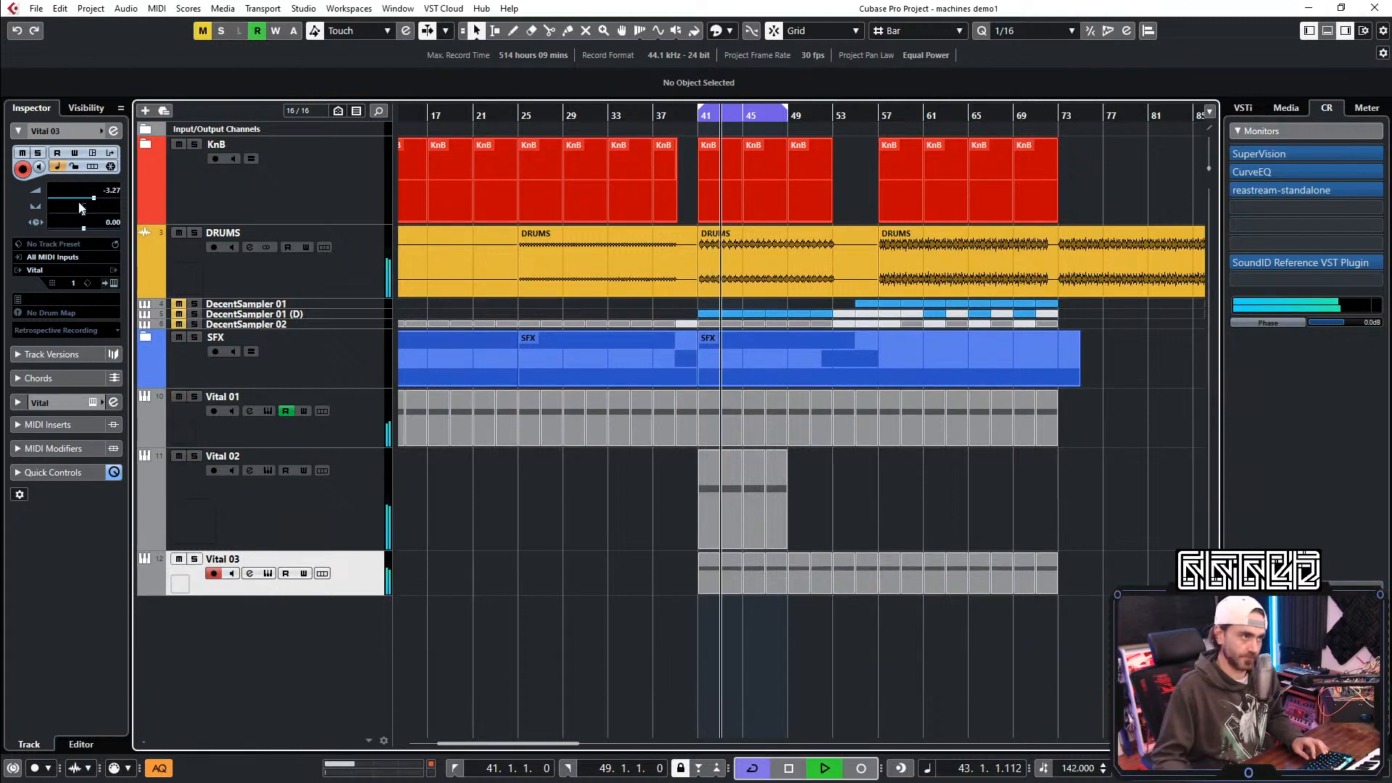
# Step: Lower the Vital 03 track's volume to -18.6 and mute the track
pyautogui.moveTo(94, 198); pyautogui.dragTo(68, 198)
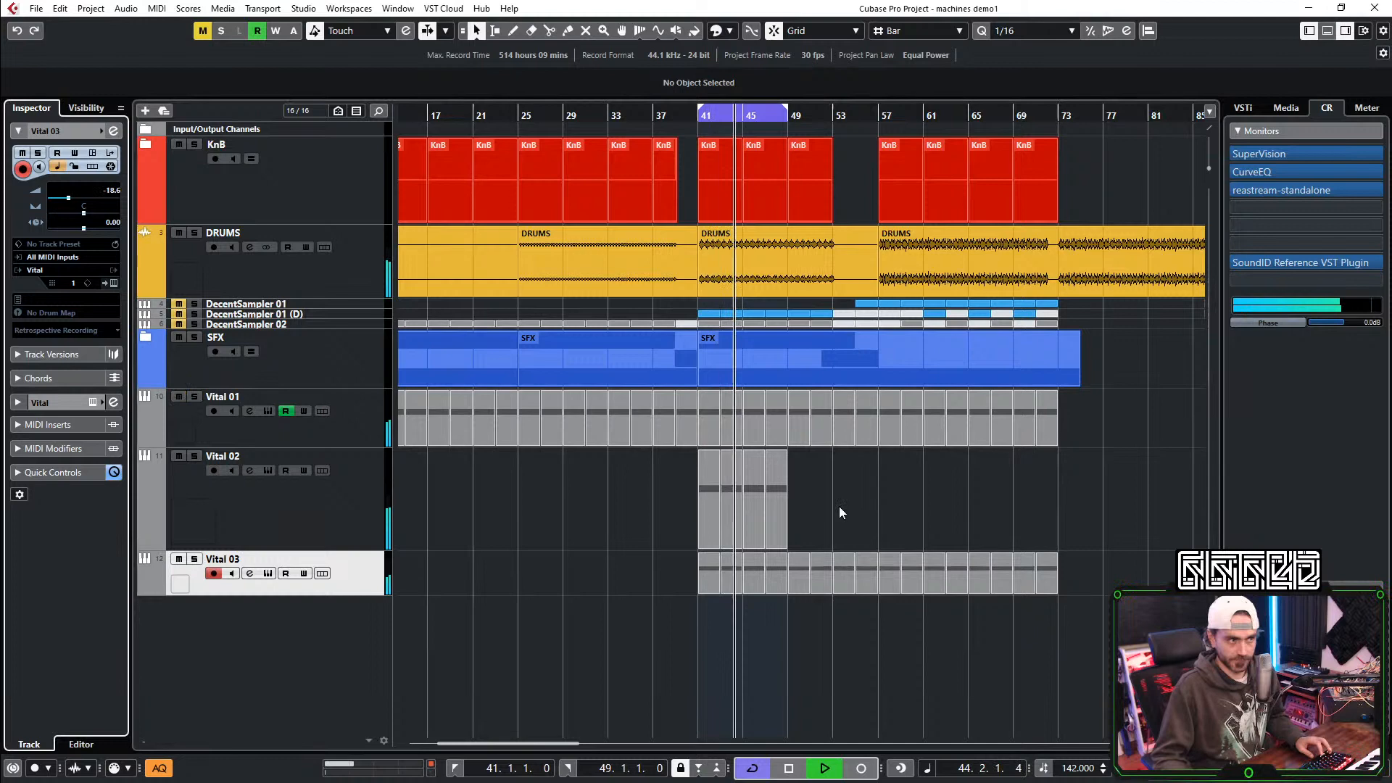
pyautogui.click(178, 559)
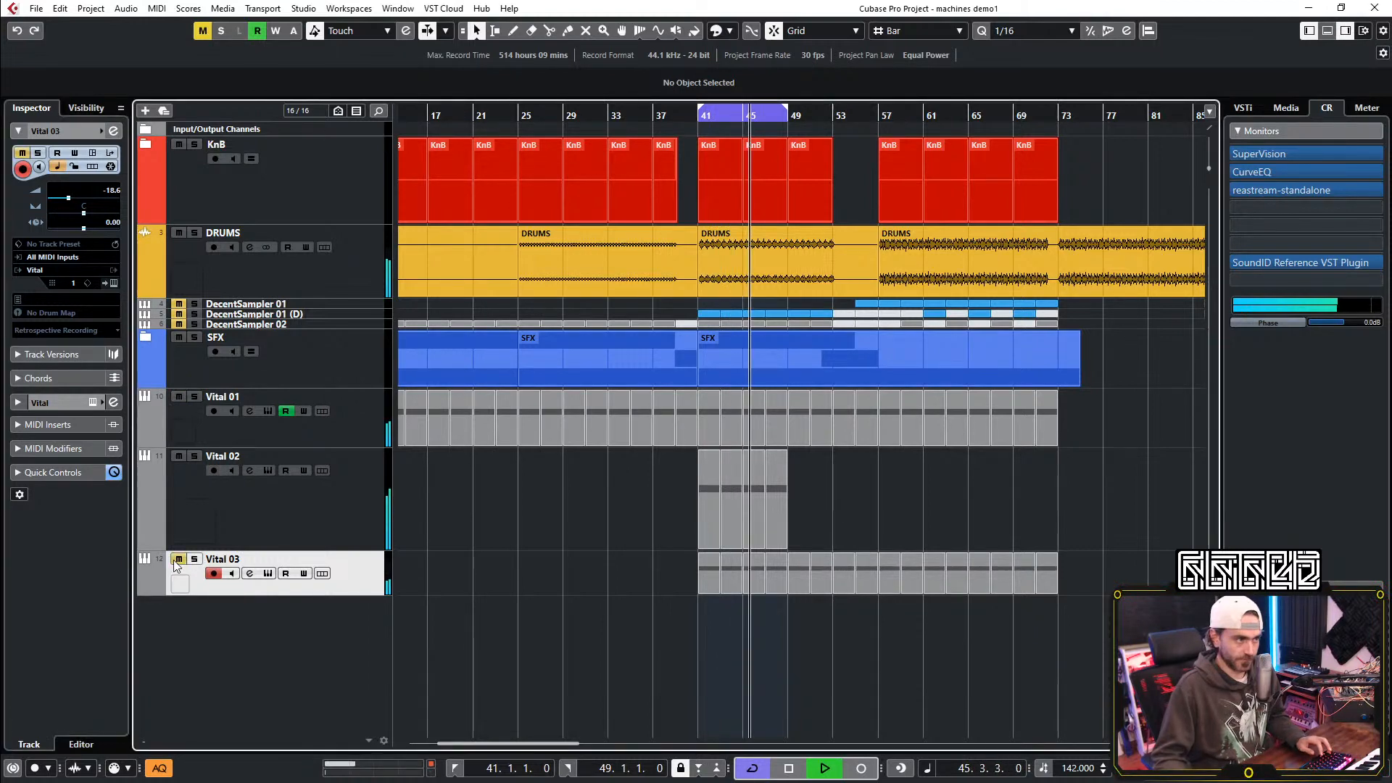
# Step: Set the loop range from bar 25 to bar 73 and move the four Vital 02 parts to start at bar 25
pyautogui.scroll(-3, 721, 232)
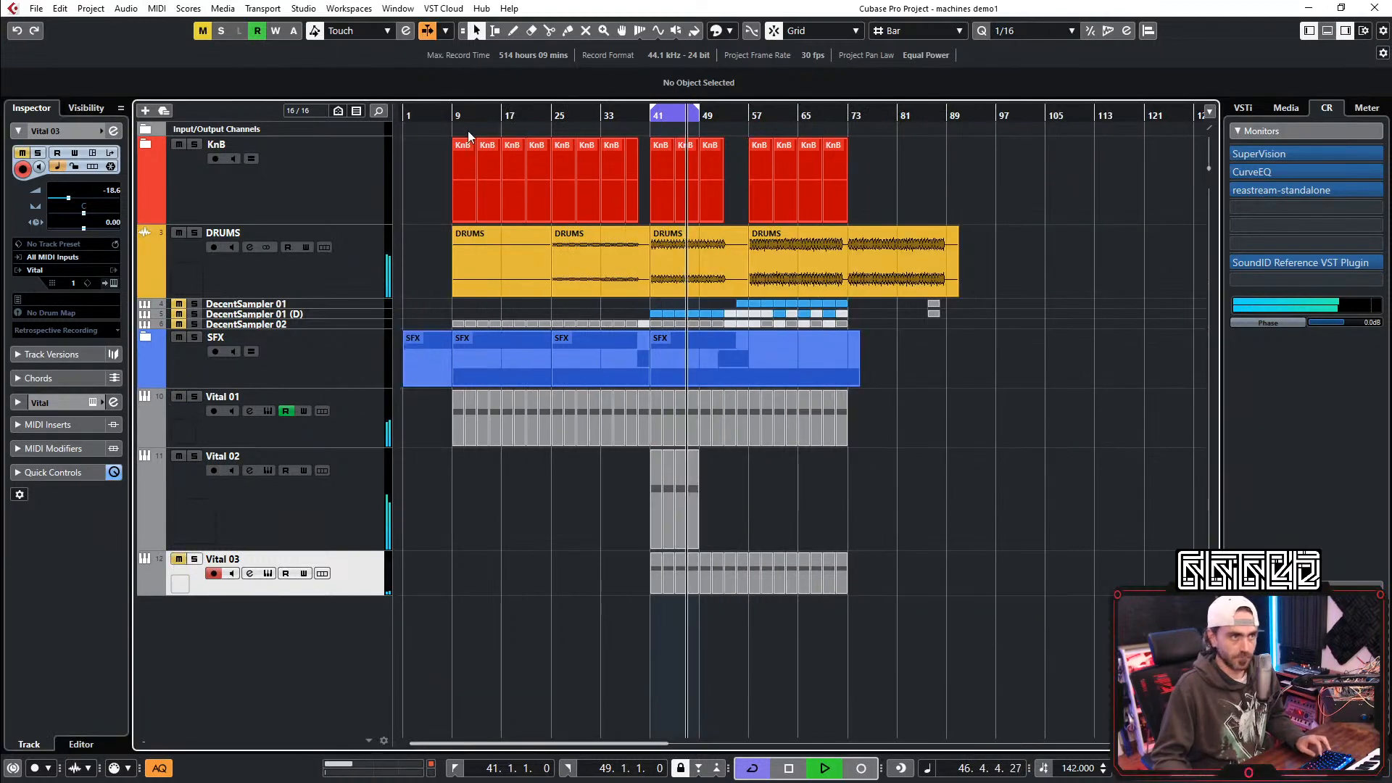
pyautogui.keyDown('ctrl'); pyautogui.click(549, 122); pyautogui.keyUp('ctrl')
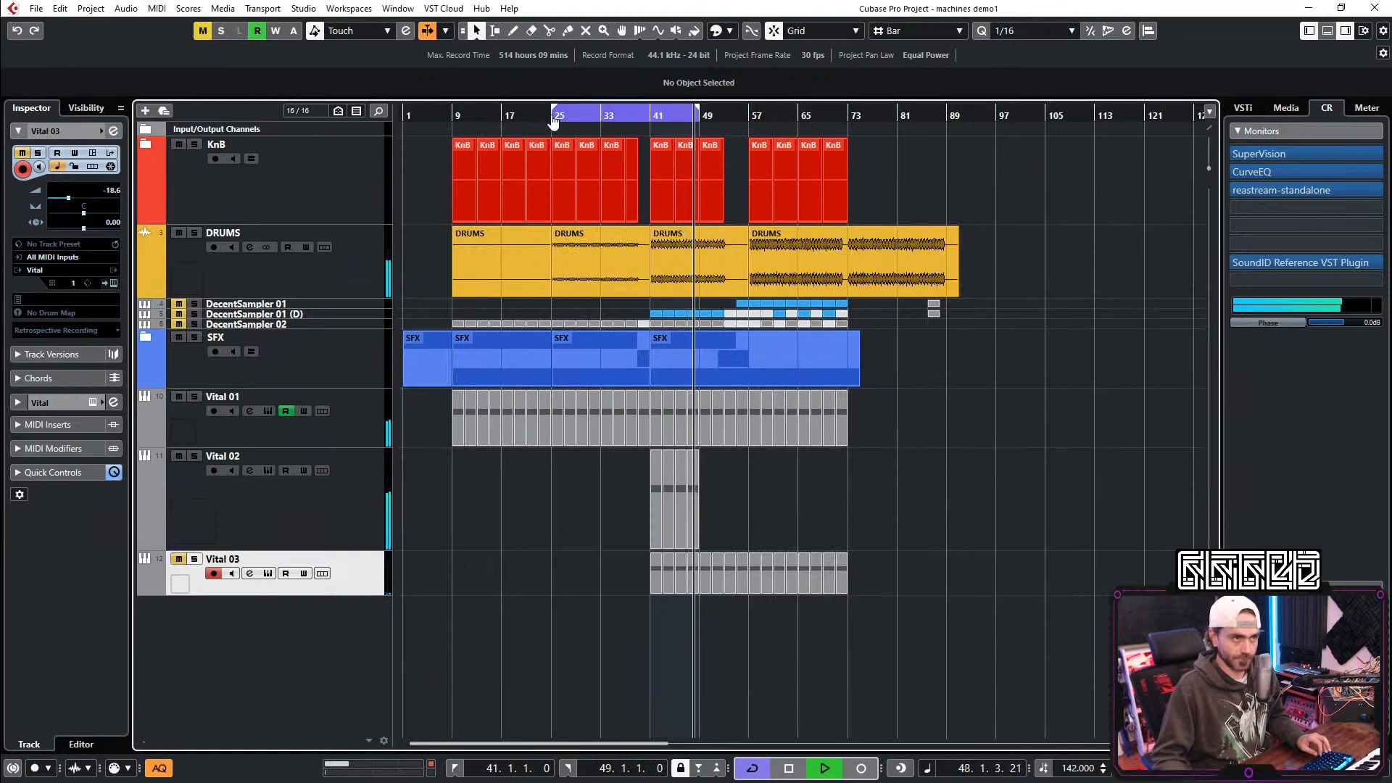
pyautogui.keyDown('alt'); pyautogui.click(846, 117); pyautogui.keyUp('alt')
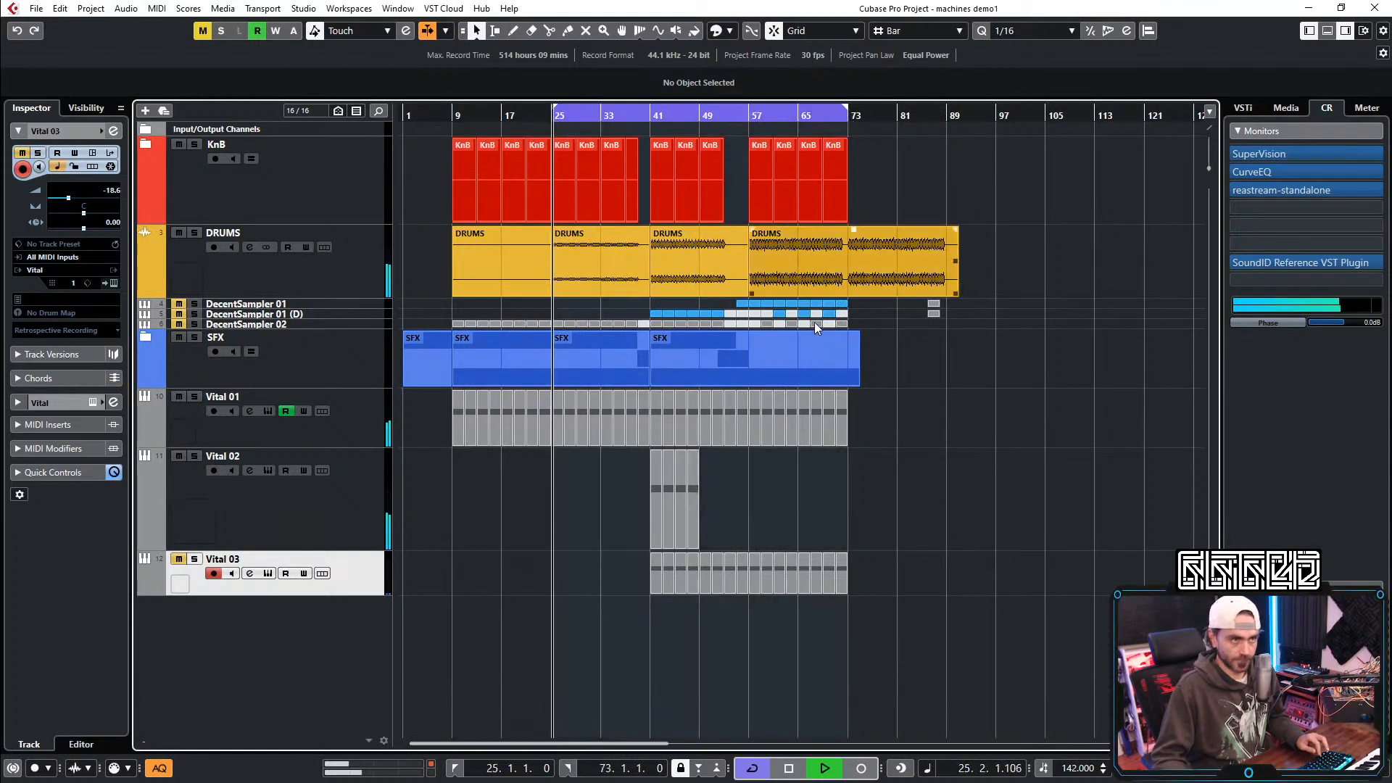
pyautogui.press('h')
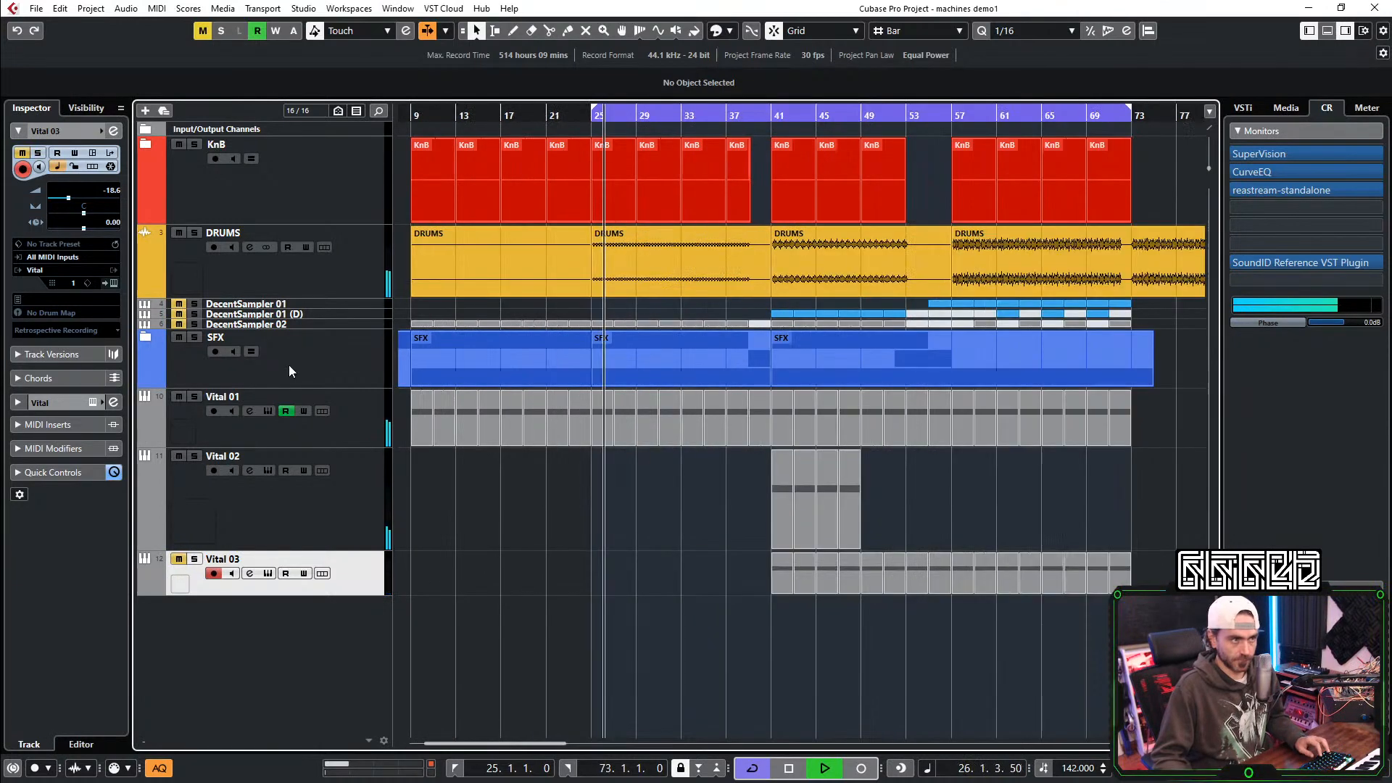
pyautogui.moveTo(783, 520); pyautogui.dragTo(601, 526)
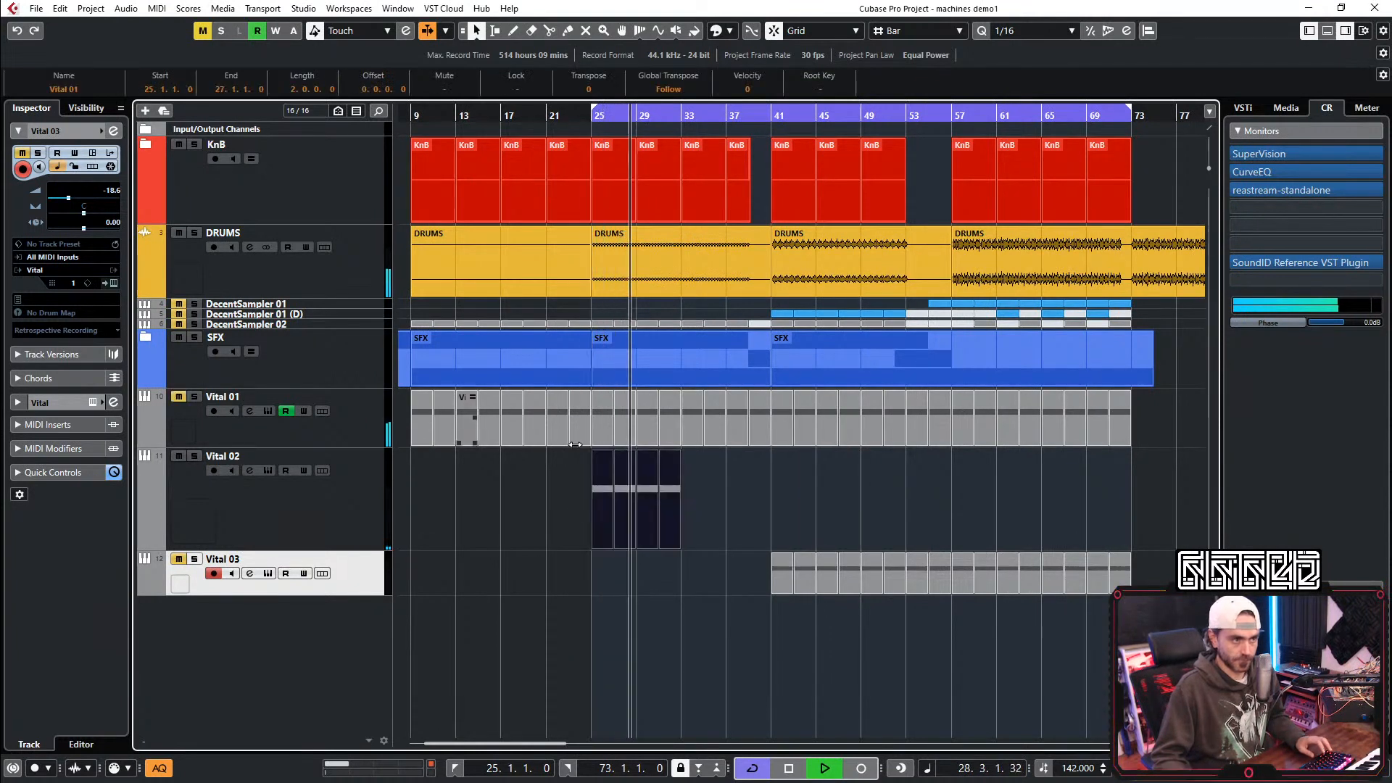
# Step: Repeat the Vital 02 parts from bar 33 through to bar 73
pyautogui.moveTo(677, 499); pyautogui.dragTo(1051, 533)
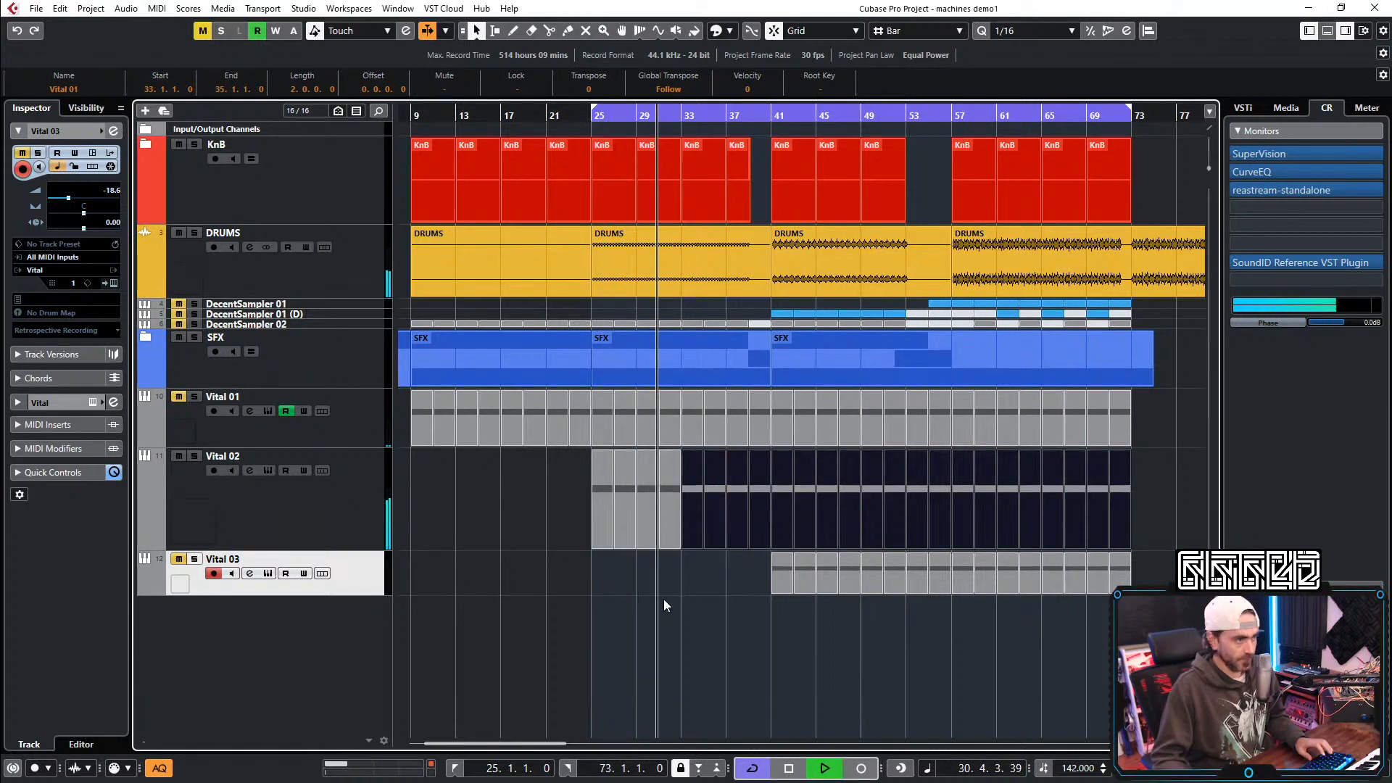
# Step: Cut Vital 01's high-mid EQ band by 5.9 dB at 2238 Hz with Q 0.6, and lower the track's volume to -8.39
pyautogui.click(209, 406)
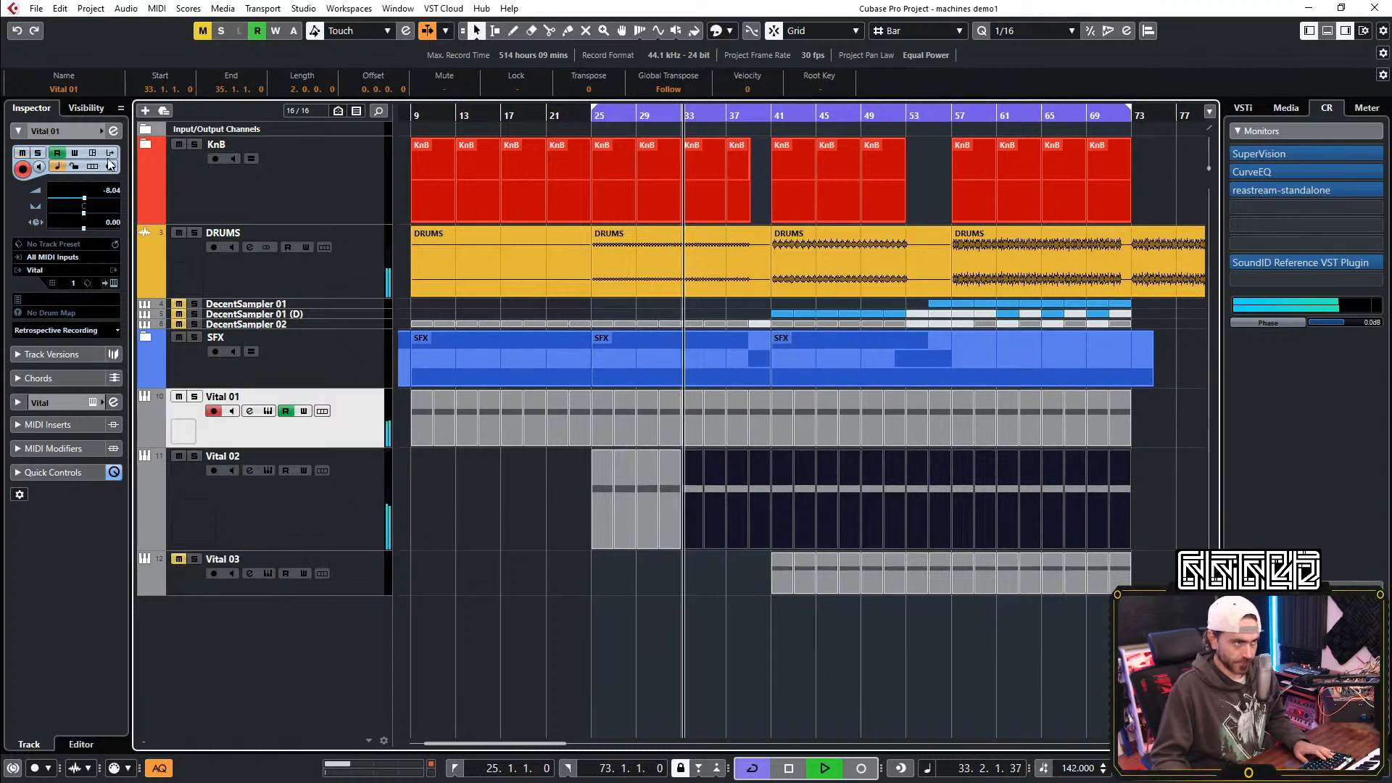
pyautogui.press('e')
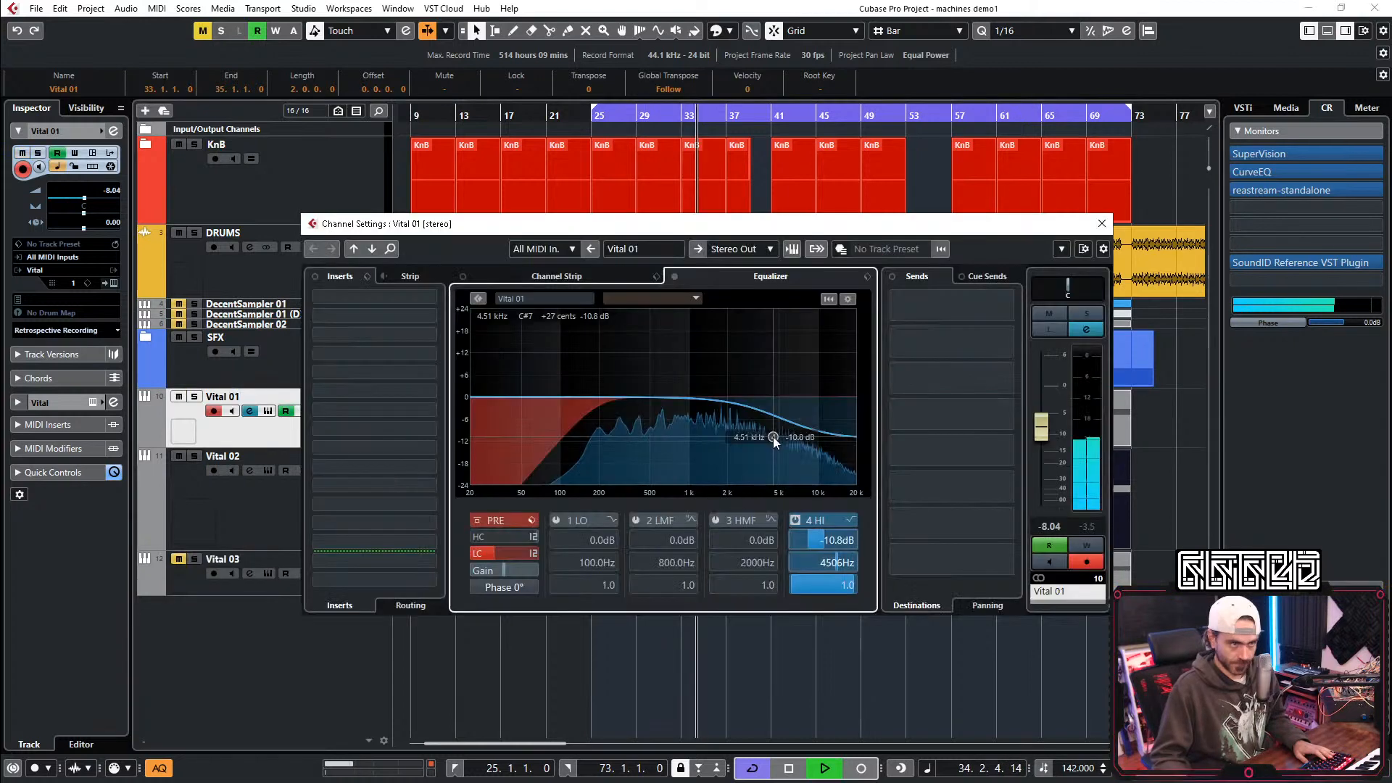
pyautogui.click(734, 419)
pyautogui.scroll(-4, 732, 419)
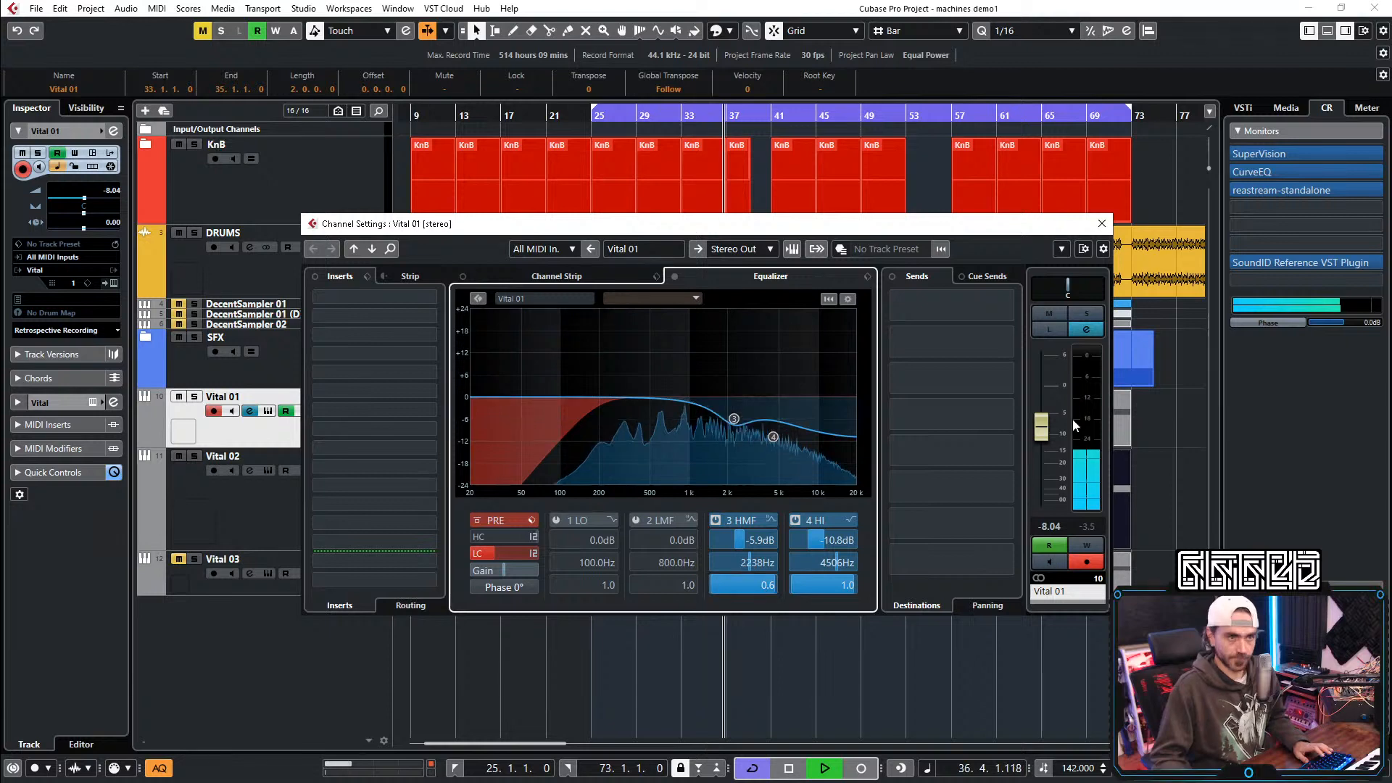
pyautogui.press('e')
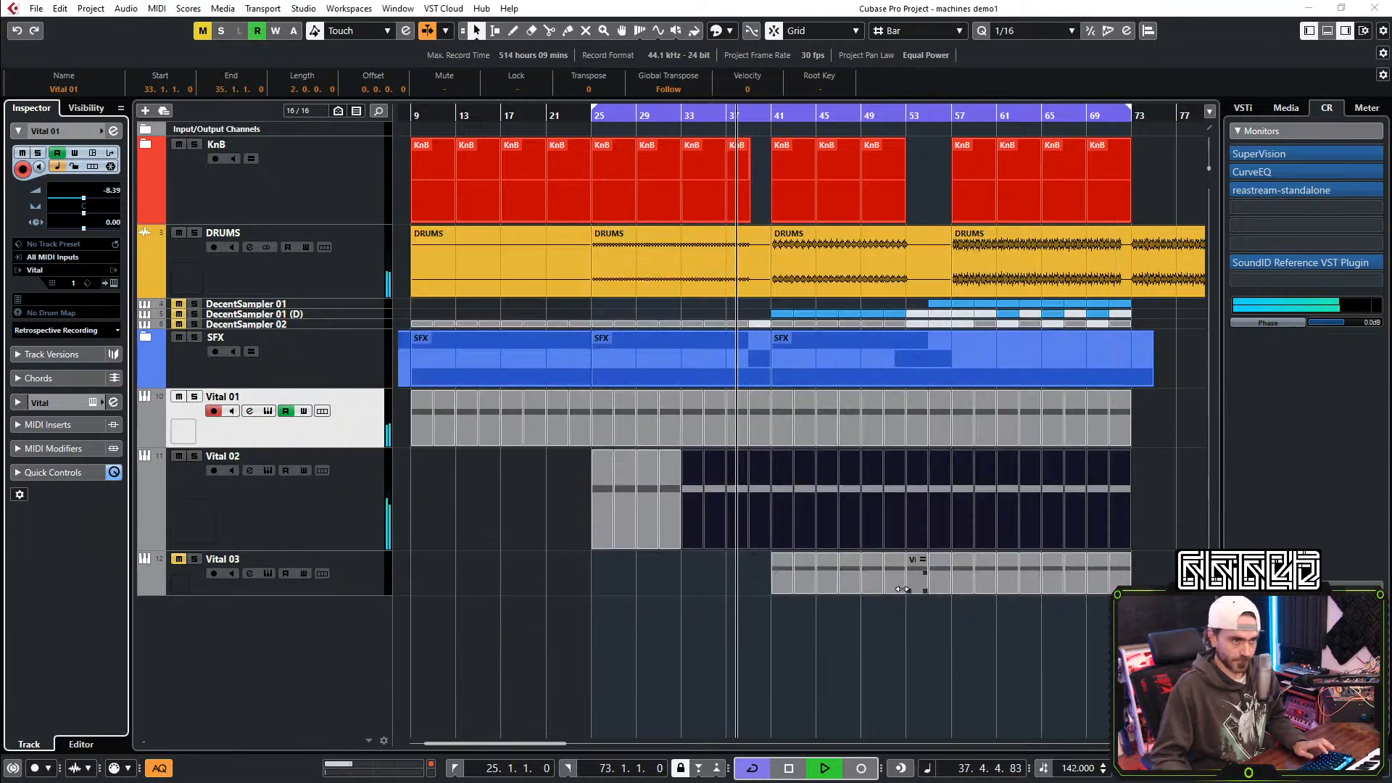
# Step: Unmute the Vital 03 track and raise its volume to -11.5
pyautogui.click(673, 650)
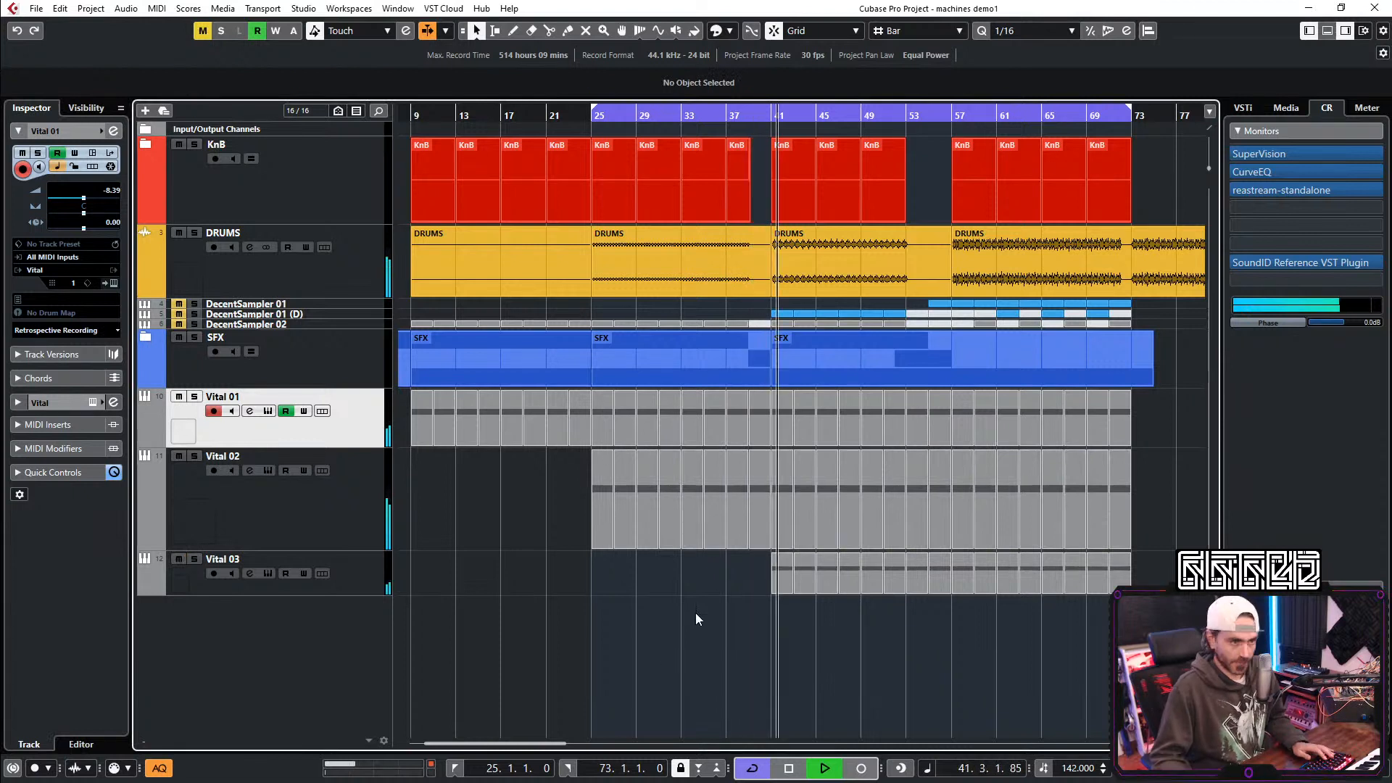
pyautogui.click(290, 584)
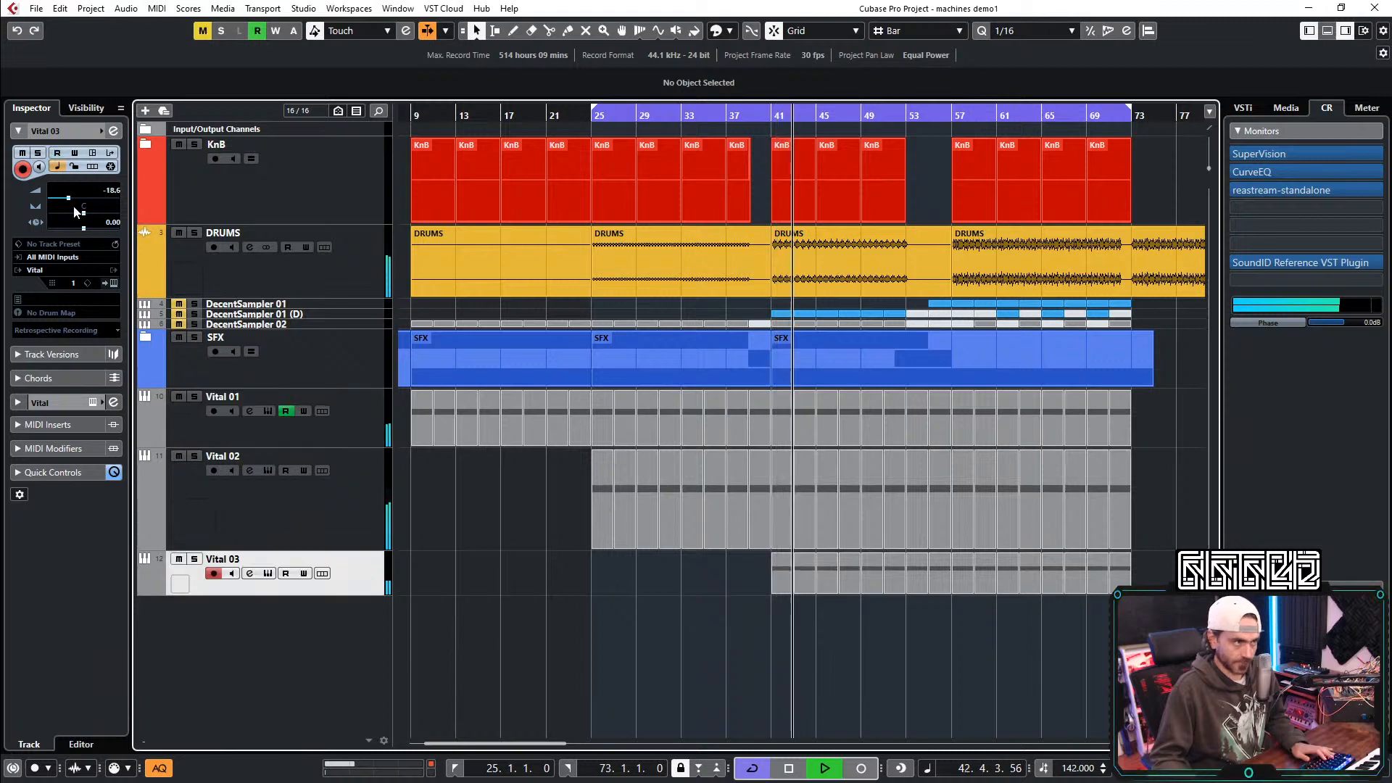
pyautogui.moveTo(69, 198); pyautogui.dragTo(77, 197)
# Step: Try the preset "1307 acid2" on Vital 03, load "1307 acid1" instead, restart playback and close the instrument window
pyautogui.click(113, 283)
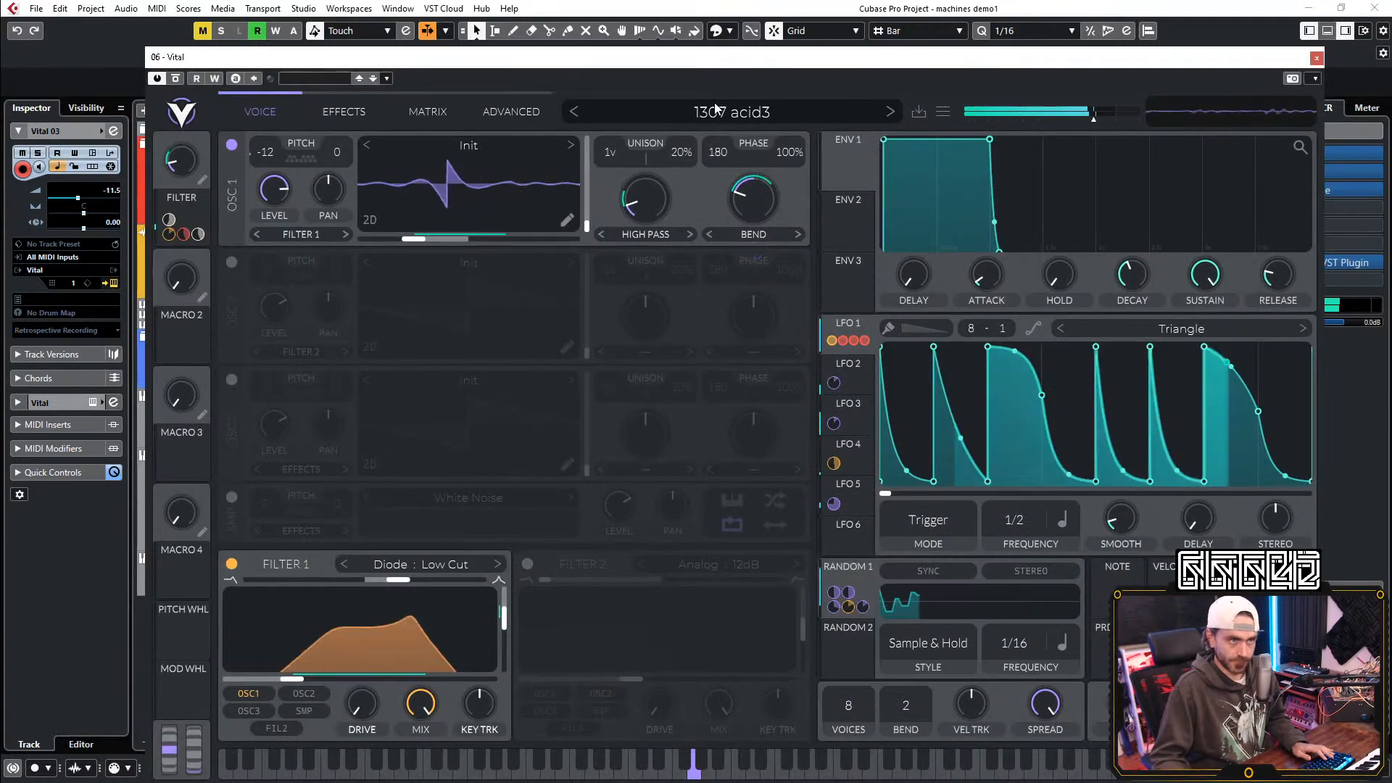
pyautogui.click(715, 109)
pyautogui.click(715, 109)
pyautogui.click(715, 109)
pyautogui.scroll(-3, 698, 616)
pyautogui.click(665, 628)
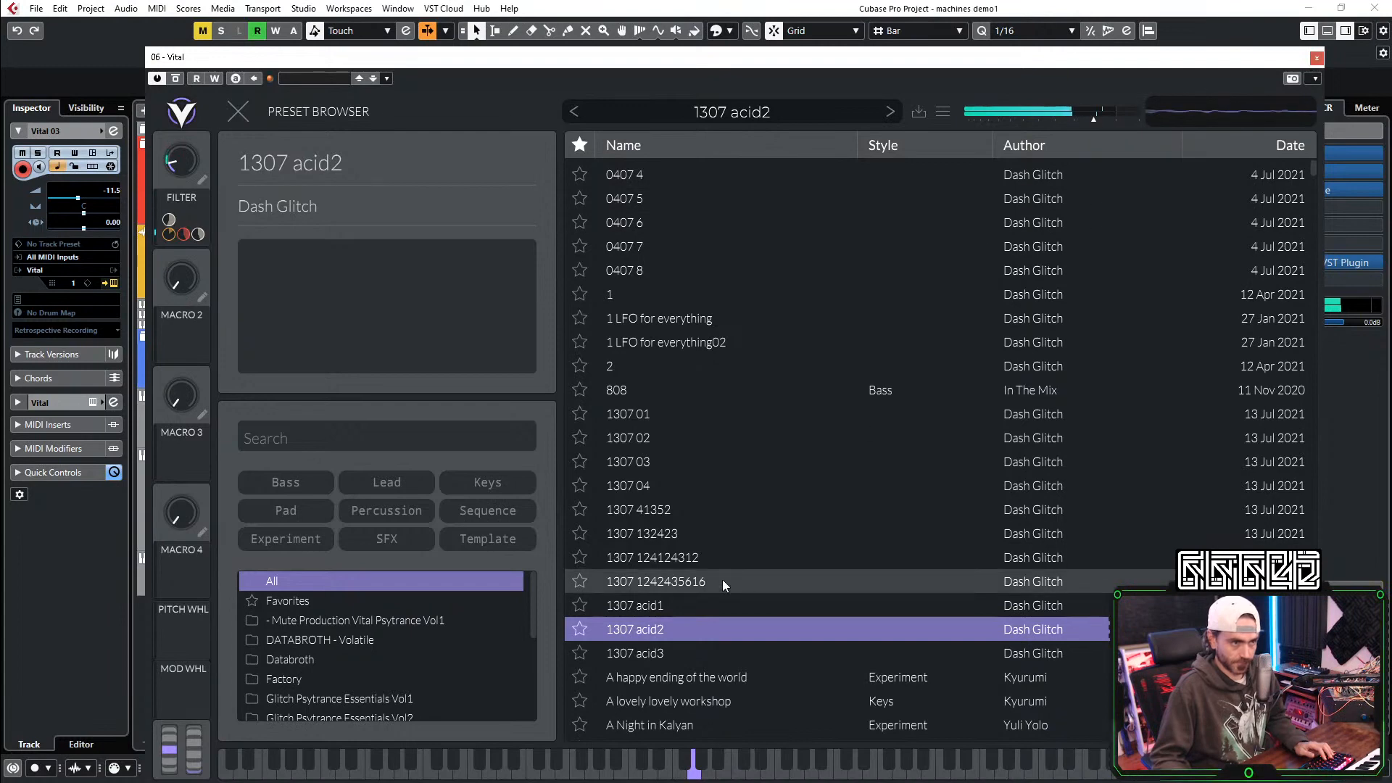
pyautogui.click(667, 606)
pyautogui.press('space')
pyautogui.press('space')
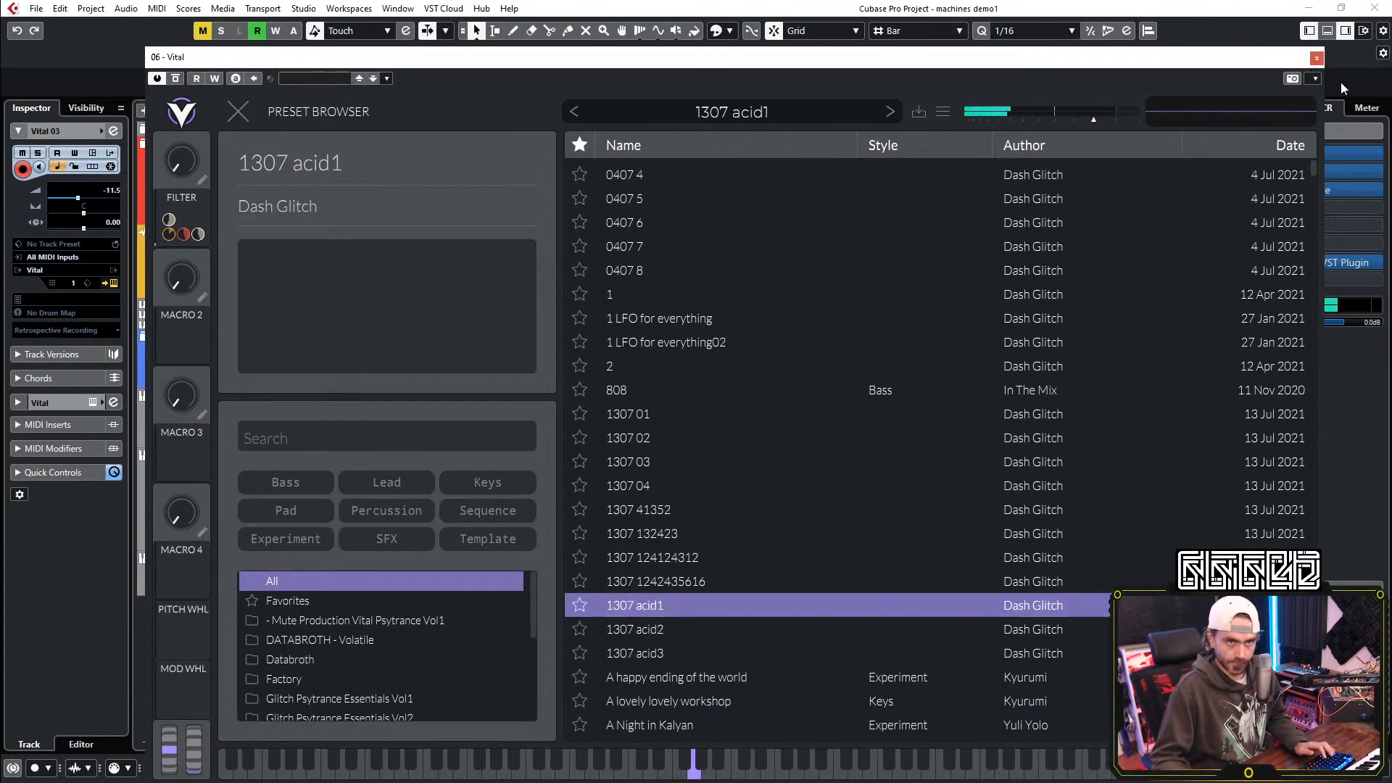
pyautogui.click(1316, 58)
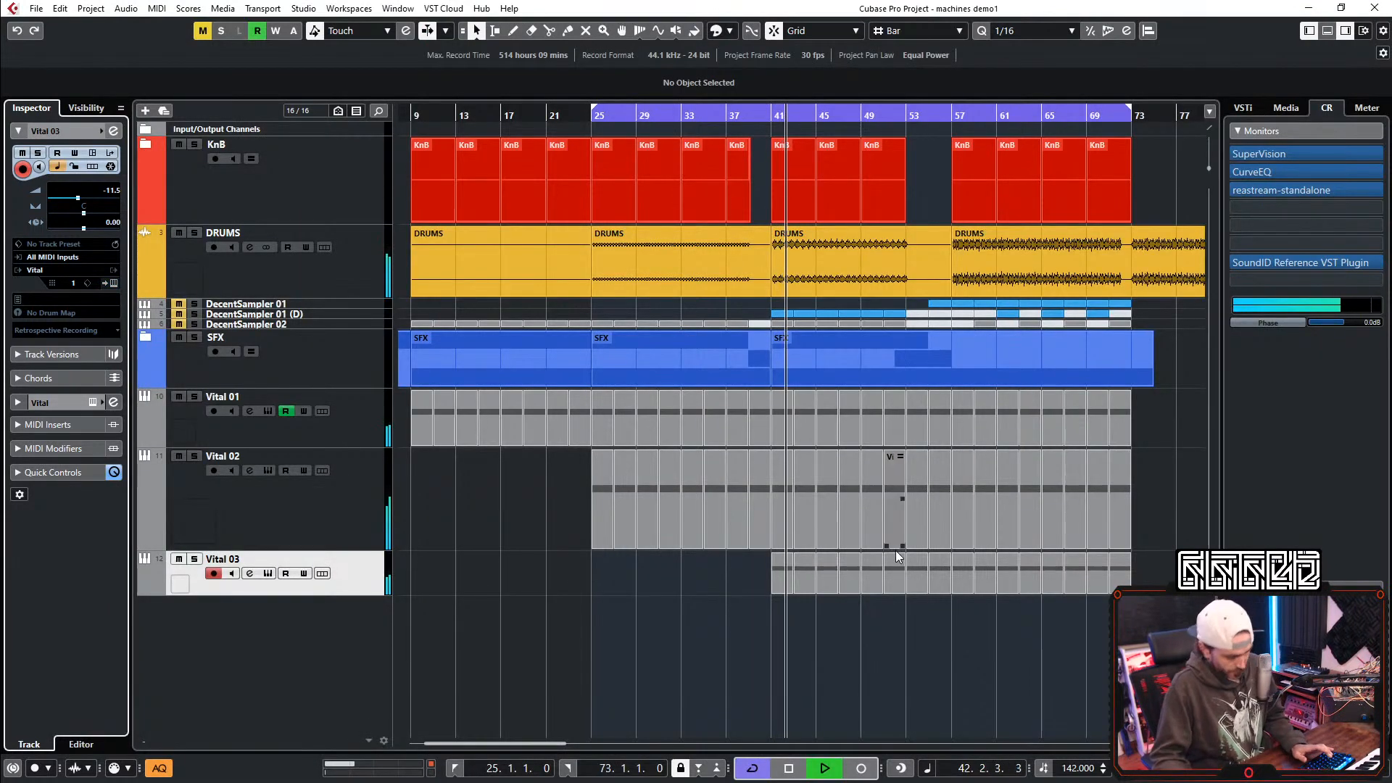
# Step: Mute the Vital 01 and Vital 02 parts from bar 41 to bar 73 so that Vital 03 plays alone there
pyautogui.press('7')
pyautogui.moveTo(1140, 428); pyautogui.dragTo(785, 525)
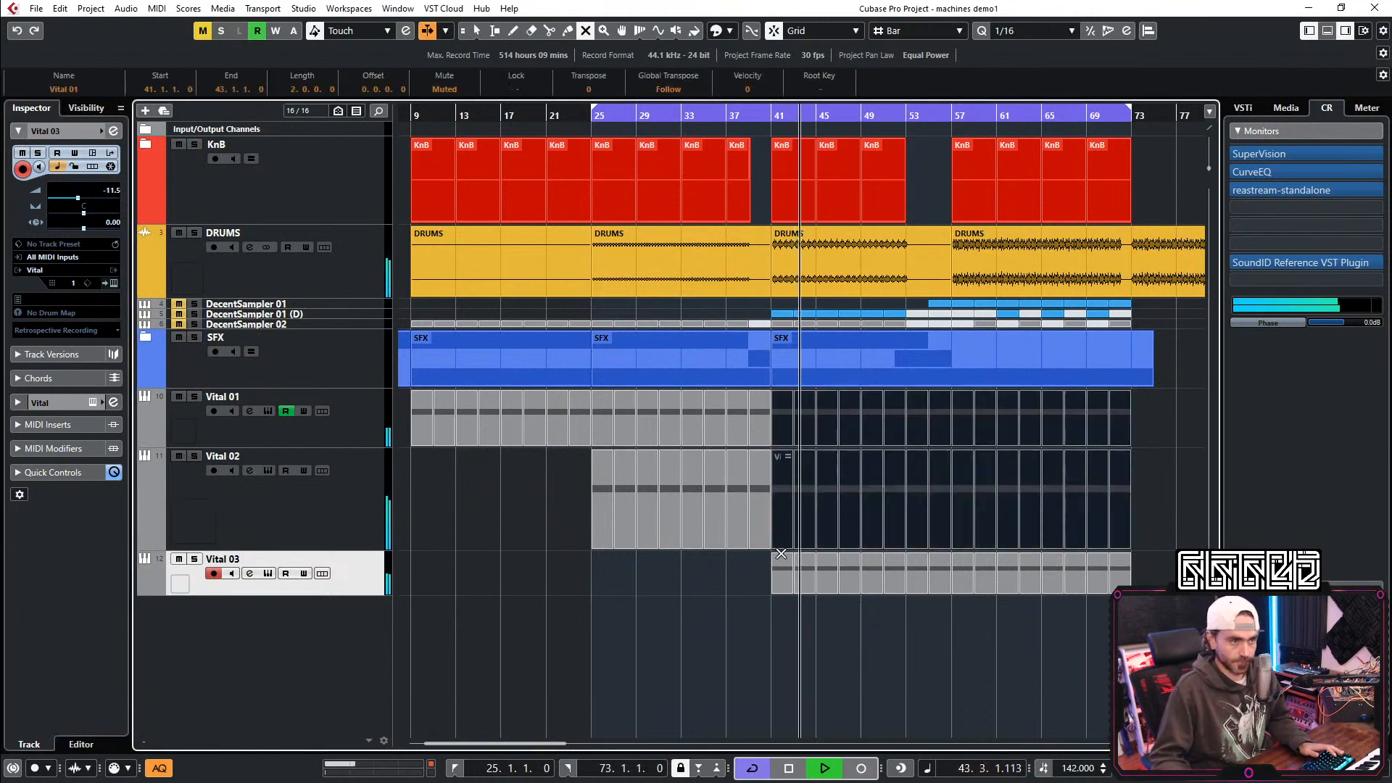
pyautogui.press('1')
pyautogui.click(742, 651)
pyautogui.hscroll(2, 759, 677)
pyautogui.hscroll(1, 762, 680)
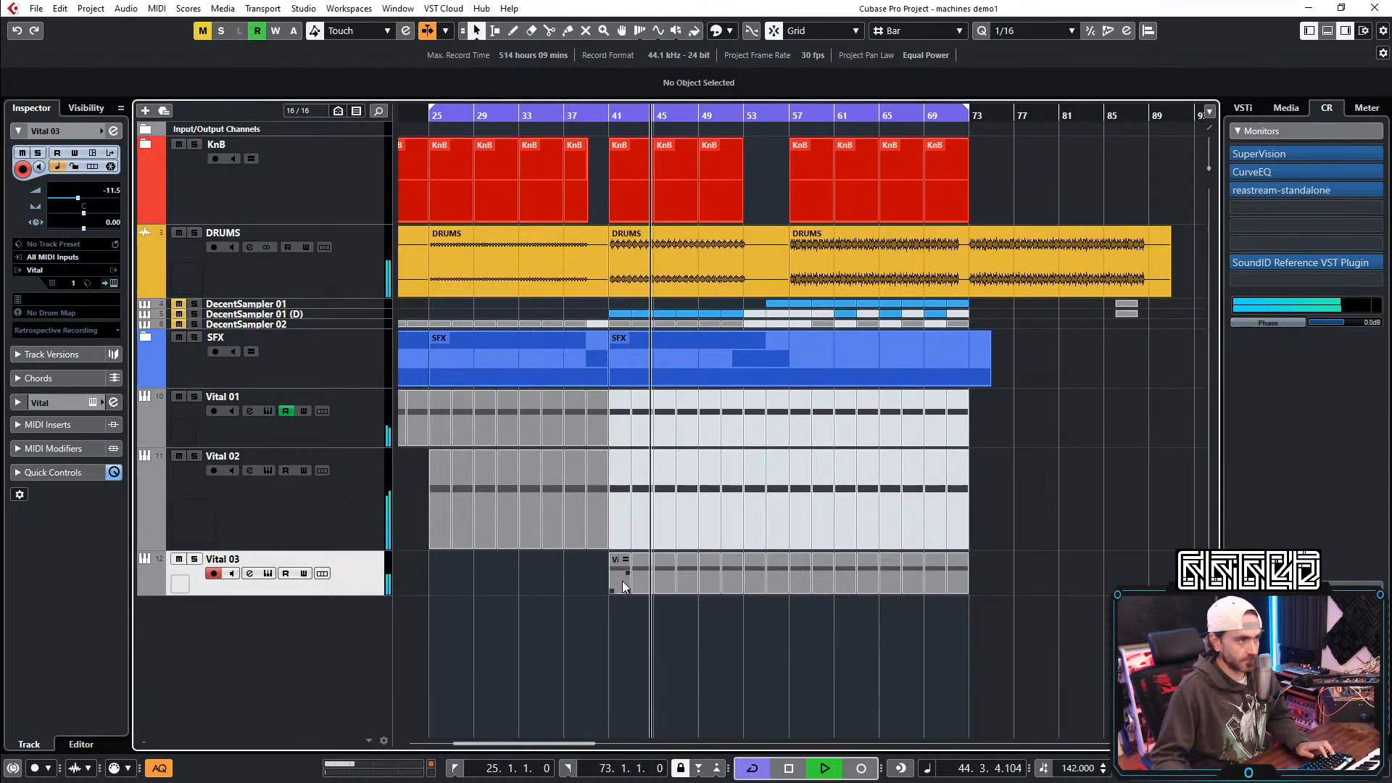
pyautogui.hscroll(-1, 625, 581)
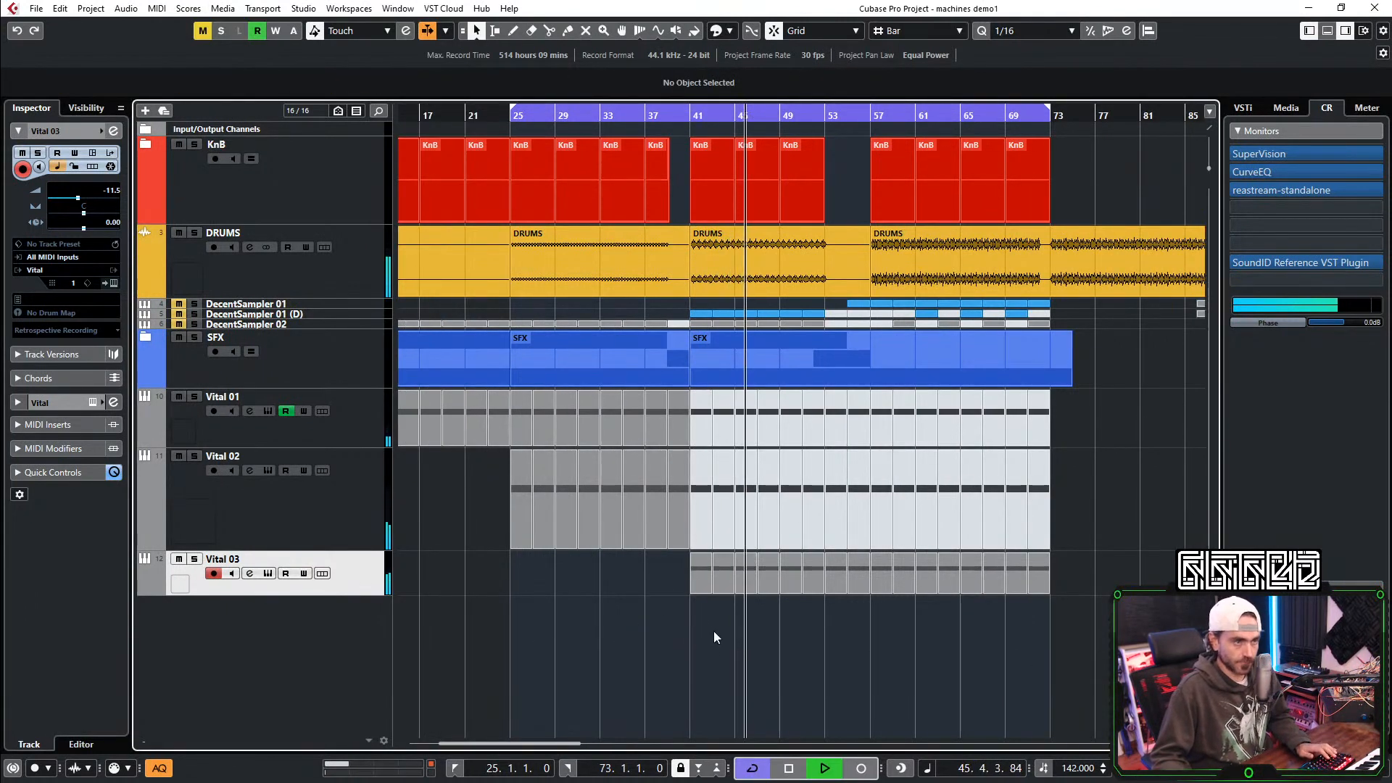
pyautogui.scroll(-3, 728, 653)
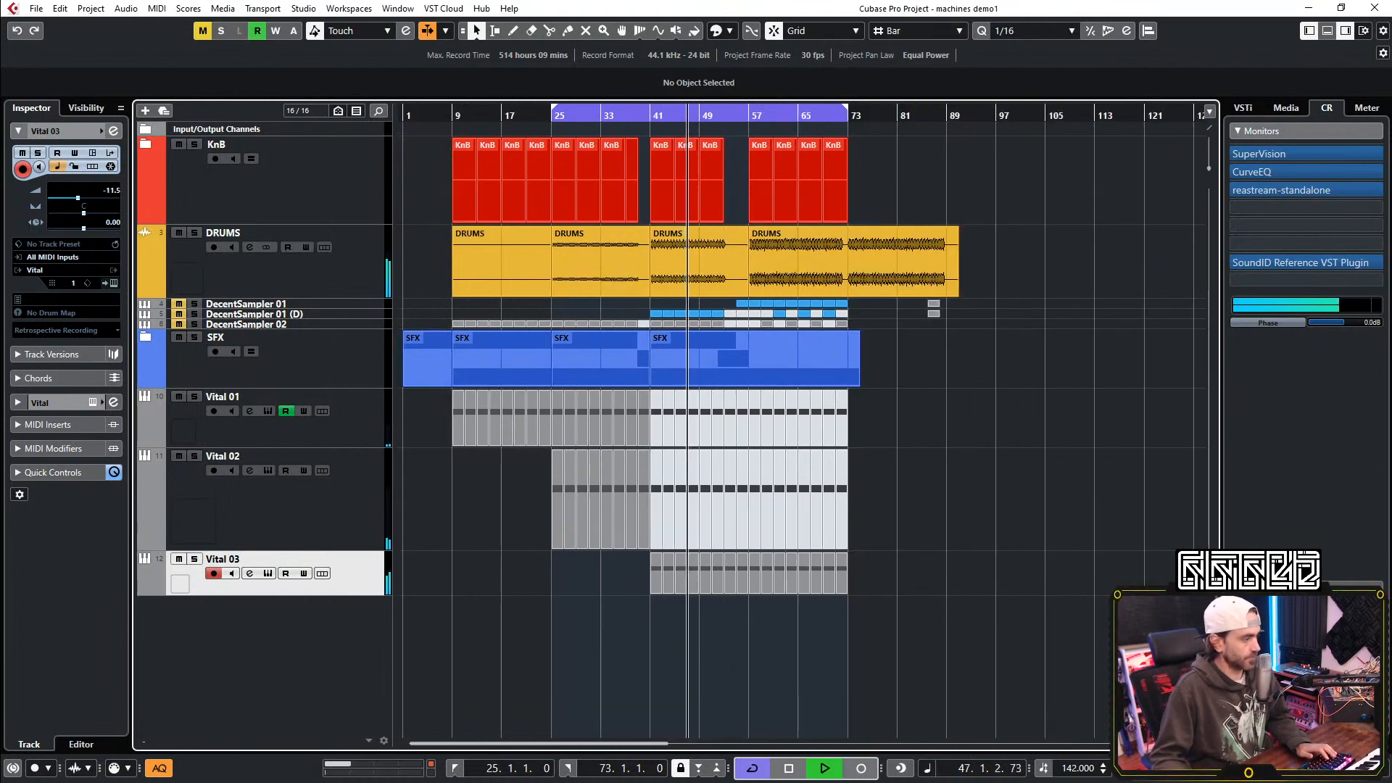
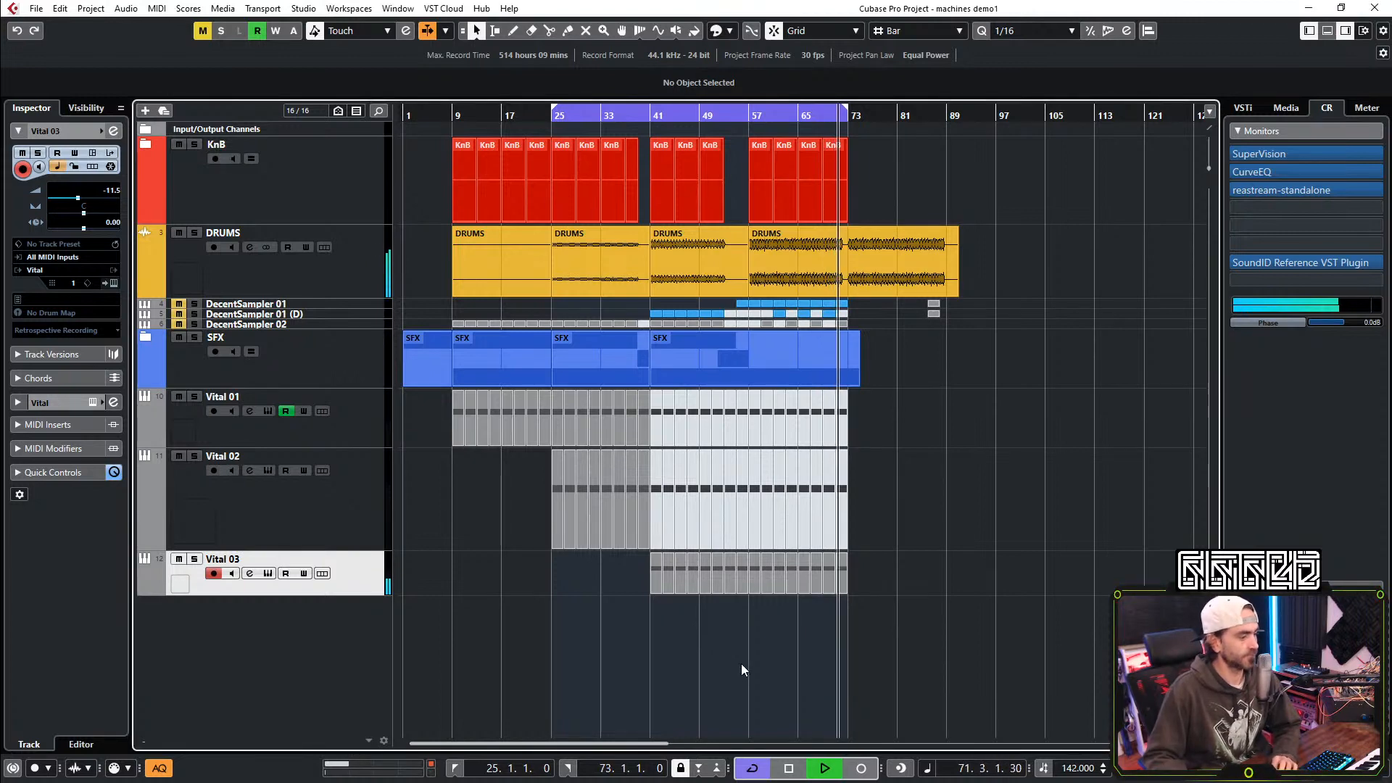
# Step: Loop bars 41 to 49 around the first four Vital 03 parts, play from the loop start and briefly solo the track
pyautogui.scroll(3, 741, 664)
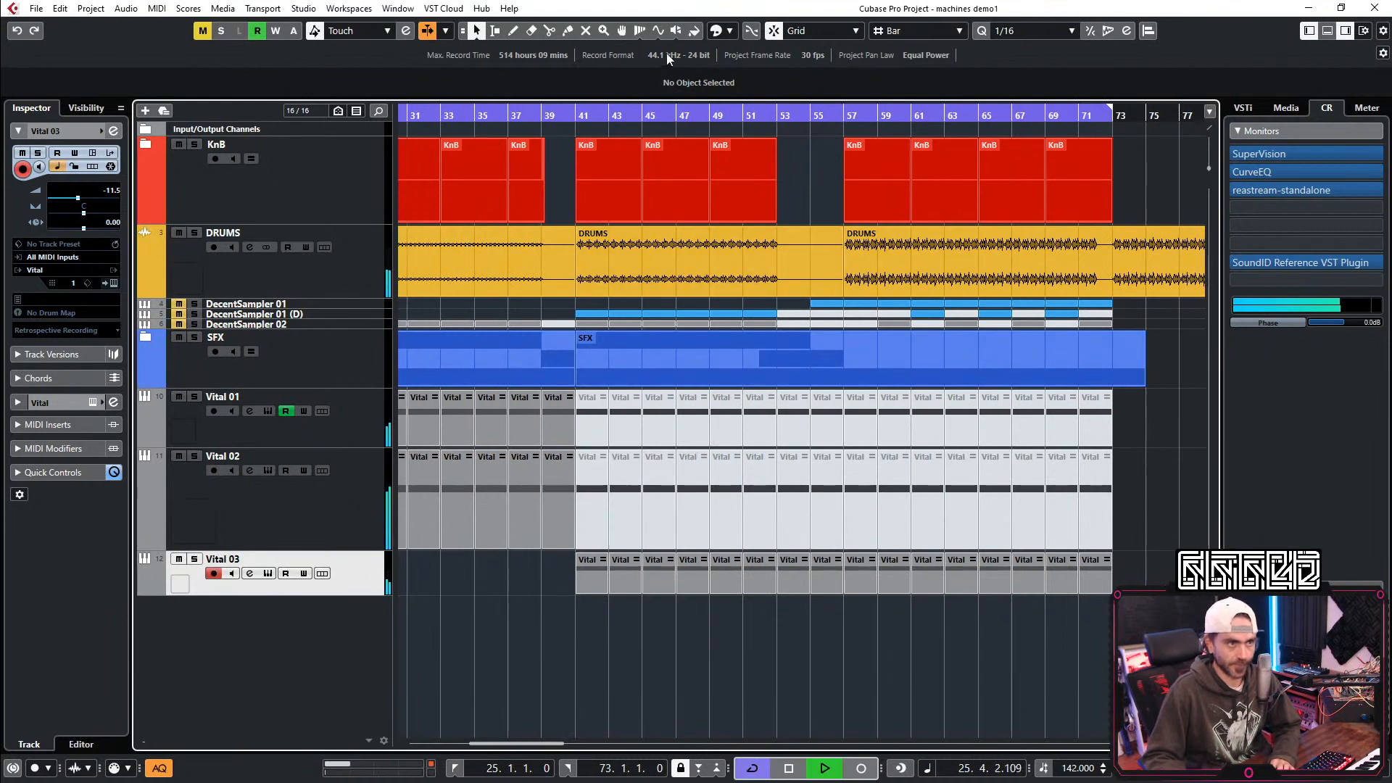
pyautogui.scroll(-1, 630, 611)
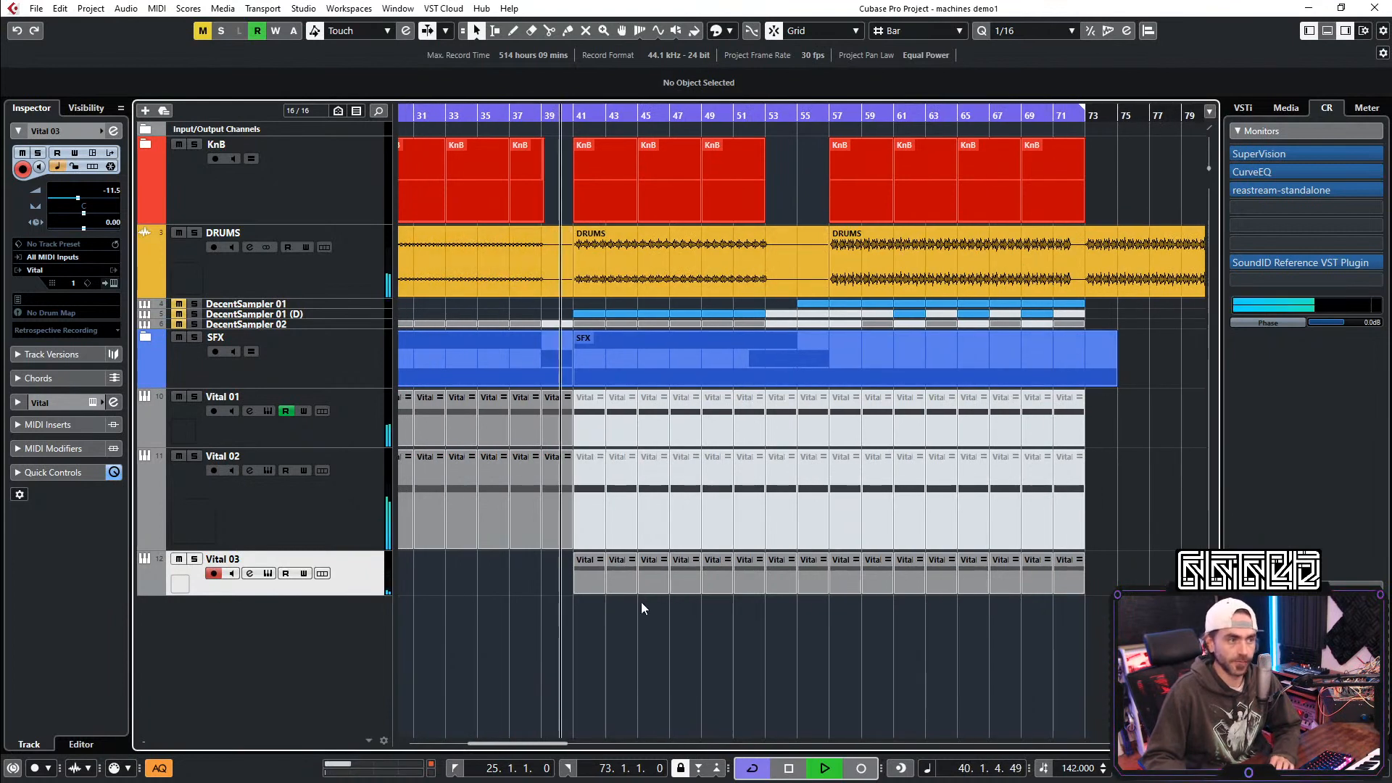
pyautogui.scroll(2, 573, 605)
pyautogui.moveTo(560, 596); pyautogui.dragTo(754, 585)
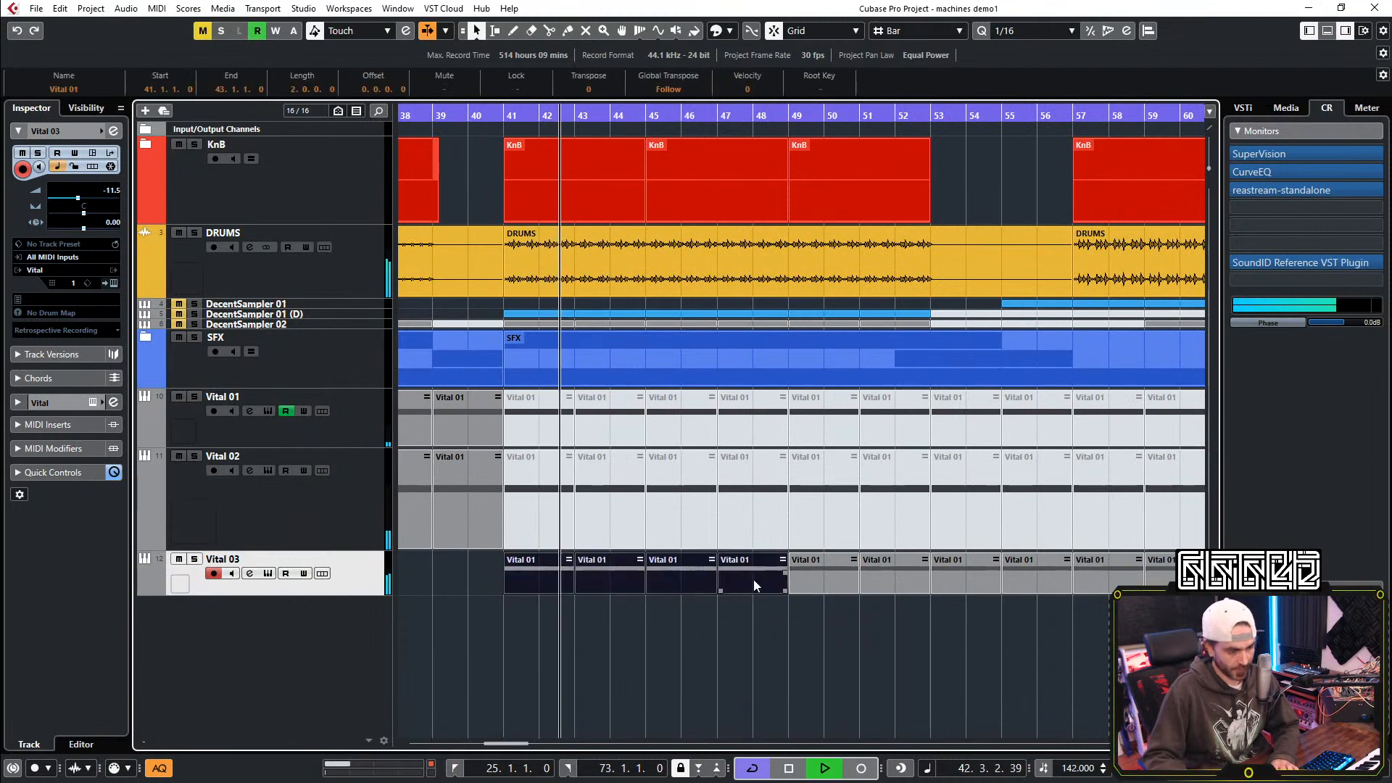
pyautogui.press('p')
pyautogui.press('KP_1')
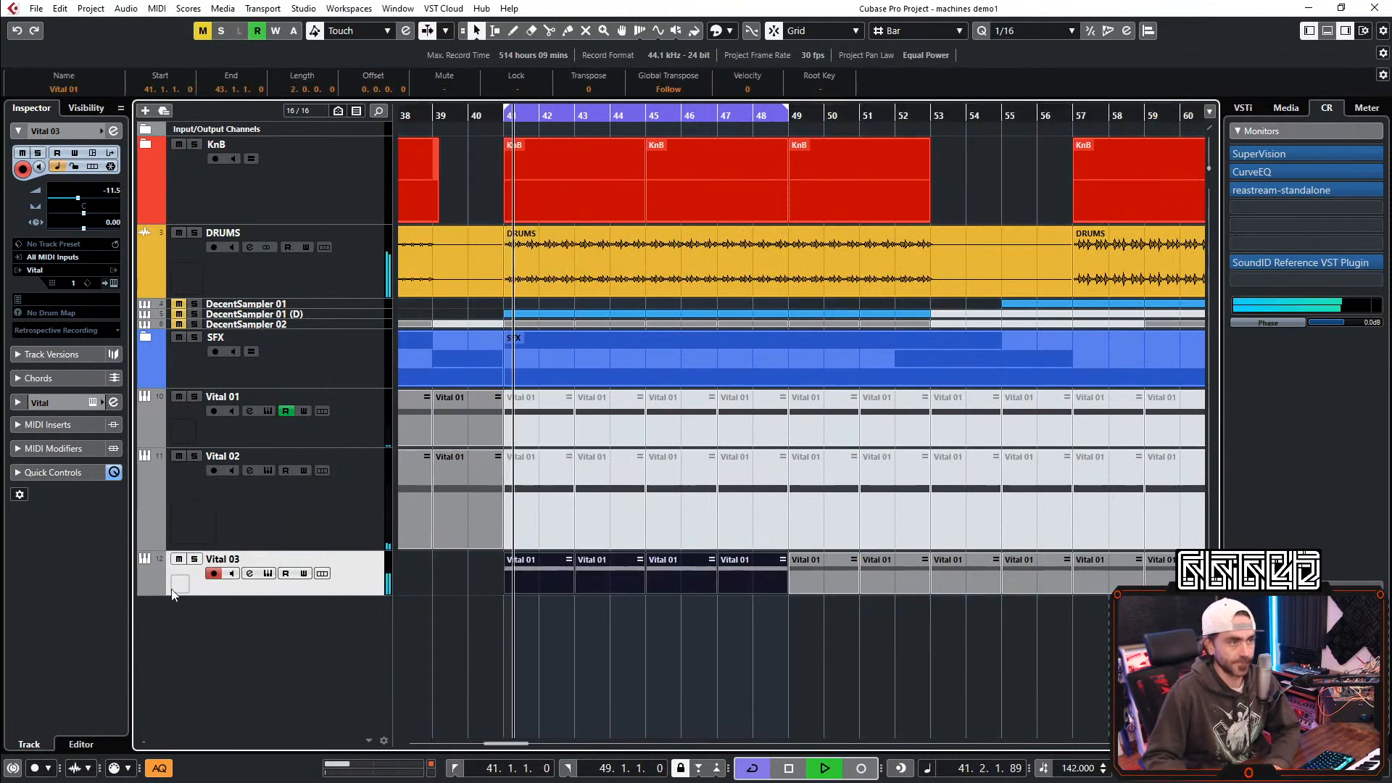
pyautogui.click(195, 560)
pyautogui.click(194, 560)
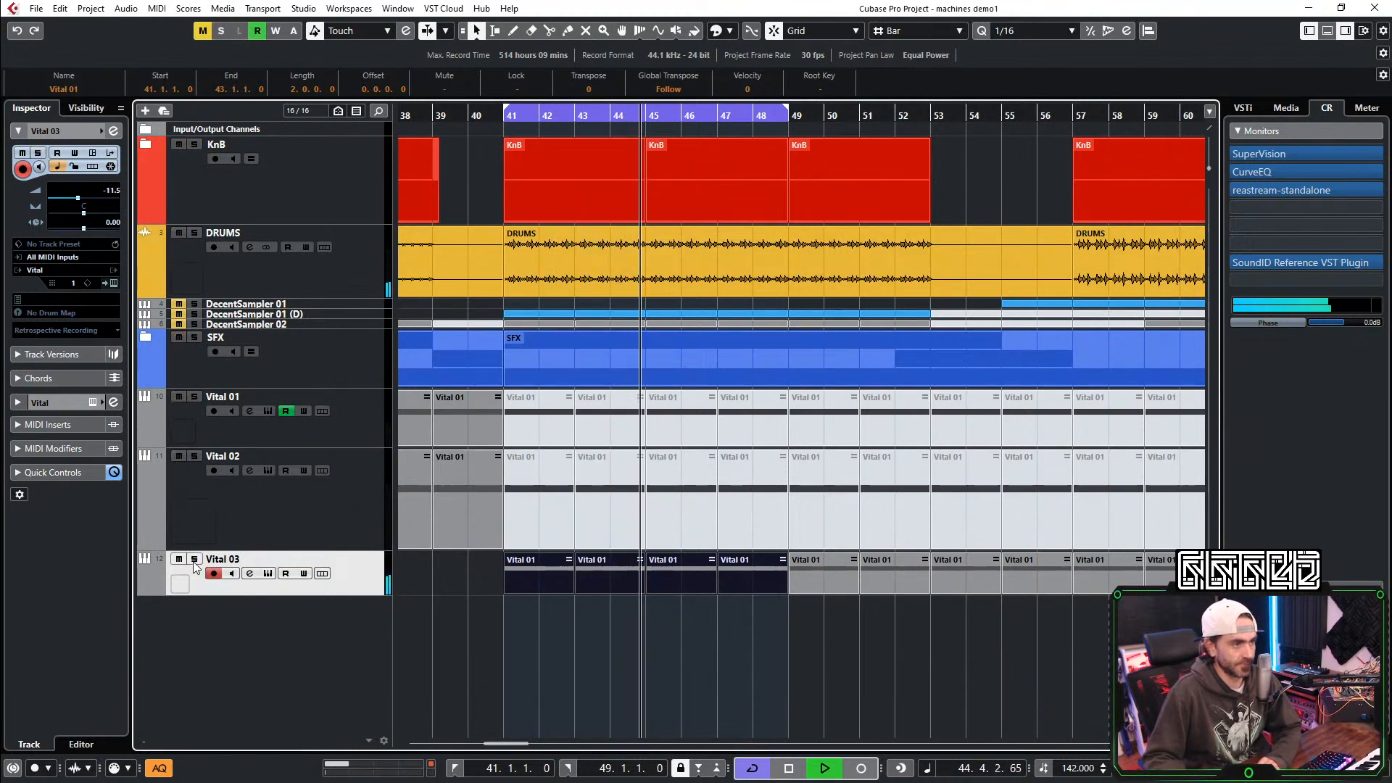
# Step: Open Vital 03's instrument window clear of the track inspector, raise the track's volume to -7.54 and stop playback
pyautogui.click(113, 284)
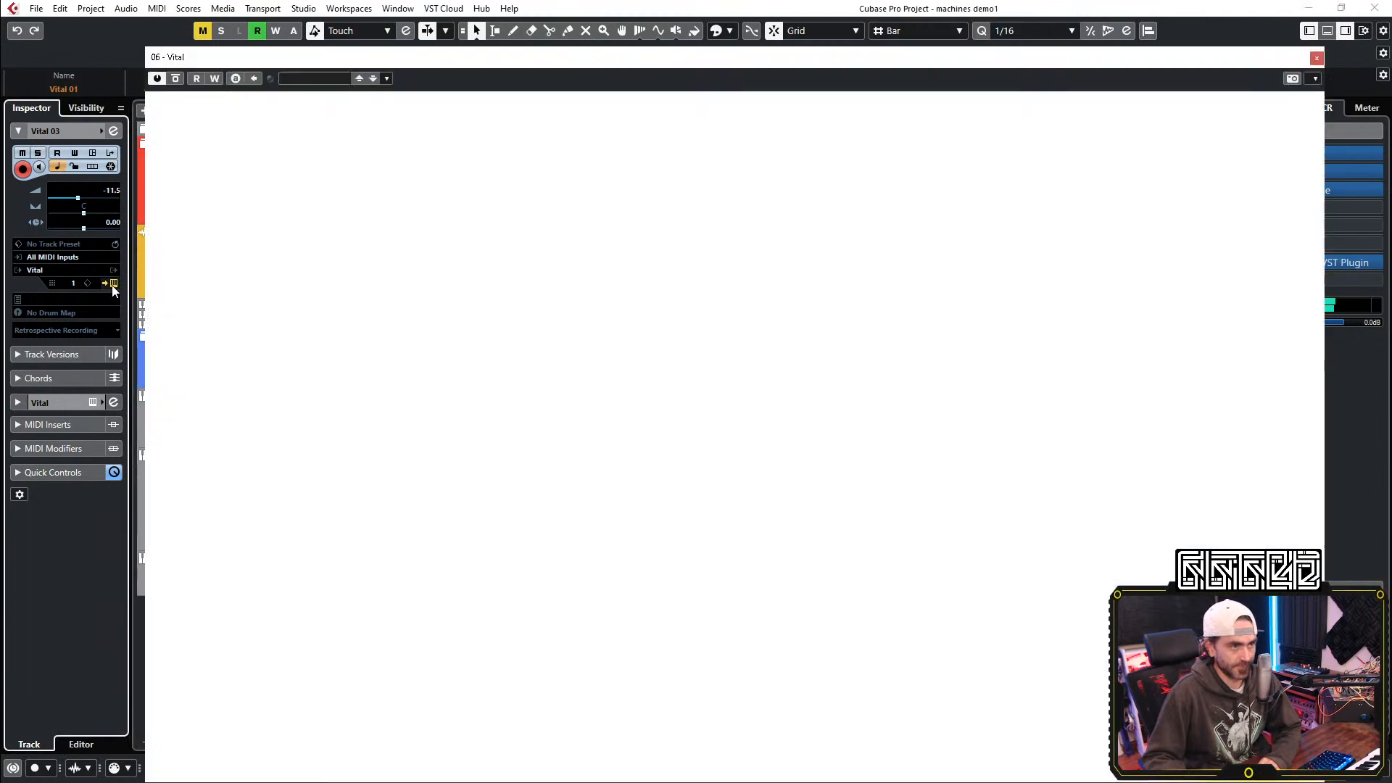
pyautogui.moveTo(309, 64); pyautogui.dragTo(404, 36)
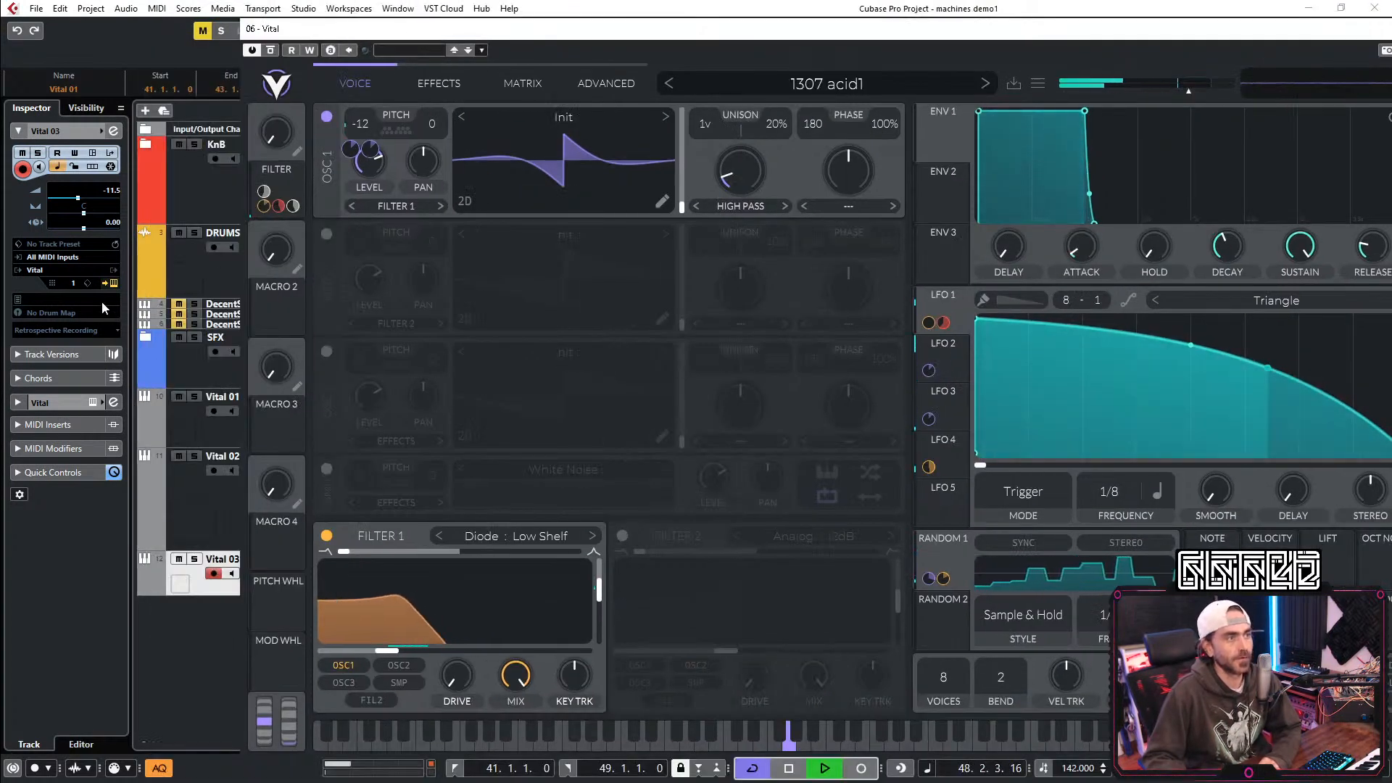
pyautogui.moveTo(79, 197); pyautogui.dragTo(85, 203)
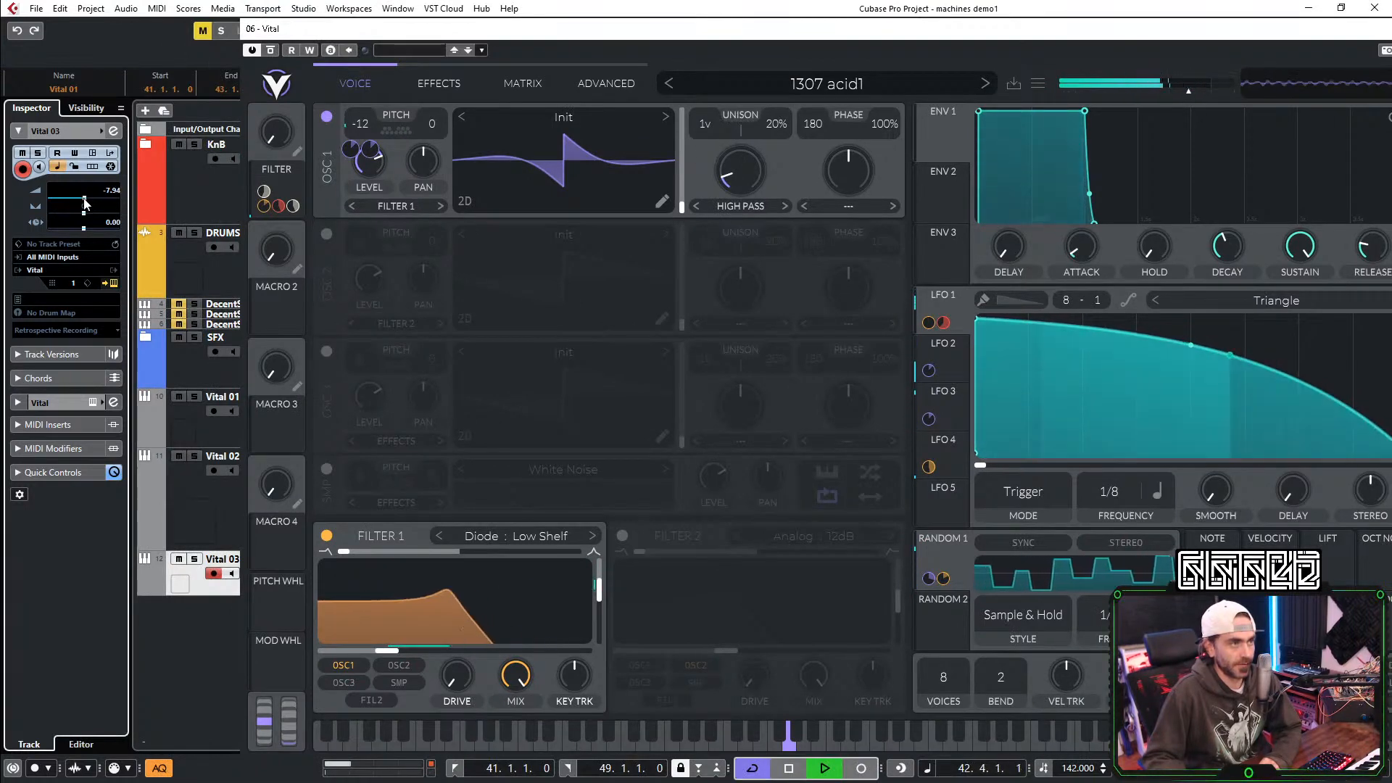
pyautogui.moveTo(540, 45); pyautogui.dragTo(356, 54)
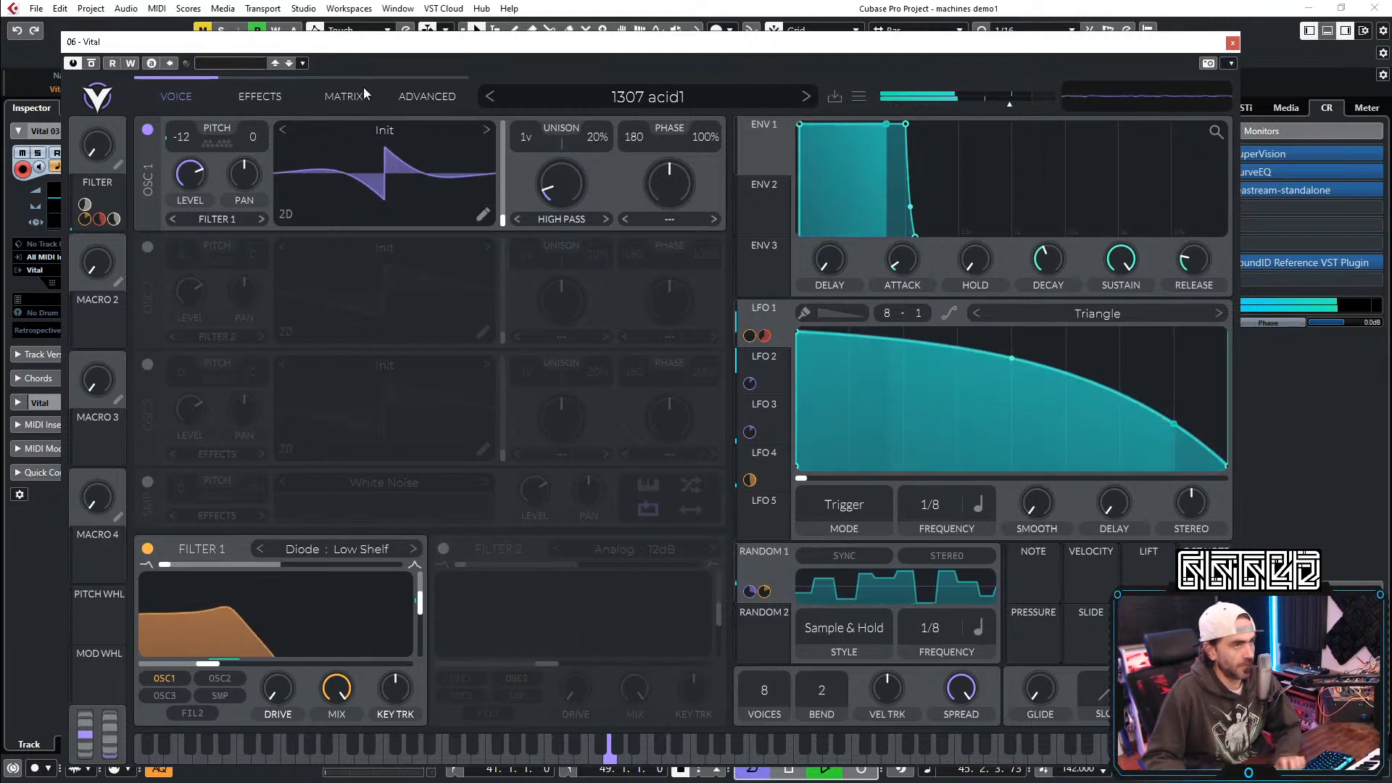
pyautogui.press('space')
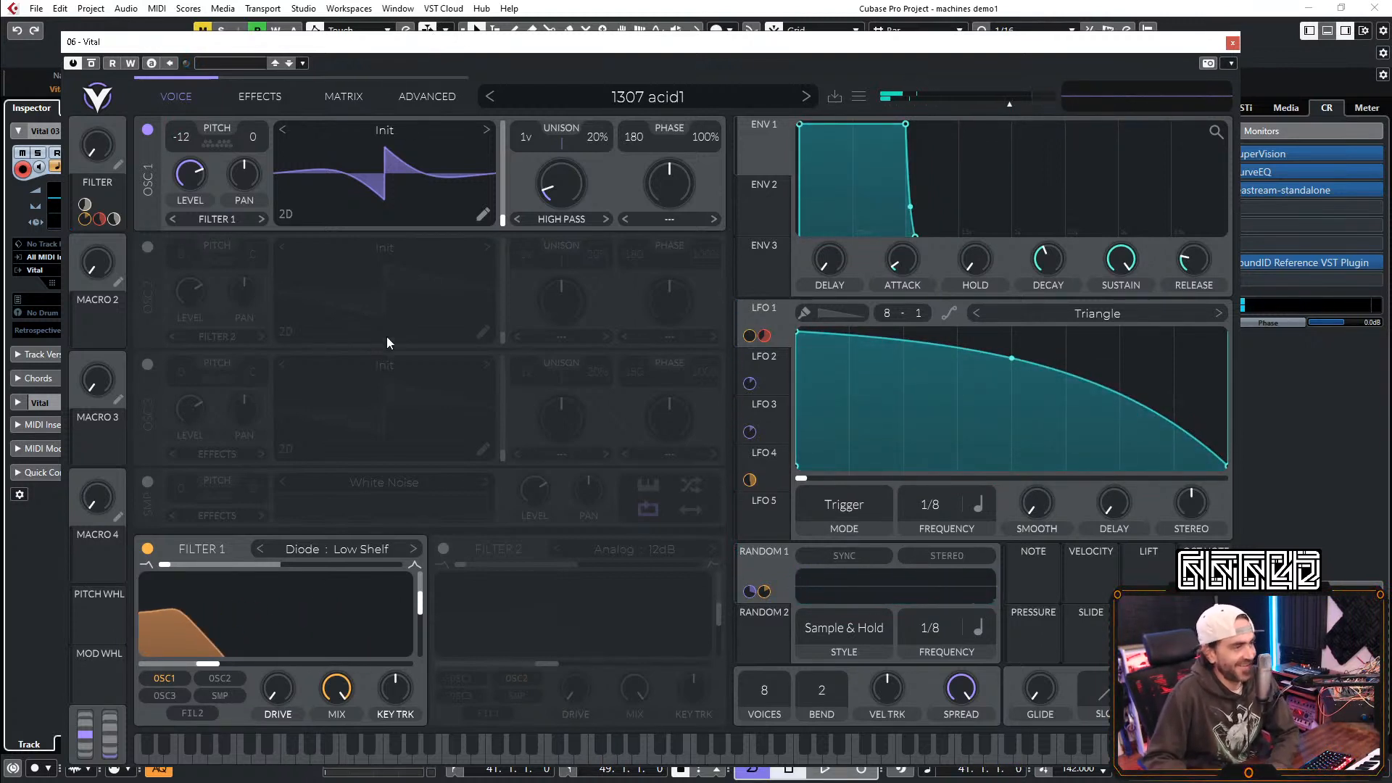
# Step: Lower the Vital window out of the way, expand the KnB folder and check the BASS track's channel settings for inserts and EQ
pyautogui.moveTo(1169, 45); pyautogui.dragTo(1272, 464)
pyautogui.click(154, 148)
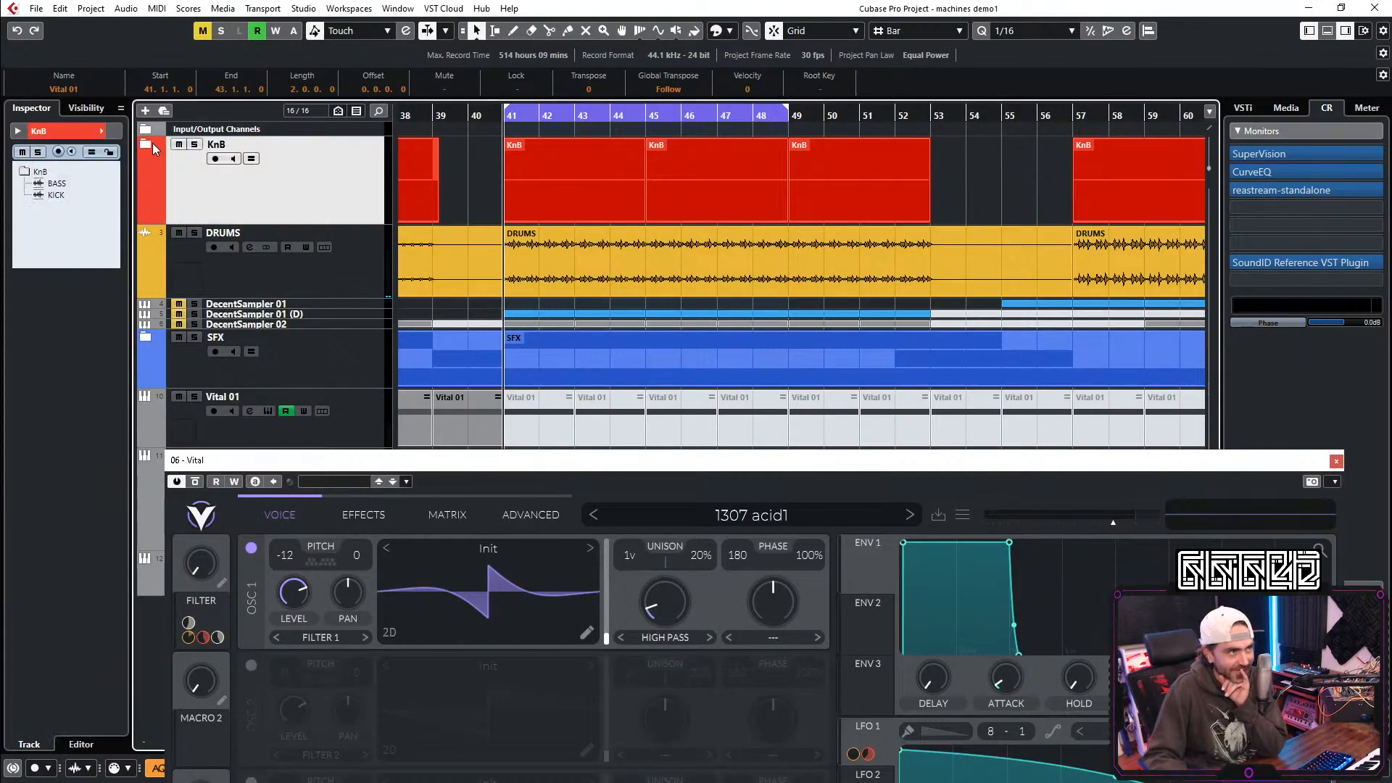
pyautogui.click(152, 146)
pyautogui.click(266, 310)
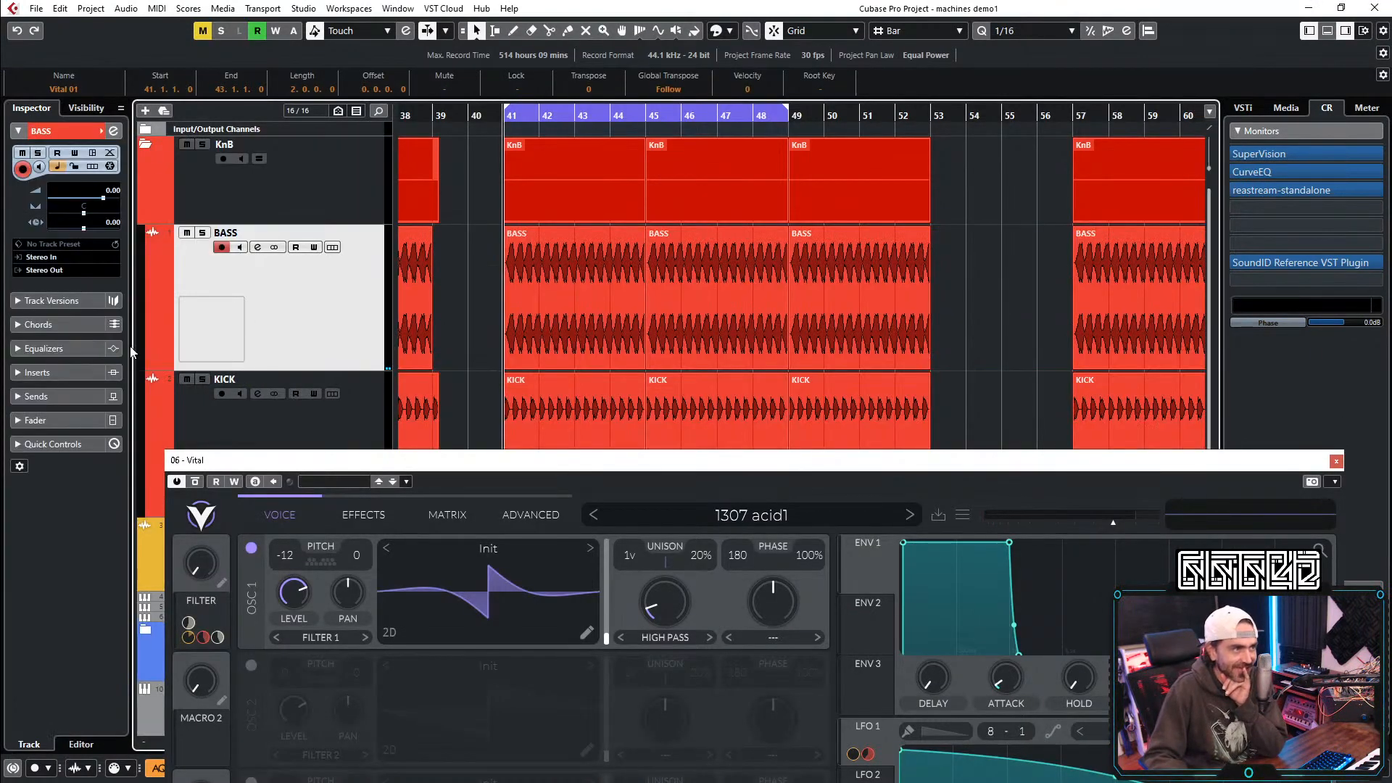
pyautogui.click(114, 131)
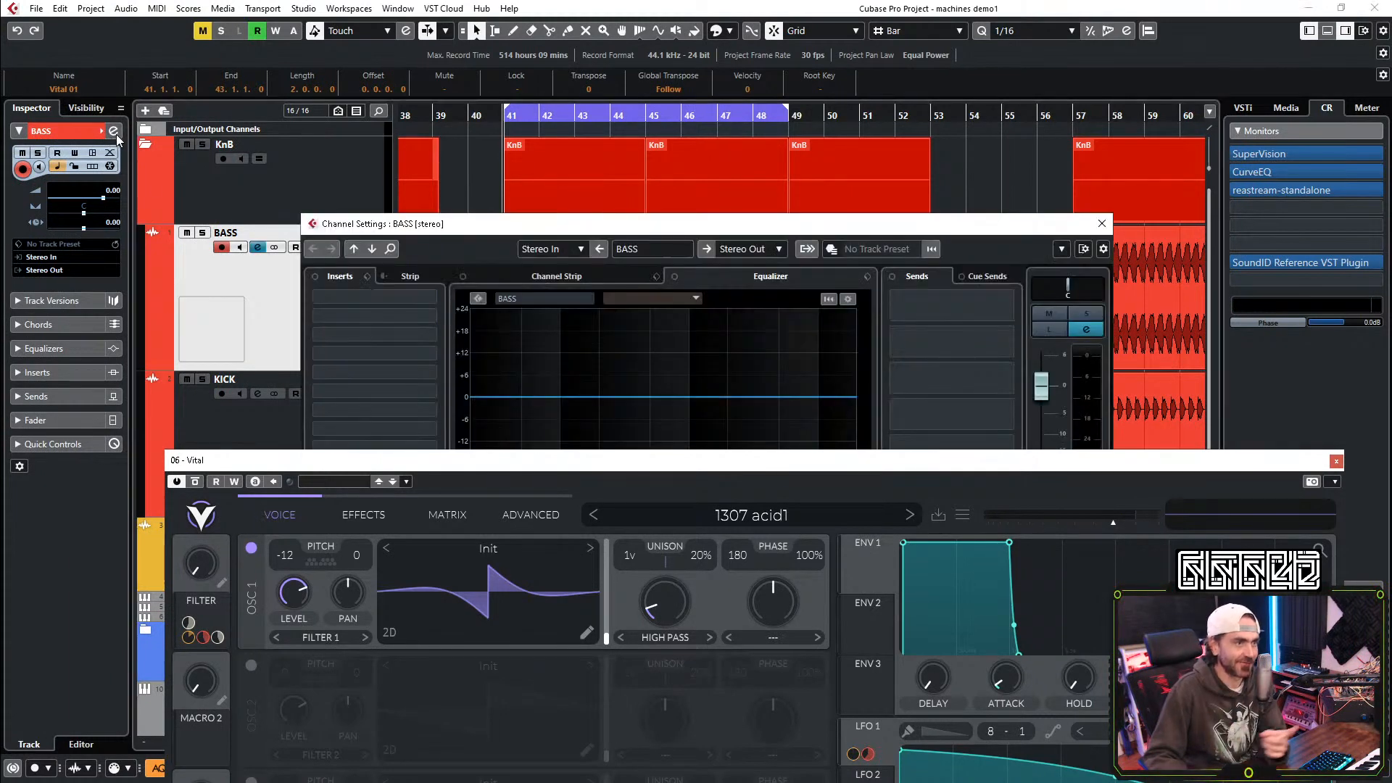
pyautogui.click(1102, 474)
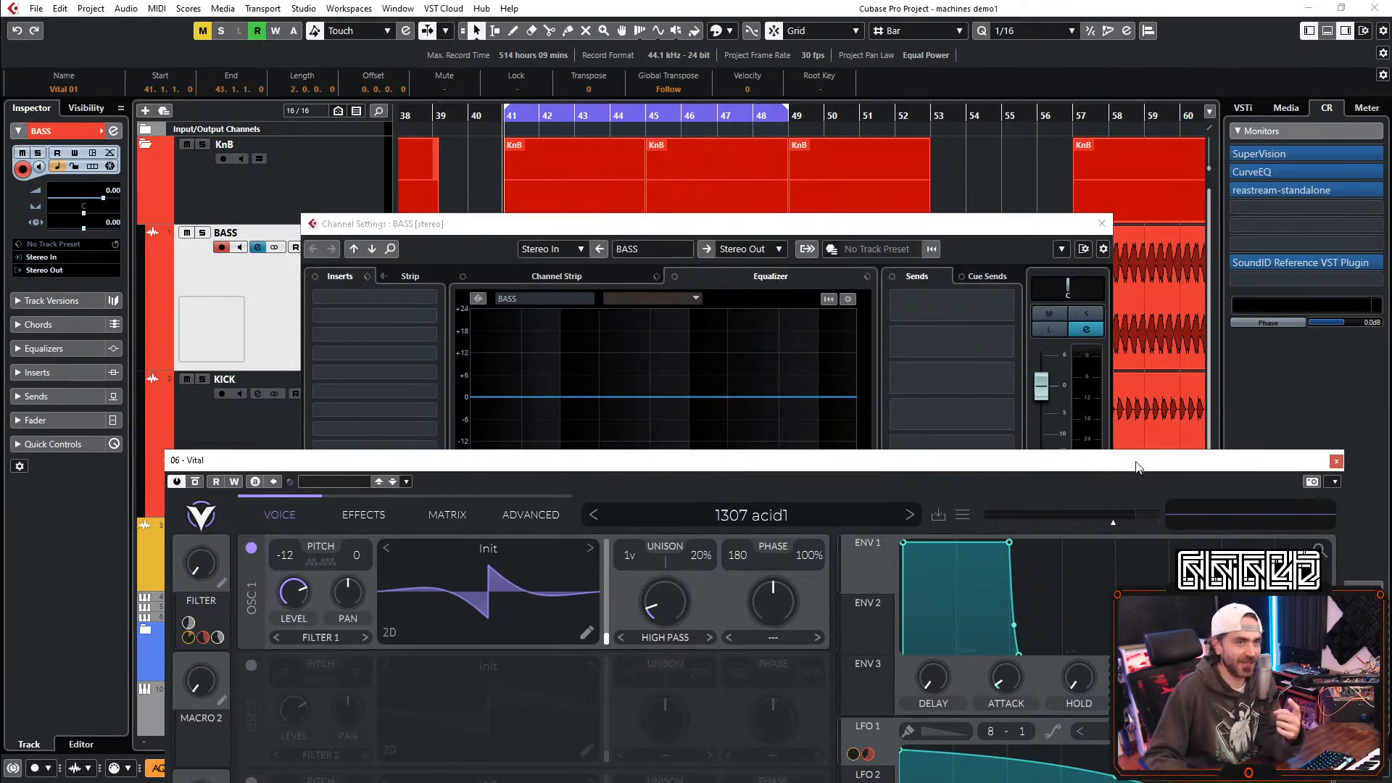
pyautogui.moveTo(1135, 472); pyautogui.dragTo(1172, 559)
pyautogui.click(1102, 223)
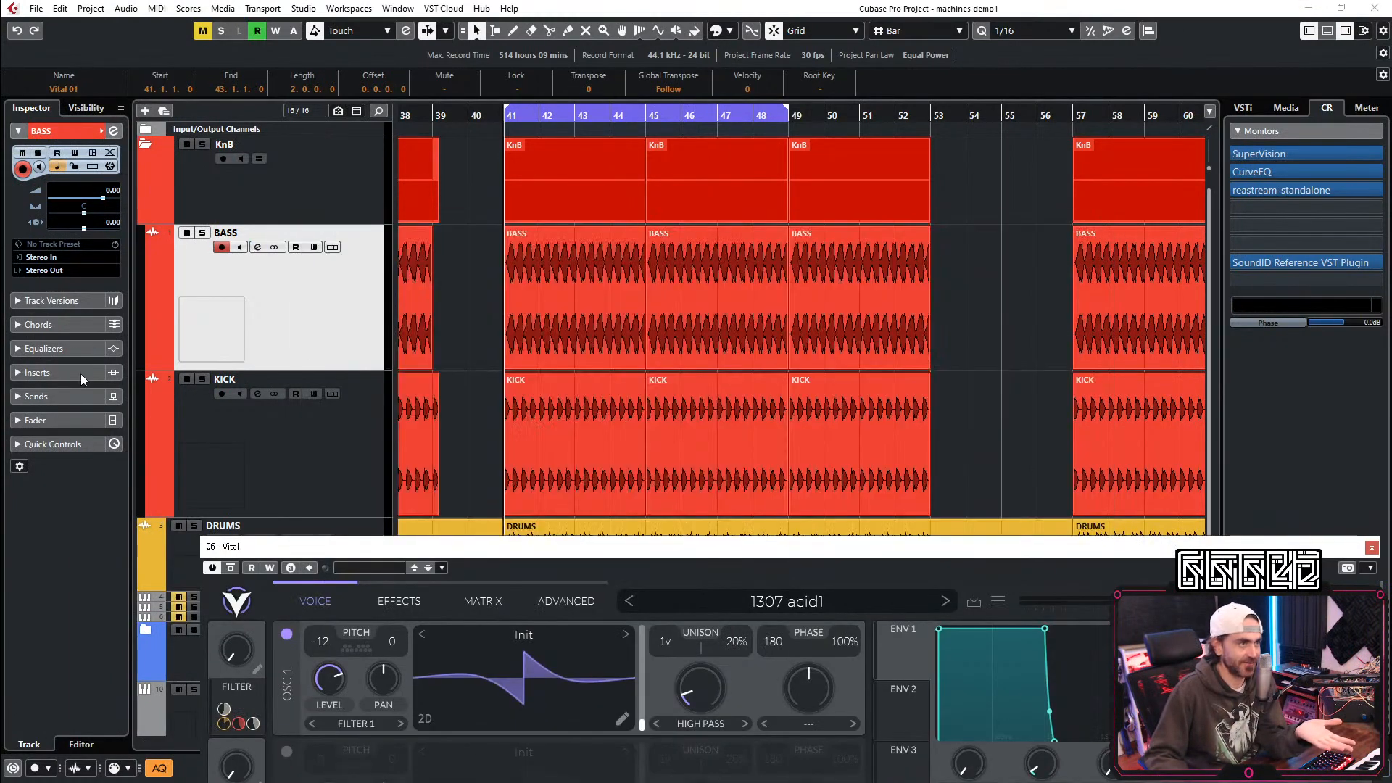
# Step: Check the KICK track's channel settings for inserts and EQ, and close them again
pyautogui.click(278, 471)
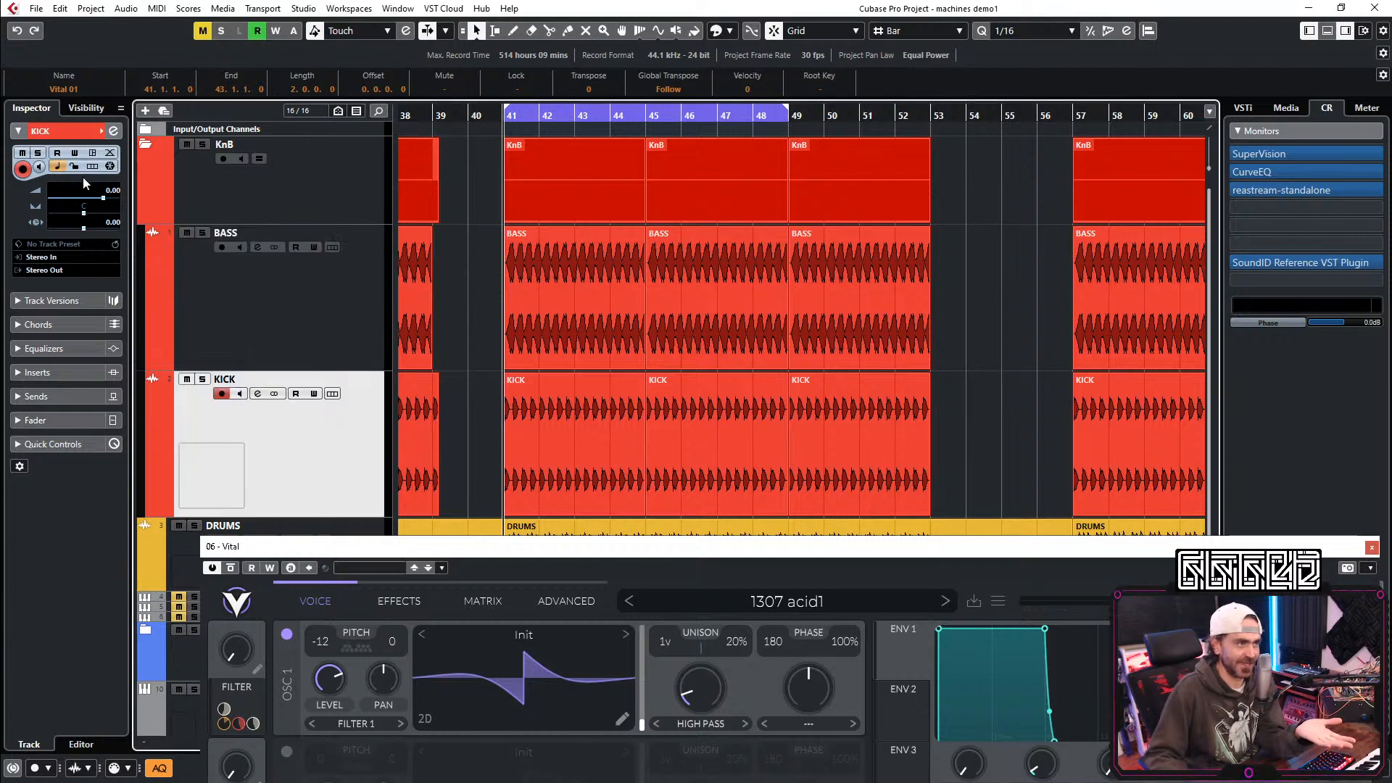
pyautogui.click(113, 134)
pyautogui.click(113, 131)
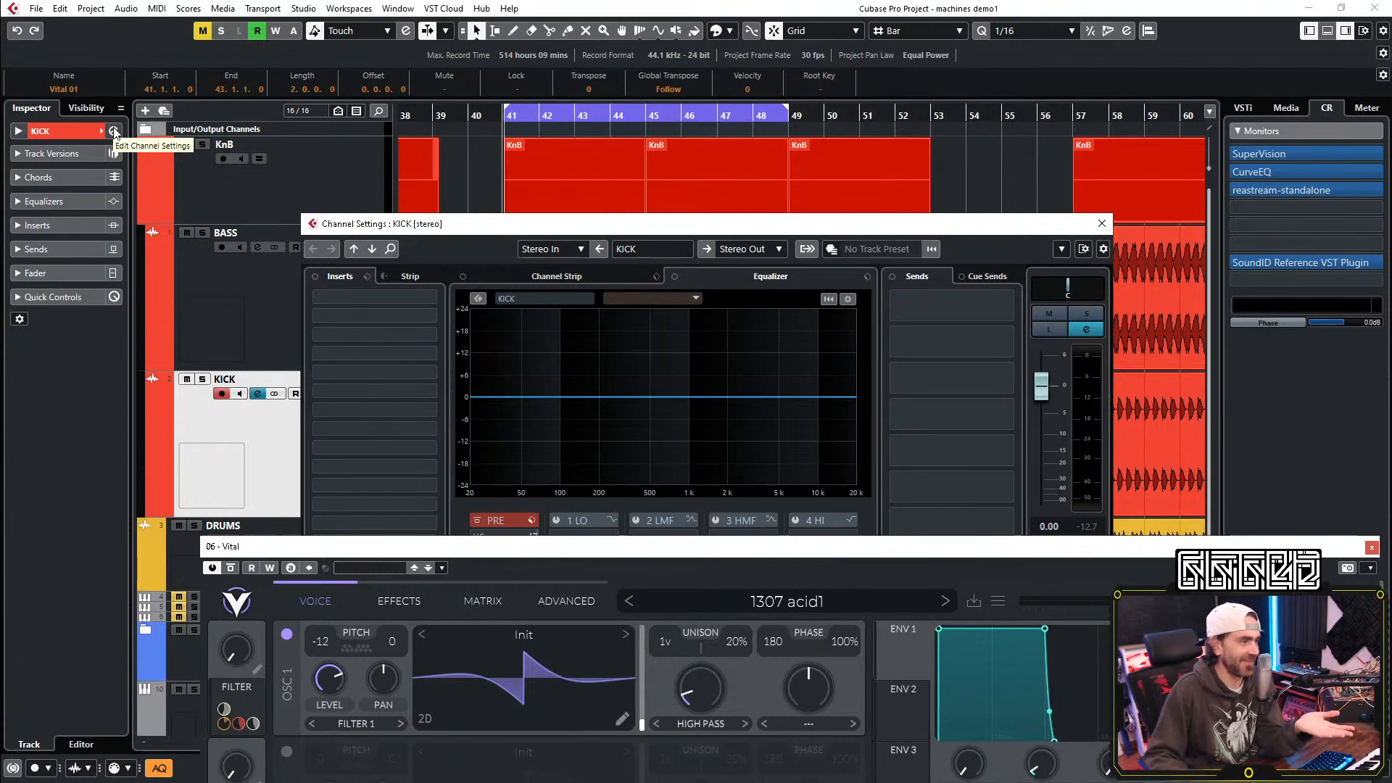
pyautogui.click(113, 132)
# Step: Collapse the KnB folder and expand the Input/Output Channels folder to reveal the Stereo Out track
pyautogui.click(145, 143)
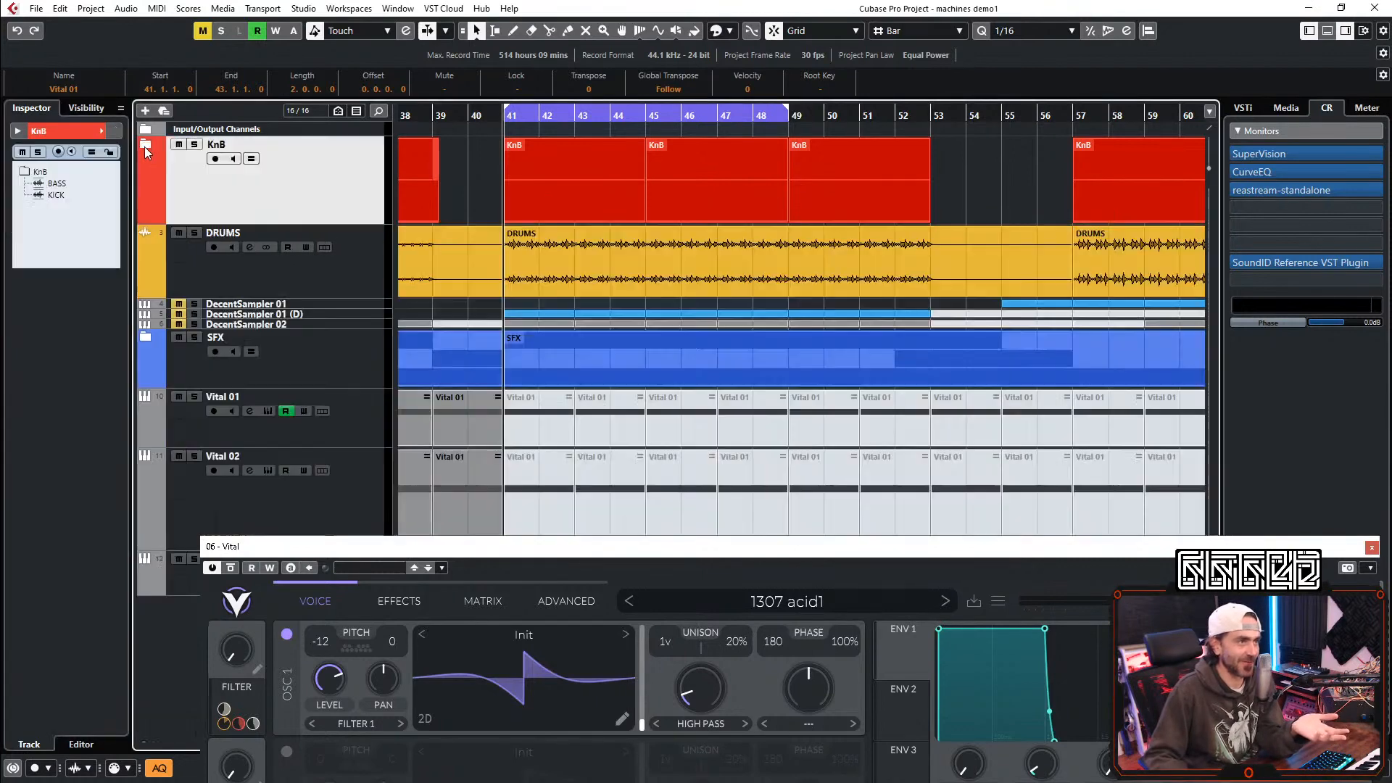
pyautogui.click(145, 130)
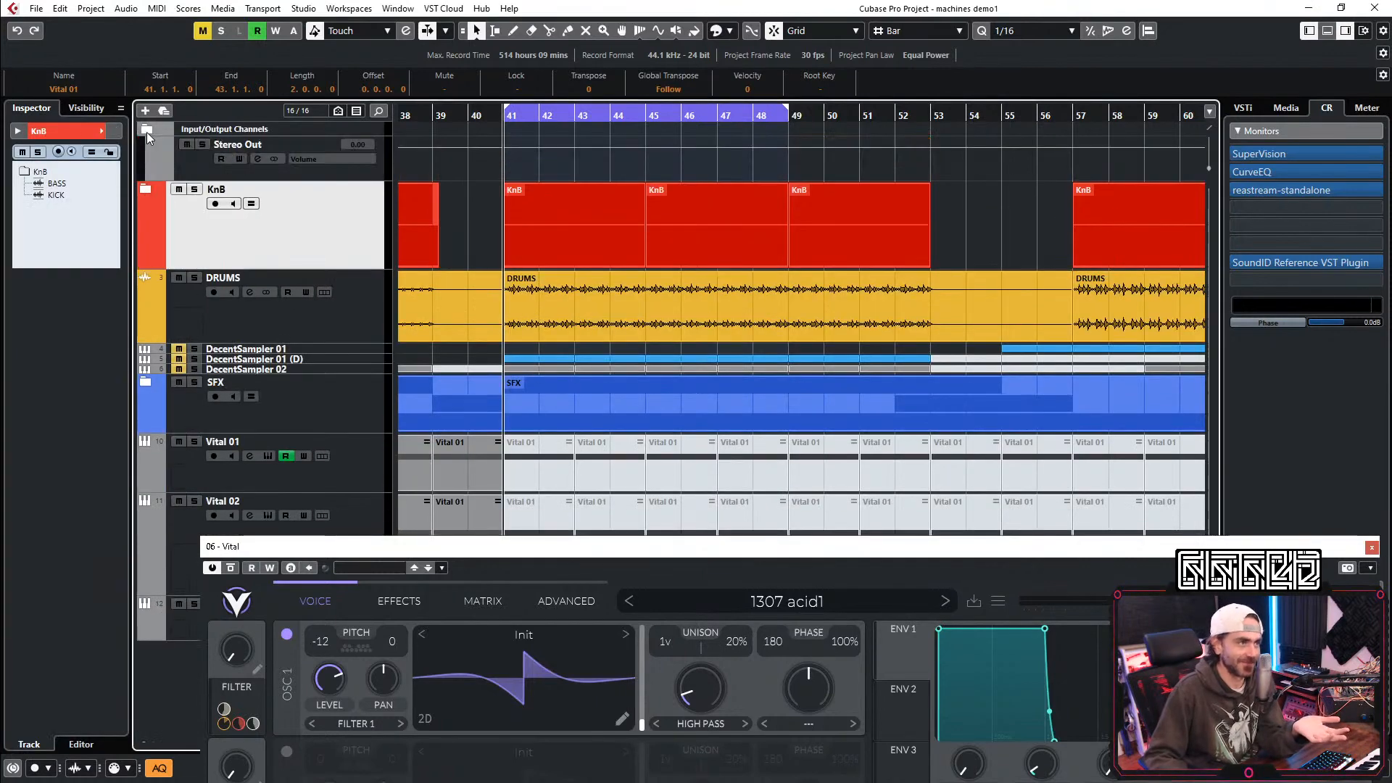
# Step: Collapse the Input/Output Channels folder and play the loop from bar 41 to audition Vital's 1307 acid1 preset
pyautogui.click(145, 131)
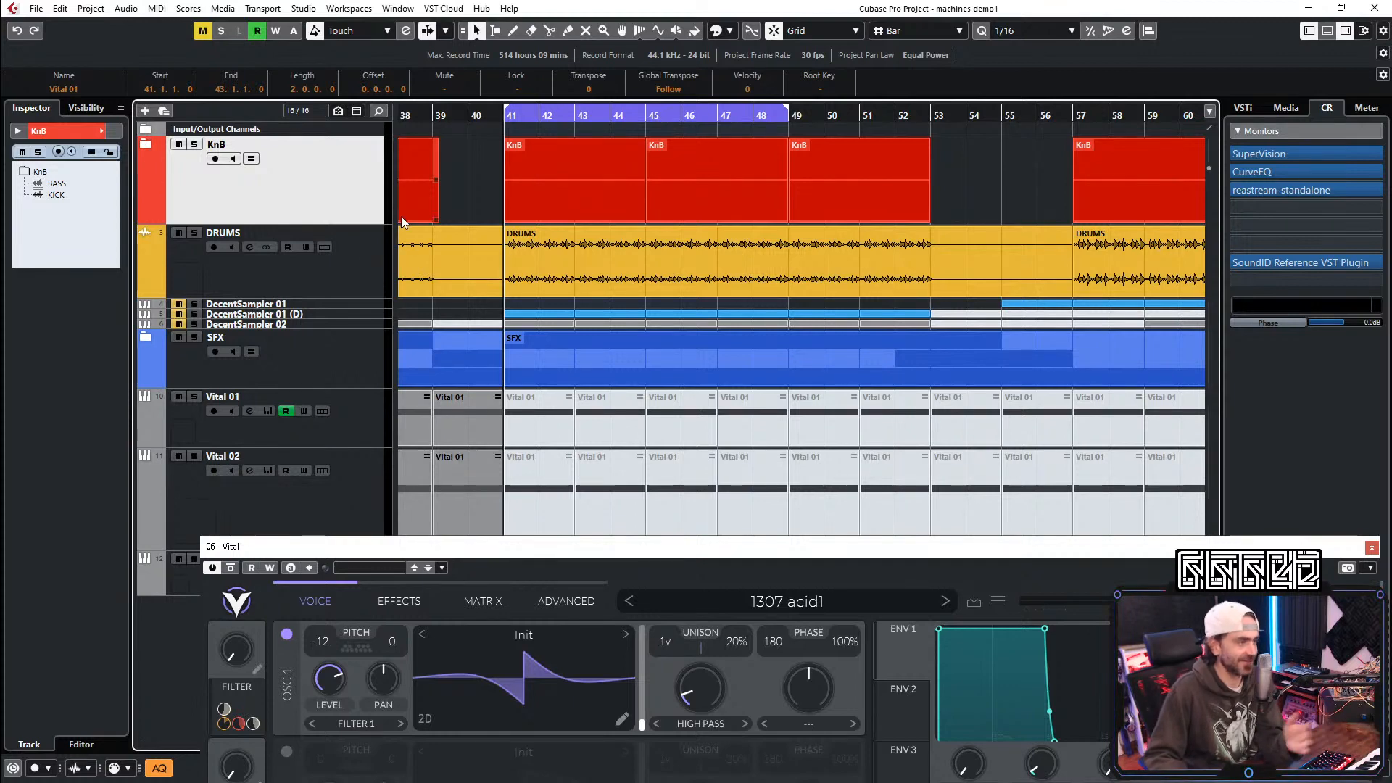
pyautogui.moveTo(617, 547); pyautogui.dragTo(589, 514)
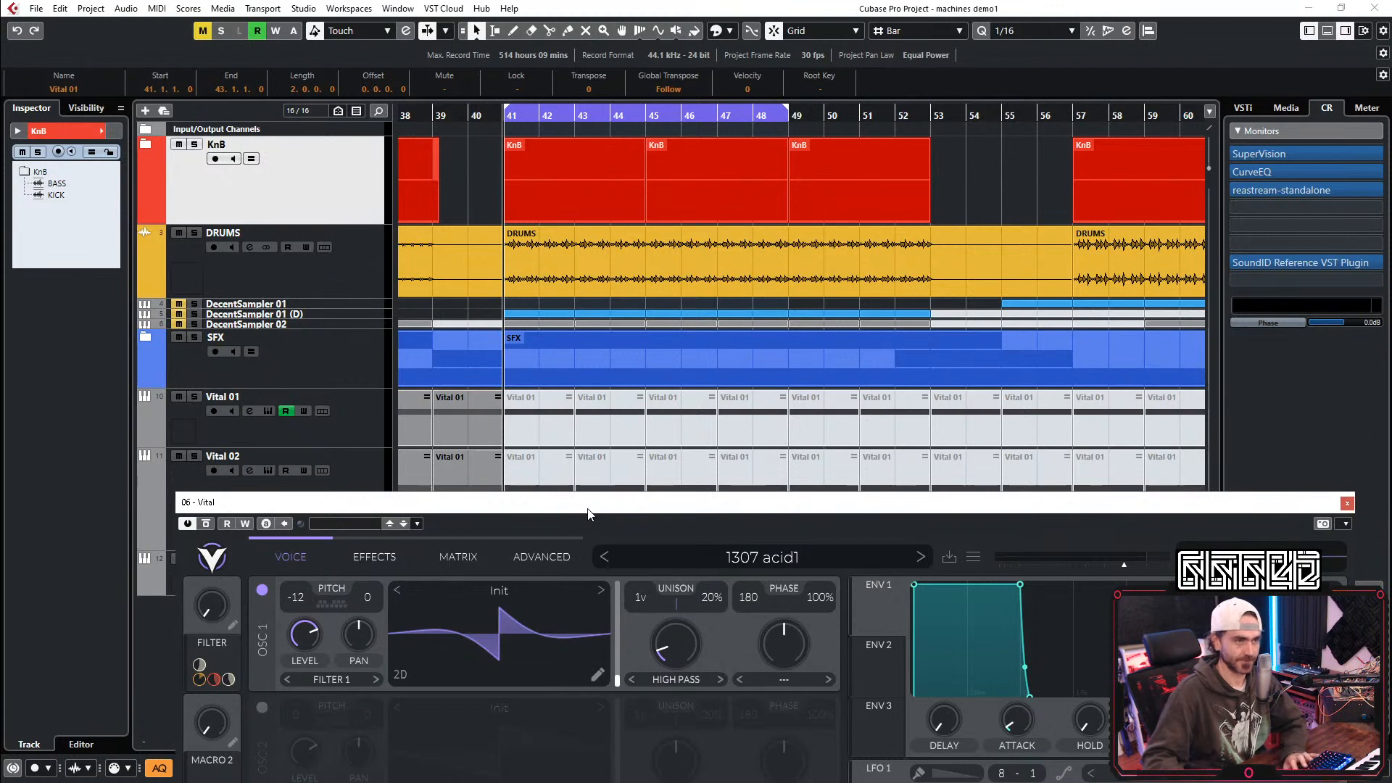
pyautogui.press('space')
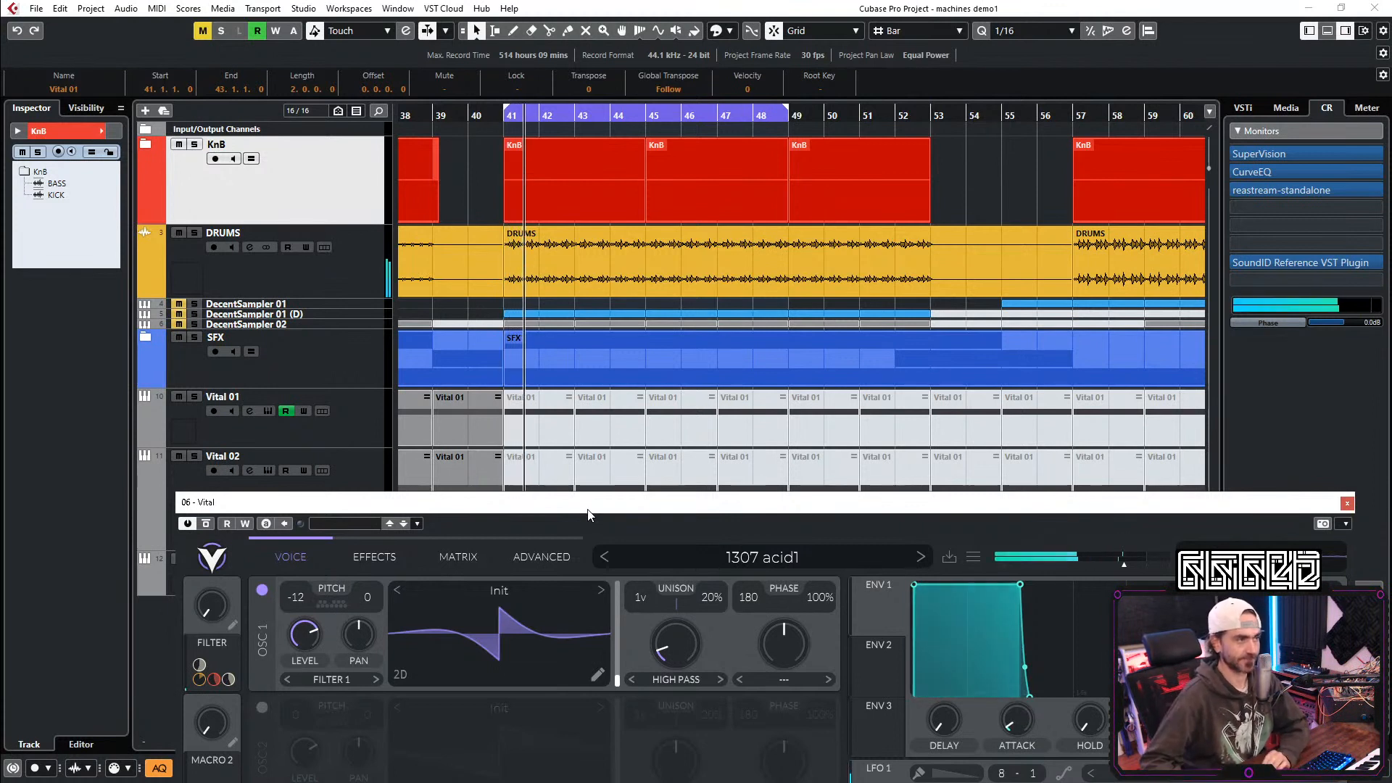
pyautogui.press('space')
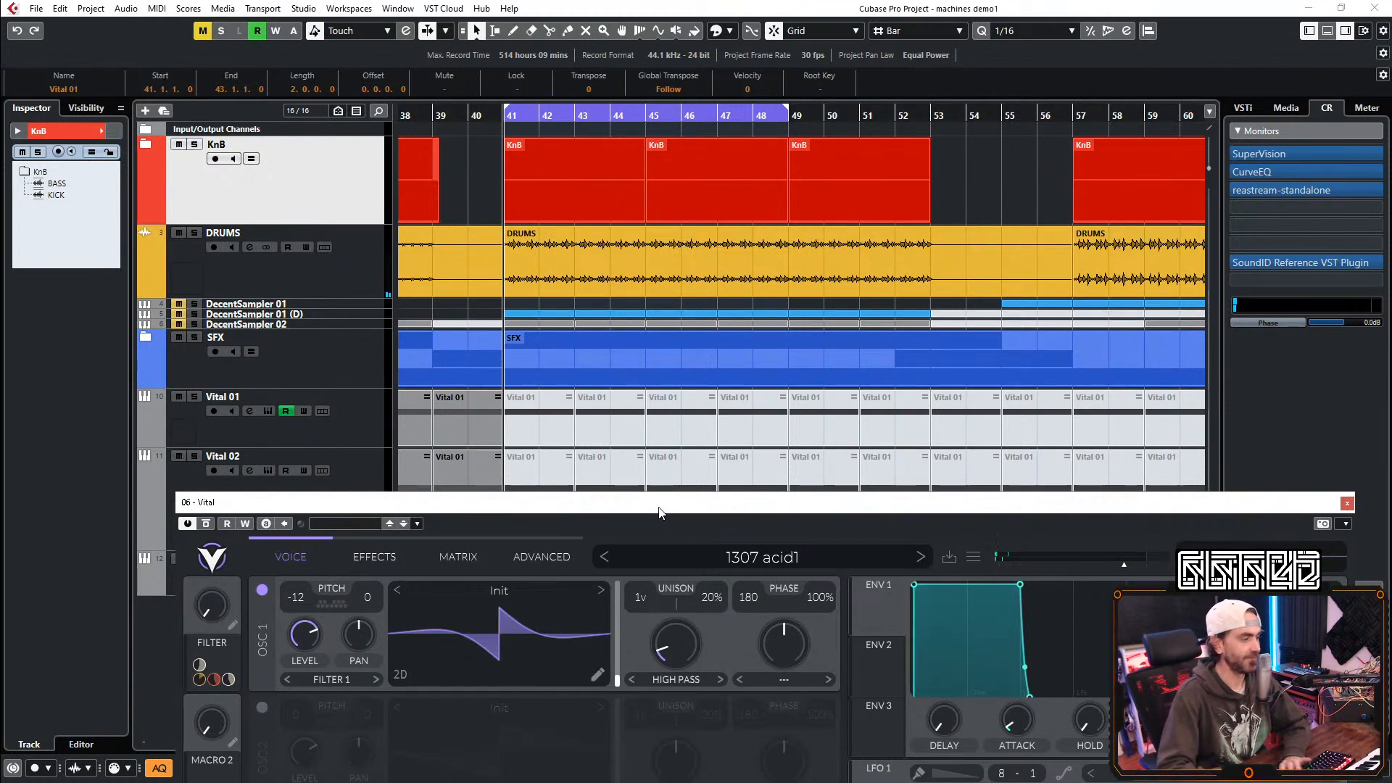
pyautogui.press('space')
pyautogui.moveTo(660, 512); pyautogui.dragTo(535, 60)
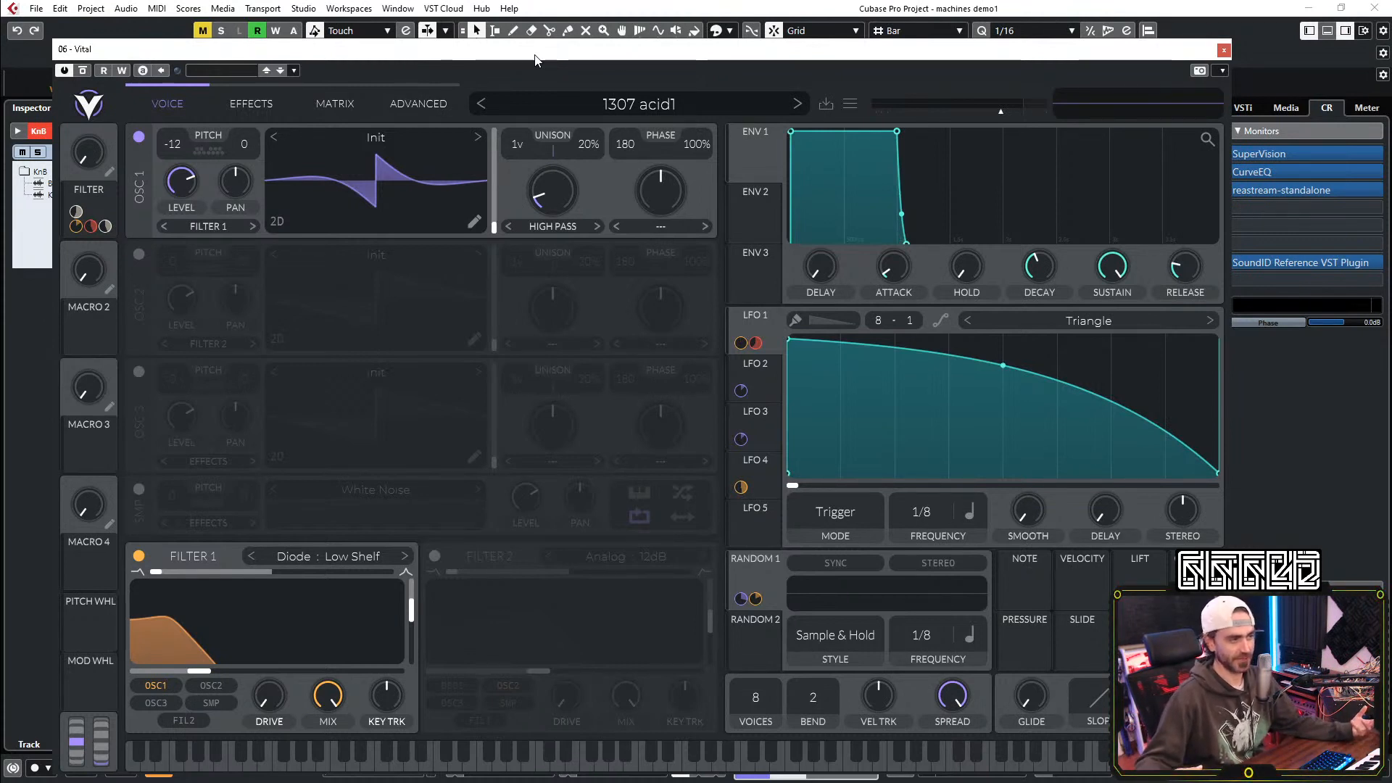
pyautogui.press('space')
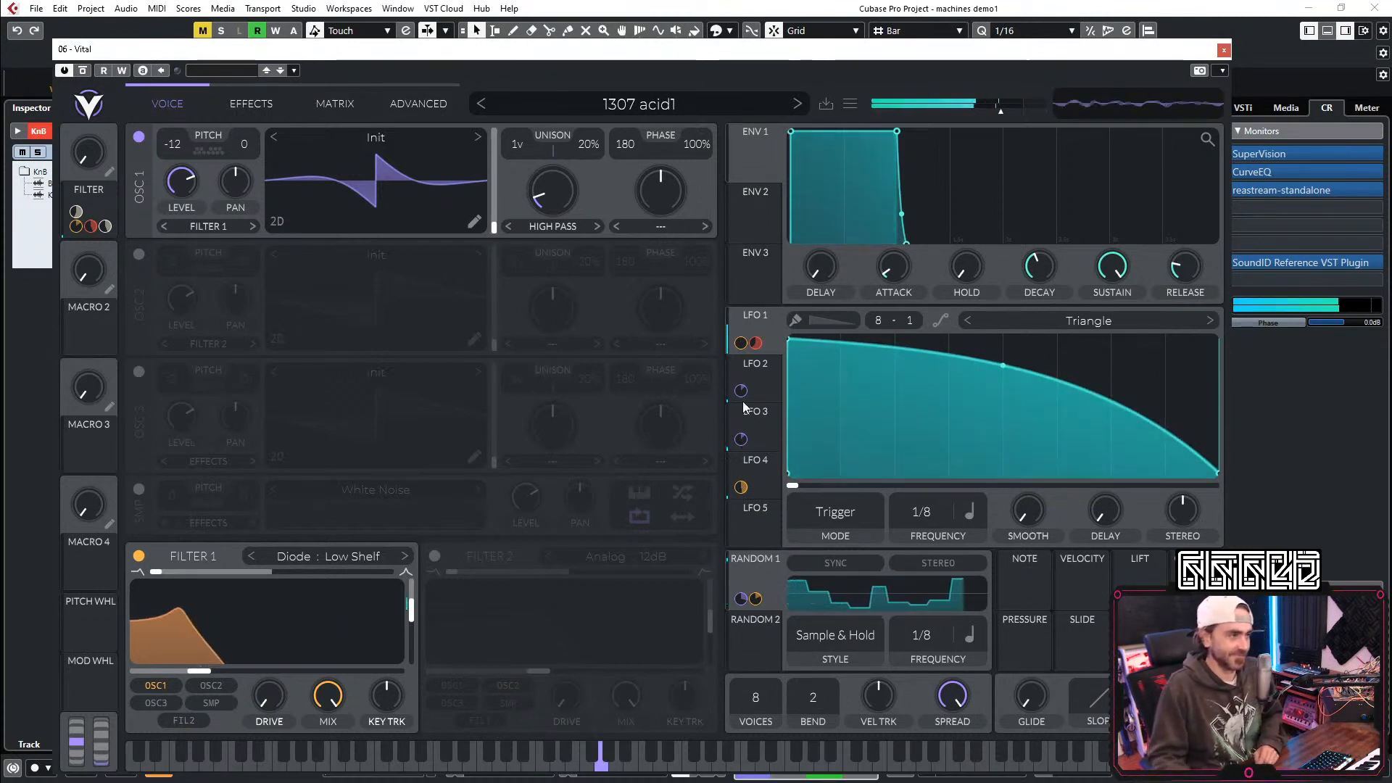
pyautogui.moveTo(747, 397)
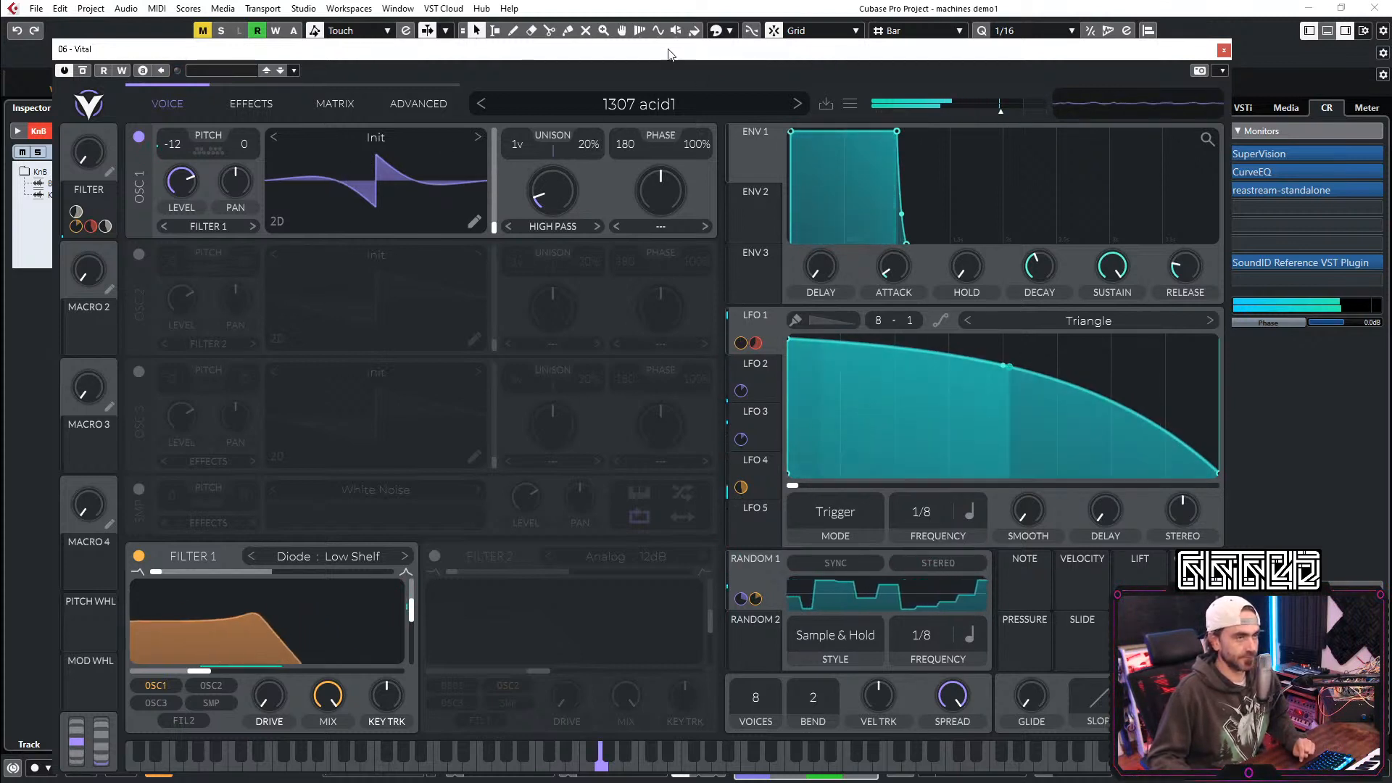
# Step: Initialize the Vital preset and transpose oscillator 1 to -12 semitones
pyautogui.rightClick(619, 104)
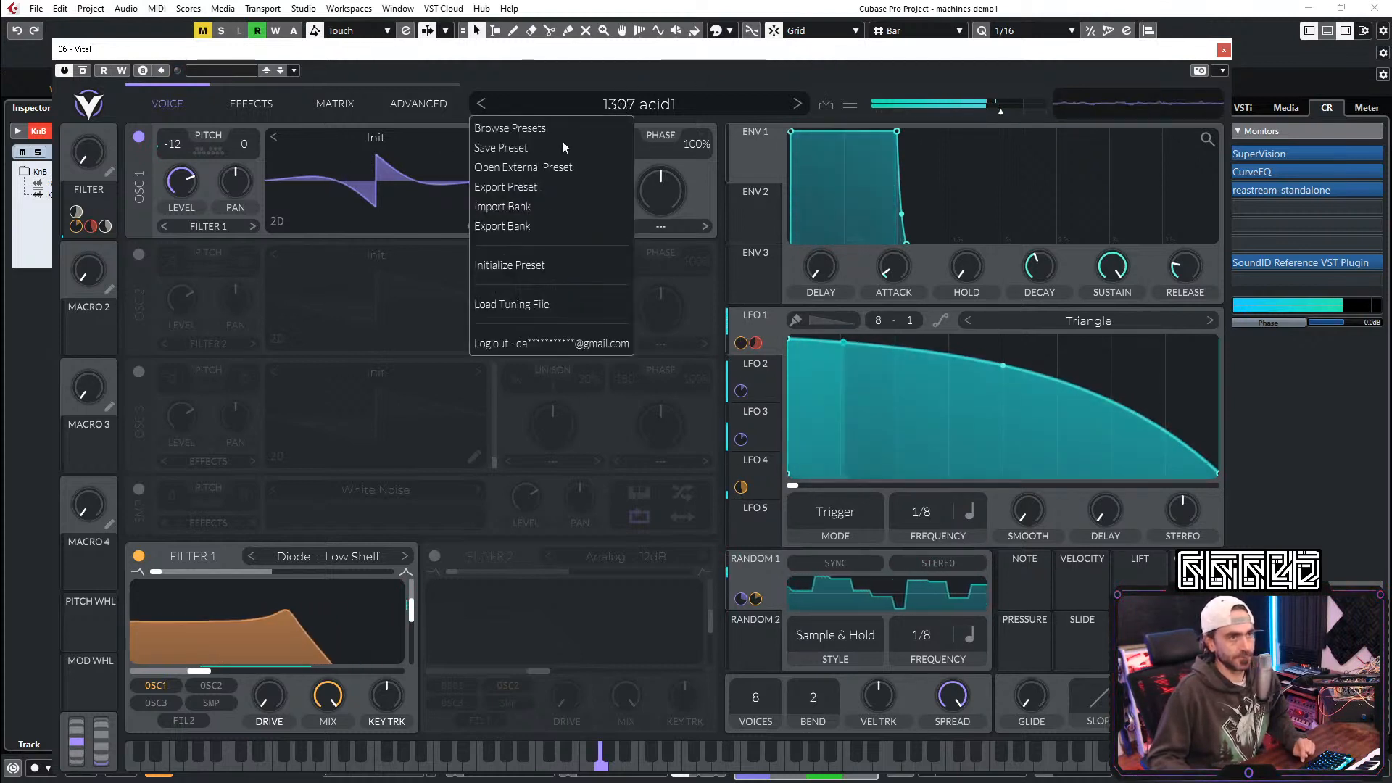
pyautogui.click(514, 271)
pyautogui.moveTo(184, 186); pyautogui.dragTo(175, 207)
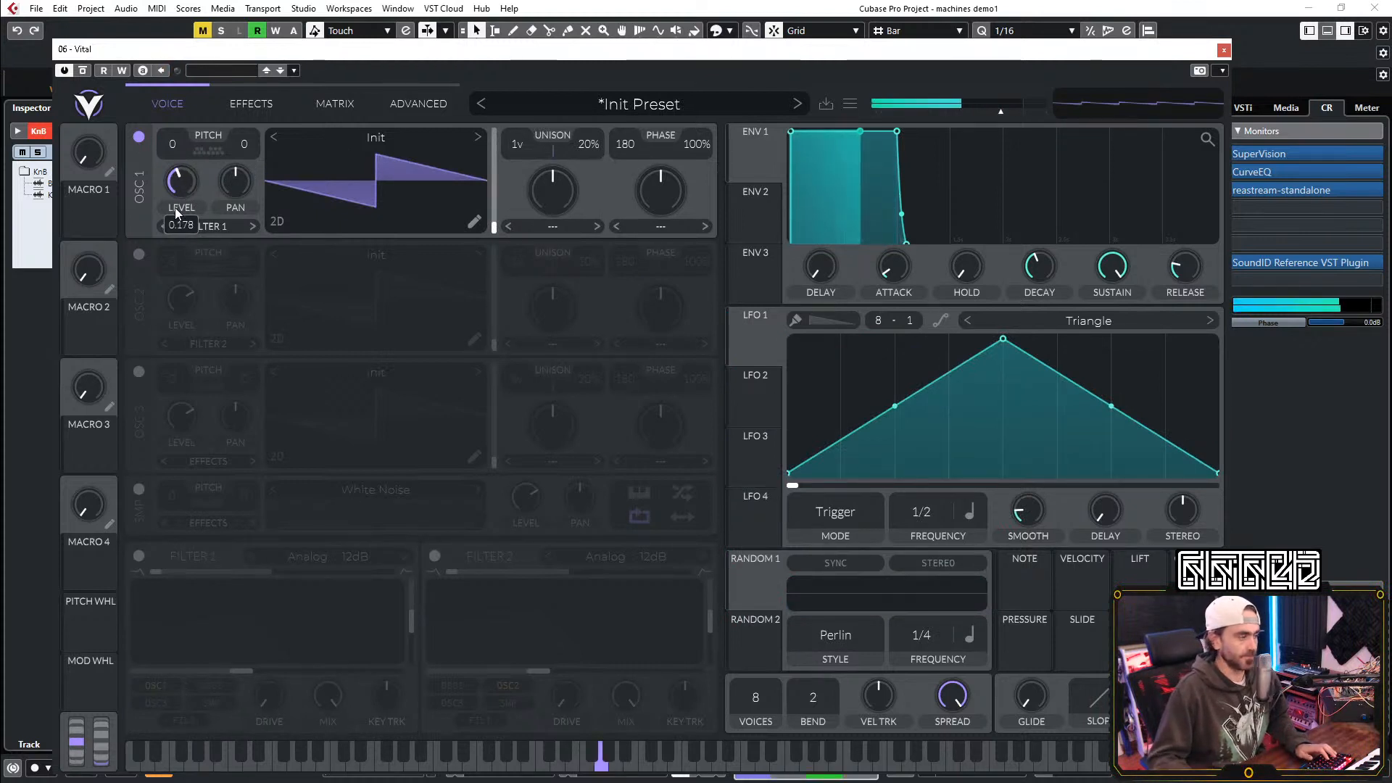
pyautogui.scroll(-4, 172, 143)
pyautogui.scroll(3, 179, 190)
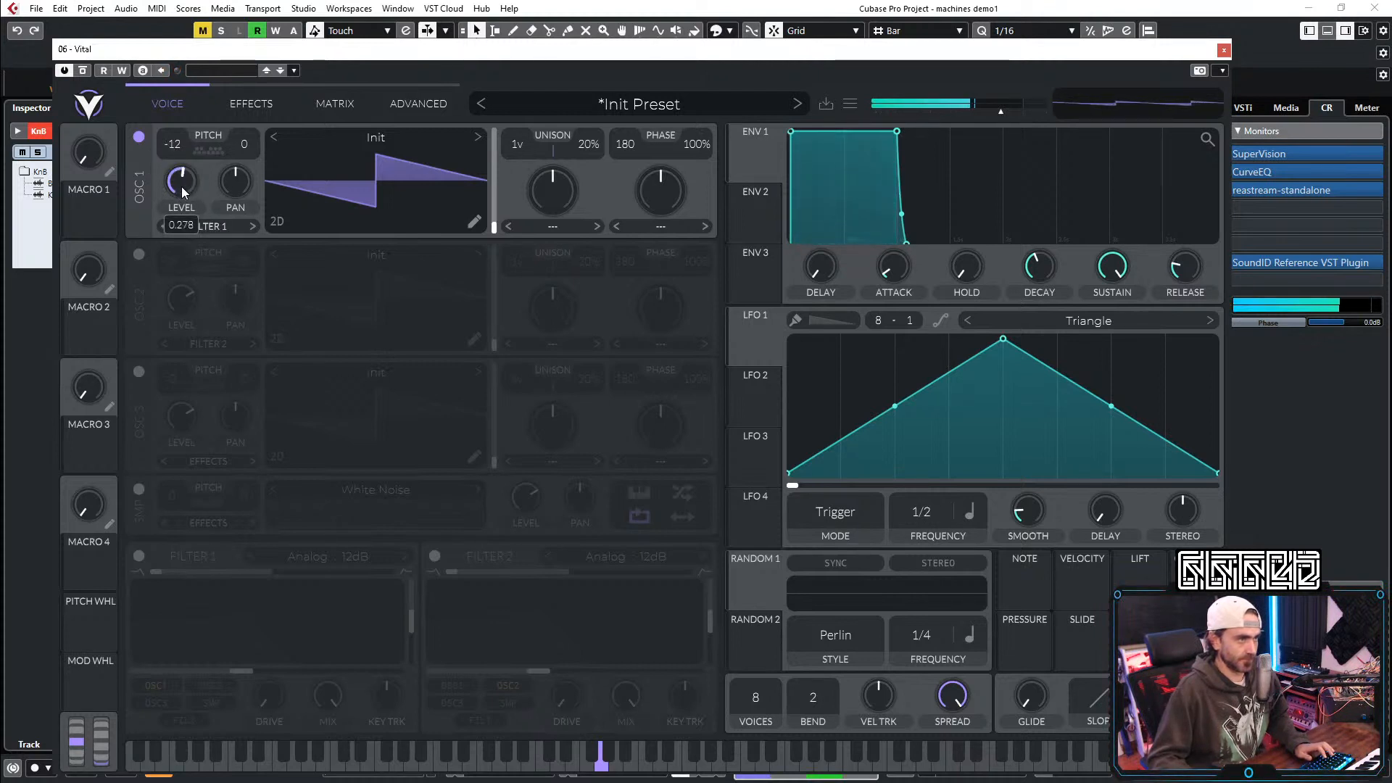
# Step: Adjust oscillator 1's level while the loop plays and bring it down to zero
pyautogui.scroll(-1, 182, 185)
pyautogui.scroll(2, 181, 186)
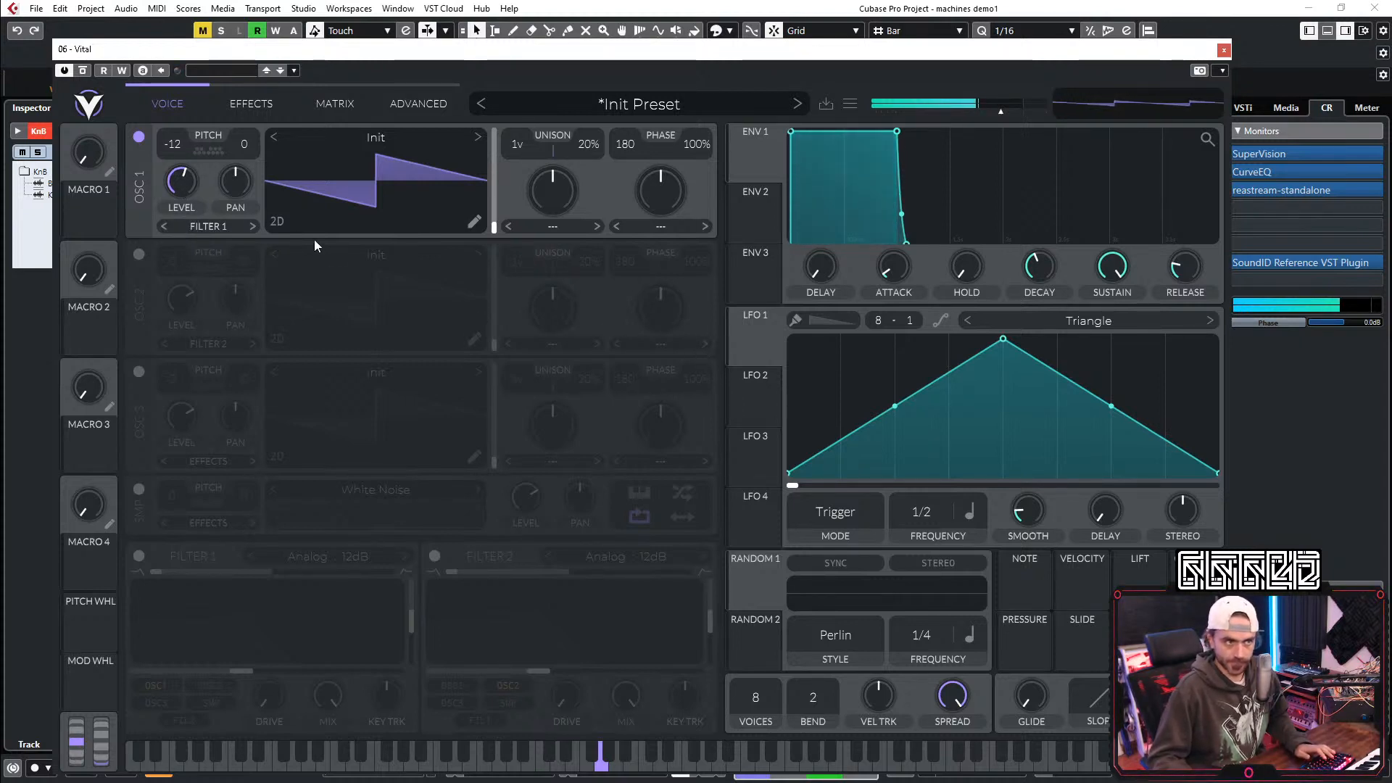
pyautogui.moveTo(185, 189); pyautogui.dragTo(156, 305)
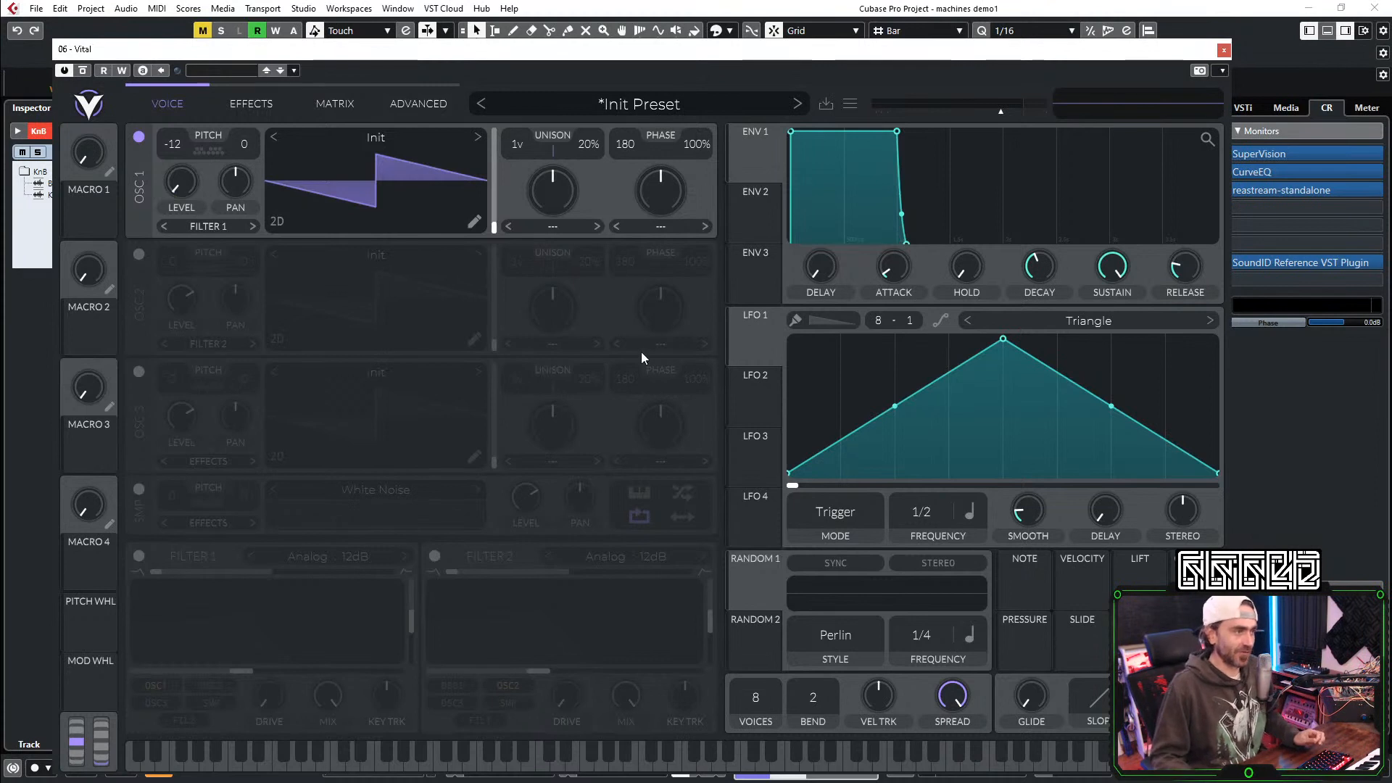
pyautogui.press('space')
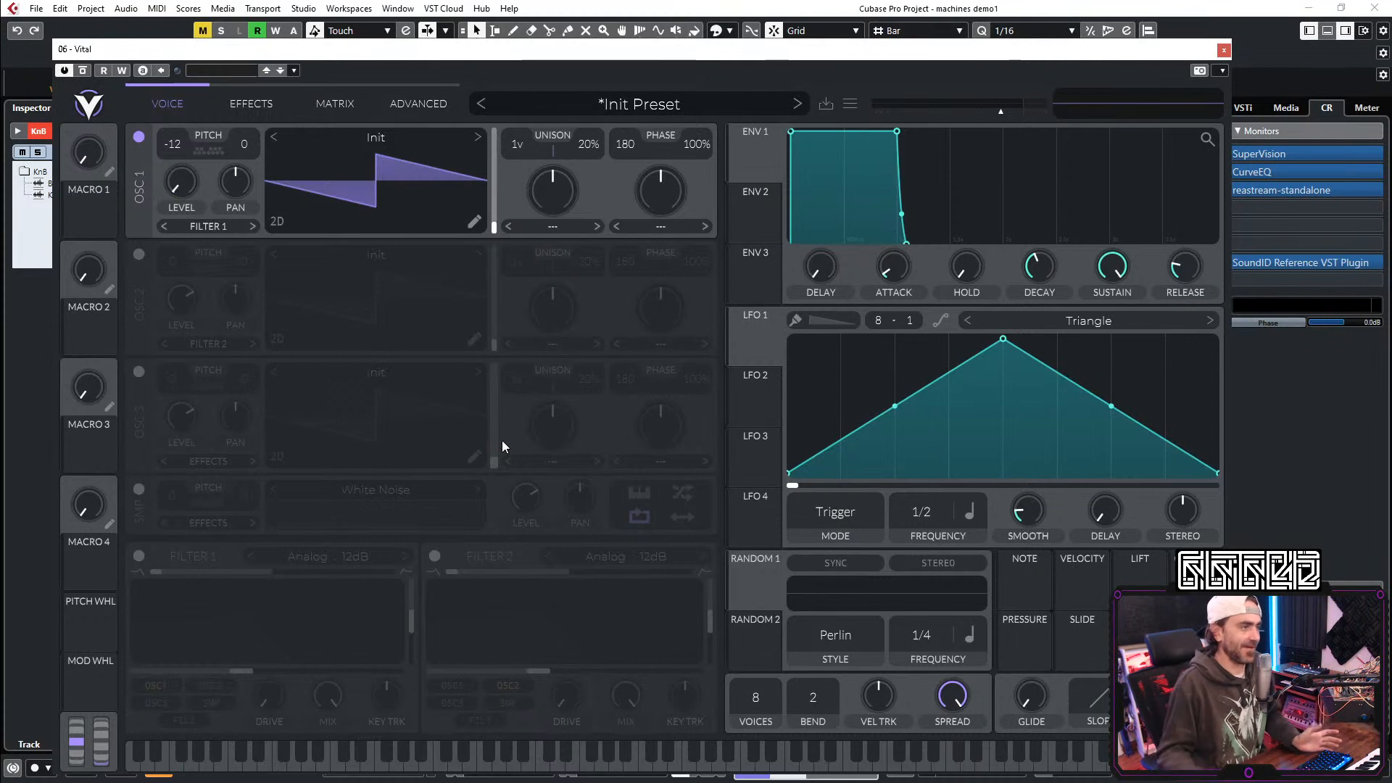
pyautogui.moveTo(502, 440); pyautogui.dragTo(503, 440)
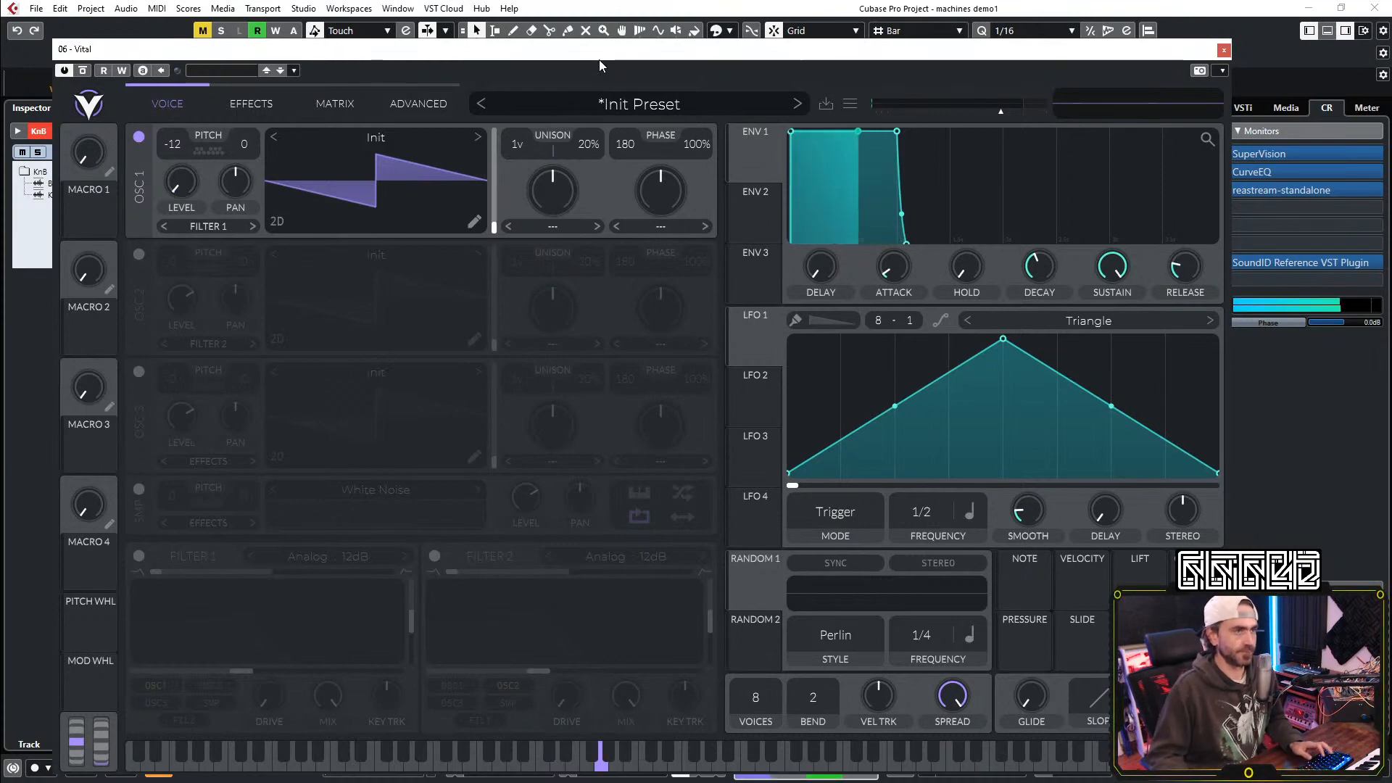
pyautogui.moveTo(576, 49); pyautogui.dragTo(605, 37)
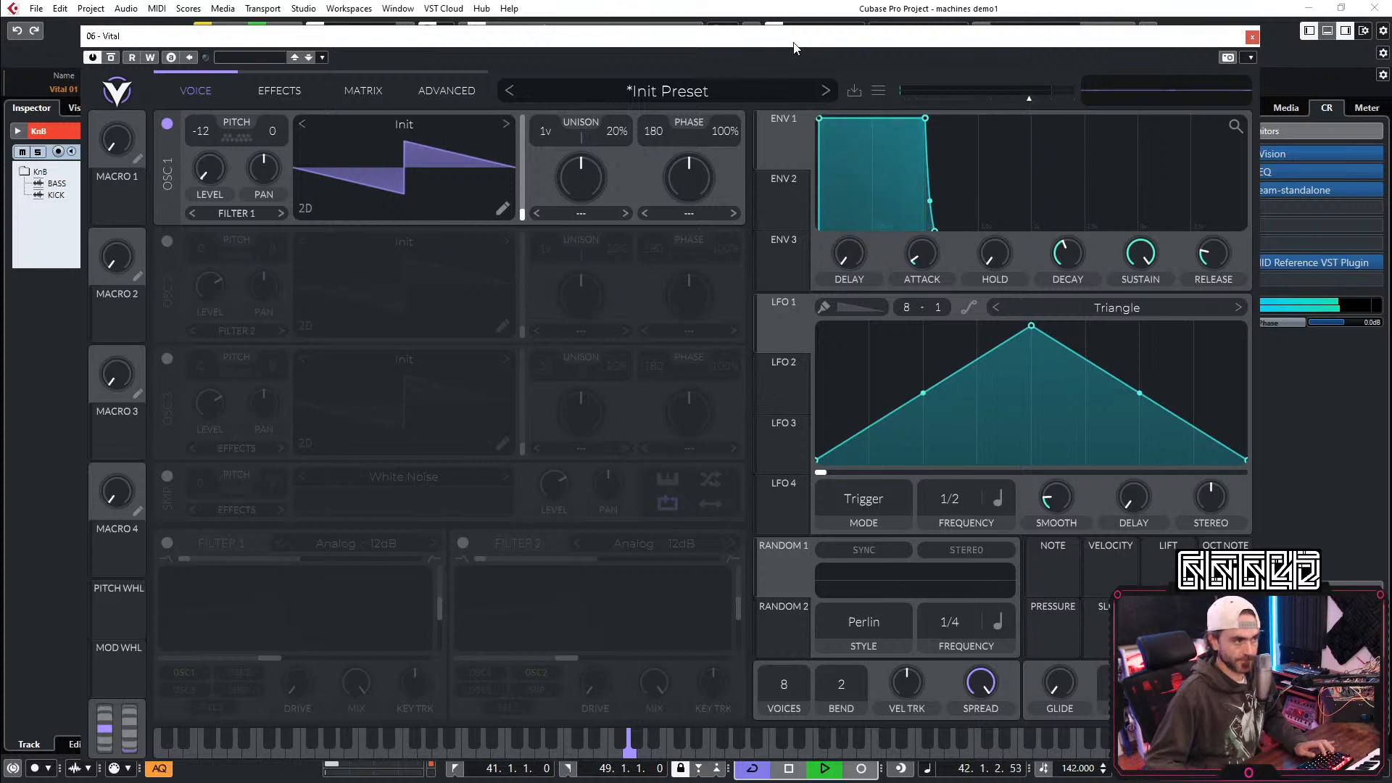
pyautogui.press('space')
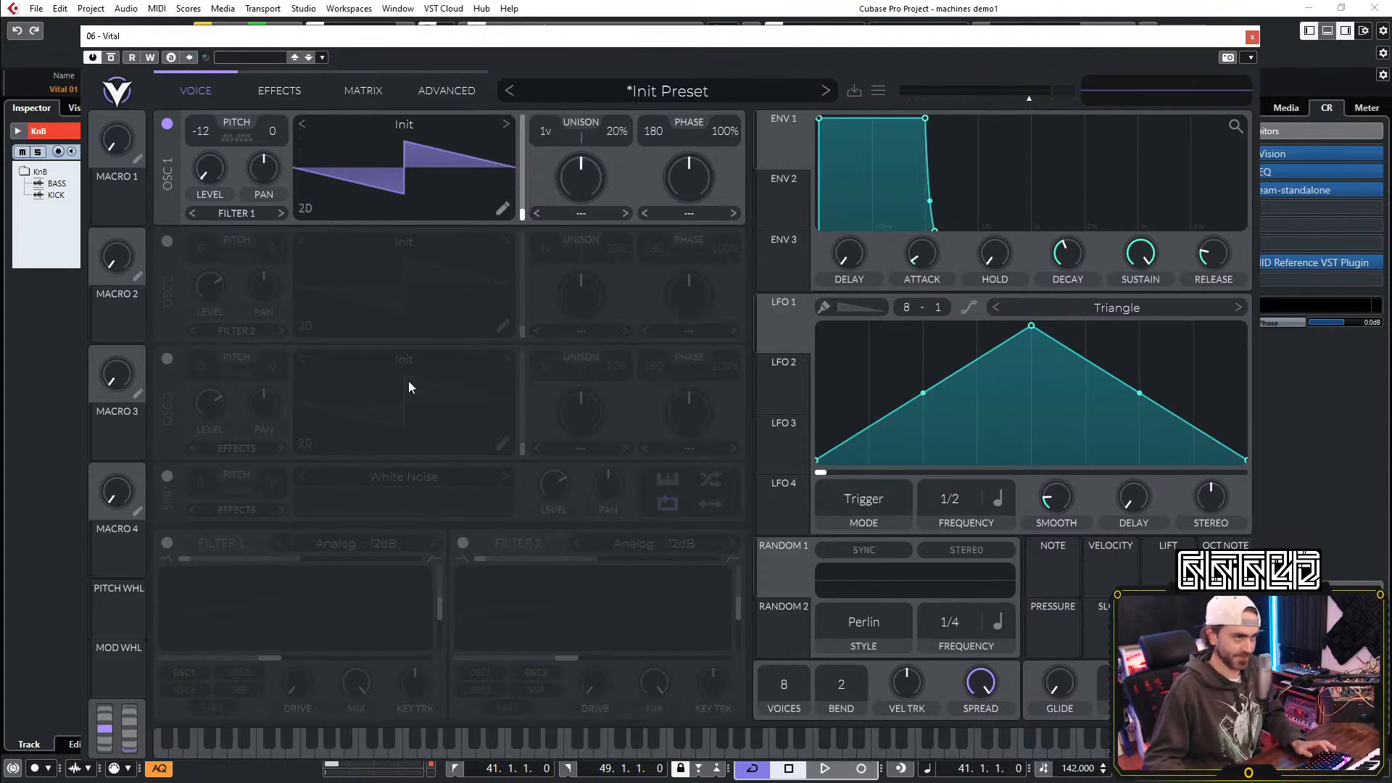
pyautogui.press('space')
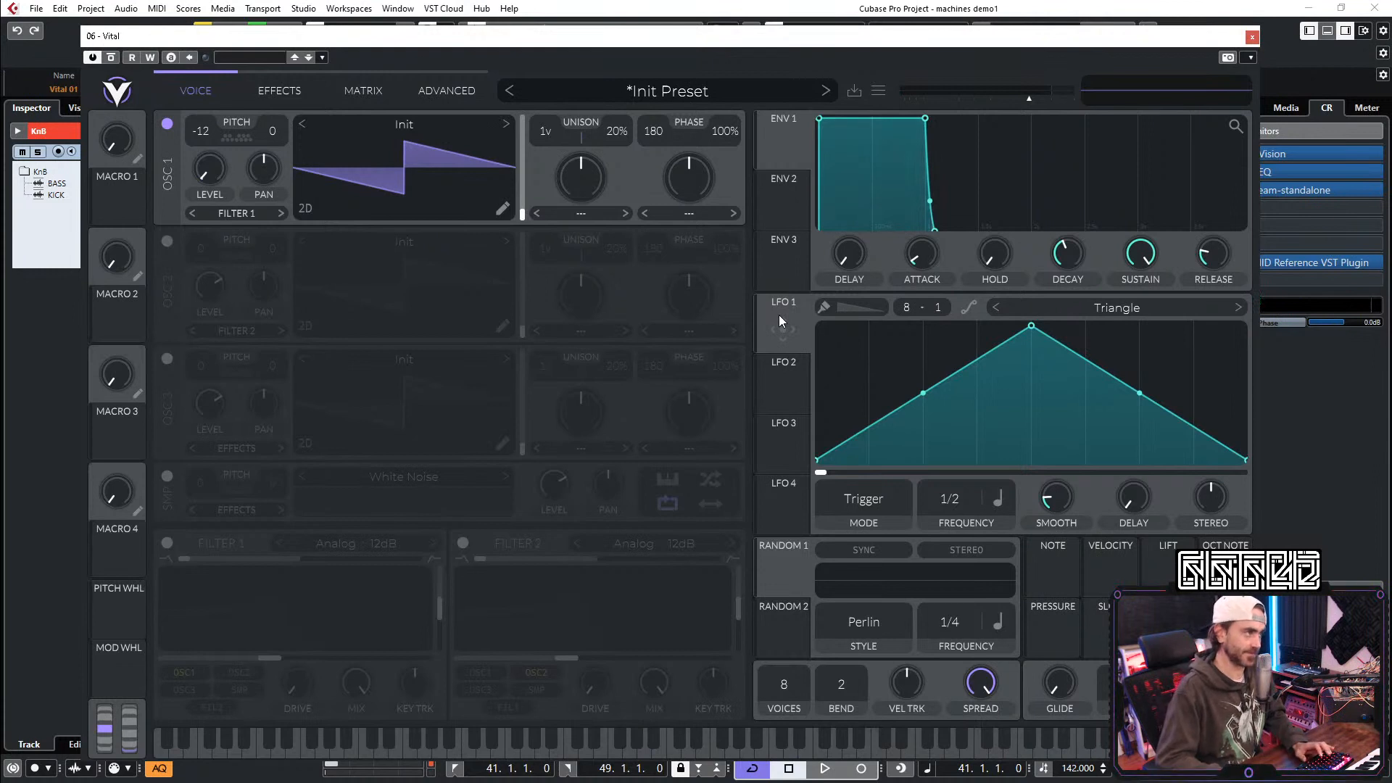
# Step: Play the loop, assign LFO 1 to oscillator 1's transpose and set the LFO's Smooth to zero
pyautogui.press('space')
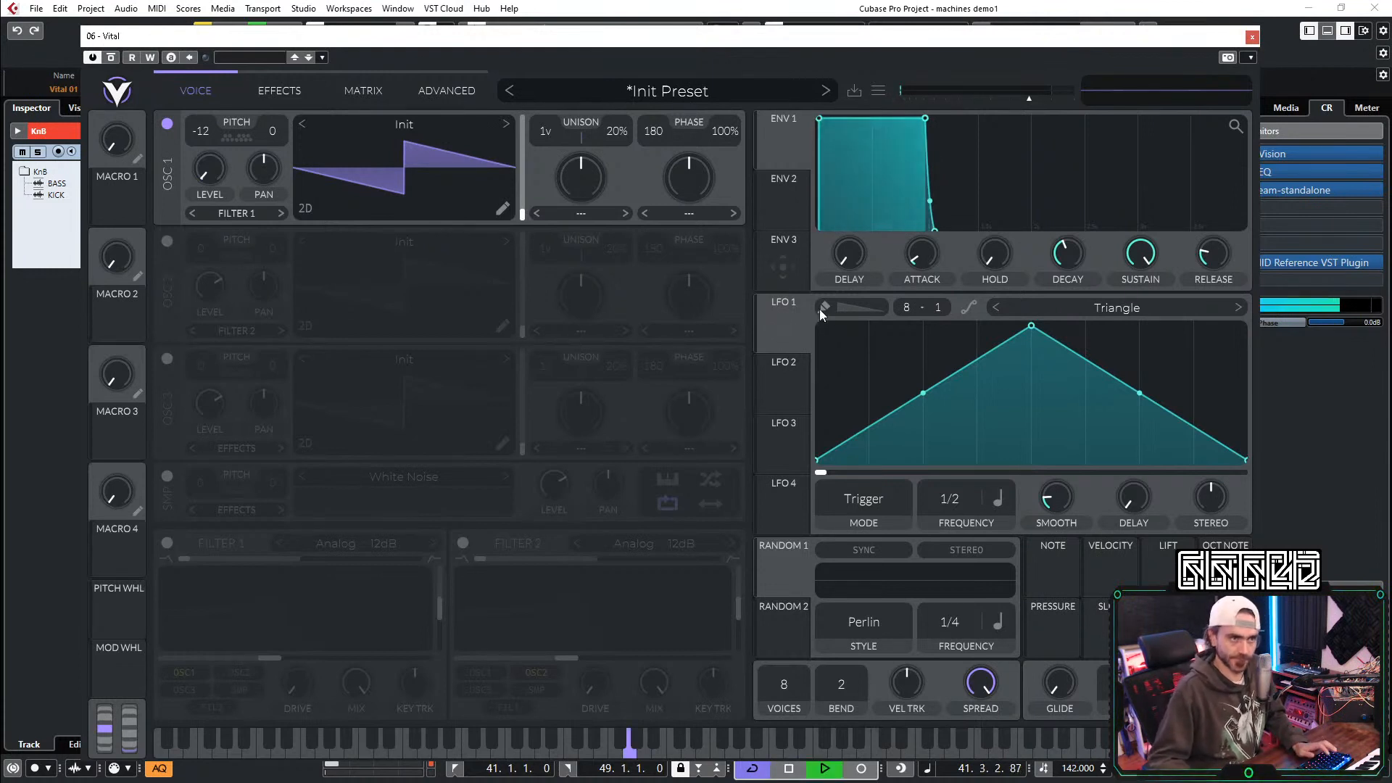
pyautogui.moveTo(776, 330); pyautogui.dragTo(192, 130)
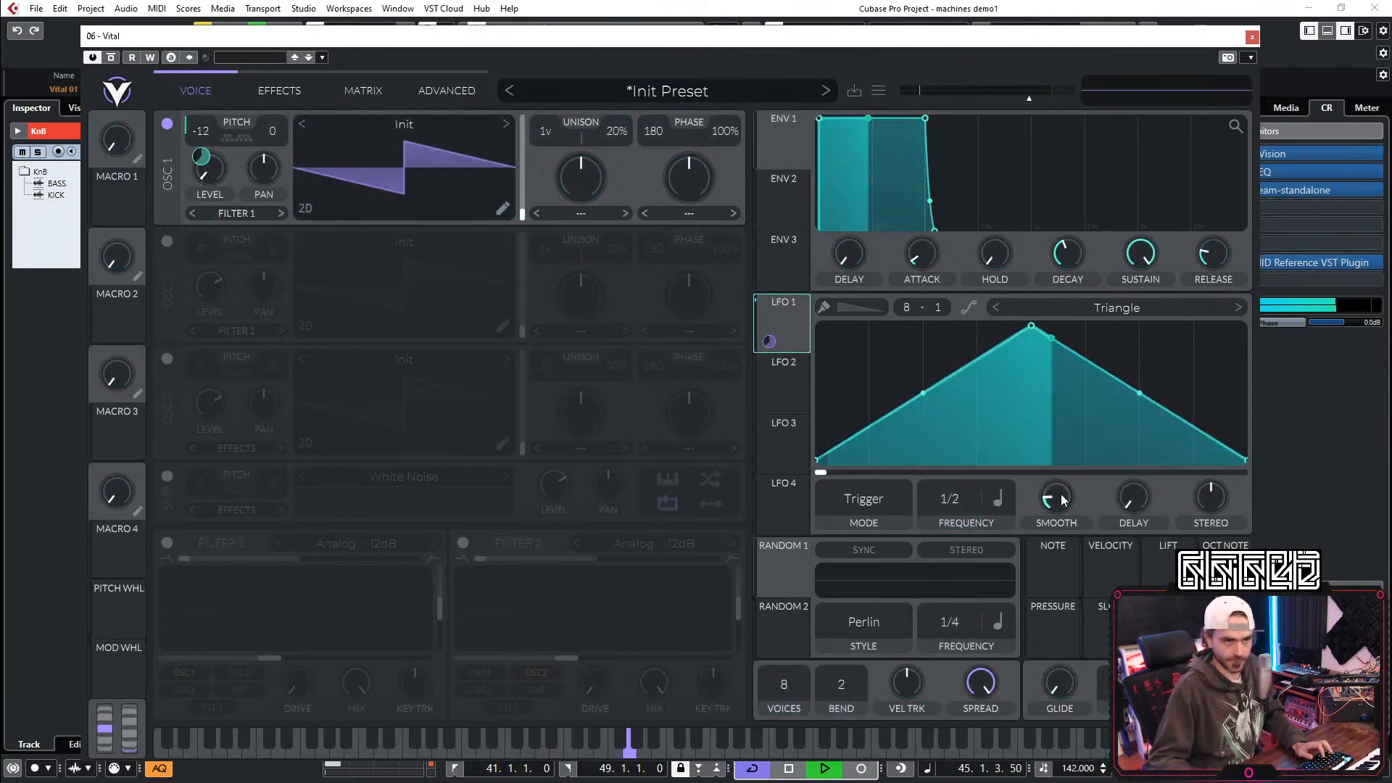
pyautogui.moveTo(1061, 497); pyautogui.dragTo(1056, 525)
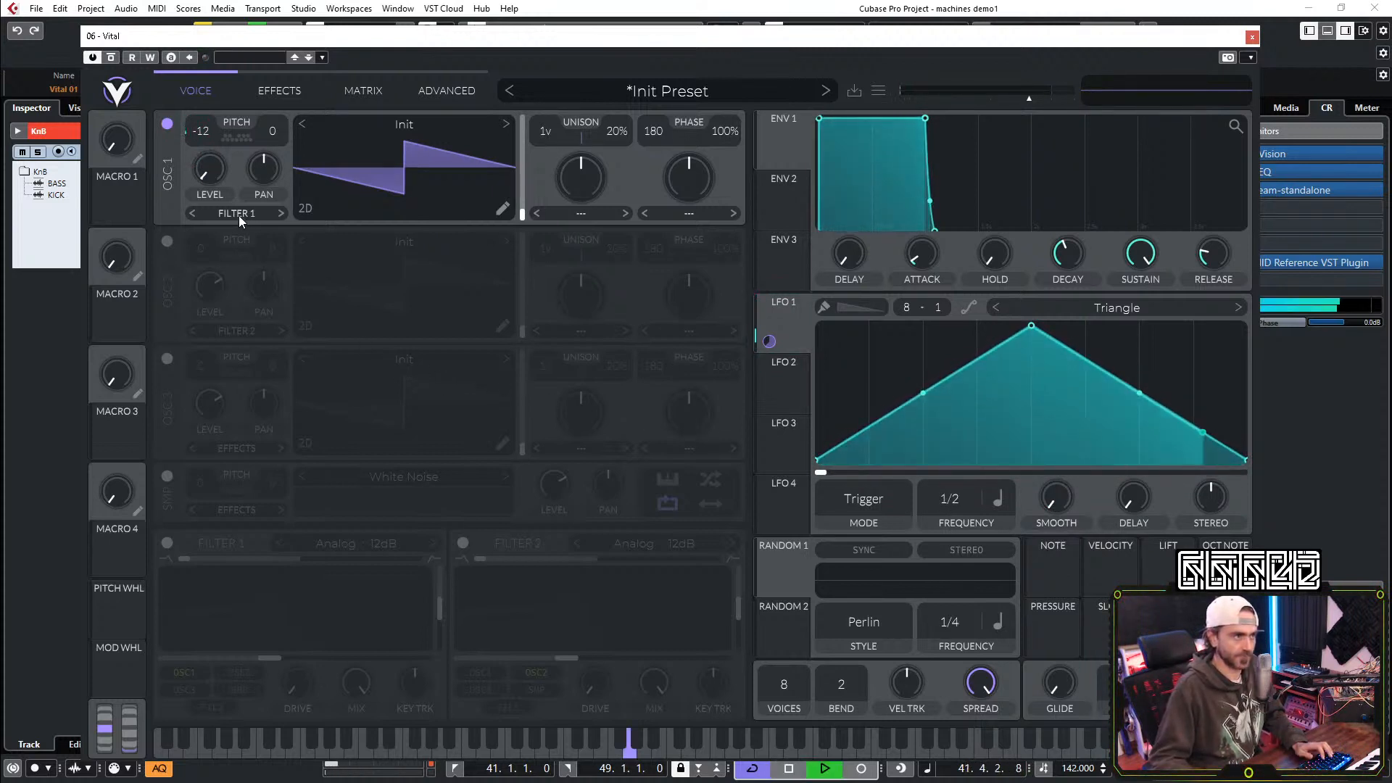
# Step: Enable transpose snap for oscillator 1 on the notes C, D# and G
pyautogui.click(229, 136)
pyautogui.click(181, 213)
pyautogui.click(208, 198)
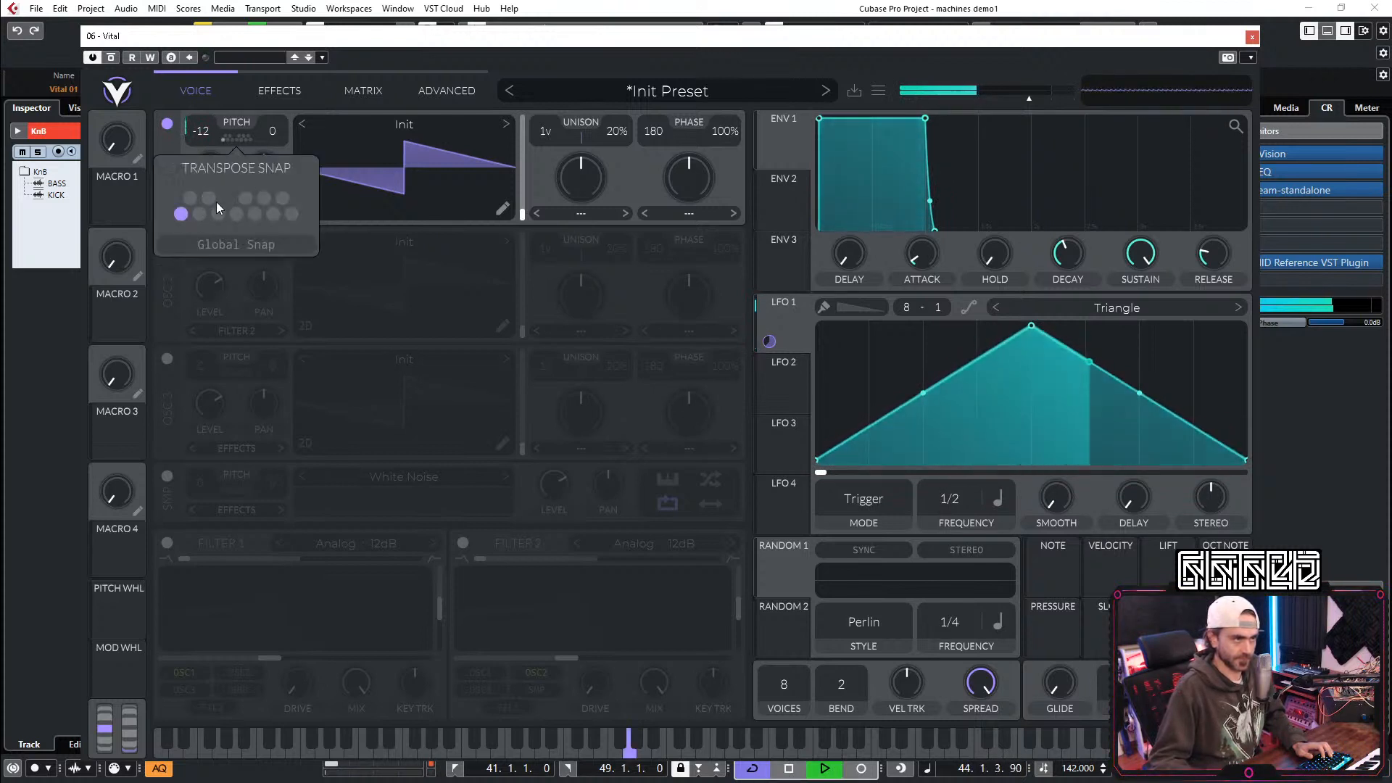
pyautogui.click(253, 214)
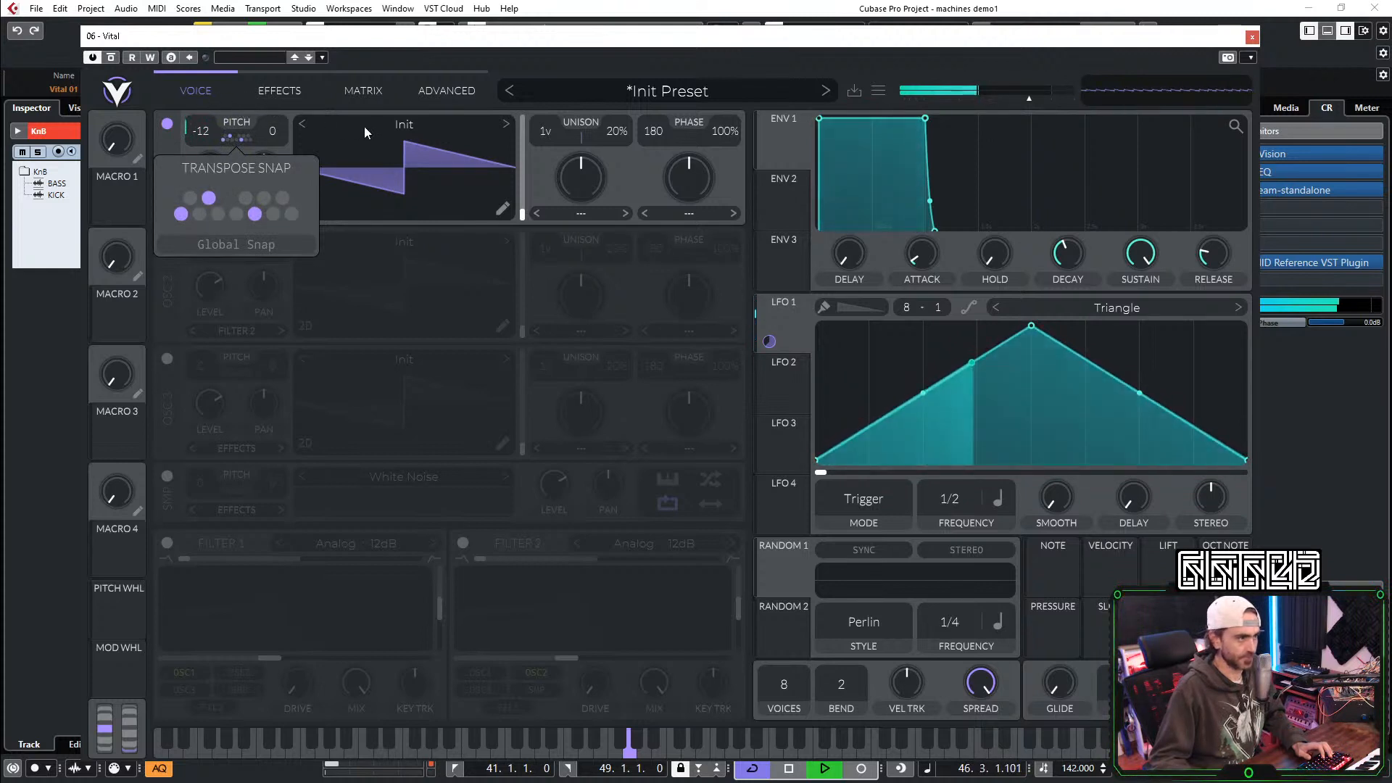
pyautogui.click(395, 41)
# Step: Raise oscillator 1's level to about 0.235 and set LFO 1's frequency to 2/1
pyautogui.moveTo(210, 170); pyautogui.dragTo(224, 162)
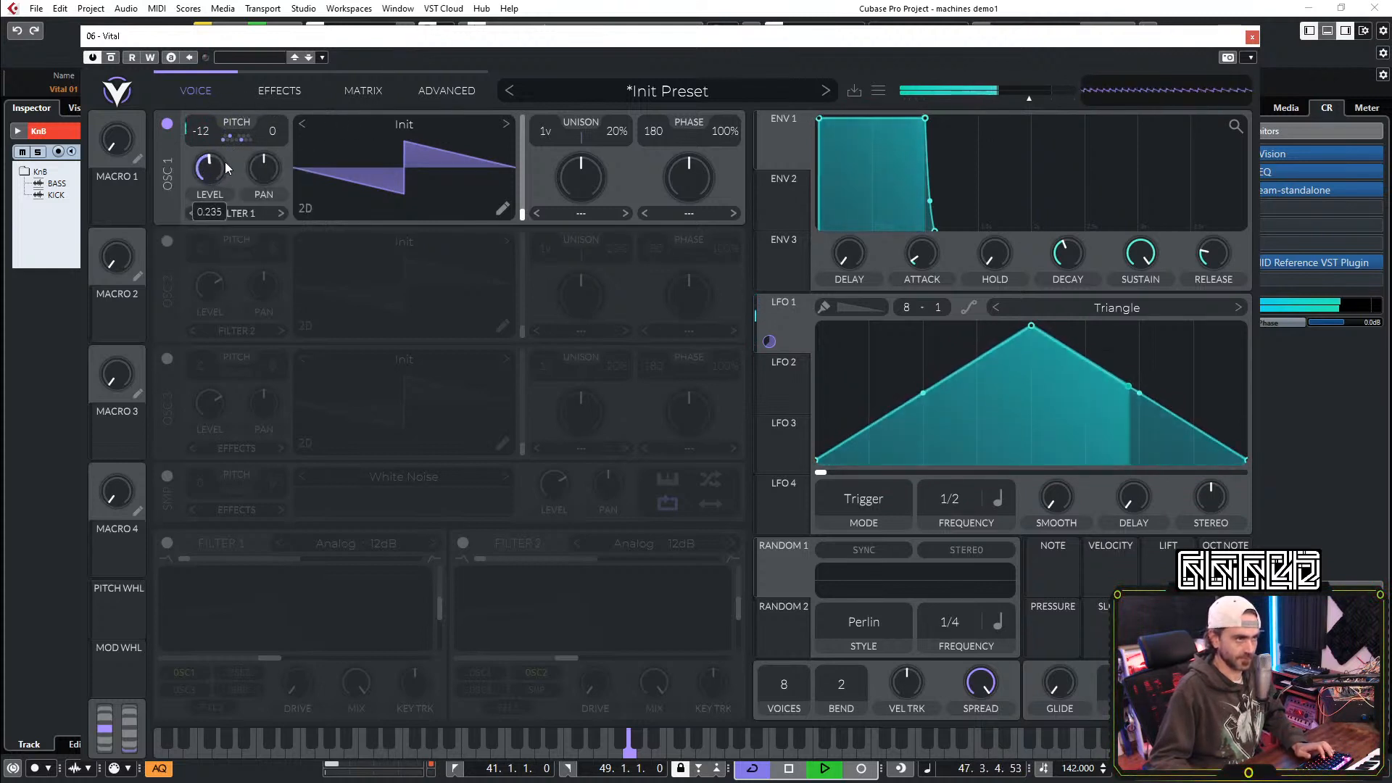
pyautogui.moveTo(946, 506); pyautogui.dragTo(951, 494)
pyautogui.scroll(-2, 954, 498)
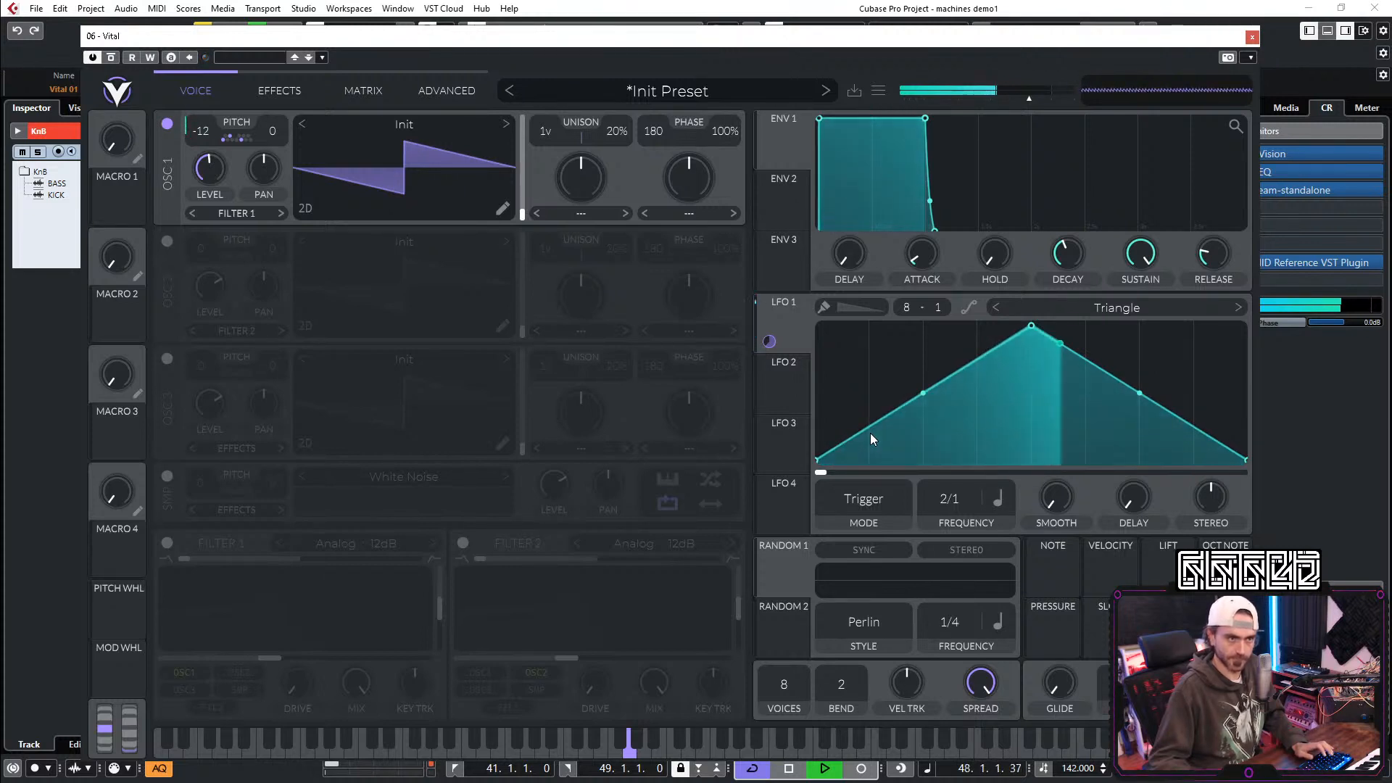
# Step: Set LFO 1's grid to 8 by 12 and try out the paint brush patterns in its editor
pyautogui.scroll(11, 944, 305)
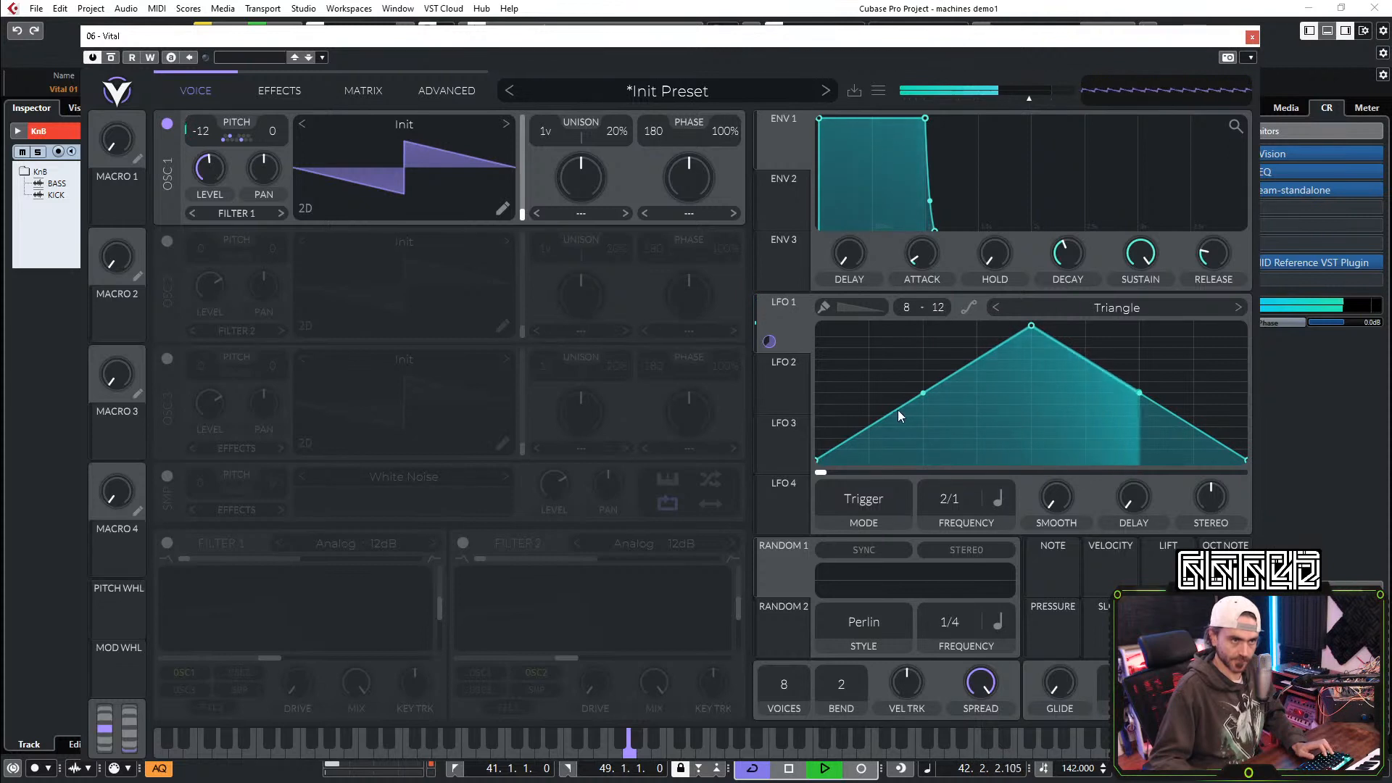
pyautogui.press('ctrl')
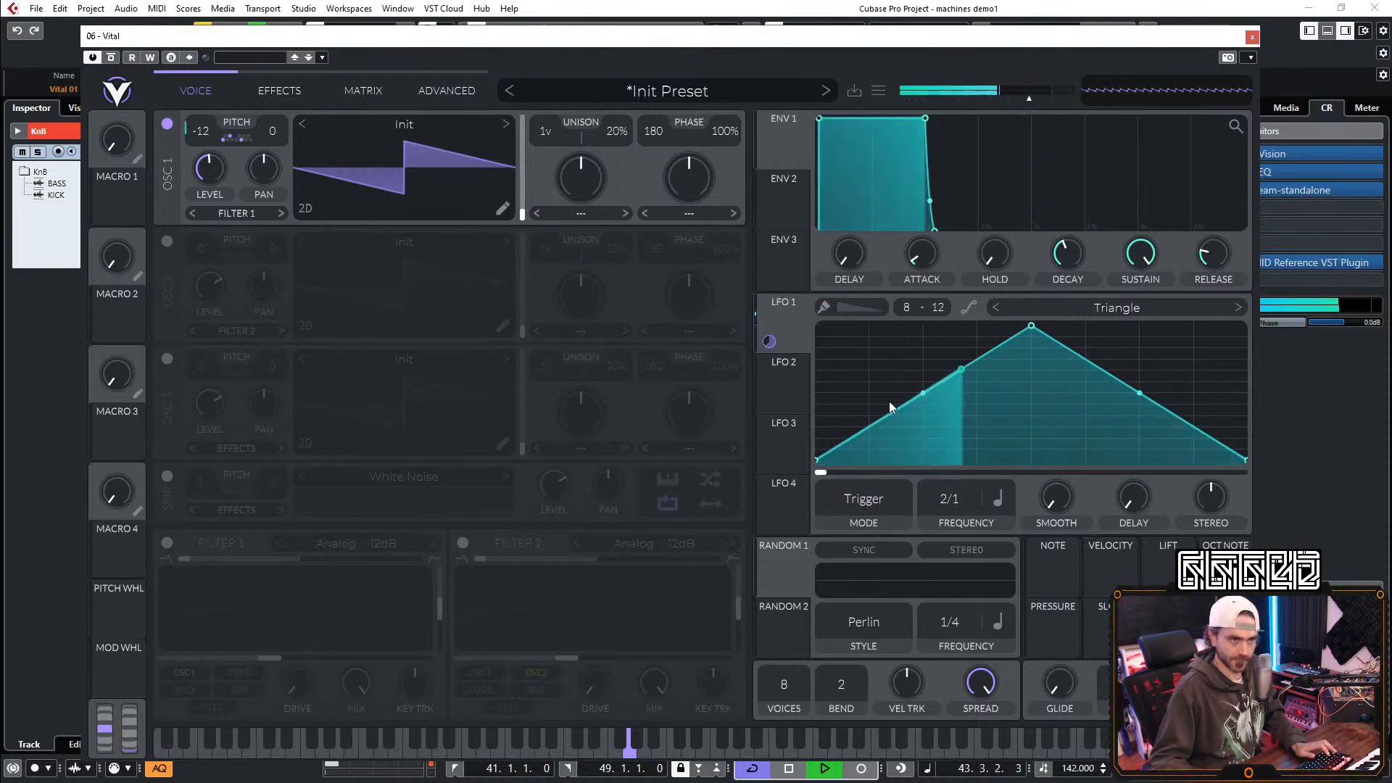
pyautogui.press('ctrl')
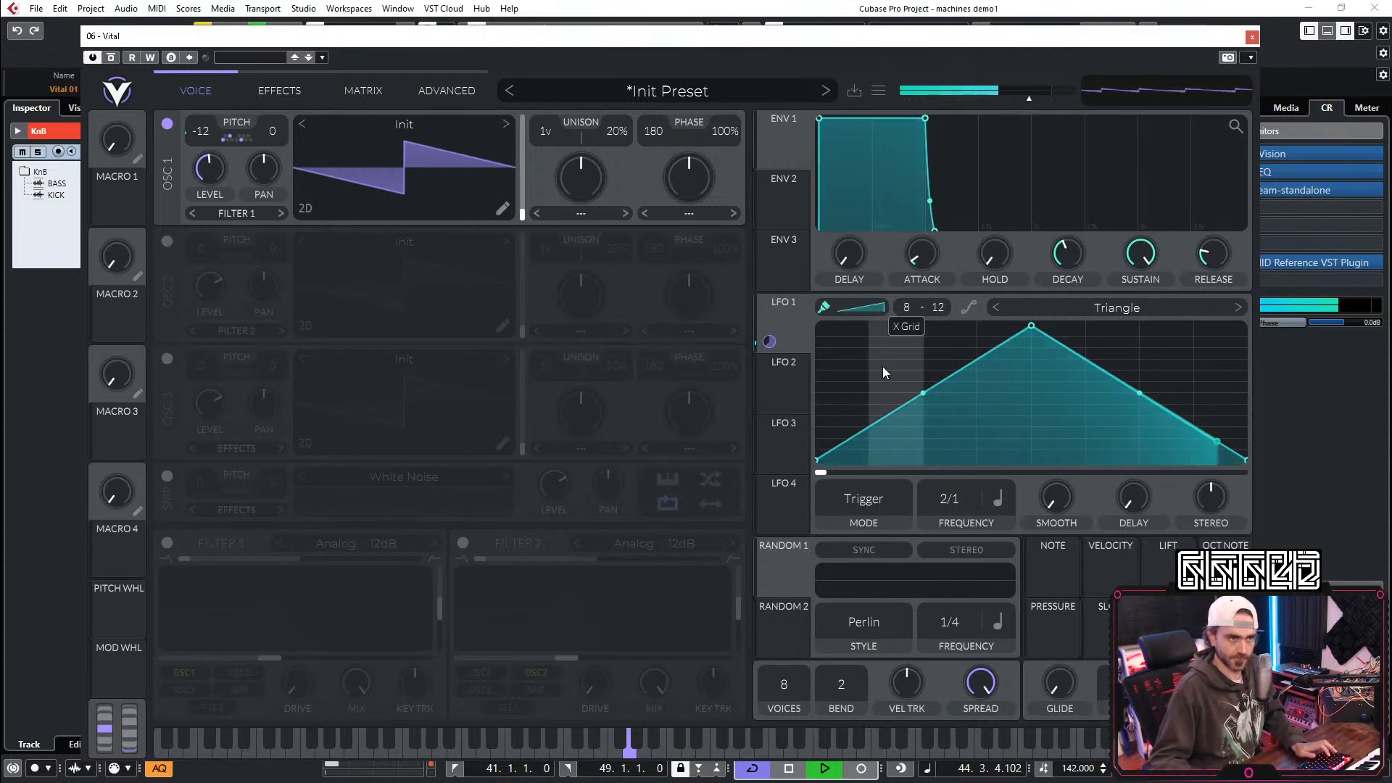
pyautogui.scroll(-4, 883, 372)
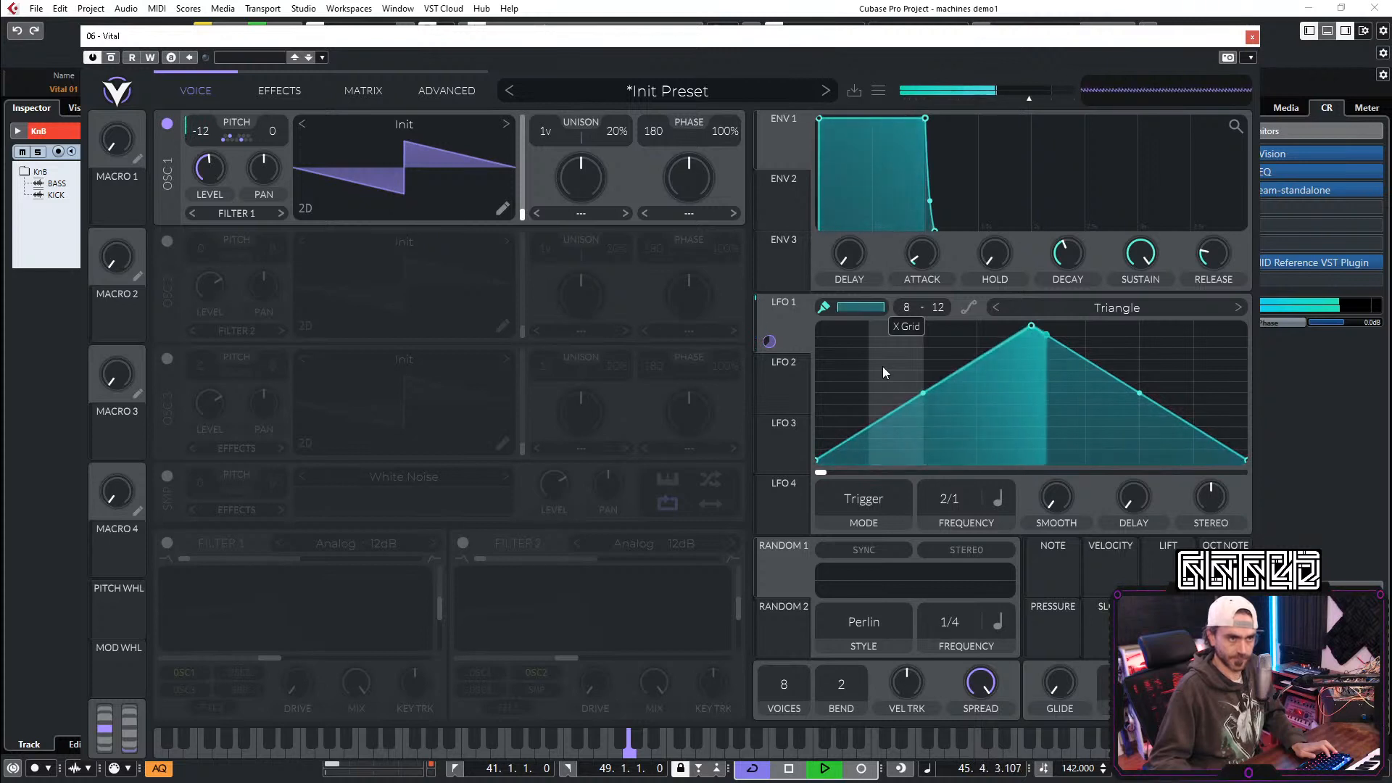
pyautogui.scroll(-3, 904, 385)
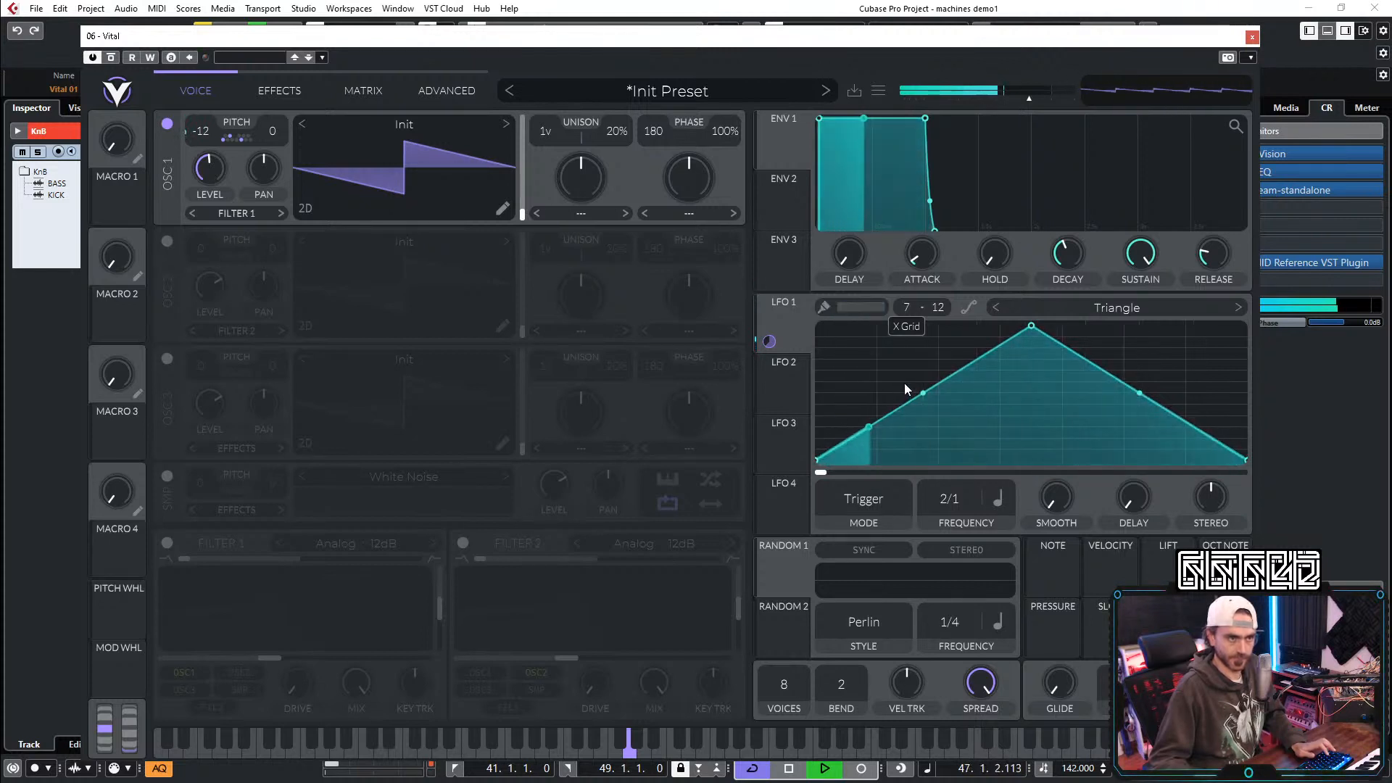
pyautogui.scroll(3, 903, 383)
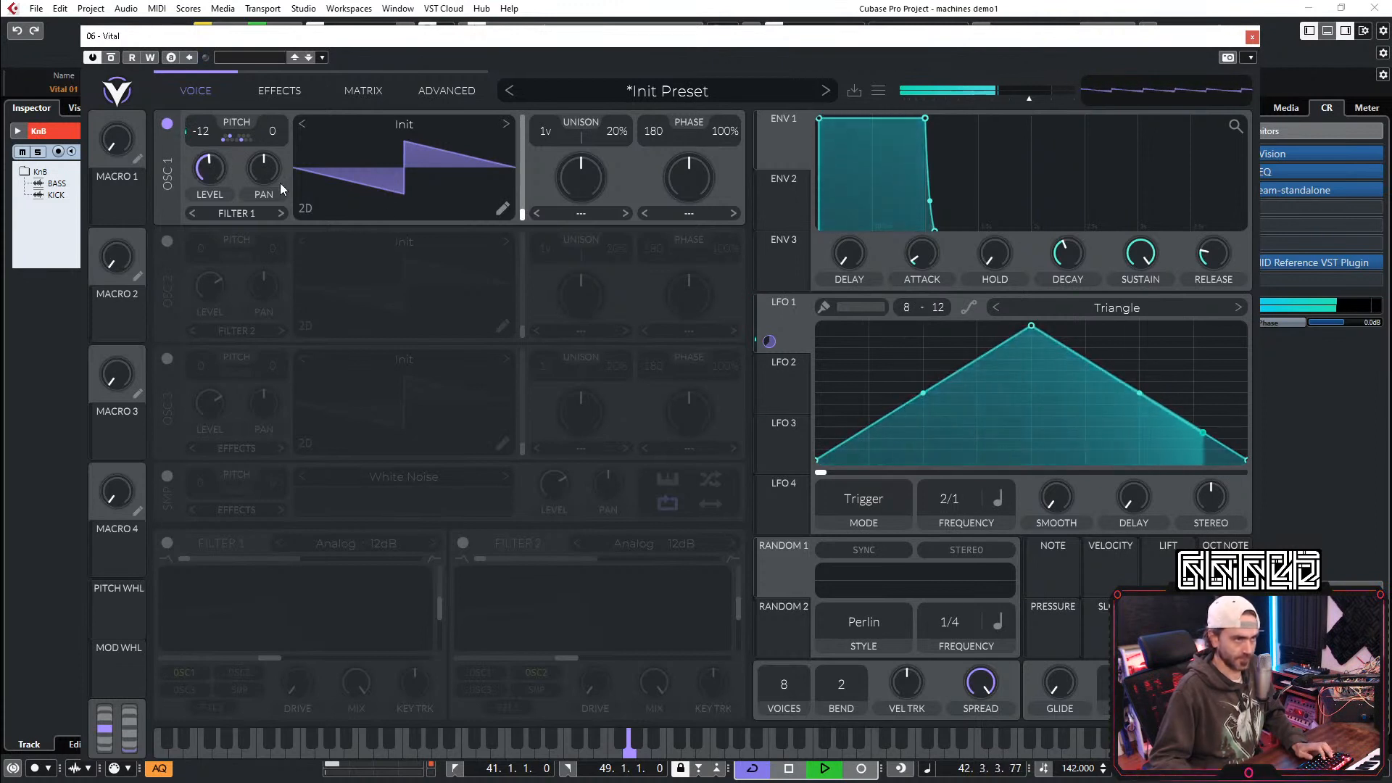
# Step: Open the amount of LFO 1's modulation on oscillator 1's transpose for value entry and inspect the modulation matrix
pyautogui.rightClick(198, 164)
pyautogui.click(211, 294)
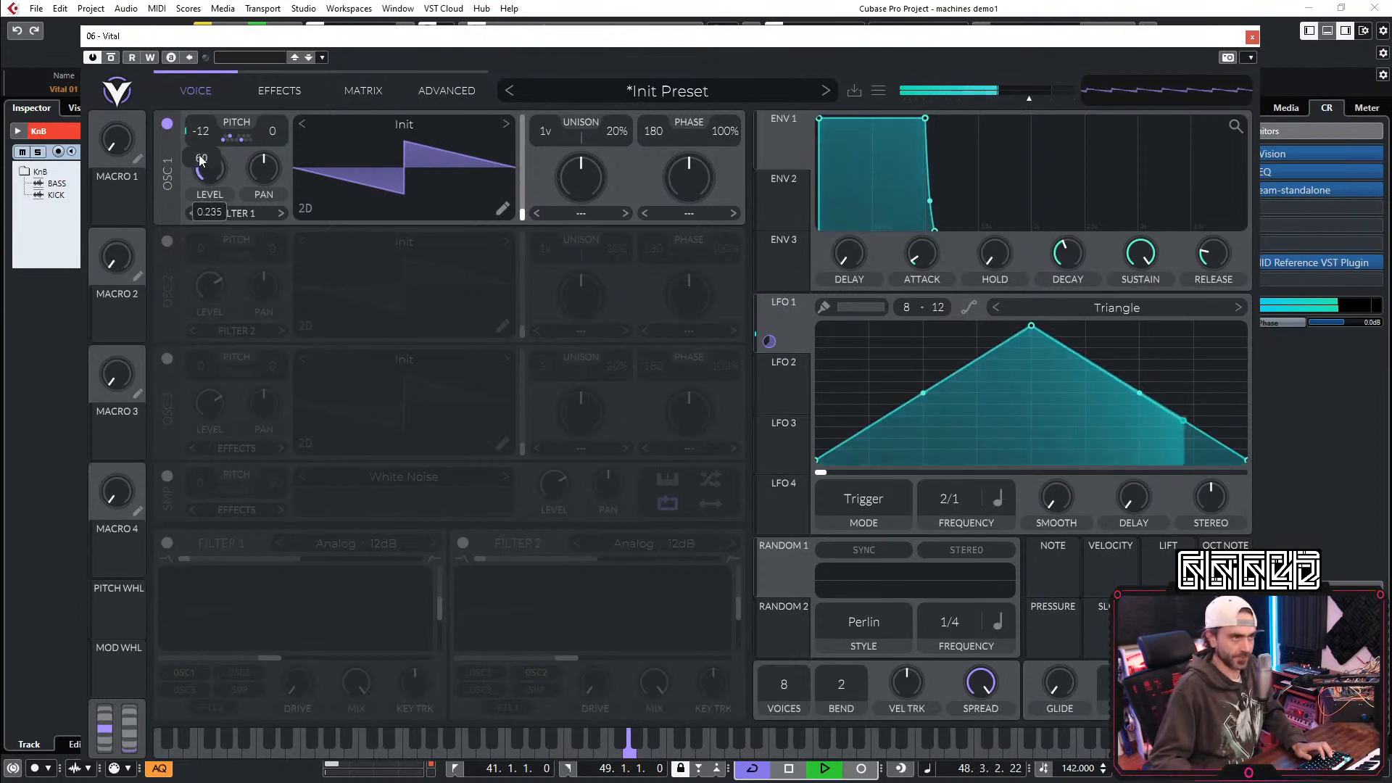
pyautogui.click(362, 91)
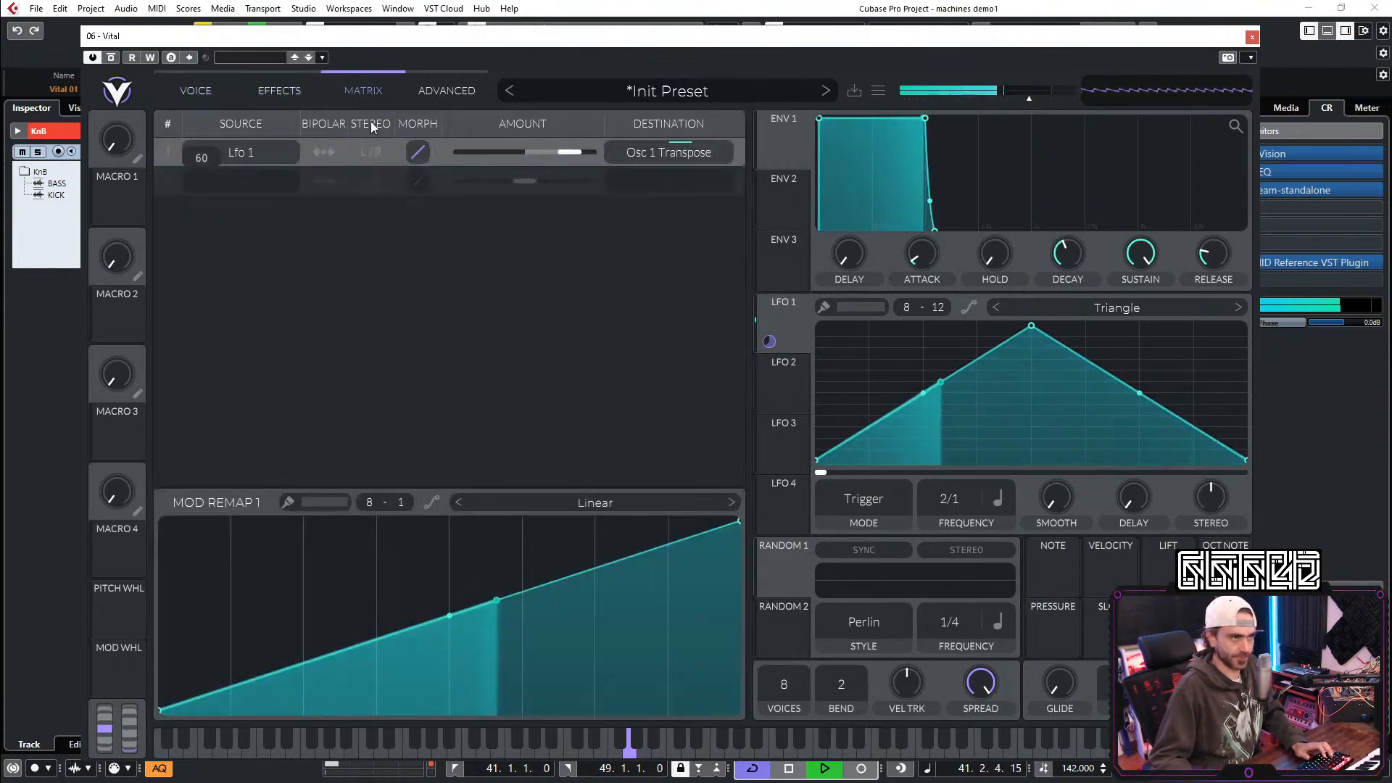
pyautogui.click(212, 151)
pyautogui.click(199, 92)
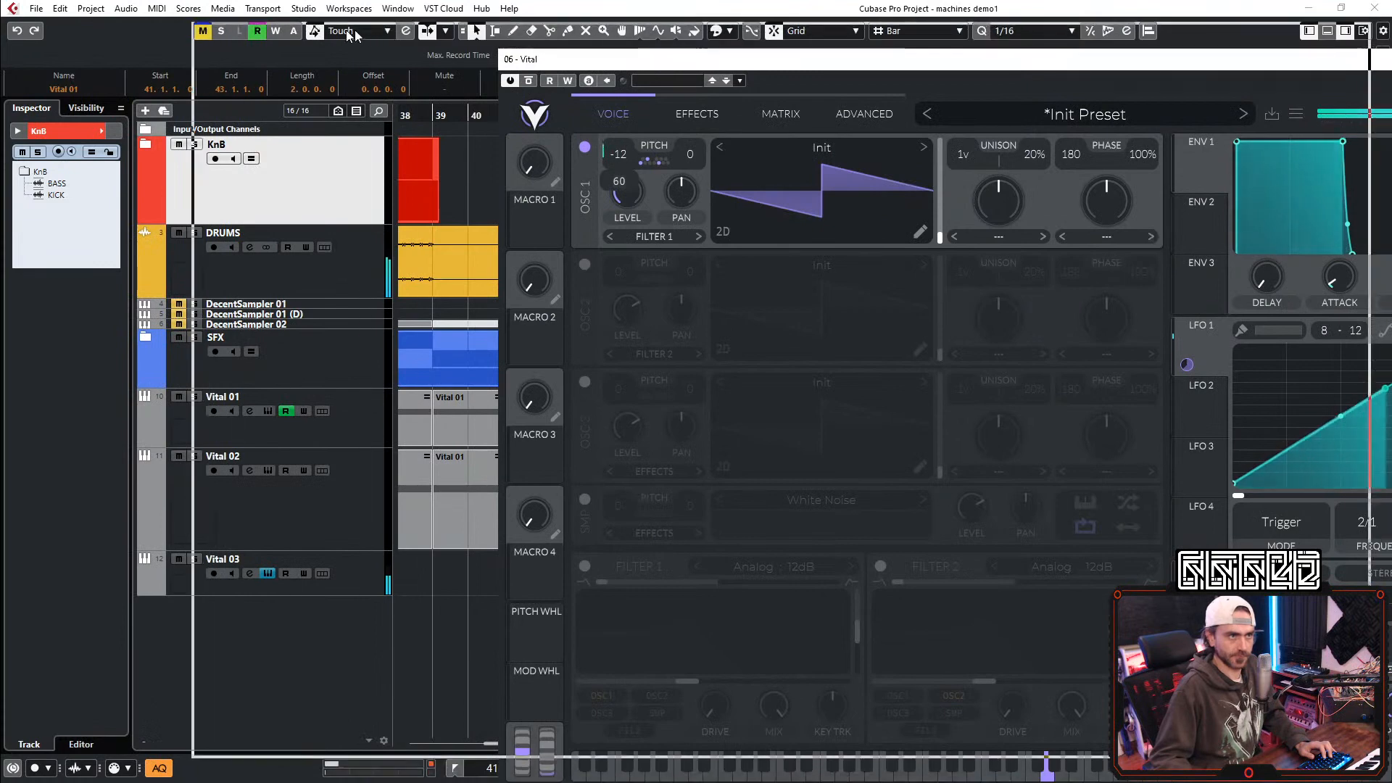
# Step: Move the Vital window so the whole synth is visible and open oscillator 1's transpose and level for value entry
pyautogui.moveTo(664, 61); pyautogui.dragTo(241, 36)
pyautogui.rightClick(196, 130)
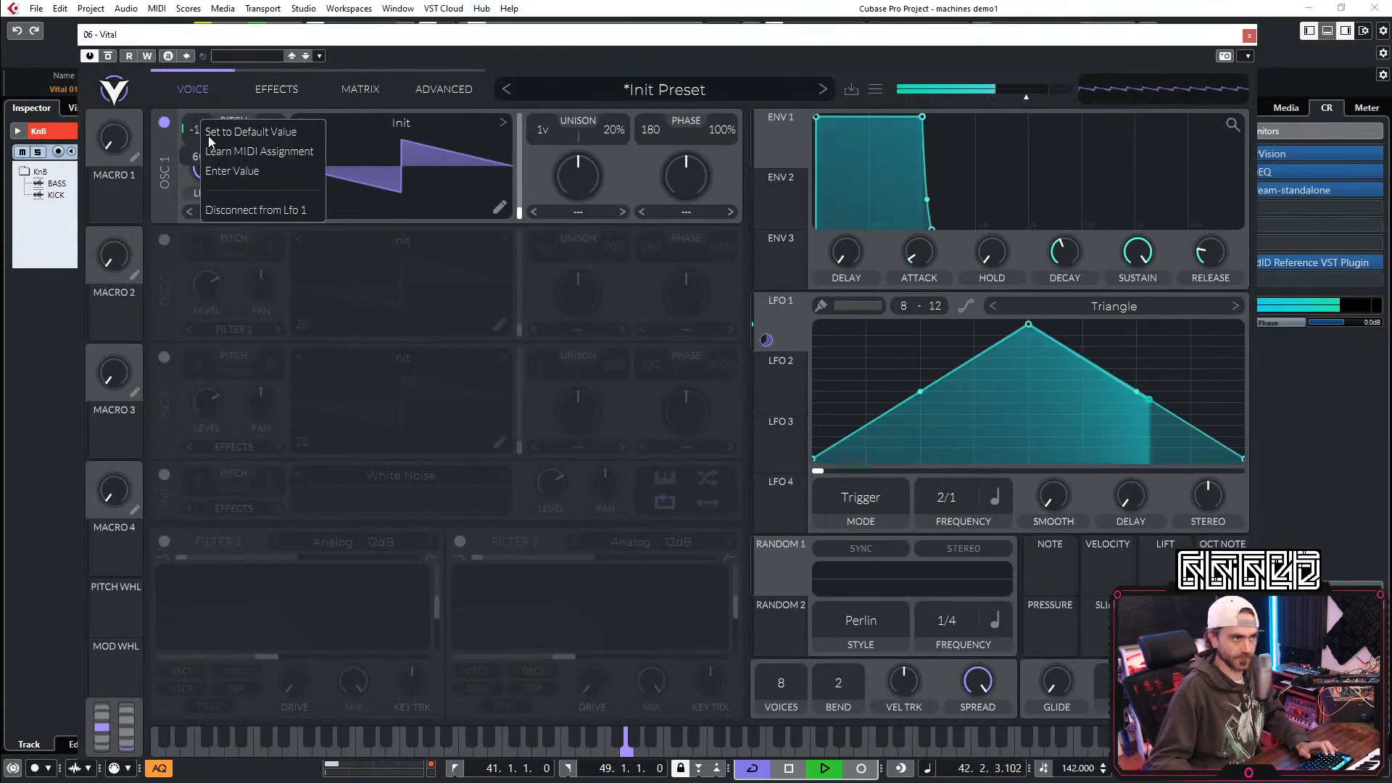
pyautogui.click(225, 171)
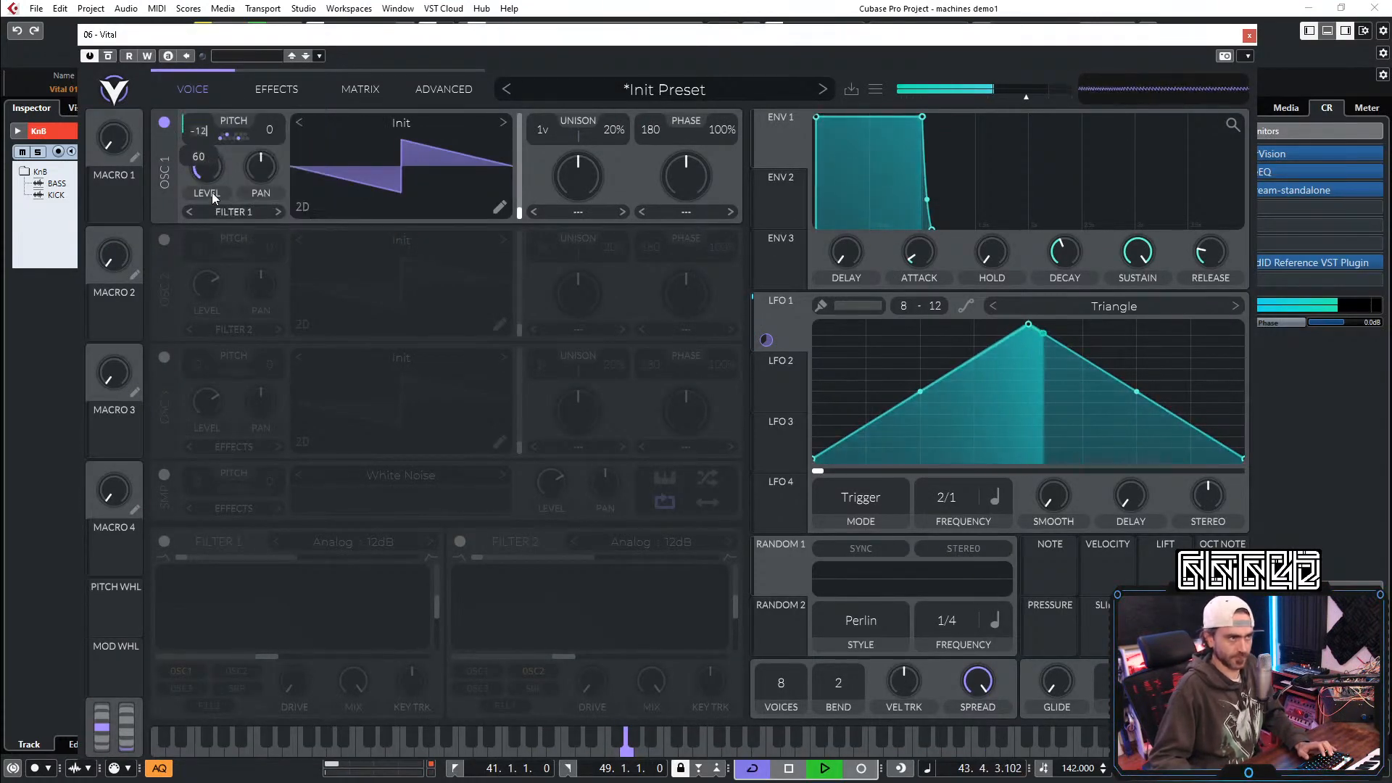
pyautogui.rightClick(217, 187)
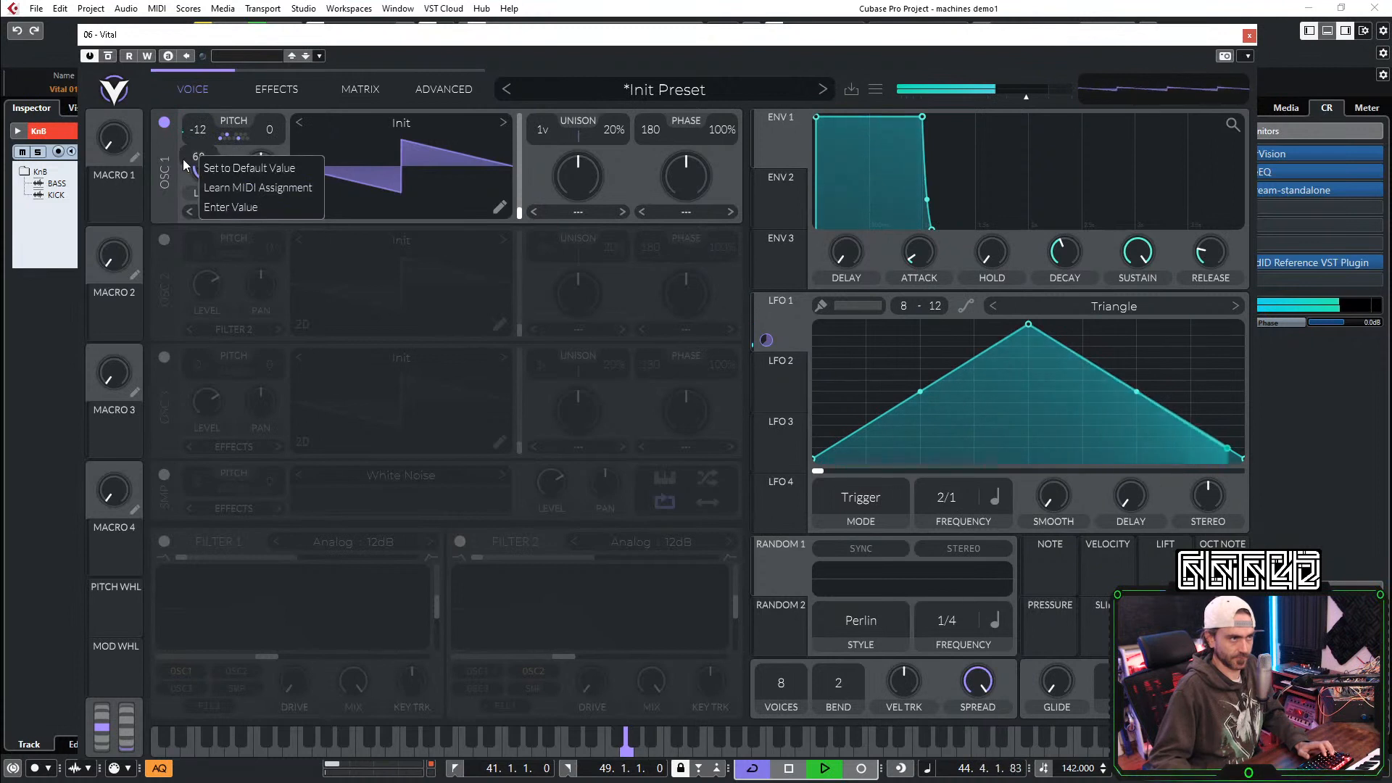
pyautogui.click(226, 208)
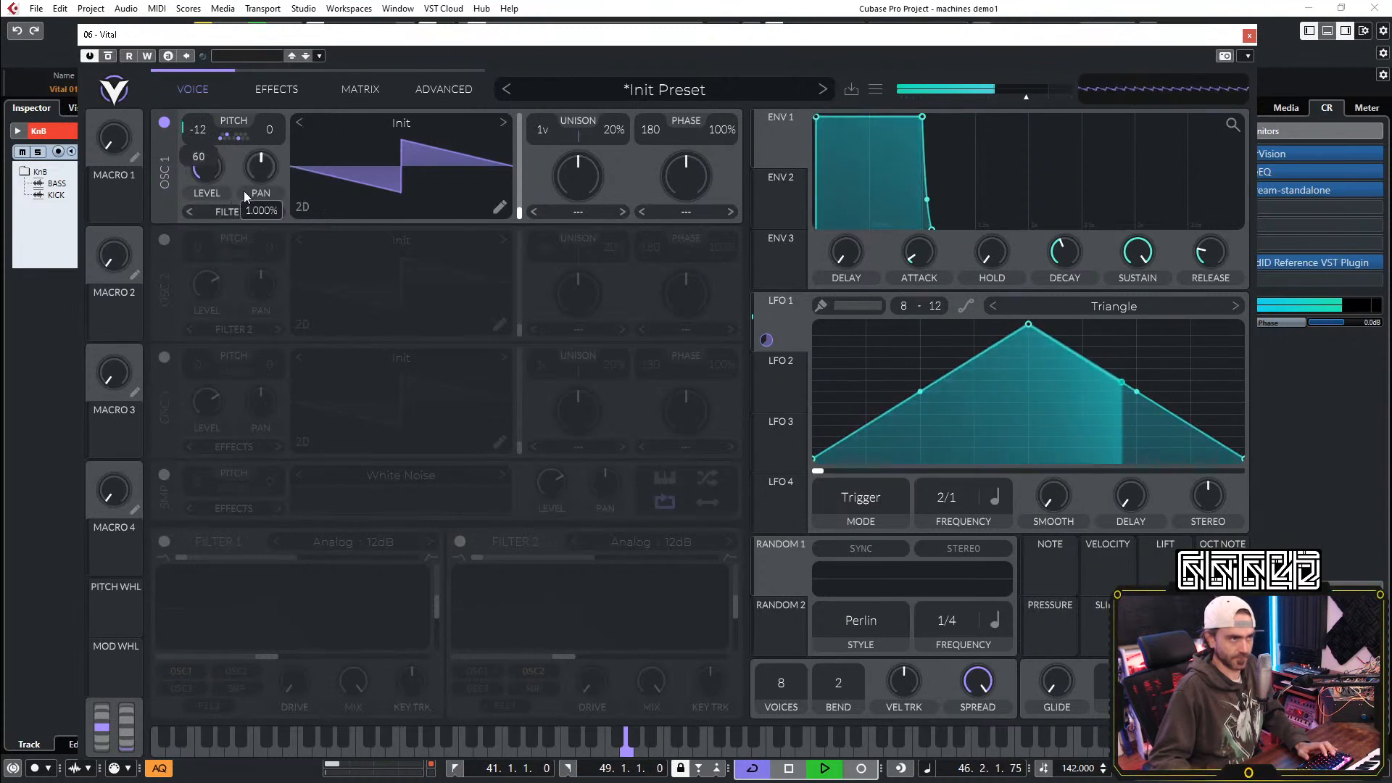
# Step: Raise oscillator 1's level to about 0.448 while auditioning the track
pyautogui.moveTo(203, 176); pyautogui.dragTo(203, 173)
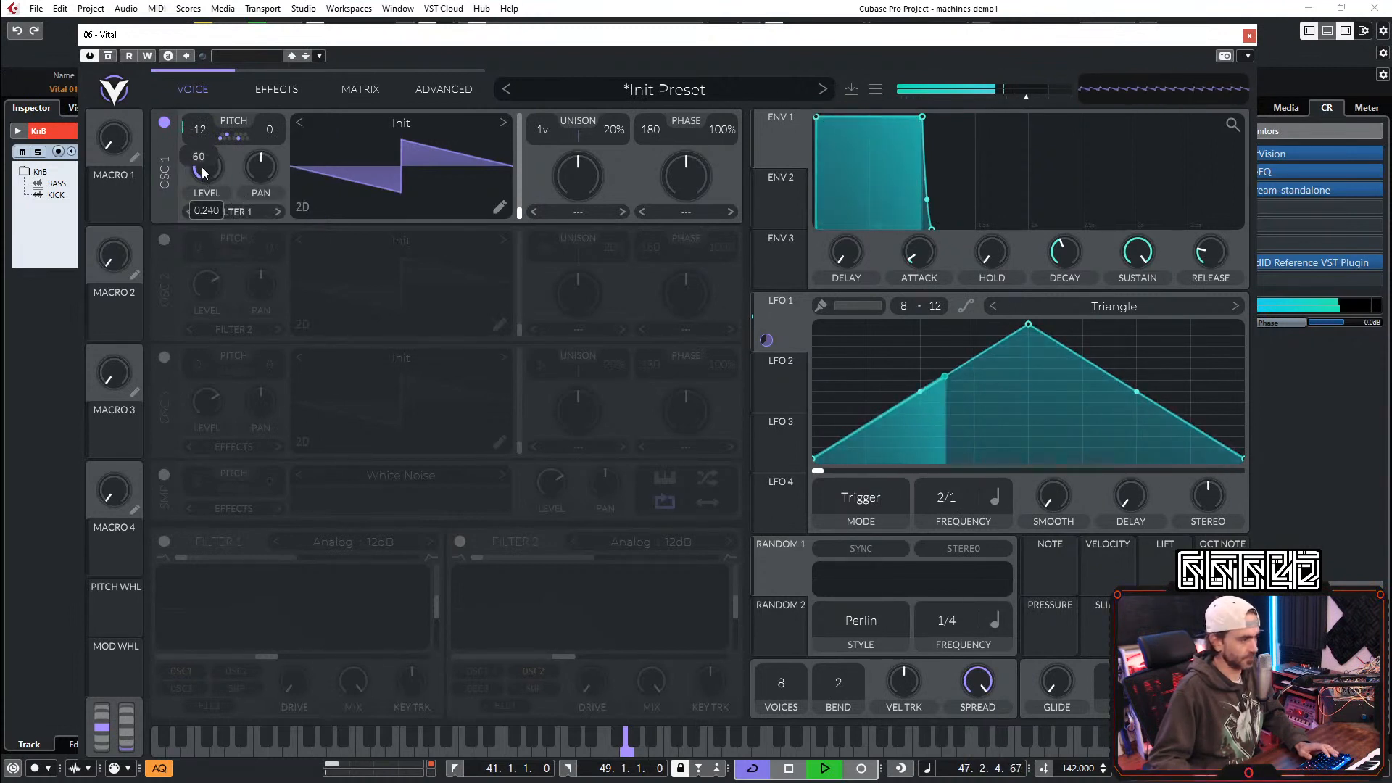
pyautogui.press('space')
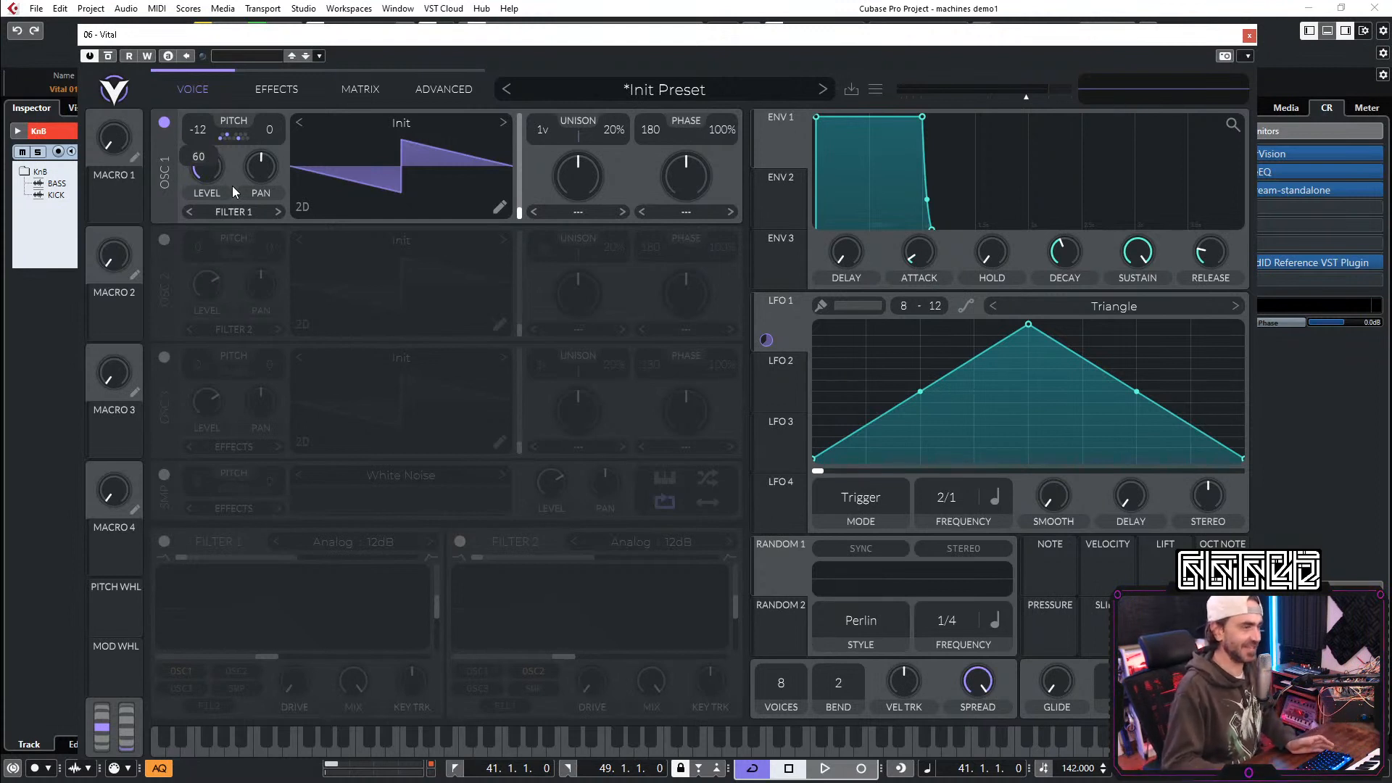
pyautogui.press('space')
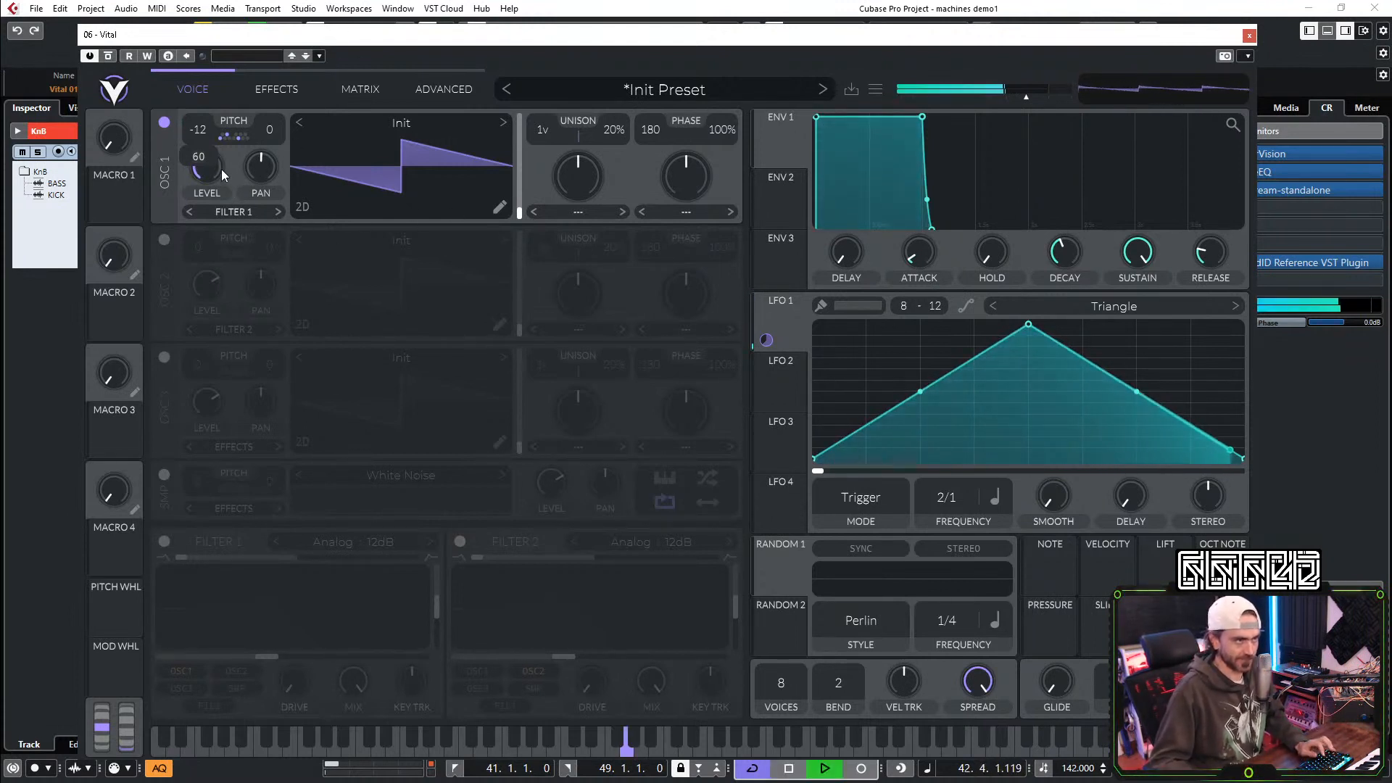
pyautogui.moveTo(218, 181)
pyautogui.mouseDown()
pyautogui.moveTo(231, 173)
pyautogui.moveTo(214, 175)
pyautogui.mouseUp()
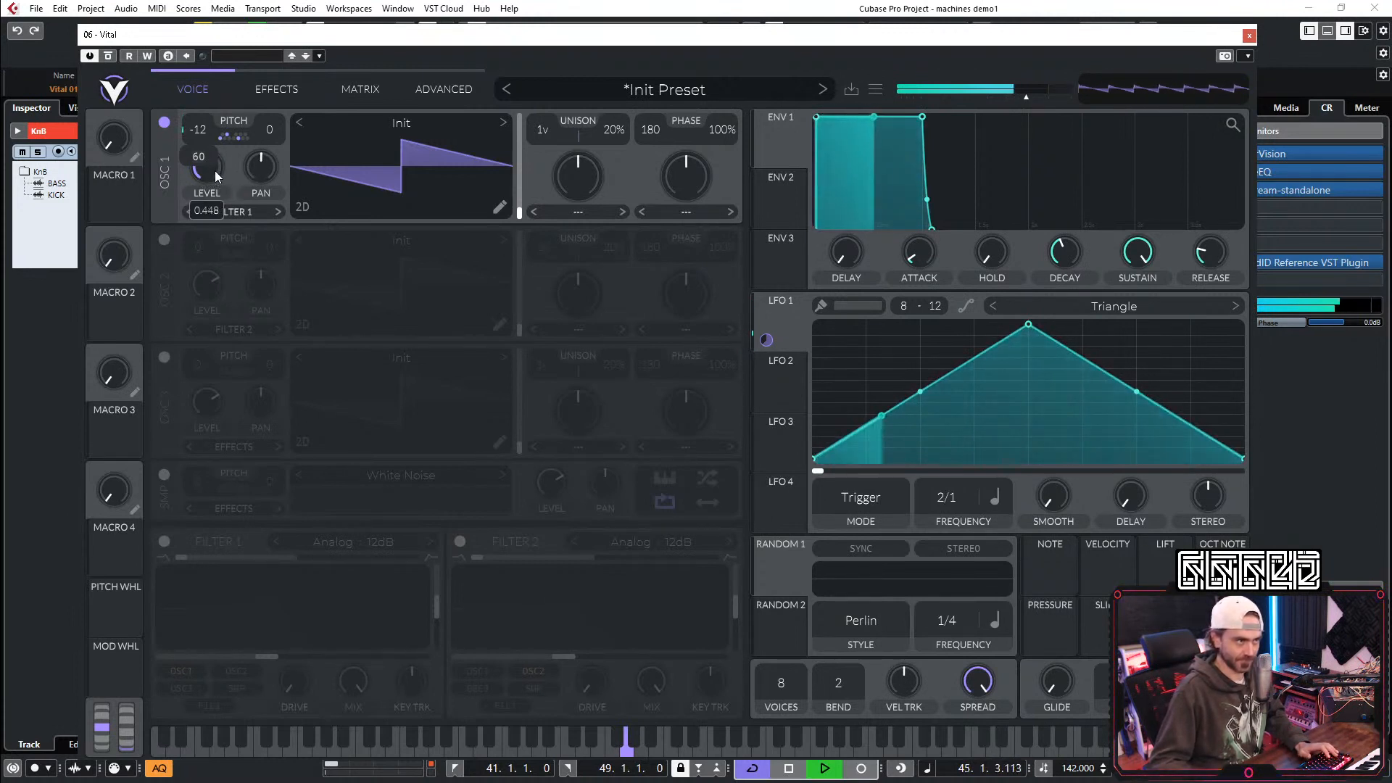
# Step: Check oscillator 1's transpose and the amount of LFO 1's modulation in their value entries, with playback stopped for the latter
pyautogui.rightClick(204, 115)
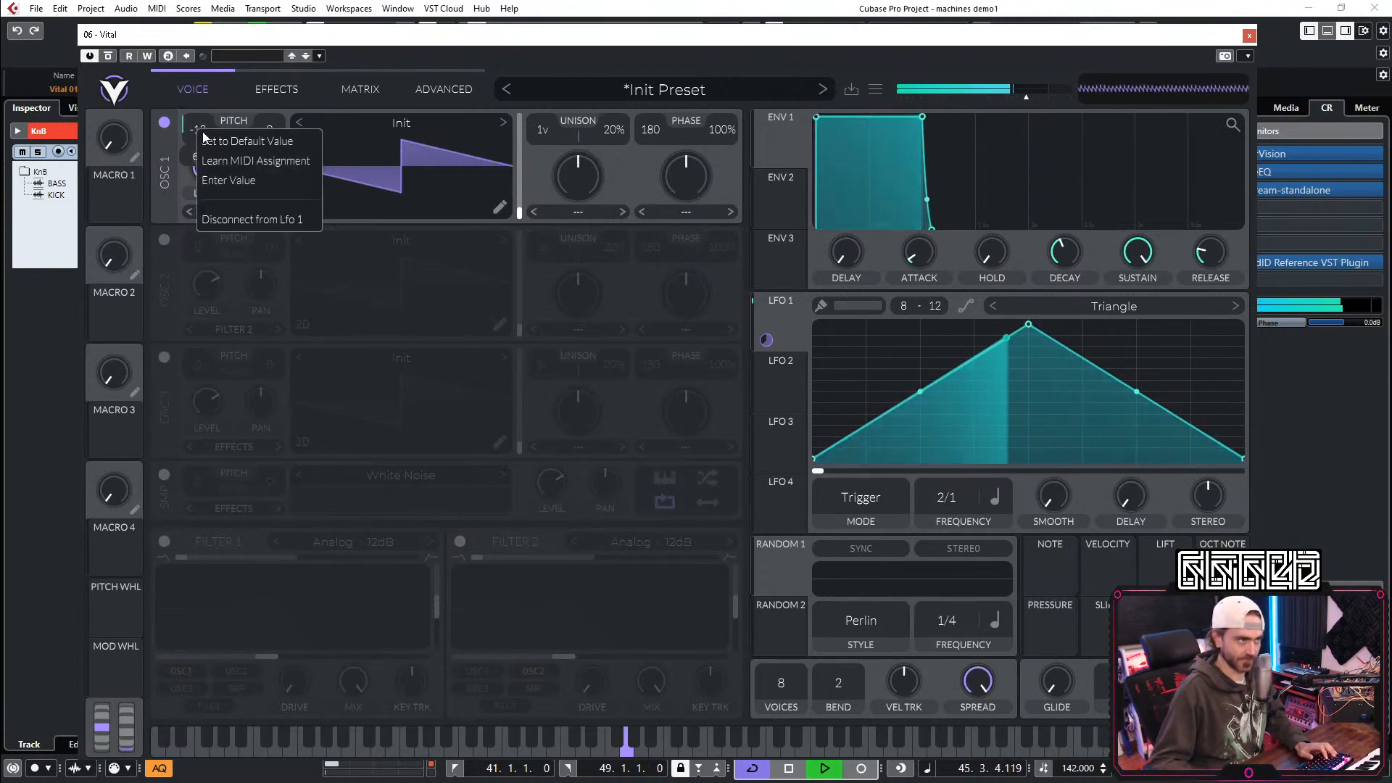
pyautogui.click(251, 181)
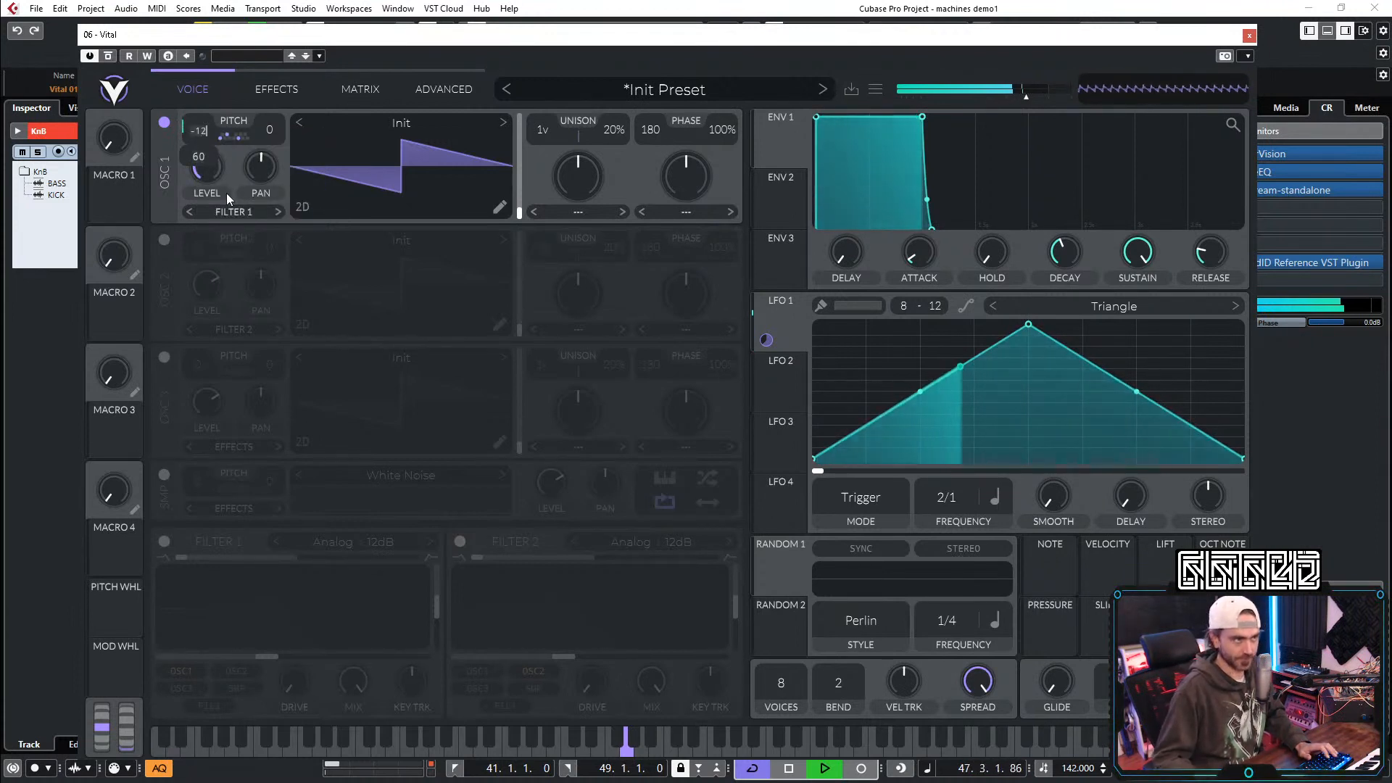
pyautogui.press('Return')
pyautogui.press('space')
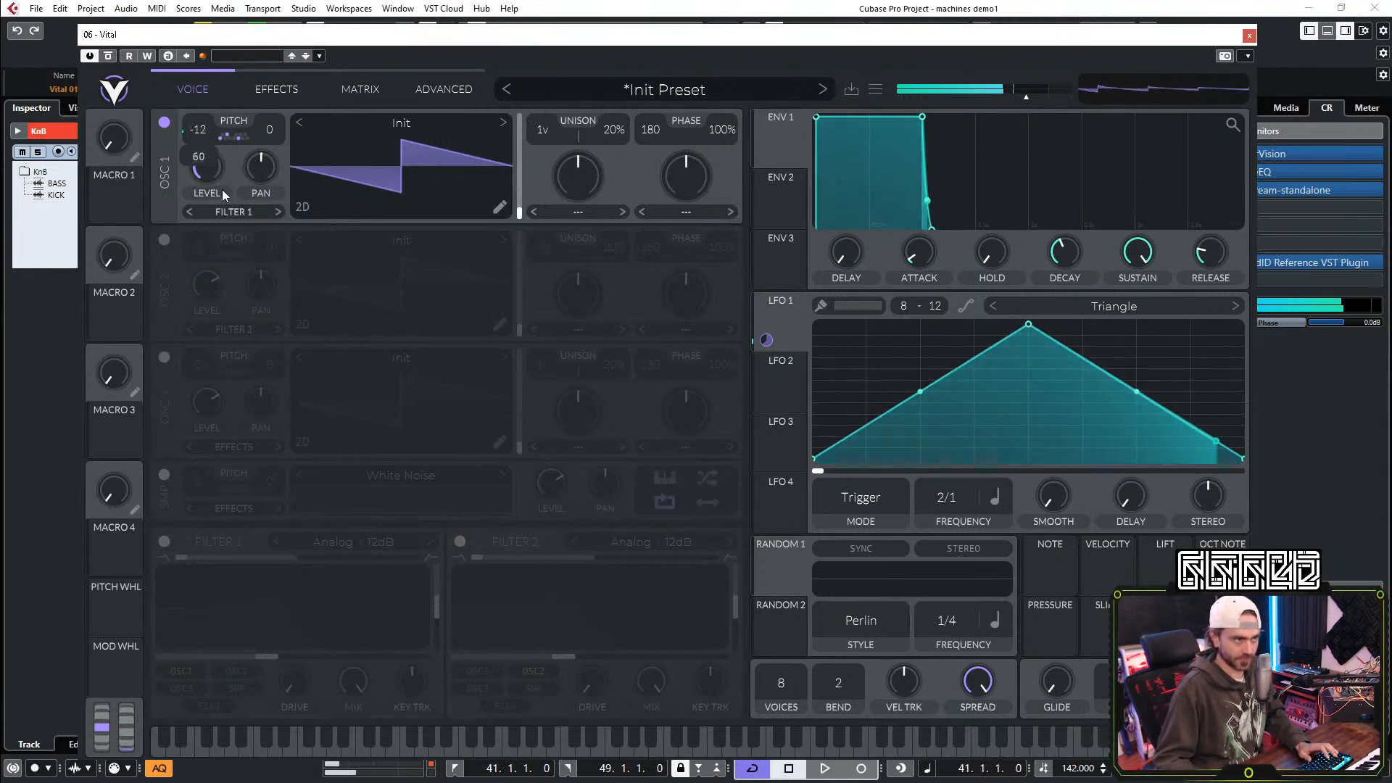
pyautogui.rightClick(765, 342)
pyautogui.click(794, 465)
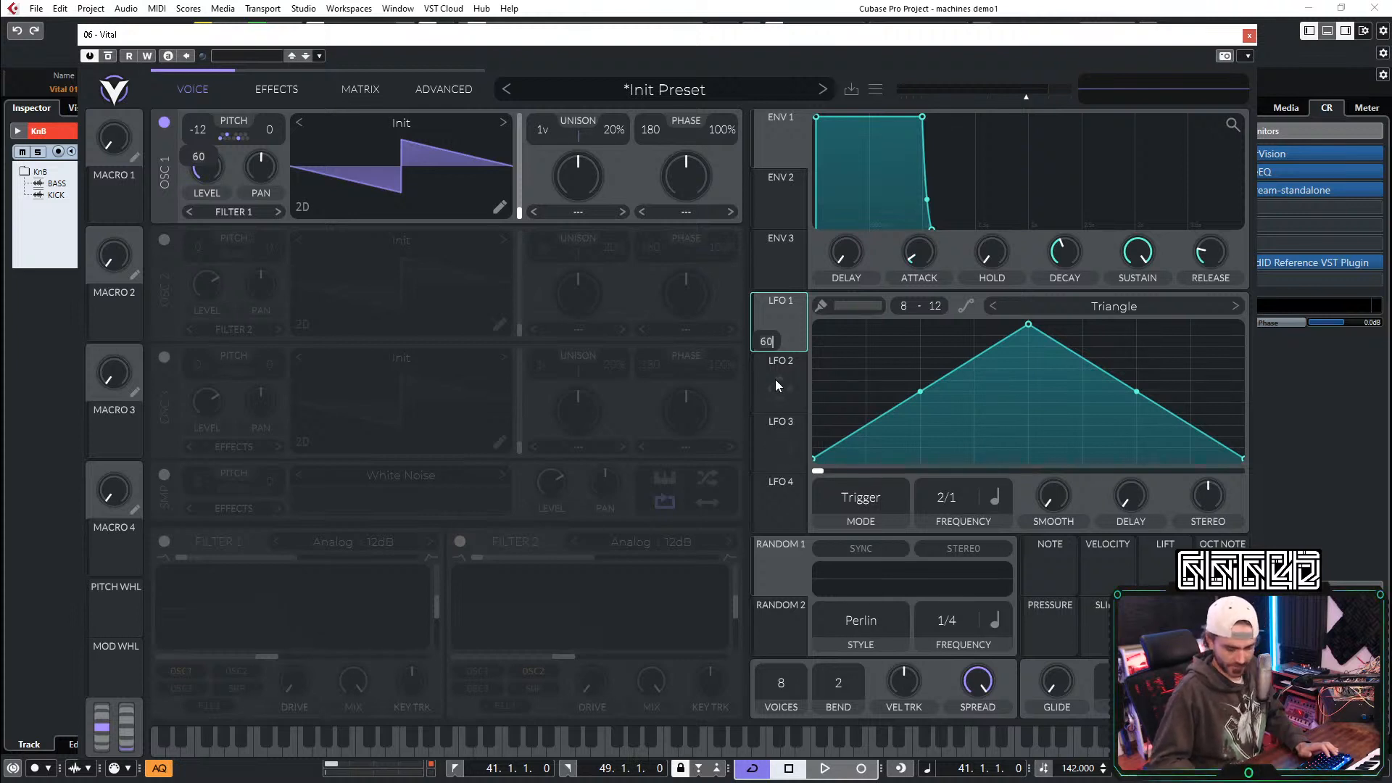
pyautogui.press('Return')
# Step: Set LFO 1's frequency to 1/1 during playback and replay the section to hear the faster modulation
pyautogui.press('space')
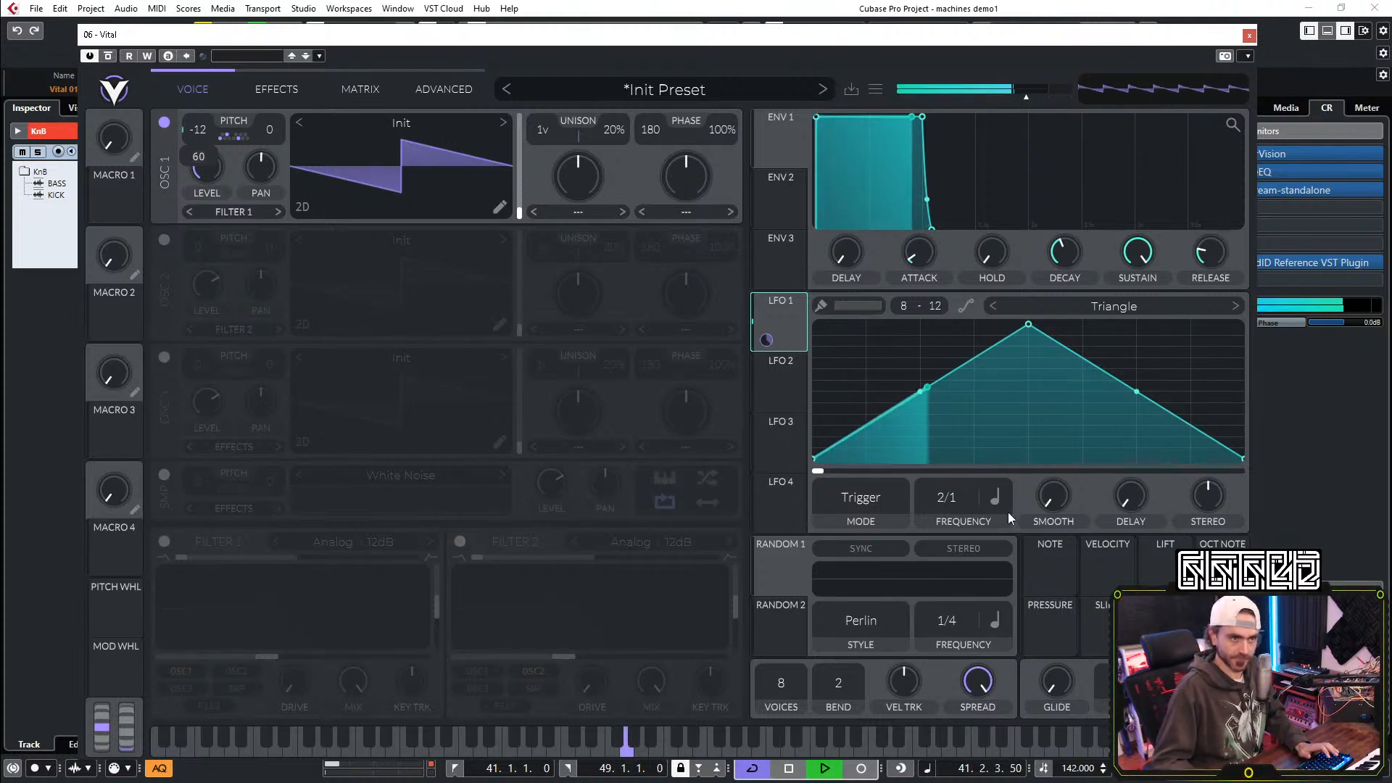
pyautogui.moveTo(951, 485); pyautogui.dragTo(963, 473)
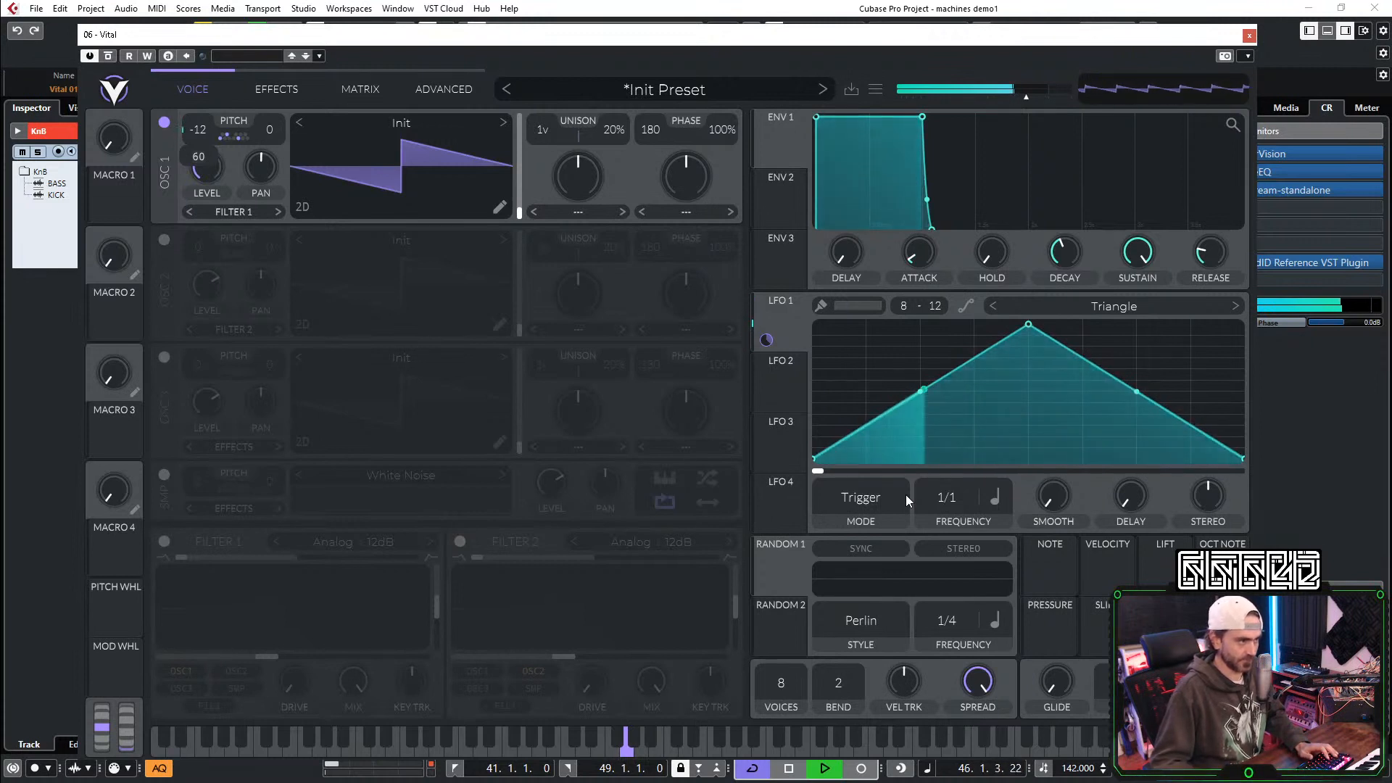
pyautogui.press('space')
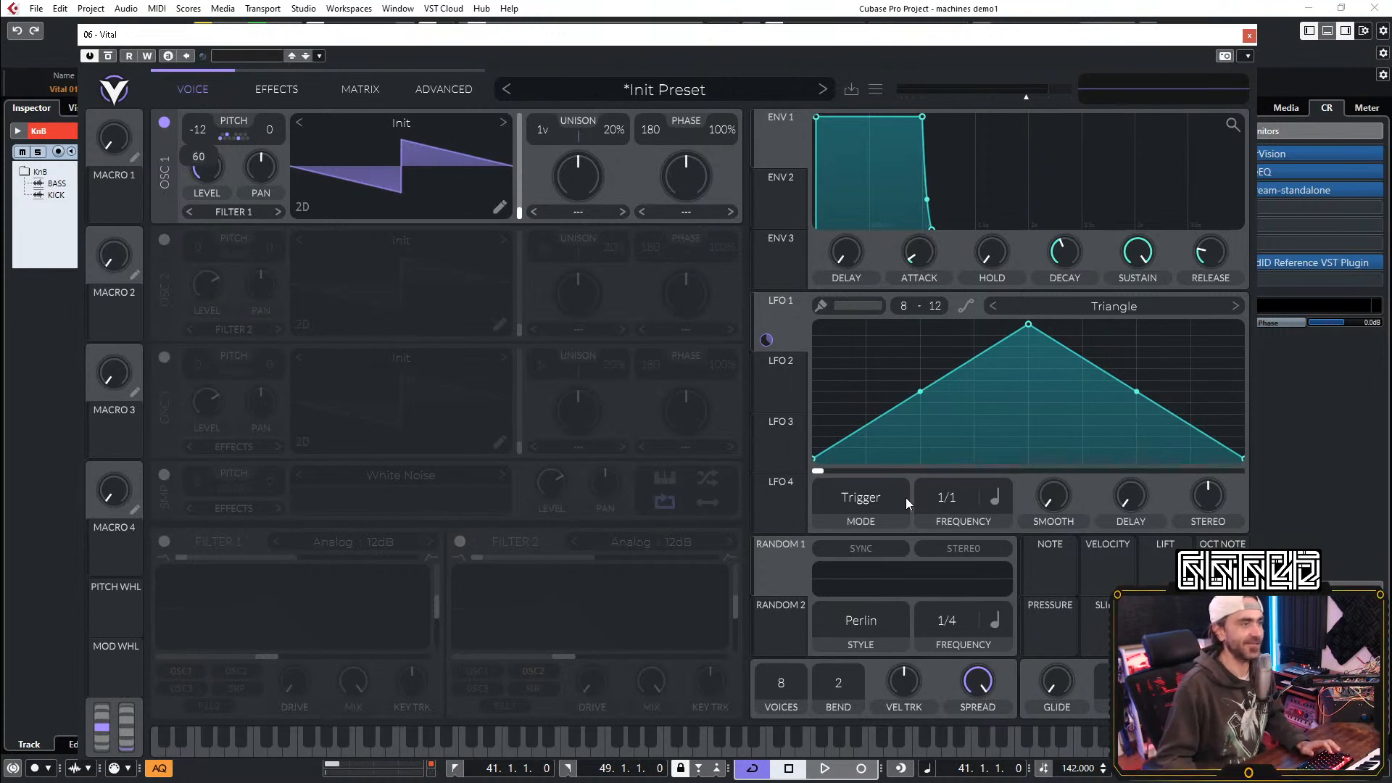
pyautogui.press('space')
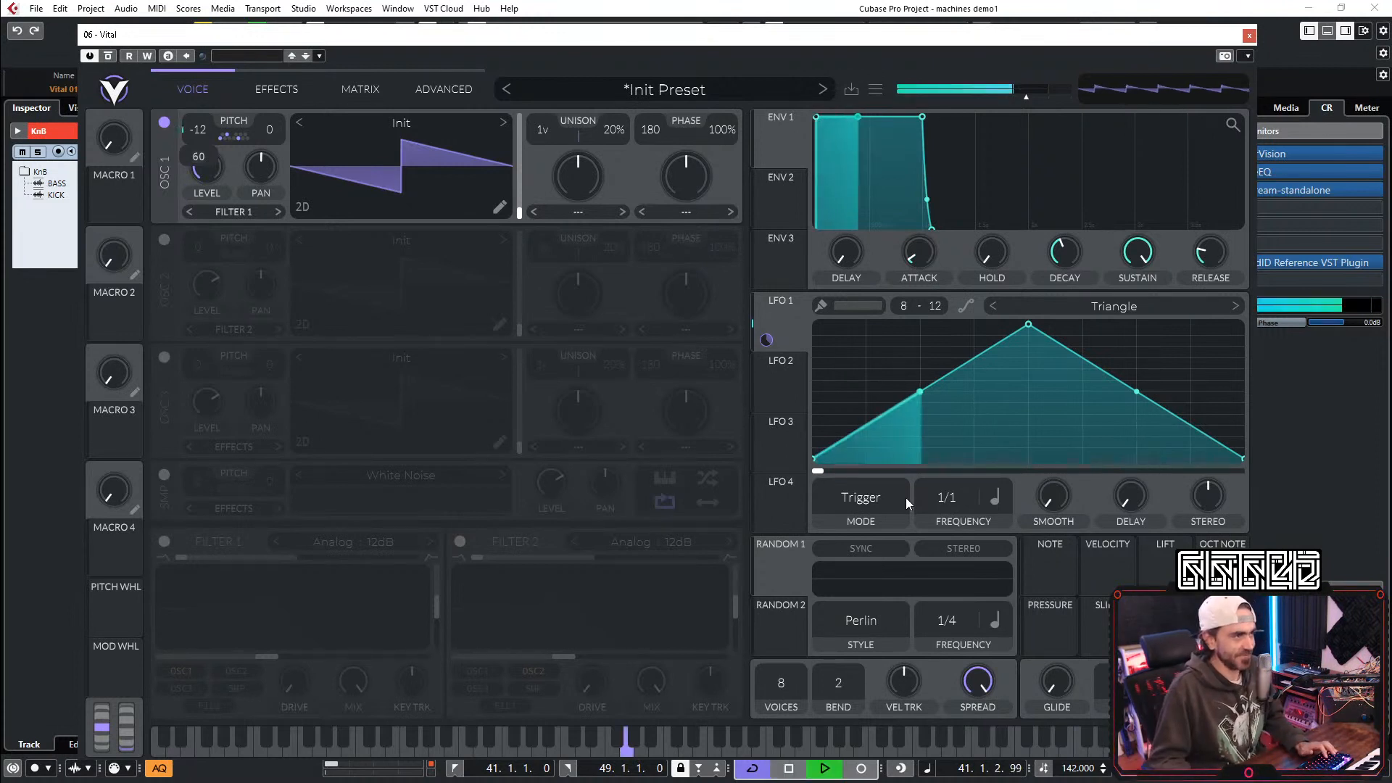
pyautogui.keyDown('ctrl'); pyautogui.click(841, 457); pyautogui.keyUp('ctrl')
pyautogui.keyDown('ctrl'); pyautogui.click(877, 425); pyautogui.keyUp('ctrl')
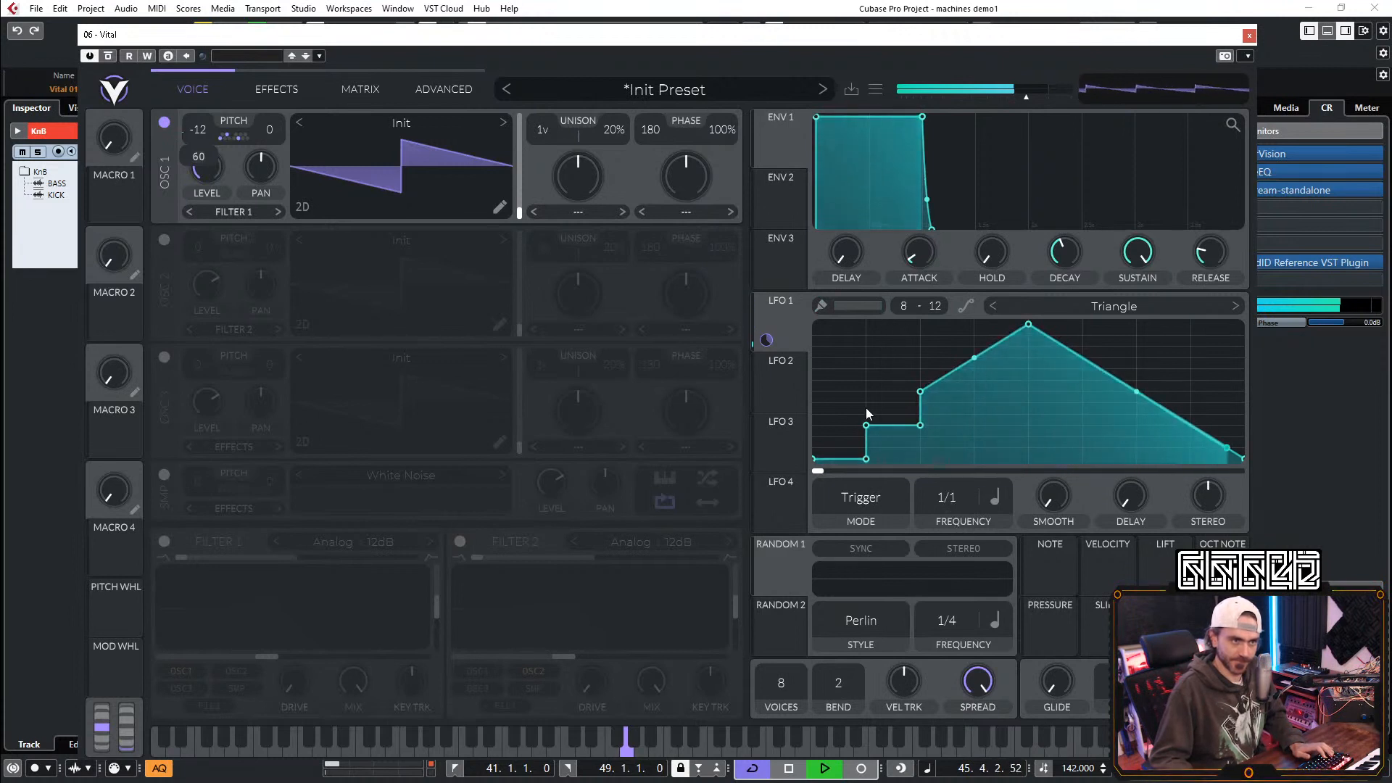
pyautogui.doubleClick(920, 426)
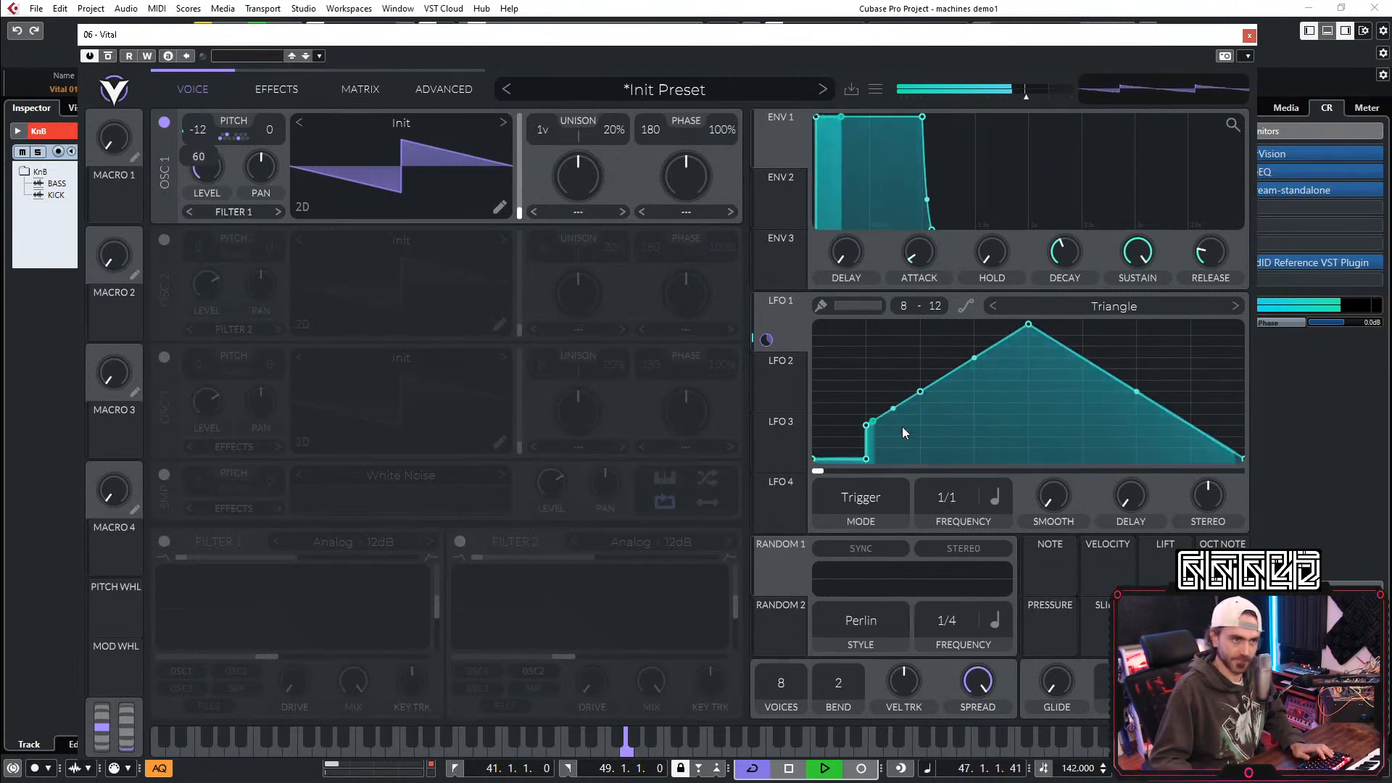
pyautogui.doubleClick(867, 425)
pyautogui.doubleClick(866, 459)
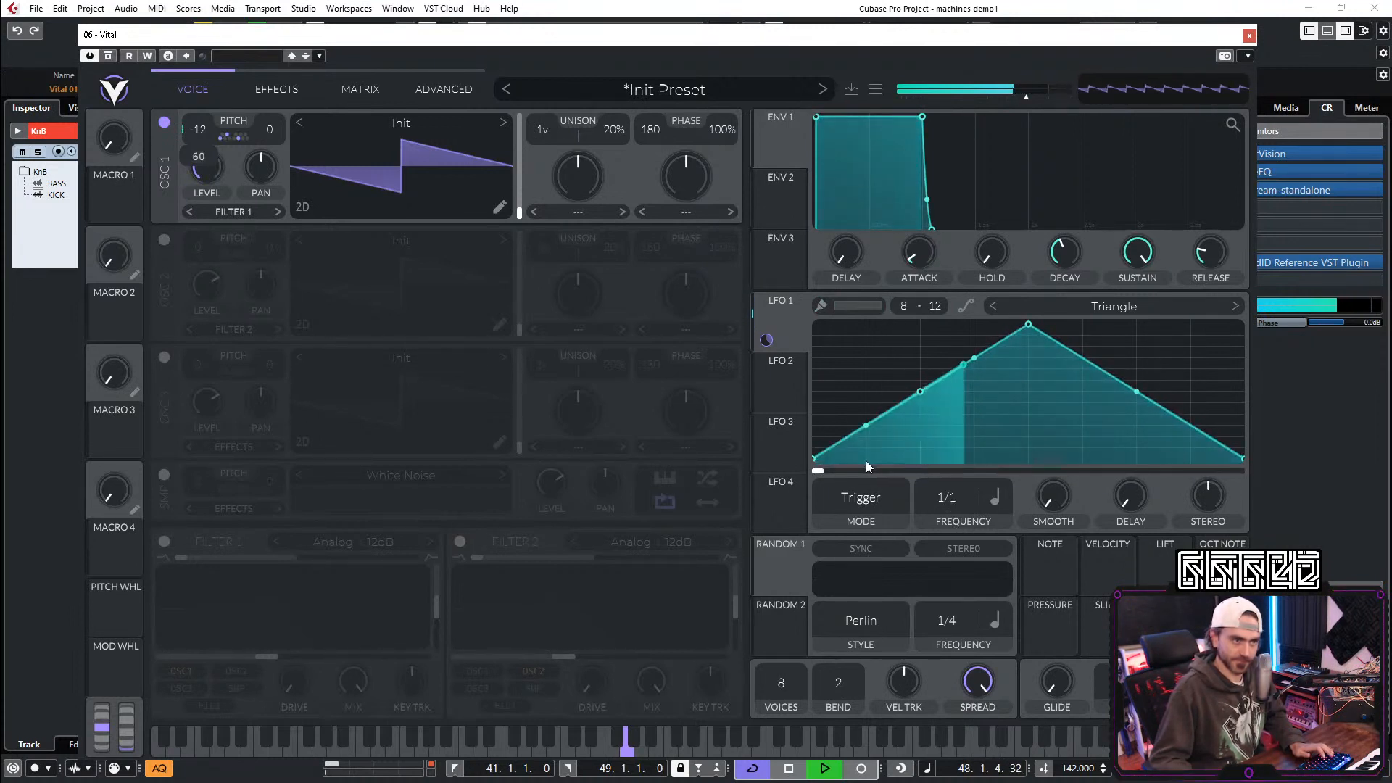
# Step: Set LFO 1's grid to 16 by 12 and paint ascending steps over the first six columns of its triangle shape
pyautogui.scroll(6, 903, 311)
pyautogui.scroll(2, 903, 311)
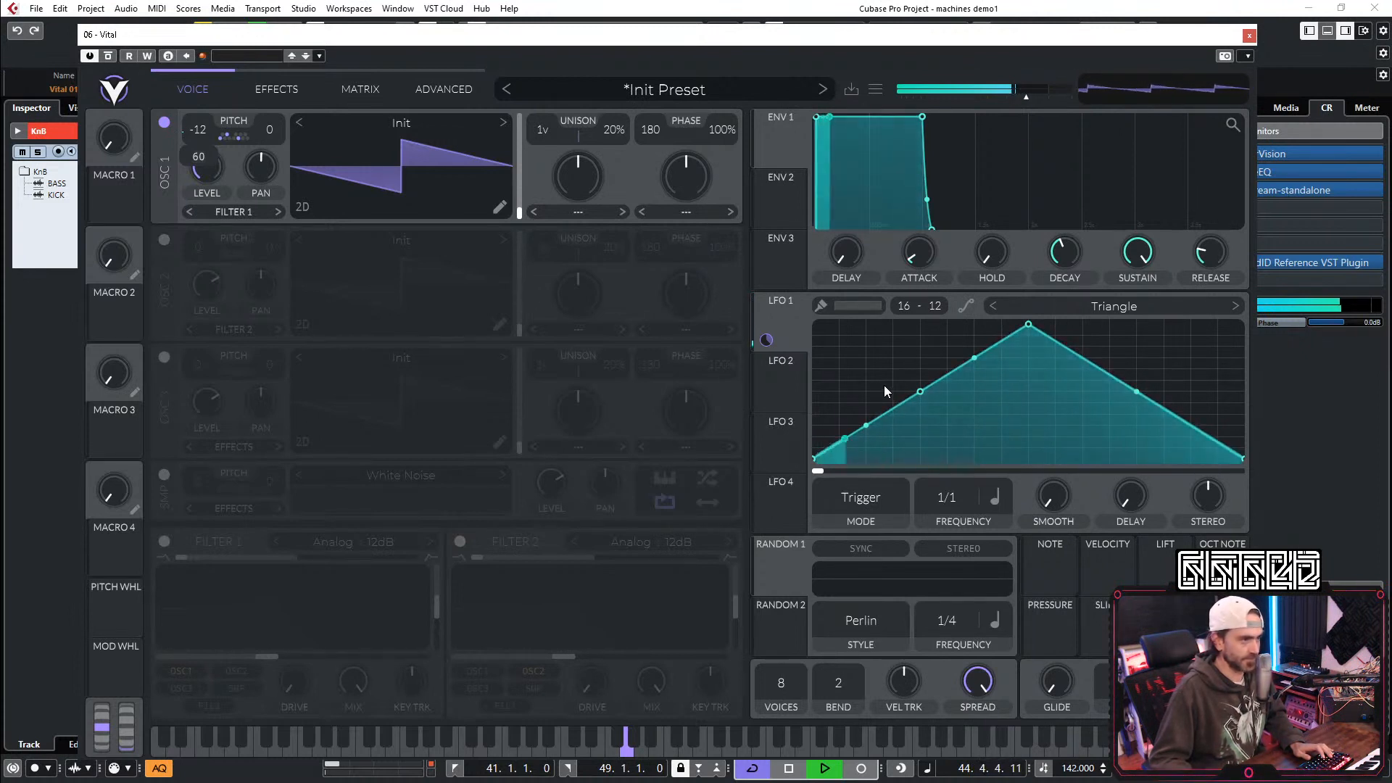
pyautogui.doubleClick(848, 437)
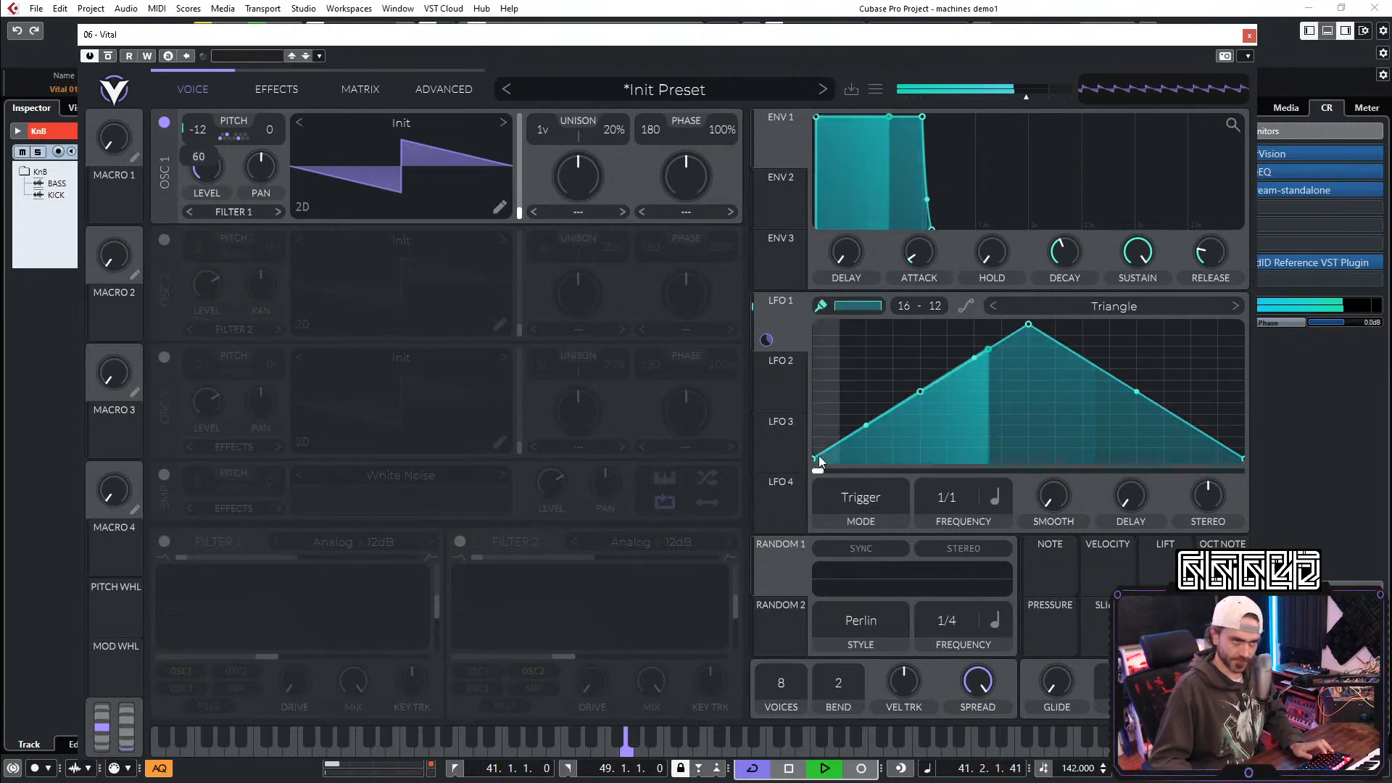
pyautogui.keyDown('ctrl'); pyautogui.click(825, 453); pyautogui.keyUp('ctrl')
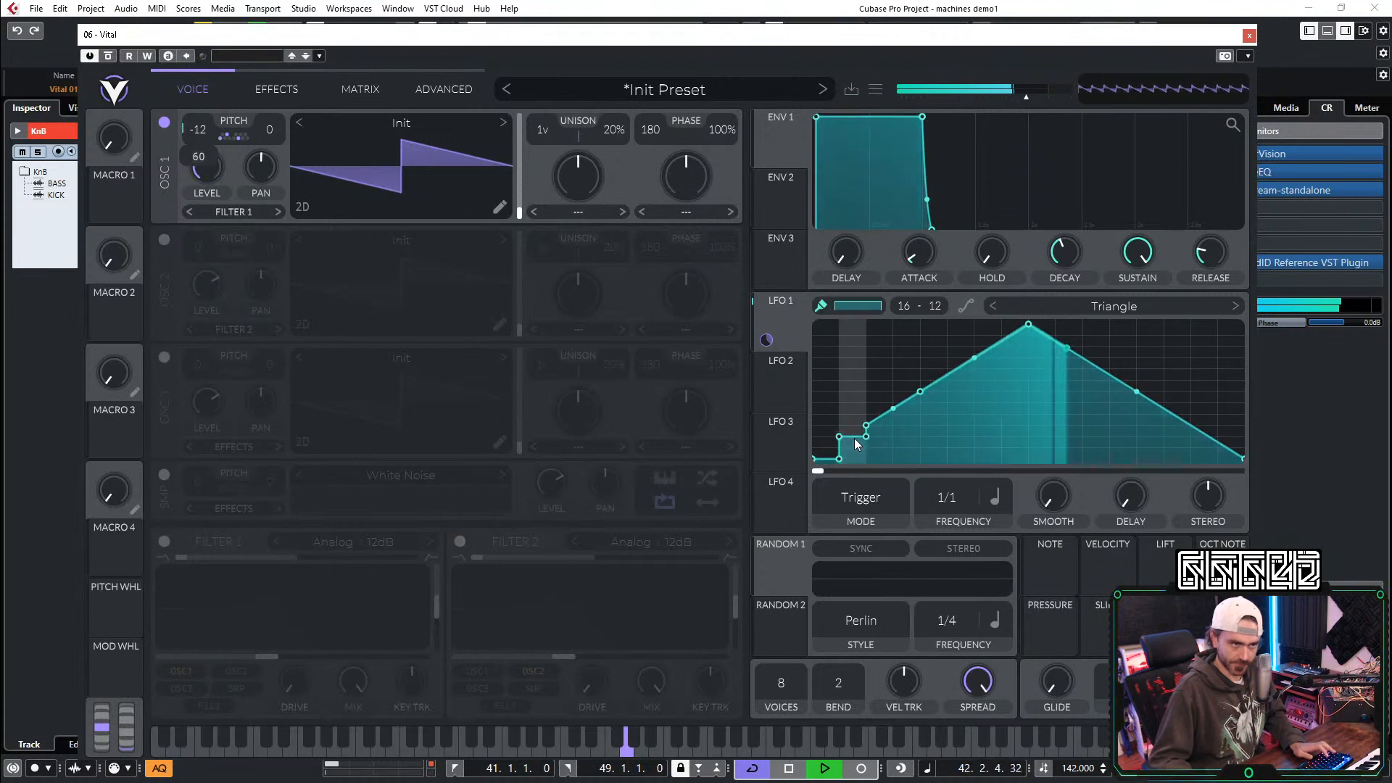
pyautogui.moveTo(854, 437); pyautogui.dragTo(890, 427)
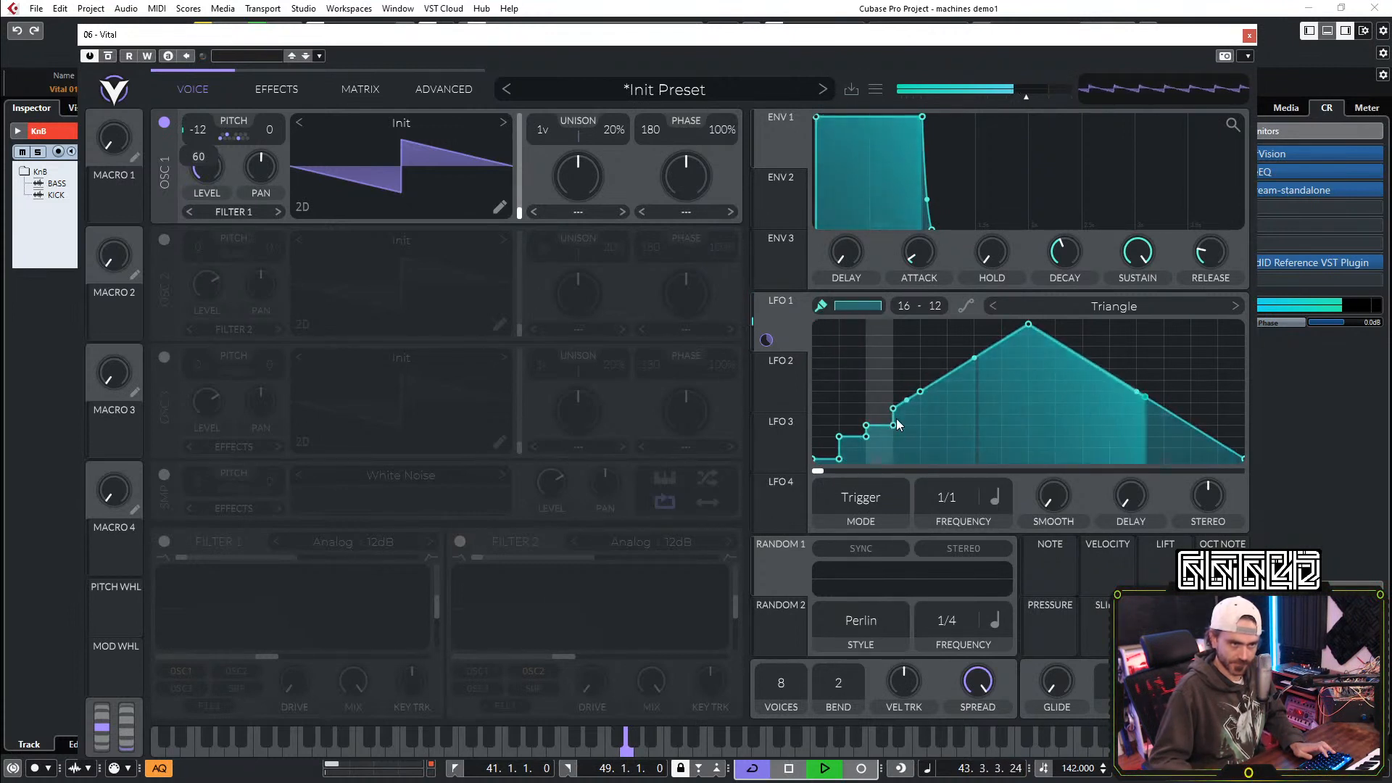
pyautogui.click(908, 403)
pyautogui.click(937, 393)
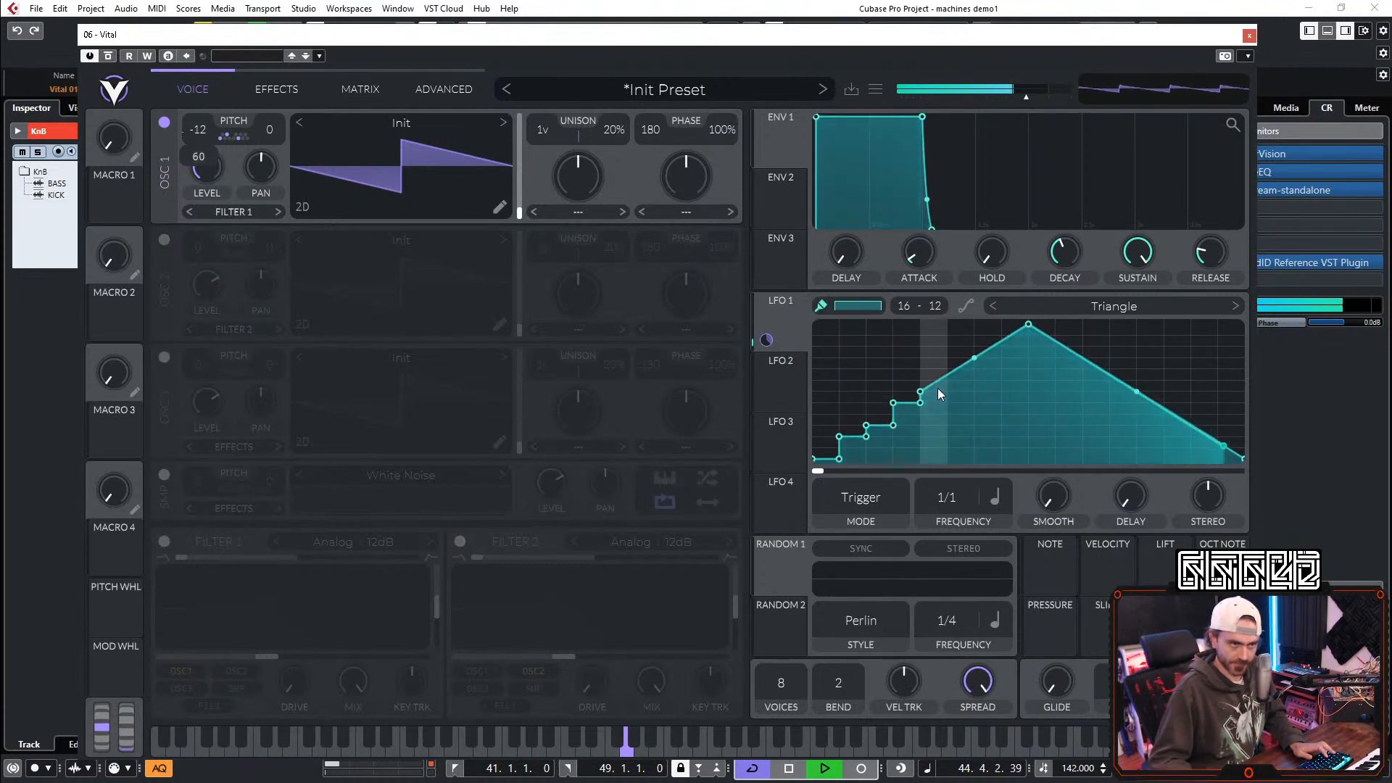
pyautogui.click(954, 368)
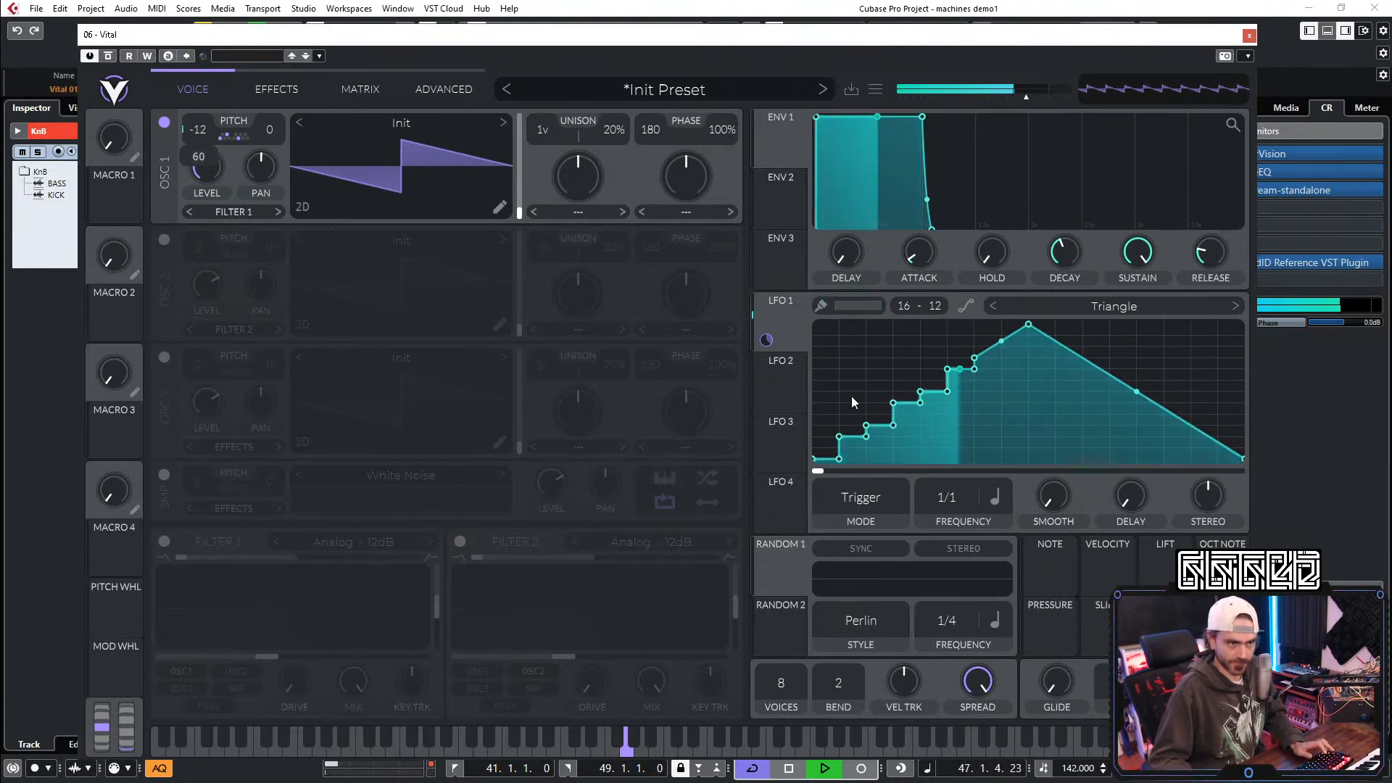
# Step: Raise LFO 1's third step and continue painting the staircase up to the peak and down through the eleventh column
pyautogui.press('ctrl')
pyautogui.click(915, 401)
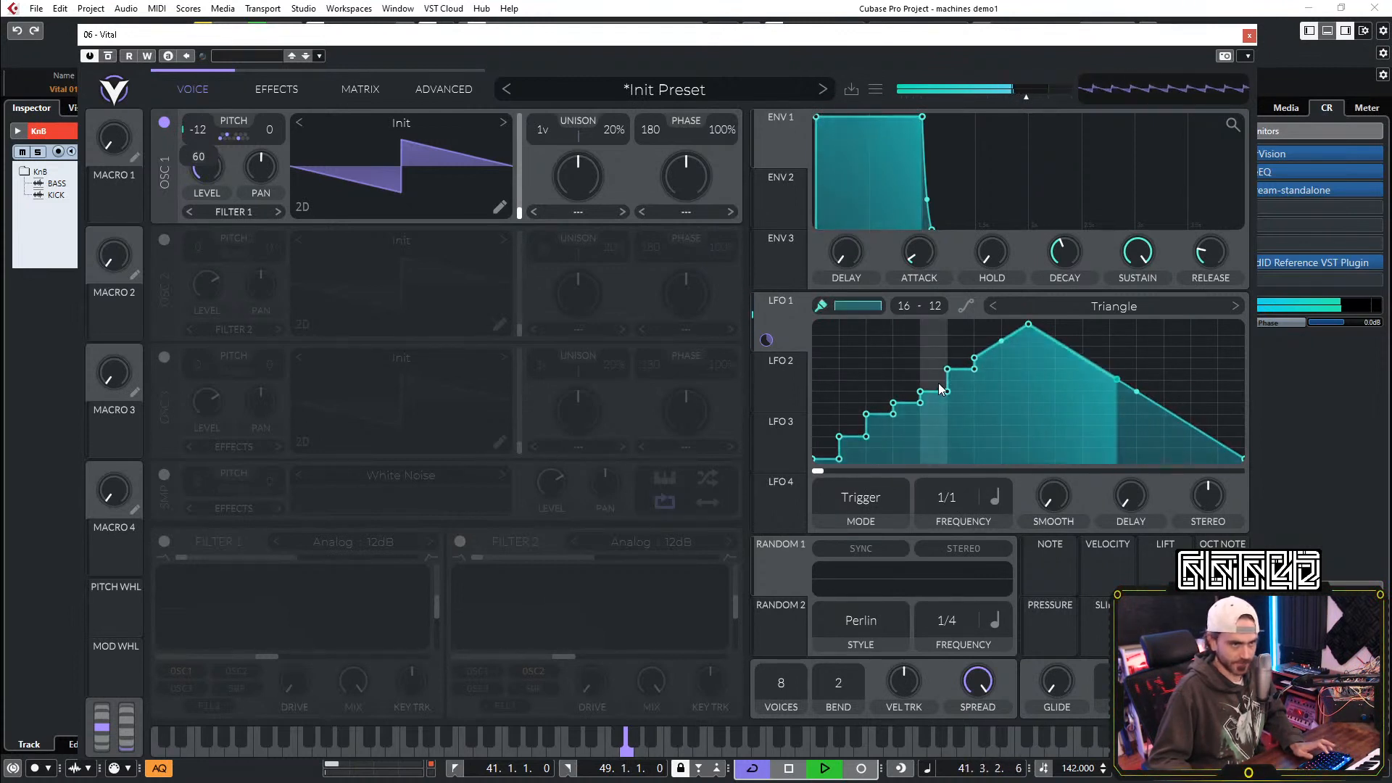
pyautogui.click(987, 355)
pyautogui.click(1012, 335)
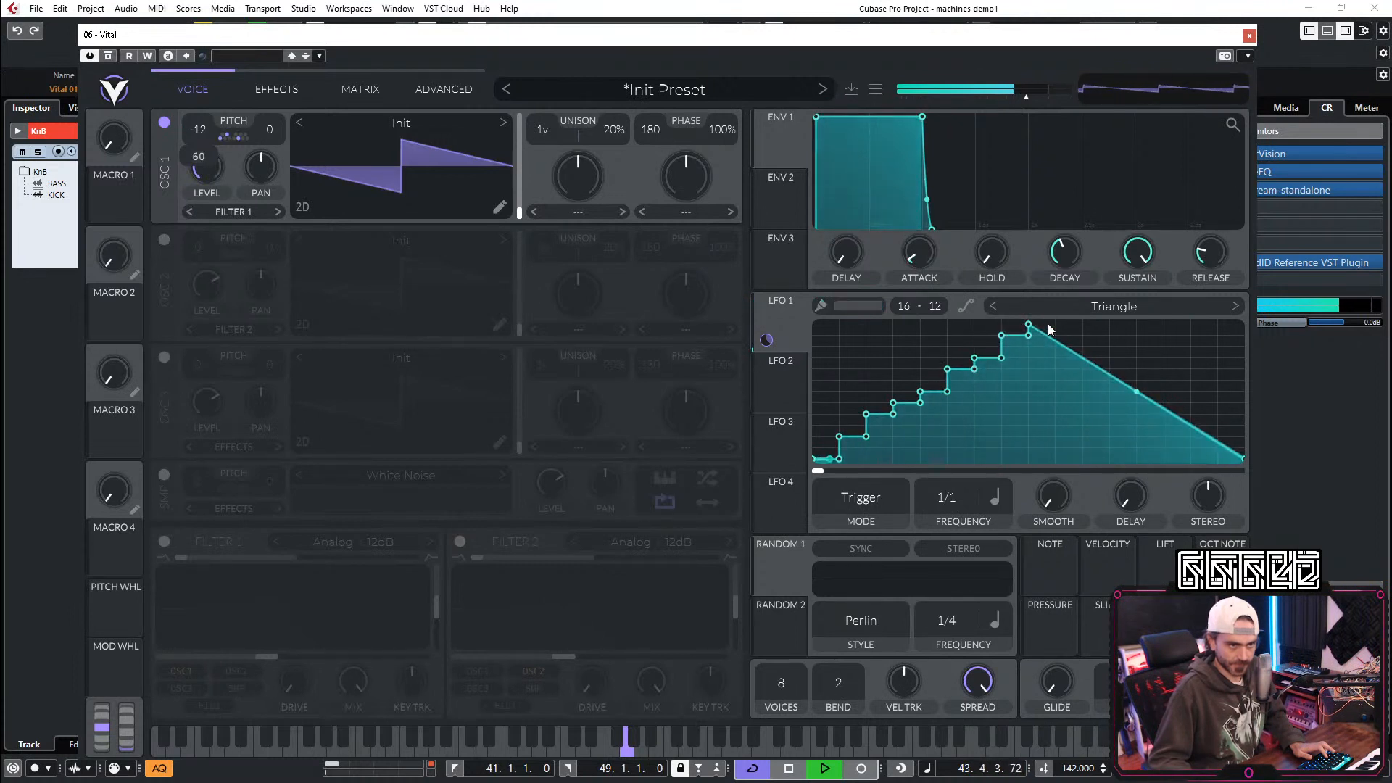
pyautogui.click(1045, 332)
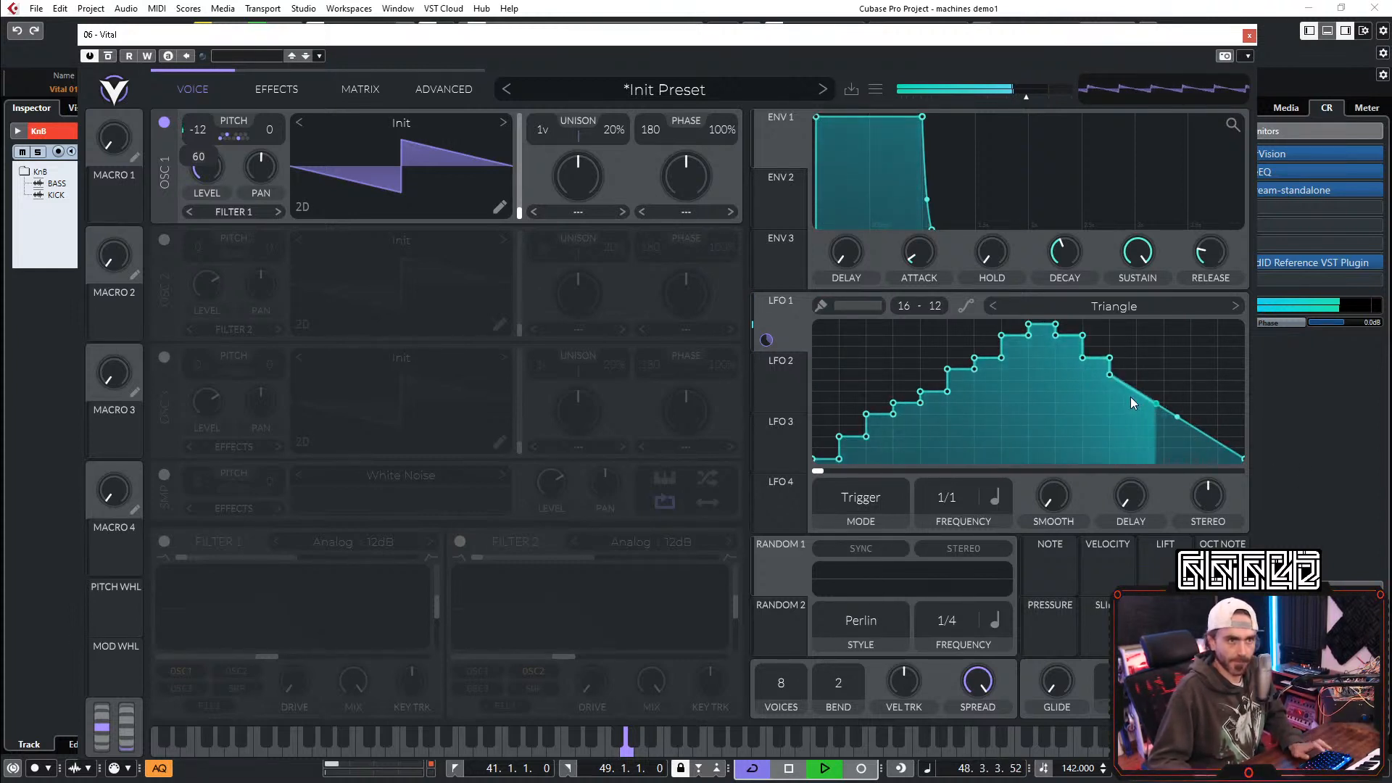
# Step: Paint descending steps over columns 12 to 15 of LFO 1's falling slope
pyautogui.click(1128, 378)
pyautogui.click(1154, 396)
pyautogui.moveTo(1150, 394); pyautogui.dragTo(1173, 406)
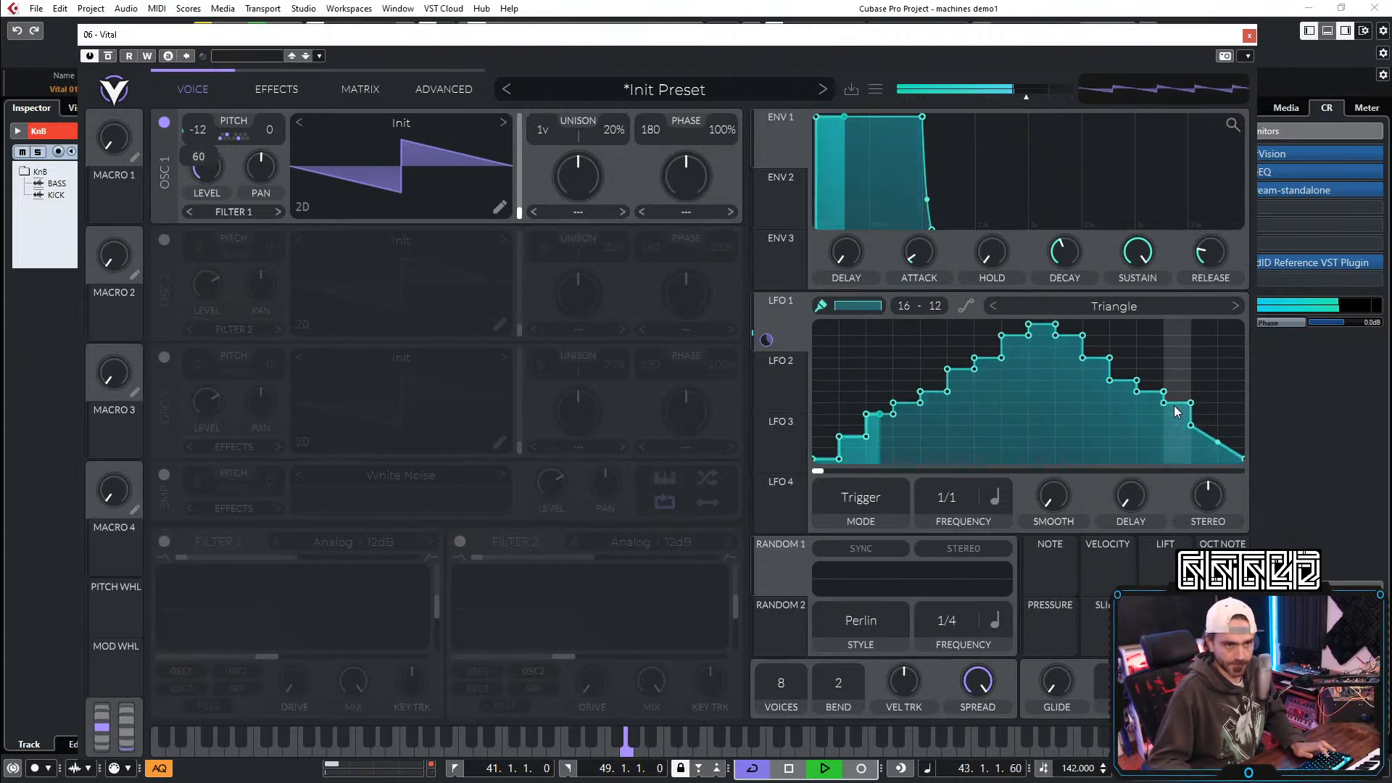
pyautogui.click(1206, 426)
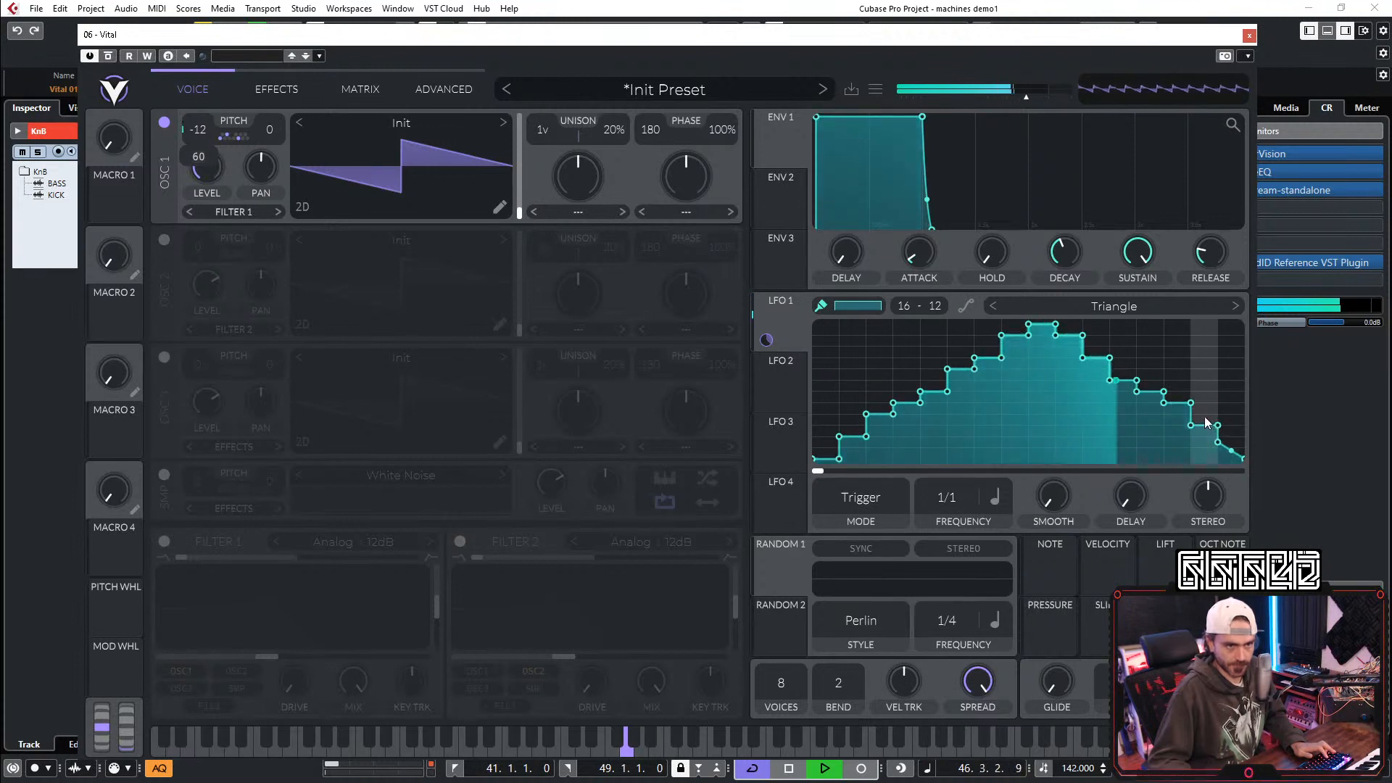
# Step: Repaint the last four steps of LFO 1's shape so they descend to zero in the final column
pyautogui.click(1186, 417)
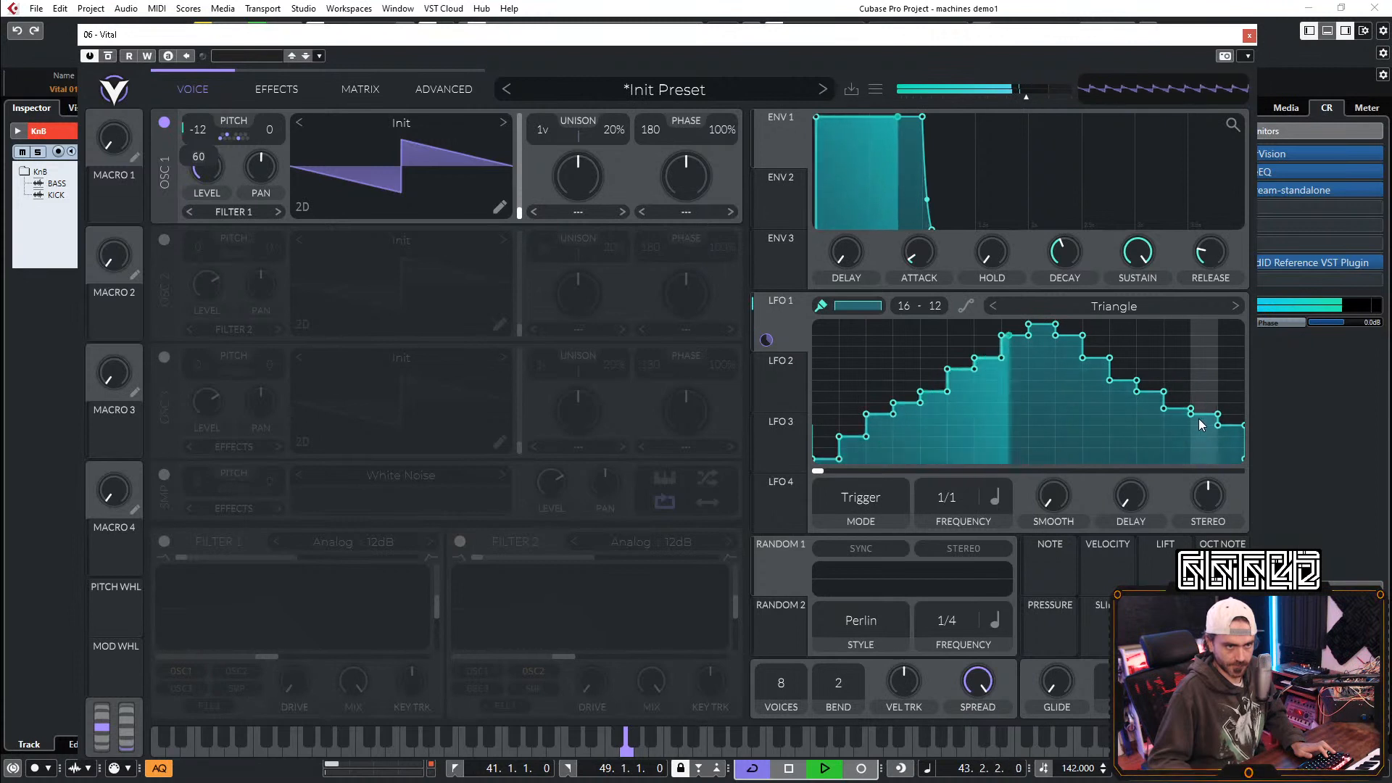
pyautogui.click(1178, 417)
pyautogui.click(1176, 414)
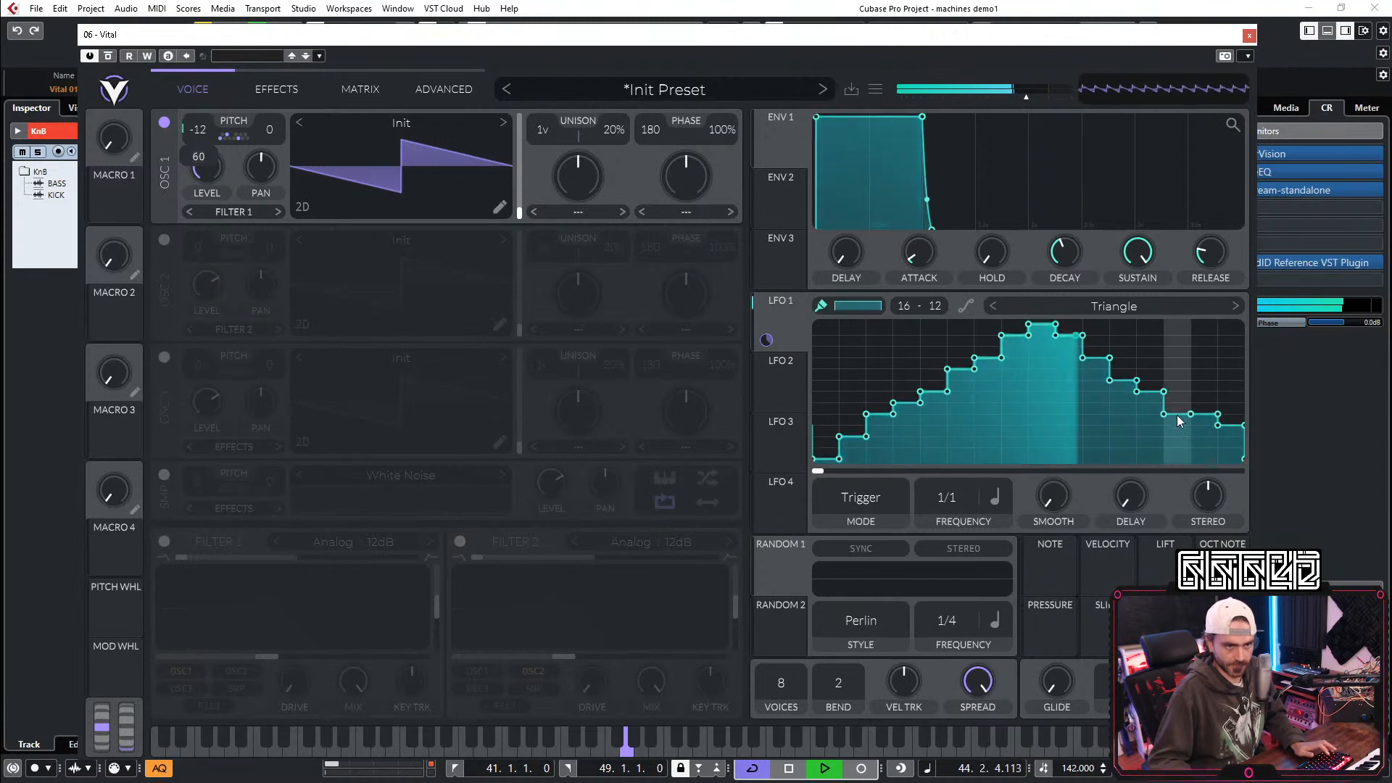
pyautogui.click(1204, 426)
pyautogui.click(1225, 459)
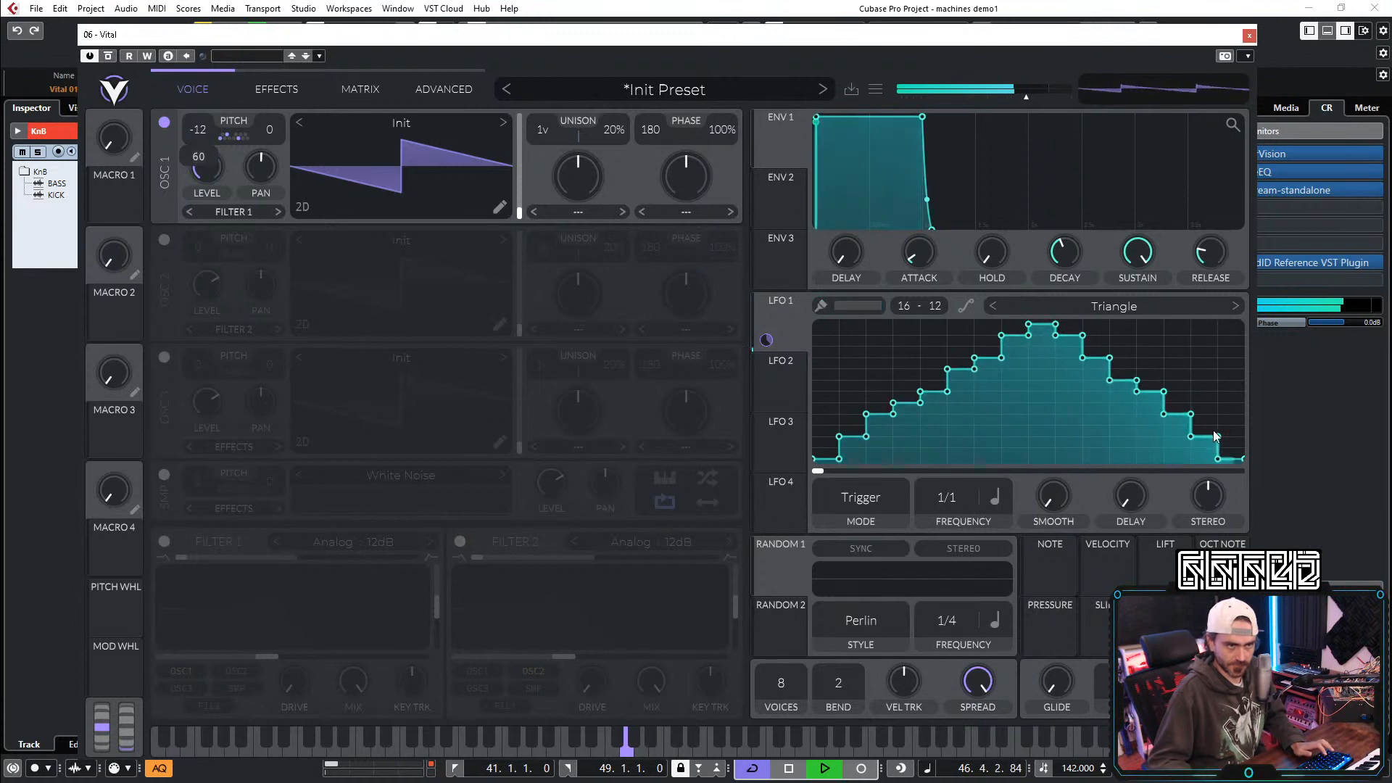
pyautogui.click(1175, 427)
pyautogui.click(1200, 451)
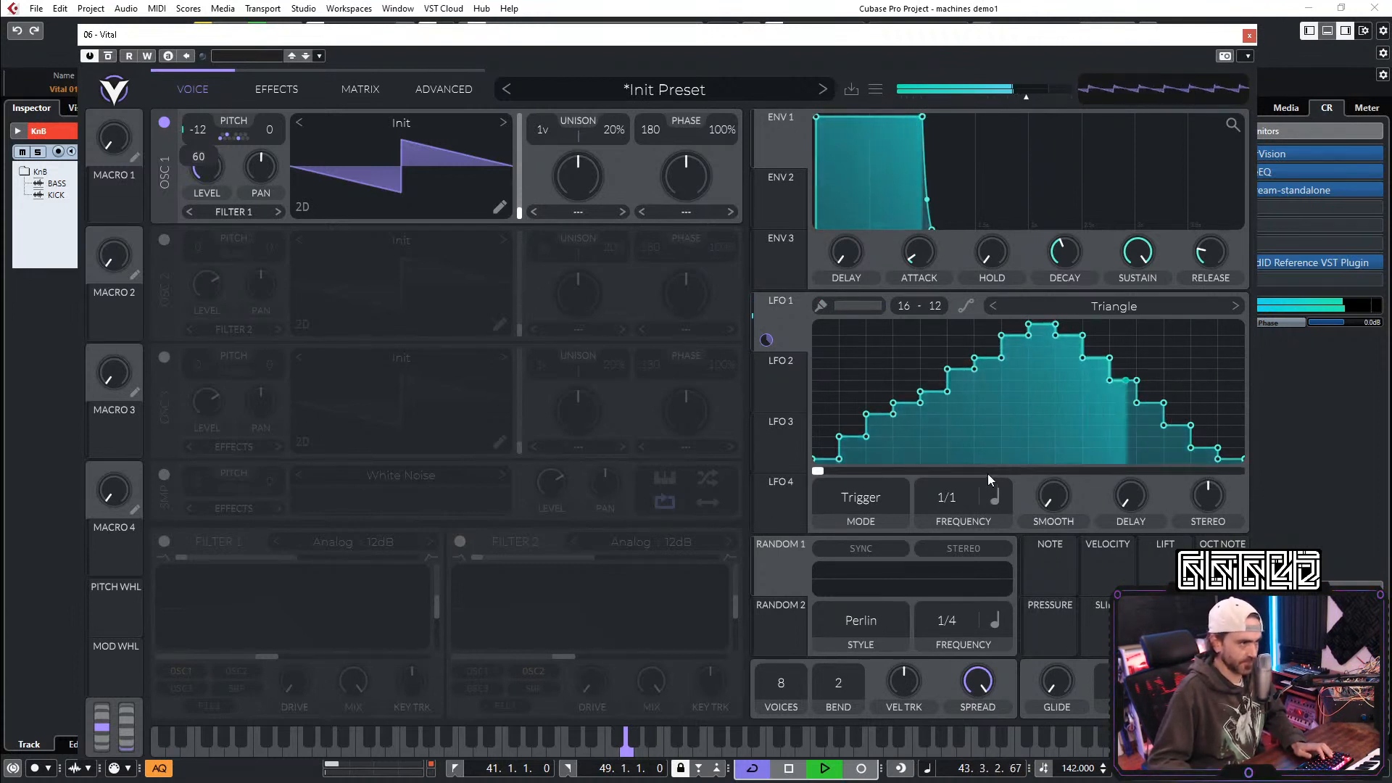
pyautogui.moveTo(215, 169)
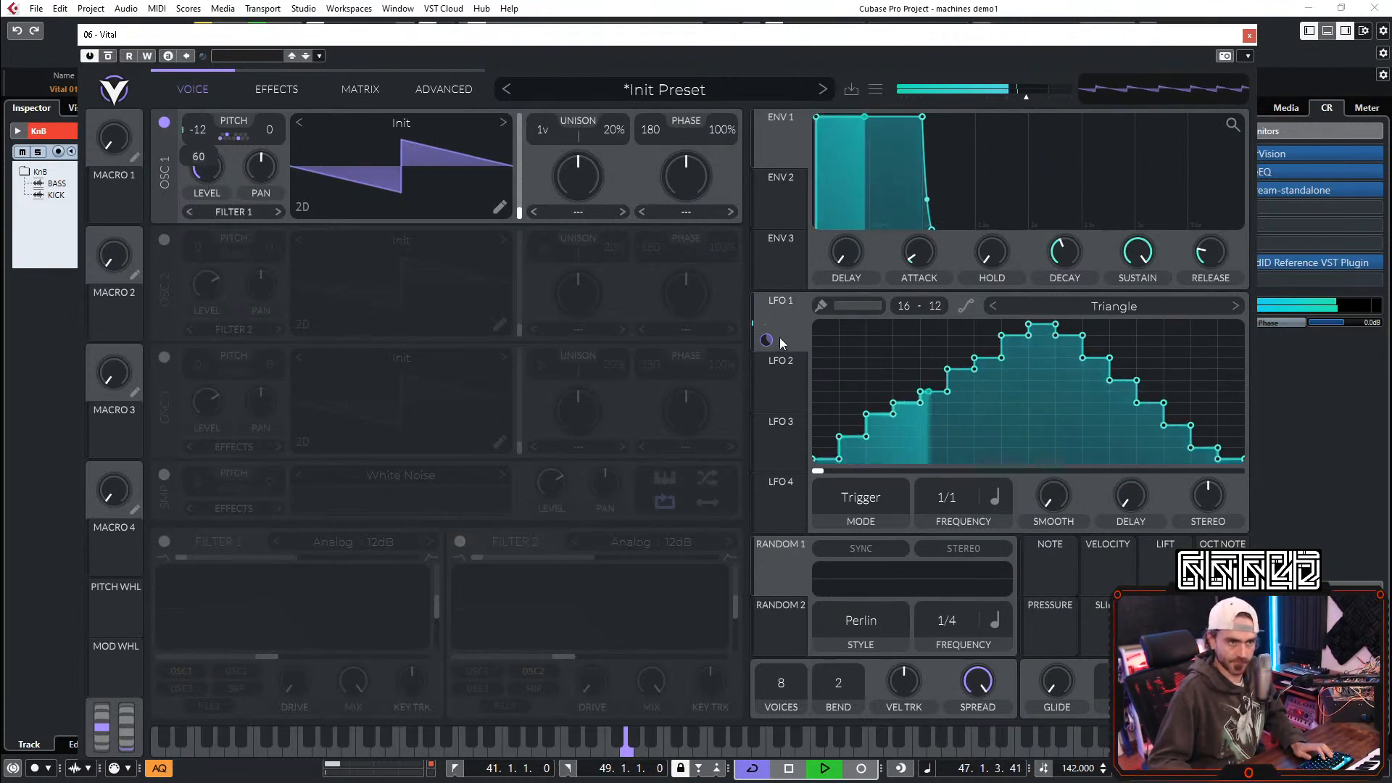
# Step: Select the Vital 03 track in the Cubase project for live MIDI input and restart playback from the loop start
pyautogui.press('space')
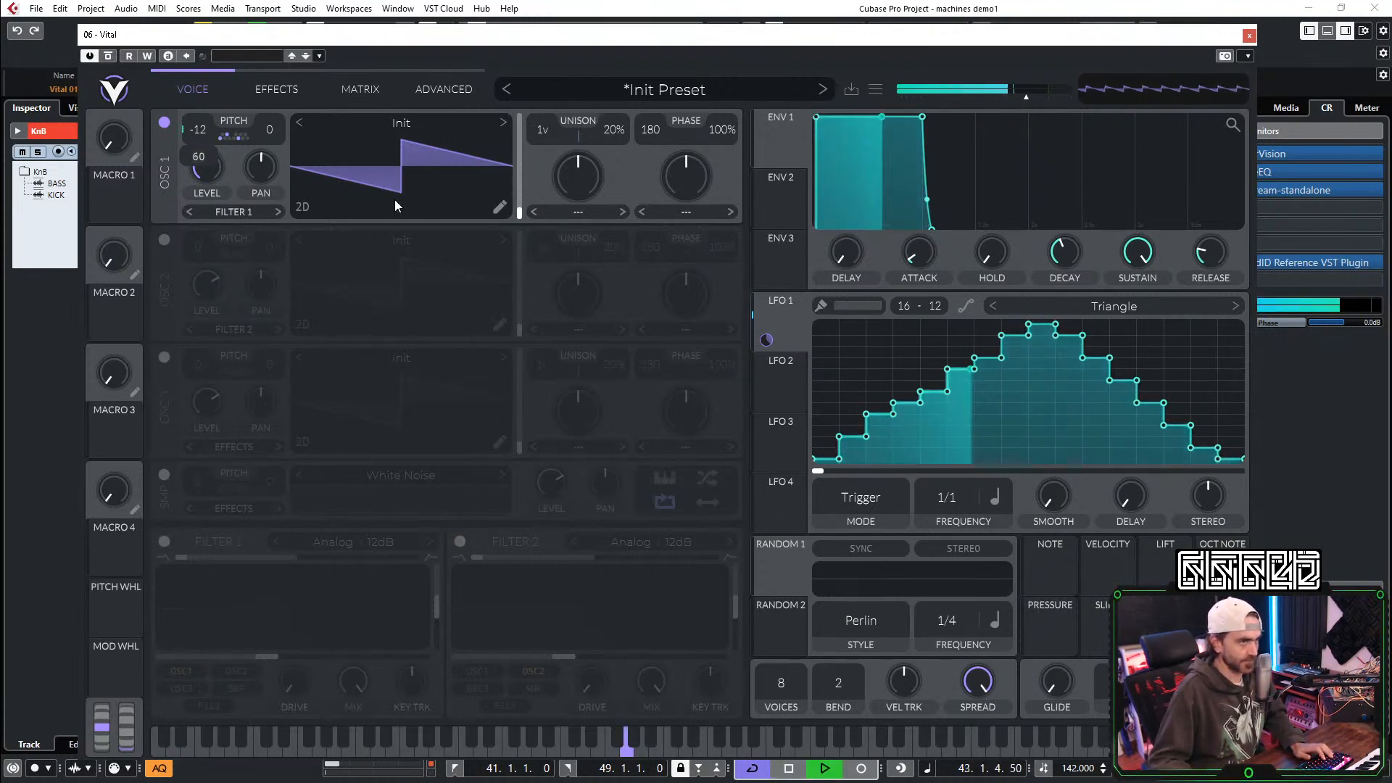
pyautogui.press('space')
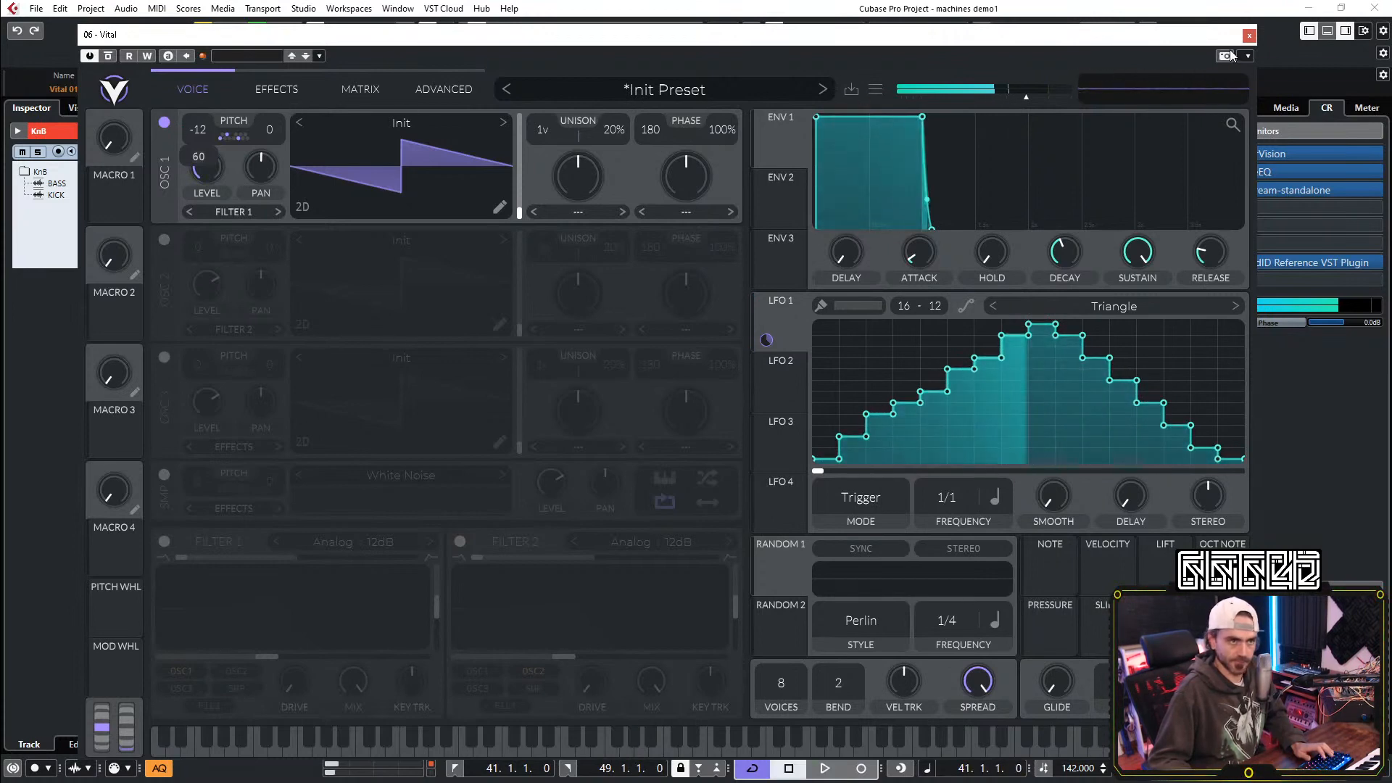
pyautogui.doubleClick(521, 42)
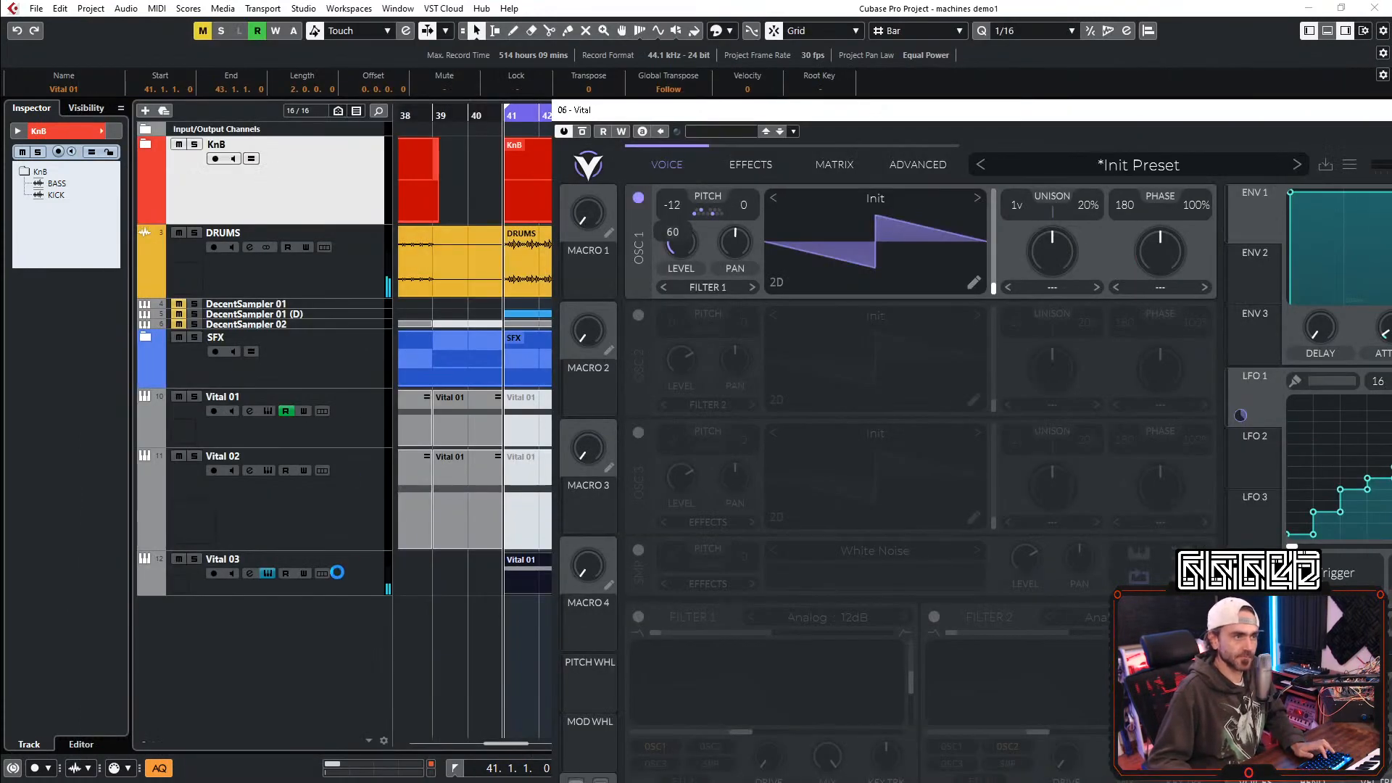
pyautogui.click(347, 572)
pyautogui.click(114, 283)
pyautogui.click(114, 284)
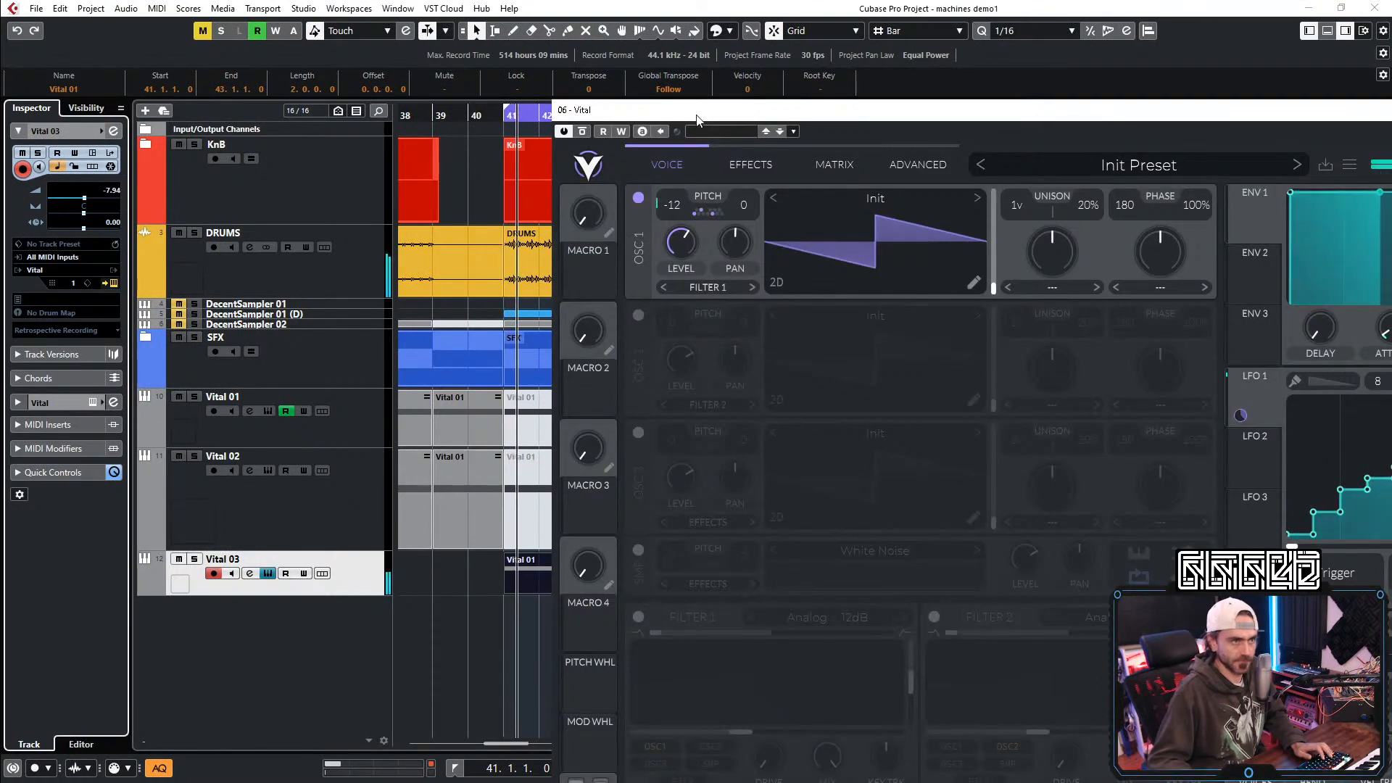
pyautogui.doubleClick(700, 115)
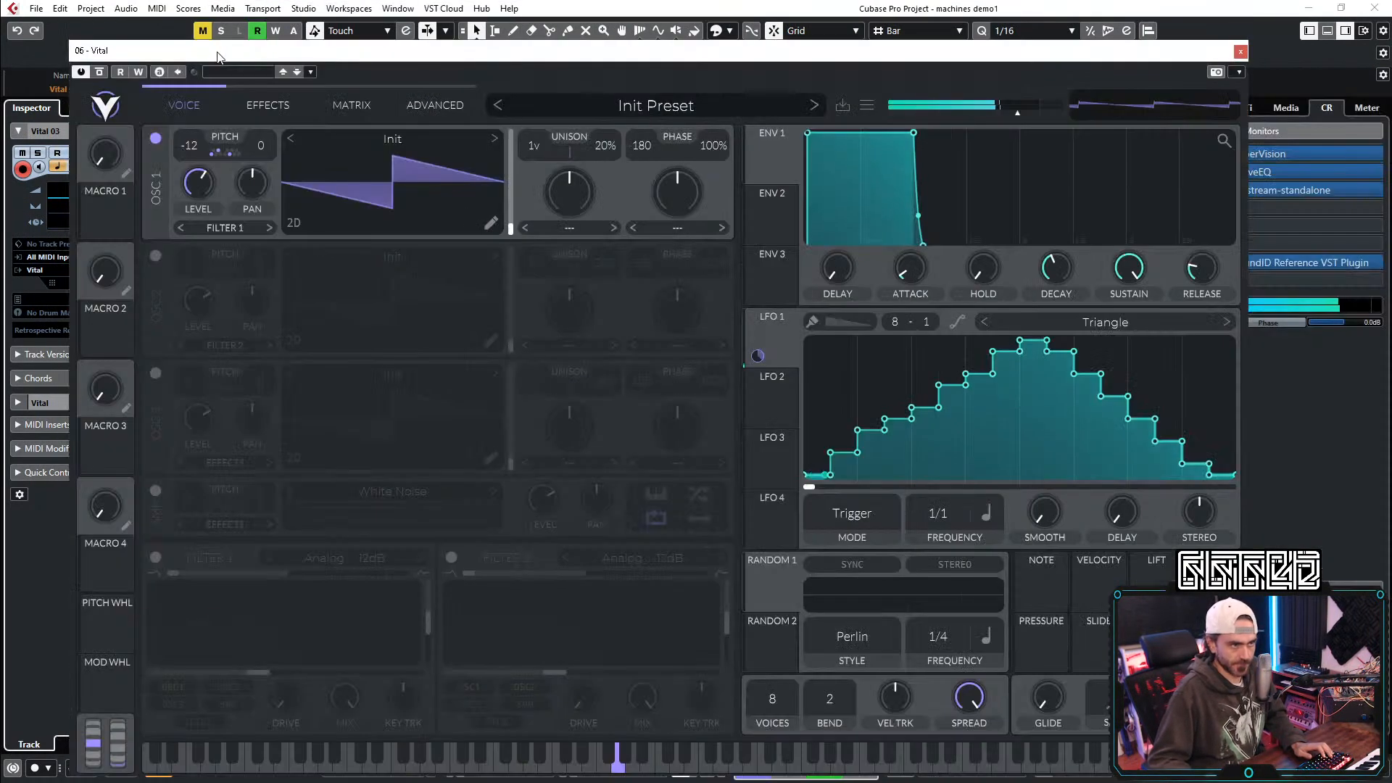
# Step: Set LFO 1's frequency to Freeze so its stepped shape stops running by itself
pyautogui.click(770, 403)
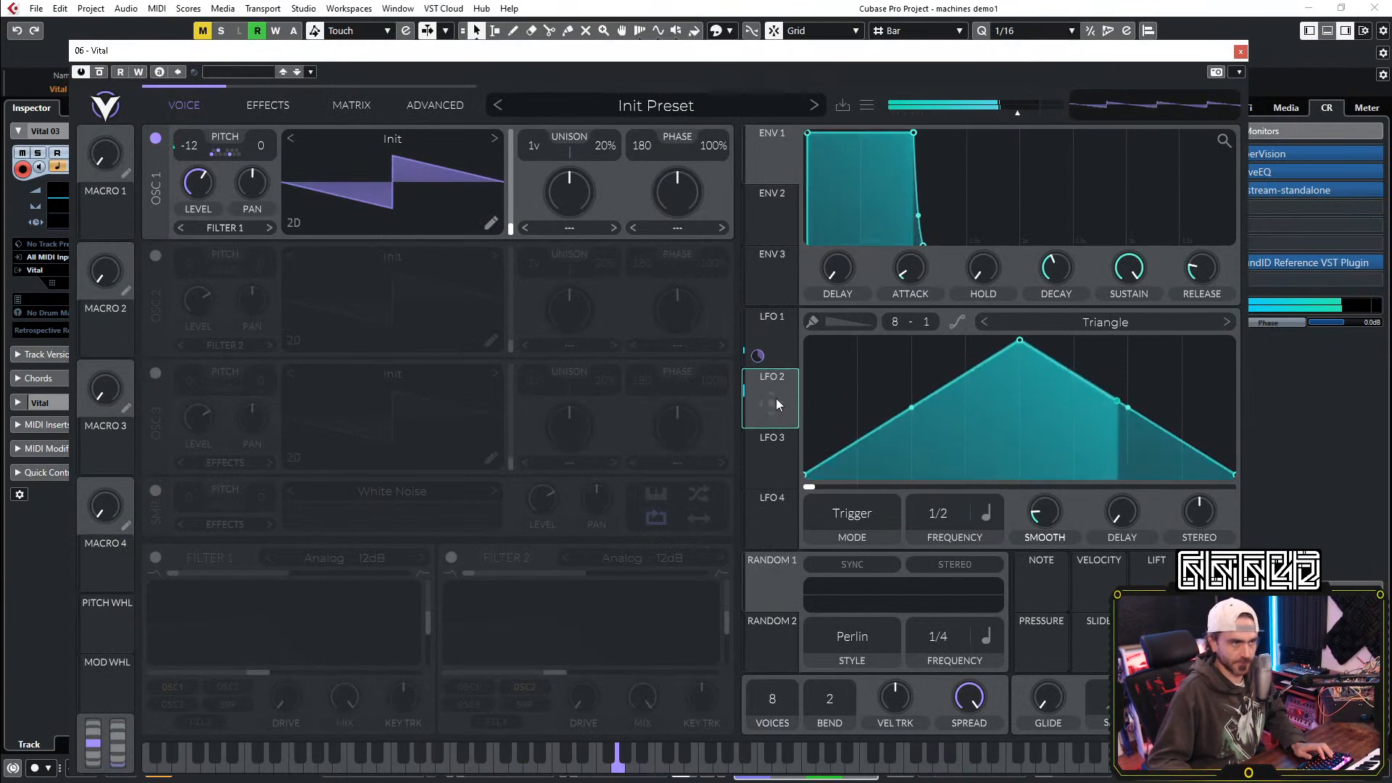
pyautogui.click(778, 341)
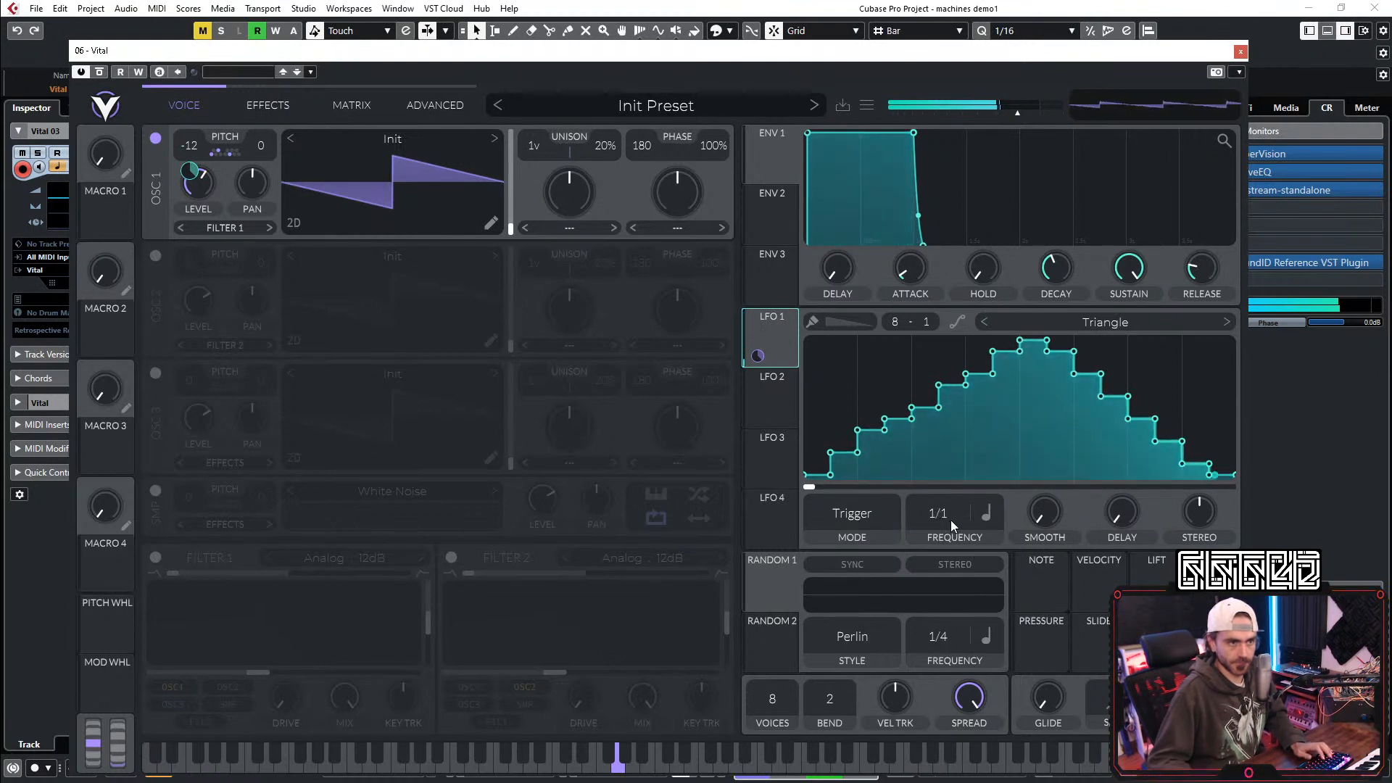
pyautogui.moveTo(950, 514); pyautogui.dragTo(950, 573)
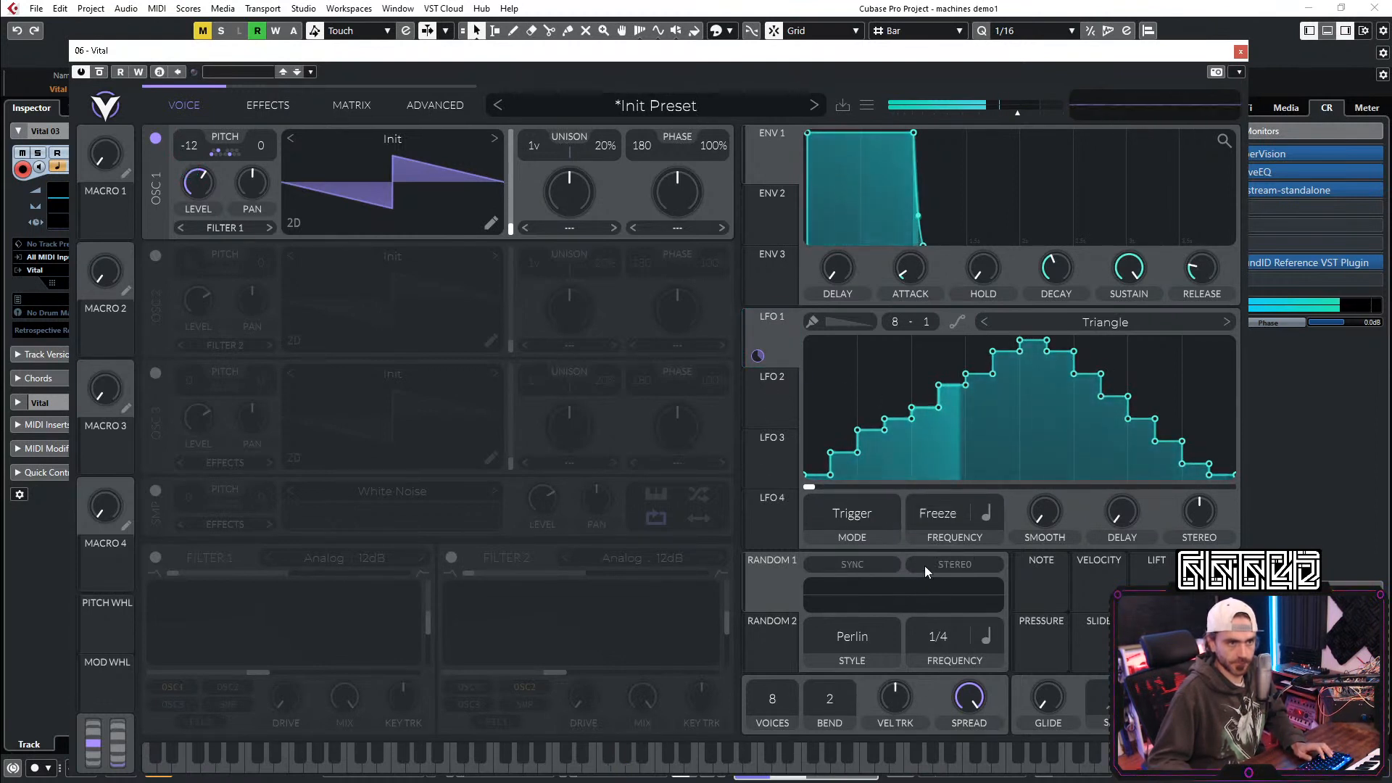
# Step: Assign LFO 2 to modulate LFO 1's phase at full amount
pyautogui.click(761, 412)
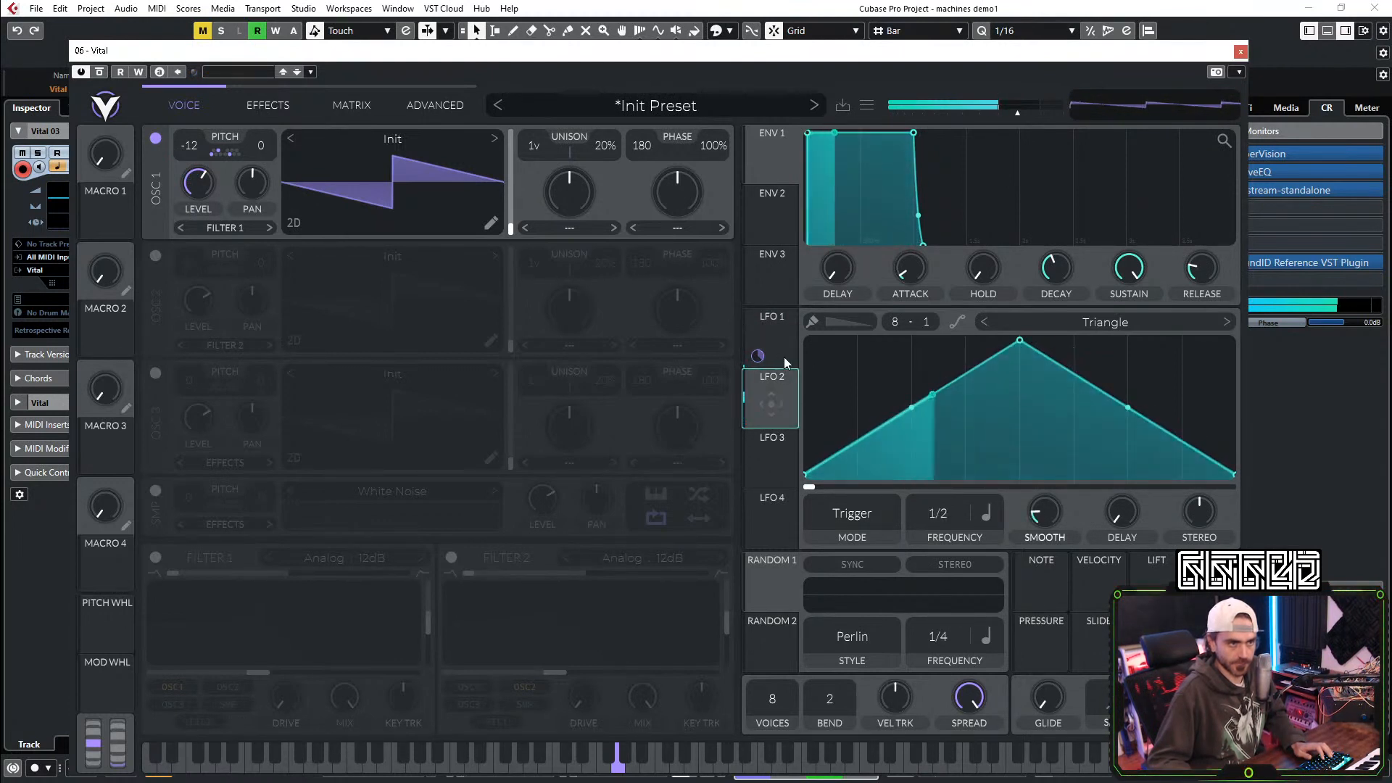
pyautogui.click(784, 358)
pyautogui.moveTo(770, 392); pyautogui.dragTo(812, 492)
pyautogui.click(788, 406)
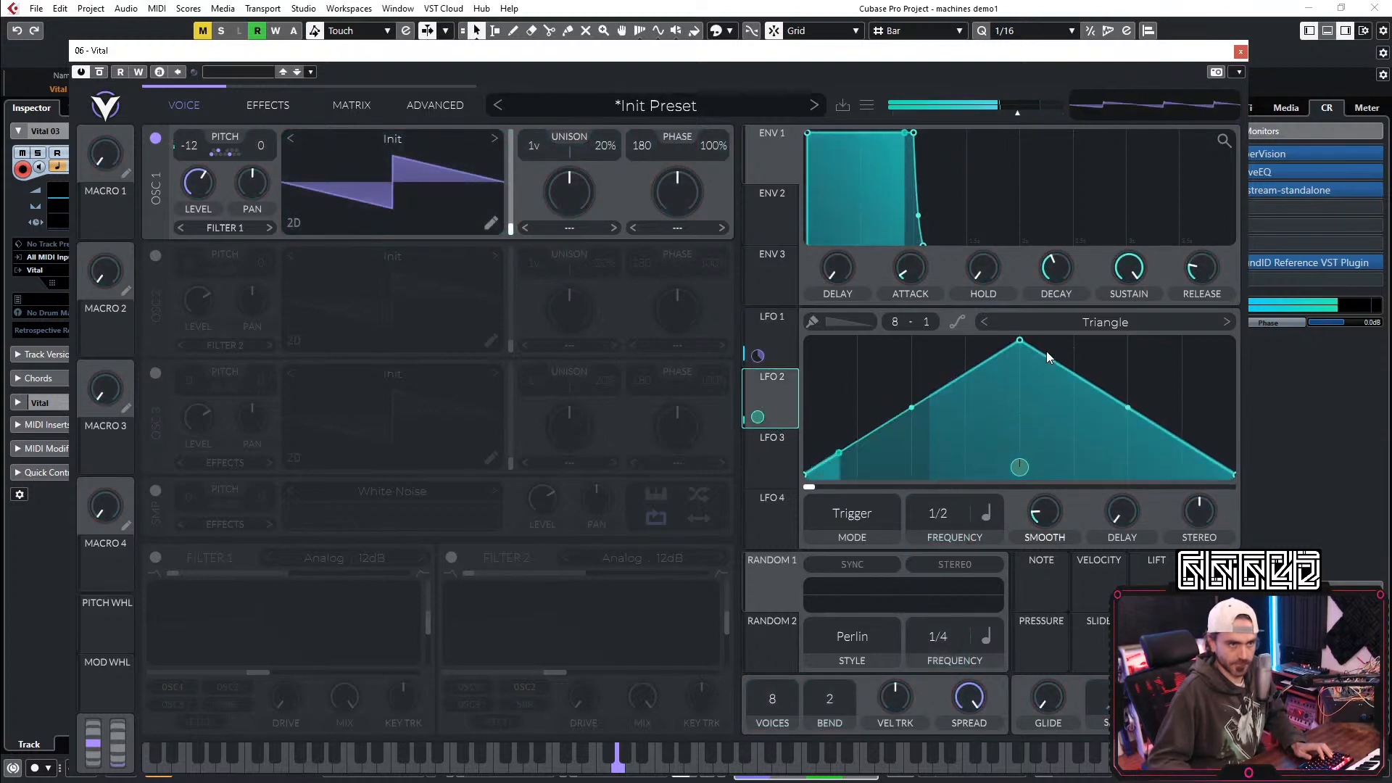
# Step: Reshape LFO 2's triangle into a full-length rising ramp with no smoothing, running at a 1/1 frequency
pyautogui.moveTo(1022, 344); pyautogui.dragTo(1209, 349)
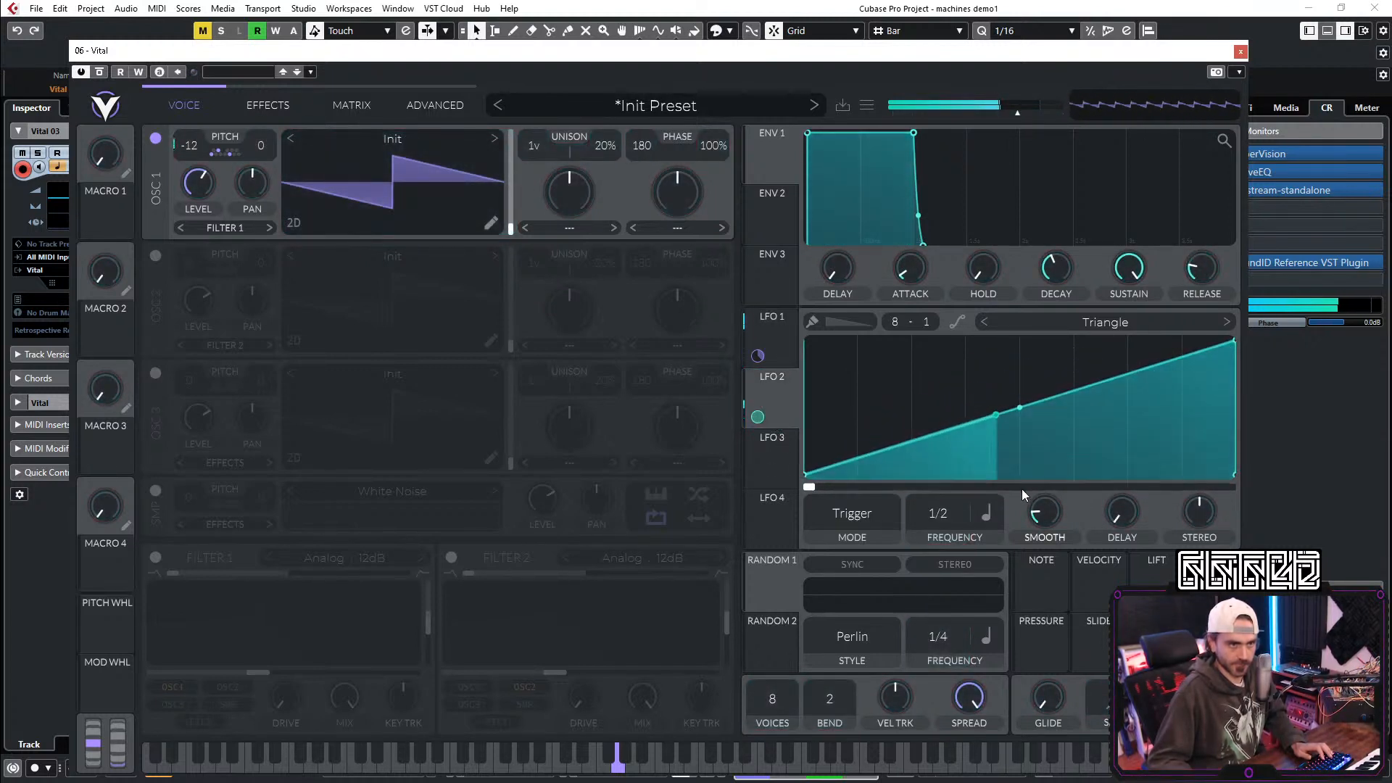
pyautogui.moveTo(1060, 507); pyautogui.dragTo(1024, 540)
pyautogui.moveTo(942, 517); pyautogui.dragTo(943, 524)
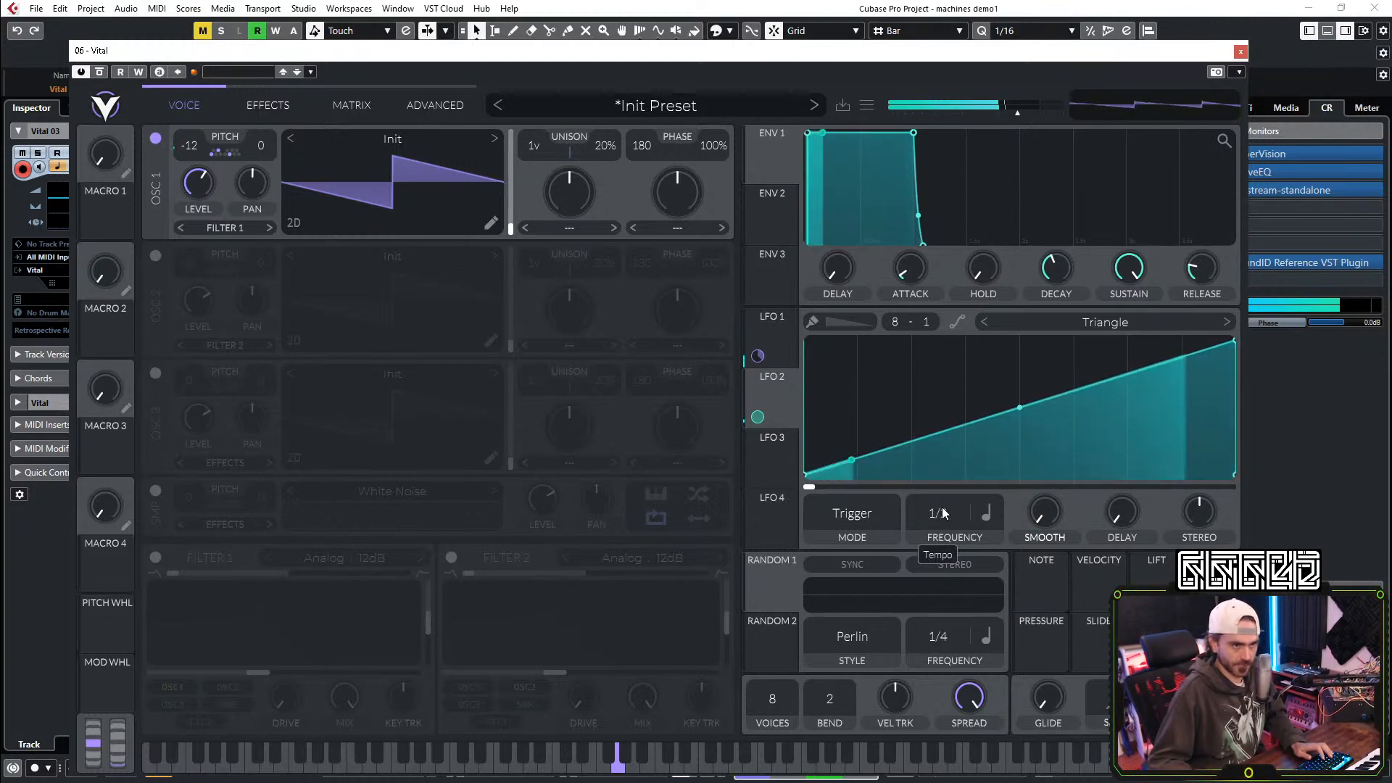
pyautogui.scroll(5, 943, 515)
pyautogui.scroll(-1, 944, 515)
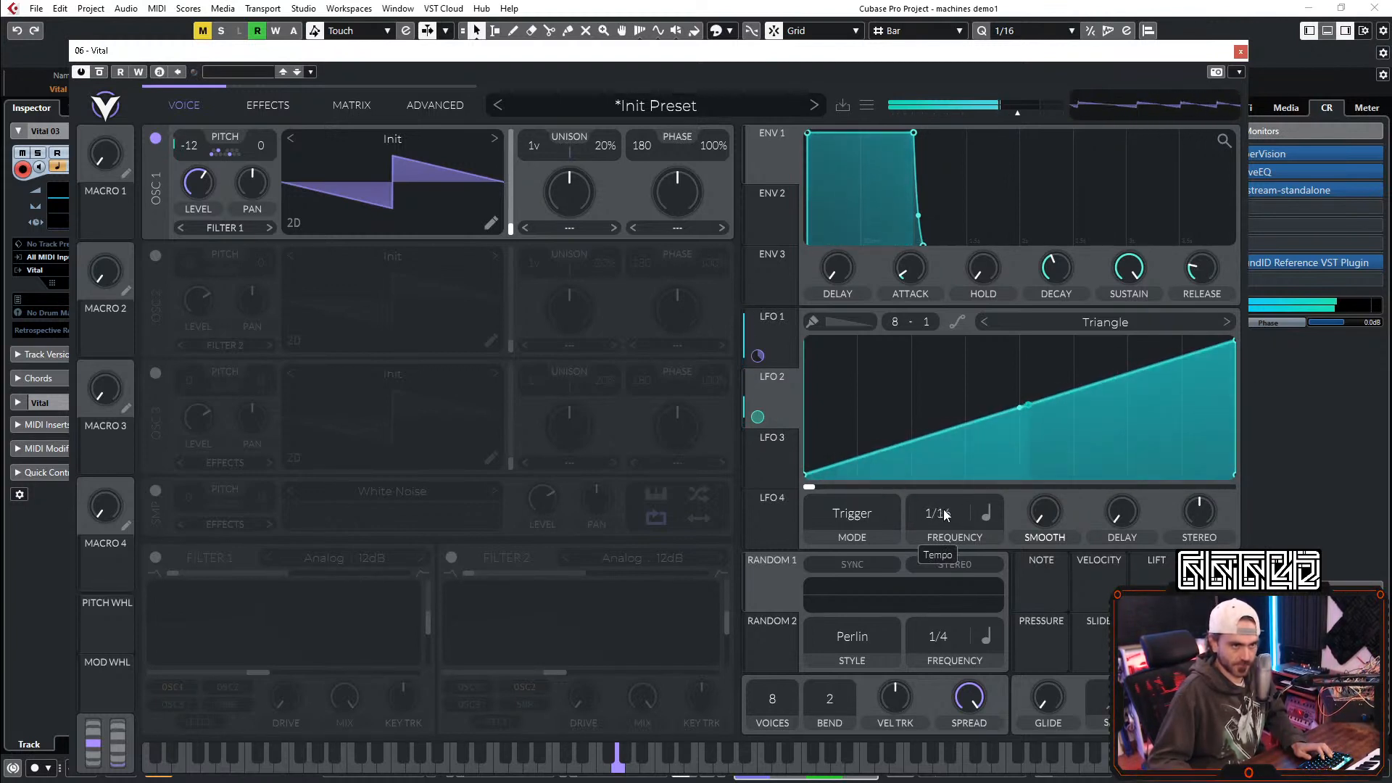
pyautogui.scroll(-1, 947, 519)
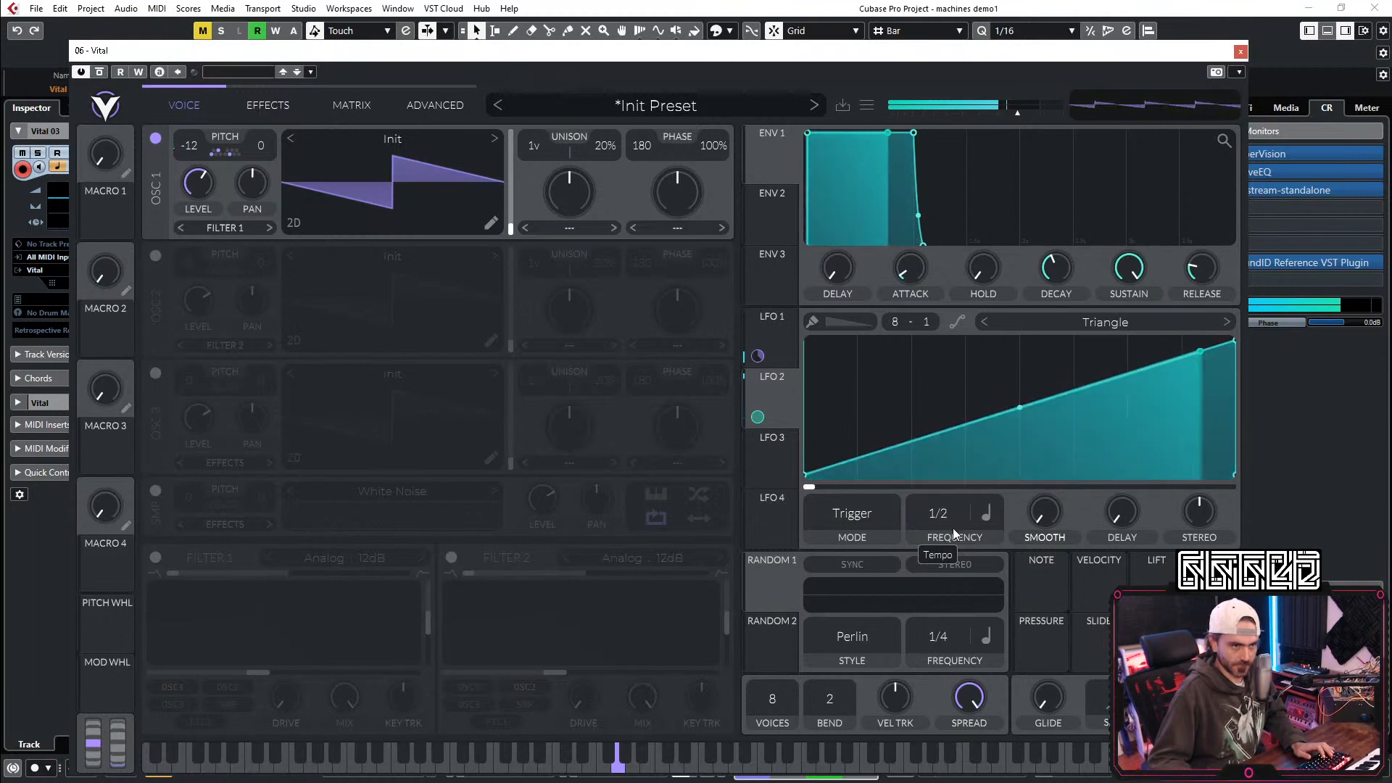
pyautogui.scroll(-1, 953, 528)
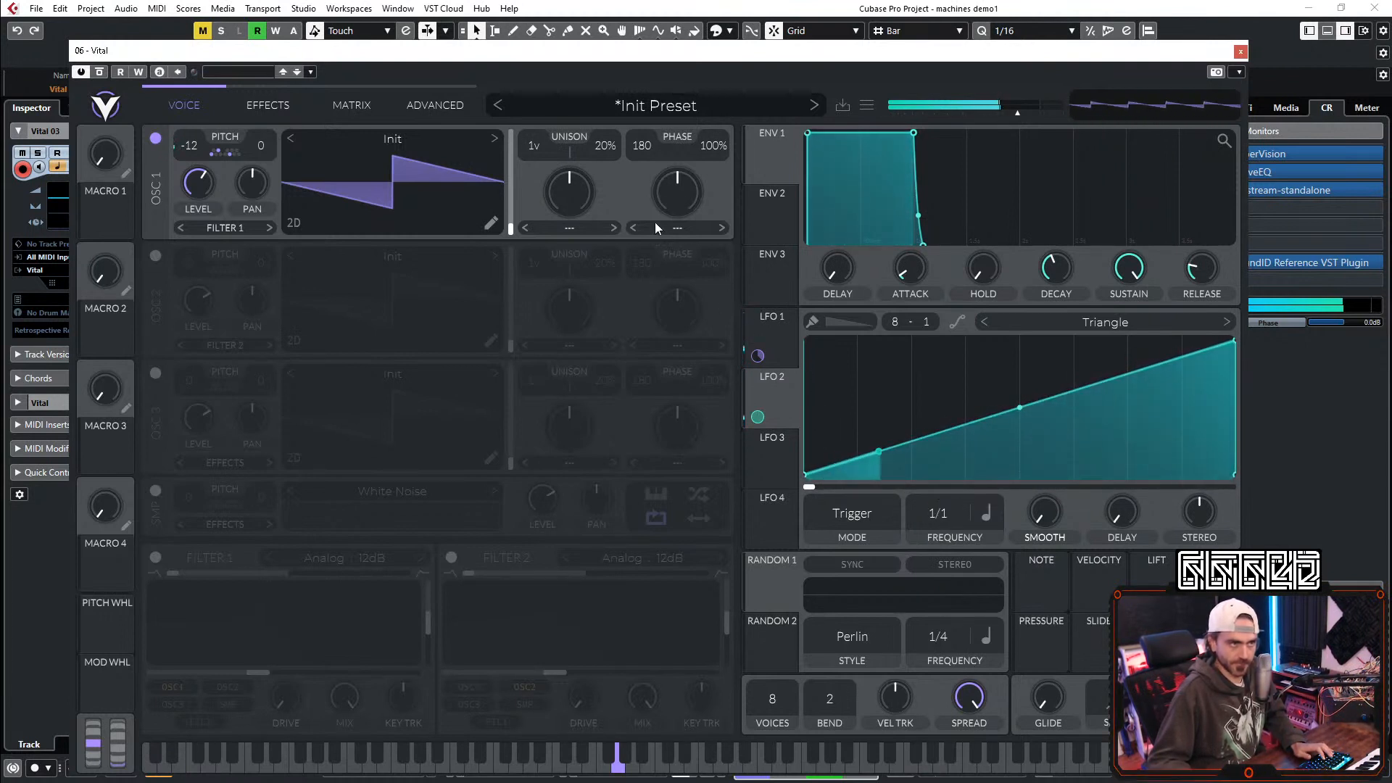
# Step: Set the remap grid of the LFO 2 to LFO 1 Phase modulation to 16 by 16
pyautogui.click(352, 106)
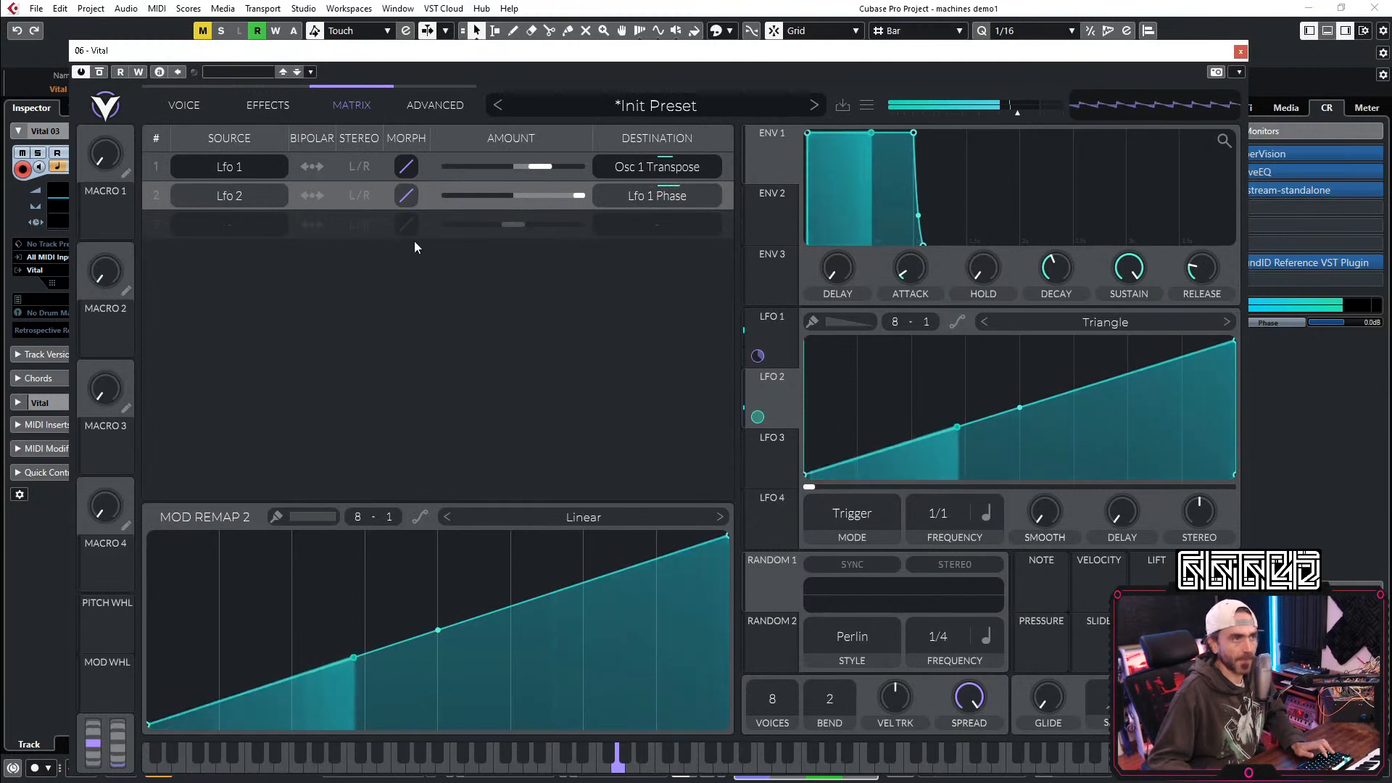
pyautogui.click(777, 322)
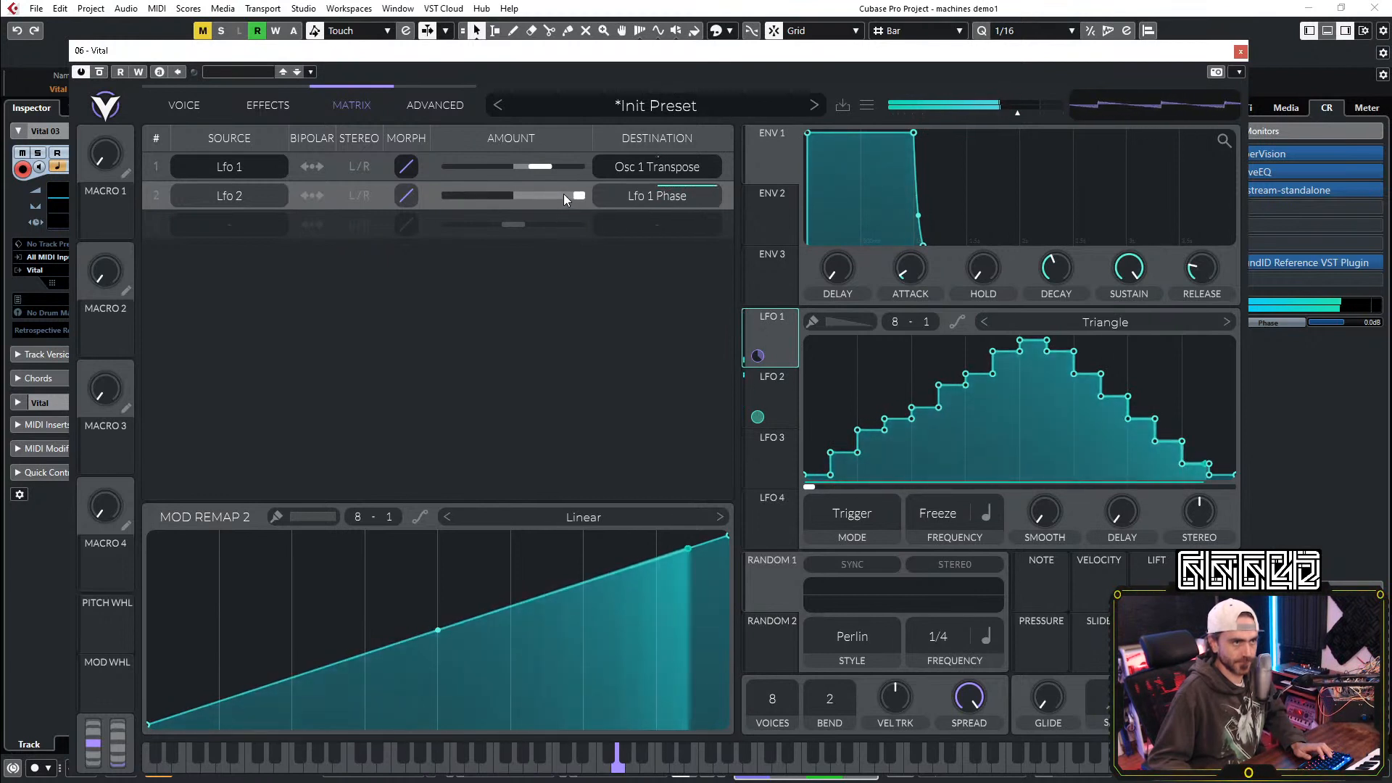
pyautogui.click(725, 174)
pyautogui.click(728, 192)
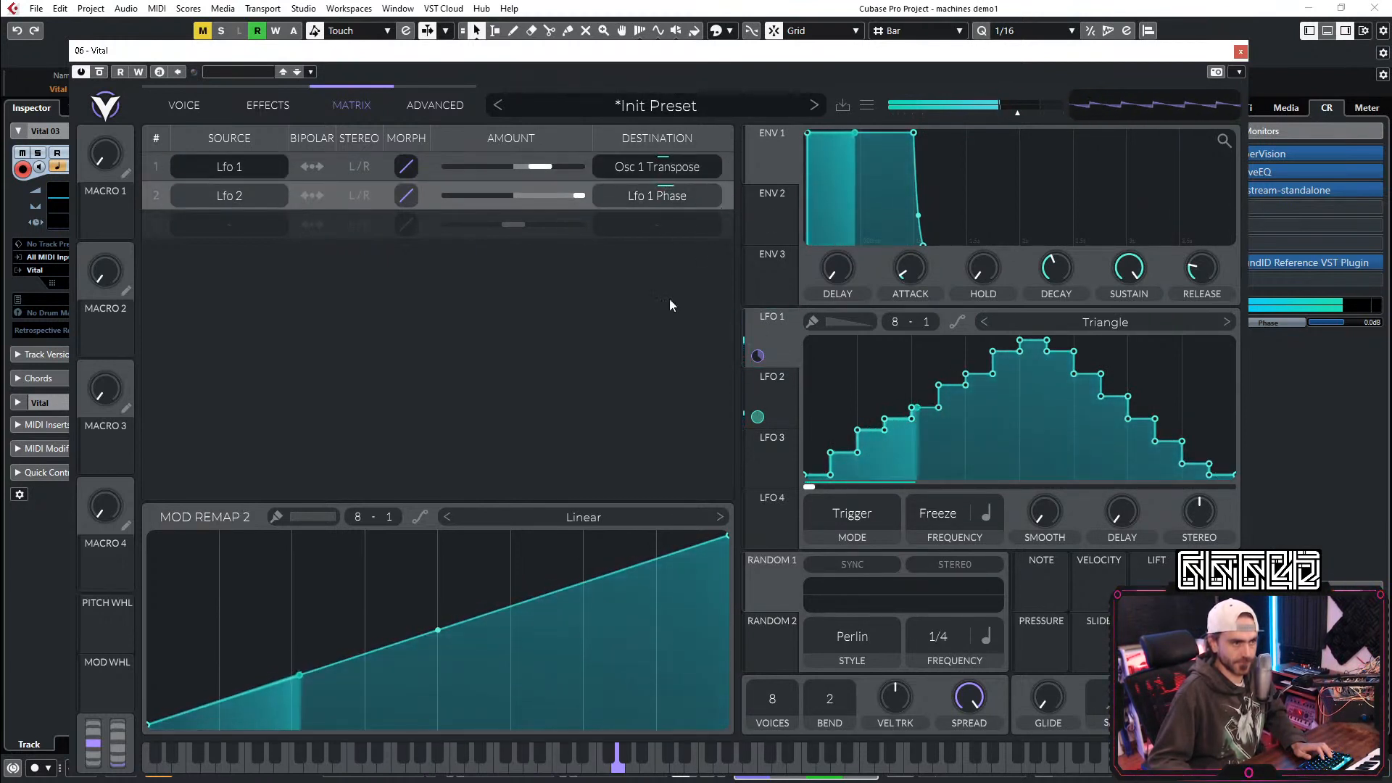
pyautogui.scroll(2, 348, 522)
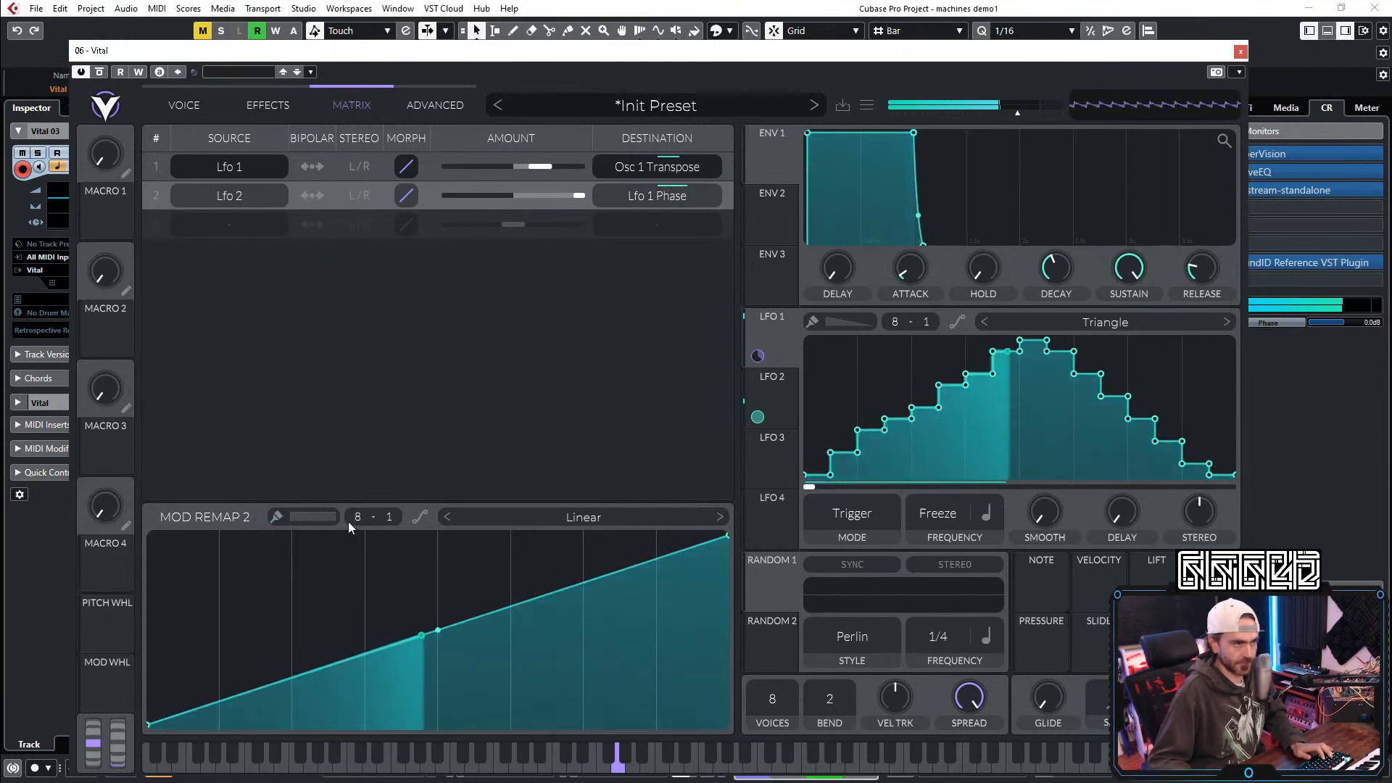
pyautogui.scroll(6, 350, 520)
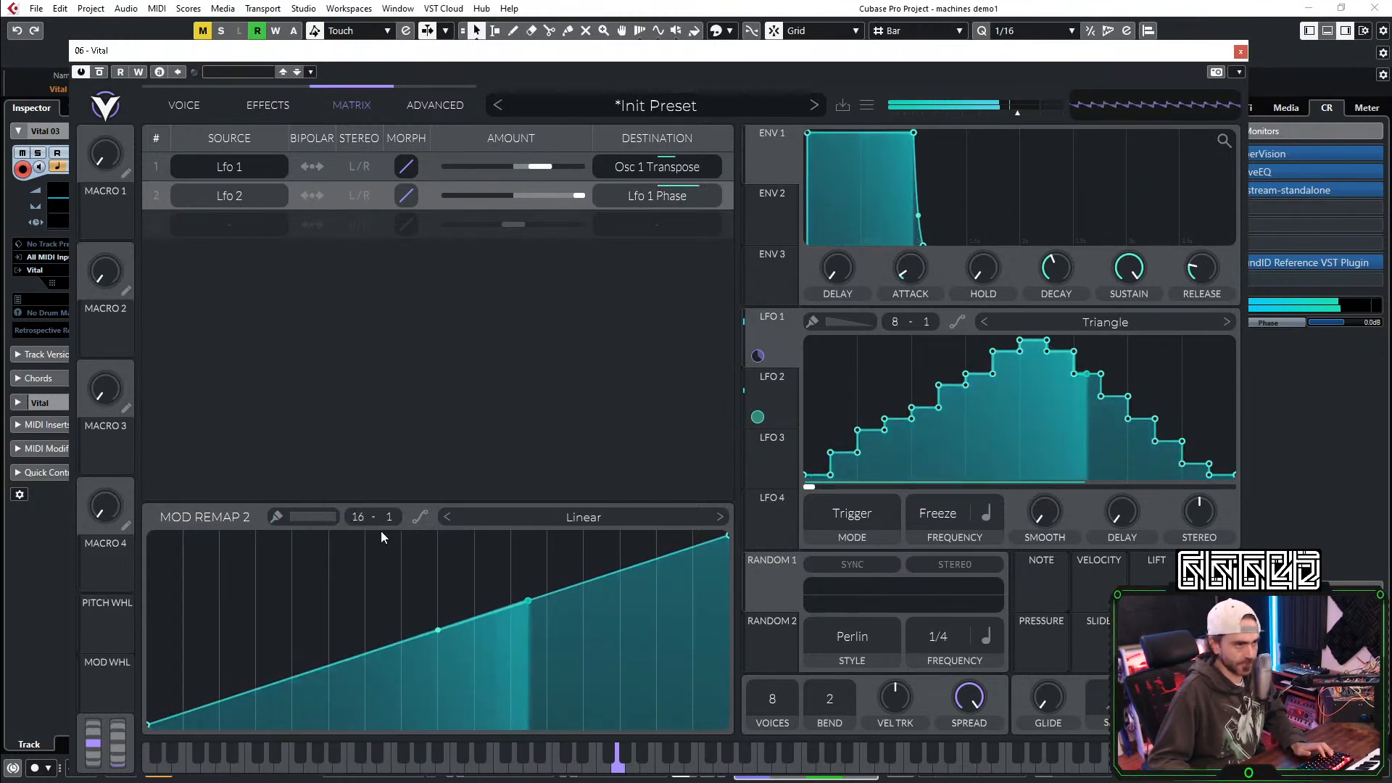
pyautogui.scroll(13, 392, 520)
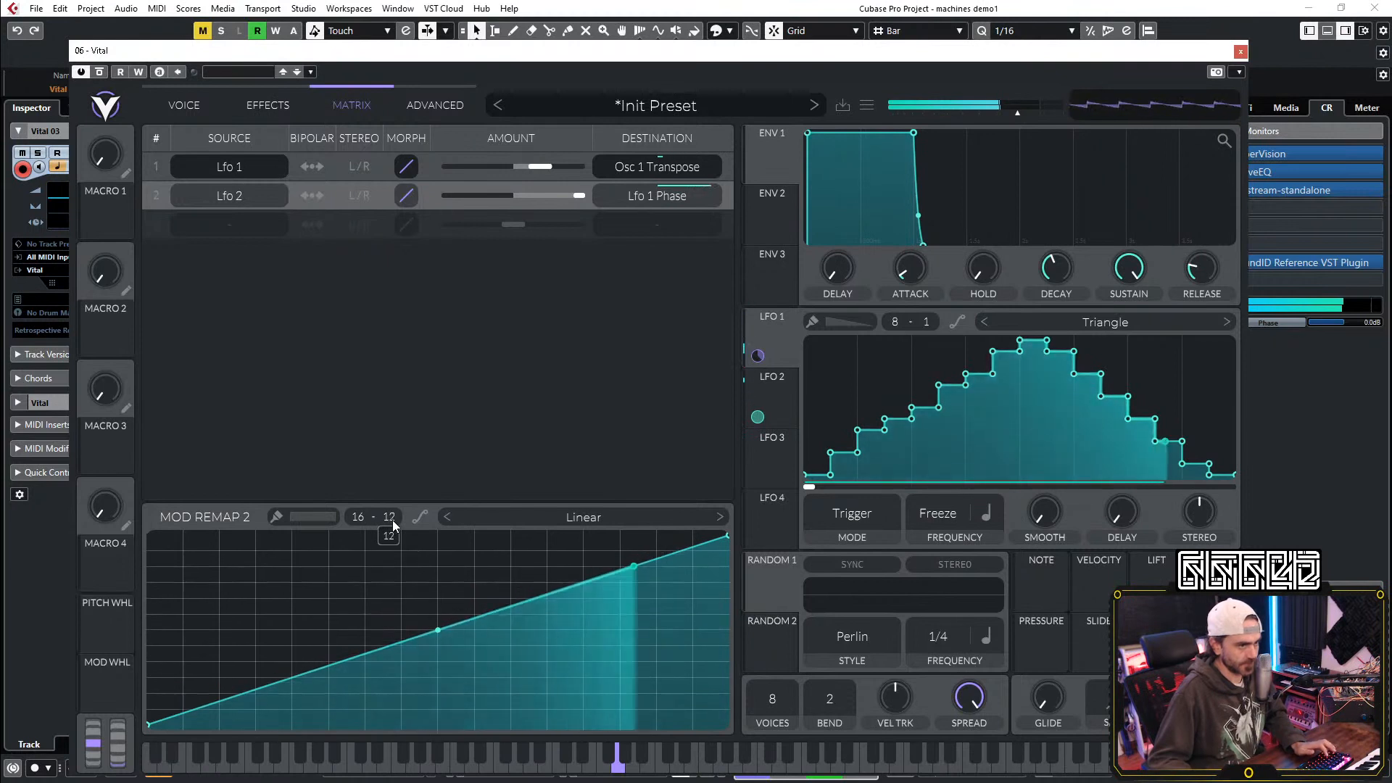
pyautogui.scroll(2, 392, 520)
# Step: Paint ascending steps over the first eight columns of the LFO 1 Phase modulation's remap curve
pyautogui.keyDown('ctrl'); pyautogui.click(166, 717); pyautogui.keyUp('ctrl')
pyautogui.keyDown('ctrl'); pyautogui.click(204, 709); pyautogui.keyUp('ctrl')
pyautogui.keyDown('ctrl'); pyautogui.click(238, 703); pyautogui.keyUp('ctrl')
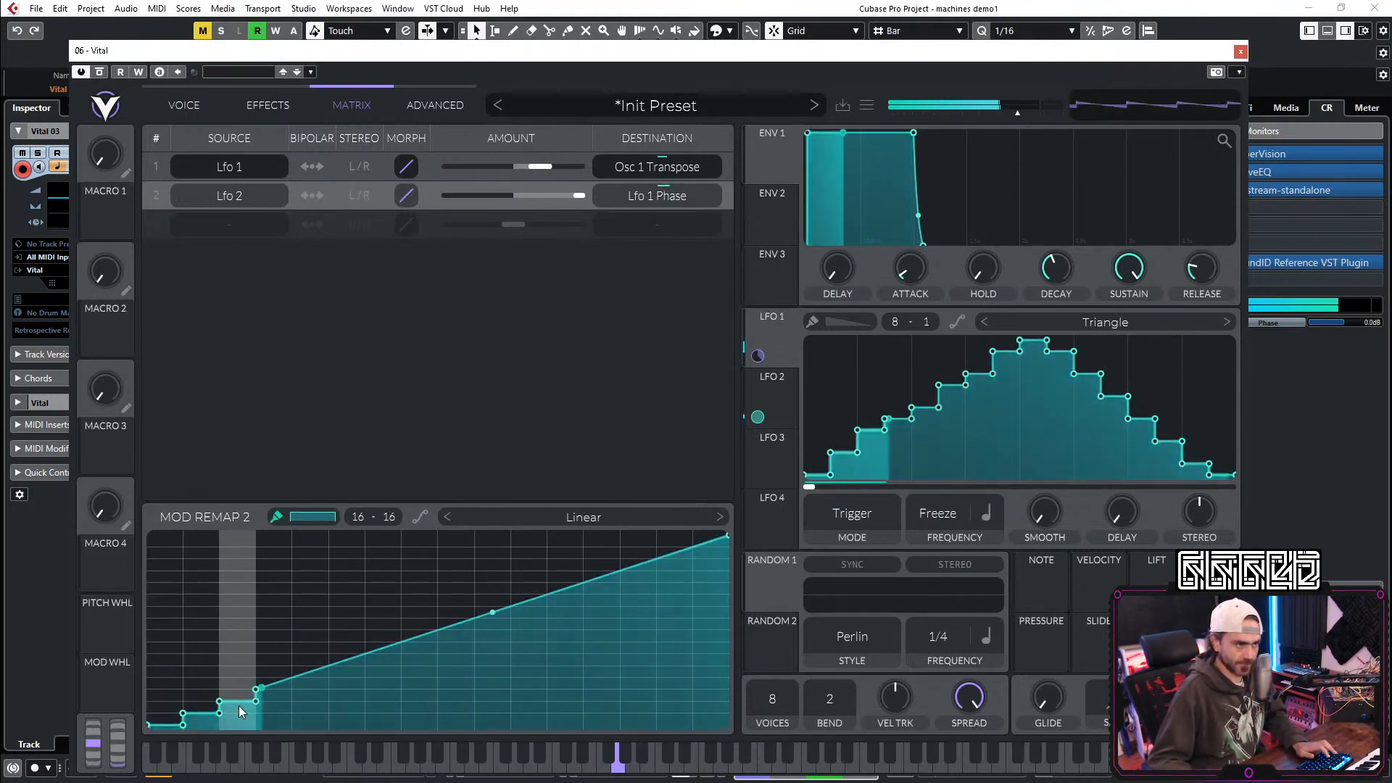
pyautogui.keyDown('ctrl'); pyautogui.click(271, 681); pyautogui.keyUp('ctrl')
pyautogui.keyDown('ctrl'); pyautogui.click(306, 677); pyautogui.keyUp('ctrl')
pyautogui.keyDown('ctrl'); pyautogui.click(347, 668); pyautogui.keyUp('ctrl')
pyautogui.keyDown('ctrl'); pyautogui.click(383, 657); pyautogui.keyUp('ctrl')
pyautogui.keyDown('ctrl'); pyautogui.click(426, 647); pyautogui.keyUp('ctrl')
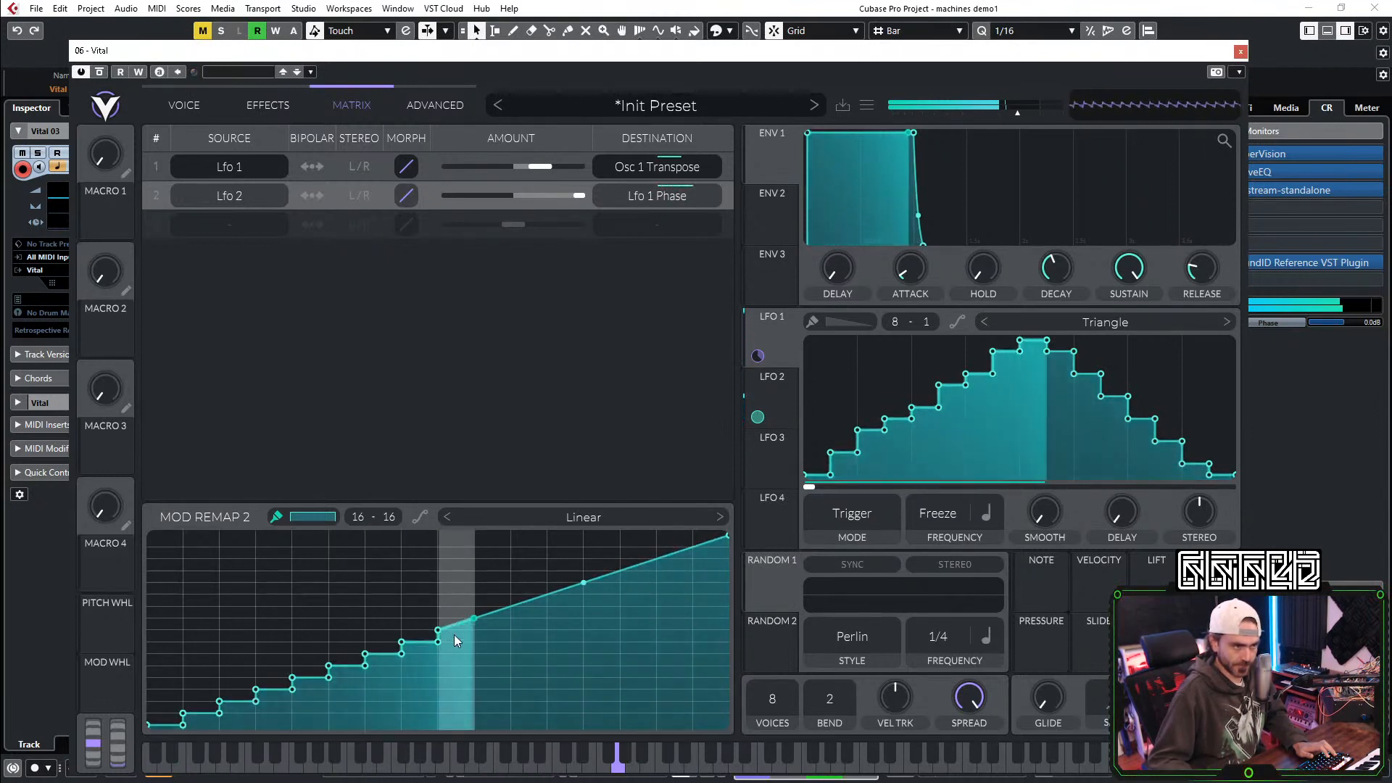
# Step: Continue the remap staircase with ascending steps over the last eight columns, up to the final column
pyautogui.keyDown('ctrl'); pyautogui.click(453, 635); pyautogui.keyUp('ctrl')
pyautogui.keyDown('ctrl'); pyautogui.click(504, 620); pyautogui.keyUp('ctrl')
pyautogui.keyDown('ctrl'); pyautogui.click(529, 608); pyautogui.keyUp('ctrl')
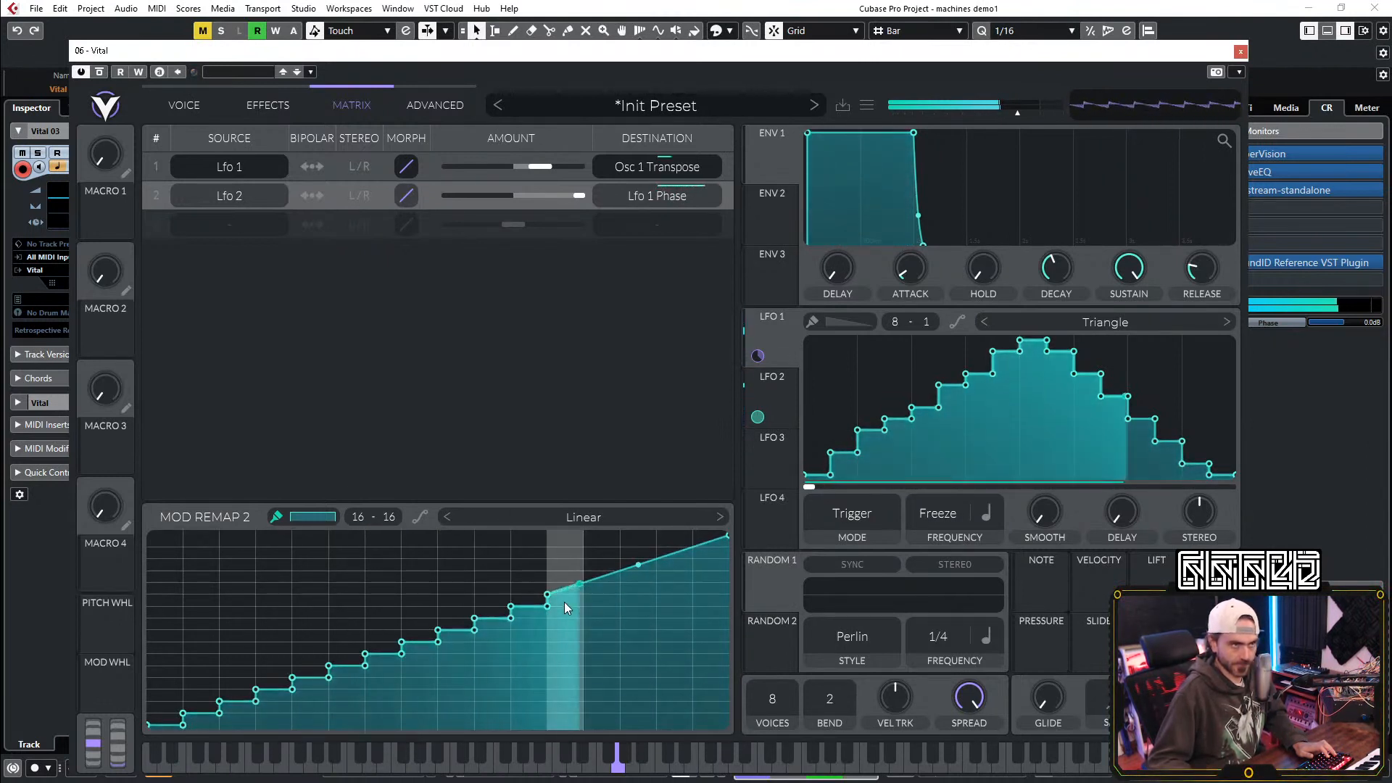
pyautogui.keyDown('ctrl'); pyautogui.click(571, 596); pyautogui.keyUp('ctrl')
pyautogui.keyDown('ctrl'); pyautogui.click(602, 586); pyautogui.keyUp('ctrl')
pyautogui.keyDown('ctrl'); pyautogui.click(632, 575); pyautogui.keyUp('ctrl')
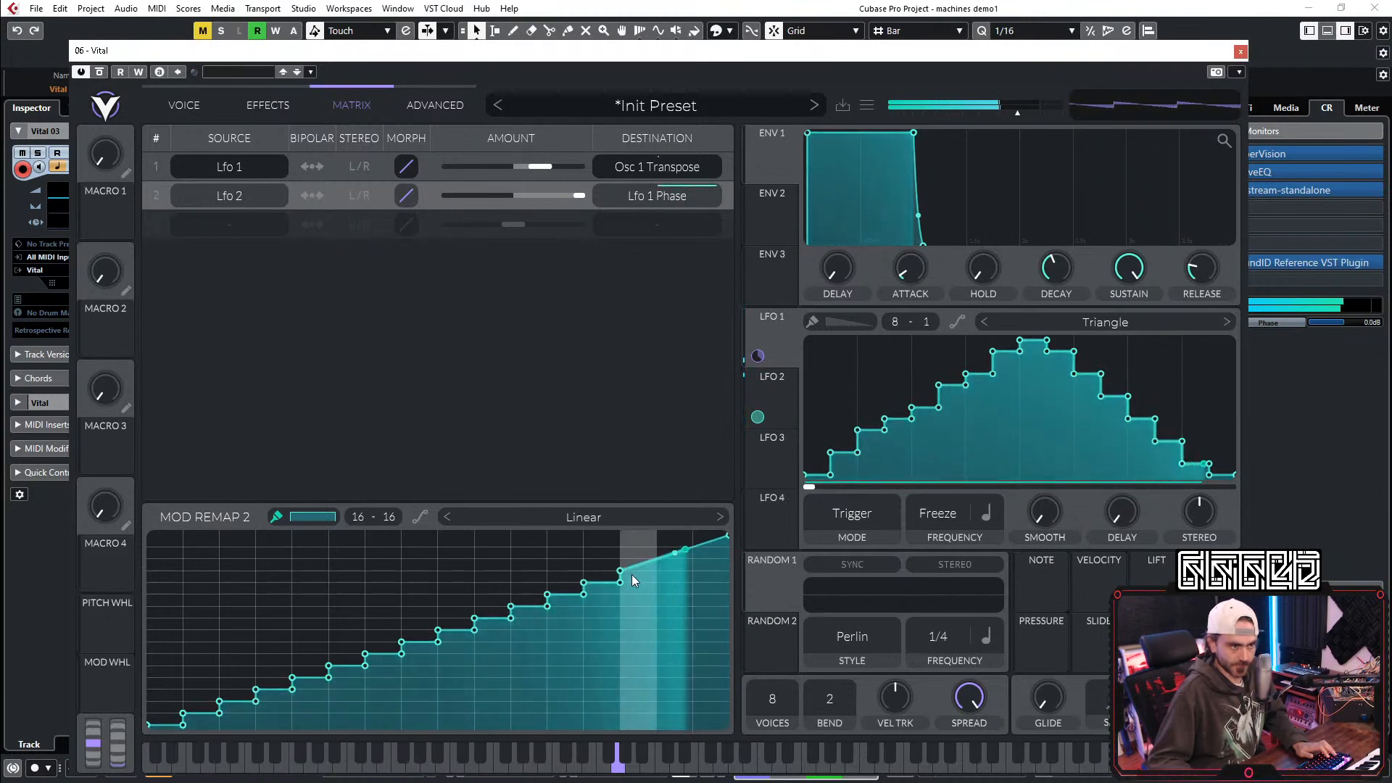
pyautogui.keyDown('ctrl'); pyautogui.click(674, 556); pyautogui.keyUp('ctrl')
pyautogui.keyDown('ctrl'); pyautogui.click(711, 546); pyautogui.keyUp('ctrl')
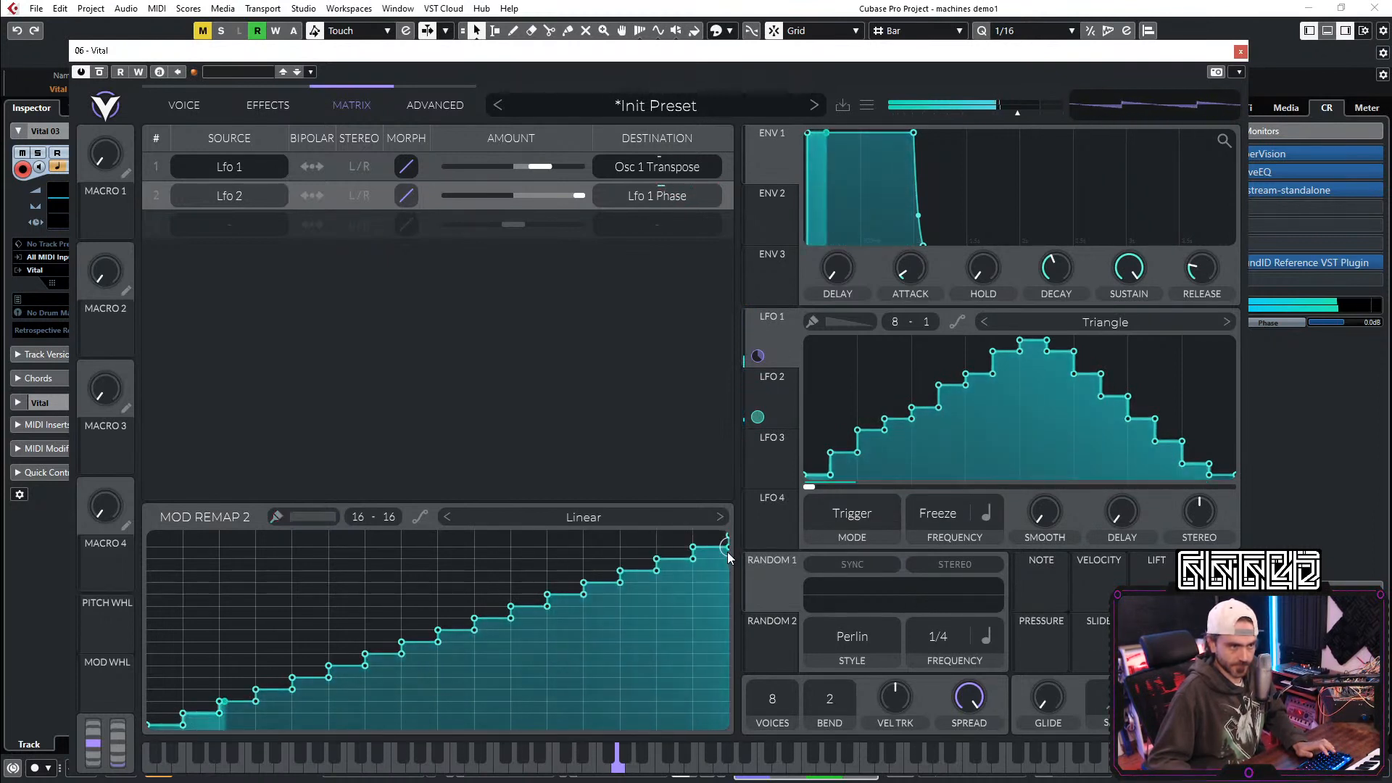
# Step: Reverse LFO 2's shape into a straight ramp falling from full level to zero
pyautogui.click(774, 394)
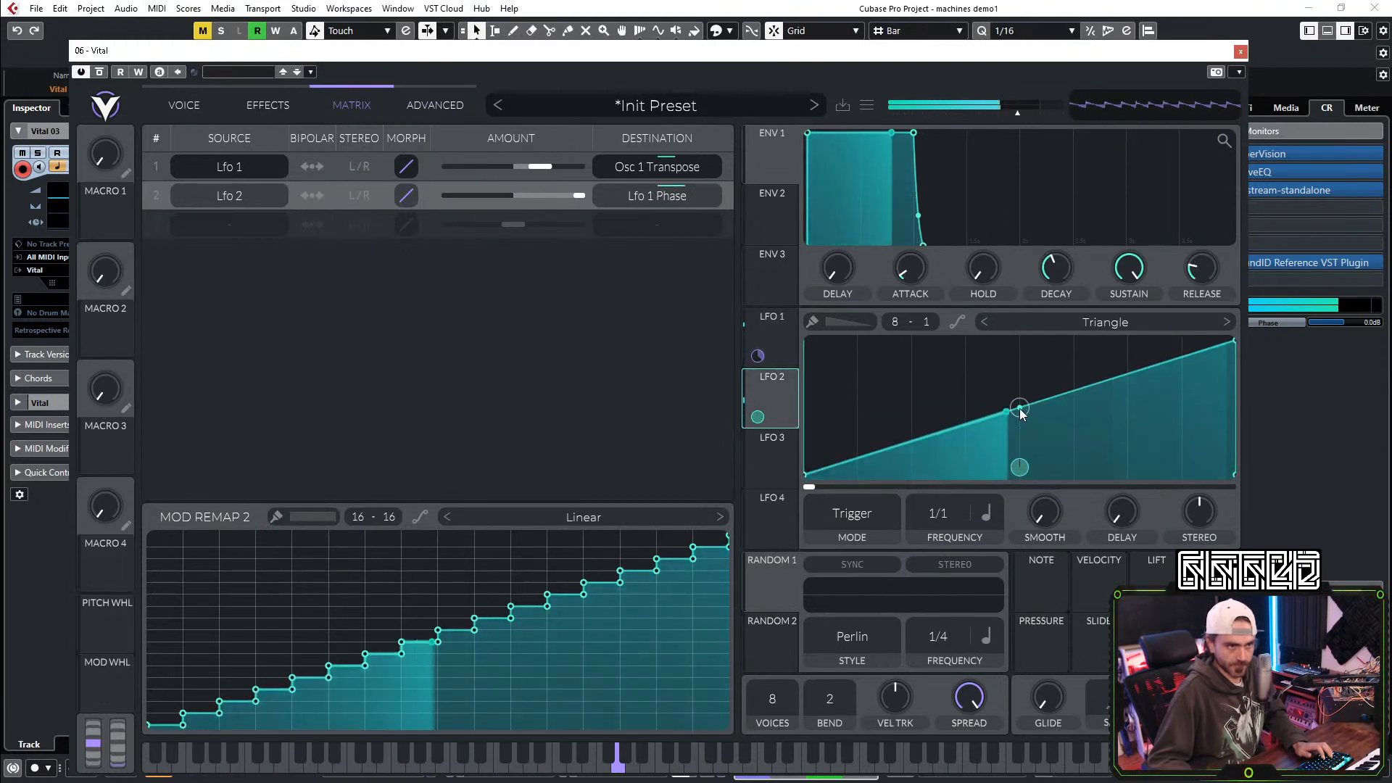
pyautogui.moveTo(1009, 392); pyautogui.dragTo(1023, 345)
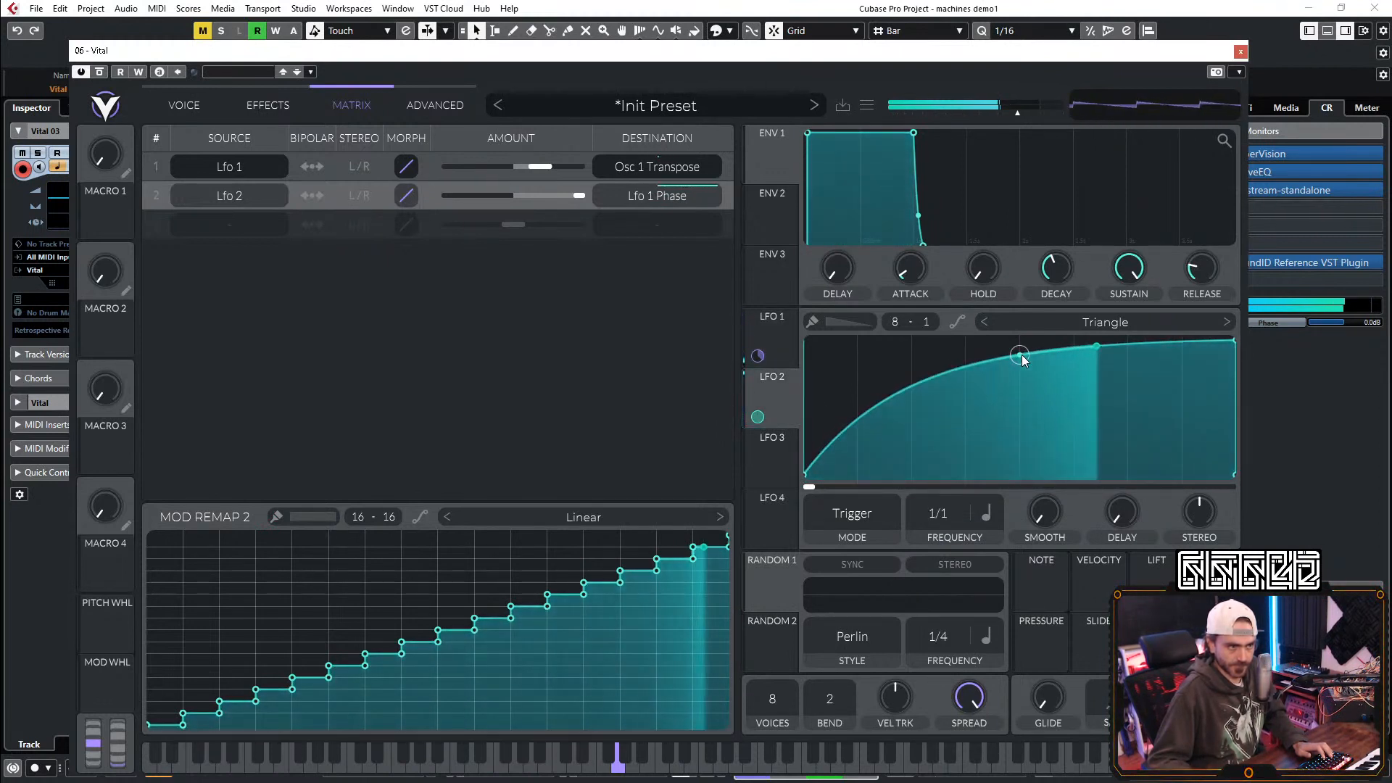
pyautogui.moveTo(1023, 354); pyautogui.dragTo(1006, 398)
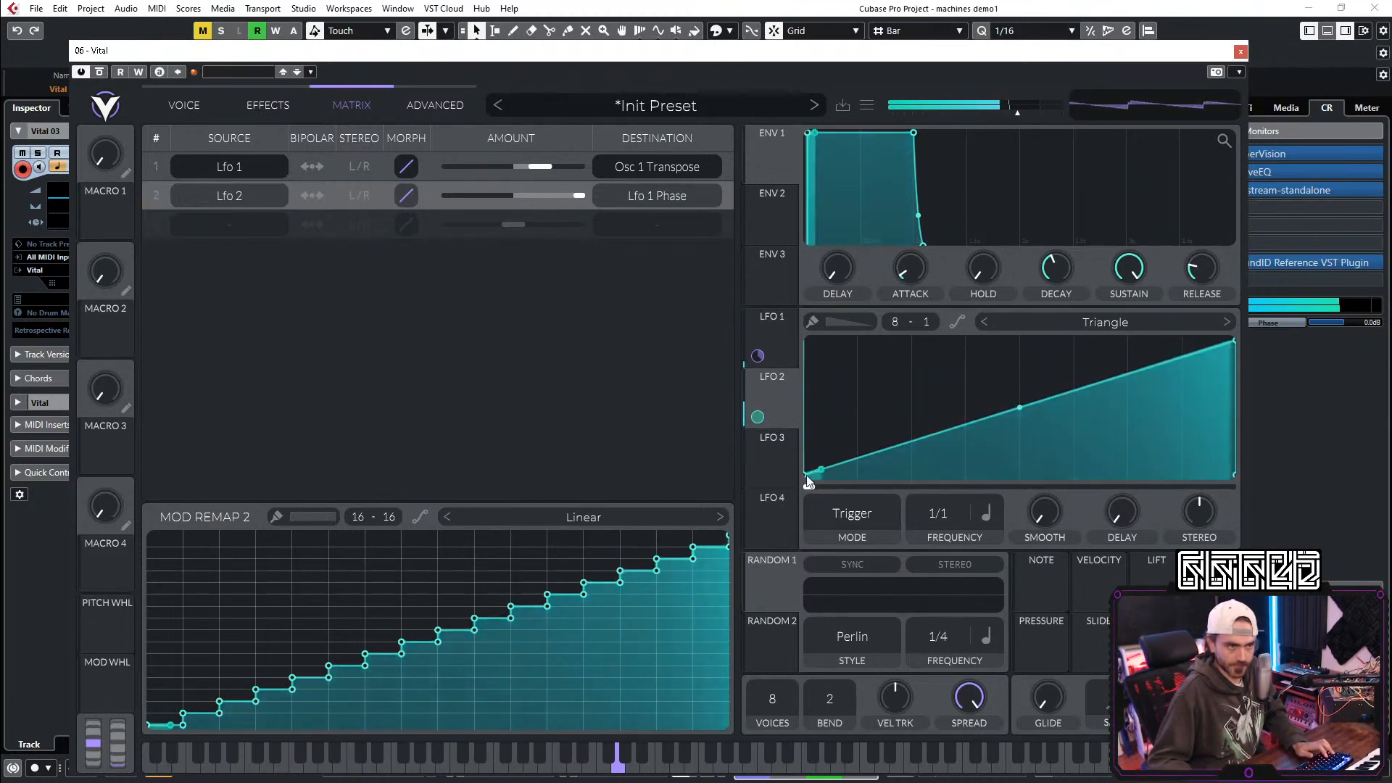
pyautogui.moveTo(806, 474); pyautogui.dragTo(806, 341)
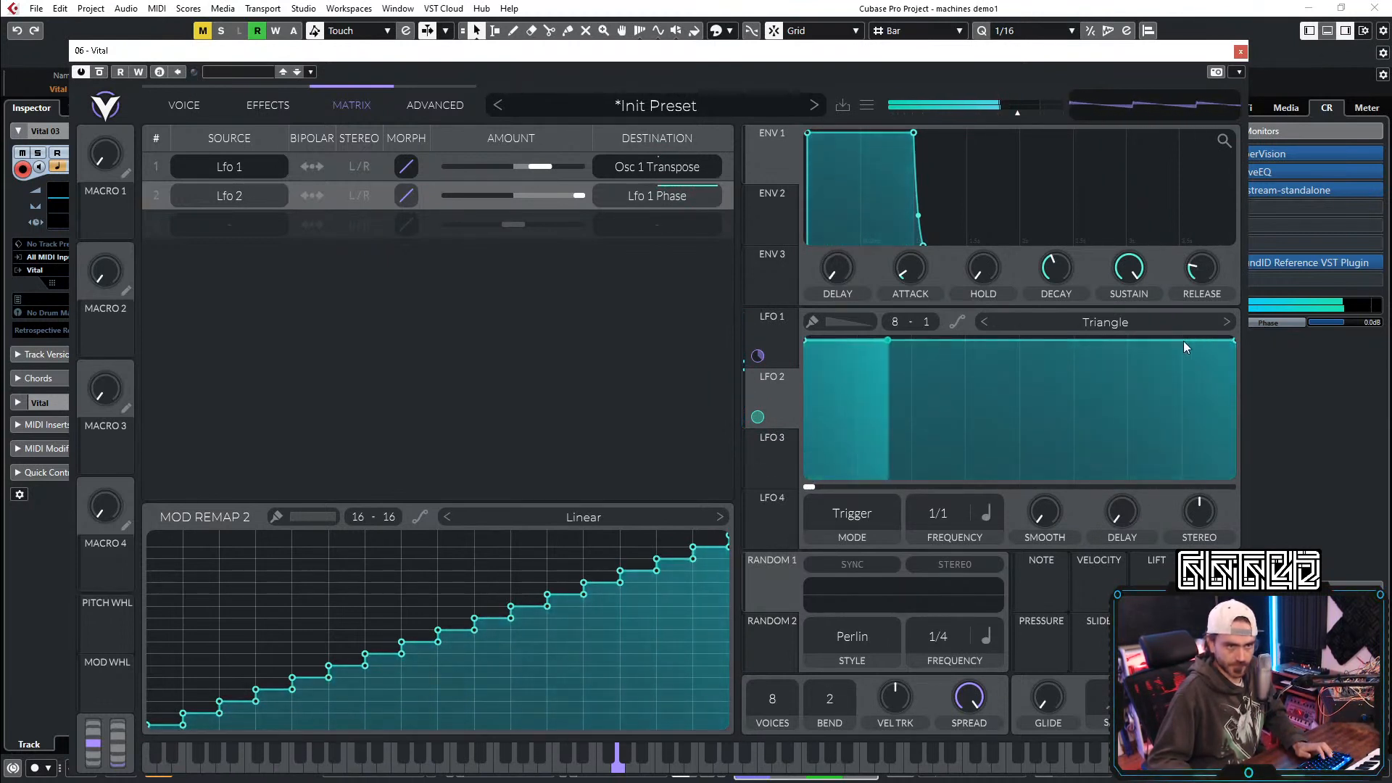
pyautogui.moveTo(1233, 344); pyautogui.dragTo(1235, 475)
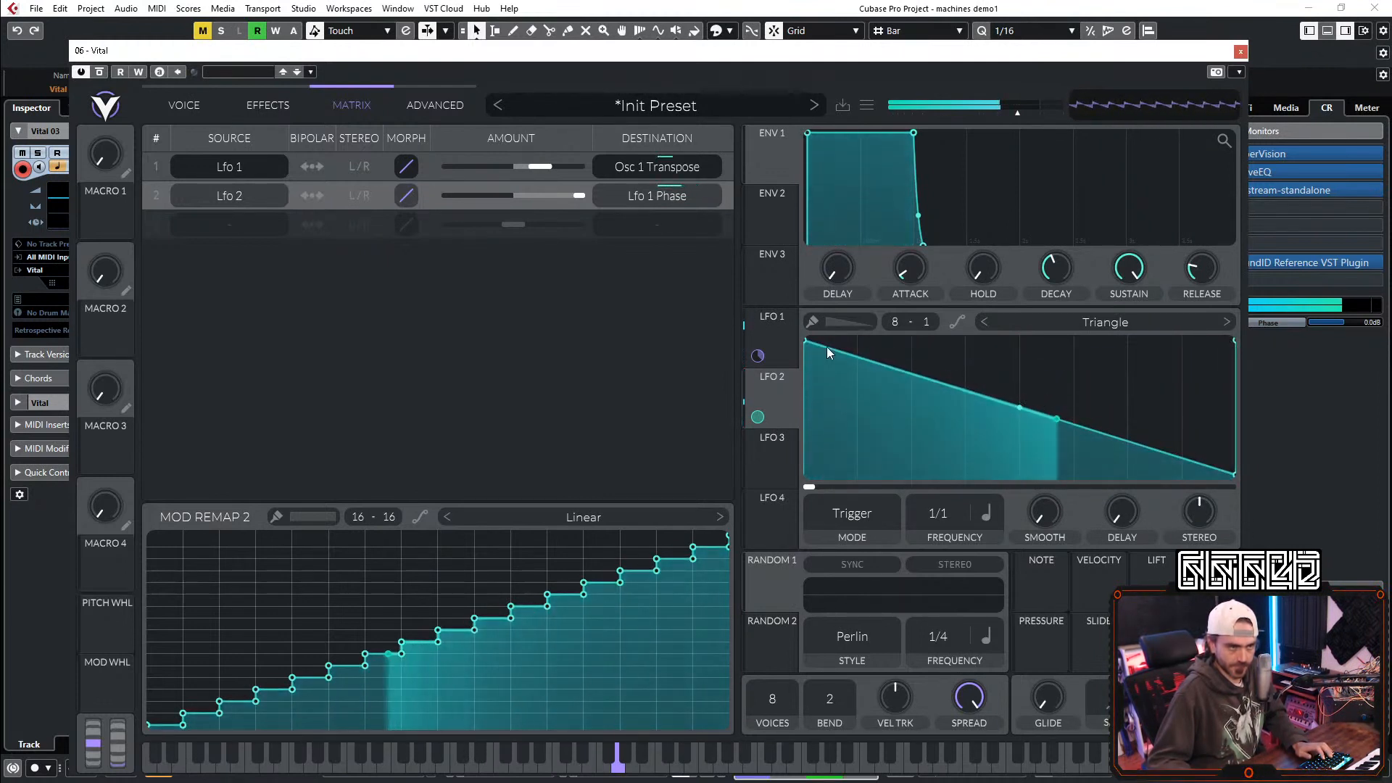
# Step: Paint falling ramps of varied height into LFO 2's second, fourth, fifth and seventh columns, and switch to the flat step brush
pyautogui.click(895, 409)
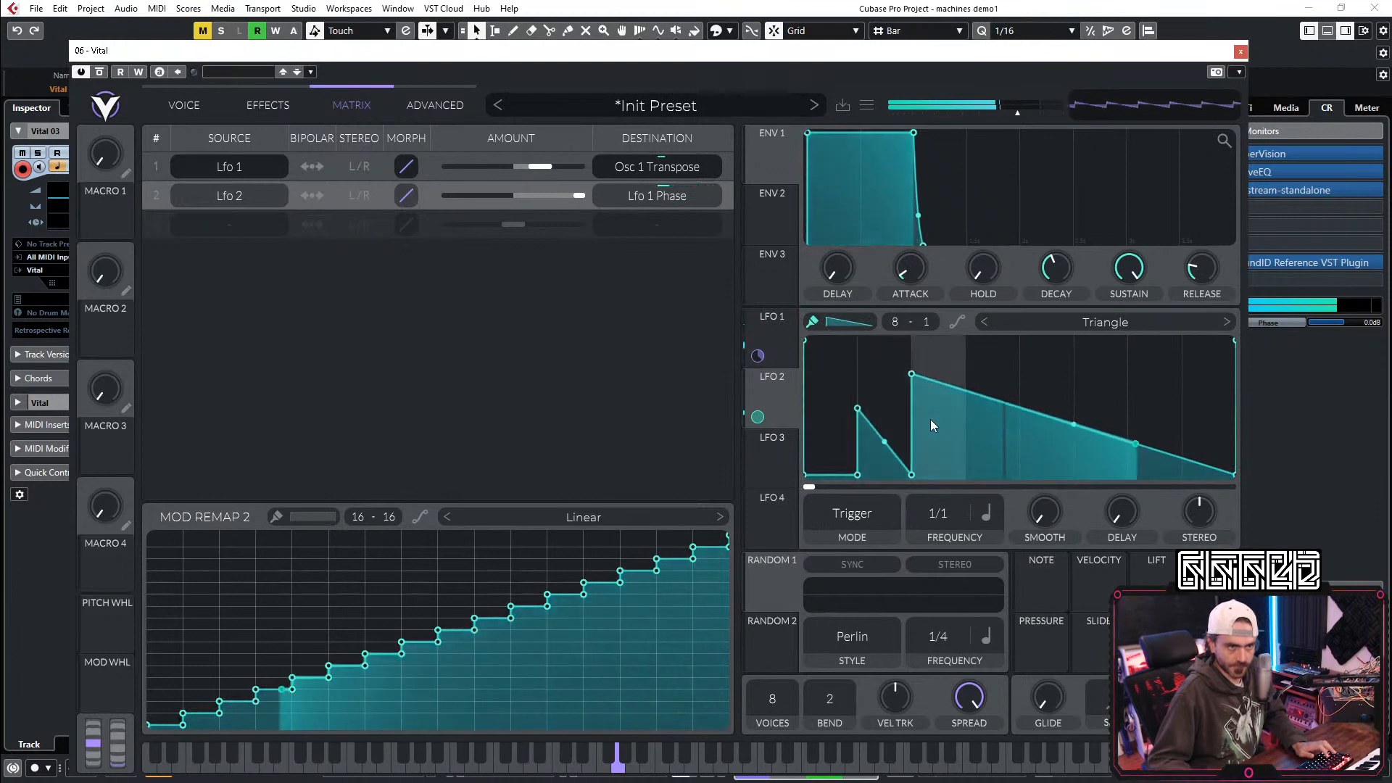
pyautogui.keyDown('ctrl'); pyautogui.click(974, 351); pyautogui.keyUp('ctrl')
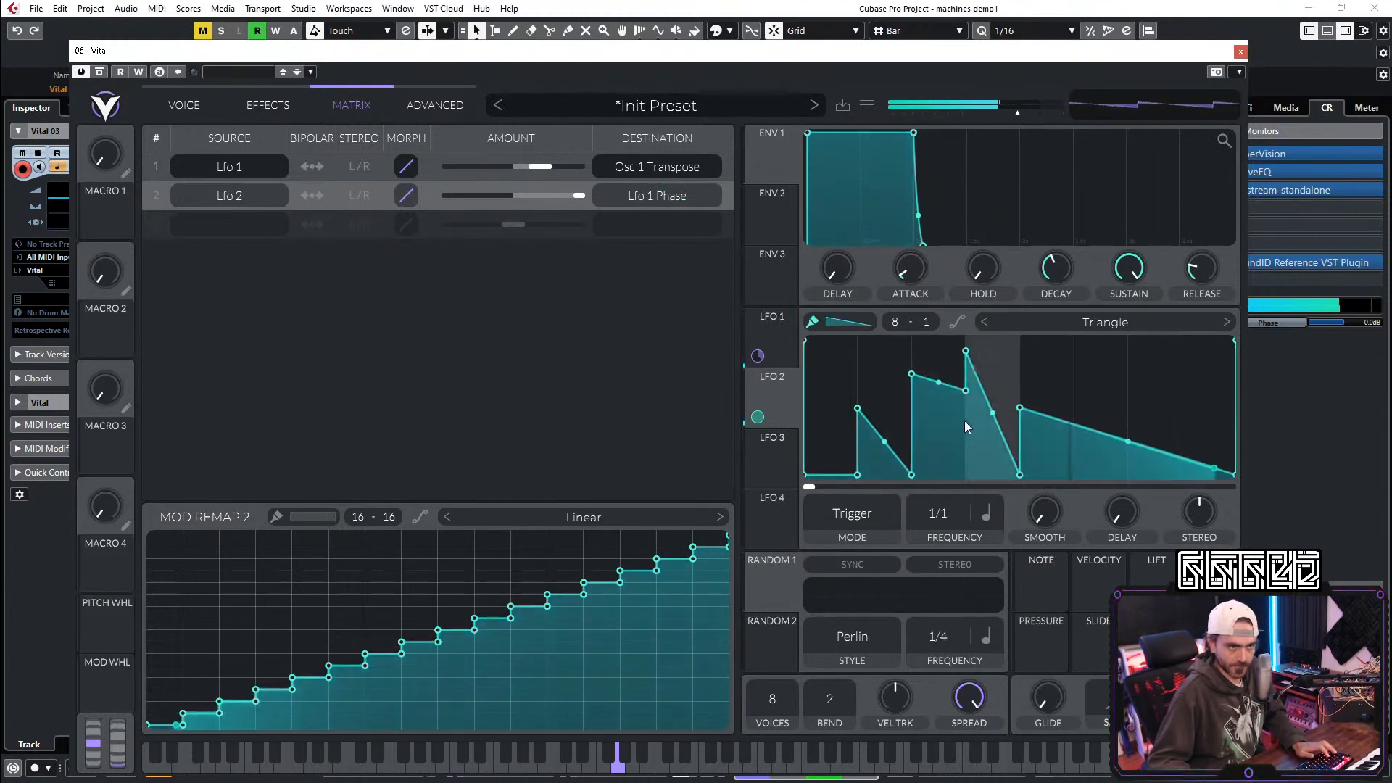
pyautogui.keyDown('ctrl'); pyautogui.click(1069, 378); pyautogui.keyUp('ctrl')
pyautogui.keyDown('ctrl'); pyautogui.click(1143, 382); pyautogui.keyUp('ctrl')
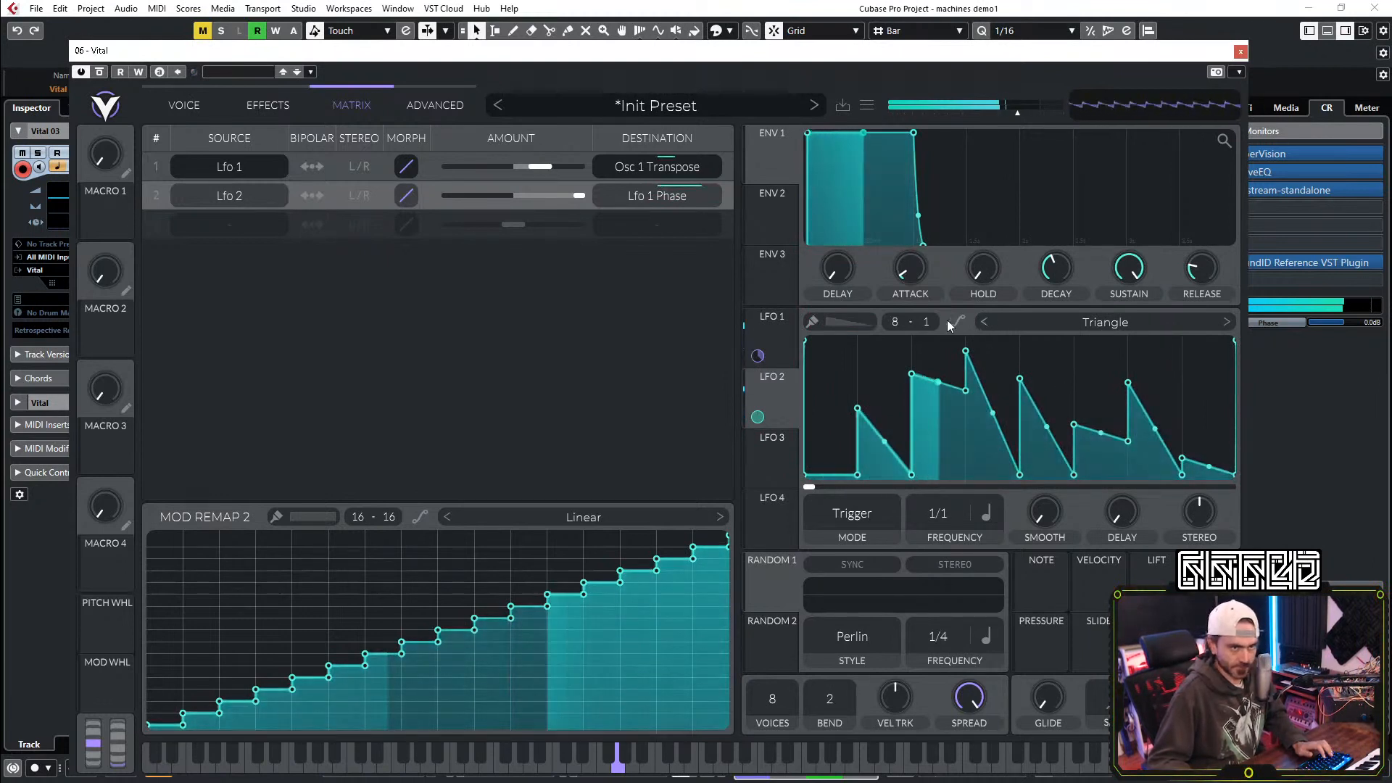
pyautogui.scroll(-2, 842, 395)
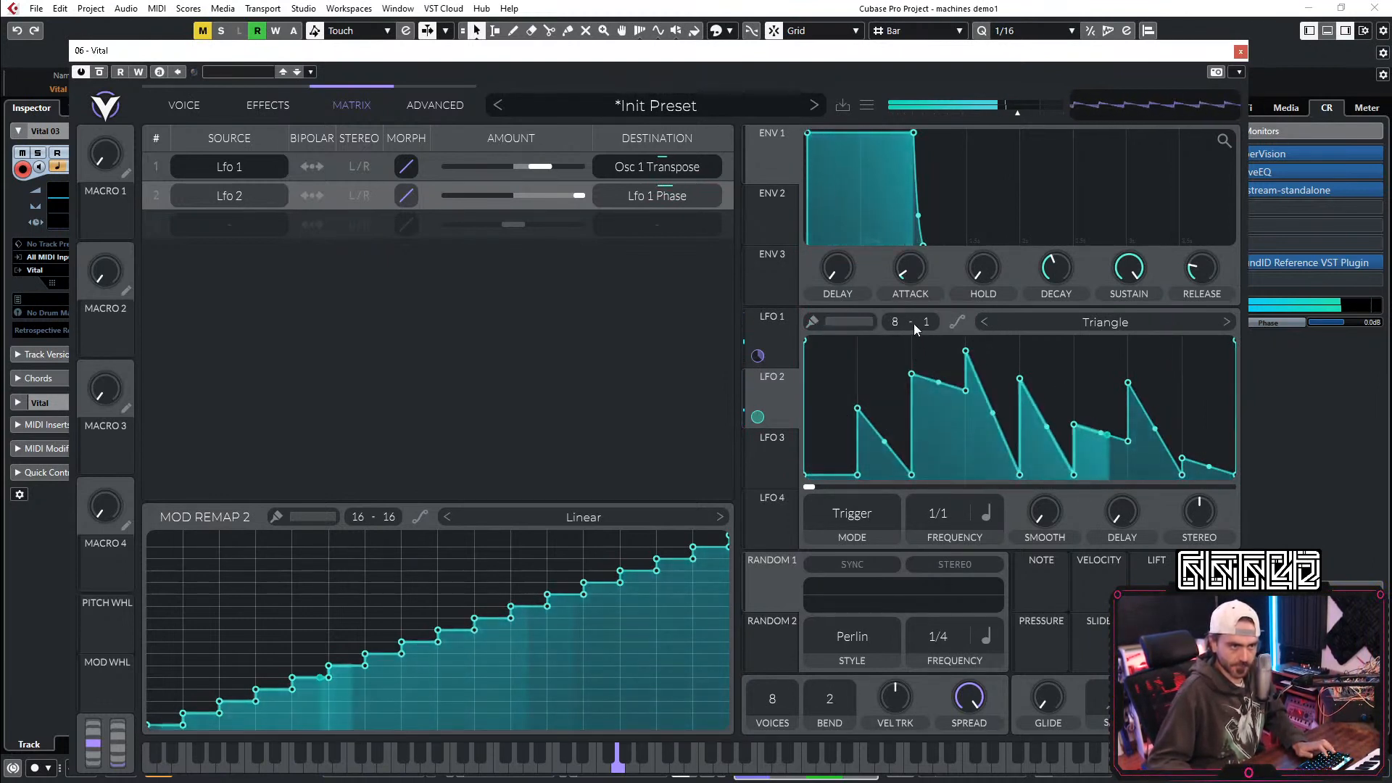
# Step: Set LFO 2's grid to 16 columns by 16 rows
pyautogui.scroll(3, 907, 359)
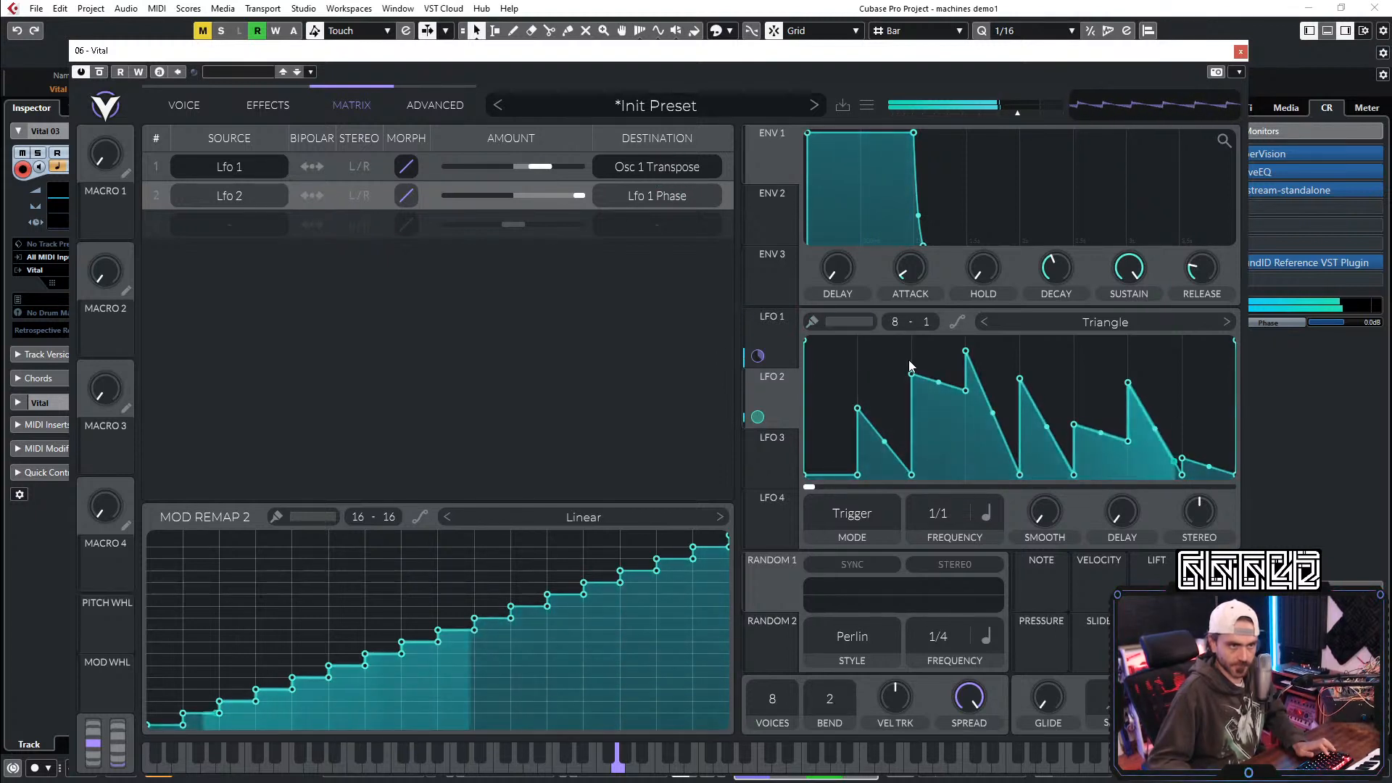
pyautogui.scroll(12, 863, 378)
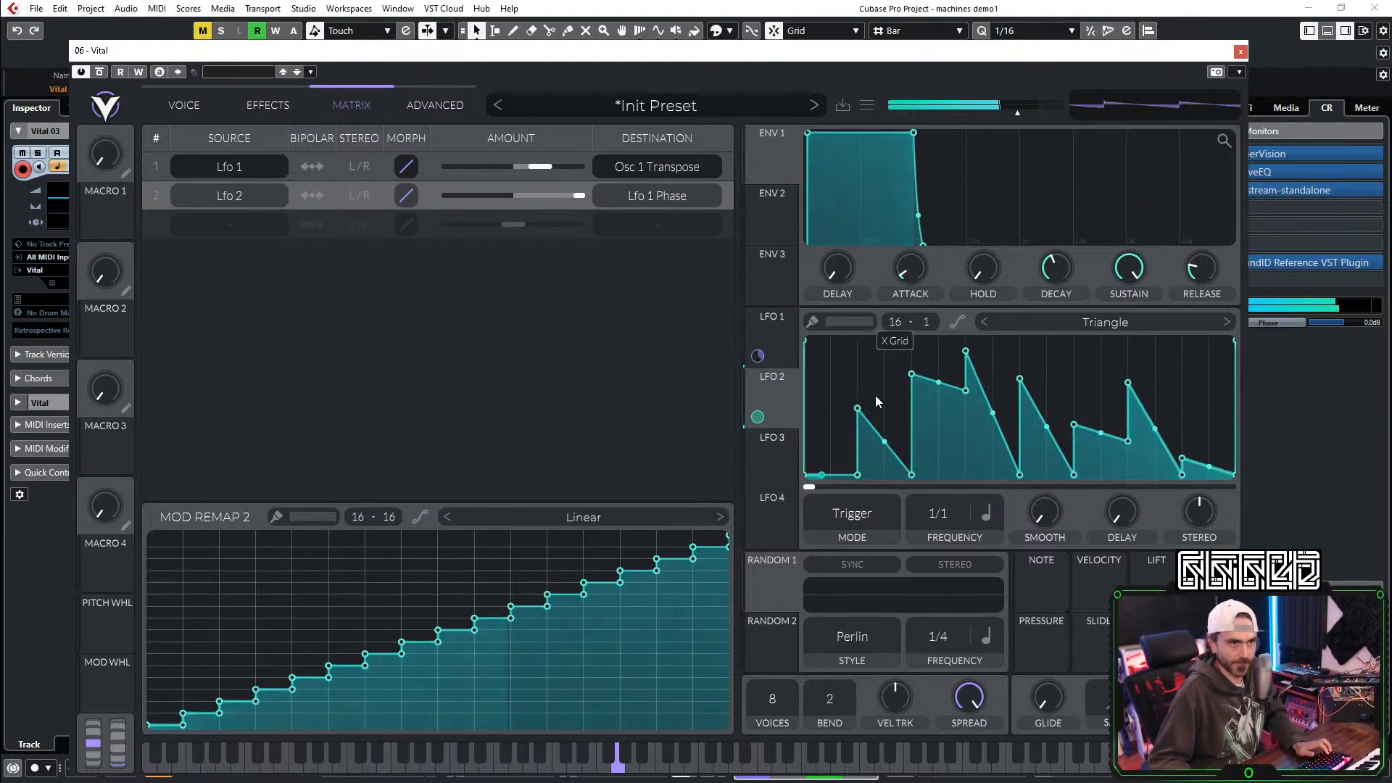
pyautogui.scroll(-4, 875, 401)
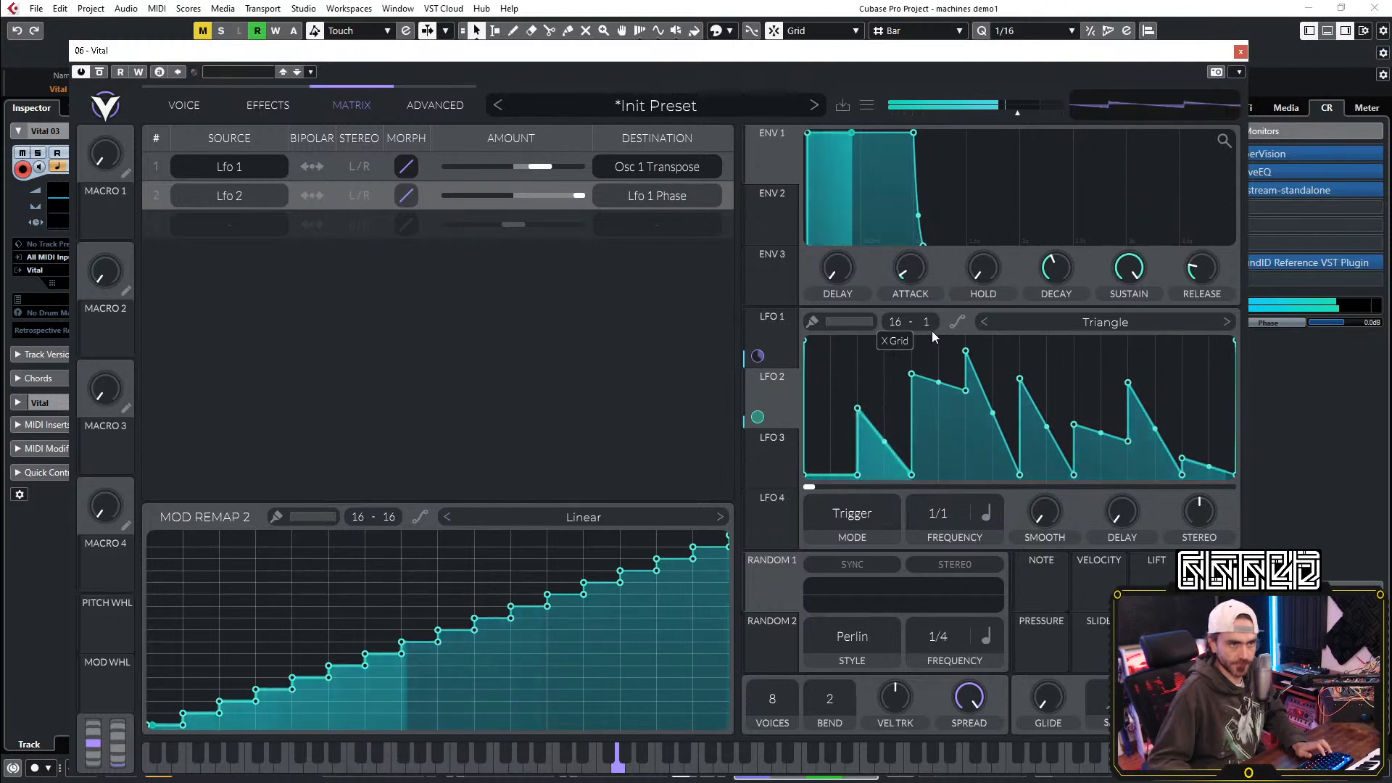
pyautogui.scroll(4, 932, 324)
pyautogui.scroll(11, 932, 320)
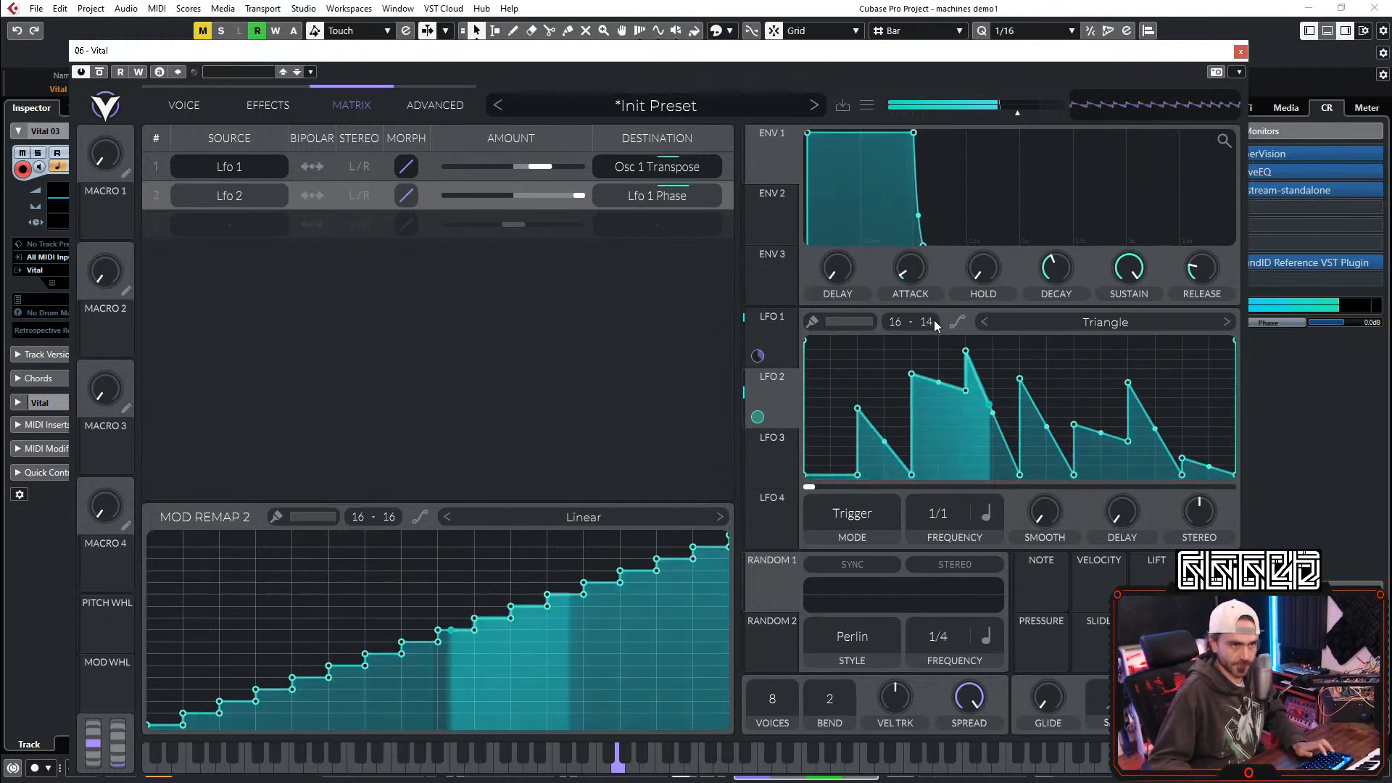
# Step: Paint flat steps of varied height across LFO 2's columns, with the fourteenth column kept low, and compare the pattern with LFO 1
pyautogui.click(812, 321)
pyautogui.moveTo(820, 467)
pyautogui.mouseDown()
pyautogui.moveTo(823, 493)
pyautogui.moveTo(860, 446)
pyautogui.moveTo(869, 395)
pyautogui.moveTo(1019, 409)
pyautogui.moveTo(1182, 397)
pyautogui.mouseUp()
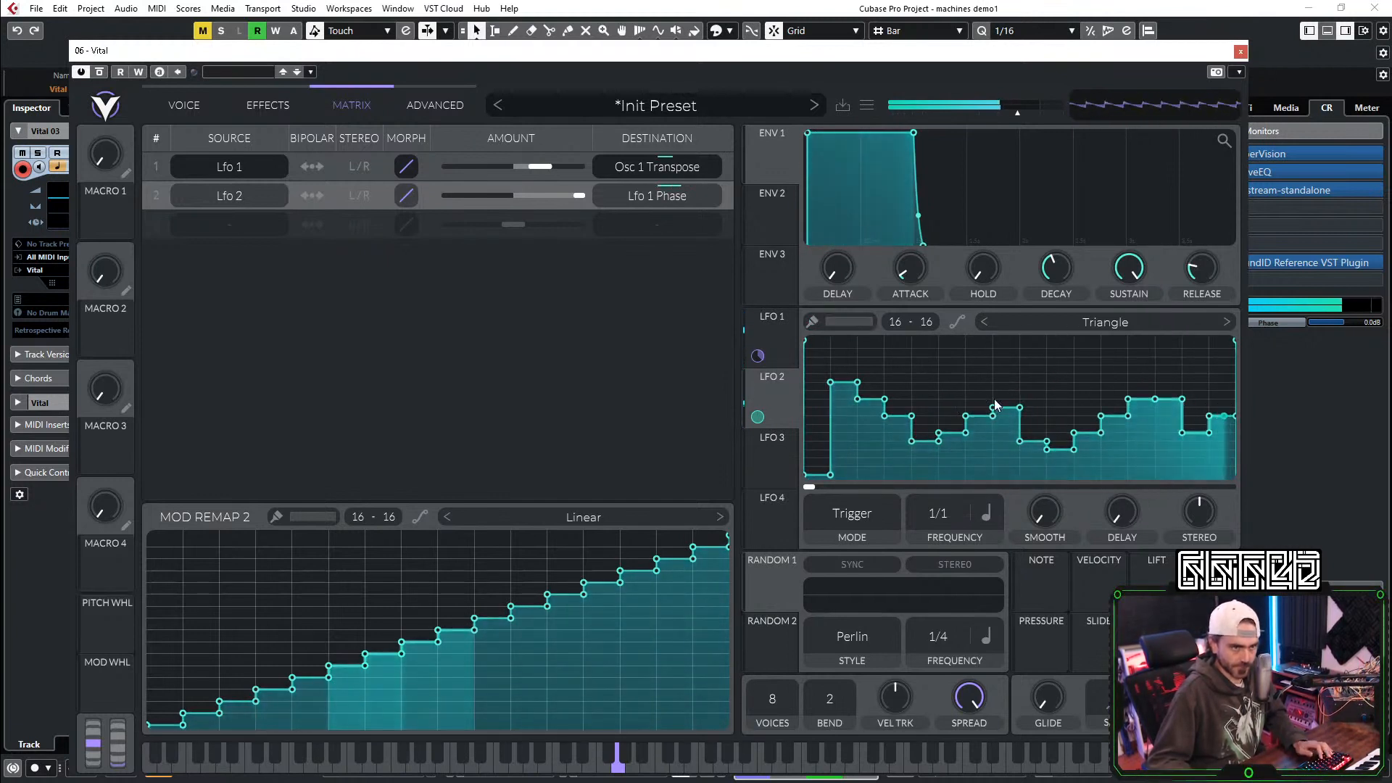
pyautogui.keyDown('ctrl'); pyautogui.click(1162, 355); pyautogui.keyUp('ctrl')
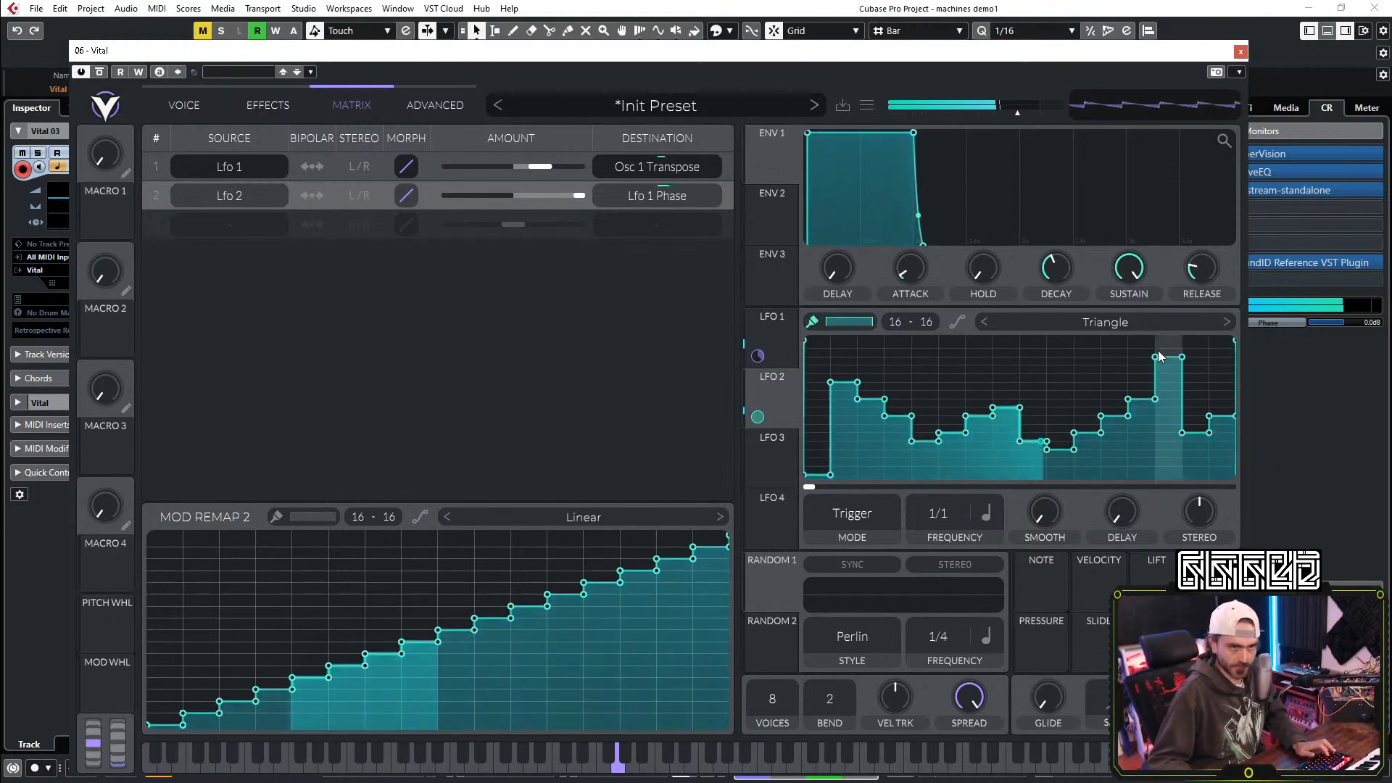
pyautogui.keyDown('ctrl'); pyautogui.click(1162, 458); pyautogui.keyUp('ctrl')
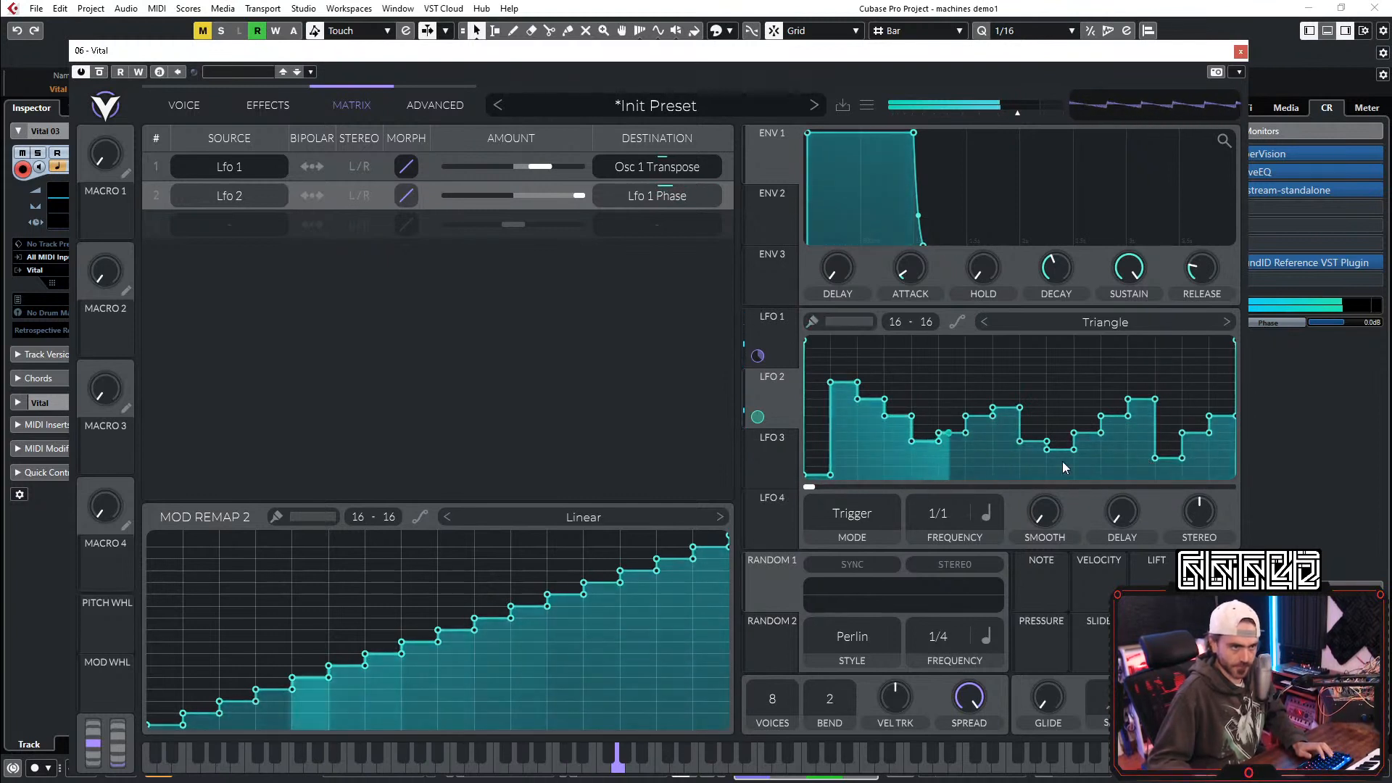
pyautogui.click(773, 336)
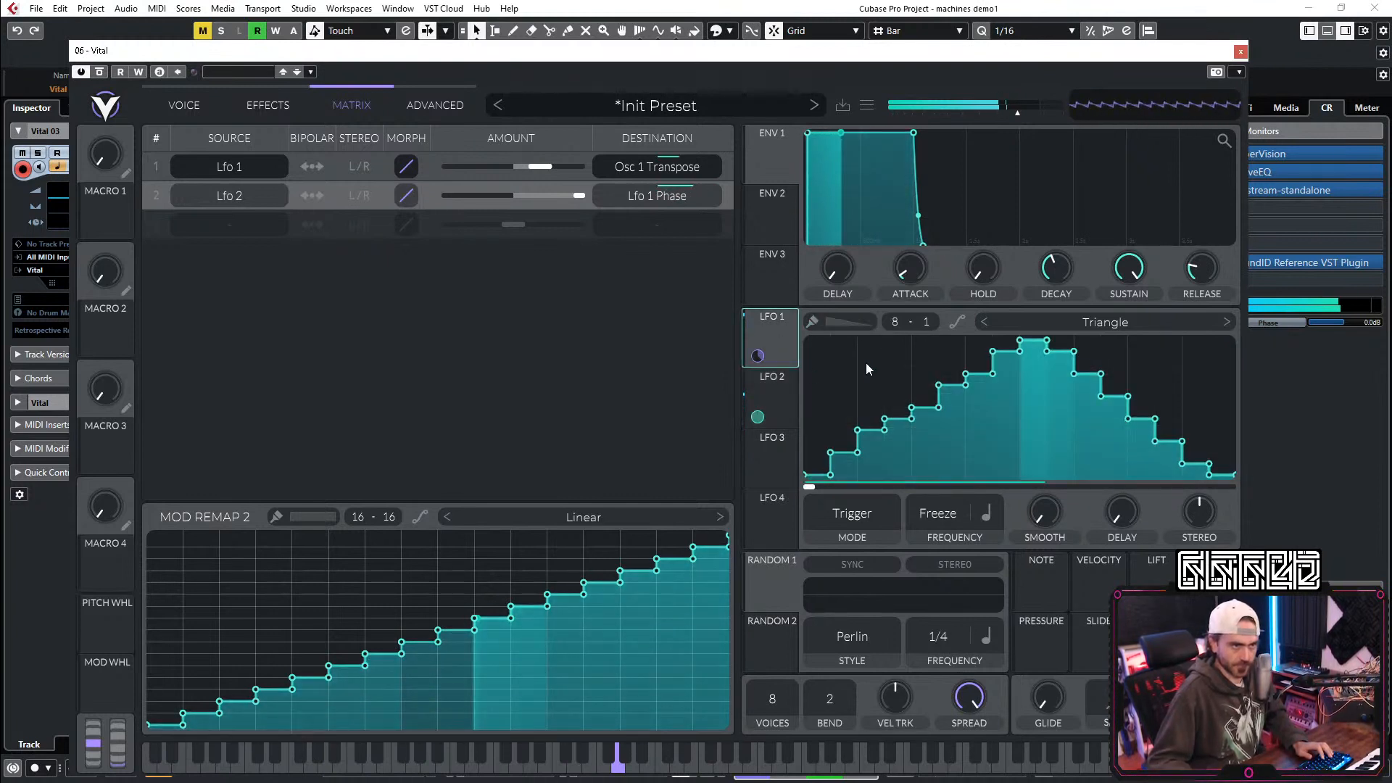
pyautogui.click(777, 398)
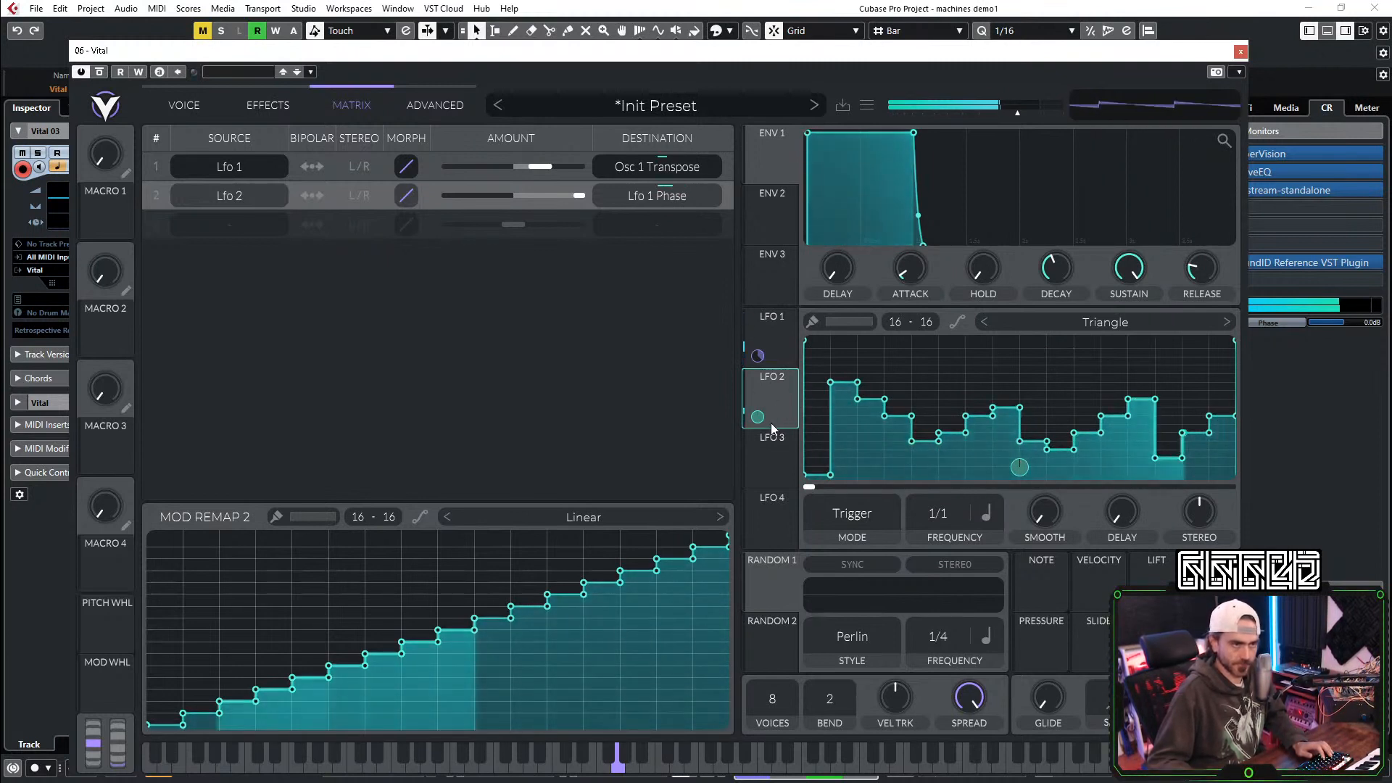
# Step: Enable Filter 1 on oscillator 1 with the Diode : Low Shelf model and raise its cutoff to about 43 semitones
pyautogui.click(182, 107)
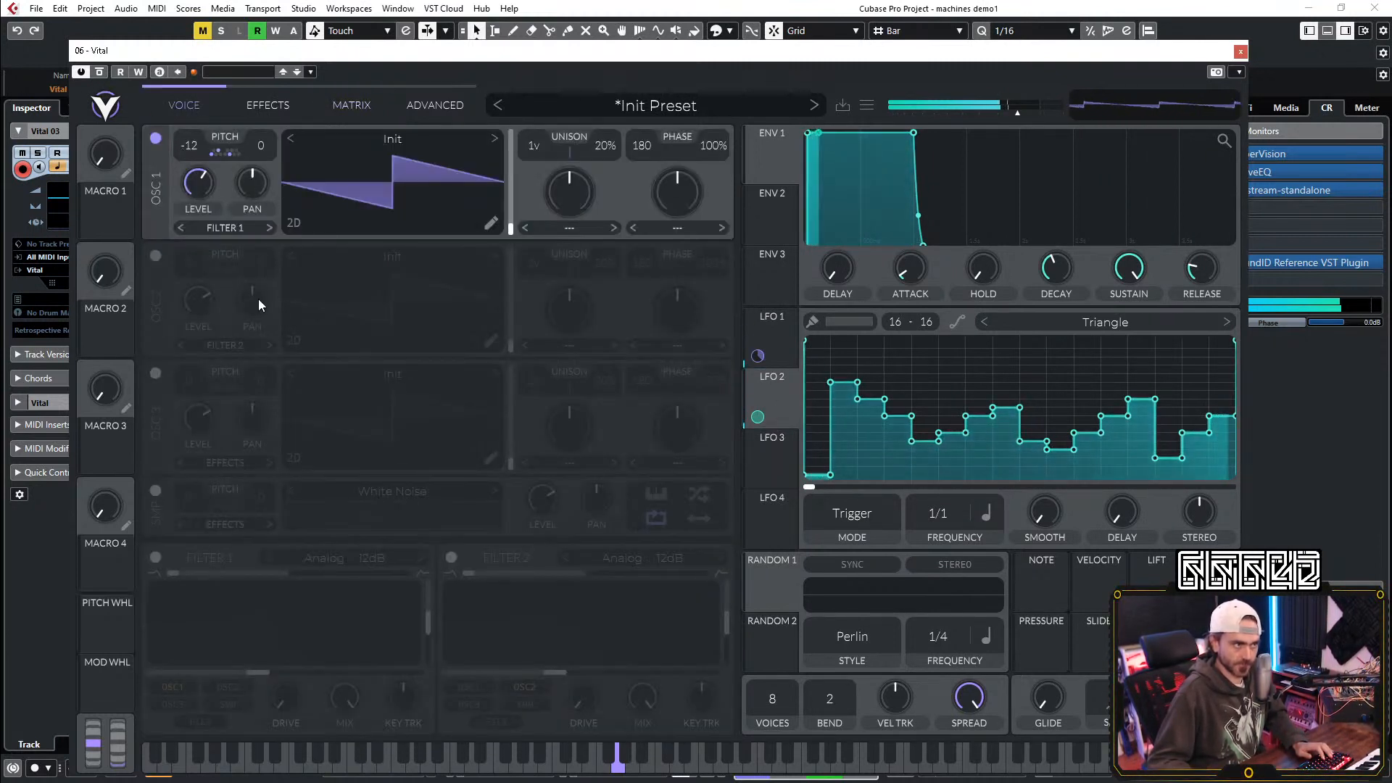
pyautogui.moveTo(256, 674)
pyautogui.mouseDown()
pyautogui.moveTo(400, 673)
pyautogui.moveTo(257, 673)
pyautogui.moveTo(277, 672)
pyautogui.mouseUp()
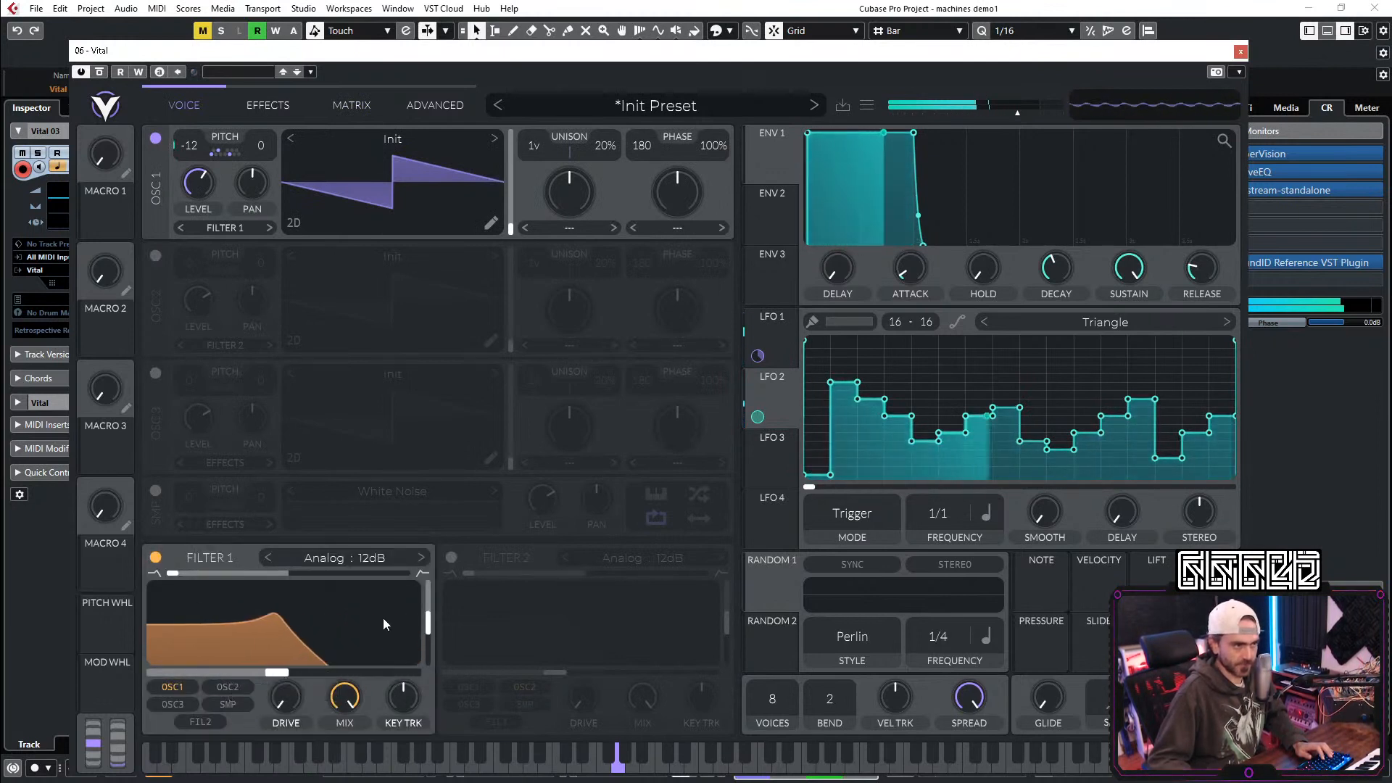
pyautogui.click(353, 559)
pyautogui.moveTo(461, 641)
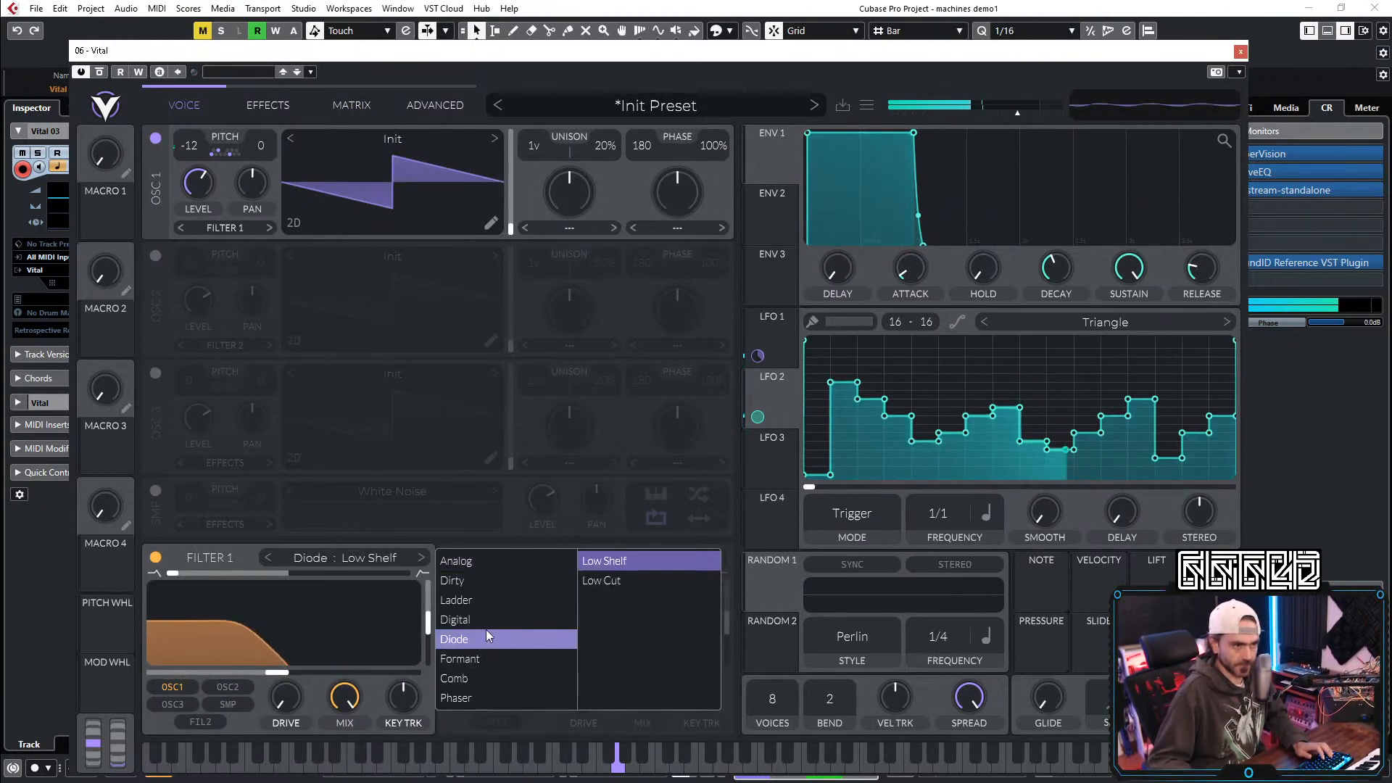
pyautogui.click(602, 560)
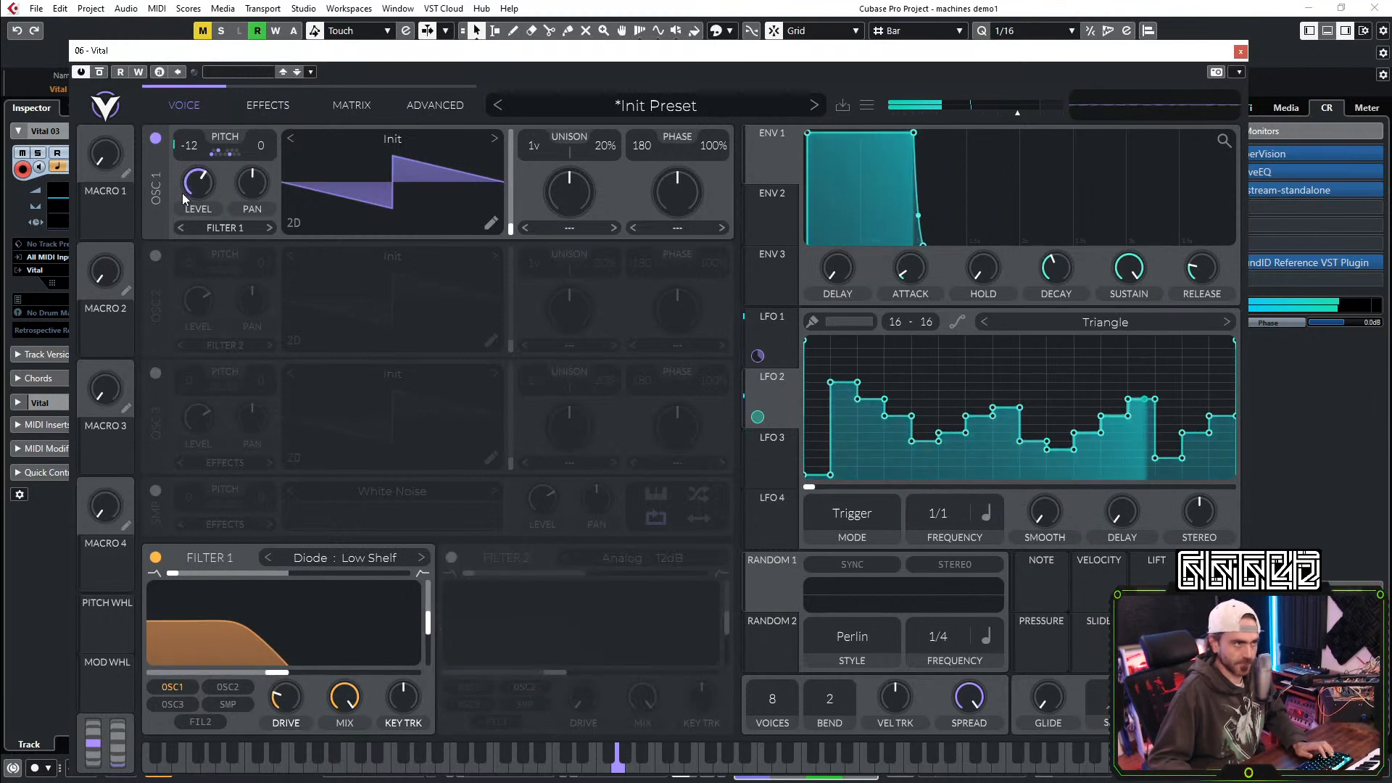
pyautogui.moveTo(277, 673); pyautogui.dragTo(360, 675)
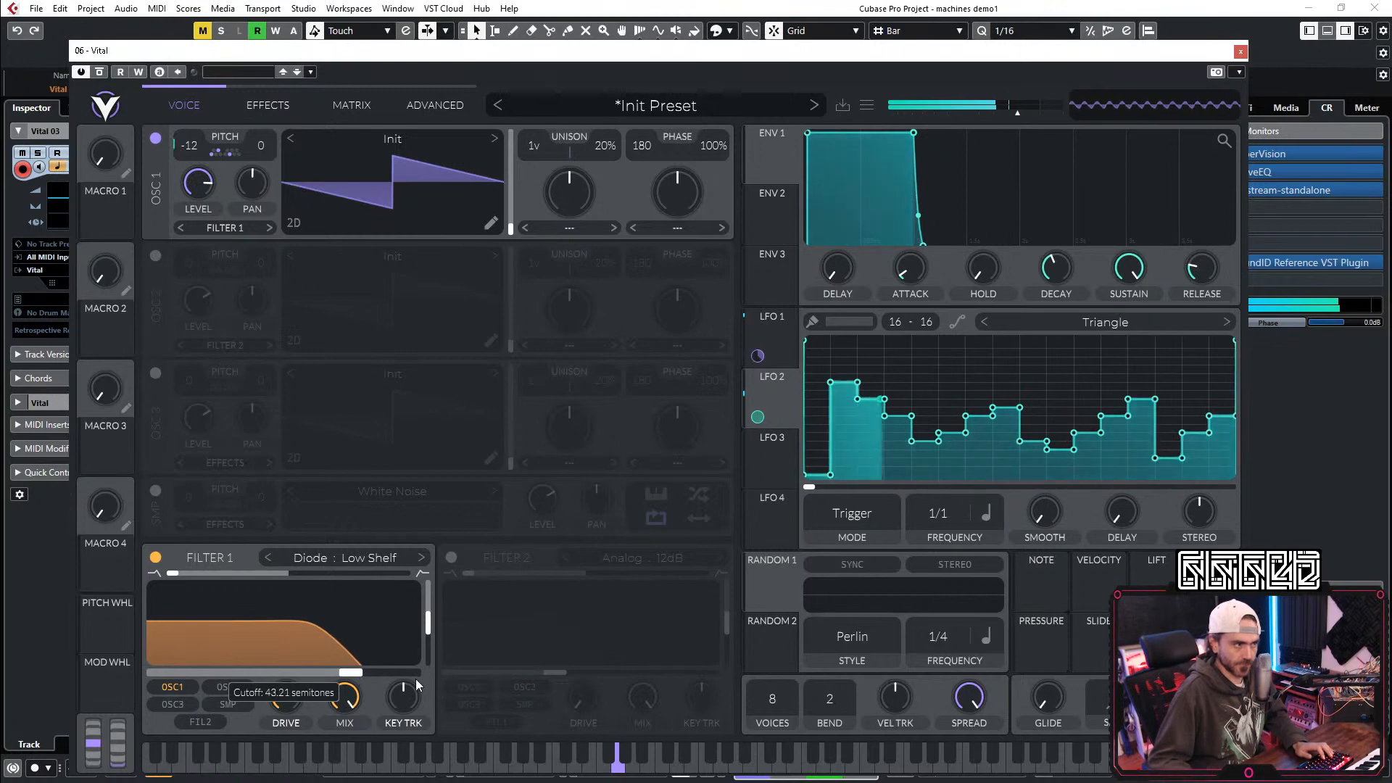
# Step: Assign LFO 3 to Filter 1's cutoff and shape it as a straight falling ramp at 1/16 frequency
pyautogui.moveTo(773, 468); pyautogui.dragTo(285, 674)
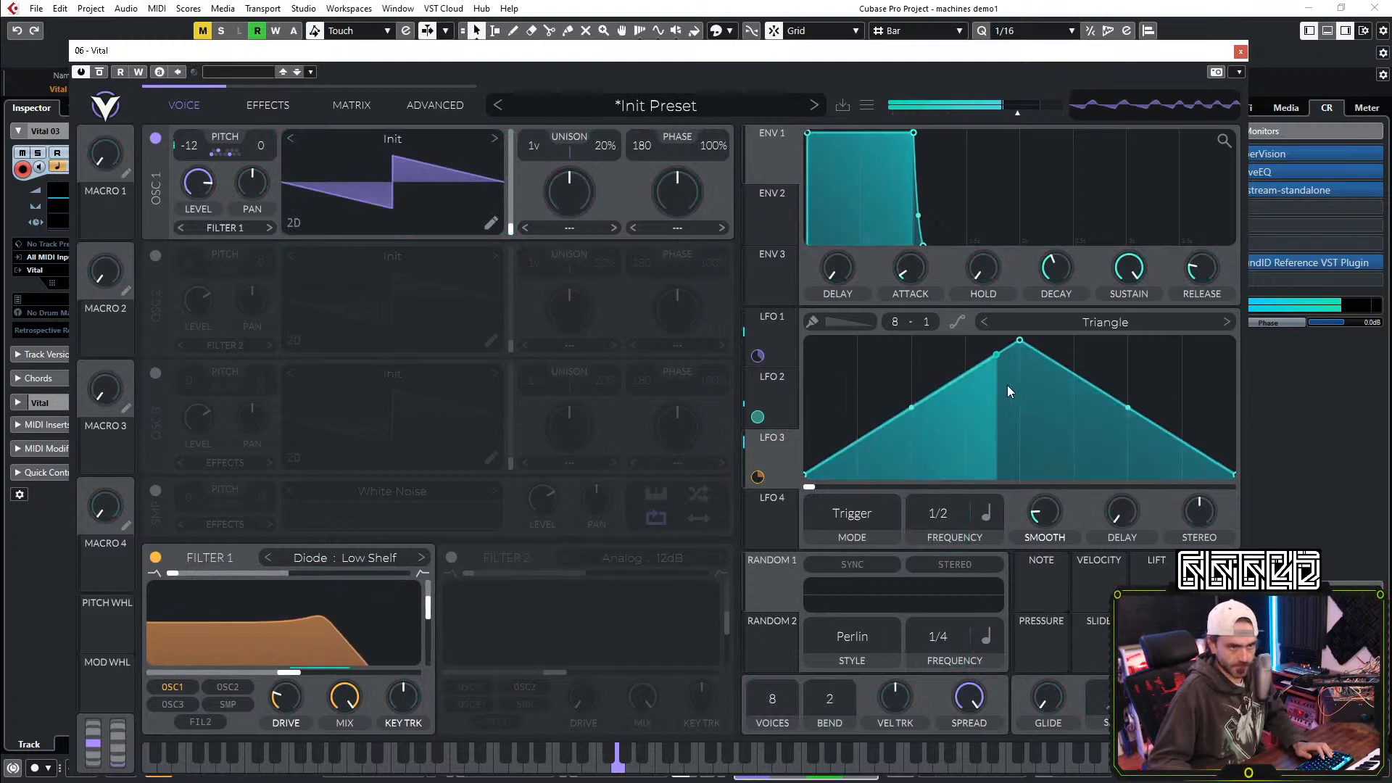
pyautogui.moveTo(1018, 340); pyautogui.dragTo(806, 341)
pyautogui.scroll(-2, 971, 508)
pyautogui.scroll(-1, 975, 500)
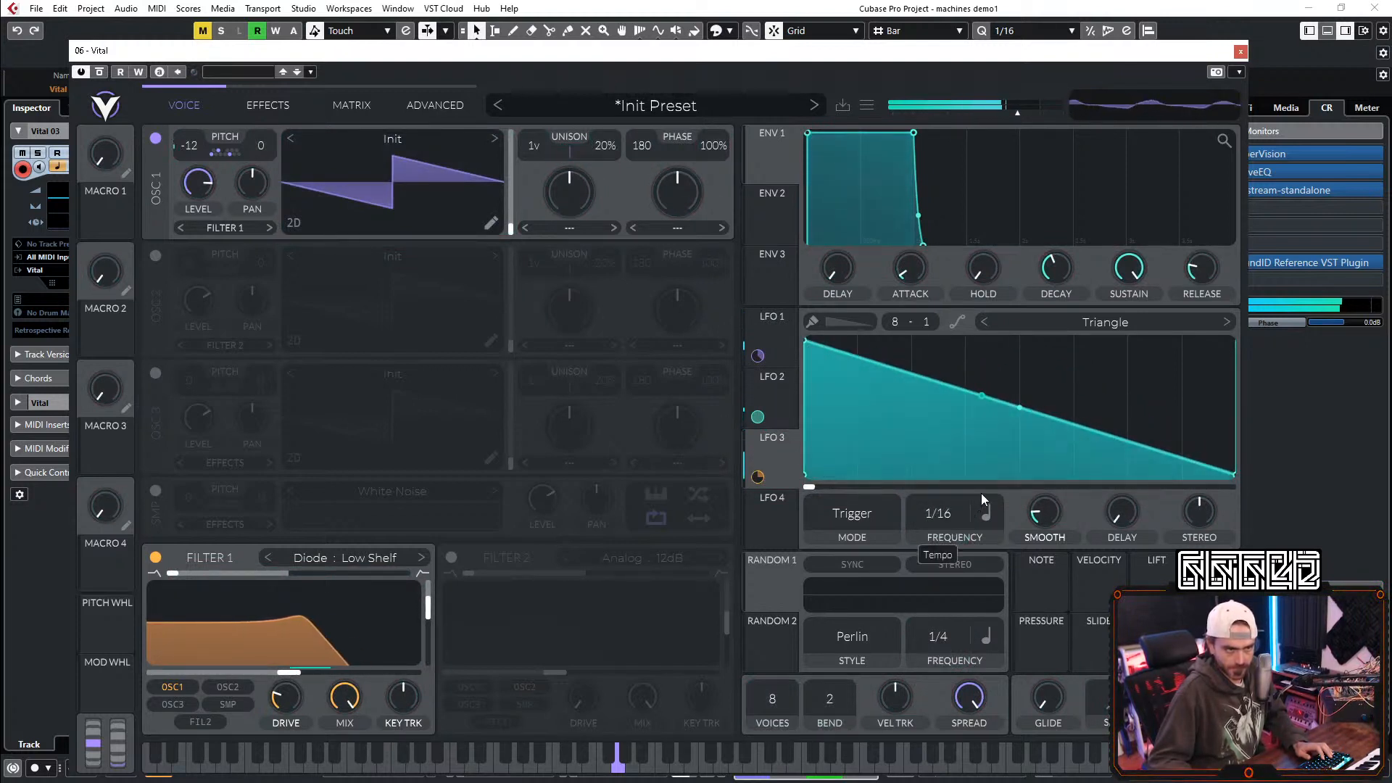
# Step: Fine-tune LFO 3's cutoff modulation depth and Filter 1's base cutoff, and set oscillator 1's transpose to -24
pyautogui.moveTo(284, 654); pyautogui.dragTo(284, 626)
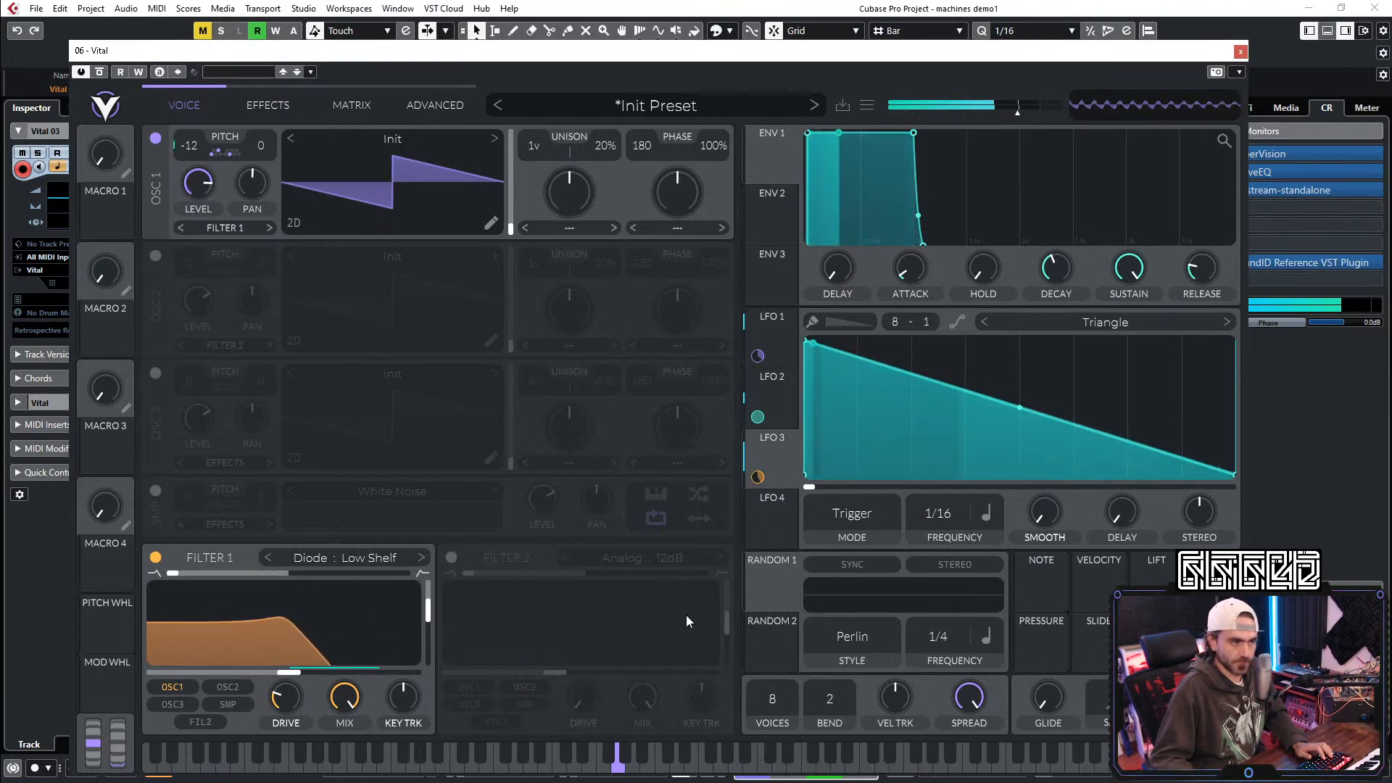
pyautogui.moveTo(296, 676)
pyautogui.mouseDown()
pyautogui.moveTo(339, 674)
pyautogui.moveTo(280, 677)
pyautogui.mouseUp()
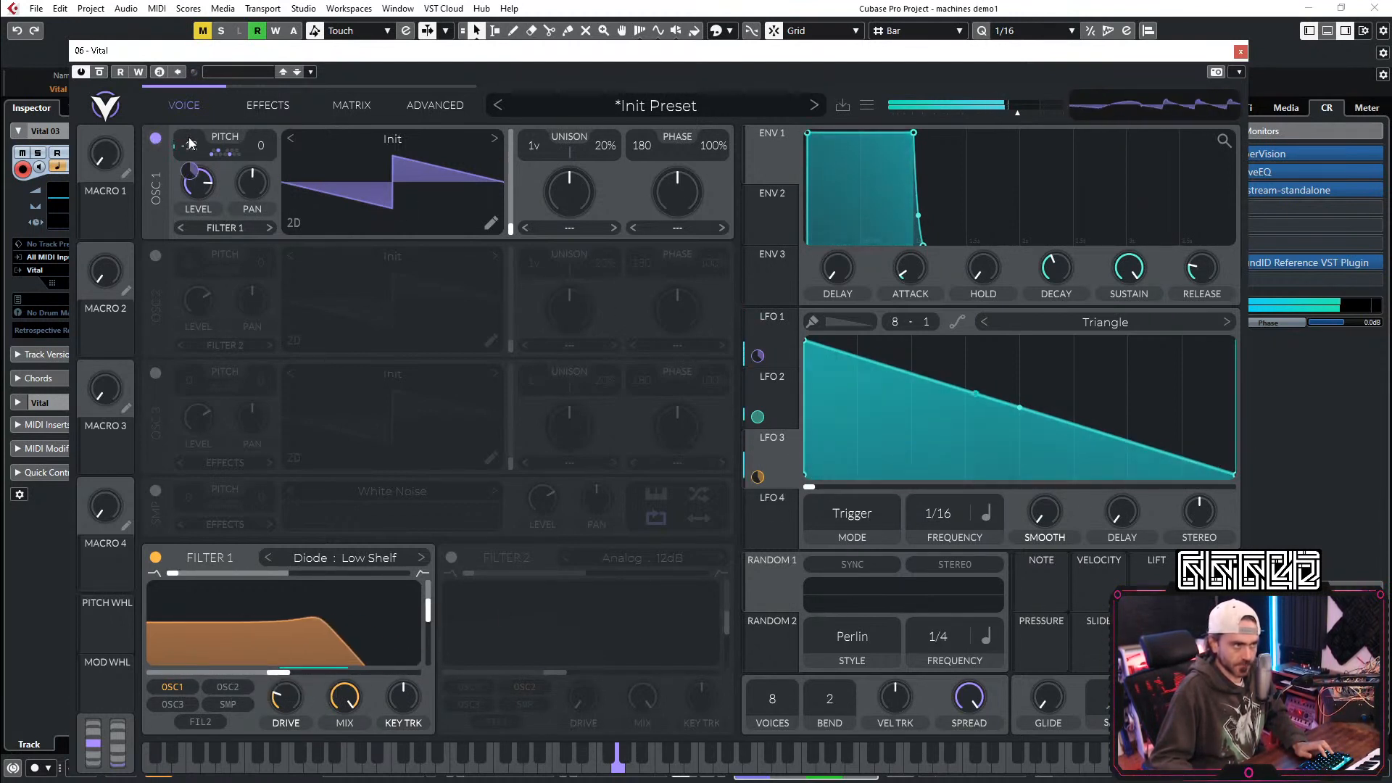
pyautogui.moveTo(280, 679)
pyautogui.mouseDown()
pyautogui.moveTo(395, 675)
pyautogui.moveTo(306, 674)
pyautogui.mouseUp()
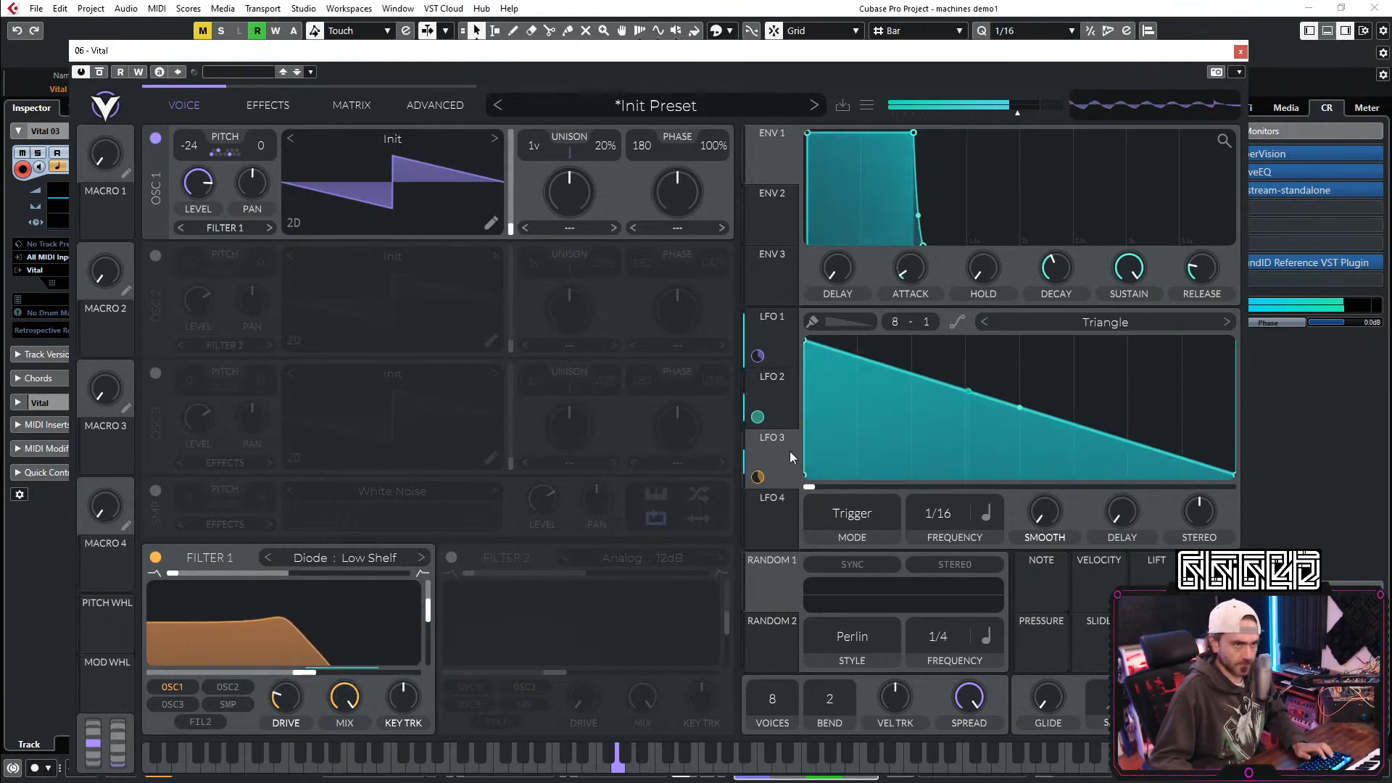
# Step: Bend LFO 3's falling ramp into a concave decay curve and raise its smoothing
pyautogui.moveTo(1020, 408); pyautogui.dragTo(997, 454)
pyautogui.moveTo(1046, 509); pyautogui.dragTo(1045, 489)
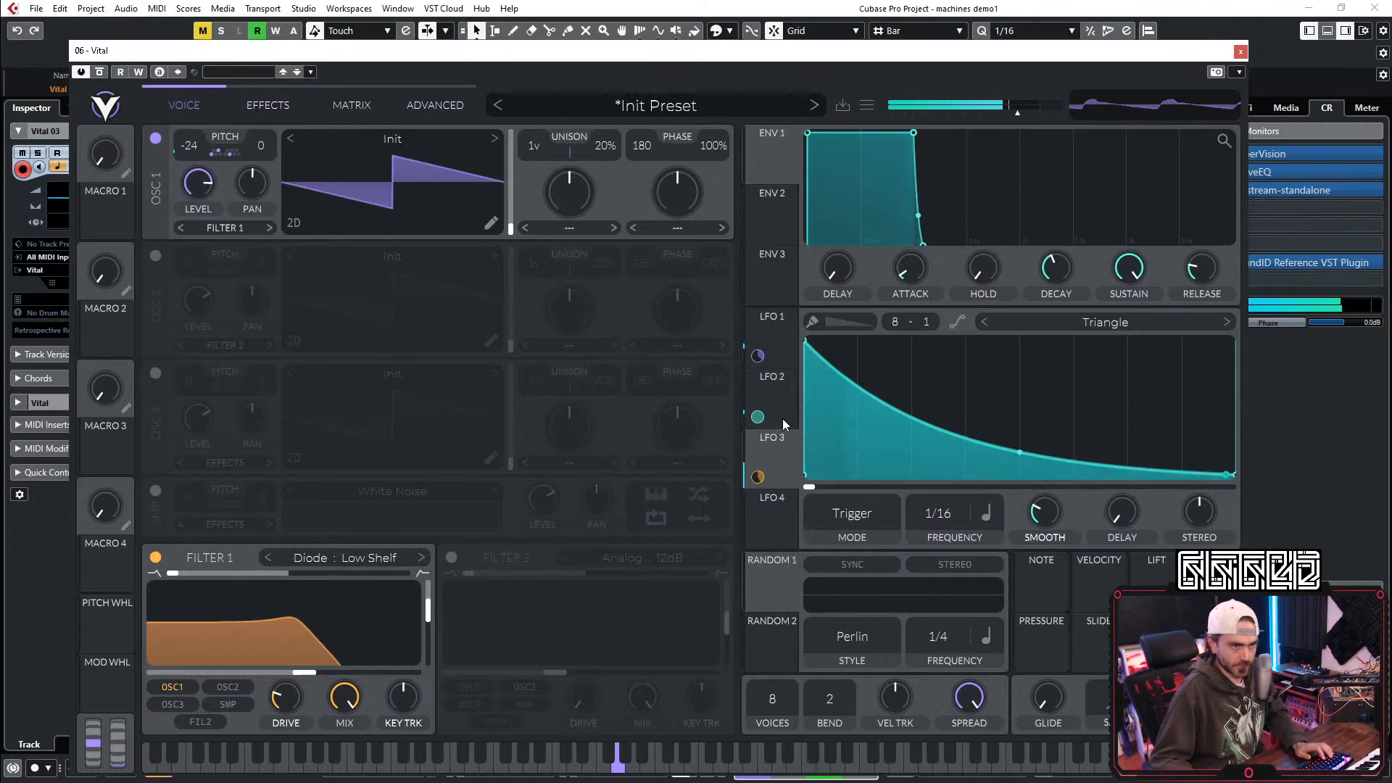
# Step: Assign LFO 2 to Filter 1's cutoff as well and lower the base cutoff to about 9.8 semitones
pyautogui.click(784, 397)
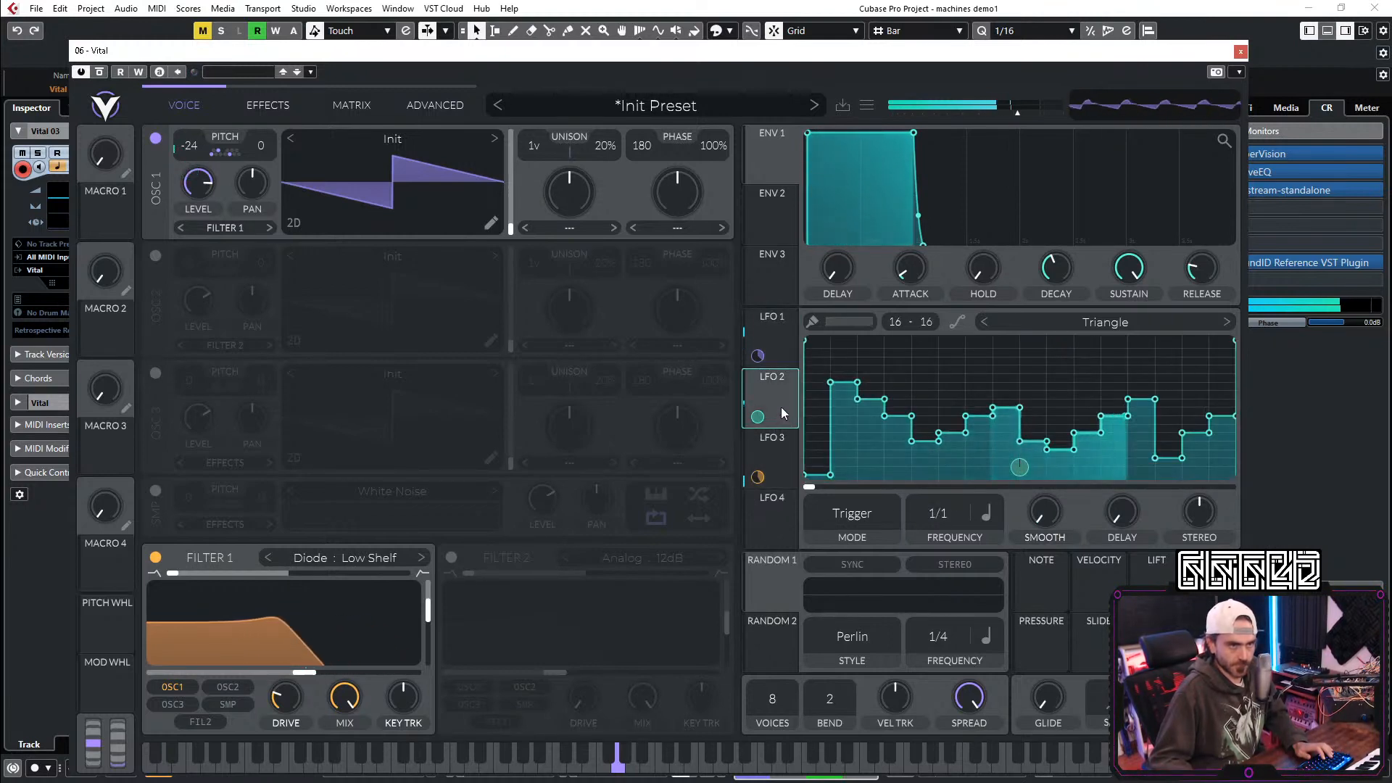
pyautogui.moveTo(757, 416)
pyautogui.mouseDown()
pyautogui.moveTo(274, 667)
pyautogui.moveTo(291, 656)
pyautogui.mouseUp()
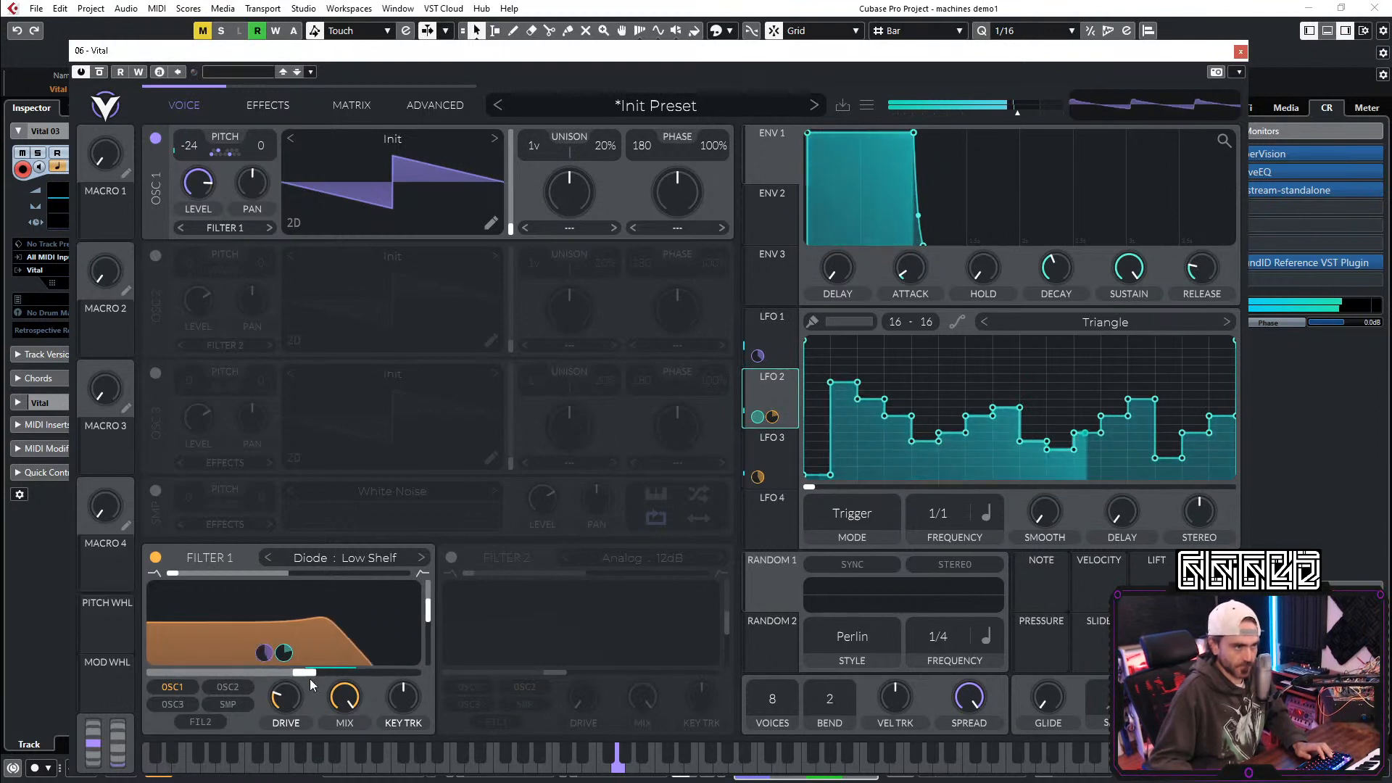
pyautogui.moveTo(309, 673); pyautogui.dragTo(280, 676)
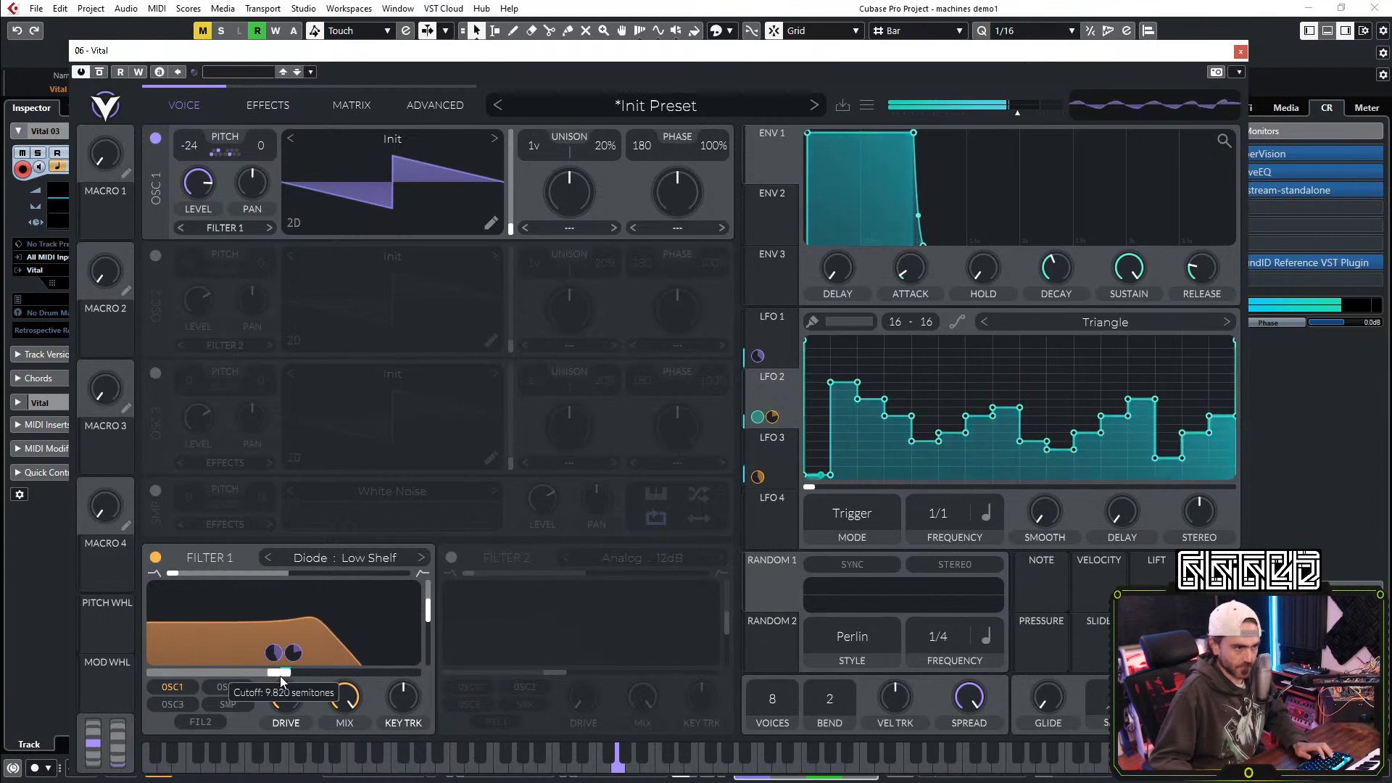
# Step: Assign Macro 1 to Filter 1's cutoff with a depth of about 30, sweep the macro up, and return it to zero
pyautogui.moveTo(105, 214); pyautogui.dragTo(277, 671)
pyautogui.moveTo(103, 169); pyautogui.dragTo(119, 115)
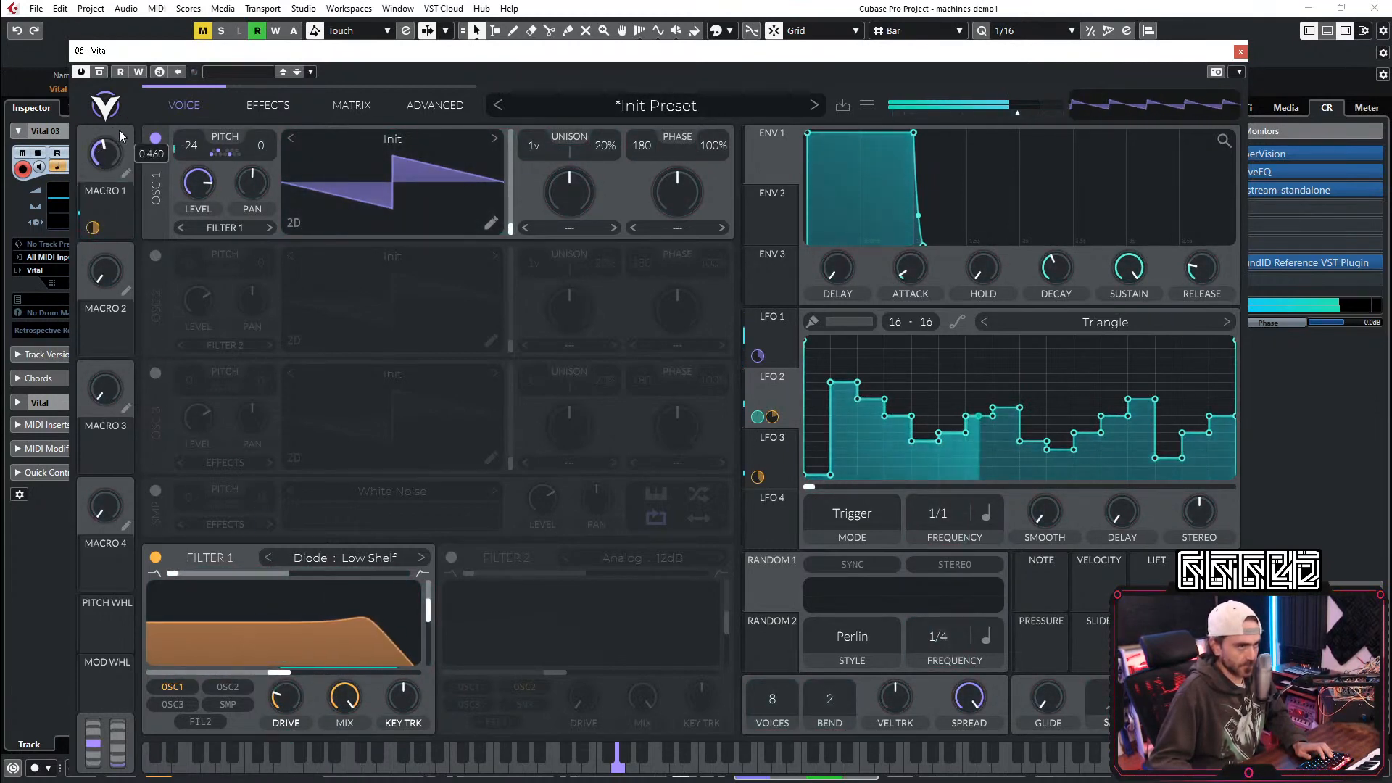
pyautogui.moveTo(285, 676)
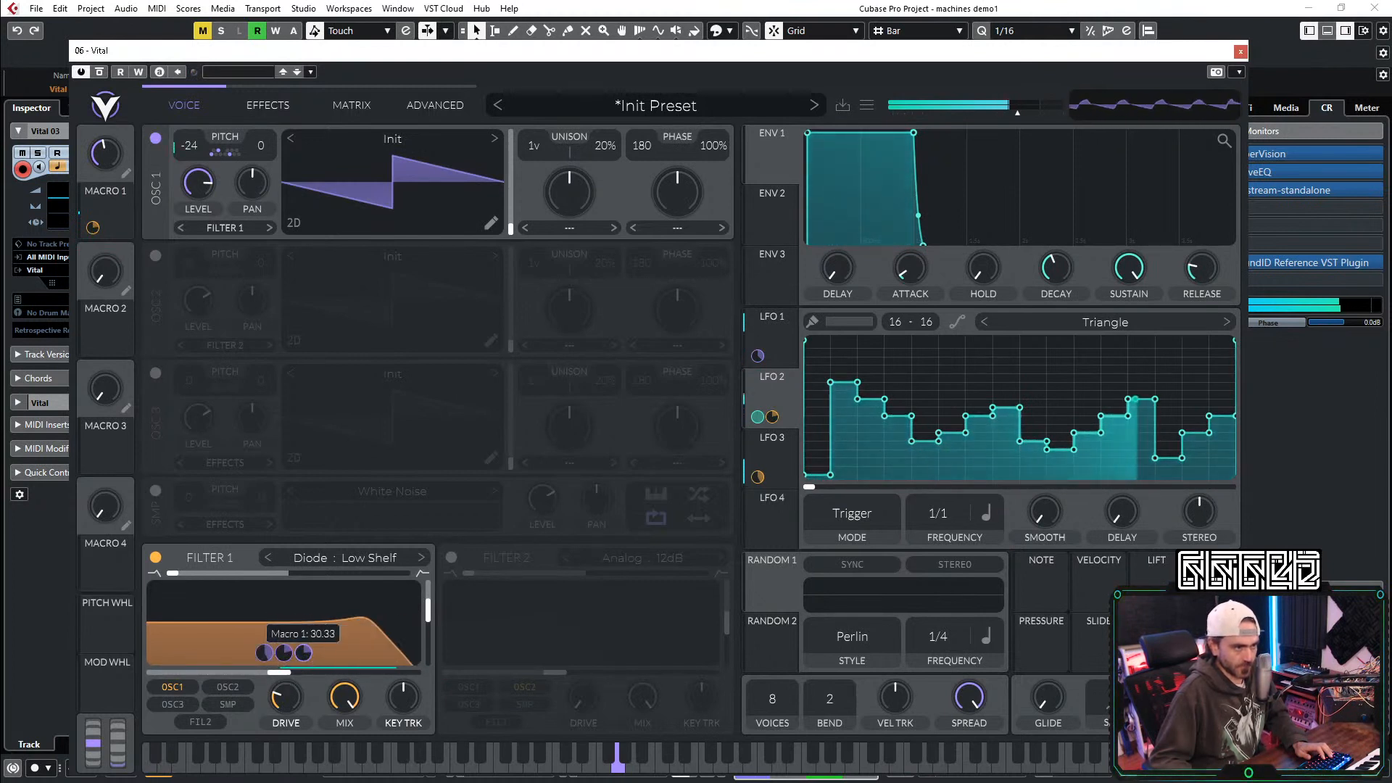
pyautogui.moveTo(105, 152); pyautogui.dragTo(93, 218)
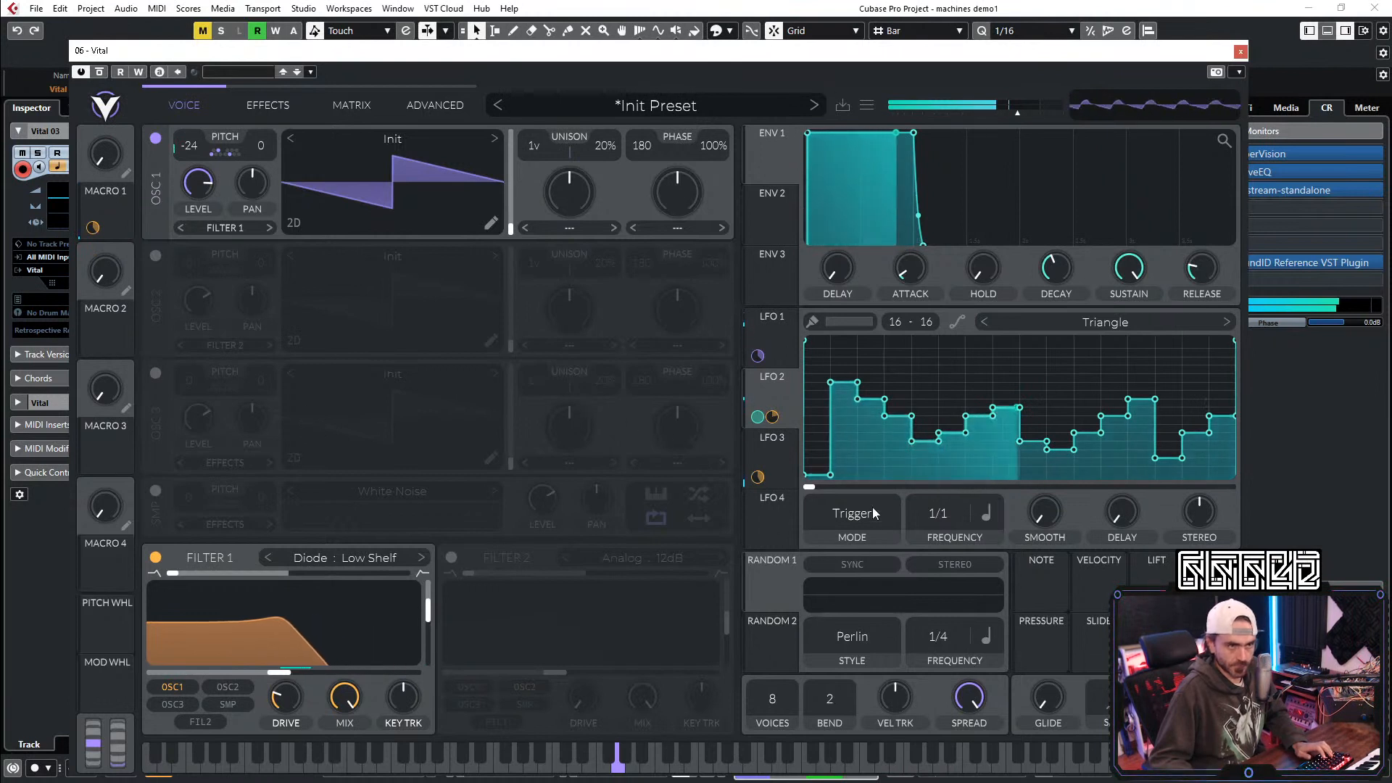
# Step: Flatten LFO 4's shape to a zero line by removing its peak point, and assign it to oscillator 1's transpose
pyautogui.click(776, 451)
pyautogui.click(771, 522)
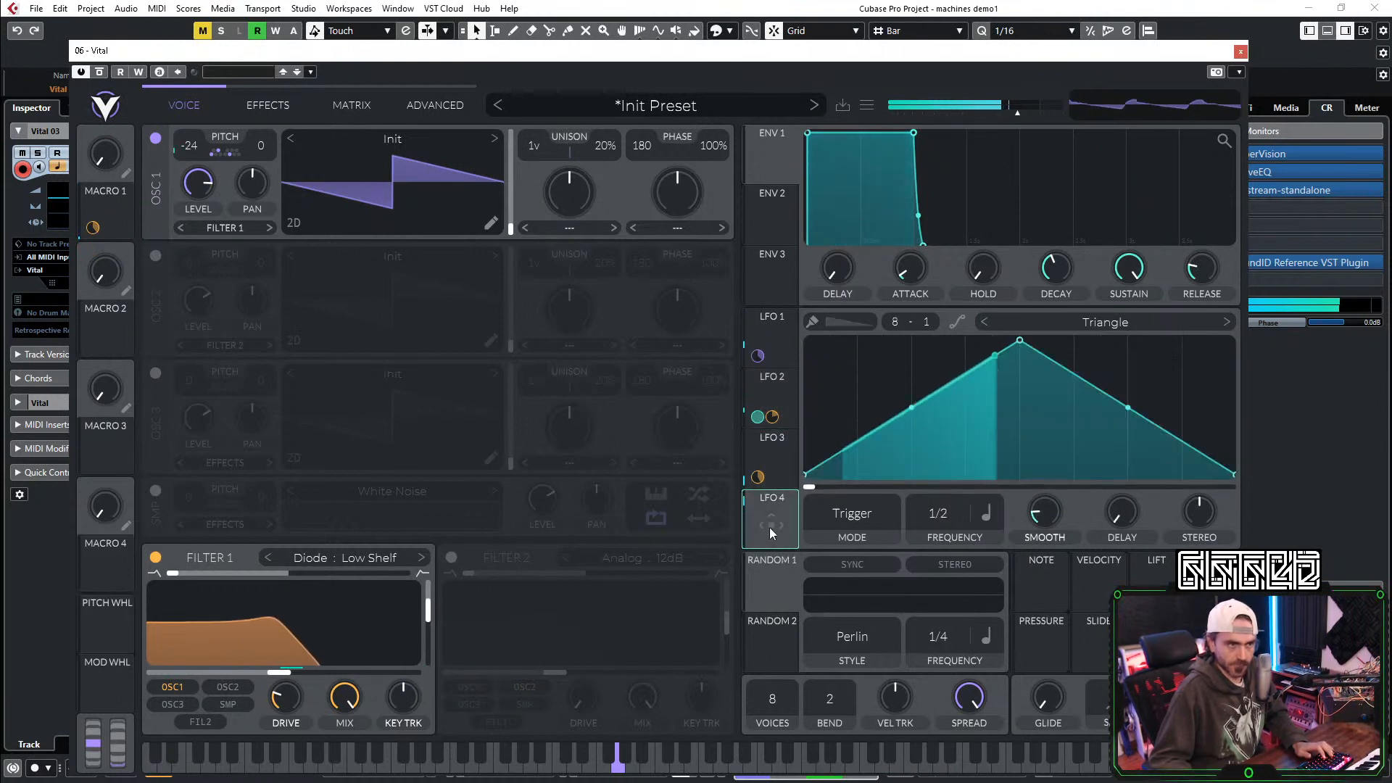
pyautogui.doubleClick(1019, 341)
pyautogui.moveTo(771, 518)
pyautogui.mouseDown()
pyautogui.moveTo(266, 179)
pyautogui.moveTo(198, 183)
pyautogui.mouseUp()
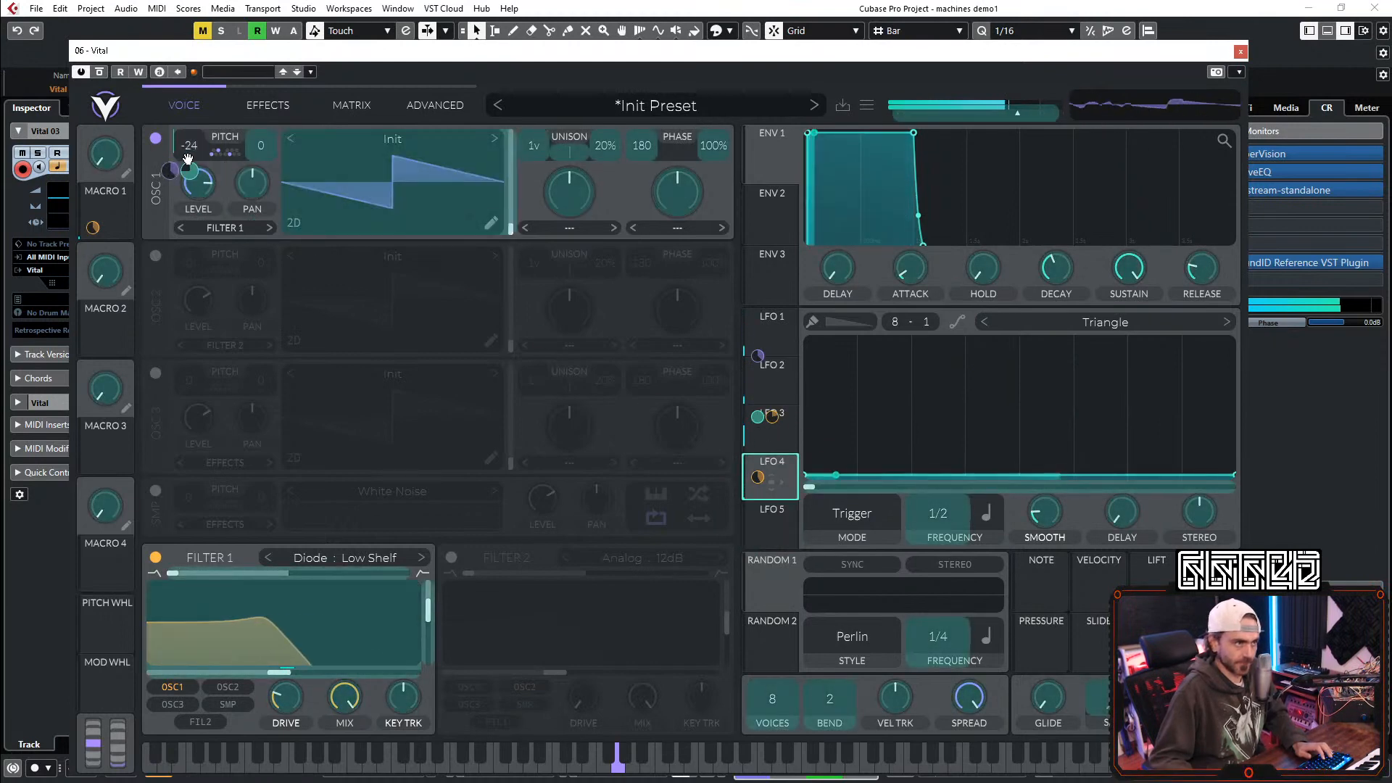
# Step: Try a depth of 72 for LFO 4's modulation of oscillator 1's transpose
pyautogui.rightClick(188, 170)
pyautogui.click(231, 299)
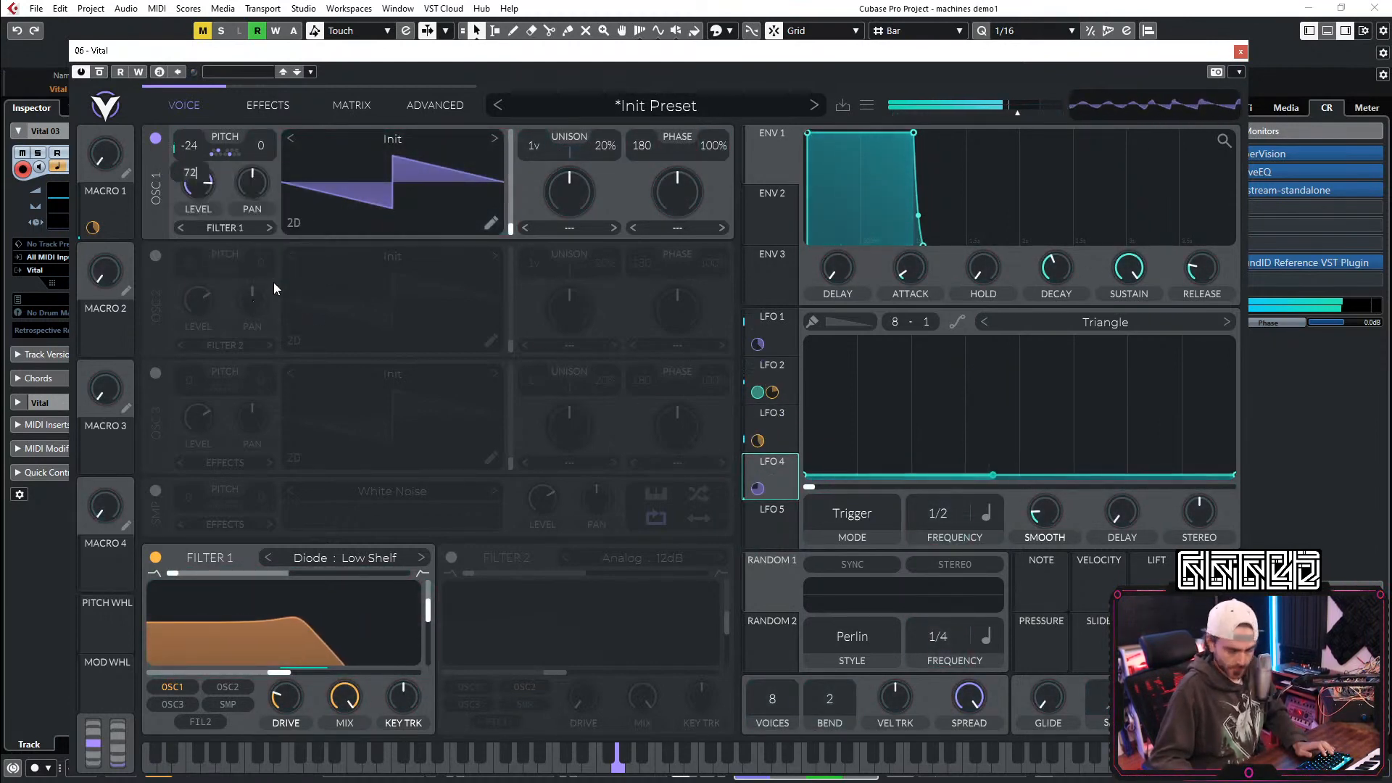
pyautogui.write('72')
pyautogui.press('Return')
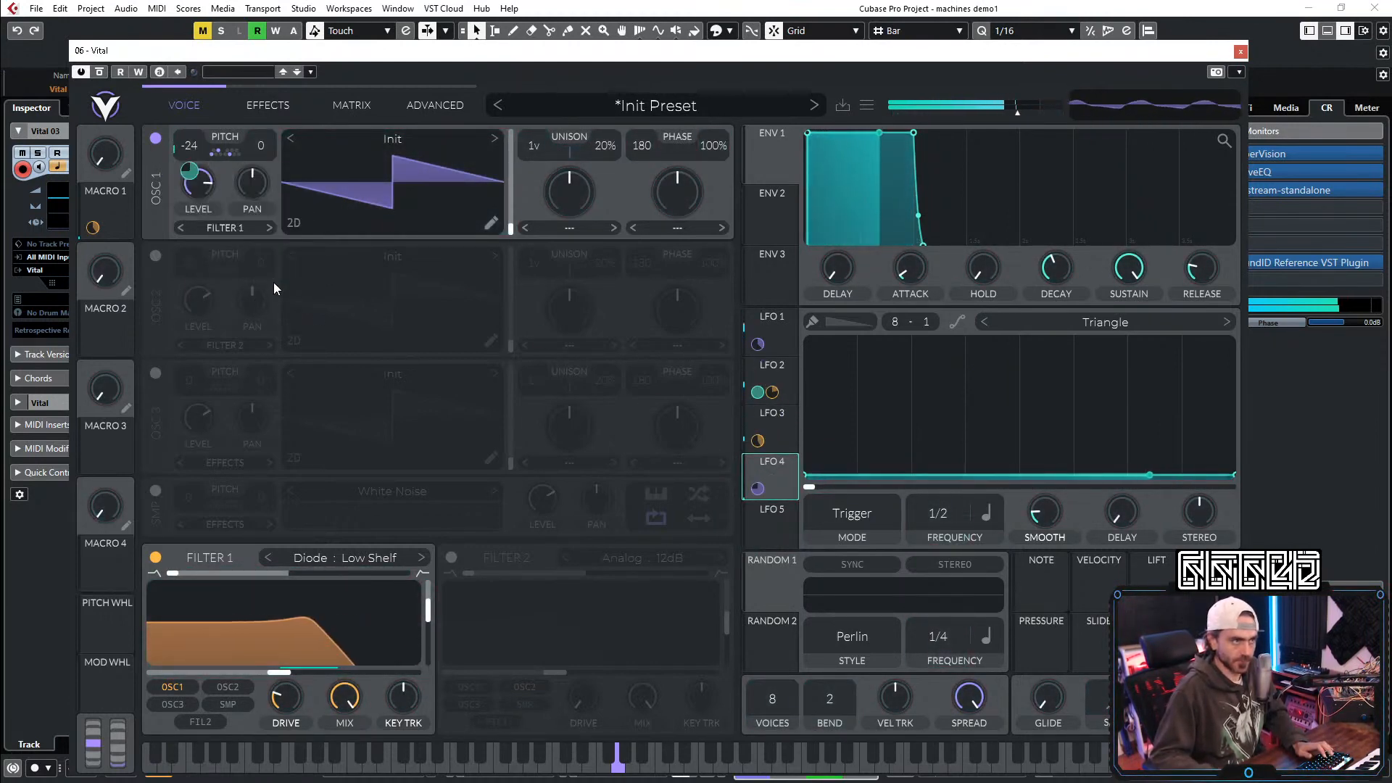
pyautogui.rightClick(751, 499)
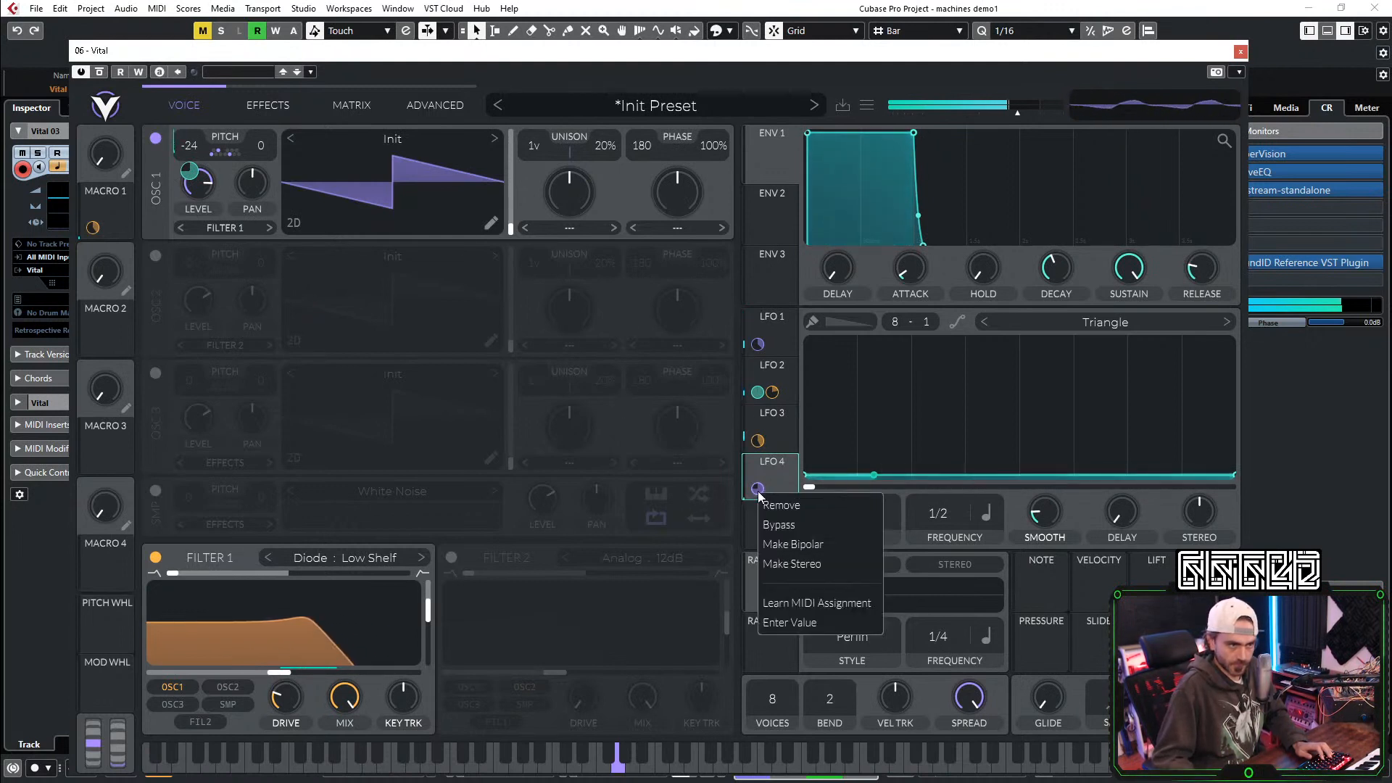
pyautogui.click(803, 624)
pyautogui.write('72')
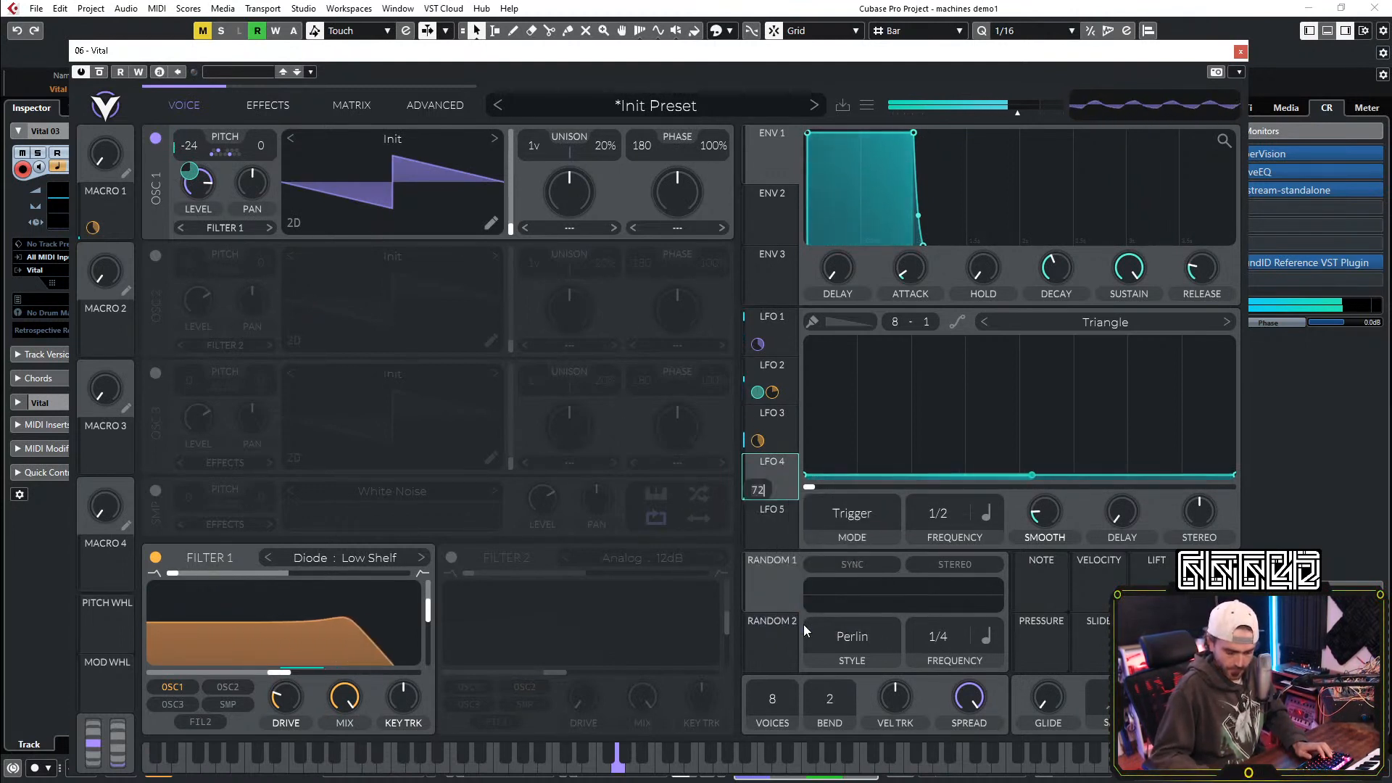
pyautogui.press('Return')
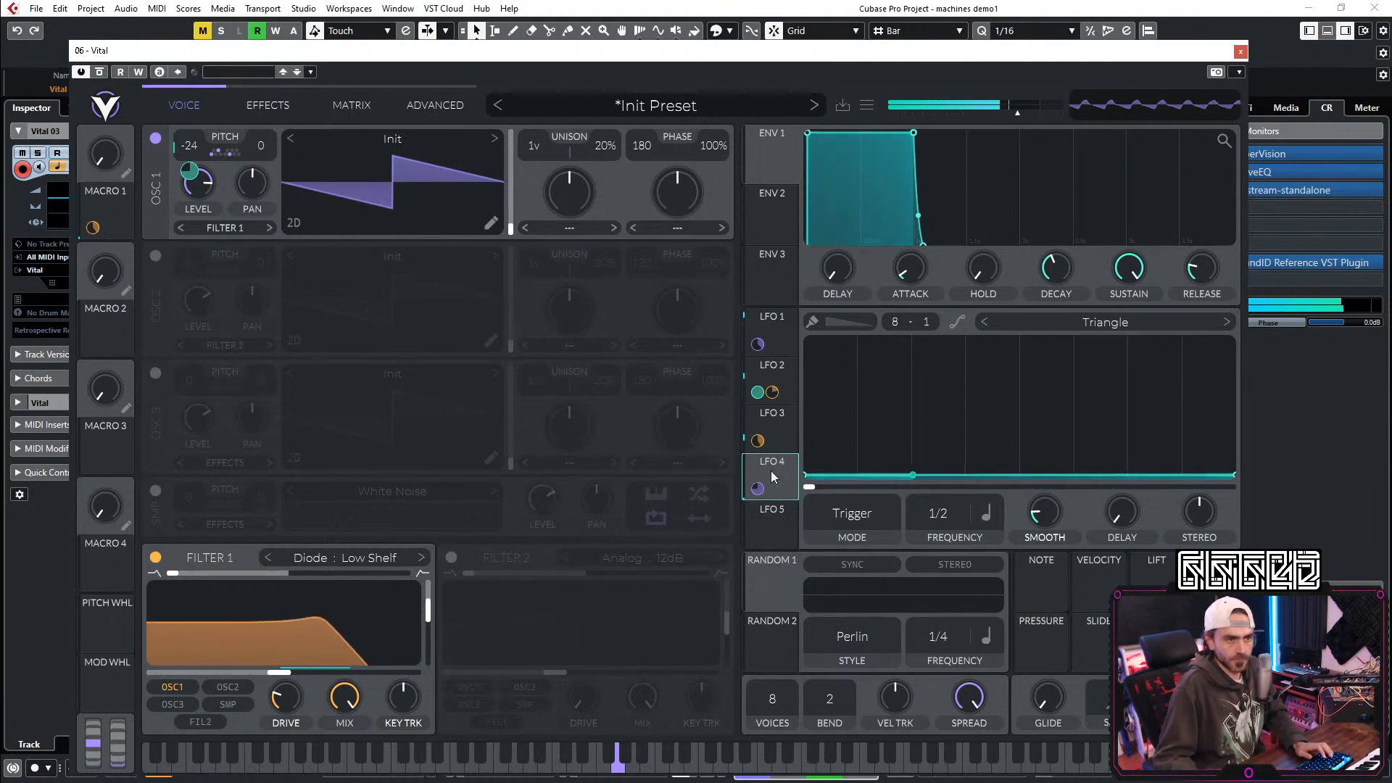
# Step: Set the depth of LFO 4's modulation of oscillator 1's transpose to 24
pyautogui.rightClick(756, 494)
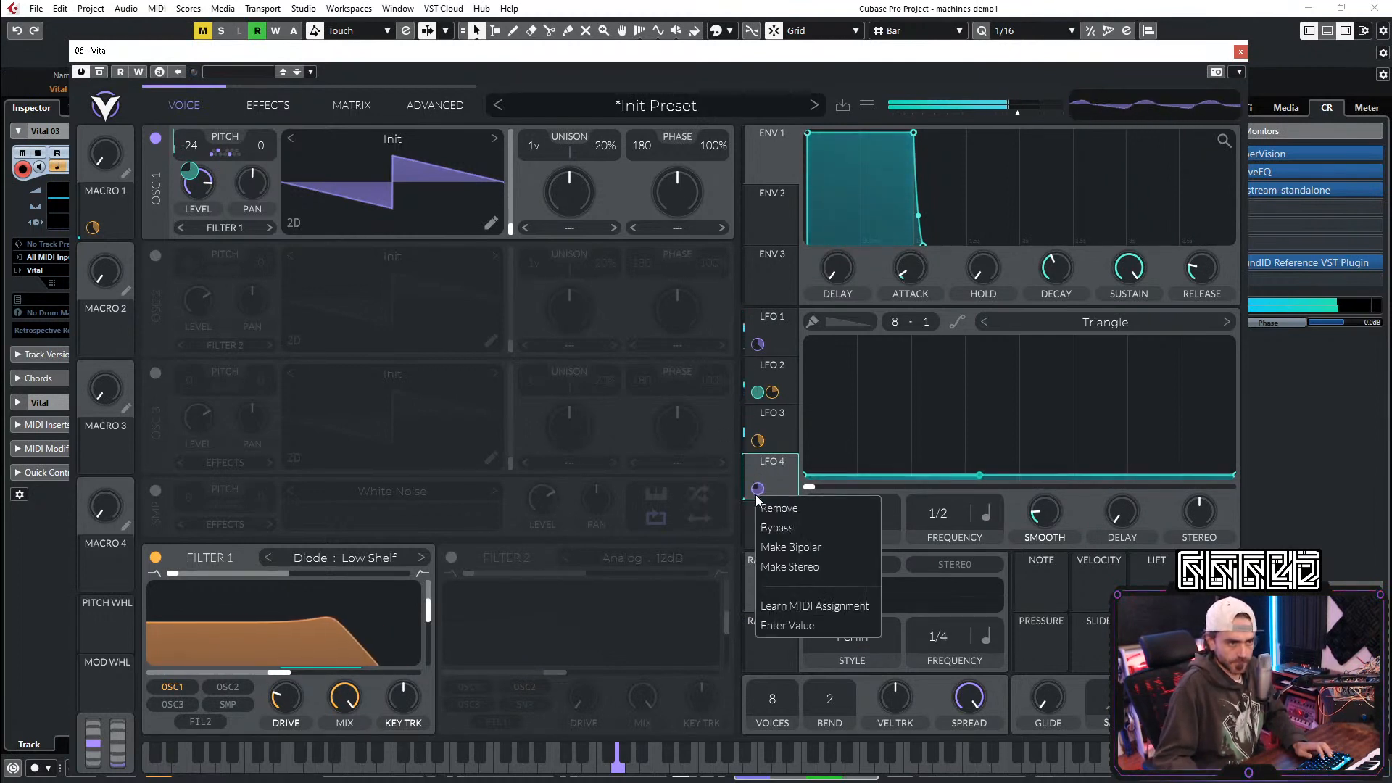
pyautogui.click(789, 629)
pyautogui.write('24')
pyautogui.press('Return')
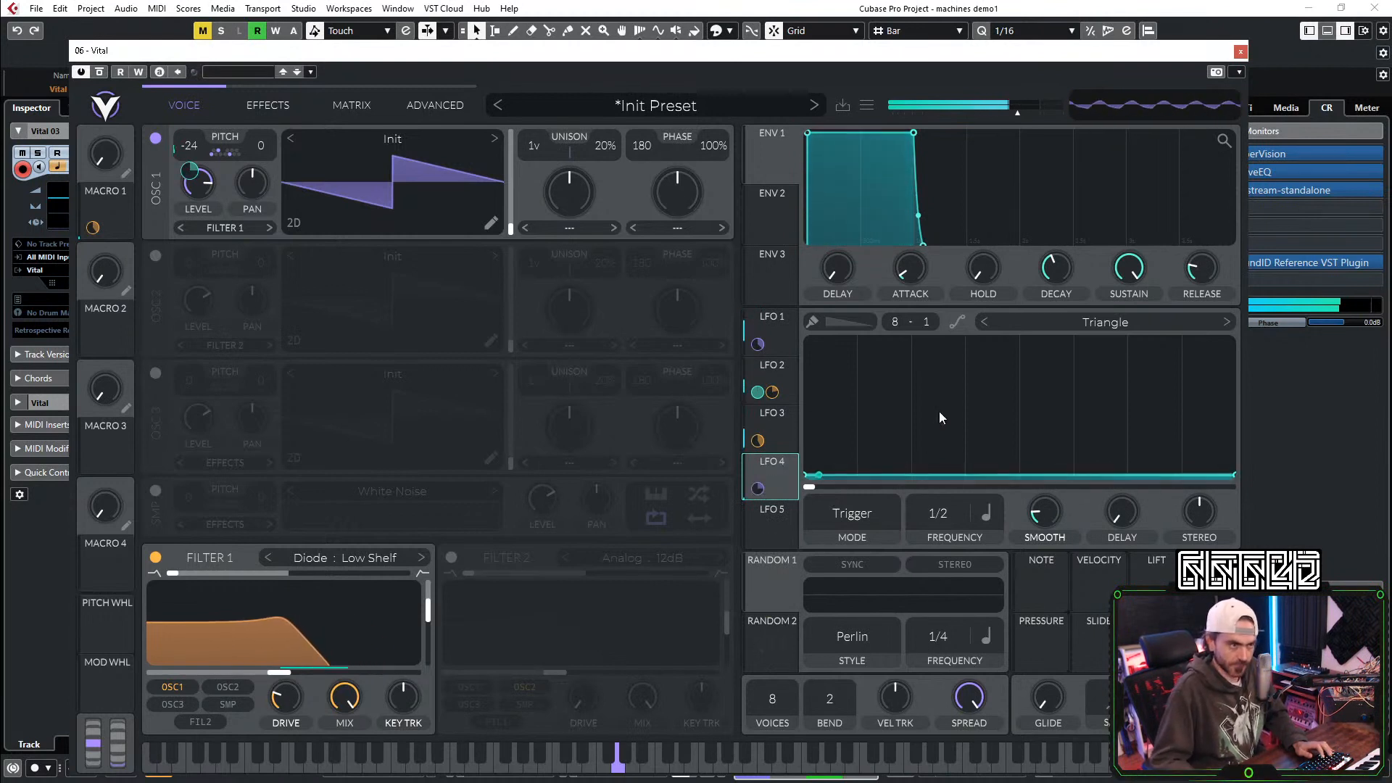
# Step: Set LFO 4's grid to 16 by 2 and its frequency to 1/1, with smoothing at minimum
pyautogui.scroll(1, 929, 320)
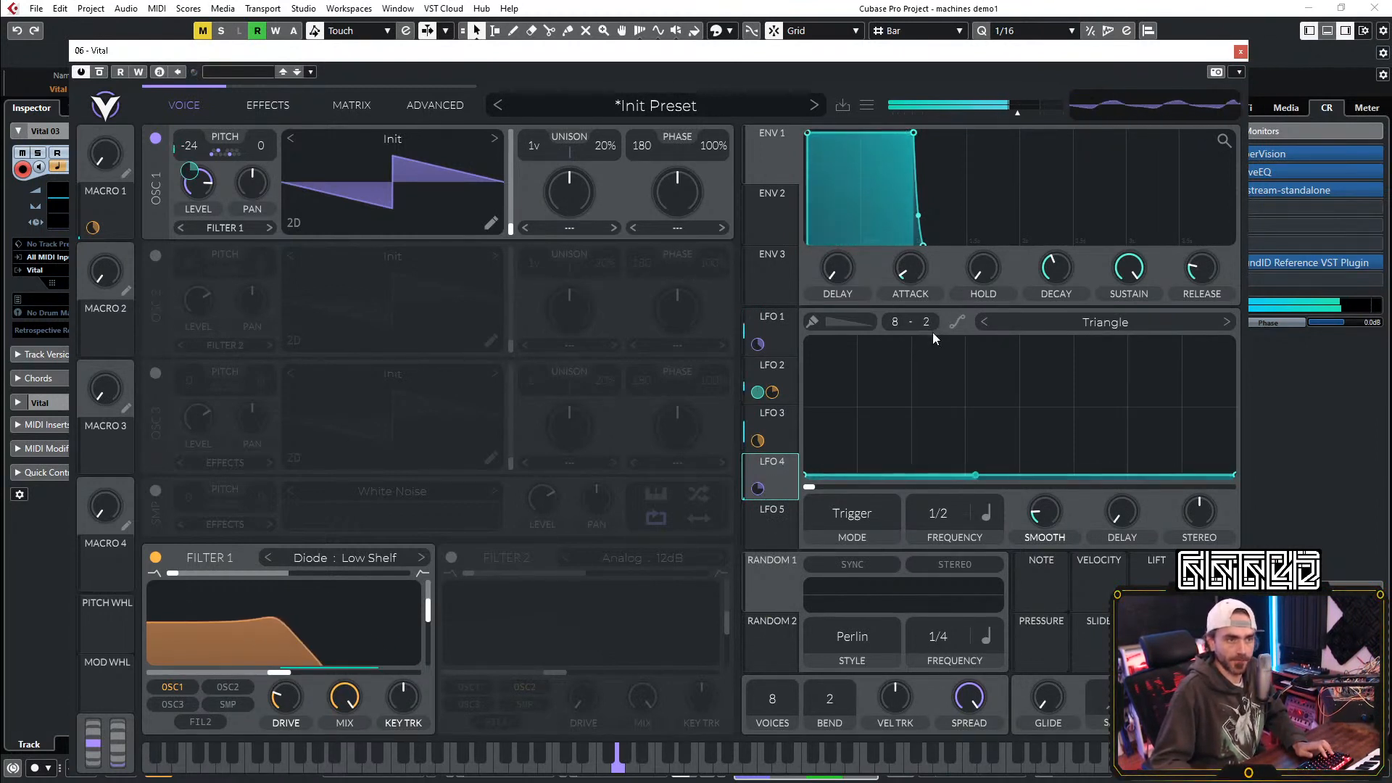
pyautogui.scroll(-1, 942, 519)
pyautogui.scroll(-1, 942, 516)
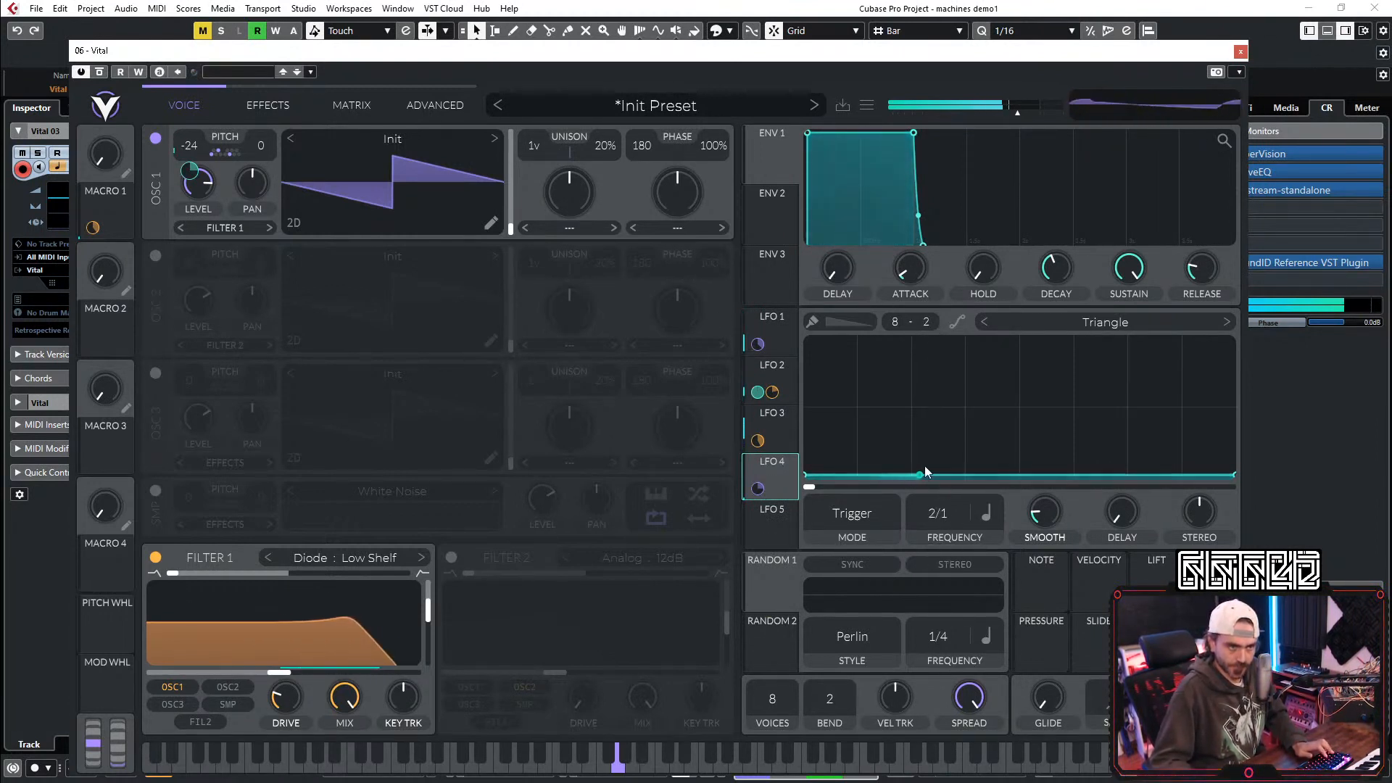
pyautogui.scroll(8, 894, 314)
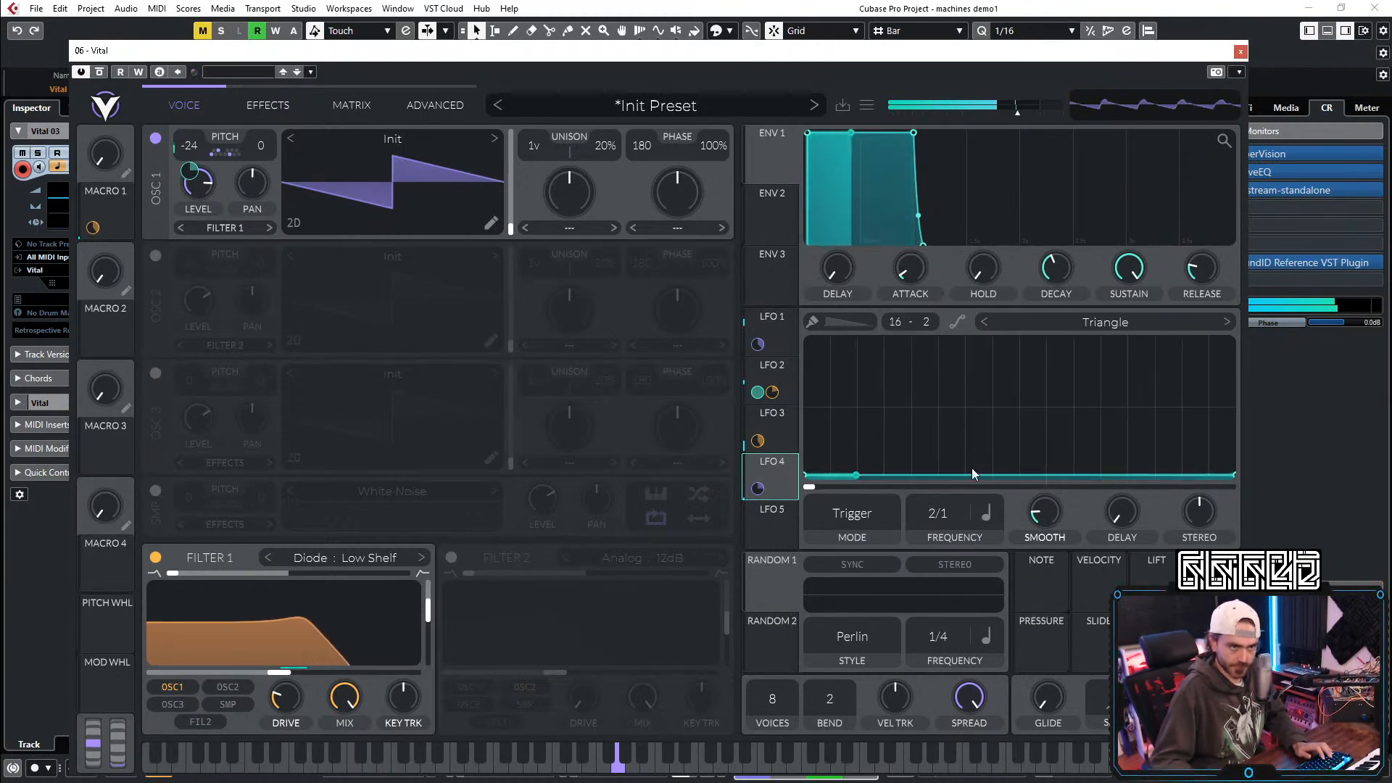
pyautogui.scroll(1, 948, 517)
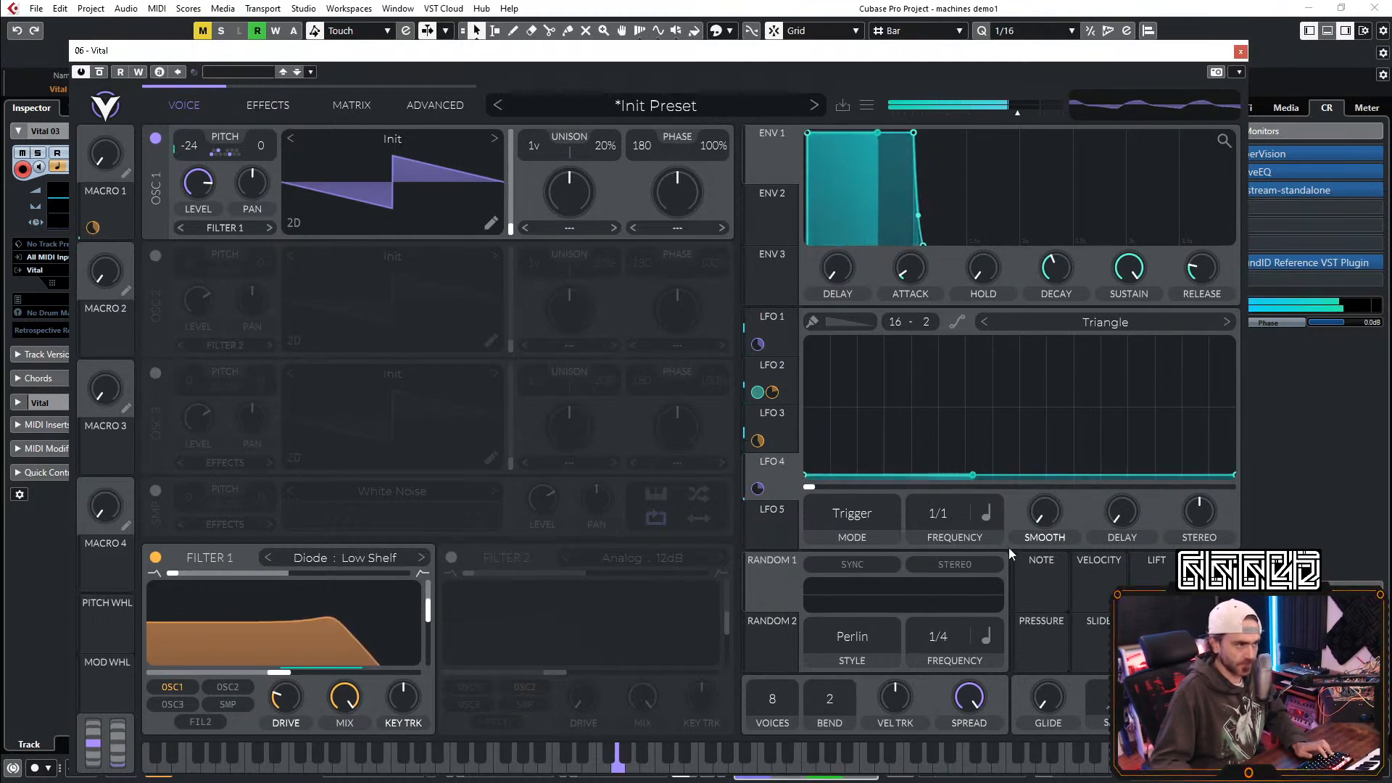
# Step: Paint LFO 4's second grid step at half height and its fifth at full height, leaving the sixth at zero
pyautogui.keyDown('ctrl'); pyautogui.click(852, 407); pyautogui.keyUp('ctrl')
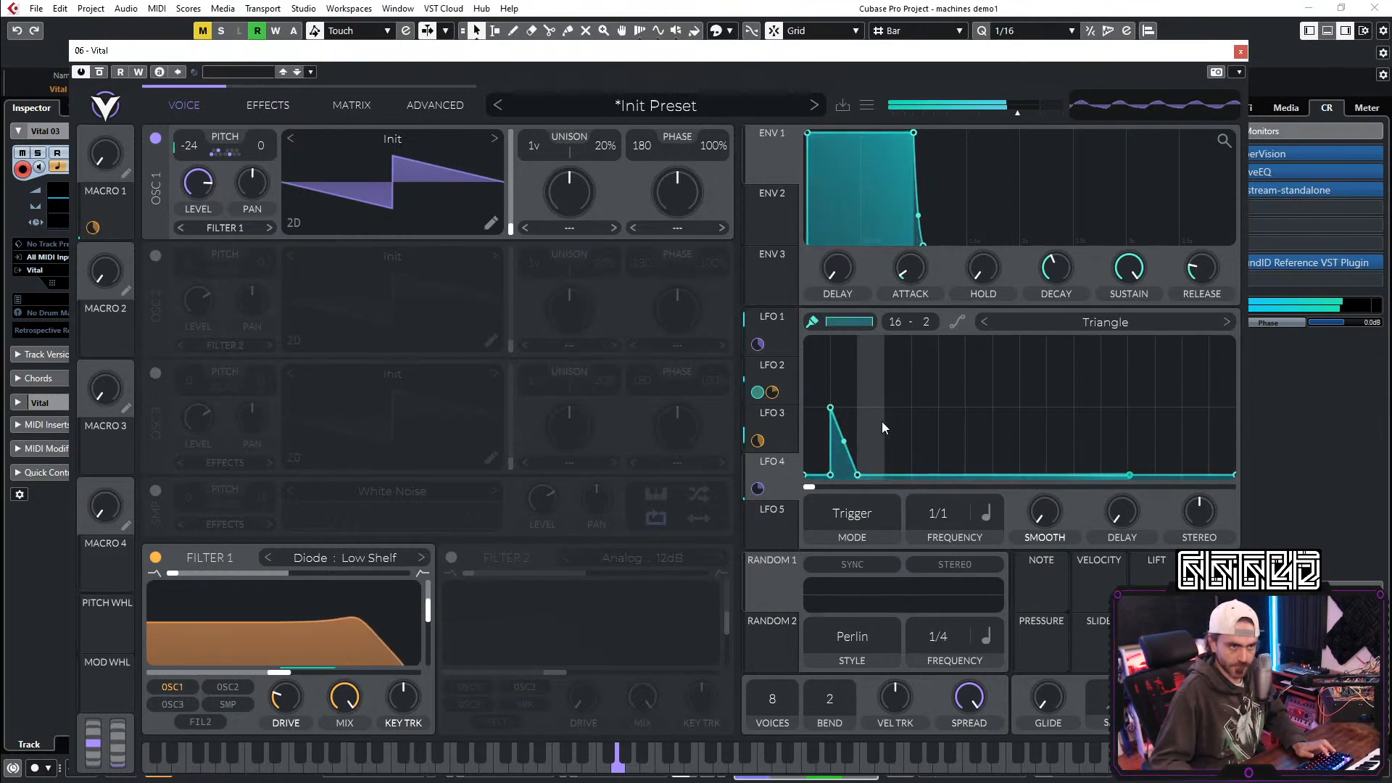
pyautogui.keyDown('ctrl'); pyautogui.click(843, 428); pyautogui.keyUp('ctrl')
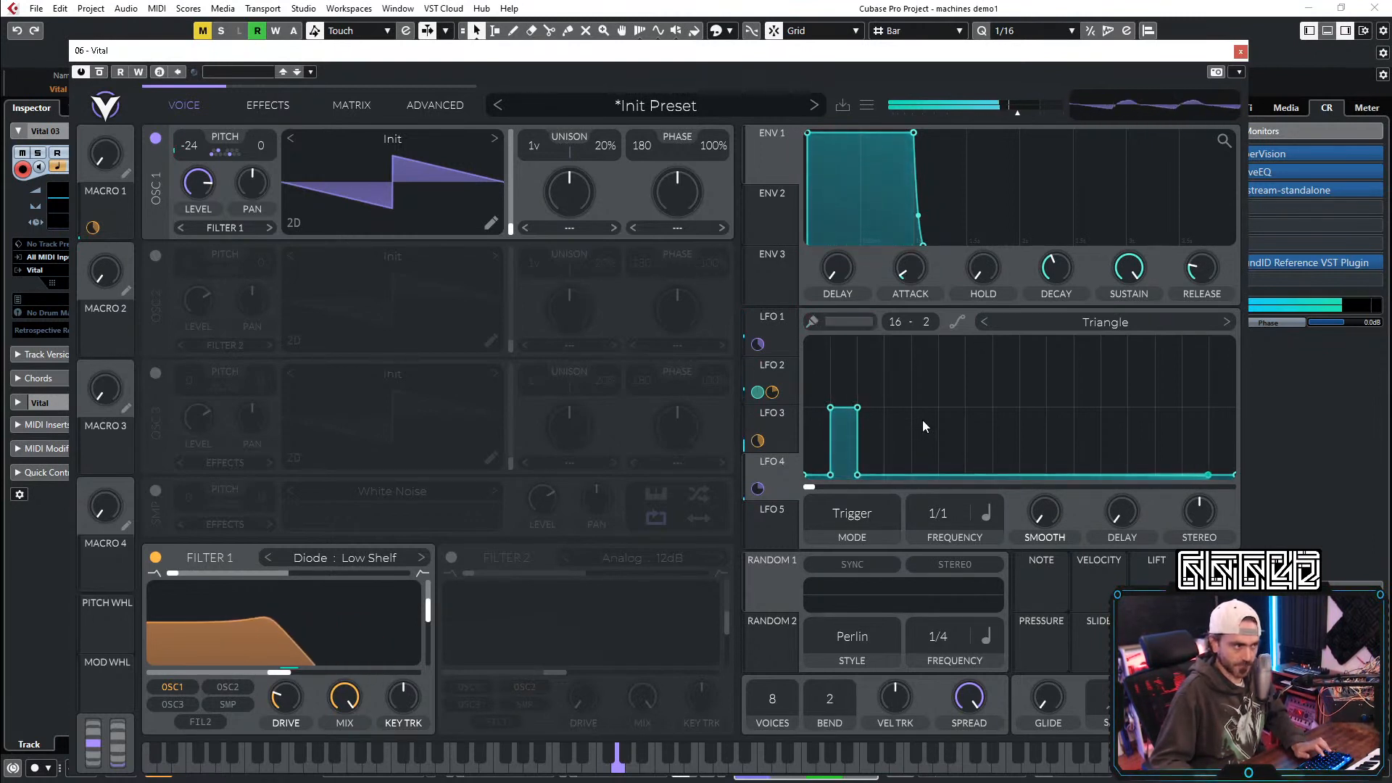
pyautogui.press('ctrl')
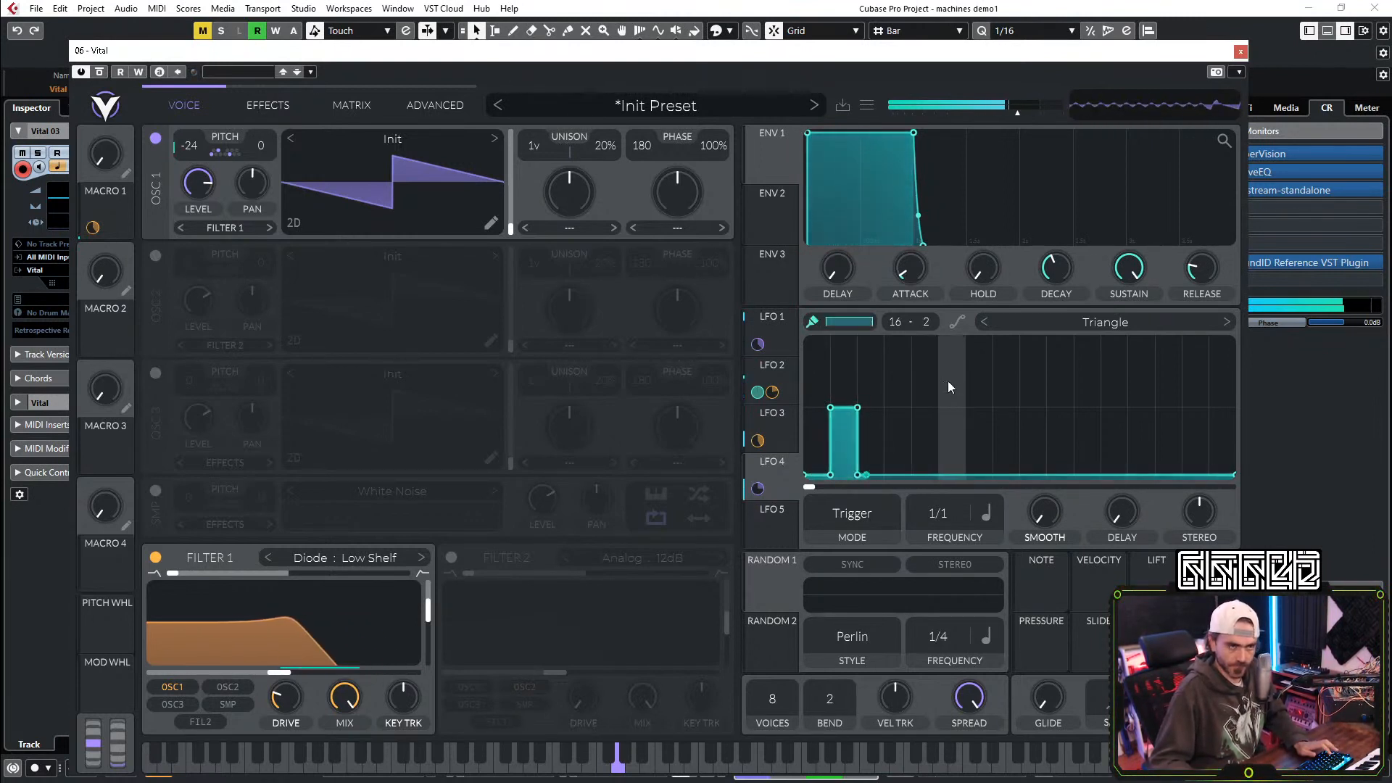
pyautogui.keyDown('ctrl'); pyautogui.click(954, 342); pyautogui.keyUp('ctrl')
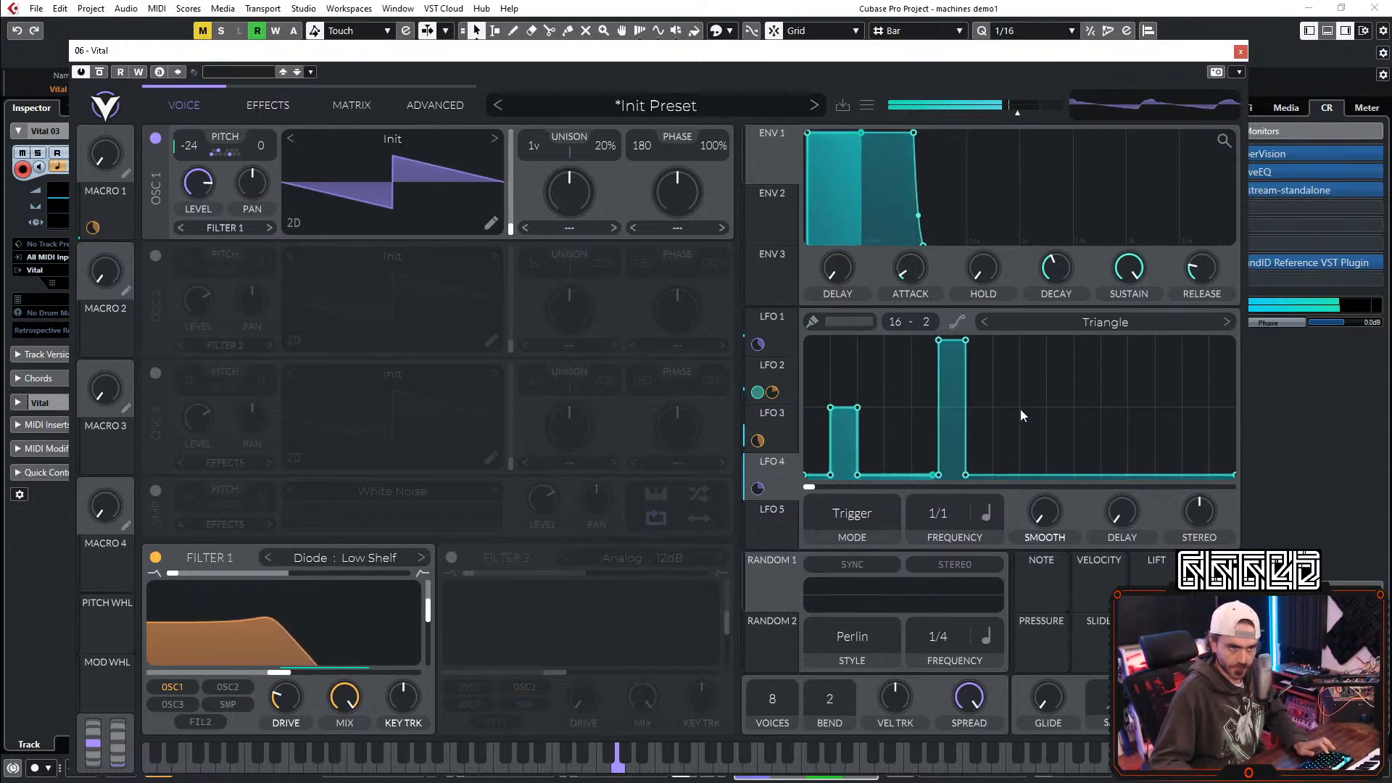
pyautogui.keyDown('ctrl'); pyautogui.click(920, 408); pyautogui.keyUp('ctrl')
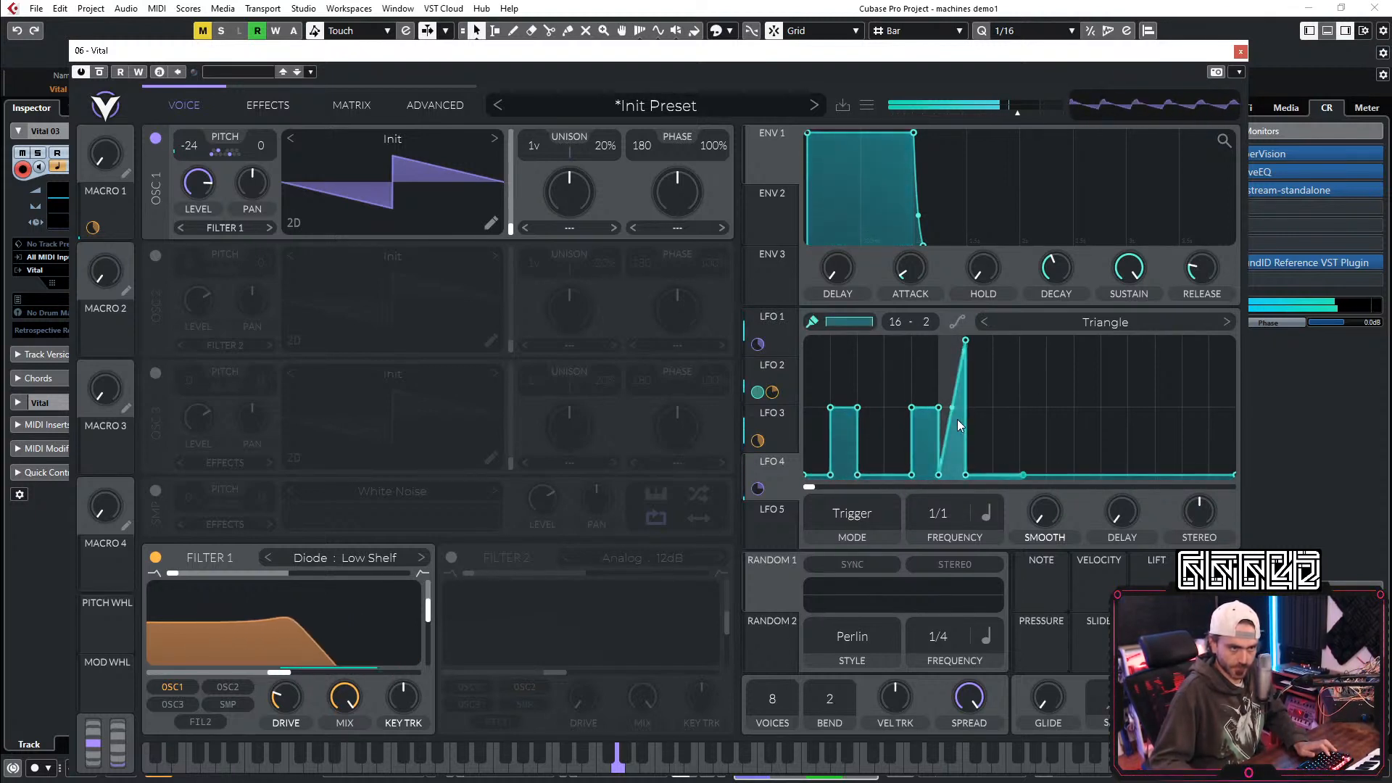
pyautogui.keyDown('ctrl'); pyautogui.rightClick(959, 409); pyautogui.keyUp('ctrl')
pyautogui.keyDown('ctrl'); pyautogui.click(921, 342); pyautogui.keyUp('ctrl')
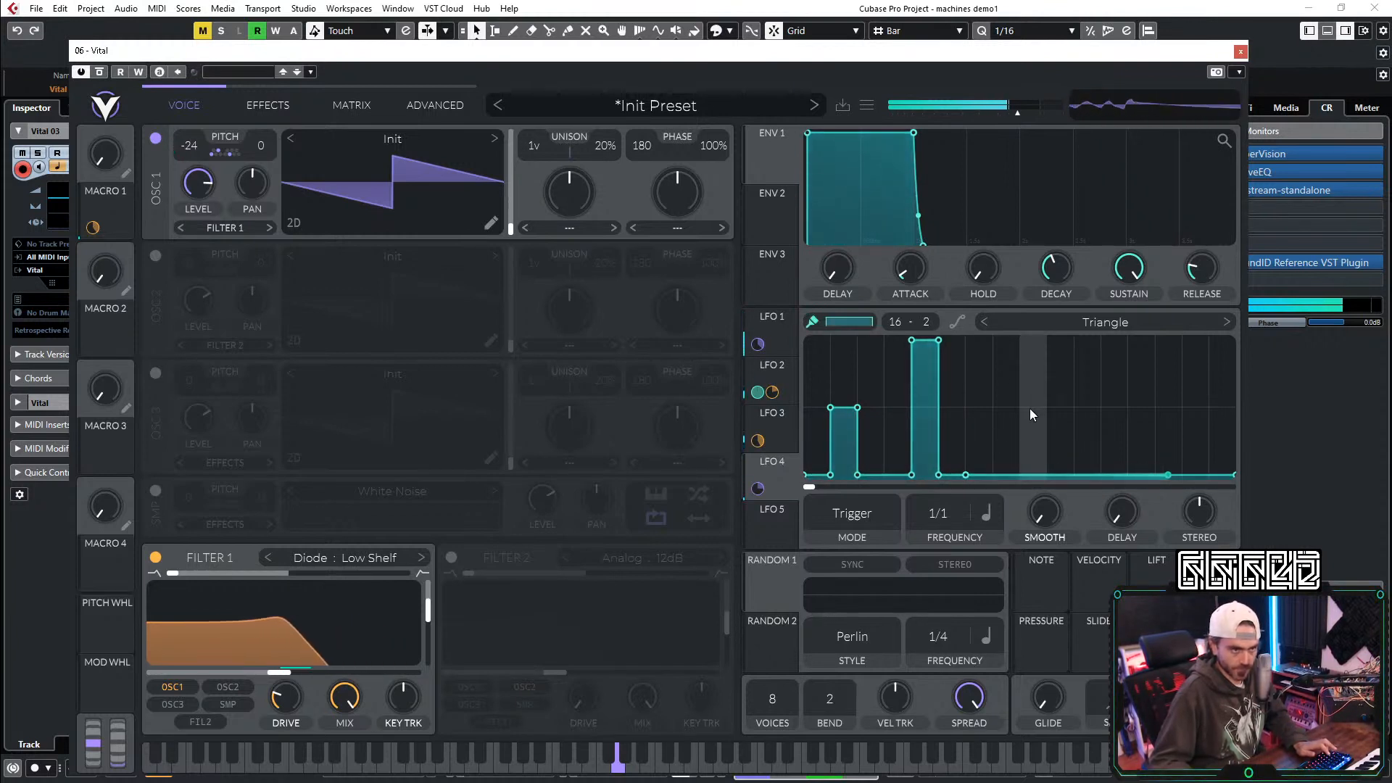
# Step: Paint LFO 4's seventh and eighth grid steps at half height and its tenth at full height
pyautogui.keyDown('ctrl'); pyautogui.click(979, 406); pyautogui.keyUp('ctrl')
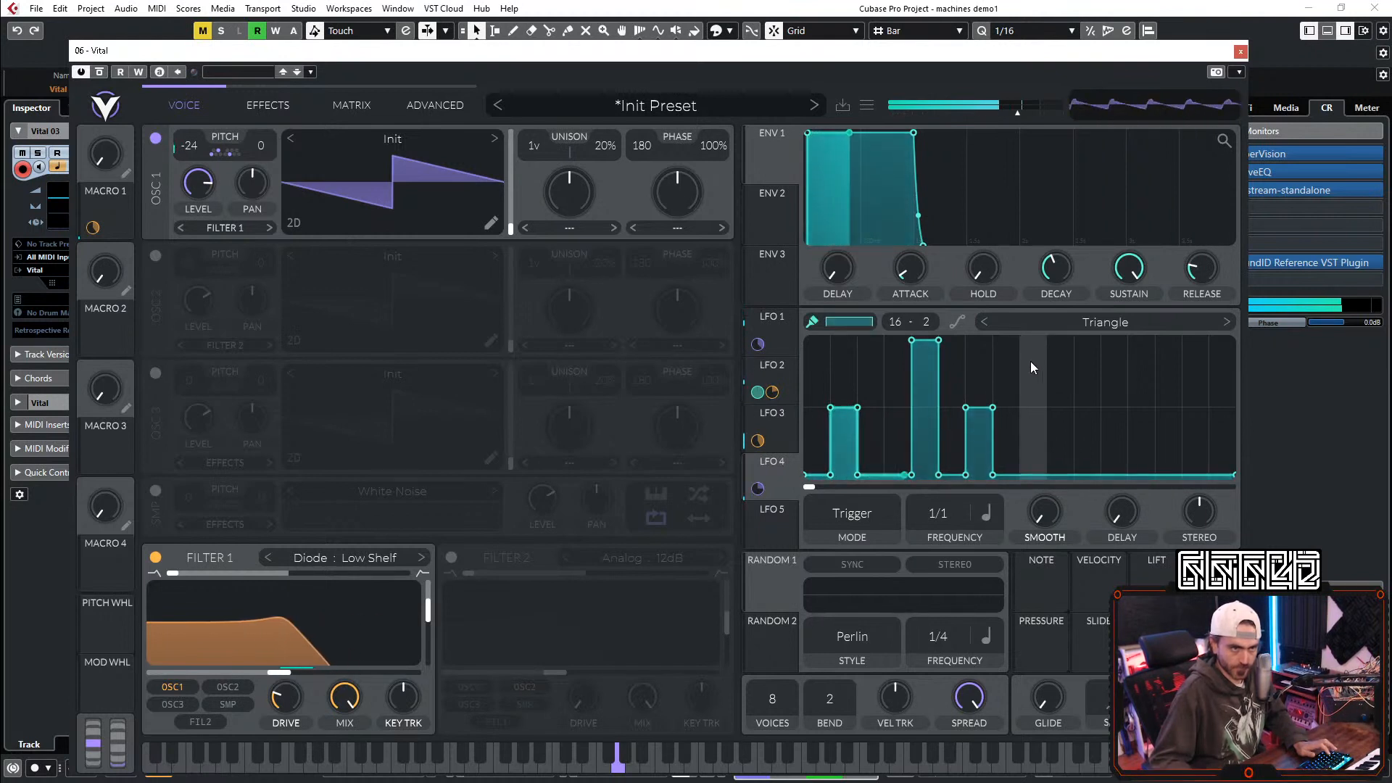
pyautogui.keyDown('ctrl'); pyautogui.click(1006, 346); pyautogui.keyUp('ctrl')
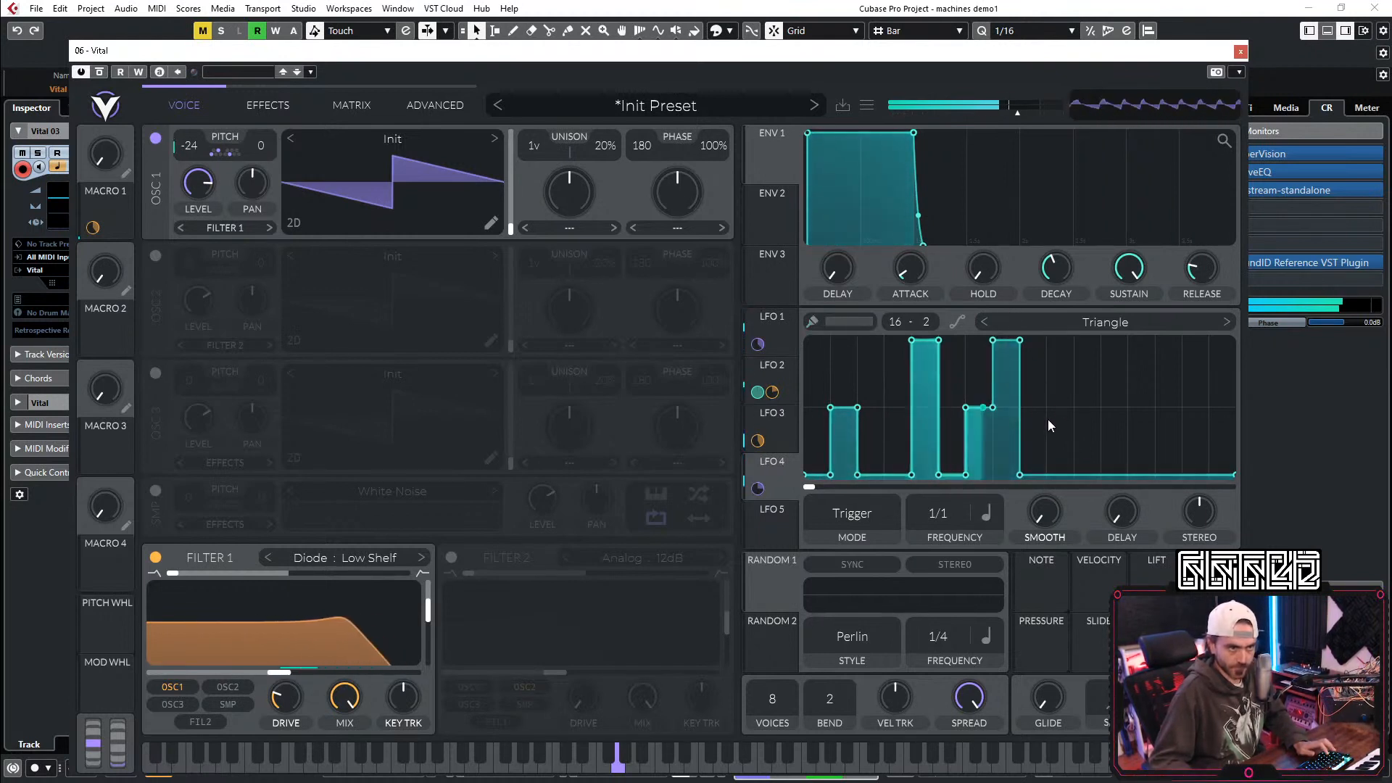
pyautogui.keyDown('ctrl'); pyautogui.click(1014, 409); pyautogui.keyUp('ctrl')
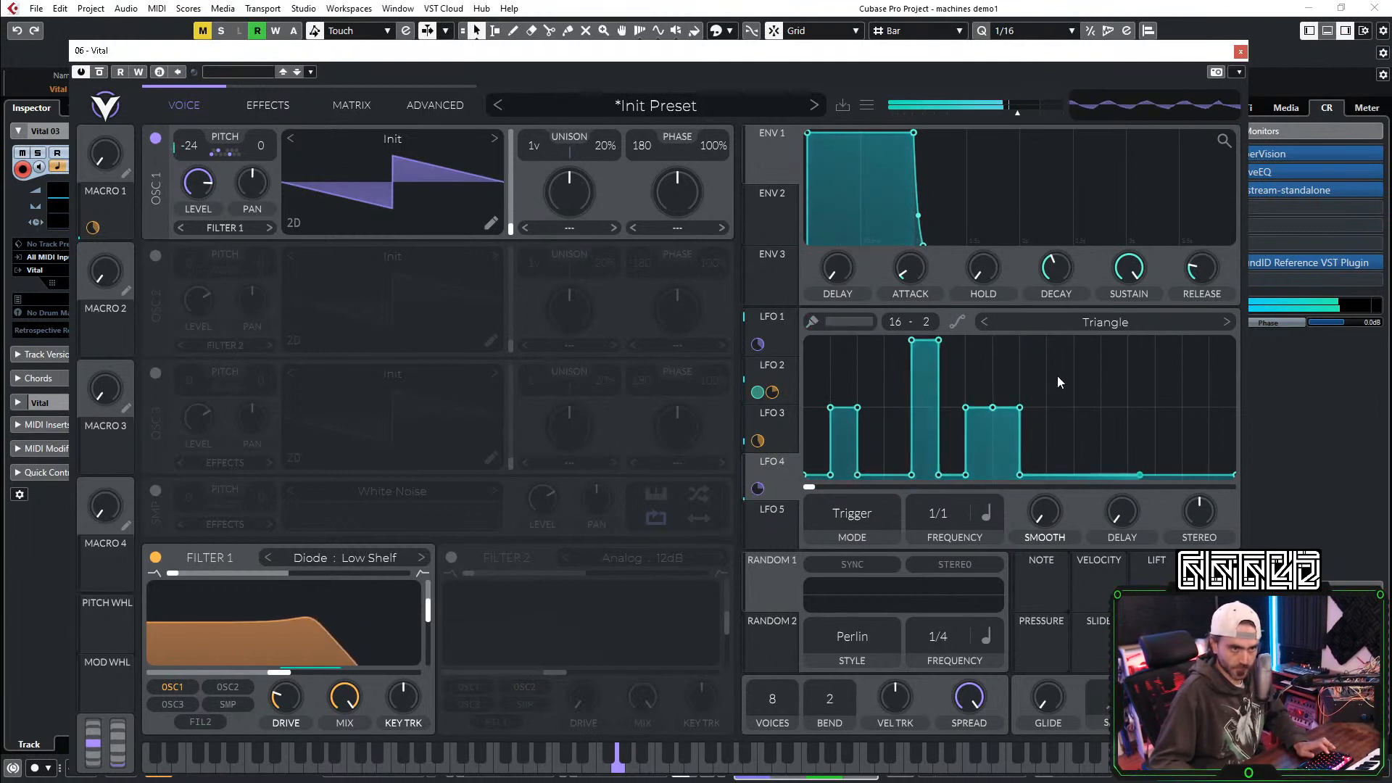
pyautogui.keyDown('ctrl'); pyautogui.click(1063, 350); pyautogui.keyUp('ctrl')
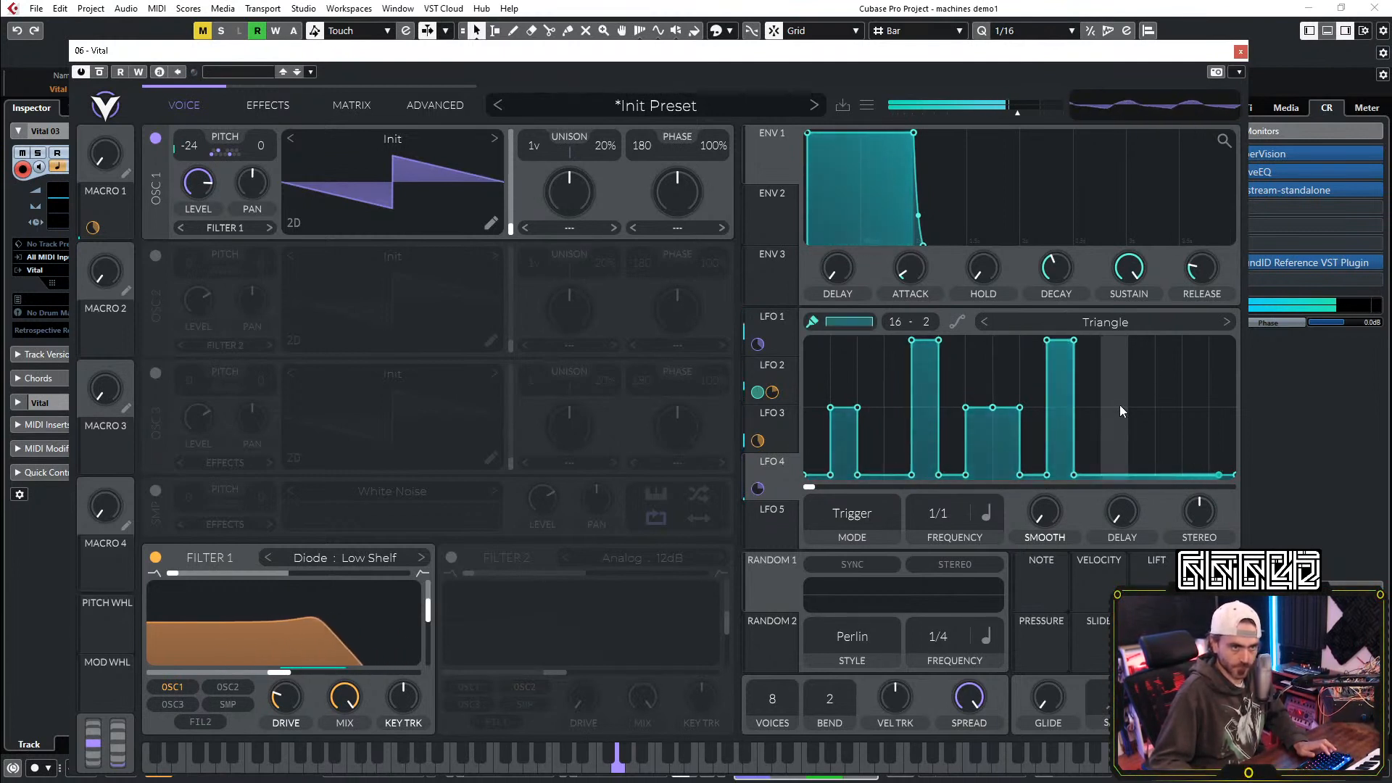
# Step: Paint LFO 4's twelfth and fifteenth grid steps at half height and its fourteenth at full height
pyautogui.click(1144, 410)
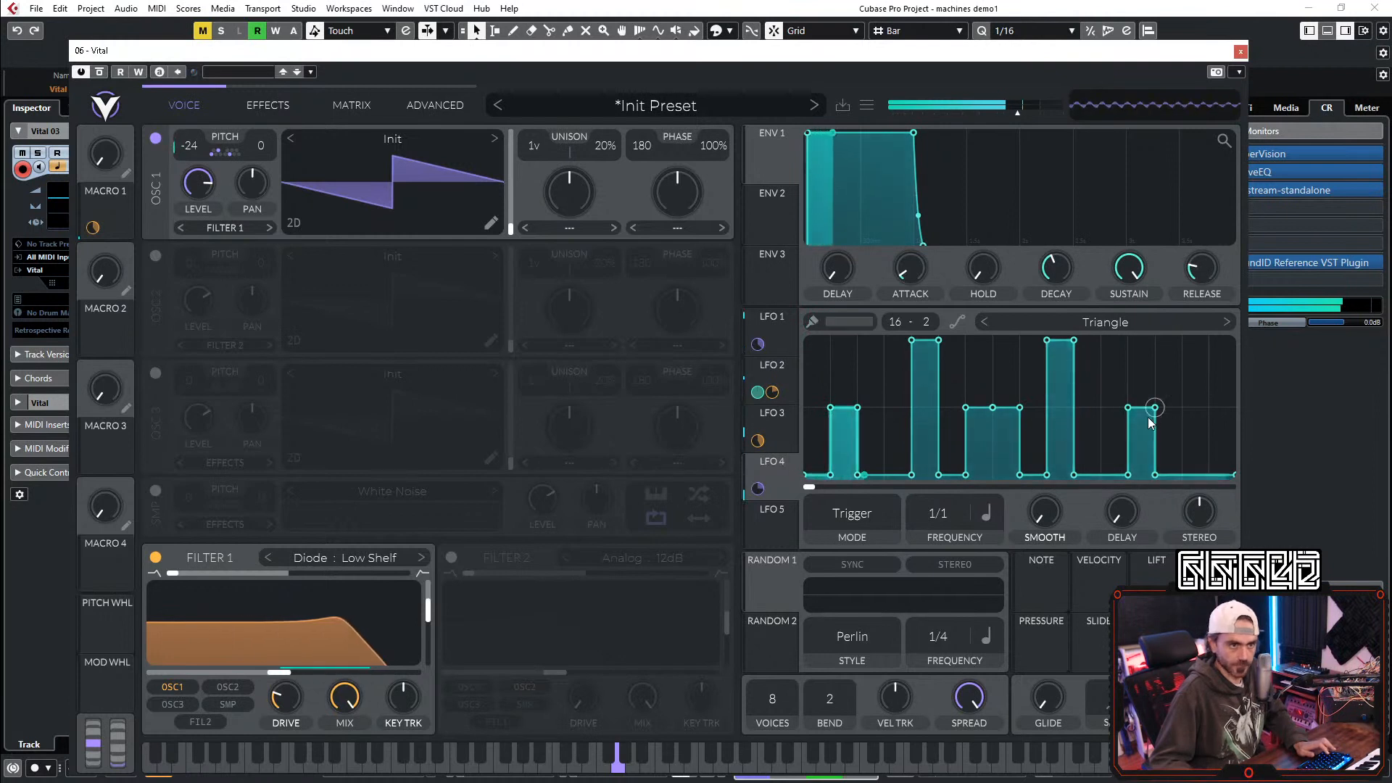
pyautogui.moveTo(1116, 410)
pyautogui.mouseDown()
pyautogui.moveTo(1143, 437)
pyautogui.moveTo(1145, 507)
pyautogui.mouseUp()
pyautogui.moveTo(1168, 408); pyautogui.dragTo(1162, 310)
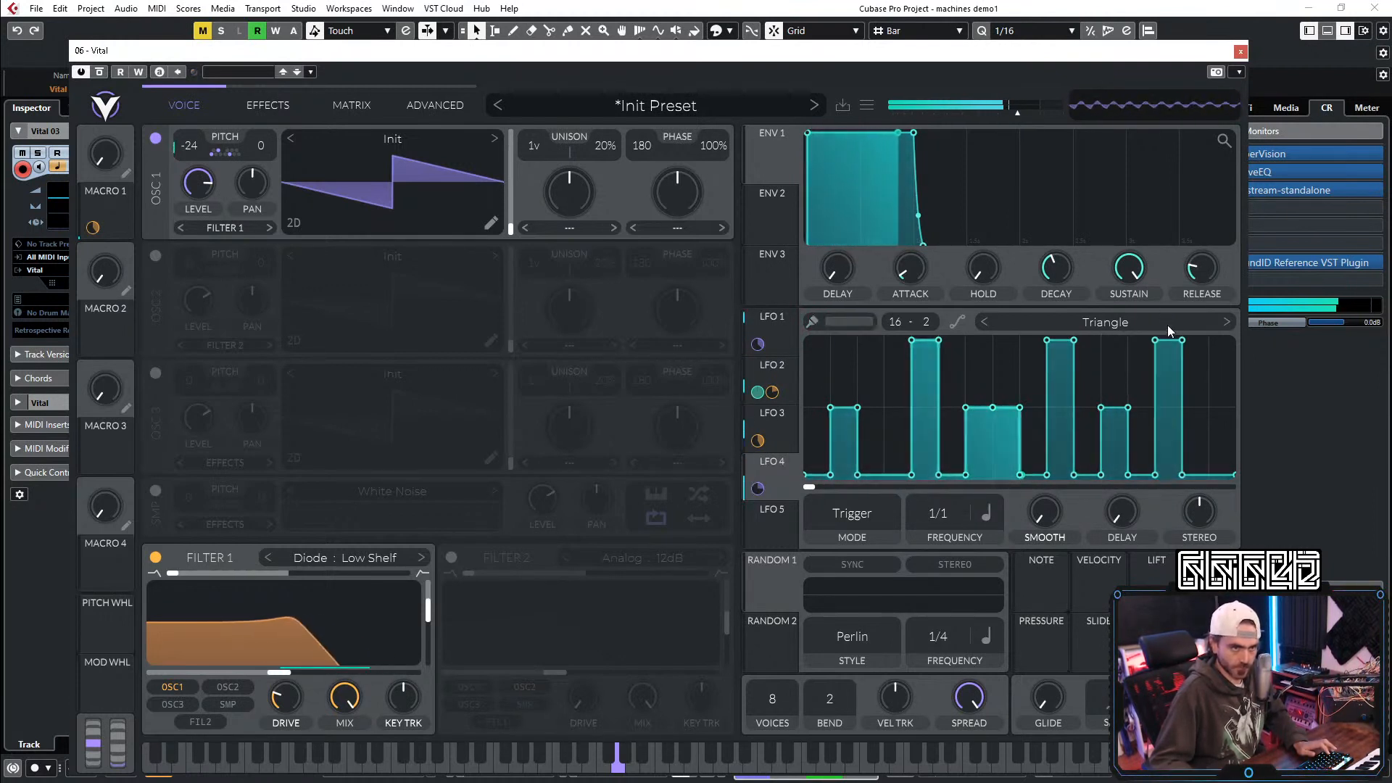
pyautogui.click(1197, 407)
# Step: Set oscillator 1's unison to 4 voices with 3% detune while sweeping Macro 1 up and back to zero
pyautogui.moveTo(93, 136); pyautogui.dragTo(161, 120)
pyautogui.moveTo(535, 147); pyautogui.dragTo(610, 138)
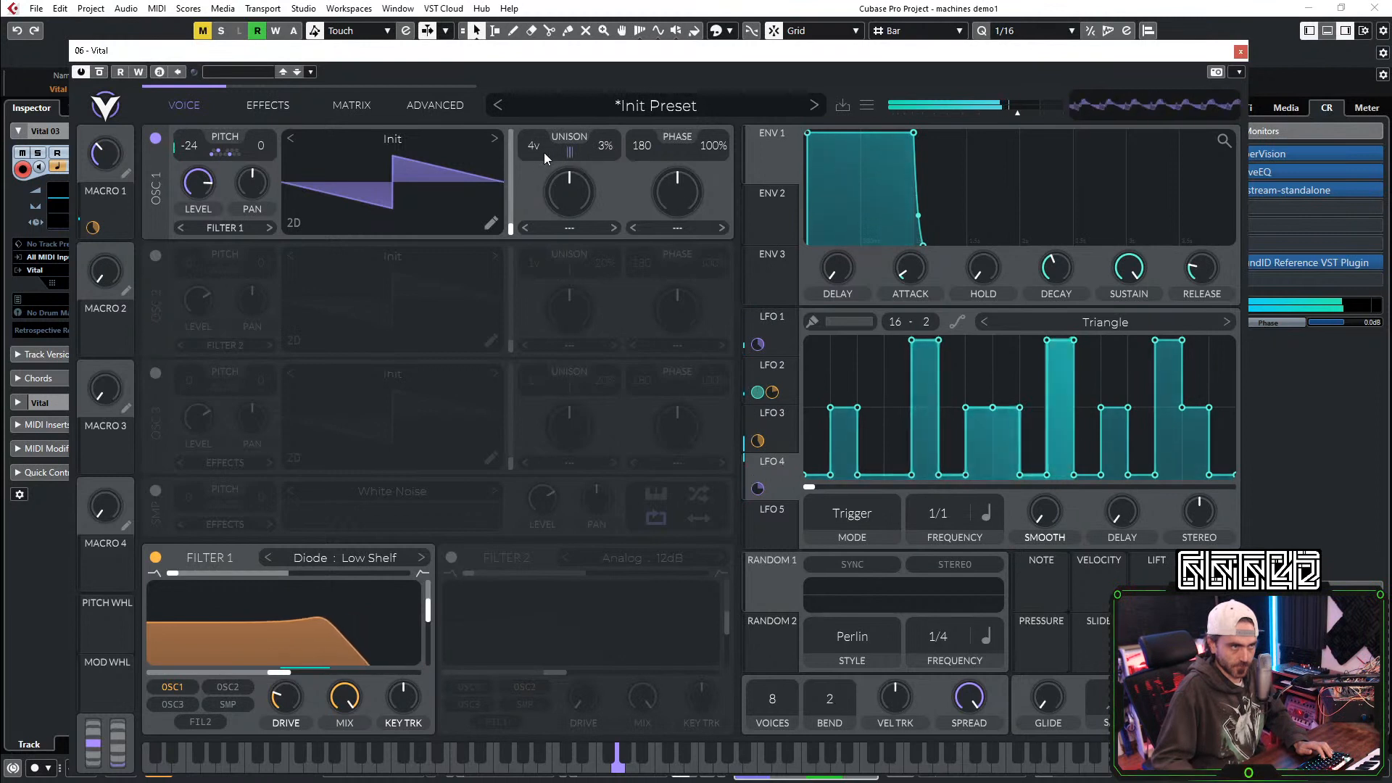
pyautogui.moveTo(101, 161)
pyautogui.moveTo(101, 162); pyautogui.dragTo(81, 193)
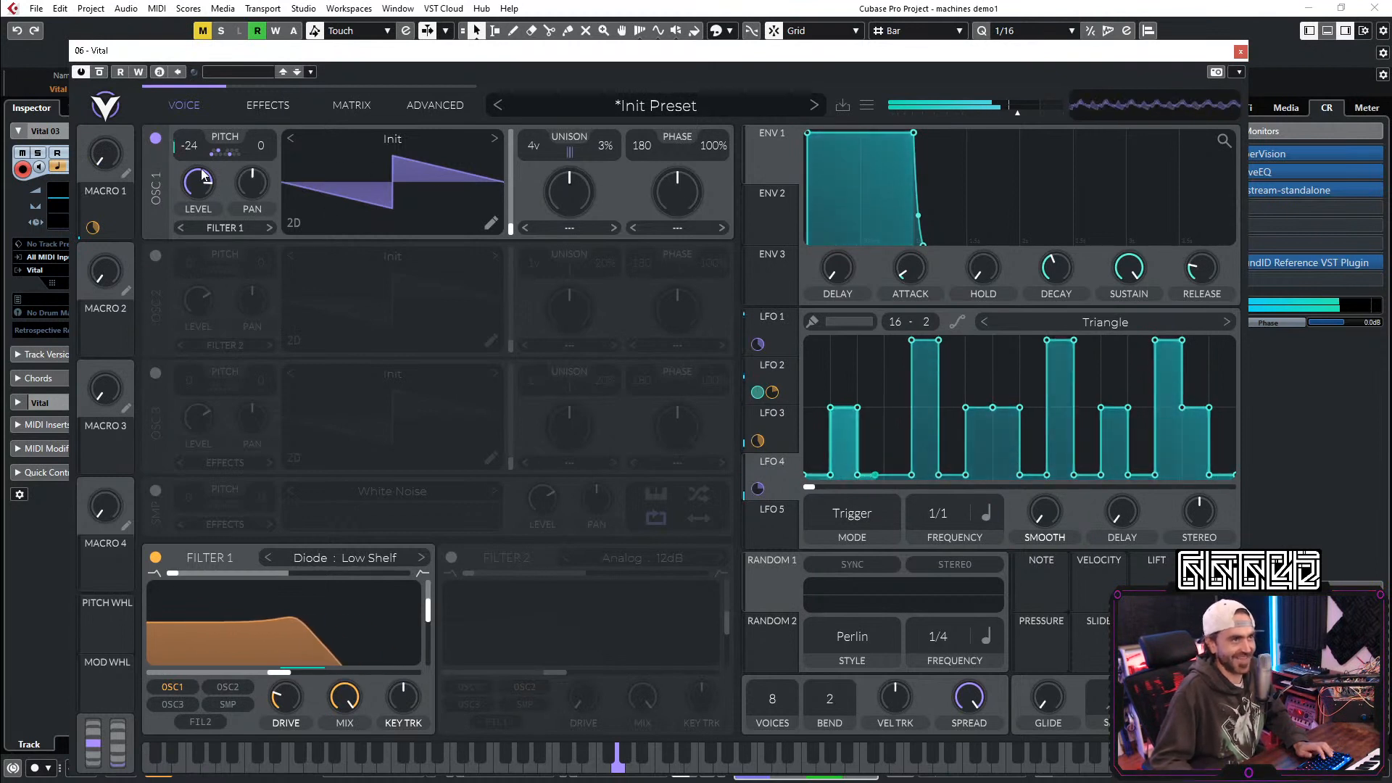
pyautogui.moveTo(105, 154); pyautogui.dragTo(87, 177)
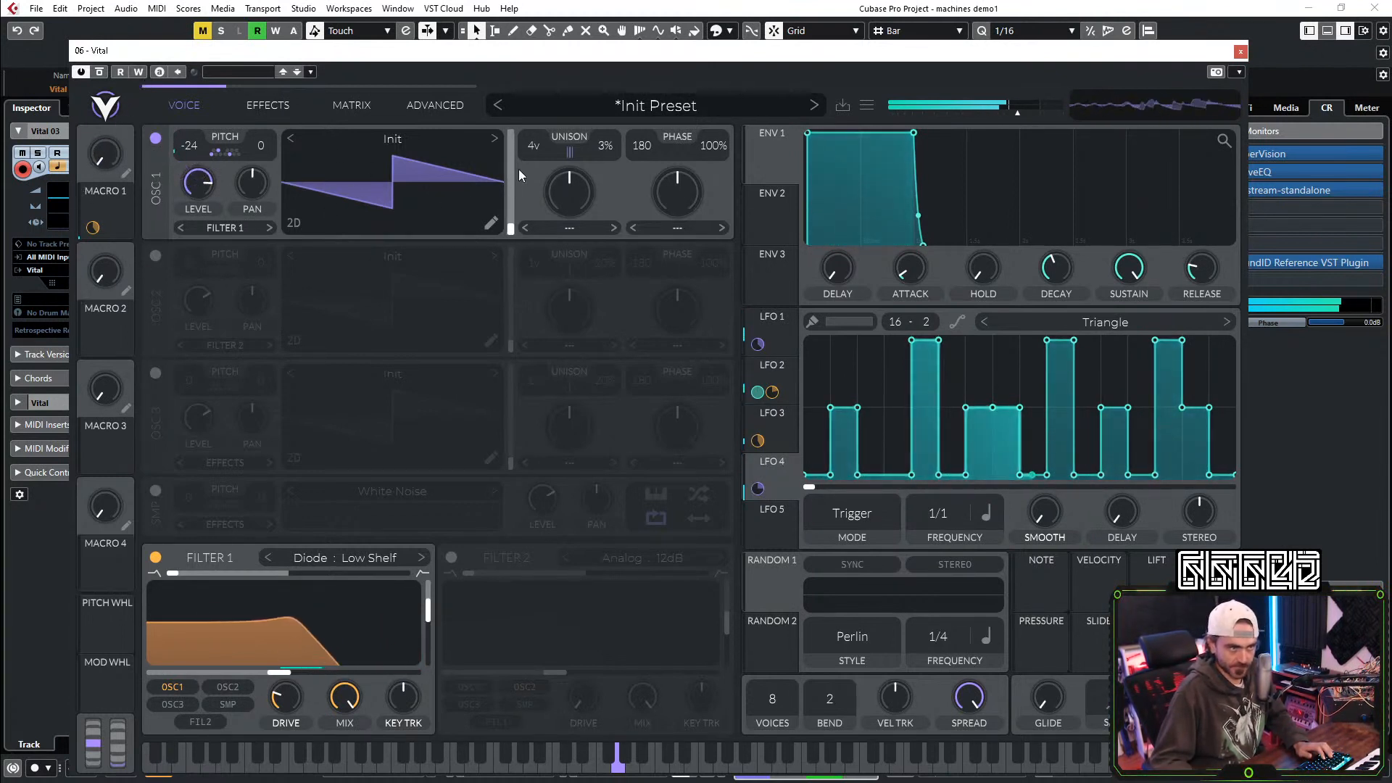
# Step: Lower oscillator 1's level and modulate it with LFO 3 at a depth of about 0.27, auditioning with a Macro 1 sweep
pyautogui.moveTo(201, 177); pyautogui.dragTo(196, 182)
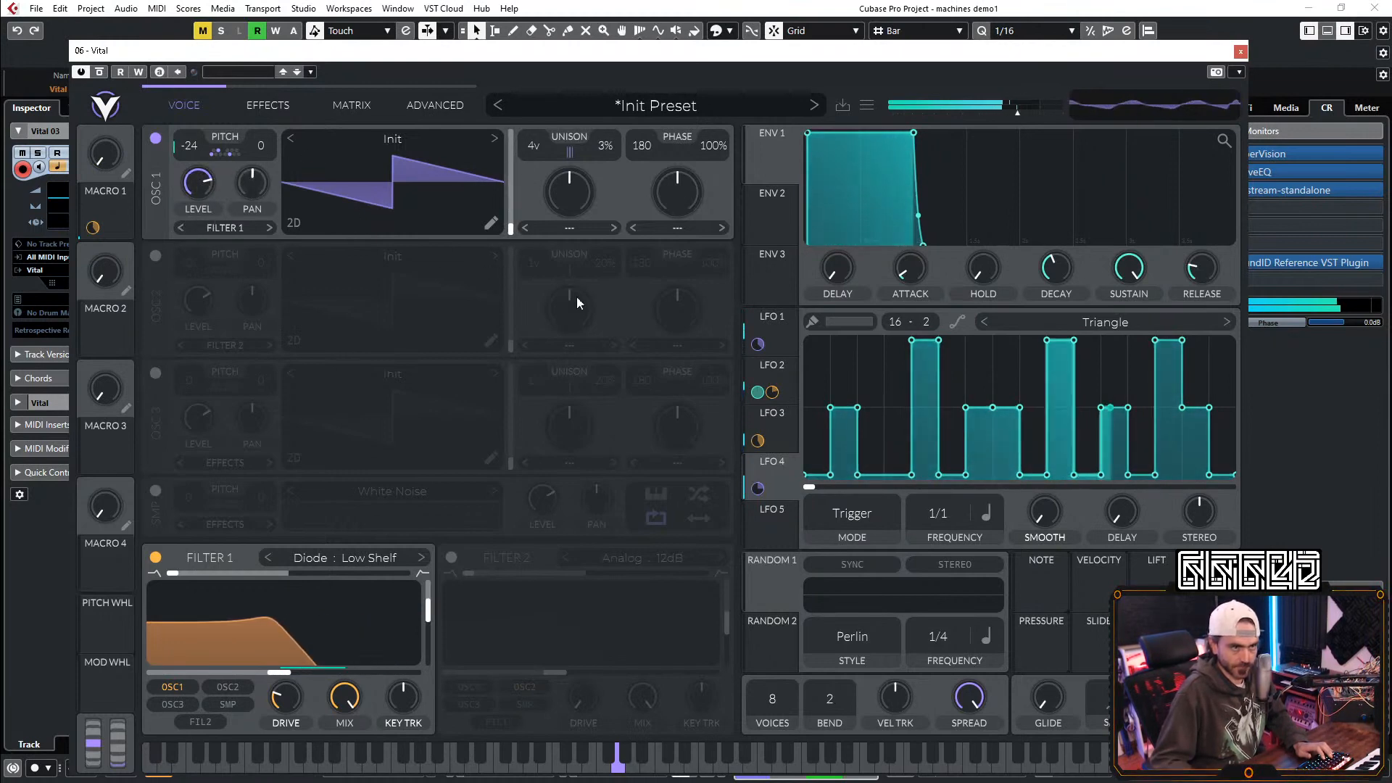
pyautogui.click(783, 367)
pyautogui.click(789, 429)
pyautogui.moveTo(374, 337); pyautogui.dragTo(187, 194)
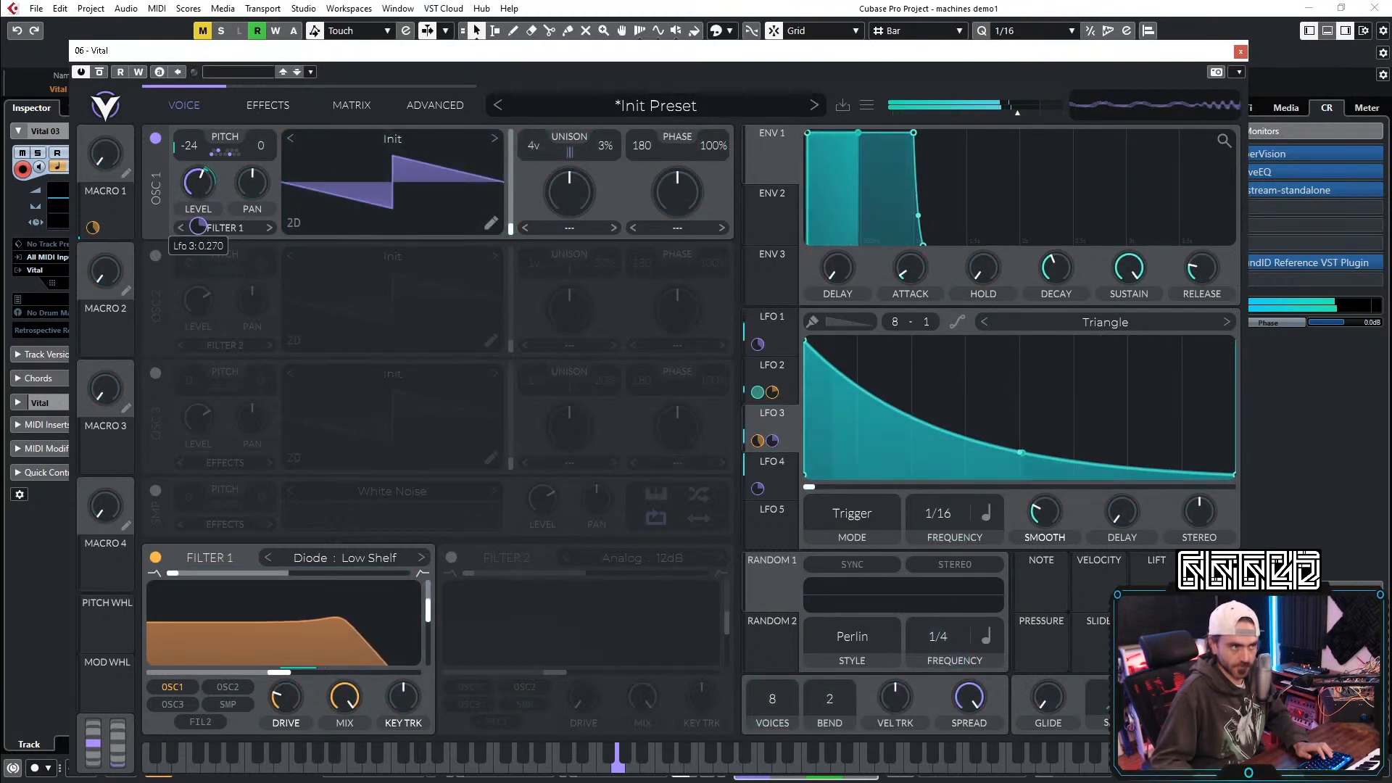
pyautogui.moveTo(115, 158); pyautogui.dragTo(159, 47)
pyautogui.moveTo(139, 99); pyautogui.dragTo(116, 160)
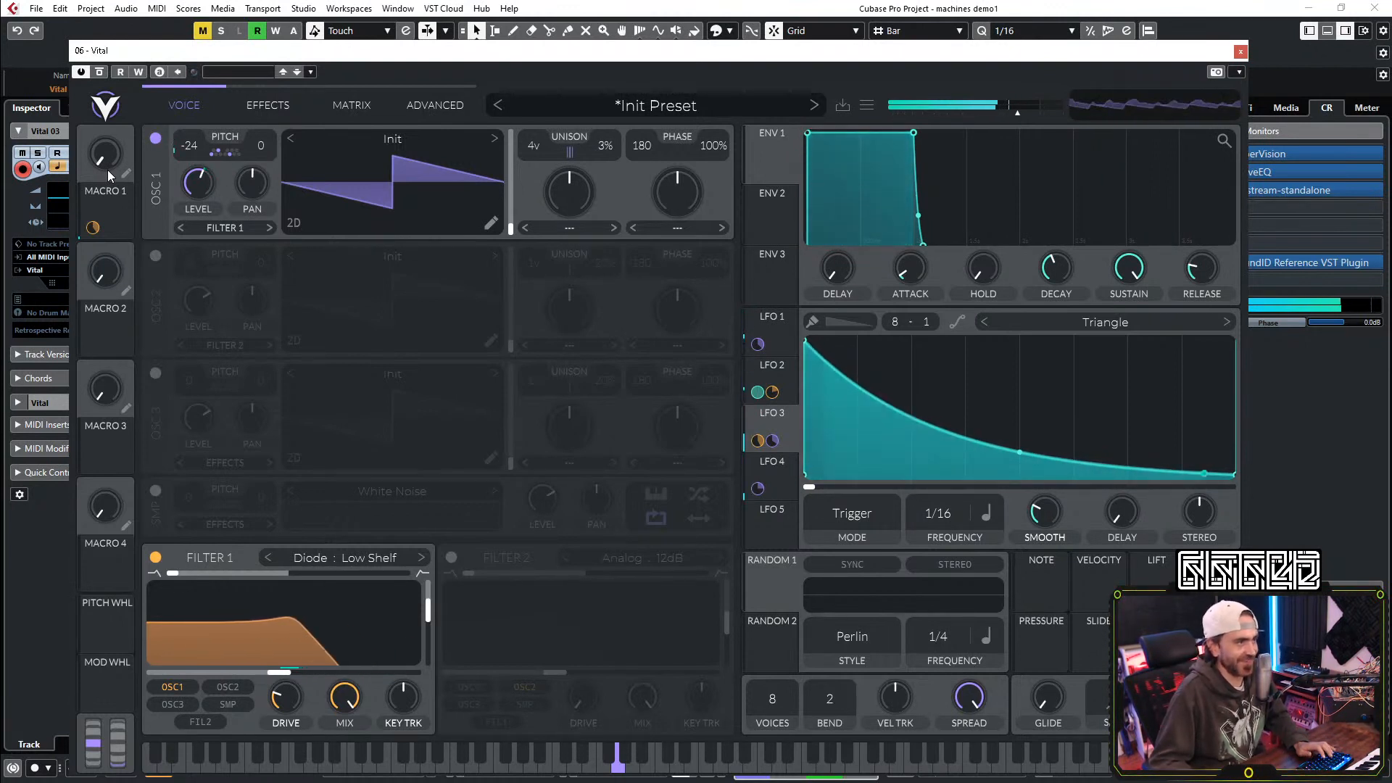
pyautogui.moveTo(107, 170); pyautogui.dragTo(199, 198)
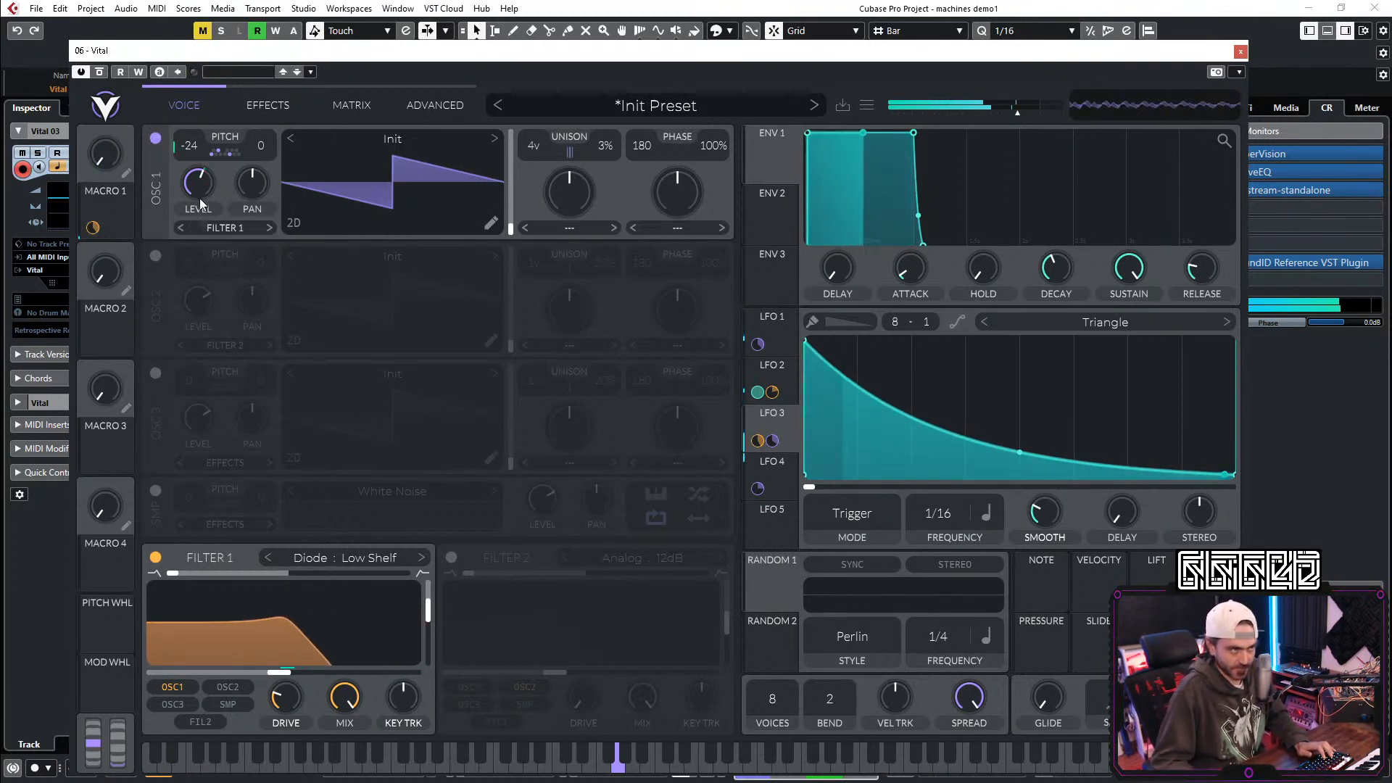
# Step: Set oscillator 1's spectral morph to Phase Disperse at 68% and assign LFO 1 to its amount, auditioning with Macro 1
pyautogui.click(577, 227)
pyautogui.click(583, 437)
pyautogui.moveTo(569, 192)
pyautogui.mouseDown()
pyautogui.moveTo(585, 194)
pyautogui.moveTo(577, 211)
pyautogui.mouseUp()
pyautogui.moveTo(120, 127)
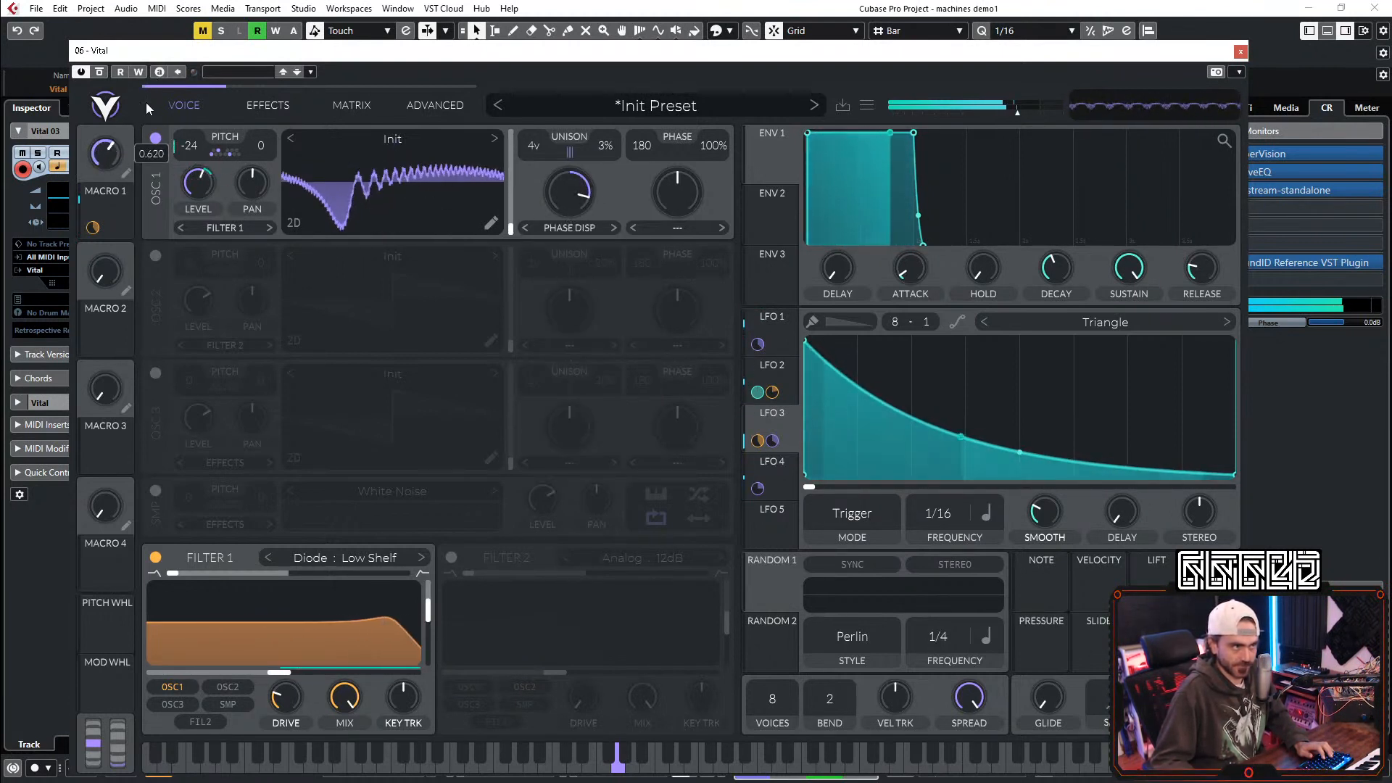
pyautogui.scroll(-5, 571, 199)
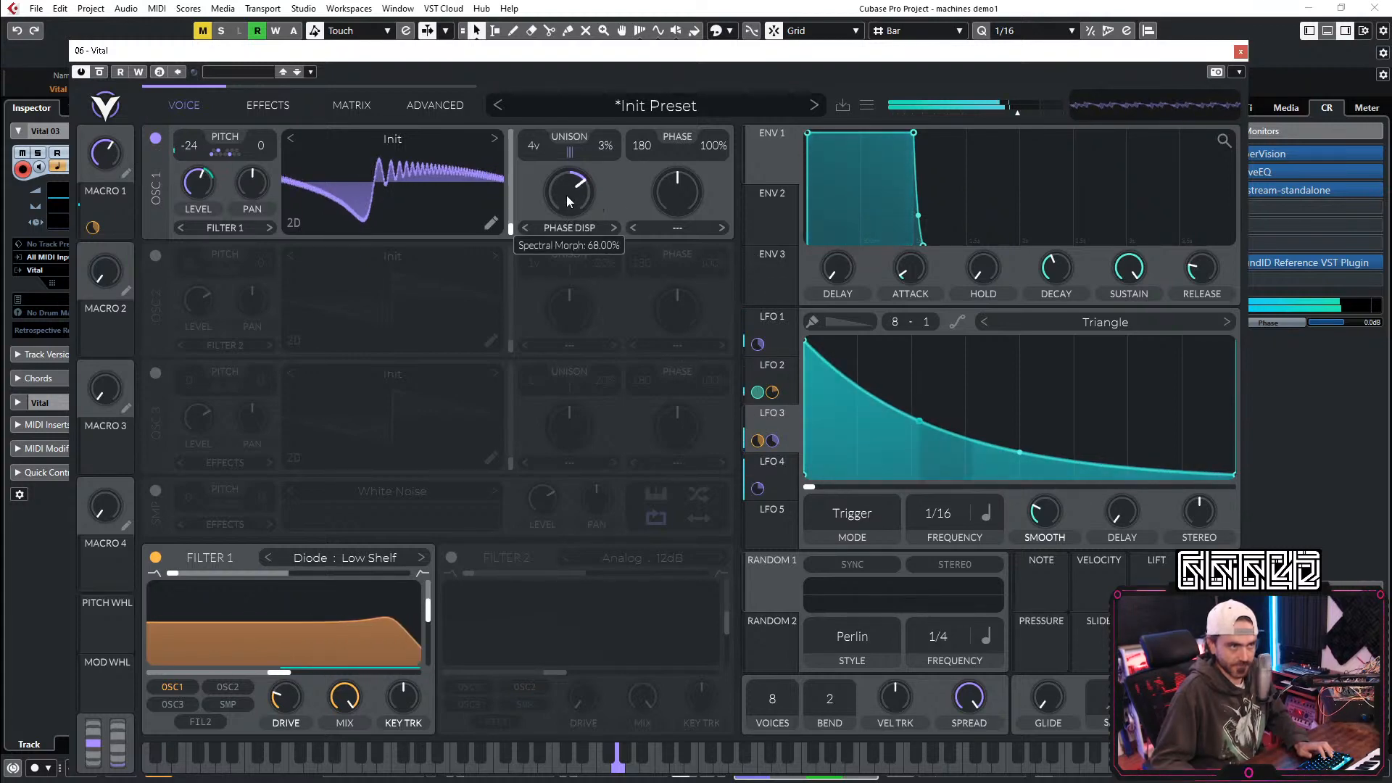
pyautogui.moveTo(779, 328); pyautogui.dragTo(572, 190)
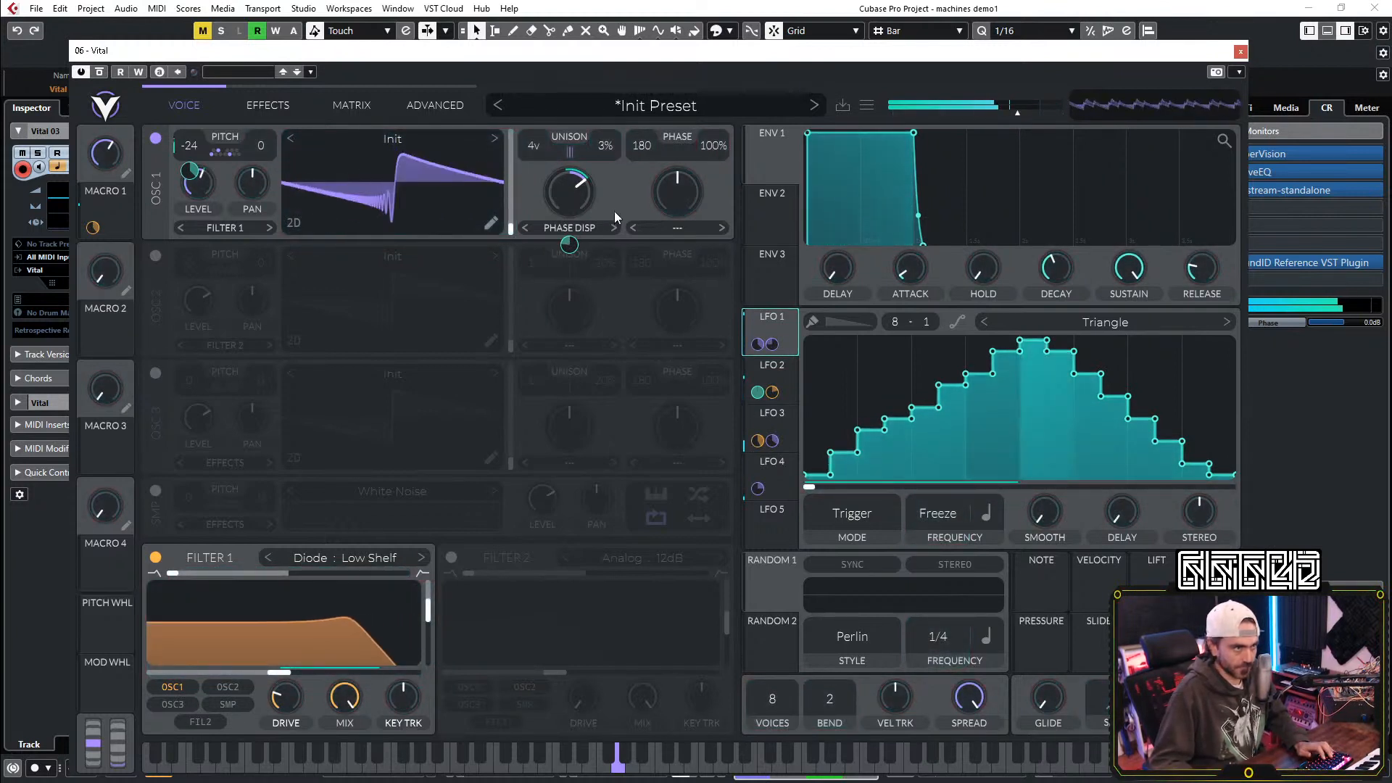
pyautogui.moveTo(108, 155); pyautogui.dragTo(98, 181)
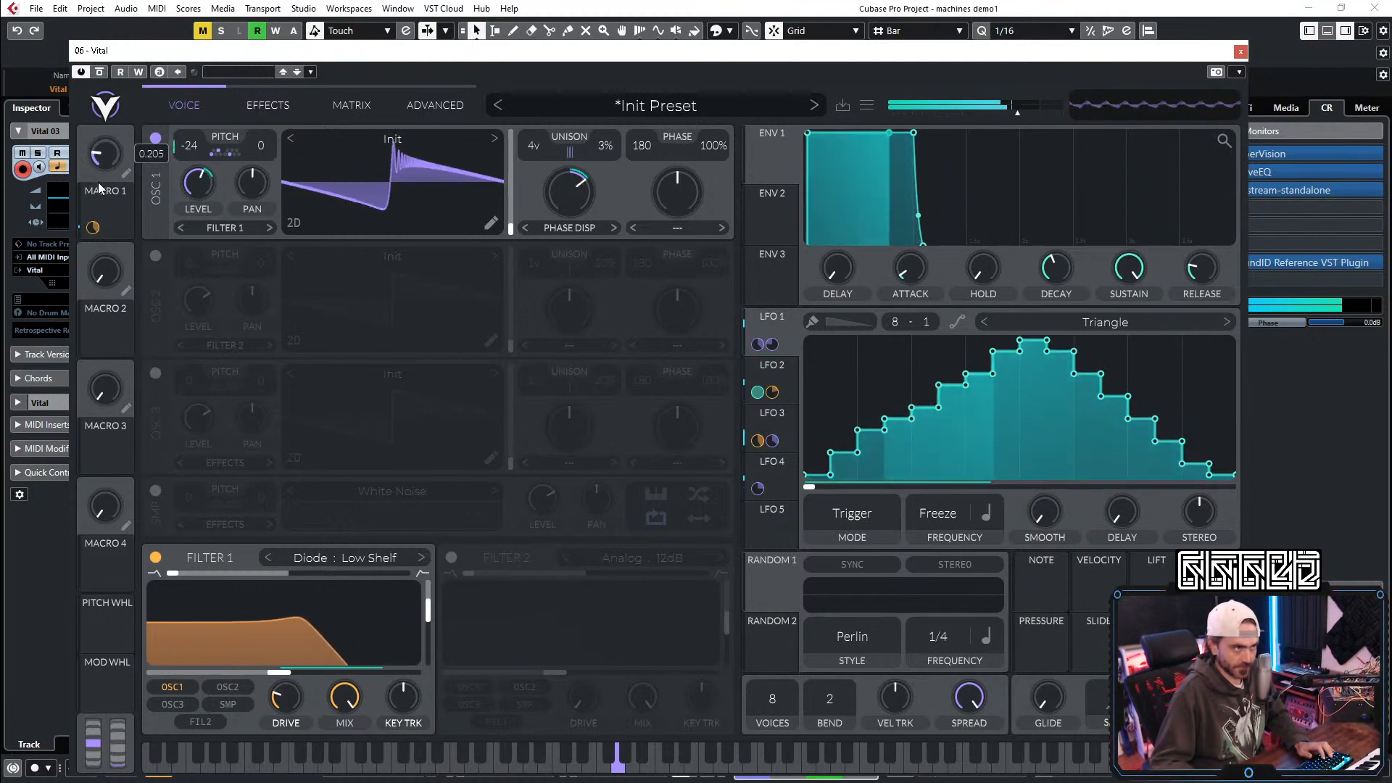
# Step: Briefly try the compressor, enable the Soft Clip distortion instead, and sweep Macro 1 up and back to zero
pyautogui.click(269, 109)
pyautogui.click(156, 207)
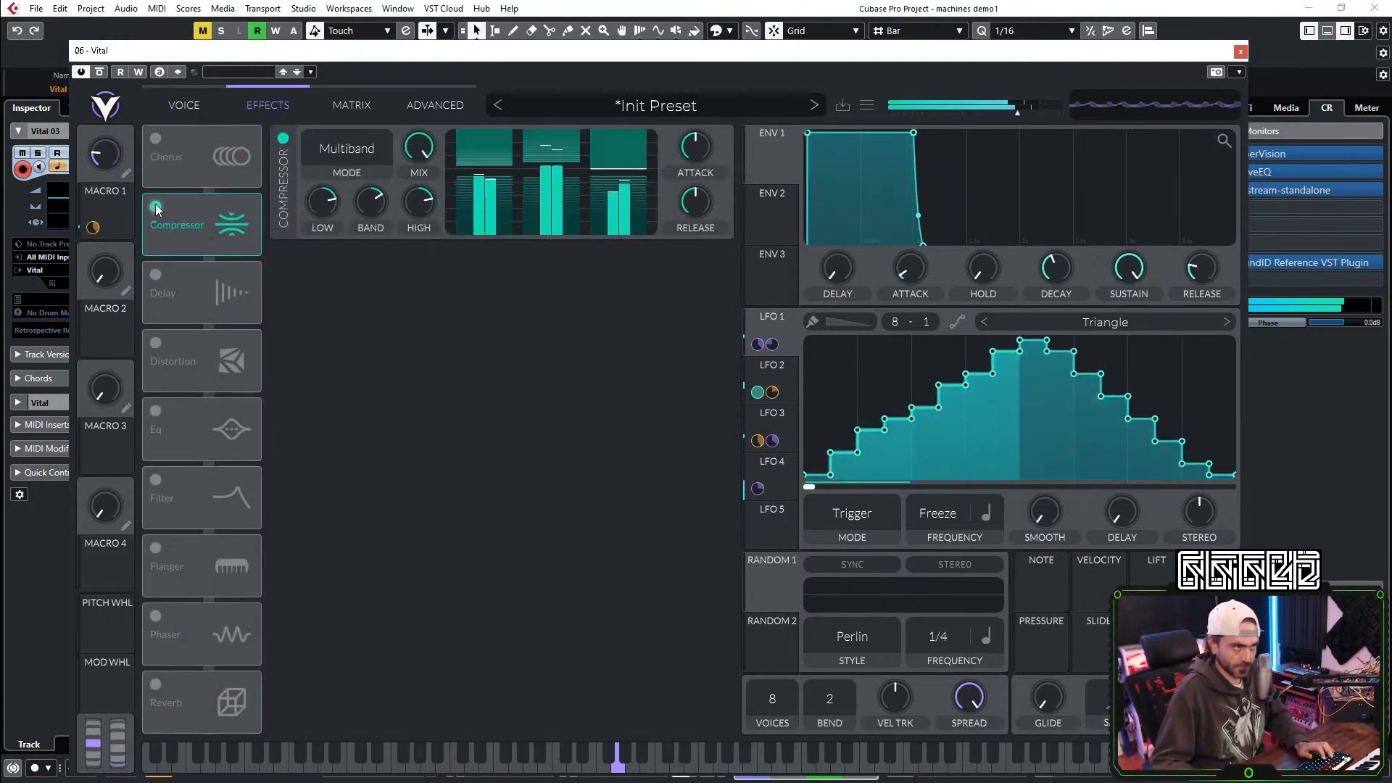
pyautogui.click(158, 207)
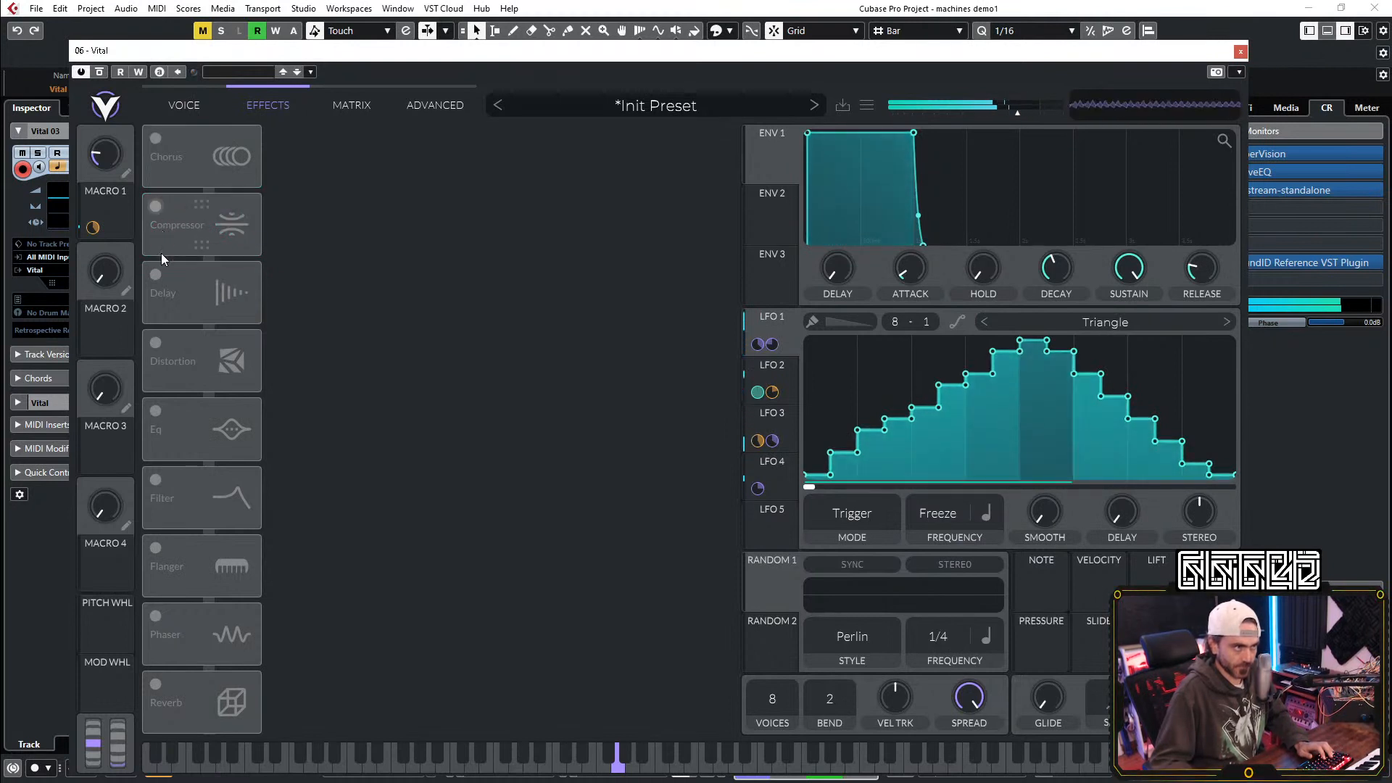
pyautogui.click(157, 342)
pyautogui.moveTo(111, 161); pyautogui.dragTo(123, 104)
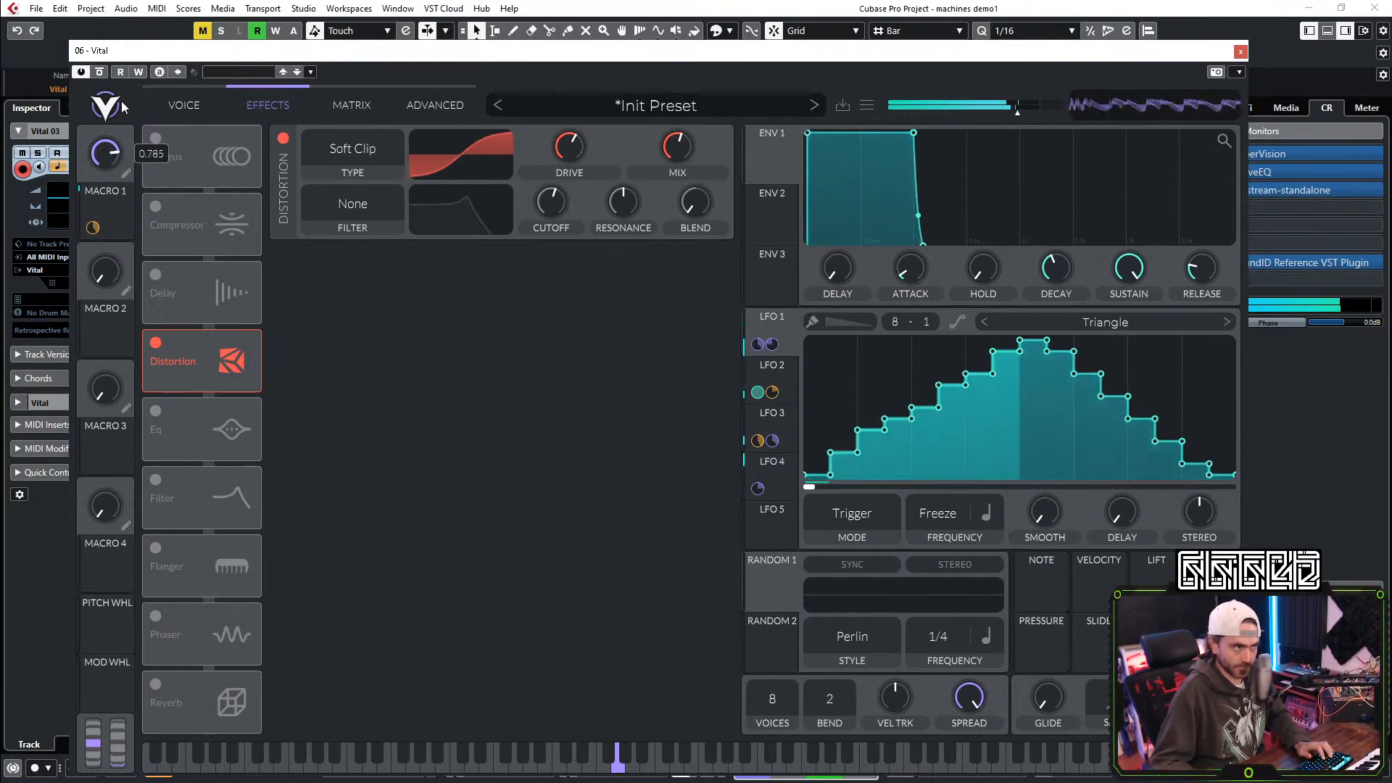
pyautogui.moveTo(124, 97); pyautogui.dragTo(101, 180)
# Step: Set the distortion's filter to Post with lower resonance and assign Macro 1 to its cutoff
pyautogui.click(366, 218)
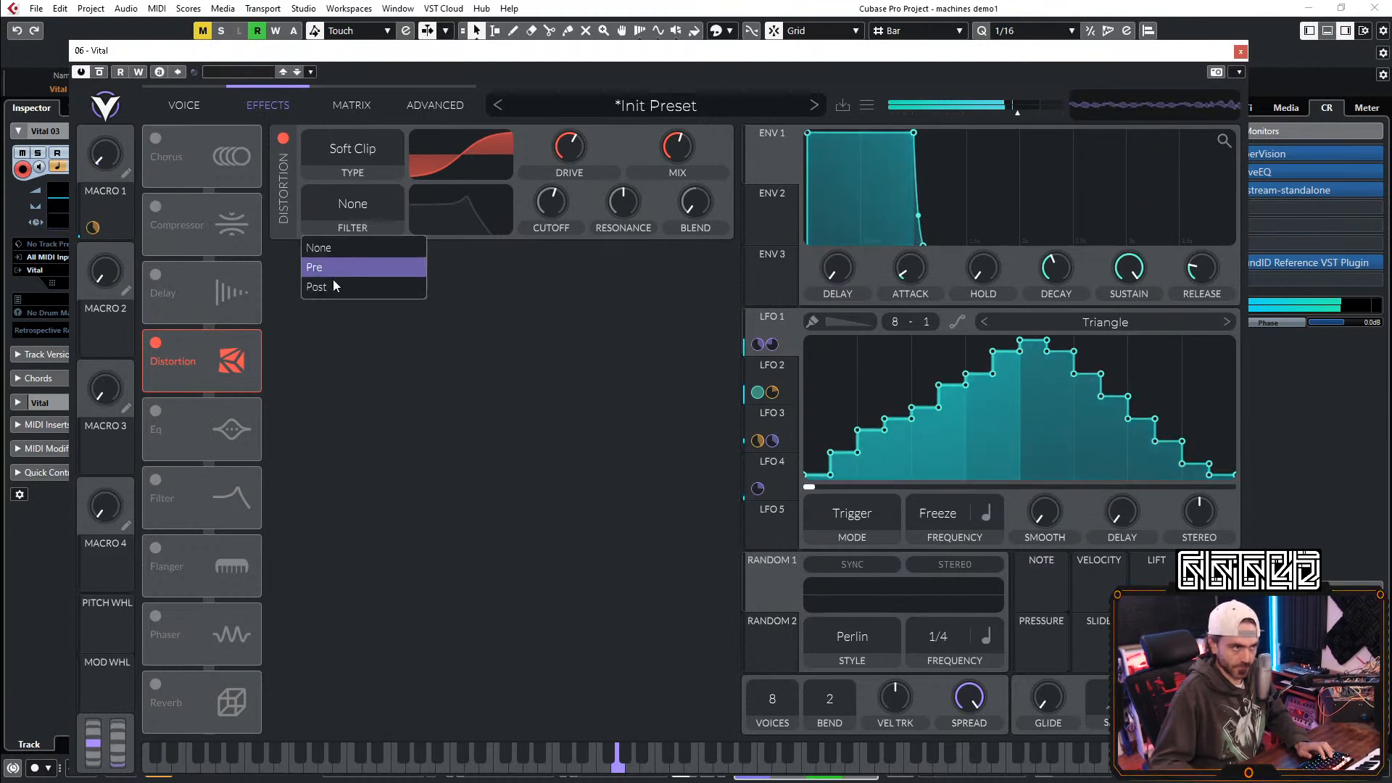
pyautogui.click(337, 287)
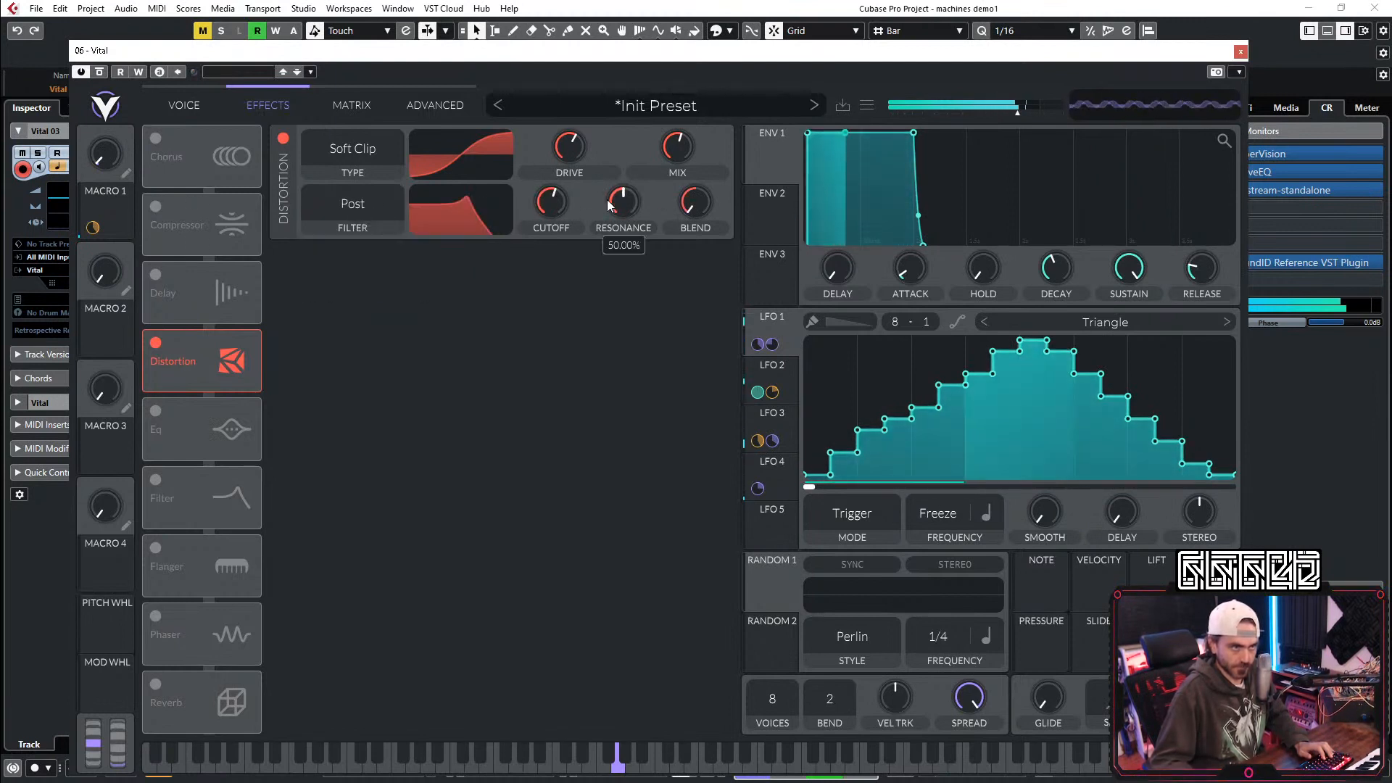
pyautogui.moveTo(93, 227); pyautogui.dragTo(549, 205)
pyautogui.moveTo(105, 156)
pyautogui.mouseDown()
pyautogui.moveTo(127, 70)
pyautogui.moveTo(109, 130)
pyautogui.moveTo(140, 73)
pyautogui.moveTo(98, 156)
pyautogui.mouseUp()
# Step: Try the distortion filter at Pre, return it to Post, and rebalance the distortion with a lower mix and slightly higher drive
pyautogui.click(346, 205)
pyautogui.click(324, 268)
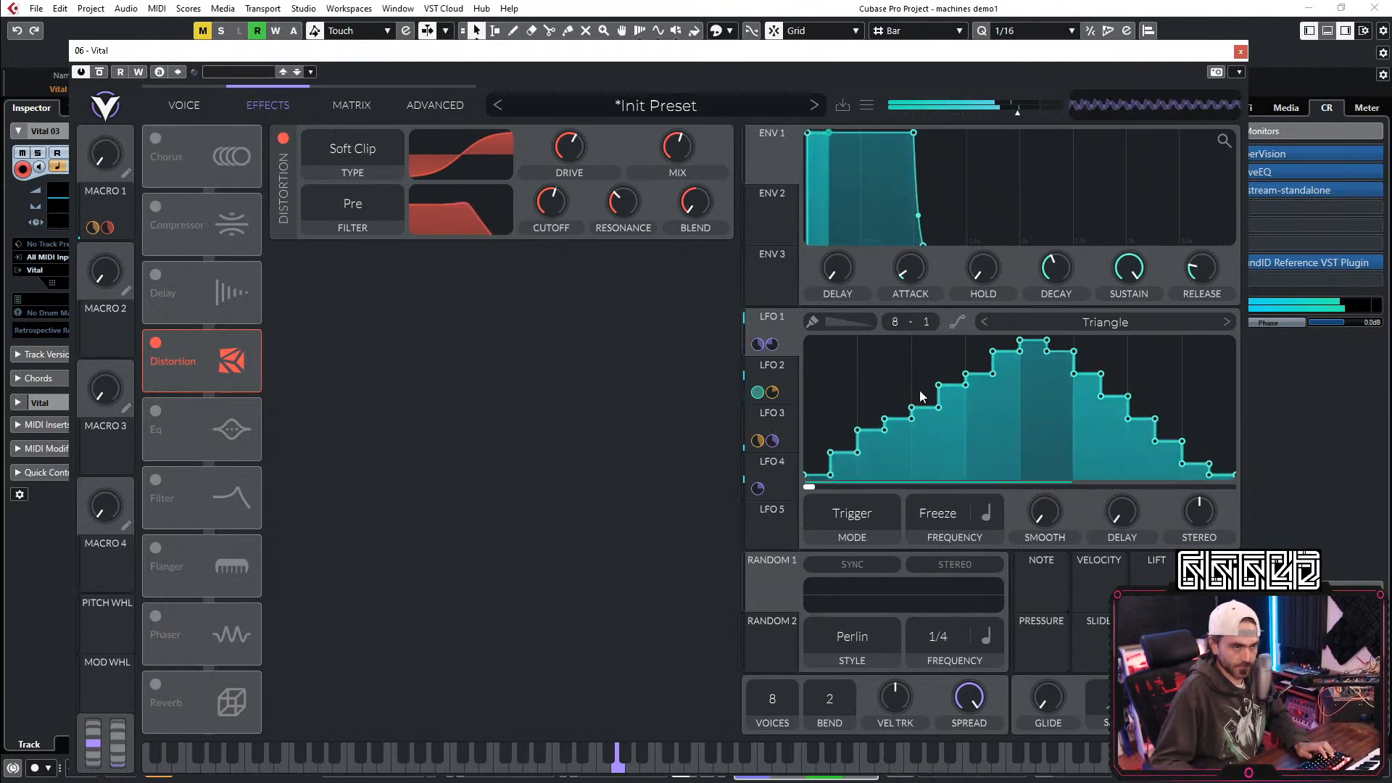
pyautogui.click(355, 210)
pyautogui.click(319, 287)
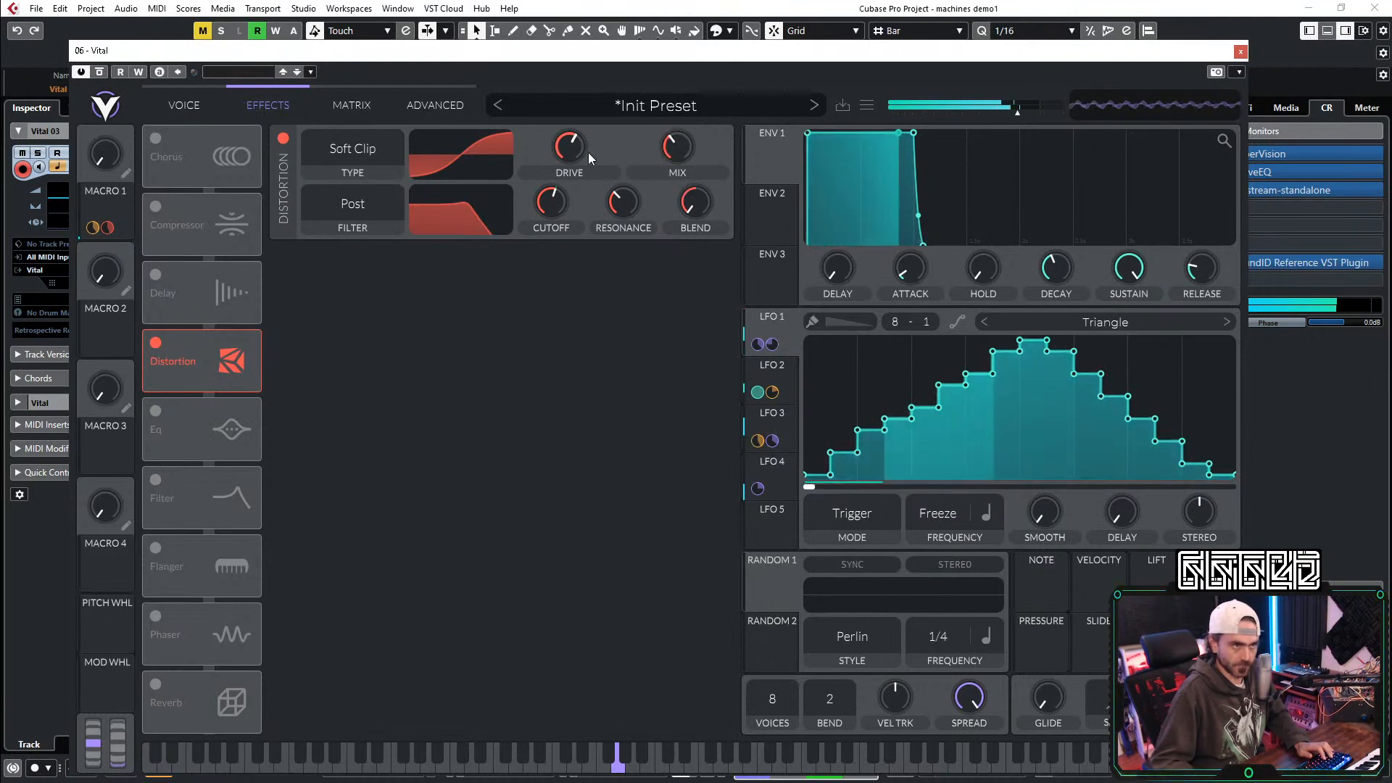
pyautogui.moveTo(97, 168); pyautogui.dragTo(96, 202)
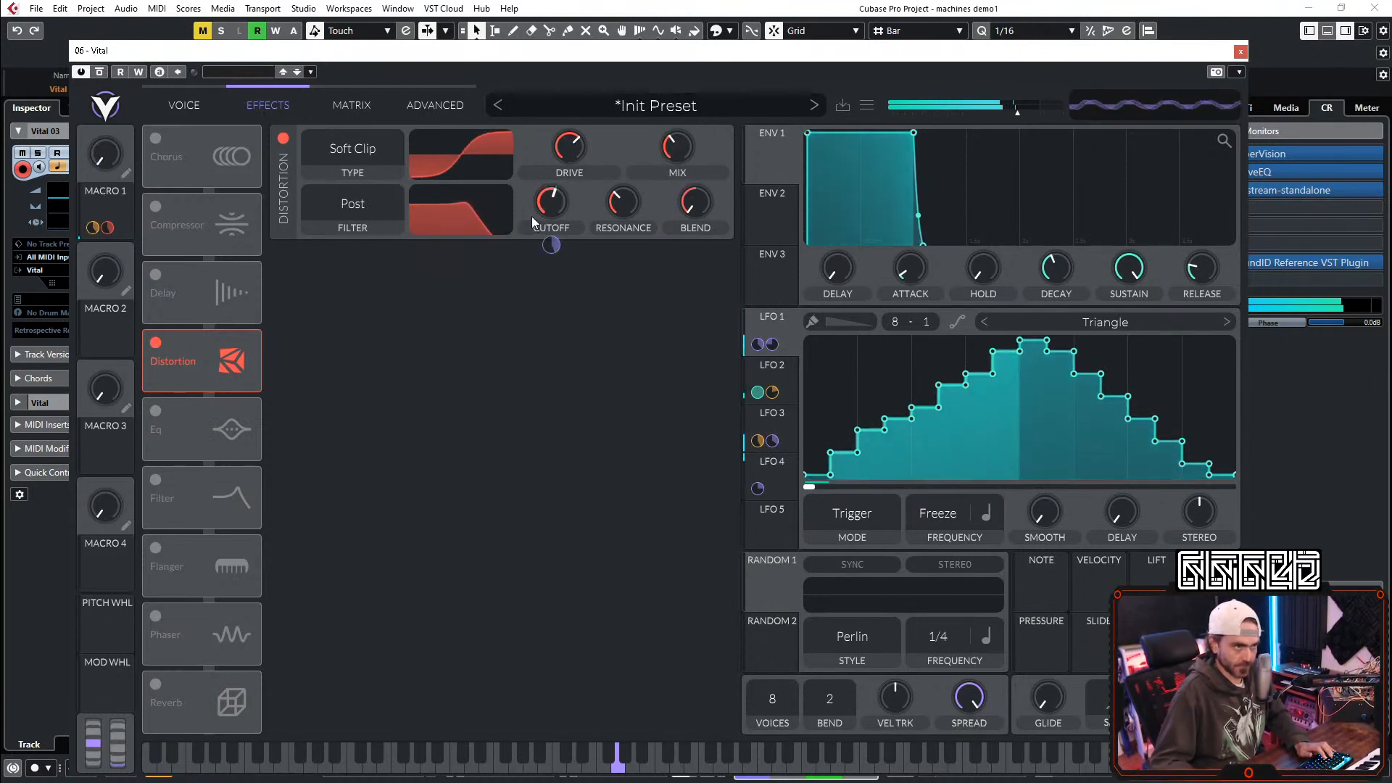
# Step: Move Distortion ahead of the compressor in the effects chain, and try the compressor while sweeping Macro 1 before switching it off
pyautogui.moveTo(194, 330); pyautogui.dragTo(197, 211)
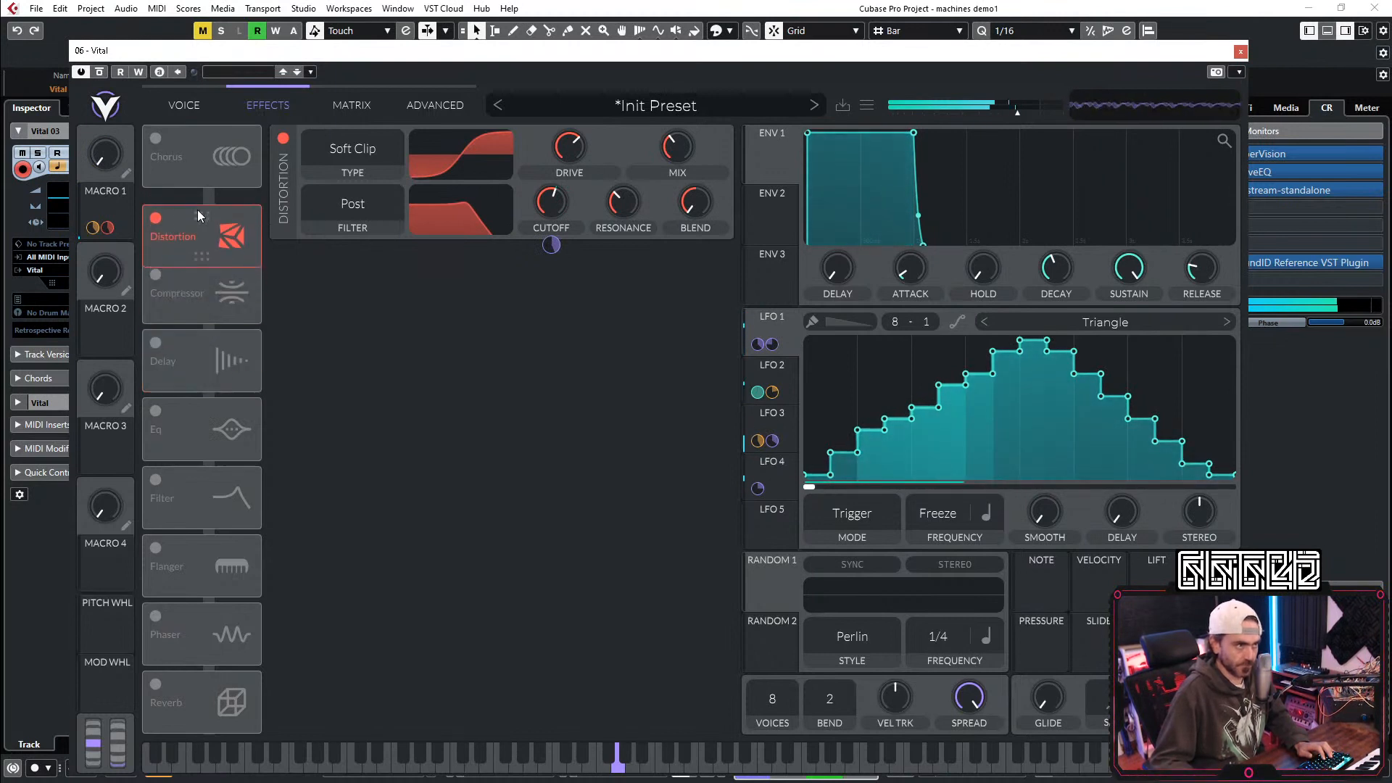
pyautogui.click(155, 274)
pyautogui.moveTo(104, 155); pyautogui.dragTo(99, 247)
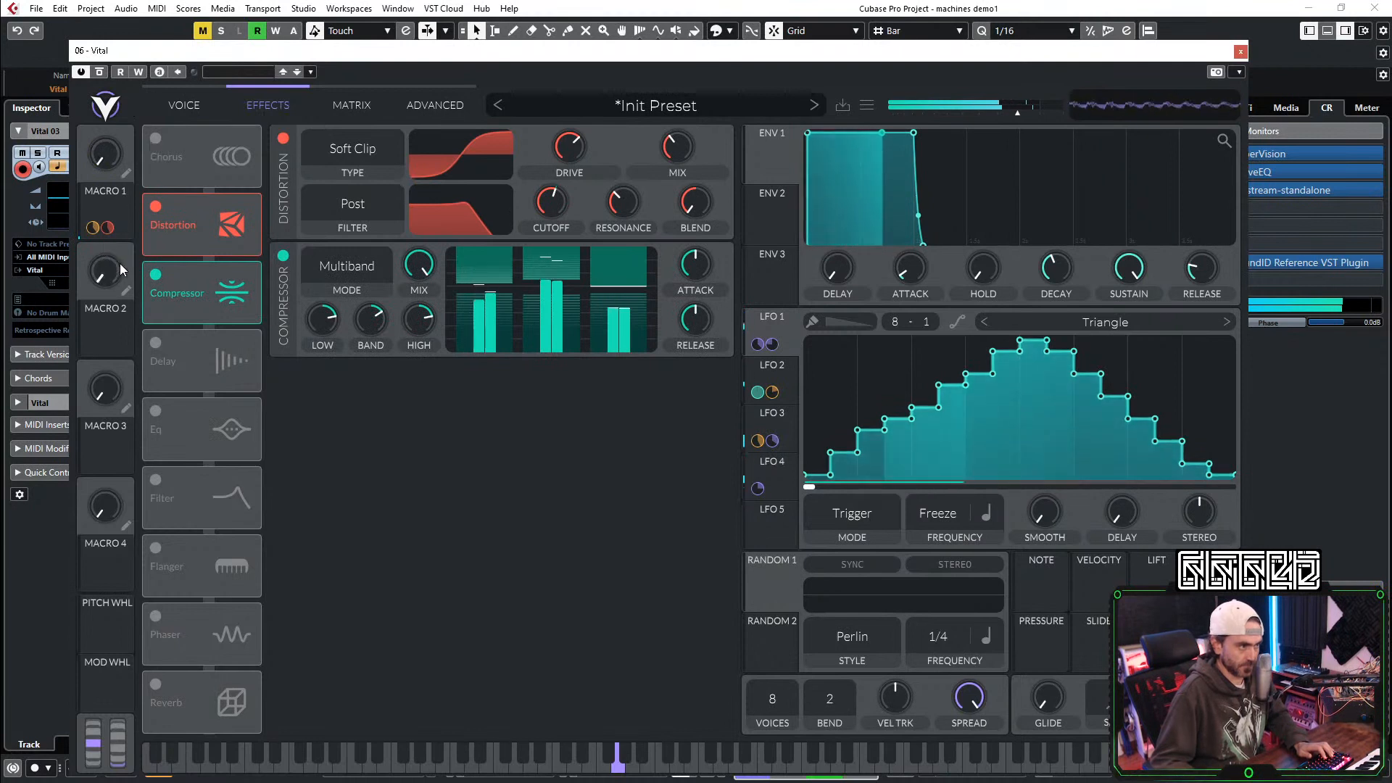
pyautogui.click(157, 275)
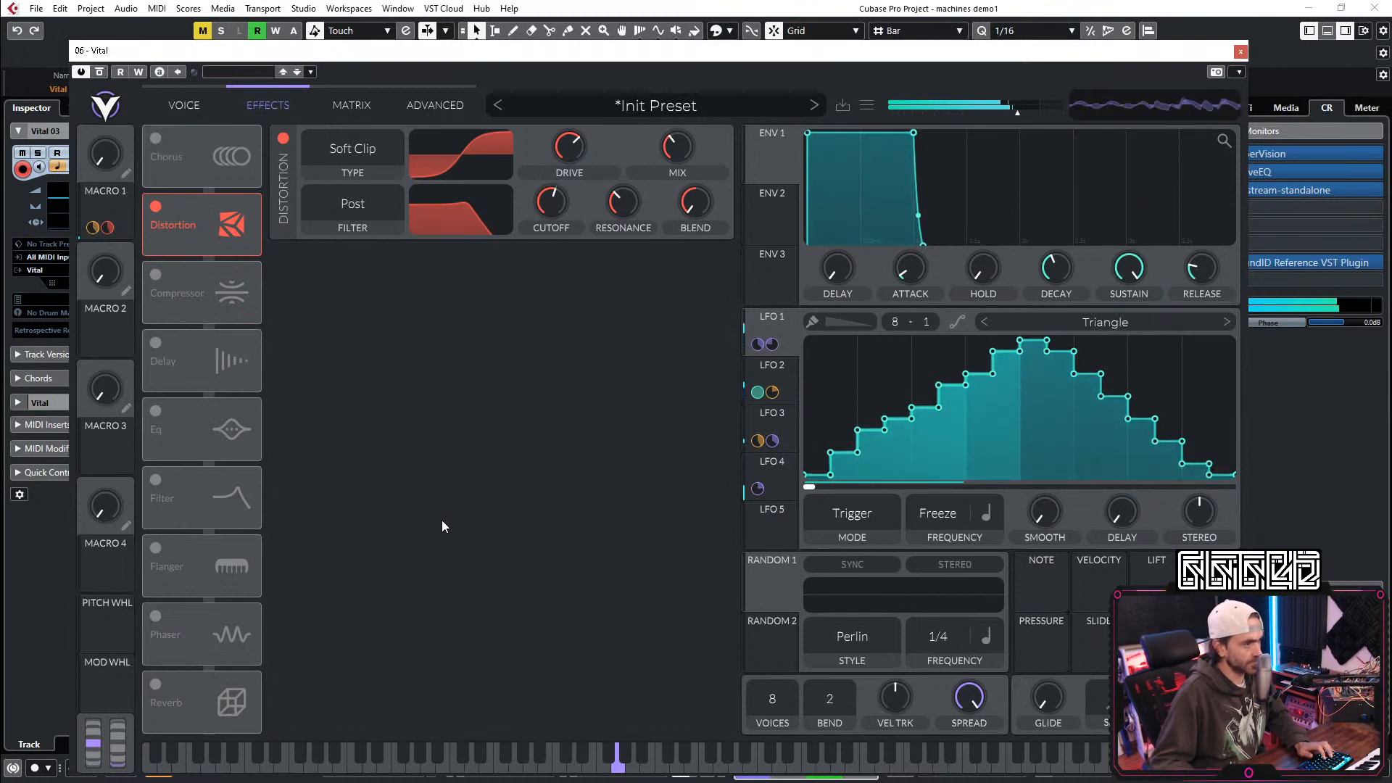
# Step: Enable the delay with dotted 1/8 timing in Ping Pong mode, and narrow its filter by raising the cutoff and reducing the spread
pyautogui.click(157, 343)
pyautogui.click(423, 266)
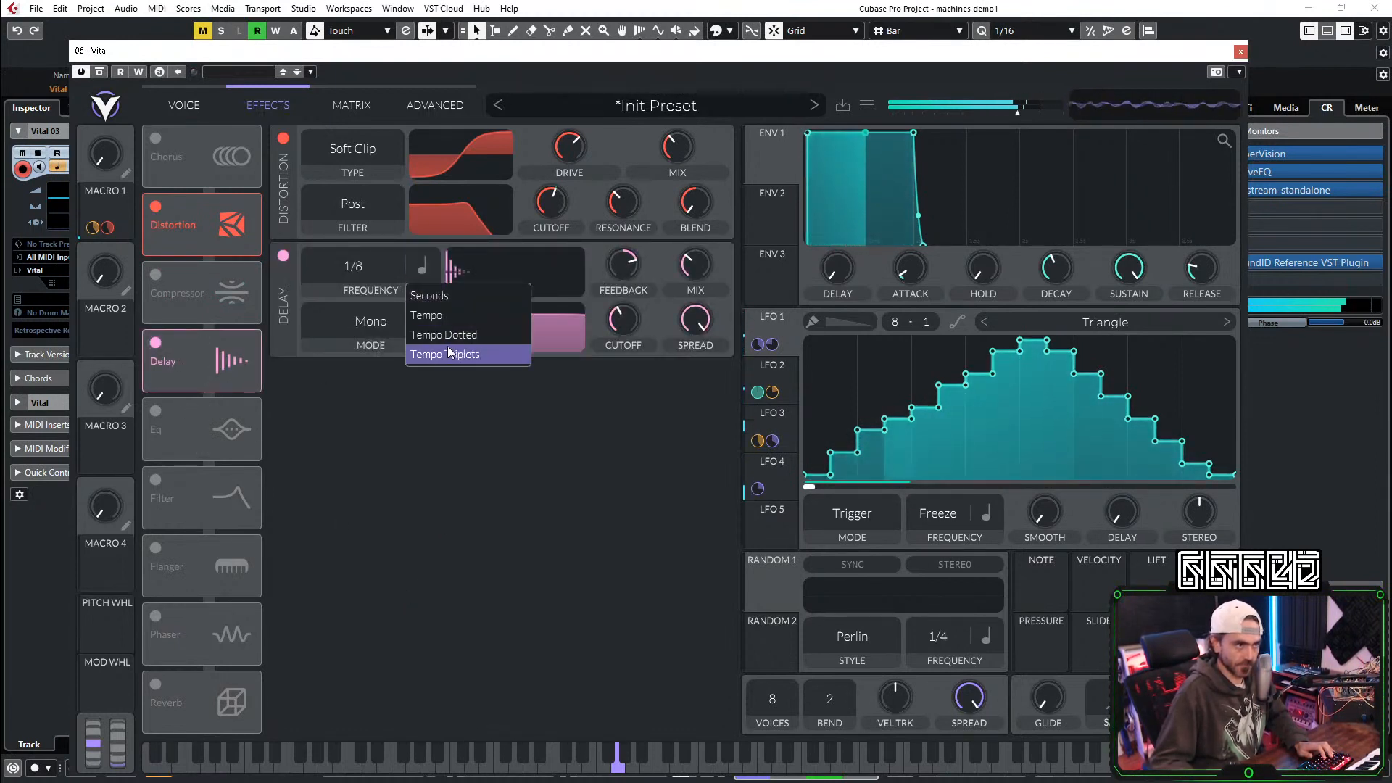
pyautogui.click(450, 333)
pyautogui.click(391, 337)
pyautogui.click(324, 405)
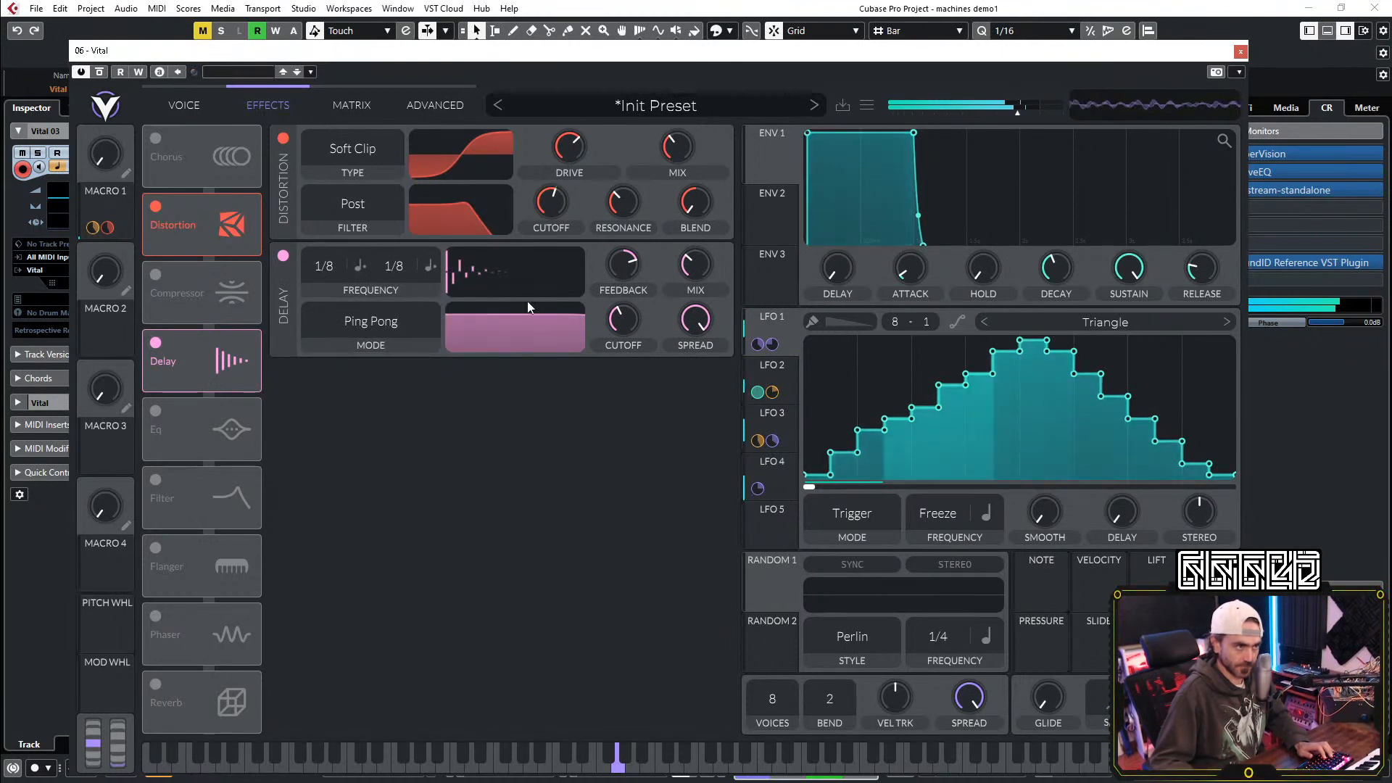
pyautogui.moveTo(535, 333); pyautogui.dragTo(552, 354)
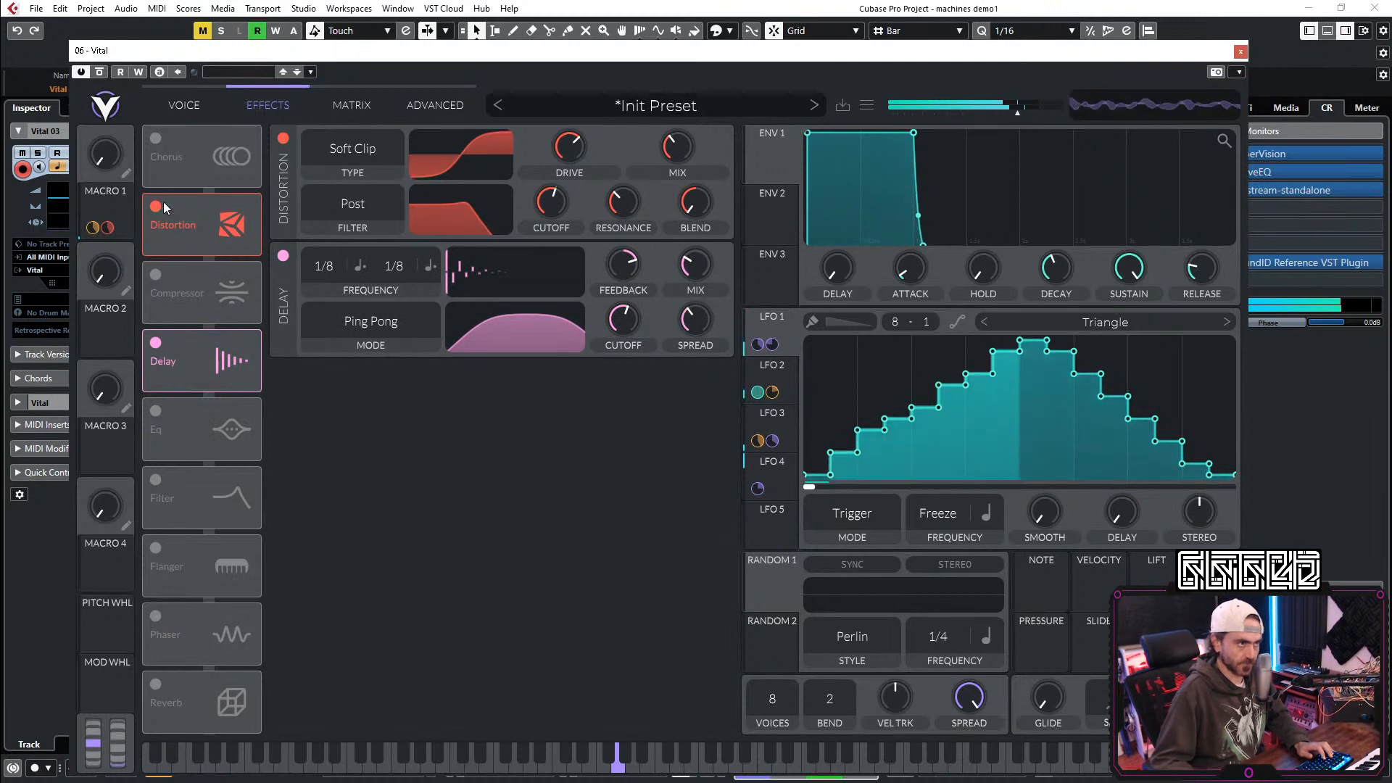
# Step: Audition the patch by sweeping Macro 1 and returning it to zero, checking both the voice and effects settings
pyautogui.moveTo(102, 150)
pyautogui.mouseDown()
pyautogui.moveTo(135, 44)
pyautogui.moveTo(98, 152)
pyautogui.mouseUp()
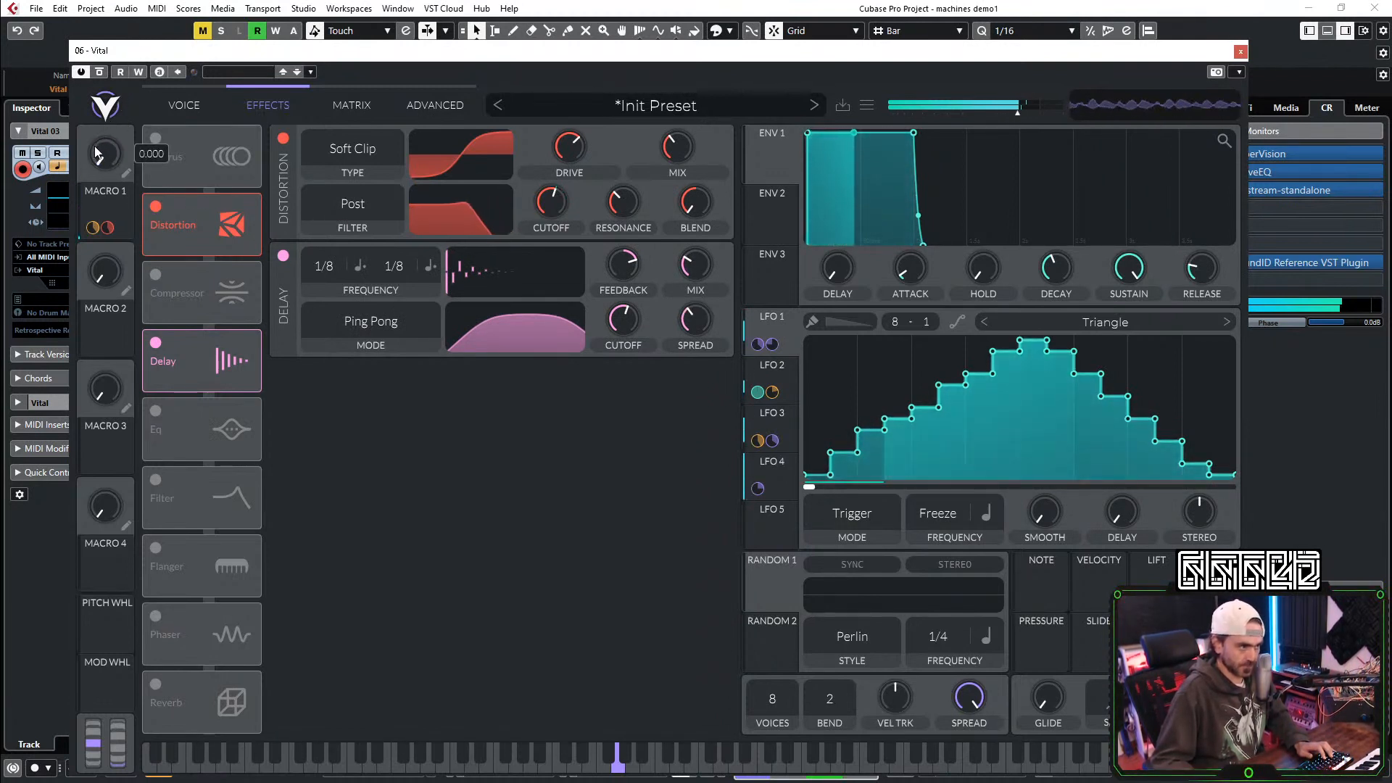
pyautogui.click(190, 108)
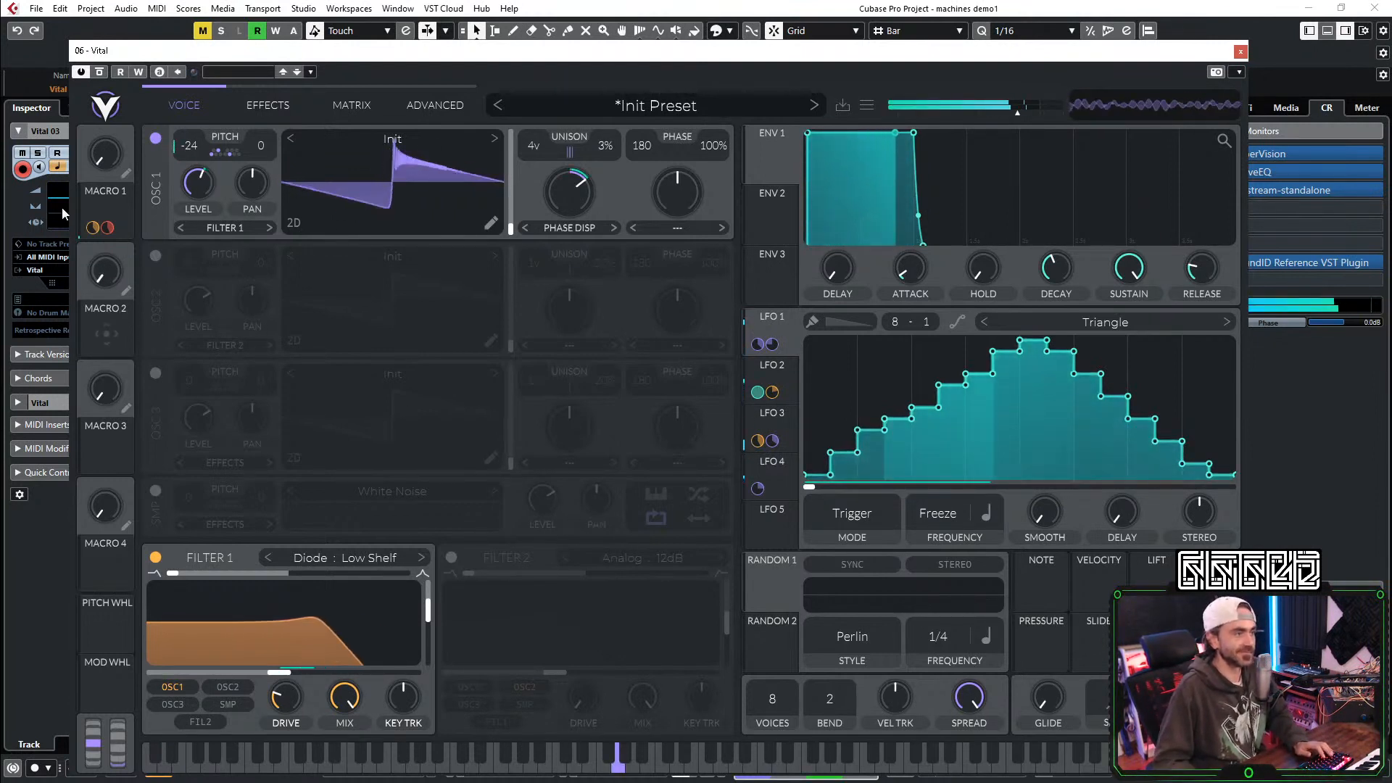
pyautogui.moveTo(101, 163); pyautogui.dragTo(98, 251)
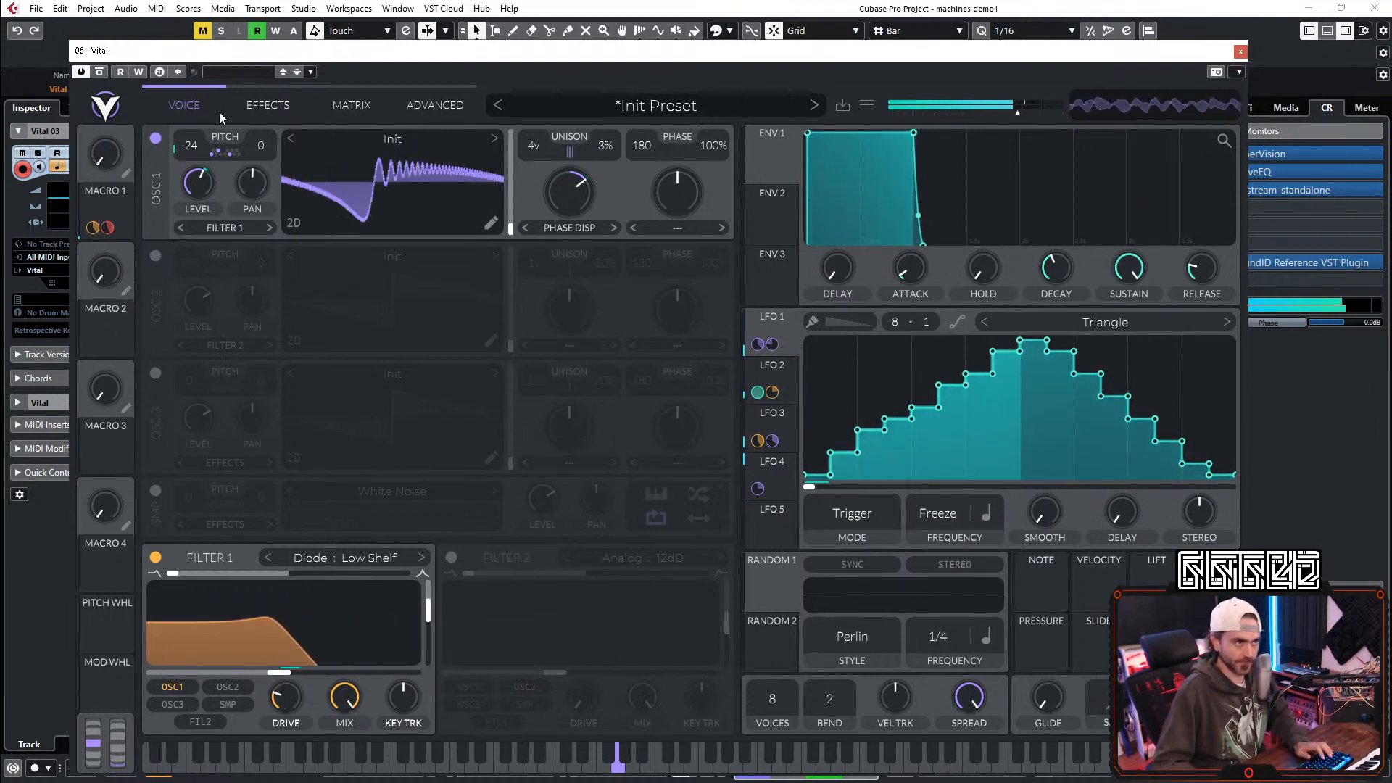
pyautogui.click(271, 109)
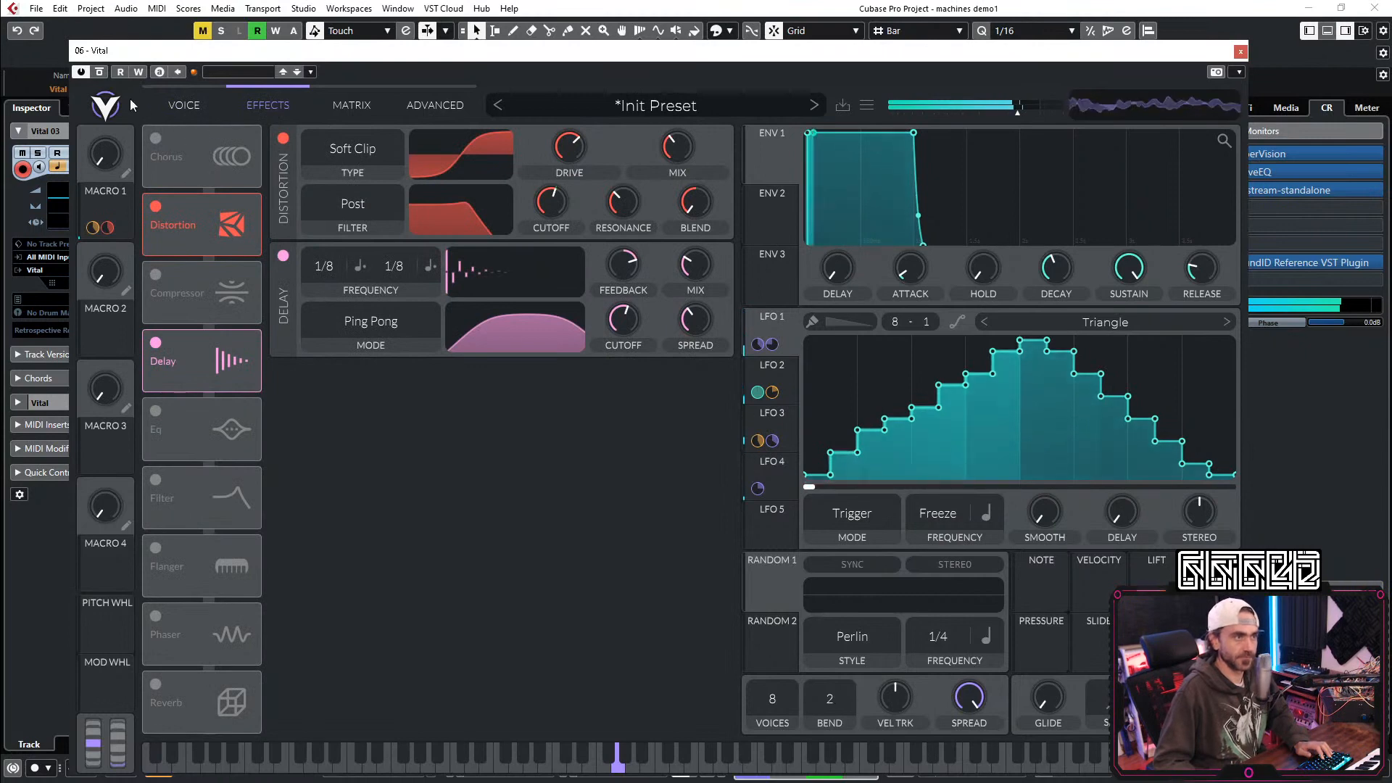
# Step: Save the preset under the name 1307 melo1
pyautogui.click(163, 94)
pyautogui.click(841, 107)
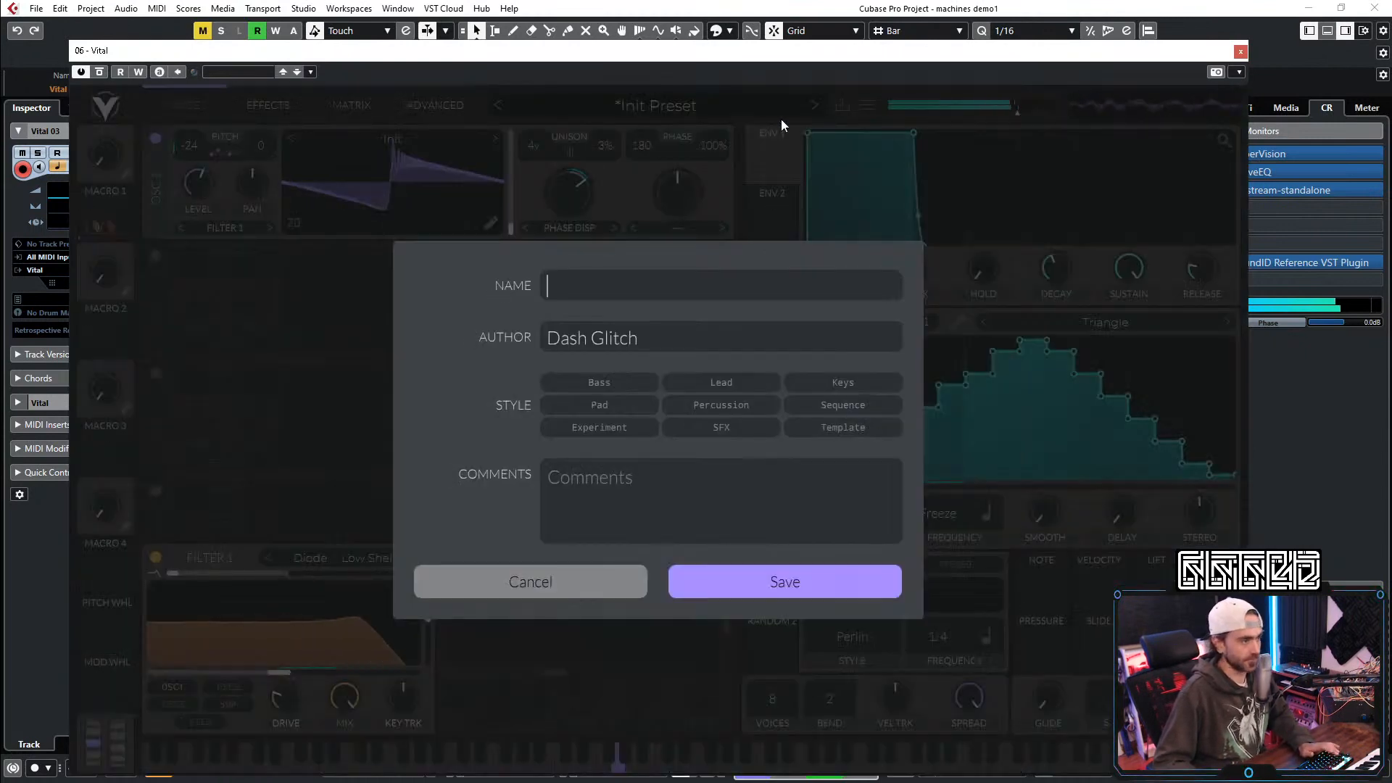
pyautogui.write('1307 melo1')
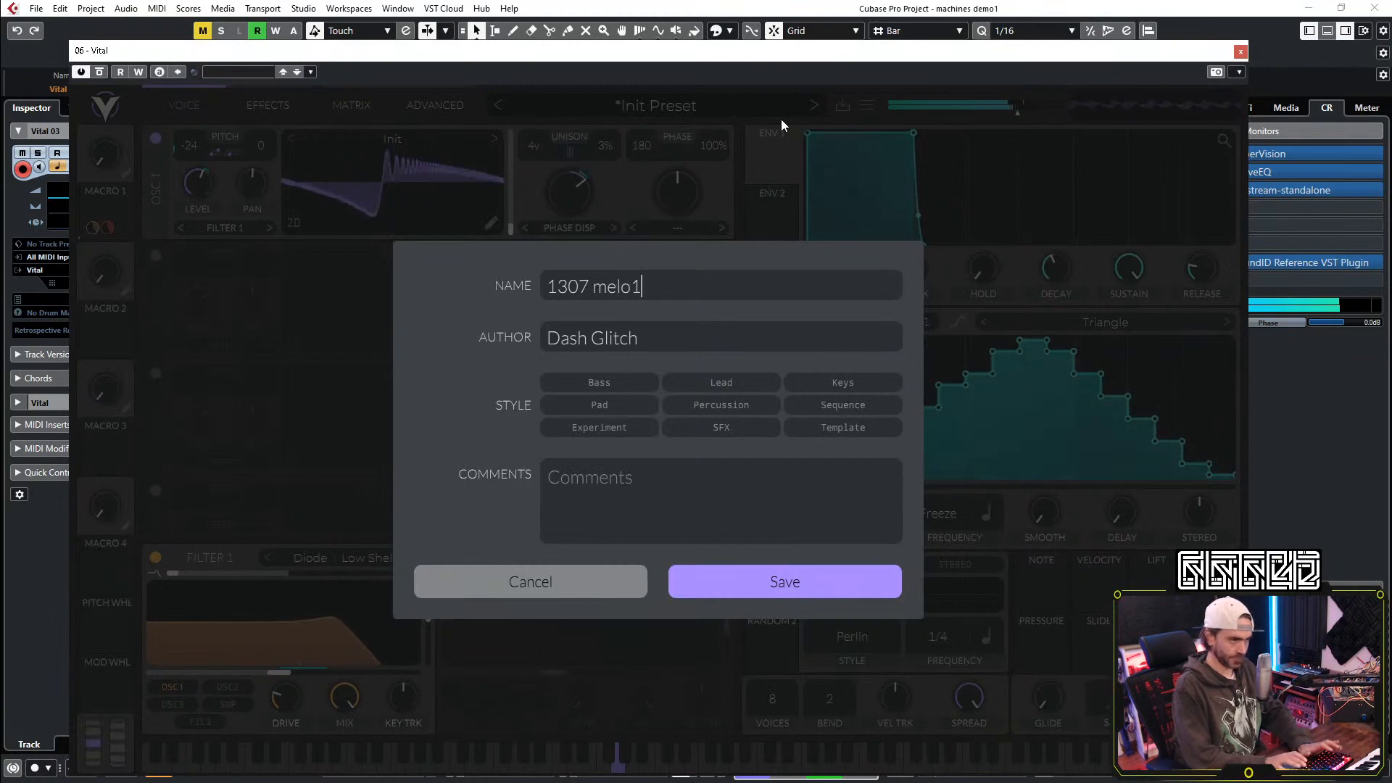
pyautogui.press('Return')
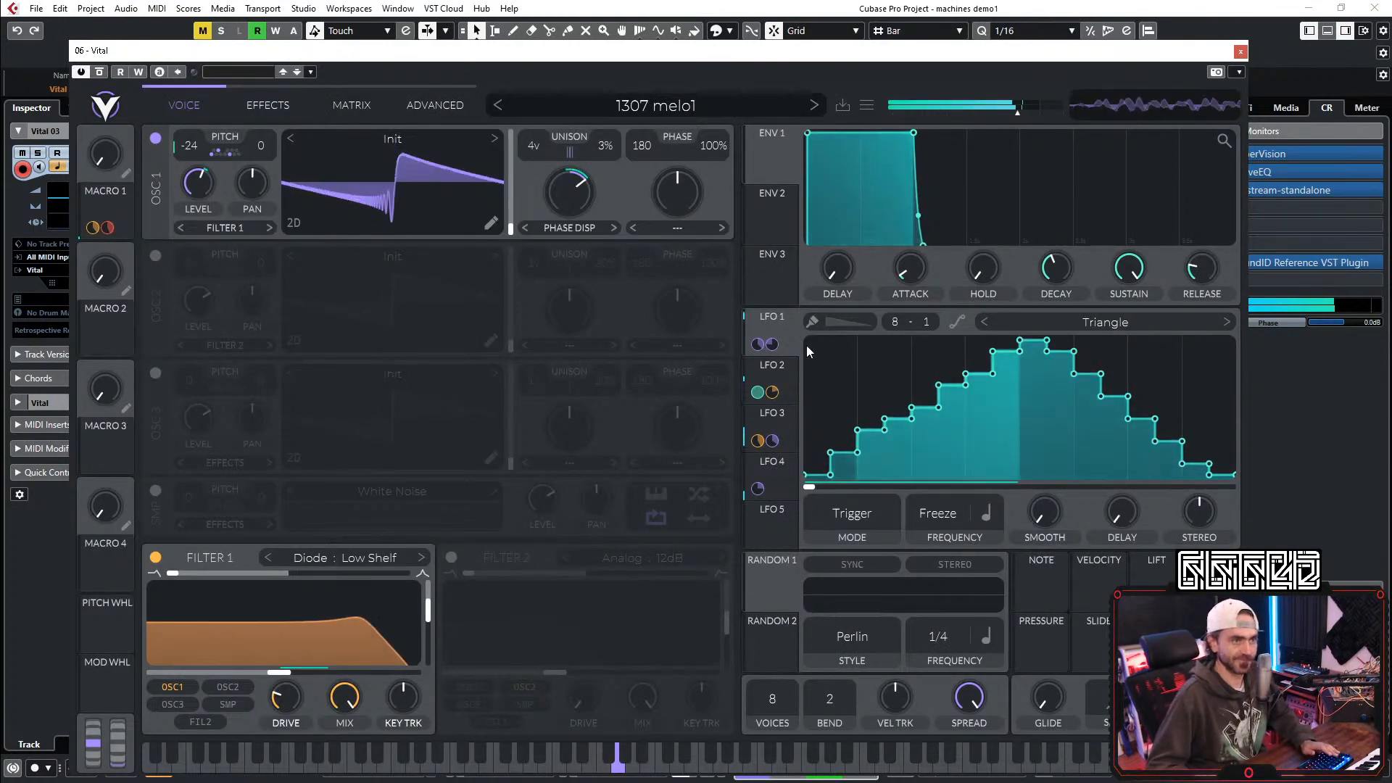
# Step: Paint a new 16-step pattern with two stepped peaks in LFO 2 and audition it with Macro 1 raised slightly
pyautogui.click(782, 373)
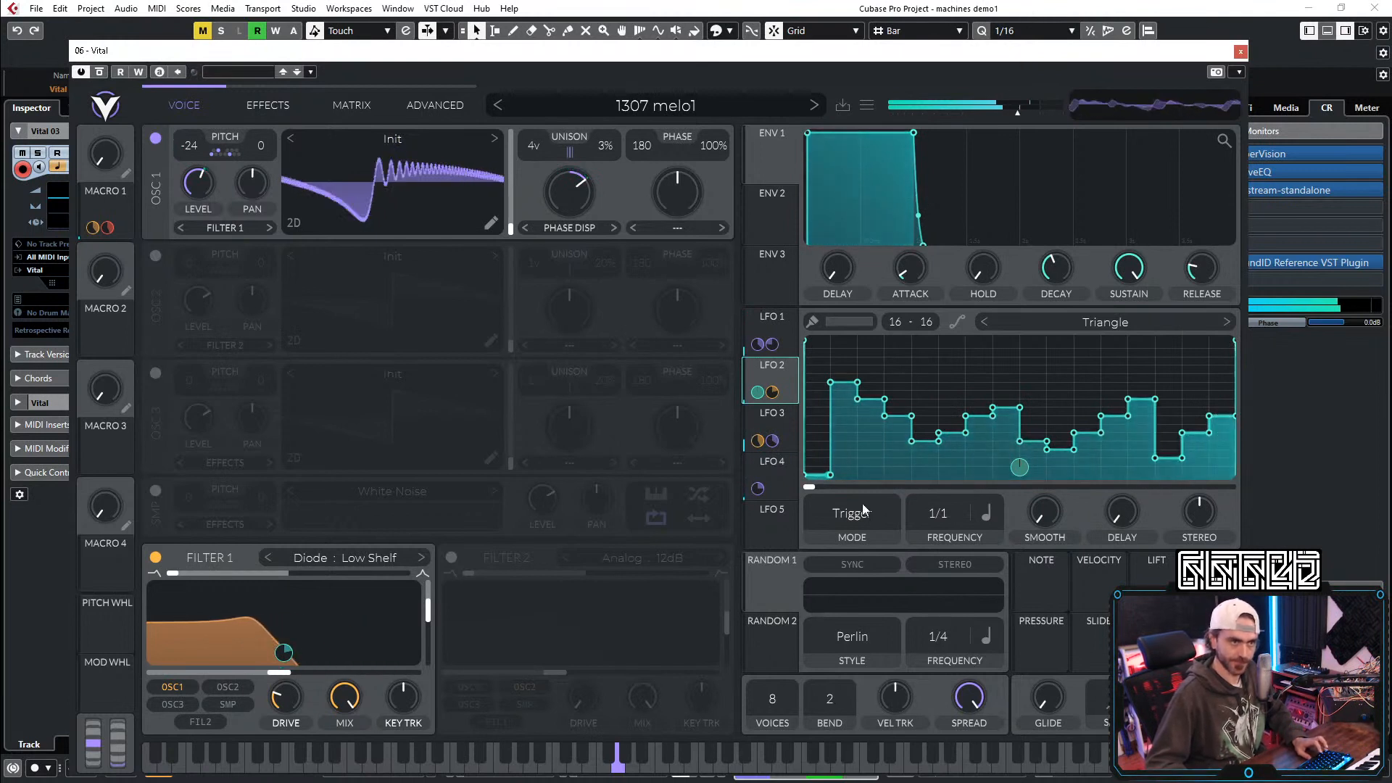
pyautogui.click(811, 322)
pyautogui.moveTo(842, 464)
pyautogui.mouseDown()
pyautogui.moveTo(851, 441)
pyautogui.moveTo(987, 538)
pyautogui.moveTo(1268, 481)
pyautogui.mouseUp()
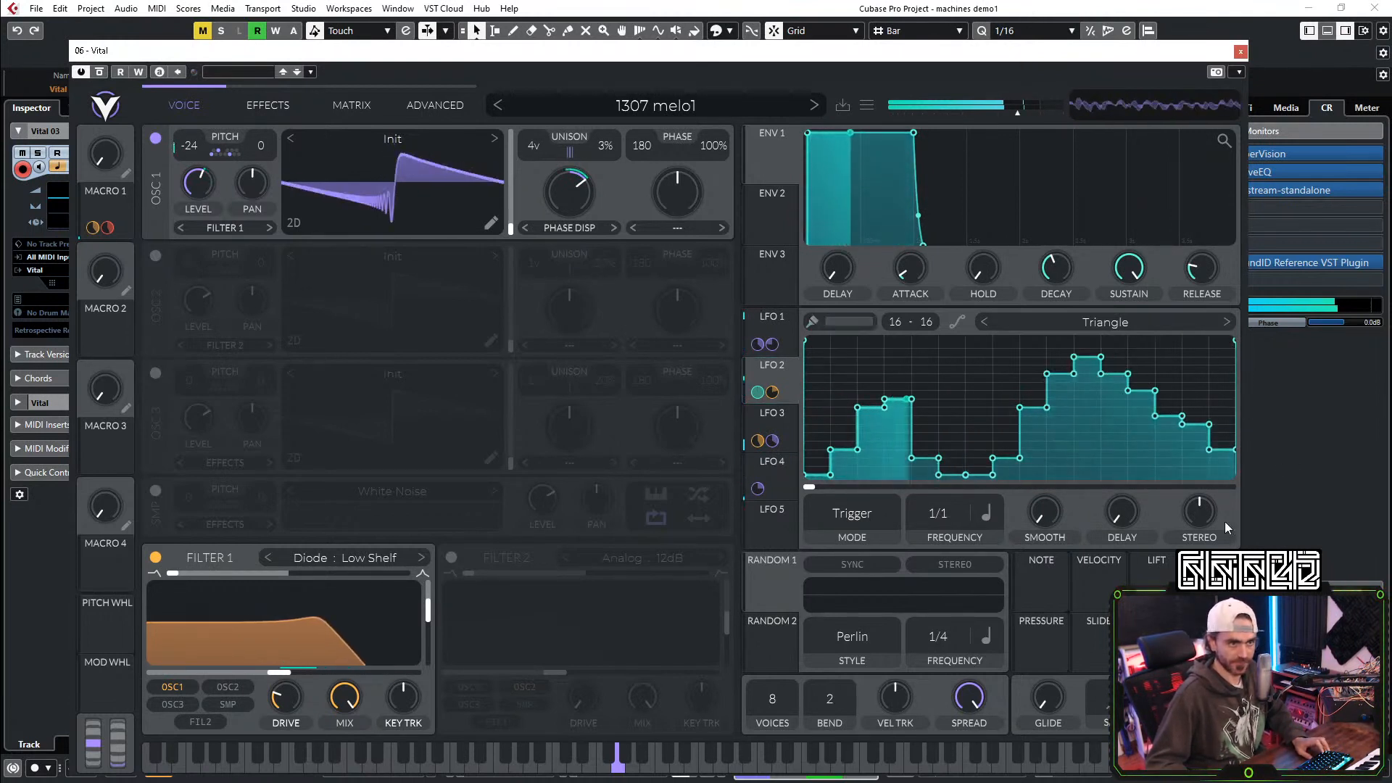
pyautogui.moveTo(103, 161); pyautogui.dragTo(77, 129)
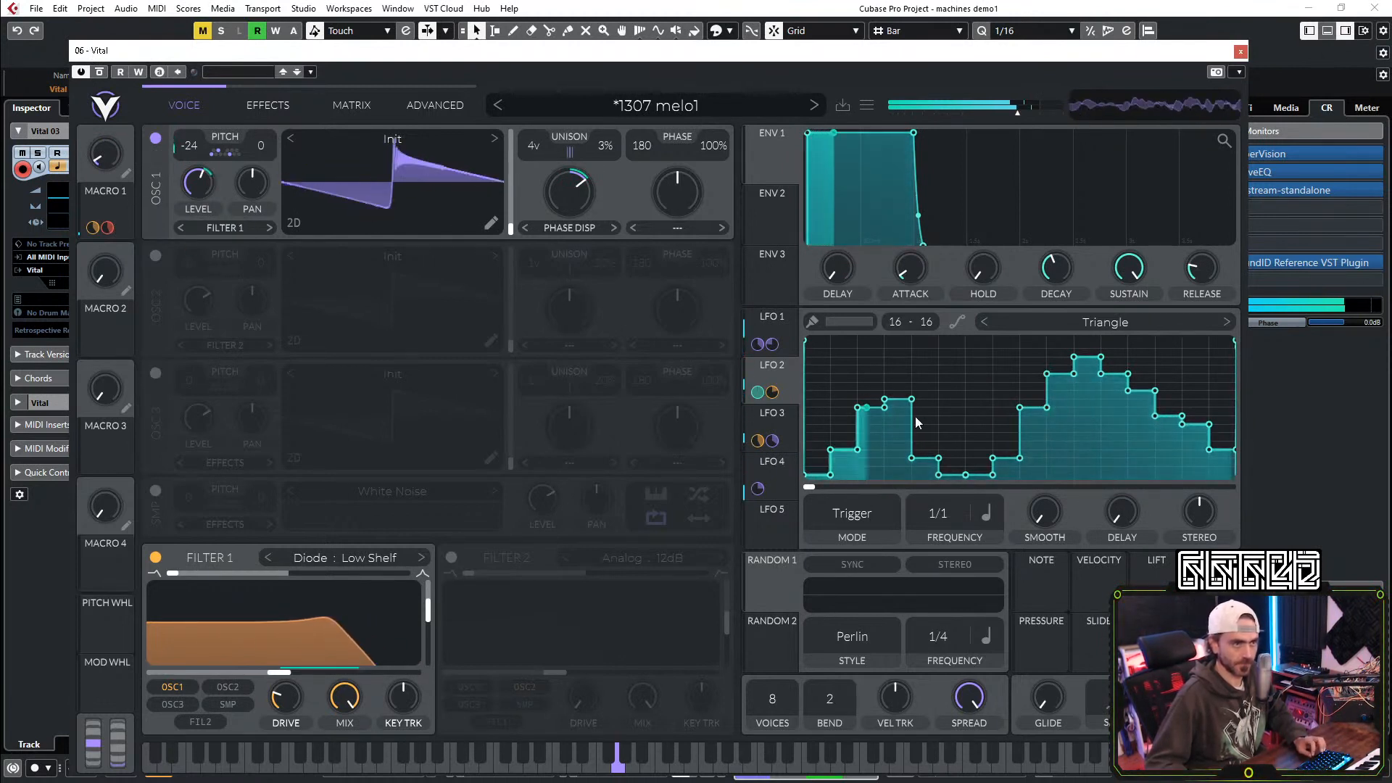
pyautogui.moveTo(107, 156)
pyautogui.mouseDown()
pyautogui.moveTo(145, 61)
pyautogui.moveTo(101, 141)
pyautogui.mouseUp()
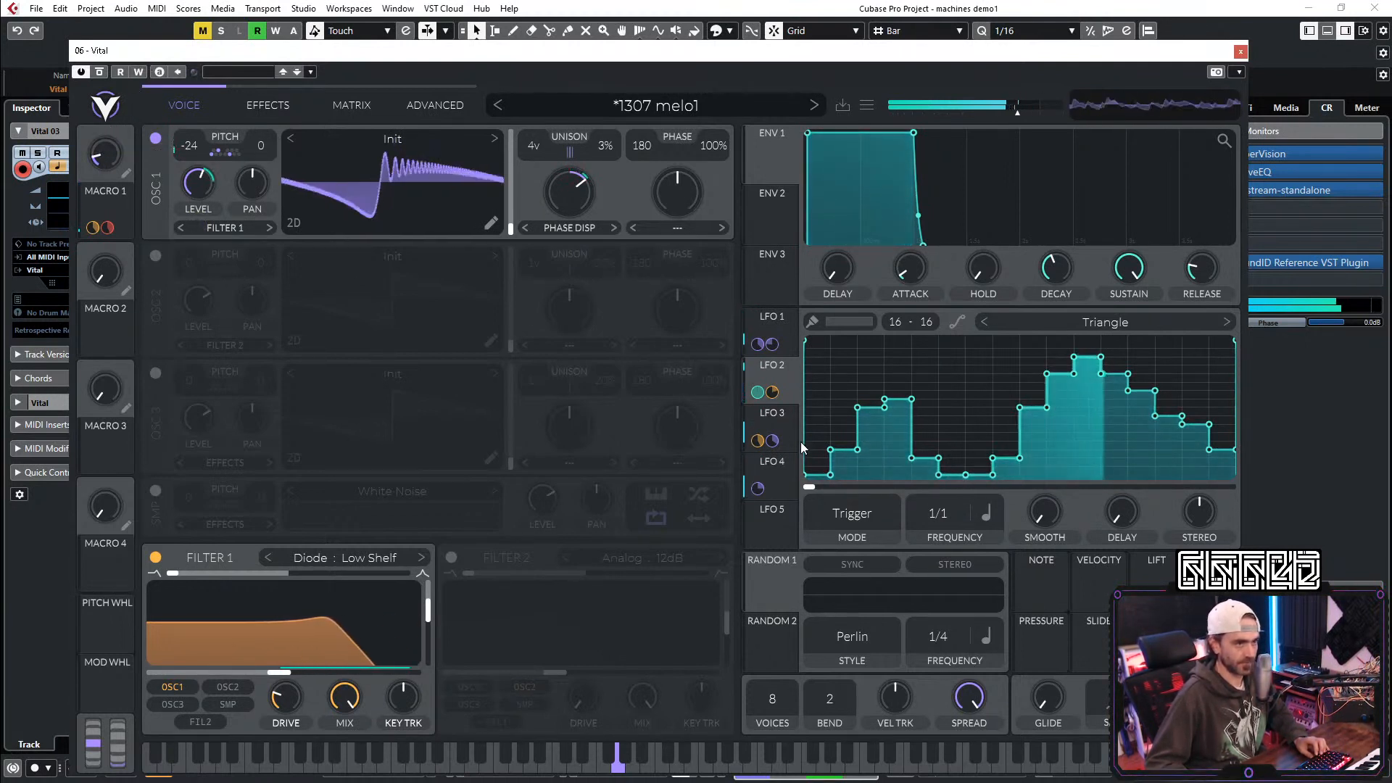
# Step: Edit LFO 4's steps: raise step 2 to full, lower step 5 to half, and clear steps 10 and 14
pyautogui.click(789, 419)
pyautogui.click(784, 470)
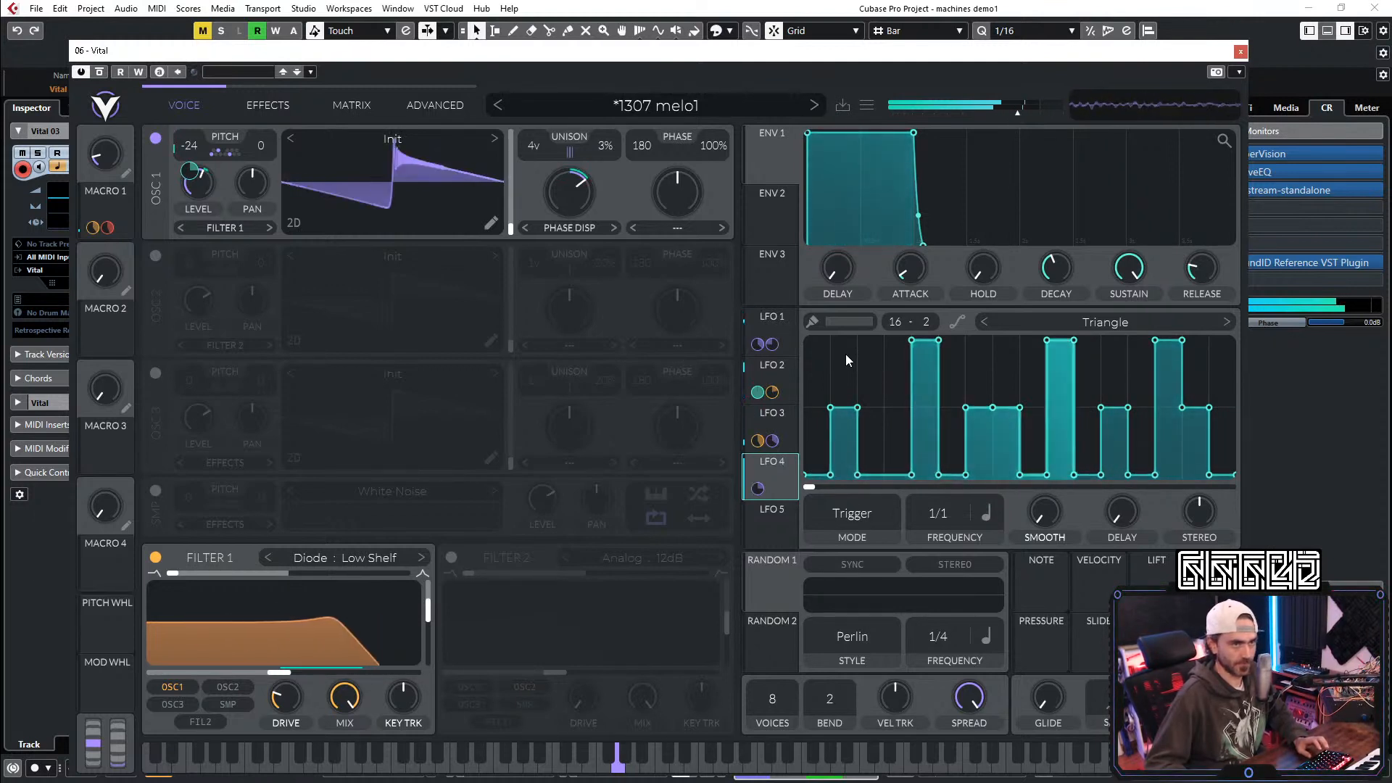
pyautogui.press('ctrl')
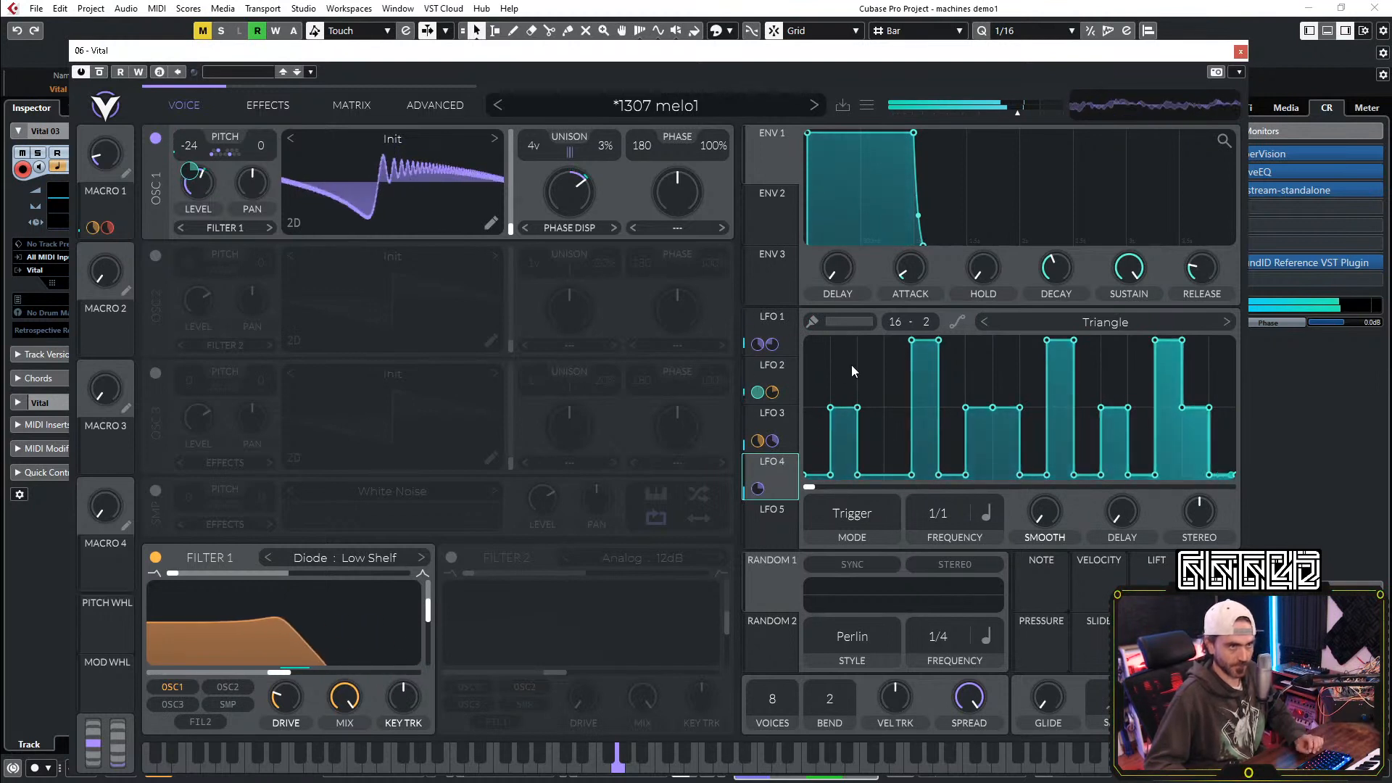
pyautogui.press('ctrl')
pyautogui.moveTo(852, 359); pyautogui.dragTo(850, 339)
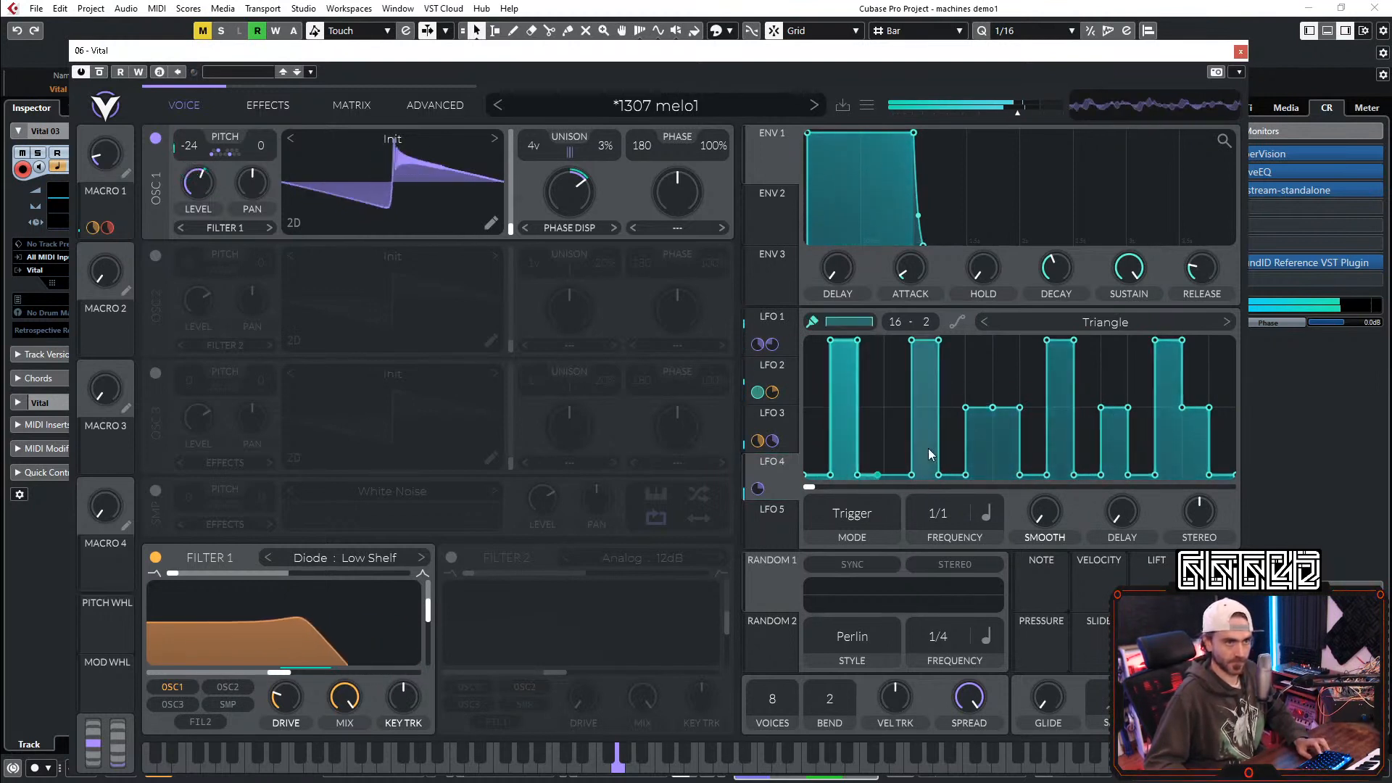
pyautogui.click(918, 409)
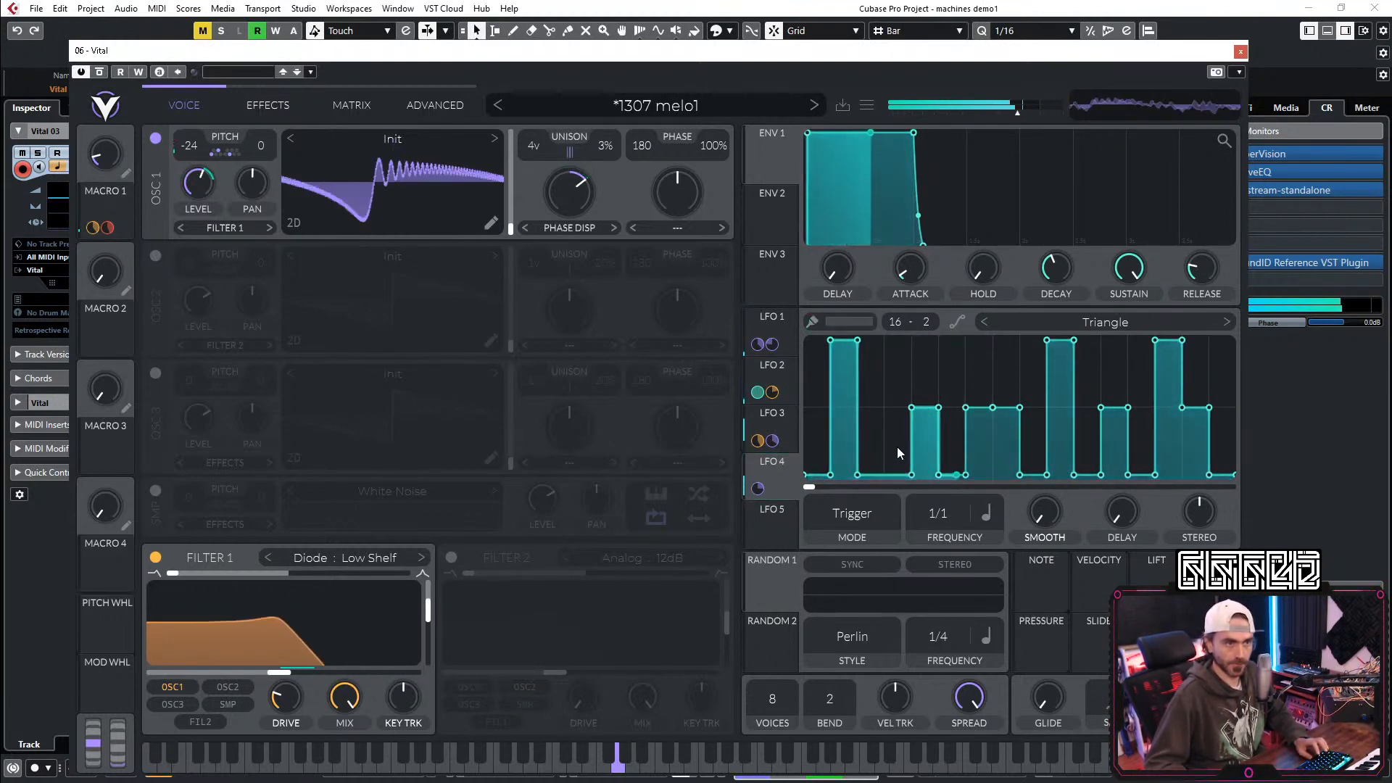
pyautogui.click(1064, 424)
pyautogui.click(1178, 414)
pyautogui.press('ctrl')
pyautogui.click(1068, 485)
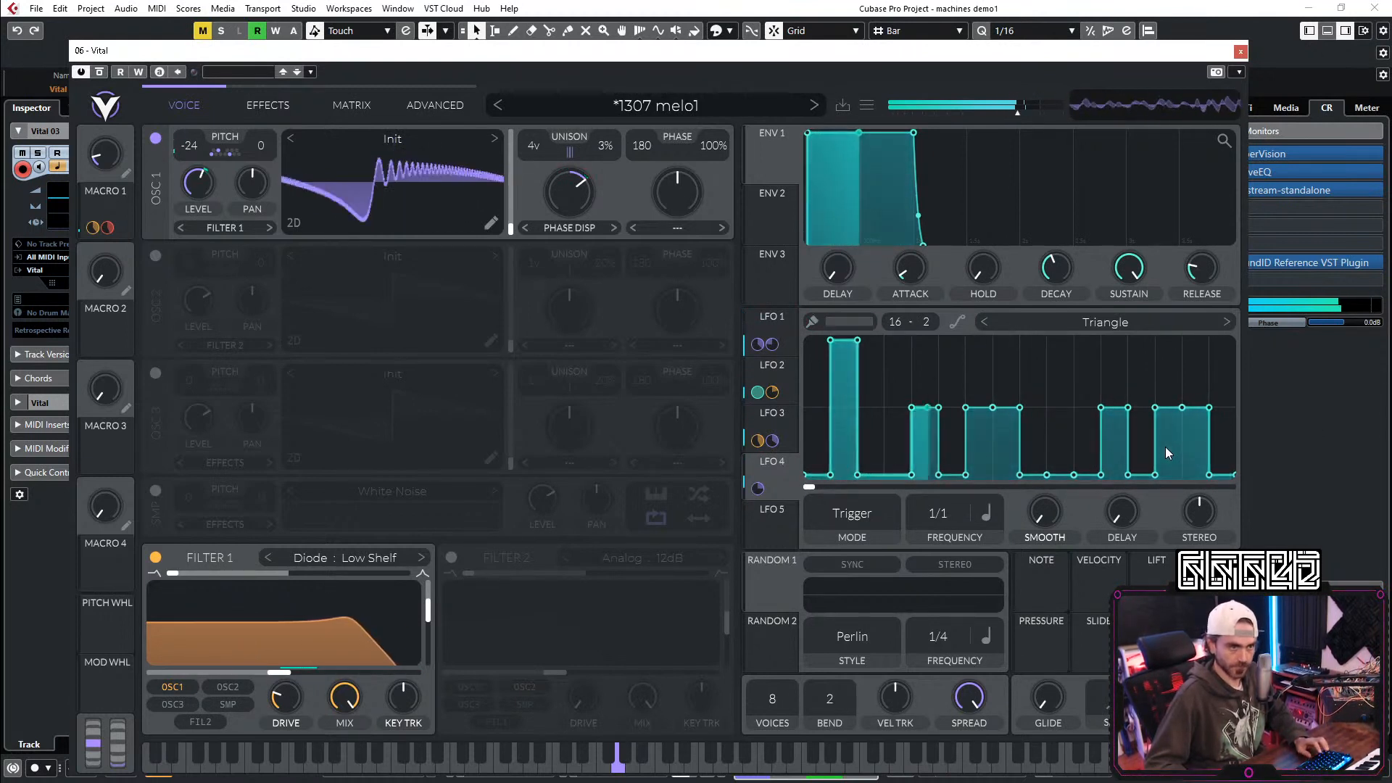
pyautogui.moveTo(1172, 425); pyautogui.dragTo(1157, 499)
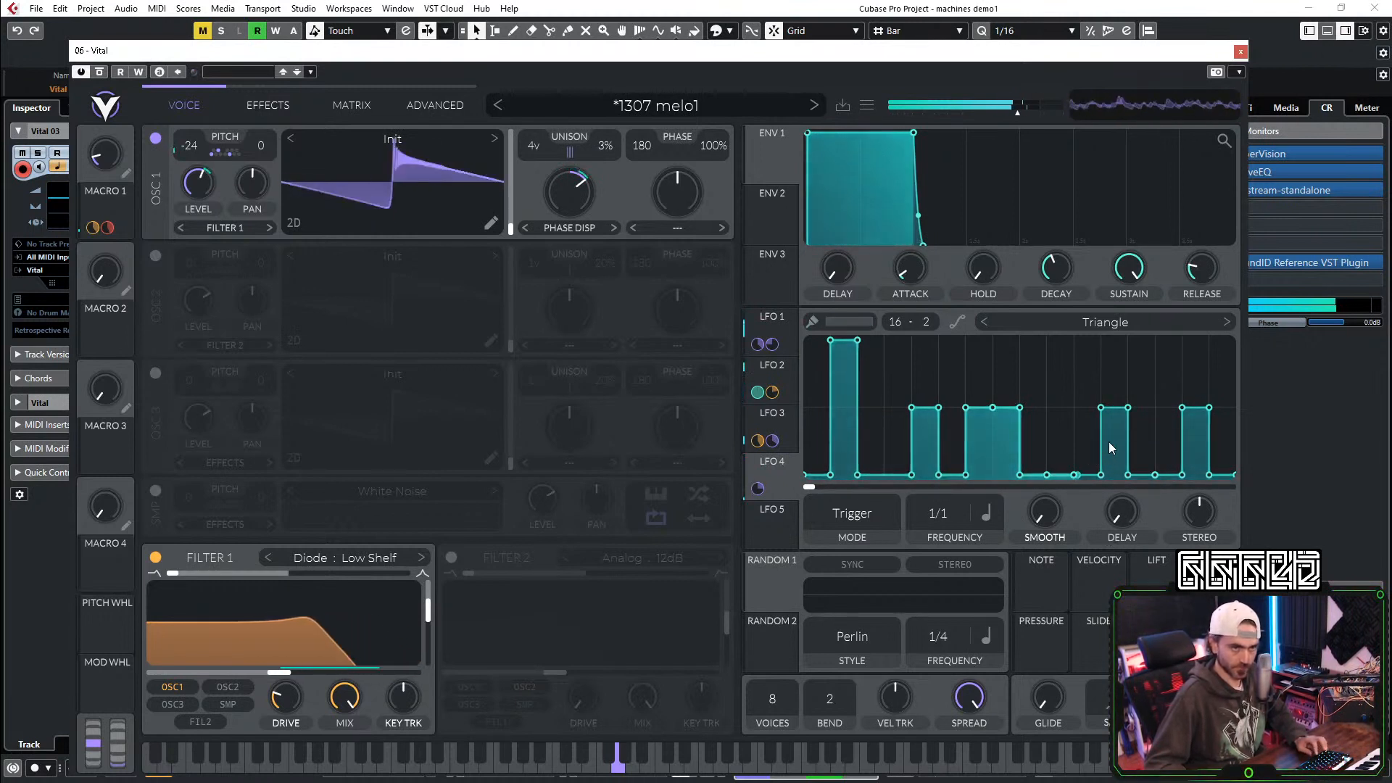
# Step: In LFO 4, try a higher step 12 and restore it to half, raise step 8 to full and set step 9 to half
pyautogui.press('ctrl')
pyautogui.moveTo(1106, 355); pyautogui.dragTo(1108, 313)
pyautogui.keyDown('ctrl'); pyautogui.click(1109, 414); pyautogui.keyUp('ctrl')
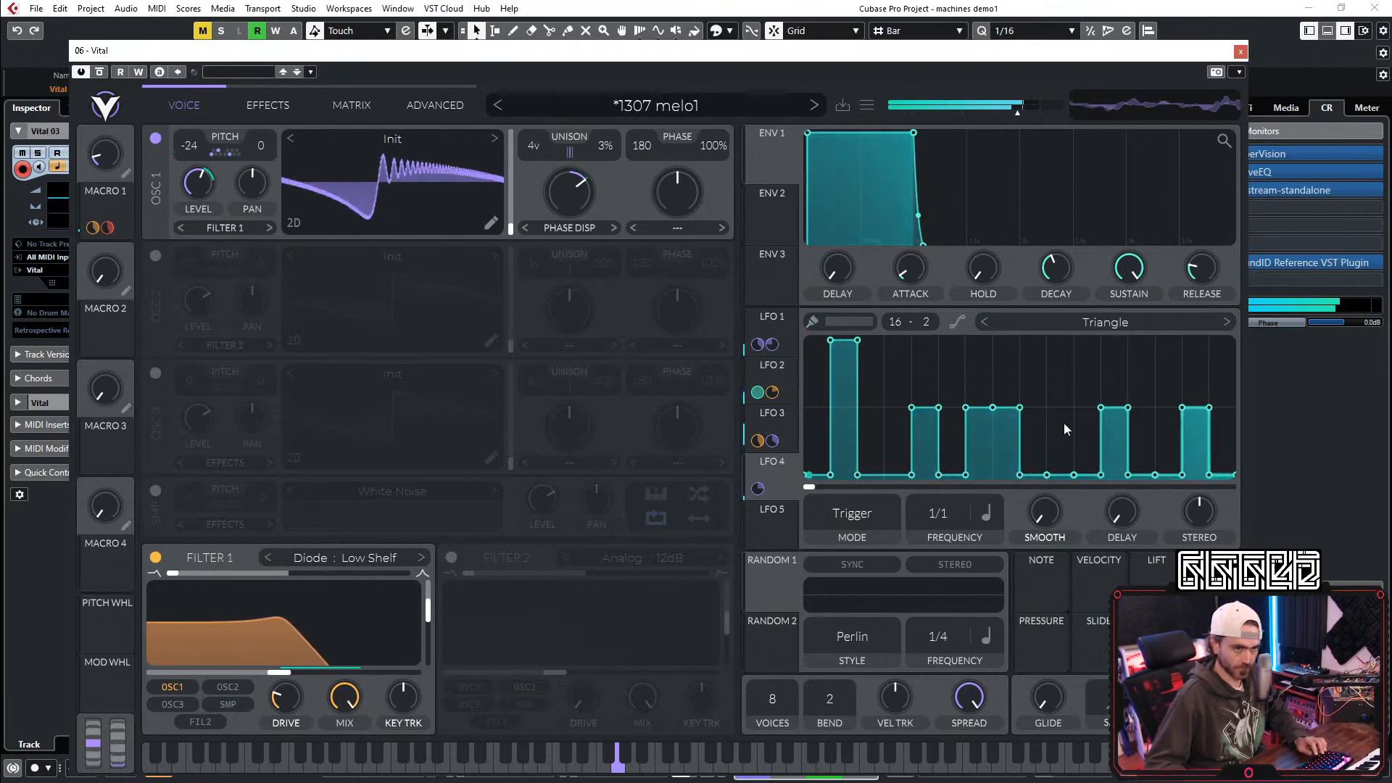
pyautogui.moveTo(1007, 377); pyautogui.dragTo(1005, 315)
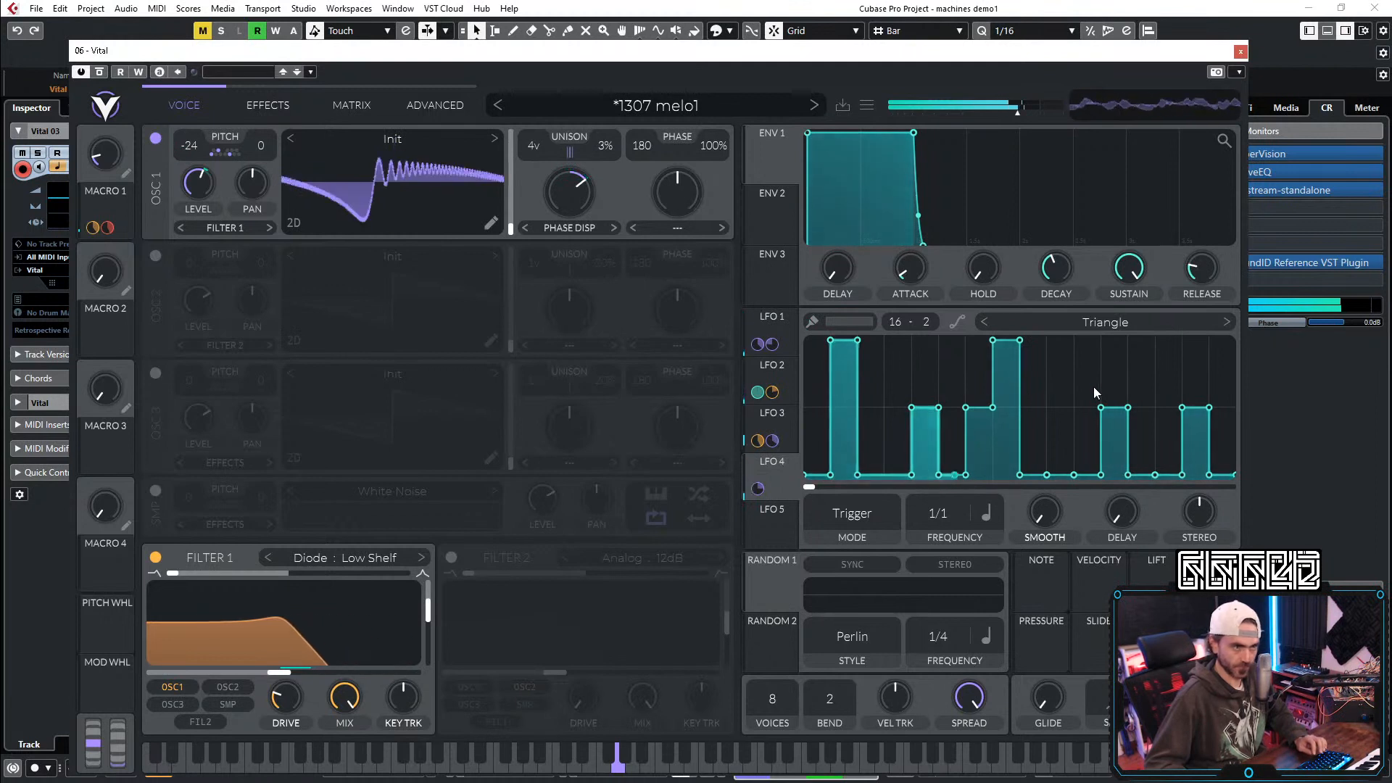
pyautogui.keyDown('ctrl'); pyautogui.click(1042, 408); pyautogui.keyUp('ctrl')
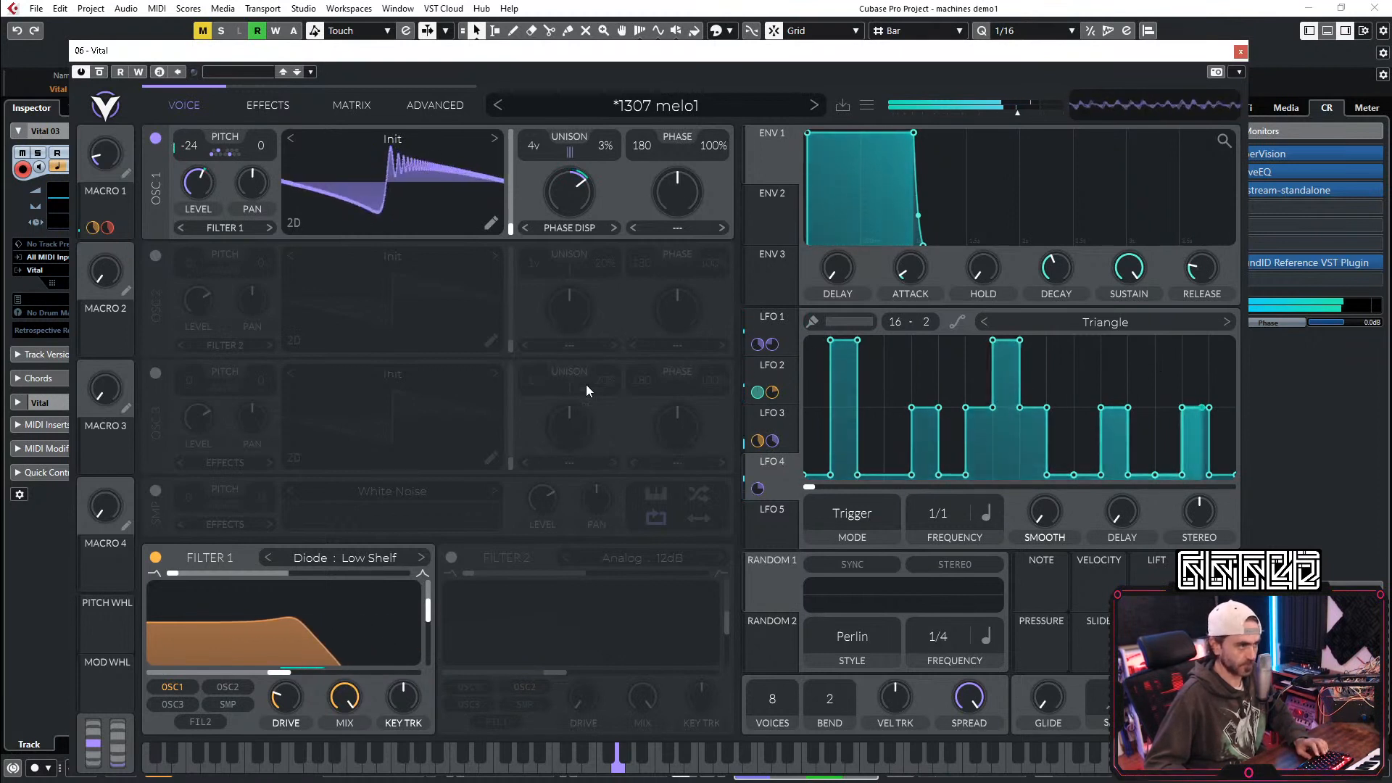
# Step: Raise Macro 1 and repaint LFO 2's 16-step pattern until it climbs to a single main peak at step 8
pyautogui.moveTo(112, 166); pyautogui.dragTo(137, 149)
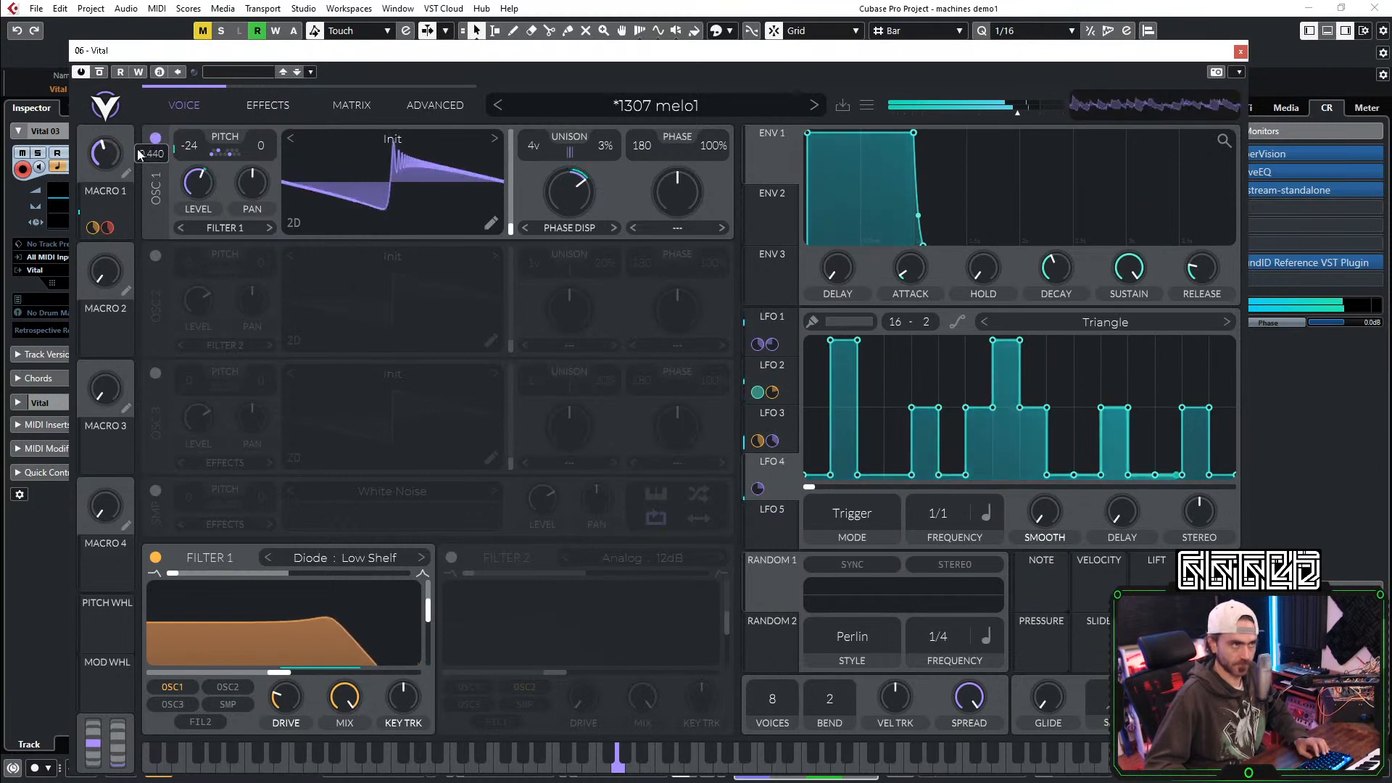
pyautogui.click(775, 373)
pyautogui.moveTo(845, 415)
pyautogui.mouseDown()
pyautogui.moveTo(929, 371)
pyautogui.moveTo(1325, 336)
pyautogui.mouseUp()
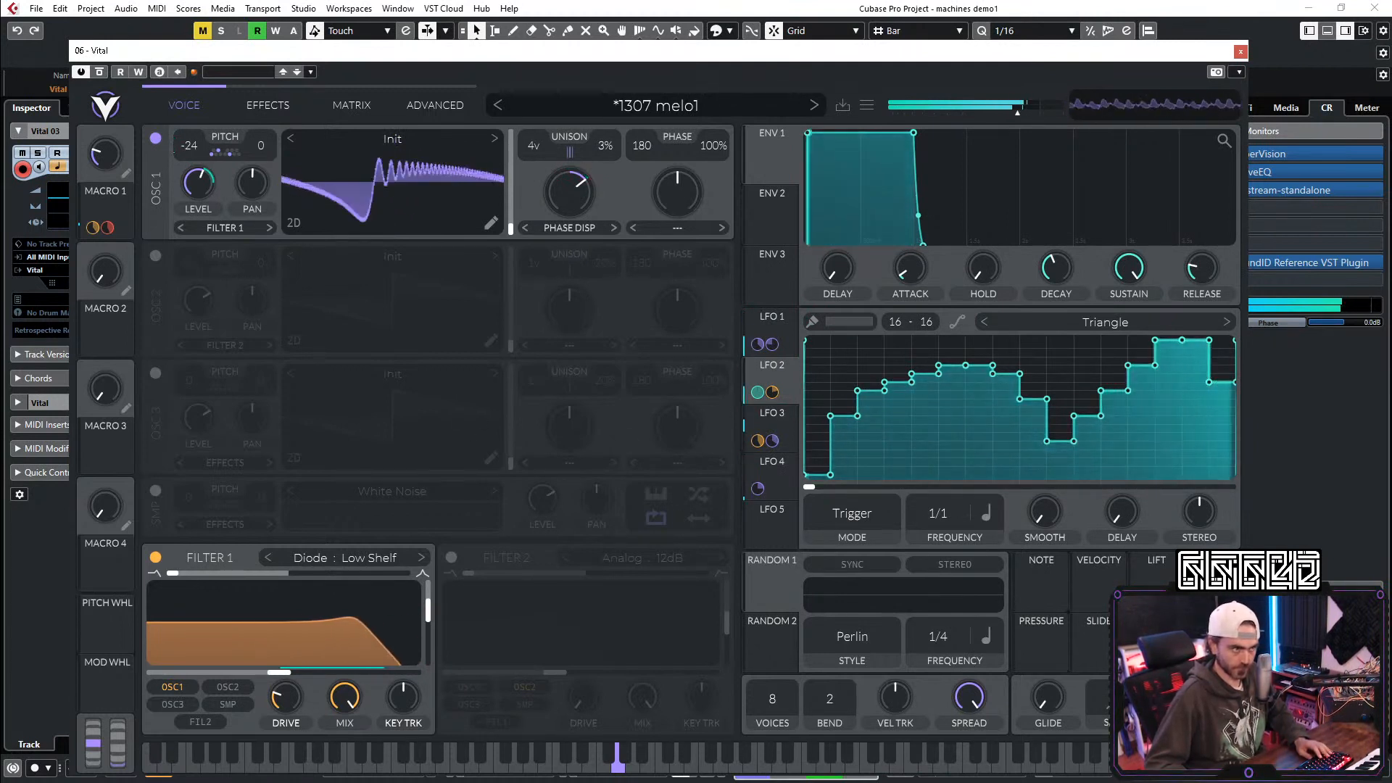
pyautogui.moveTo(822, 393)
pyautogui.mouseDown()
pyautogui.moveTo(1050, 413)
pyautogui.moveTo(1237, 475)
pyautogui.mouseUp()
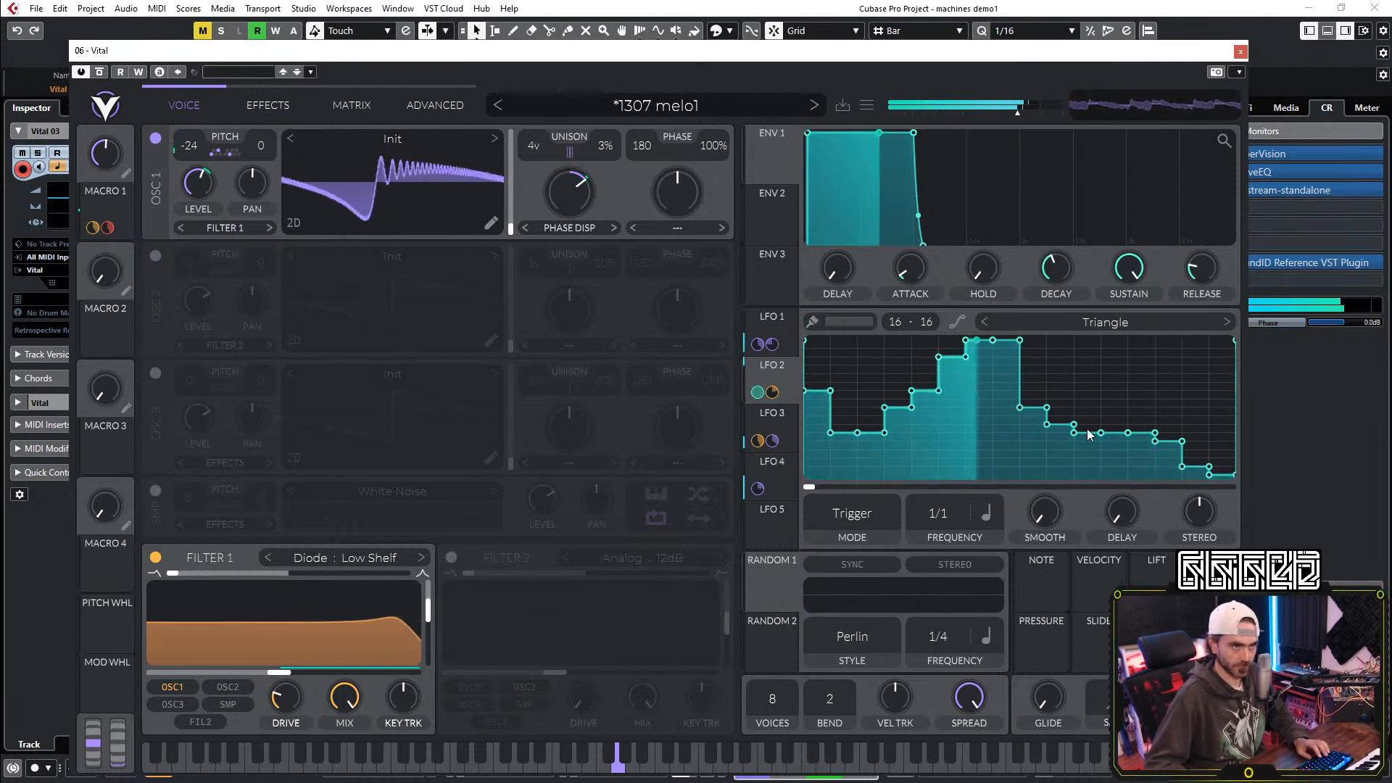
pyautogui.moveTo(817, 458)
pyautogui.mouseDown()
pyautogui.moveTo(901, 442)
pyautogui.moveTo(1376, 568)
pyautogui.mouseUp()
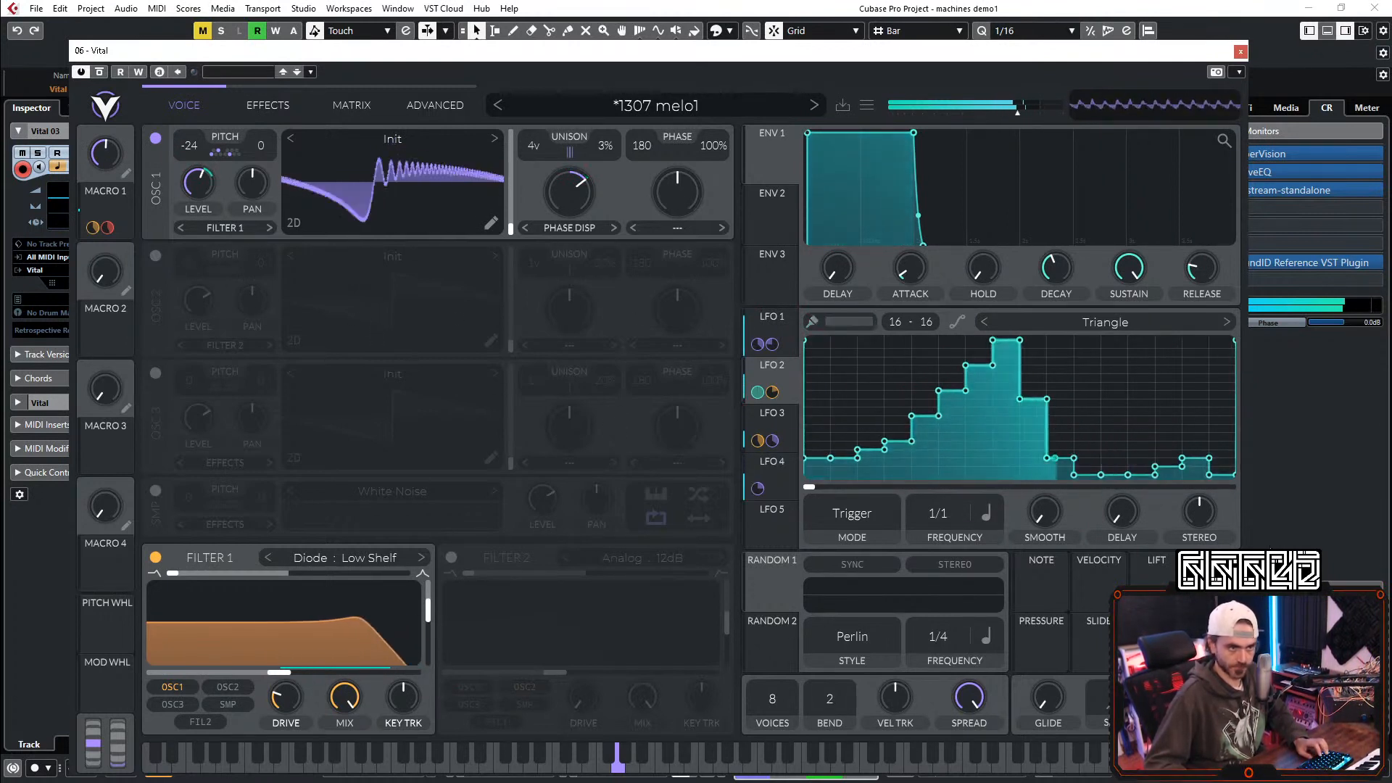
# Step: Raise steps 3 and 4, steps 12 to 14, and the last step of LFO 2's pattern
pyautogui.moveTo(872, 341); pyautogui.dragTo(899, 350)
pyautogui.moveTo(1115, 400); pyautogui.dragTo(1170, 349)
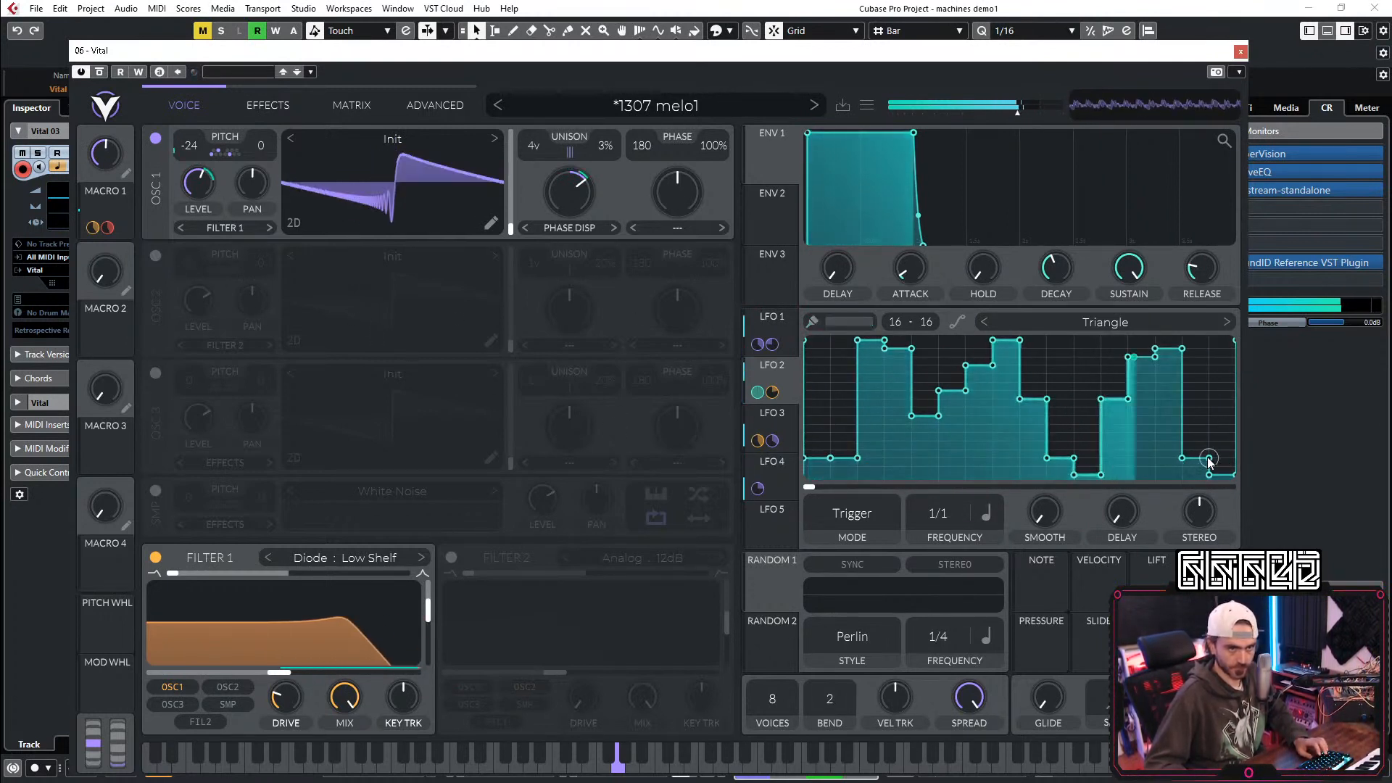
pyautogui.keyDown('ctrl'); pyautogui.click(1223, 388); pyautogui.keyUp('ctrl')
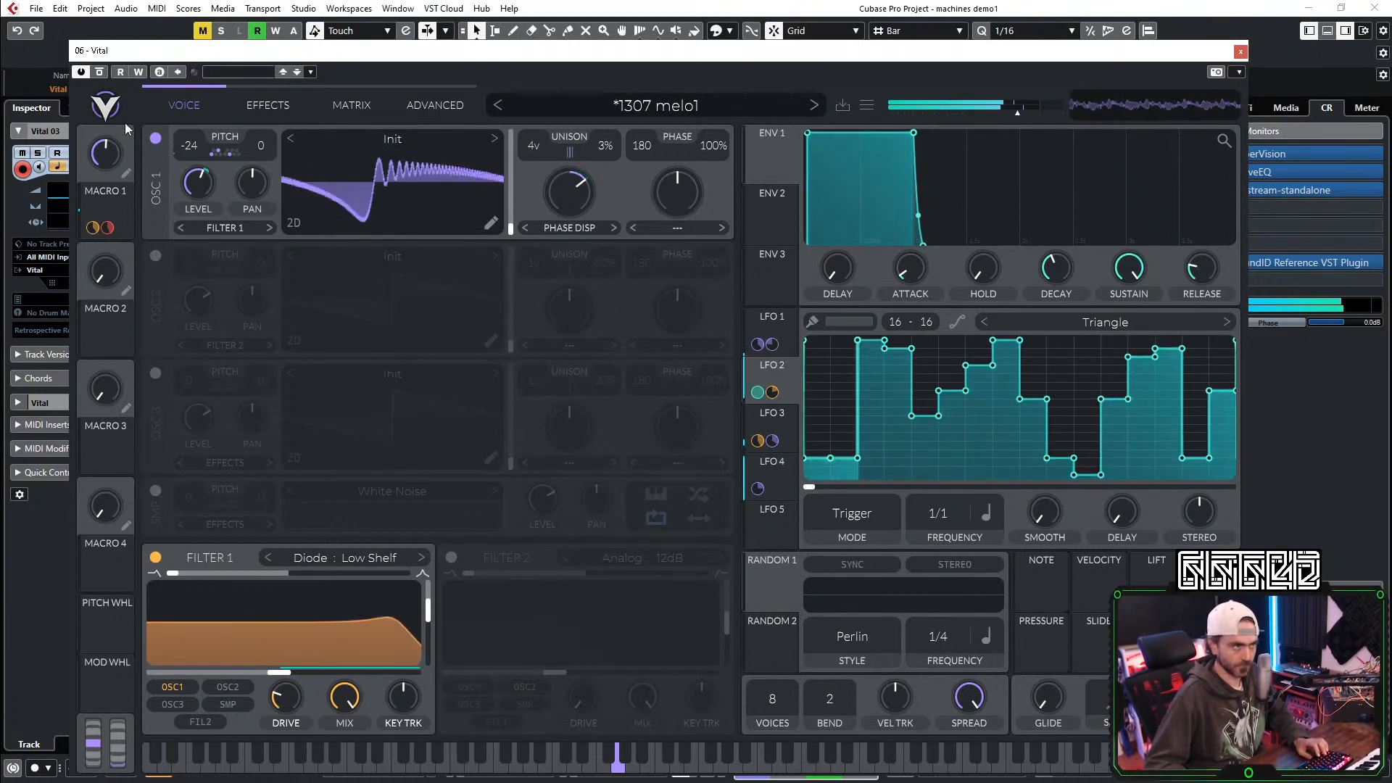
# Step: Switch oscillator 1's spectral morph to Vocode and lower Macro 1 while auditioning it
pyautogui.click(579, 228)
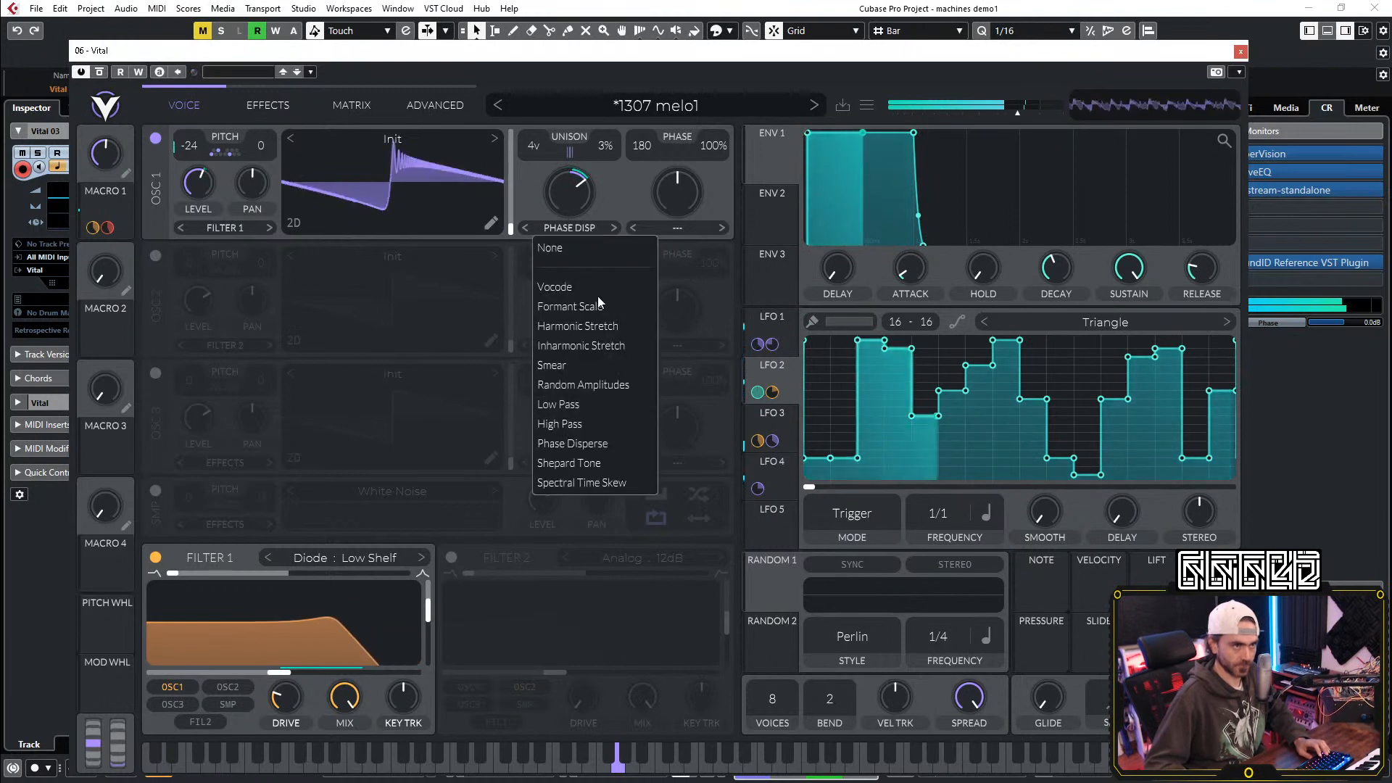
pyautogui.click(596, 286)
pyautogui.moveTo(98, 173)
pyautogui.mouseDown()
pyautogui.moveTo(98, 136)
pyautogui.moveTo(93, 192)
pyautogui.mouseUp()
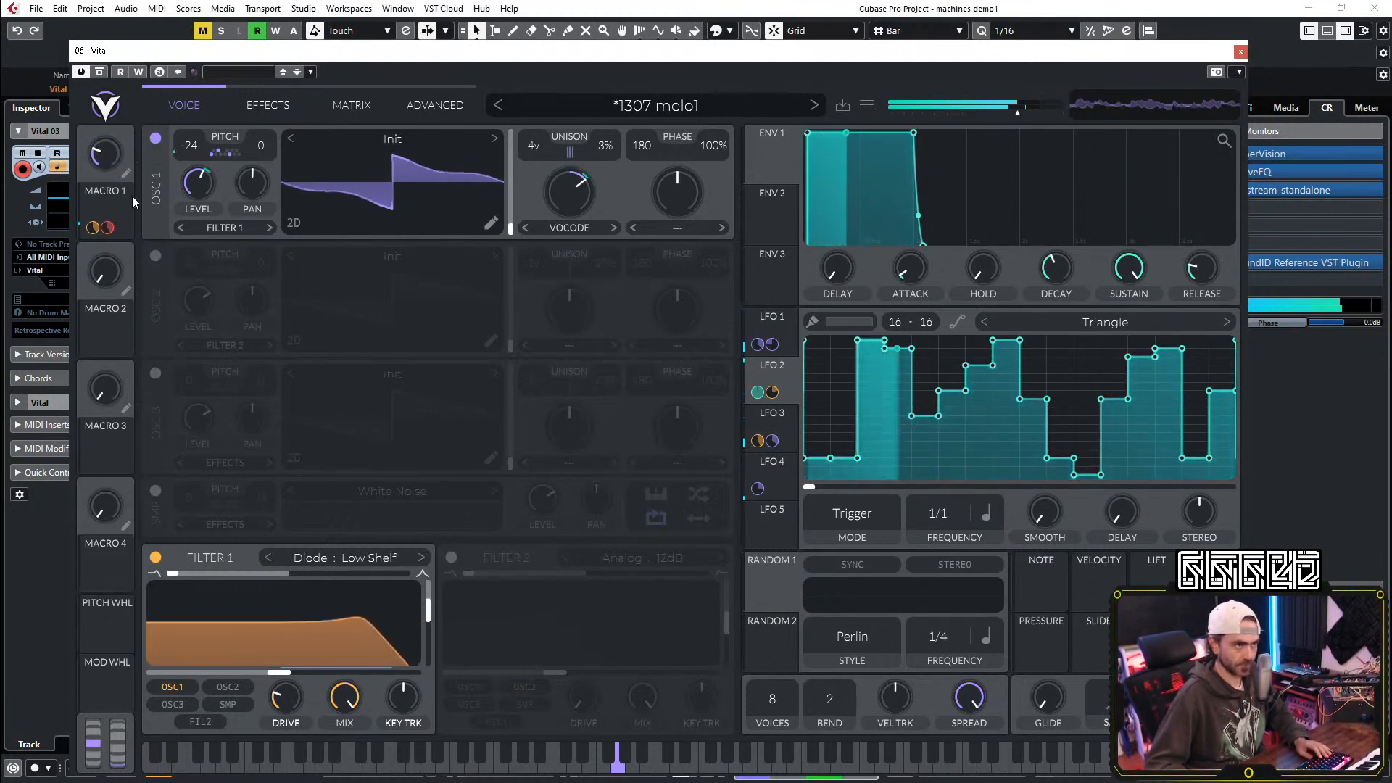
# Step: Enable the Flanger effect, place it between Distortion and Delay, raise its feedback and sweep Macro 1 to audition it
pyautogui.click(300, 111)
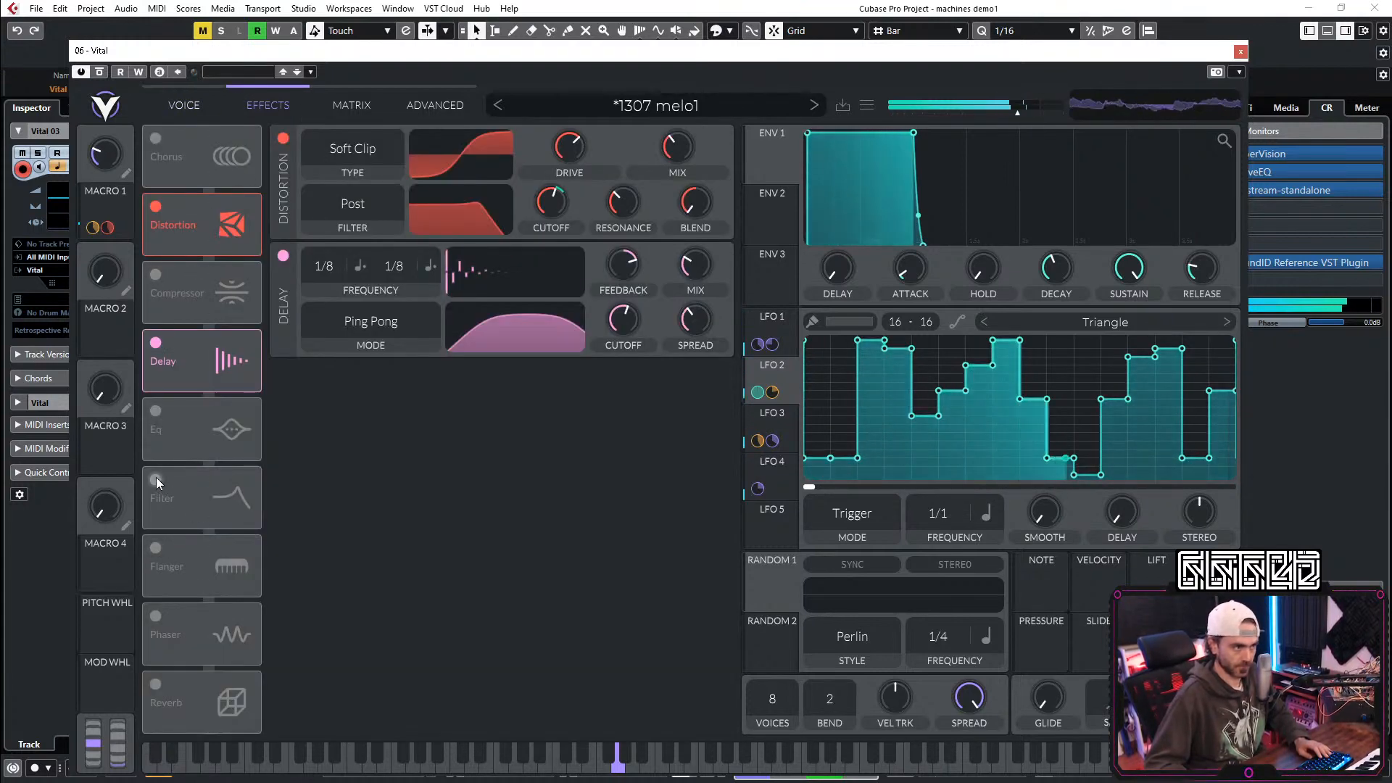
pyautogui.click(157, 554)
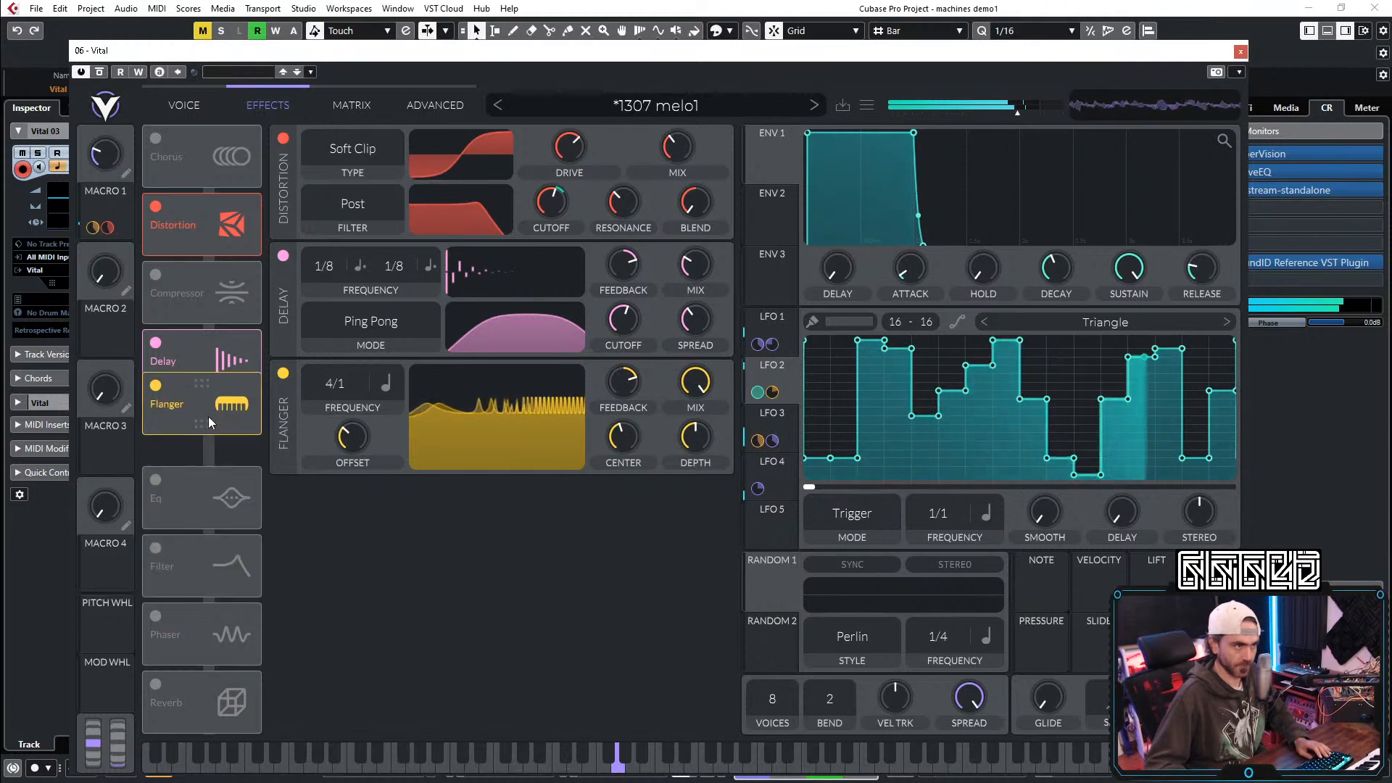
pyautogui.moveTo(209, 416); pyautogui.dragTo(206, 389)
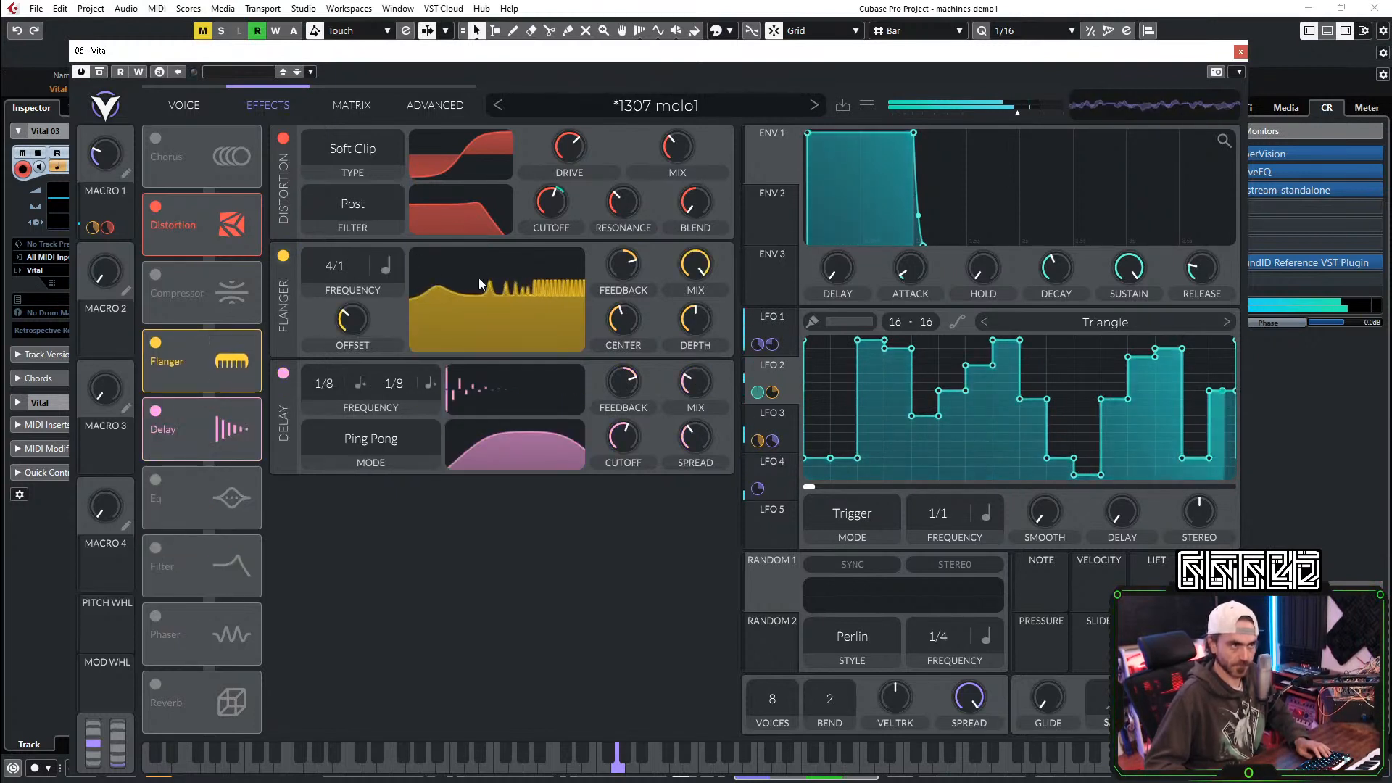
pyautogui.moveTo(616, 284); pyautogui.dragTo(614, 271)
pyautogui.moveTo(110, 161)
pyautogui.mouseDown()
pyautogui.moveTo(137, 116)
pyautogui.moveTo(99, 165)
pyautogui.mouseUp()
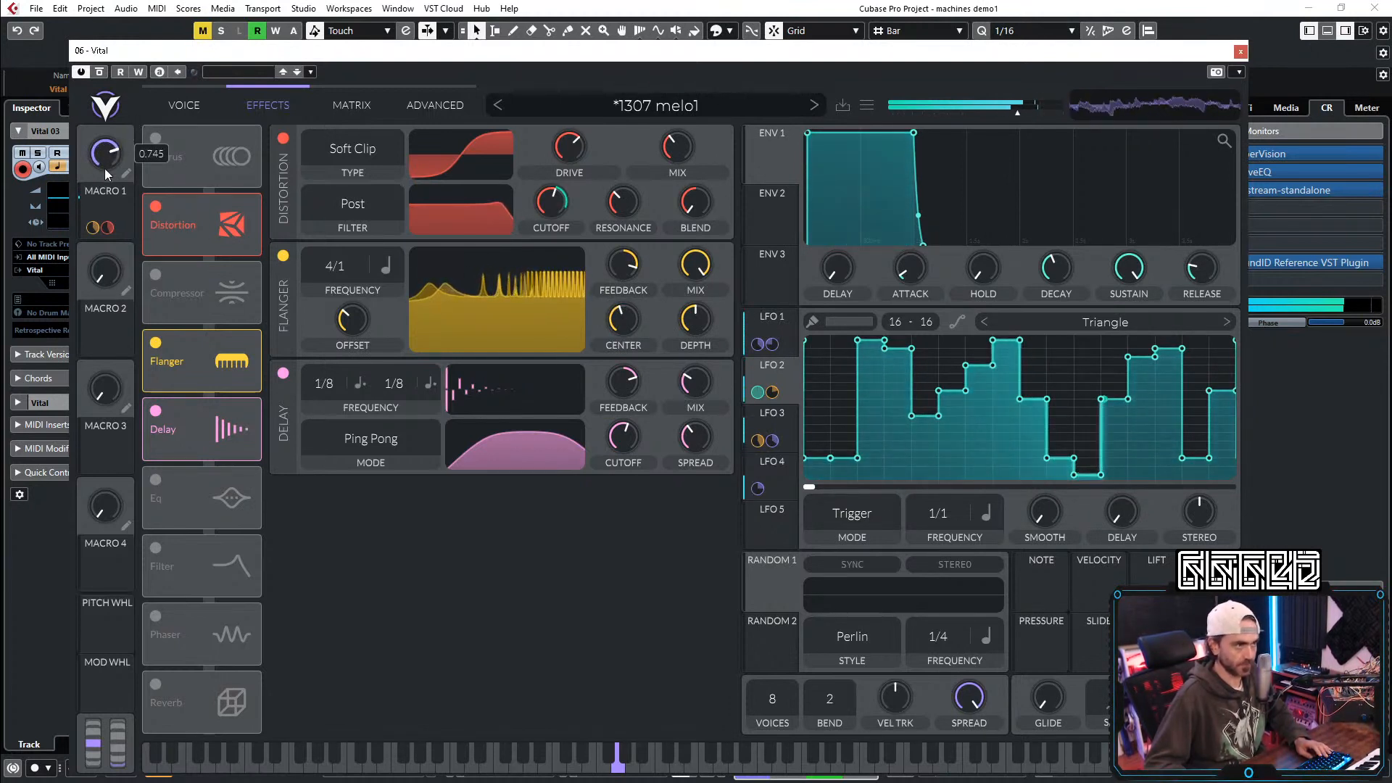
pyautogui.click(178, 109)
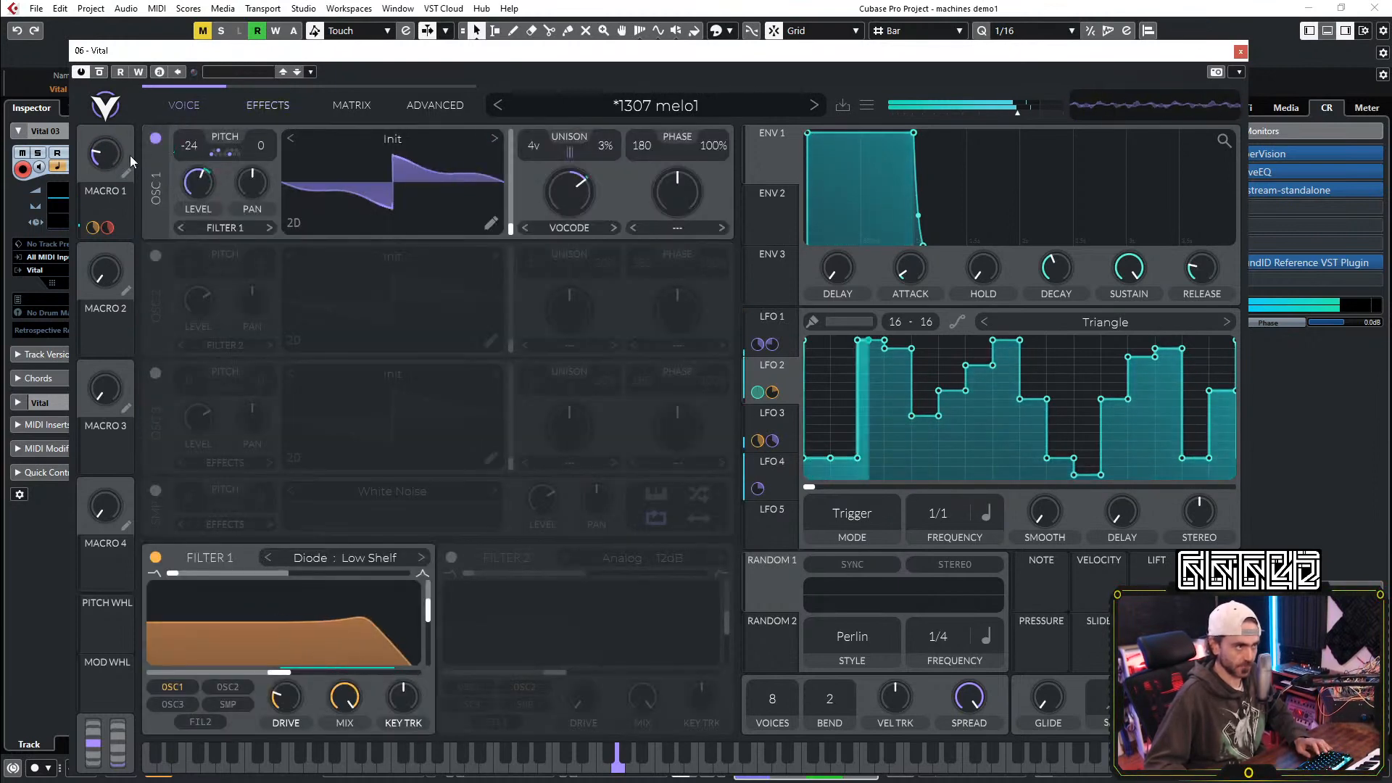
# Step: Save the preset as 1307 melo2 and close the synth editor
pyautogui.click(841, 107)
pyautogui.press('BackSpace')
pyautogui.write('2')
pyautogui.press('Return')
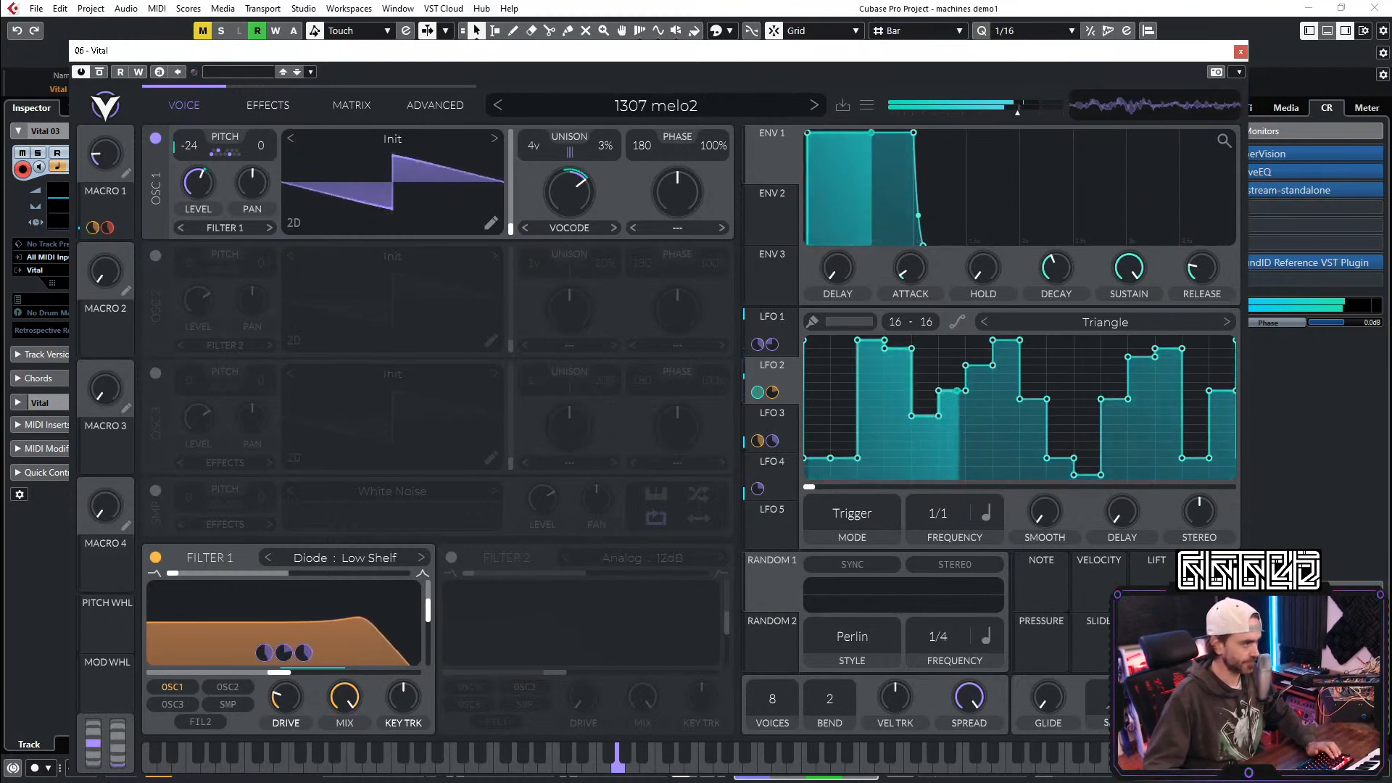
pyautogui.press('Escape')
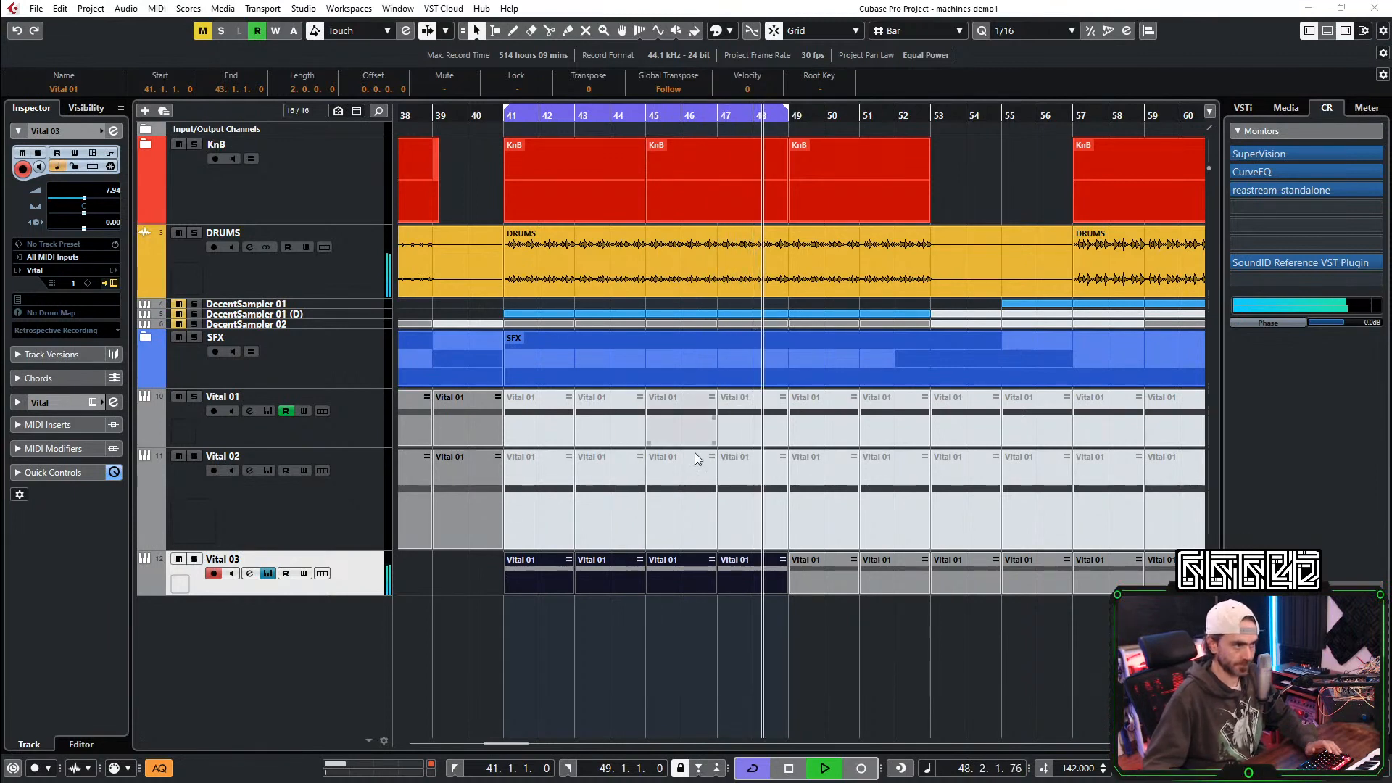
pyautogui.press('e')
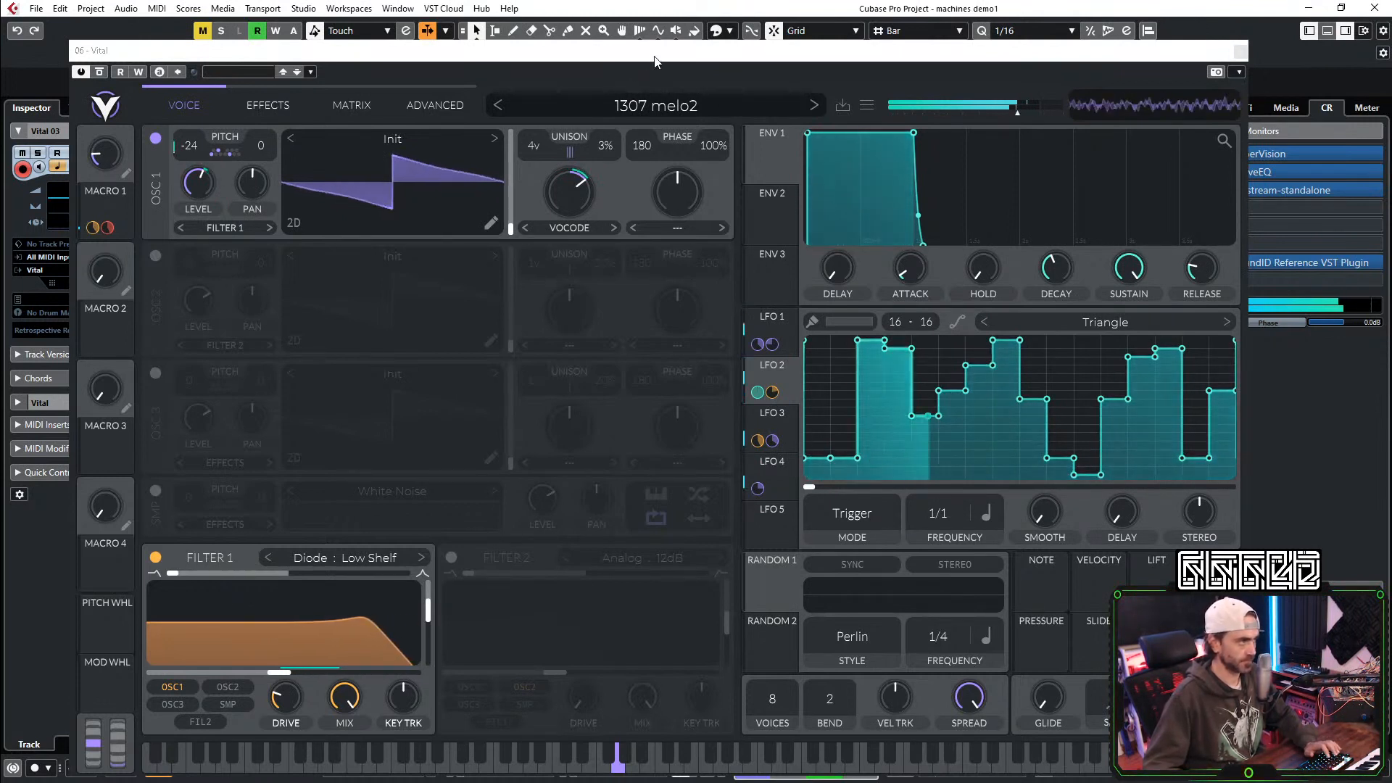
pyautogui.click(1240, 53)
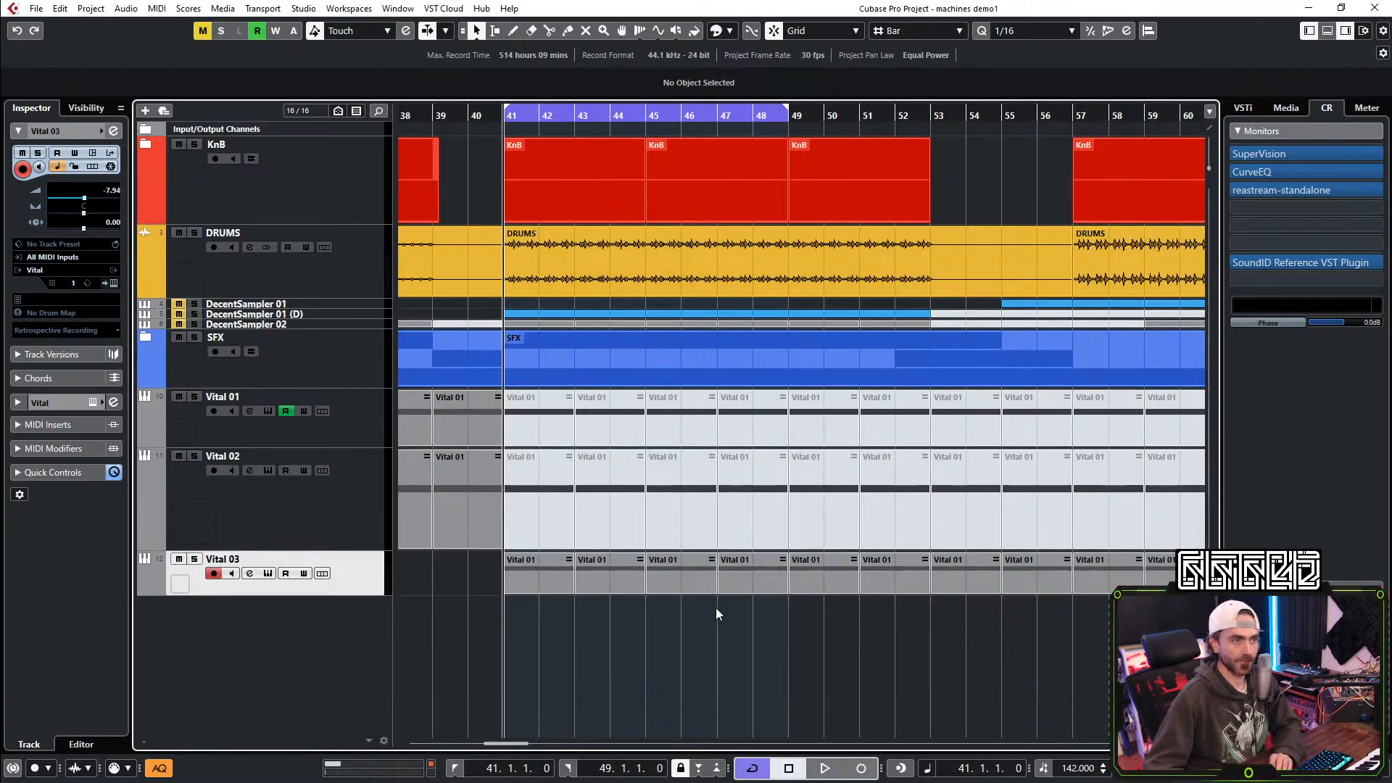
# Step: Examine the LFO 1 and LFO 2 shapes in Vital 03's synth and close its editor
pyautogui.scroll(-3, 716, 615)
pyautogui.hscroll(2, 1093, 615)
pyautogui.scroll(-2, 1080, 606)
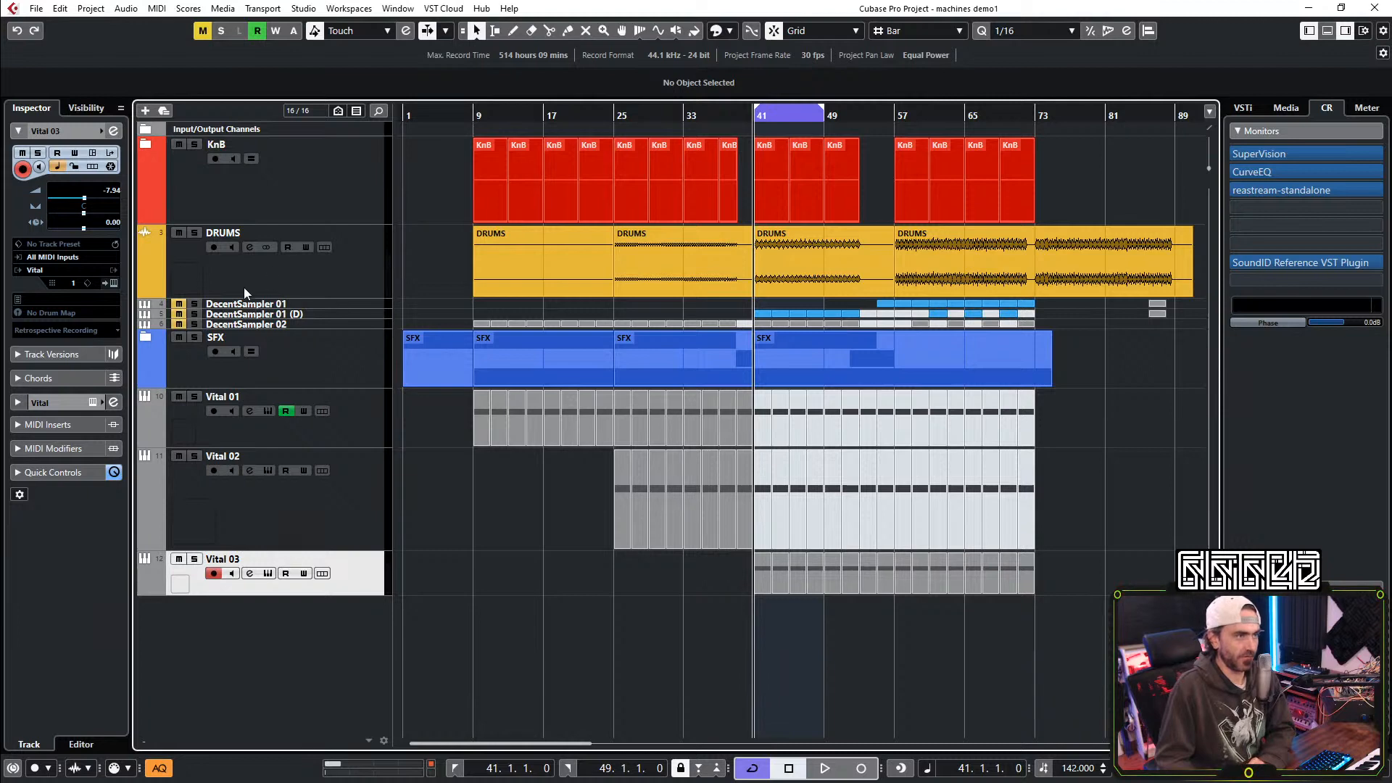
pyautogui.click(114, 283)
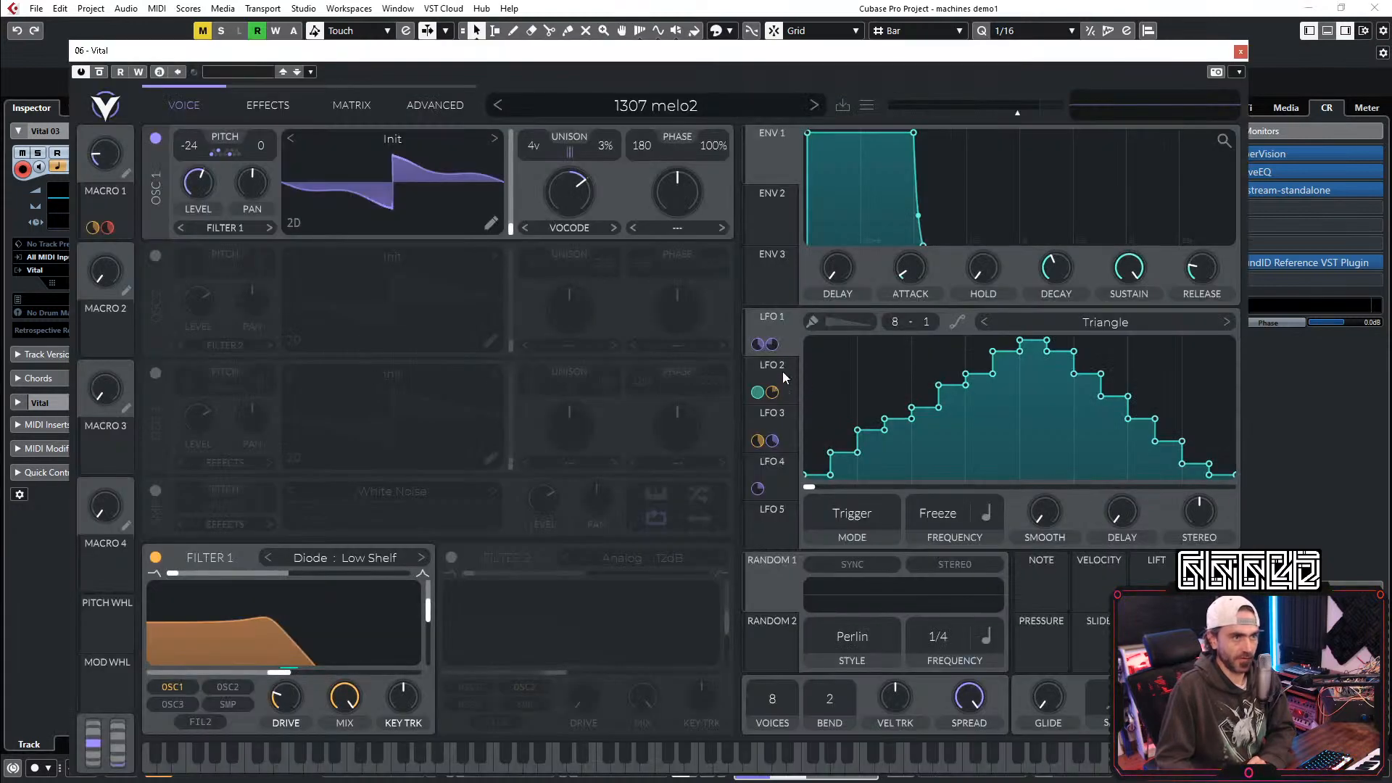
pyautogui.click(783, 377)
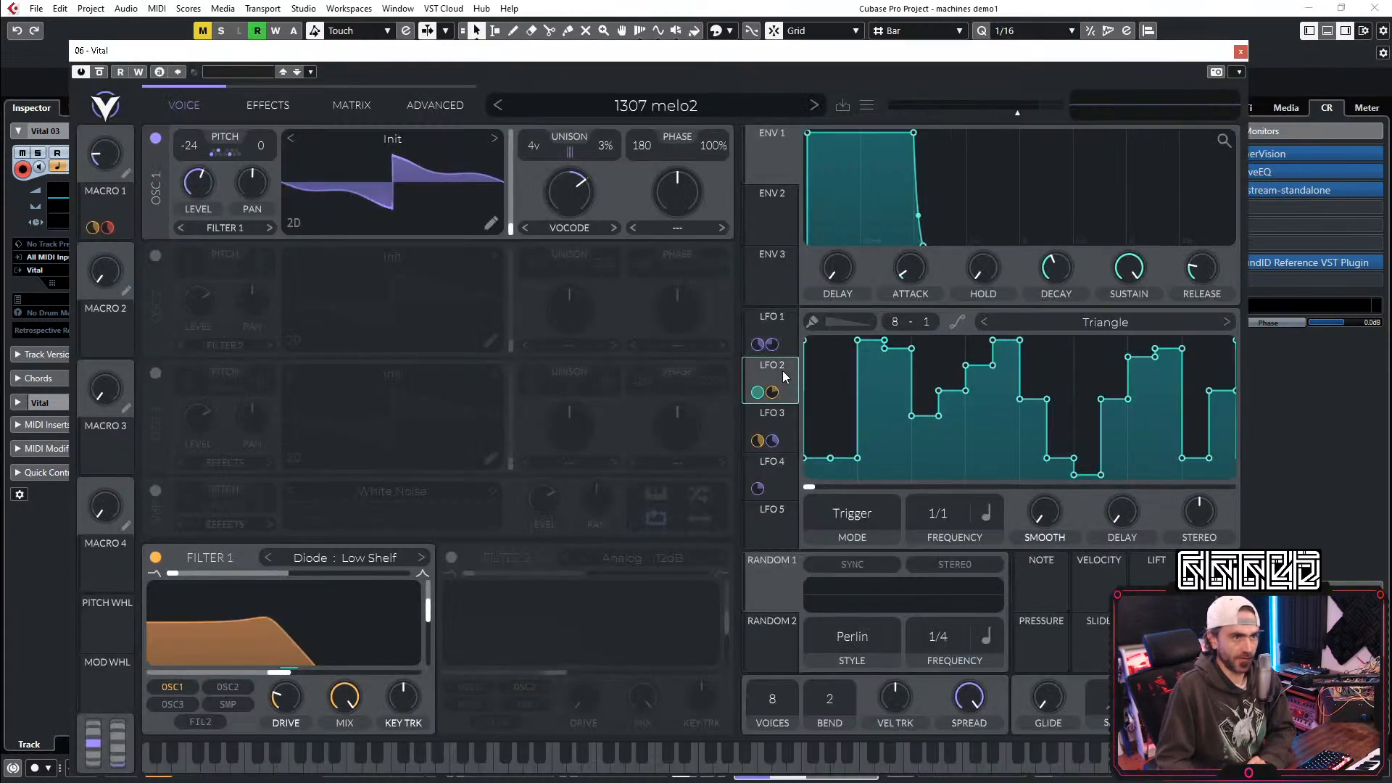
pyautogui.click(778, 329)
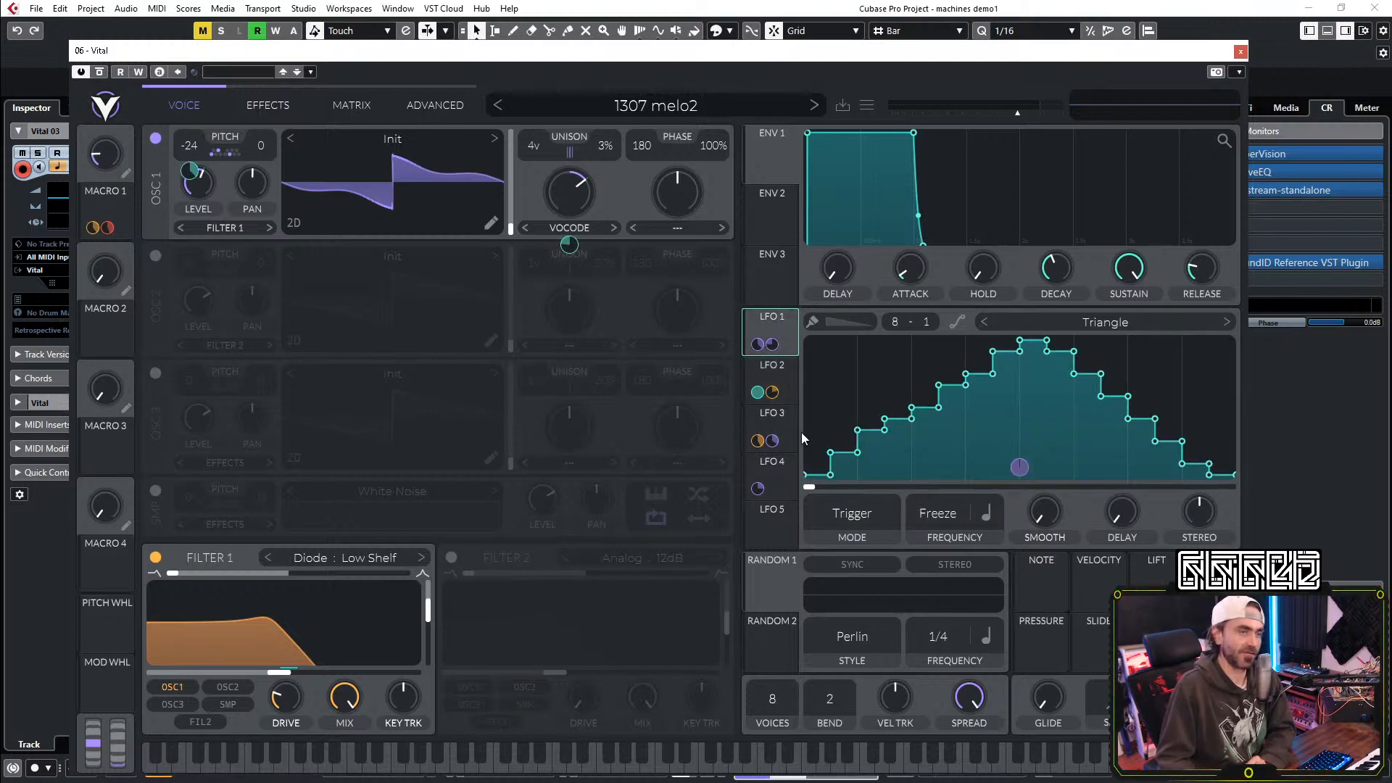
pyautogui.click(793, 376)
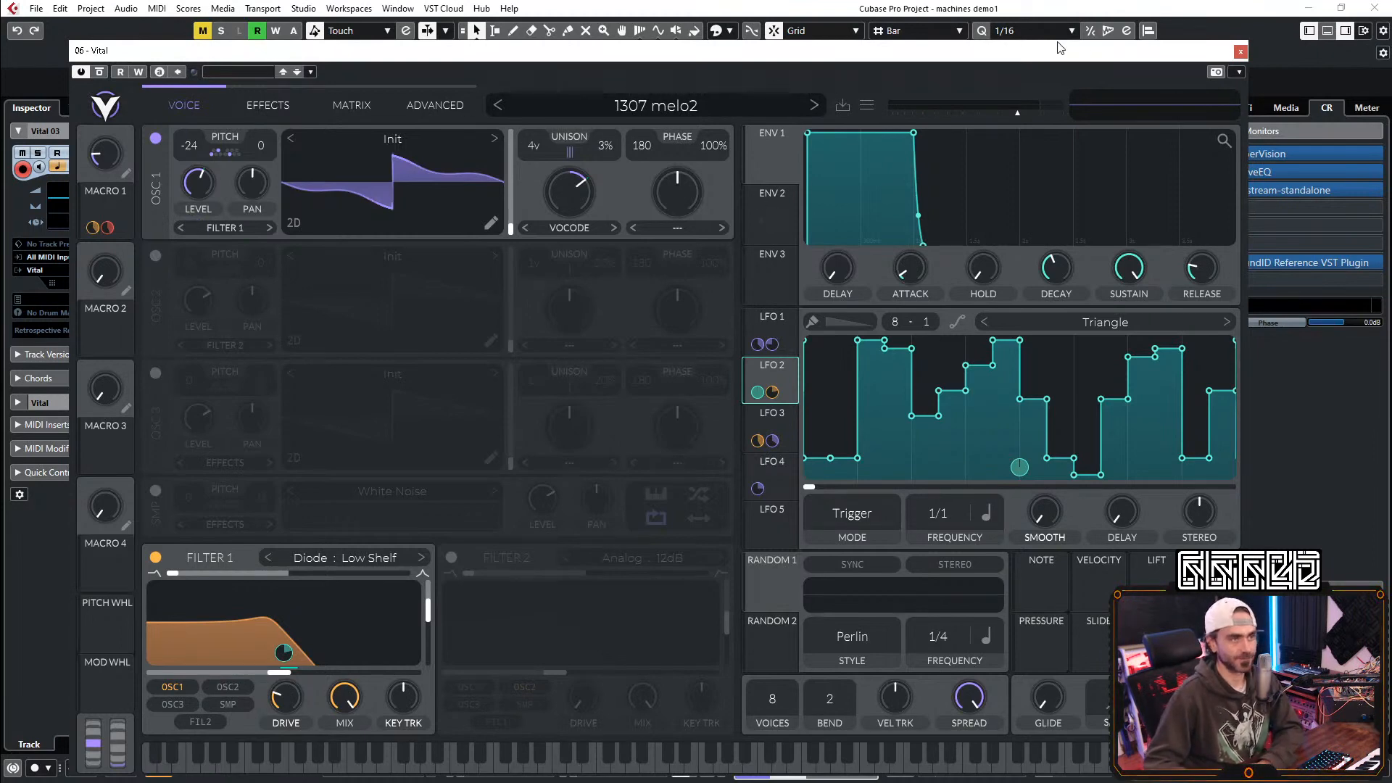
pyautogui.click(1240, 52)
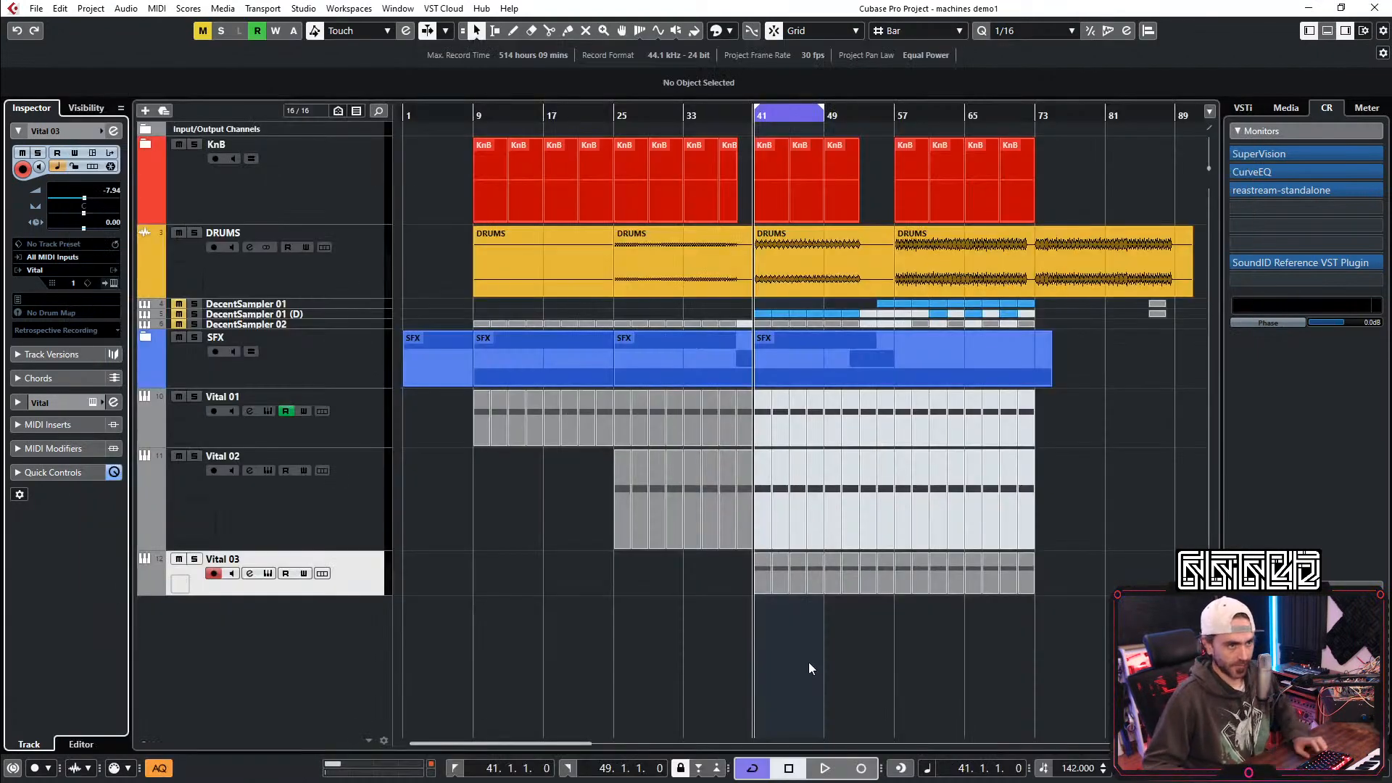
# Step: Set the loop range to bars 25 through 57 and start playback
pyautogui.press('g')
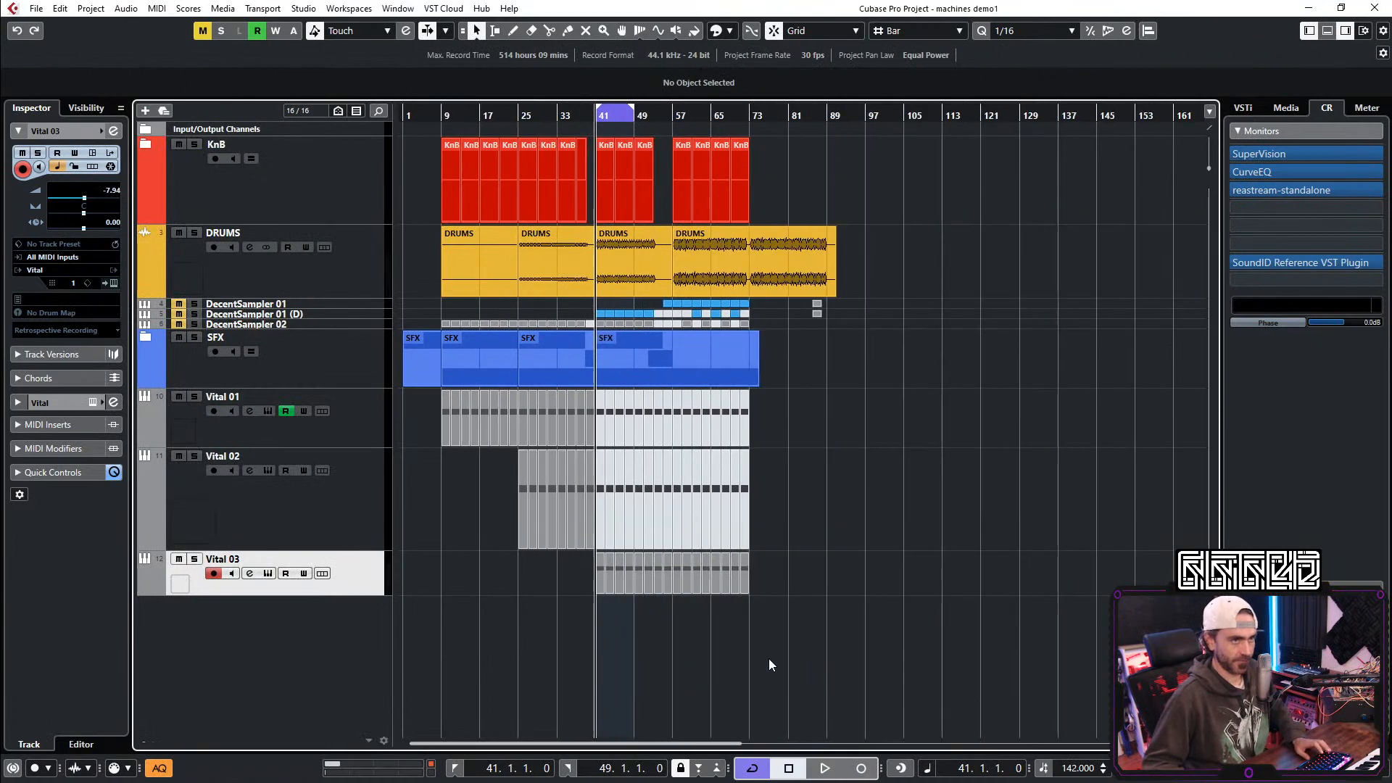
pyautogui.scroll(2, 576, 686)
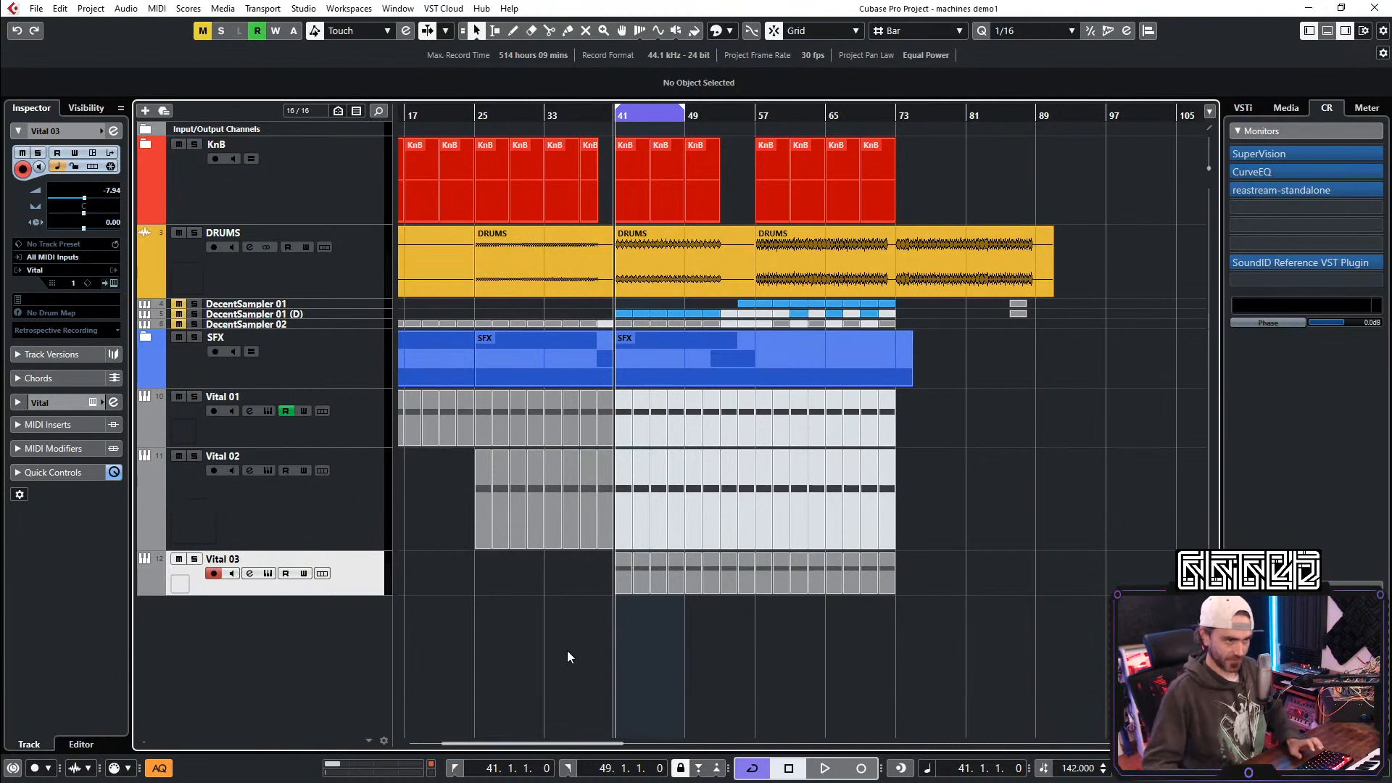
pyautogui.scroll(2, 605, 611)
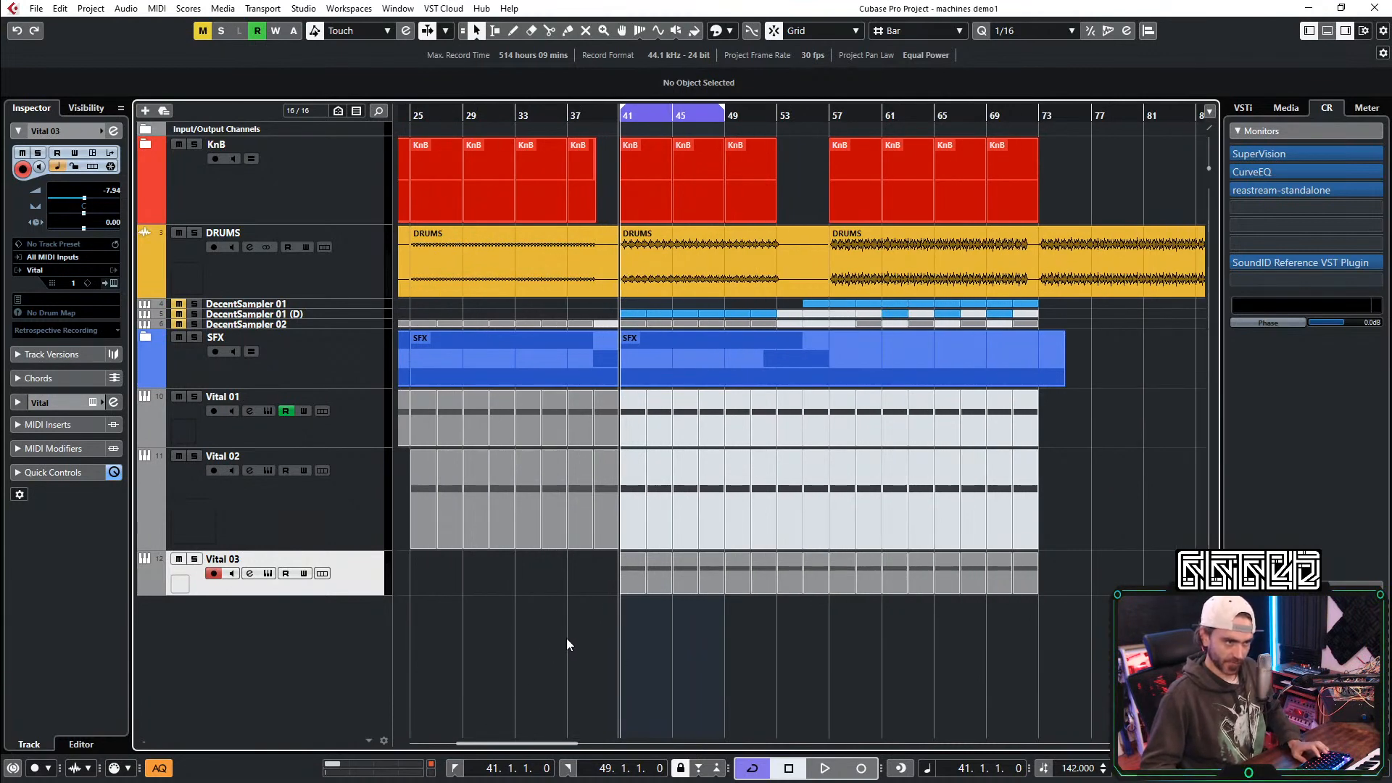
pyautogui.hscroll(-2, 618, 628)
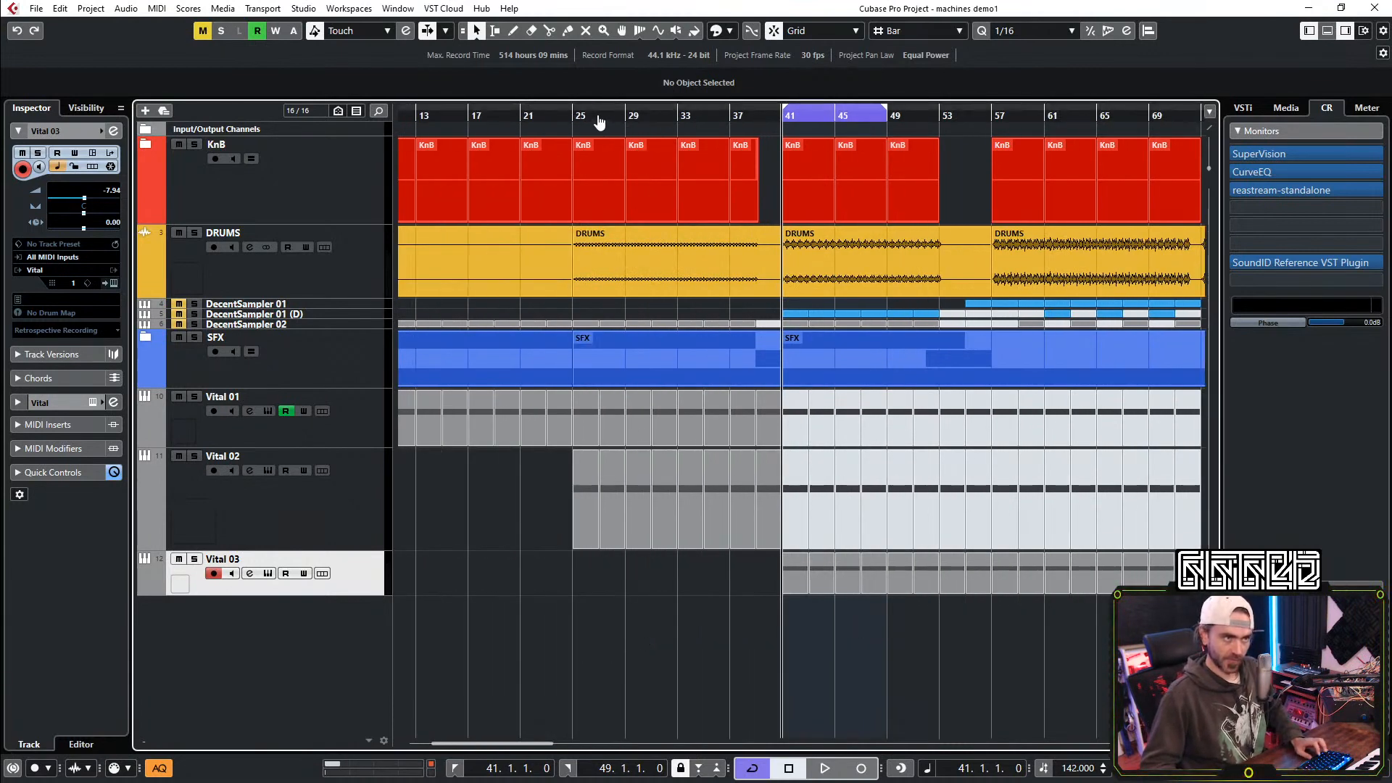
pyautogui.moveTo(574, 122); pyautogui.dragTo(992, 122)
pyautogui.hscroll(3, 1001, 316)
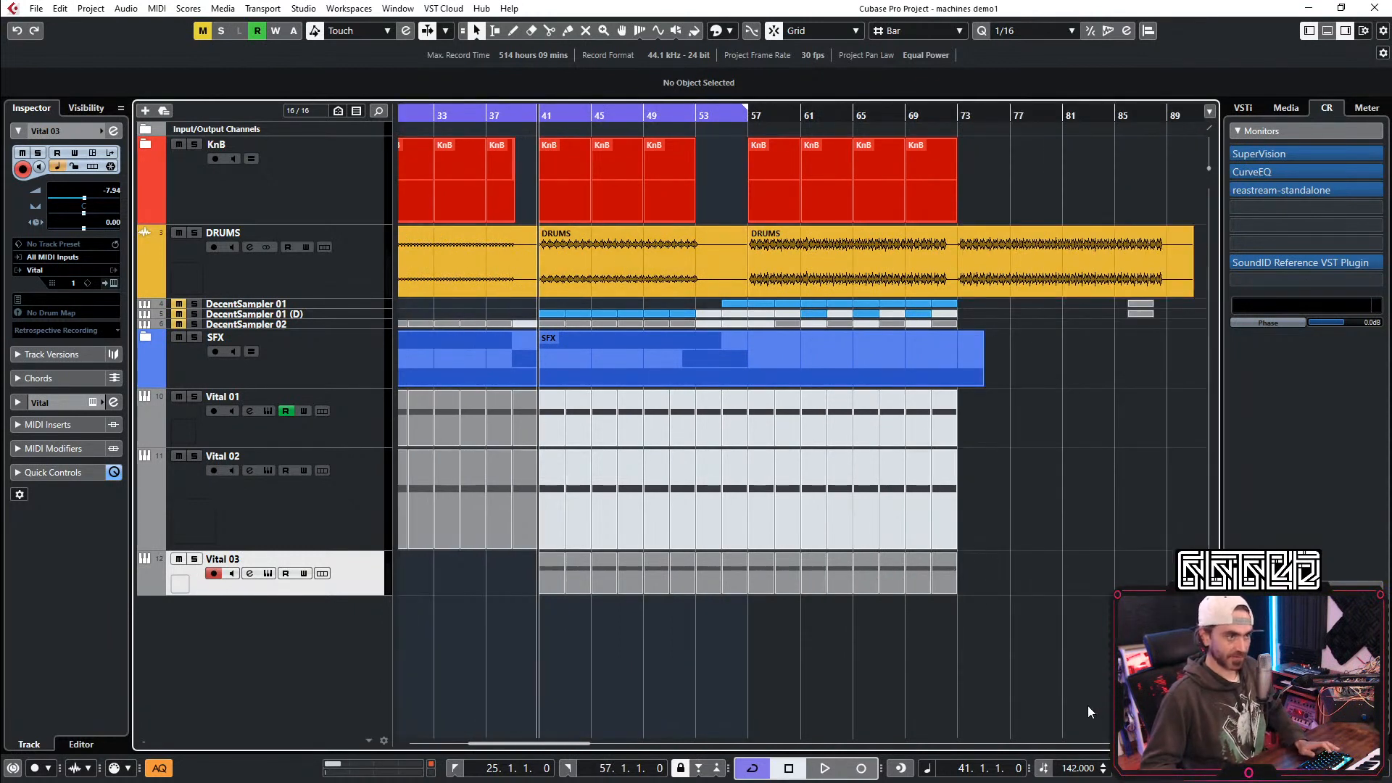
pyautogui.hscroll(-2, 717, 697)
pyautogui.press('space')
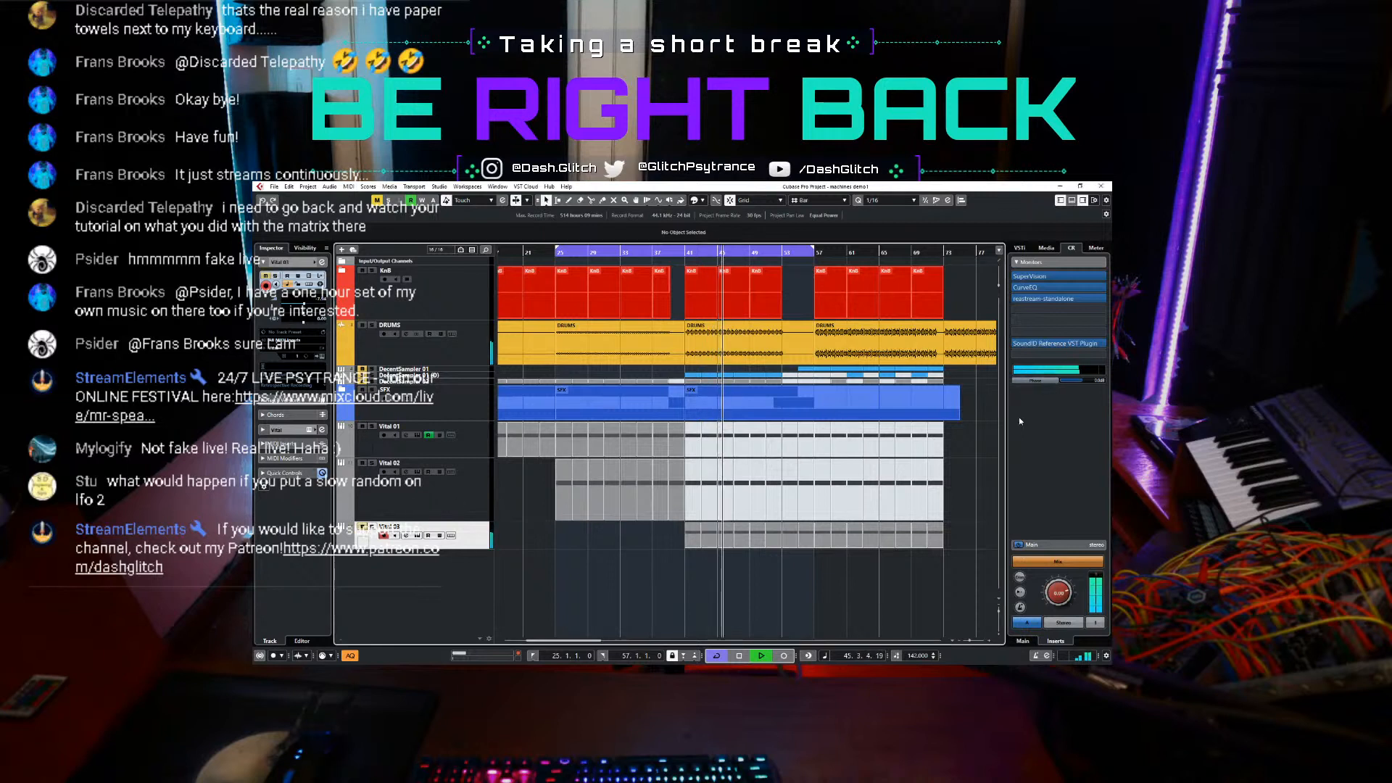
# Step: Unmute the Vital 01 and Vital 02 clips from bar 41 onward, restart playback from bar 25 and select the Vital 01 track
pyautogui.press('7')
pyautogui.moveTo(949, 451); pyautogui.dragTo(688, 509)
pyautogui.press('1')
pyautogui.click(685, 590)
pyautogui.press('KP_1')
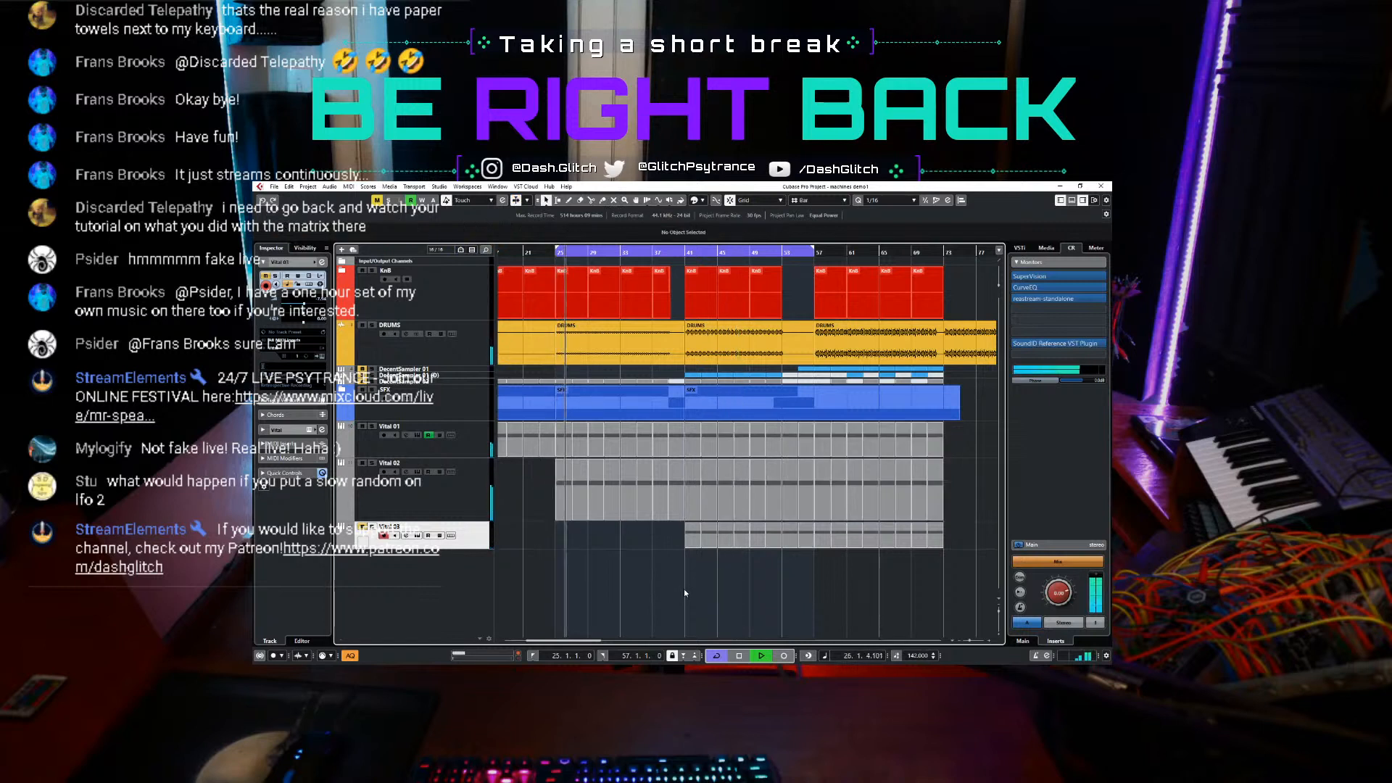
pyautogui.press('Up')
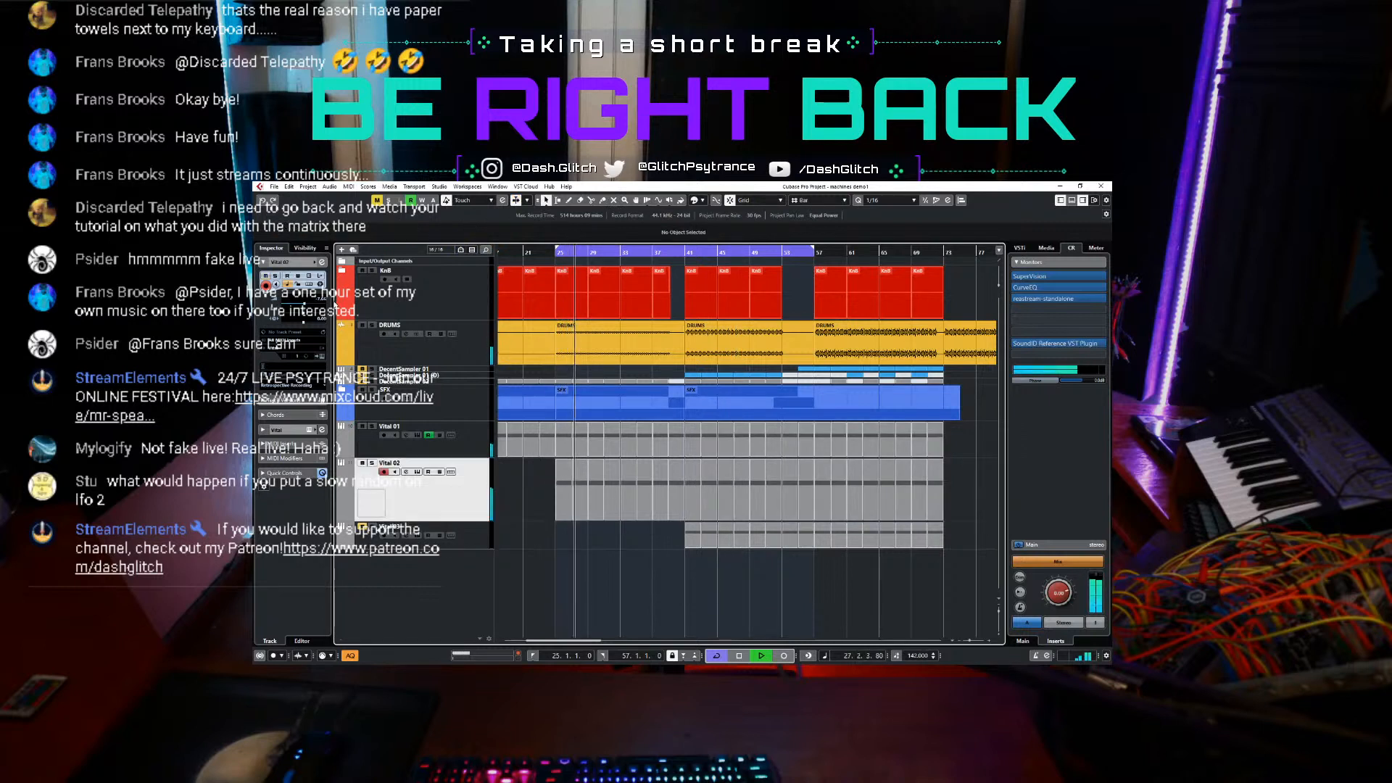
pyautogui.press('Up')
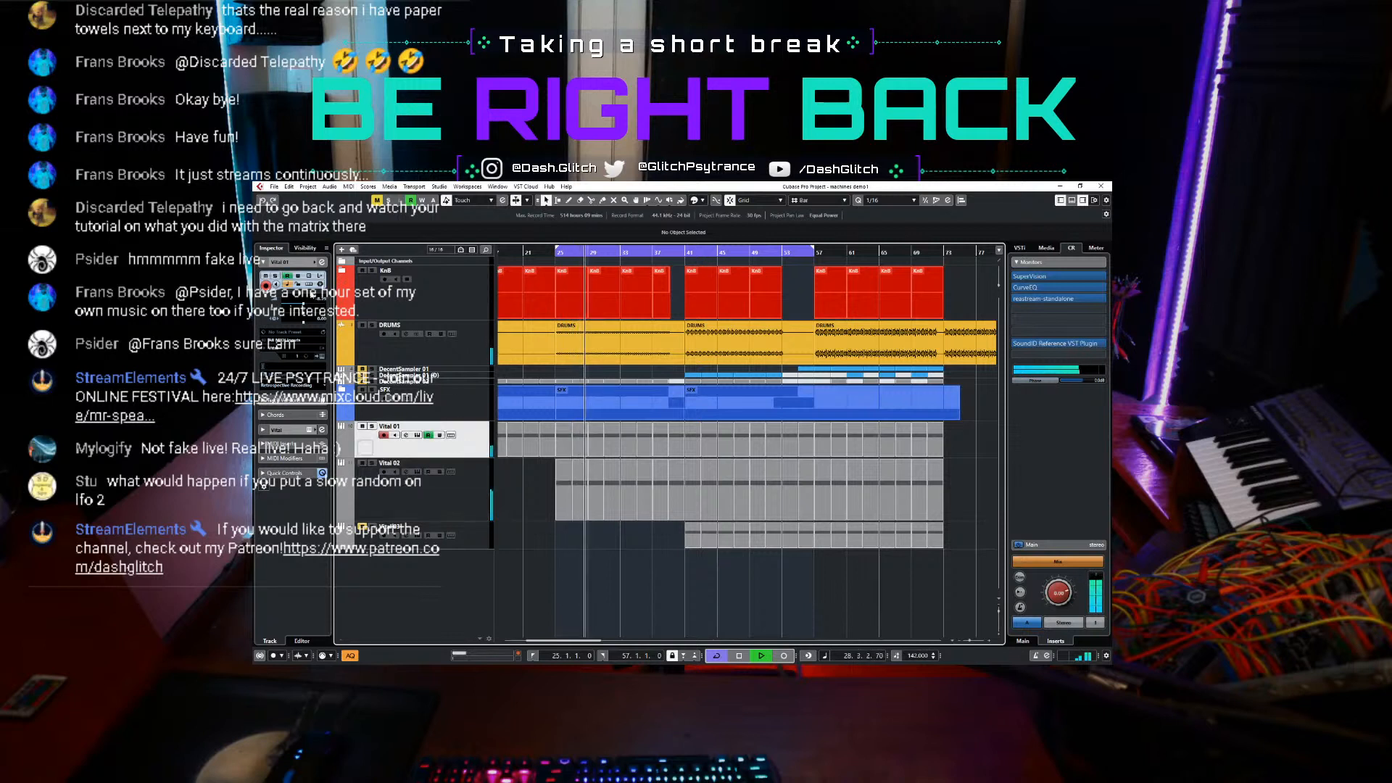
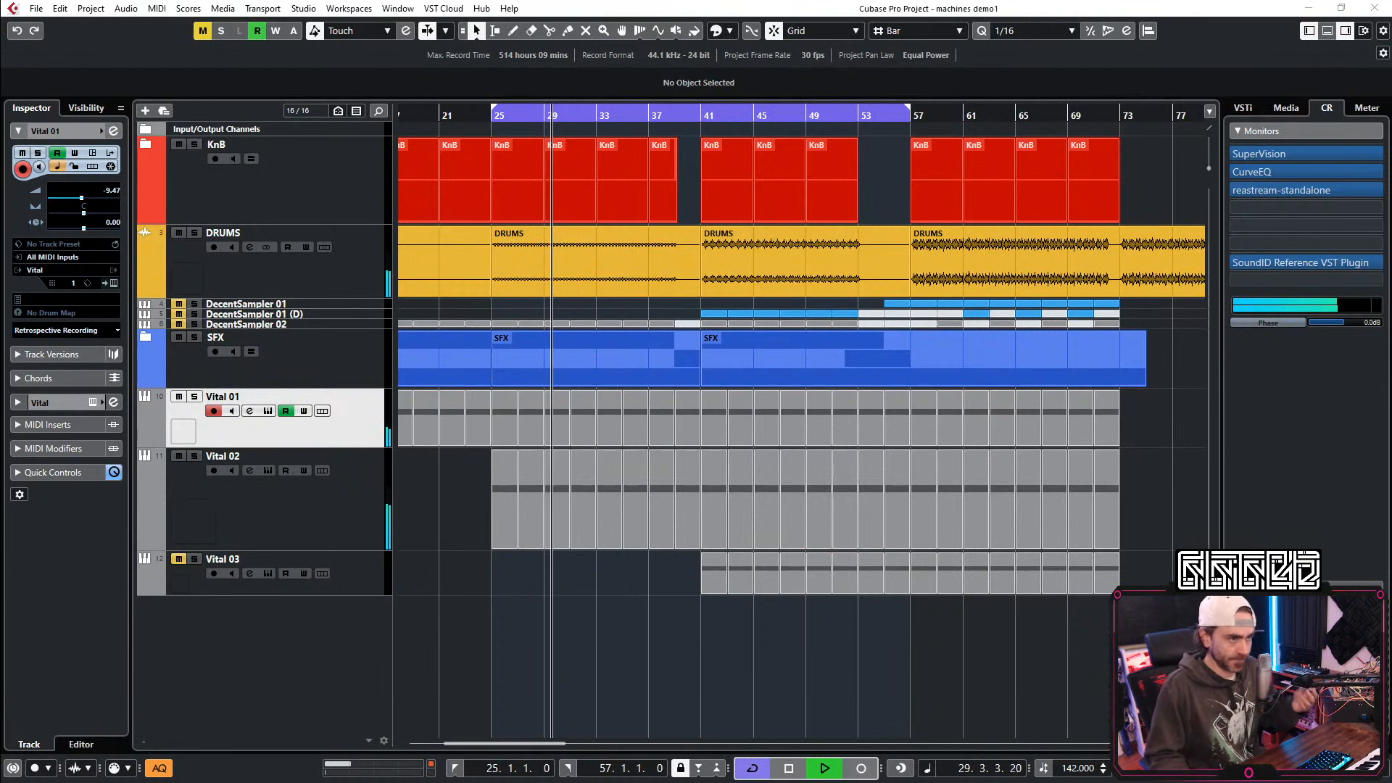
pyautogui.click(536, 703)
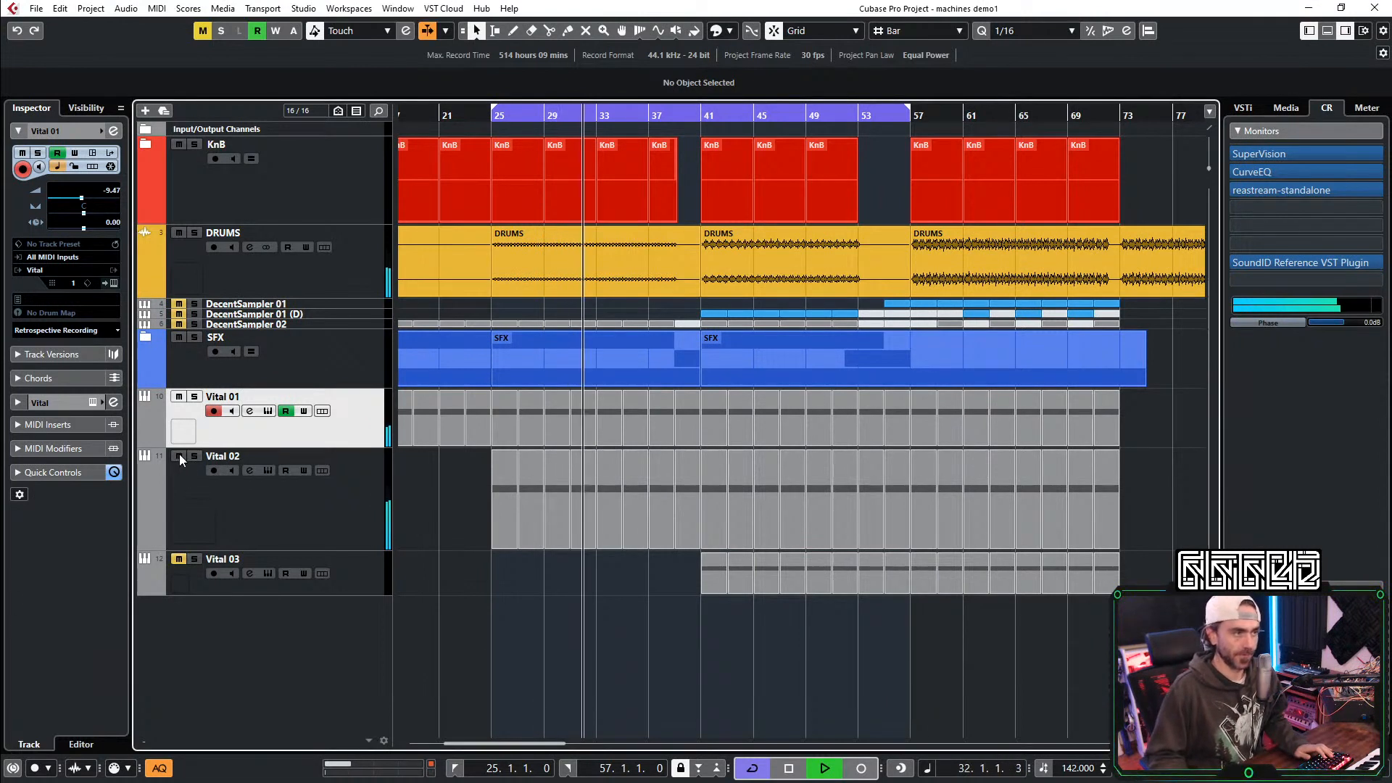
# Step: Mute the Vital 01 and Vital 02 tracks and loop Vital 03's first four clips, bars 41 to 49
pyautogui.click(178, 396)
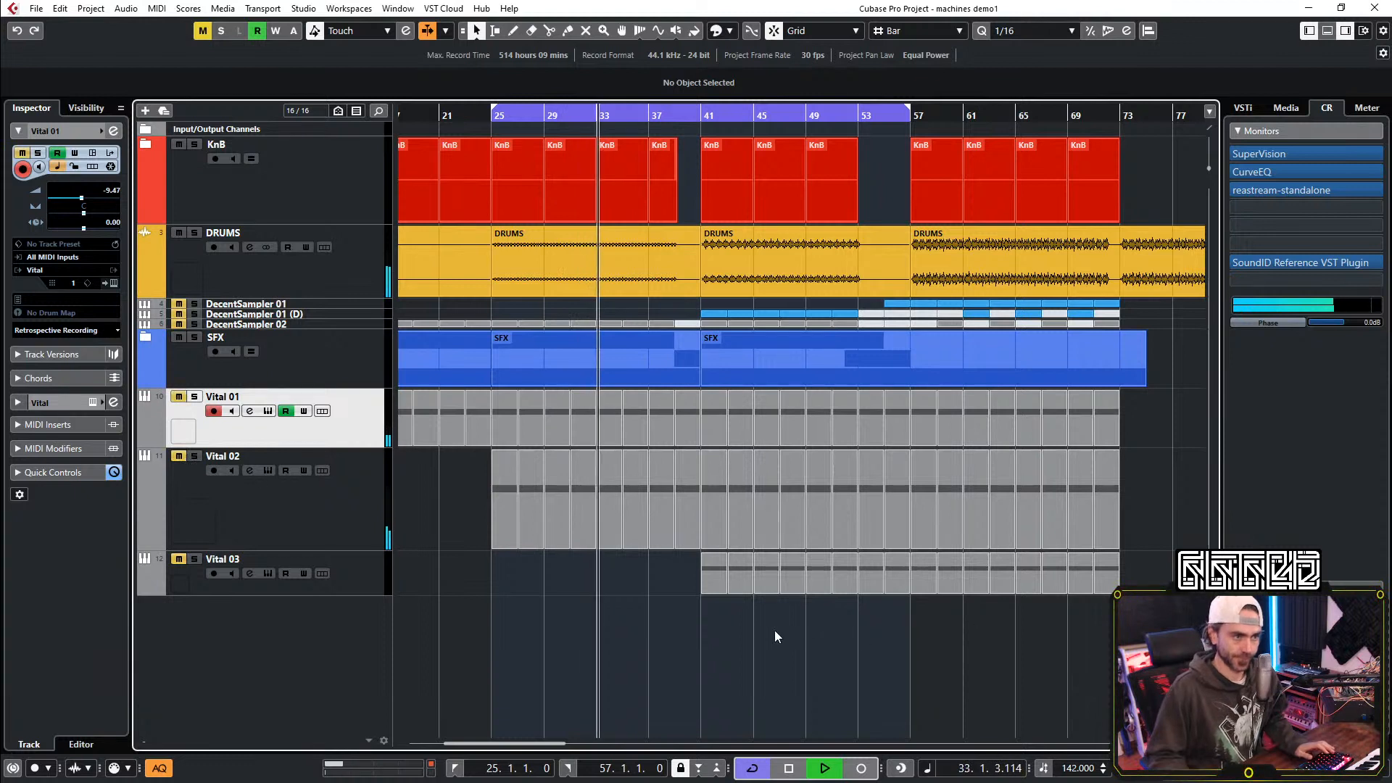
pyautogui.moveTo(711, 633); pyautogui.dragTo(790, 586)
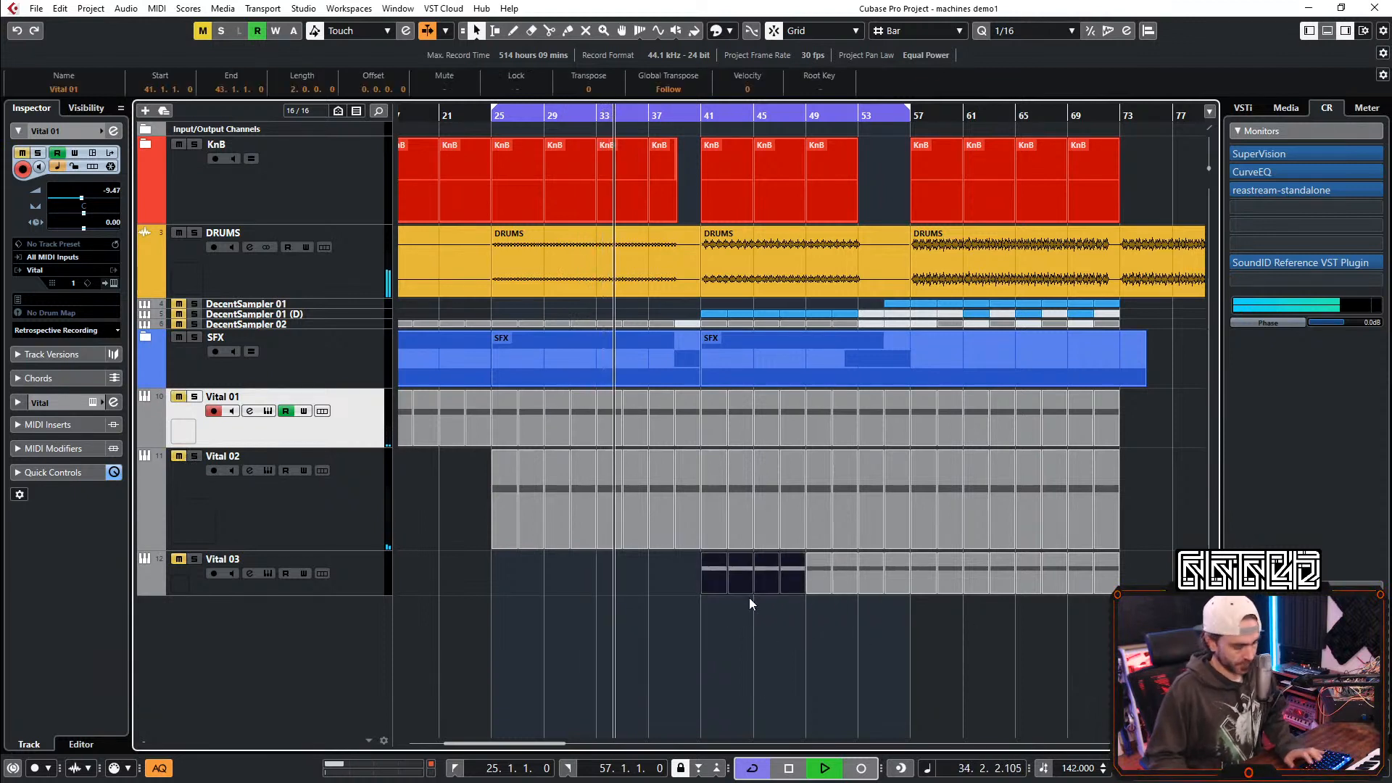
pyautogui.press('p')
pyautogui.press('KP_1')
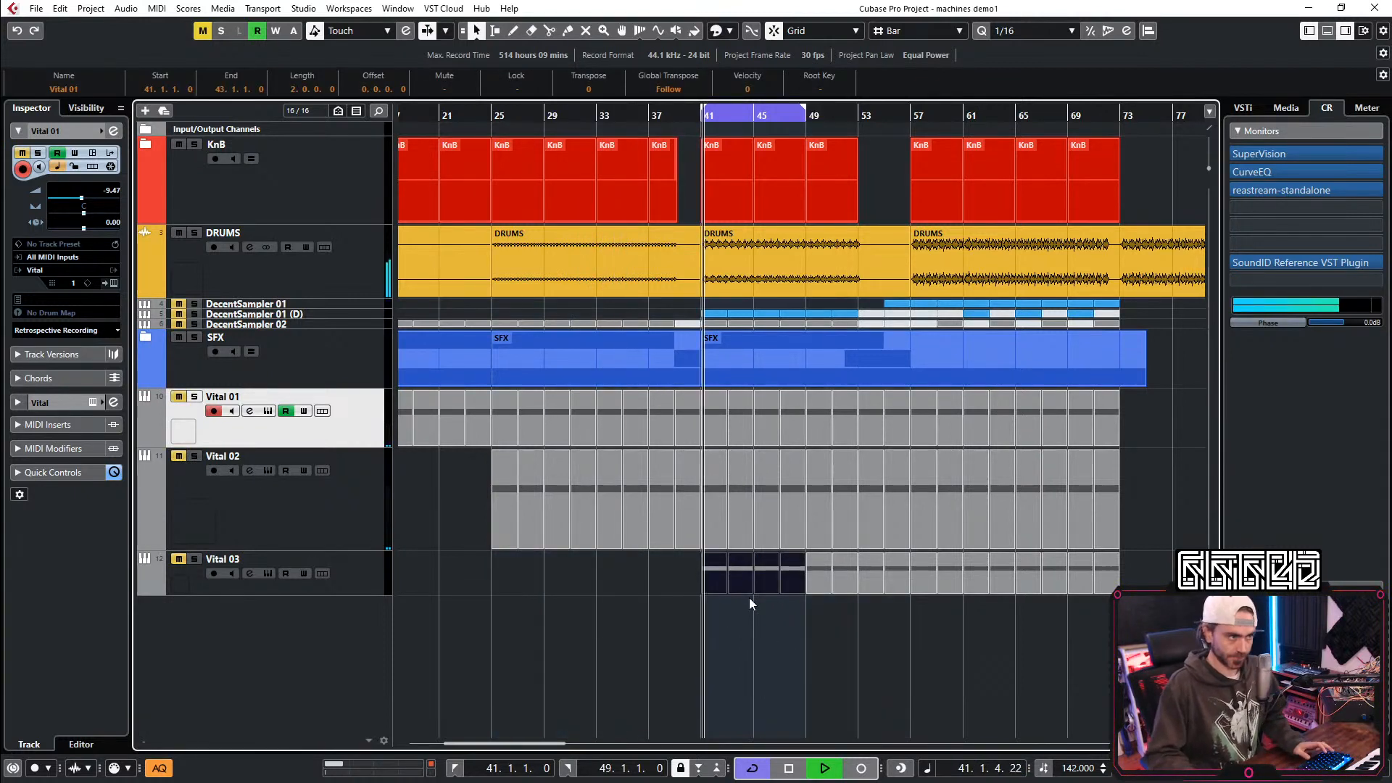
# Step: Solo the Vital 03 track, audition the loop and stop playback
pyautogui.click(194, 560)
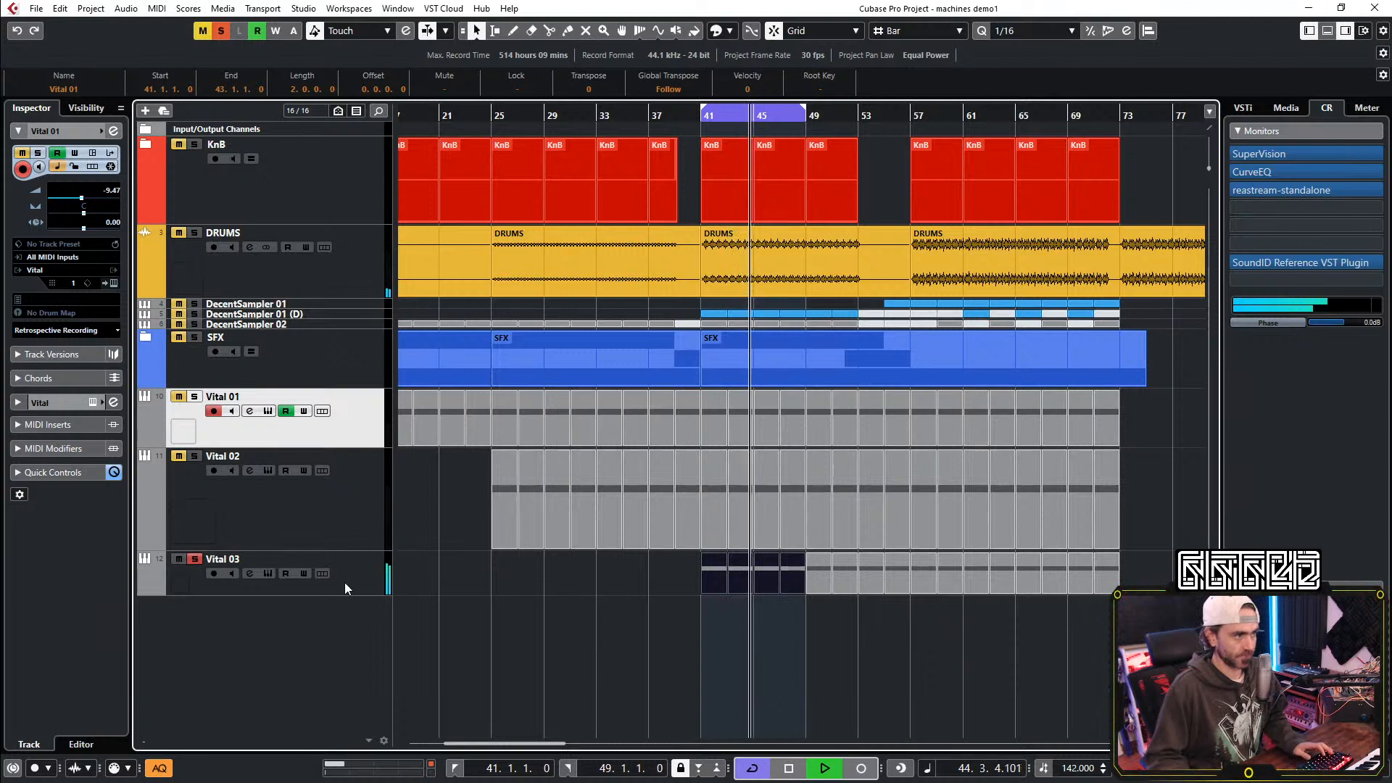
pyautogui.click(448, 583)
pyautogui.press('space')
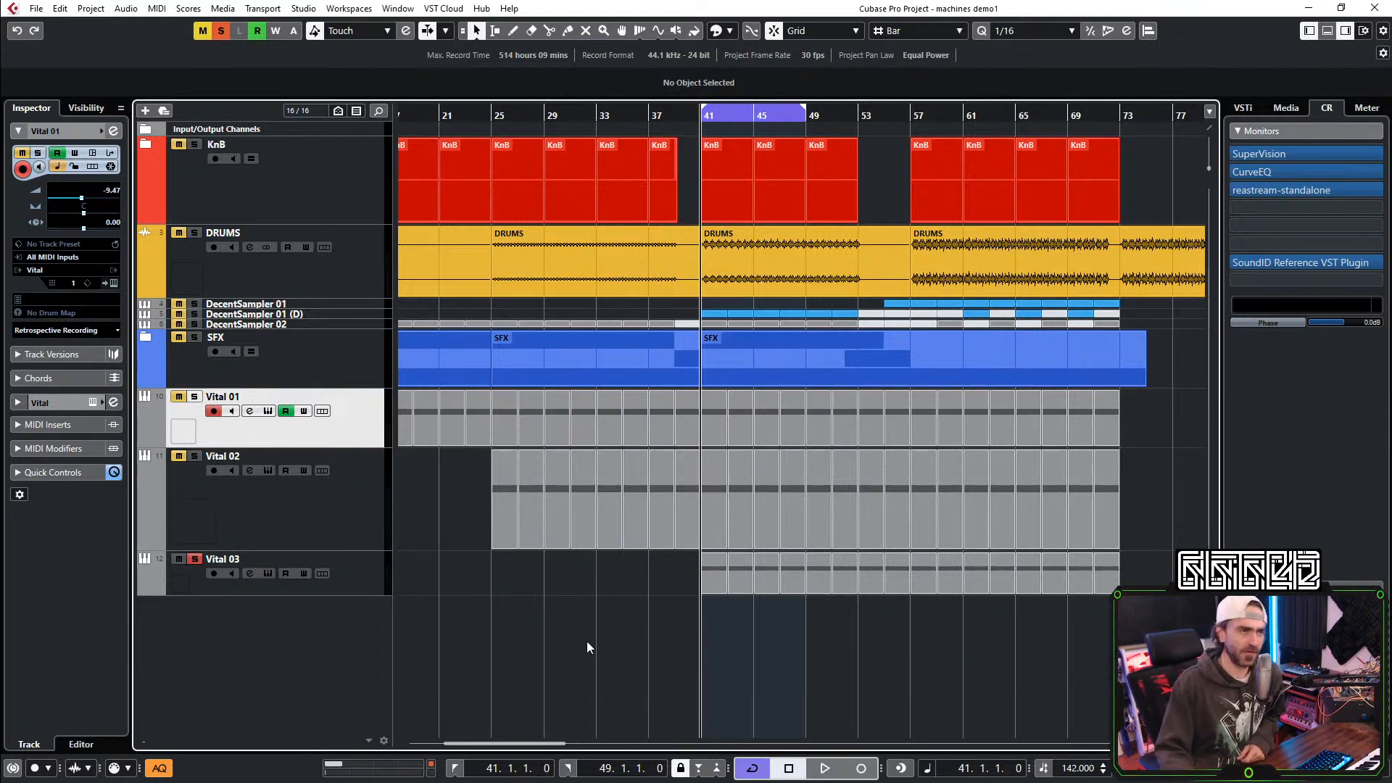
# Step: Initialize the preset in Vital 03's synth, reposition its window and turn down oscillator 1's level
pyautogui.click(366, 577)
pyautogui.click(114, 283)
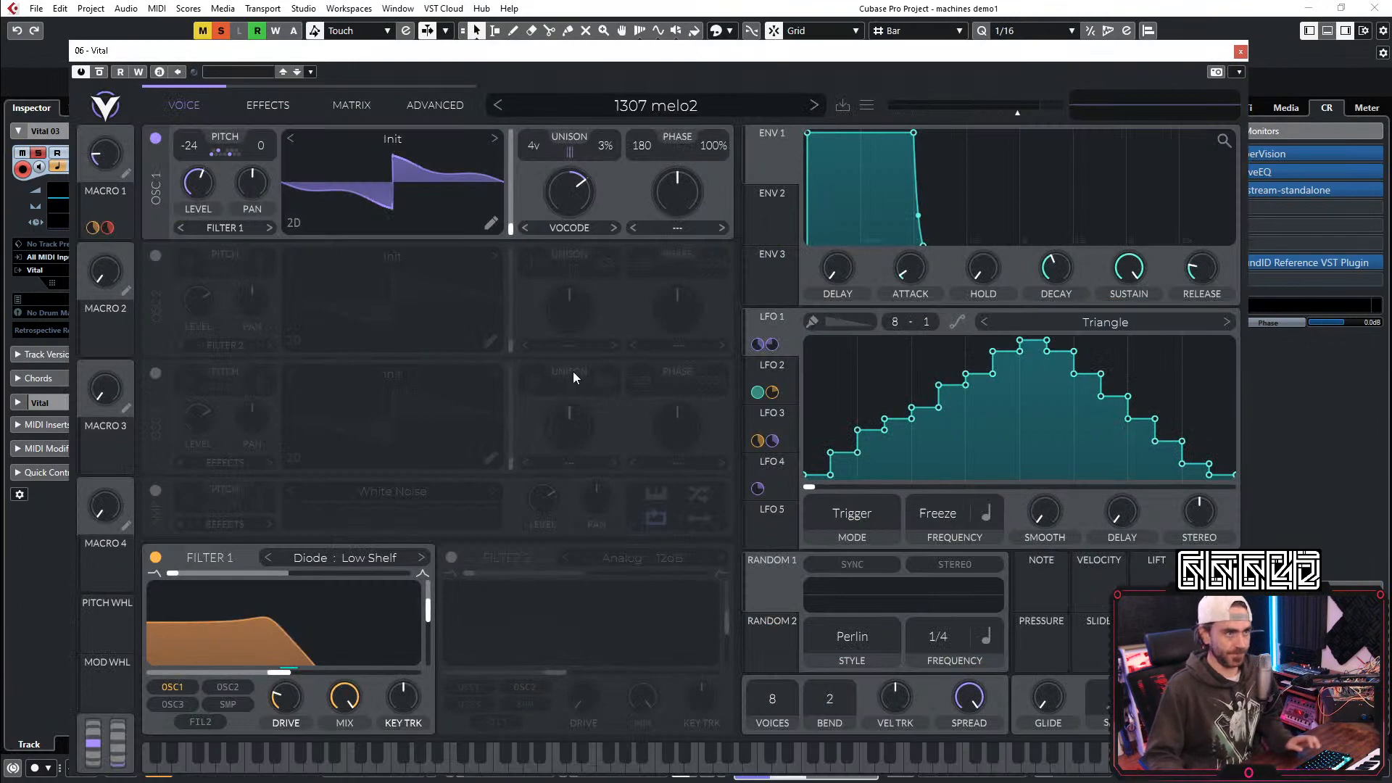
pyautogui.moveTo(599, 65); pyautogui.dragTo(552, 48)
pyautogui.click(562, 88)
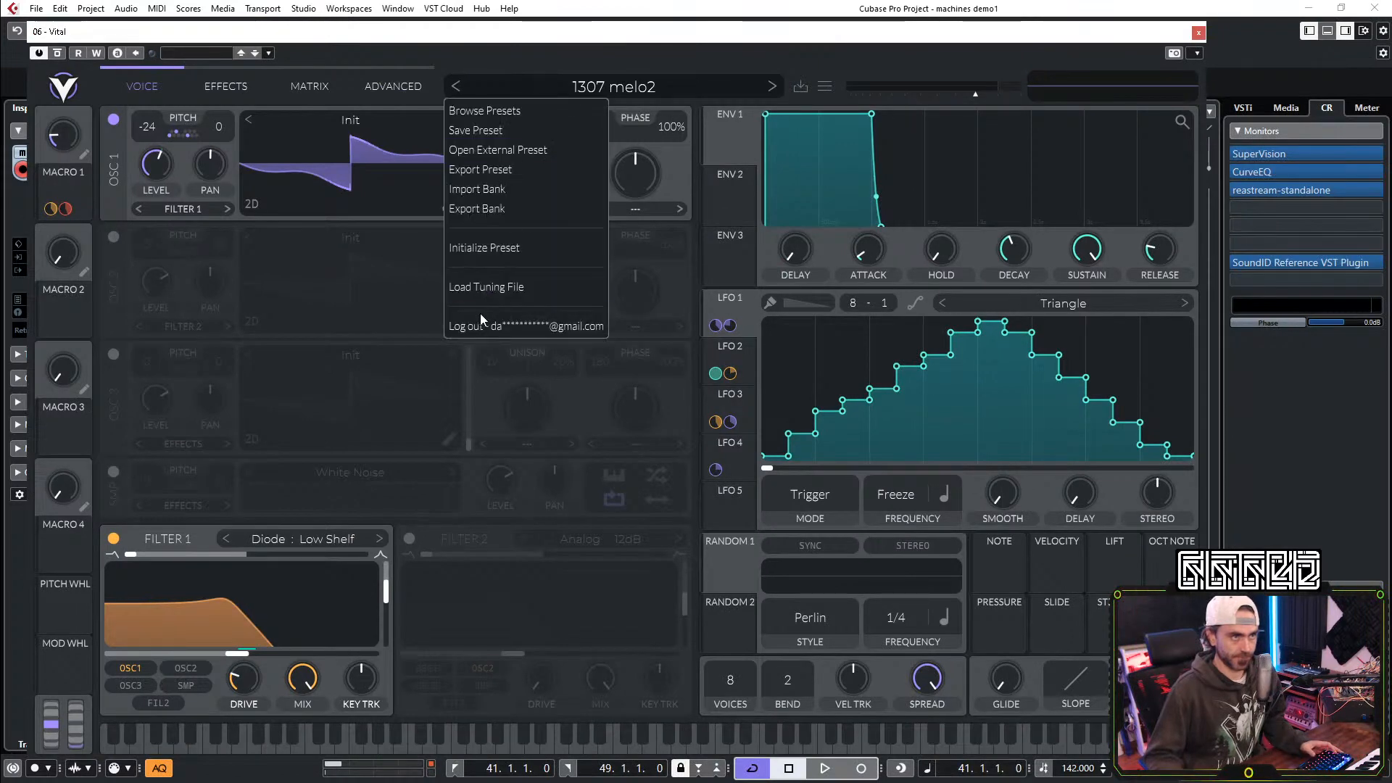
pyautogui.click(511, 247)
pyautogui.moveTo(620, 32); pyautogui.dragTo(936, 55)
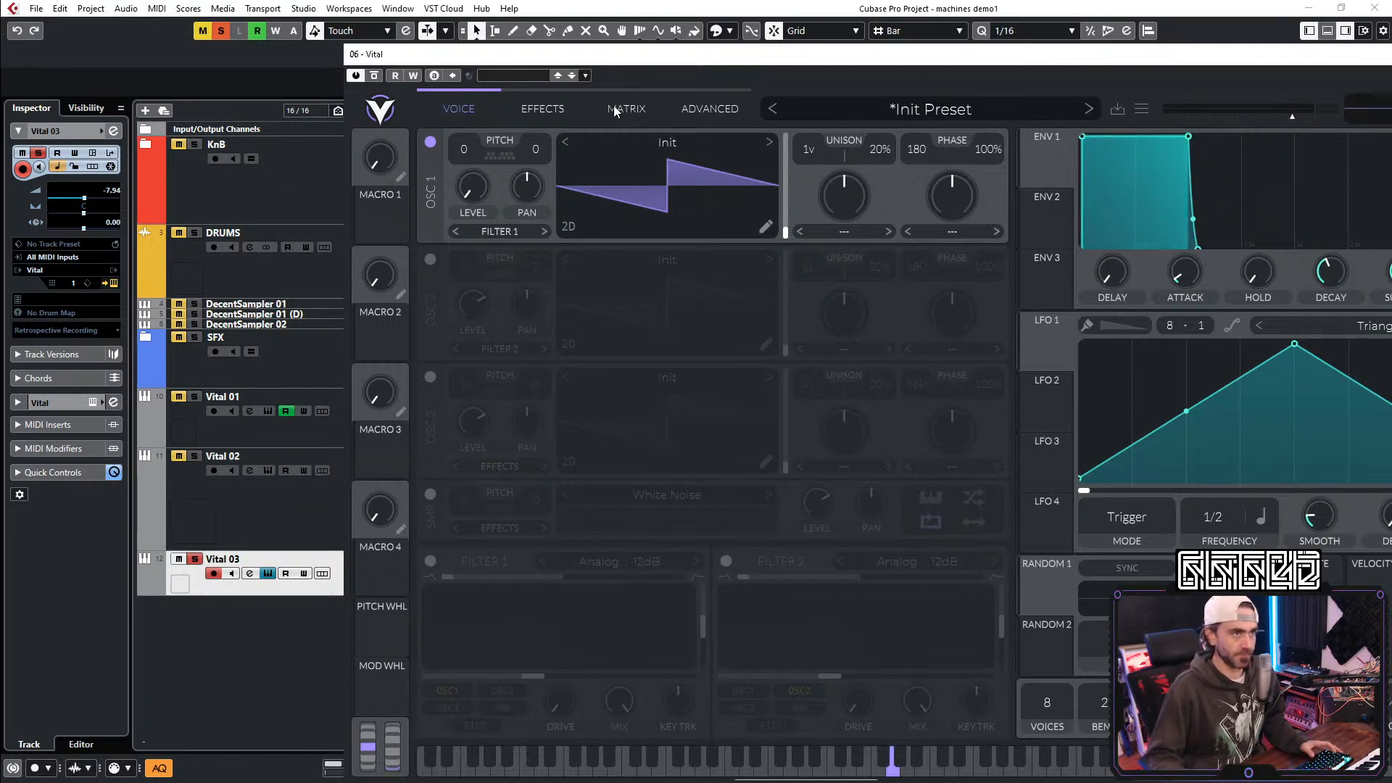
pyautogui.moveTo(475, 187); pyautogui.dragTo(444, 241)
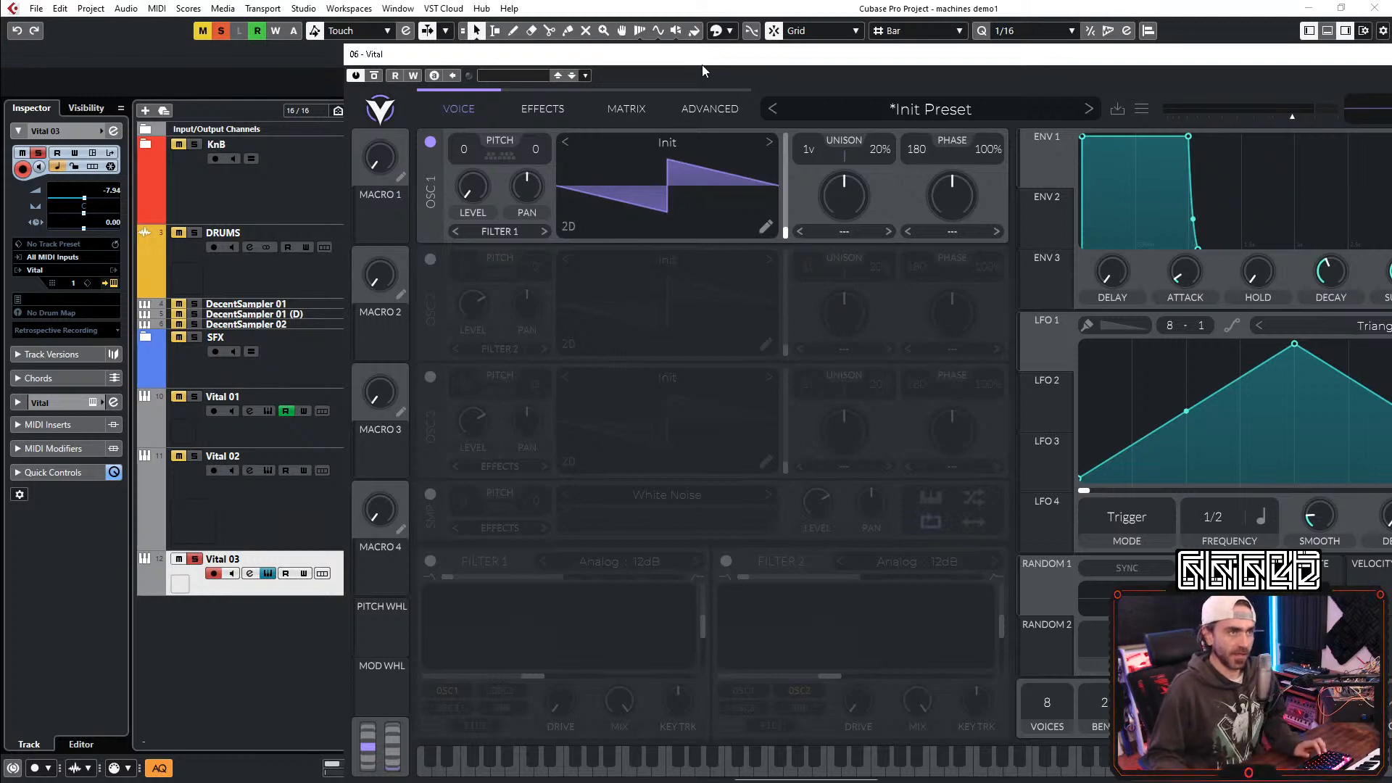
# Step: Transpose oscillator 1 to -24 semitones and enable filter 1 with the Formant AOIE model
pyautogui.moveTo(667, 60); pyautogui.dragTo(427, 30)
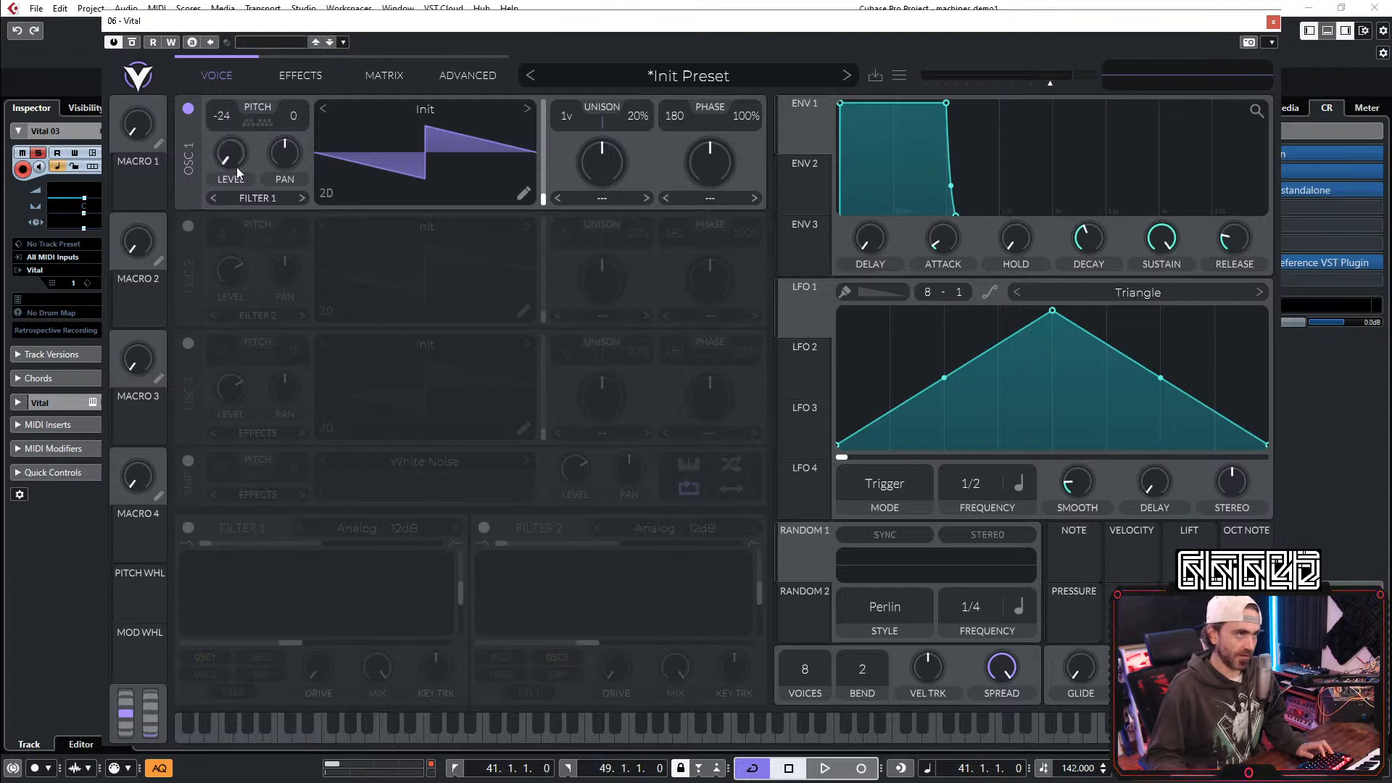
pyautogui.click(188, 527)
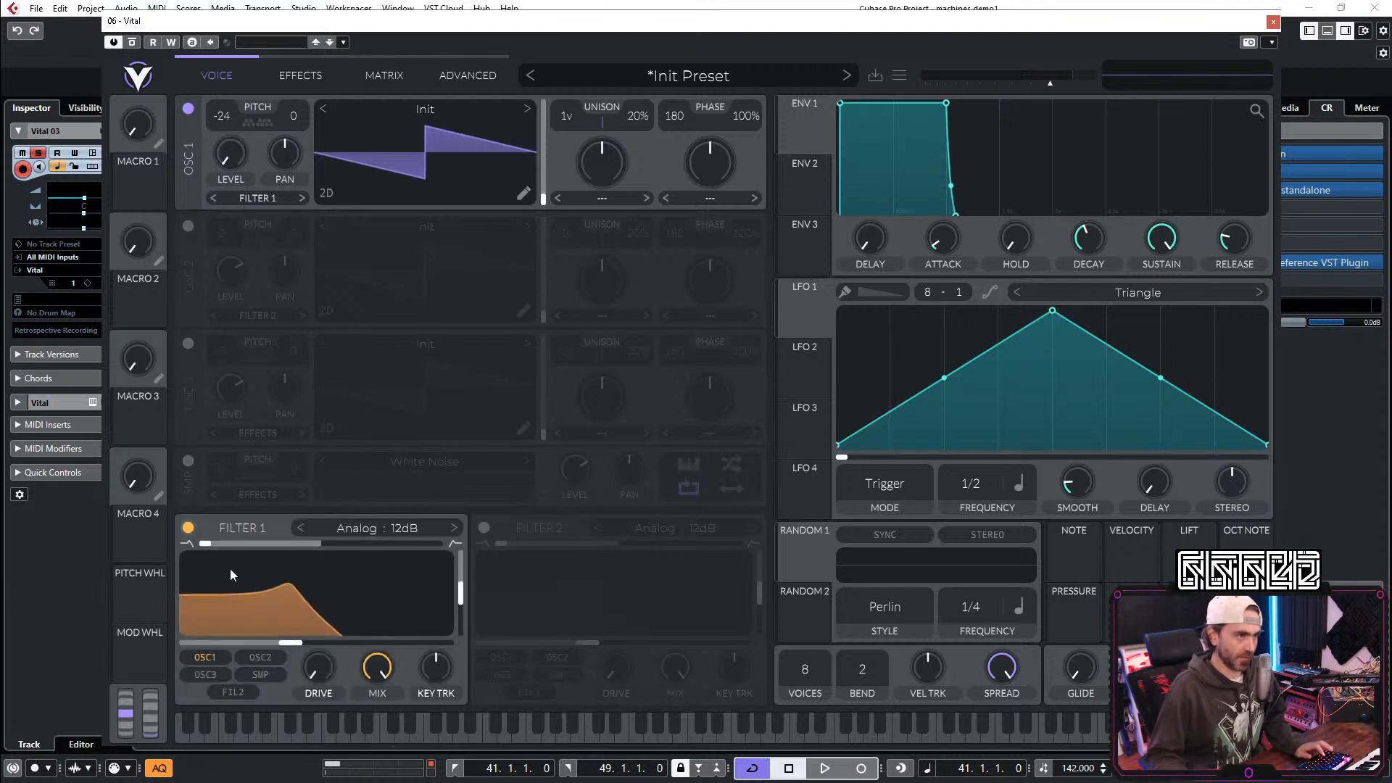
pyautogui.moveTo(210, 543); pyautogui.dragTo(395, 530)
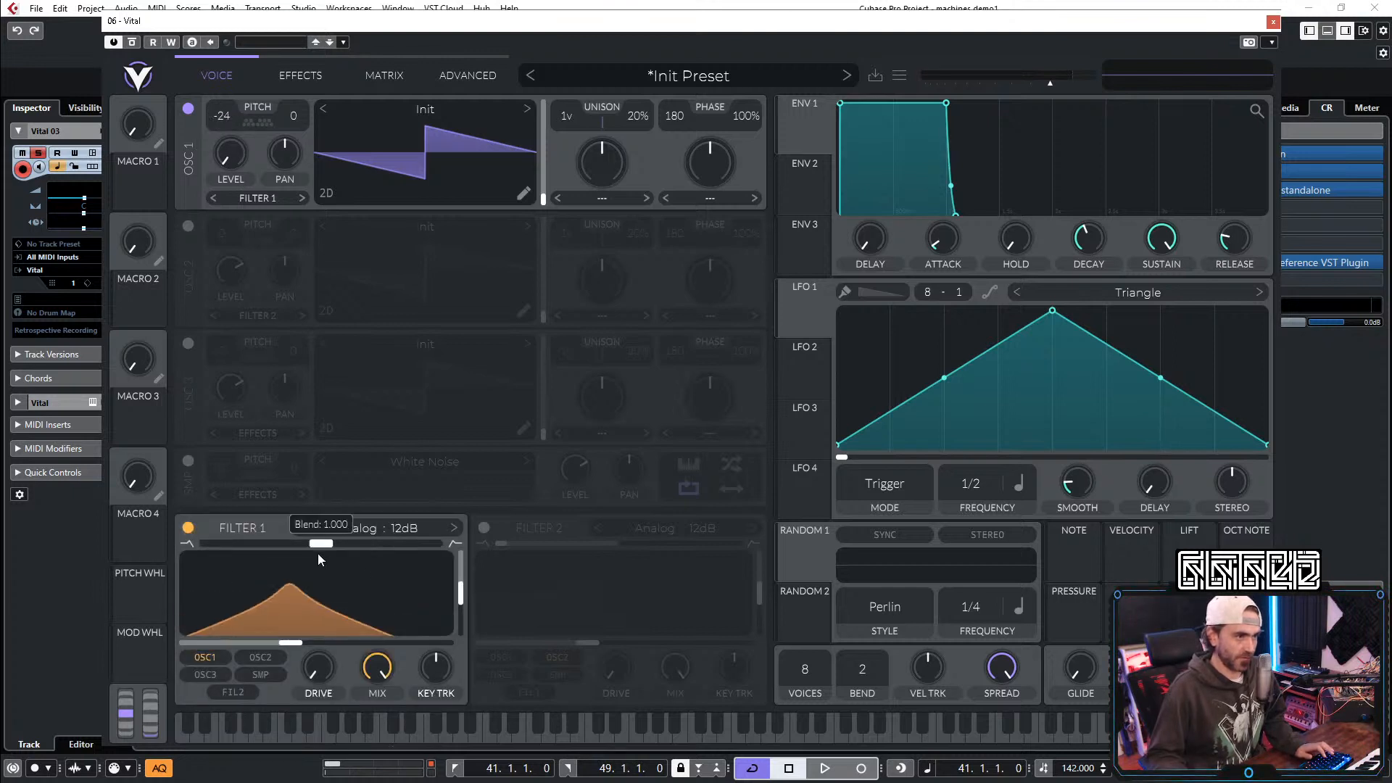
pyautogui.moveTo(319, 550); pyautogui.dragTo(184, 557)
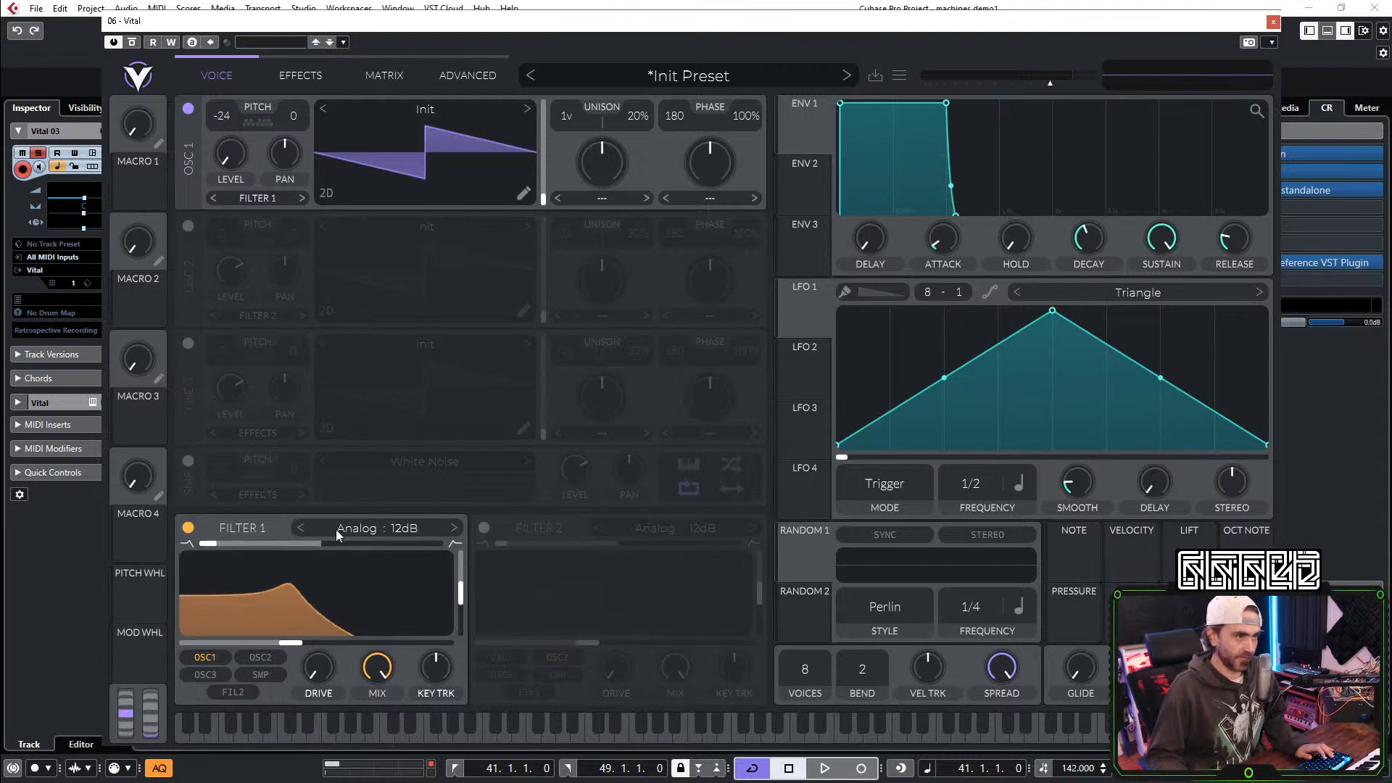
pyautogui.click(334, 528)
pyautogui.click(512, 629)
# Step: Play the loop, raise oscillator 1's level and audition a sweep of the formant filter's horizontal position
pyautogui.press('space')
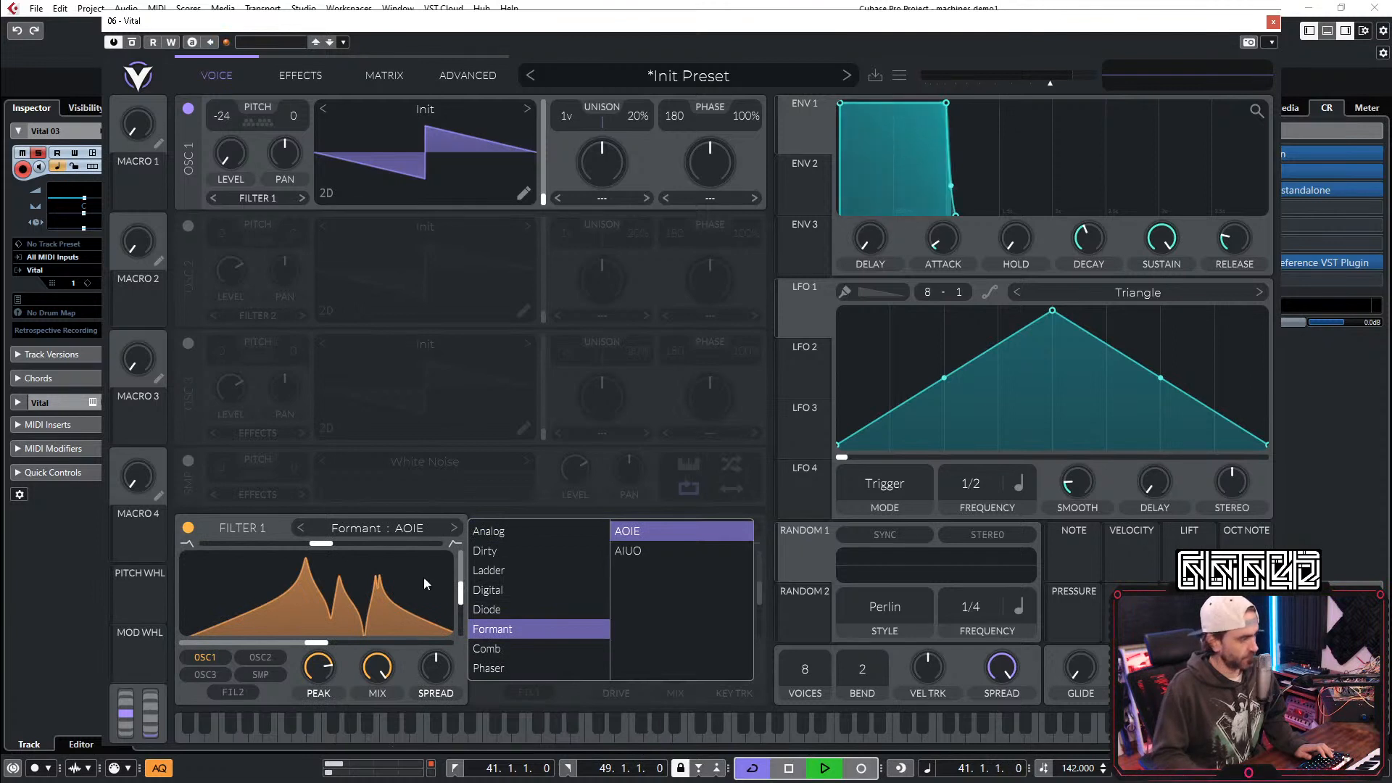
pyautogui.moveTo(254, 163); pyautogui.dragTo(273, 102)
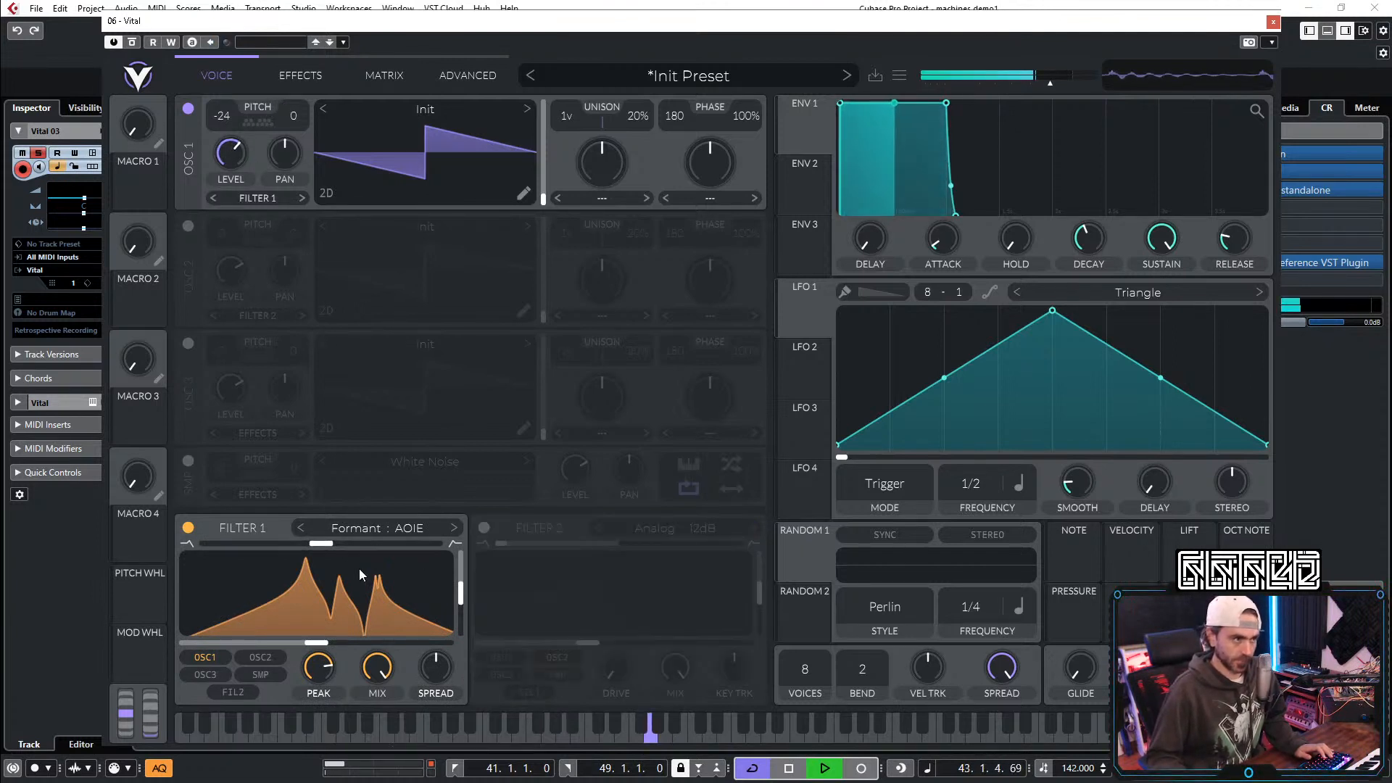
pyautogui.moveTo(321, 543); pyautogui.dragTo(436, 542)
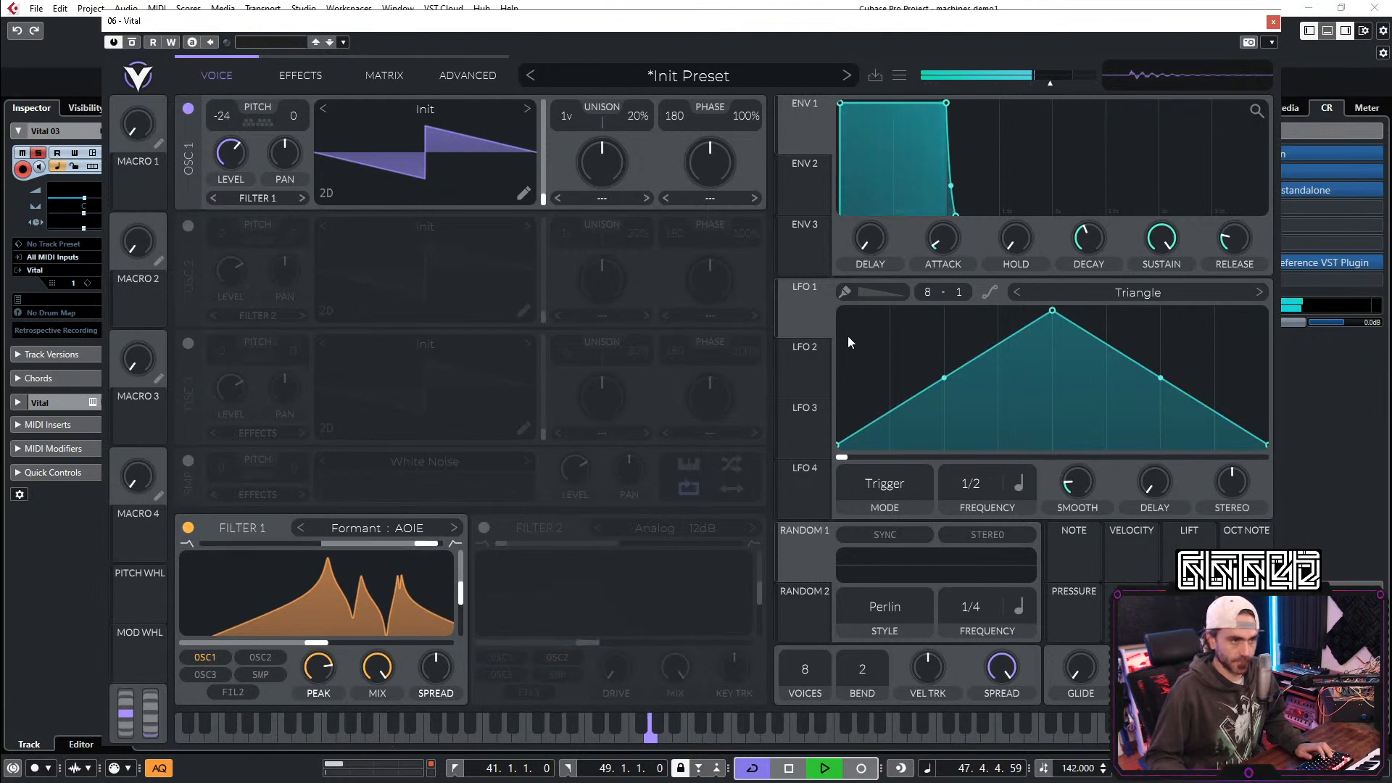
pyautogui.press('space')
# Step: Move filter 1's formant position to its low end and modulate it with LFO 1 at frequency 8/1
pyautogui.moveTo(426, 543); pyautogui.dragTo(202, 543)
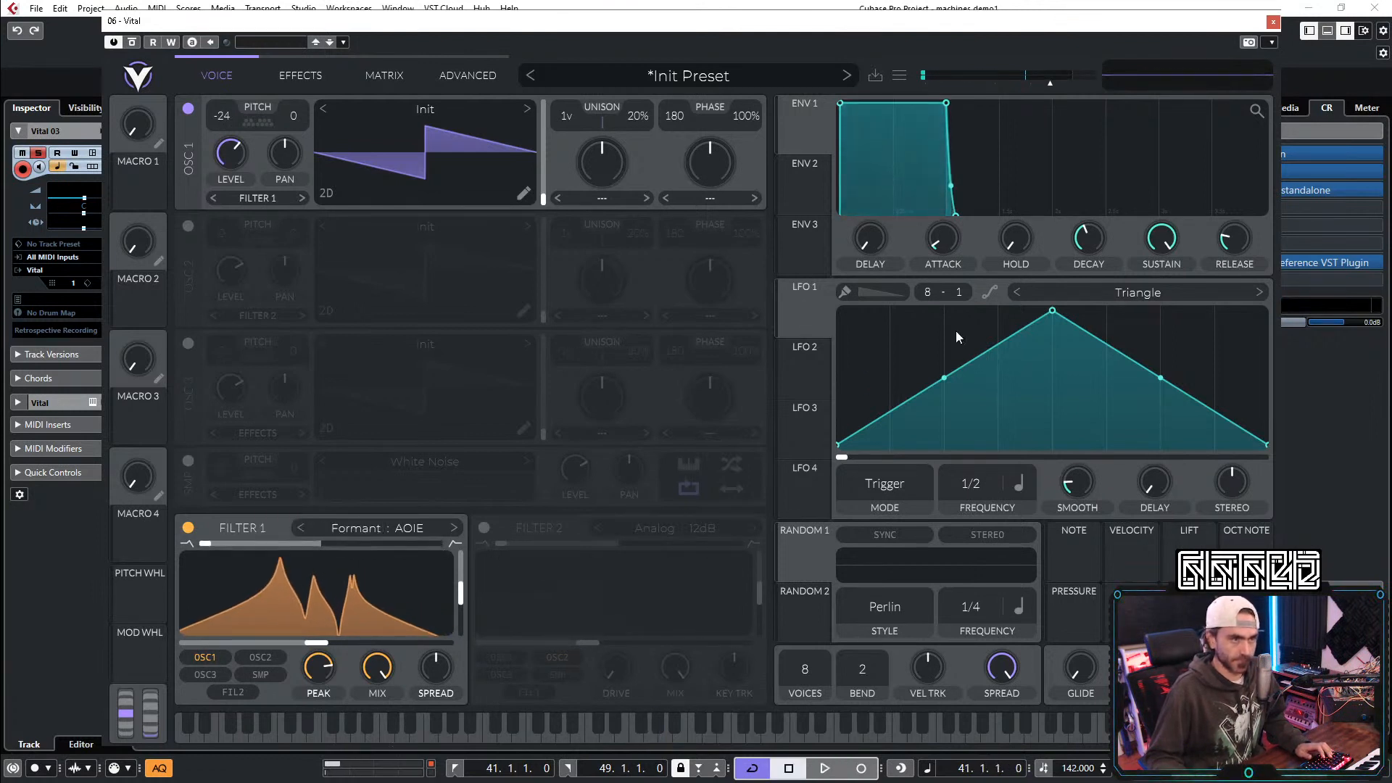
pyautogui.moveTo(801, 313)
pyautogui.mouseDown()
pyautogui.moveTo(271, 500)
pyautogui.moveTo(321, 562)
pyautogui.mouseUp()
pyautogui.press('space')
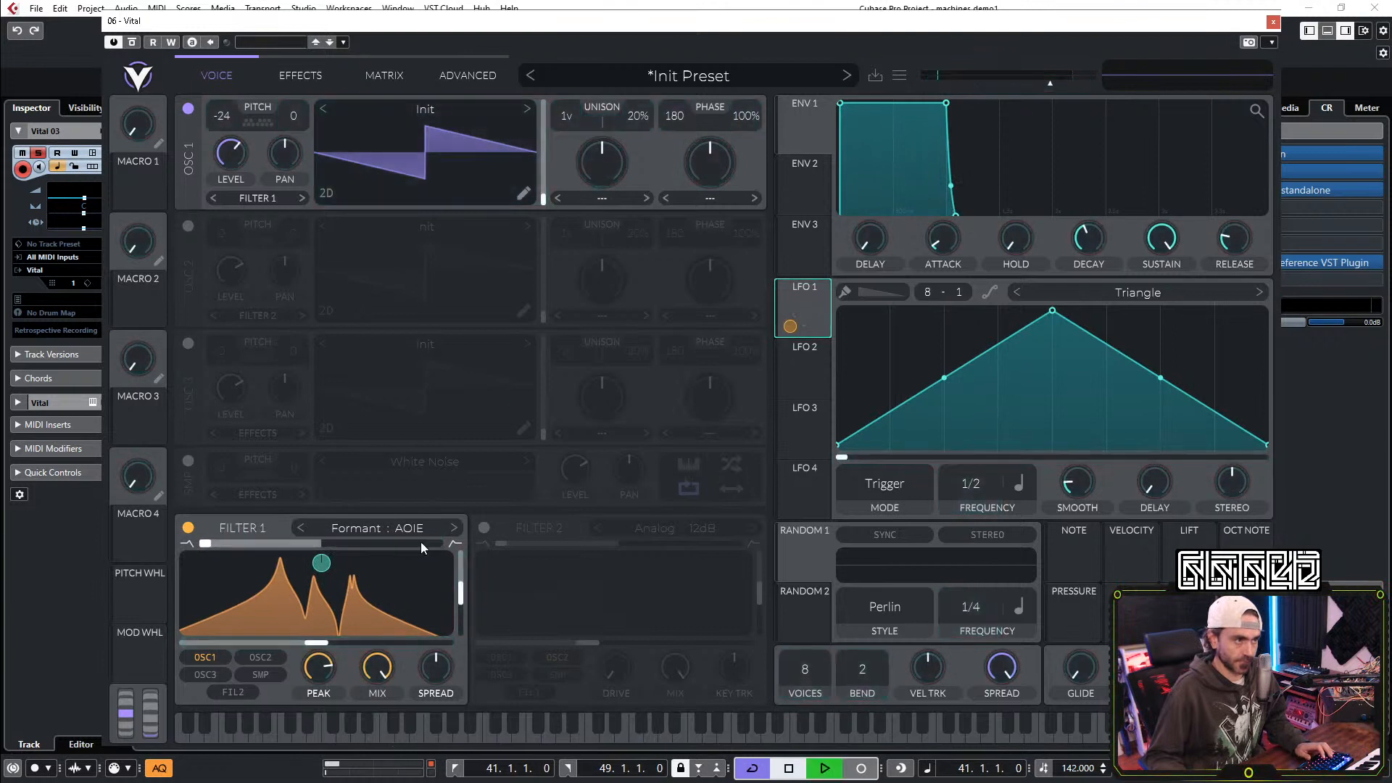
pyautogui.moveTo(994, 493); pyautogui.dragTo(945, 546)
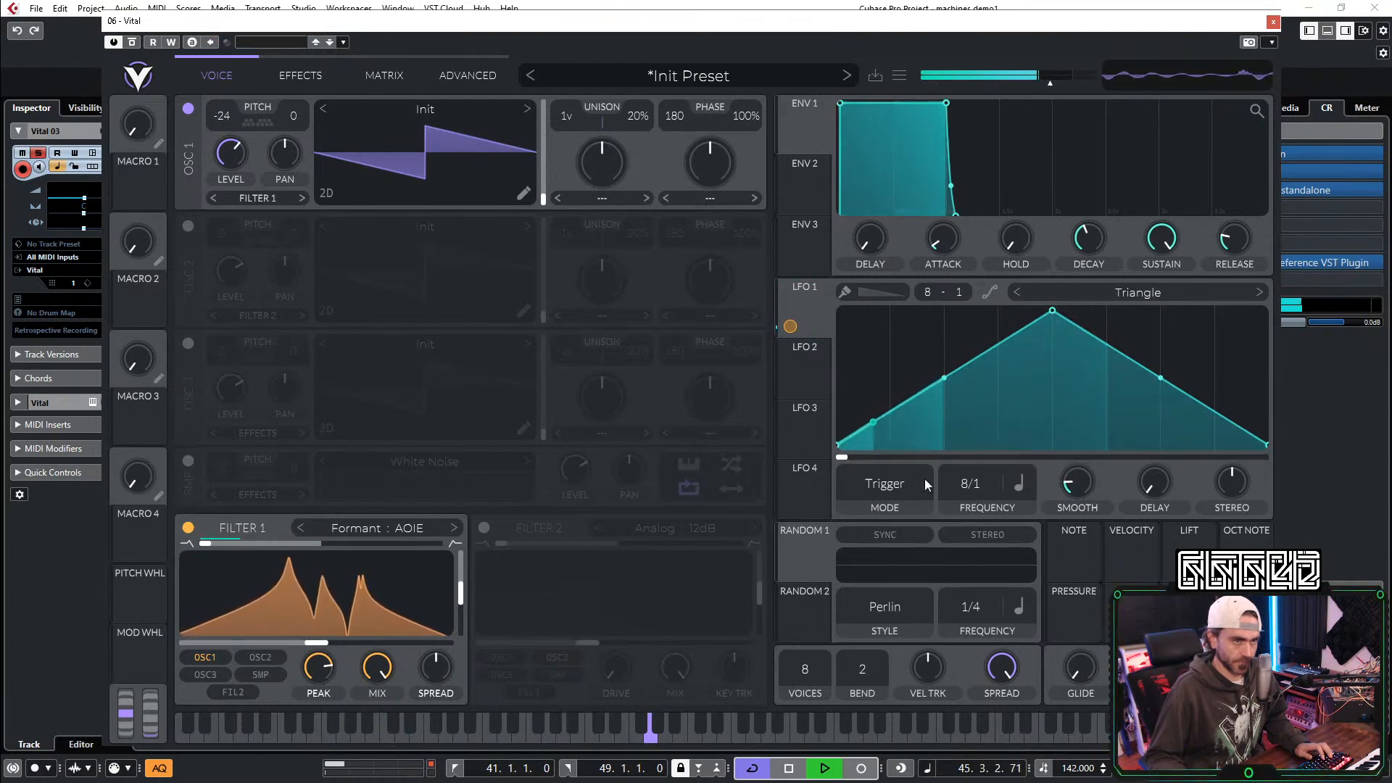
pyautogui.click(882, 481)
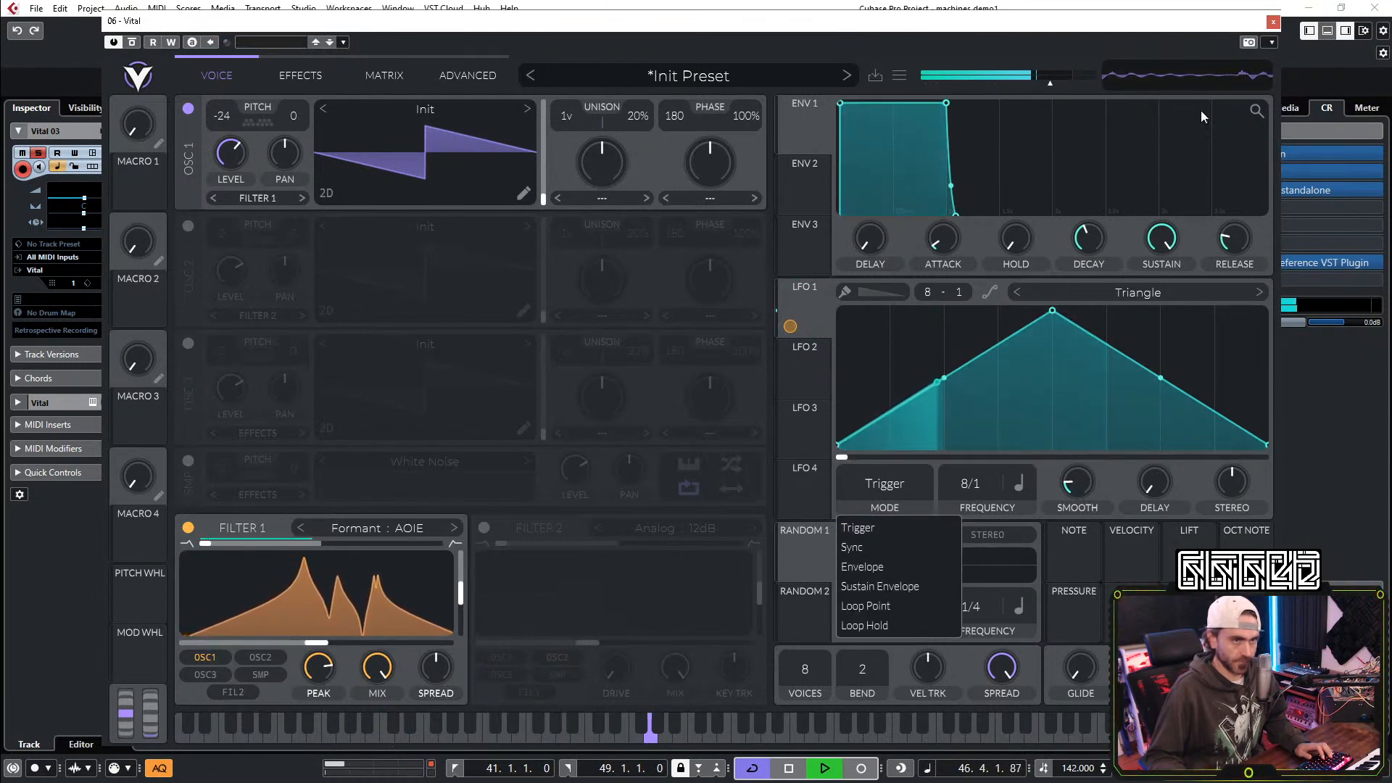
# Step: Delete all Vital 03 clips except the first and time-stretch that one to span bars 41 to 49
pyautogui.click(1273, 22)
pyautogui.moveTo(745, 643); pyautogui.dragTo(1122, 571)
pyautogui.press('Delete')
pyautogui.click(718, 585)
pyautogui.press('1')
pyautogui.press('1')
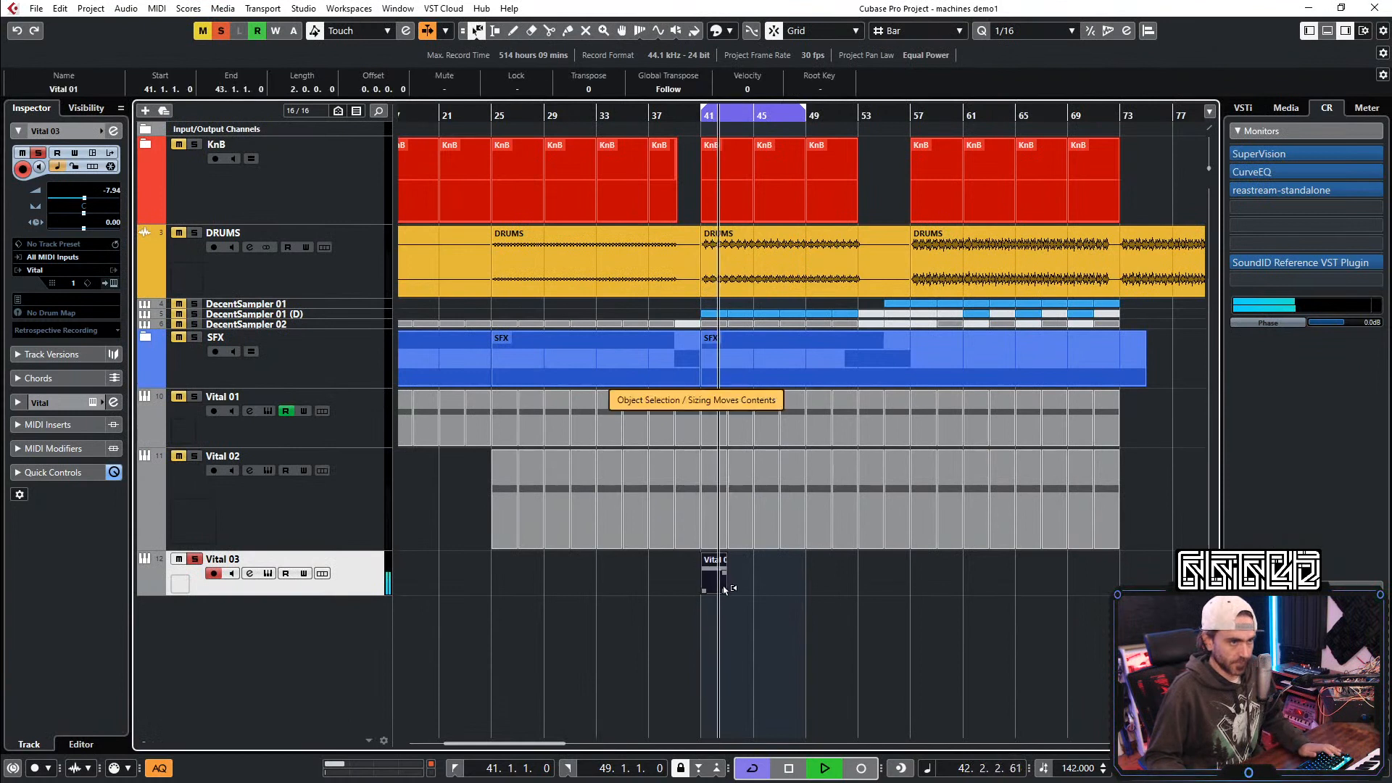
pyautogui.moveTo(726, 591); pyautogui.dragTo(803, 599)
pyautogui.press('1')
pyautogui.press('space')
pyautogui.press('space')
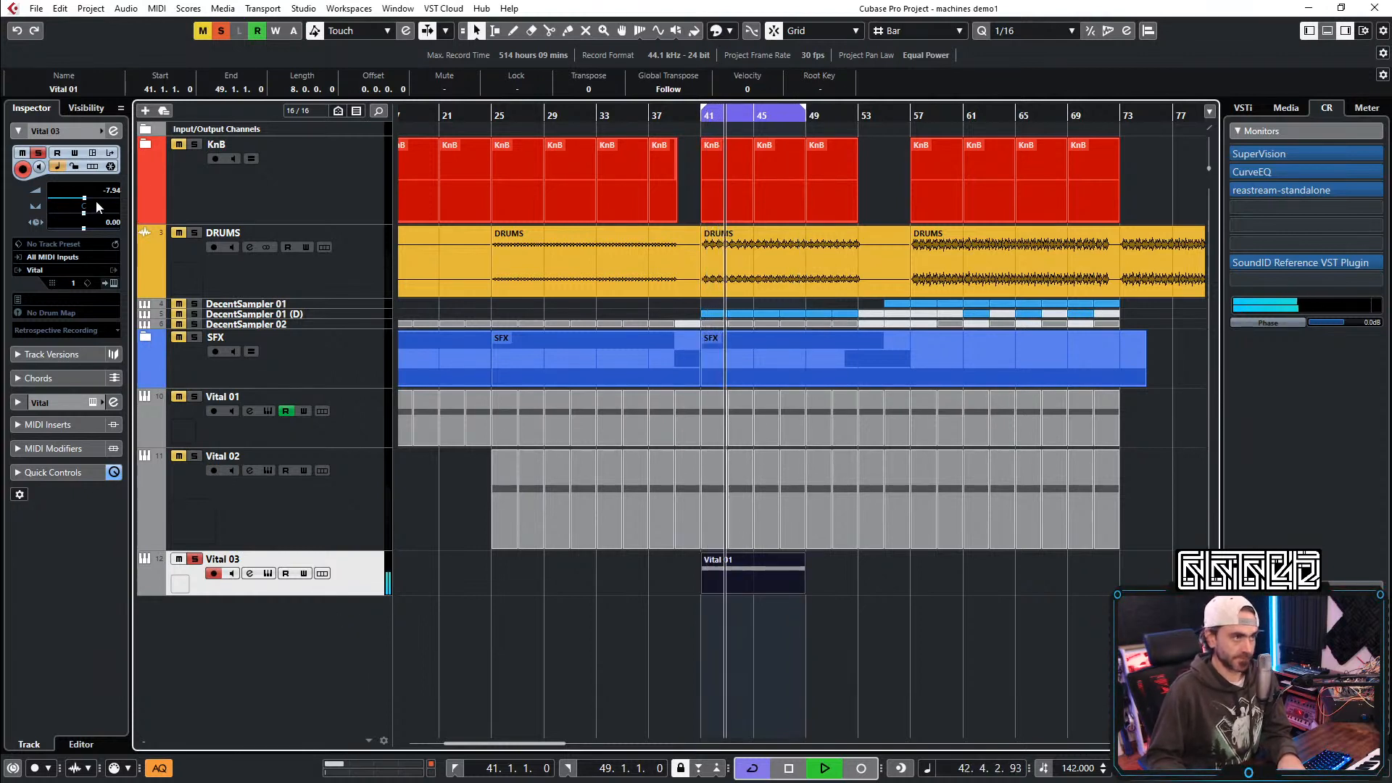
# Step: Set the Vital 03 track volume to -2.75 and reopen its synth window
pyautogui.moveTo(85, 203); pyautogui.dragTo(96, 202)
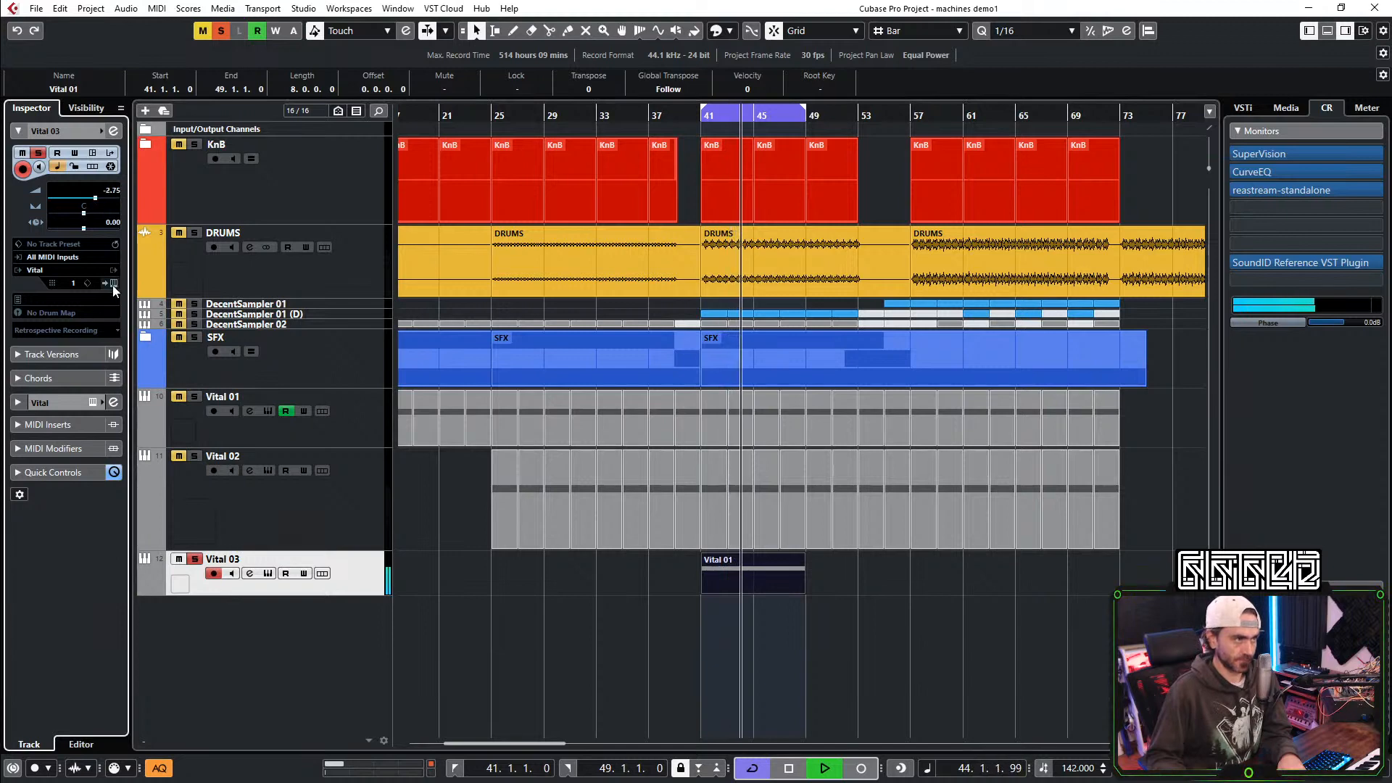
pyautogui.click(112, 284)
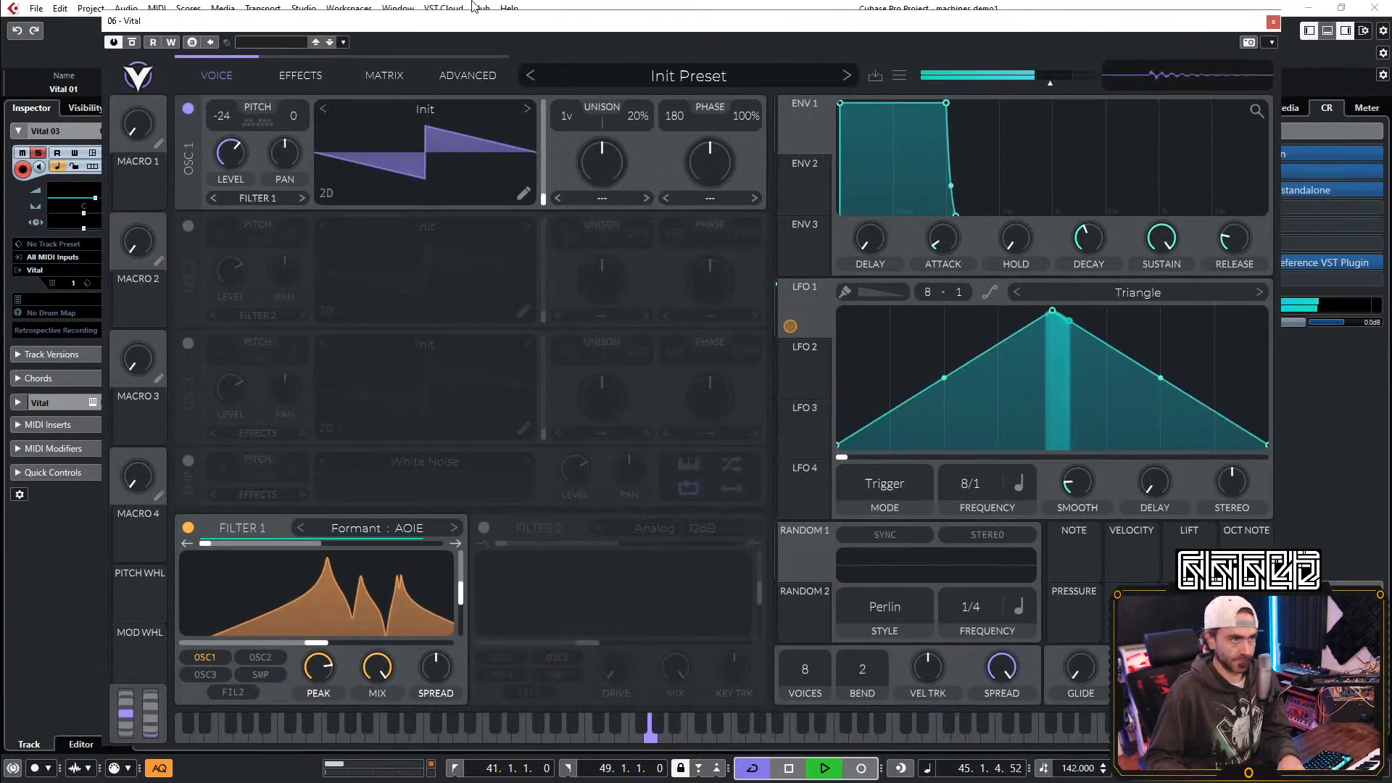
pyautogui.moveTo(447, 24); pyautogui.dragTo(386, 19)
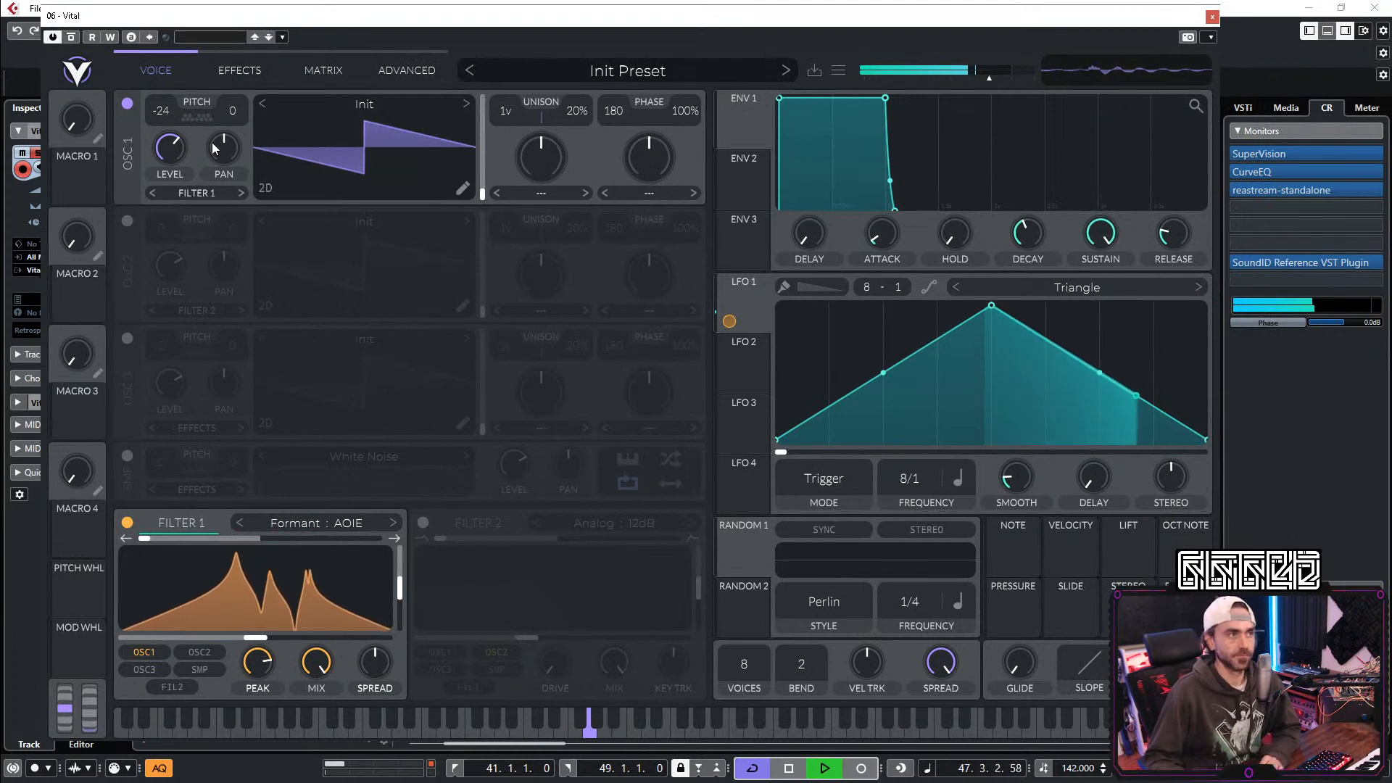
# Step: Add oscillator 2 routed into filter 1, tuned -24 semitones and -7 cents, with 3 unison voices at 6% detune
pyautogui.click(128, 220)
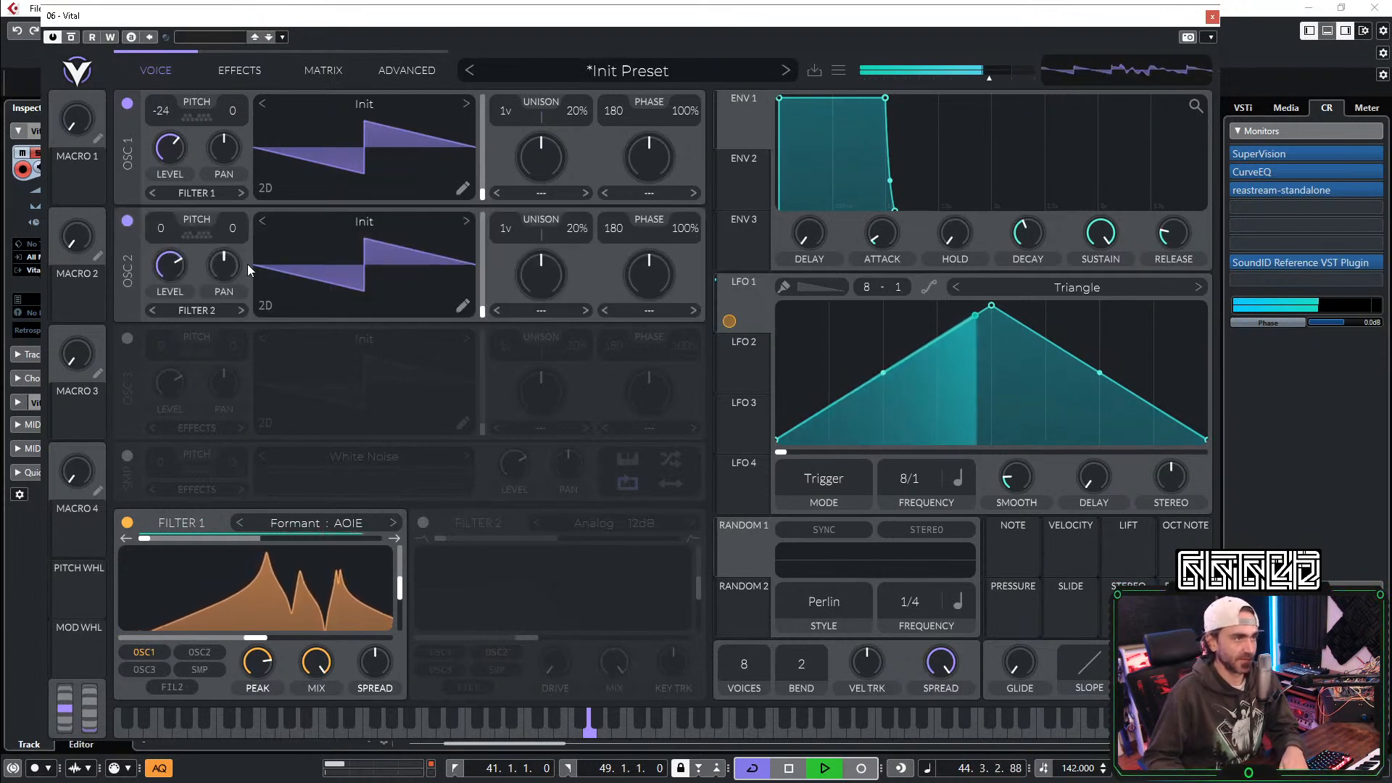
pyautogui.moveTo(169, 266); pyautogui.dragTo(153, 319)
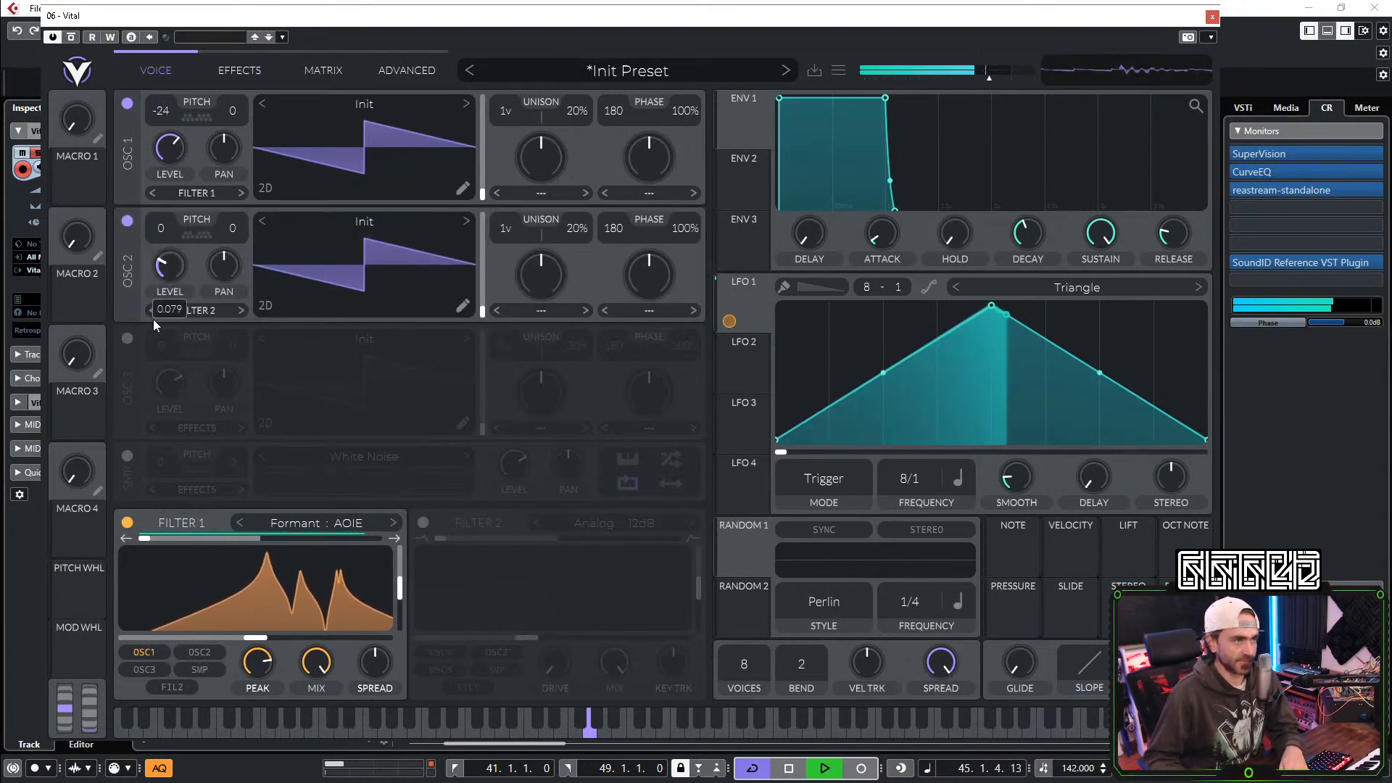
pyautogui.click(198, 652)
pyautogui.moveTo(163, 269); pyautogui.dragTo(237, 232)
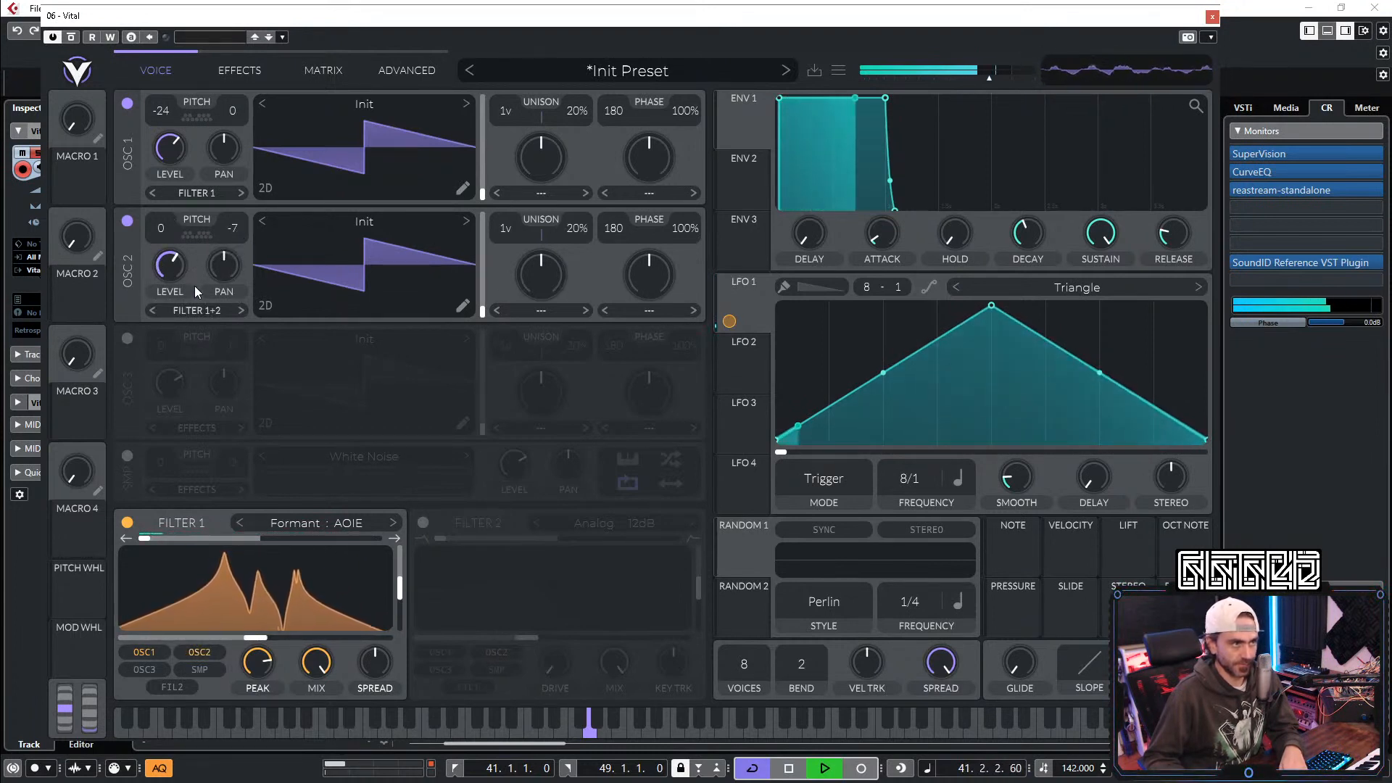
pyautogui.doubleClick(232, 231)
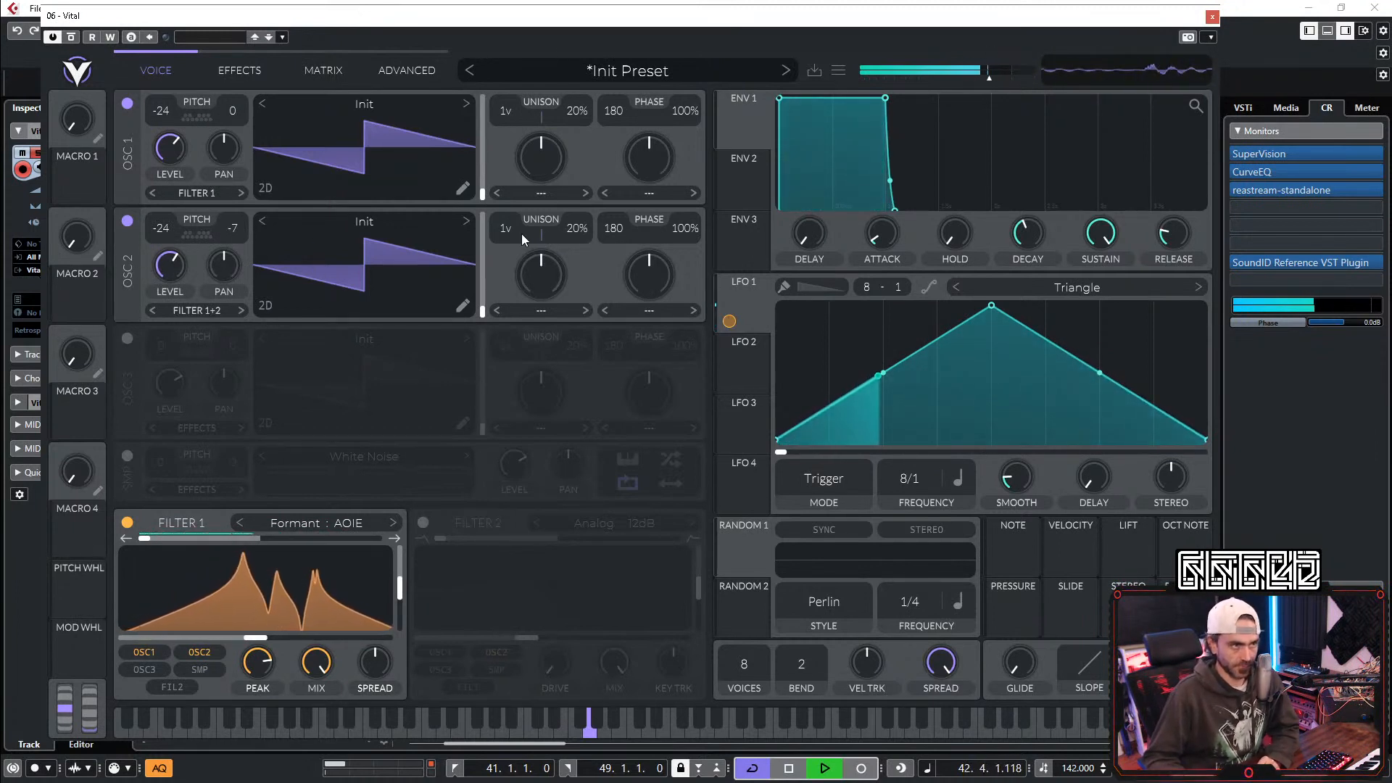
pyautogui.moveTo(515, 232); pyautogui.dragTo(565, 250)
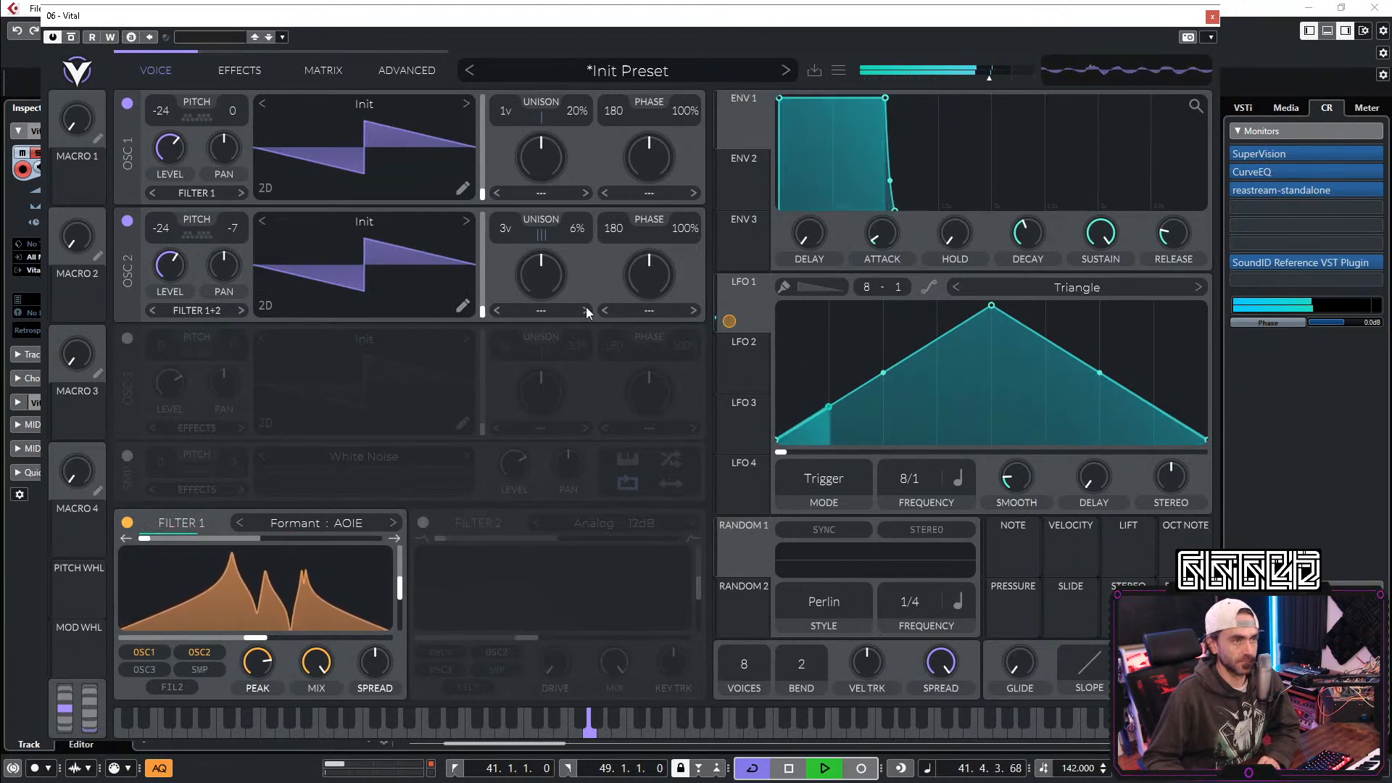
# Step: Try the Squeeze distortion on oscillator 2 with a raised amount
pyautogui.click(644, 310)
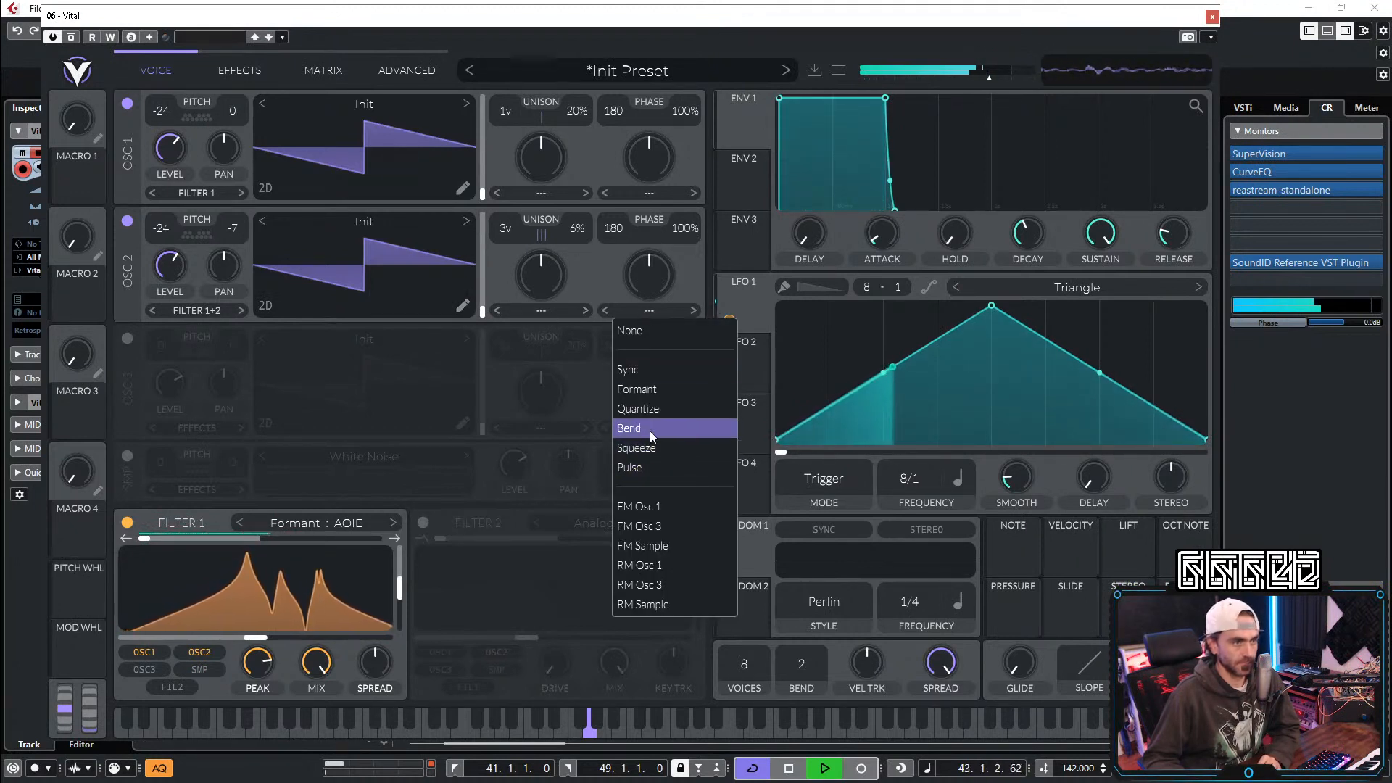
pyautogui.click(637, 448)
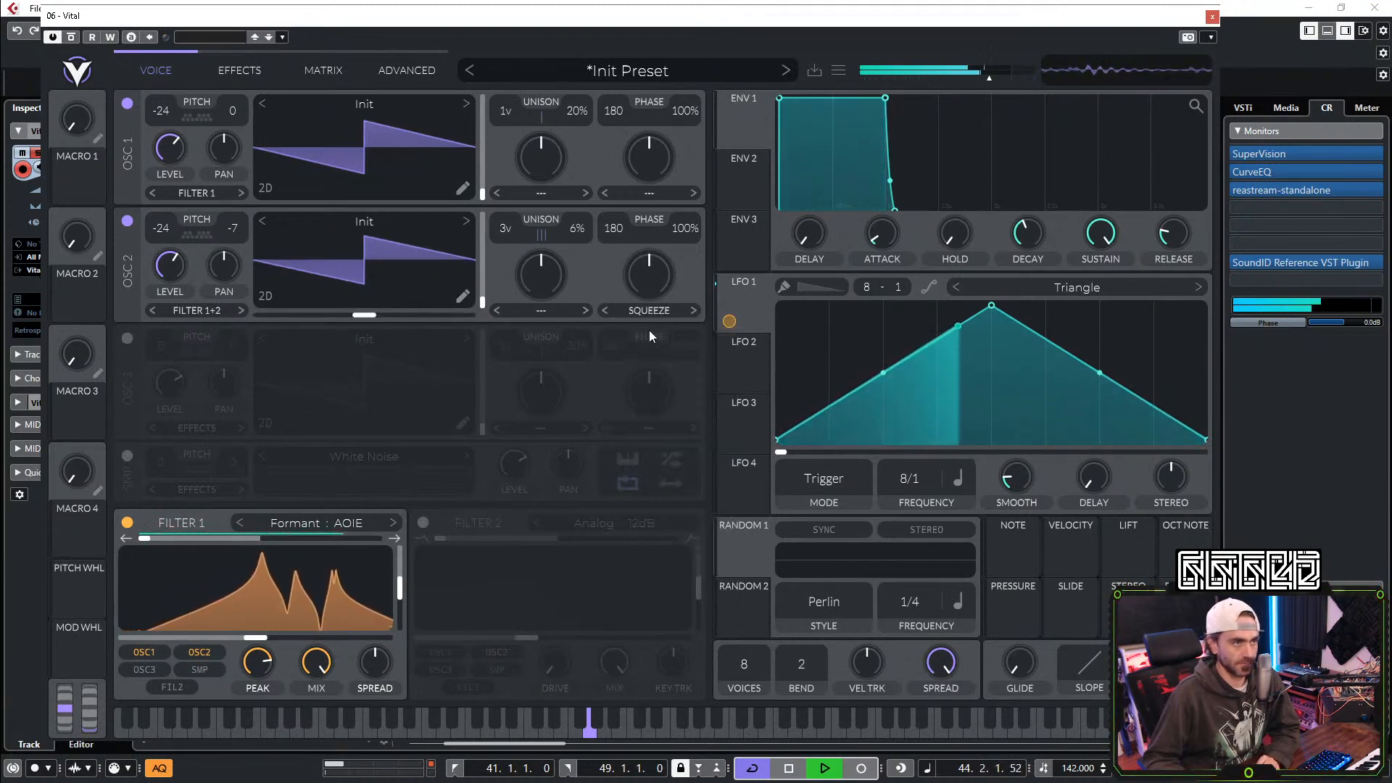
pyautogui.moveTo(642, 276); pyautogui.dragTo(668, 251)
# Step: Set oscillator 2's distortion to Bend with a high amount and shift its distortion phase to about 246.5
pyautogui.click(641, 312)
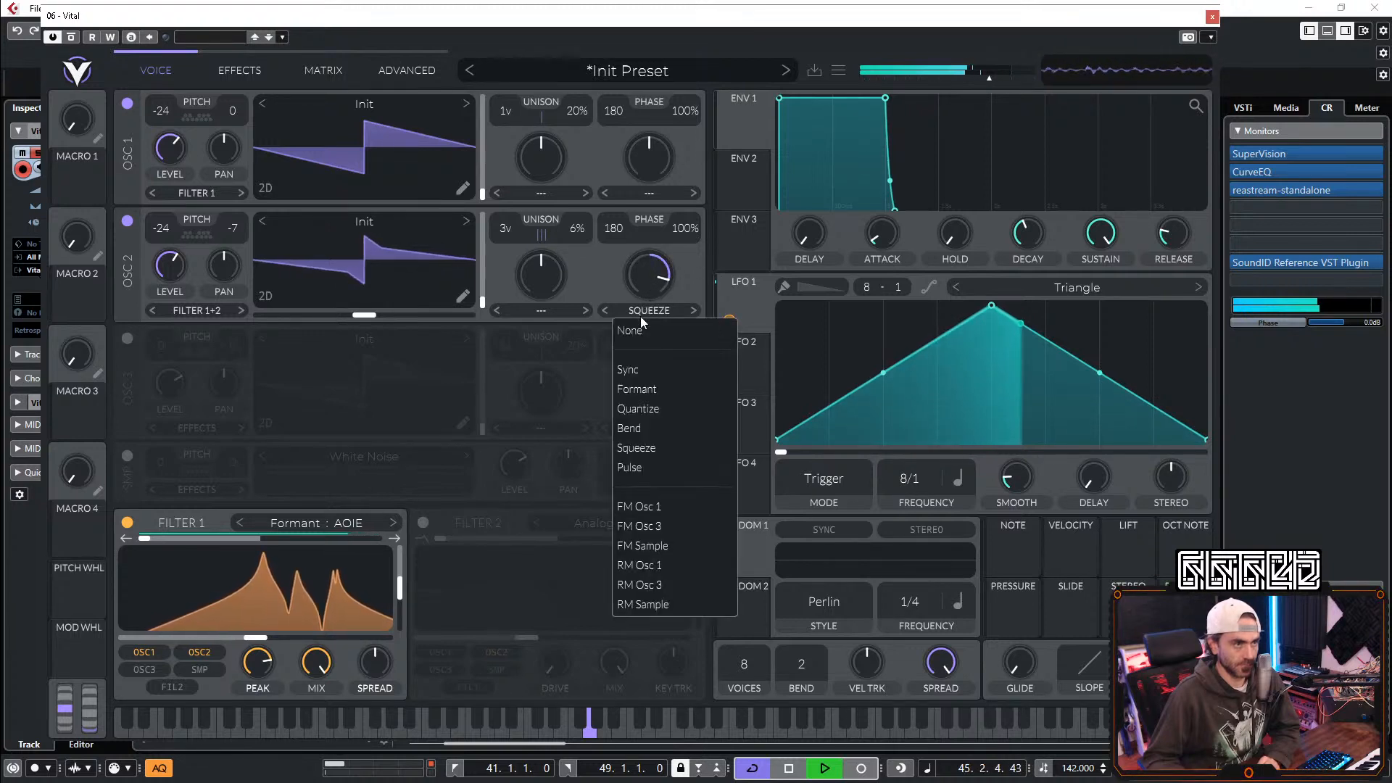
pyautogui.click(629, 428)
pyautogui.moveTo(634, 298); pyautogui.dragTo(673, 241)
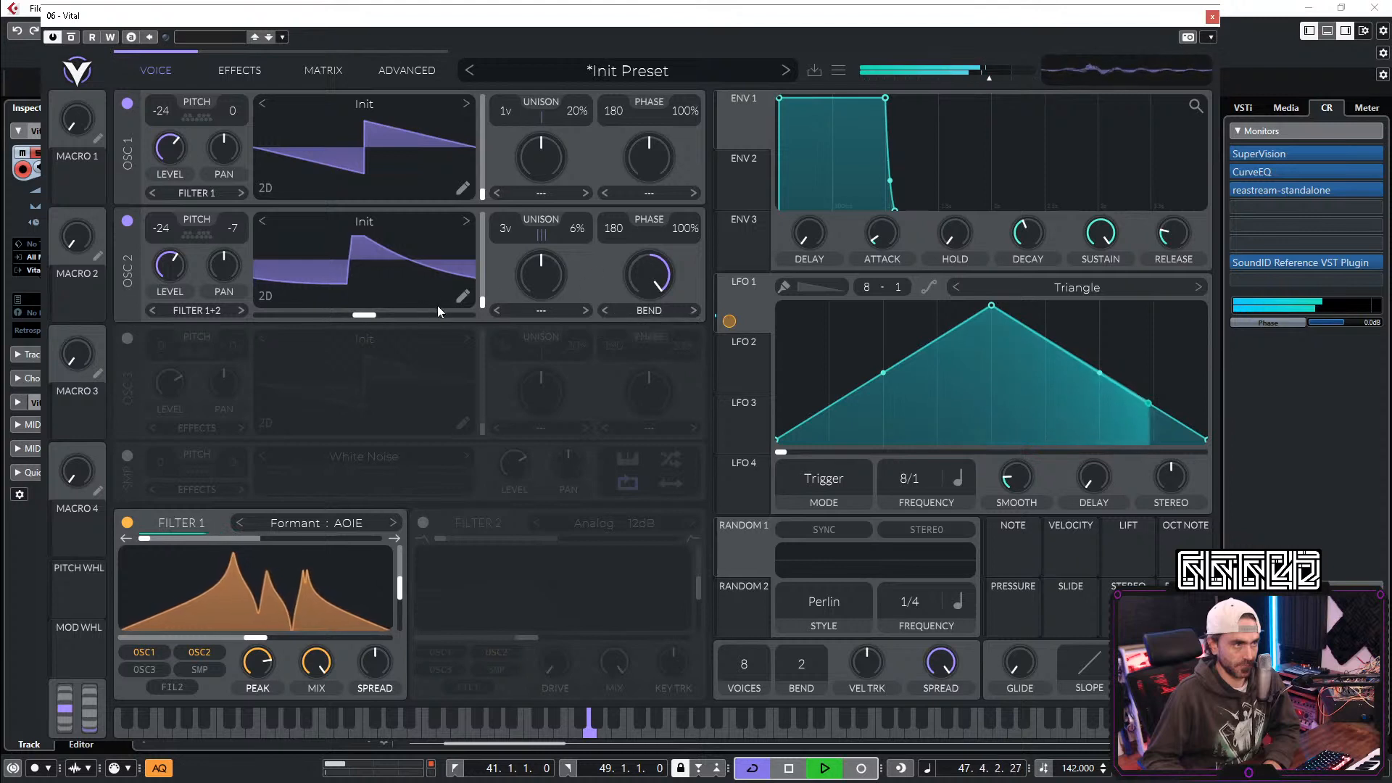
pyautogui.moveTo(348, 320); pyautogui.dragTo(412, 311)
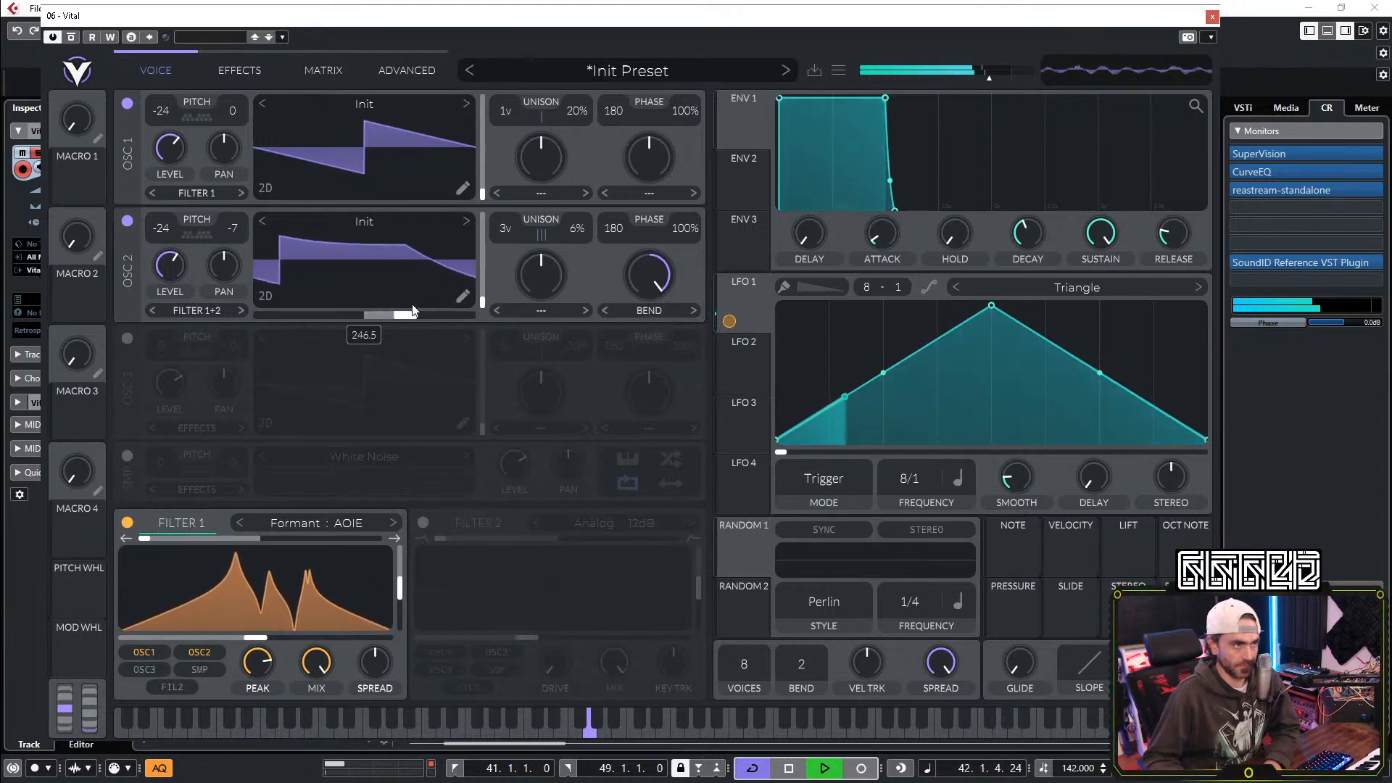
# Step: Set oscillator 1's distortion to Bend and raise its amount
pyautogui.click(649, 193)
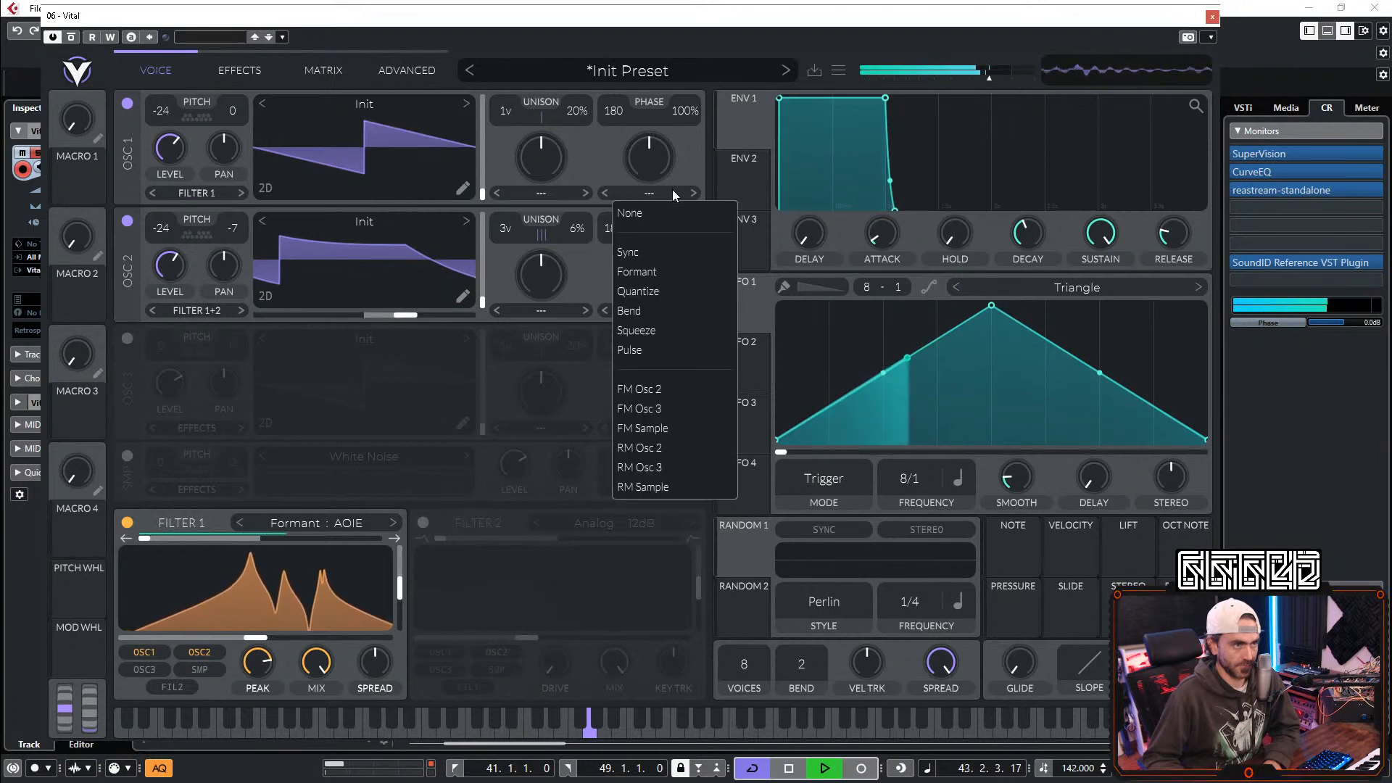
pyautogui.click(656, 328)
pyautogui.moveTo(646, 171)
pyautogui.mouseDown()
pyautogui.moveTo(629, 222)
pyautogui.moveTo(641, 119)
pyautogui.moveTo(645, 193)
pyautogui.moveTo(659, 149)
pyautogui.mouseUp()
pyautogui.click(646, 193)
pyautogui.click(645, 302)
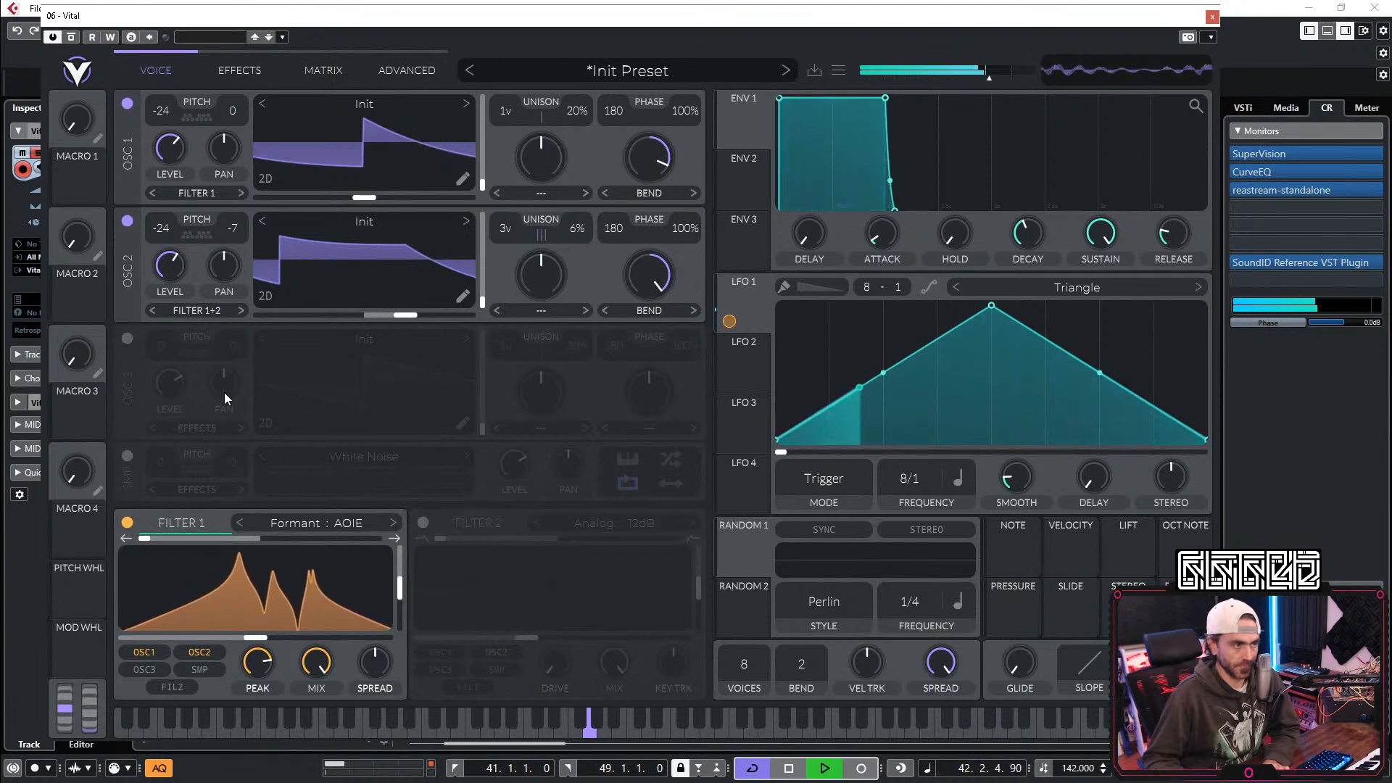
# Step: Enable the chorus with 16 voices, Freeze frequency and about 90% feedback, narrow its filter and raise the mix
pyautogui.click(240, 73)
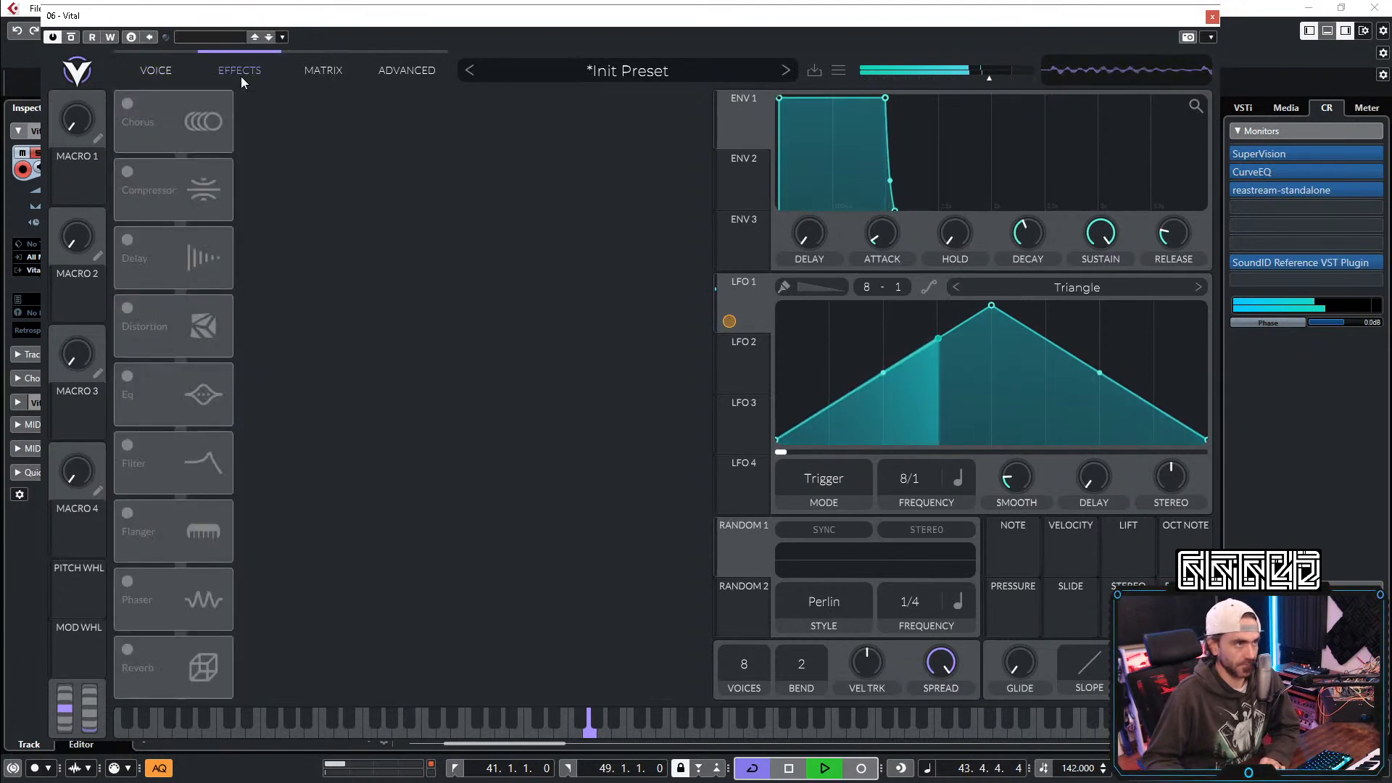
pyautogui.click(127, 103)
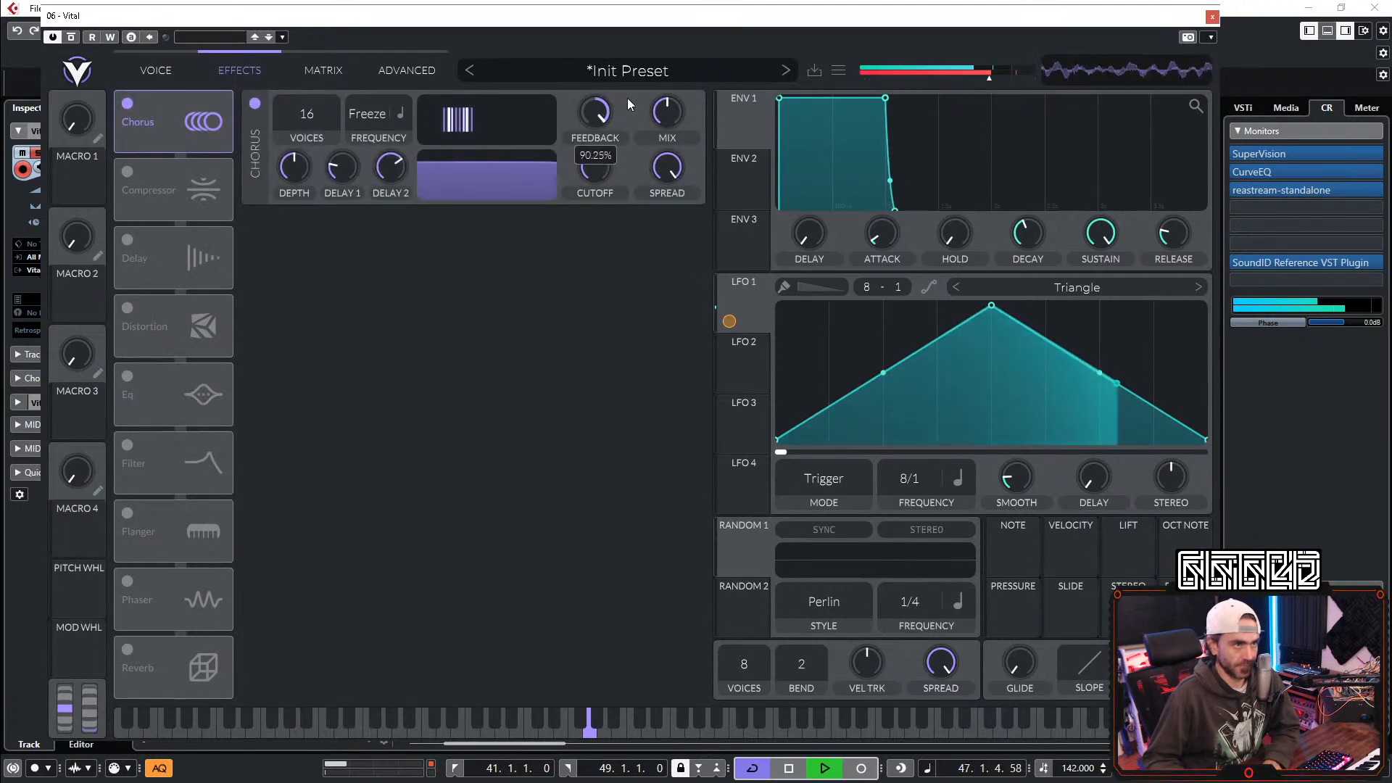
pyautogui.moveTo(513, 178); pyautogui.dragTo(505, 211)
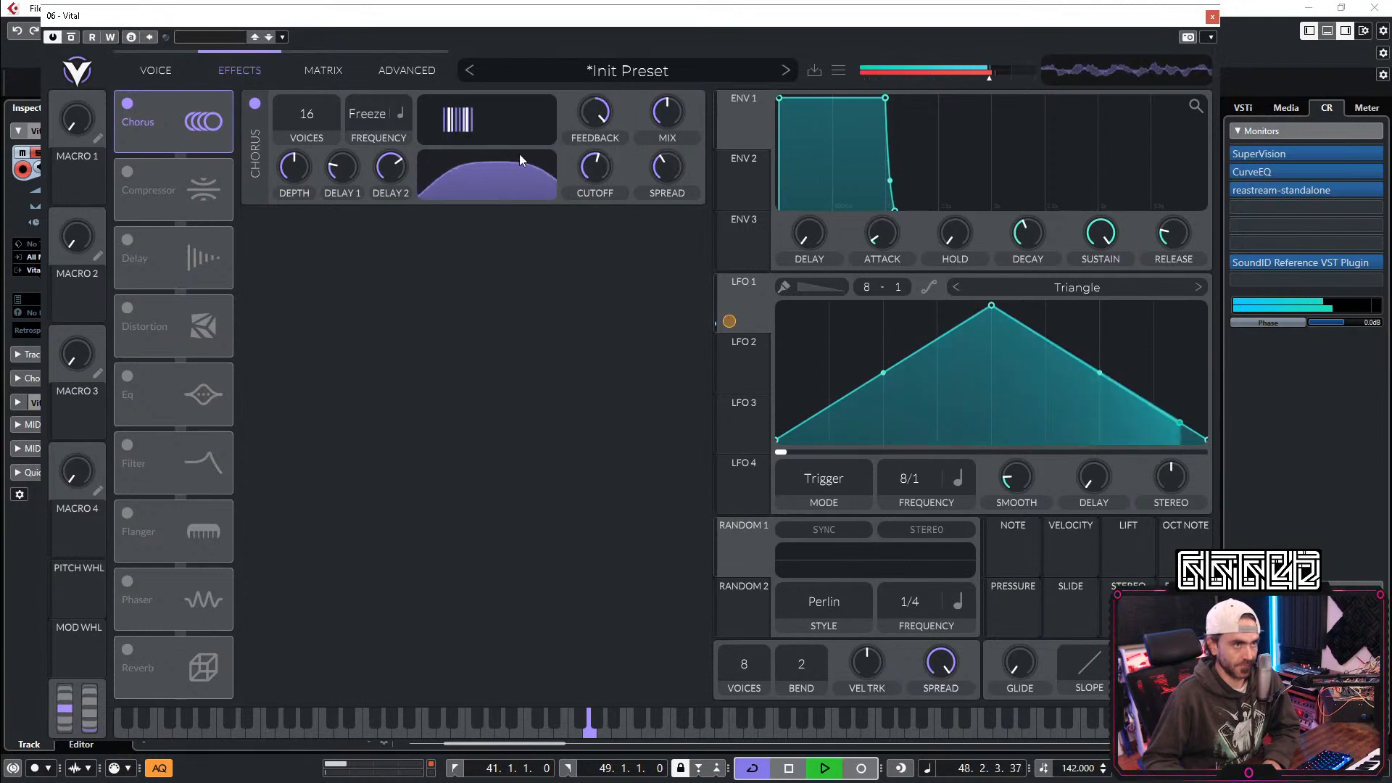
pyautogui.moveTo(669, 117)
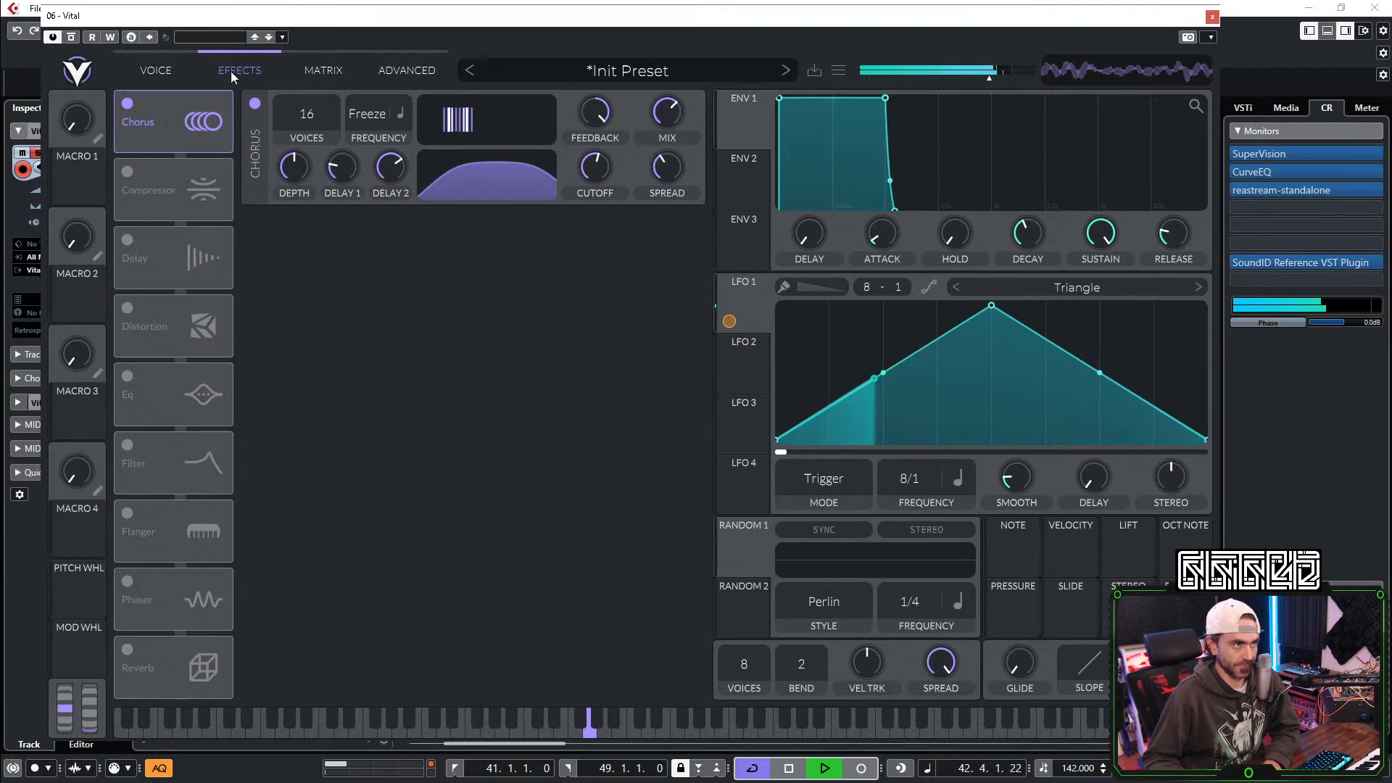
# Step: Lower the synth's output volume to about -8.76 dB and return to the effects page
pyautogui.click(155, 71)
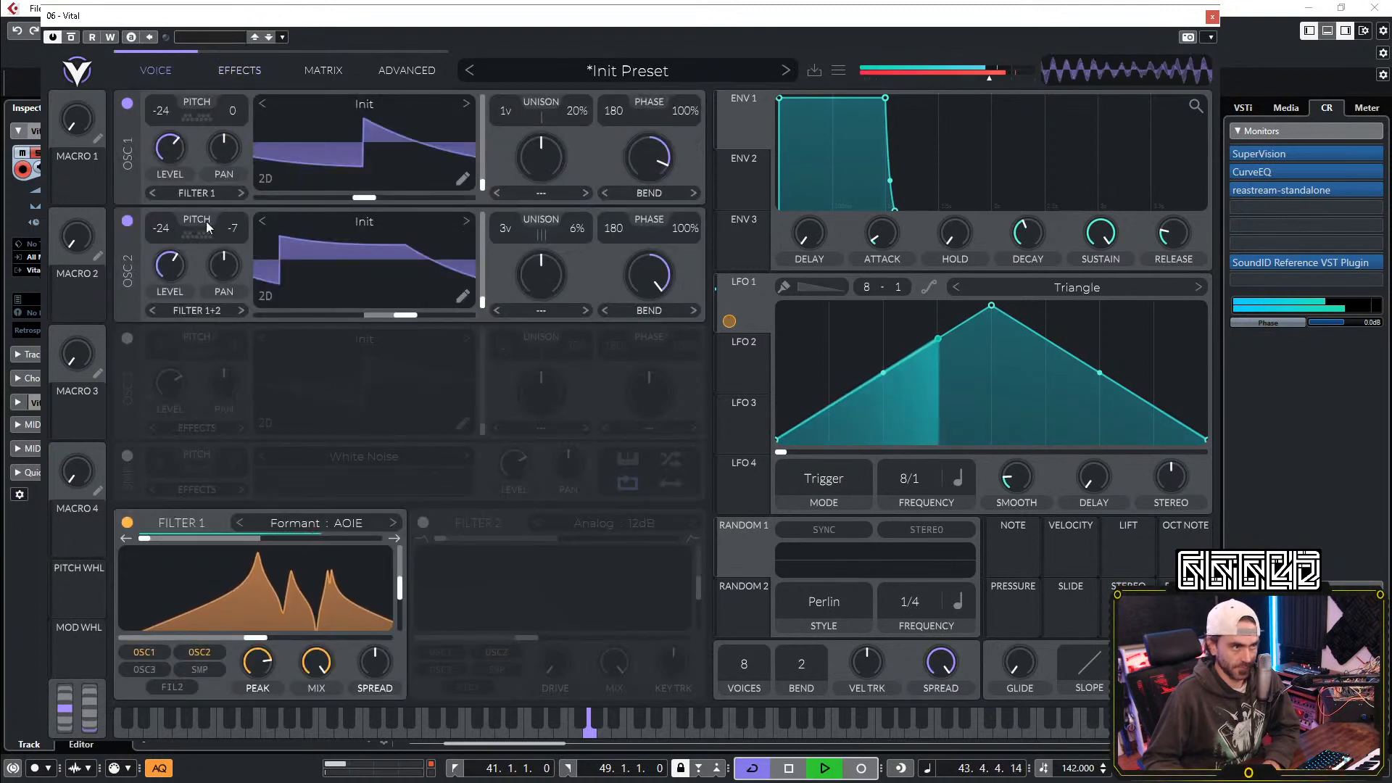
pyautogui.moveTo(989, 79); pyautogui.dragTo(978, 79)
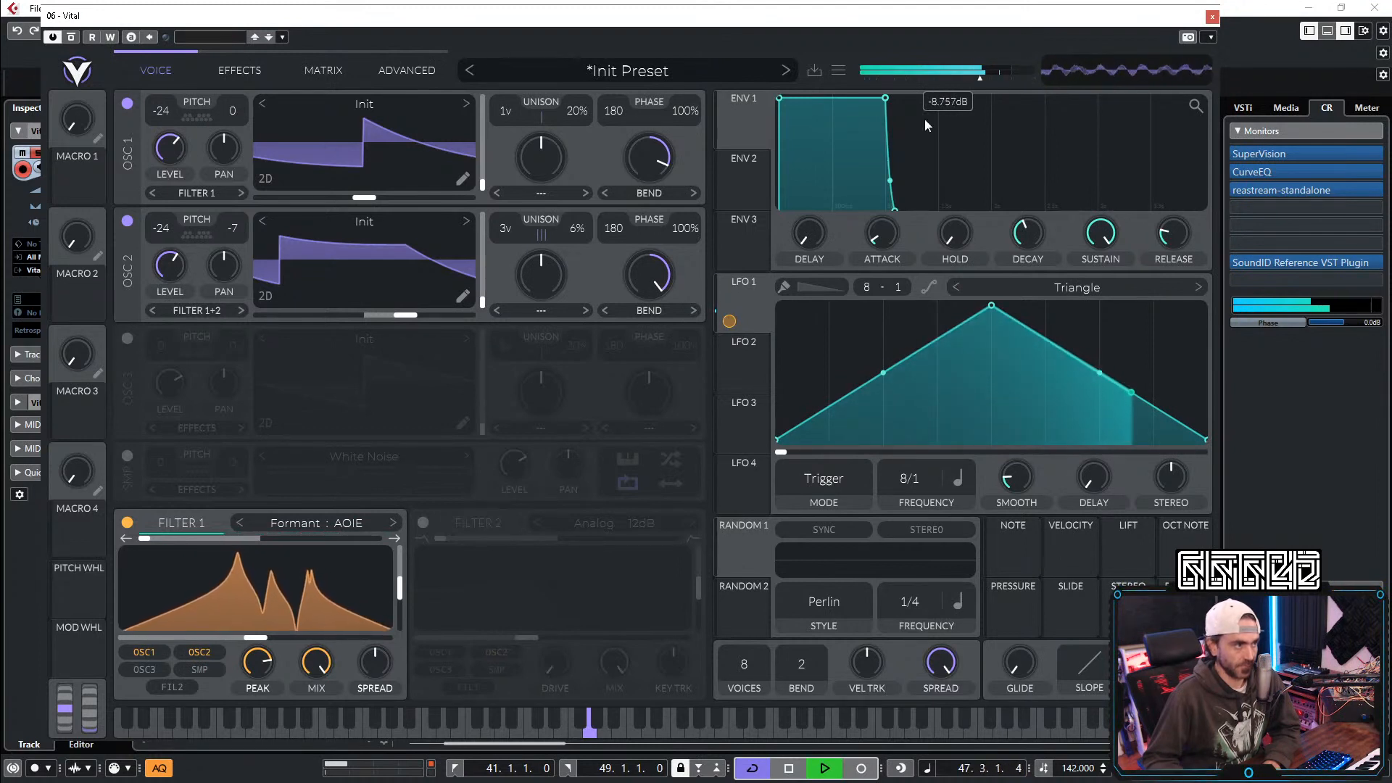
pyautogui.click(214, 67)
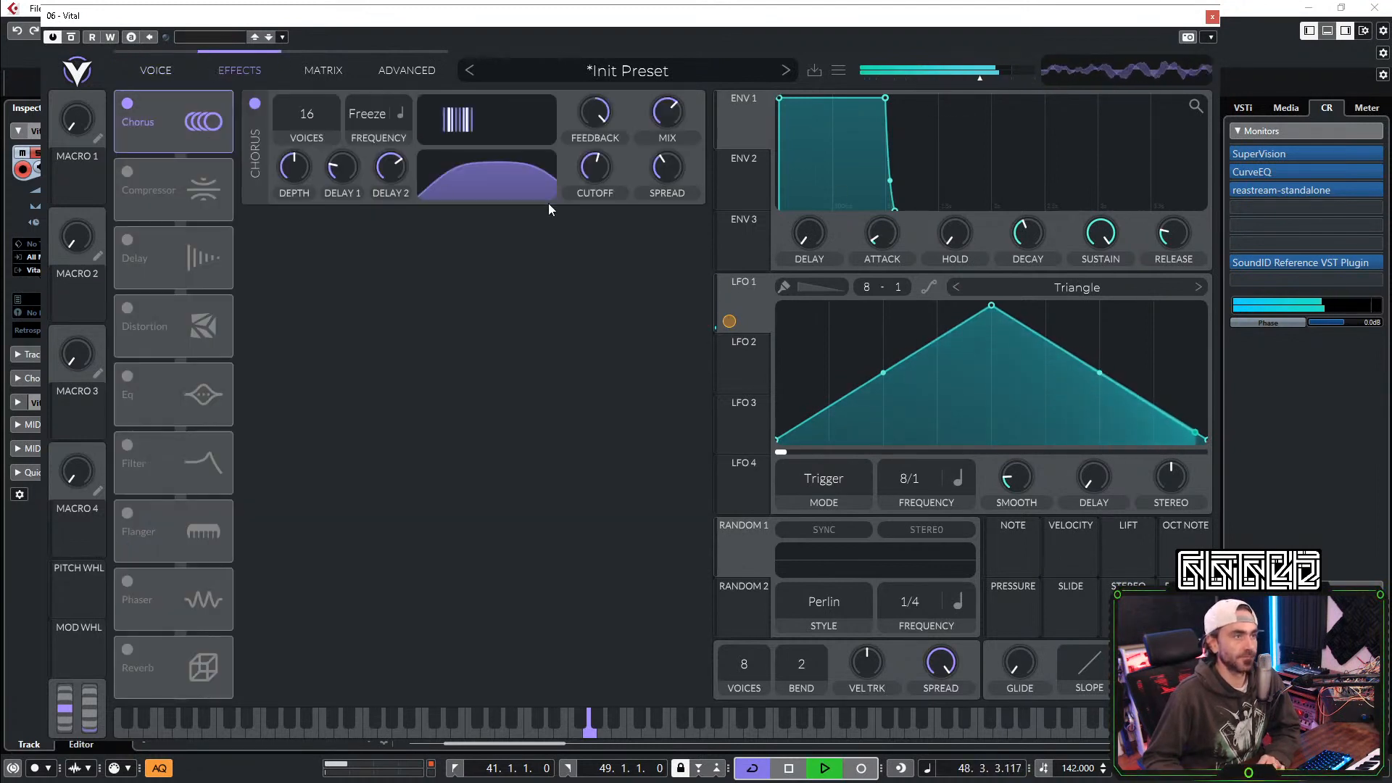
# Step: Modulate the chorus depth and both chorus delays with Random 1 at a 4/1 rate, and raise the chorus mix
pyautogui.moveTo(730, 551); pyautogui.dragTo(294, 168)
pyautogui.moveTo(677, 120); pyautogui.dragTo(660, 141)
pyautogui.moveTo(879, 597); pyautogui.dragTo(924, 608)
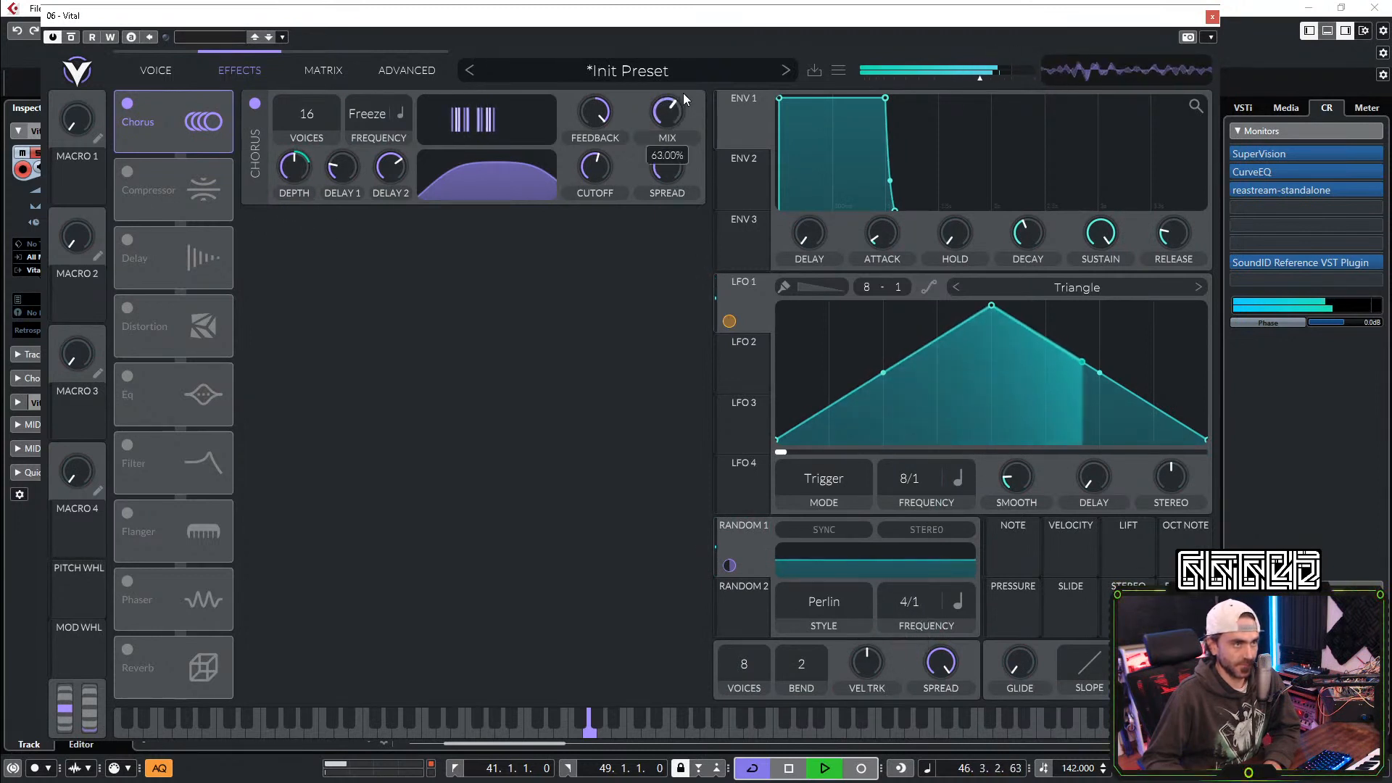
pyautogui.moveTo(729, 564); pyautogui.dragTo(342, 168)
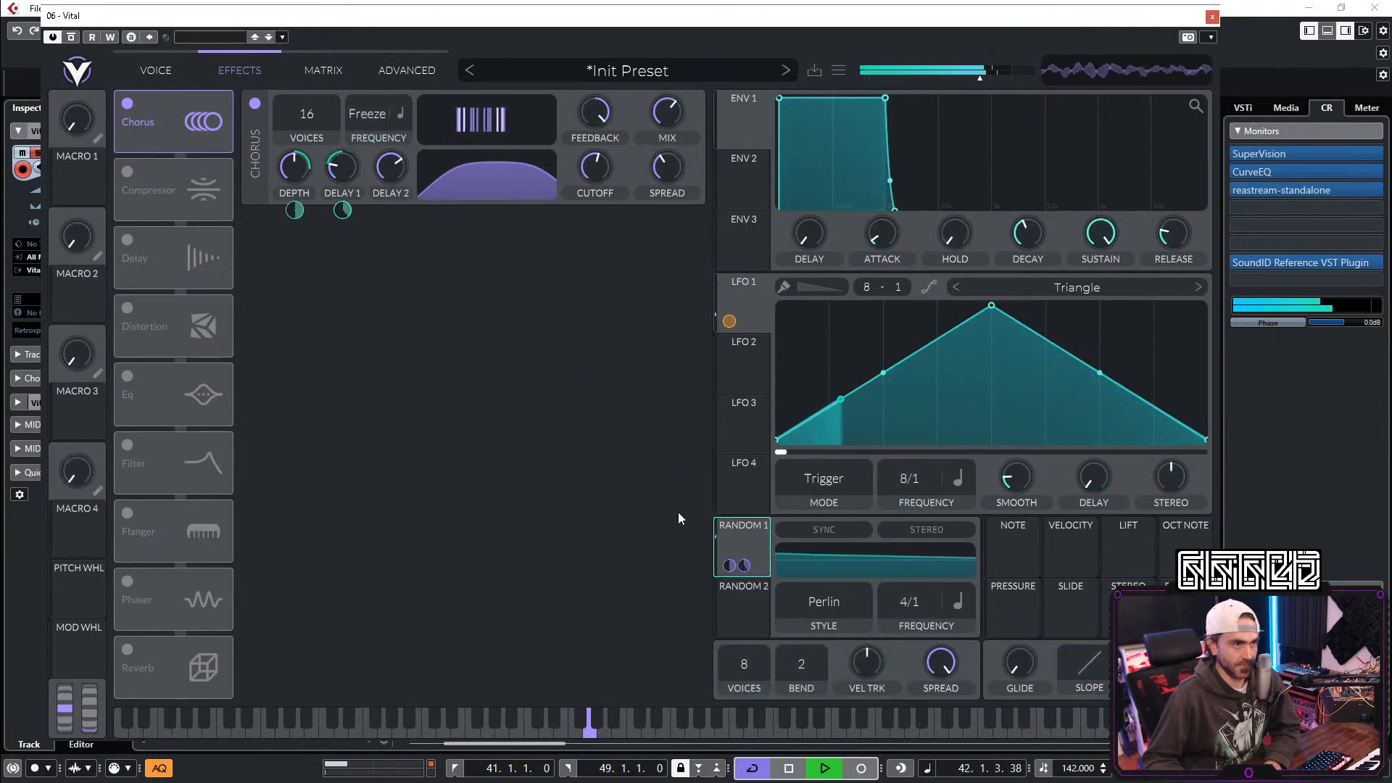
pyautogui.moveTo(728, 529); pyautogui.dragTo(390, 168)
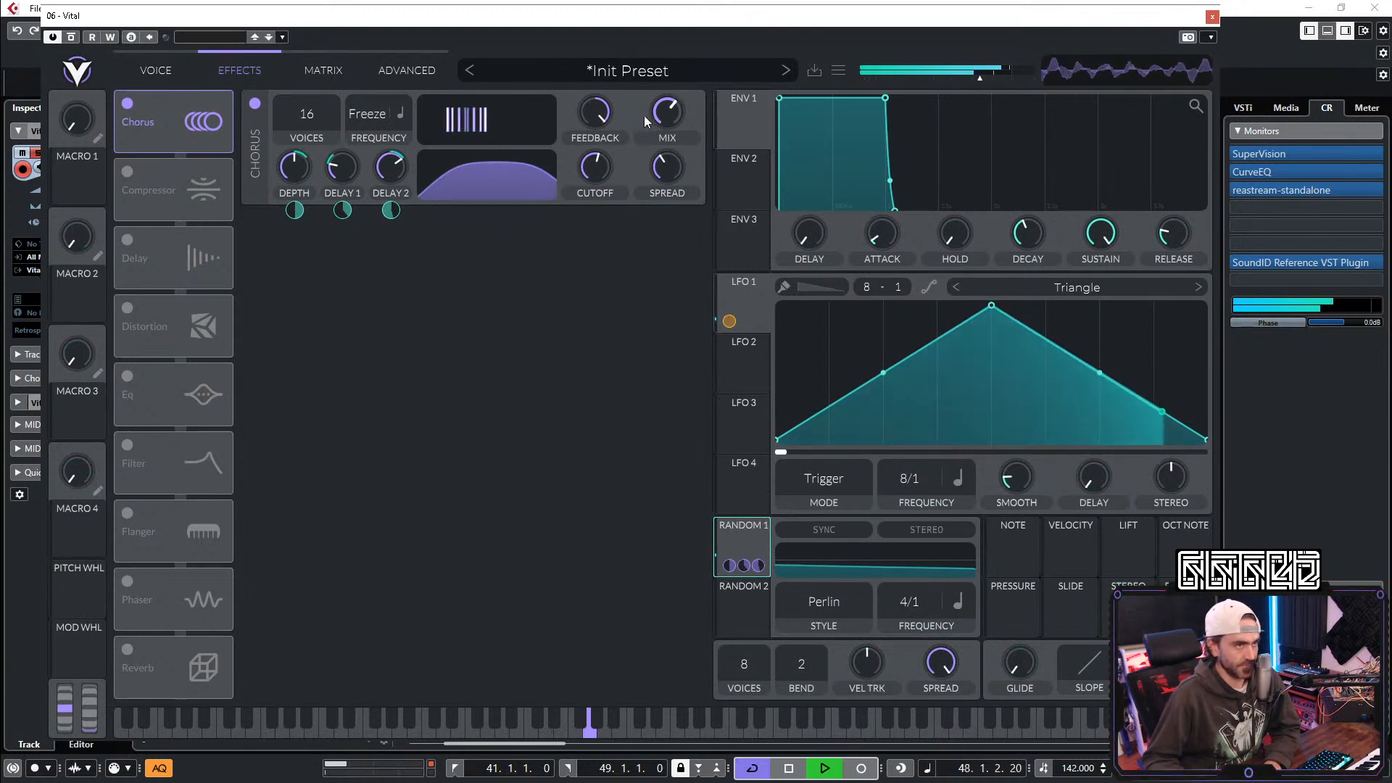
pyautogui.moveTo(662, 115)
pyautogui.moveTo(674, 109); pyautogui.dragTo(668, 111)
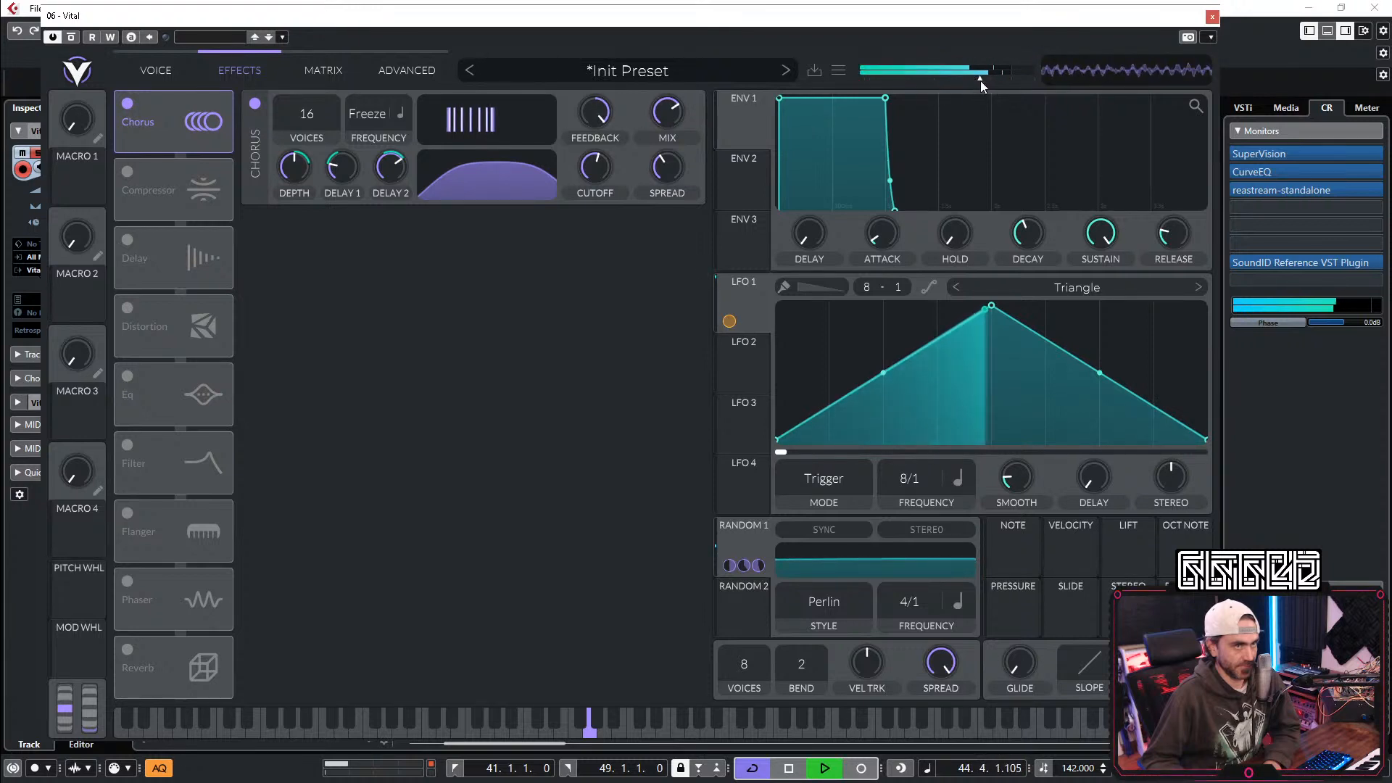
# Step: Enable the reverb with its lows cut below about 37 semitones, and the EQ with a band dip of about -2.8 dB at 61 semitones
pyautogui.click(127, 650)
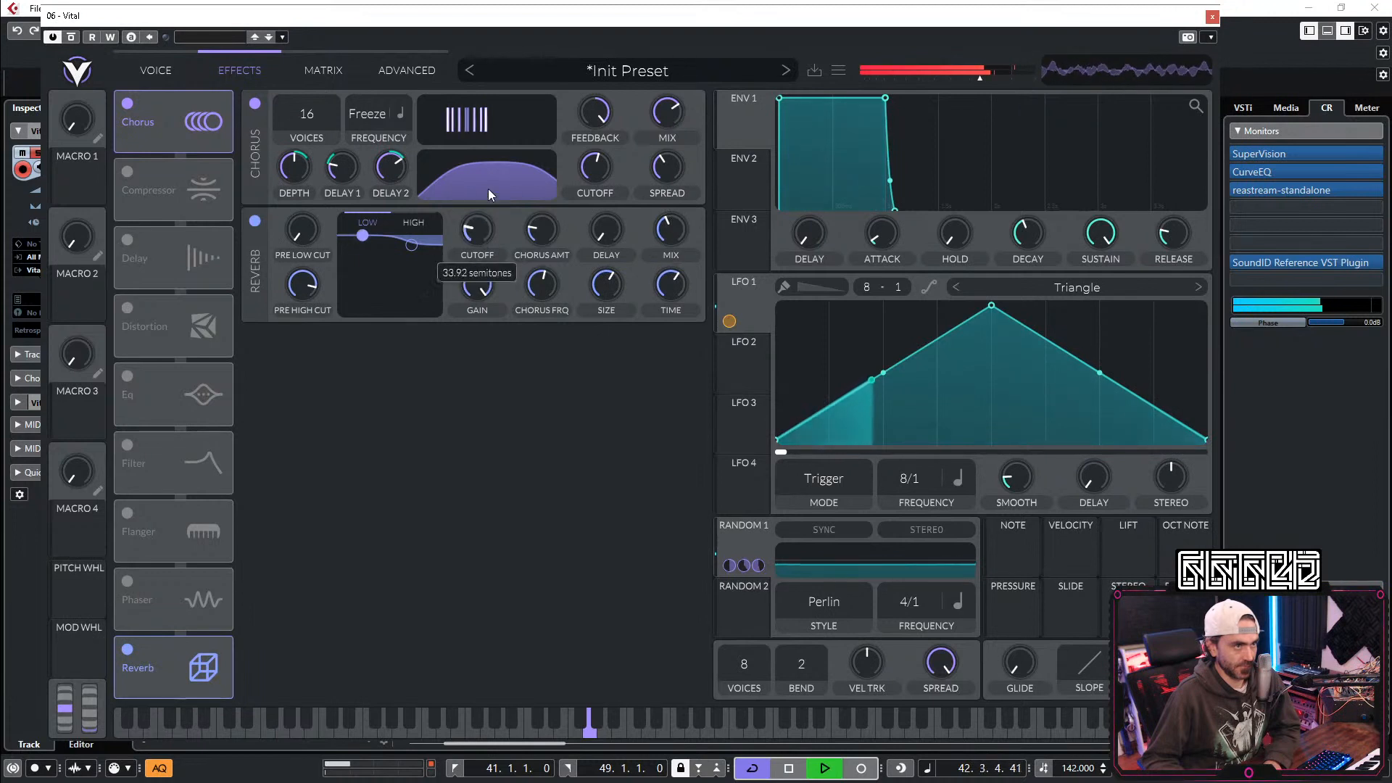
pyautogui.moveTo(486, 198); pyautogui.dragTo(489, 182)
pyautogui.moveTo(477, 288); pyautogui.dragTo(471, 384)
pyautogui.moveTo(466, 225); pyautogui.dragTo(470, 237)
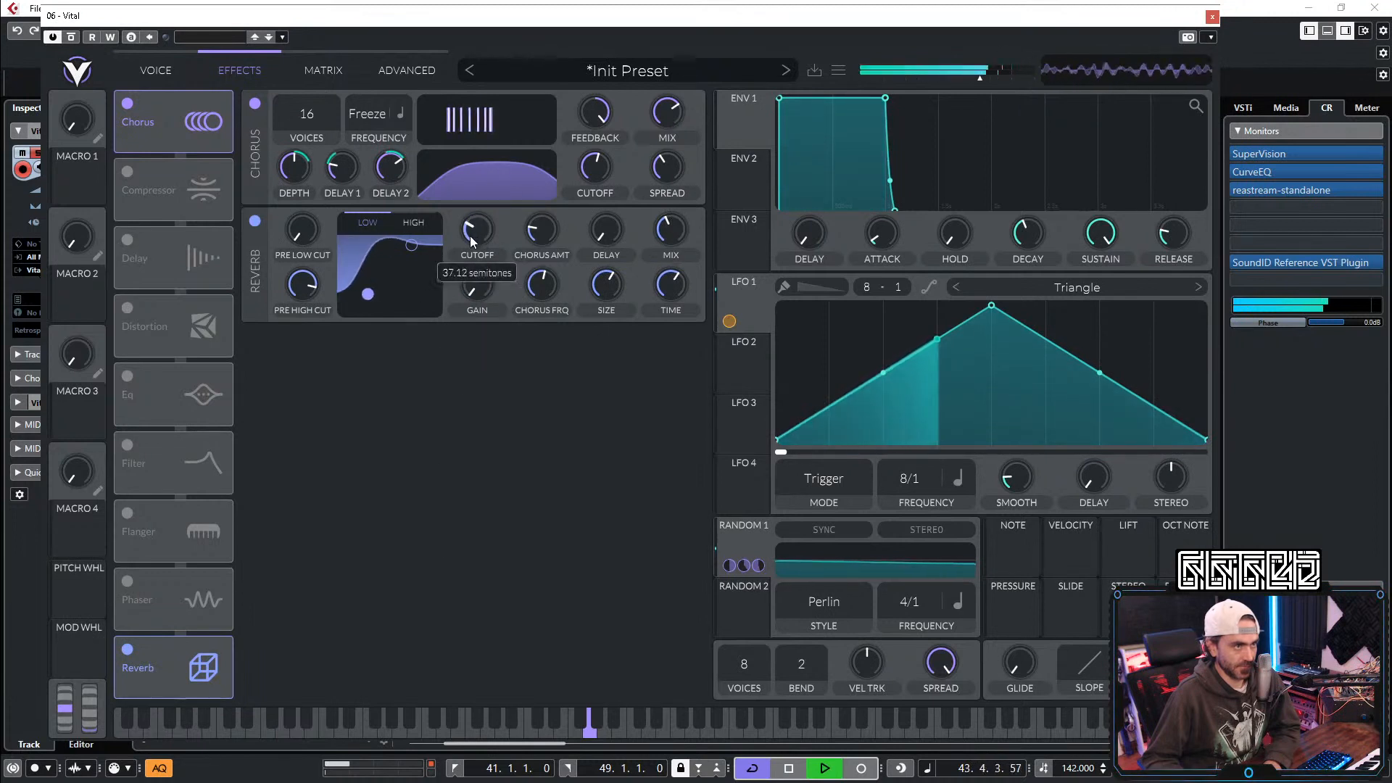
pyautogui.click(127, 375)
pyautogui.moveTo(606, 267); pyautogui.dragTo(576, 272)
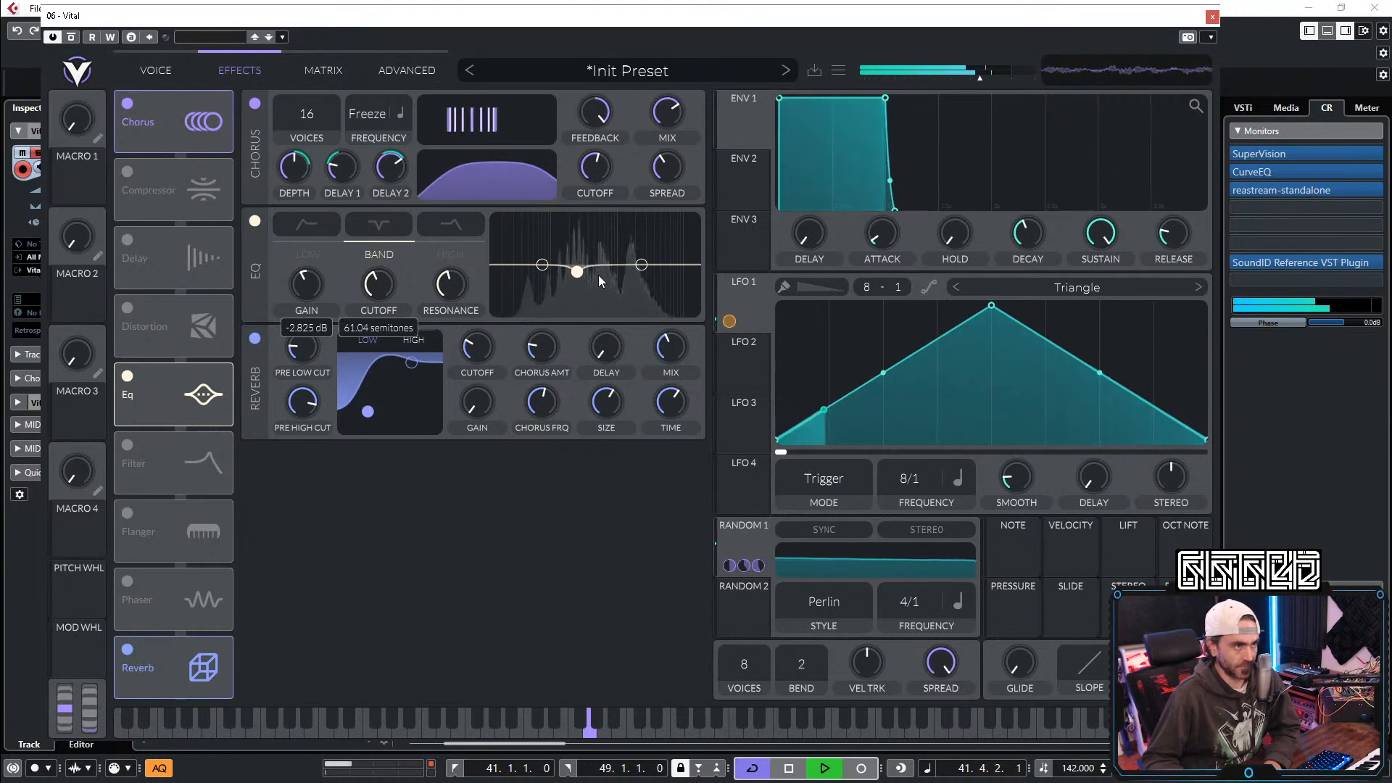
# Step: Modulate Filter 1's formant transpose with LFO 2 at a 1/1 rate, lowering the base position and adjusting the modulation amount
pyautogui.click(153, 69)
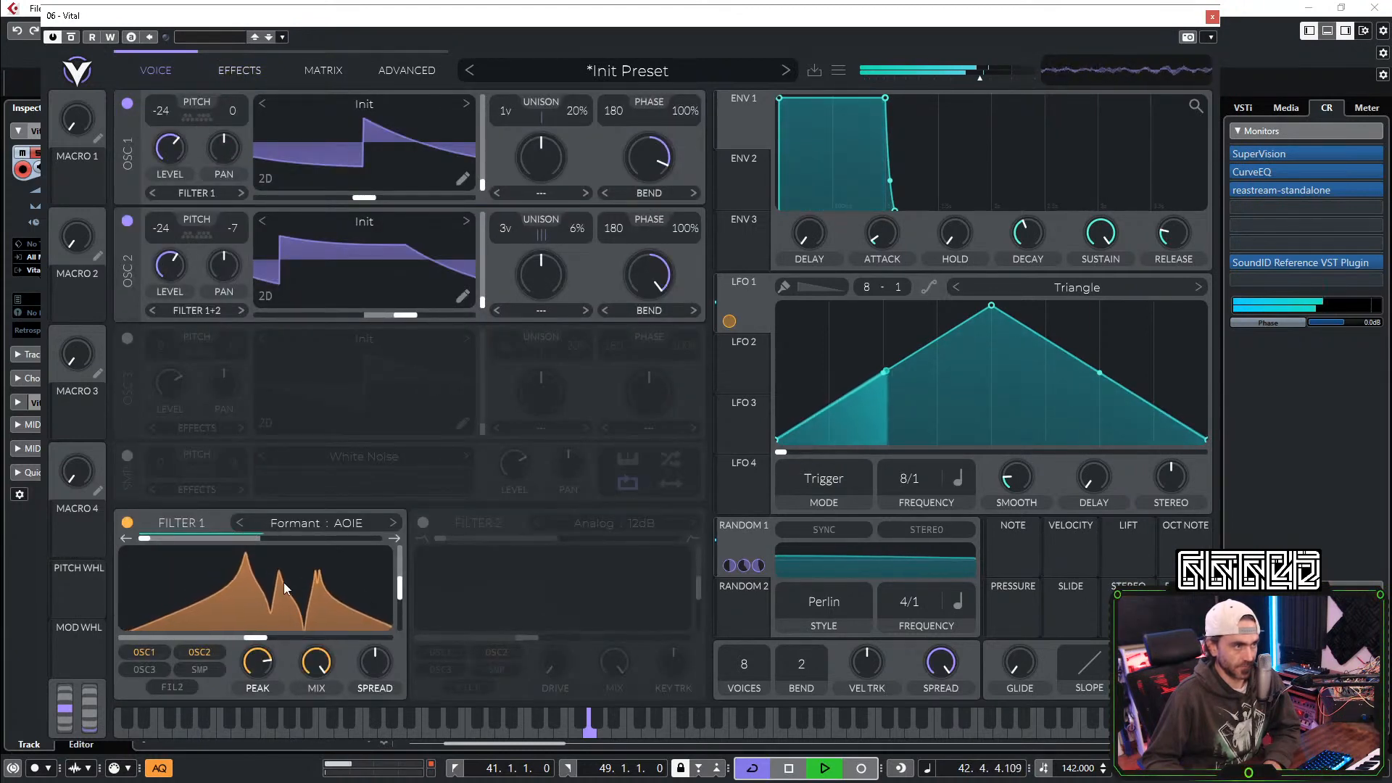
pyautogui.moveTo(256, 638); pyautogui.dragTo(282, 628)
pyautogui.moveTo(749, 363); pyautogui.dragTo(193, 643)
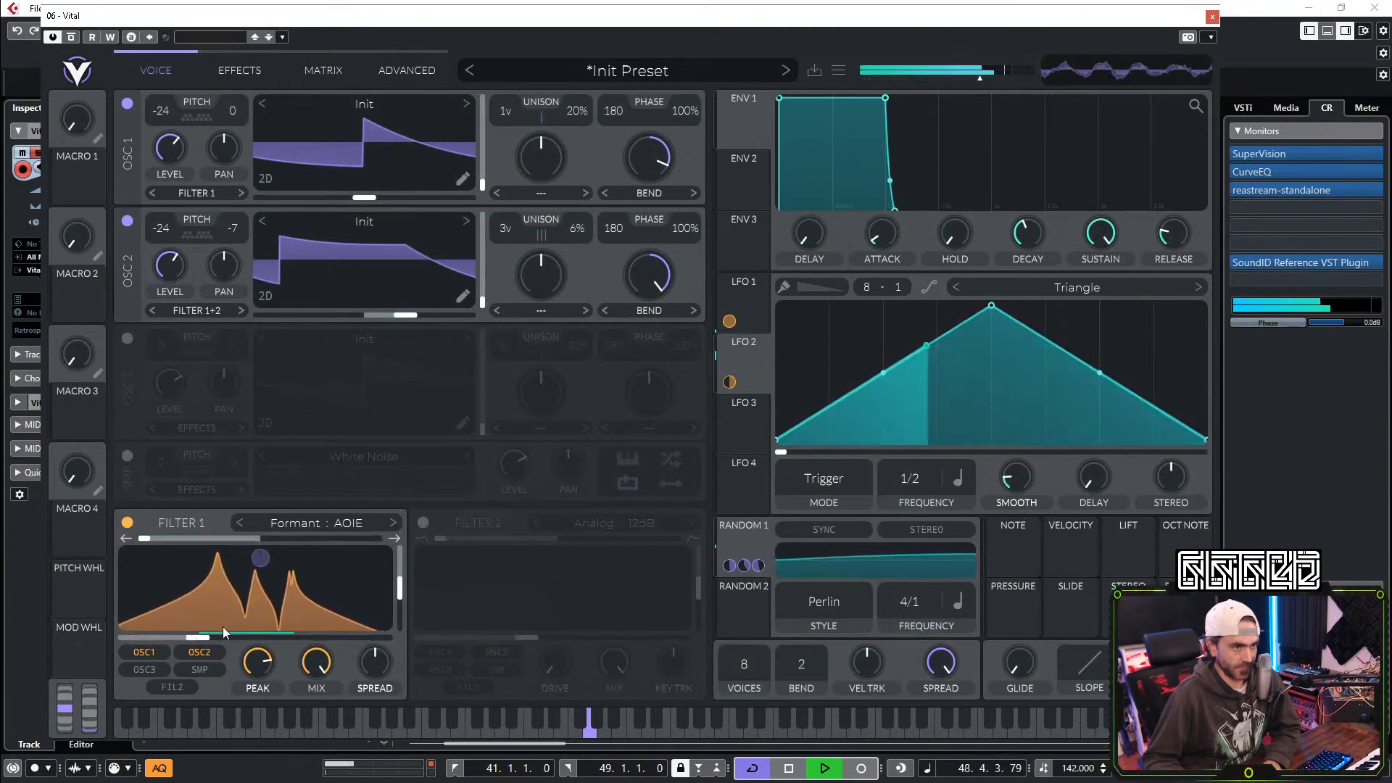
pyautogui.scroll(1, 908, 485)
pyautogui.moveTo(193, 639); pyautogui.dragTo(140, 647)
pyautogui.moveTo(259, 621); pyautogui.dragTo(259, 588)
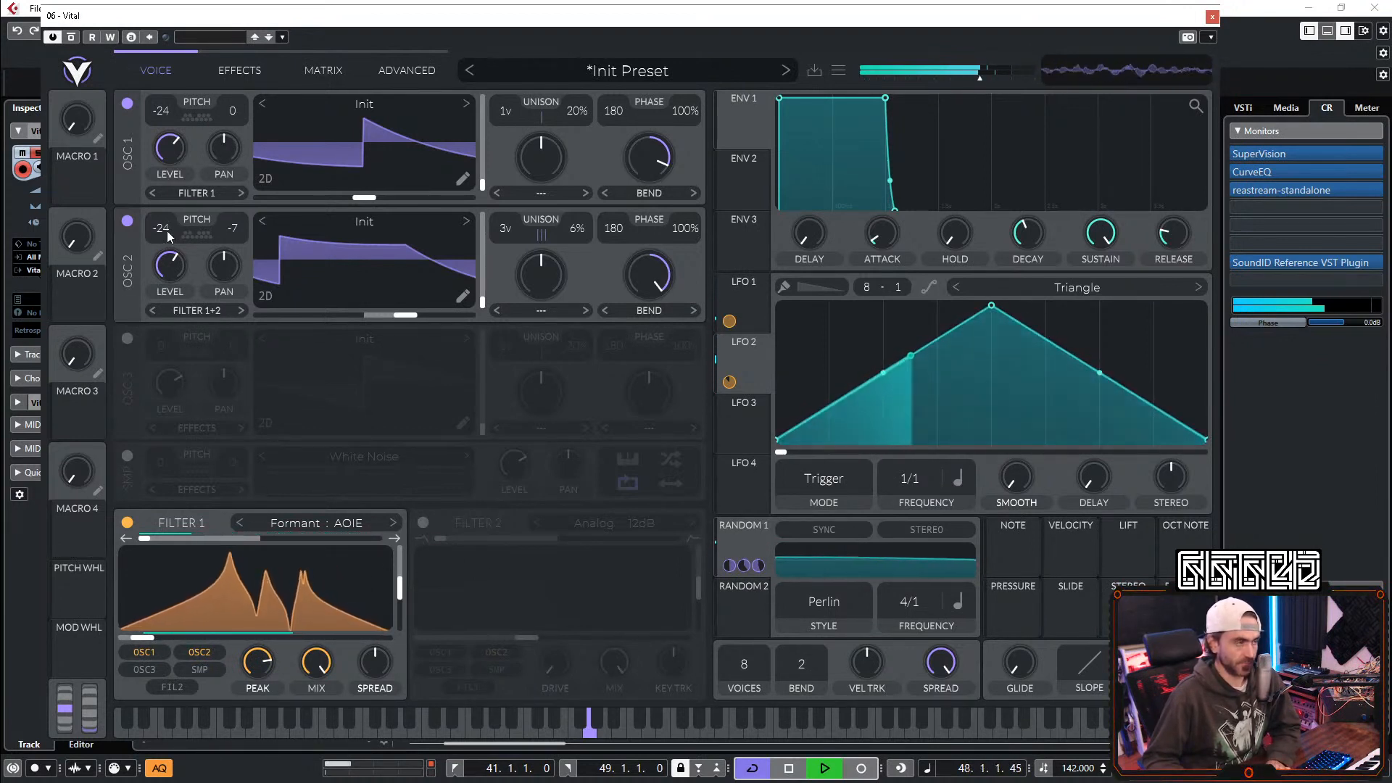
# Step: Enable oscillator 3 and generate its wavetable from the text "drone"
pyautogui.click(127, 338)
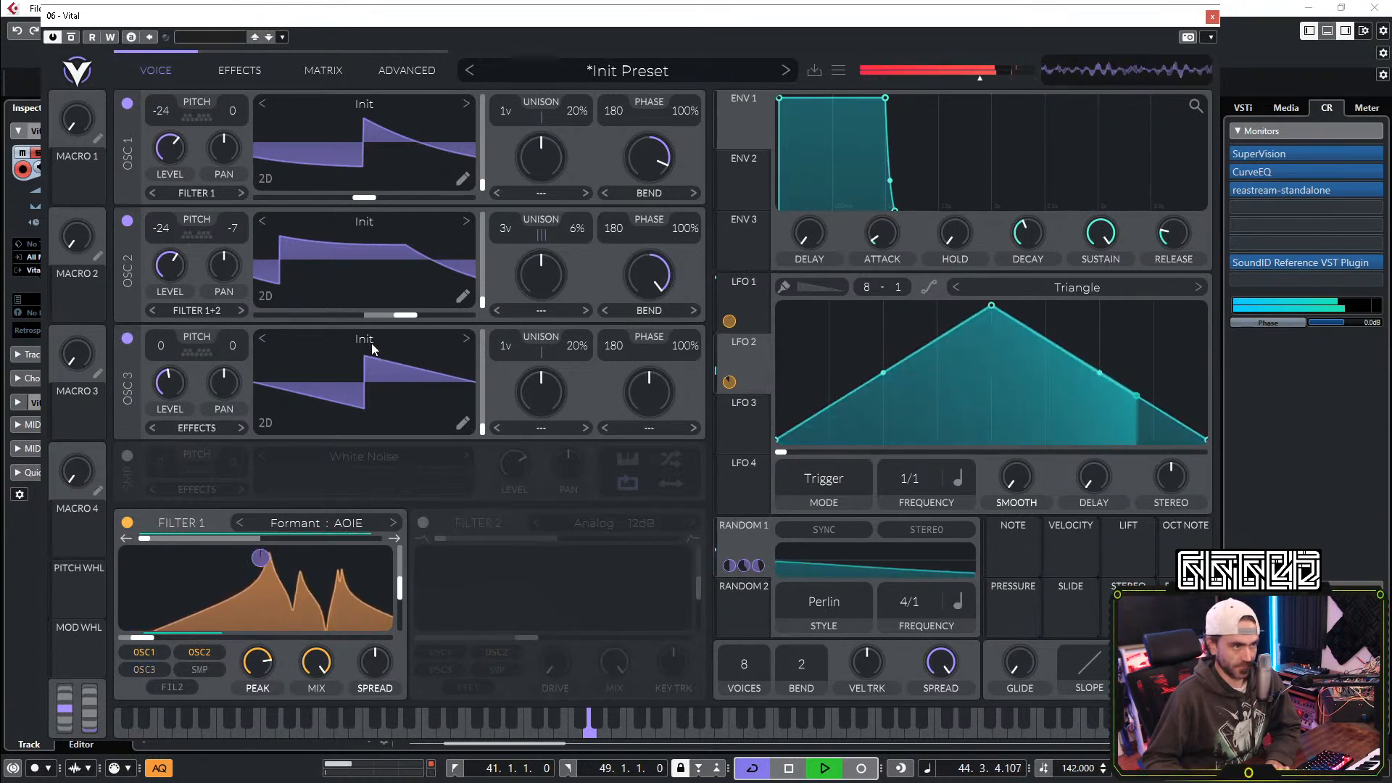
pyautogui.rightClick(336, 380)
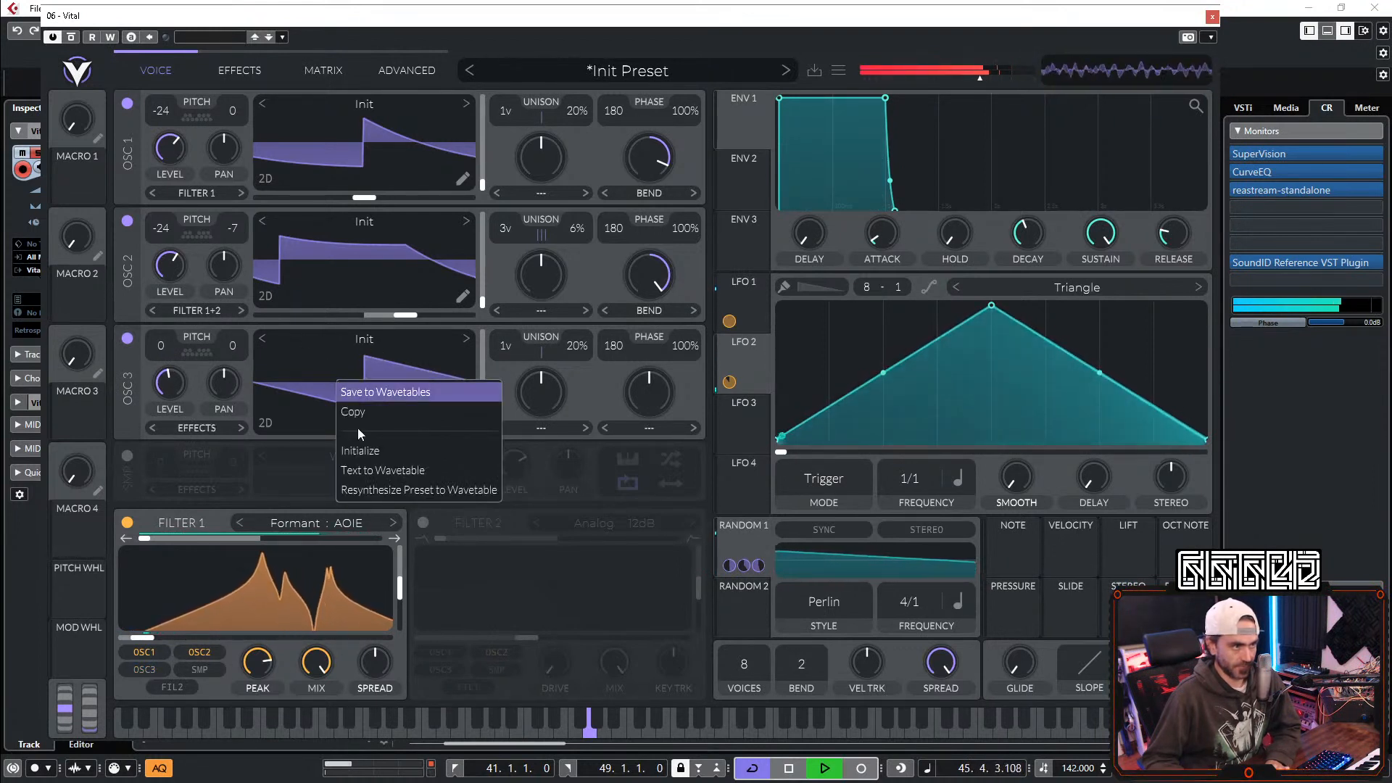
pyautogui.click(371, 470)
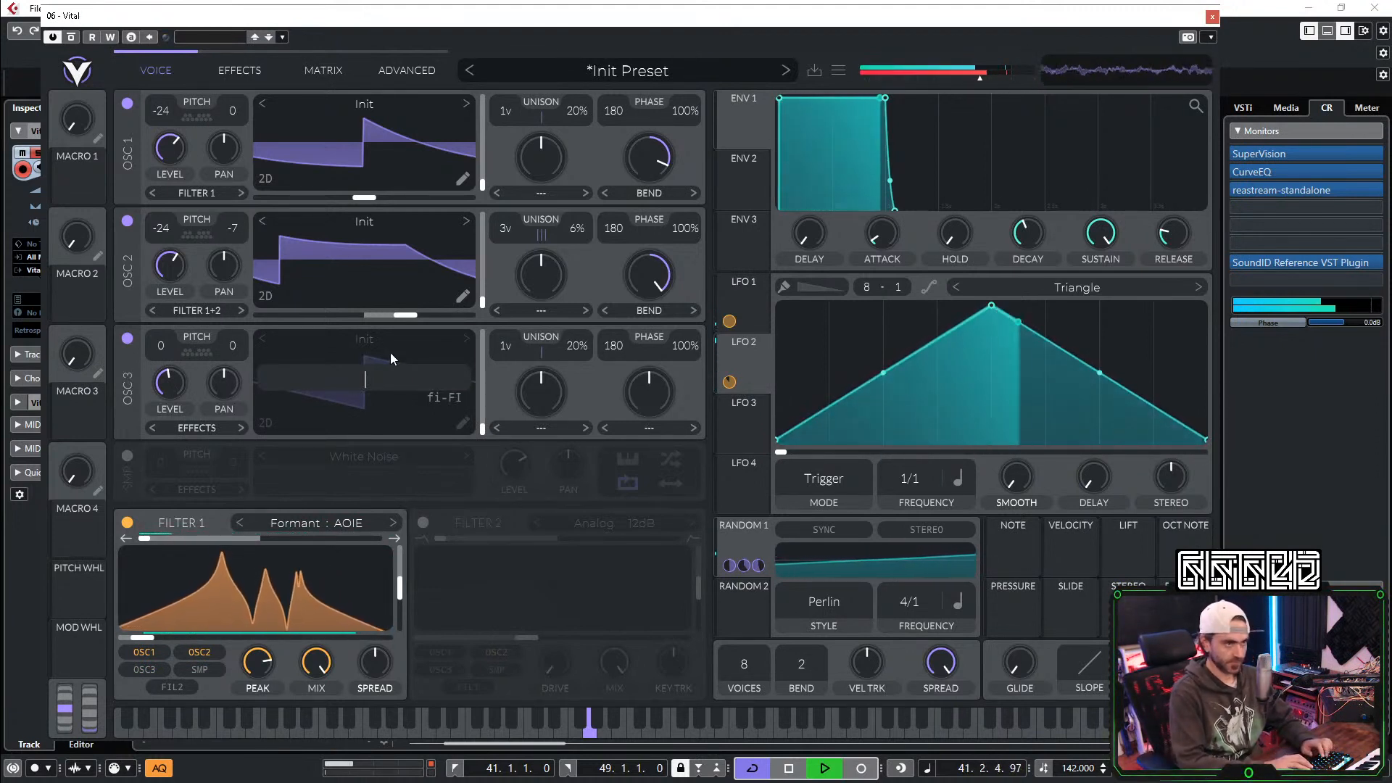
pyautogui.write('drone')
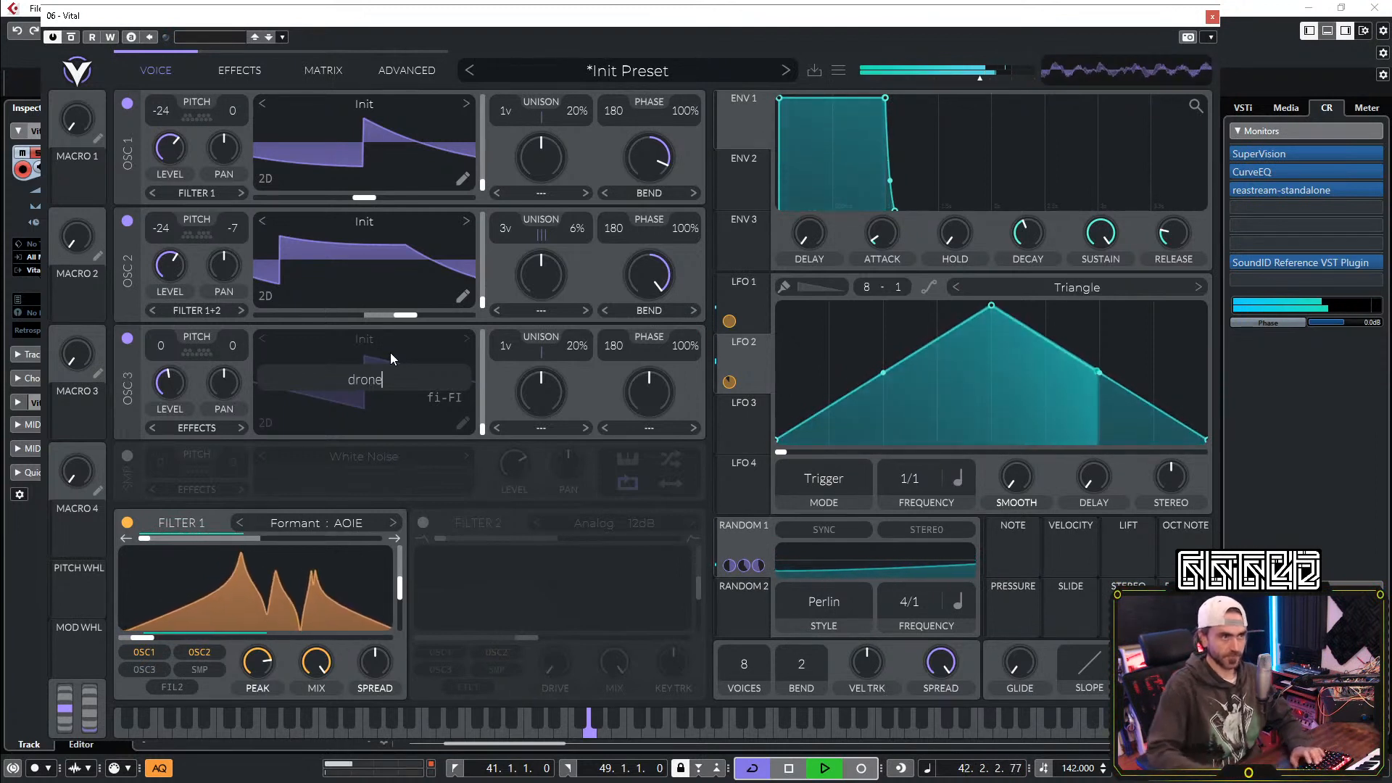
pyautogui.press('Return')
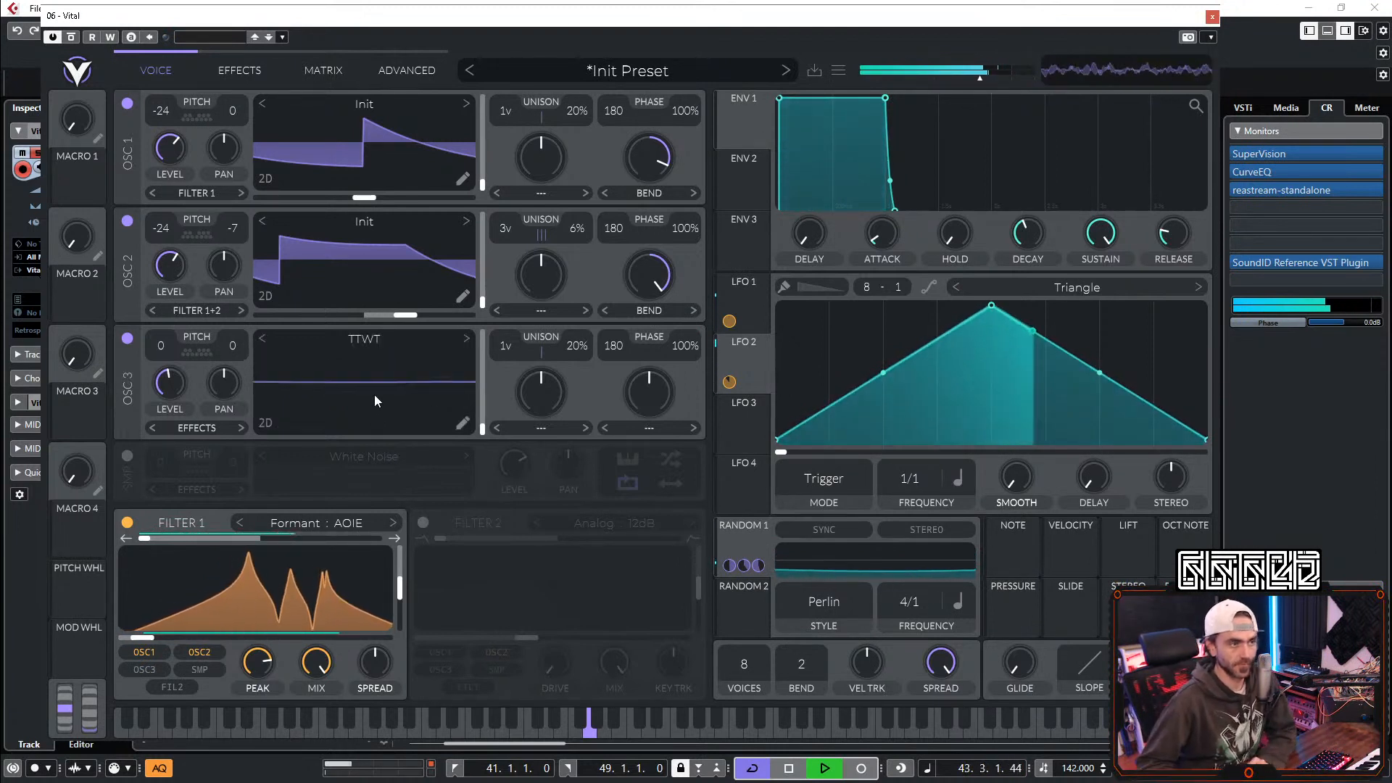
# Step: Sweep oscillator 3's wavetable position with LFO 3 as a rising ramp at 1/1, and transpose the oscillator to -24
pyautogui.moveTo(744, 432); pyautogui.dragTo(478, 406)
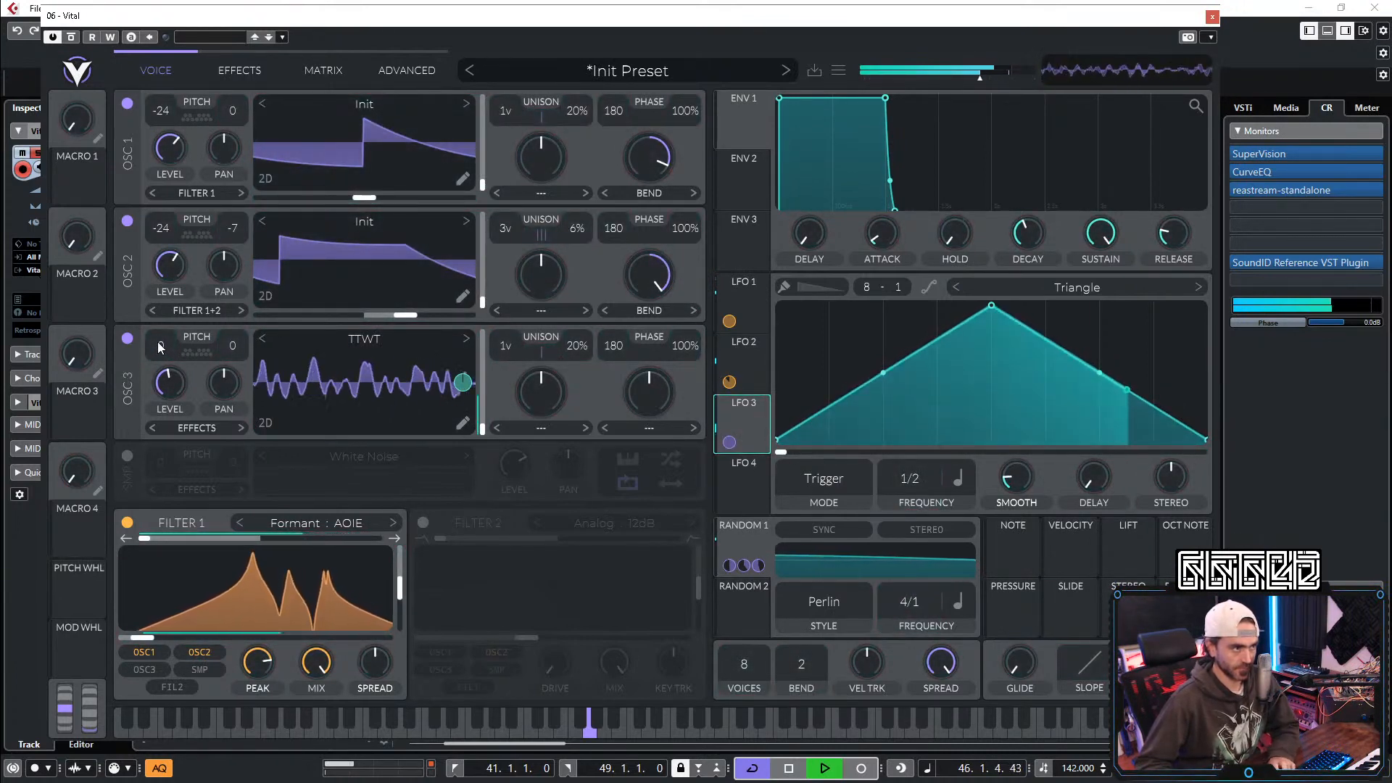
pyautogui.scroll(-2, 160, 346)
pyautogui.moveTo(991, 305); pyautogui.dragTo(1205, 307)
pyautogui.scroll(-1, 911, 490)
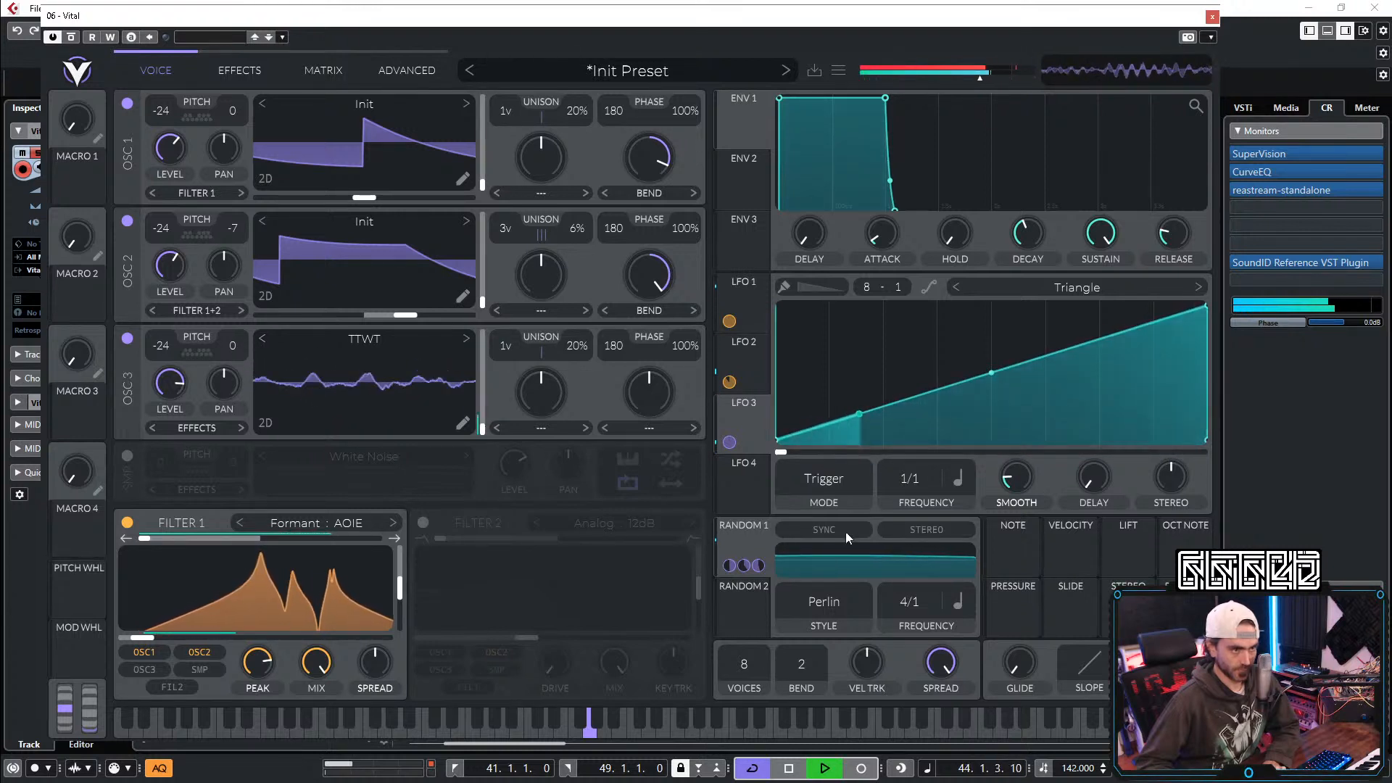
# Step: Replace LFO 3 with Random 2 as the modulator of oscillator 3's wavetable position, and lower the chorus mix to 36%
pyautogui.doubleClick(732, 441)
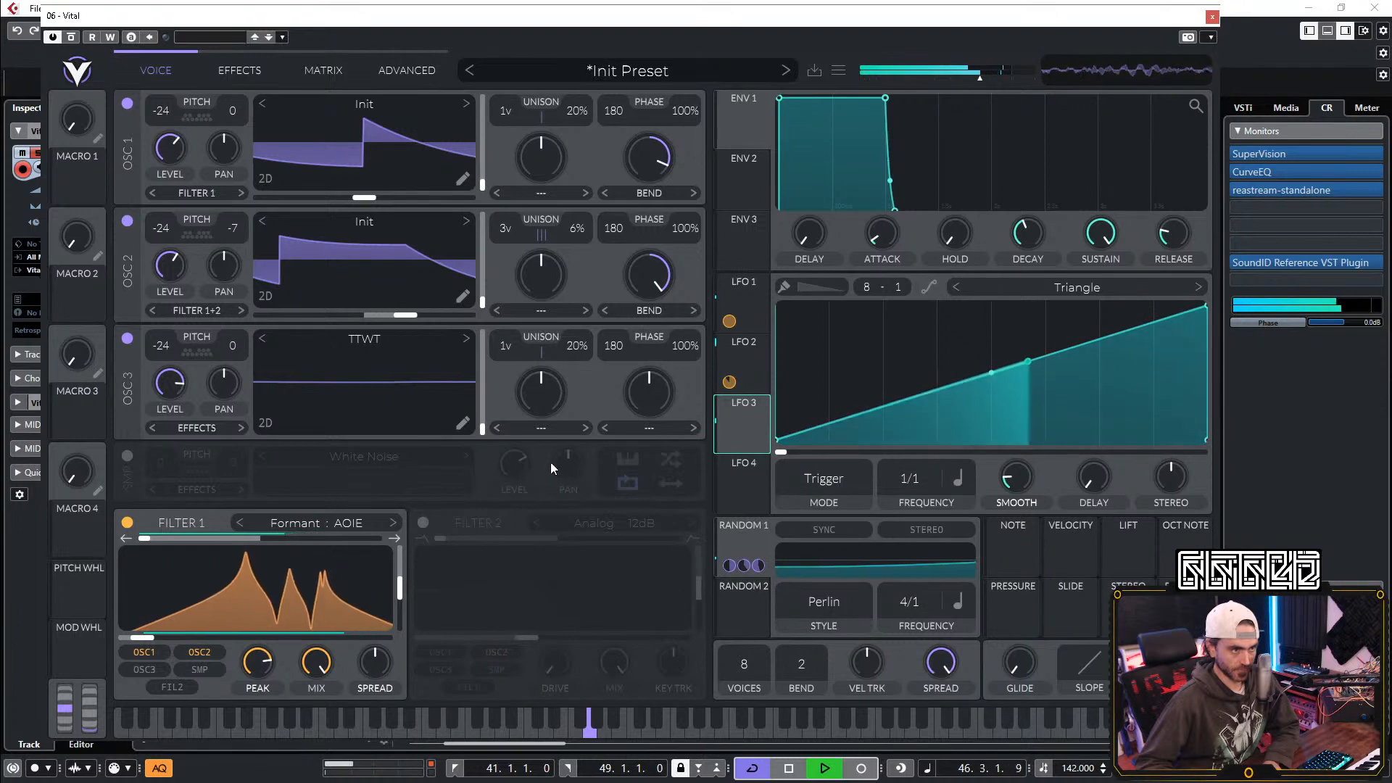
pyautogui.click(741, 623)
pyautogui.moveTo(730, 585); pyautogui.dragTo(461, 382)
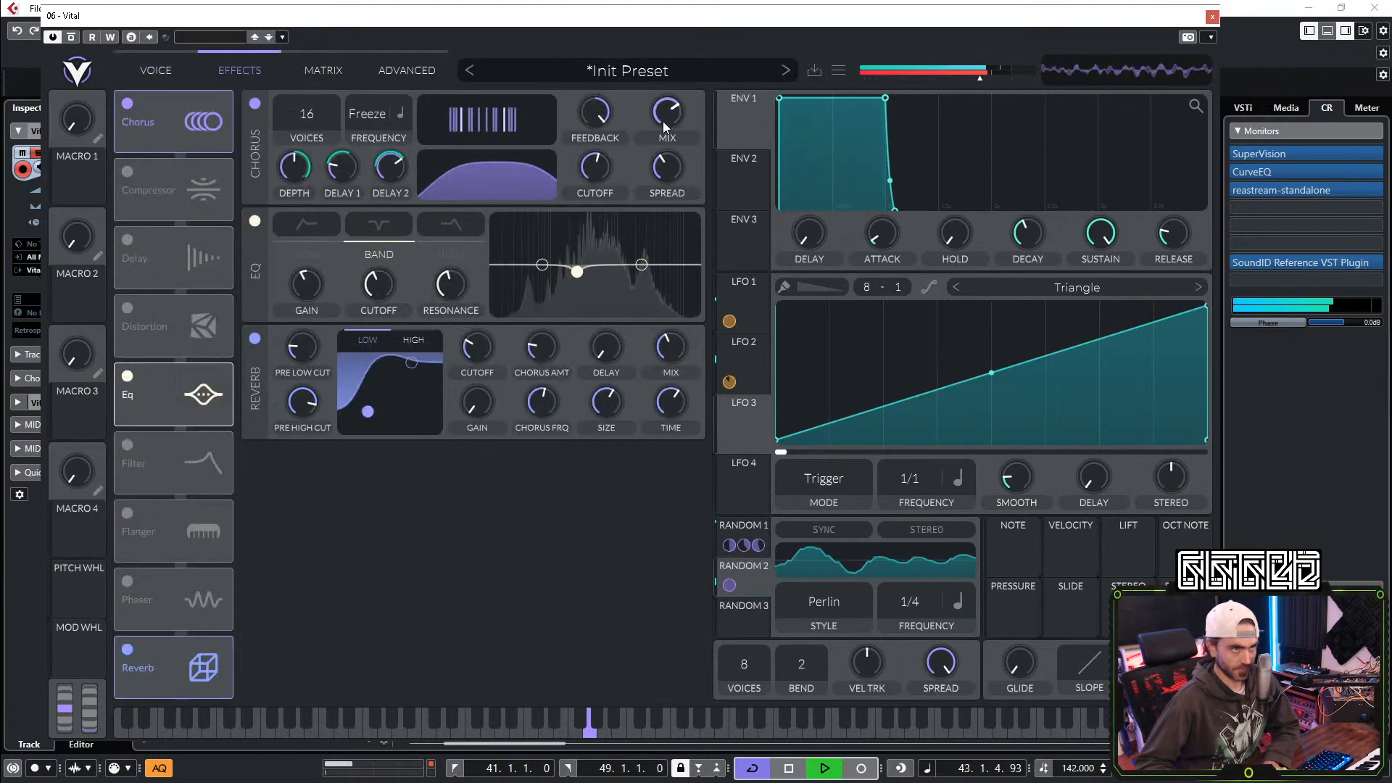
pyautogui.moveTo(675, 117)
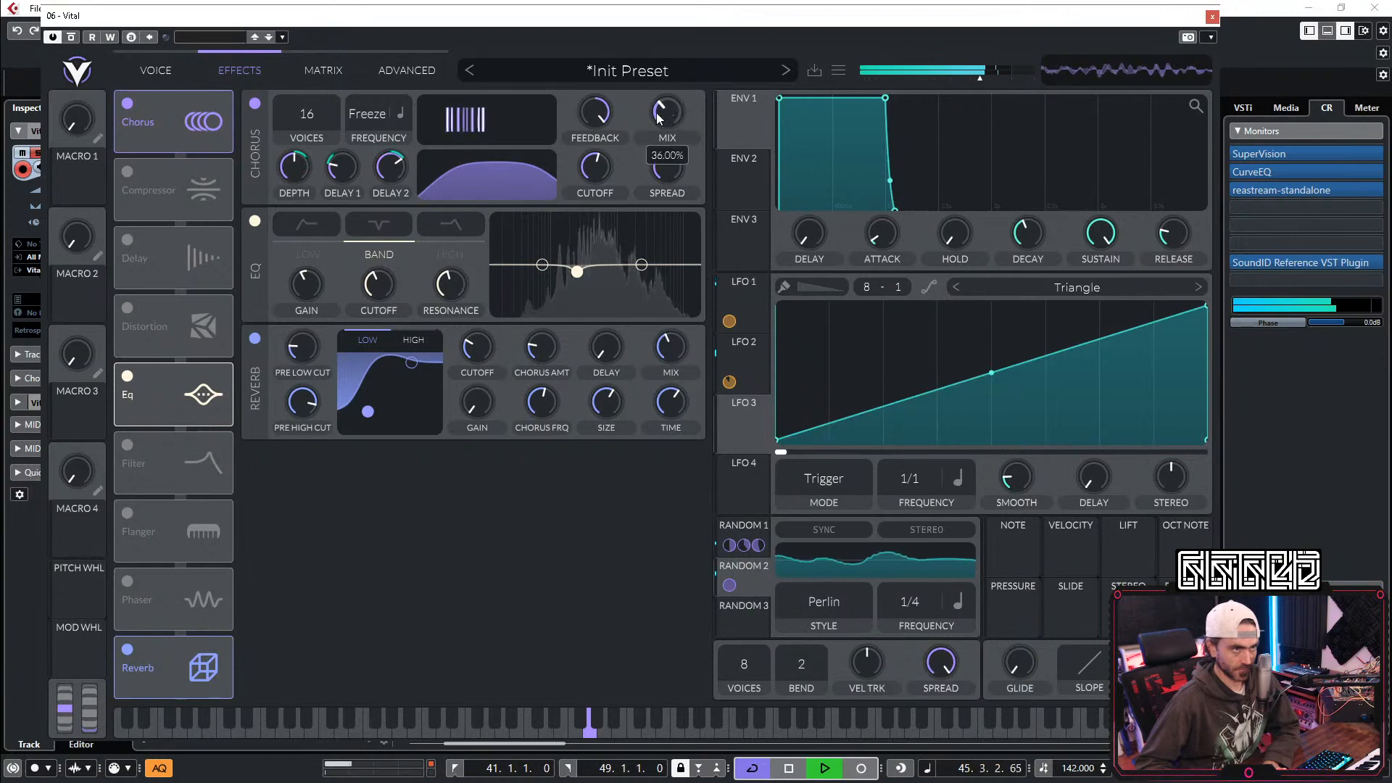
pyautogui.click(180, 78)
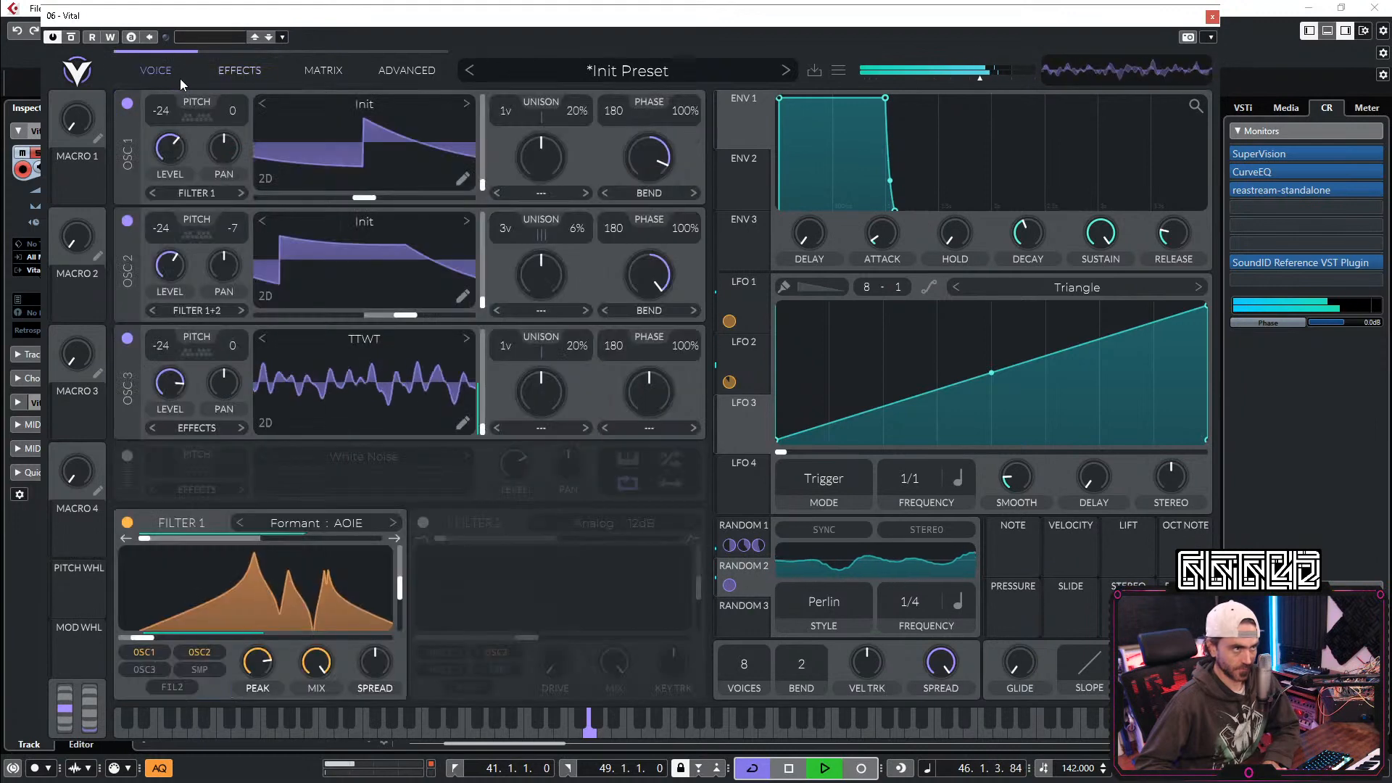
# Step: Try Phase Disperse as oscillator 3's spectral morph, switch it to Vocode and reduce the morph amount
pyautogui.click(537, 433)
pyautogui.click(559, 643)
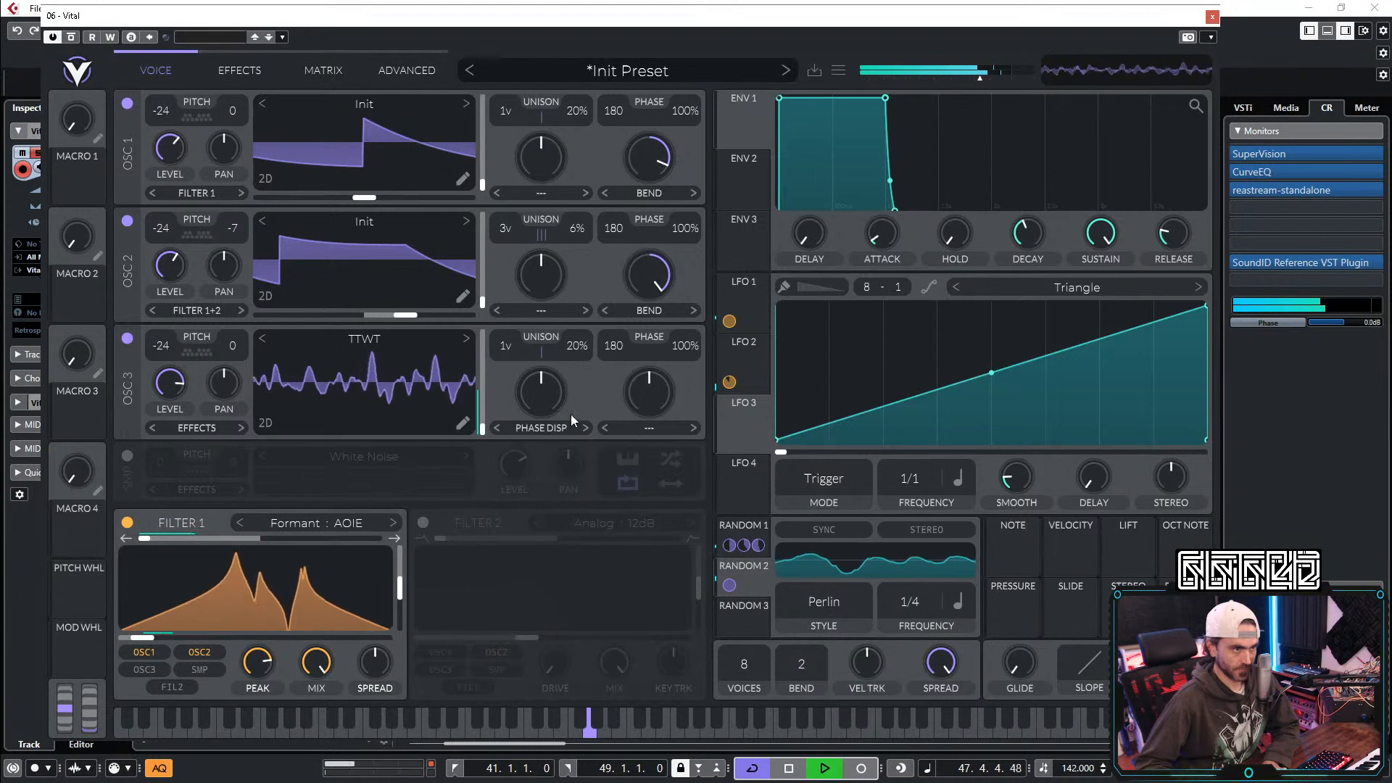
pyautogui.click(542, 426)
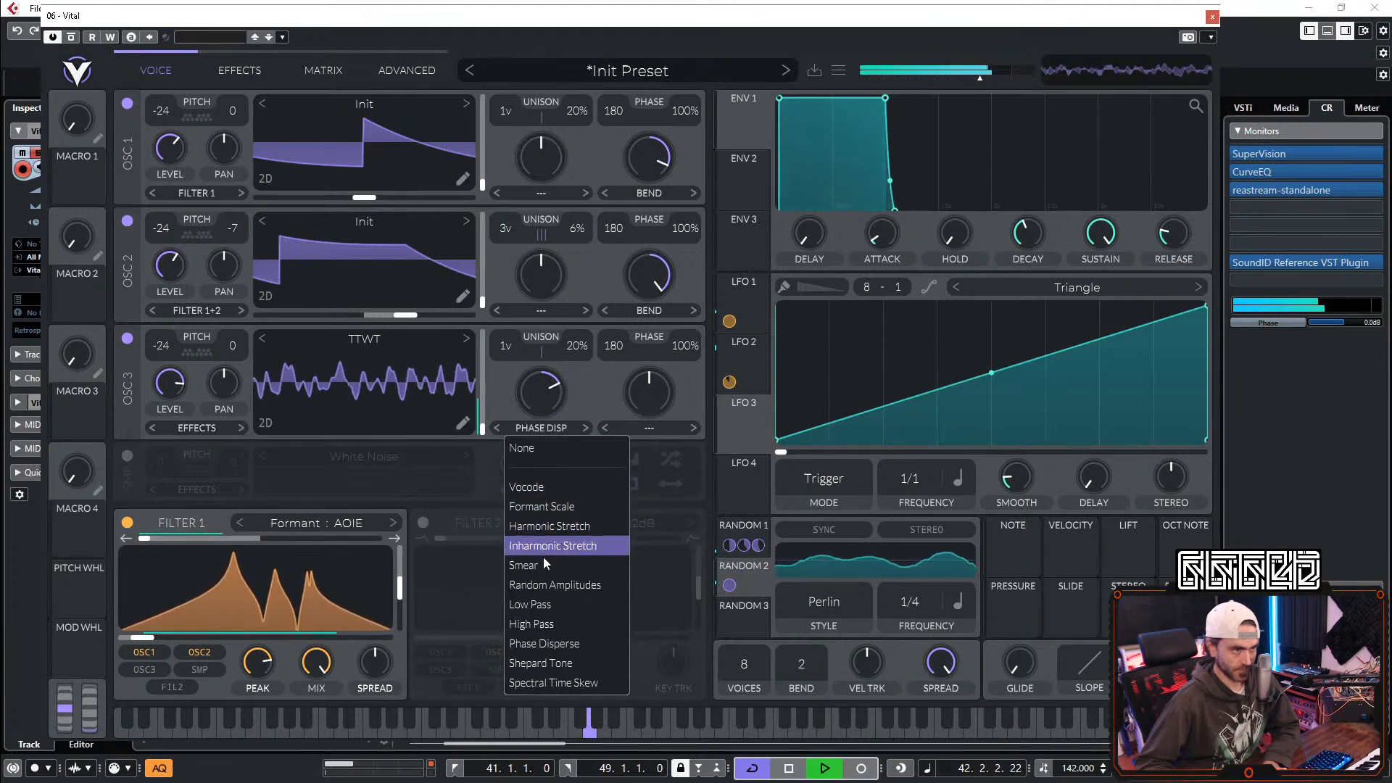
pyautogui.click(556, 487)
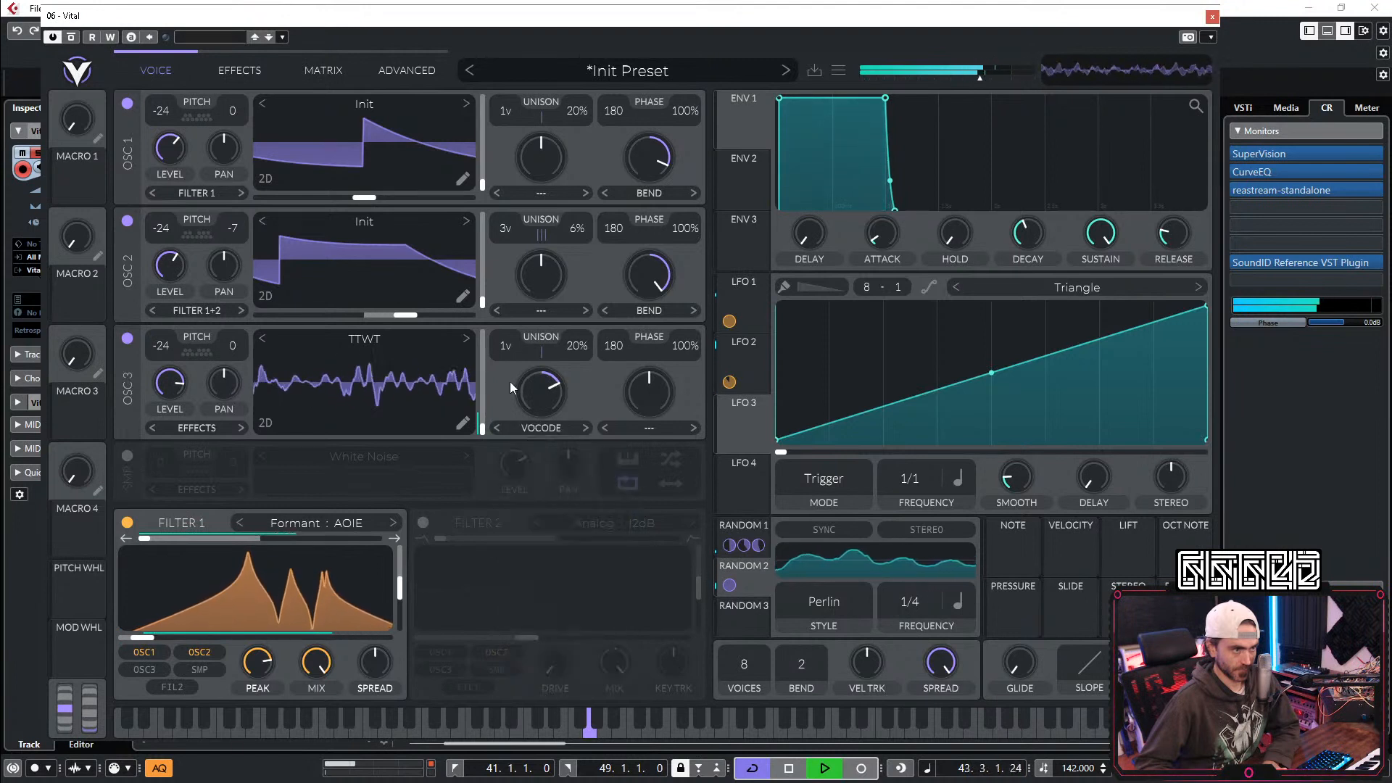
pyautogui.moveTo(548, 445); pyautogui.dragTo(544, 460)
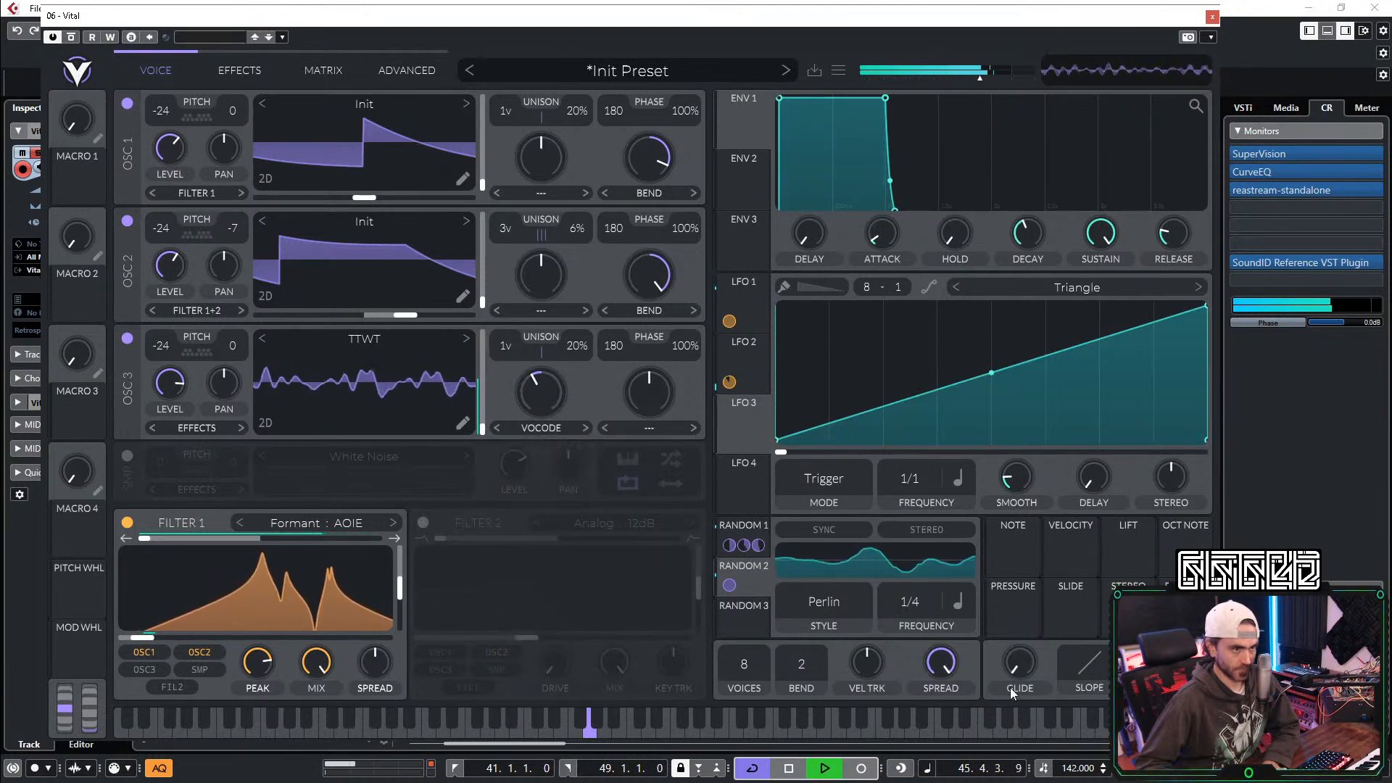
# Step: Modulate oscillator 3's transpose with Random 1 and restrict its transpose snap to the notes C and G
pyautogui.click(753, 526)
pyautogui.moveTo(729, 545); pyautogui.dragTo(165, 373)
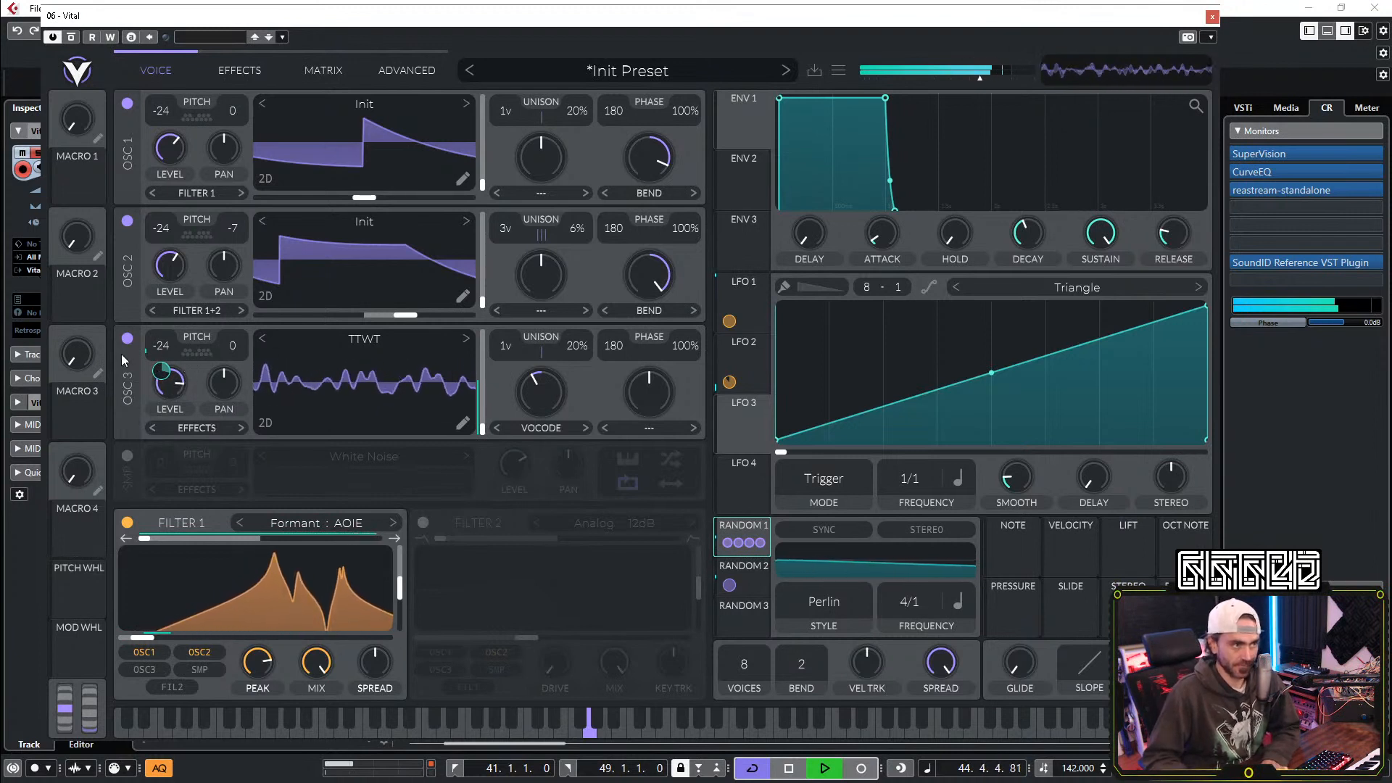
pyautogui.click(197, 353)
pyautogui.click(140, 428)
pyautogui.click(215, 428)
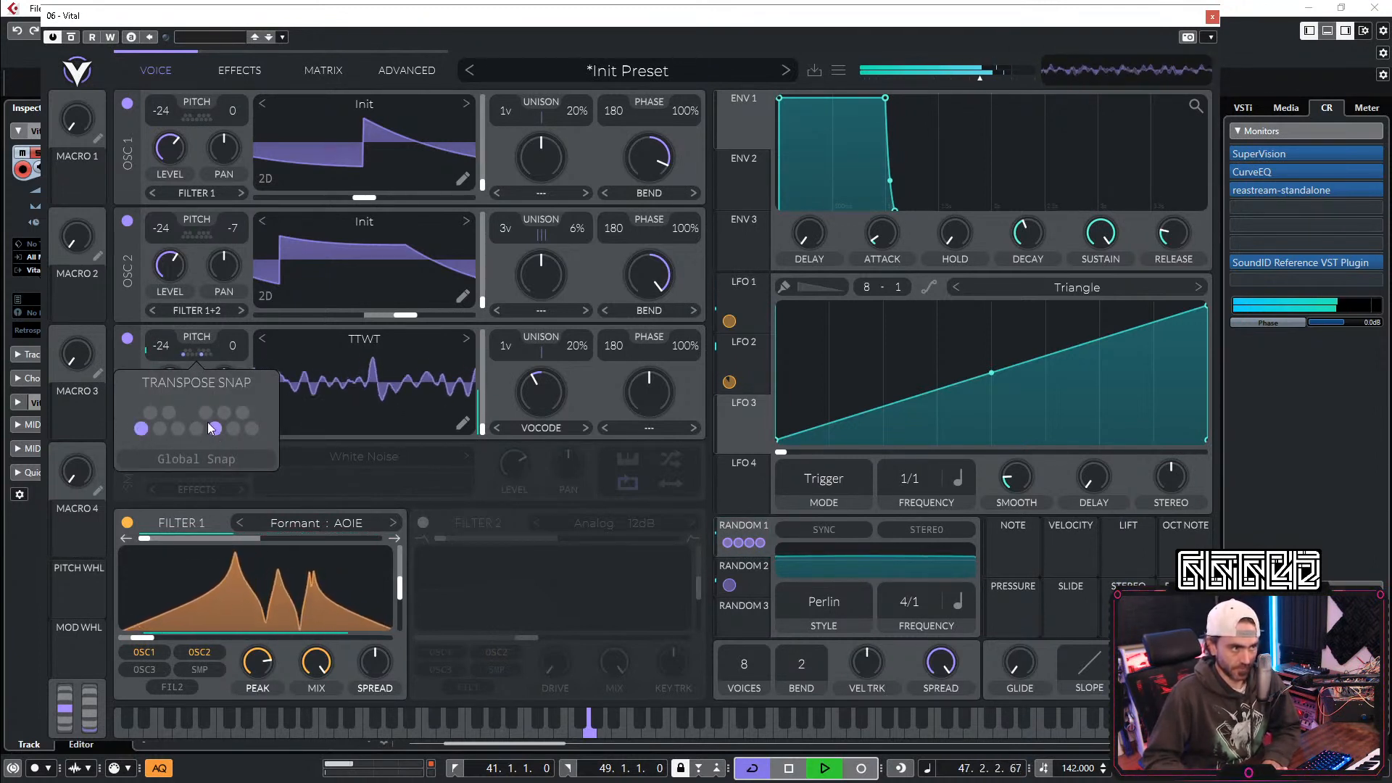
pyautogui.click(701, 373)
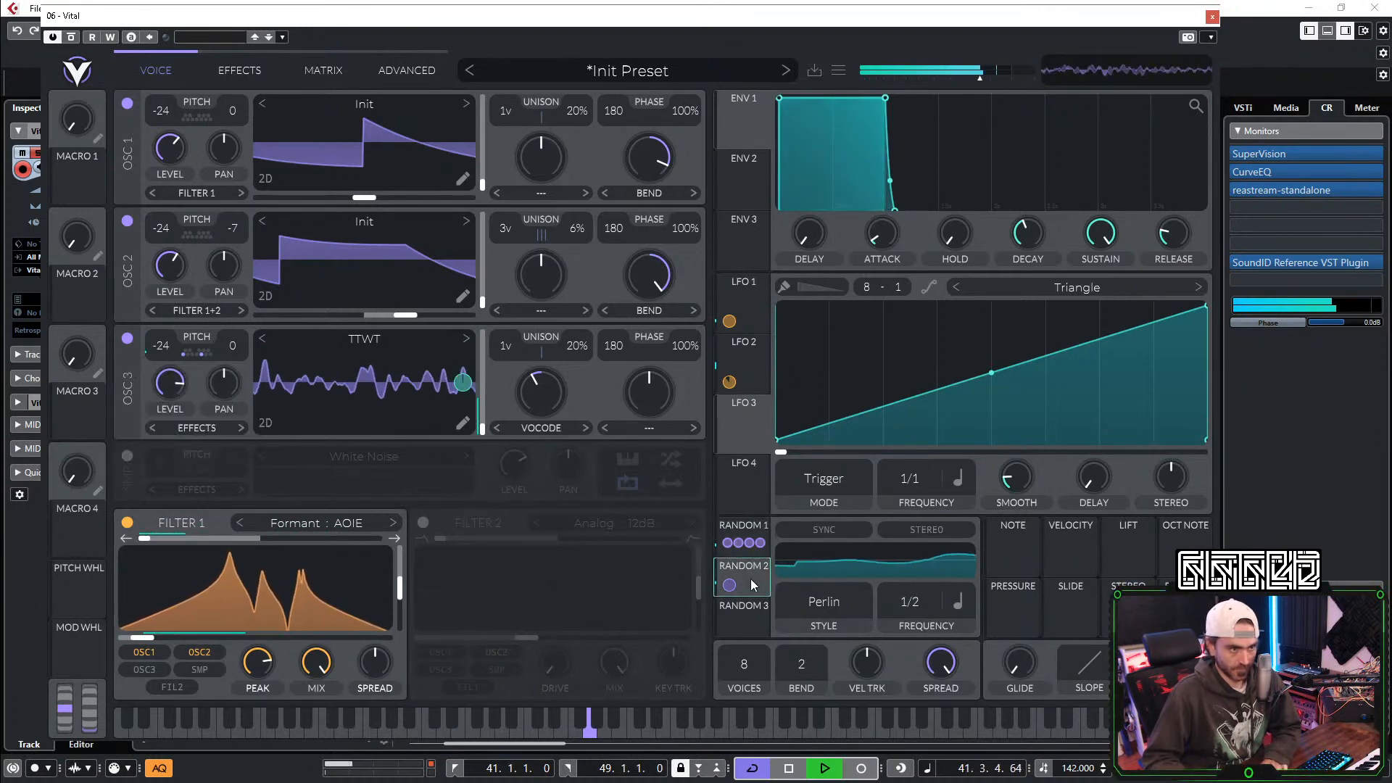
# Step: Modulate oscillator 3's Vocode amount with Random 2 at a 1/2 rate, and lower the levels of oscillators 1 and 2
pyautogui.moveTo(729, 585); pyautogui.dragTo(549, 402)
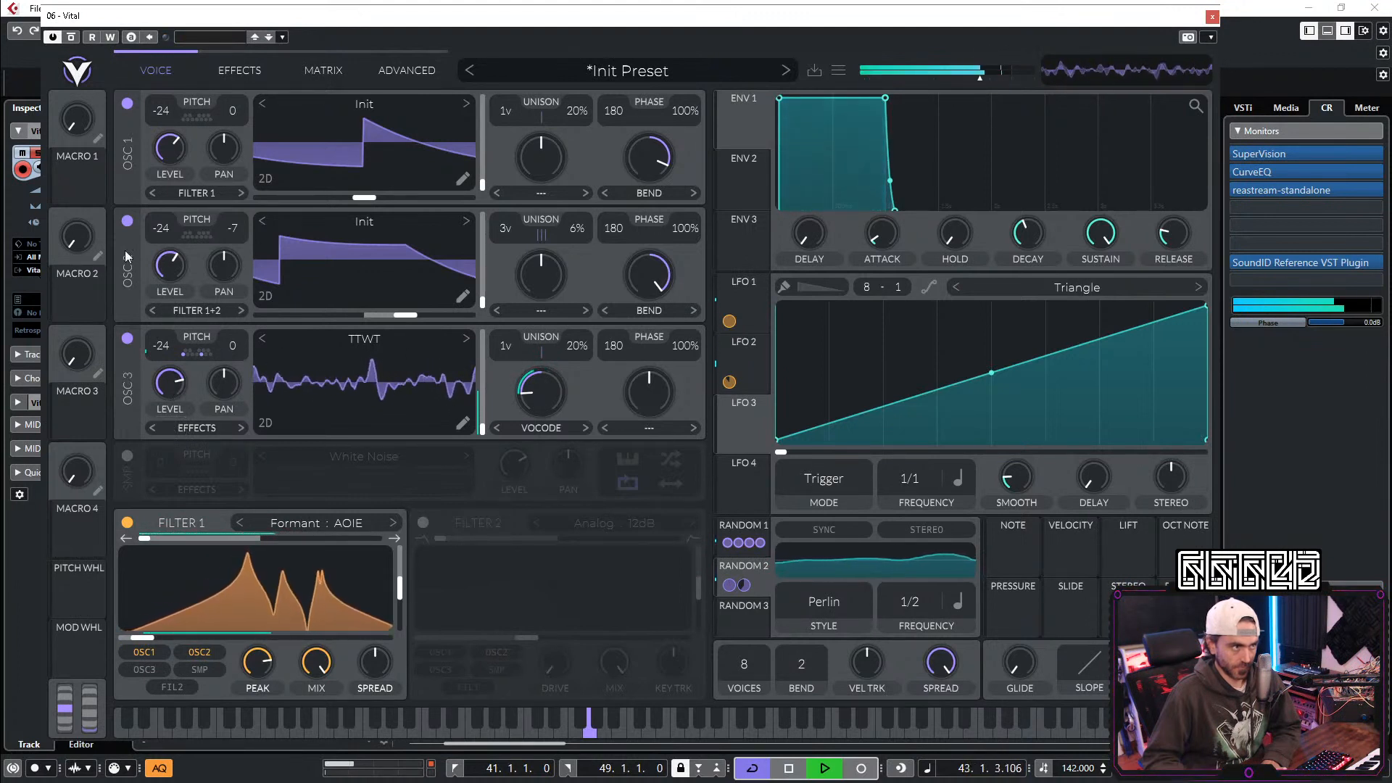
pyautogui.moveTo(180, 155); pyautogui.dragTo(178, 236)
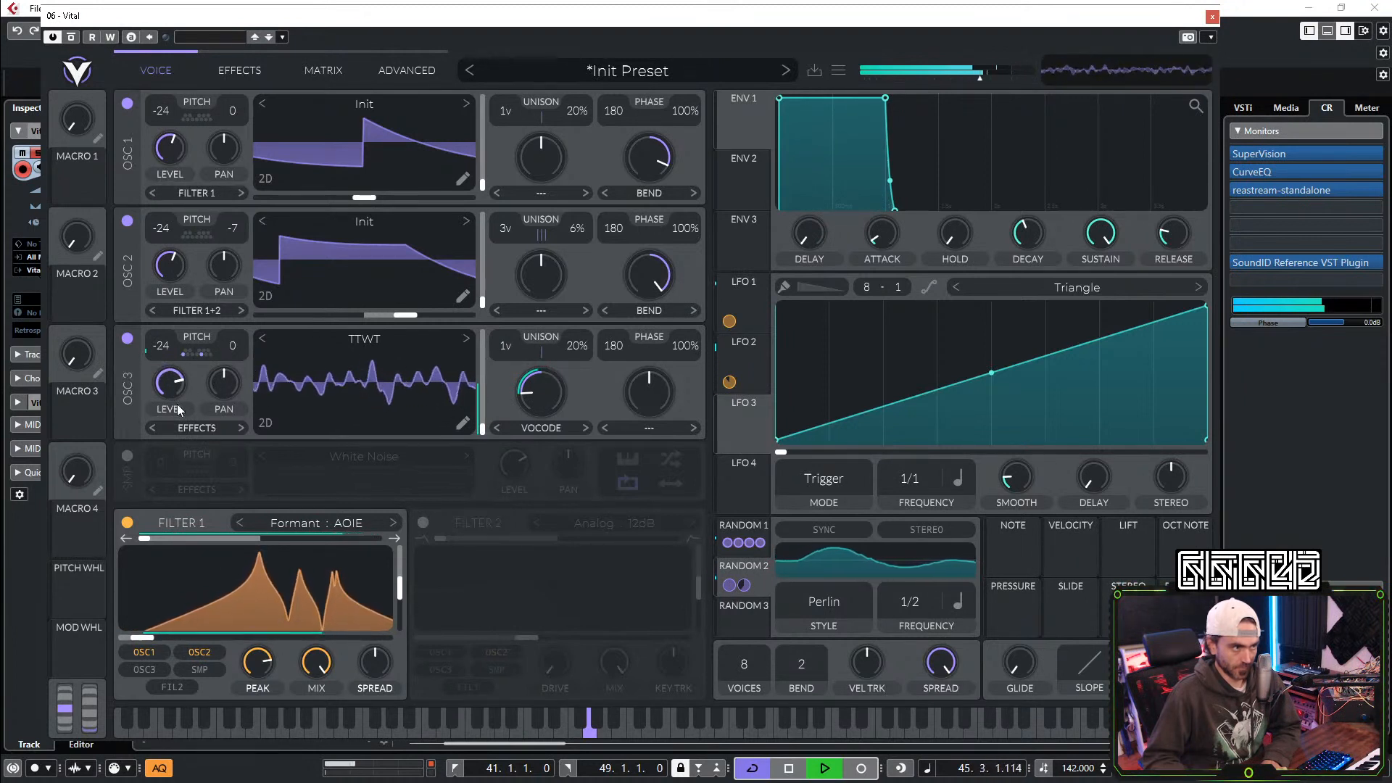
# Step: Route oscillator 3 into Filter 1 and rebalance the mix by raising its level and lowering oscillator 1 to about 0.215
pyautogui.click(145, 671)
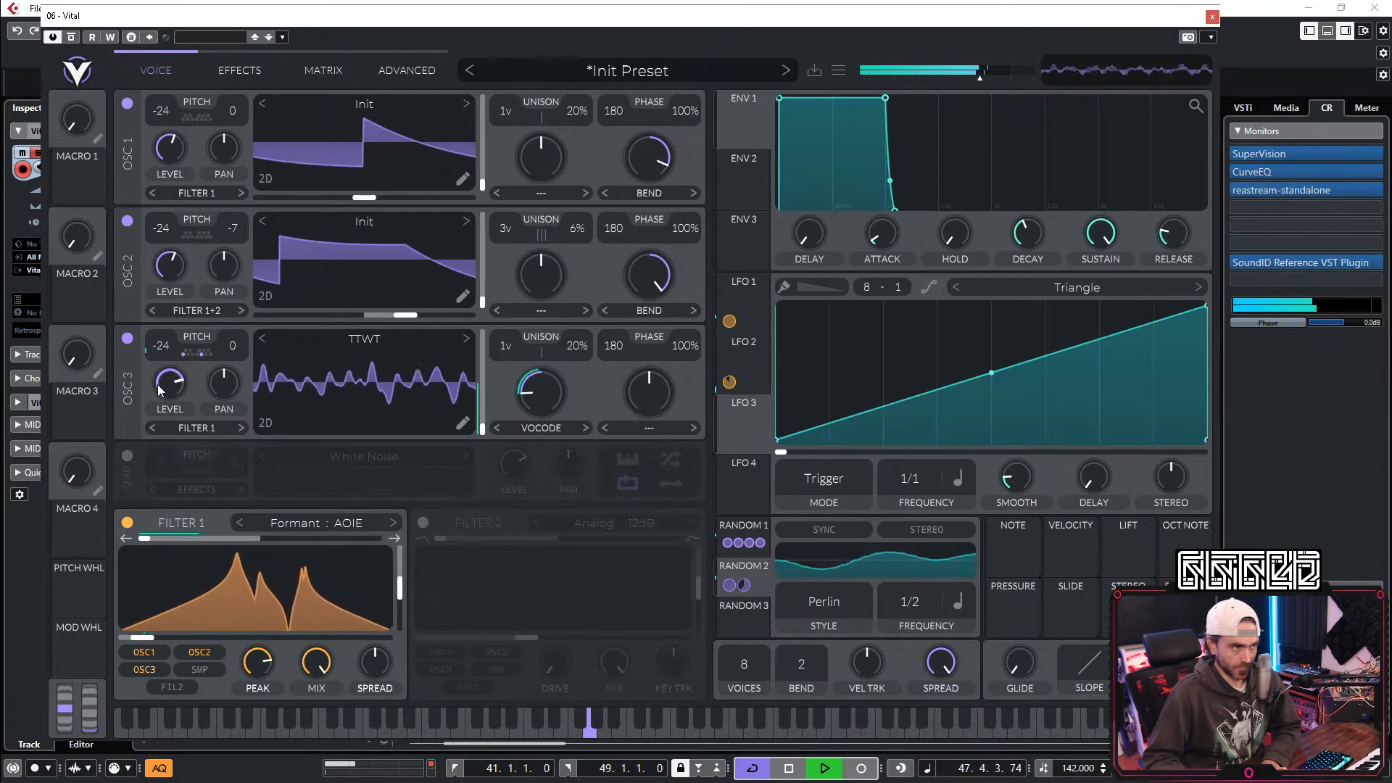
pyautogui.scroll(-3, 171, 269)
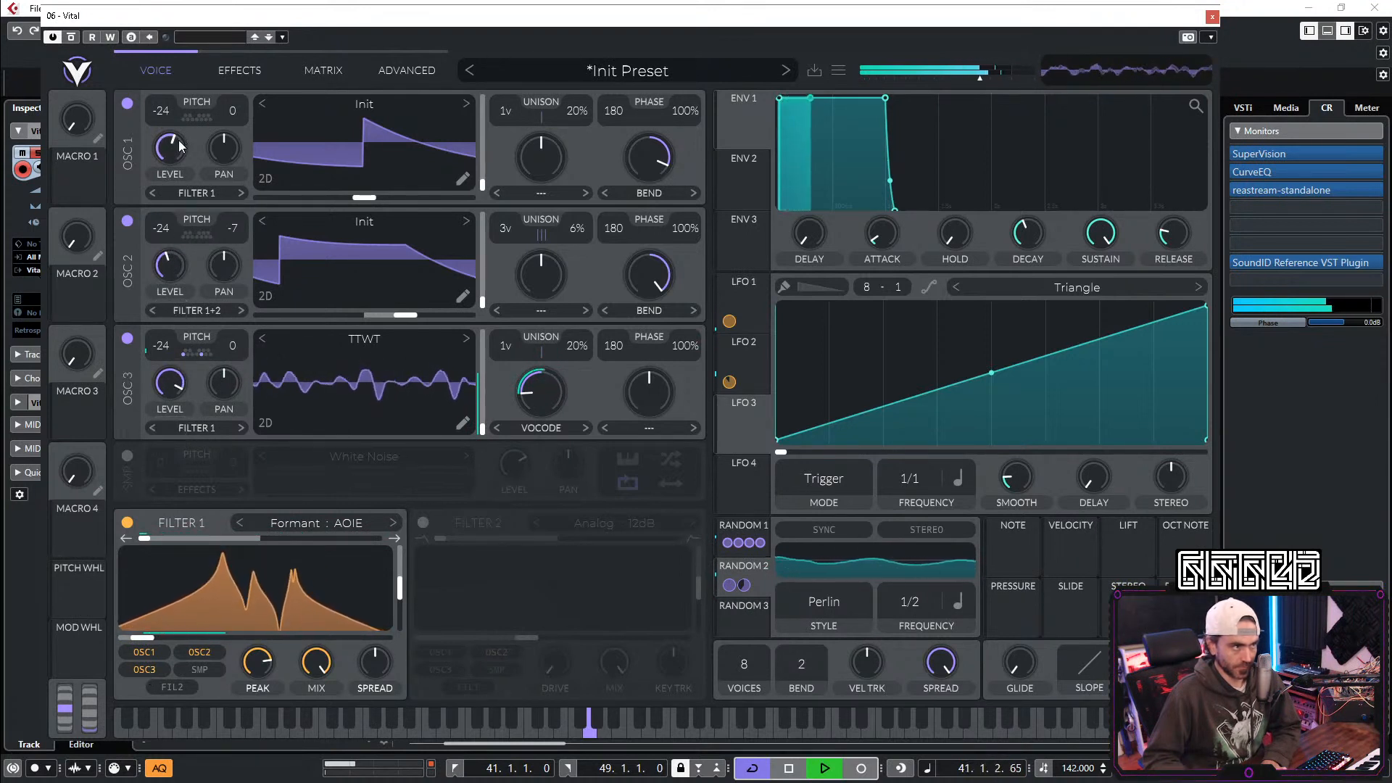
pyautogui.scroll(-3, 173, 157)
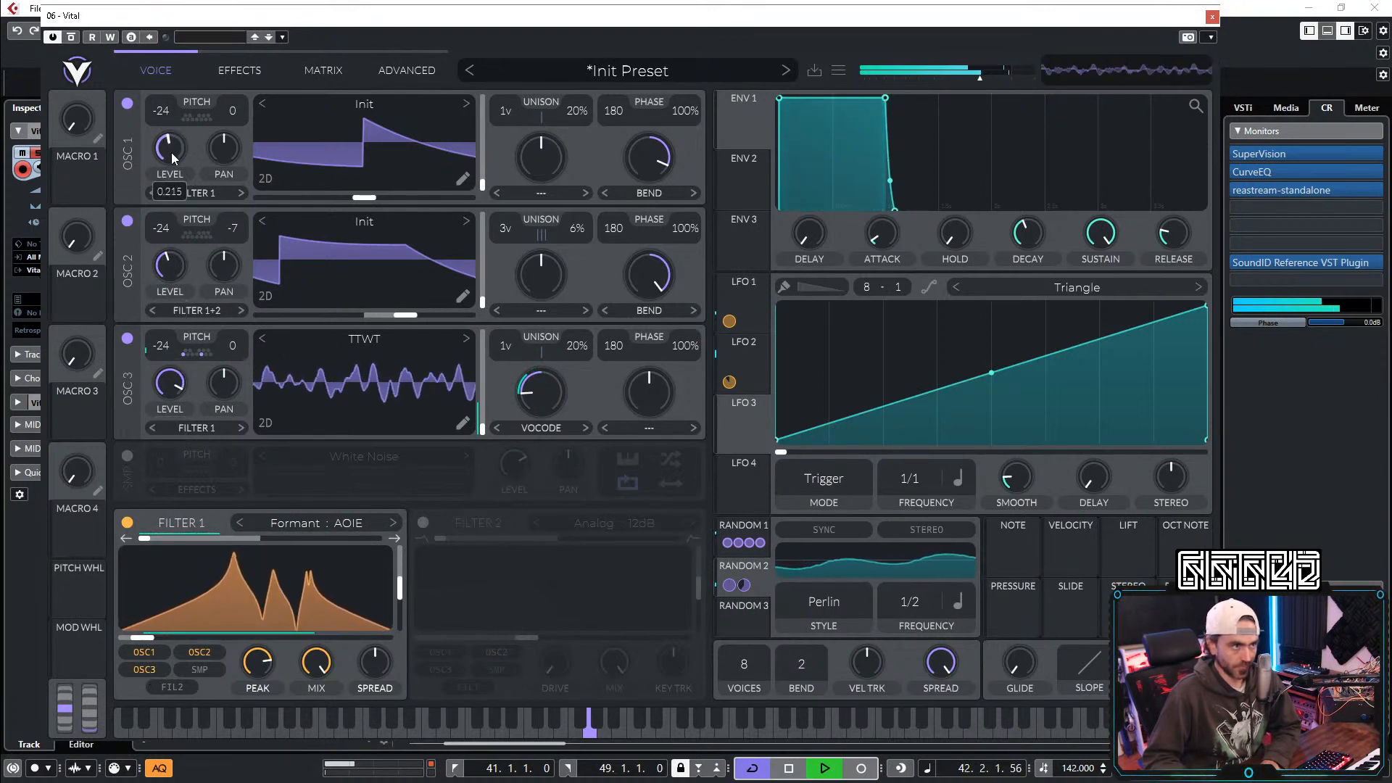
# Step: Remove G from oscillator 3's transpose snap and route the oscillator back out of Filter 1 to the effects
pyautogui.click(201, 359)
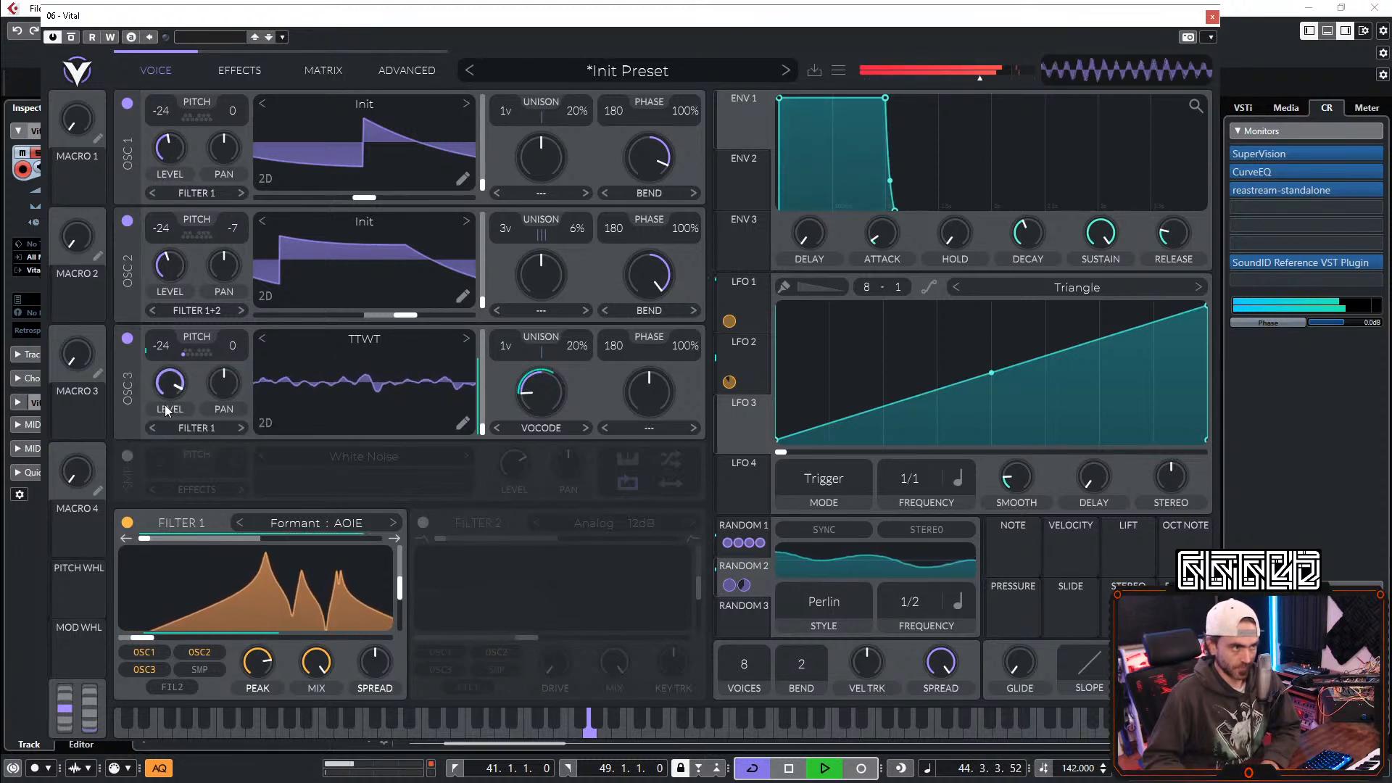
pyautogui.click(143, 669)
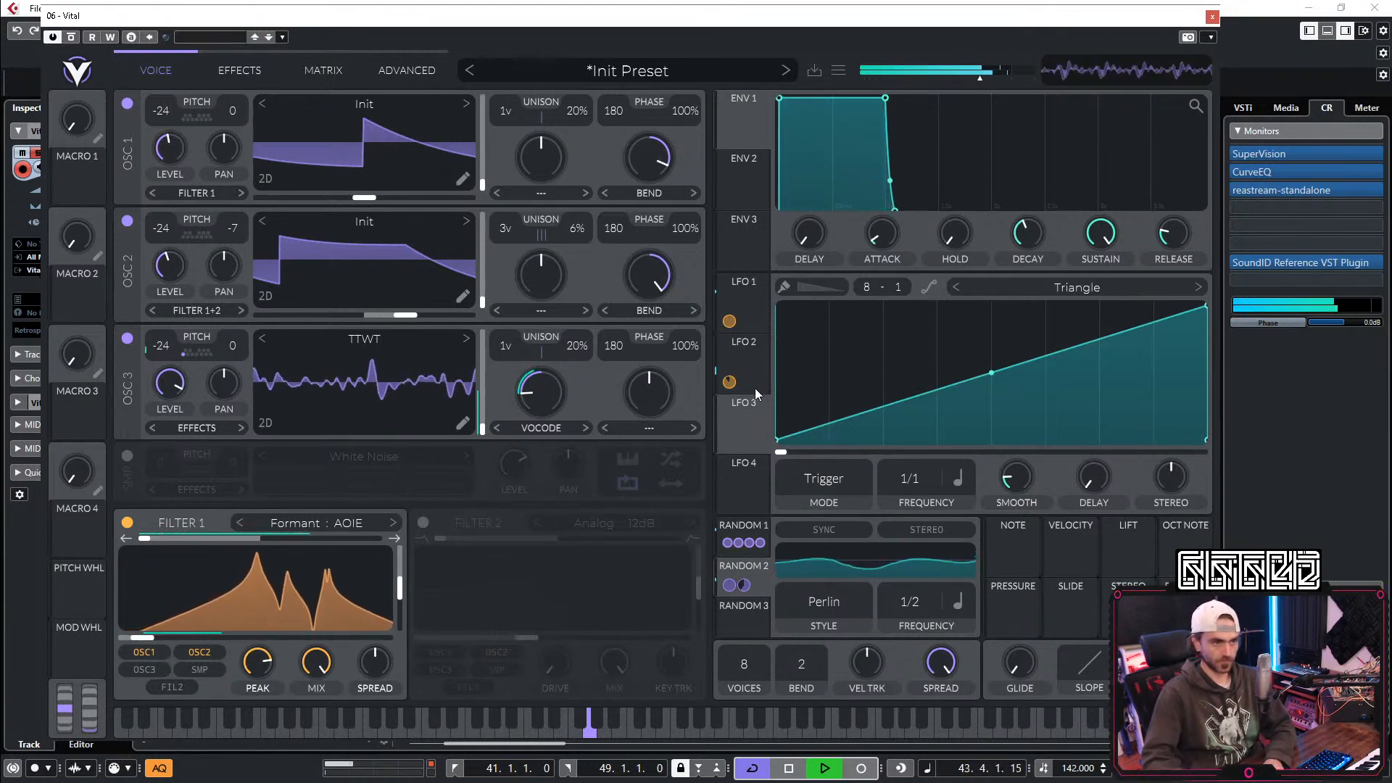
# Step: Slow Random 2's frequency to 1/1 and set LFO 2's frequency to 2/1
pyautogui.scroll(-1, 924, 607)
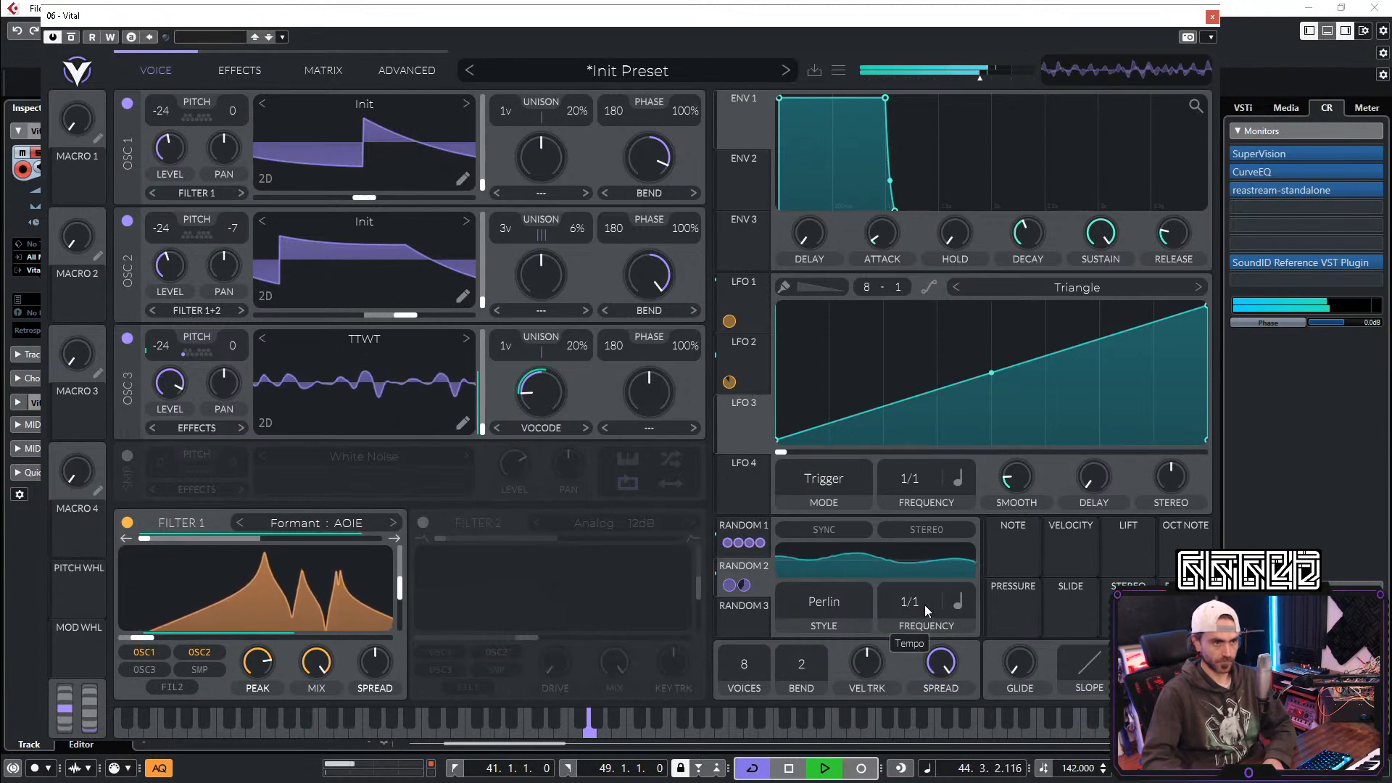
pyautogui.click(744, 364)
pyautogui.scroll(-1, 932, 477)
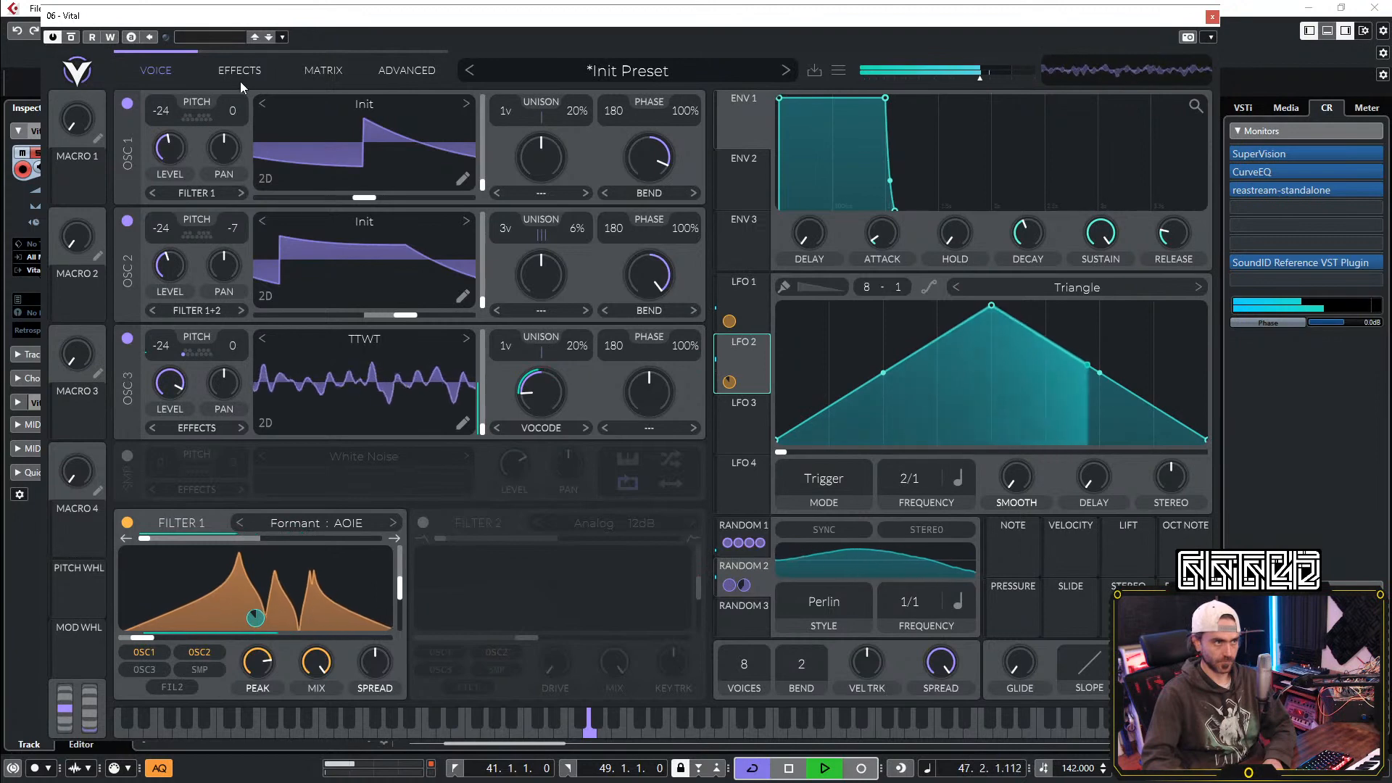
# Step: Set the patch's overall voice transpose to -12 and the transpose of oscillators 1 and 2 to -12
pyautogui.click(323, 70)
pyautogui.click(411, 72)
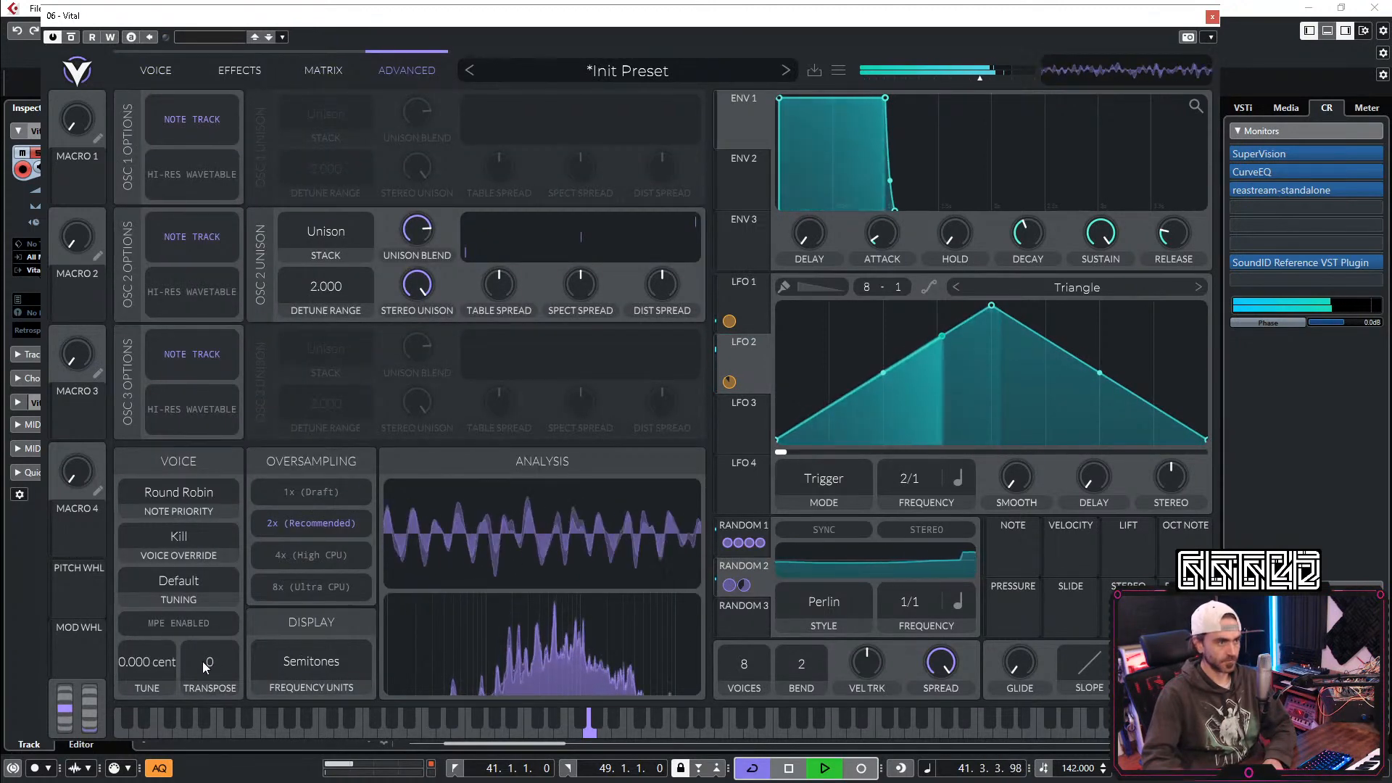
pyautogui.scroll(-5, 209, 665)
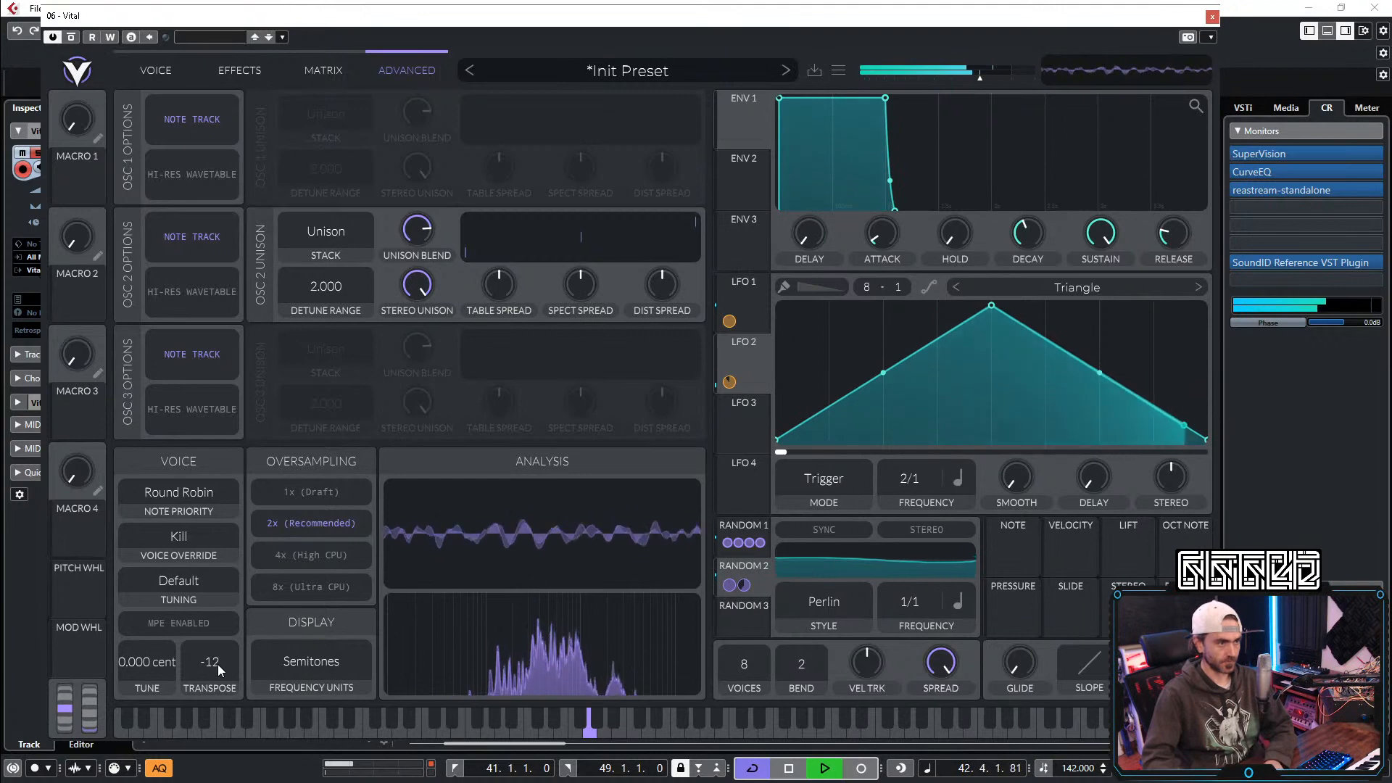
pyautogui.click(172, 76)
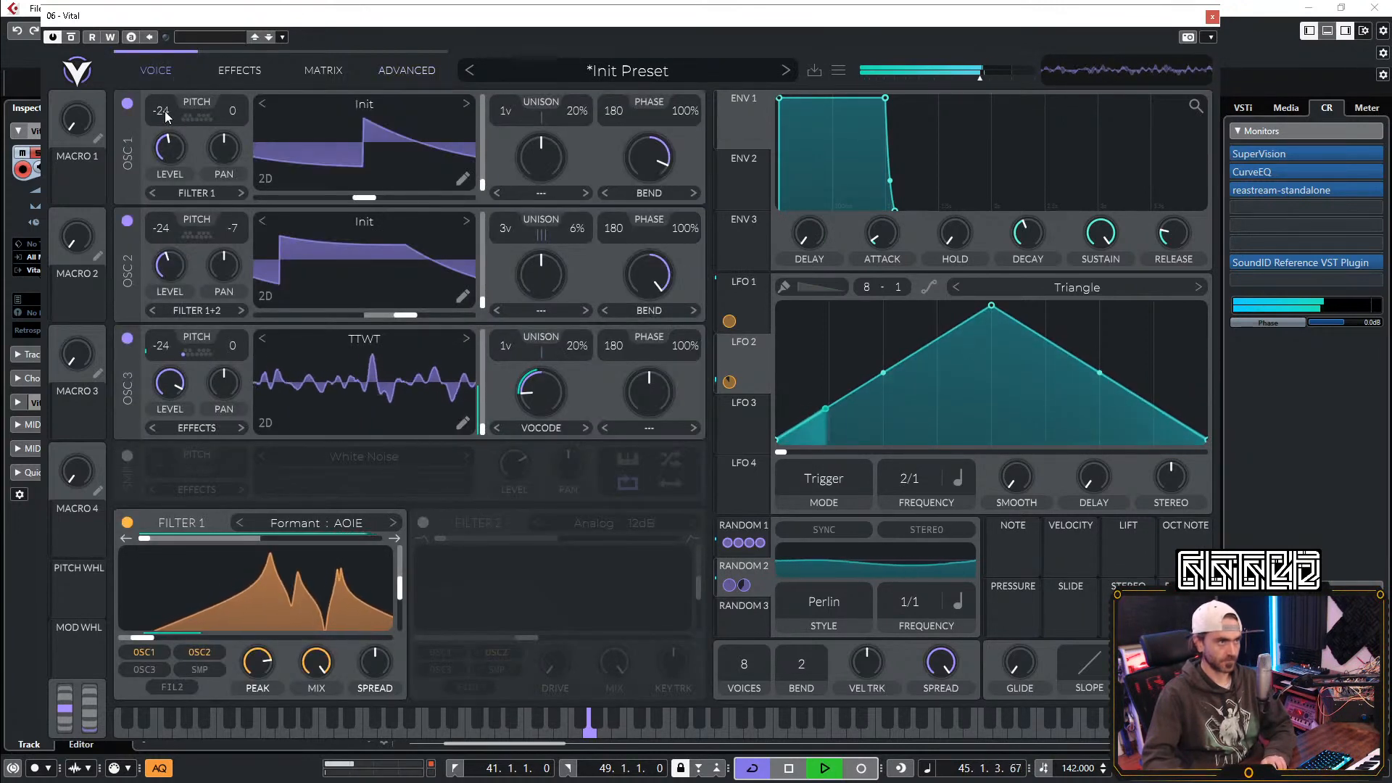
pyautogui.scroll(12, 163, 116)
pyautogui.scroll(12, 163, 233)
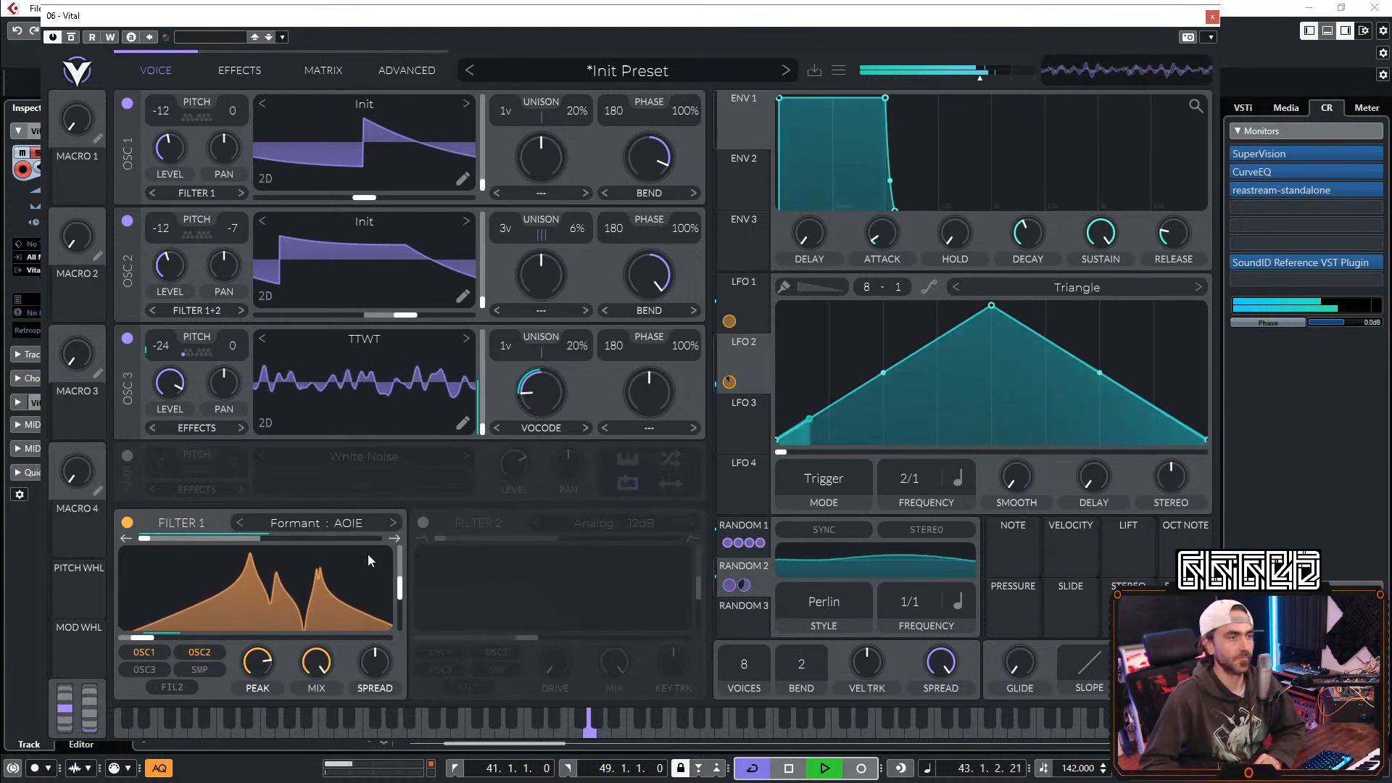
# Step: Reshape LFO 3 into a ramp that falls from maximum to zero by about mid-cycle and then stays flat
pyautogui.click(738, 419)
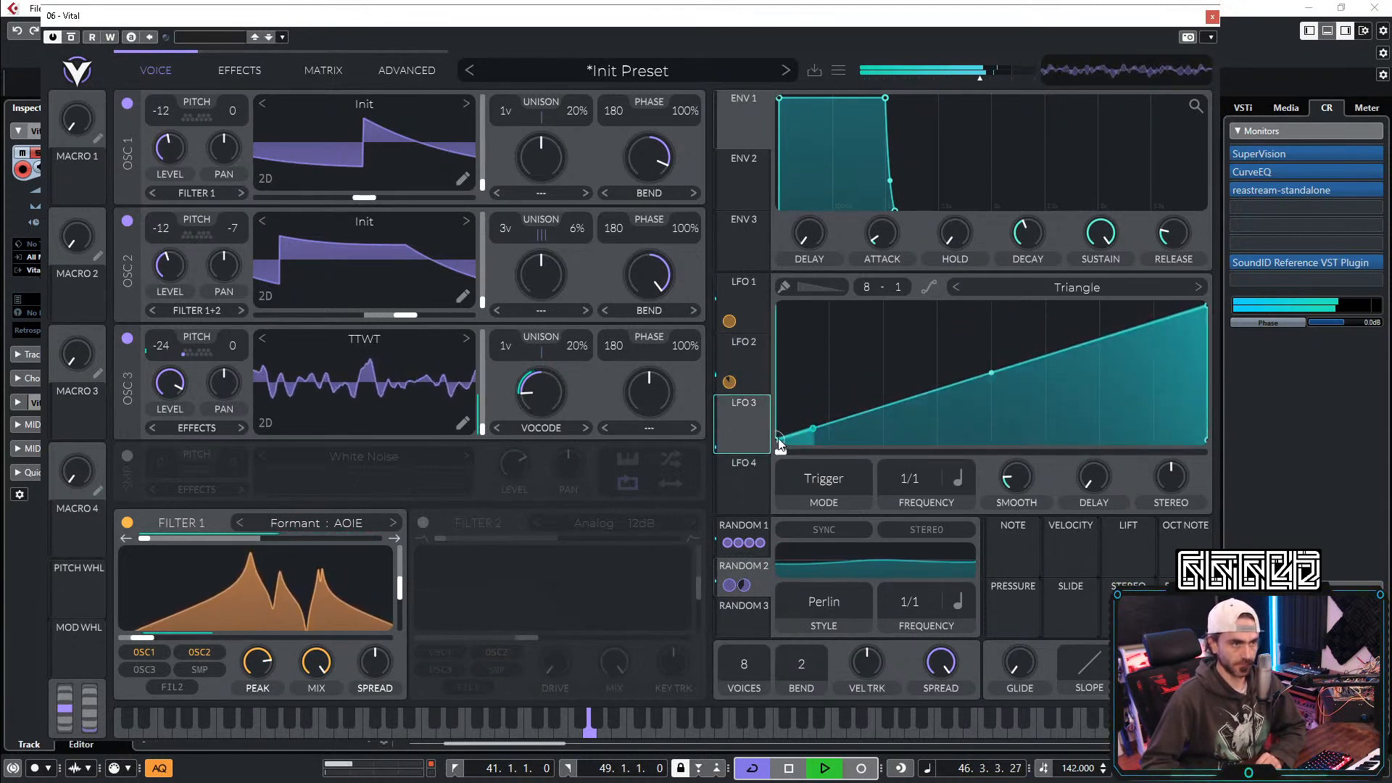
pyautogui.moveTo(778, 437); pyautogui.dragTo(779, 305)
pyautogui.doubleClick(1208, 305)
pyautogui.moveTo(1207, 303); pyautogui.dragTo(1241, 521)
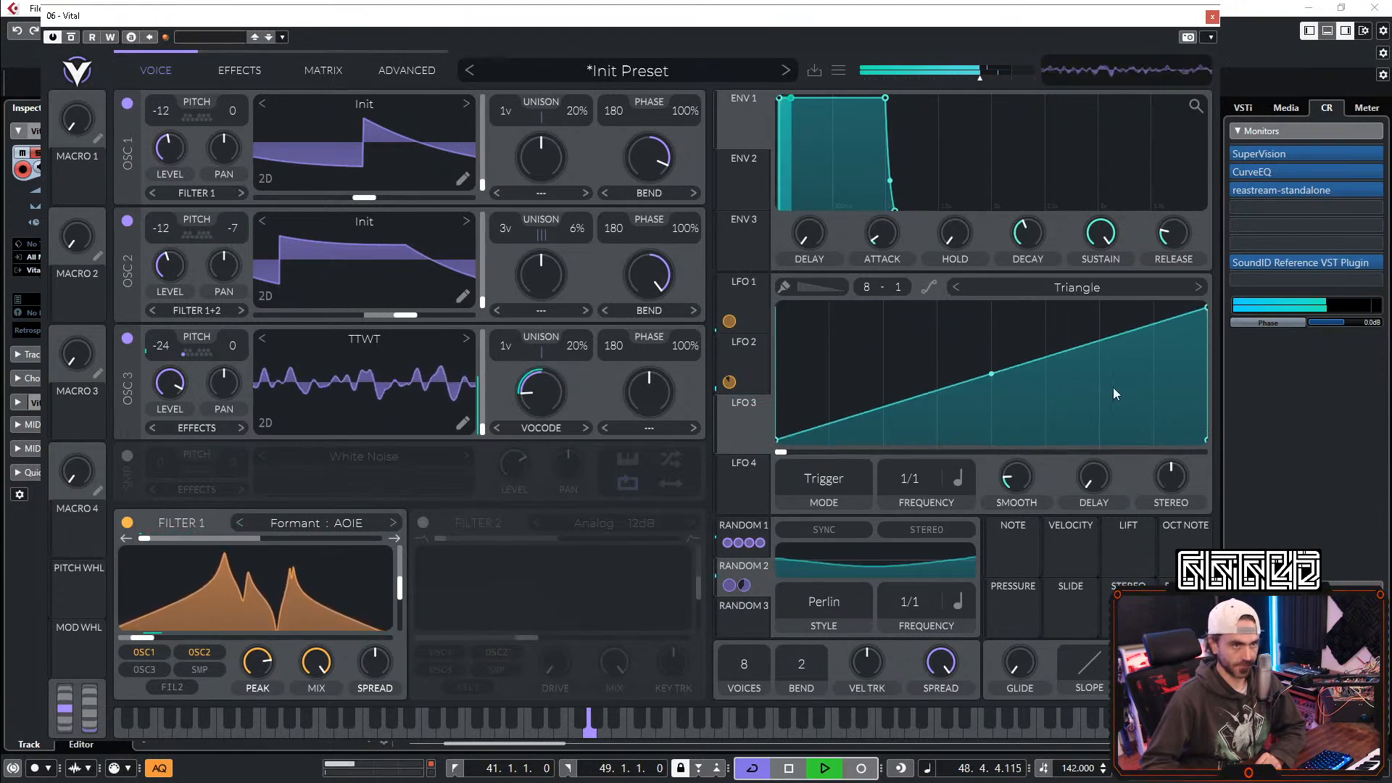
pyautogui.doubleClick(1207, 309)
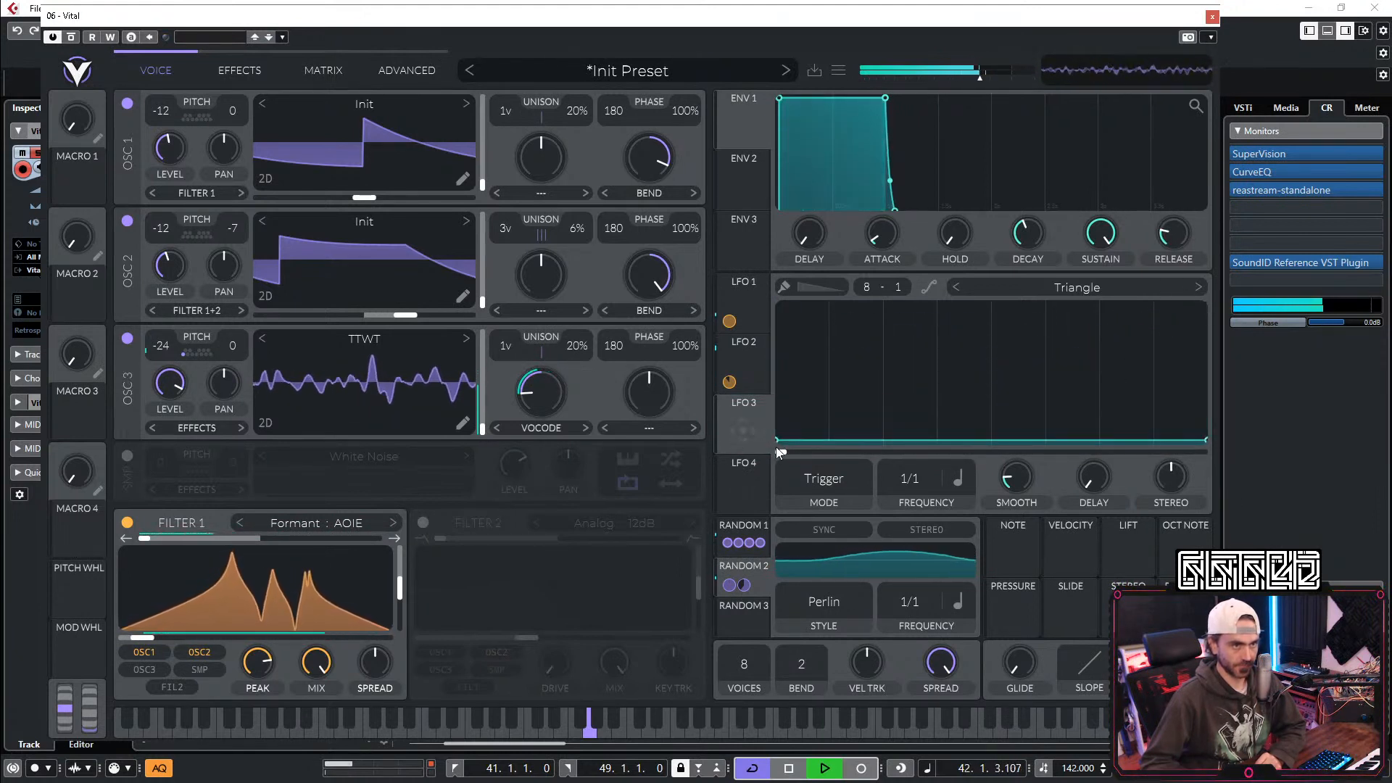
pyautogui.moveTo(778, 439); pyautogui.dragTo(777, 304)
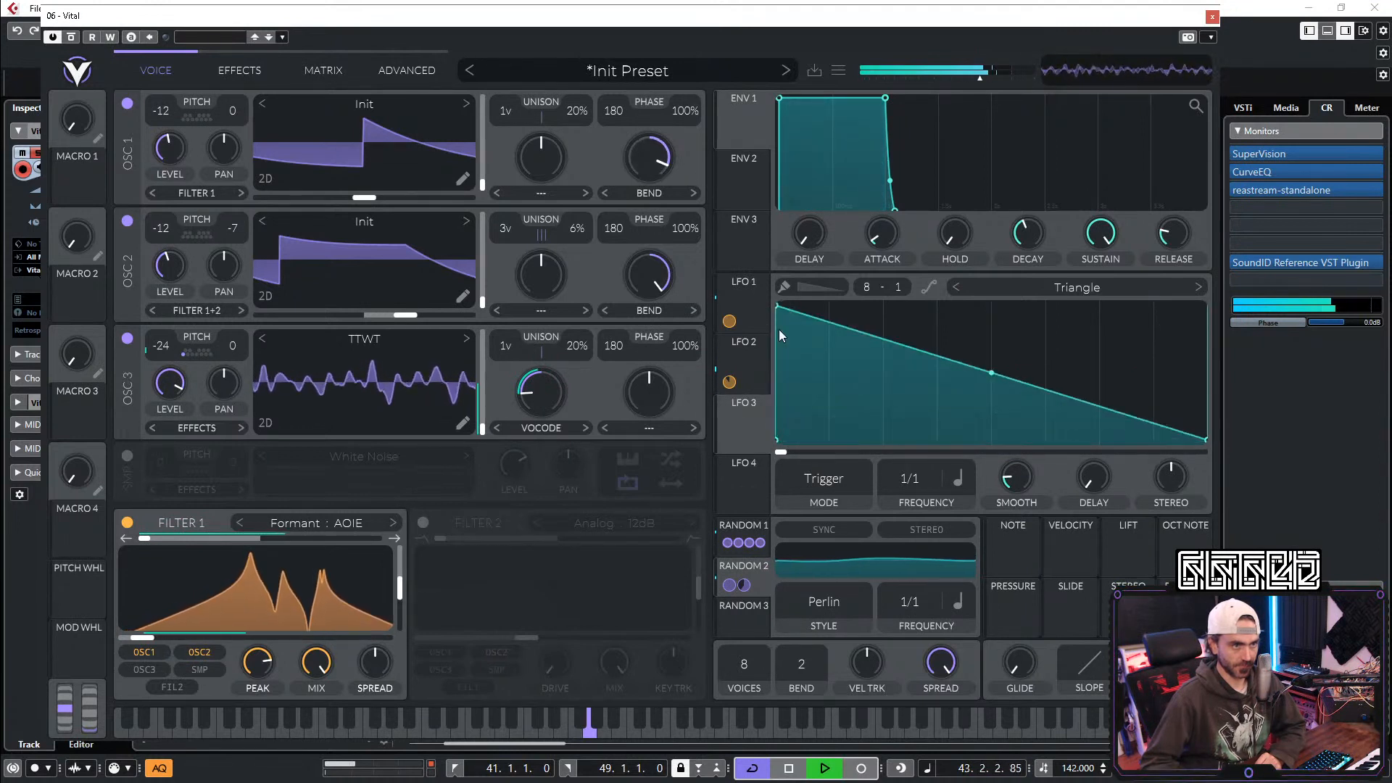
pyautogui.doubleClick(951, 373)
pyautogui.moveTo(951, 373); pyautogui.dragTo(1008, 502)
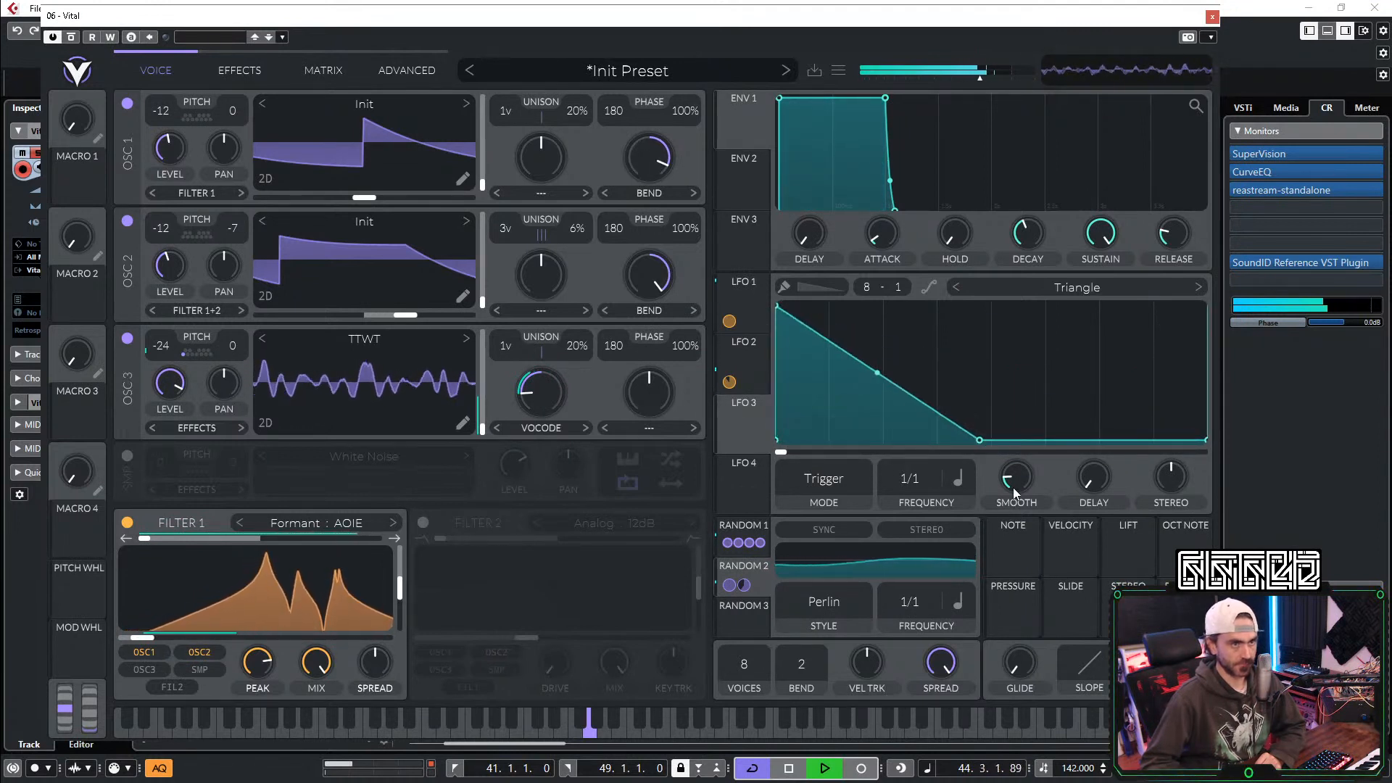
# Step: Turn on the White Noise sampler, switch LFO 3's frequency to seconds, and modulate the sample level with LFO 3
pyautogui.click(125, 457)
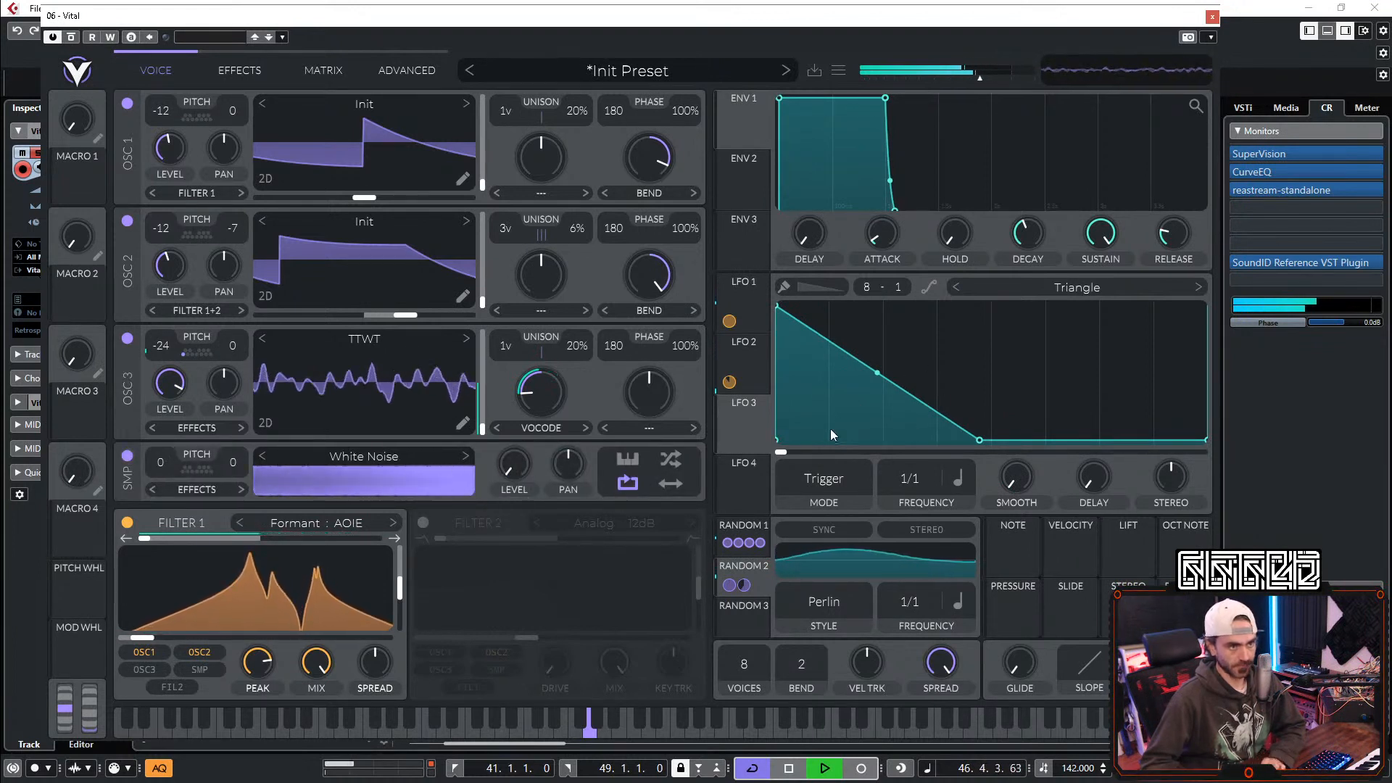
pyautogui.click(971, 477)
pyautogui.click(1001, 503)
pyautogui.moveTo(729, 441); pyautogui.dragTo(514, 464)
pyautogui.moveTo(514, 506)
# Step: Shorten LFO 3's falling ramp to a narrow spike at the cycle's start and set its frequency to 0.447 secs
pyautogui.moveTo(978, 440); pyautogui.dragTo(868, 440)
pyautogui.moveTo(869, 511); pyautogui.dragTo(794, 542)
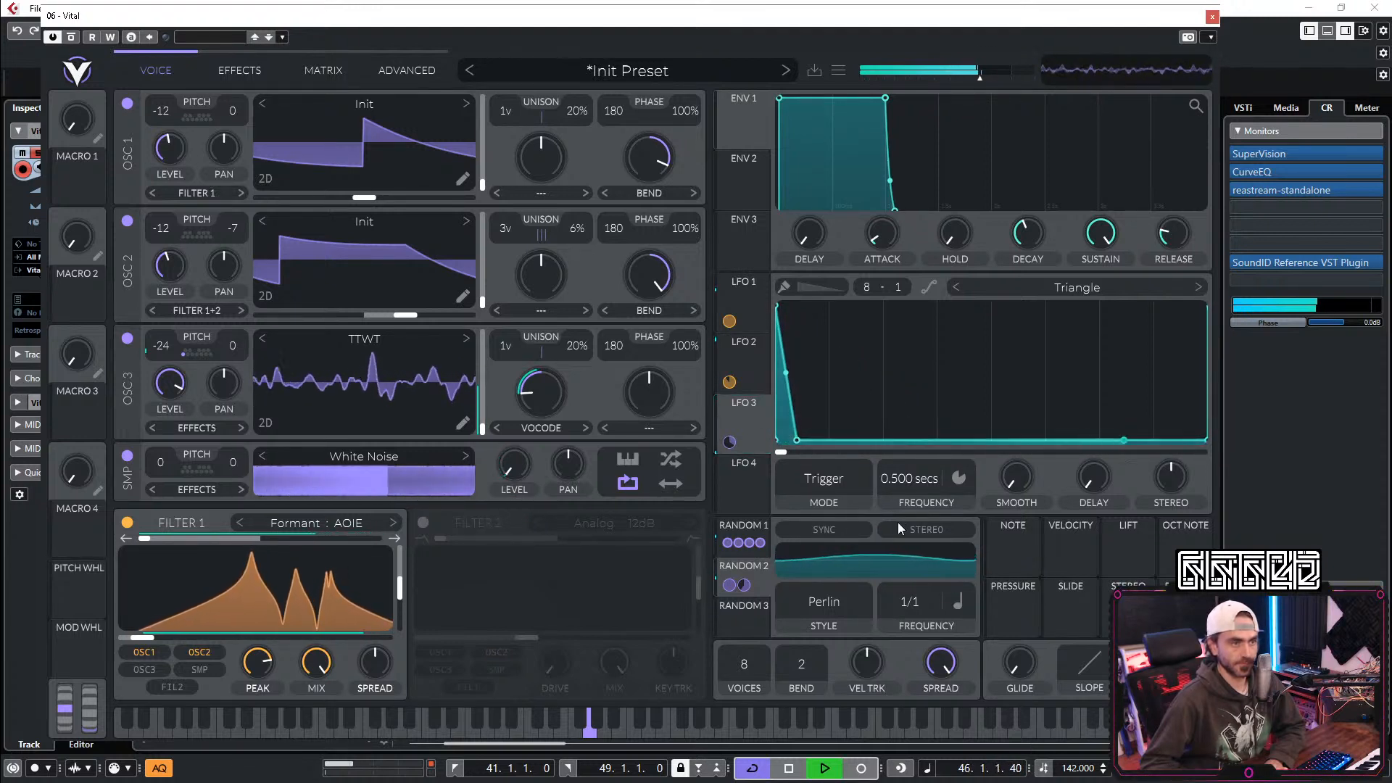
pyautogui.moveTo(954, 404); pyautogui.dragTo(929, 440)
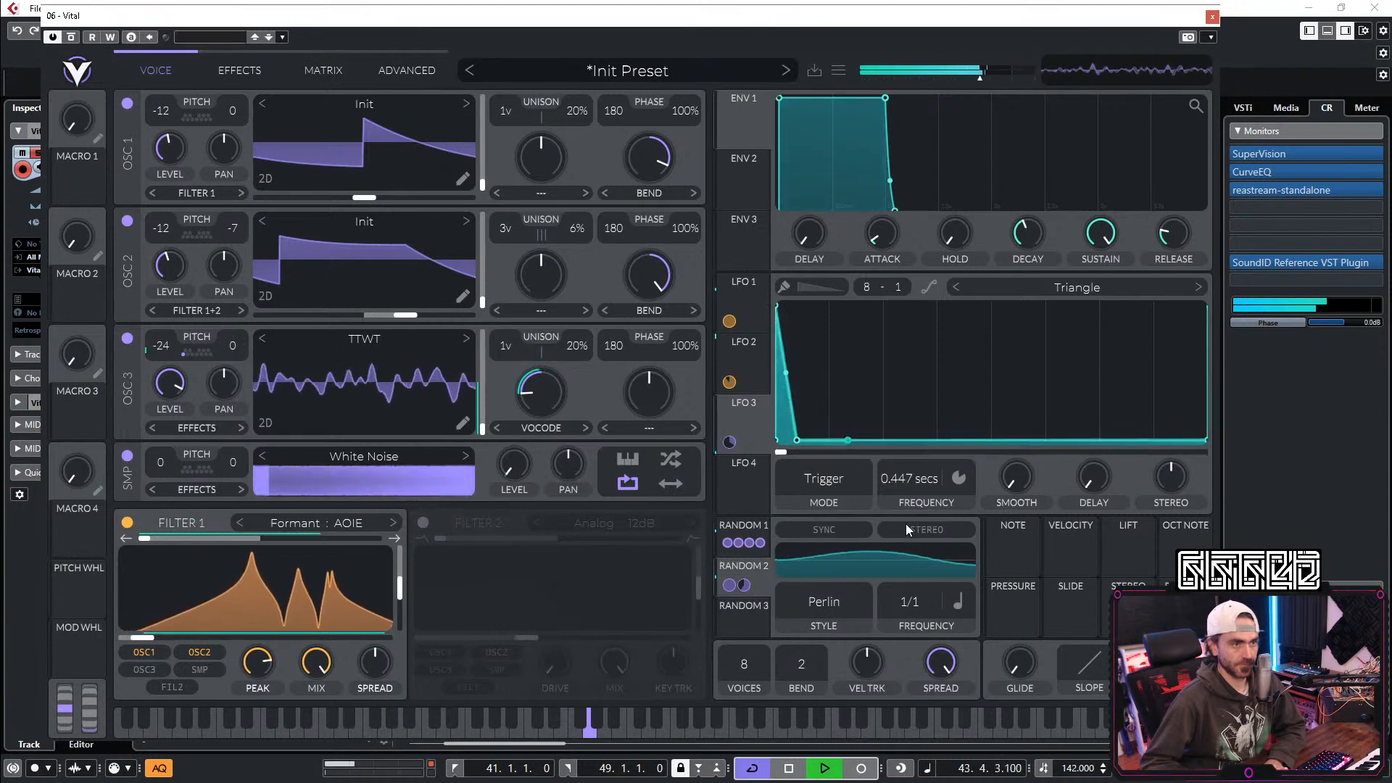
# Step: Modulate LFO 3's frequency with LFO 4 running at 2/1, and adjust LFO 3's modulation amount on the sample level
pyautogui.click(733, 481)
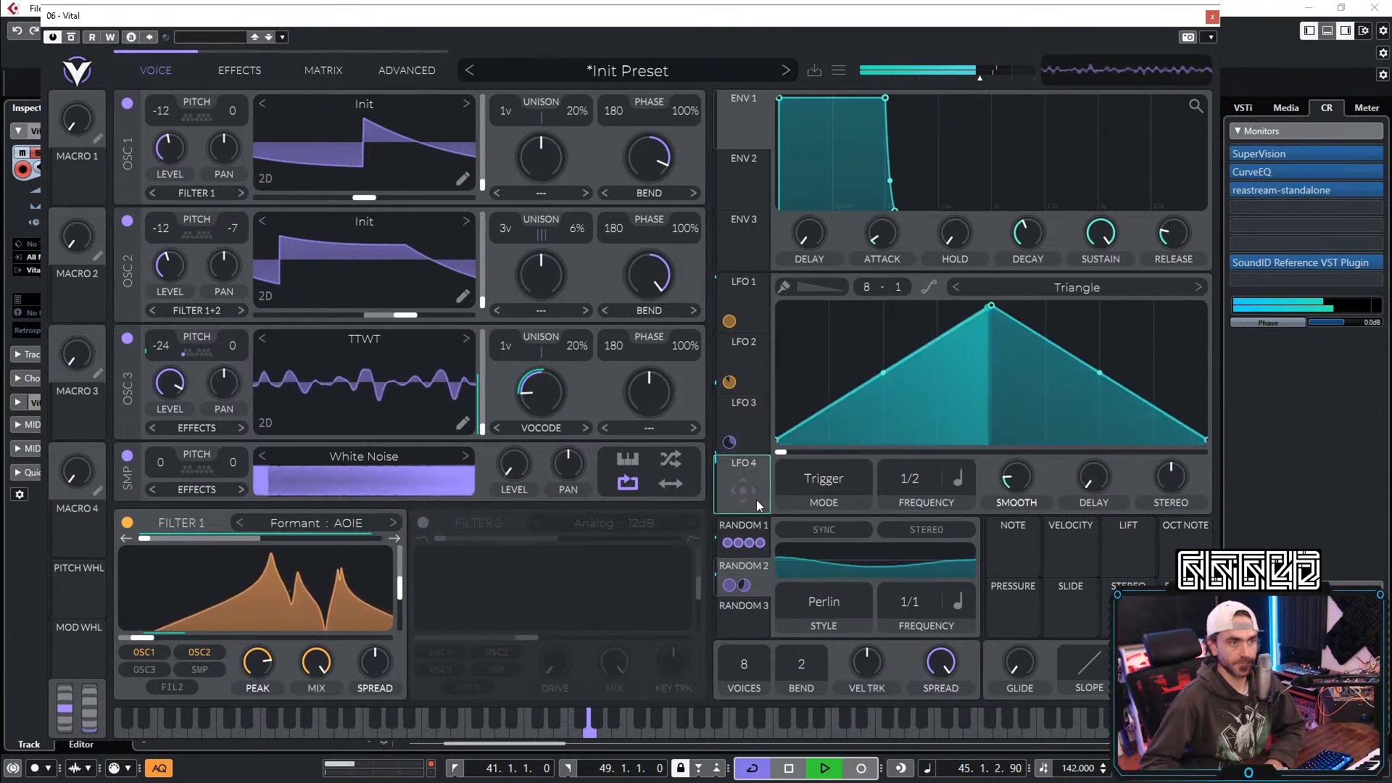
pyautogui.click(750, 444)
pyautogui.moveTo(743, 482); pyautogui.dragTo(899, 478)
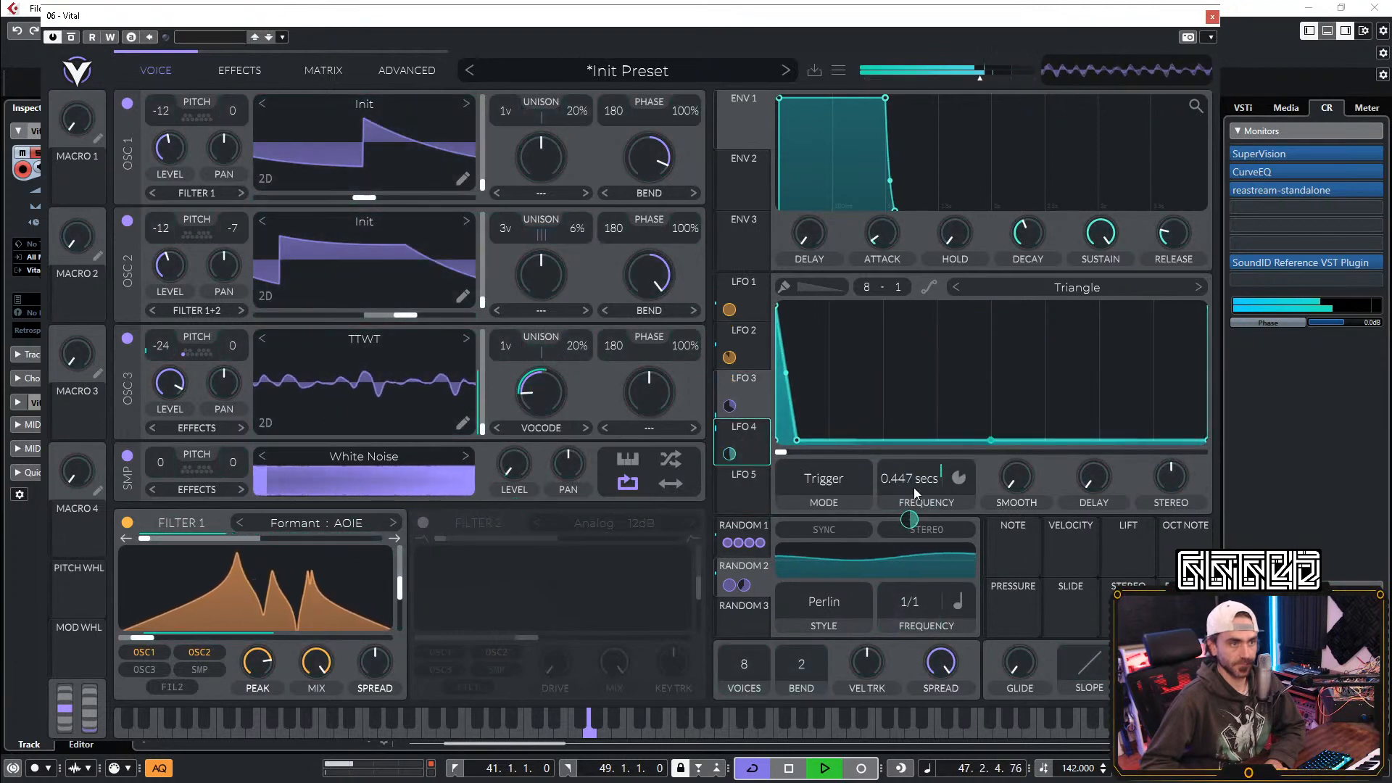
pyautogui.click(750, 442)
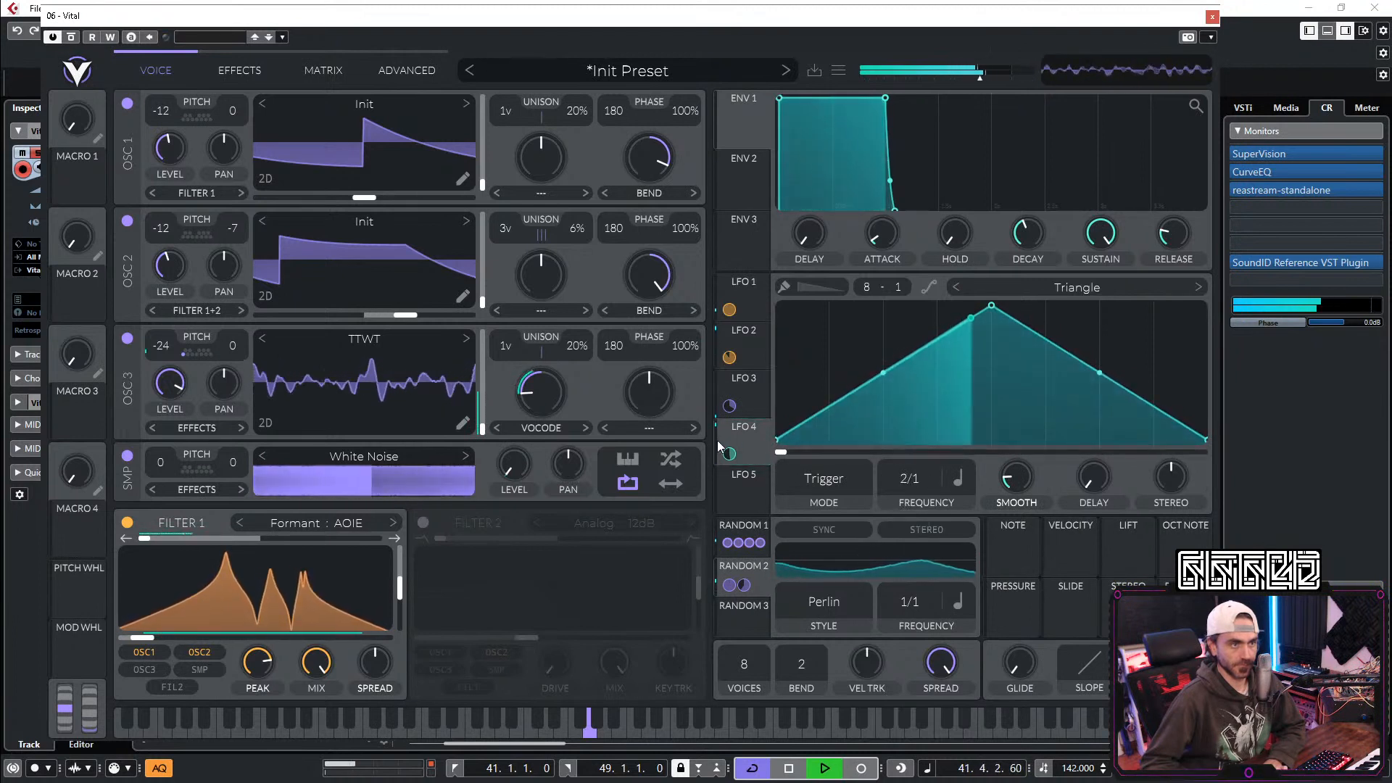
pyautogui.moveTo(515, 507); pyautogui.dragTo(516, 476)
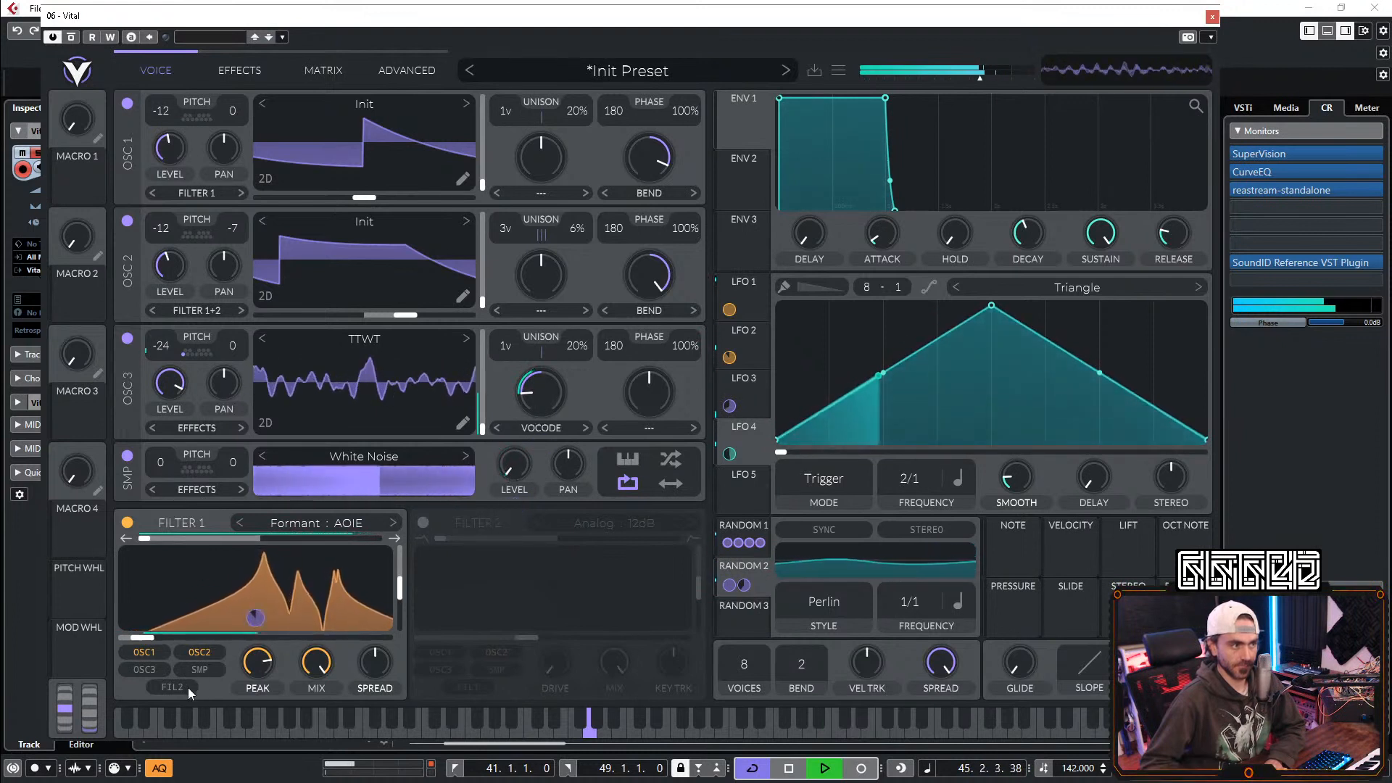
# Step: Enable Filter 2 as a resonant band-pass fed only by the sampler, and route oscillator 2 directly to the effects
pyautogui.click(201, 670)
pyautogui.click(197, 651)
pyautogui.click(201, 669)
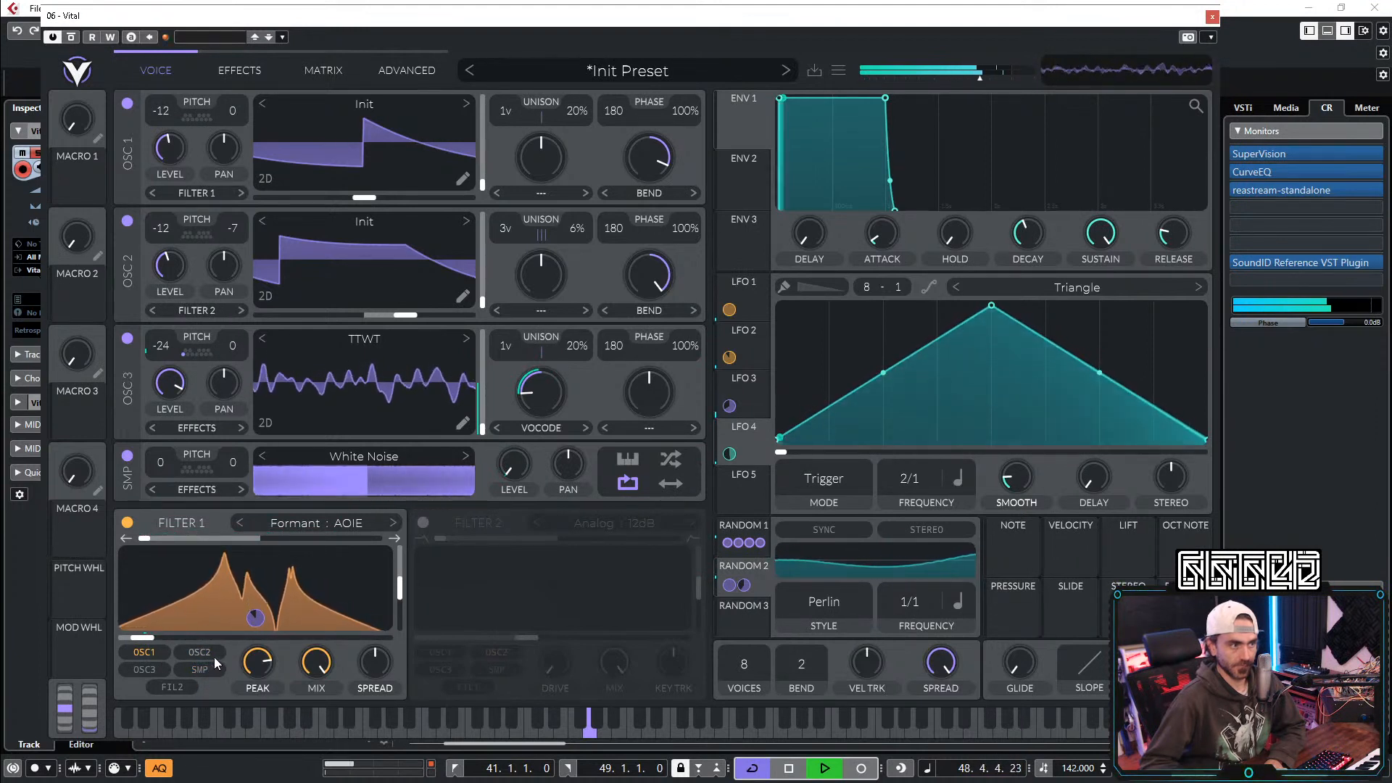
pyautogui.click(425, 523)
pyautogui.click(497, 668)
pyautogui.click(514, 655)
pyautogui.moveTo(550, 539); pyautogui.dragTo(686, 539)
pyautogui.moveTo(697, 598)
pyautogui.mouseDown()
pyautogui.moveTo(697, 565)
pyautogui.moveTo(697, 581)
pyautogui.mouseUp()
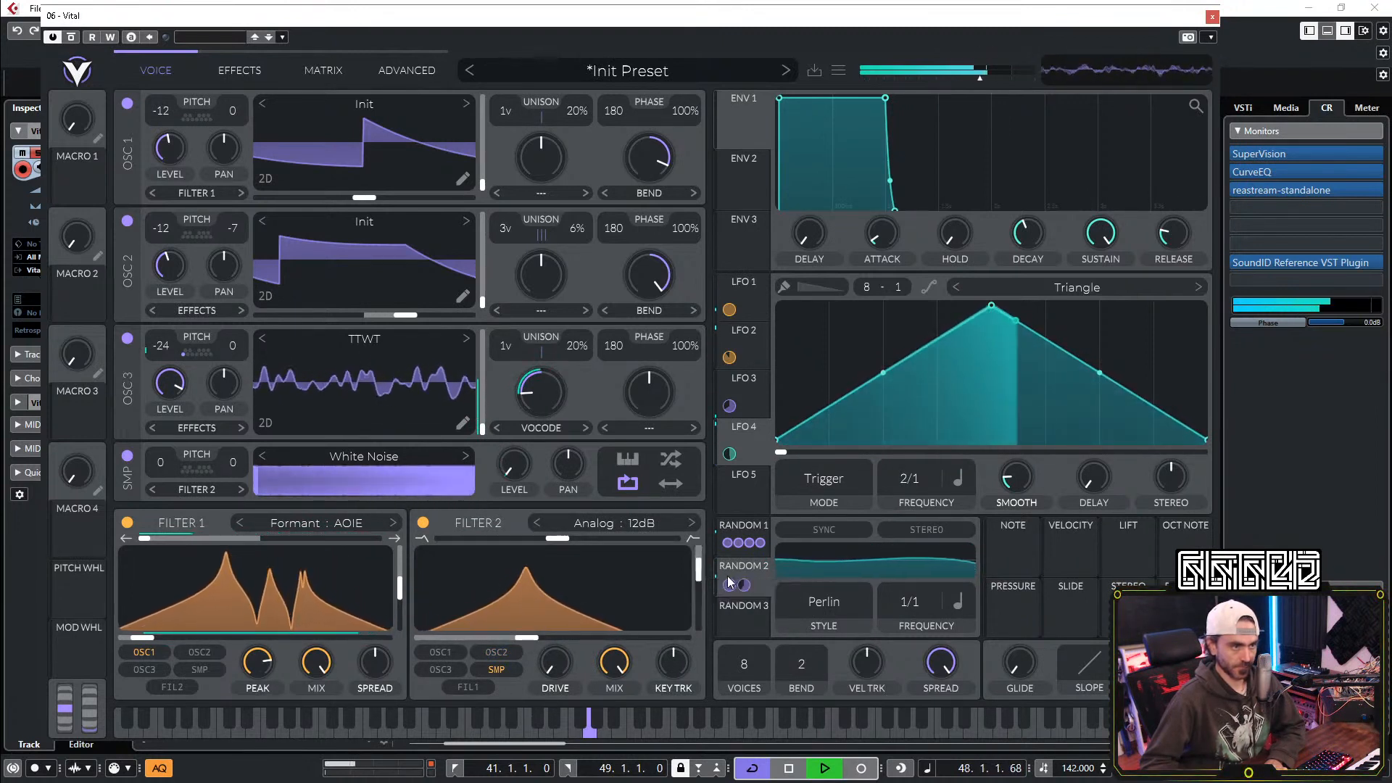
# Step: Modulate Filter 2's cutoff with Random 2 and Random 1, and fine-tune LFO 3's modulation amount on the sample level
pyautogui.moveTo(762, 576); pyautogui.dragTo(585, 634)
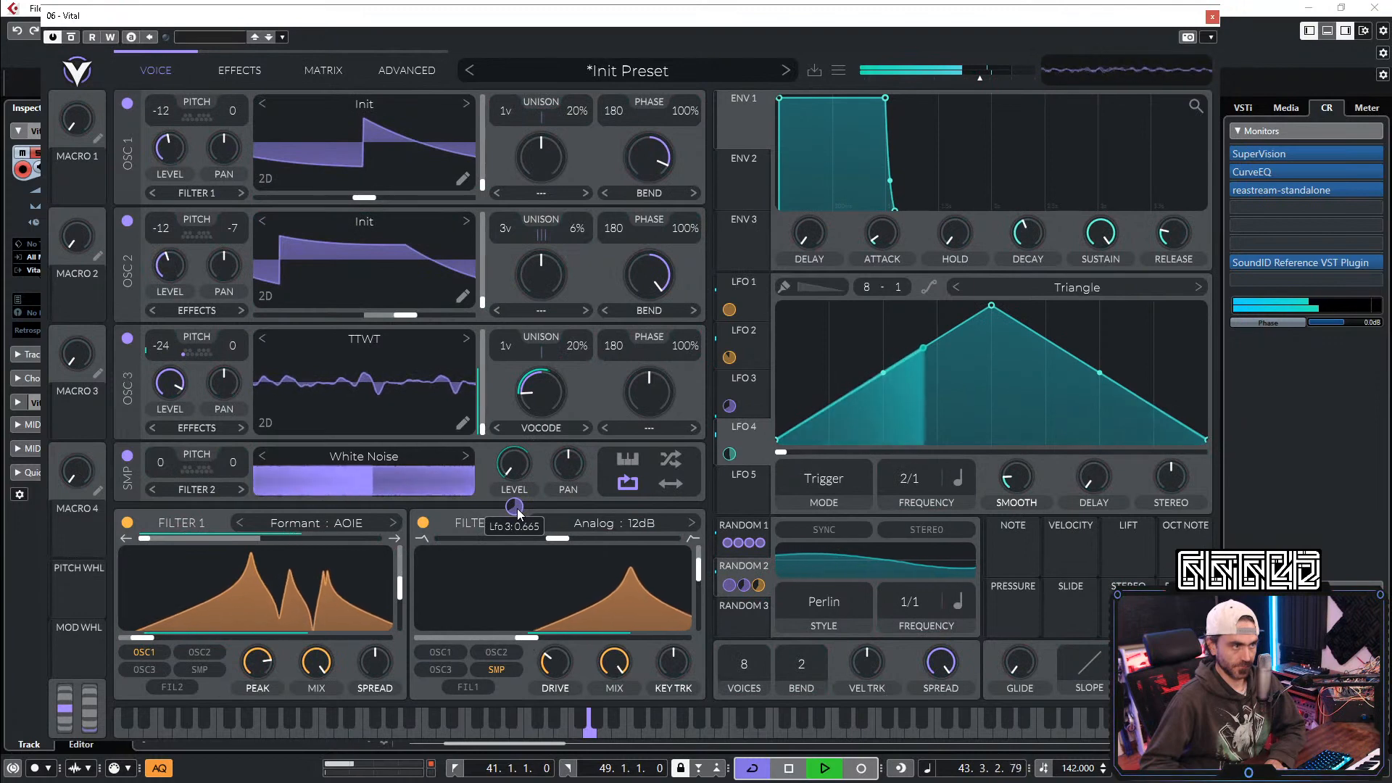
pyautogui.moveTo(516, 508); pyautogui.dragTo(515, 505)
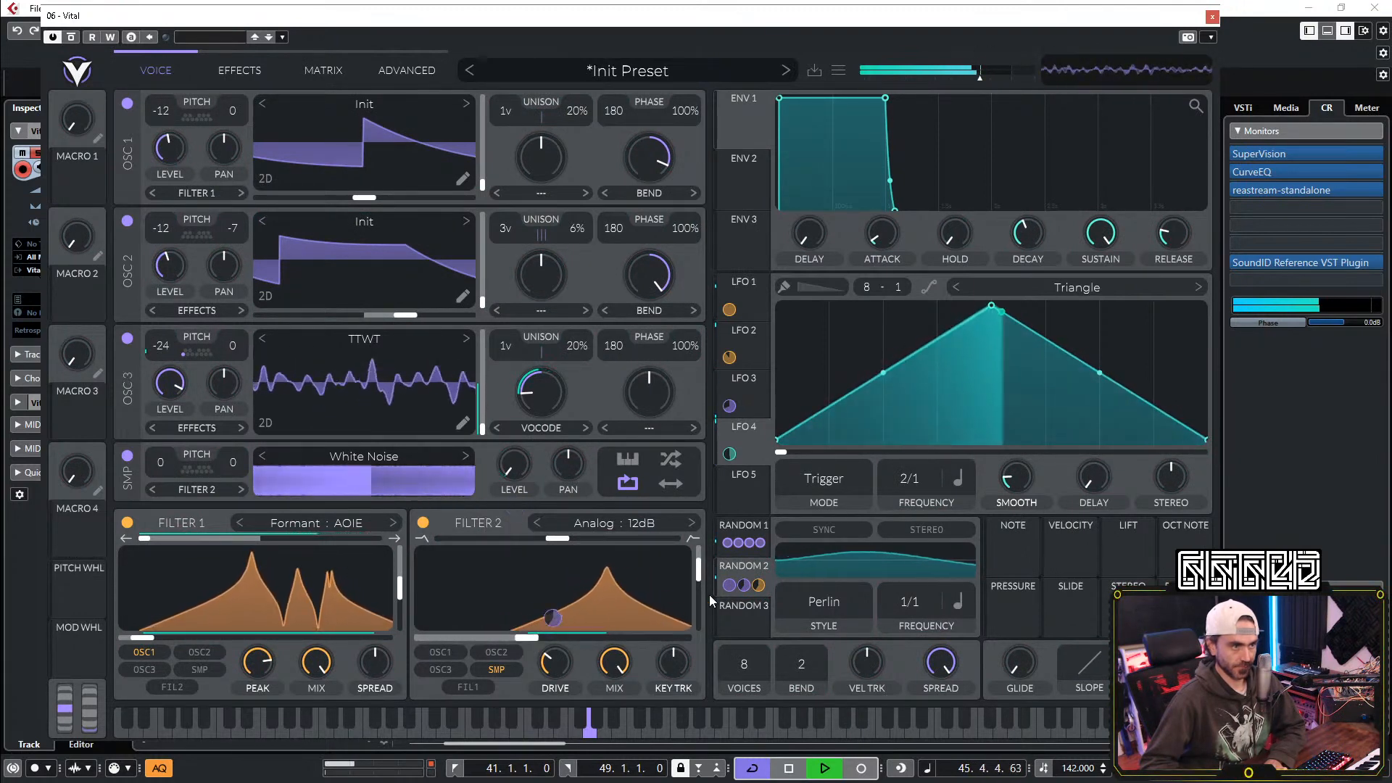
pyautogui.moveTo(756, 529); pyautogui.dragTo(544, 636)
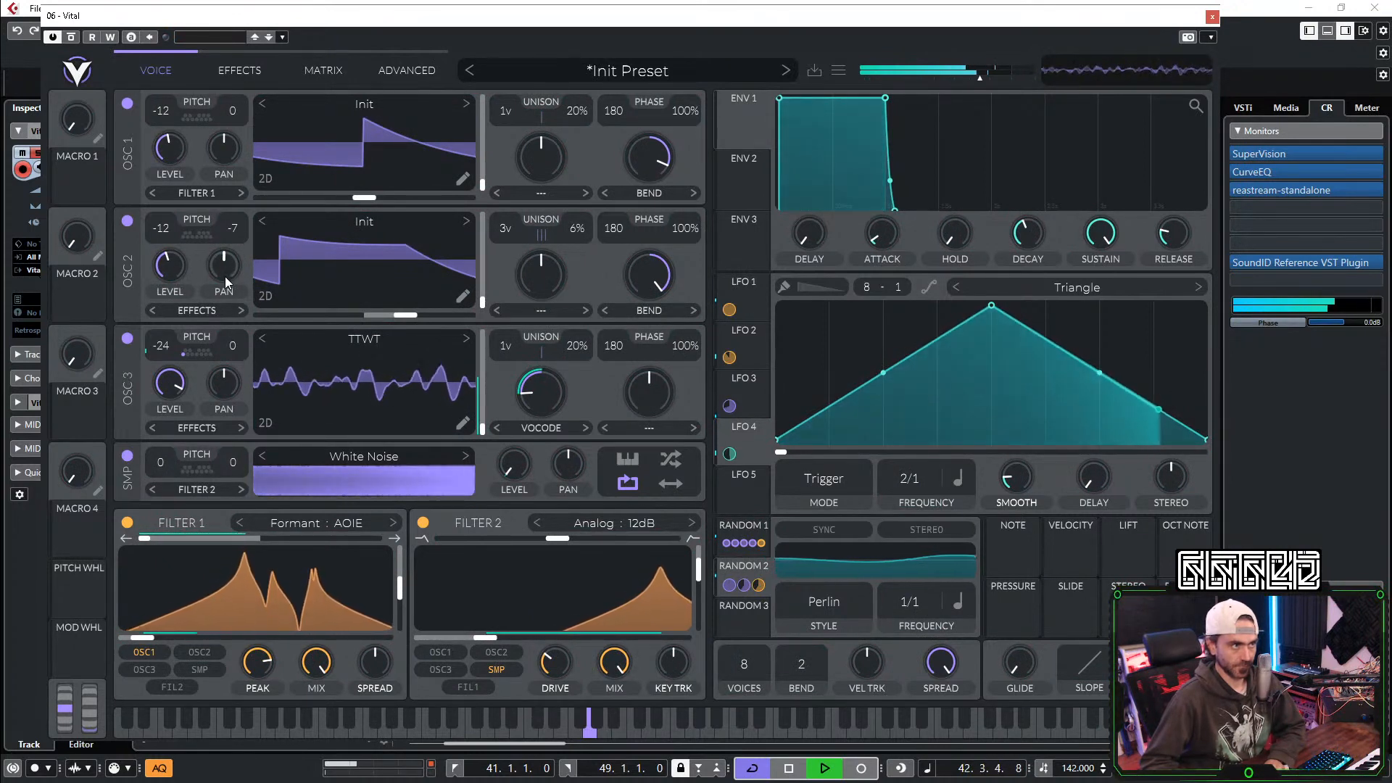
# Step: Route oscillator 2 back into Filter 1 and modulate its level with Random 3 at a 1/4 rate
pyautogui.click(207, 653)
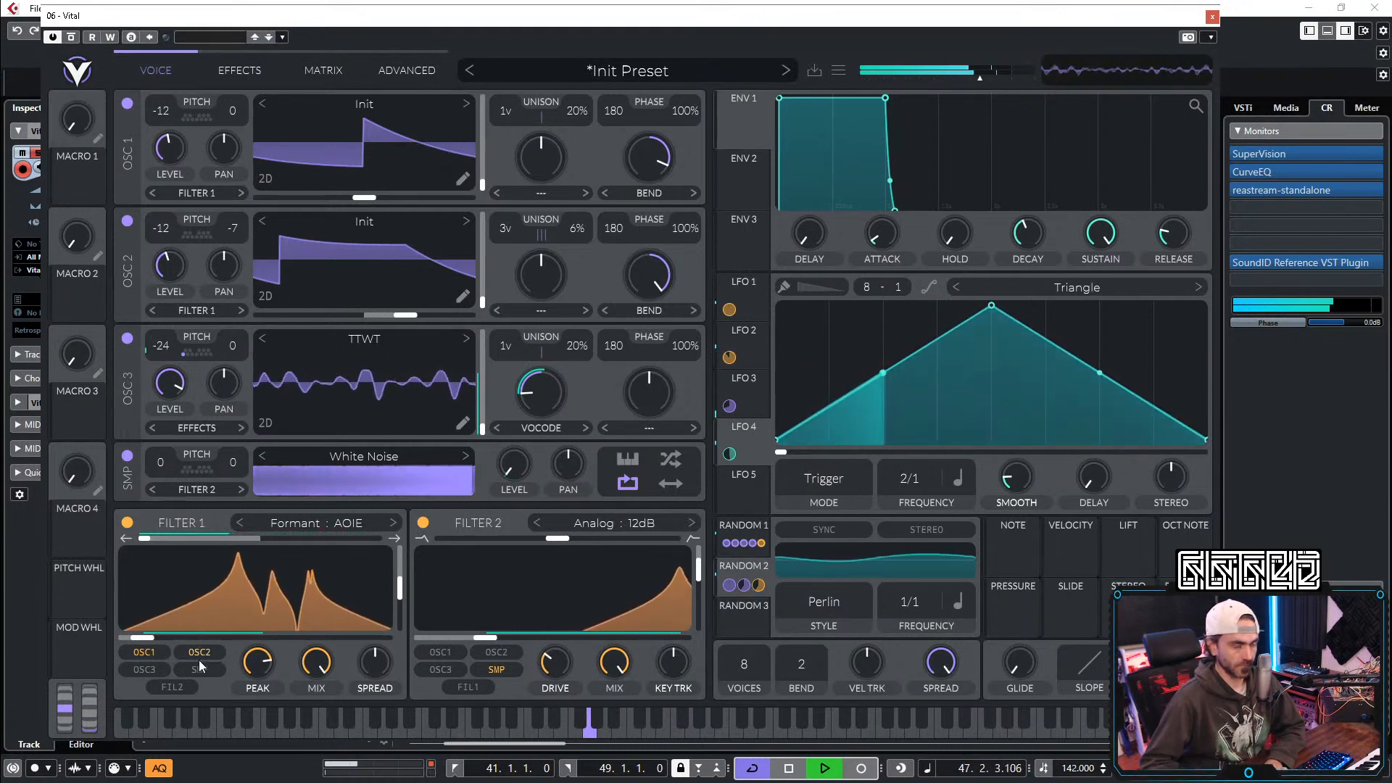
pyautogui.click(743, 606)
pyautogui.moveTo(730, 585); pyautogui.dragTo(170, 373)
pyautogui.moveTo(169, 309); pyautogui.dragTo(169, 334)
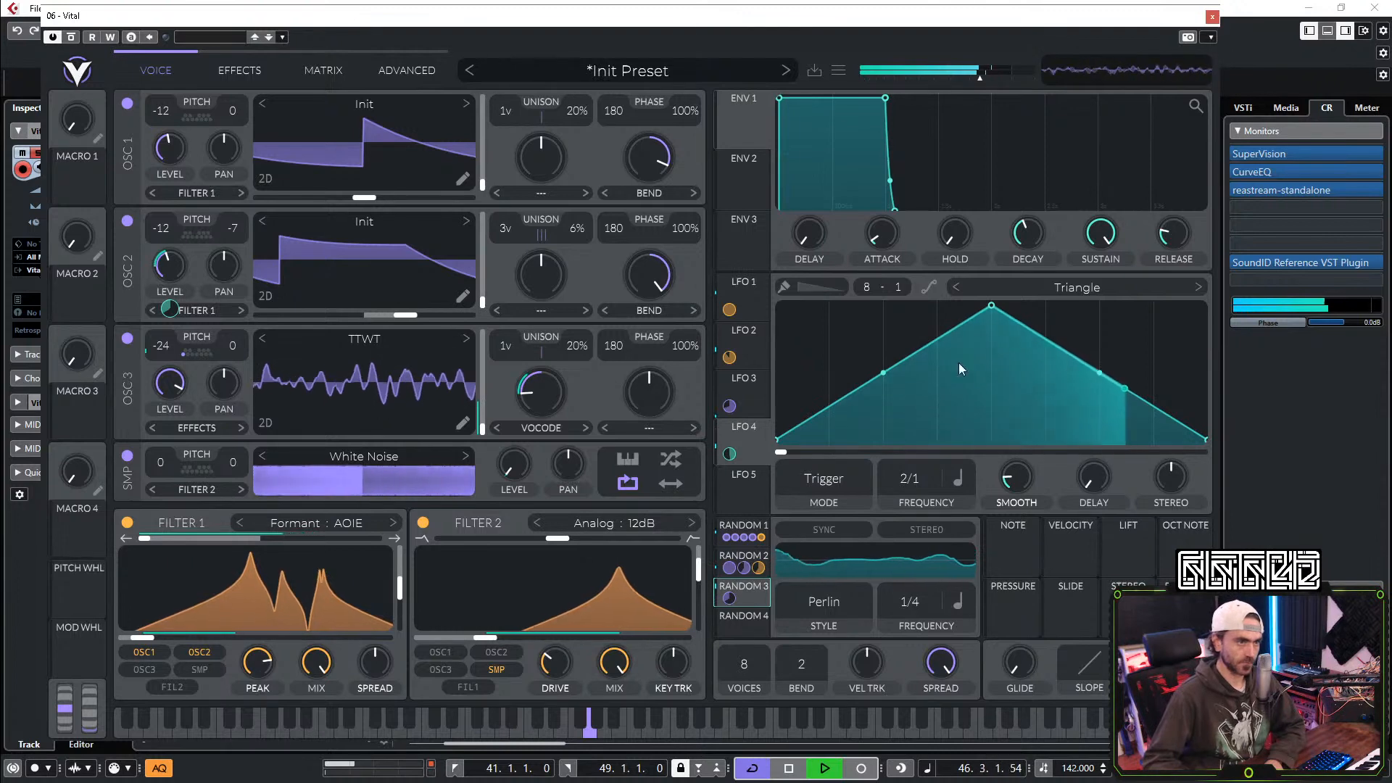
# Step: Raise the mix amounts of the reverb and chorus effects slightly
pyautogui.click(237, 74)
pyautogui.moveTo(669, 353); pyautogui.dragTo(684, 344)
pyautogui.moveTo(669, 117); pyautogui.dragTo(674, 112)
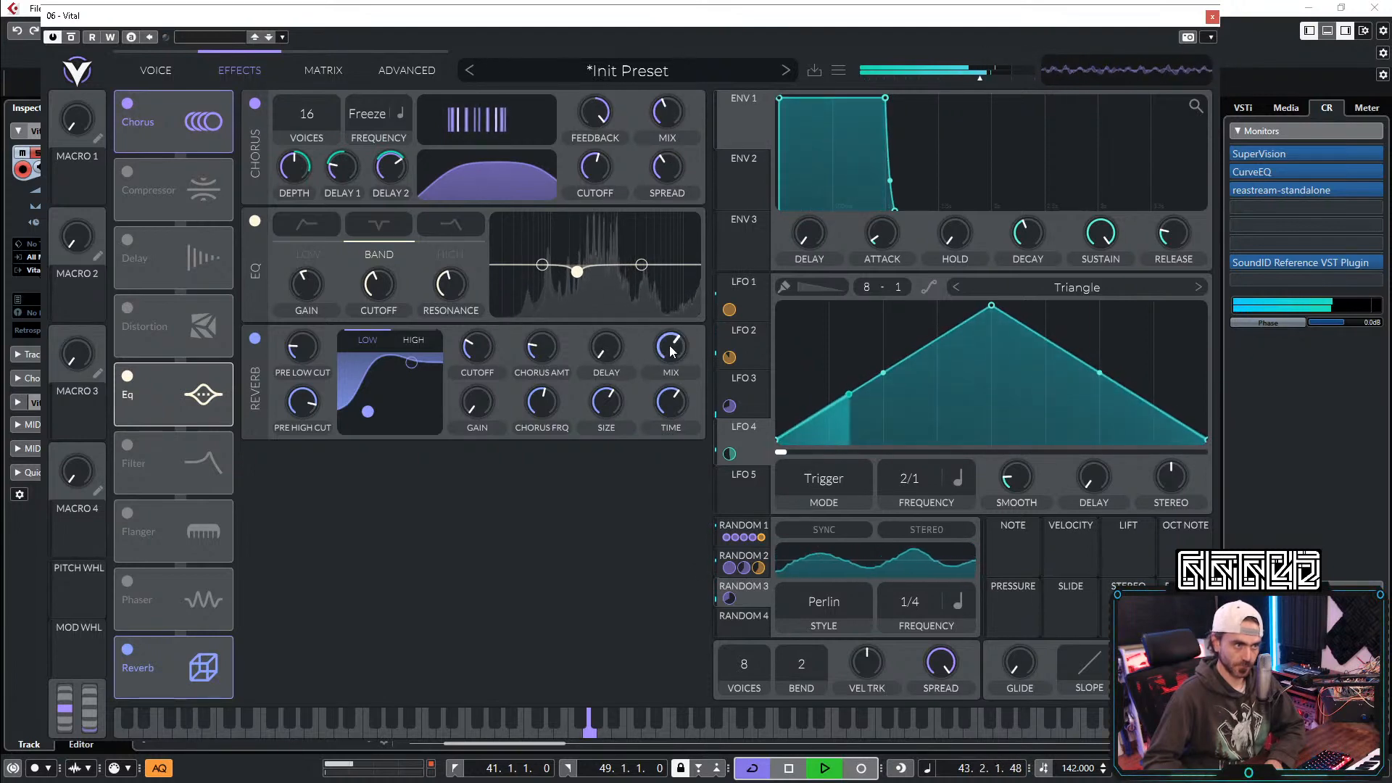
# Step: Set the transpose of oscillators 3 and 2 to -24 and slow LFO 4's frequency to 4/1
pyautogui.click(156, 69)
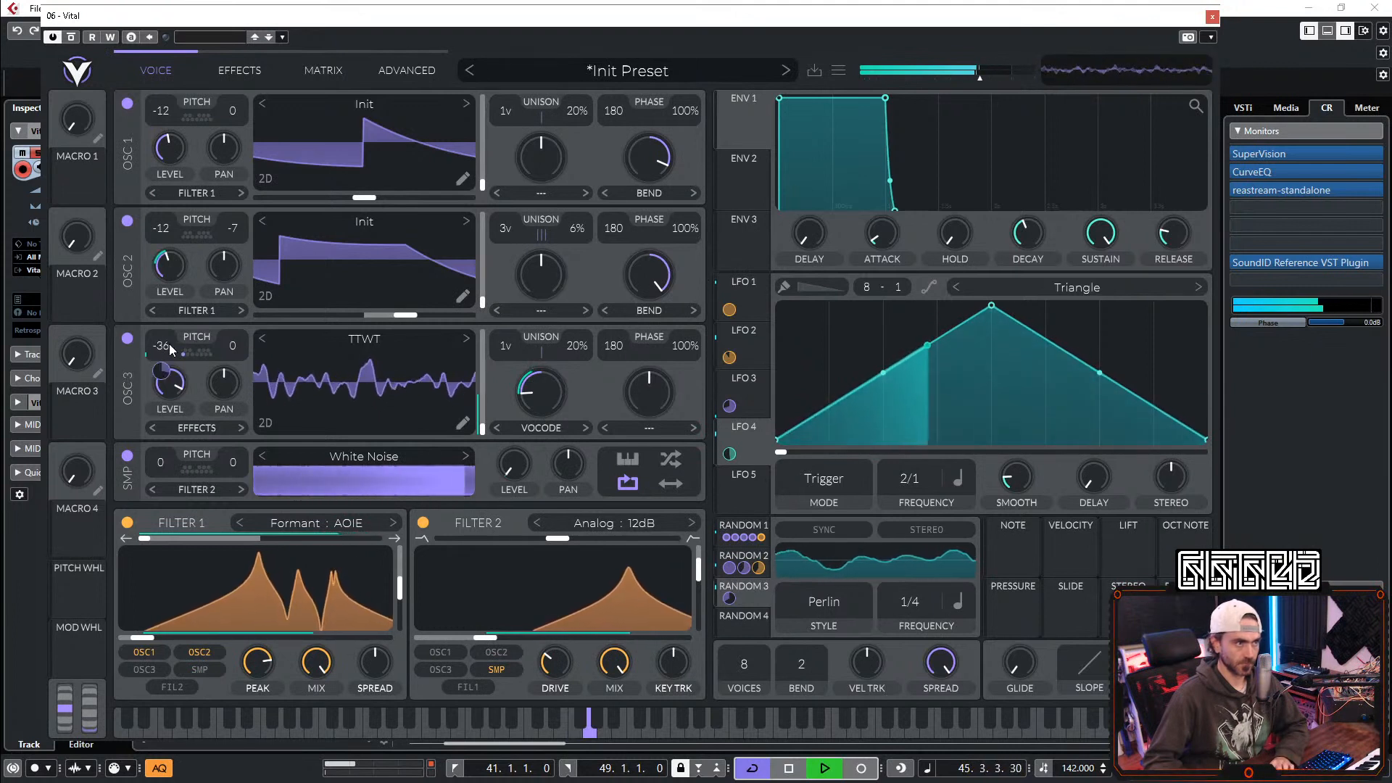
pyautogui.scroll(1, 168, 347)
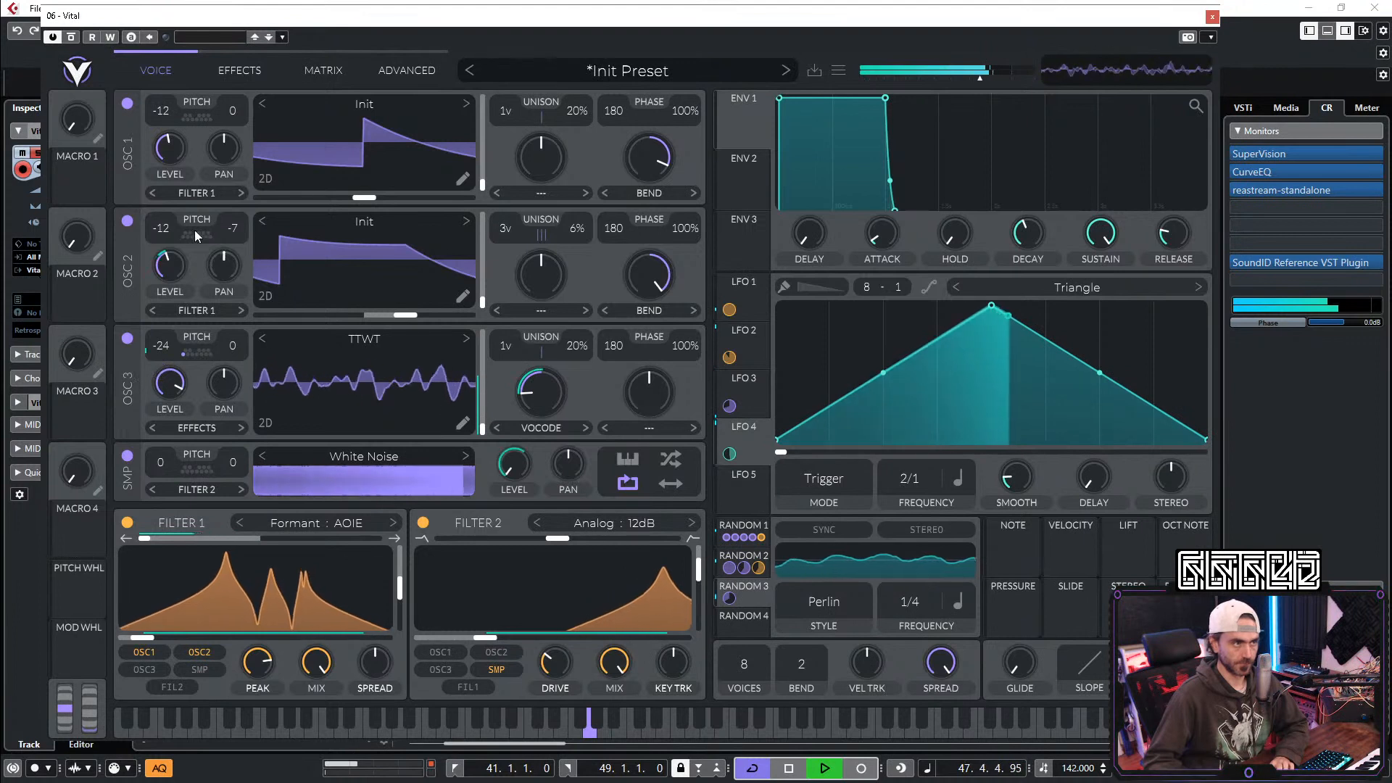
pyautogui.scroll(-1, 158, 231)
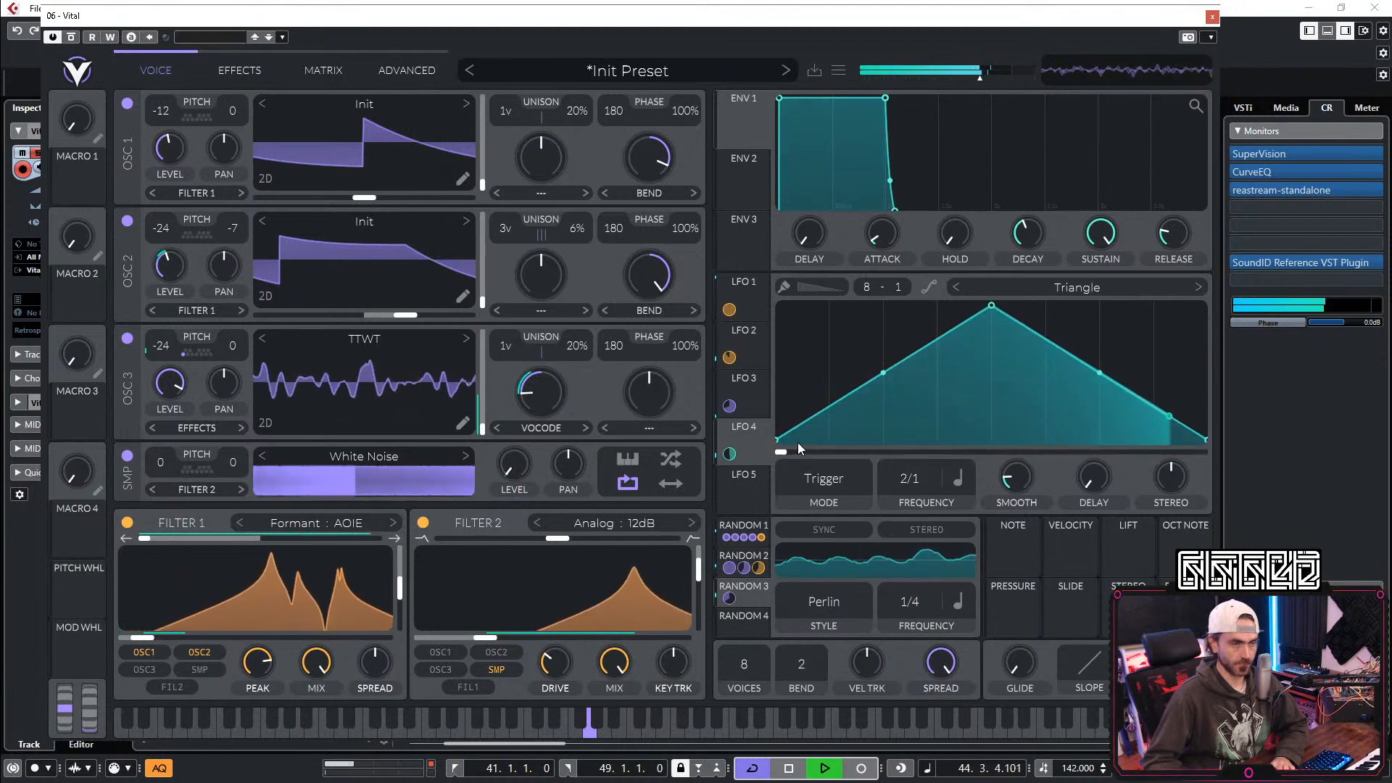
pyautogui.press('Return')
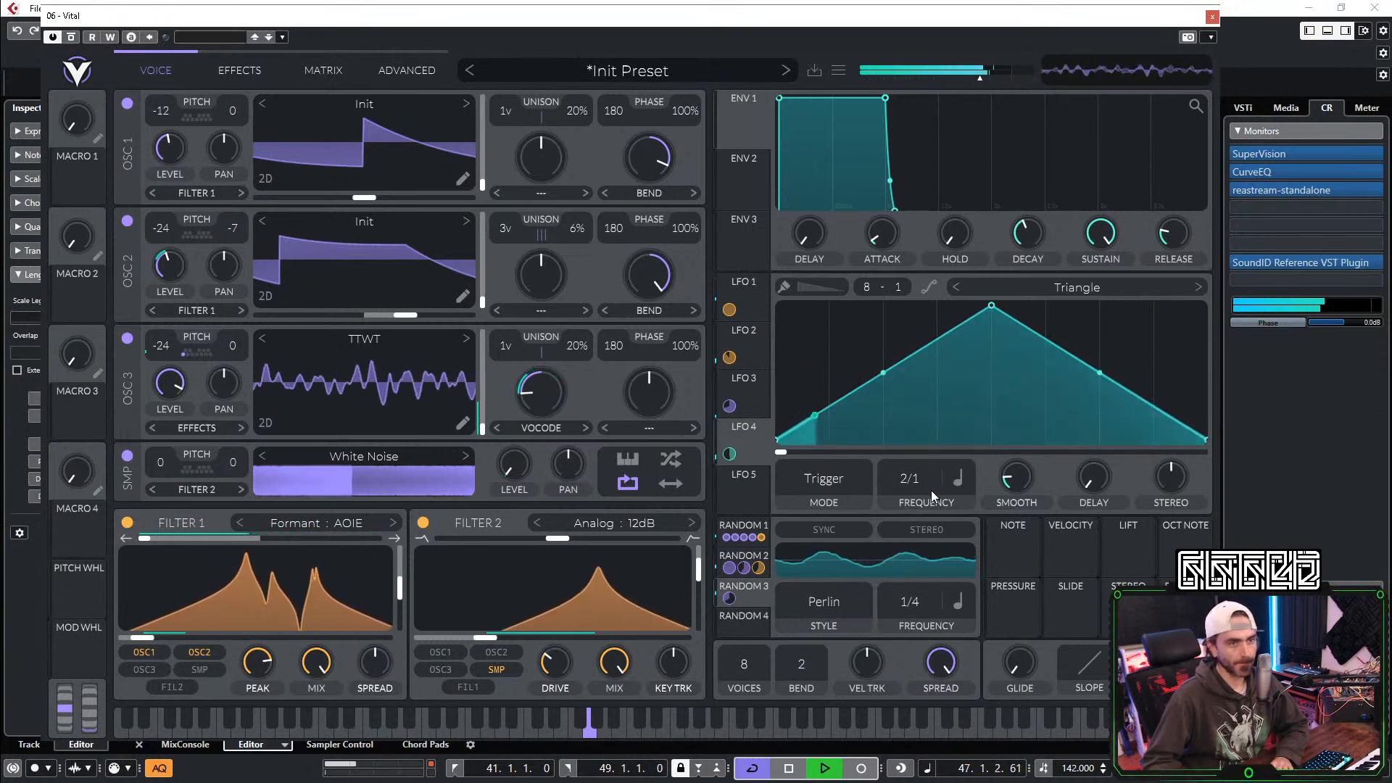
pyautogui.scroll(-1, 913, 479)
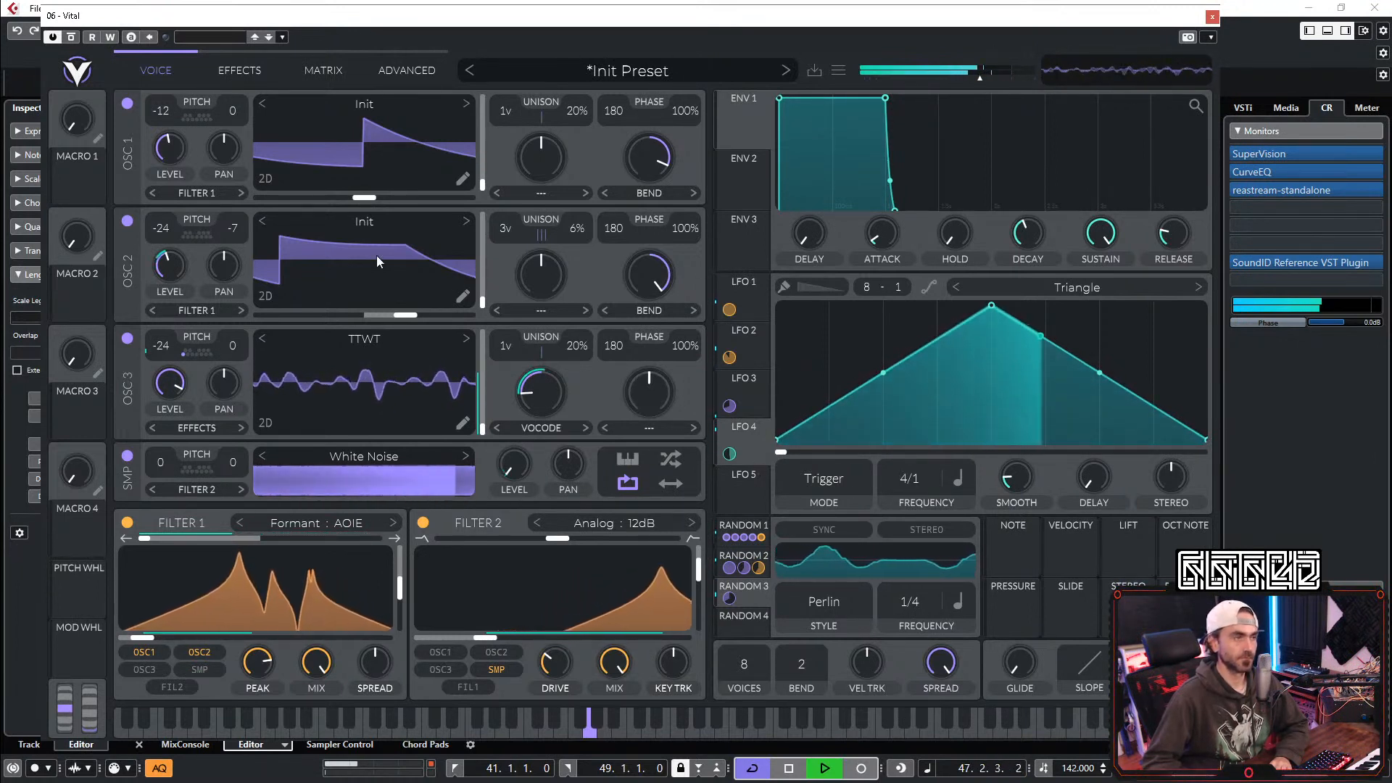
# Step: Turn oscillator 3's level down, modulate it with LFO 5 at 1.000, and place the LFO's peak slightly before mid-cycle
pyautogui.click(755, 480)
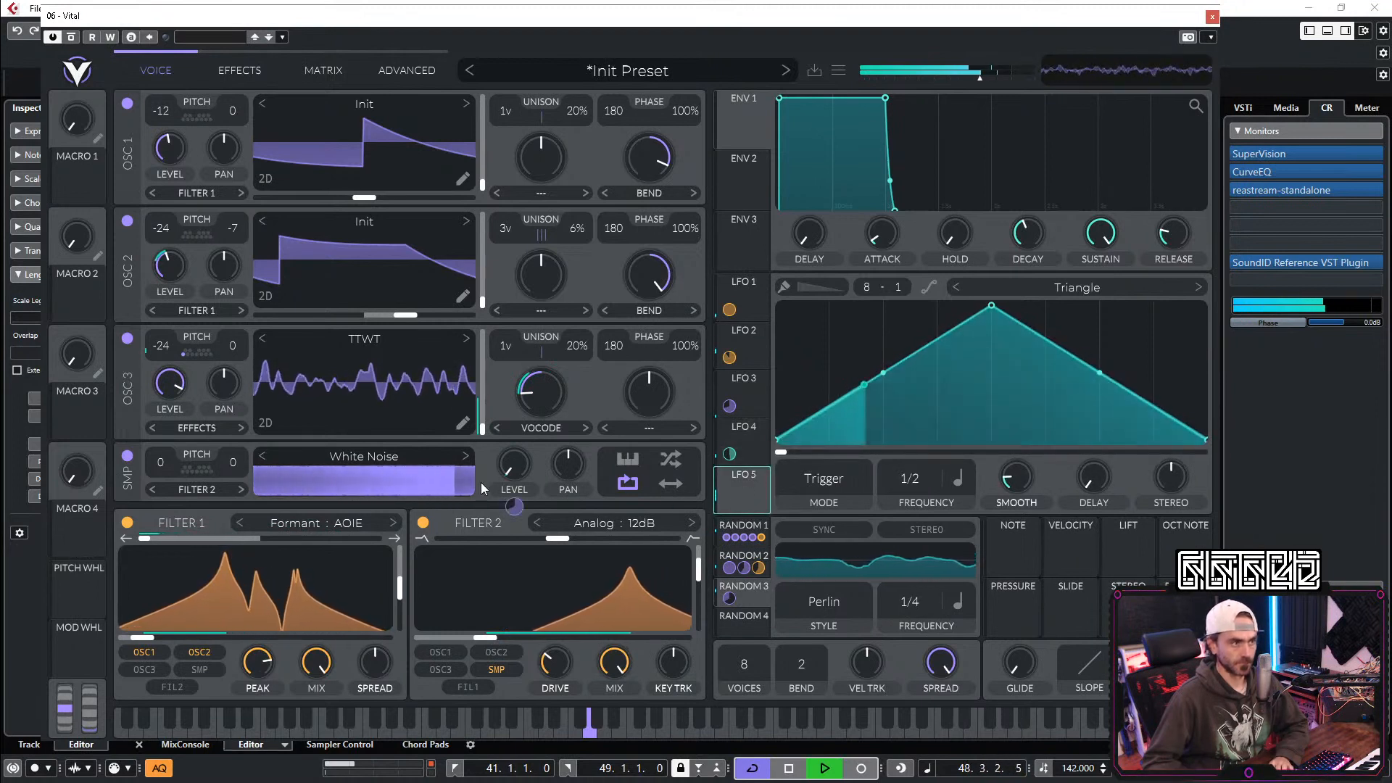
pyautogui.moveTo(174, 383); pyautogui.dragTo(174, 537)
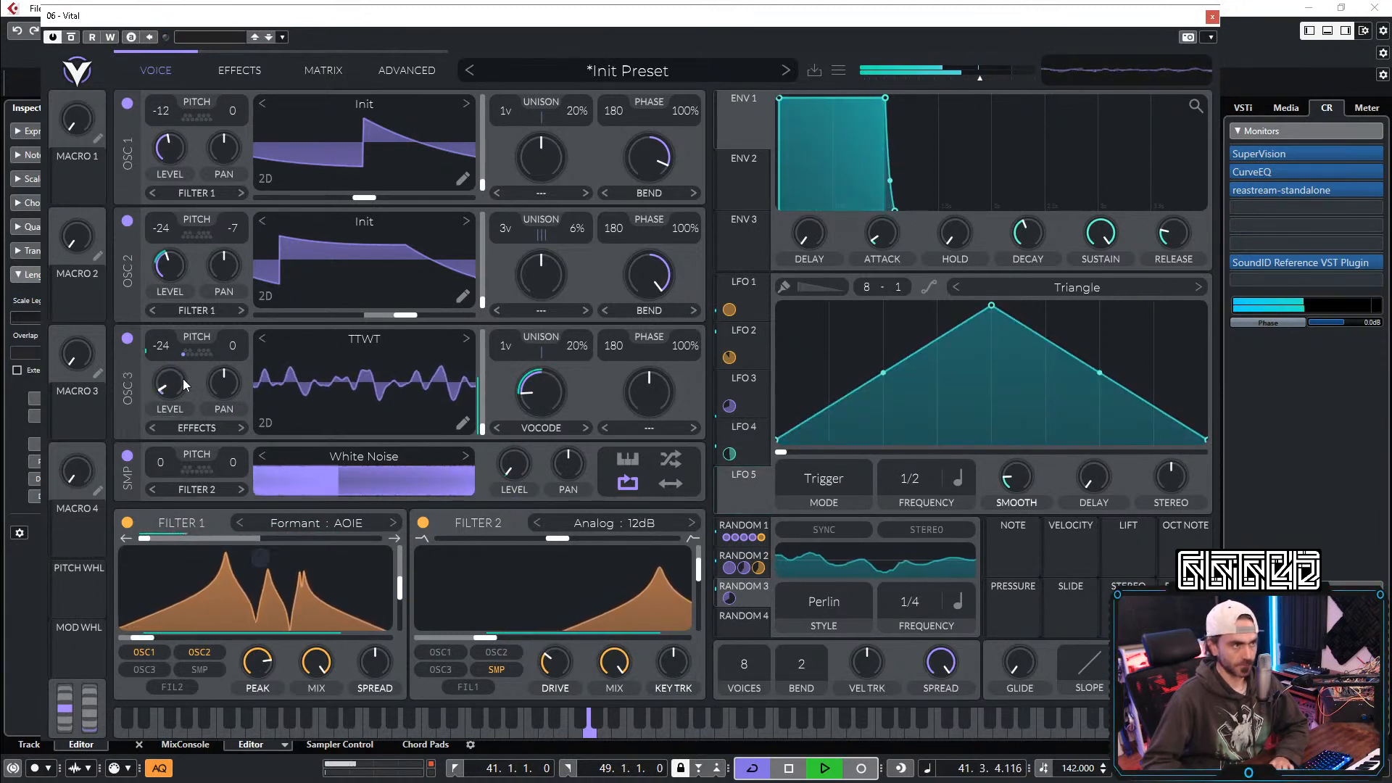
pyautogui.moveTo(743, 494); pyautogui.dragTo(166, 382)
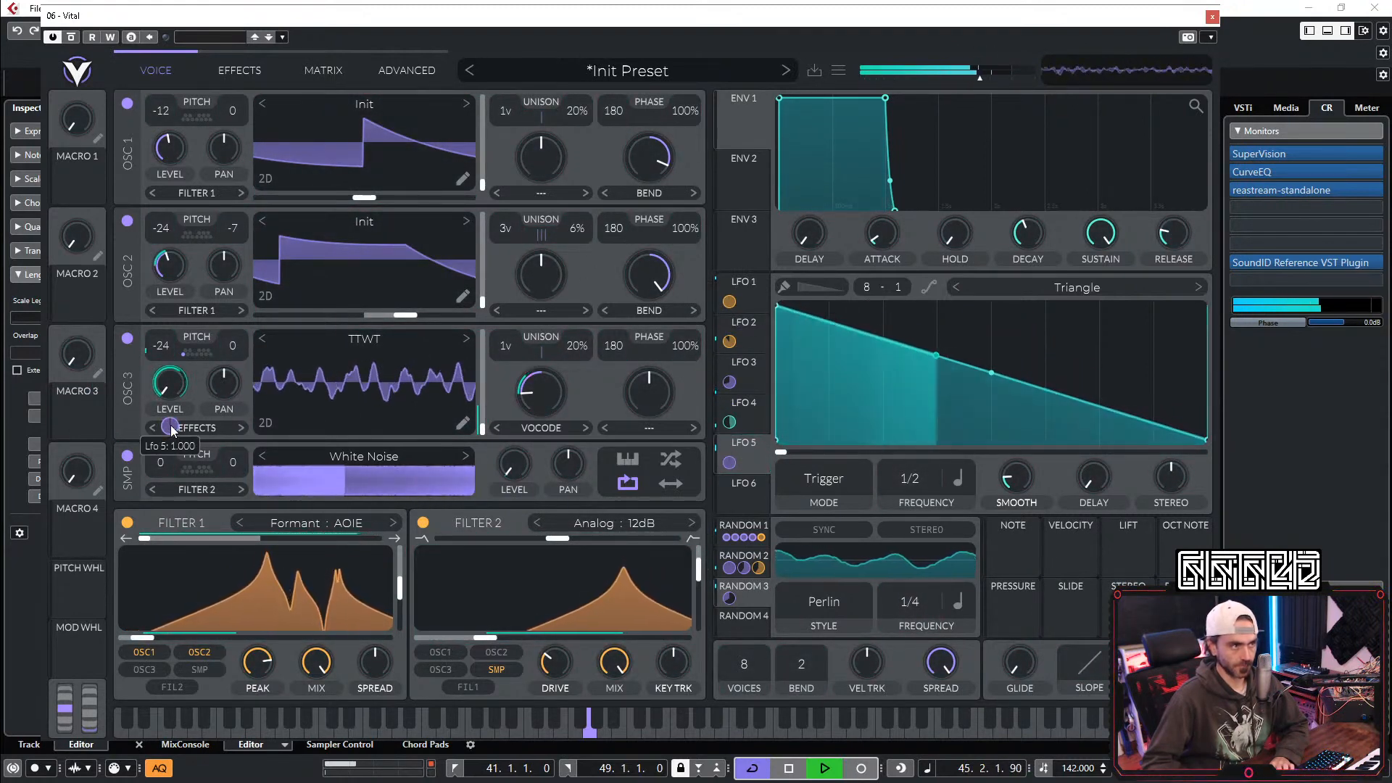
pyautogui.moveTo(781, 303); pyautogui.dragTo(946, 305)
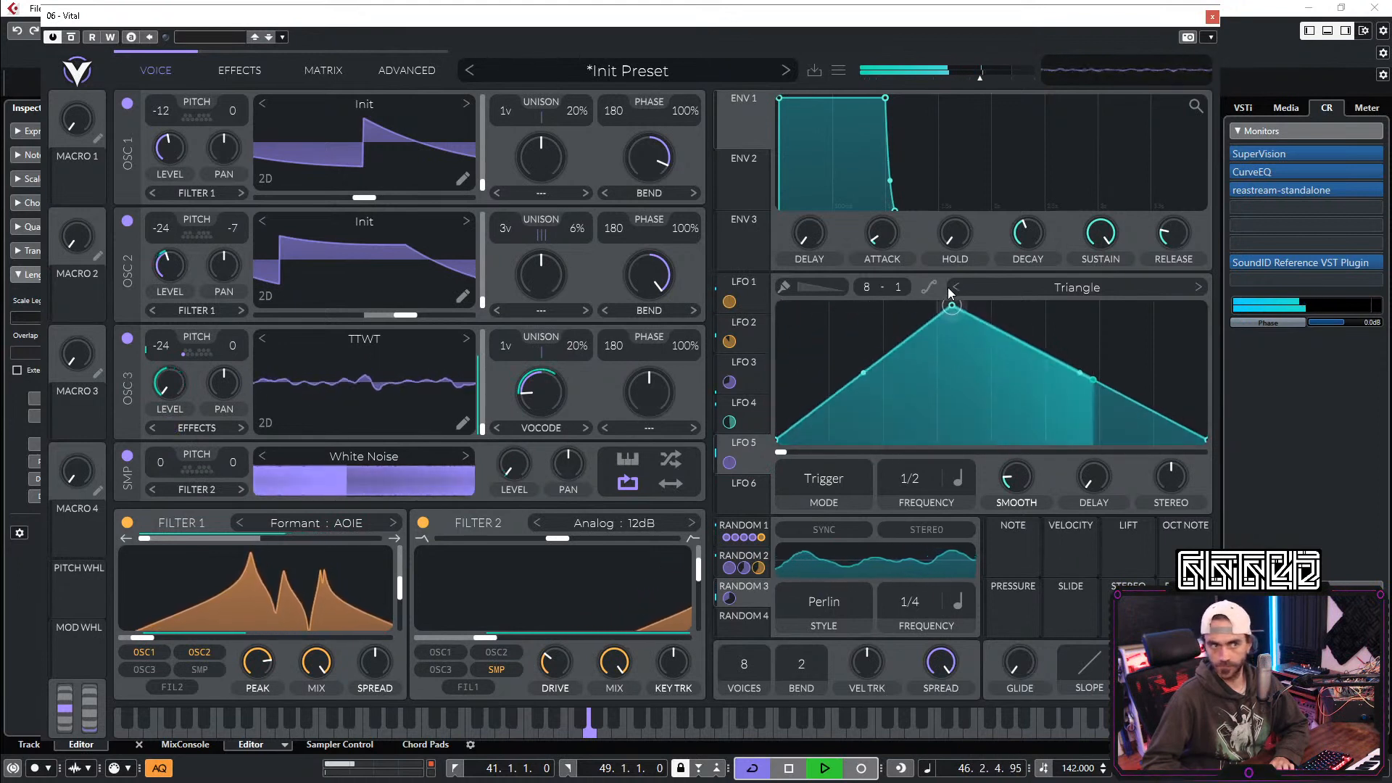
# Step: Switch LFO 5's frequency to seconds at 4.856, modulate that frequency with Random 3, and fine-tune oscillator 3's level
pyautogui.moveTo(169, 426)
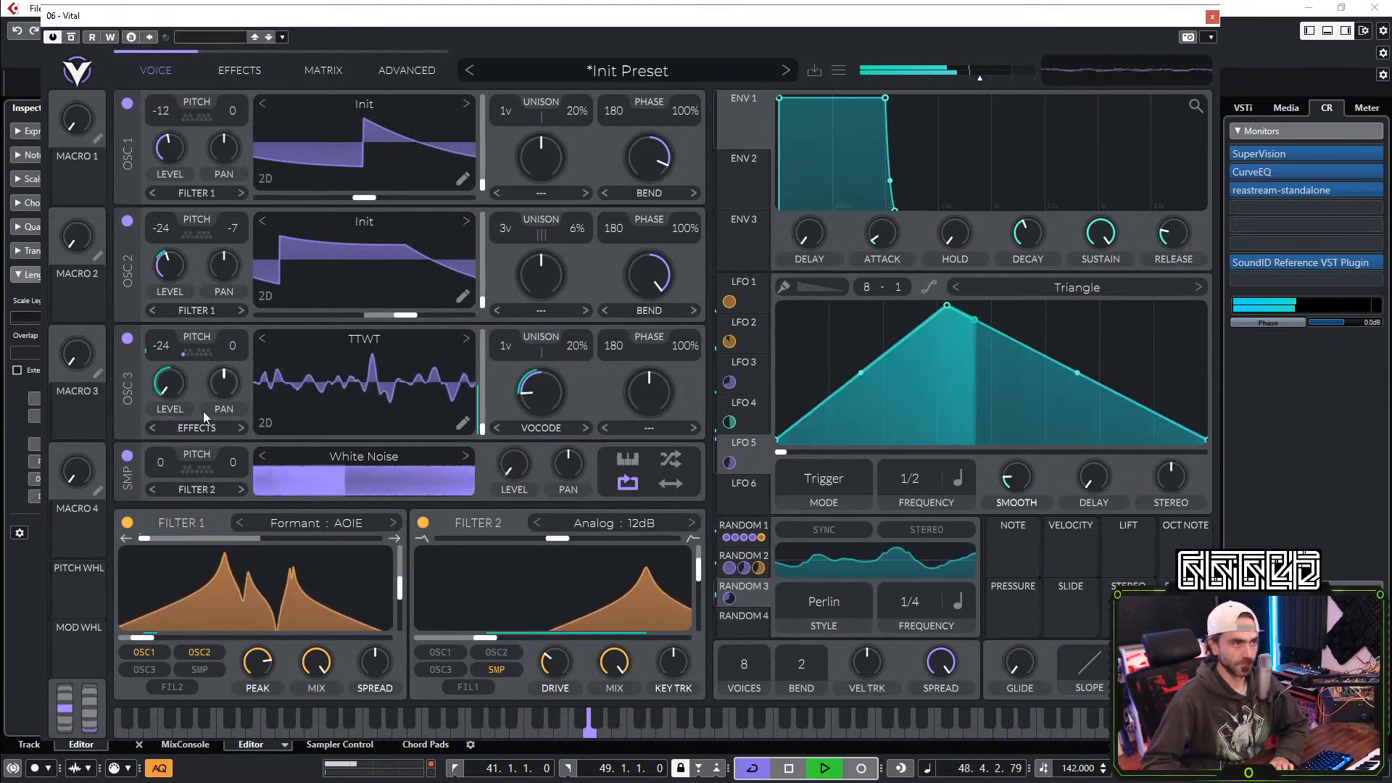
pyautogui.click(960, 478)
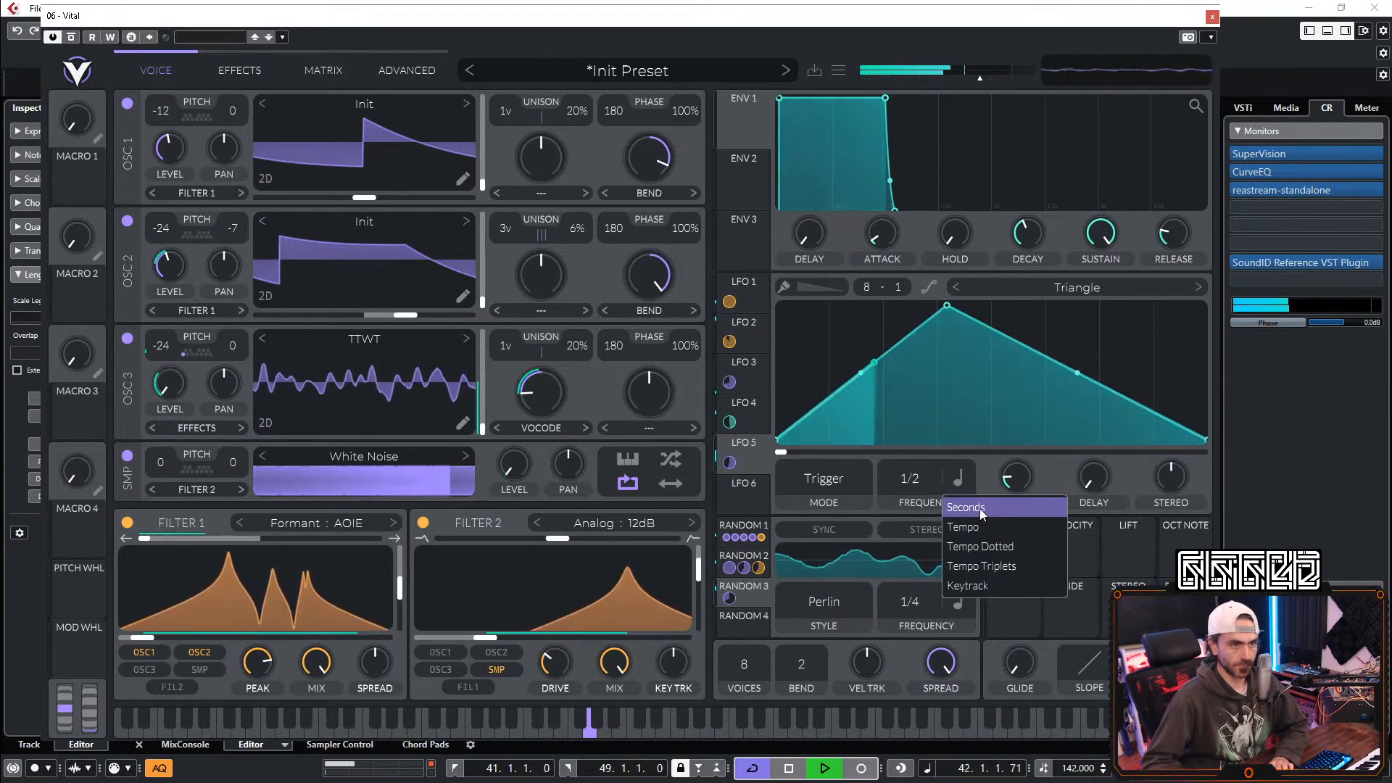
pyautogui.click(979, 511)
pyautogui.moveTo(915, 468); pyautogui.dragTo(918, 498)
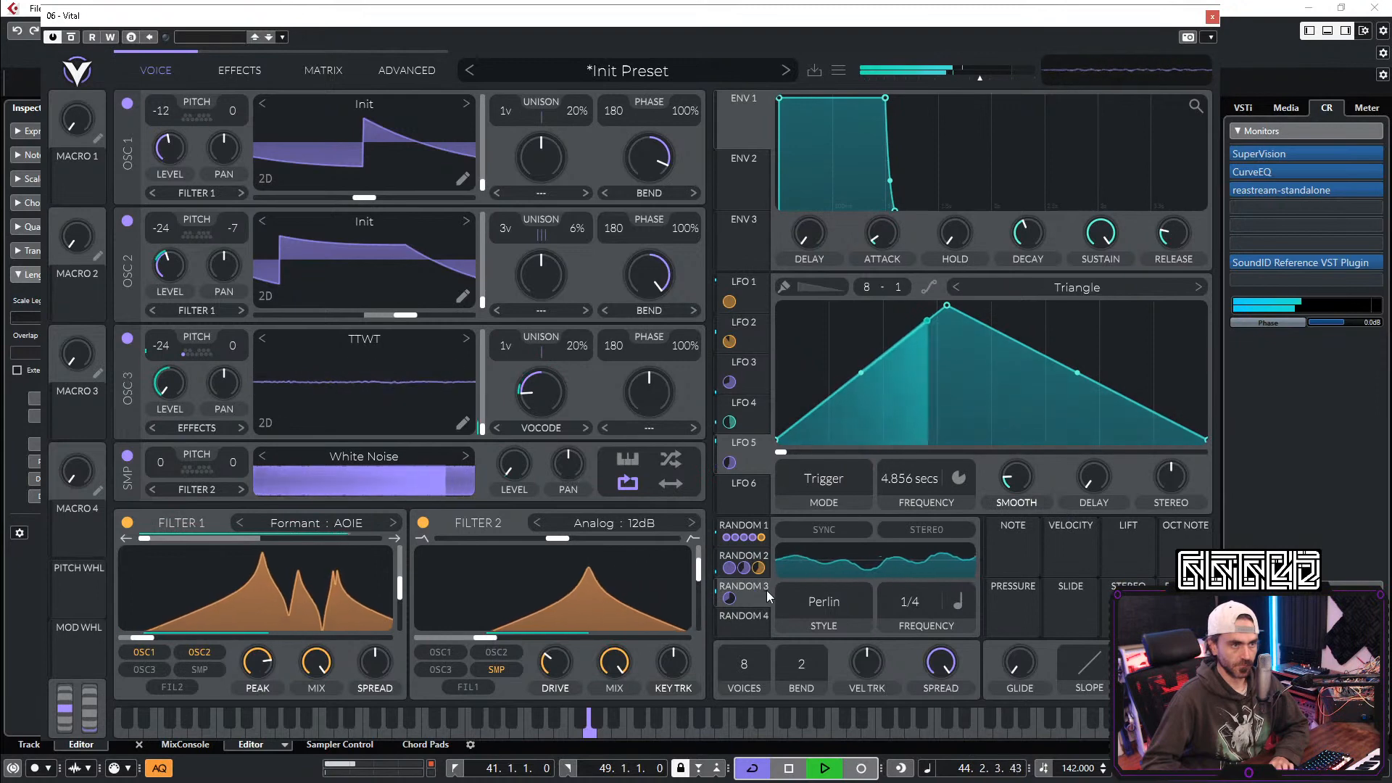
pyautogui.moveTo(743, 598); pyautogui.dragTo(908, 519)
pyautogui.moveTo(171, 417)
pyautogui.moveTo(170, 424); pyautogui.dragTo(170, 417)
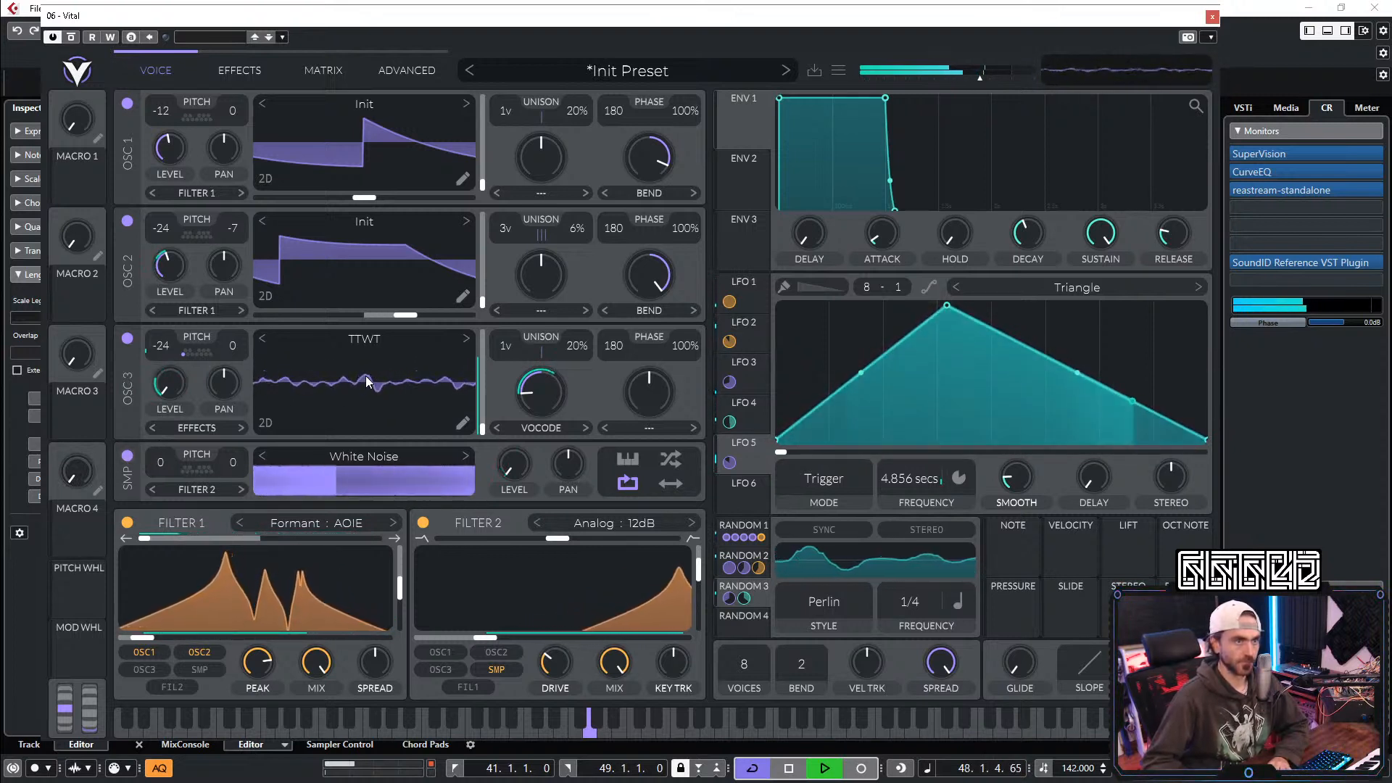
# Step: Move the compressor to the end of the effects chain, enable it, and slightly reduce its high band
pyautogui.click(237, 72)
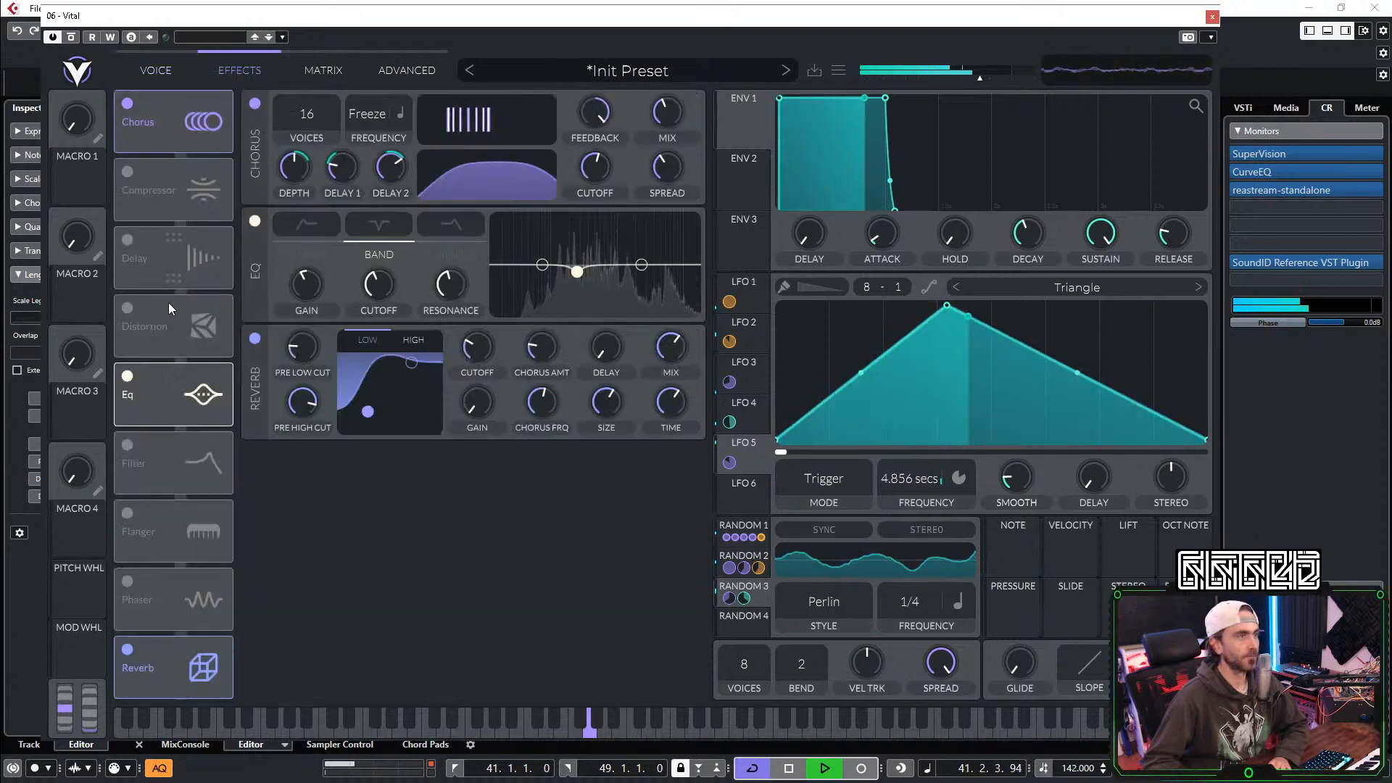
pyautogui.moveTo(187, 180); pyautogui.dragTo(123, 651)
pyautogui.click(126, 649)
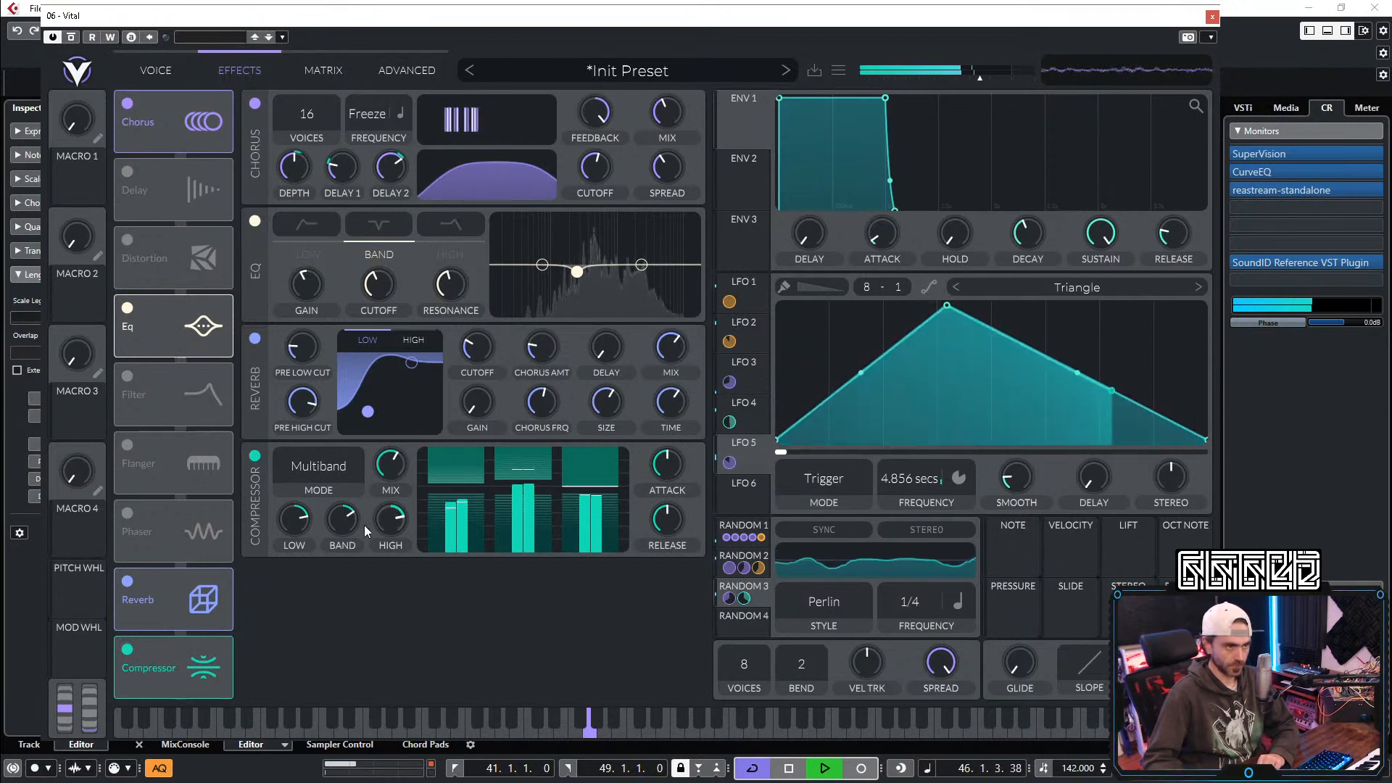
pyautogui.moveTo(397, 521); pyautogui.dragTo(398, 535)
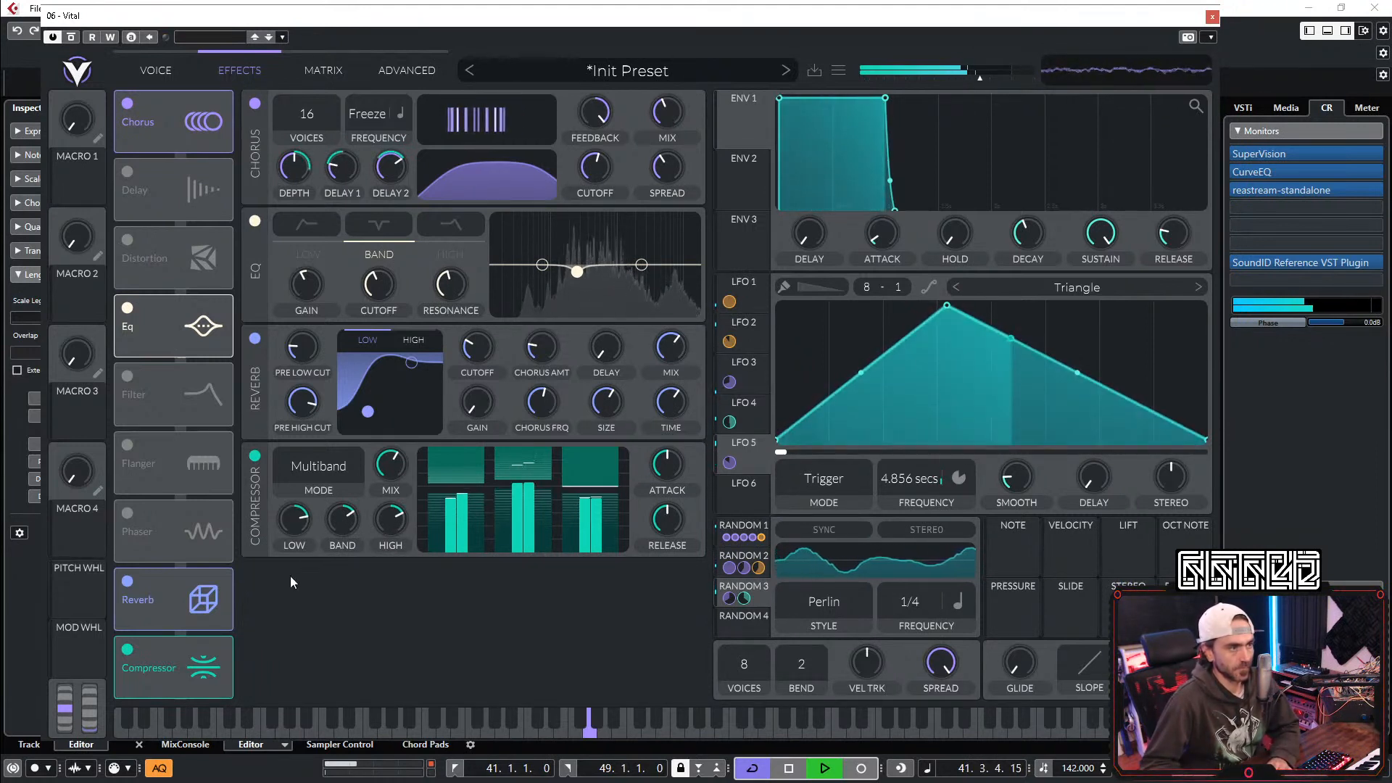
# Step: Audition the phaser after the compressor, replace it with a flanger at the end of the chain, and lower the flanger's mix
pyautogui.click(128, 513)
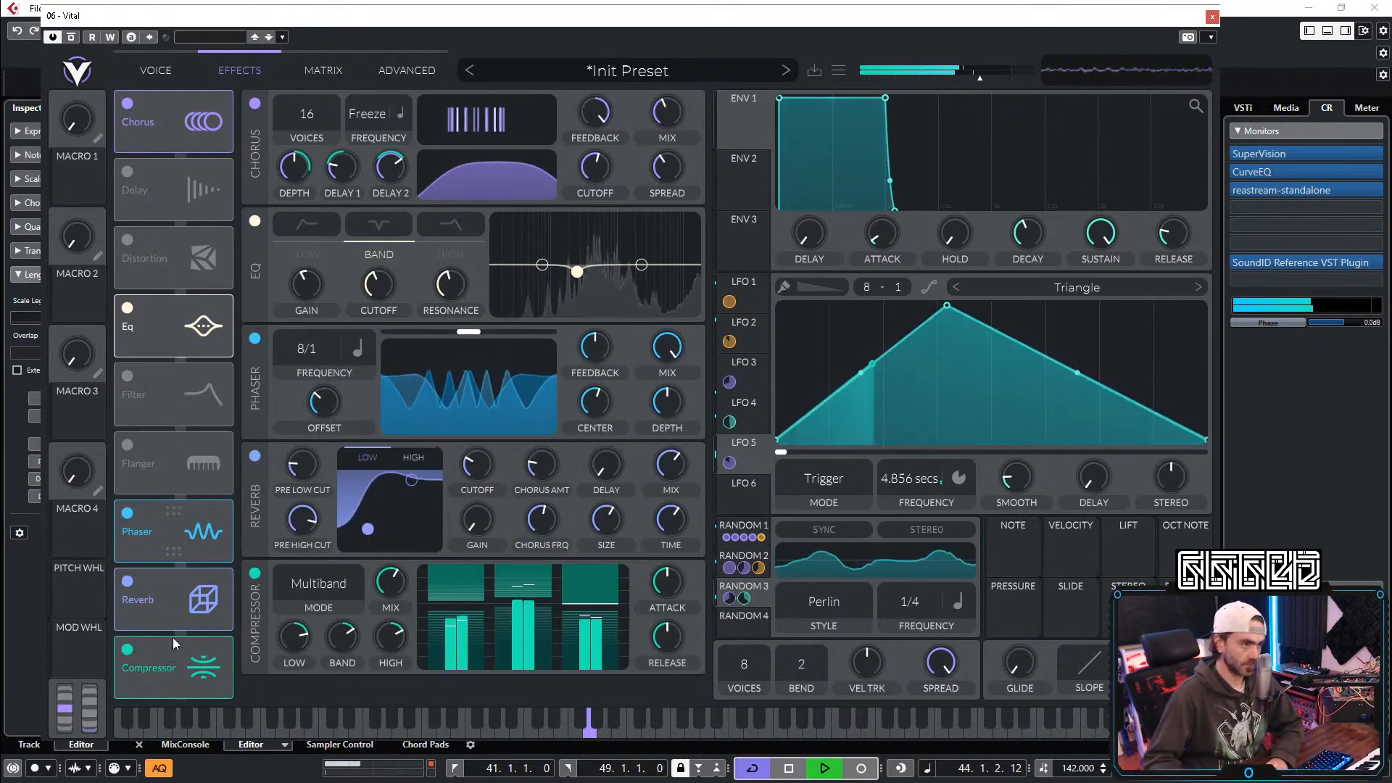
pyautogui.moveTo(172, 597); pyautogui.dragTo(176, 664)
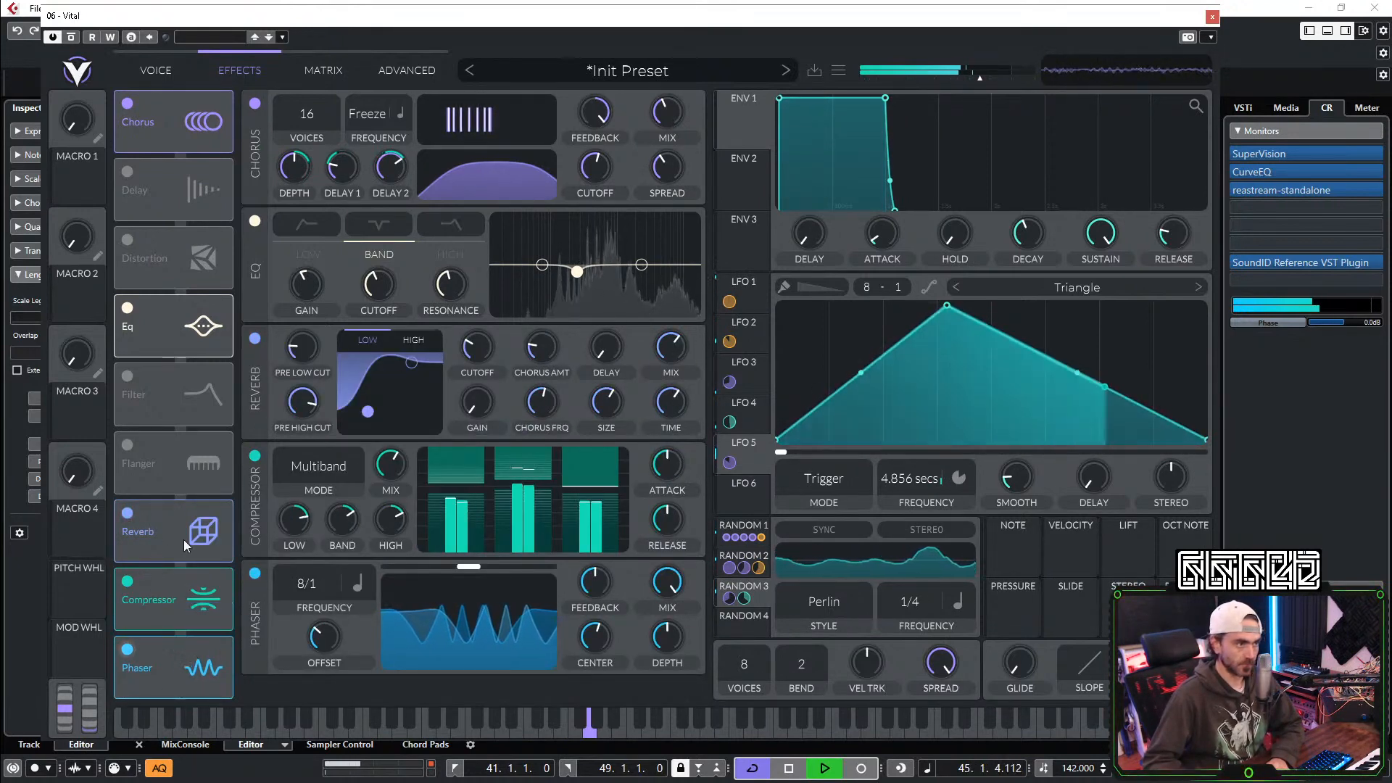
pyautogui.moveTo(190, 455); pyautogui.dragTo(220, 712)
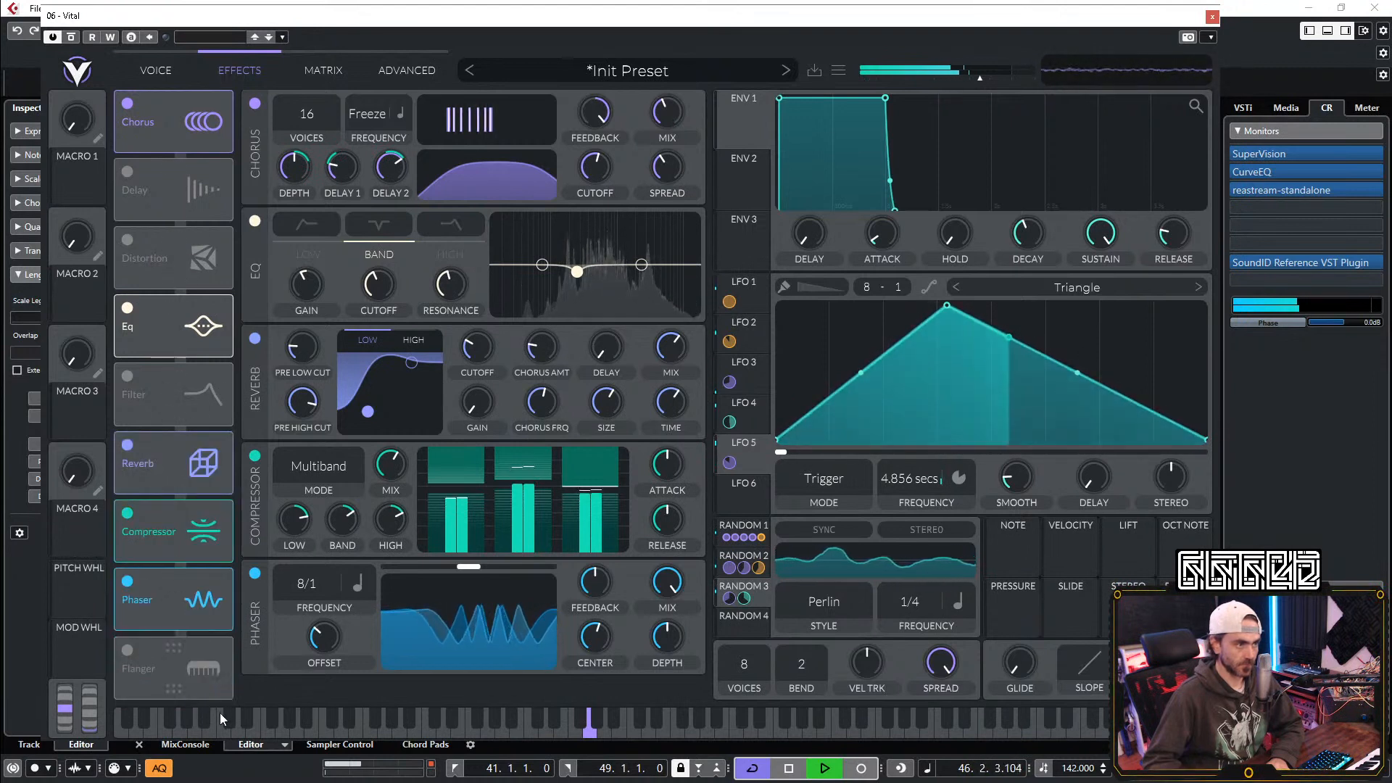
pyautogui.click(127, 582)
pyautogui.click(128, 648)
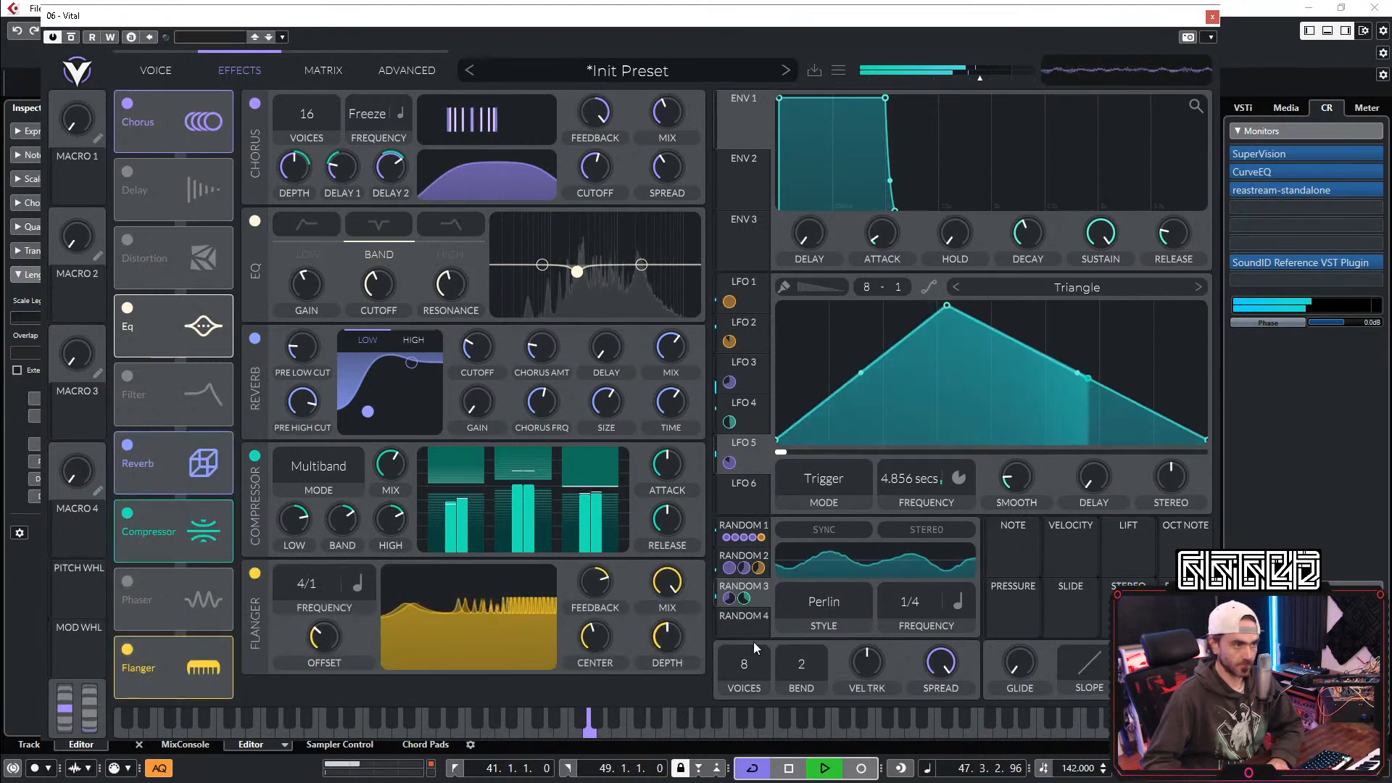
pyautogui.moveTo(673, 590)
pyautogui.mouseDown()
pyautogui.moveTo(652, 661)
pyautogui.moveTo(661, 586)
pyautogui.mouseUp()
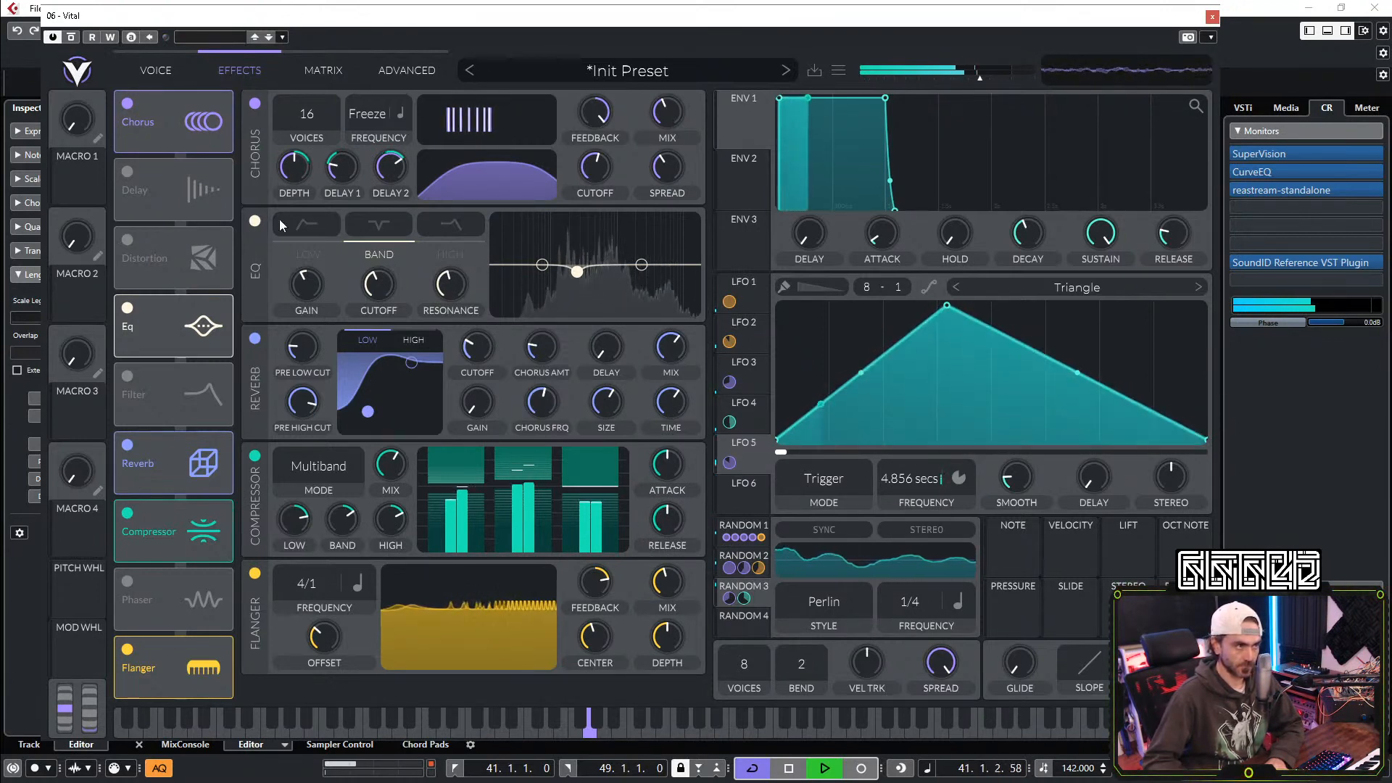
# Step: Save the patch as a preset named "1307 opener"
pyautogui.click(153, 71)
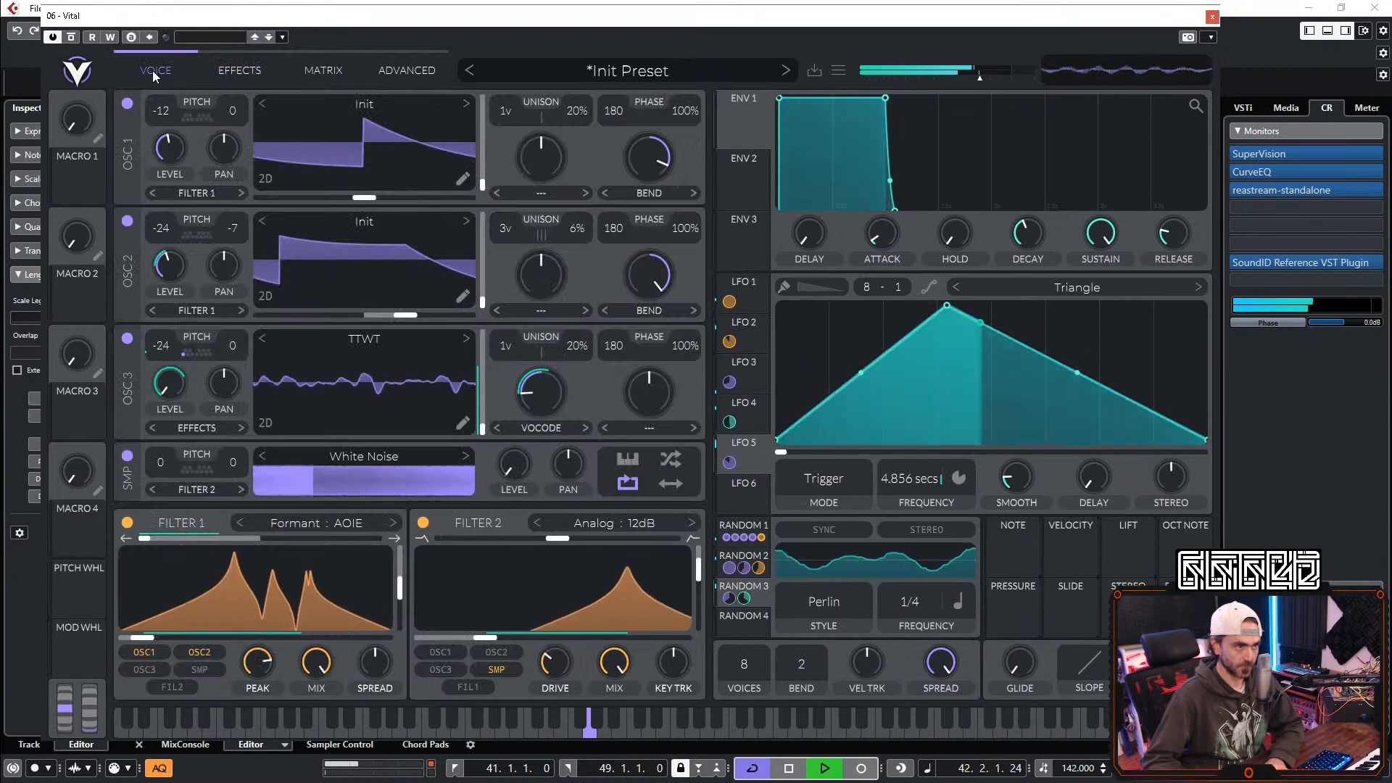
pyautogui.click(814, 71)
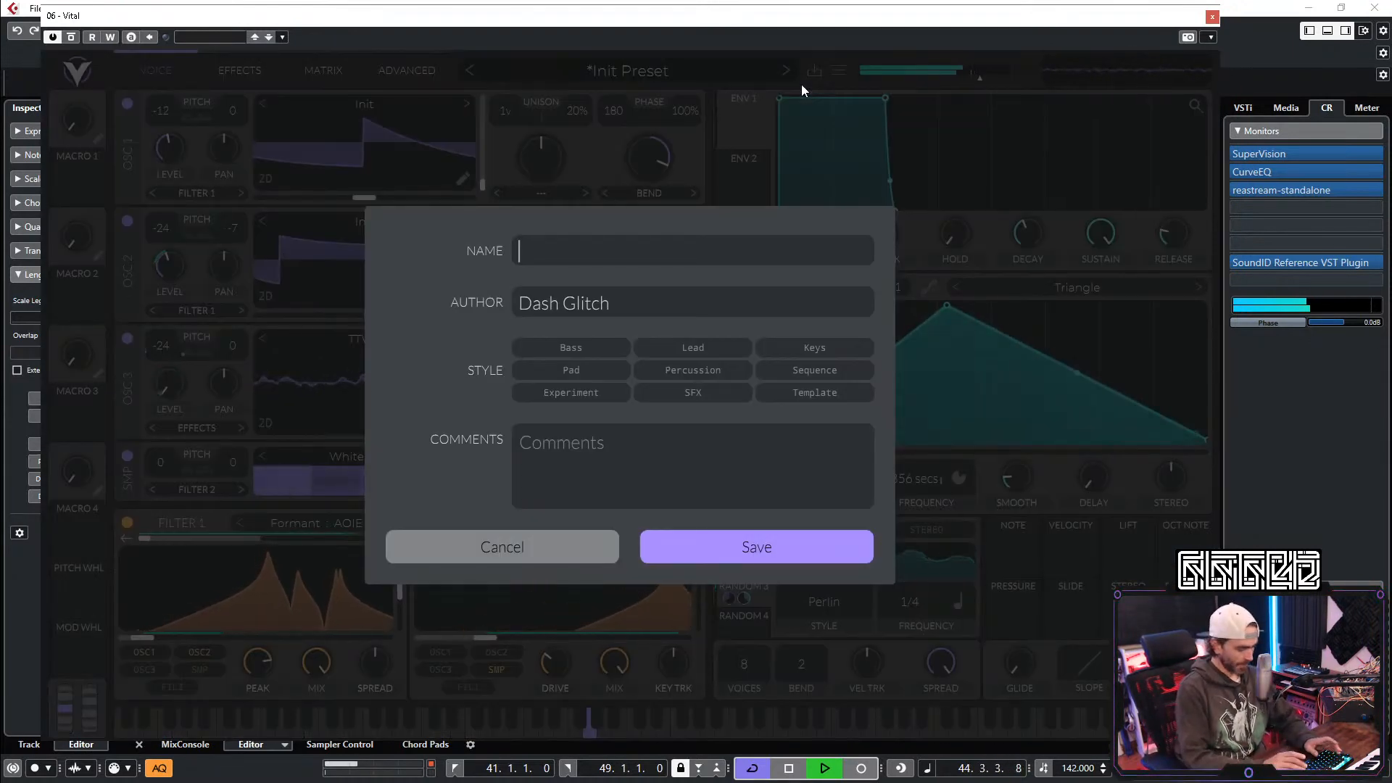
pyautogui.write('1307 opener')
pyautogui.press('Return')
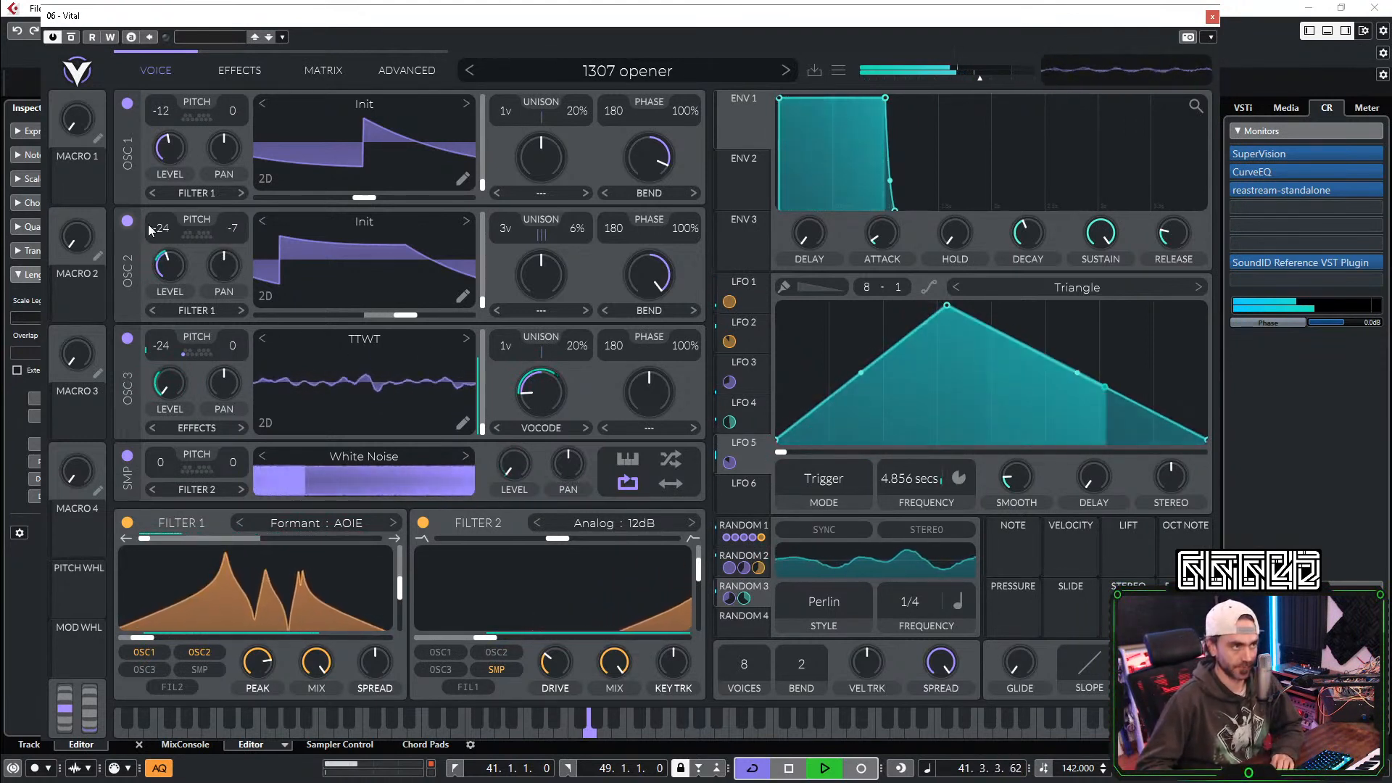
# Step: Set oscillator 2's transpose to -5 and oscillator 3's to 3, and raise oscillator 2's level slightly
pyautogui.scroll(12, 158, 229)
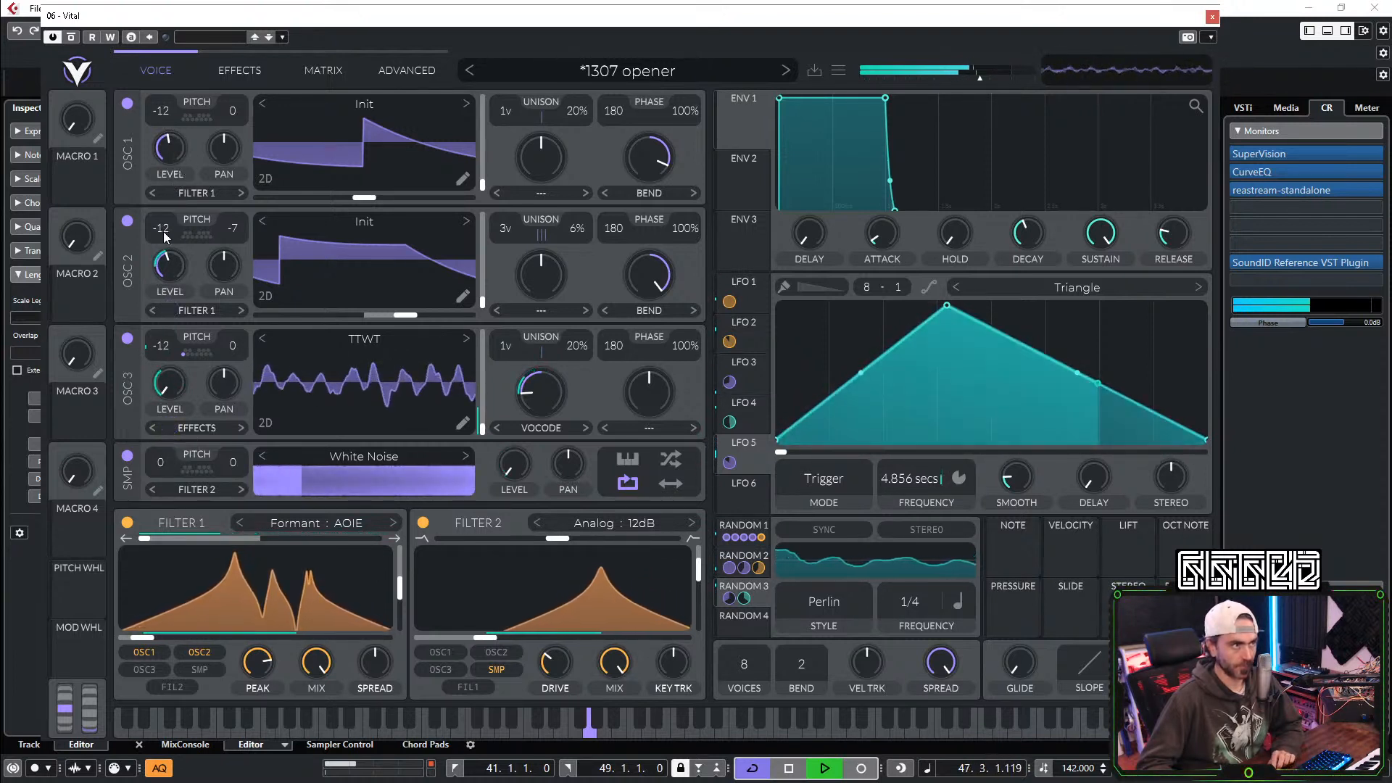
pyautogui.scroll(3, 163, 232)
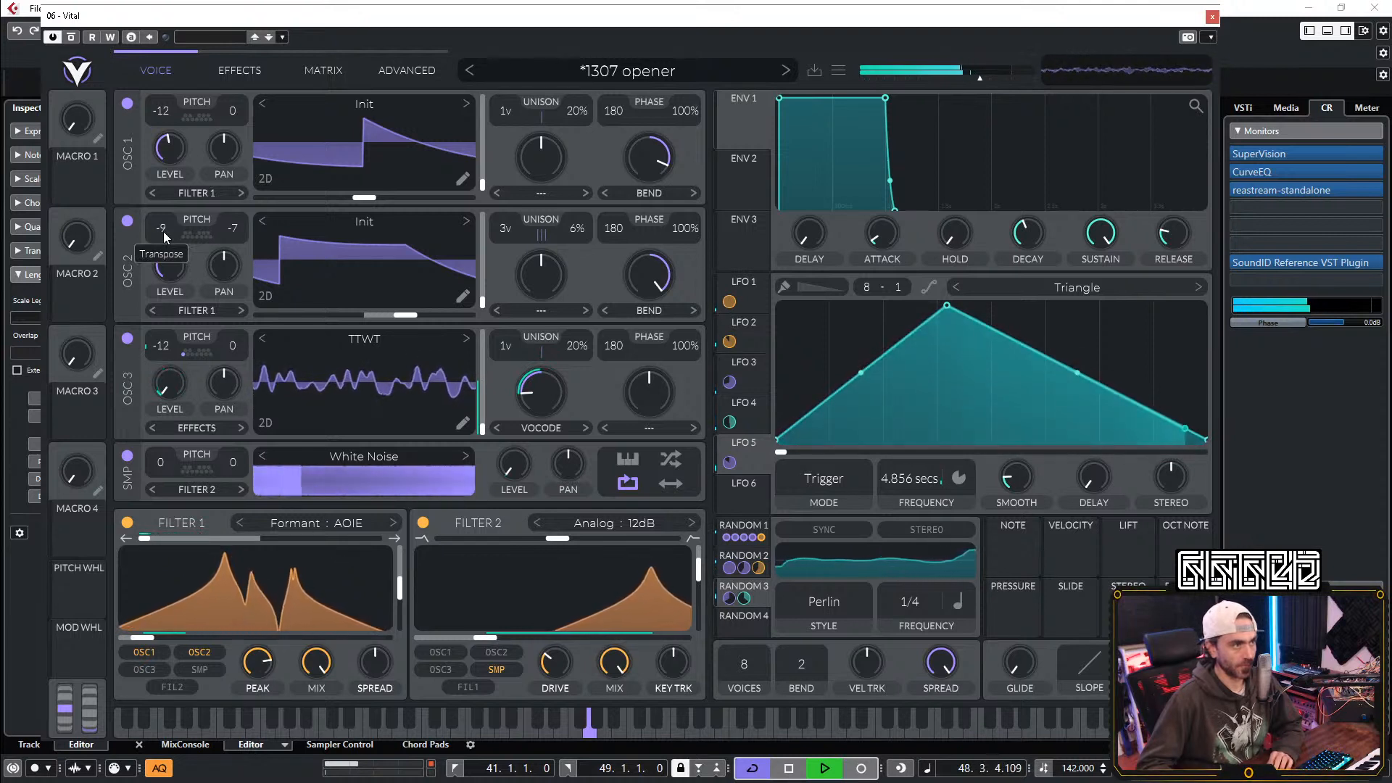
pyautogui.scroll(1, 165, 237)
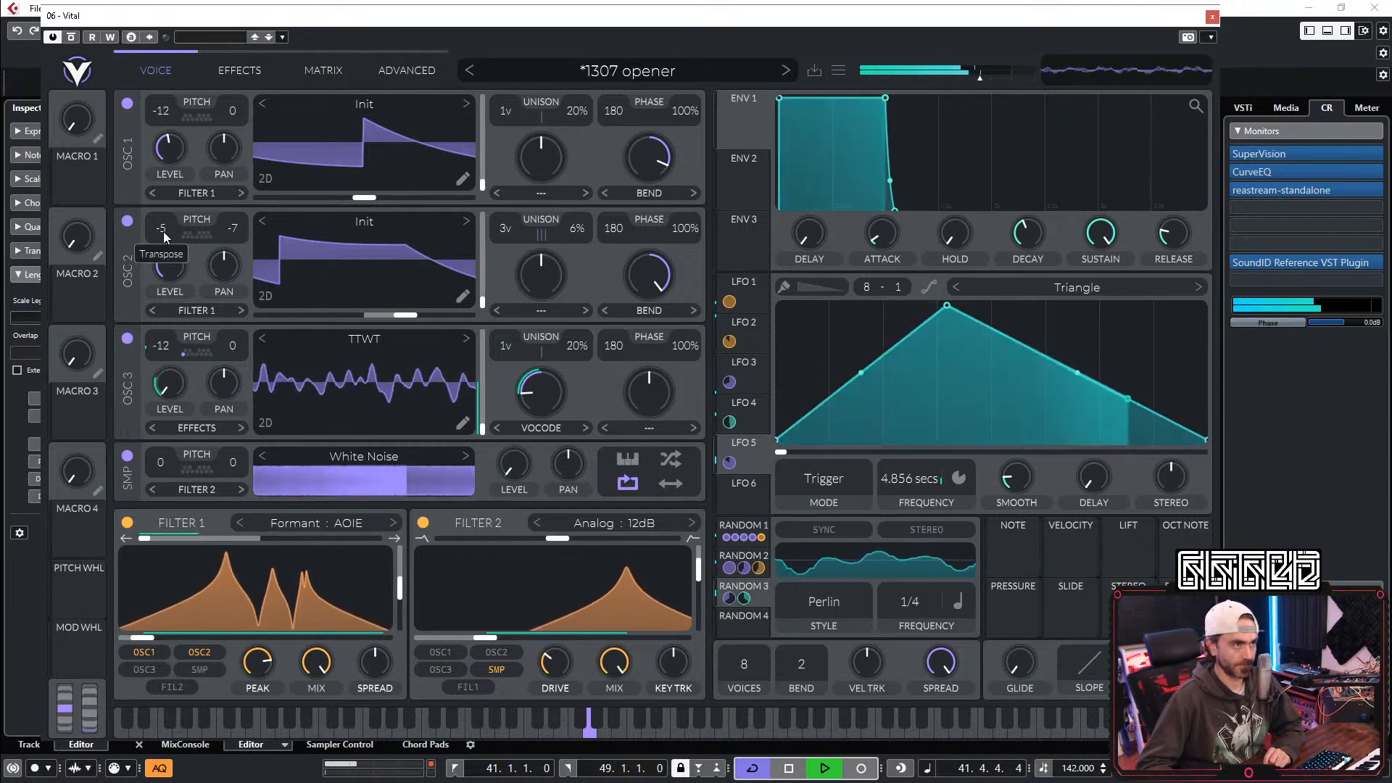
pyautogui.scroll(13, 161, 351)
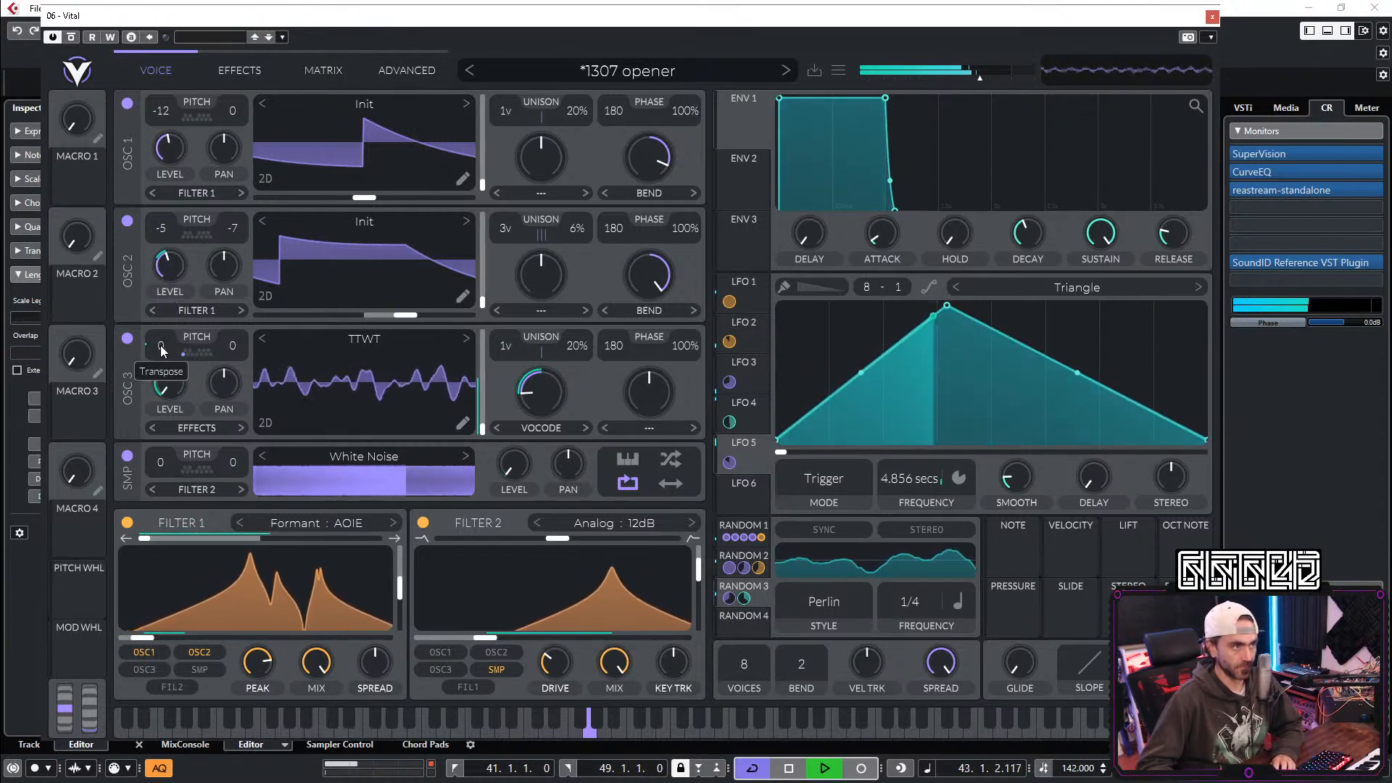
pyautogui.scroll(2, 161, 352)
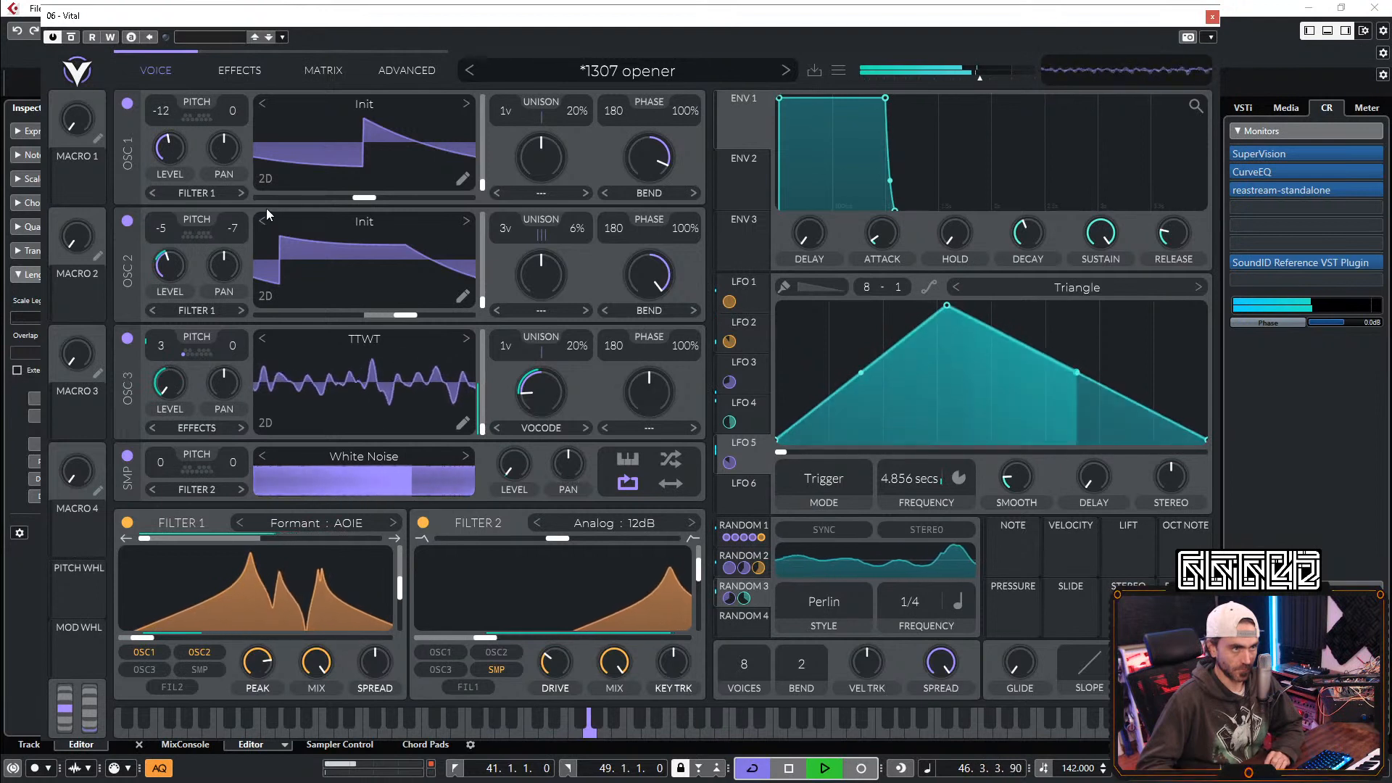
pyautogui.moveTo(180, 271); pyautogui.dragTo(183, 259)
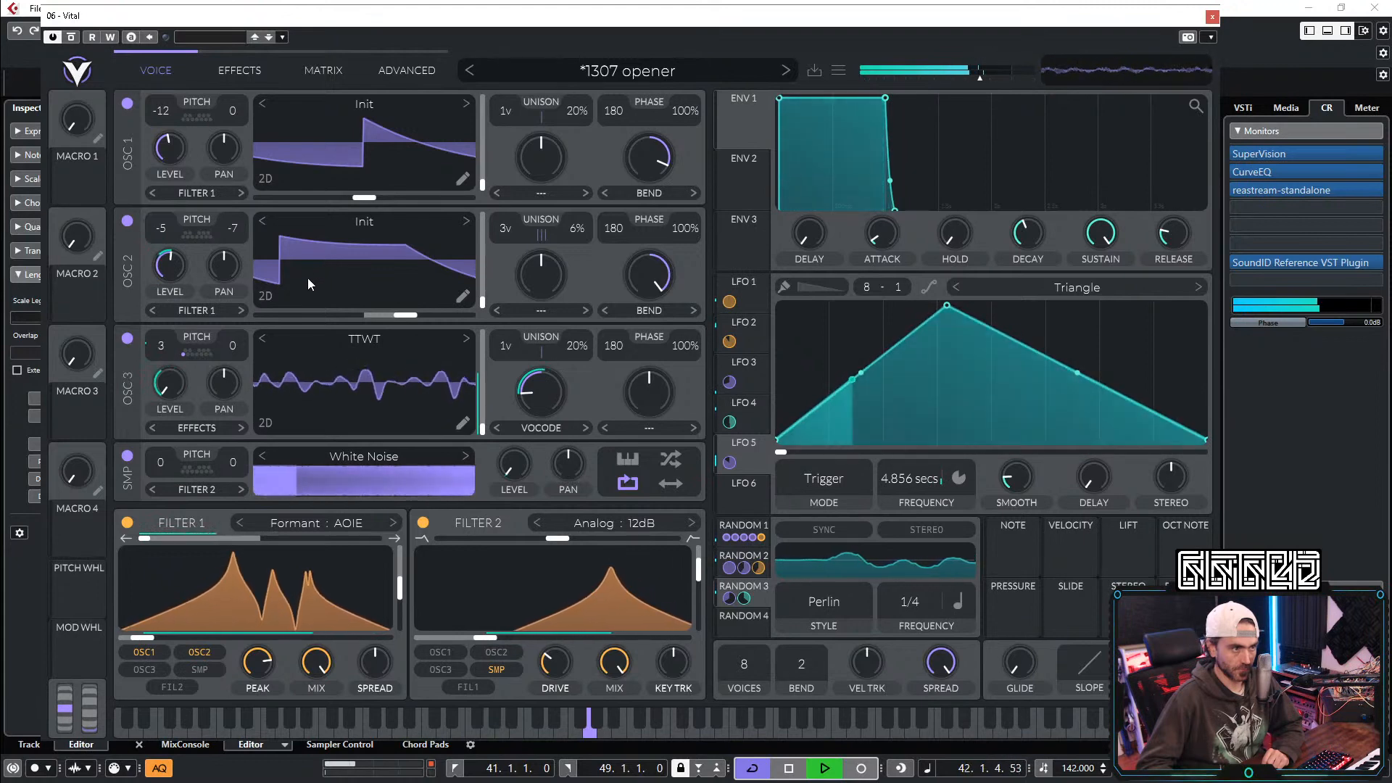
# Step: Set the noise sample's transpose to -44 with Random 4 modulating it, and clear oscillator 3's transpose snap note
pyautogui.moveTo(743, 631); pyautogui.dragTo(161, 540)
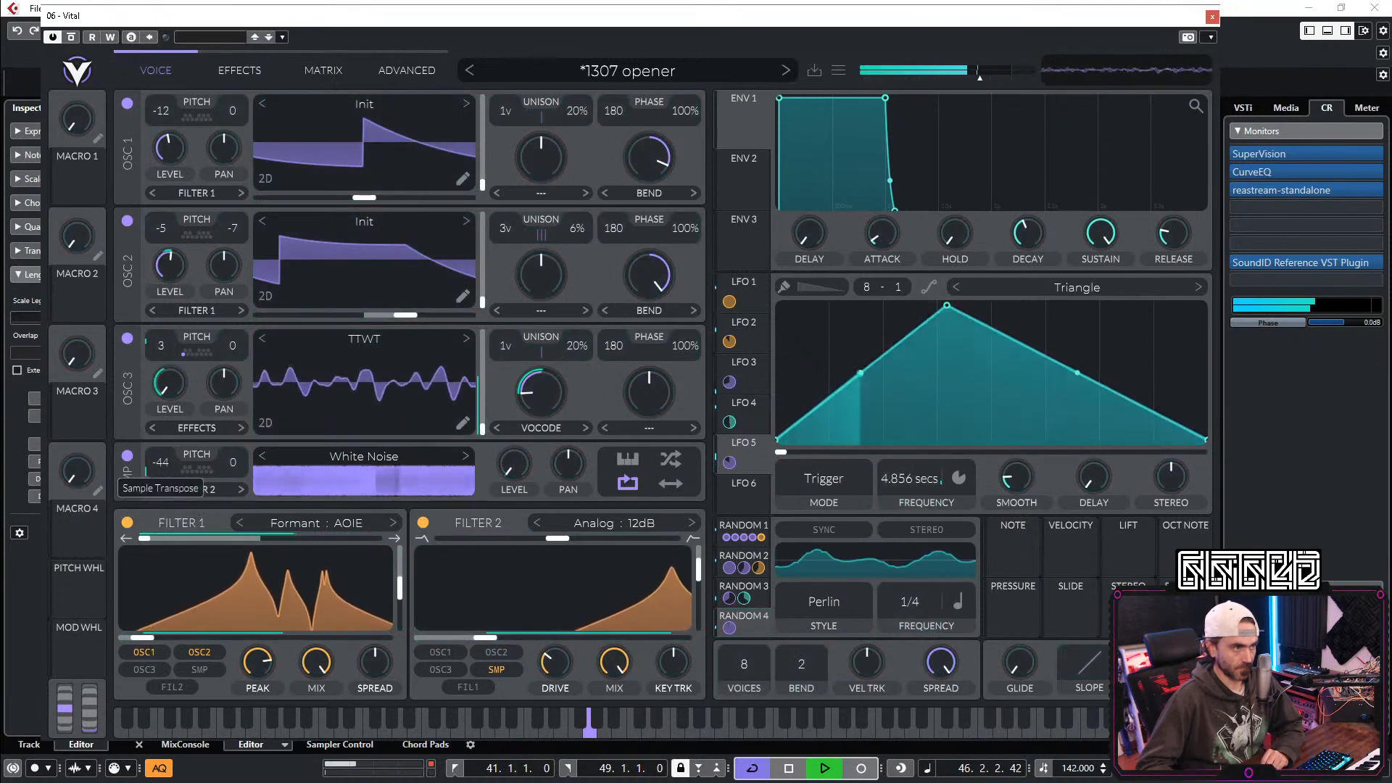
pyautogui.click(193, 354)
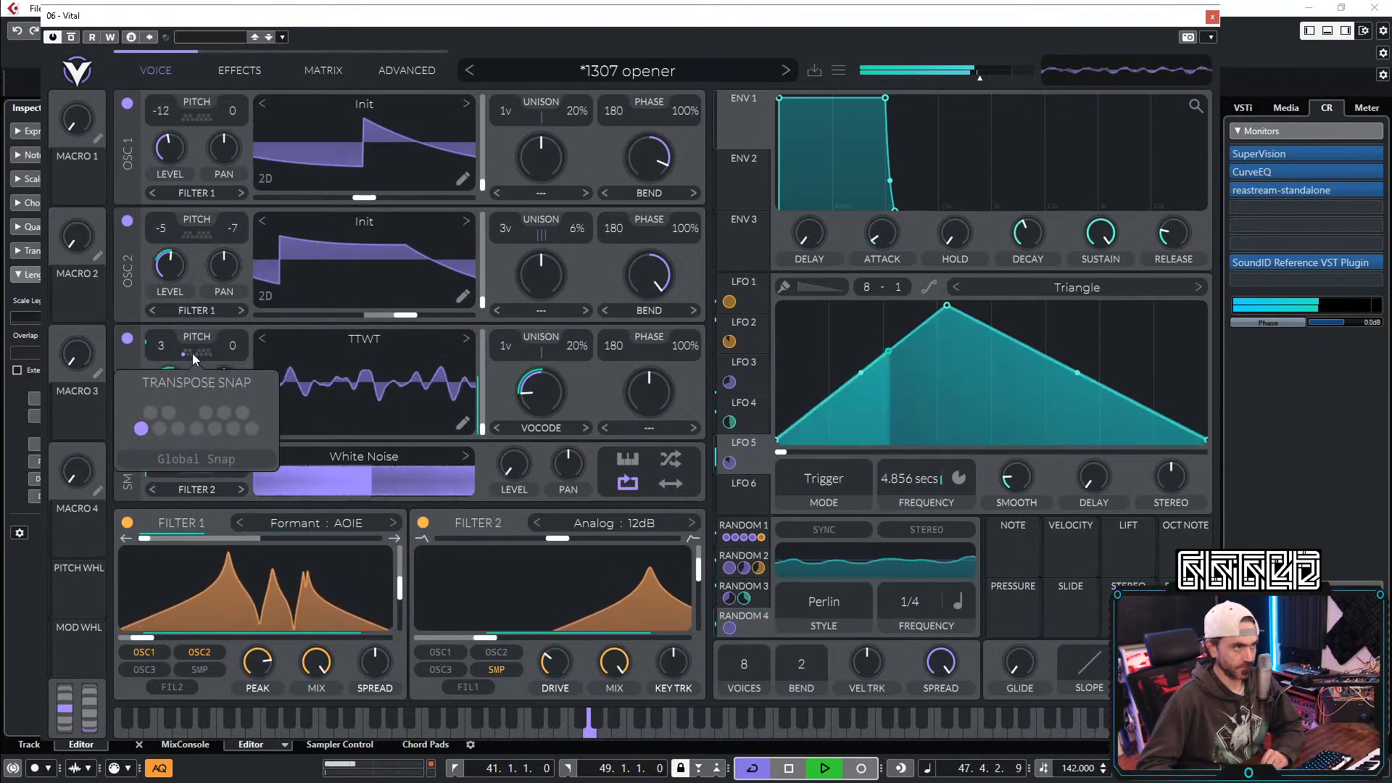
pyautogui.click(136, 427)
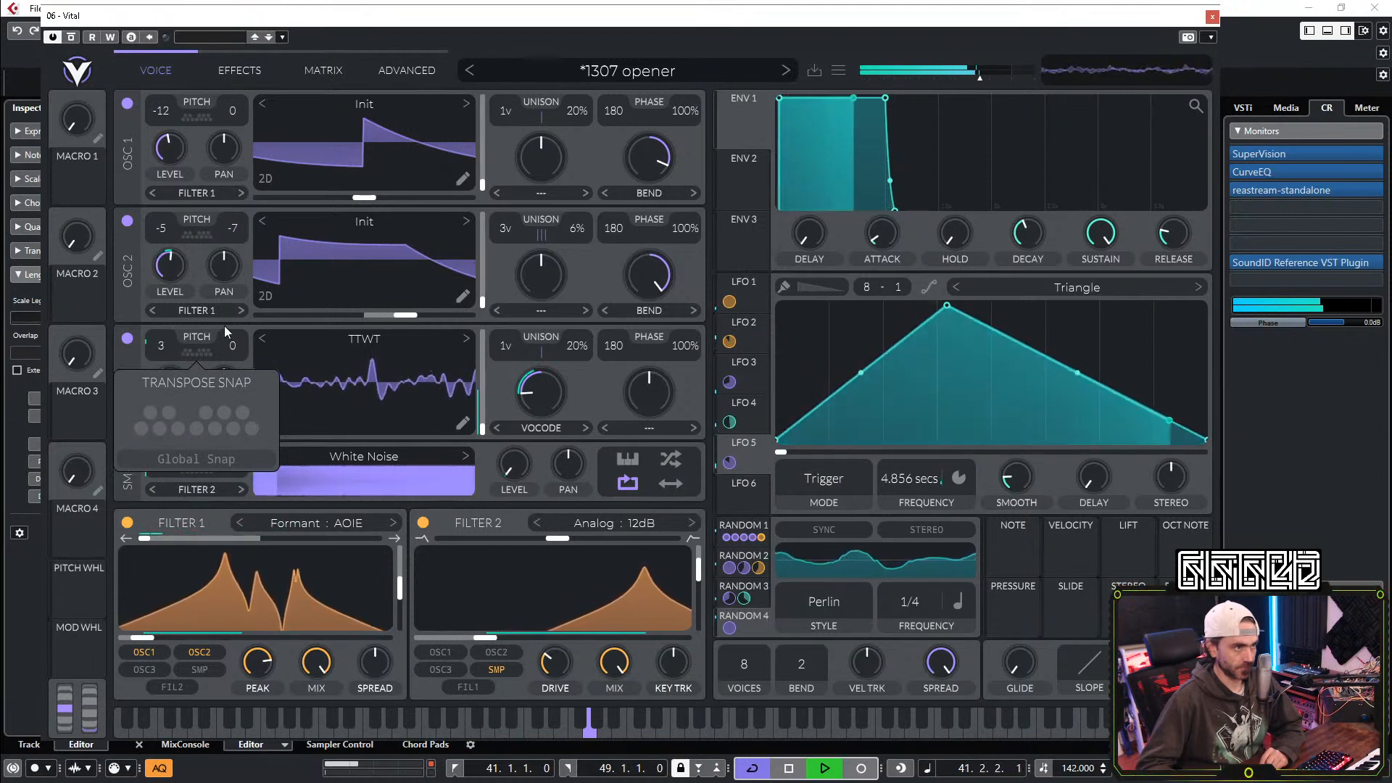
pyautogui.click(193, 337)
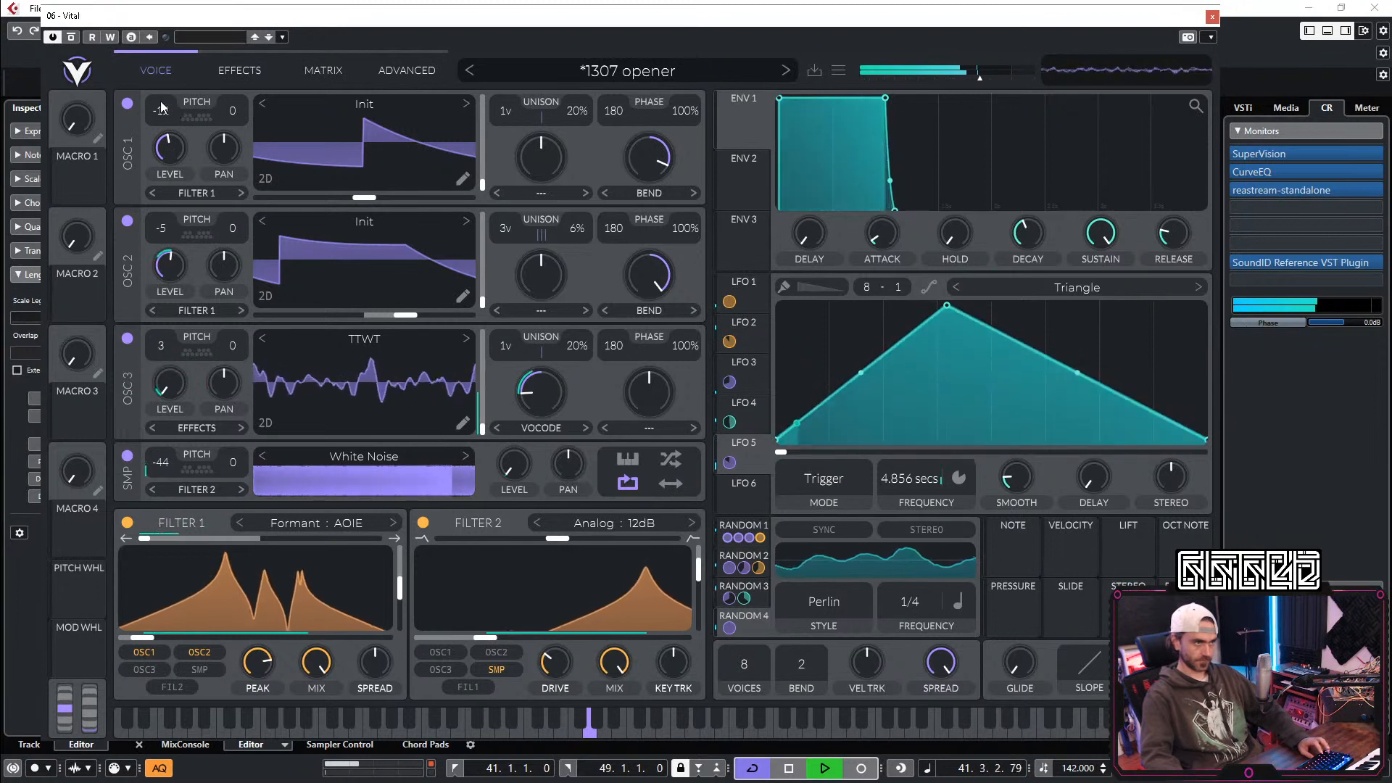
# Step: Set oscillator 2's transpose to 7 and oscillator 1's to 0, and switch off the white noise sample
pyautogui.scroll(1, 159, 237)
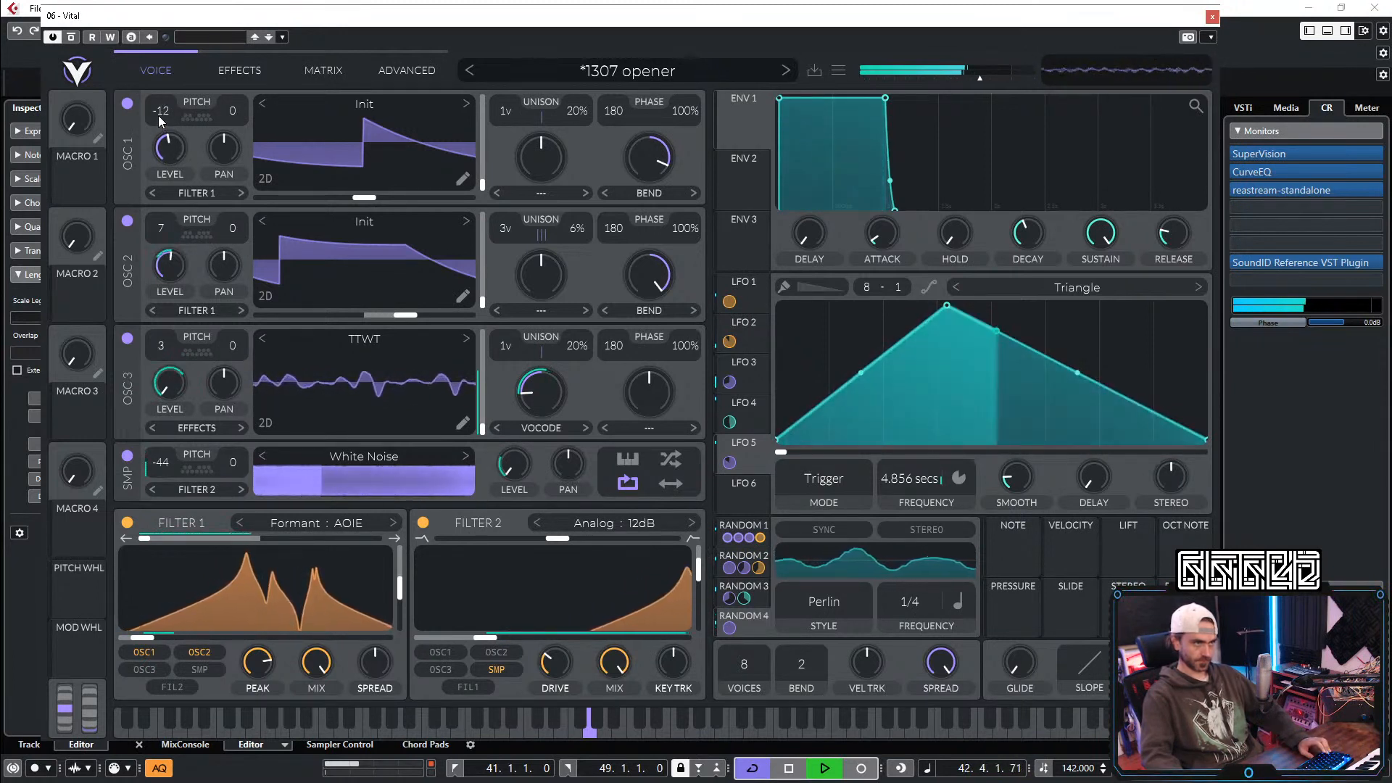
pyautogui.scroll(1, 158, 115)
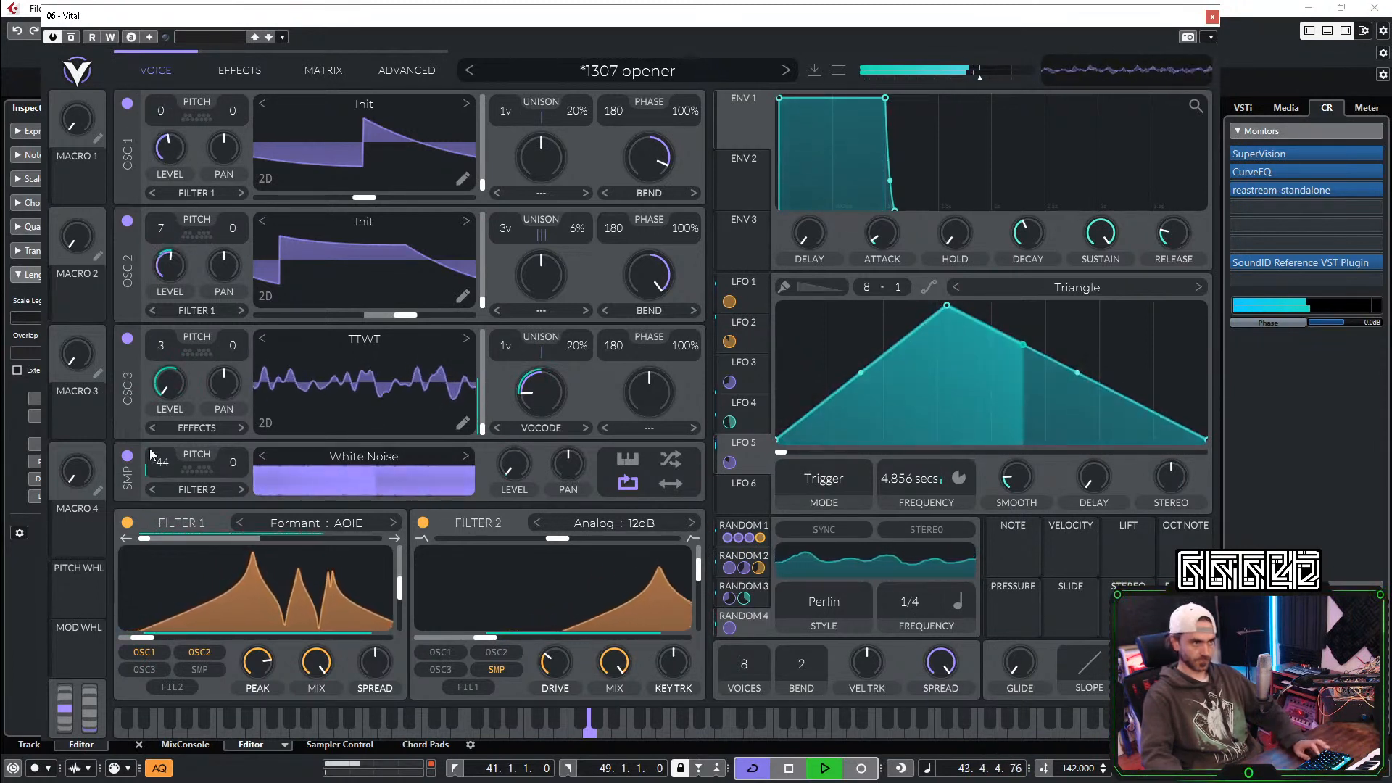
pyautogui.click(127, 456)
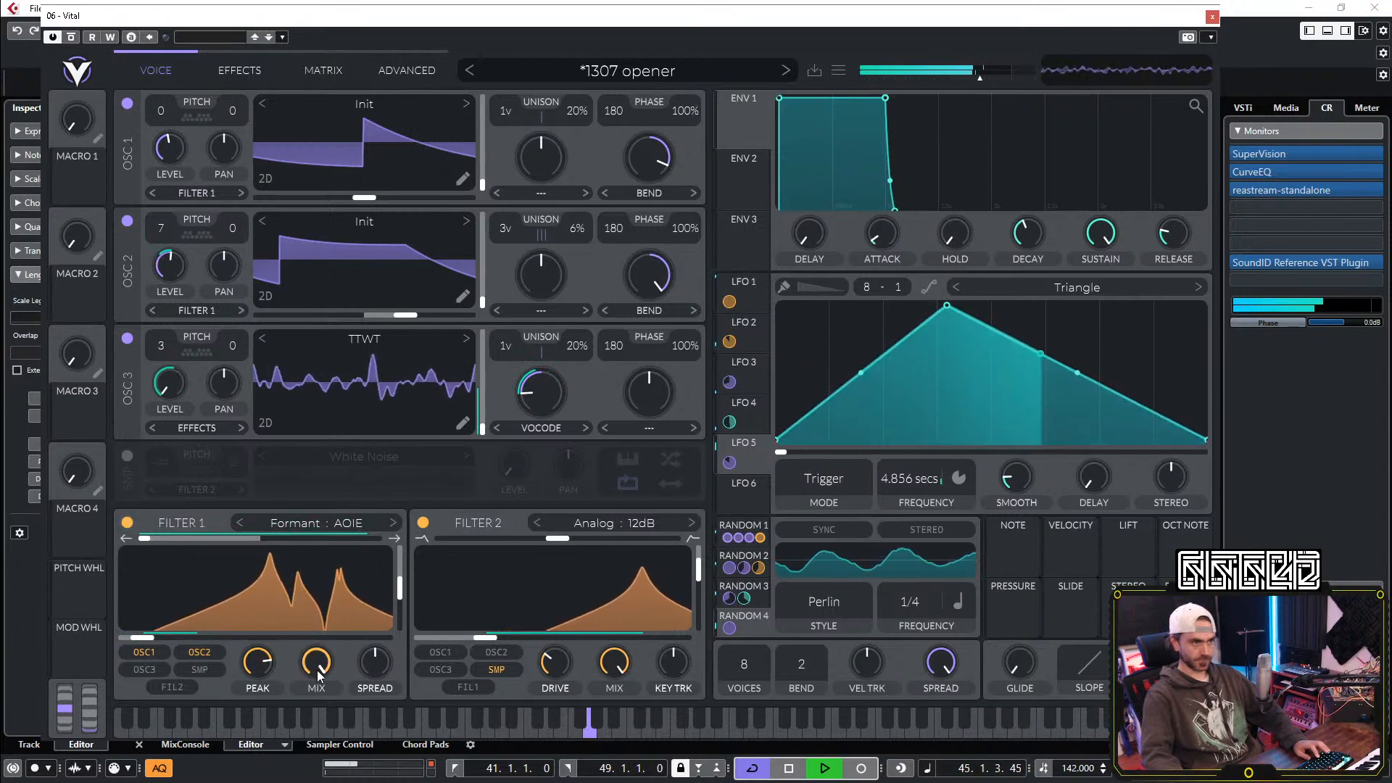
# Step: Lower the mix of Filter 1 and Filter 2, and turn the flanger's mix fully down
pyautogui.moveTo(614, 661); pyautogui.dragTo(637, 708)
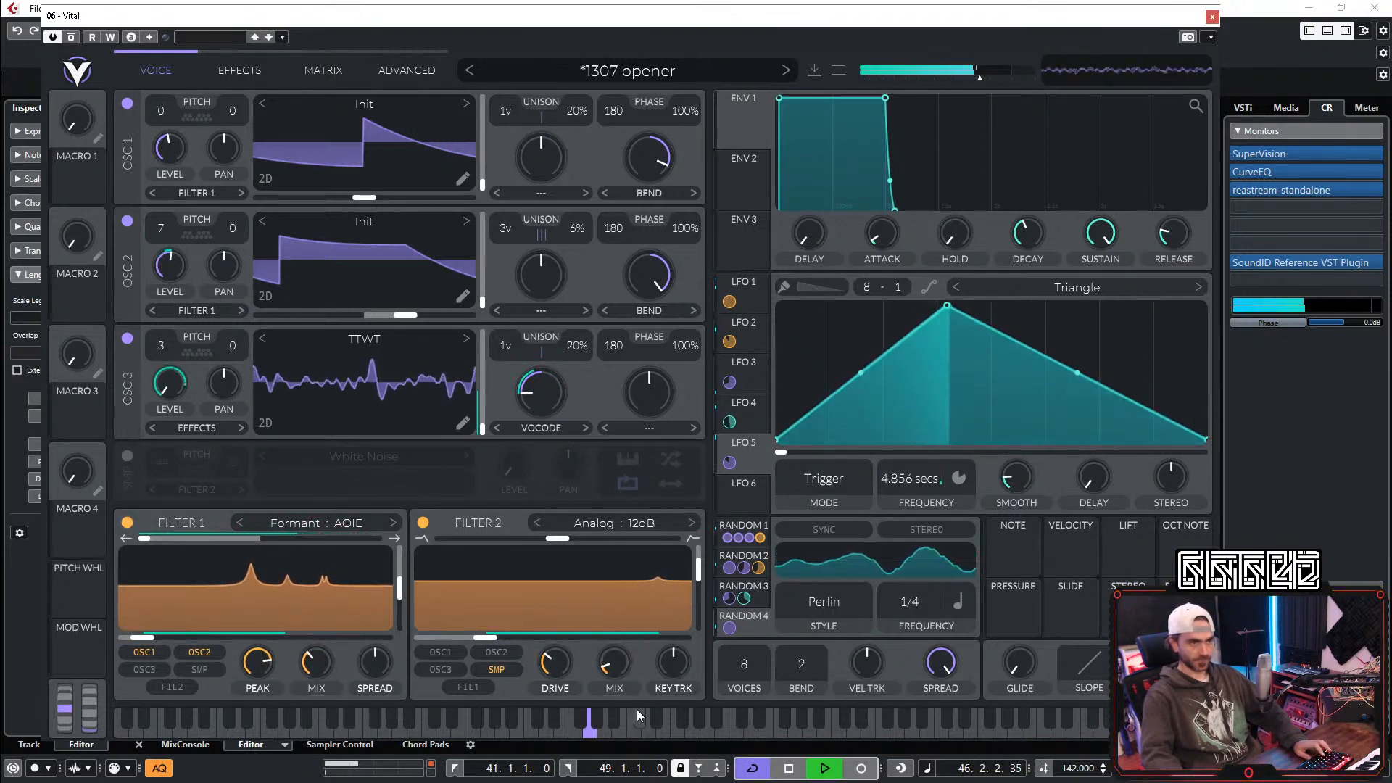
pyautogui.click(226, 74)
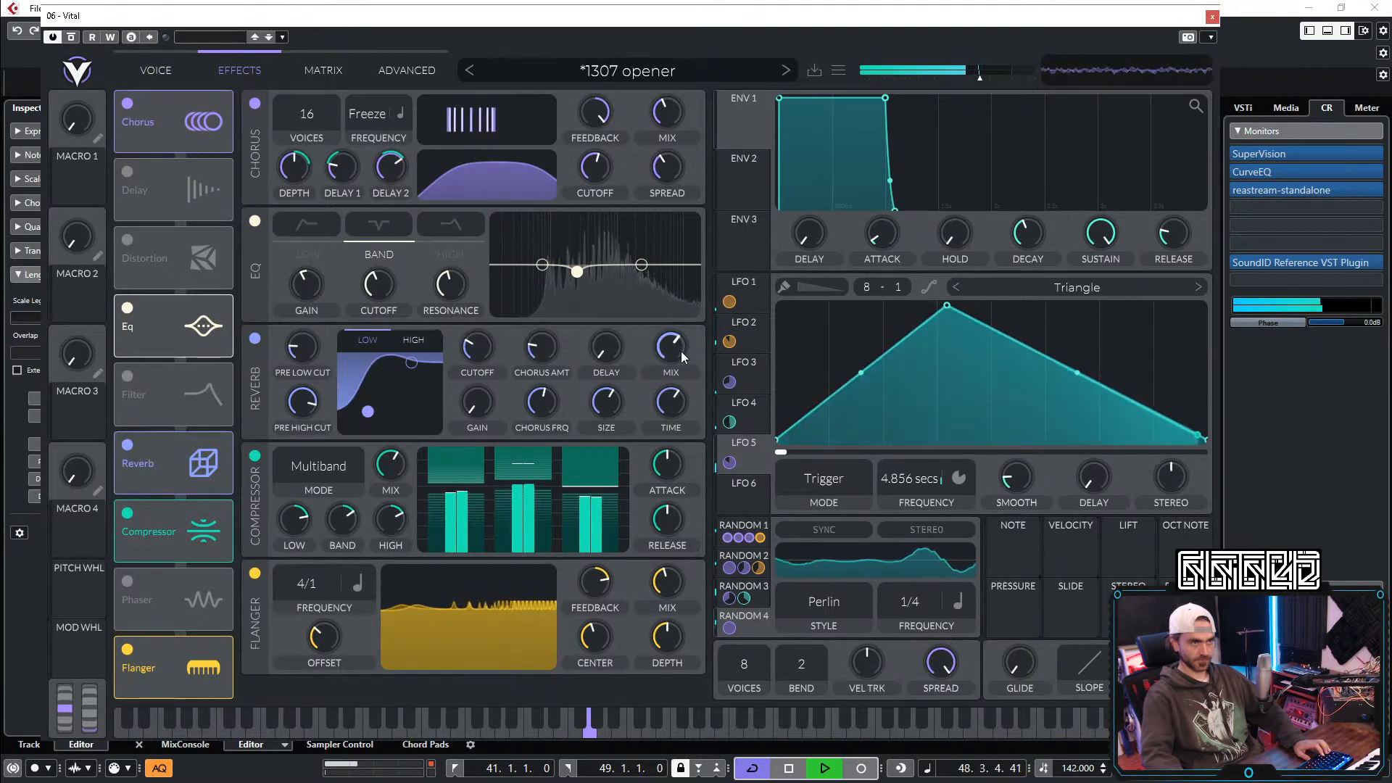
pyautogui.moveTo(676, 578); pyautogui.dragTo(677, 609)
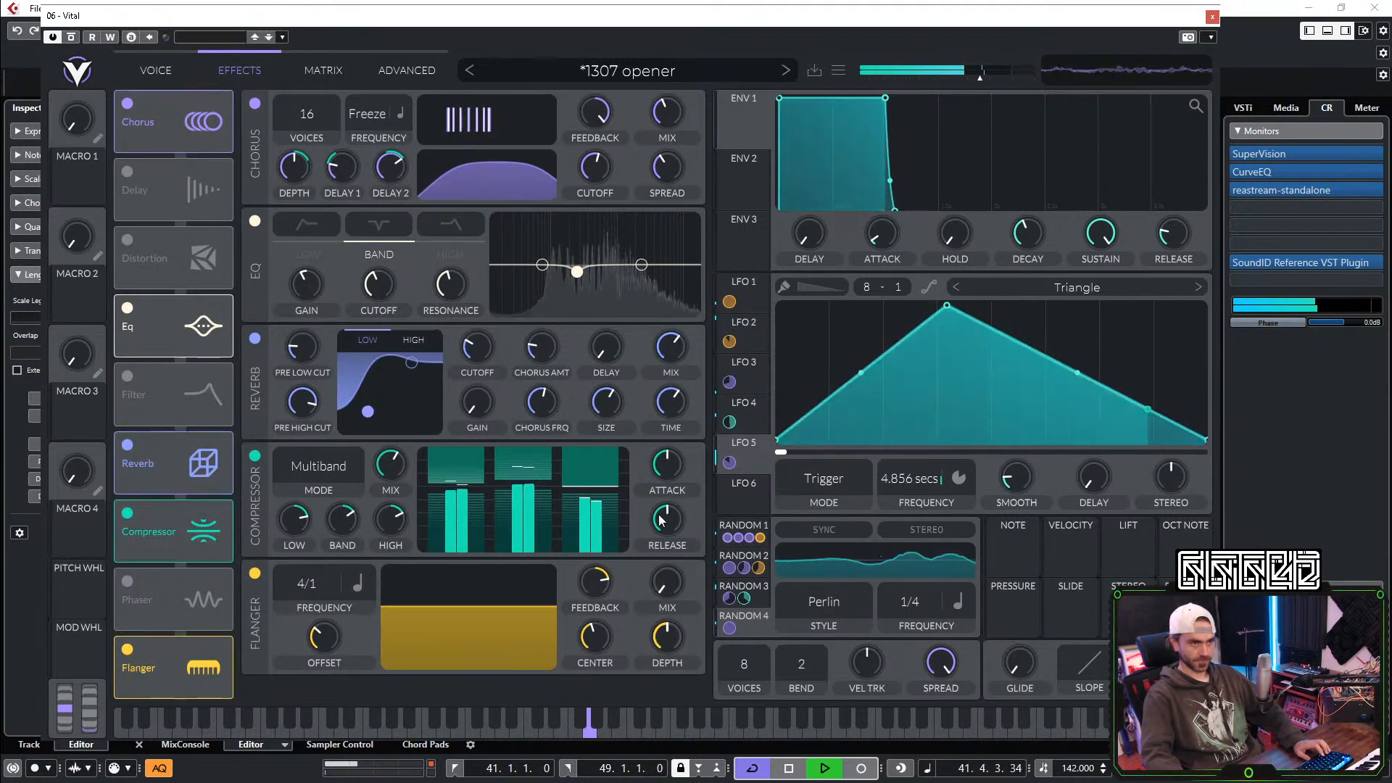
pyautogui.click(156, 70)
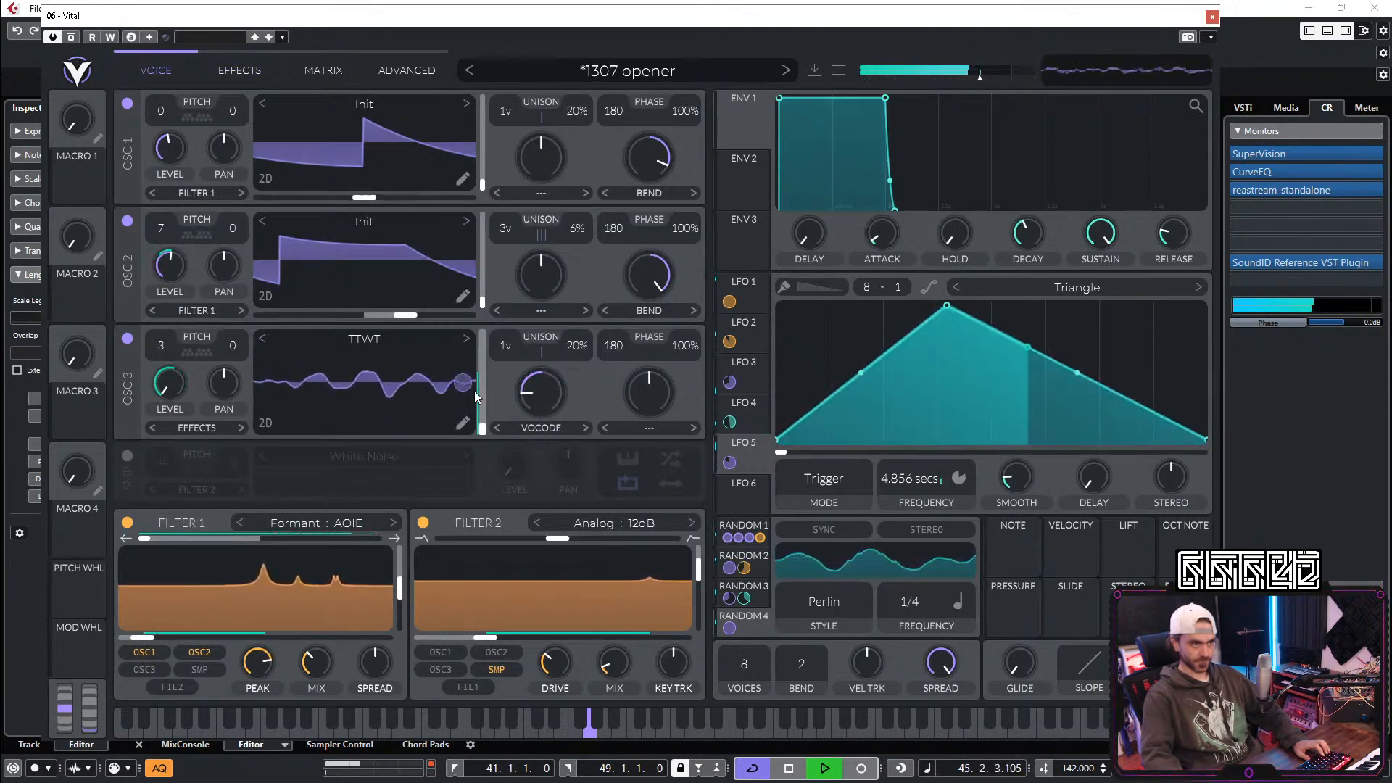
# Step: Reduce the modulation depth on oscillator 3's wavetable position and raise the Chorus mix
pyautogui.moveTo(463, 383); pyautogui.dragTo(463, 432)
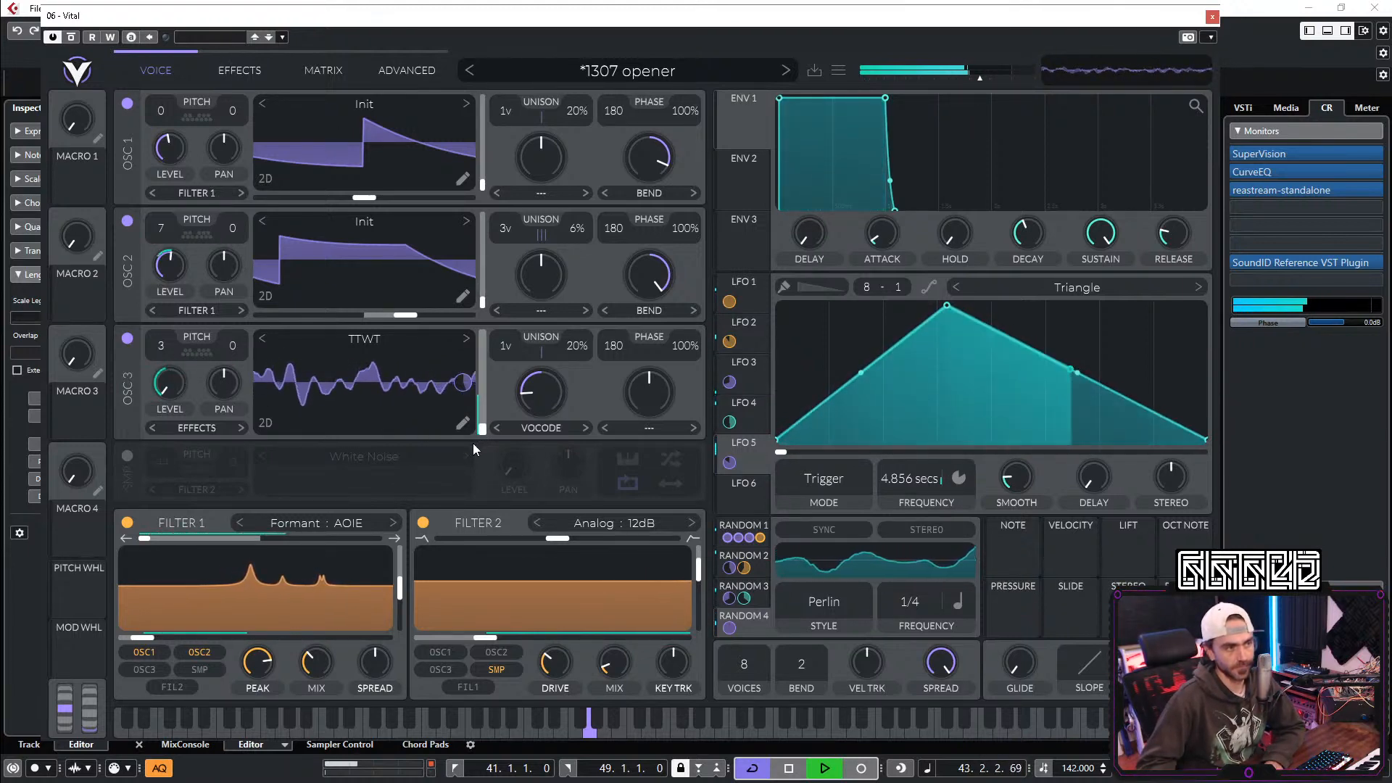
pyautogui.click(231, 70)
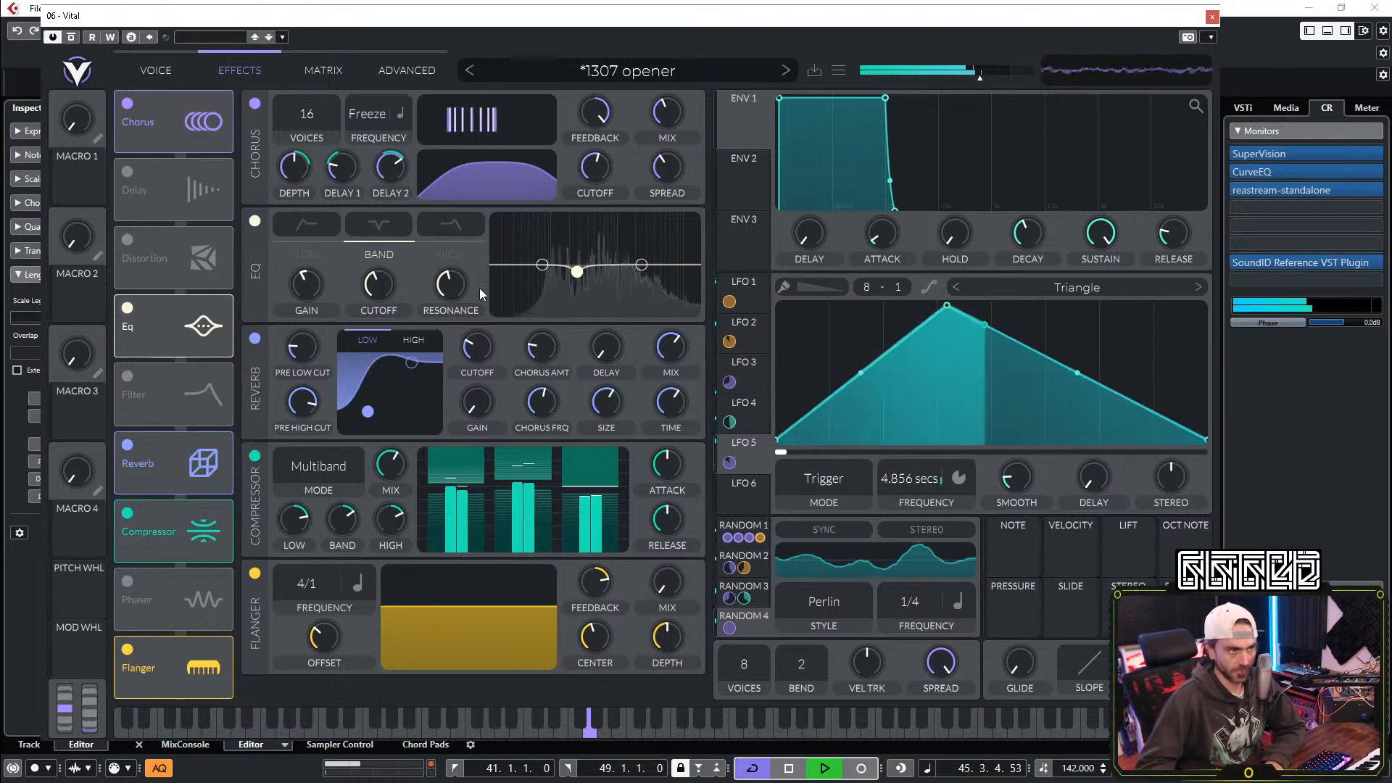
pyautogui.moveTo(683, 75); pyautogui.dragTo(690, 66)
pyautogui.moveTo(676, 121); pyautogui.dragTo(678, 106)
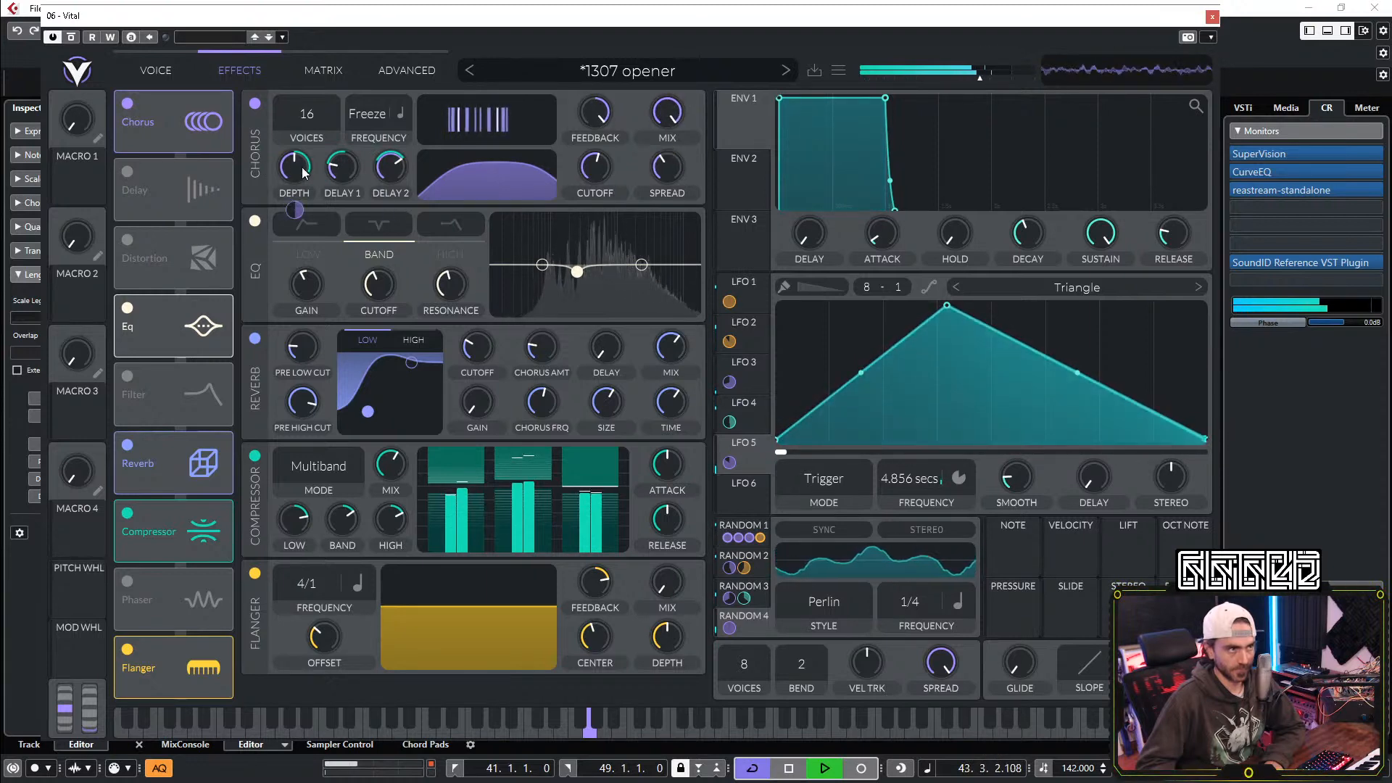
# Step: Remove the modulation from oscillator 3's wavetable position and raise the wave frame manually
pyautogui.click(148, 66)
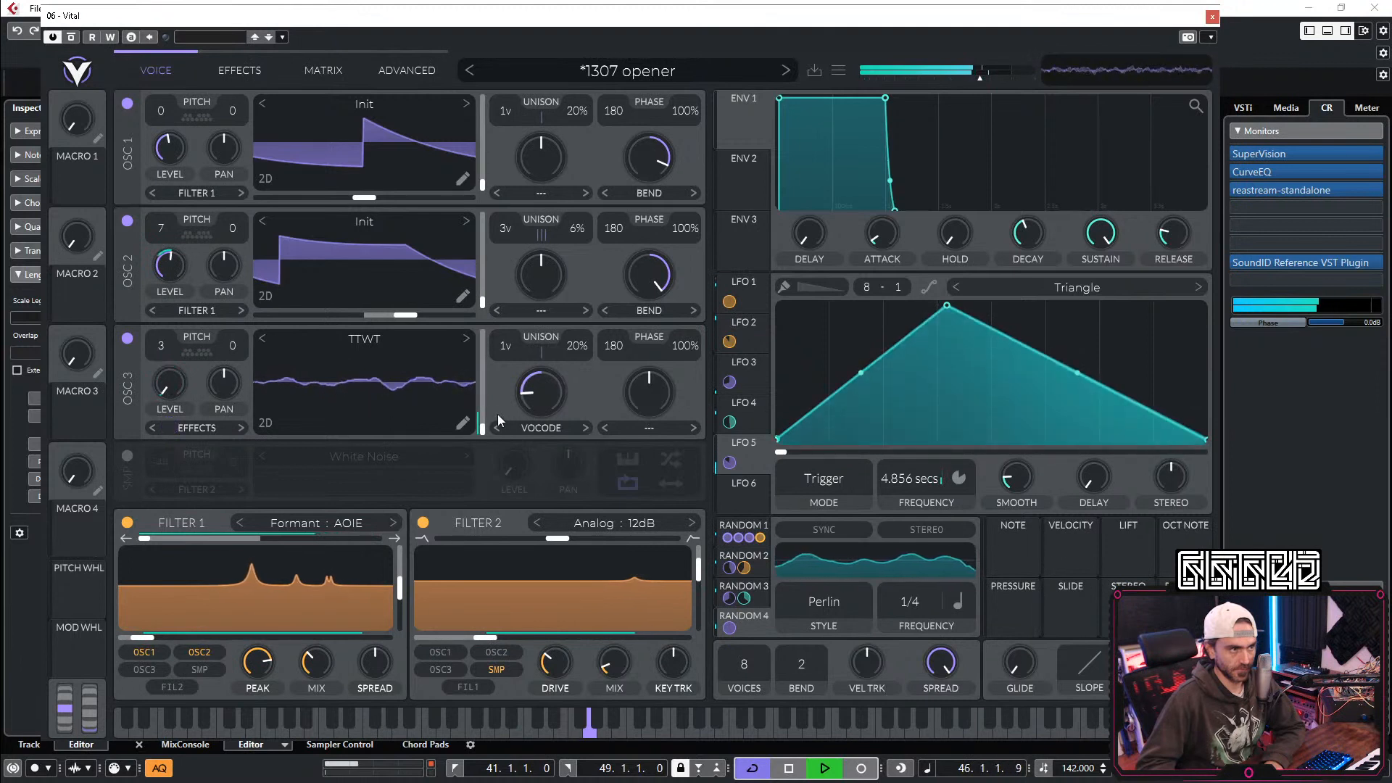
pyautogui.doubleClick(468, 382)
pyautogui.moveTo(484, 430); pyautogui.dragTo(509, 390)
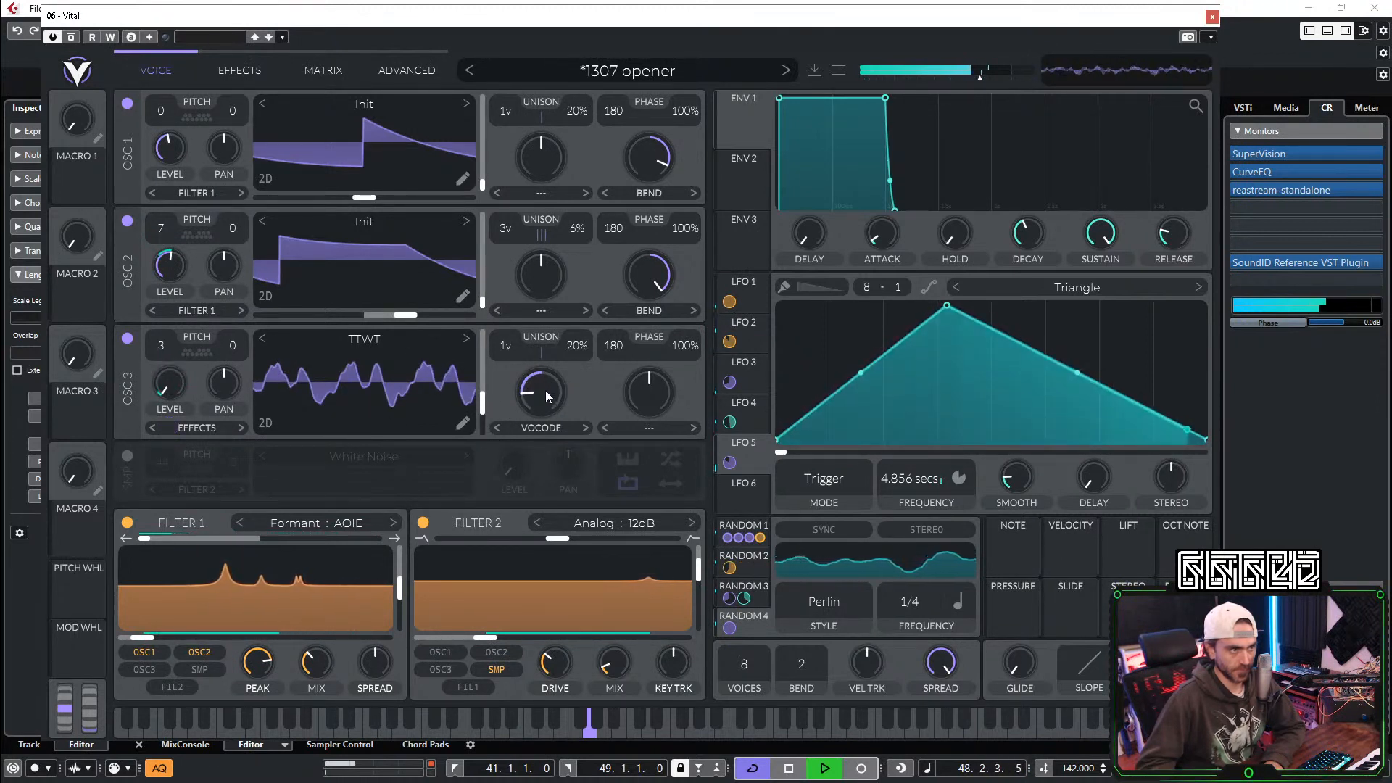
# Step: Remove the level modulation from oscillators 2 and 3, and set oscillator 3's level to about 0.152
pyautogui.moveTo(175, 381)
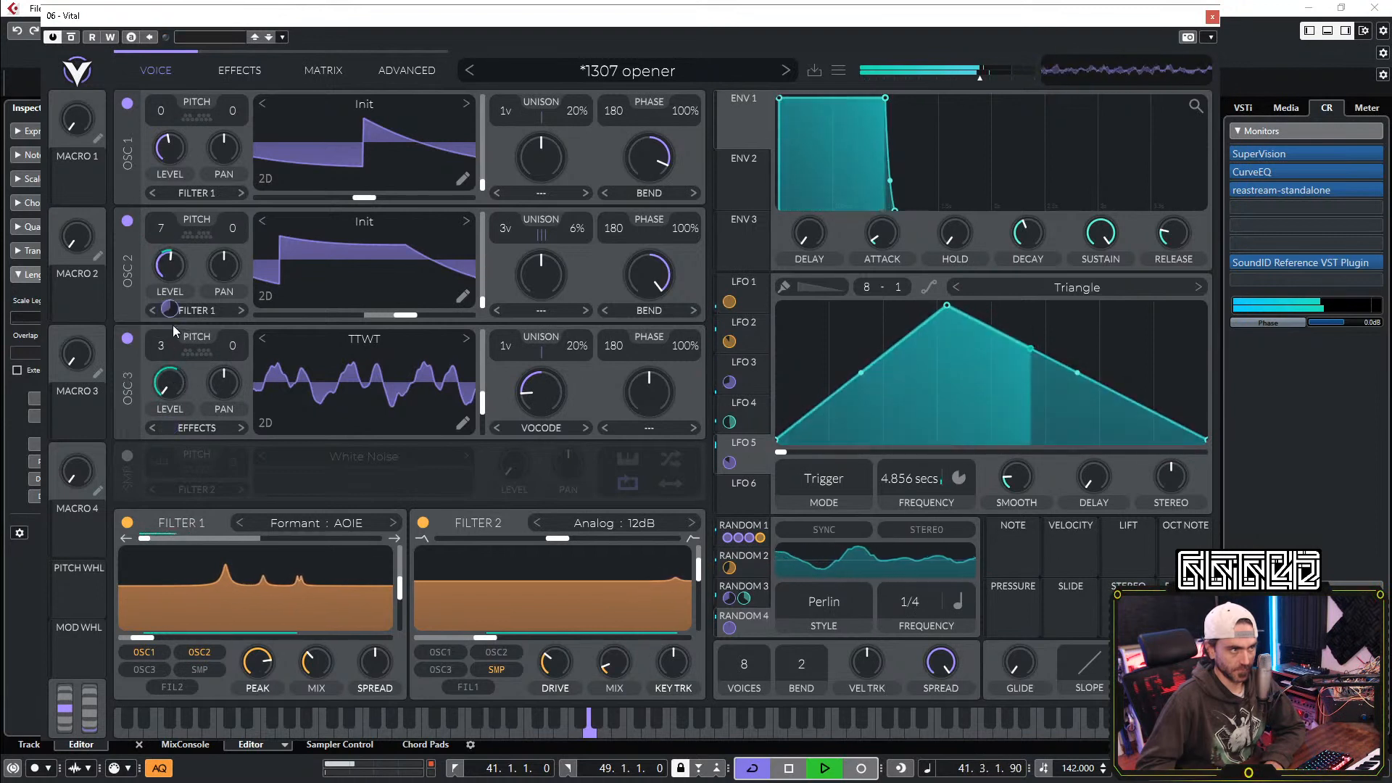
pyautogui.moveTo(182, 260); pyautogui.dragTo(181, 297)
pyautogui.moveTo(175, 383); pyautogui.dragTo(201, 339)
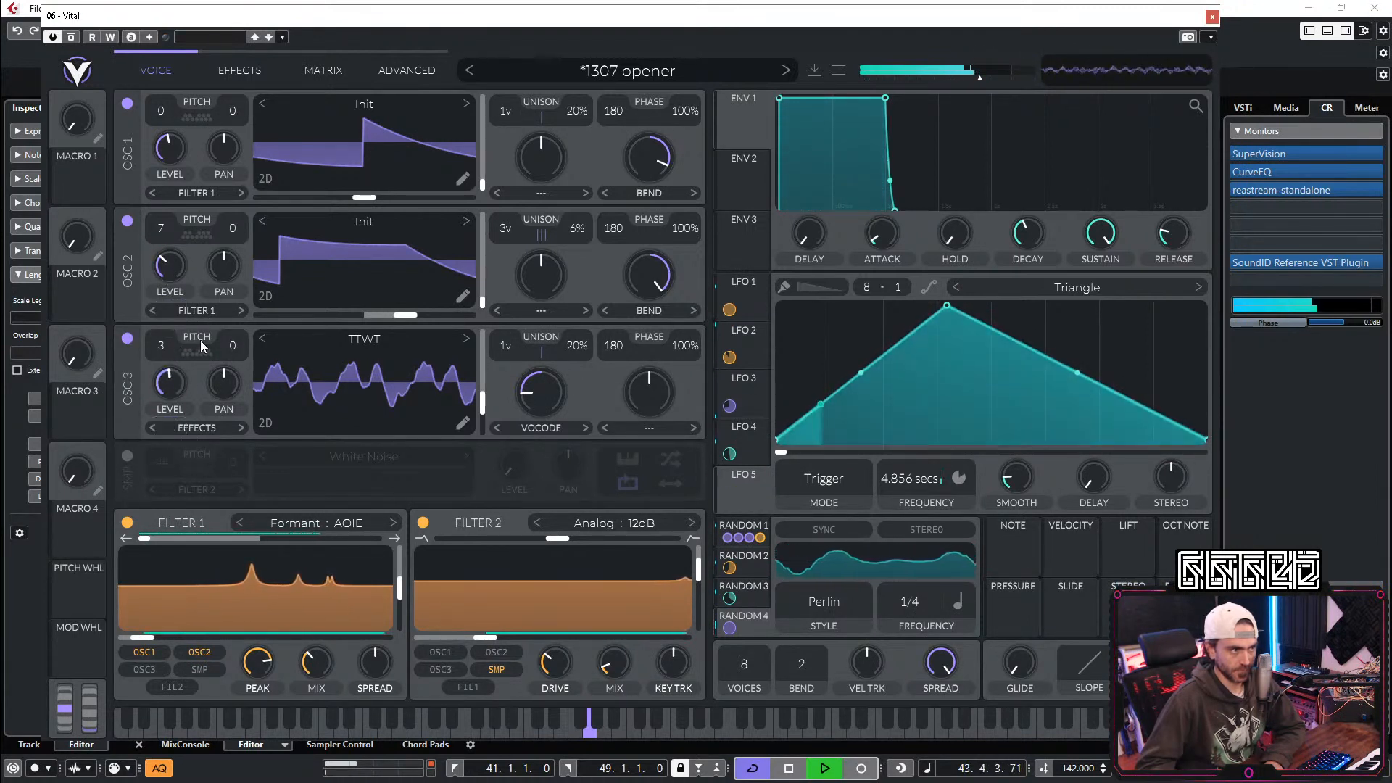
pyautogui.moveTo(176, 386); pyautogui.dragTo(171, 392)
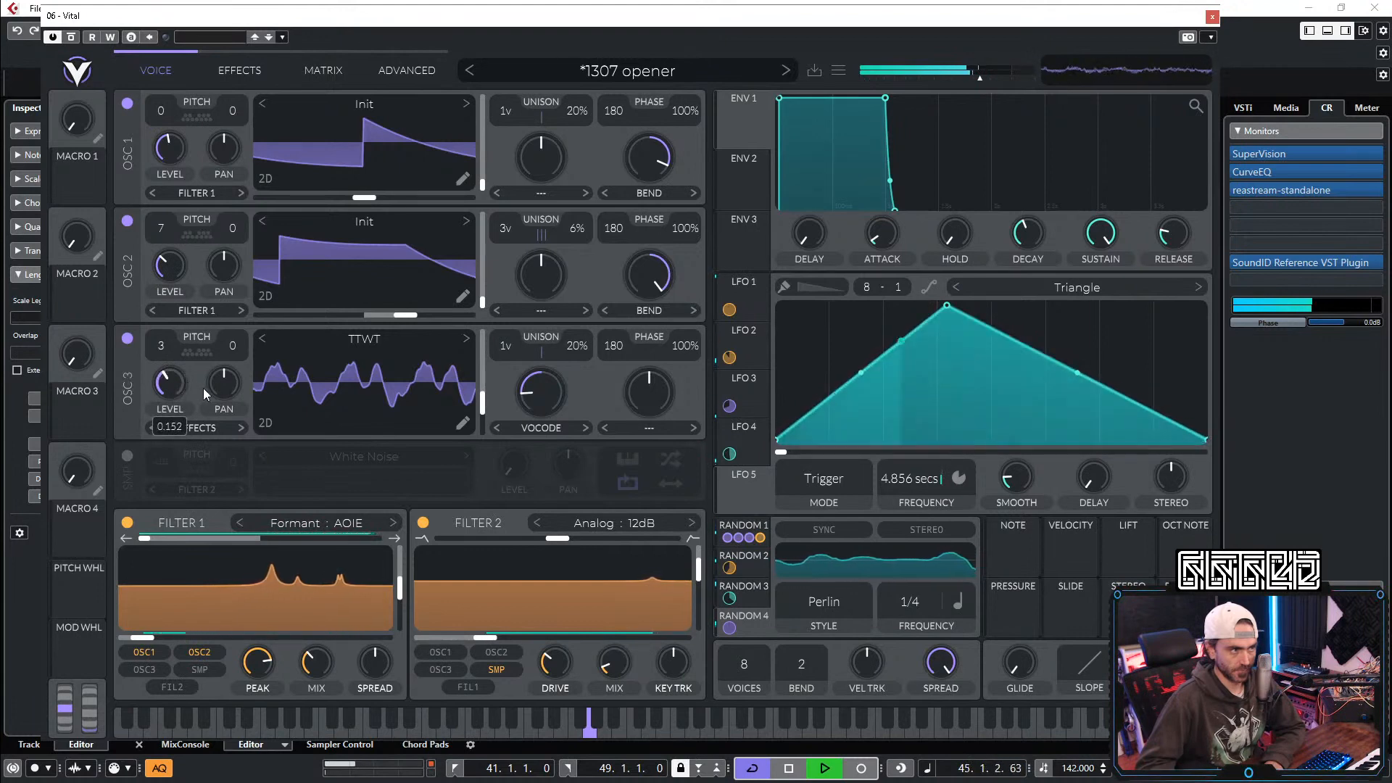
# Step: Open the effects and audition the Chorus mix together with its modulated depth and delay settings
pyautogui.click(237, 70)
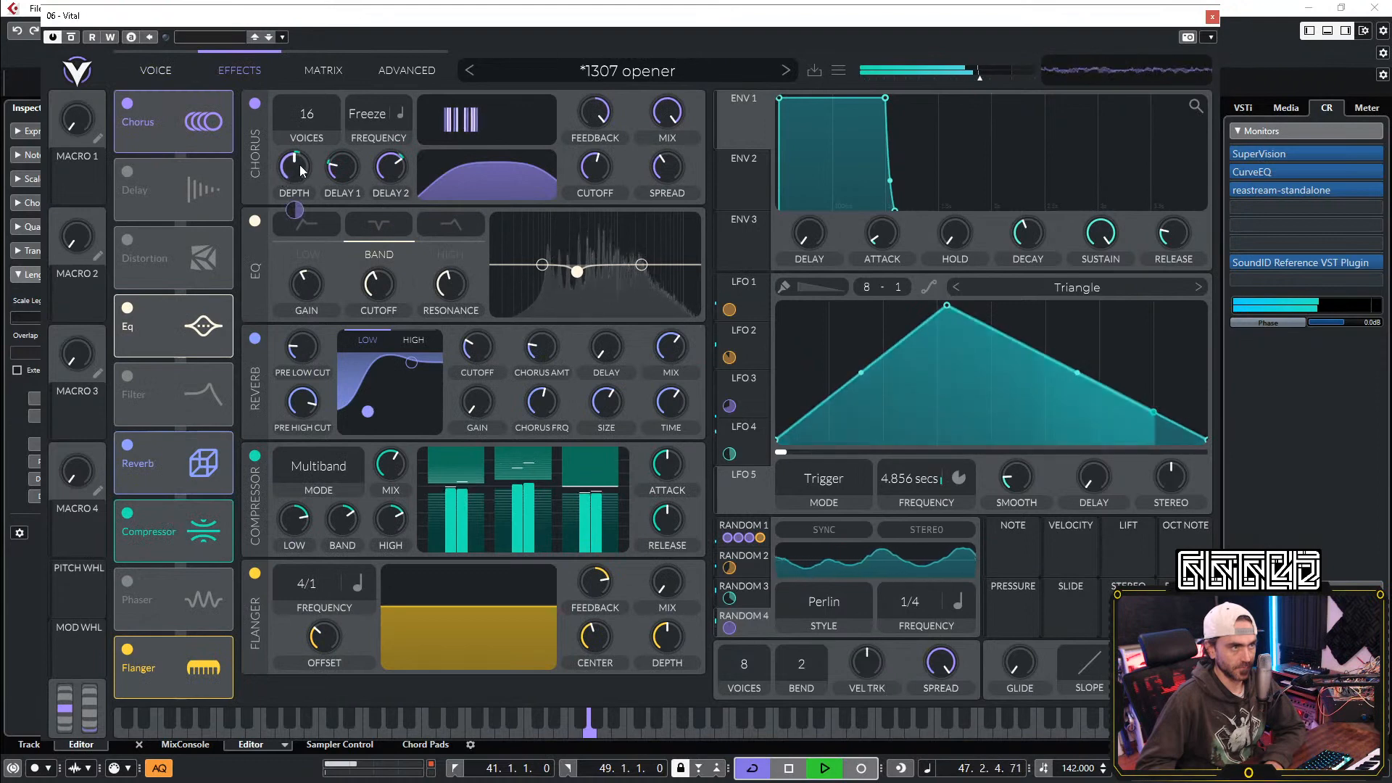
pyautogui.moveTo(687, 107); pyautogui.dragTo(624, 189)
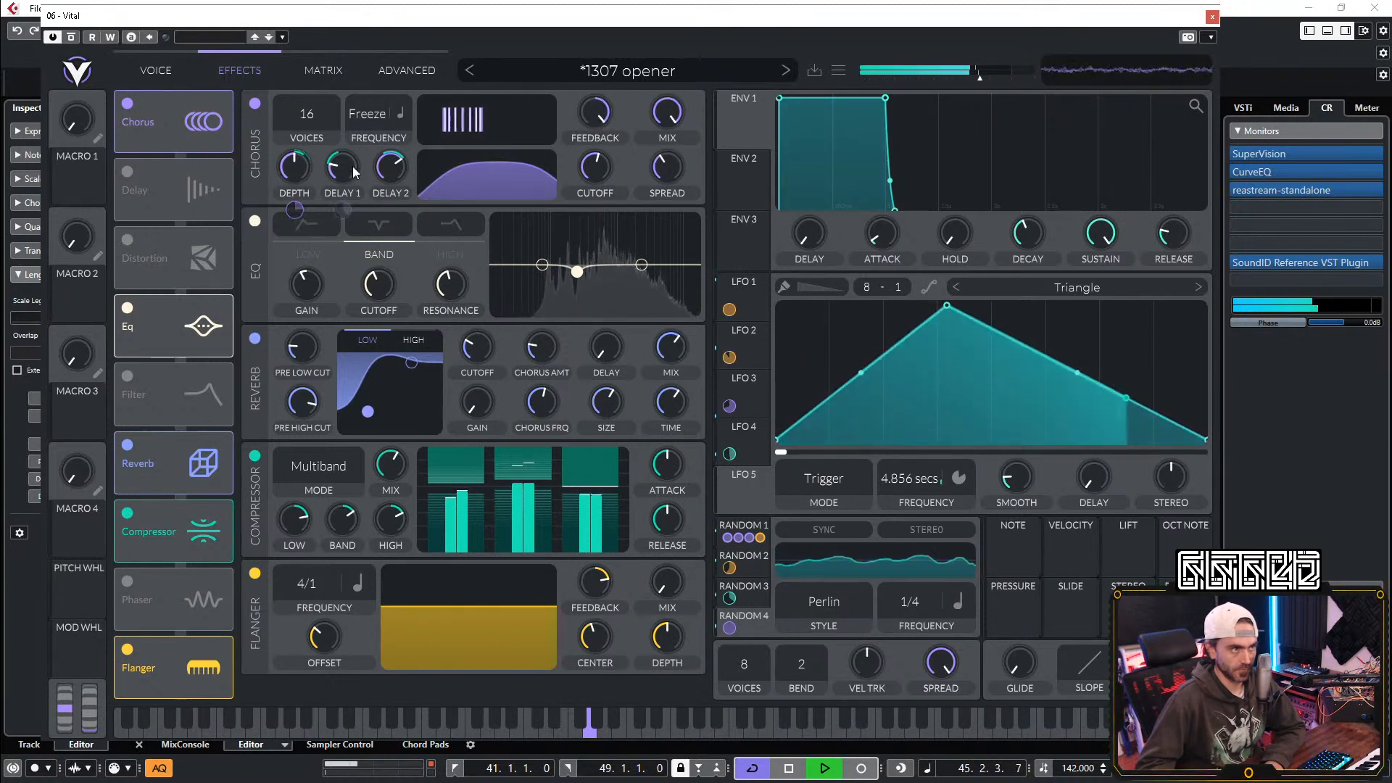
pyautogui.moveTo(390, 209)
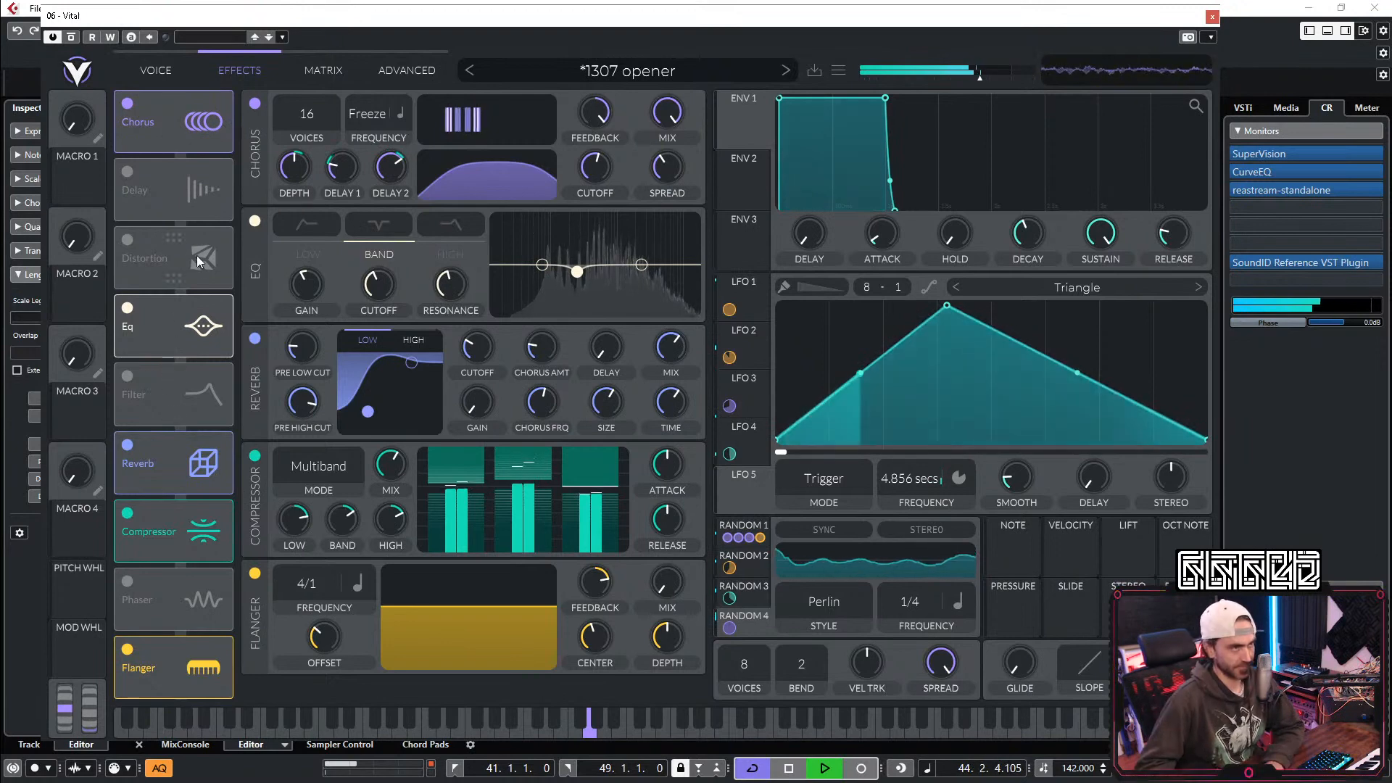
# Step: Place Distortion directly after the EQ, enable it as Down Sample, and set its drive to about 9.3 dB
pyautogui.moveTo(193, 250); pyautogui.dragTo(182, 319)
pyautogui.click(255, 337)
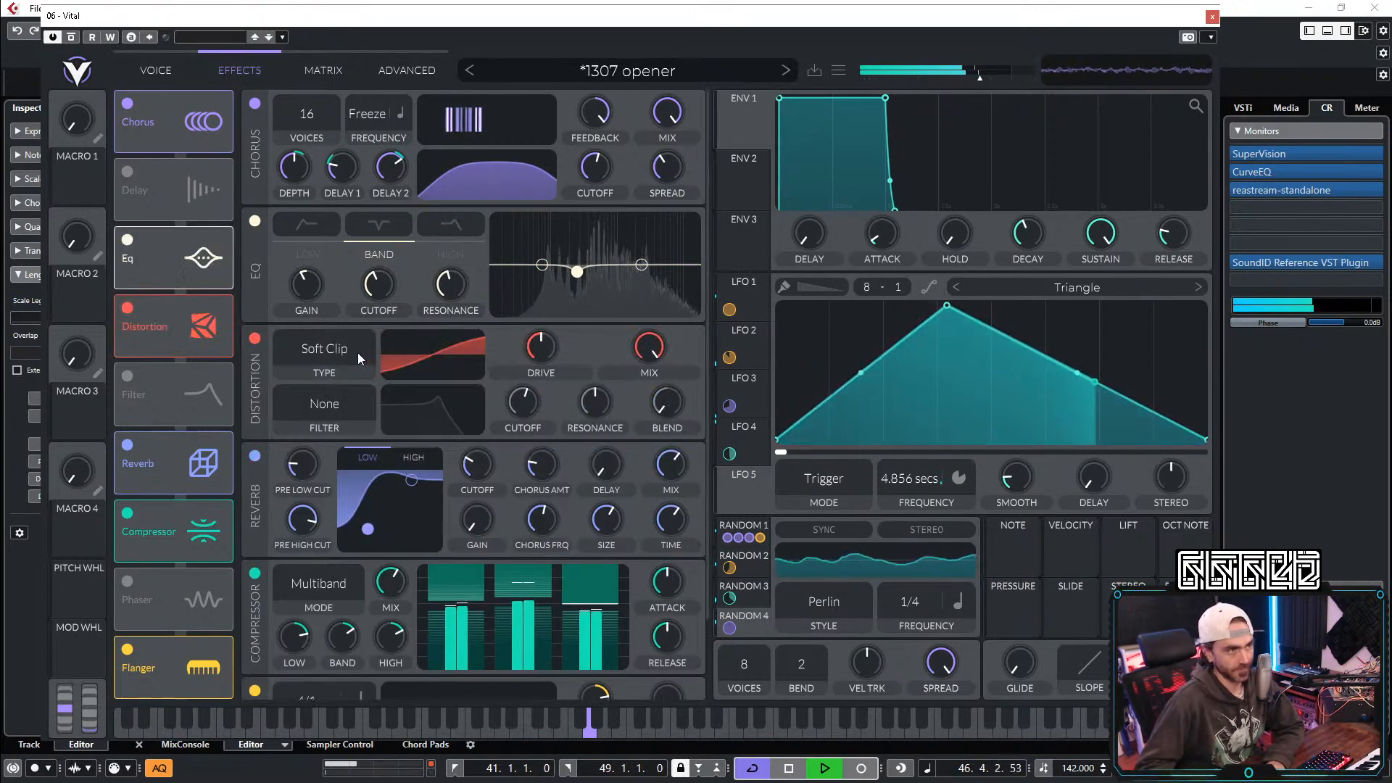
pyautogui.click(324, 362)
pyautogui.click(309, 490)
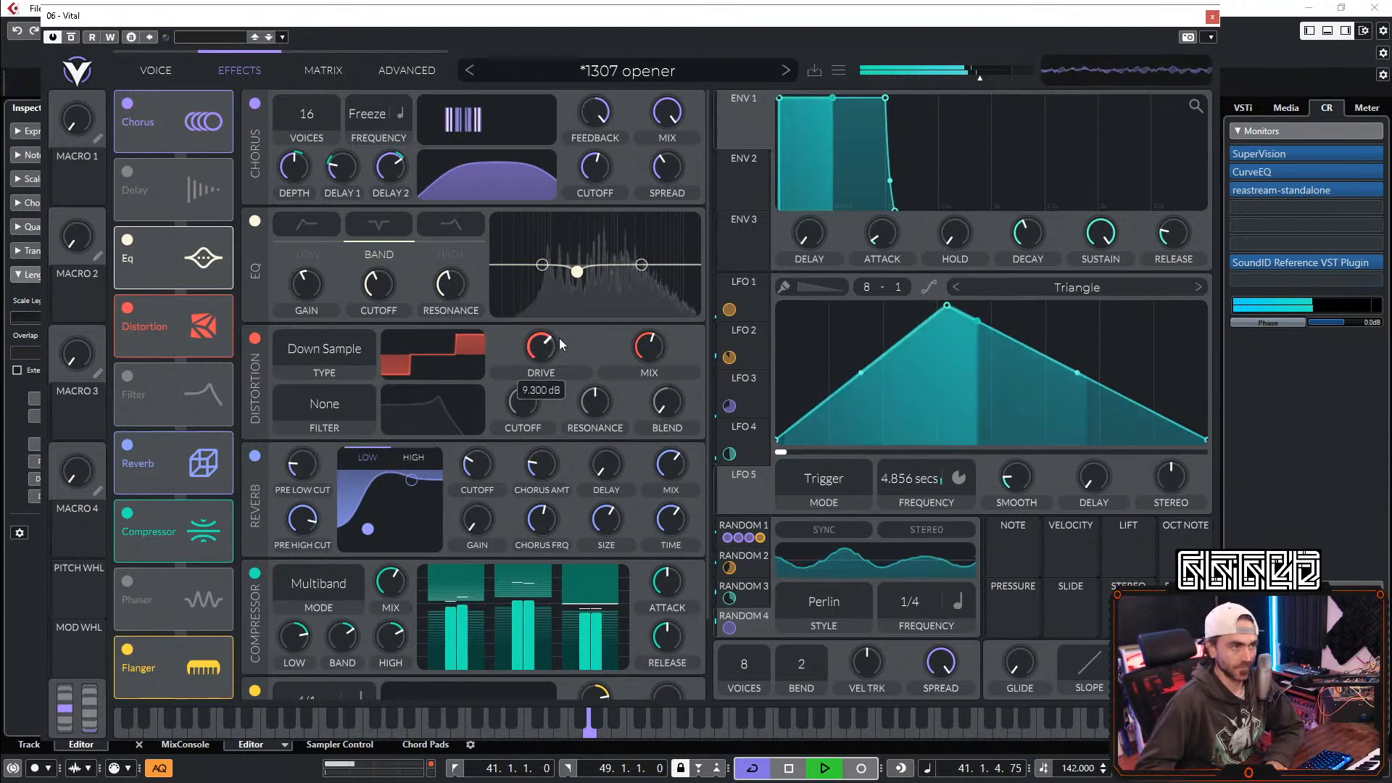
# Step: Move Distortion back from behind the Reverb to directly after the EQ and reduce its mix
pyautogui.scroll(5, 559, 338)
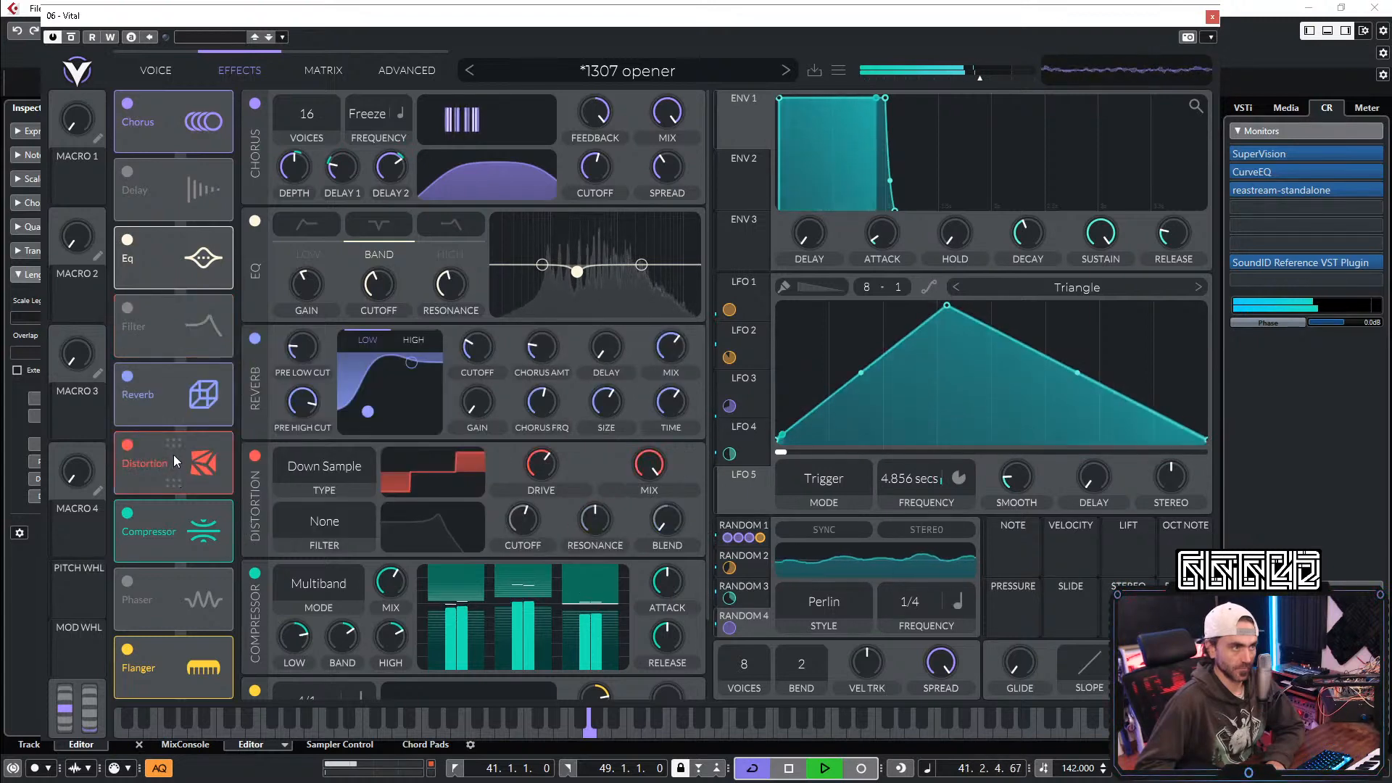
pyautogui.moveTo(173, 455); pyautogui.dragTo(158, 351)
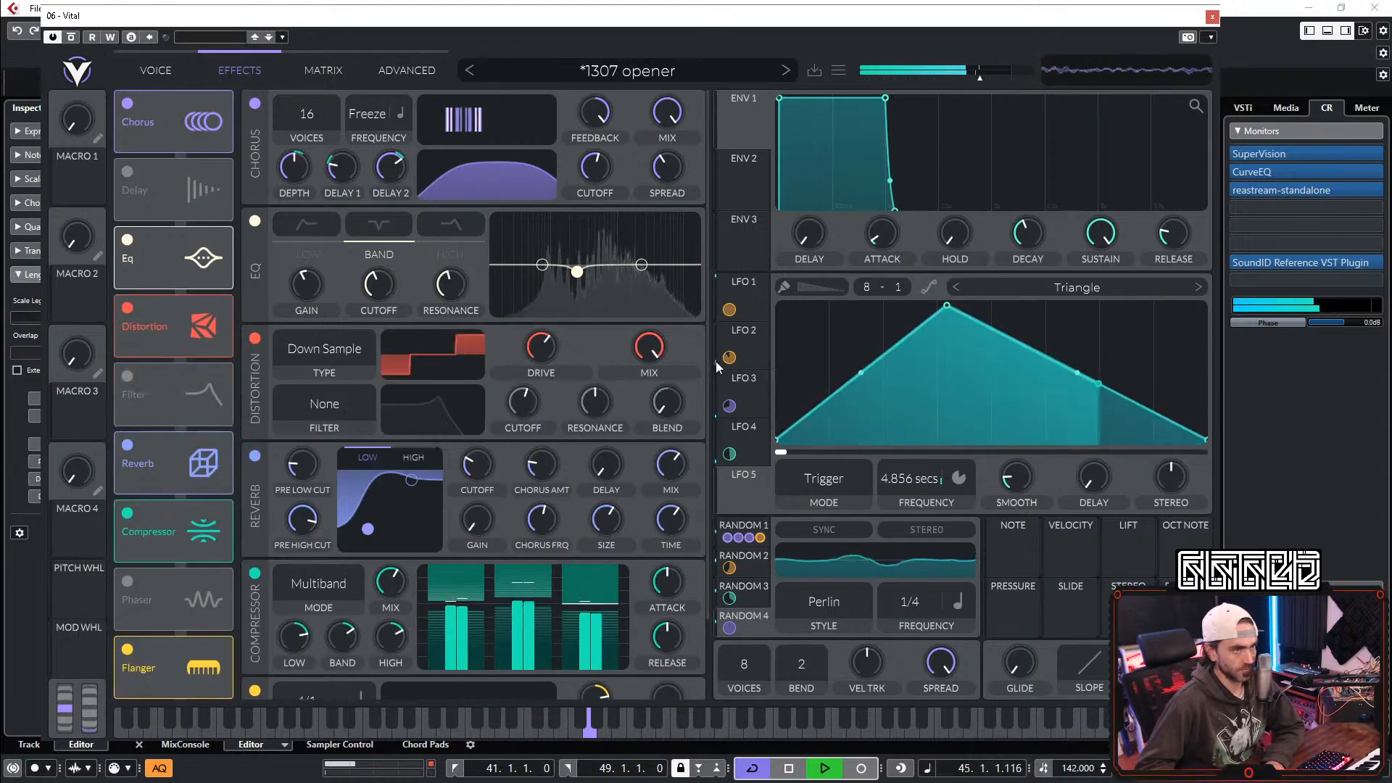
pyautogui.moveTo(627, 382); pyautogui.dragTo(613, 400)
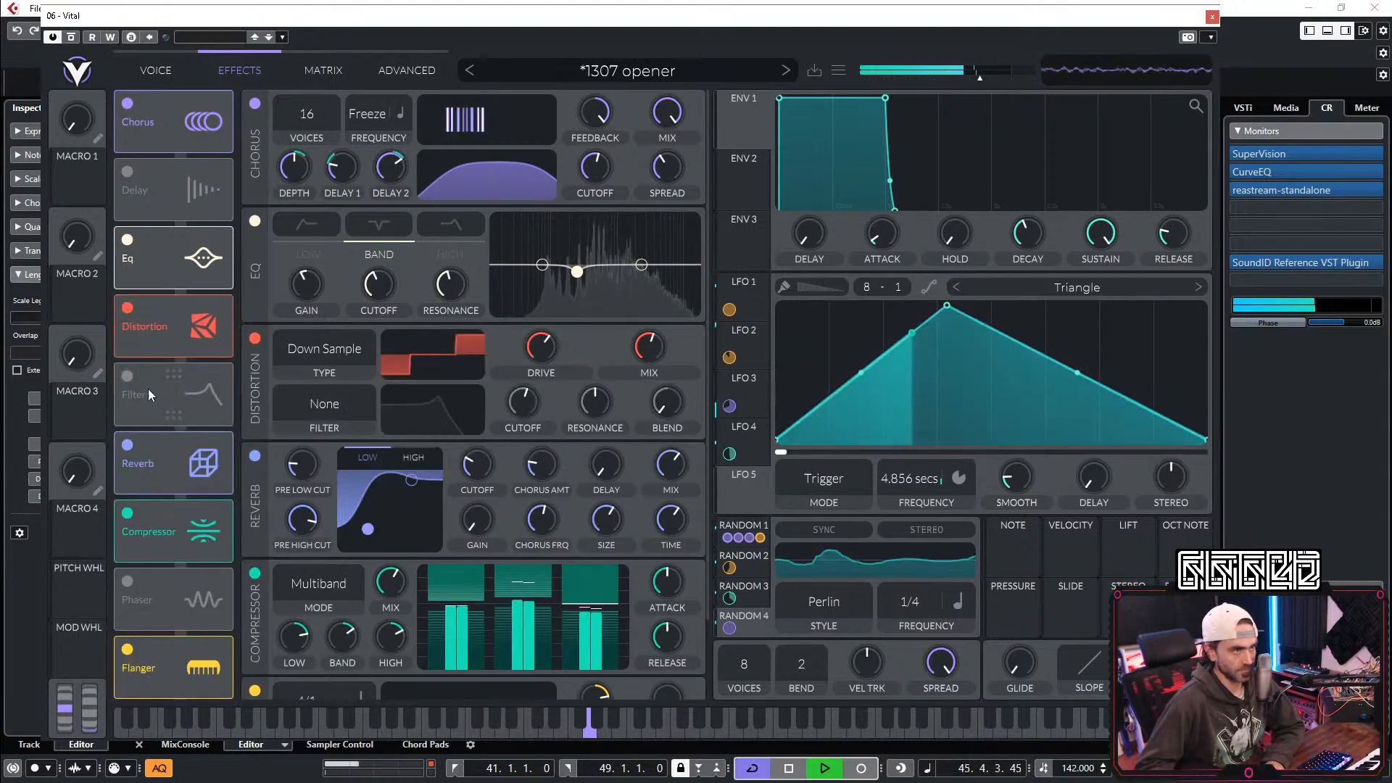
# Step: Enable the Analog 12dB effects filter, lower its cutoff, and modulate the filter with Random 2 and Random 3
pyautogui.click(147, 388)
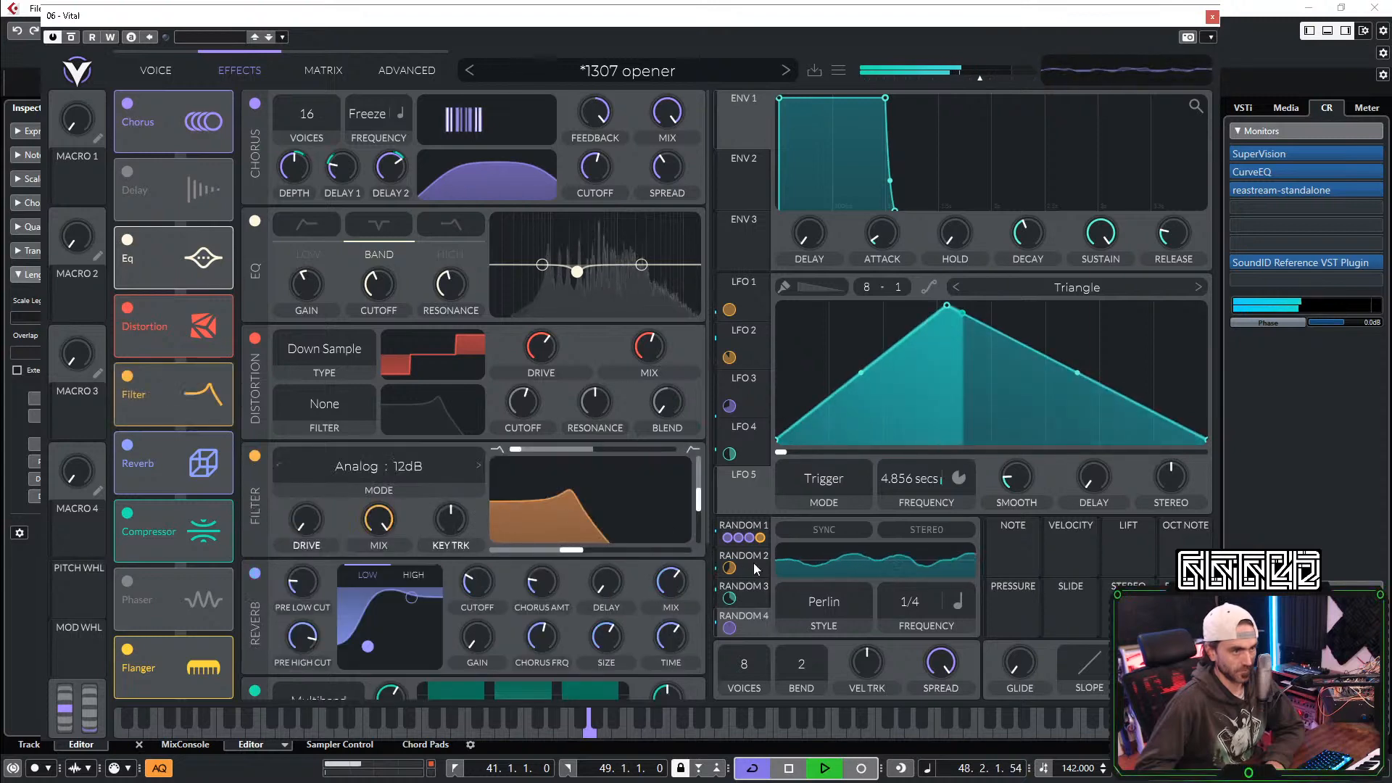
pyautogui.moveTo(729, 568); pyautogui.dragTo(581, 558)
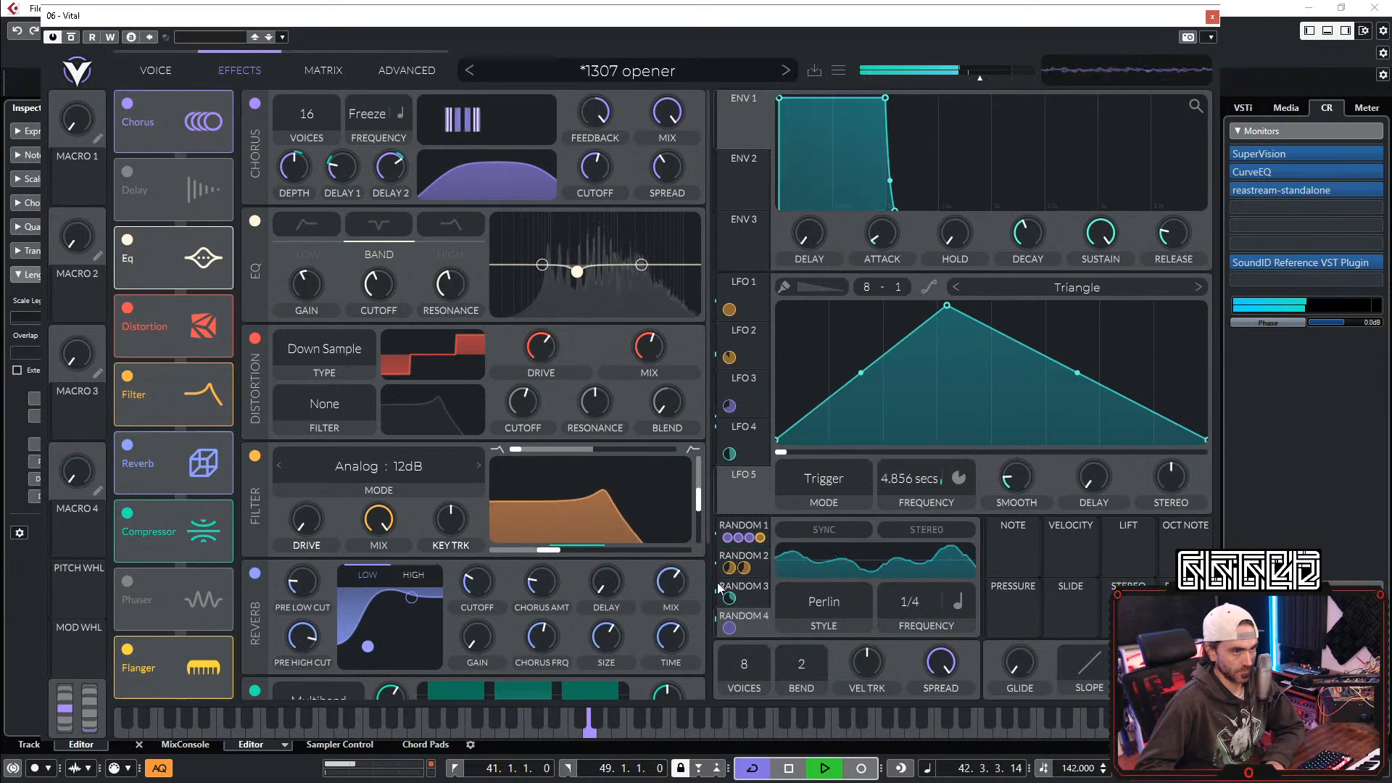
pyautogui.moveTo(729, 597); pyautogui.dragTo(591, 530)
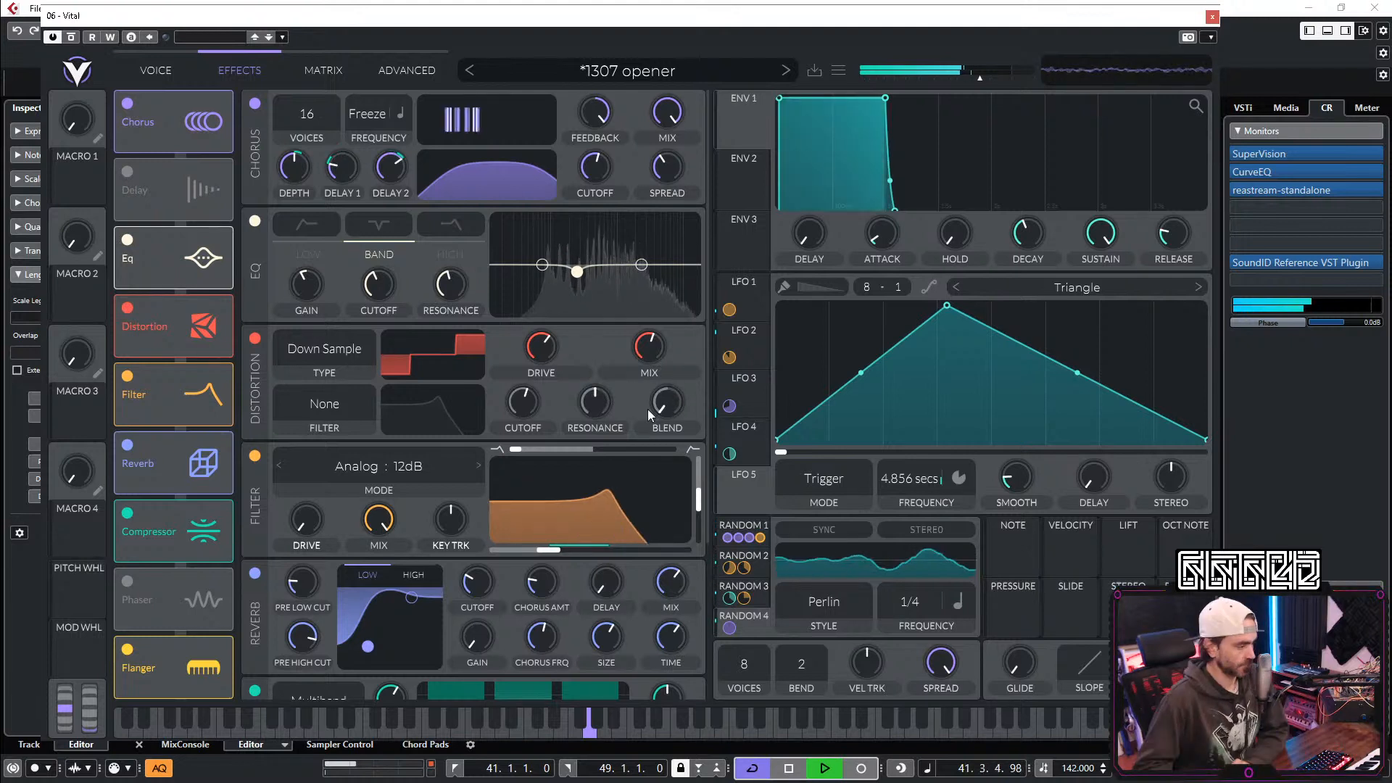
# Step: Turn on the White Noise sampler and raise the mix of Filter 2 to full
pyautogui.click(145, 73)
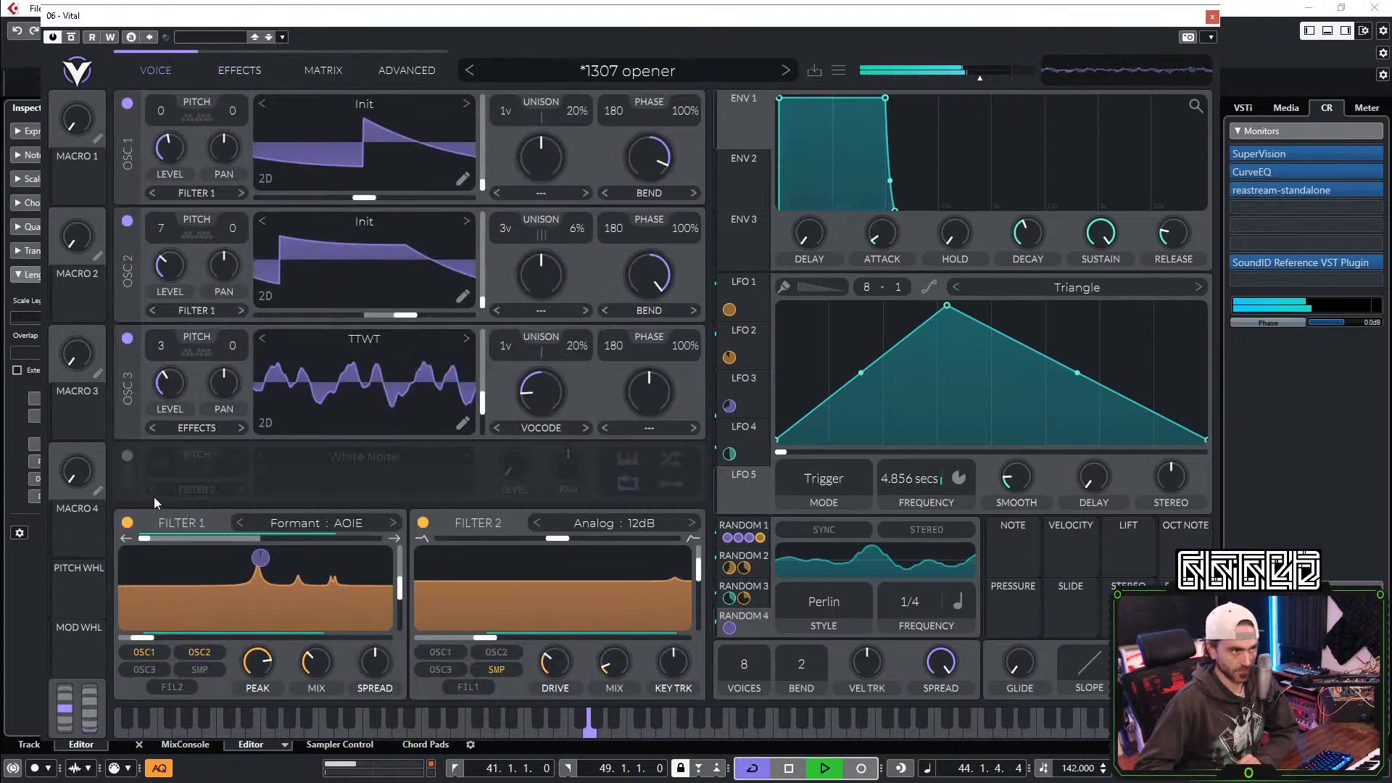
pyautogui.click(126, 456)
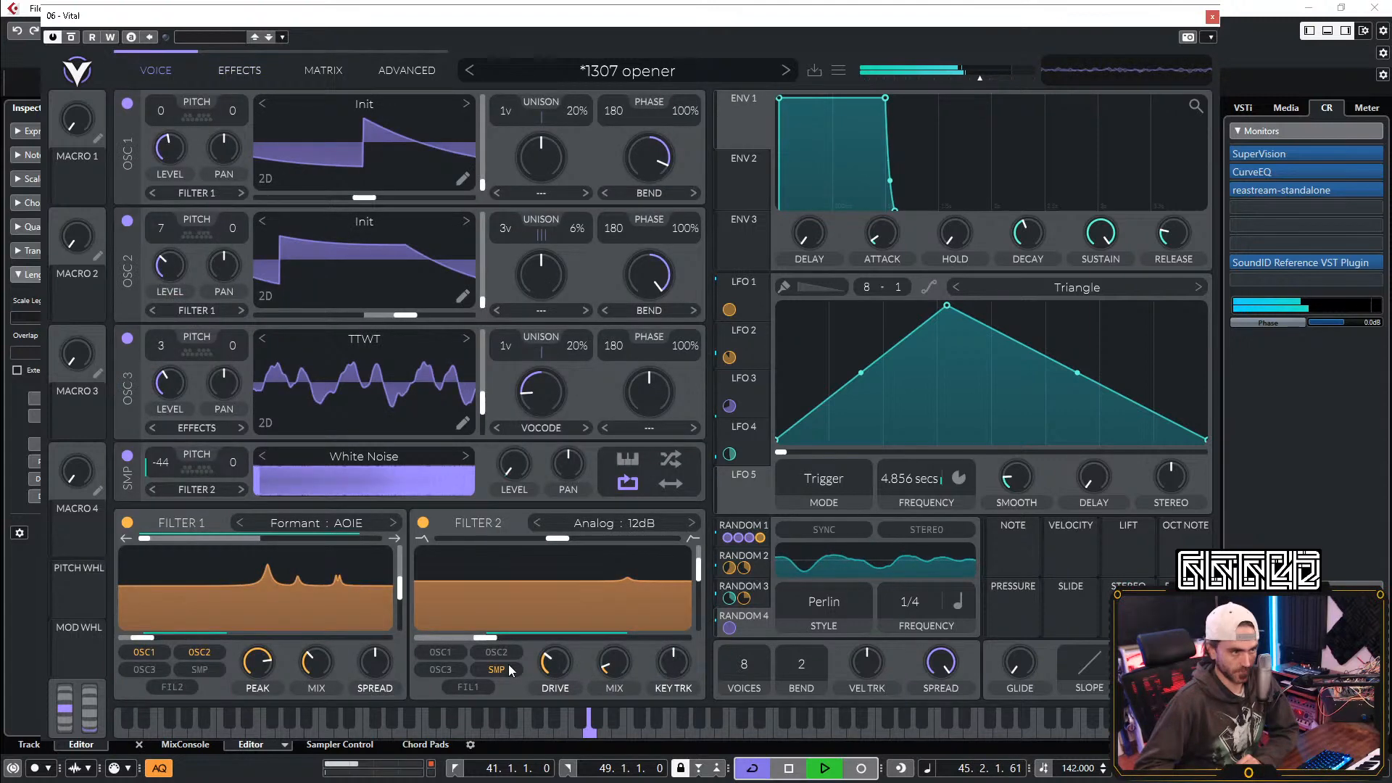
pyautogui.click(508, 664)
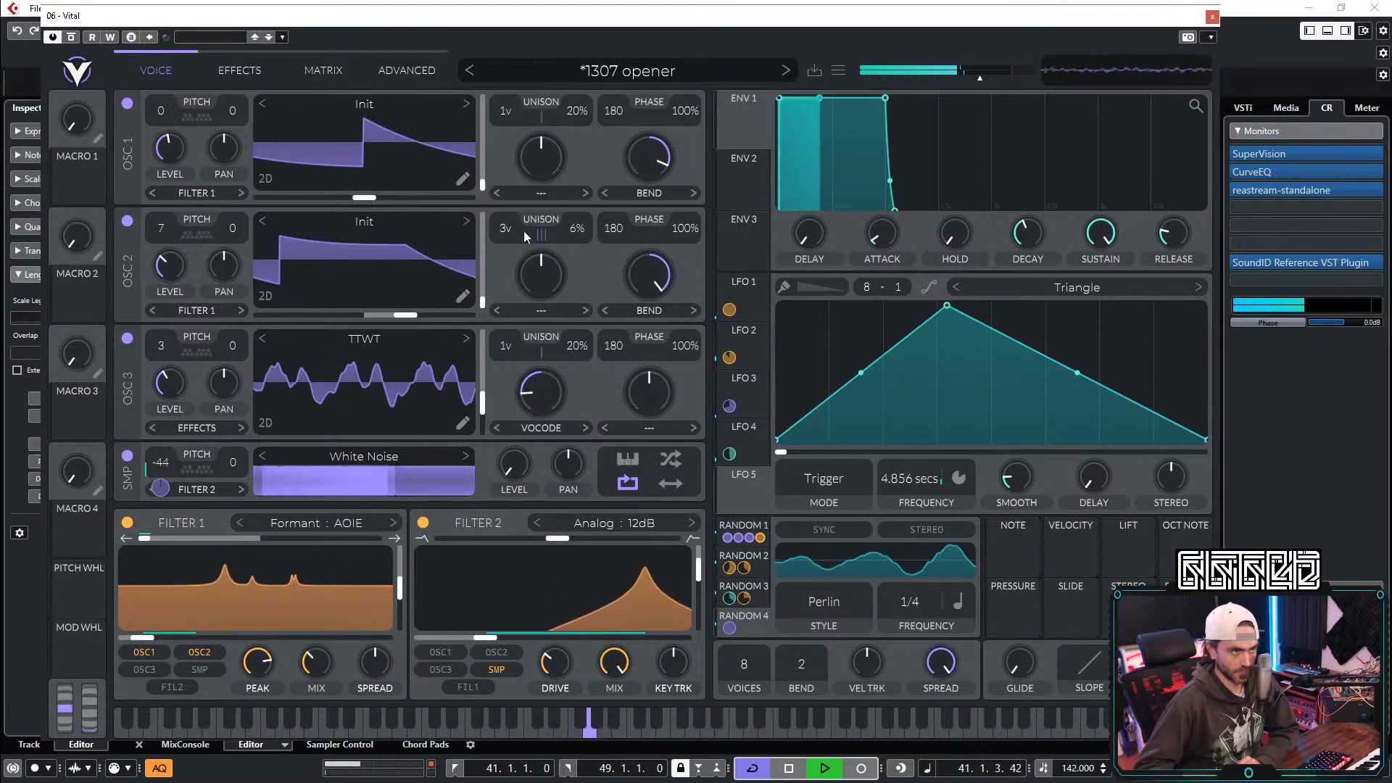
# Step: Save the preset under the name 1307 opener2
pyautogui.hotkey('ctrl', 's')
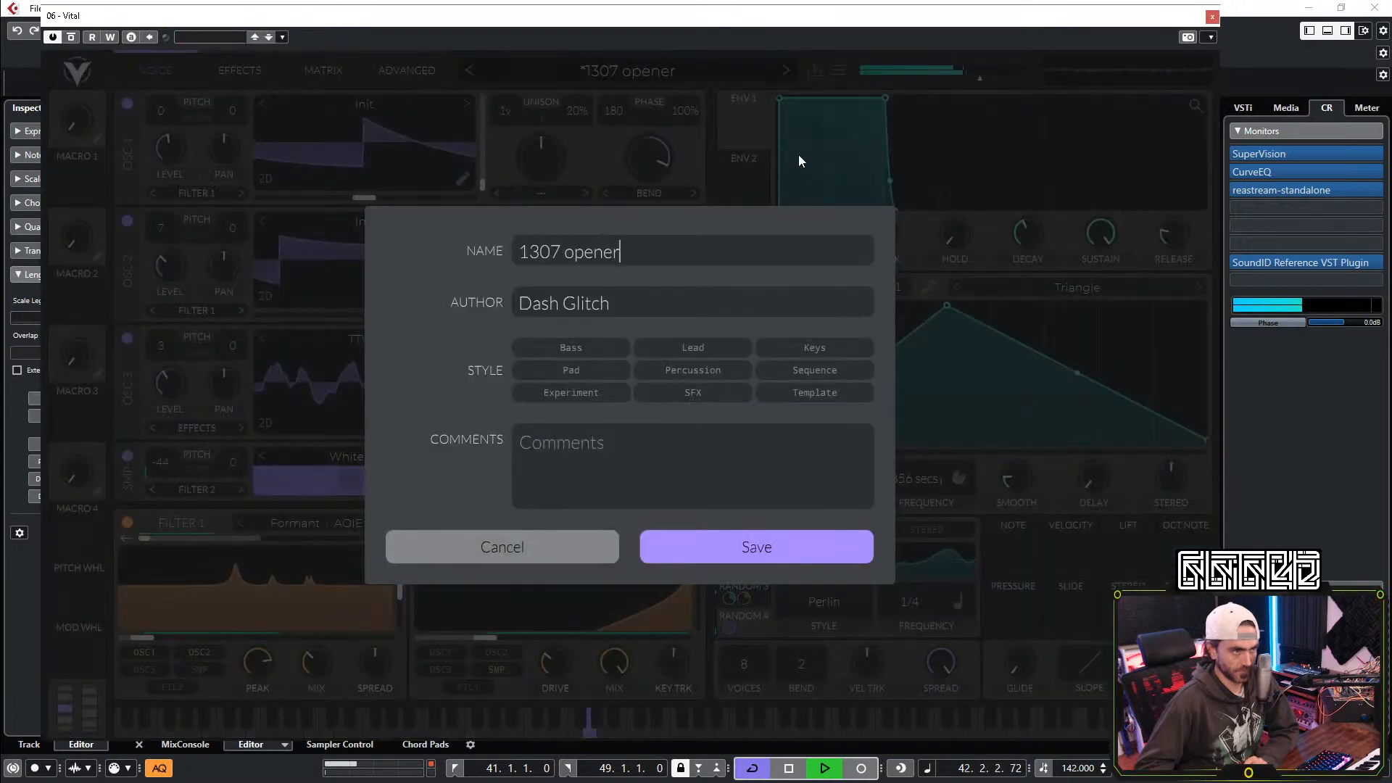
pyautogui.write('2')
pyautogui.press('Return')
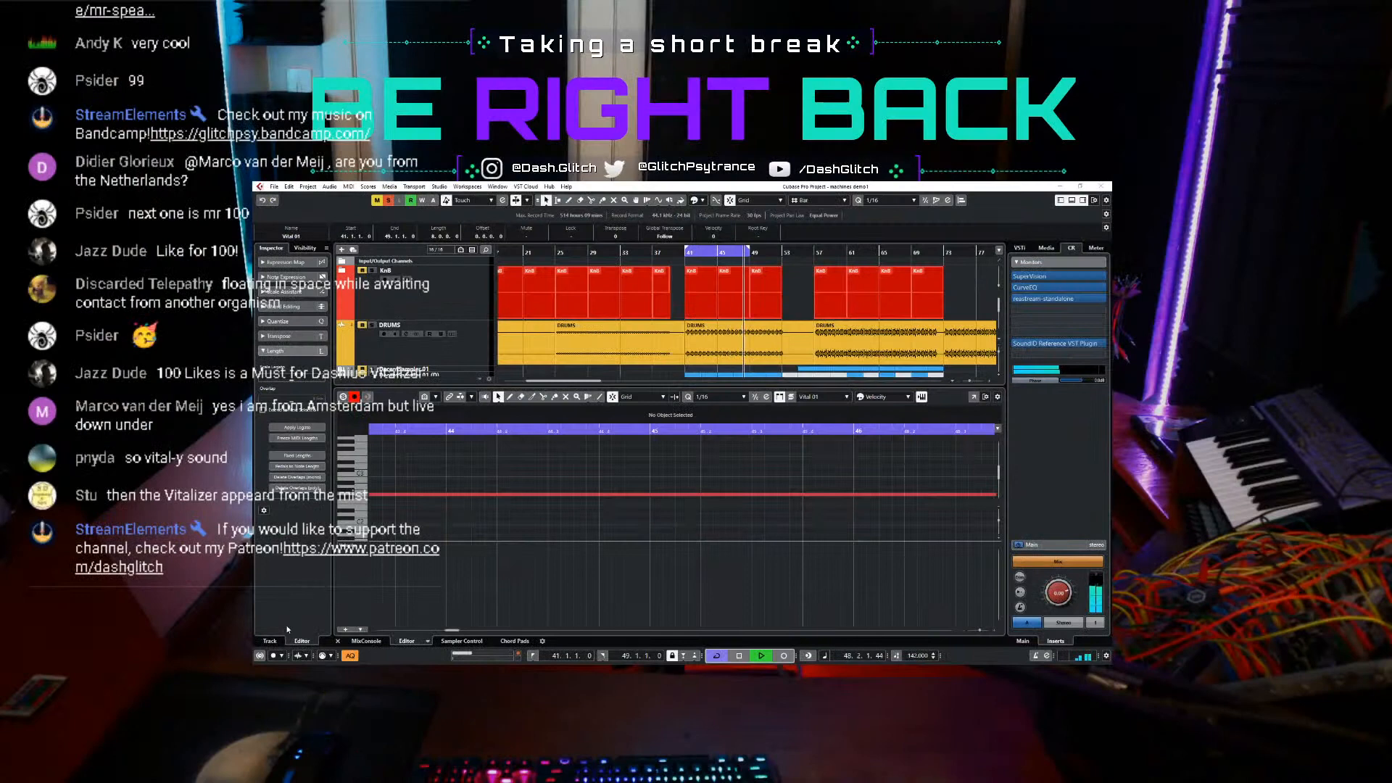
# Step: Reopen Vital, load the Basic Shapes wavetable into oscillator 1, and reset its Bend amount to 50%
pyautogui.click(287, 630)
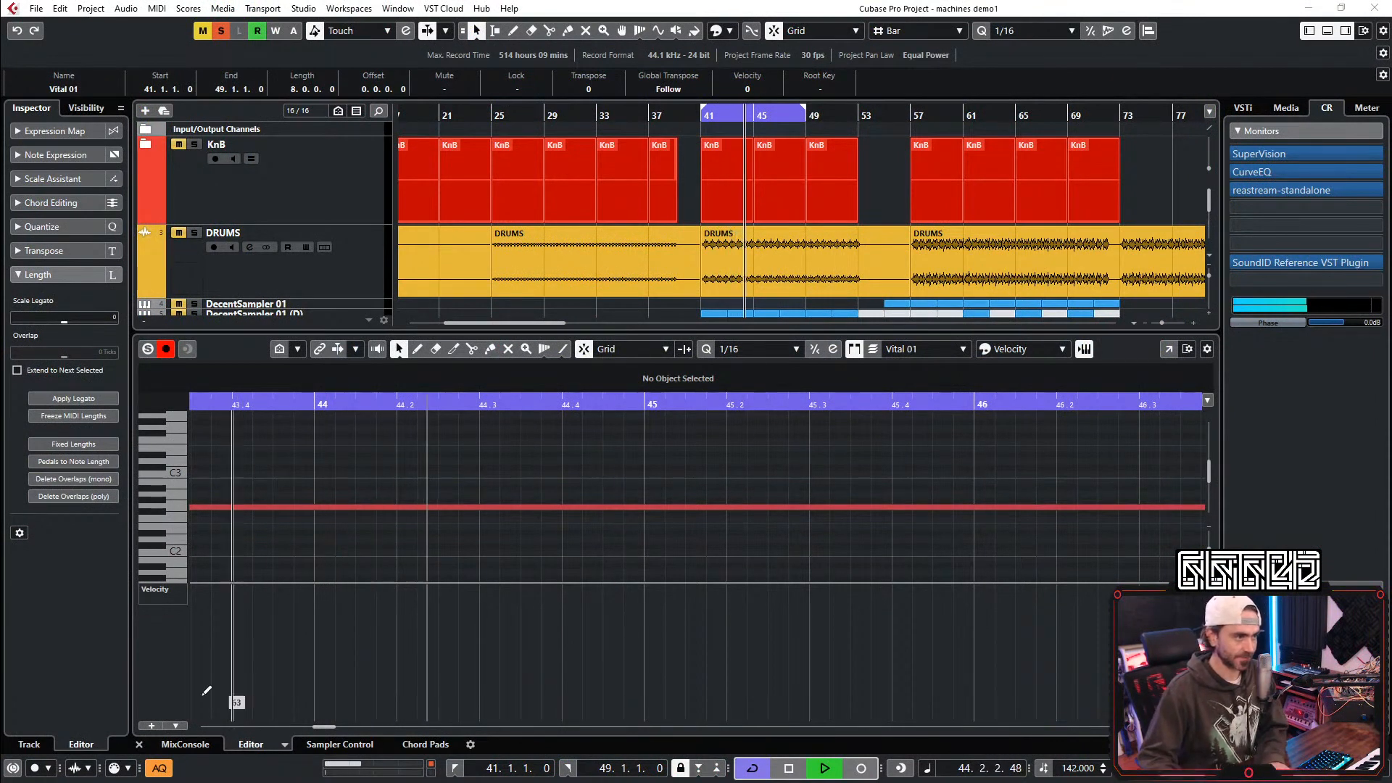
pyautogui.click(83, 656)
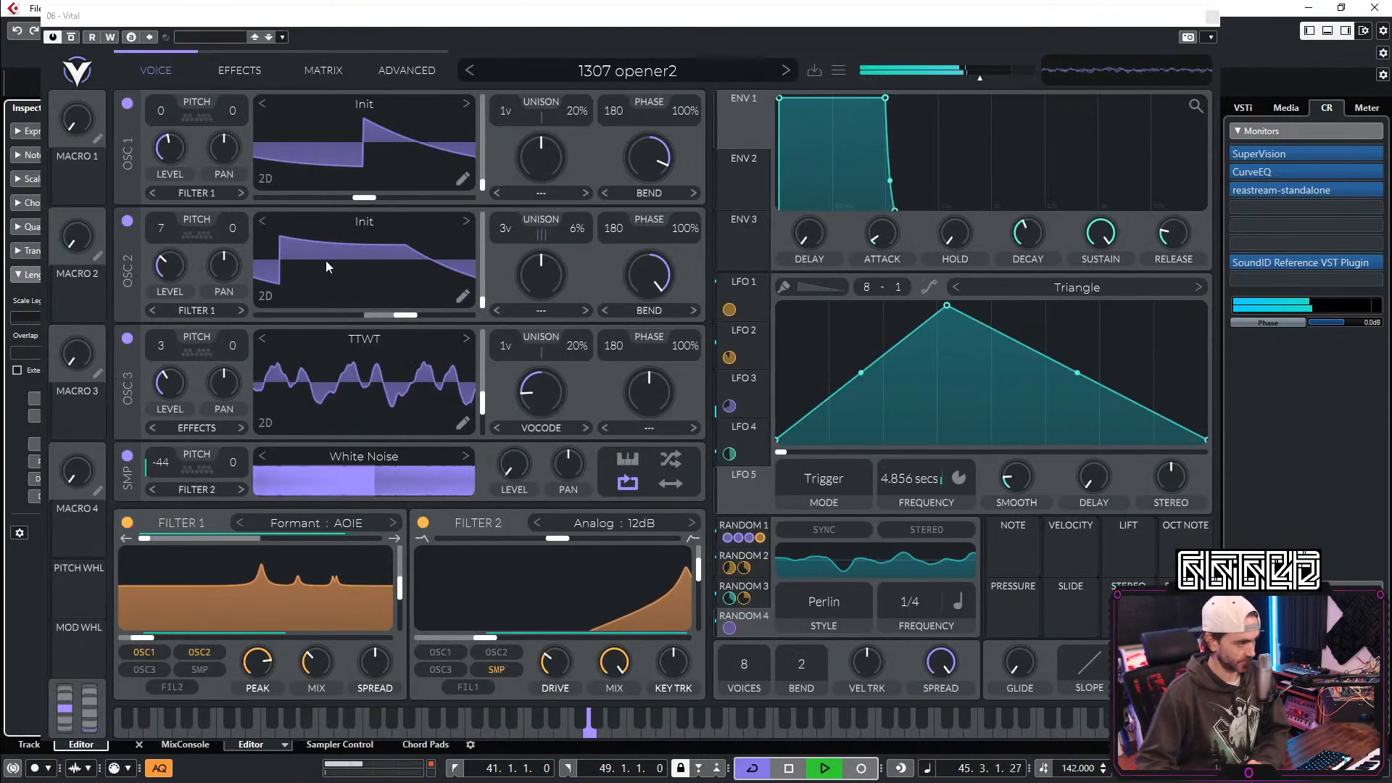
pyautogui.click(371, 100)
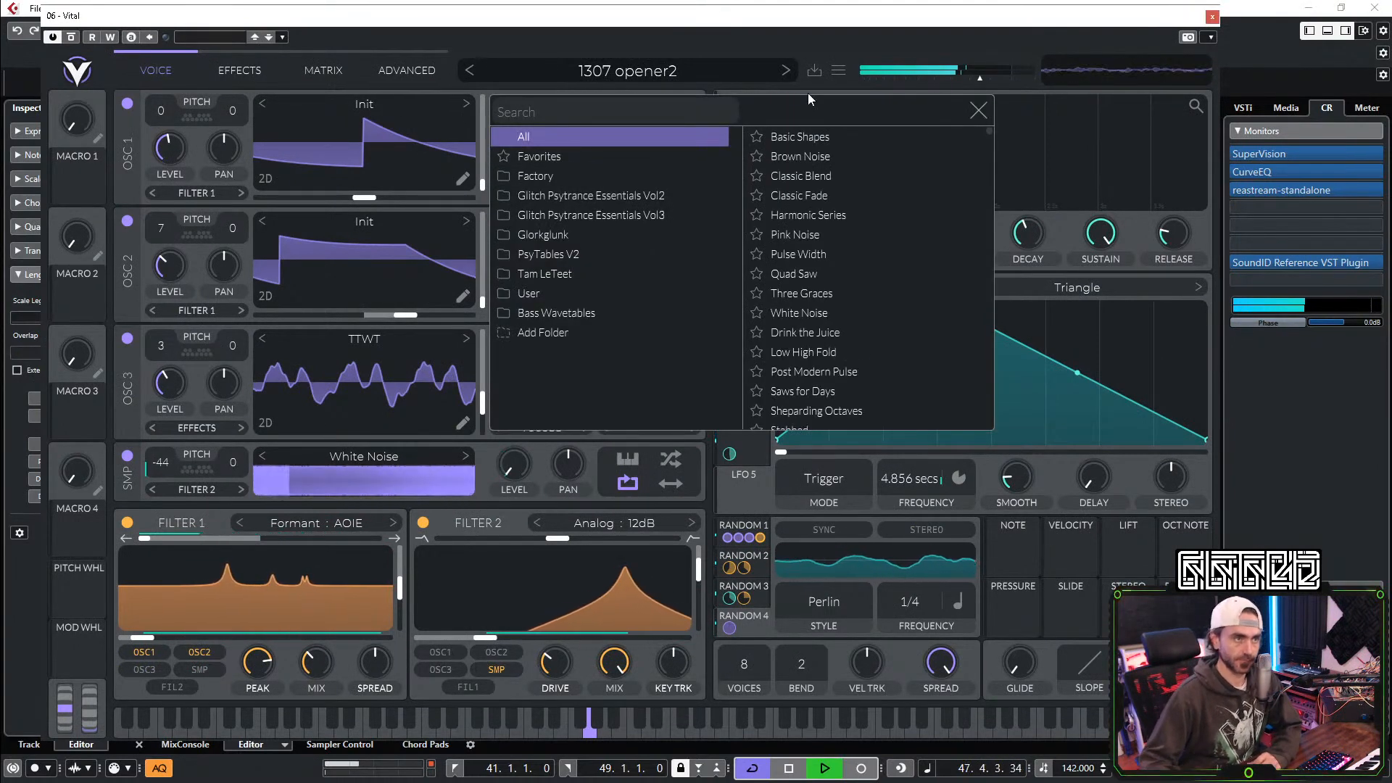
pyautogui.click(796, 139)
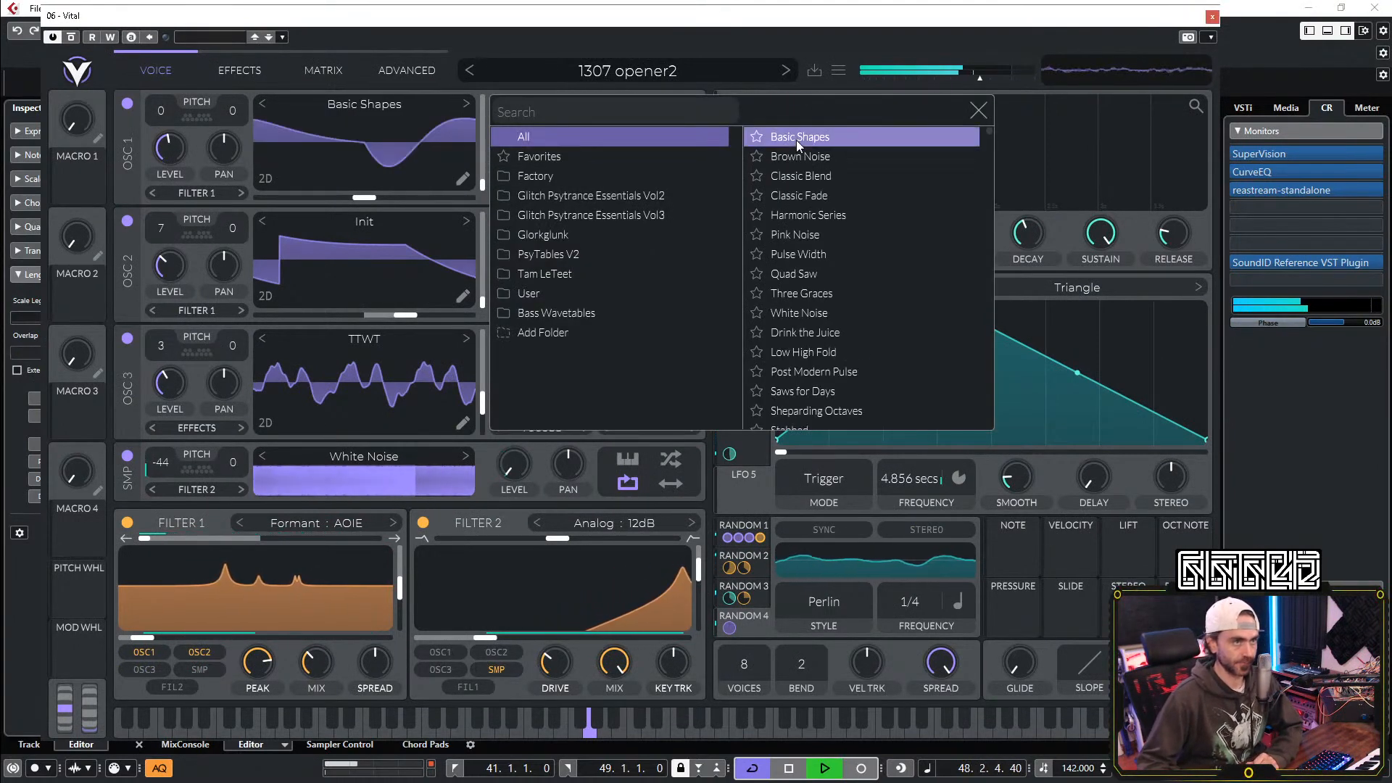
pyautogui.click(978, 116)
pyautogui.doubleClick(661, 165)
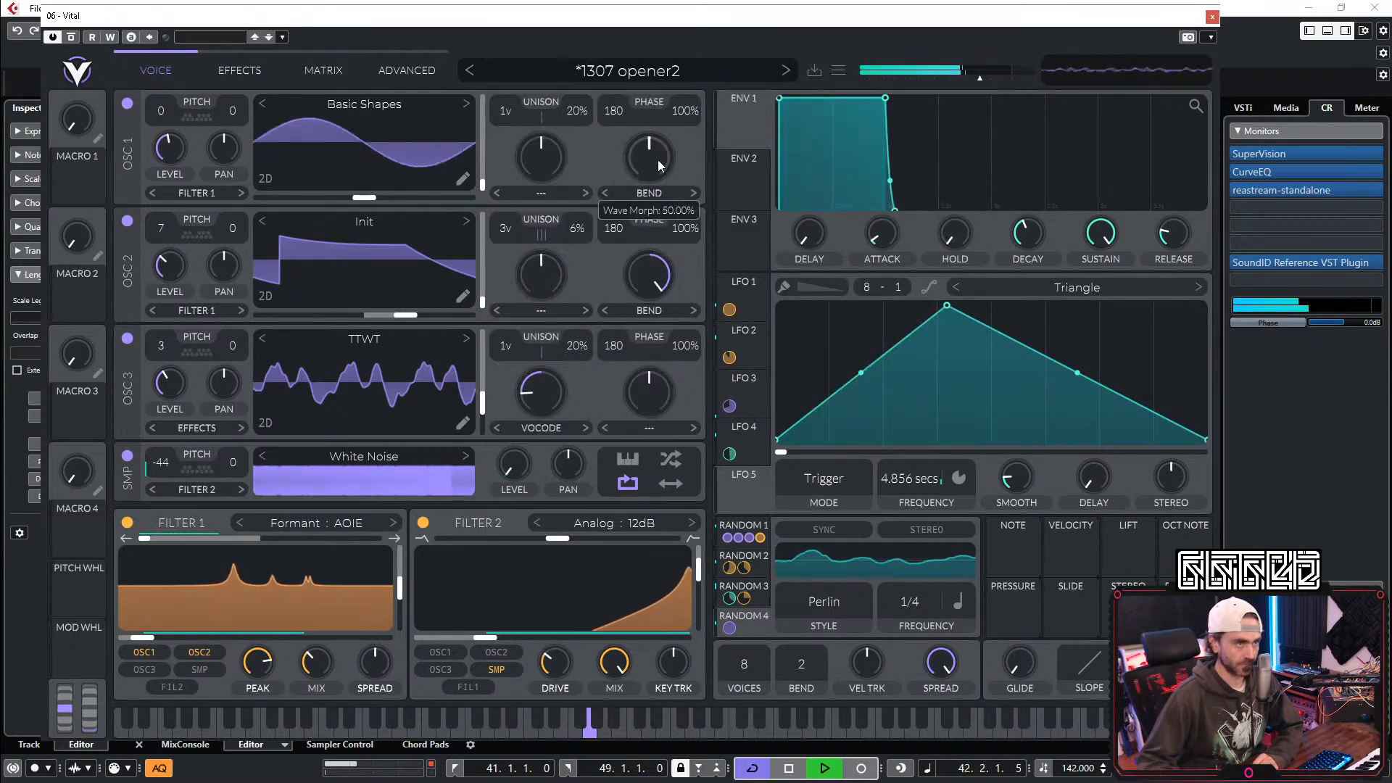
# Step: Load the Basic Shapes wavetable into oscillator 2 and reset its Bend amount to the default
pyautogui.click(363, 222)
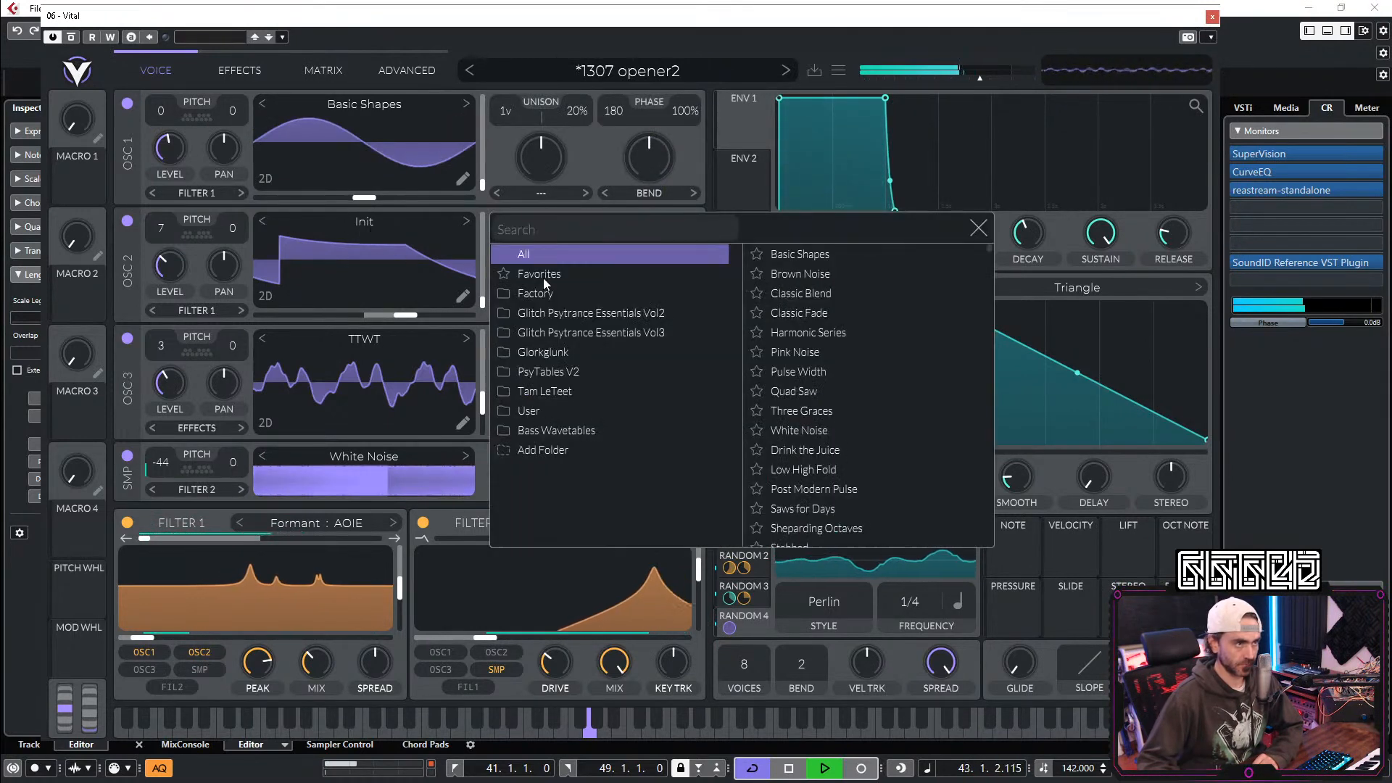
pyautogui.click(797, 254)
pyautogui.click(978, 228)
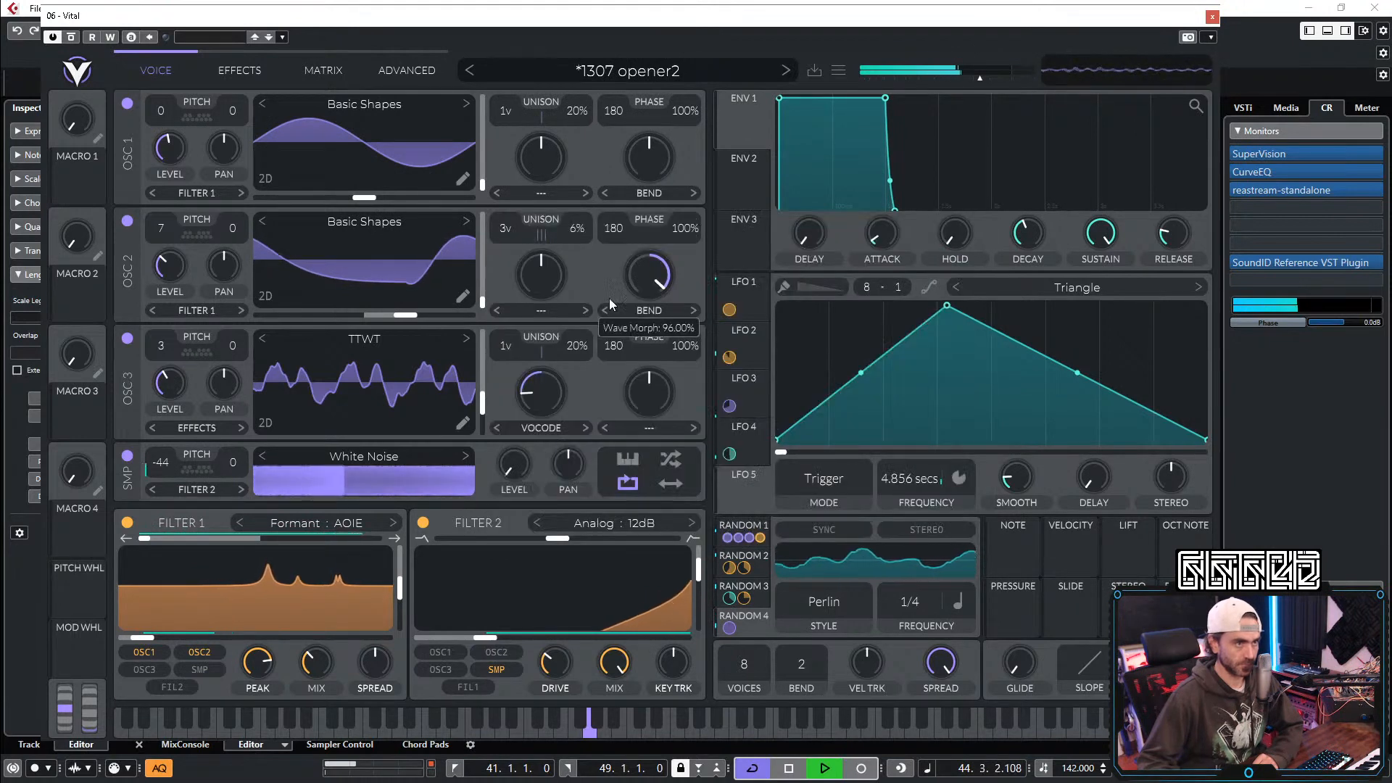
pyautogui.doubleClick(641, 272)
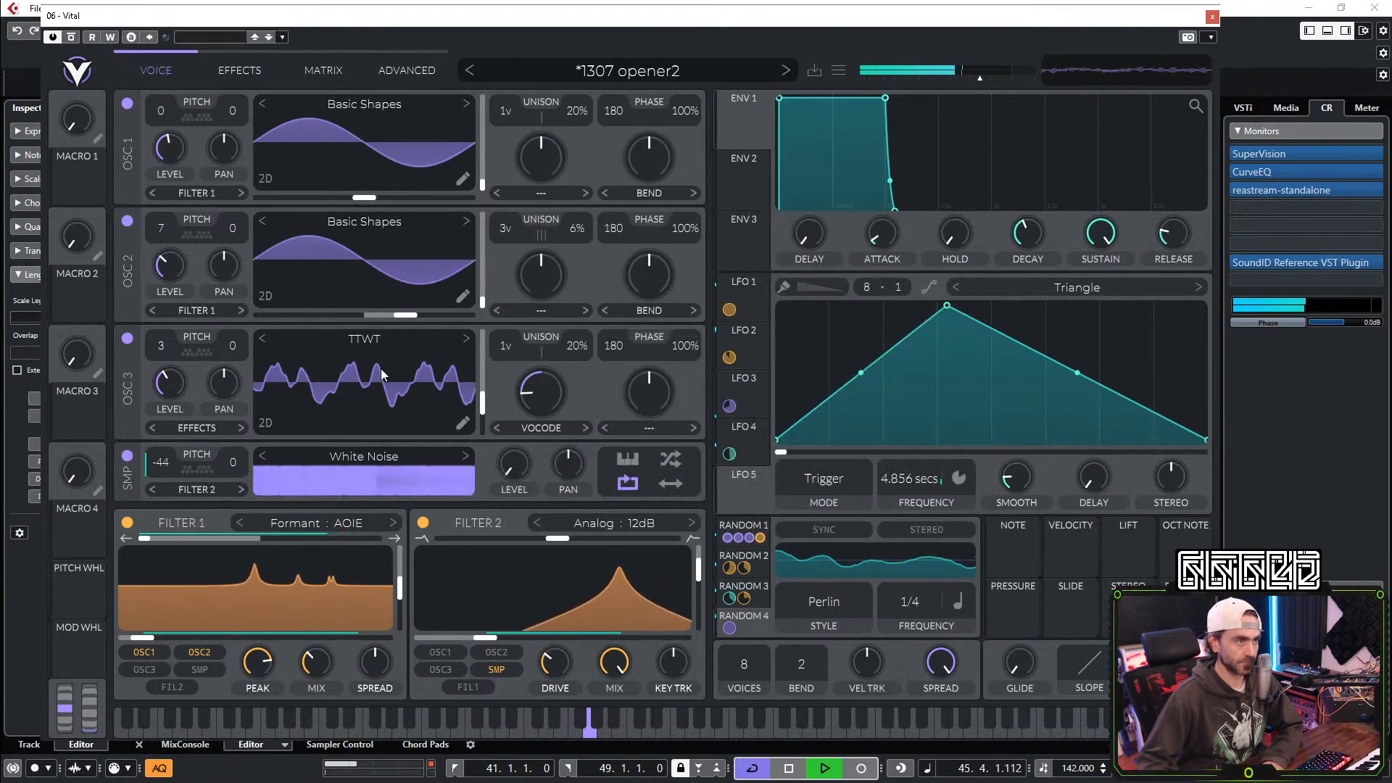
# Step: Load Basic Shapes into oscillator 3, reset its Vocode amount, and set its wave frame to 0
pyautogui.click(364, 338)
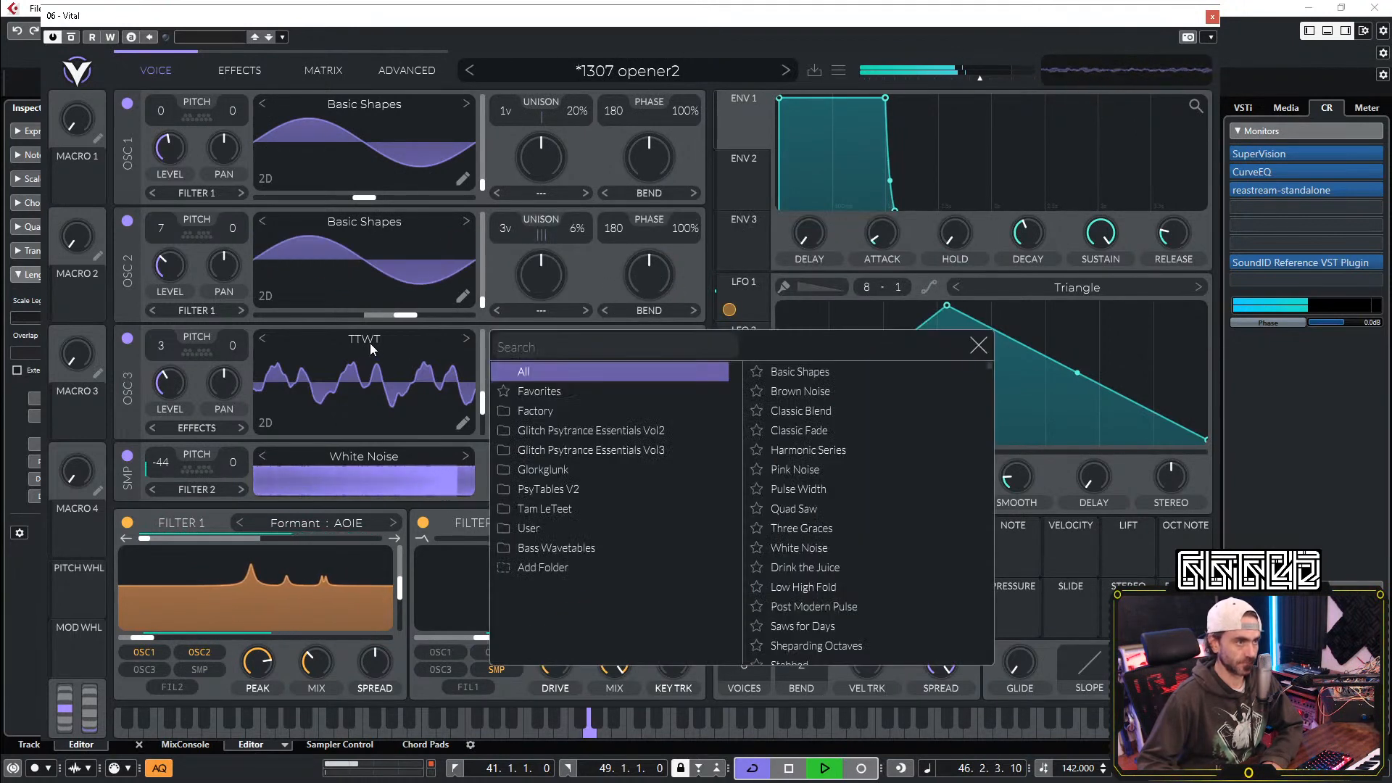
pyautogui.click(854, 375)
pyautogui.click(978, 346)
pyautogui.doubleClick(527, 405)
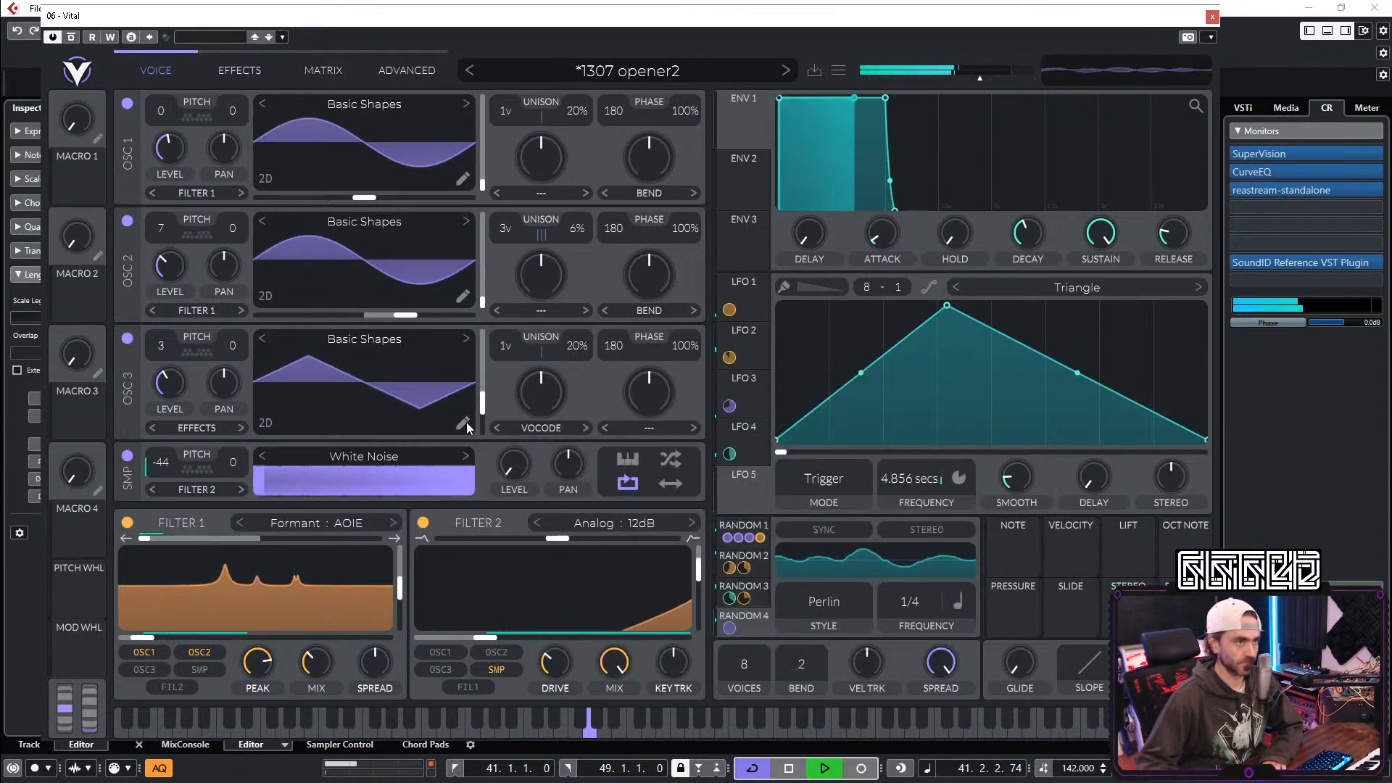
pyautogui.moveTo(482, 402); pyautogui.dragTo(486, 467)
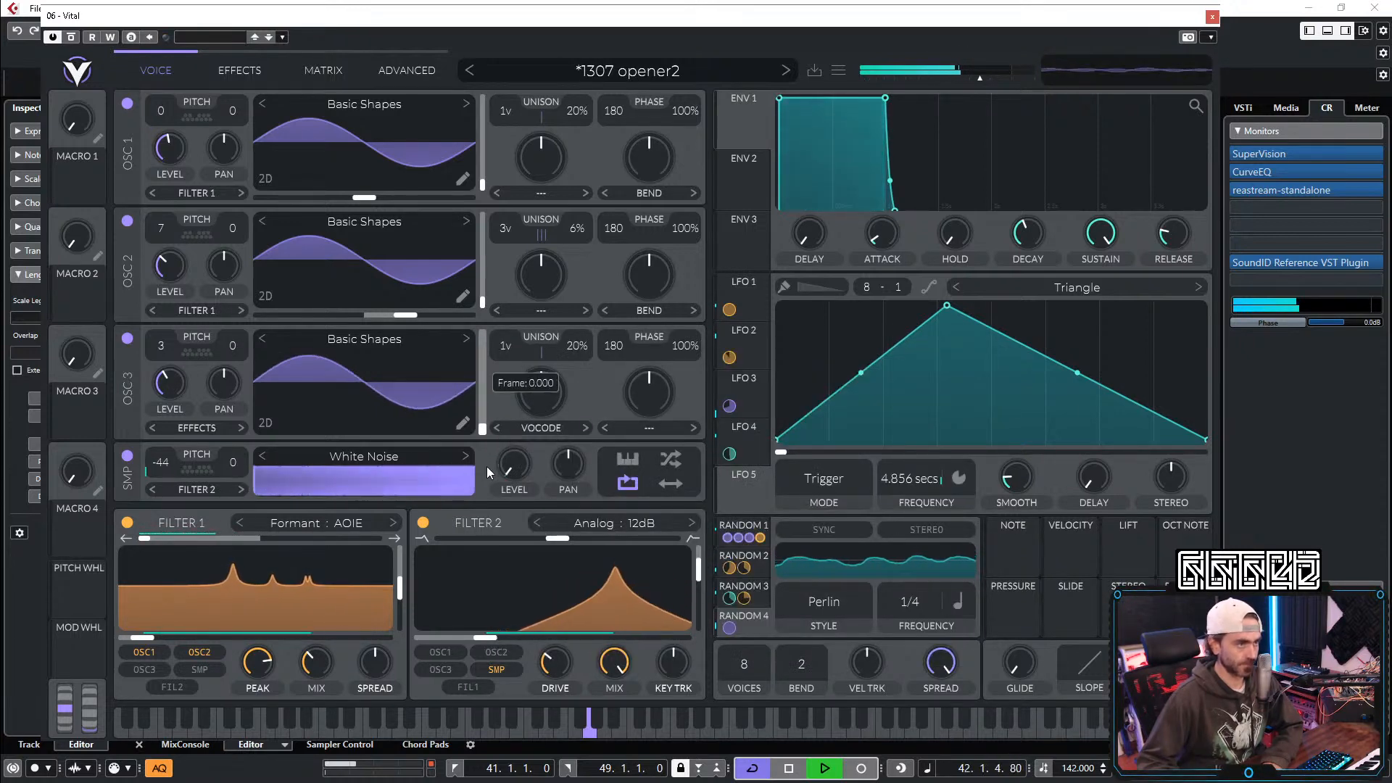
# Step: Turn off the White Noise sampler and set the distortion effect's mix to 0
pyautogui.click(126, 455)
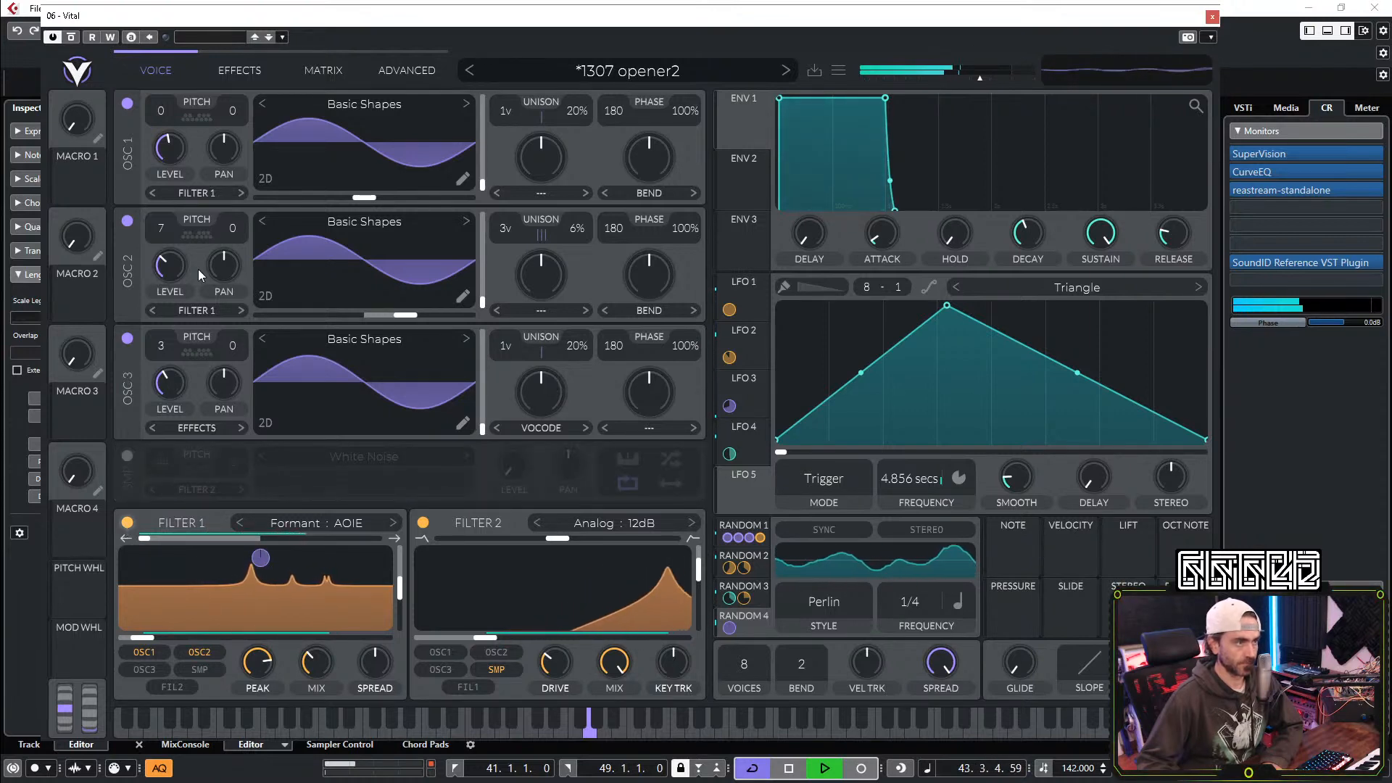
pyautogui.click(236, 75)
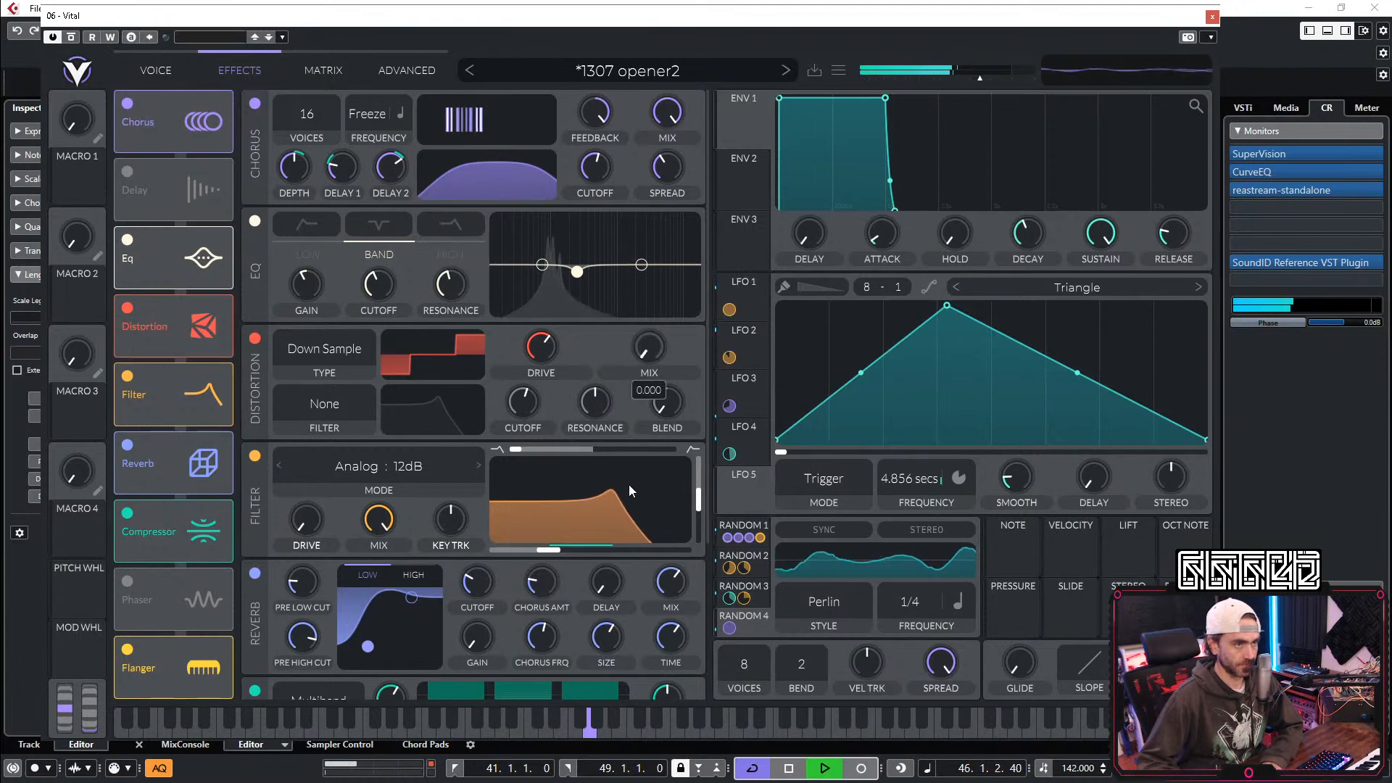
pyautogui.click(186, 73)
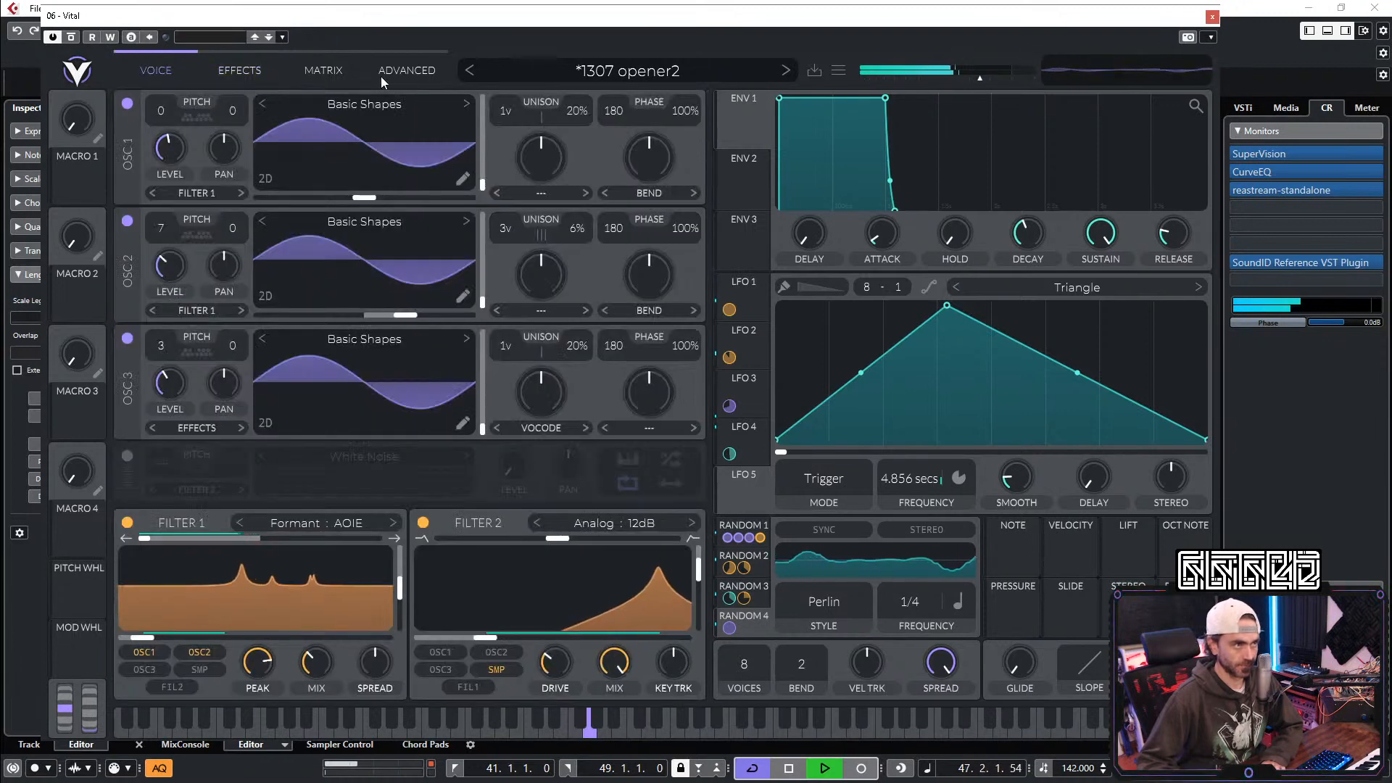
# Step: Reset the global voice transpose to its default in the advanced settings
pyautogui.click(406, 71)
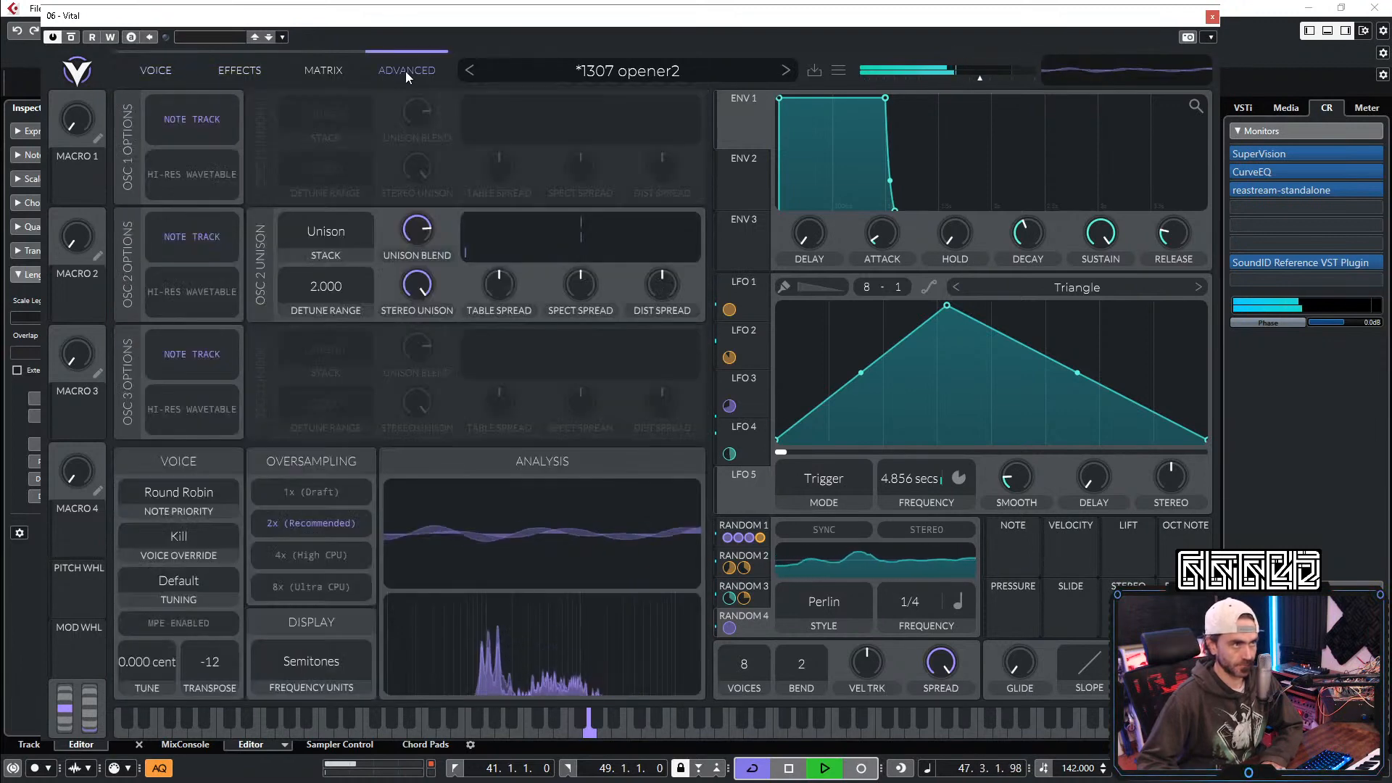
pyautogui.doubleClick(217, 660)
pyautogui.click(158, 74)
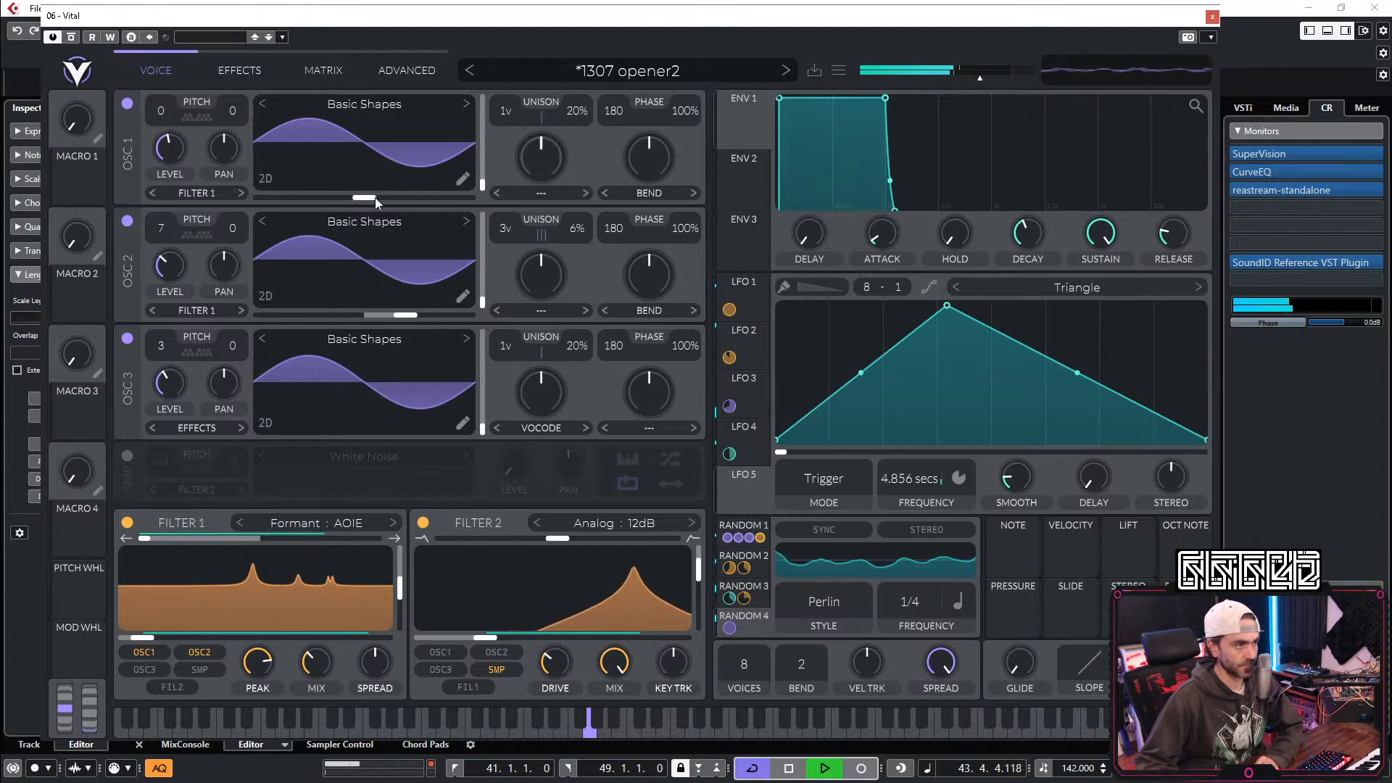
# Step: Raise the levels of oscillators 1, 2 and 3
pyautogui.moveTo(174, 159)
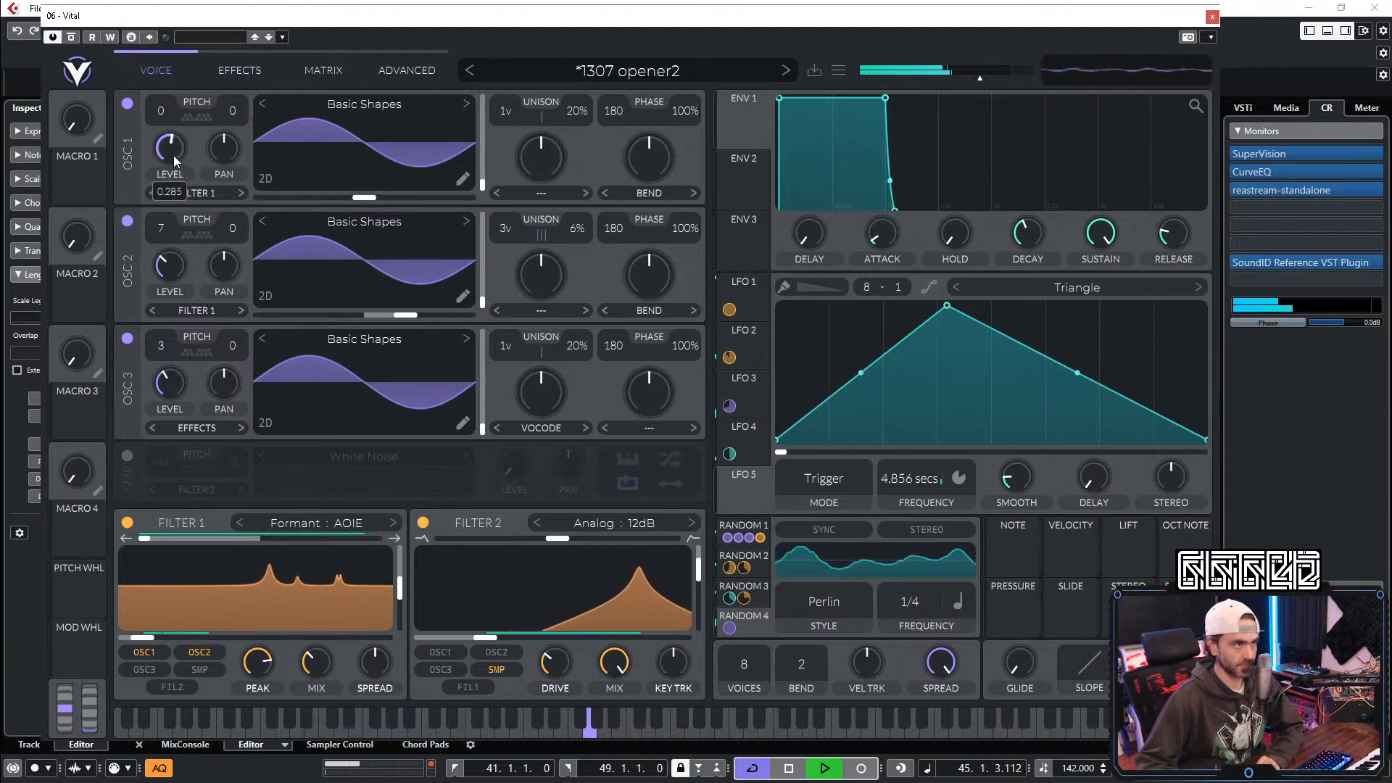
pyautogui.moveTo(166, 279)
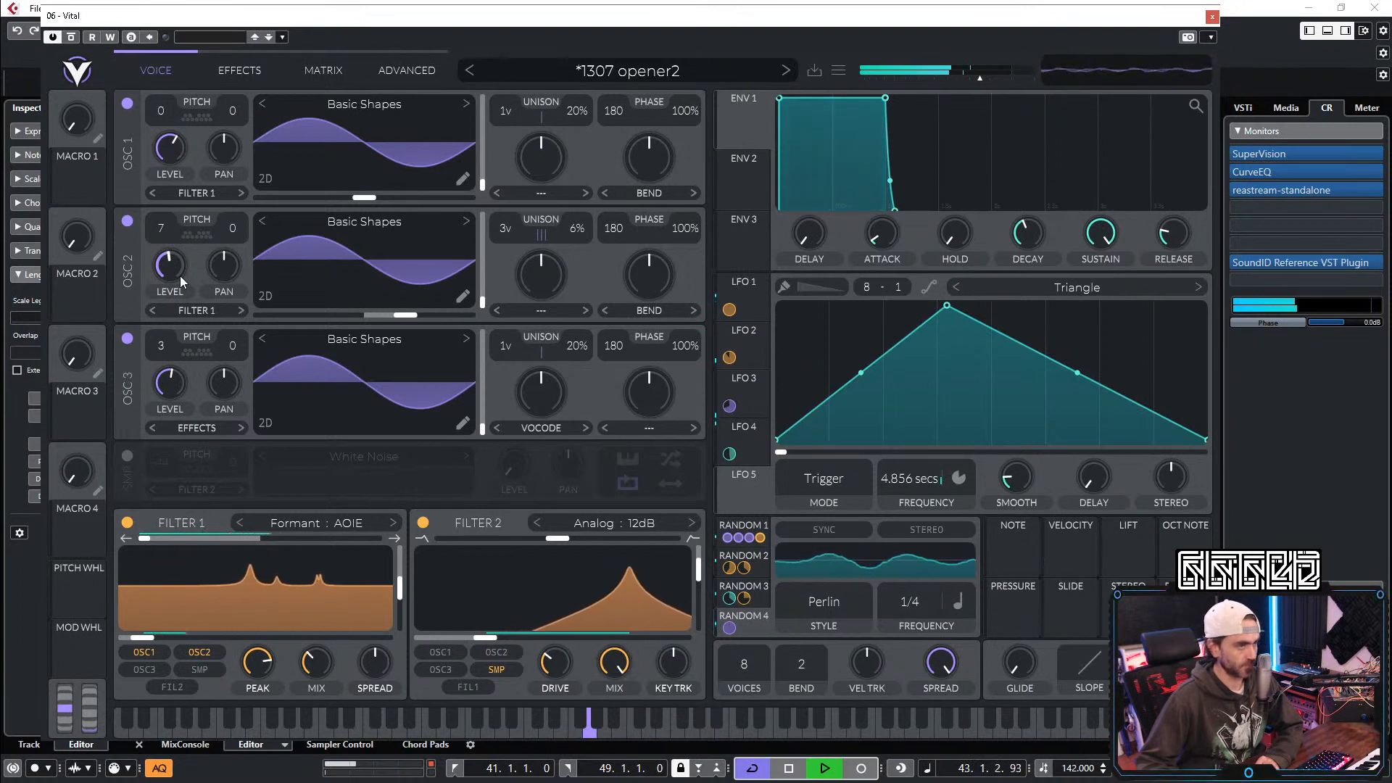
pyautogui.moveTo(171, 175); pyautogui.dragTo(169, 154)
pyautogui.scroll(2, 170, 154)
pyautogui.scroll(4, 174, 270)
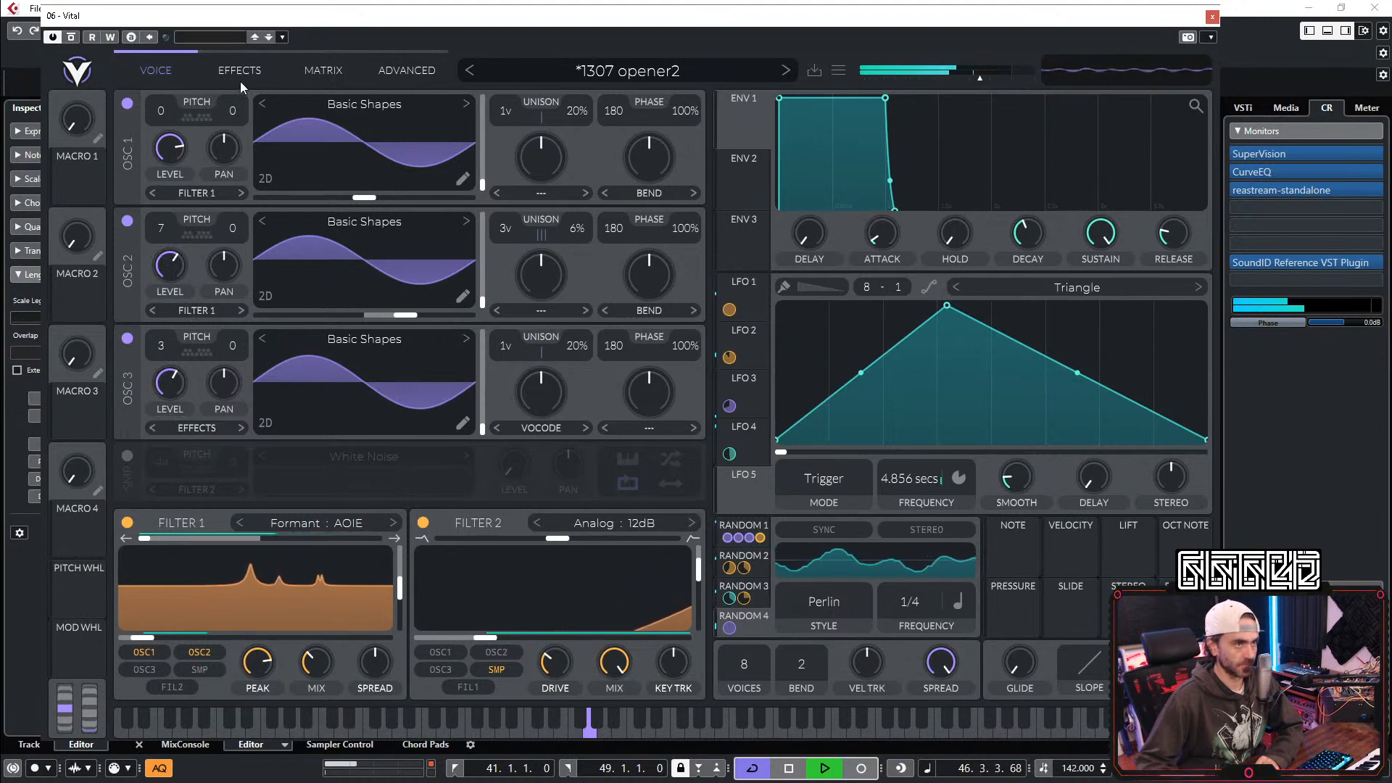
# Step: Open oscillator 1's Basic Shapes wavetable for editing and delete the third and fourth Wave Source keyframes
pyautogui.moveTo(480, 184); pyautogui.dragTo(483, 214)
pyautogui.click(462, 178)
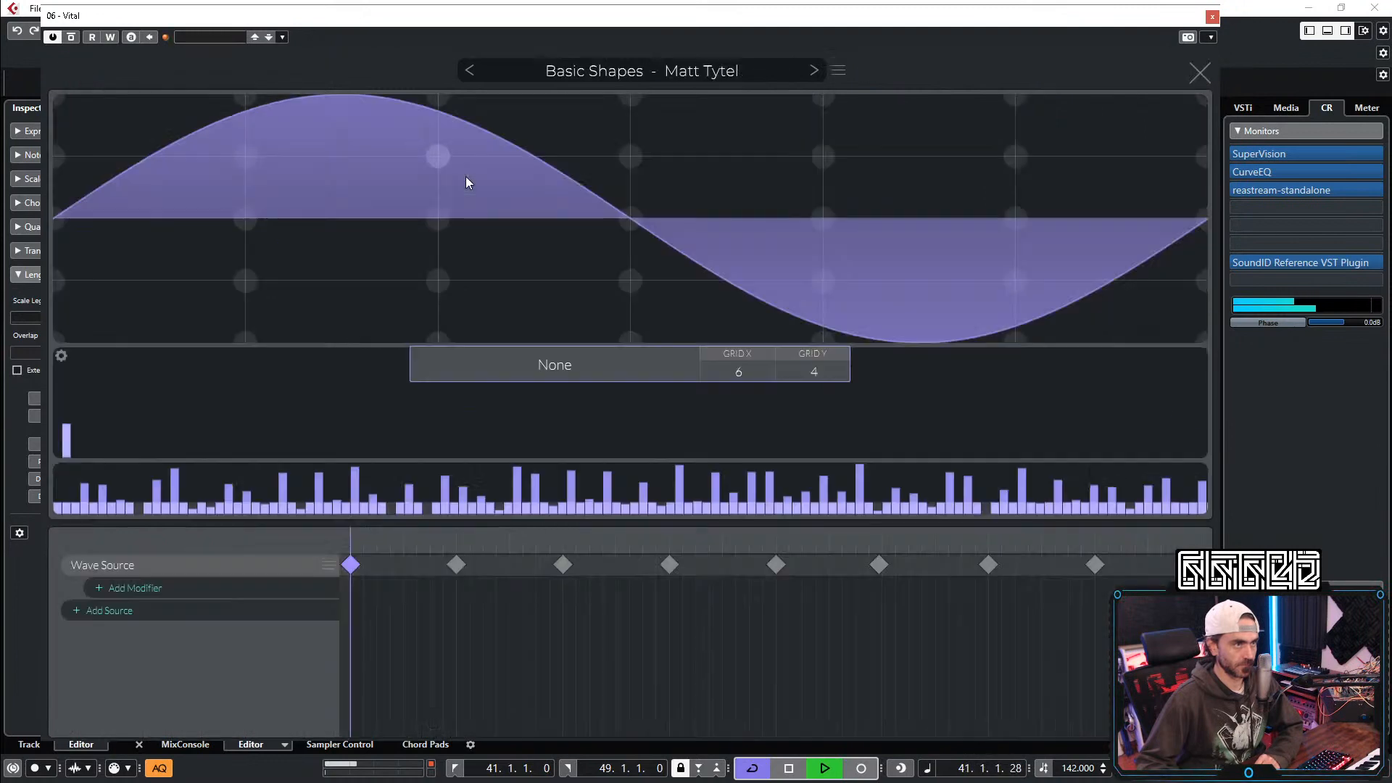
pyautogui.click(564, 565)
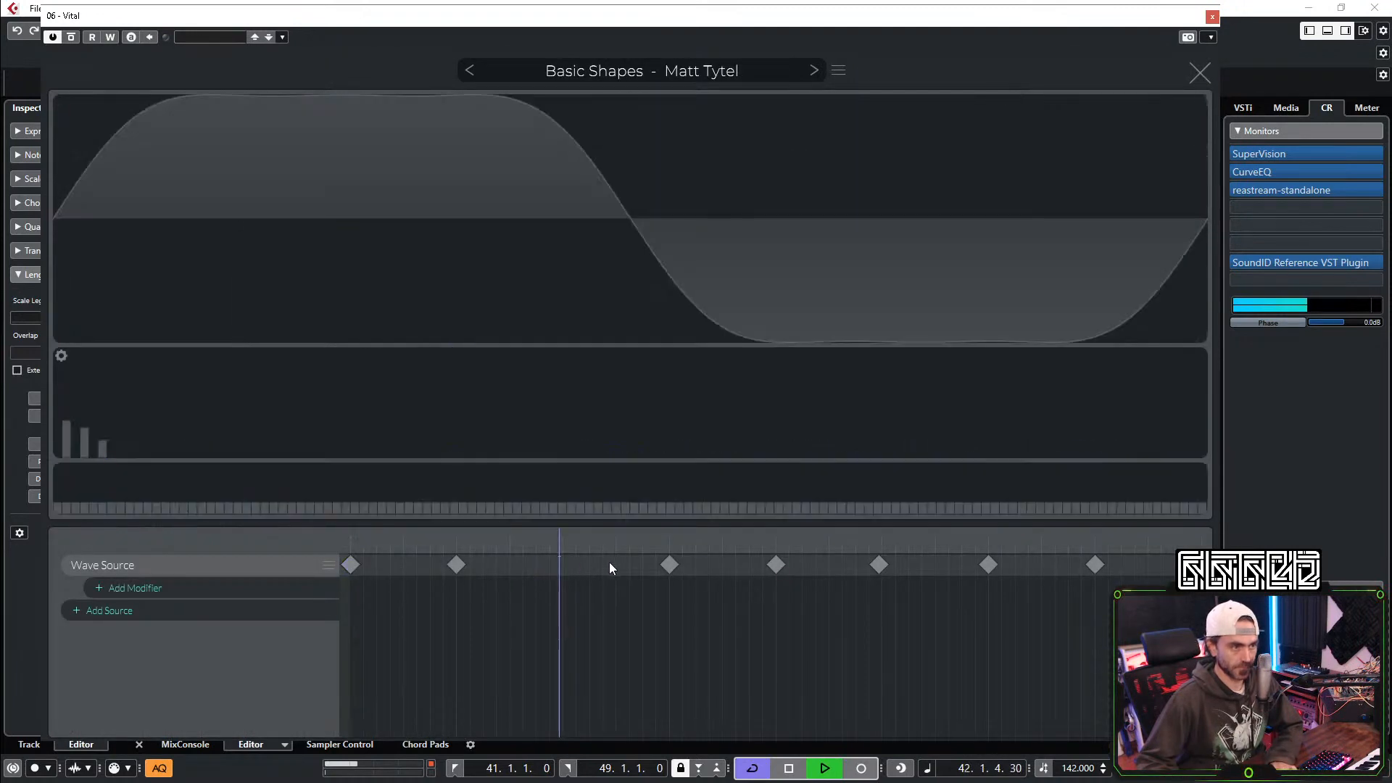
pyautogui.click(671, 564)
pyautogui.doubleClick(671, 569)
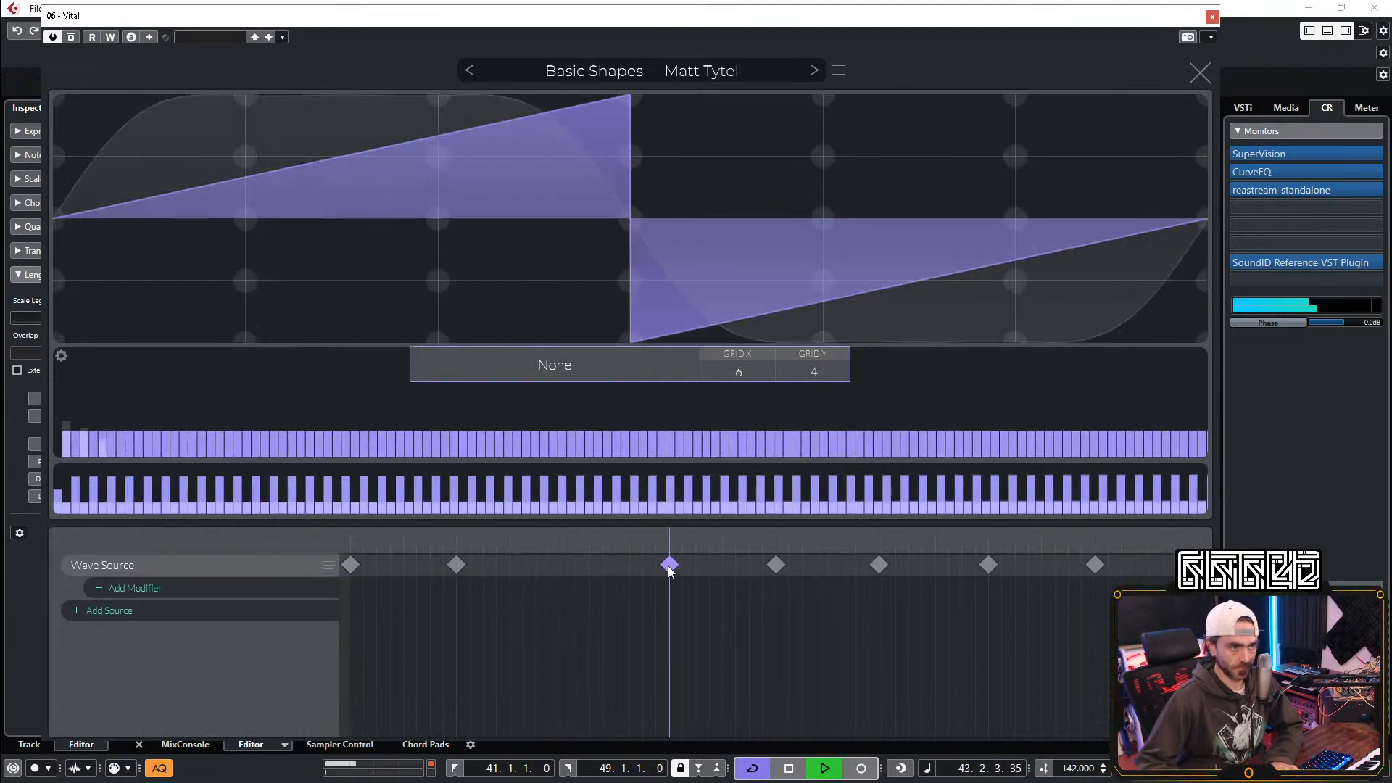
pyautogui.click(669, 568)
pyautogui.doubleClick(666, 569)
pyautogui.doubleClick(666, 566)
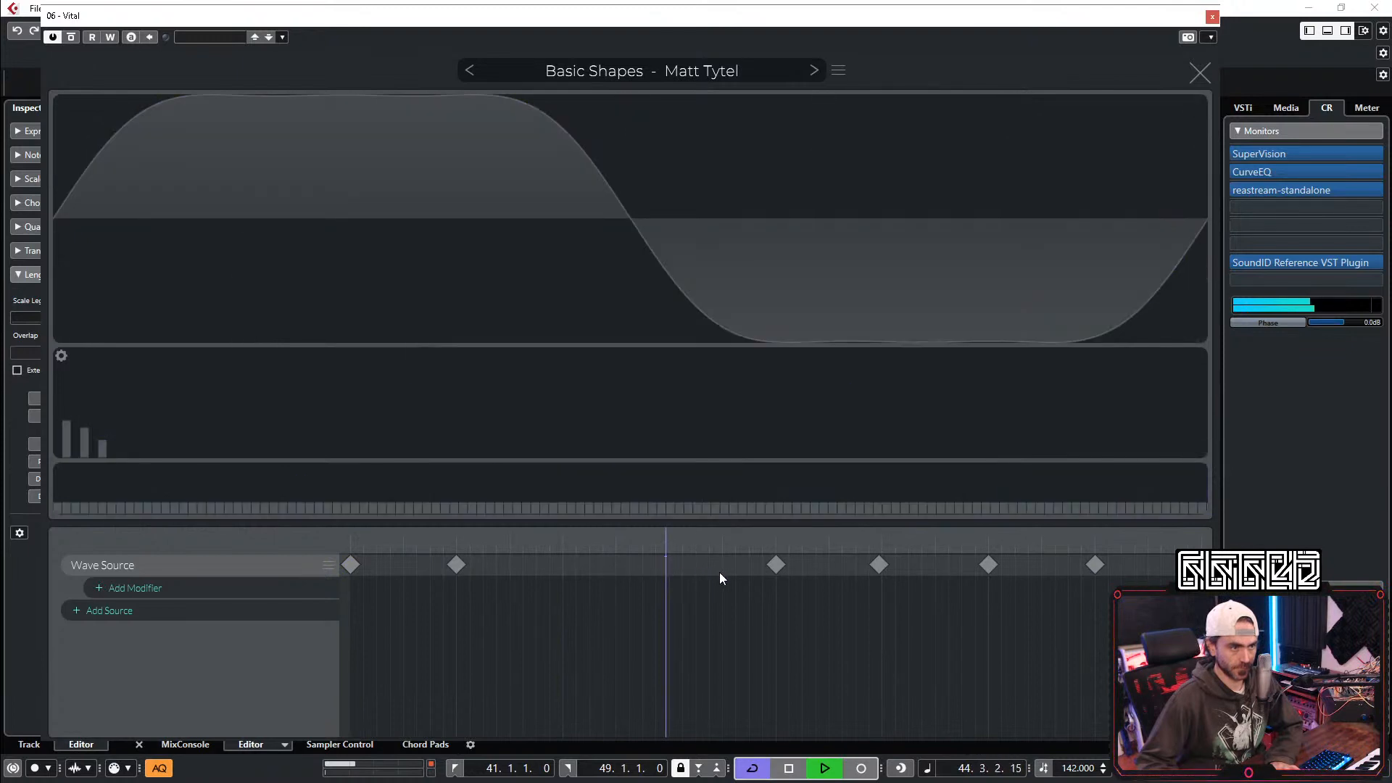
# Step: Delete the fifth to eighth original Wave Source keyframes and move the second keyframe onto the start of the timeline
pyautogui.doubleClick(778, 568)
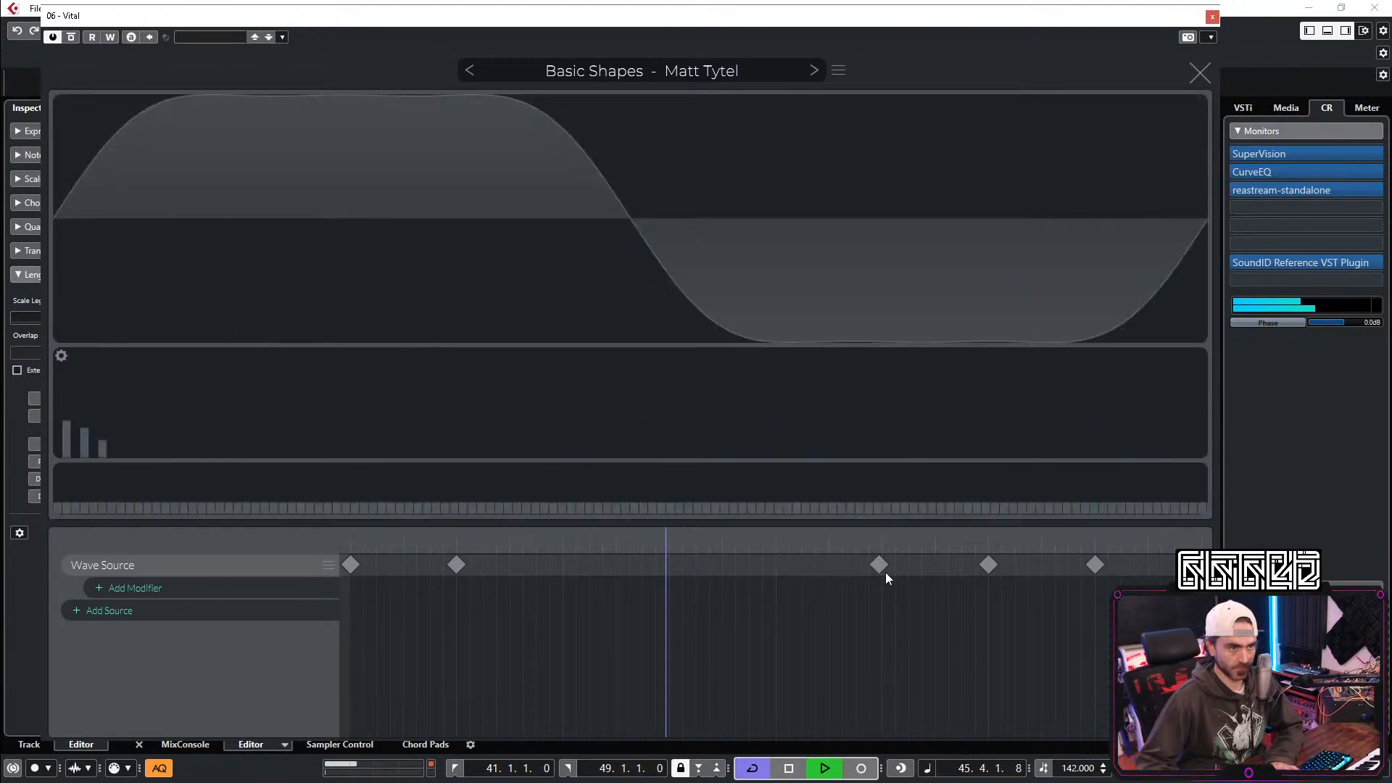
pyautogui.click(884, 570)
pyautogui.click(876, 567)
pyautogui.doubleClick(878, 567)
pyautogui.click(987, 565)
pyautogui.doubleClick(988, 565)
pyautogui.click(1095, 566)
pyautogui.doubleClick(1095, 565)
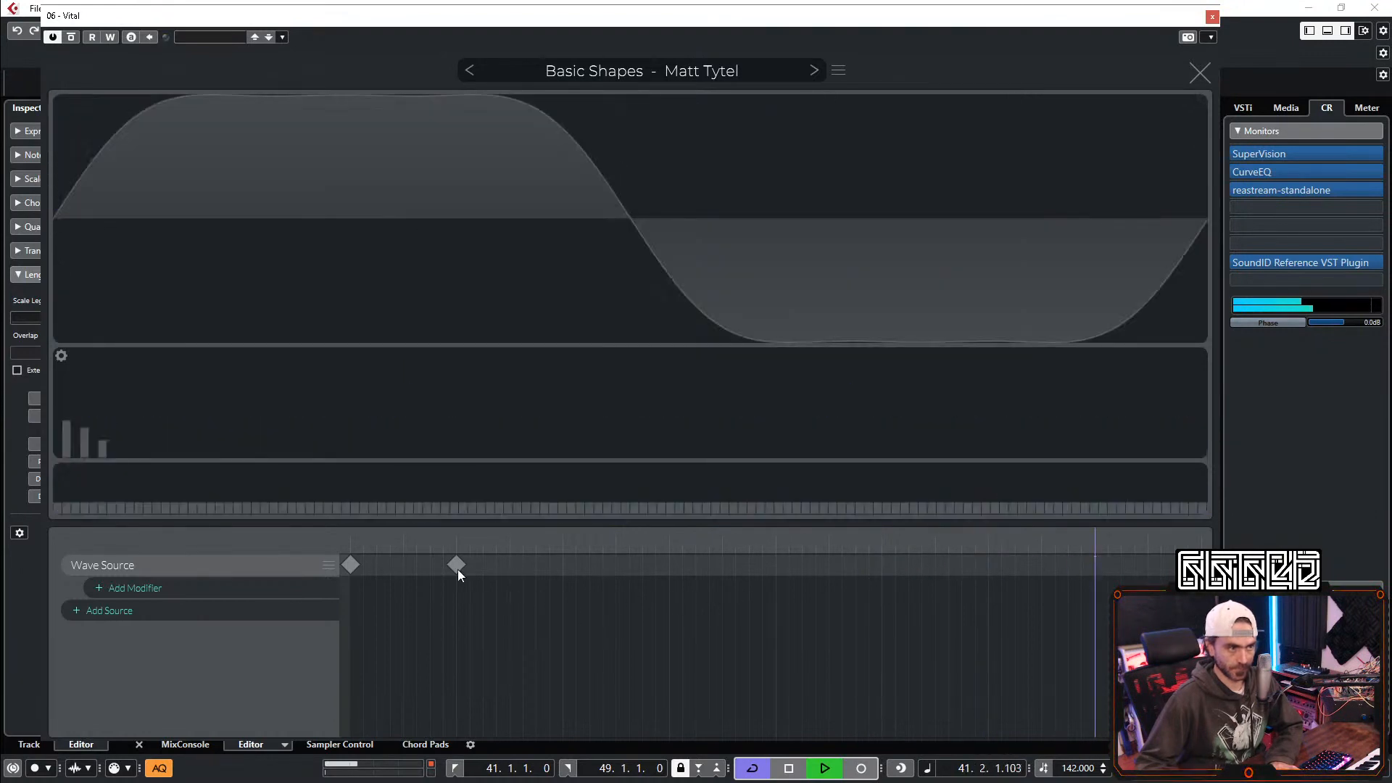
pyautogui.moveTo(454, 568); pyautogui.dragTo(1225, 623)
pyautogui.moveTo(1189, 544); pyautogui.dragTo(99, 608)
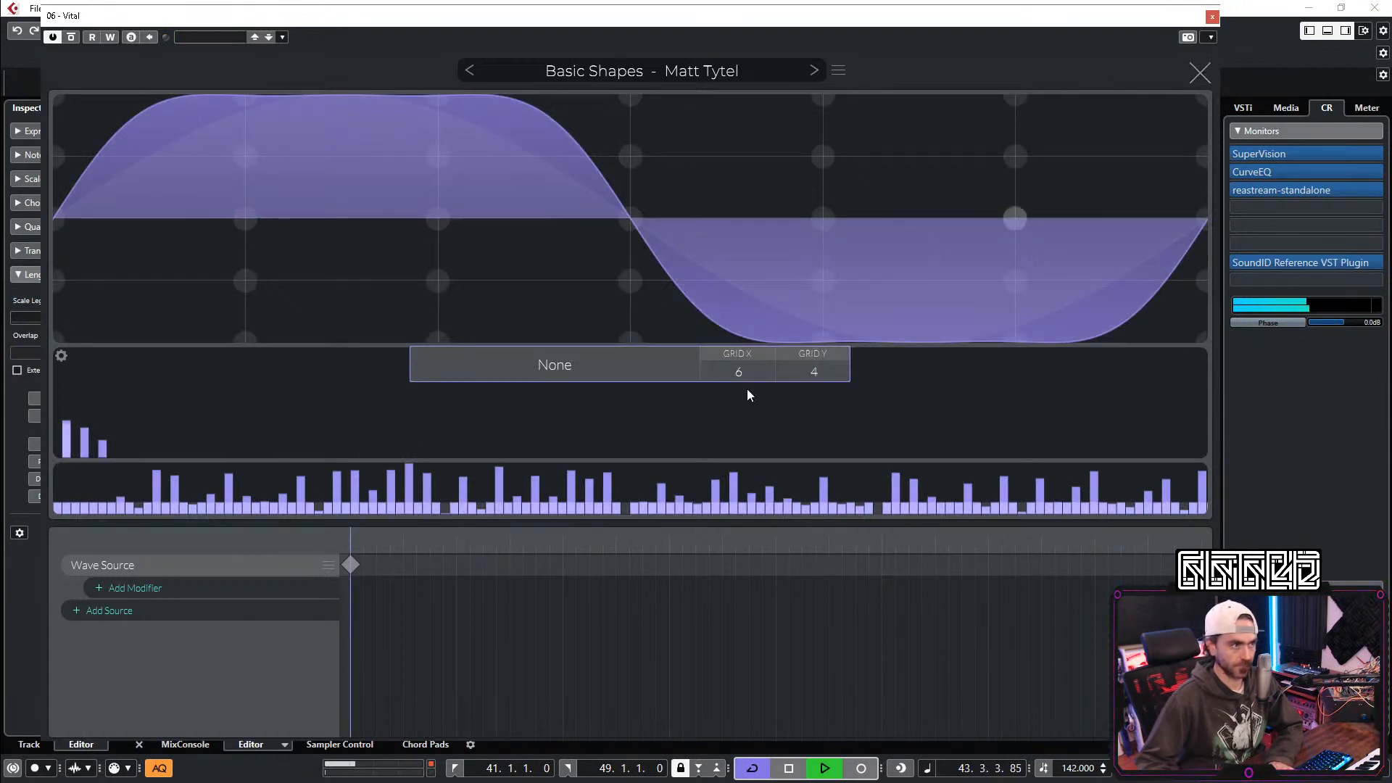
# Step: Add a Wave Folder modifier to oscillator 1's Wave Source and set its Multiply to 2.55
pyautogui.click(267, 581)
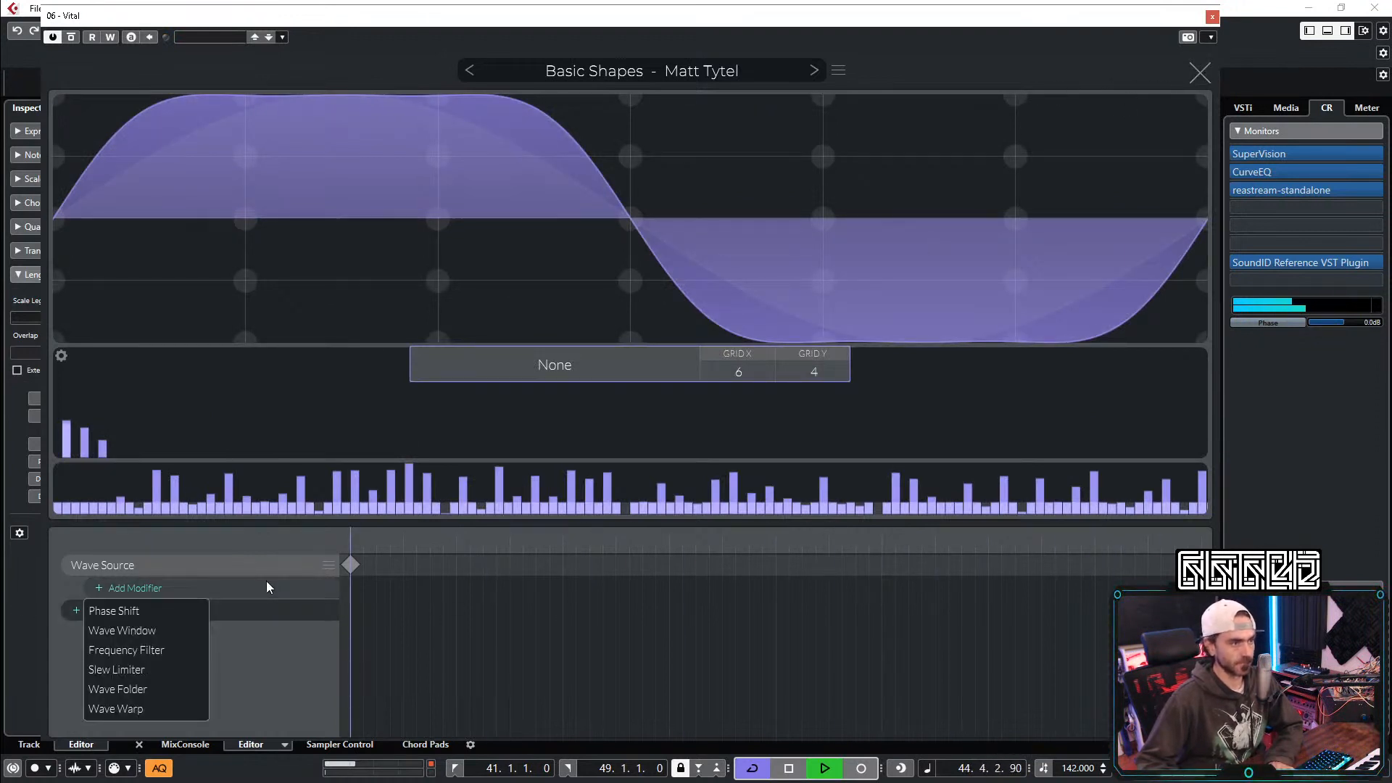
pyautogui.click(161, 689)
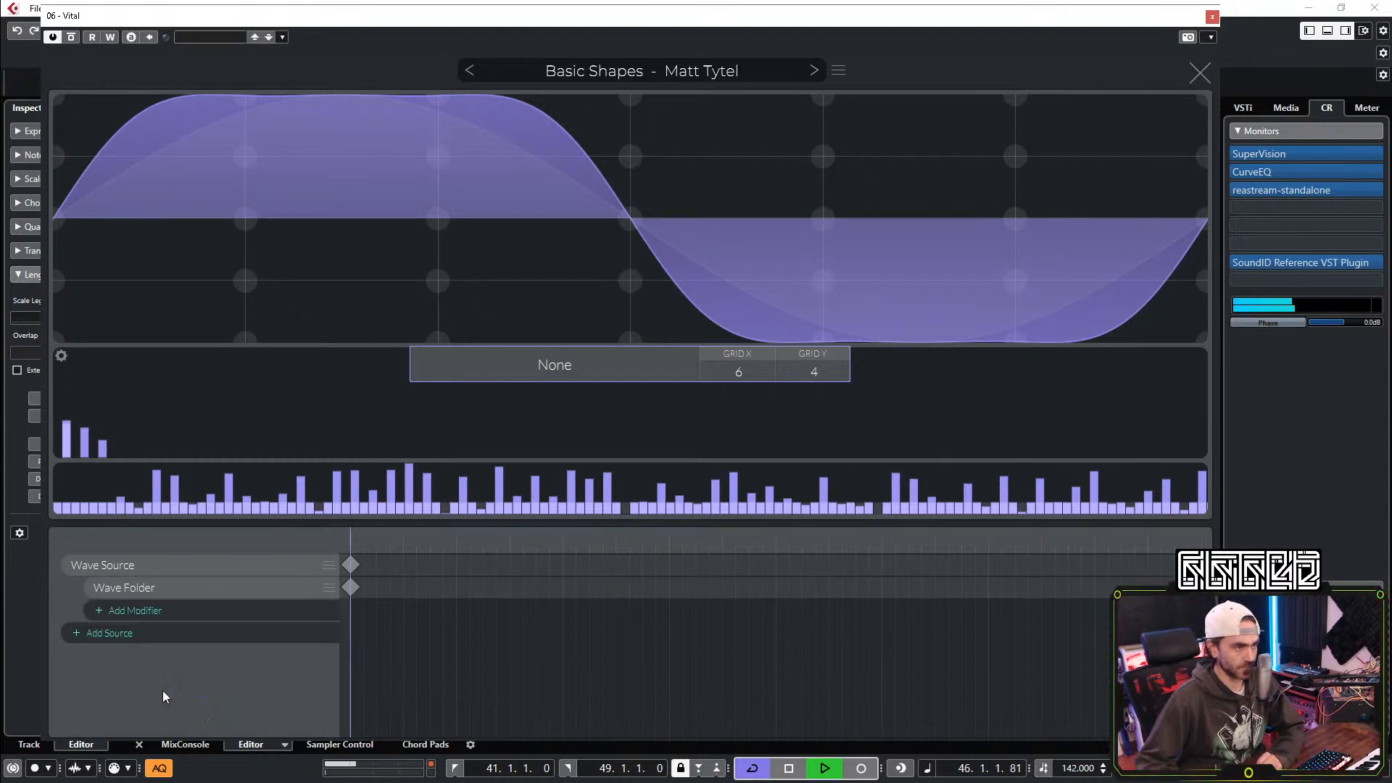
pyautogui.click(352, 588)
pyautogui.moveTo(600, 379); pyautogui.dragTo(606, 368)
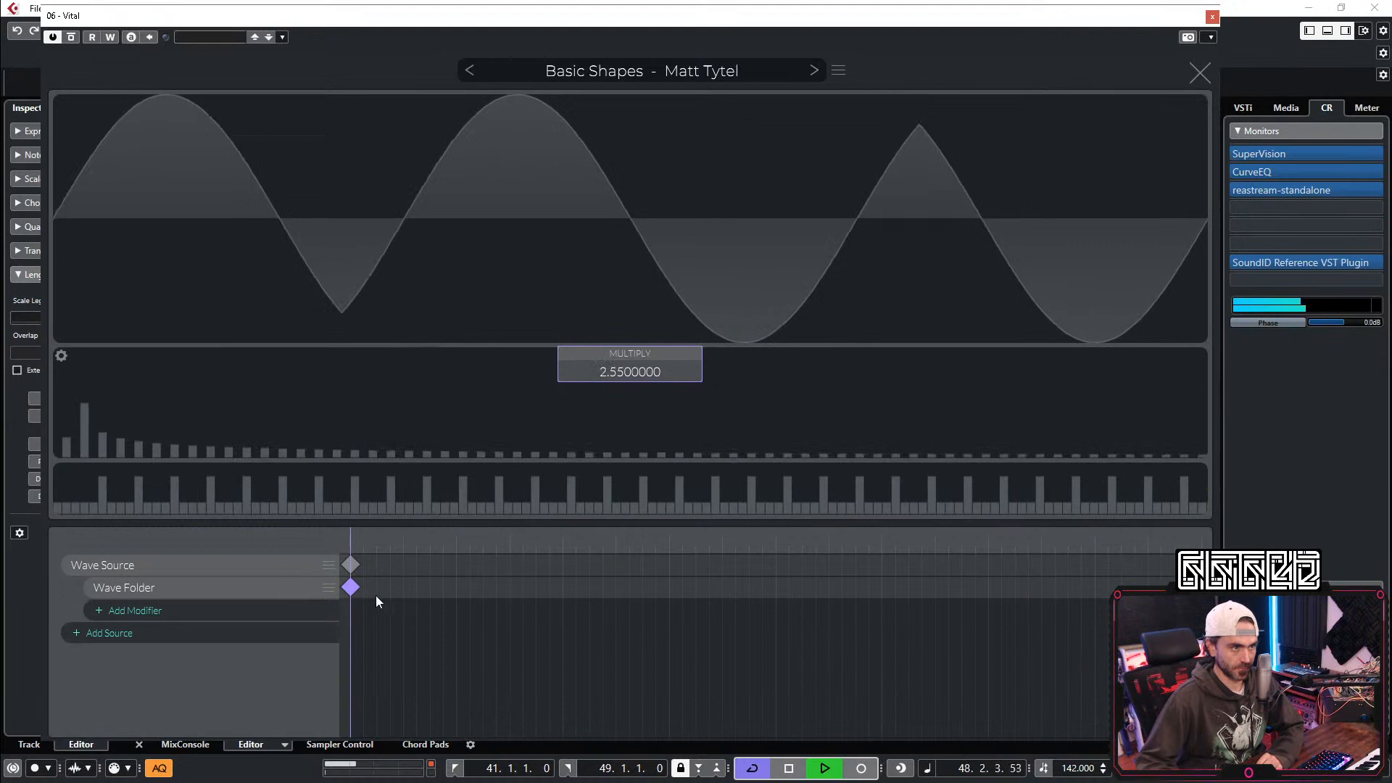
# Step: Add a Wave Folder keyframe at the timeline's end with Multiply 7.665, and reset the starting keyframe's Multiply
pyautogui.doubleClick(396, 587)
pyautogui.moveTo(396, 587); pyautogui.dragTo(1202, 587)
pyautogui.click(351, 587)
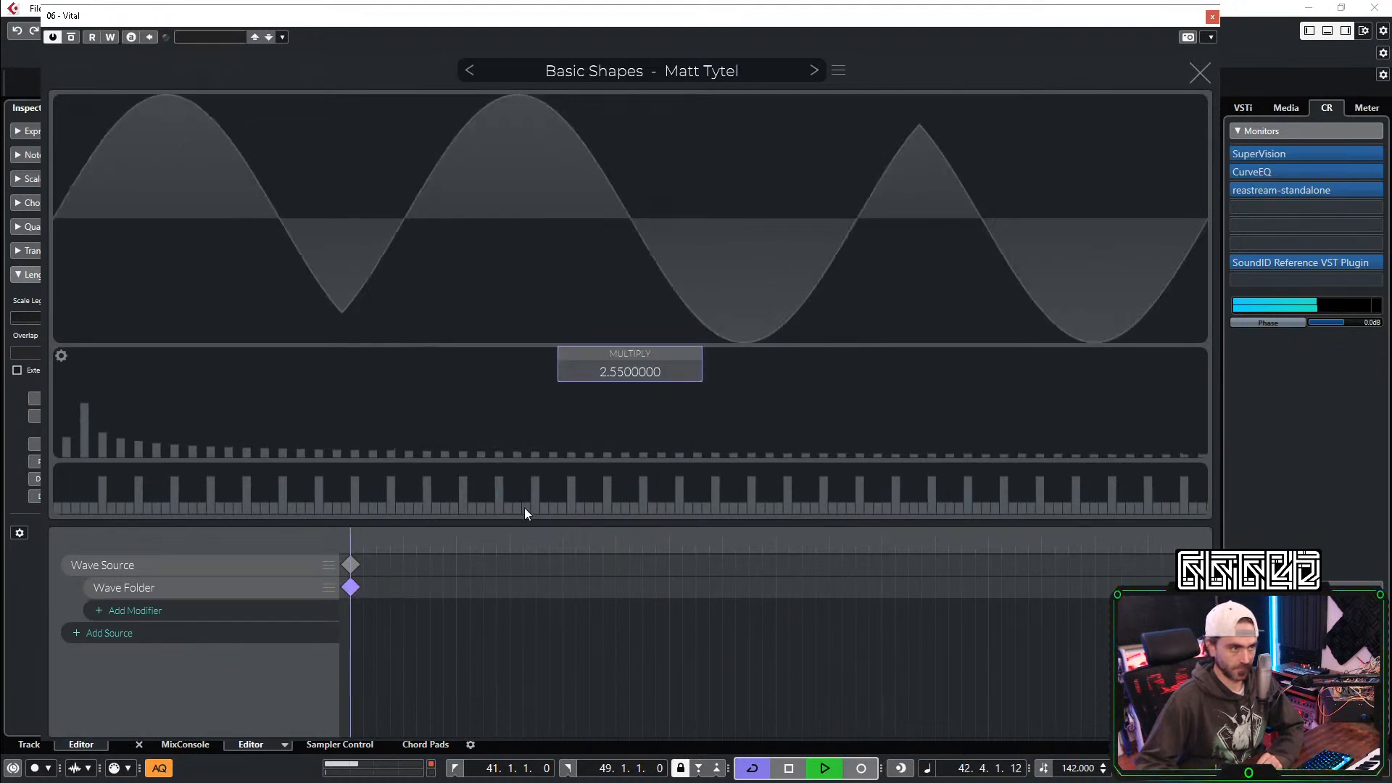
pyautogui.doubleClick(624, 377)
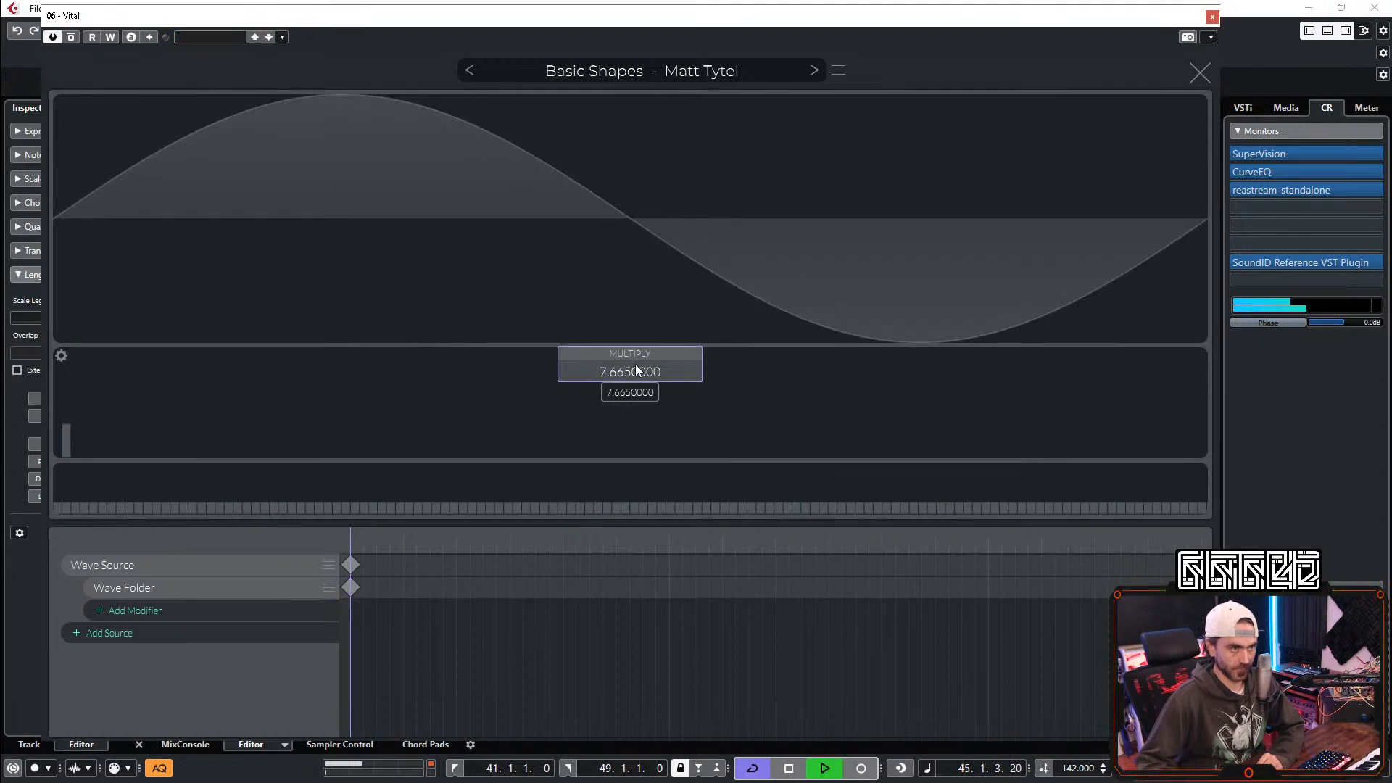
pyautogui.click(1199, 72)
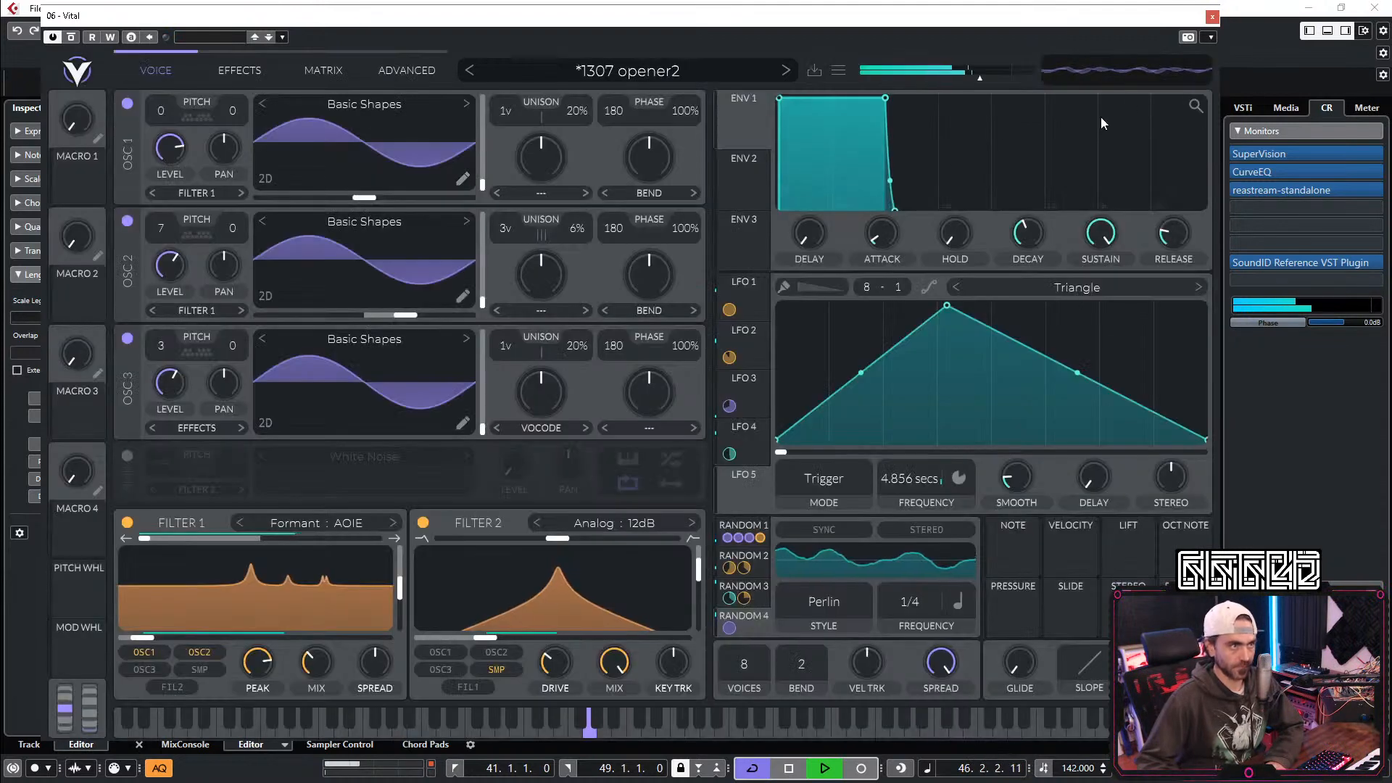
# Step: Modulate oscillator 1's wave frame with Random 4 by 20.48 and Random 2 by 30.72
pyautogui.moveTo(484, 186); pyautogui.dragTo(487, 271)
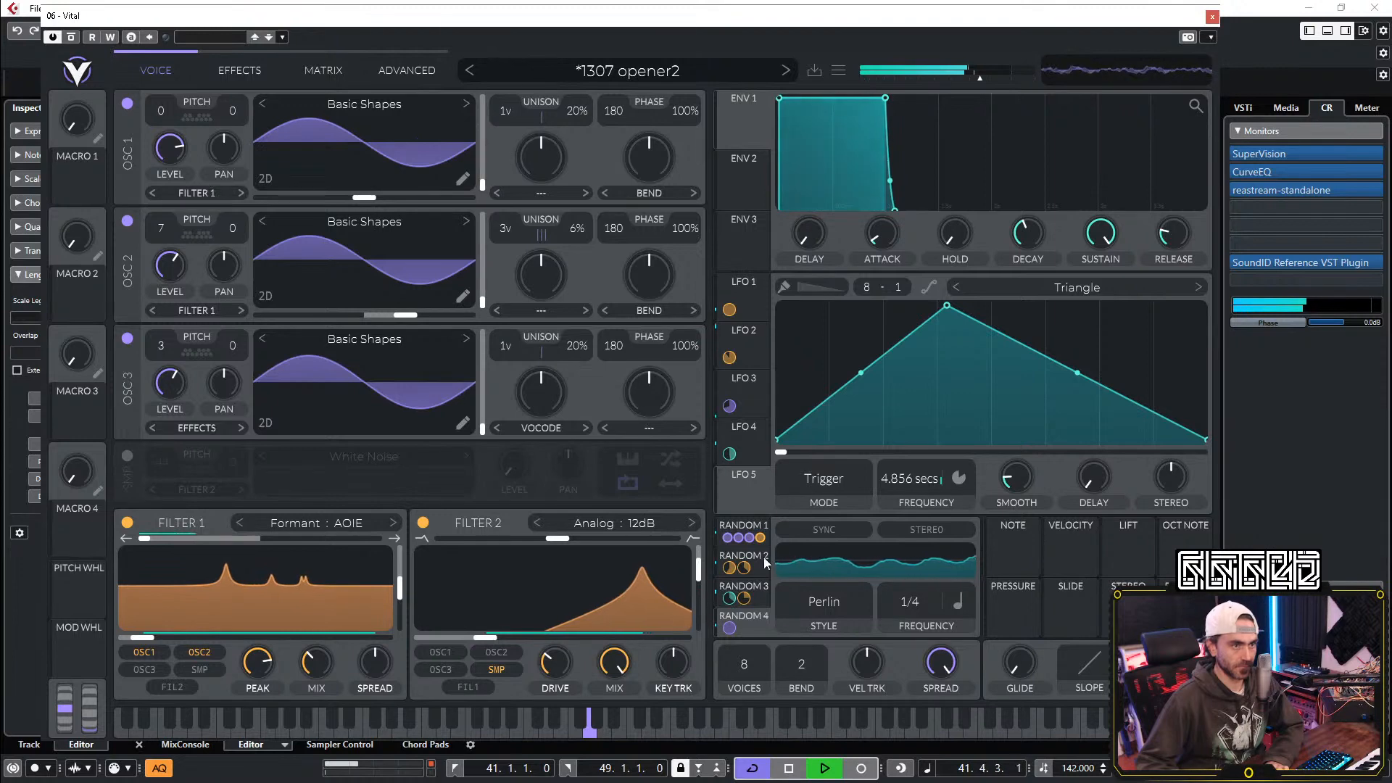
pyautogui.moveTo(754, 625); pyautogui.dragTo(463, 147)
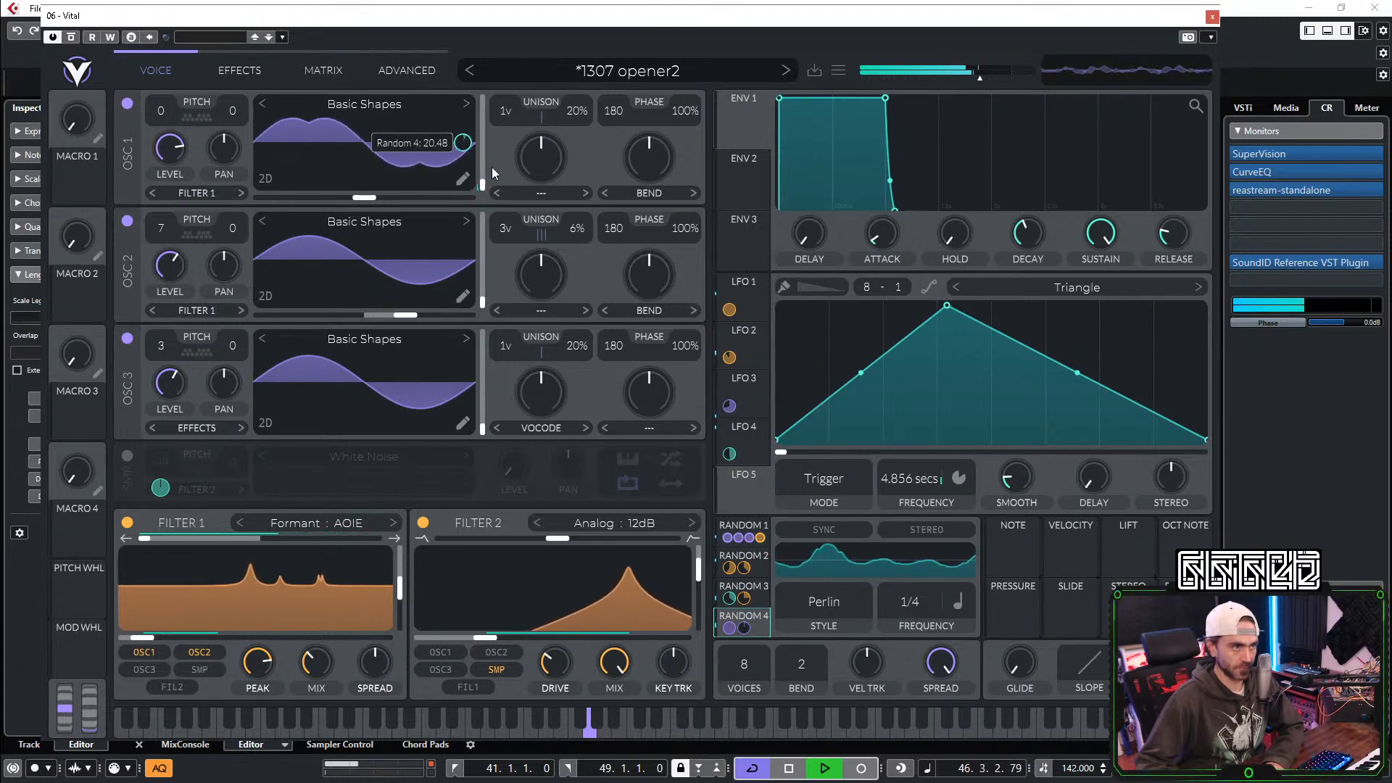
pyautogui.moveTo(767, 569); pyautogui.dragTo(466, 150)
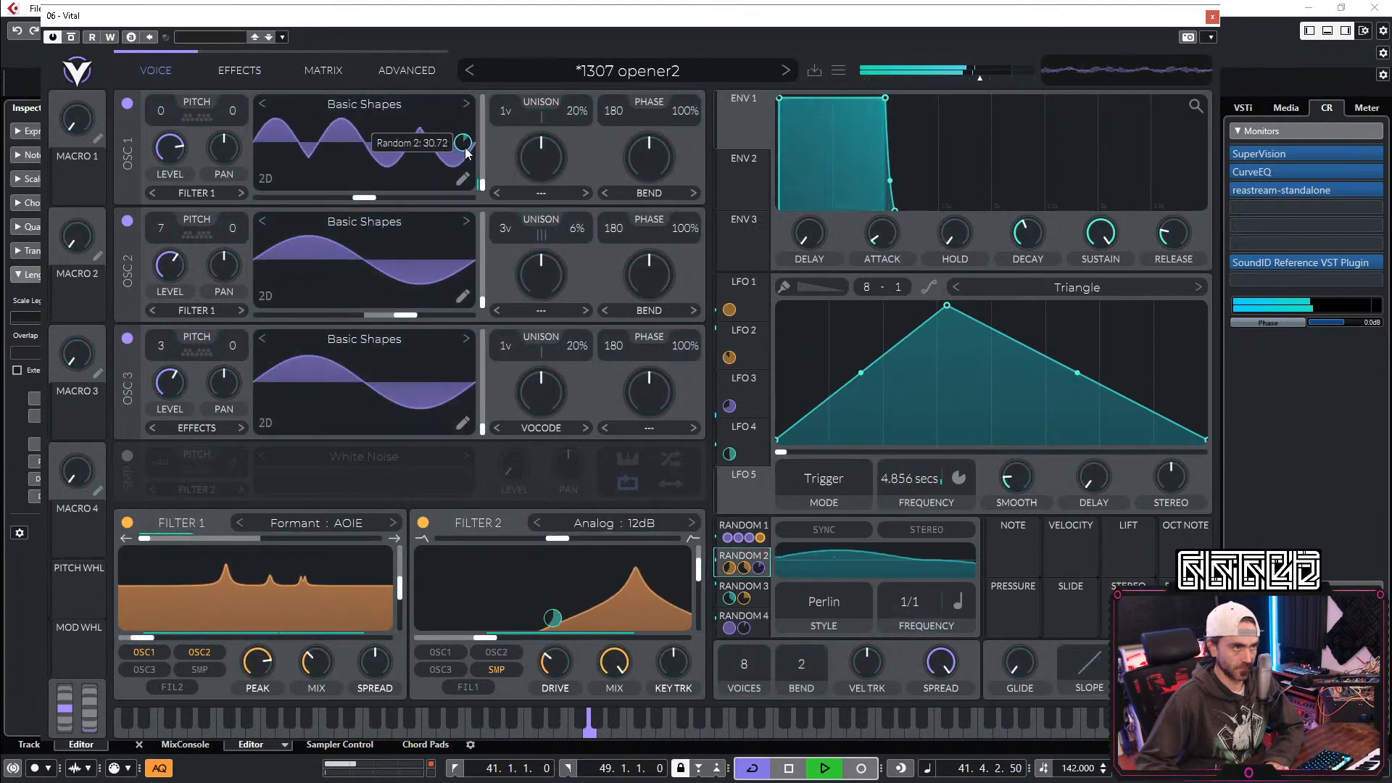
# Step: Add a Wave Folder modifier to oscillator 2's wavetable and adjust its Multiply until the sine is clearly folded
pyautogui.click(461, 297)
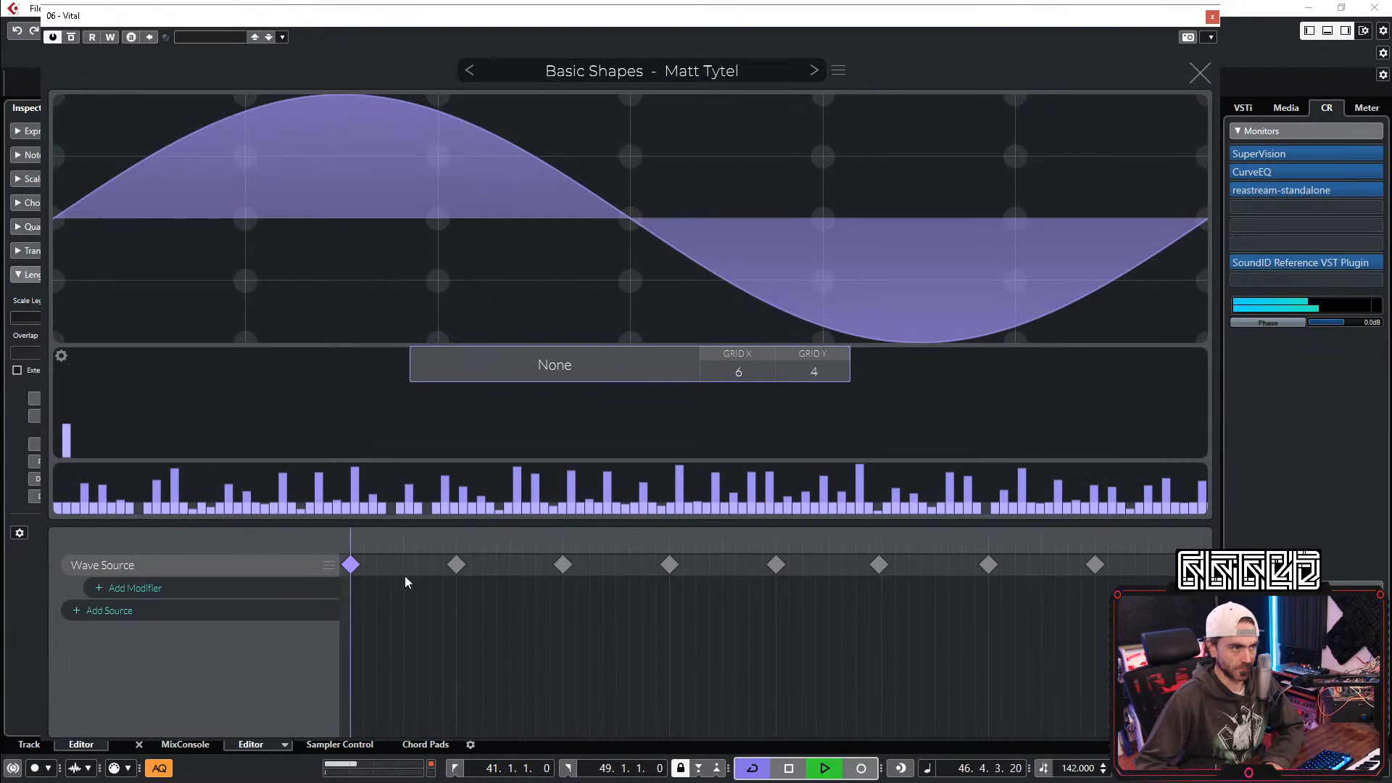
pyautogui.click(311, 586)
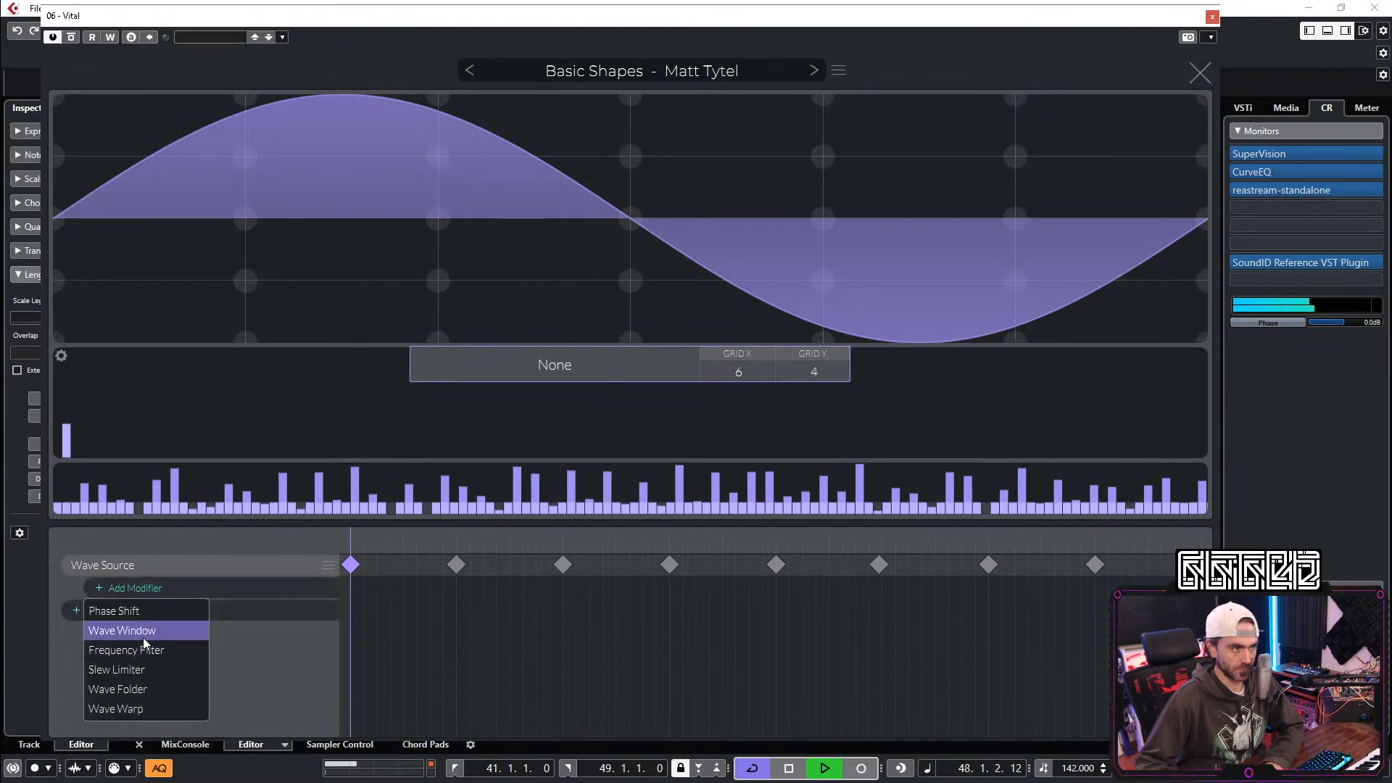
pyautogui.click(145, 690)
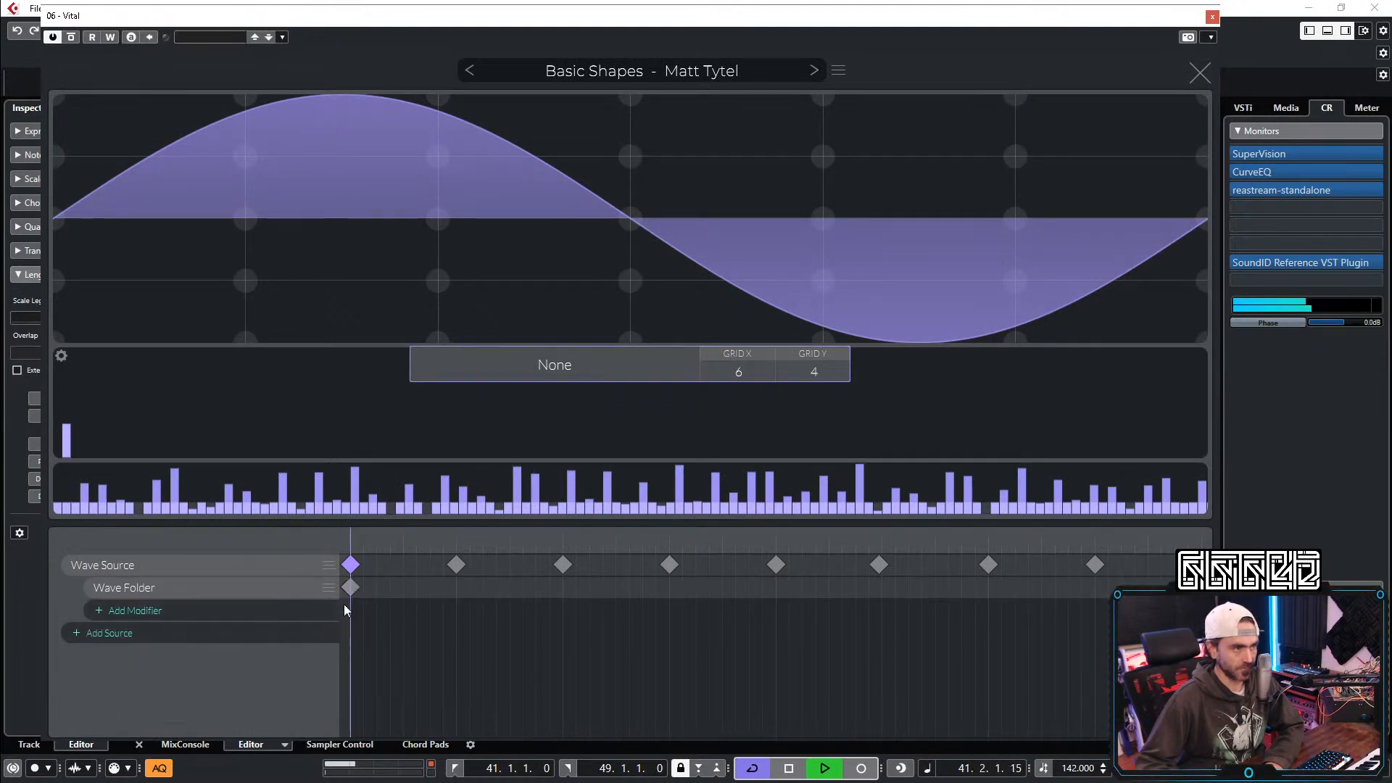
pyautogui.click(350, 587)
pyautogui.scroll(5, 674, 377)
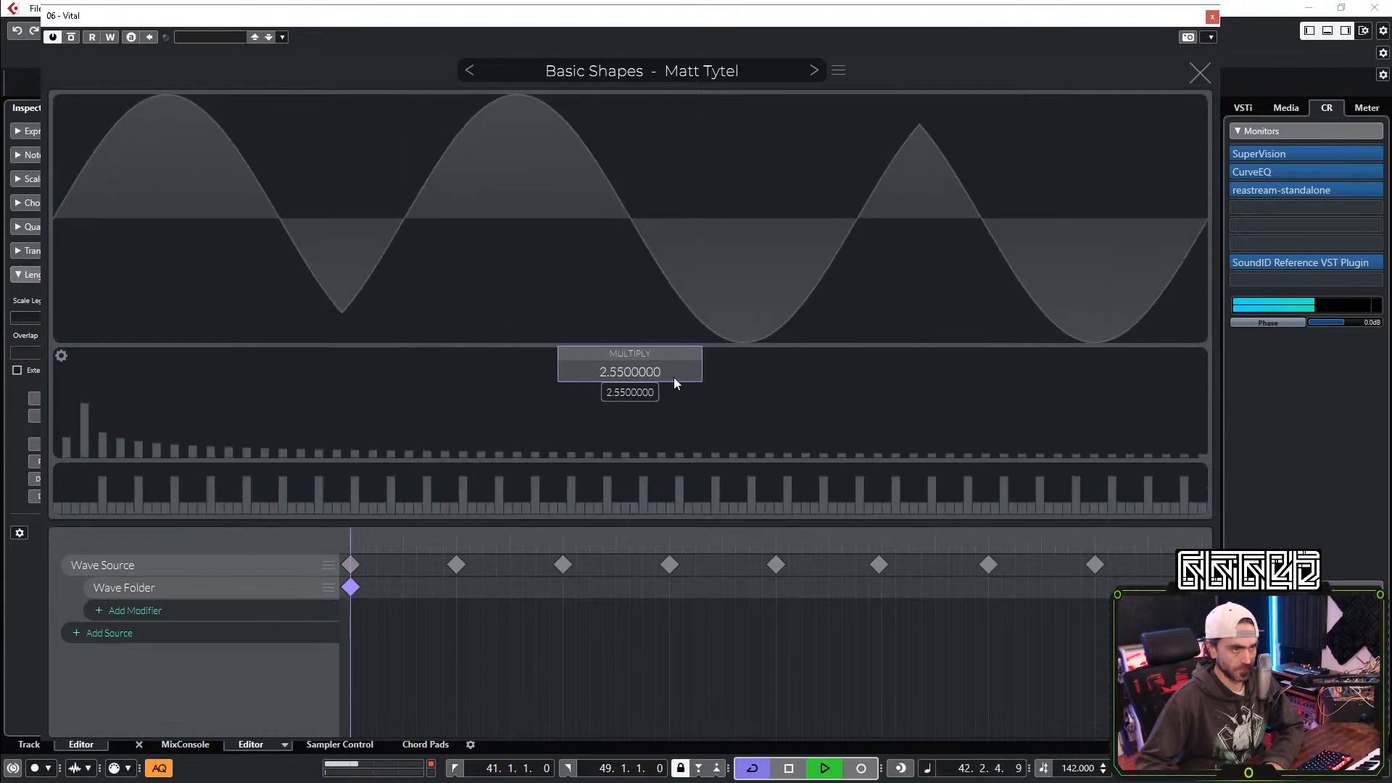
pyautogui.scroll(-5, 673, 377)
pyautogui.scroll(2, 668, 380)
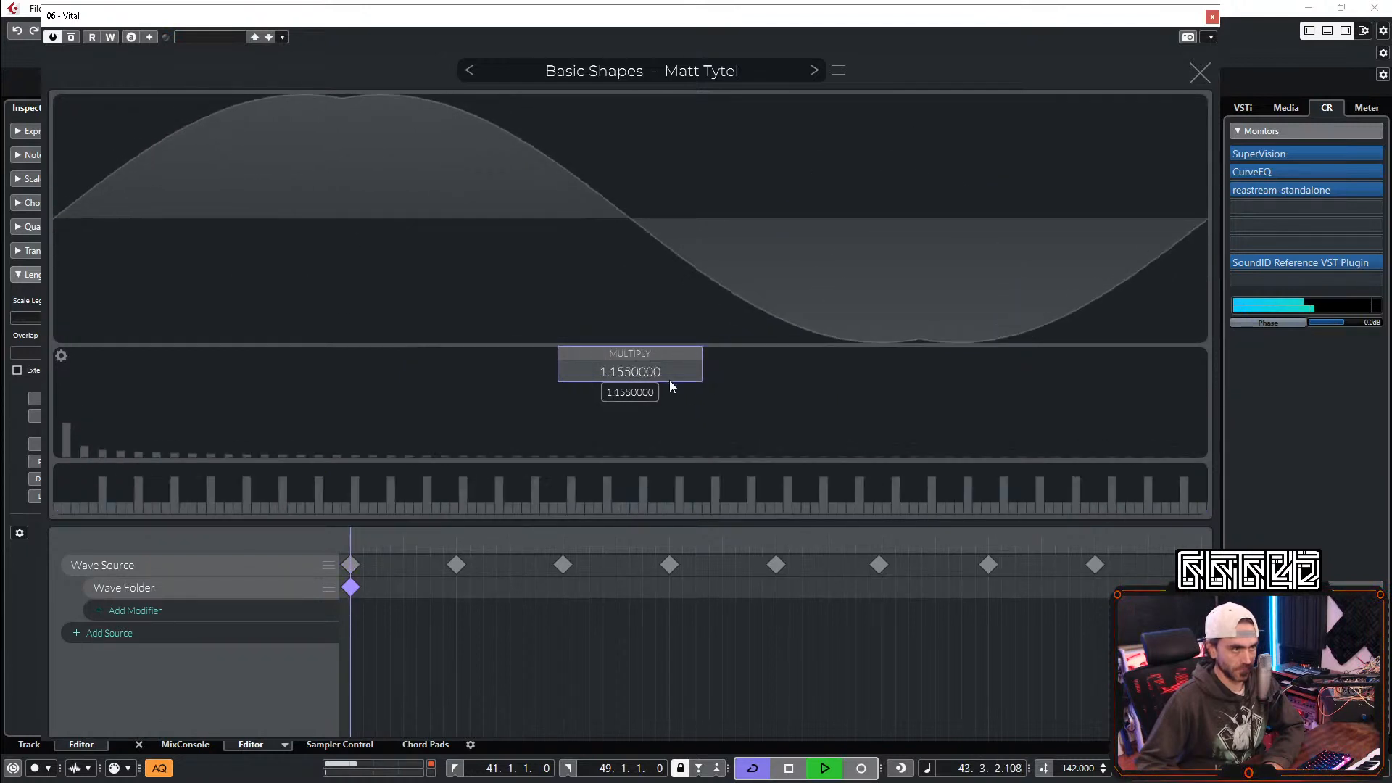
pyautogui.scroll(3, 671, 380)
pyautogui.click(1200, 73)
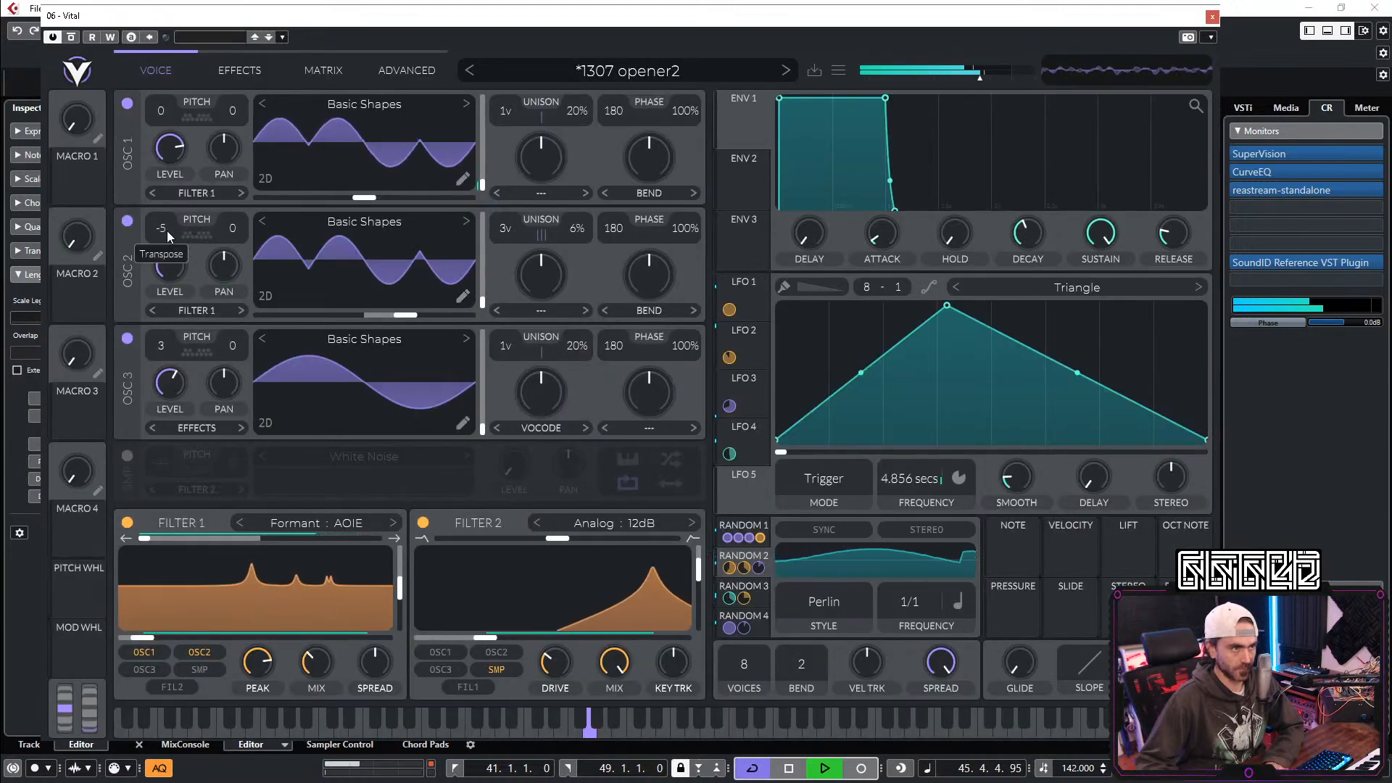
# Step: Set the transpose of oscillator 1 to -12 and oscillator 2 to -5
pyautogui.moveTo(160, 103); pyautogui.dragTo(188, 149)
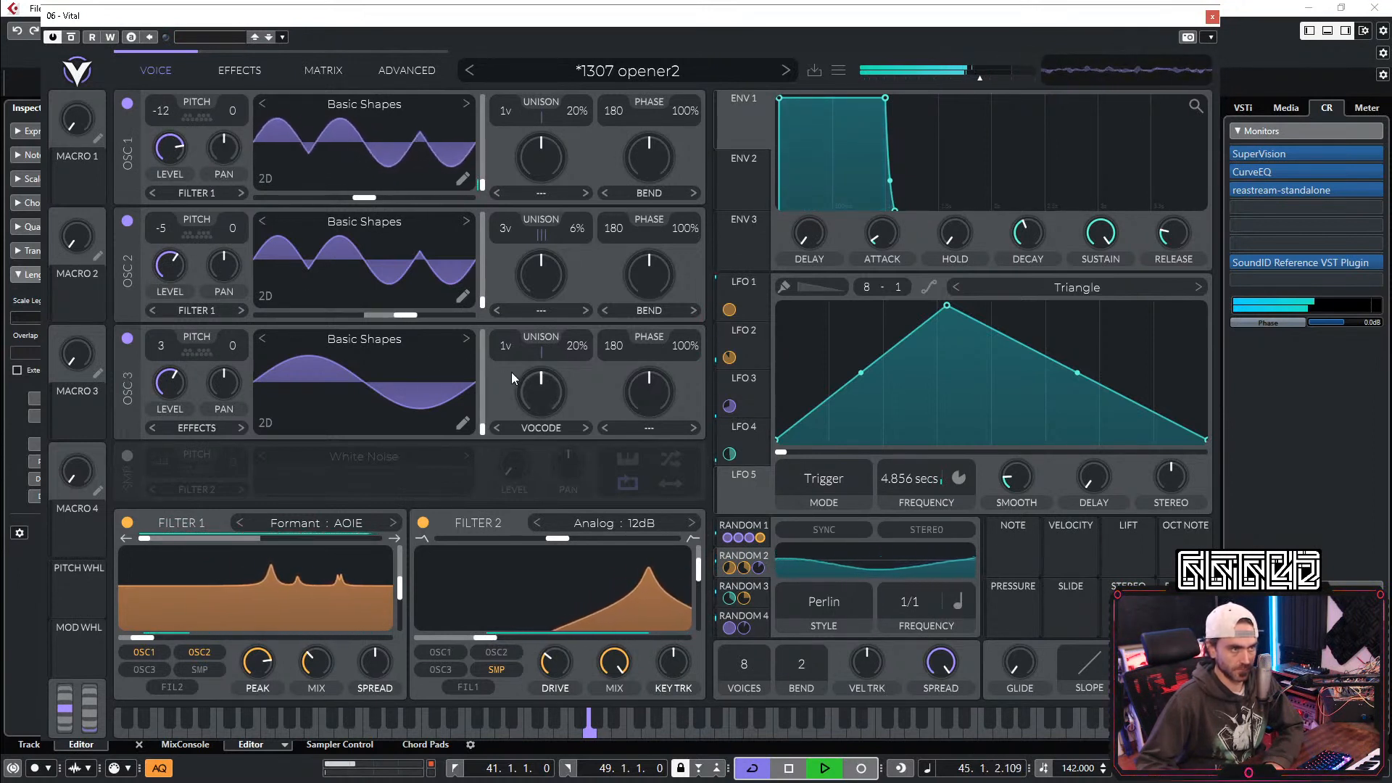
# Step: Raise oscillator 2's Bend and modulate it with Random 1 at 4/1, and modulate oscillator 1's Bend with Random 3
pyautogui.moveTo(637, 279); pyautogui.dragTo(668, 266)
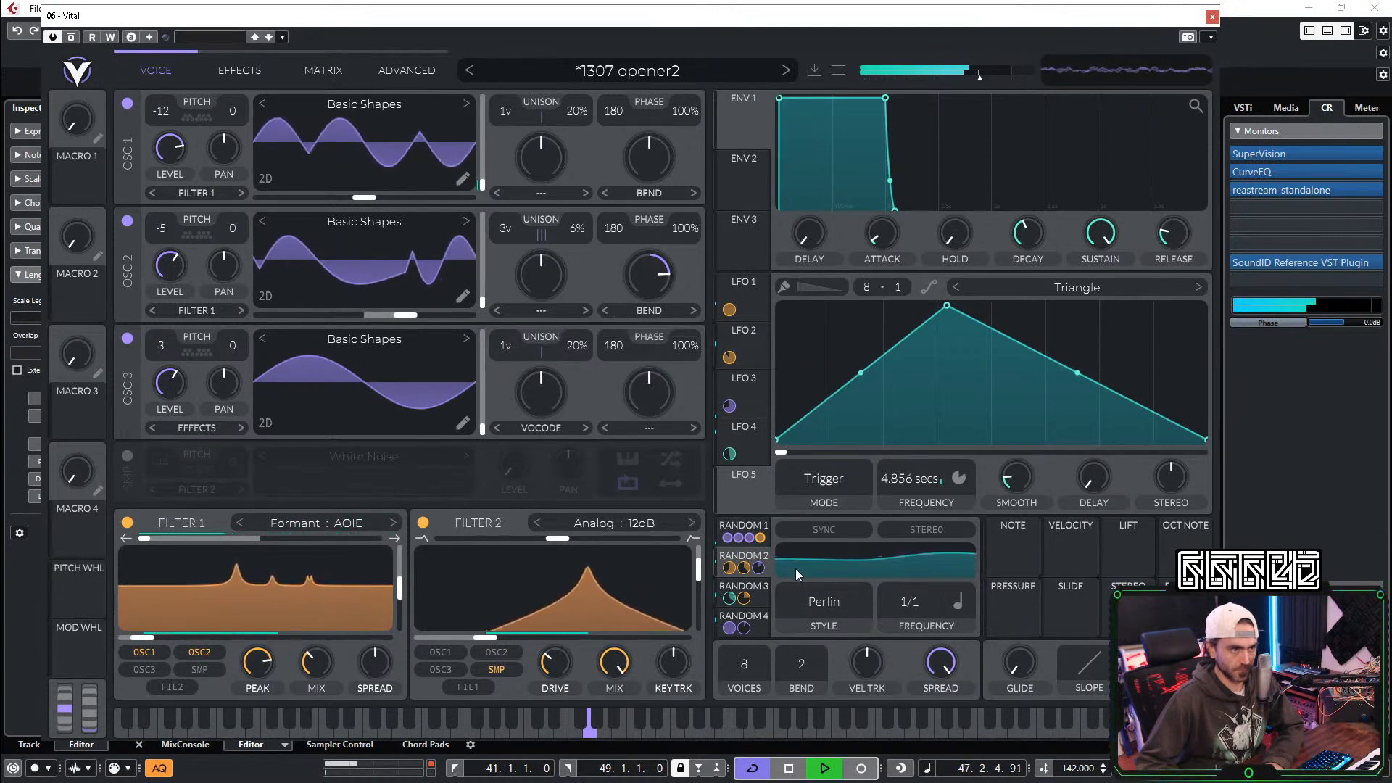
pyautogui.click(764, 531)
pyautogui.moveTo(763, 532); pyautogui.dragTo(650, 278)
pyautogui.moveTo(649, 327); pyautogui.dragTo(649, 398)
pyautogui.moveTo(761, 602); pyautogui.dragTo(649, 156)
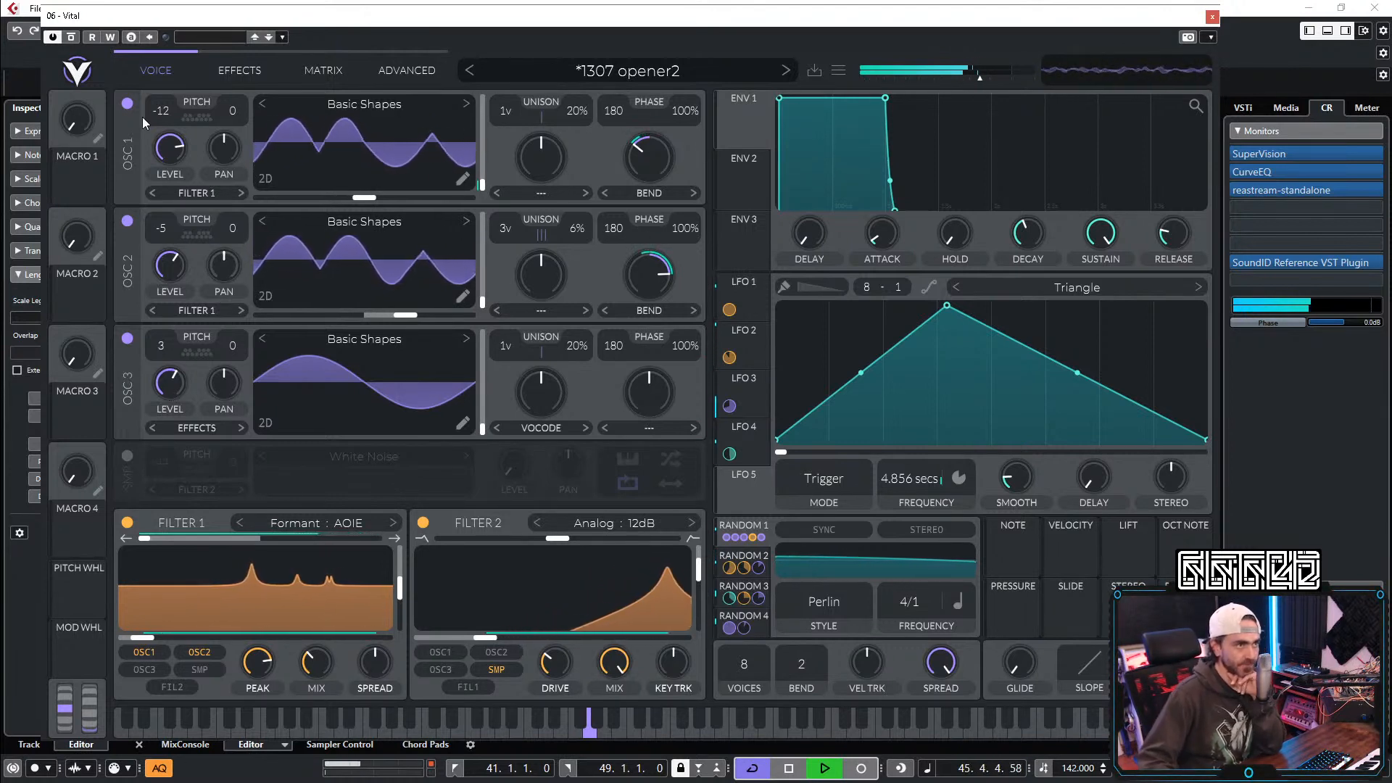
# Step: Review the effects chain with the Random 3 and Random 4 modulators and check the chorus Mix setting
pyautogui.click(237, 73)
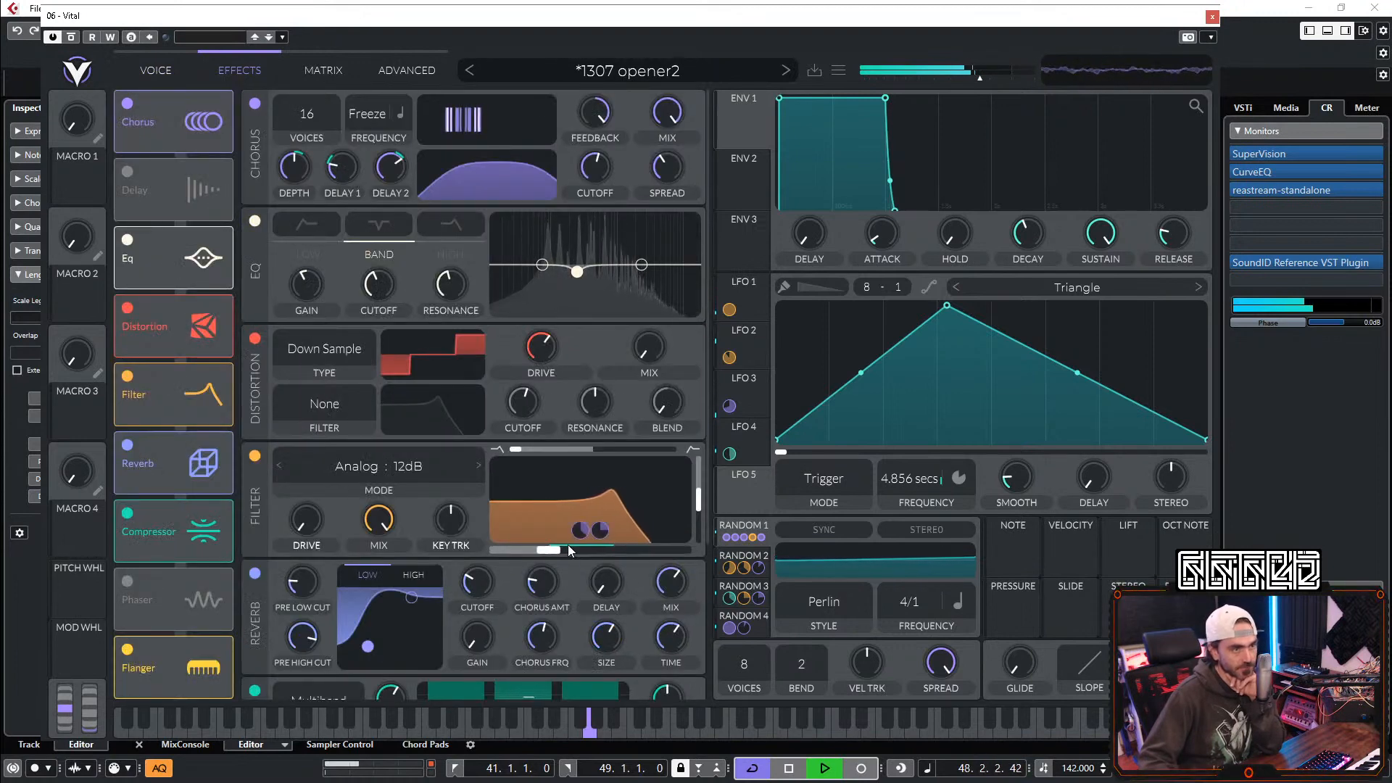
pyautogui.click(766, 593)
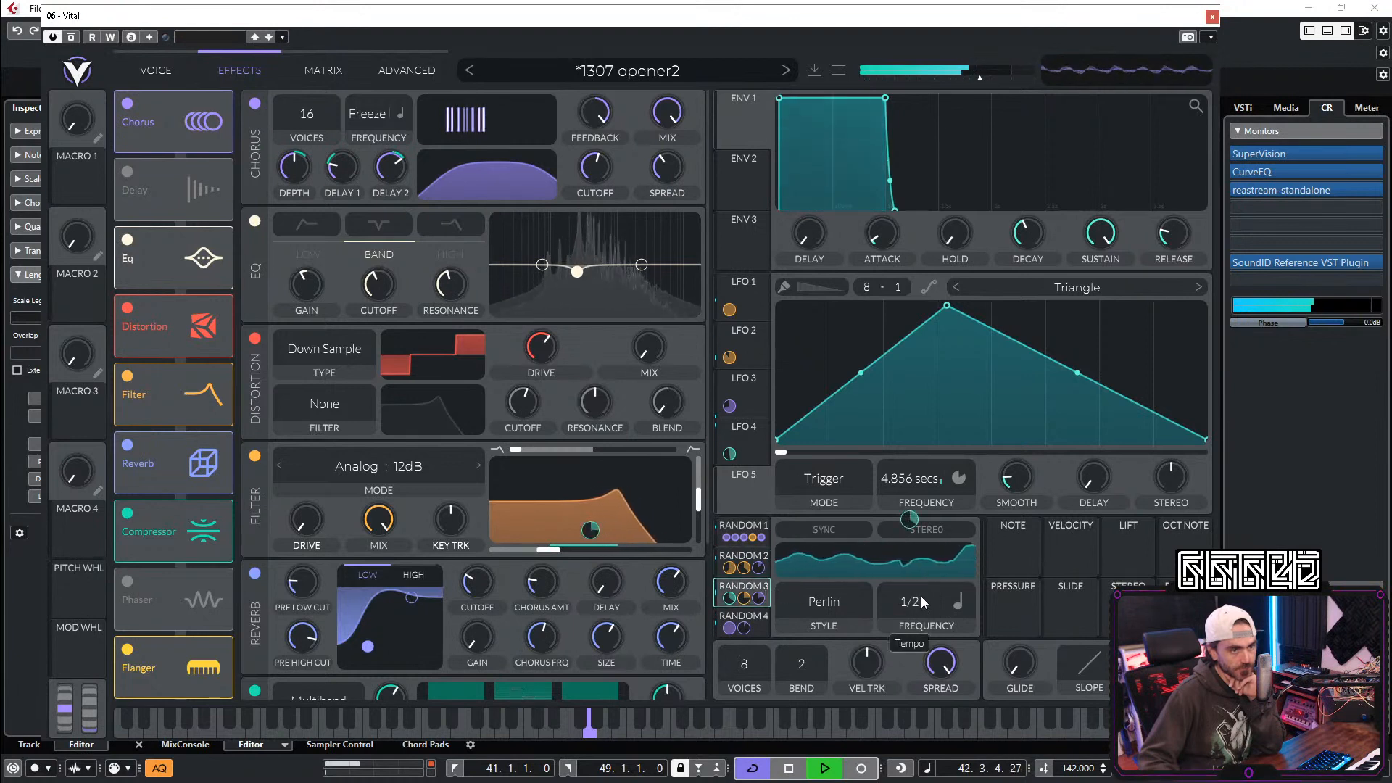
pyautogui.click(768, 629)
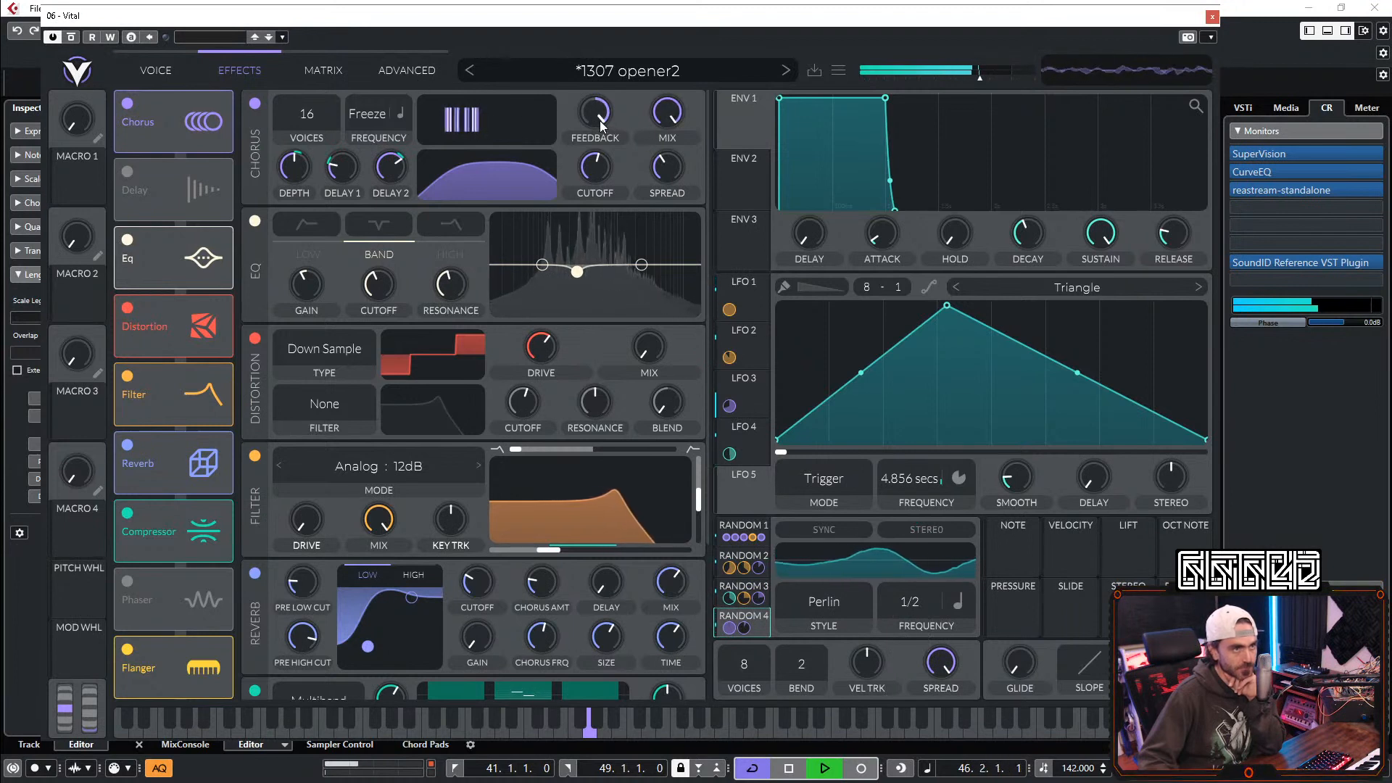
pyautogui.moveTo(683, 118)
pyautogui.mouseDown()
pyautogui.moveTo(667, 276)
pyautogui.moveTo(667, 127)
pyautogui.mouseUp()
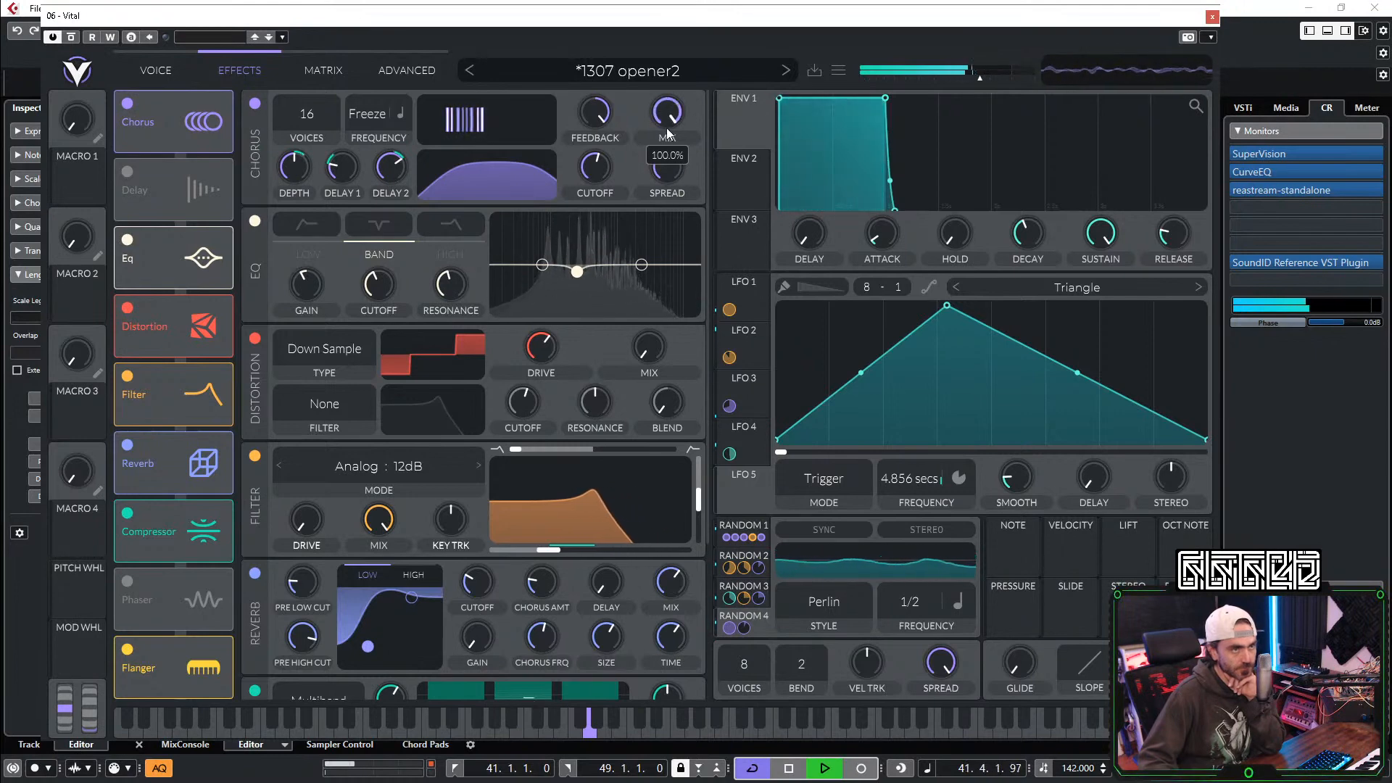
pyautogui.click(155, 69)
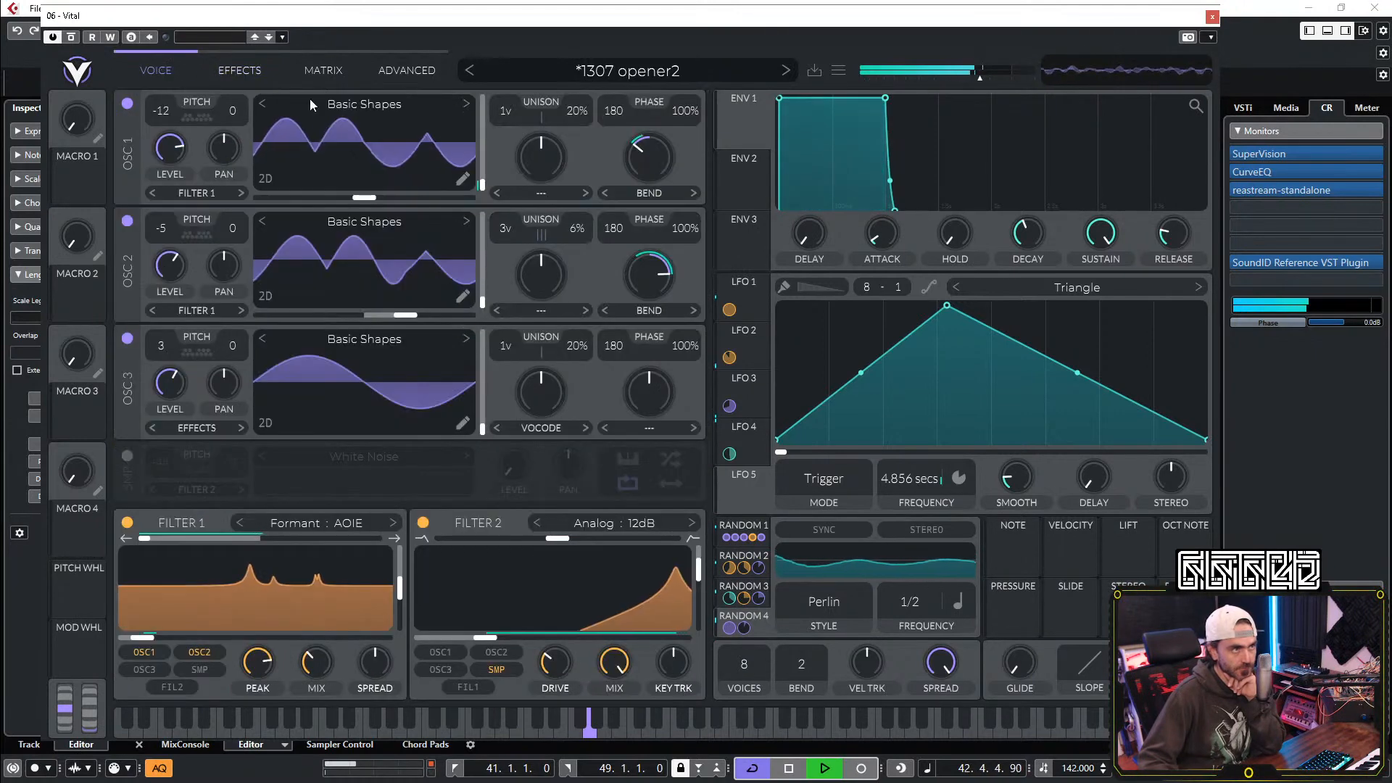
# Step: Save the preset under the name 1307 opener3
pyautogui.click(817, 70)
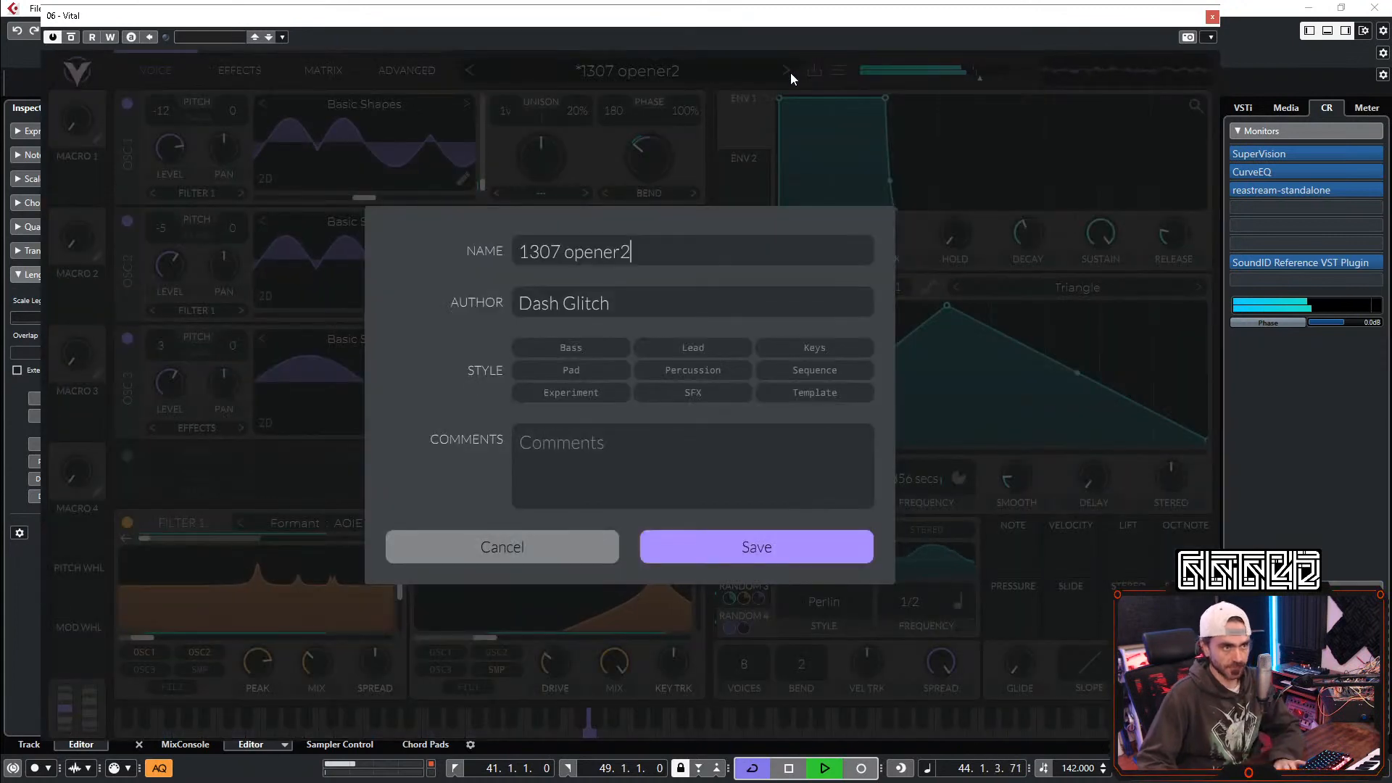
pyautogui.press('BackSpace')
pyautogui.write('3')
pyautogui.press('Return')
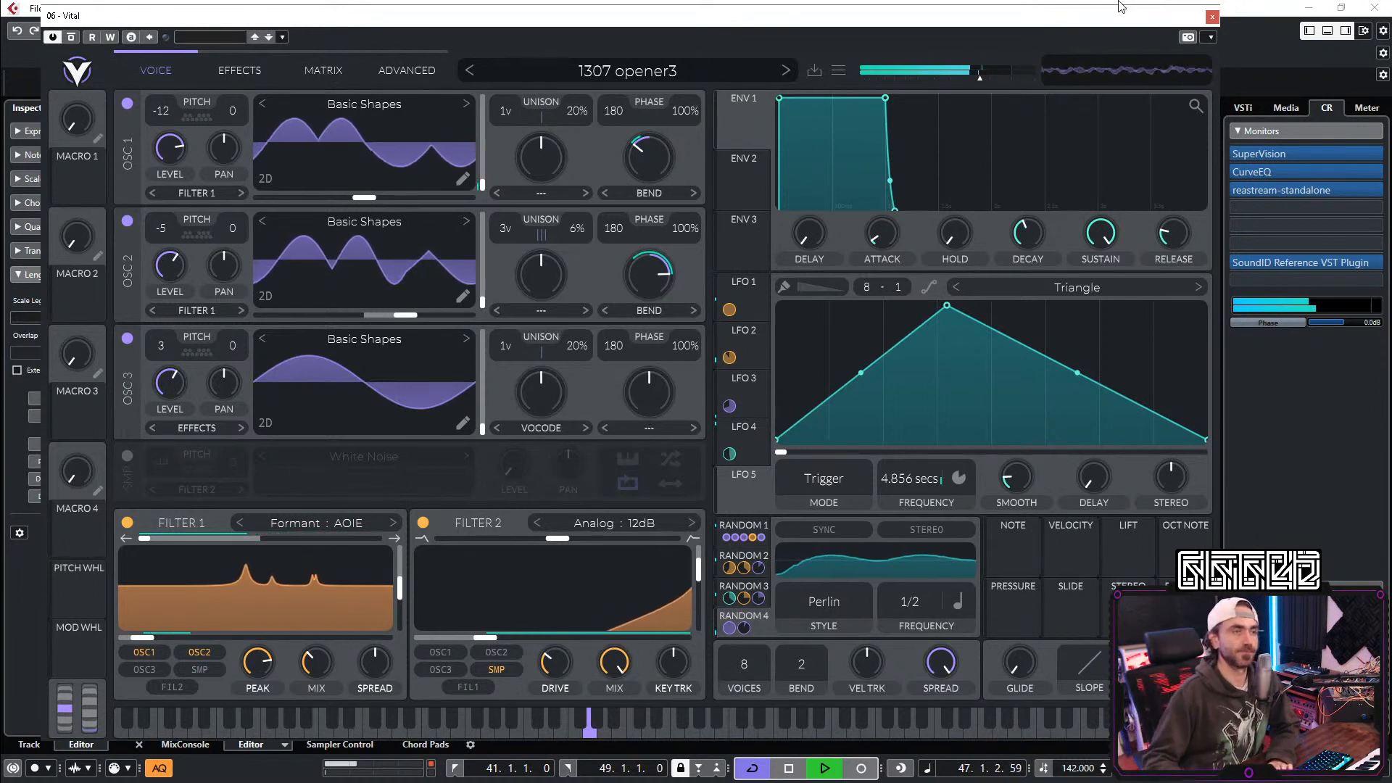
# Step: Audition Sheparding Octaves, Vital Sine and Additive 05 on oscillator 1, and load Additive 07 from the PsyTables V2 folder
pyautogui.click(333, 103)
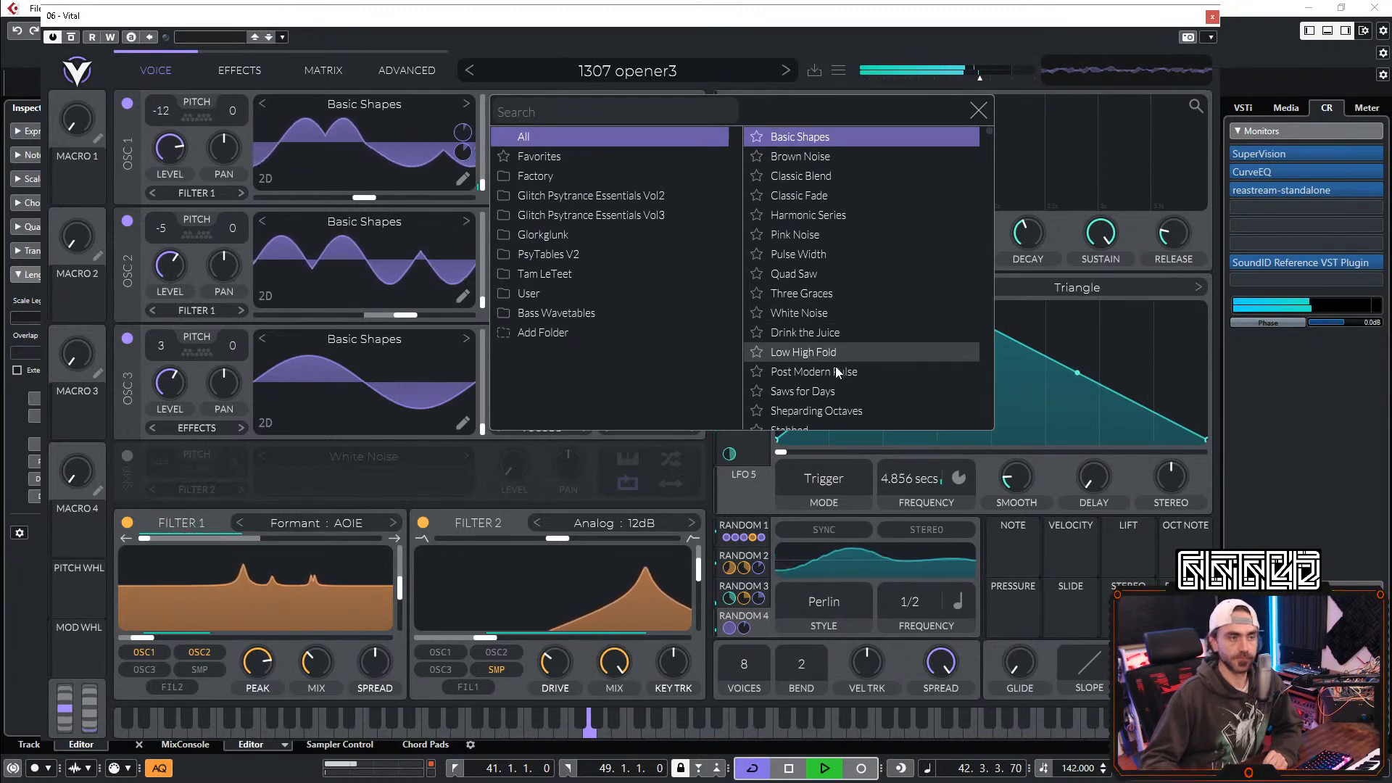
pyautogui.click(830, 412)
pyautogui.scroll(-2, 862, 356)
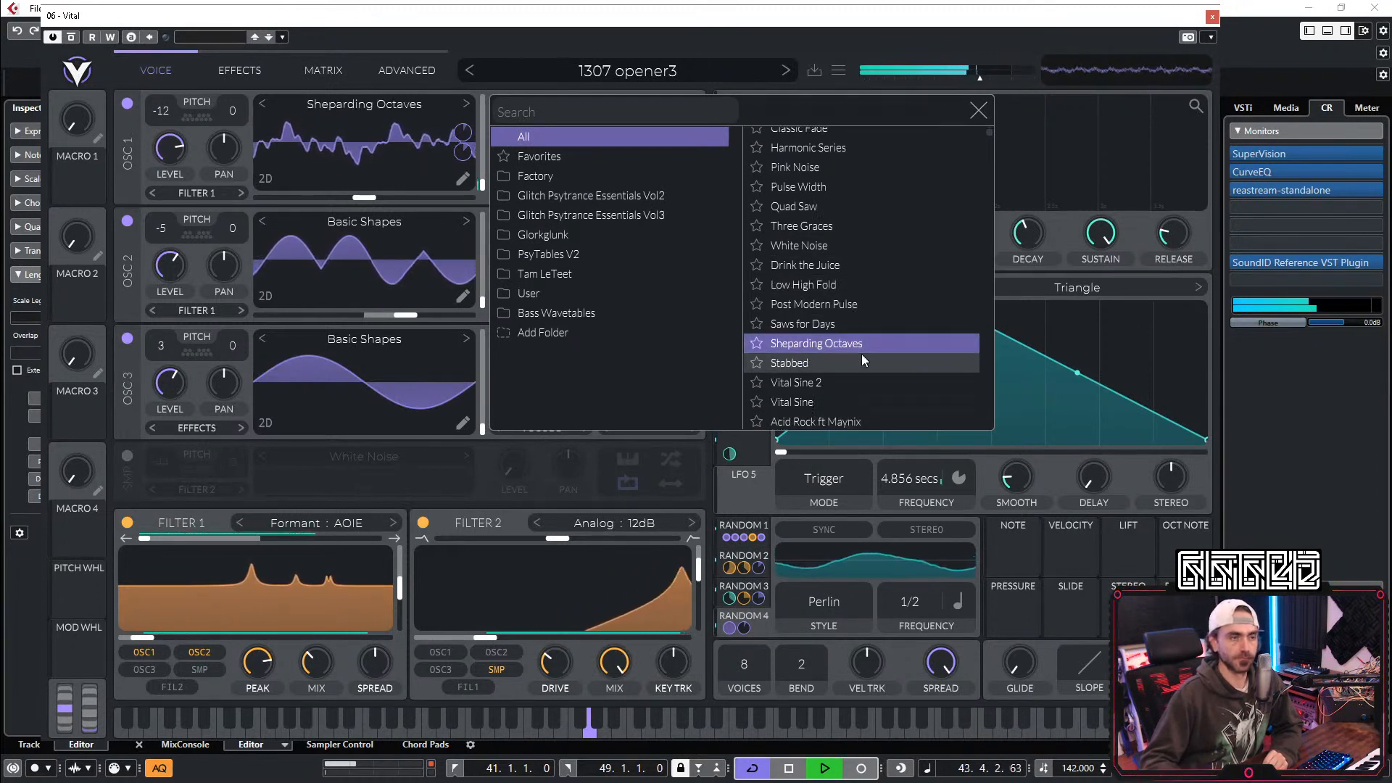
pyautogui.scroll(-2, 861, 359)
pyautogui.click(845, 367)
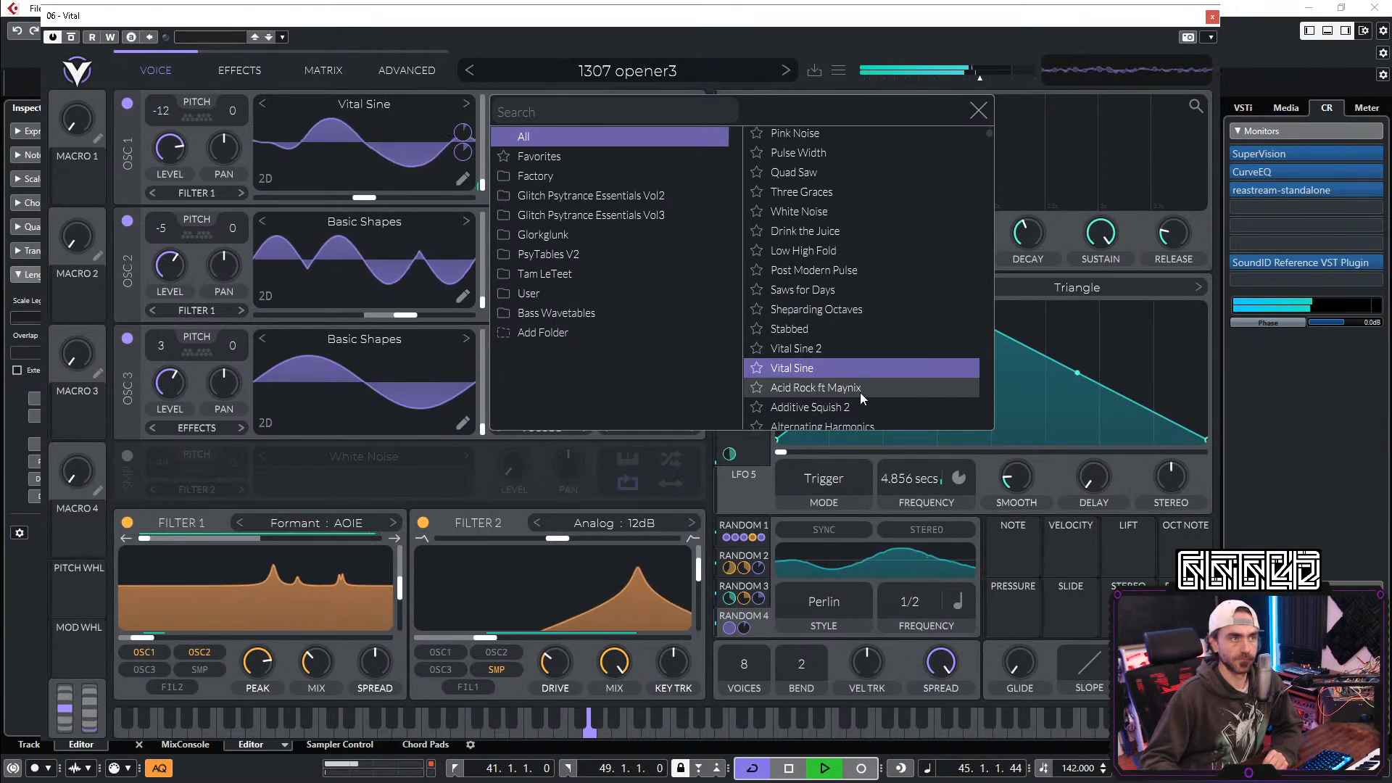
pyautogui.scroll(-3, 860, 393)
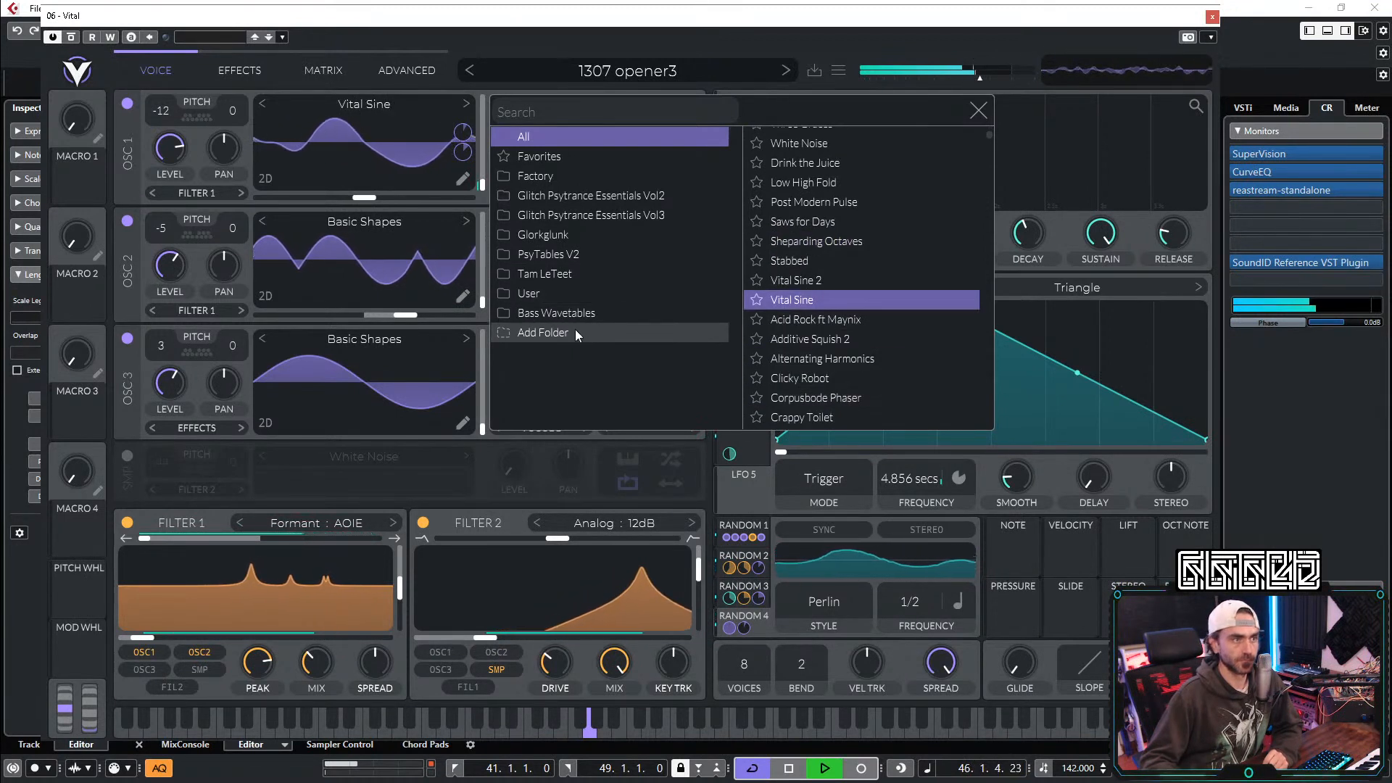
pyautogui.click(546, 255)
pyautogui.click(800, 219)
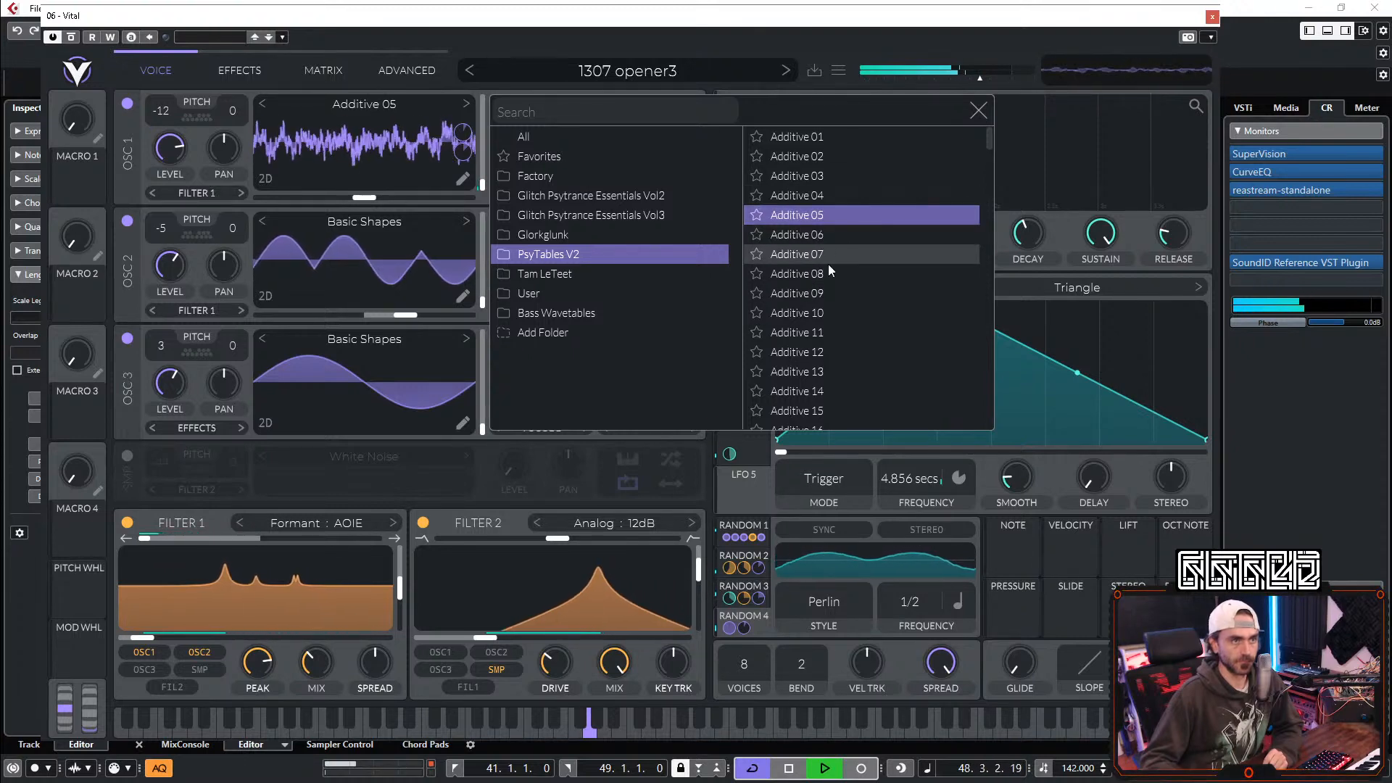
pyautogui.click(806, 248)
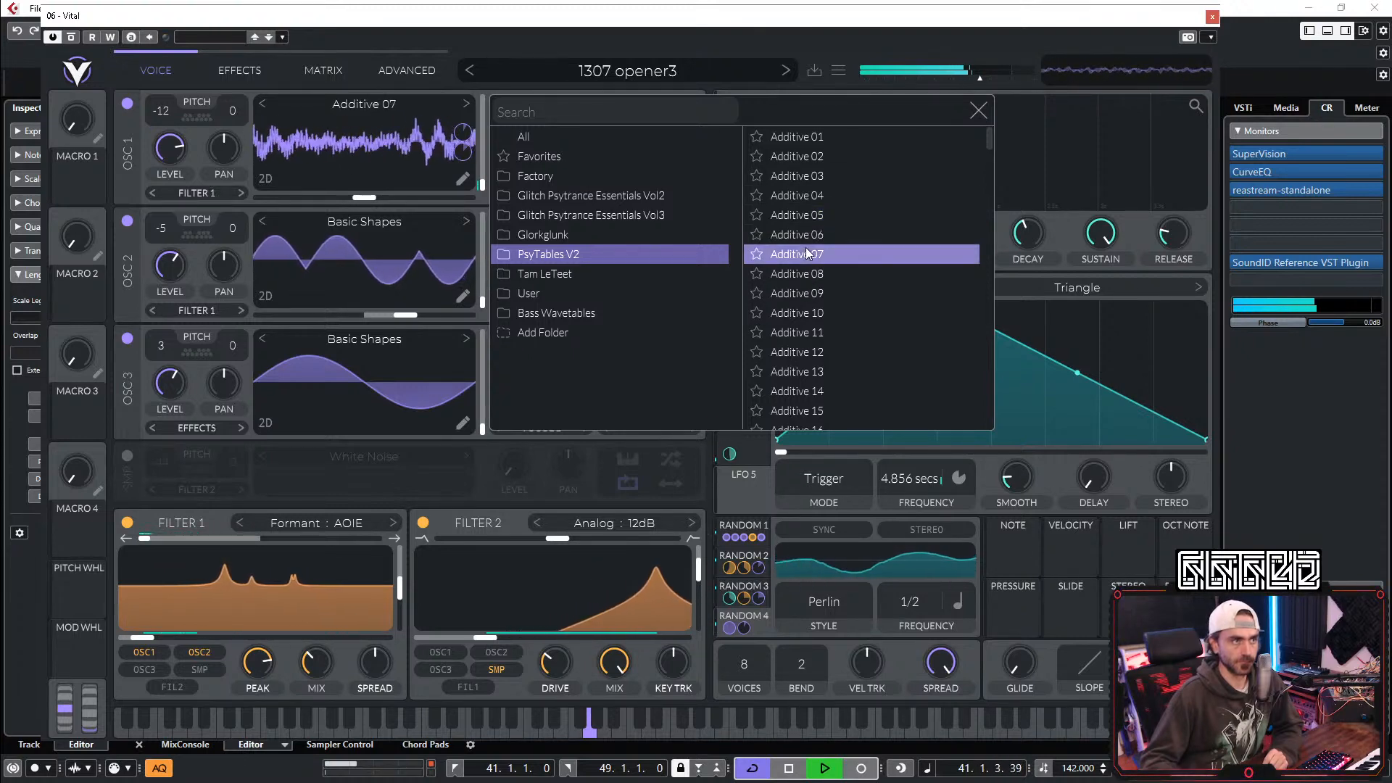
pyautogui.click(979, 111)
# Step: Load the Additive 16 wavetable from PsyTables V2 into oscillator 2 and modulate its wave frame with Random 4
pyautogui.click(374, 222)
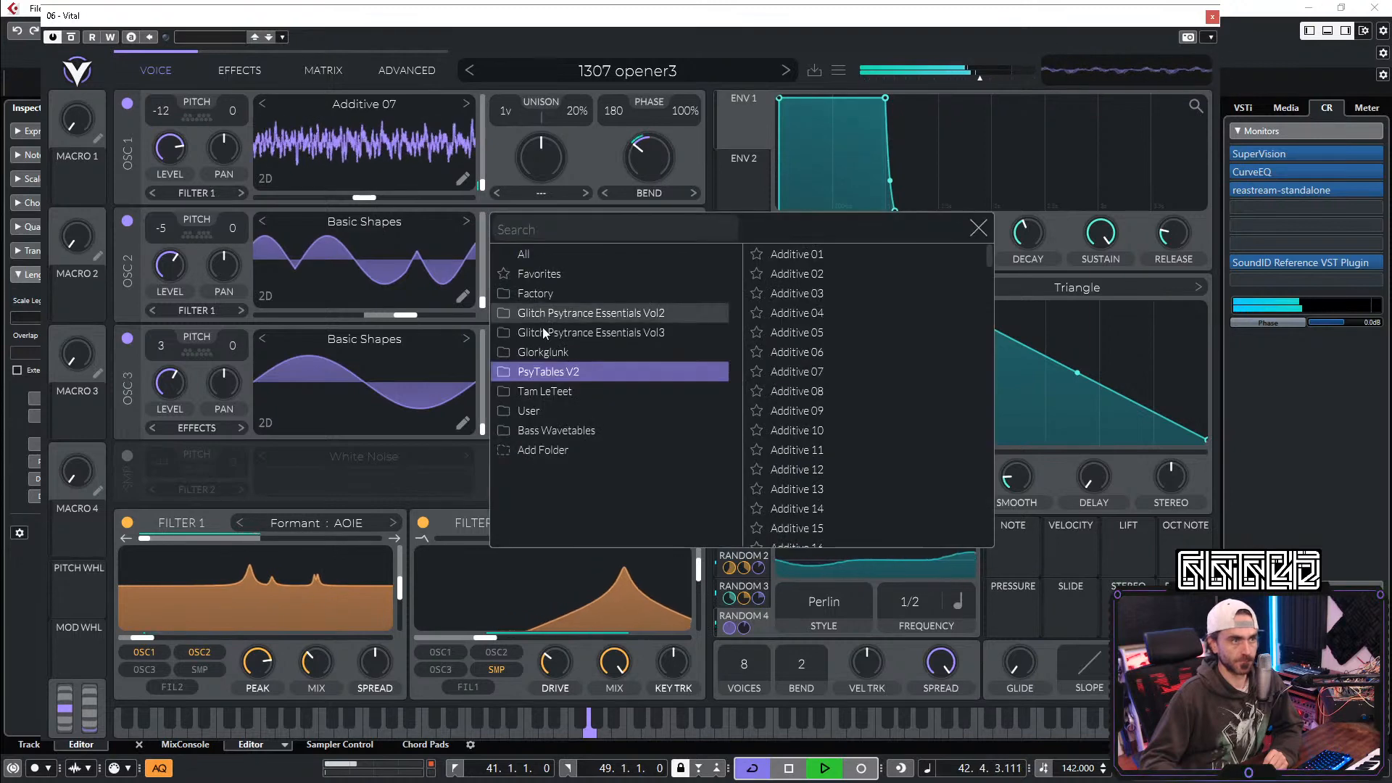
pyautogui.click(823, 391)
pyautogui.scroll(-3, 840, 481)
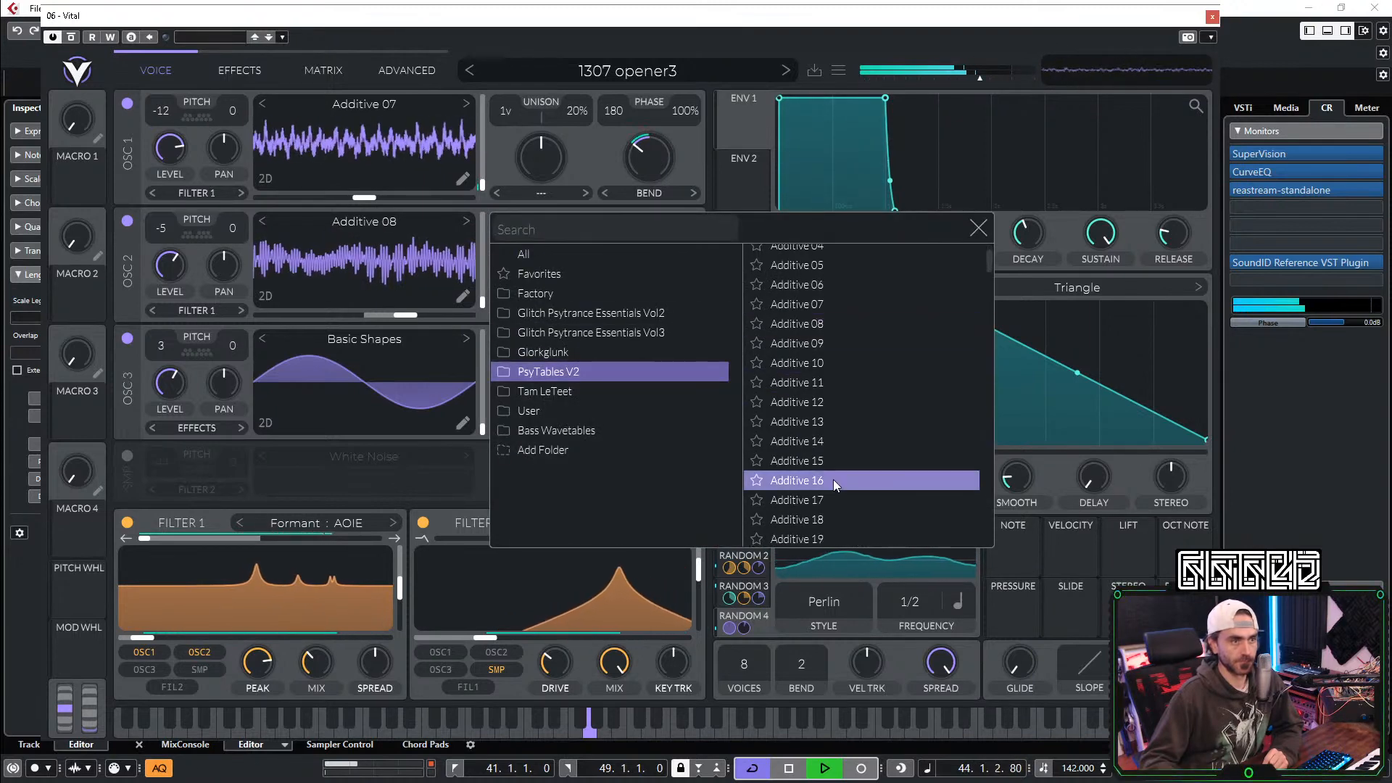
pyautogui.click(833, 480)
pyautogui.click(978, 229)
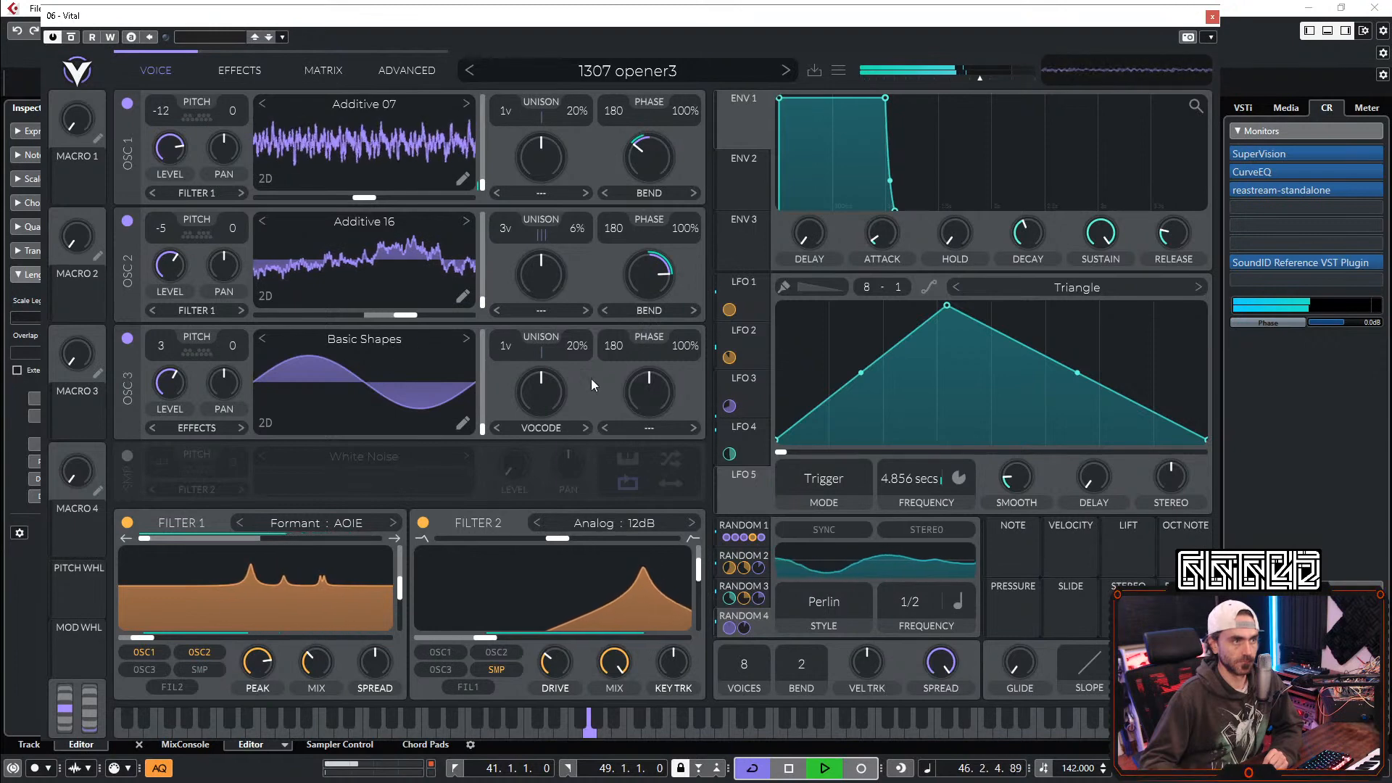
pyautogui.moveTo(741, 622); pyautogui.dragTo(482, 271)
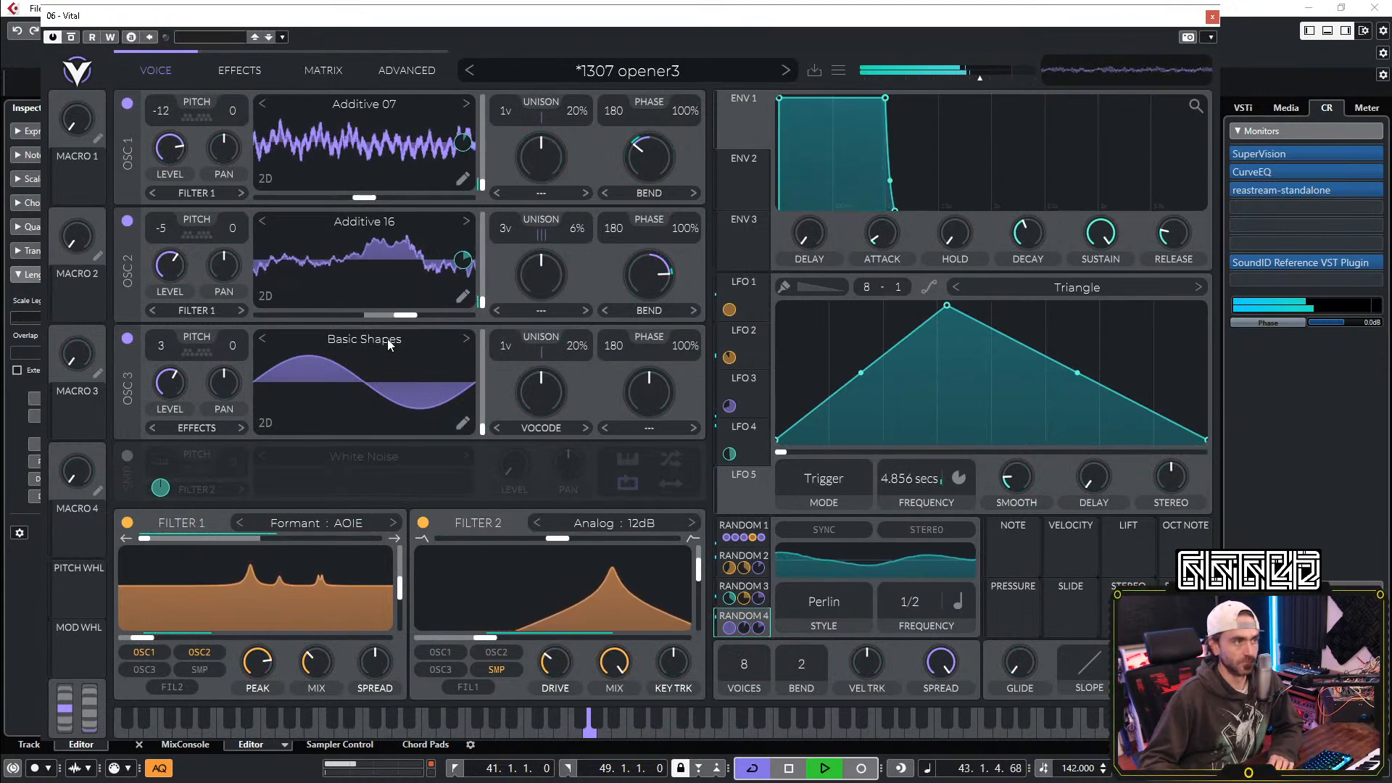
# Step: Set the transpose of oscillator 1 to -24, oscillator 2 to -17 and oscillator 3 to 0
pyautogui.scroll(-1, 161, 228)
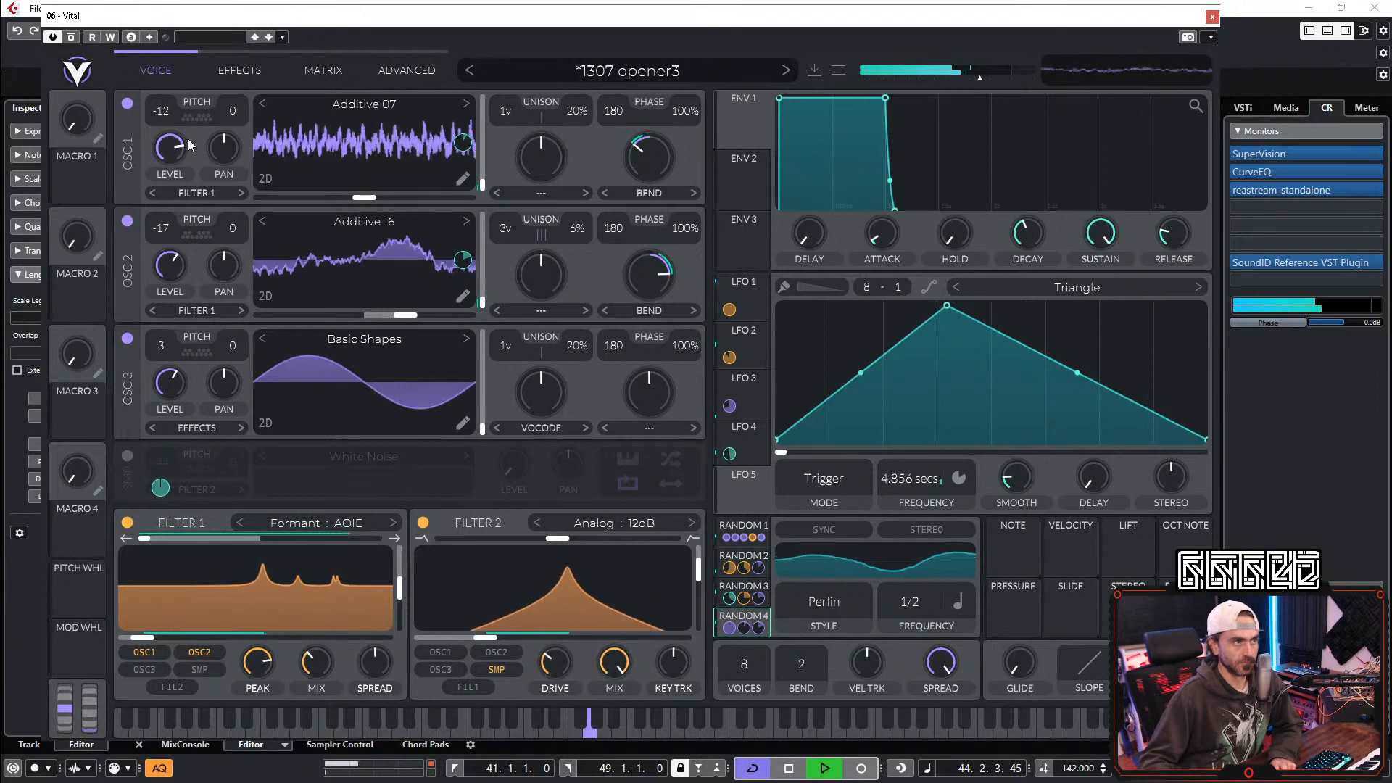
pyautogui.scroll(-1, 161, 111)
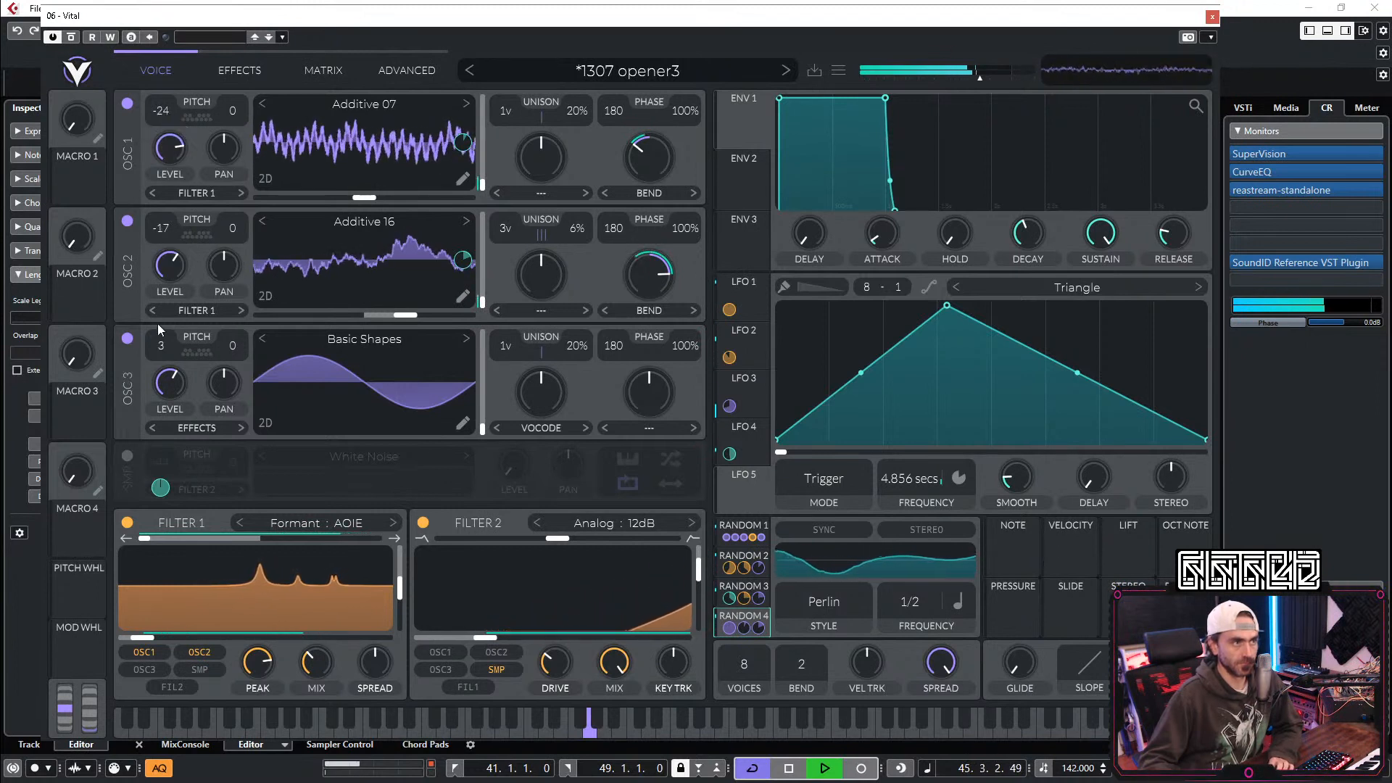
pyautogui.scroll(-1, 159, 346)
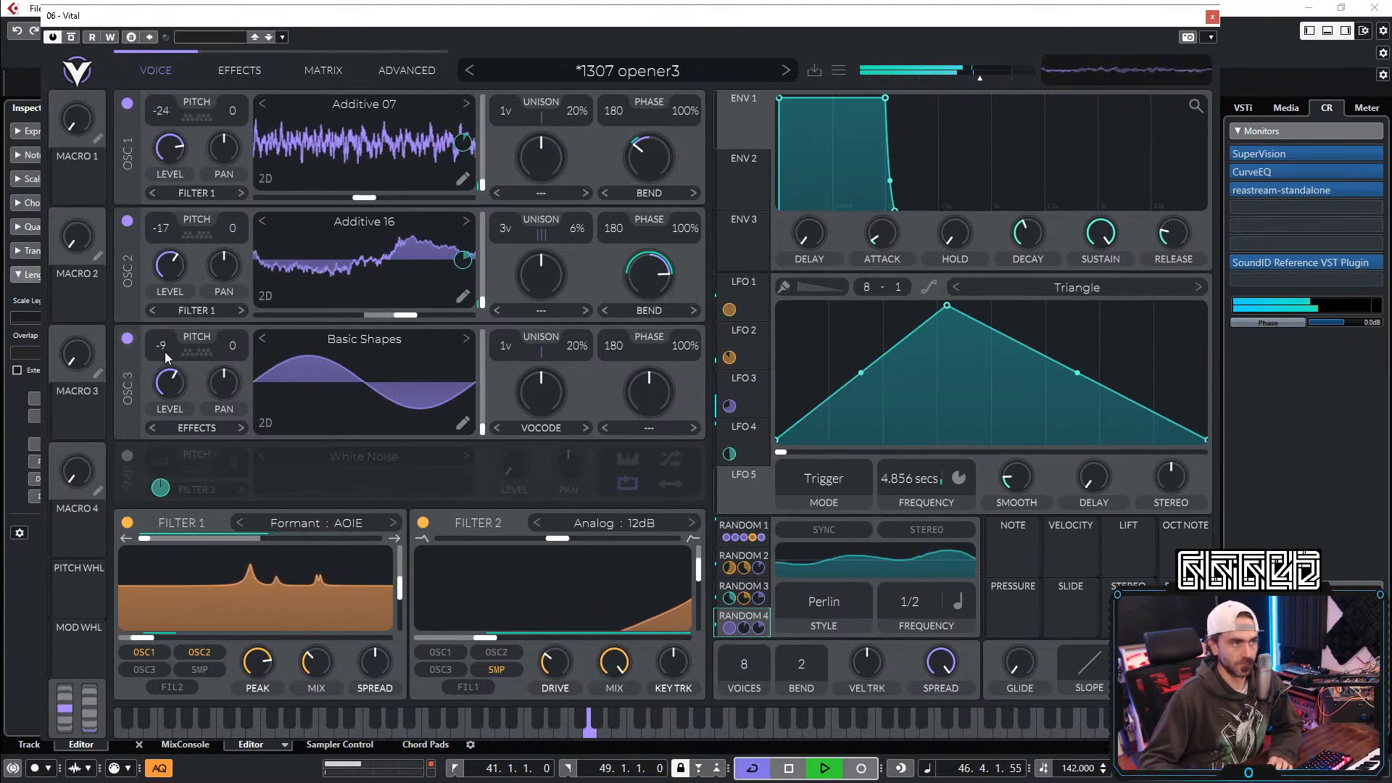
pyautogui.scroll(1, 168, 351)
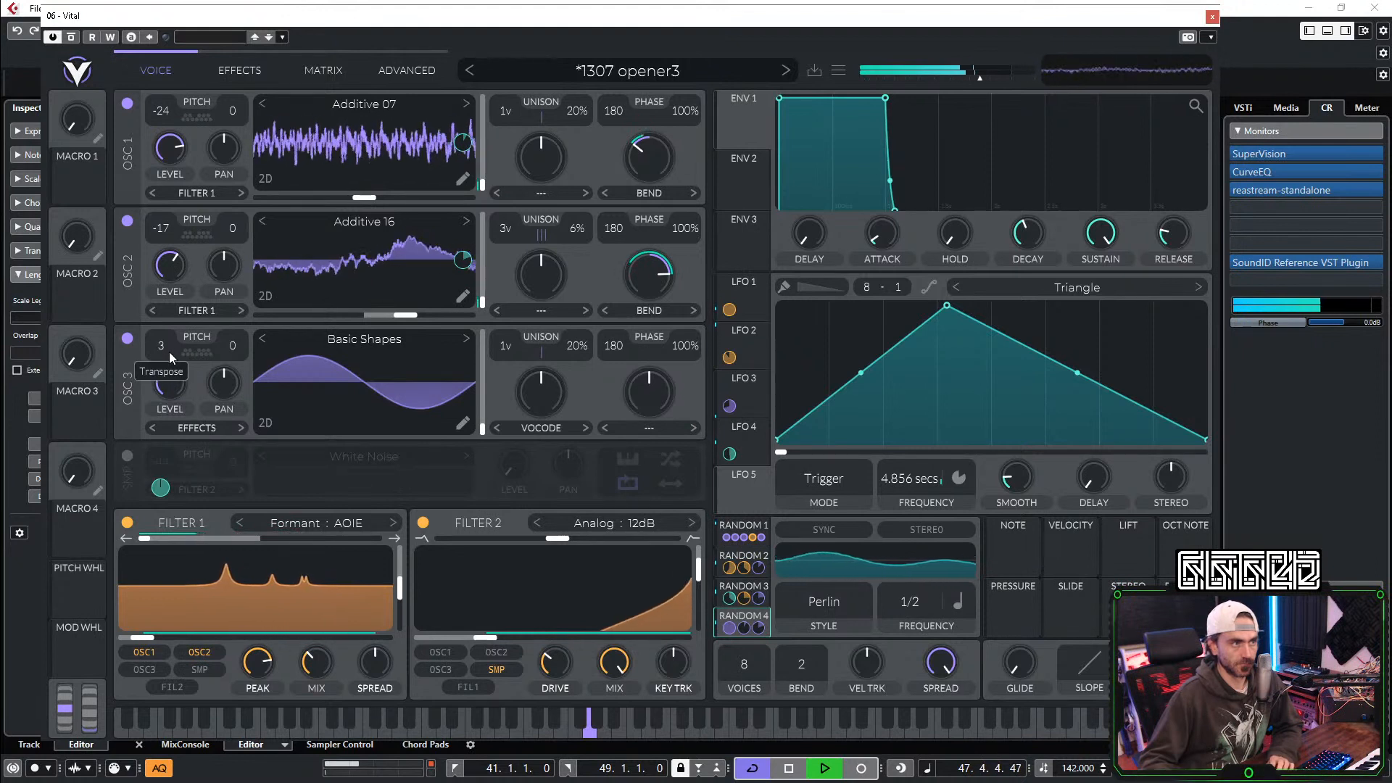
pyautogui.doubleClick(158, 349)
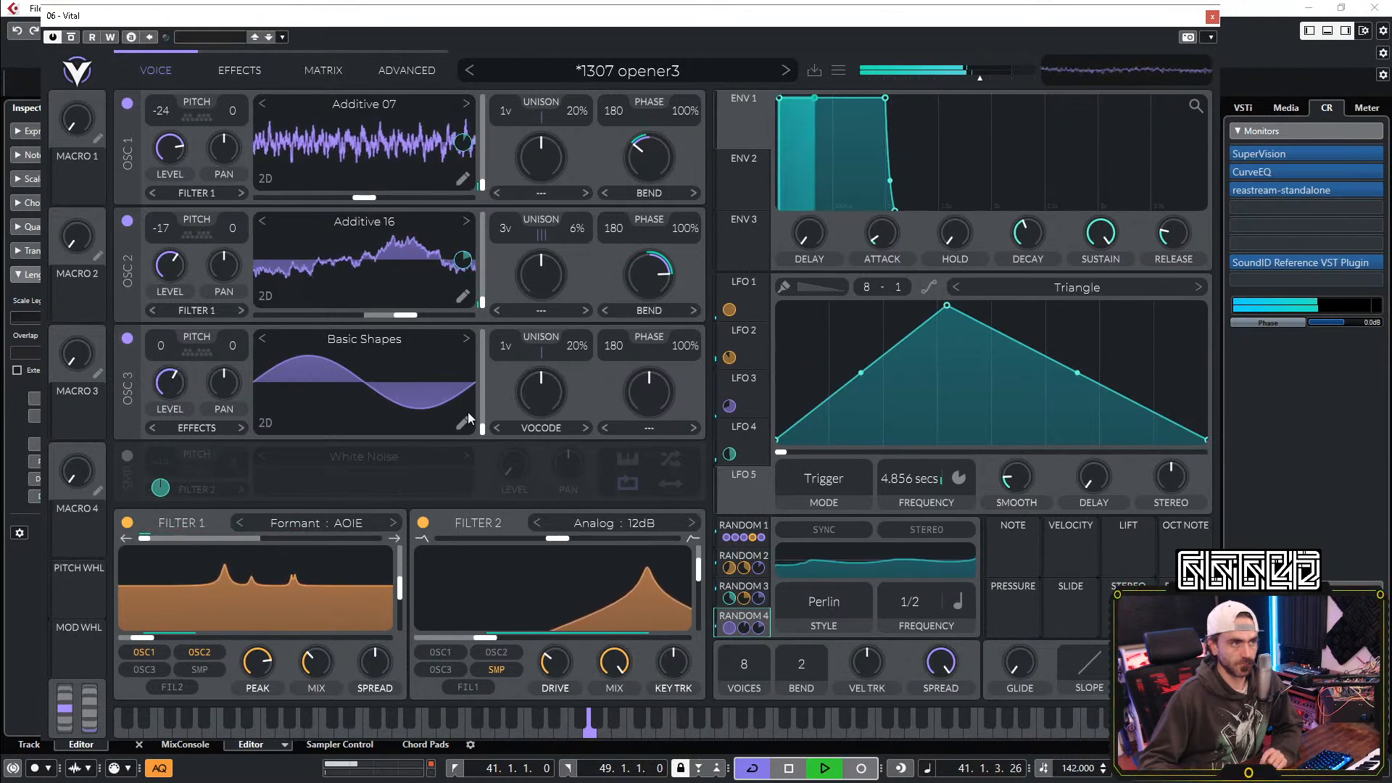
# Step: Restart playback and raise filter 1's Mix to full and its Spread well above centre
pyautogui.press('space')
pyautogui.press('space')
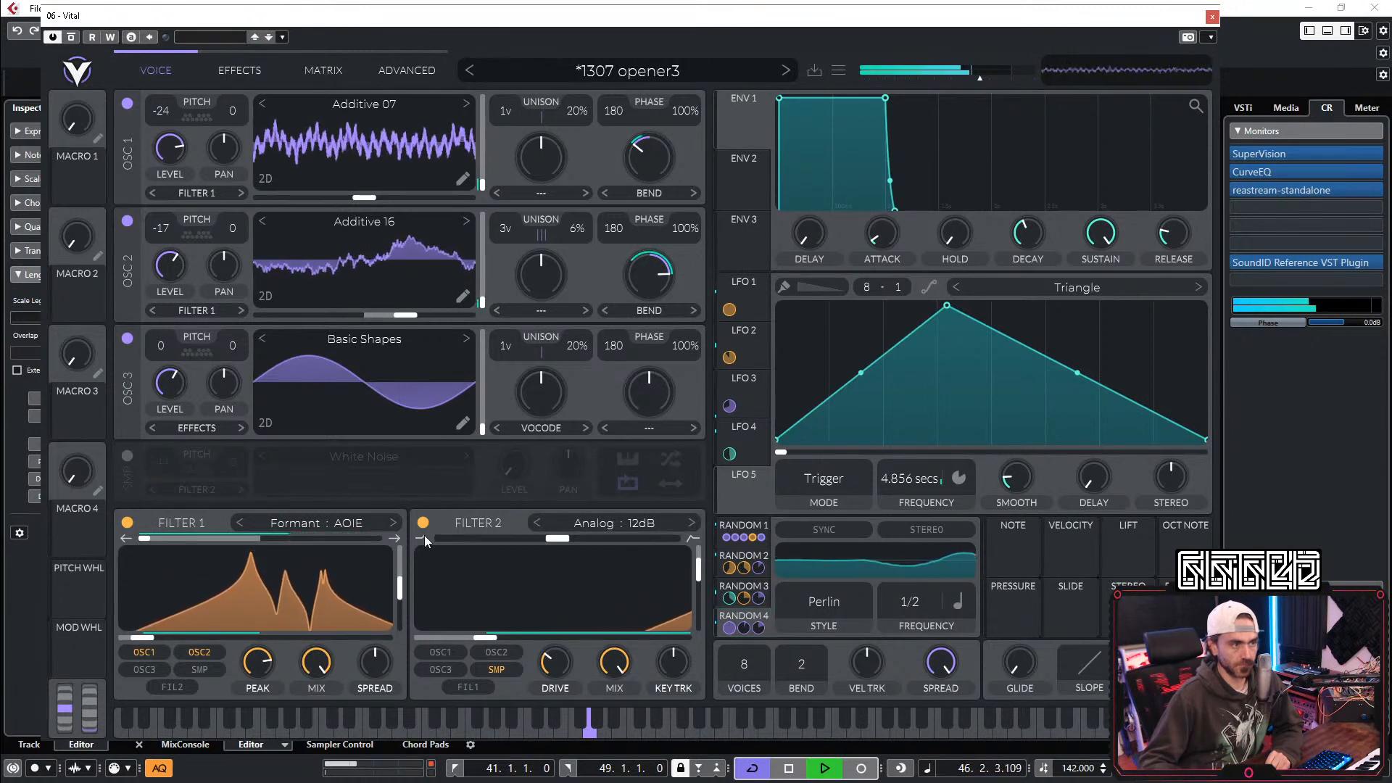
pyautogui.moveTo(313, 665); pyautogui.dragTo(391, 493)
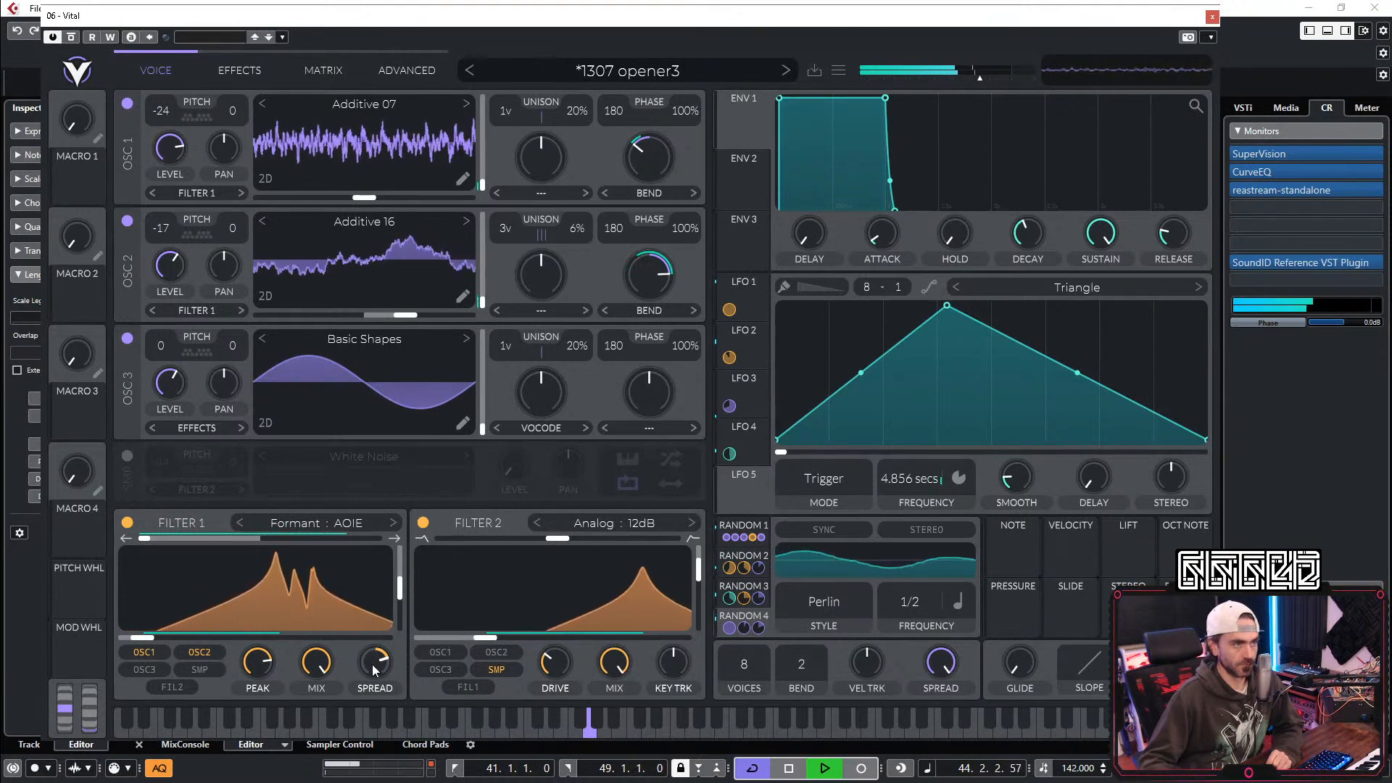
# Step: Initialize the preset and enable all three oscillators with their levels at zero
pyautogui.click(673, 70)
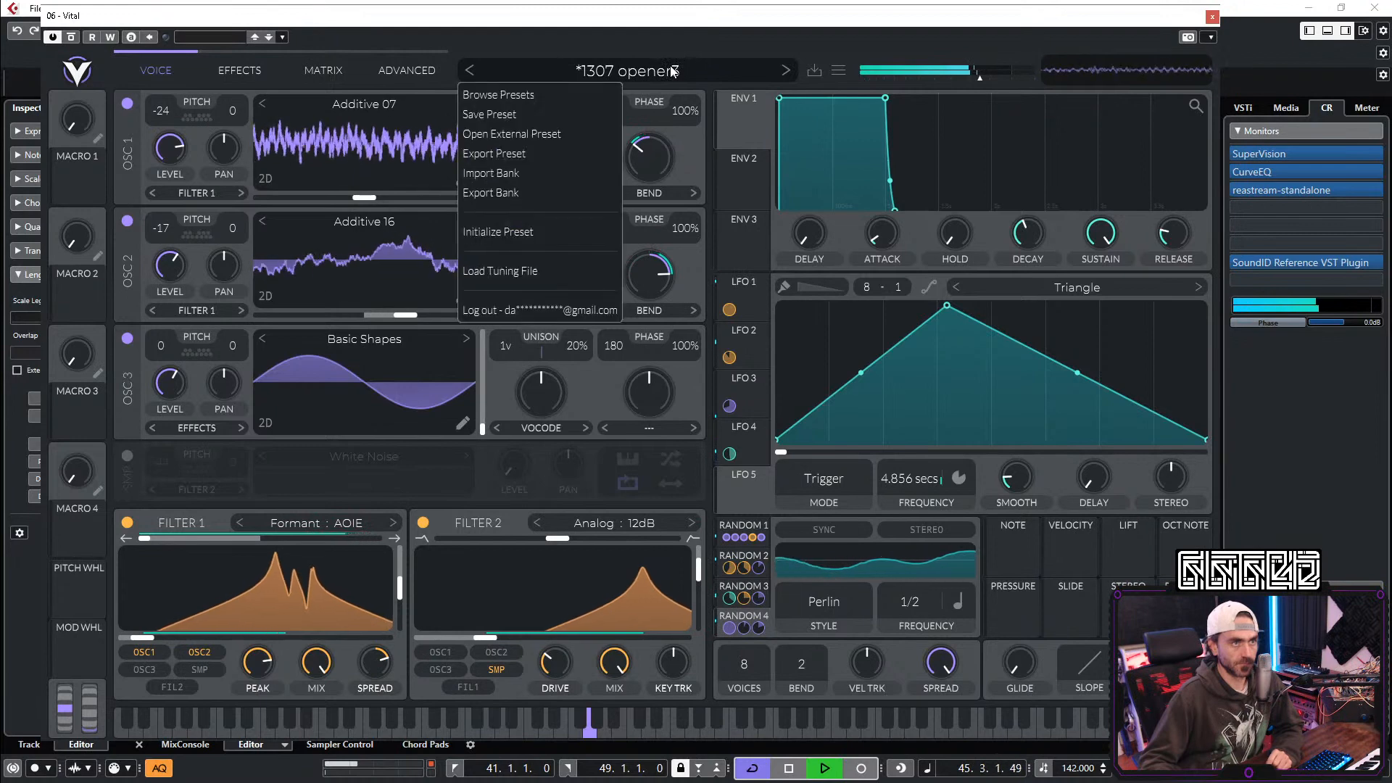
pyautogui.click(537, 232)
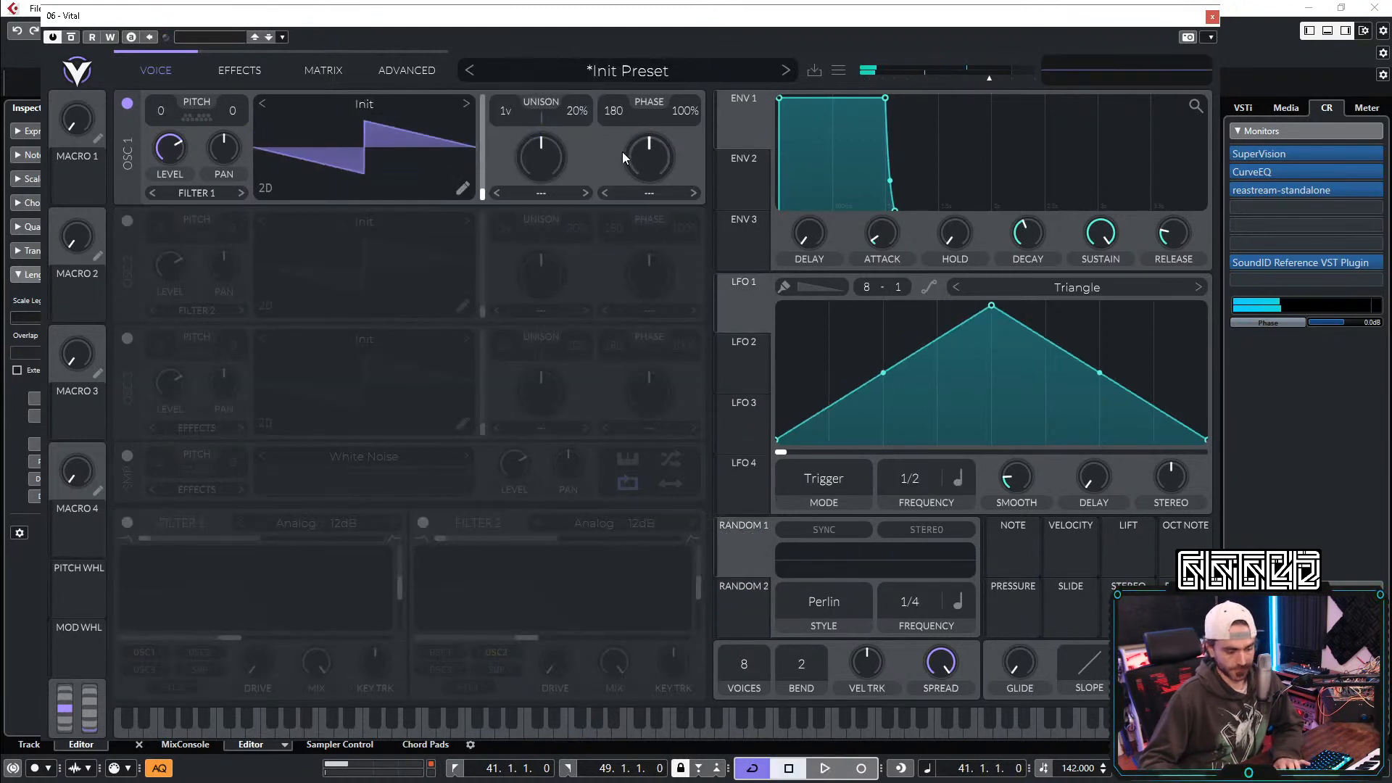
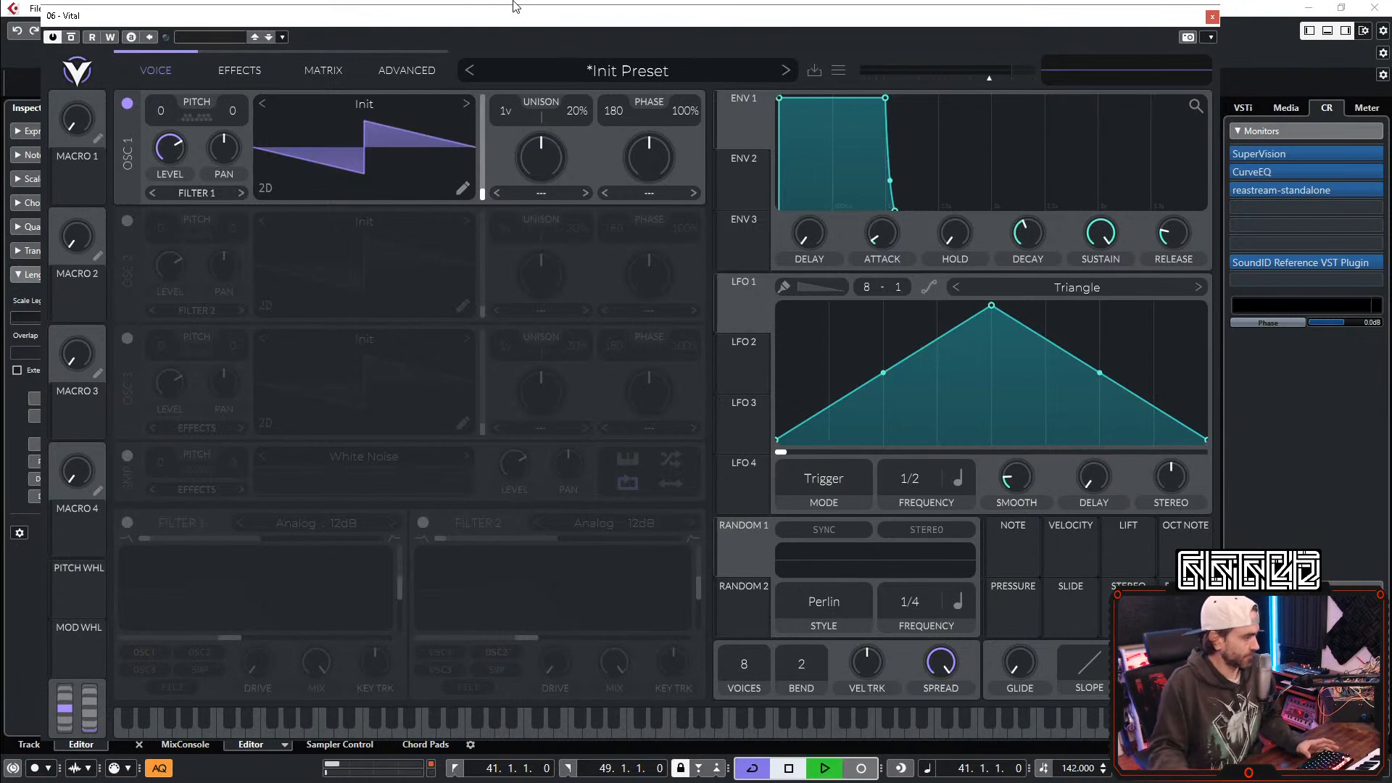
pyautogui.moveTo(164, 184); pyautogui.dragTo(158, 266)
pyautogui.press('space')
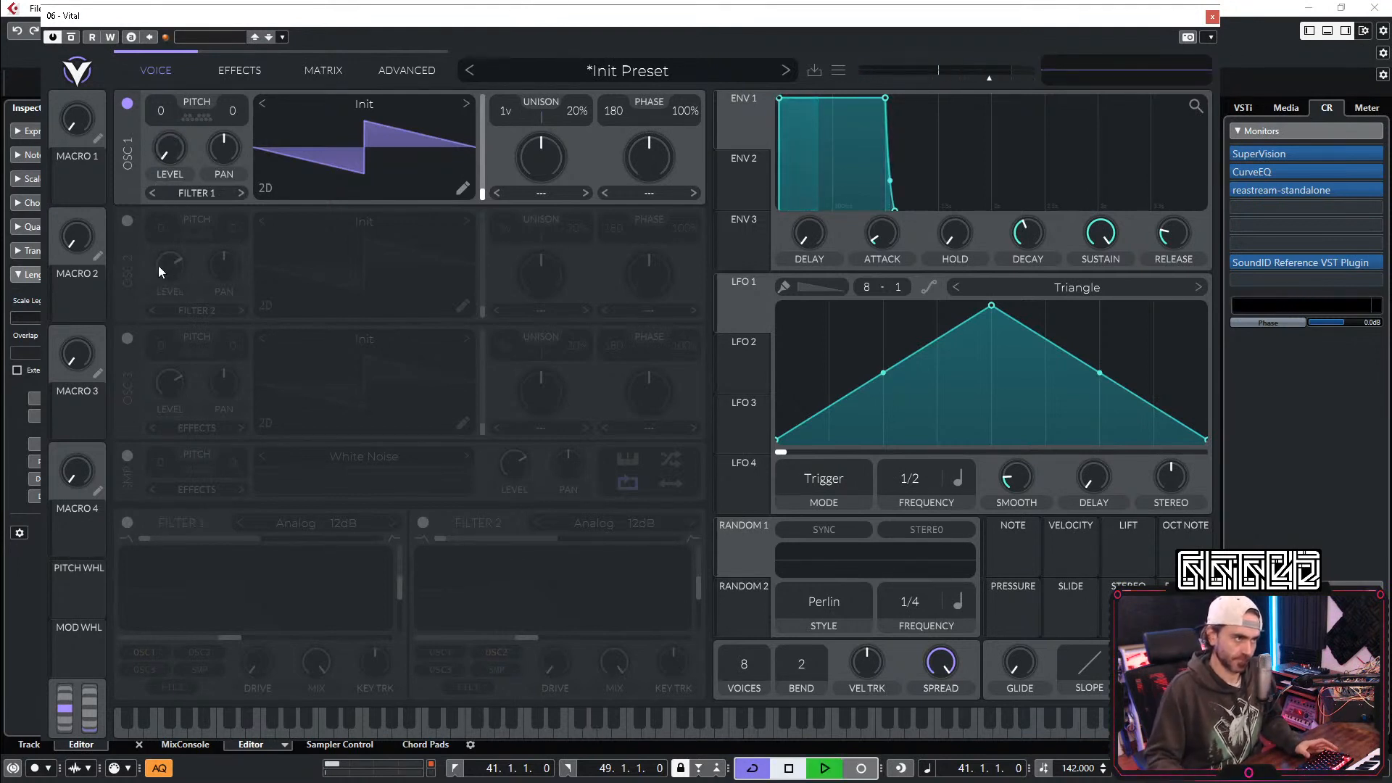
pyautogui.click(128, 221)
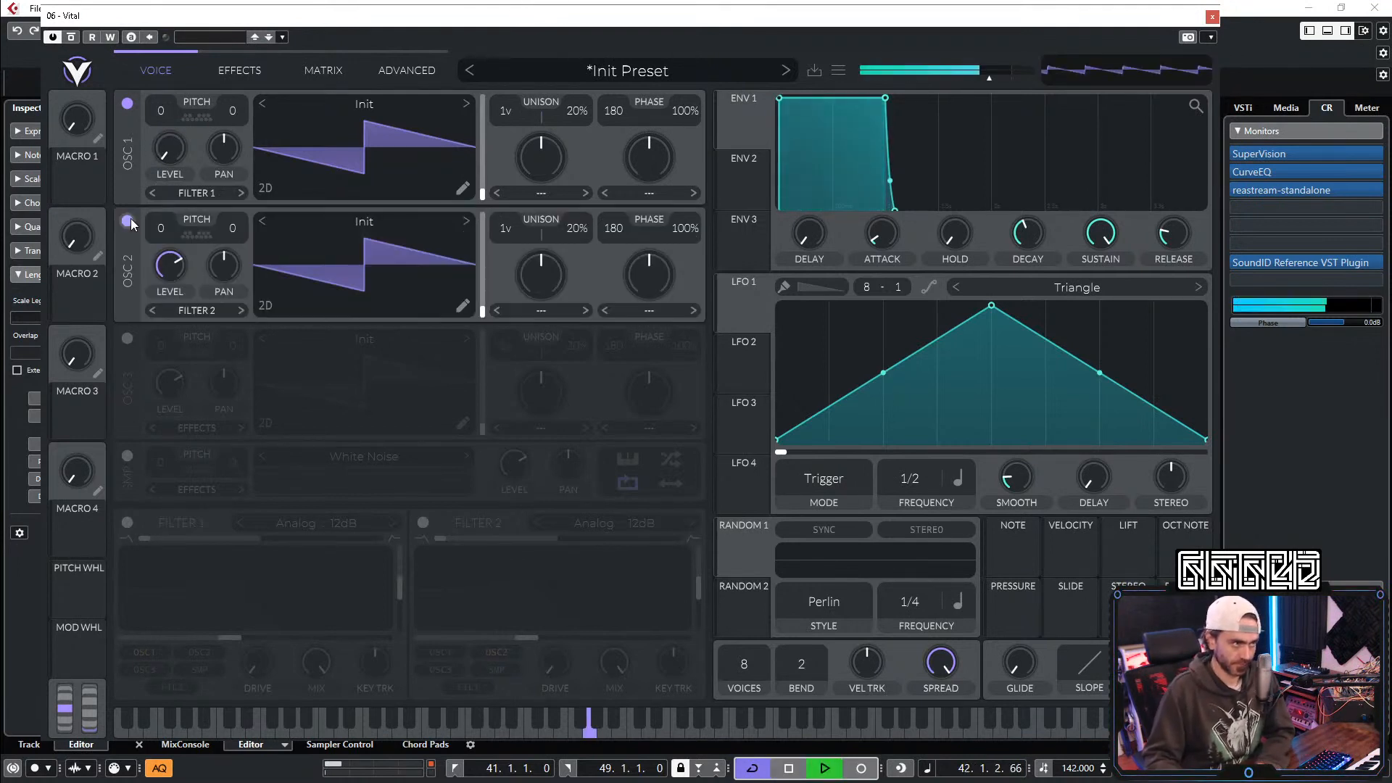
pyautogui.moveTo(186, 273); pyautogui.dragTo(177, 355)
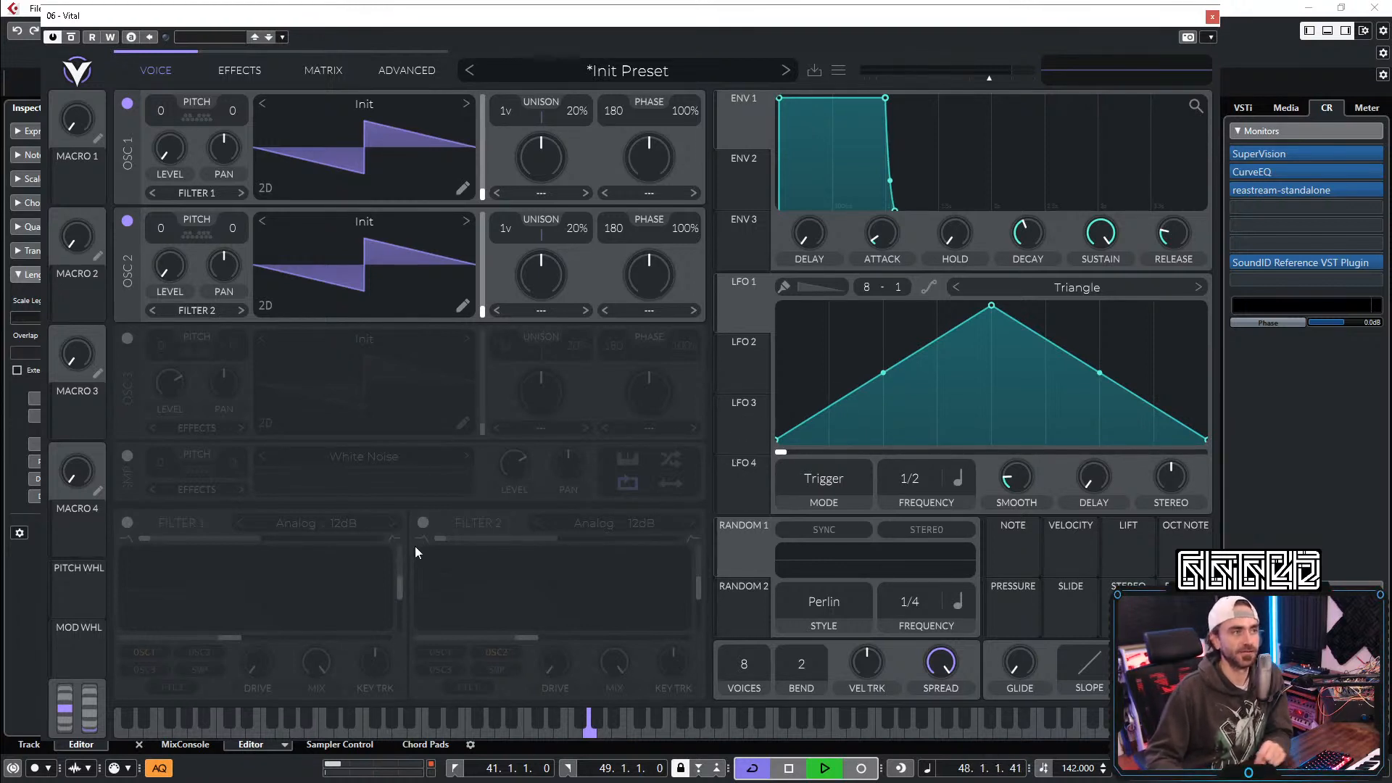
pyautogui.click(127, 338)
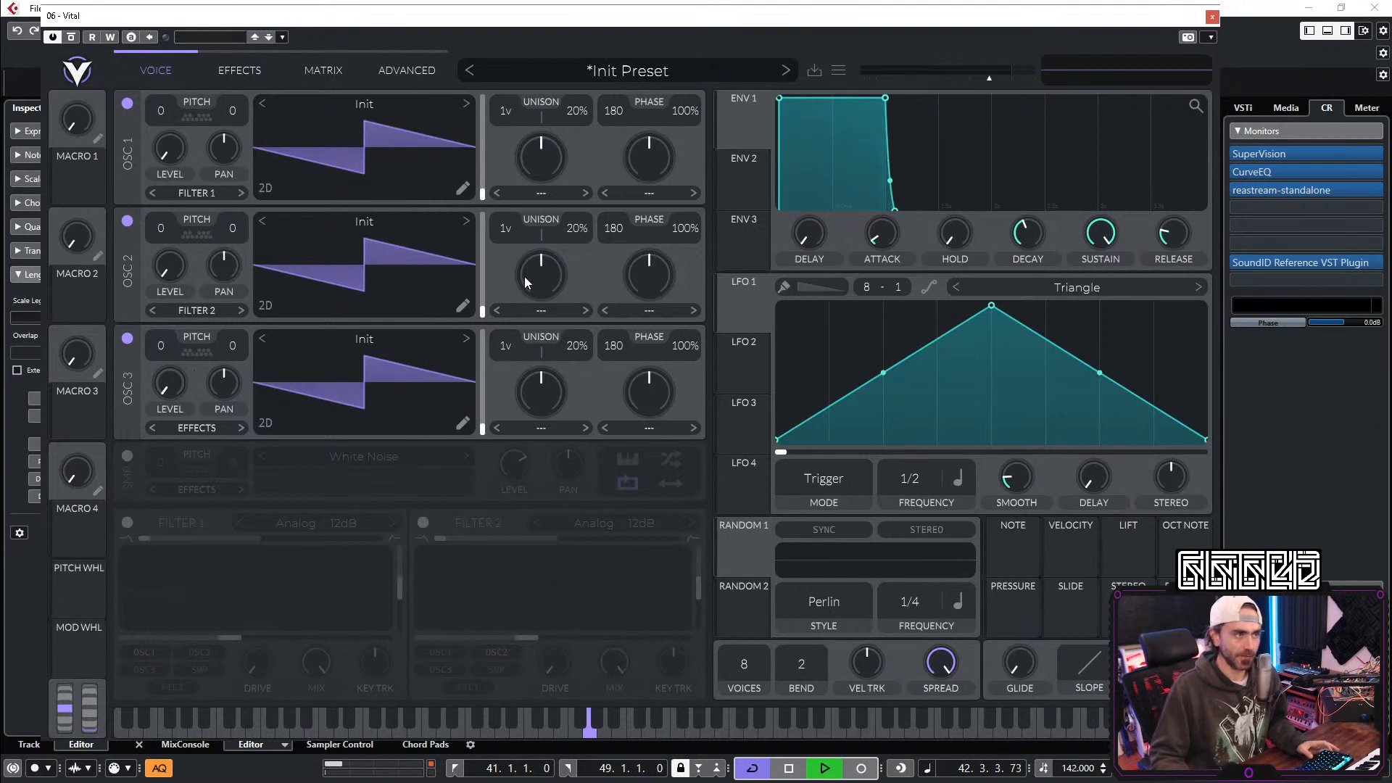
# Step: Modulate oscillator 3's level with LFO 1 and lower the master volume slightly
pyautogui.click(733, 549)
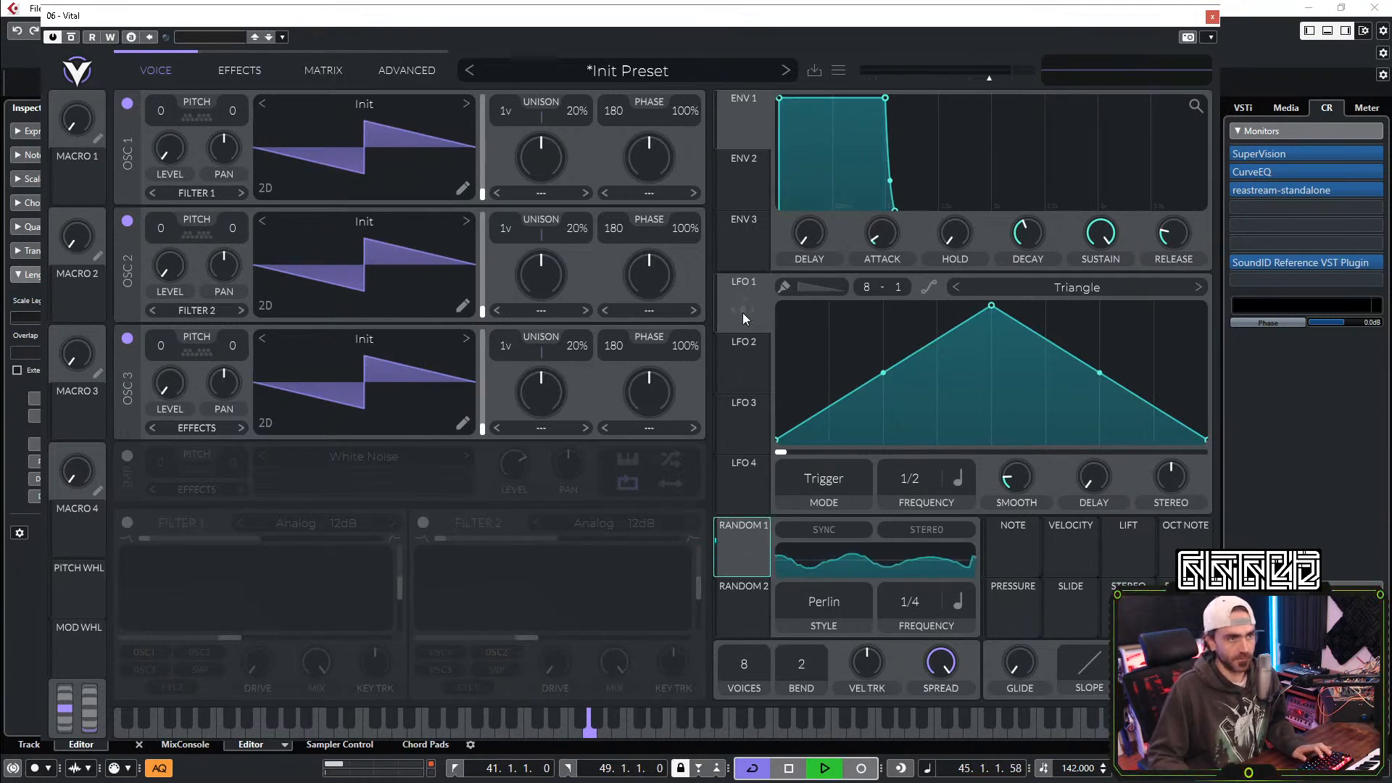
pyautogui.moveTo(737, 310); pyautogui.dragTo(168, 382)
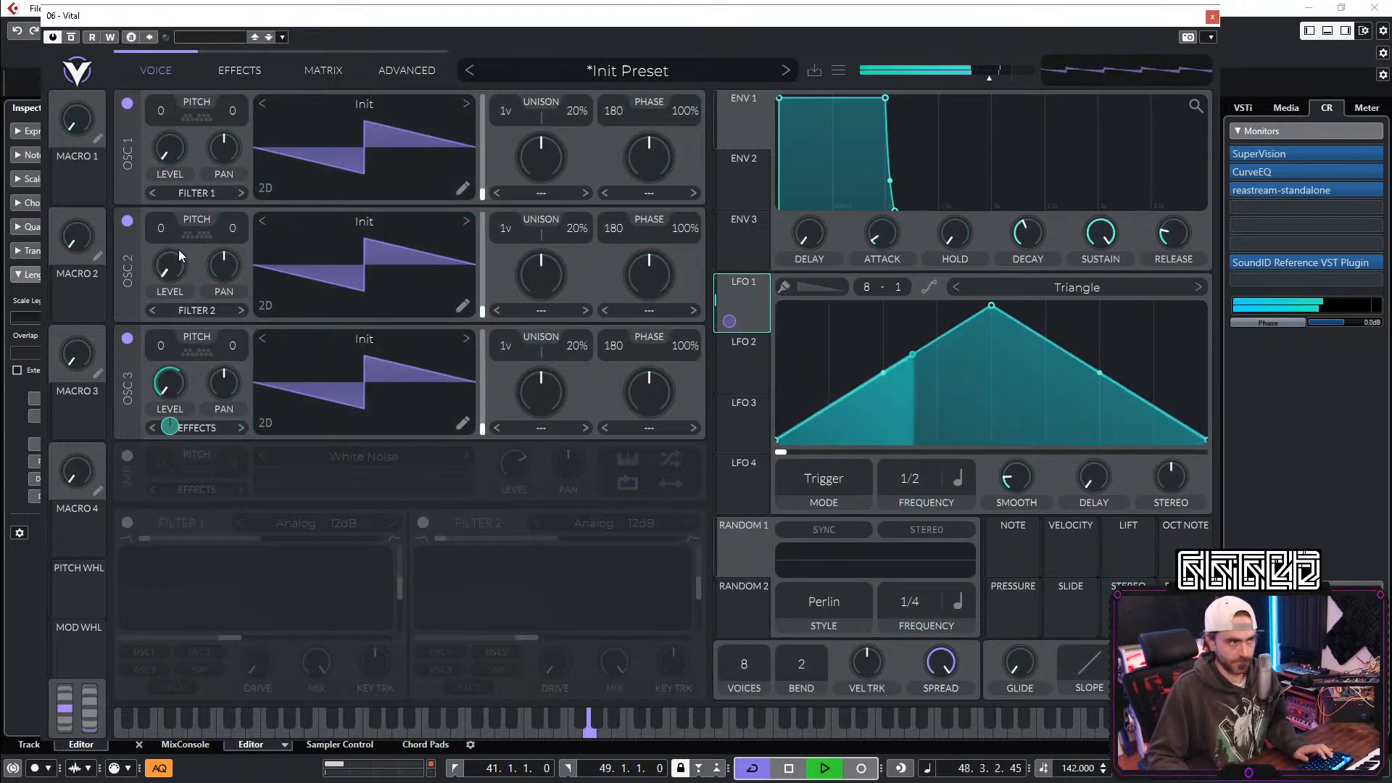
pyautogui.moveTo(990, 76); pyautogui.dragTo(964, 85)
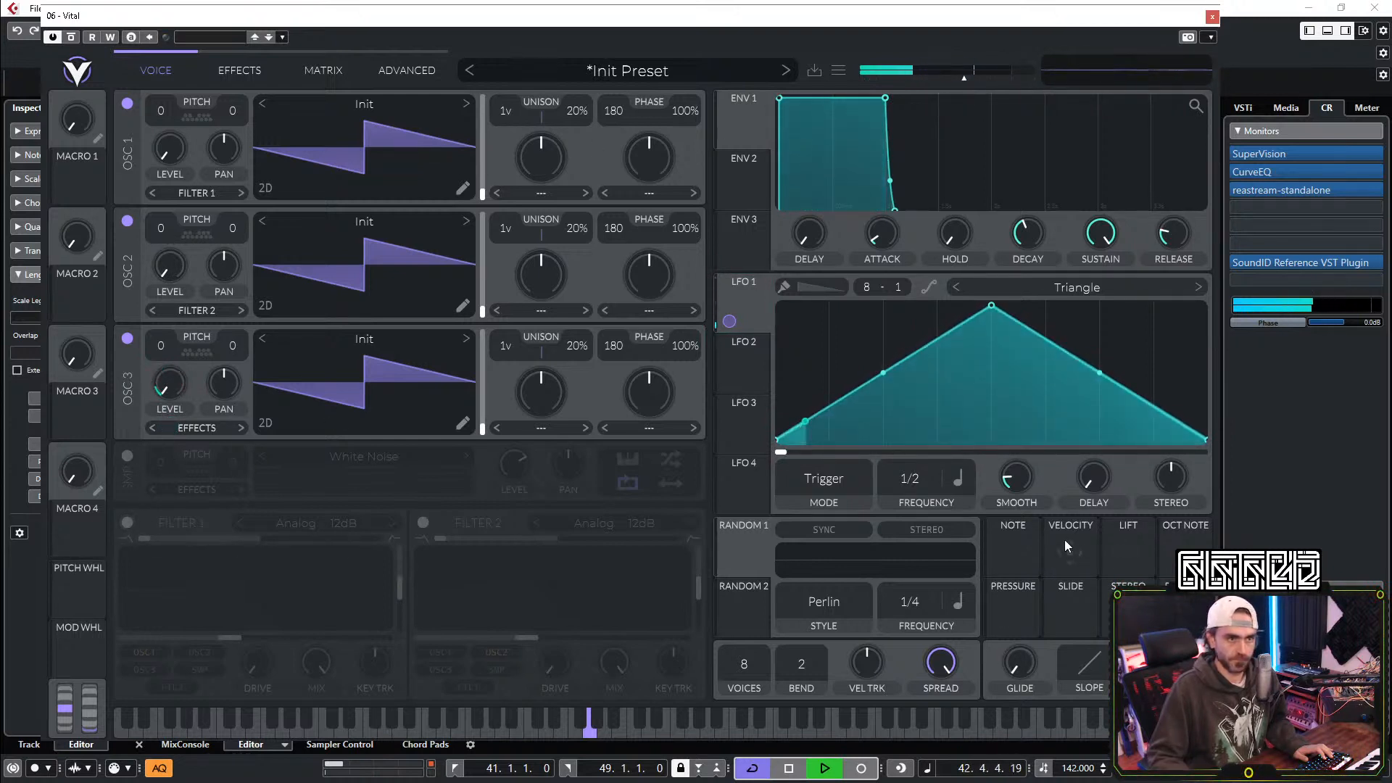
# Step: Reshape LFO 1 into a descending ramp, set its frequency to 1/8 and turn its Smooth down to zero
pyautogui.moveTo(995, 315); pyautogui.dragTo(770, 290)
pyautogui.scroll(1, 916, 473)
pyautogui.scroll(1, 916, 478)
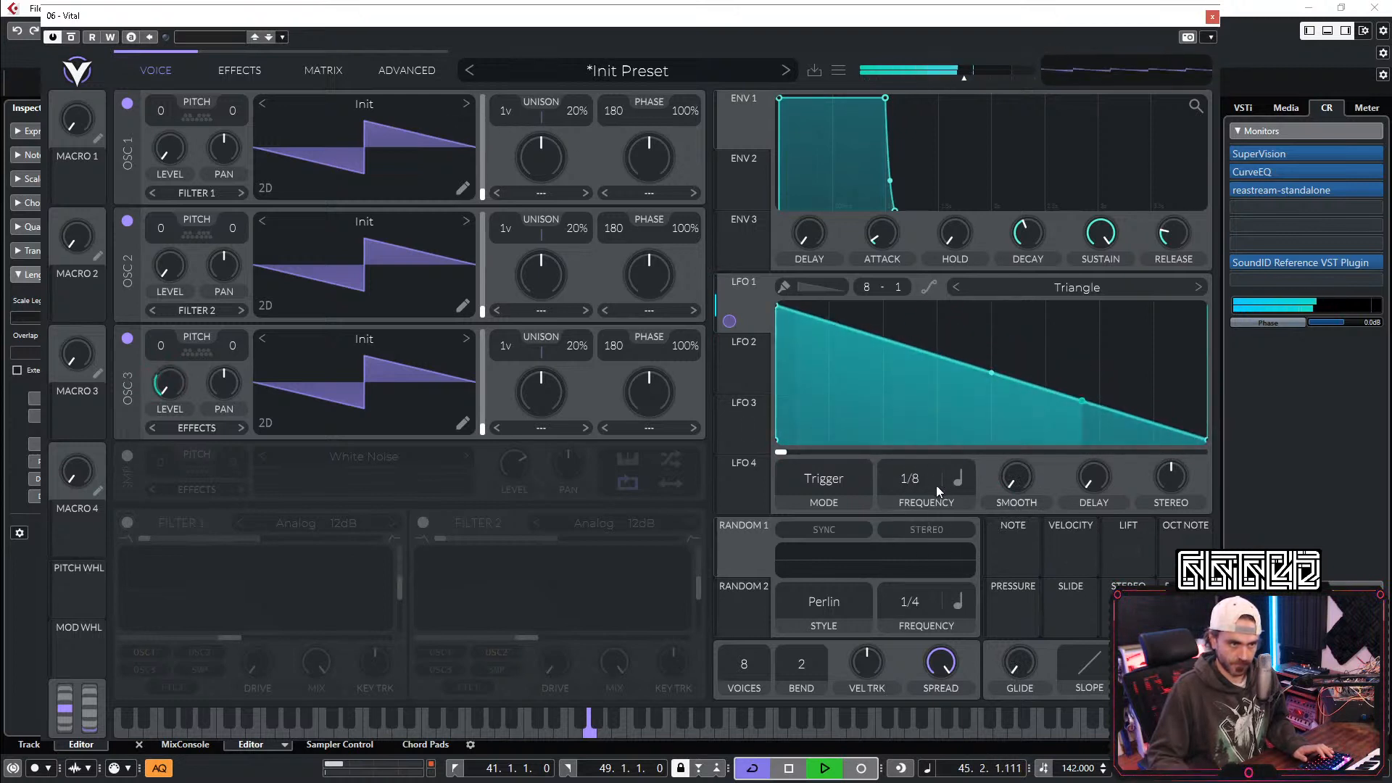
# Step: Bend LFO 1's descending ramp into a concave decay curve and set its frequency to 1/16
pyautogui.moveTo(991, 373); pyautogui.dragTo(907, 480)
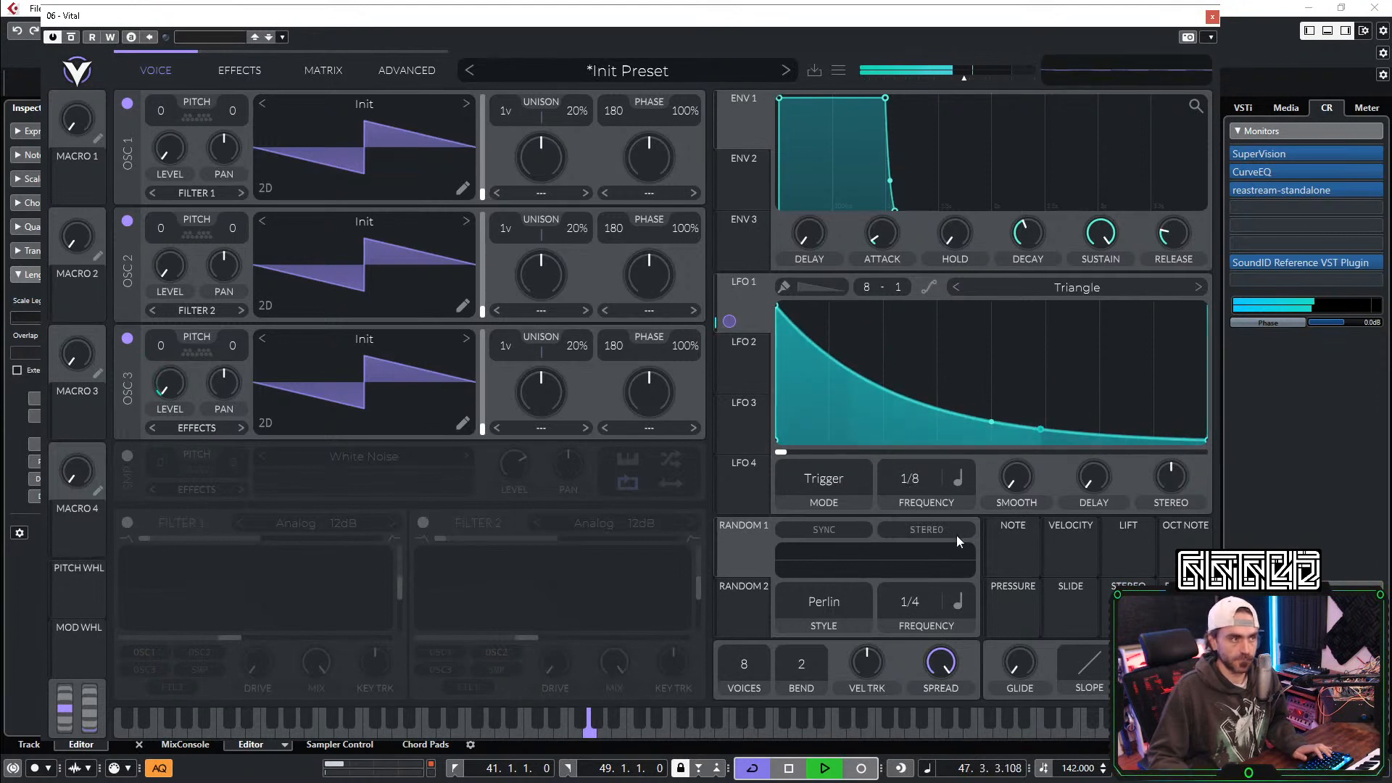
pyautogui.scroll(1, 918, 489)
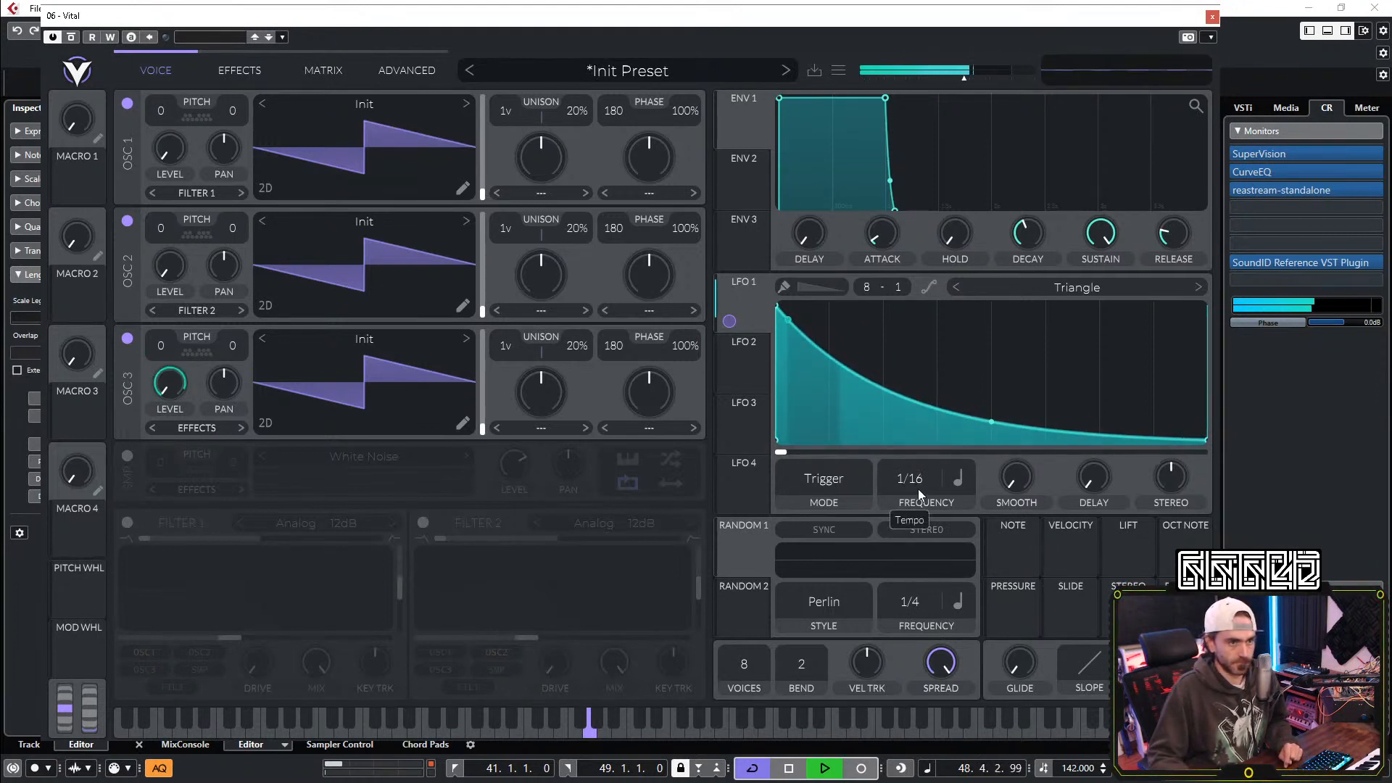
pyautogui.moveTo(996, 421); pyautogui.dragTo(1001, 403)
# Step: Modulate the levels of oscillators 2 and 1 with LFO 1 and zero the amounts of all three LFO 1 level modulations
pyautogui.moveTo(729, 321)
pyautogui.mouseDown()
pyautogui.moveTo(449, 290)
pyautogui.moveTo(109, 217)
pyautogui.moveTo(170, 267)
pyautogui.mouseUp()
pyautogui.moveTo(744, 321)
pyautogui.mouseDown()
pyautogui.moveTo(168, 148)
pyautogui.moveTo(176, 170)
pyautogui.mouseUp()
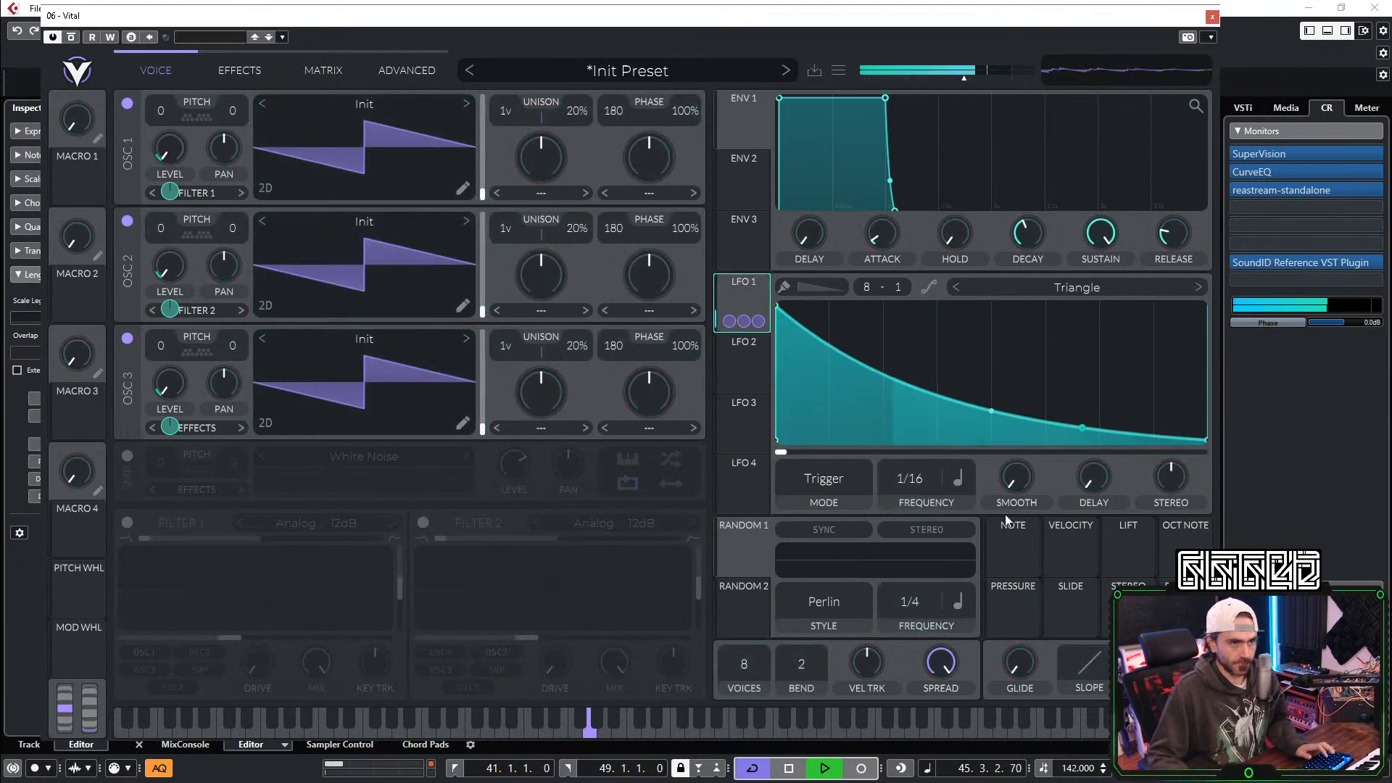
pyautogui.click(308, 71)
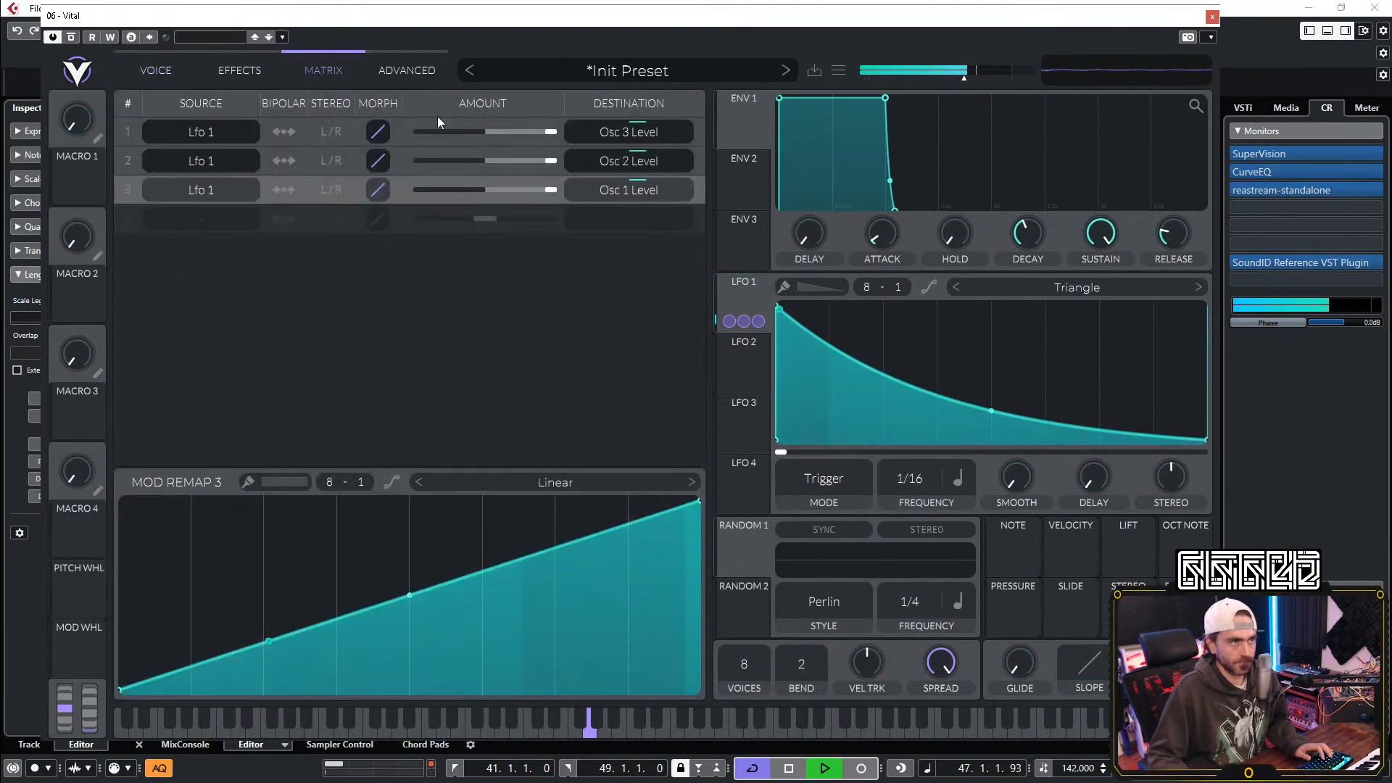
pyautogui.doubleClick(545, 159)
pyautogui.doubleClick(553, 190)
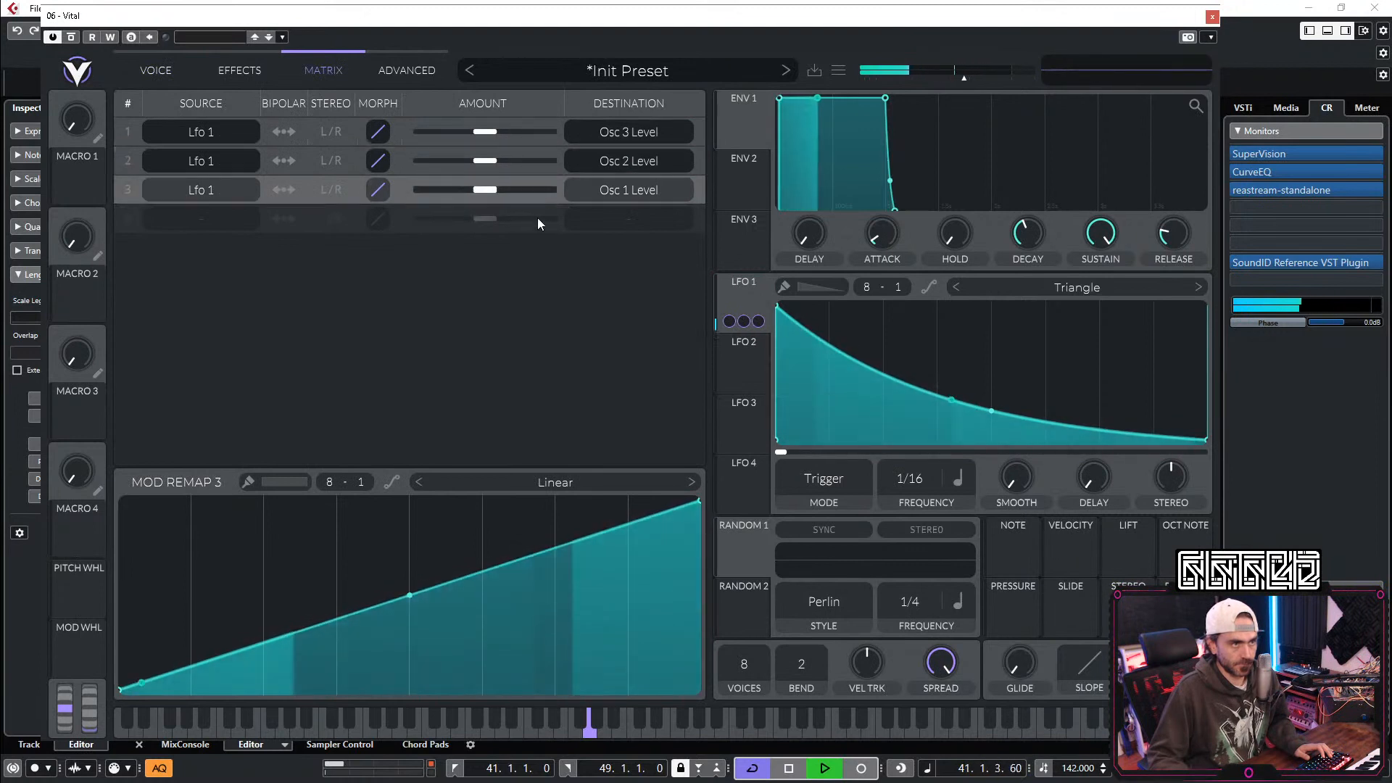
# Step: Modulate the amount of modulation 1 with Random 1, set to Sample & Hold style at 1/16 frequency
pyautogui.moveTo(729, 565); pyautogui.dragTo(482, 144)
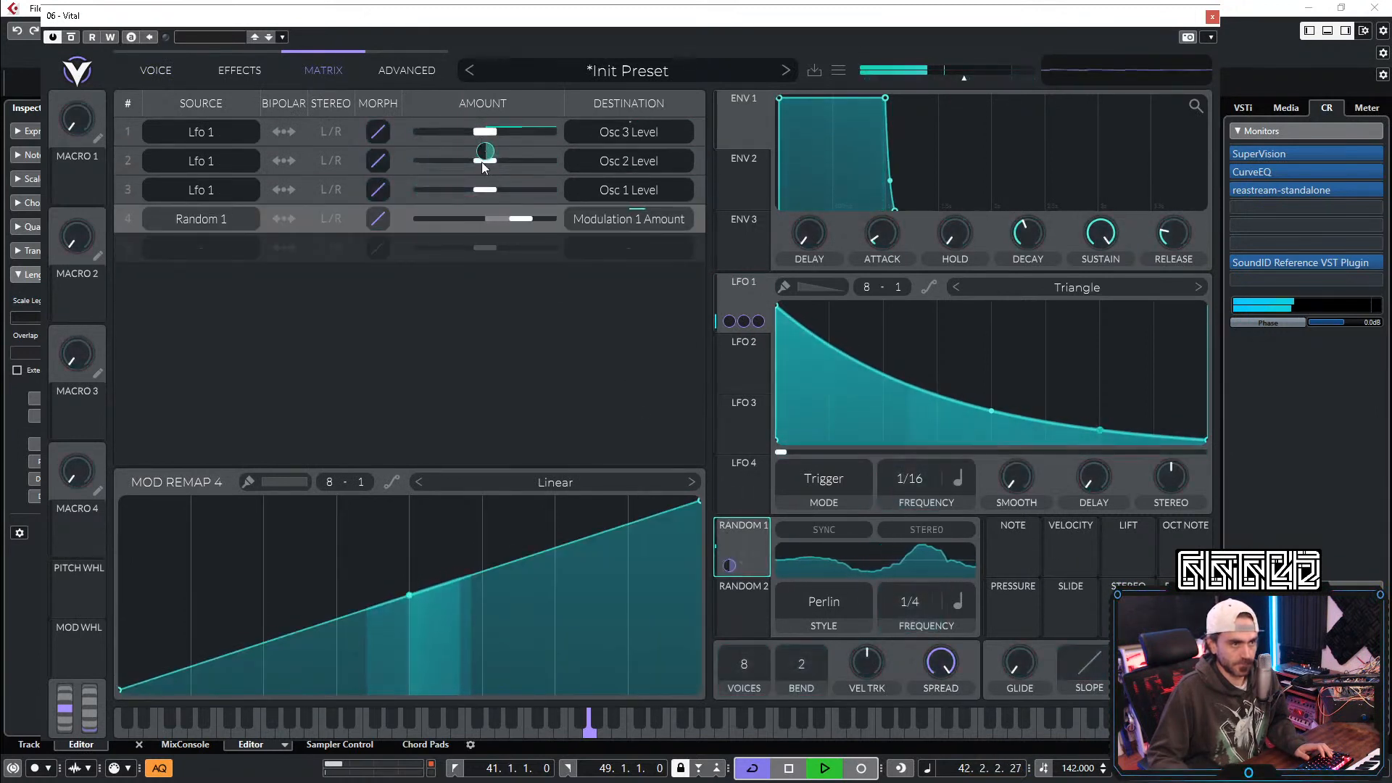
pyautogui.click(839, 603)
pyautogui.click(833, 660)
pyautogui.moveTo(933, 616); pyautogui.dragTo(940, 606)
# Step: Reshape the Random 1 modulation's remap curve into a hard step, zero except for full height over the final quarter
pyautogui.moveTo(593, 538)
pyautogui.mouseDown()
pyautogui.moveTo(593, 445)
pyautogui.moveTo(651, 475)
pyautogui.mouseUp()
pyautogui.moveTo(532, 580)
pyautogui.mouseDown()
pyautogui.moveTo(521, 715)
pyautogui.moveTo(16, 769)
pyautogui.moveTo(528, 714)
pyautogui.mouseUp()
pyautogui.moveTo(618, 558)
pyautogui.mouseDown()
pyautogui.moveTo(616, 429)
pyautogui.moveTo(641, 452)
pyautogui.mouseUp()
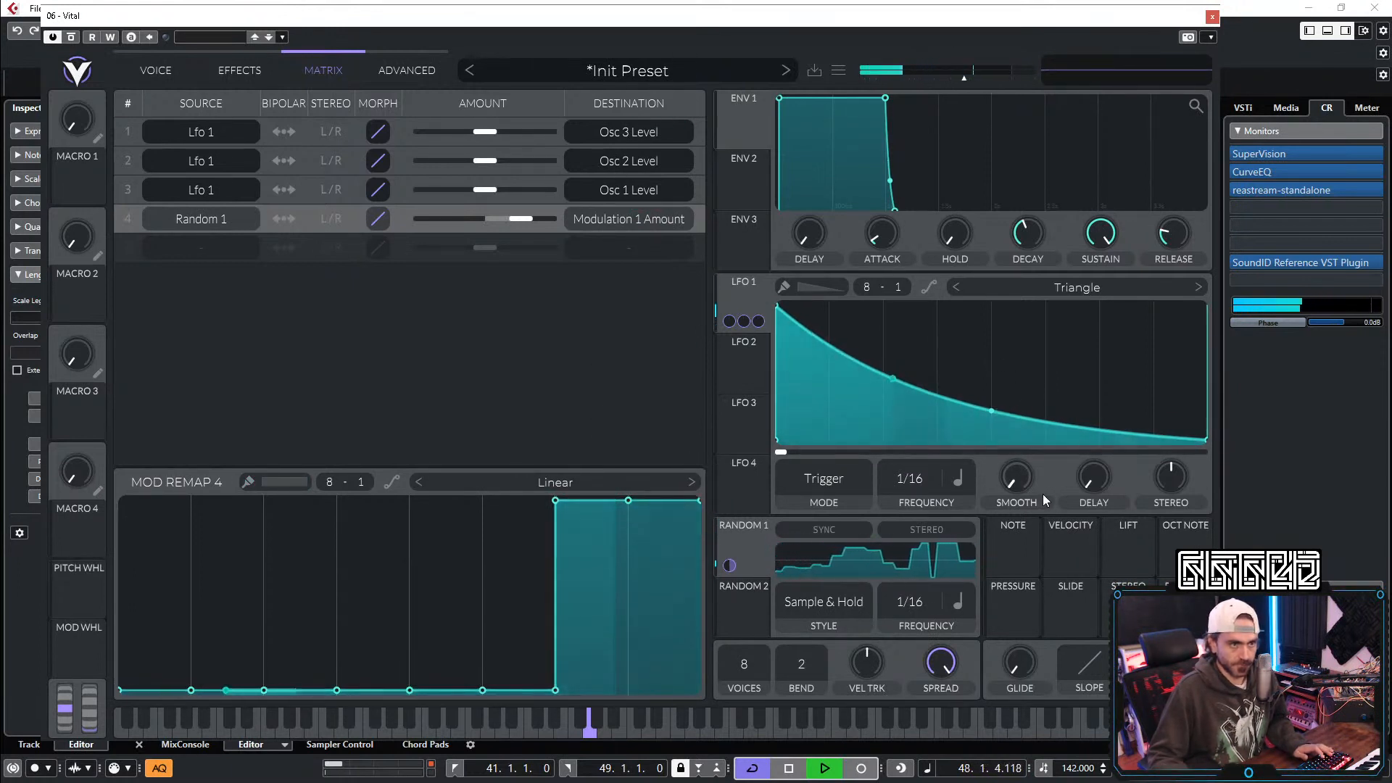
# Step: Raise LFO 1's Smooth slightly and flatten the bend of its decay curve
pyautogui.scroll(4, 1021, 481)
pyautogui.scroll(2, 1021, 480)
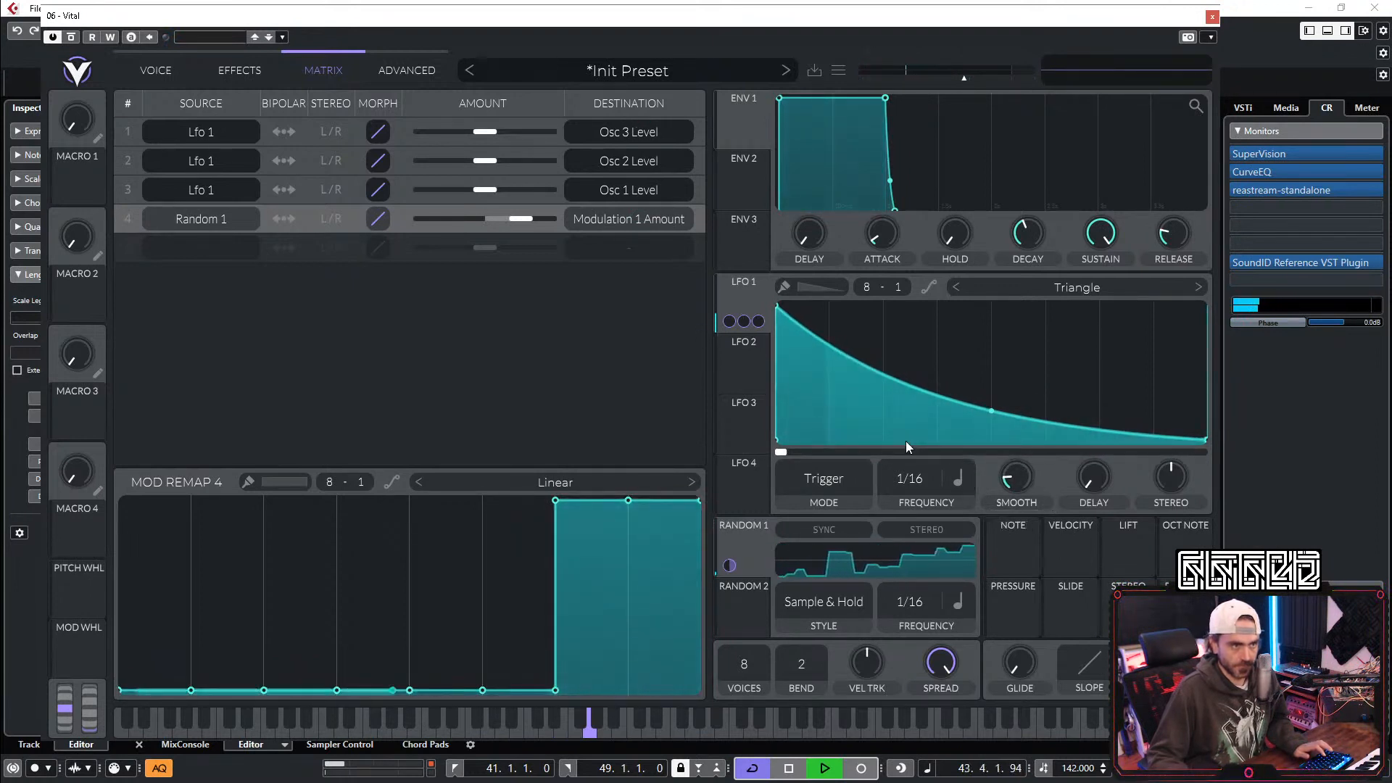
pyautogui.moveTo(1003, 407); pyautogui.dragTo(972, 393)
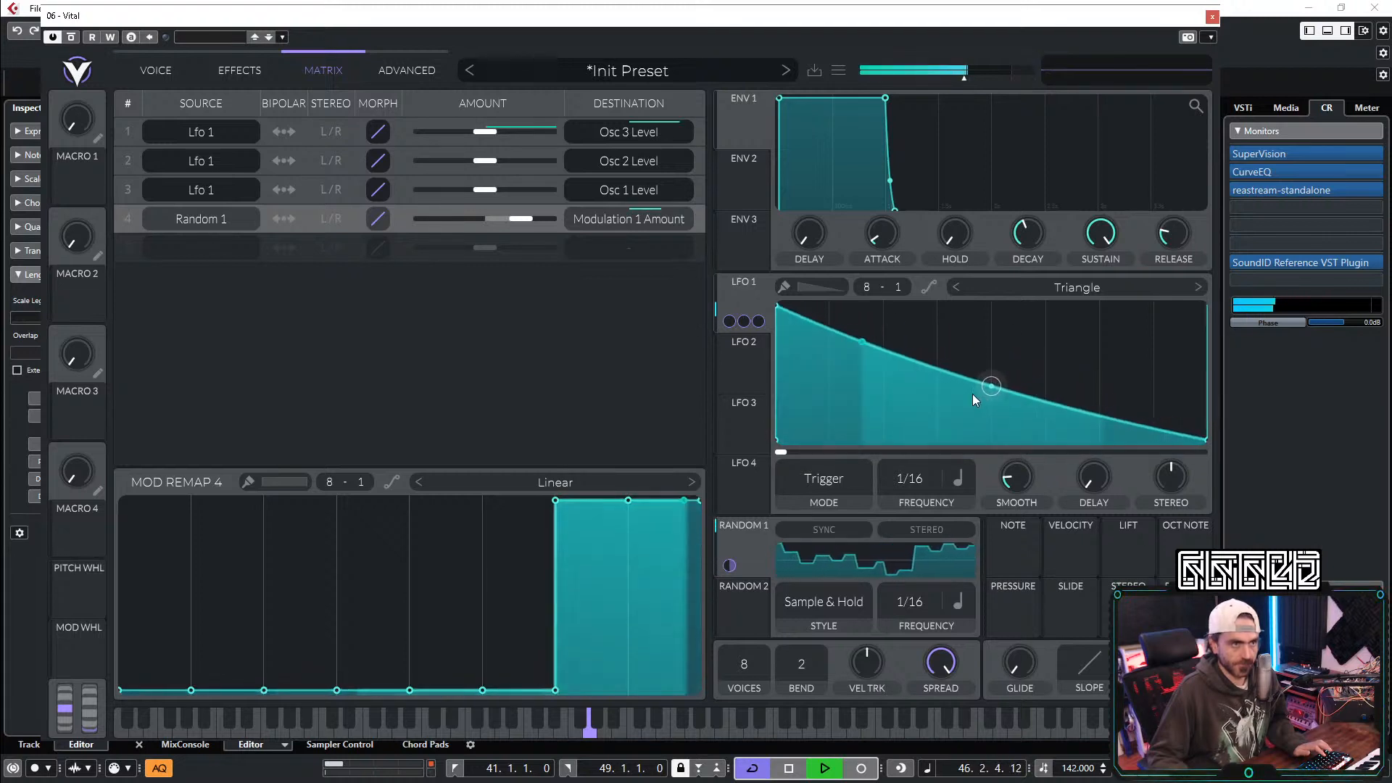
# Step: Set Random 2 to Sample & Hold at 1/16 and use it to modulate the amount of modulation 2
pyautogui.click(749, 607)
pyautogui.scroll(2, 827, 599)
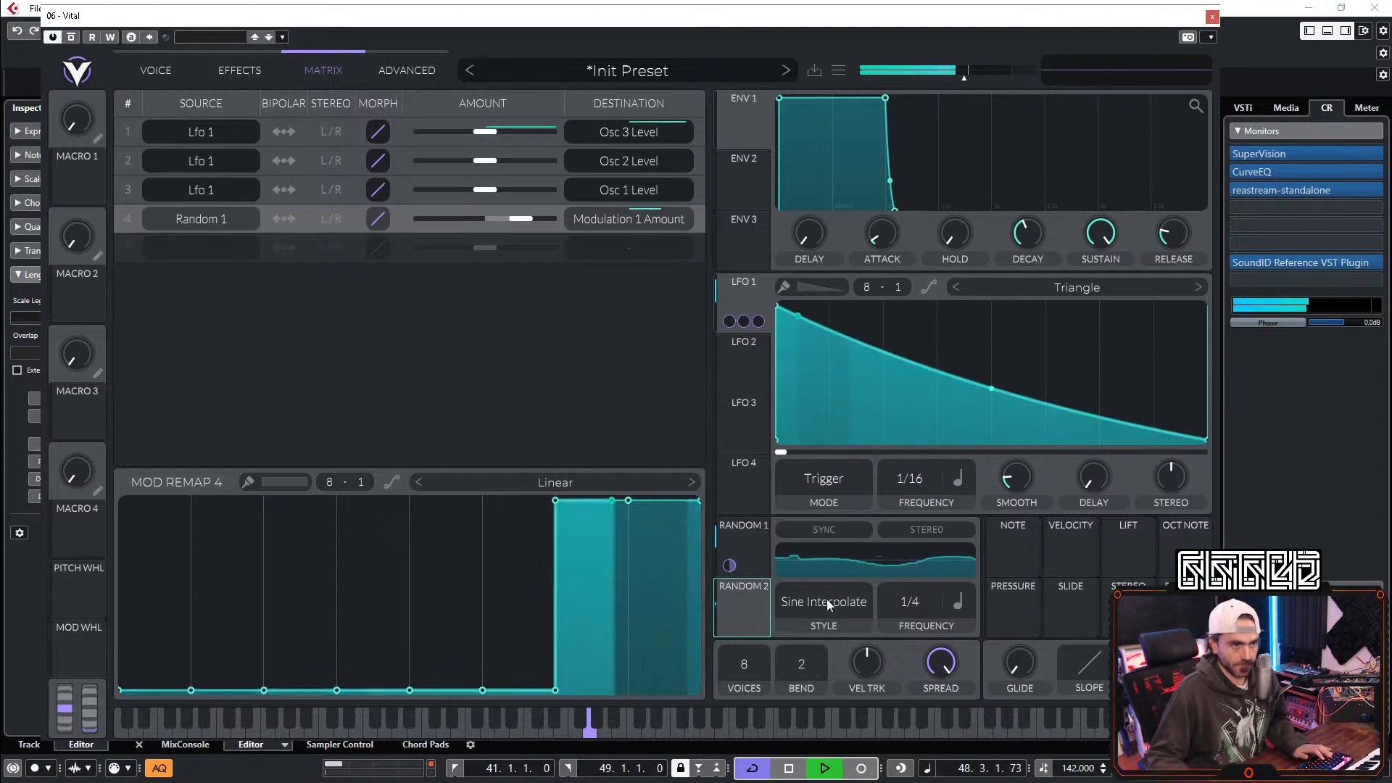
pyautogui.scroll(-1, 853, 615)
pyautogui.scroll(3, 908, 604)
pyautogui.scroll(-1, 909, 608)
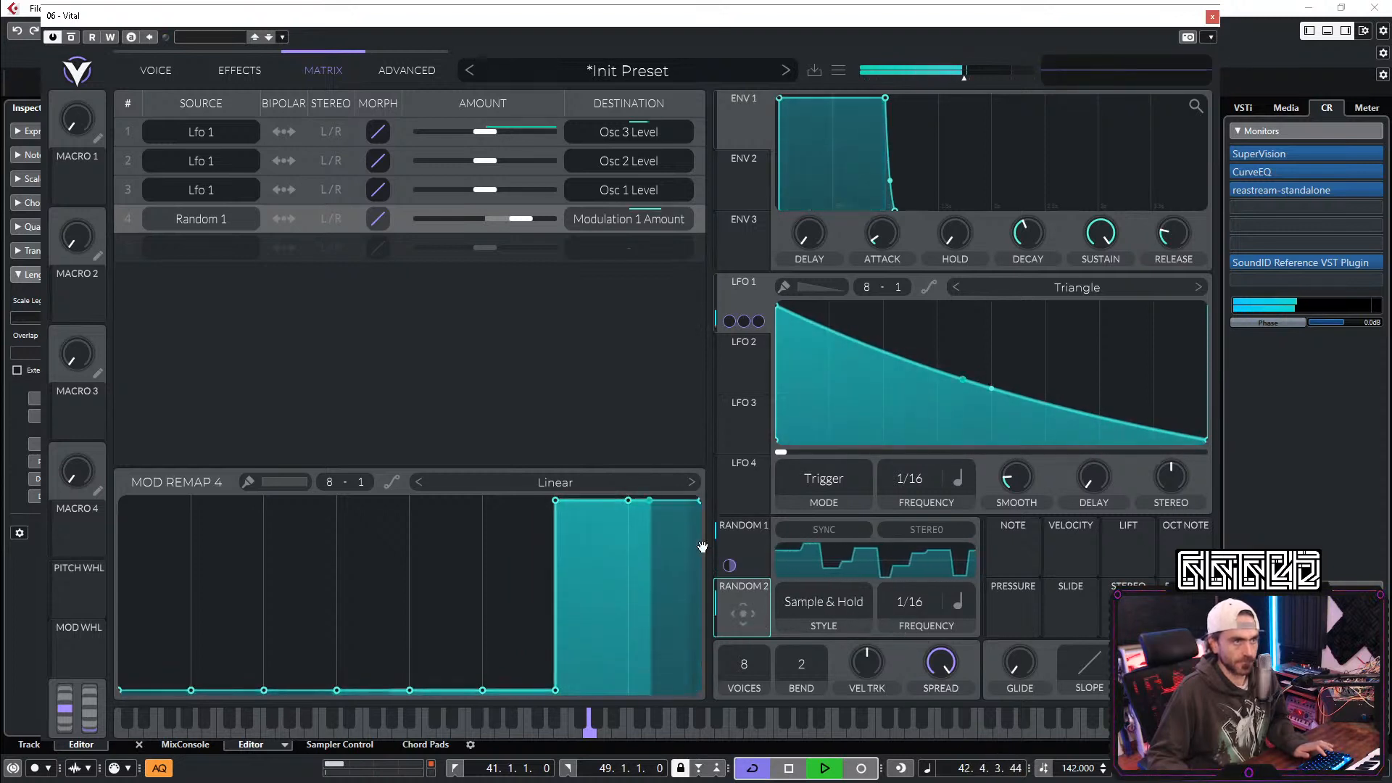
pyautogui.moveTo(738, 605); pyautogui.dragTo(485, 161)
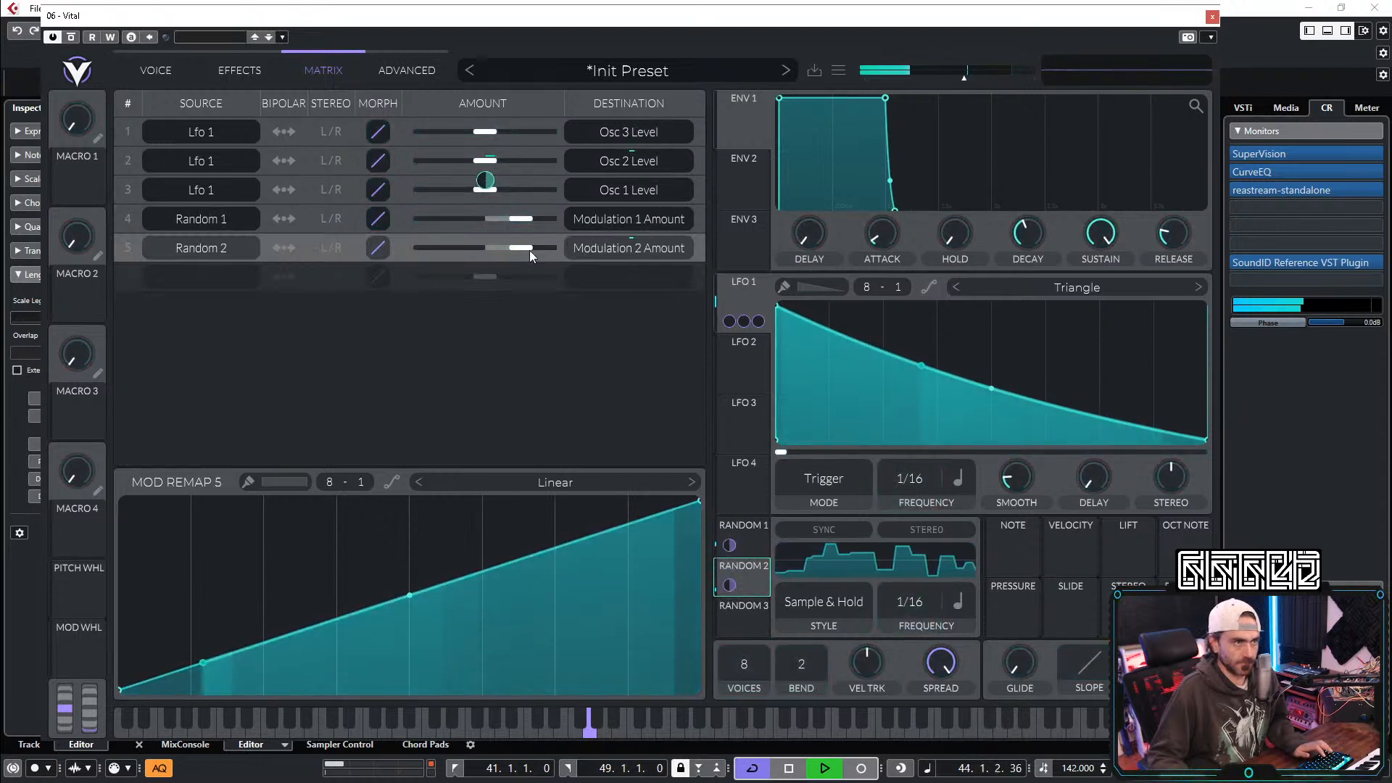
# Step: Reshape the Random 2 modulation's remap curve into a step that is full only over the final quarter
pyautogui.moveTo(648, 558)
pyautogui.mouseDown()
pyautogui.moveTo(643, 461)
pyautogui.moveTo(611, 490)
pyautogui.moveTo(665, 463)
pyautogui.mouseUp()
pyautogui.moveTo(536, 551)
pyautogui.mouseDown()
pyautogui.moveTo(521, 689)
pyautogui.moveTo(186, 745)
pyautogui.moveTo(280, 758)
pyautogui.moveTo(518, 749)
pyautogui.mouseUp()
pyautogui.moveTo(584, 516); pyautogui.dragTo(581, 475)
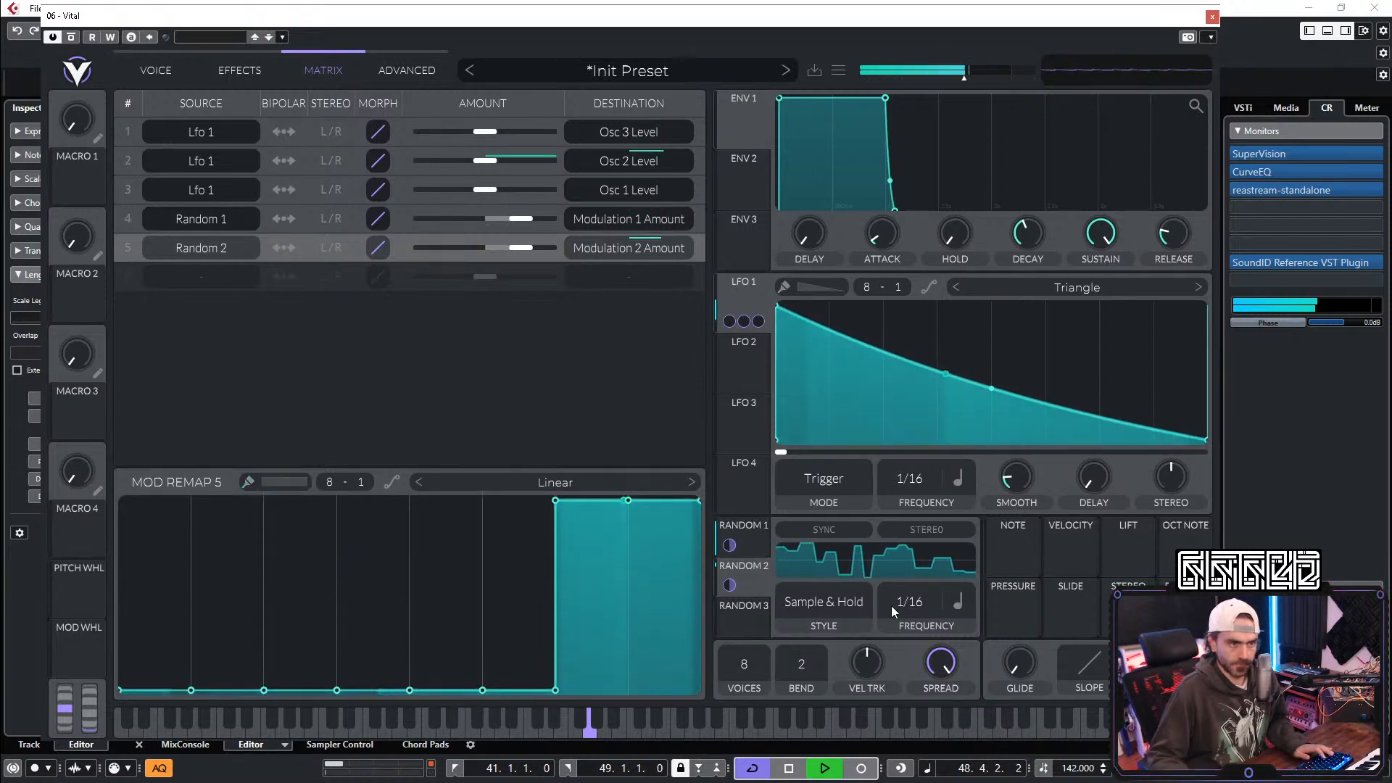
# Step: Set the frequencies of LFO 1, Random 1 and Random 2 to 1/8
pyautogui.click(749, 533)
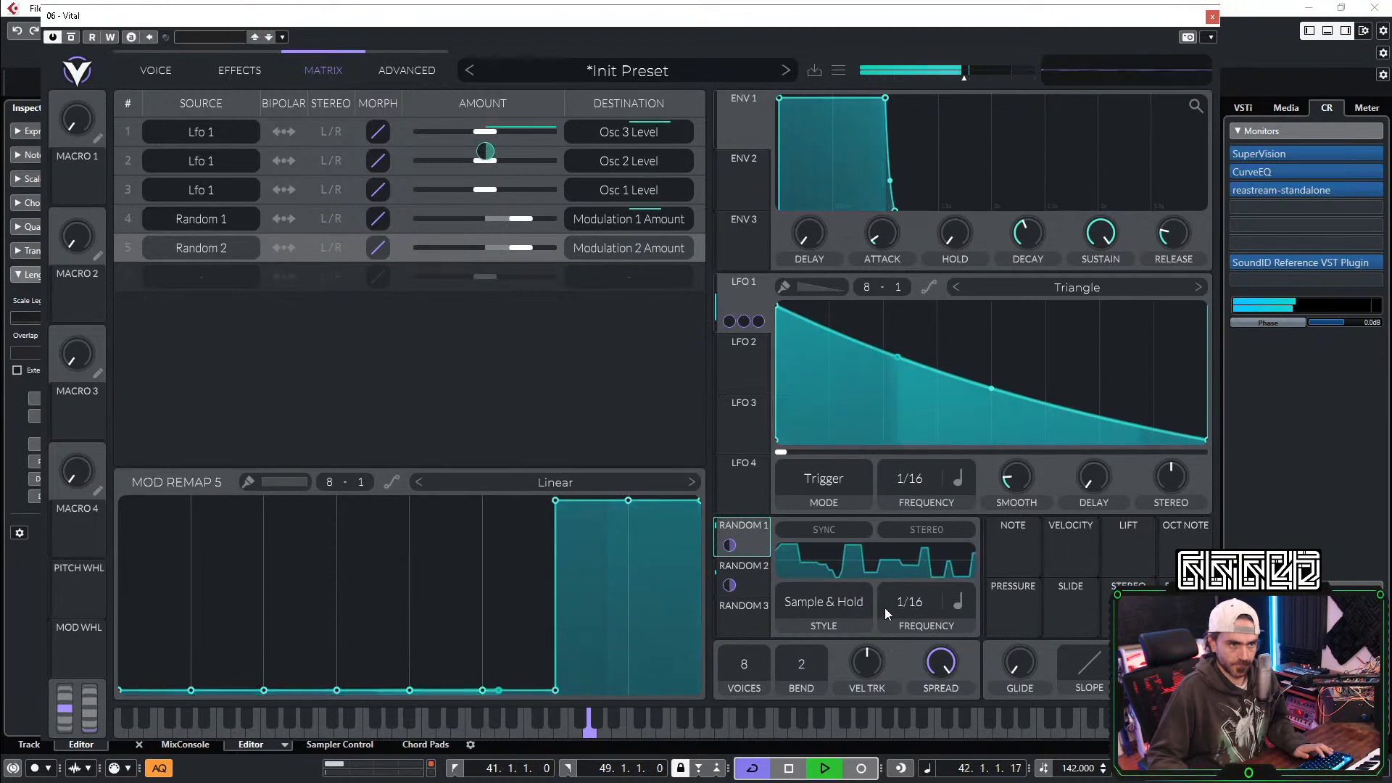
pyautogui.scroll(-1, 903, 605)
pyautogui.scroll(-1, 919, 481)
pyautogui.click(755, 575)
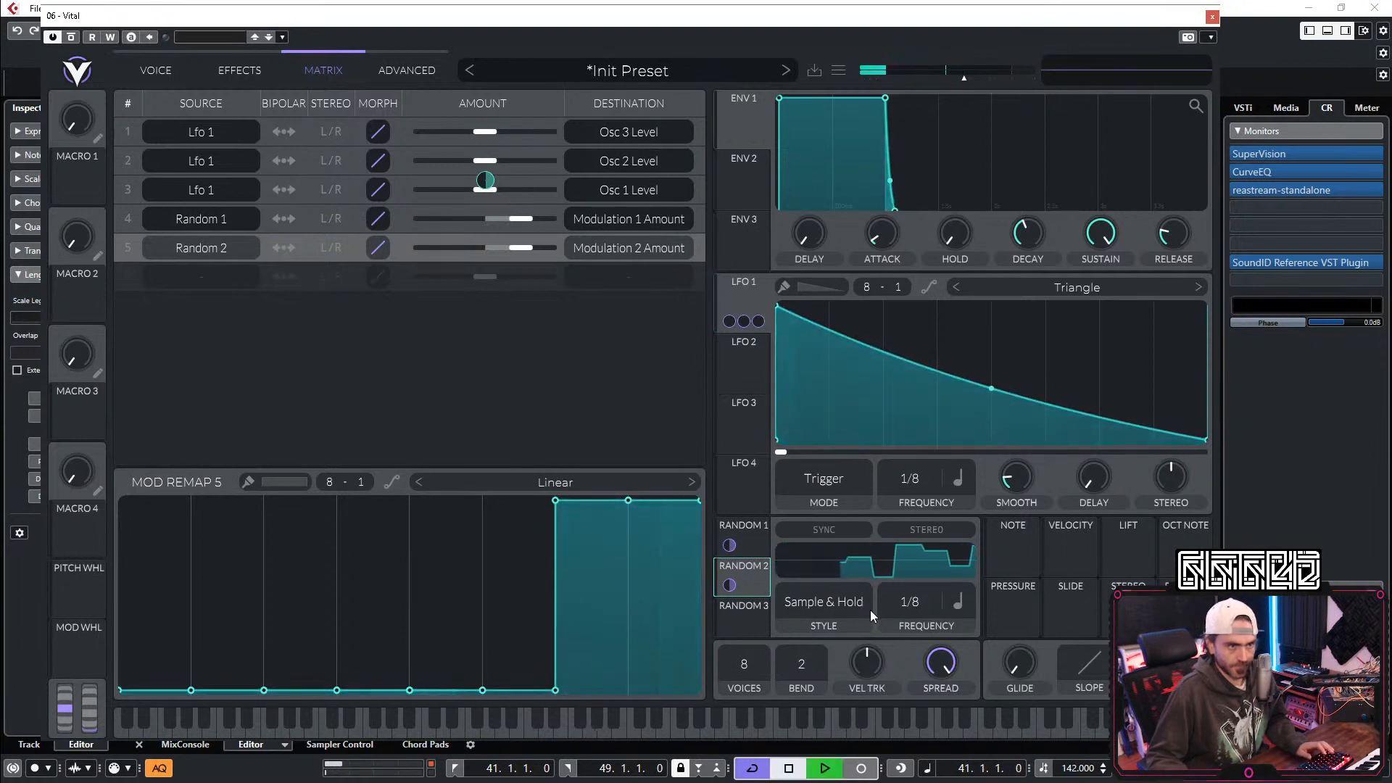
# Step: Transpose oscillator 3 to 7 semitones and oscillator 2 to 3 semitones
pyautogui.click(156, 72)
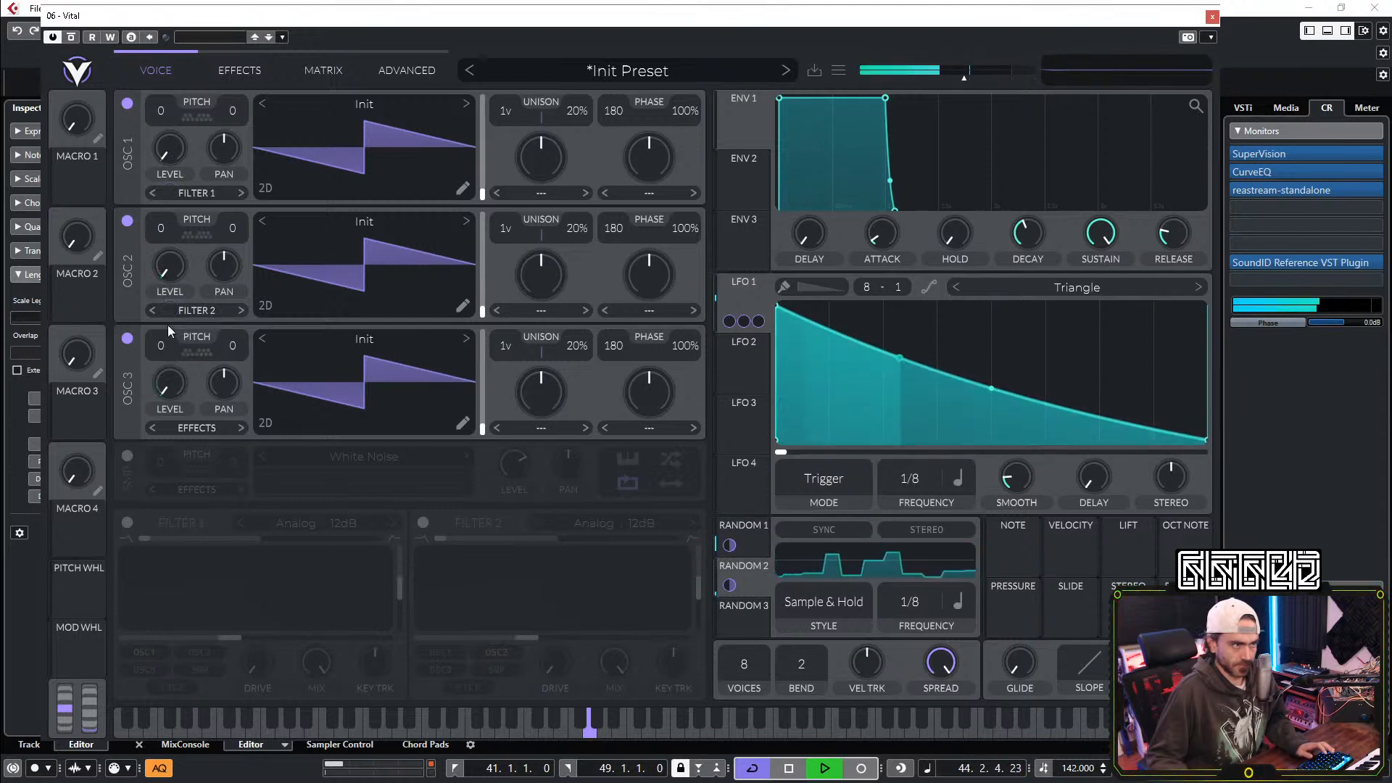
pyautogui.scroll(3, 165, 348)
pyautogui.scroll(4, 166, 347)
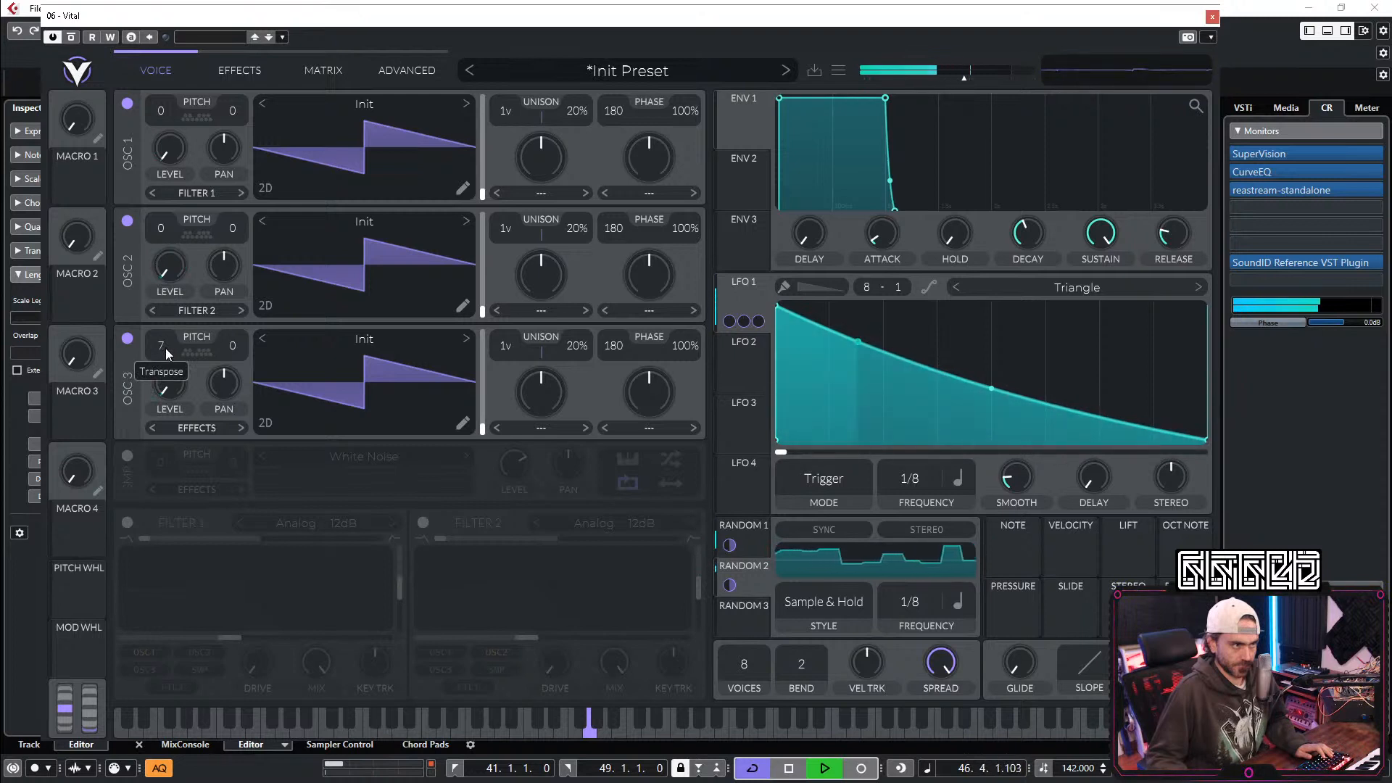
pyautogui.scroll(3, 170, 233)
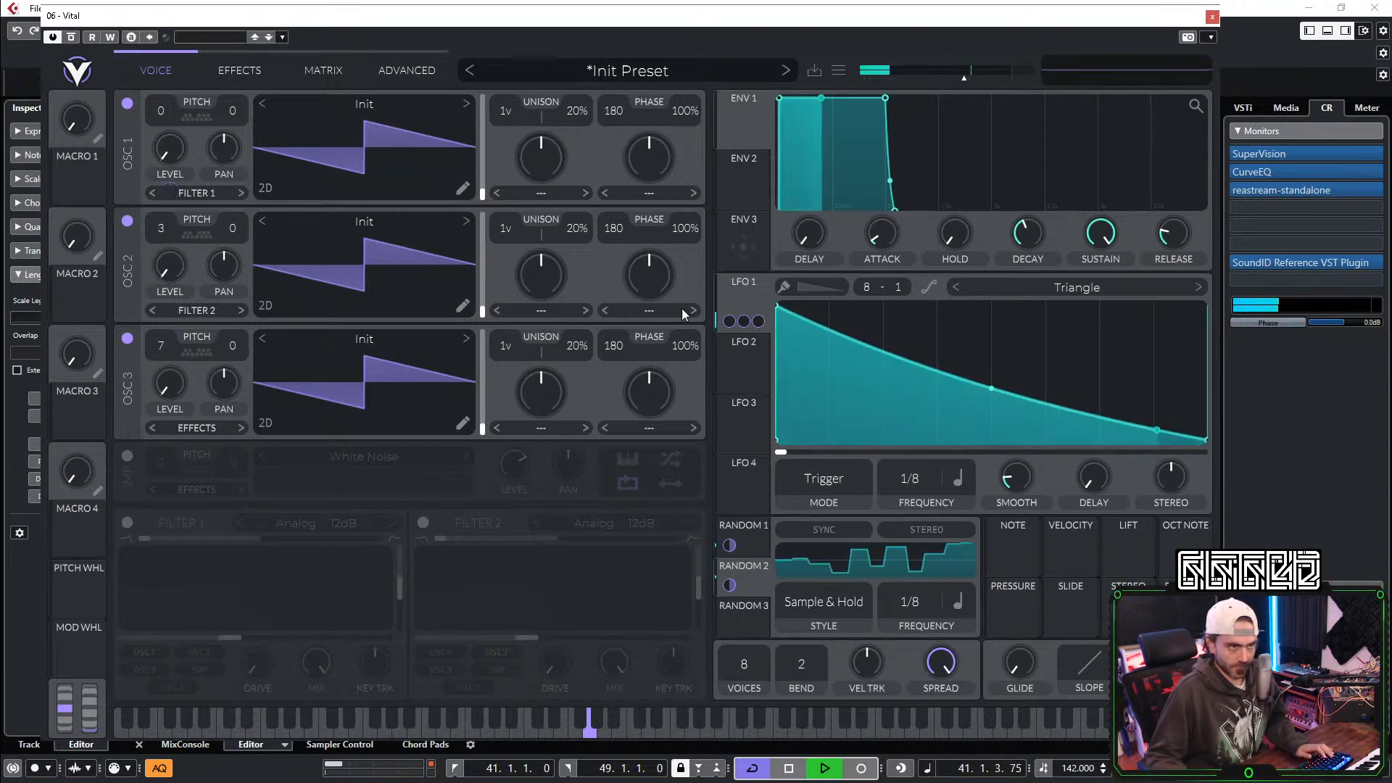
# Step: Set Random 3 to Sample & Hold at 1/8 and use it to modulate the amount of modulation 3
pyautogui.click(319, 70)
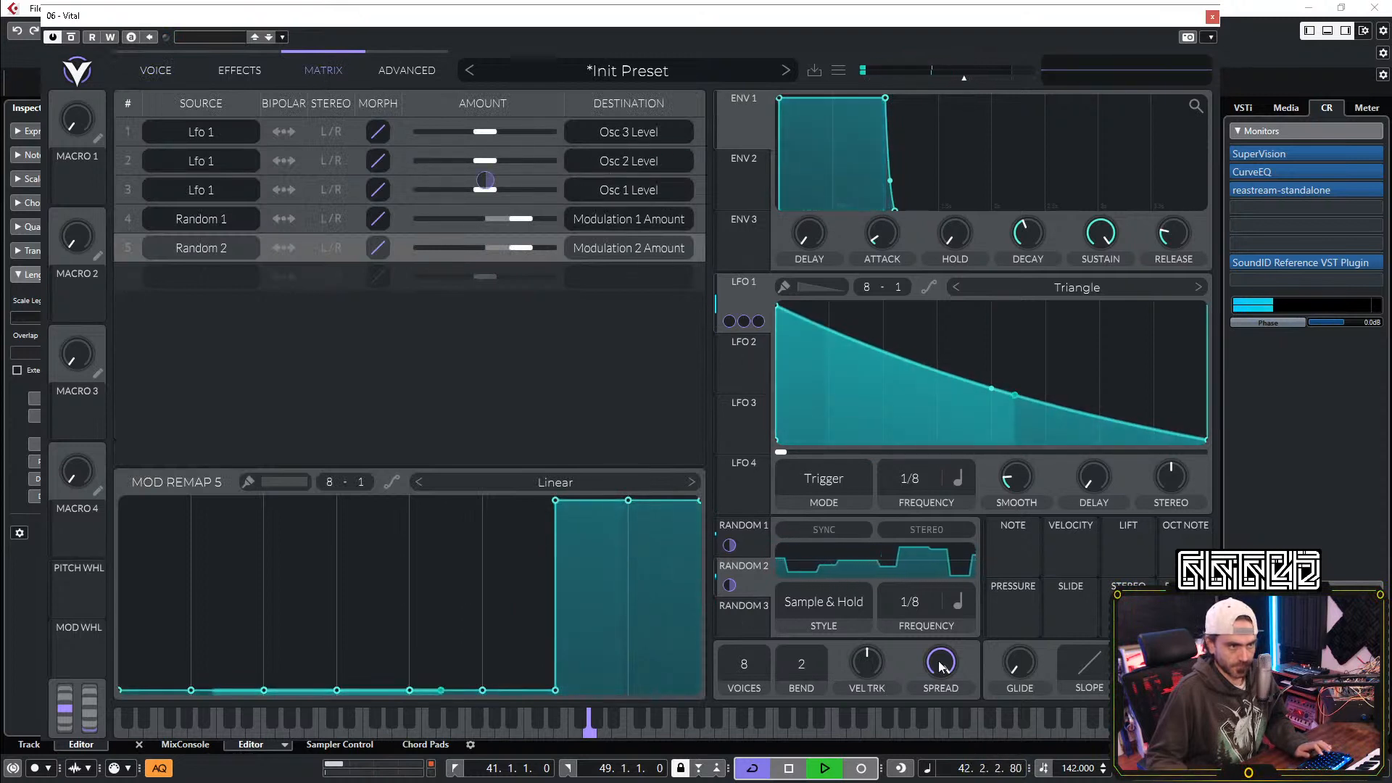
pyautogui.click(745, 607)
pyautogui.scroll(1, 820, 613)
pyautogui.scroll(1, 821, 609)
pyautogui.scroll(-1, 823, 607)
pyautogui.scroll(1, 916, 616)
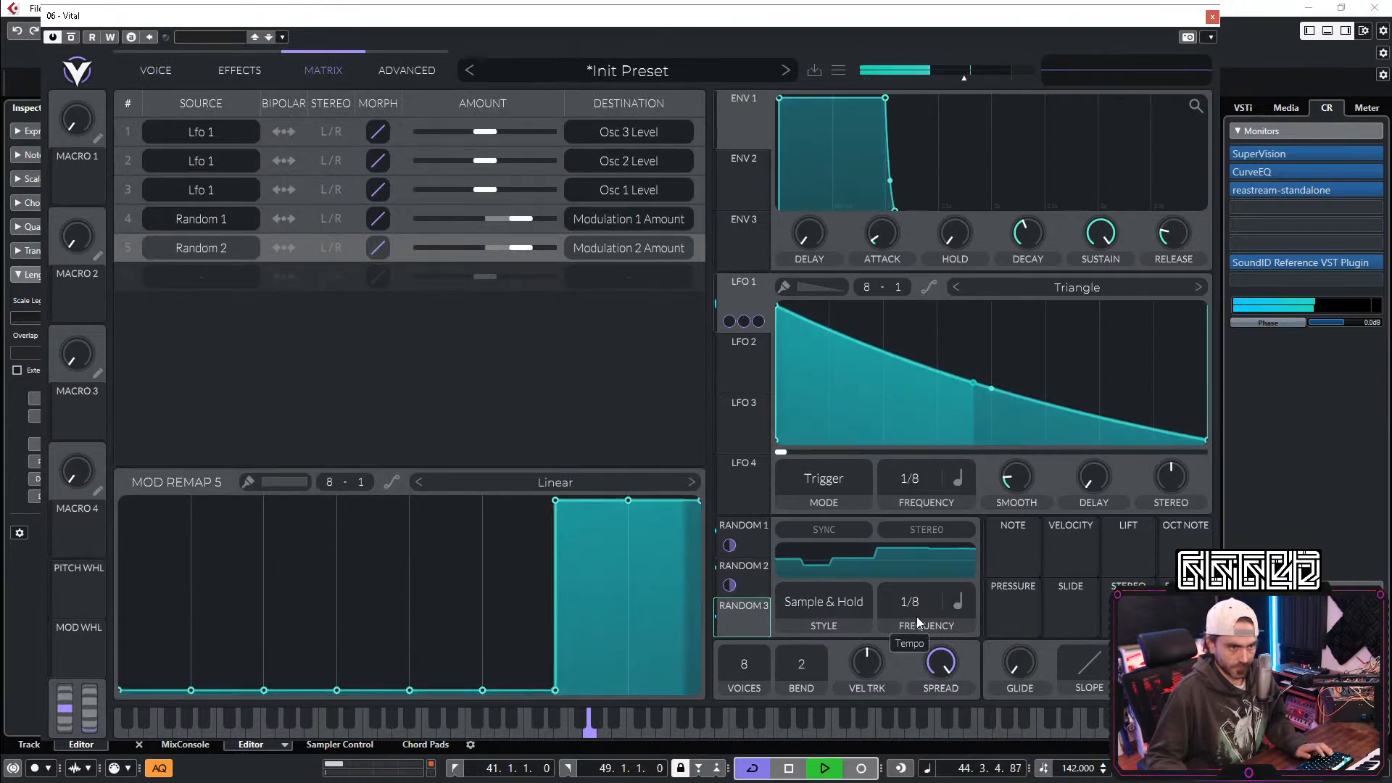
pyautogui.scroll(1, 916, 616)
pyautogui.scroll(-1, 916, 620)
pyautogui.moveTo(753, 617); pyautogui.dragTo(492, 277)
# Step: Reshape the Random 3 modulation's remap curve into a step that is full over the last three of eight segments
pyautogui.moveTo(619, 556)
pyautogui.mouseDown()
pyautogui.moveTo(651, 455)
pyautogui.moveTo(516, 402)
pyautogui.moveTo(590, 389)
pyautogui.moveTo(508, 464)
pyautogui.mouseUp()
pyautogui.moveTo(442, 625)
pyautogui.mouseDown()
pyautogui.moveTo(442, 682)
pyautogui.moveTo(156, 689)
pyautogui.moveTo(444, 689)
pyautogui.mouseUp()
pyautogui.click(512, 483)
pyautogui.click(516, 519)
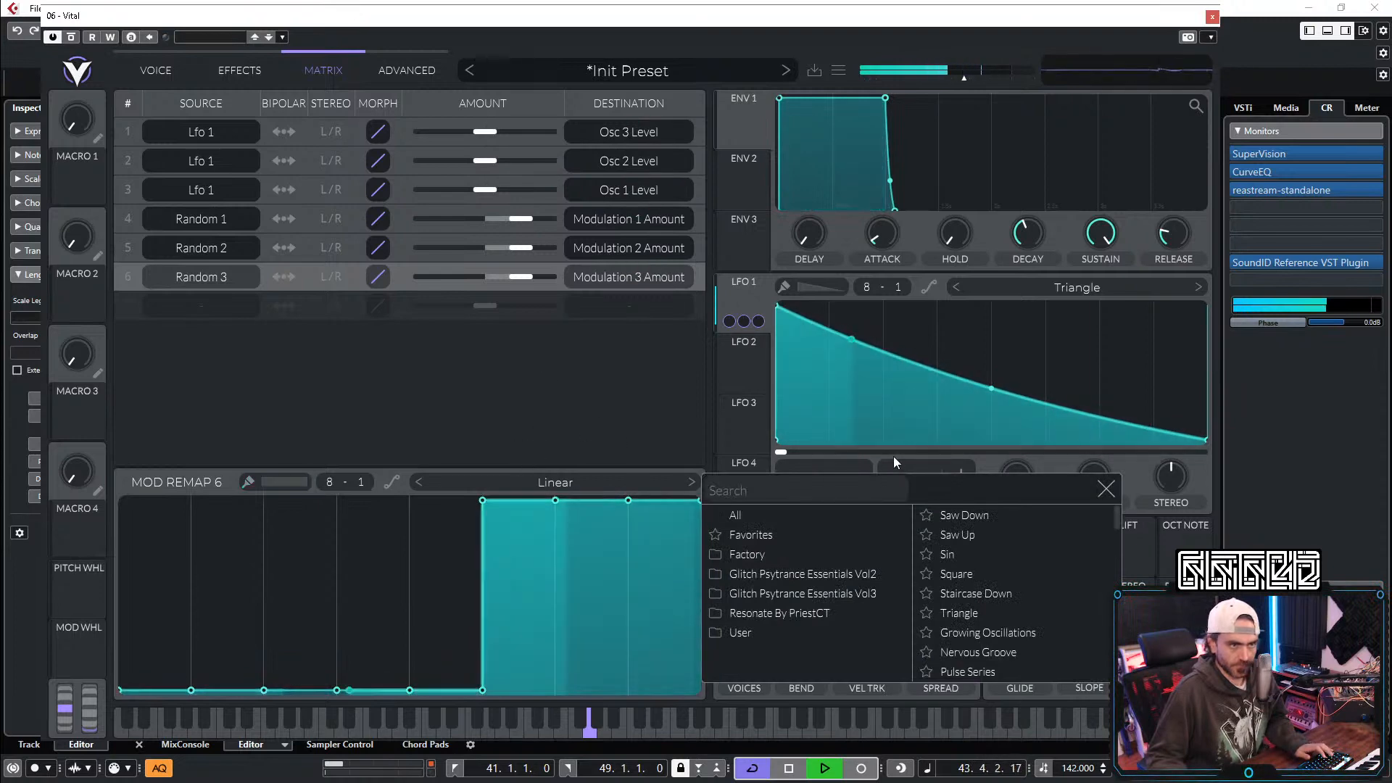
pyautogui.click(1107, 492)
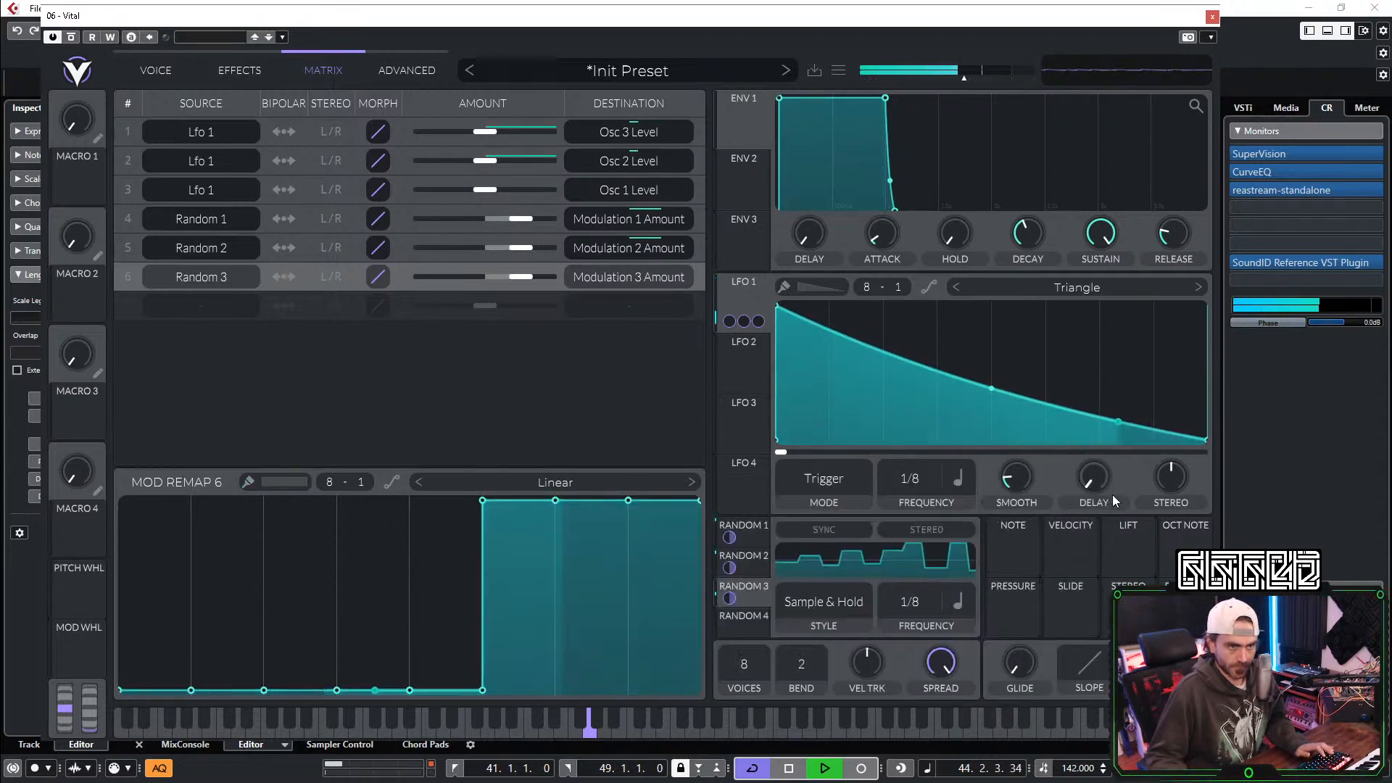
# Step: Transpose oscillator 1 to -12, oscillator 2 to -21 and oscillator 3 to 7 semitones
pyautogui.click(156, 71)
pyautogui.moveTo(172, 236); pyautogui.dragTo(254, 399)
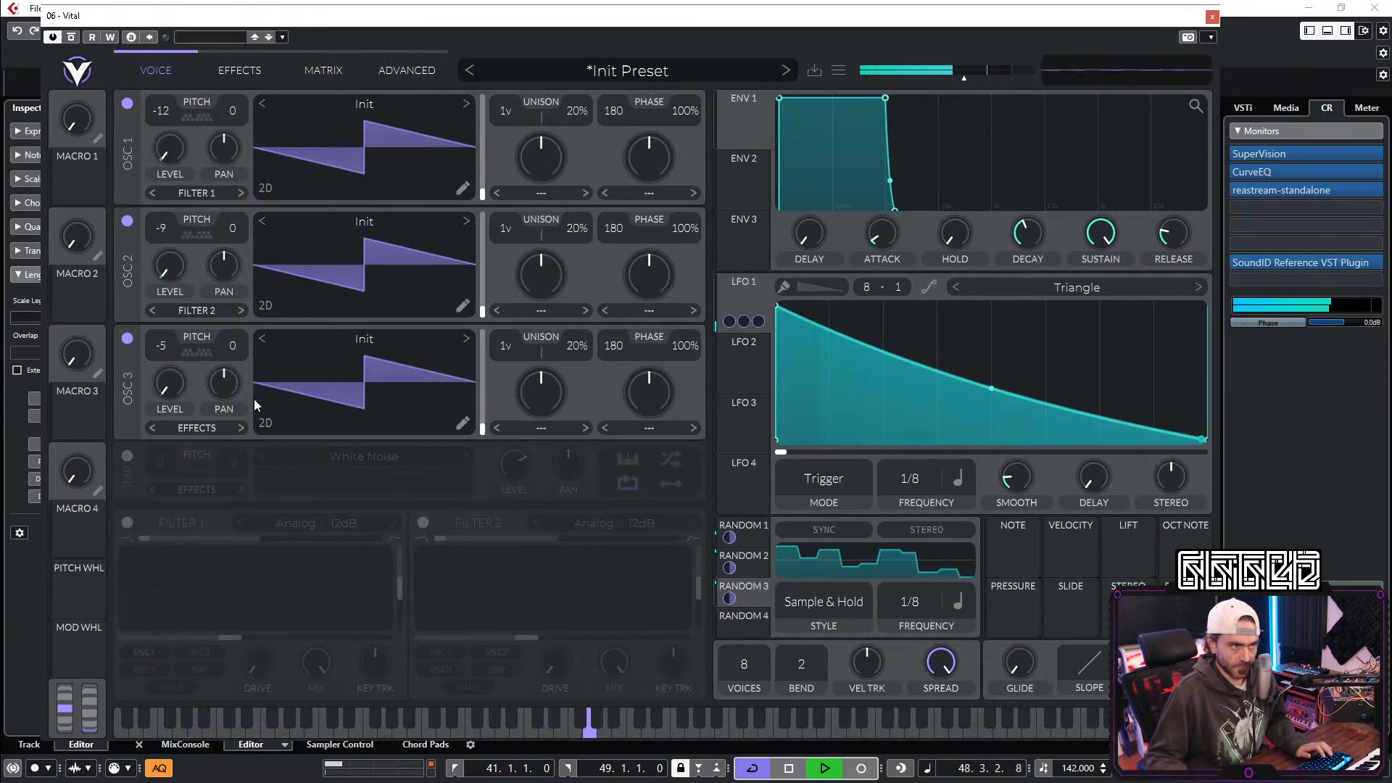
pyautogui.moveTo(158, 223)
pyautogui.mouseDown()
pyautogui.moveTo(201, 329)
pyautogui.moveTo(158, 254)
pyautogui.moveTo(167, 229)
pyautogui.mouseUp()
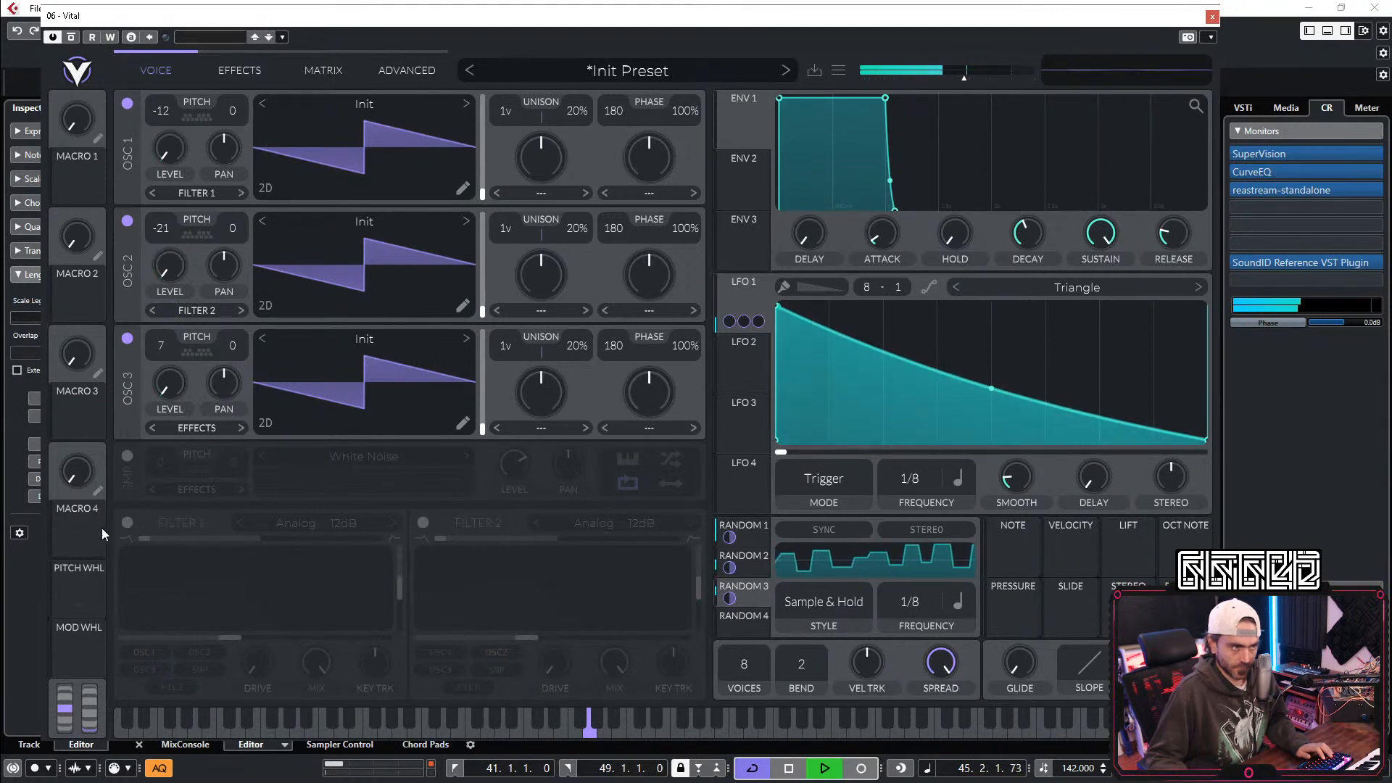
# Step: Enable filter 1 and route oscillators 2 and 3 into it alongside oscillator 1
pyautogui.click(126, 523)
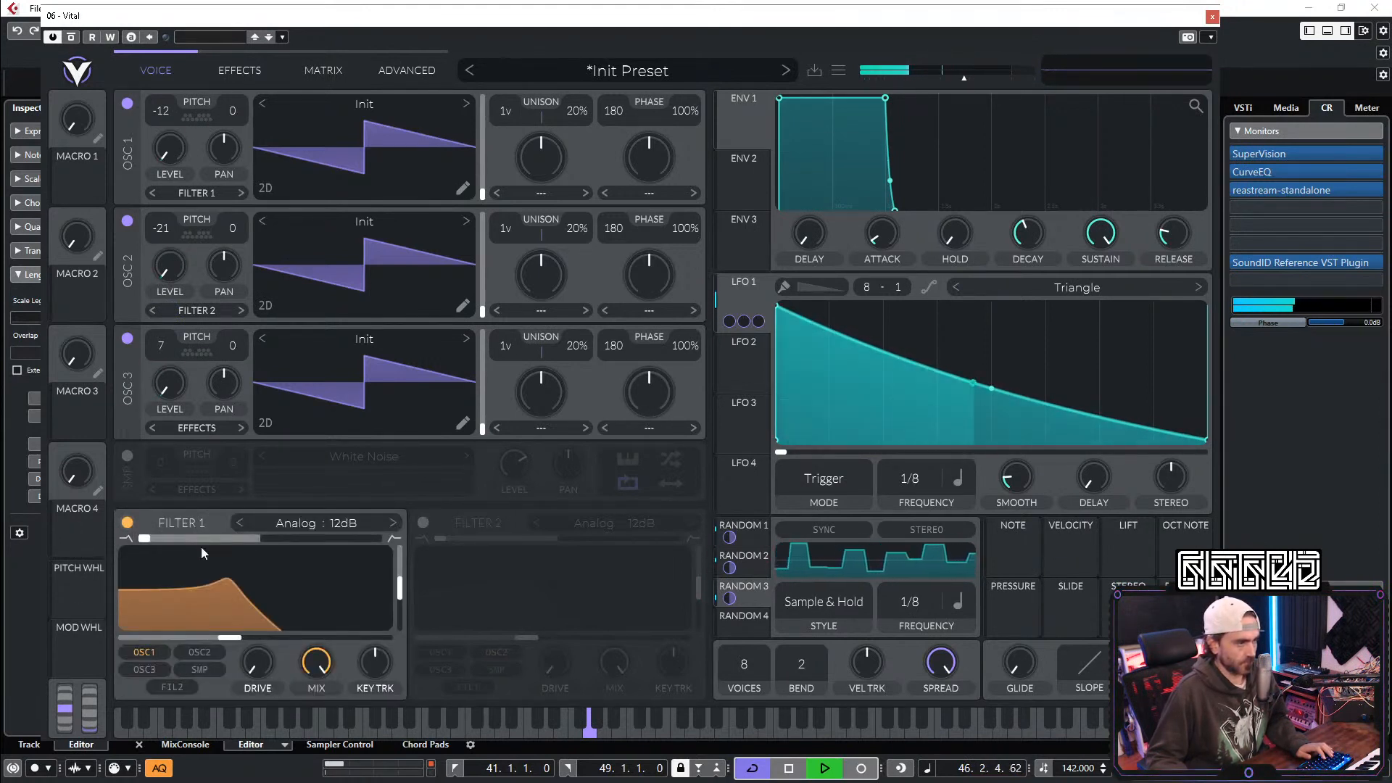
pyautogui.click(198, 656)
pyautogui.click(142, 669)
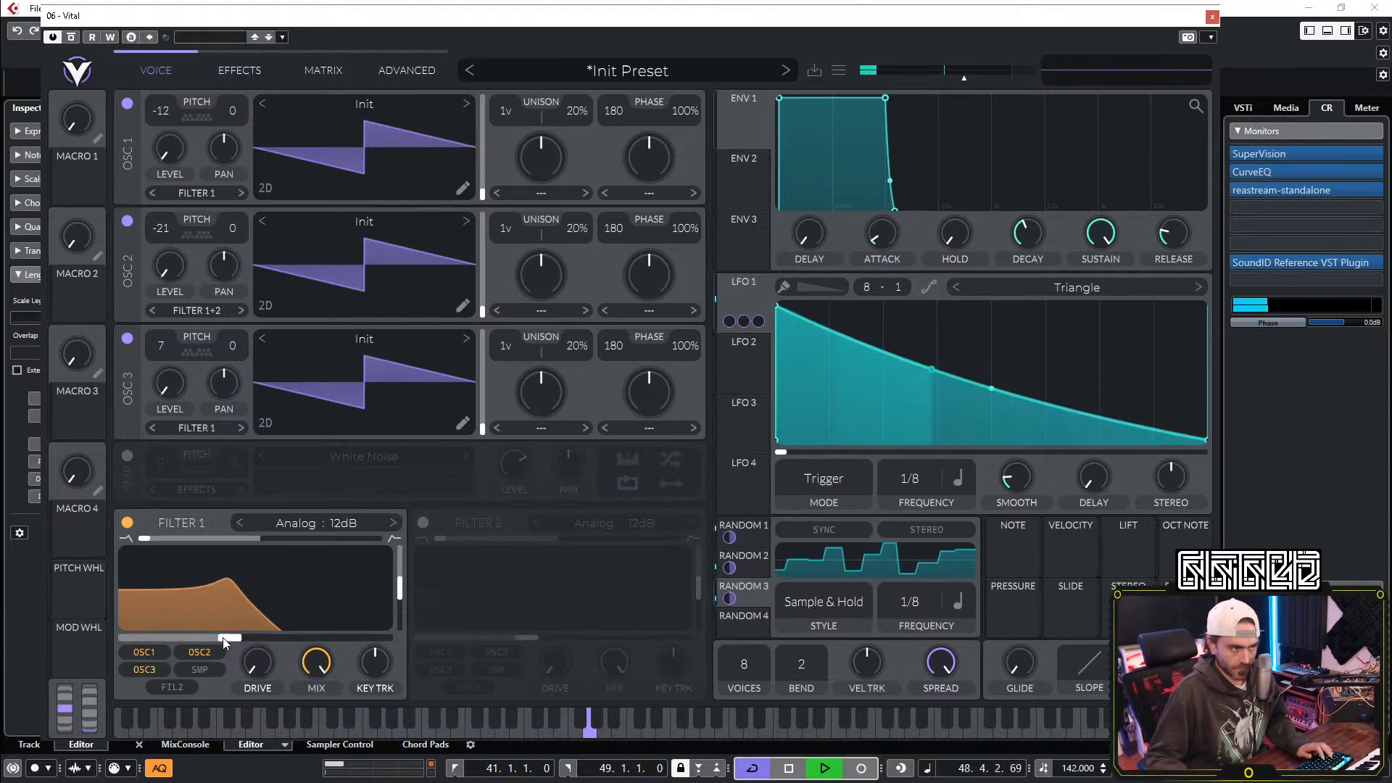
# Step: Modulate filter 1's cutoff with LFO 1, raising the base cutoff and lowering the resonance slightly
pyautogui.moveTo(743, 321); pyautogui.dragTo(282, 604)
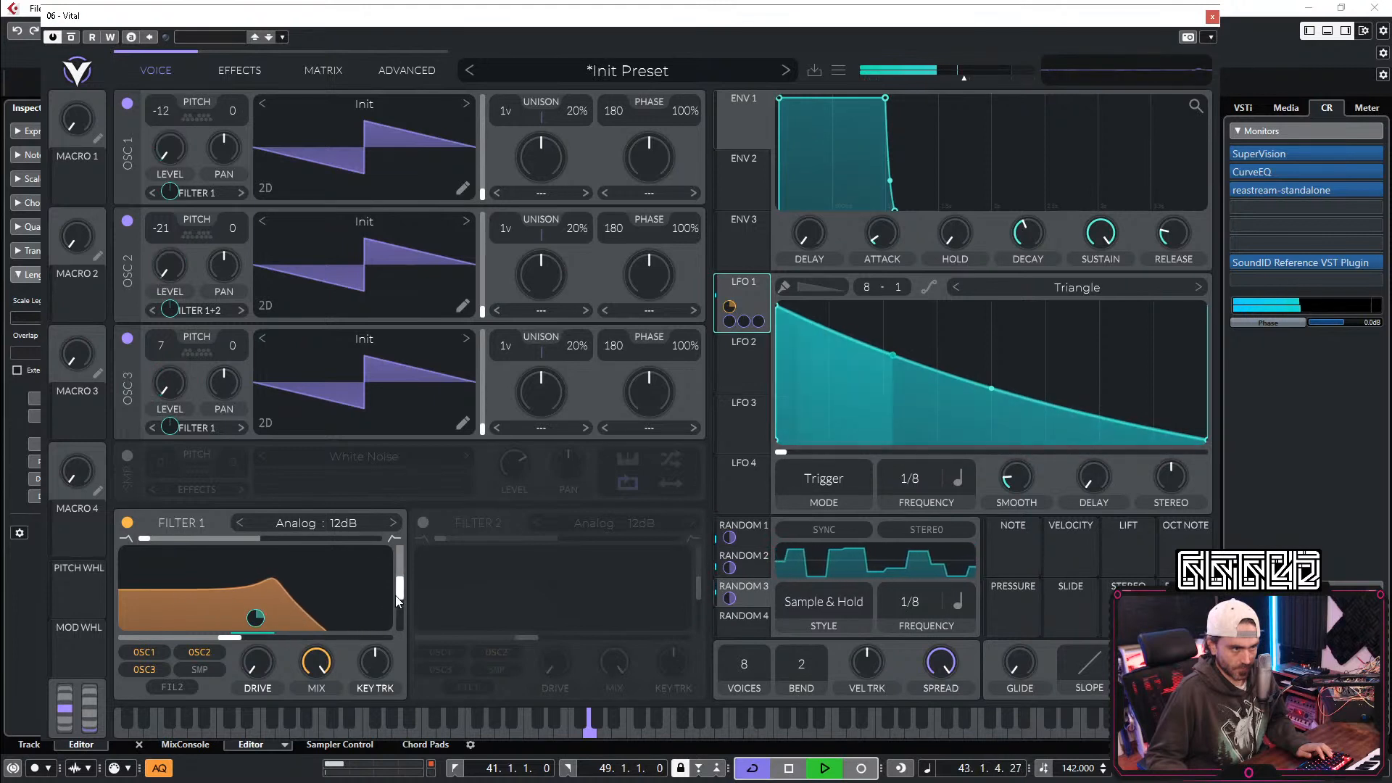
pyautogui.moveTo(241, 638); pyautogui.dragTo(270, 650)
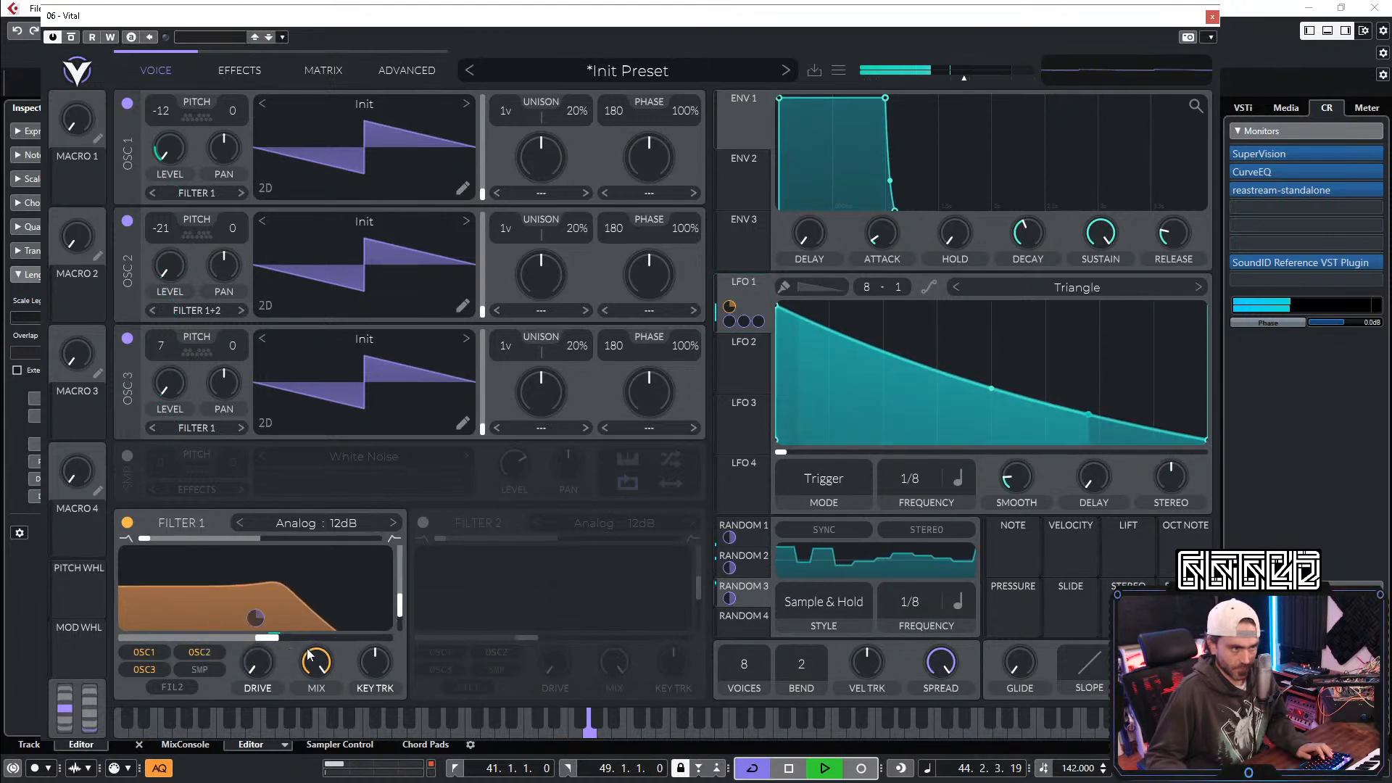
# Step: Set the frequencies of LFO 1 and the three random modulators to 1/16
pyautogui.scroll(1, 915, 484)
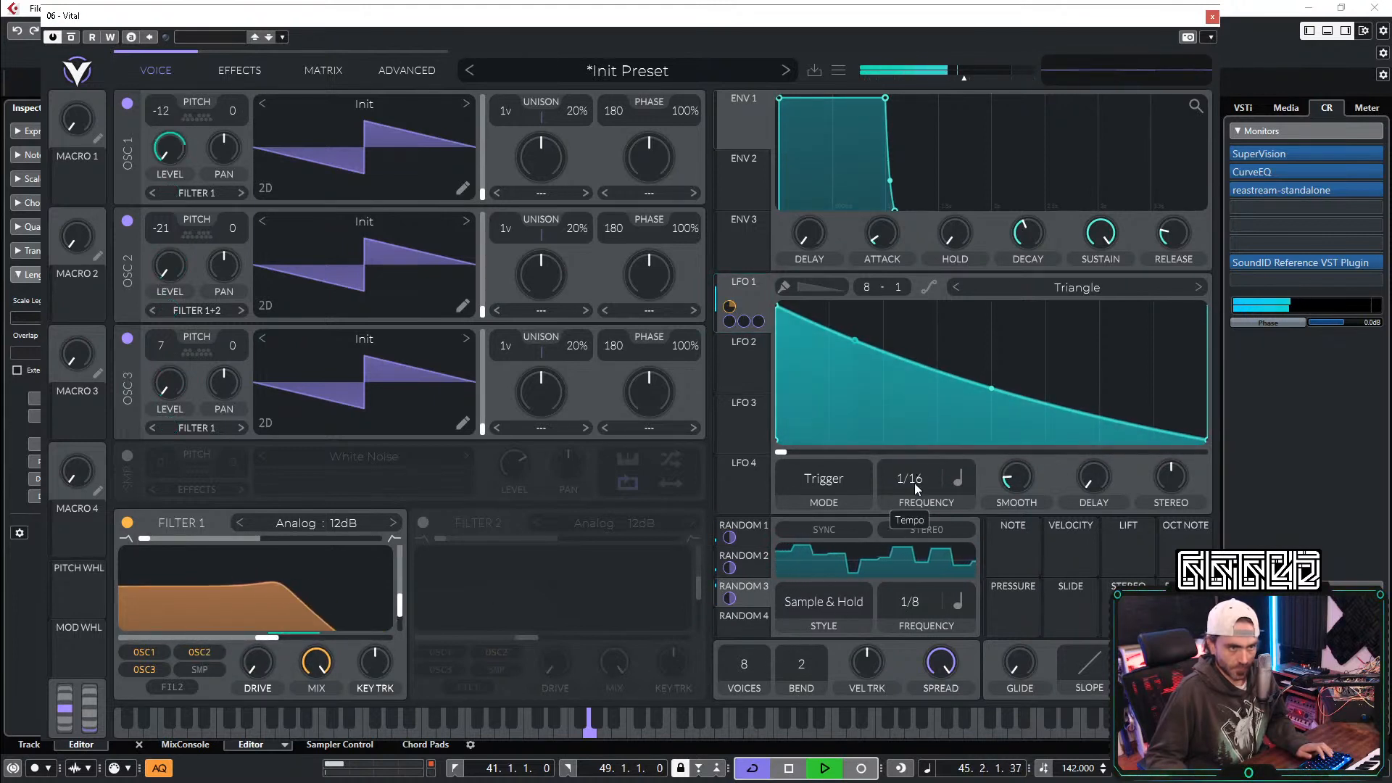
pyautogui.click(751, 560)
pyautogui.click(741, 540)
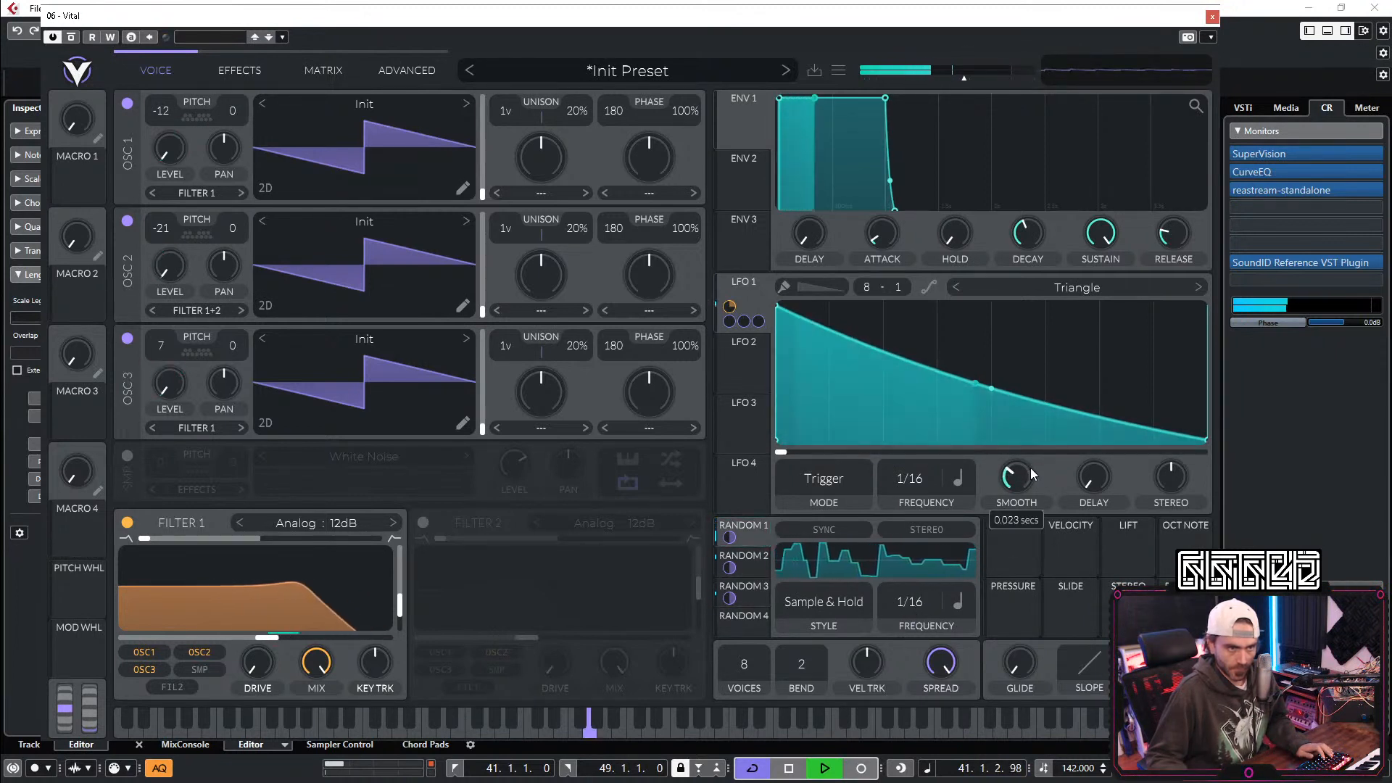
# Step: Turn LFO 1's Smooth to zero and retune filter 1 with cutoff modulation of 60.64, a lower cutoff and some Drive
pyautogui.moveTo(1030, 468); pyautogui.dragTo(1005, 605)
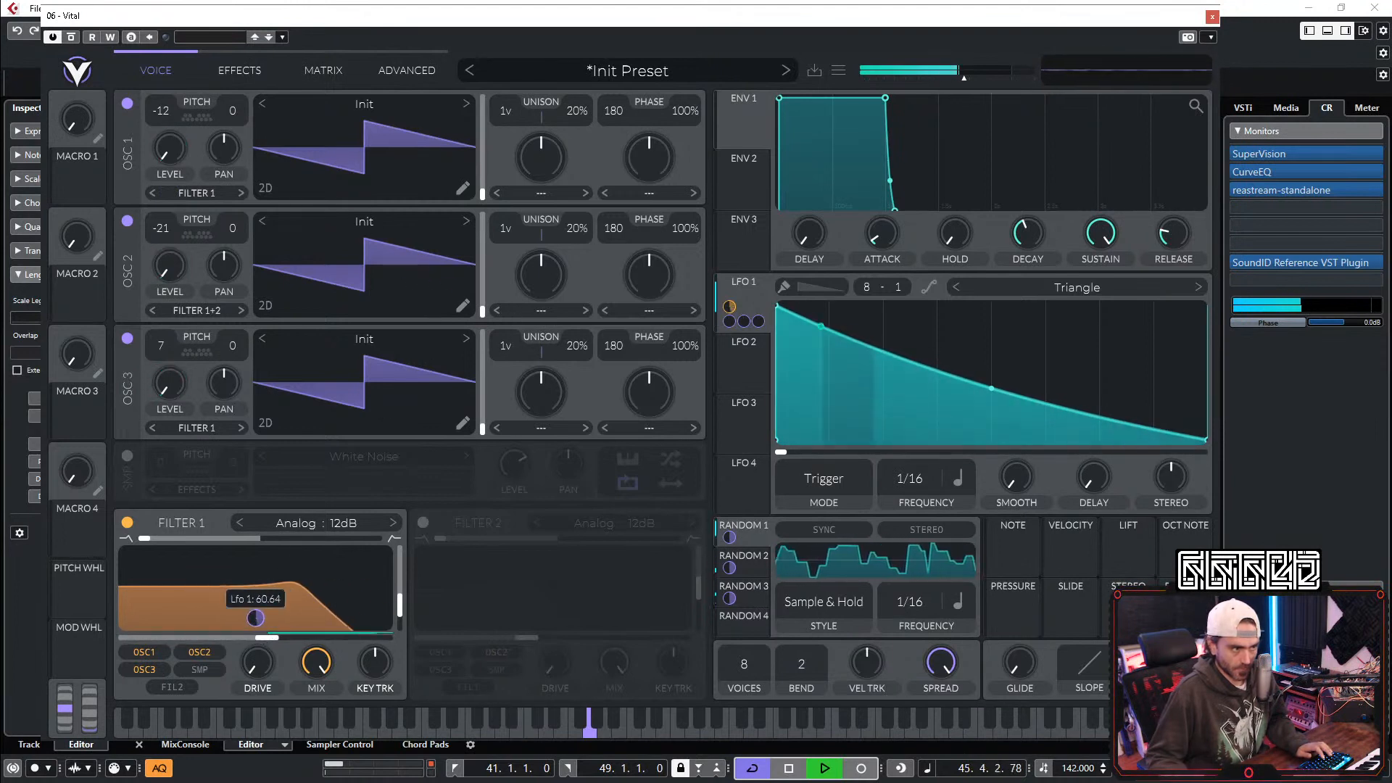
pyautogui.moveTo(275, 641); pyautogui.dragTo(207, 641)
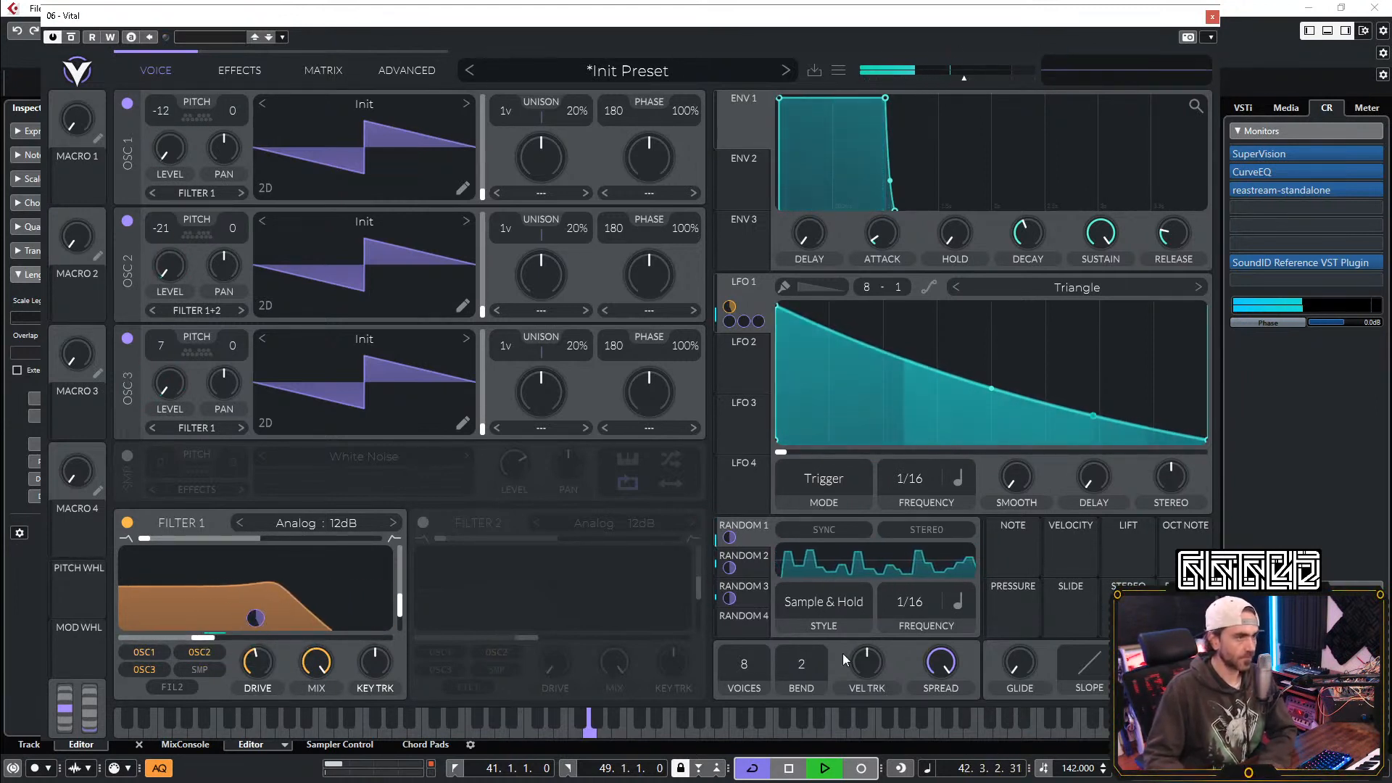
# Step: Set the frequencies of LFO 1, Random 1, Random 2 and Random 3 to 1/8
pyautogui.scroll(-1, 929, 615)
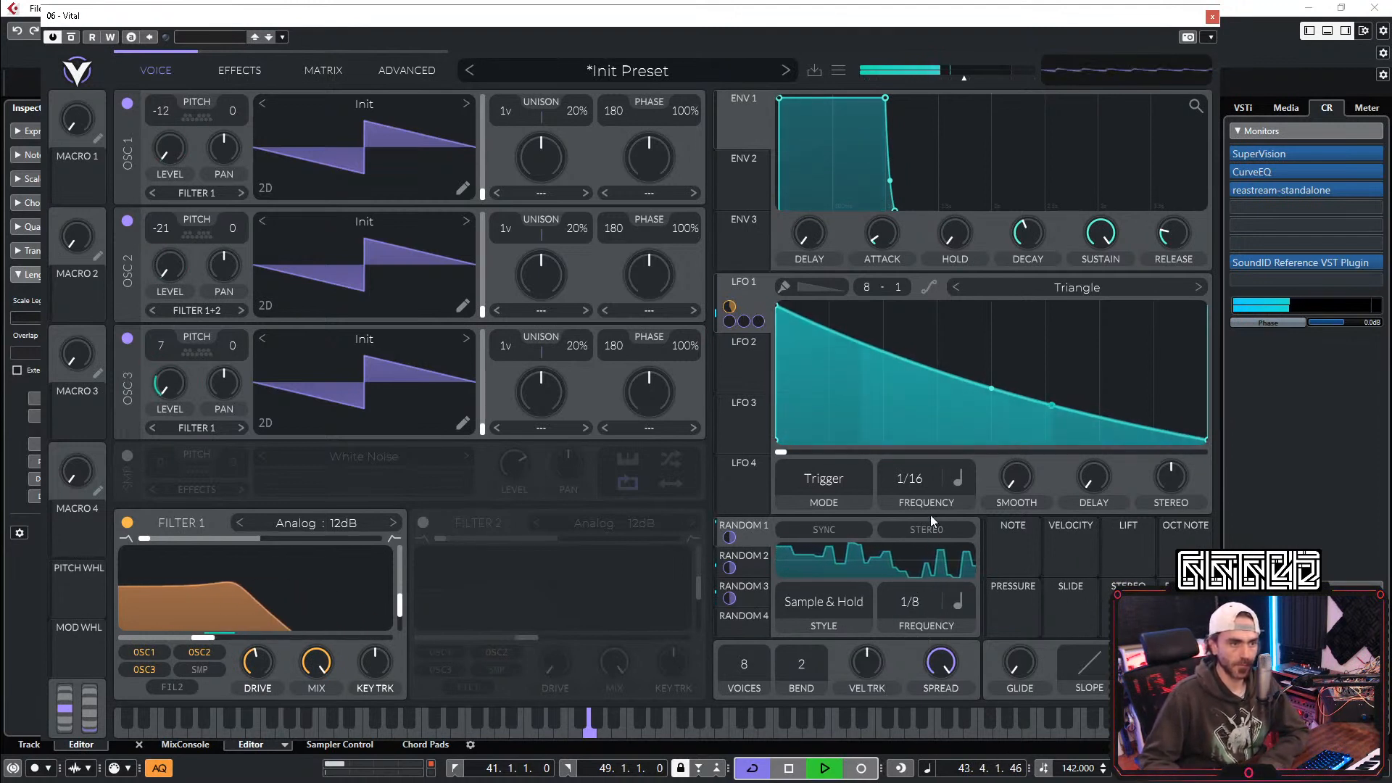
pyautogui.scroll(-1, 932, 488)
pyautogui.click(765, 566)
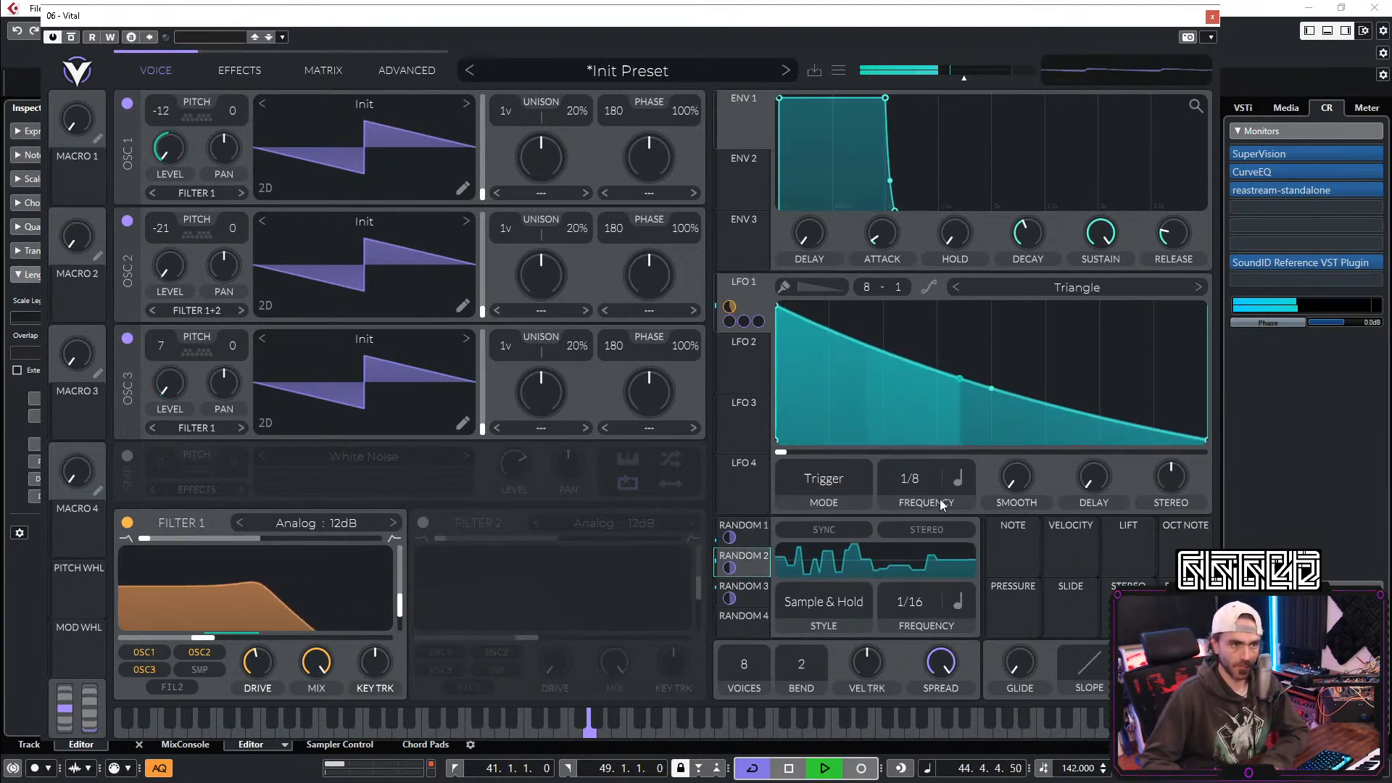
pyautogui.scroll(-1, 928, 615)
pyautogui.click(764, 593)
pyautogui.scroll(-1, 932, 608)
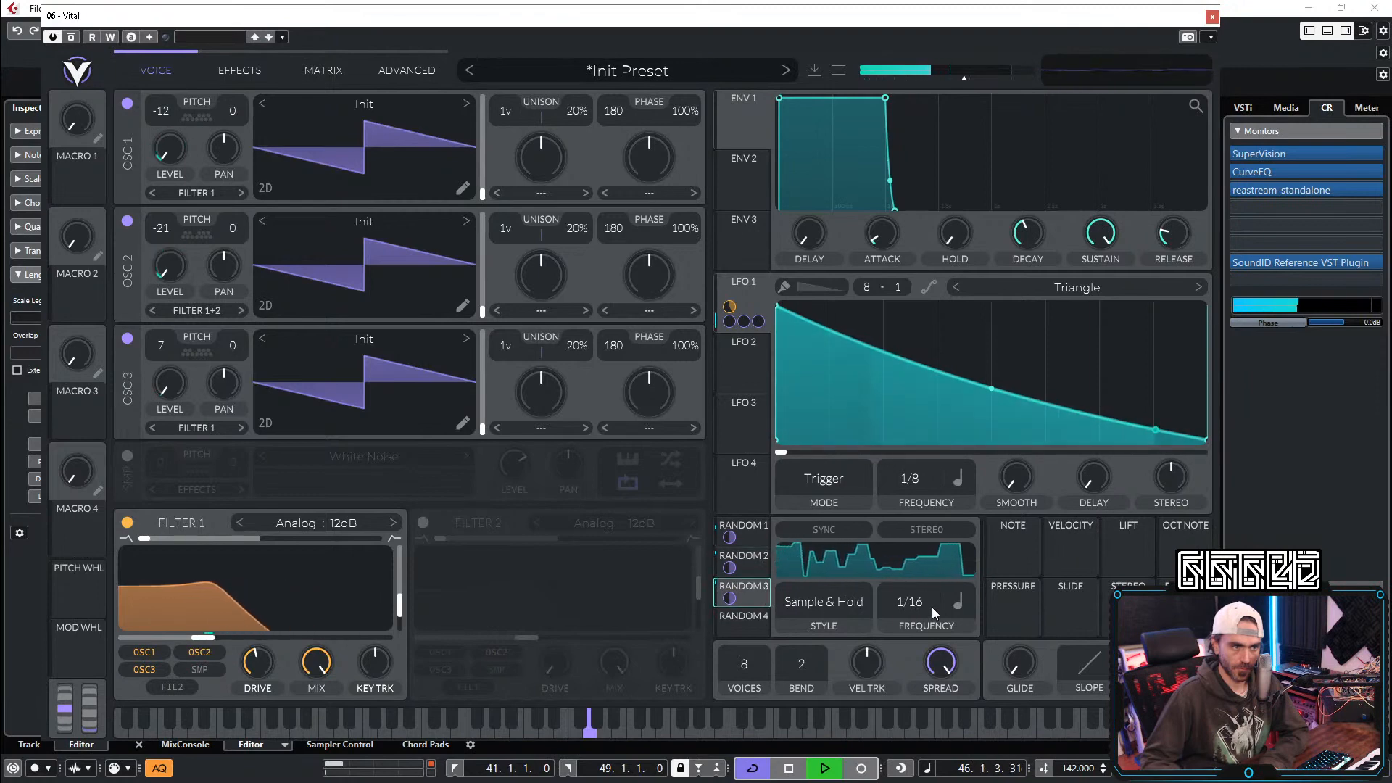
# Step: In the modulation matrix, lower part of Random 1's remap curve and raise Random 3's remap curve to full from three eighths onward
pyautogui.click(321, 72)
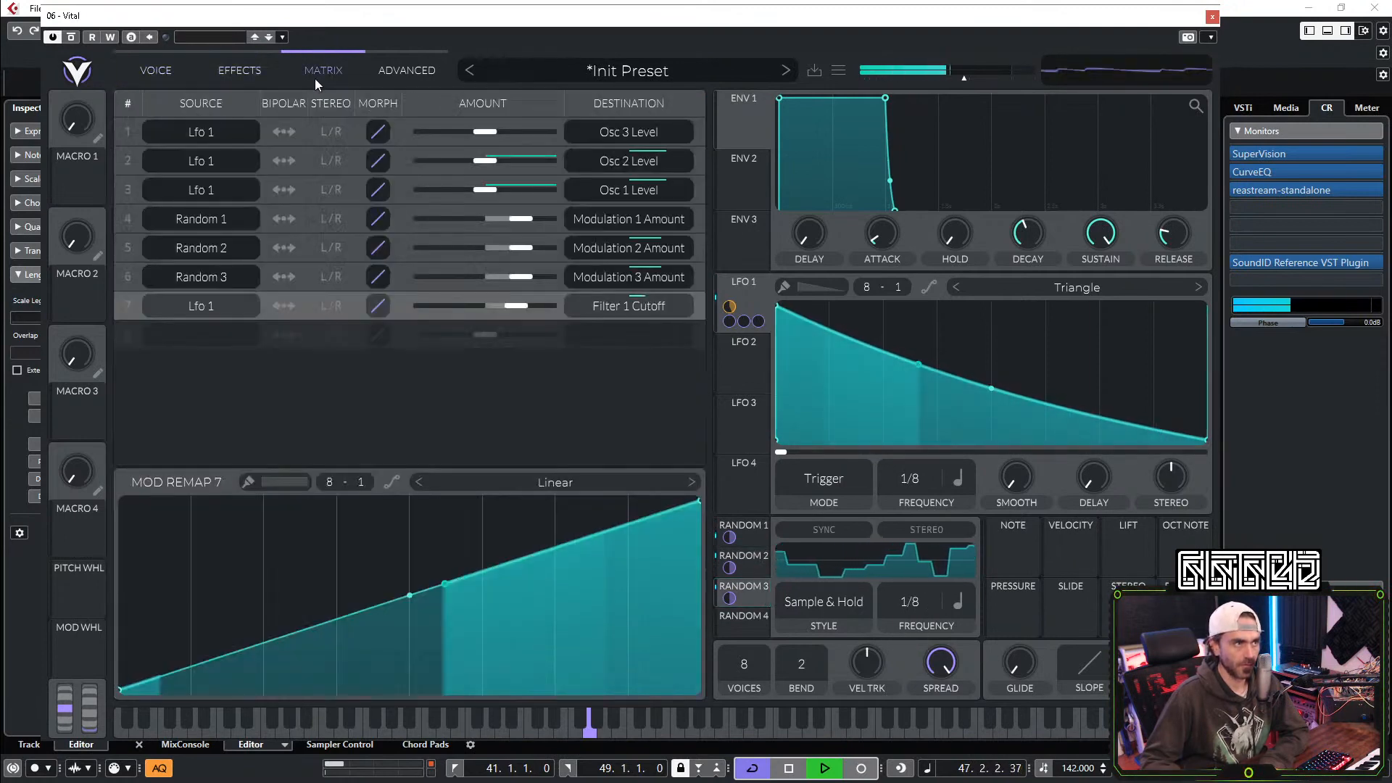
pyautogui.click(689, 216)
pyautogui.click(698, 219)
pyautogui.moveTo(576, 585); pyautogui.dragTo(588, 693)
pyautogui.click(696, 248)
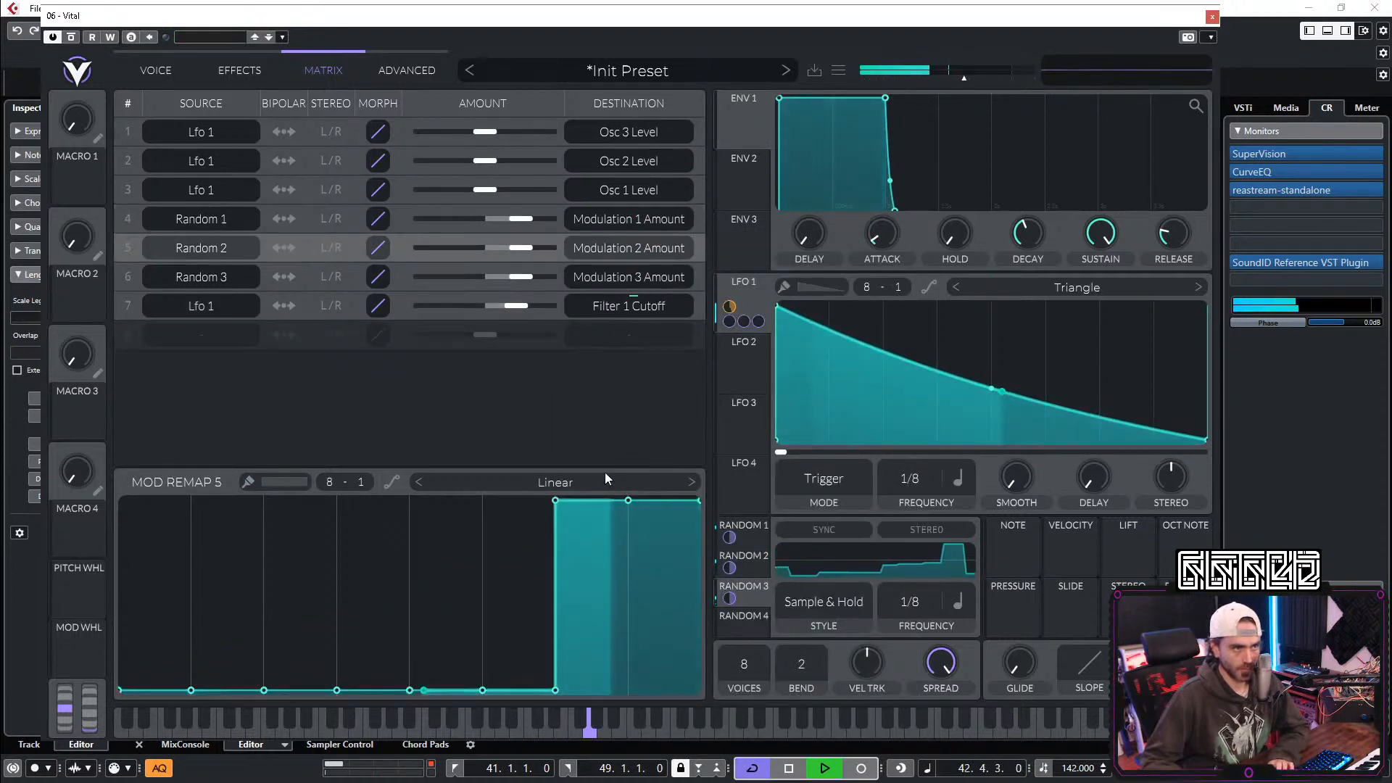
pyautogui.click(701, 277)
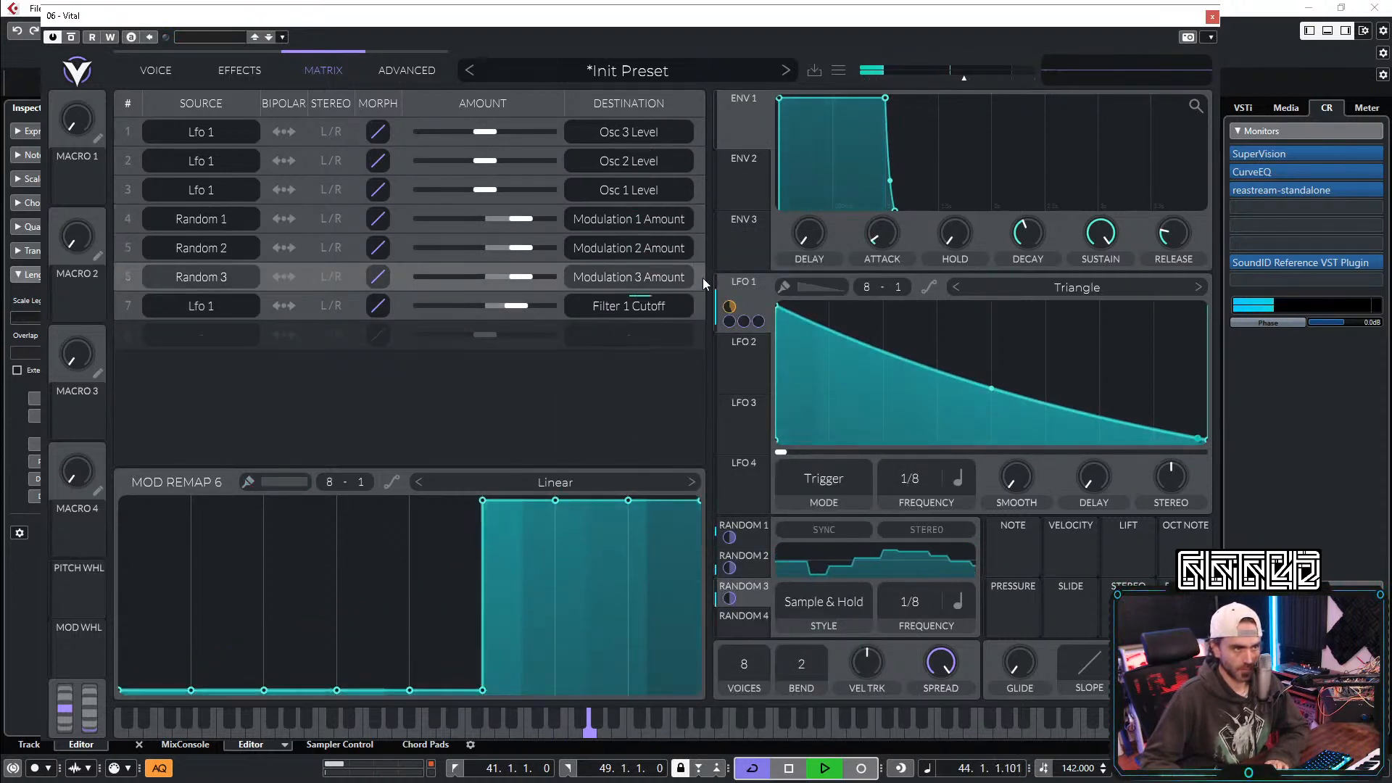
pyautogui.moveTo(471, 524)
pyautogui.mouseDown()
pyautogui.moveTo(426, 421)
pyautogui.moveTo(348, 413)
pyautogui.mouseUp()
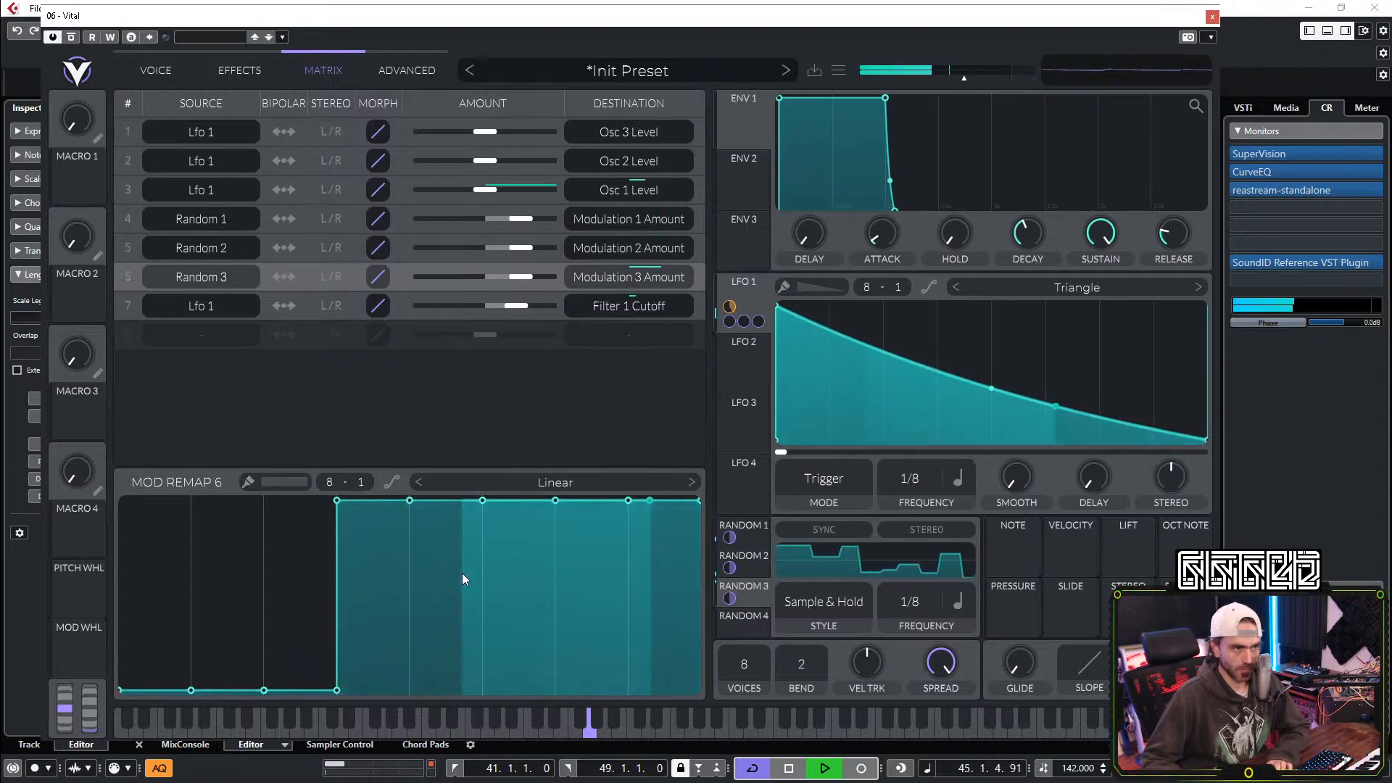
# Step: Set oscillator 1's spectral morph to Low Pass at 15.50% and try modulating the amount with Random 3
pyautogui.click(155, 76)
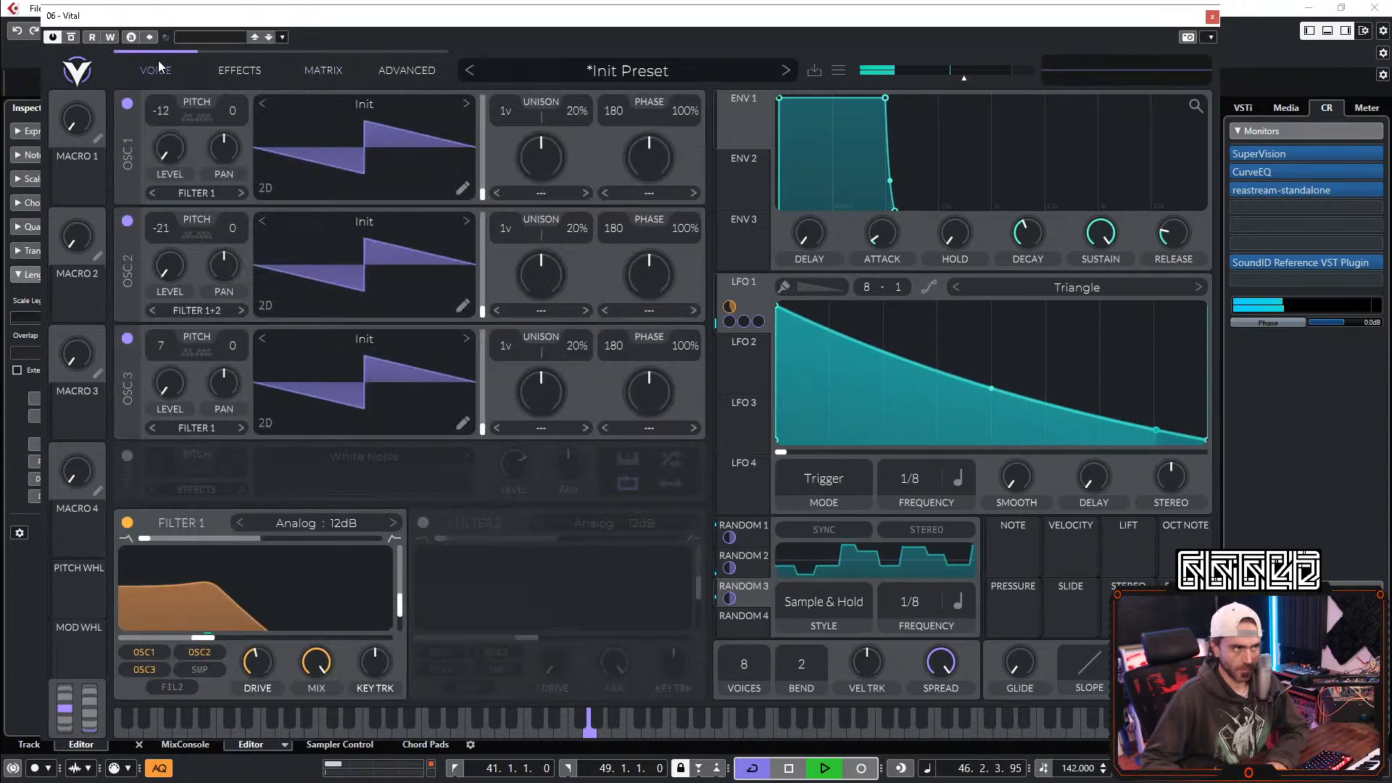
pyautogui.click(537, 193)
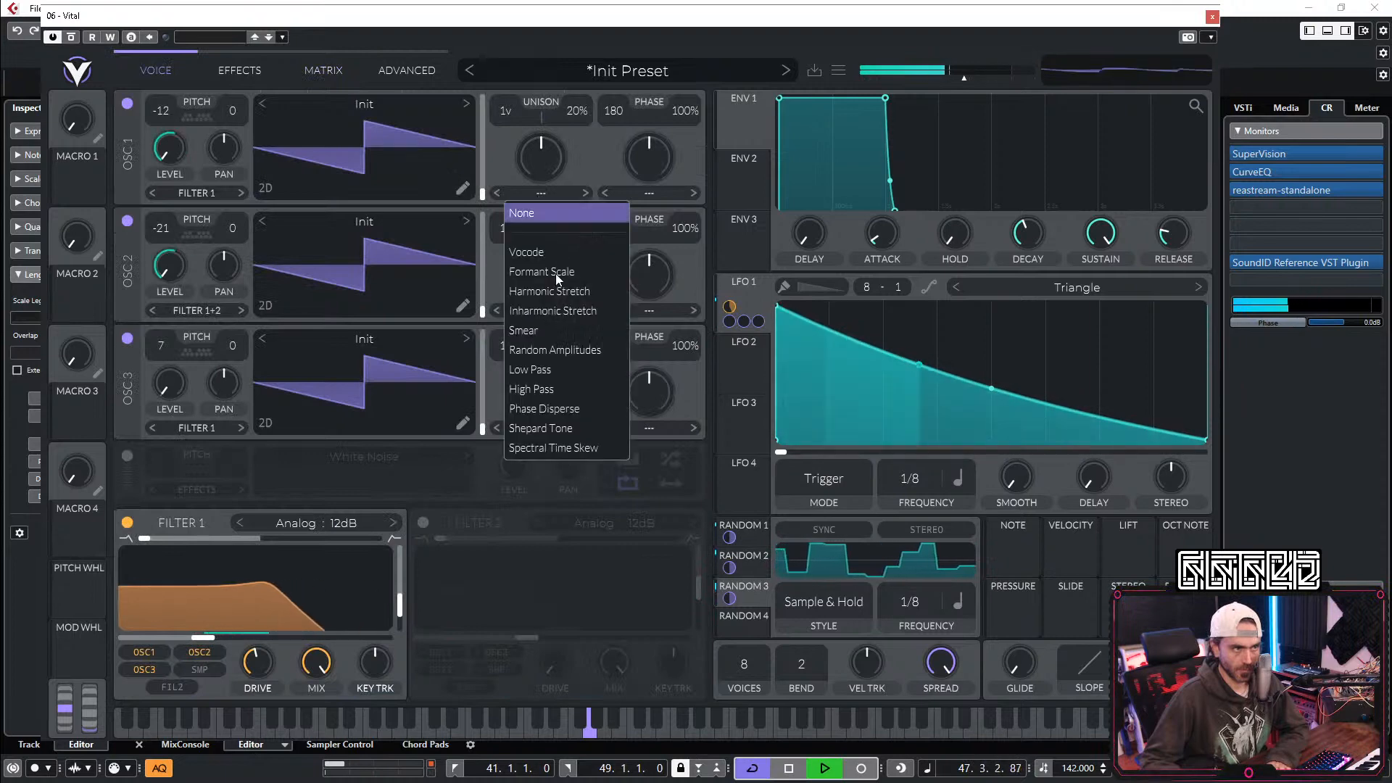
pyautogui.click(566, 367)
pyautogui.moveTo(540, 168); pyautogui.dragTo(538, 216)
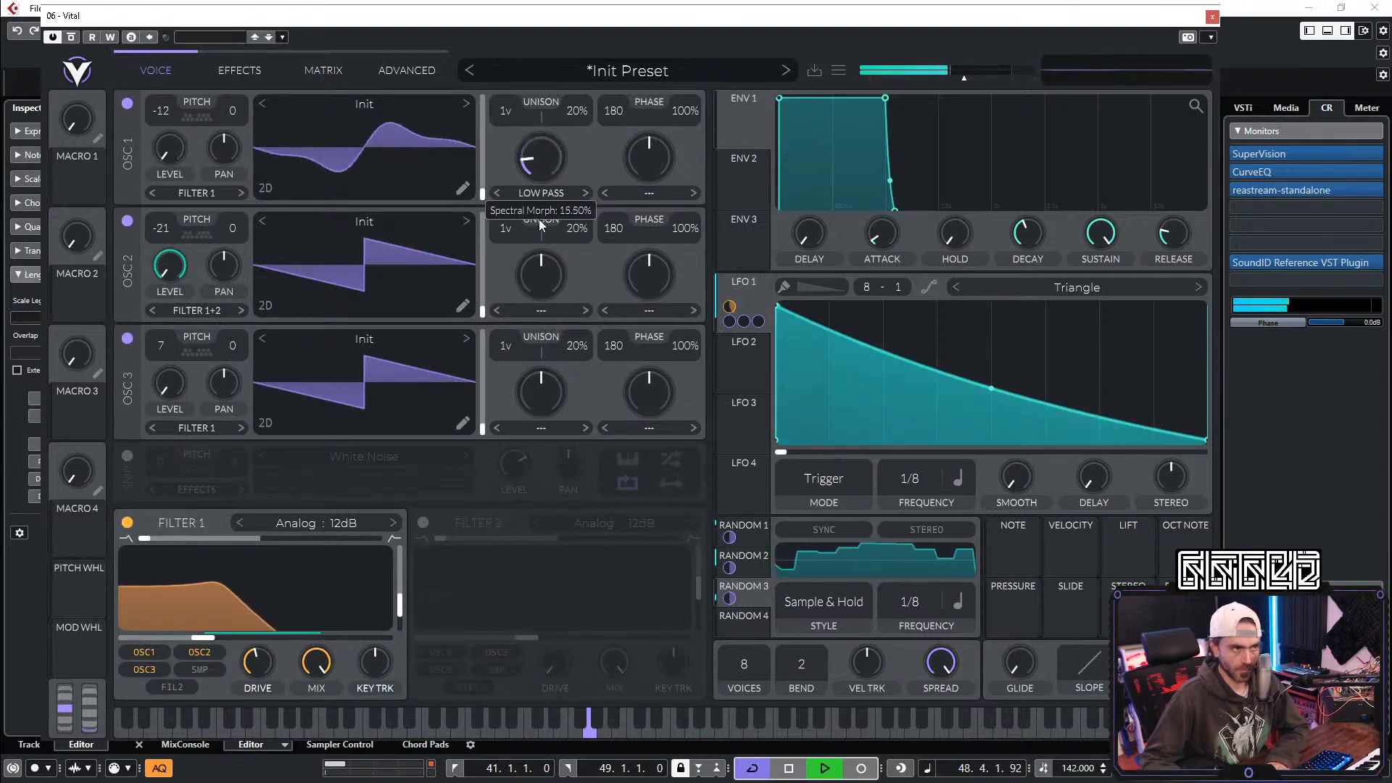
pyautogui.moveTo(729, 598); pyautogui.dragTo(540, 156)
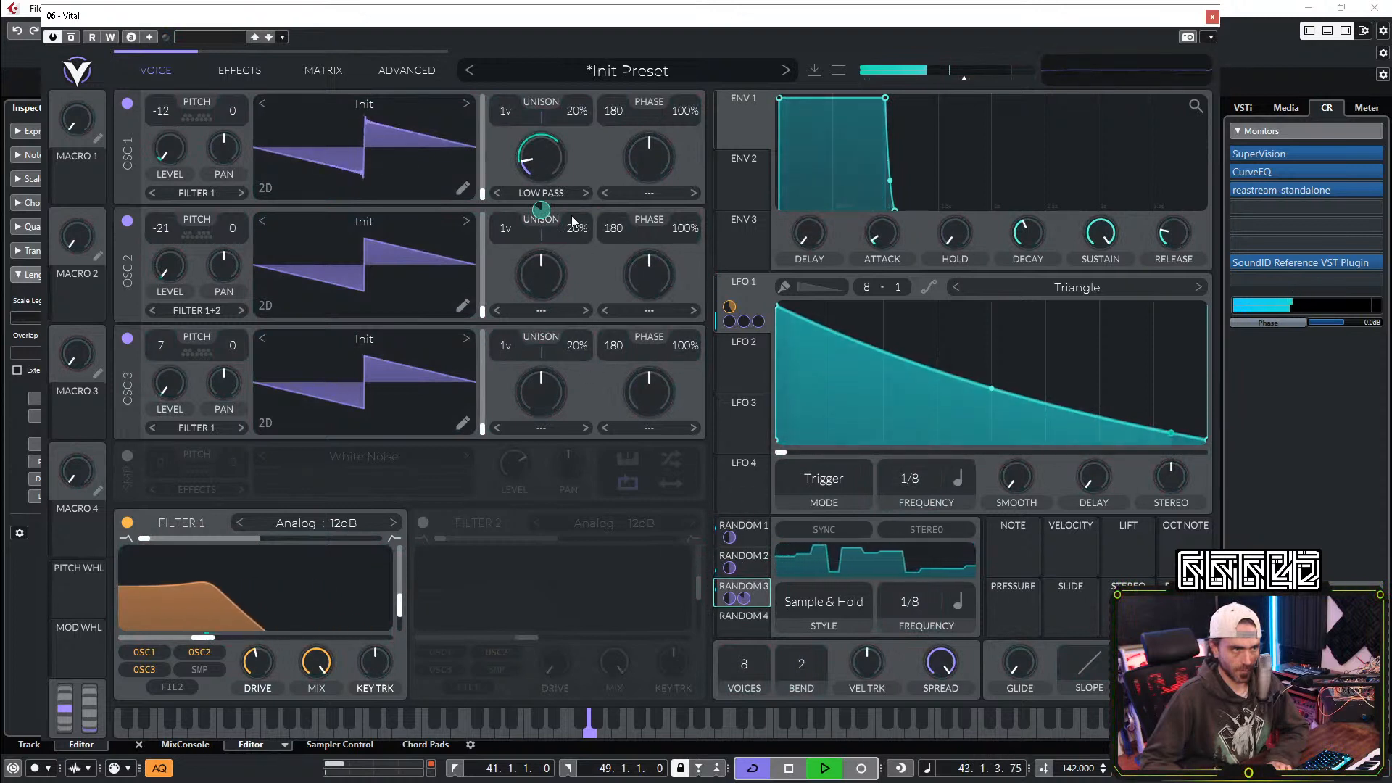
pyautogui.doubleClick(543, 211)
# Step: Set oscillator 2's spectral morph to Low Pass at 18.50% and modulate the amount with Random 3
pyautogui.click(543, 311)
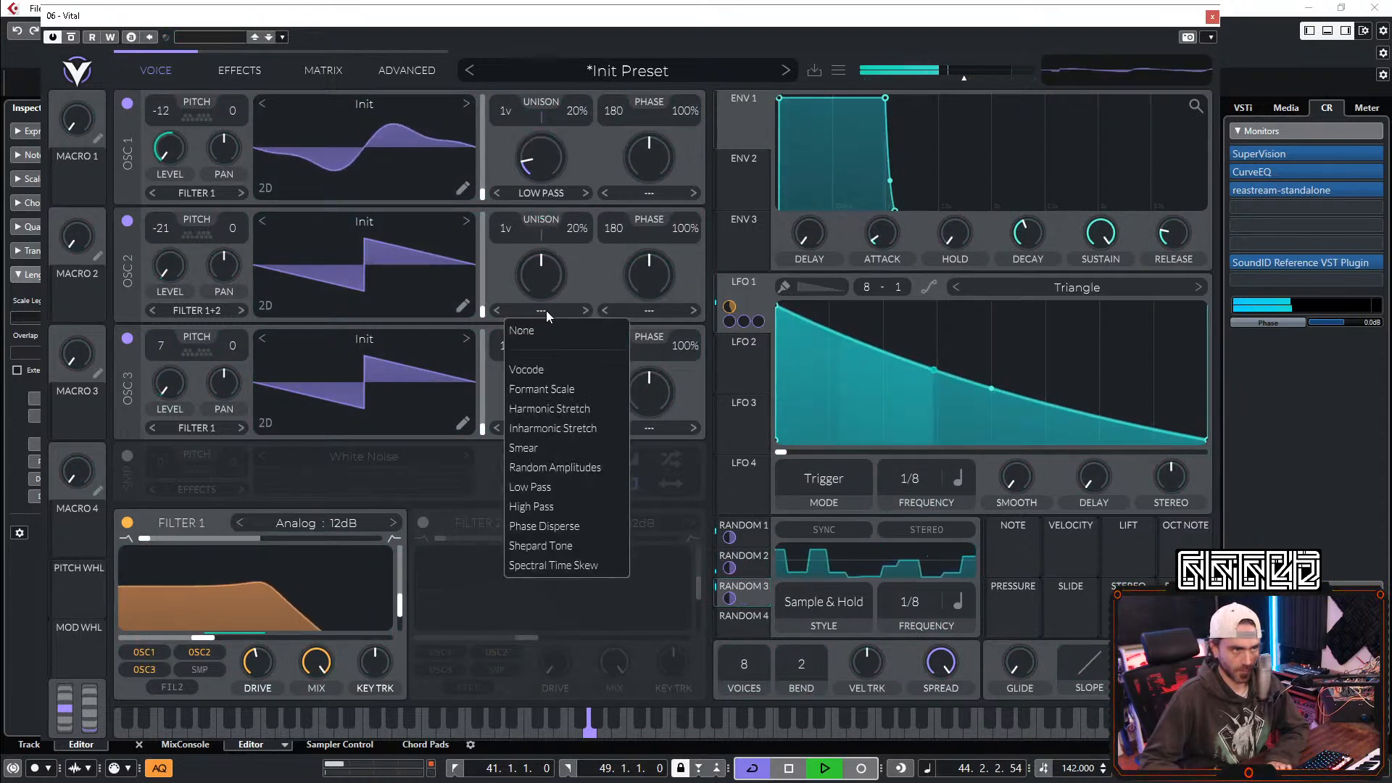
pyautogui.click(558, 487)
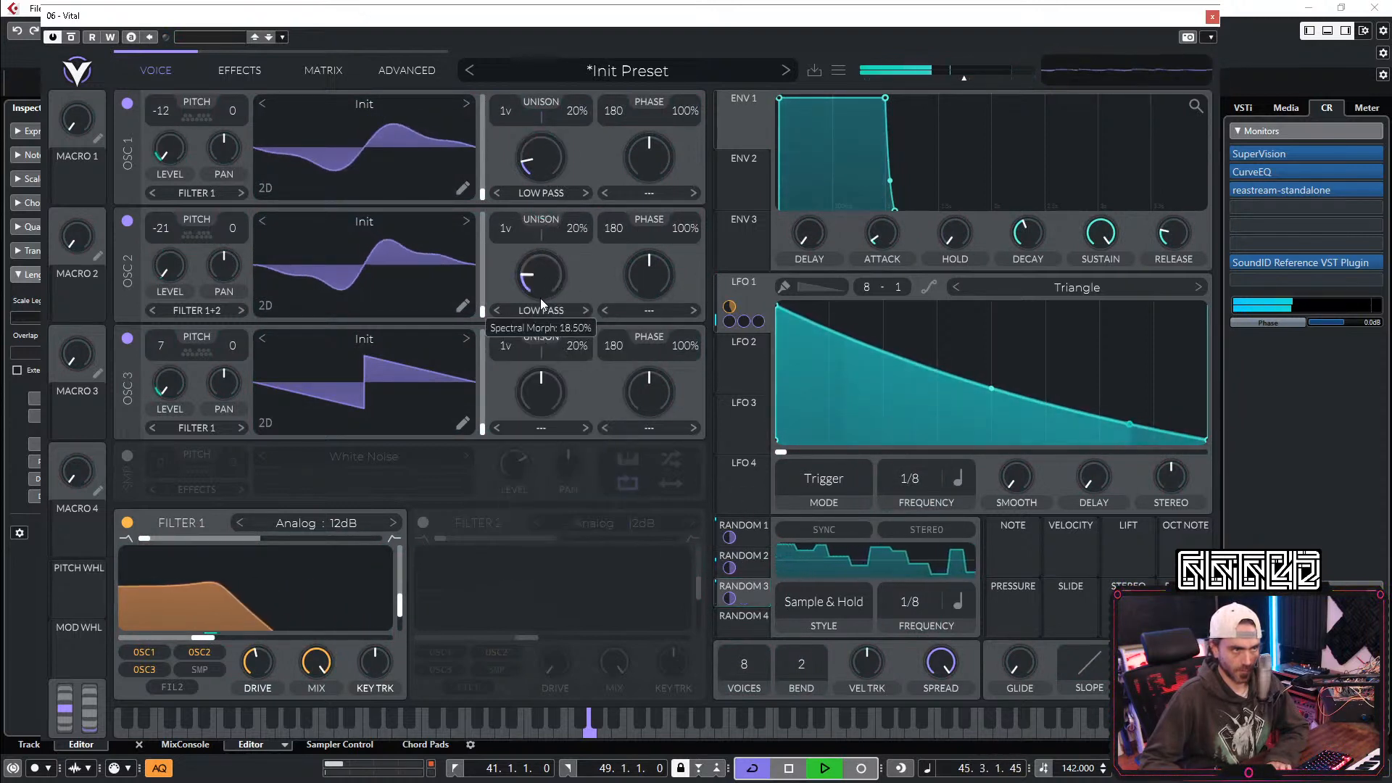
pyautogui.moveTo(729, 598); pyautogui.dragTo(549, 295)
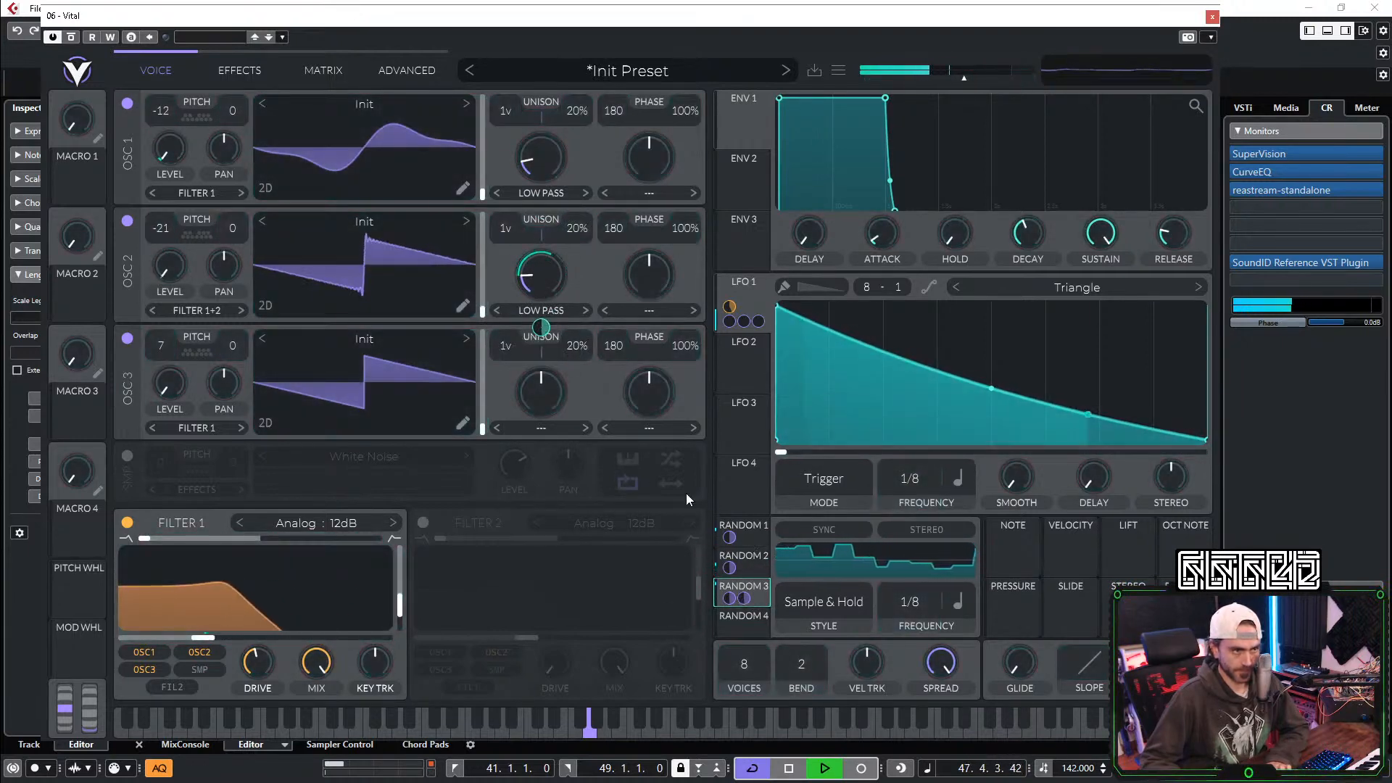
# Step: Set oscillator 3's spectral morph to Low Pass, modulating oscillator 1's morph amount with Random 2 and oscillator 3's with Random 1
pyautogui.click(526, 427)
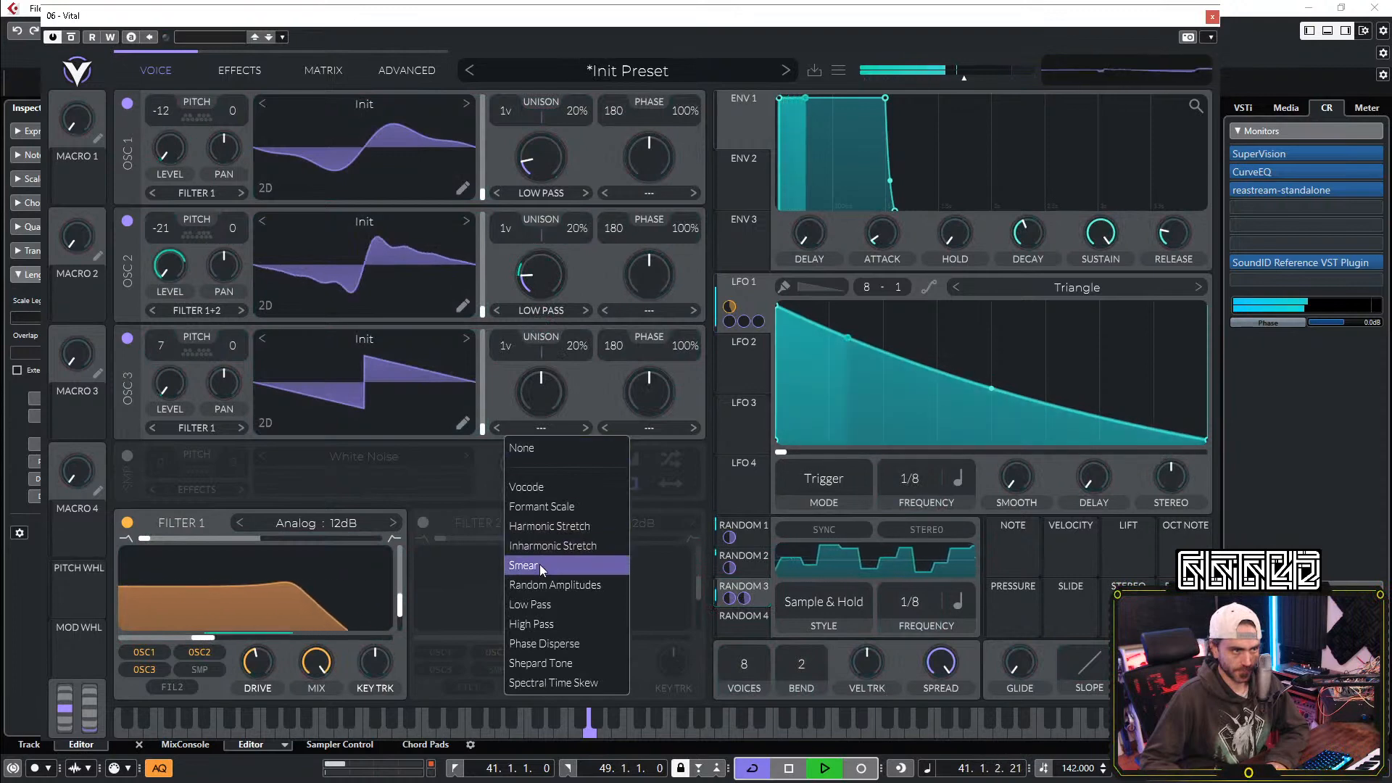
pyautogui.click(551, 604)
pyautogui.moveTo(755, 567); pyautogui.dragTo(535, 164)
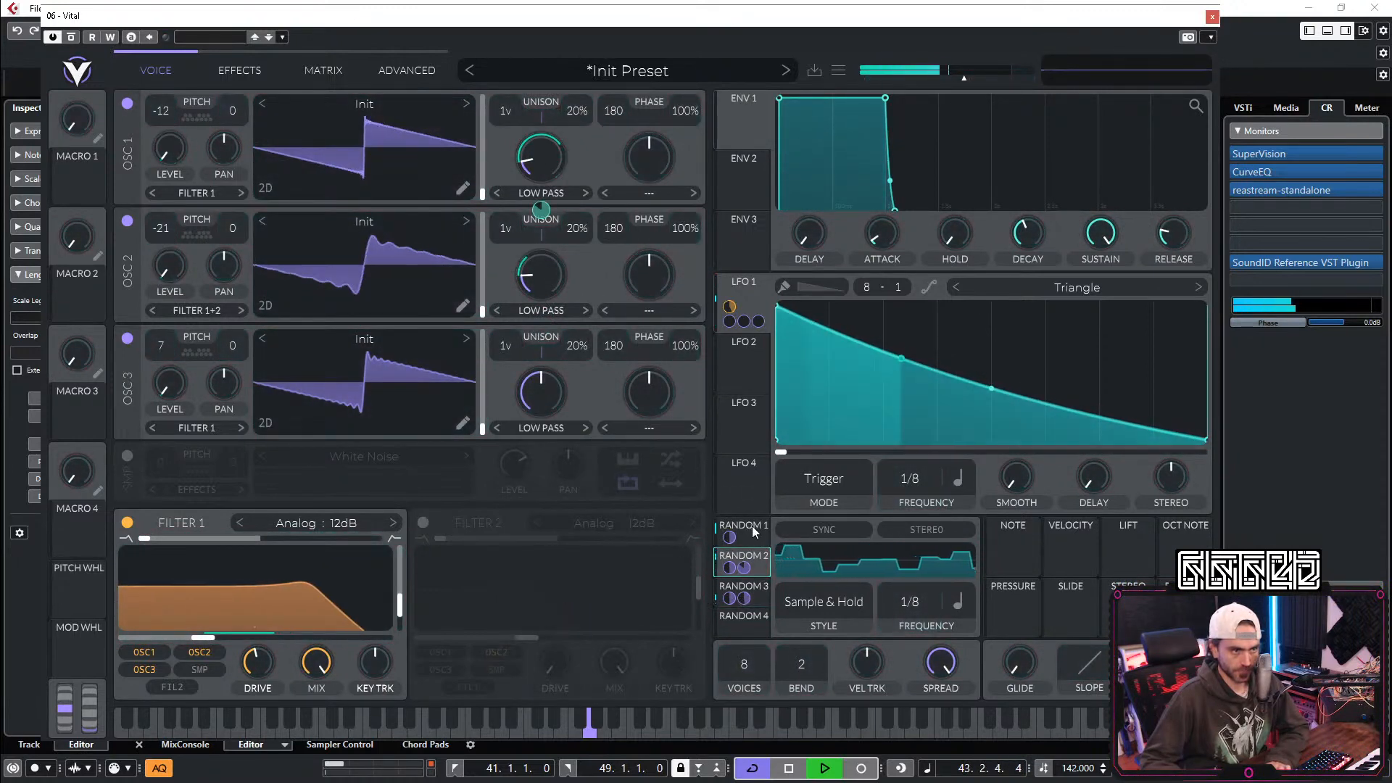
pyautogui.moveTo(750, 531); pyautogui.dragTo(540, 395)
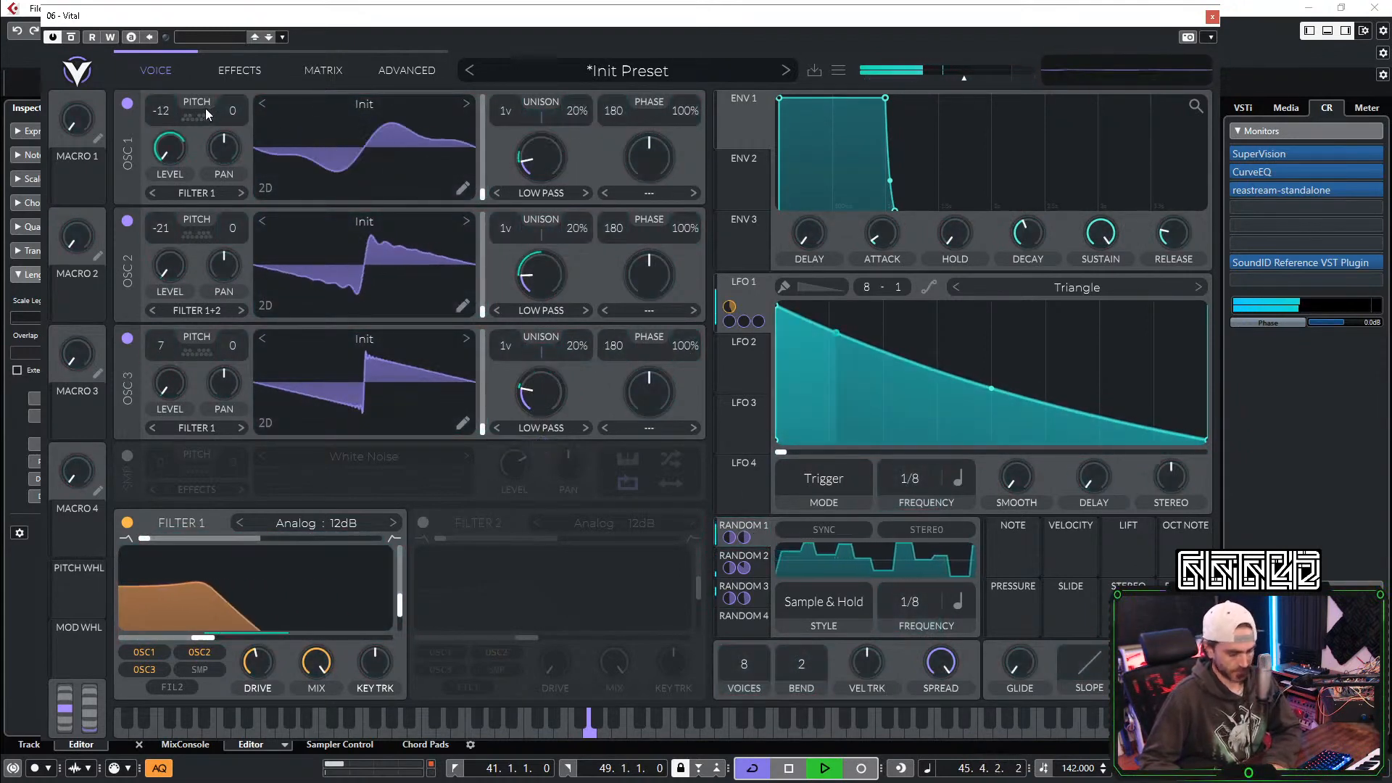
# Step: Enable Chorus with frequency at Freeze, less spread, a higher cutoff, and more feedback and mix, and set LFO 1's Smooth to 0.037 secs
pyautogui.click(231, 70)
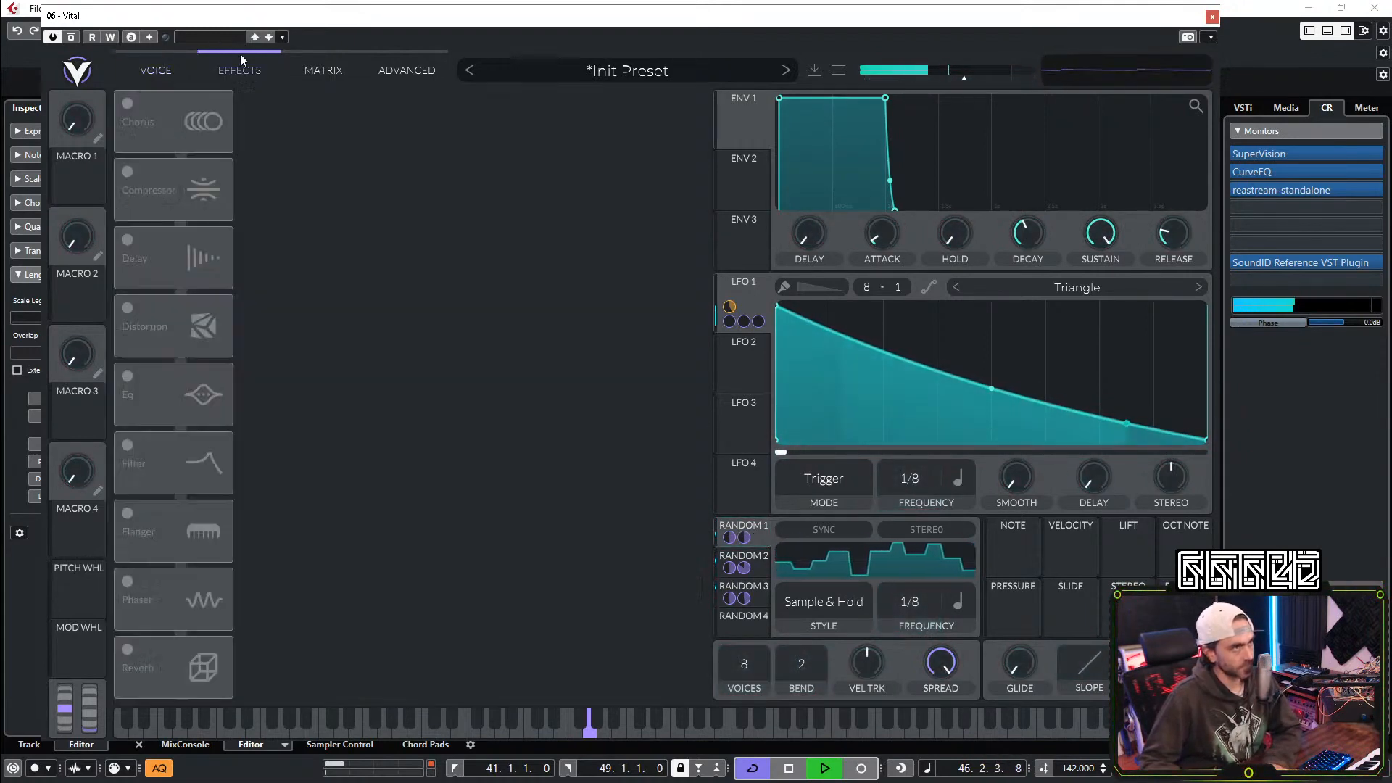
pyautogui.click(127, 101)
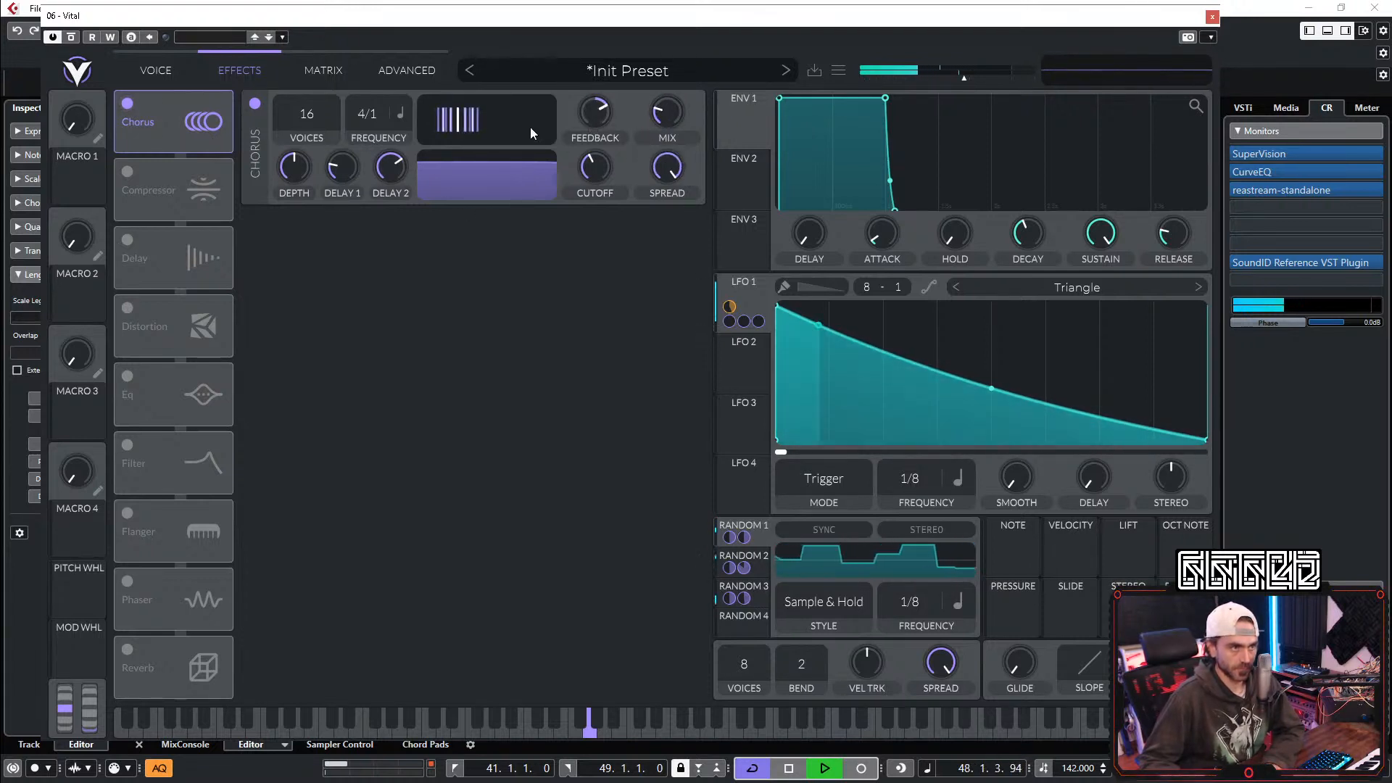
pyautogui.moveTo(371, 115); pyautogui.dragTo(362, 516)
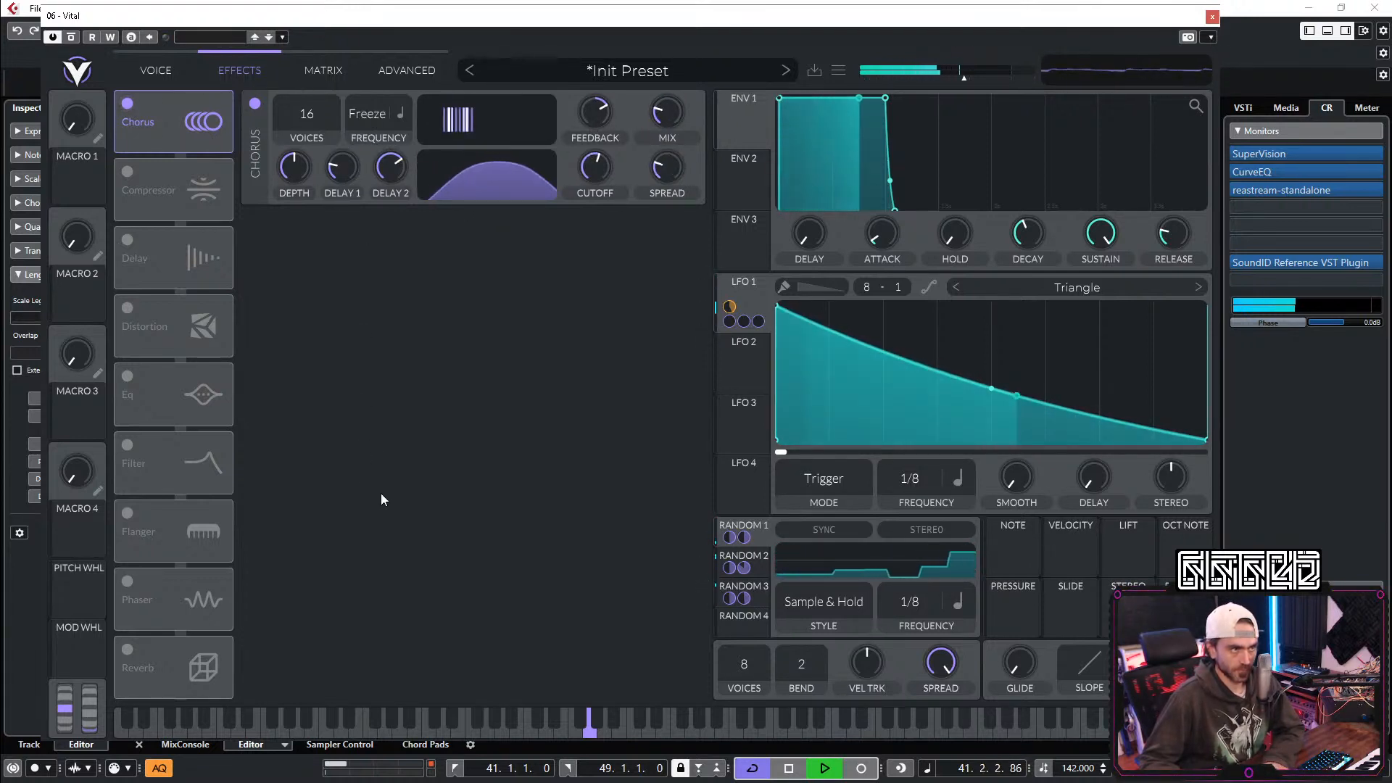
pyautogui.moveTo(663, 107); pyautogui.dragTo(604, 120)
pyautogui.moveTo(1020, 478); pyautogui.dragTo(1028, 464)
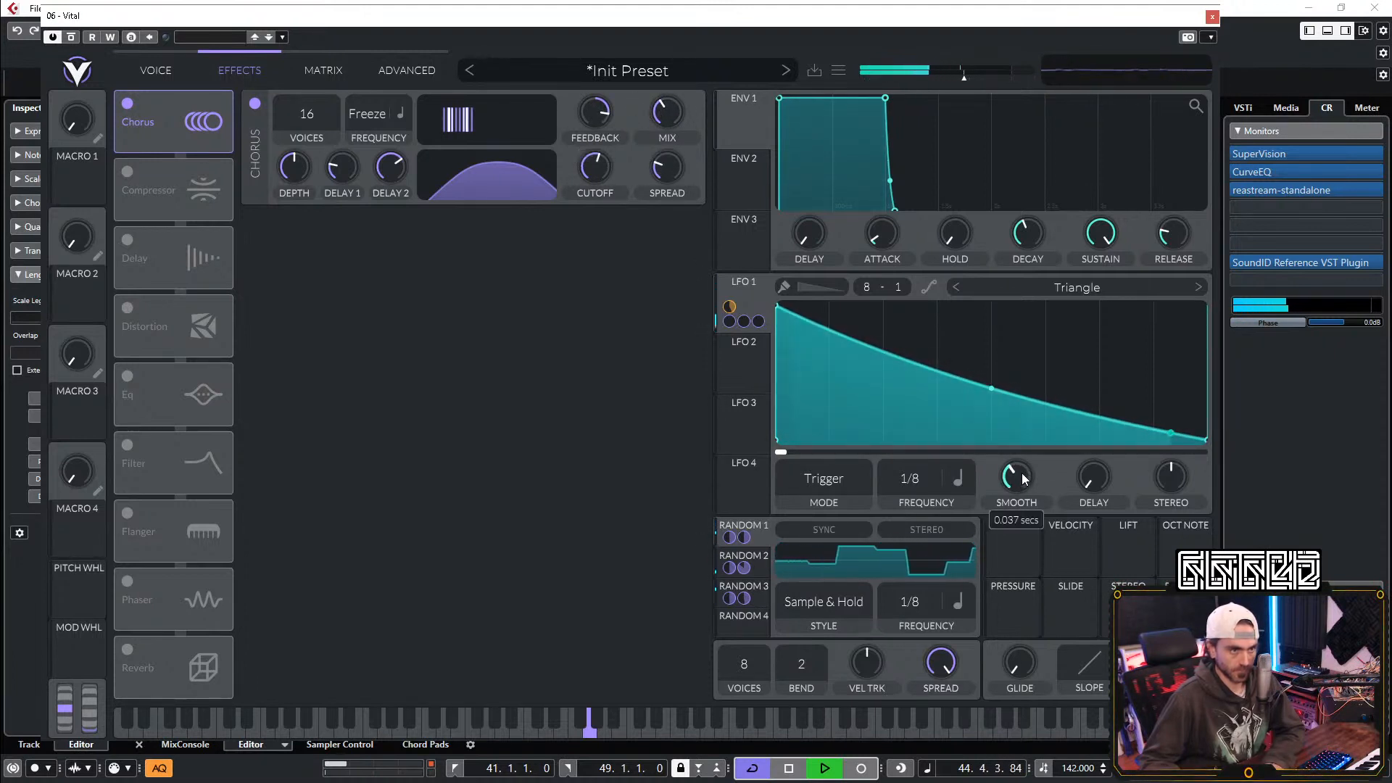
# Step: Transpose oscillator 2 to -9, oscillator 3 to -5 and oscillator 1 to -24 semitones
pyautogui.click(144, 73)
pyautogui.scroll(1, 161, 232)
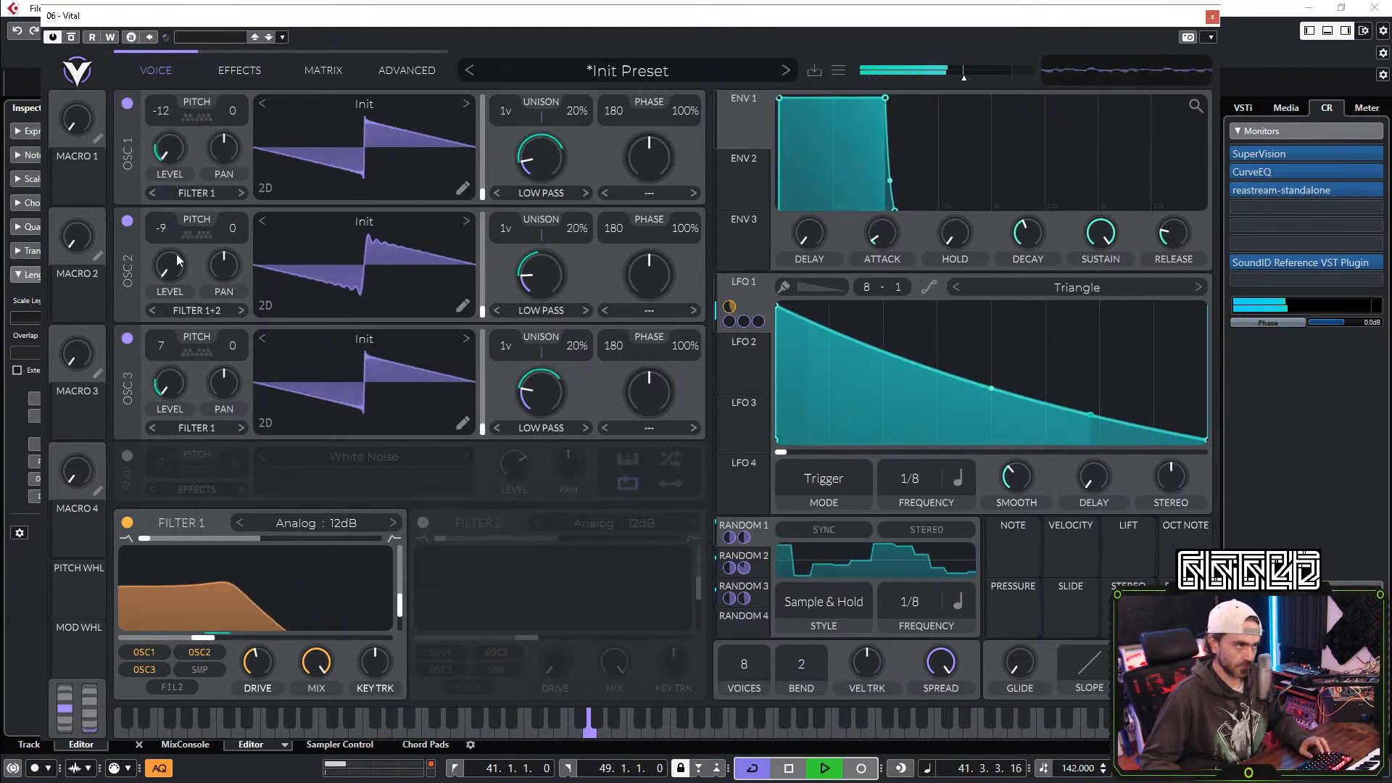
pyautogui.scroll(-1, 163, 346)
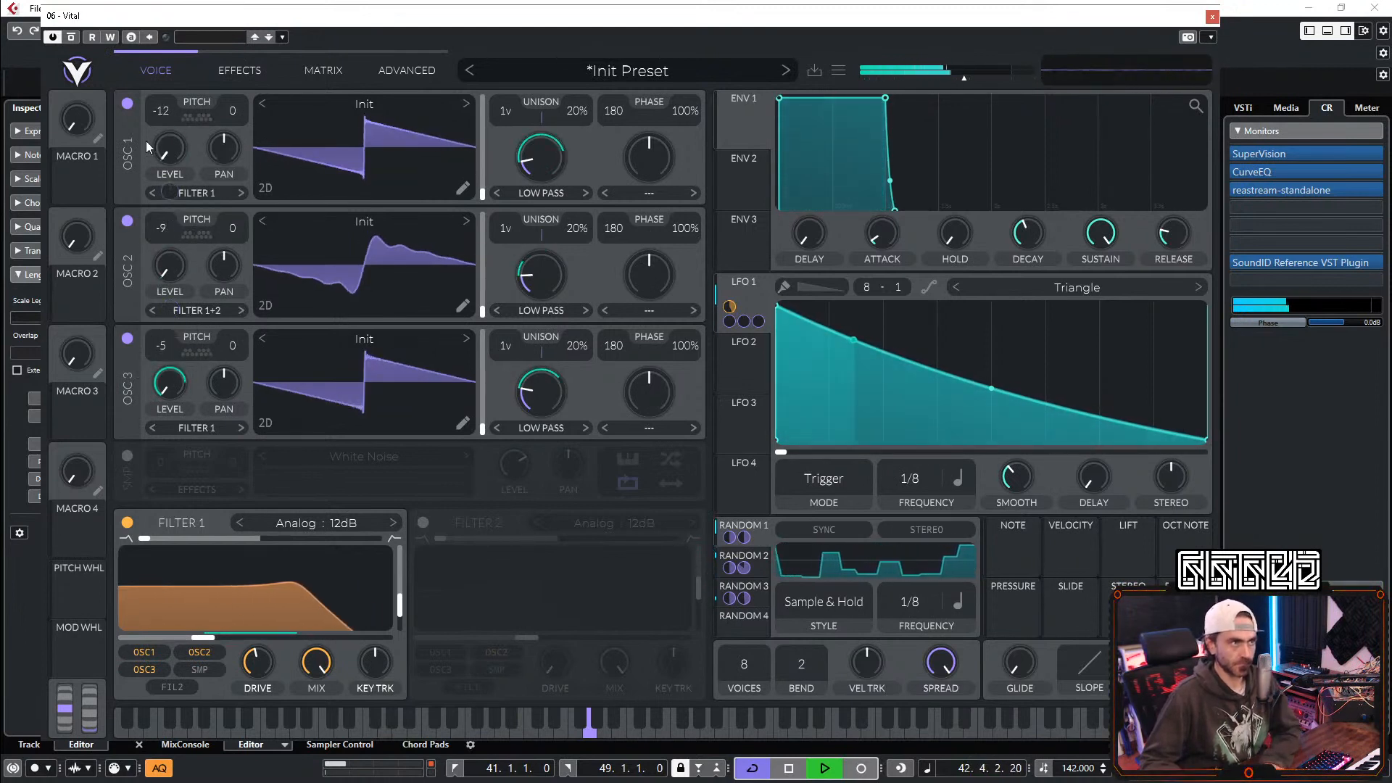
pyautogui.scroll(-1, 153, 115)
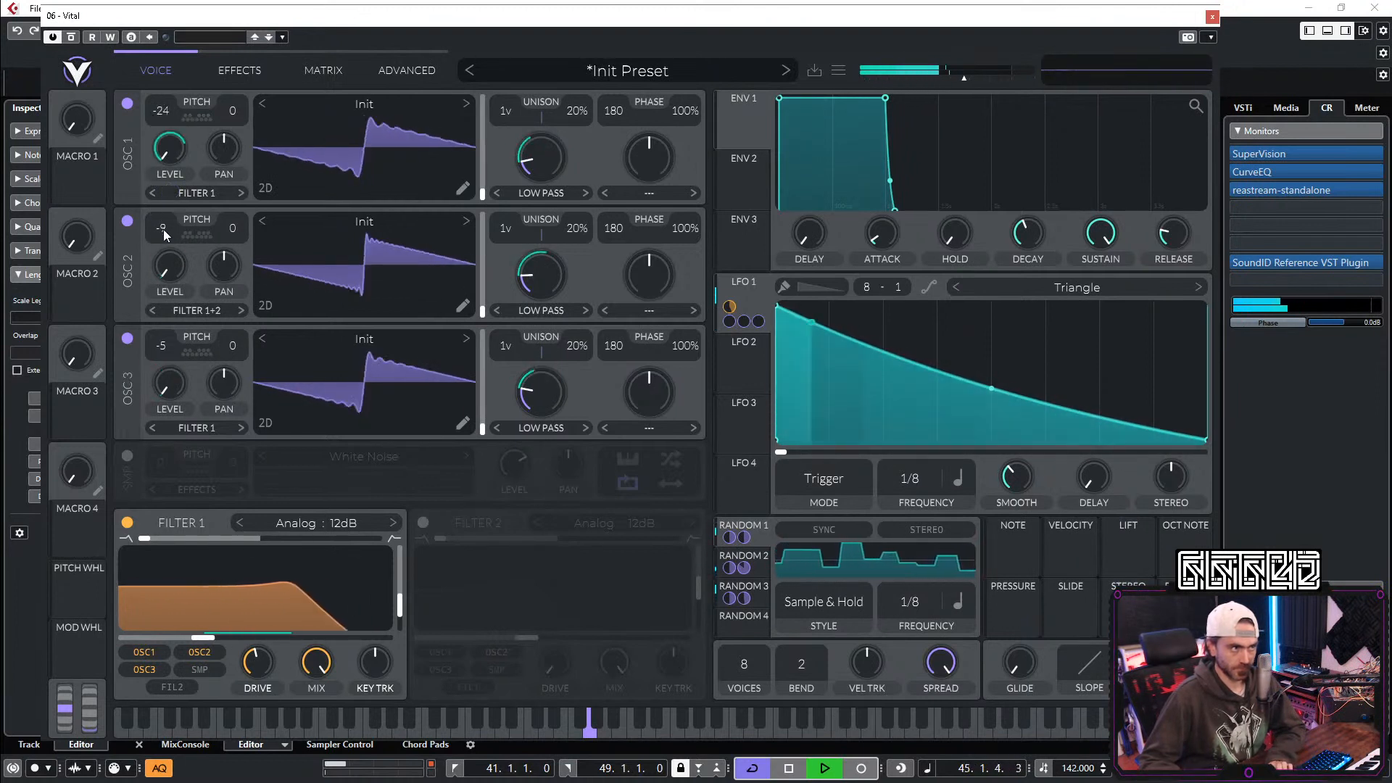
# Step: Enable the Reverb effect and raise its time and mix
pyautogui.click(214, 78)
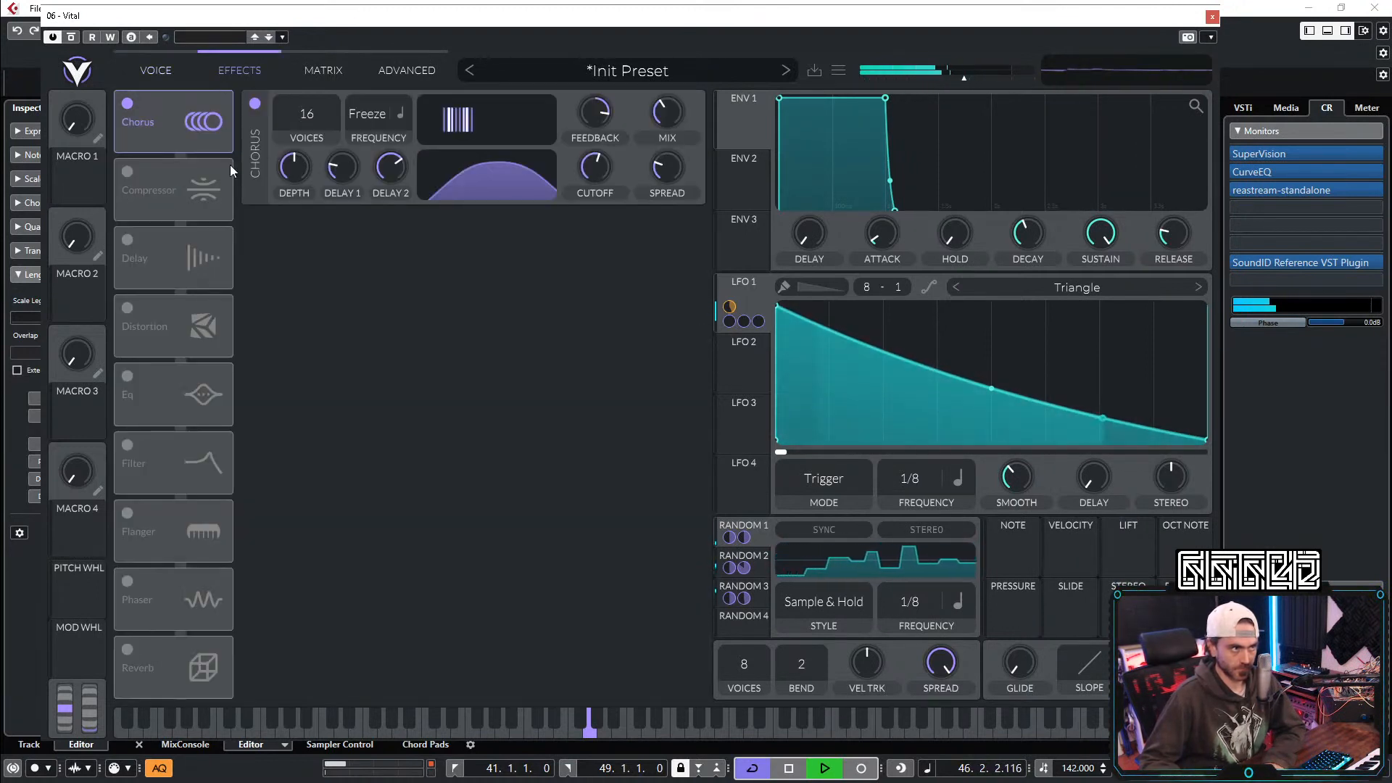
pyautogui.click(128, 649)
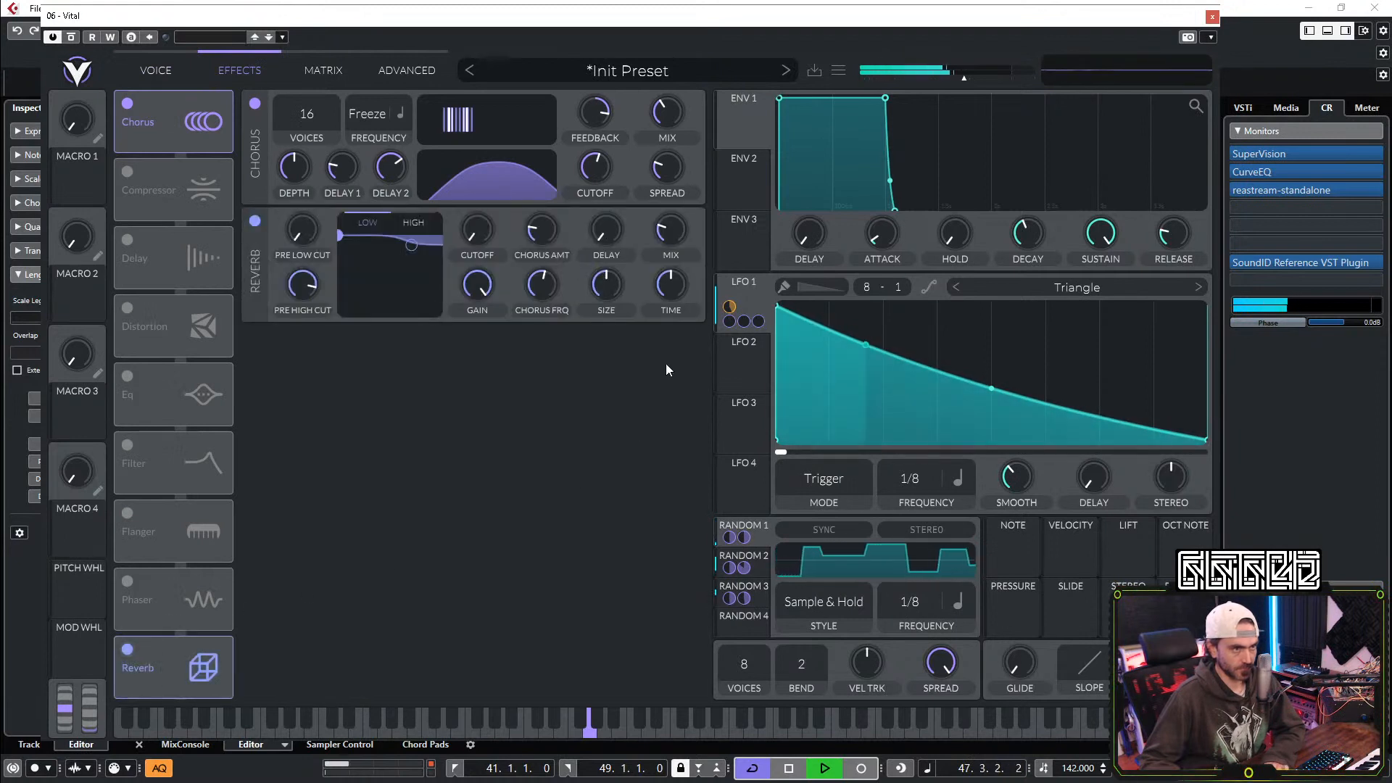
pyautogui.moveTo(671, 287); pyautogui.dragTo(672, 239)
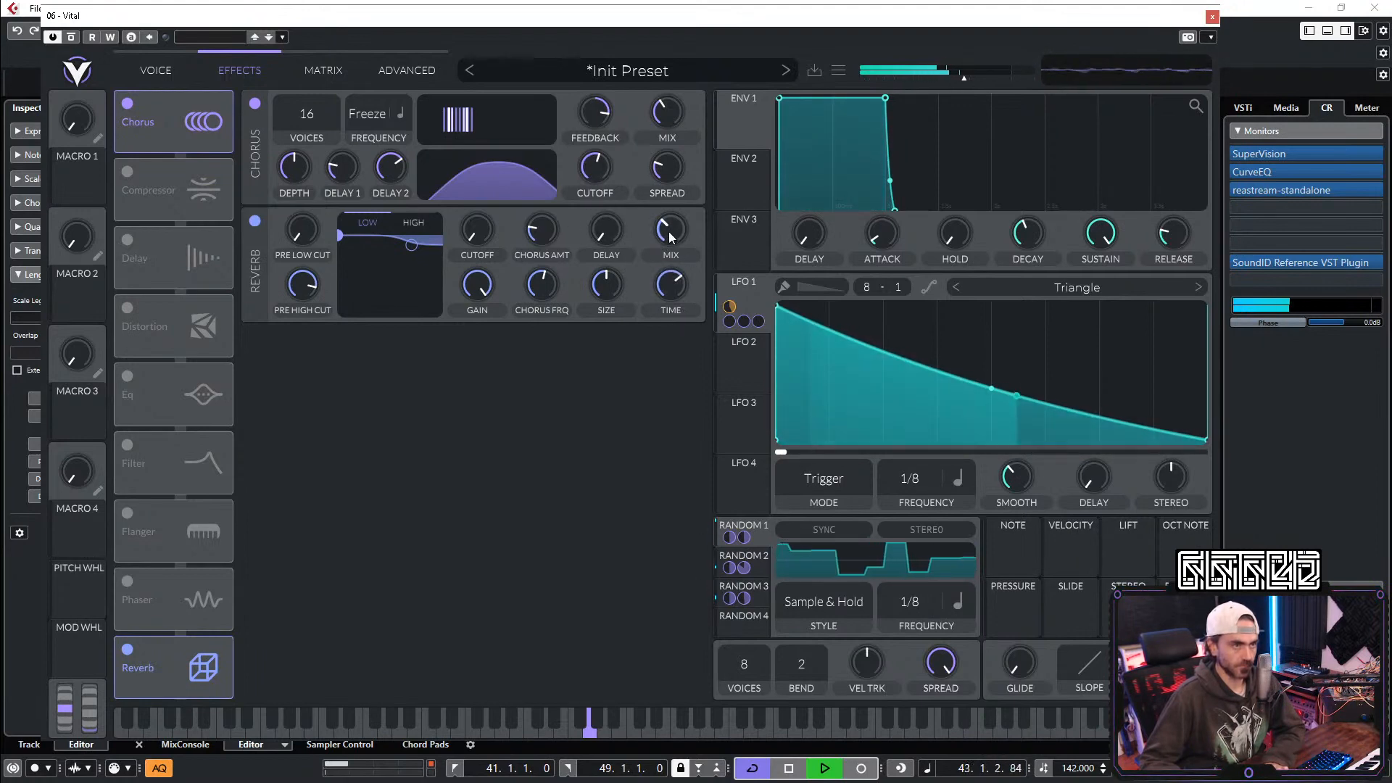
pyautogui.click(155, 69)
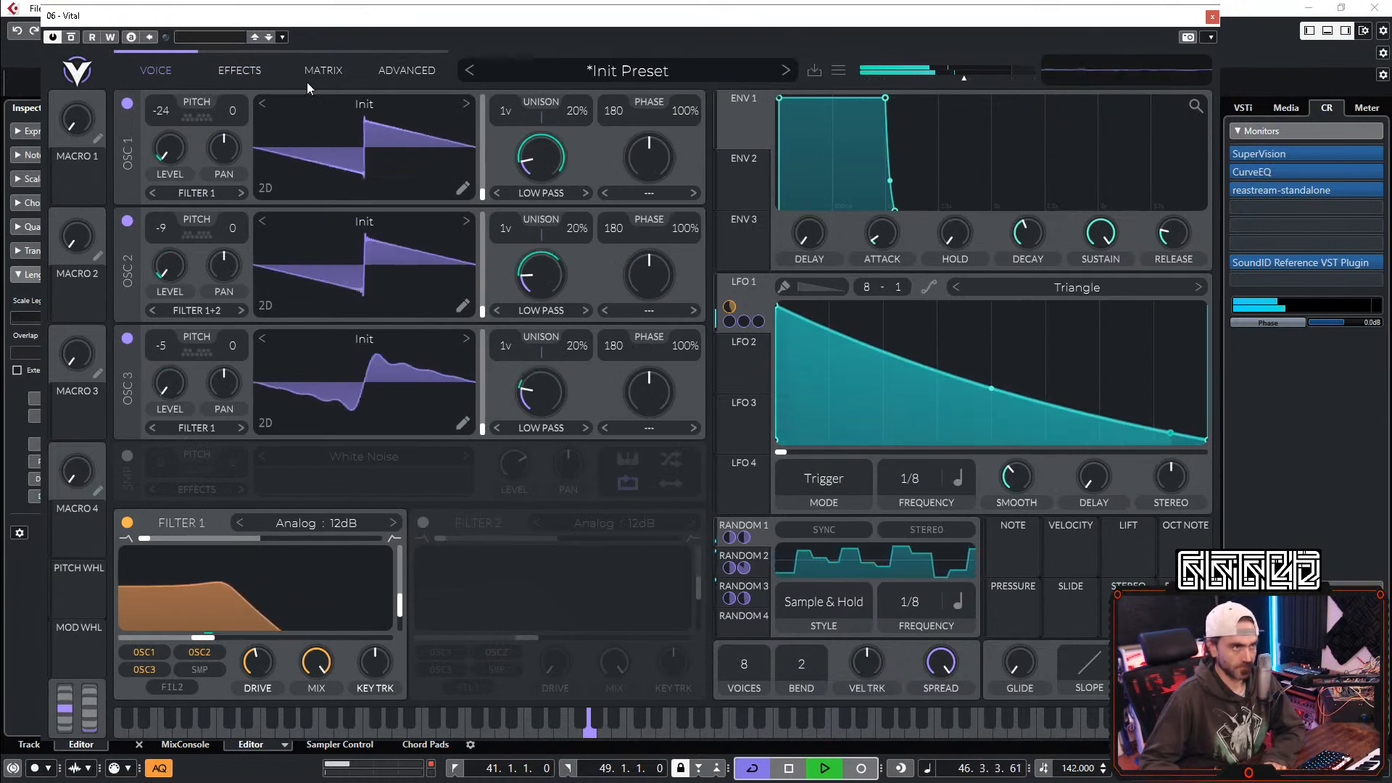
pyautogui.click(233, 71)
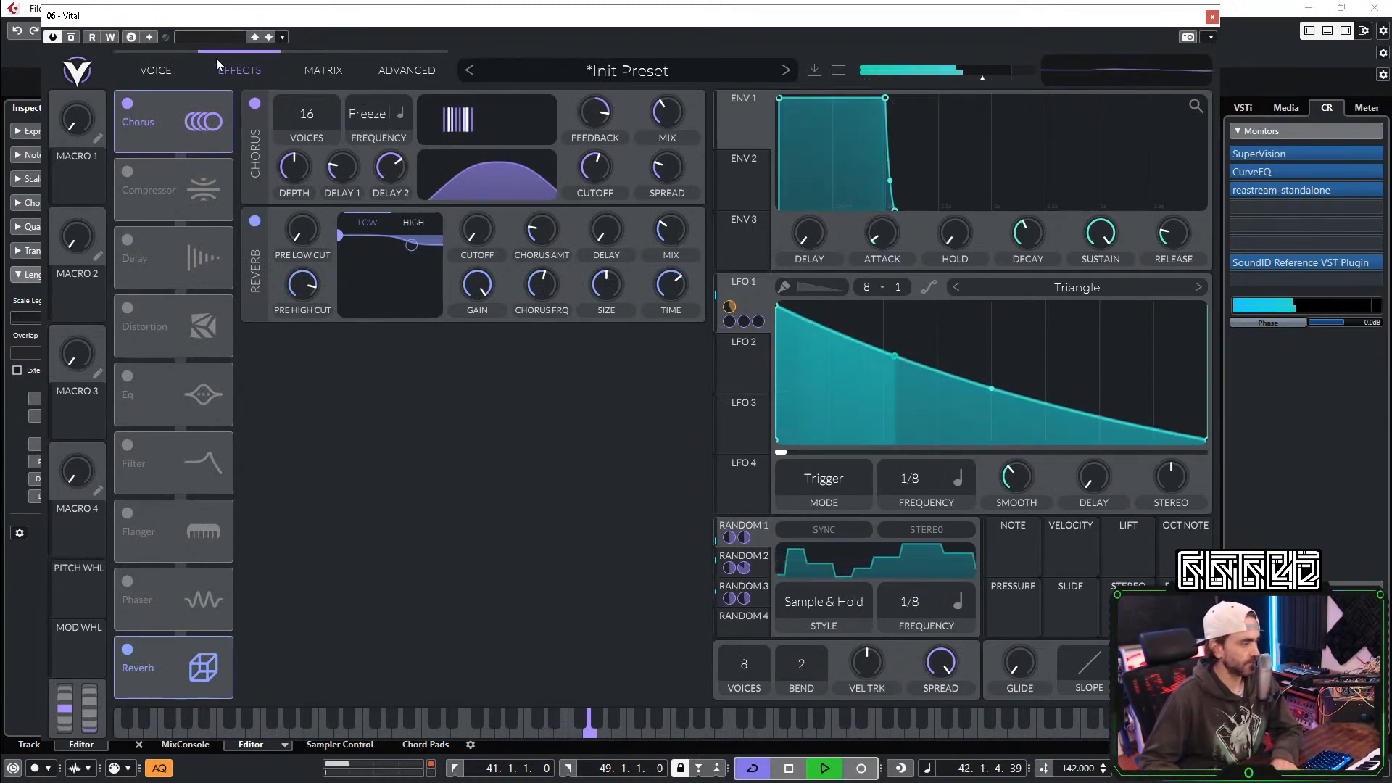
# Step: Flatten the middle of Random 3's remap curve to zero, leaving only its last three eighths at full
pyautogui.click(326, 70)
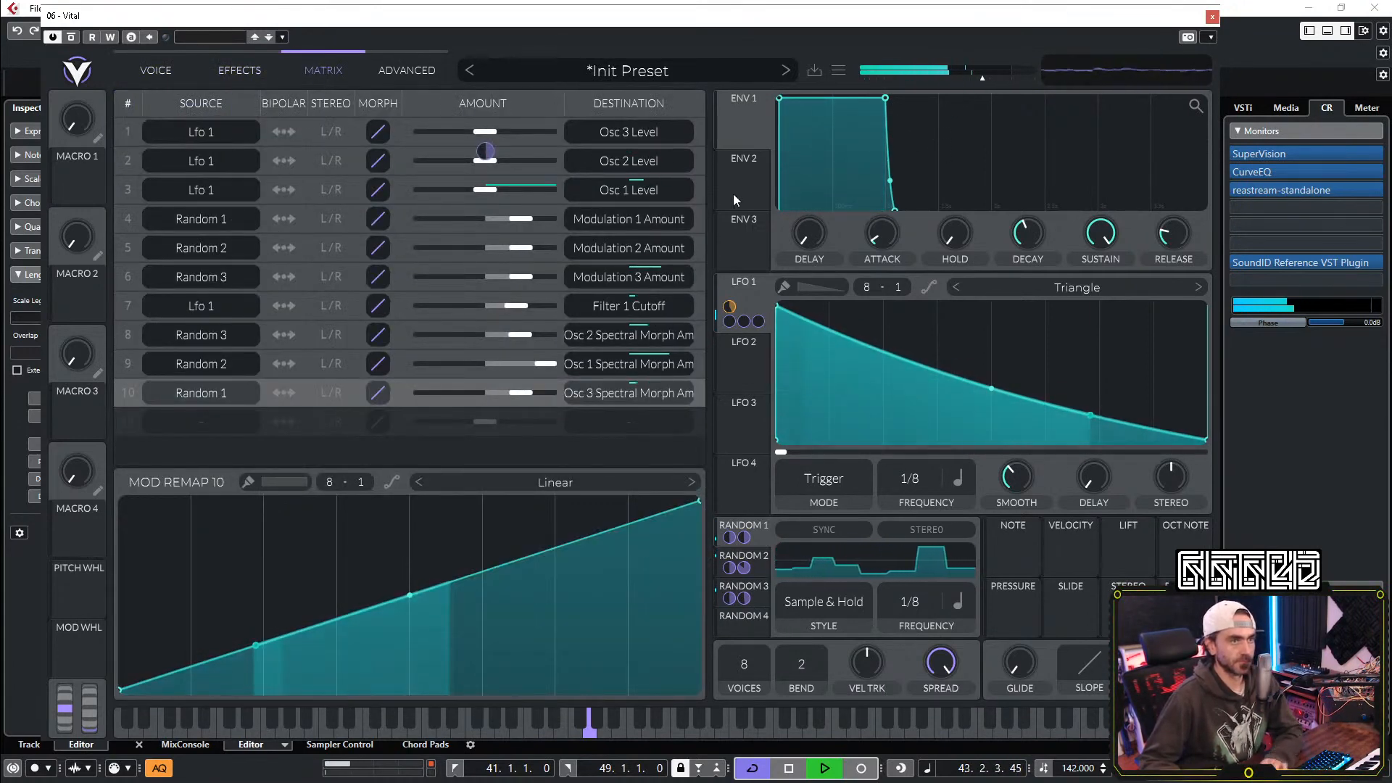
pyautogui.click(697, 197)
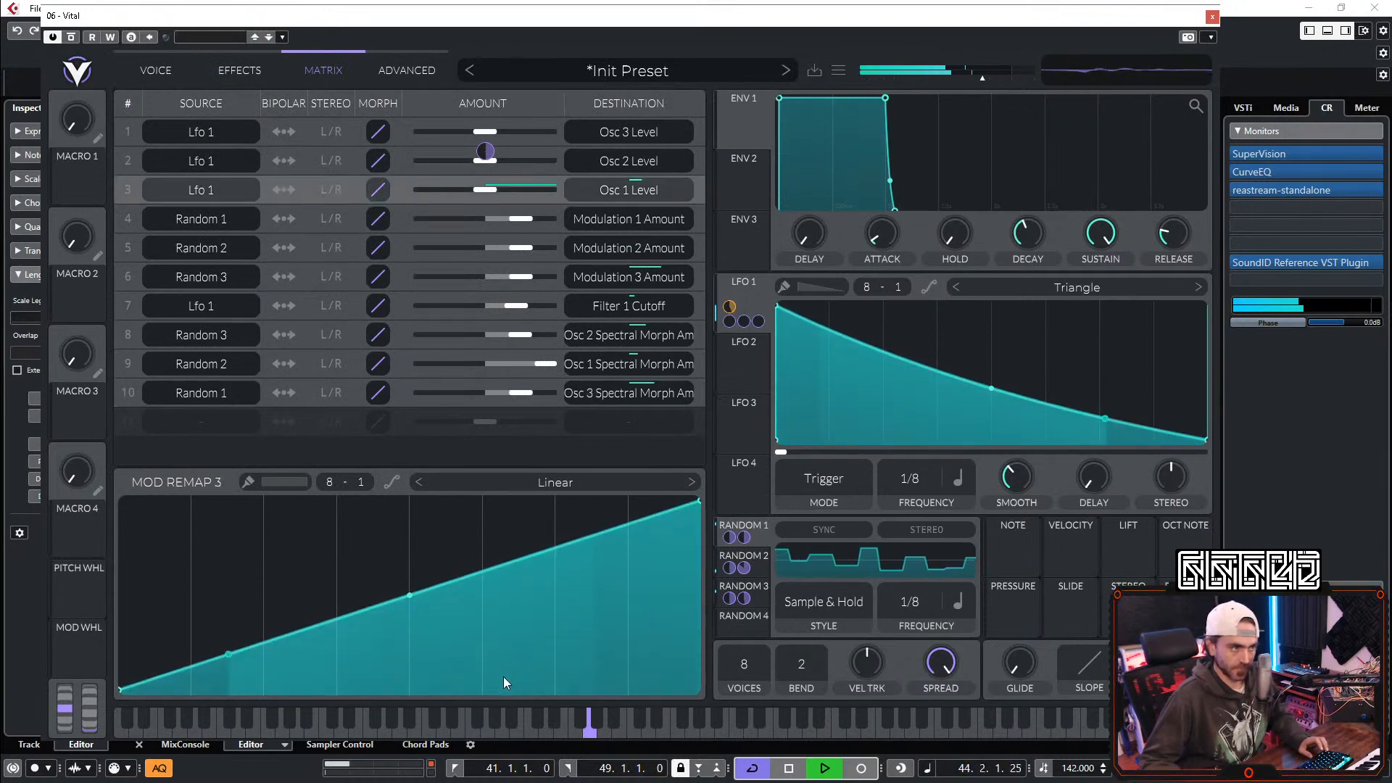
pyautogui.click(698, 279)
pyautogui.moveTo(356, 618)
pyautogui.mouseDown()
pyautogui.moveTo(370, 714)
pyautogui.moveTo(436, 739)
pyautogui.mouseUp()
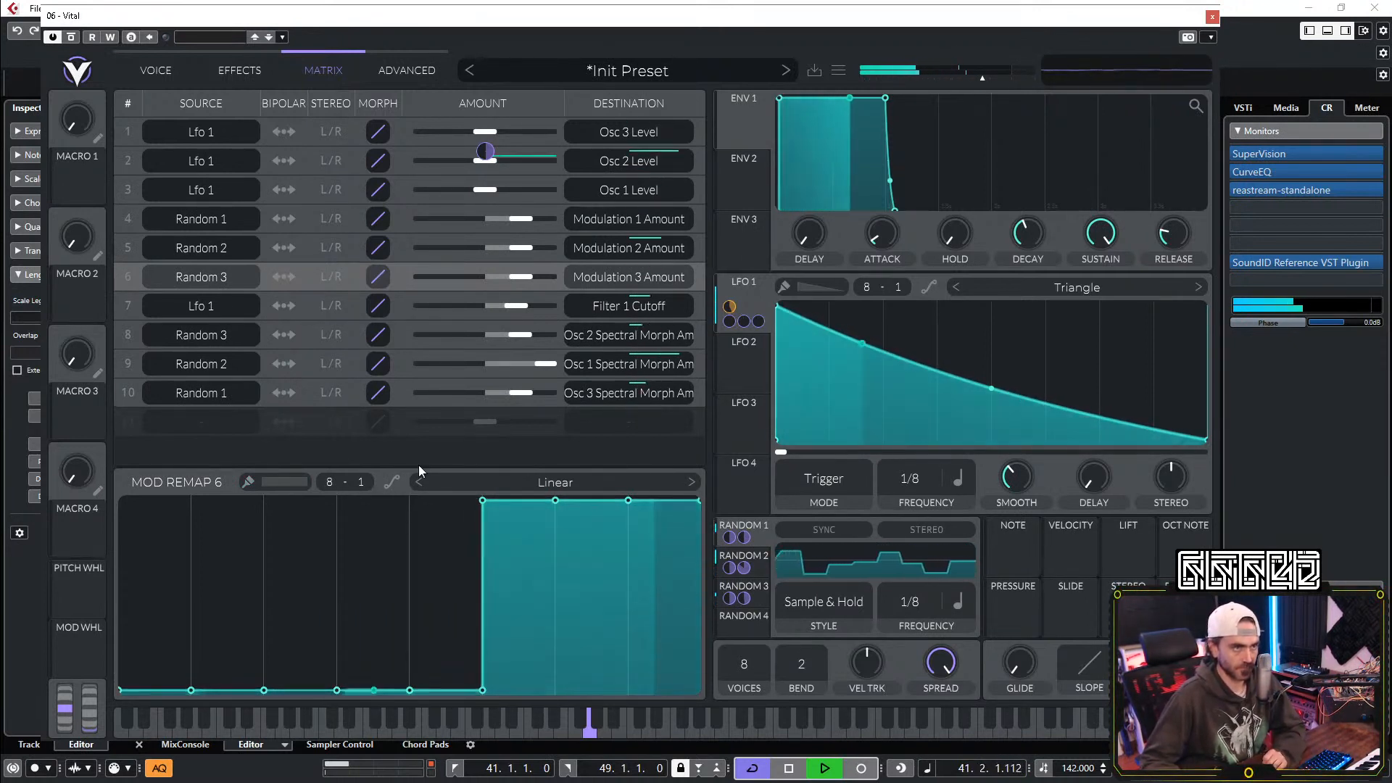
# Step: Give LFO 1's shape a short curved attack before its decay and lower Smooth to about 0.011 secs
pyautogui.moveTo(781, 312); pyautogui.dragTo(808, 306)
pyautogui.moveTo(1022, 476); pyautogui.dragTo(1023, 488)
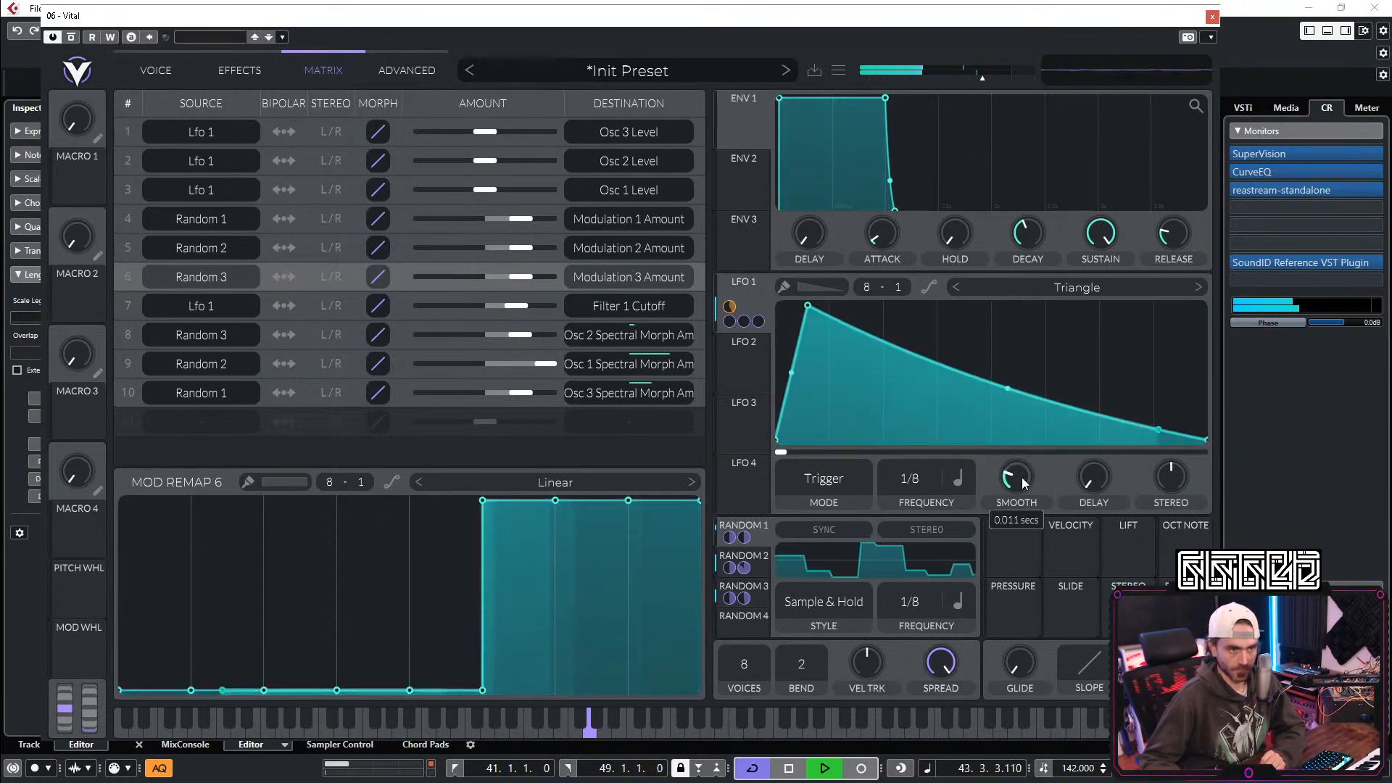
pyautogui.moveTo(791, 375); pyautogui.dragTo(799, 303)
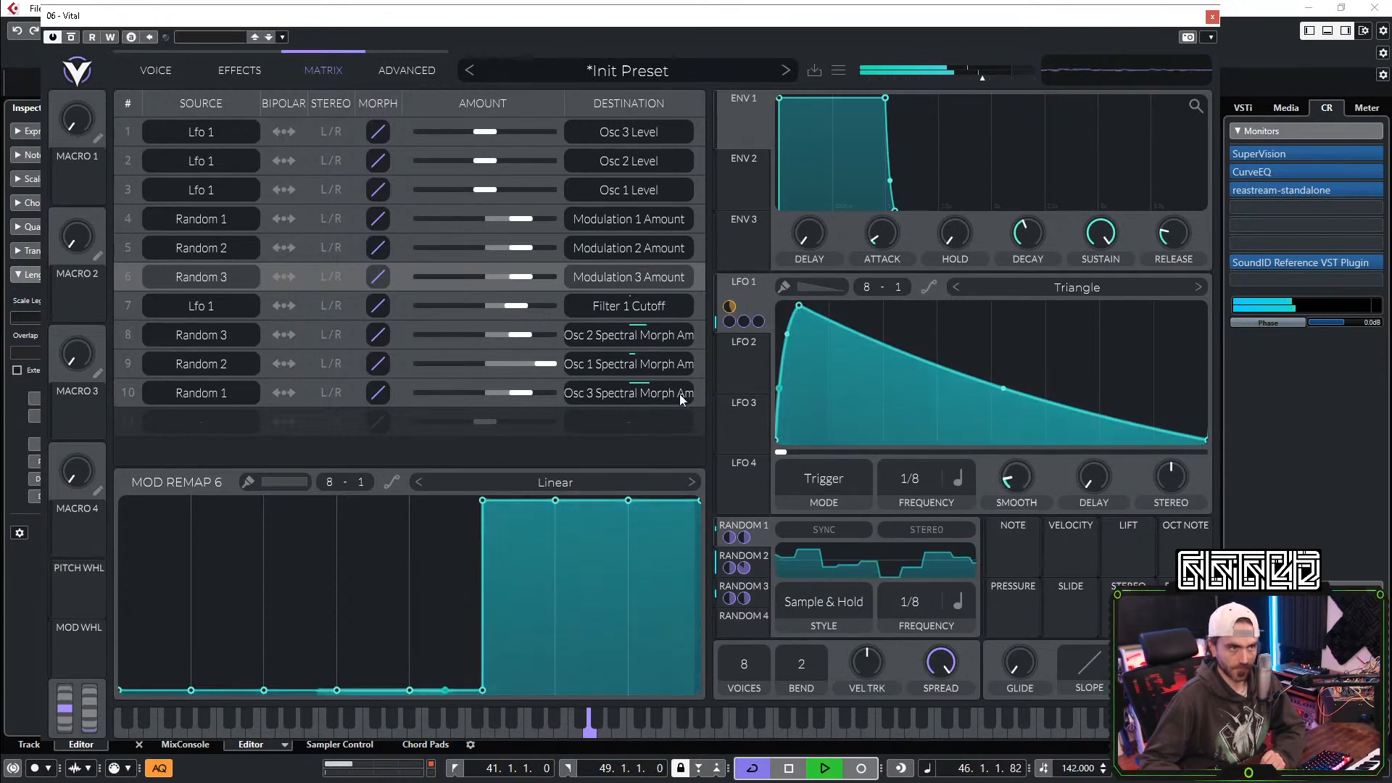
# Step: Modulate filter 1's resonance with Random 1
pyautogui.click(166, 69)
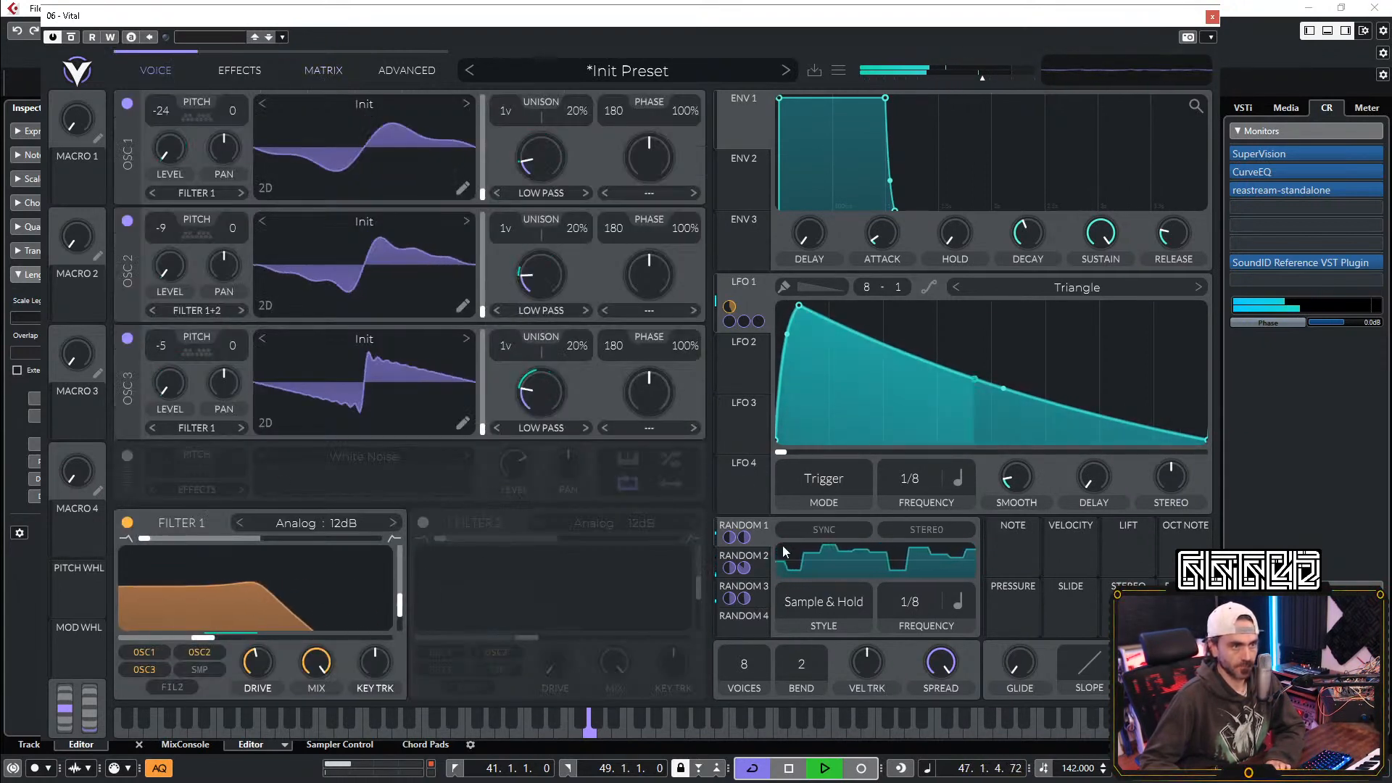
pyautogui.moveTo(763, 536); pyautogui.dragTo(399, 599)
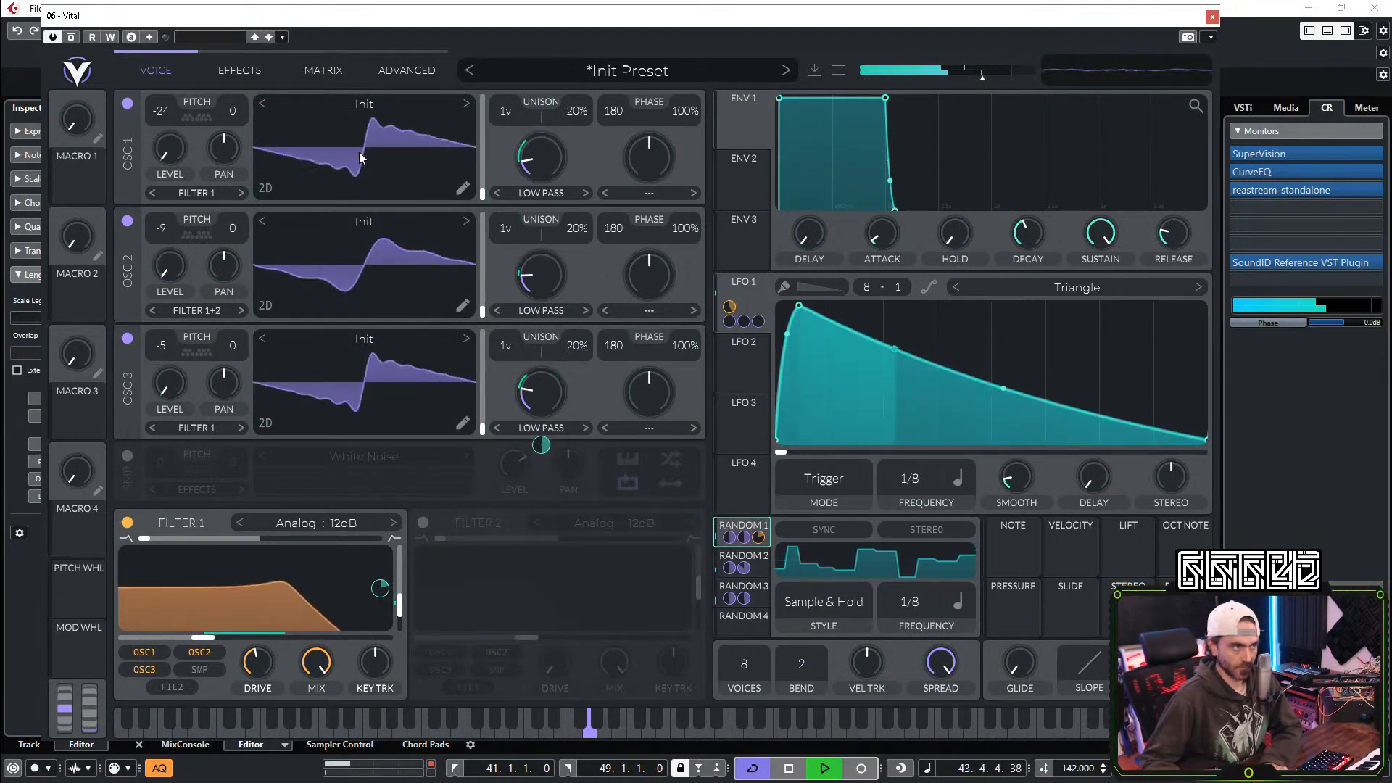
# Step: Thin the Reverb's lows with a higher pre low cut, raised low cutoff and minimum gain, and set its mix to 16.90%
pyautogui.click(241, 71)
pyautogui.moveTo(665, 225); pyautogui.dragTo(663, 235)
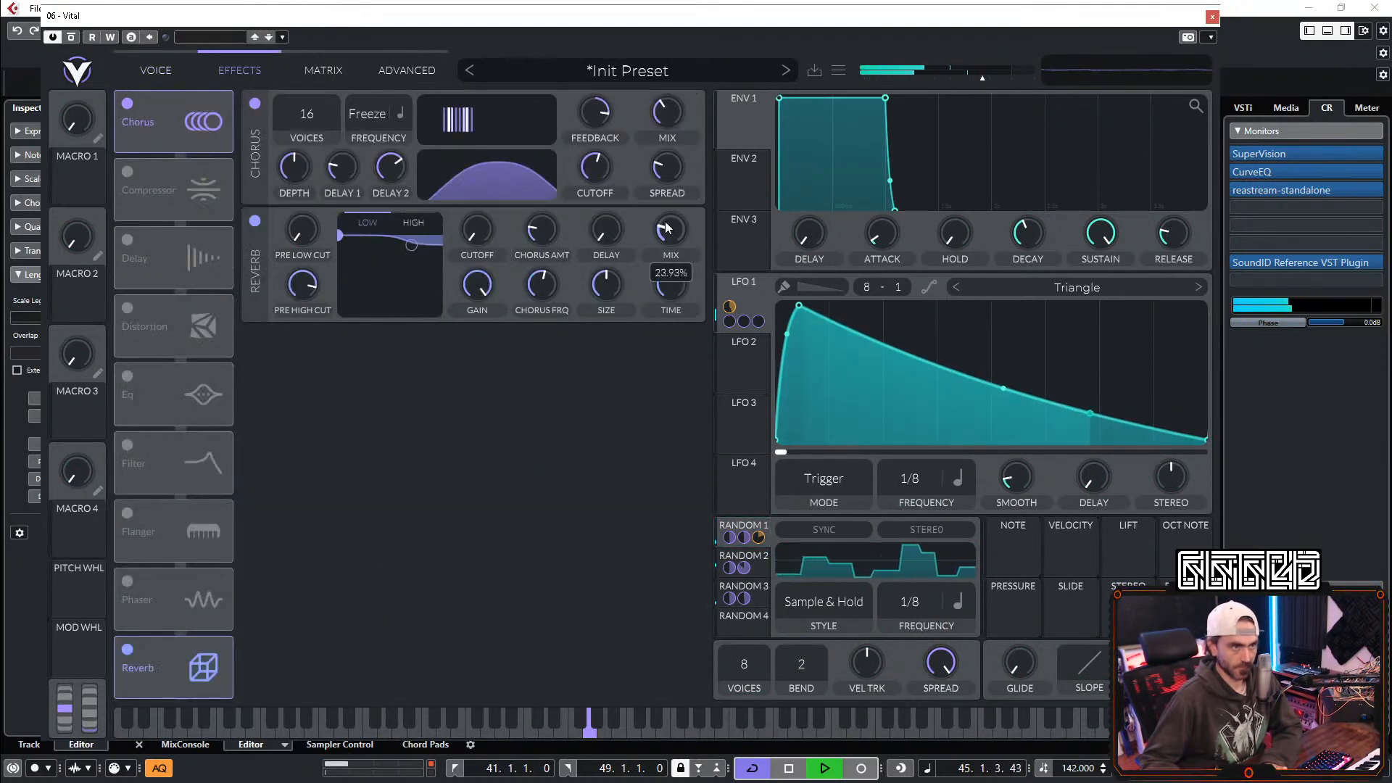
pyautogui.moveTo(484, 230); pyautogui.dragTo(486, 197)
pyautogui.moveTo(479, 293); pyautogui.dragTo(480, 341)
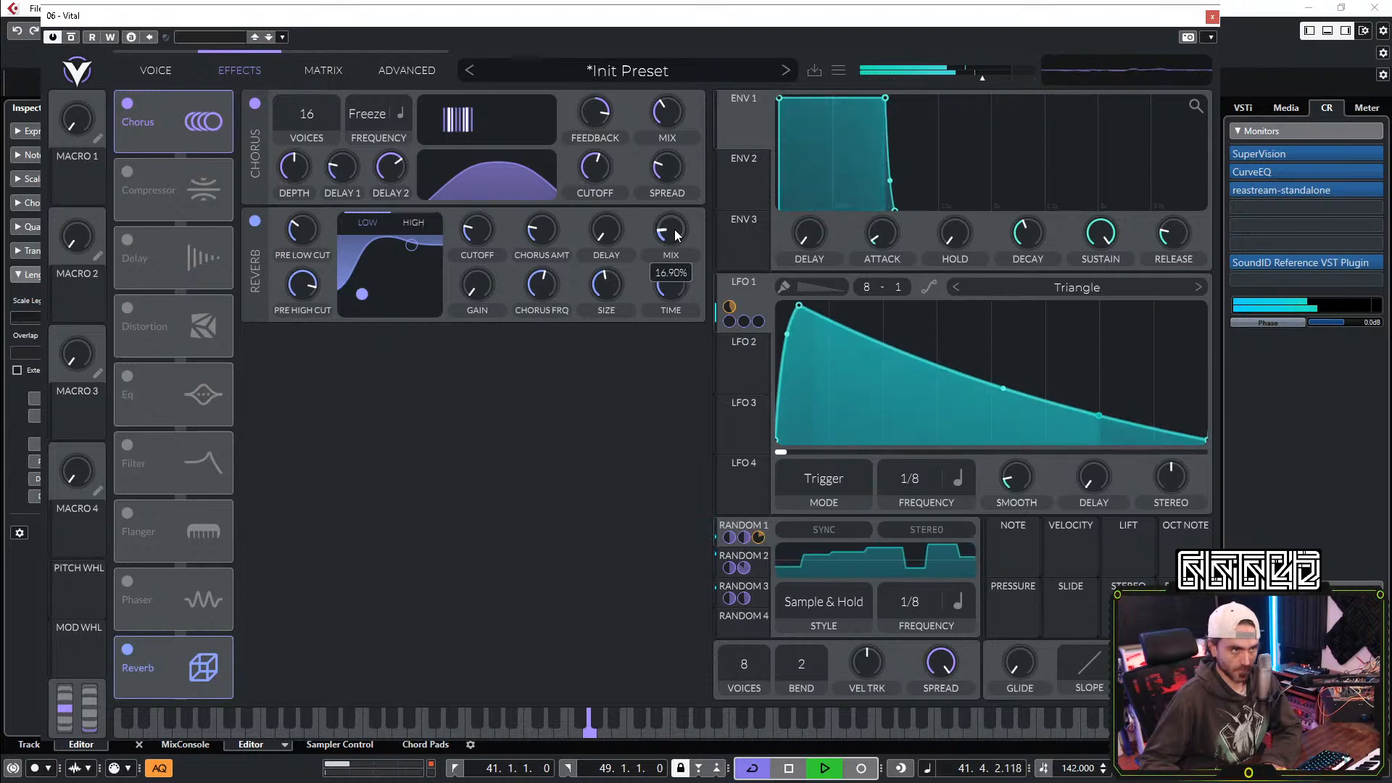
# Step: Enable the Delay effect in Ping Pong mode with both delay times set to dotted 1/8
pyautogui.click(127, 240)
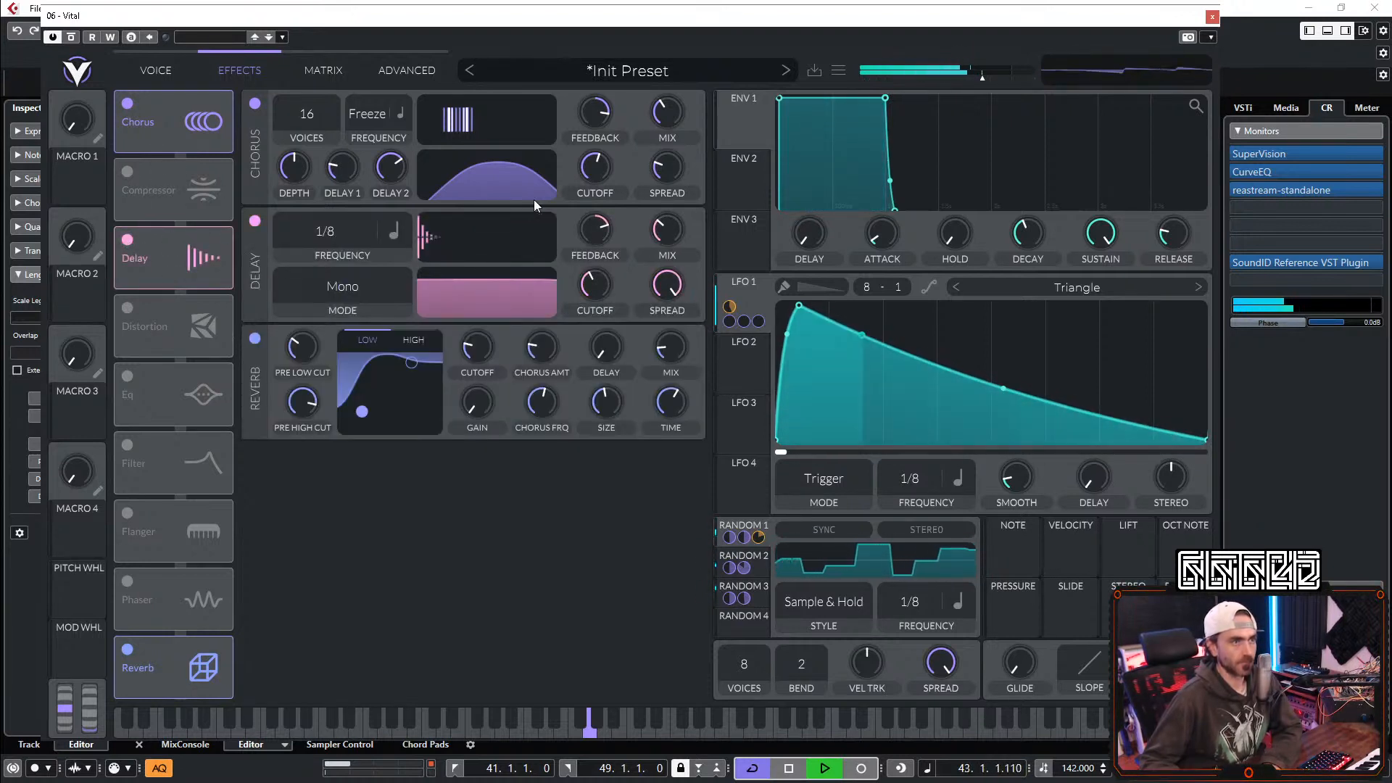
pyautogui.click(395, 232)
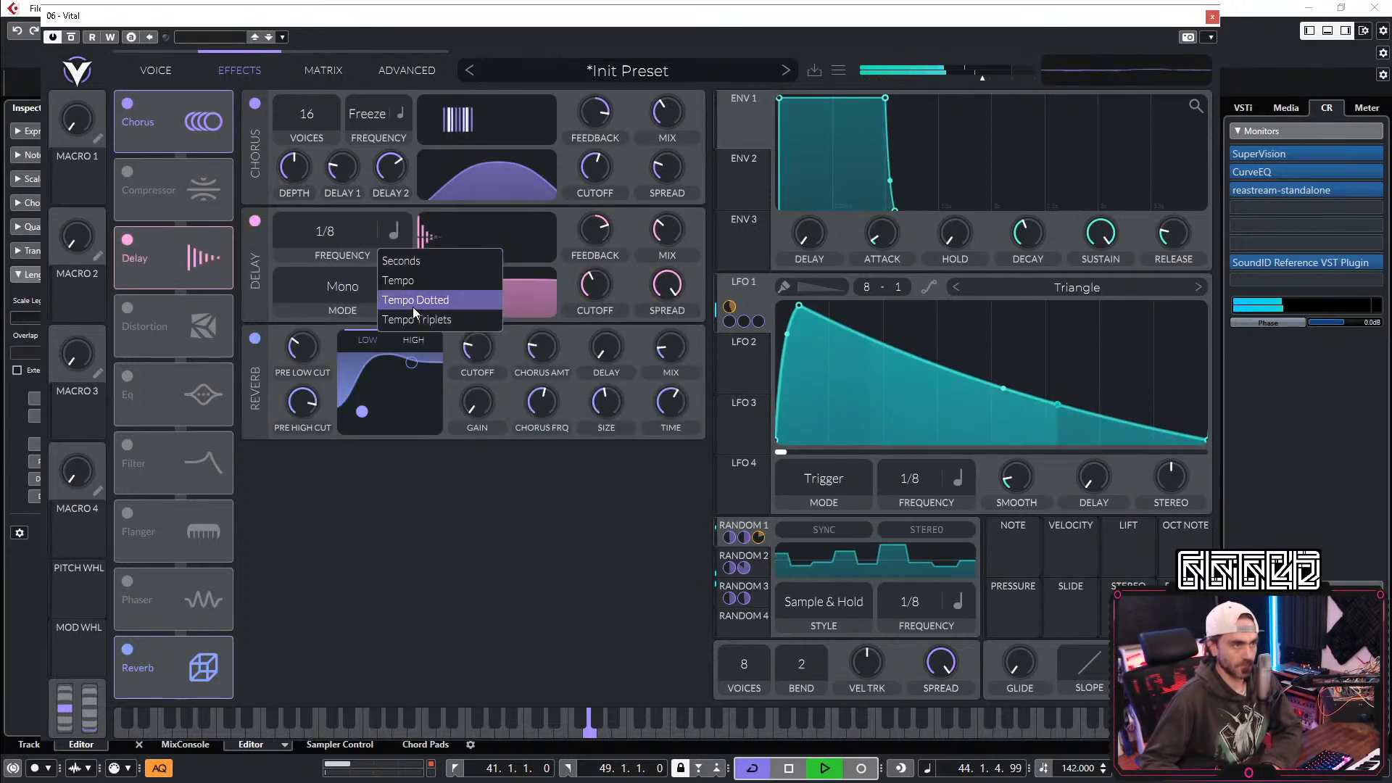
pyautogui.click(413, 319)
pyautogui.click(355, 288)
pyautogui.click(306, 374)
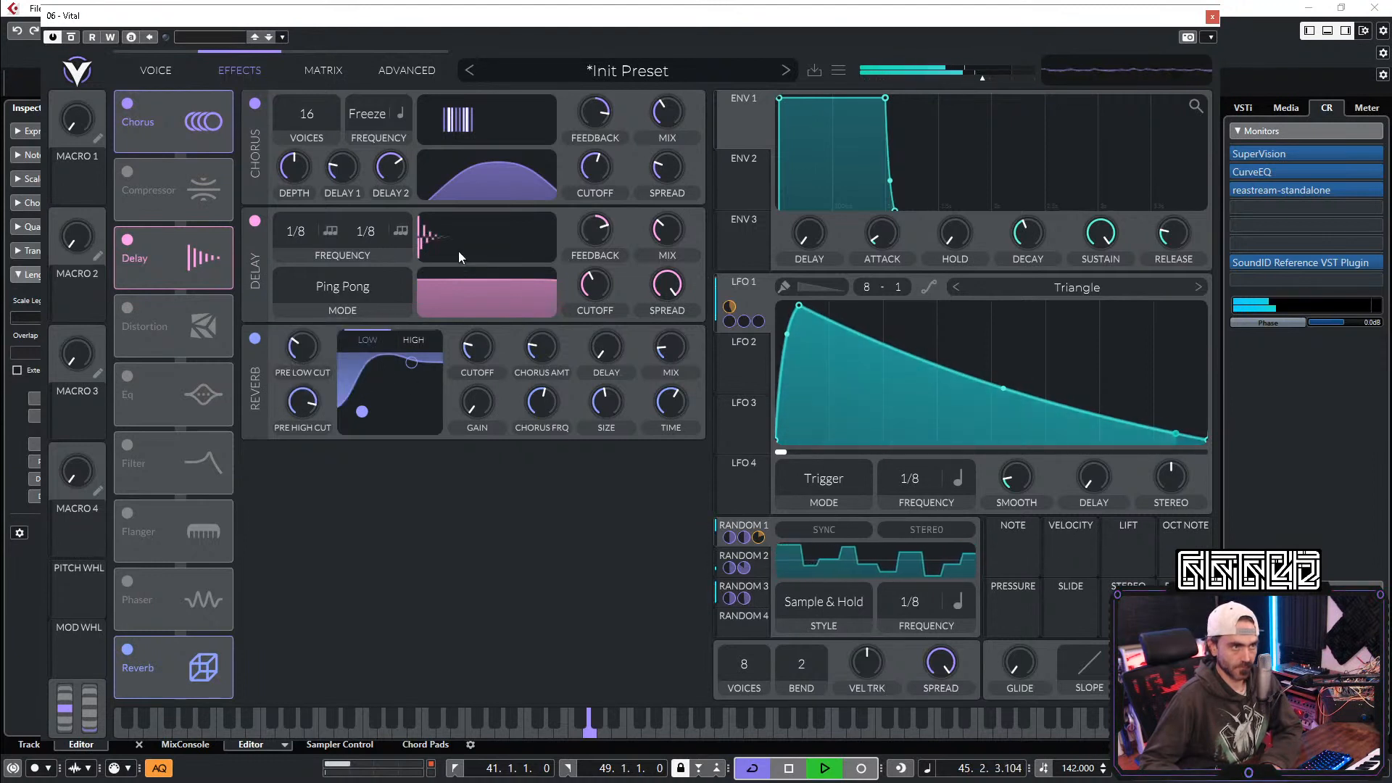
pyautogui.click(402, 232)
pyautogui.click(411, 295)
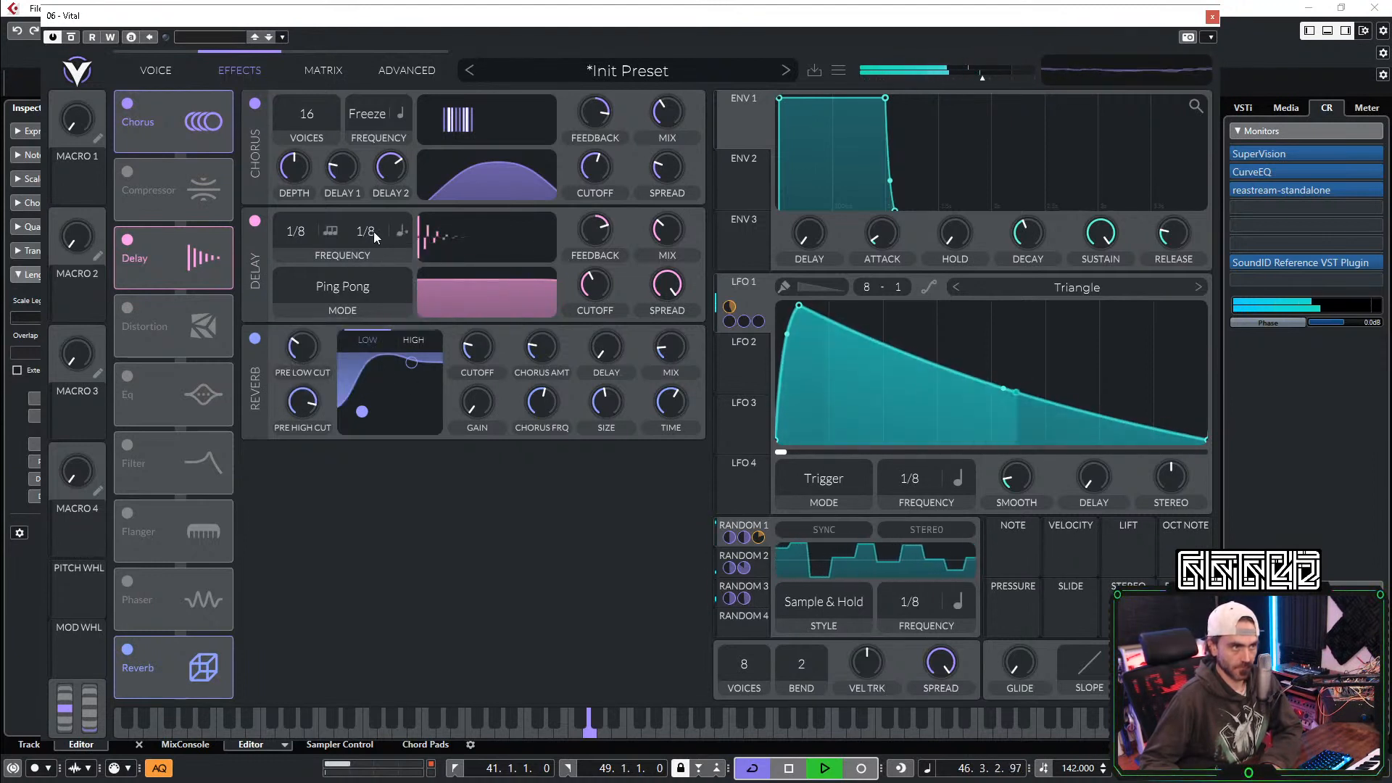
pyautogui.click(330, 230)
pyautogui.click(348, 290)
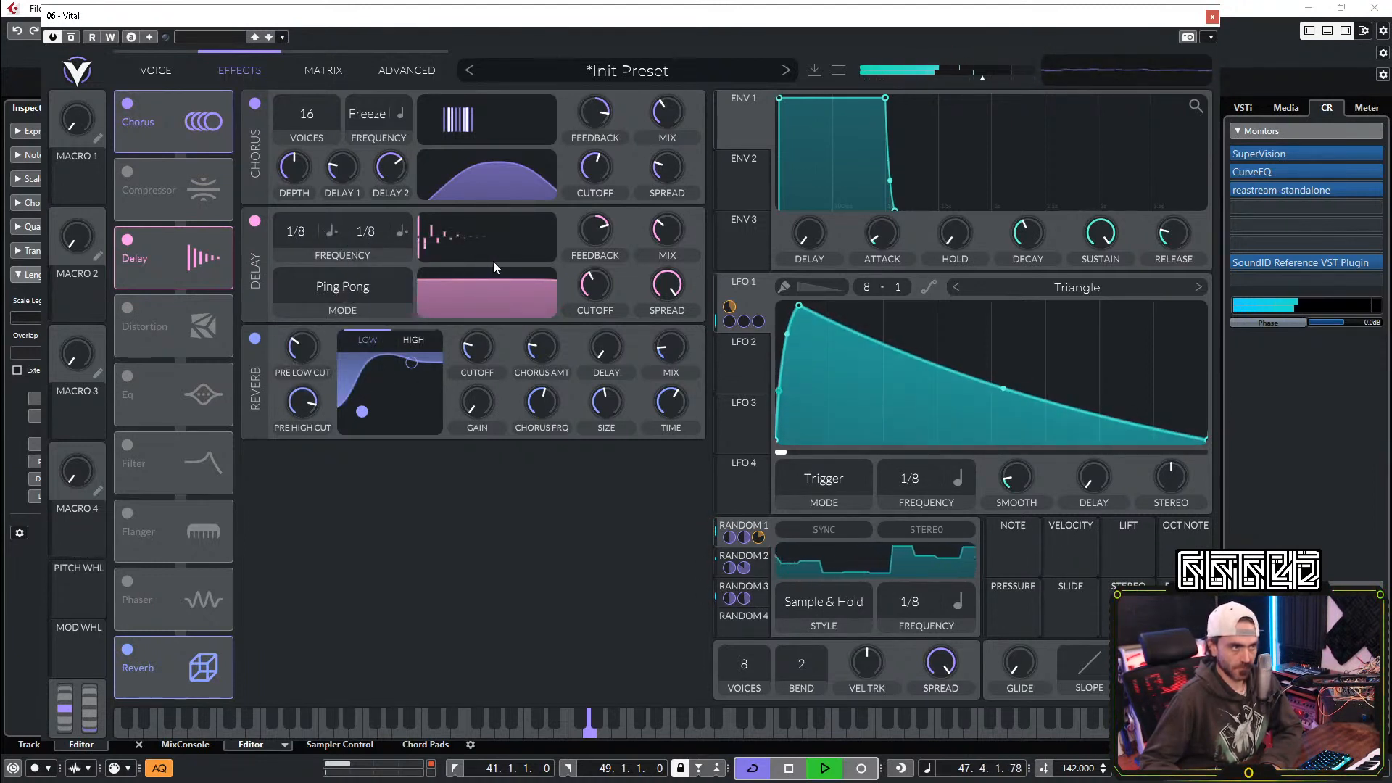
# Step: Narrow the delay's filter band by reducing its spread, and lower the delay mix
pyautogui.moveTo(493, 284); pyautogui.dragTo(501, 311)
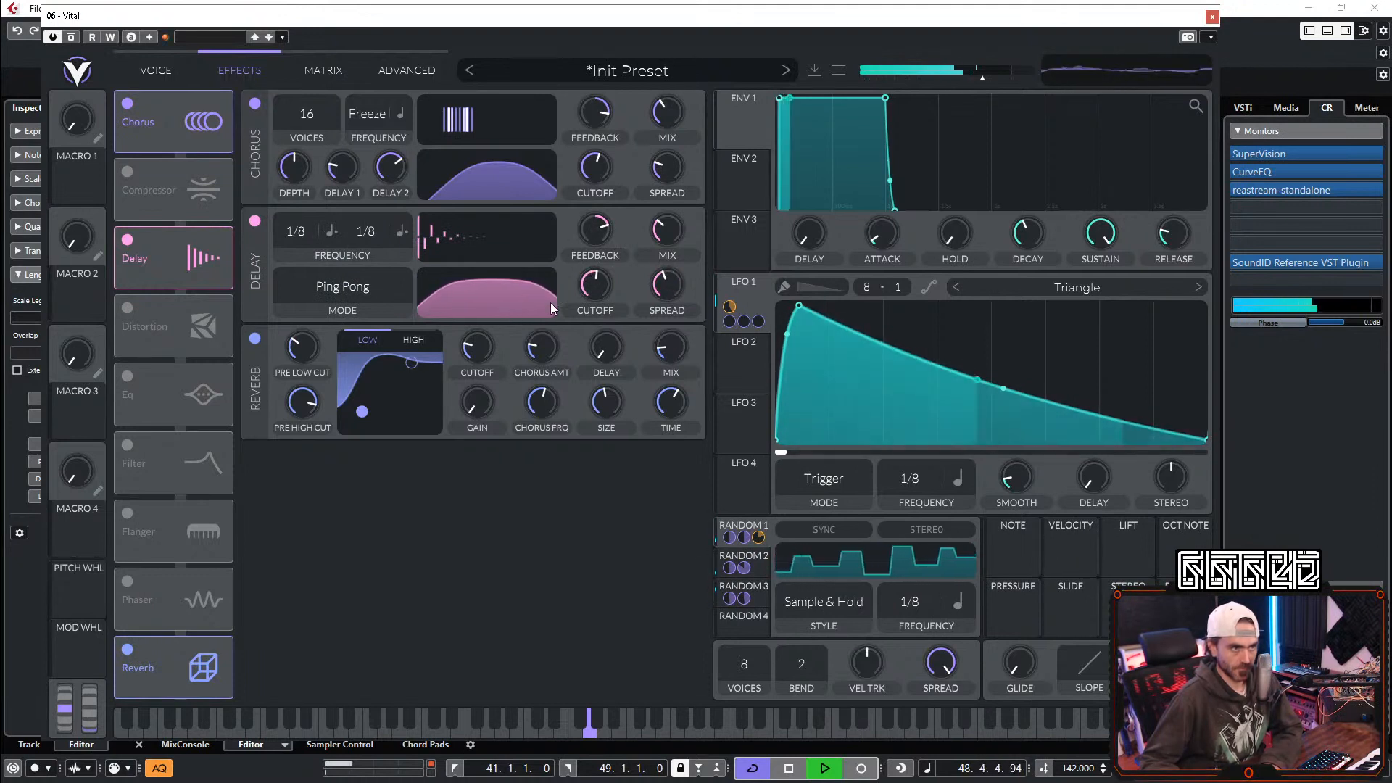
pyautogui.moveTo(674, 229); pyautogui.dragTo(676, 233)
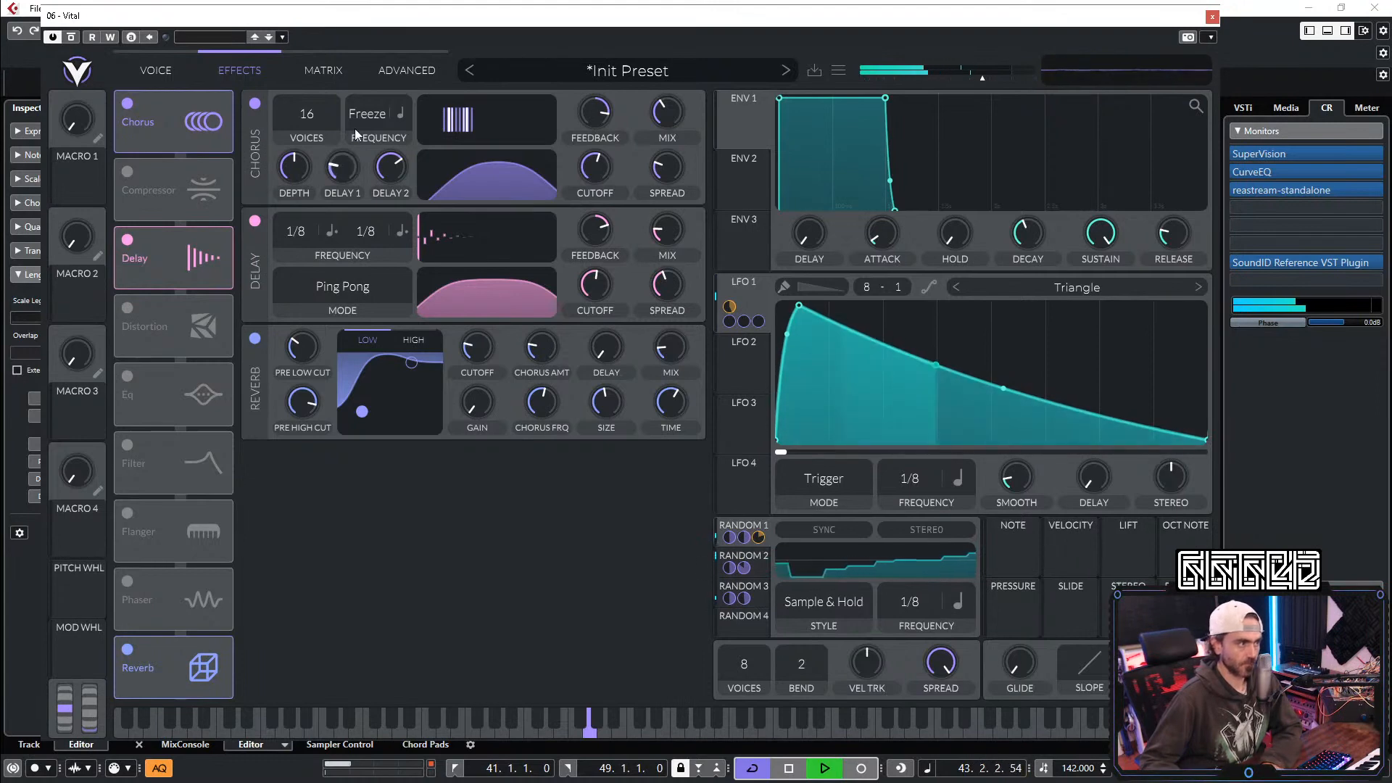
# Step: Set the transpose snap notes to C for oscillator 1, D sharp for oscillator 2 and G for oscillator 3
pyautogui.click(155, 71)
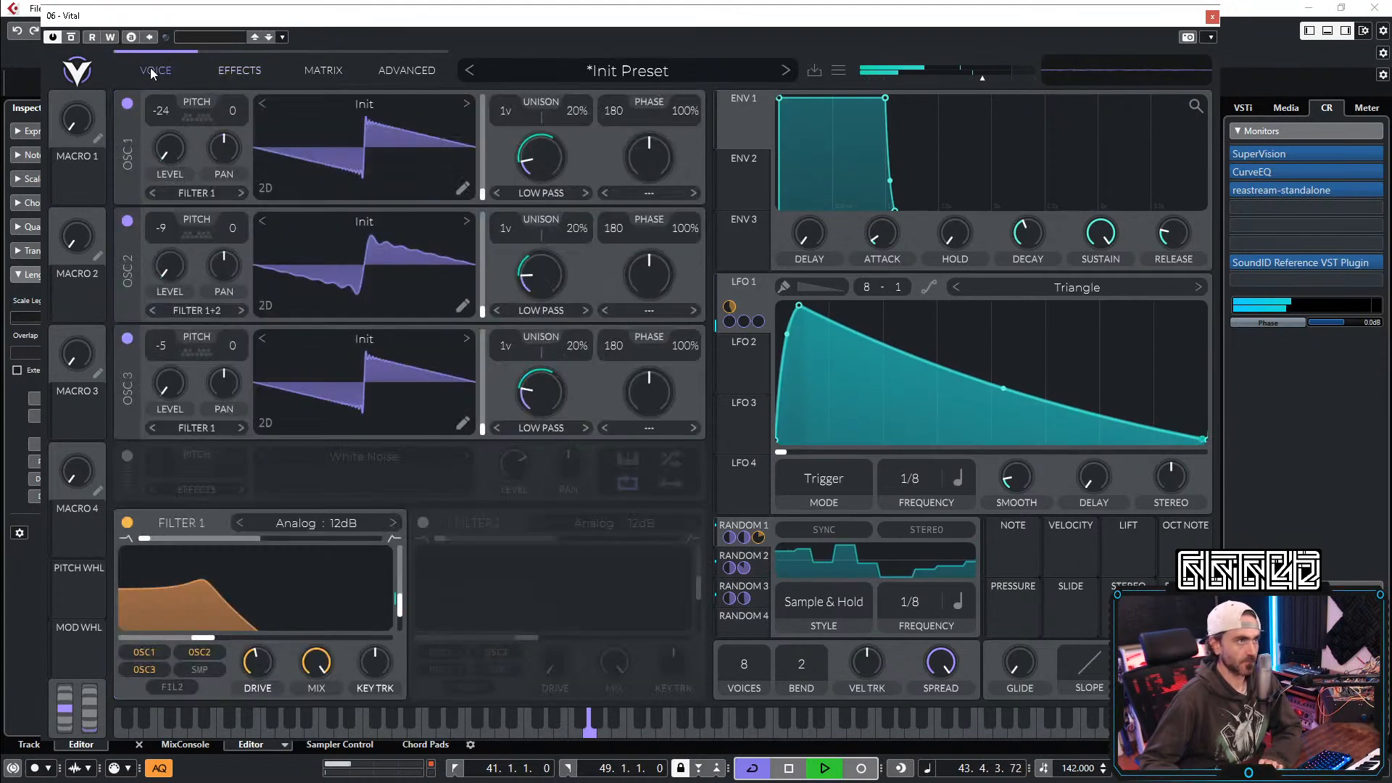
pyautogui.click(189, 120)
pyautogui.click(136, 192)
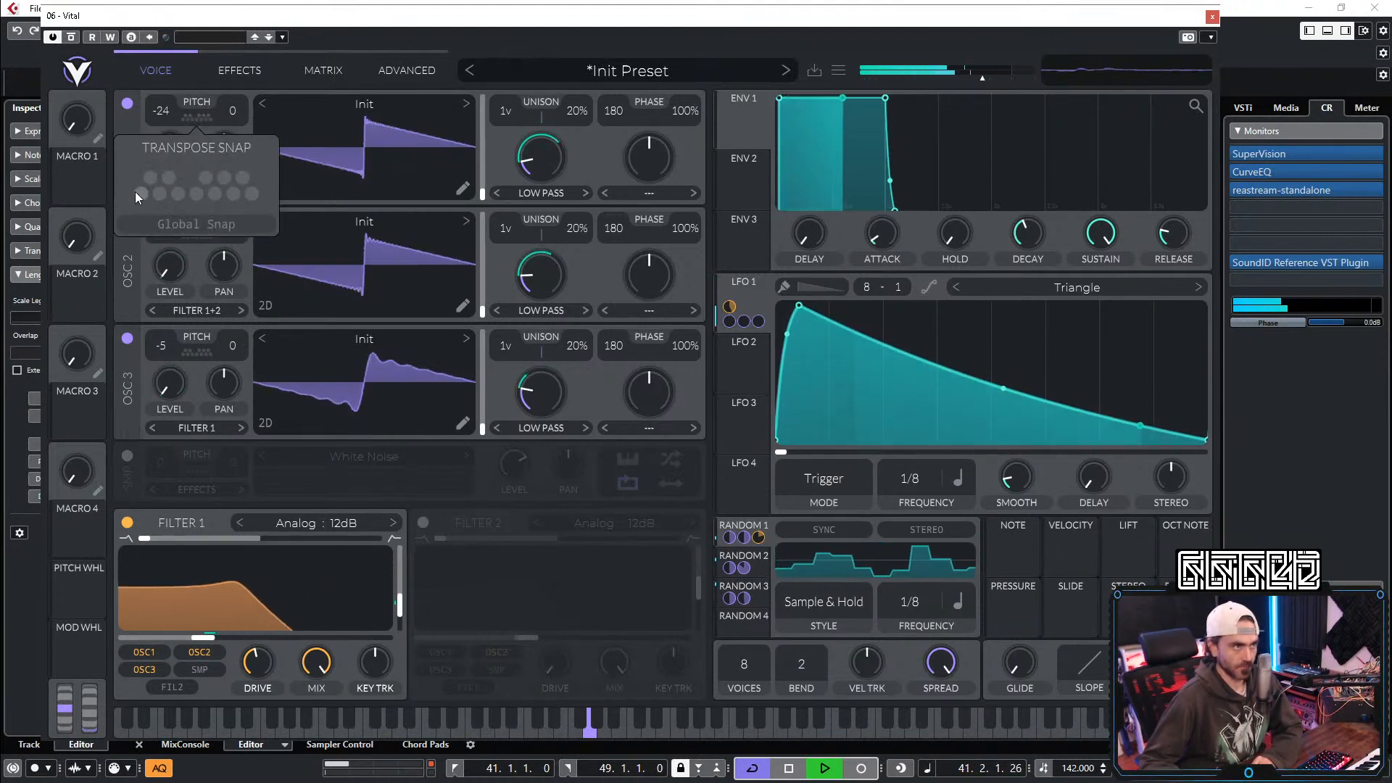
pyautogui.click(196, 85)
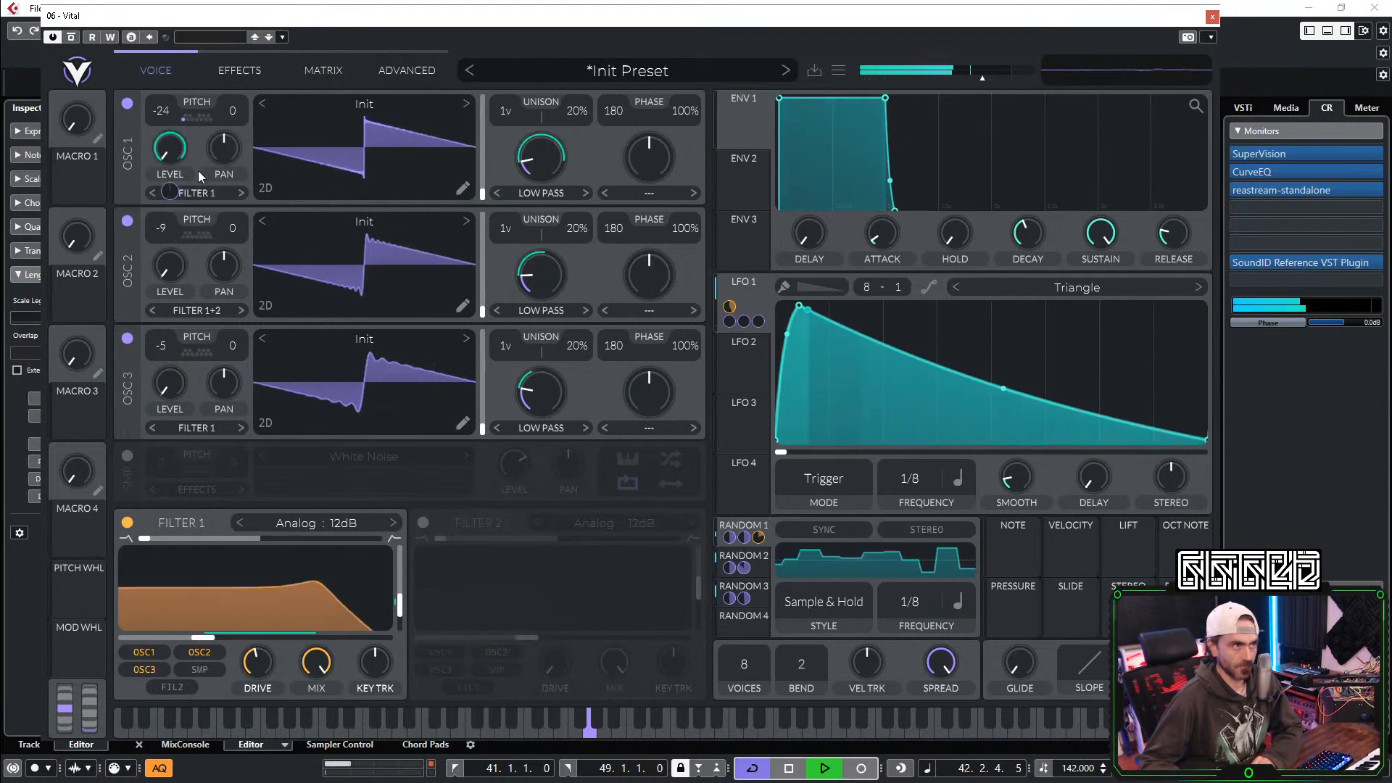
pyautogui.click(195, 235)
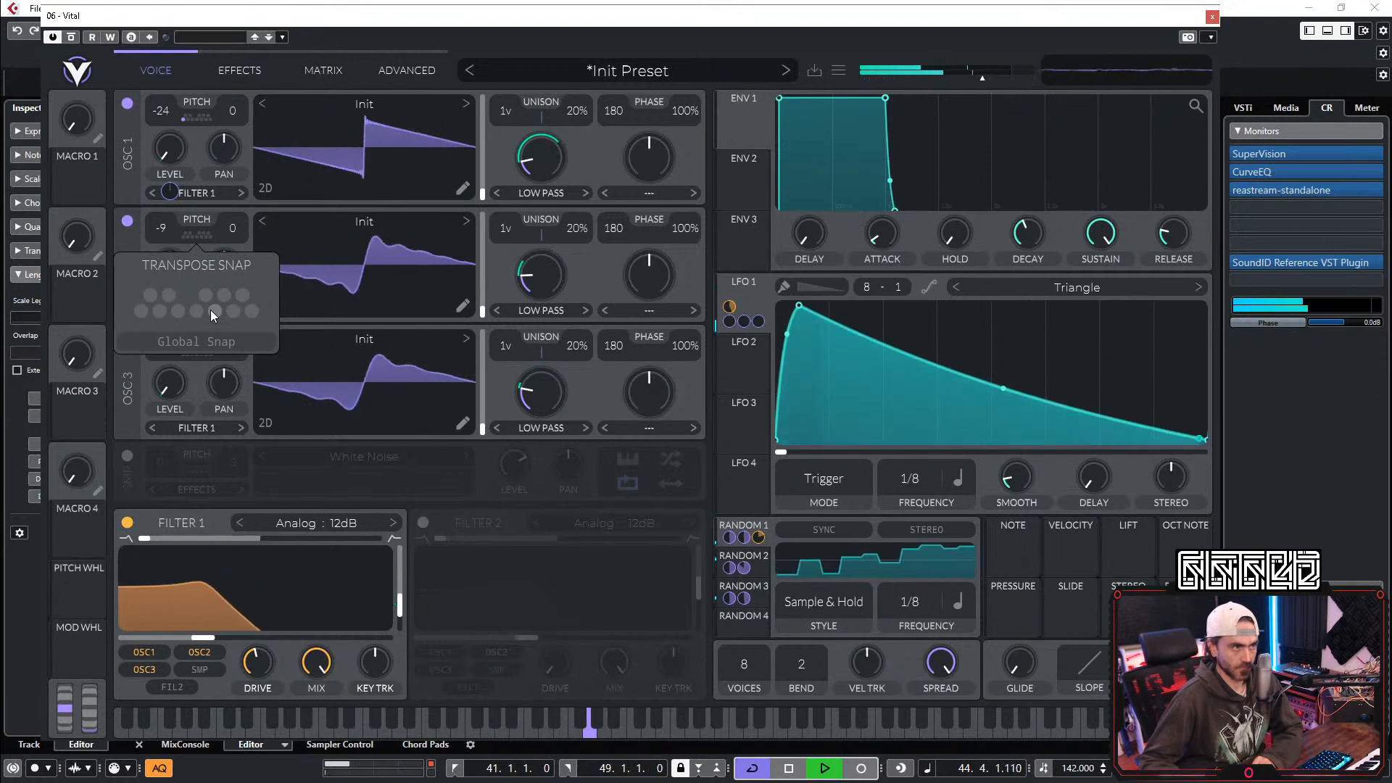
pyautogui.click(169, 295)
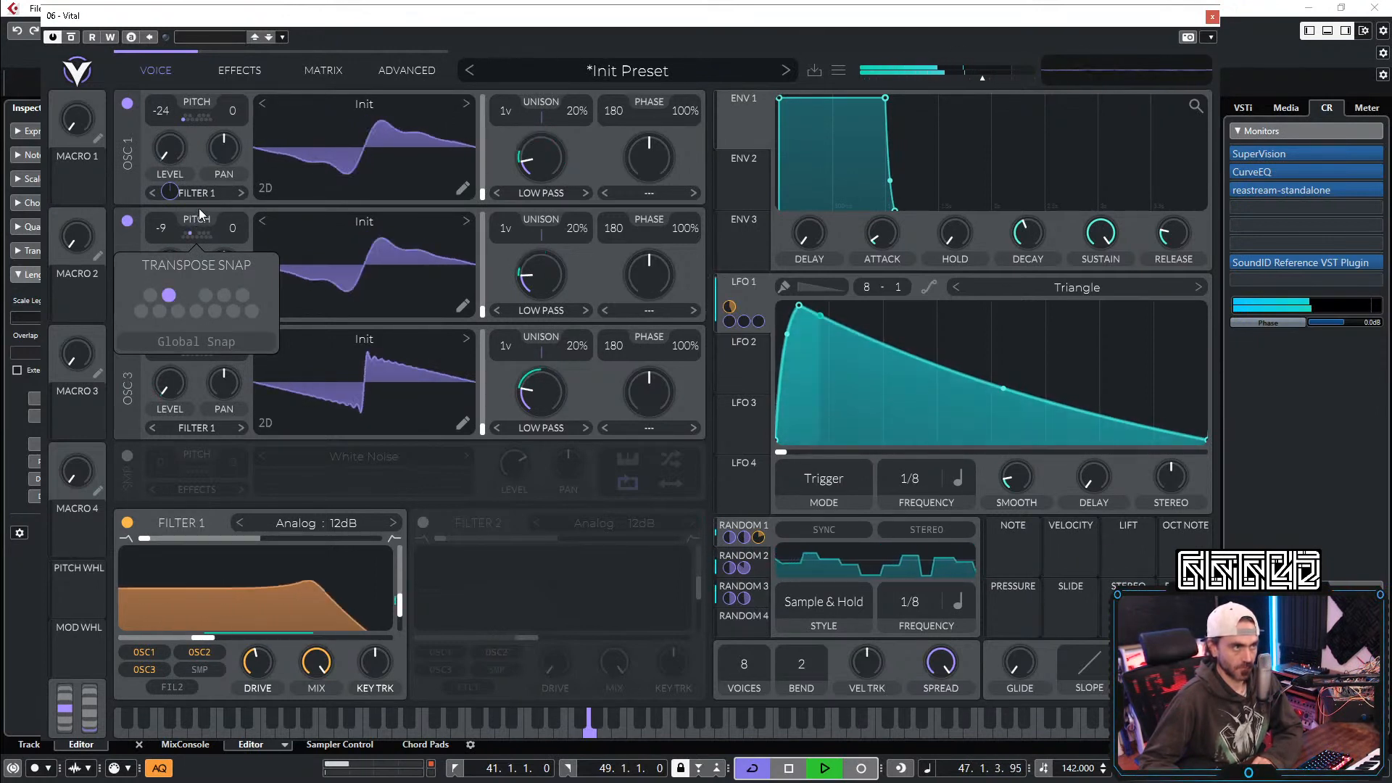
pyautogui.moveTo(196, 353)
pyautogui.click(215, 430)
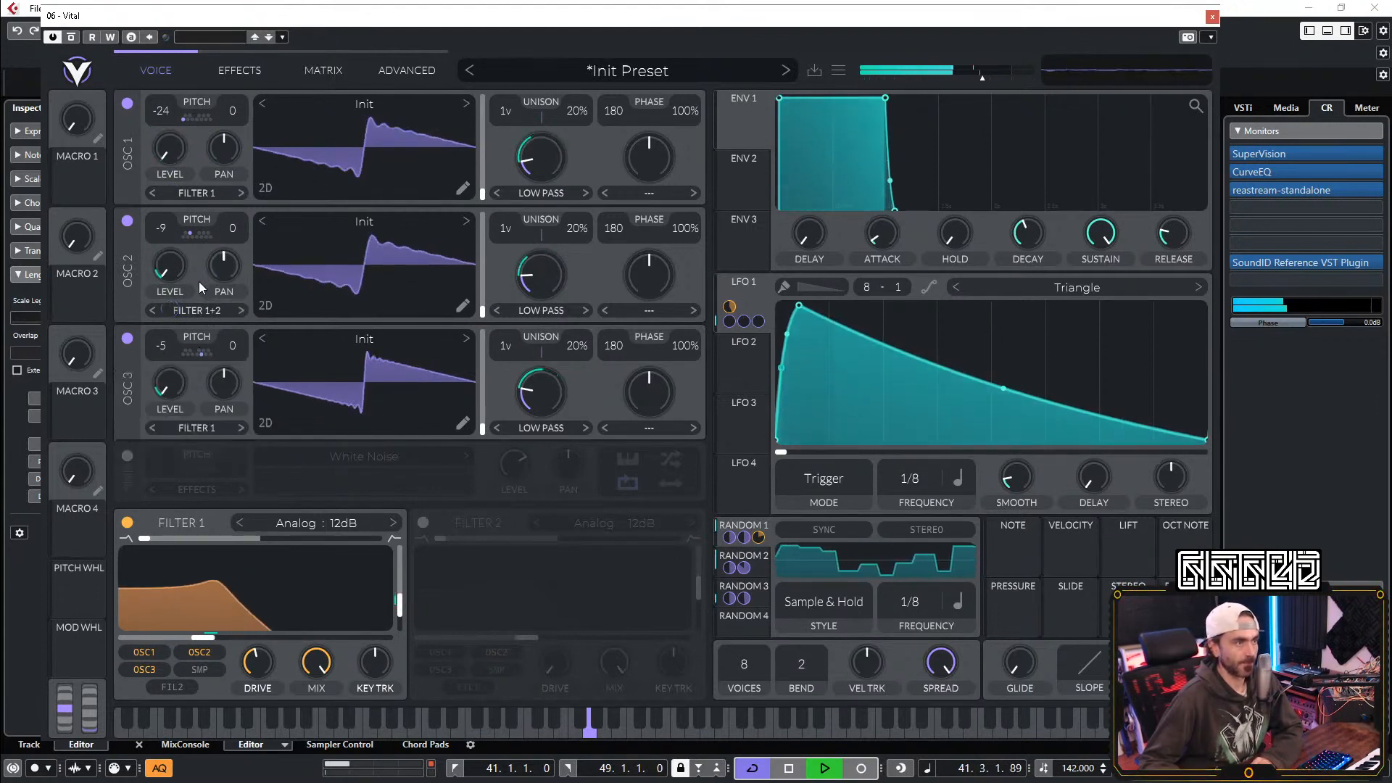
# Step: Modulate the transpose of all three oscillators with Macro 1, then sweep the macro to test it and return it to zero
pyautogui.moveTo(82, 181); pyautogui.dragTo(165, 350)
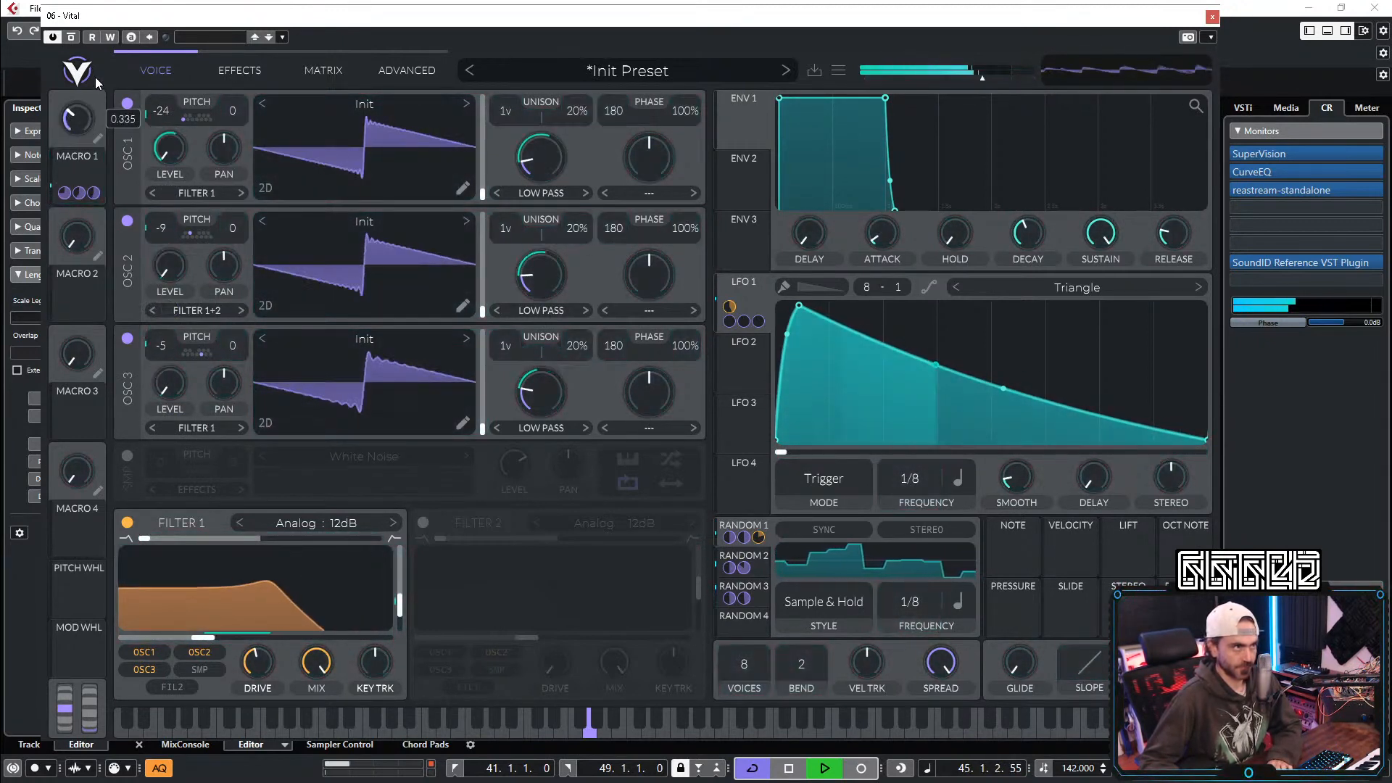
pyautogui.moveTo(84, 117); pyautogui.dragTo(71, 116)
pyautogui.moveTo(66, 134); pyautogui.dragTo(86, 86)
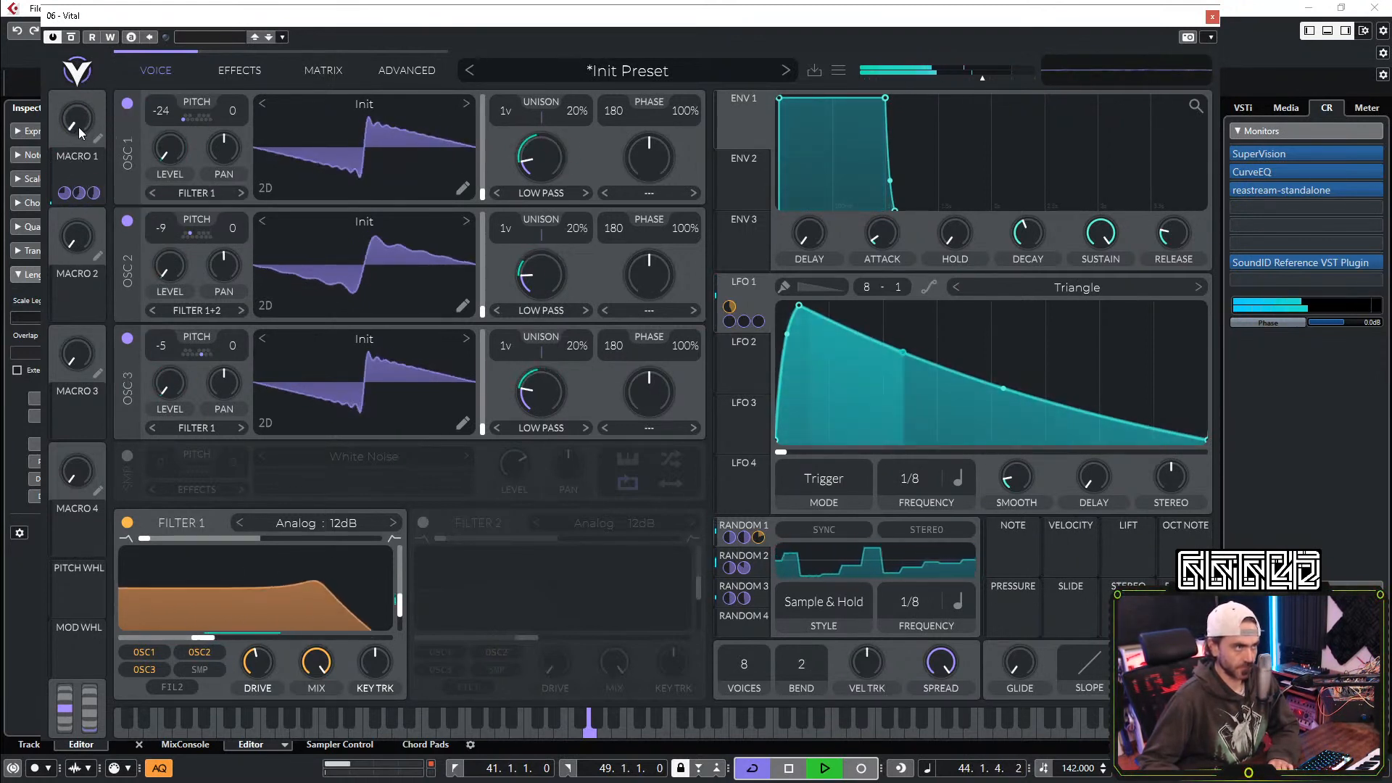
pyautogui.moveTo(78, 127)
pyautogui.mouseDown()
pyautogui.moveTo(87, 76)
pyautogui.moveTo(59, 158)
pyautogui.moveTo(111, 68)
pyautogui.moveTo(55, 189)
pyautogui.moveTo(71, 124)
pyautogui.mouseUp()
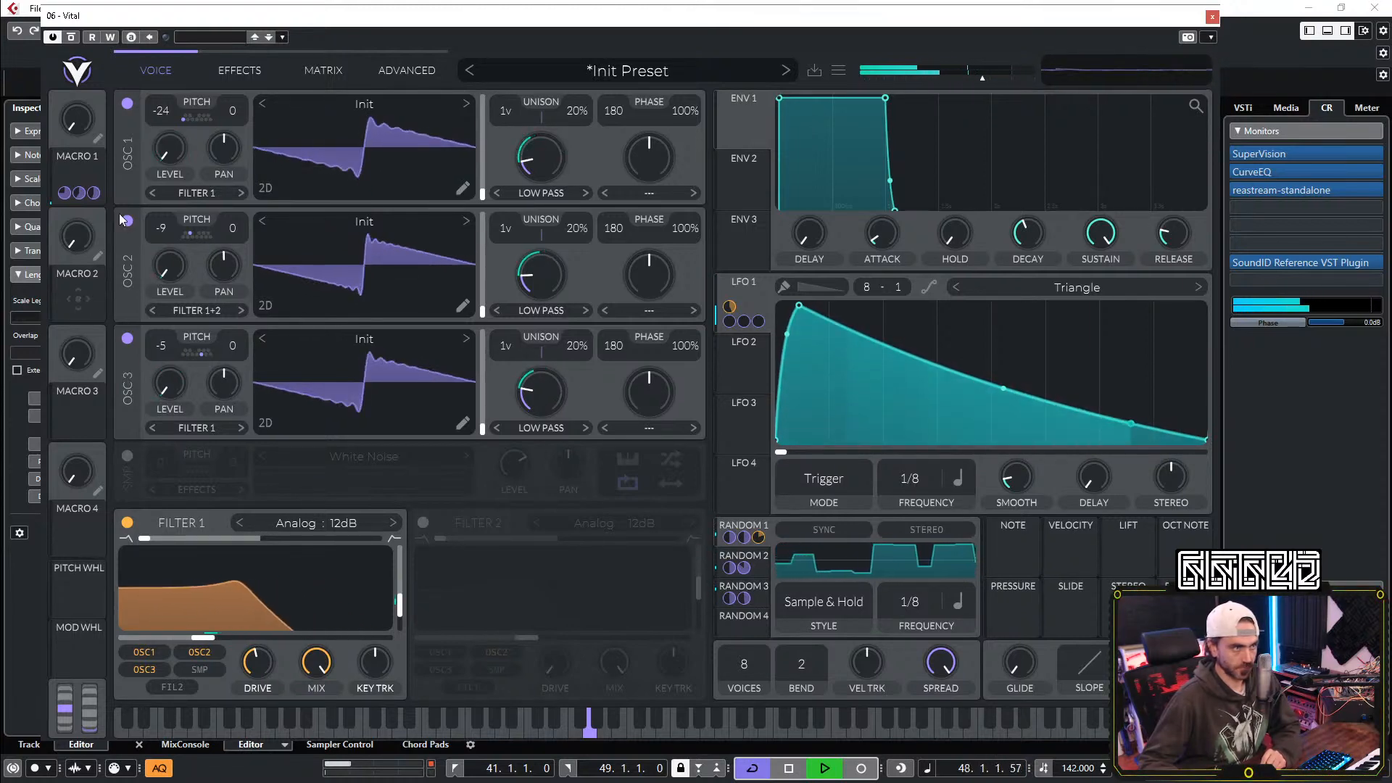
# Step: Place Distortion first in the effects chain, enable it with the Down Sample type, and lower its mix
pyautogui.click(234, 72)
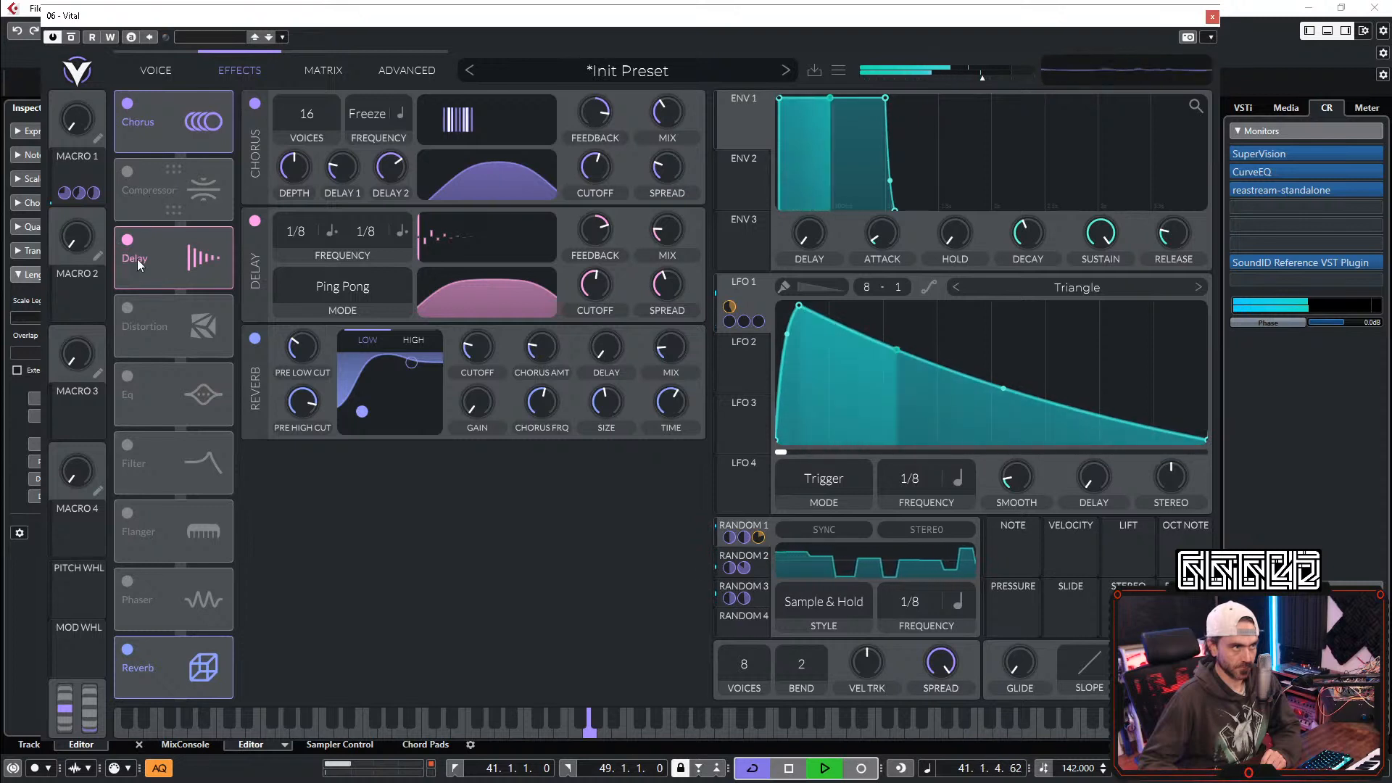
pyautogui.moveTo(136, 324); pyautogui.dragTo(172, 125)
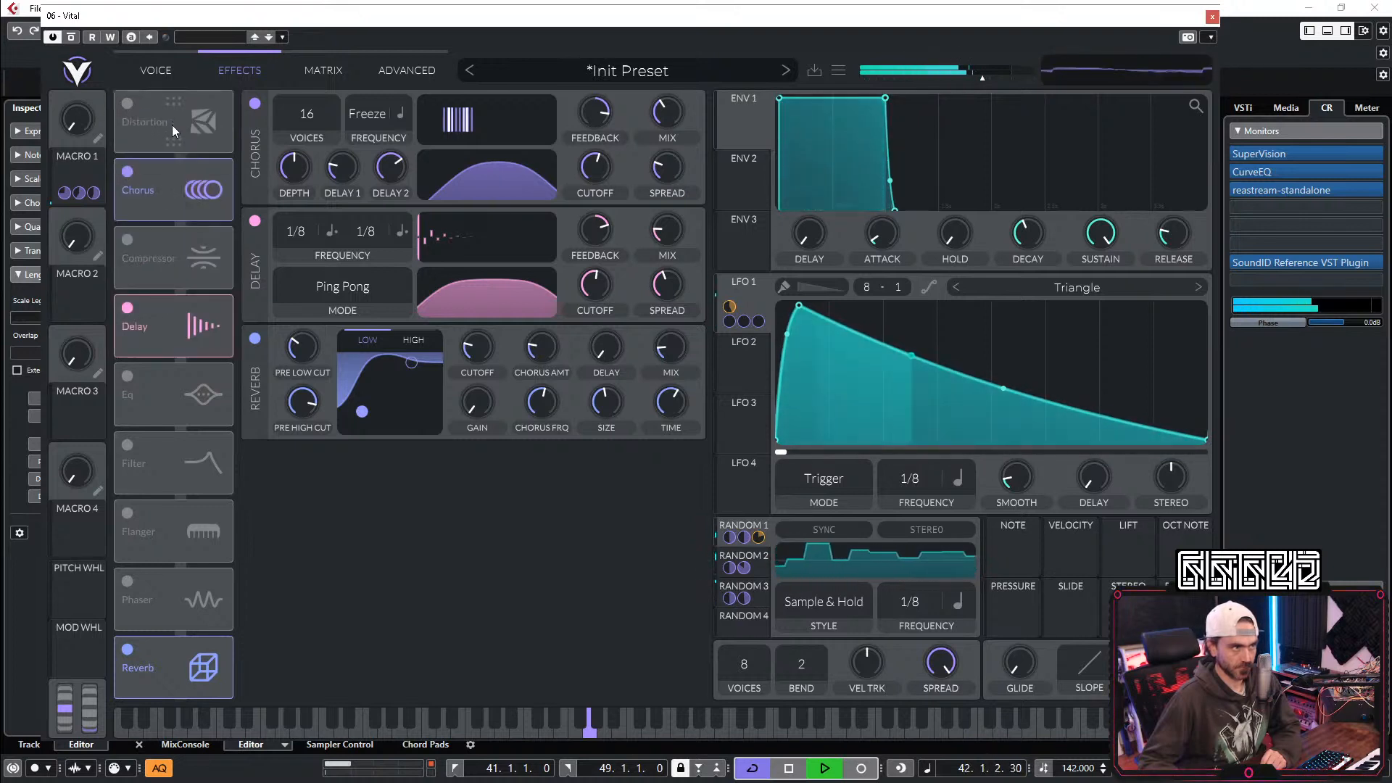
pyautogui.click(128, 104)
pyautogui.click(367, 115)
pyautogui.click(320, 252)
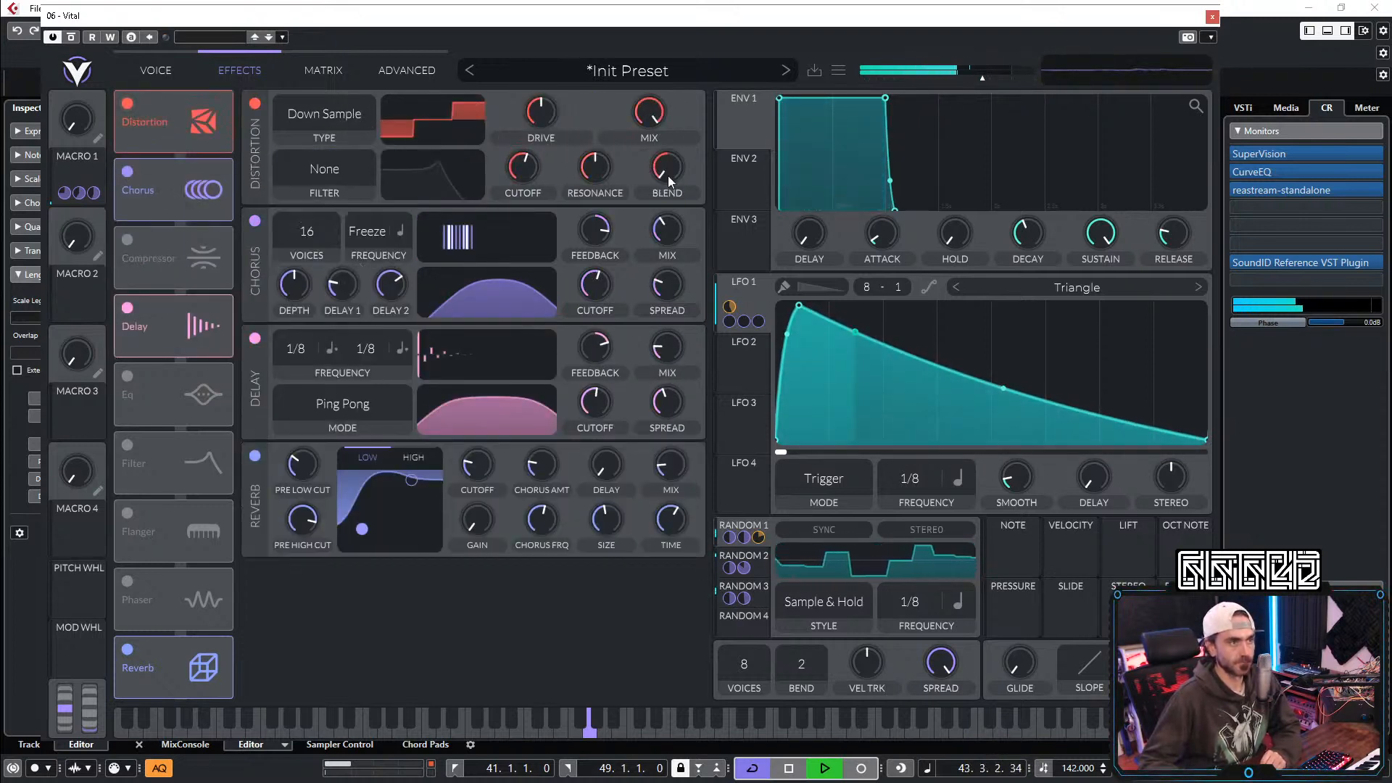
pyautogui.moveTo(649, 116); pyautogui.dragTo(635, 158)
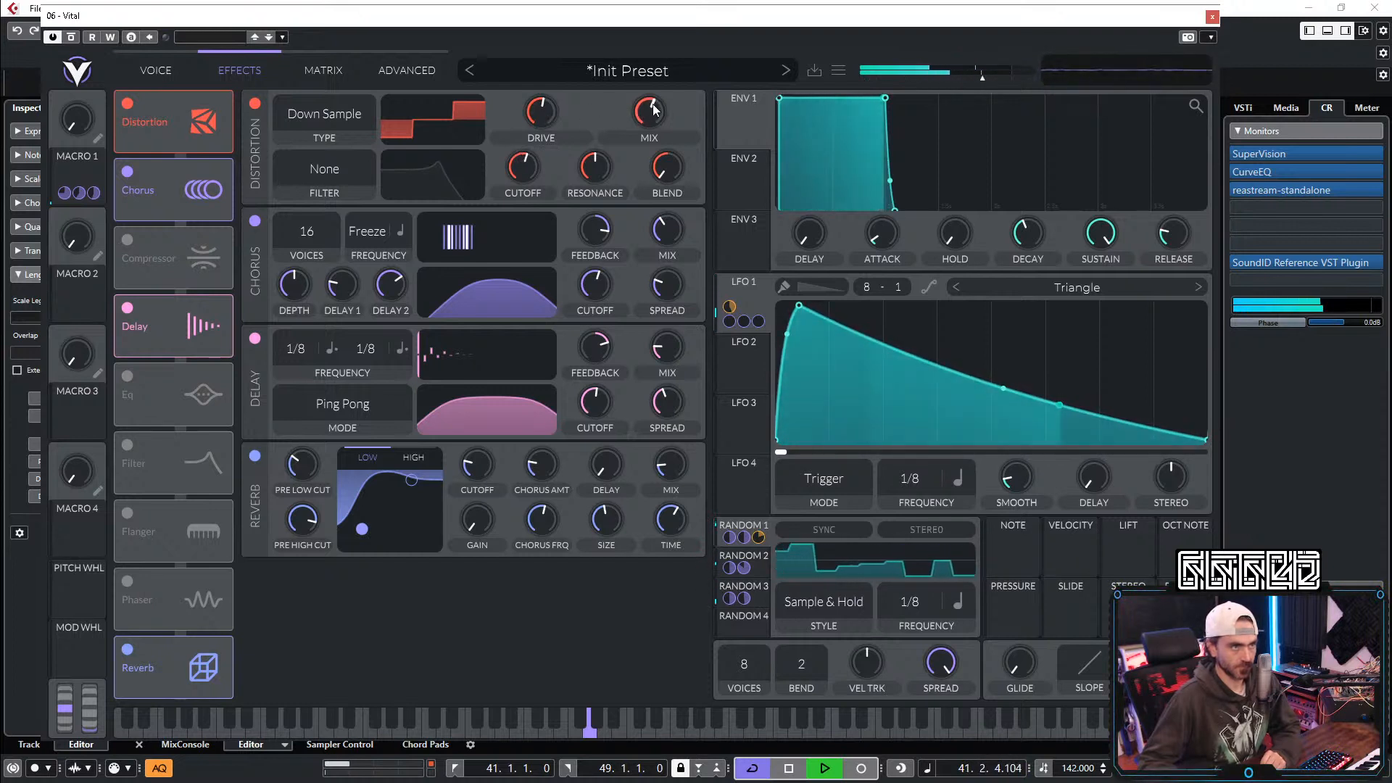
pyautogui.moveTo(539, 110)
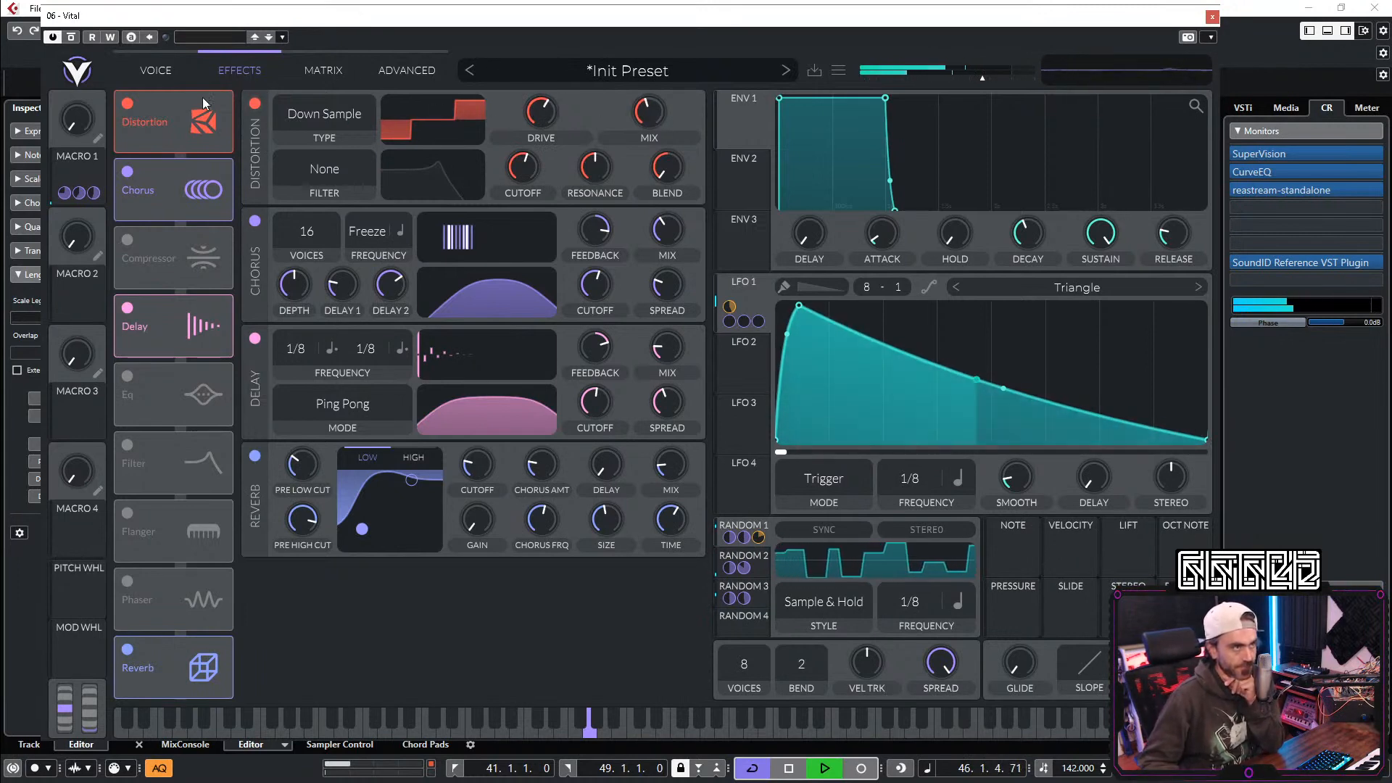
# Step: Sweep Macro 1 to audition the pitch changes through the distortion, ending back at zero
pyautogui.click(148, 69)
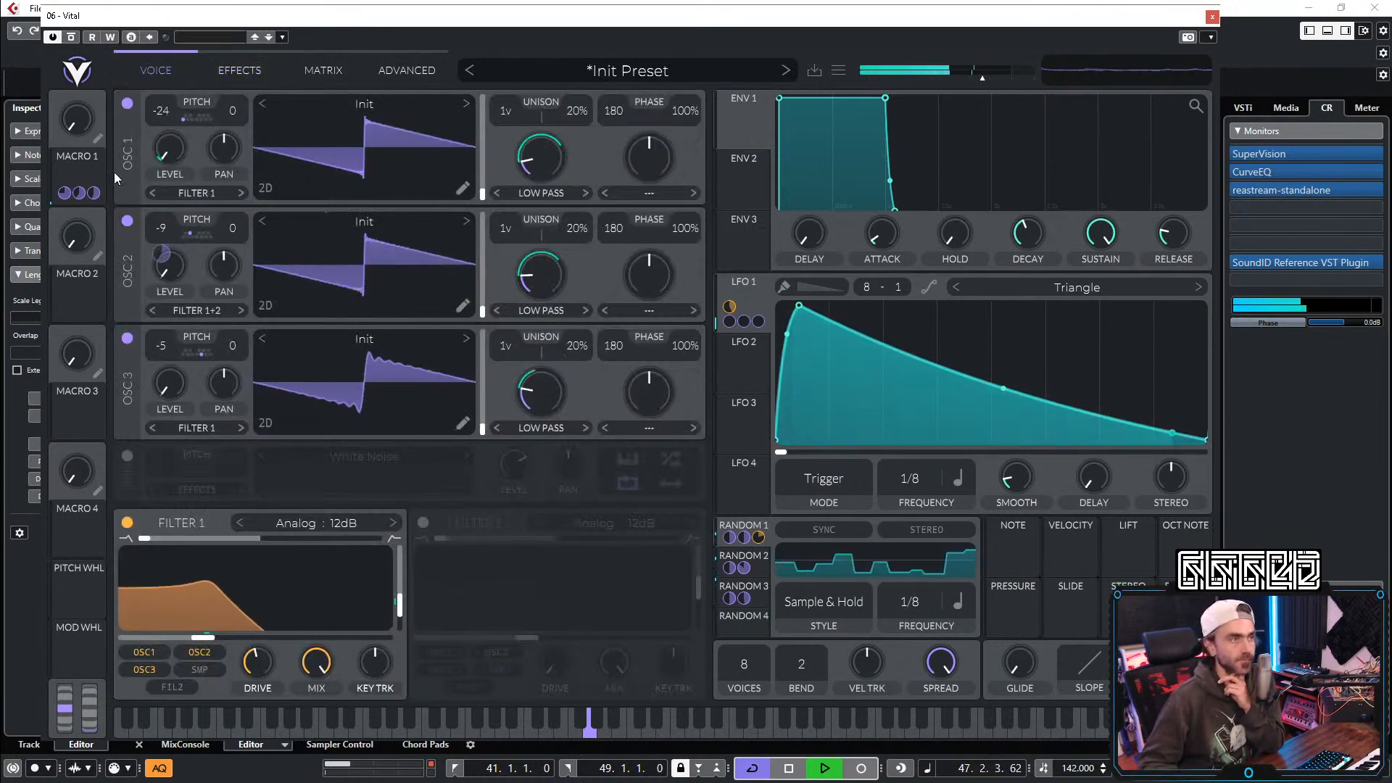
pyautogui.moveTo(89, 138); pyautogui.dragTo(72, 193)
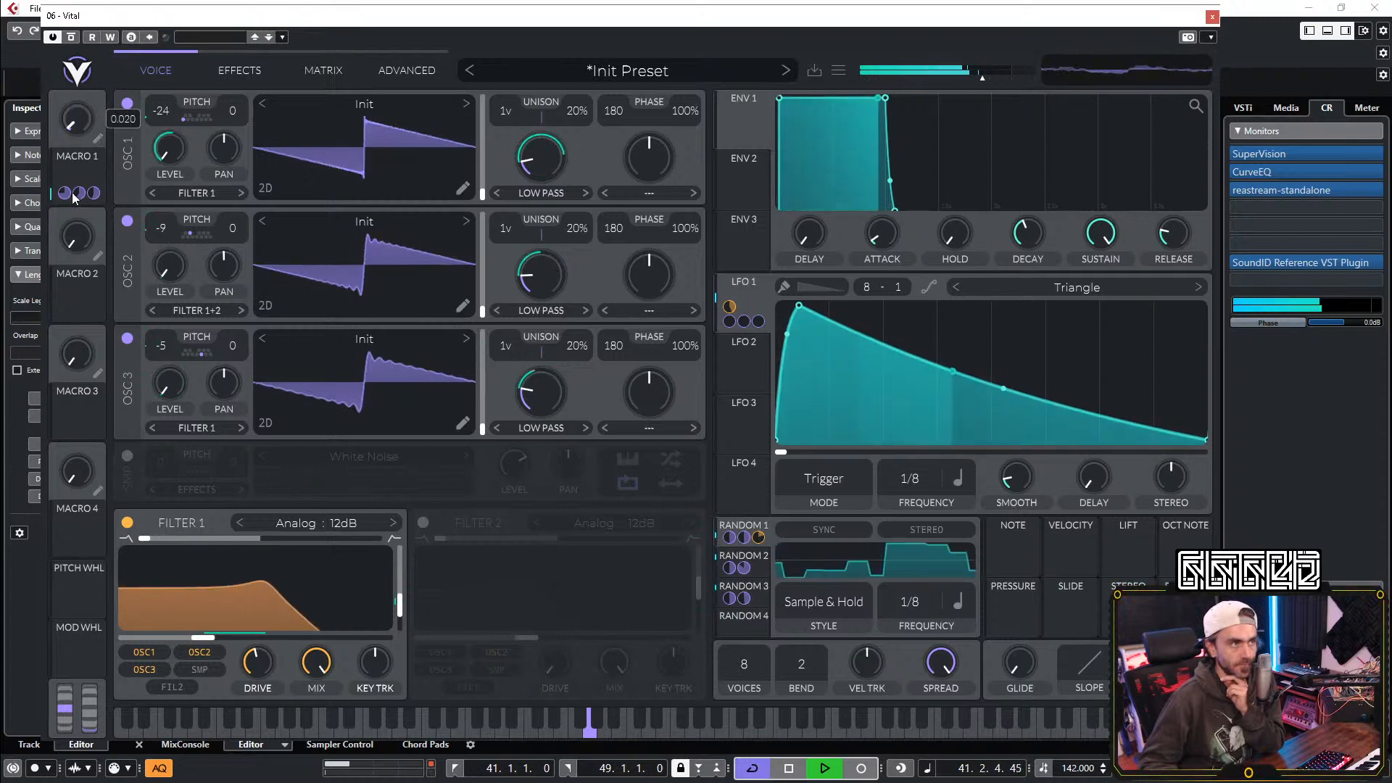
pyautogui.click(246, 72)
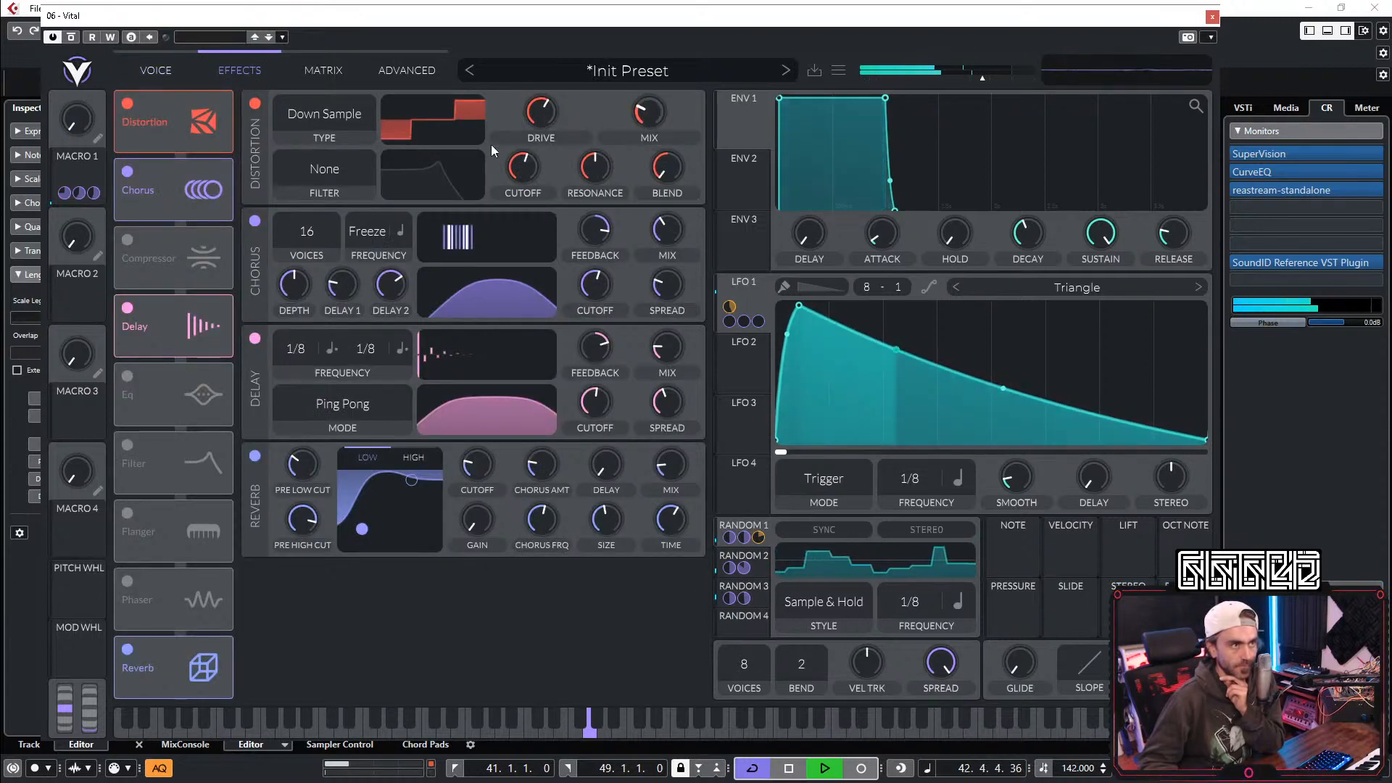
pyautogui.moveTo(112, 31); pyautogui.dragTo(95, 59)
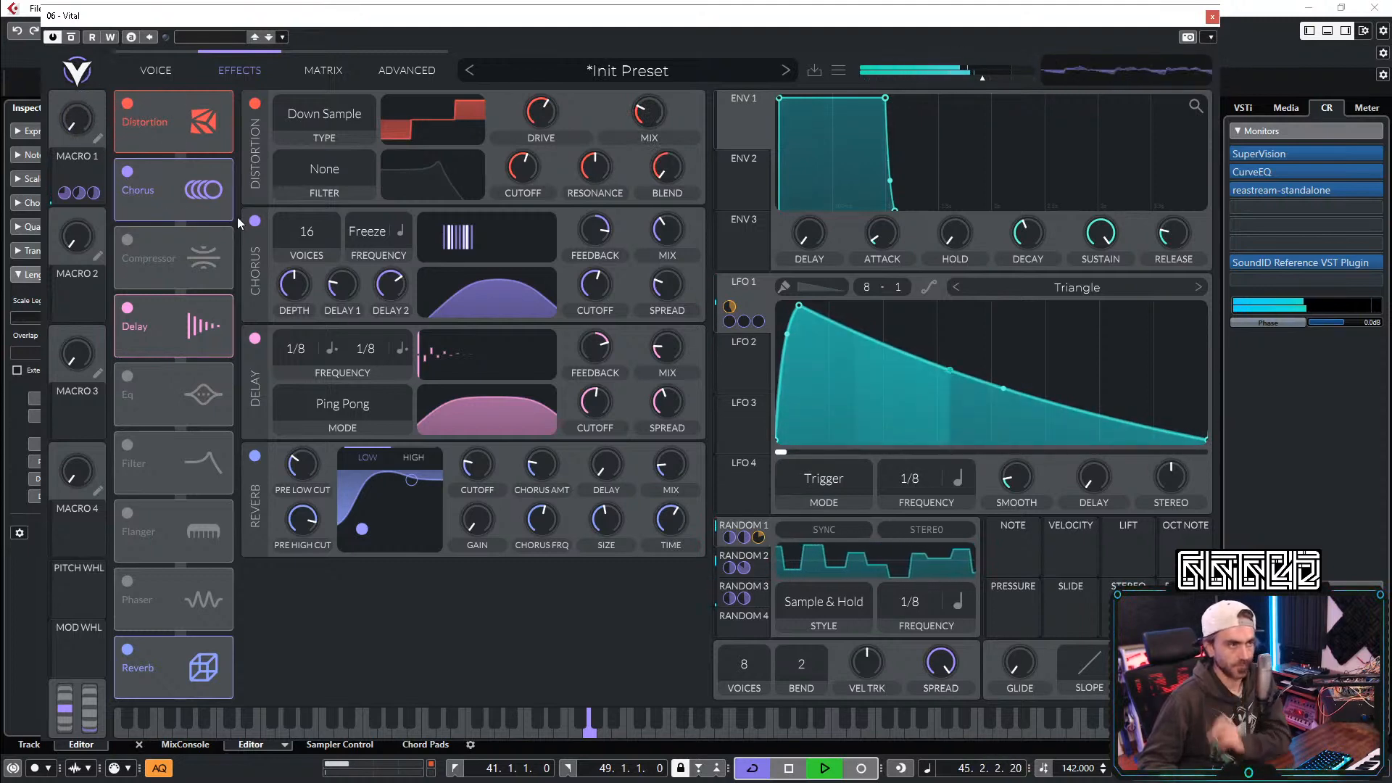
# Step: Modulate LFO 1's frequency with Macro 2, then sweep the macro to test it and return it to zero
pyautogui.moveTo(77, 293); pyautogui.dragTo(909, 480)
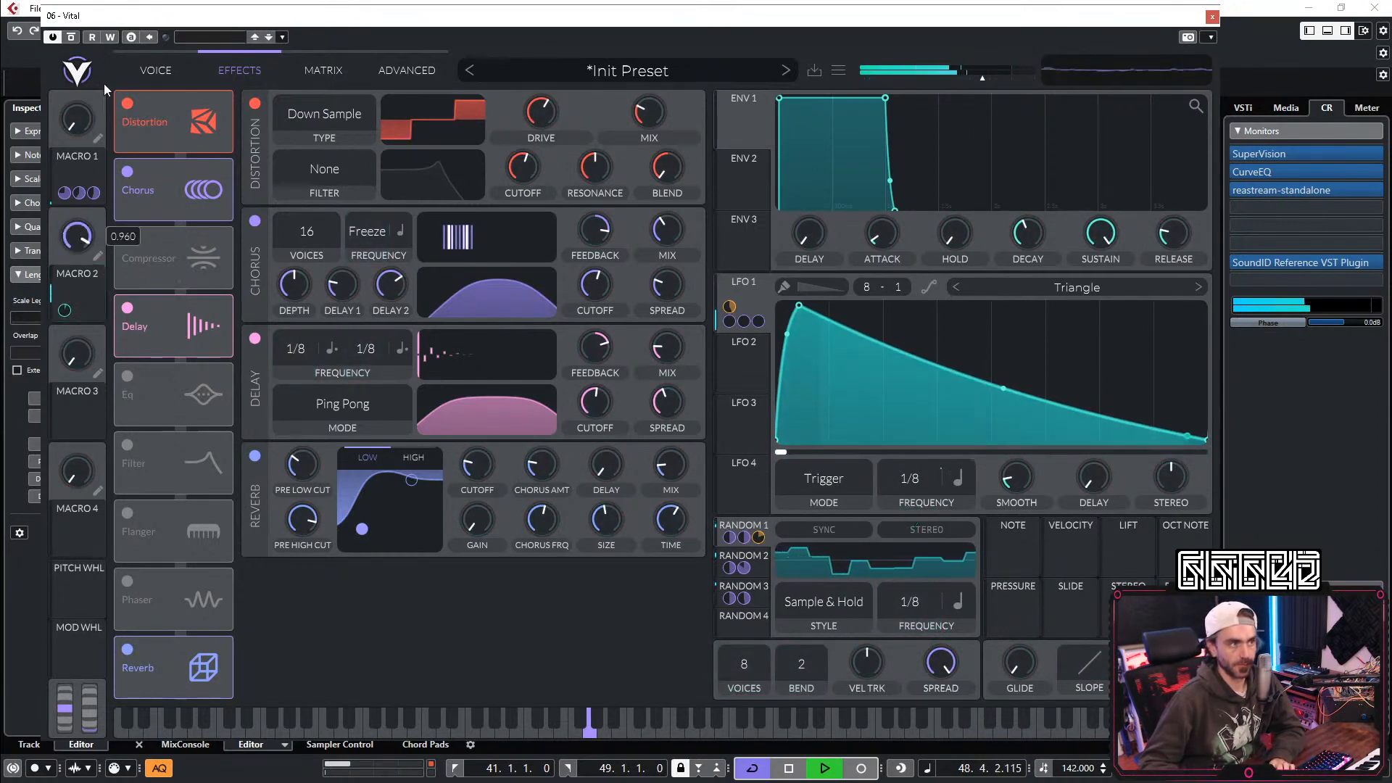
pyautogui.moveTo(71, 247); pyautogui.dragTo(45, 362)
pyautogui.moveTo(73, 242)
pyautogui.mouseDown()
pyautogui.moveTo(90, 160)
pyautogui.moveTo(85, 239)
pyautogui.mouseUp()
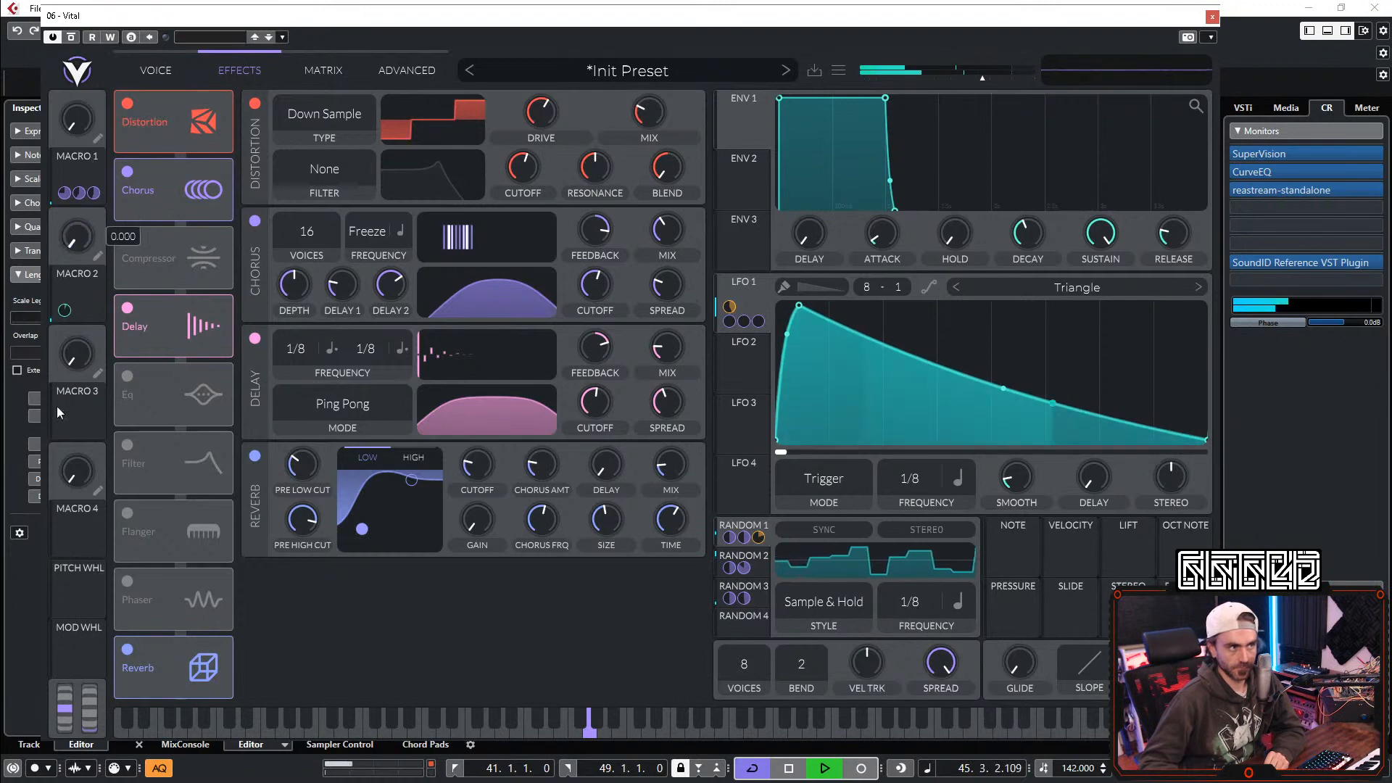
# Step: Modulate Random 1's frequency with Macro 2, turn the macro up, and adjust its amounts on the Random 1 and LFO 1 frequencies
pyautogui.moveTo(64, 310); pyautogui.dragTo(910, 608)
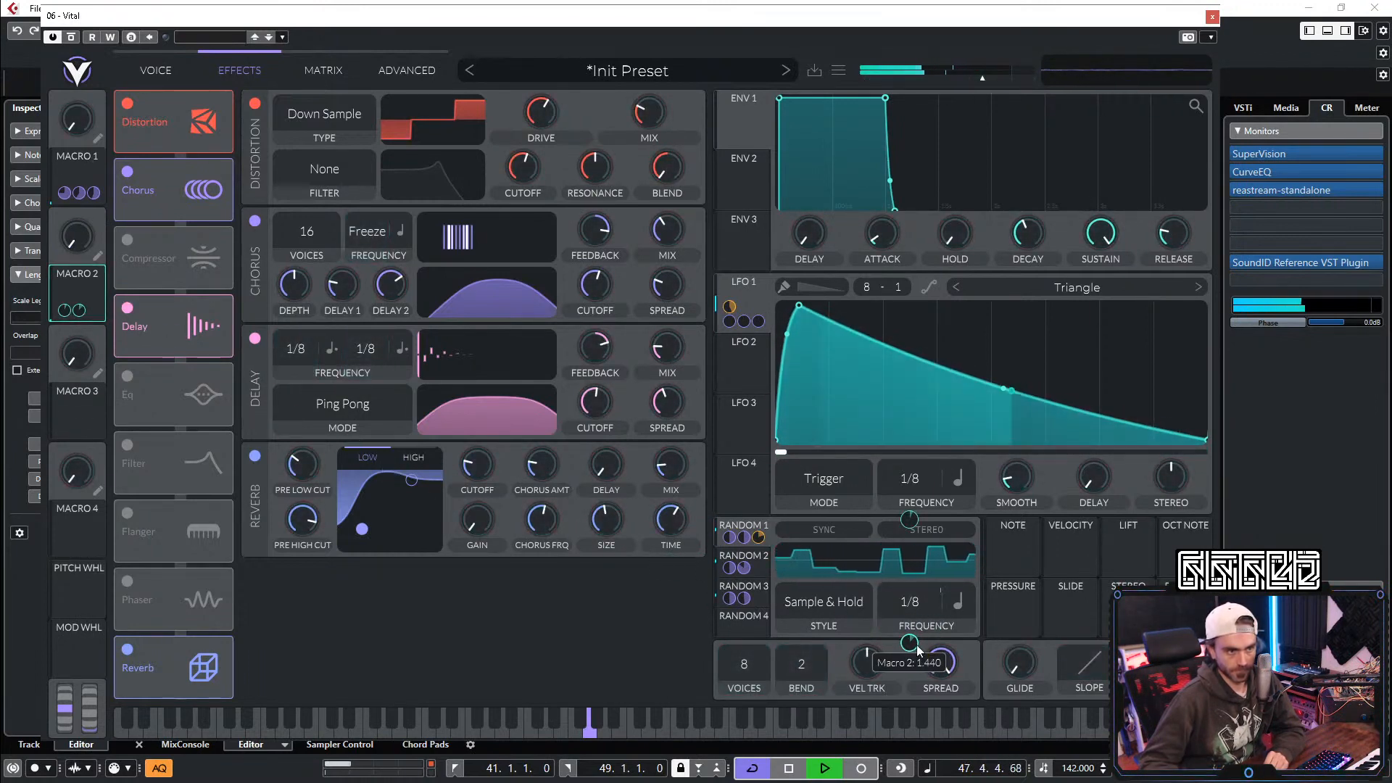
pyautogui.moveTo(81, 236); pyautogui.dragTo(80, 116)
pyautogui.click(75, 314)
pyautogui.moveTo(910, 642); pyautogui.dragTo(910, 641)
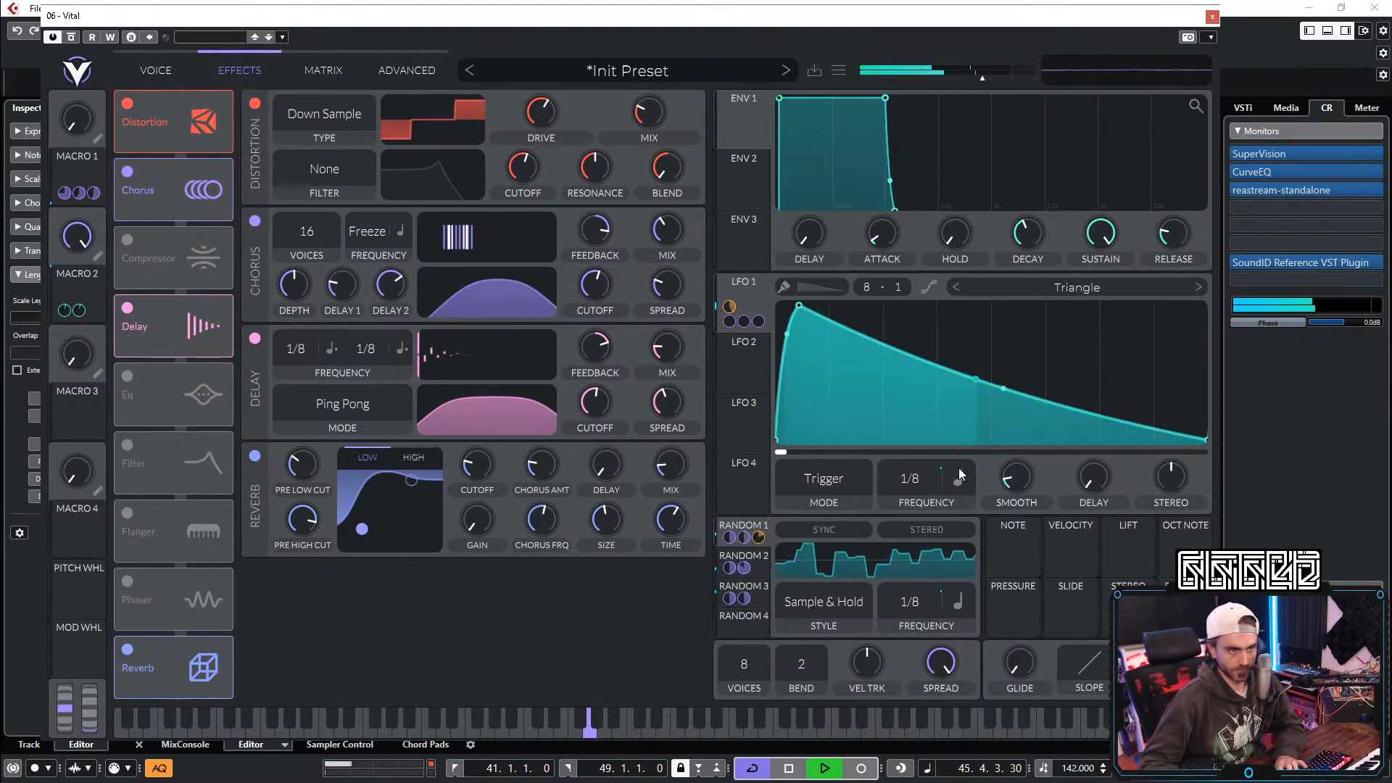
pyautogui.moveTo(910, 520); pyautogui.dragTo(909, 523)
# Step: Modulate the frequencies of Random 2 and Random 3 with Macro 2 at 3.000 and 0.240, then sweep the macro down to zero
pyautogui.click(761, 561)
pyautogui.moveTo(106, 287); pyautogui.dragTo(913, 639)
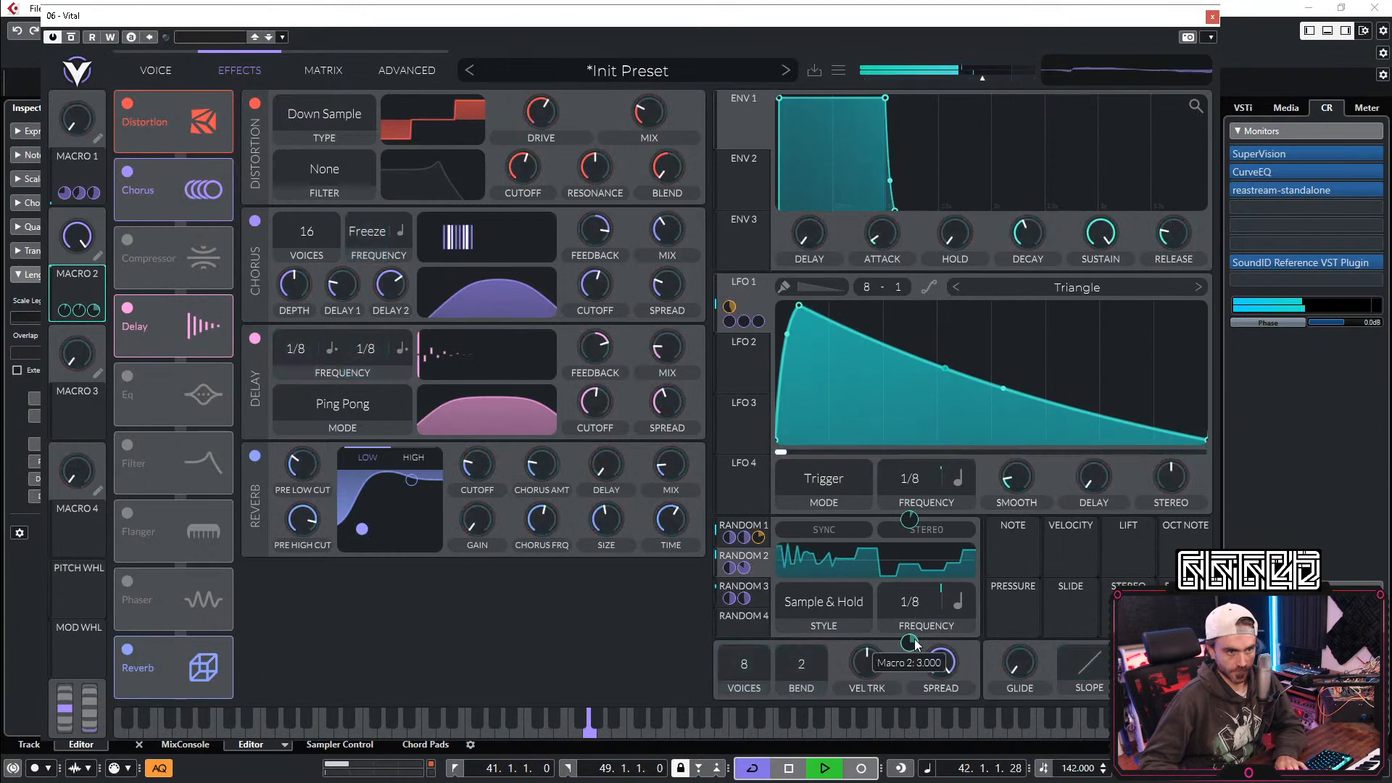
pyautogui.click(769, 595)
pyautogui.moveTo(96, 278); pyautogui.dragTo(912, 629)
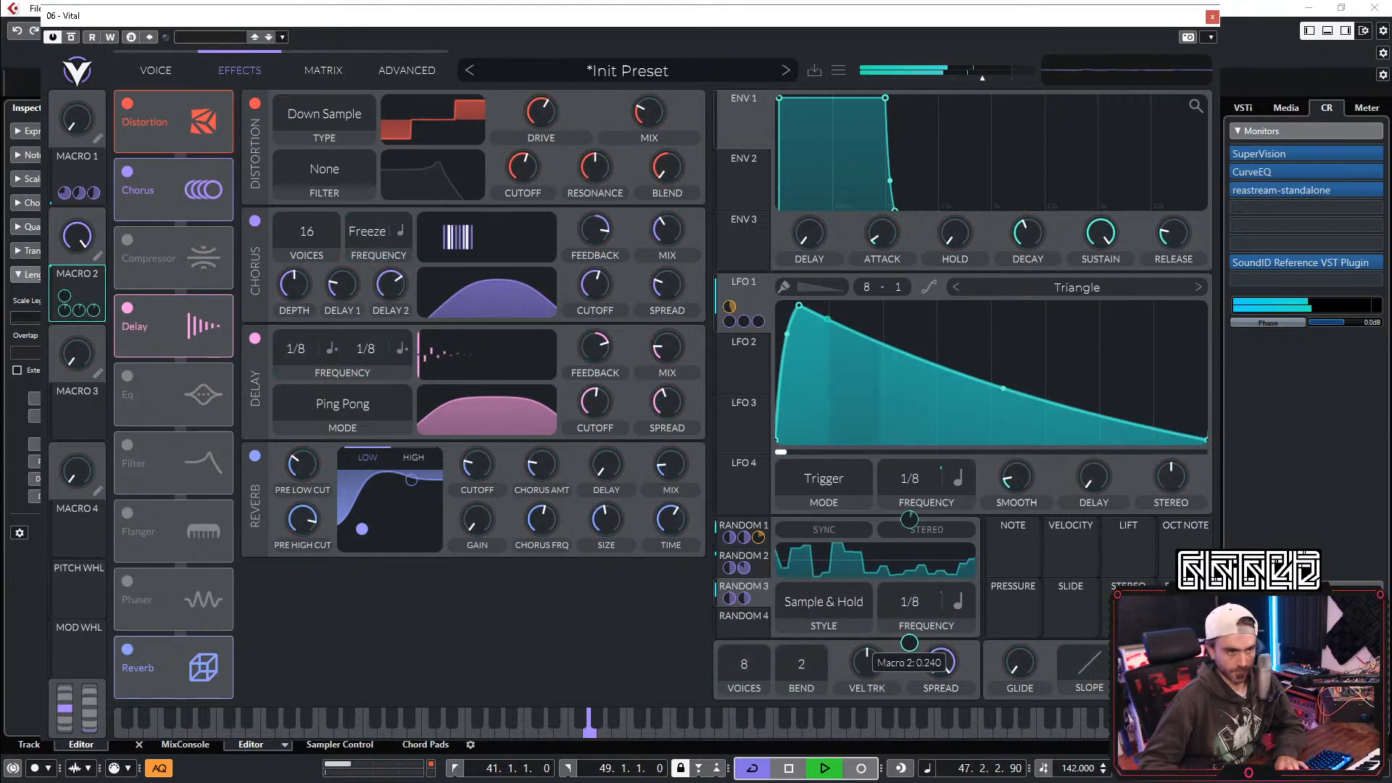
pyautogui.moveTo(82, 237); pyautogui.dragTo(63, 282)
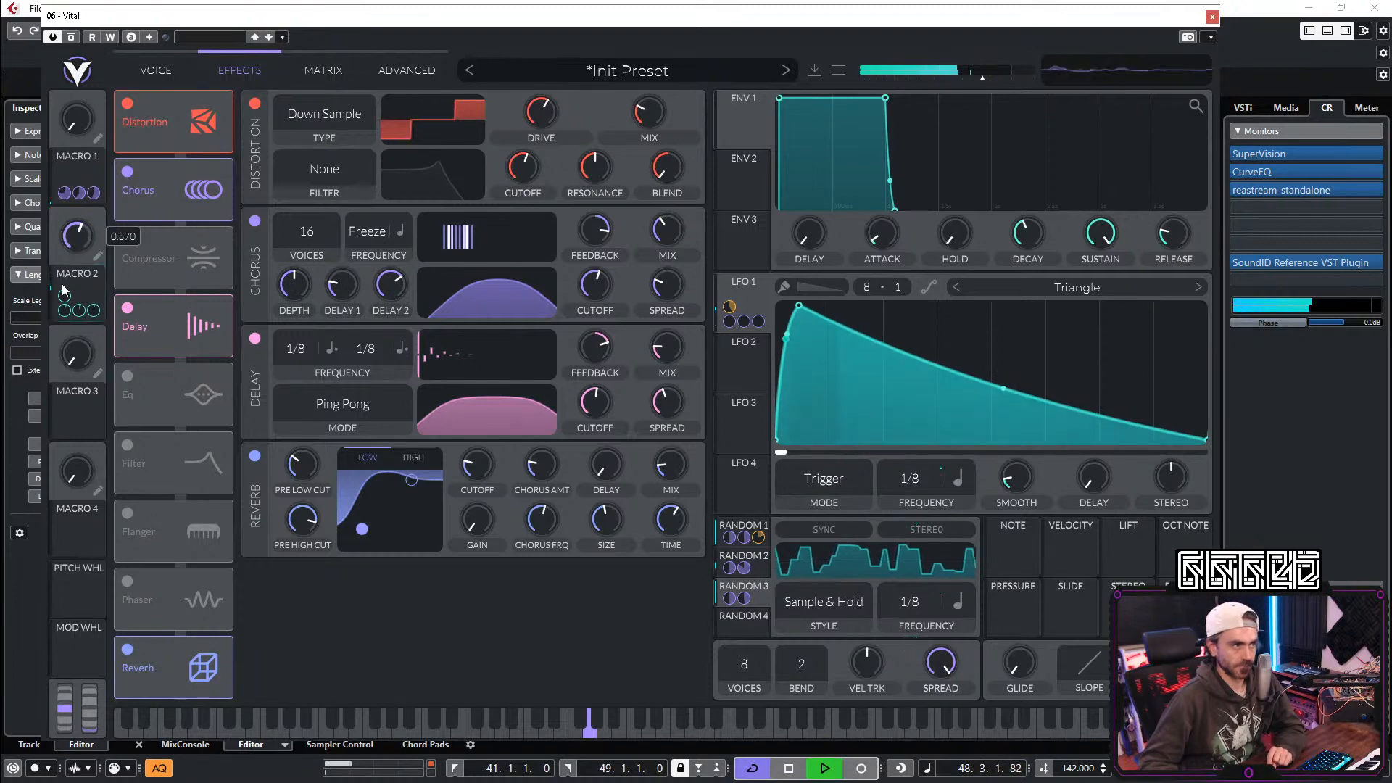
pyautogui.moveTo(83, 233); pyautogui.dragTo(94, 422)
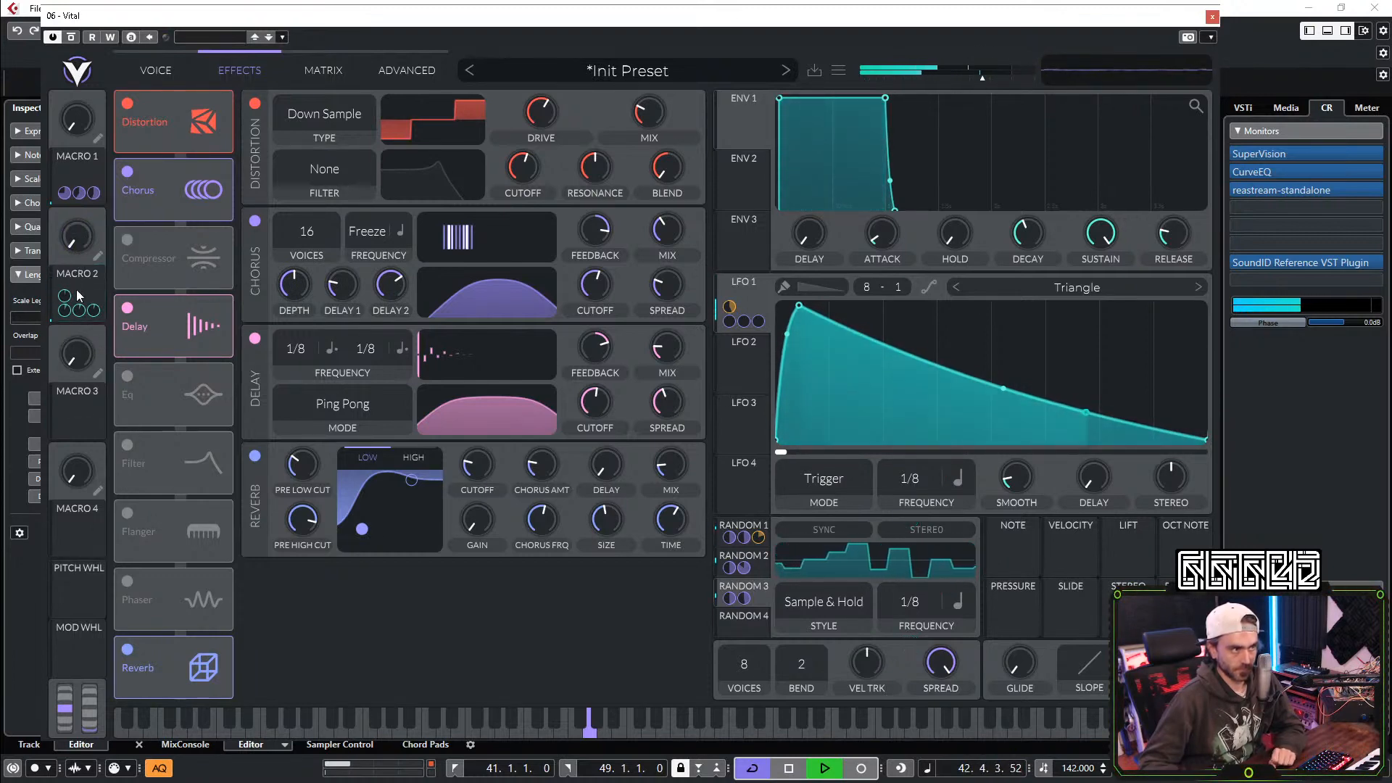
# Step: Modulate LFO 1's Smooth with Macro 2 at 0.620 and turn the macro up to maximum
pyautogui.moveTo(100, 277); pyautogui.dragTo(1022, 485)
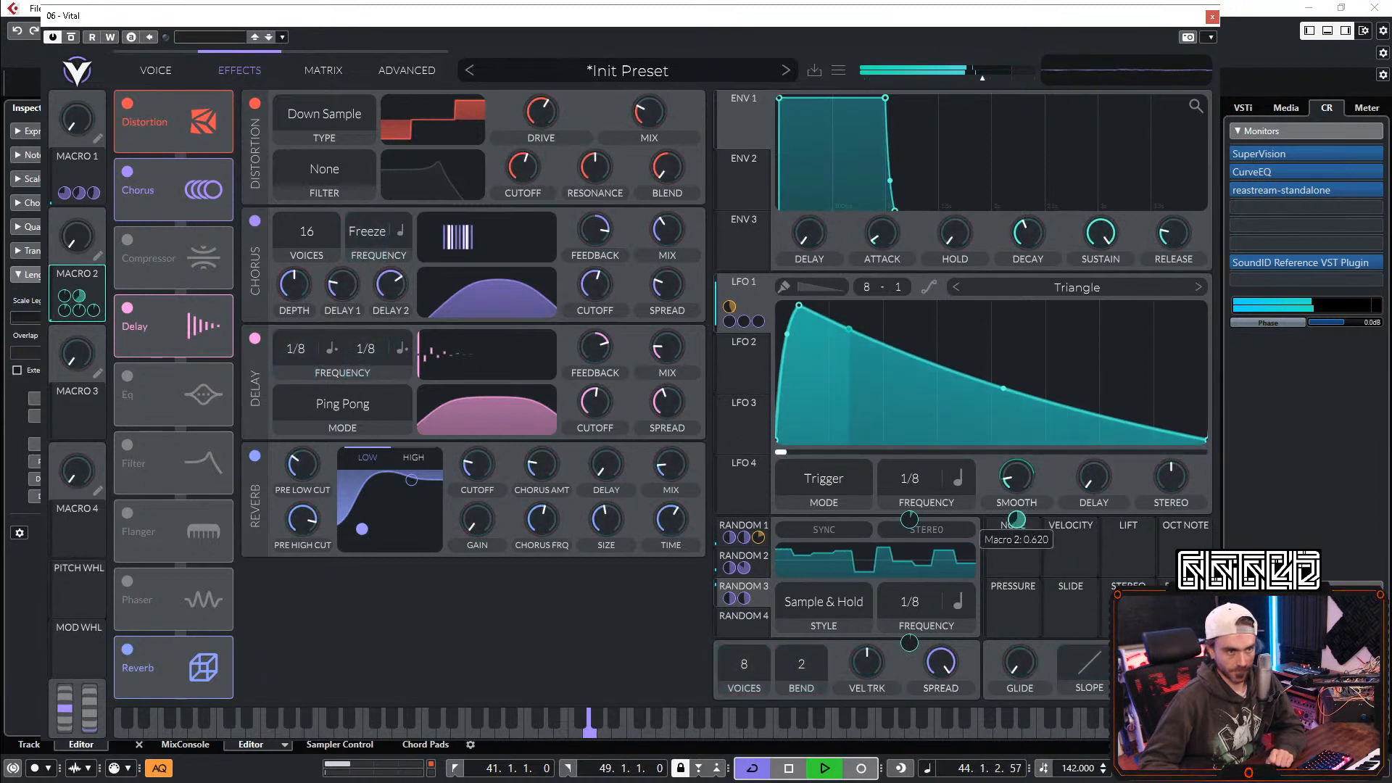
pyautogui.moveTo(76, 236); pyautogui.dragTo(88, 155)
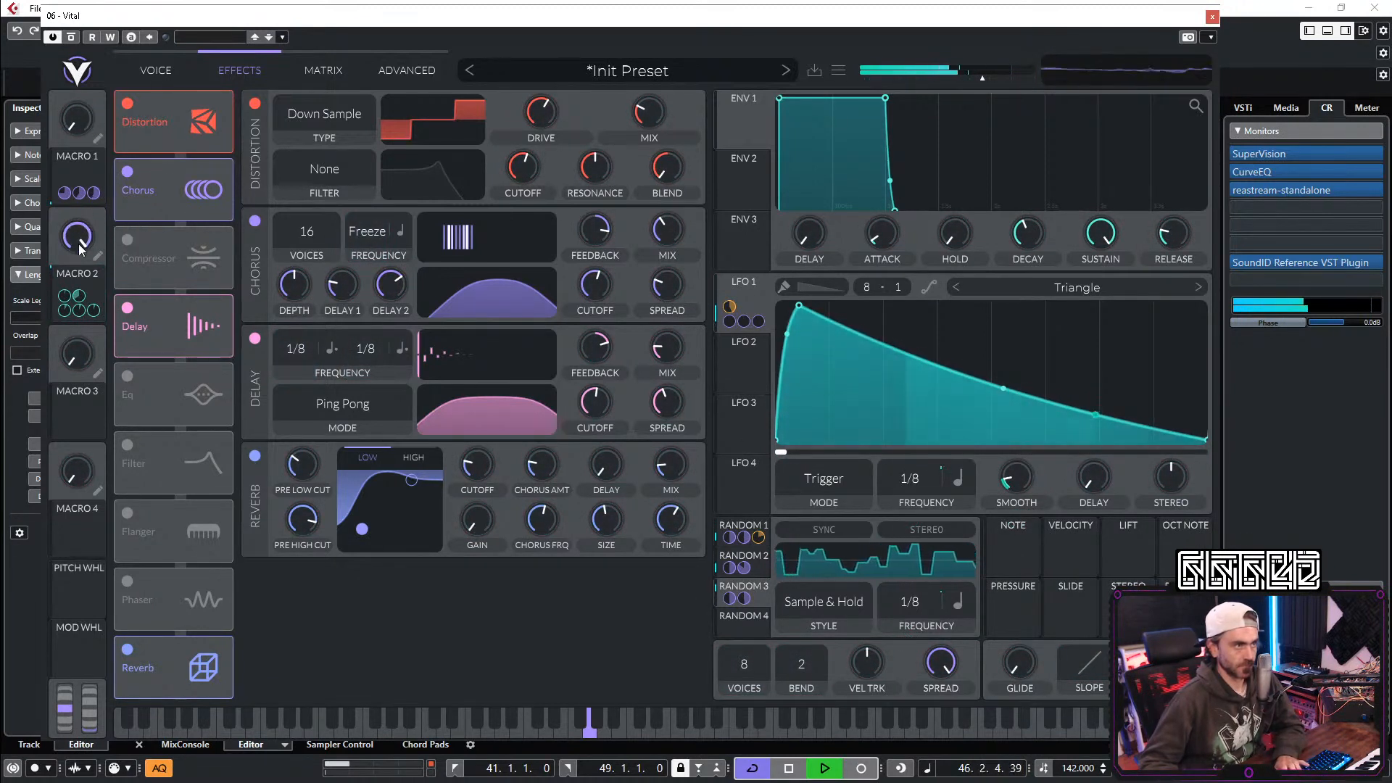
# Step: Return Macro 2 to zero, and sweep Macro 1 to test its pitch effect on the oscillators, leaving it at zero
pyautogui.moveTo(79, 241); pyautogui.dragTo(57, 332)
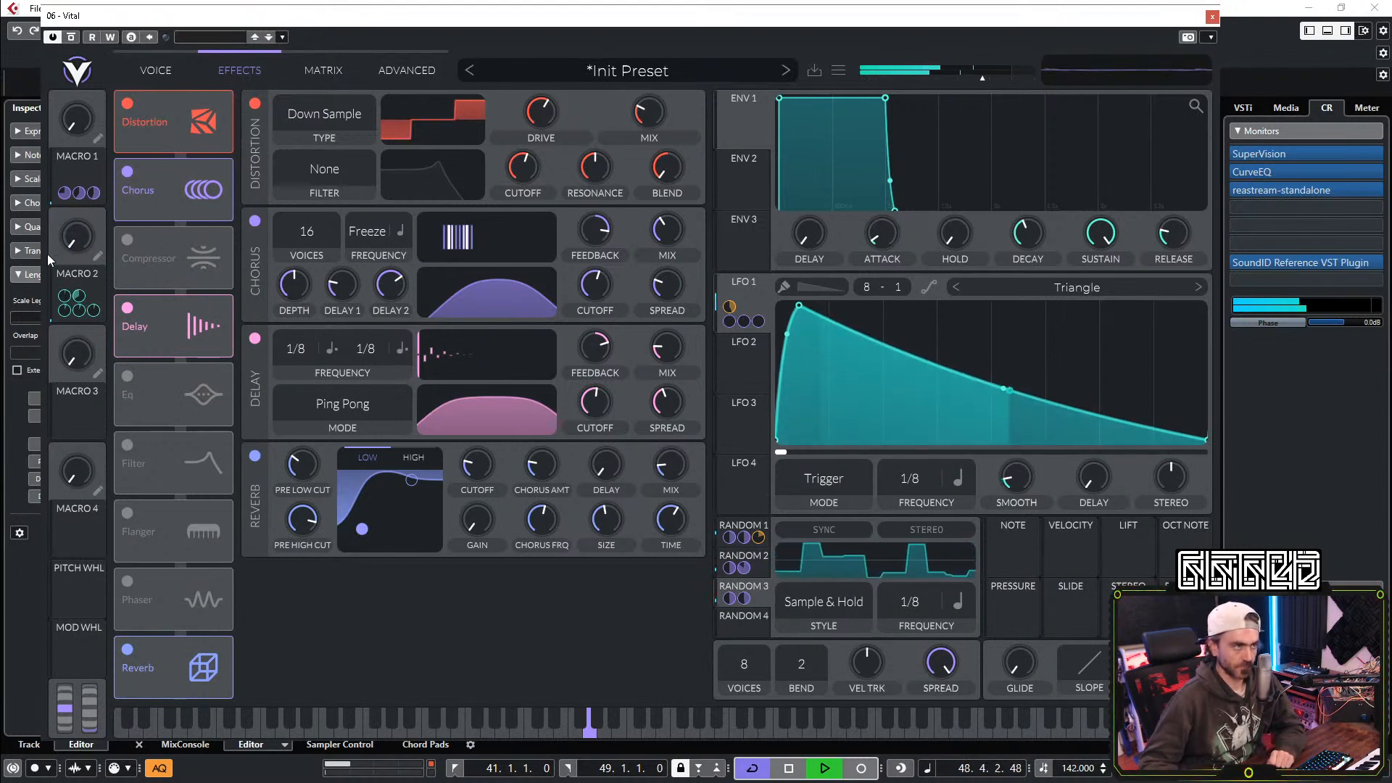
pyautogui.click(149, 73)
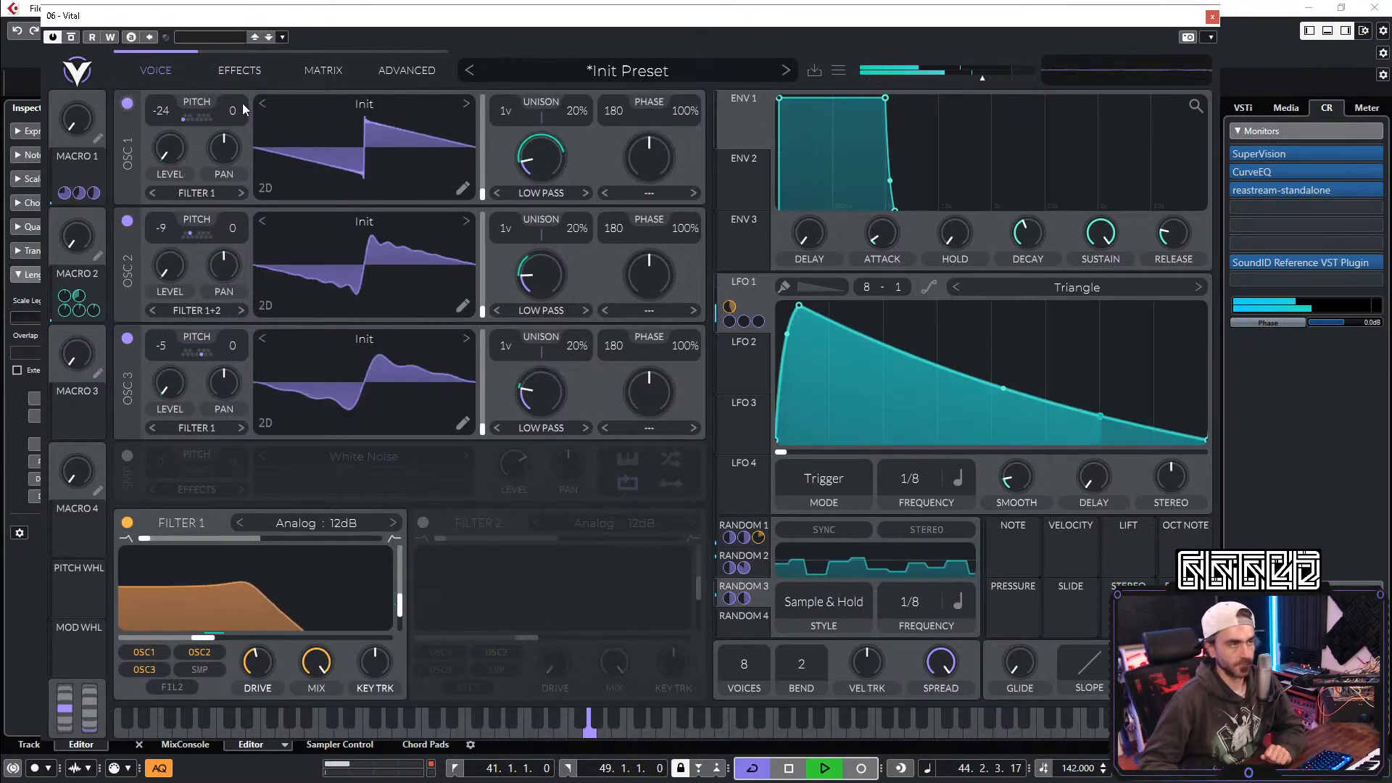
pyautogui.moveTo(77, 126); pyautogui.dragTo(96, 81)
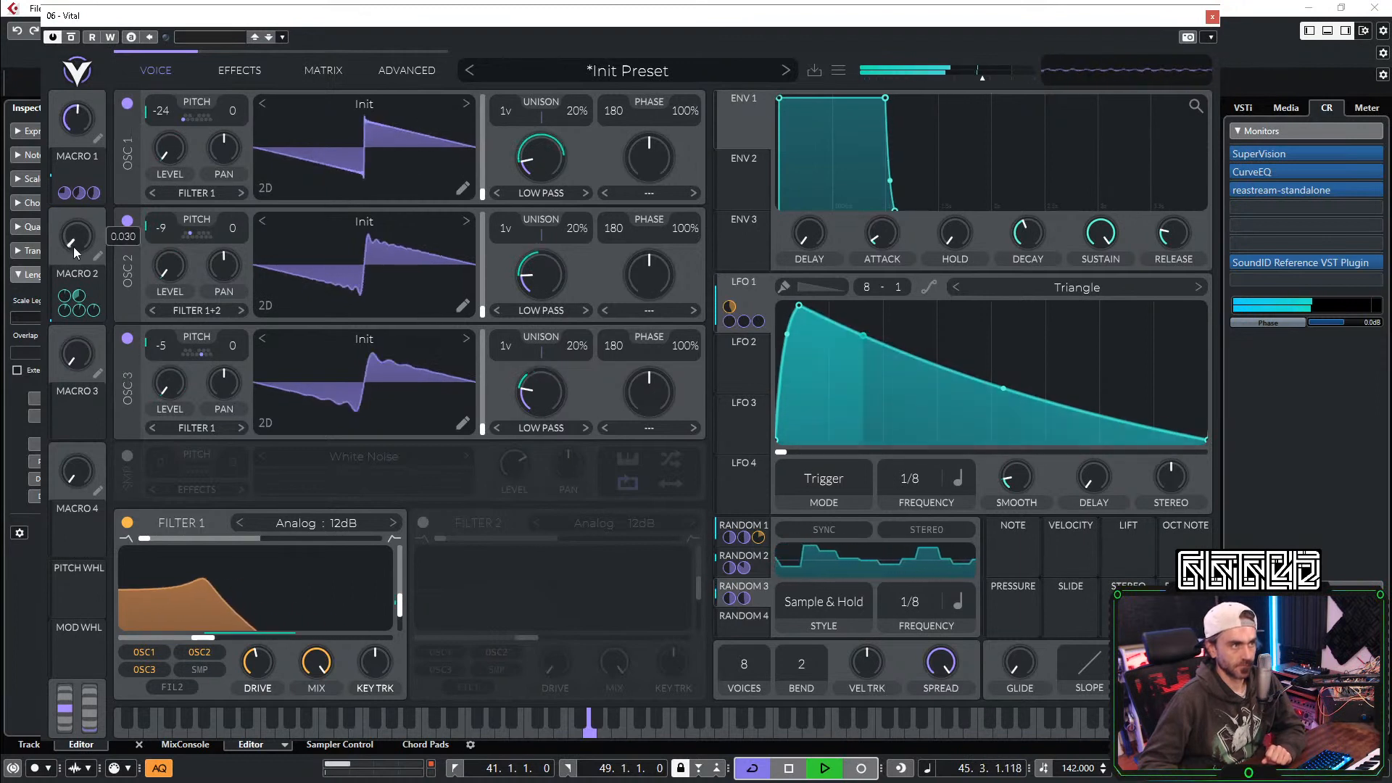
pyautogui.moveTo(72, 112); pyautogui.dragTo(59, 179)
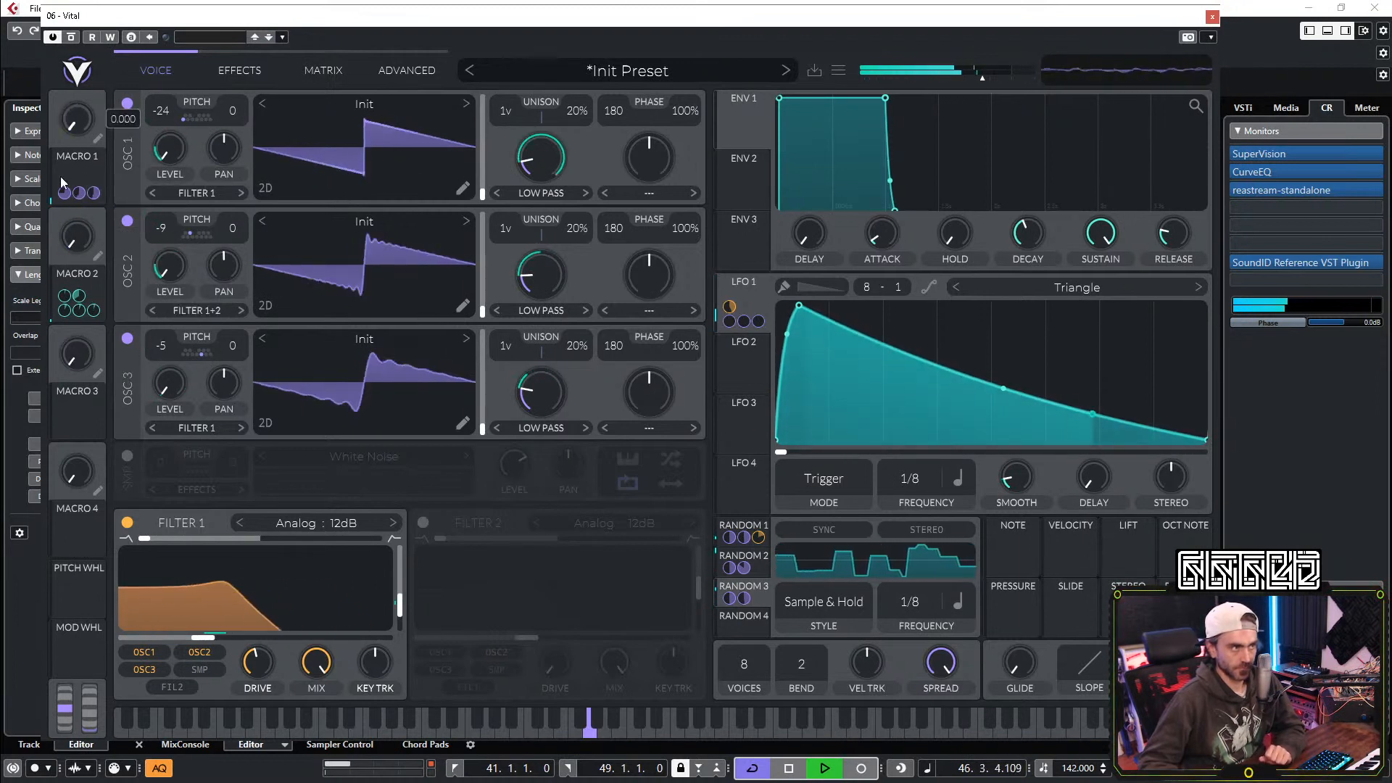
pyautogui.moveTo(88, 120); pyautogui.dragTo(80, 173)
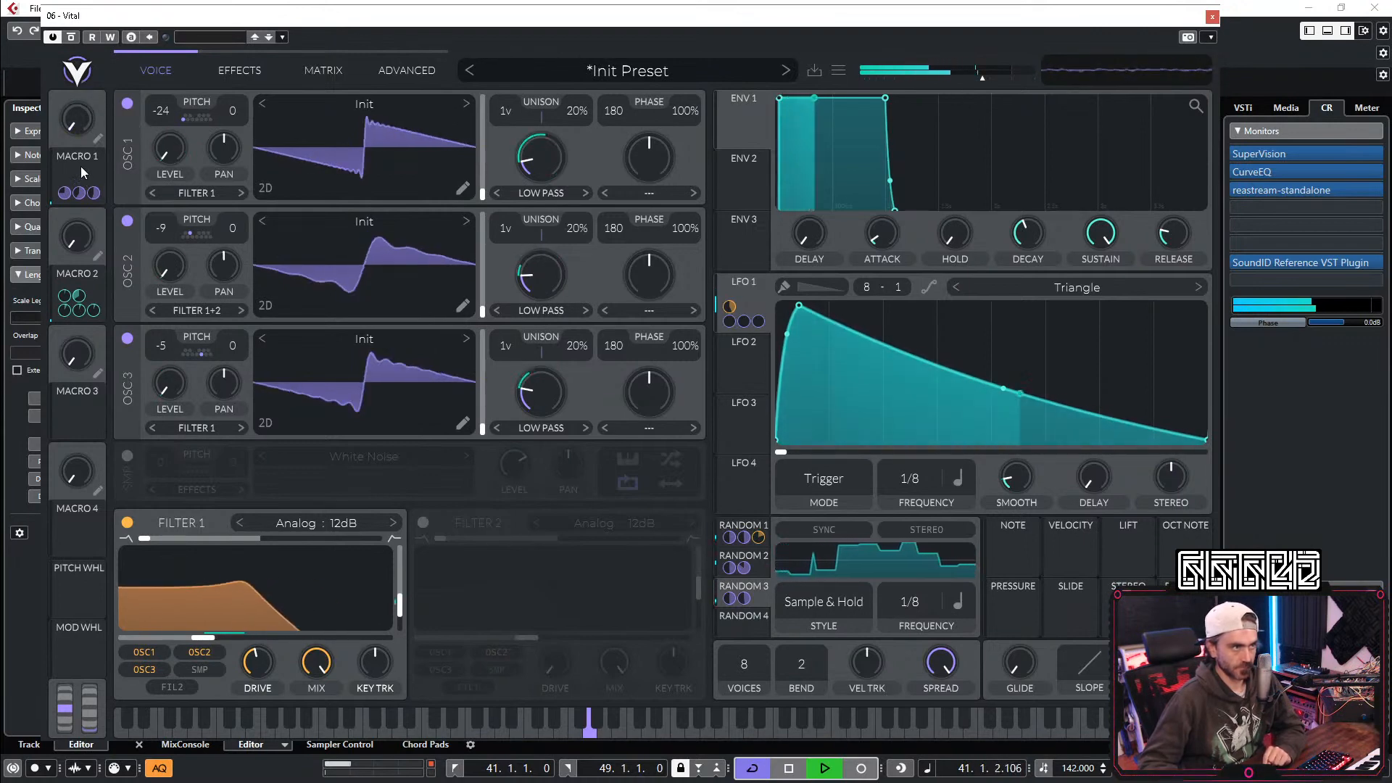
# Step: Enable the Phaser, place it between Distortion and Chorus, raise its feedback and reduce its mix
pyautogui.click(256, 66)
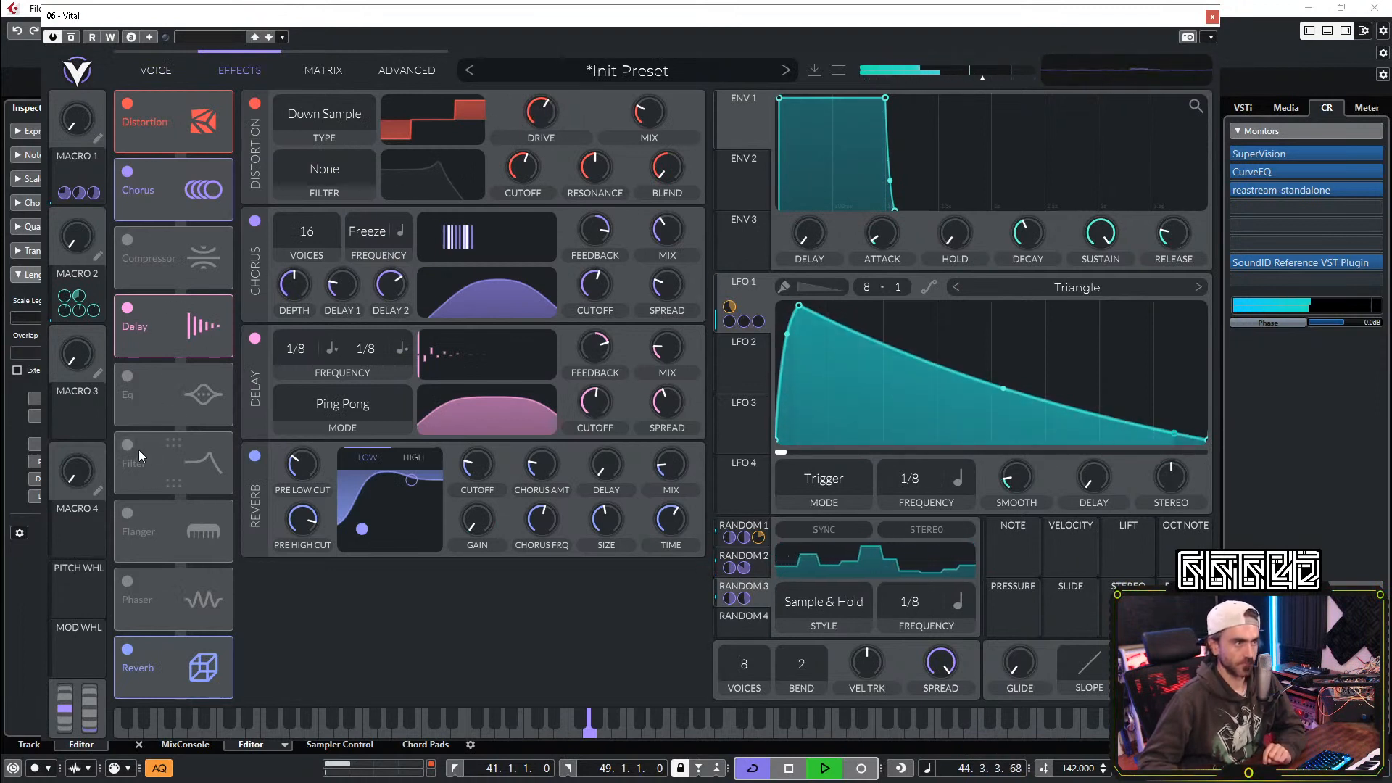
pyautogui.click(128, 581)
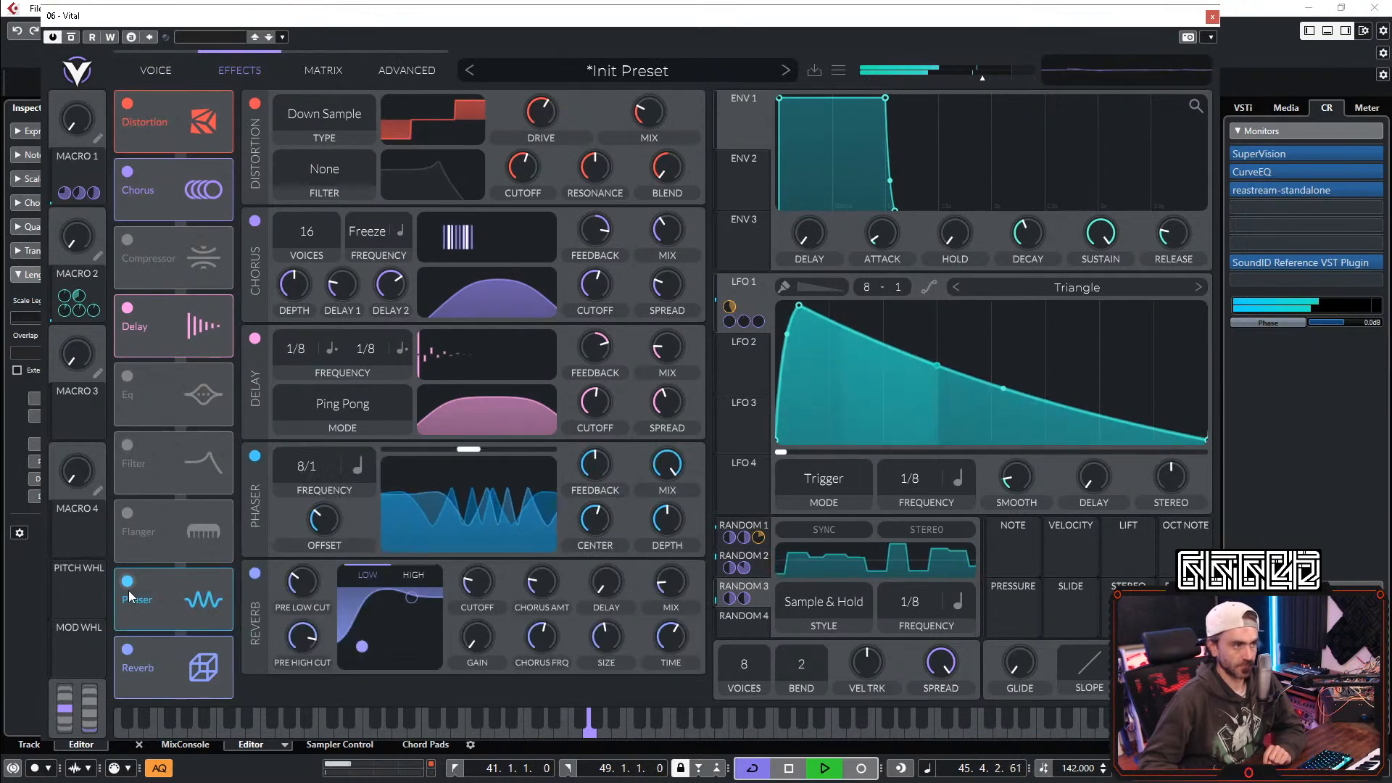
pyautogui.moveTo(132, 579); pyautogui.dragTo(164, 161)
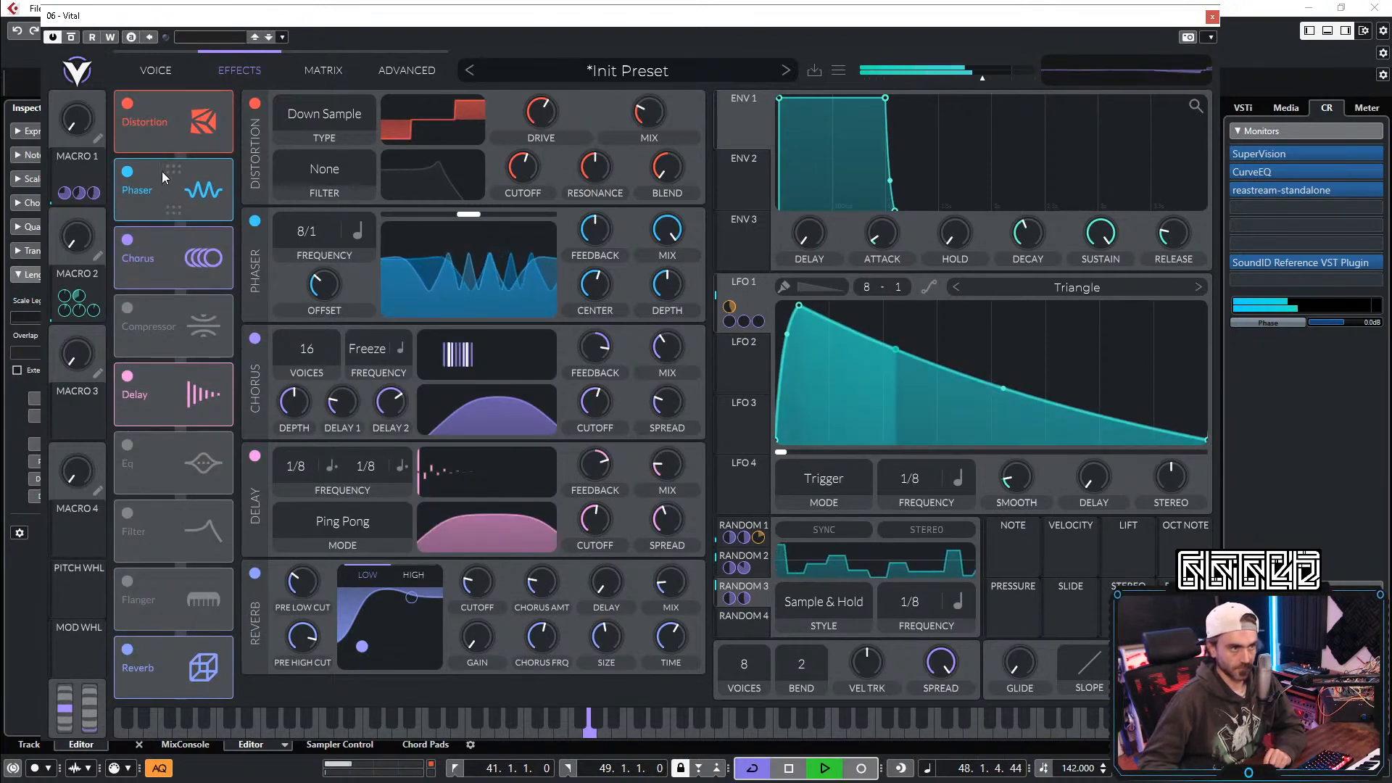
pyautogui.moveTo(597, 235)
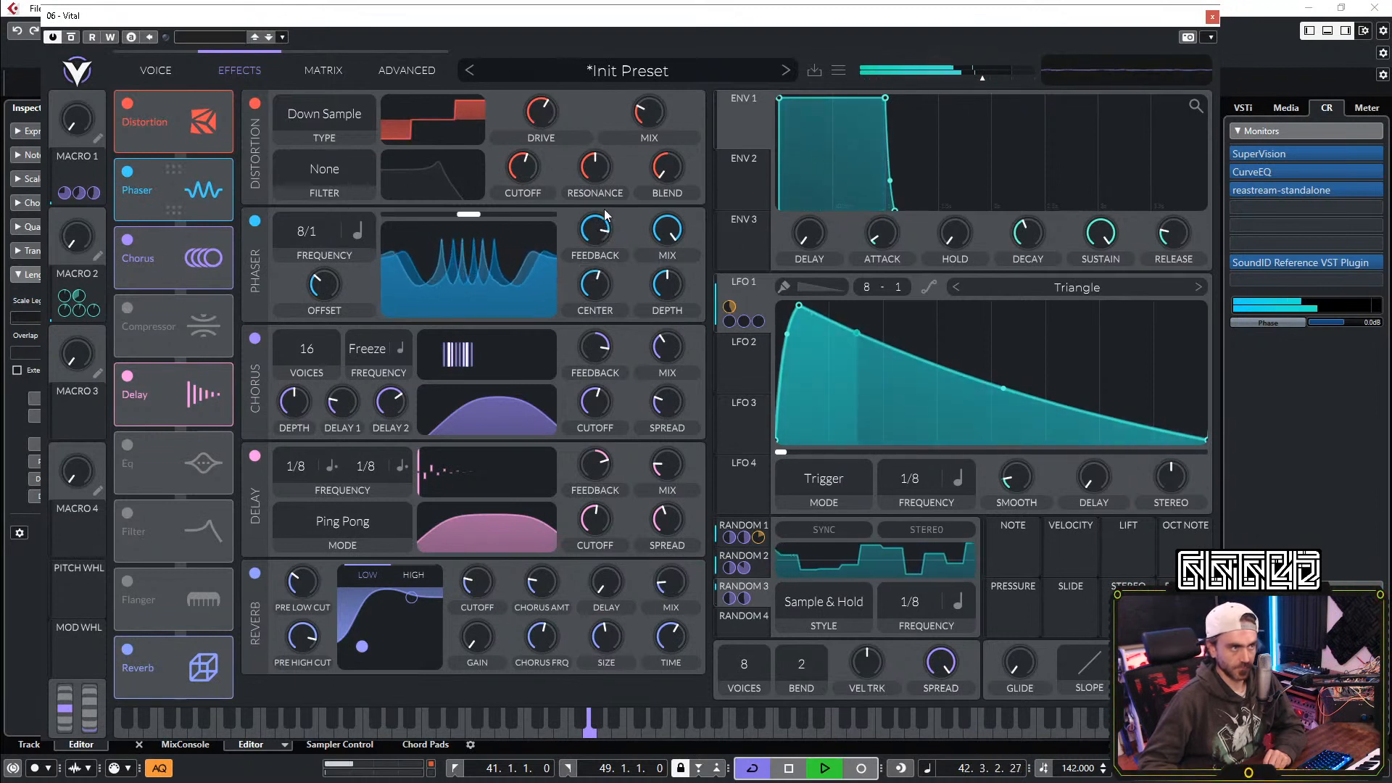
pyautogui.moveTo(672, 260)
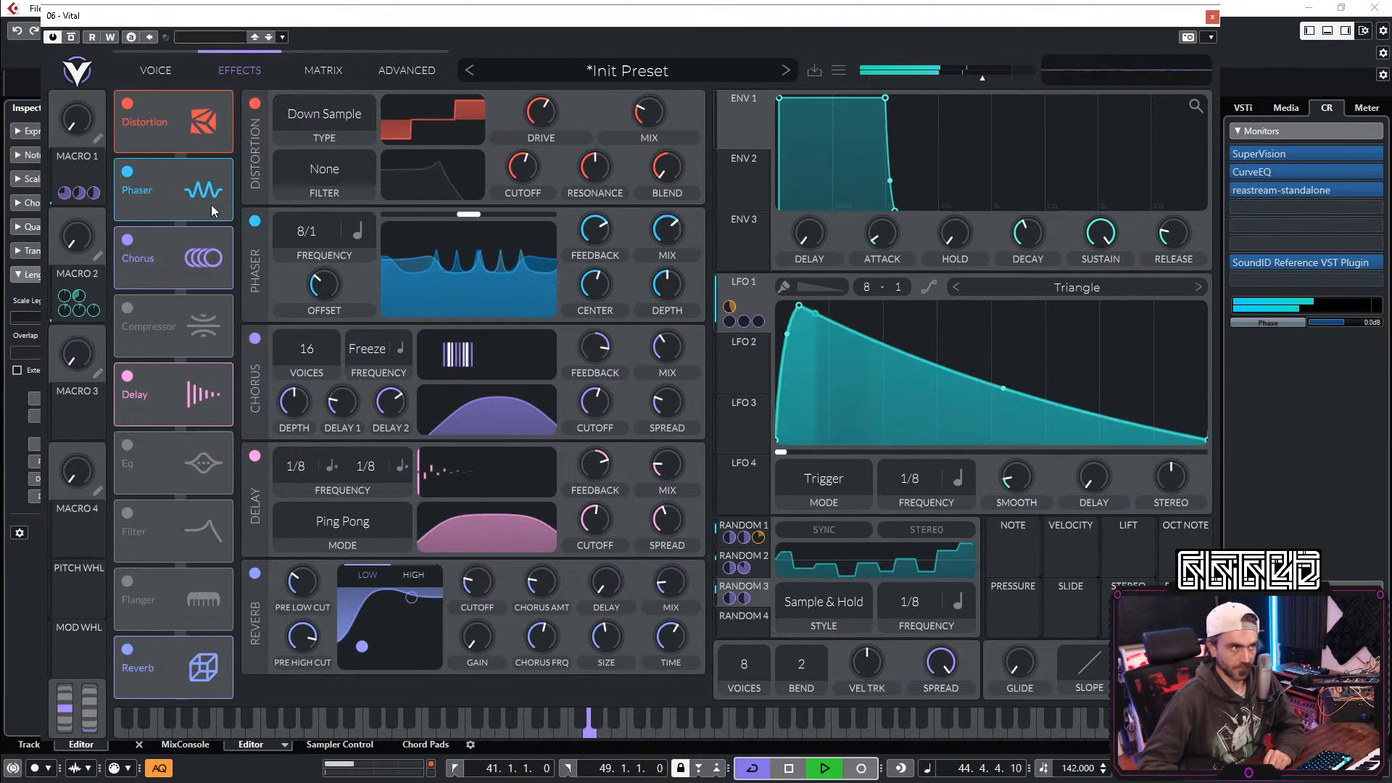
# Step: Sweep Macro 1 up and back to zero to audition the patch with the phaser
pyautogui.click(156, 71)
pyautogui.moveTo(76, 118); pyautogui.dragTo(77, 206)
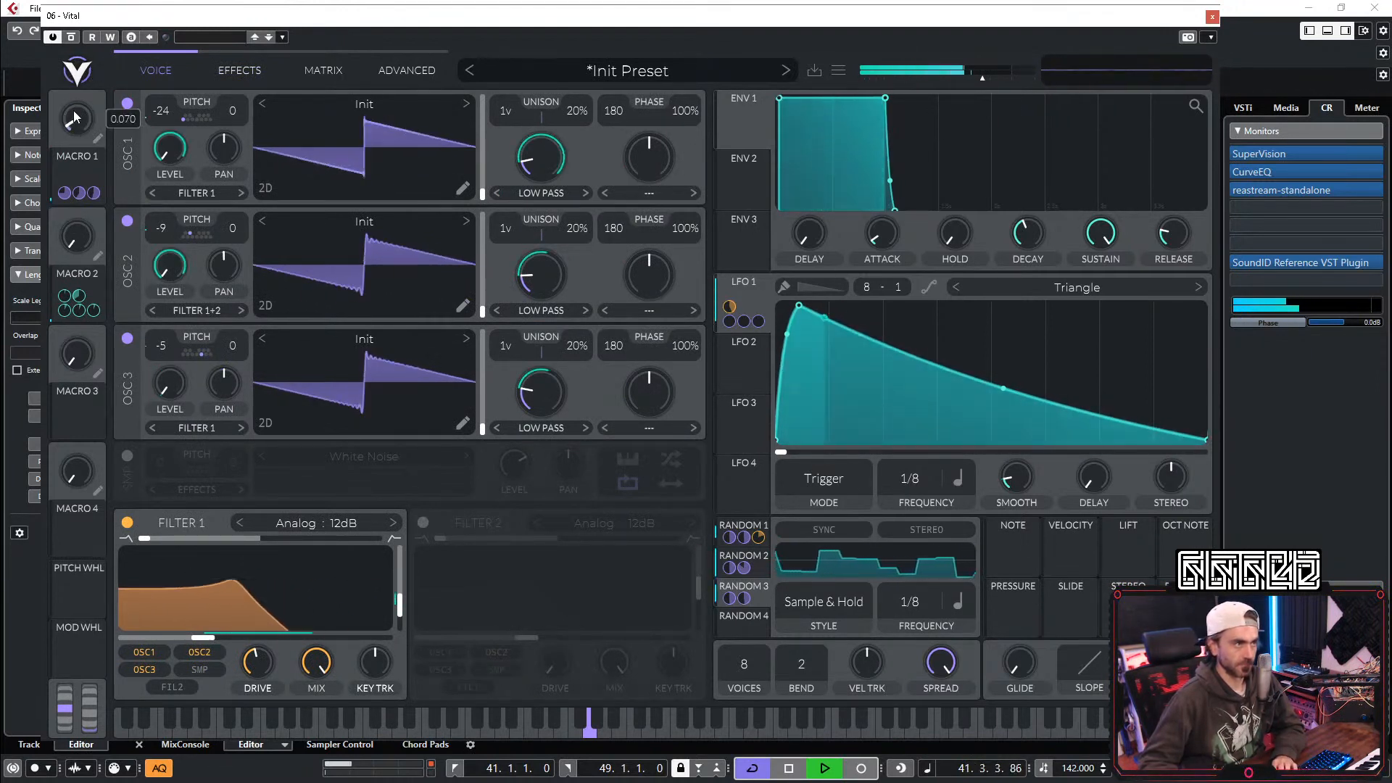
pyautogui.moveTo(78, 125); pyautogui.dragTo(79, 112)
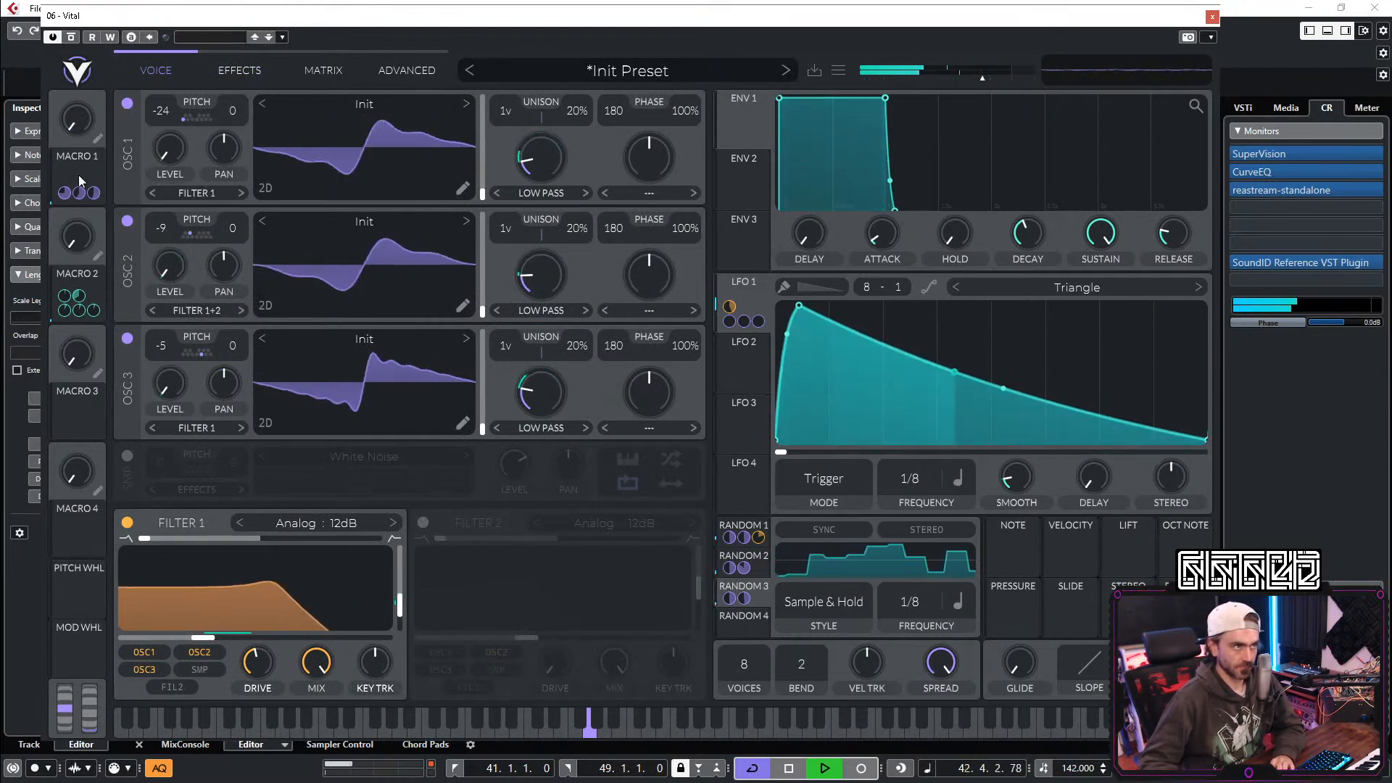
# Step: Save the patch as a preset named "1307 techno chords1" and stop playback
pyautogui.click(813, 71)
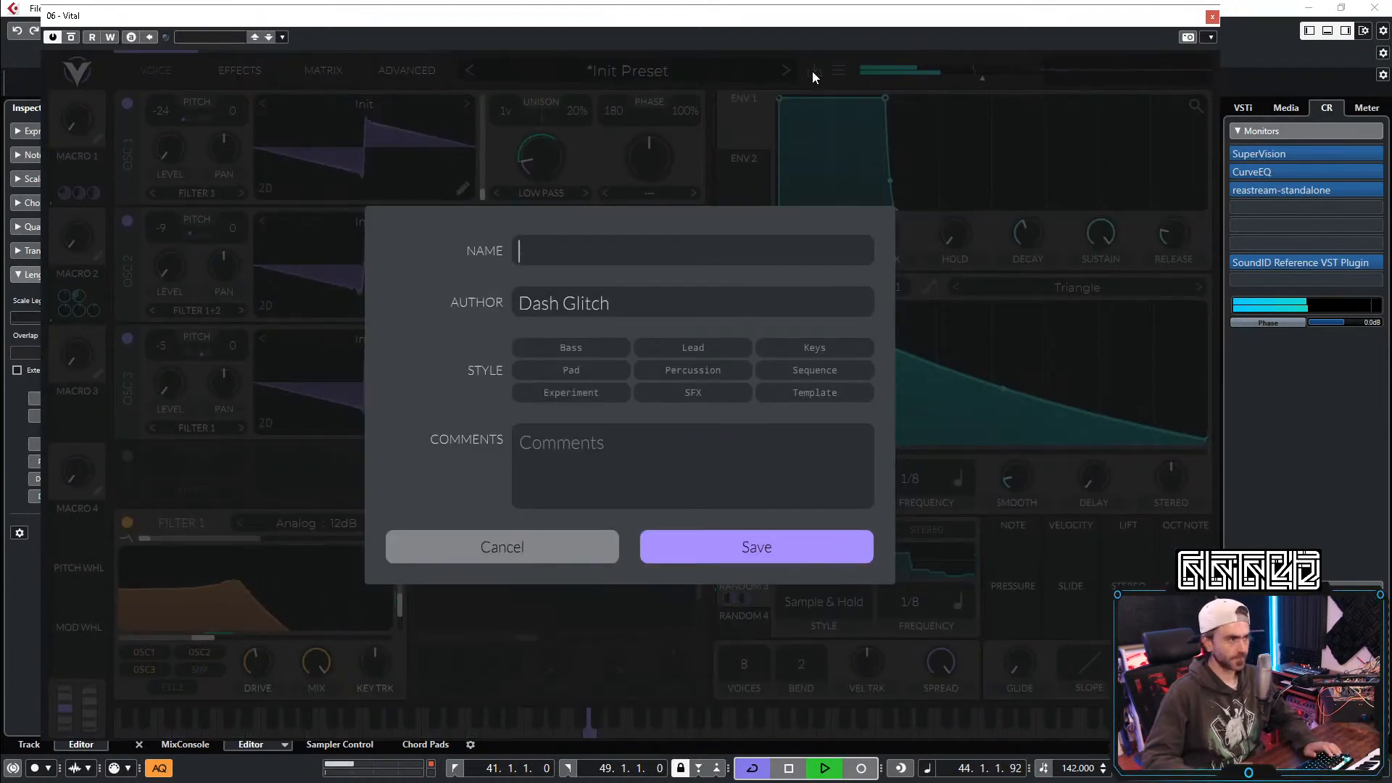
pyautogui.write('13')
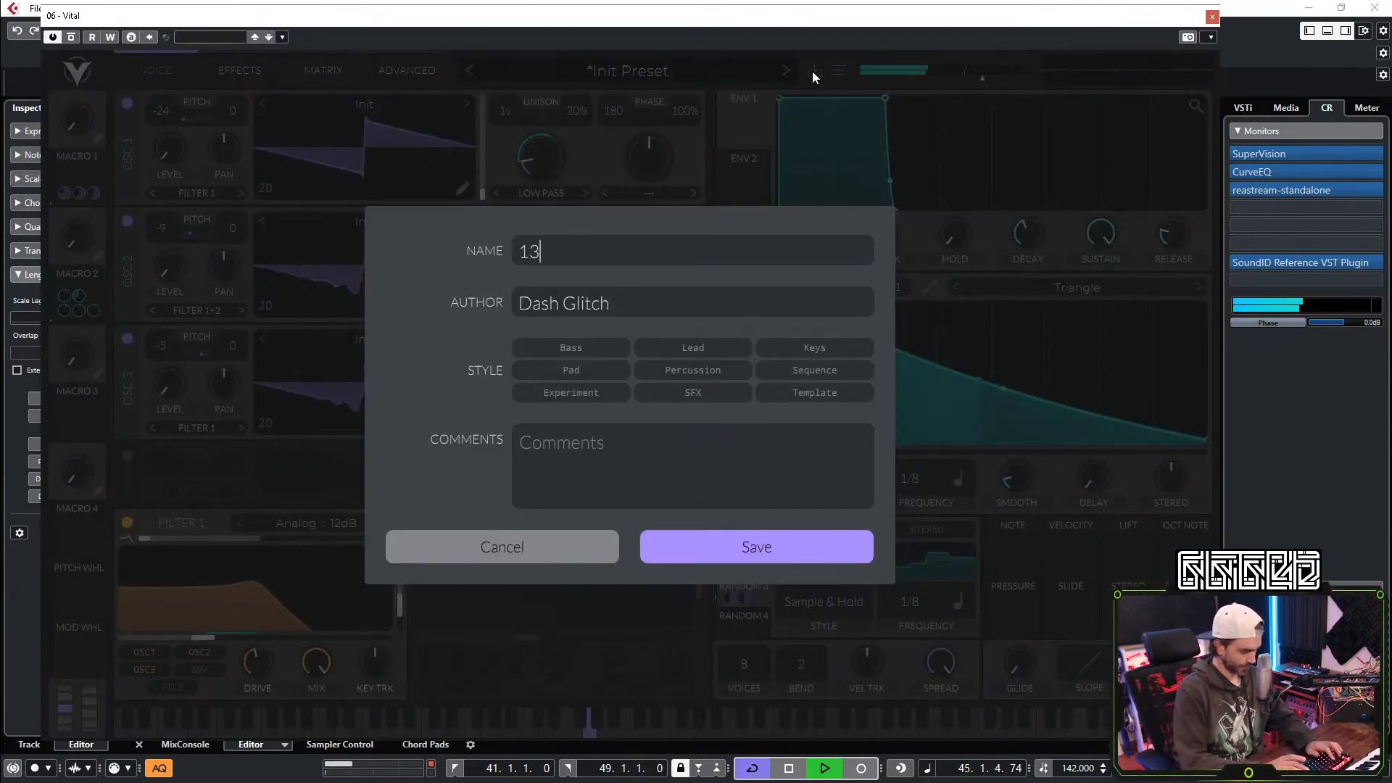
pyautogui.write('07 techno chords1')
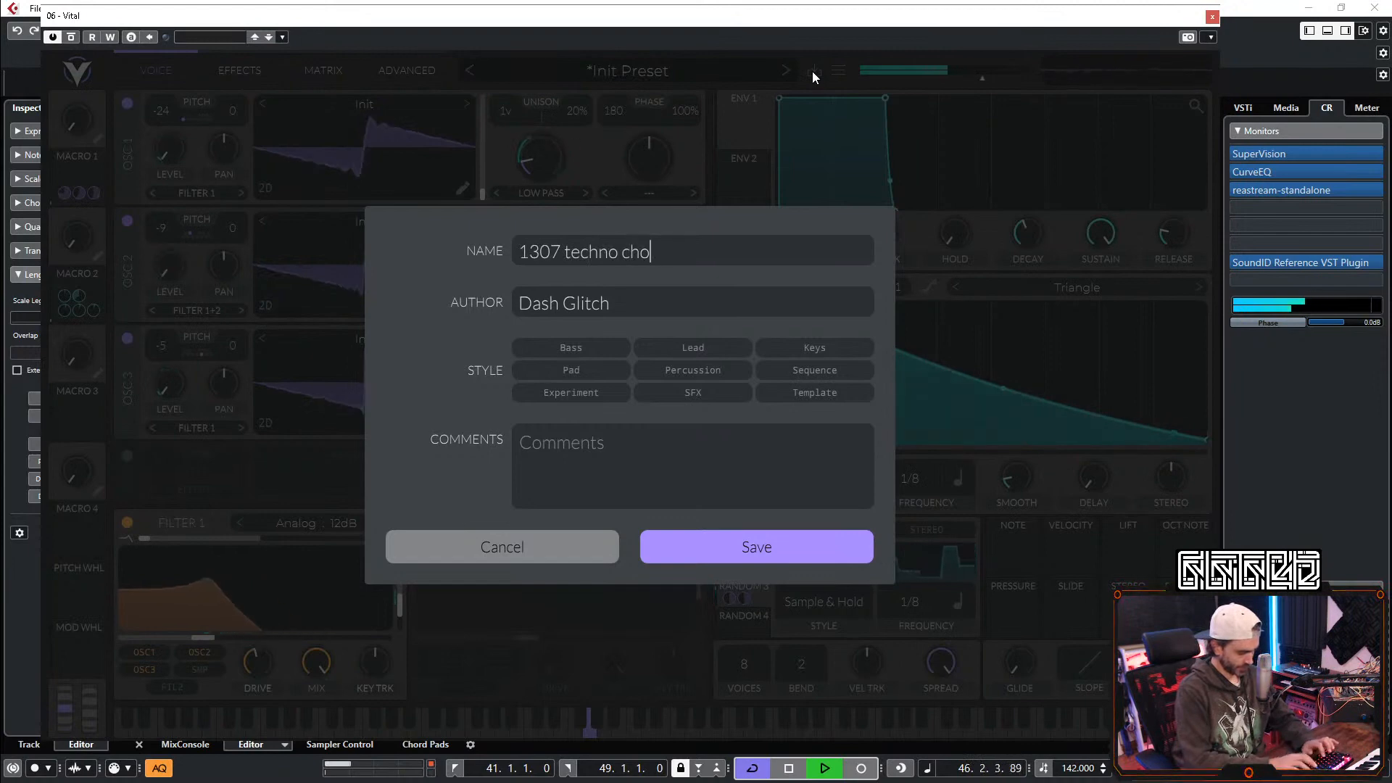
pyautogui.press('Return')
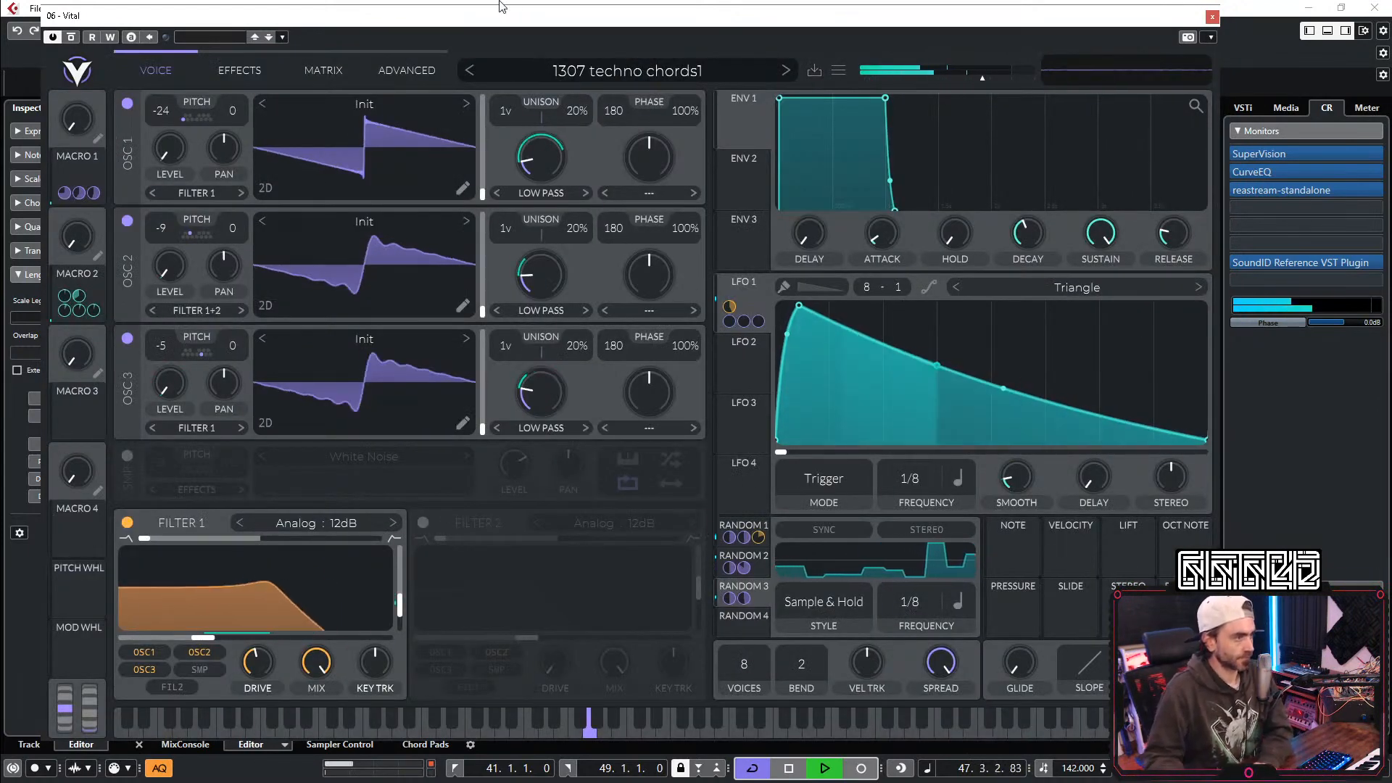
pyautogui.press('space')
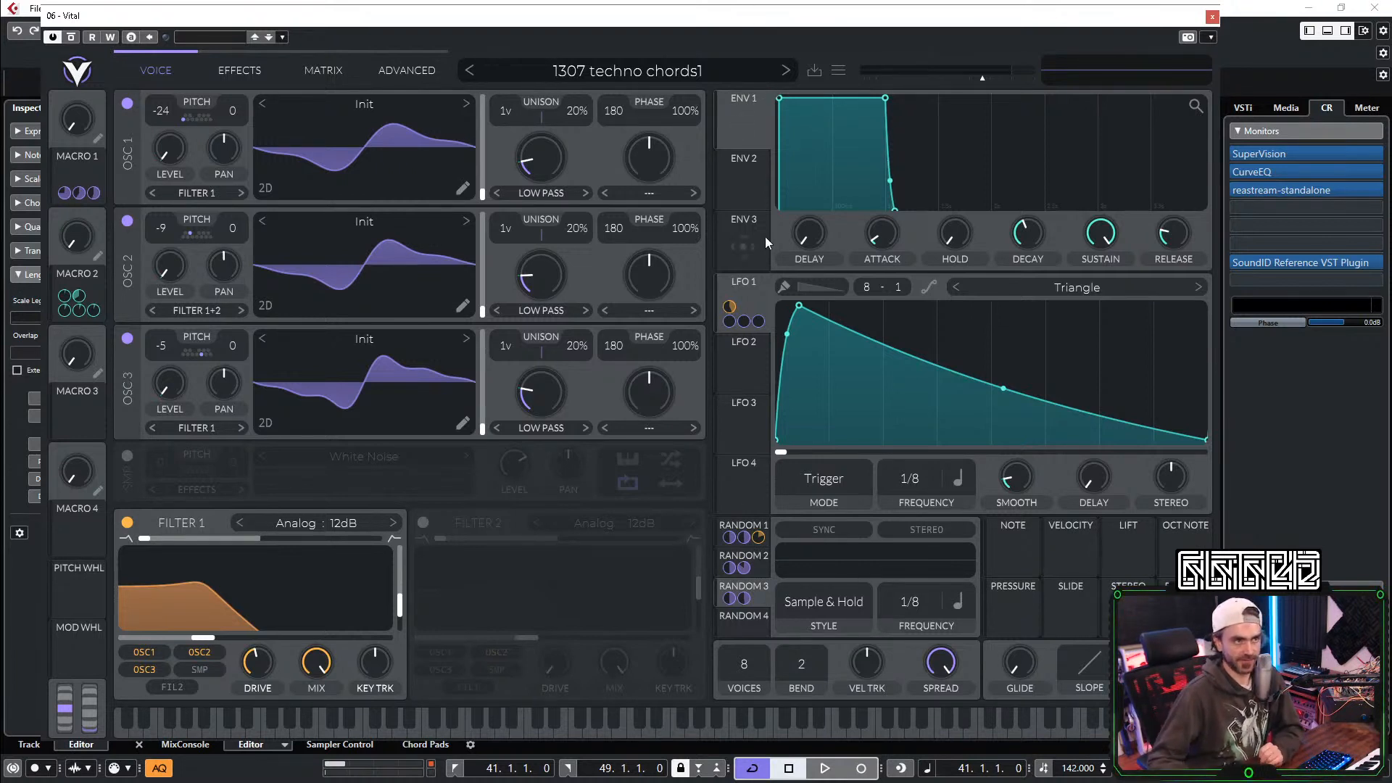
# Step: Initialize a new preset and modulate OSC 1's level with LFO 1
pyautogui.click(621, 77)
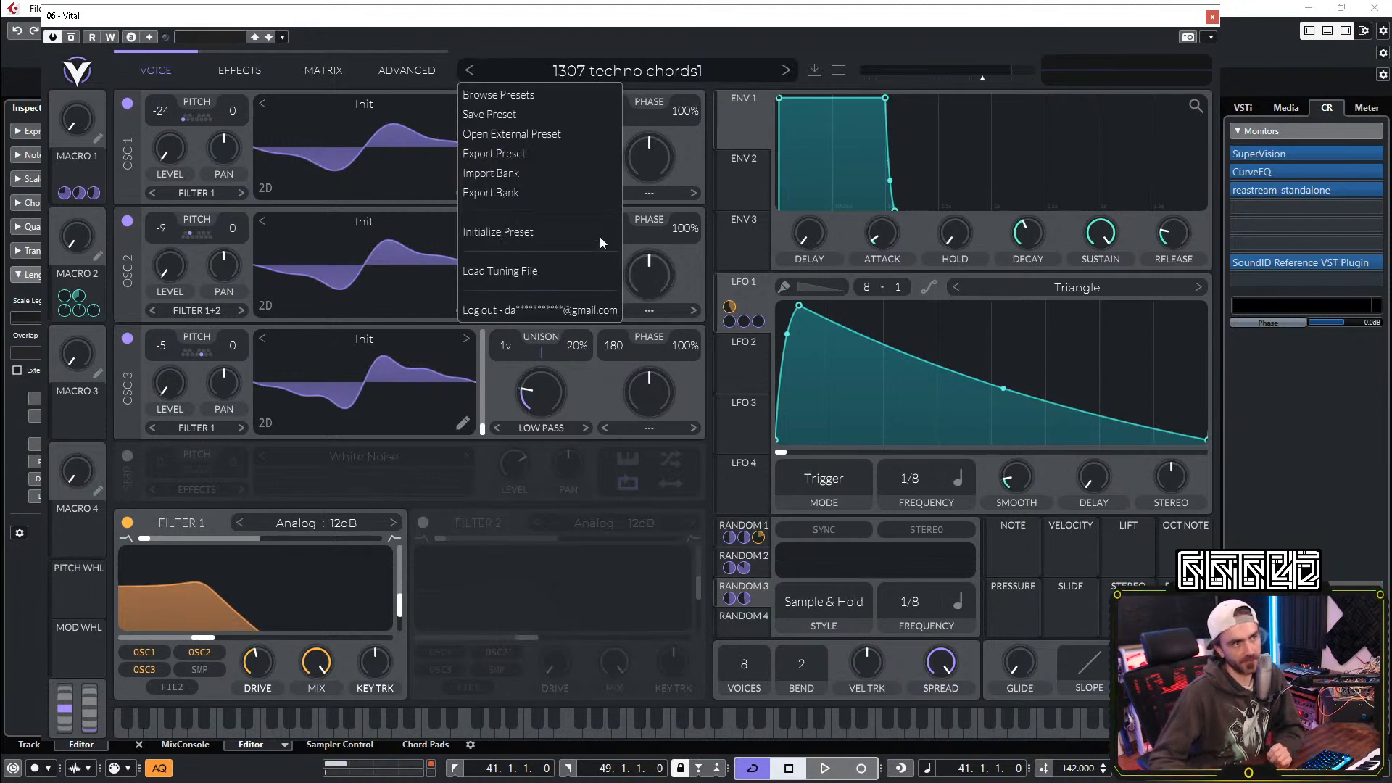
pyautogui.click(530, 229)
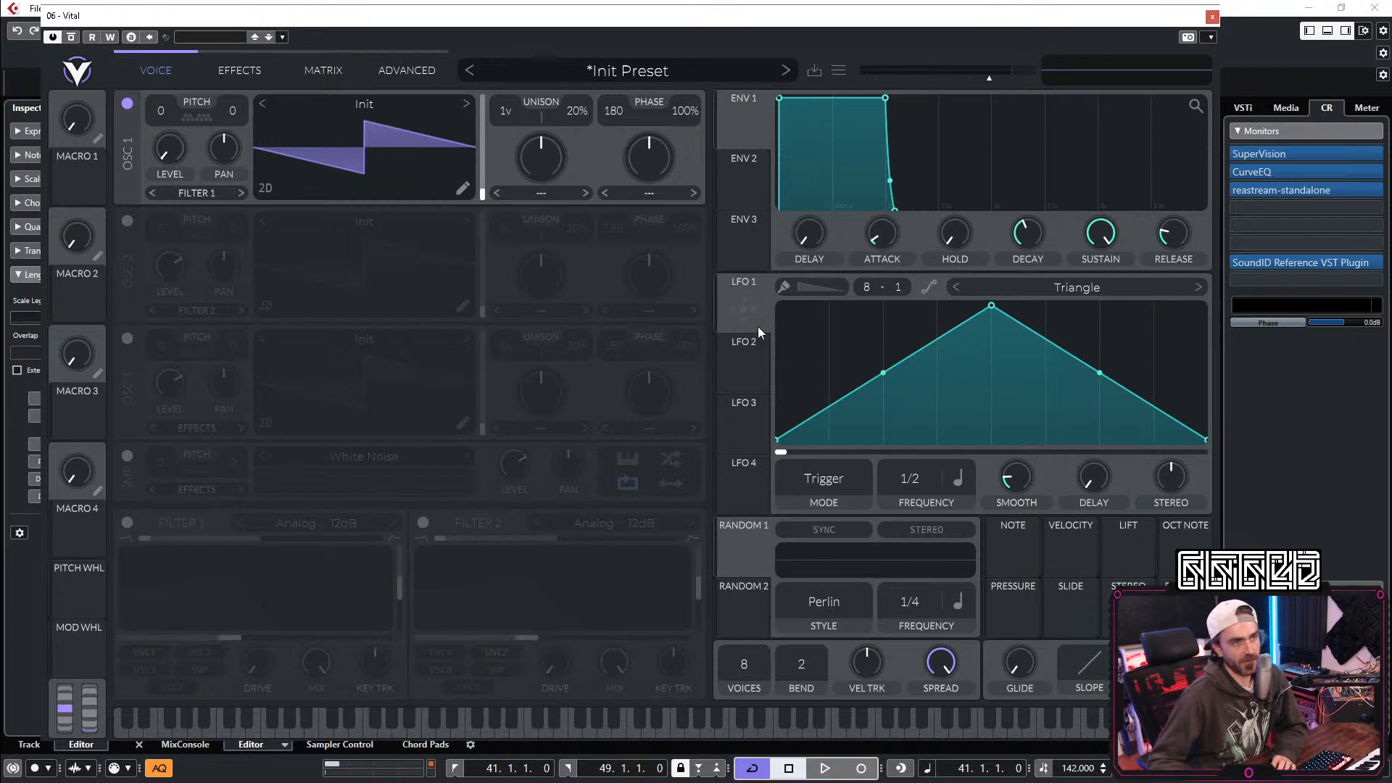
pyautogui.moveTo(738, 316); pyautogui.dragTo(193, 171)
# Step: Paint eight falling saws in LFO 1, curve them steeply inward except the outward-bulging third and sixth, and start playback with a slightly lower output volume
pyautogui.moveTo(820, 433)
pyautogui.mouseDown()
pyautogui.moveTo(784, 311)
pyautogui.moveTo(1256, 125)
pyautogui.mouseUp()
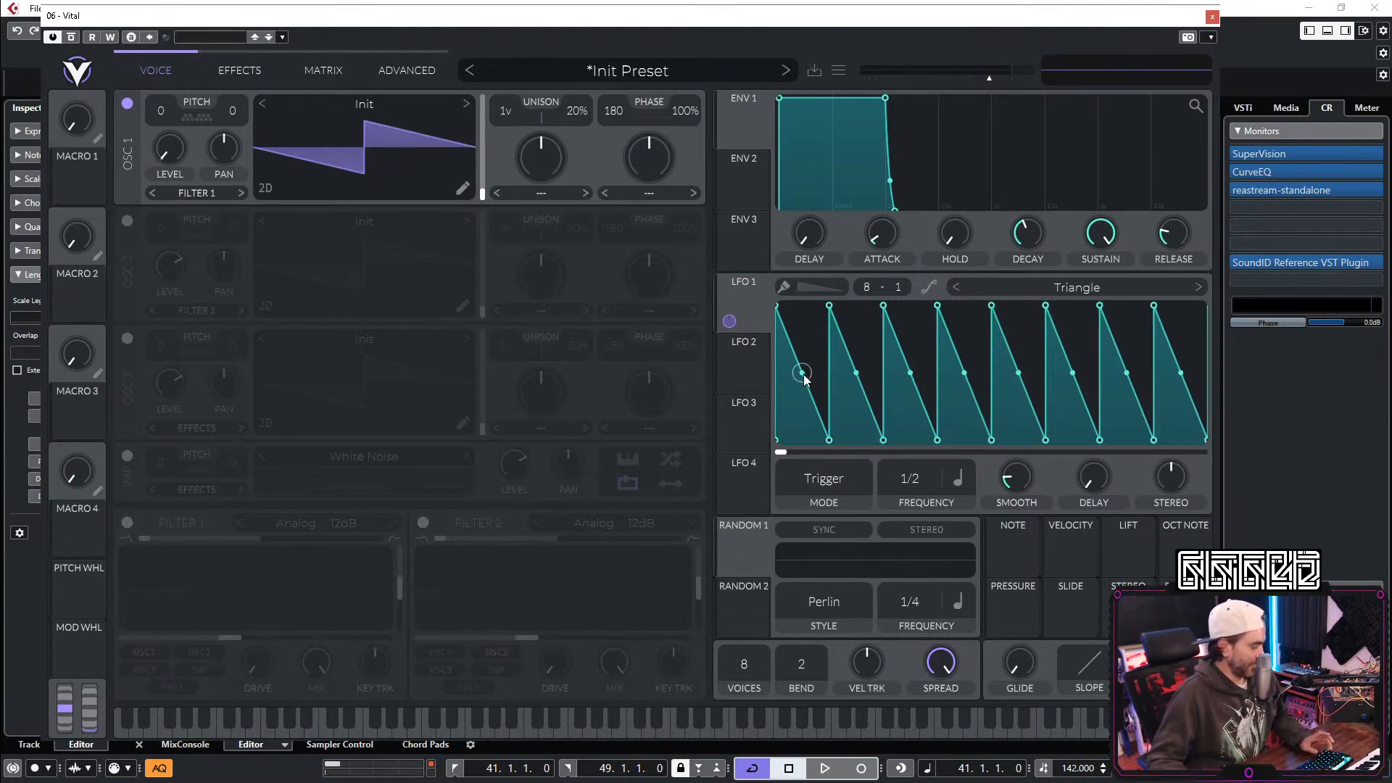
pyautogui.moveTo(810, 376); pyautogui.dragTo(910, 360)
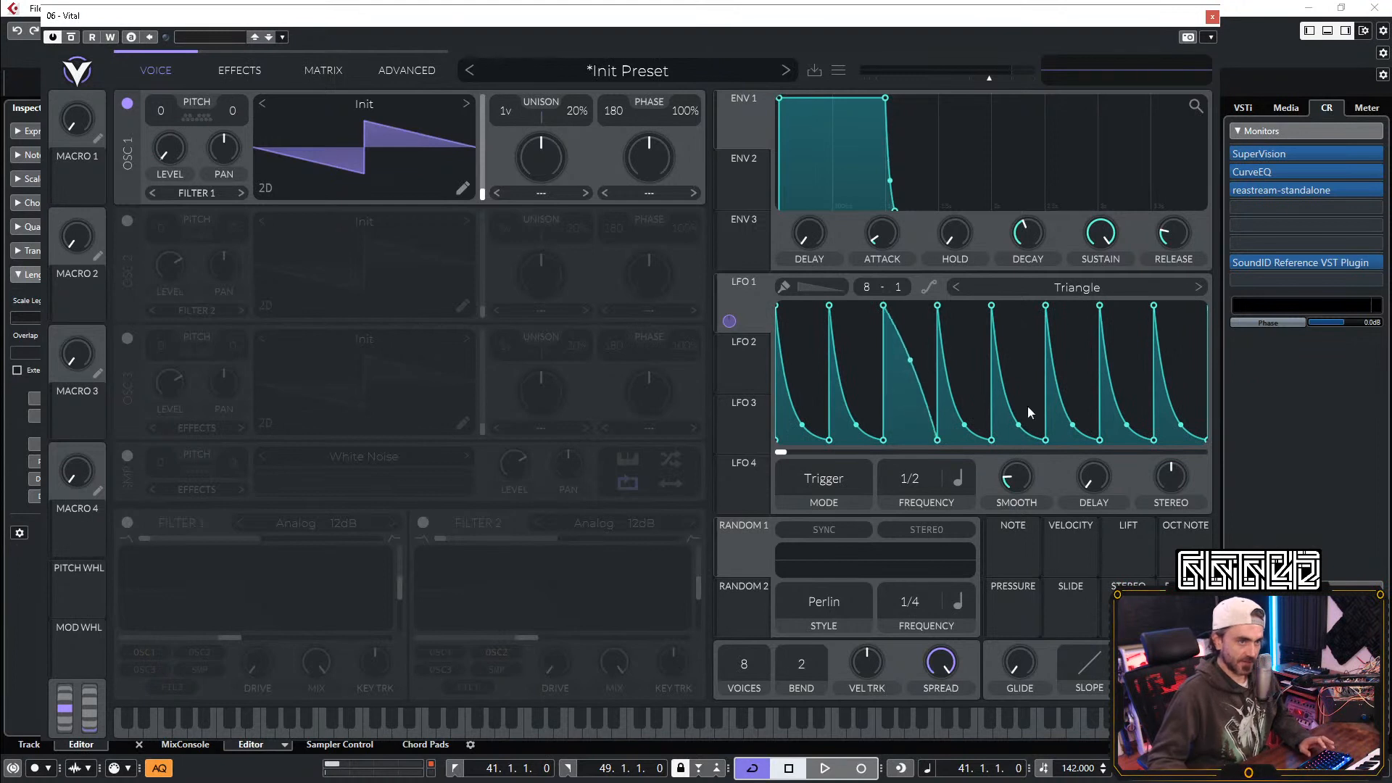
pyautogui.moveTo(1072, 424); pyautogui.dragTo(1119, 262)
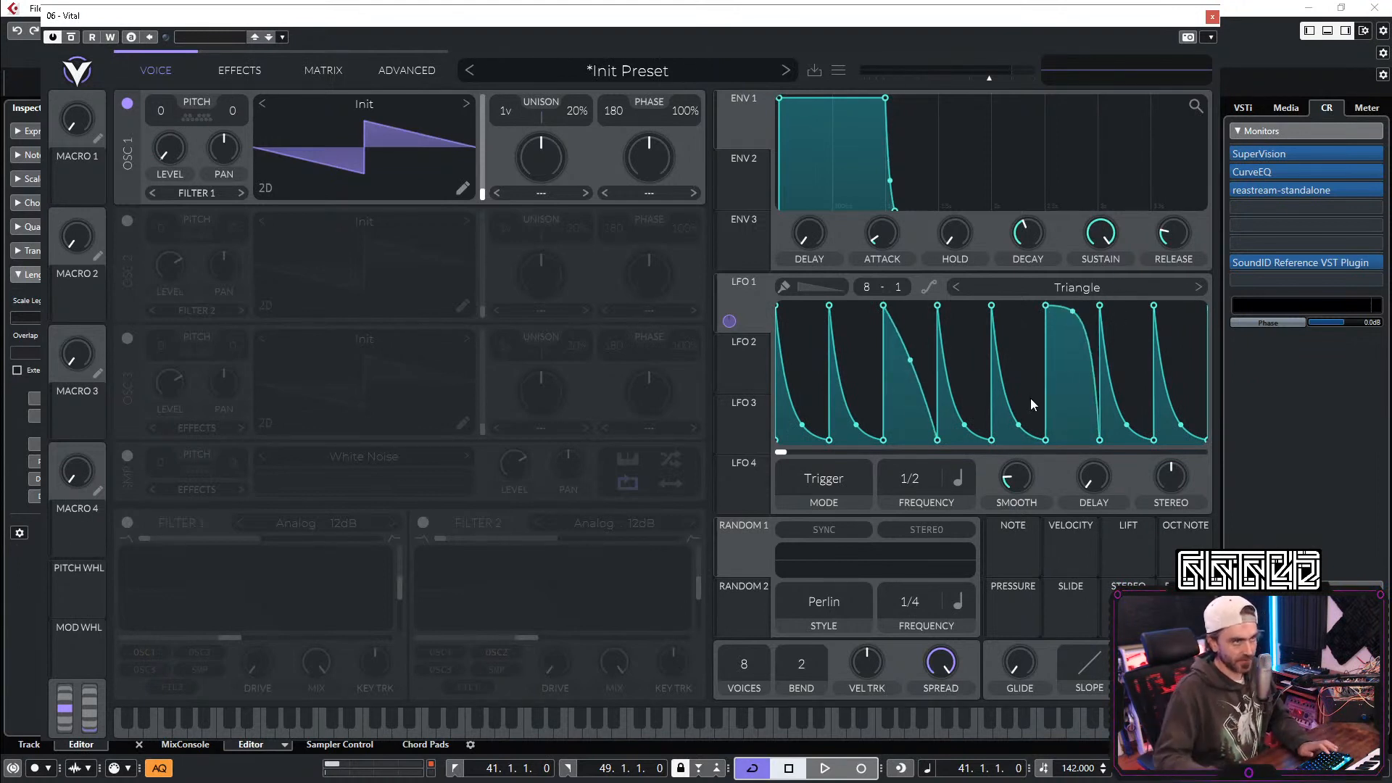
pyautogui.press('space')
pyautogui.scroll(4, 978, 82)
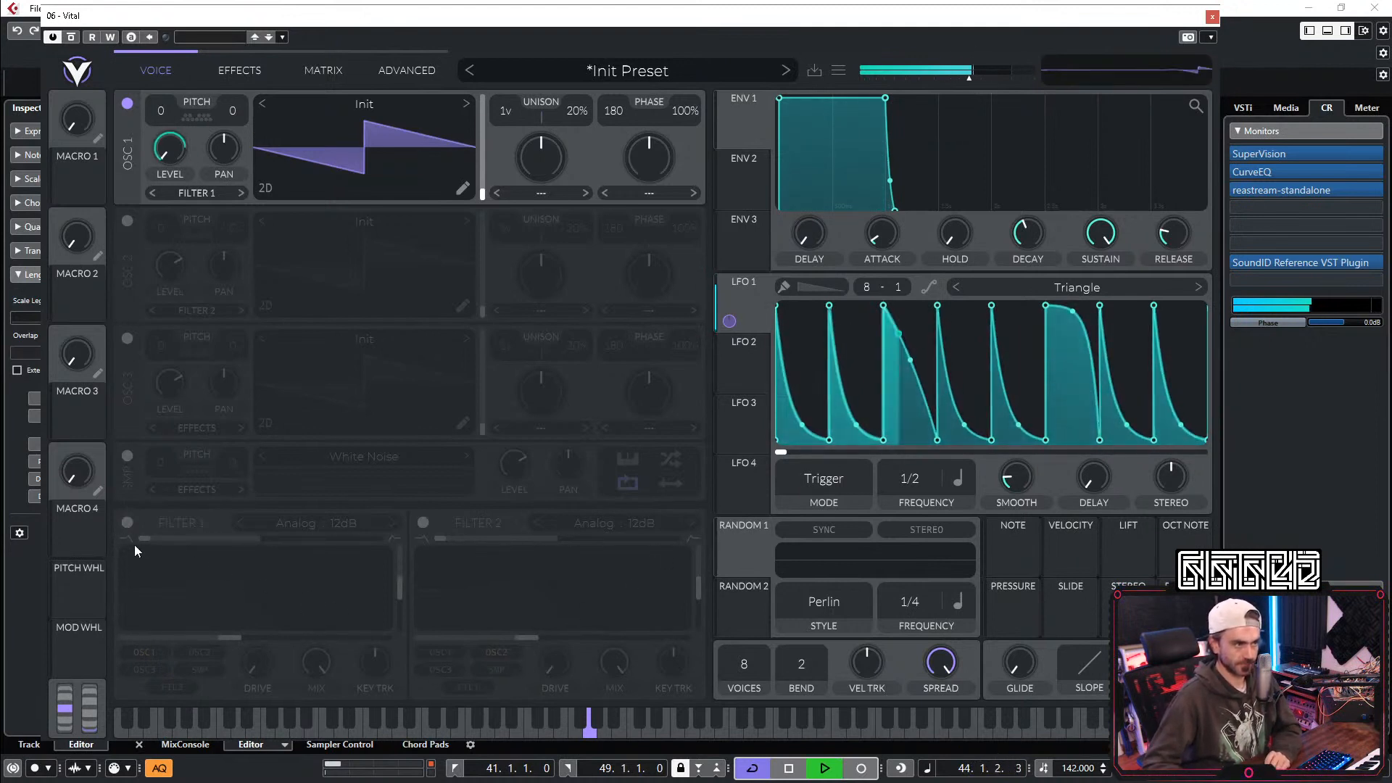
# Step: Enable Filter 1 as Phaser : Negative, raise its resonance and set its blend to 2.000
pyautogui.click(125, 522)
pyautogui.click(308, 516)
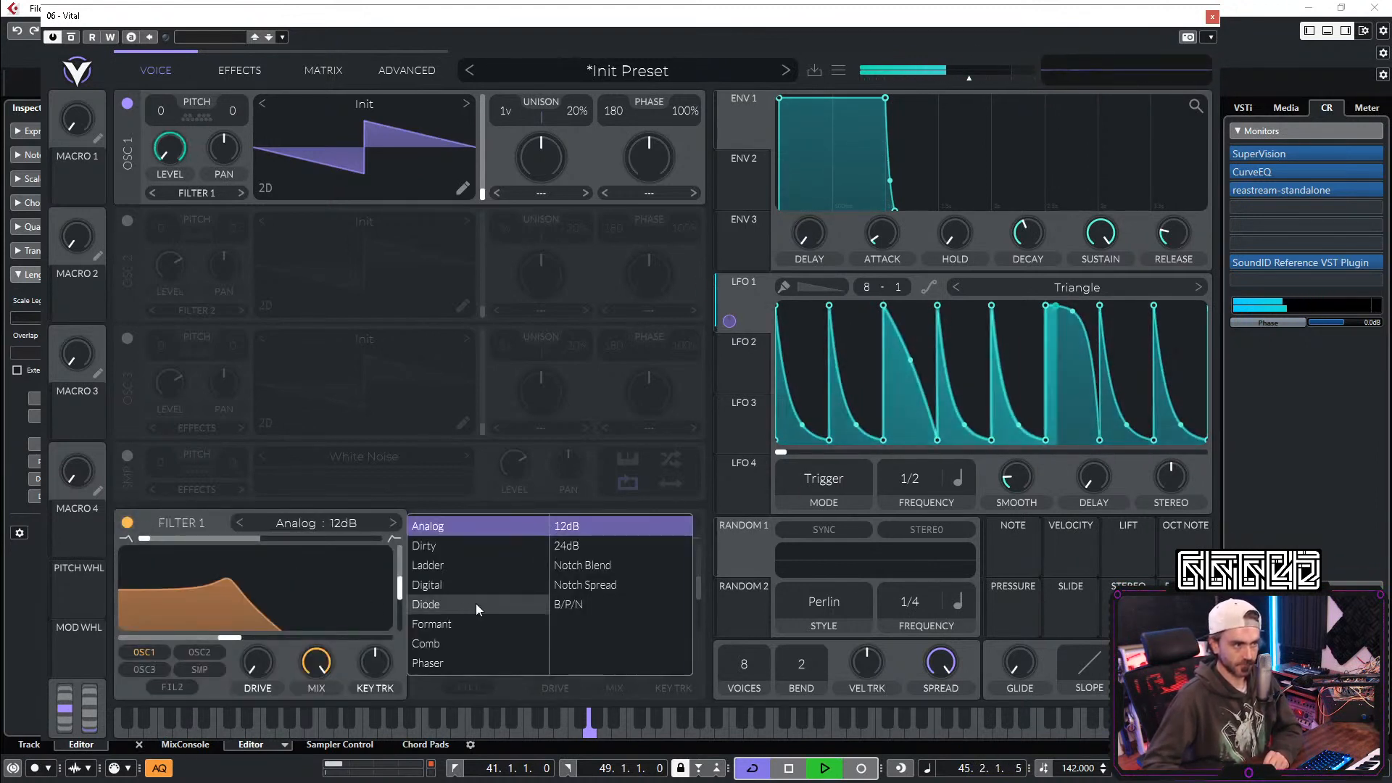
pyautogui.click(431, 662)
pyautogui.click(580, 545)
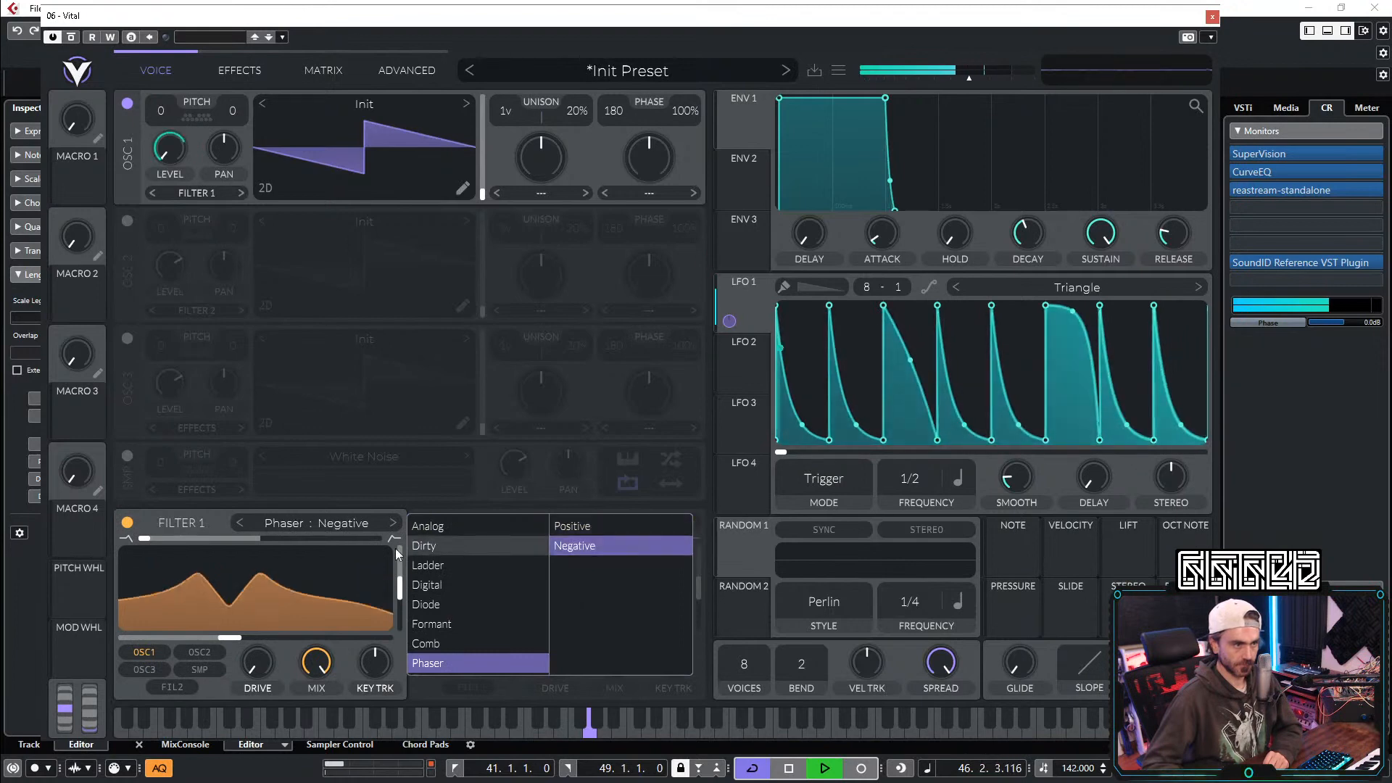
pyautogui.click(400, 598)
pyautogui.moveTo(319, 542); pyautogui.dragTo(659, 529)
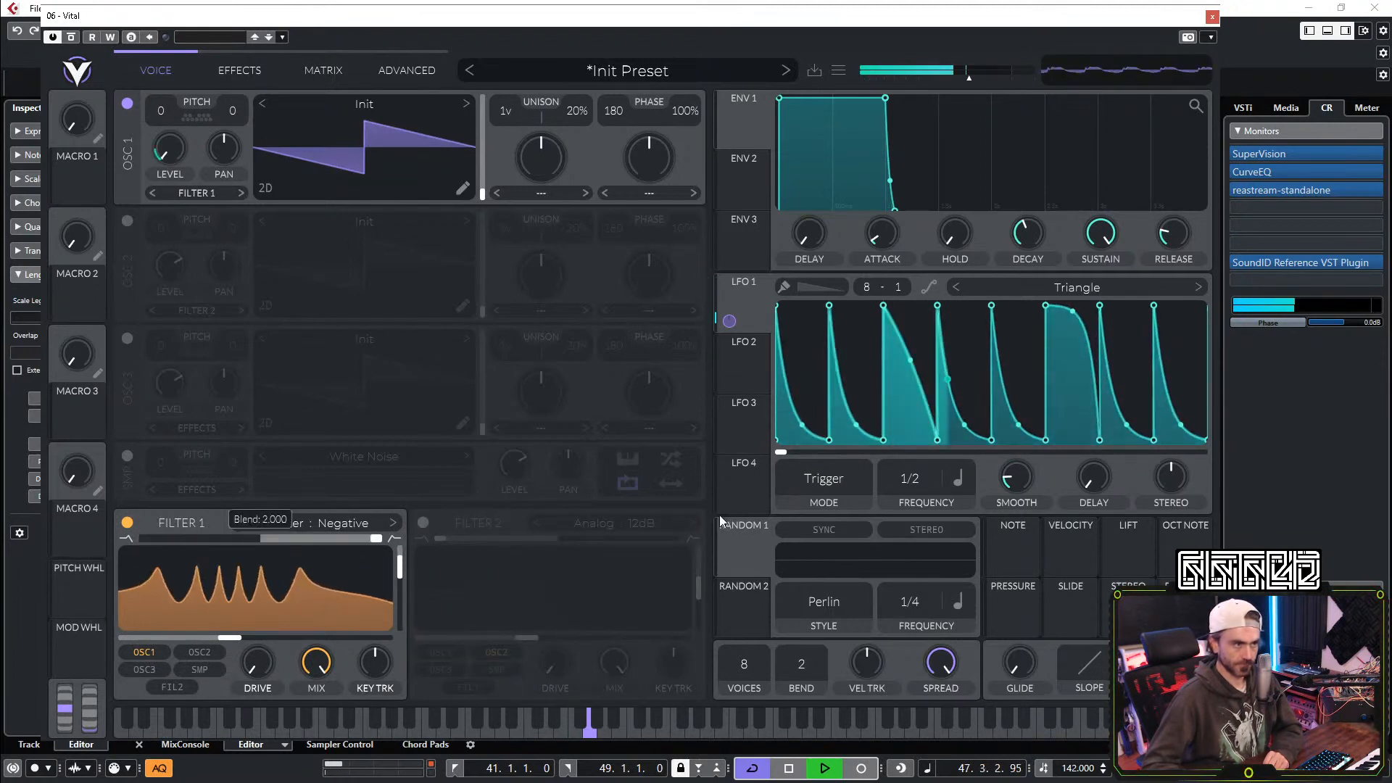
# Step: Modulate Filter 1's lowered cutoff with Random 1, and set Random 1 to Sample & Hold at 1/16
pyautogui.moveTo(742, 557); pyautogui.dragTo(256, 658)
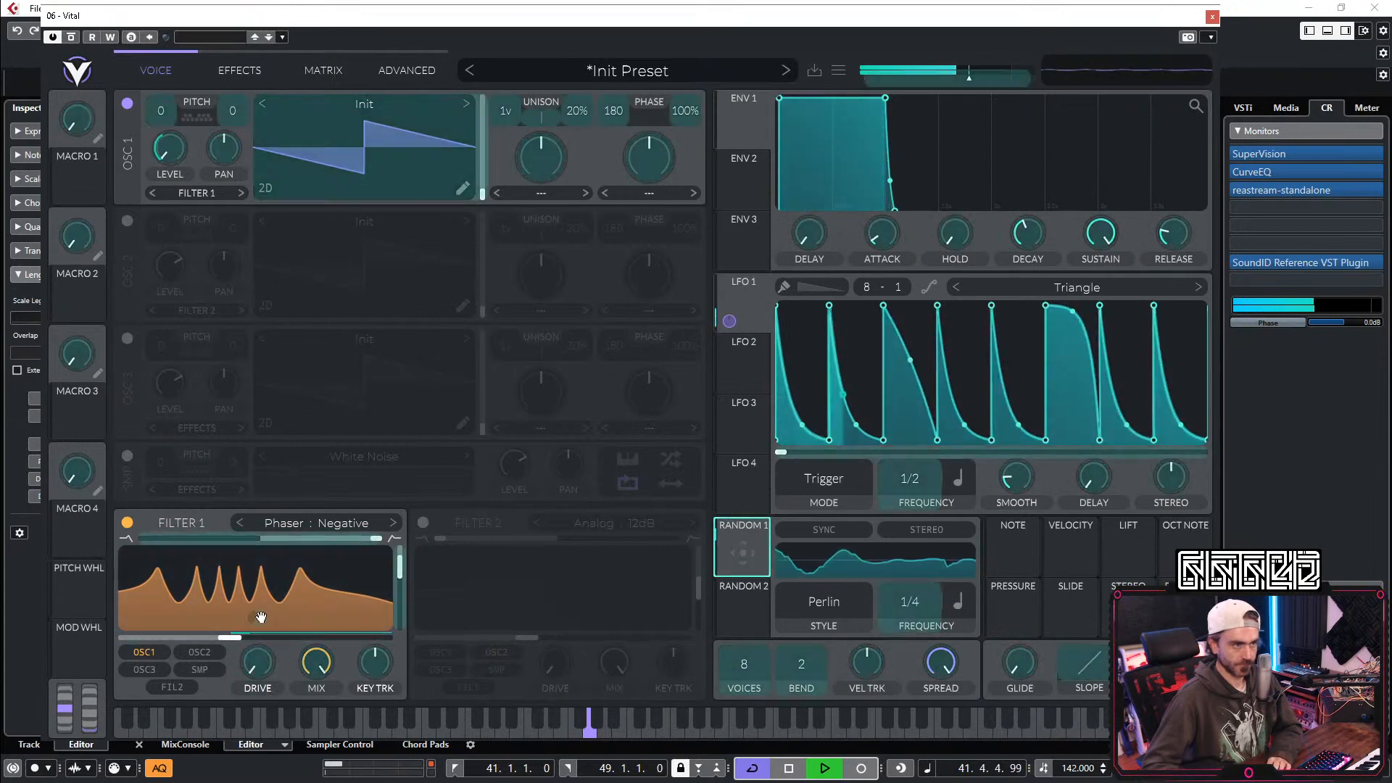
pyautogui.moveTo(229, 640); pyautogui.dragTo(198, 649)
pyautogui.scroll(2, 815, 610)
pyautogui.scroll(-1, 815, 610)
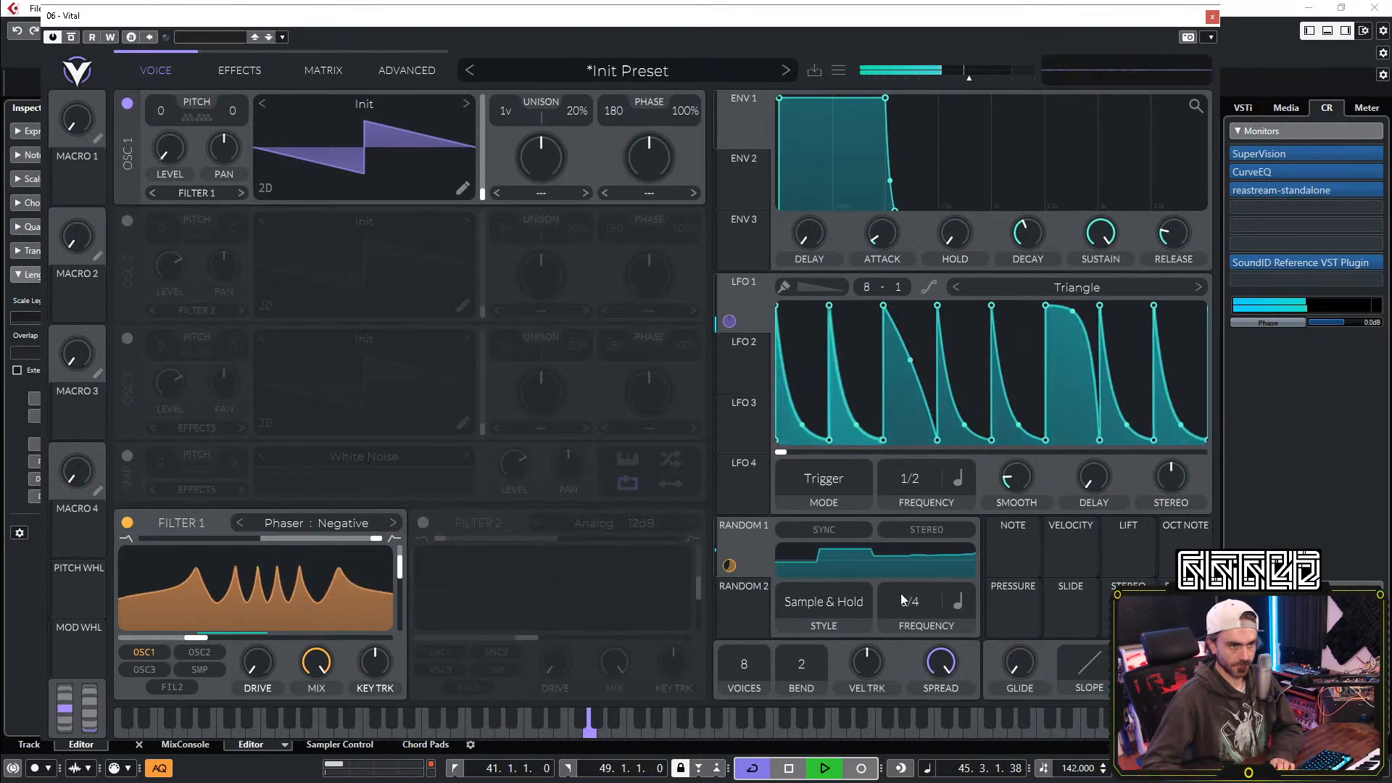
pyautogui.scroll(2, 904, 601)
pyautogui.press('space')
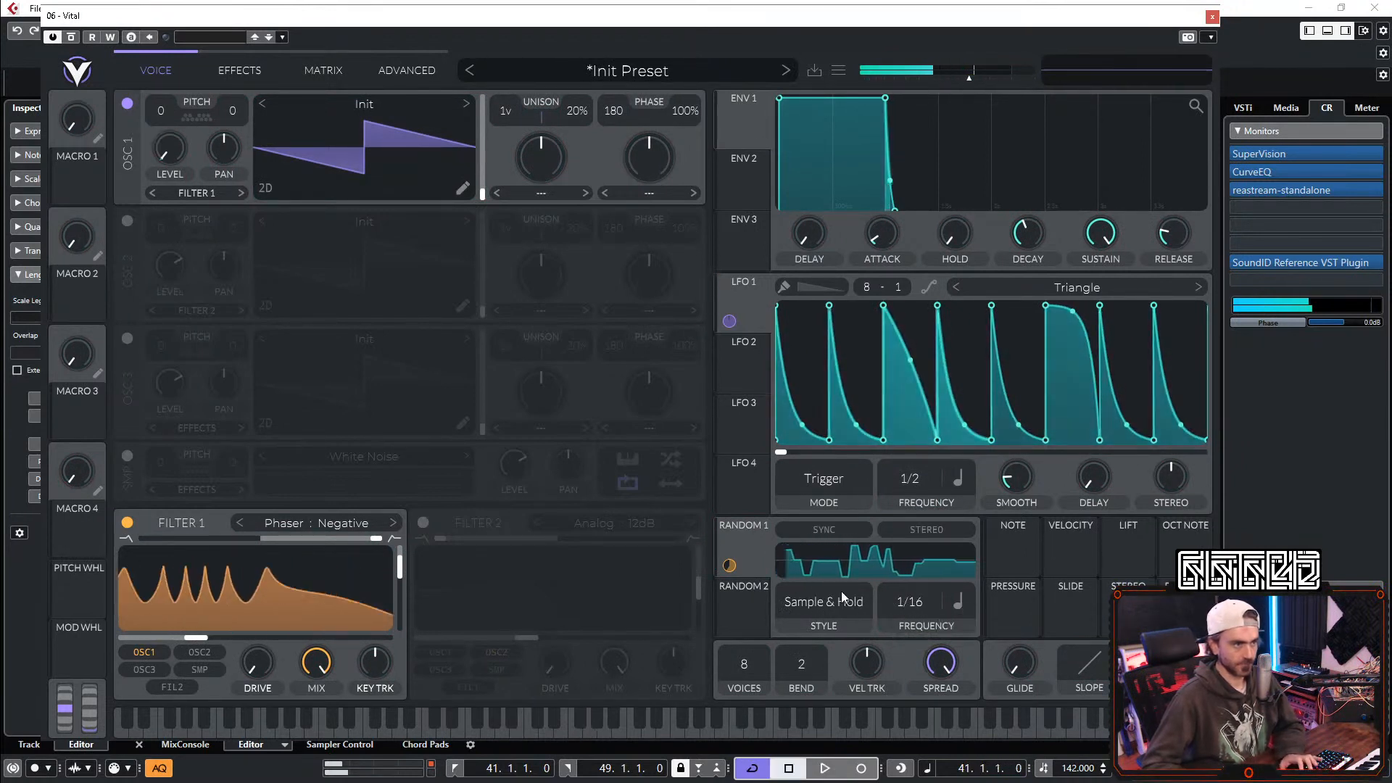
# Step: Resume playback, transpose OSC 1 to -12, lower Filter 1's cutoff and raise its resonance to about 82%
pyautogui.press('space')
pyautogui.scroll(-12, 160, 118)
pyautogui.moveTo(192, 640); pyautogui.dragTo(166, 640)
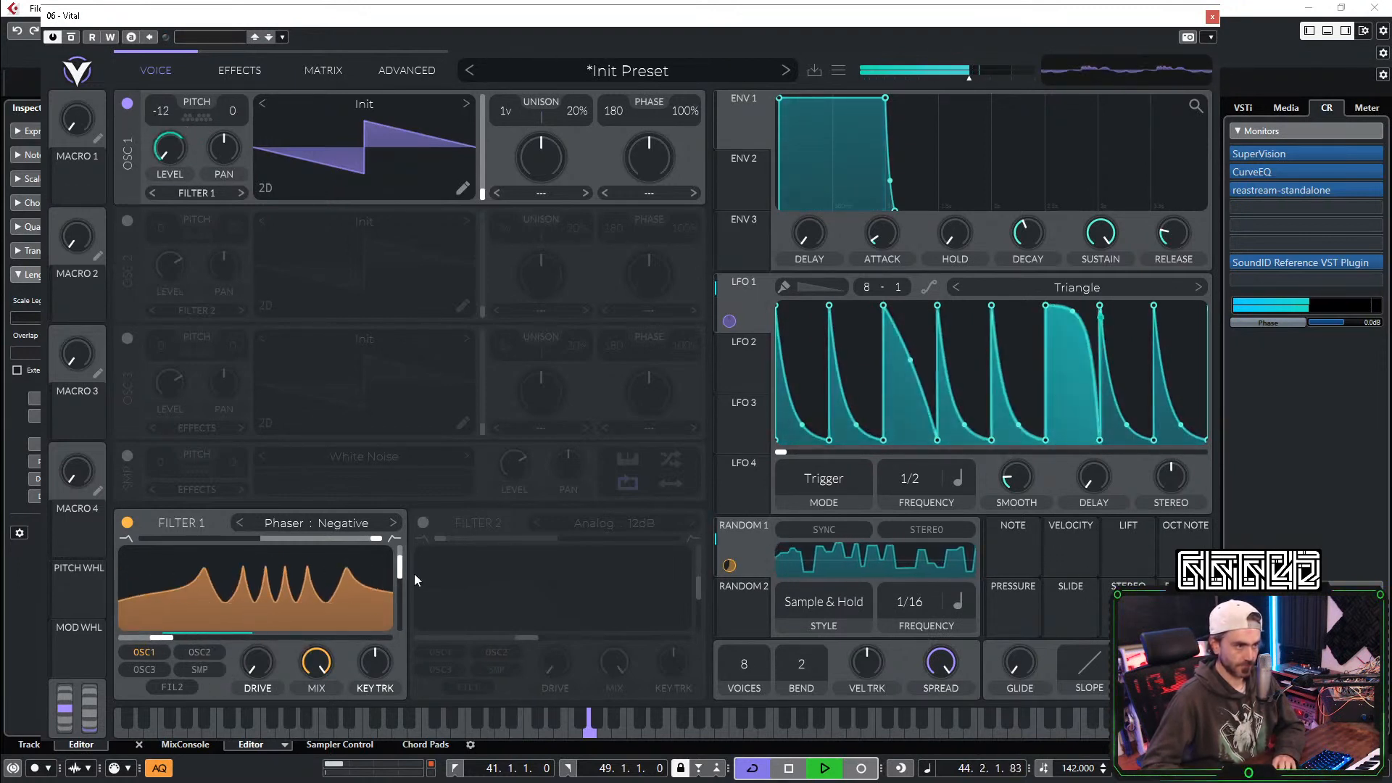
pyautogui.scroll(2, 403, 574)
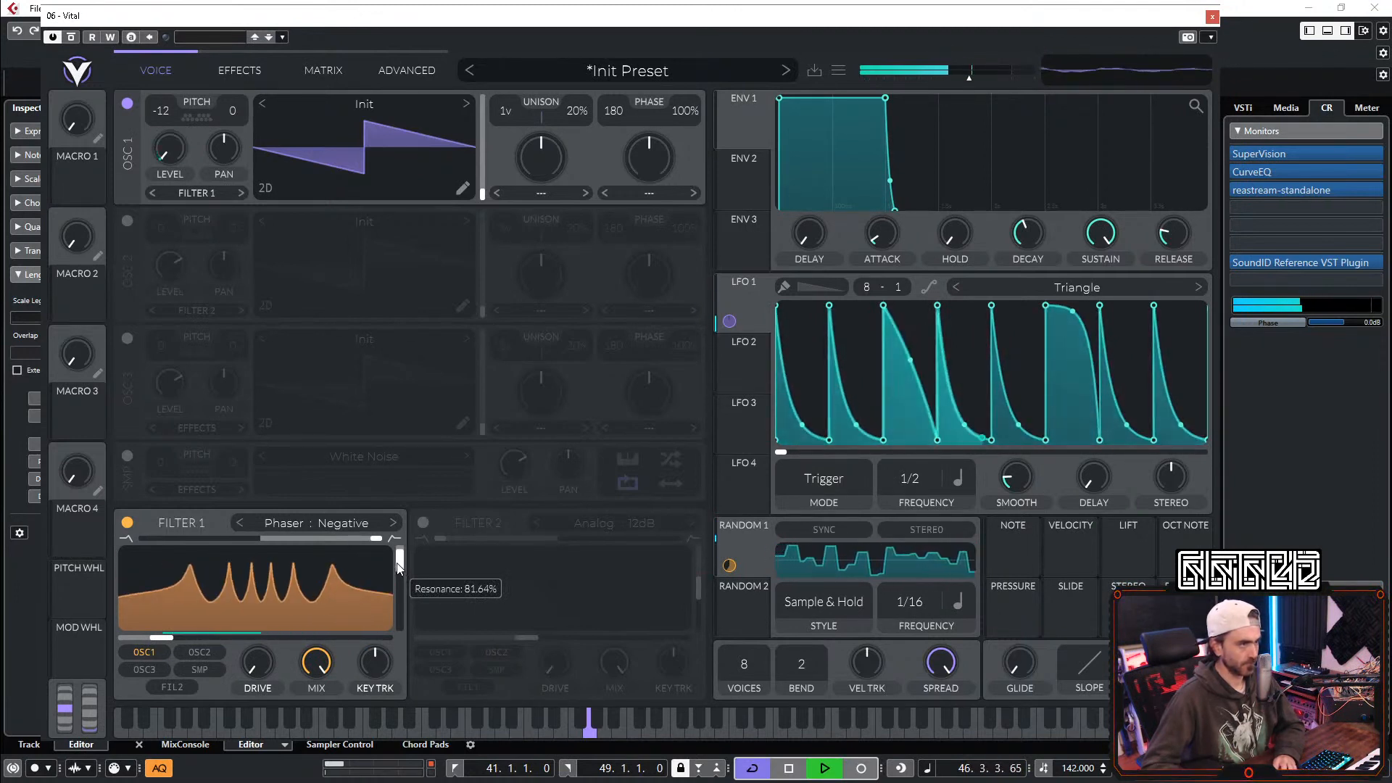
pyautogui.scroll(1, 398, 567)
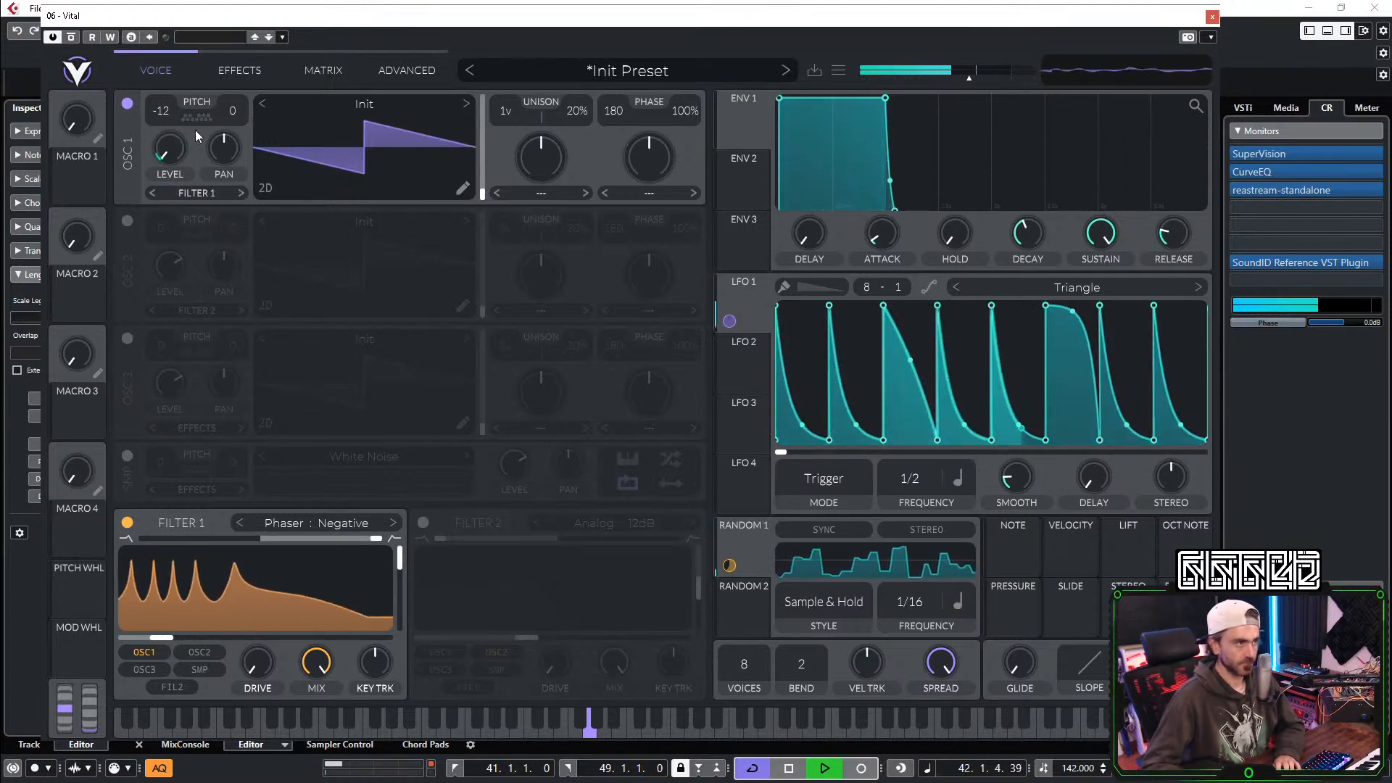
pyautogui.scroll(-1, 161, 119)
pyautogui.scroll(1, 163, 124)
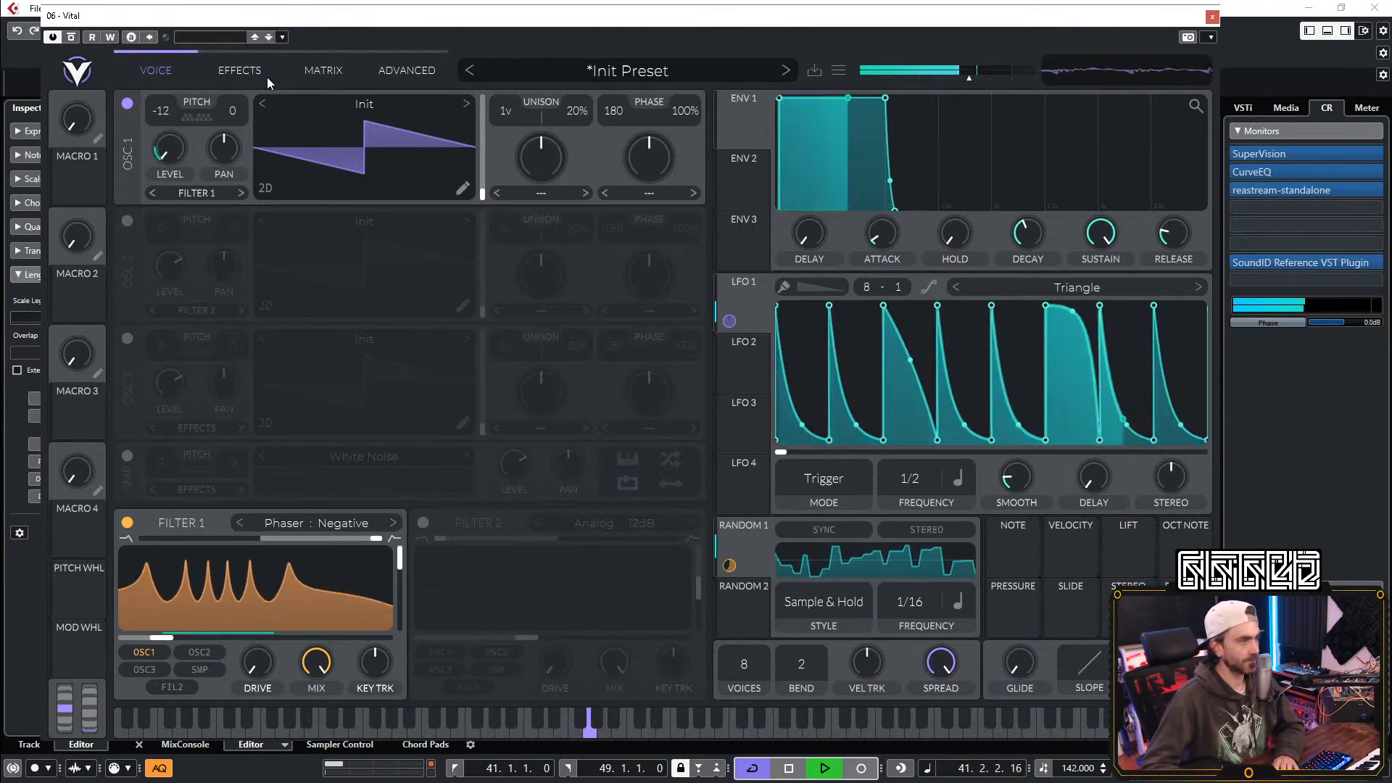
# Step: Enable the Delay effect, set it to 1/8 dotted time, and switch its mode to Ping Pong
pyautogui.click(249, 71)
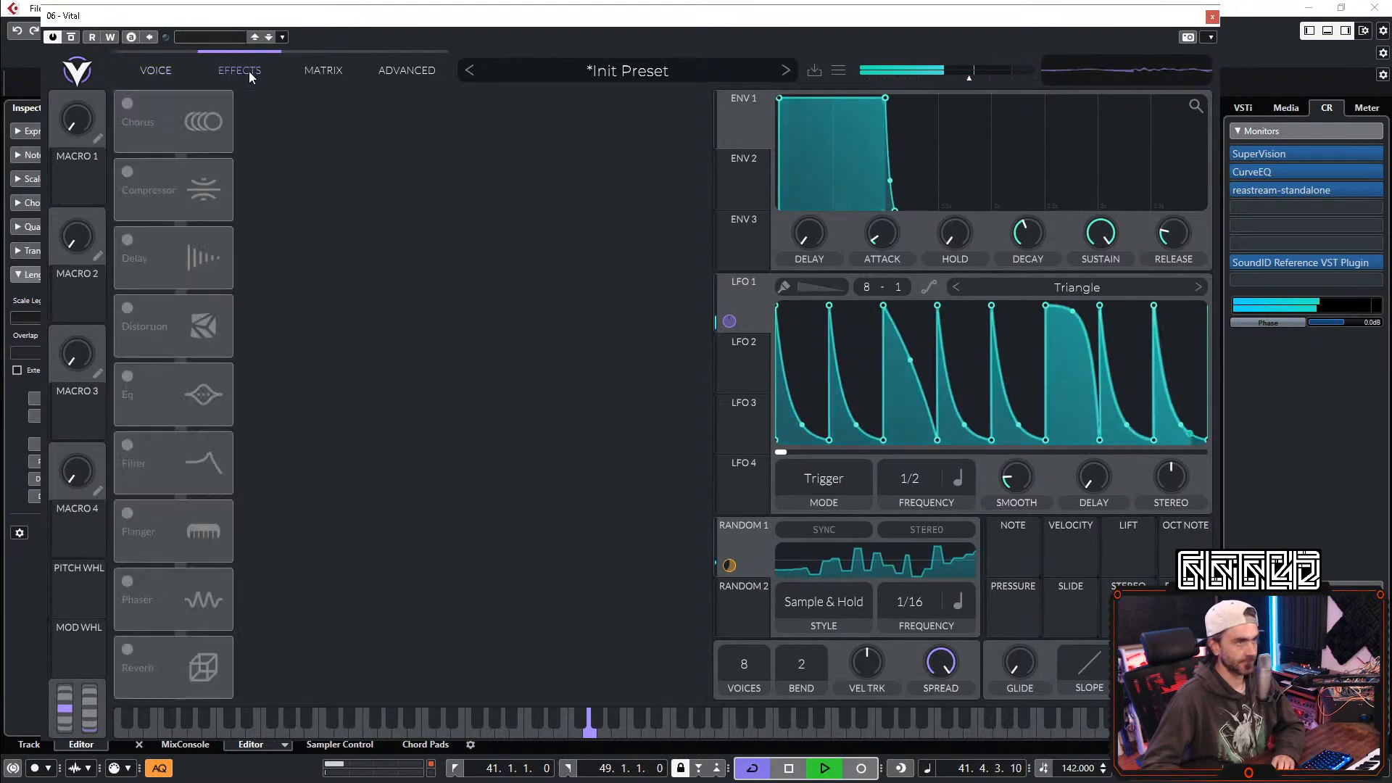
pyautogui.click(128, 240)
pyautogui.click(392, 115)
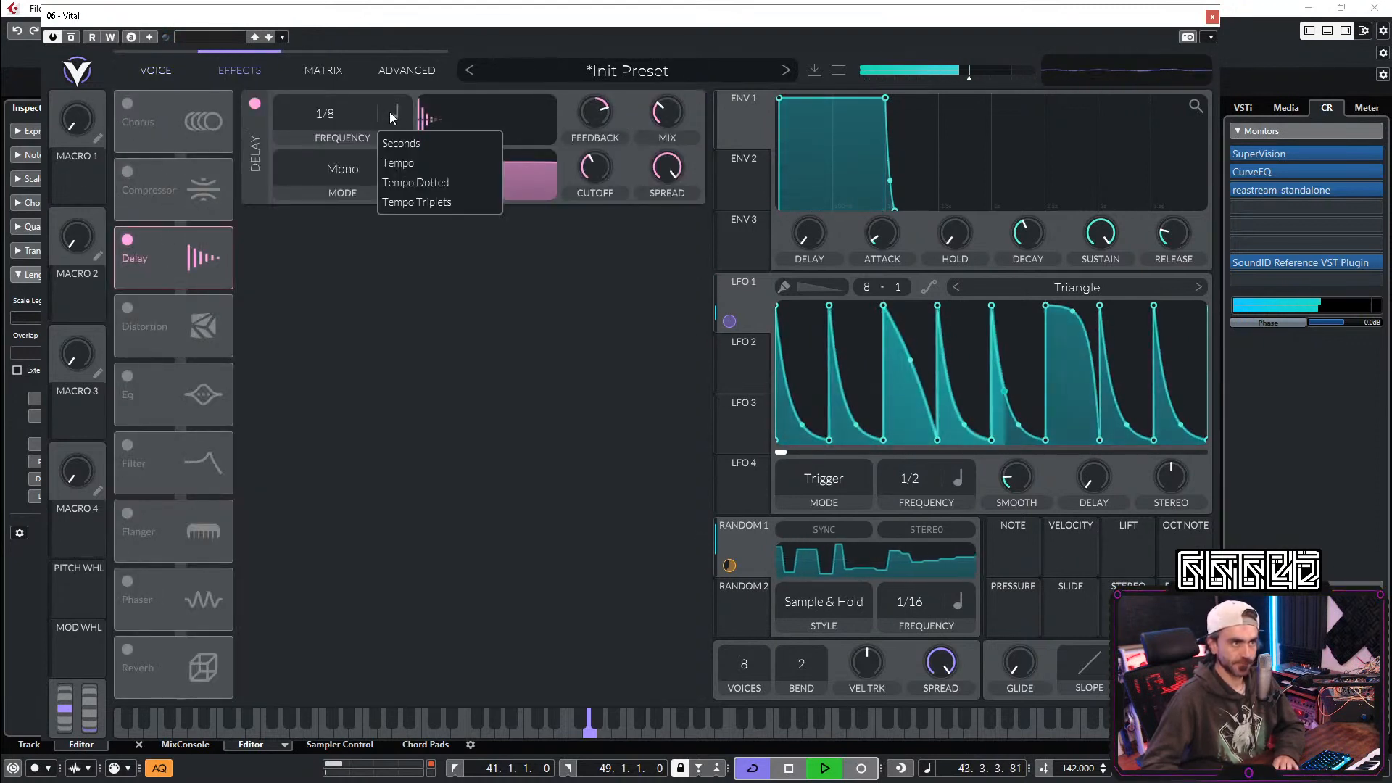
pyautogui.click(415, 183)
pyautogui.click(345, 177)
pyautogui.click(306, 249)
# Step: Shape the Delay's filter into a wide mid-centred hump, set its mix to about 31%, and raise the feedback slightly
pyautogui.moveTo(487, 178); pyautogui.dragTo(499, 218)
pyautogui.moveTo(657, 121)
pyautogui.mouseDown()
pyautogui.moveTo(644, 148)
pyautogui.moveTo(669, 131)
pyautogui.mouseUp()
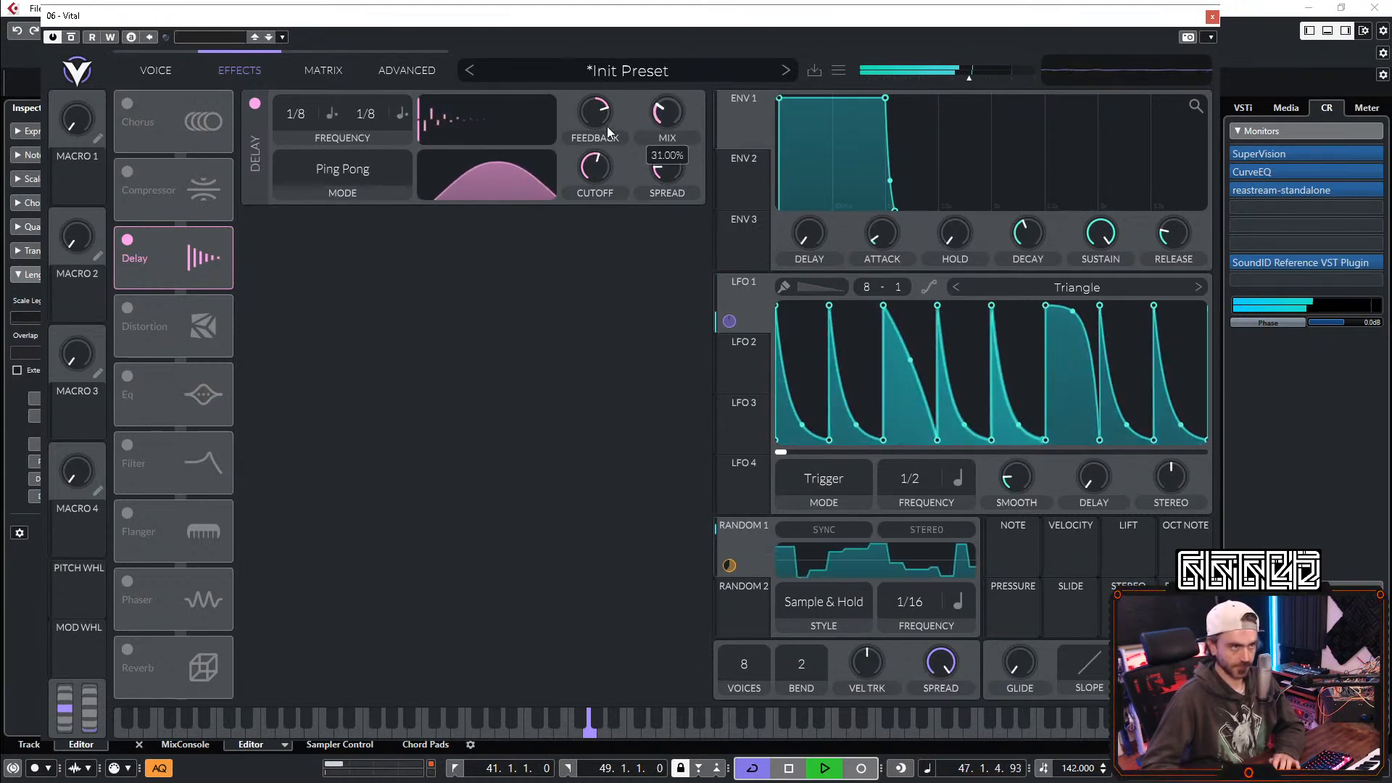
pyautogui.moveTo(582, 122); pyautogui.dragTo(581, 116)
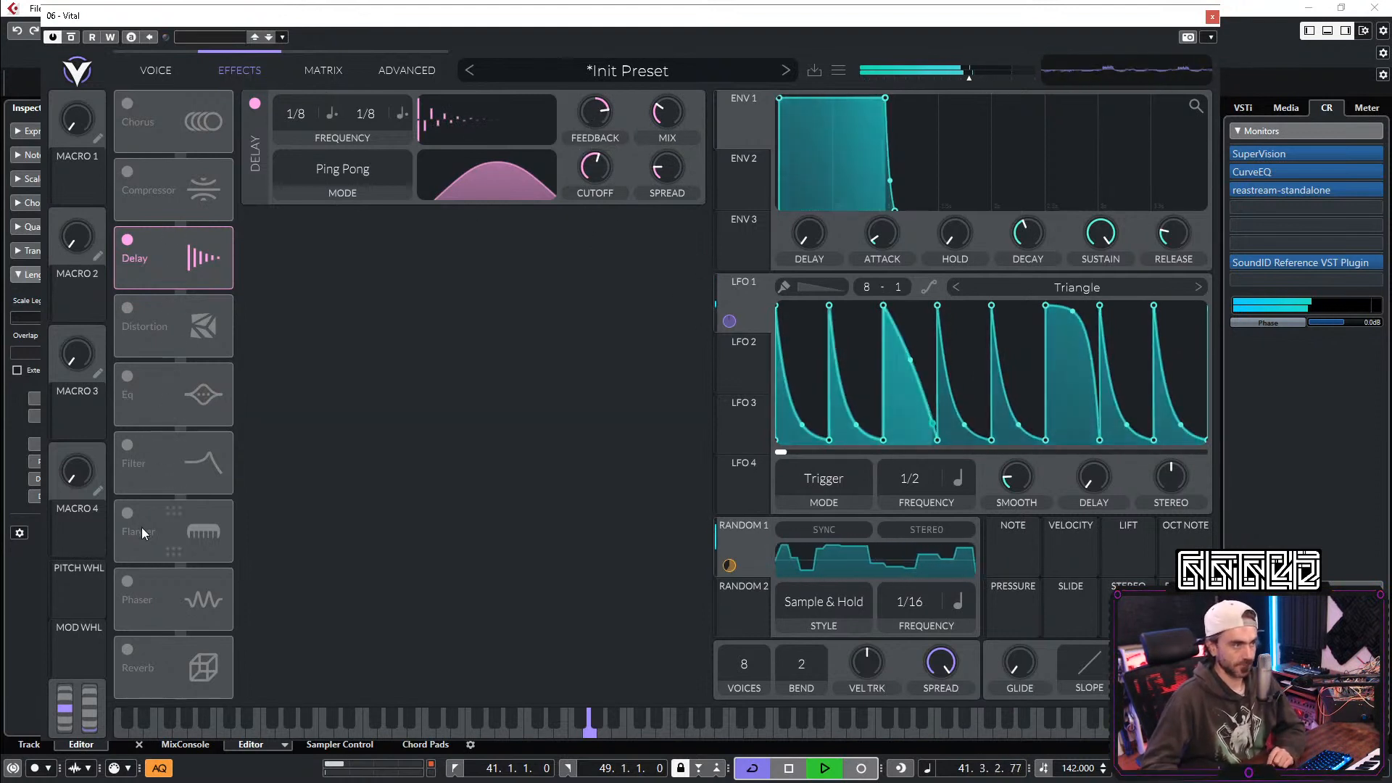
# Step: Place the EQ above the Compressor, enable it, and boost its mid band in peak mode around the upper mids, then stop playback
pyautogui.moveTo(141, 401); pyautogui.dragTo(168, 180)
pyautogui.click(129, 172)
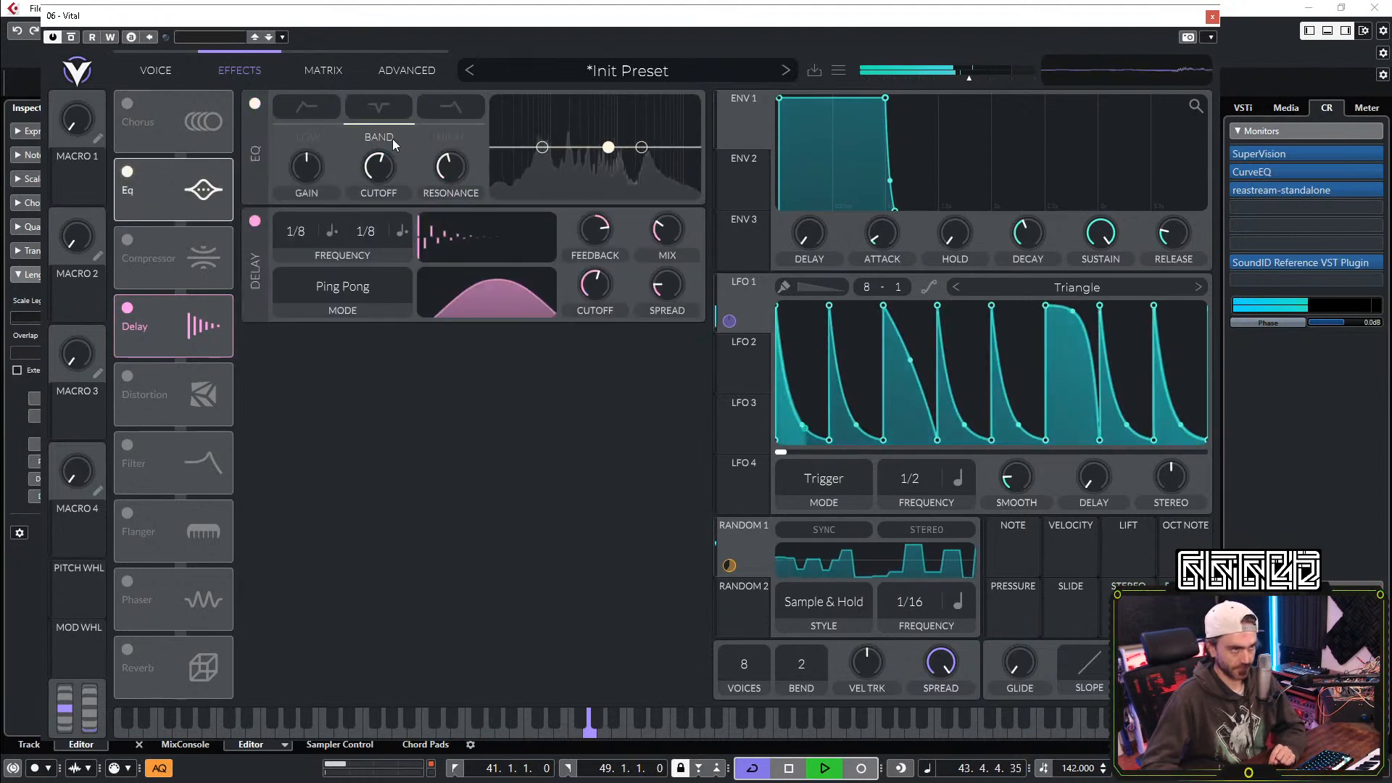
pyautogui.click(397, 106)
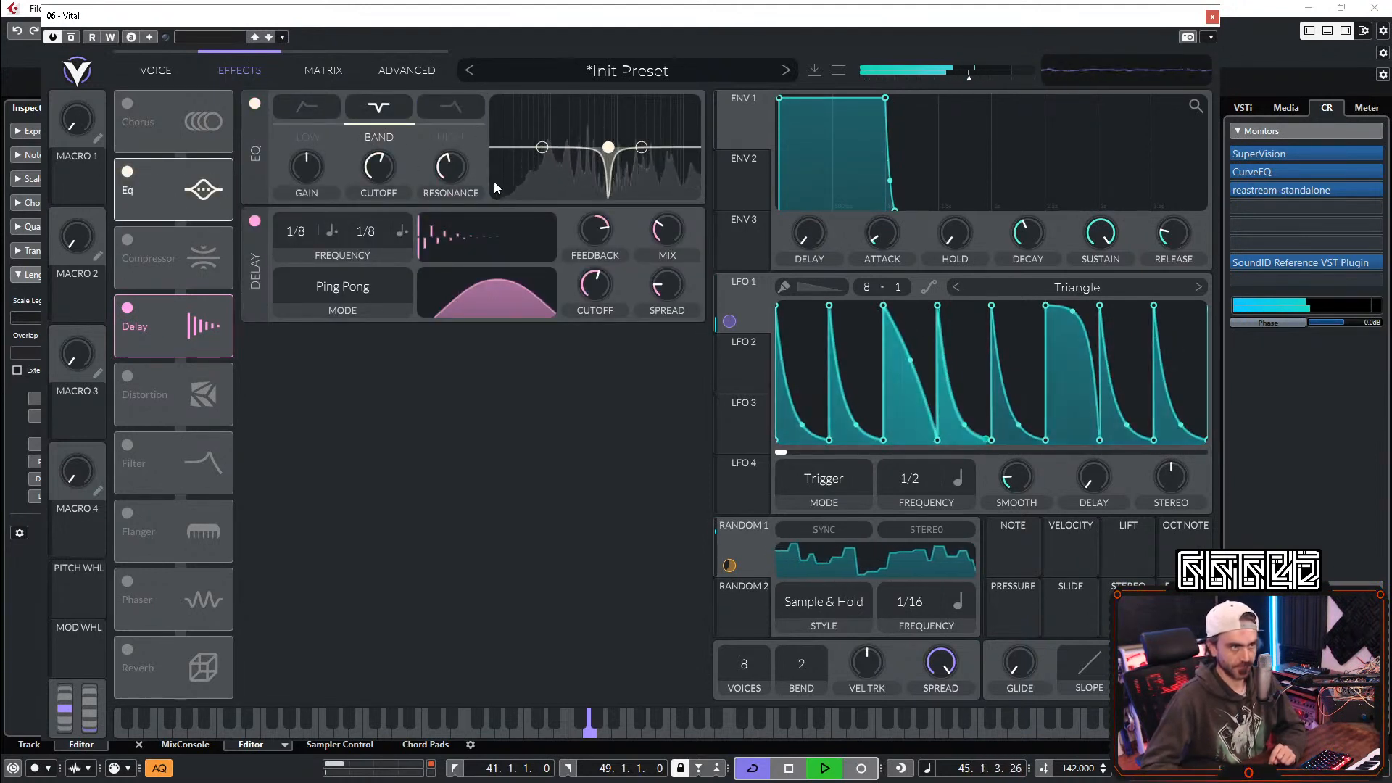
pyautogui.click(384, 106)
pyautogui.moveTo(596, 142)
pyautogui.mouseDown()
pyautogui.moveTo(599, 86)
pyautogui.moveTo(599, 129)
pyautogui.mouseUp()
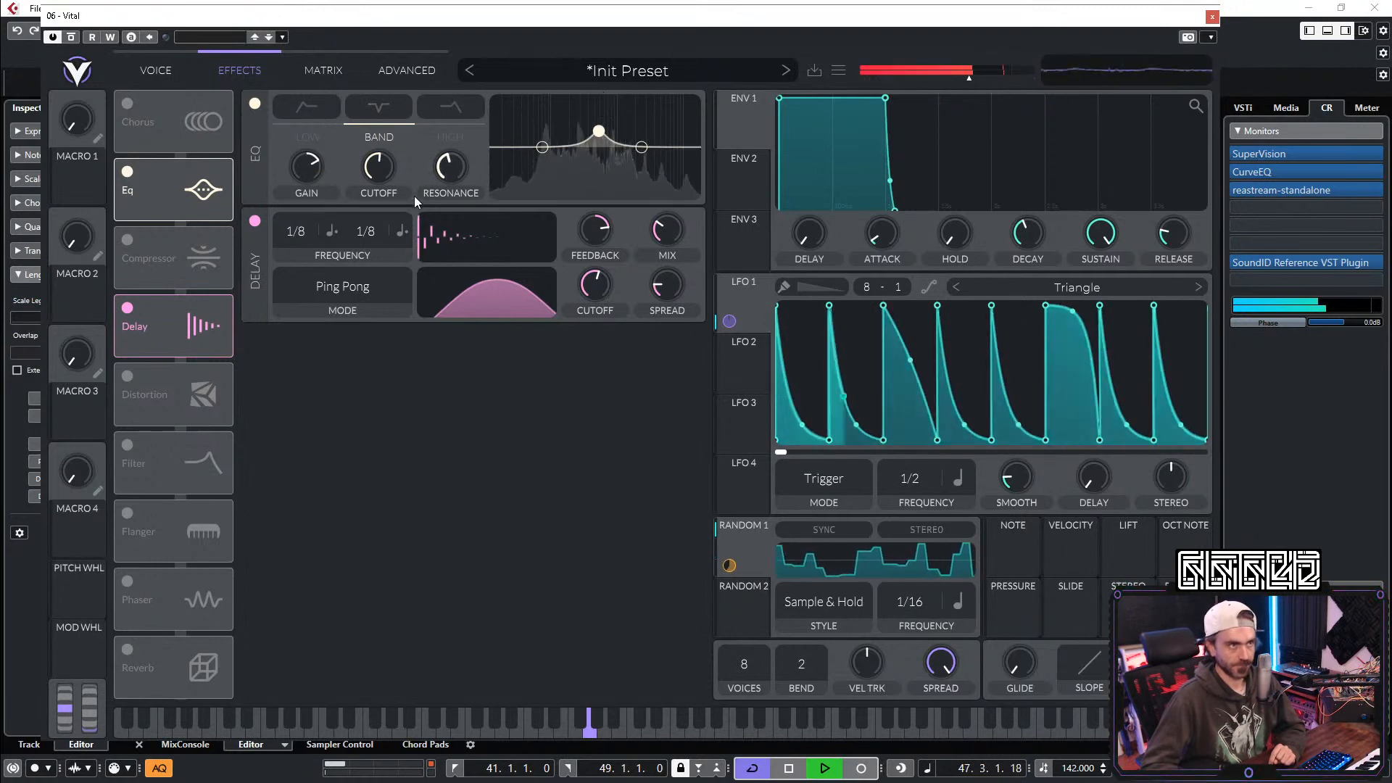
pyautogui.moveTo(390, 173)
pyautogui.mouseDown()
pyautogui.moveTo(341, 187)
pyautogui.moveTo(402, 141)
pyautogui.moveTo(376, 184)
pyautogui.moveTo(371, 172)
pyautogui.moveTo(386, 181)
pyautogui.mouseUp()
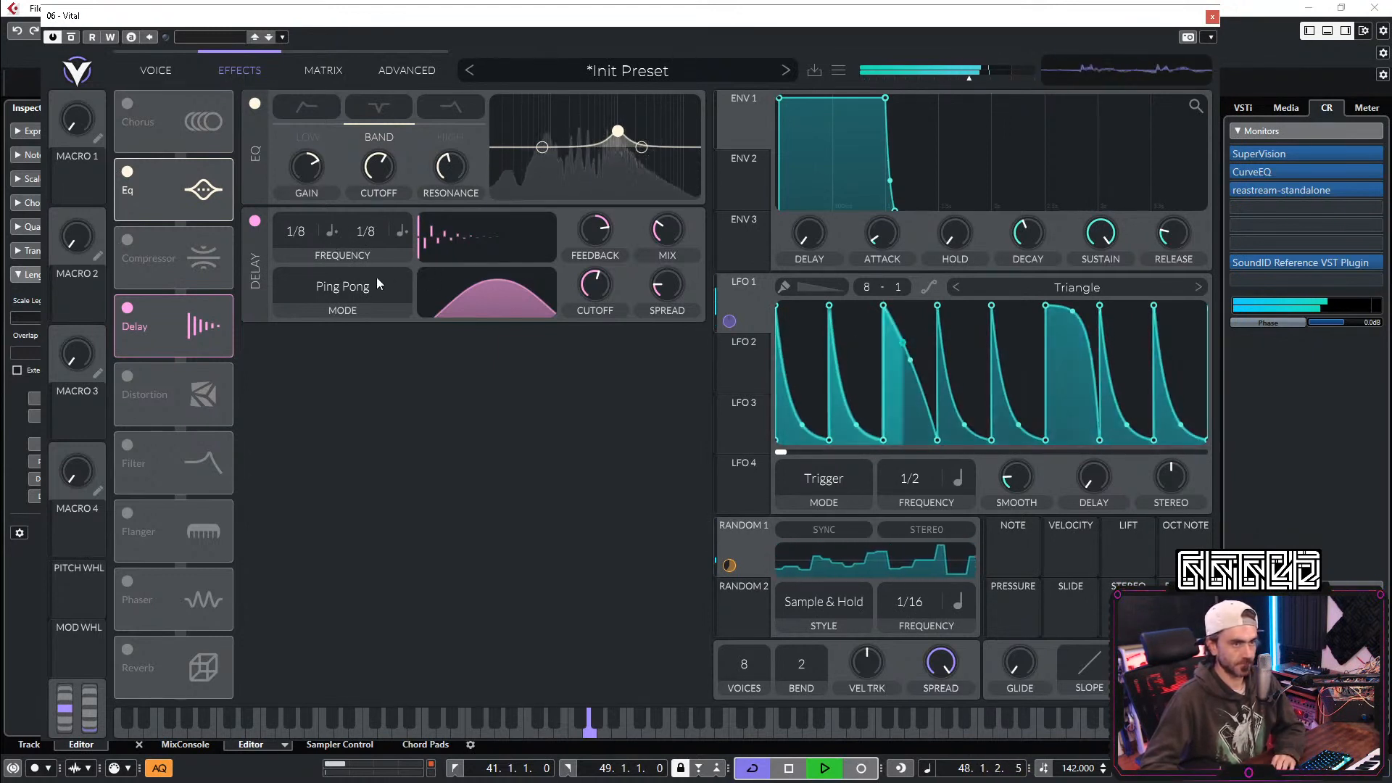
pyautogui.press('space')
# Step: Load the Saw Down shape into LFO 1, set its frequency to 1/16, and audition the pulse
pyautogui.click(163, 77)
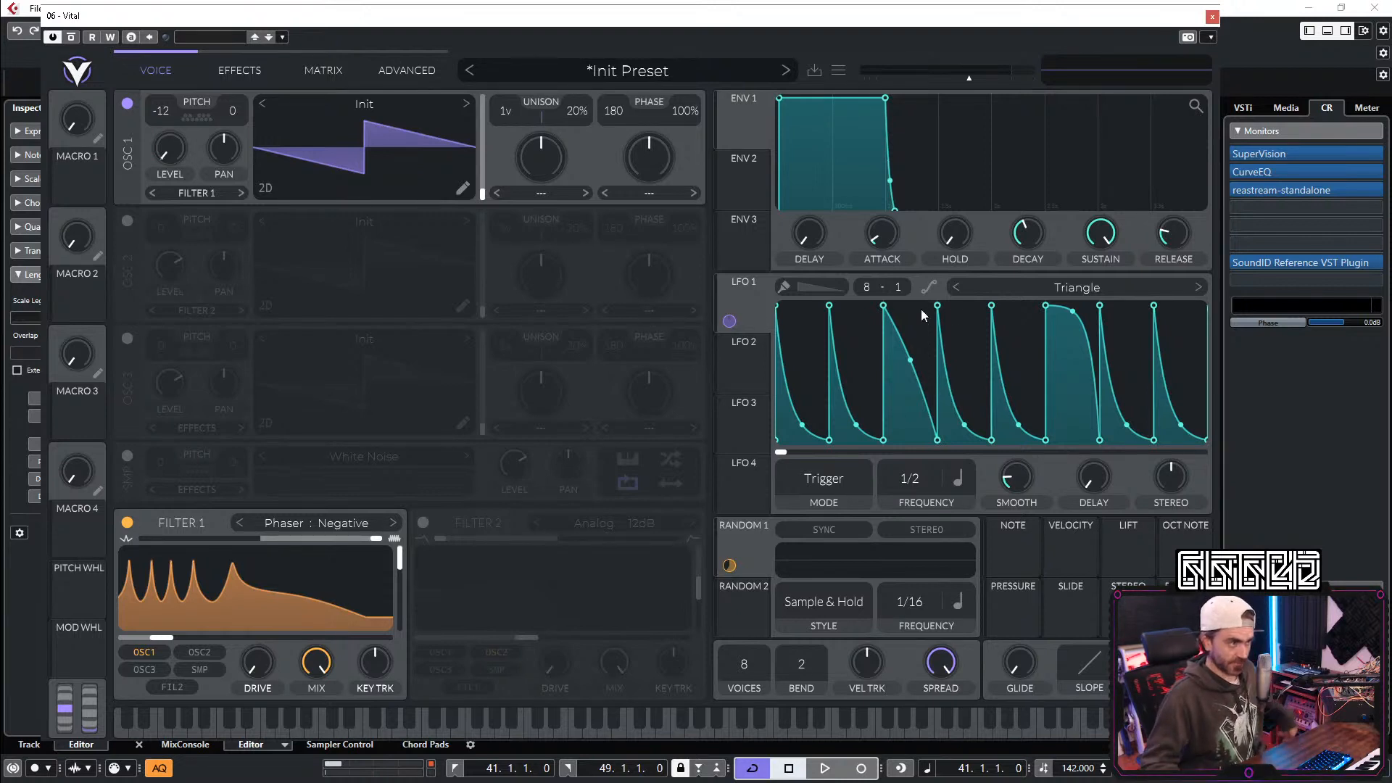
pyautogui.click(1103, 294)
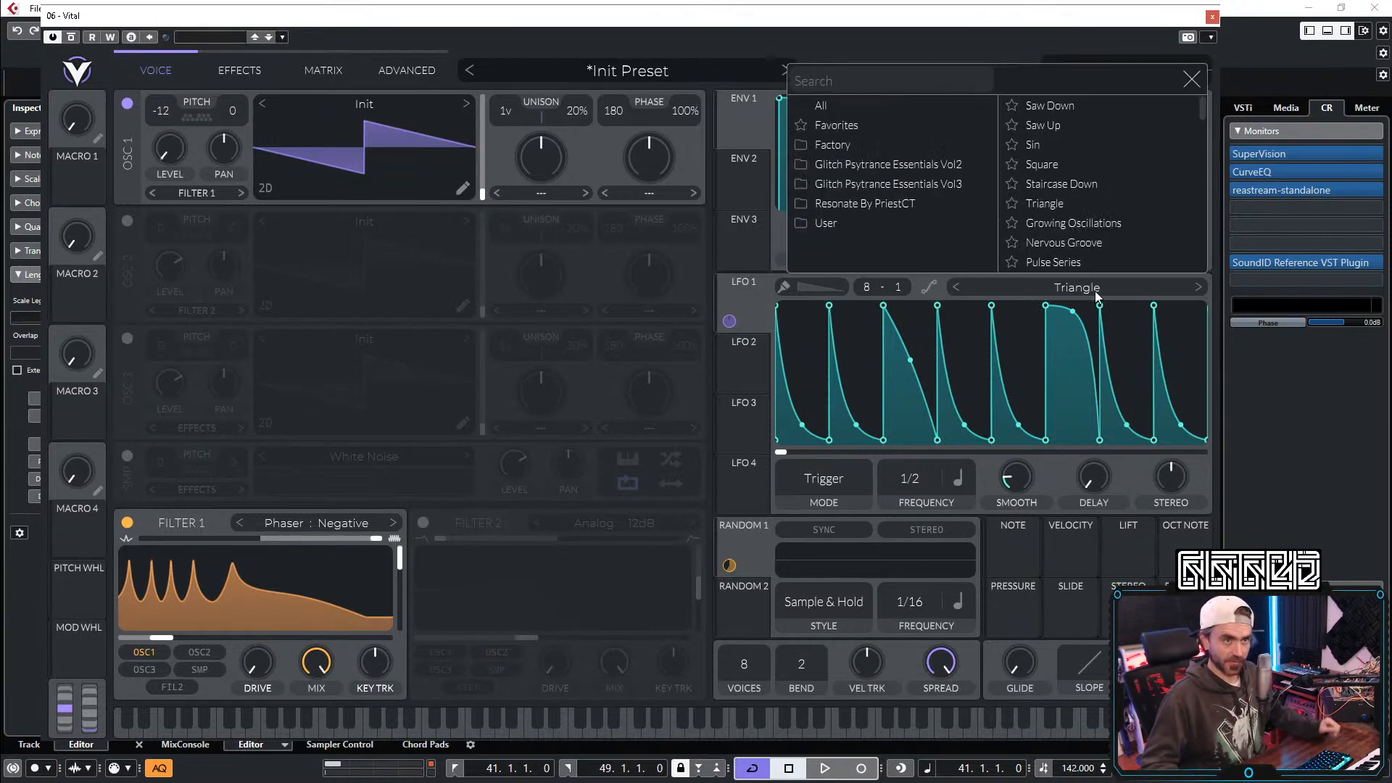
pyautogui.click(1061, 106)
pyautogui.click(752, 299)
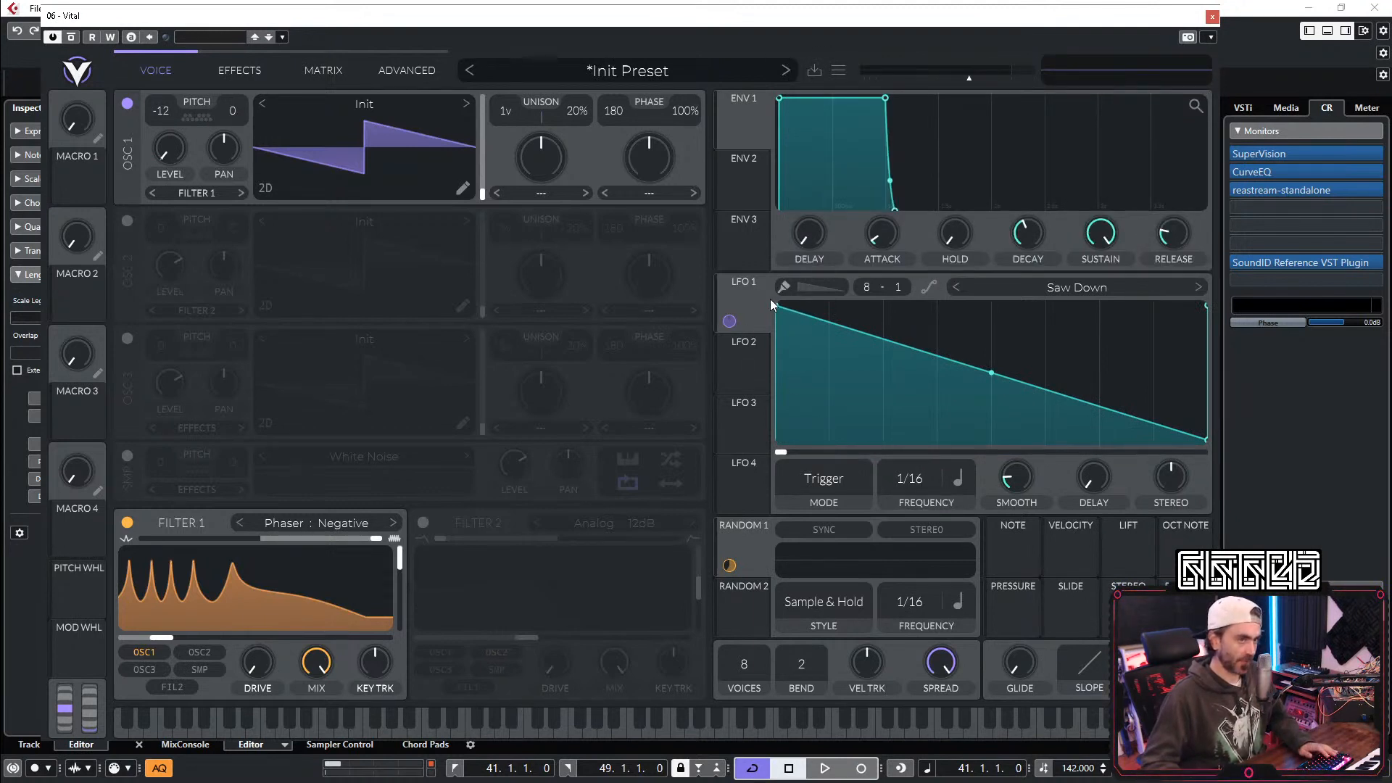
pyautogui.press('space')
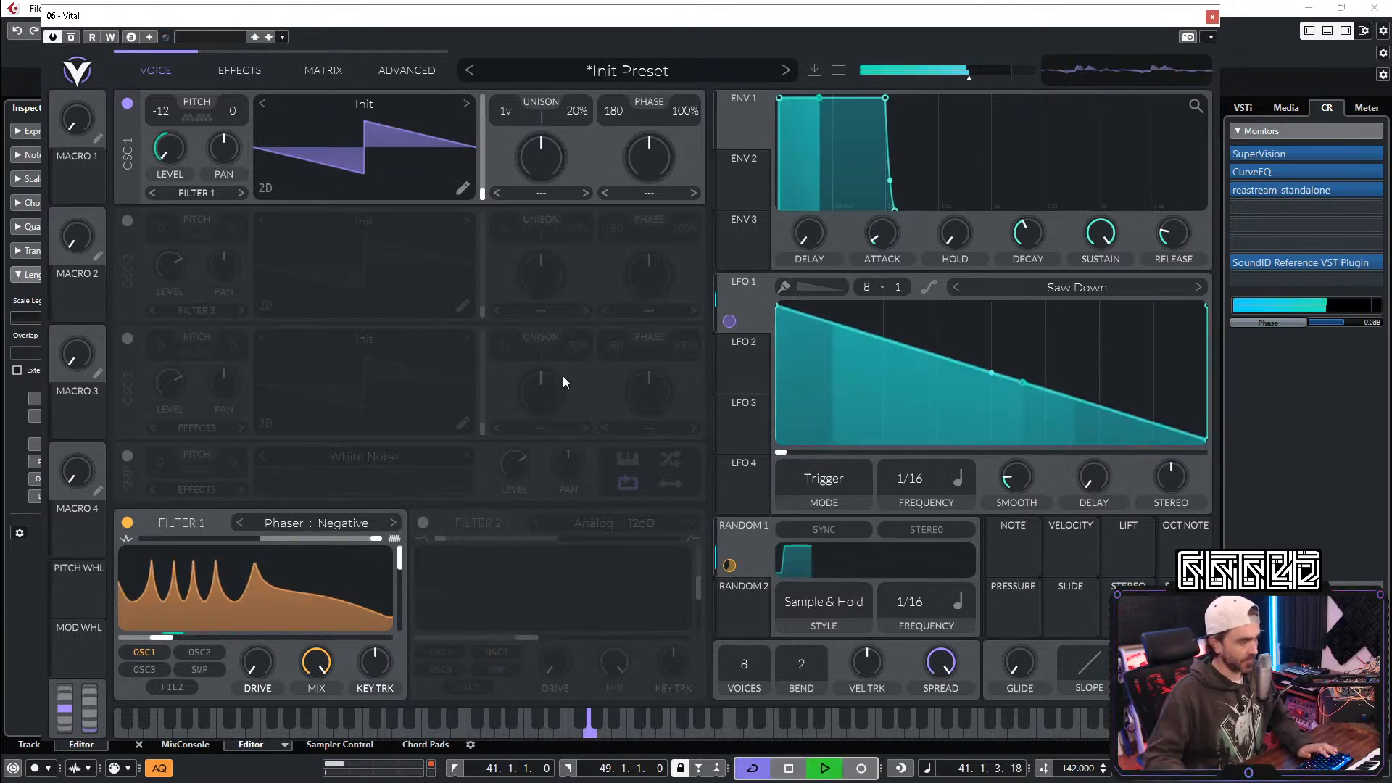
pyautogui.press('space')
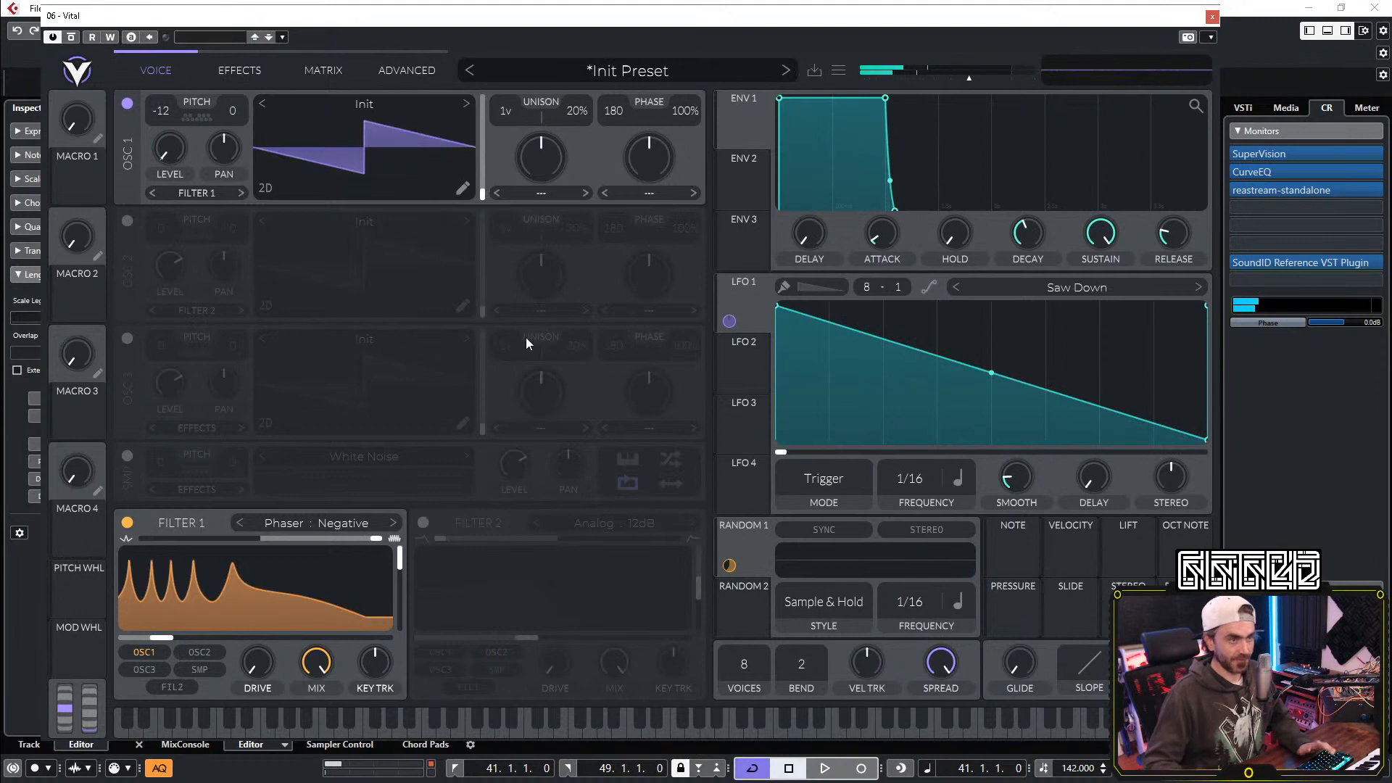
# Step: Set Random 2 to Sample & Hold at 1/16, zero the LFO 1 to Osc 1 Level amount, and modulate that amount with Random 2
pyautogui.click(736, 620)
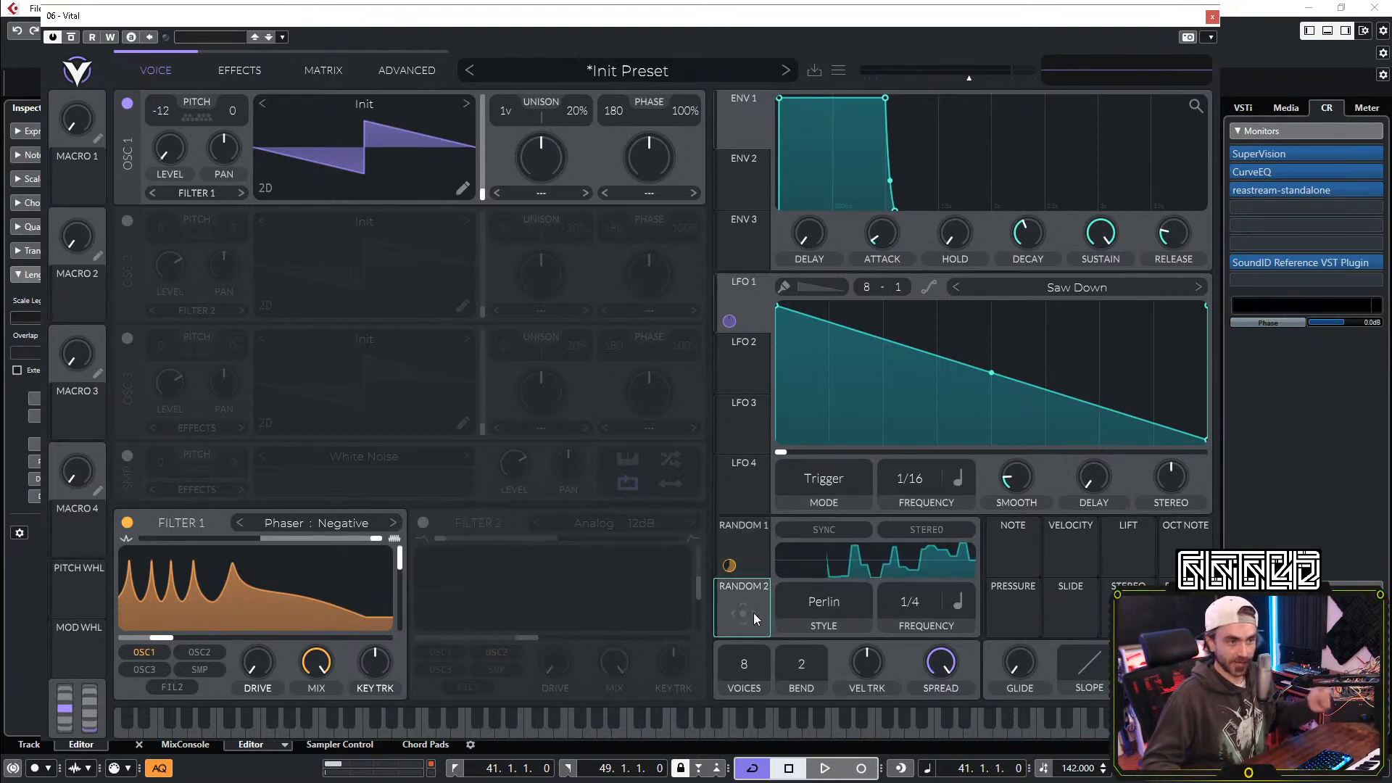
pyautogui.scroll(1, 801, 602)
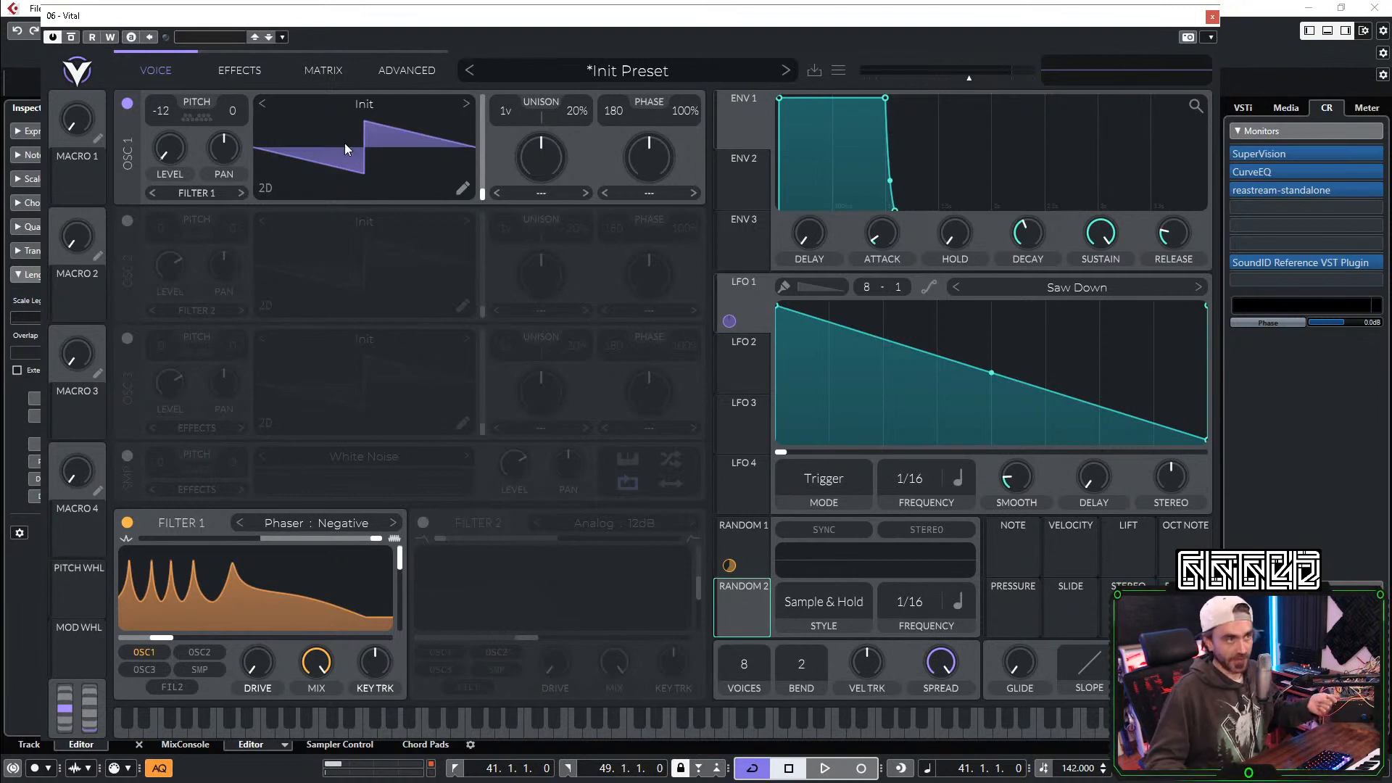
pyautogui.click(322, 72)
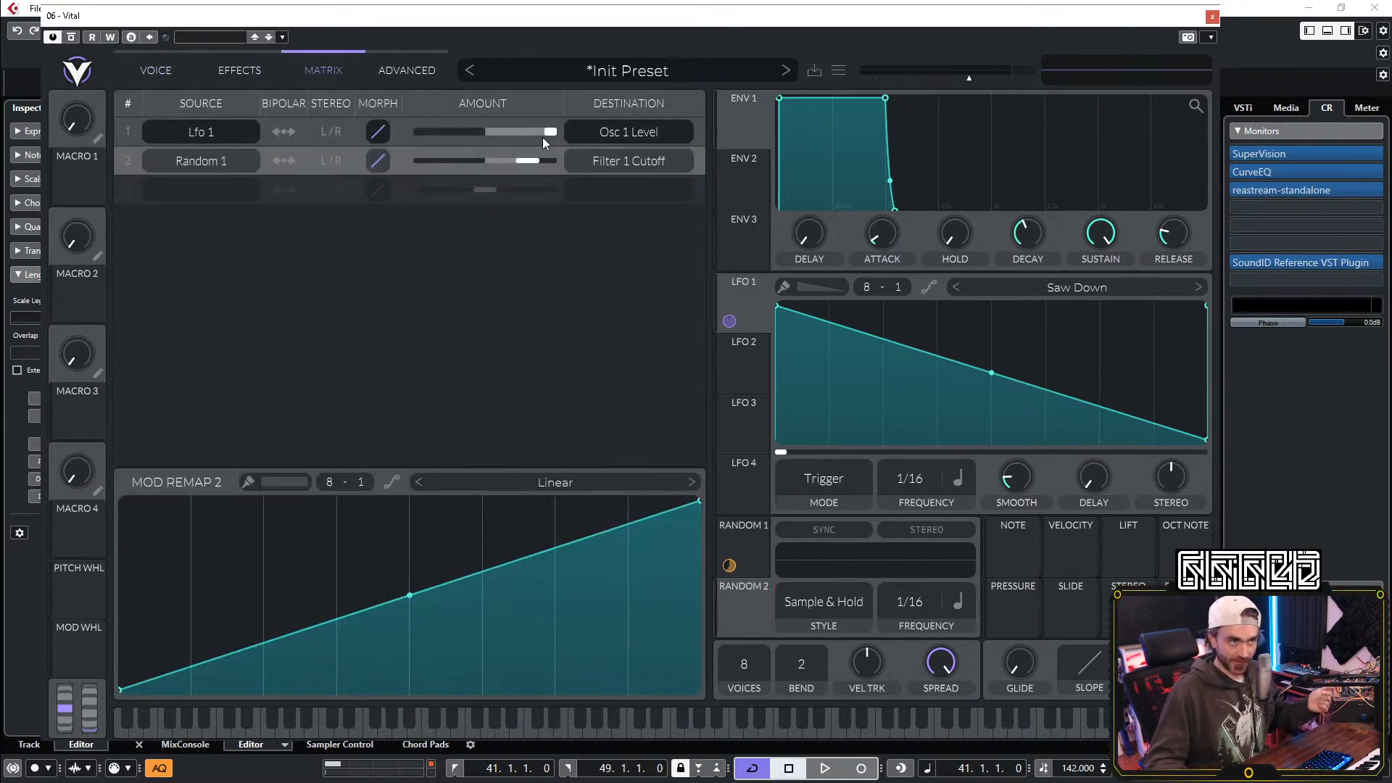
pyautogui.moveTo(546, 136); pyautogui.dragTo(487, 143)
pyautogui.click(743, 586)
pyautogui.moveTo(729, 585); pyautogui.dragTo(489, 160)
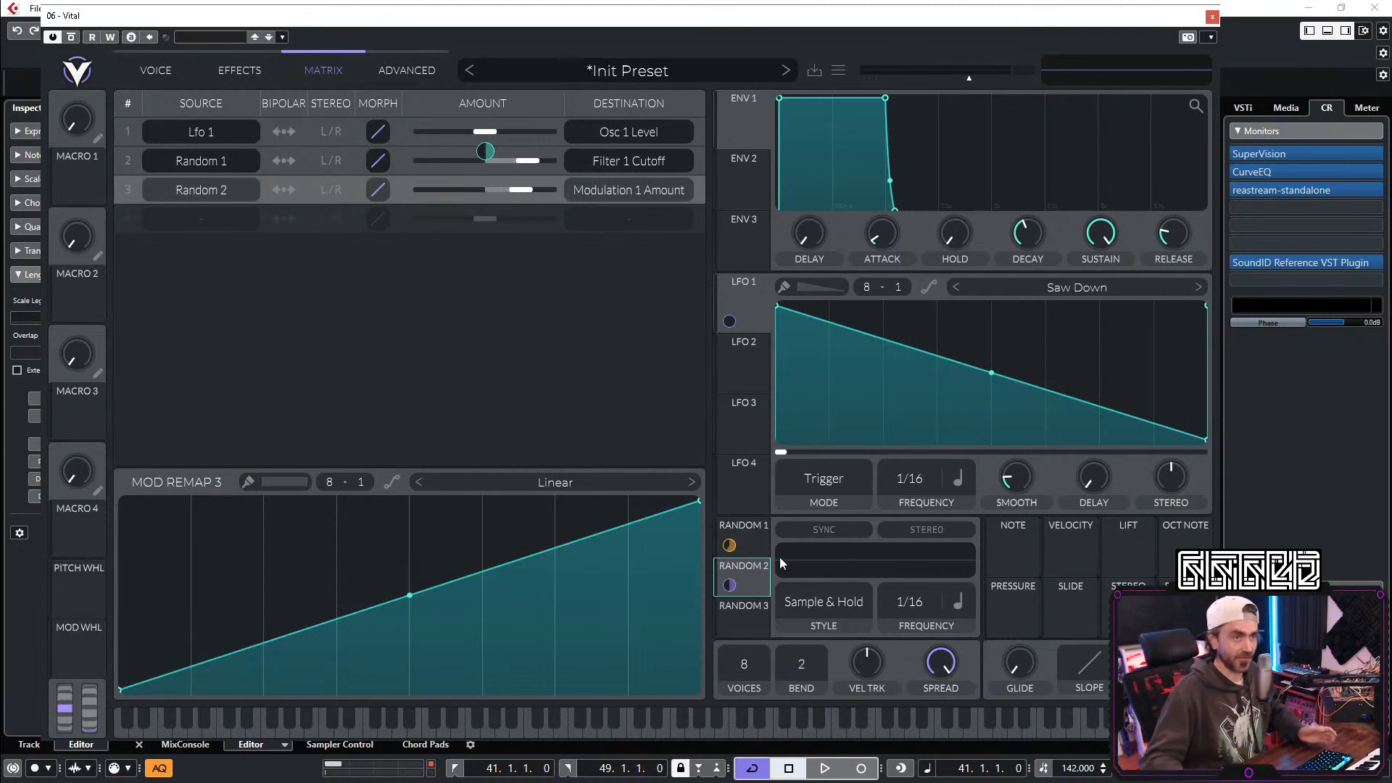
pyautogui.press('space')
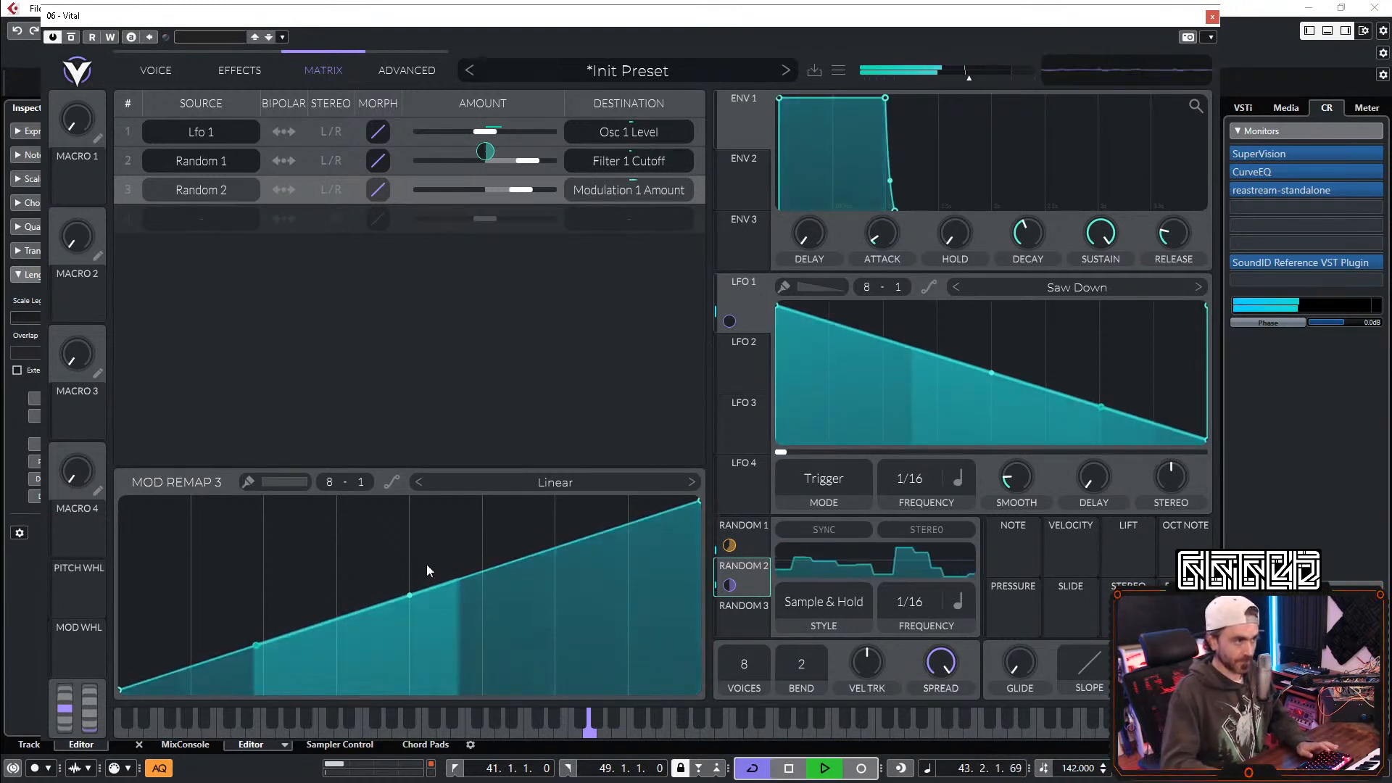
pyautogui.press('space')
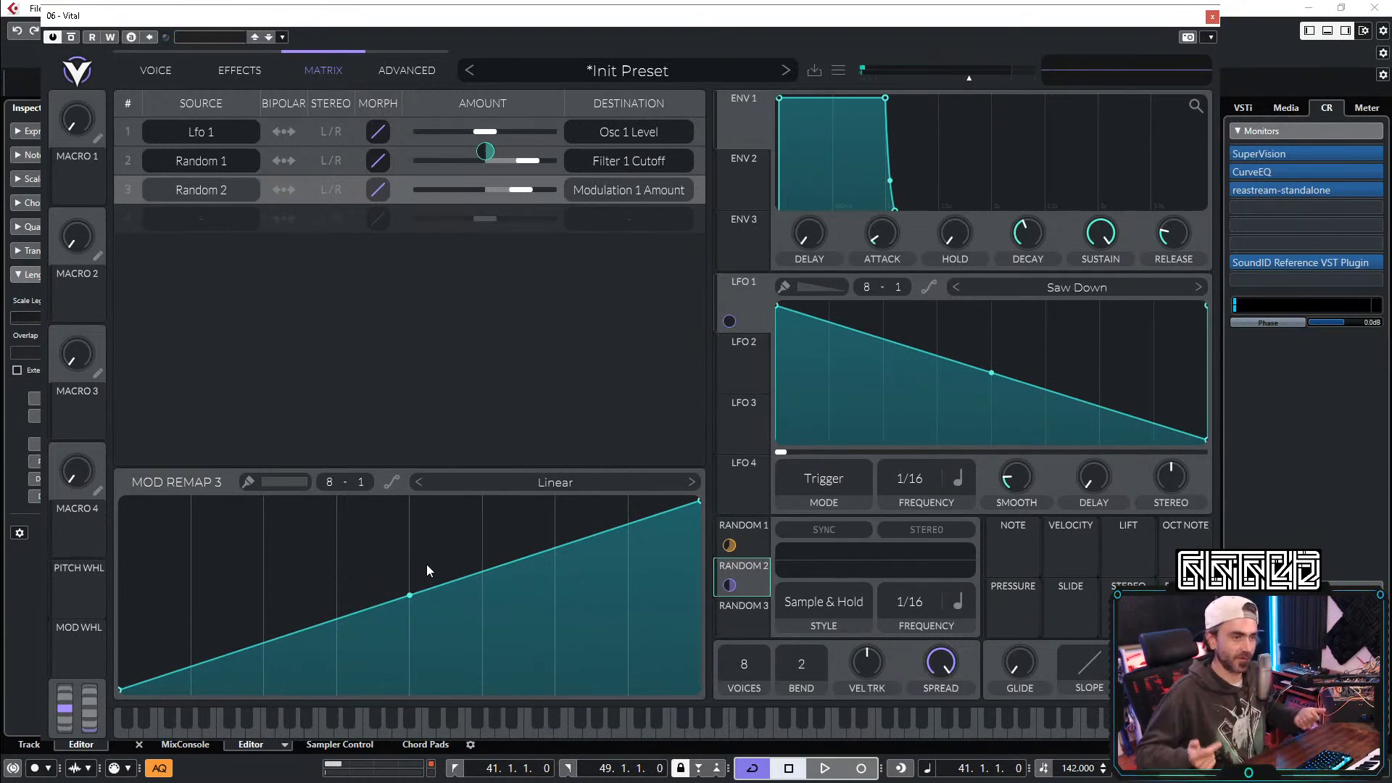
# Step: Repaint Mod Remap 3 as a hard step, zero over the first five of eight divisions and full over the last three, during playback
pyautogui.moveTo(477, 545)
pyautogui.mouseDown()
pyautogui.moveTo(459, 537)
pyautogui.moveTo(667, 507)
pyautogui.mouseUp()
pyautogui.moveTo(355, 746)
pyautogui.mouseDown()
pyautogui.moveTo(126, 738)
pyautogui.moveTo(402, 707)
pyautogui.mouseUp()
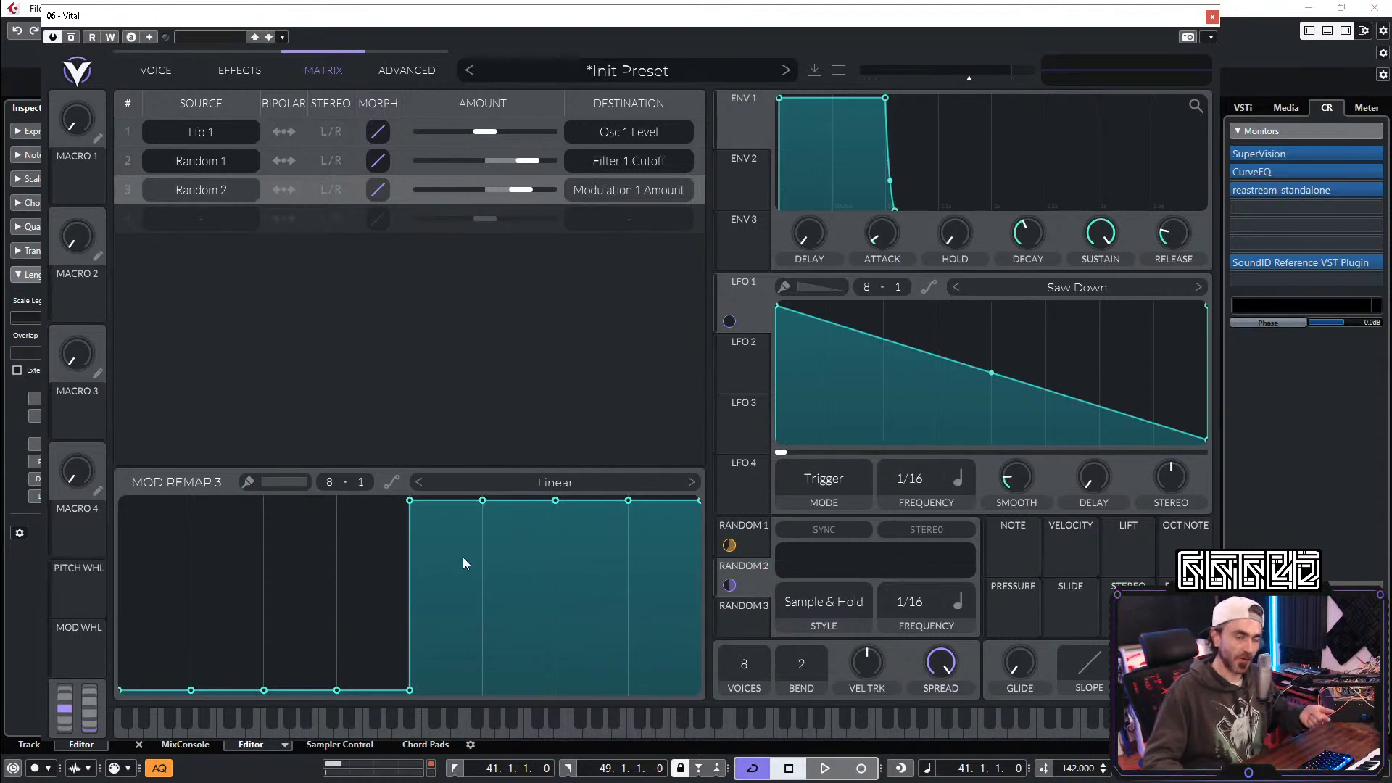
pyautogui.moveTo(729, 580)
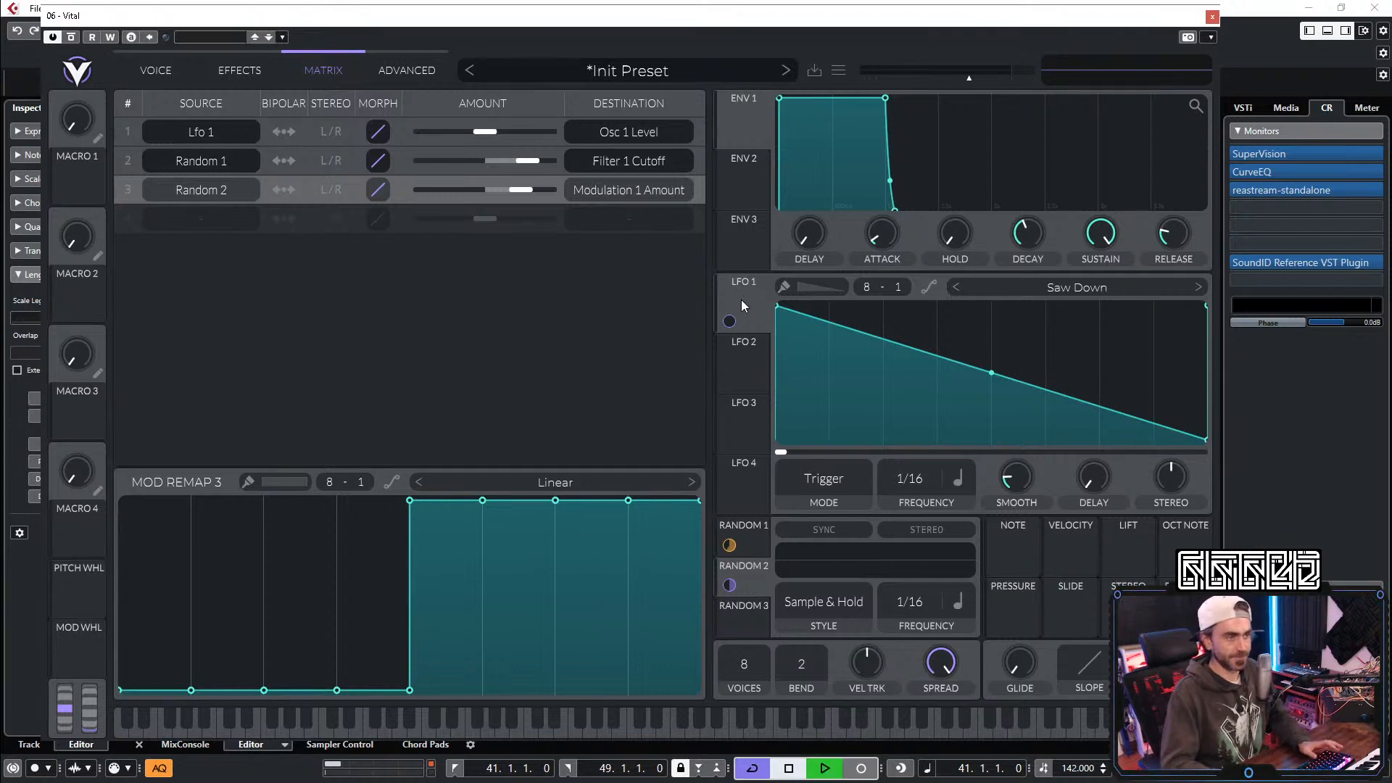
pyautogui.press('space')
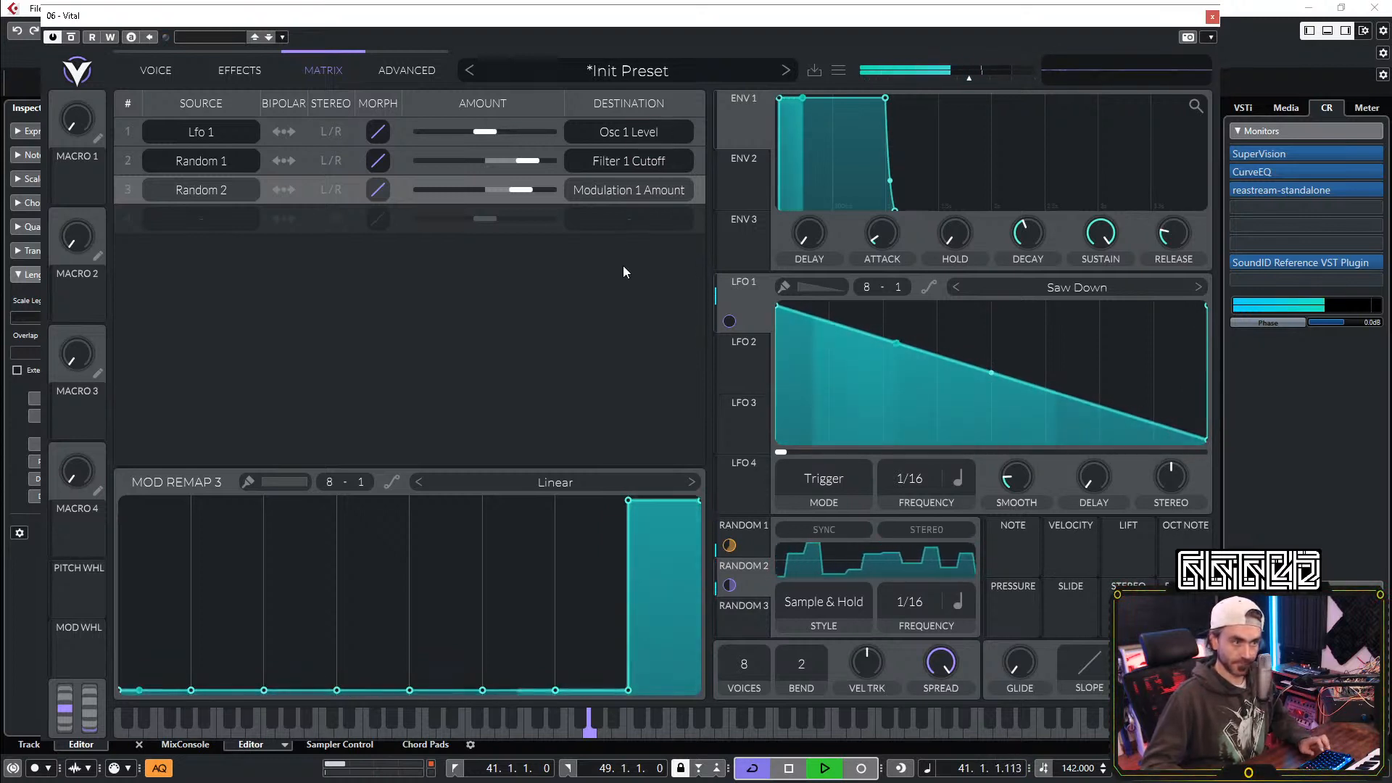
pyautogui.moveTo(599, 594)
pyautogui.mouseDown()
pyautogui.moveTo(591, 612)
pyautogui.moveTo(350, 367)
pyautogui.moveTo(345, 385)
pyautogui.mouseUp()
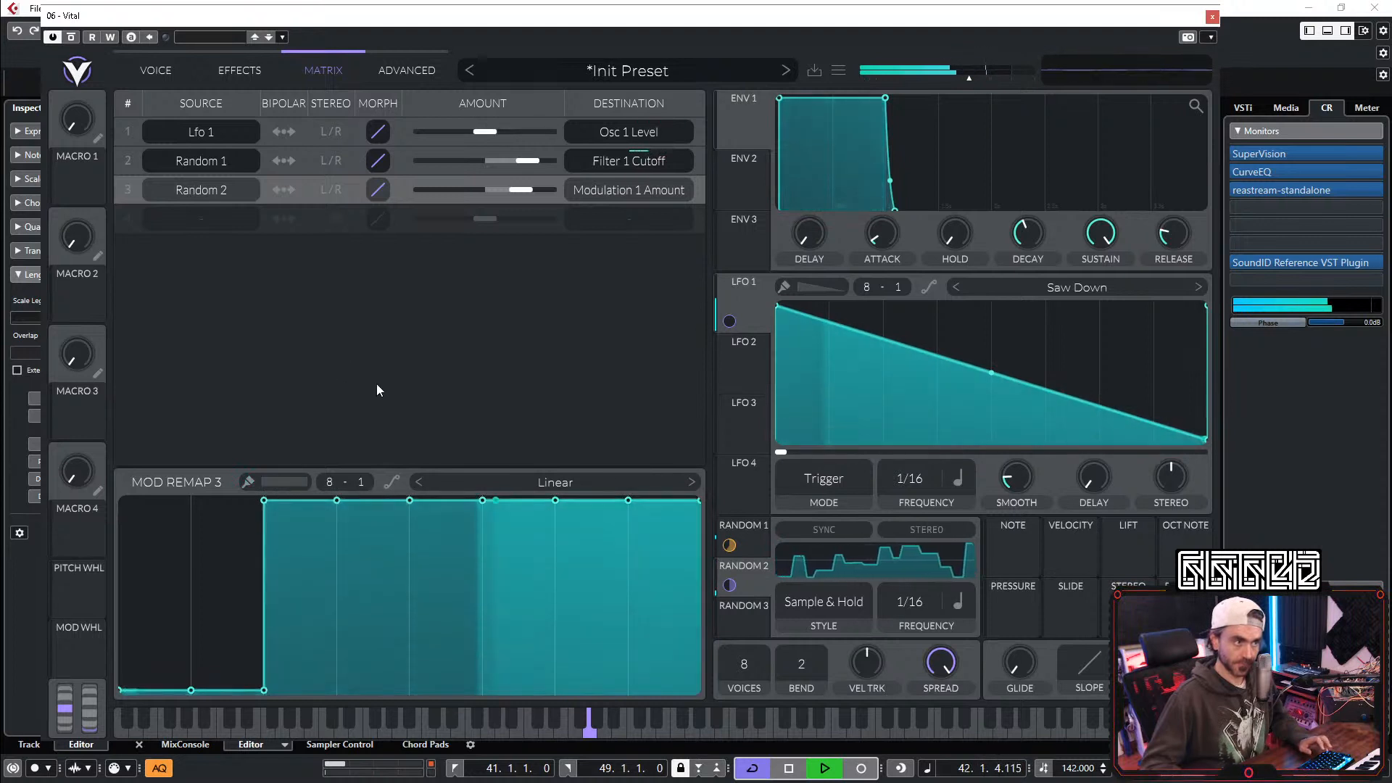
pyautogui.moveTo(308, 626)
pyautogui.mouseDown()
pyautogui.moveTo(306, 663)
pyautogui.moveTo(456, 667)
pyautogui.mouseUp()
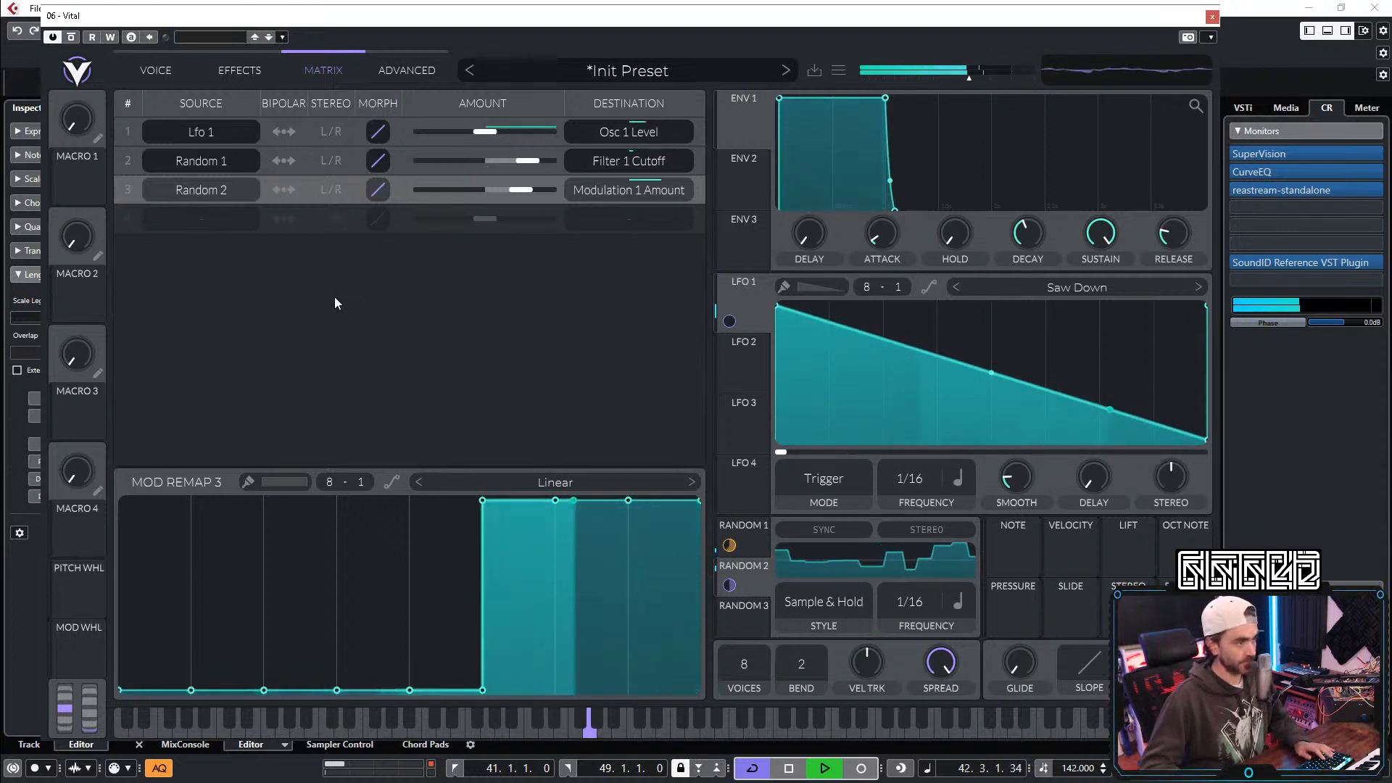
# Step: Modulate the EQ band's lowered cutoff with Random 2 at an amount of 75.88, and raise the band's resonance
pyautogui.click(221, 78)
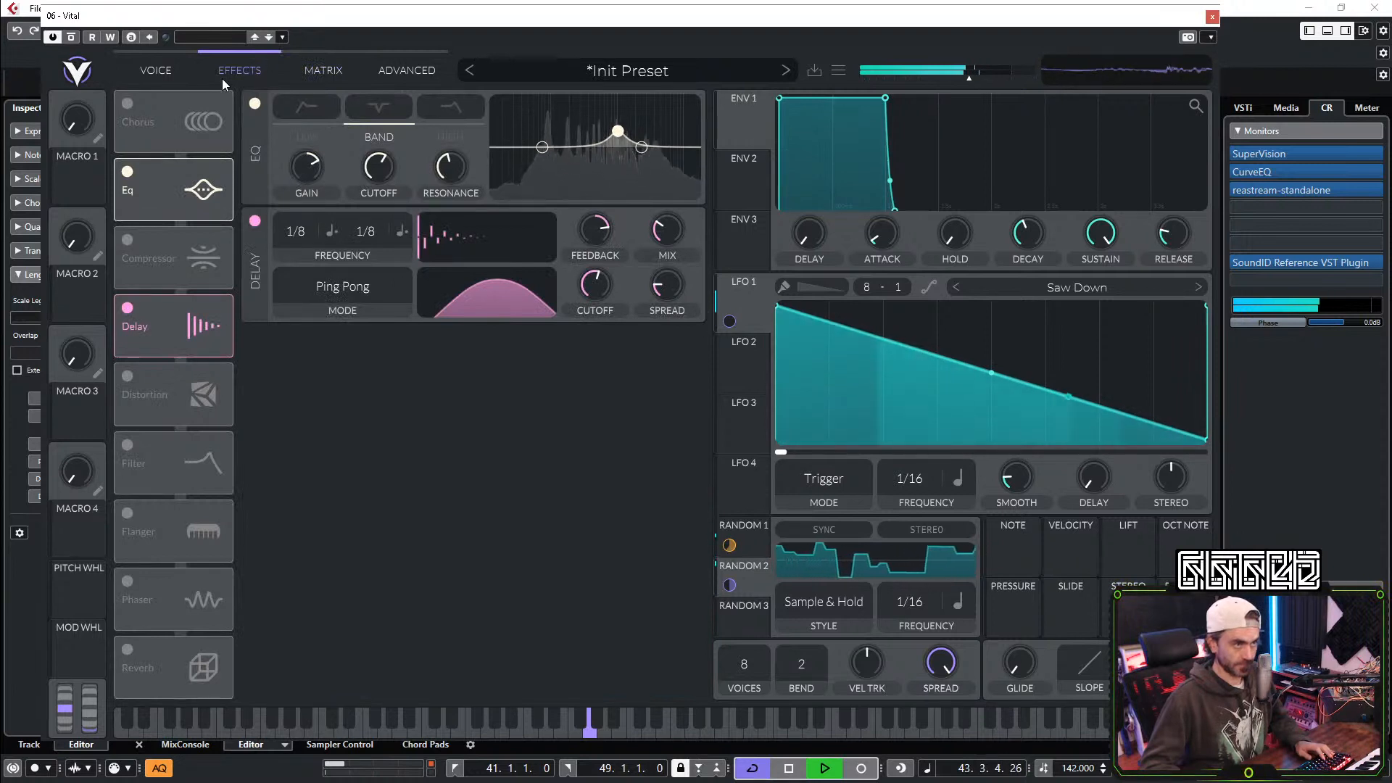
pyautogui.moveTo(730, 585); pyautogui.dragTo(379, 171)
pyautogui.moveTo(378, 171); pyautogui.dragTo(369, 203)
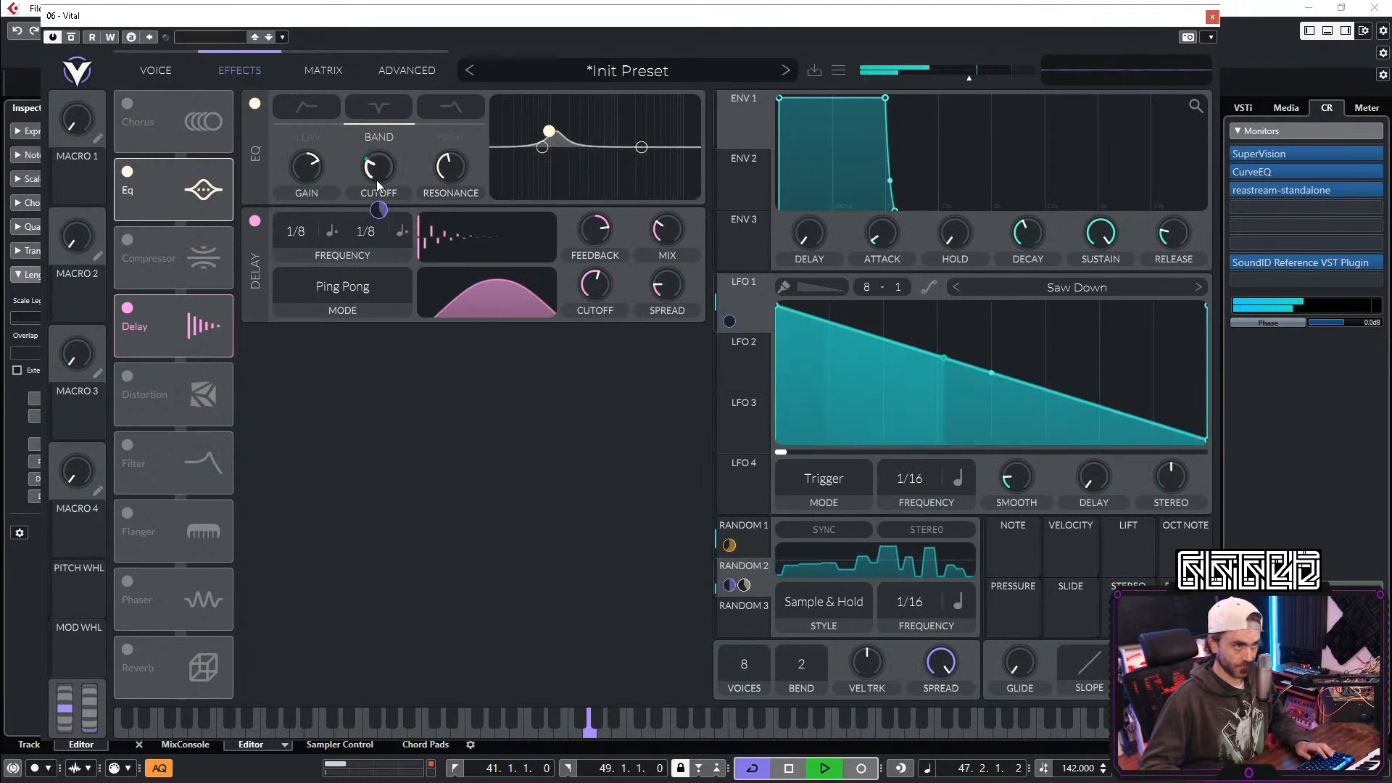
pyautogui.moveTo(377, 181); pyautogui.dragTo(461, 166)
pyautogui.moveTo(379, 209); pyautogui.dragTo(380, 172)
pyautogui.moveTo(376, 207)
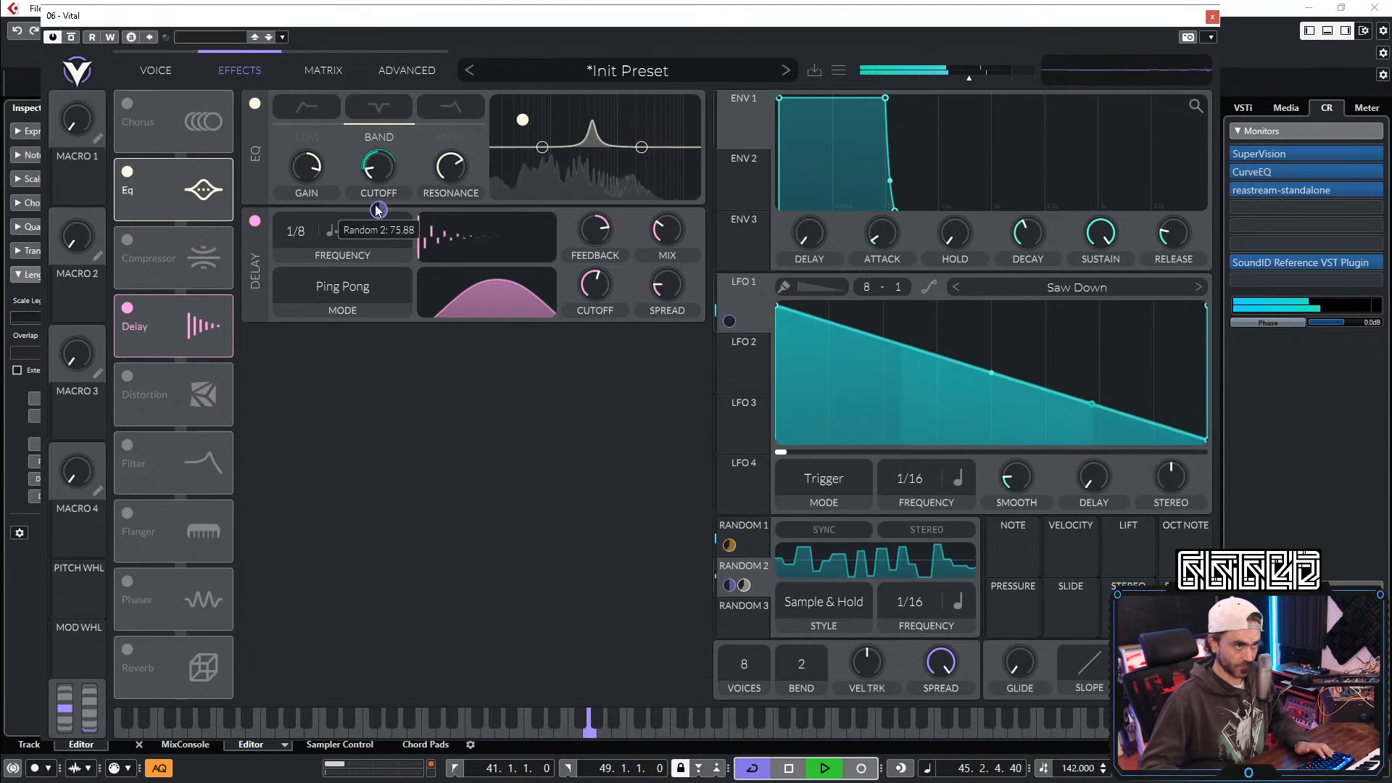
# Step: Enable Filter 2 with a centred blend and high resonance, and modulate its lowered cutoff with Random 3 set to Sample & Hold at 1/16
pyautogui.click(176, 77)
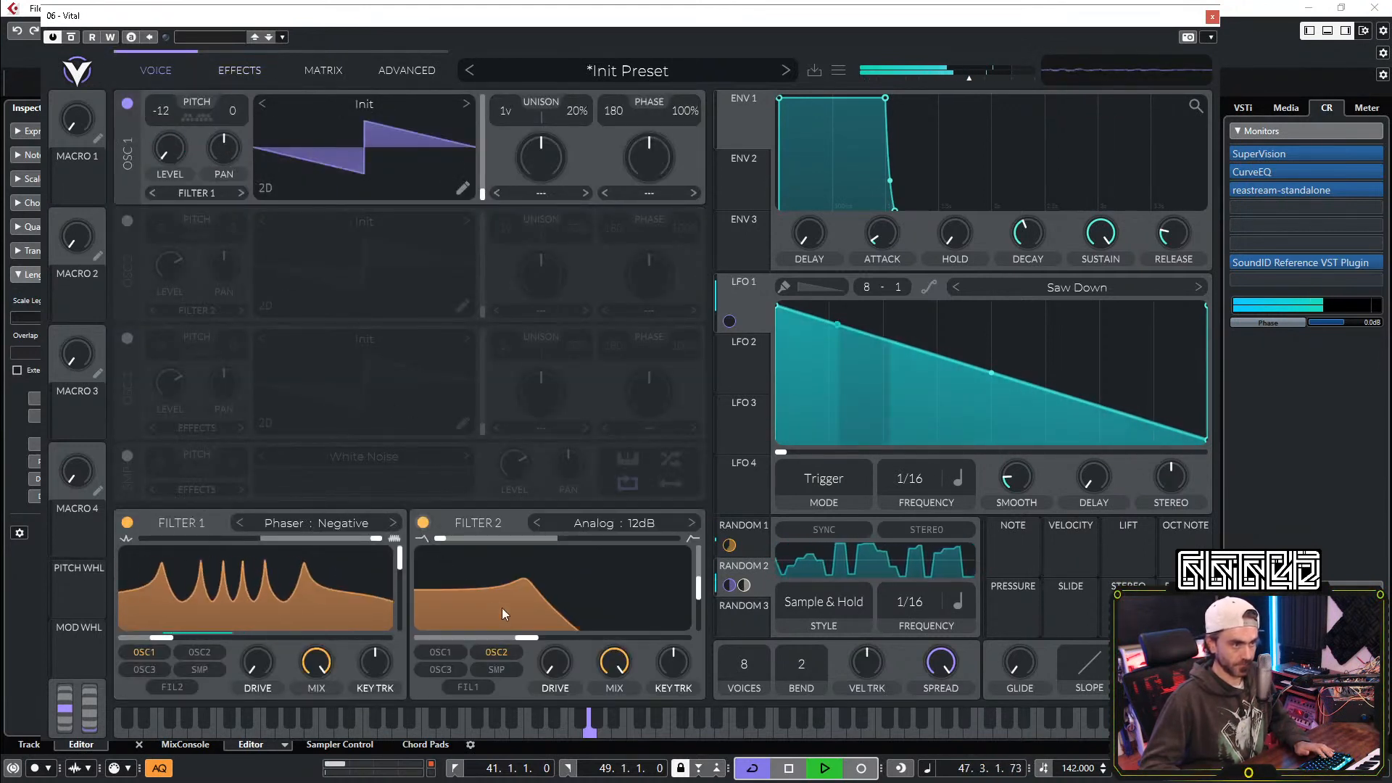
pyautogui.moveTo(607, 672); pyautogui.dragTo(641, 660)
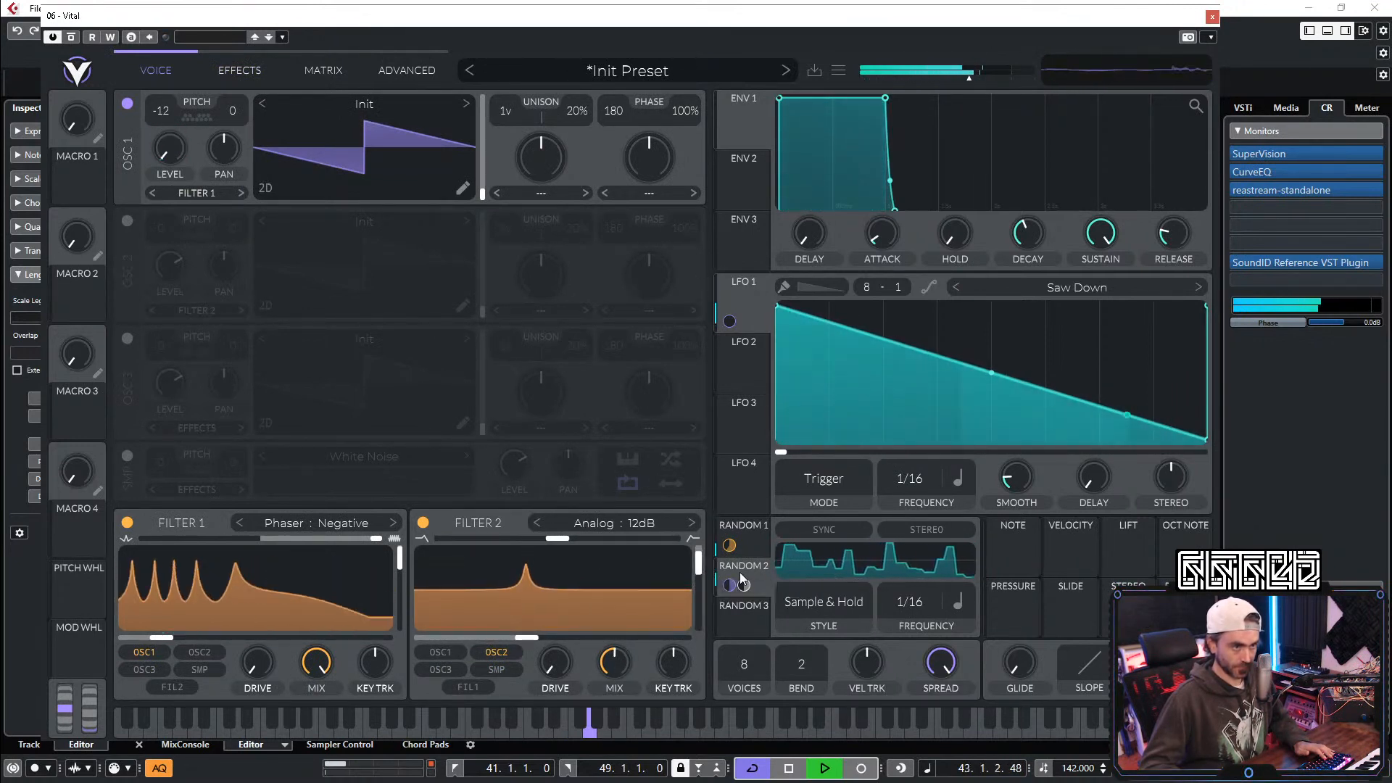
pyautogui.click(745, 618)
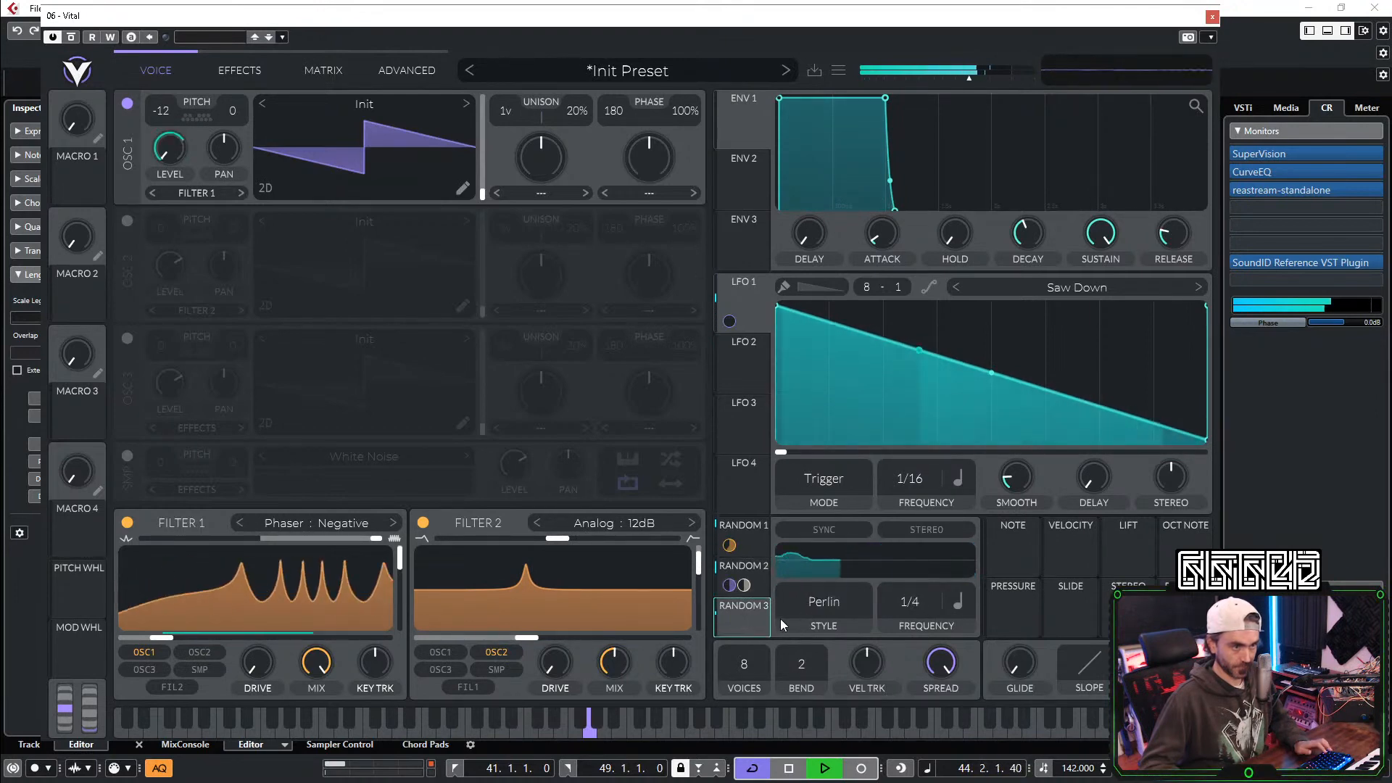
pyautogui.scroll(2, 932, 615)
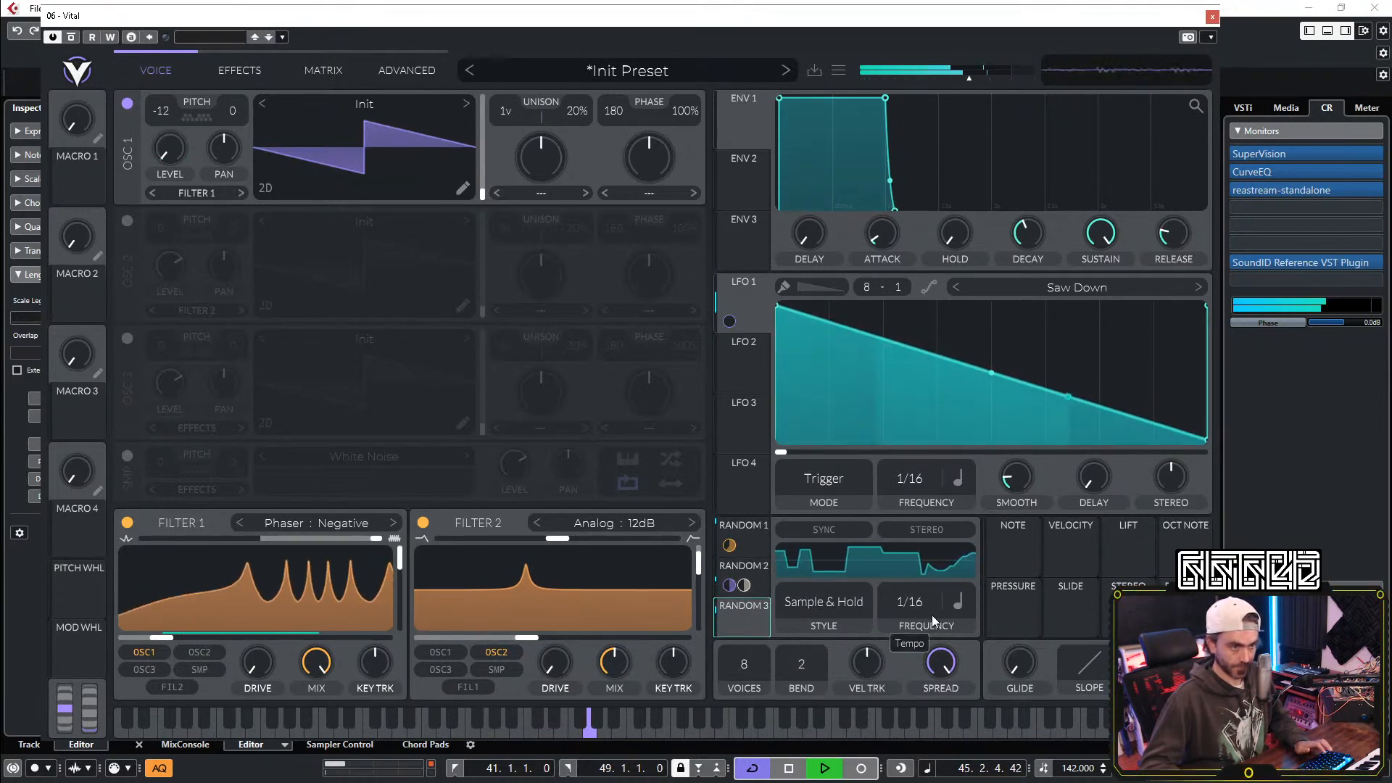
pyautogui.moveTo(746, 620); pyautogui.dragTo(474, 643)
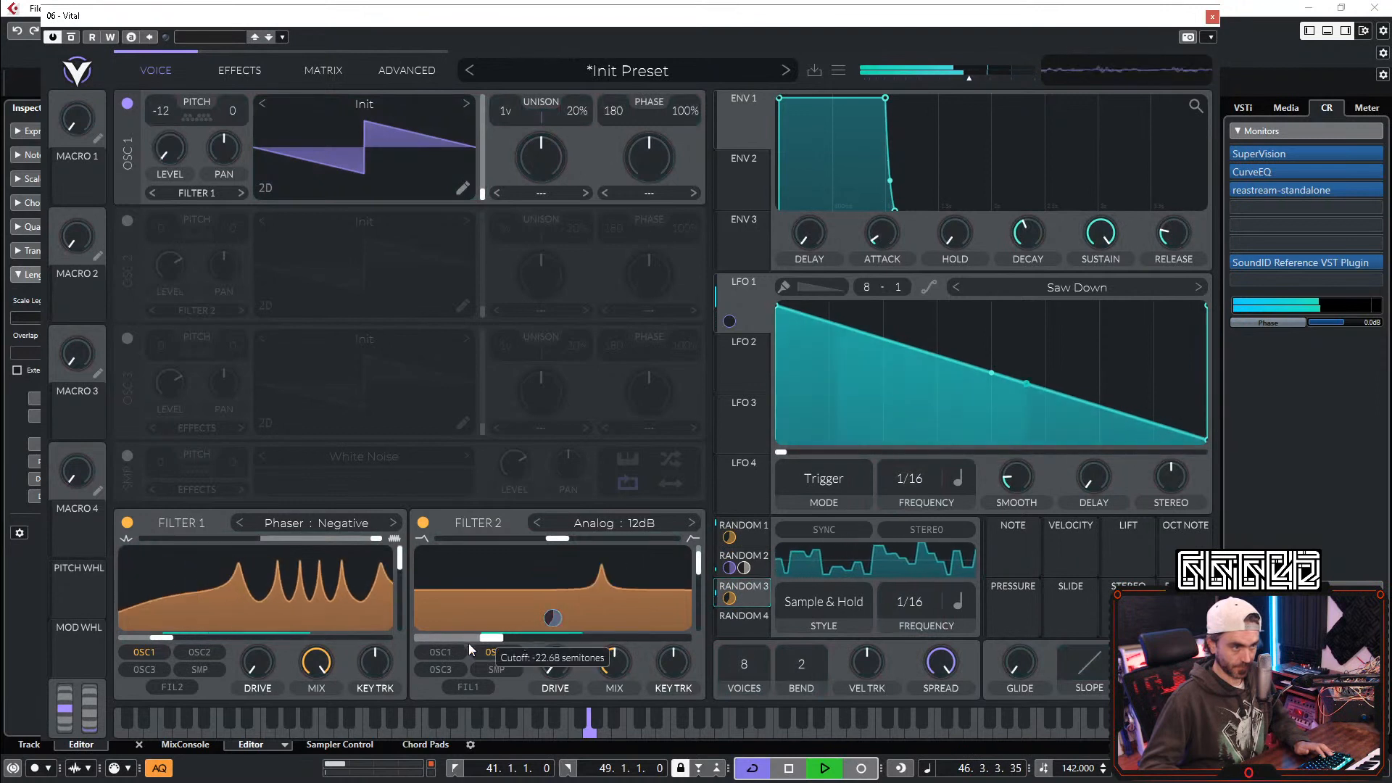
# Step: Fine-tune Filter 2's cutoff, raise its mix to full, and route OSC 1 into it alongside Filter 1
pyautogui.moveTo(699, 573)
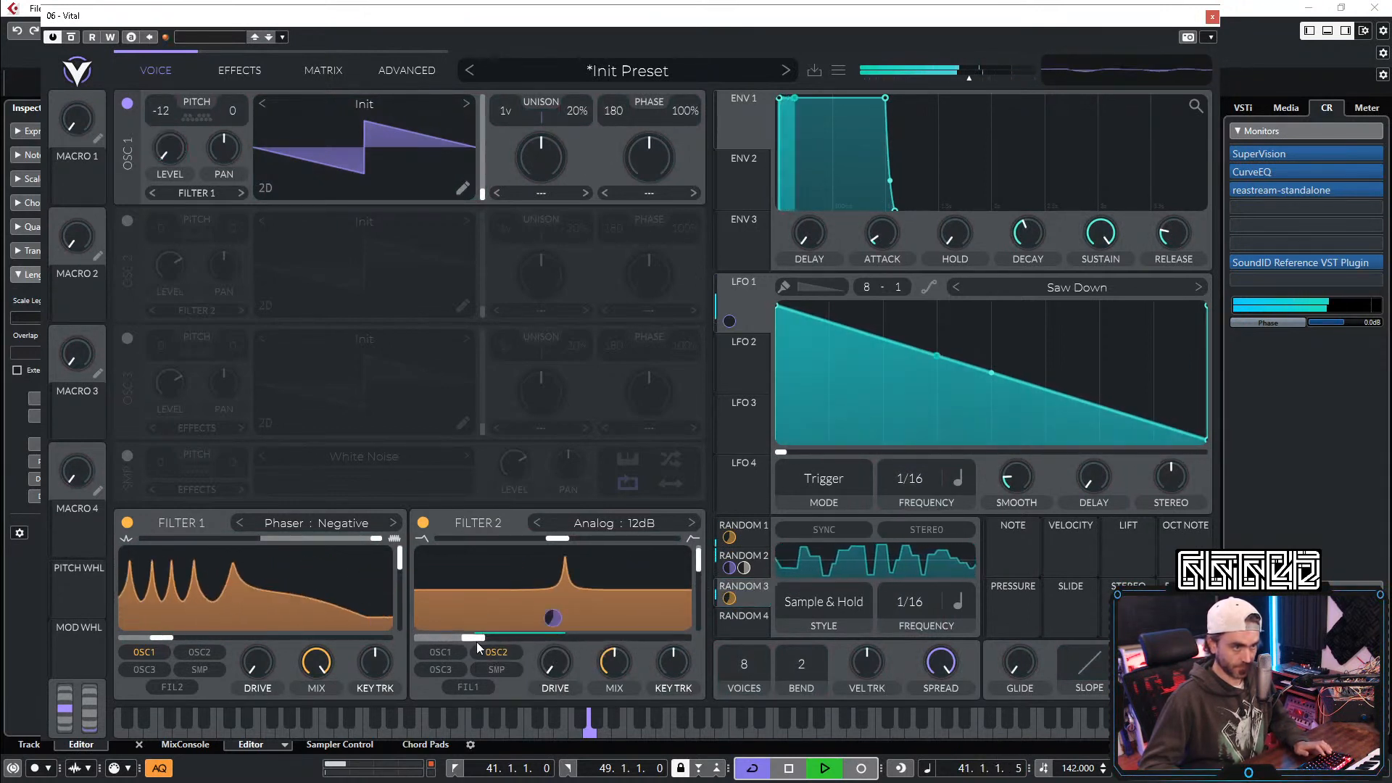
pyautogui.moveTo(476, 639); pyautogui.dragTo(490, 639)
pyautogui.moveTo(610, 676); pyautogui.dragTo(611, 669)
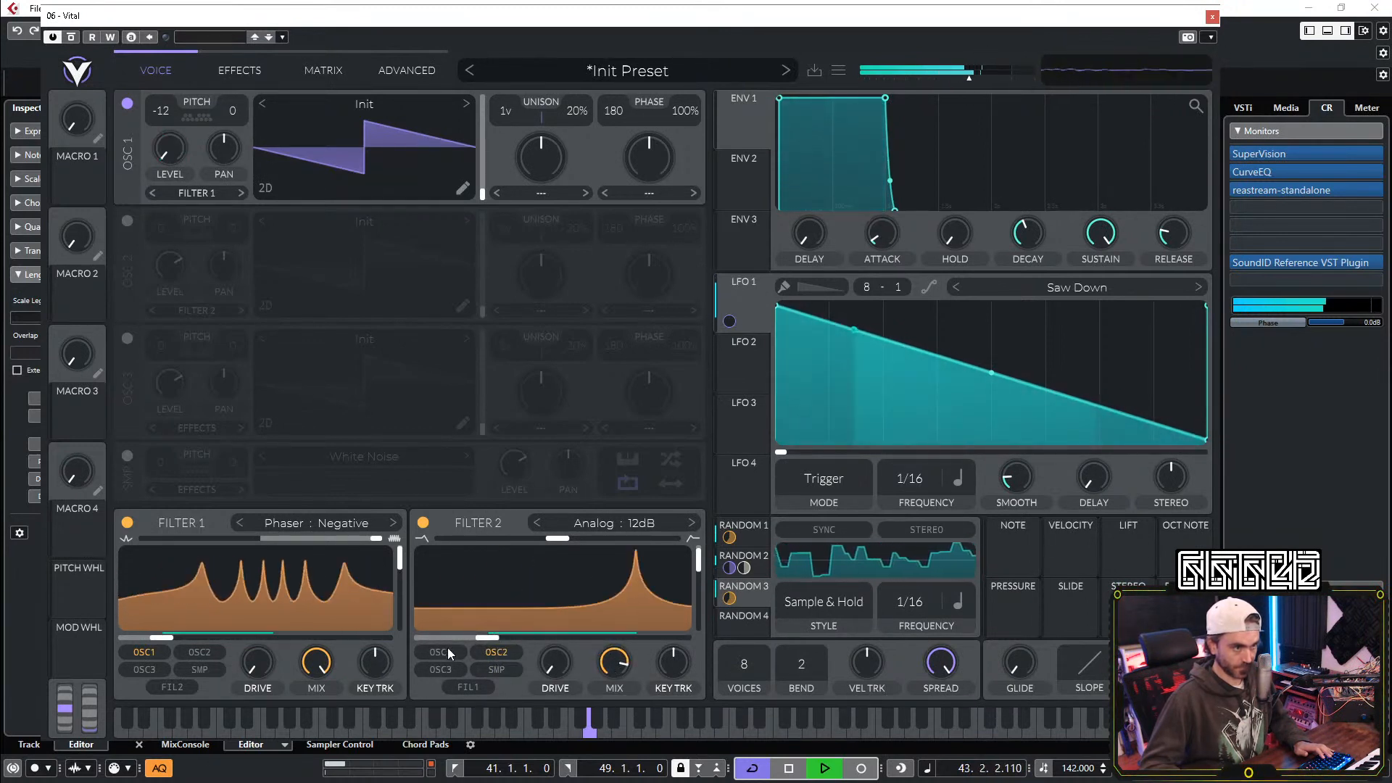
pyautogui.click(445, 648)
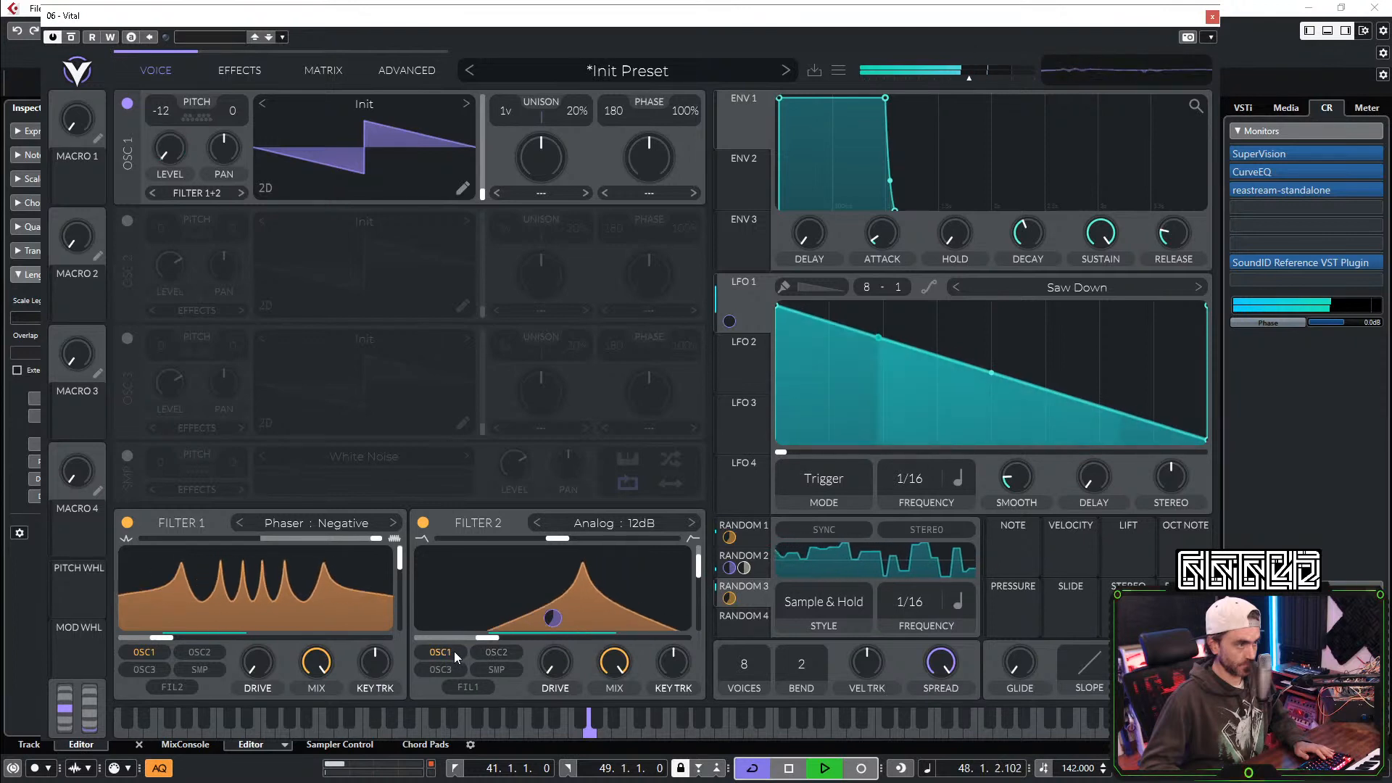
# Step: Move the chorus effect directly ahead of the delay, enable it during playback and set its frequency to Freeze
pyautogui.click(247, 79)
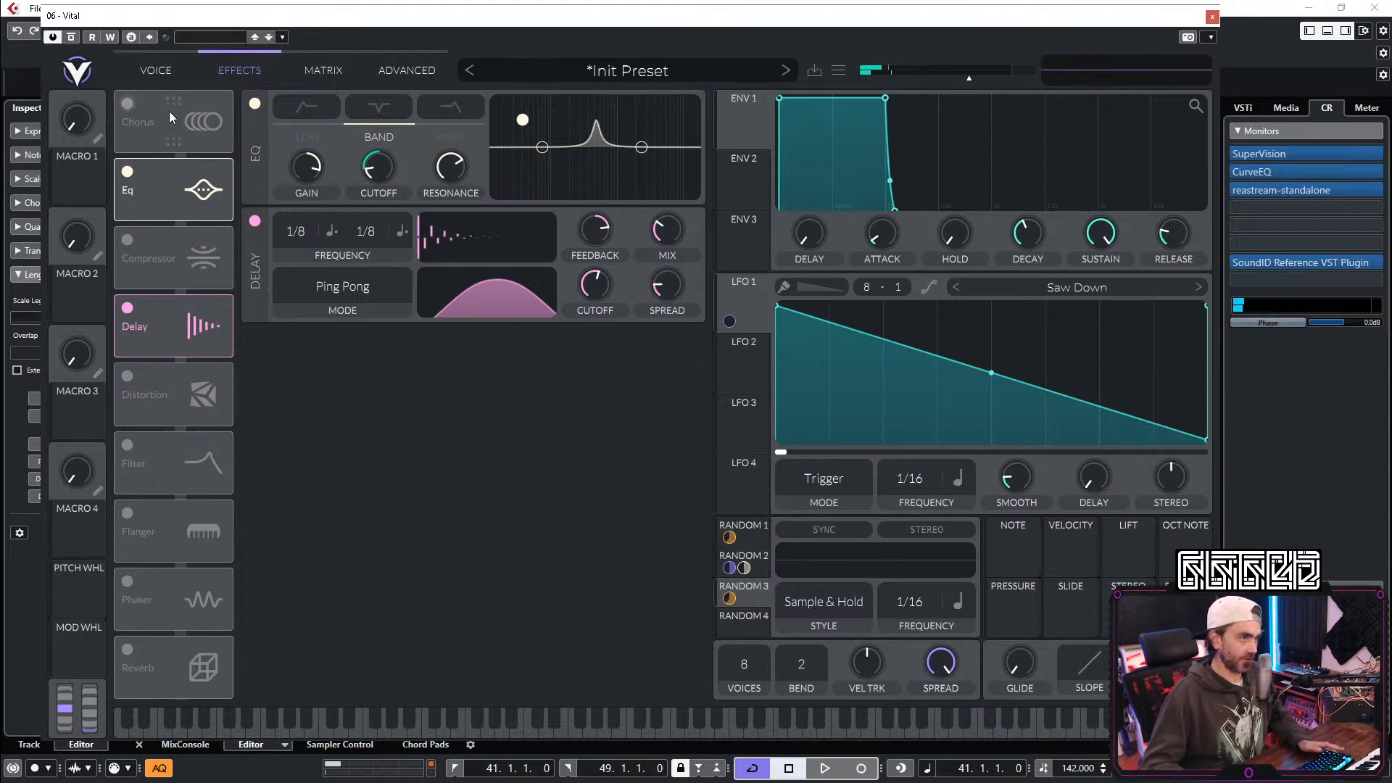
pyautogui.moveTo(171, 234); pyautogui.dragTo(170, 238)
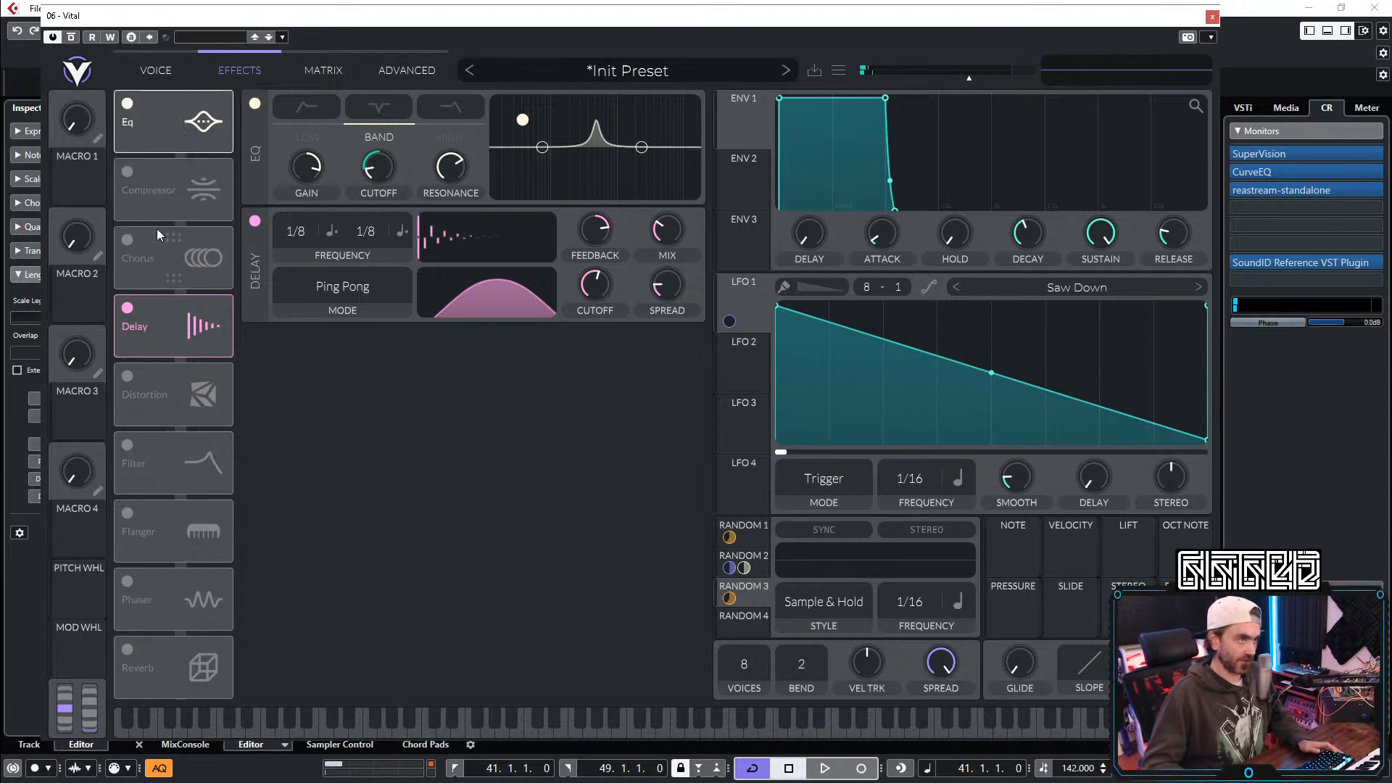
pyautogui.click(127, 240)
pyautogui.press('space')
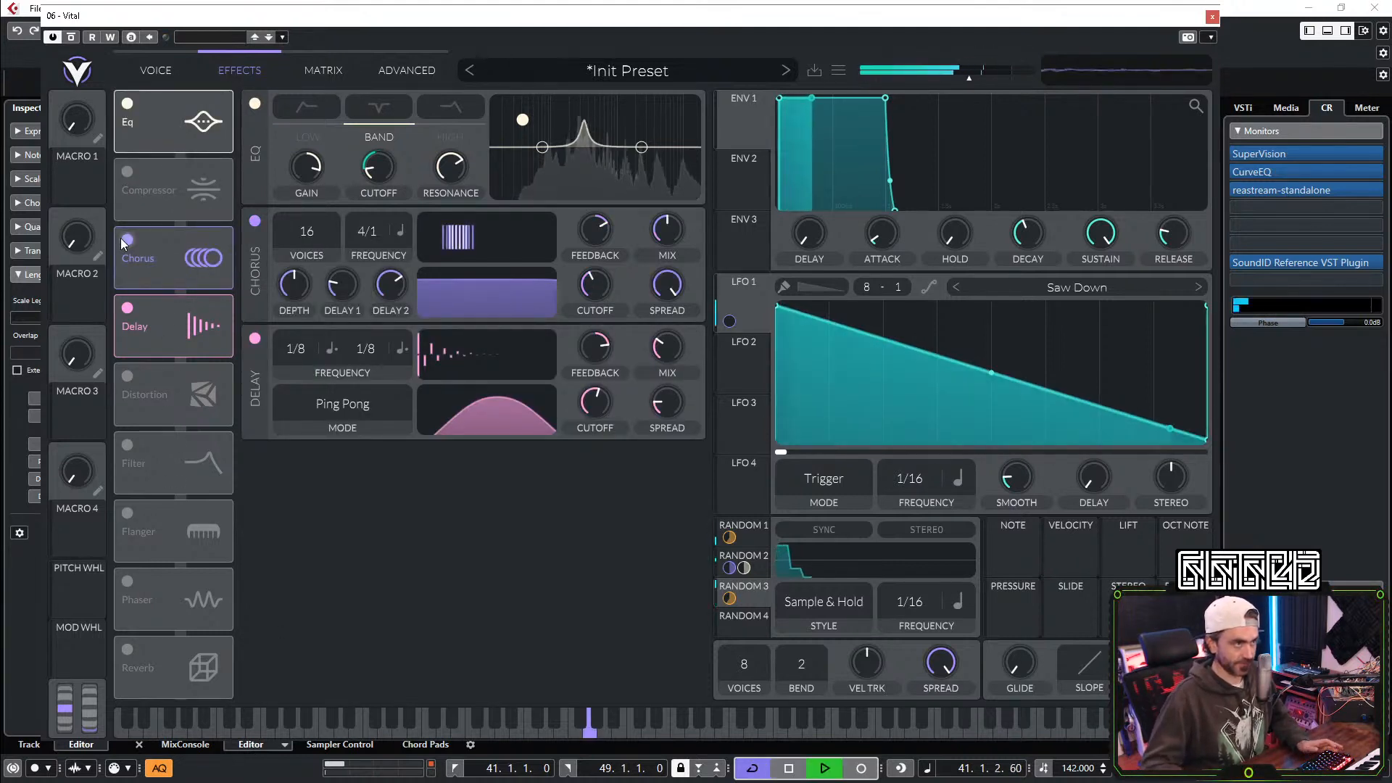
pyautogui.moveTo(382, 235); pyautogui.dragTo(364, 411)
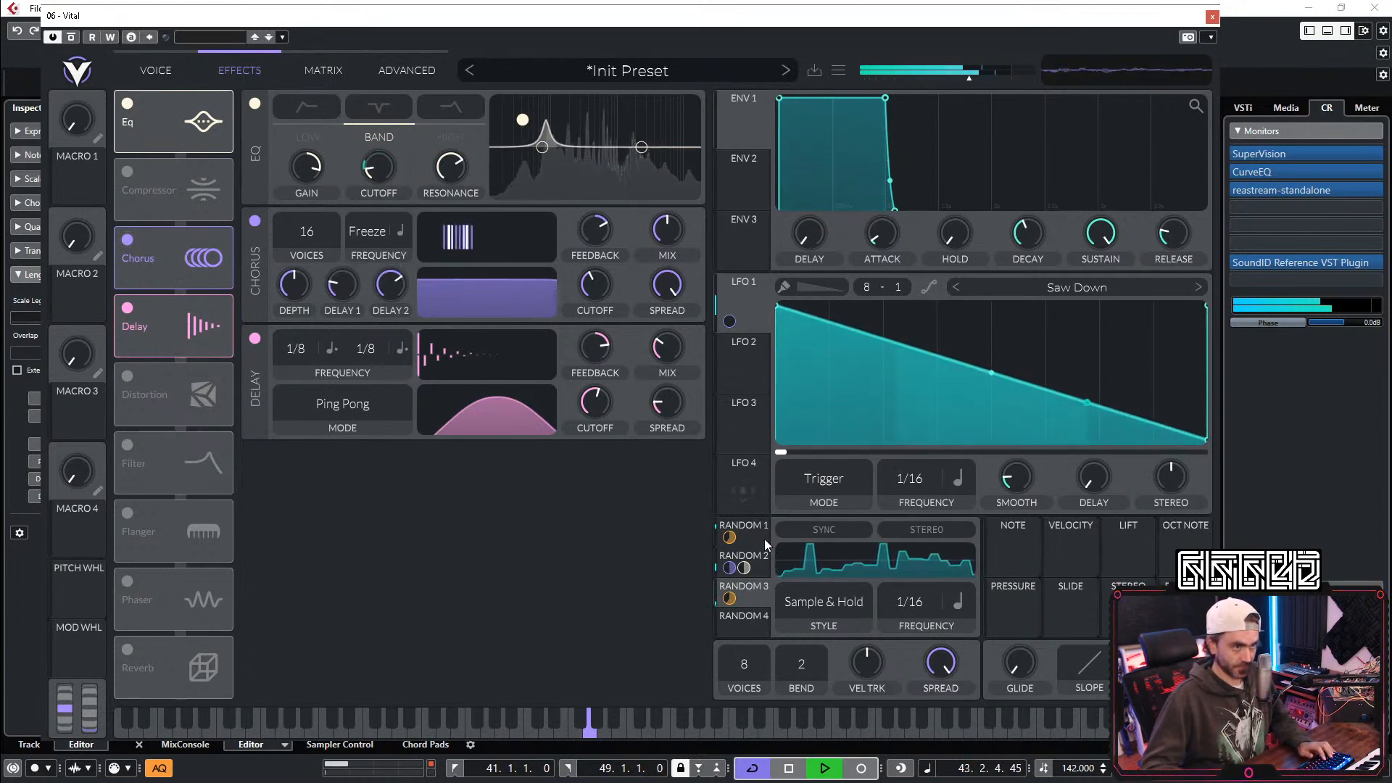
# Step: Try modulating the chorus depth with Random 1 at an amount of 0.220, and remove that modulation
pyautogui.moveTo(760, 531); pyautogui.dragTo(279, 289)
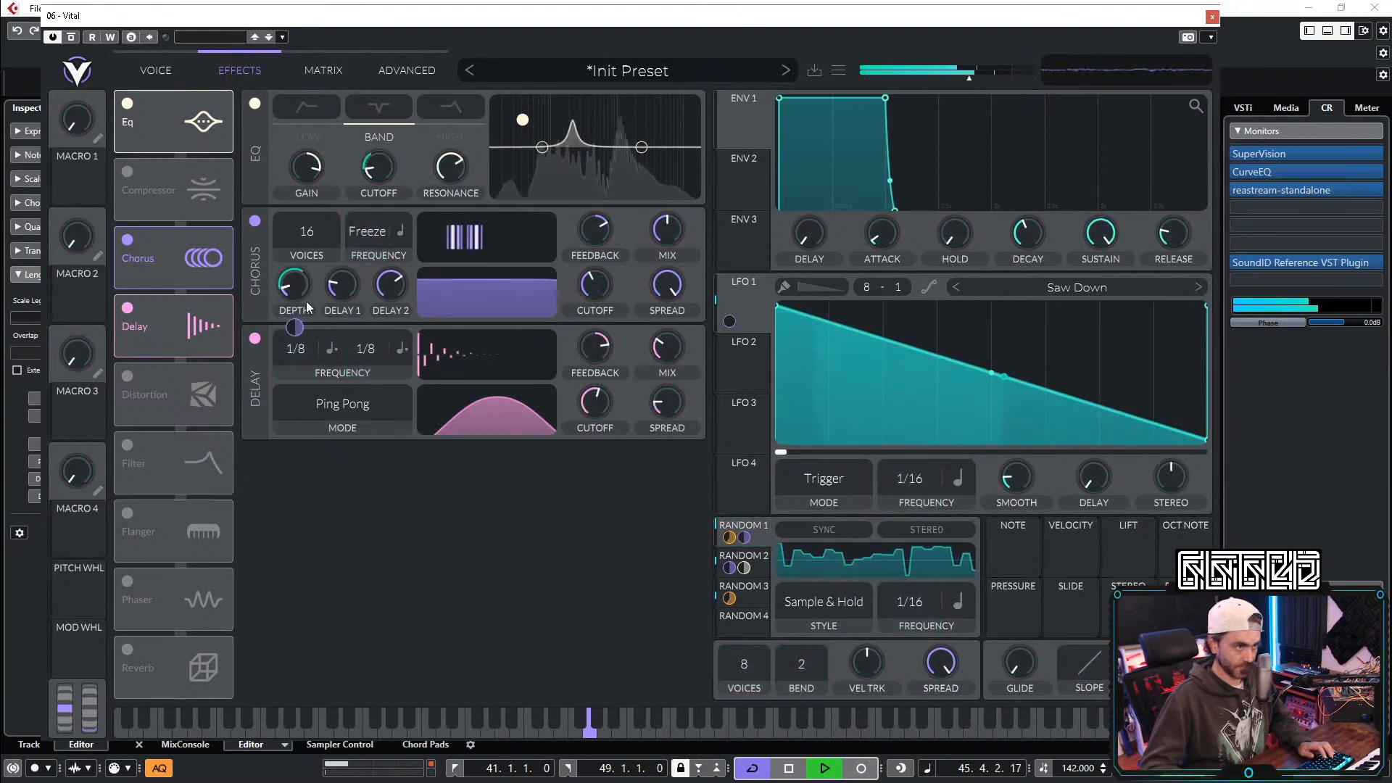
pyautogui.moveTo(299, 324)
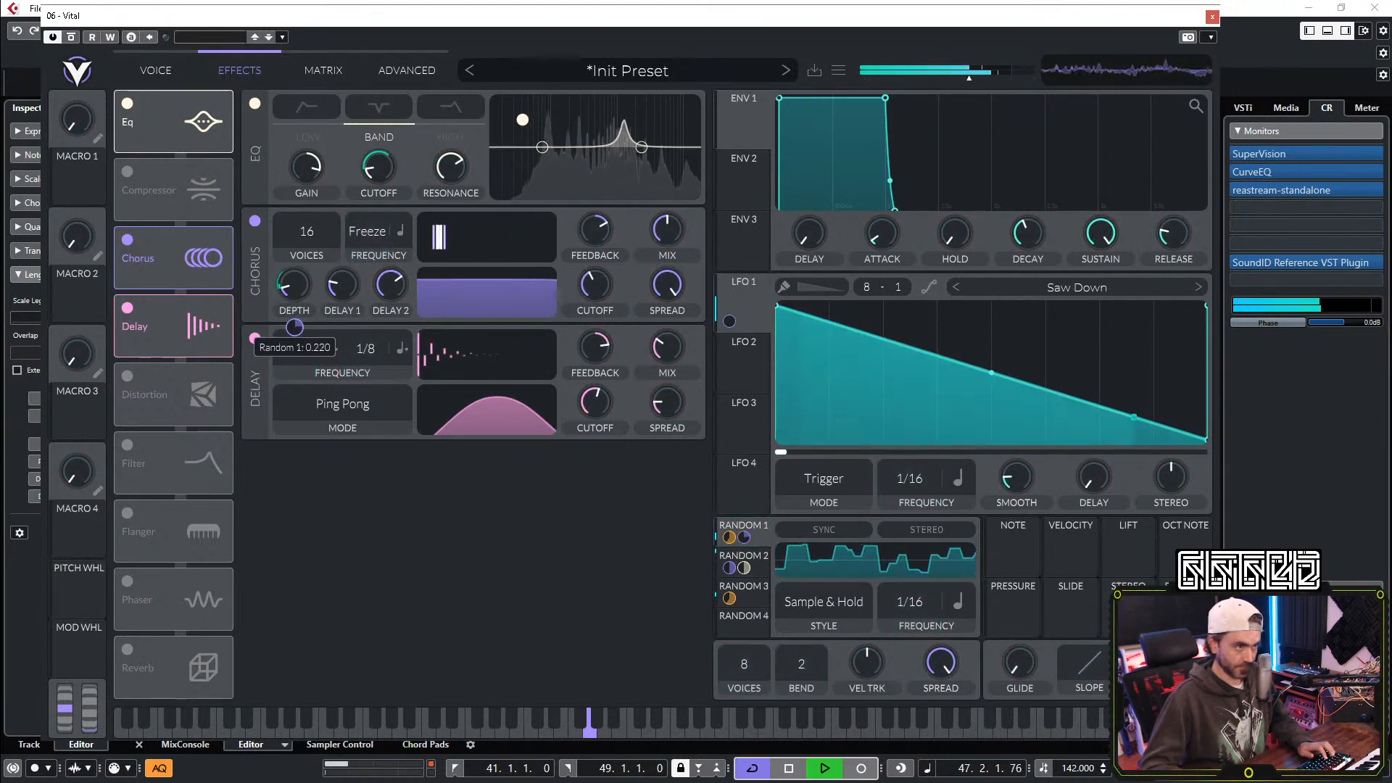
pyautogui.doubleClick(295, 327)
# Step: Raise the chorus depth, shape its filter to cut the lows, and lower its mix to 34%
pyautogui.moveTo(299, 285); pyautogui.dragTo(316, 253)
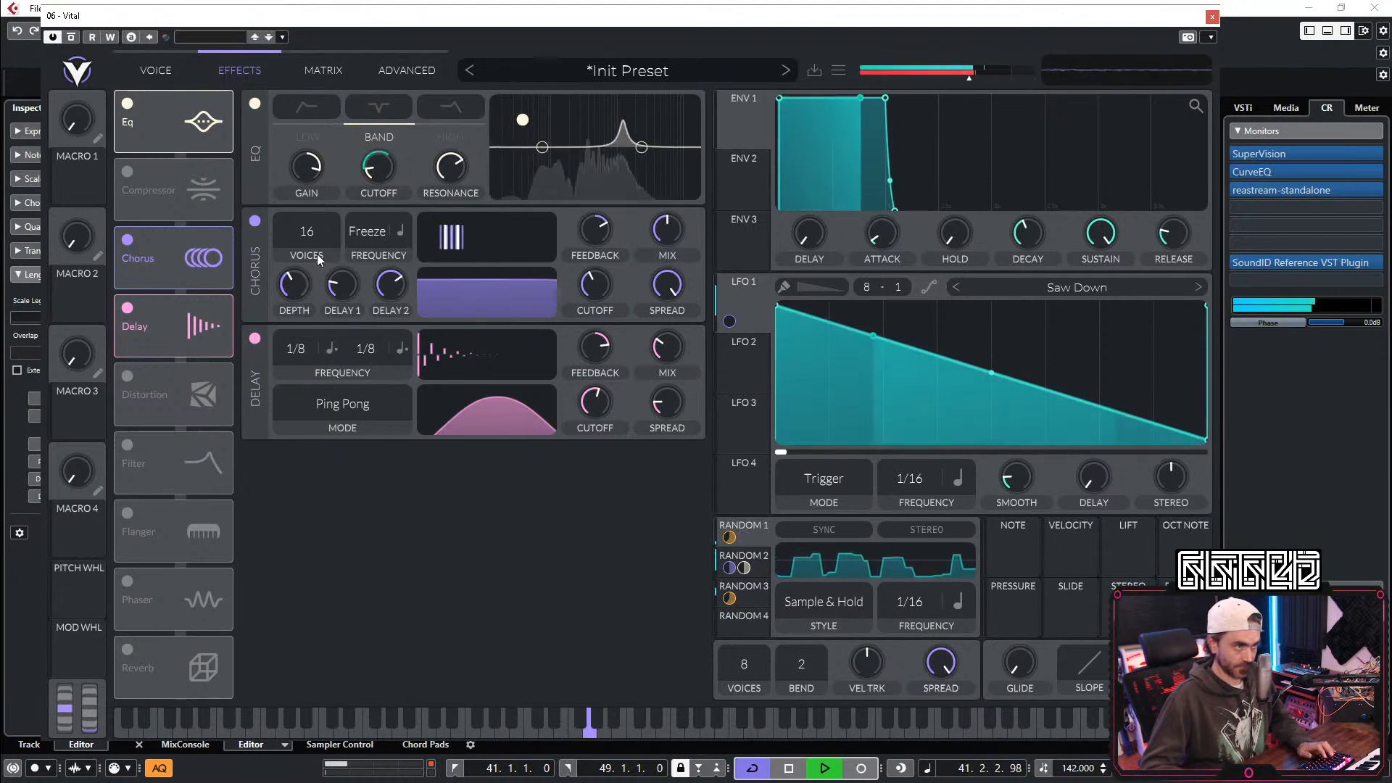
pyautogui.moveTo(463, 295); pyautogui.dragTo(490, 320)
pyautogui.moveTo(662, 228)
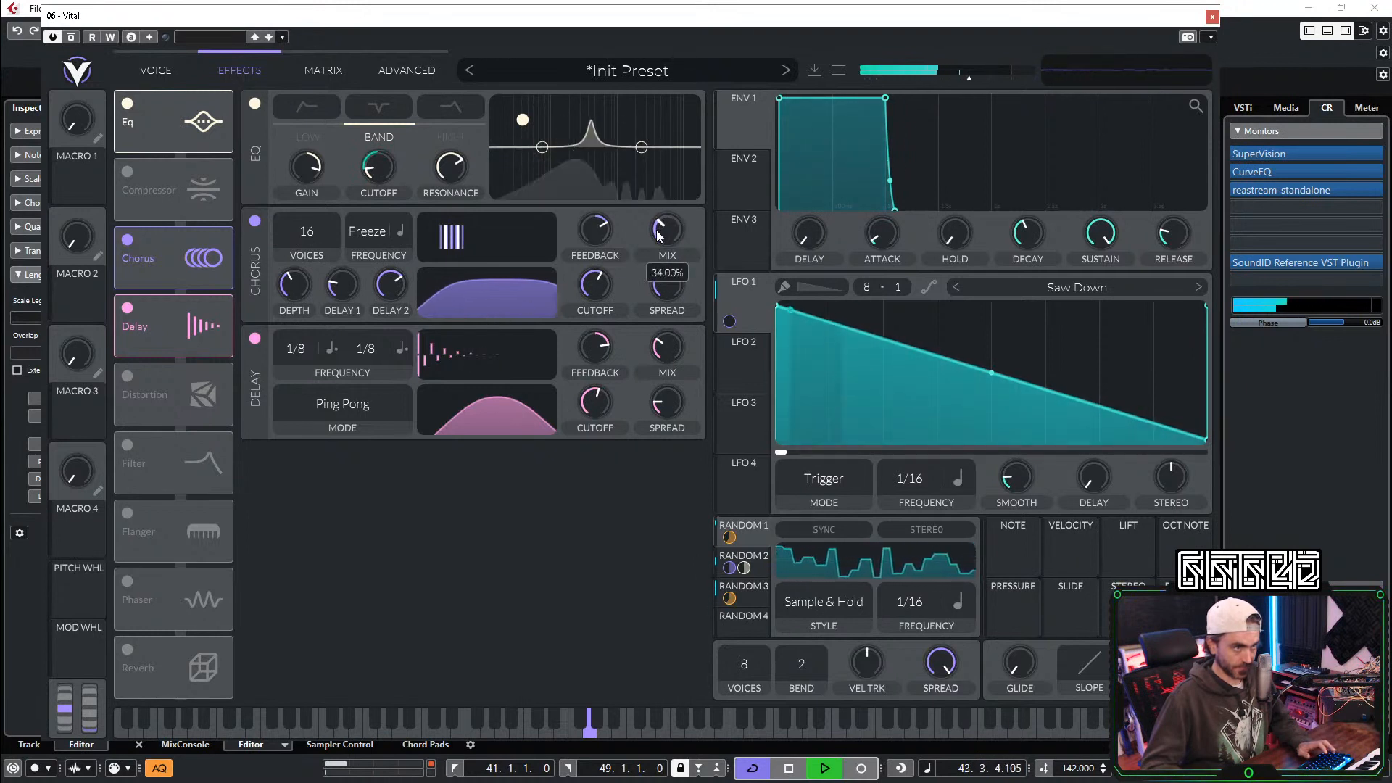
# Step: Enable the Filter effect between EQ and chorus with blend 1.000 and reduced mix, and modulate its cutoff with Random 3
pyautogui.click(127, 444)
pyautogui.moveTo(175, 461); pyautogui.dragTo(174, 258)
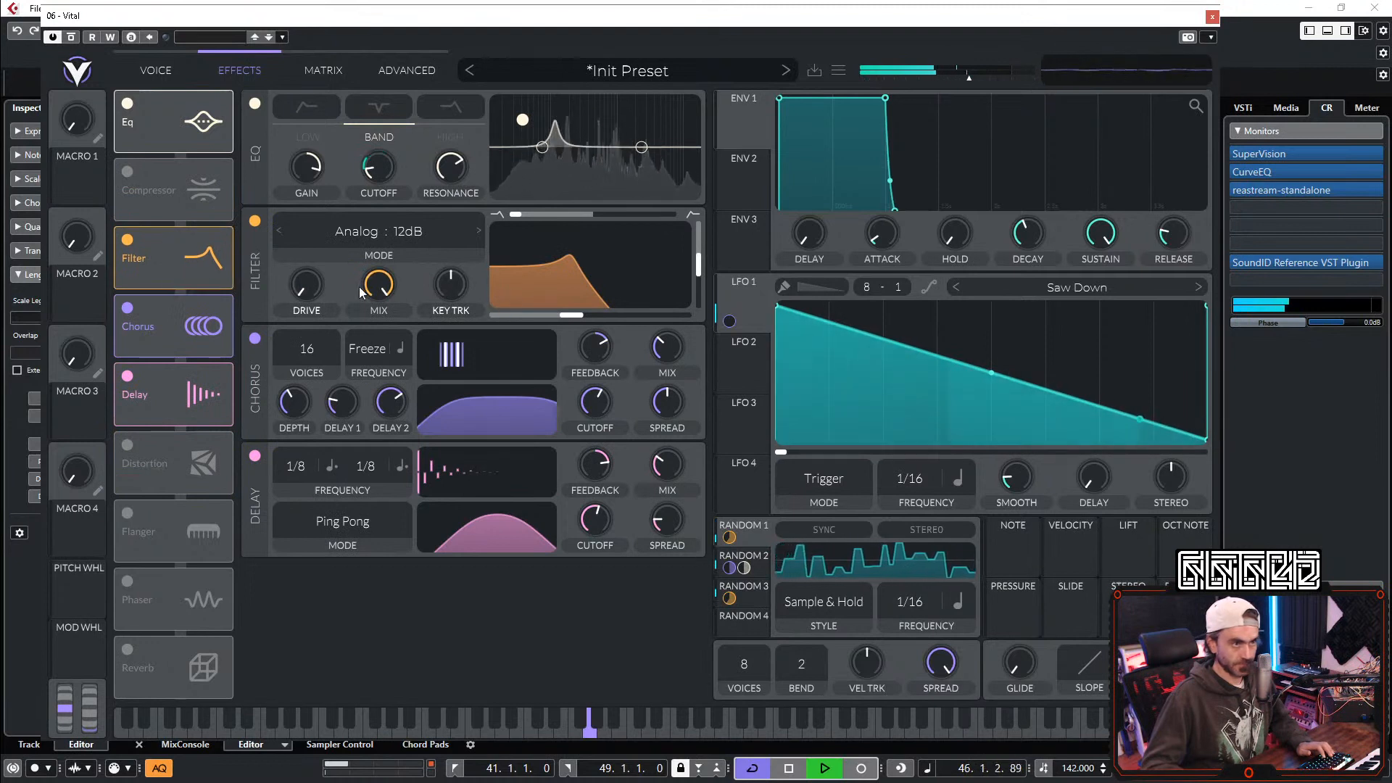
pyautogui.moveTo(515, 214); pyautogui.dragTo(655, 211)
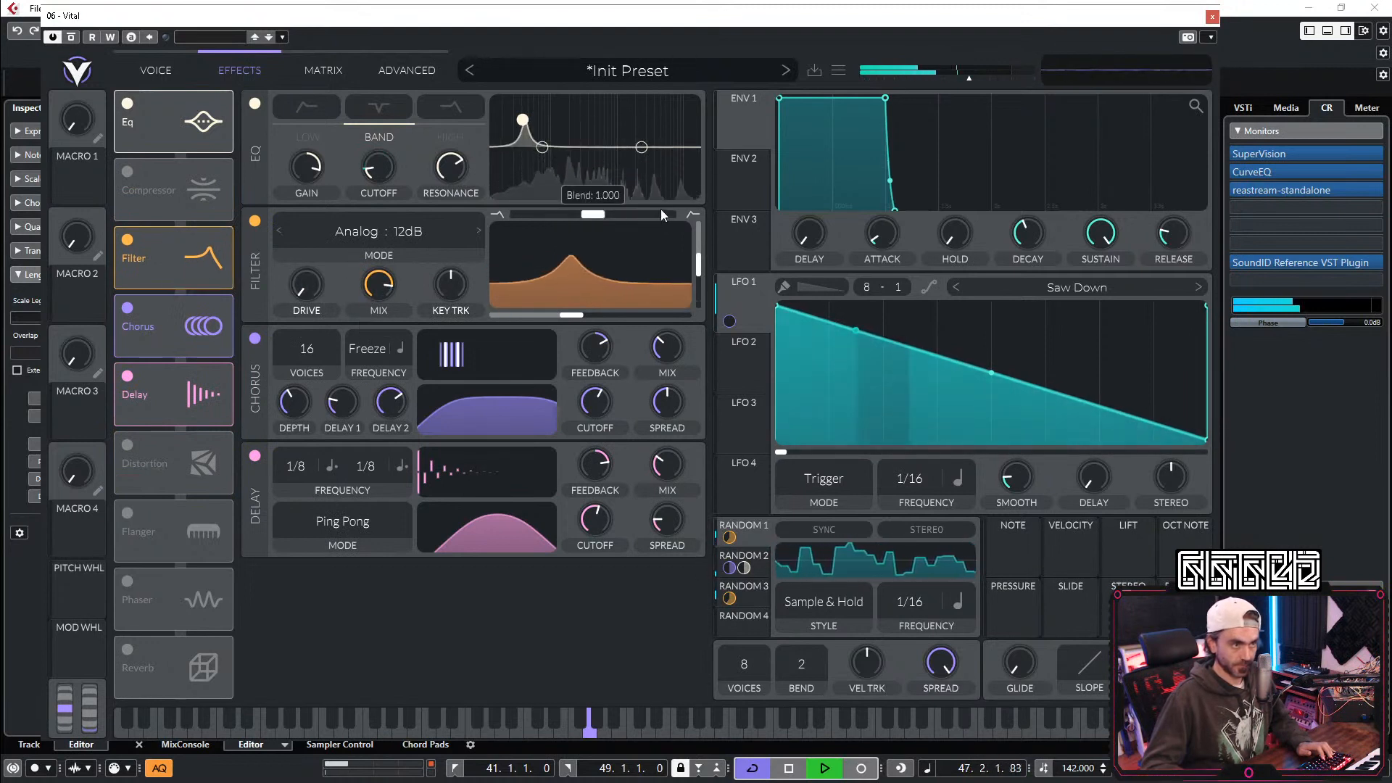
pyautogui.moveTo(380, 289); pyautogui.dragTo(375, 321)
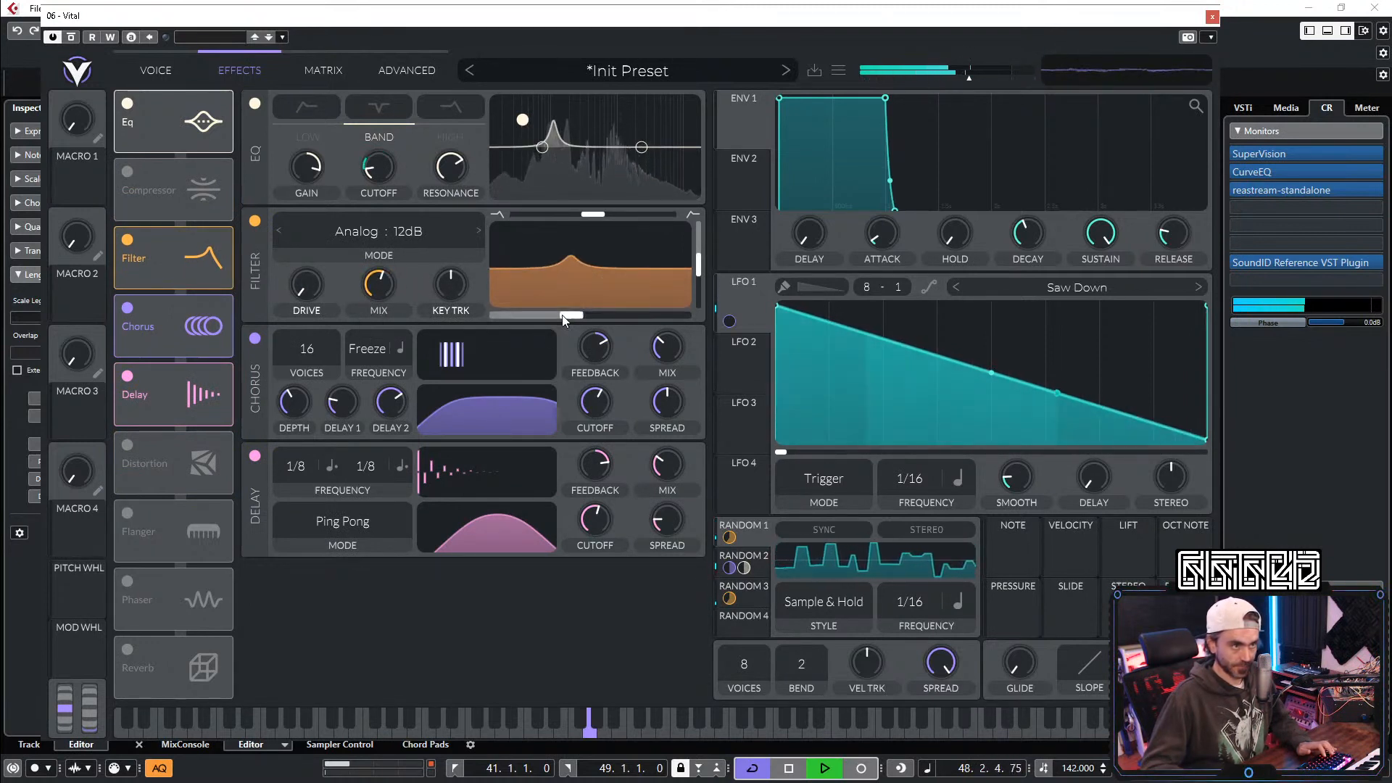
pyautogui.moveTo(729, 598); pyautogui.dragTo(560, 324)
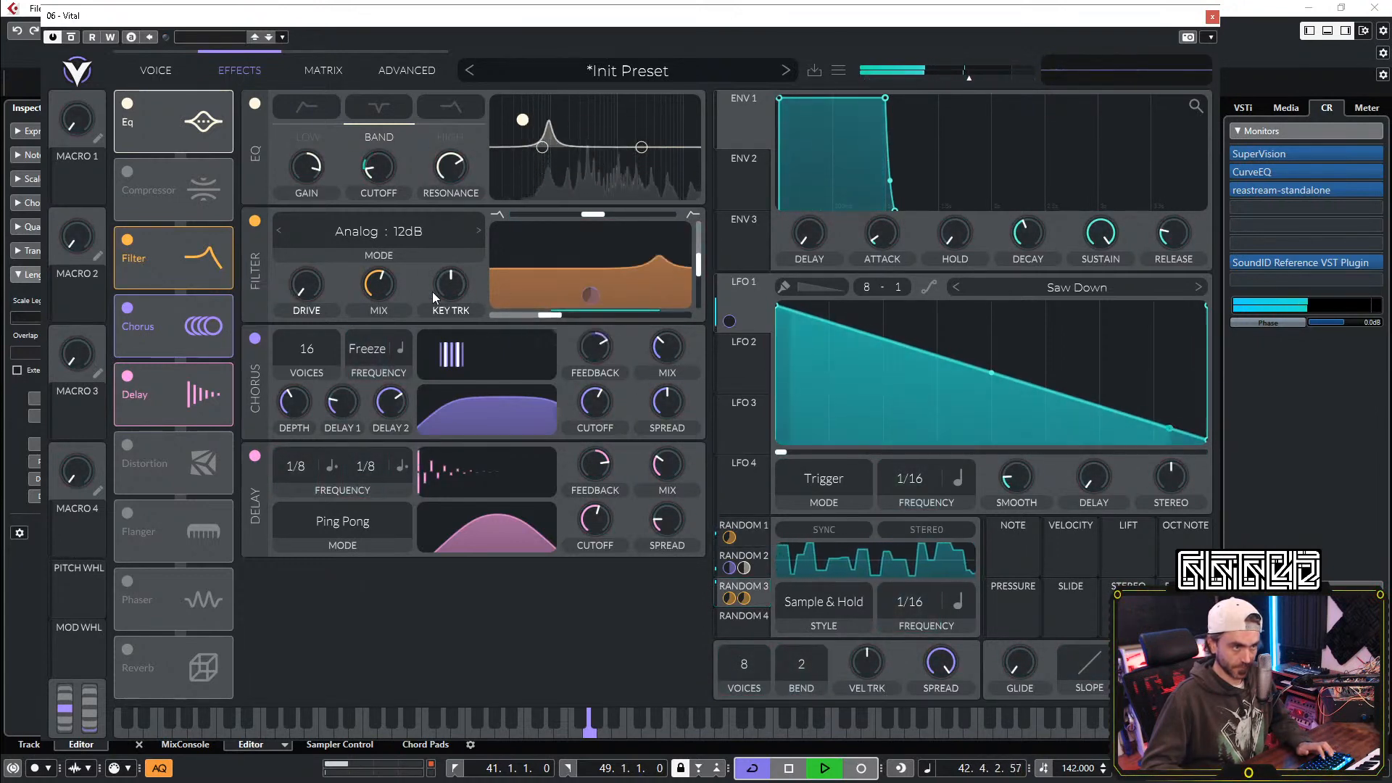
# Step: Raise the Filter effect's resonance to about 76.5%, lower its cutoff, and add some drive
pyautogui.moveTo(703, 268); pyautogui.dragTo(704, 241)
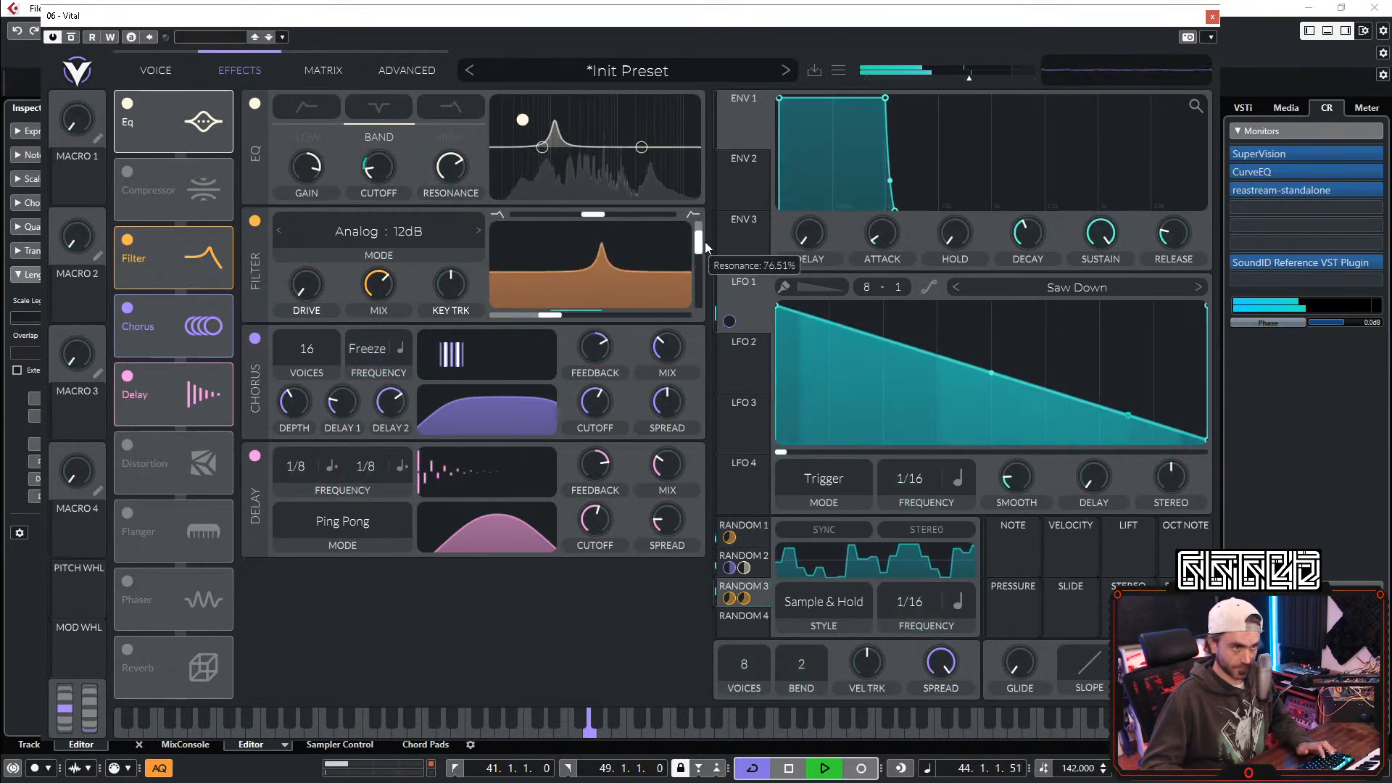
pyautogui.moveTo(551, 316); pyautogui.dragTo(590, 264)
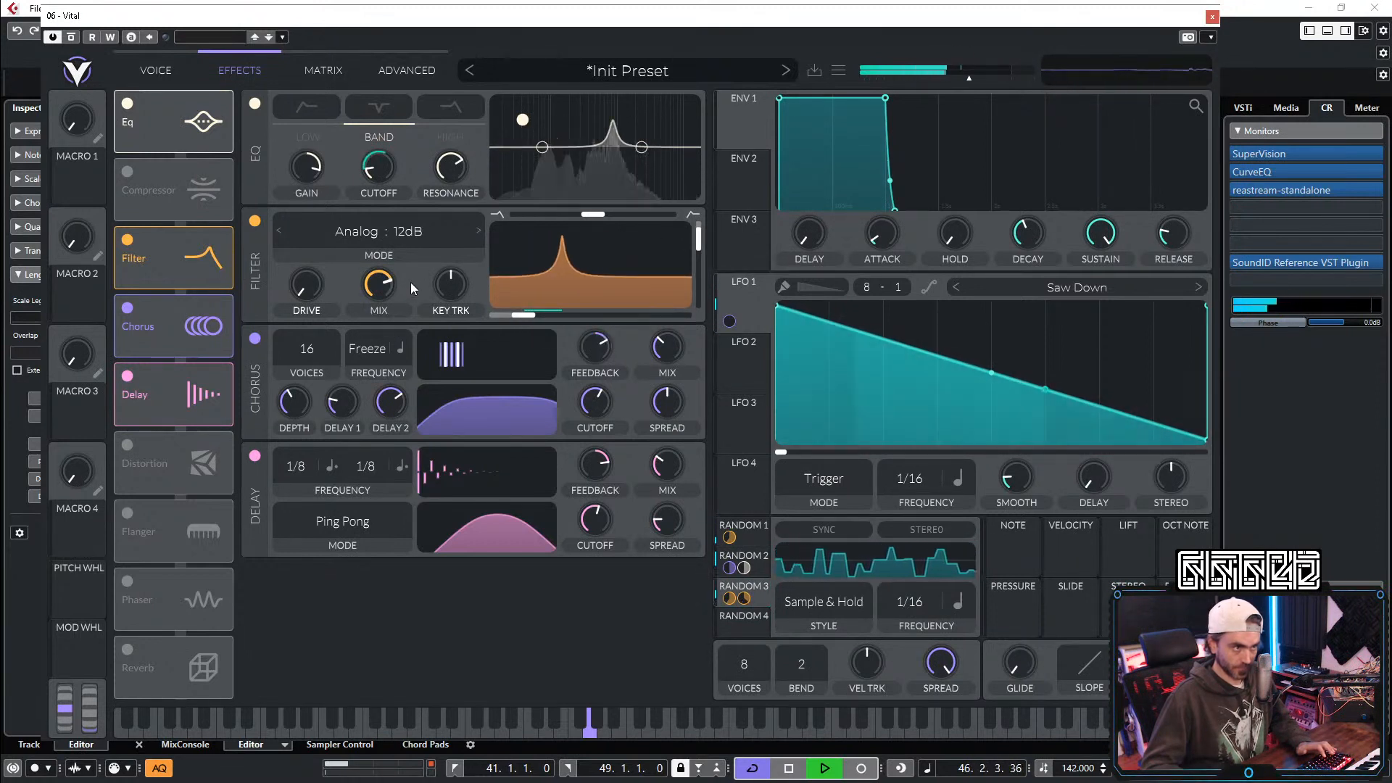
pyautogui.moveTo(320, 290); pyautogui.dragTo(320, 276)
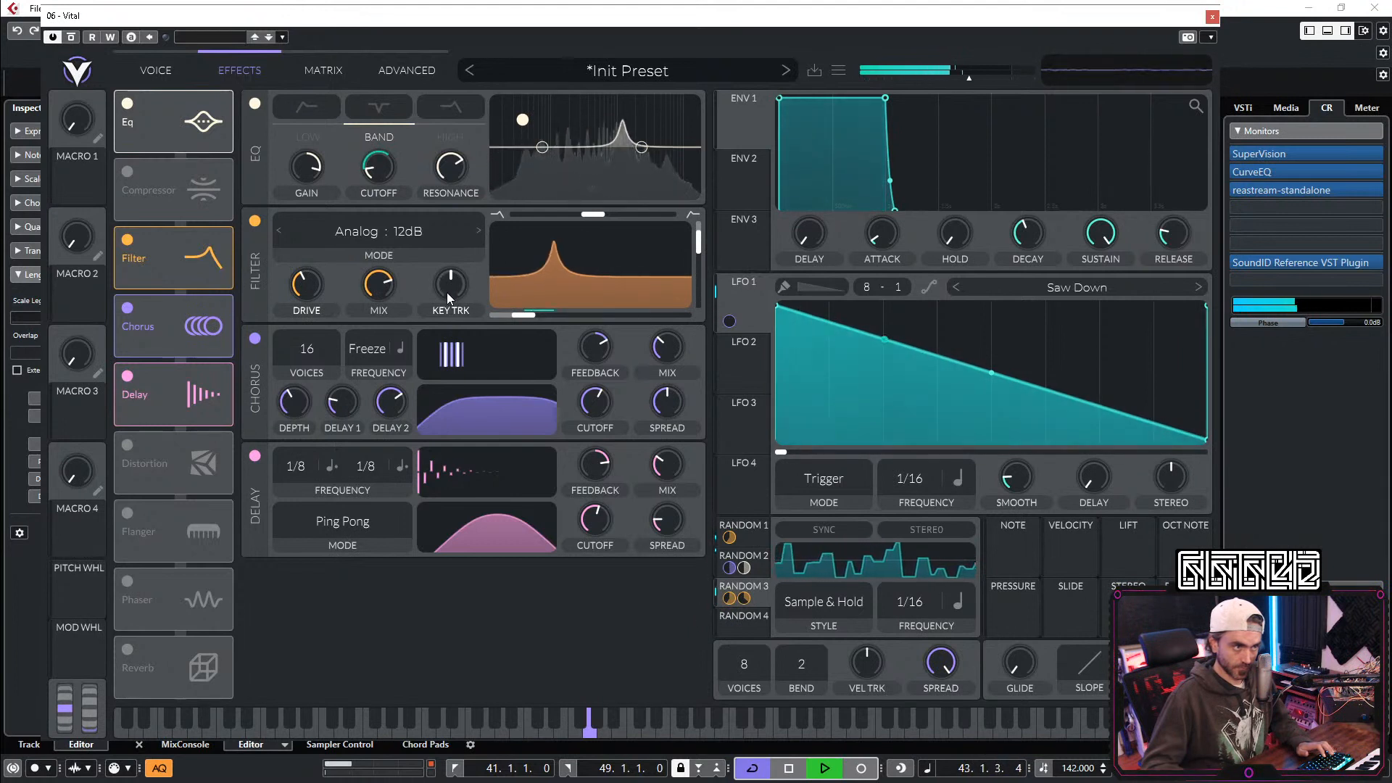
# Step: Move the Filter effect to the front of the effects chain and enable the multiband compressor
pyautogui.moveTo(174, 258); pyautogui.dragTo(185, 155)
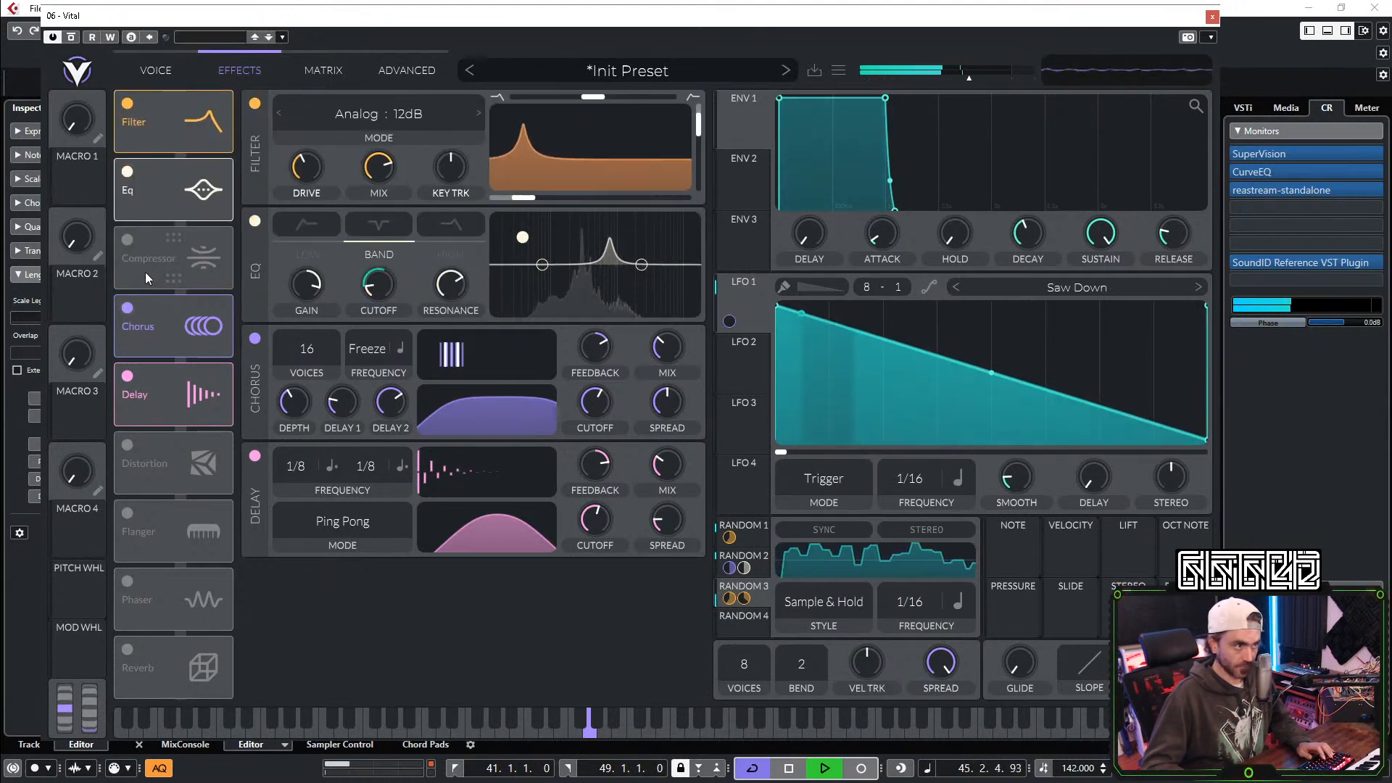
pyautogui.click(129, 240)
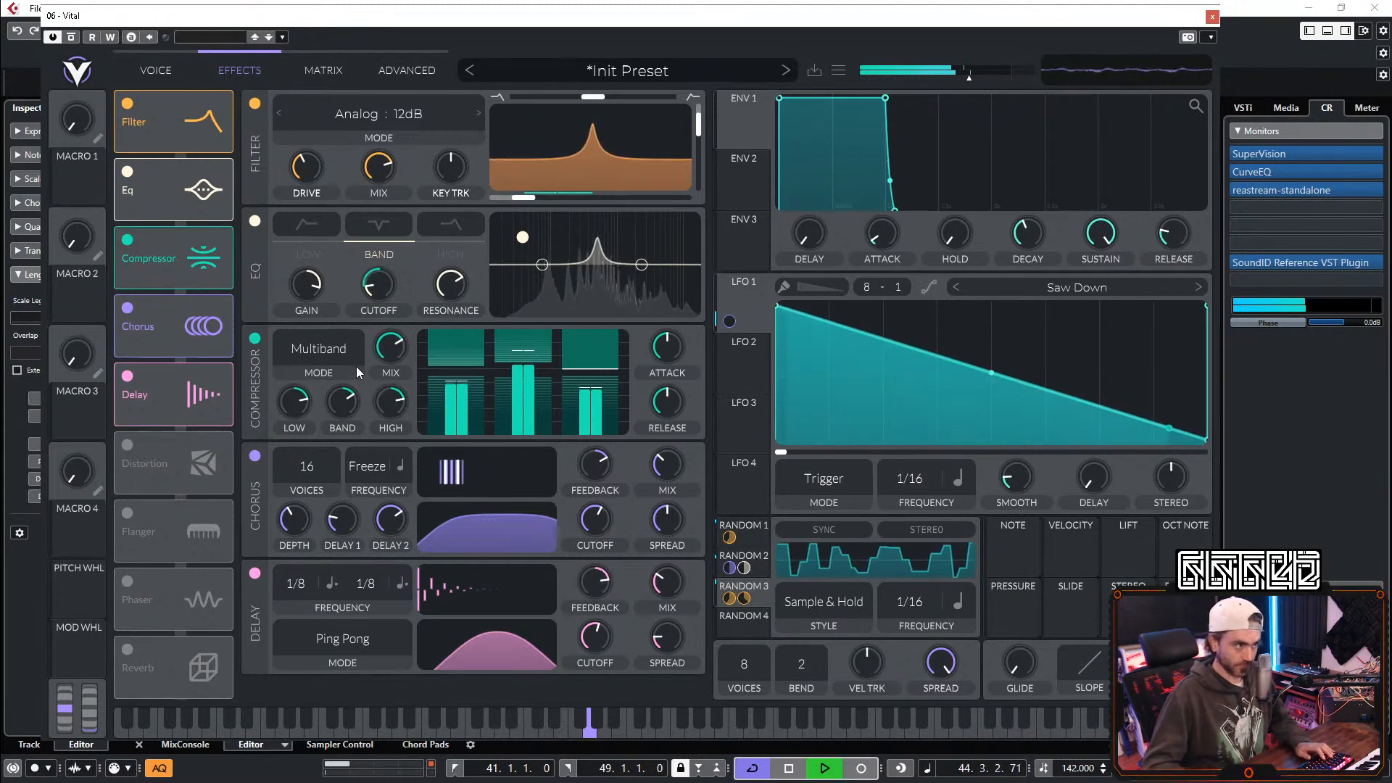
# Step: Switch the EQ's low band to high-pass with 26.65% resonance, and modulate its cutoff with Random 1 at 21.76
pyautogui.click(320, 241)
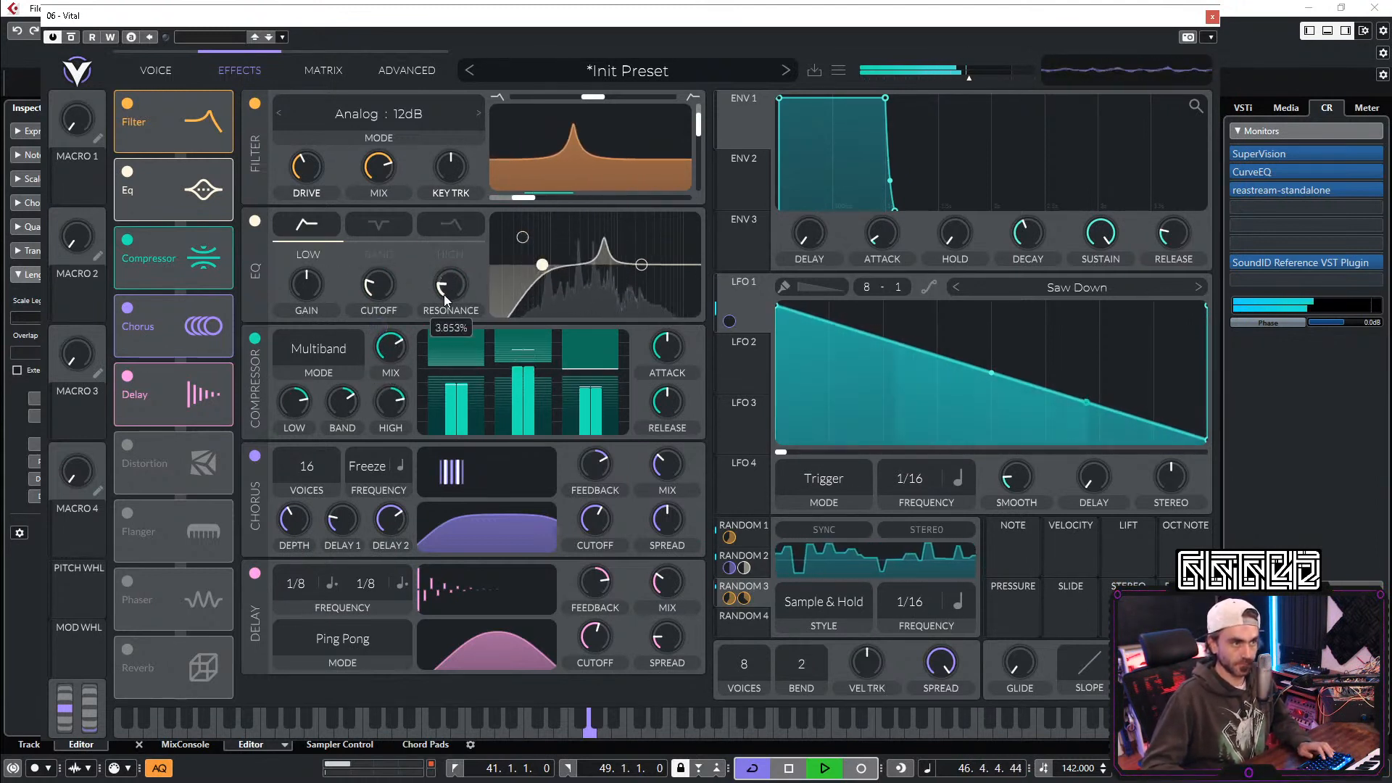
pyautogui.moveTo(445, 294); pyautogui.dragTo(462, 274)
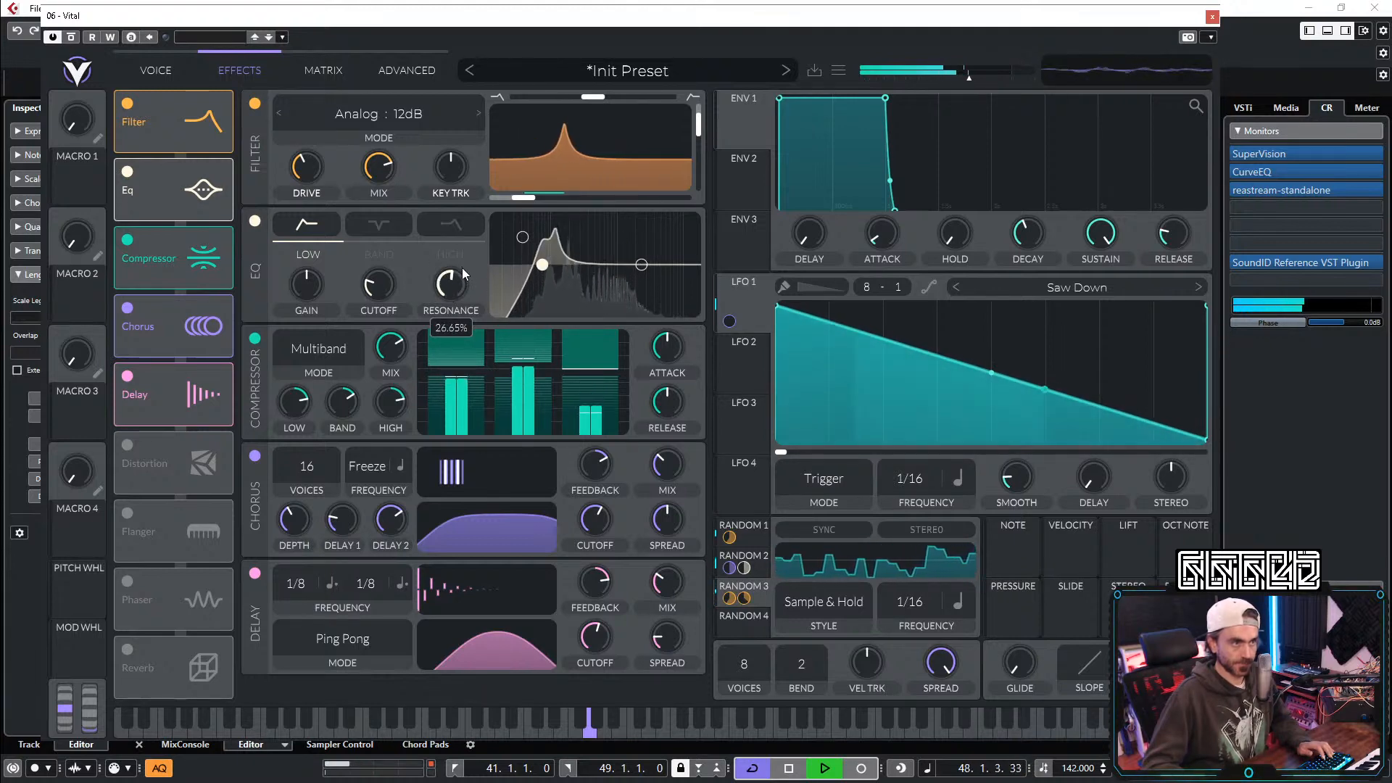
pyautogui.moveTo(759, 541); pyautogui.dragTo(378, 332)
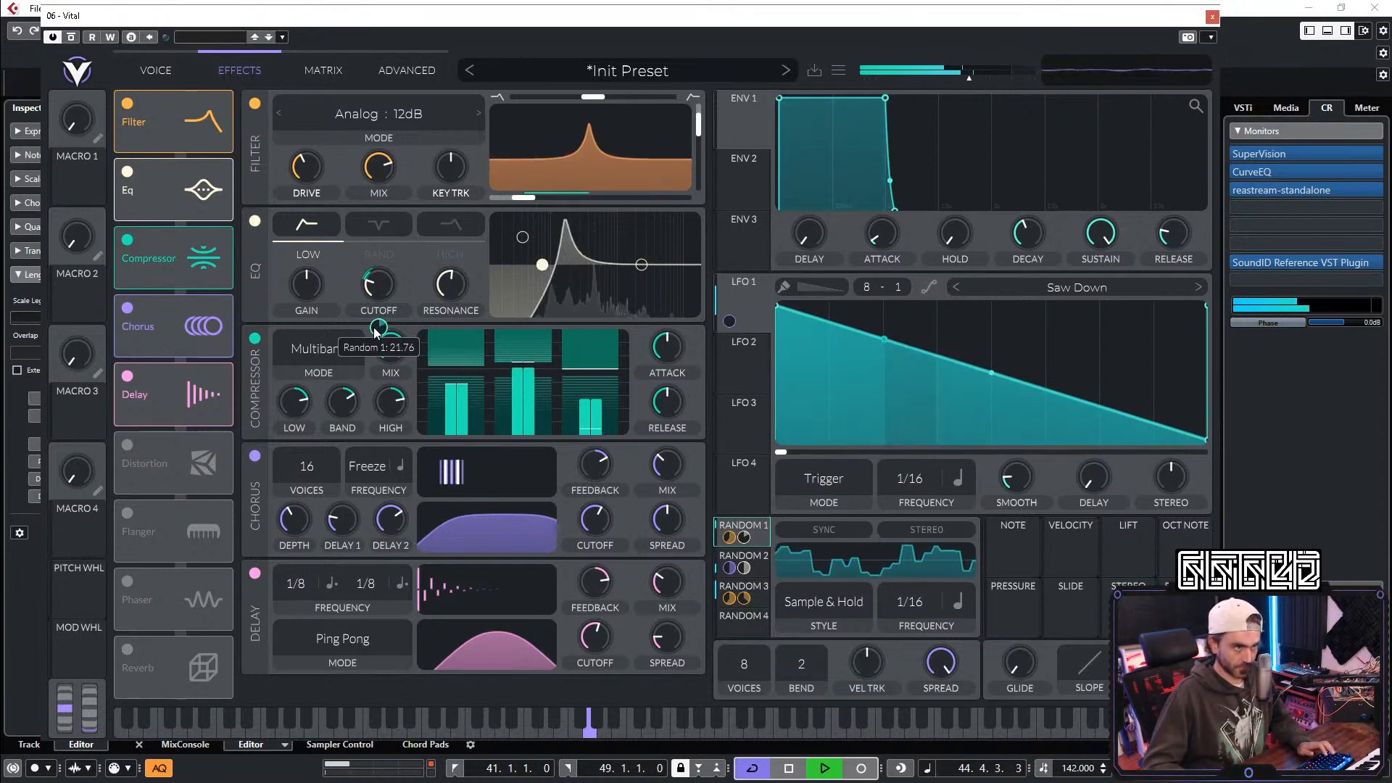
# Step: Adjust the compressor's mix, raise the chorus mix to about 83%, and increase the chorus feedback
pyautogui.moveTo(393, 346); pyautogui.dragTo(376, 362)
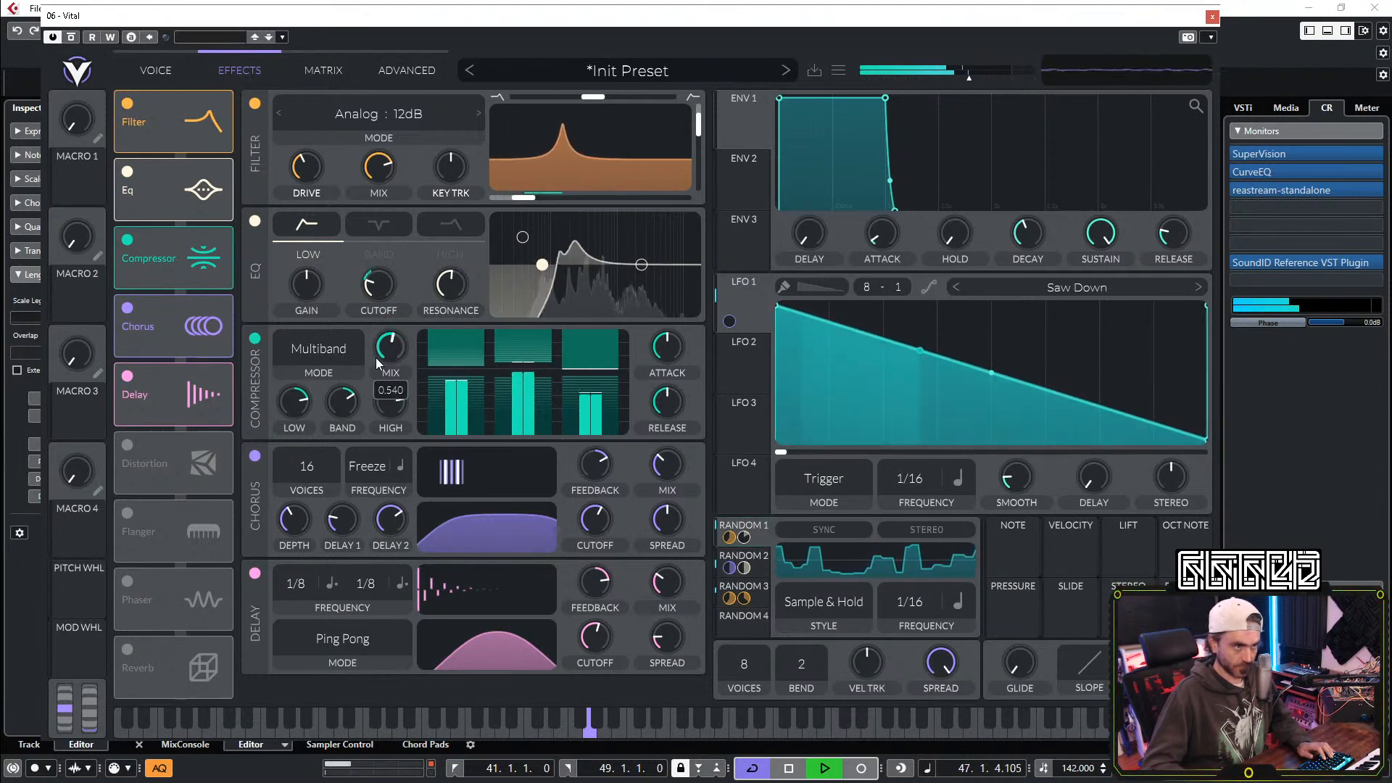
pyautogui.moveTo(375, 358); pyautogui.dragTo(356, 394)
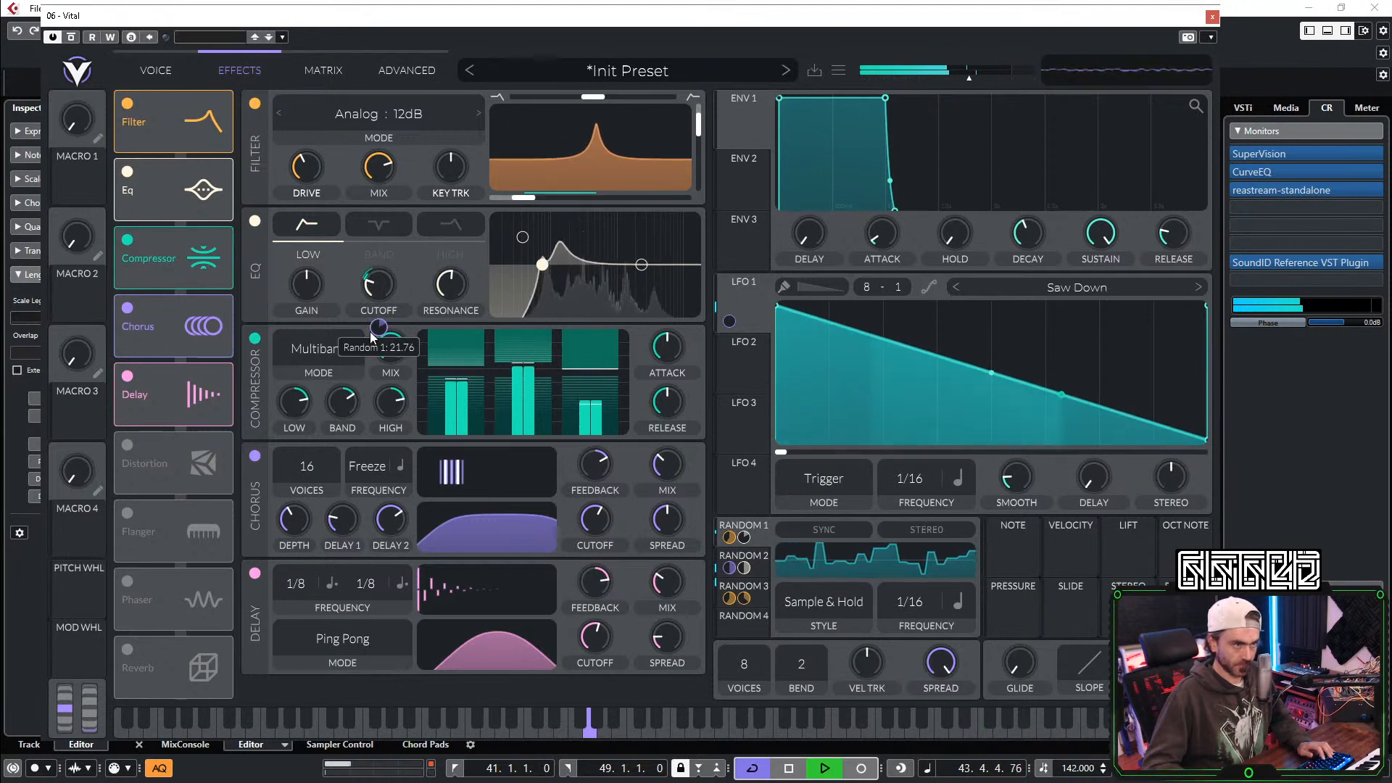
pyautogui.moveTo(682, 462)
pyautogui.mouseDown()
pyautogui.moveTo(669, 462)
pyautogui.moveTo(689, 445)
pyautogui.mouseUp()
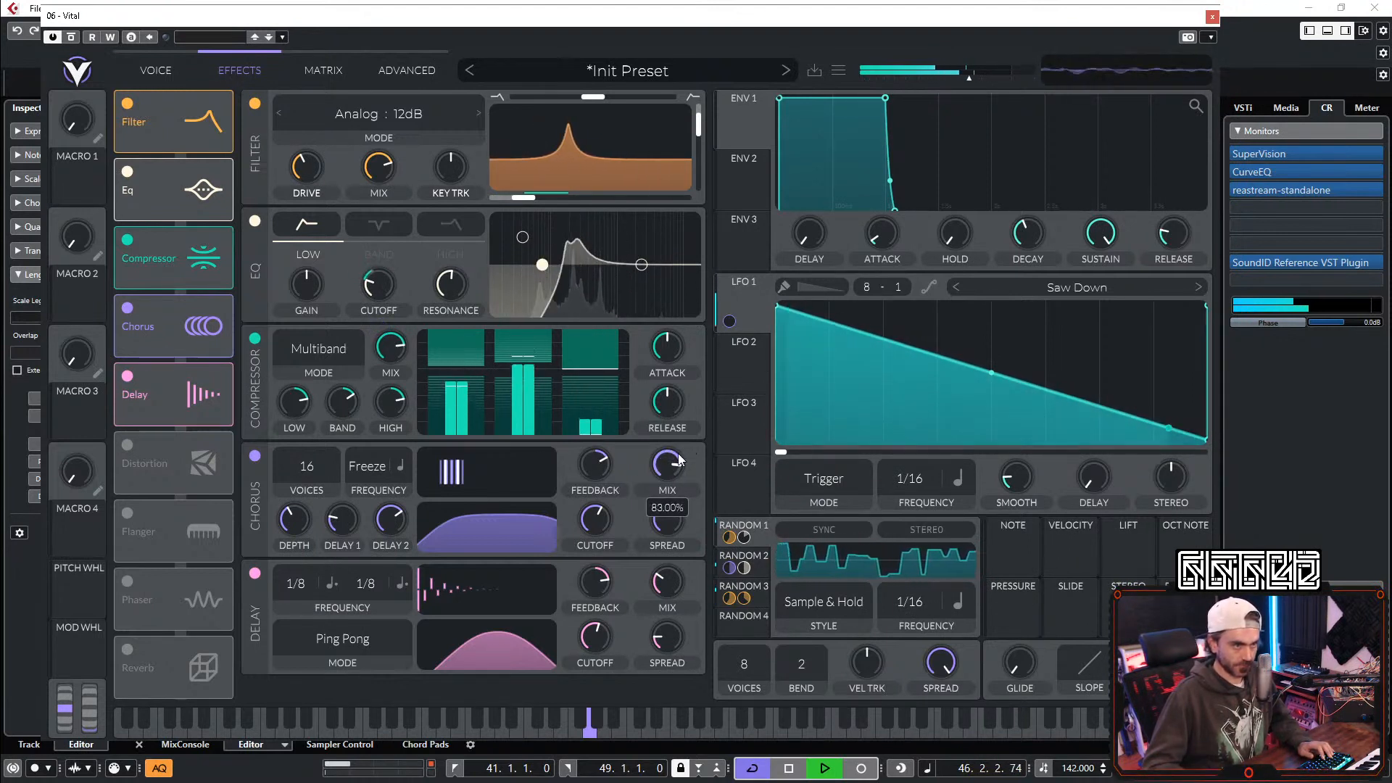
pyautogui.moveTo(593, 468); pyautogui.dragTo(591, 464)
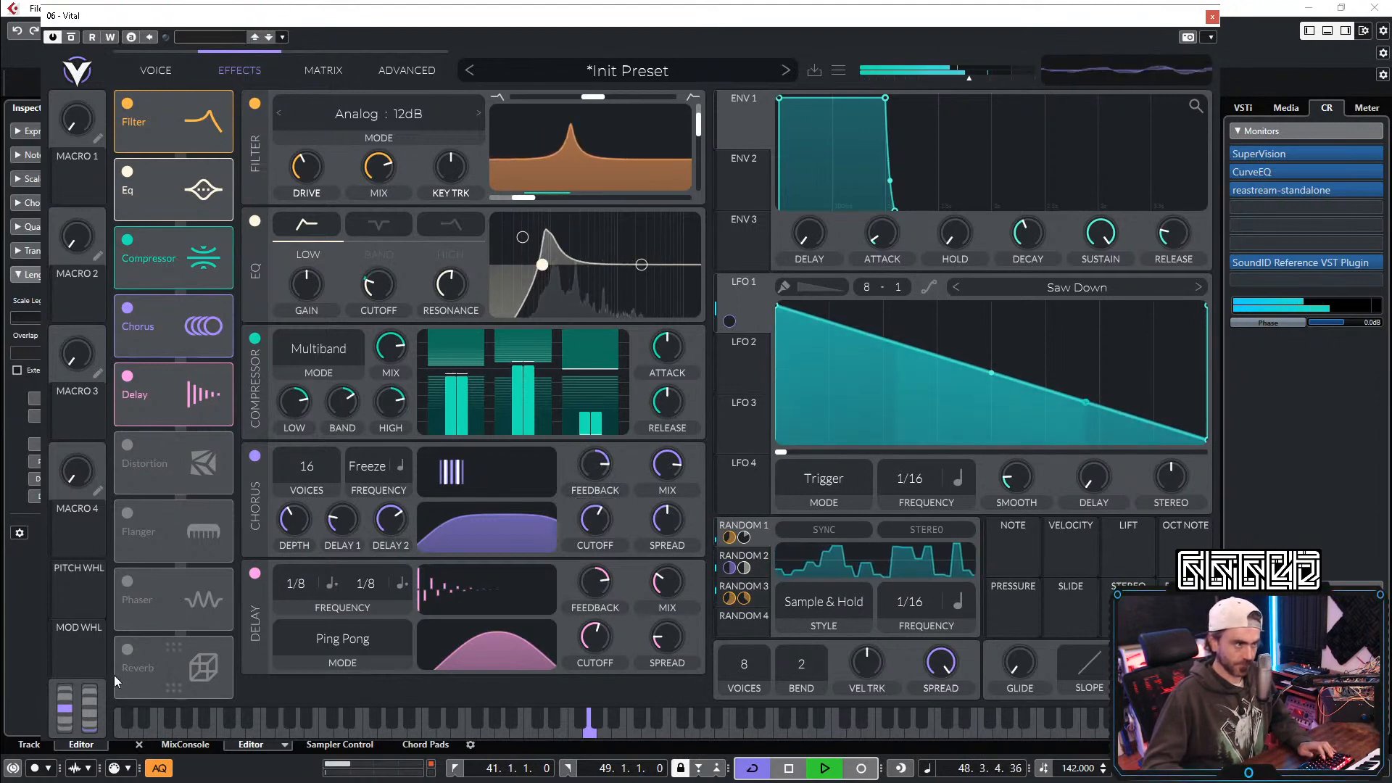
# Step: Enable the reverb and set its decay time to 2.828 seconds
pyautogui.click(129, 642)
pyautogui.scroll(-3, 685, 624)
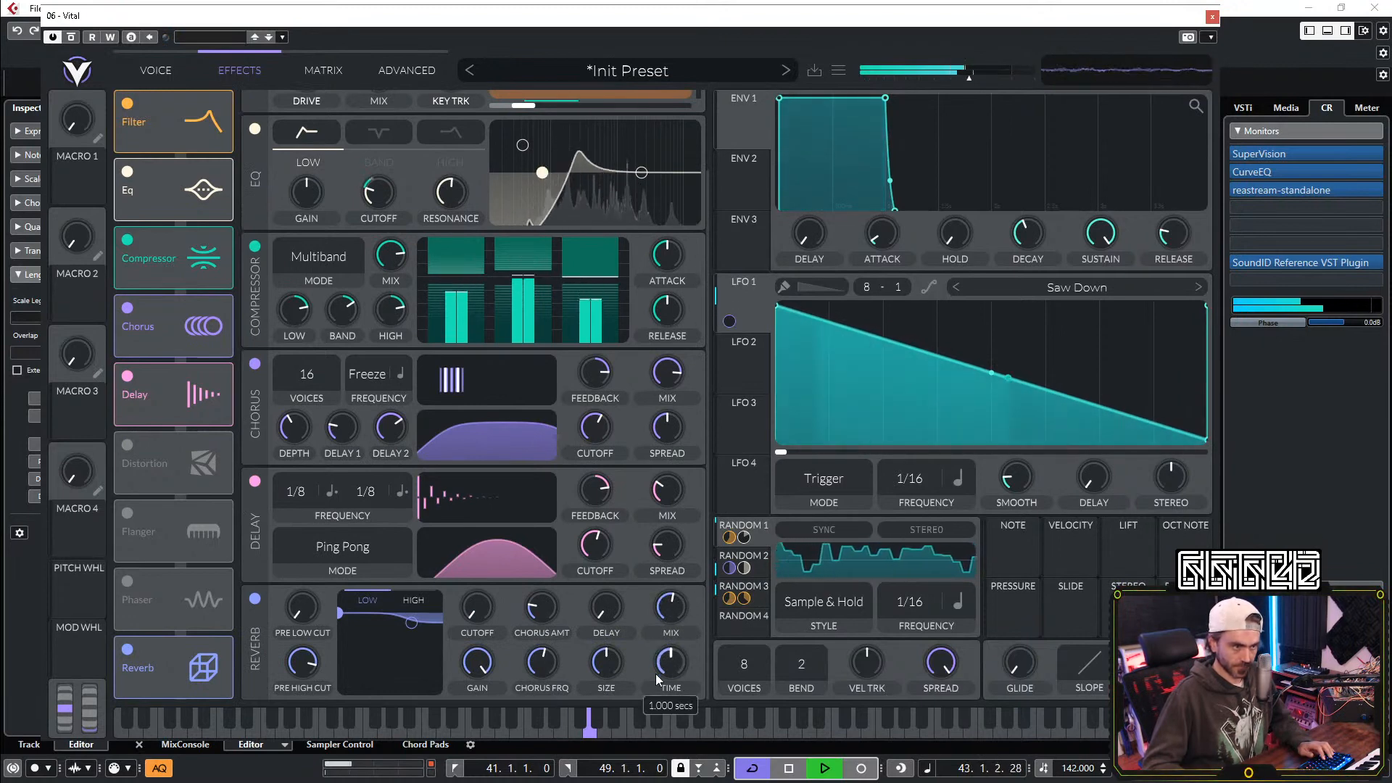
pyautogui.scroll(2, 656, 674)
pyautogui.scroll(-2, 685, 668)
pyautogui.scroll(2, 655, 675)
pyautogui.scroll(-2, 669, 676)
pyautogui.moveTo(677, 673); pyautogui.dragTo(685, 645)
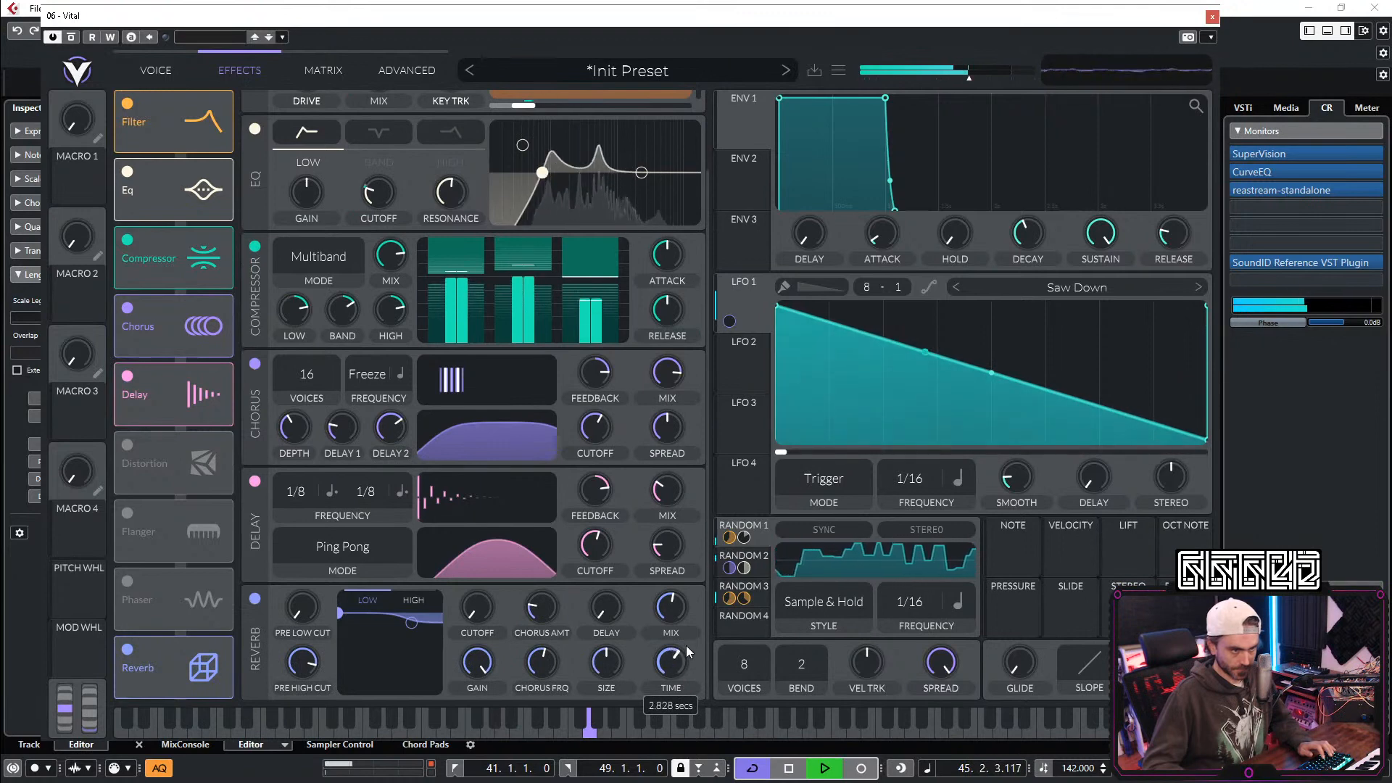
# Step: Repaint Mod Remap 3 as a hard step, zero over the first seven divisions and full over only the last one
pyautogui.click(294, 72)
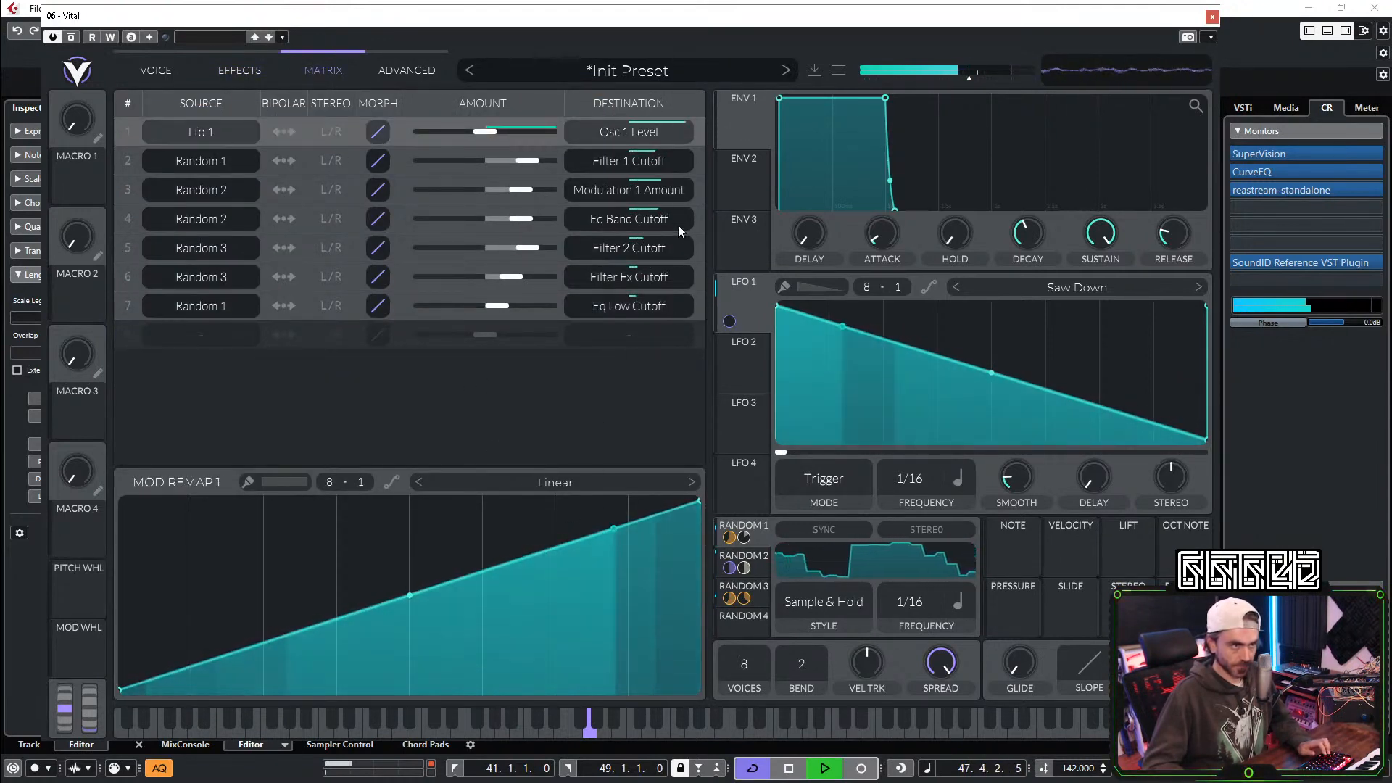
pyautogui.click(698, 185)
pyautogui.moveTo(511, 658)
pyautogui.mouseDown()
pyautogui.moveTo(506, 747)
pyautogui.moveTo(658, 725)
pyautogui.moveTo(665, 707)
pyautogui.mouseUp()
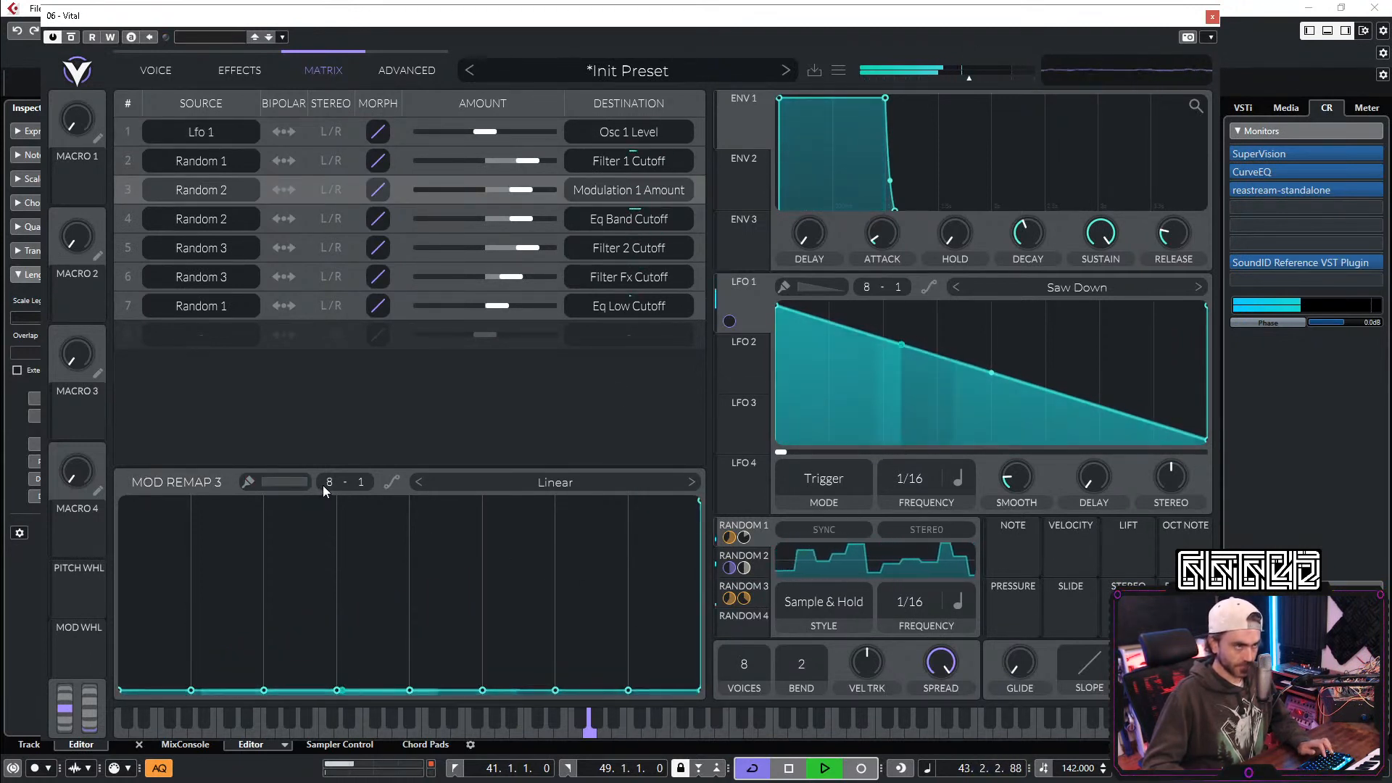
pyautogui.moveTo(685, 588); pyautogui.dragTo(657, 442)
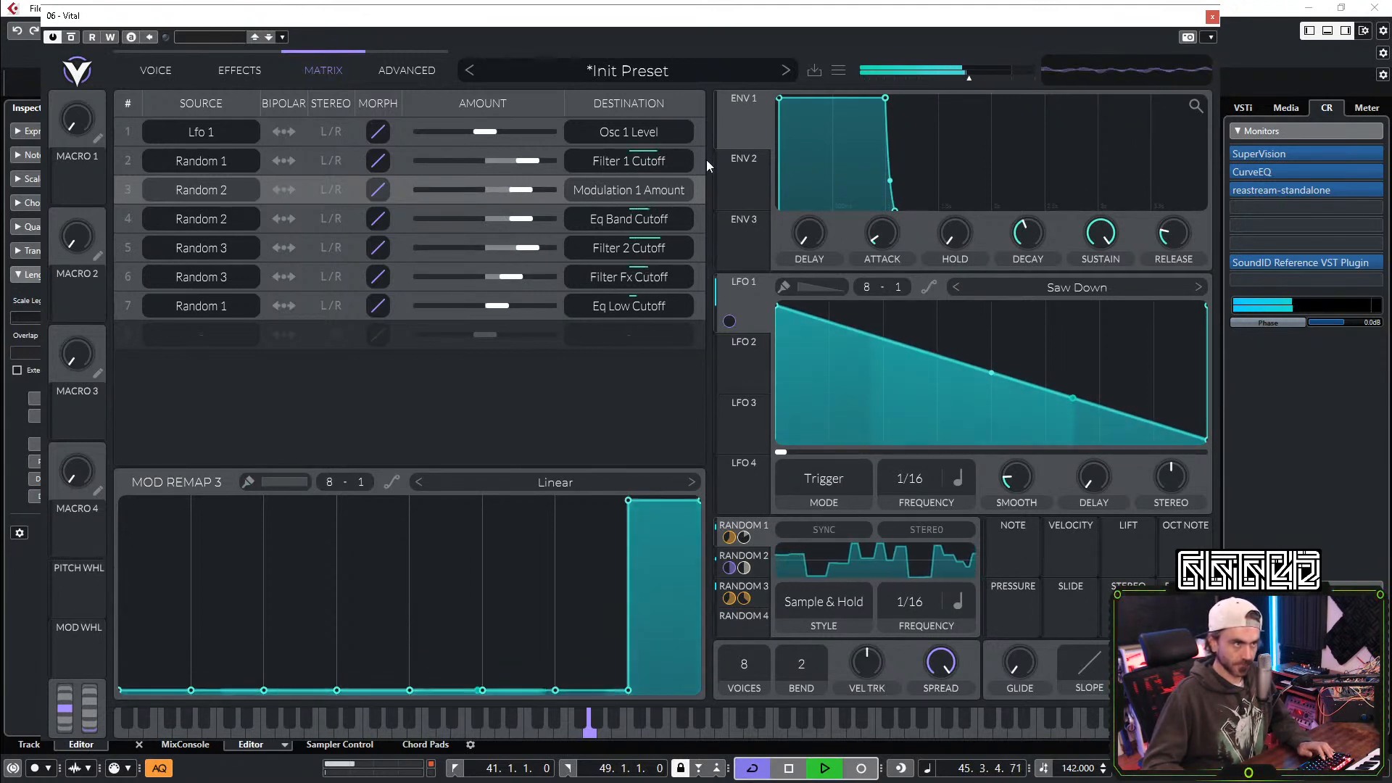
# Step: Lower the compressor's high, band and low gains to -30 dB and modulate each with LFO 1, using 59.40 for the low gain
pyautogui.click(233, 69)
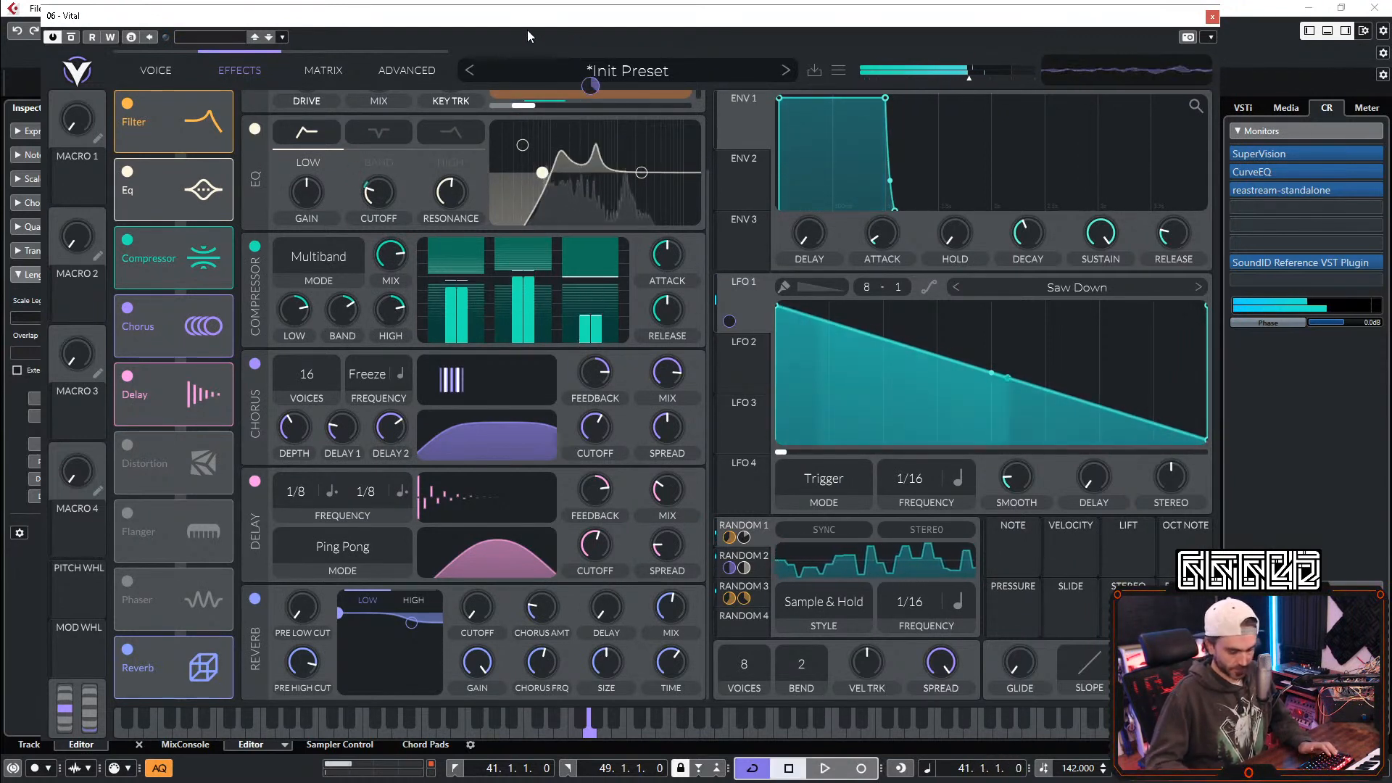
pyautogui.press('space')
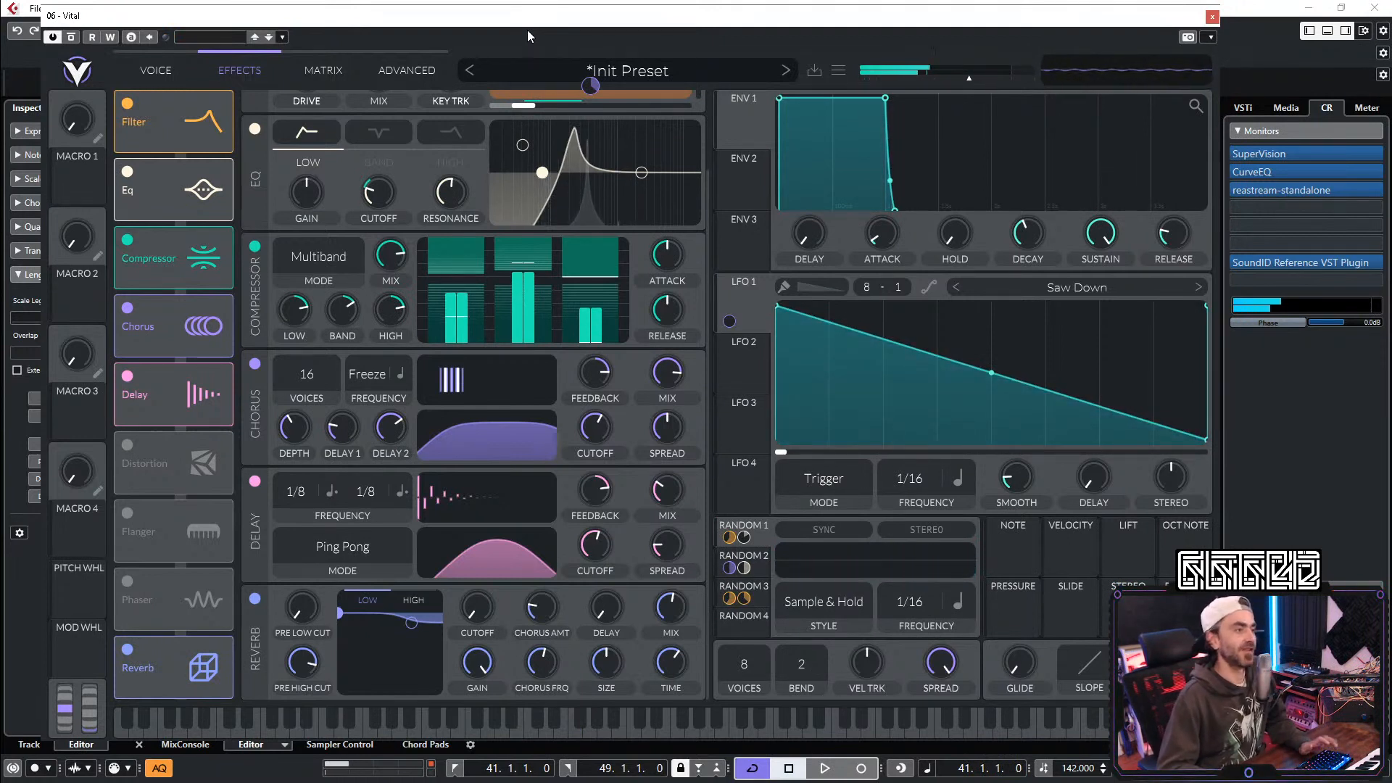
pyautogui.press('space')
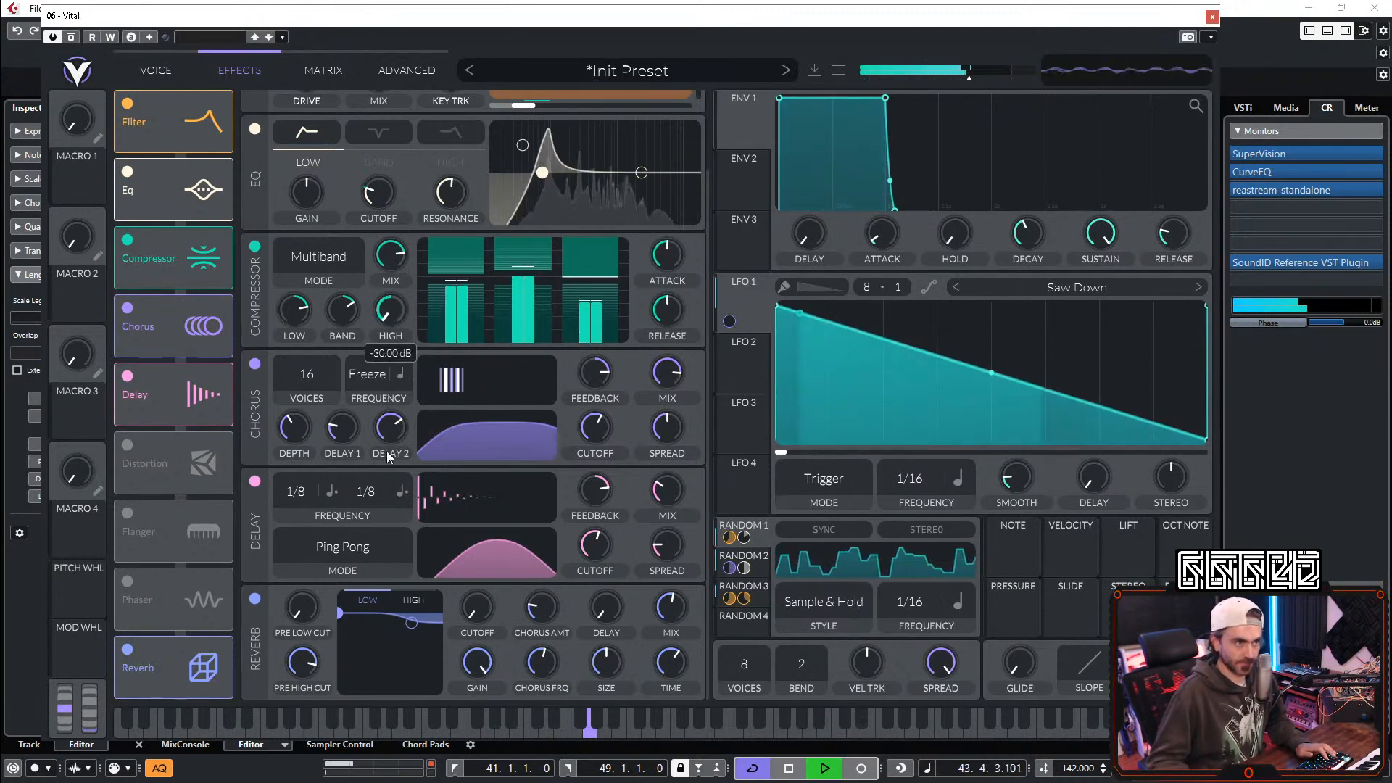
pyautogui.moveTo(729, 320); pyautogui.dragTo(390, 310)
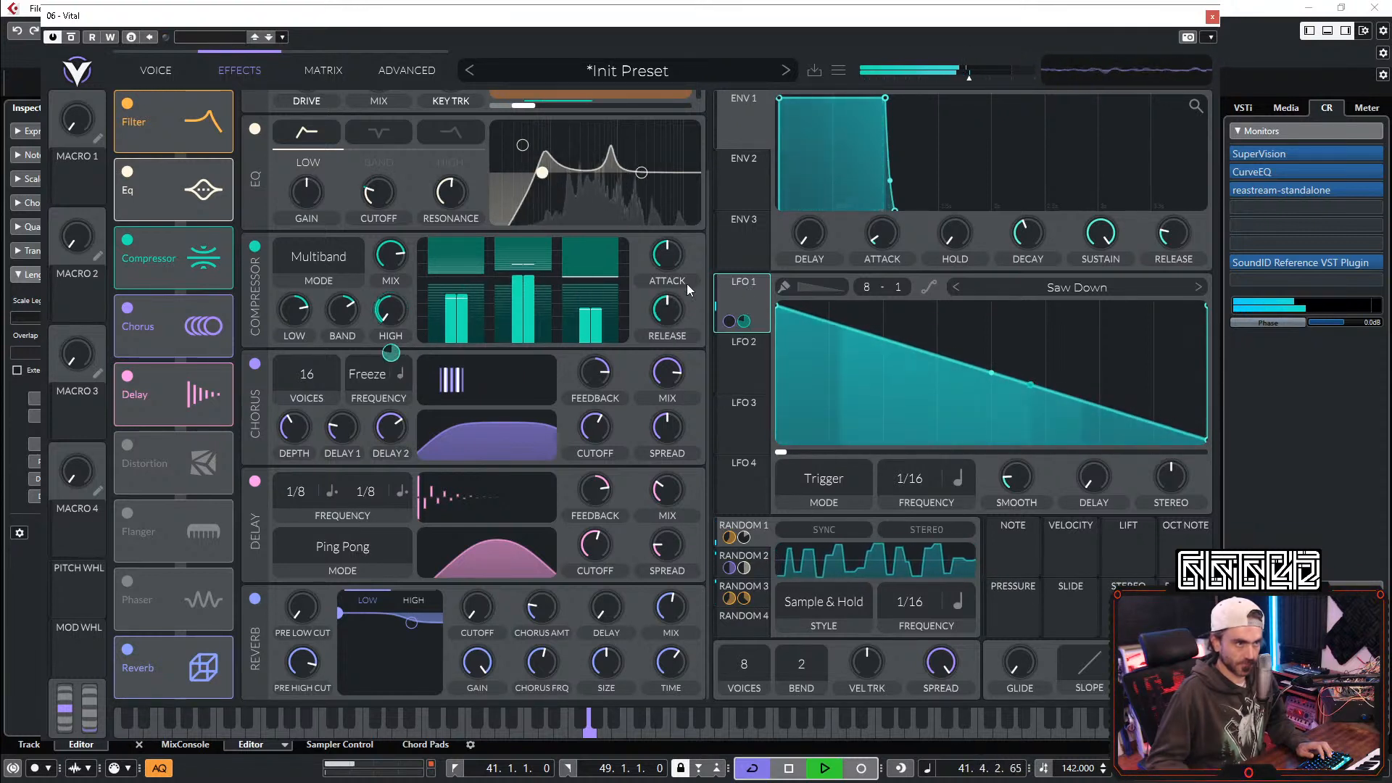
pyautogui.moveTo(744, 321); pyautogui.dragTo(342, 312)
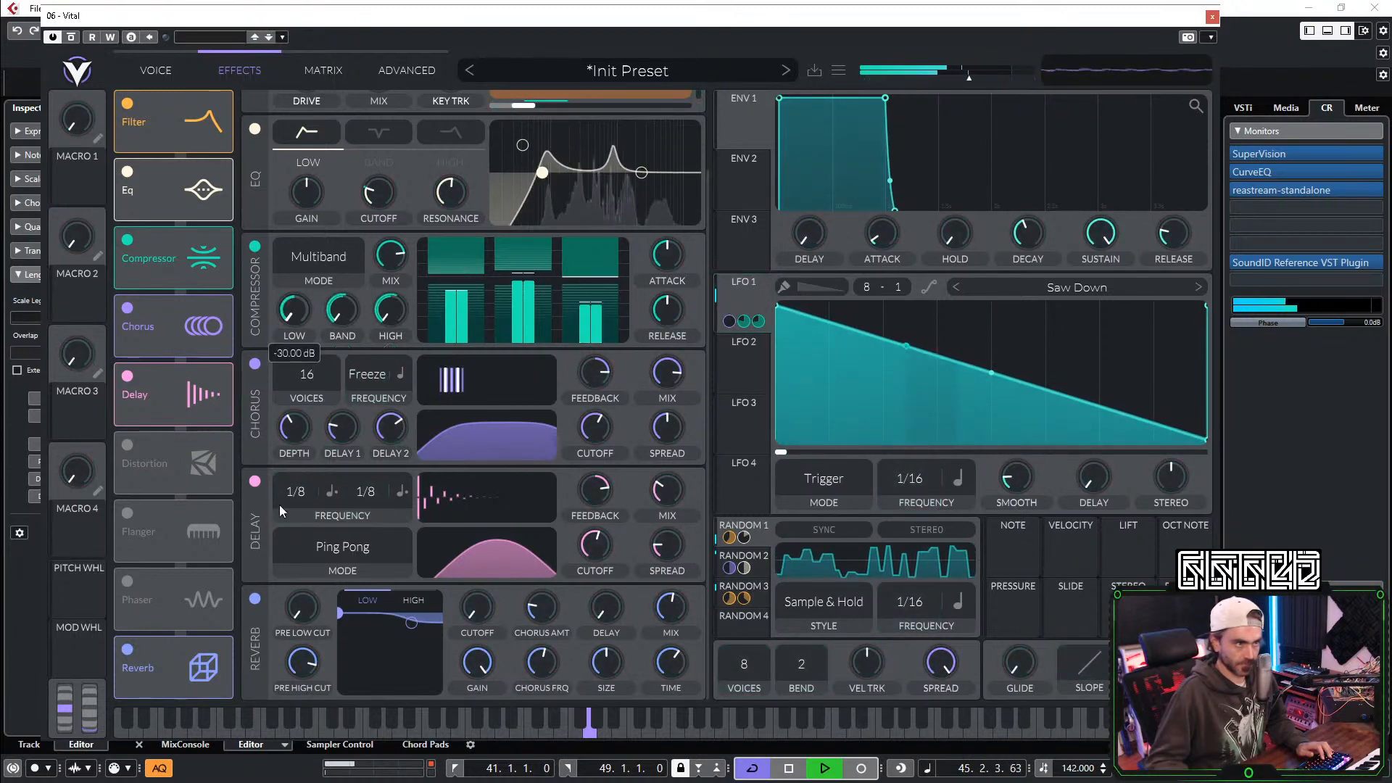
pyautogui.moveTo(731, 297); pyautogui.dragTo(292, 322)
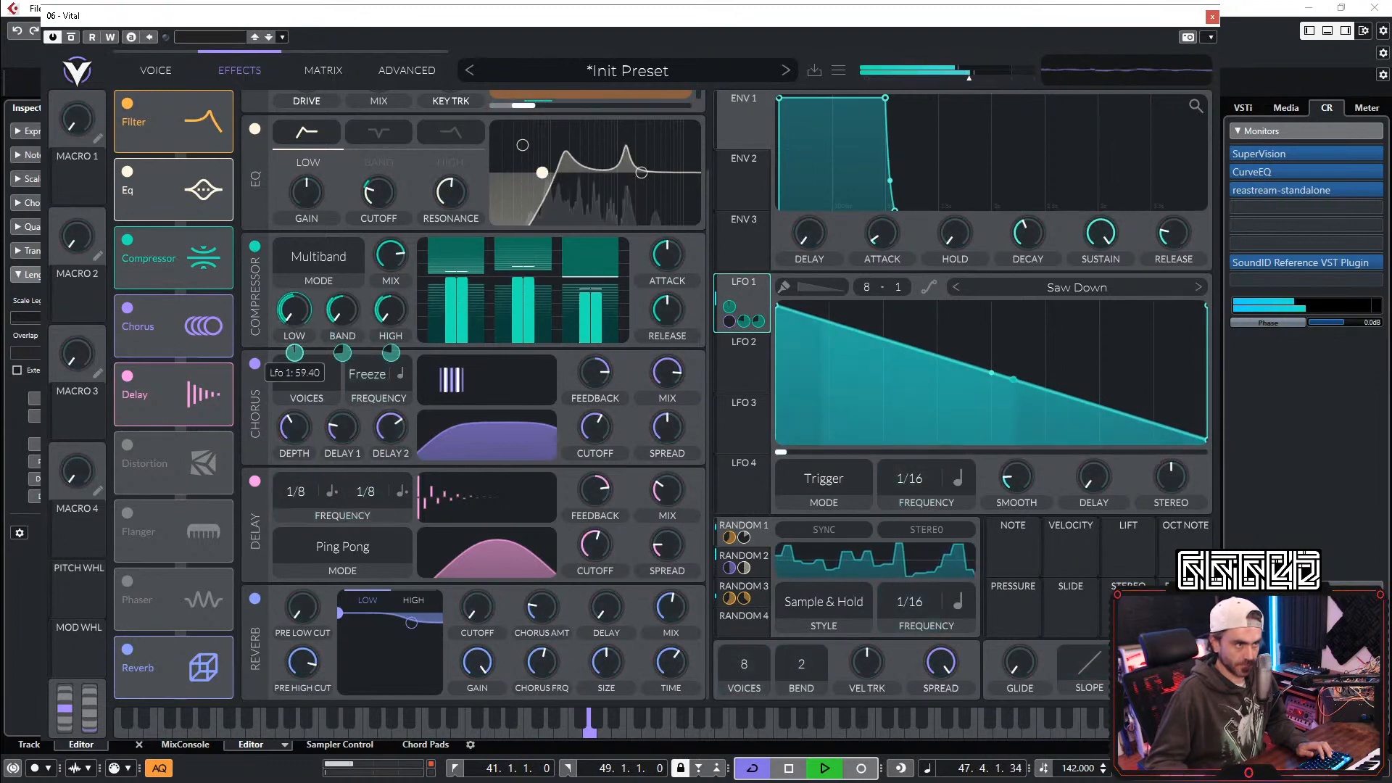
# Step: Reset the LFO 1 modulation amounts on the compressor's high, band and low gains to zero in the modulation matrix
pyautogui.moveTo(294, 353); pyautogui.dragTo(342, 346)
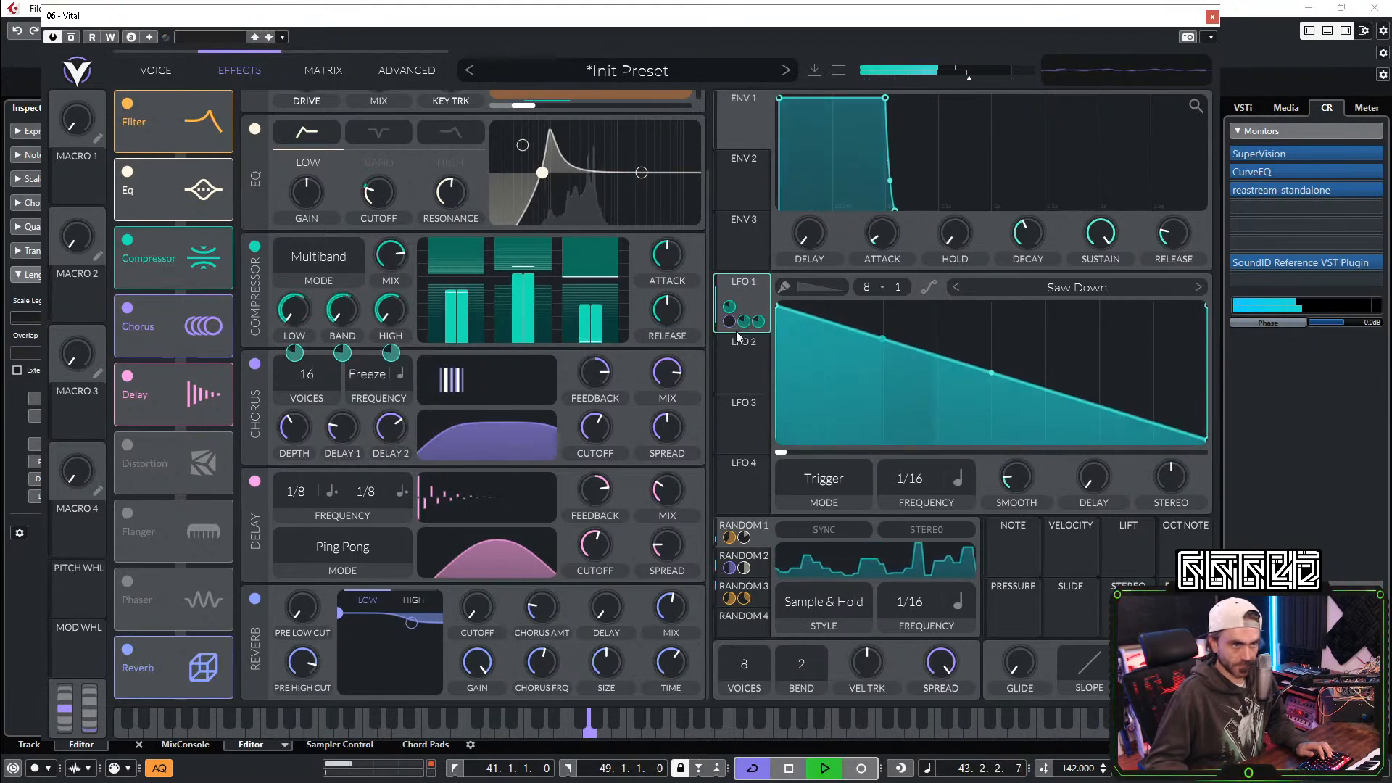
pyautogui.click(320, 71)
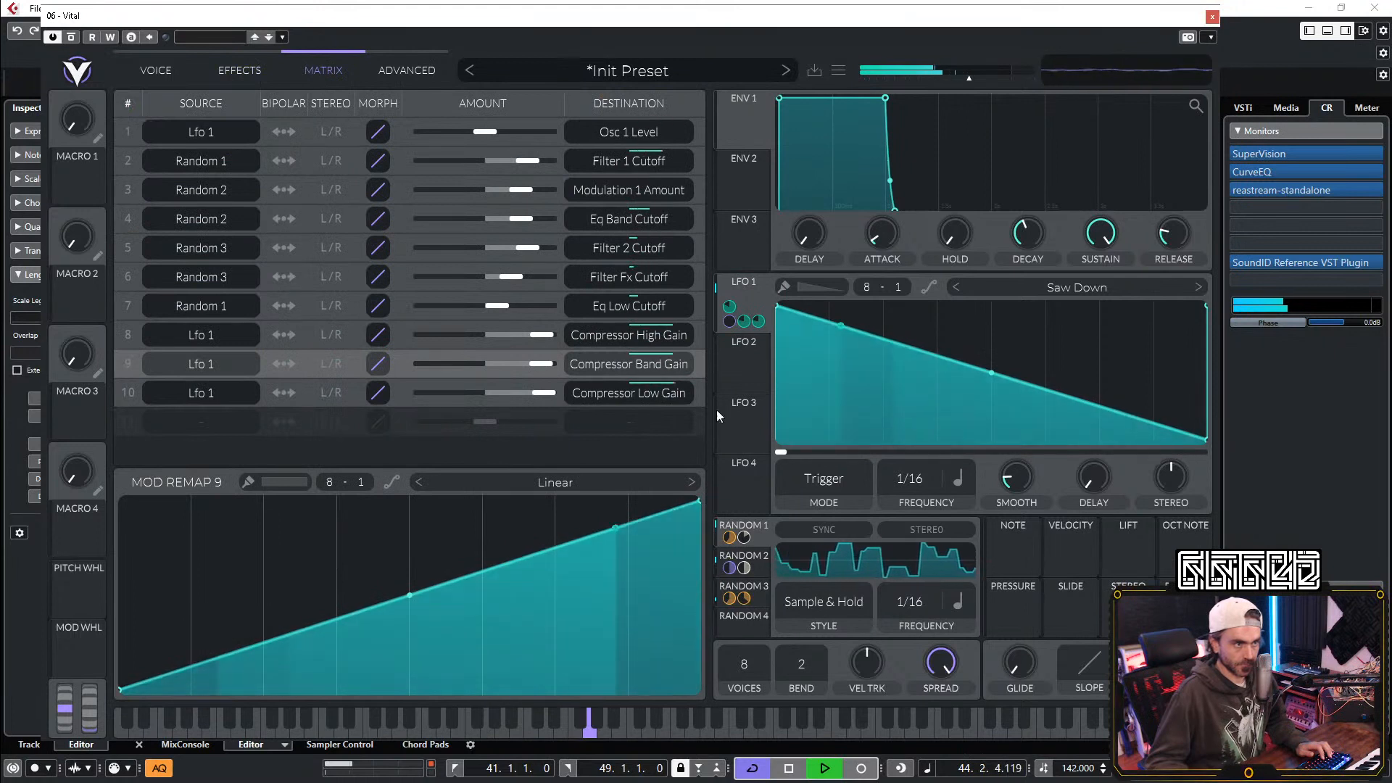
pyautogui.doubleClick(542, 333)
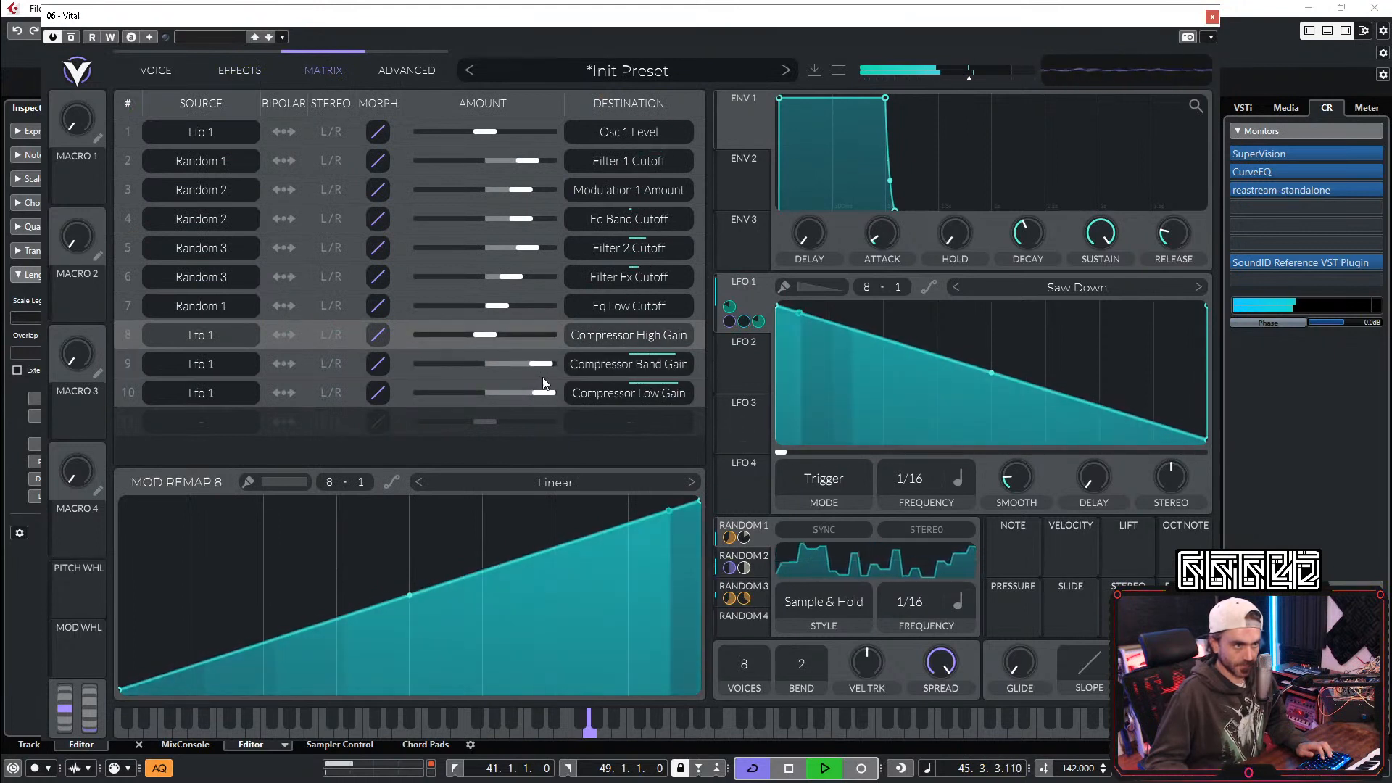
pyautogui.doubleClick(541, 366)
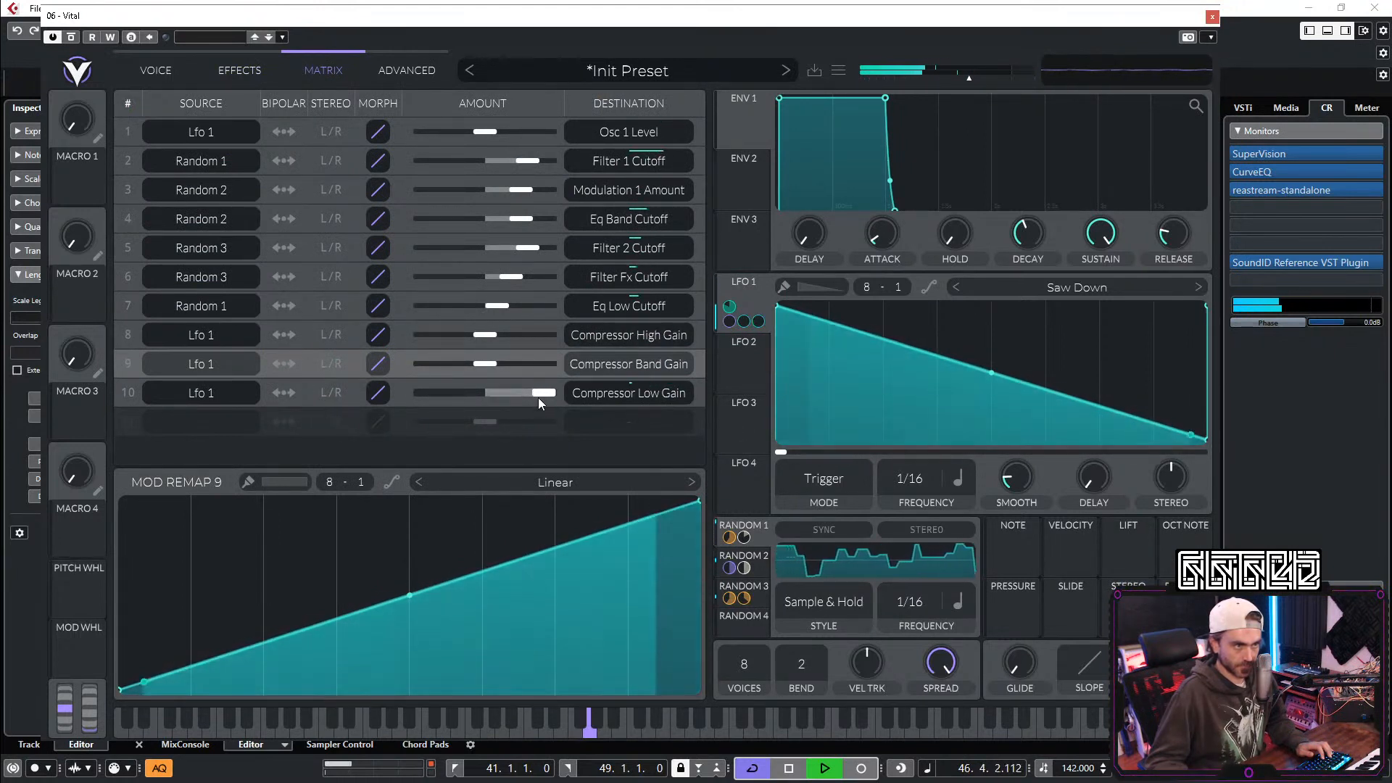
pyautogui.doubleClick(538, 396)
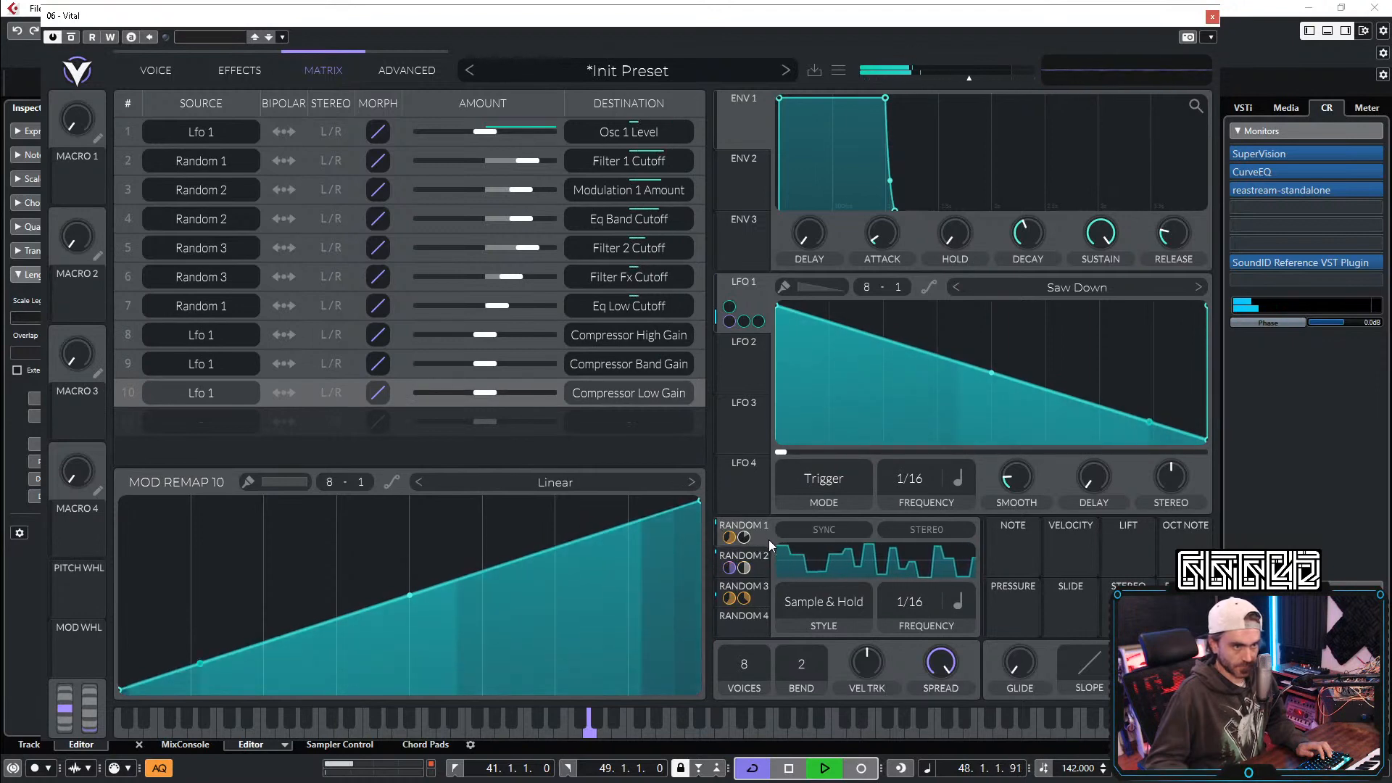
# Step: Modulate the amount of modulation 8 with Random 1, painting its remap full over the fourth and last two divisions and zero elsewhere
pyautogui.moveTo(744, 538); pyautogui.dragTo(477, 333)
pyautogui.click(249, 482)
pyautogui.moveTo(150, 637)
pyautogui.mouseDown()
pyautogui.moveTo(149, 665)
pyautogui.moveTo(538, 767)
pyautogui.mouseUp()
pyautogui.moveTo(585, 538)
pyautogui.keyDown('ctrl'); pyautogui.mouseDown()
pyautogui.moveTo(616, 422)
pyautogui.moveTo(651, 442)
pyautogui.mouseUp(); pyautogui.keyUp('ctrl')
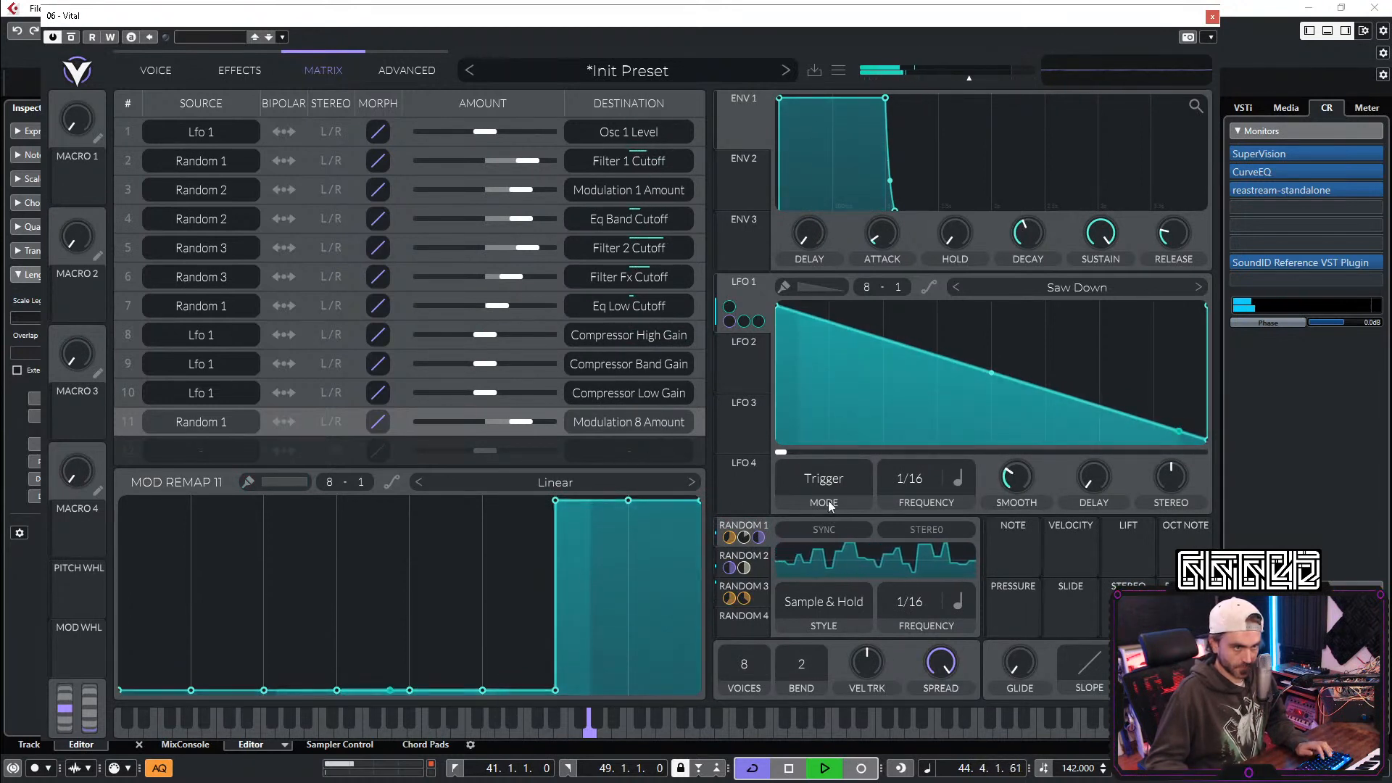
pyautogui.keyDown('ctrl'); pyautogui.moveTo(371, 584); pyautogui.dragTo(360, 457); pyautogui.keyUp('ctrl')
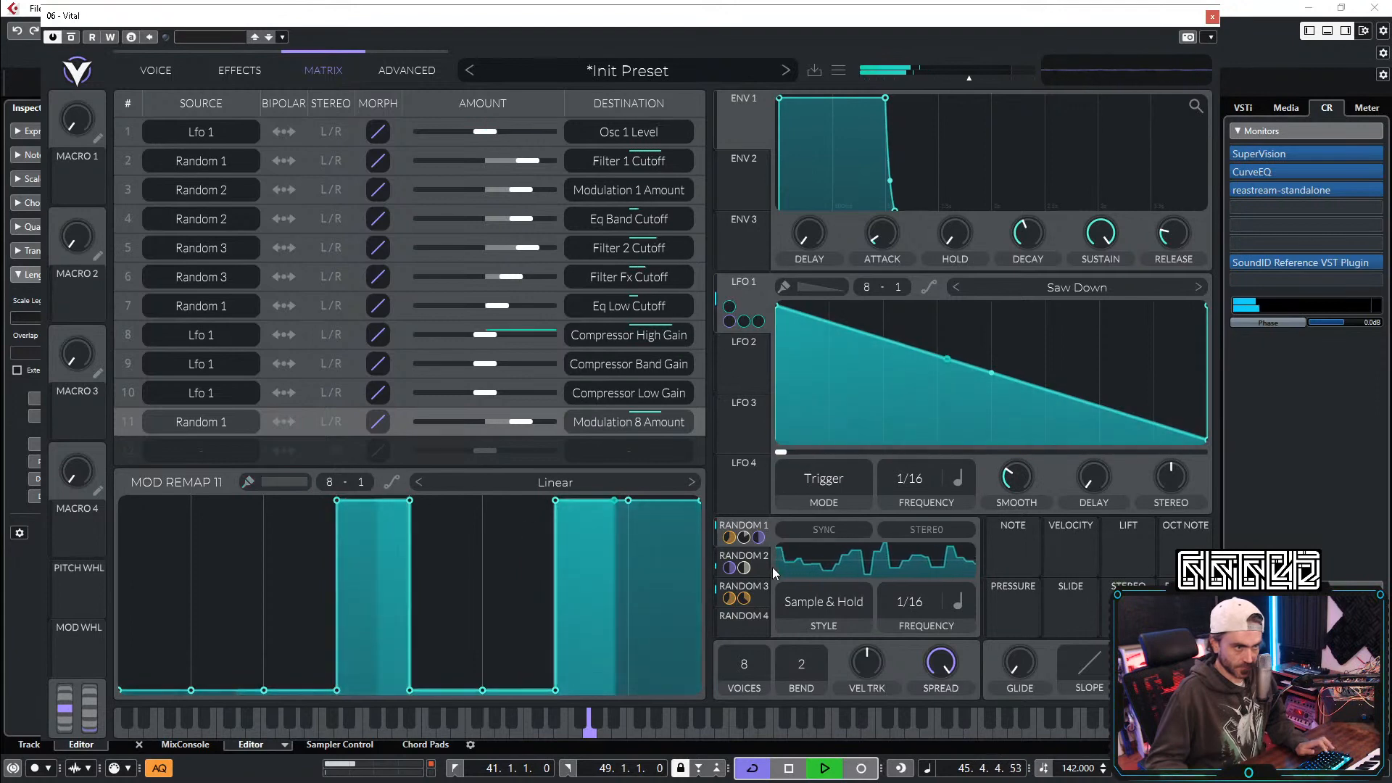
# Step: Modulate modulation 9's amount with Random 2, remapped full over the last three divisions, and modulation 10's with Random 3, full over the first four
pyautogui.moveTo(759, 563); pyautogui.dragTo(485, 392)
pyautogui.moveTo(175, 641)
pyautogui.mouseDown()
pyautogui.moveTo(363, 693)
pyautogui.moveTo(454, 446)
pyautogui.moveTo(520, 450)
pyautogui.moveTo(606, 695)
pyautogui.moveTo(654, 530)
pyautogui.moveTo(659, 423)
pyautogui.moveTo(642, 542)
pyautogui.moveTo(423, 545)
pyautogui.moveTo(522, 638)
pyautogui.moveTo(447, 657)
pyautogui.moveTo(659, 576)
pyautogui.moveTo(671, 423)
pyautogui.moveTo(597, 564)
pyautogui.moveTo(500, 420)
pyautogui.mouseUp()
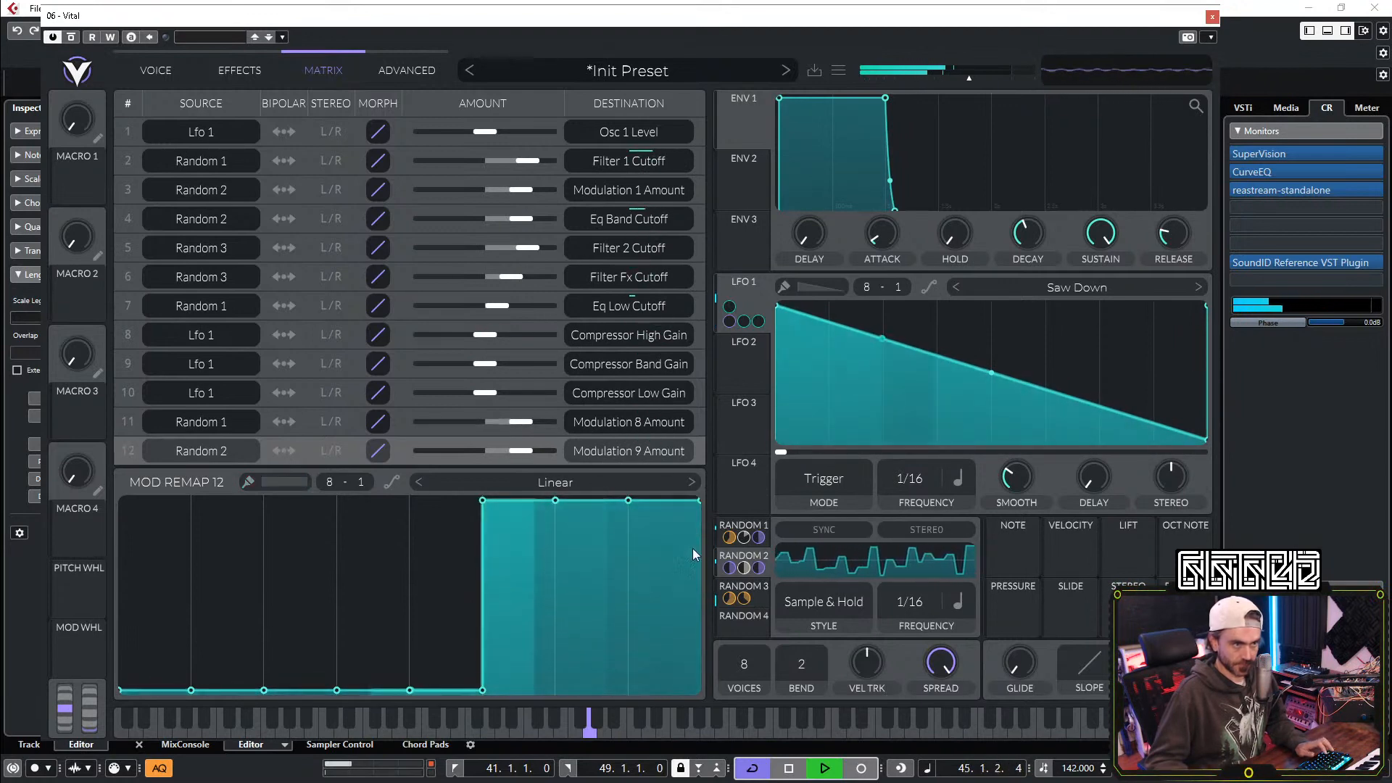
pyautogui.moveTo(759, 596); pyautogui.dragTo(489, 395)
pyautogui.click(249, 482)
pyautogui.moveTo(154, 629)
pyautogui.mouseDown()
pyautogui.moveTo(350, 345)
pyautogui.moveTo(448, 691)
pyautogui.moveTo(724, 744)
pyautogui.mouseUp()
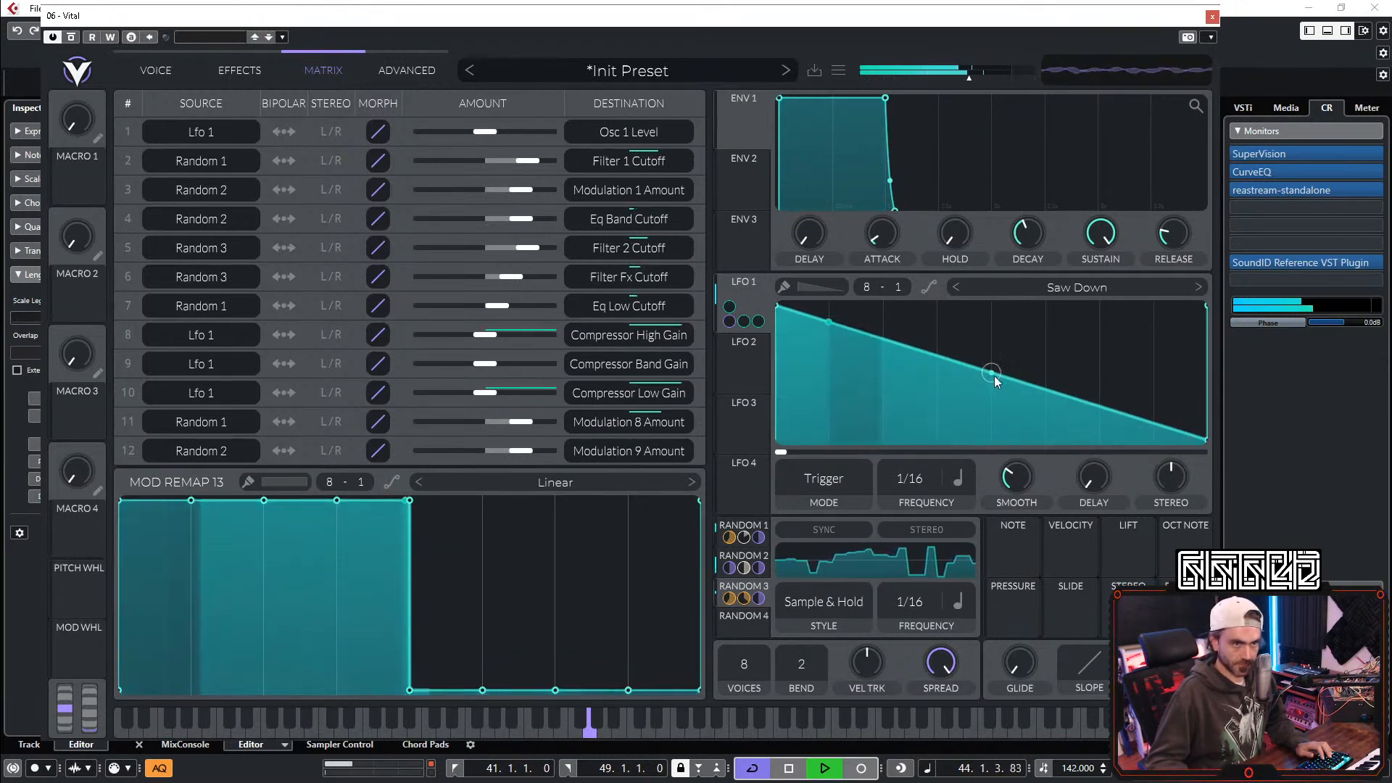
# Step: Bend LFO 1's falling ramp upward into a convex curve and set its smoothing to 0.038 seconds
pyautogui.moveTo(993, 372); pyautogui.dragTo(1007, 346)
pyautogui.moveTo(1018, 479); pyautogui.dragTo(1023, 473)
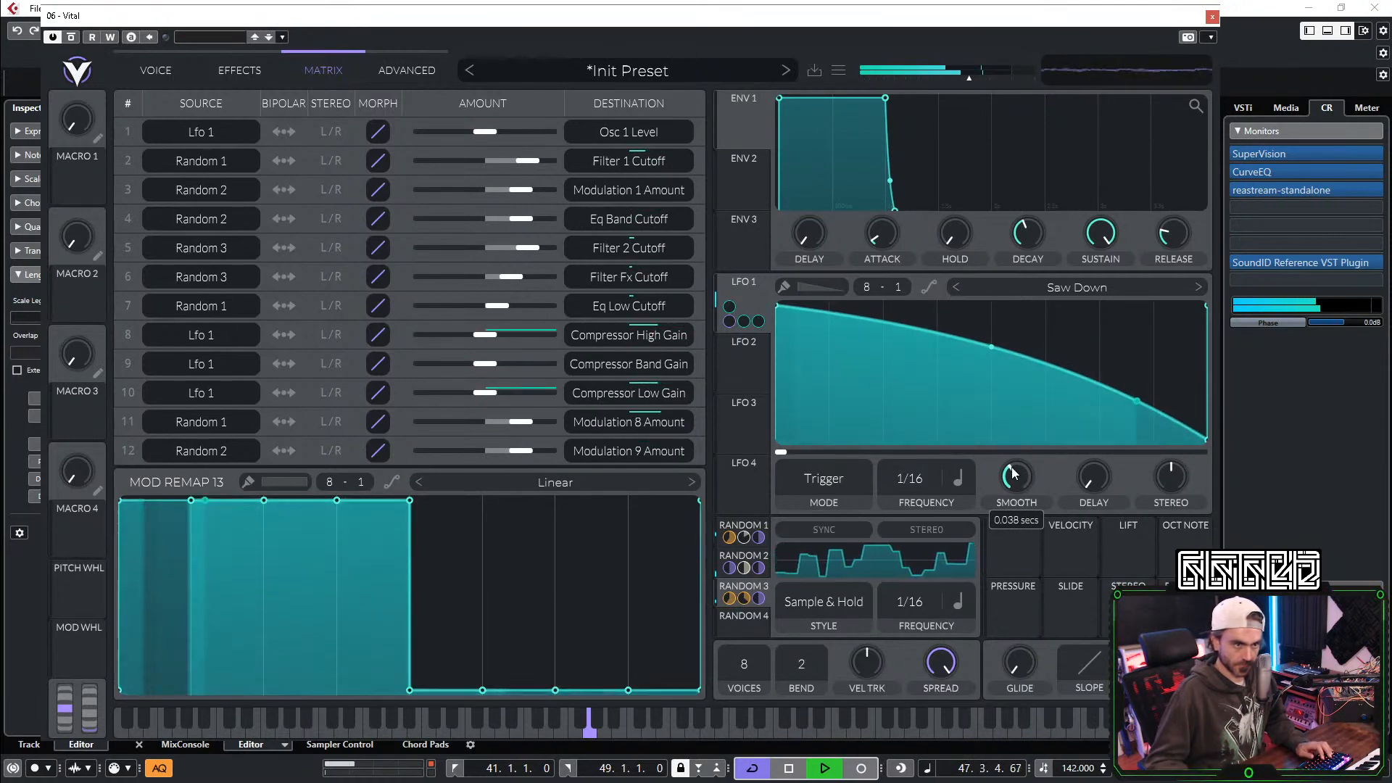
# Step: Raise the delay mix, then try the compressor ahead of the EQ in the effects chain and return it behind the EQ
pyautogui.click(210, 68)
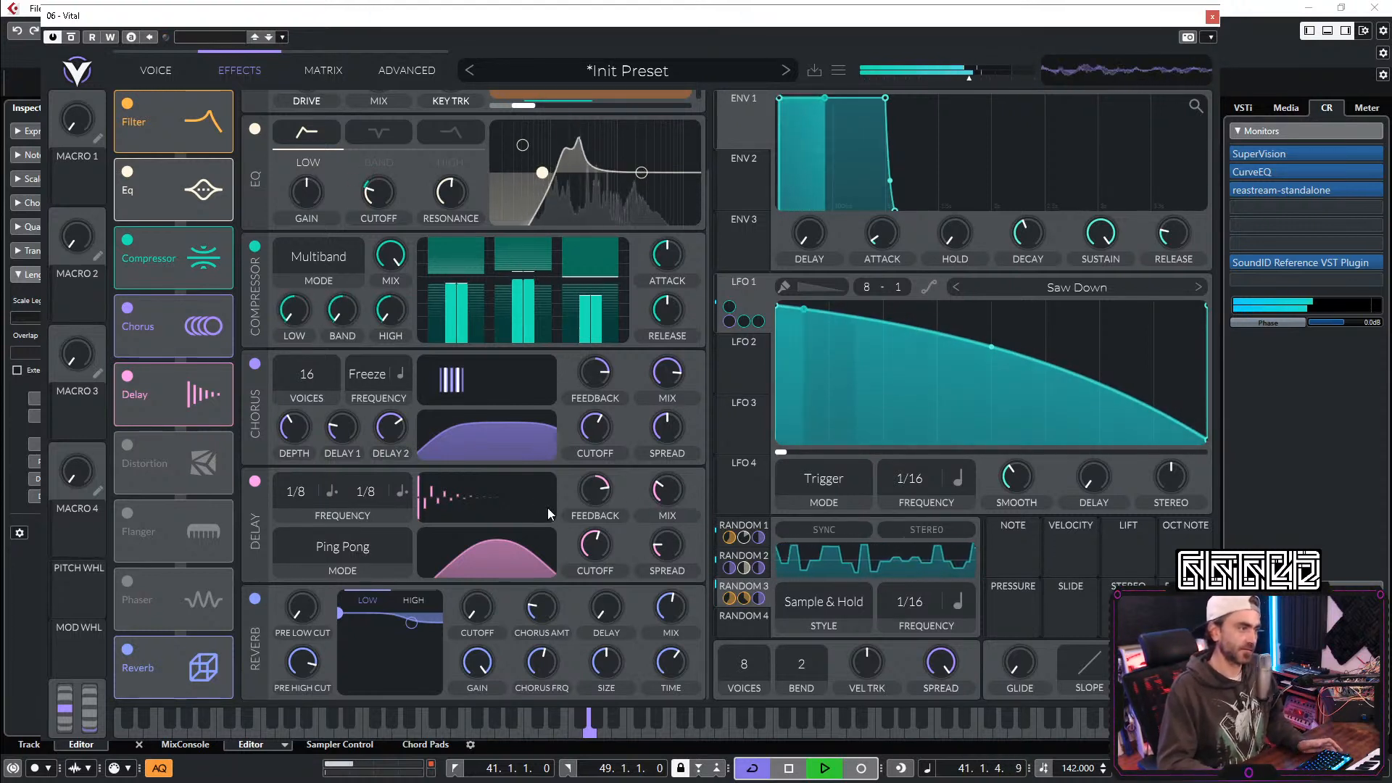
pyautogui.moveTo(665, 489); pyautogui.dragTo(666, 468)
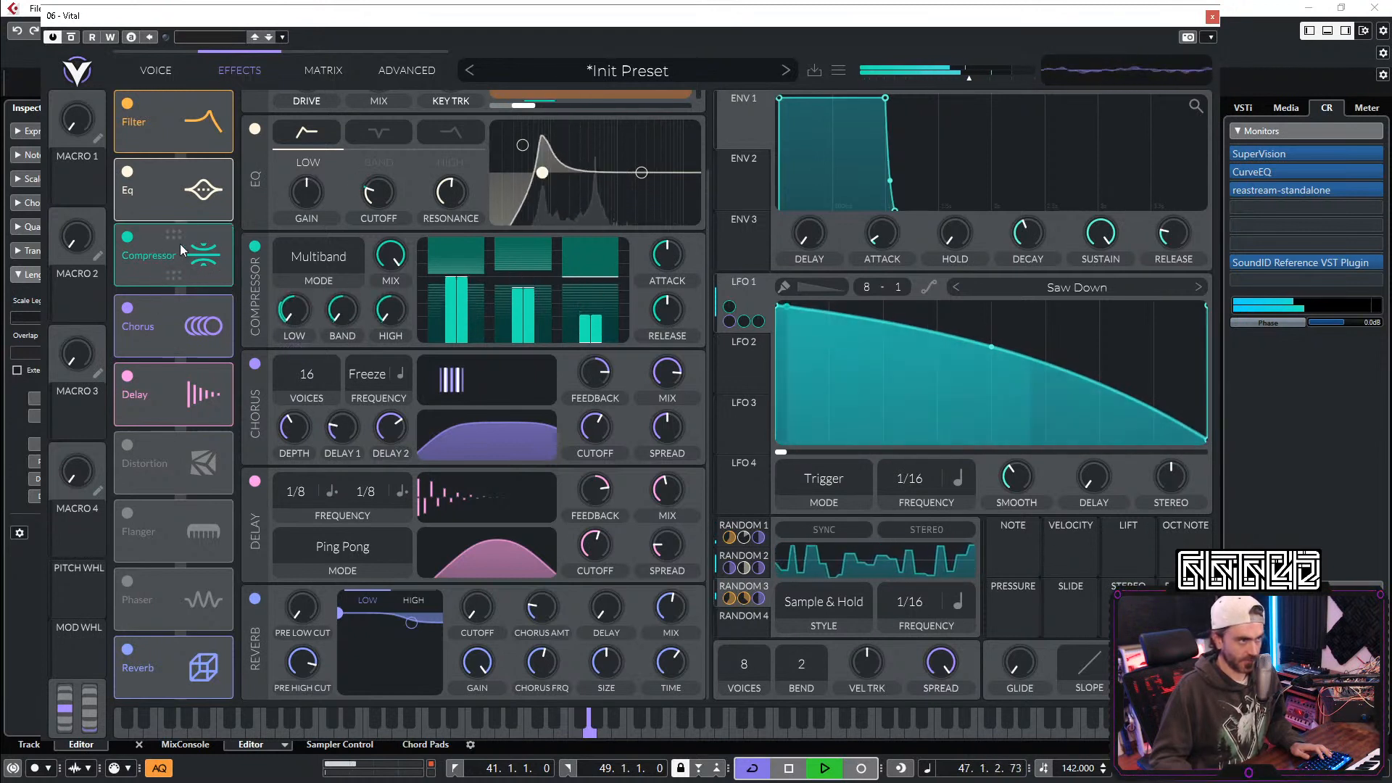
pyautogui.moveTo(174, 250); pyautogui.dragTo(179, 193)
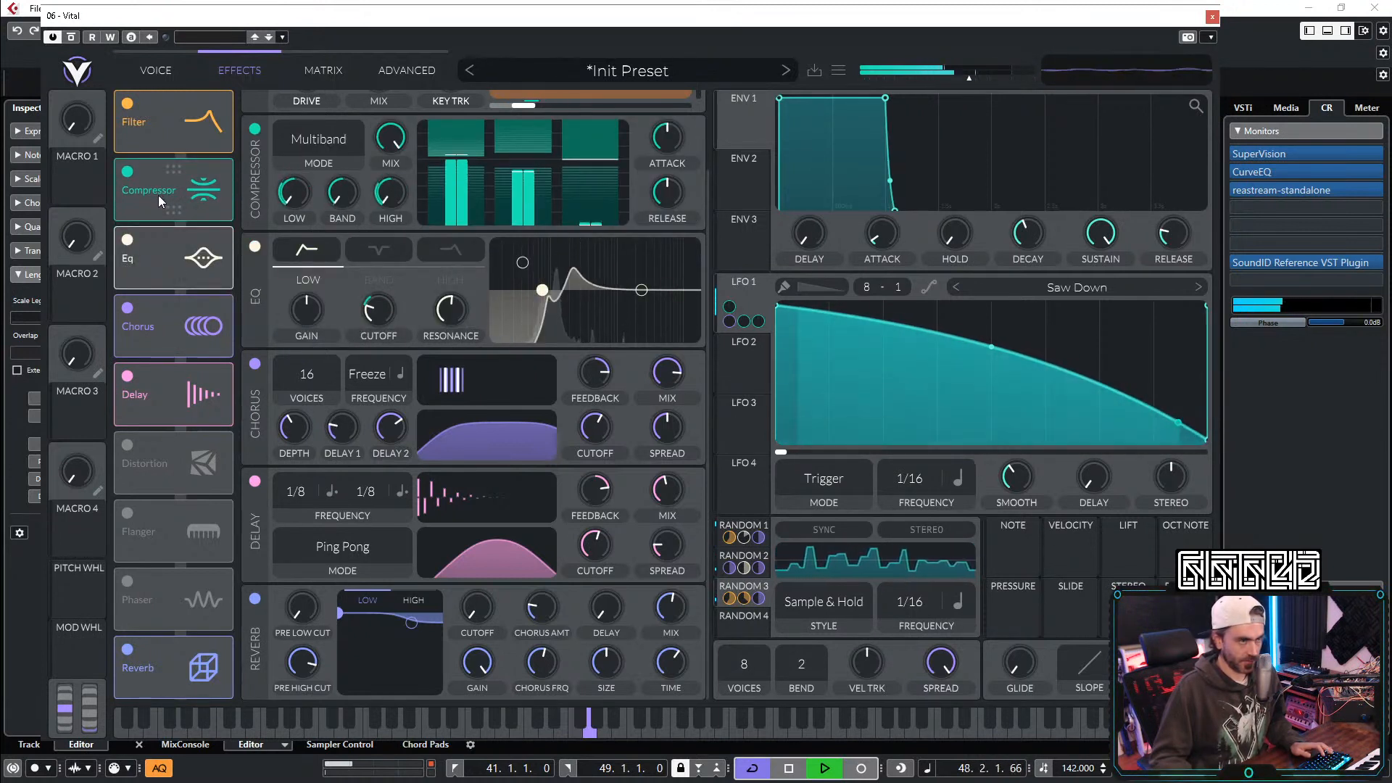
pyautogui.moveTo(176, 193); pyautogui.dragTo(178, 263)
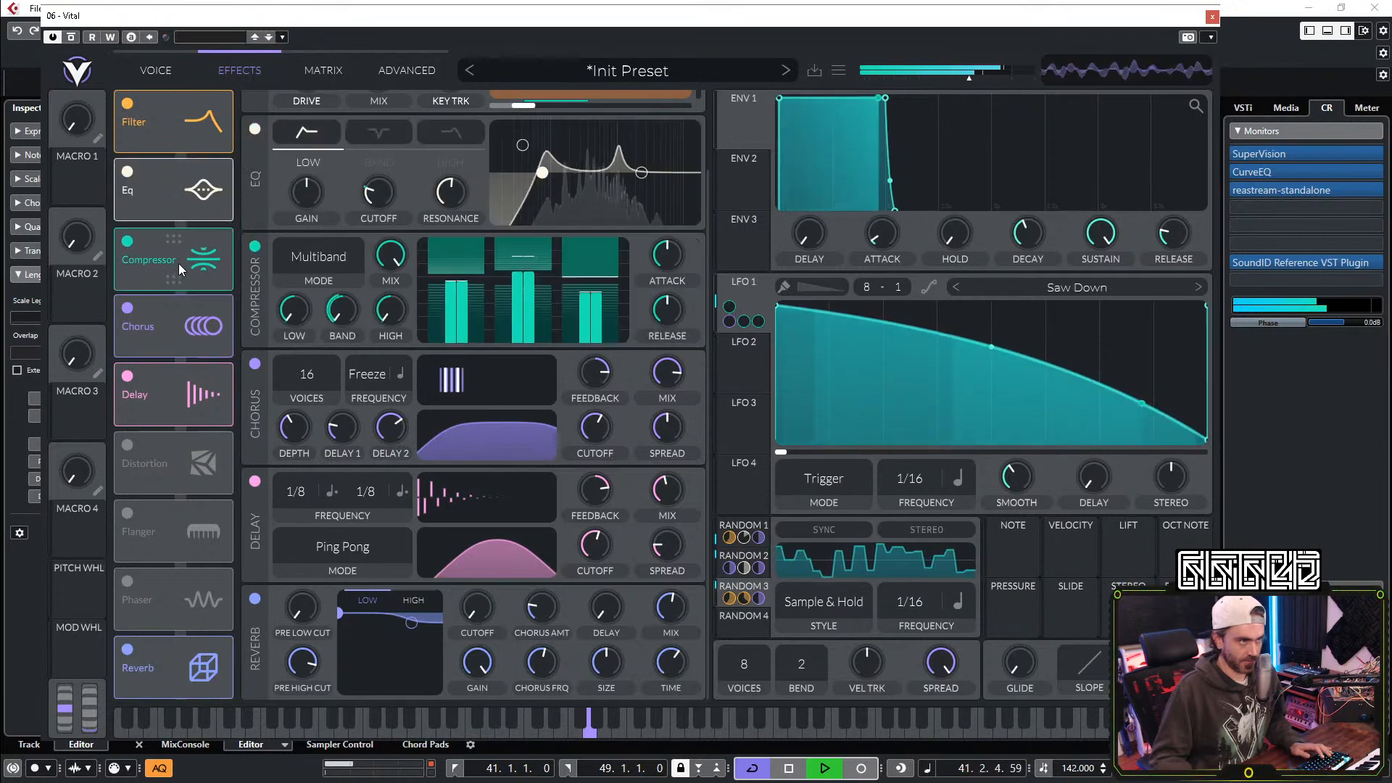
# Step: Repaint Mod Remap 3 as a hard step, zero over the first six divisions and full over the last two
pyautogui.click(326, 72)
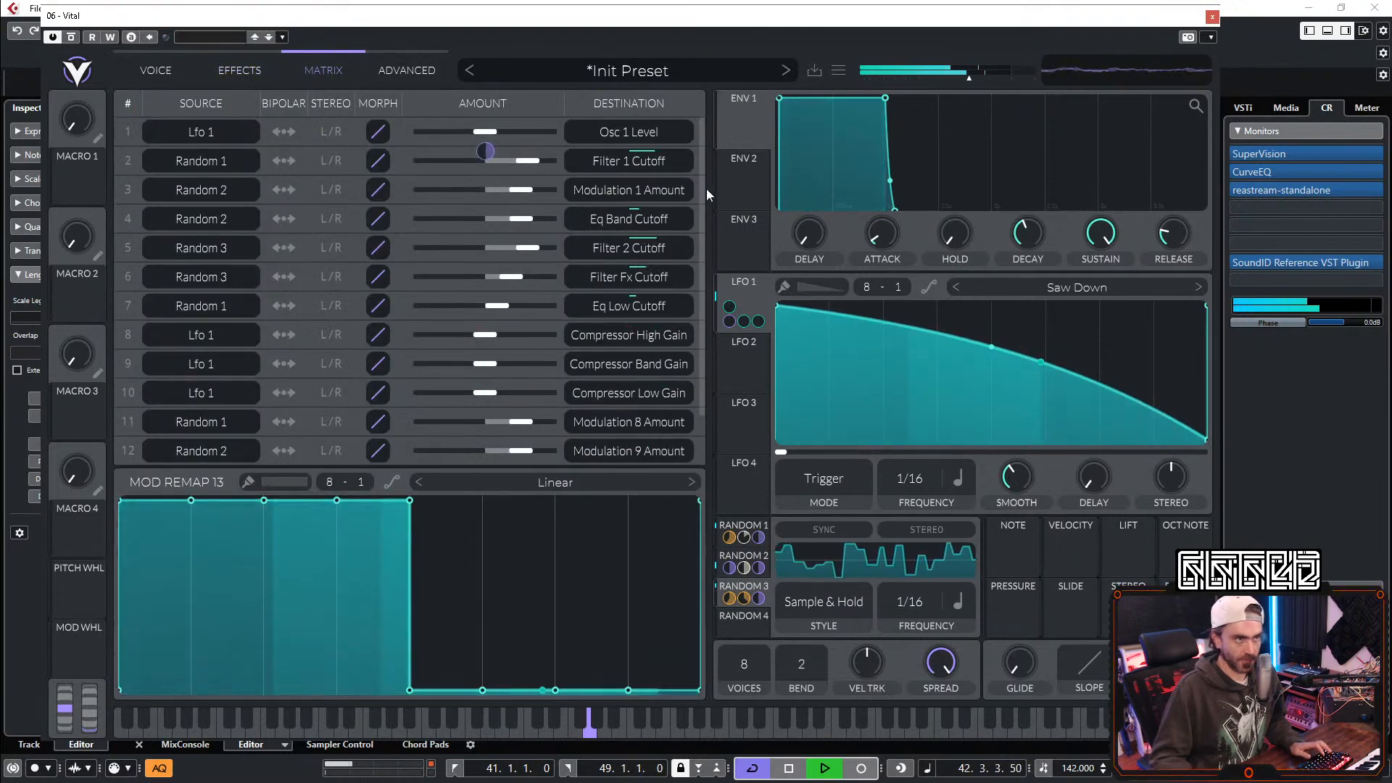
pyautogui.click(398, 185)
pyautogui.moveTo(624, 637); pyautogui.dragTo(406, 389)
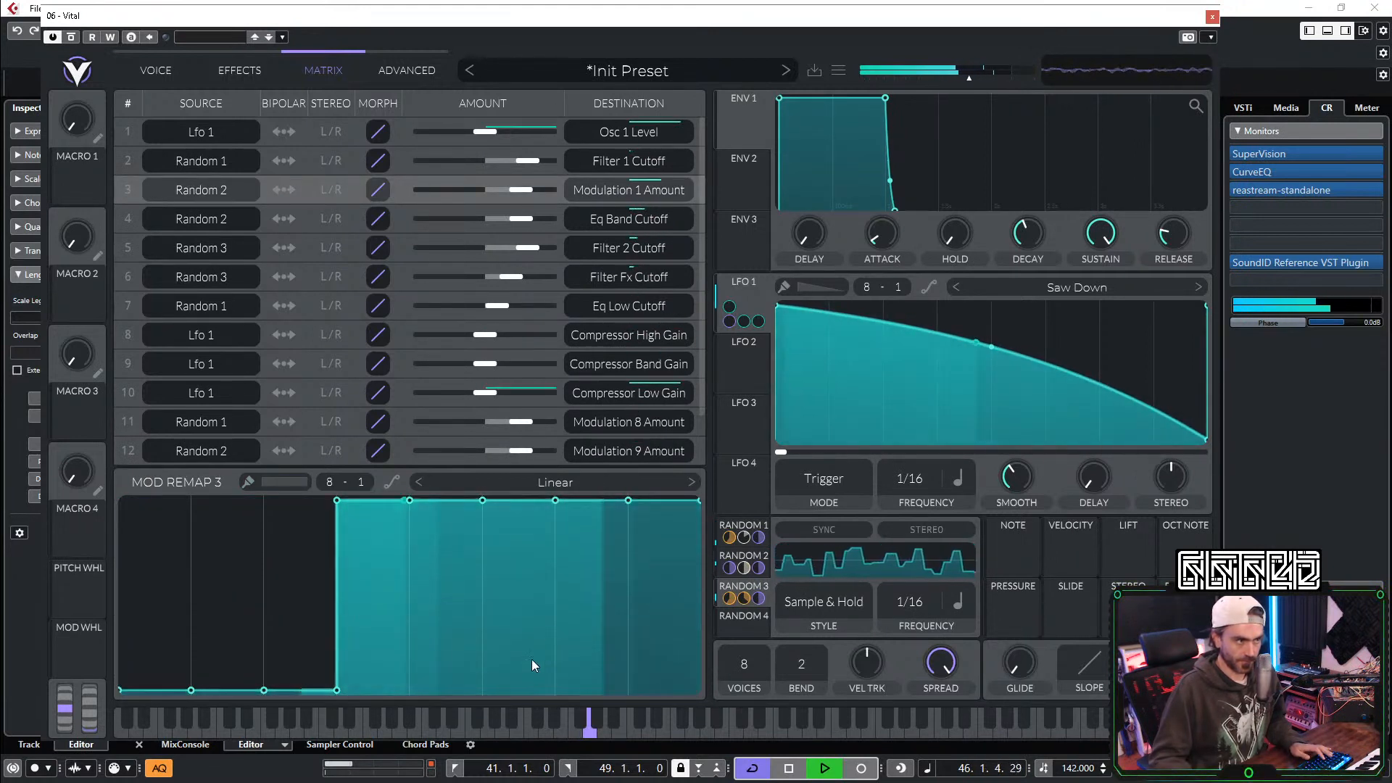
pyautogui.moveTo(528, 680); pyautogui.dragTo(650, 692)
pyautogui.moveTo(297, 567); pyautogui.dragTo(333, 406)
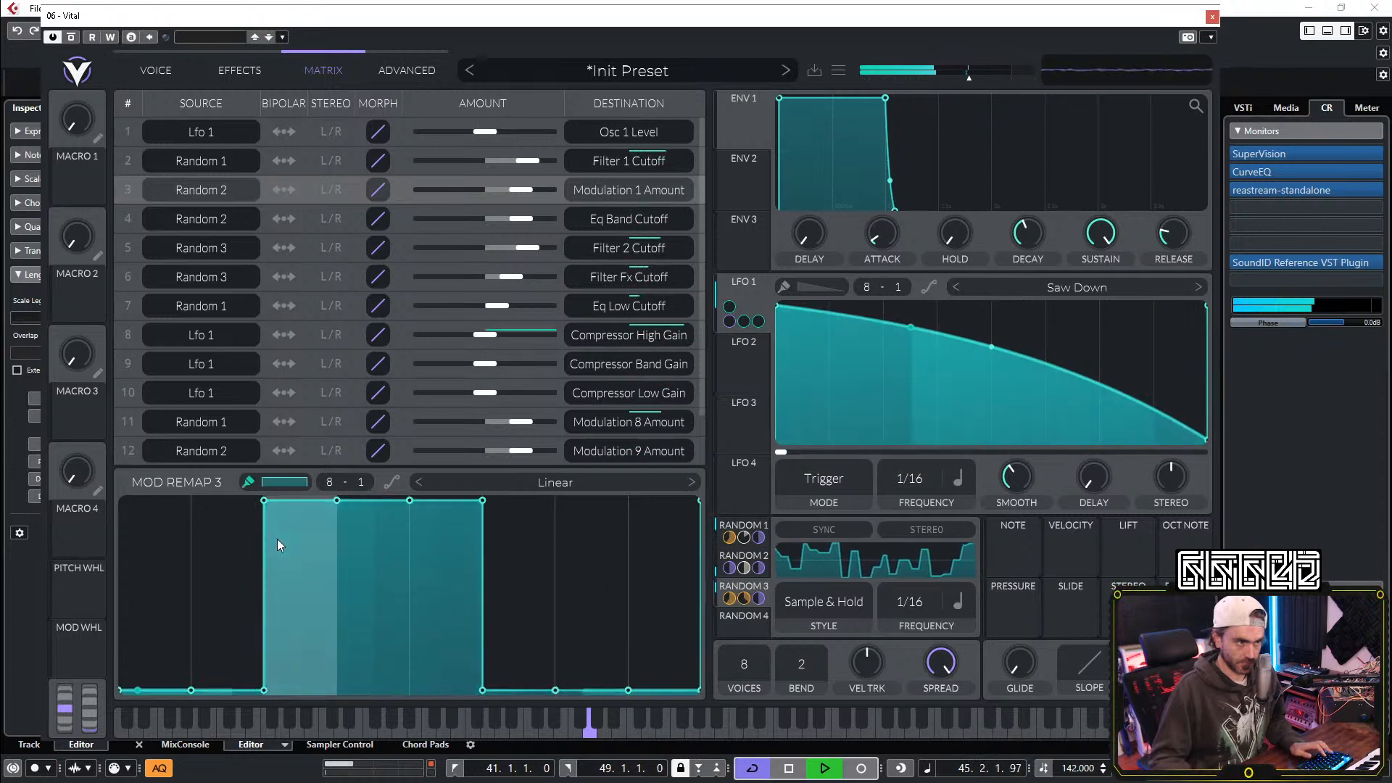
pyautogui.moveTo(294, 645); pyautogui.dragTo(461, 644)
pyautogui.moveTo(232, 632)
pyautogui.mouseDown()
pyautogui.moveTo(250, 669)
pyautogui.moveTo(670, 493)
pyautogui.moveTo(653, 464)
pyautogui.moveTo(570, 440)
pyautogui.mouseUp()
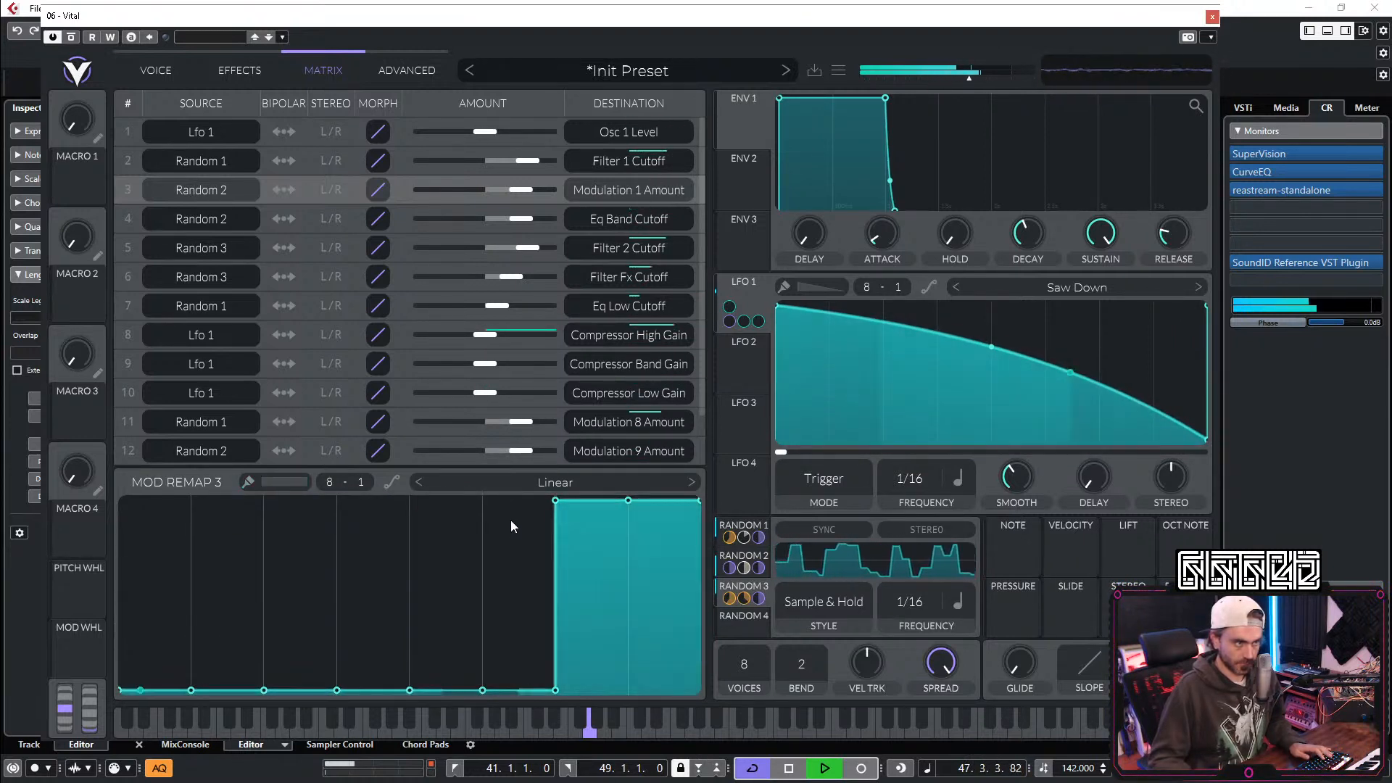
# Step: Lower LFO 1's smoothing to 0.015 seconds and set its frequency to 1/8
pyautogui.click(161, 75)
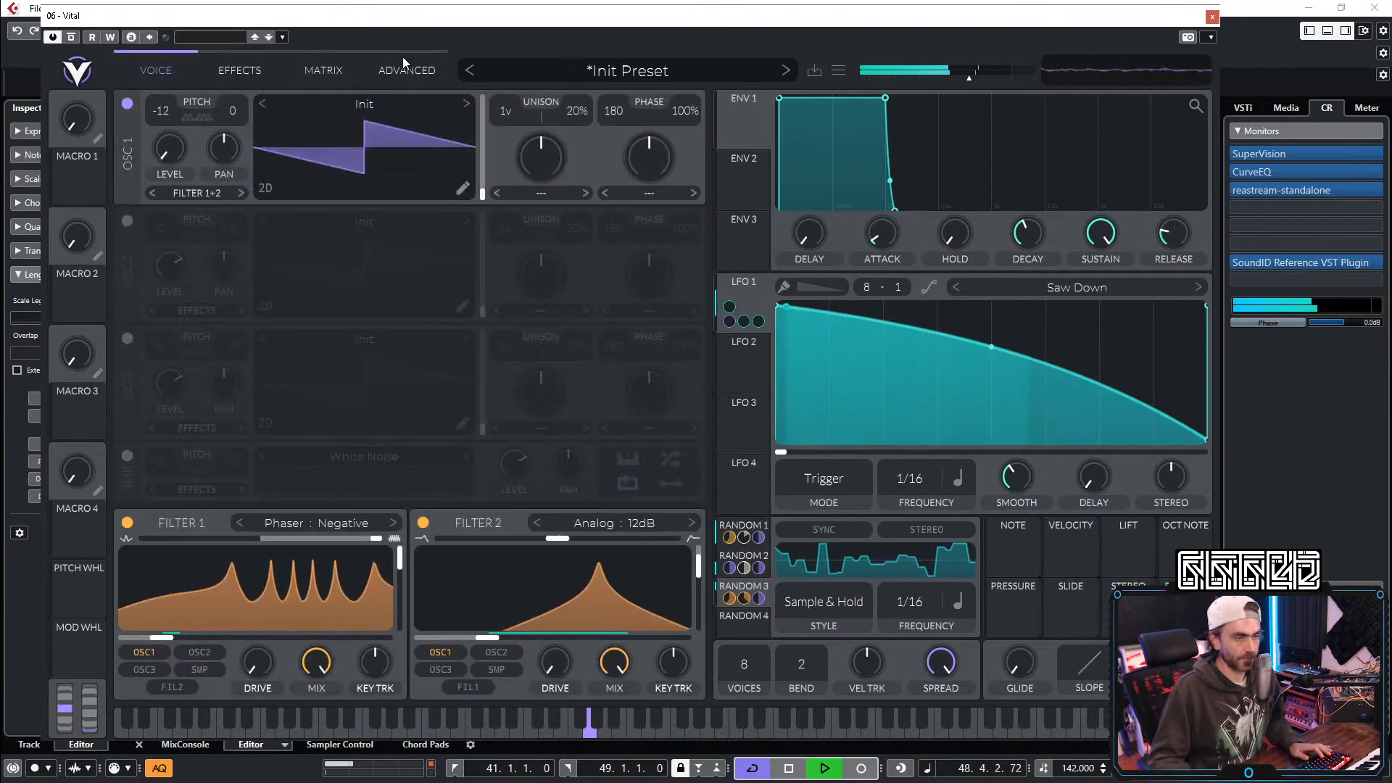
pyautogui.click(246, 69)
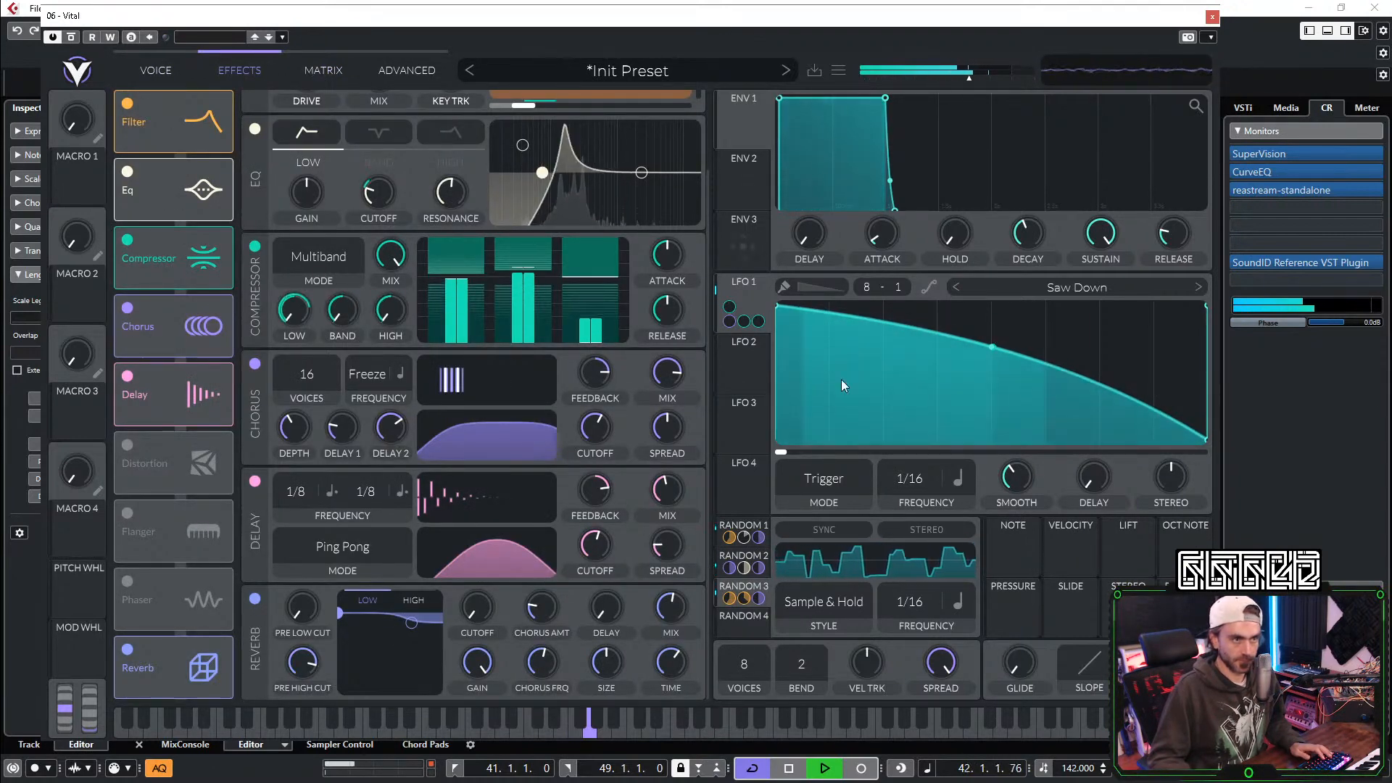
pyautogui.moveTo(1018, 478)
pyautogui.mouseDown()
pyautogui.moveTo(1045, 498)
pyautogui.moveTo(1001, 493)
pyautogui.mouseUp()
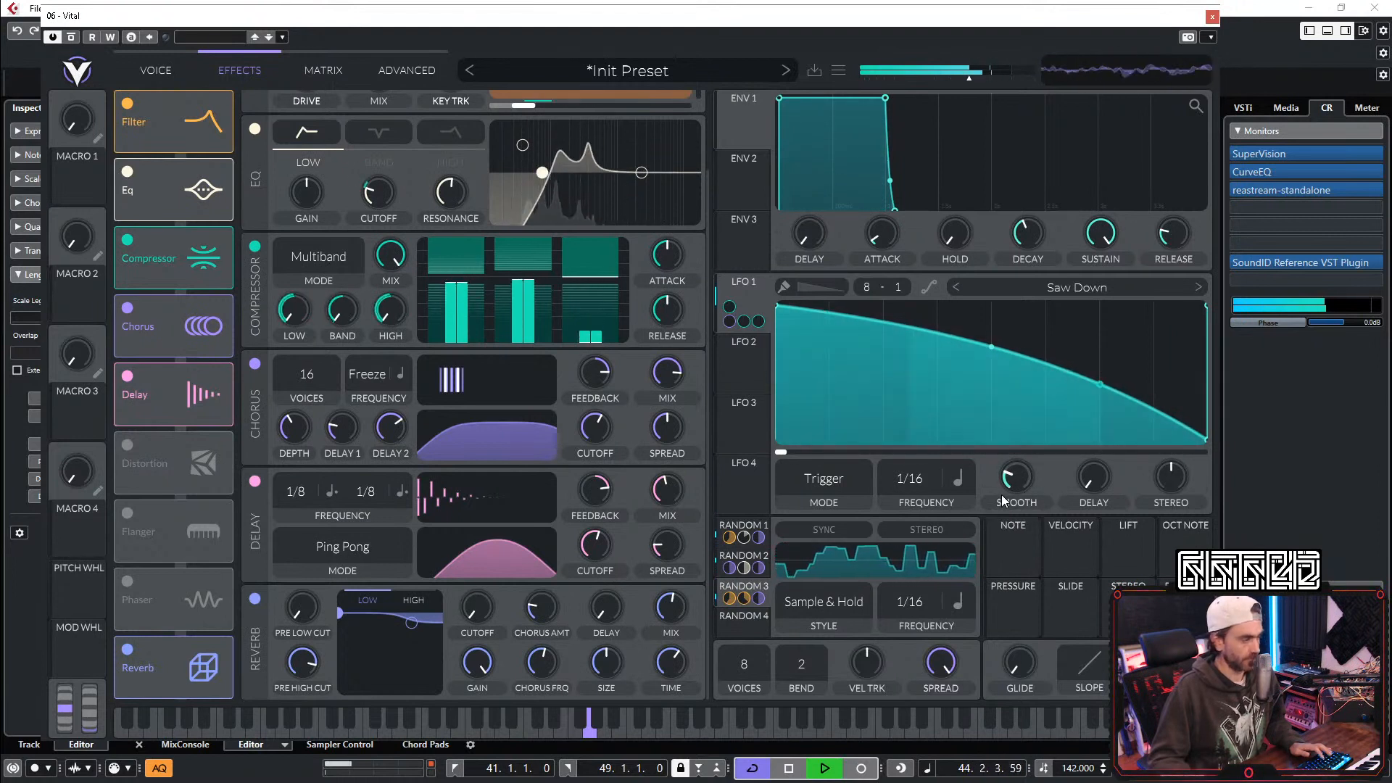
pyautogui.moveTo(919, 486); pyautogui.dragTo(928, 477)
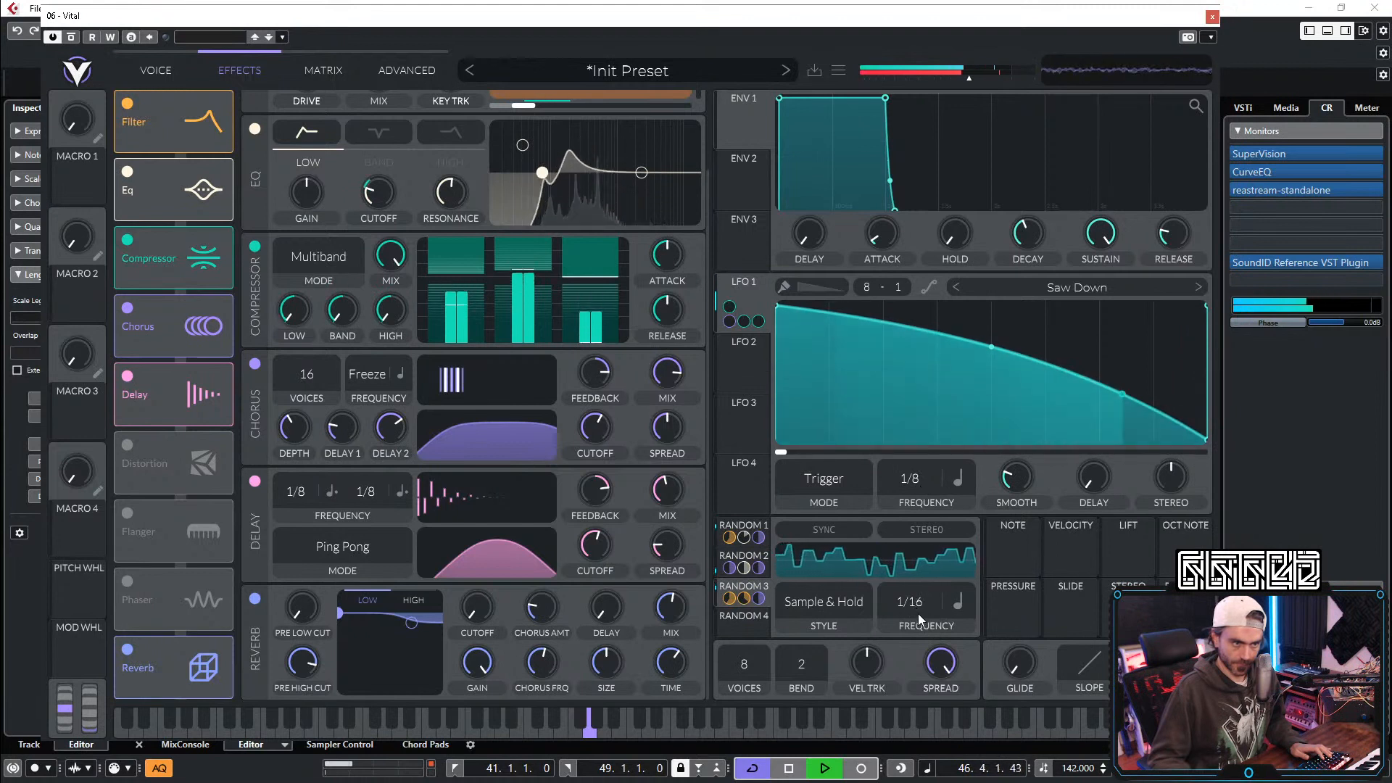
# Step: Set the frequencies of Random 3, Random 1 and Random 2 to 1/8
pyautogui.scroll(-1, 918, 609)
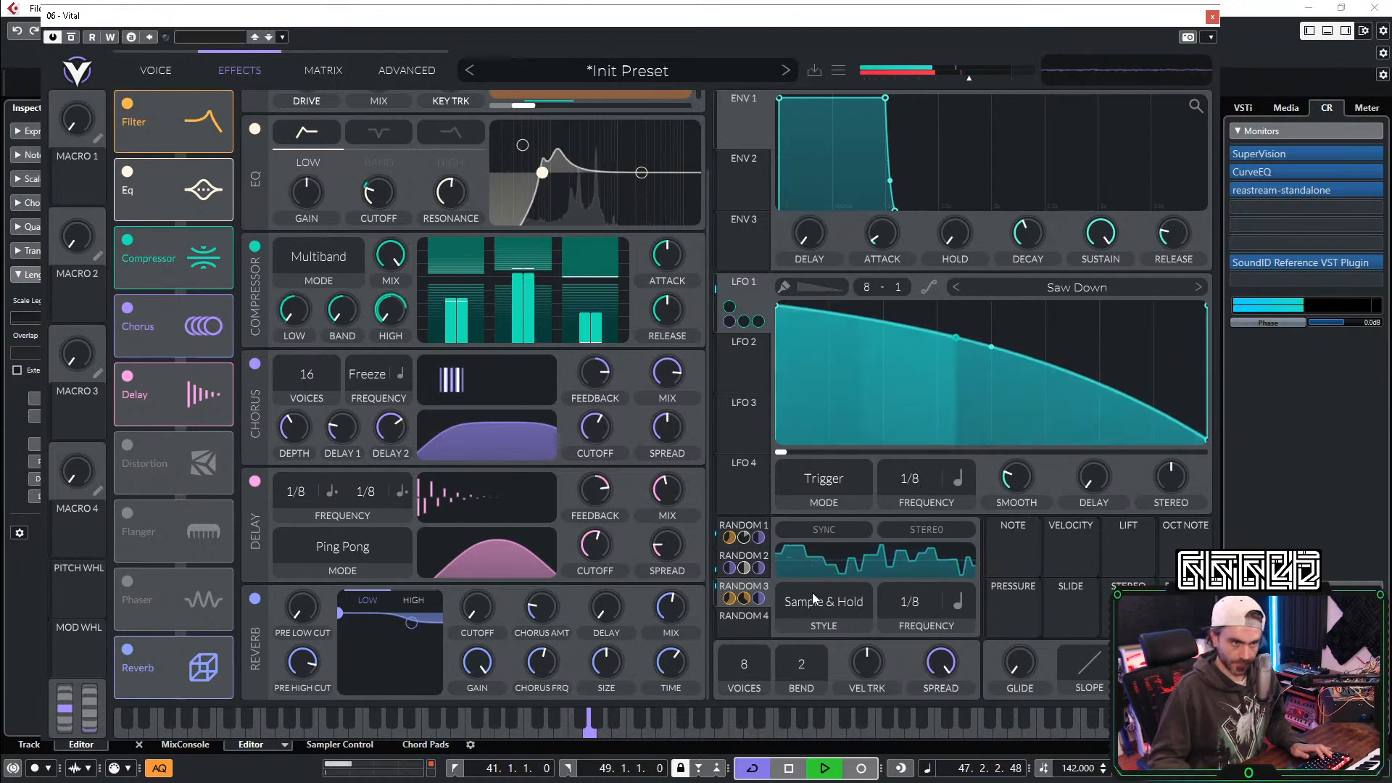
pyautogui.click(743, 527)
pyautogui.scroll(-1, 912, 606)
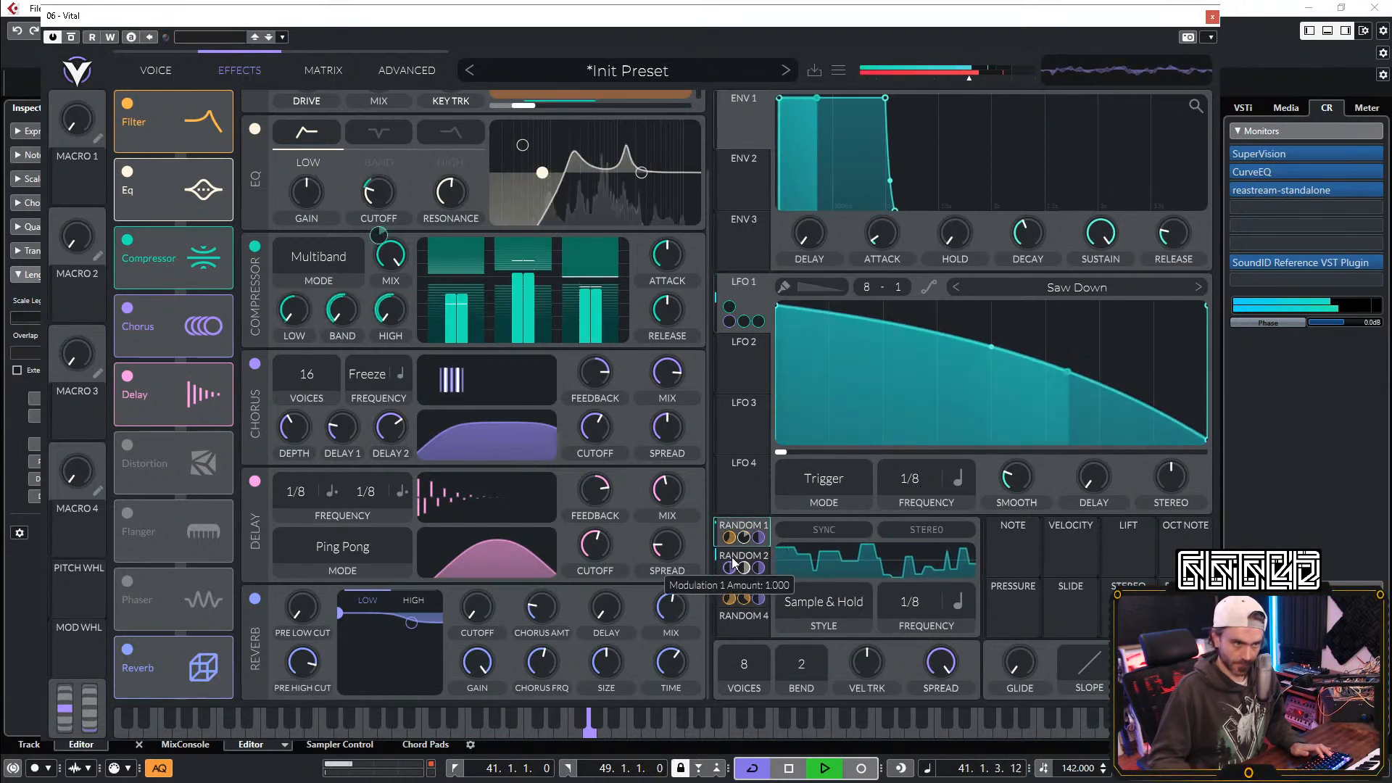
pyautogui.click(736, 568)
pyautogui.scroll(-1, 899, 606)
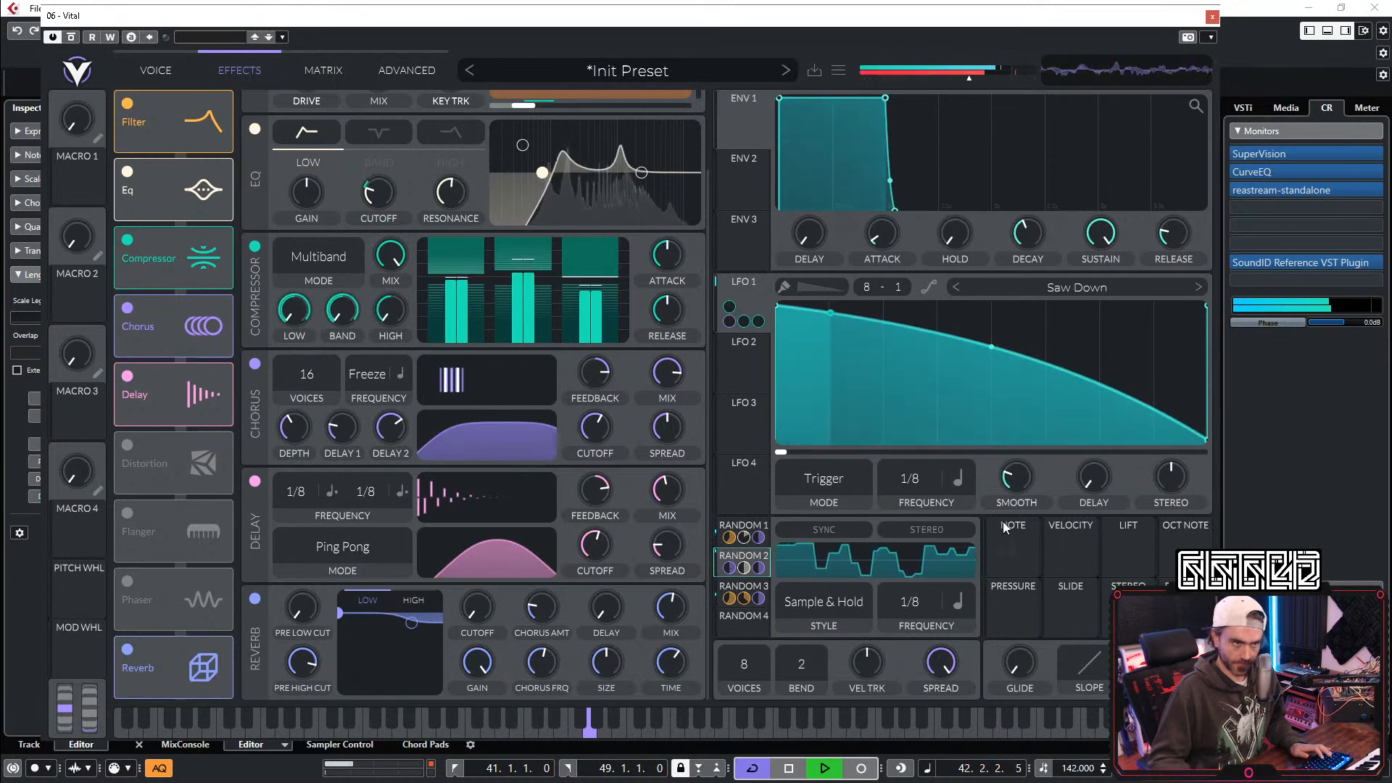
# Step: Raise LFO 1's smoothing to about 0.089 seconds and slightly increase the synth's master volume
pyautogui.moveTo(1015, 478)
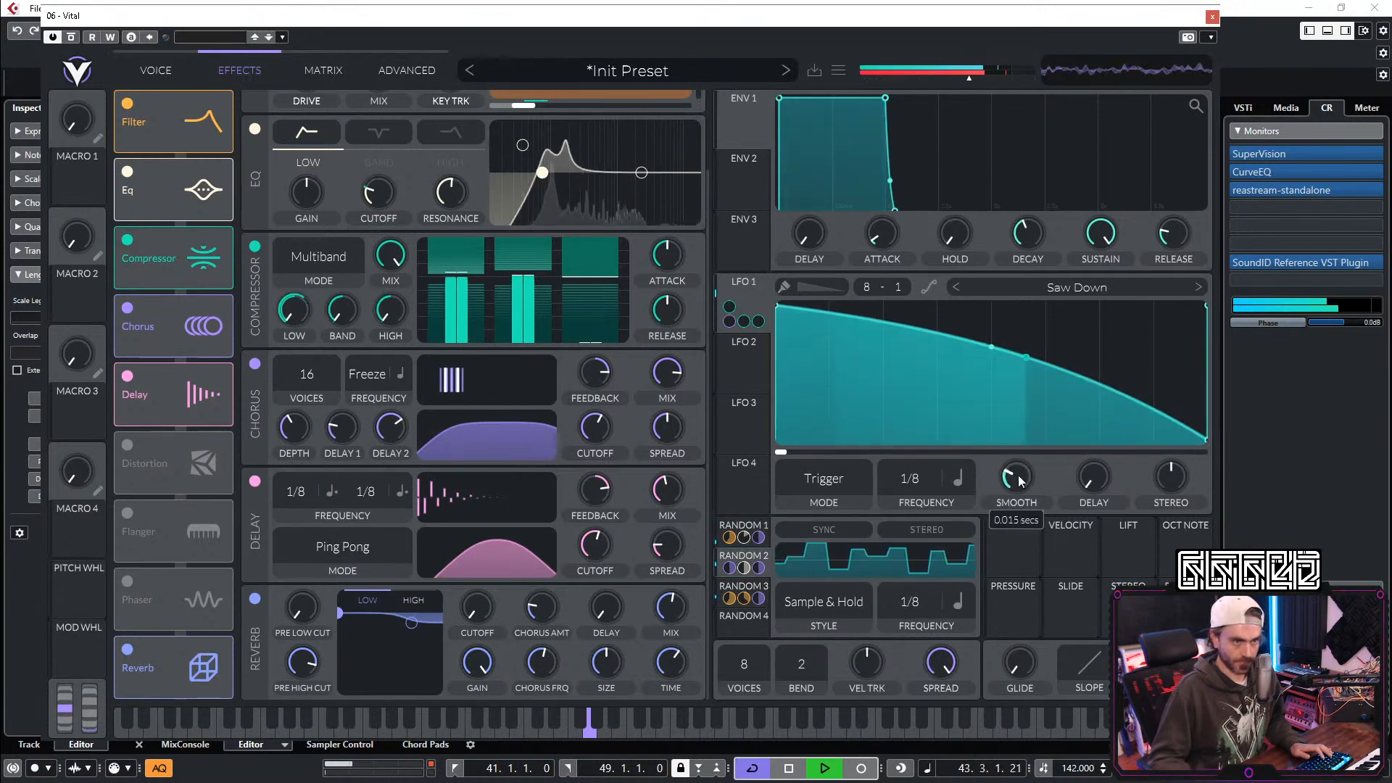
pyautogui.scroll(3, 1017, 478)
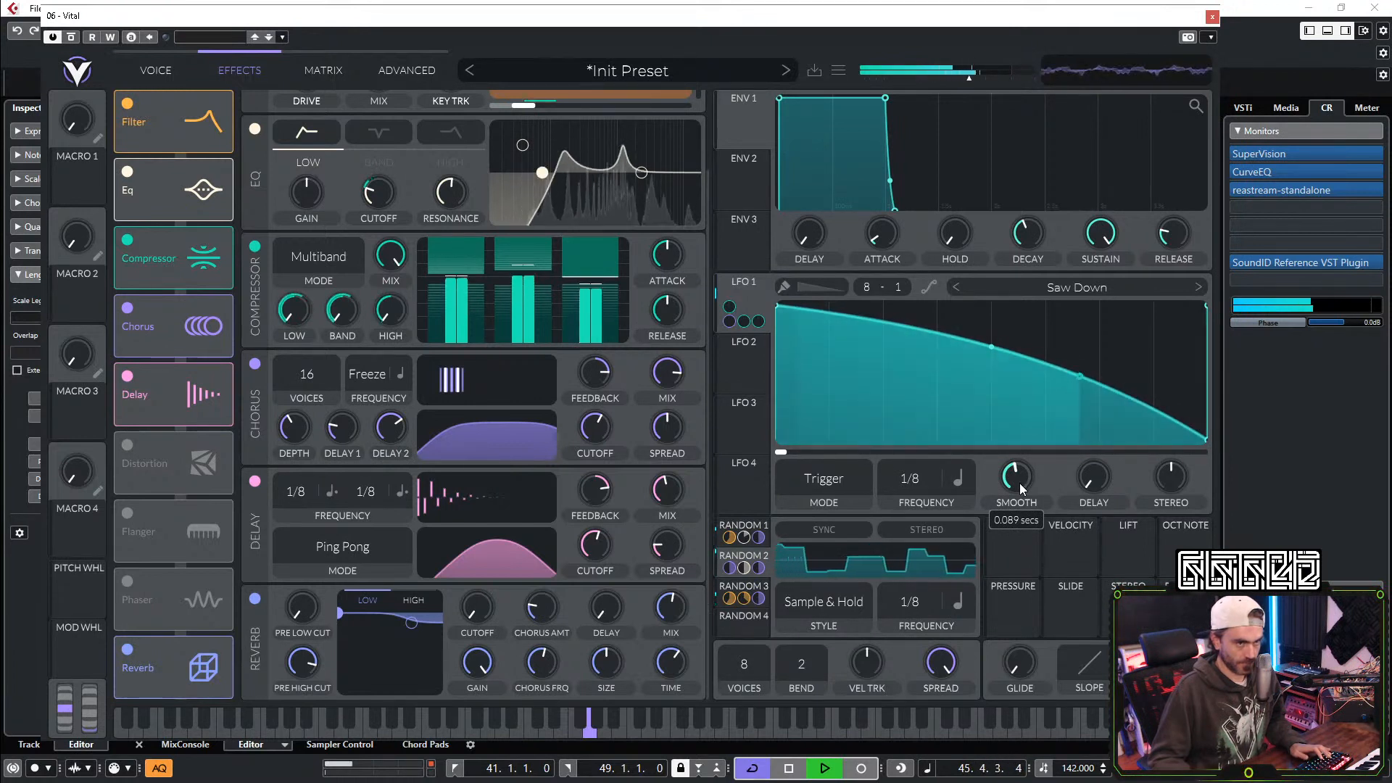
pyautogui.scroll(-1, 971, 84)
pyautogui.moveTo(978, 85); pyautogui.dragTo(993, 71)
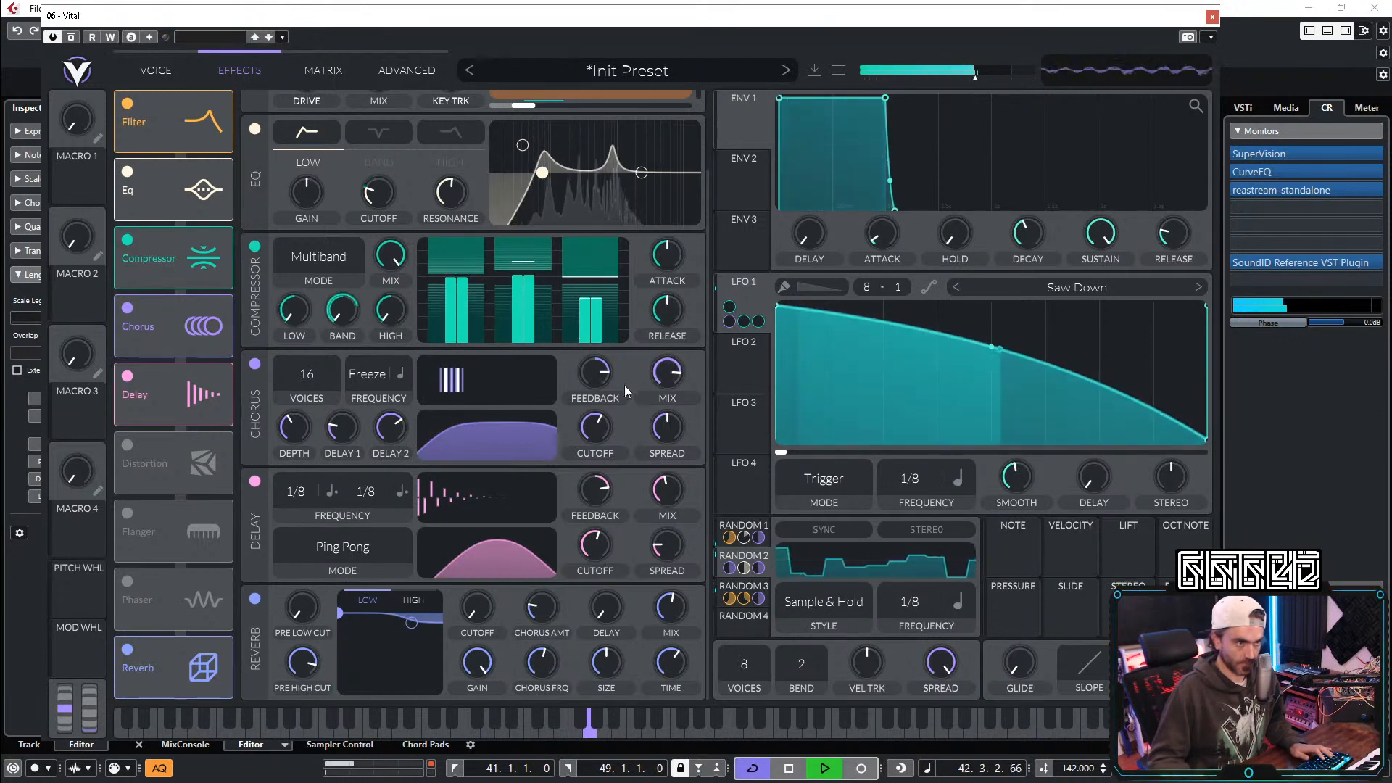
# Step: Raise the chorus mix to maximum and the chorus feedback to 95%
pyautogui.scroll(3, 674, 357)
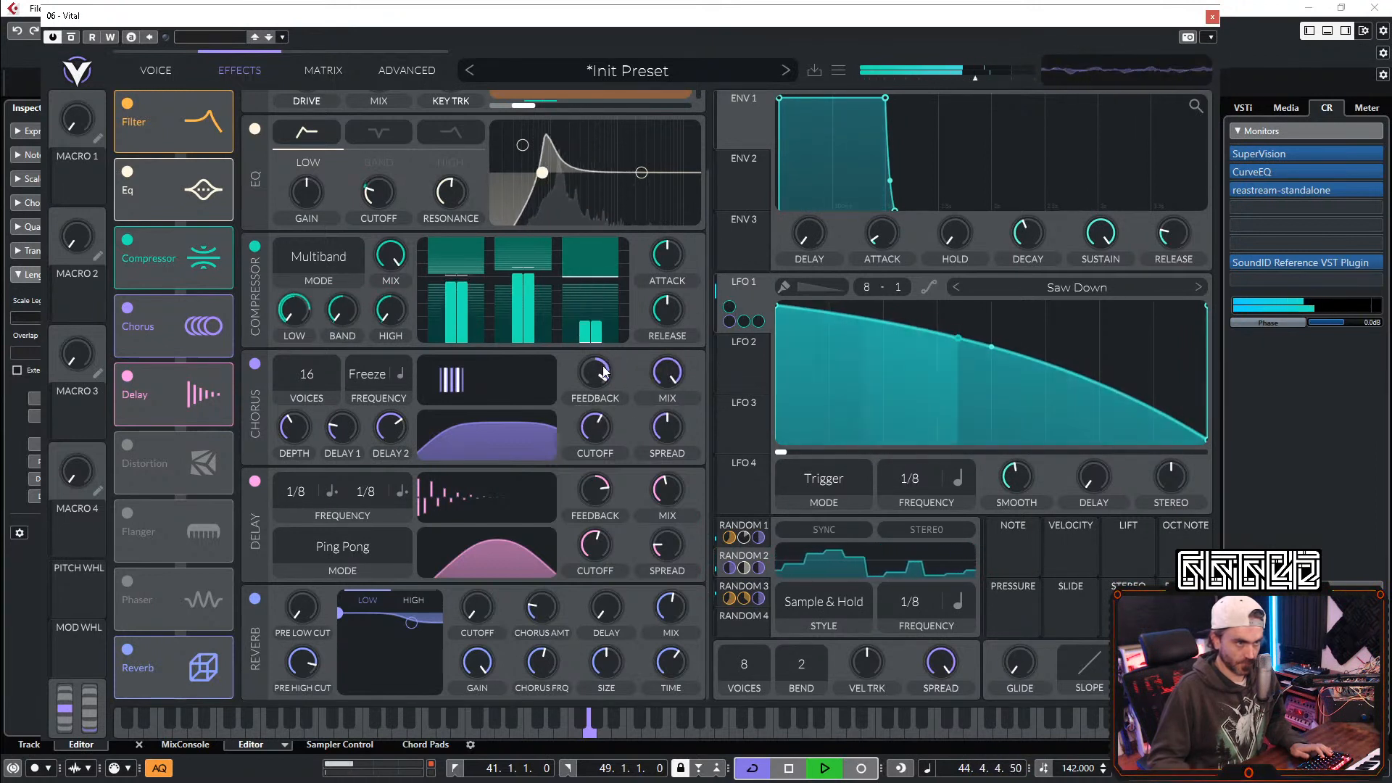
pyautogui.scroll(2, 612, 406)
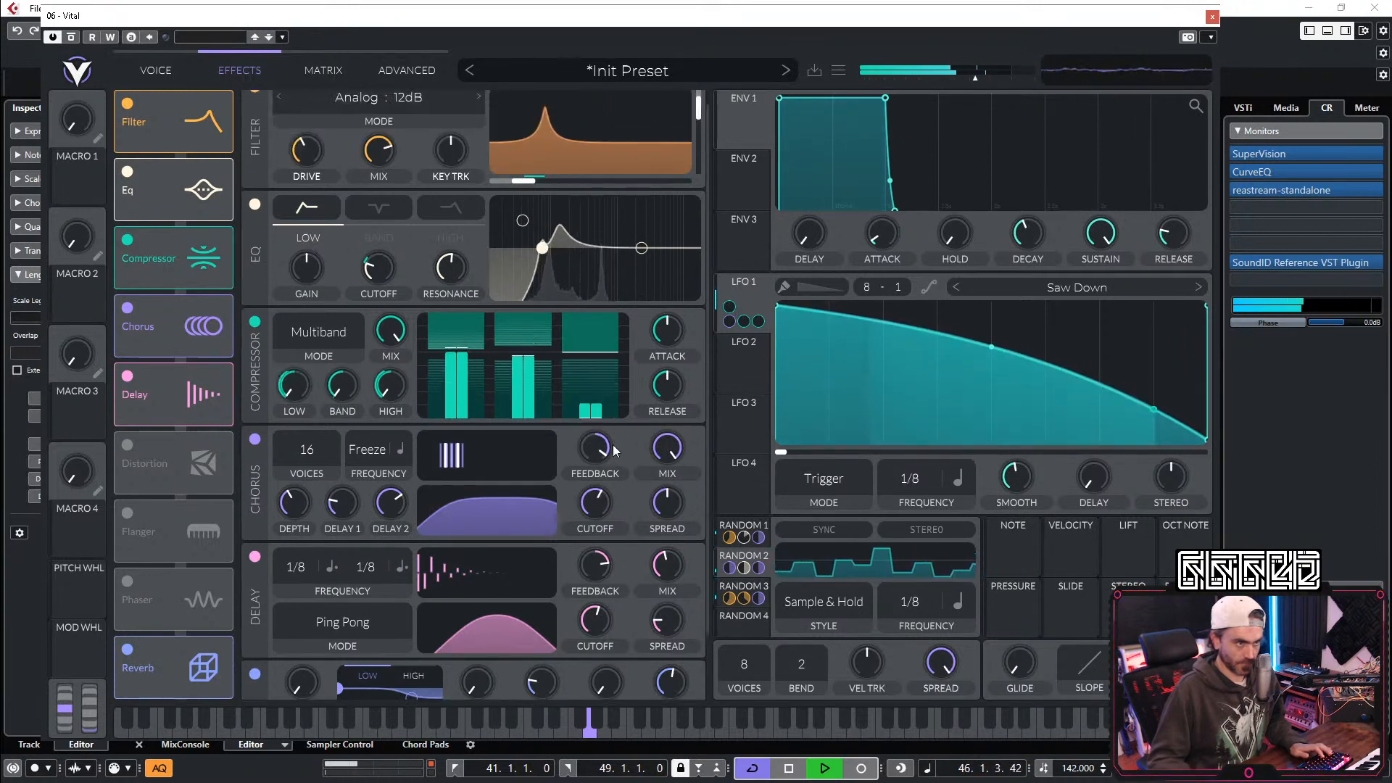
pyautogui.scroll(2, 613, 449)
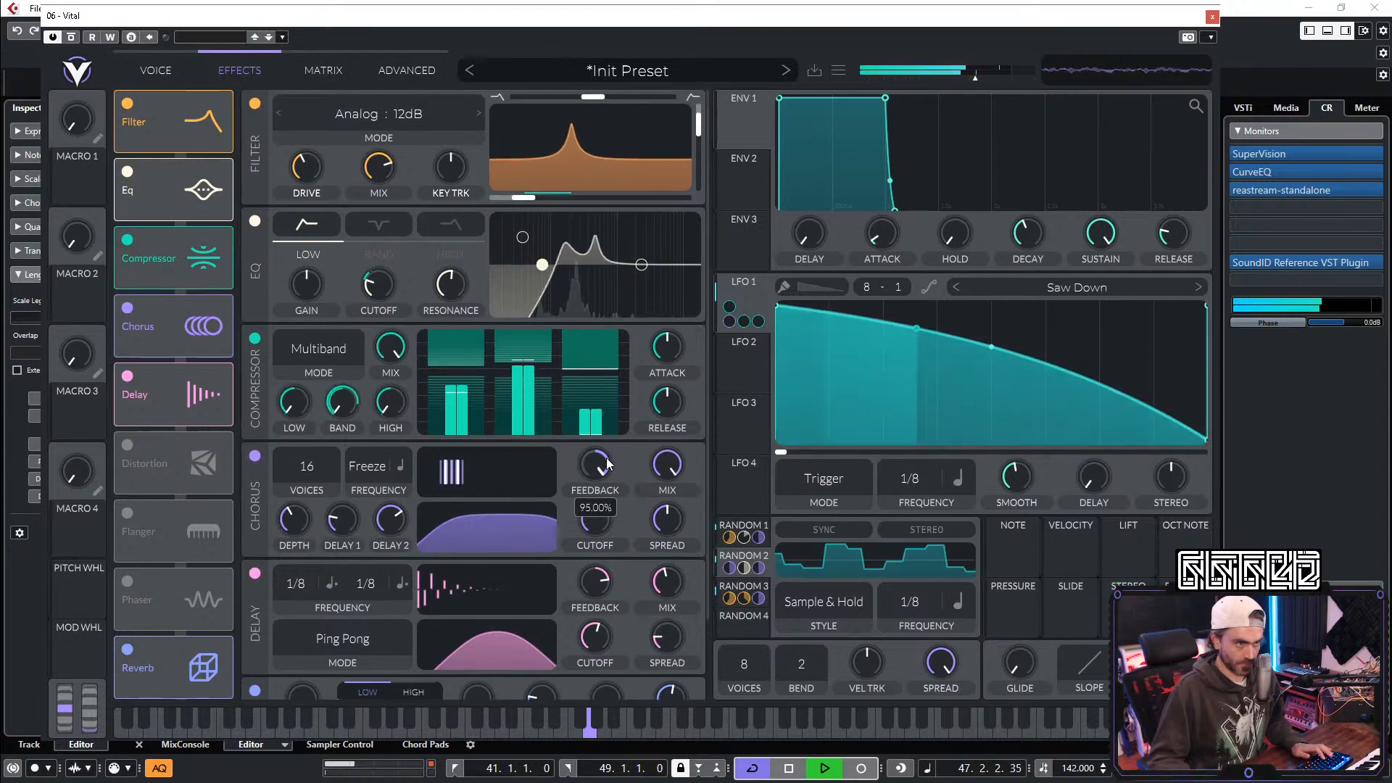
pyautogui.scroll(-3, 633, 538)
# Step: Increase the reverb's mix and decay time, and lower the master volume slightly to compensate
pyautogui.moveTo(651, 605); pyautogui.dragTo(683, 598)
pyautogui.moveTo(670, 670); pyautogui.dragTo(682, 656)
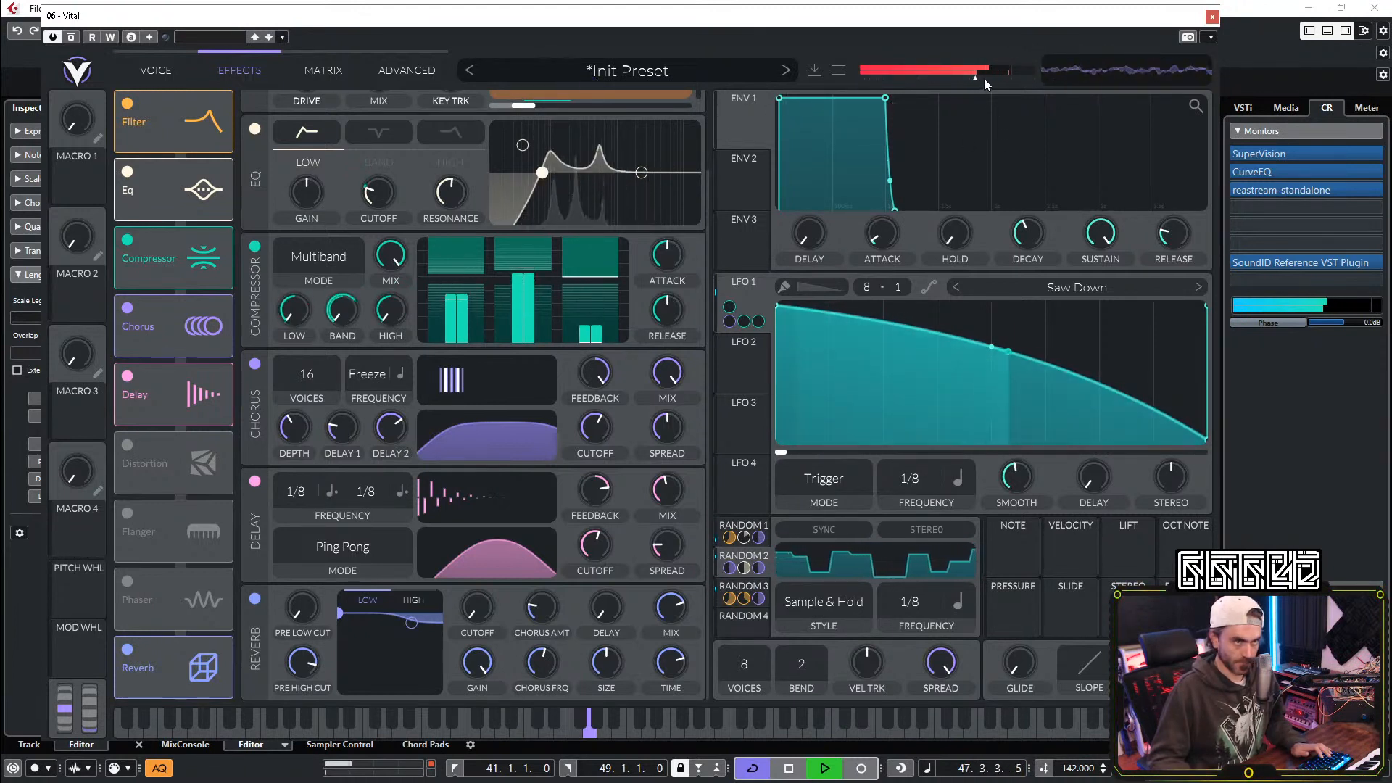
pyautogui.moveTo(984, 78); pyautogui.dragTo(970, 83)
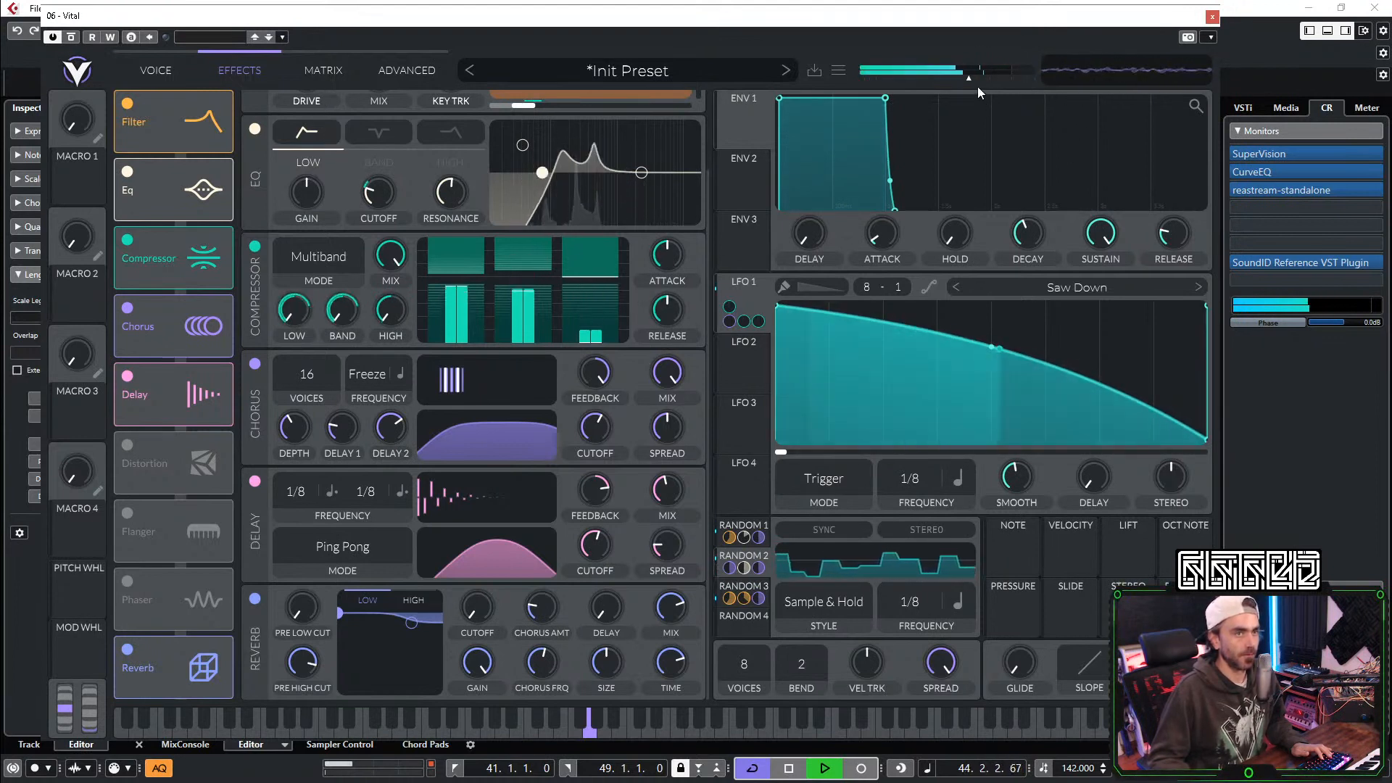
# Step: Repaint the last two divisions of Mod Remap 3 to zero and return to the effects chain
pyautogui.click(323, 71)
pyautogui.moveTo(586, 671)
pyautogui.mouseDown()
pyautogui.moveTo(602, 719)
pyautogui.moveTo(666, 714)
pyautogui.mouseUp()
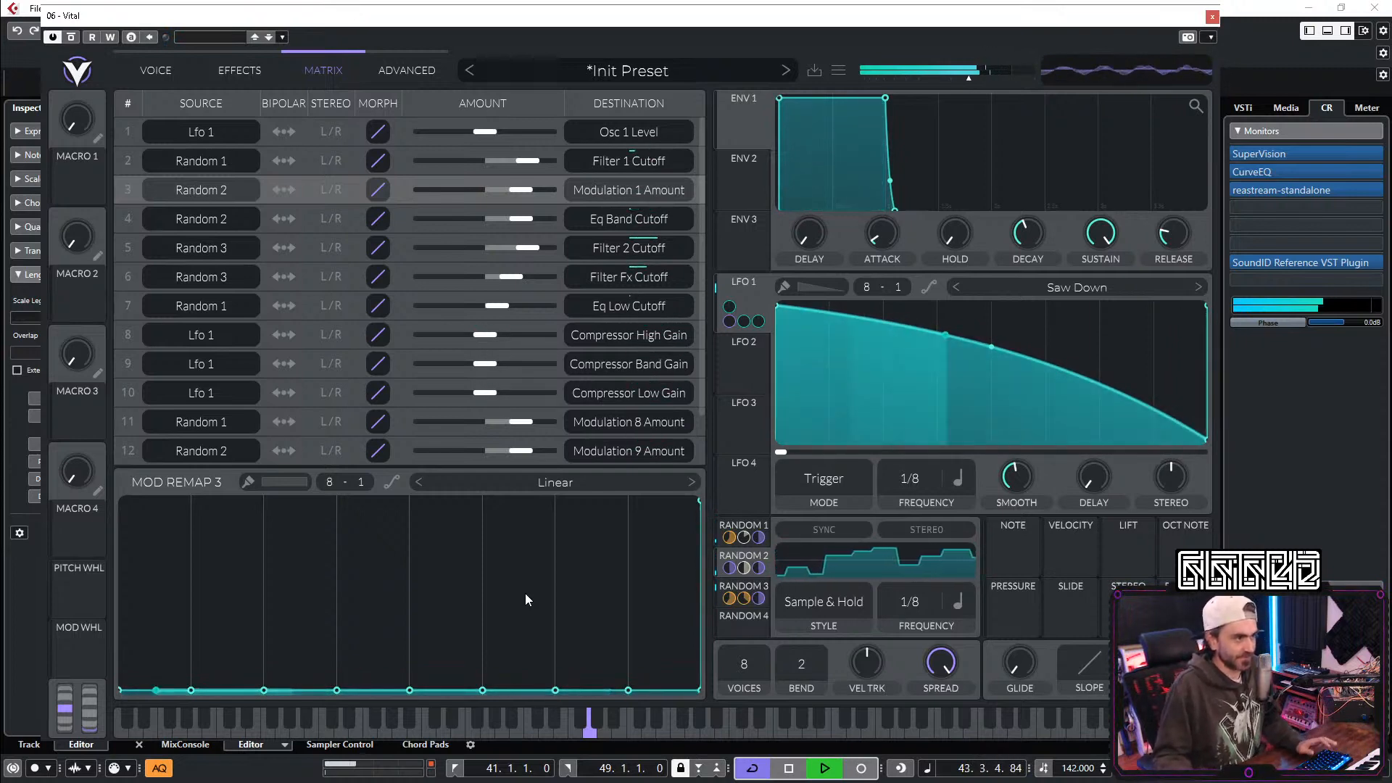
pyautogui.click(220, 68)
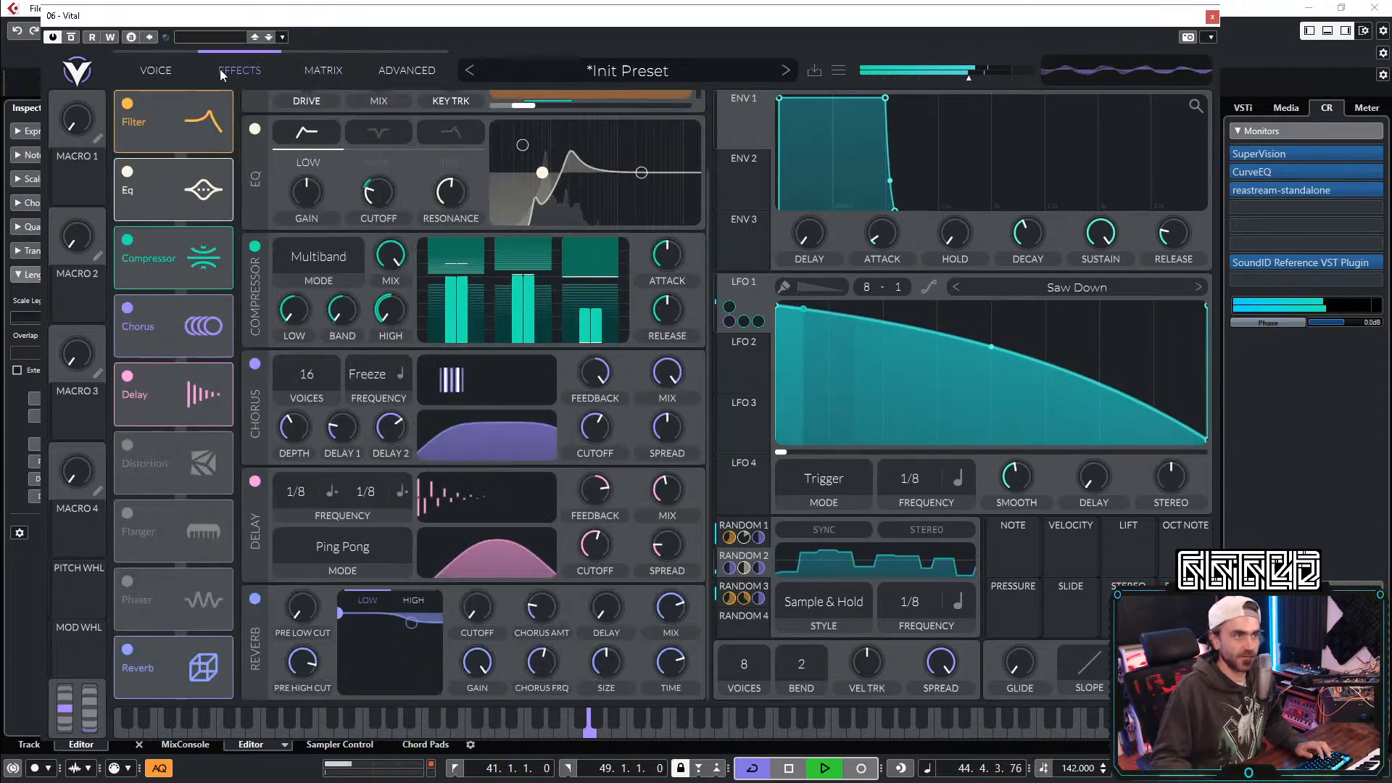
# Step: Assign Random 4 to the chorus depth and chorus delay 1, with its frequency set to 4/1
pyautogui.click(748, 618)
pyautogui.moveTo(744, 628); pyautogui.dragTo(294, 431)
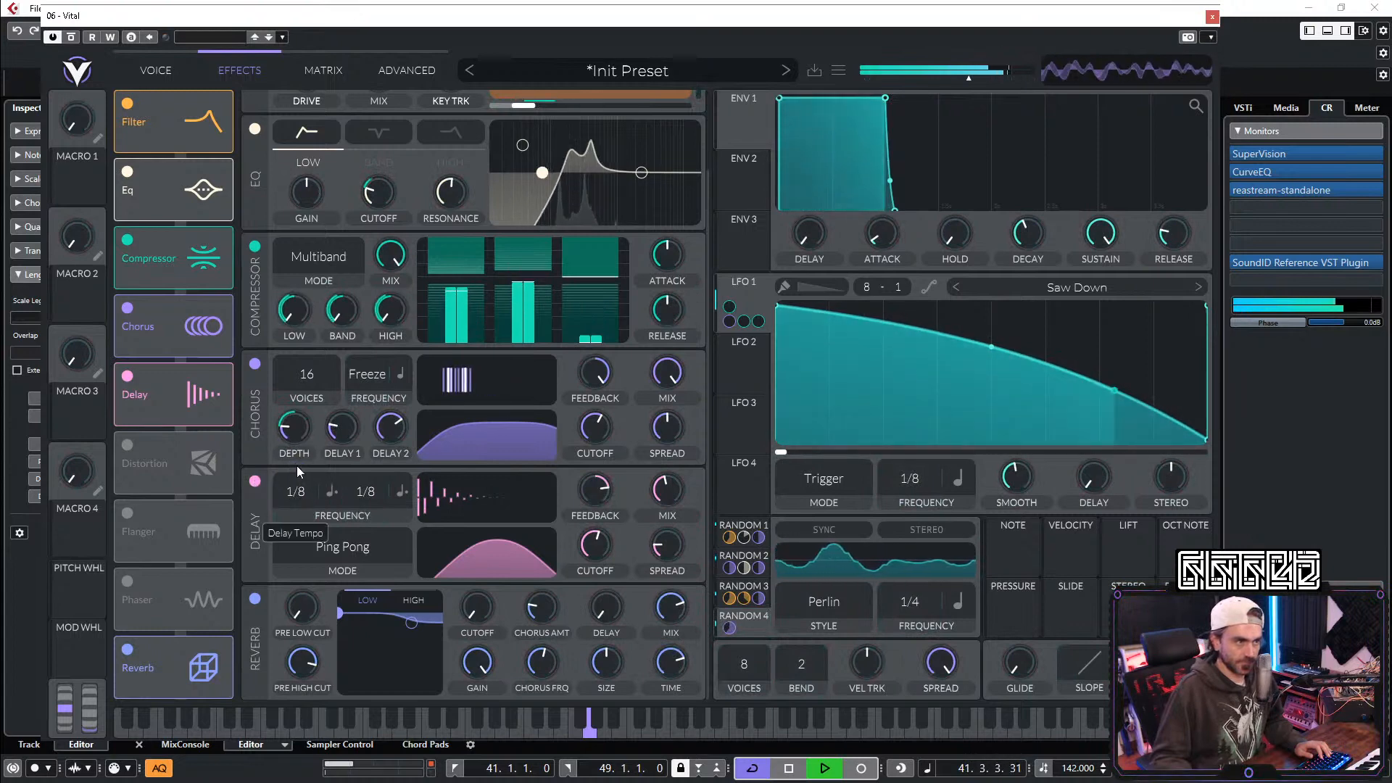
pyautogui.moveTo(908, 612); pyautogui.dragTo(899, 746)
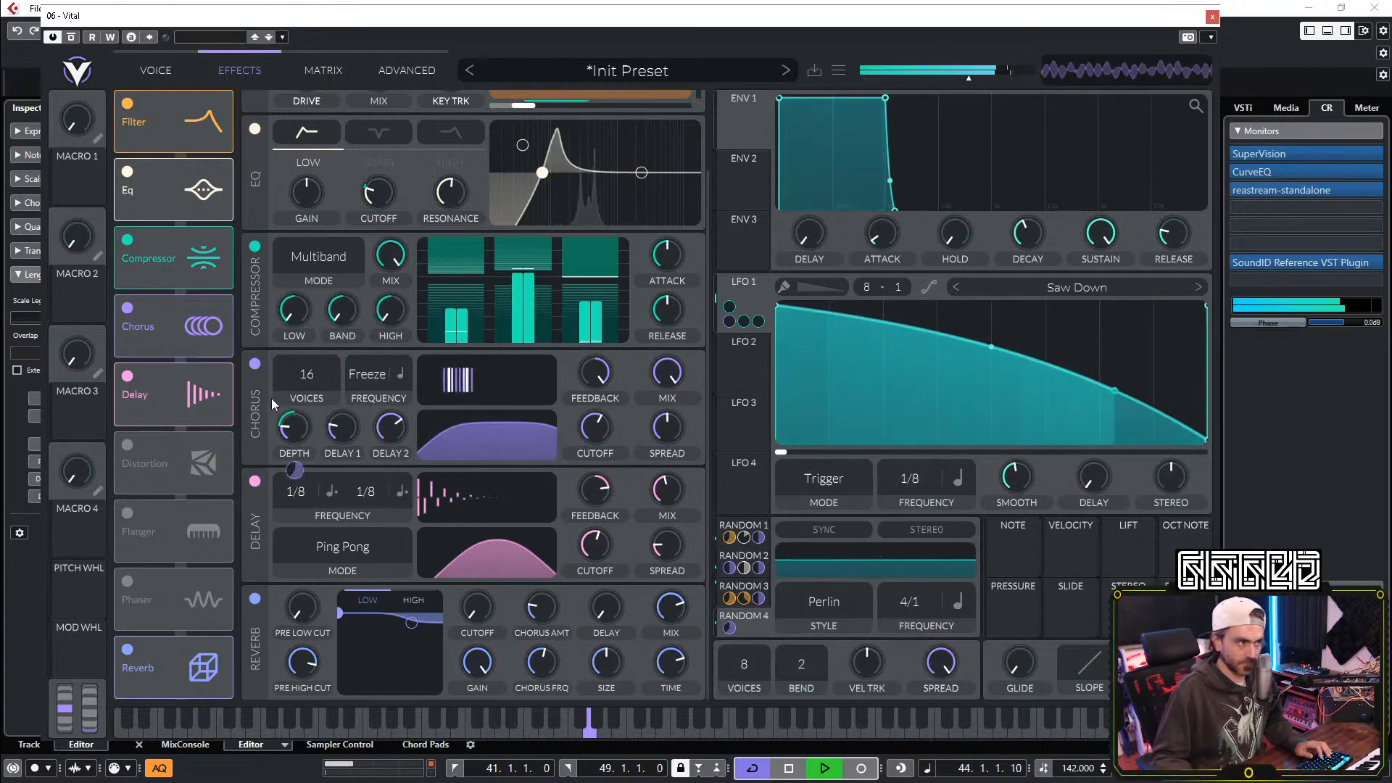
pyautogui.moveTo(730, 628); pyautogui.dragTo(342, 429)
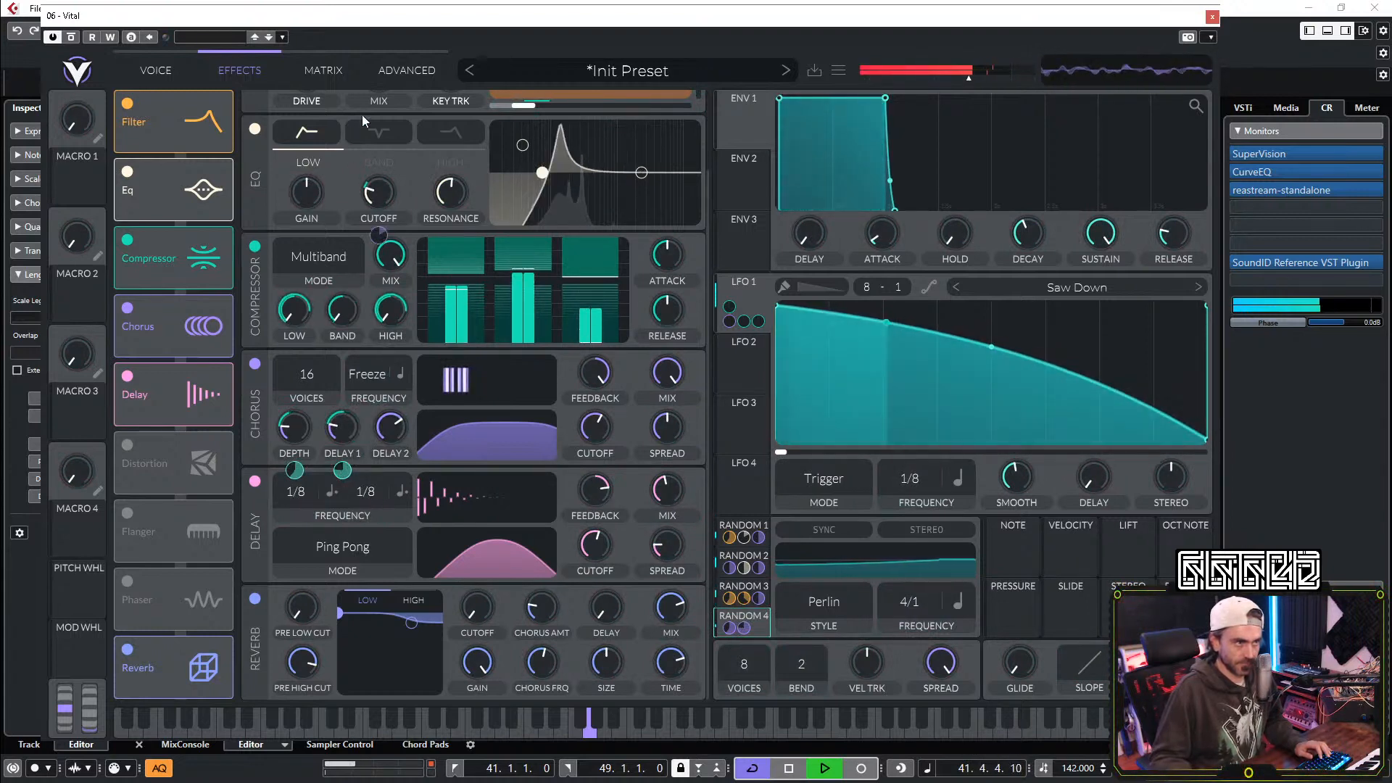
pyautogui.click(407, 68)
pyautogui.moveTo(213, 659); pyautogui.dragTo(265, 619)
pyautogui.doubleClick(219, 664)
pyautogui.click(171, 76)
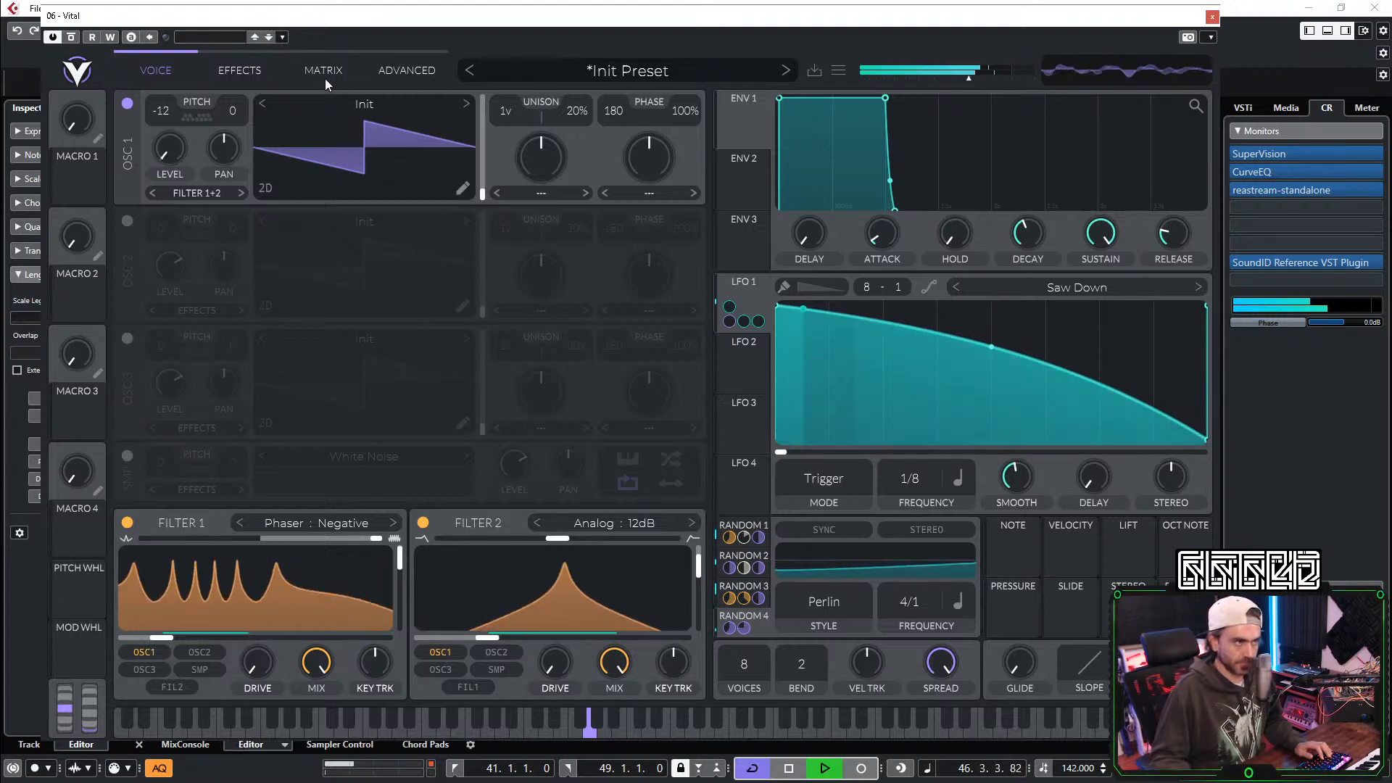
pyautogui.click(223, 75)
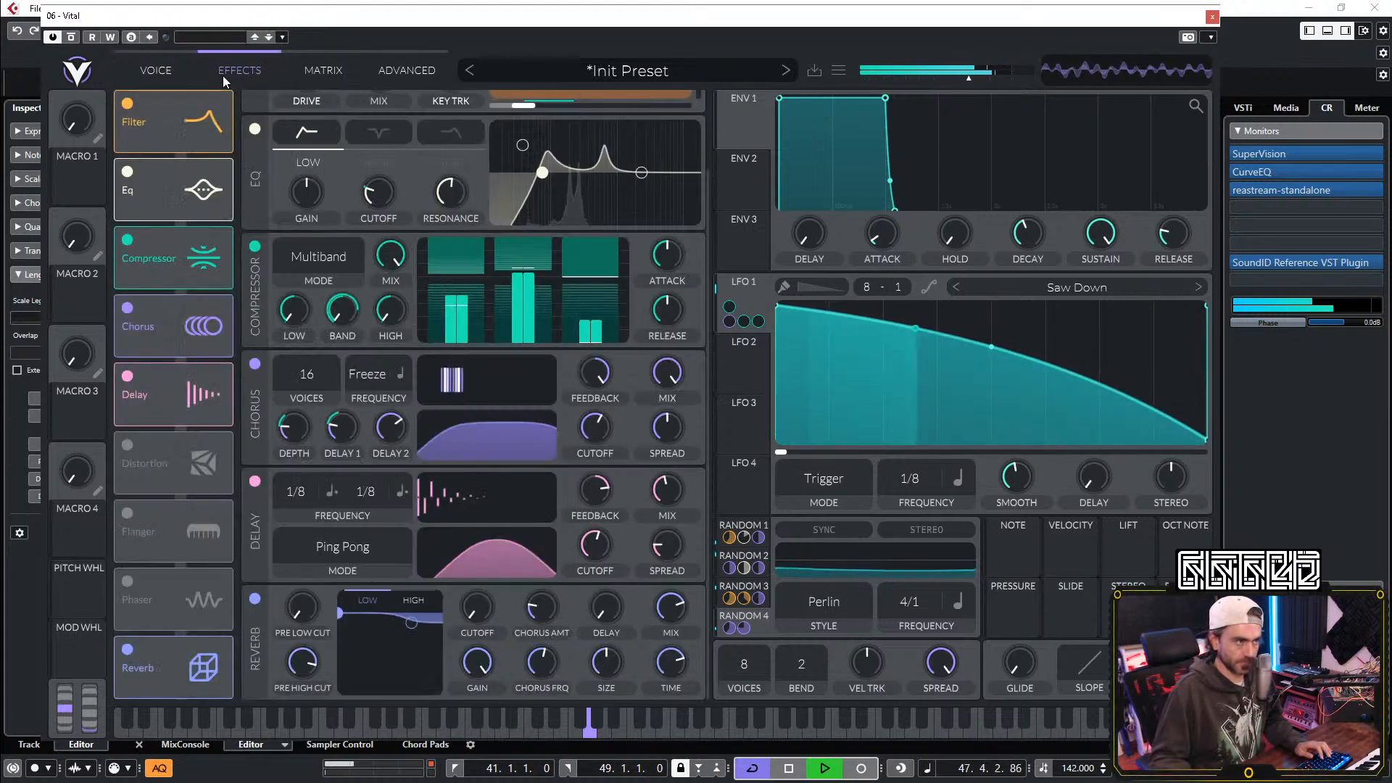
# Step: Save the patch as a preset named "1307 whalesong"
pyautogui.click(814, 73)
pyautogui.write('13')
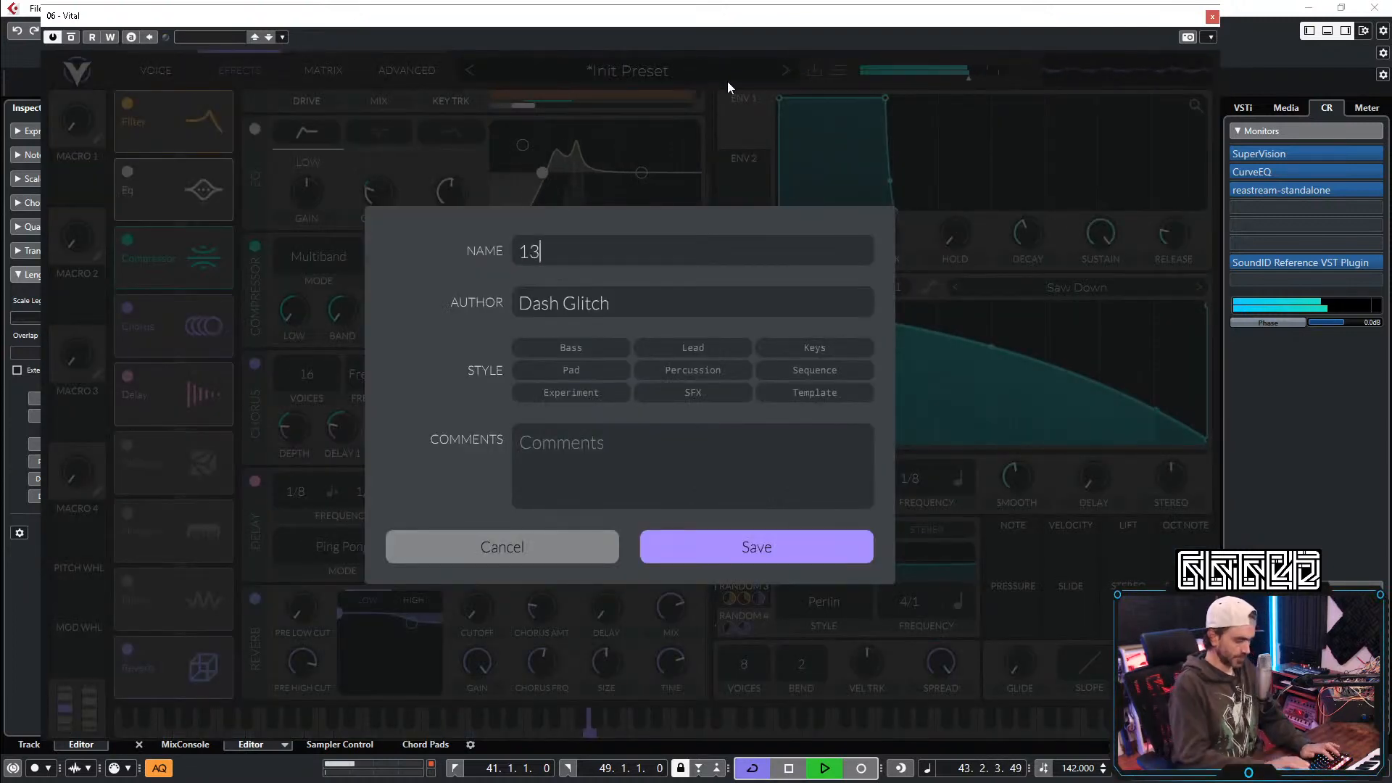
pyautogui.write('07 whalesone')
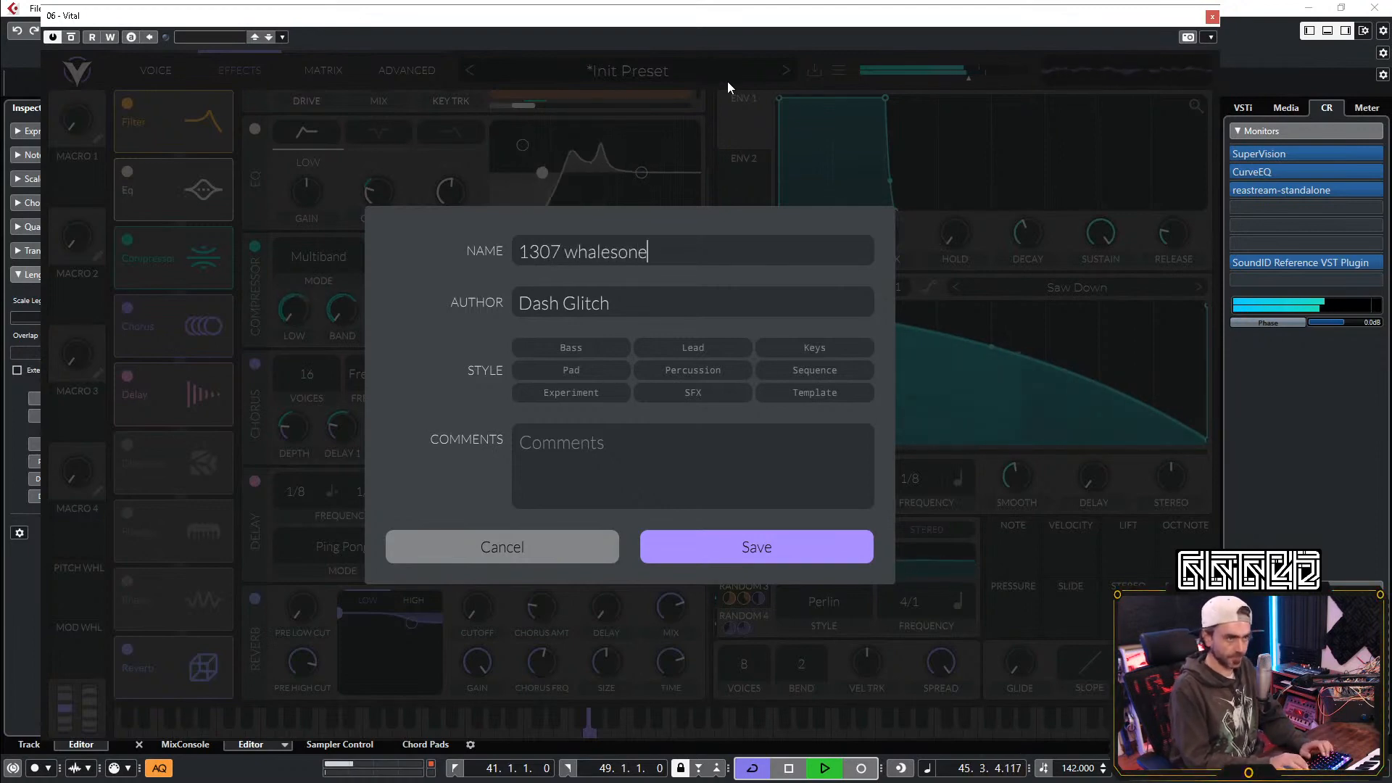
pyautogui.press('BackSpace')
pyautogui.write('g')
pyautogui.press('Return')
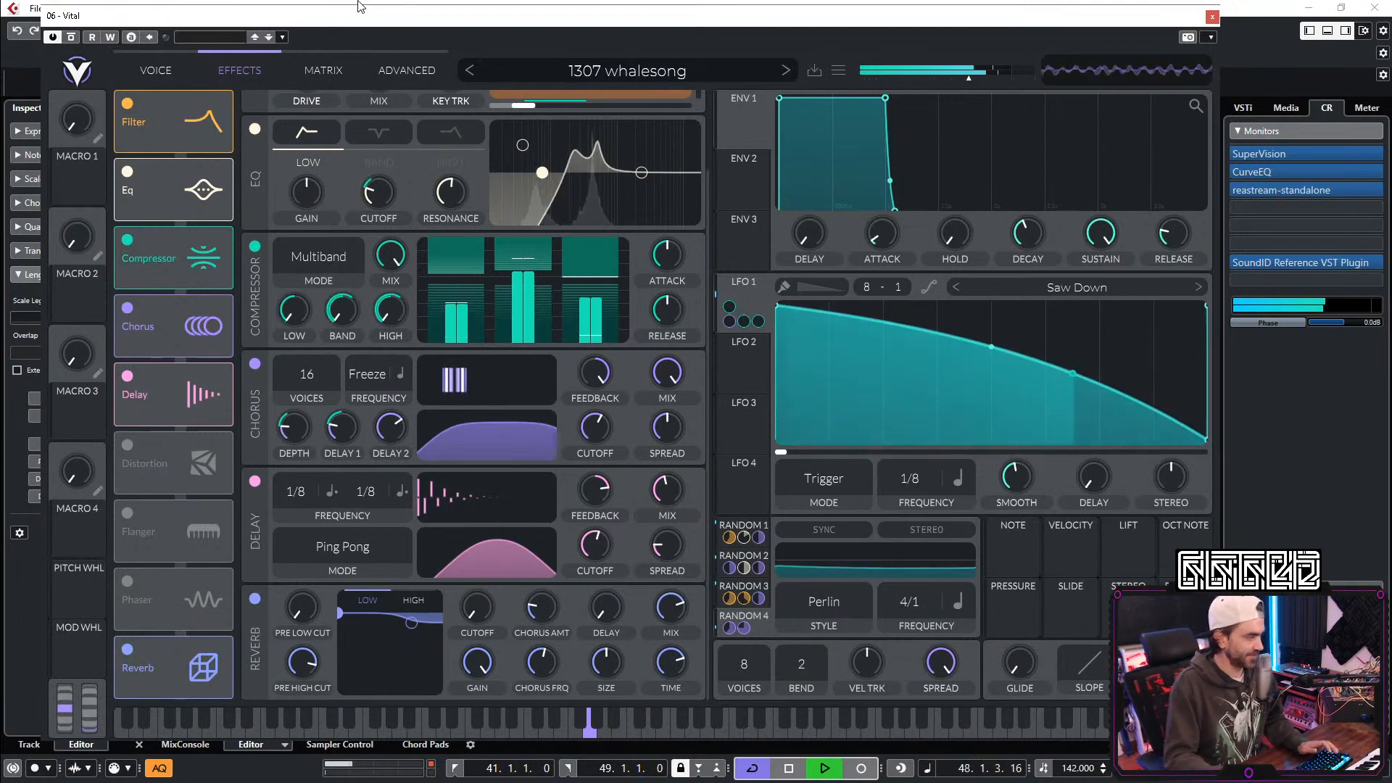
# Step: Lower the master volume to about -13.29 dB and save the preset again, overwriting the existing file
pyautogui.click(155, 80)
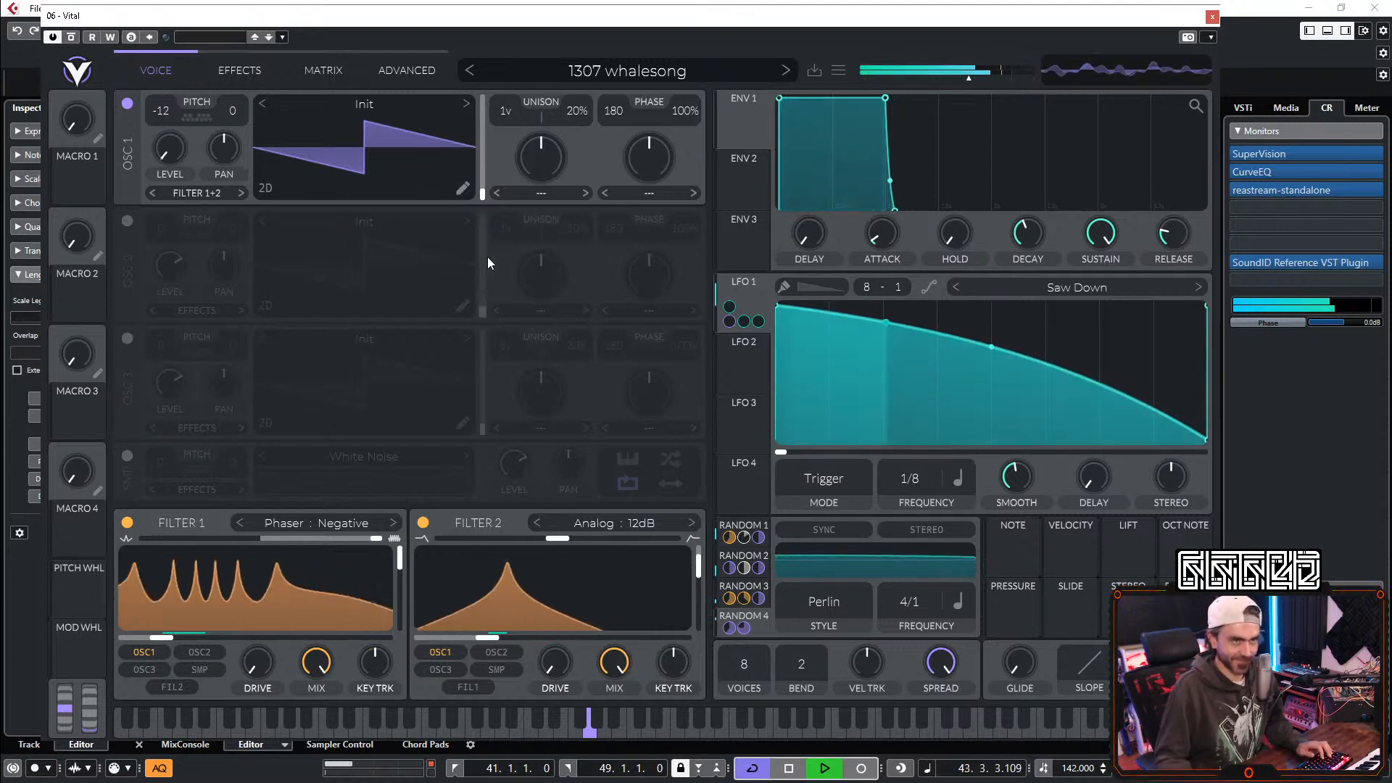
pyautogui.moveTo(968, 84)
pyautogui.moveTo(968, 84); pyautogui.dragTo(964, 83)
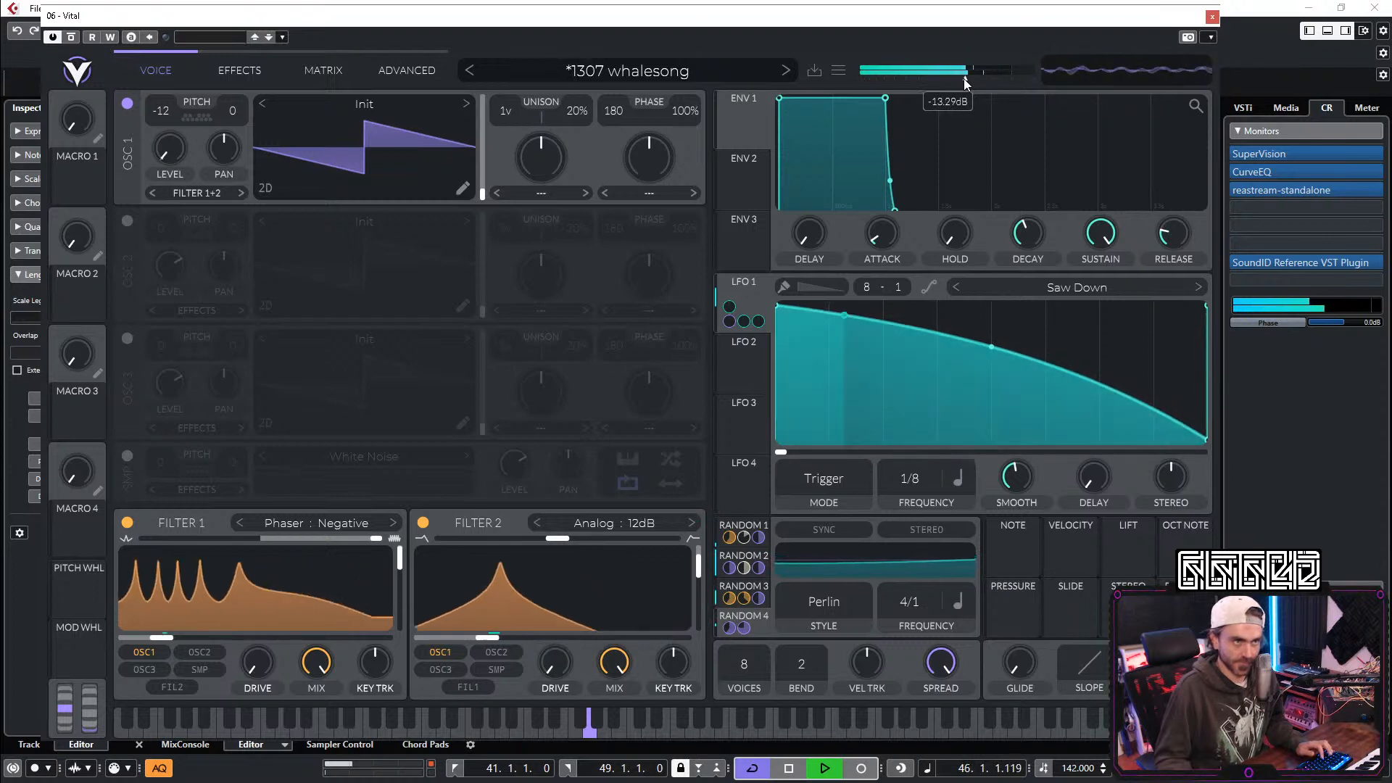
pyautogui.click(820, 70)
pyautogui.click(757, 558)
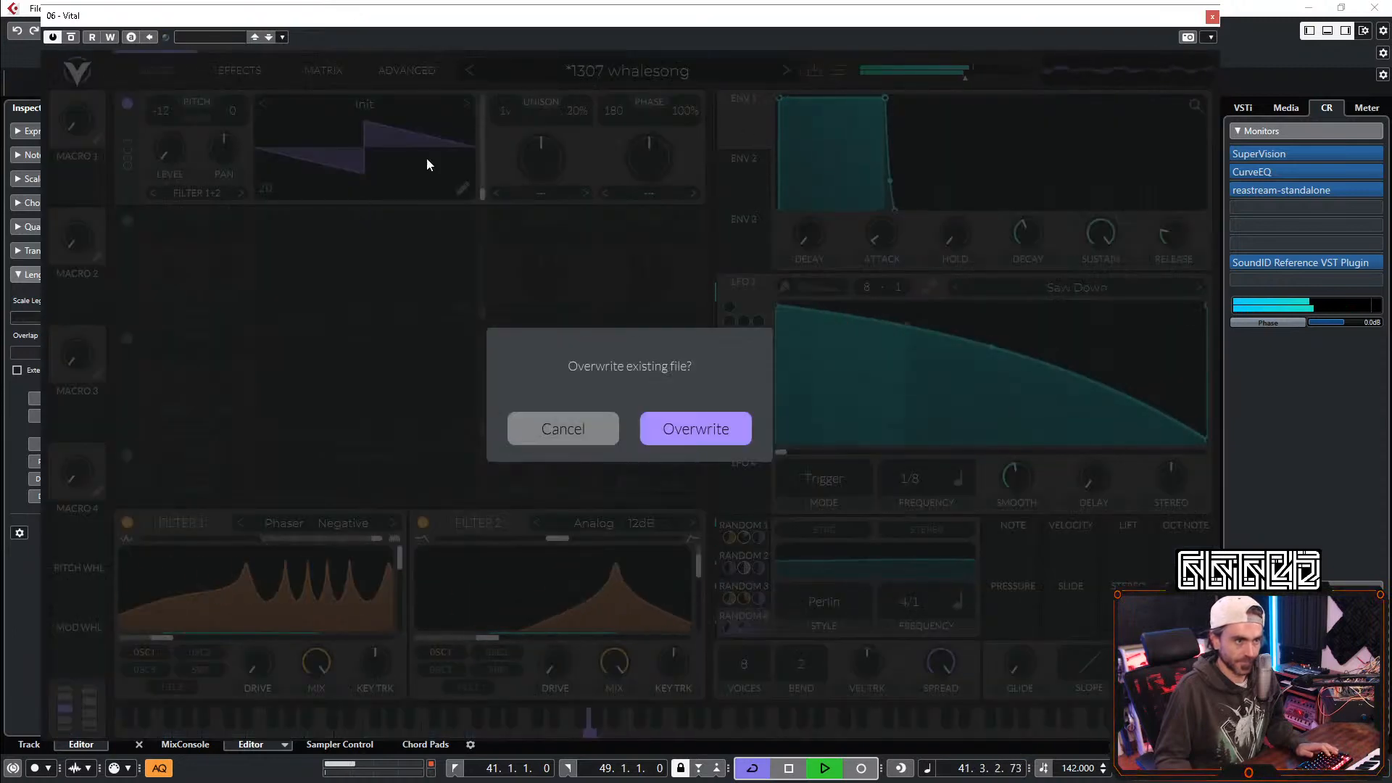
pyautogui.click(693, 419)
pyautogui.click(241, 72)
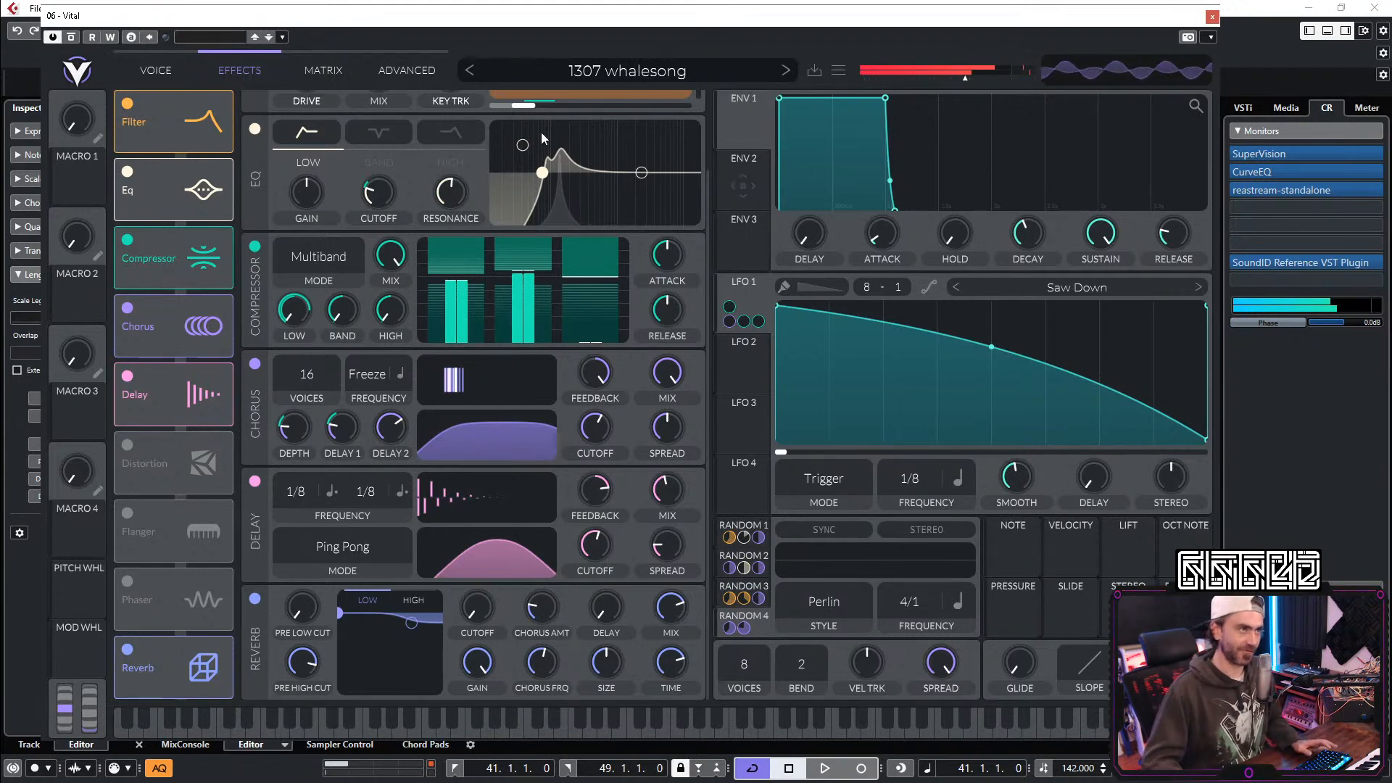
pyautogui.click(152, 71)
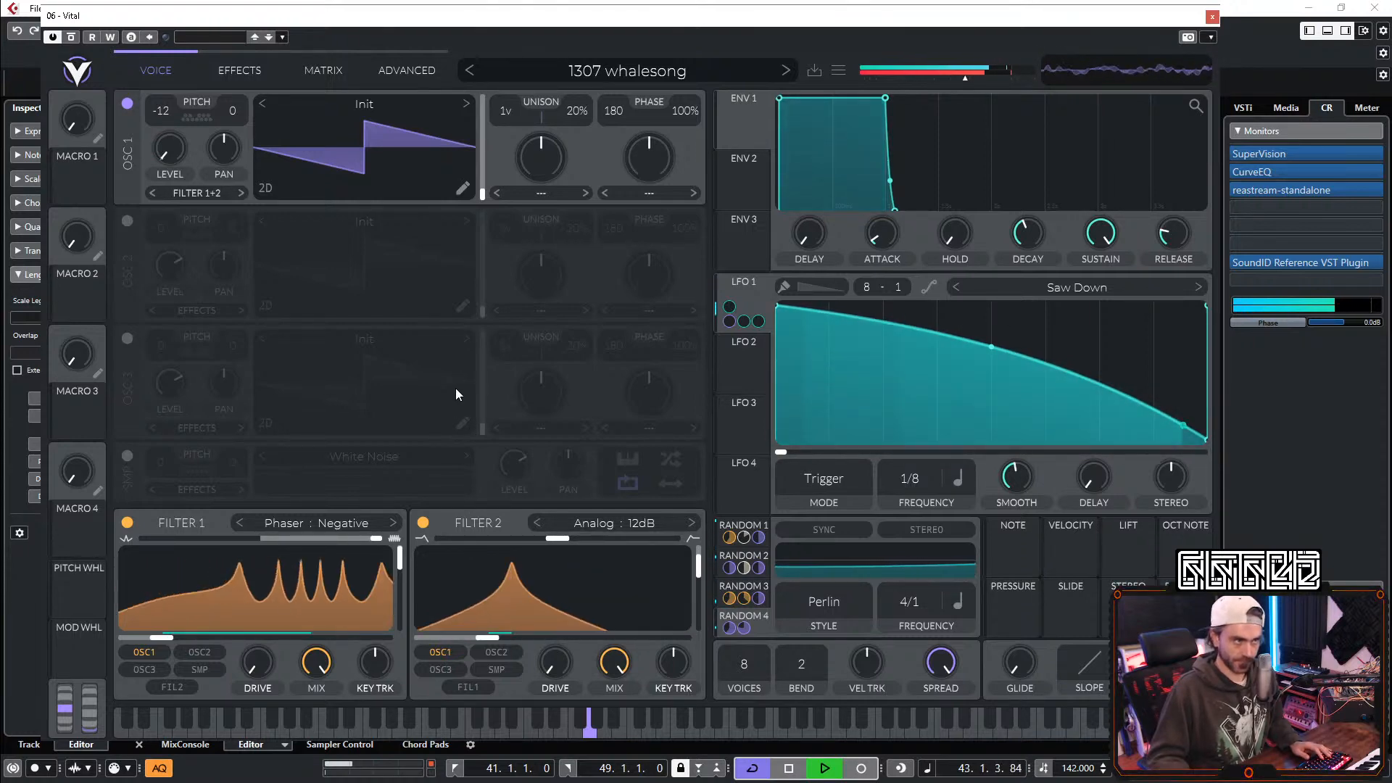
pyautogui.click(246, 76)
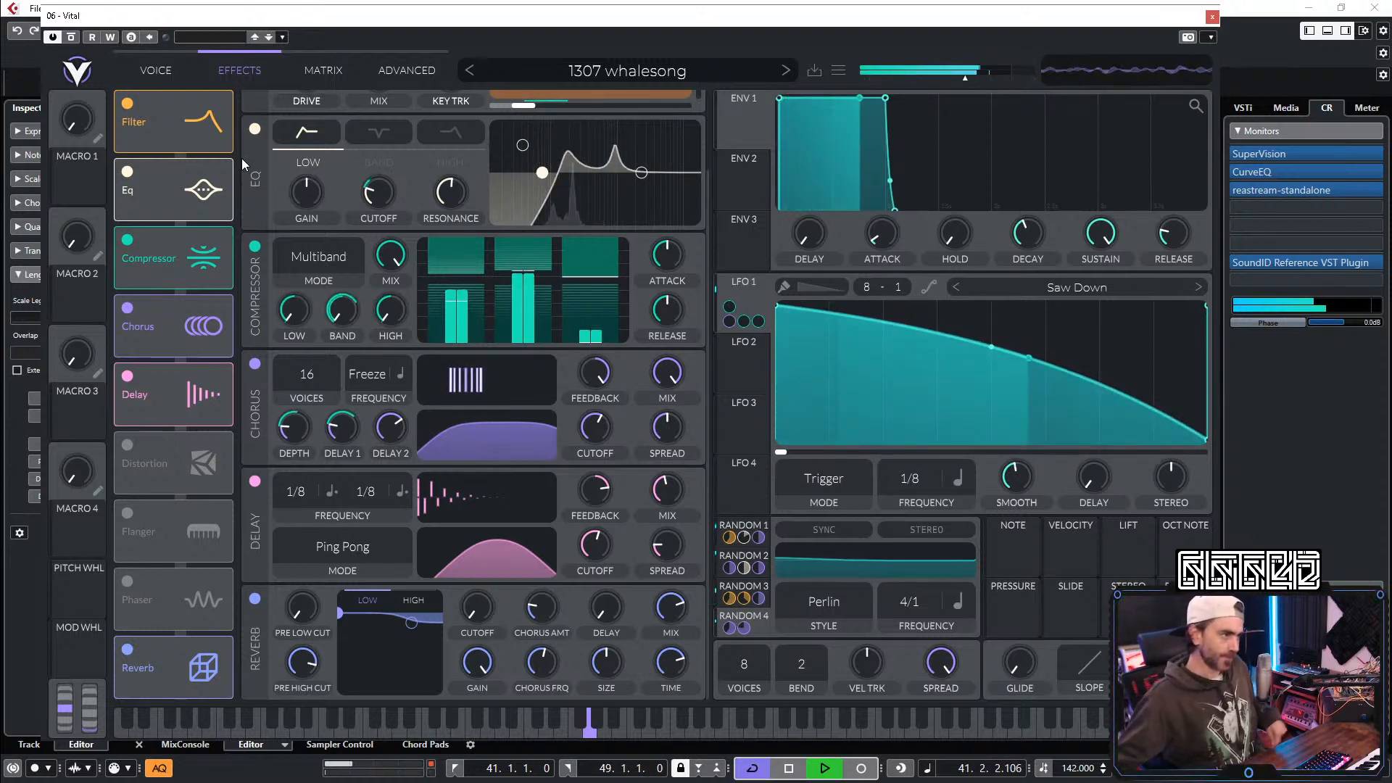
# Step: Set Random 3 to Sine Interpolate at 1/4 and Random 2 to Perlin at 1/2, with the modulation matrix open
pyautogui.click(331, 72)
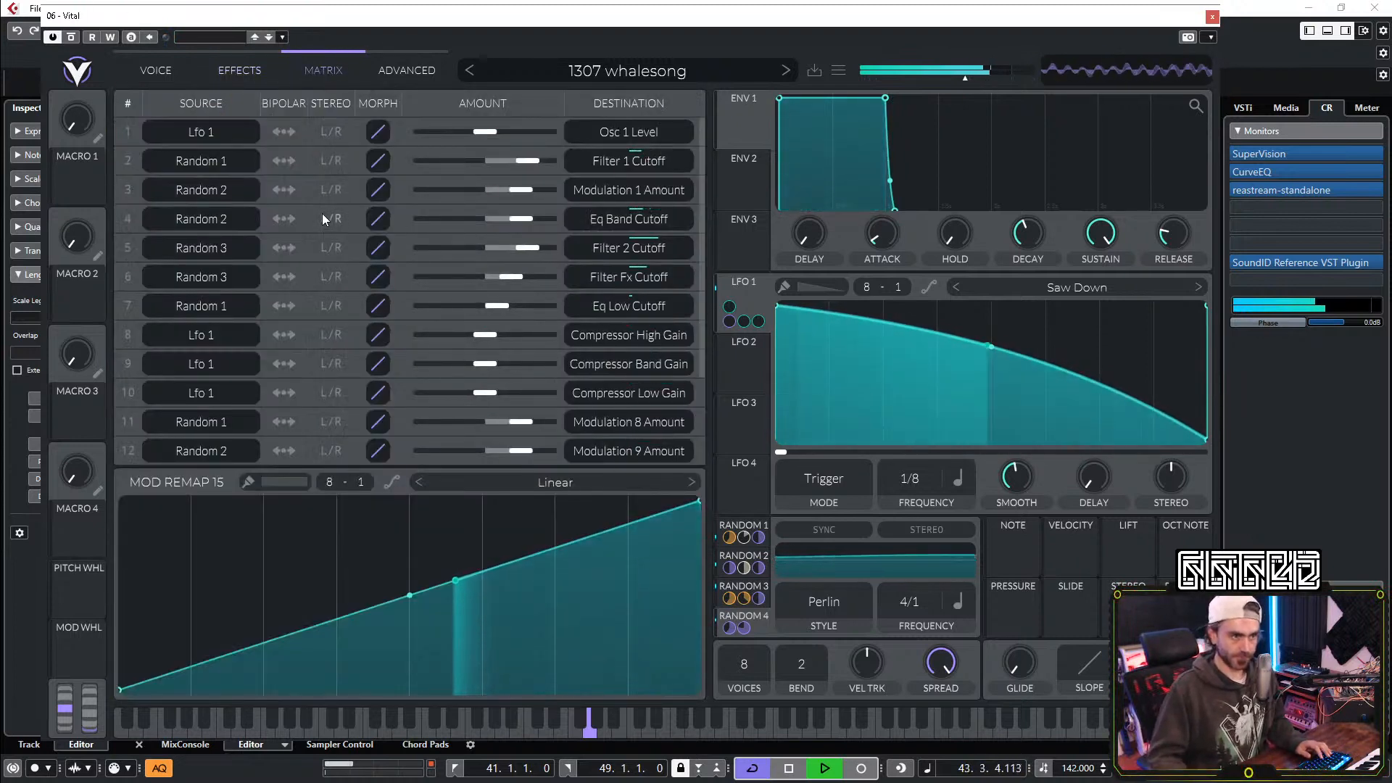
pyautogui.click(767, 584)
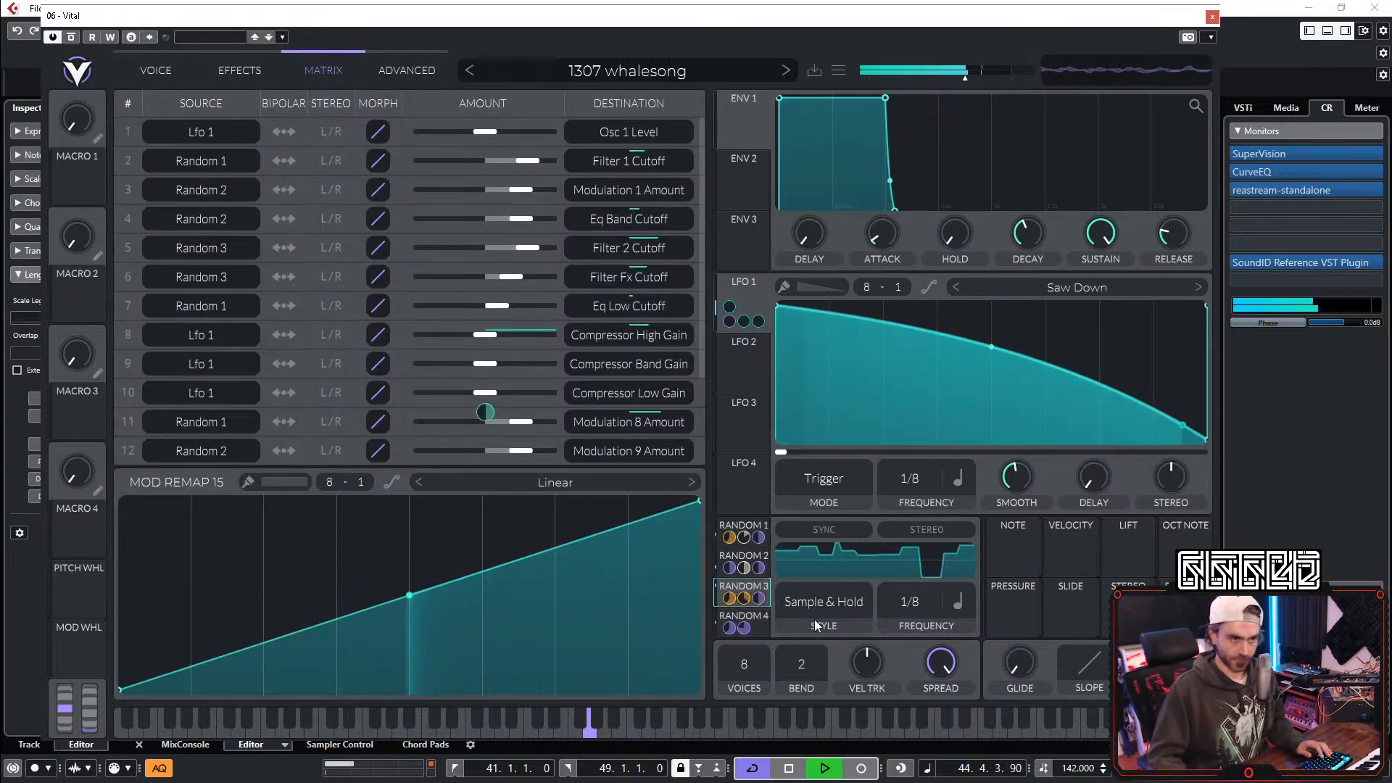
pyautogui.scroll(-1, 833, 600)
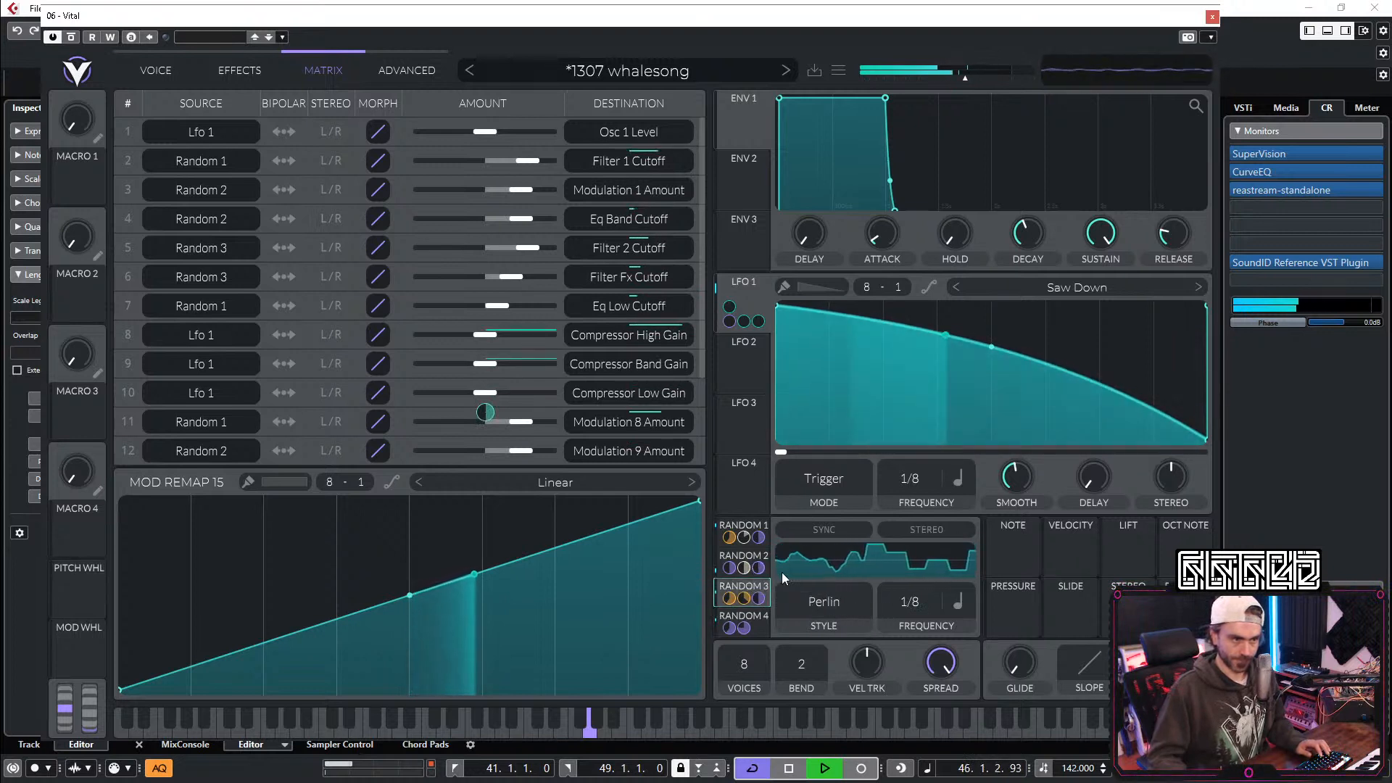
pyautogui.scroll(2, 818, 609)
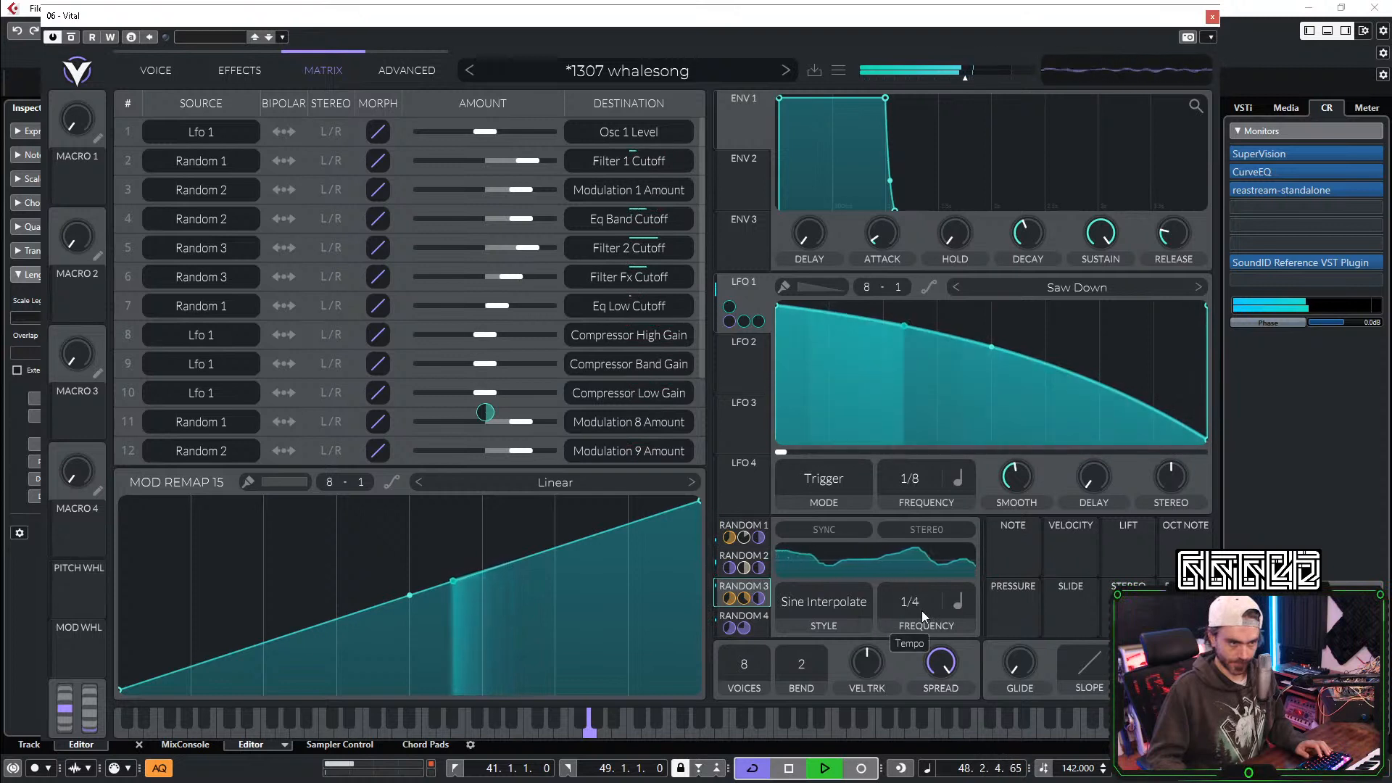
pyautogui.click(767, 555)
pyautogui.scroll(-1, 824, 605)
pyautogui.scroll(3, 900, 615)
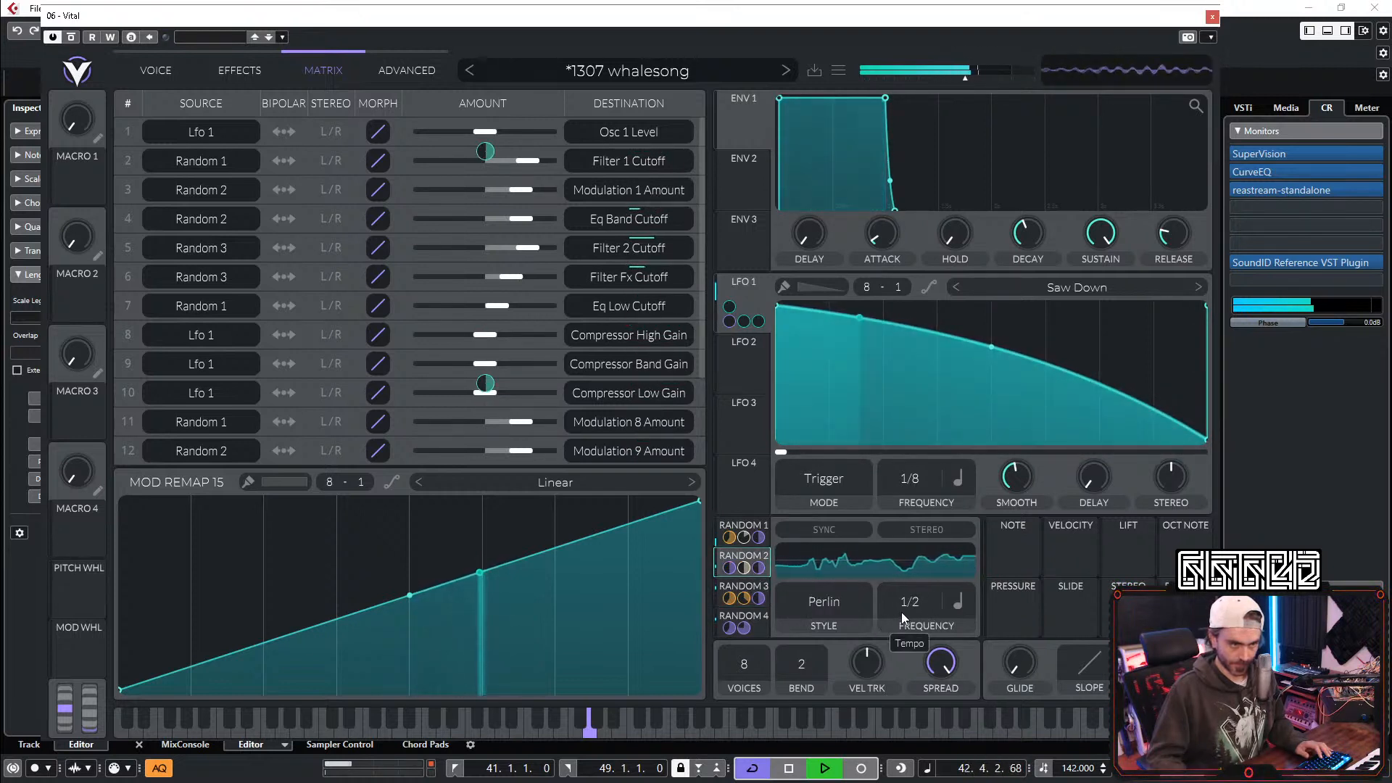
# Step: Set Random 1 to Sine Interpolate at 1/8 and Random 4's frequency to 2/1
pyautogui.click(765, 538)
pyautogui.scroll(-1, 809, 604)
pyautogui.scroll(1, 855, 603)
pyautogui.scroll(1, 854, 602)
pyautogui.scroll(2, 901, 610)
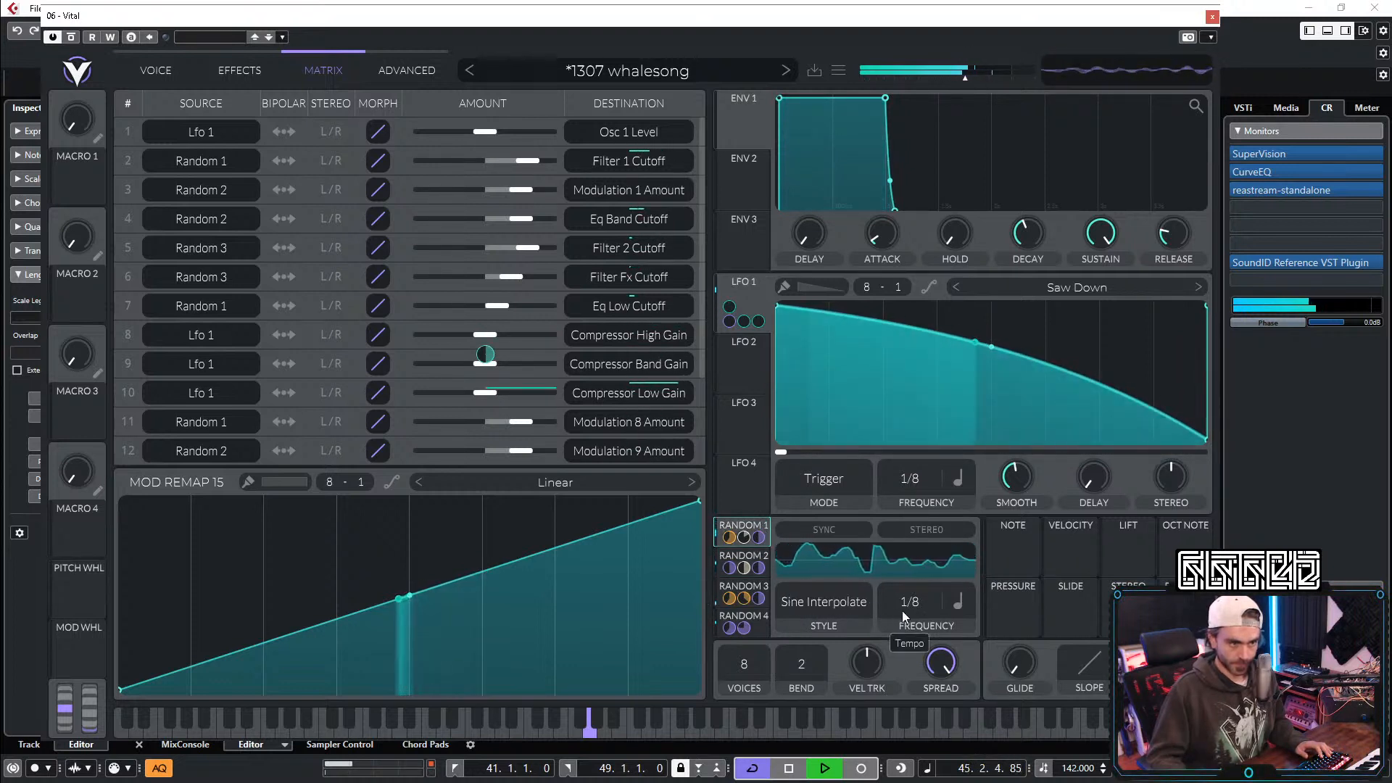
pyautogui.click(768, 626)
pyautogui.scroll(1, 890, 611)
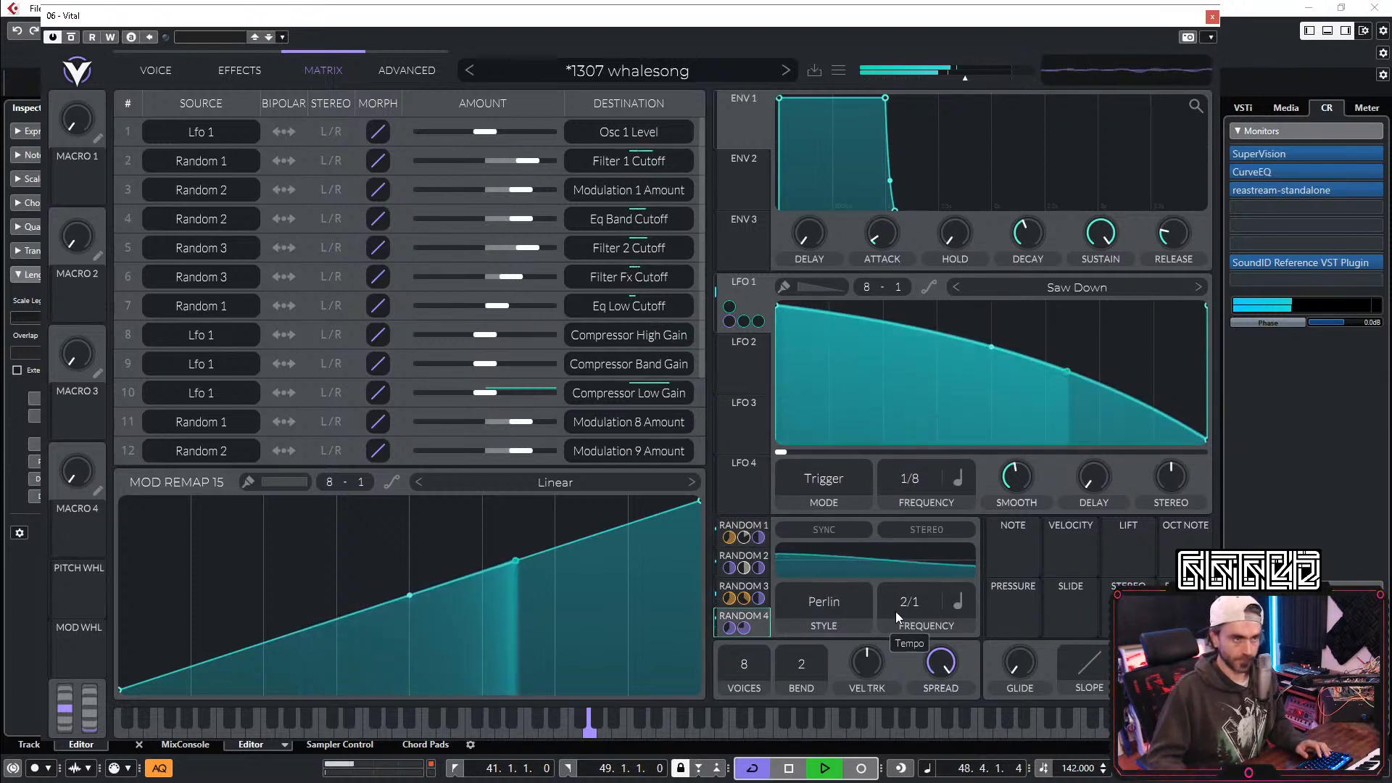
# Step: Reduce LFO 1's smoothing to its minimum
pyautogui.moveTo(1026, 484)
pyautogui.scroll(-3, 1026, 482)
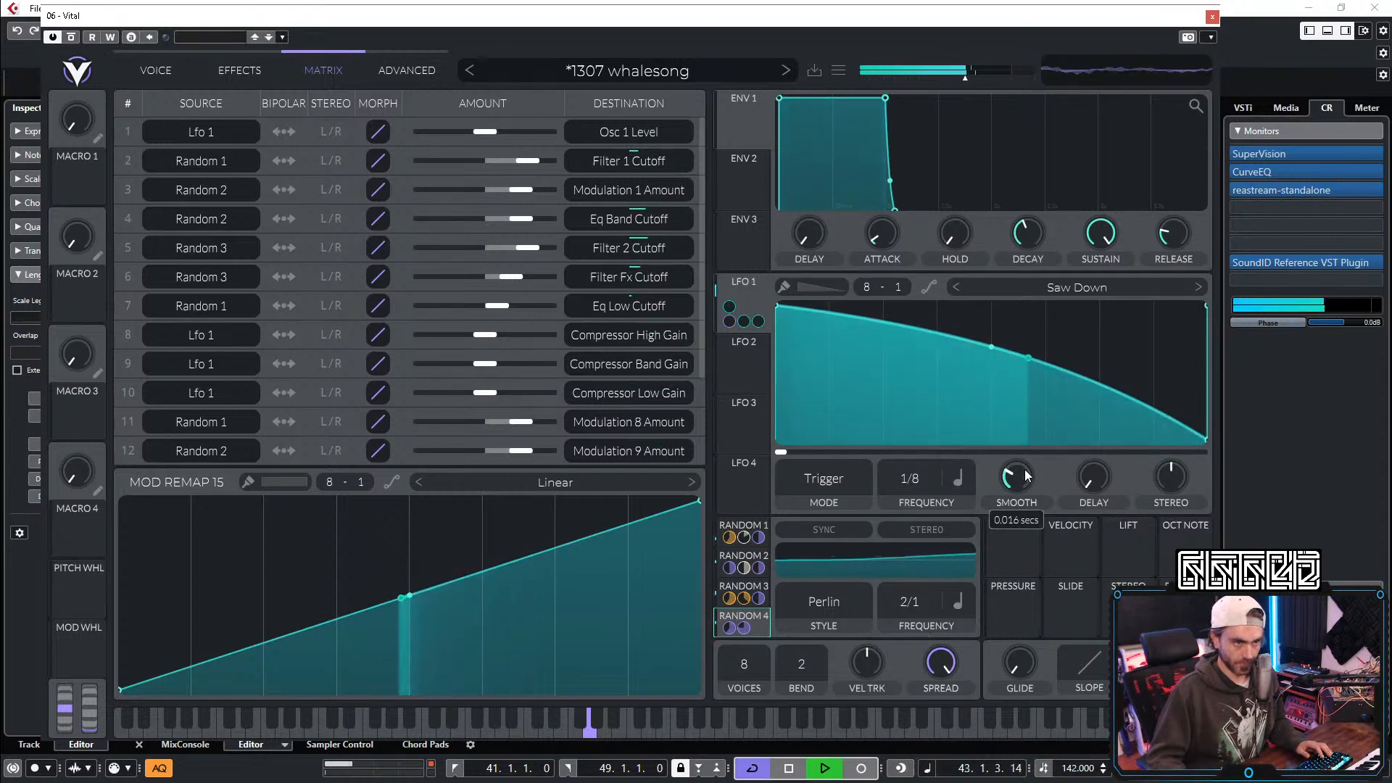
pyautogui.scroll(-1, 1025, 475)
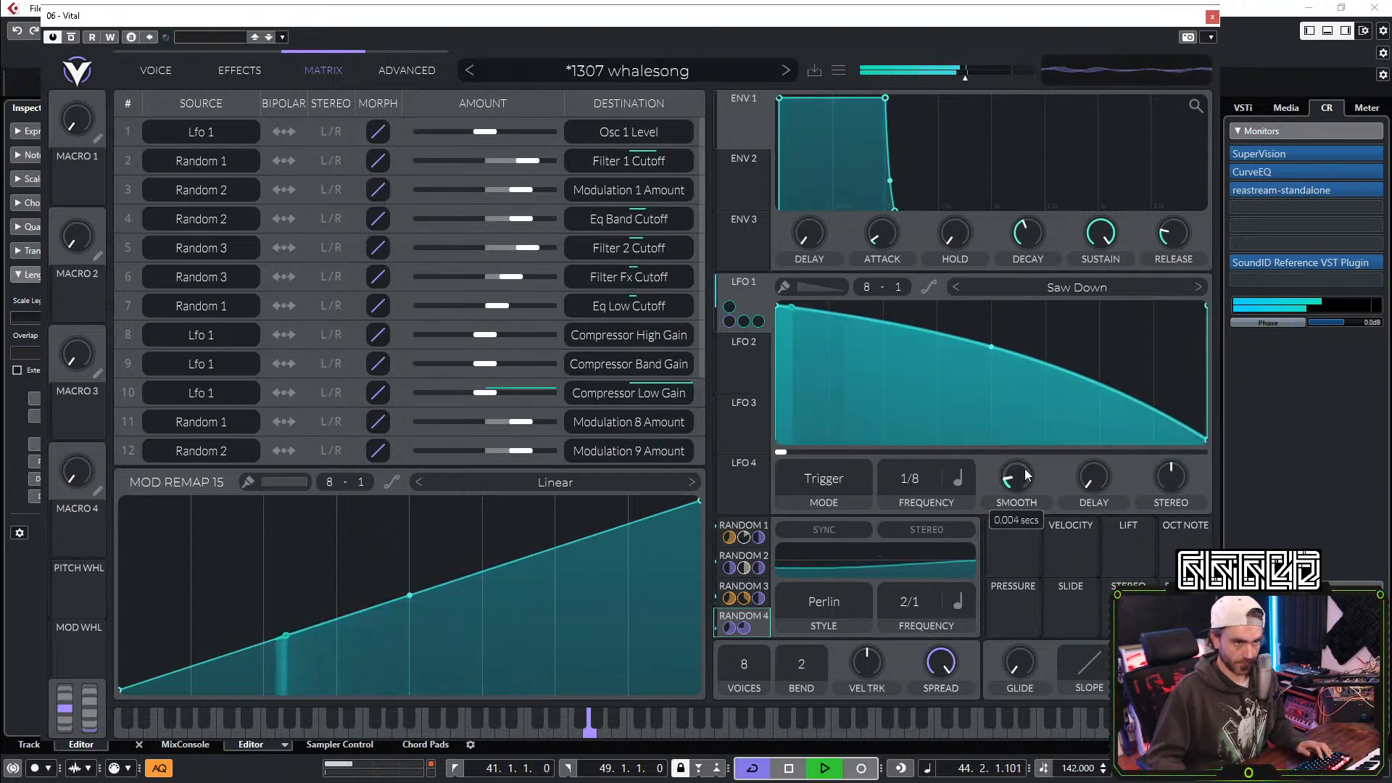
pyautogui.scroll(-1, 920, 481)
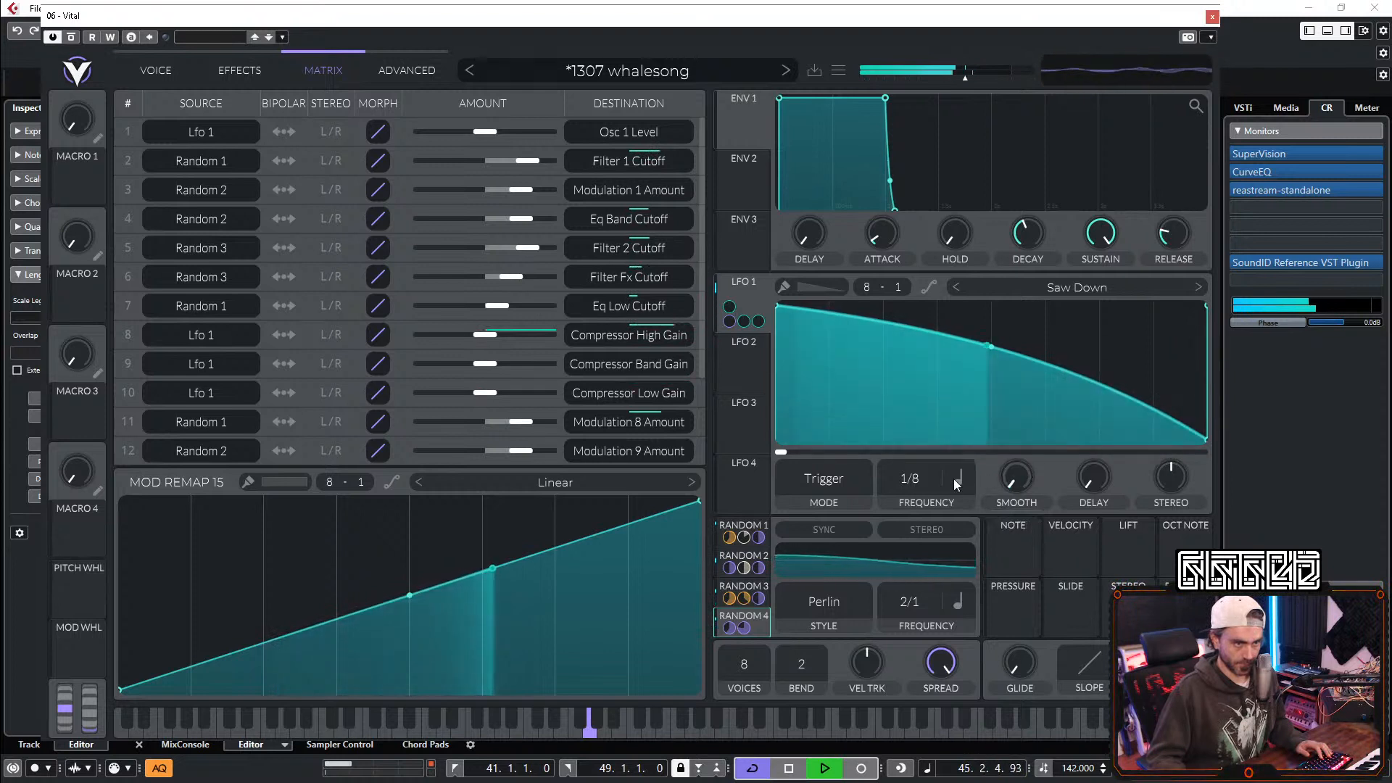
# Step: Reshape LFO 1 into a curved rise from zero peaking just before the midpoint with a straight fall, and set its frequency to 1/1
pyautogui.moveTo(776, 308); pyautogui.dragTo(1003, 278)
pyautogui.doubleClick(959, 367)
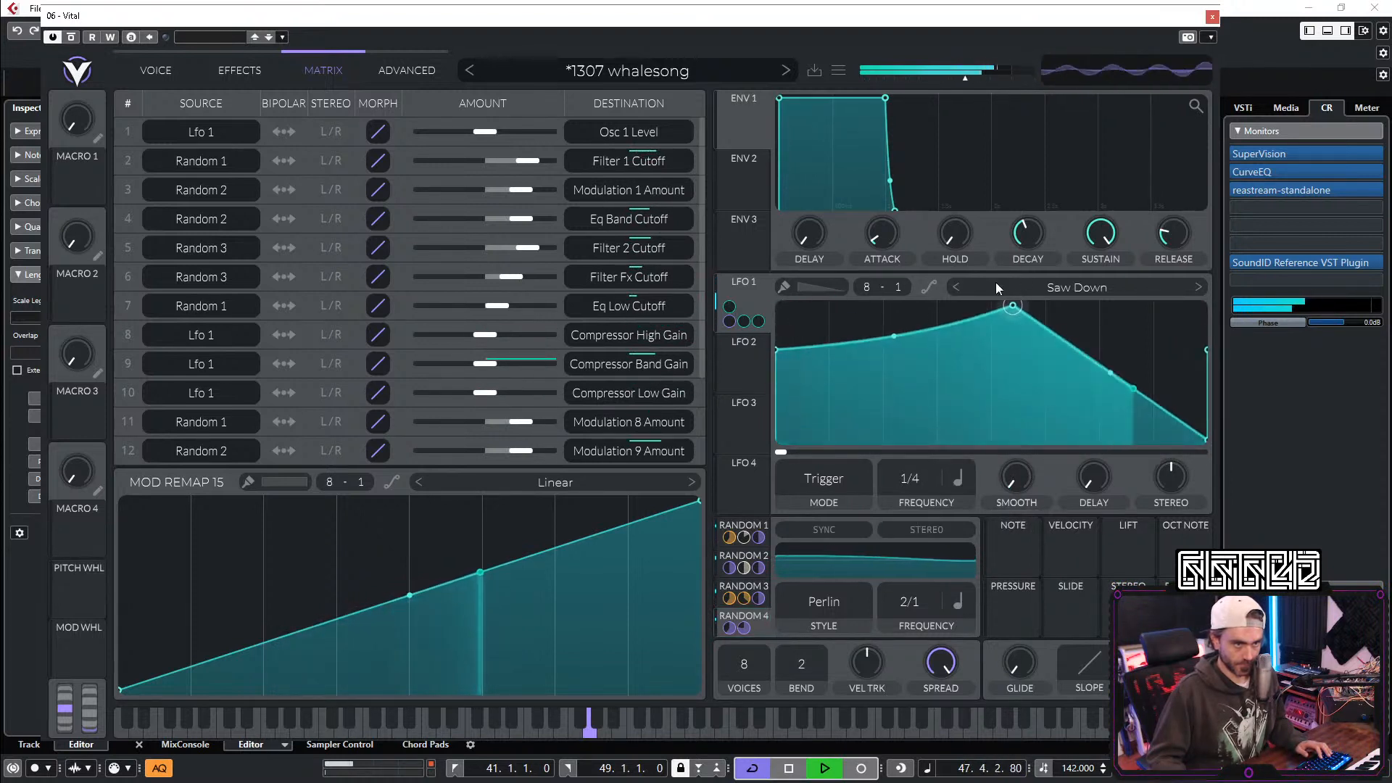
pyautogui.moveTo(777, 350); pyautogui.dragTo(761, 453)
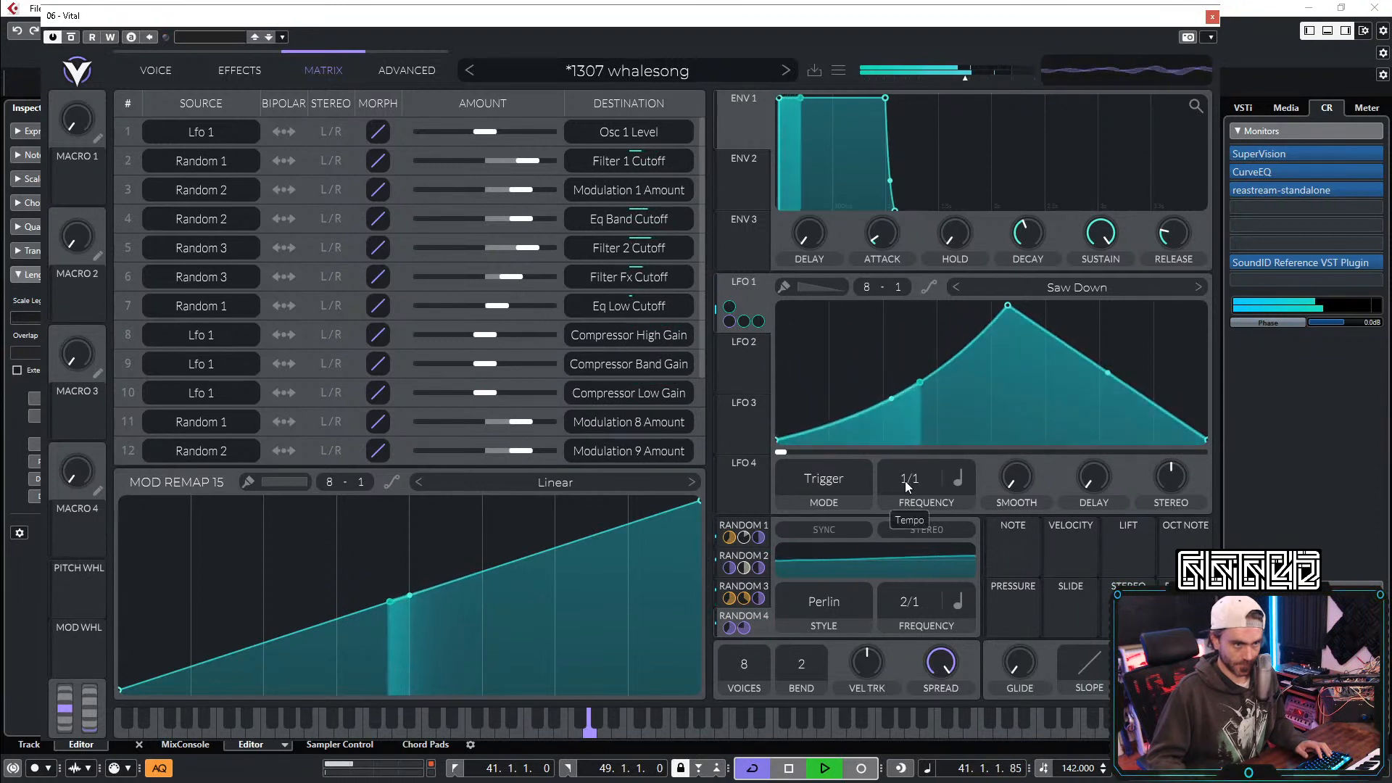
pyautogui.scroll(-2, 906, 480)
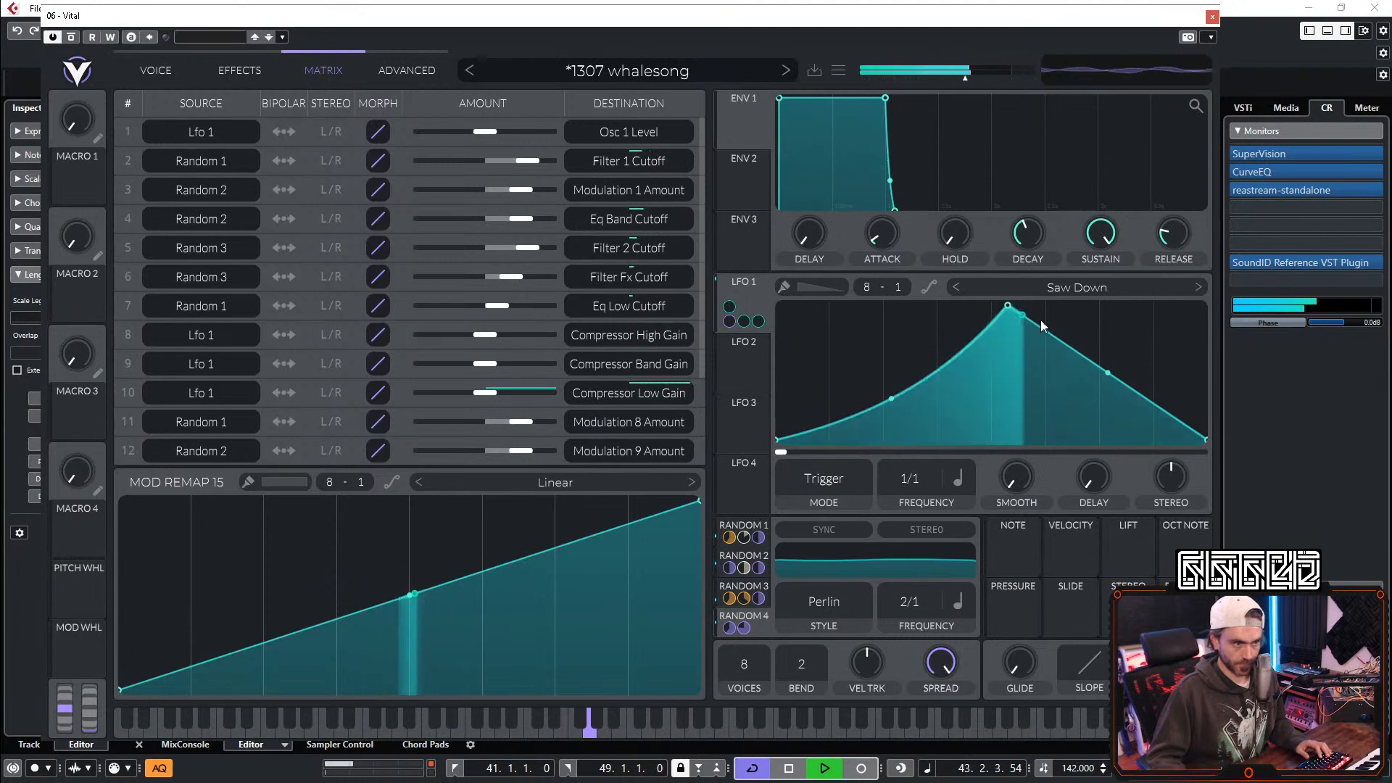
pyautogui.moveTo(1011, 306); pyautogui.dragTo(975, 306)
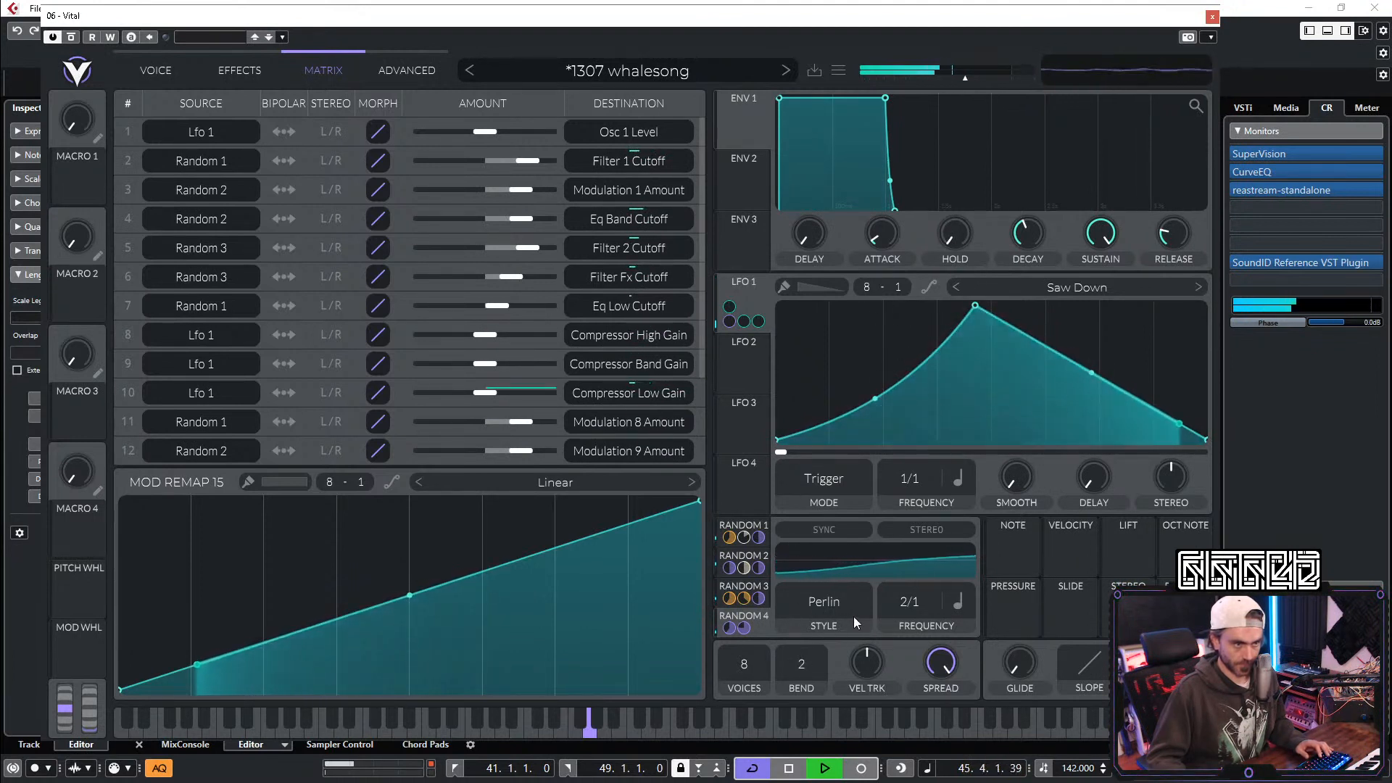
# Step: Adjust Random 2's frequency and set Random 1's frequency to 1/4
pyautogui.click(760, 568)
pyautogui.click(758, 555)
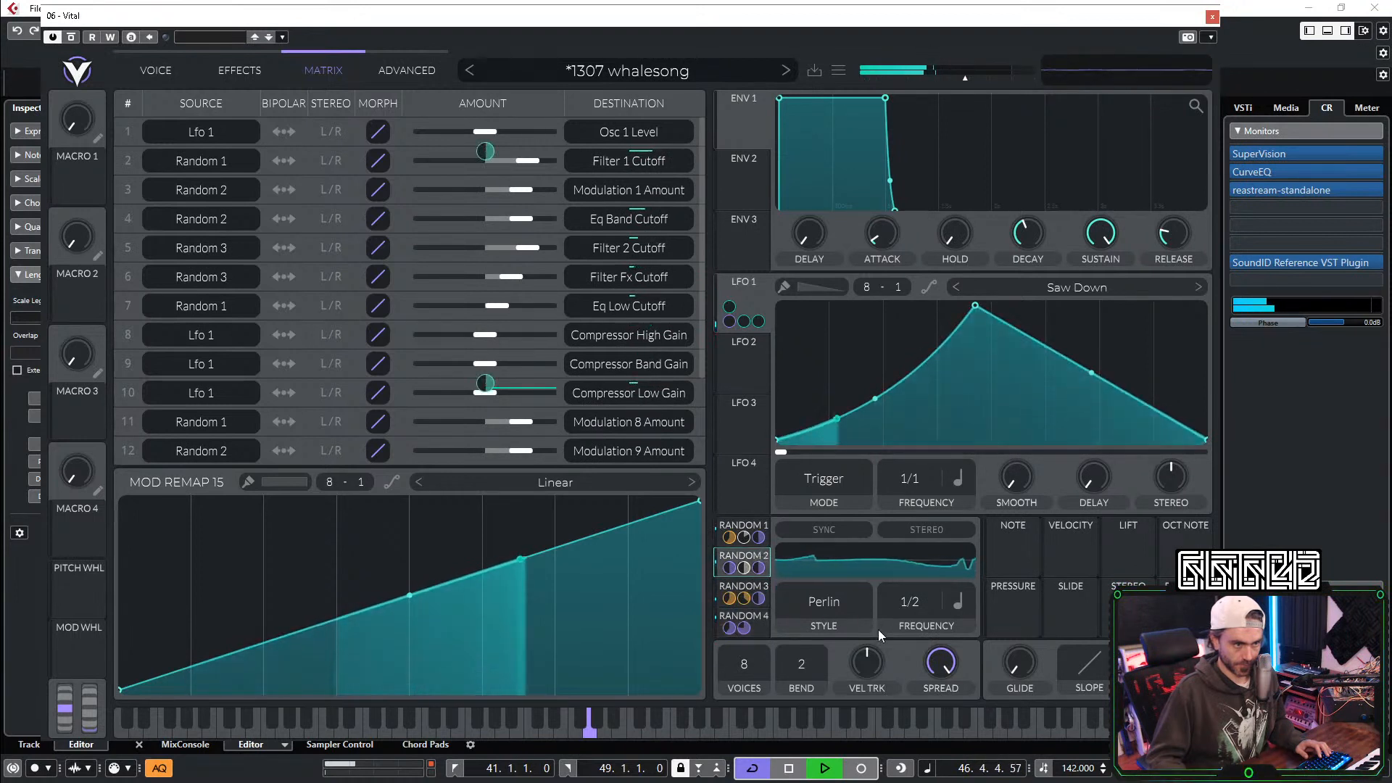
pyautogui.scroll(1, 900, 620)
pyautogui.click(757, 587)
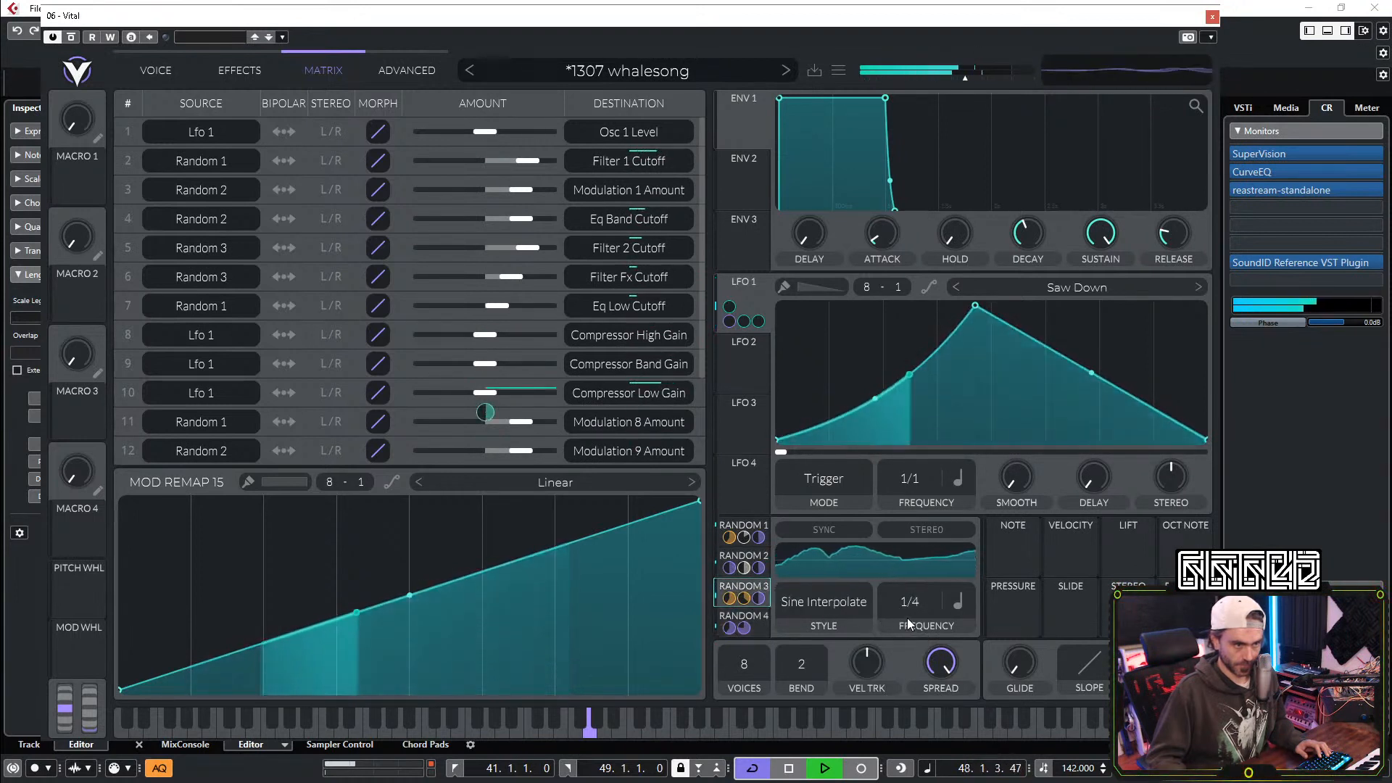
pyautogui.click(754, 527)
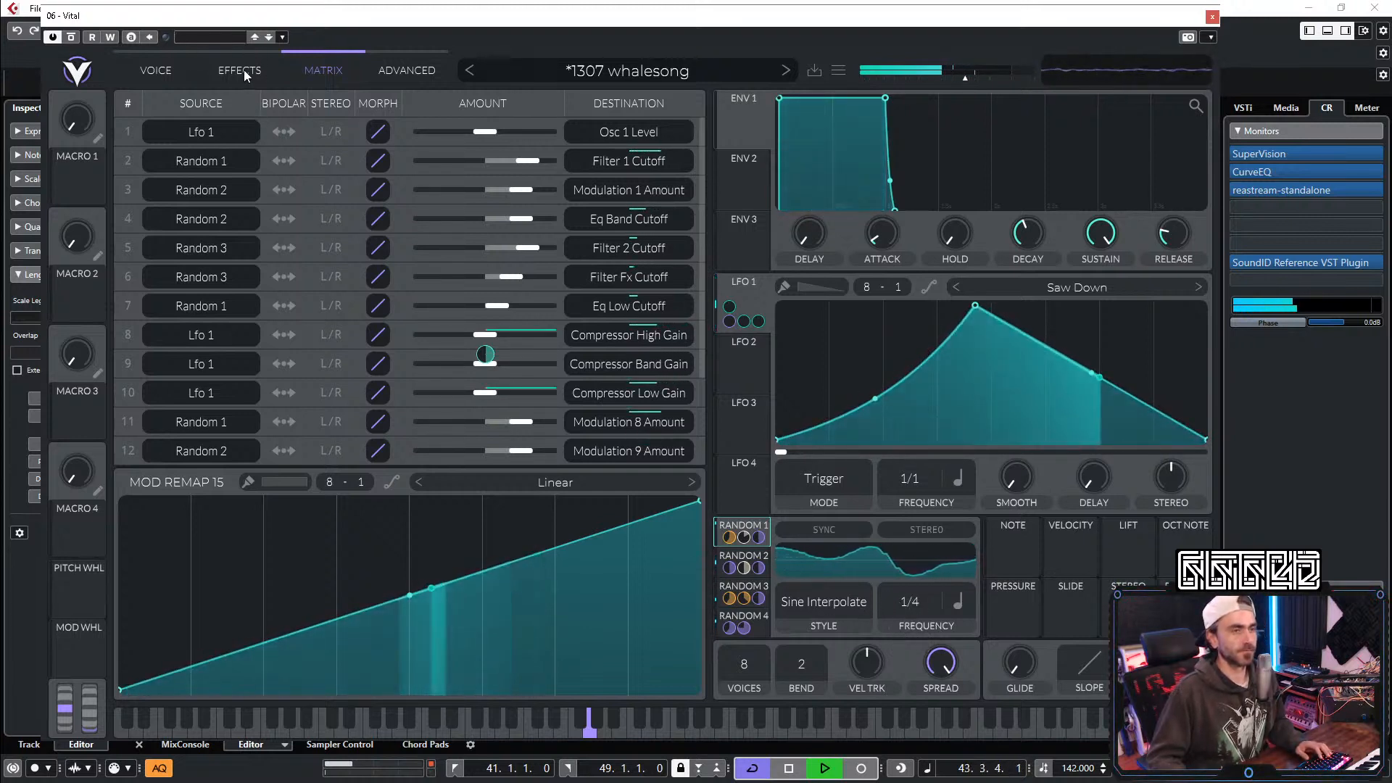
# Step: Return to the oscillator and filter page and stop playback
pyautogui.click(155, 69)
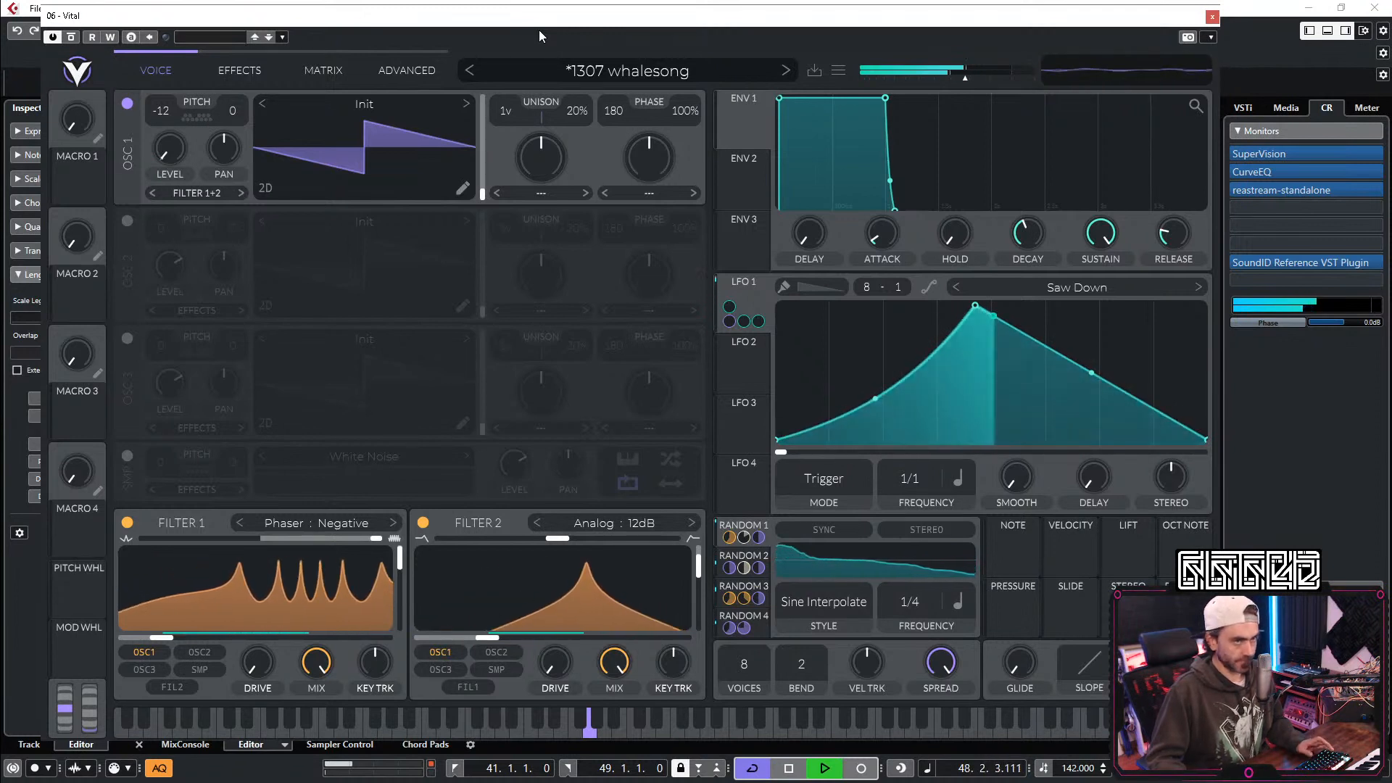
pyautogui.press('space')
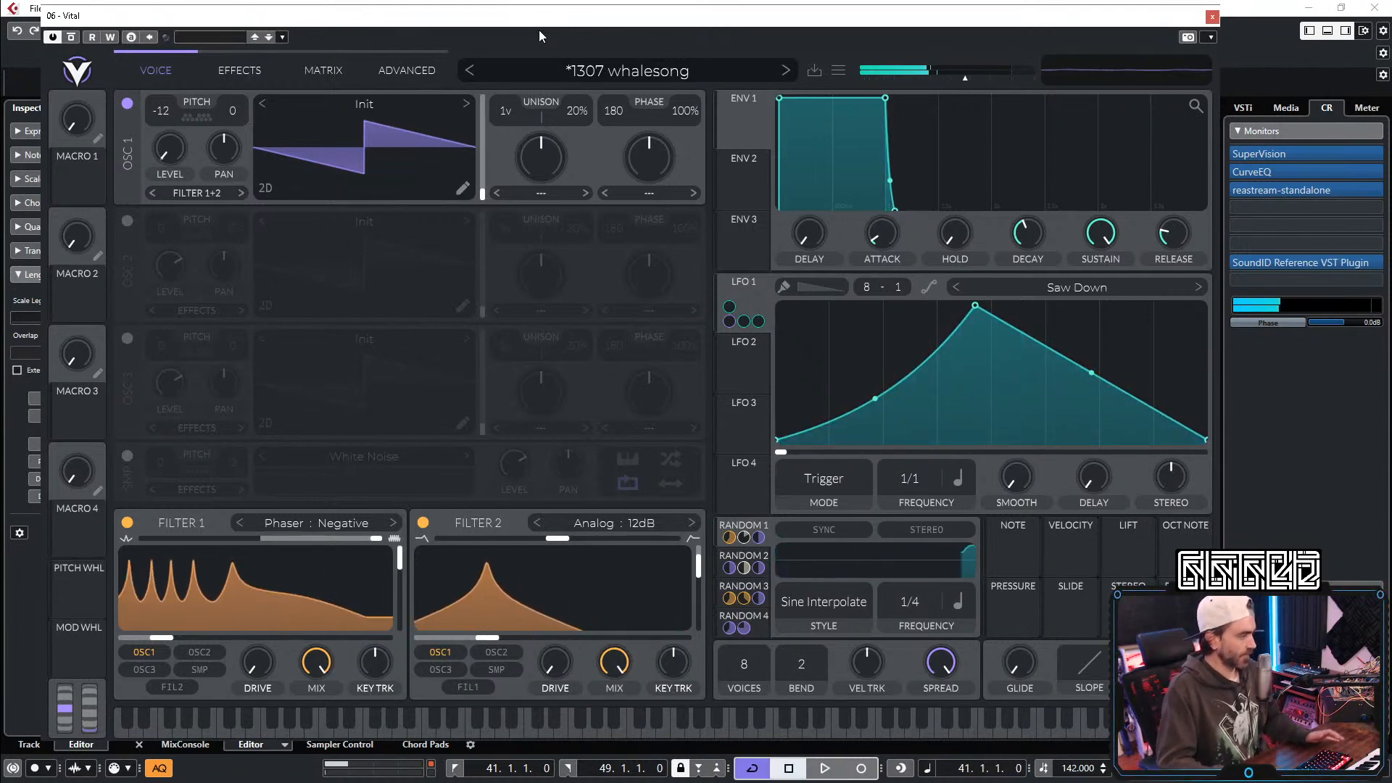